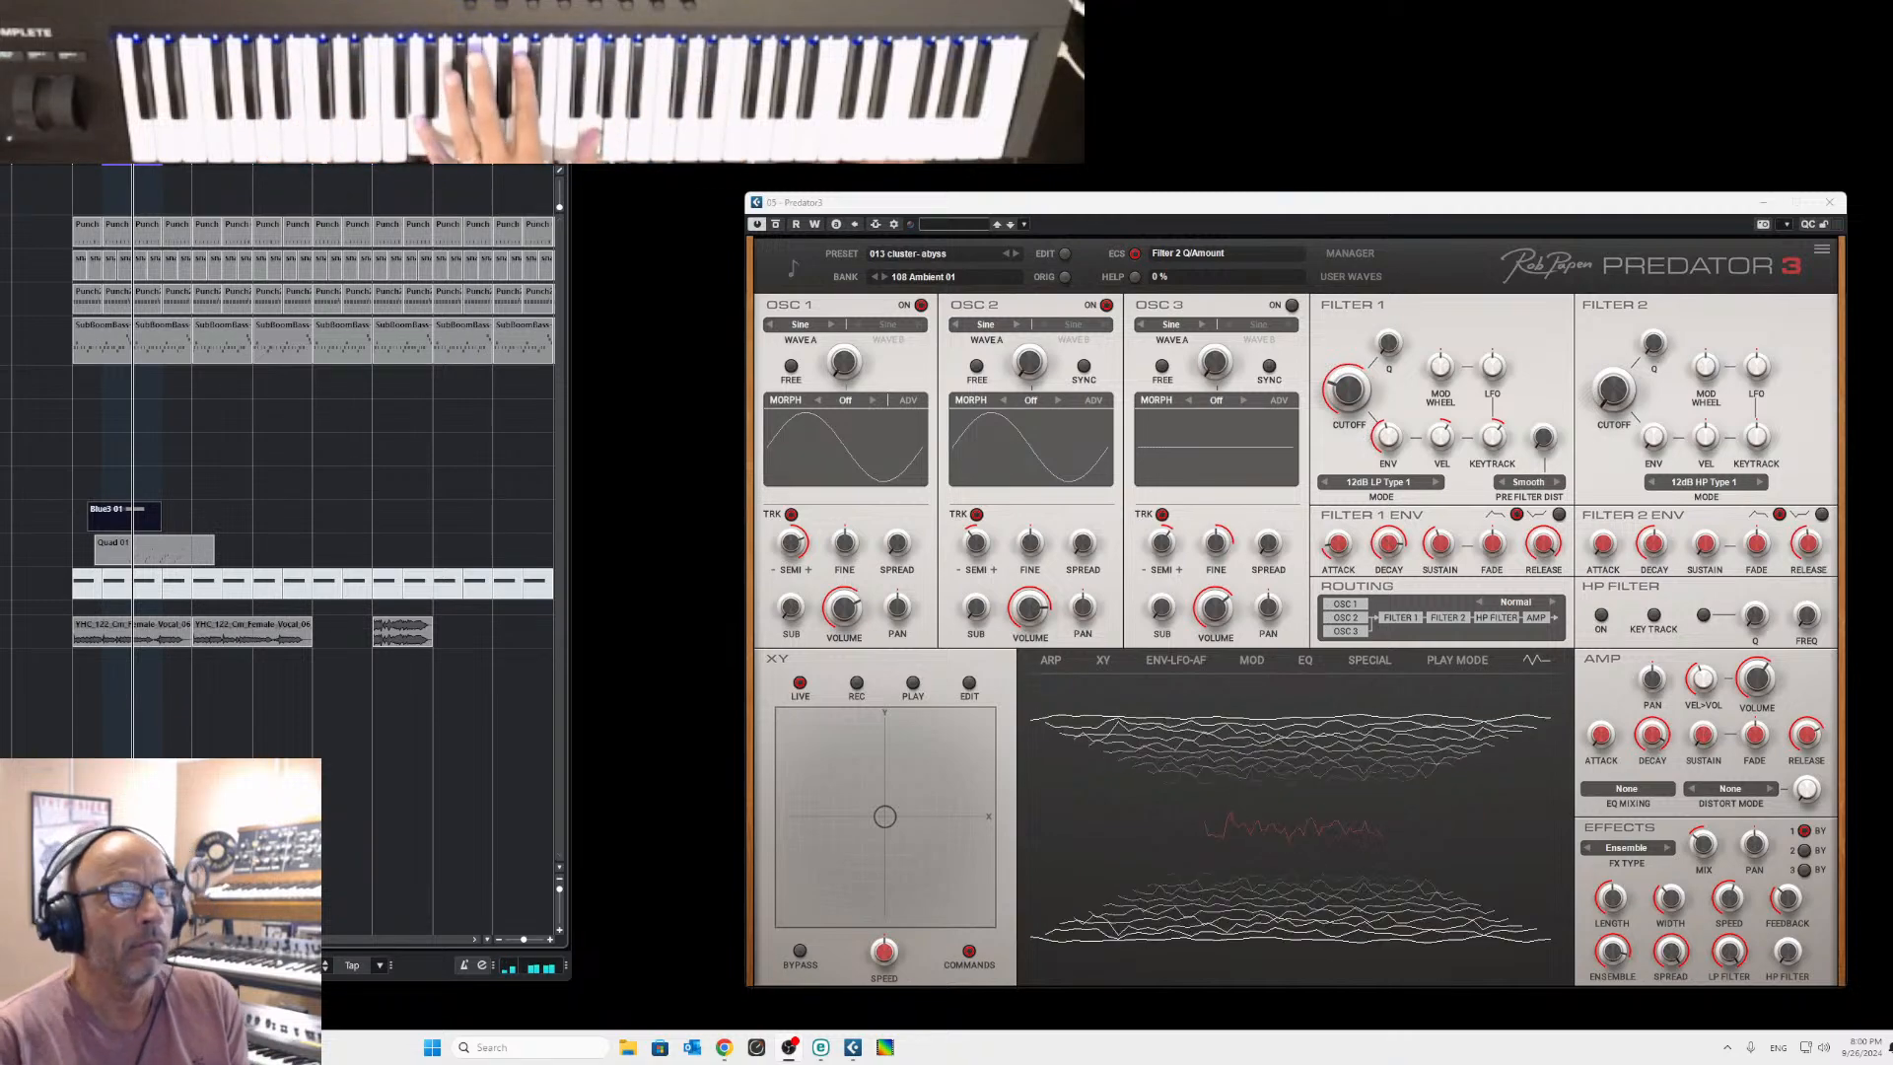
Load the preset 014 cluster- centaur from the 108 Ambient 01 bank and return to the synth's main view.
{"action": "left_click", "coordinate": [1350, 253]}
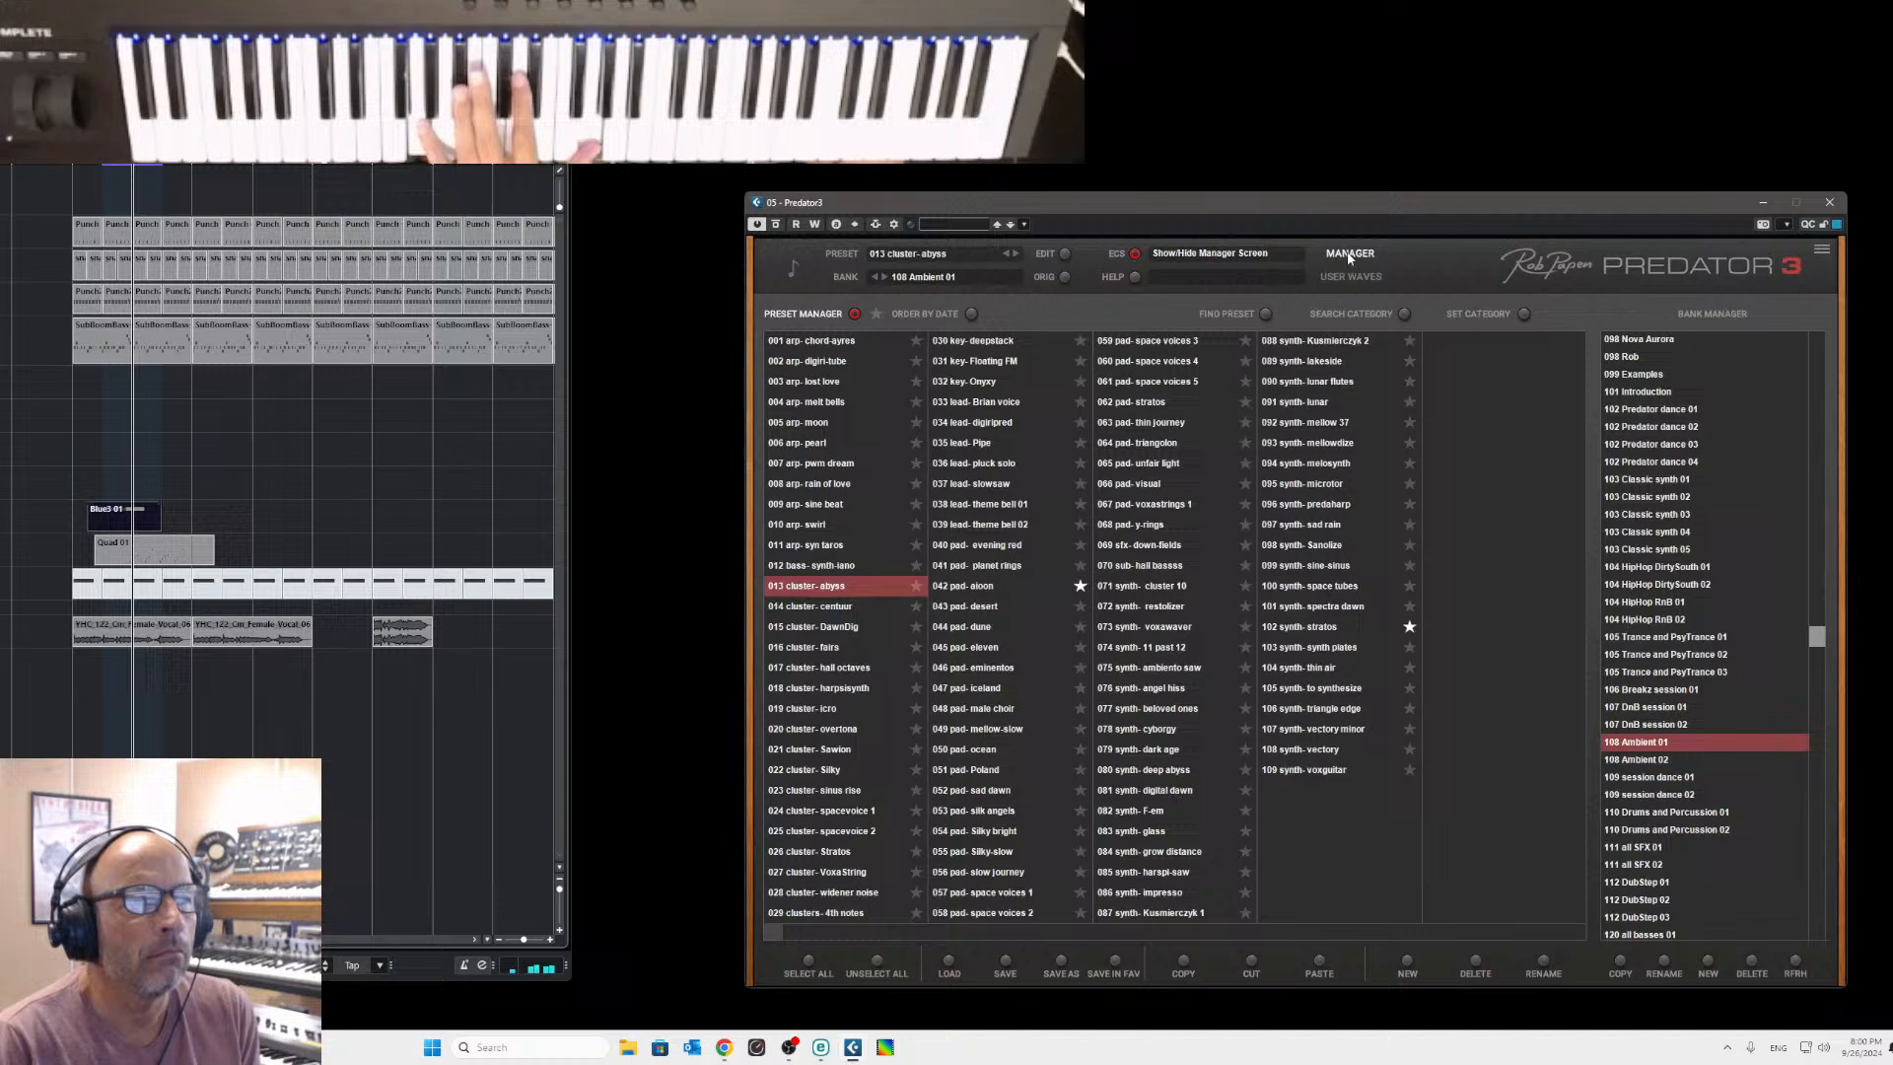
{"action": "left_click", "coordinate": [805, 608]}
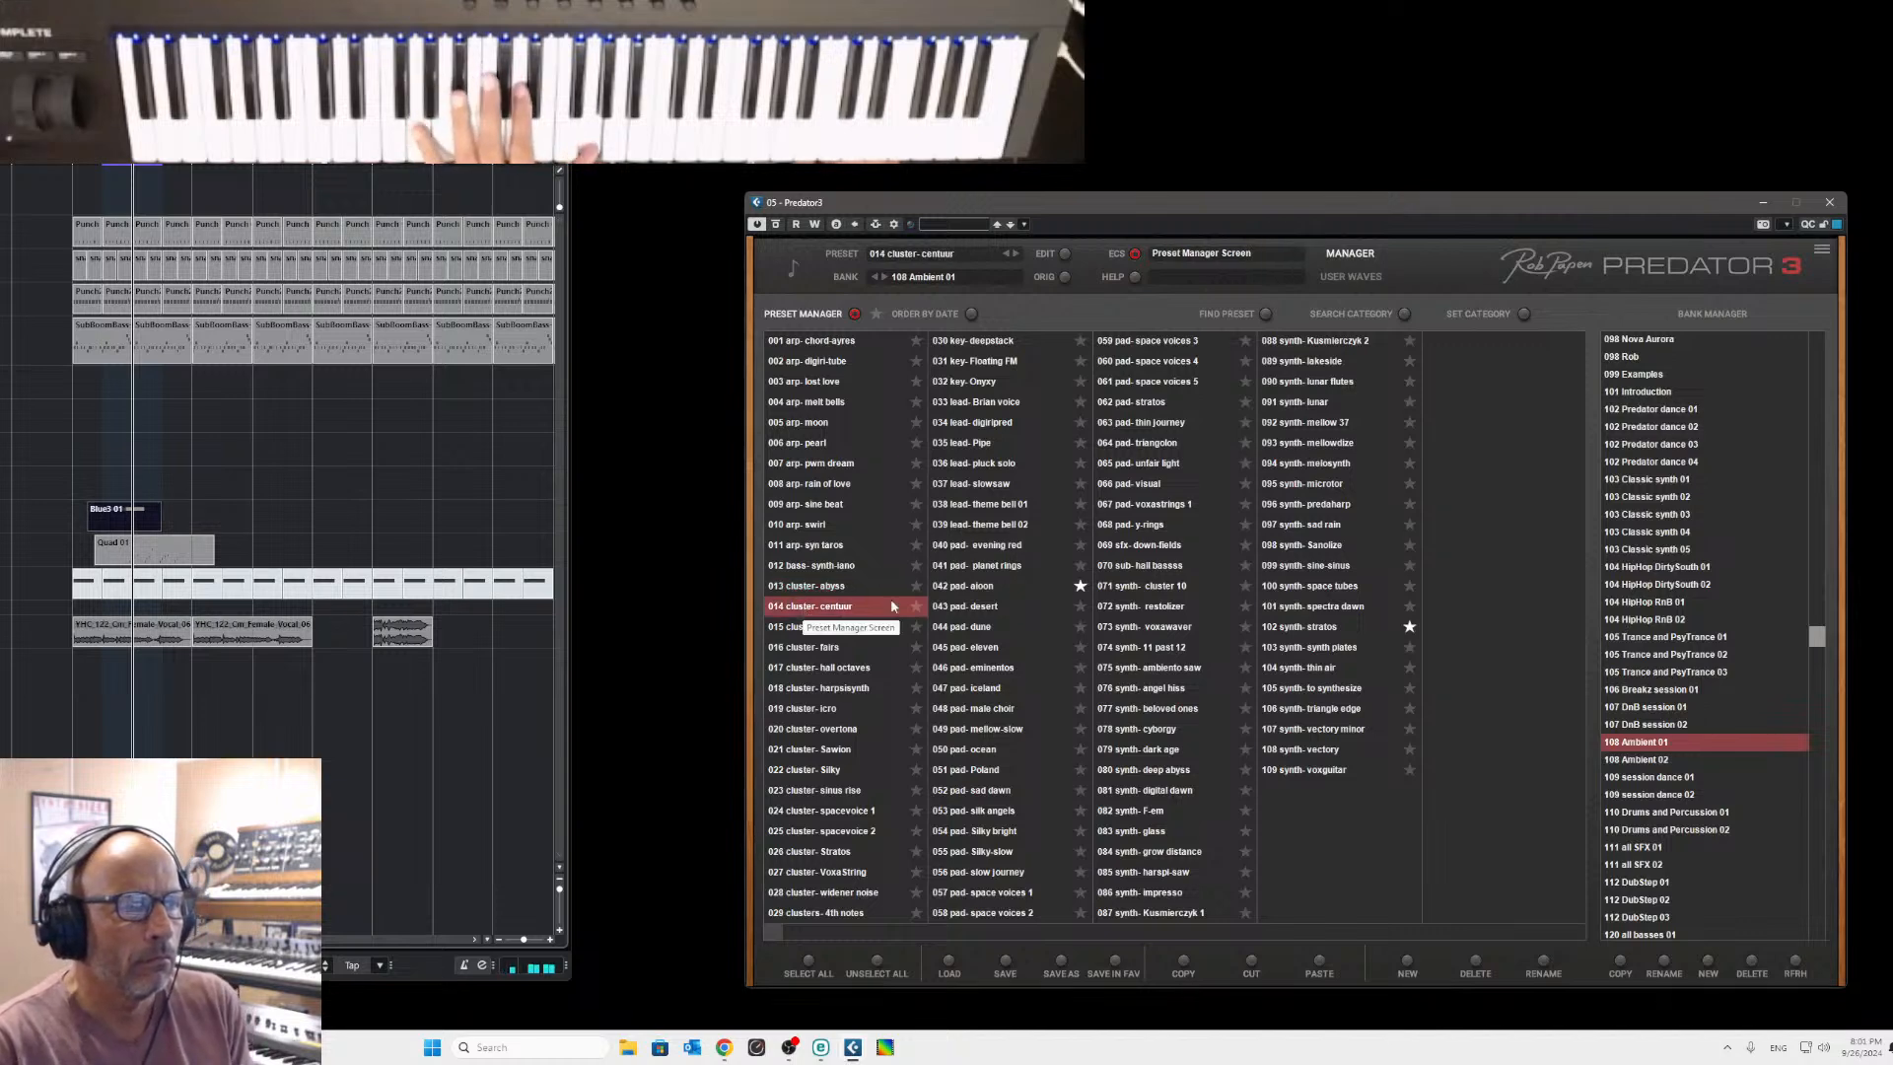
{"action": "left_click", "coordinate": [1356, 256]}
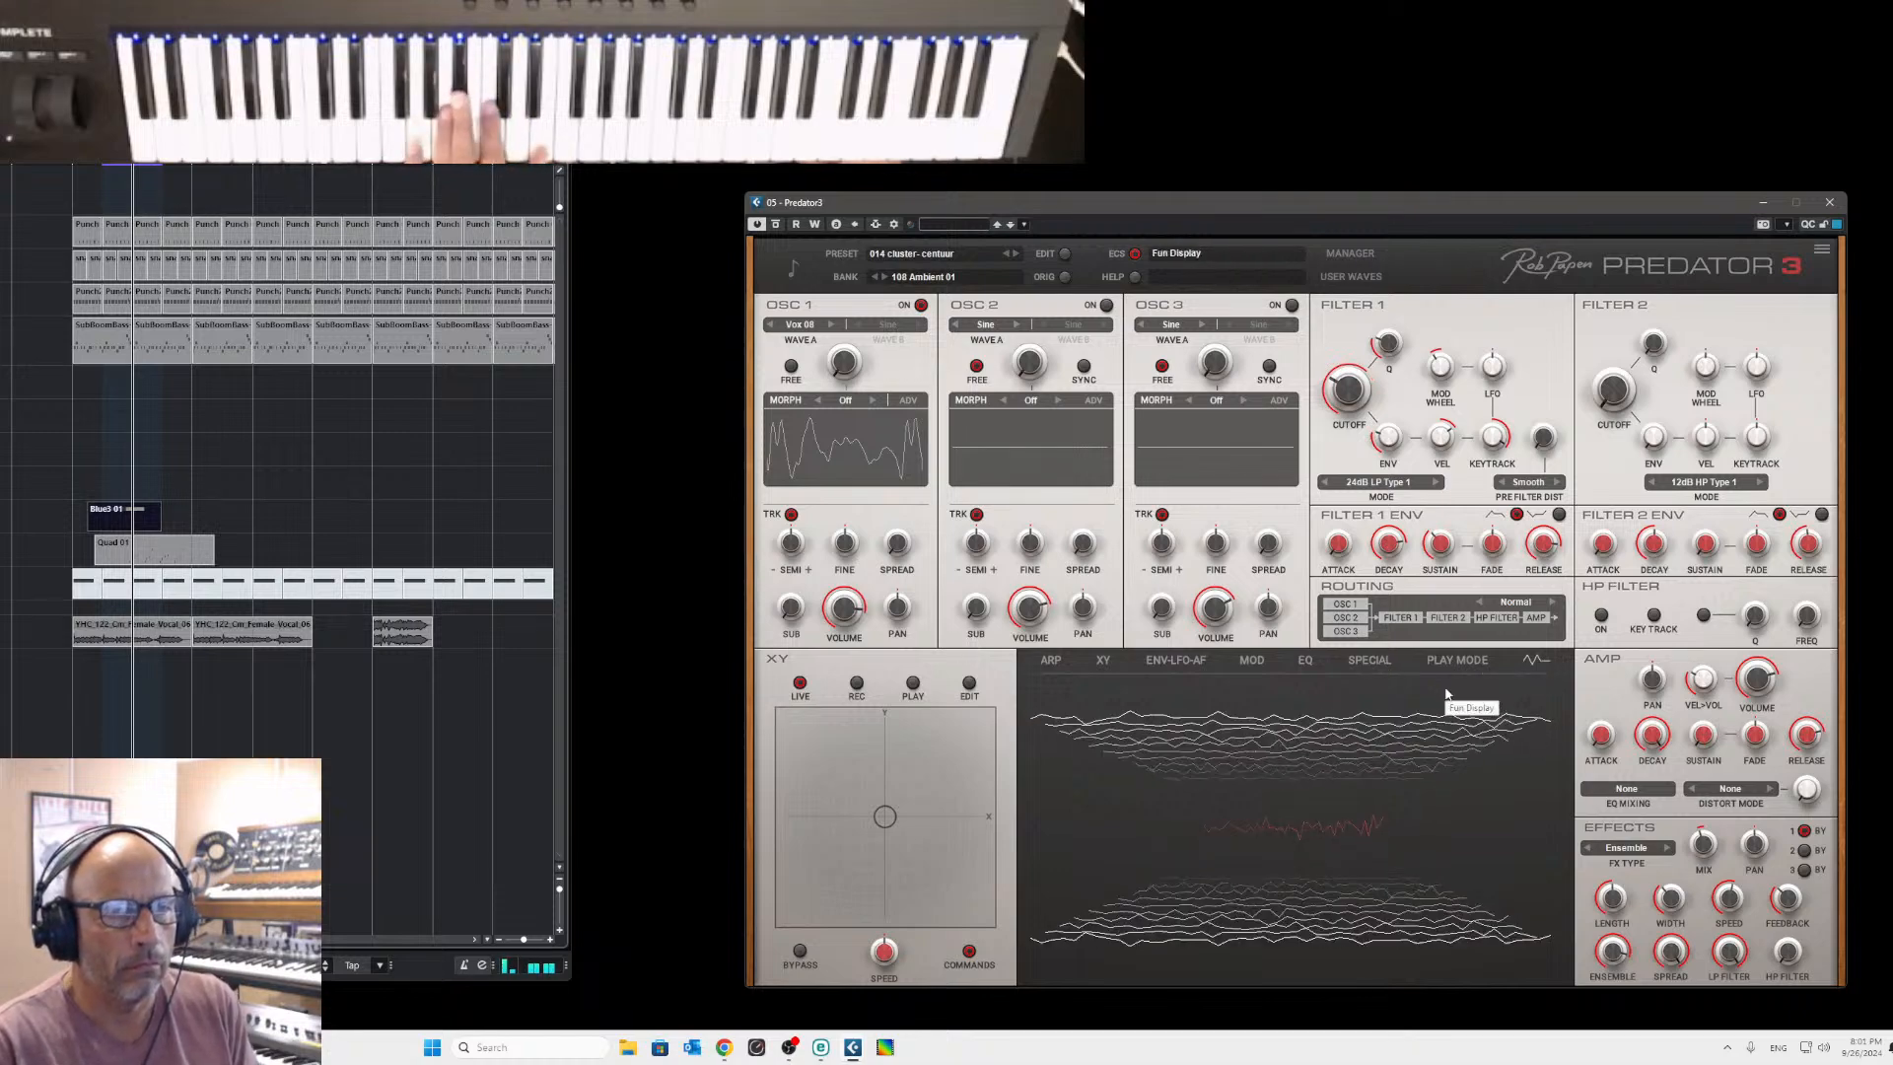
Show the play mode settings and set the chord mode to Off.
{"action": "left_click", "coordinate": [1454, 659]}
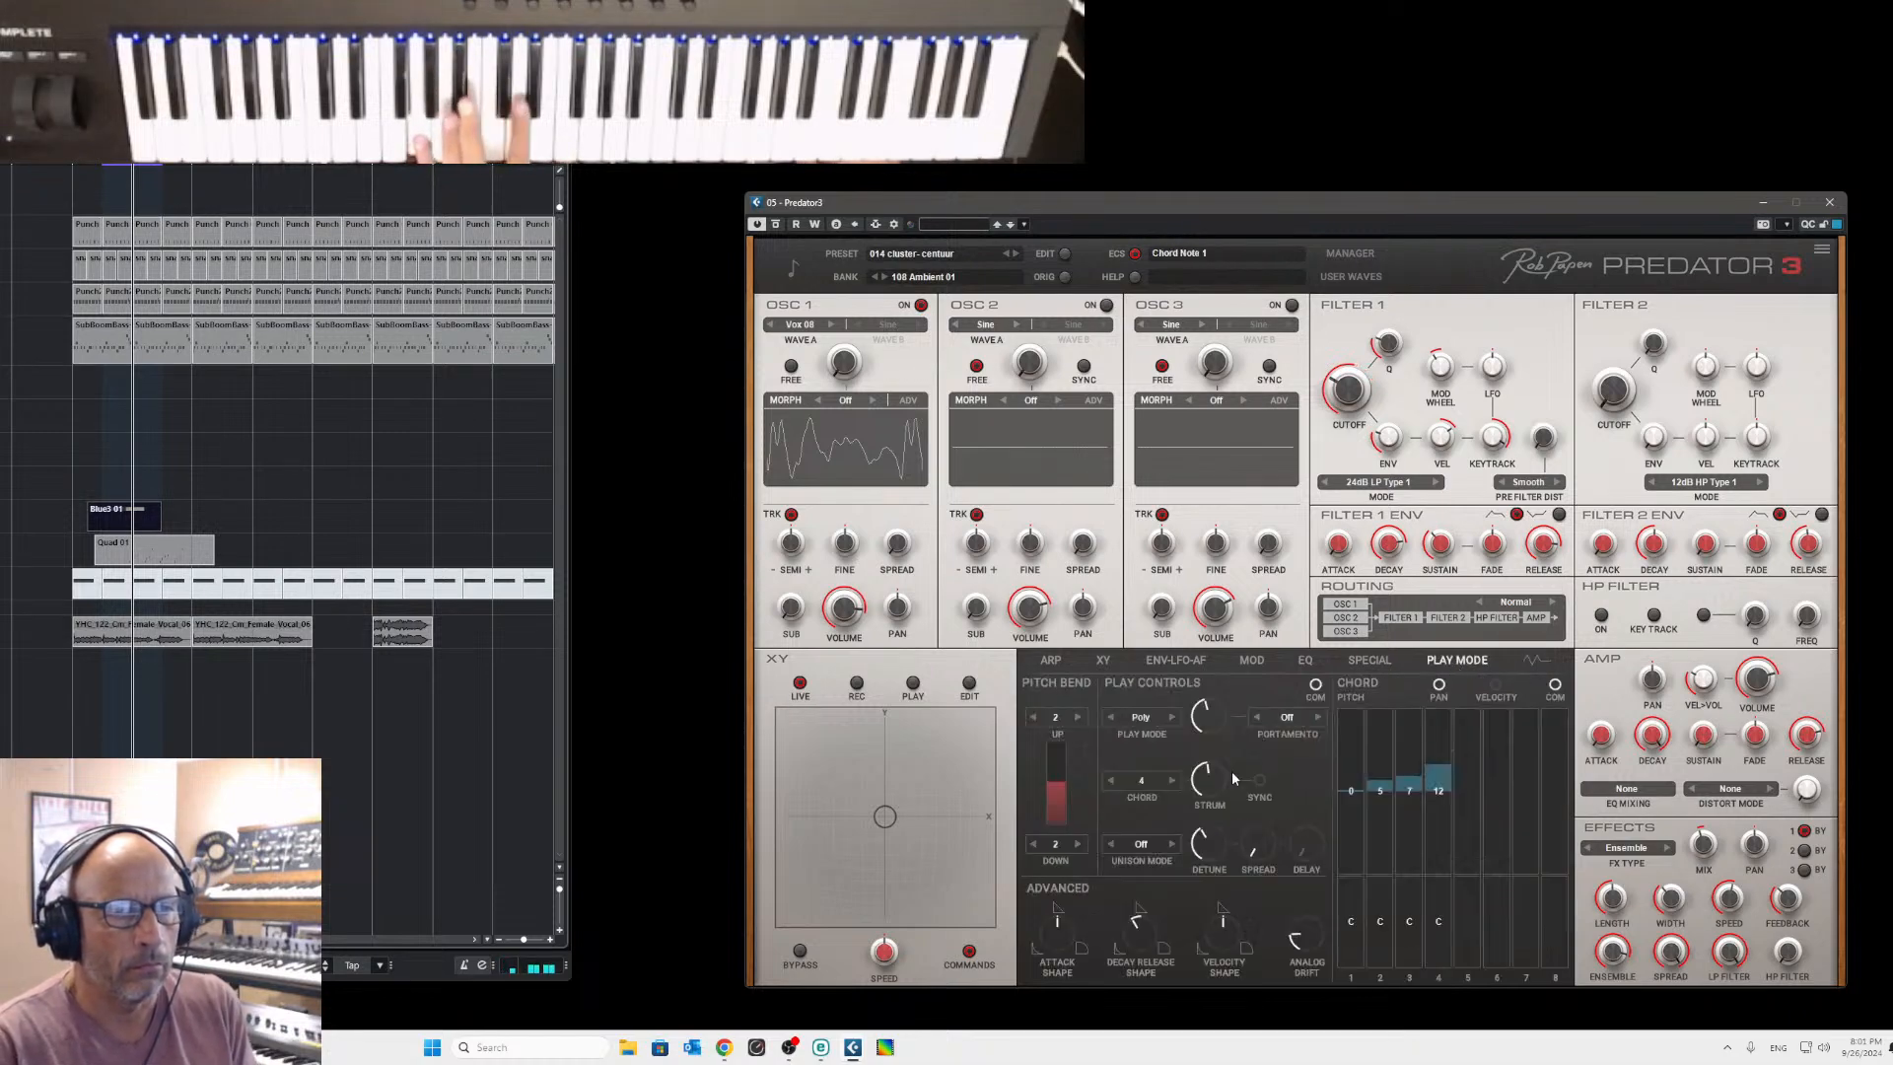
{"action": "left_click", "coordinate": [1152, 783]}
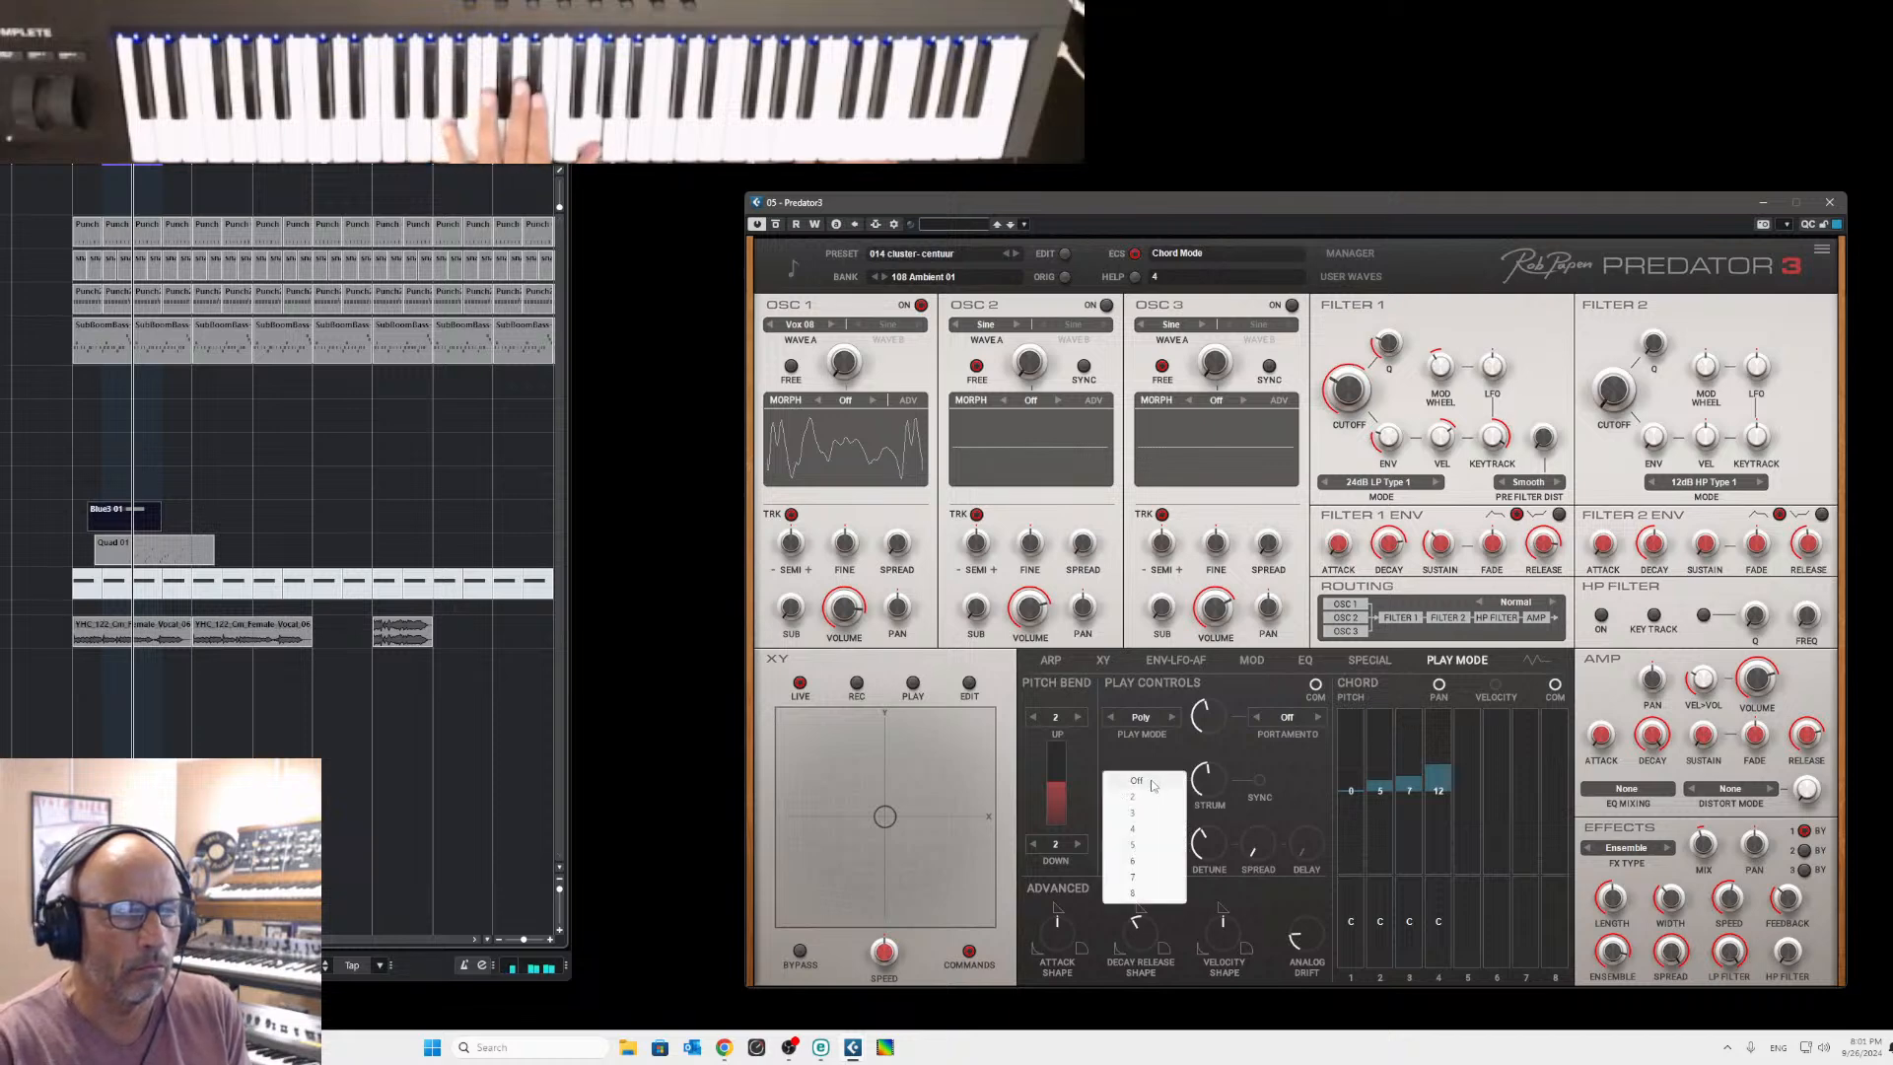
{"action": "left_click", "coordinate": [1151, 783]}
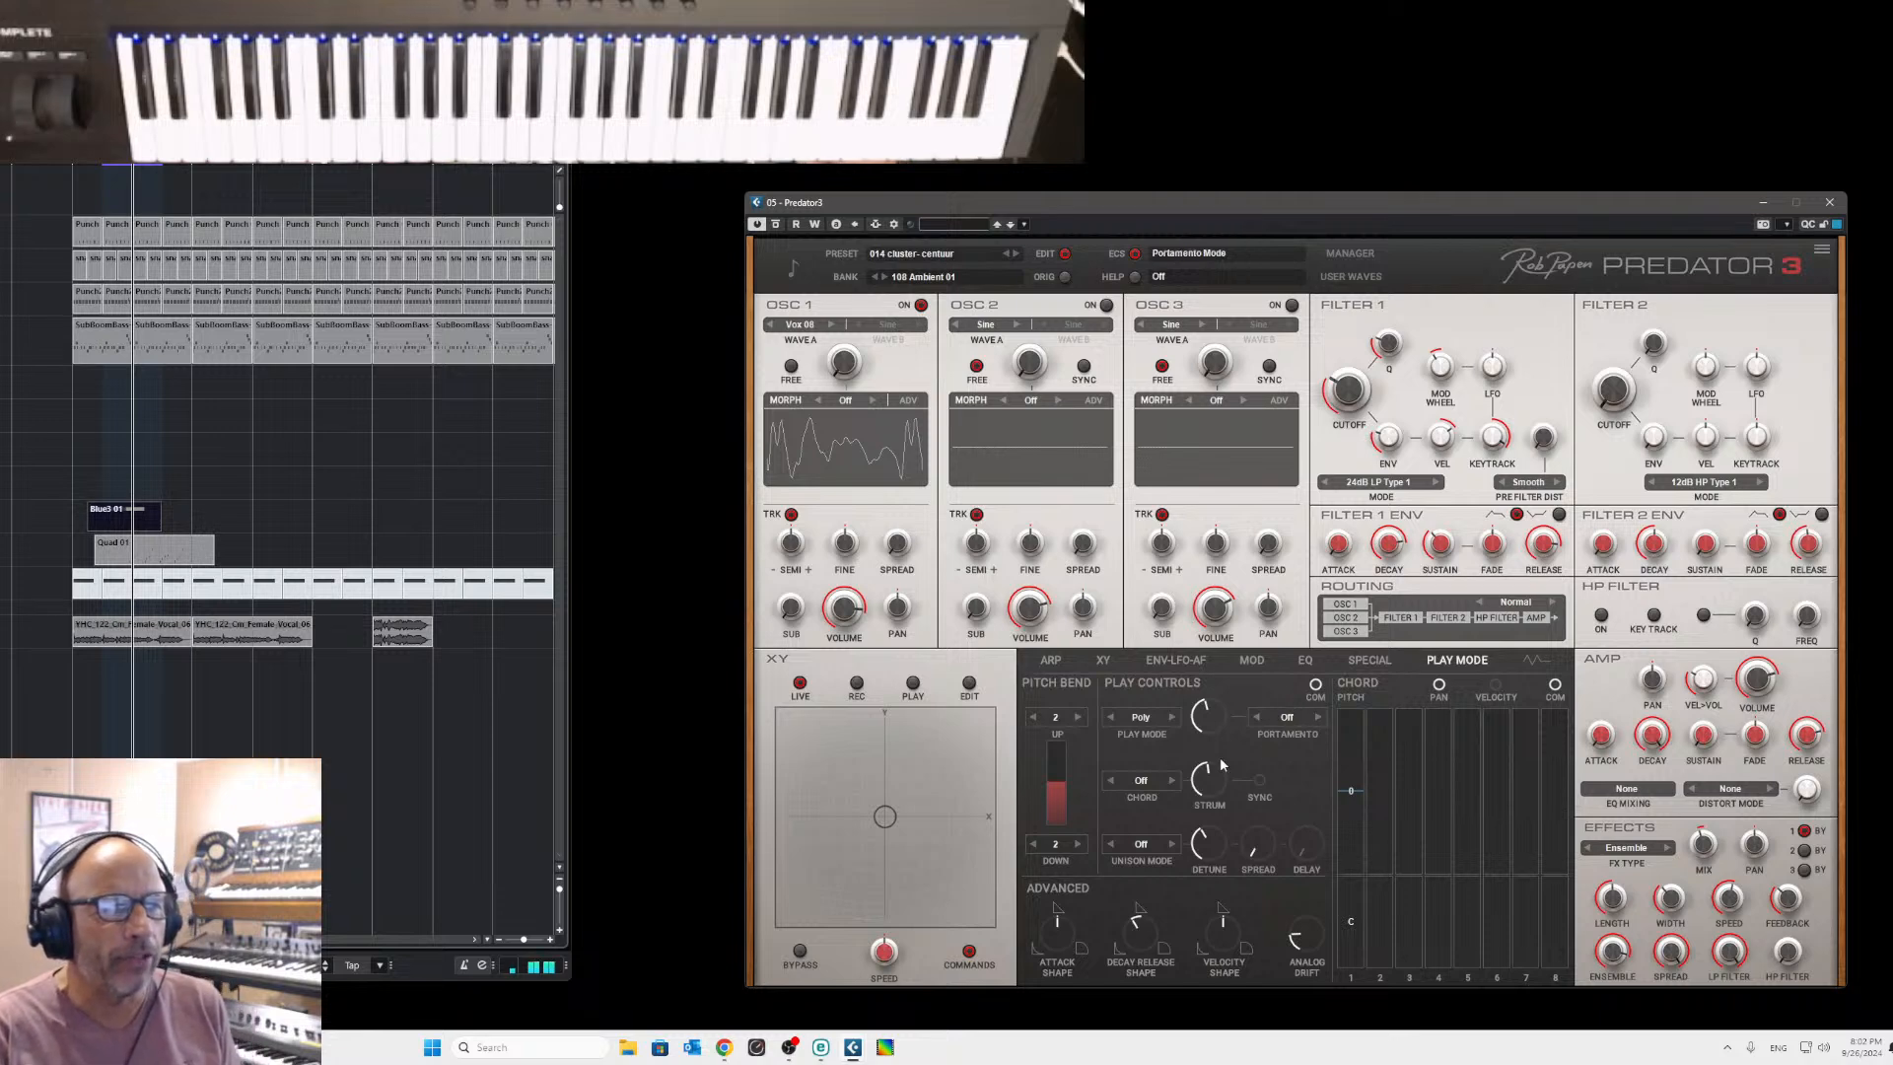
Recall the original version of the edited preset, restoring its chord settings.
{"action": "left_click", "coordinate": [1141, 780]}
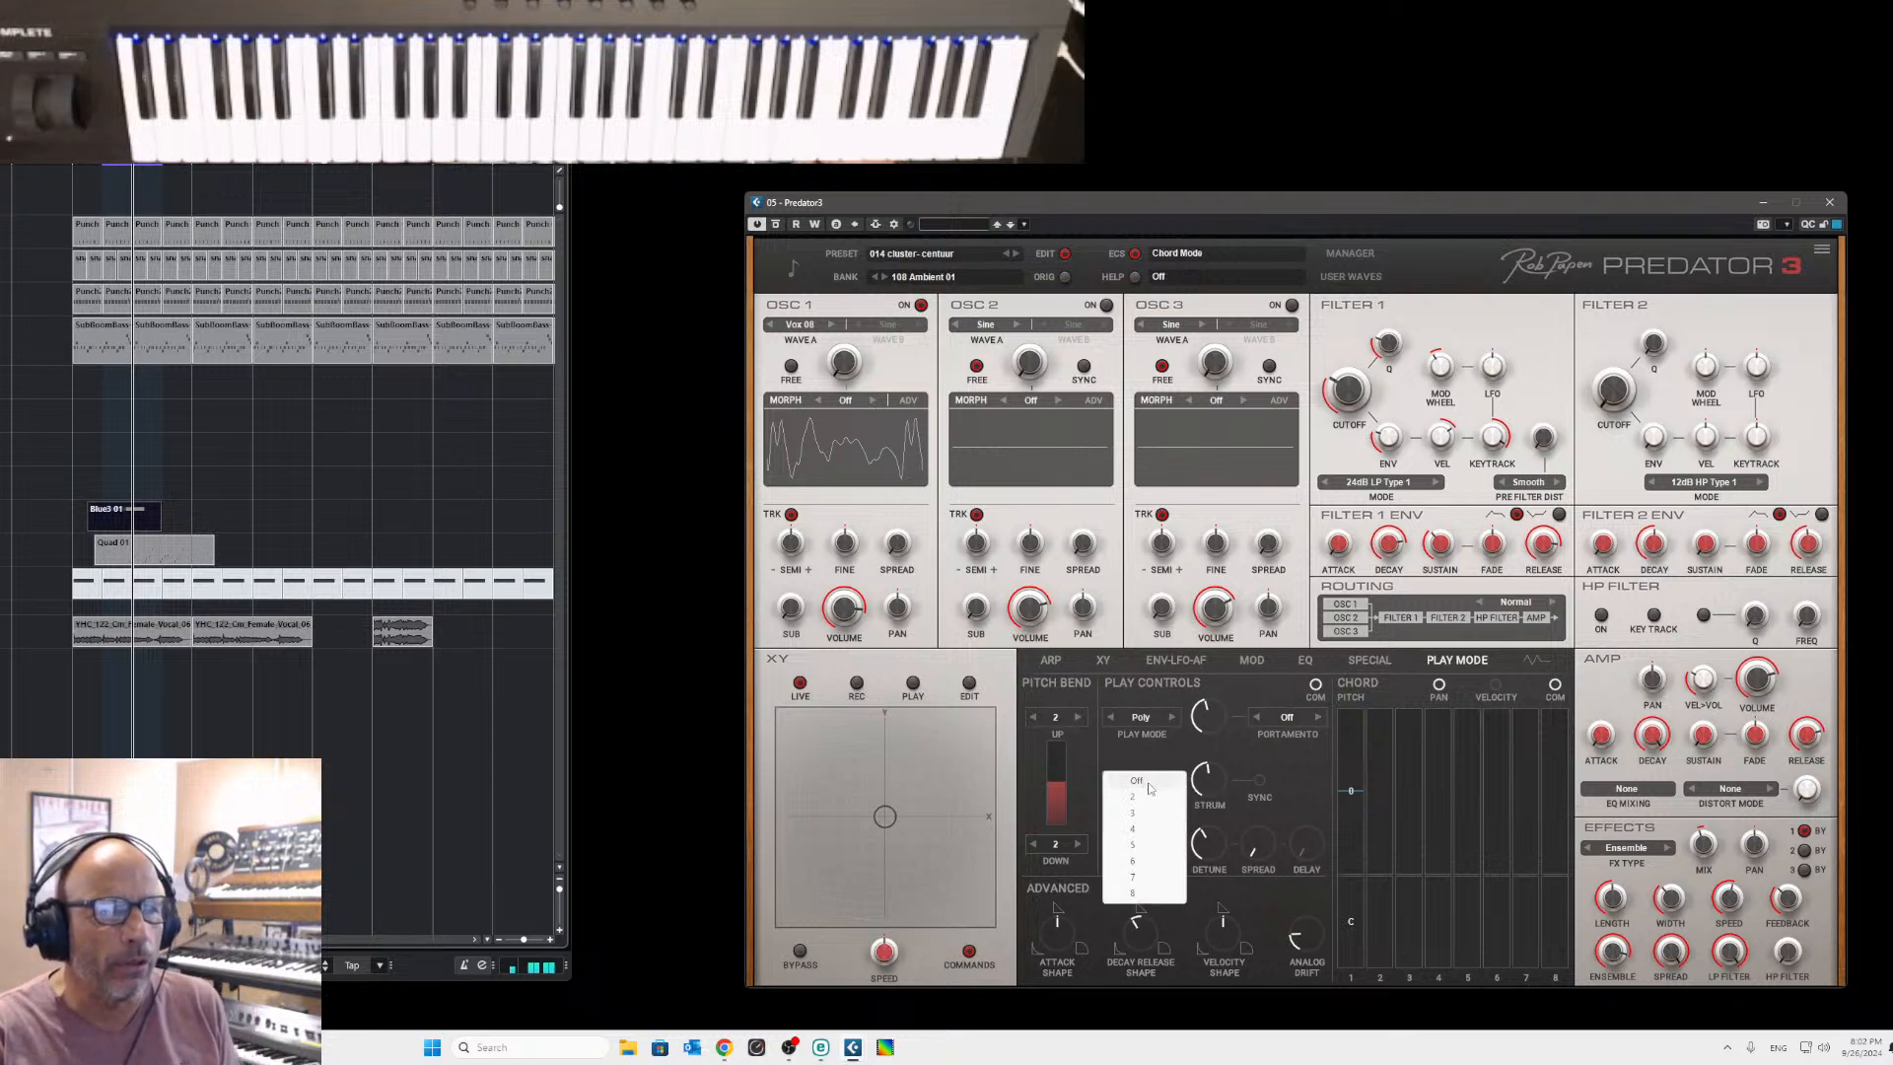
{"action": "left_click", "coordinate": [1065, 279]}
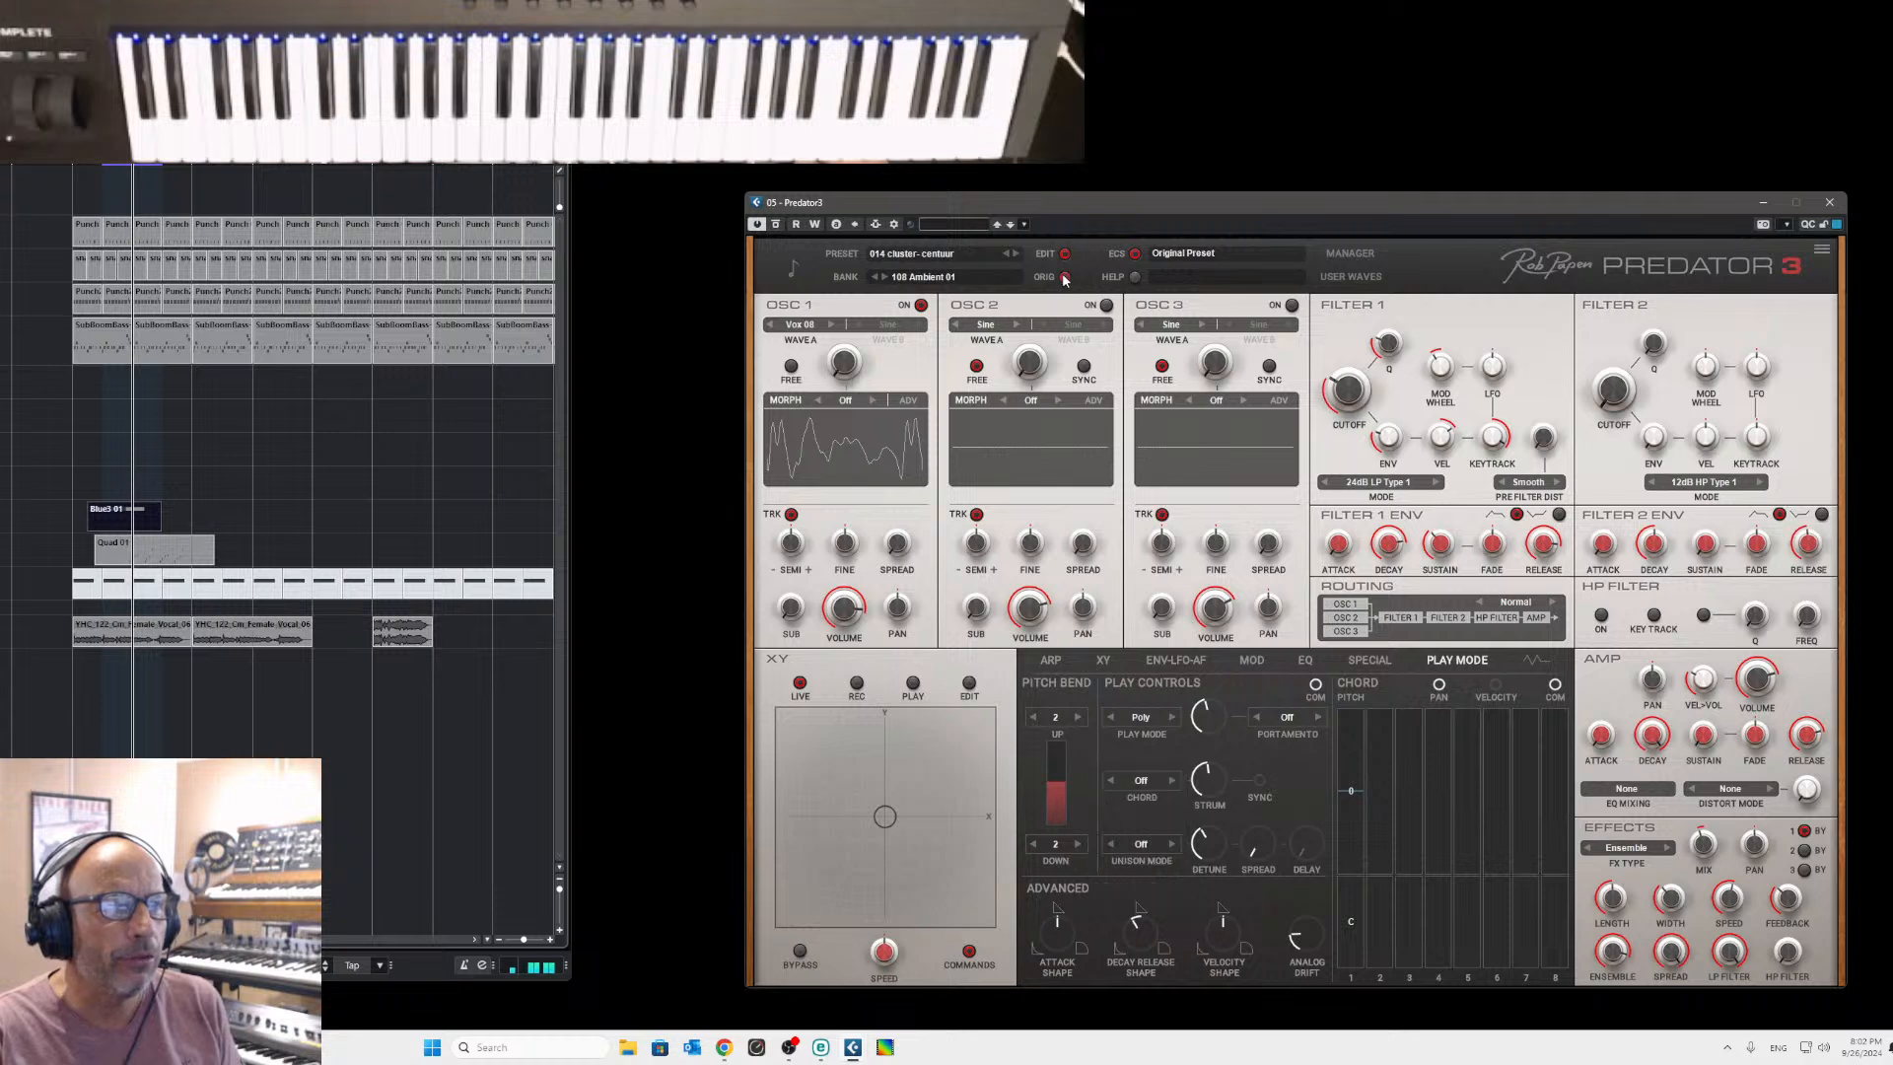
{"action": "left_click", "coordinate": [1065, 278]}
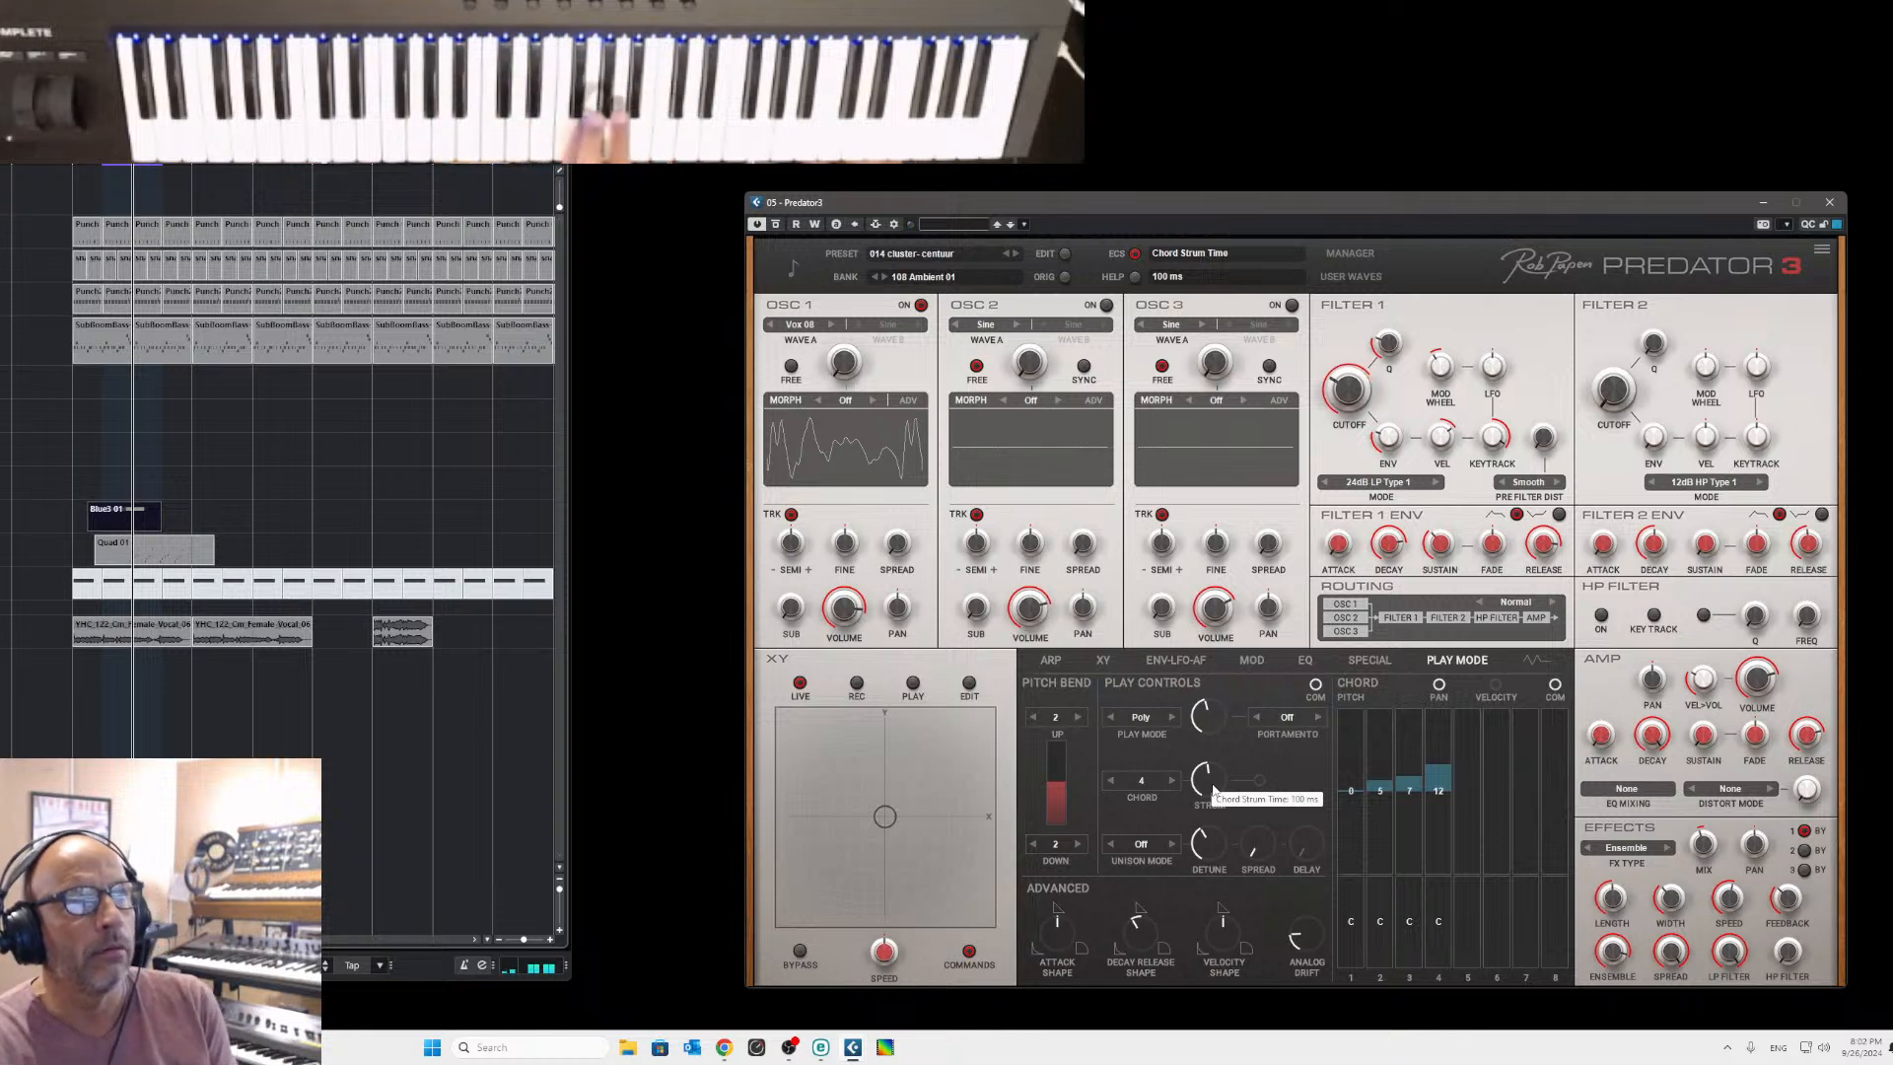
Switch the preset's chord mode Off again and return the project cursor to the start of the loop range.
{"action": "left_click", "coordinate": [1142, 780]}
{"action": "left_click", "coordinate": [1149, 786]}
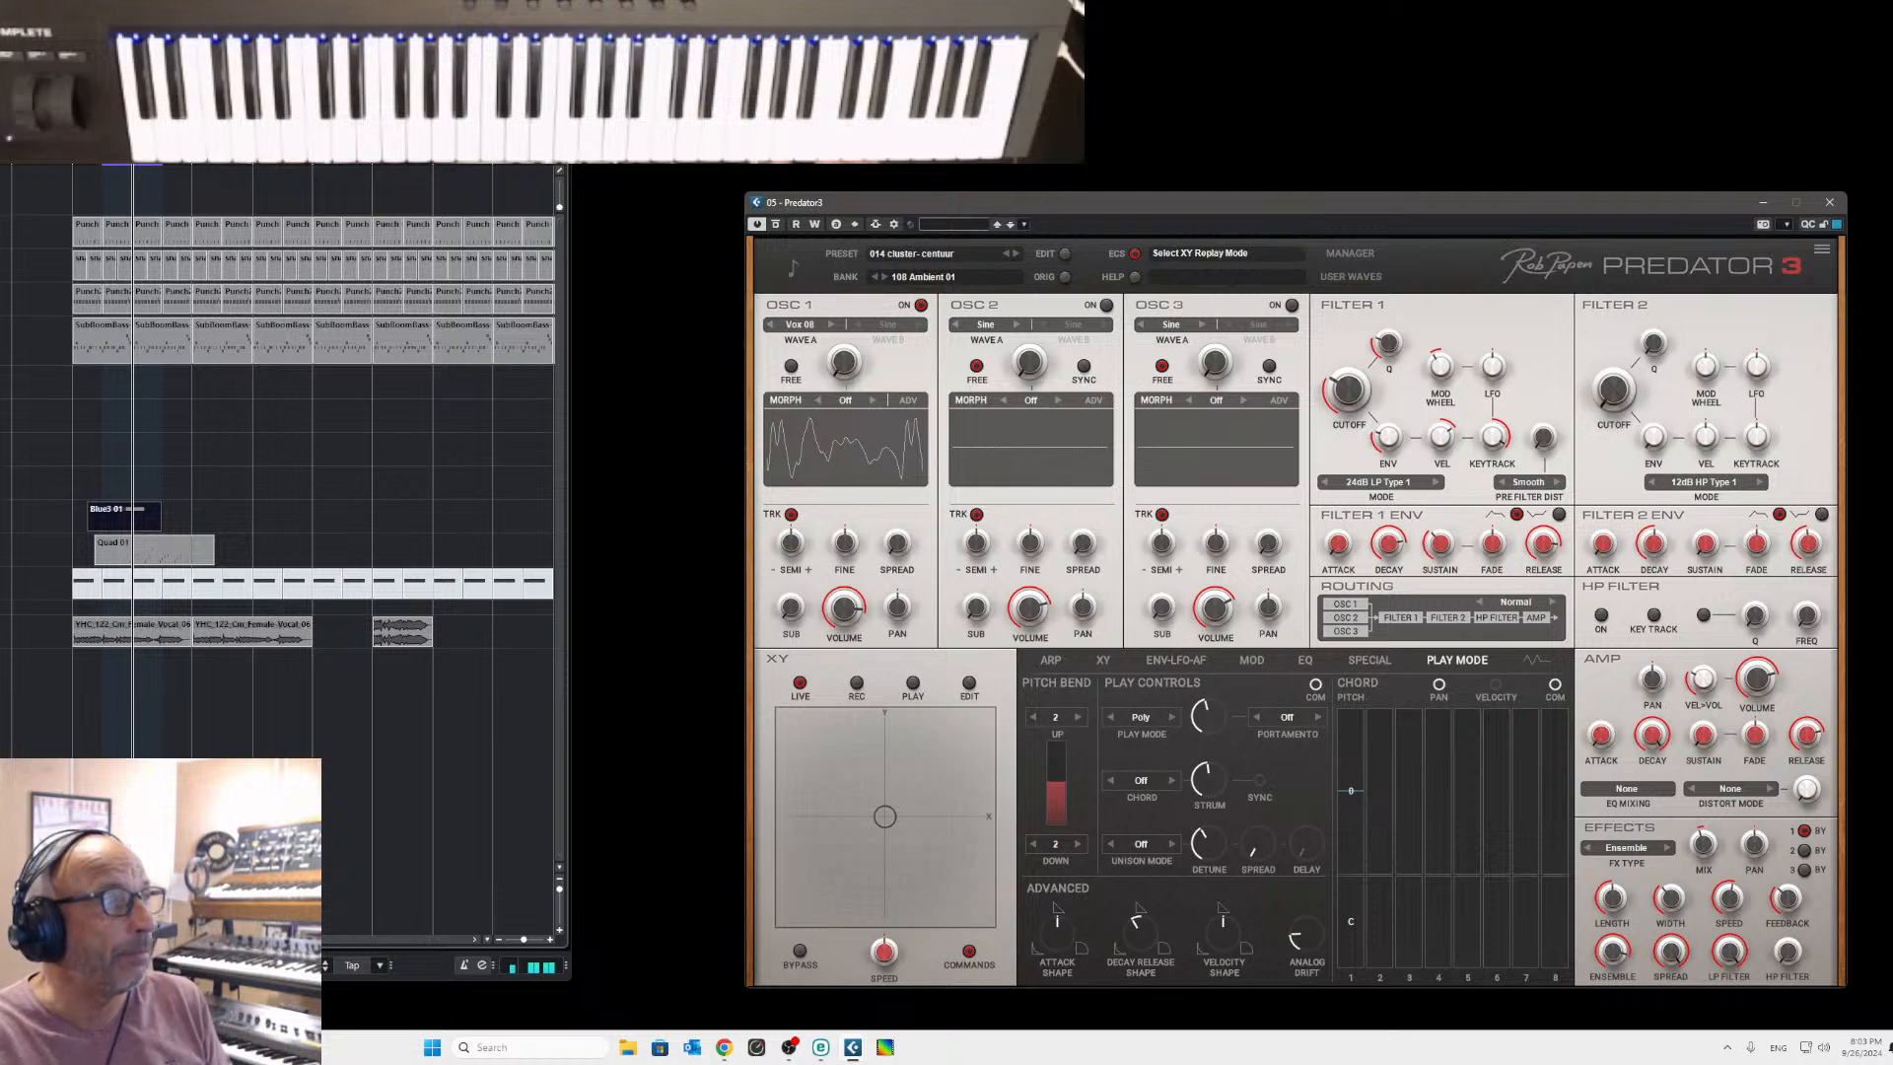
{"action": "left_click", "coordinate": [148, 966]}
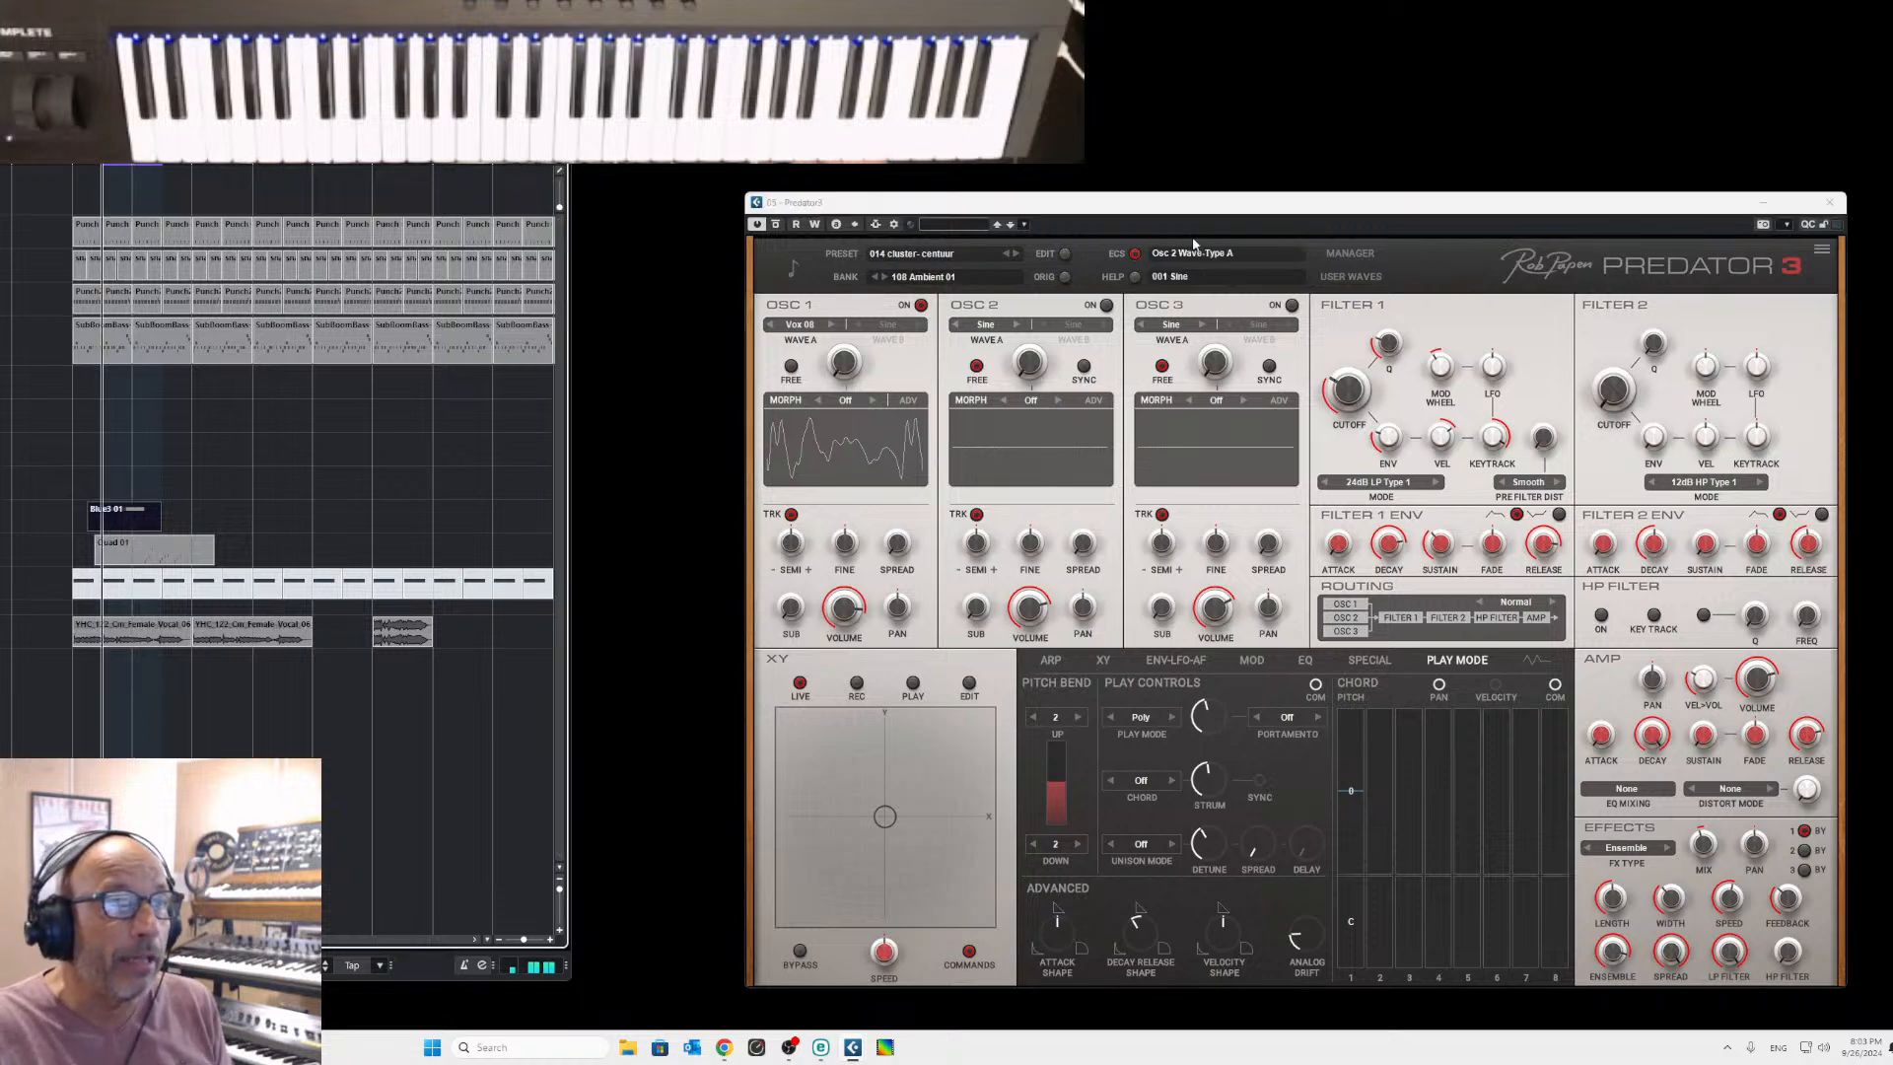
Load the preset 098 synth- Sanolize from the 108 Ambient 01 bank.
{"action": "left_click", "coordinate": [1350, 254]}
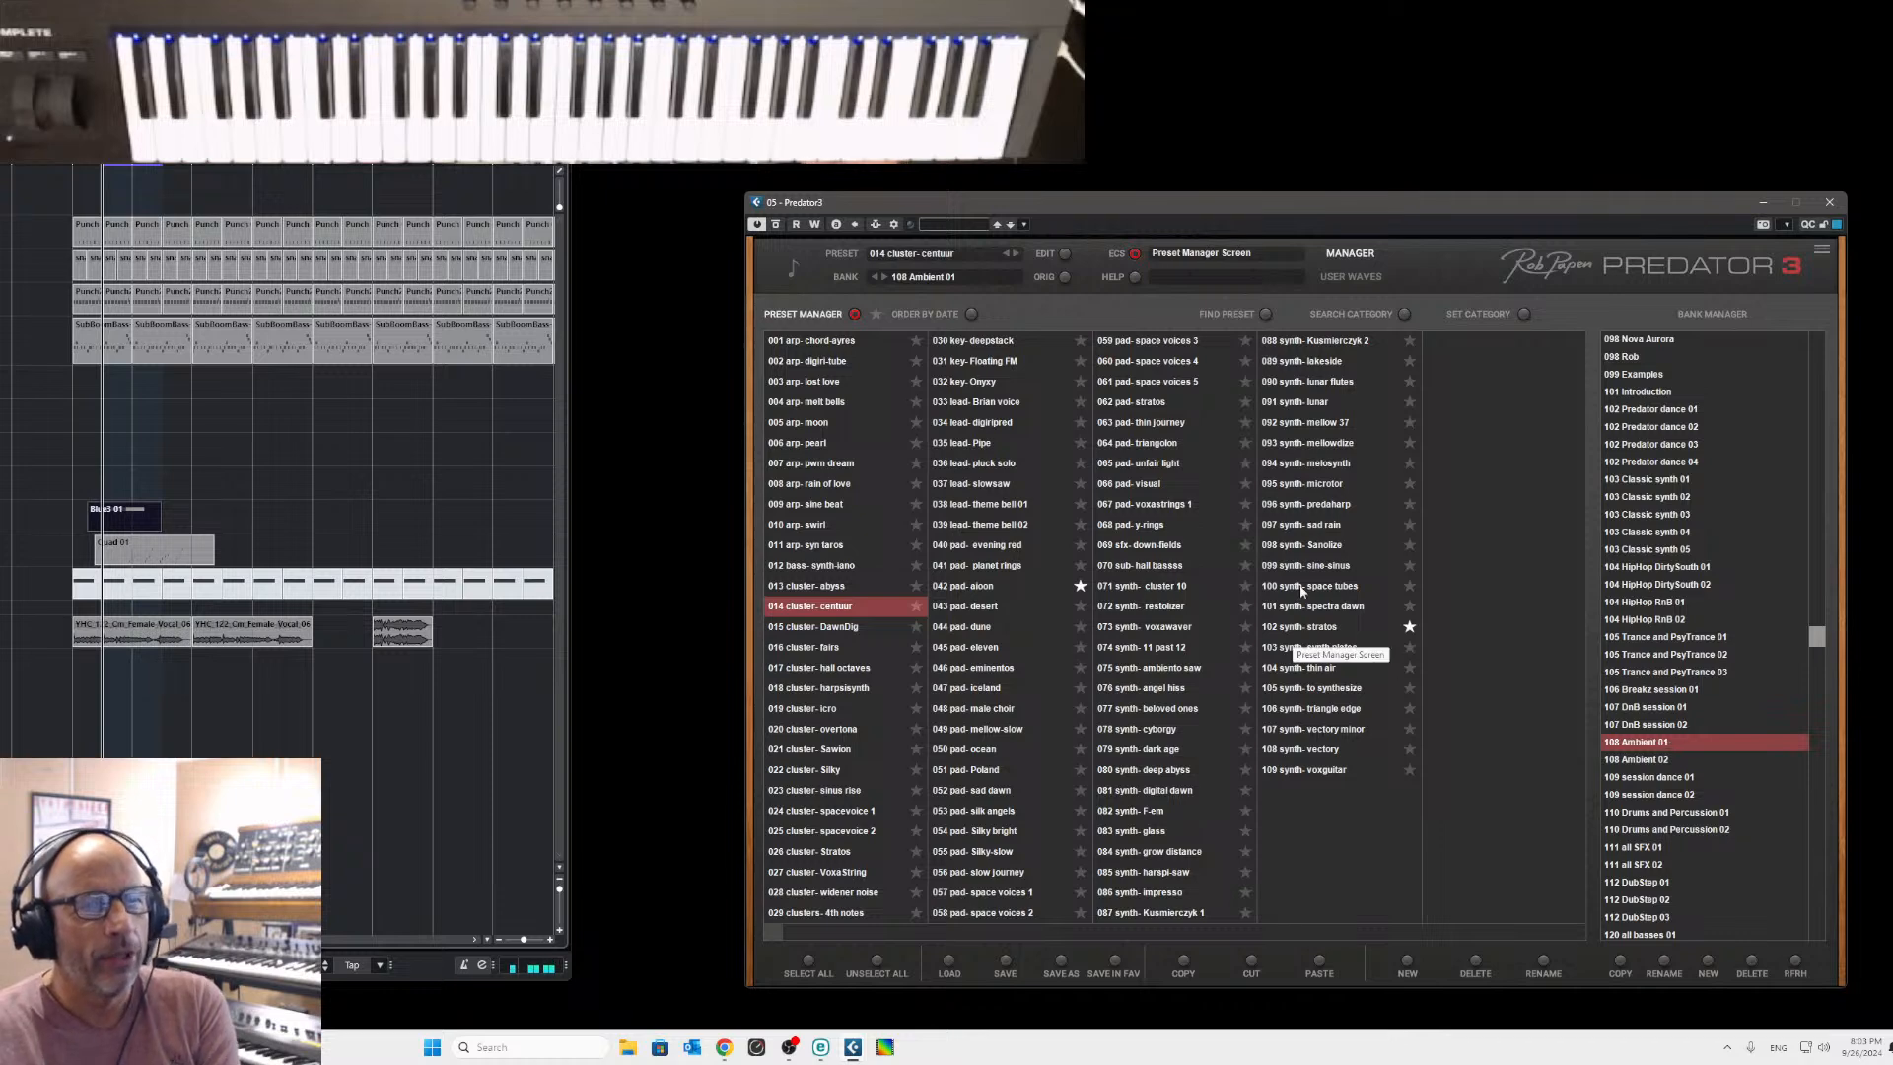
{"action": "left_click", "coordinate": [1286, 547]}
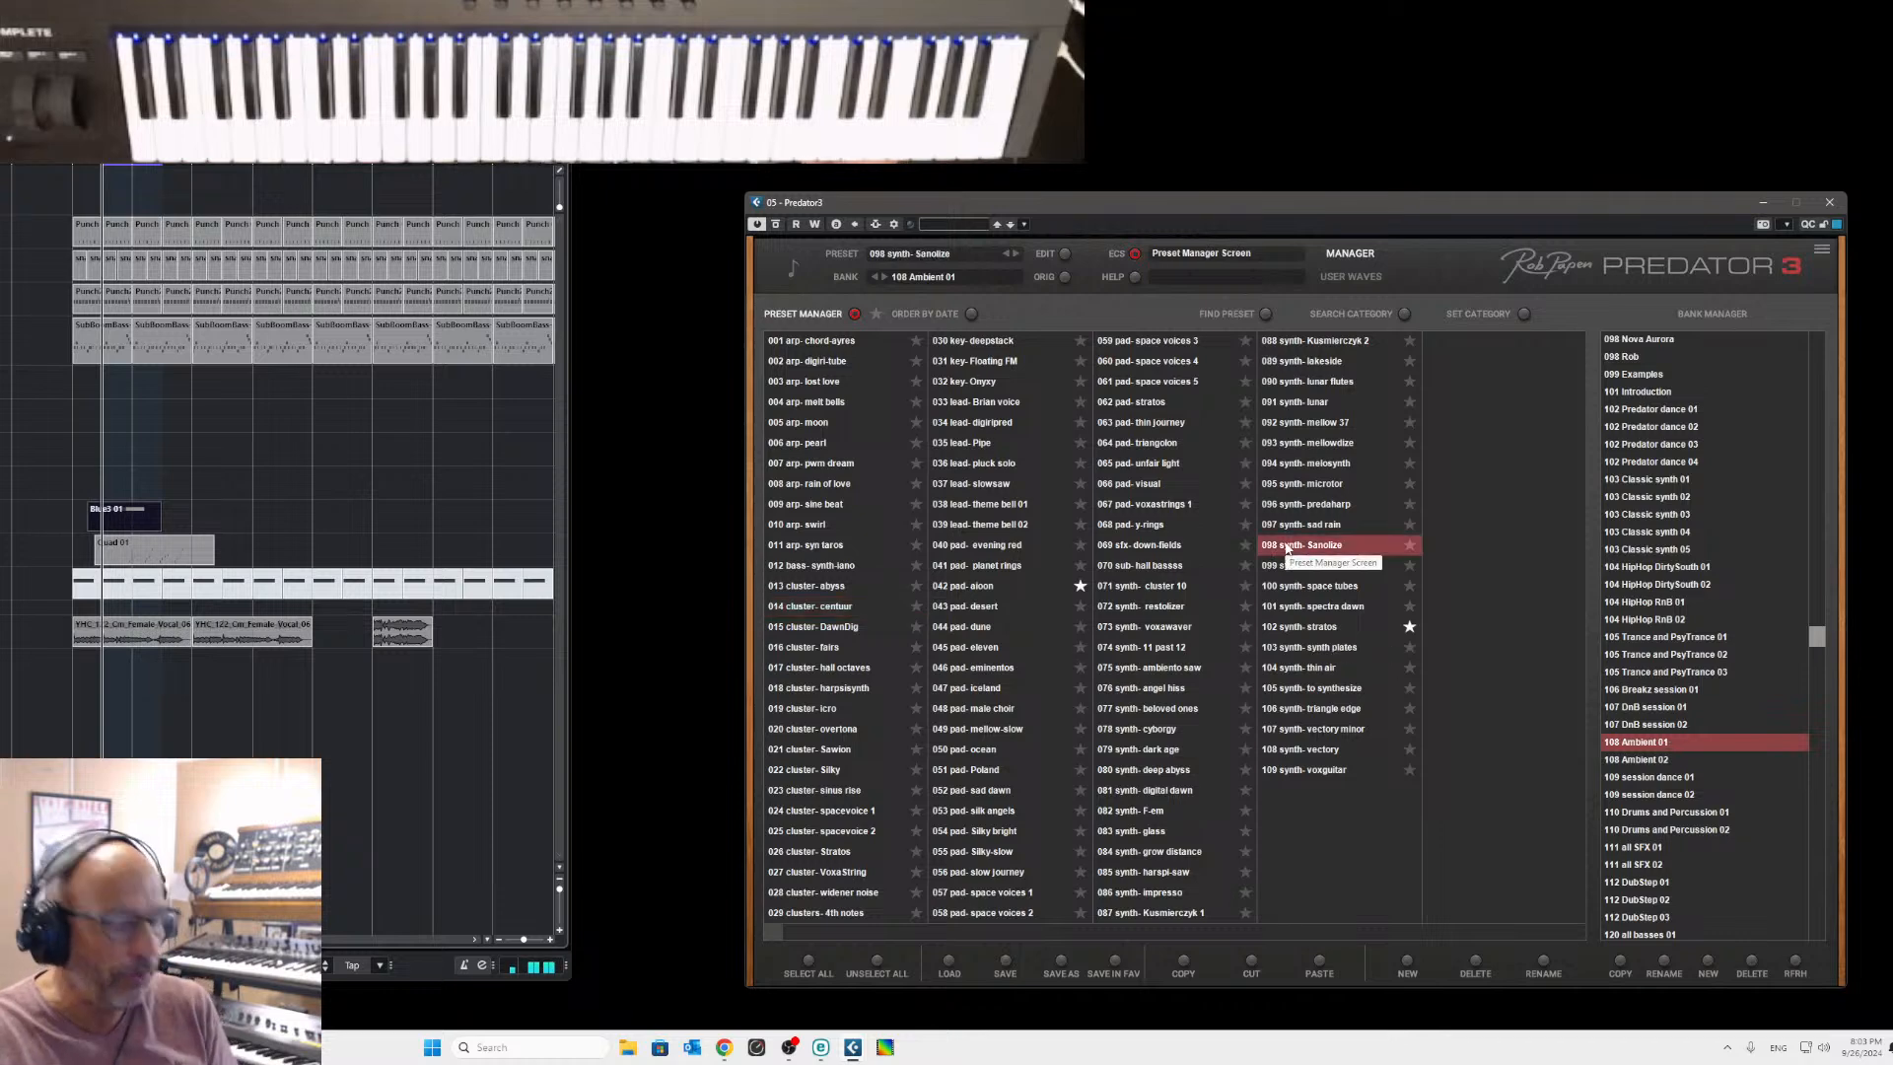
{"action": "left_click", "coordinate": [1350, 253]}
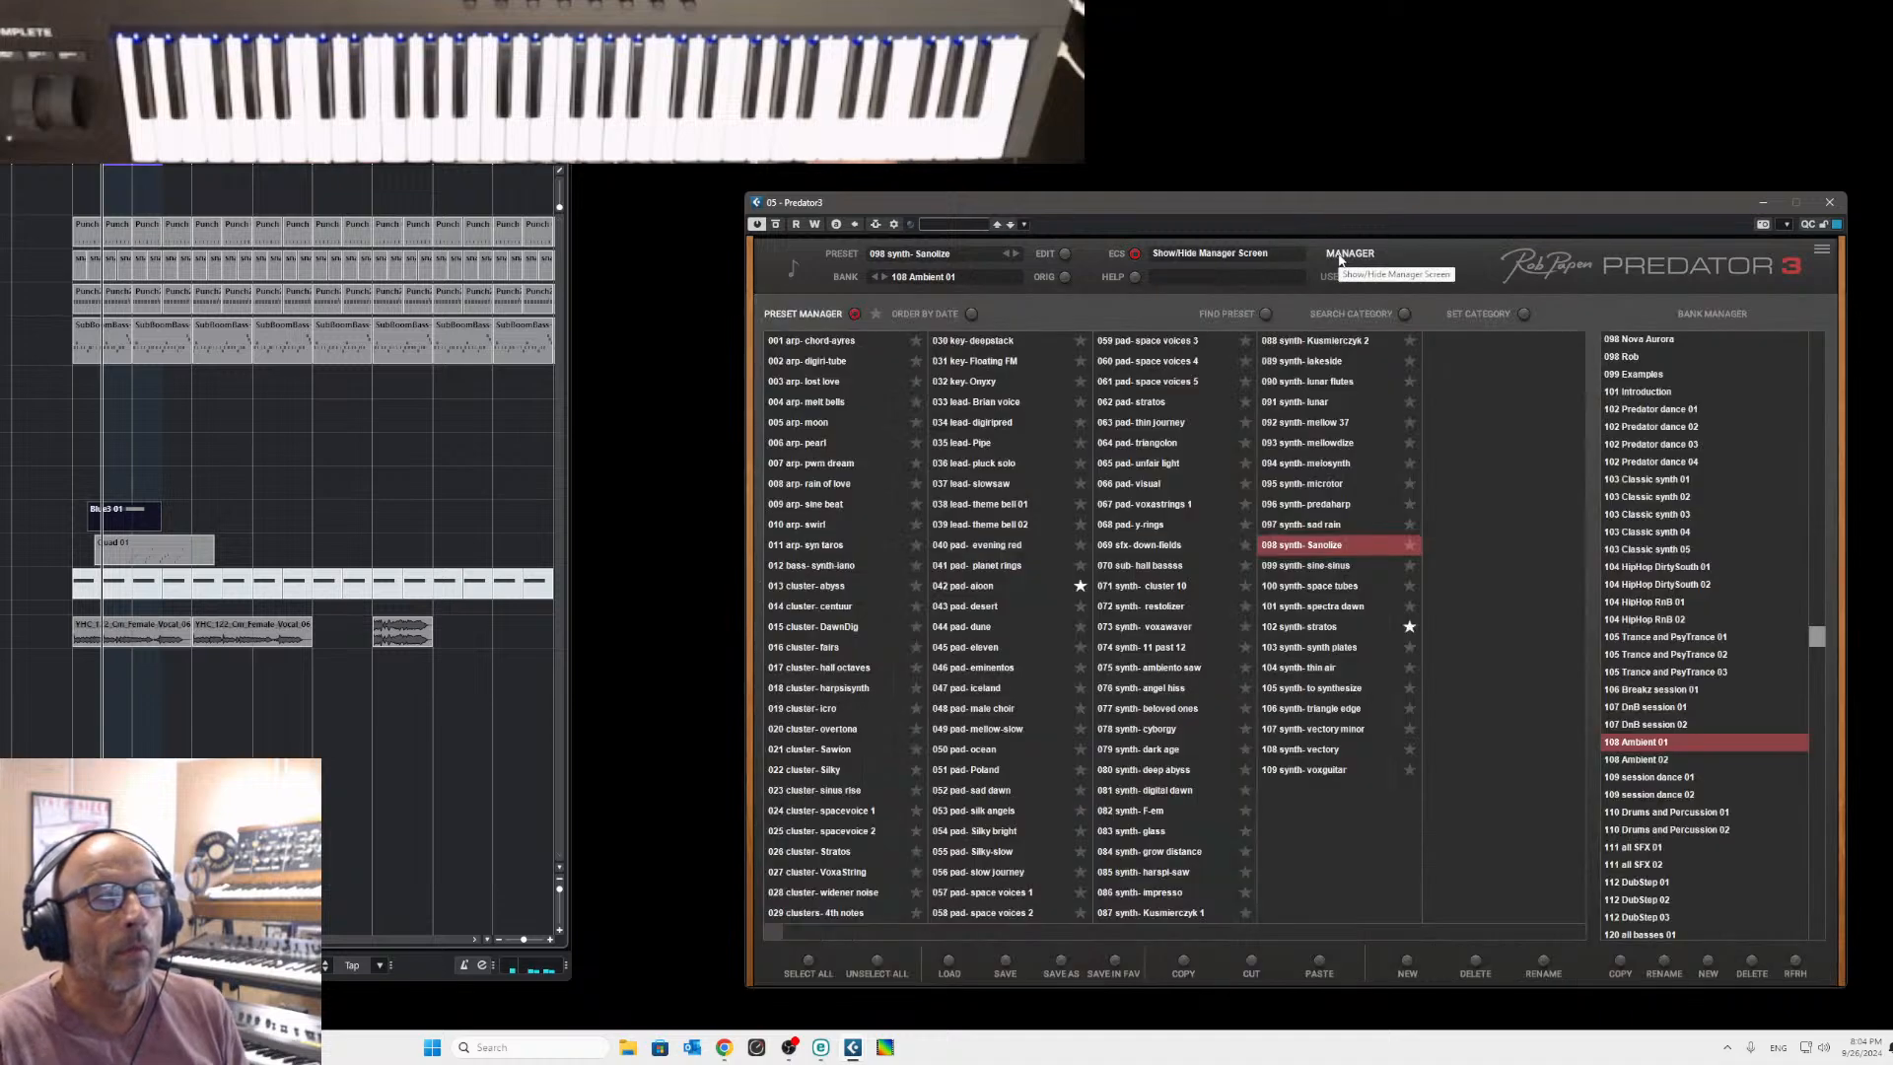
Look through the available banks, load the preset 077 synth- beloved ones, and return to the main synth view.
{"action": "left_click", "coordinate": [1348, 254]}
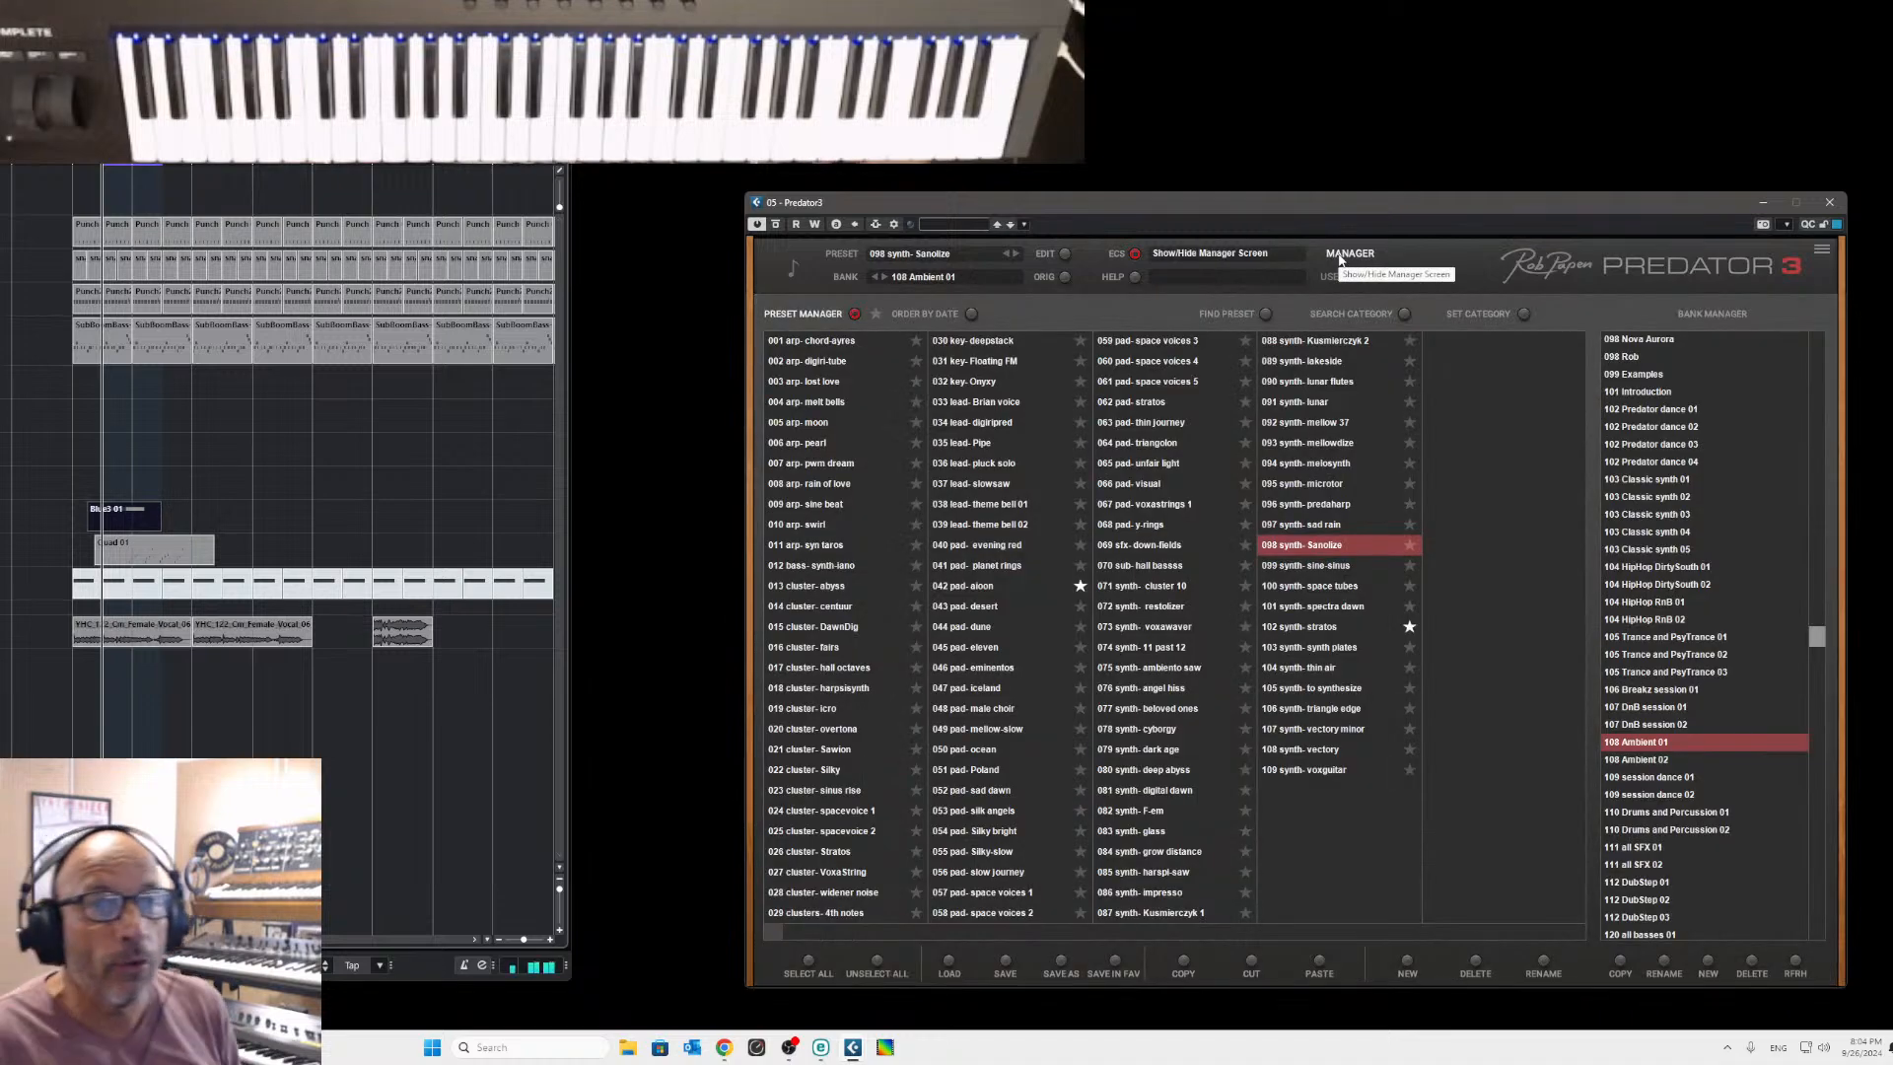
{"action": "left_click_drag", "start_coordinate": [1817, 641], "coordinate": [1817, 338]}
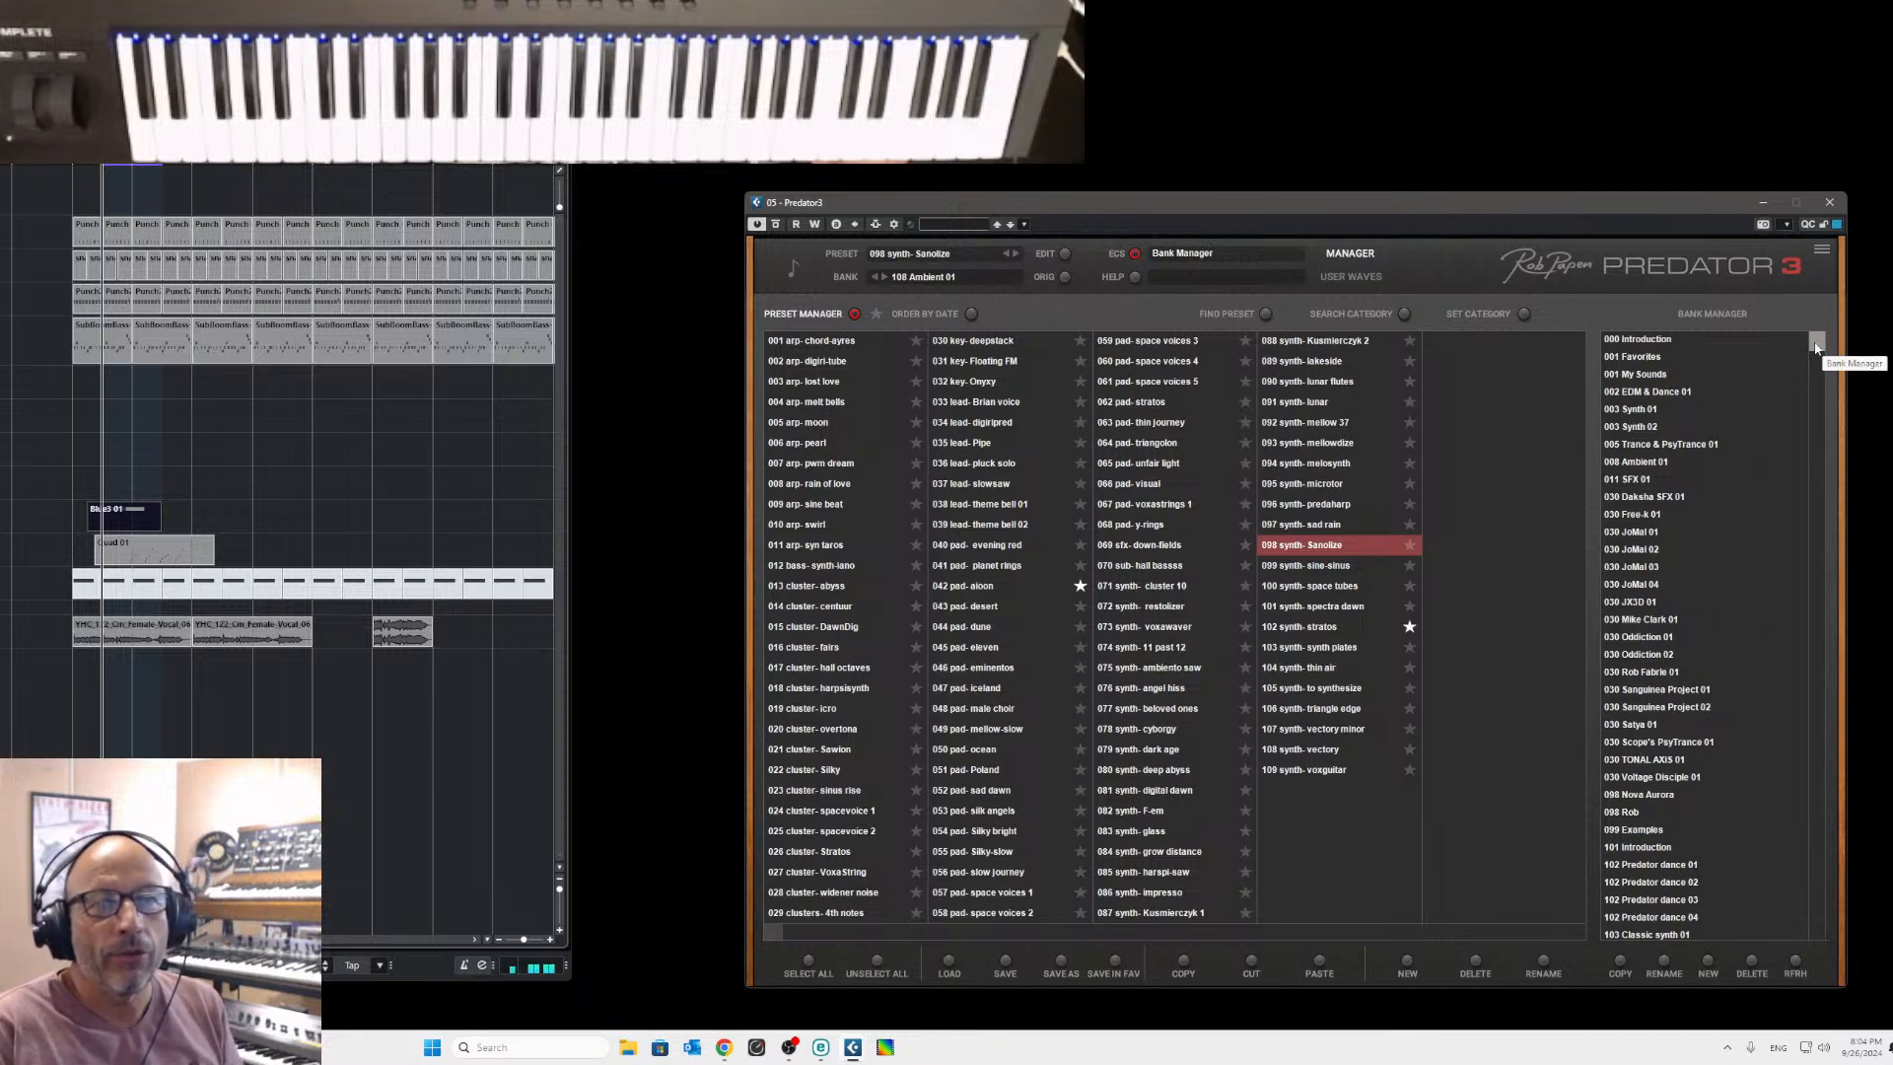
{"action": "scroll", "coordinate": [1663, 577], "scroll_direction": "down", "scroll_amount": 5}
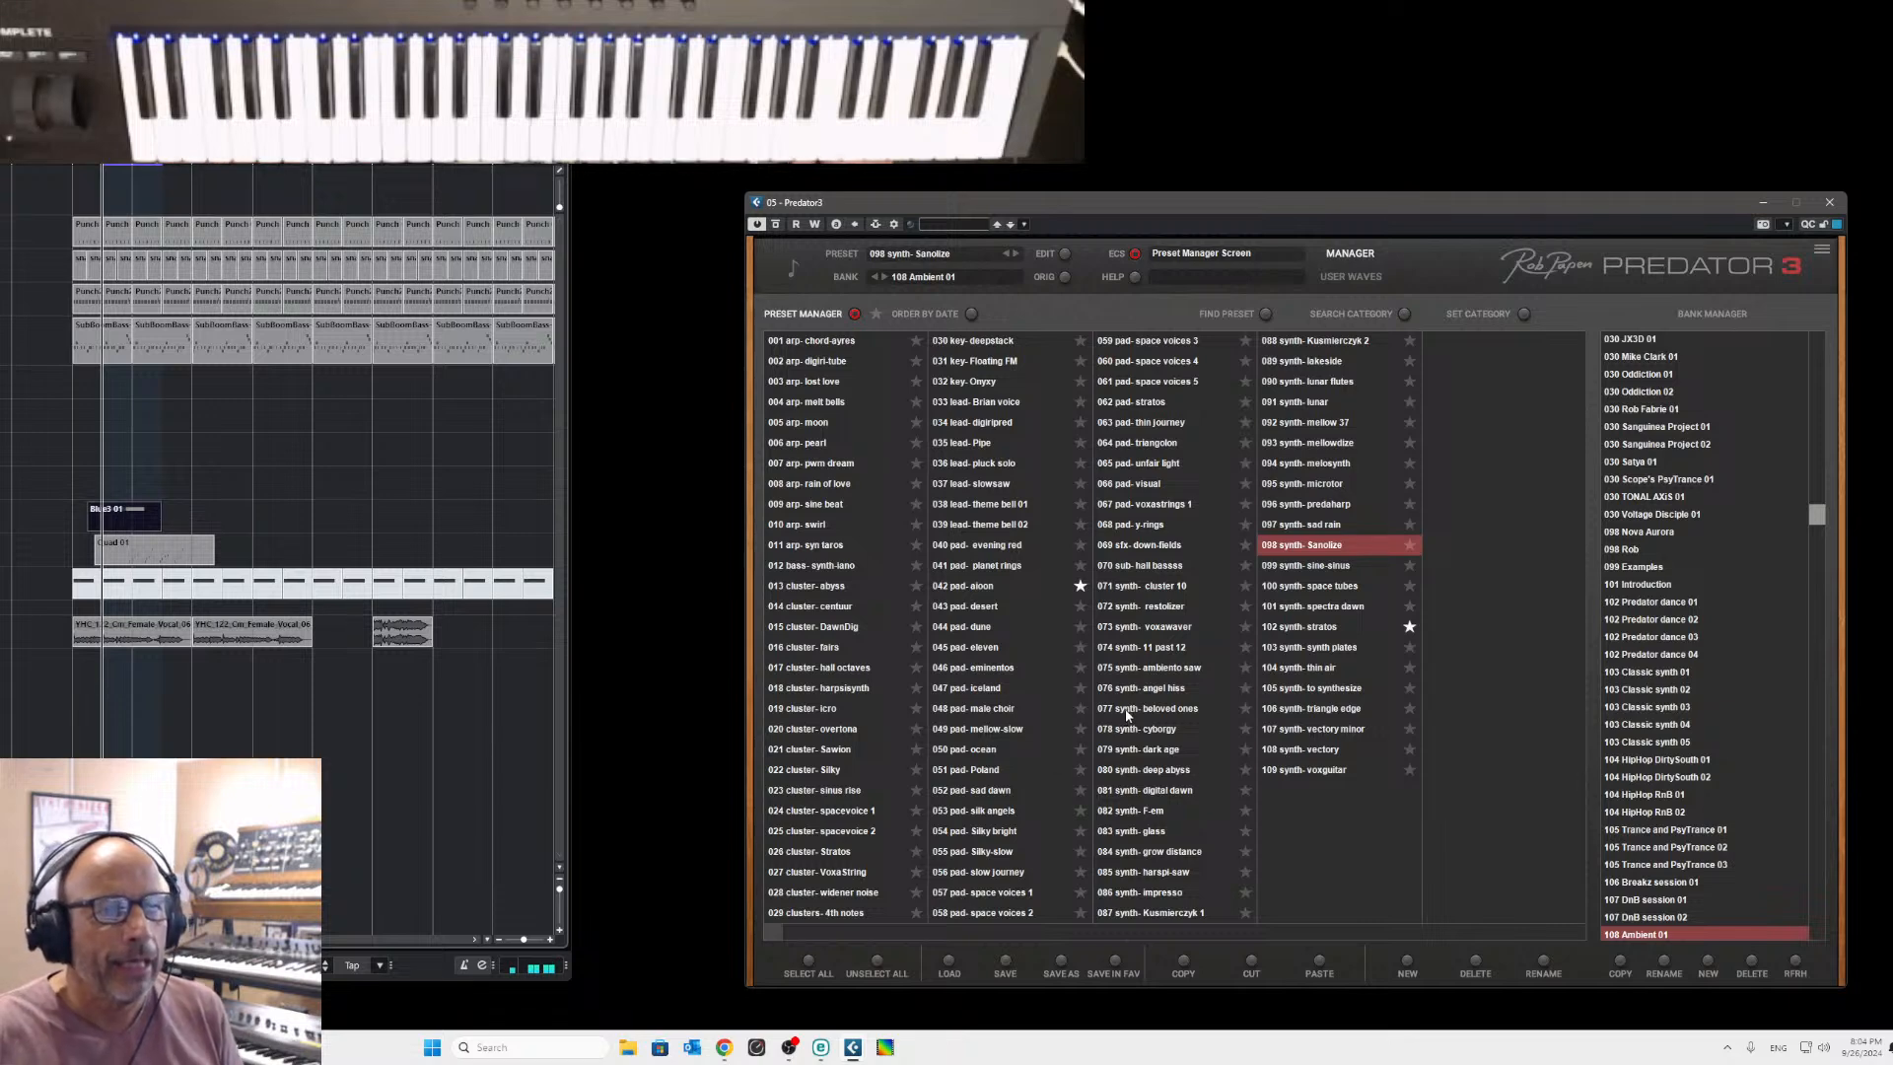
{"action": "left_click", "coordinate": [1129, 710]}
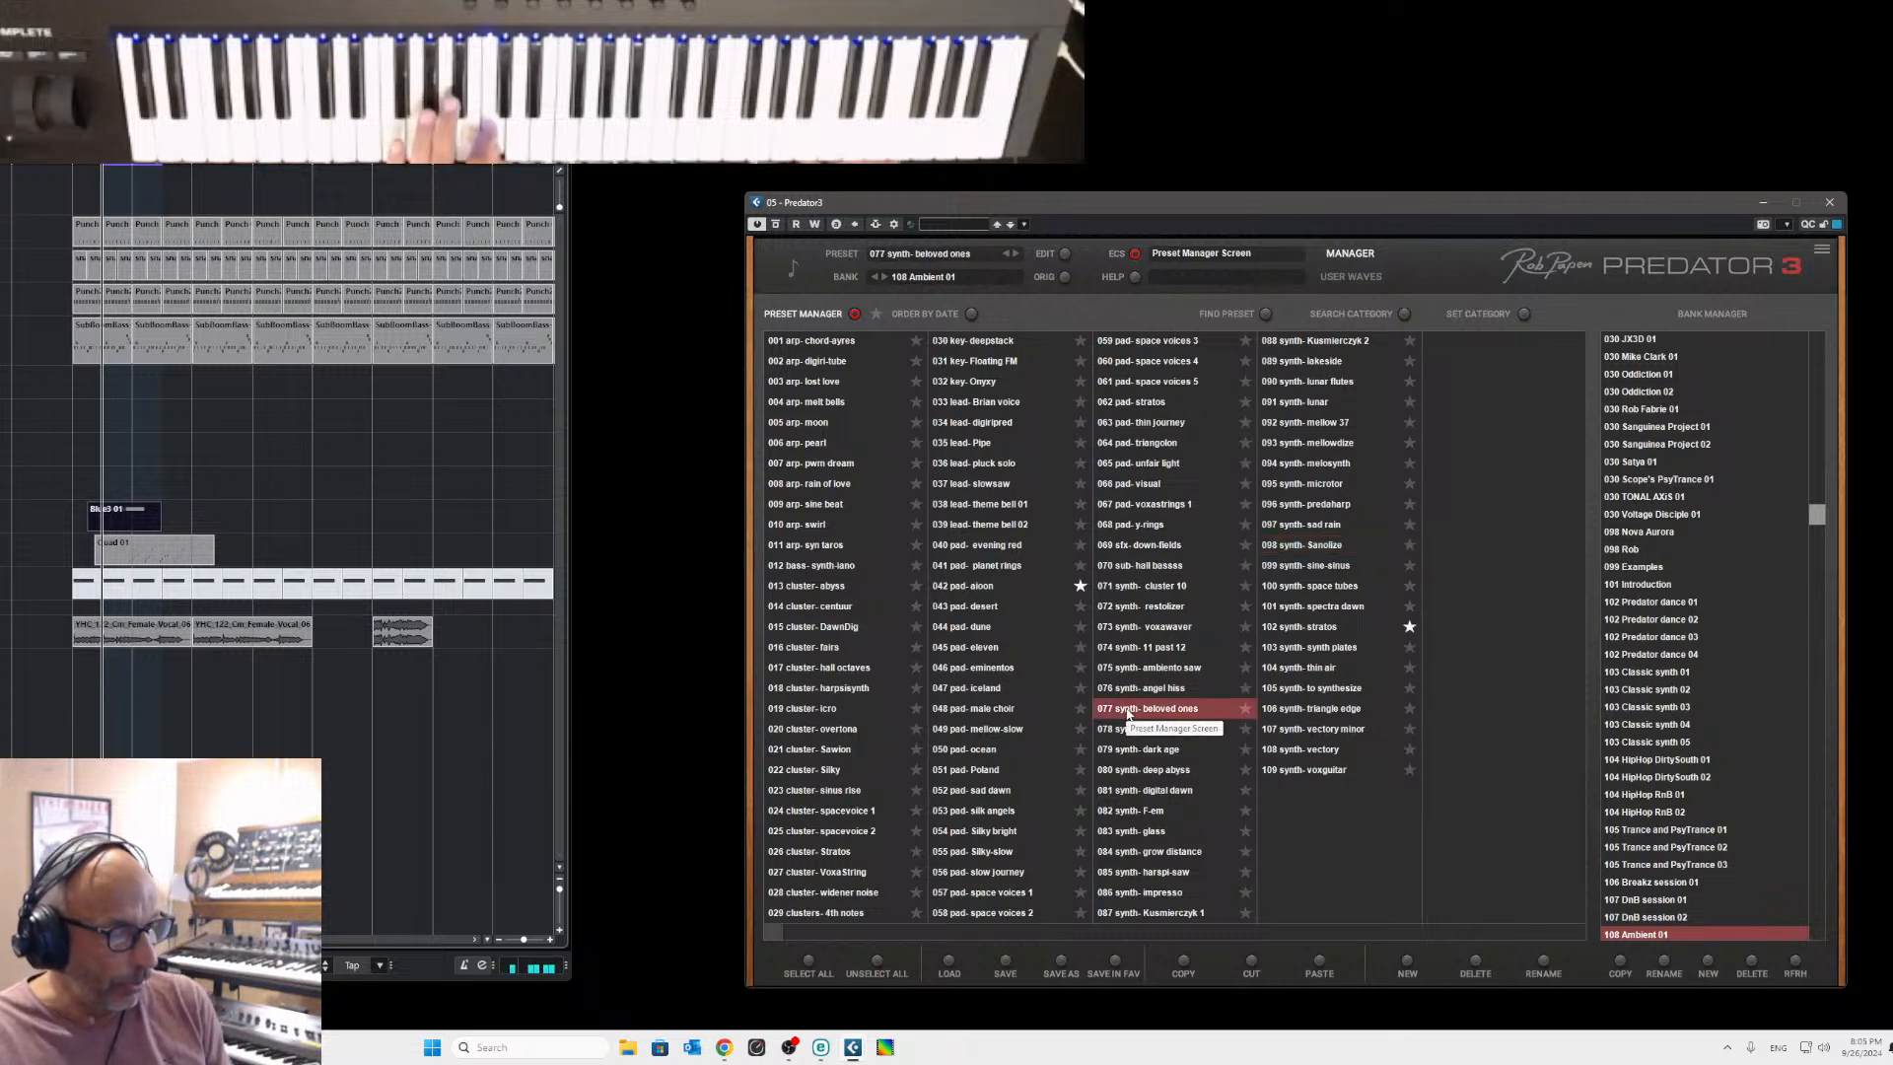
{"action": "left_click", "coordinate": [1355, 256]}
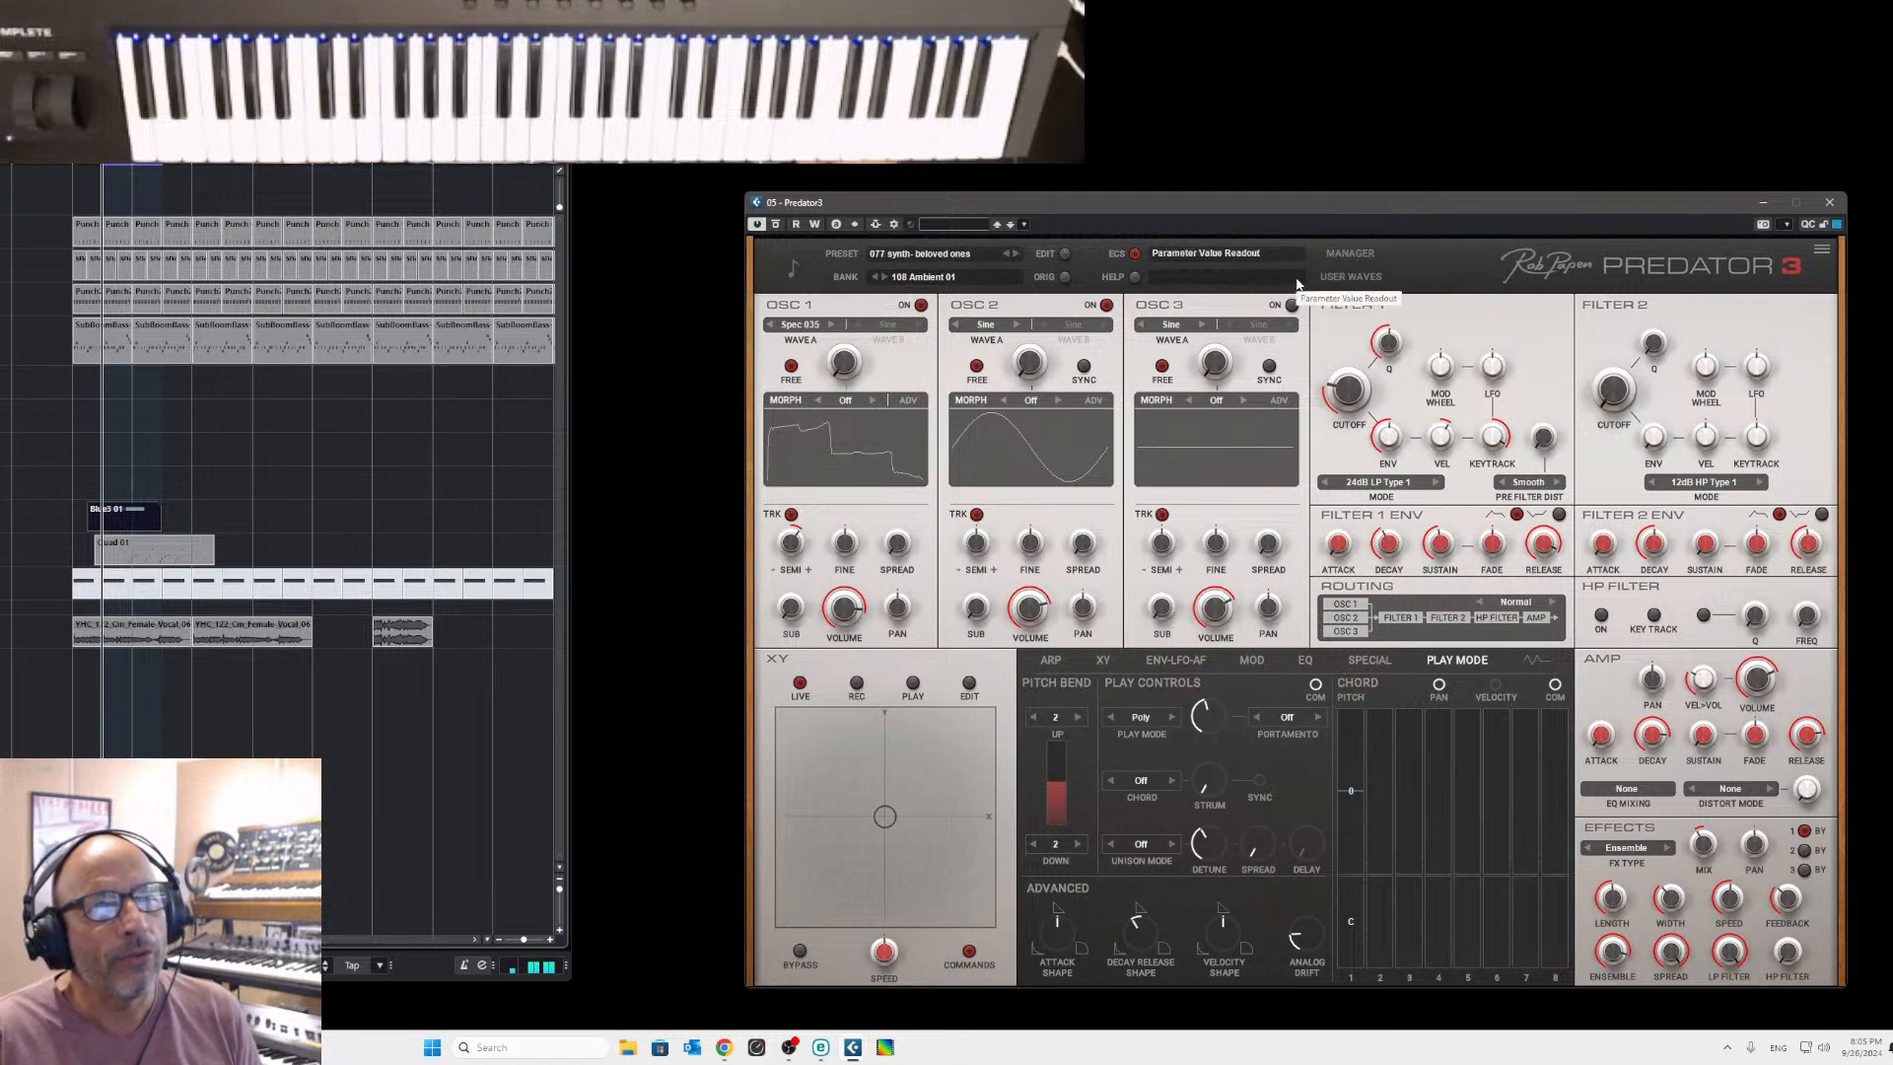
View the empty user waves page, and load the preset 014 User waves Big from the 099 Examples bank.
{"action": "left_click", "coordinate": [1354, 277]}
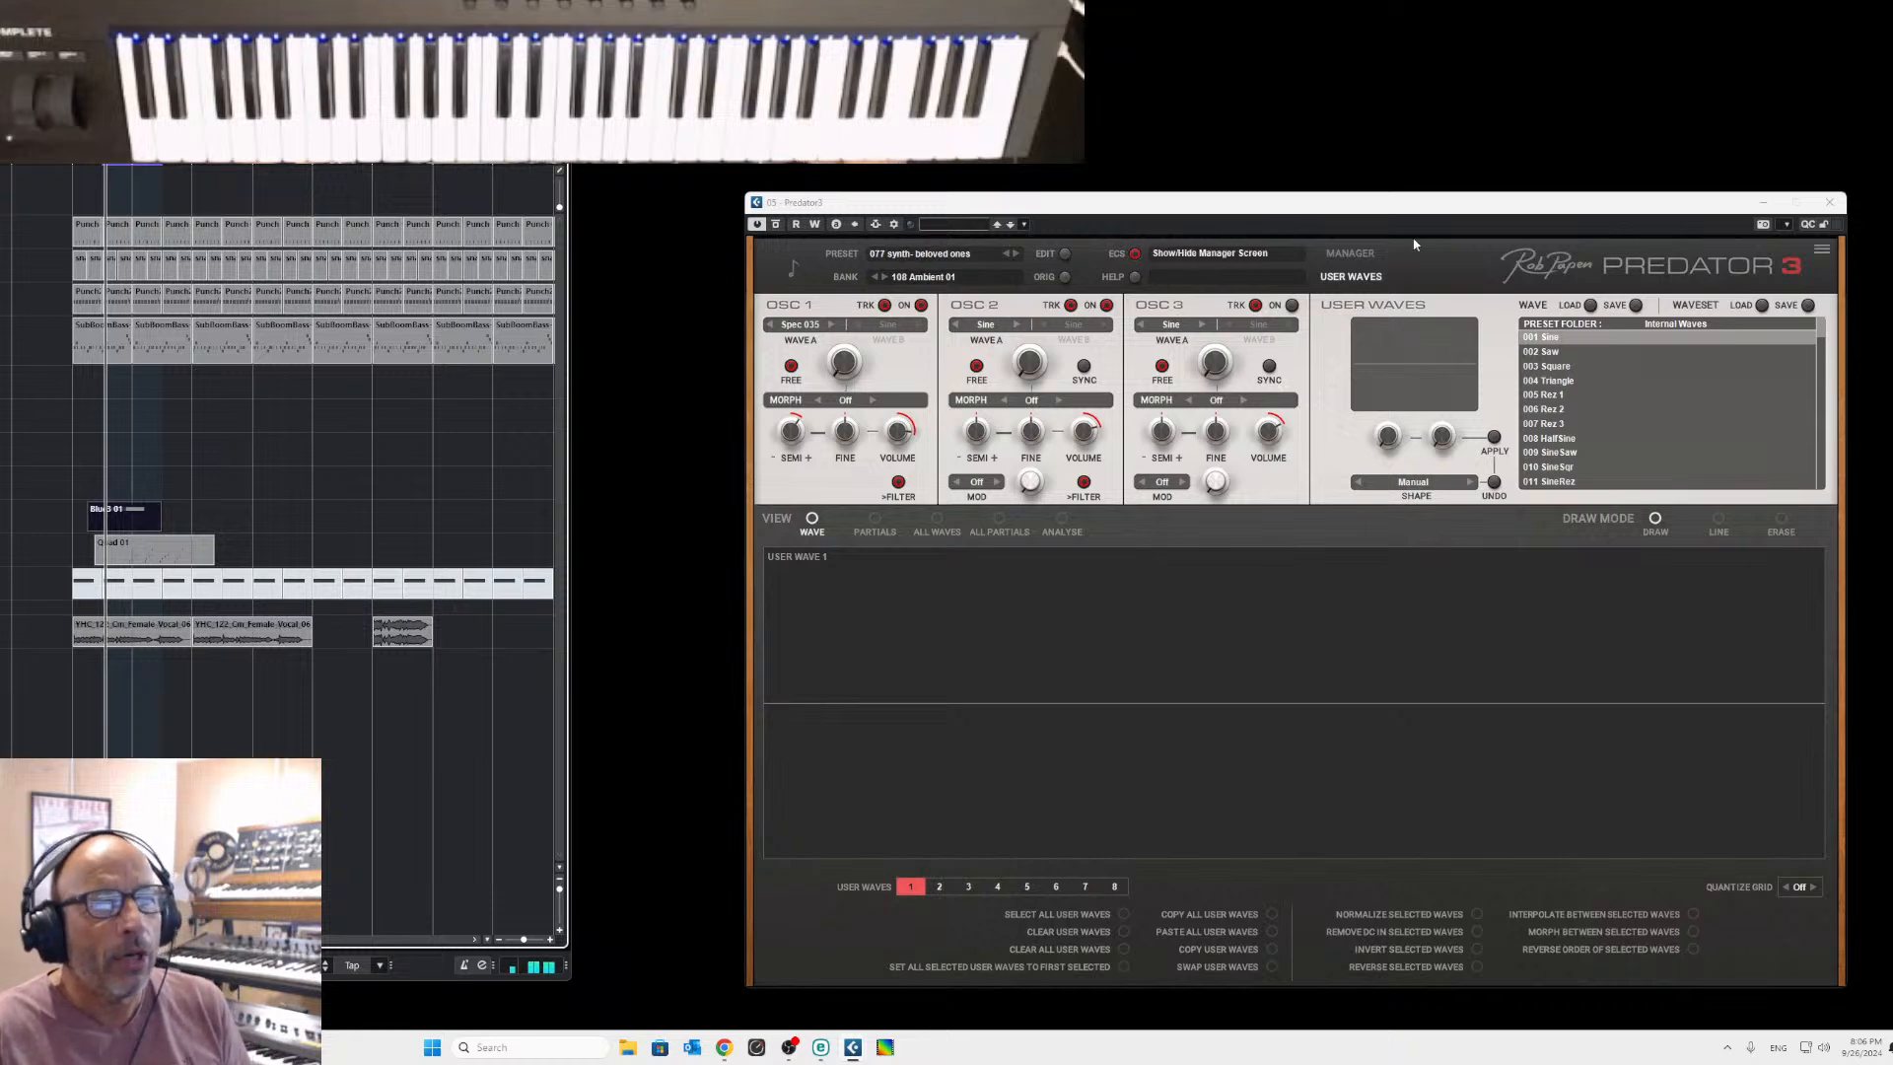
{"action": "left_click", "coordinate": [1369, 251]}
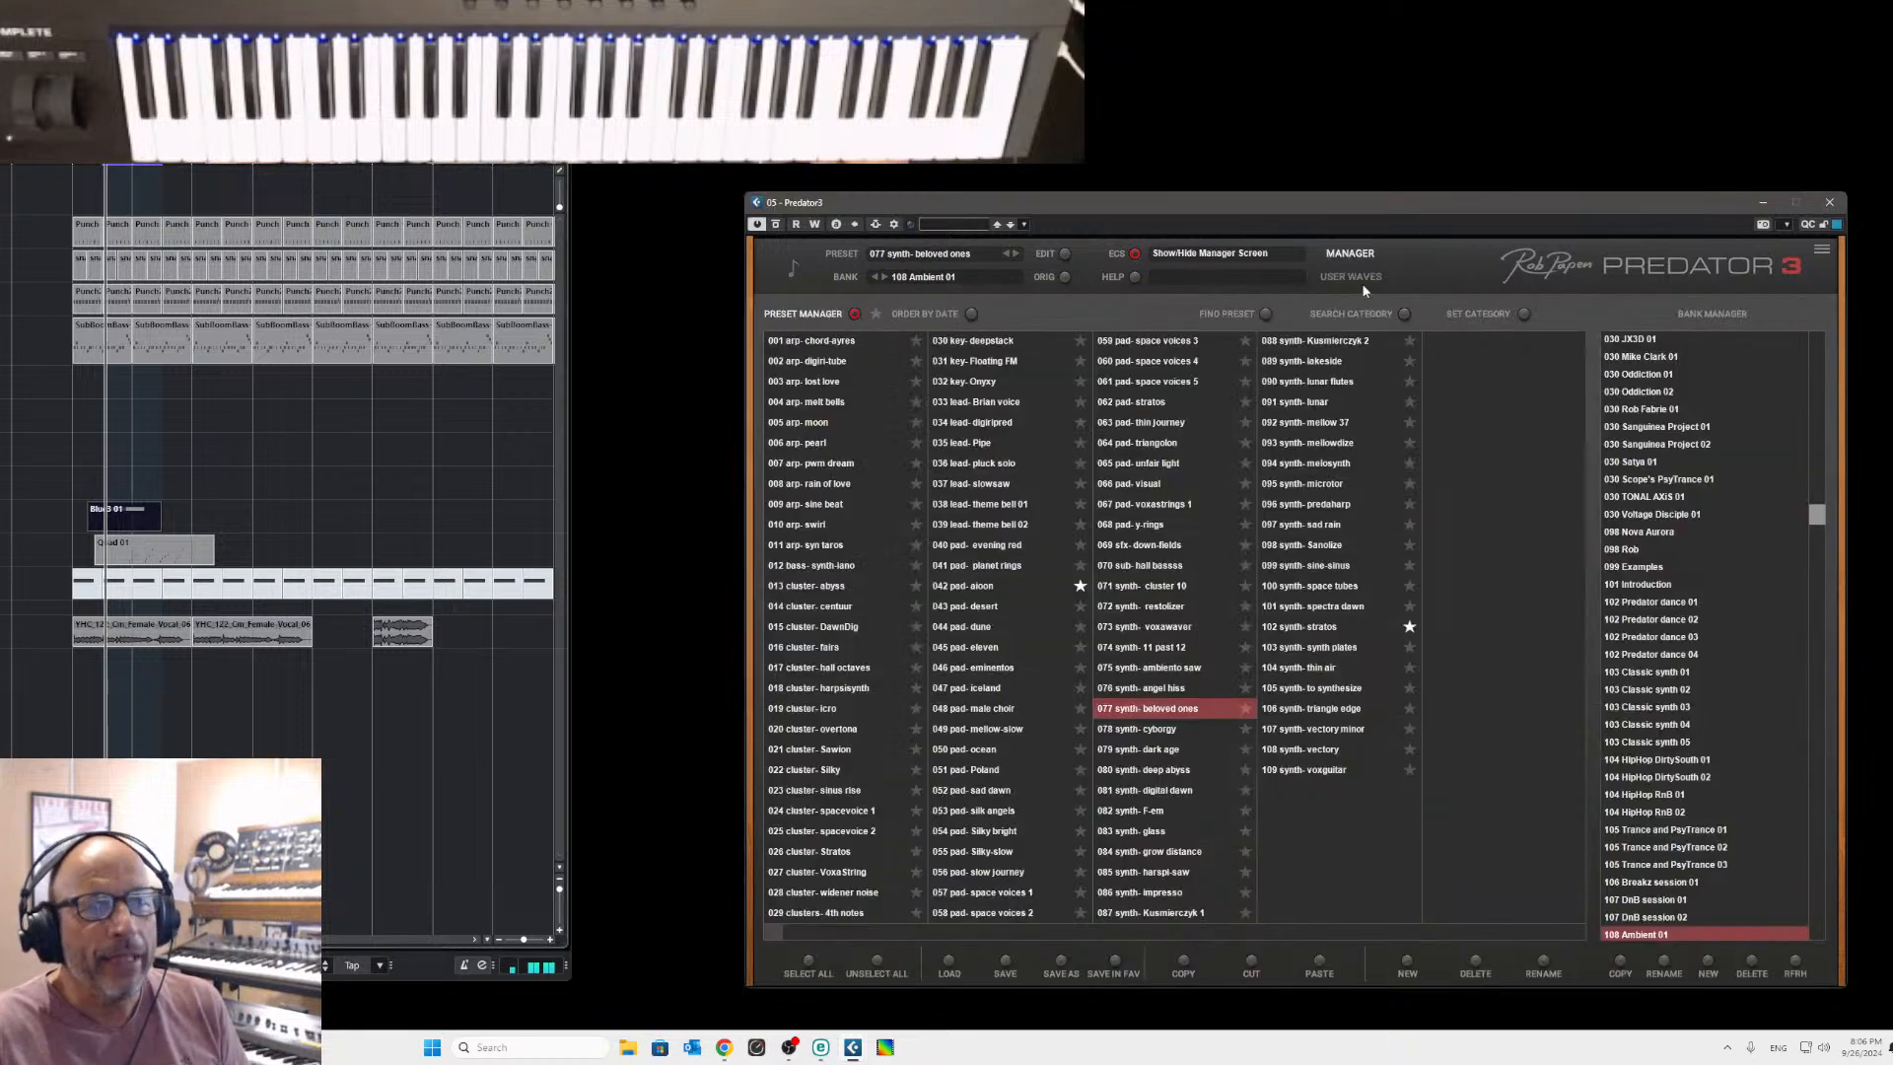
{"action": "left_click", "coordinate": [1650, 568]}
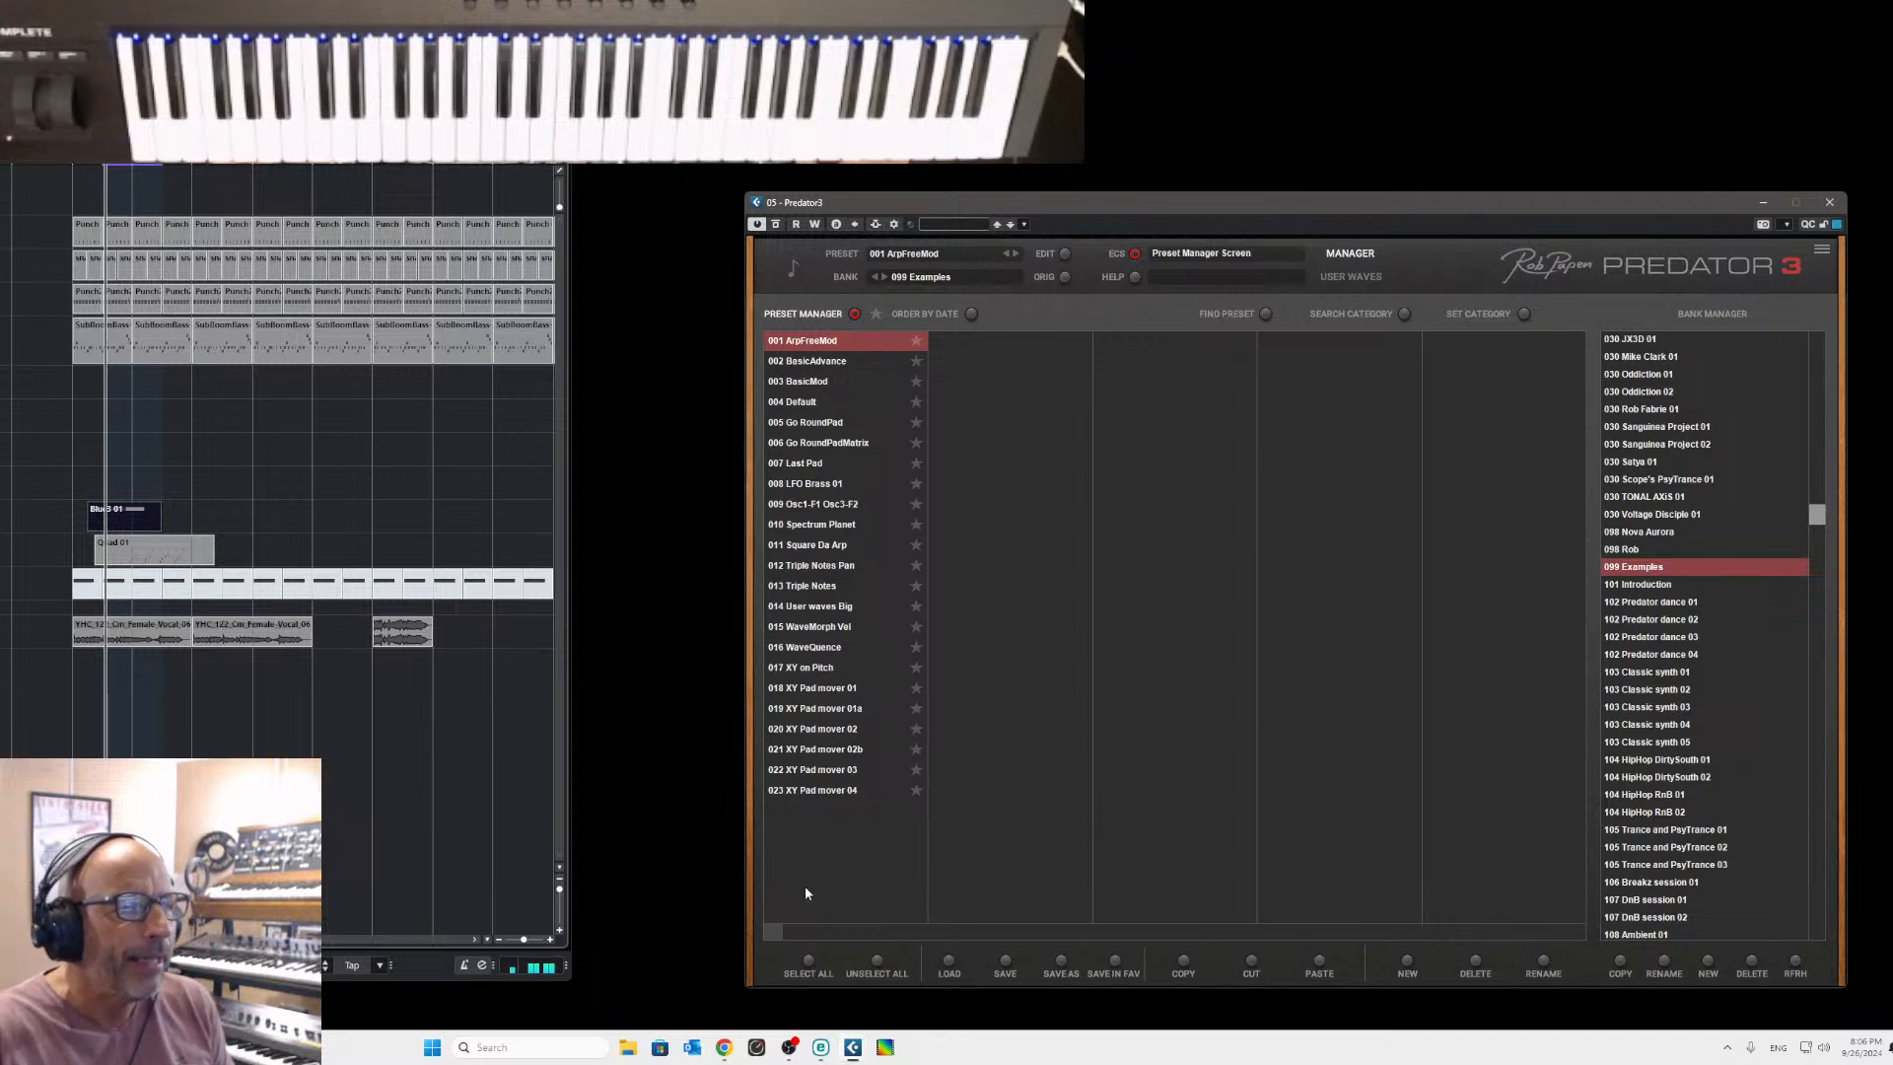
{"action": "left_click", "coordinate": [818, 608]}
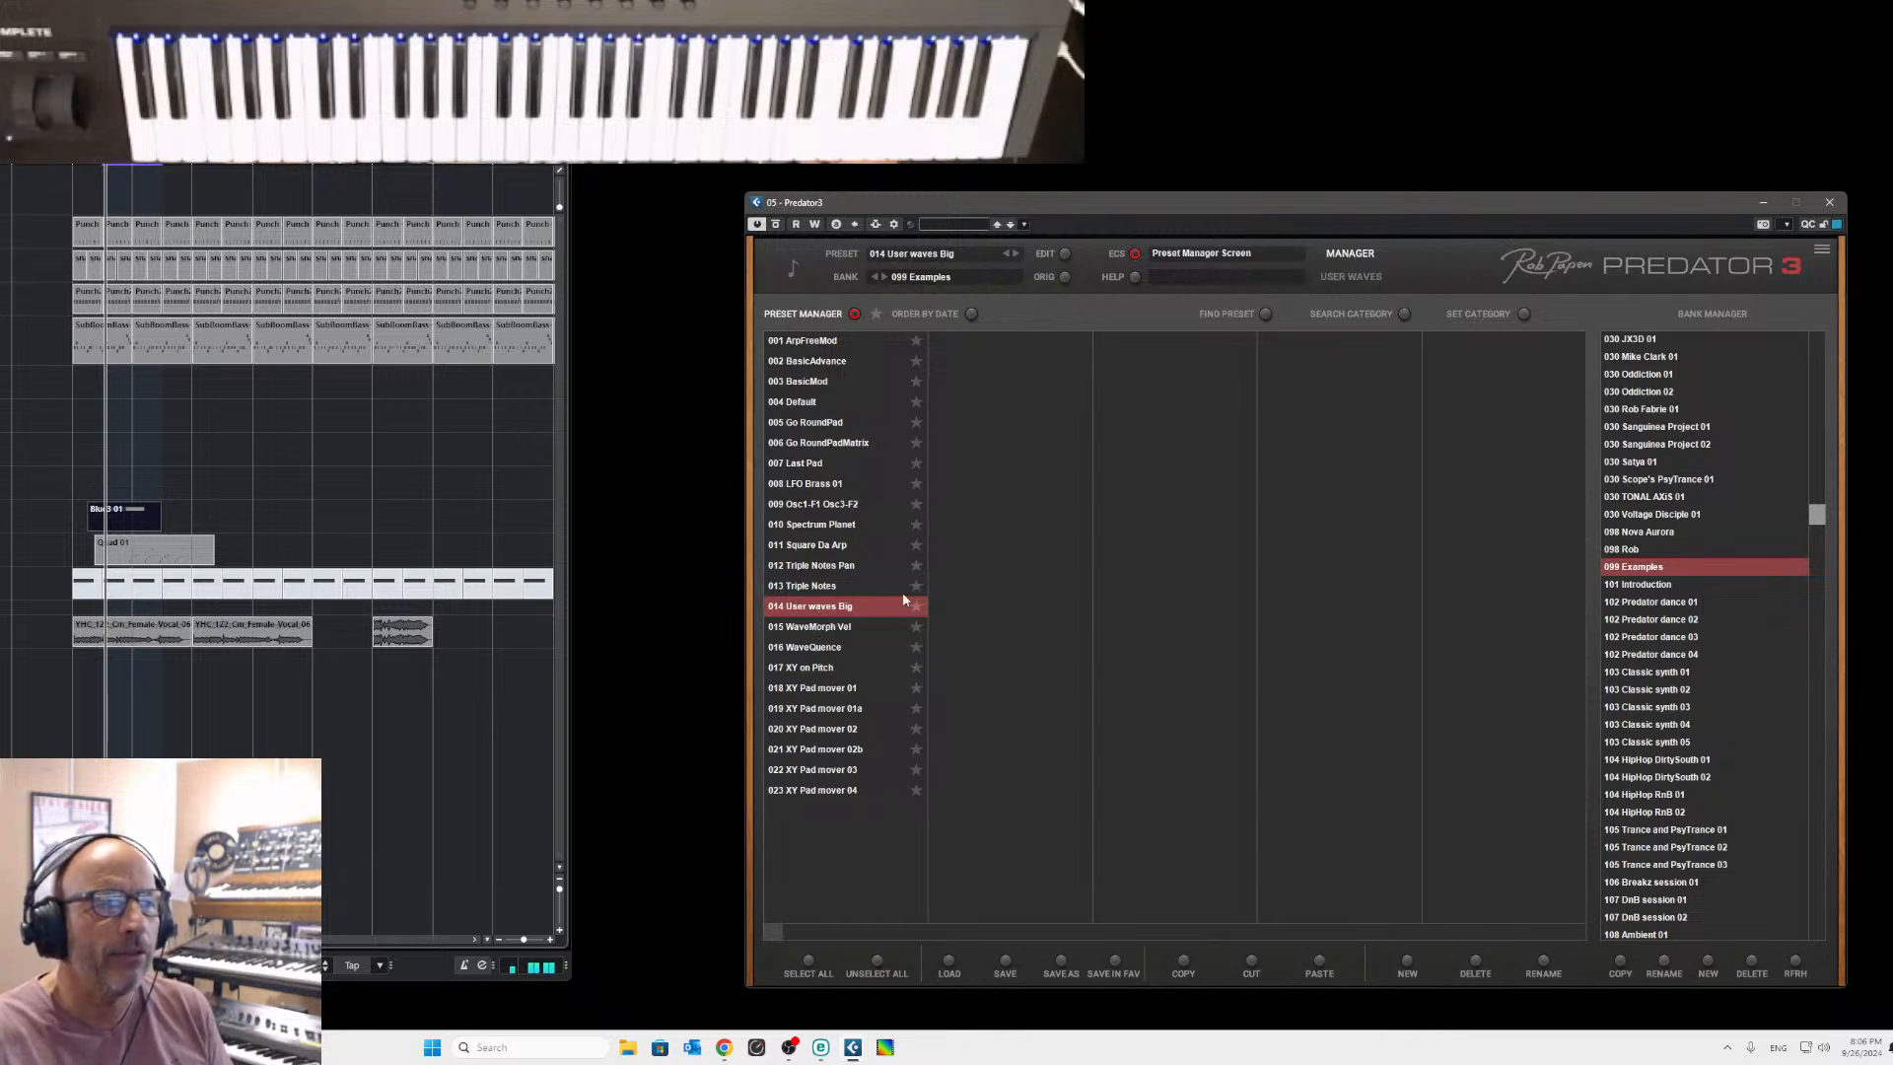
Redraw the early part of User Wave 1 freehand with a peak and a dip, and raise the amplitudes of partials 7 and 8.
{"action": "left_click", "coordinate": [1351, 277]}
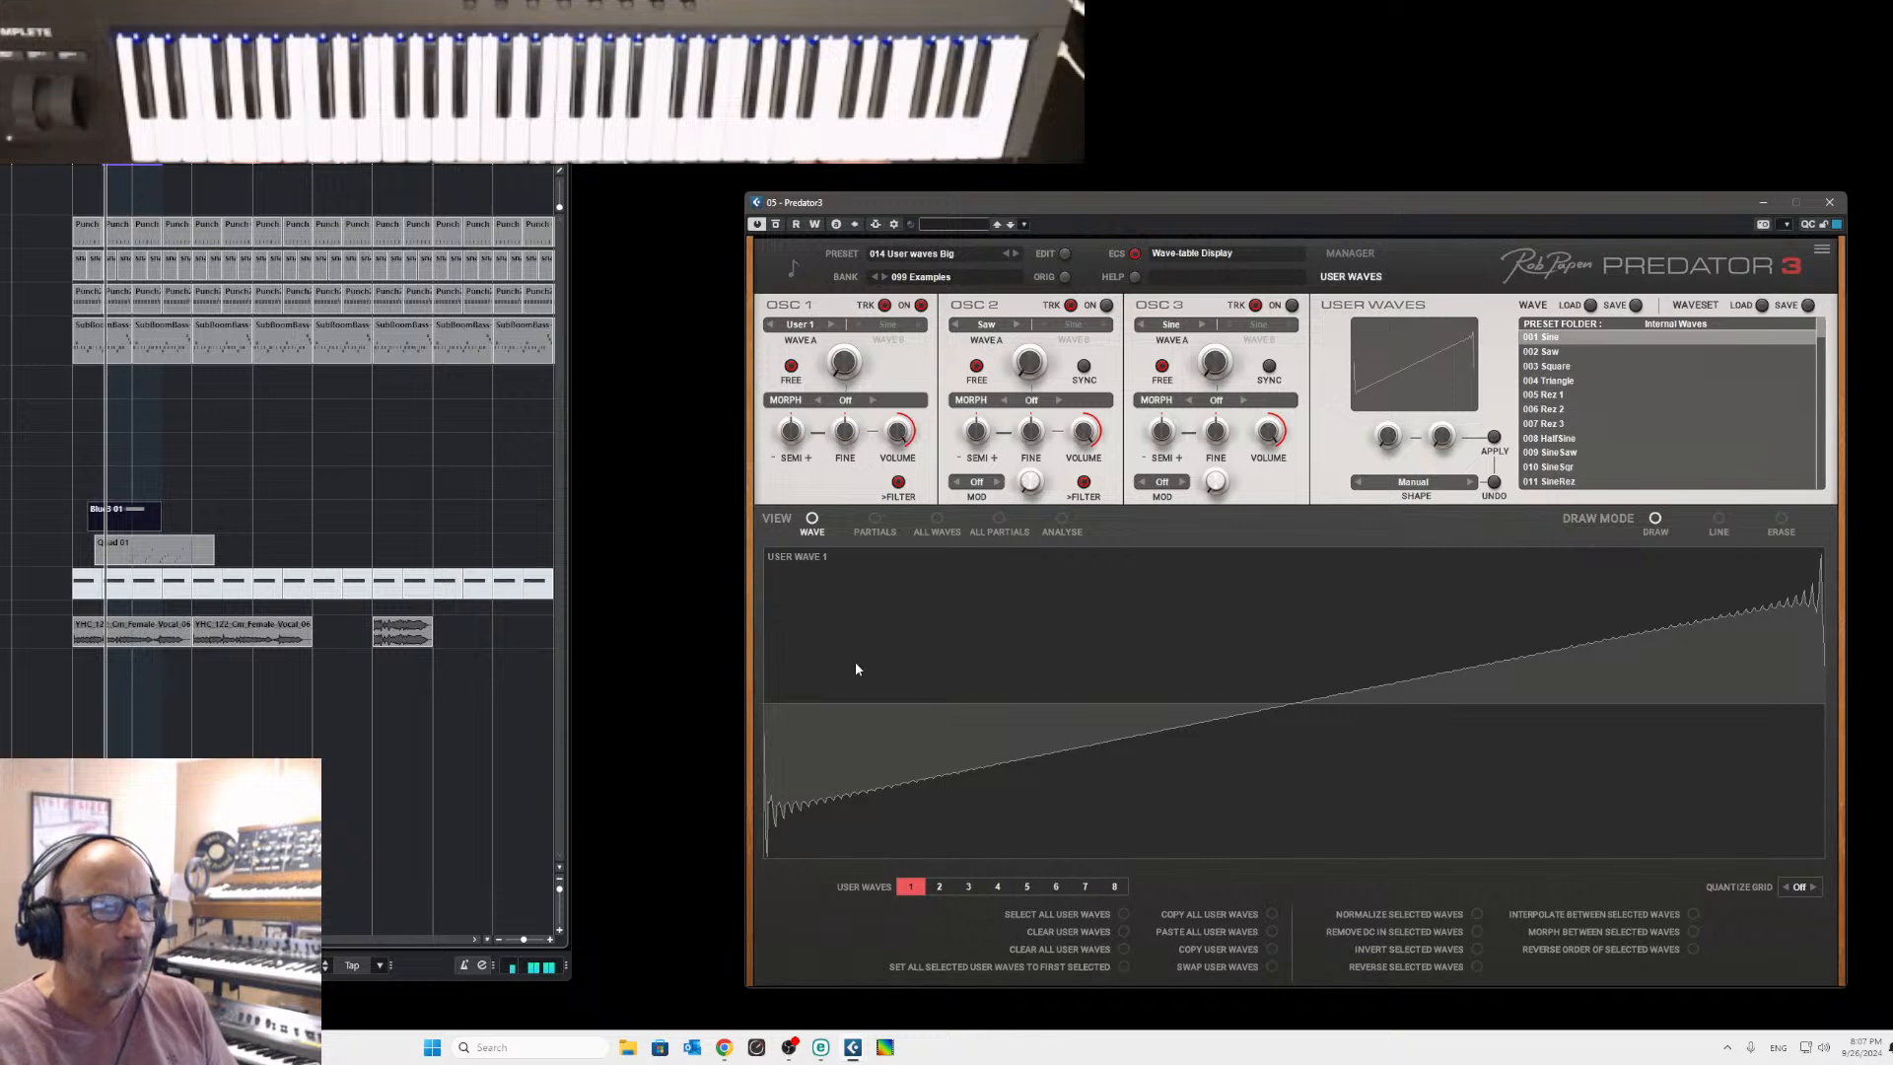
{"action": "left_click_drag", "start_coordinate": [934, 674], "coordinate": [1205, 719]}
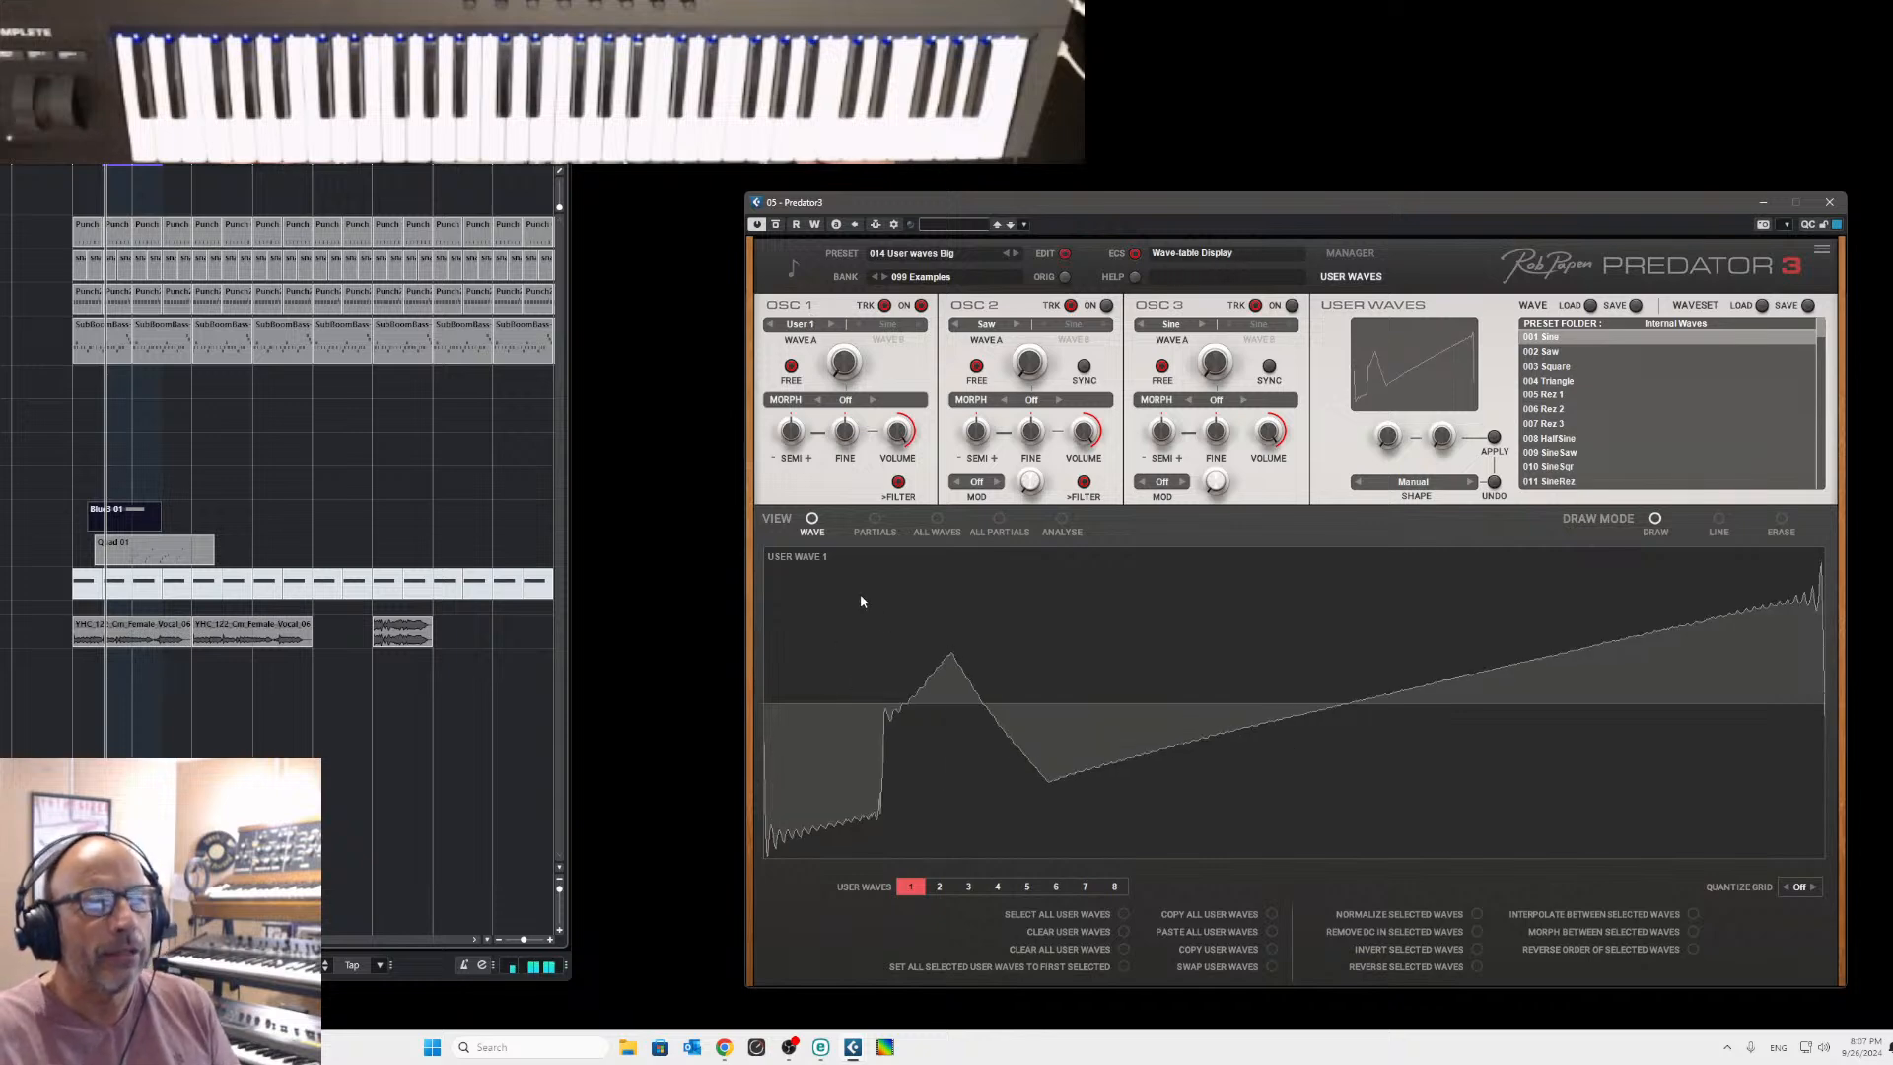
{"action": "left_click", "coordinate": [875, 518]}
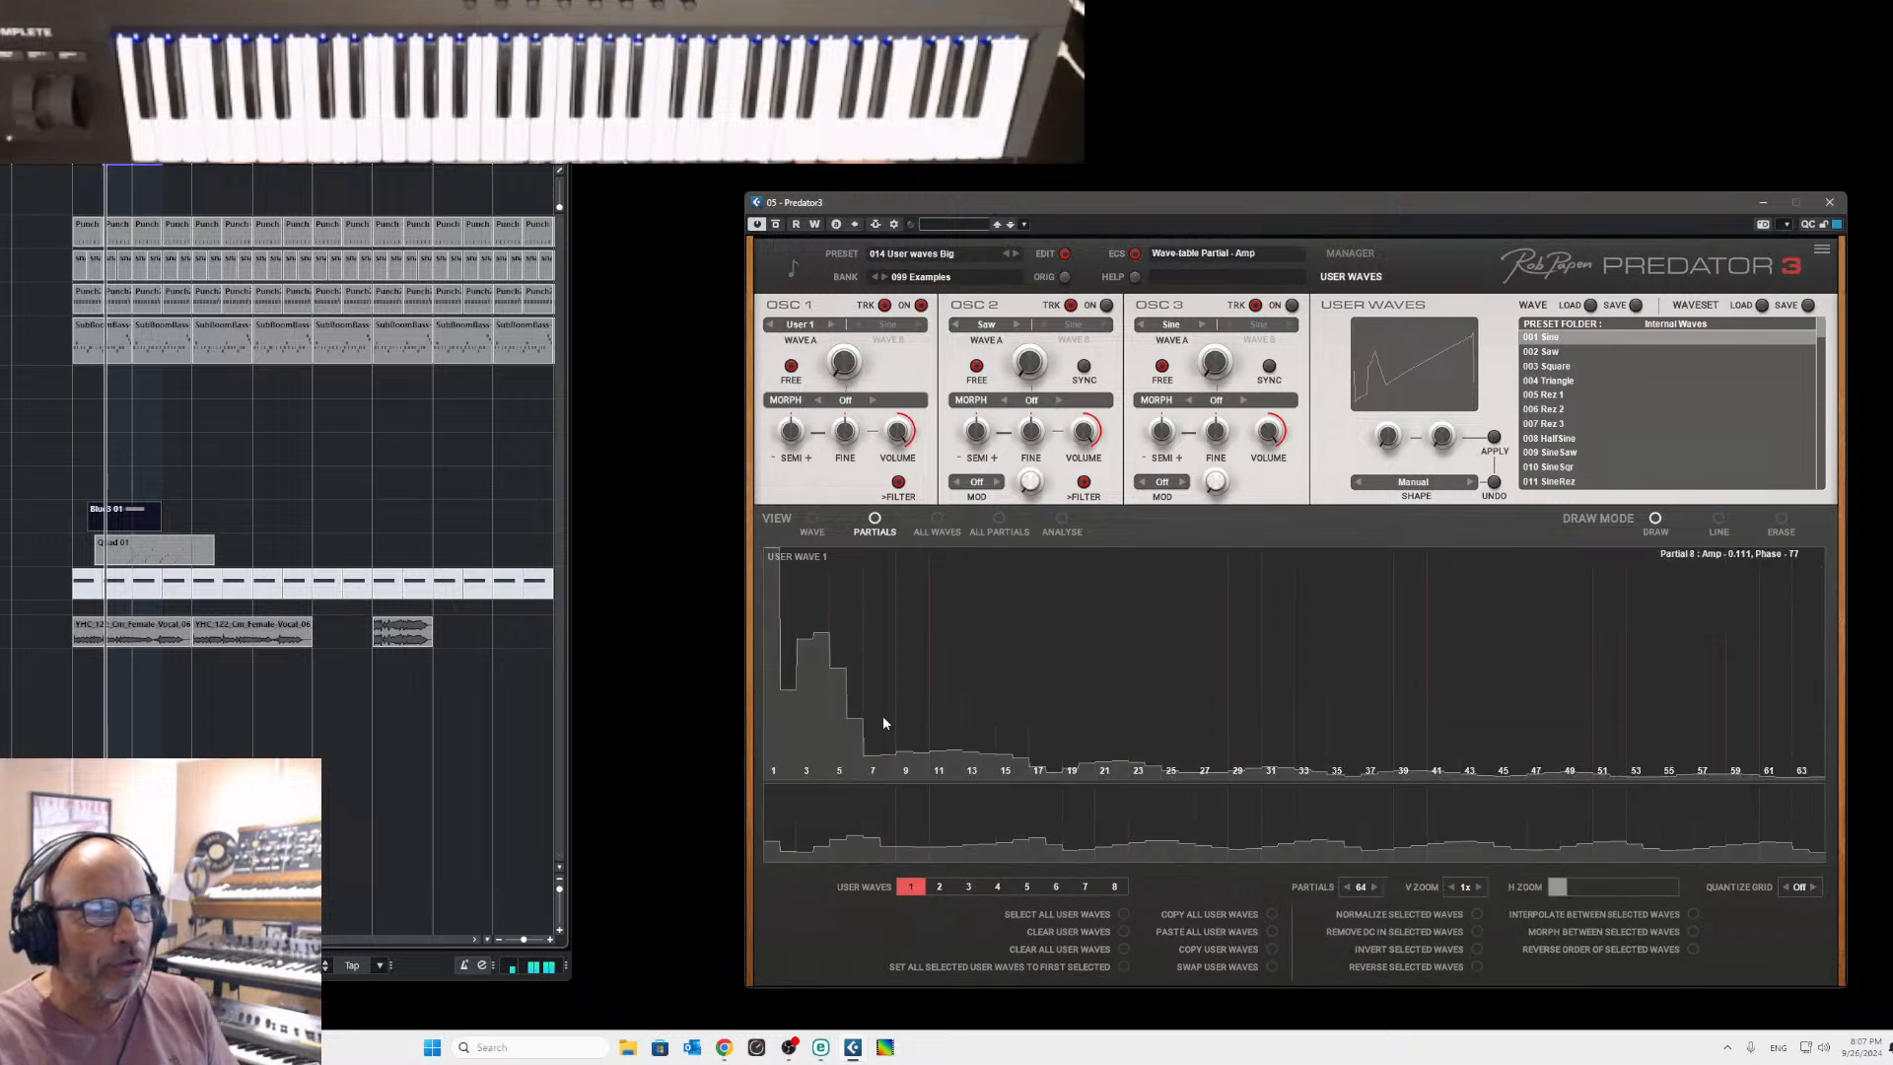
{"action": "left_click", "coordinate": [890, 658]}
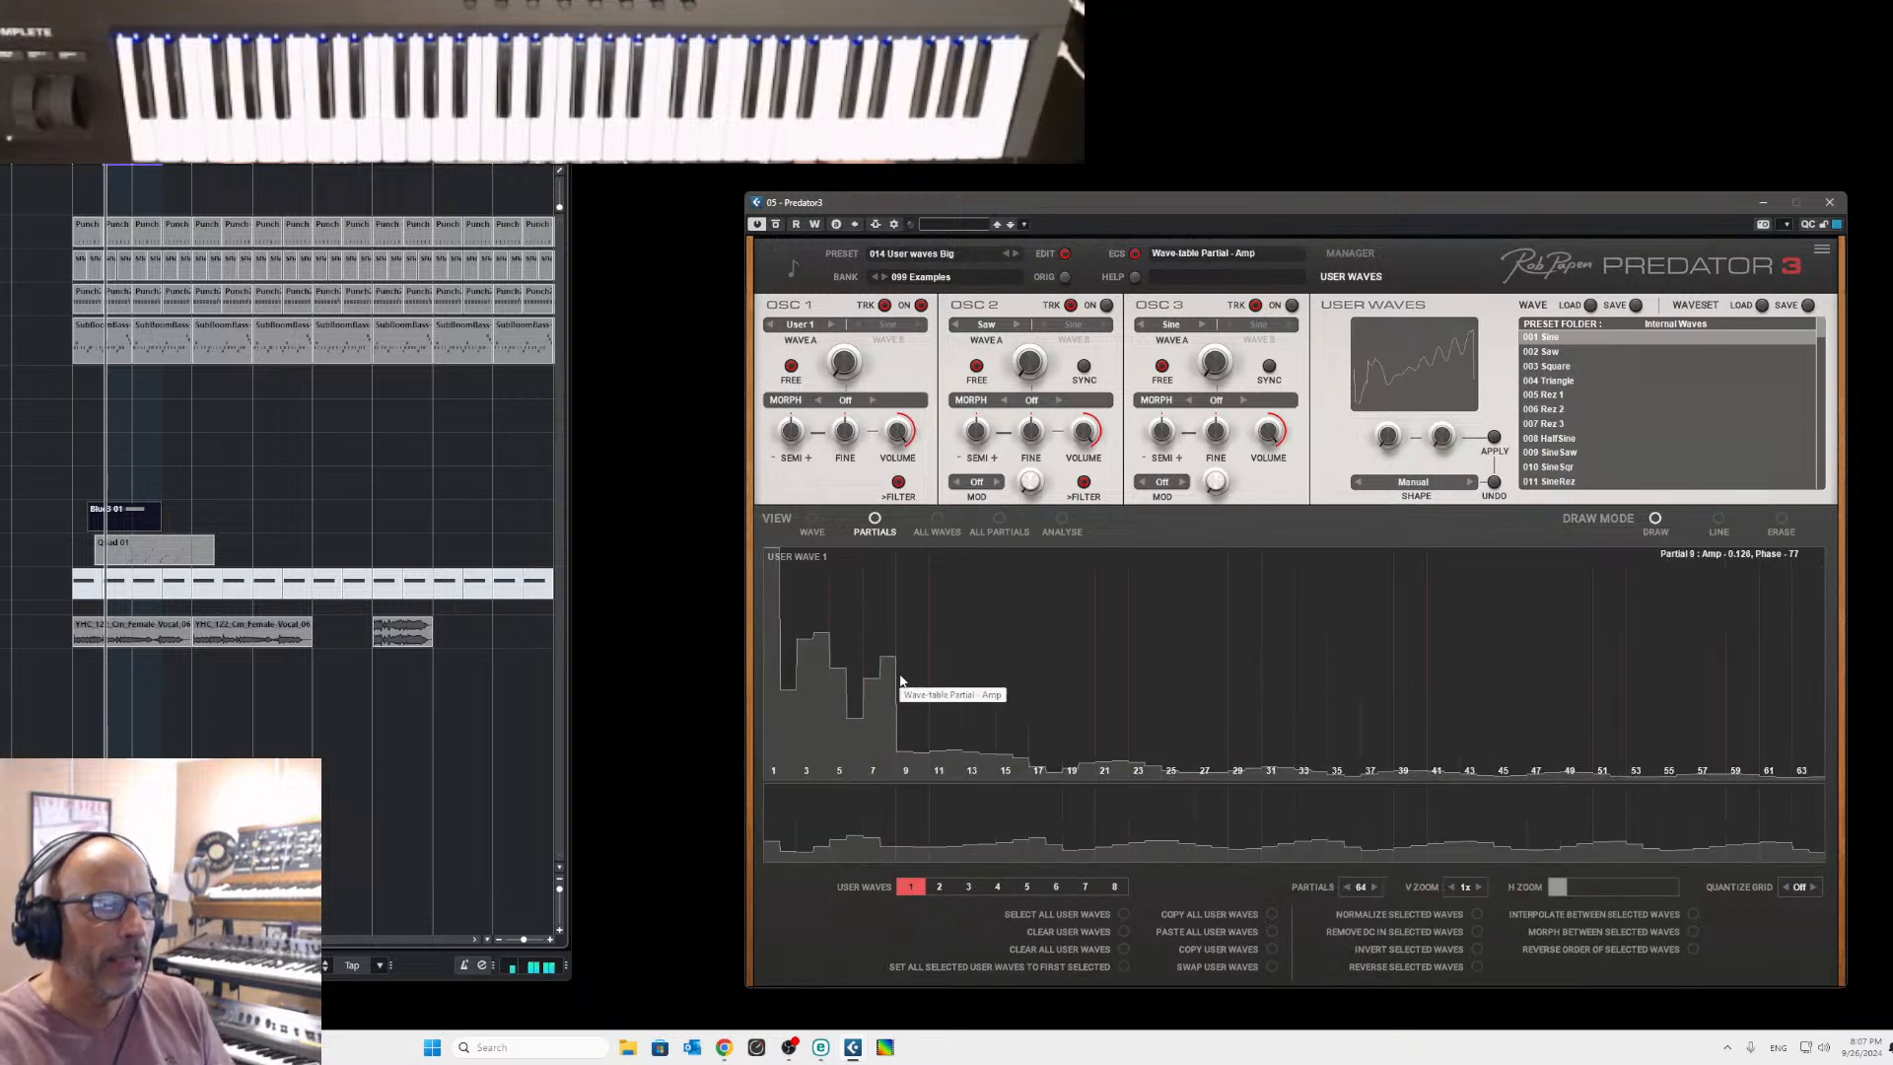
{"action": "left_click", "coordinate": [811, 518]}
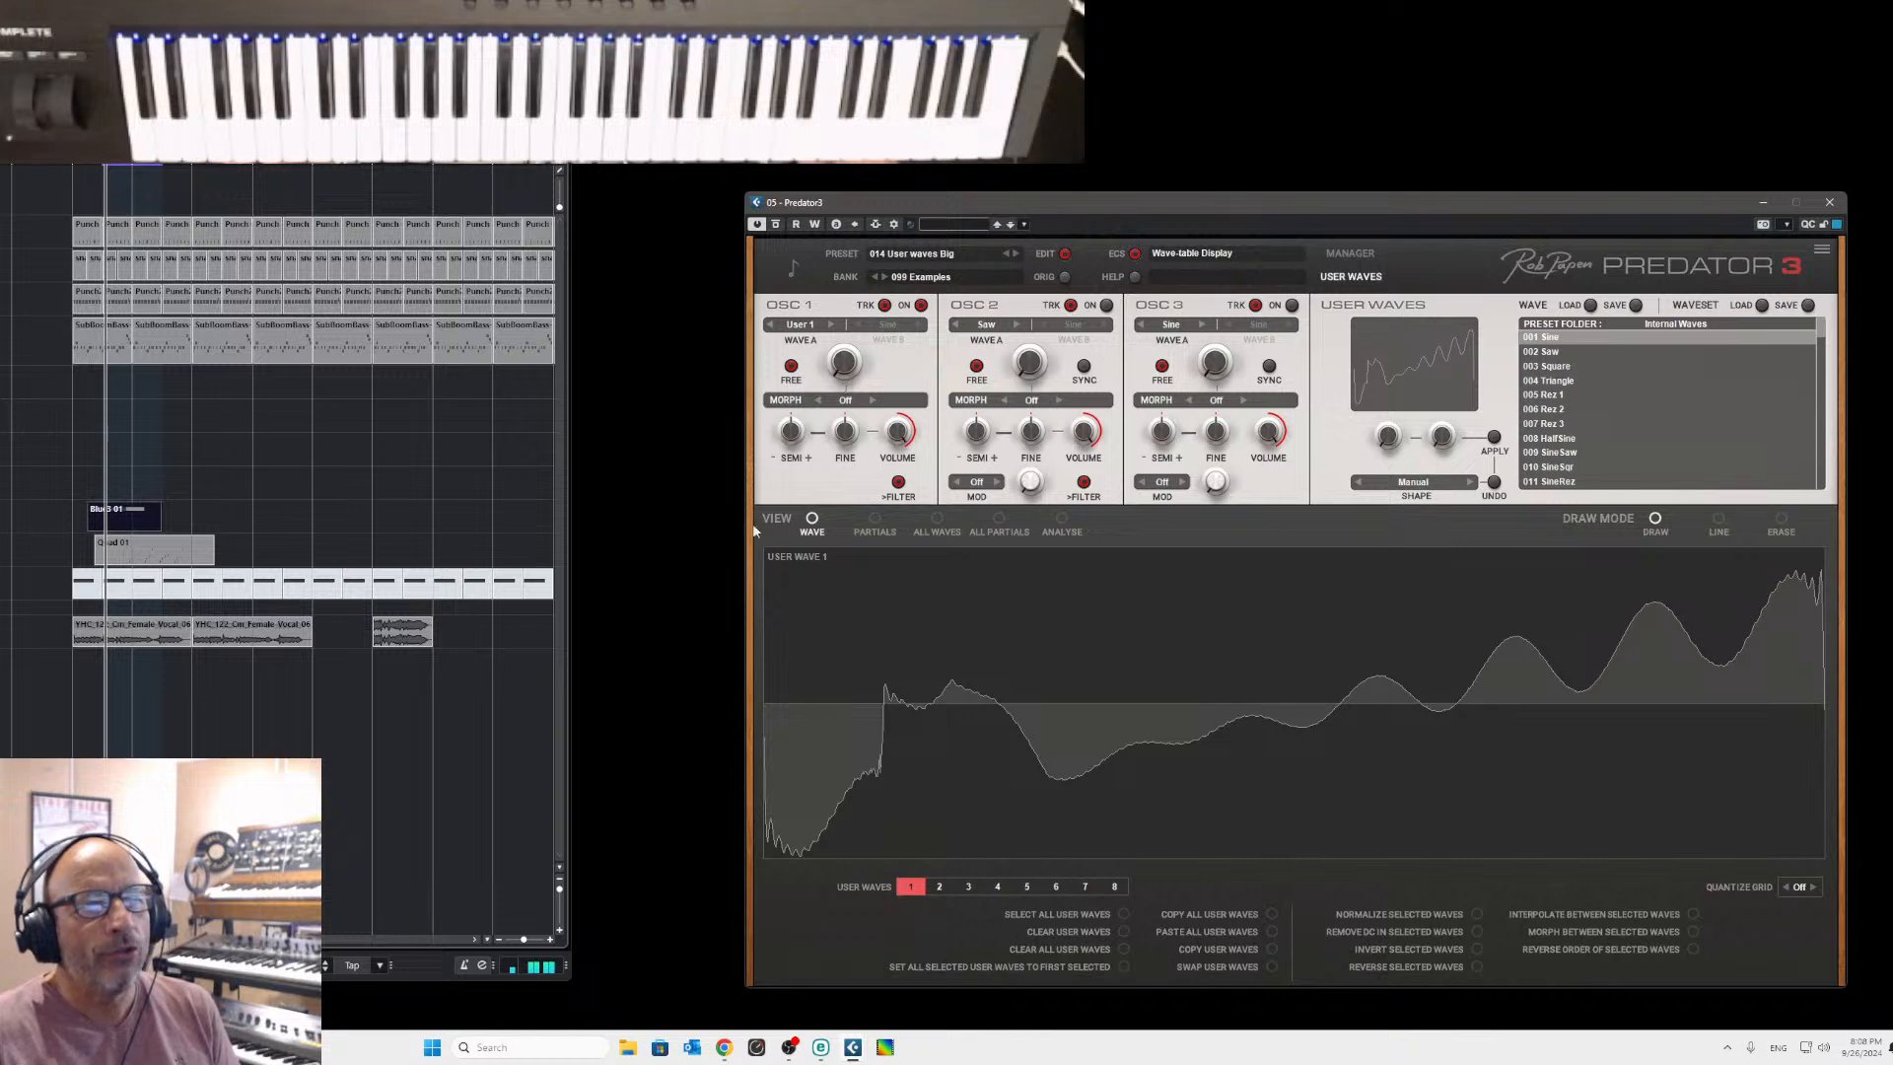
Load the sample Choir_WAVE_Predator-3.wav from the _audio_drop folder on New Volume (D:) for wave analysis, and preview it.
{"action": "left_click", "coordinate": [1063, 520]}
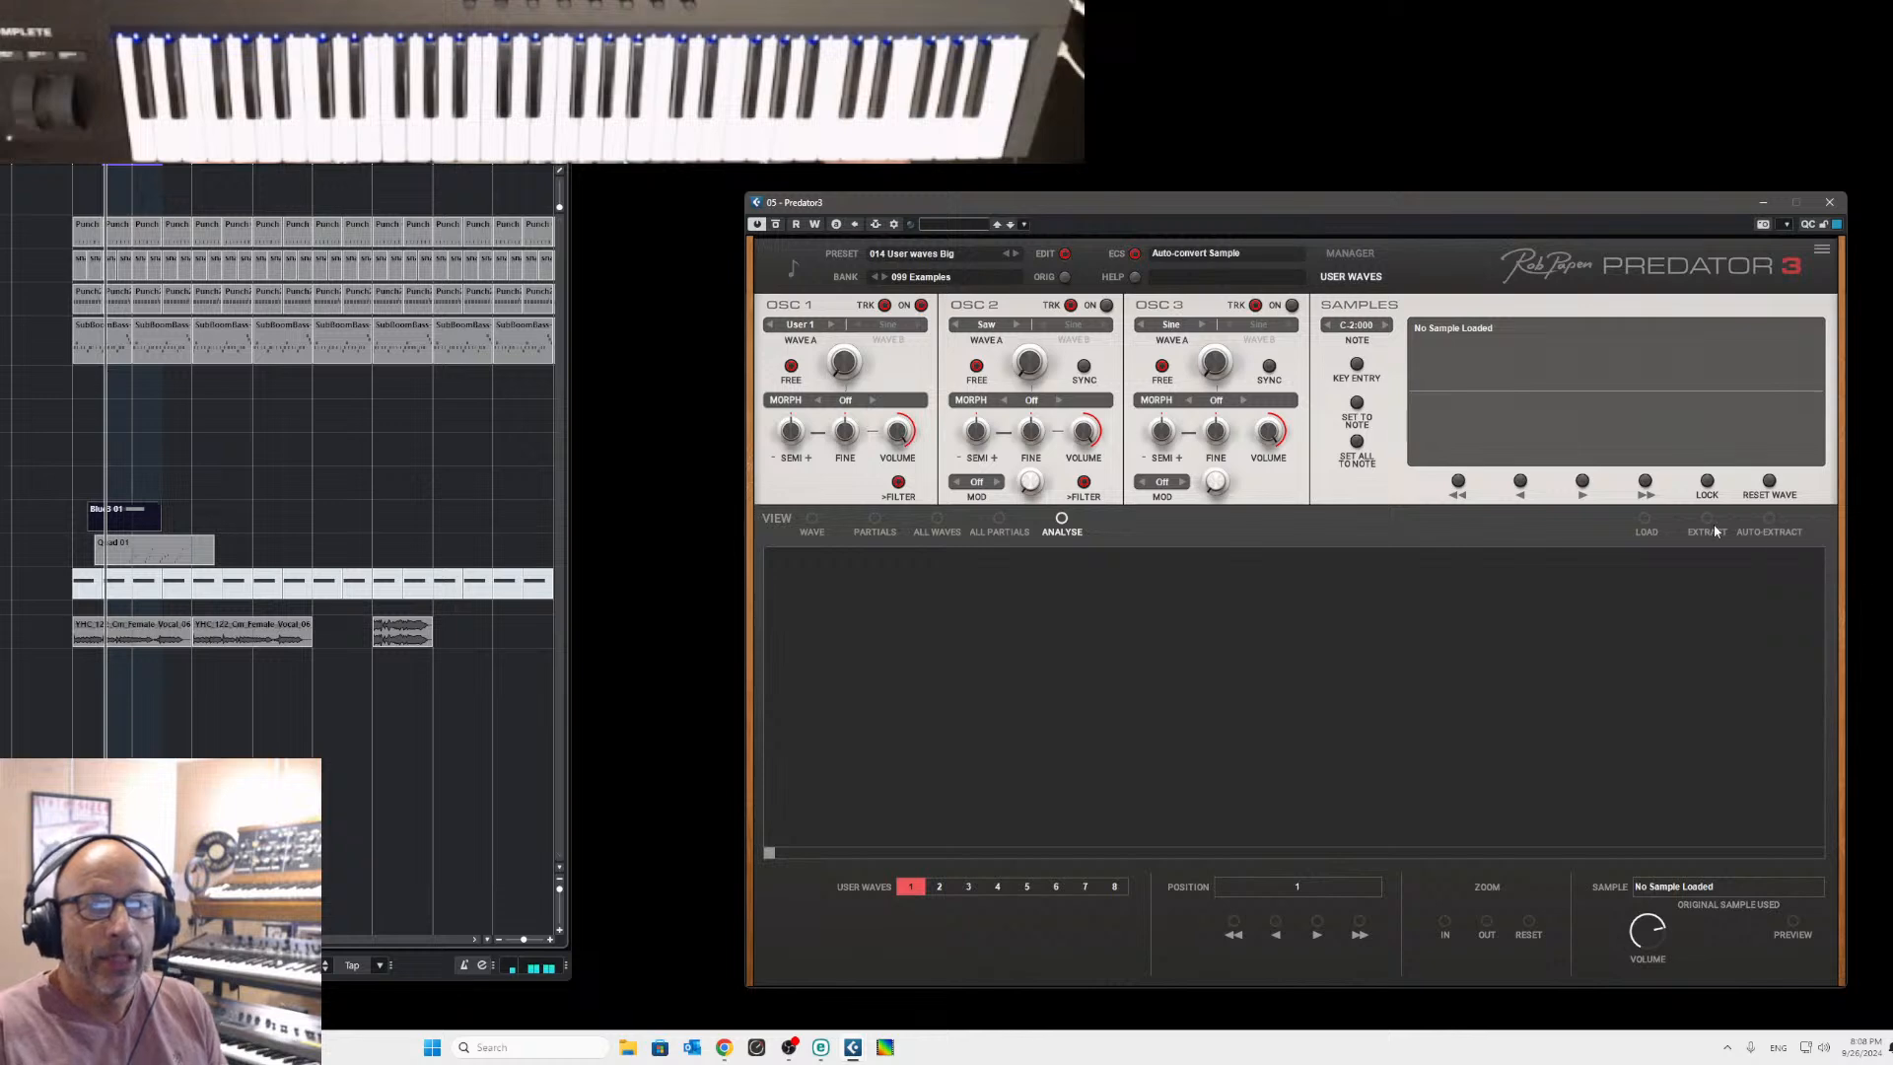
{"action": "left_click", "coordinate": [1646, 521]}
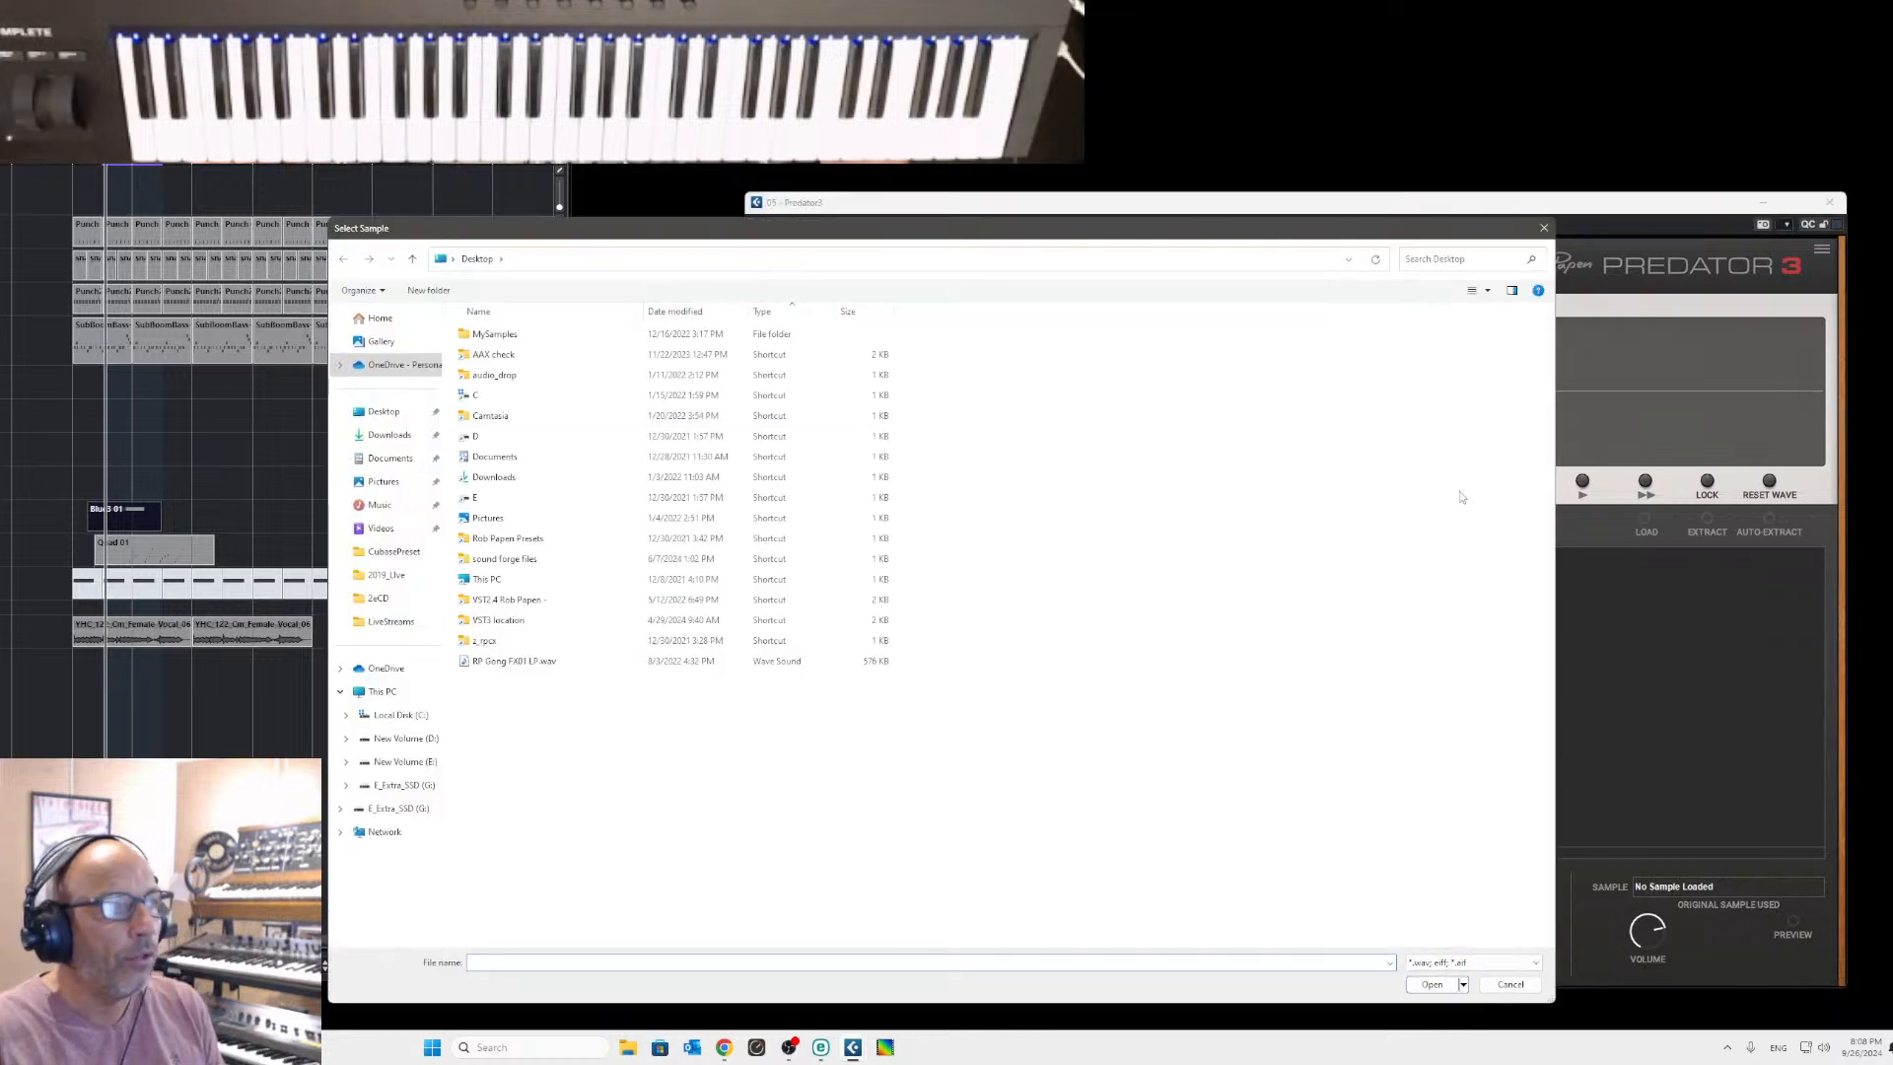
{"action": "left_click", "coordinate": [388, 737]}
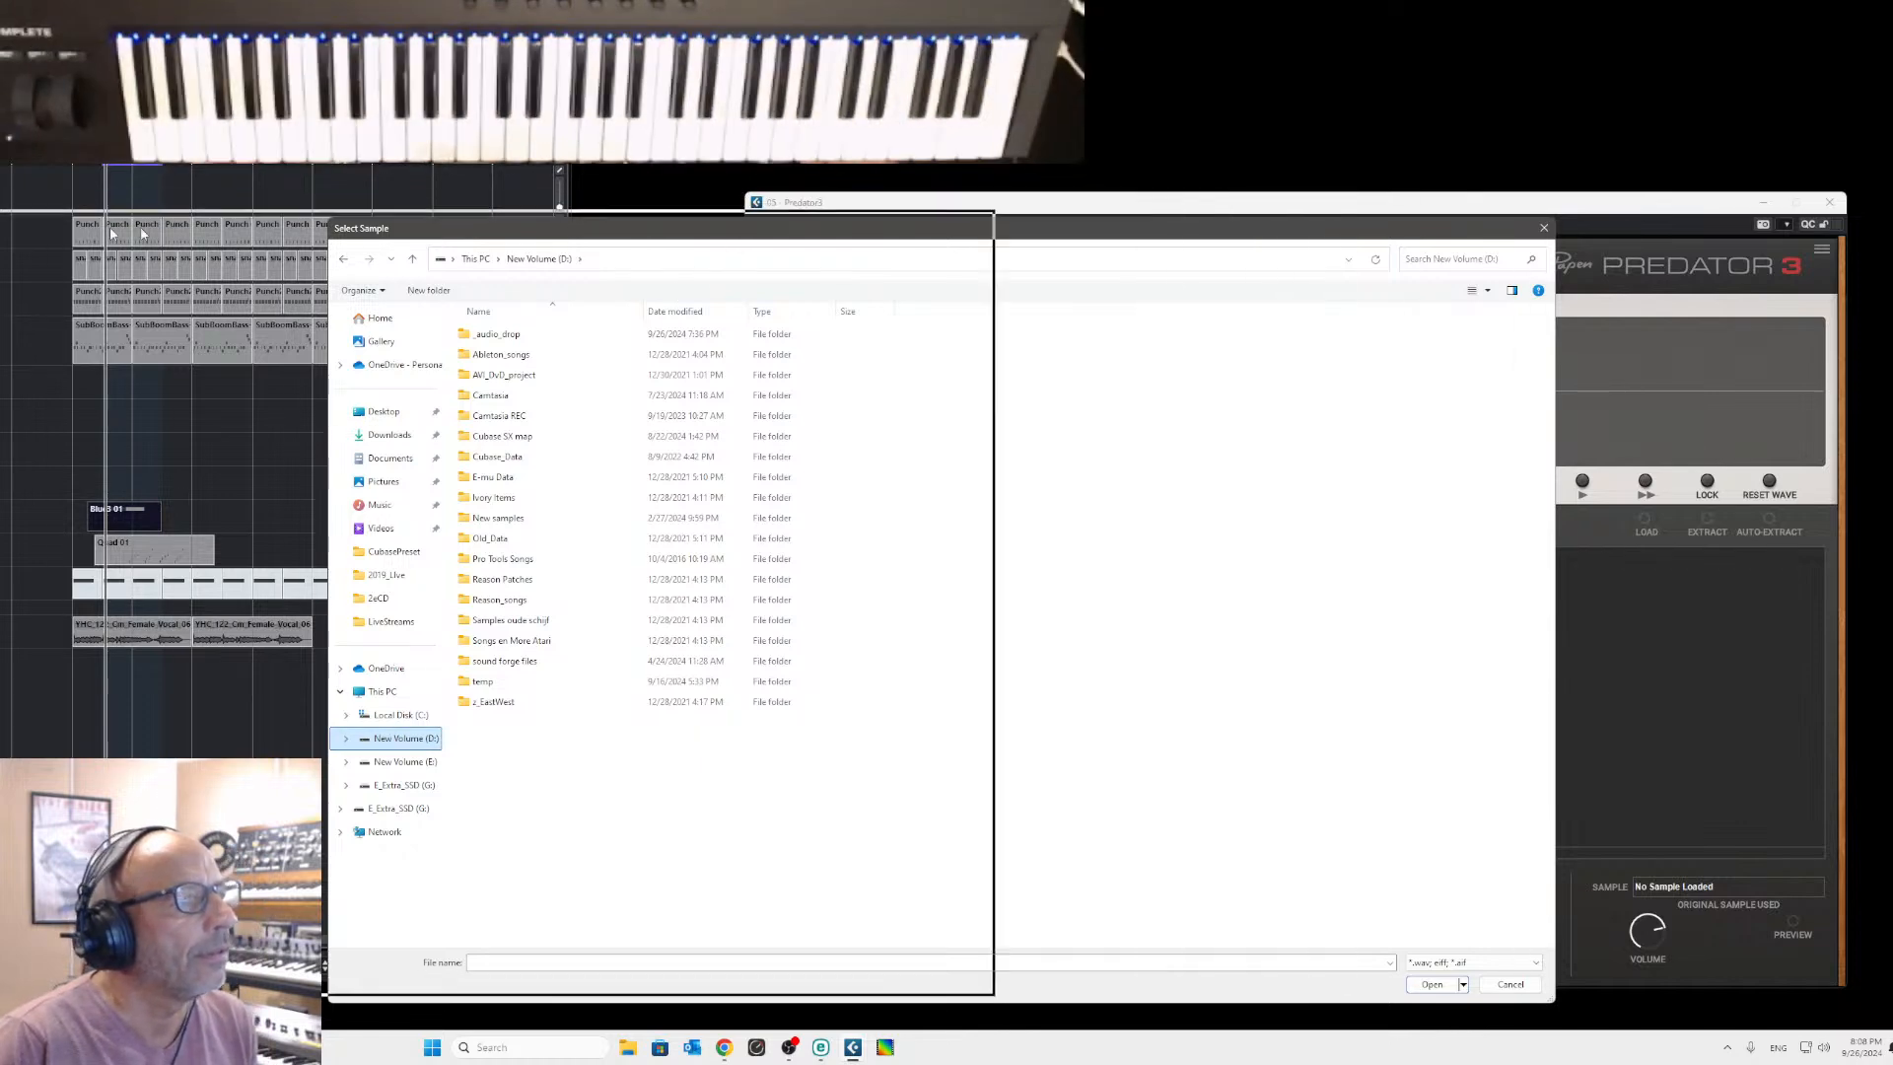
{"action": "left_click_drag", "start_coordinate": [110, 229], "coordinate": [0, 216]}
{"action": "double_click", "coordinate": [2, 314]}
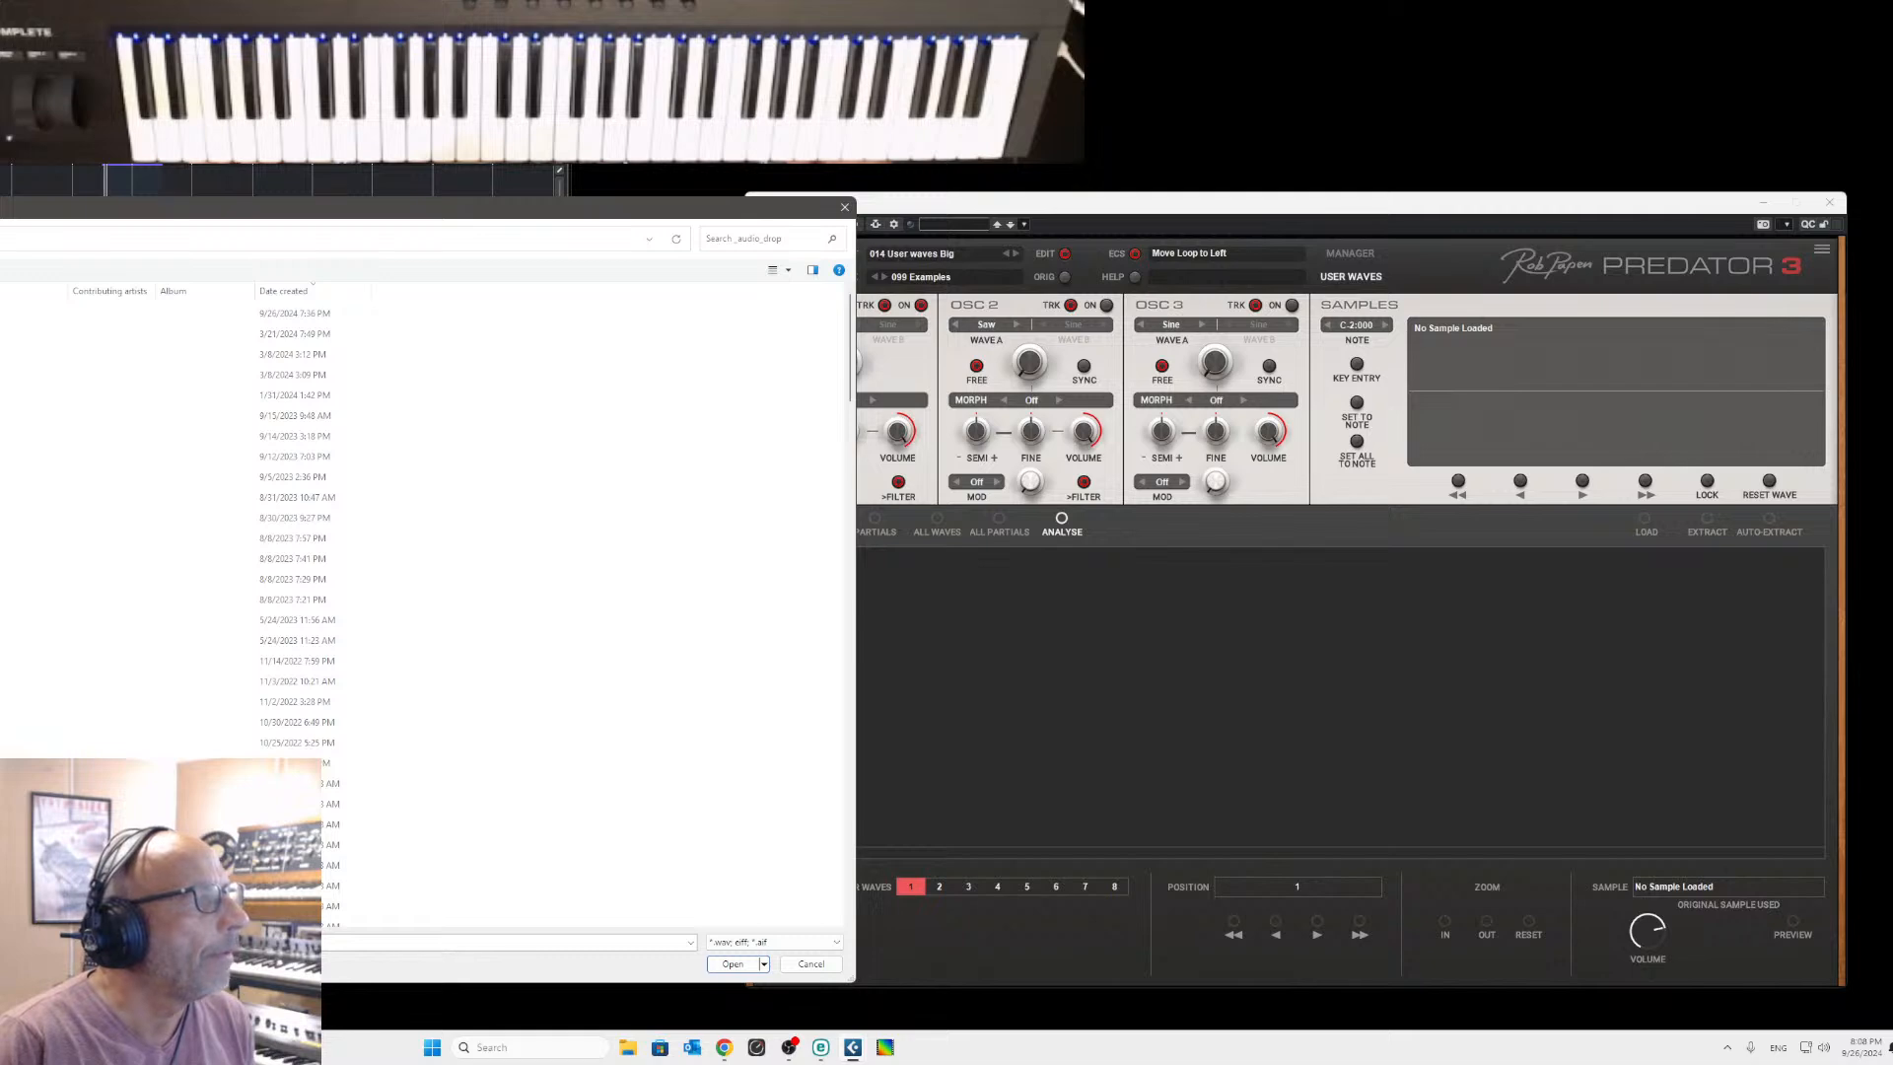
{"action": "left_click_drag", "start_coordinate": [3, 207], "coordinate": [1271, 800]}
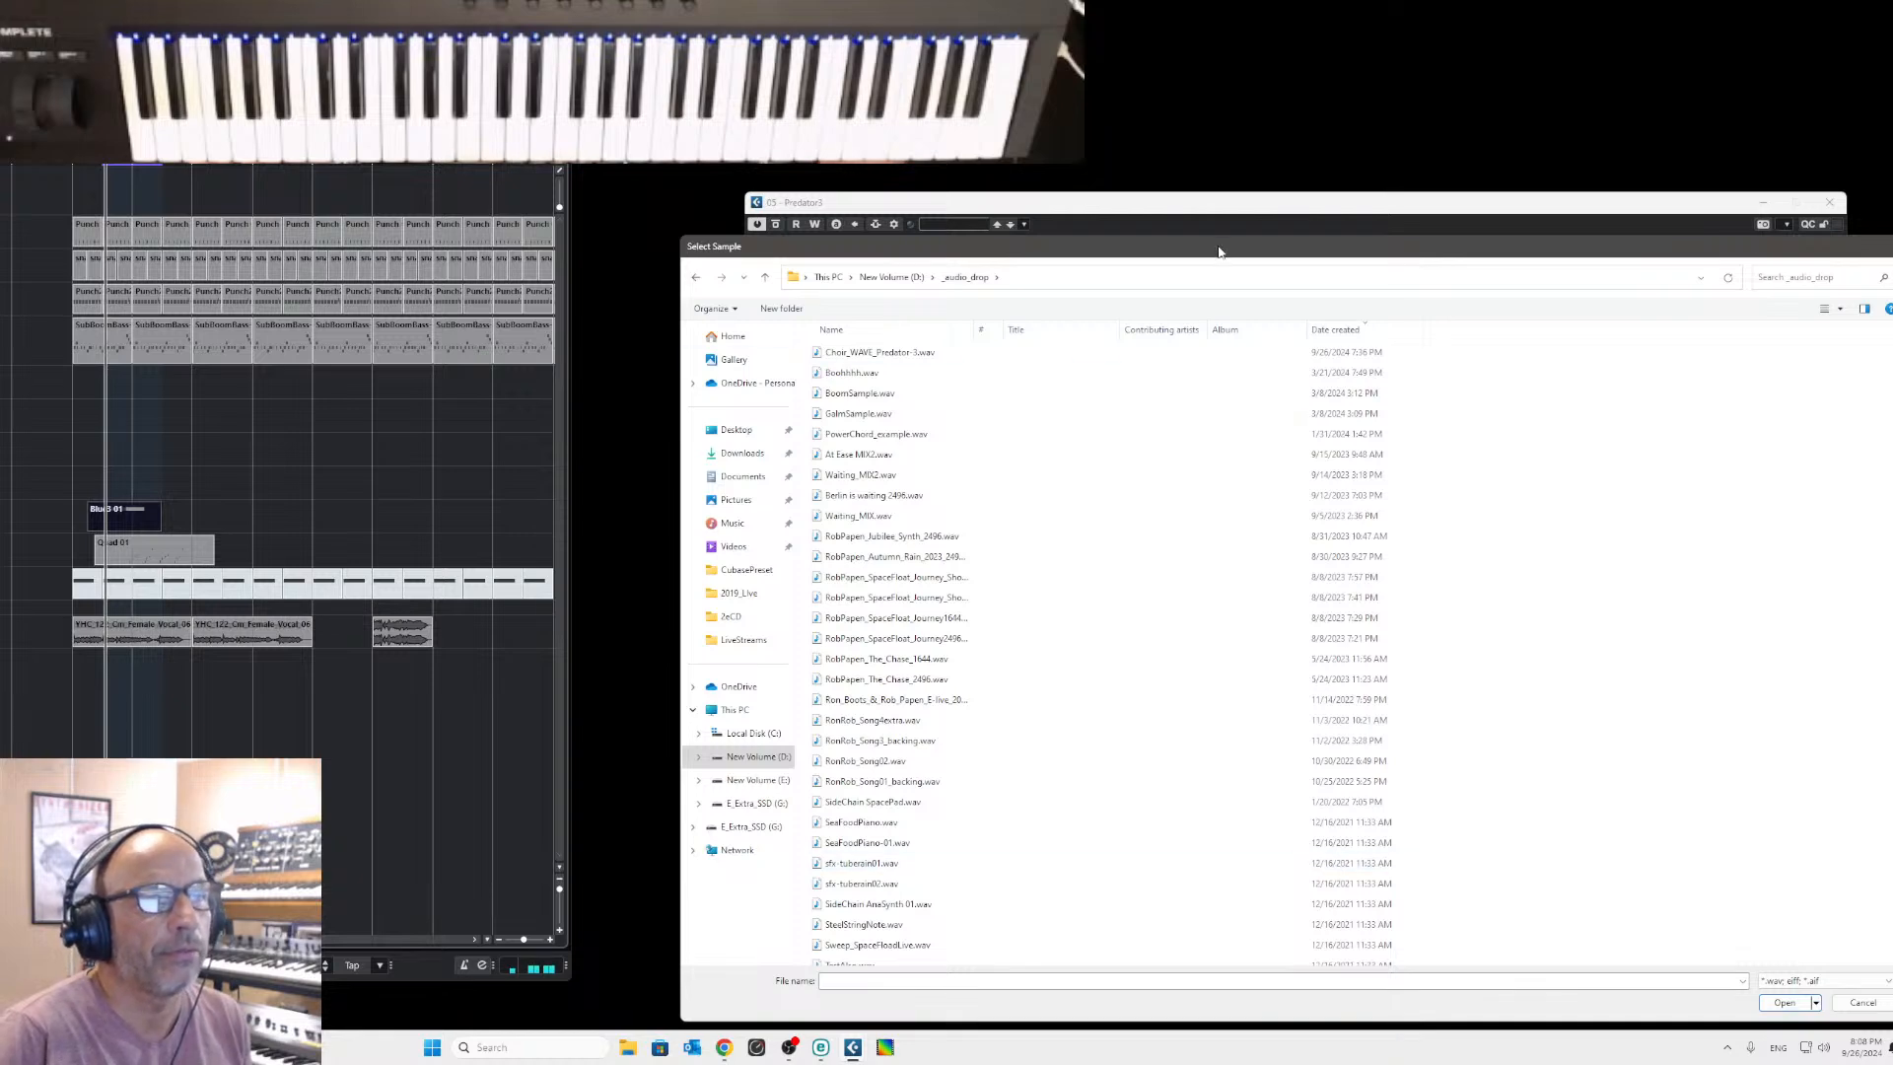
{"action": "left_click_drag", "start_coordinate": [1215, 251], "coordinate": [1547, 830]}
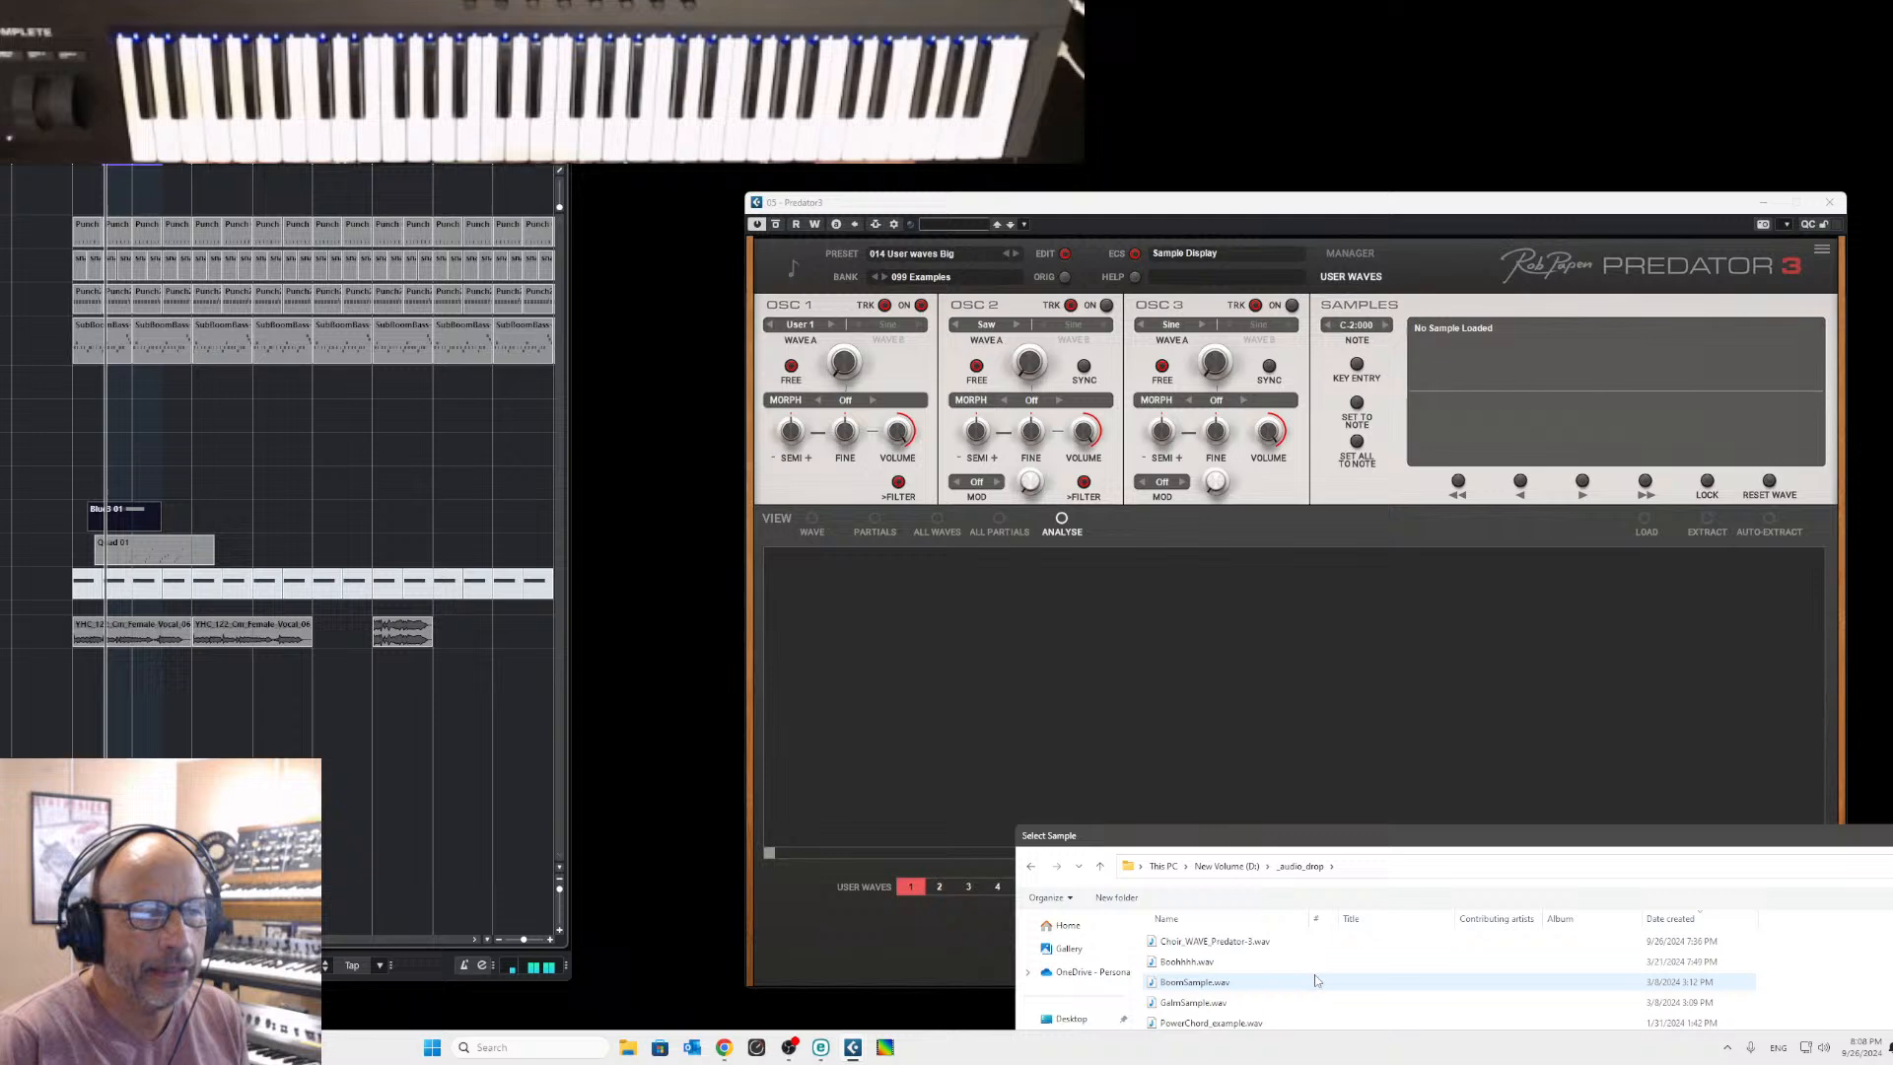
{"action": "left_click", "coordinate": [1201, 941]}
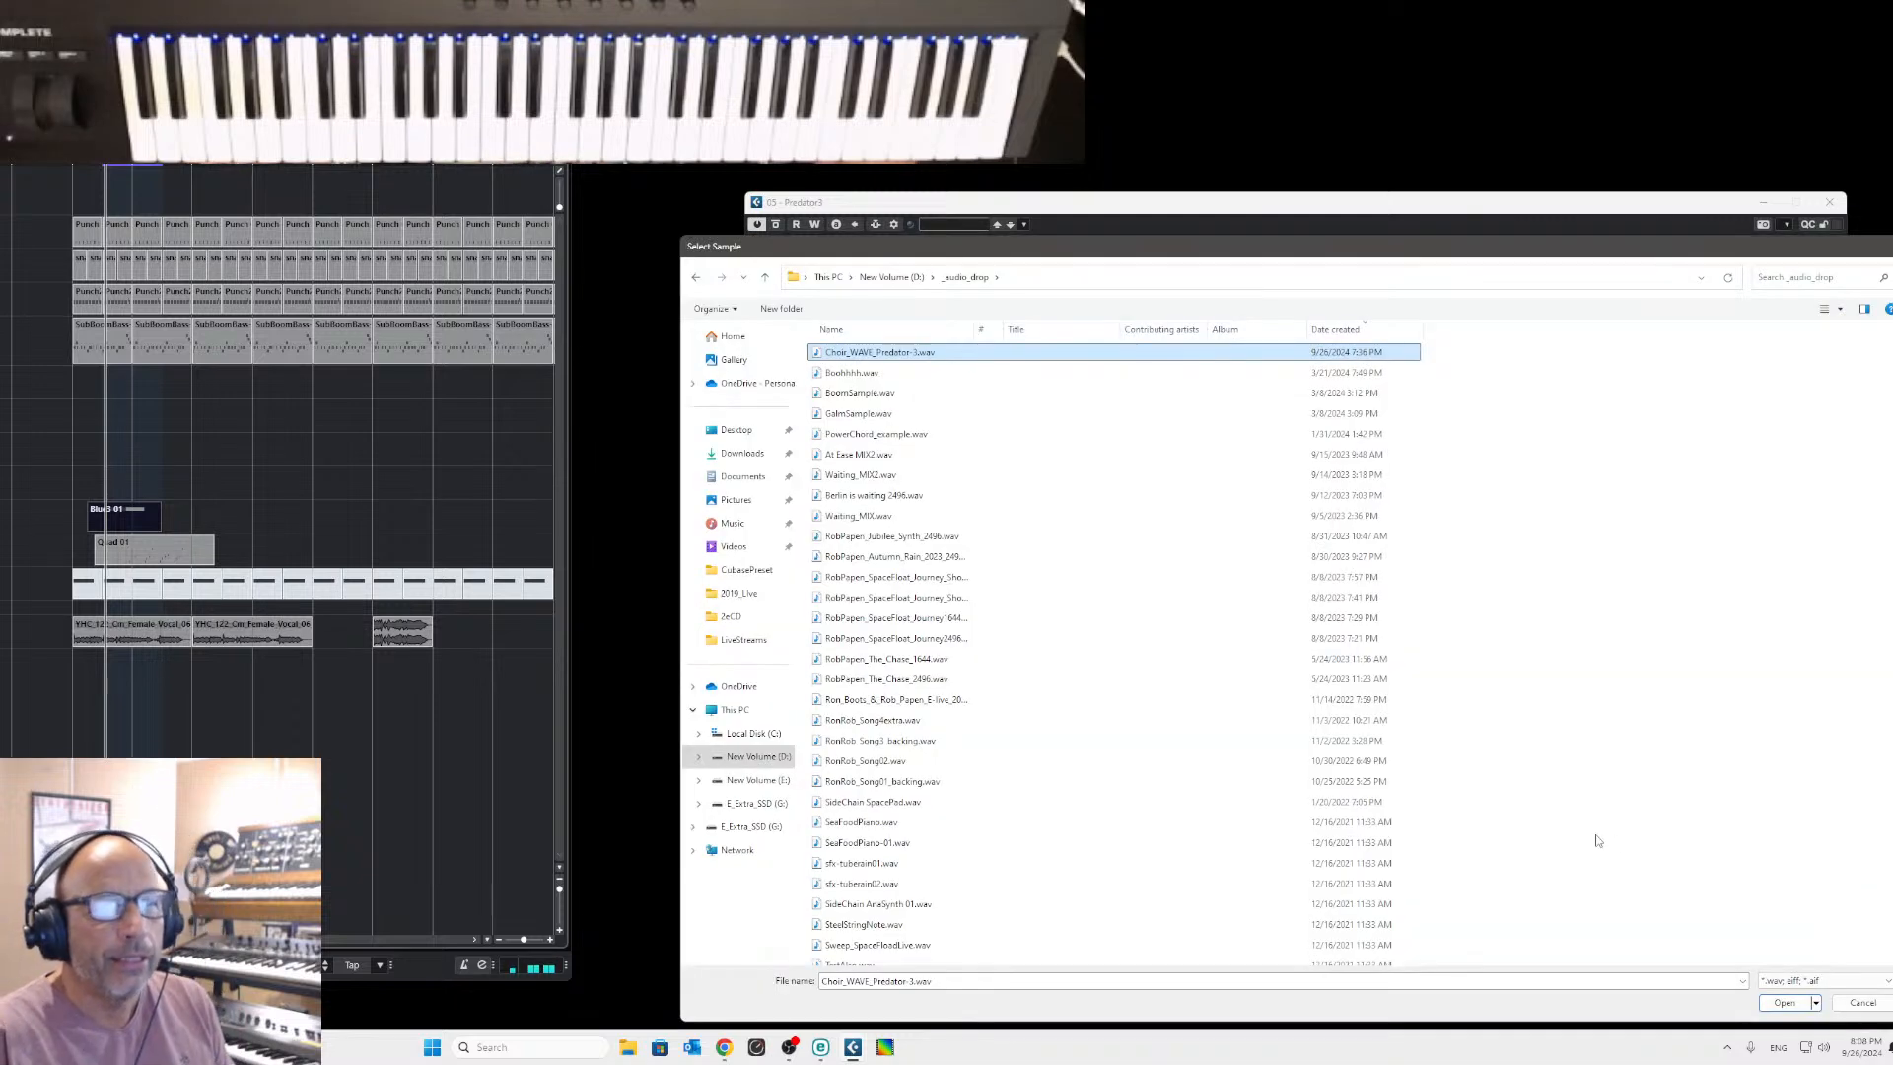
{"action": "left_click", "coordinate": [1782, 1004]}
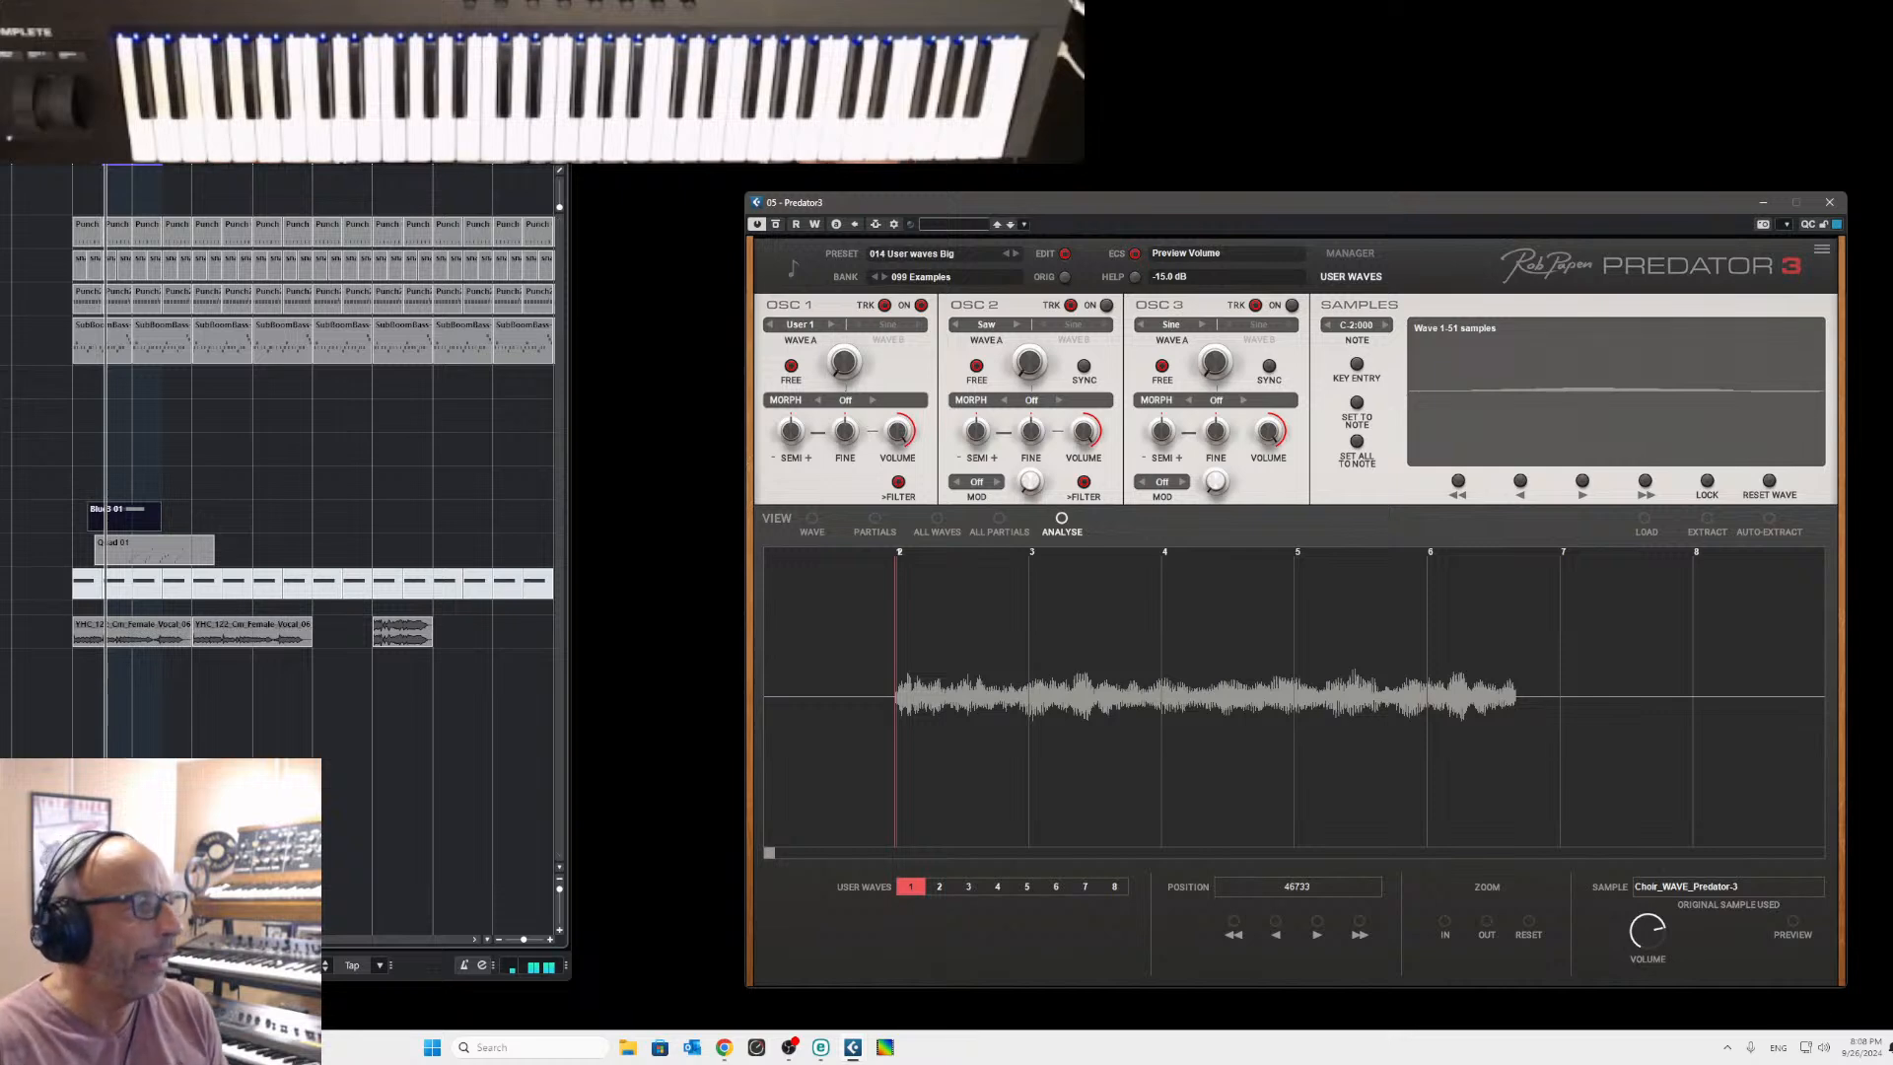
{"action": "left_click", "coordinate": [158, 966]}
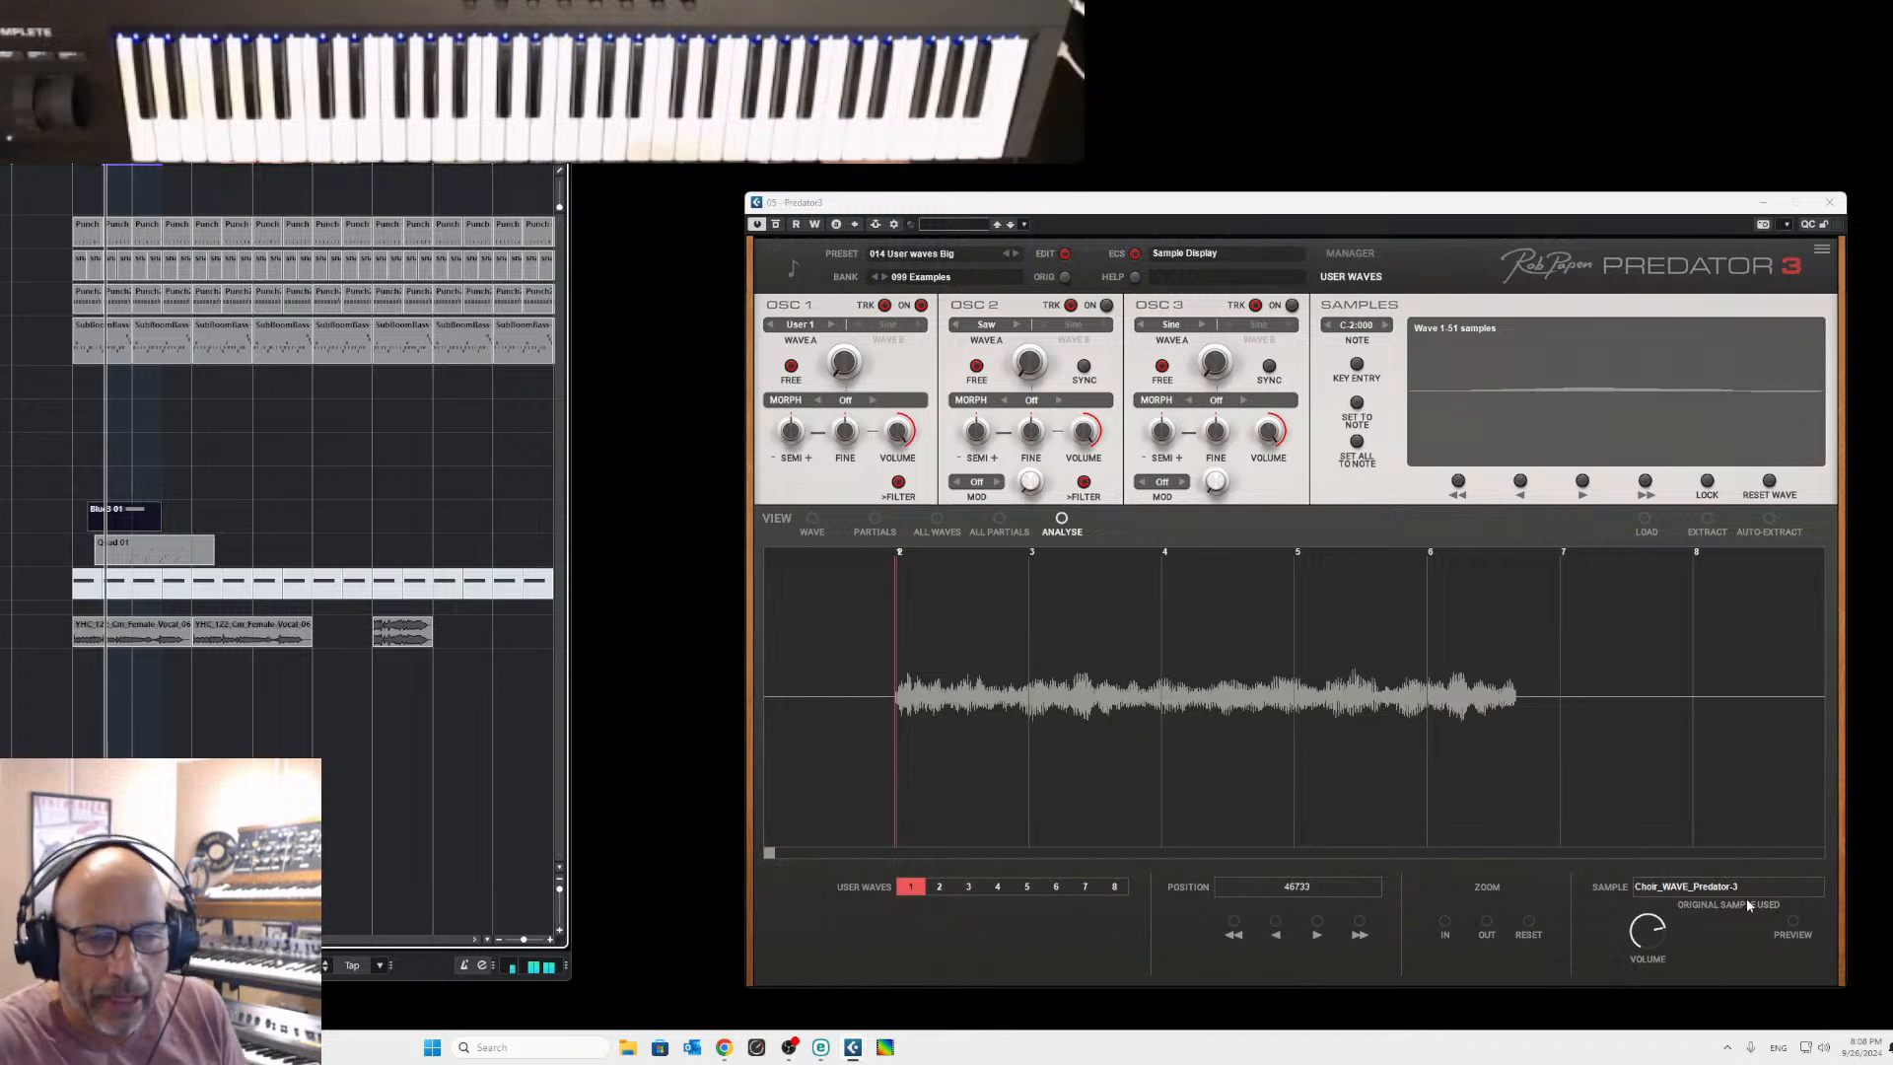
{"action": "left_click", "coordinate": [1792, 925]}
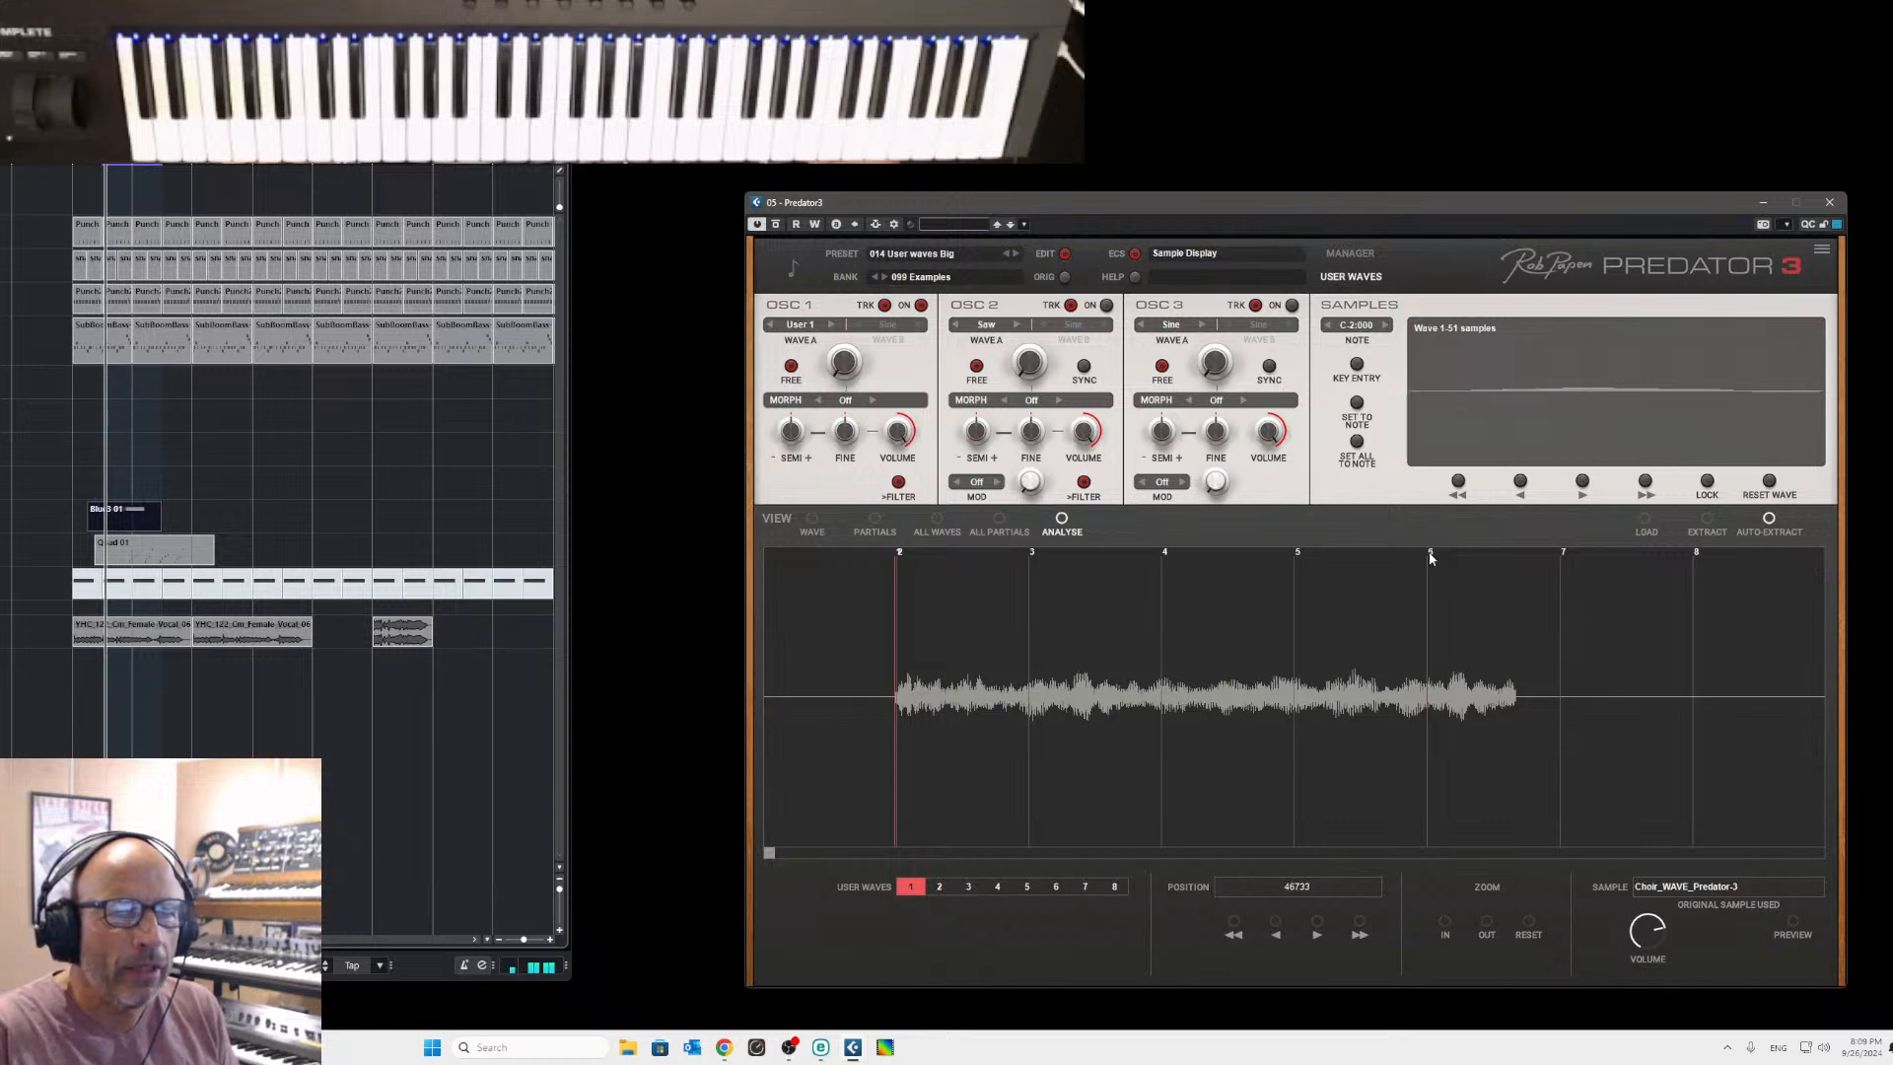
Move user wave markers 6, 7 and 8 into the final part of the choir sample, with 6 at about 221700 and 8 at about 250800.
{"action": "left_click_drag", "start_coordinate": [1431, 558], "coordinate": [1386, 551]}
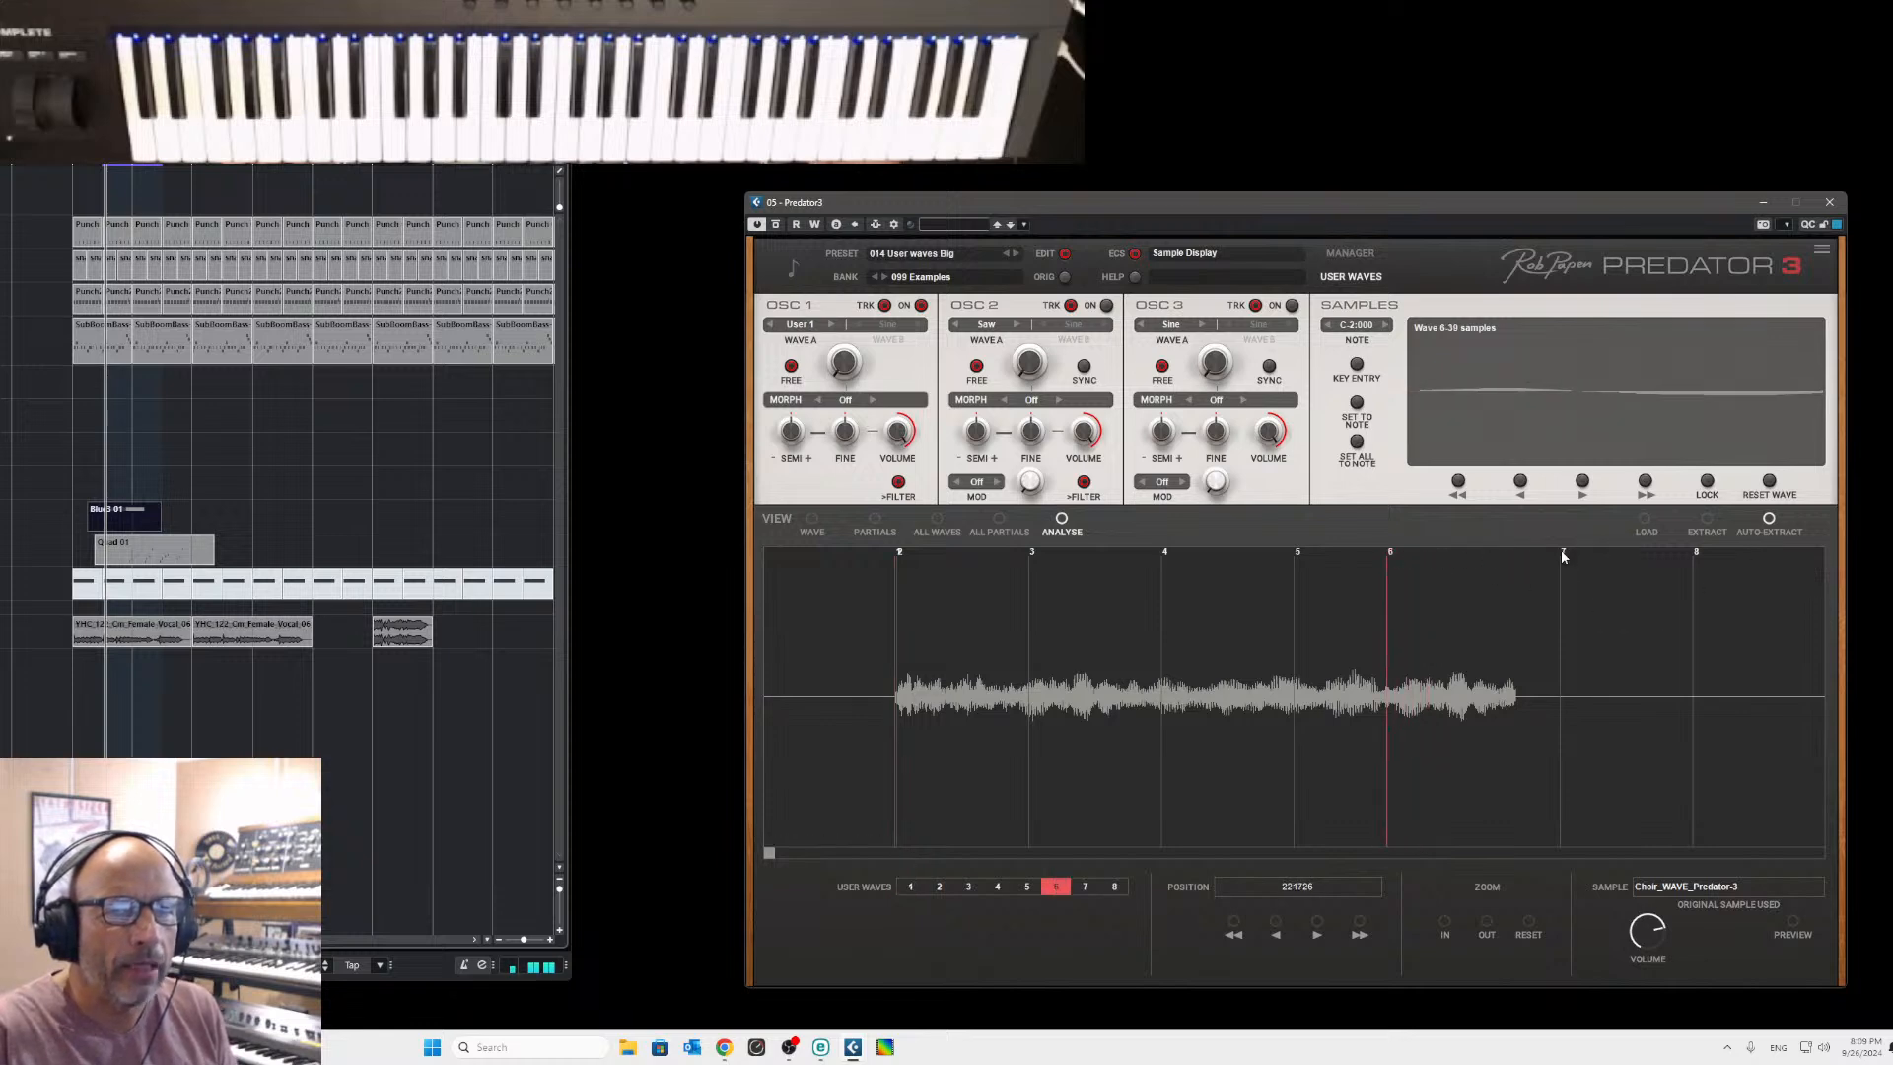
{"action": "left_click_drag", "start_coordinate": [1562, 557], "coordinate": [1440, 561]}
{"action": "left_click_drag", "start_coordinate": [1697, 555], "coordinate": [1471, 589]}
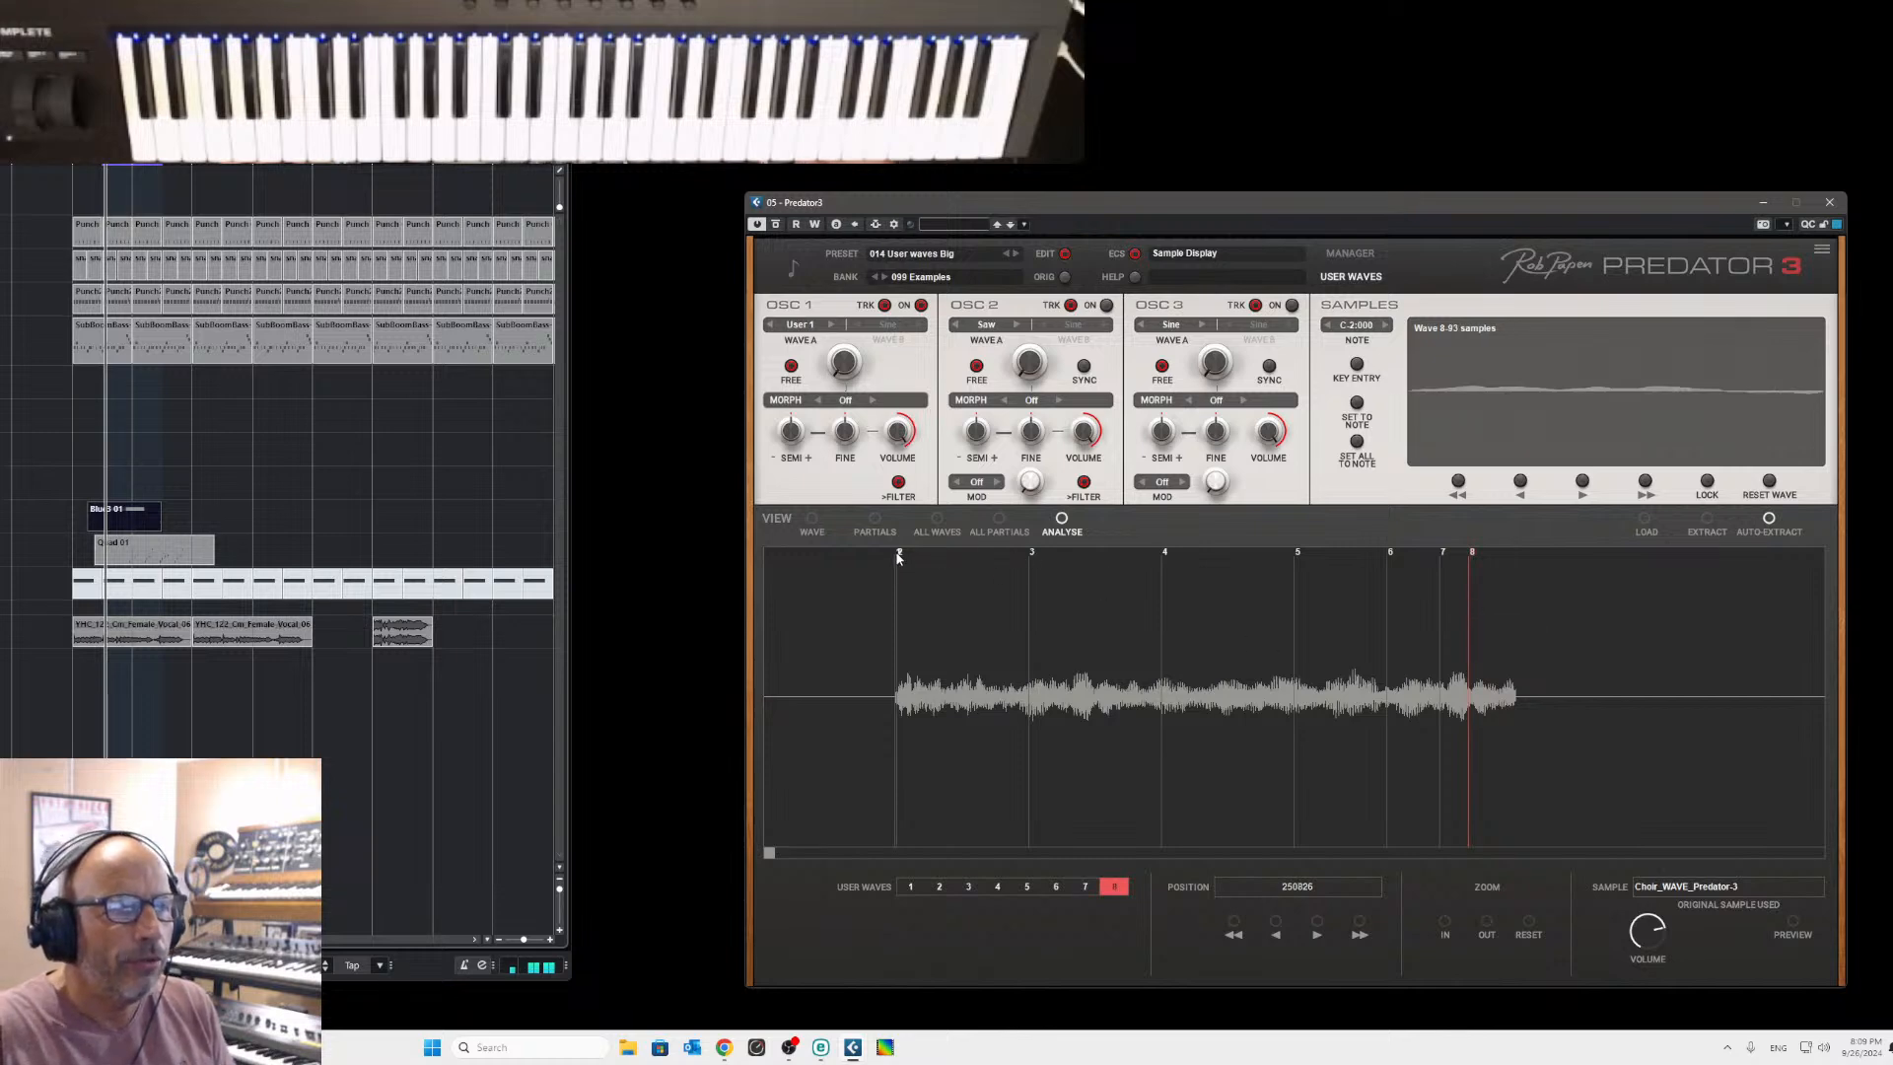
Reposition user wave markers 1, 2, 4, 5, 6, 7 and 8 to about 74000, 82000, 101000, 109000, 116000, 144000 and 155000.
{"action": "left_click_drag", "start_coordinate": [899, 554], "coordinate": [996, 562]}
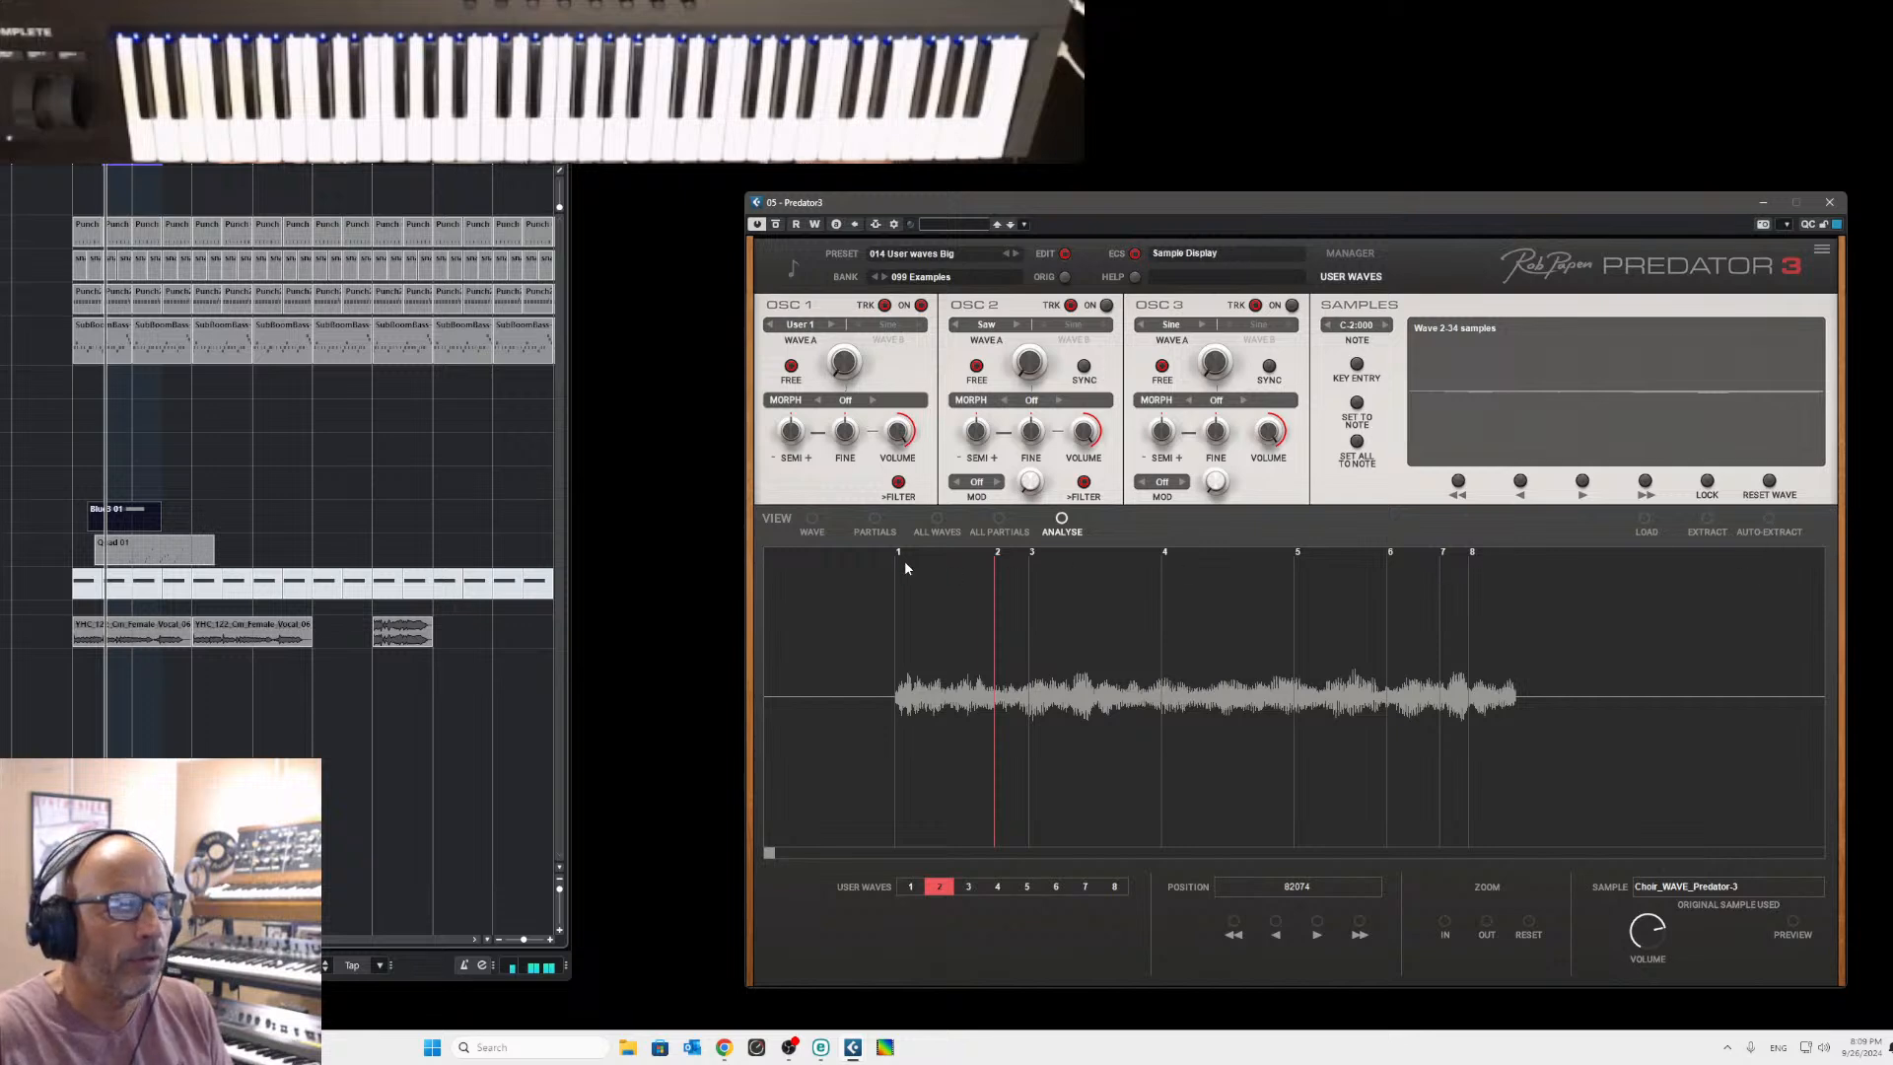
{"action": "left_click_drag", "start_coordinate": [898, 558], "coordinate": [974, 572]}
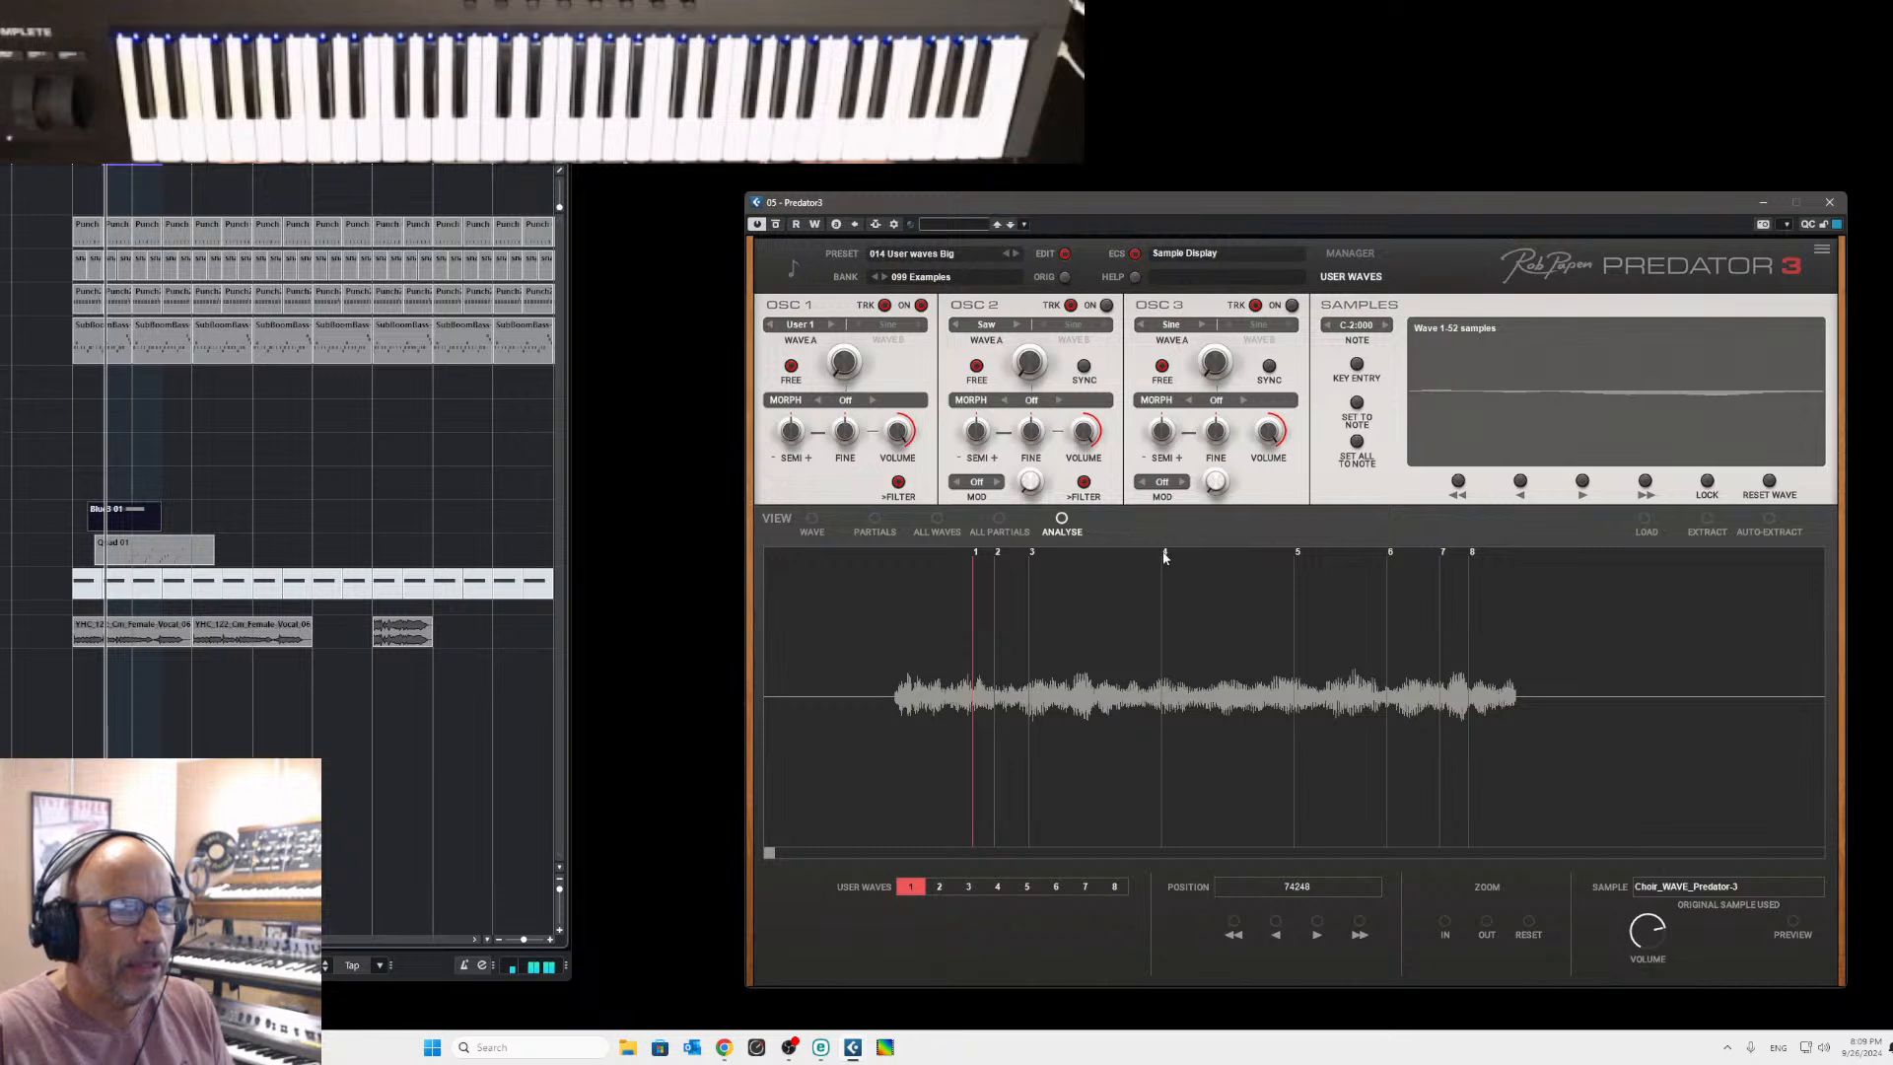
{"action": "left_click_drag", "start_coordinate": [1164, 558], "coordinate": [1047, 562]}
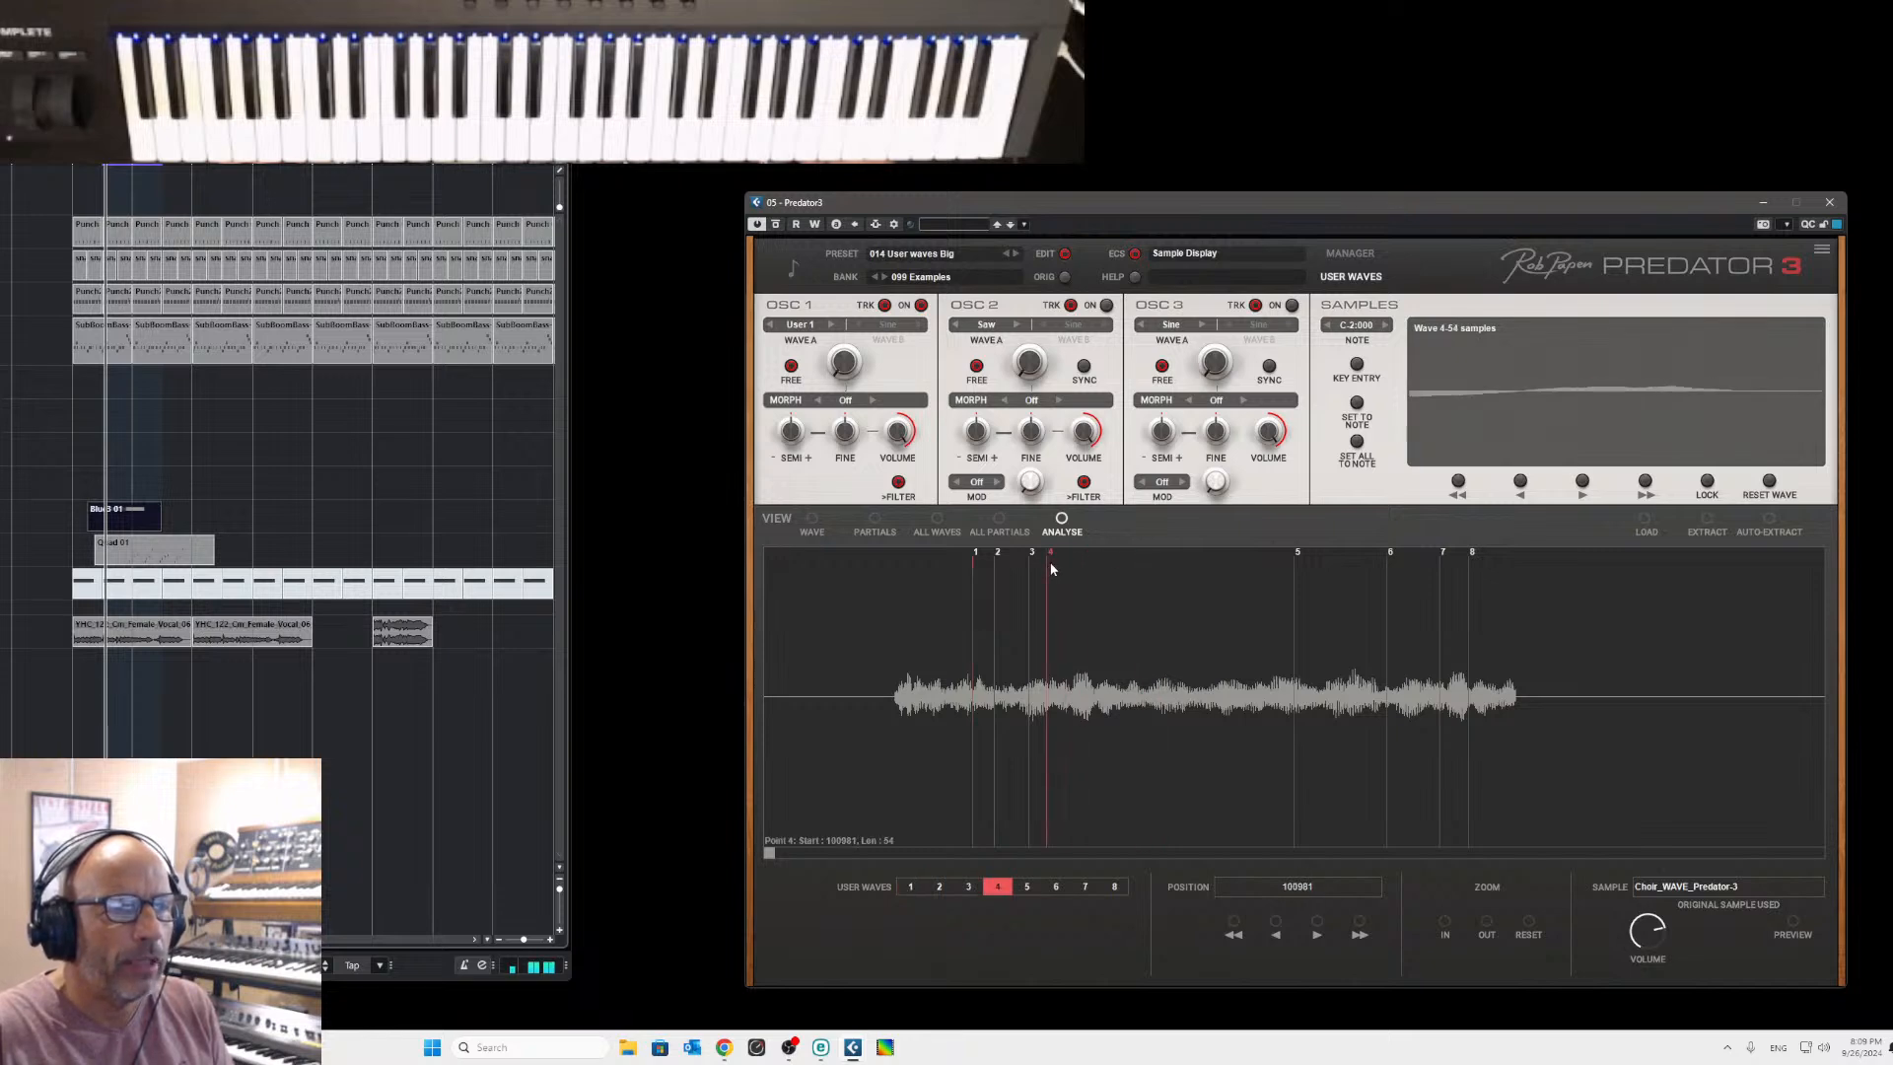
{"action": "left_click_drag", "start_coordinate": [1300, 558], "coordinate": [1075, 581]}
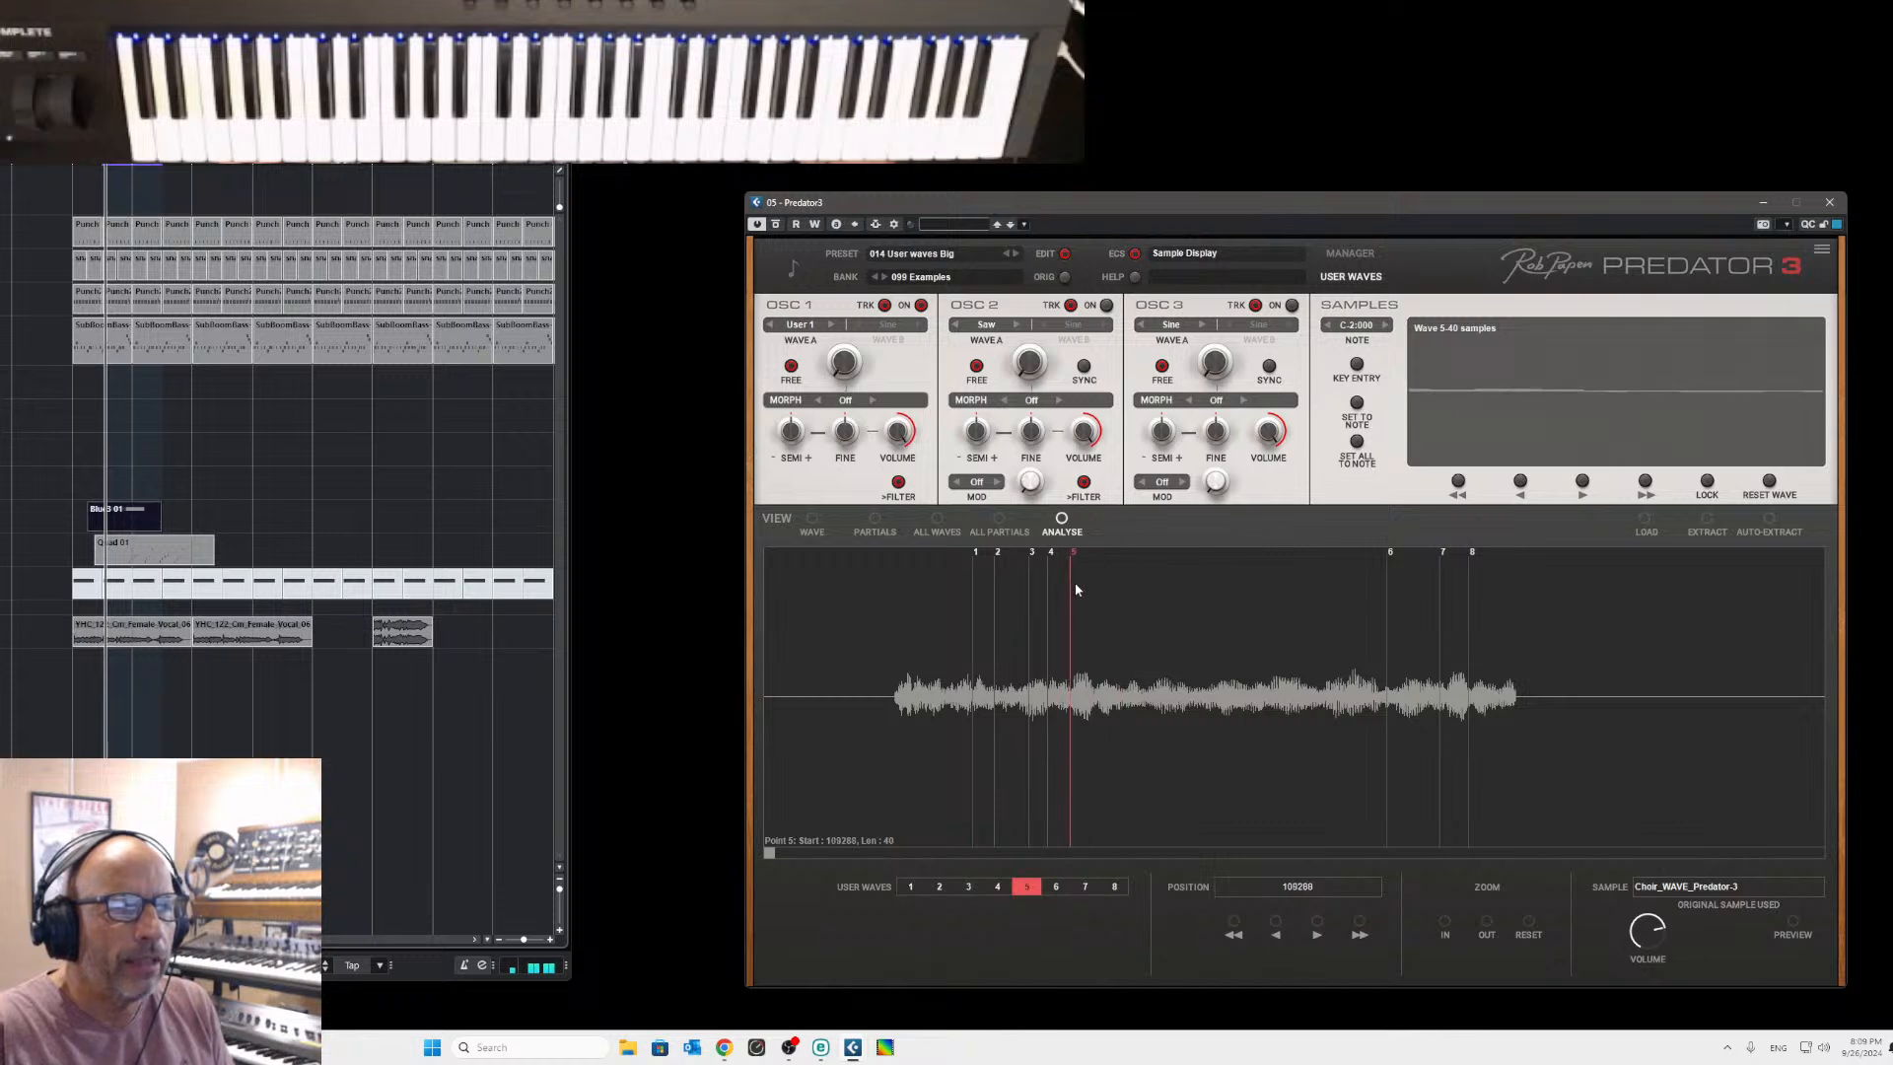
{"action": "left_click_drag", "start_coordinate": [1389, 558], "coordinate": [1091, 572]}
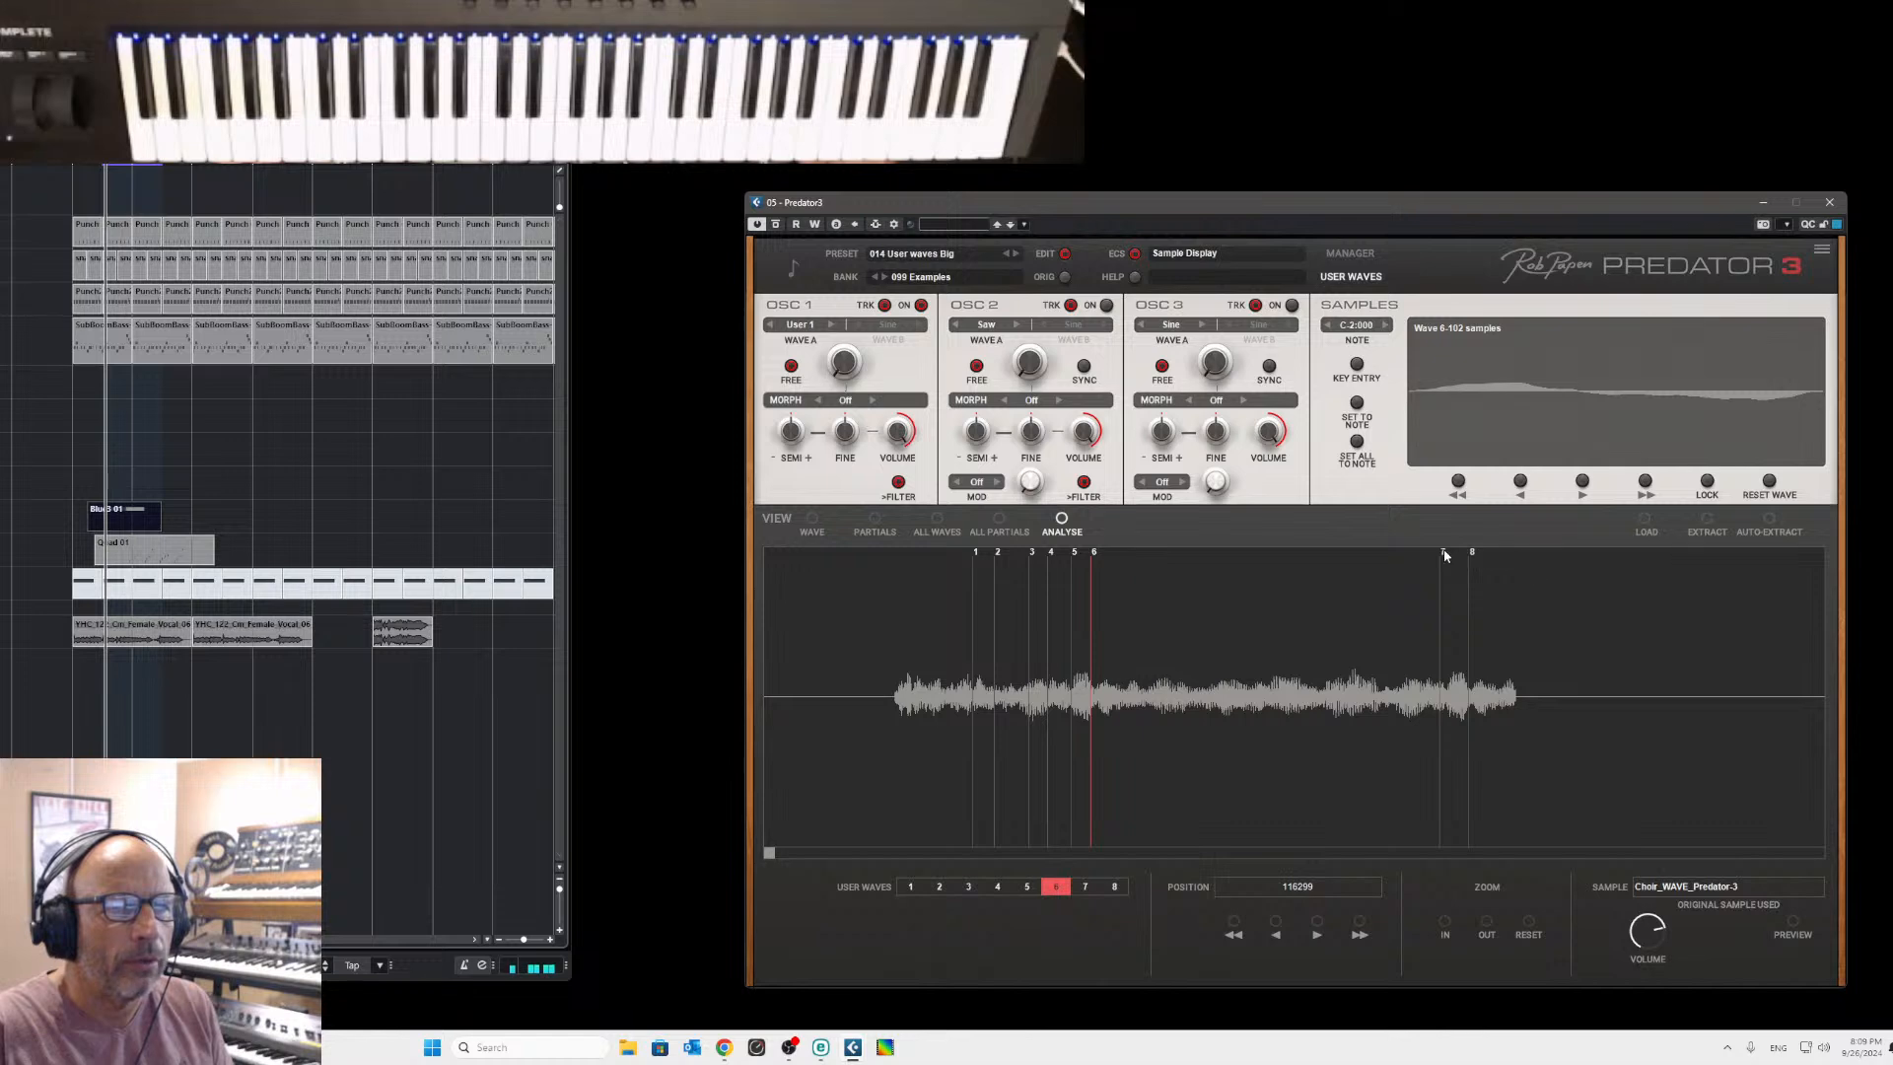
{"action": "left_click_drag", "start_coordinate": [1448, 553], "coordinate": [1168, 603]}
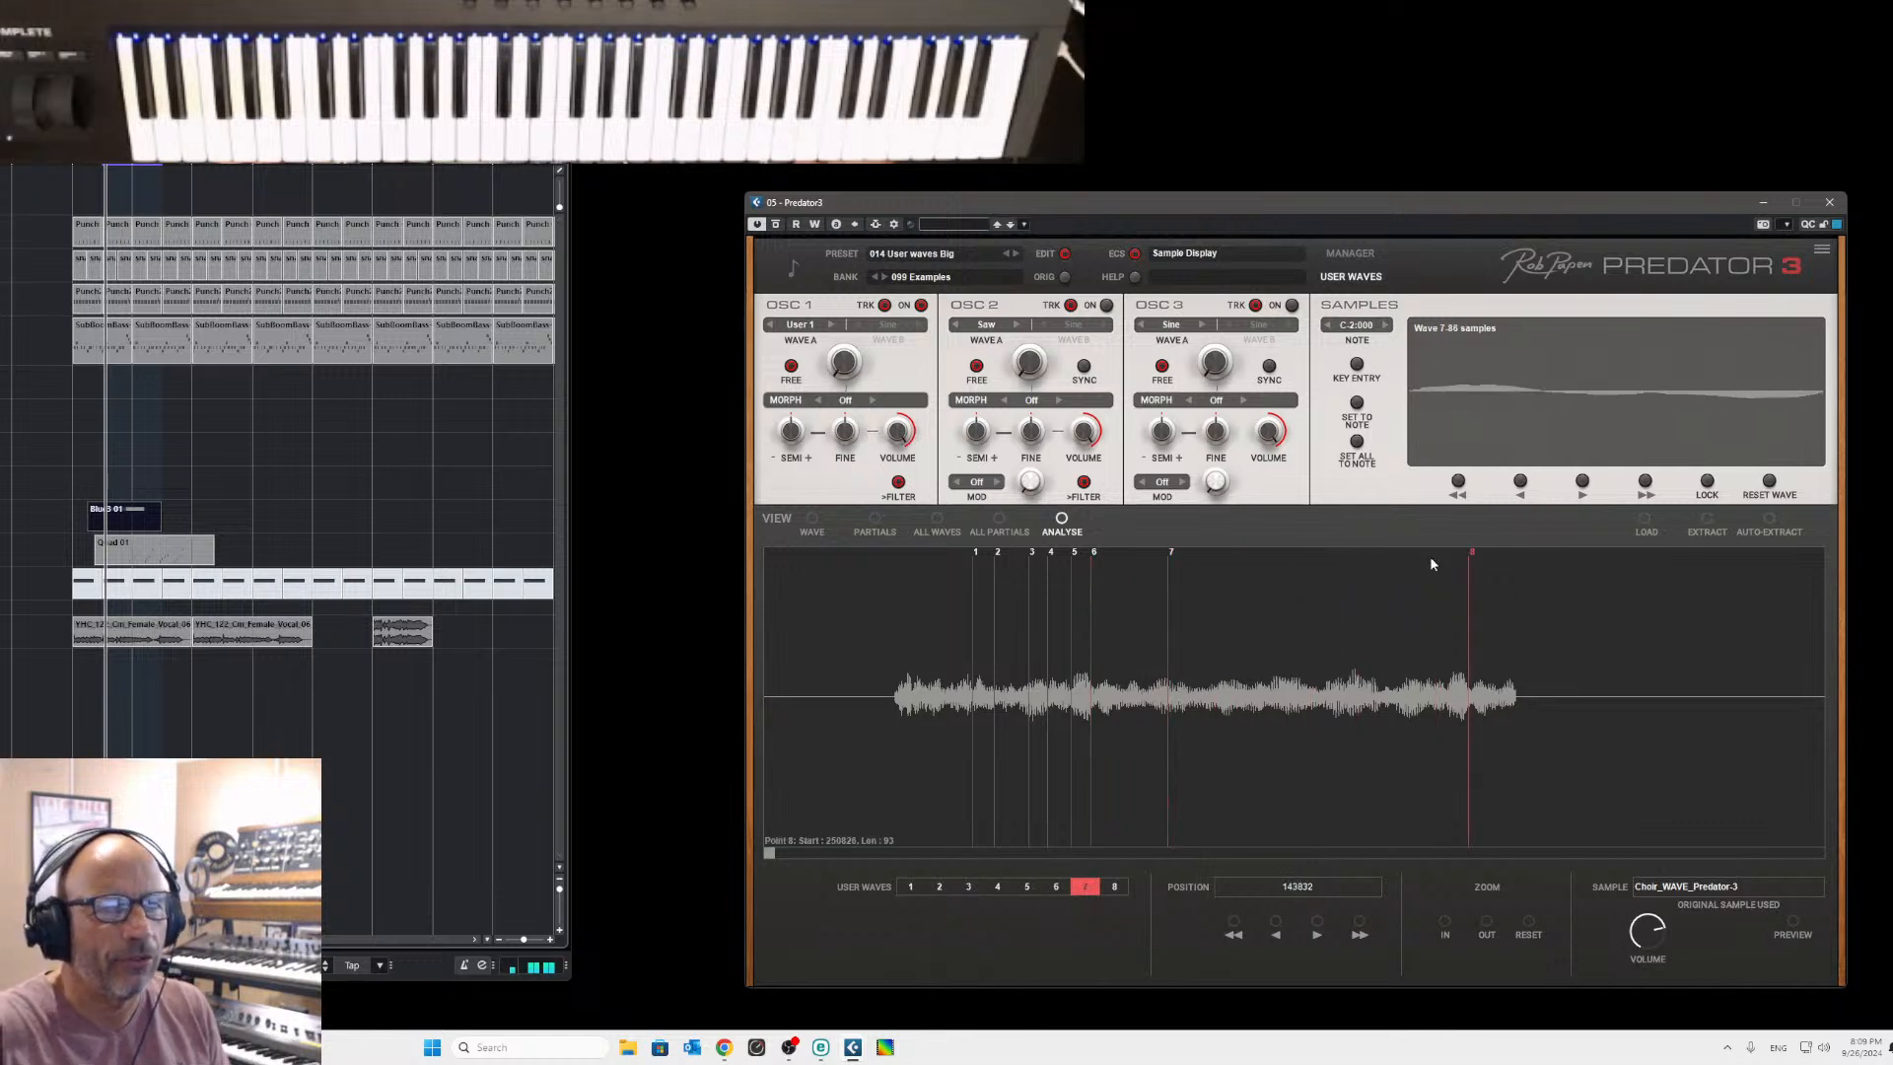
{"action": "left_click_drag", "start_coordinate": [1472, 554], "coordinate": [1201, 581]}
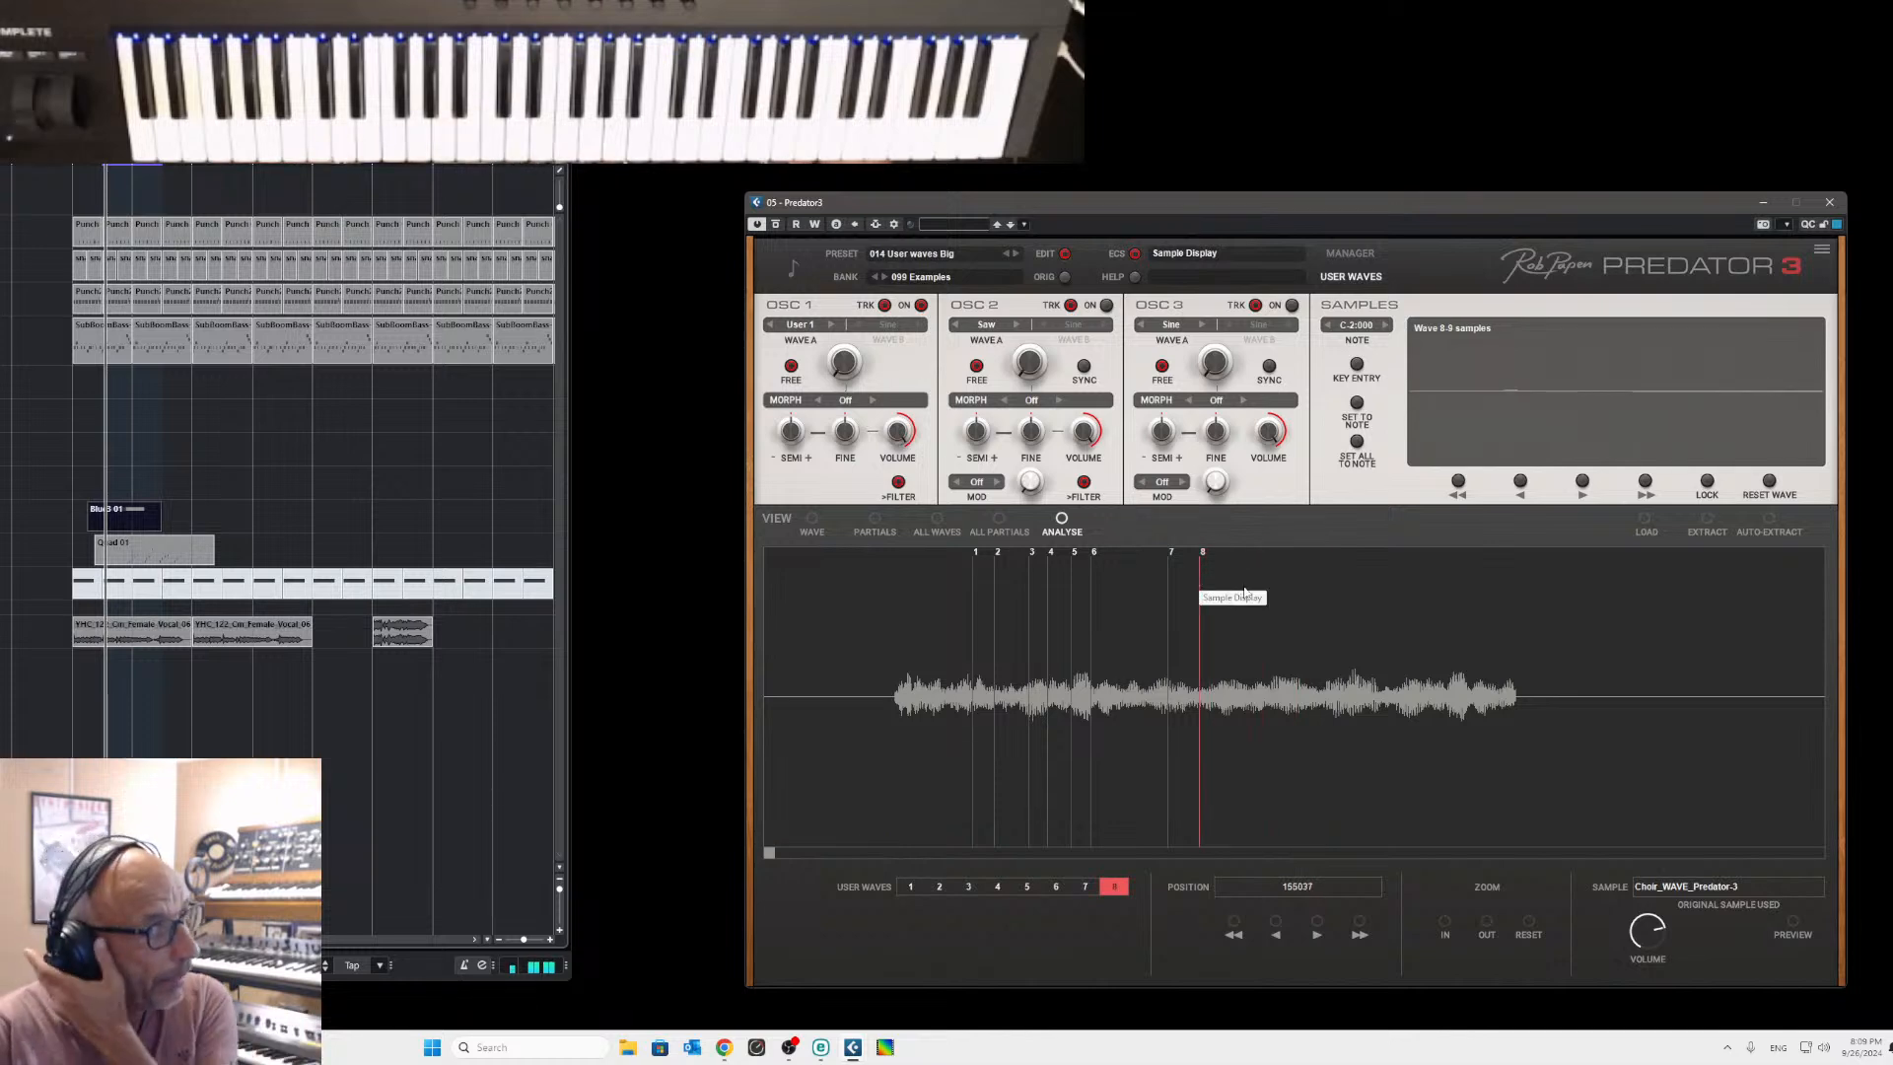
Move the User Wave 1 marker to about position 62050 in the sample, and normalize the extracted wave.
{"action": "left_click", "coordinate": [913, 886]}
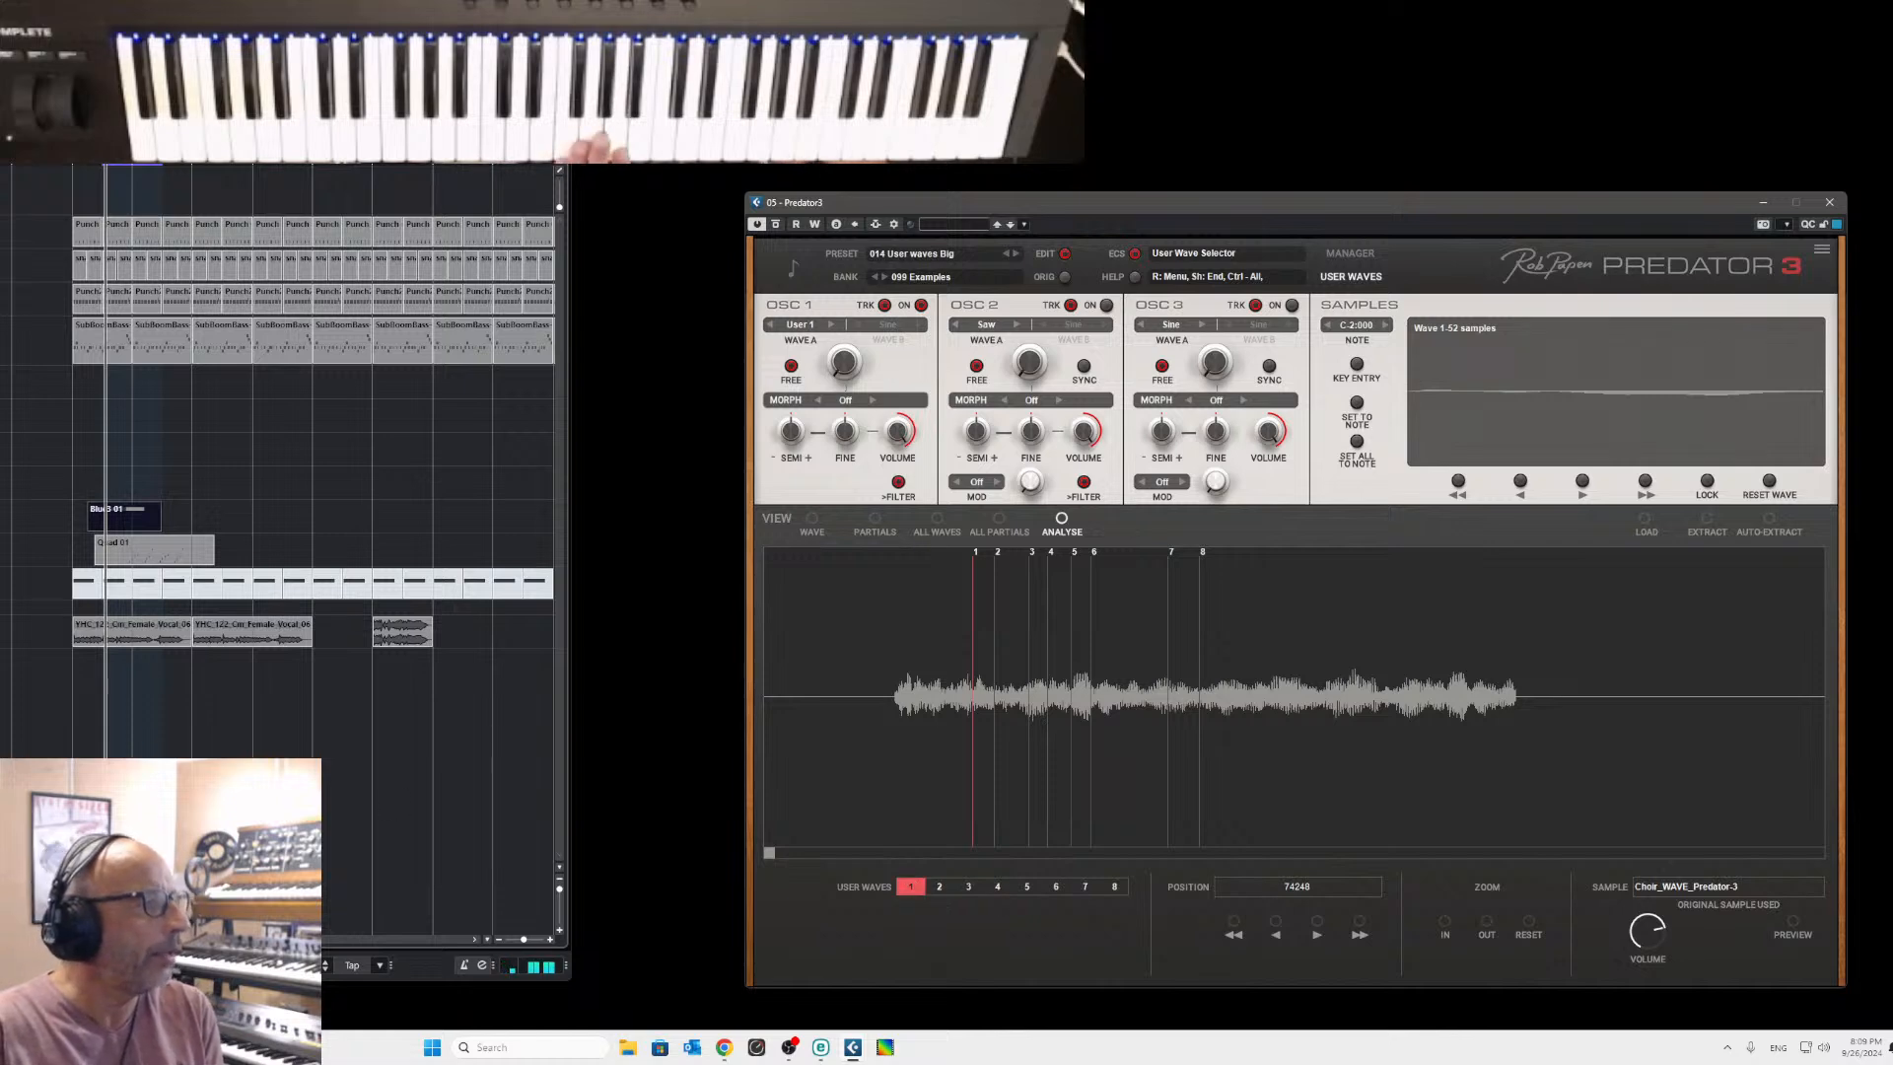
{"action": "left_click", "coordinate": [86, 685]}
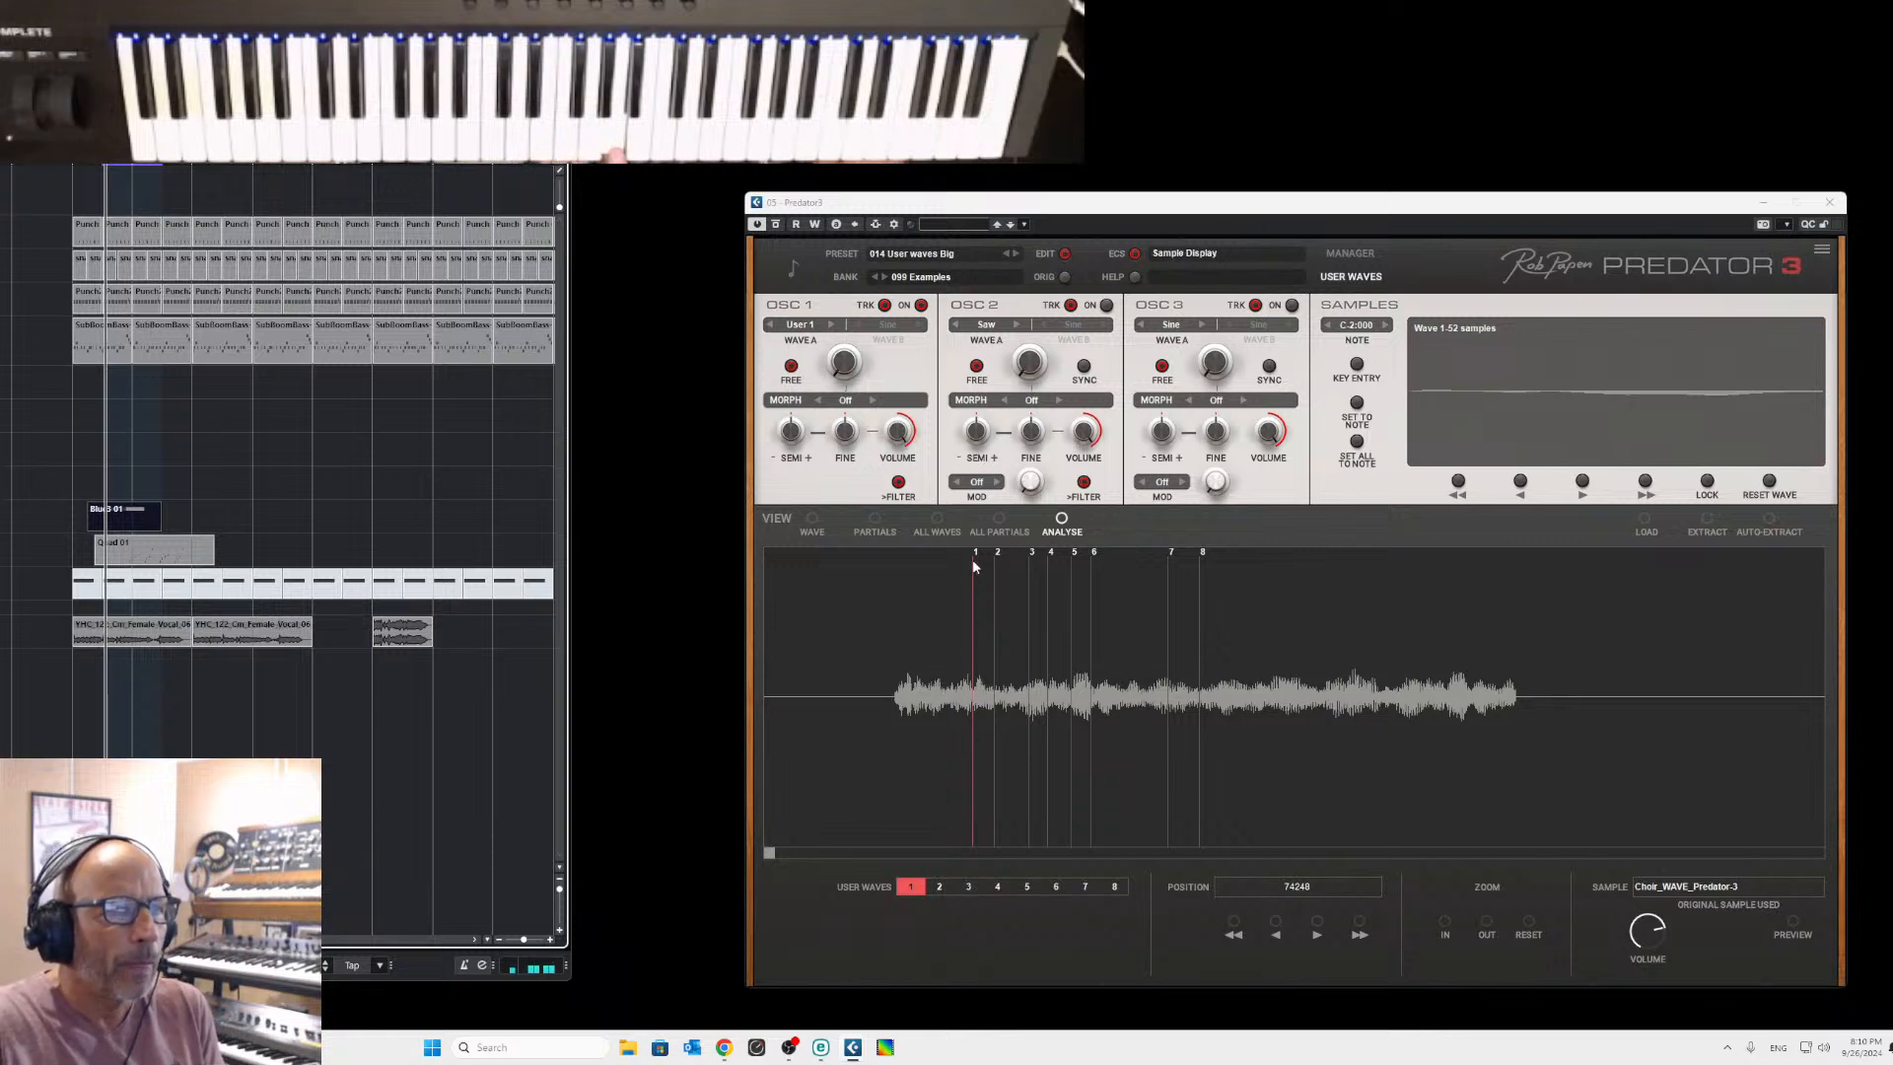
{"action": "mouse_move", "coordinate": [975, 565]}
{"action": "left_mouse_down"}
{"action": "mouse_move", "coordinate": [916, 564]}
{"action": "mouse_move", "coordinate": [939, 569]}
{"action": "left_mouse_up"}
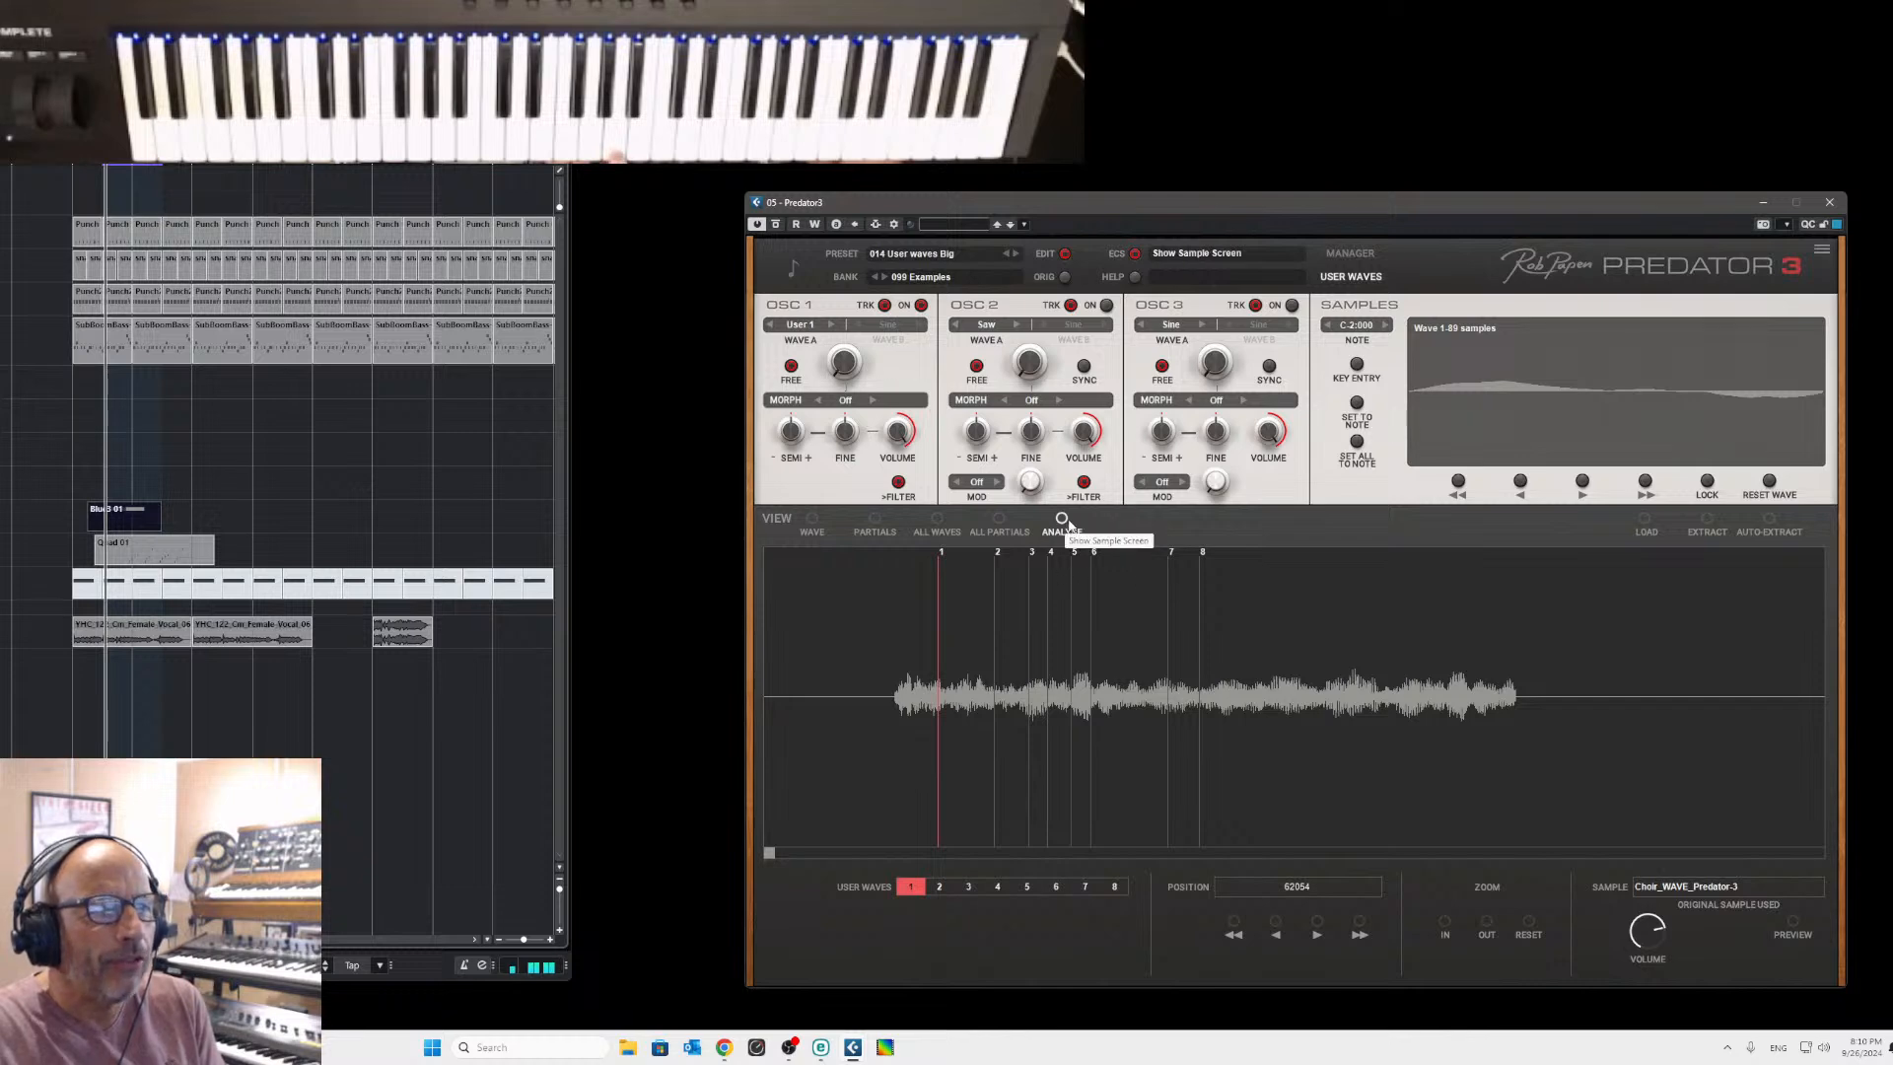
{"action": "left_click", "coordinate": [810, 519]}
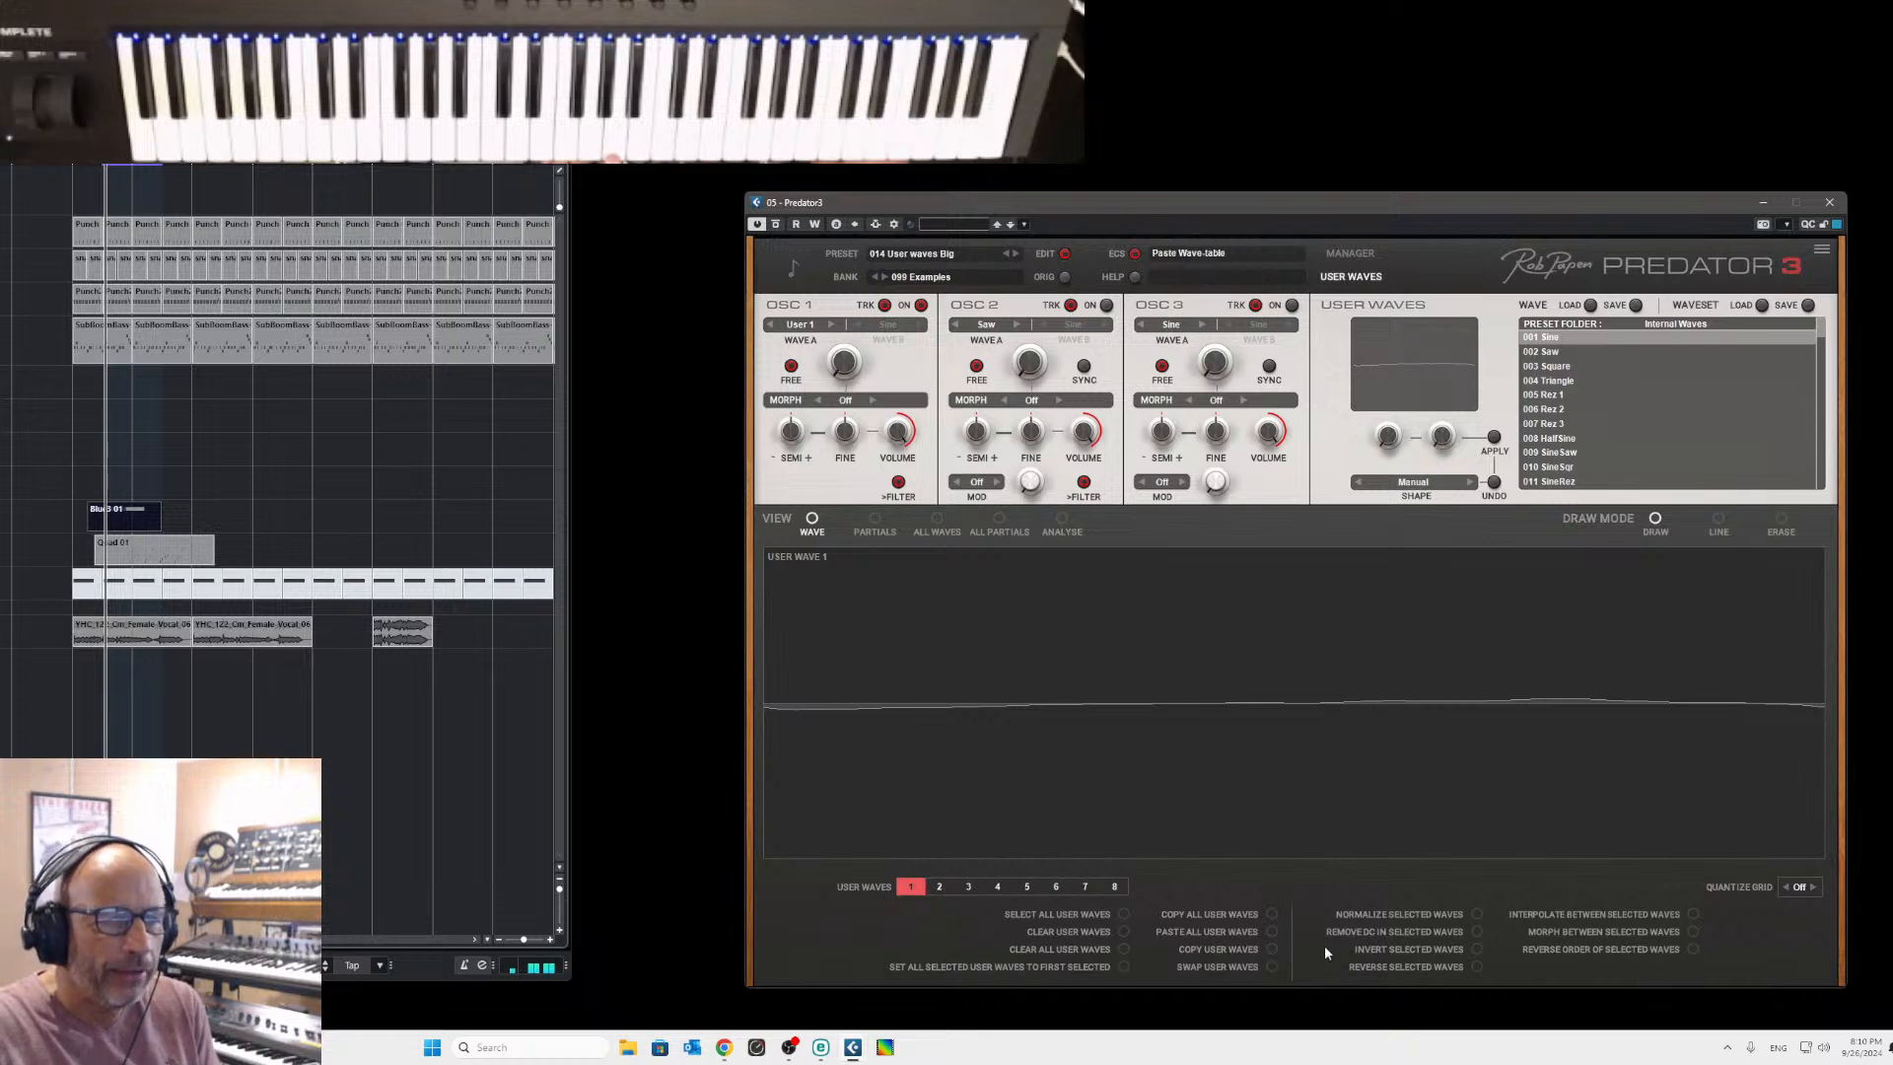
{"action": "left_click", "coordinate": [1477, 915]}
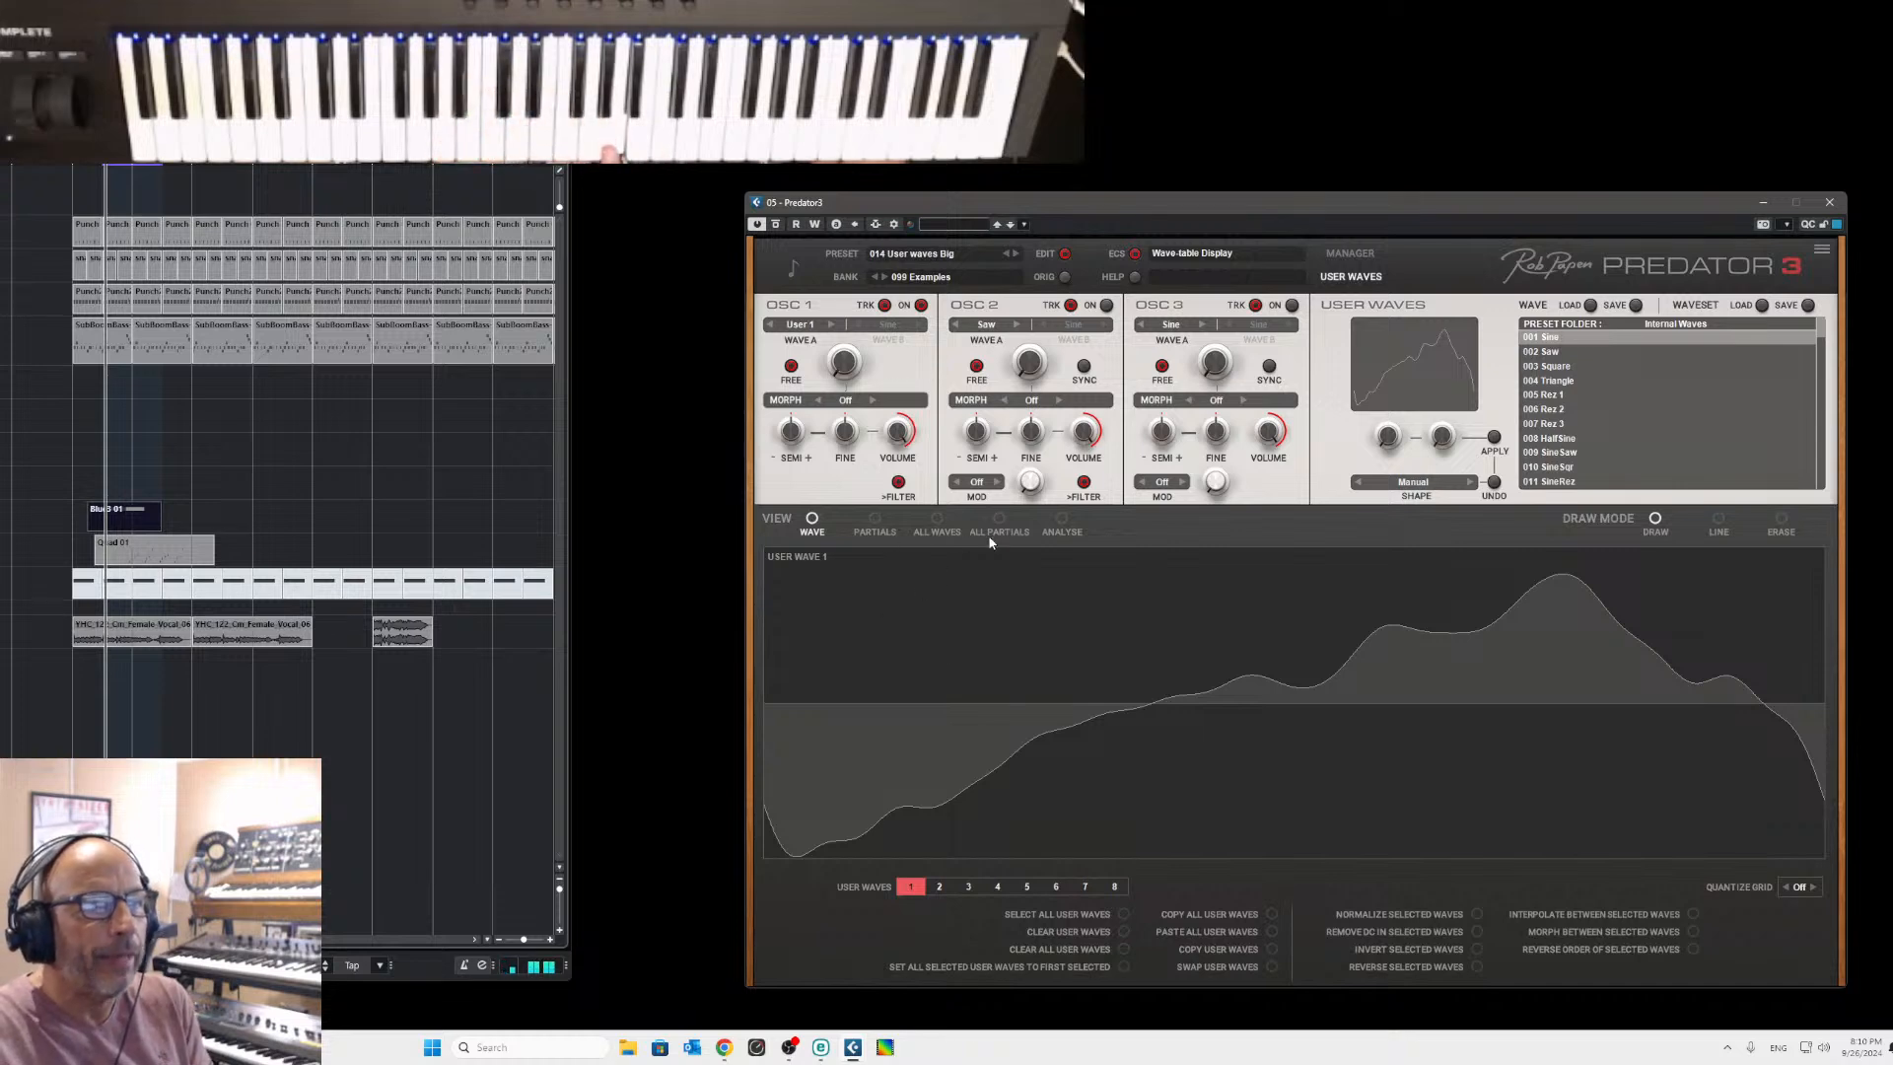
Return to the sample analysis and advance the User Wave 1 marker in coarse steps to position 63245.
{"action": "left_click", "coordinate": [1062, 520]}
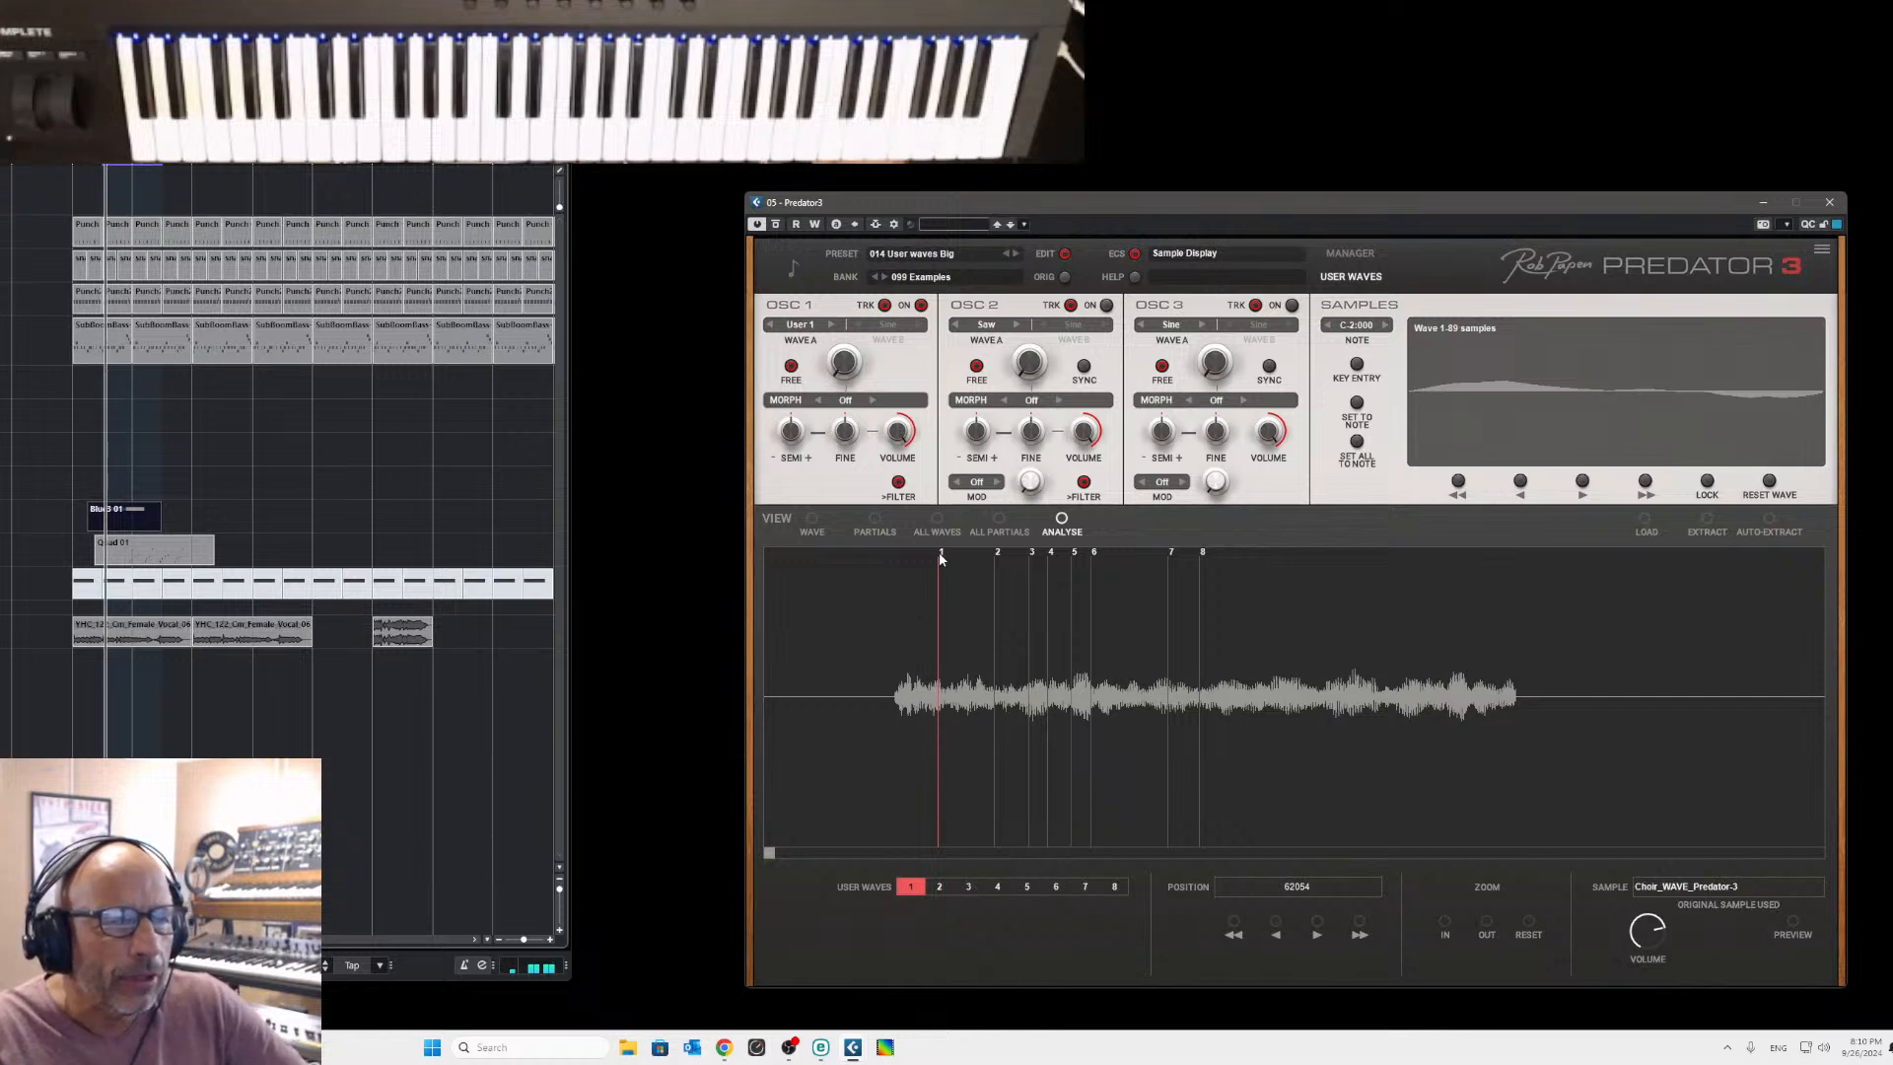
{"action": "left_click", "coordinate": [1358, 928]}
{"action": "left_click", "coordinate": [1359, 928]}
{"action": "left_click", "coordinate": [1359, 928]}
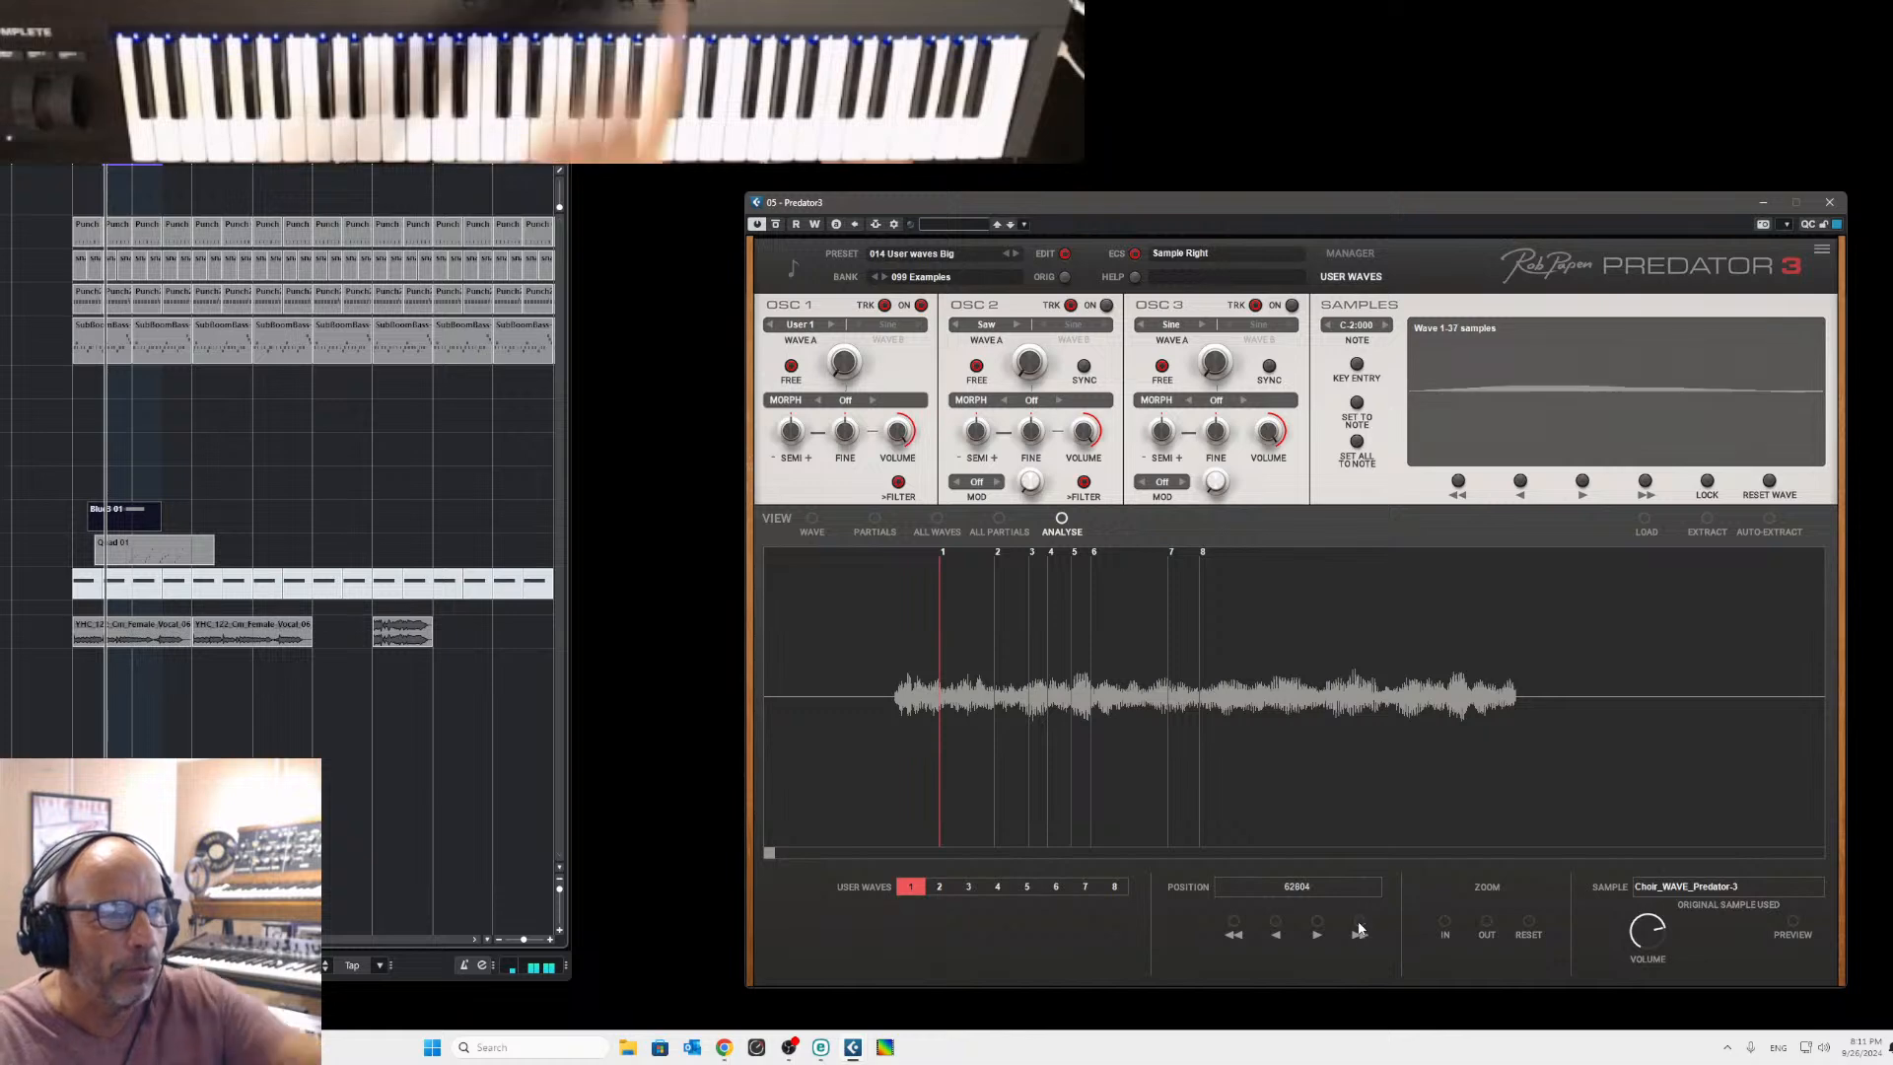
{"action": "left_click", "coordinate": [1360, 928]}
{"action": "left_click", "coordinate": [1360, 925]}
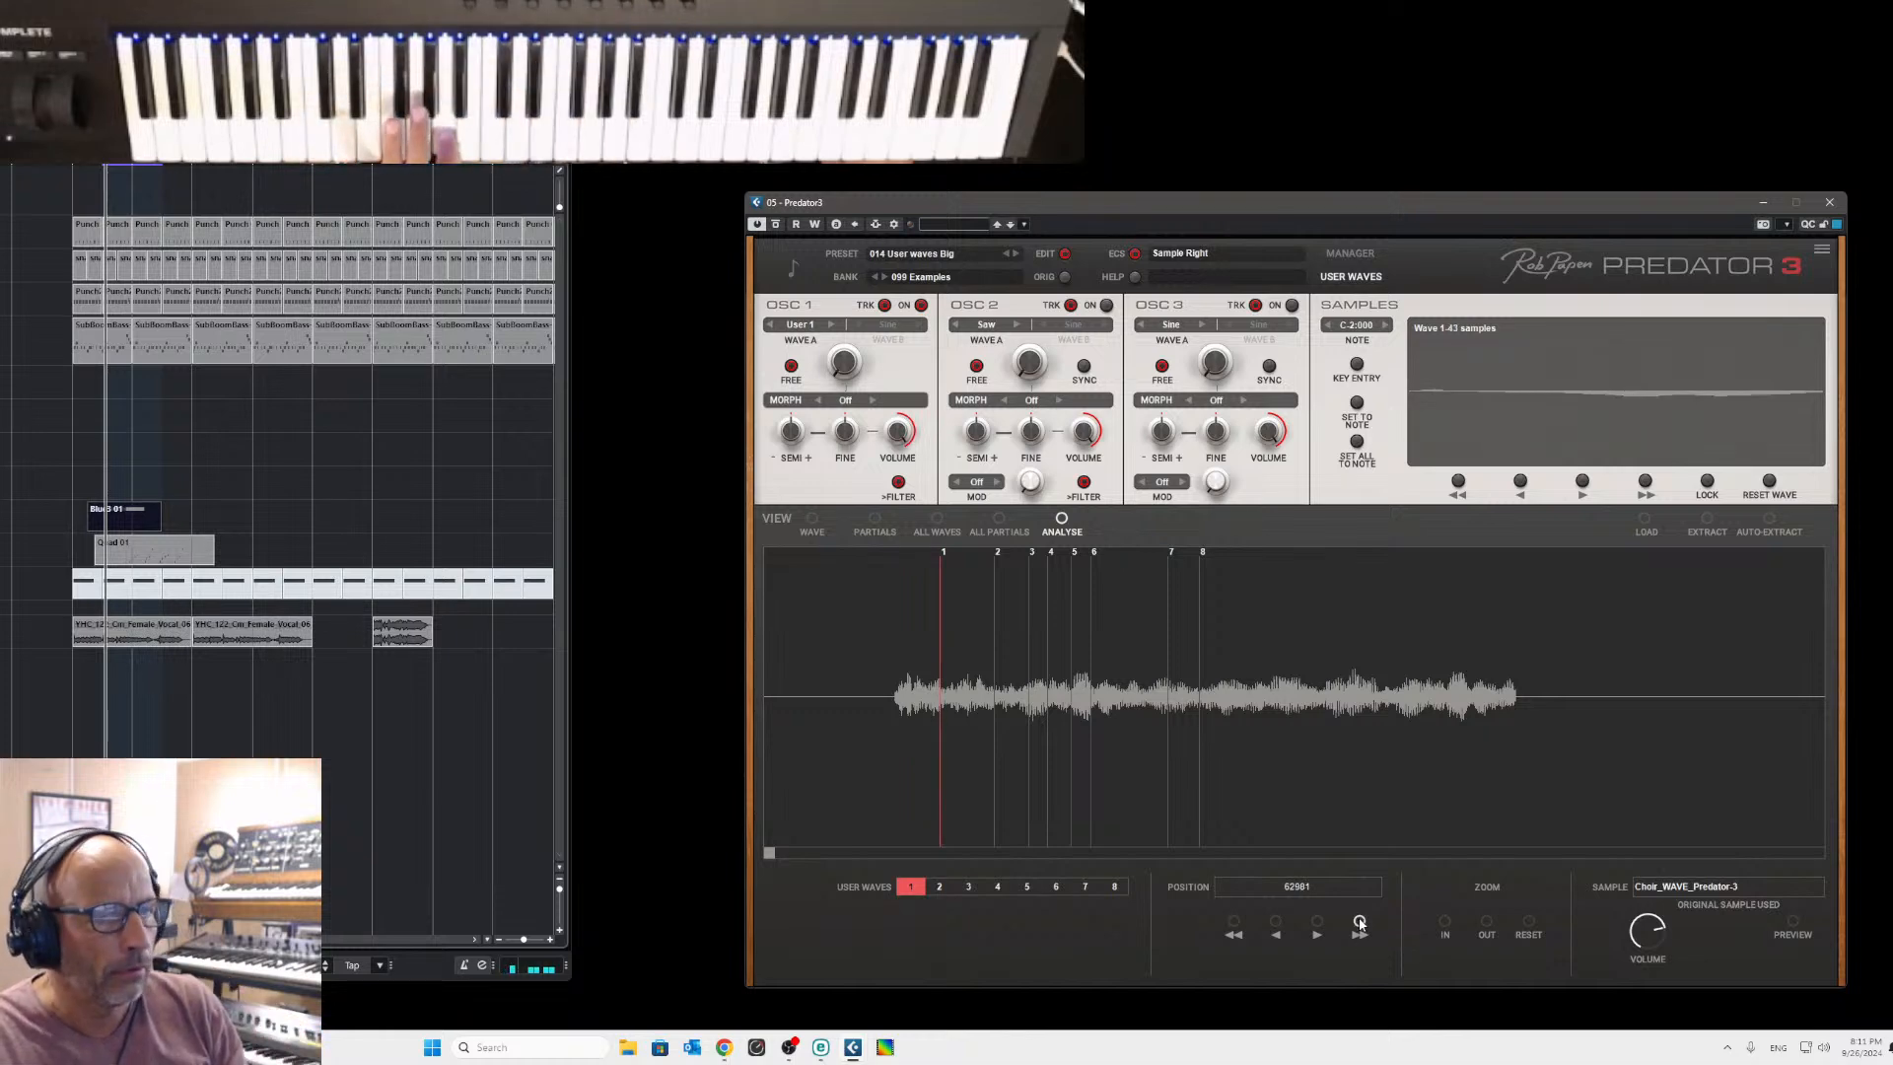
{"action": "left_click", "coordinate": [1360, 925]}
{"action": "left_click", "coordinate": [1360, 925]}
{"action": "left_click", "coordinate": [1360, 925]}
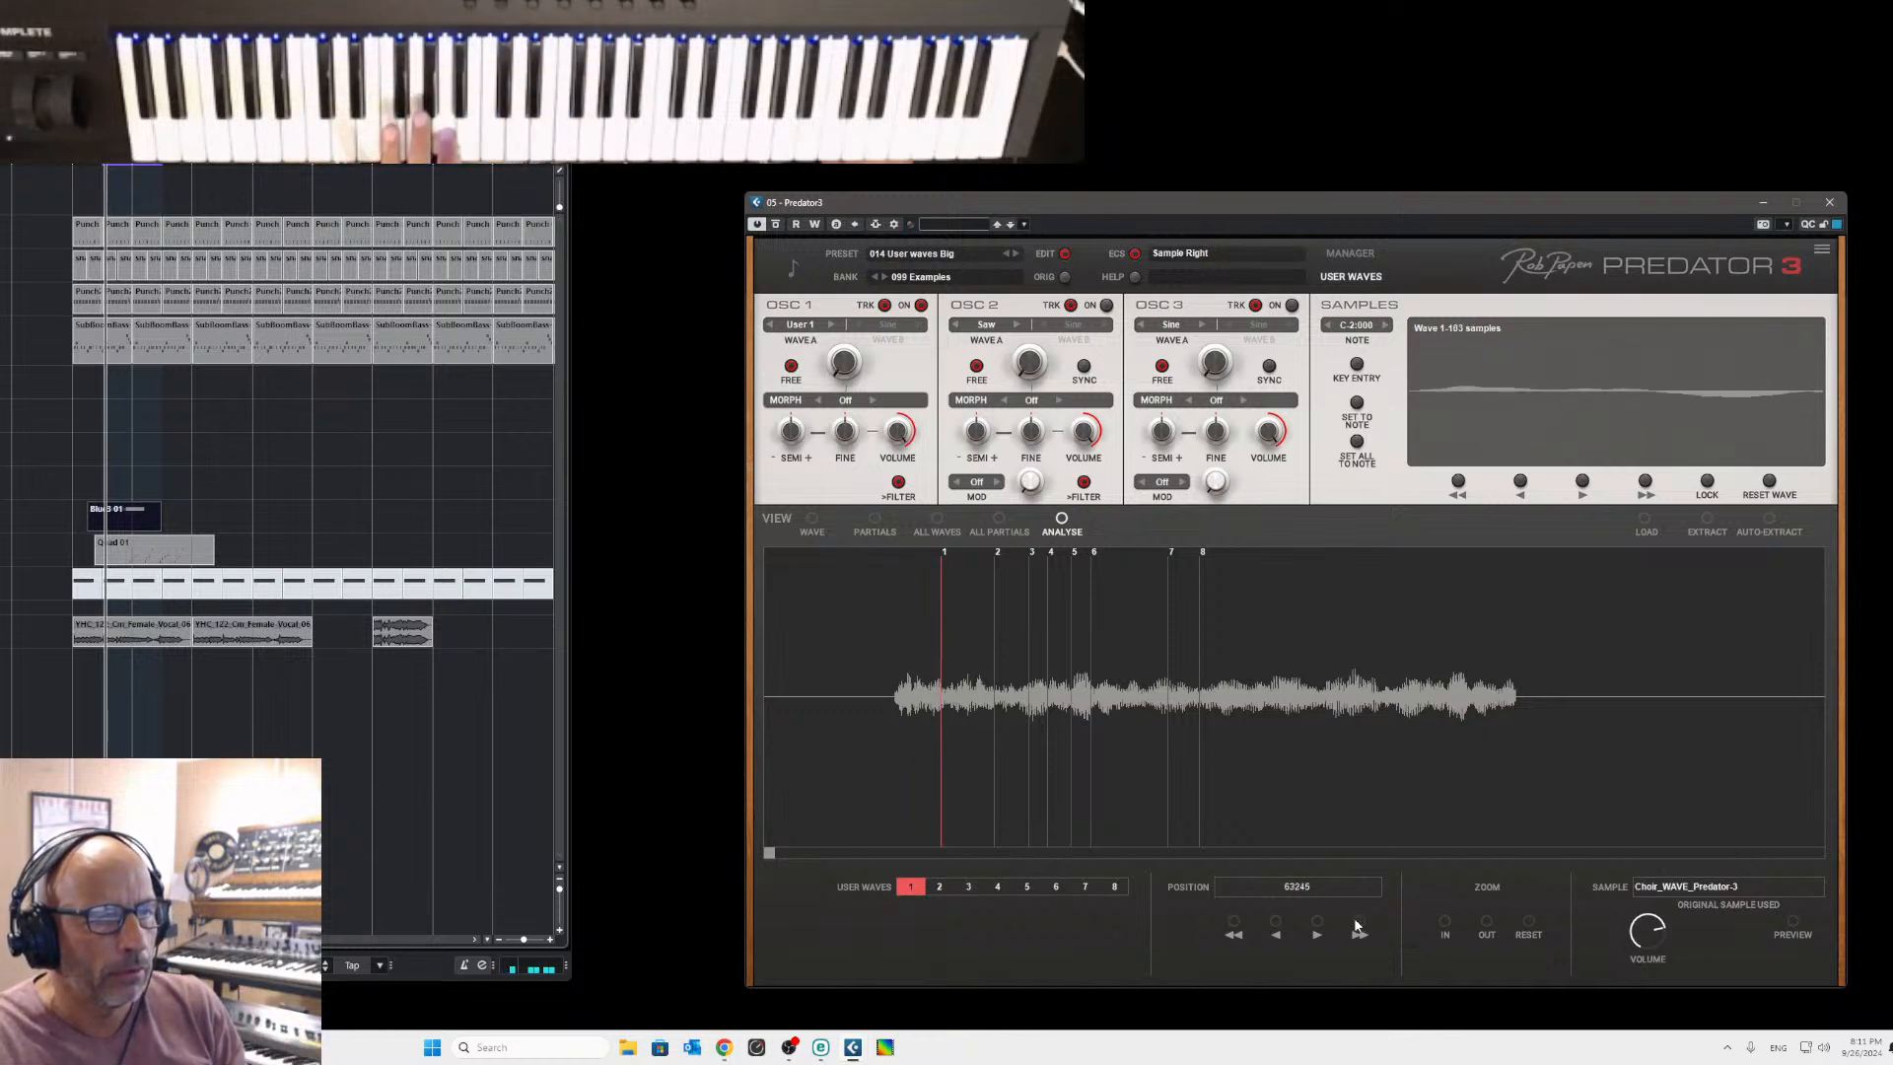
Step the User Wave 1 marker back through the sample to position 62931.
{"action": "left_click", "coordinate": [1277, 928]}
{"action": "left_click", "coordinate": [1277, 928]}
{"action": "left_click", "coordinate": [1277, 928]}
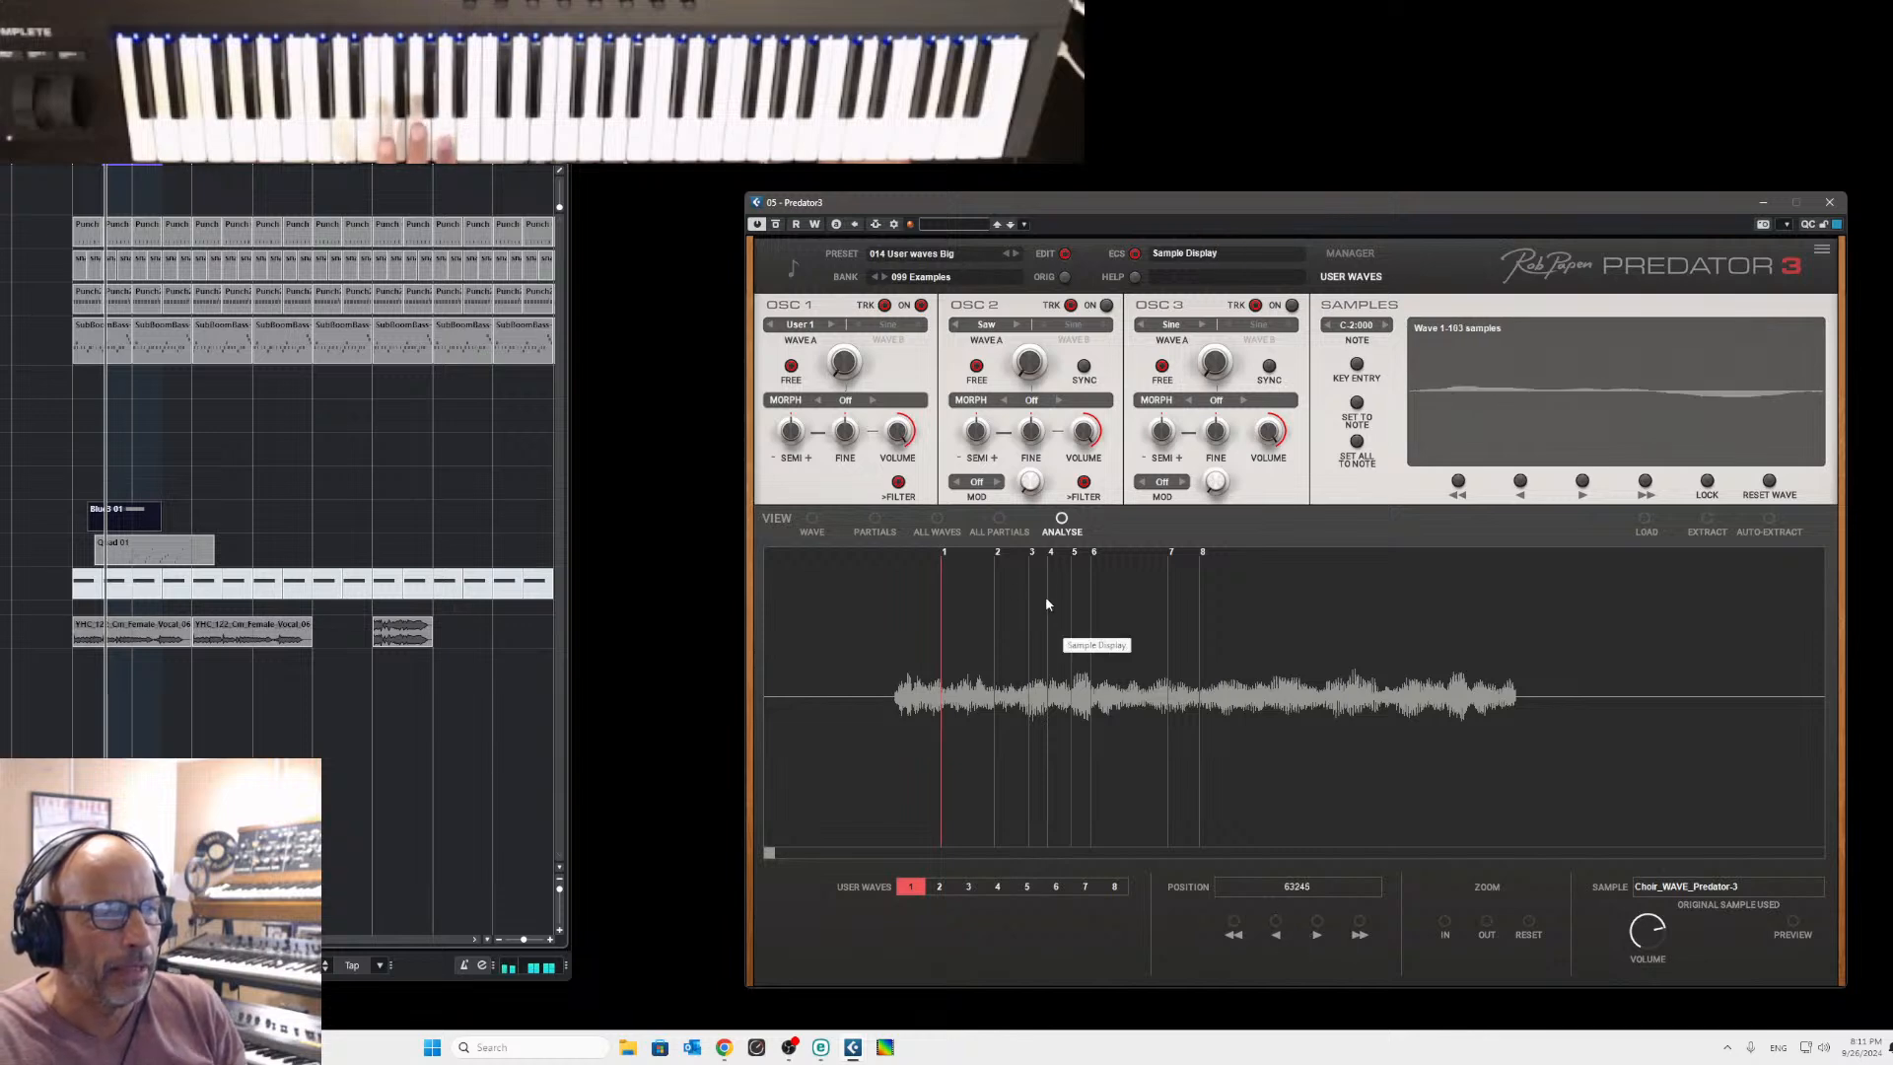
{"action": "left_click", "coordinate": [1240, 926]}
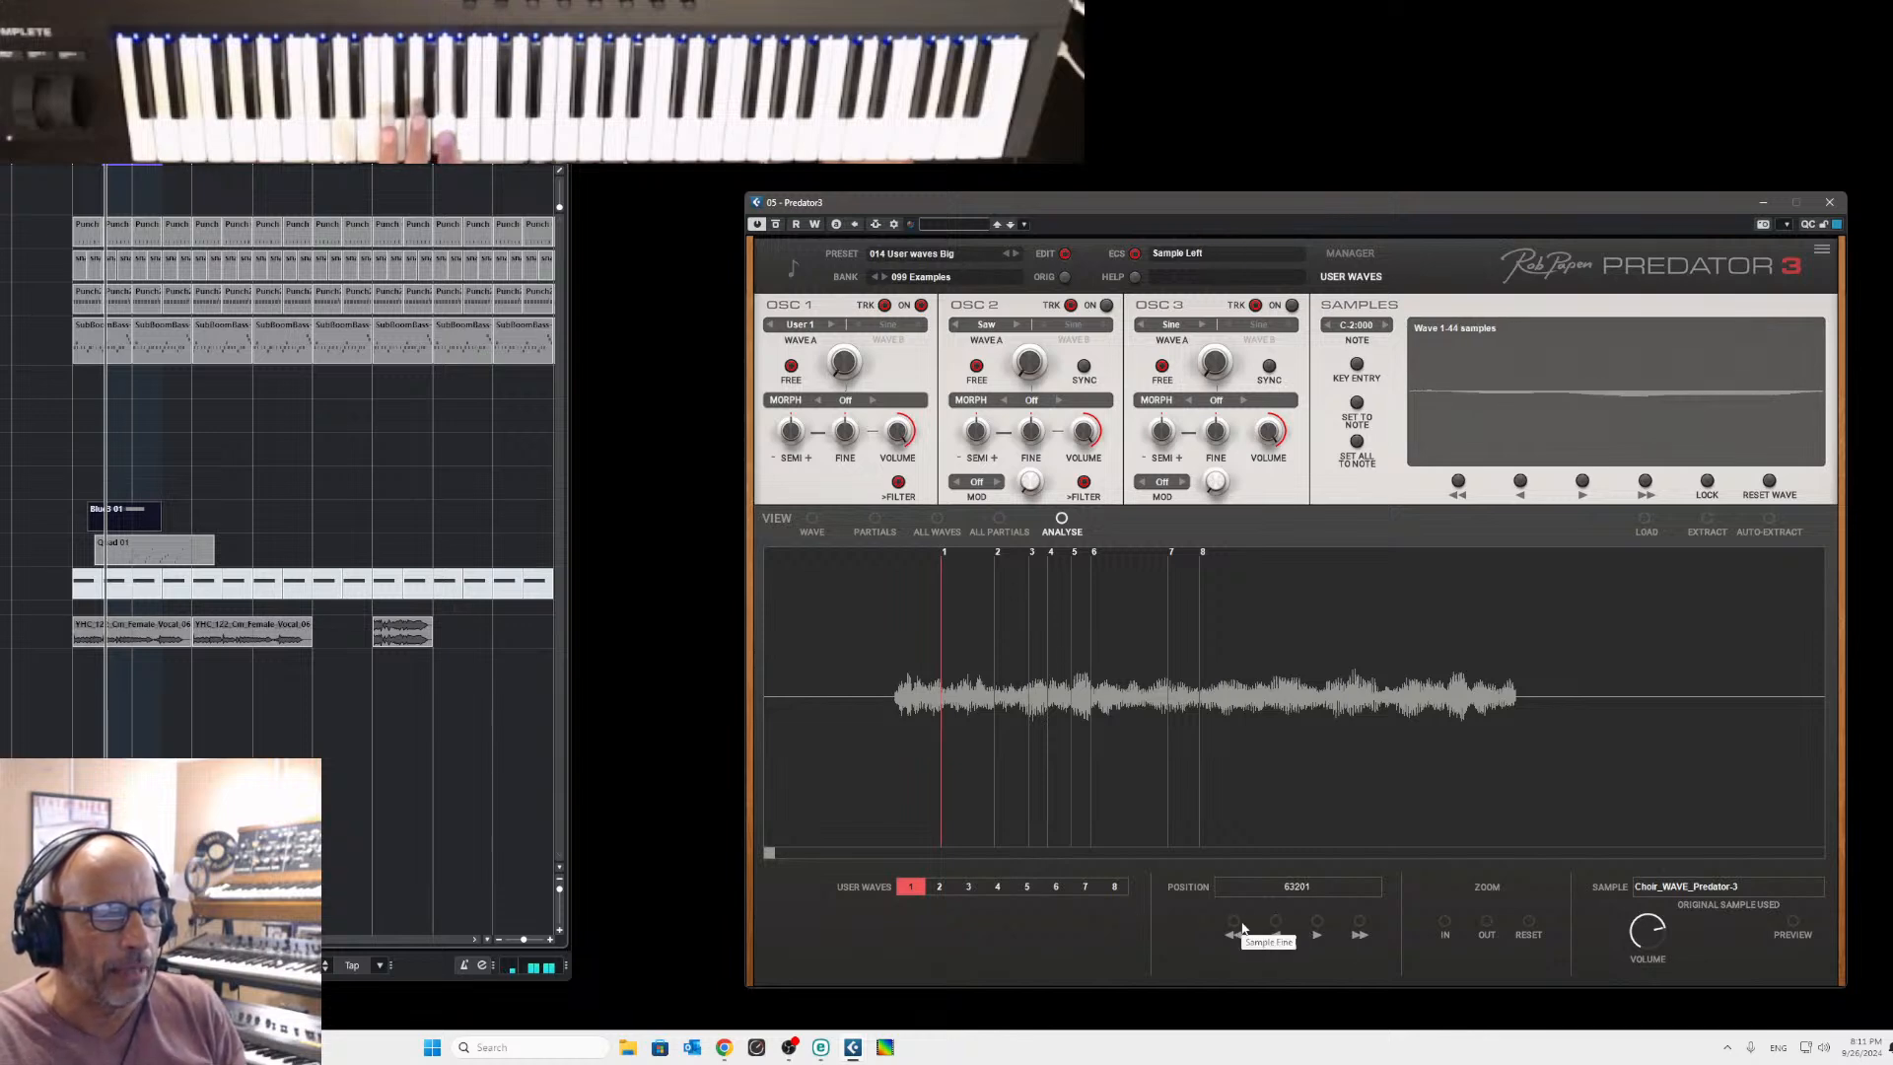
{"action": "left_click", "coordinate": [1241, 926]}
{"action": "left_click", "coordinate": [1241, 926]}
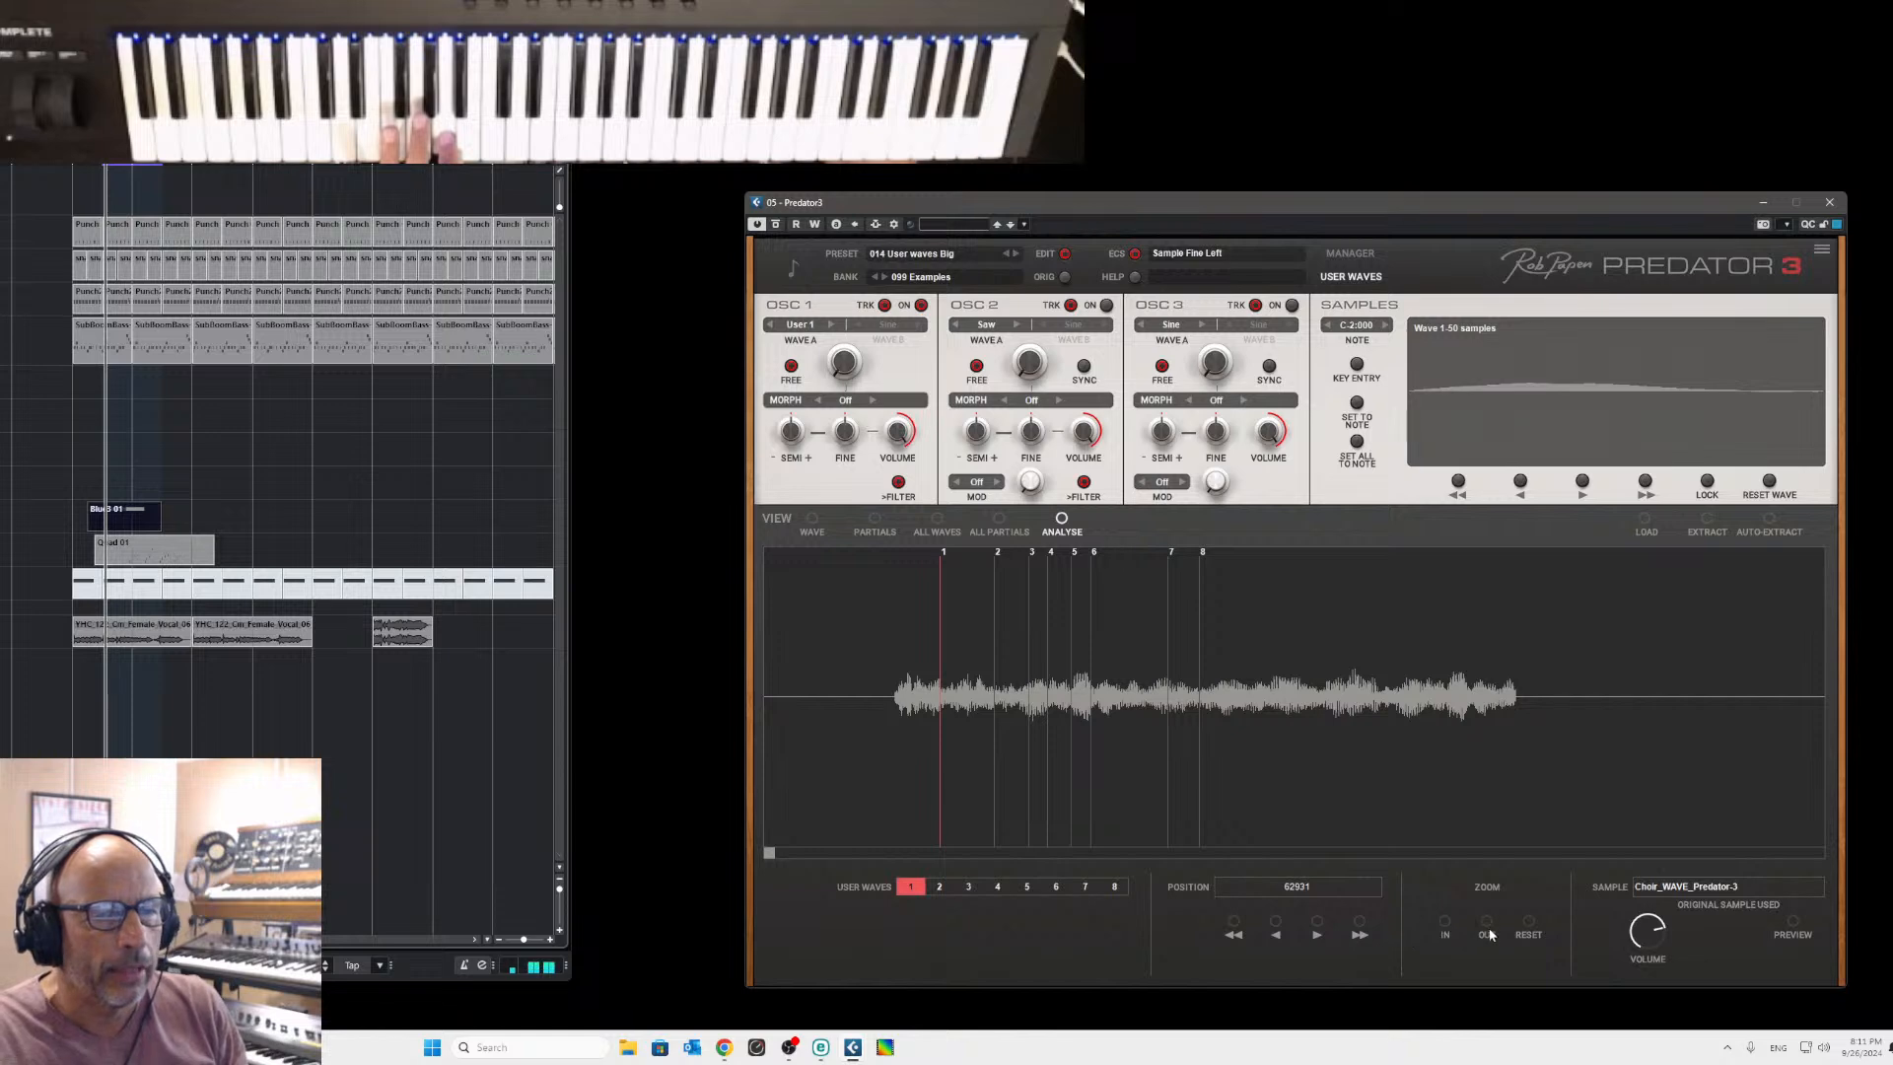
Reposition the User Wave 1 marker earlier in the choir sample, at about position 60530.
{"action": "left_click", "coordinate": [1445, 927]}
{"action": "left_click", "coordinate": [1446, 927]}
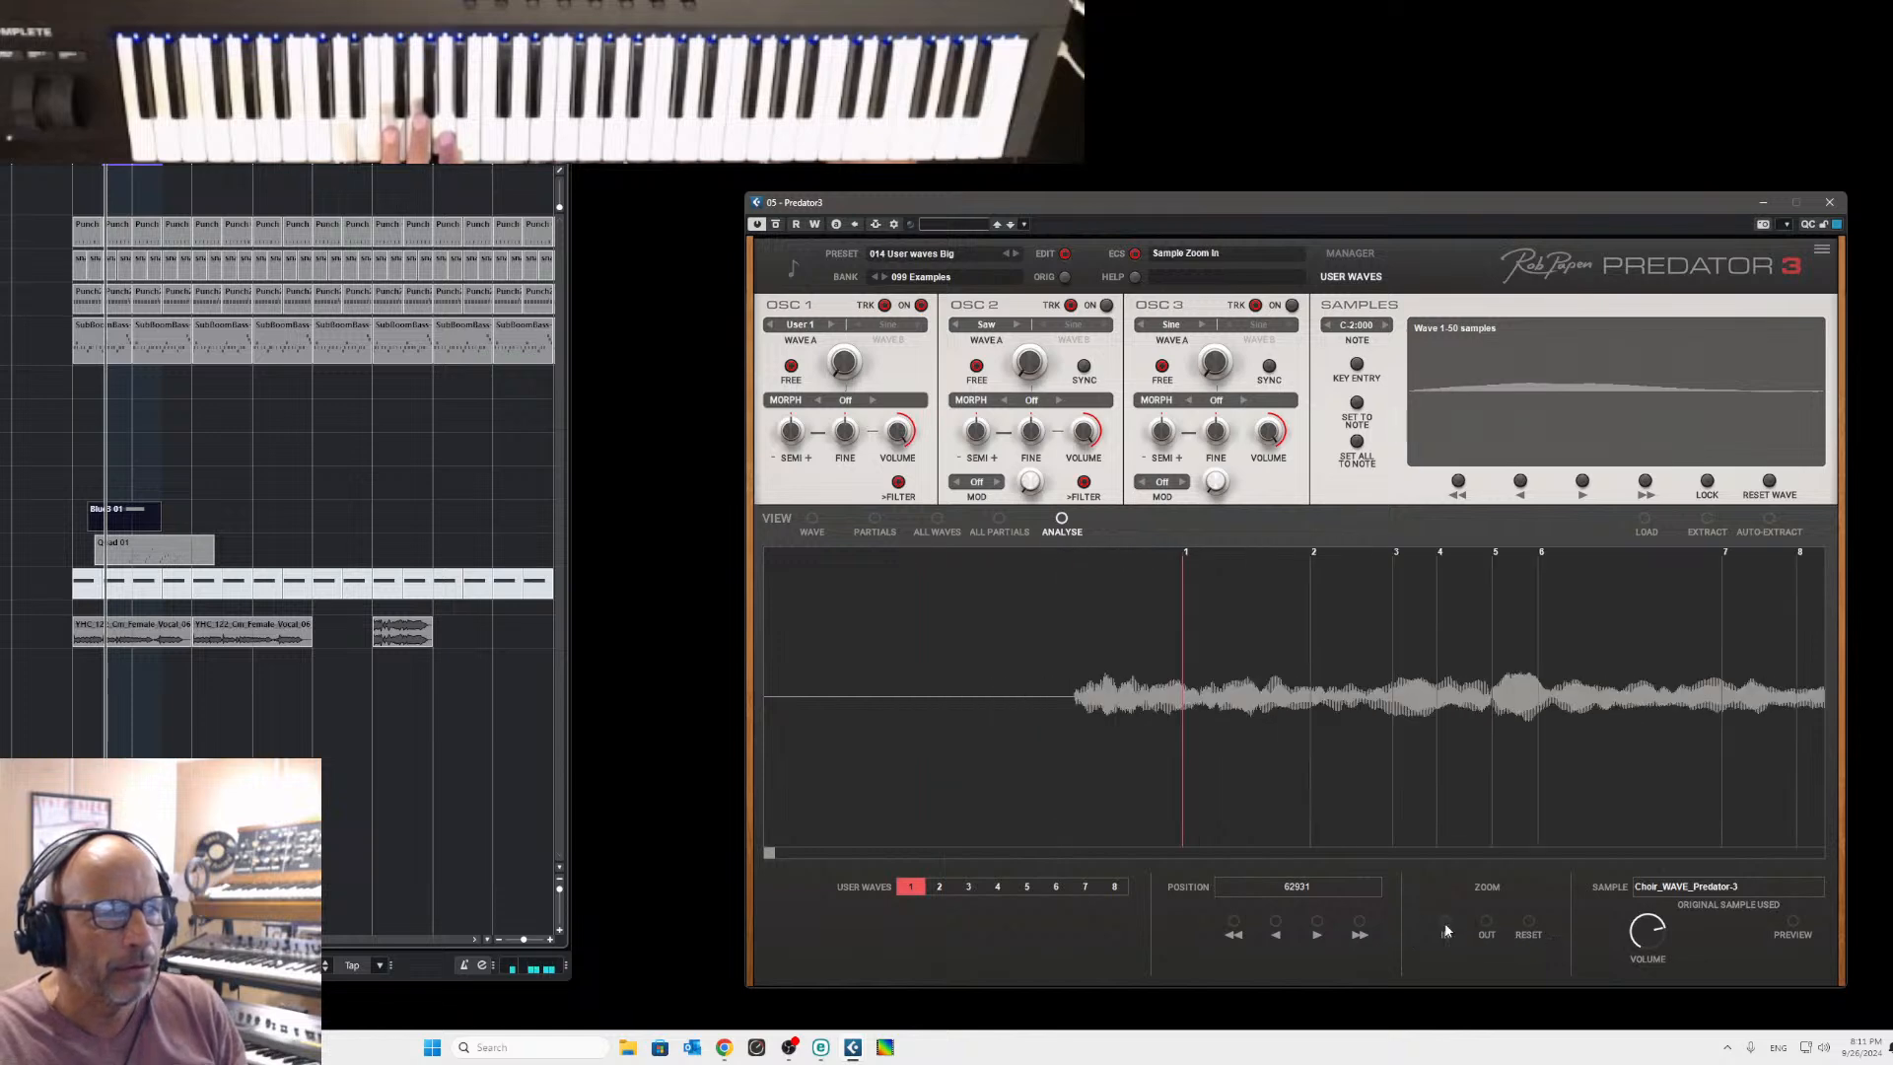
{"action": "left_click", "coordinate": [1446, 927]}
{"action": "left_click", "coordinate": [1446, 927]}
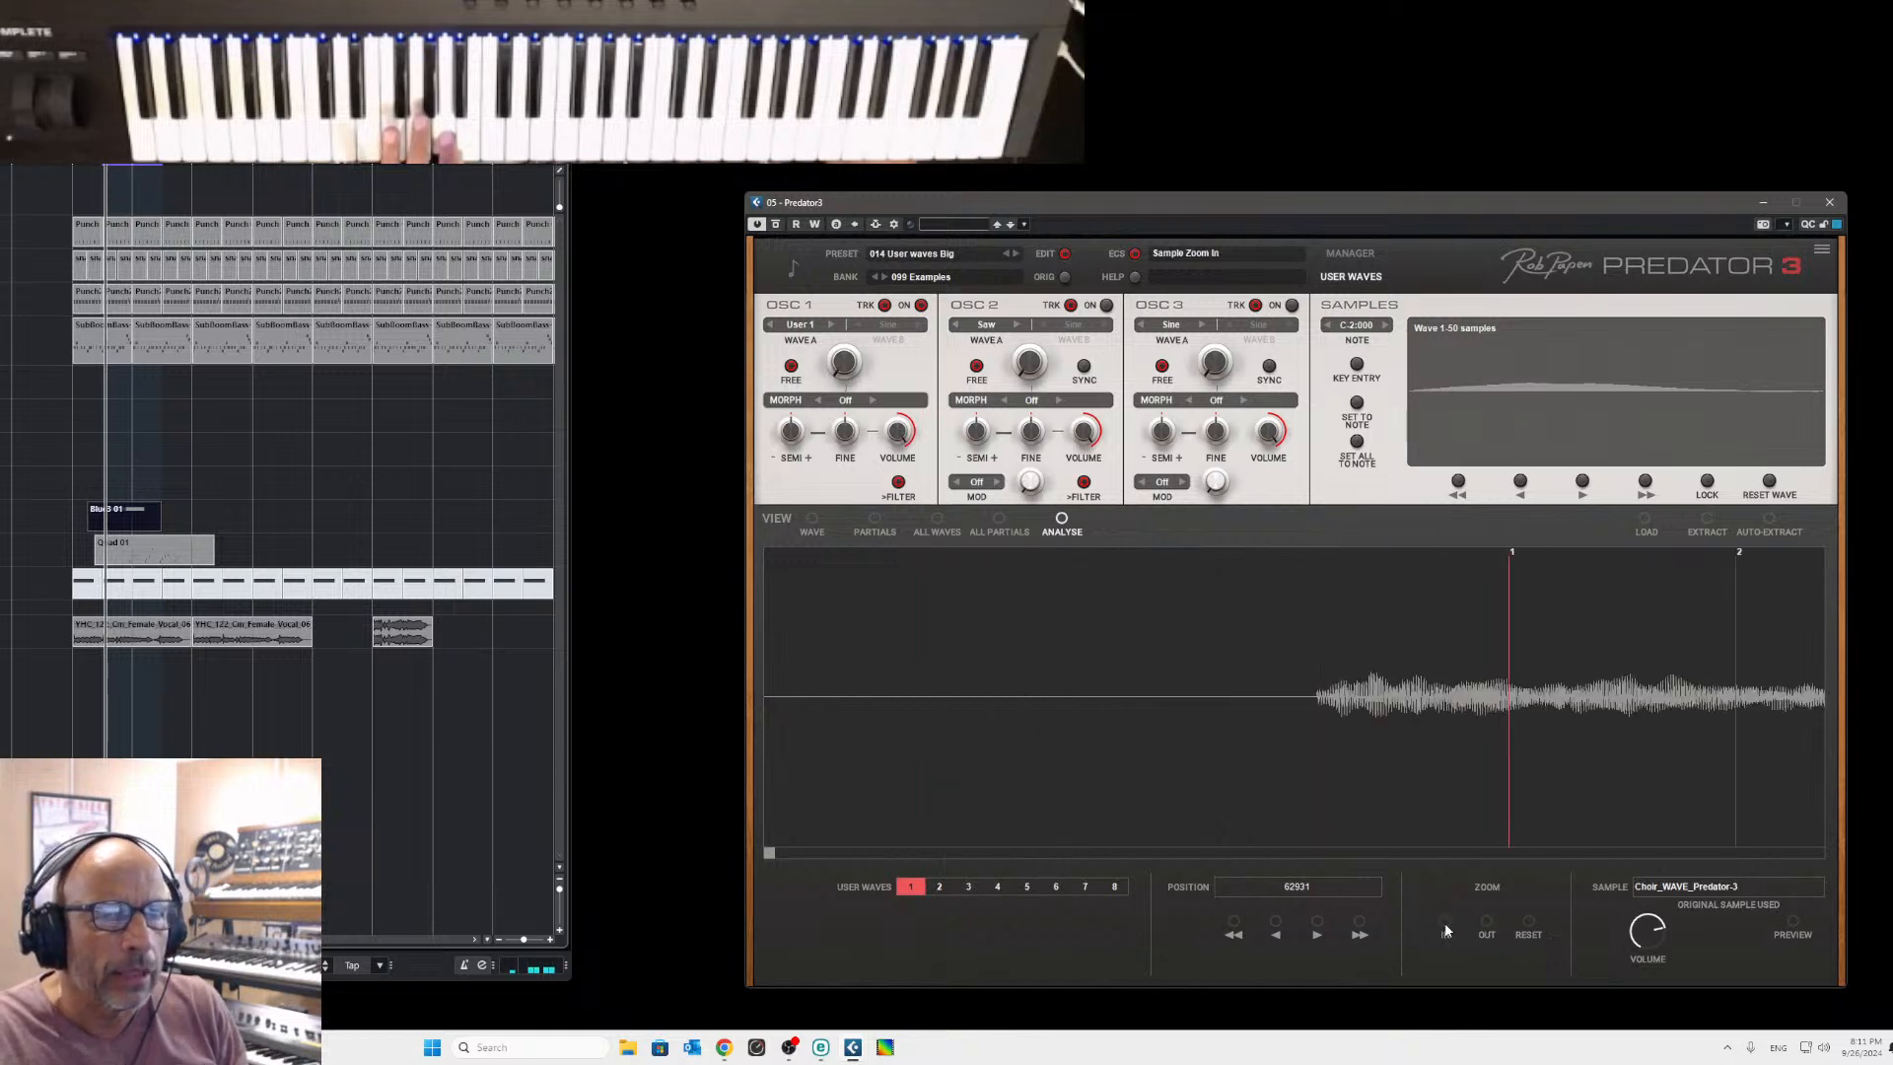
{"action": "left_click", "coordinate": [1446, 927]}
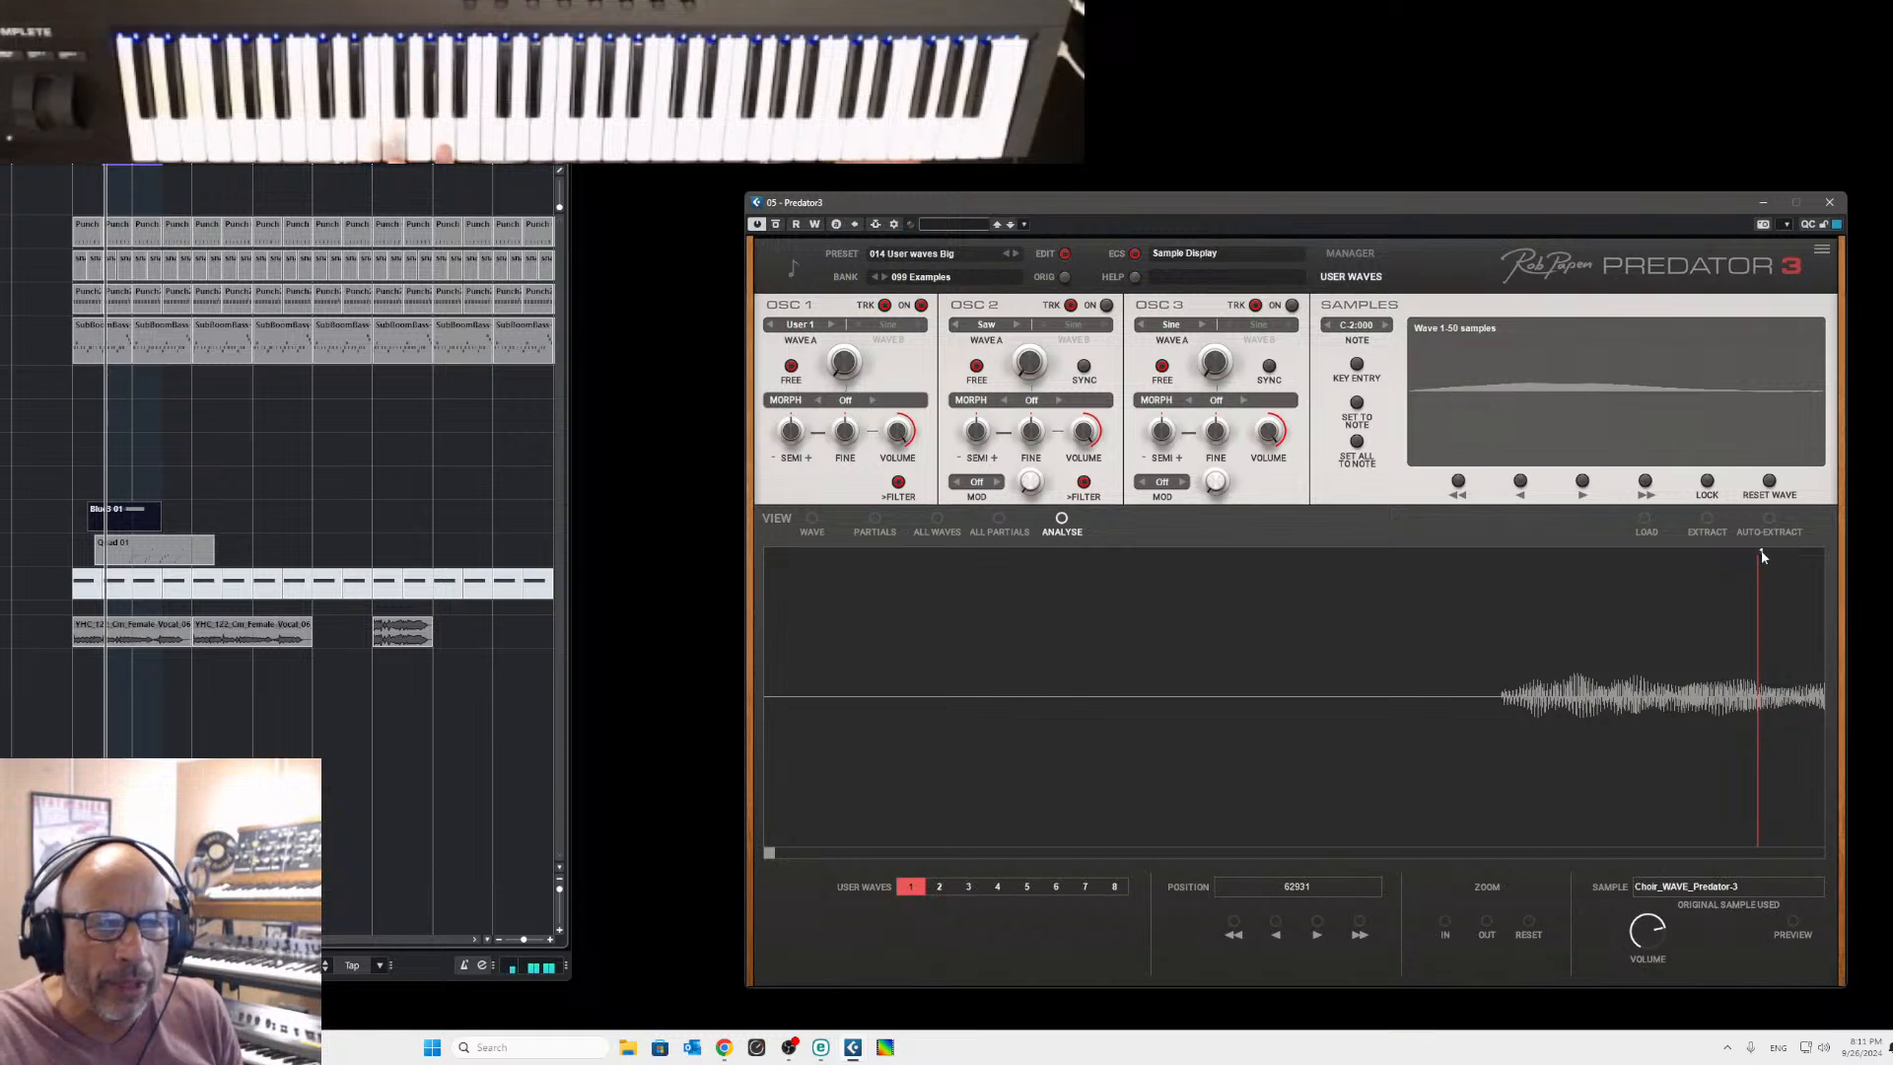
{"action": "mouse_move", "coordinate": [1761, 552]}
{"action": "left_mouse_down"}
{"action": "mouse_move", "coordinate": [1696, 558]}
{"action": "mouse_move", "coordinate": [1725, 570]}
{"action": "left_mouse_up"}
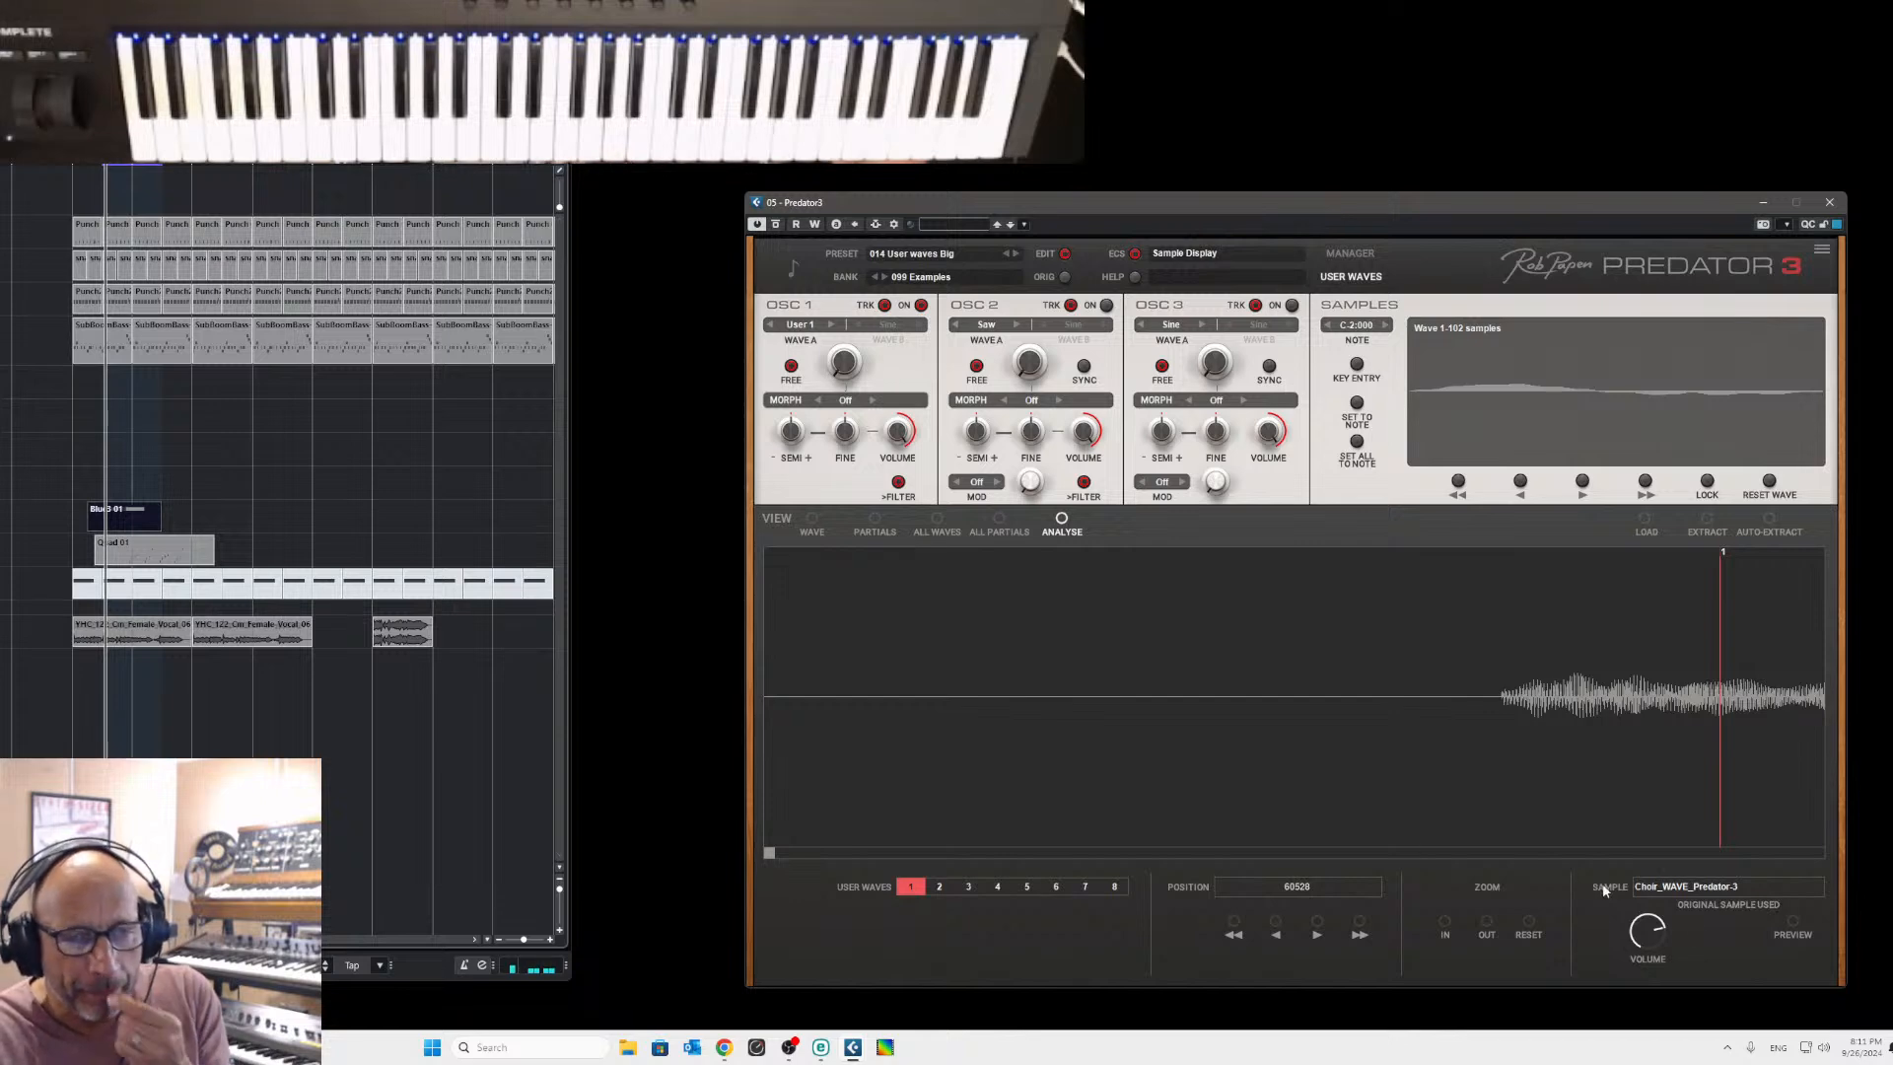
Preview the choir sample, and move the User Wave 8 marker near the sample's end, at about position 245900.
{"action": "left_click", "coordinate": [1794, 923]}
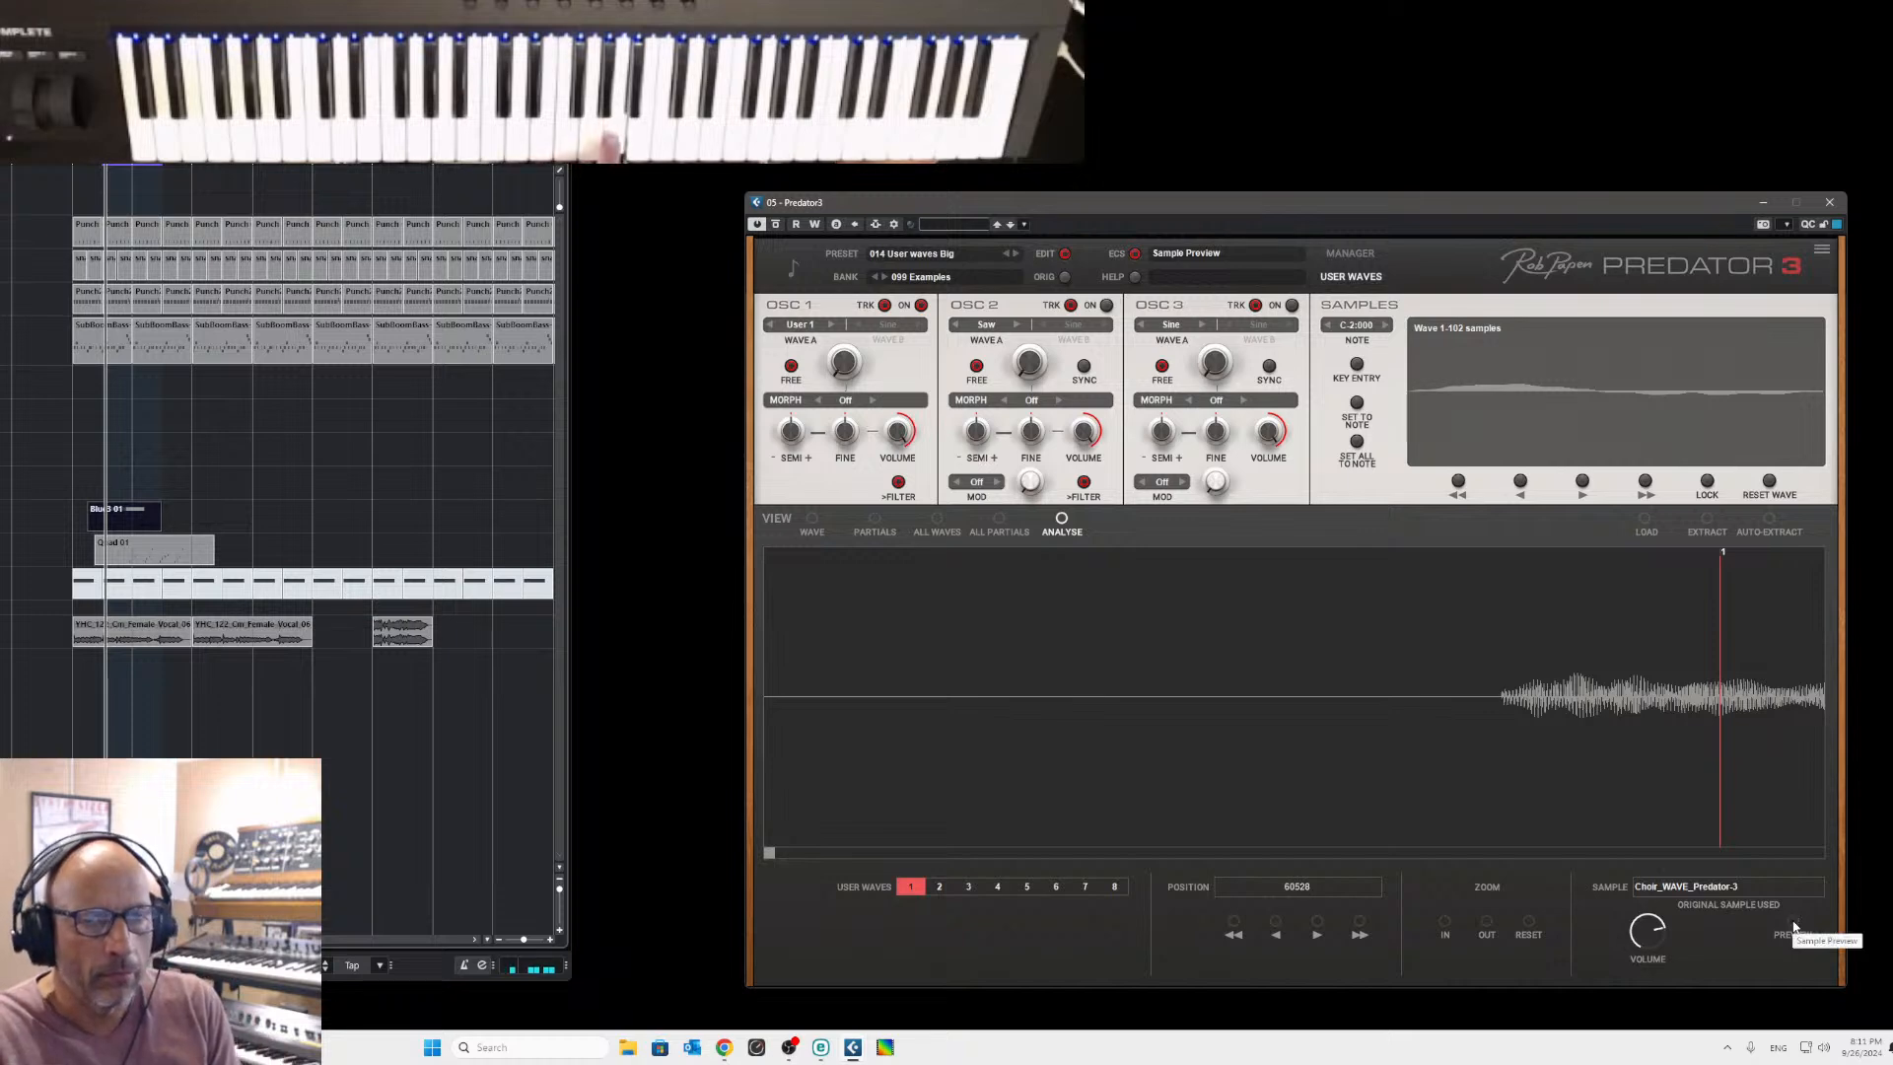
{"action": "left_click", "coordinate": [1487, 925]}
{"action": "left_click", "coordinate": [1487, 925]}
{"action": "left_click", "coordinate": [1525, 925]}
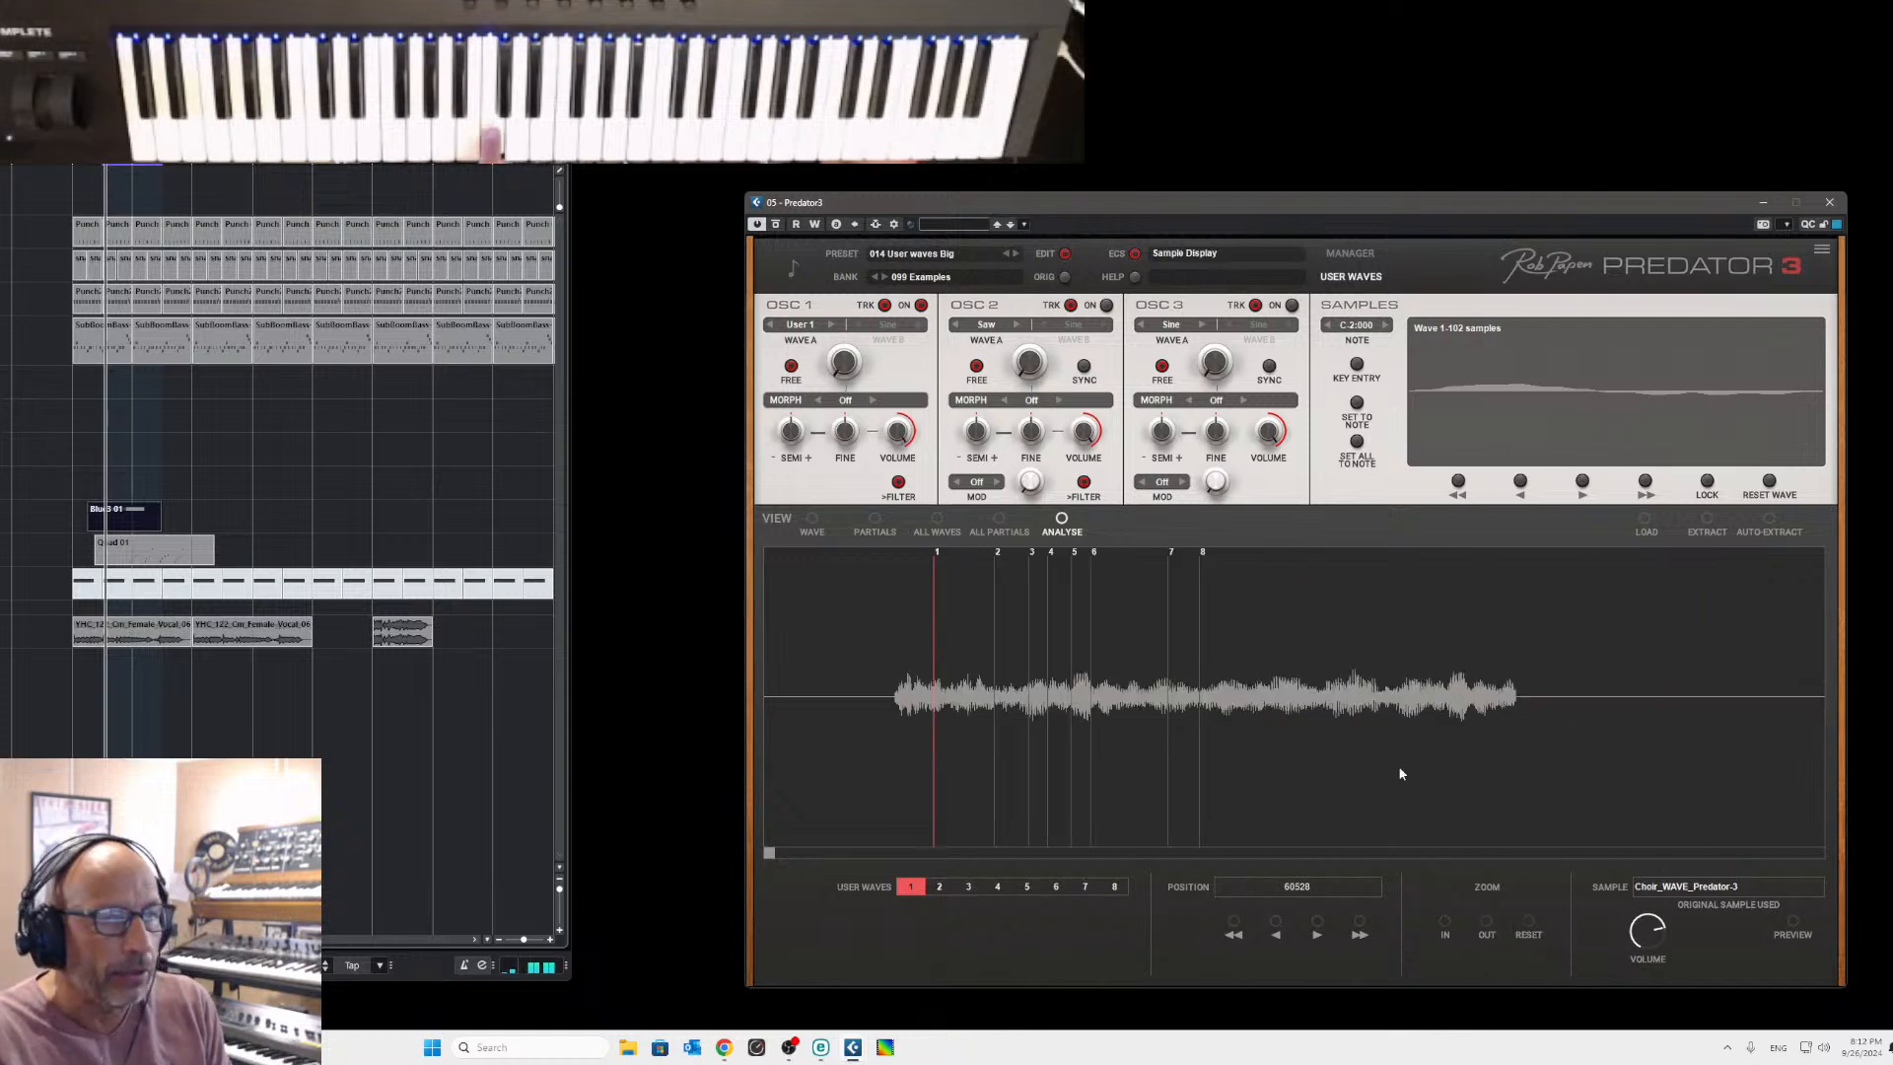
{"action": "left_click_drag", "start_coordinate": [1204, 558], "coordinate": [1454, 625]}
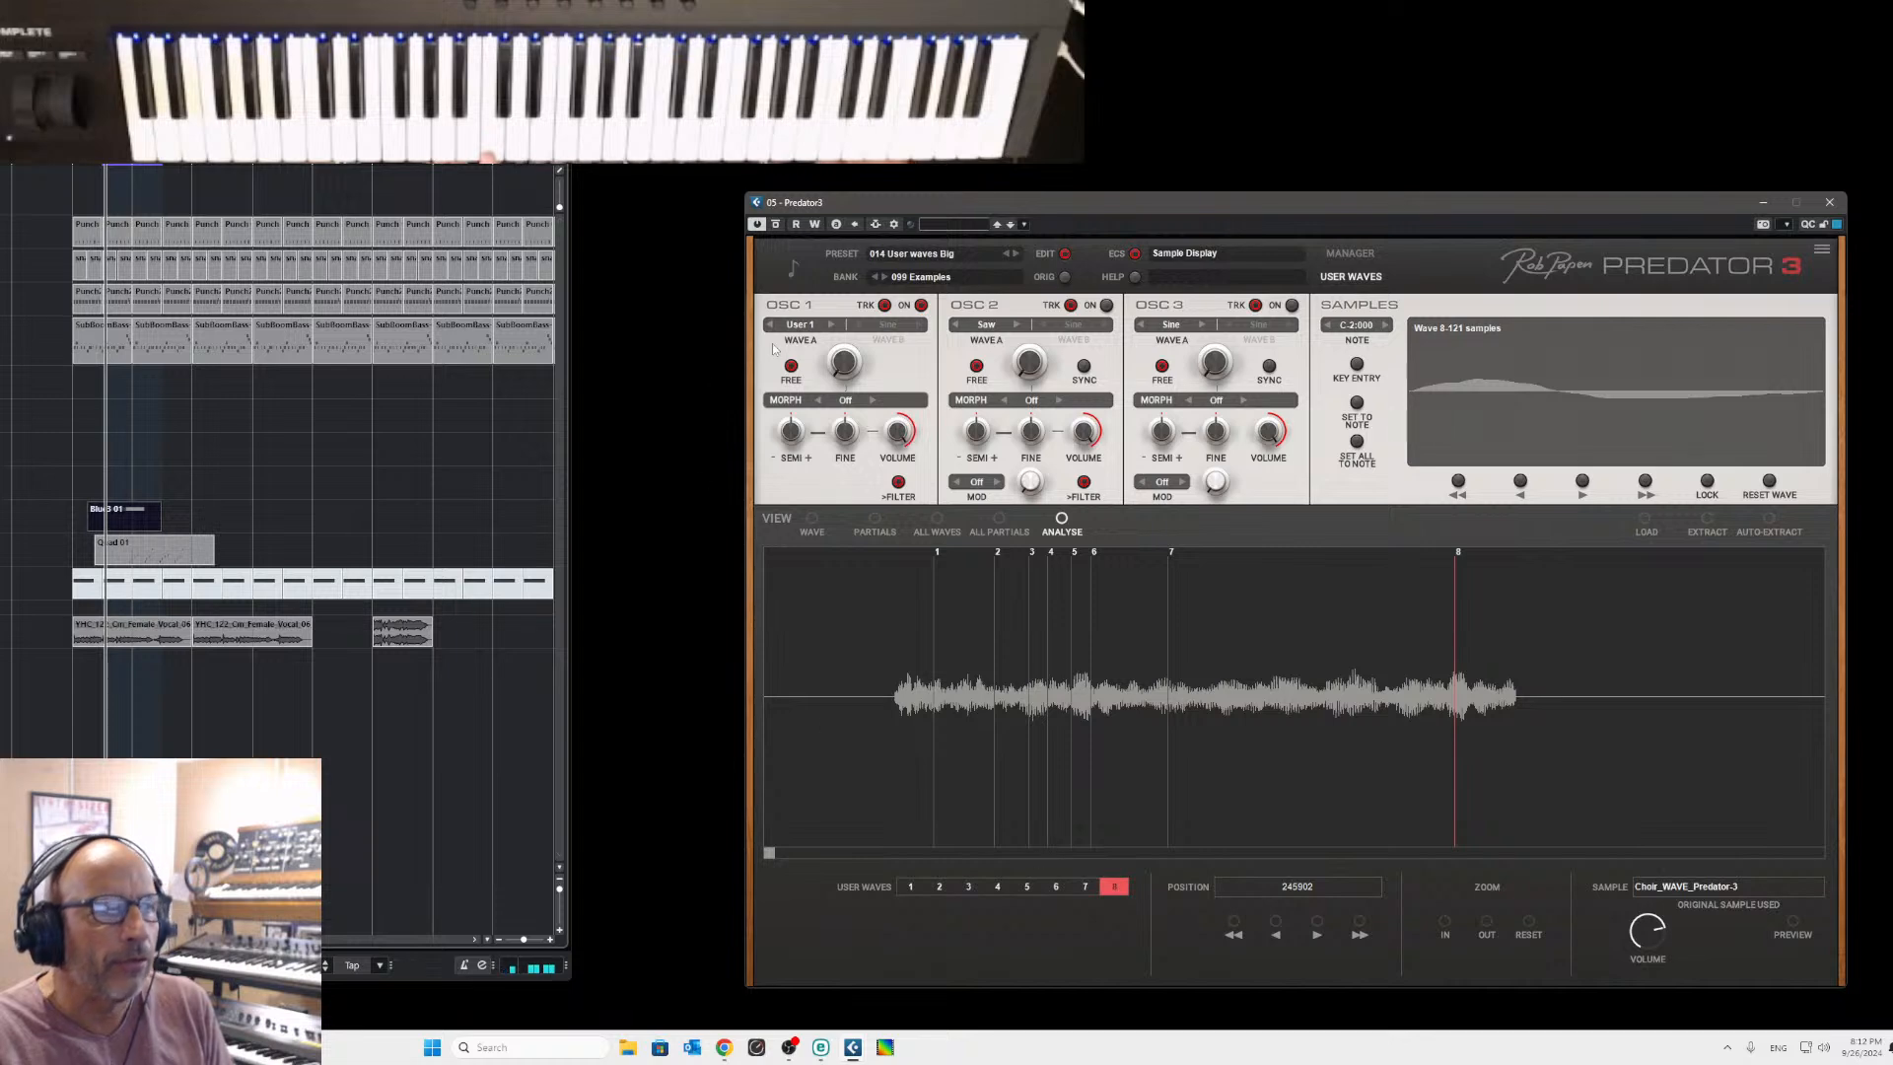
Set oscillator 1's waveform to User 8, and normalize User Wave 8 in the wave view.
{"action": "left_click", "coordinate": [800, 324]}
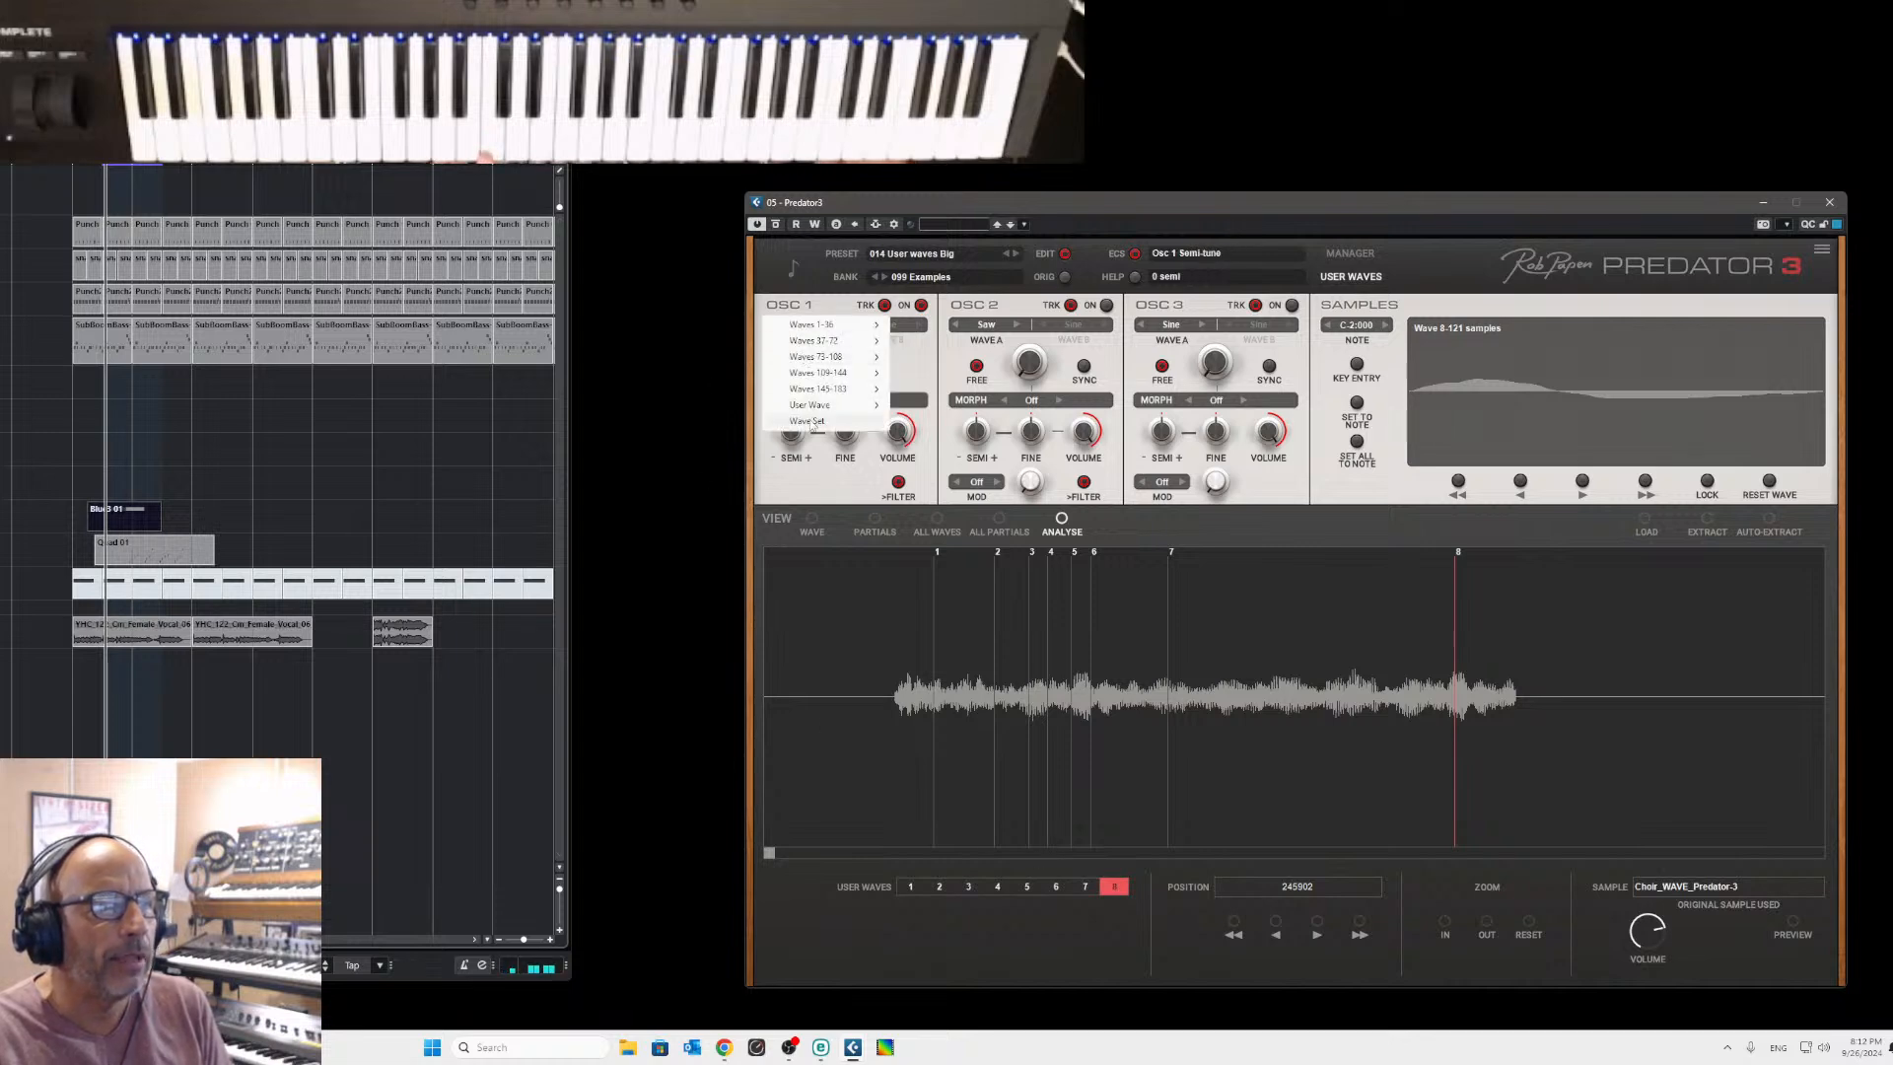
{"action": "mouse_move", "coordinate": [819, 414]}
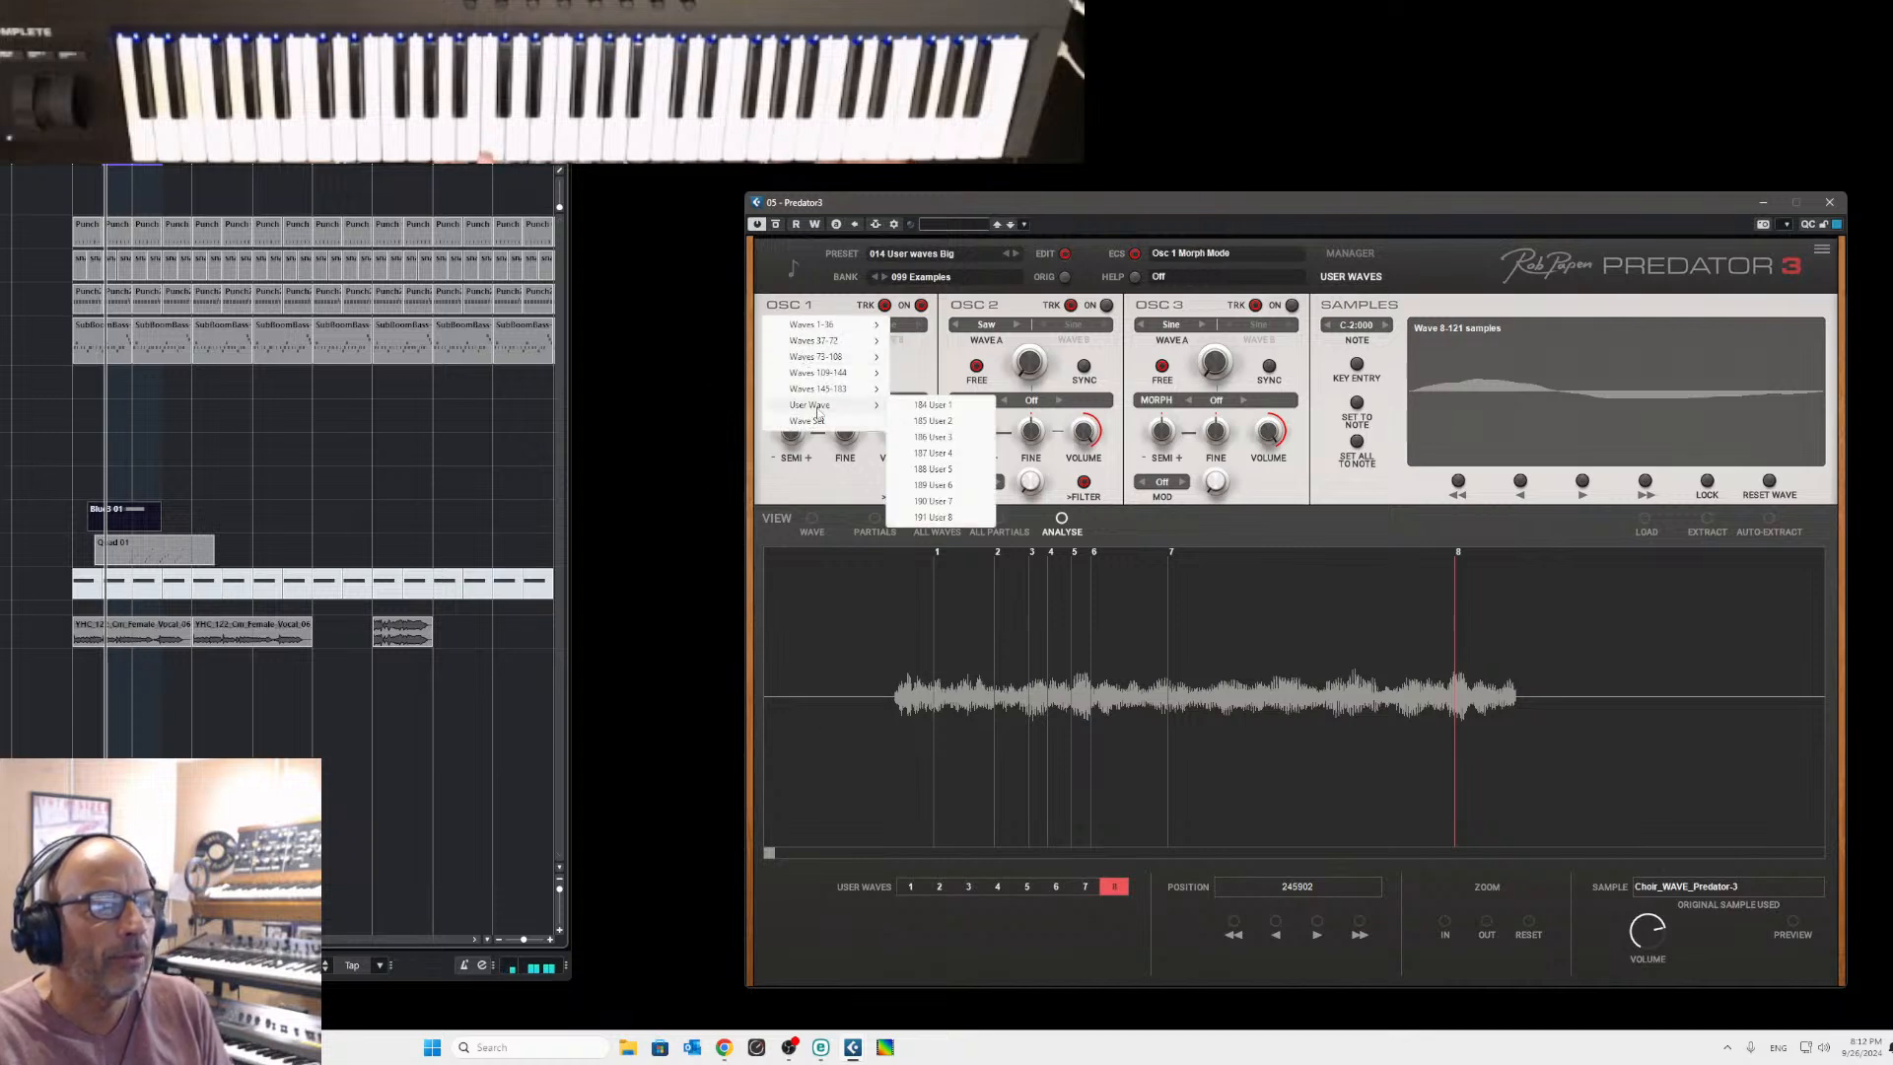
{"action": "left_click", "coordinate": [927, 517]}
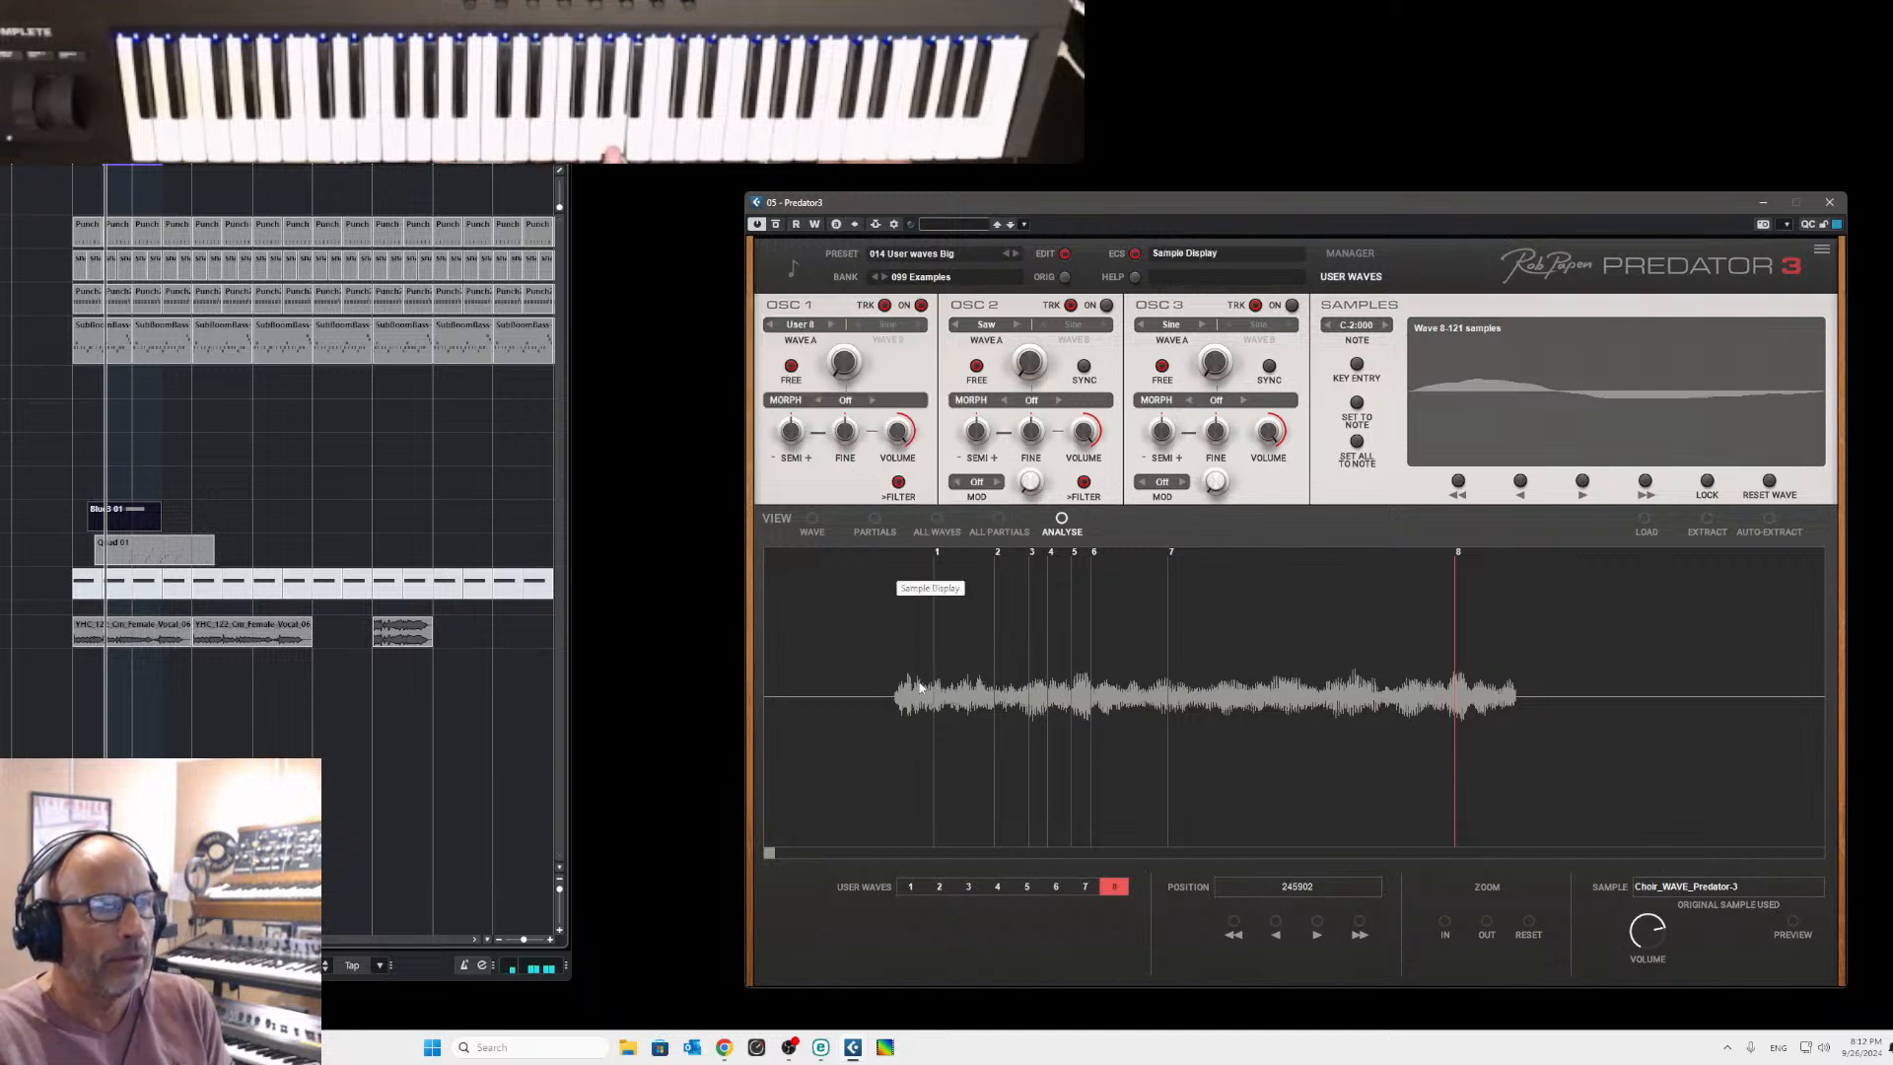
{"action": "left_click", "coordinate": [812, 518]}
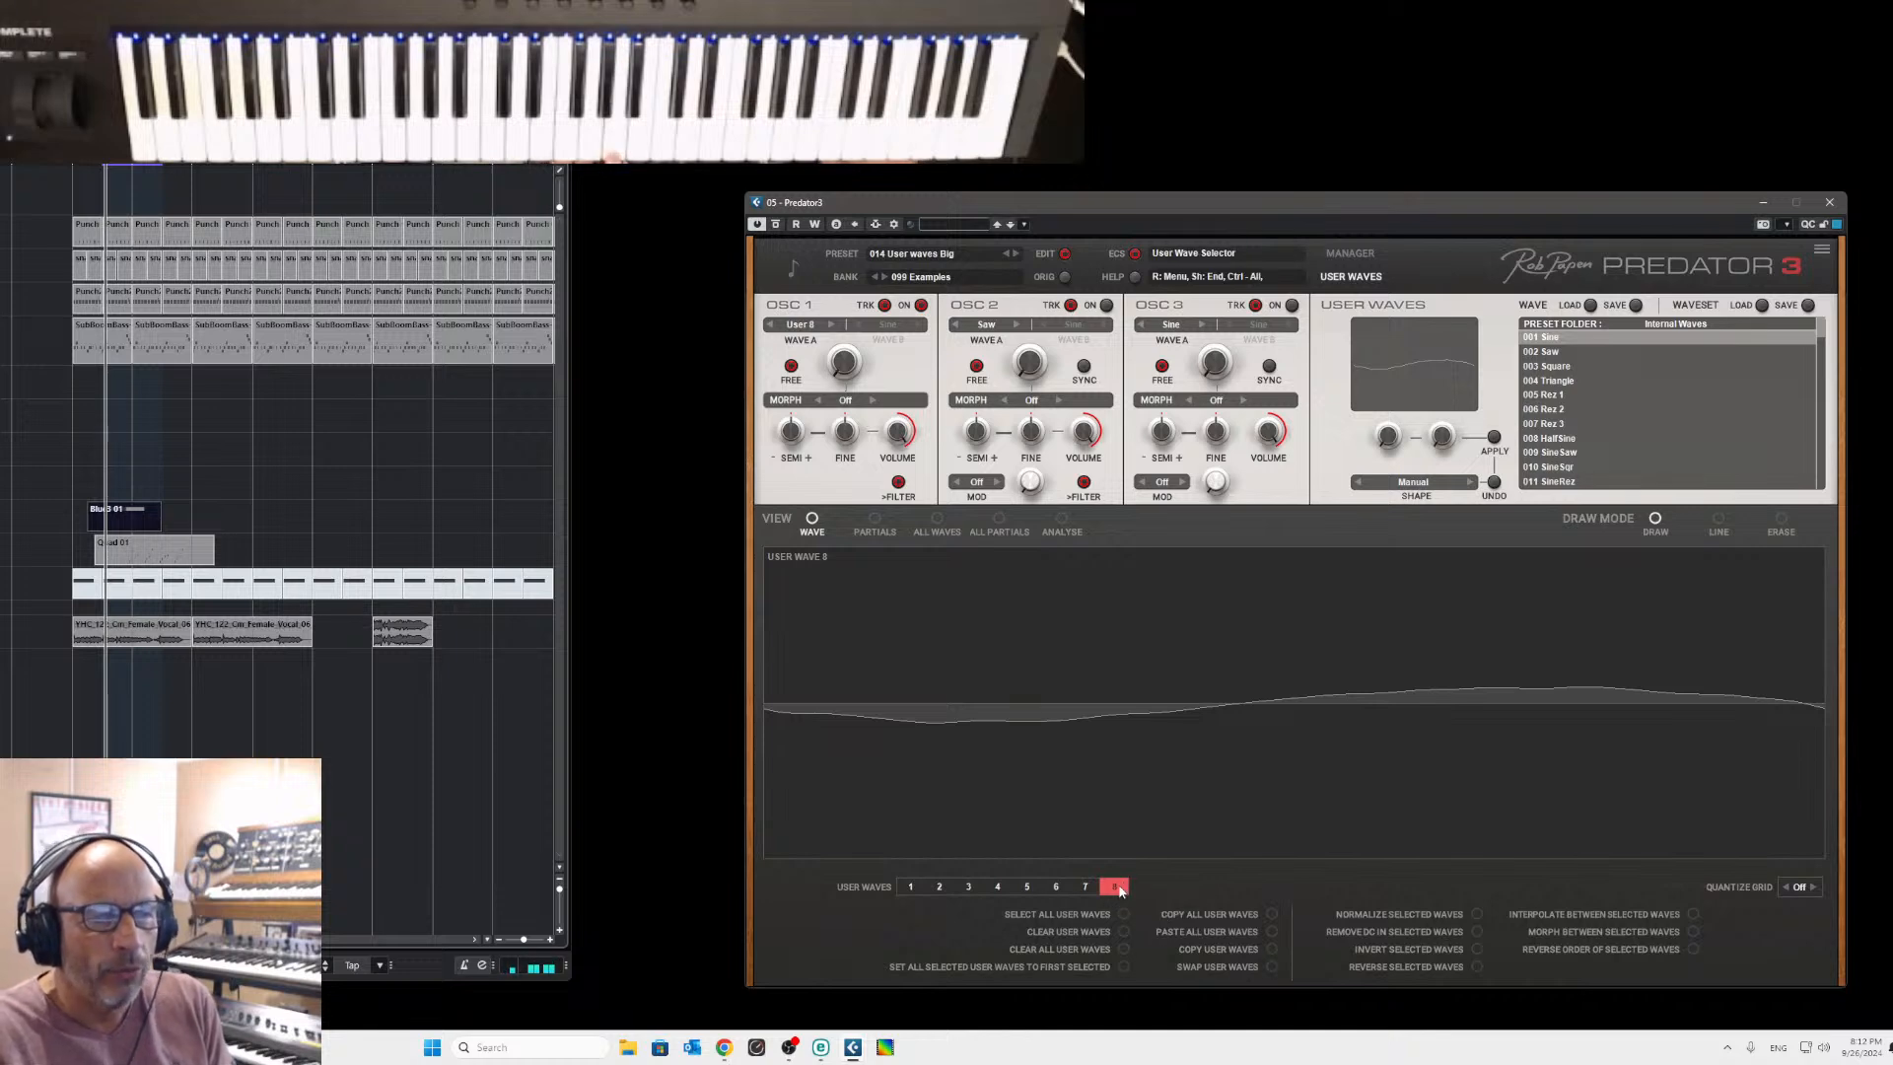
{"action": "left_click", "coordinate": [1476, 914]}
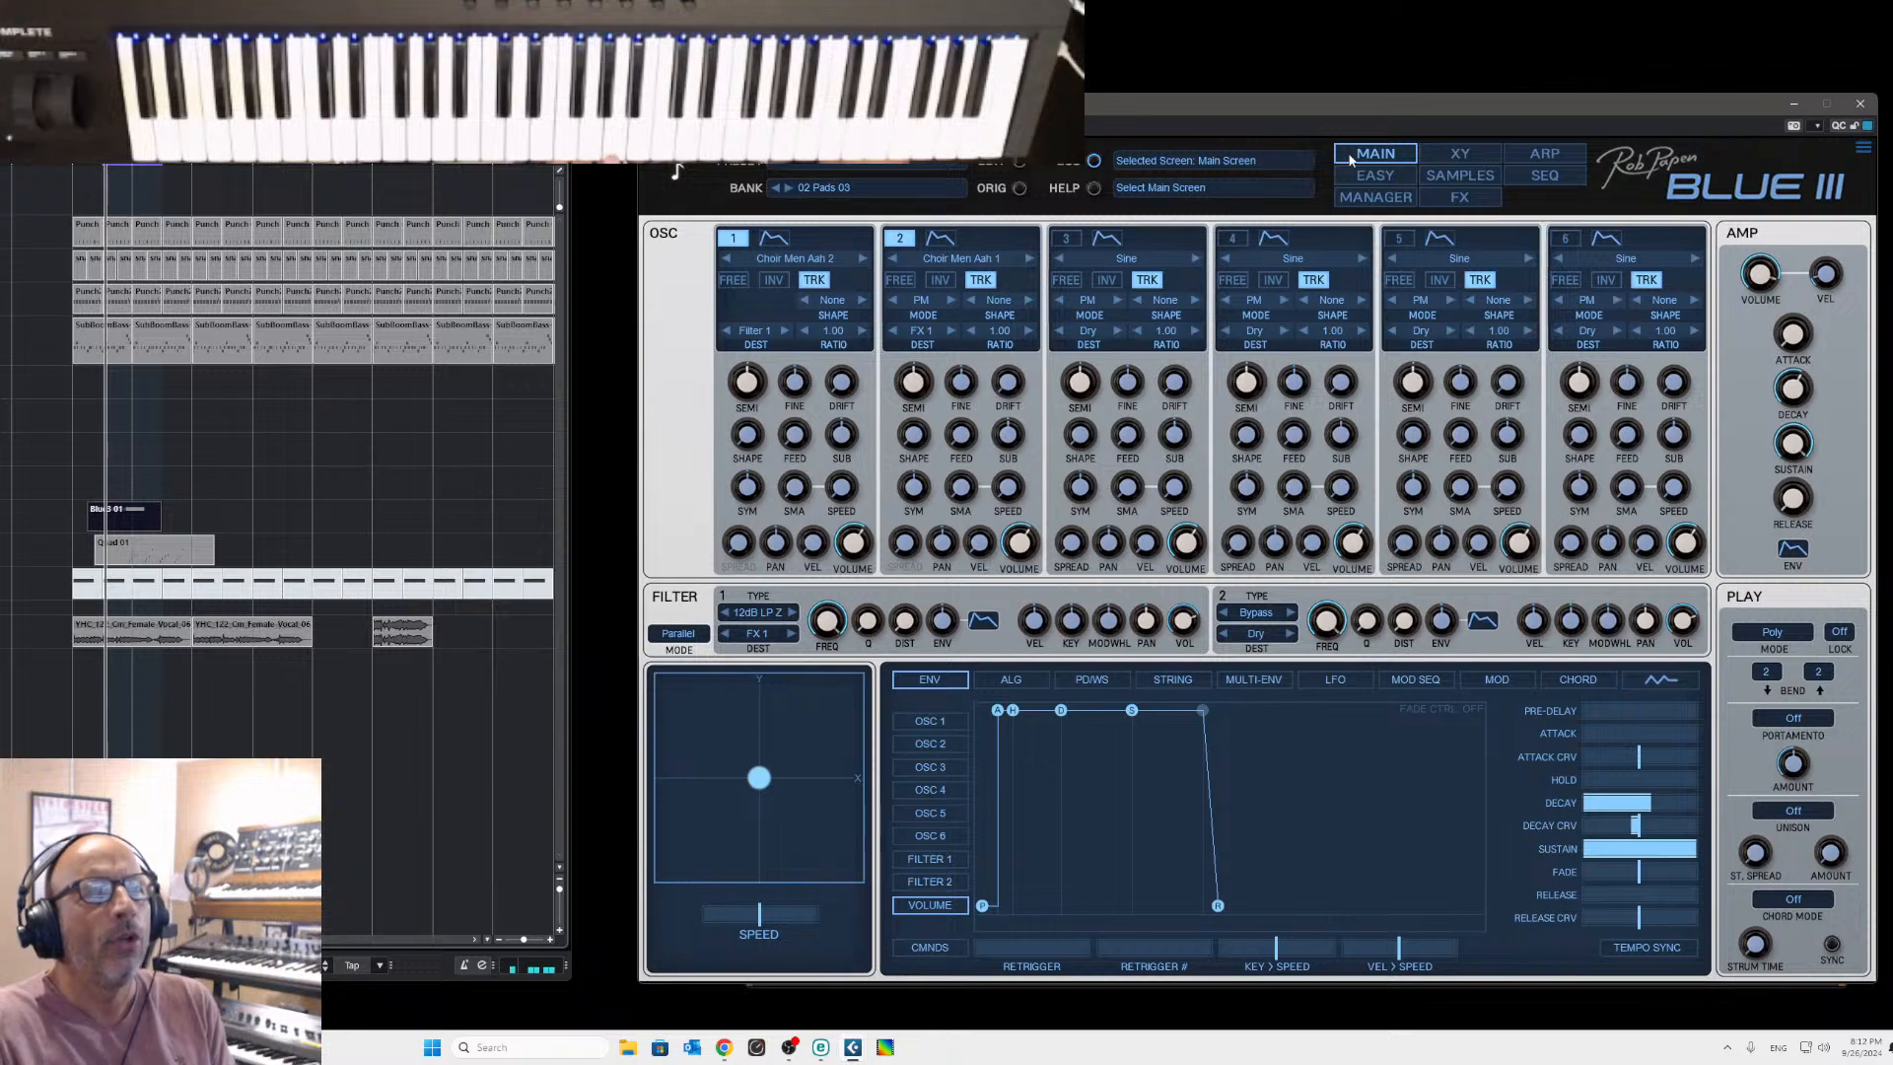
In Blue III, load preset 005 BIG DIGI Bass from bank 04 Digital Bass 01, and bypass its FX 1 chorus.
{"action": "left_click", "coordinate": [1385, 196]}
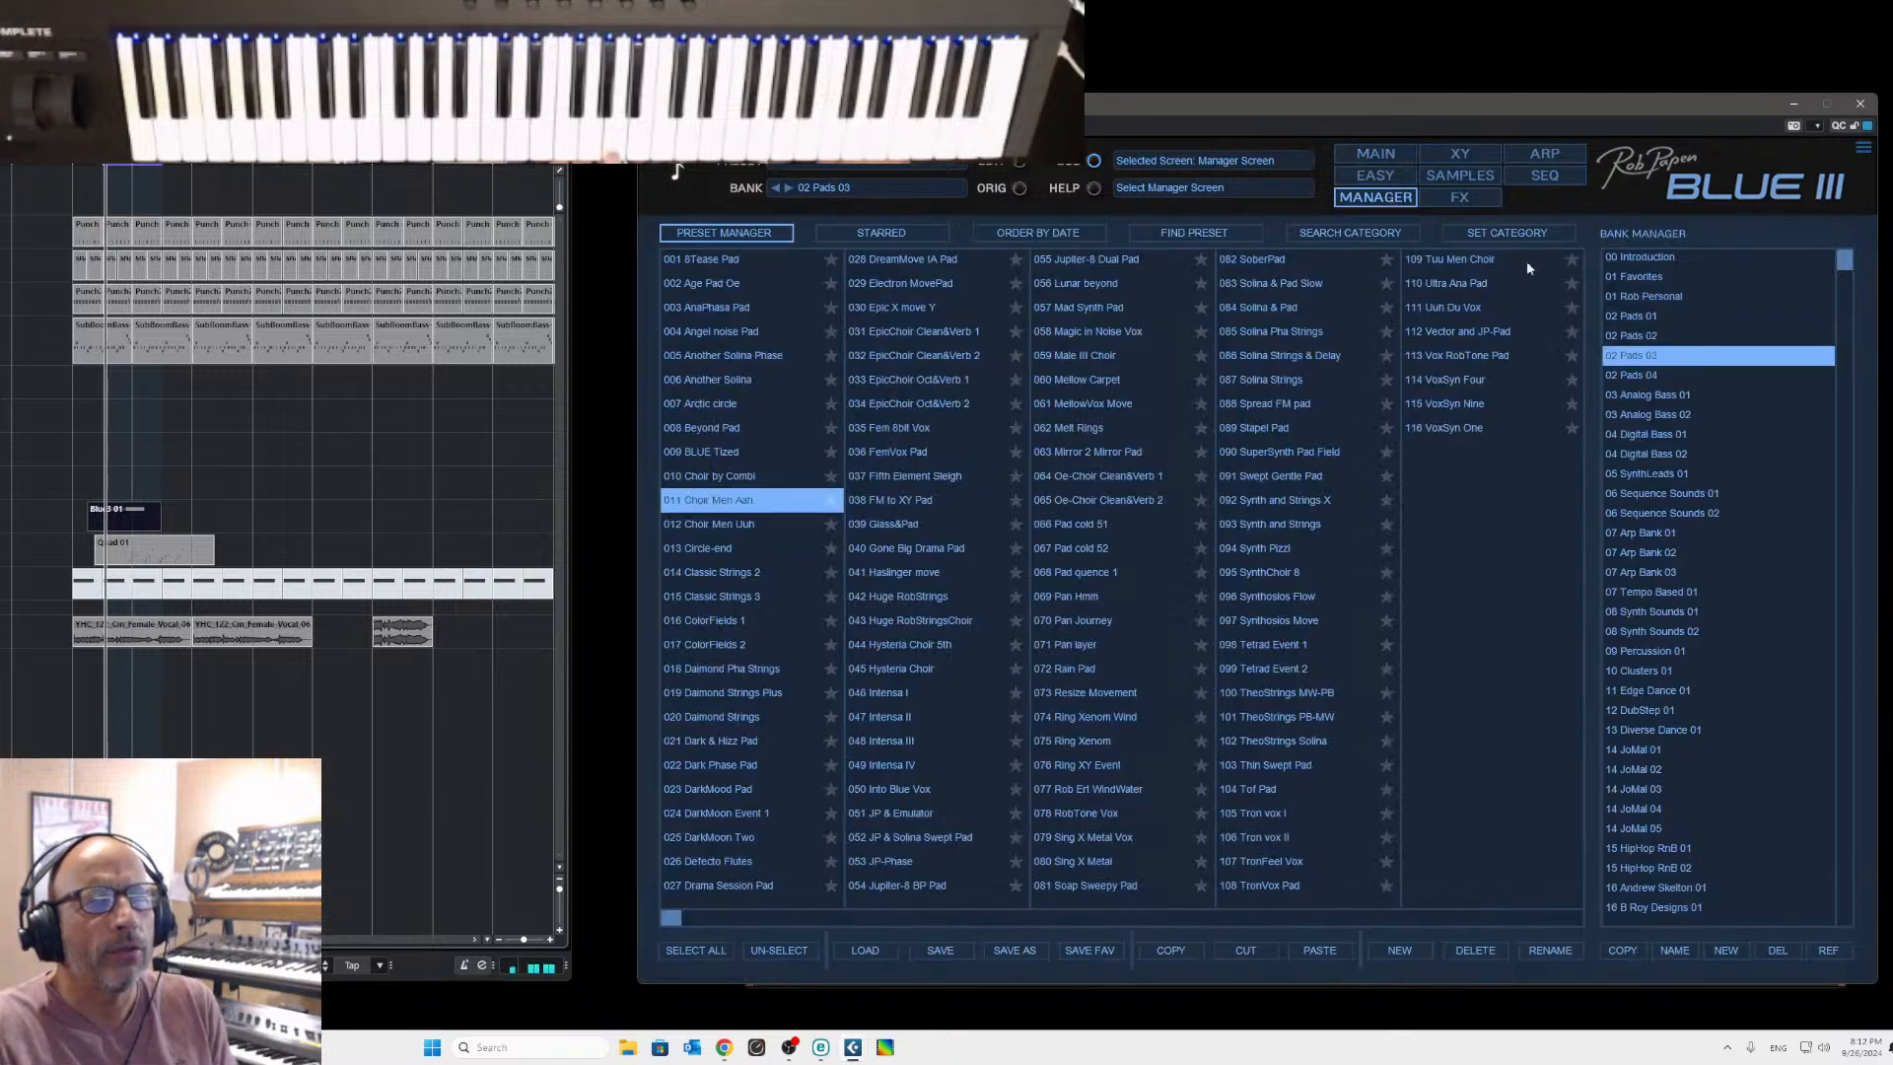
{"action": "left_click", "coordinate": [1654, 440]}
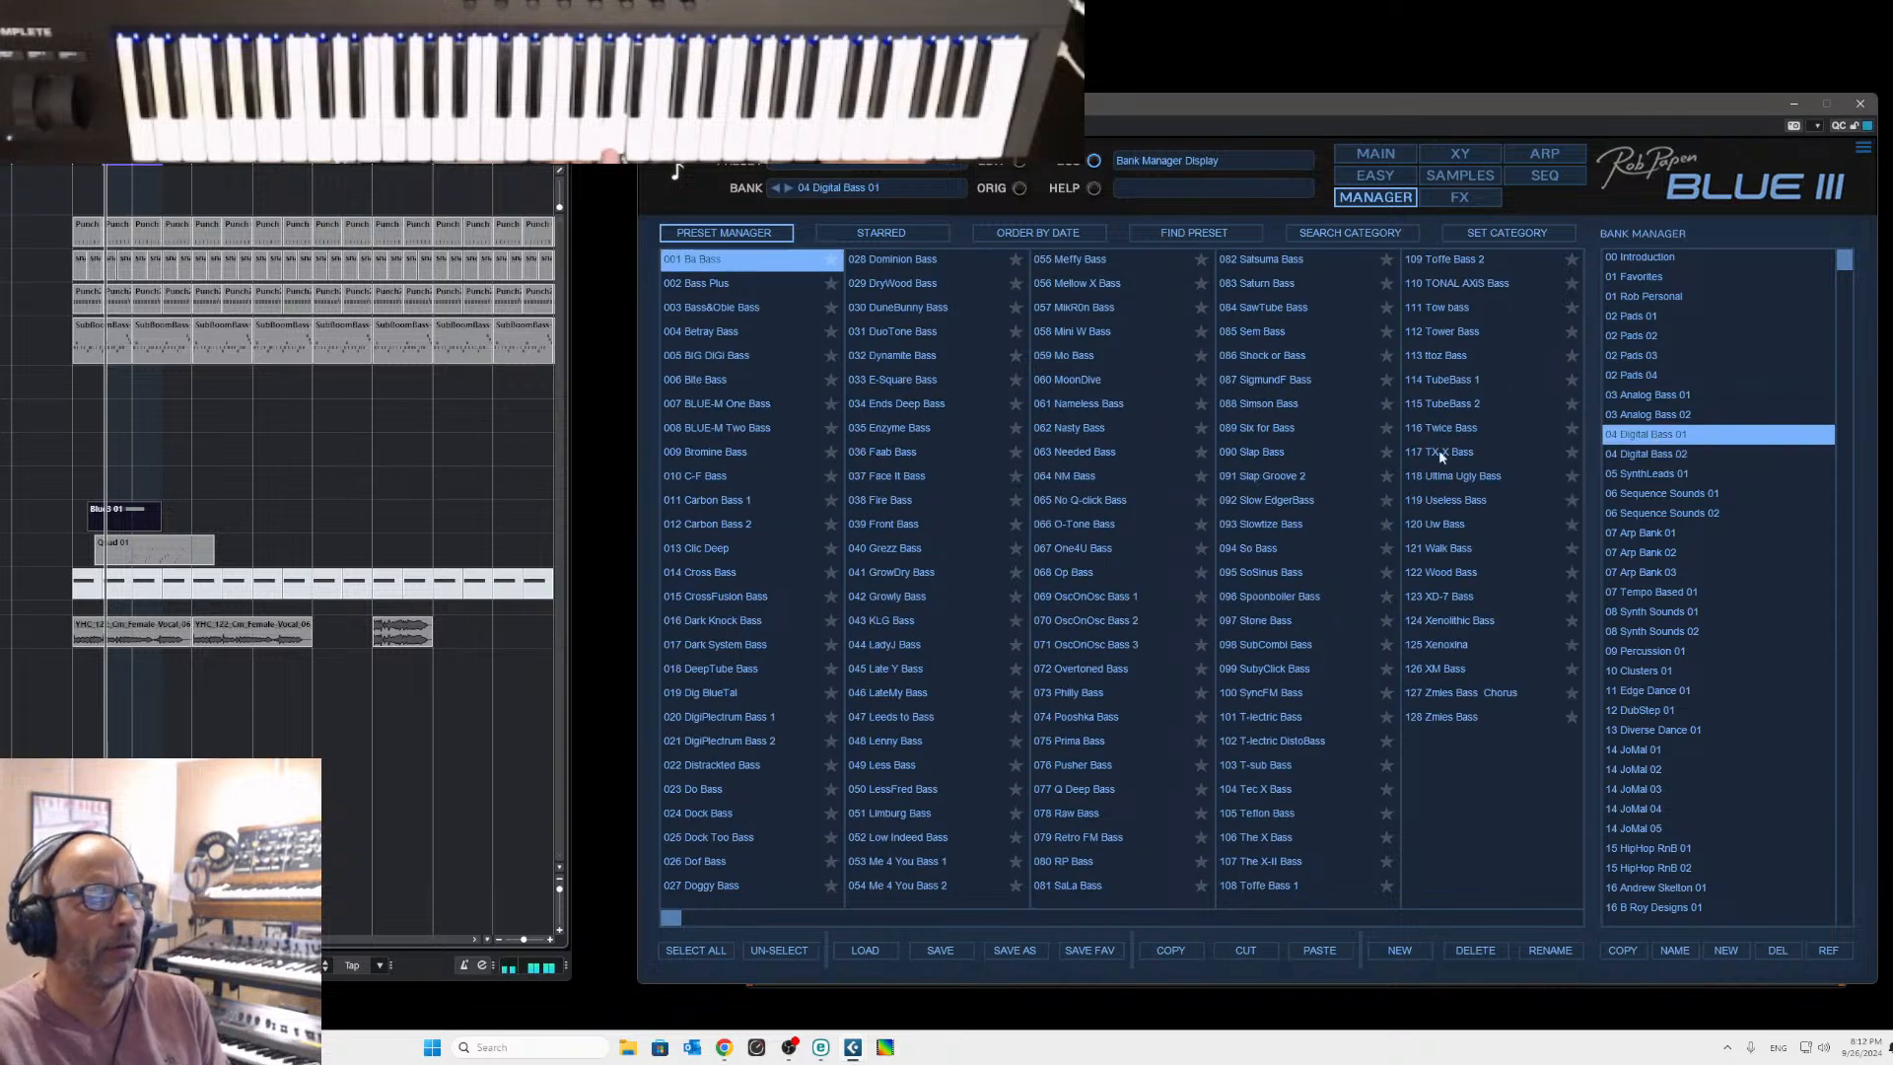
{"action": "left_click", "coordinate": [731, 292]}
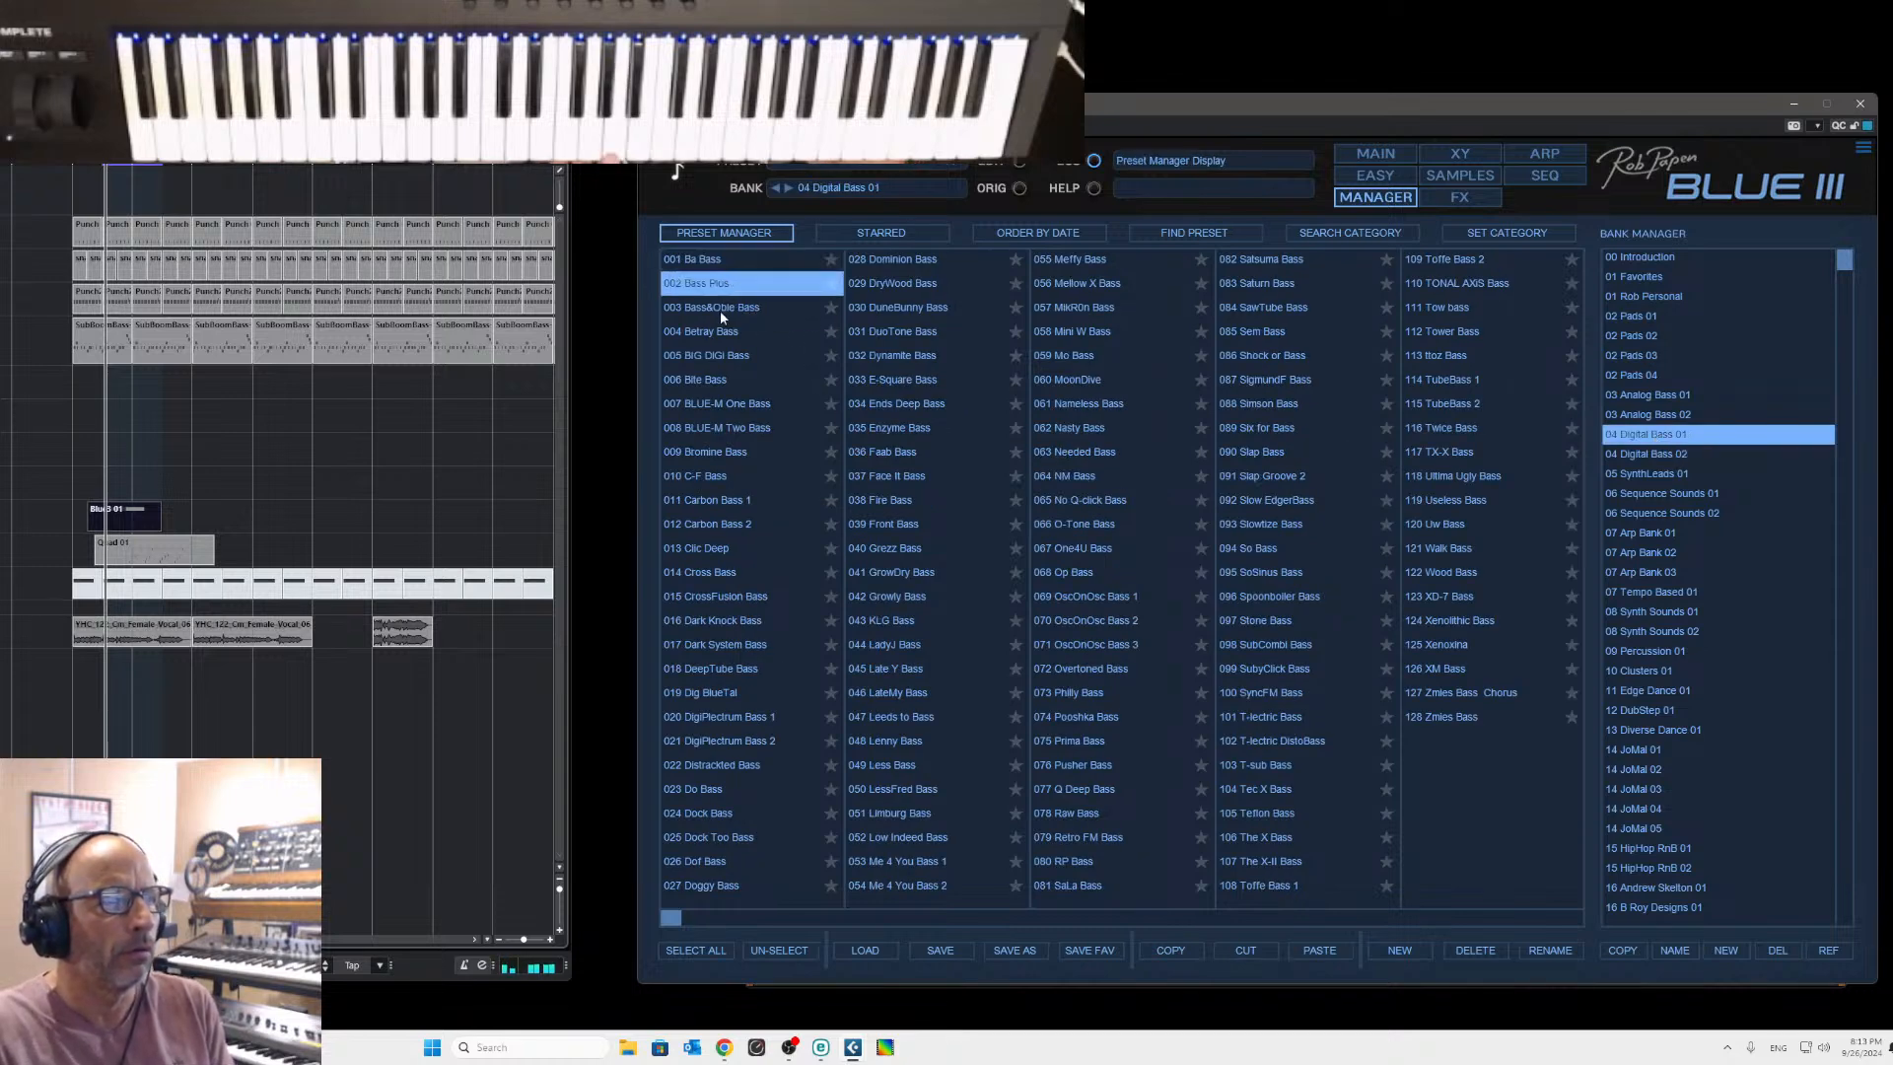
{"action": "left_click", "coordinate": [720, 310]}
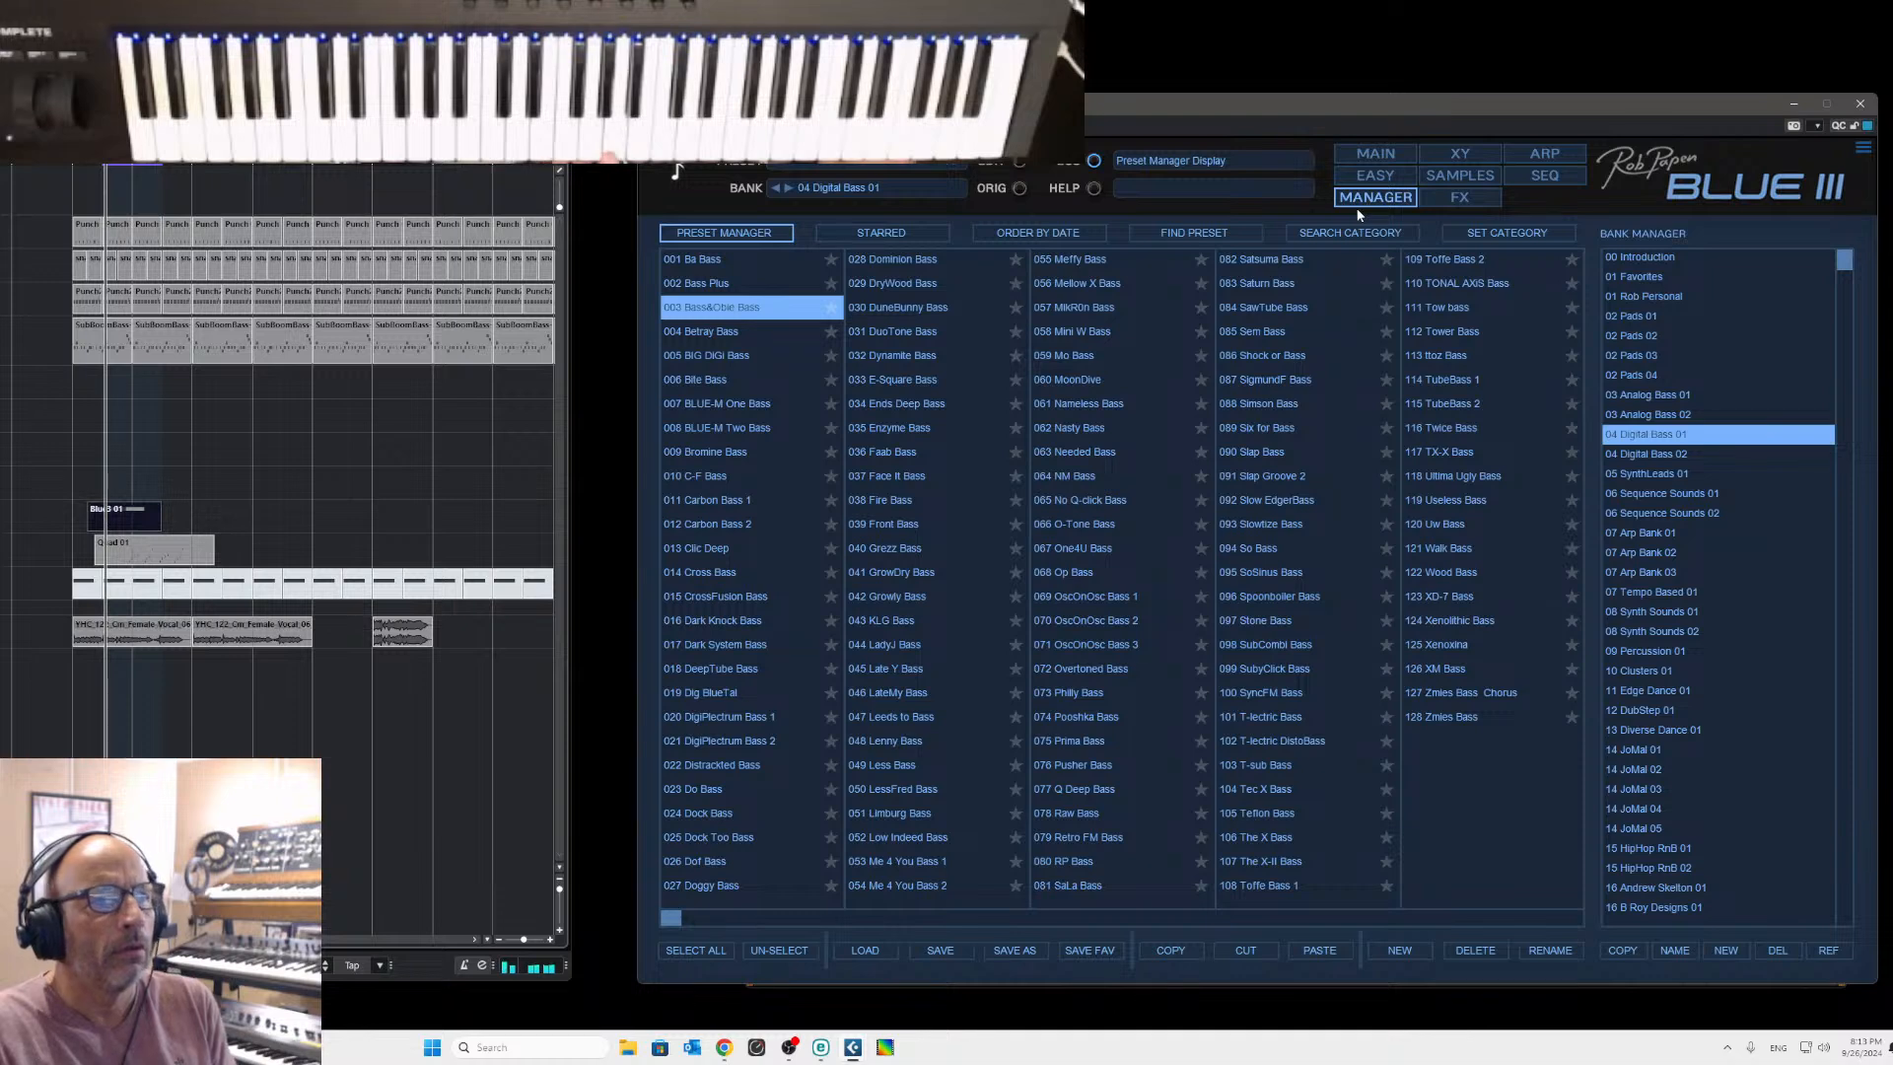
{"action": "left_click", "coordinate": [704, 359]}
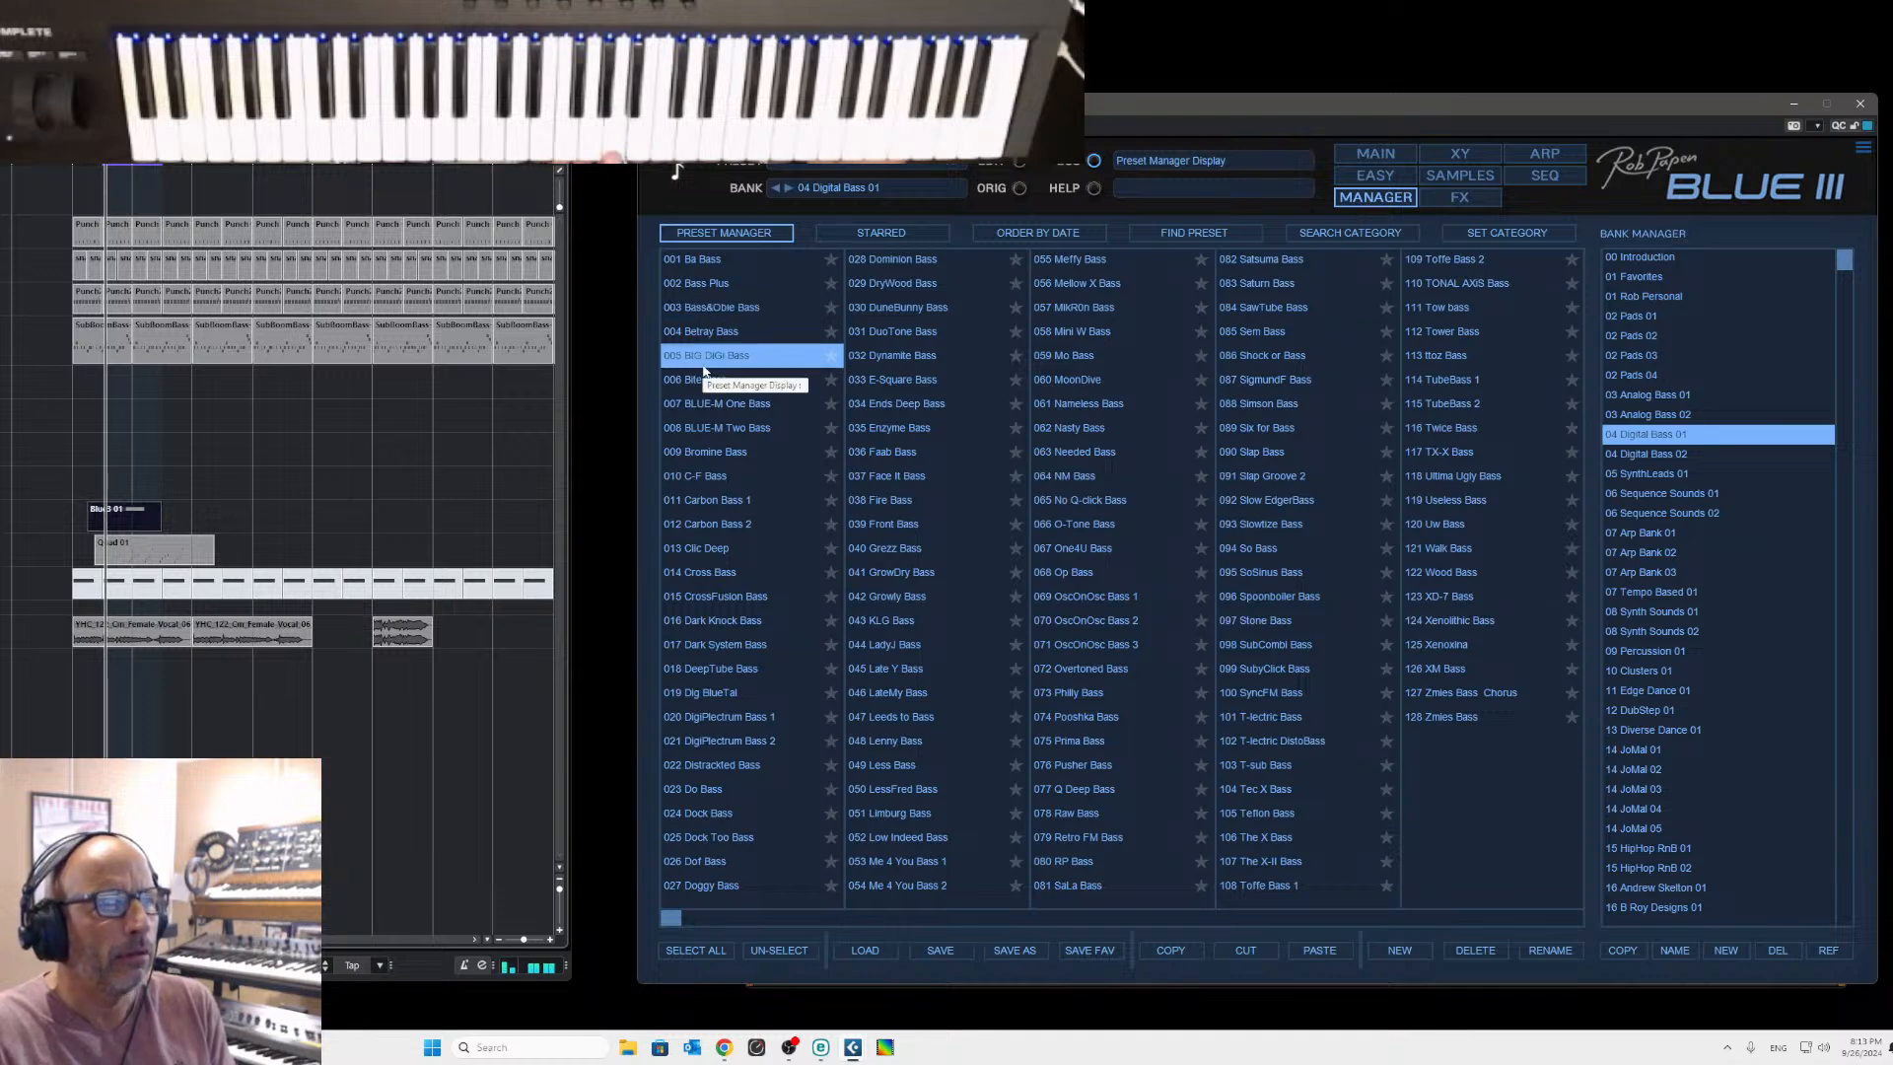
{"action": "left_click", "coordinate": [1471, 204]}
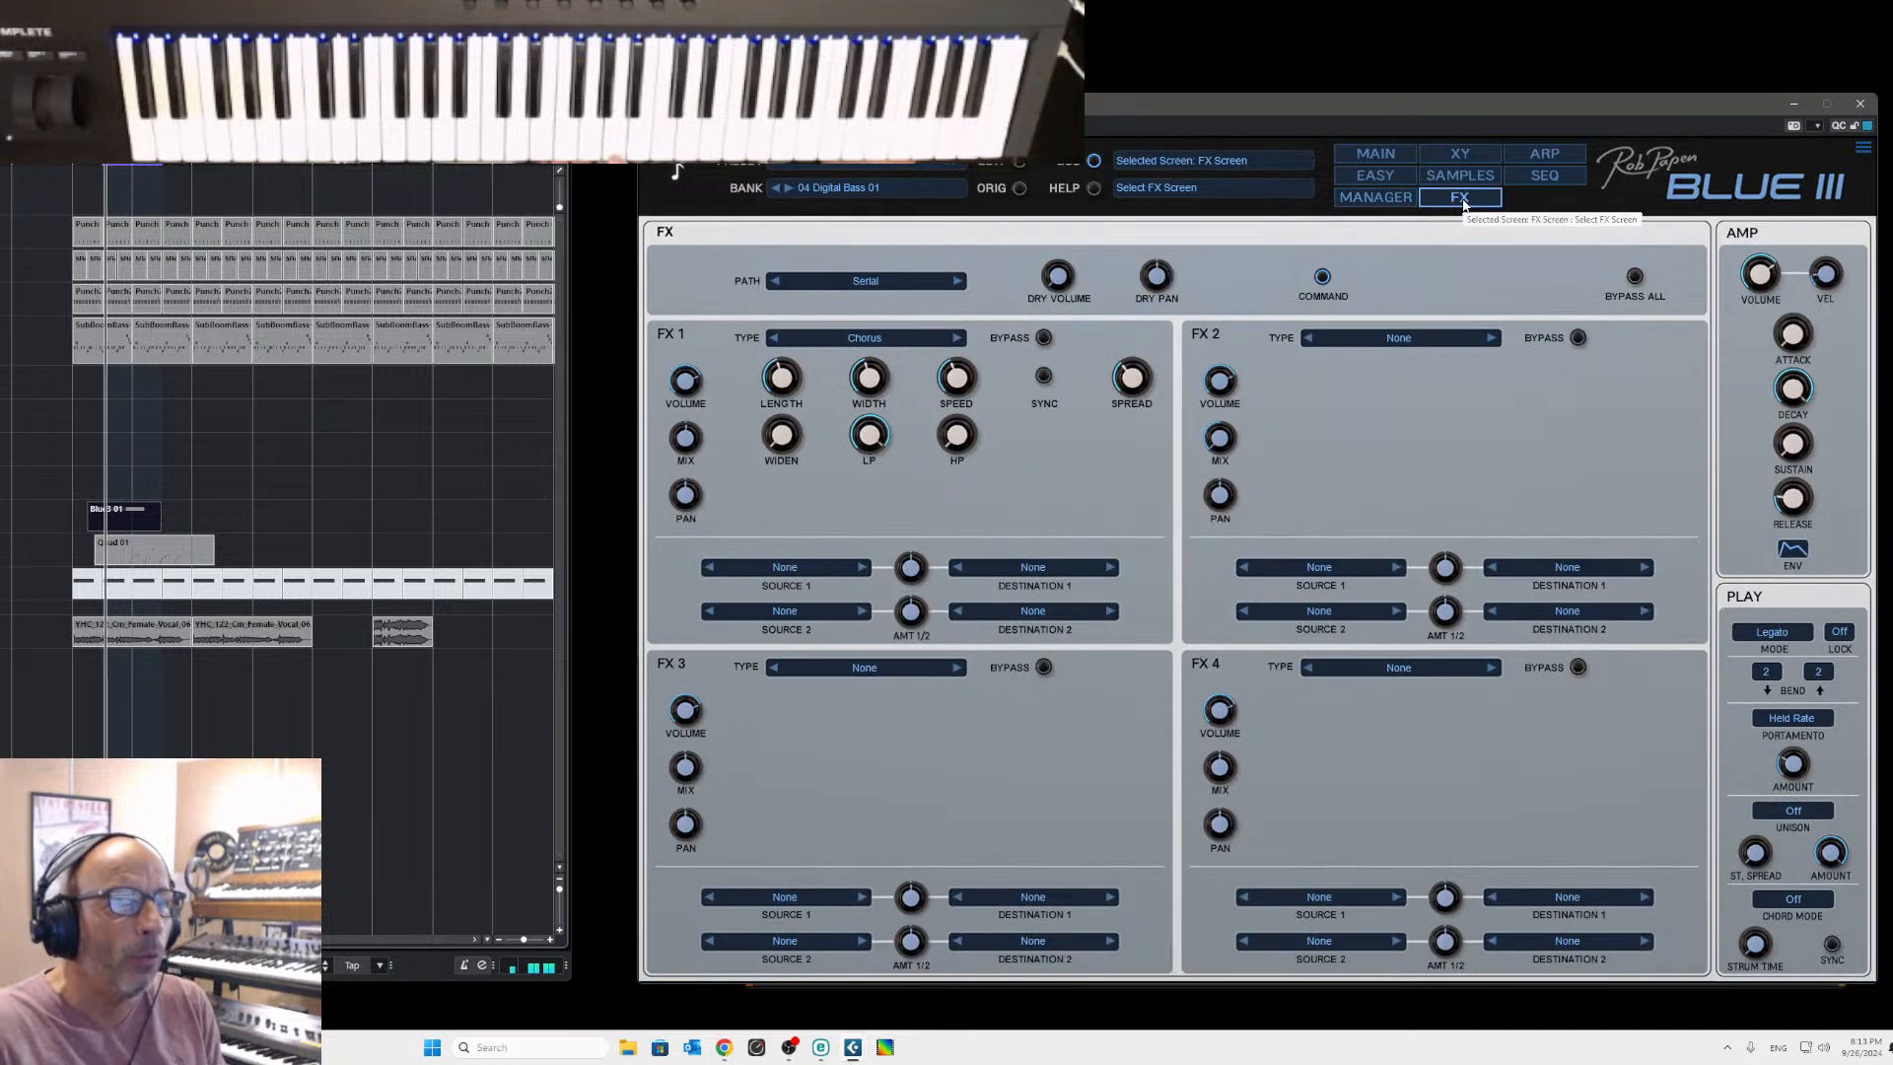
{"action": "left_click", "coordinate": [1045, 338]}
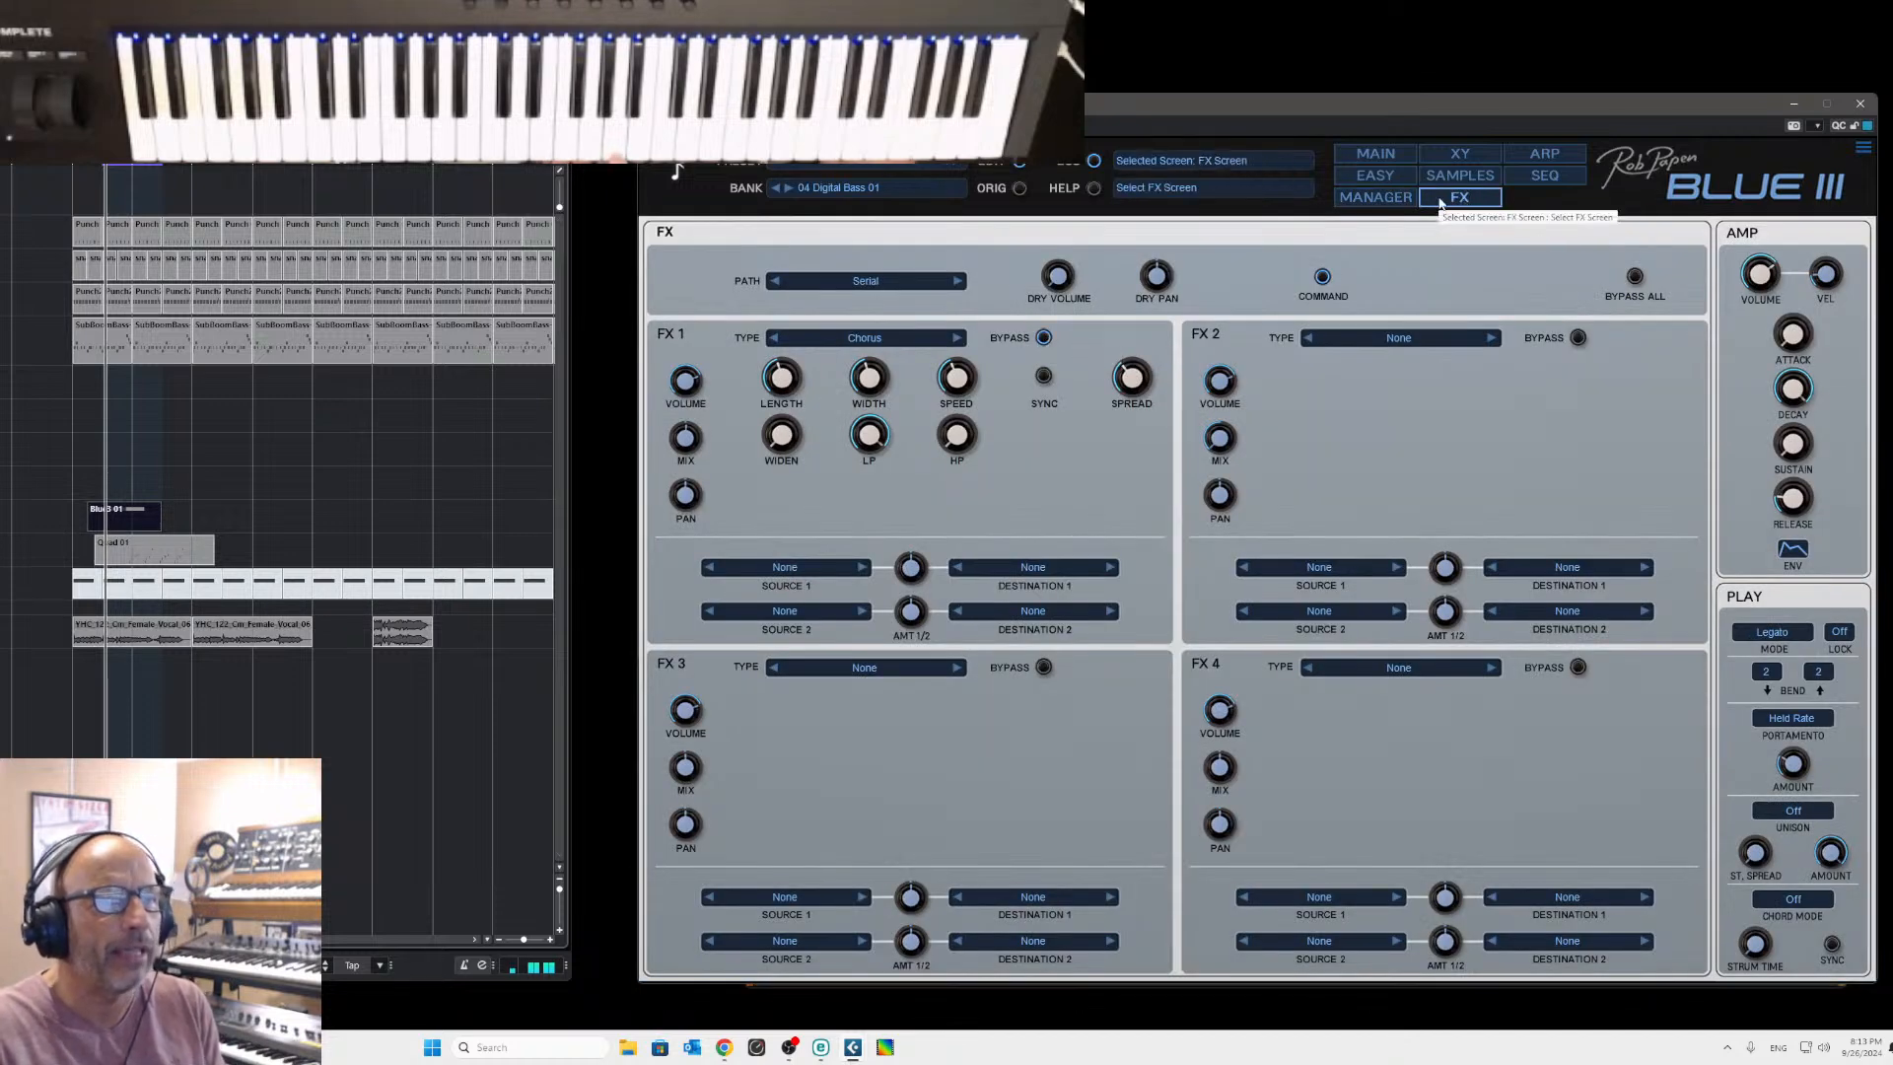
Reduce the envelope amounts of oscillators 3, 4 and 5 to zero on the main screen.
{"action": "left_click", "coordinate": [1398, 162]}
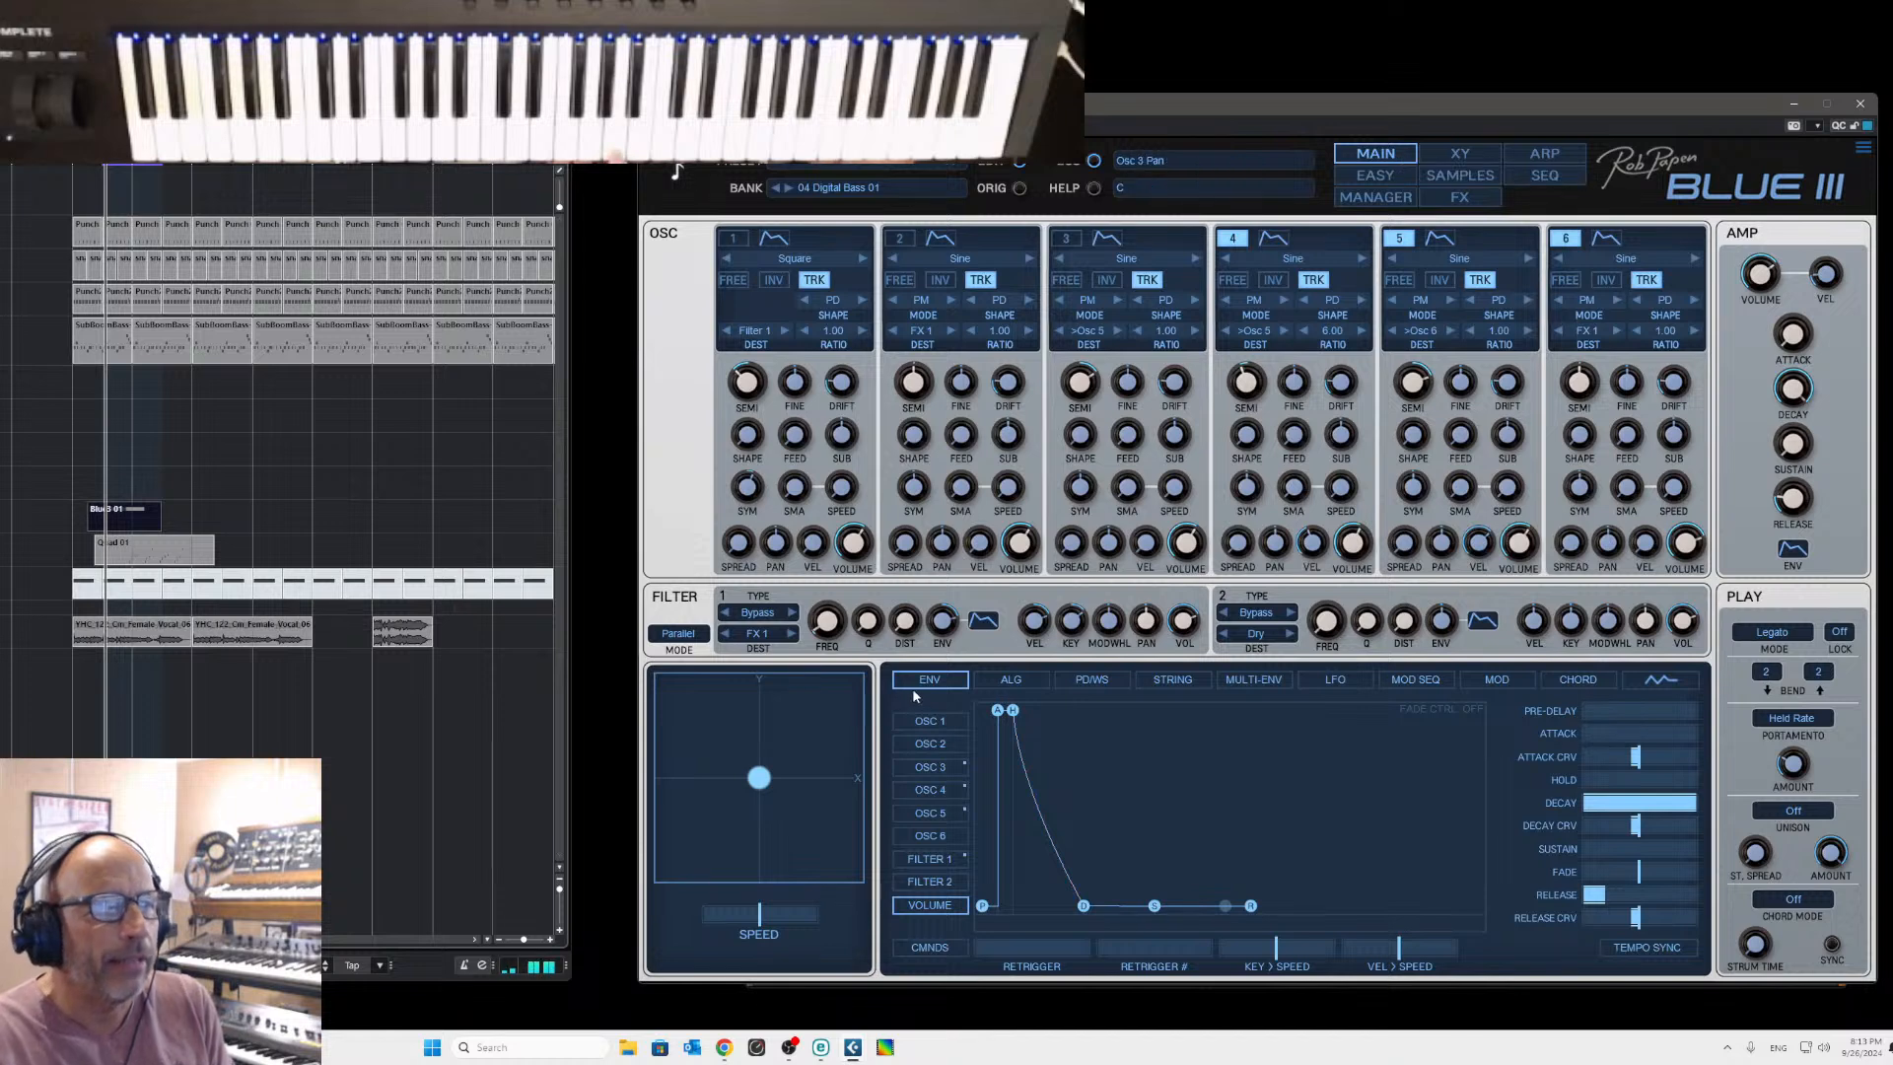
{"action": "left_click", "coordinate": [932, 768]}
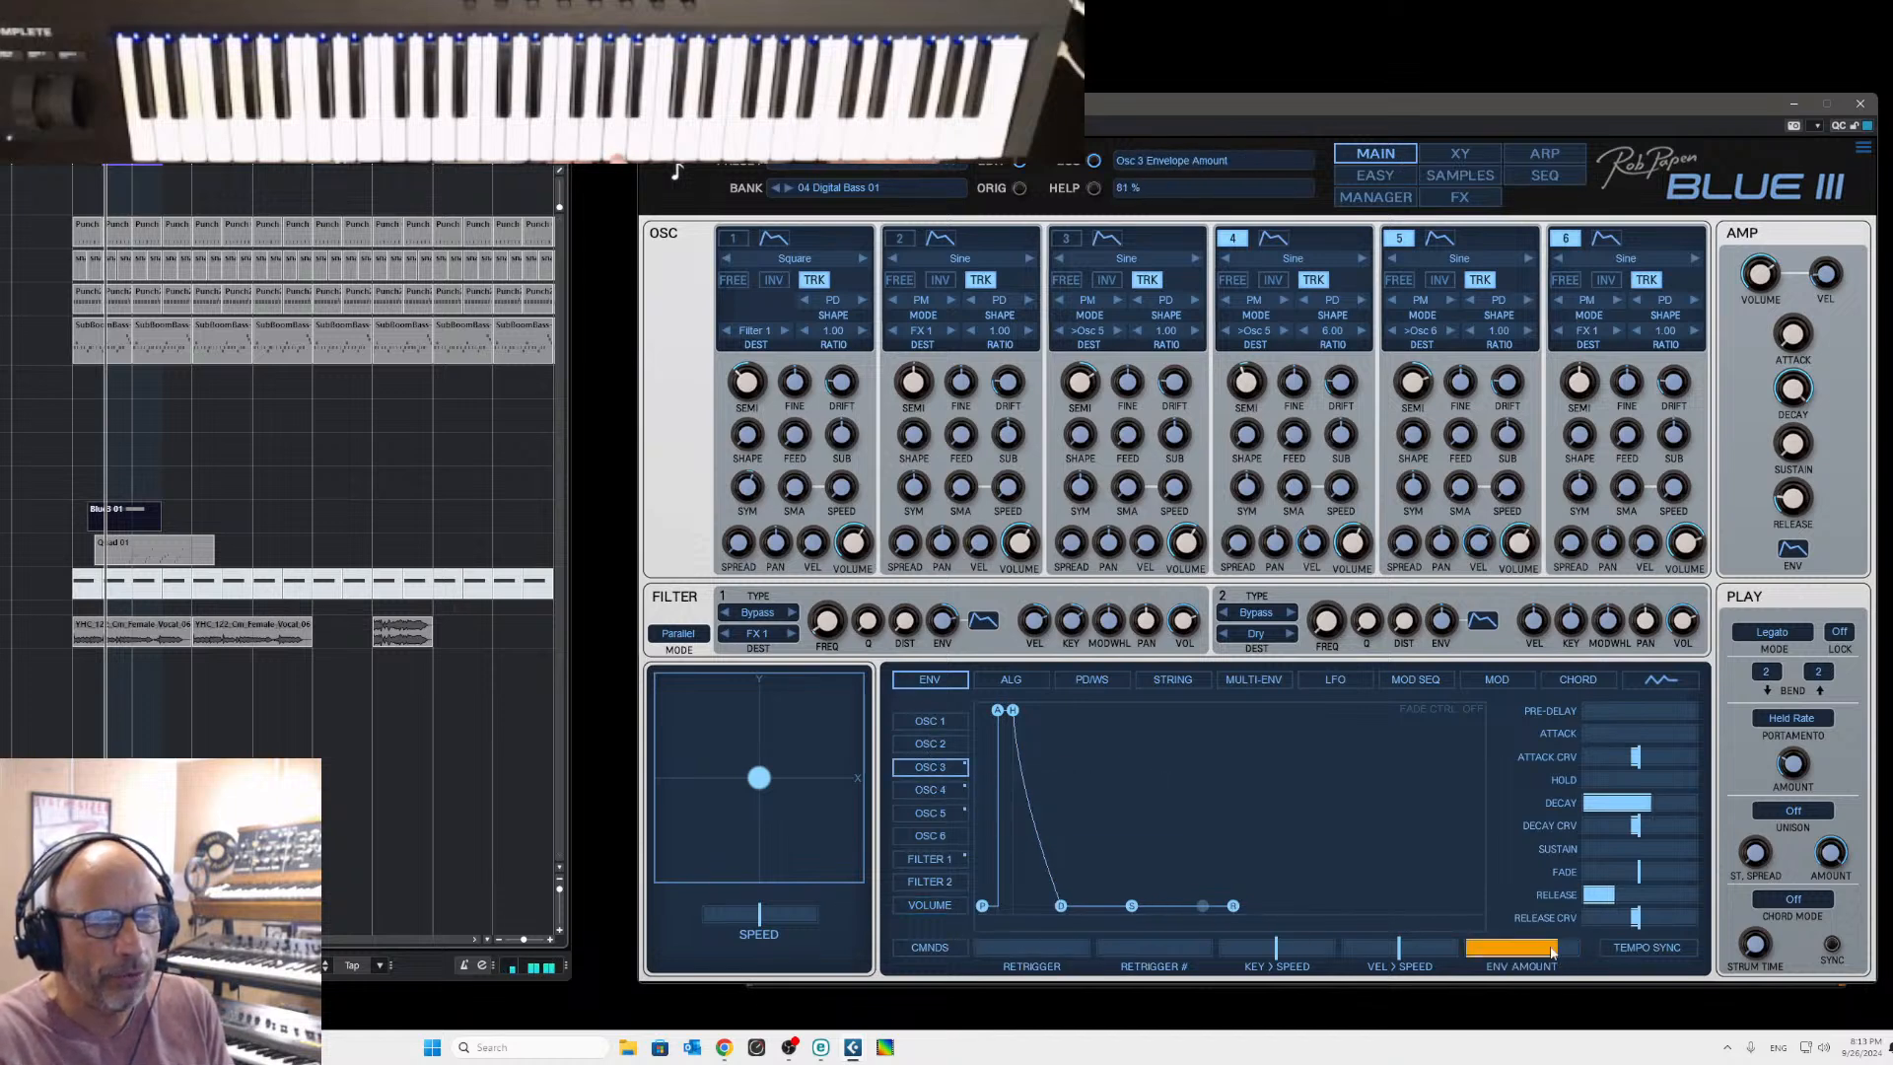
{"action": "left_click", "coordinate": [930, 790]}
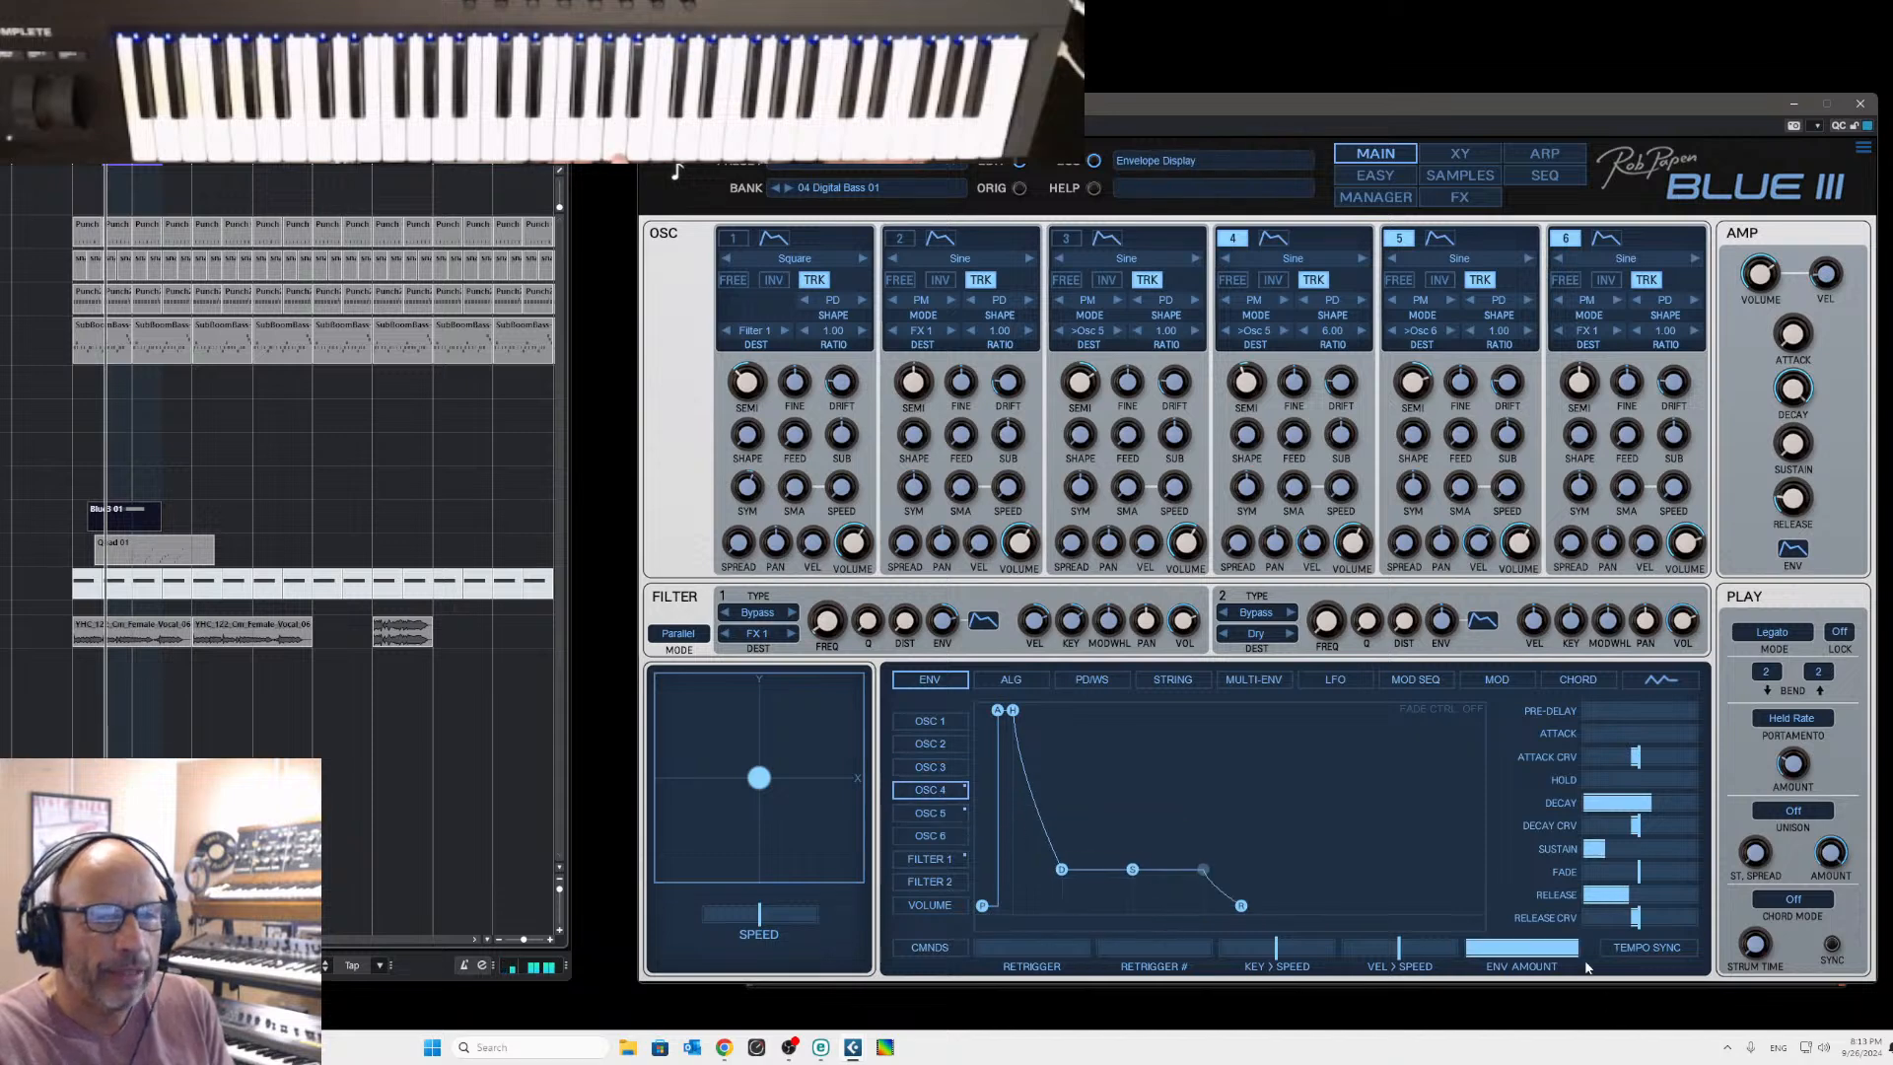
{"action": "left_click", "coordinate": [942, 817]}
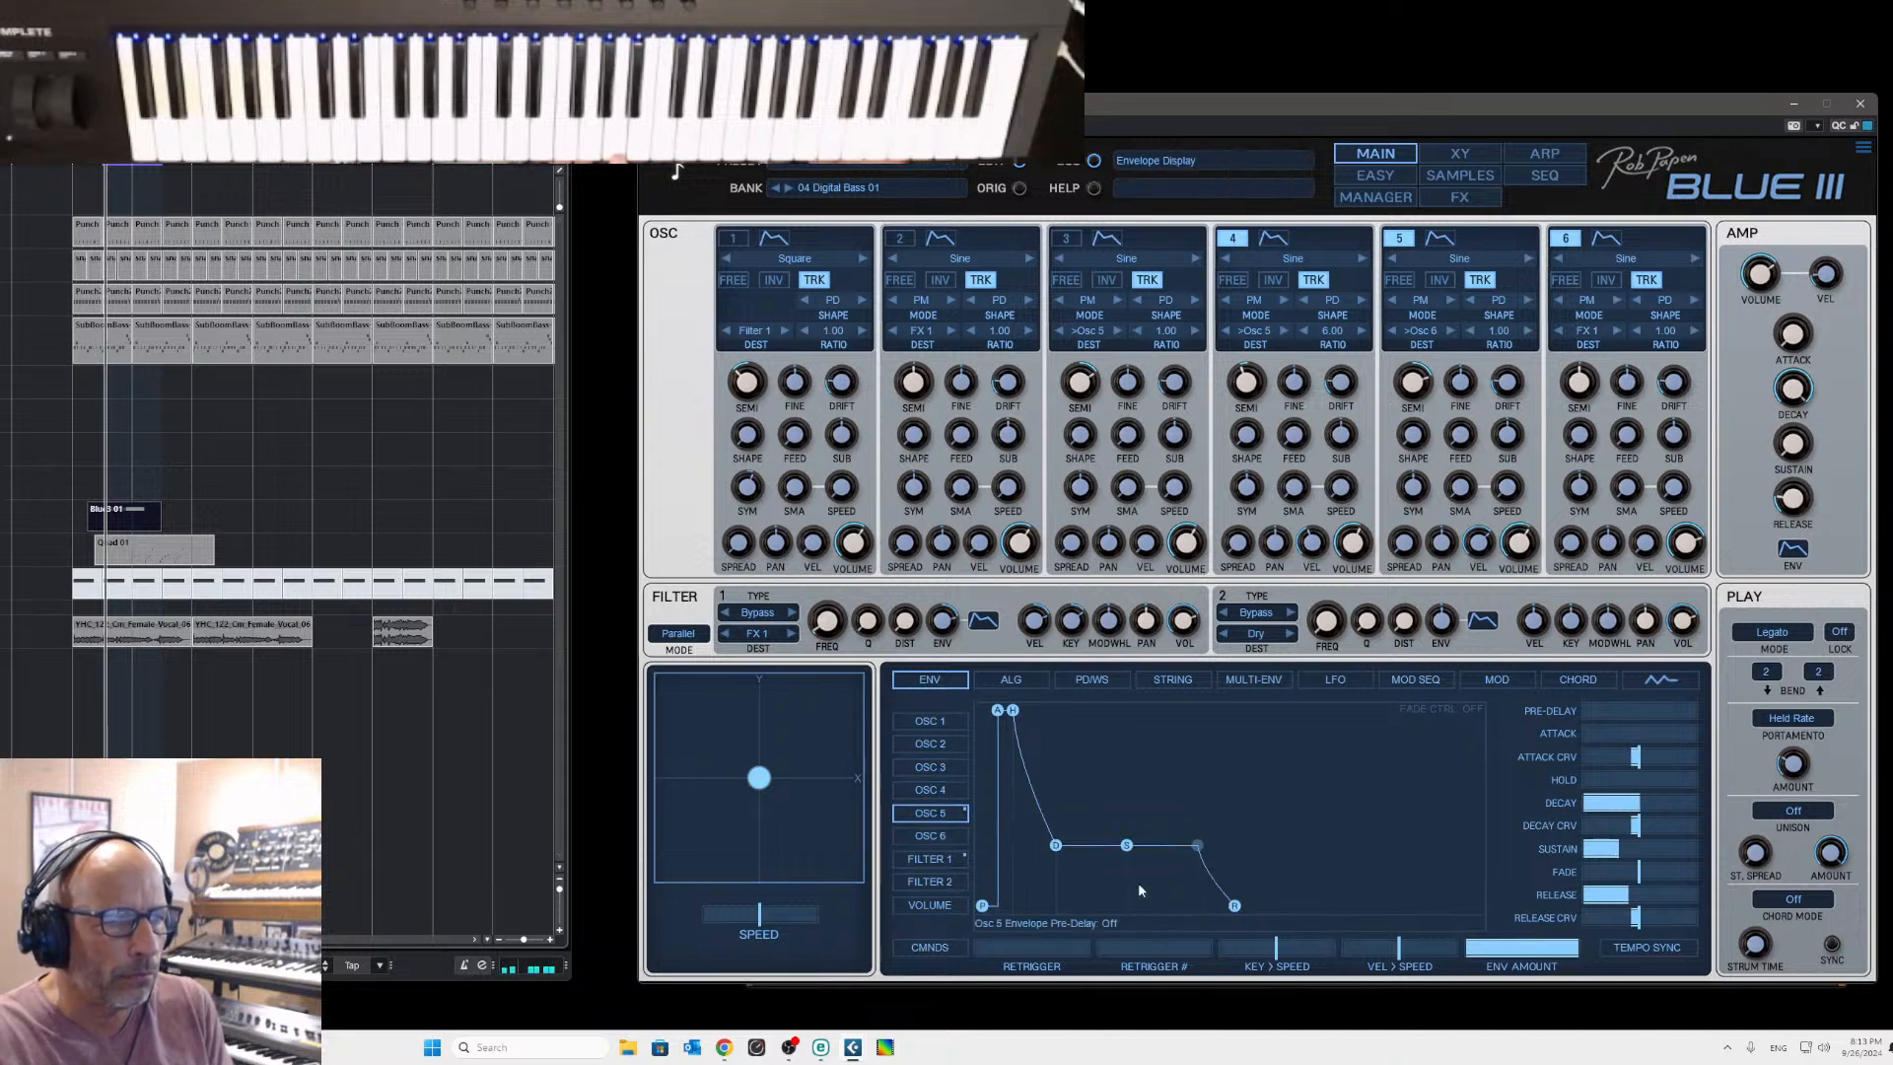
{"action": "left_click_drag", "start_coordinate": [1575, 950], "coordinate": [1401, 954]}
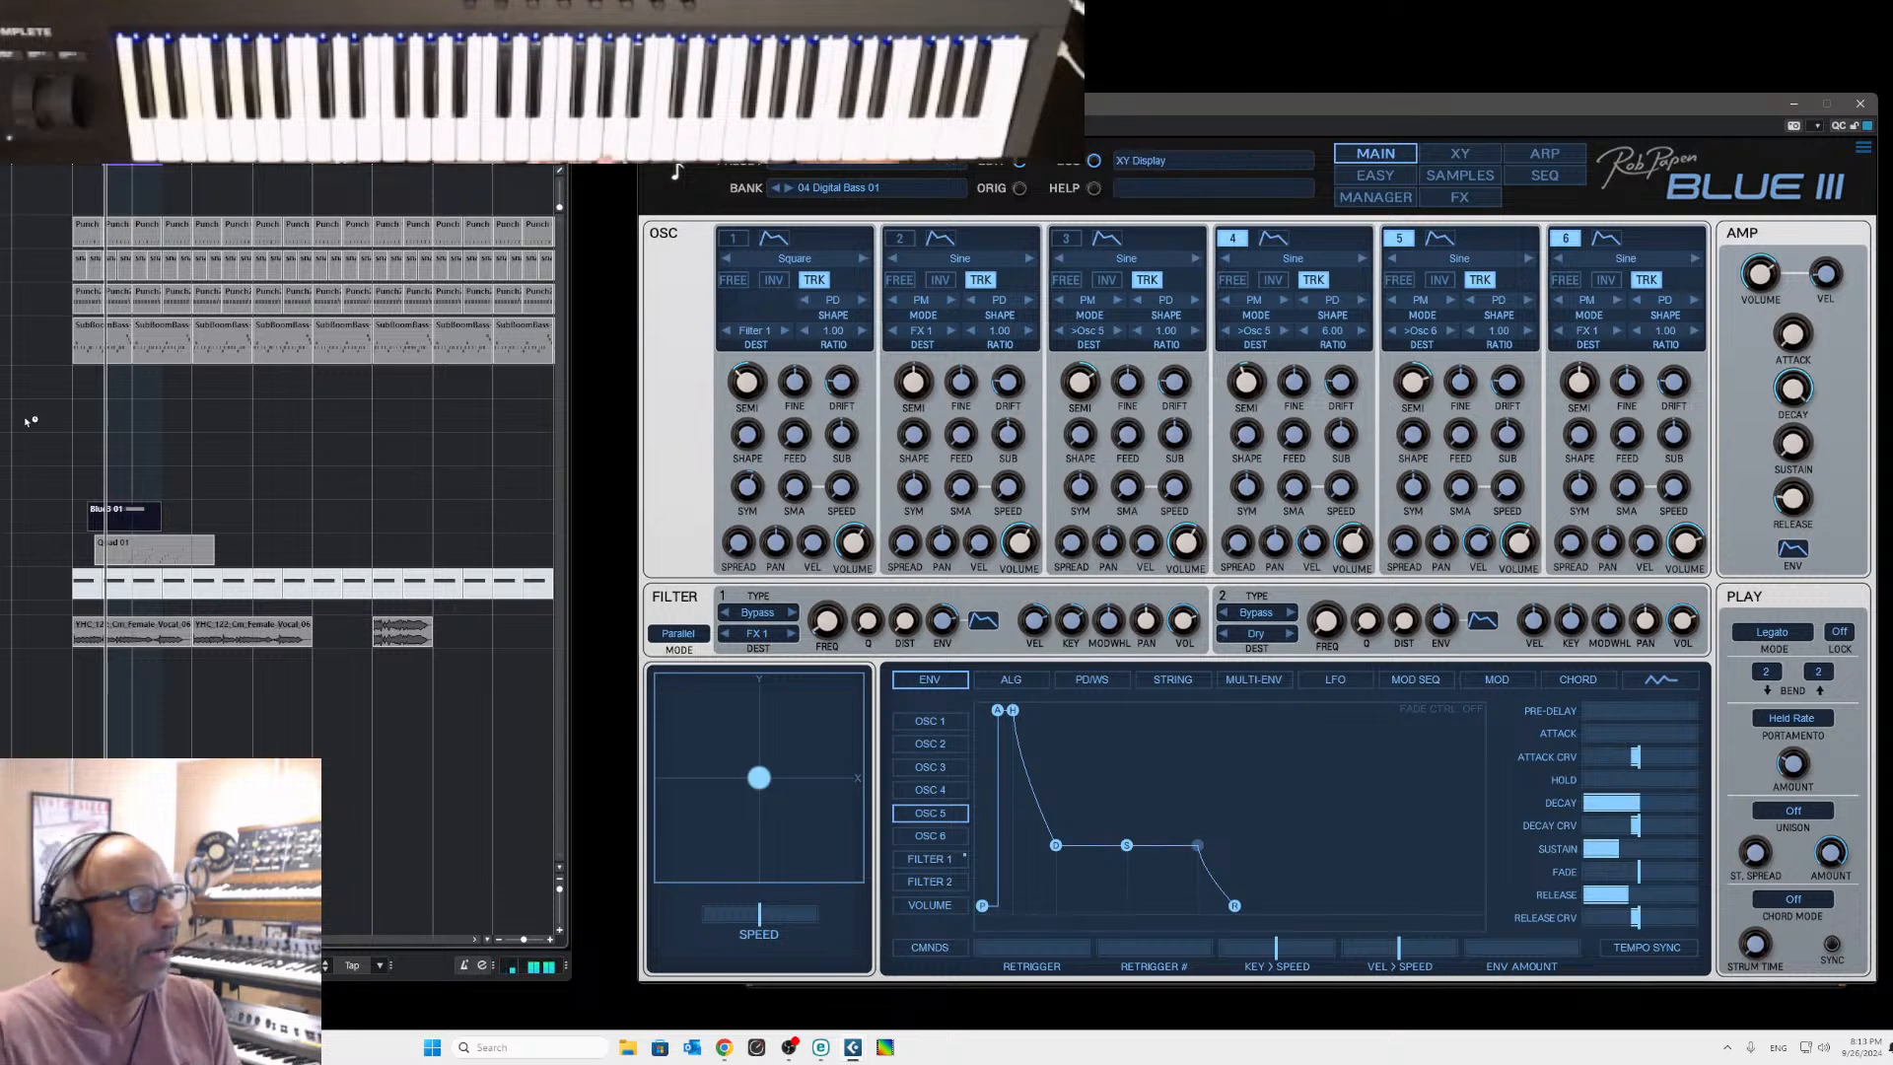
Export the audio mixdown as a wave file named Digital_WAVE_Predator-3.
{"action": "key", "text": "space"}
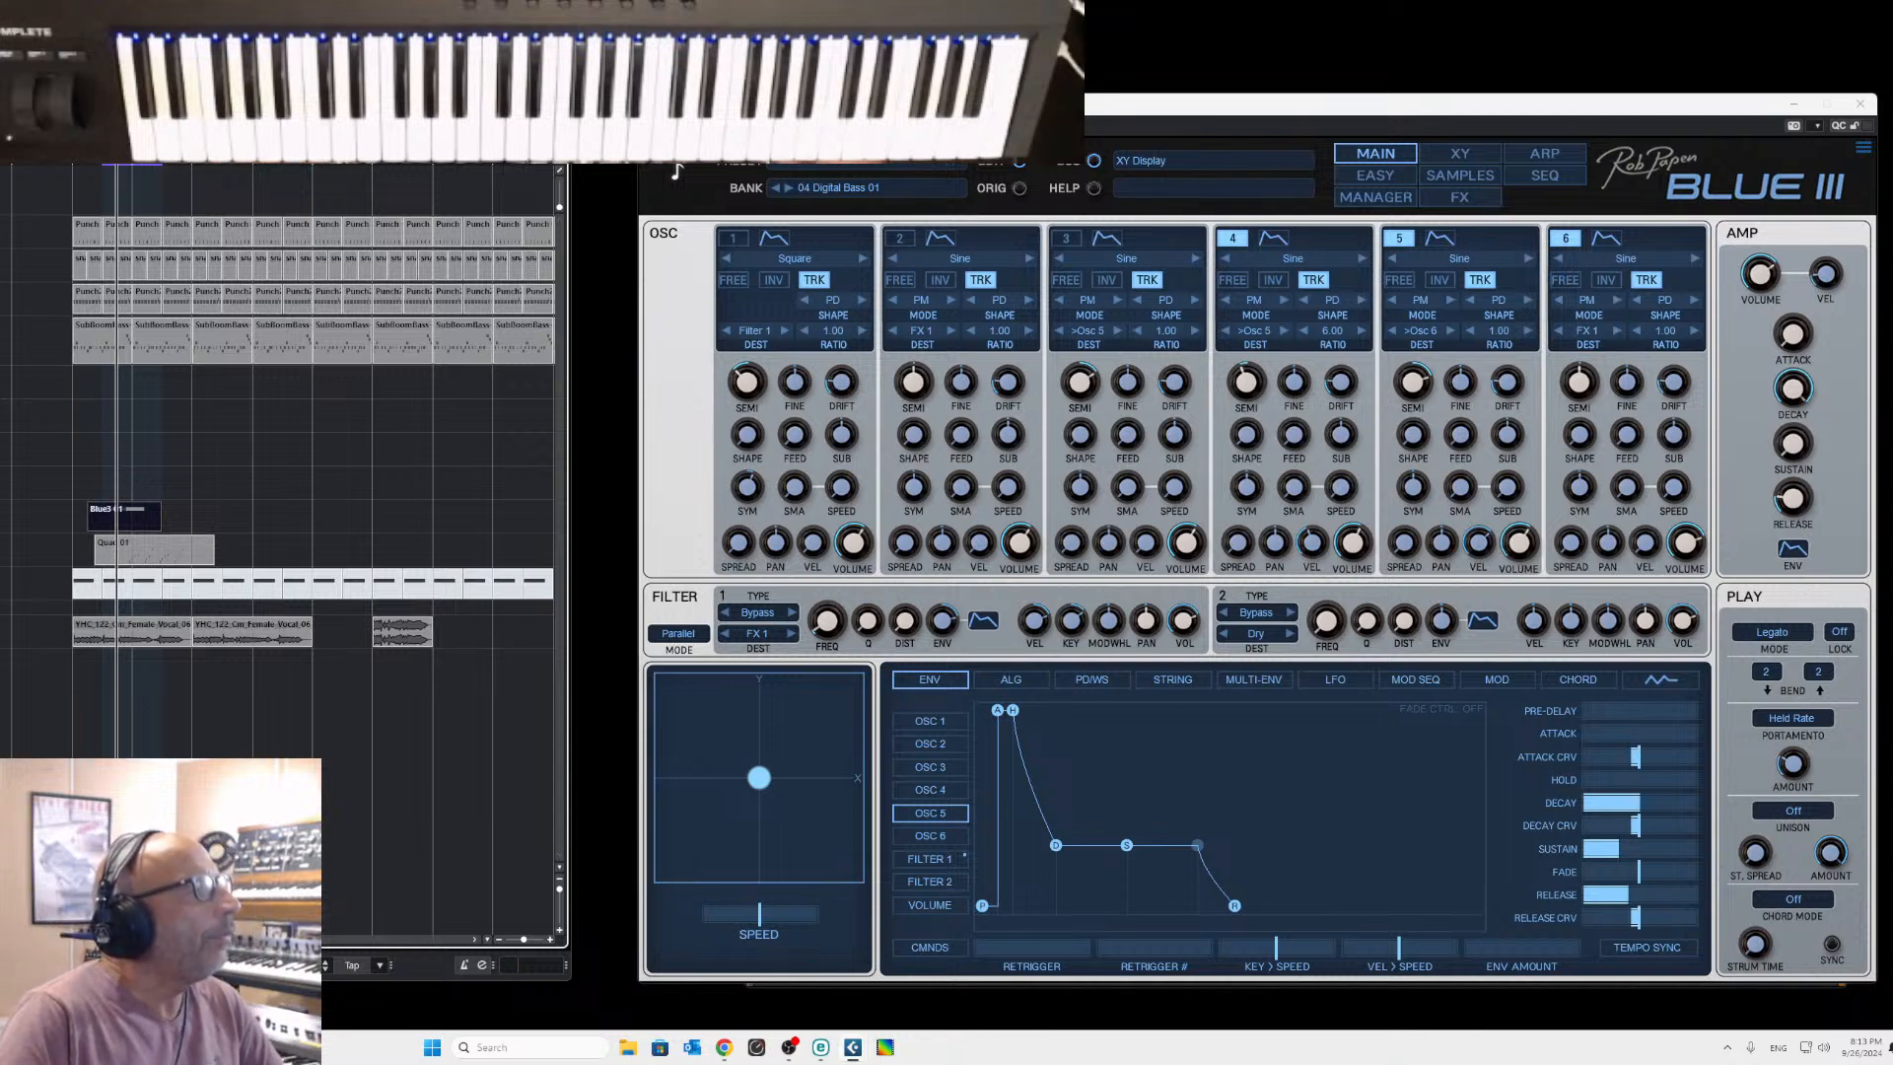
{"action": "key", "text": "ctrl+shift+e"}
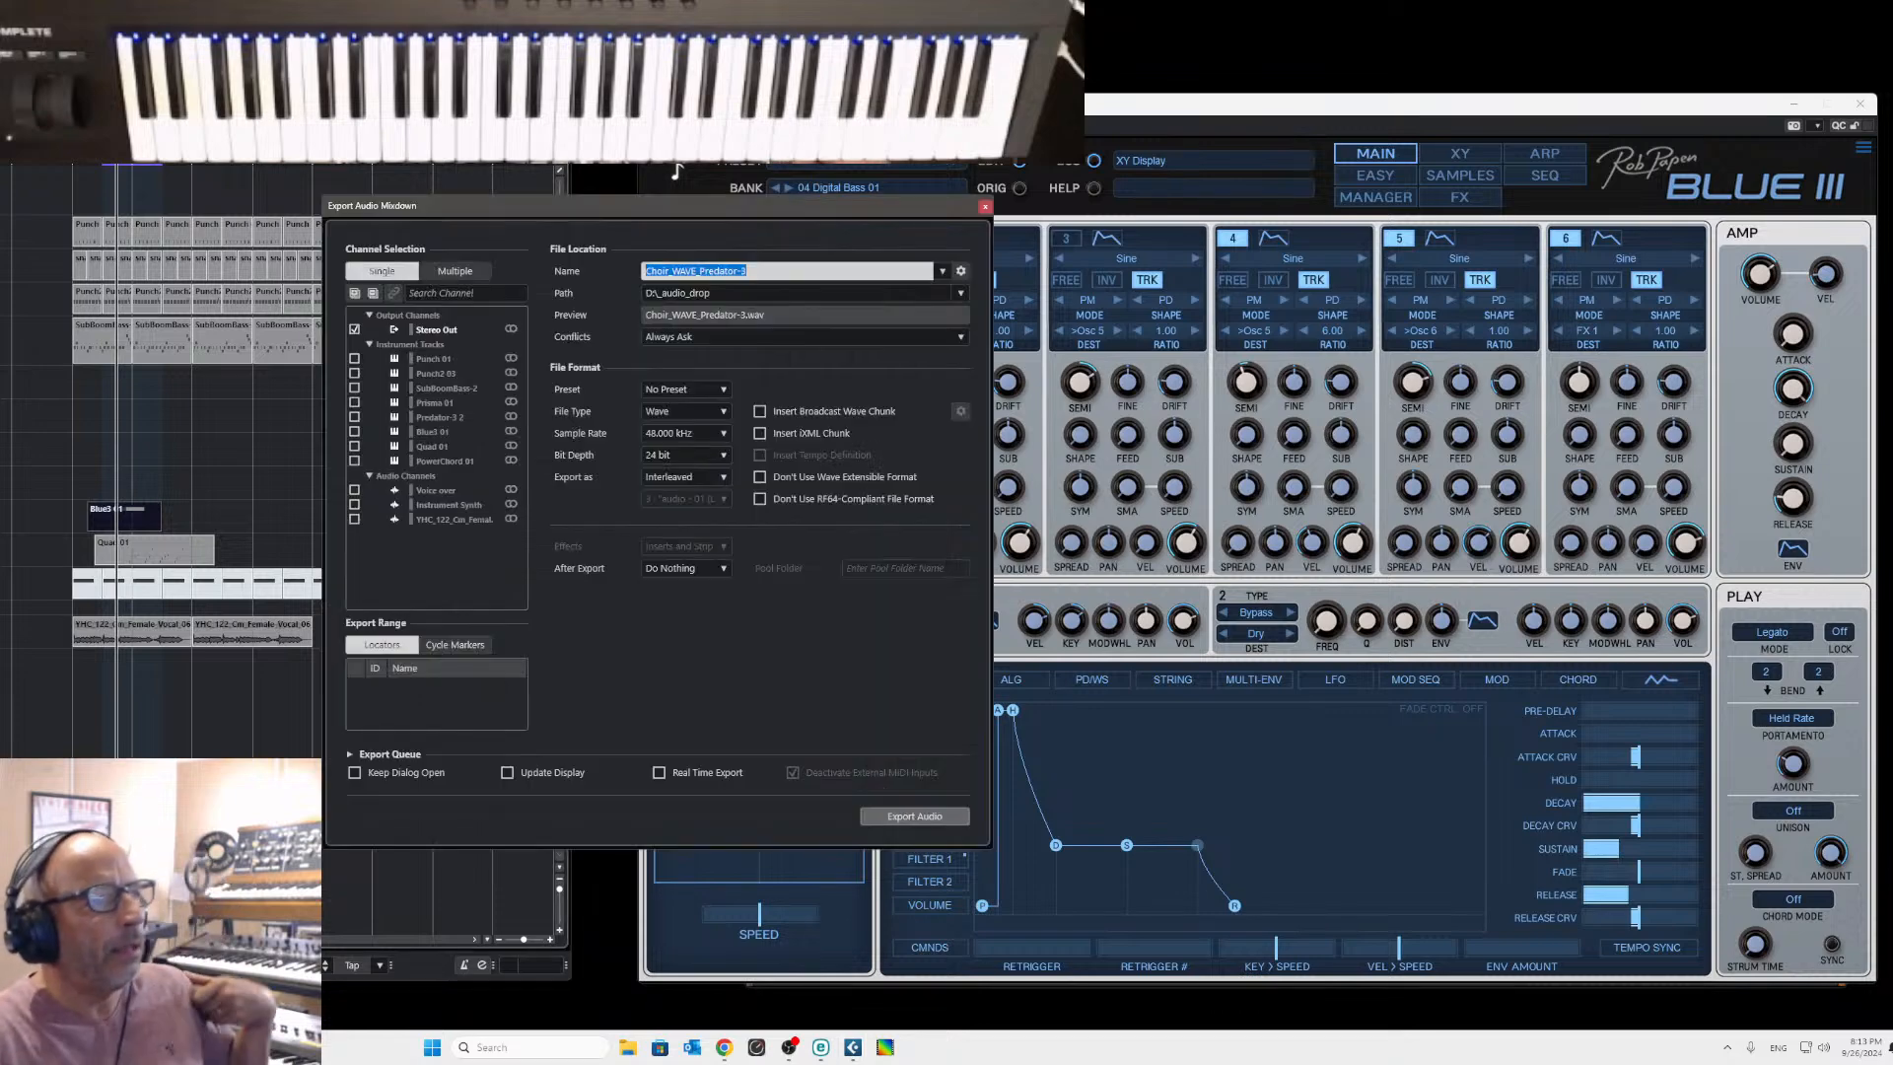
{"action": "left_click", "coordinate": [691, 270]}
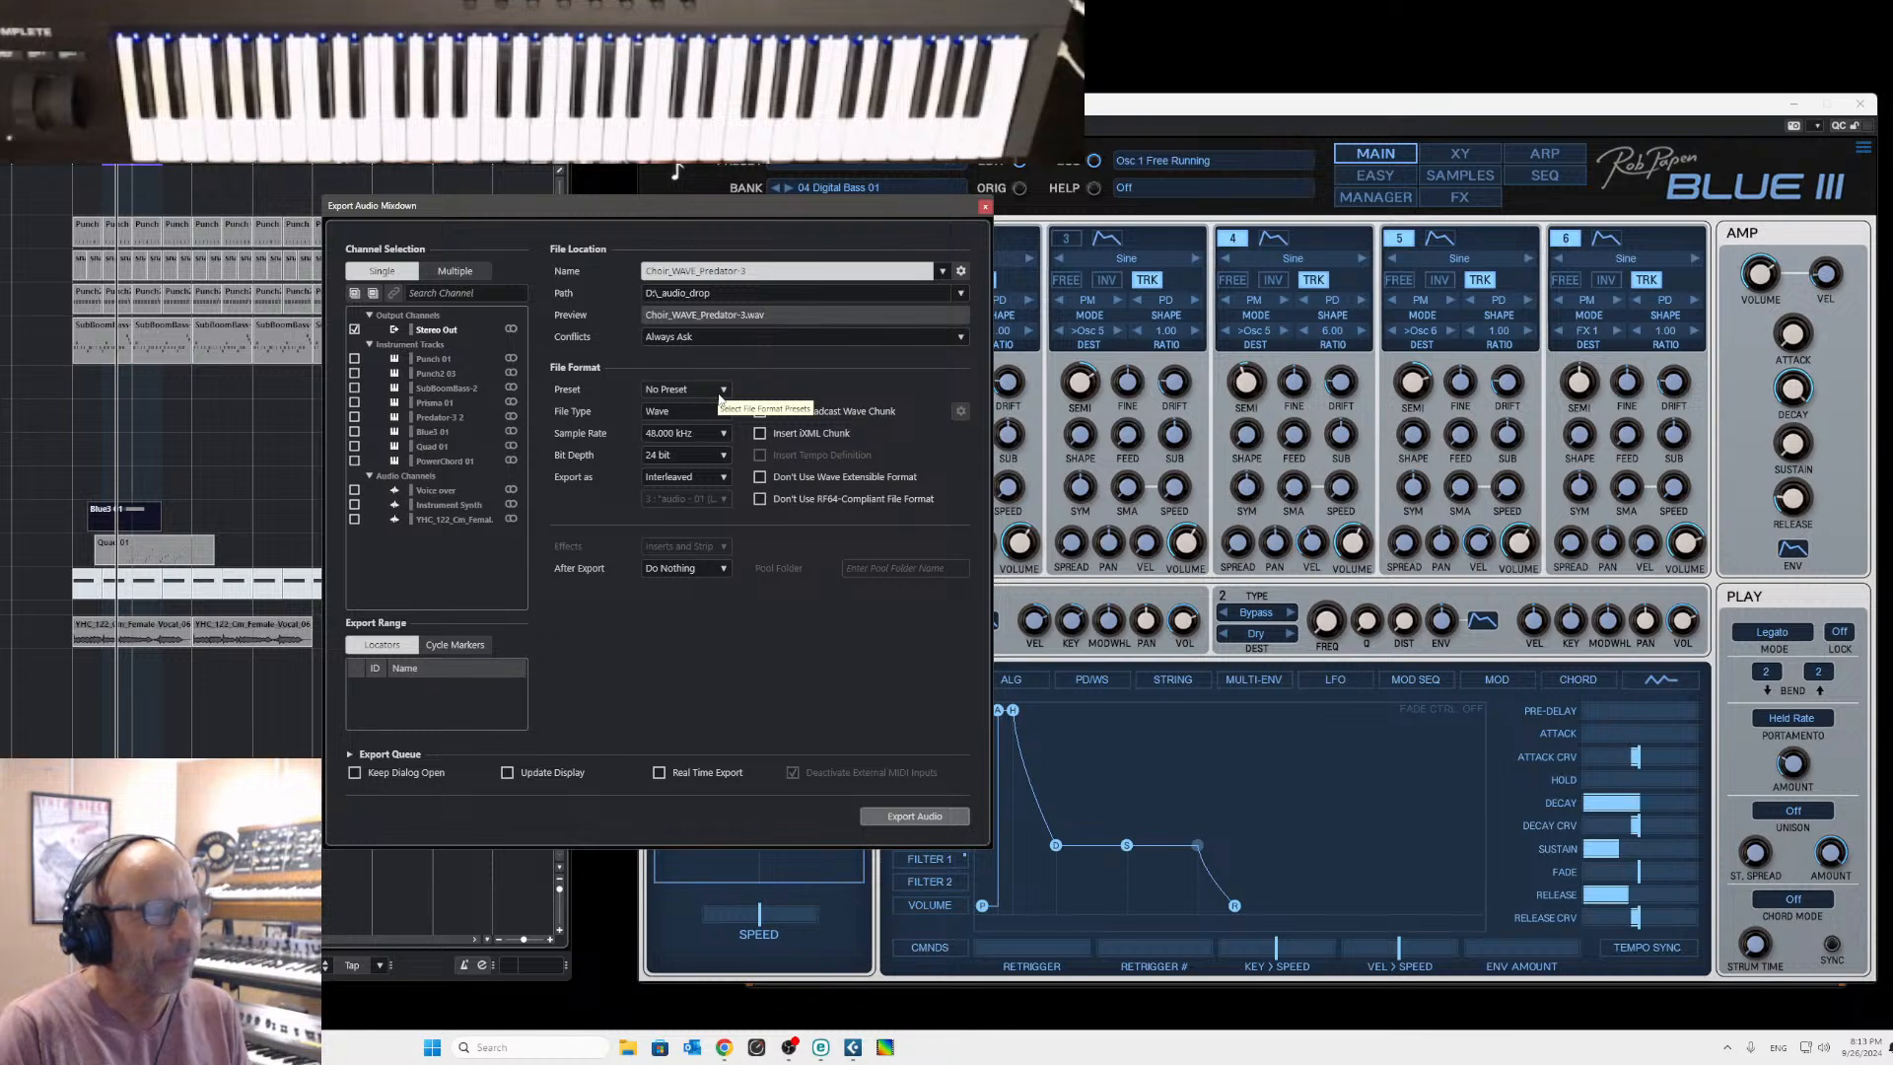
{"action": "key", "text": "BackSpace"}
{"action": "key", "text": "BackSpace"}
{"action": "key", "text": "BackSpace"}
{"action": "key", "text": "BackSpace"}
{"action": "key", "text": "BackSpace"}
{"action": "type", "text": "D"}
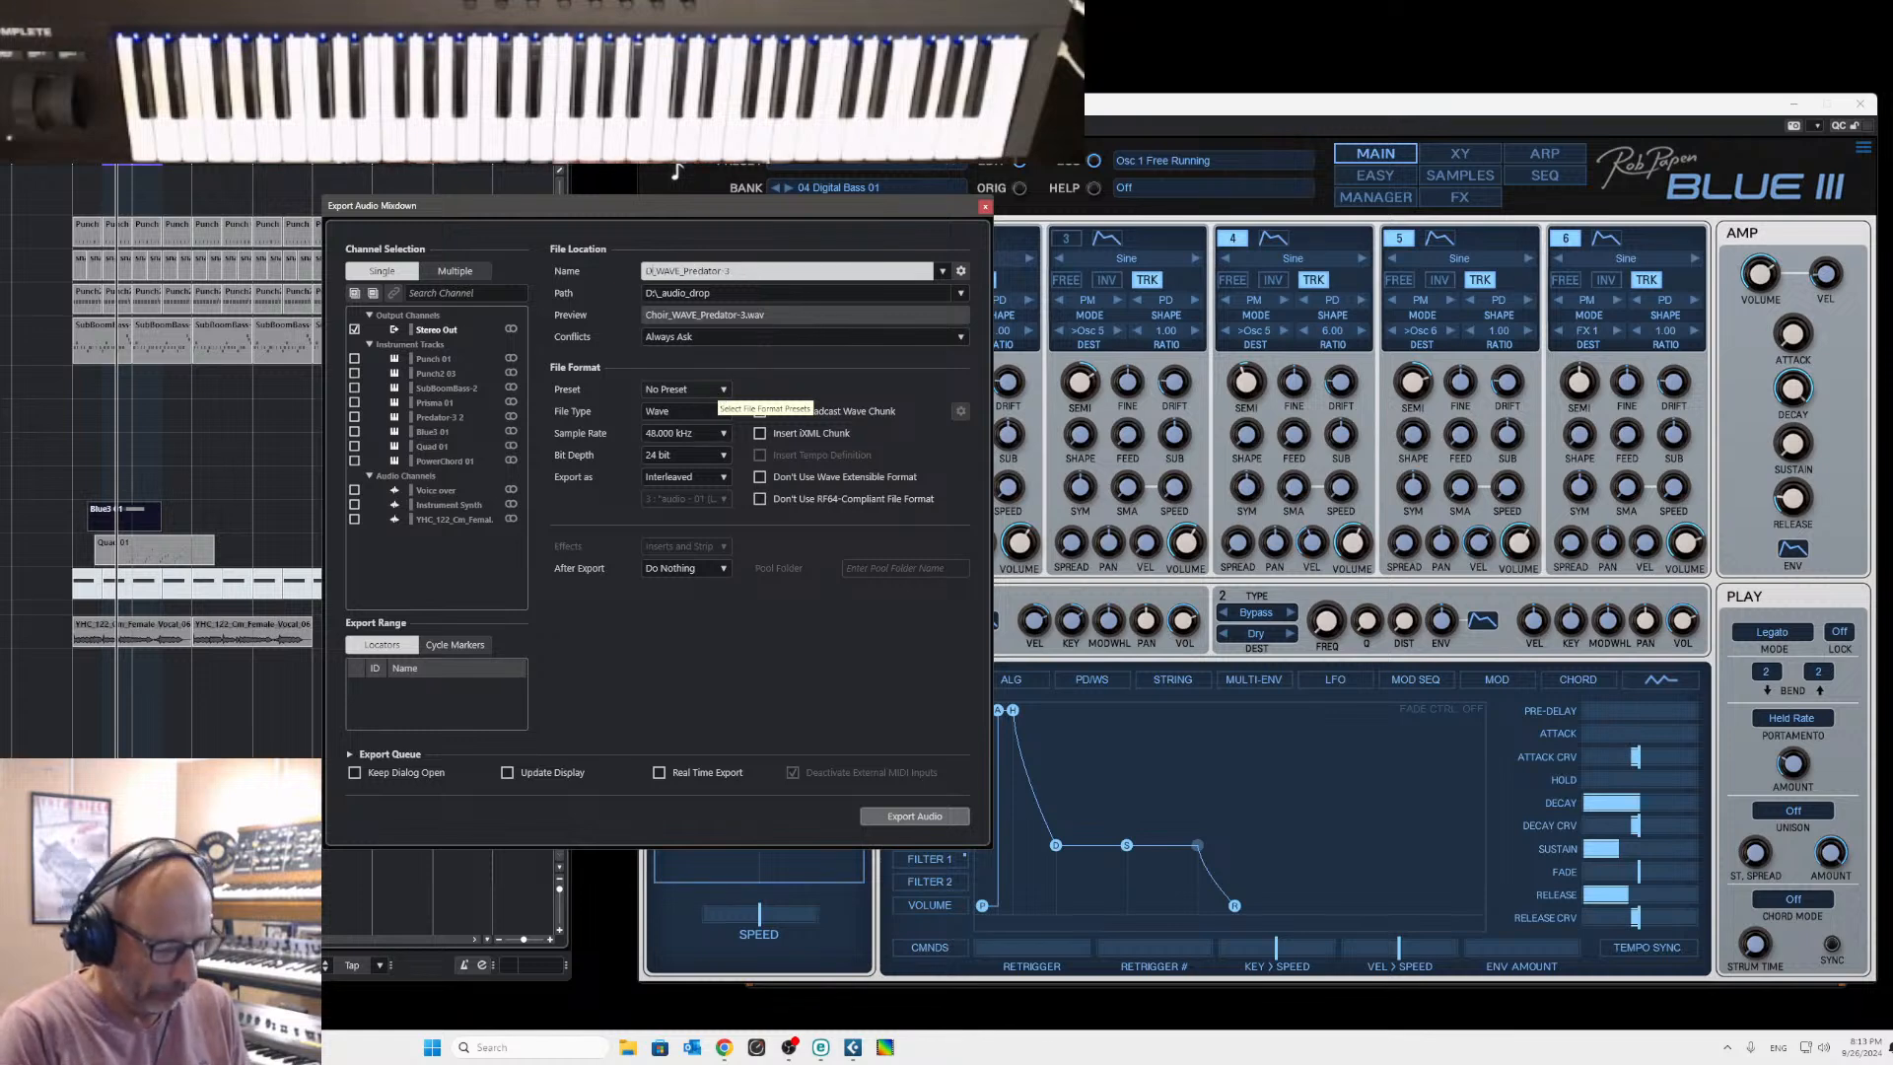
{"action": "type", "text": "igital"}
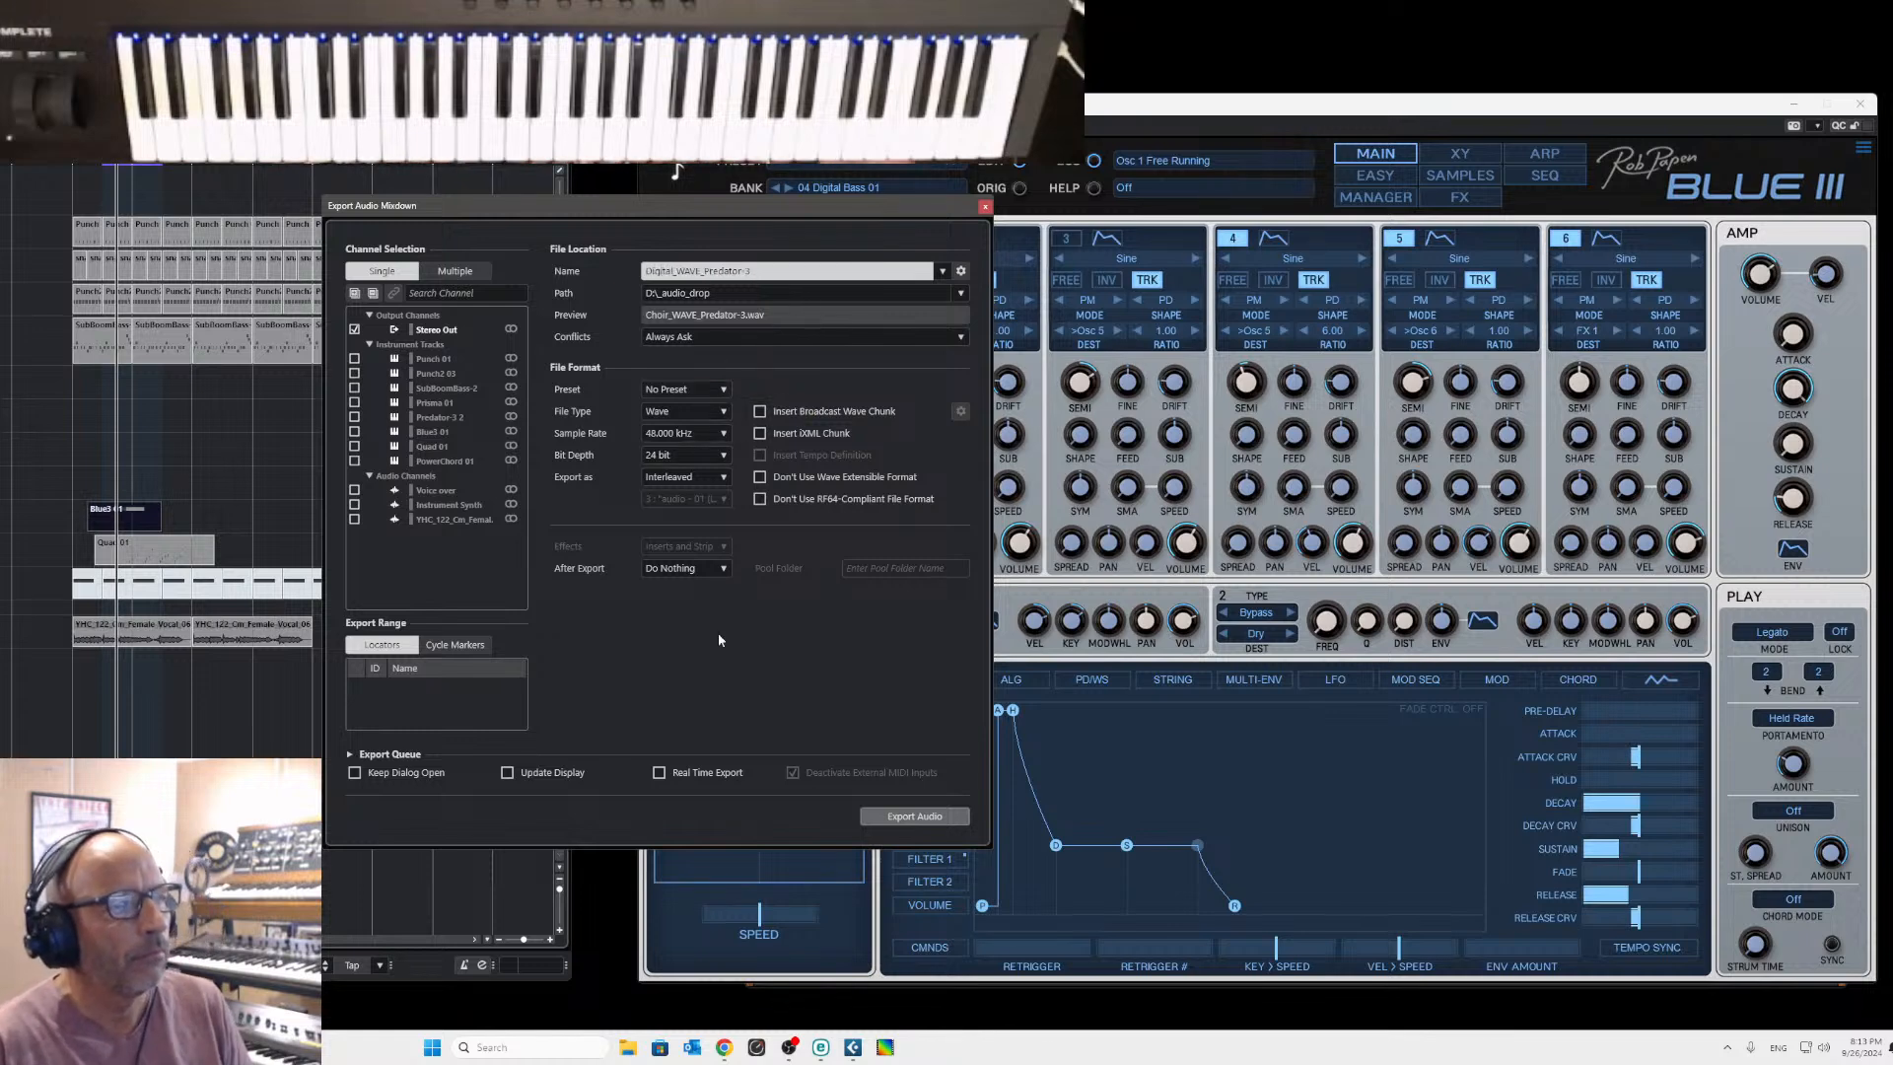
{"action": "left_click", "coordinate": [909, 818]}
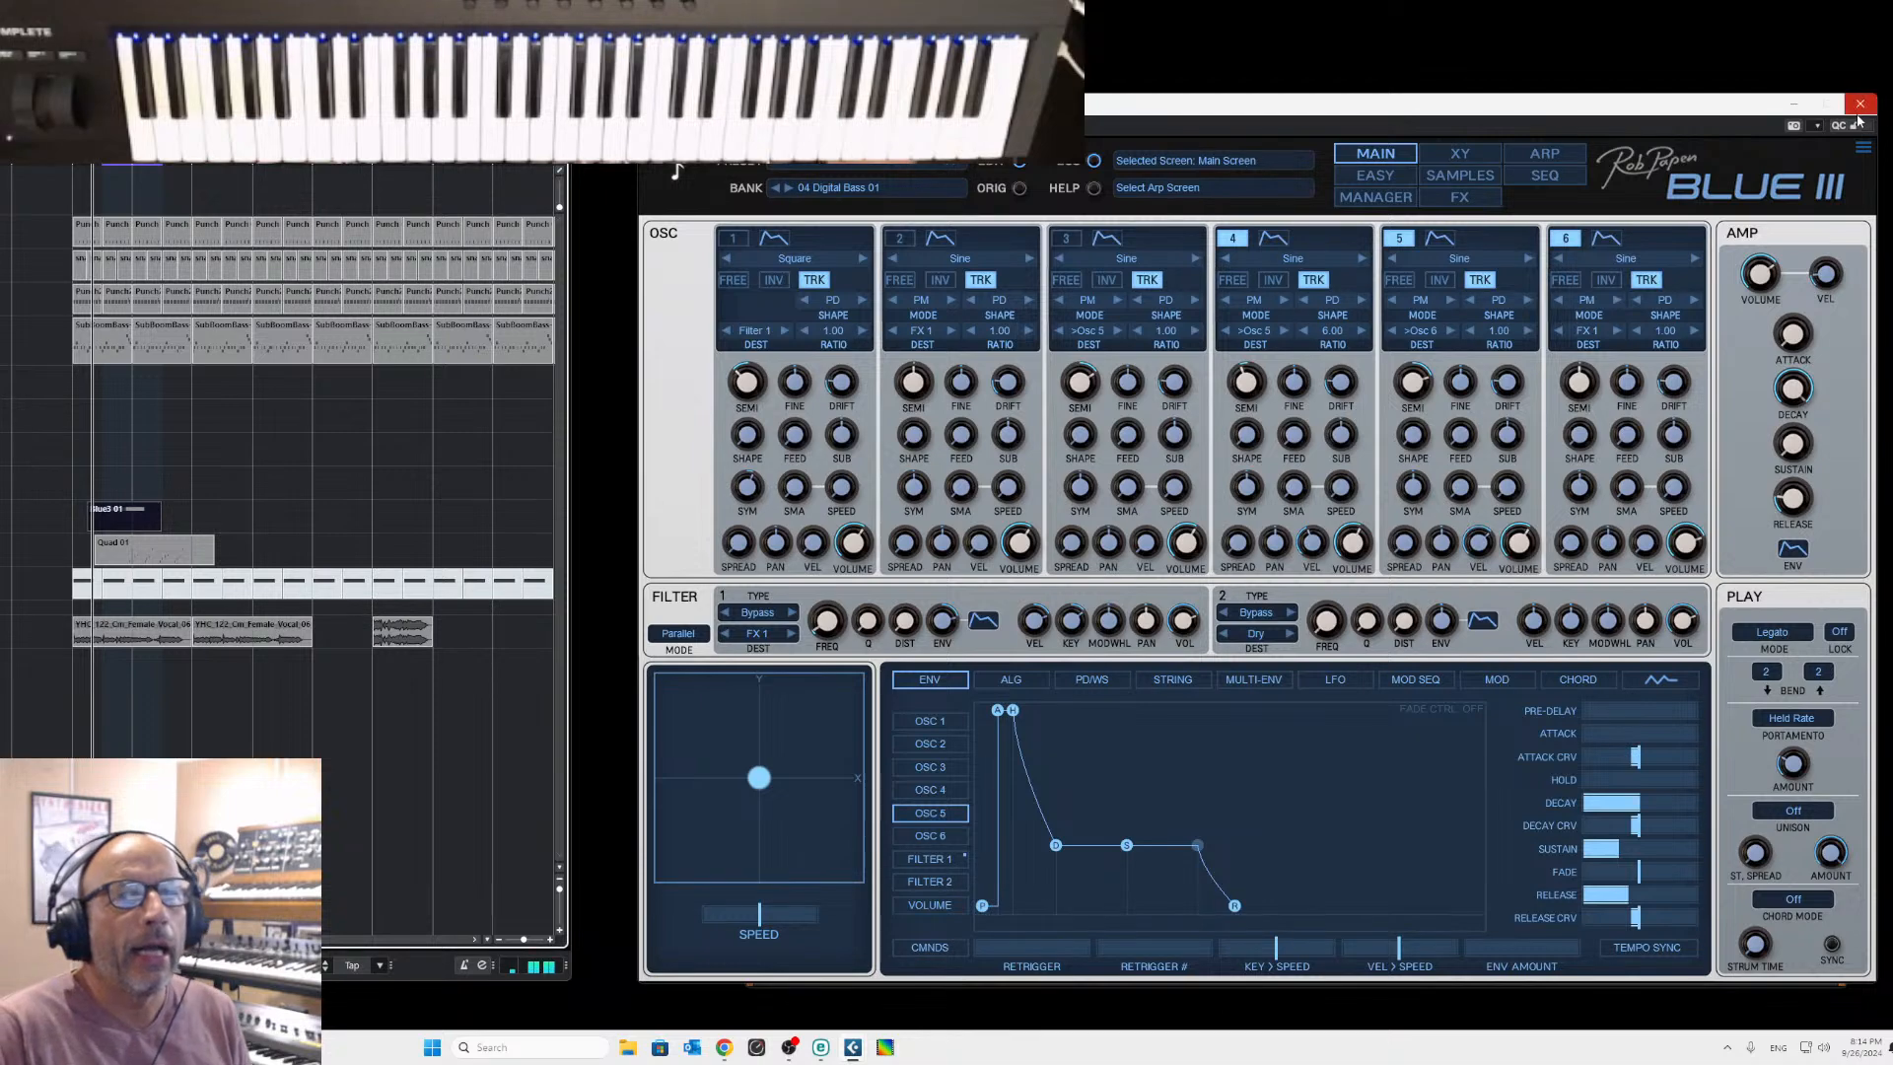
Return to Predator 3's sample analysis and load Digital_WAVE_Predator-3.wav from the _audio_drop folder.
{"action": "left_click", "coordinate": [1793, 104]}
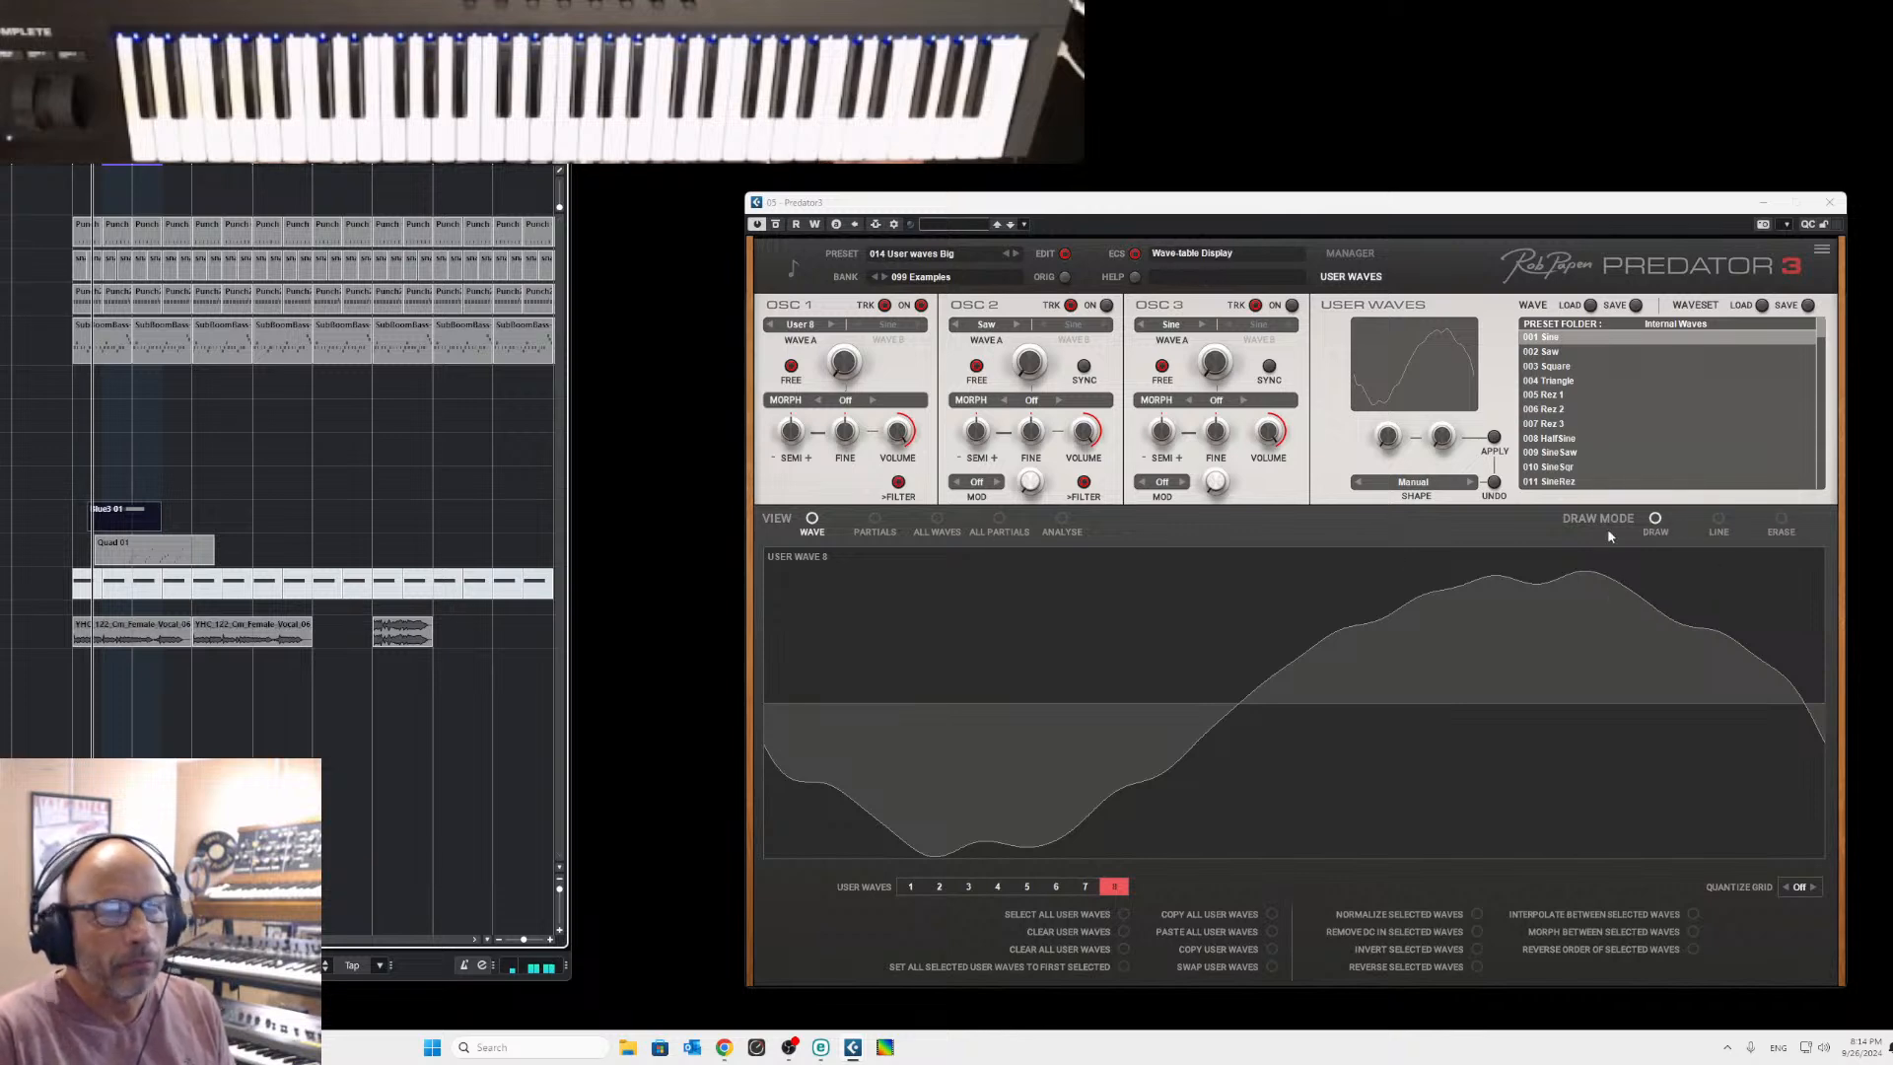
{"action": "left_click", "coordinate": [1061, 521]}
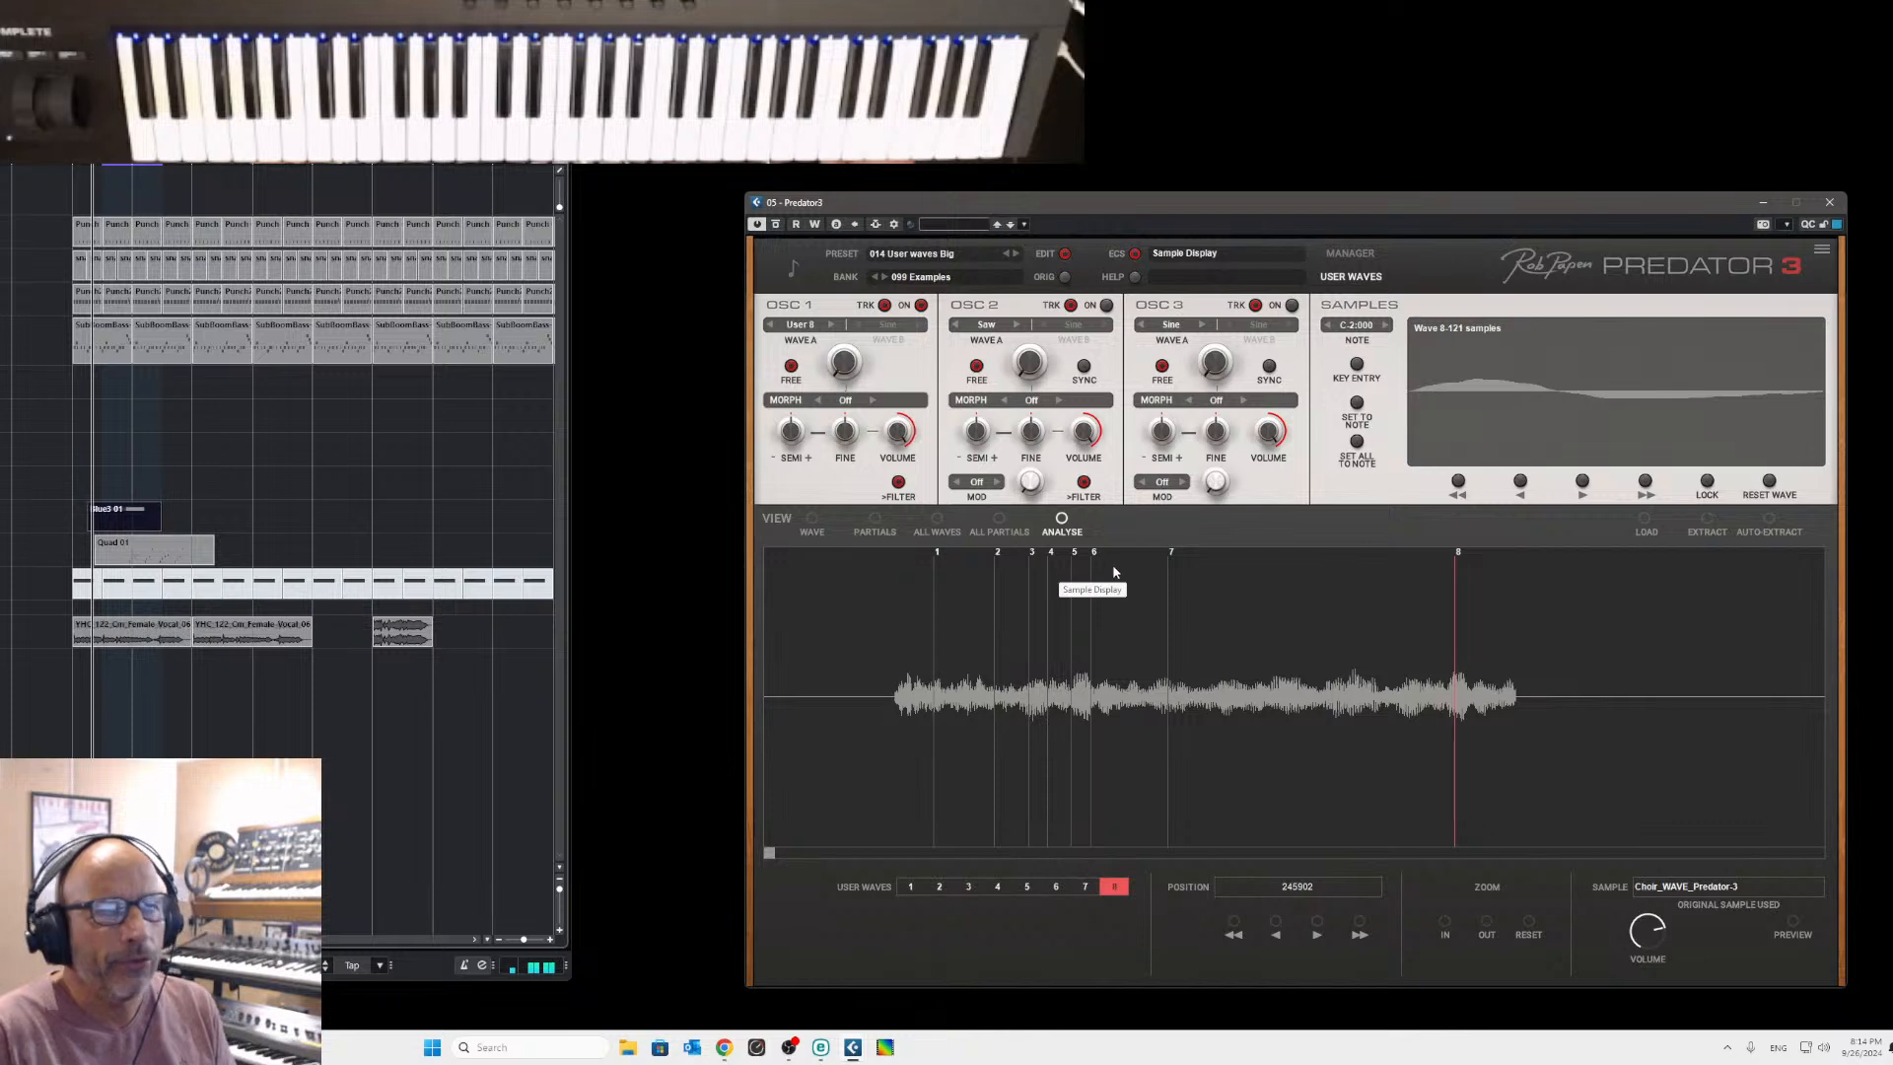
{"action": "left_click", "coordinate": [1646, 518]}
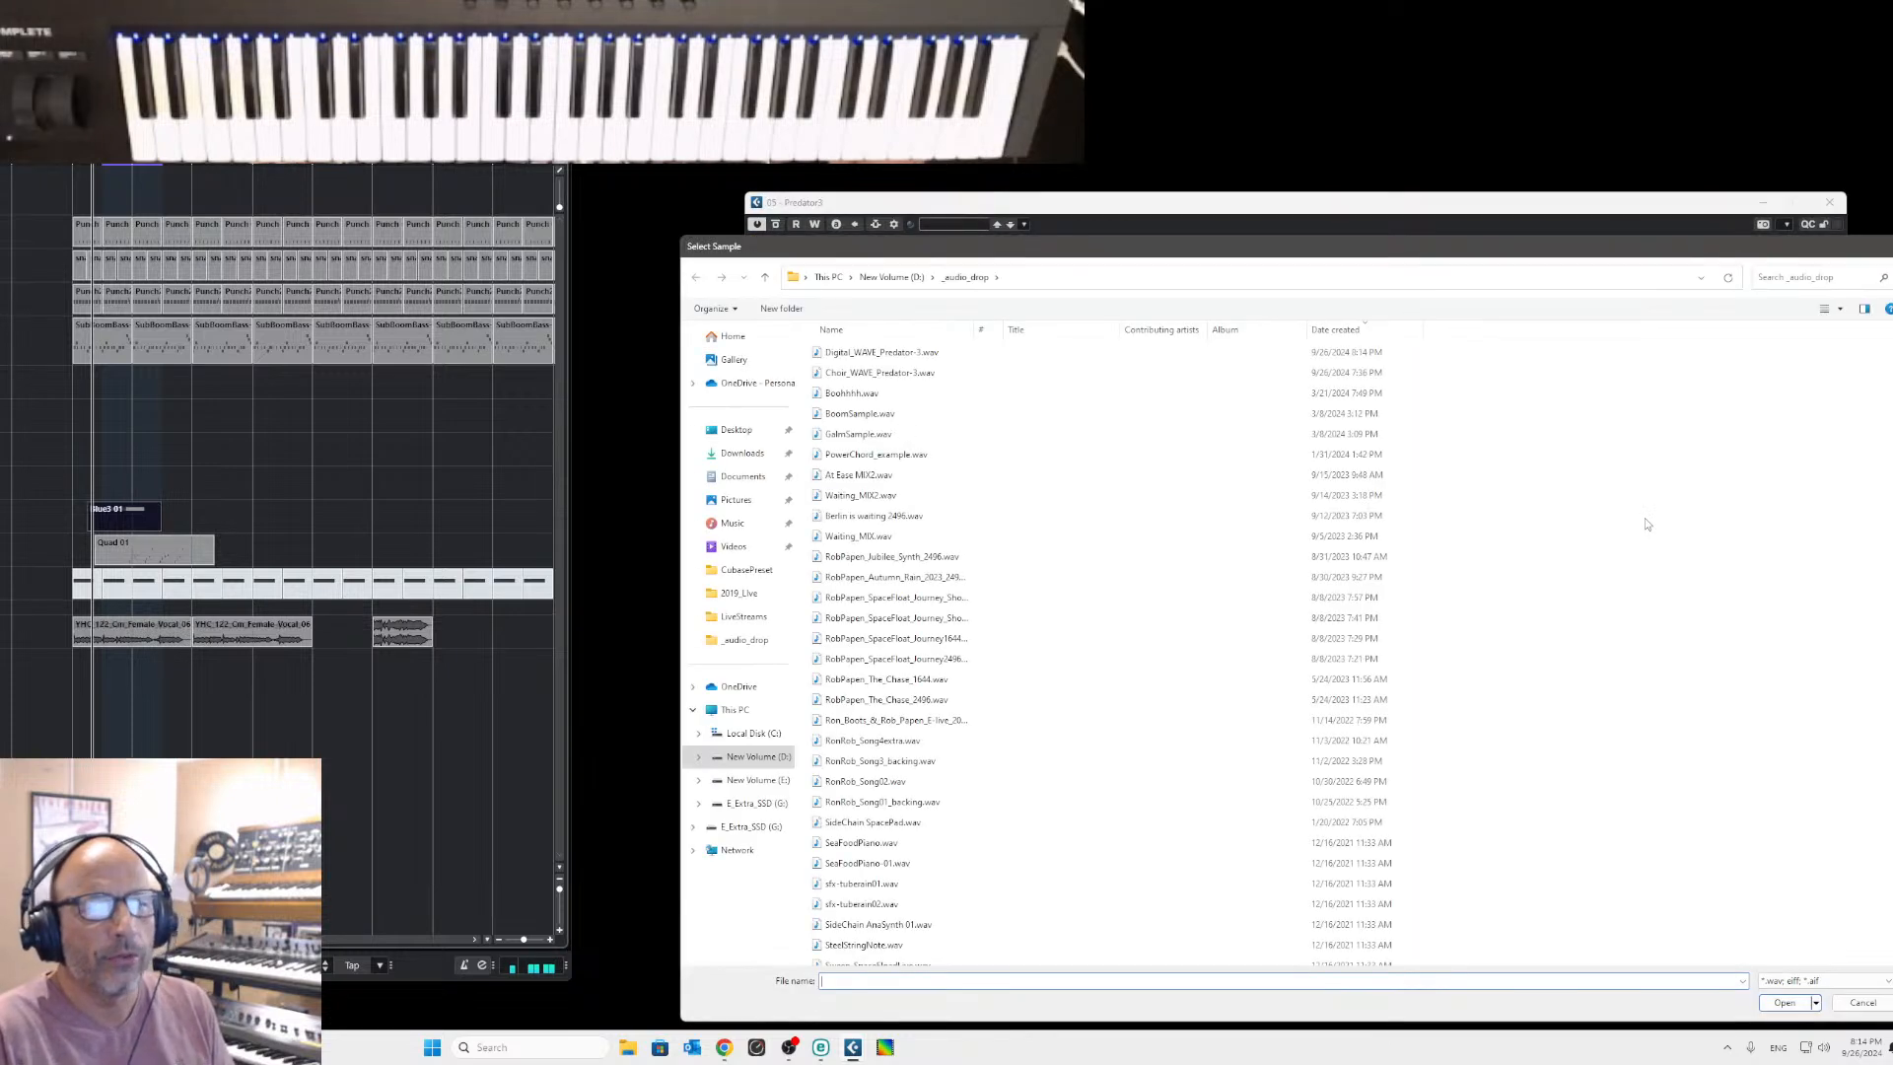
{"action": "left_click", "coordinate": [865, 353]}
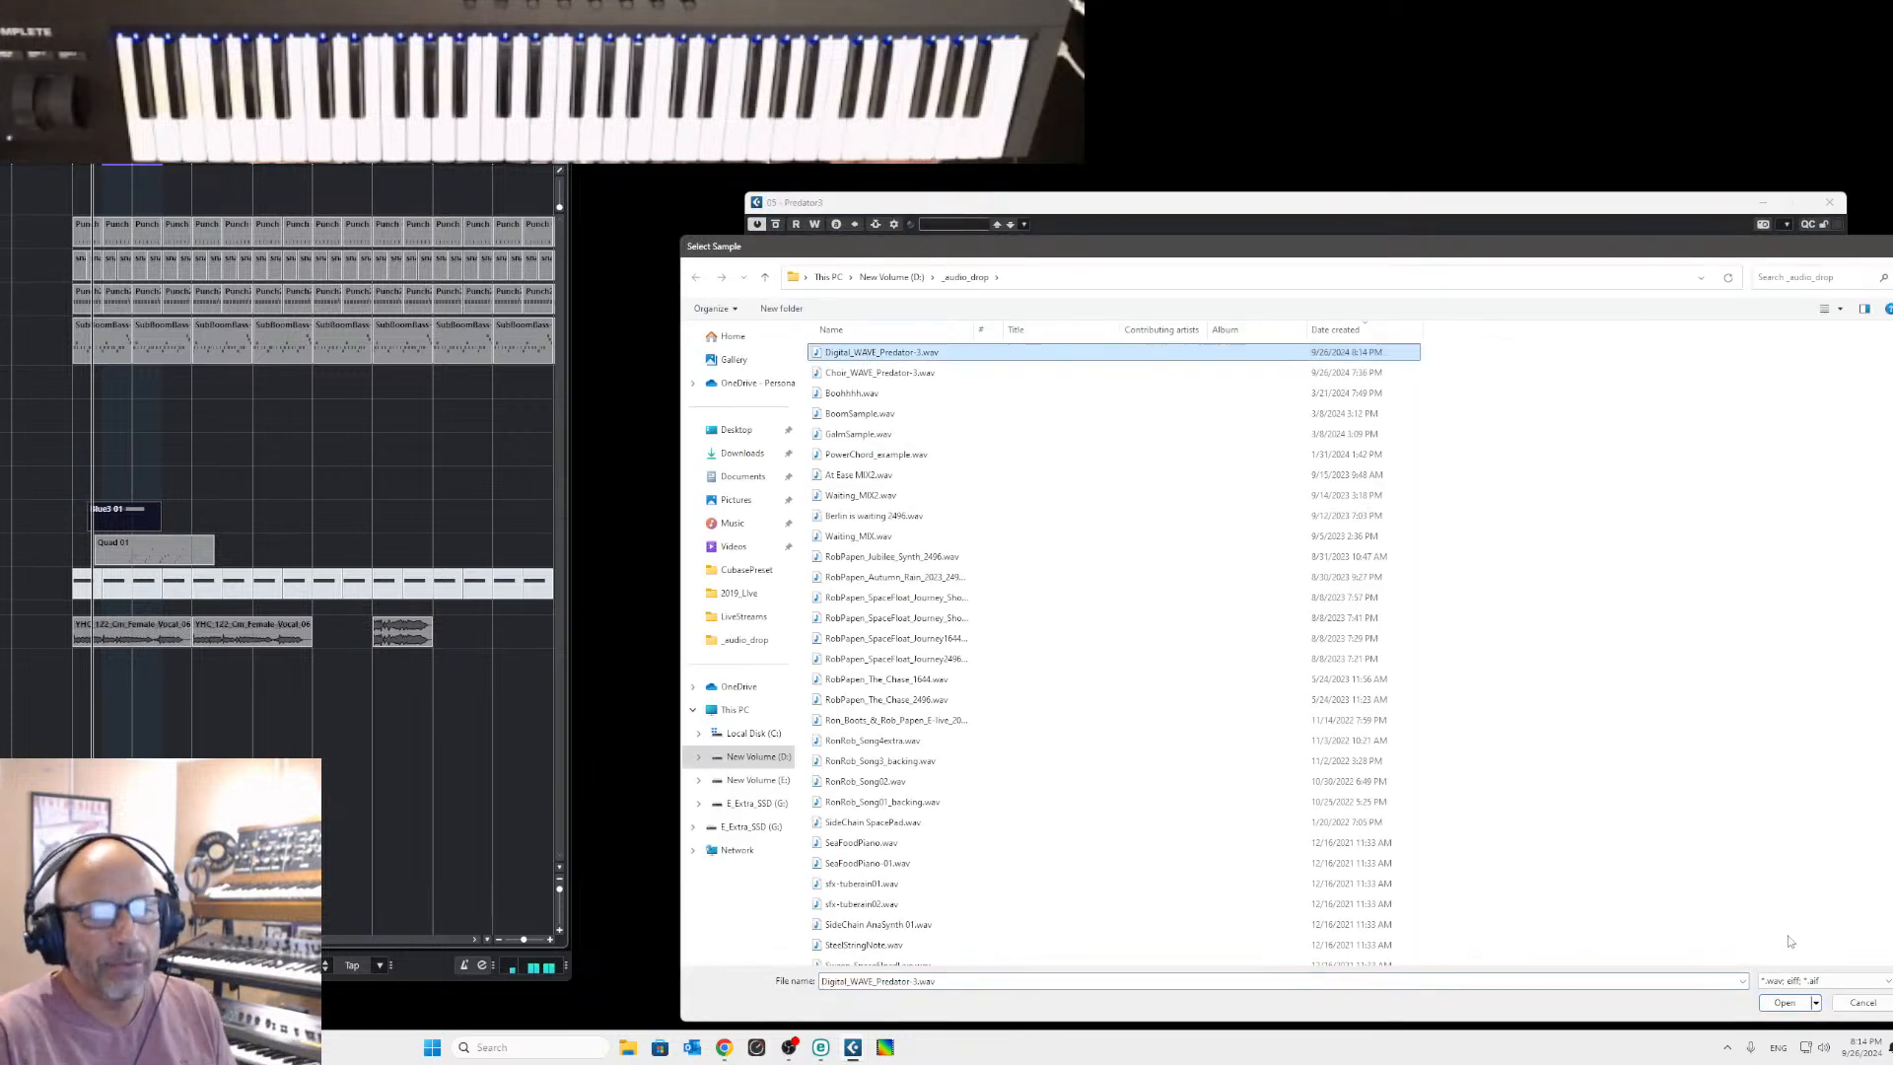
{"action": "left_click", "coordinate": [1785, 1002]}
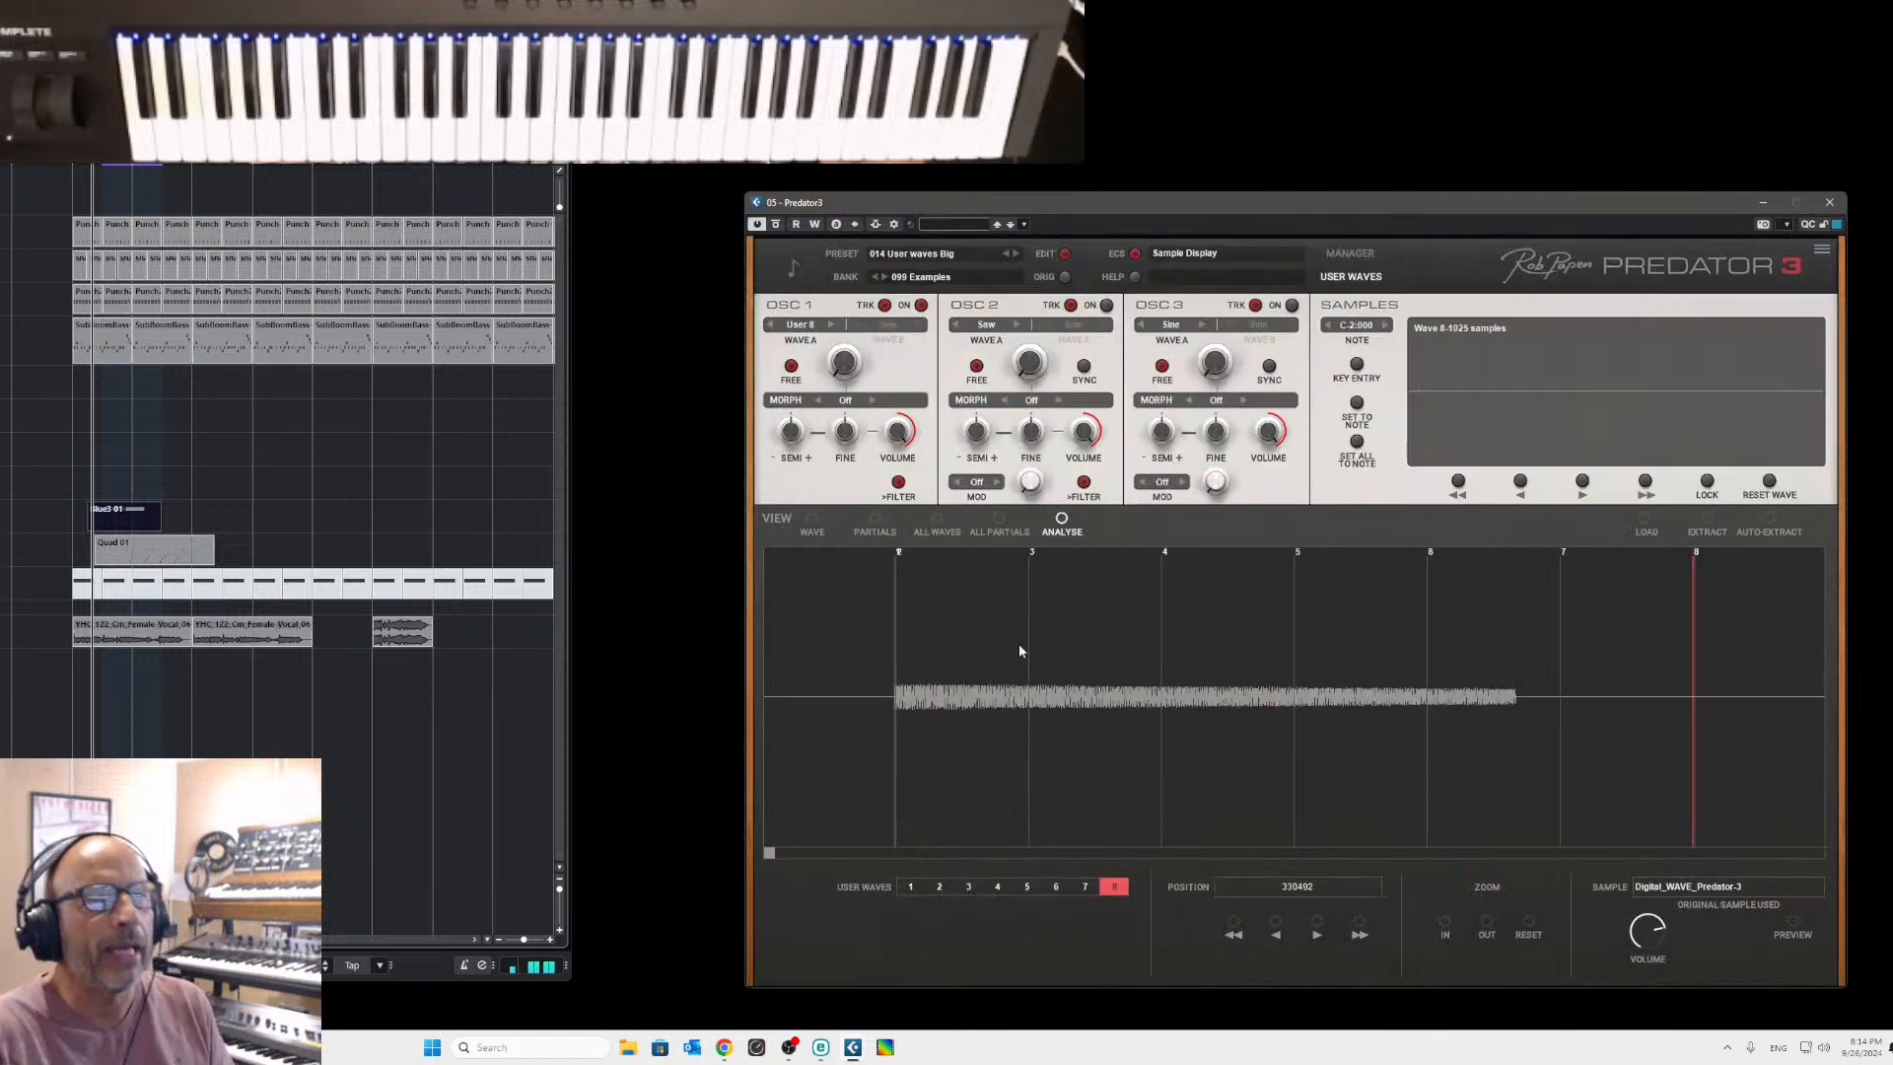
Move the User Wave 2 marker to about position 82041 and the User Wave 1 marker to about 56364, and enable auto-extract.
{"action": "left_click_drag", "start_coordinate": [900, 553], "coordinate": [990, 570]}
{"action": "left_click", "coordinate": [899, 553]}
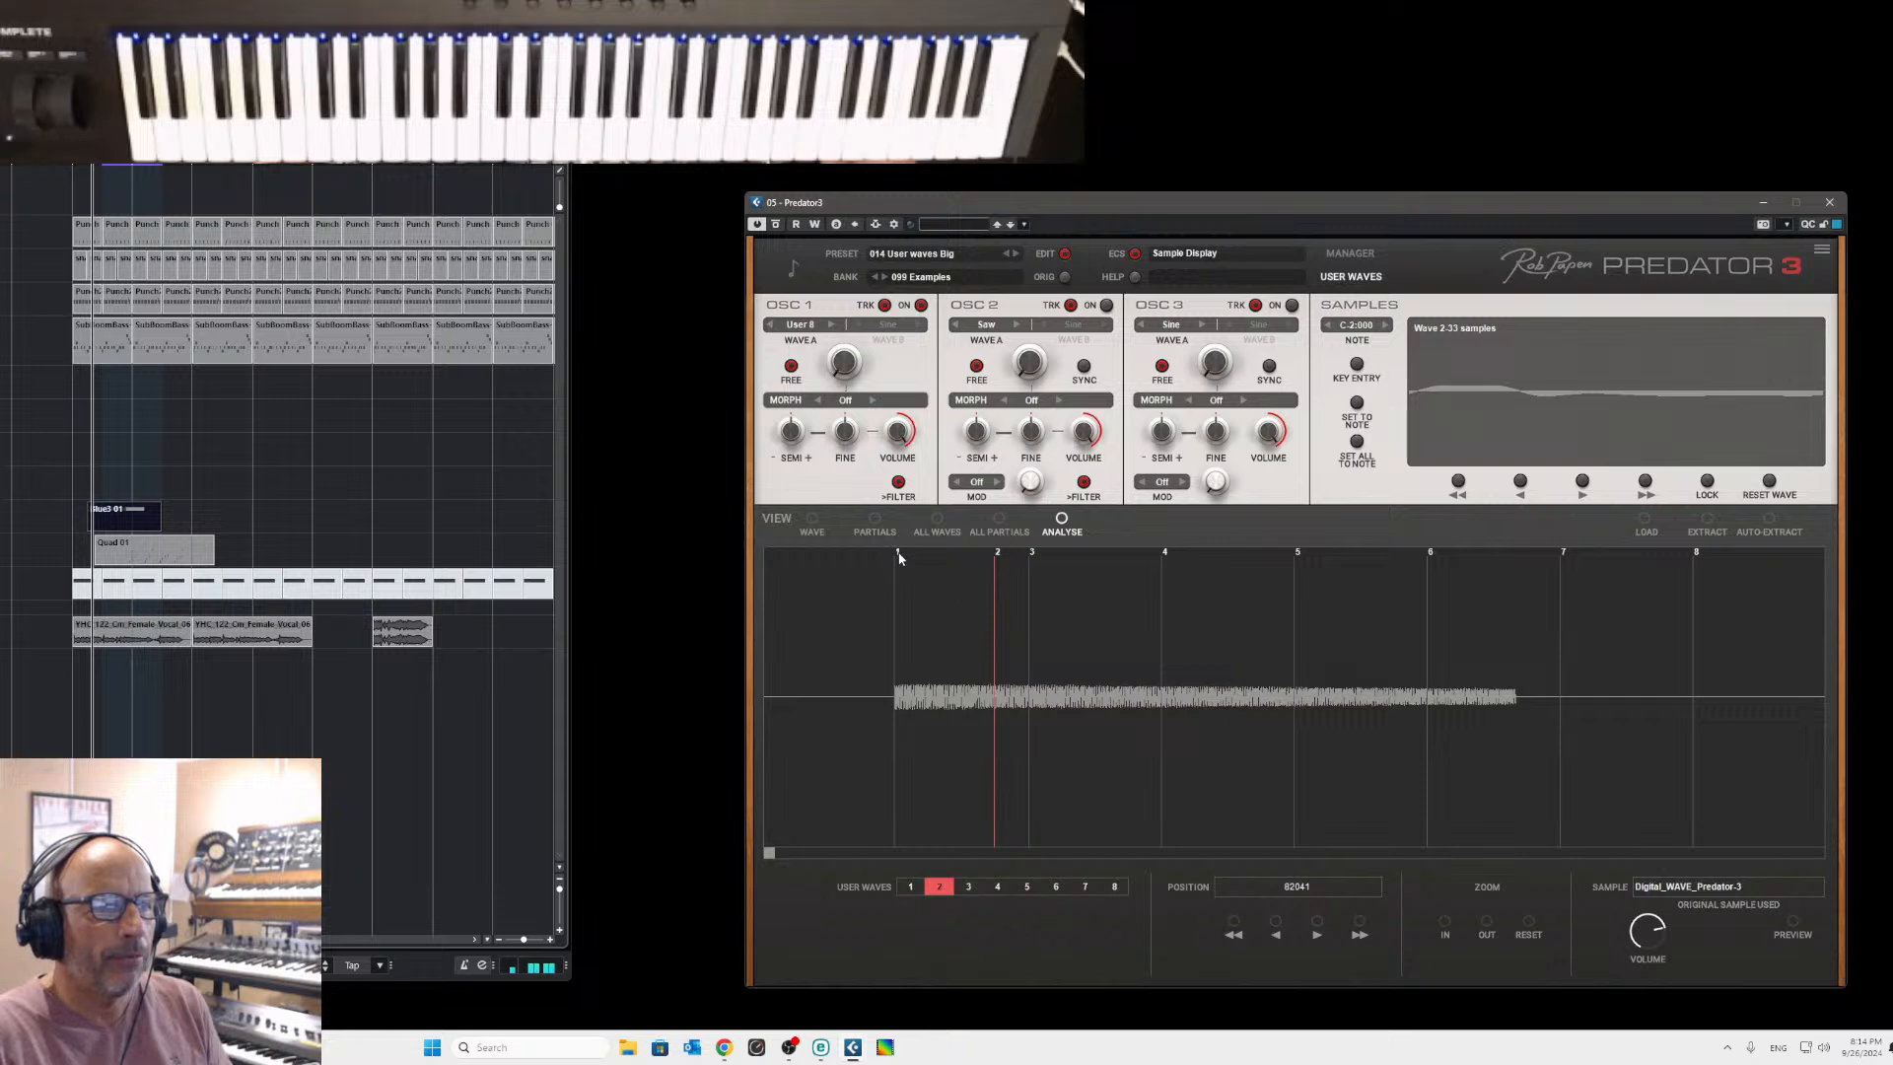
{"action": "left_click", "coordinate": [919, 561]}
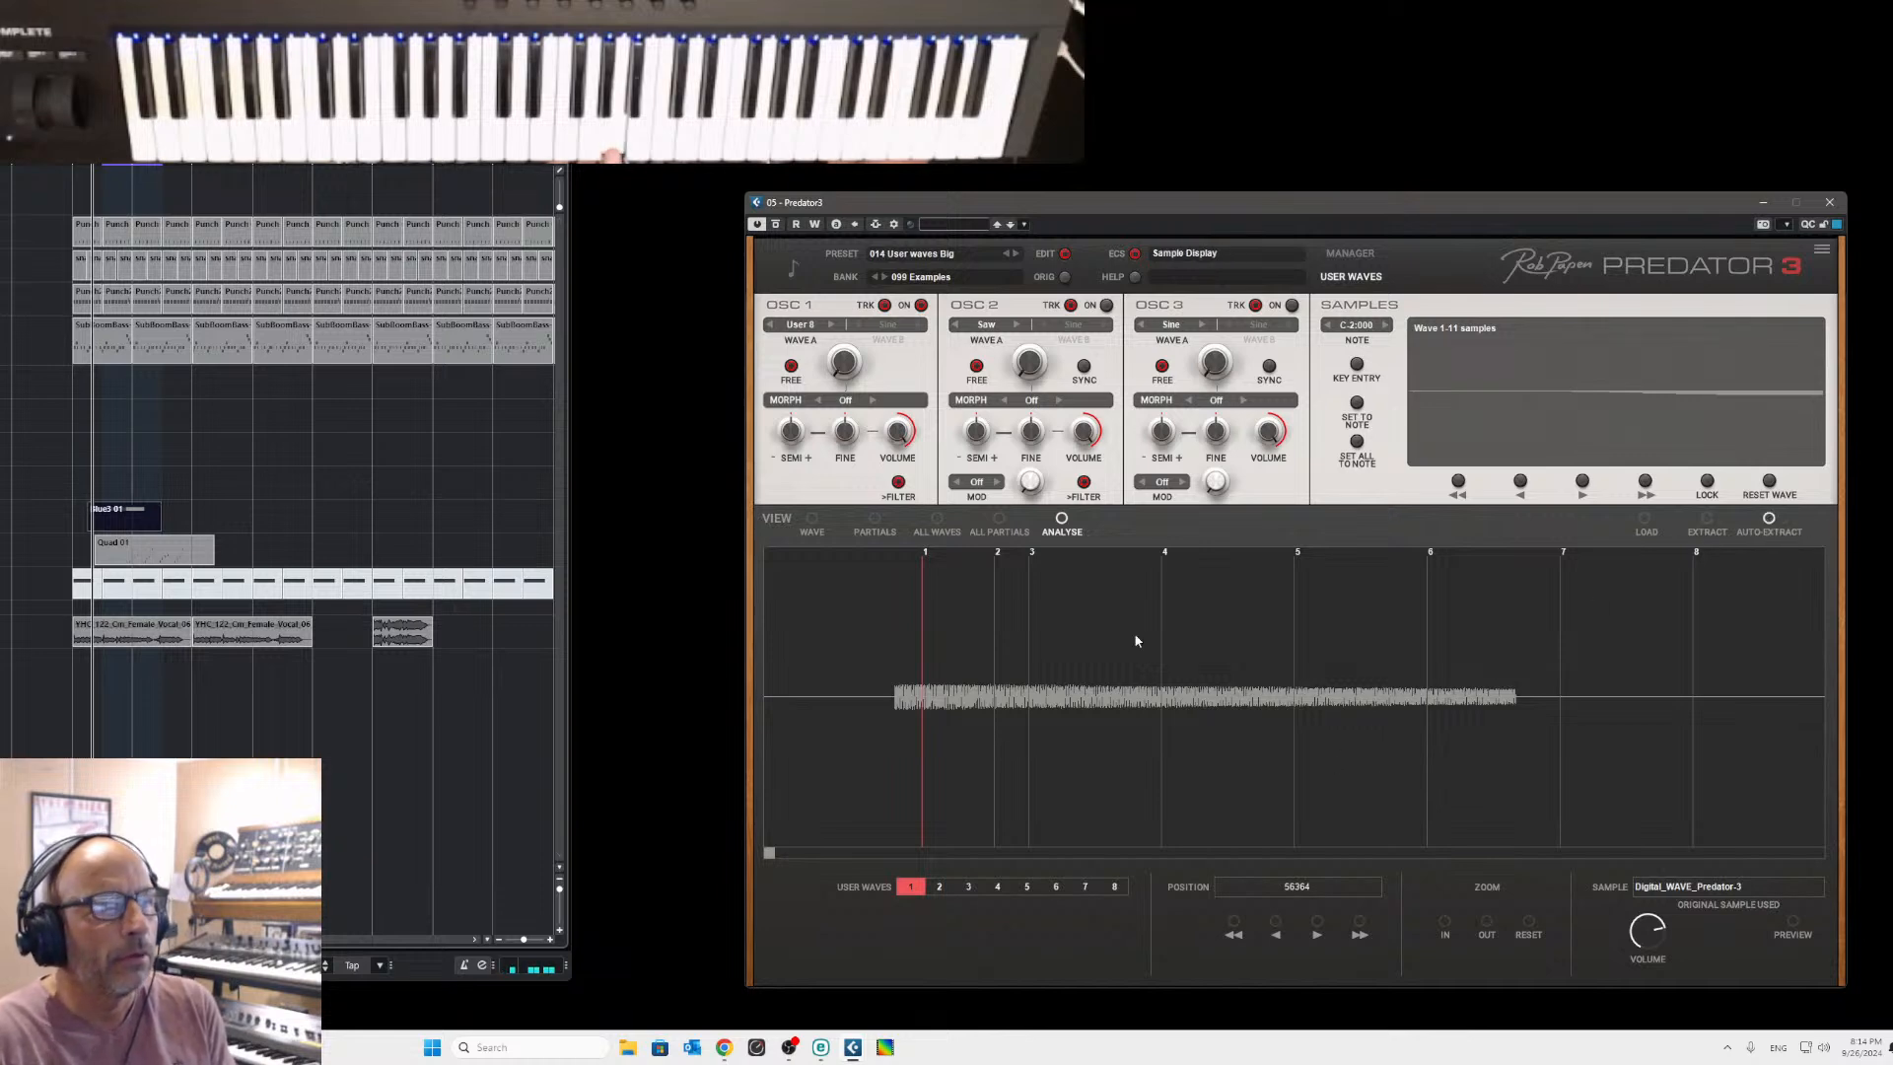
Set oscillator 1's Wave A to user wave User 1.
{"action": "left_click", "coordinate": [800, 324]}
{"action": "mouse_move", "coordinate": [828, 324]}
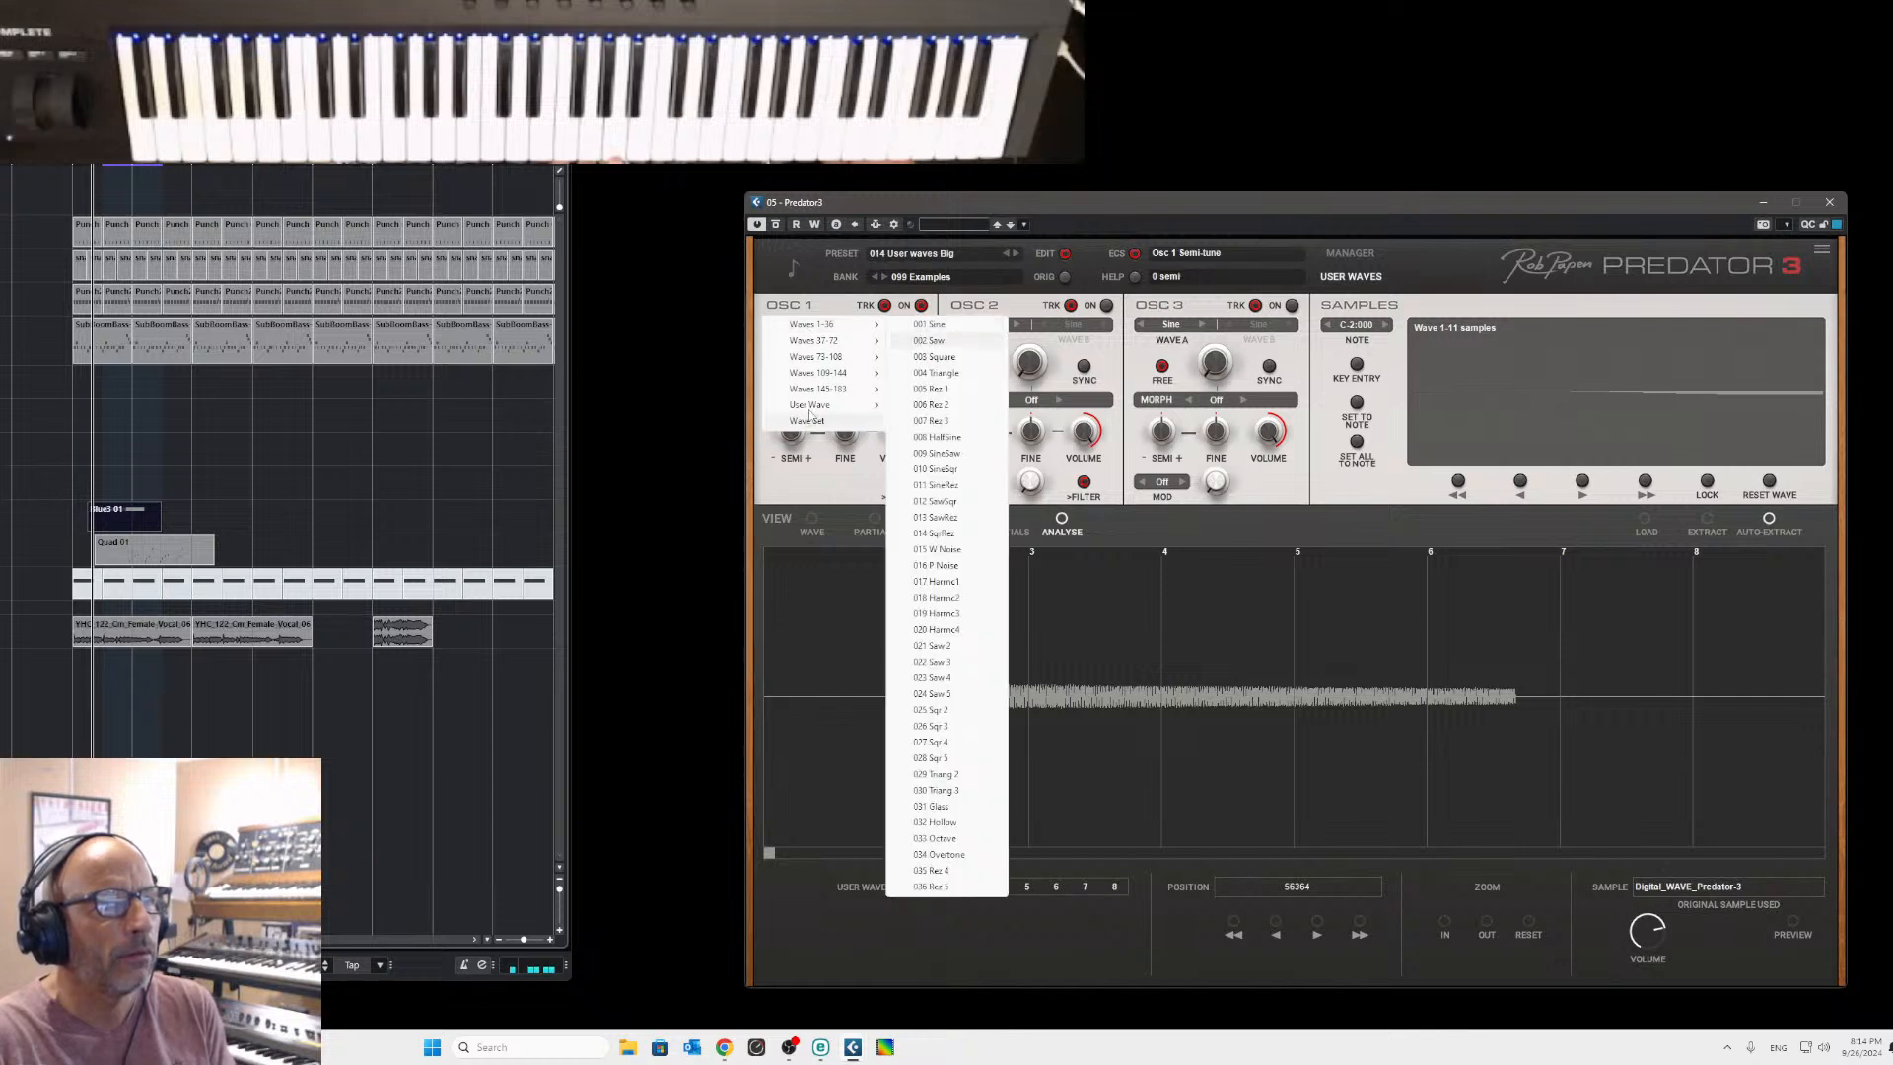
{"action": "mouse_move", "coordinate": [848, 405]}
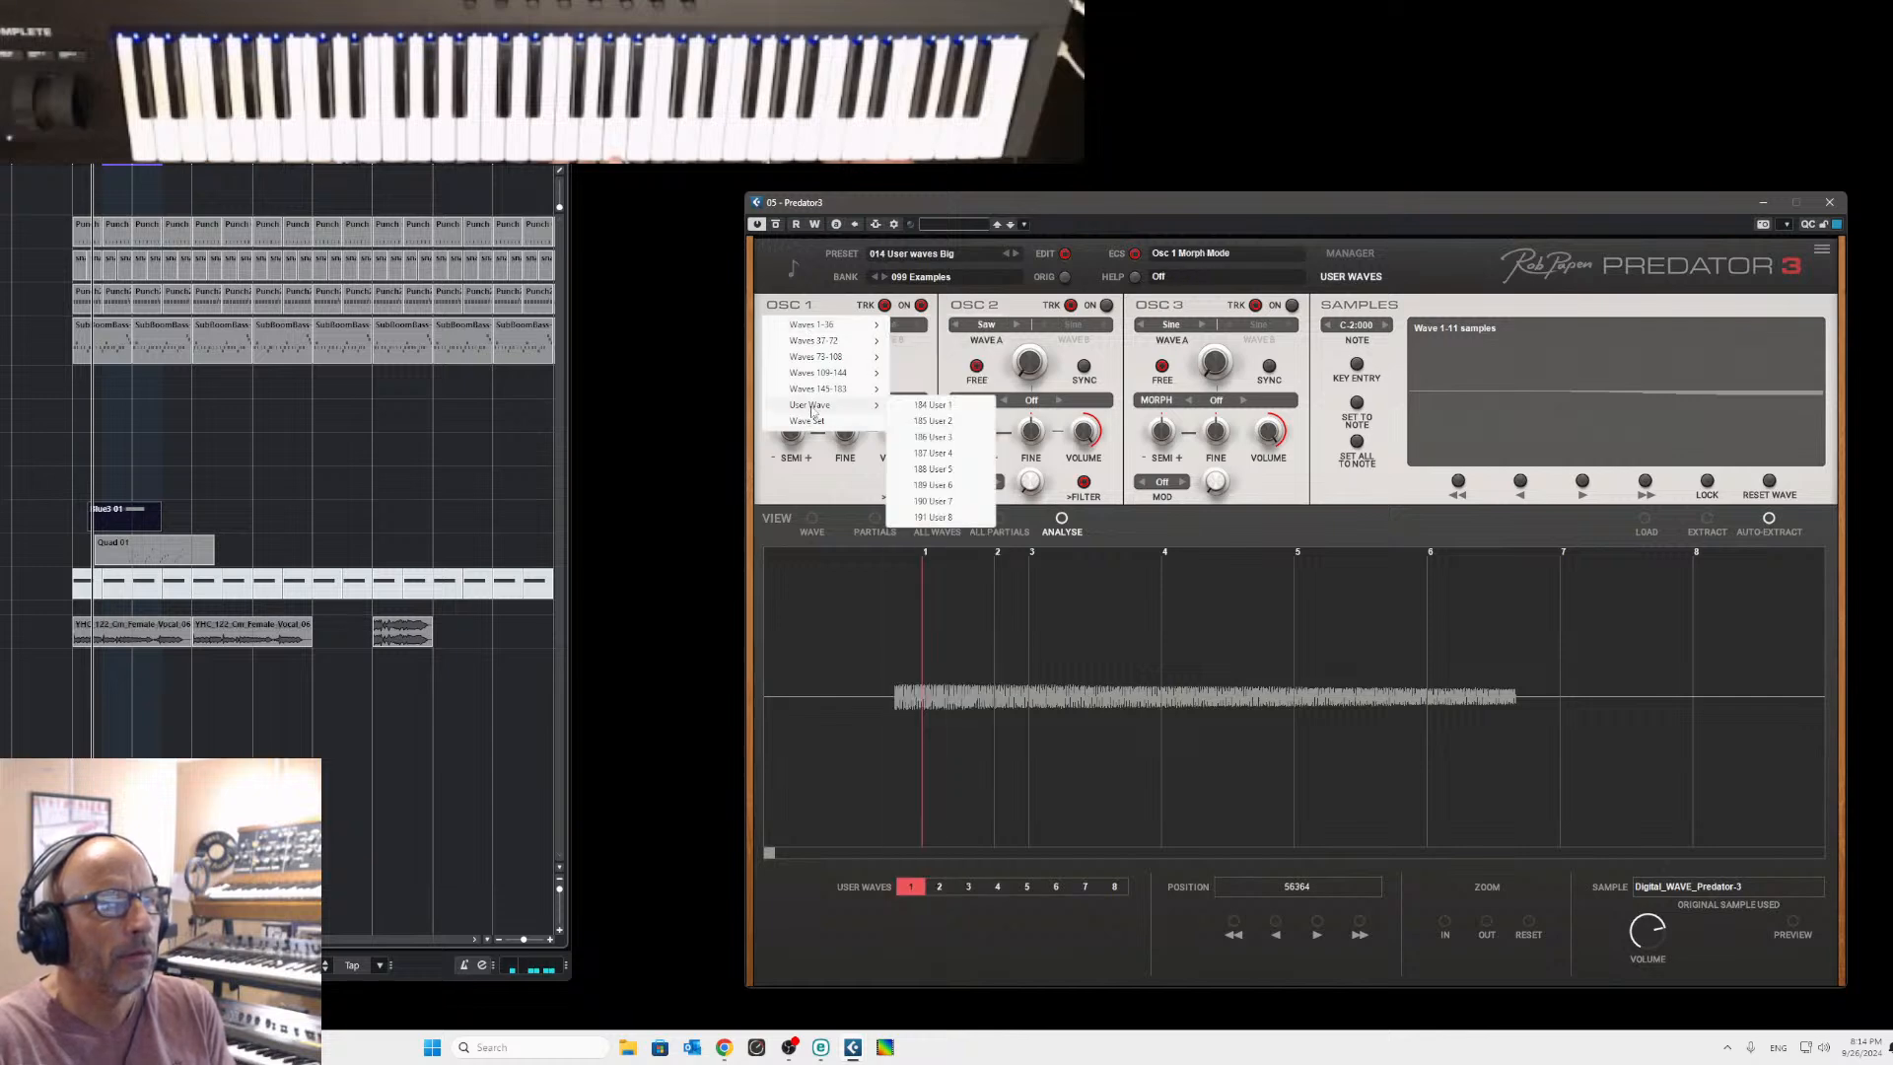
{"action": "left_click", "coordinate": [929, 405]}
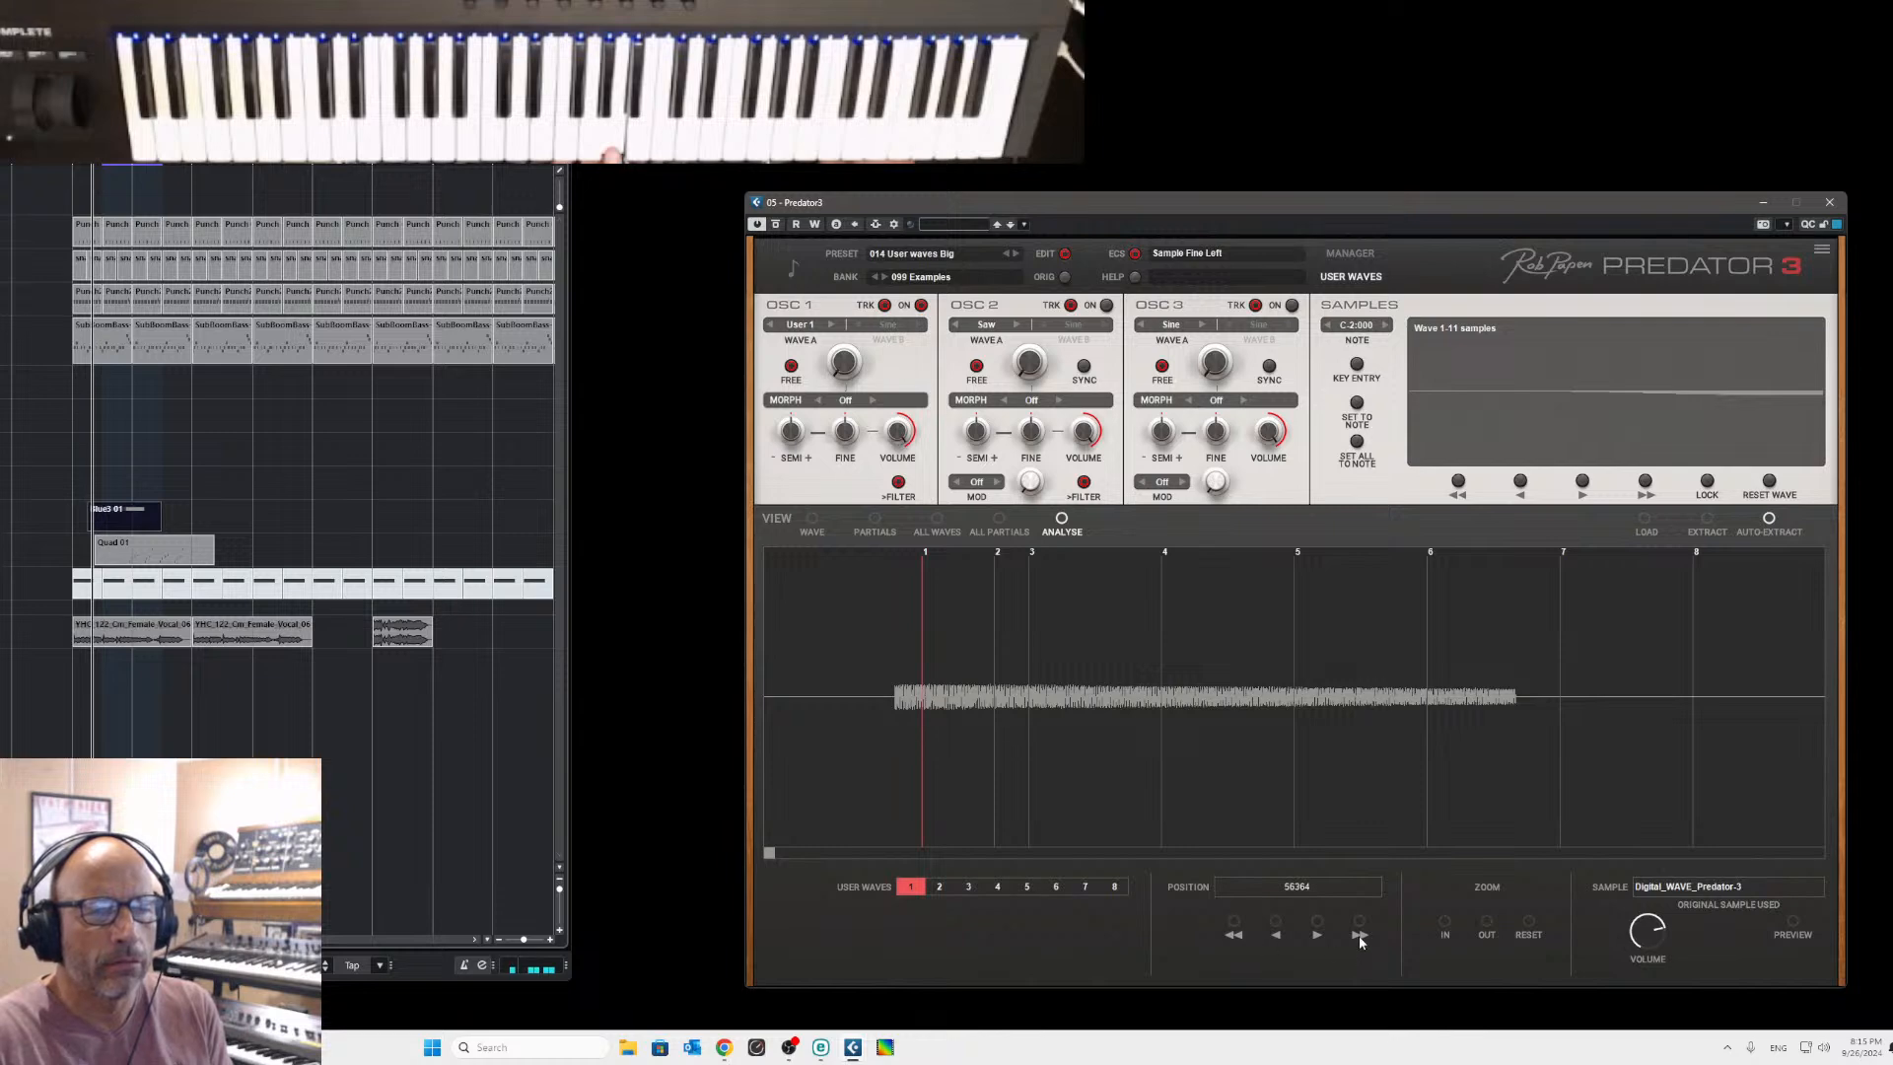
Fine-tune the User Wave 1 extraction point backward through the sample to position 56061.
{"action": "left_click", "coordinate": [1278, 935]}
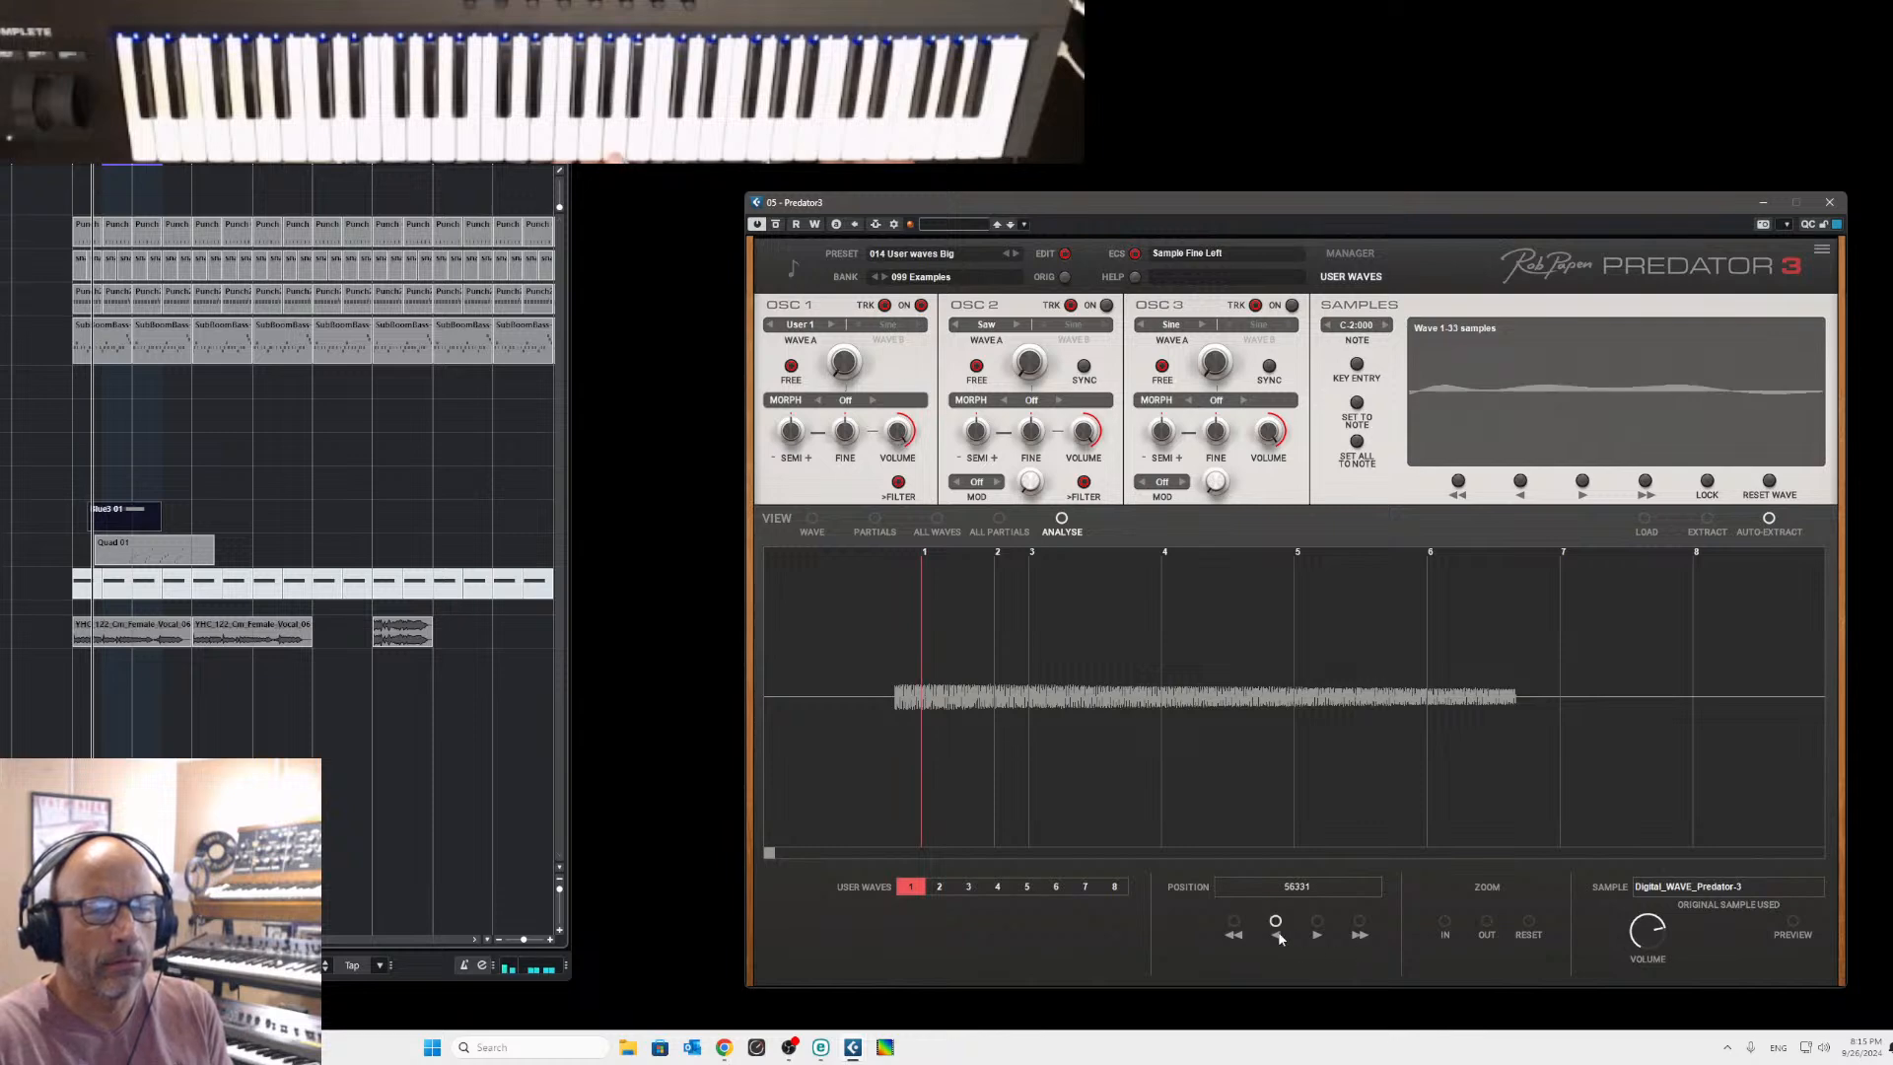
{"action": "left_click", "coordinate": [1278, 935]}
{"action": "left_click", "coordinate": [1278, 935]}
{"action": "left_click", "coordinate": [1278, 934]}
{"action": "left_click", "coordinate": [1278, 935]}
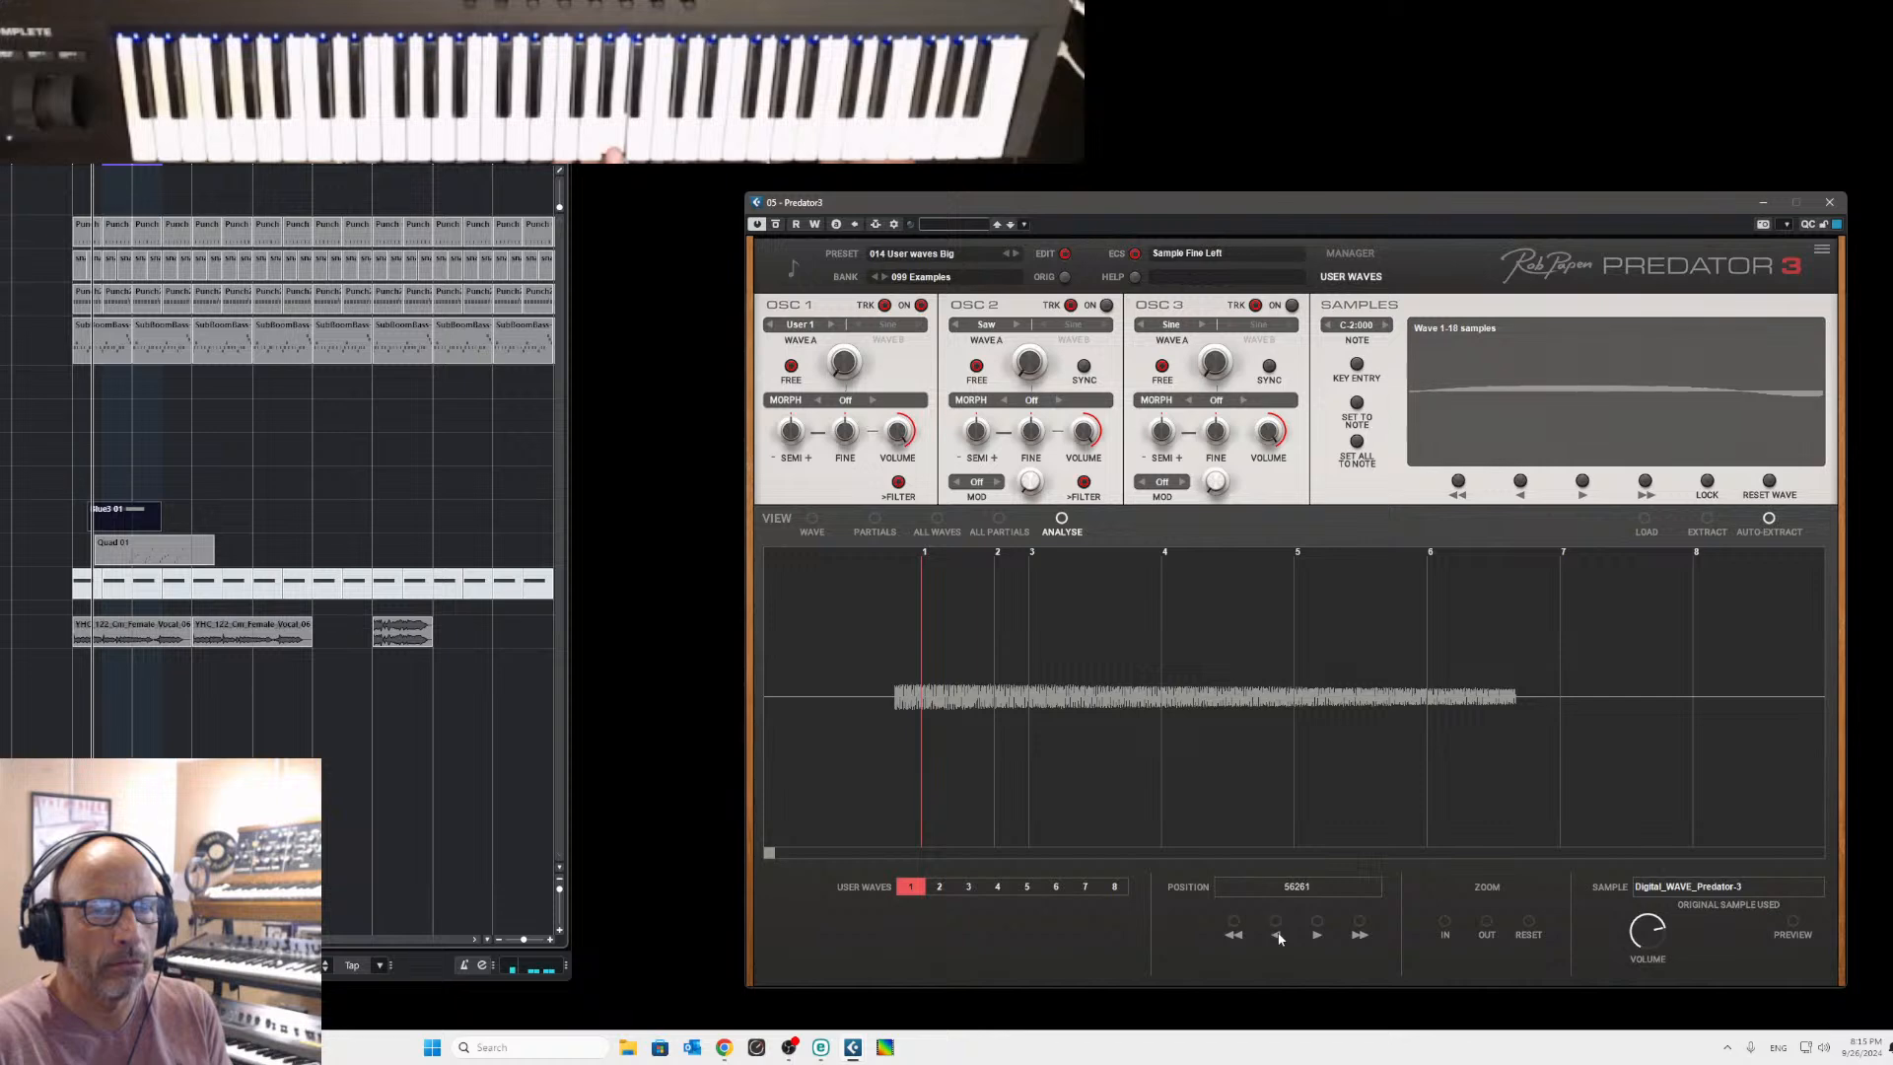
{"action": "left_click", "coordinate": [1278, 935]}
{"action": "left_click", "coordinate": [1278, 935]}
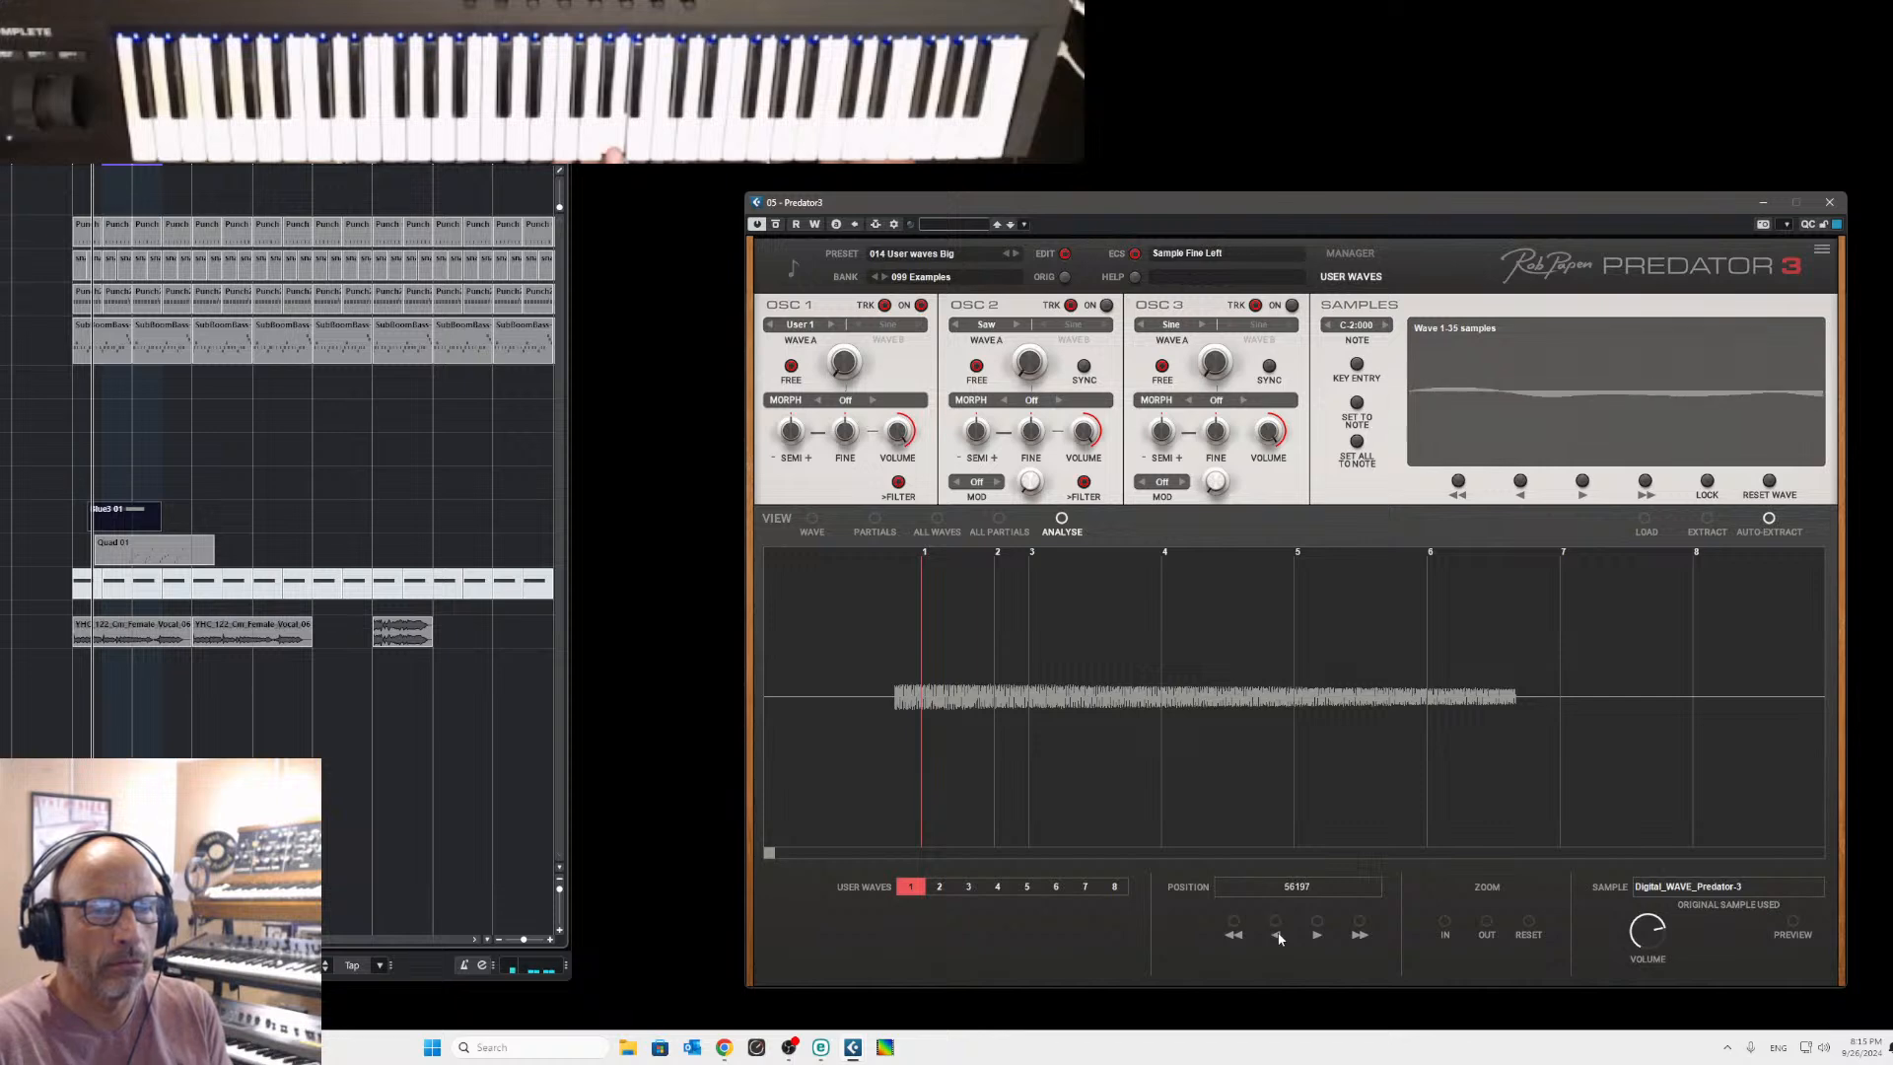
{"action": "left_click", "coordinate": [1278, 935]}
{"action": "left_click", "coordinate": [1278, 935]}
{"action": "left_click", "coordinate": [1278, 935]}
{"action": "left_click", "coordinate": [1278, 935]}
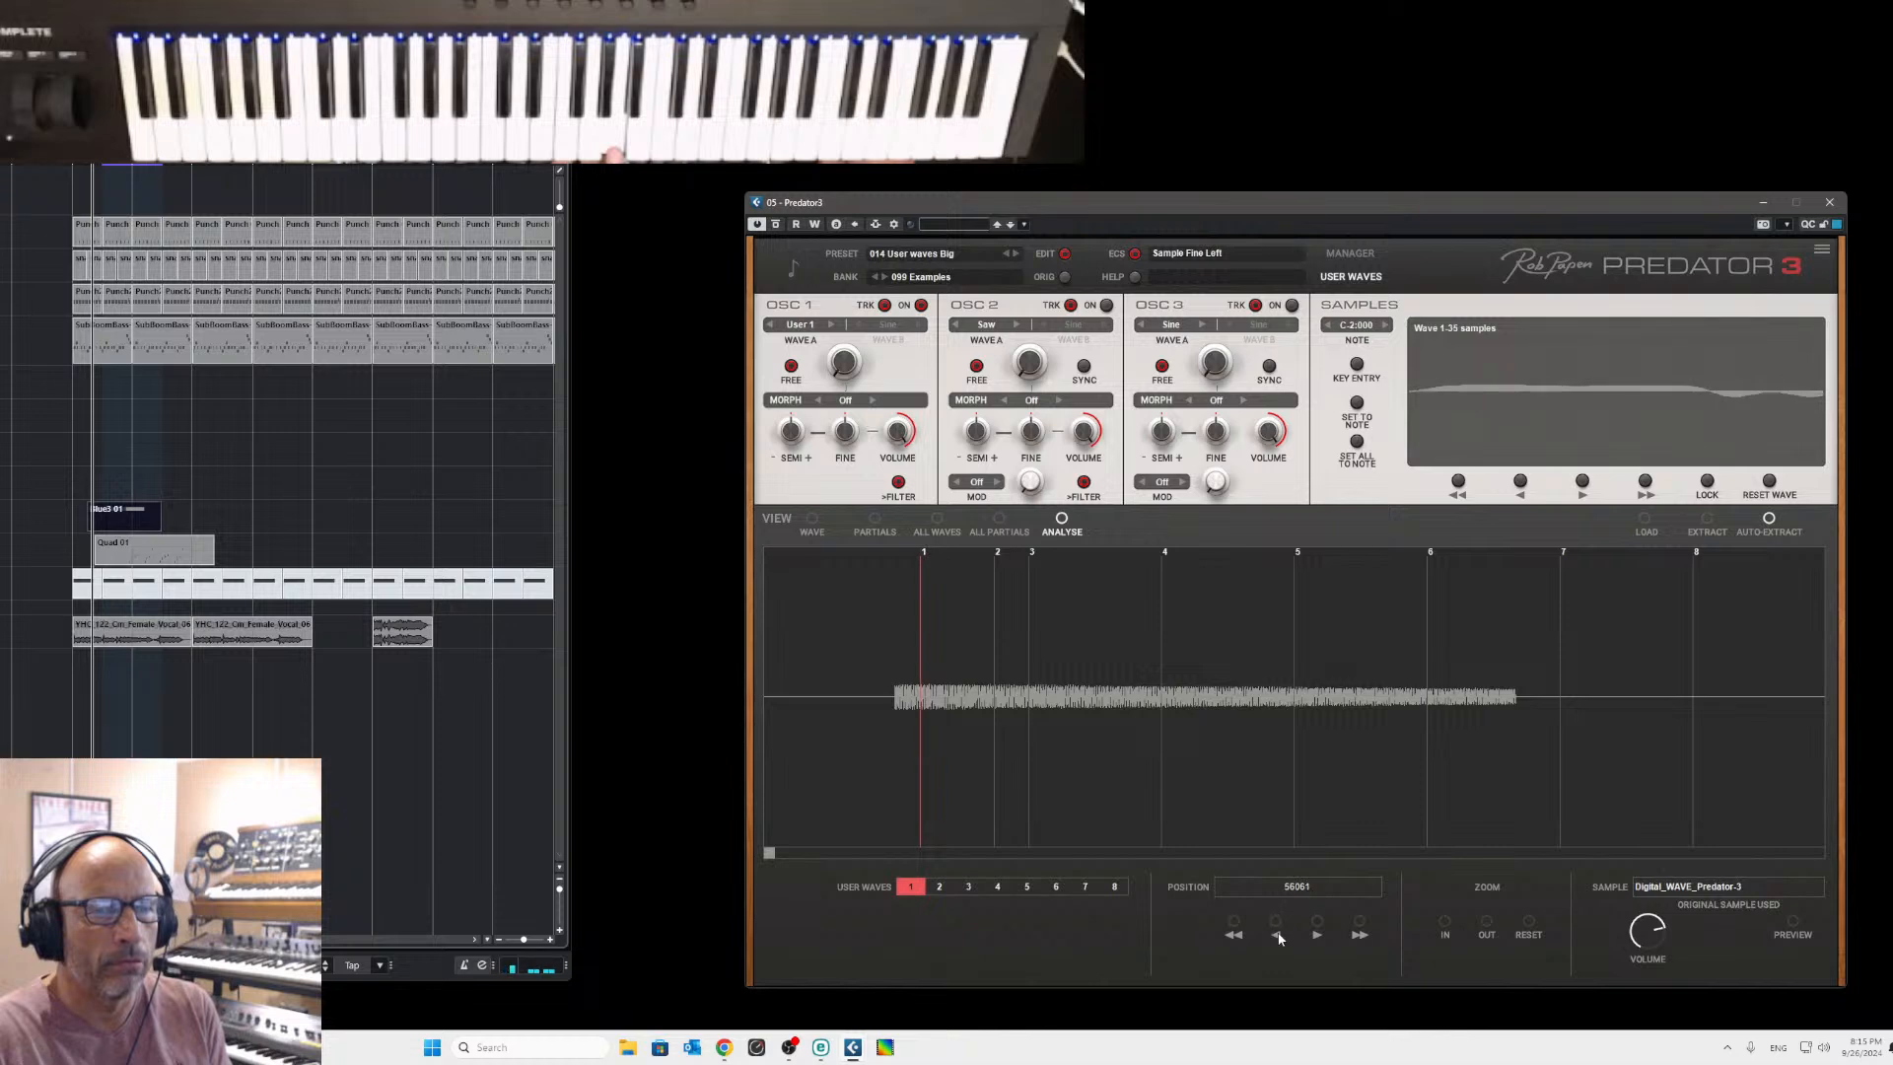
{"action": "left_click", "coordinate": [1278, 935]}
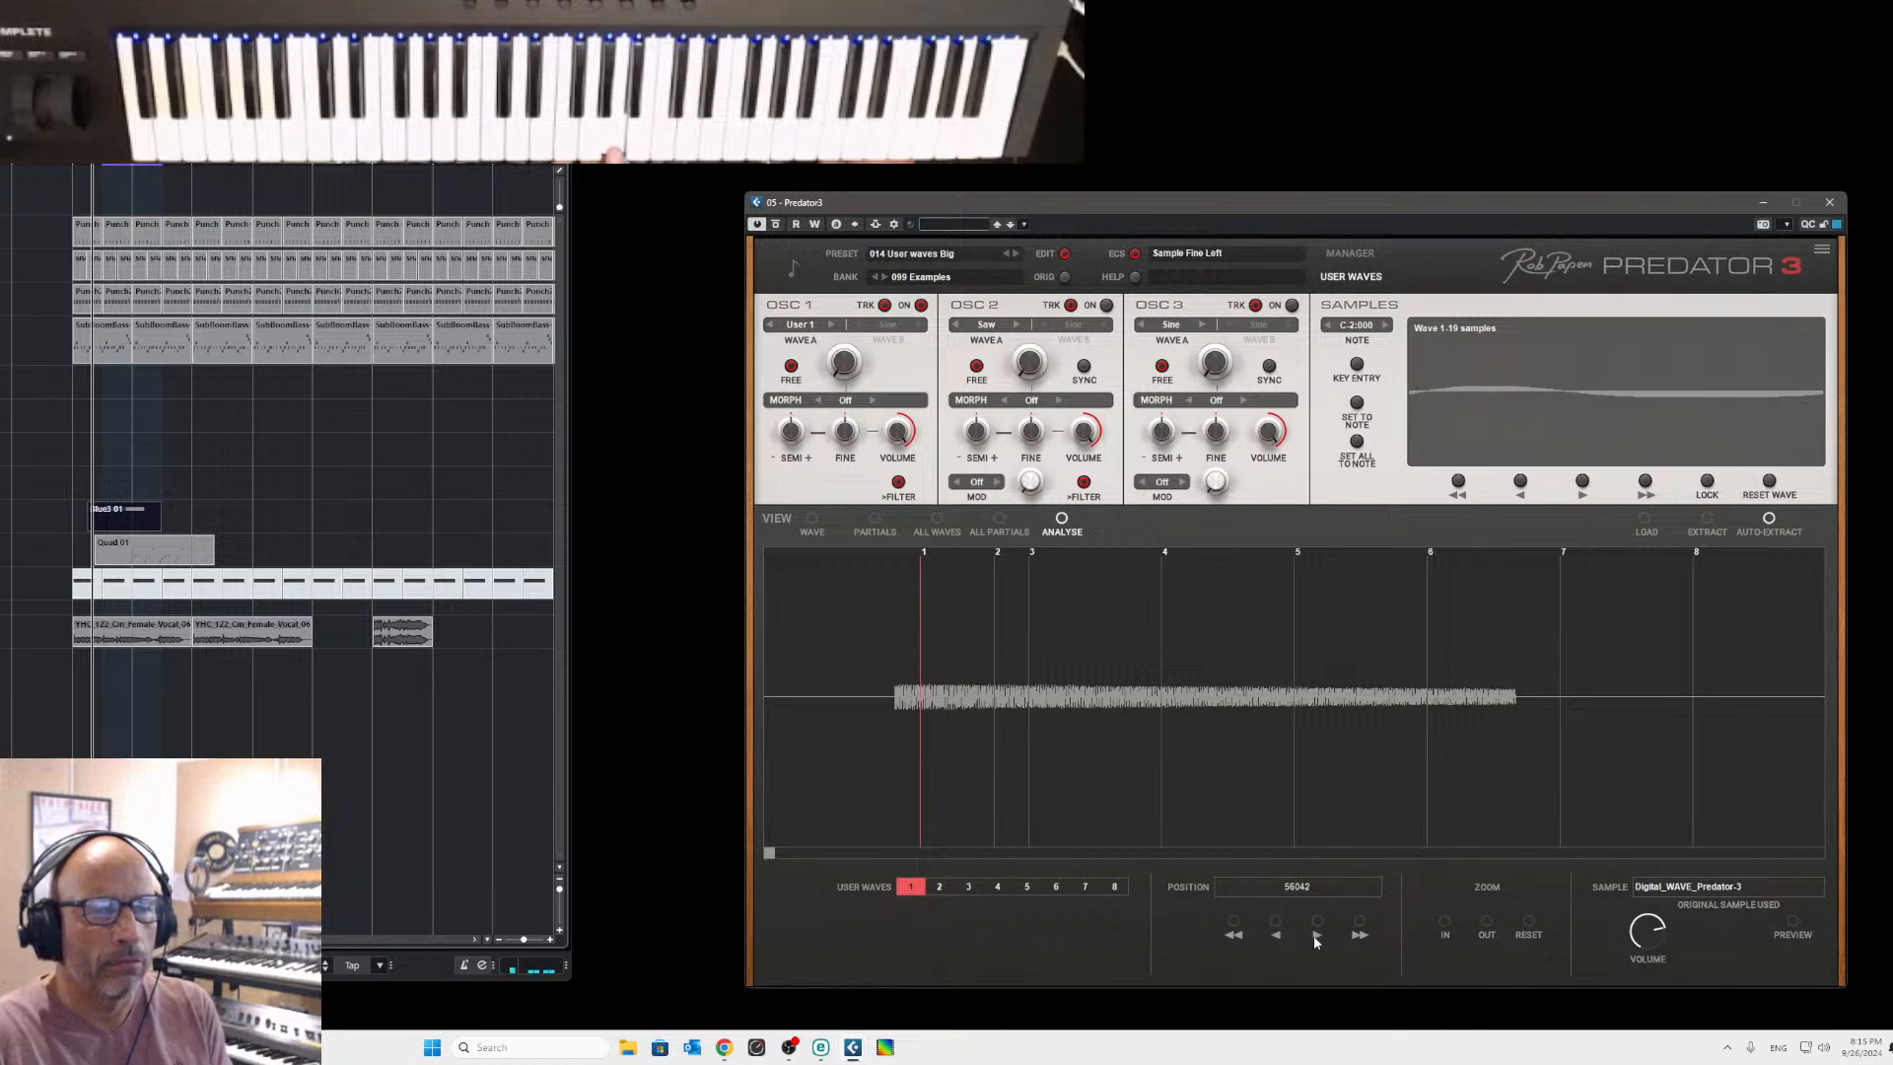
{"action": "left_click", "coordinate": [1317, 935]}
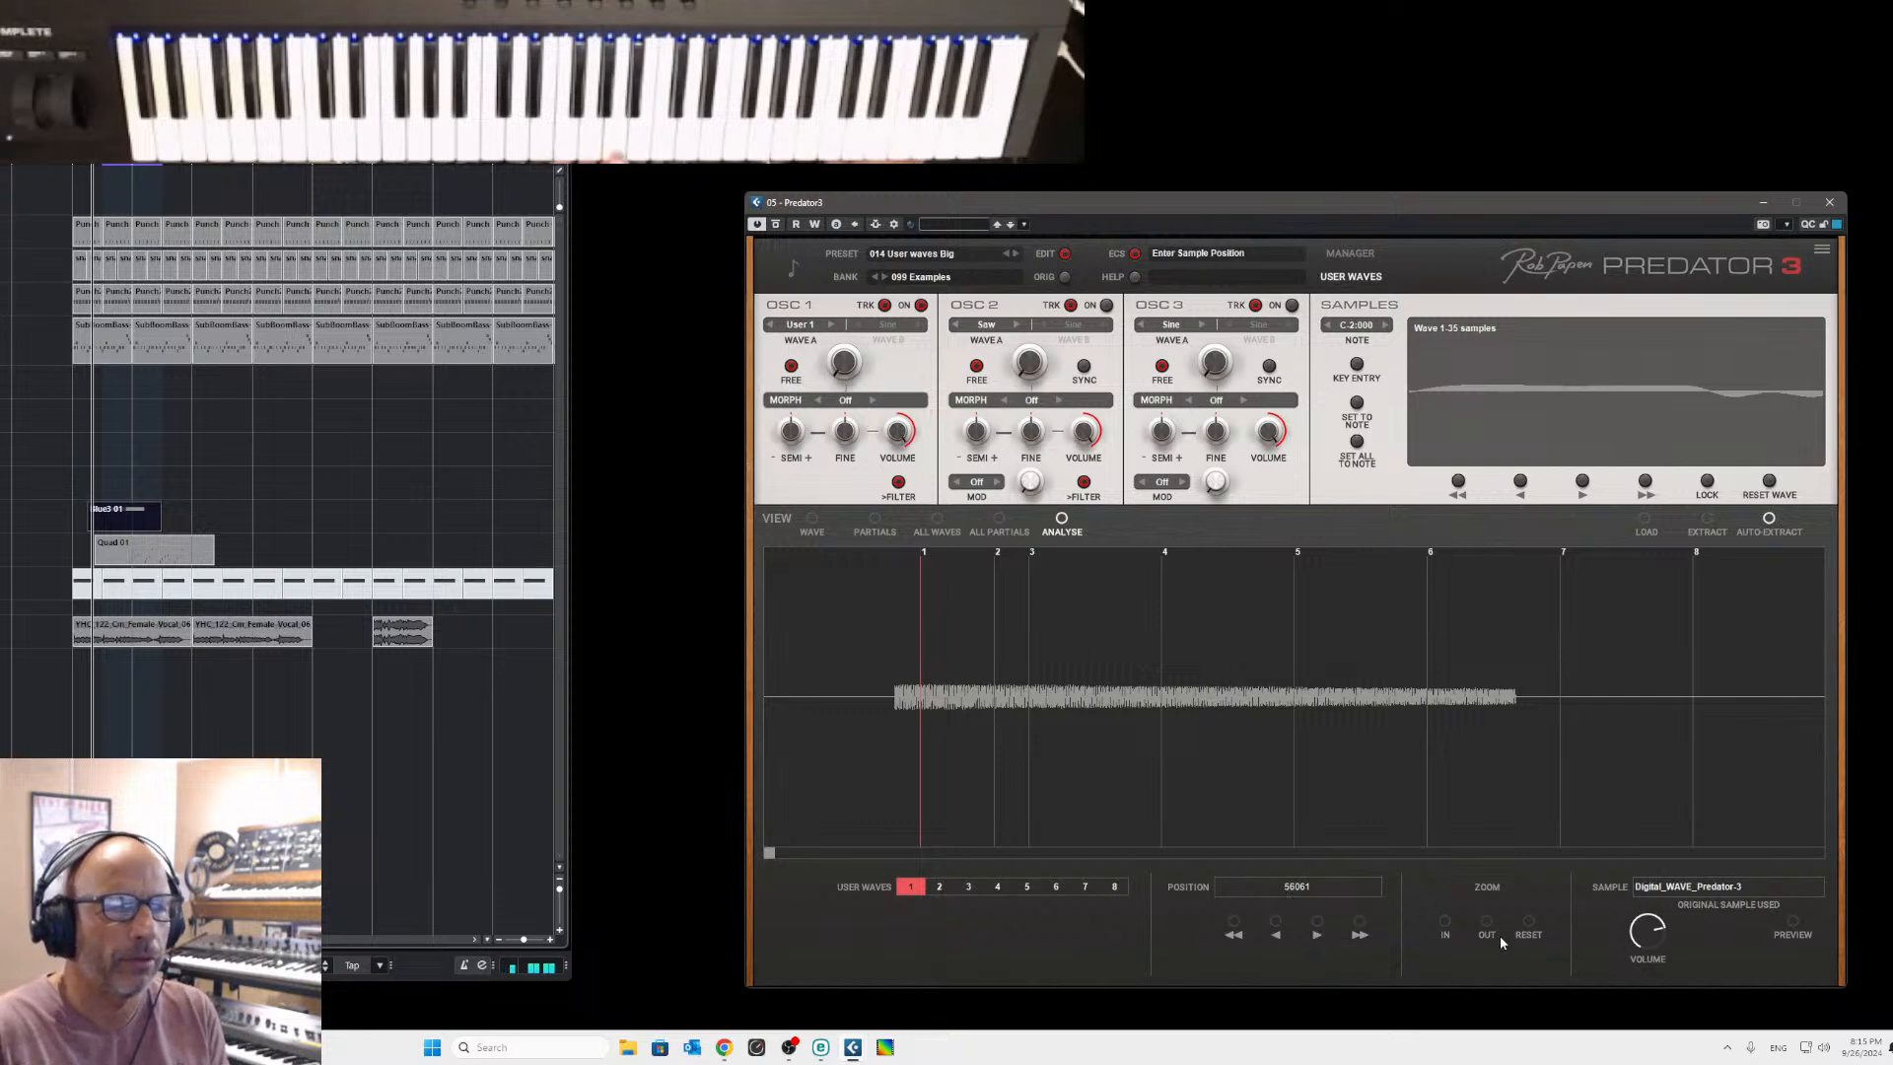
Normalize User Wave 1 in the Wave view, then restore the preset's original version.
{"action": "left_click", "coordinate": [813, 530]}
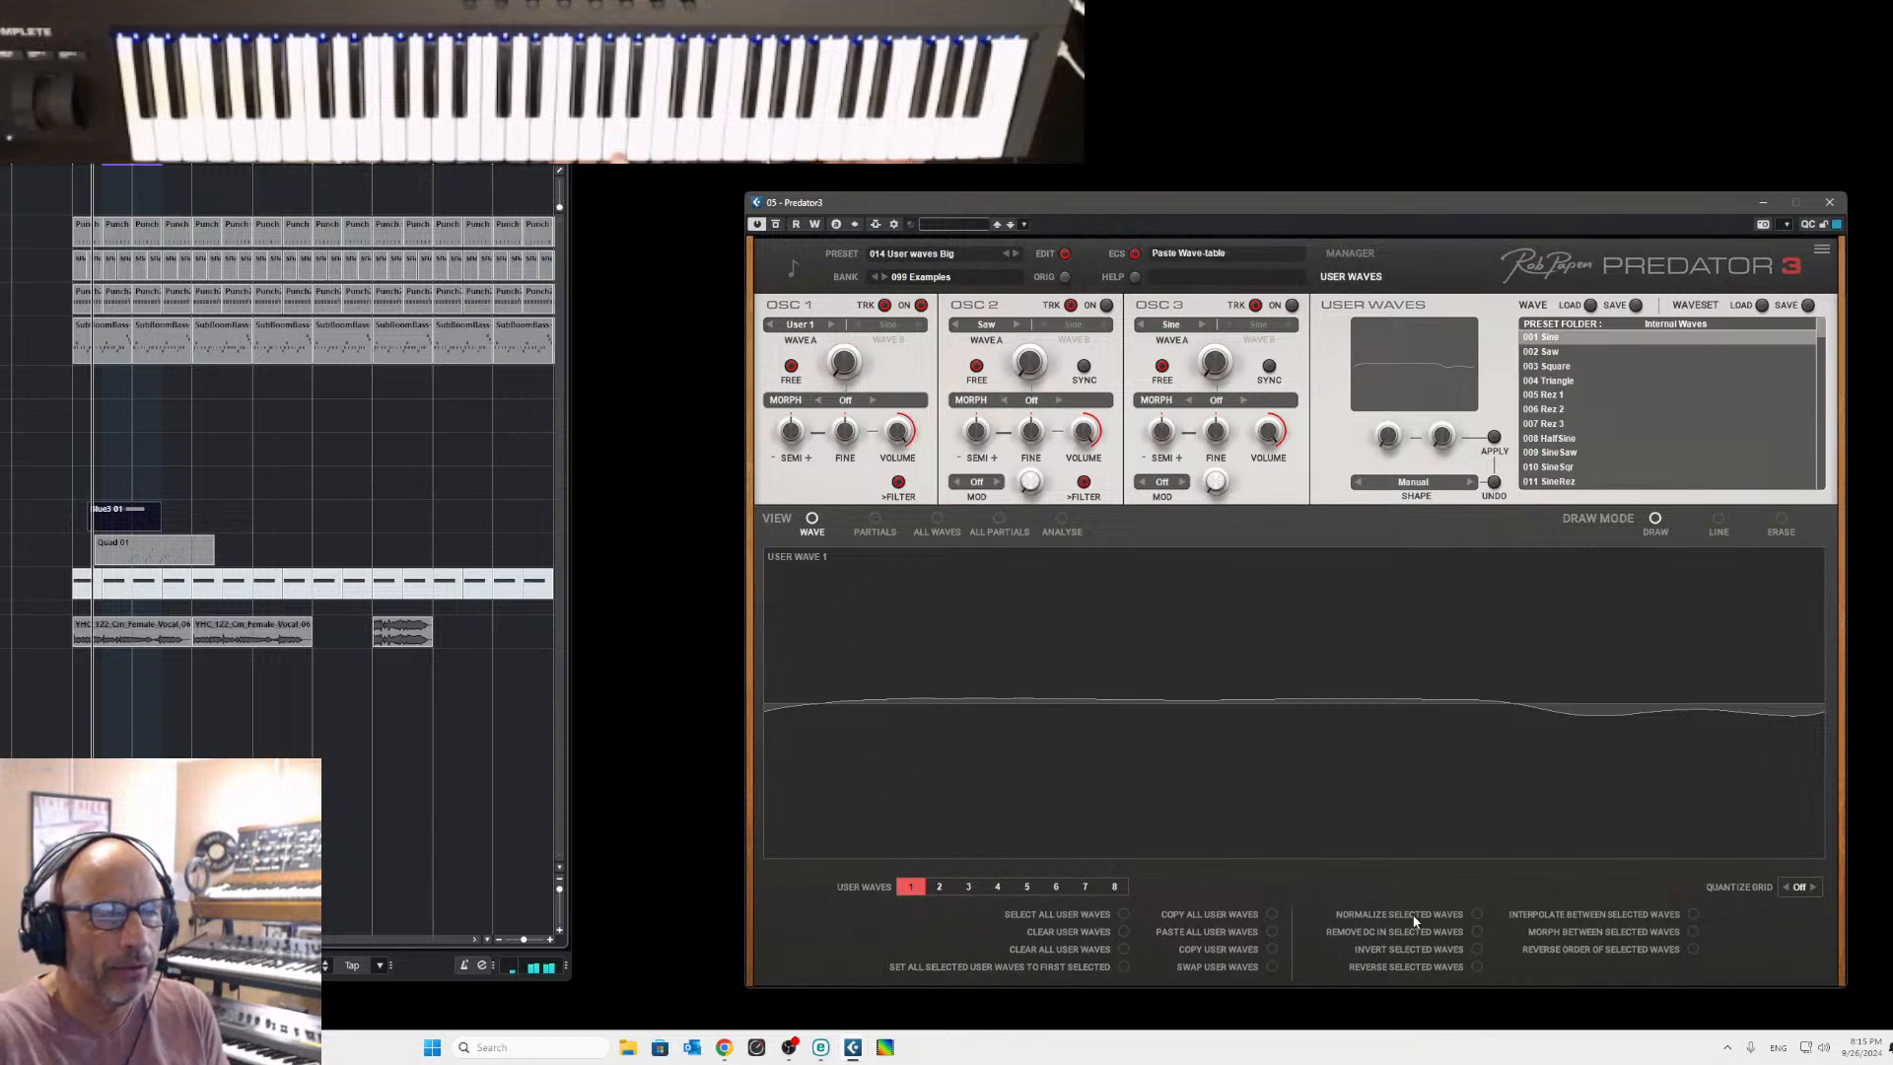
{"action": "left_click", "coordinate": [1478, 915]}
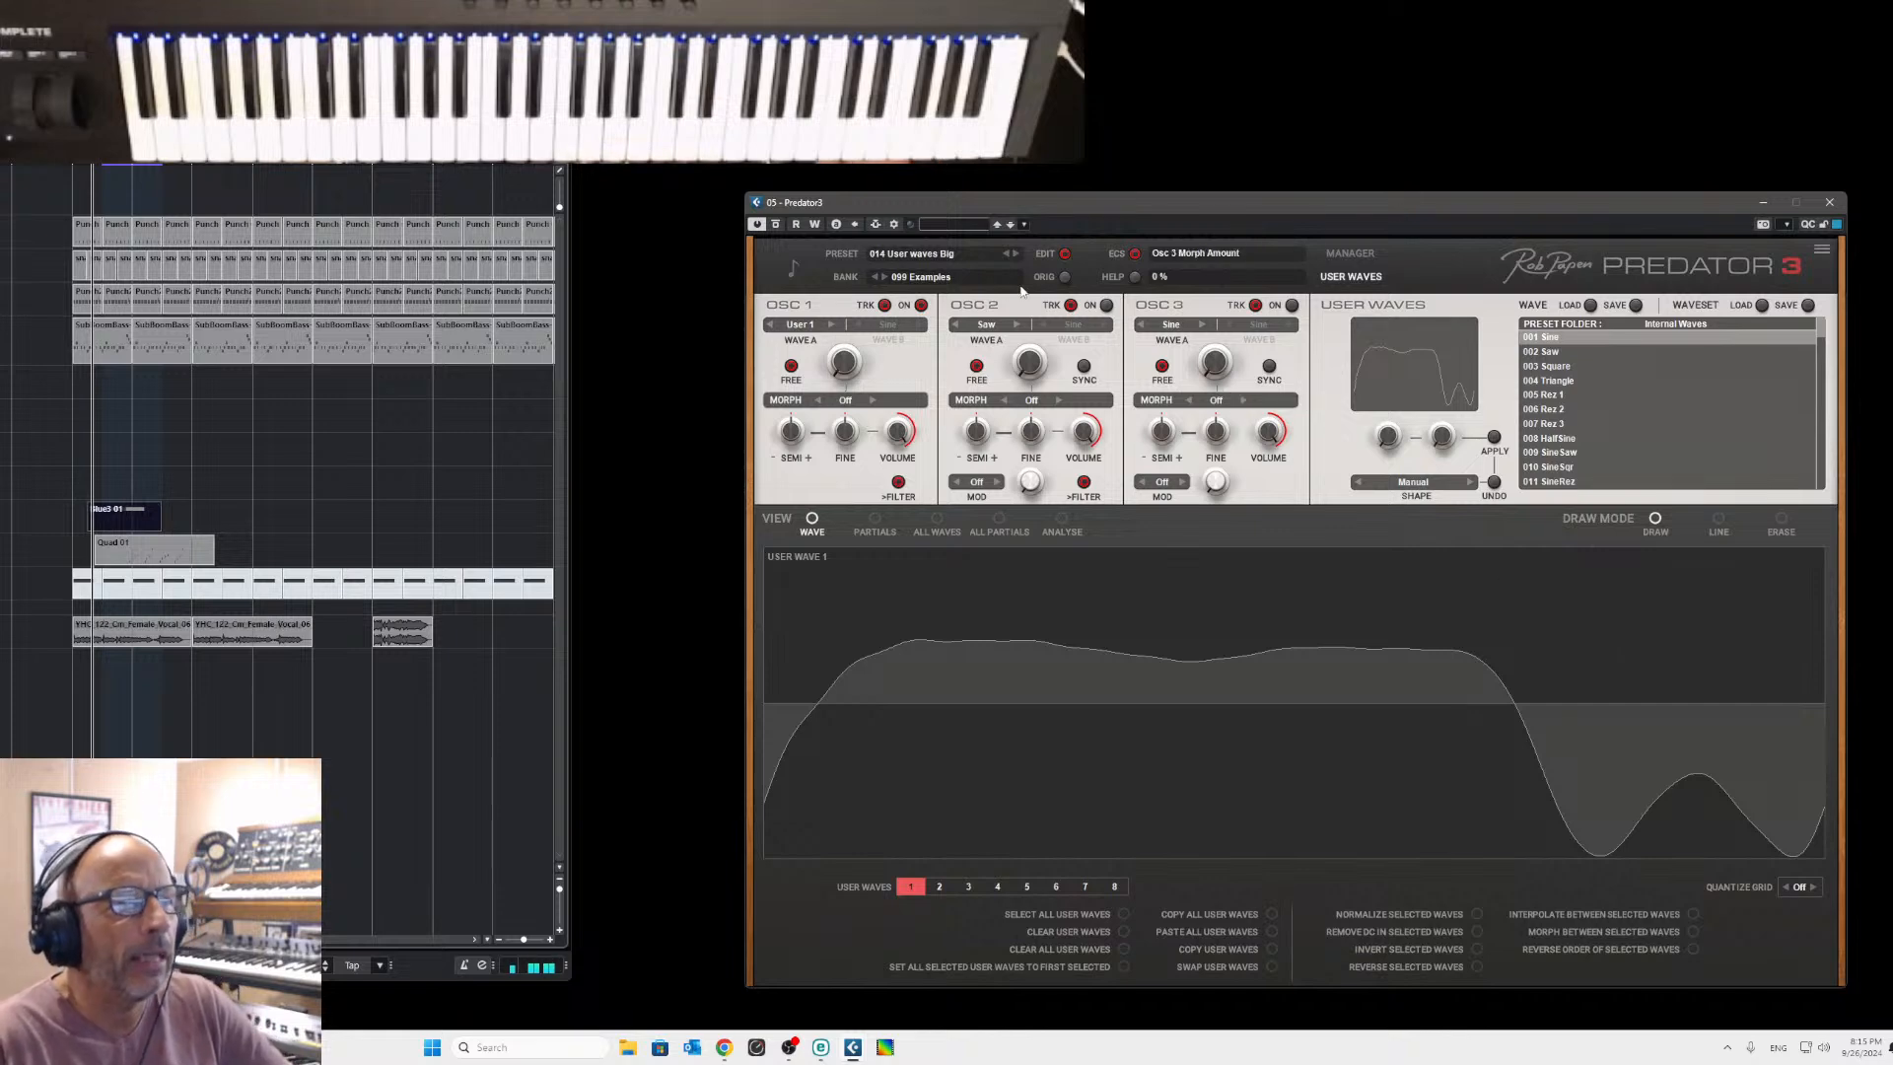
{"action": "left_click", "coordinate": [1066, 283]}
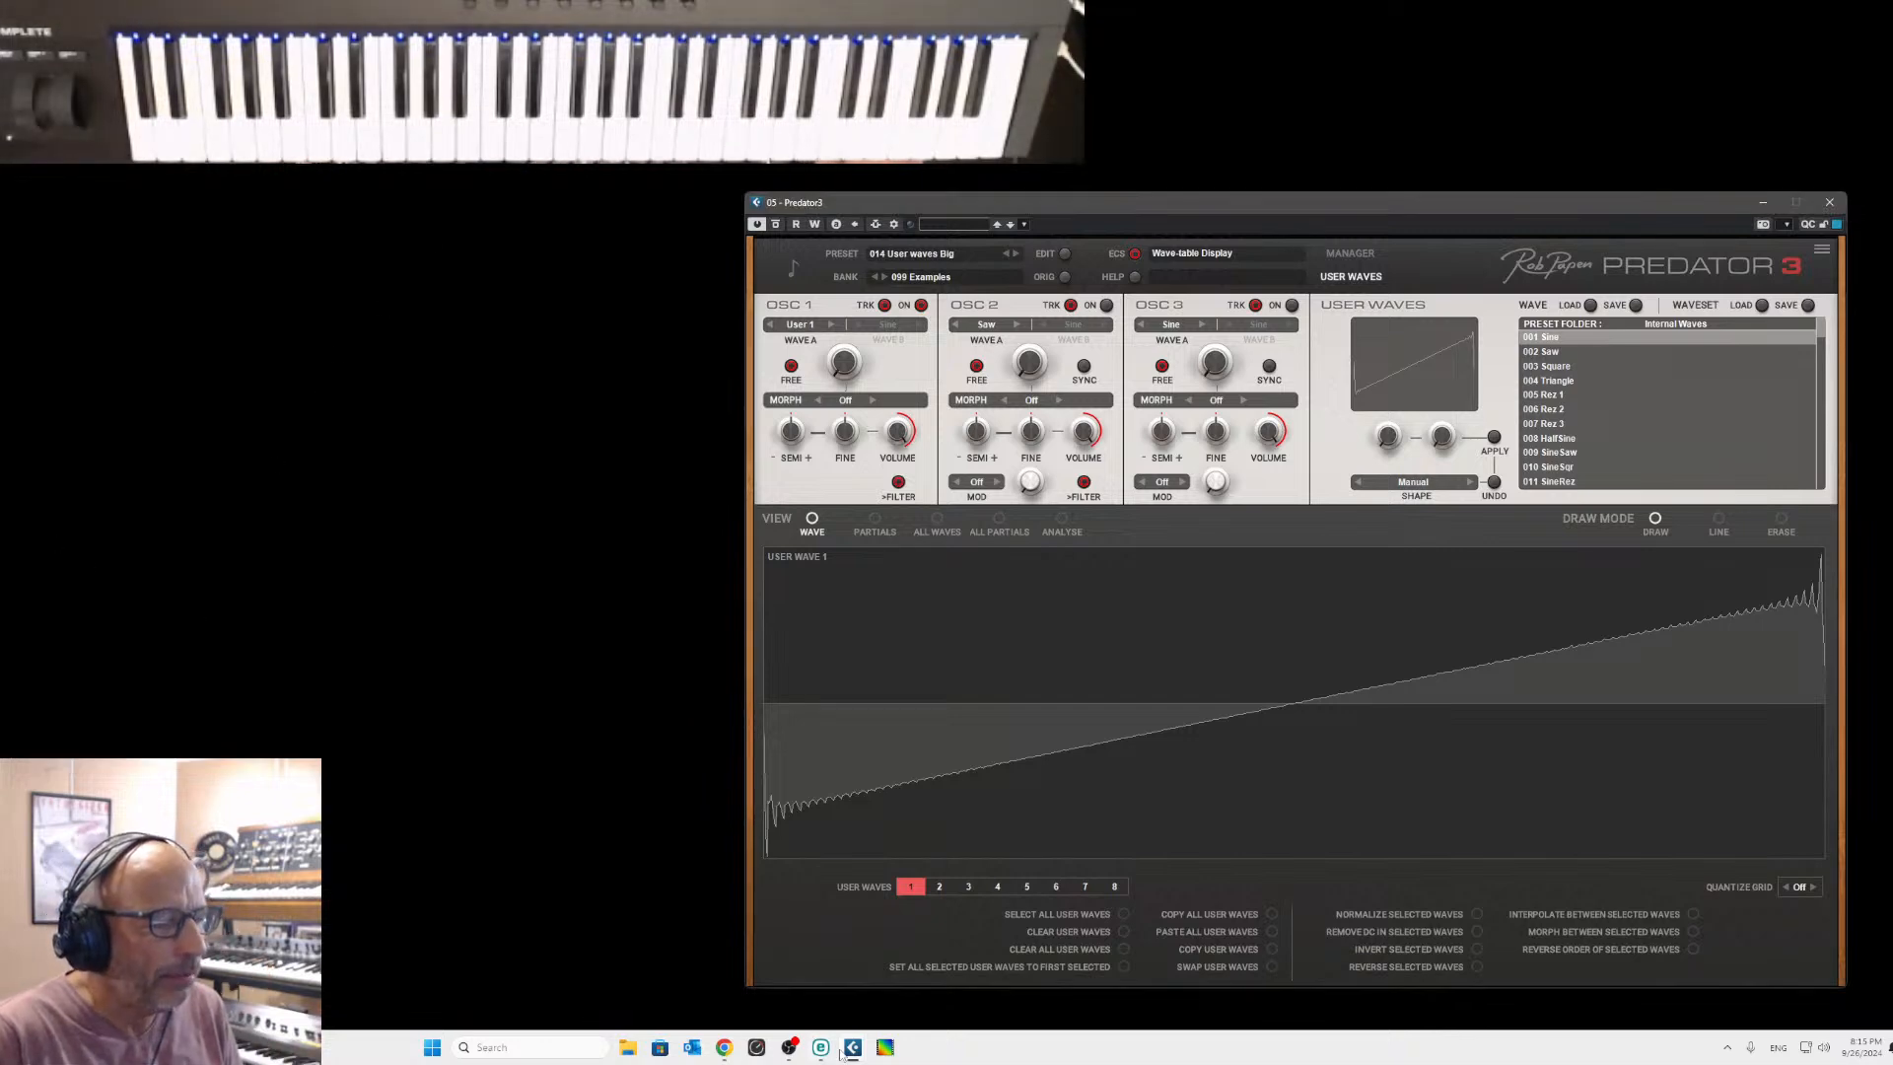
Switch to the Cubase project and open the Blue III instrument from its track.
{"action": "mouse_move", "coordinate": [860, 1053]}
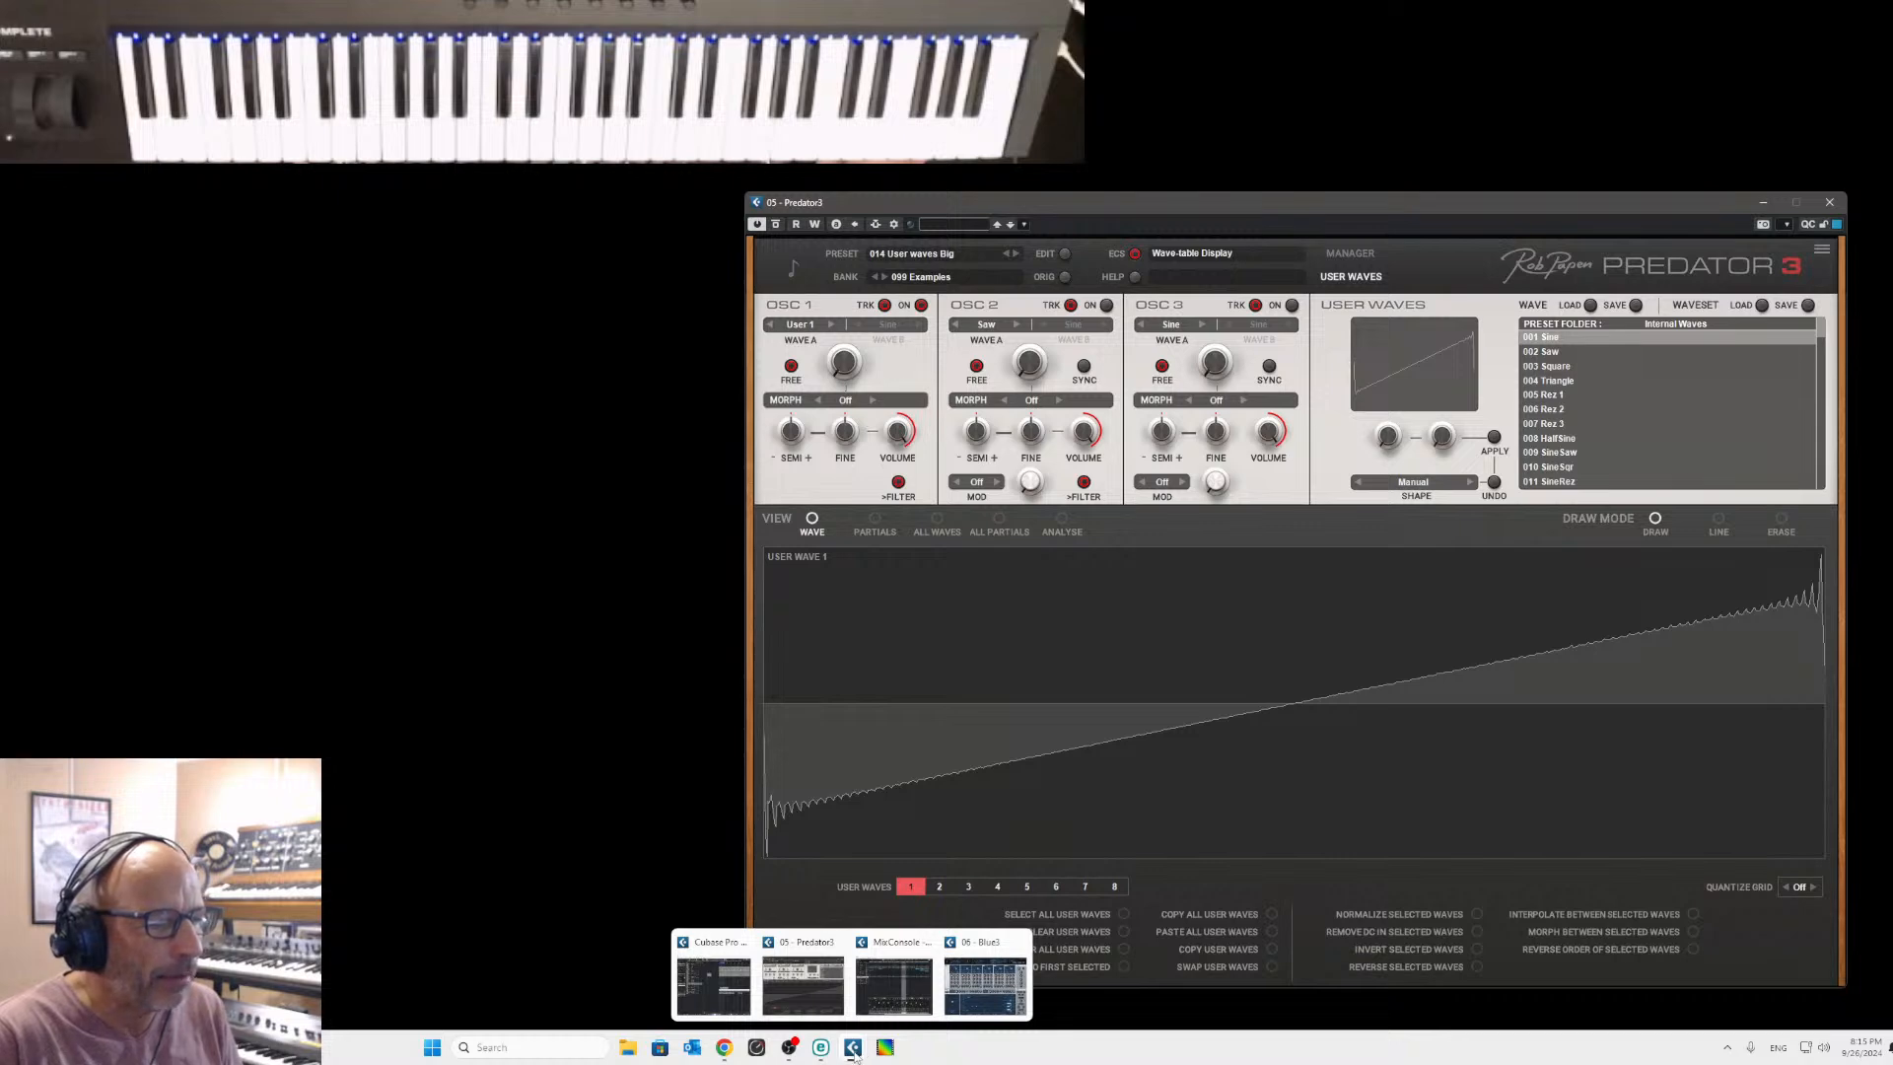
{"action": "left_click", "coordinate": [693, 991]}
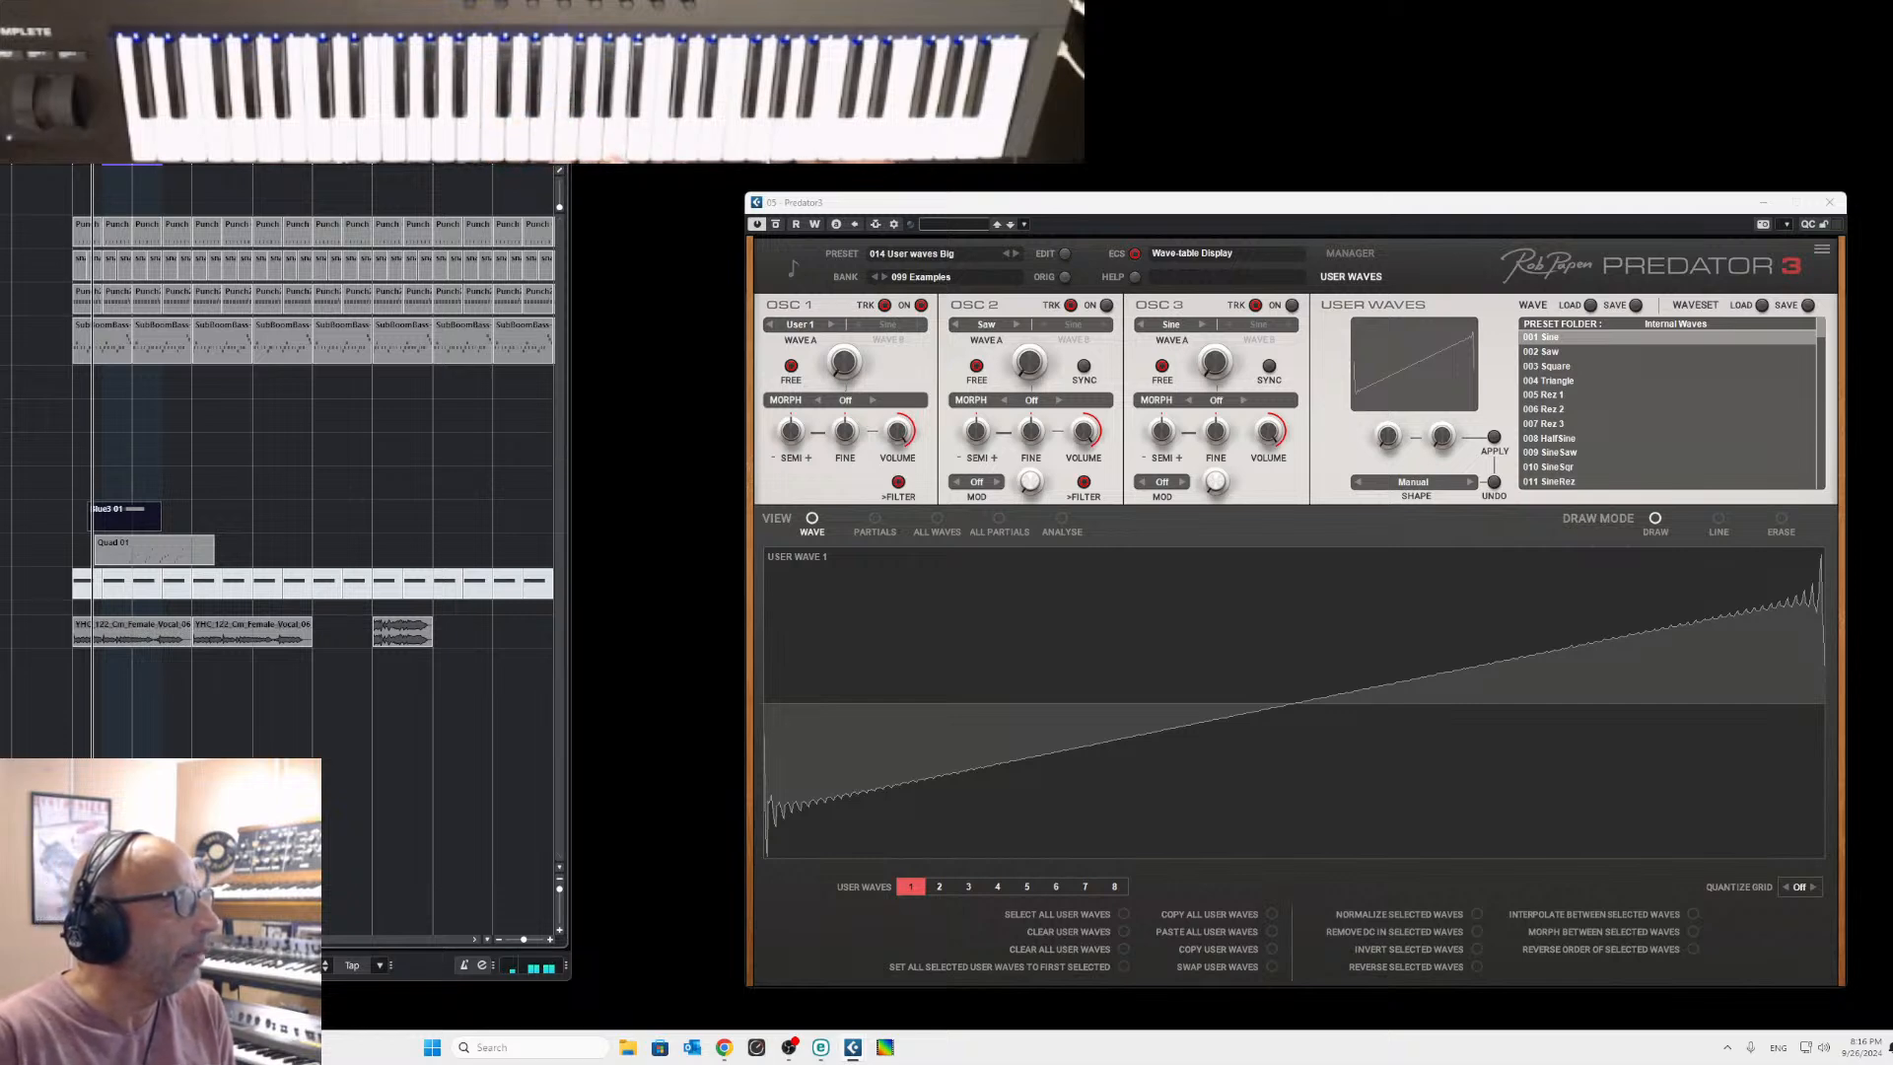
{"action": "left_click", "coordinate": [4, 516]}
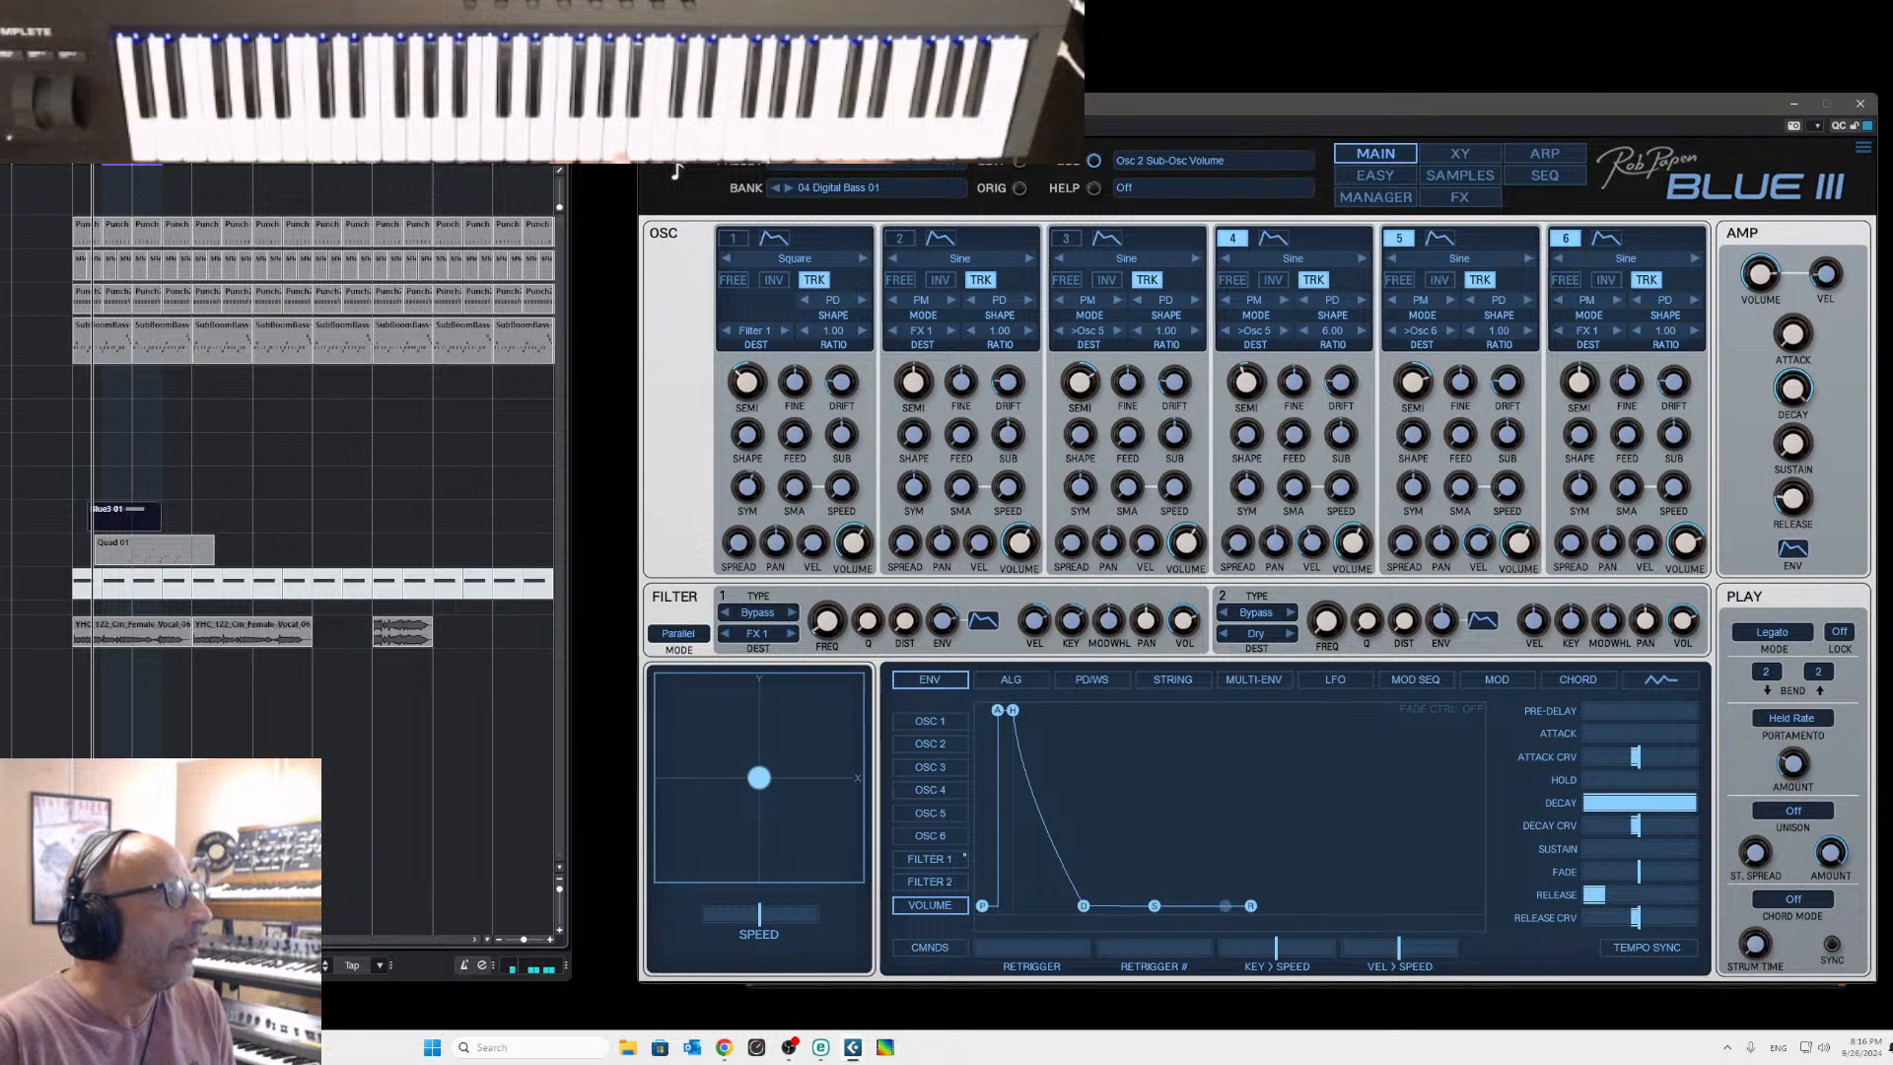
{"action": "left_click", "coordinate": [4, 516]}
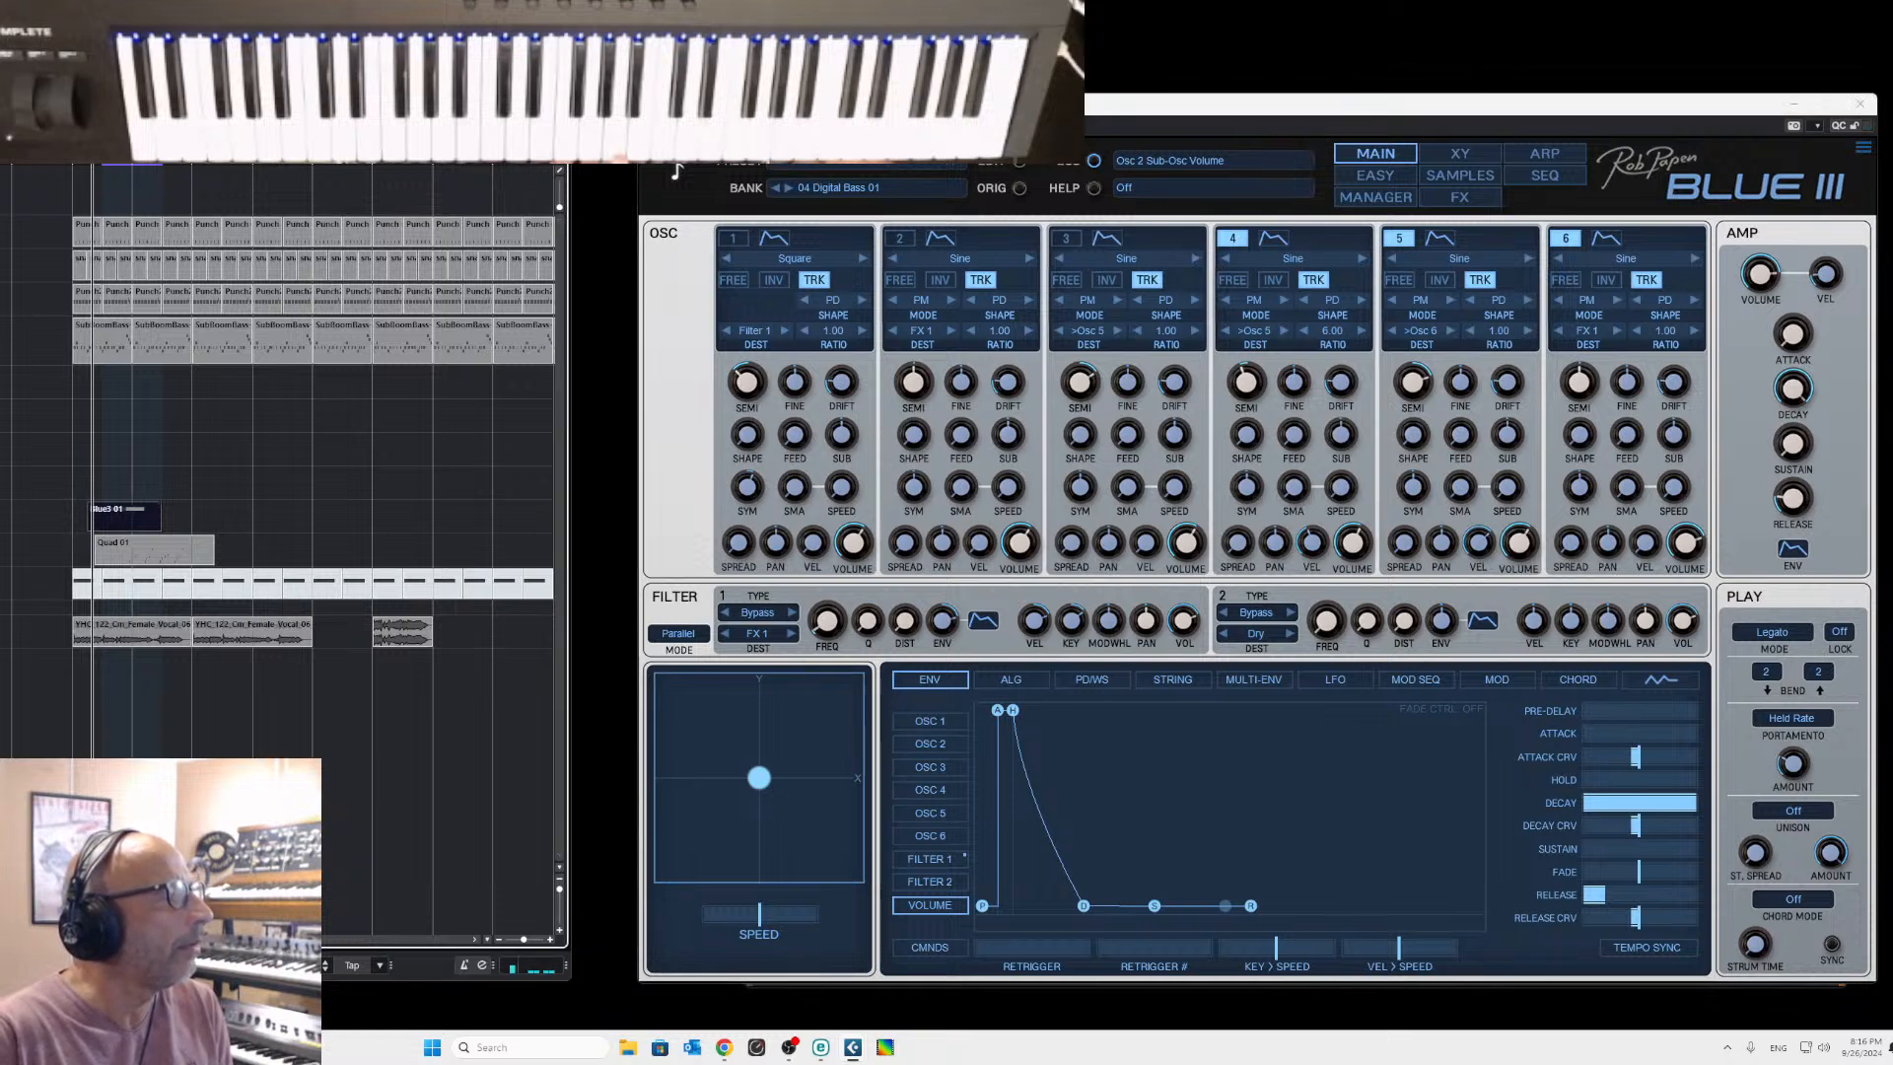
Export the audio mixdown again as wave file Digital_WAVE_Predator-3 and close the Blue III window.
{"action": "key", "text": "ctrl+shift+e"}
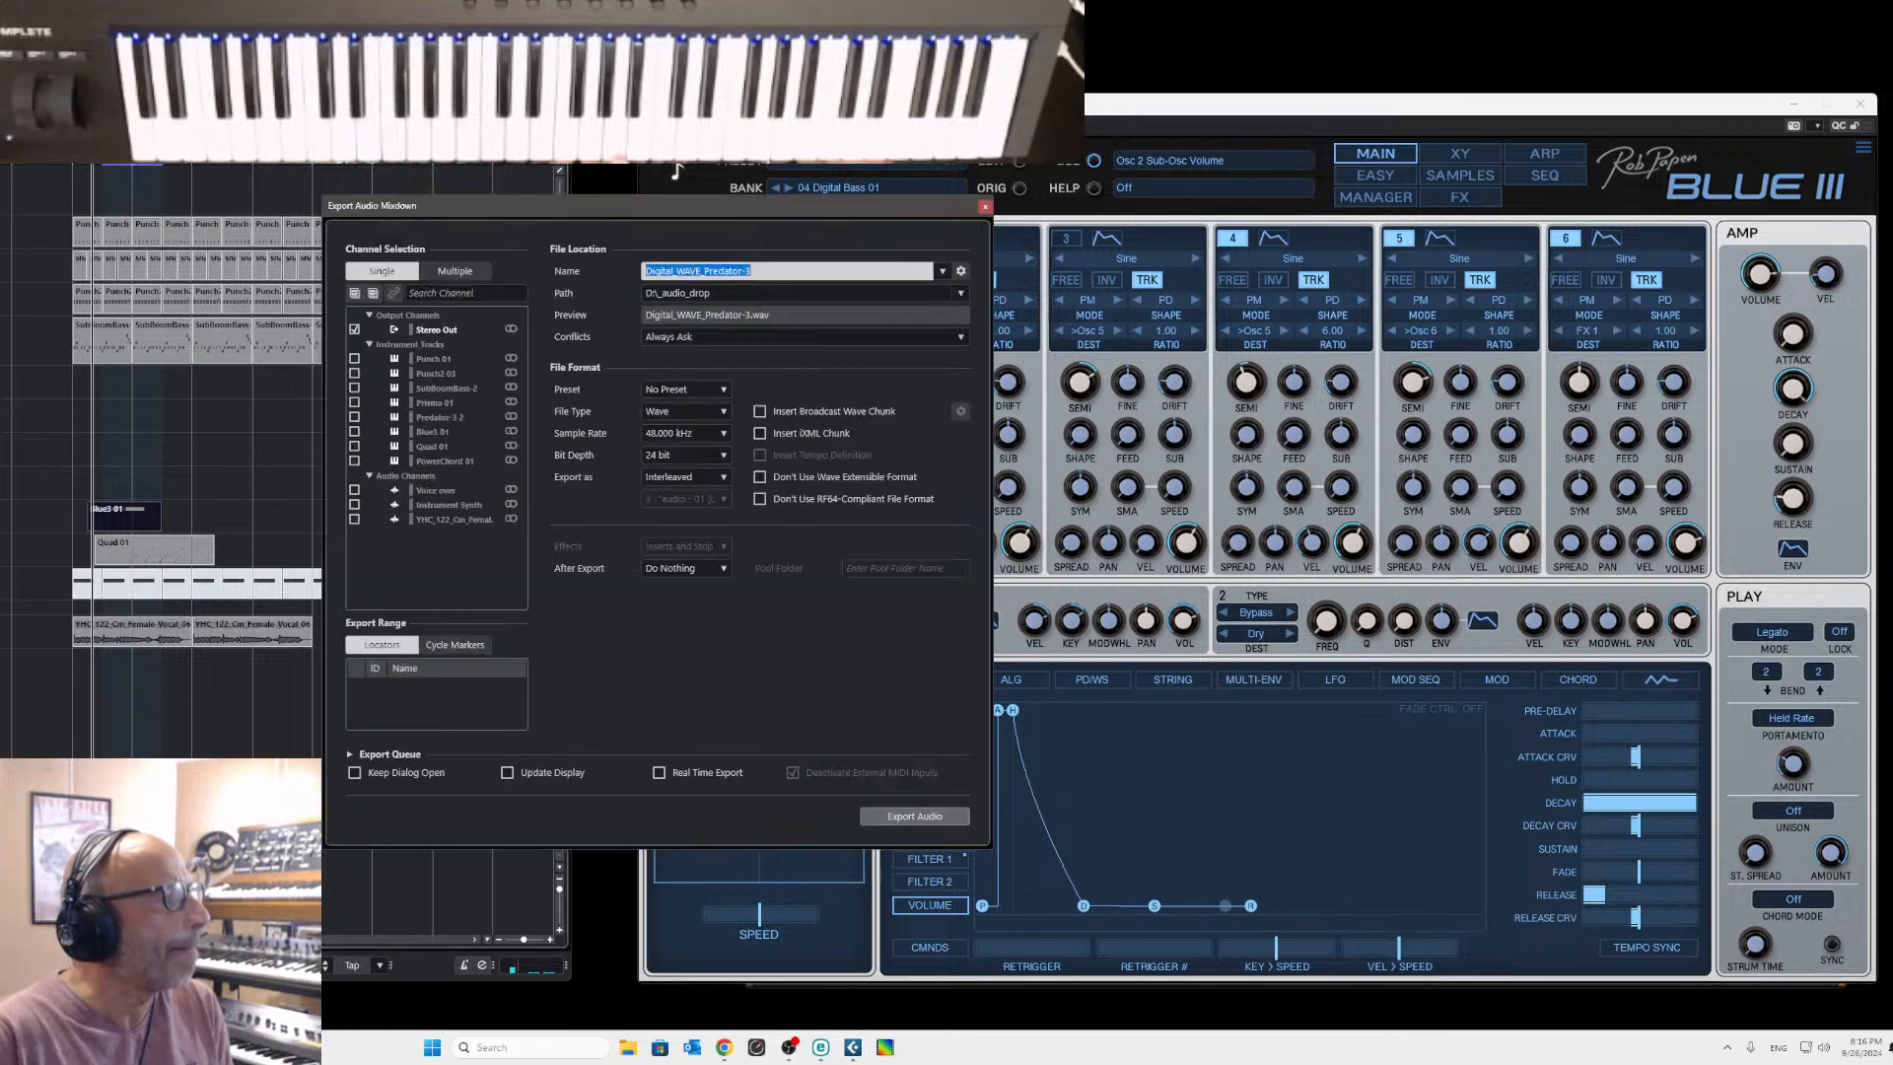
{"action": "left_click", "coordinate": [913, 818]}
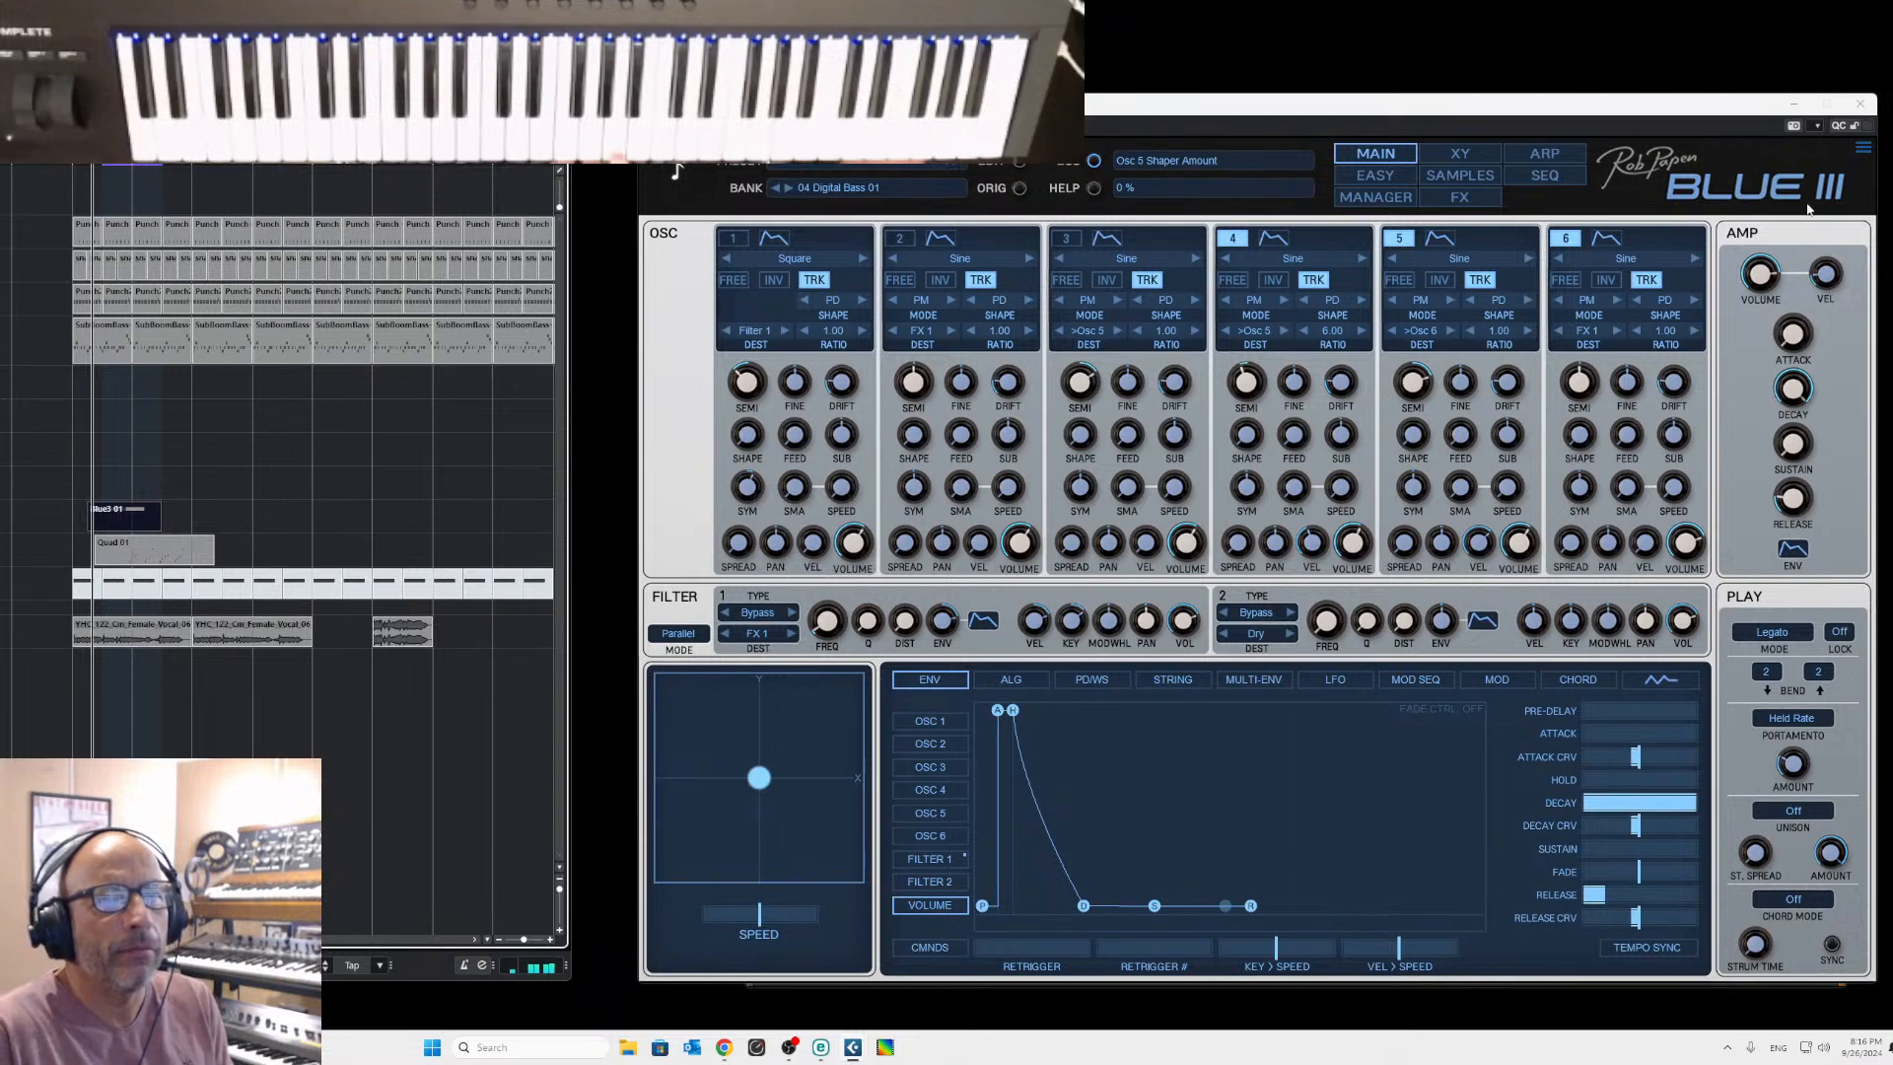
{"action": "left_click", "coordinate": [1861, 104]}
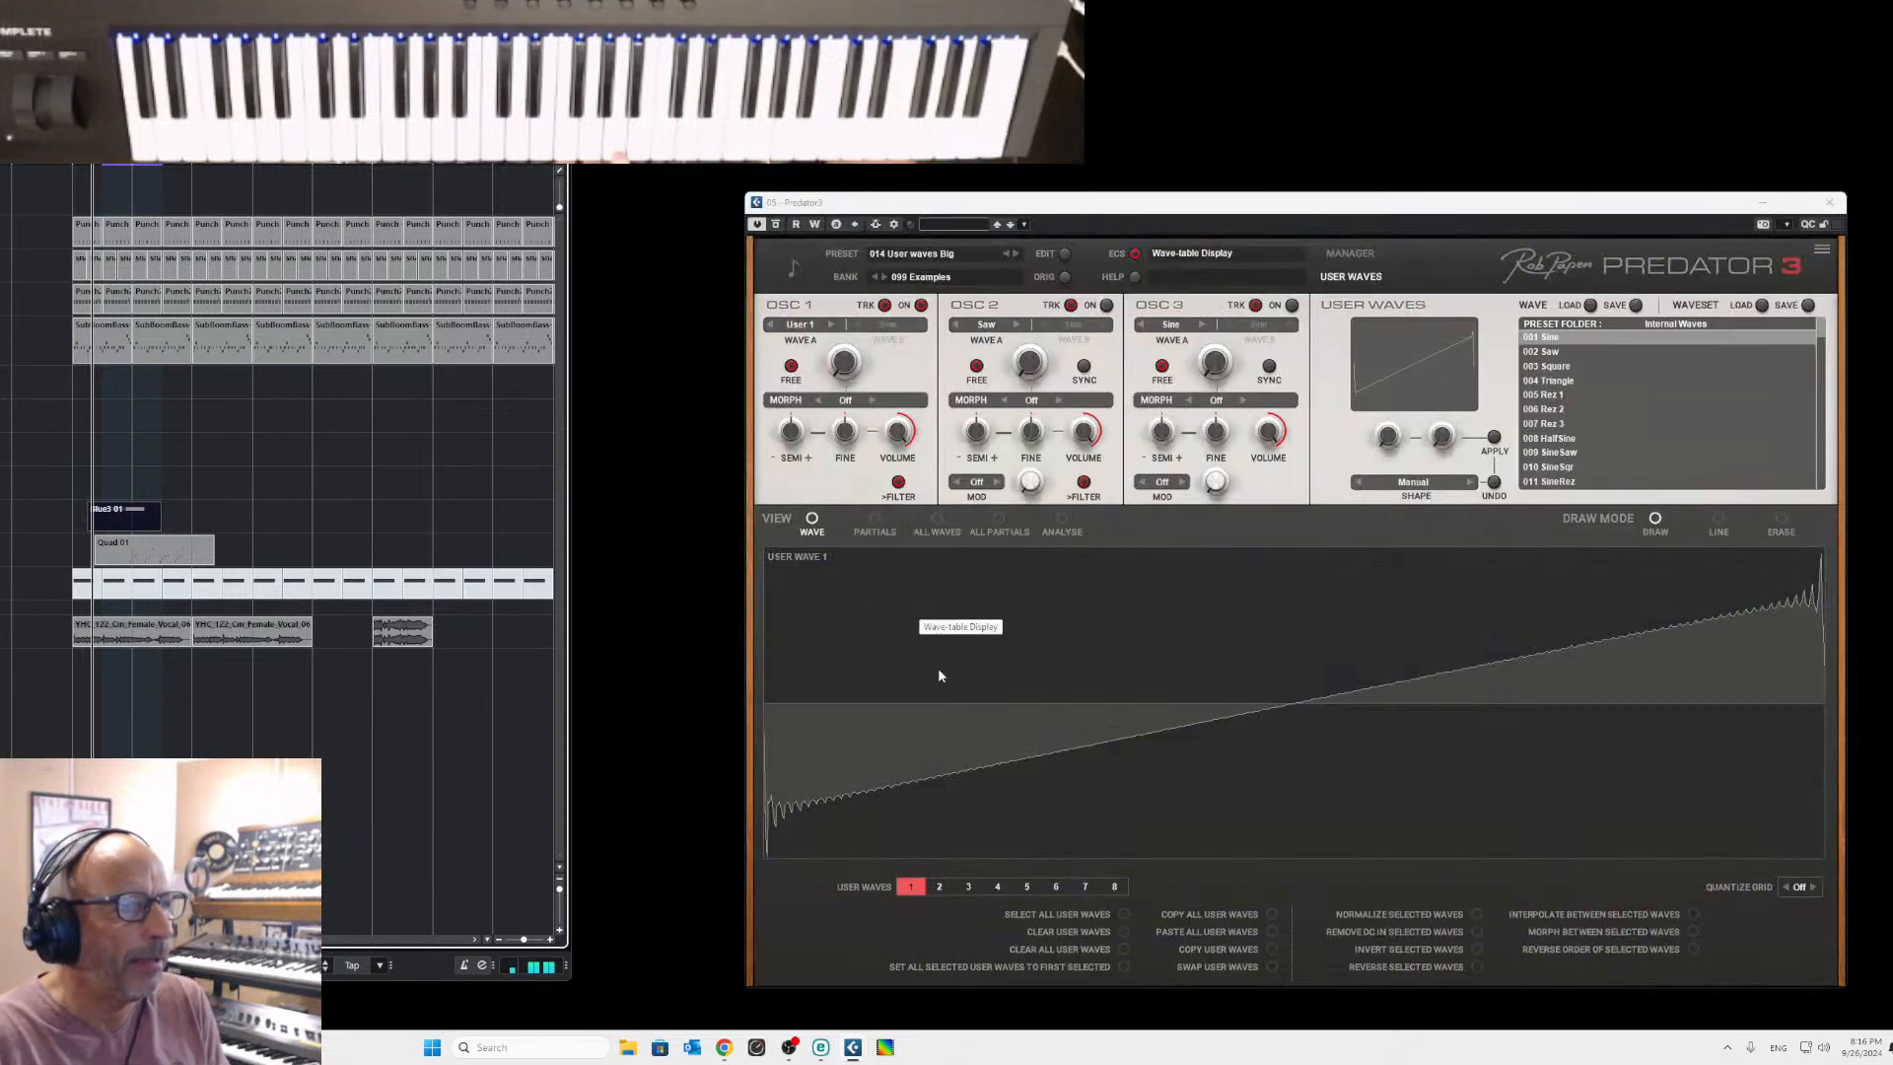
Return to the Analyse view and reload preset 014 User waves Big to clear the loaded sample.
{"action": "left_click", "coordinate": [1065, 277]}
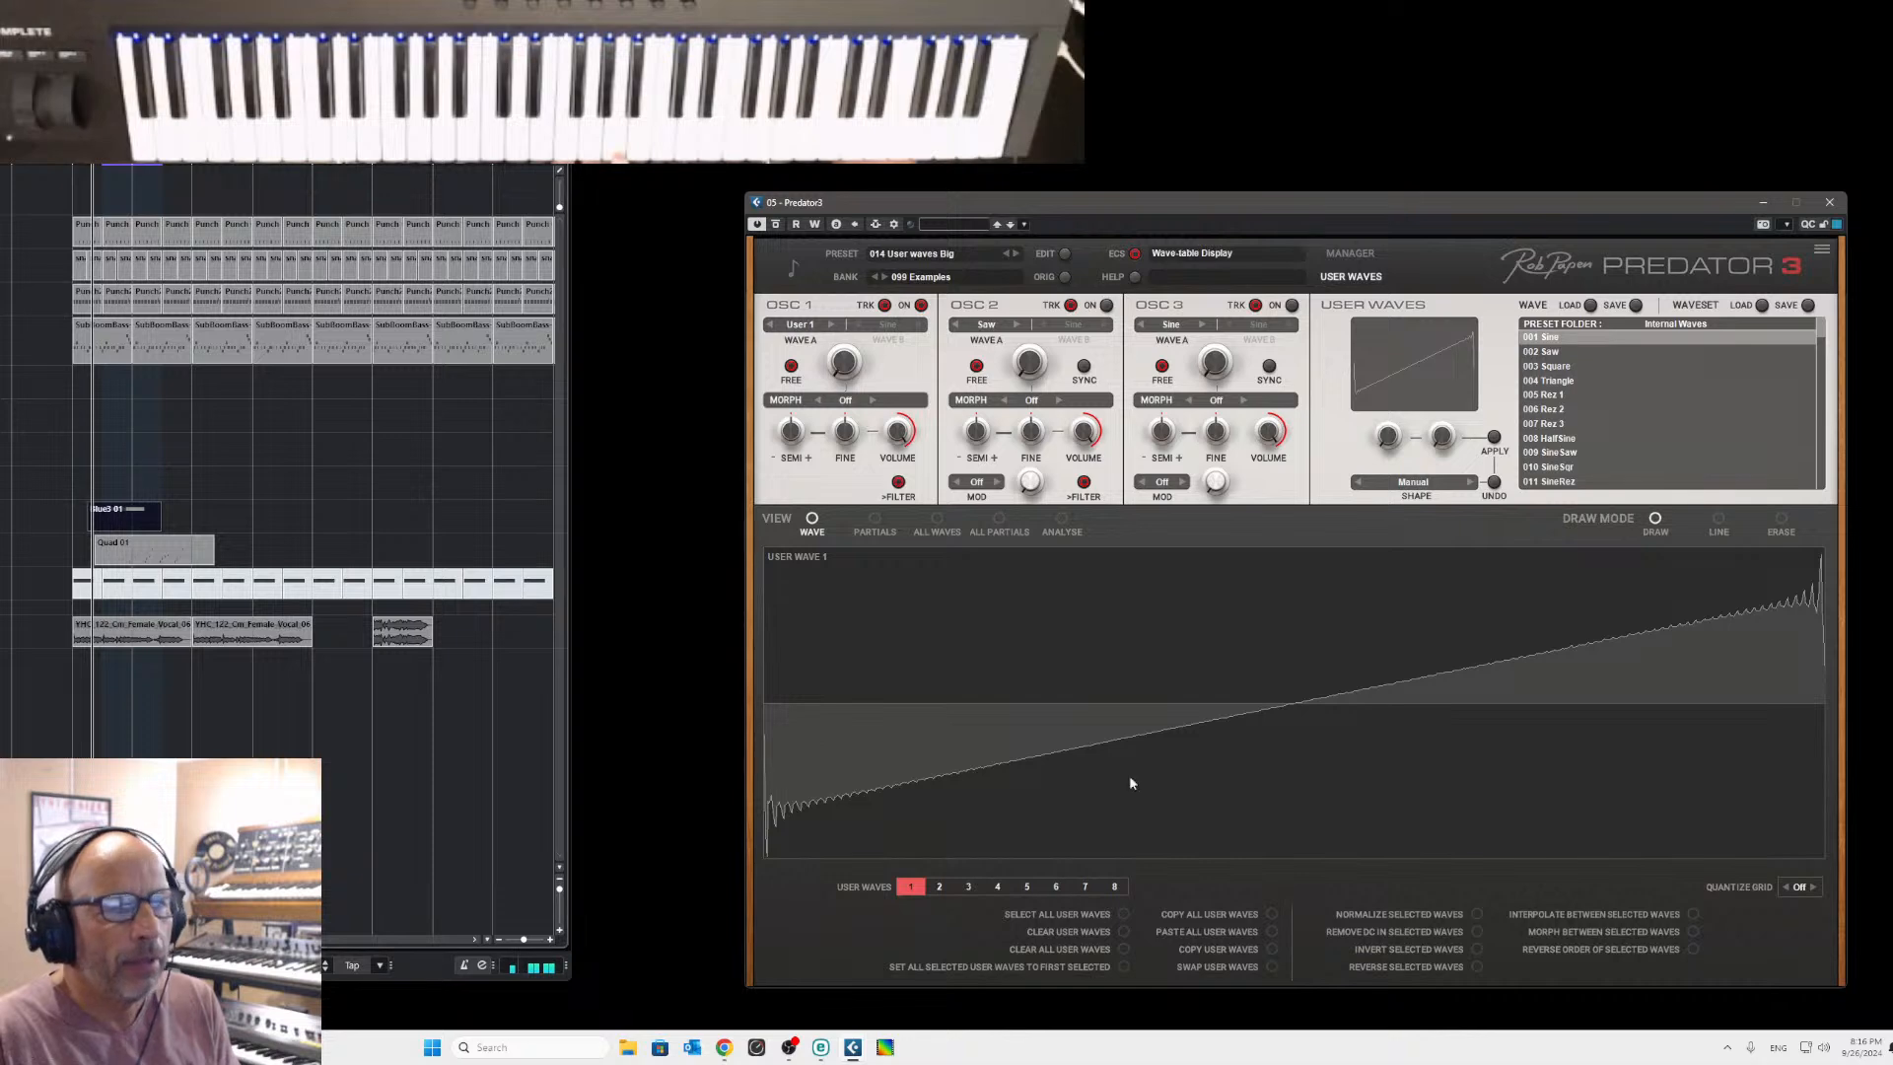
{"action": "left_click", "coordinate": [1061, 517]}
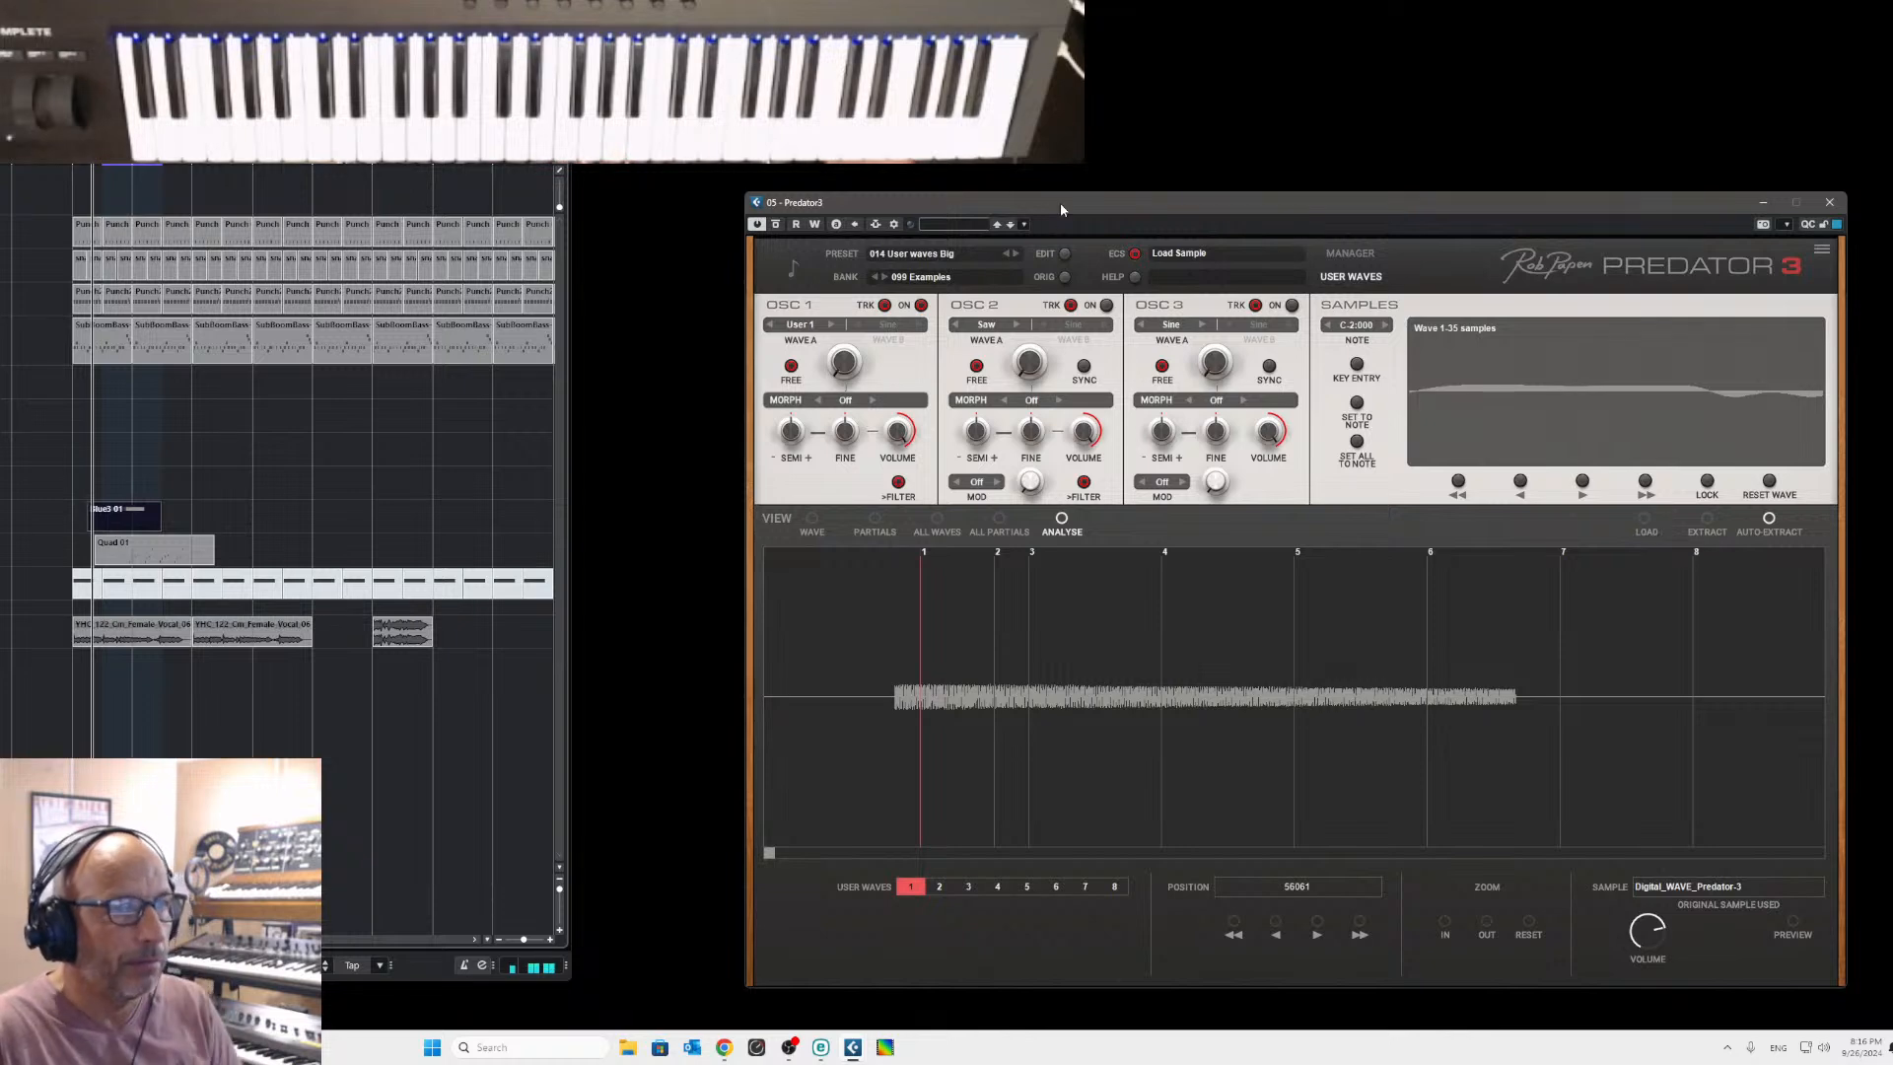
{"action": "left_click", "coordinate": [1017, 254]}
{"action": "left_click", "coordinate": [1007, 254]}
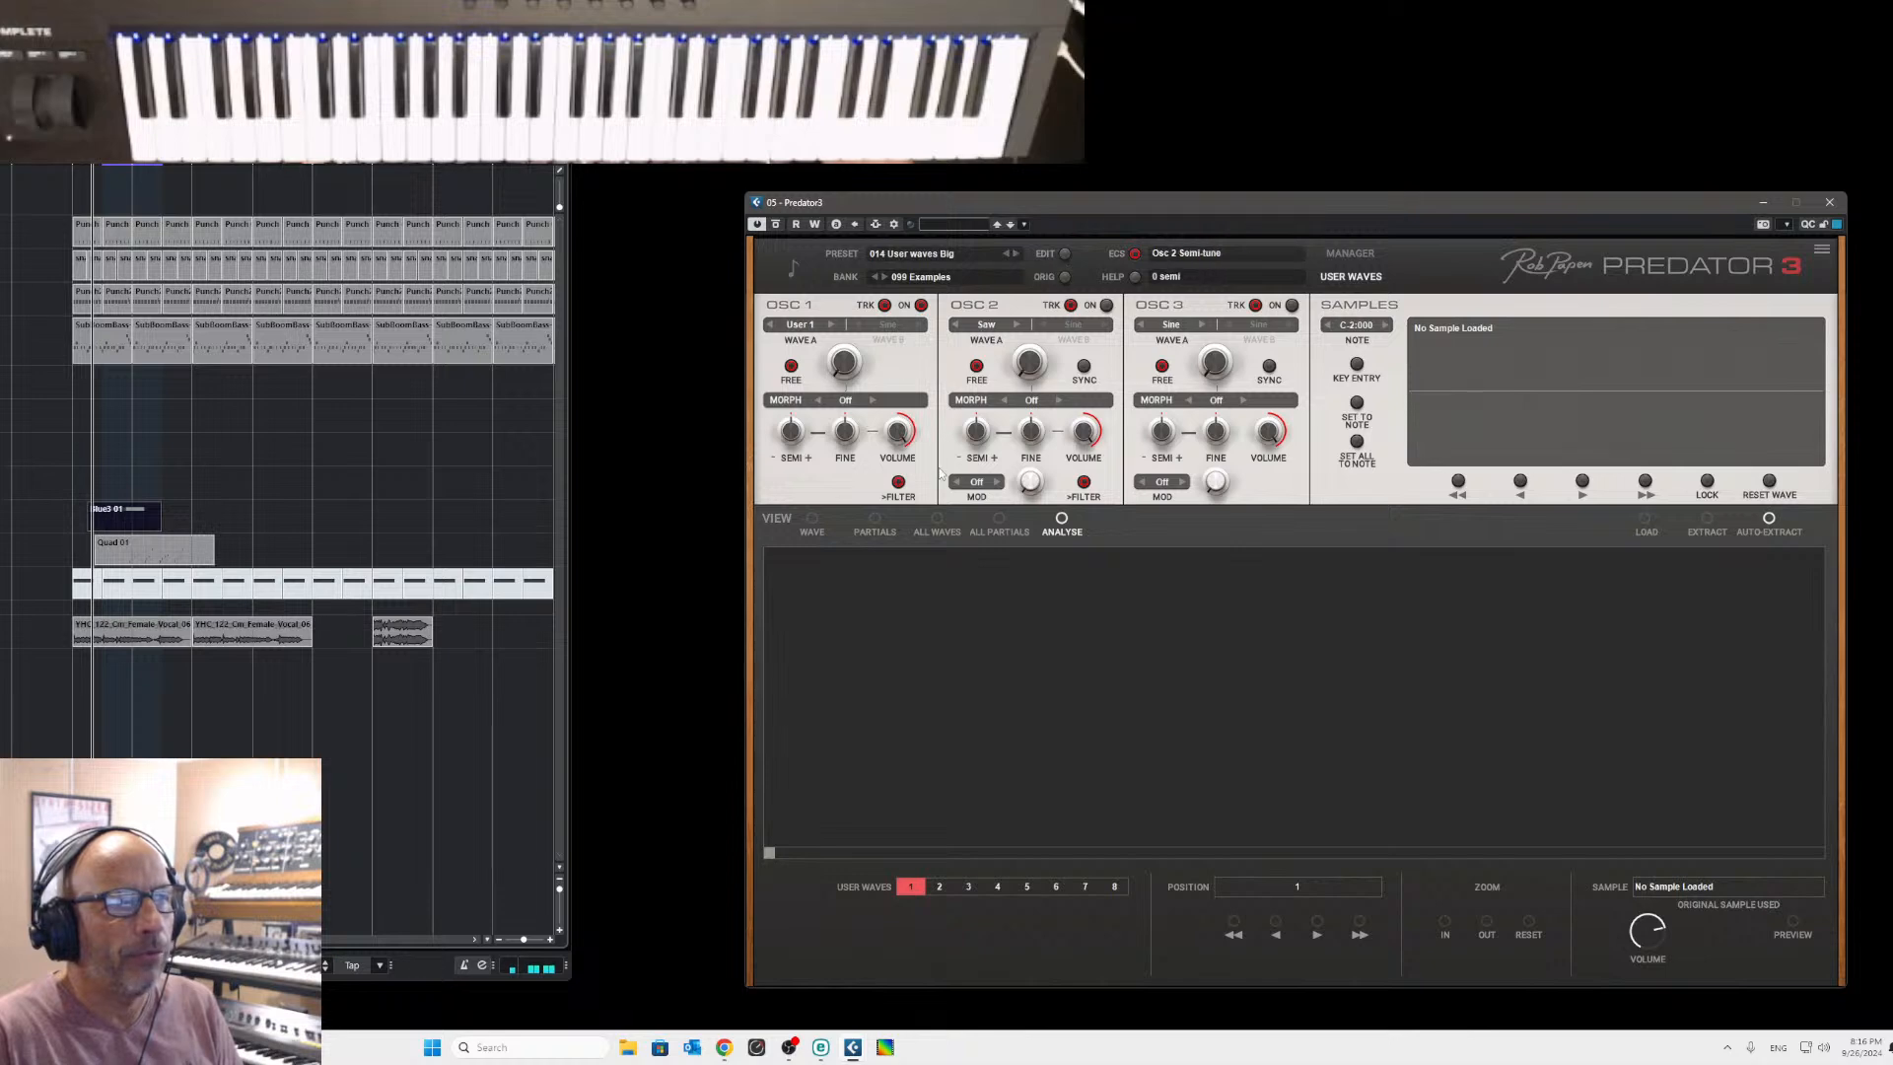
Load Digital_WAVE_Predator-3.wav from the _audio_drop folder into the sample analysis.
{"action": "left_click", "coordinate": [1645, 519]}
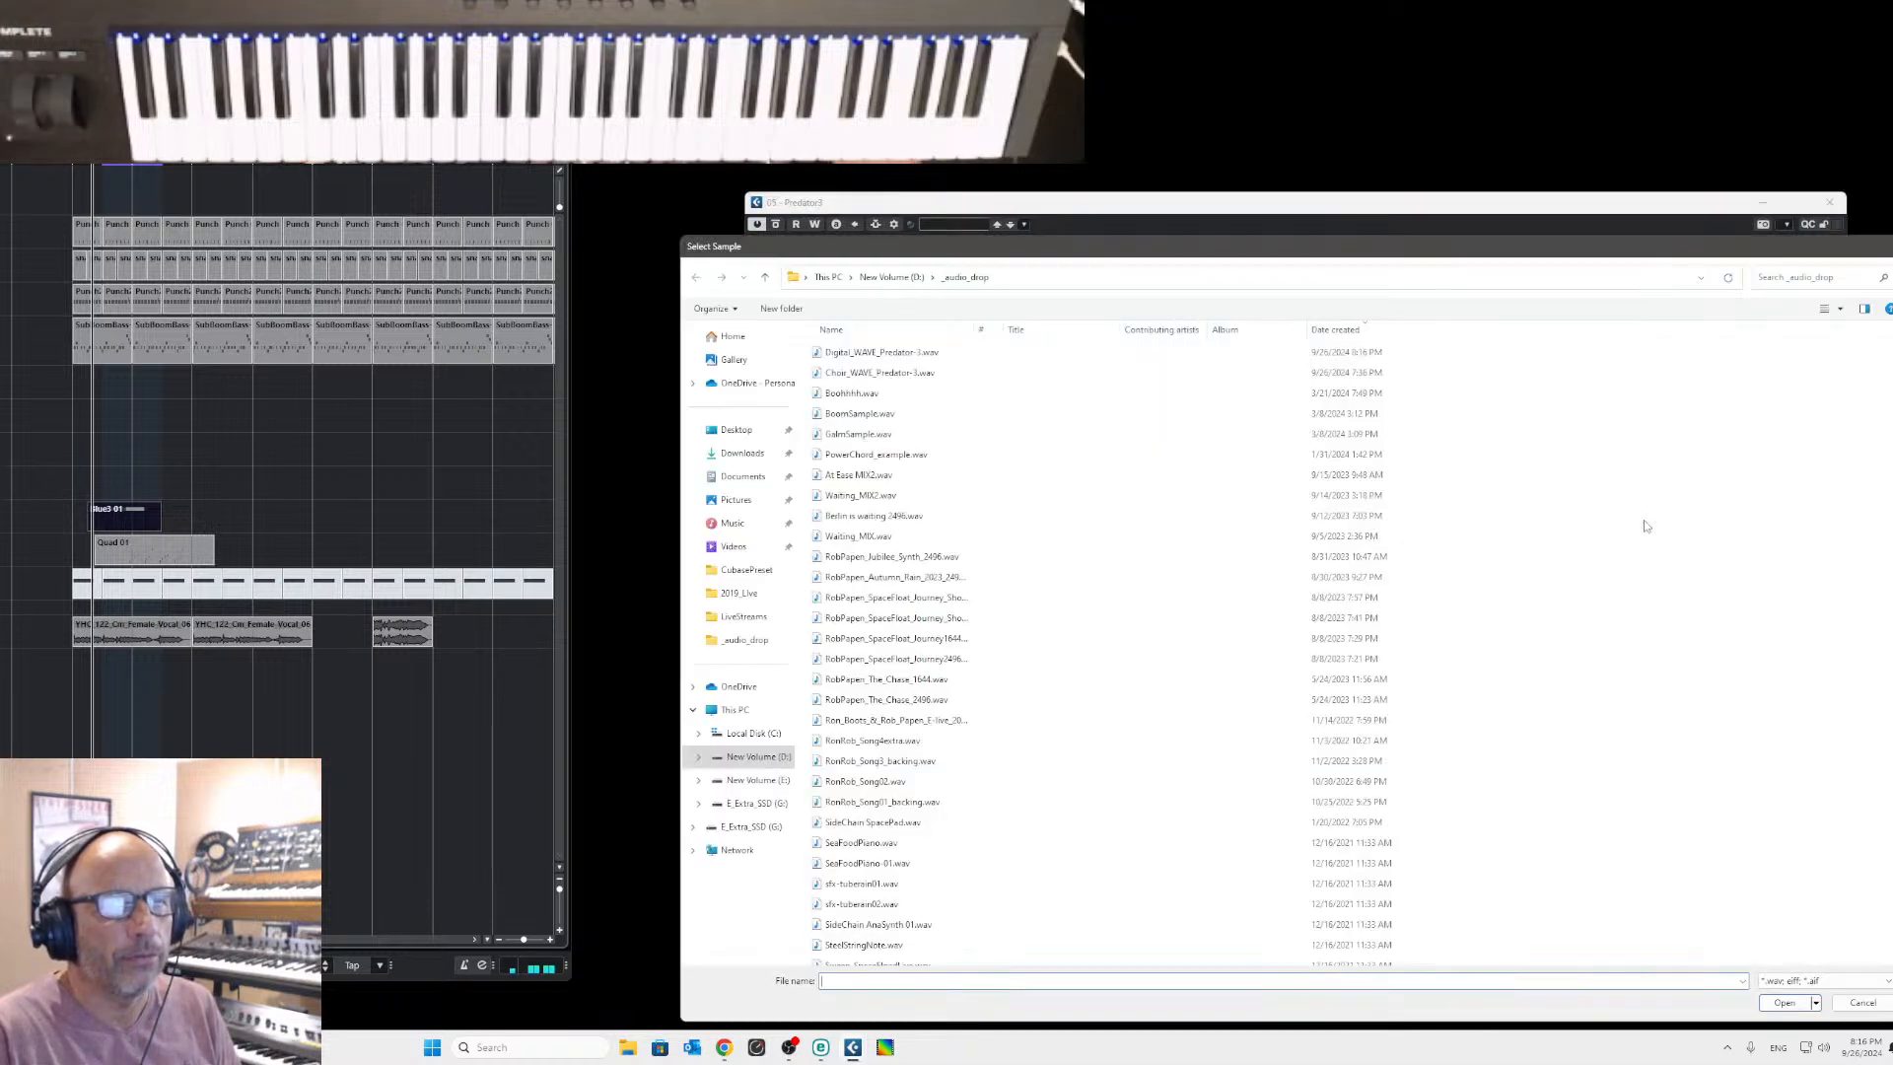
{"action": "left_click", "coordinate": [882, 353]}
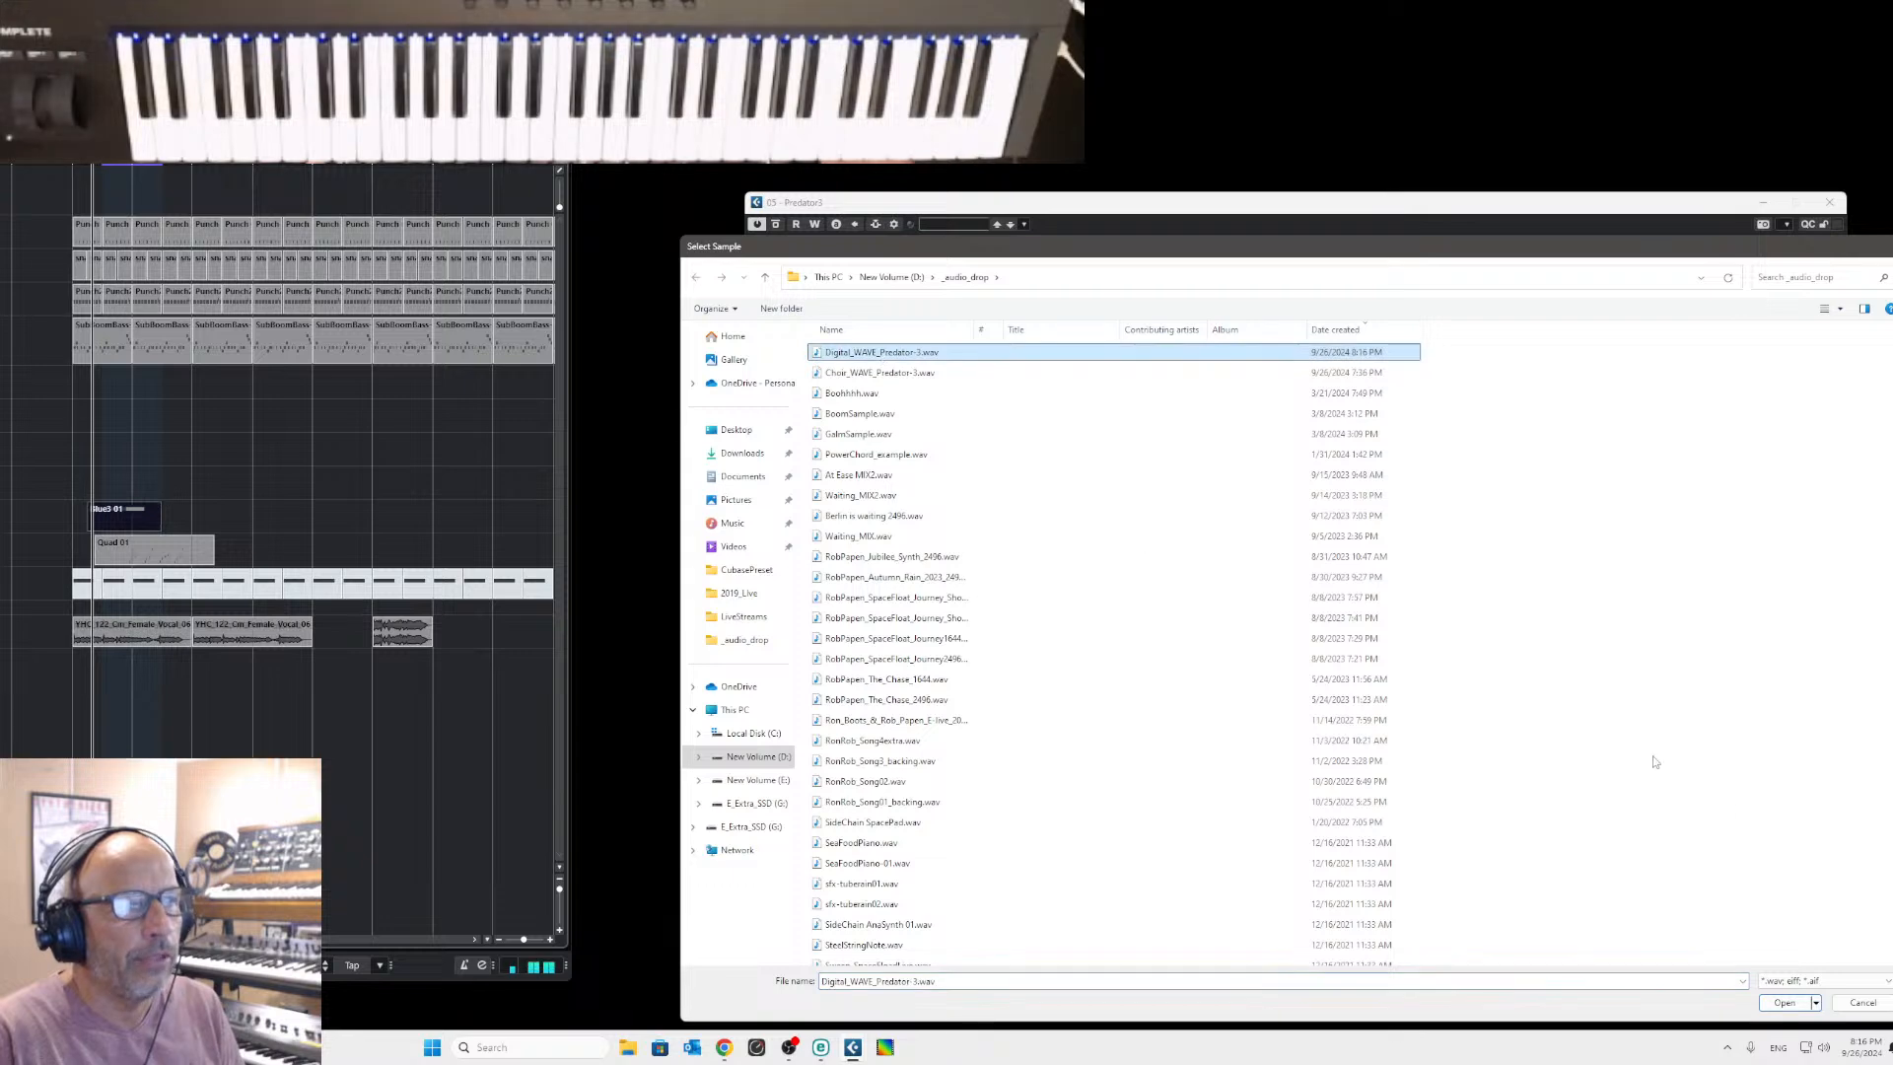
{"action": "left_click", "coordinate": [1783, 1001]}
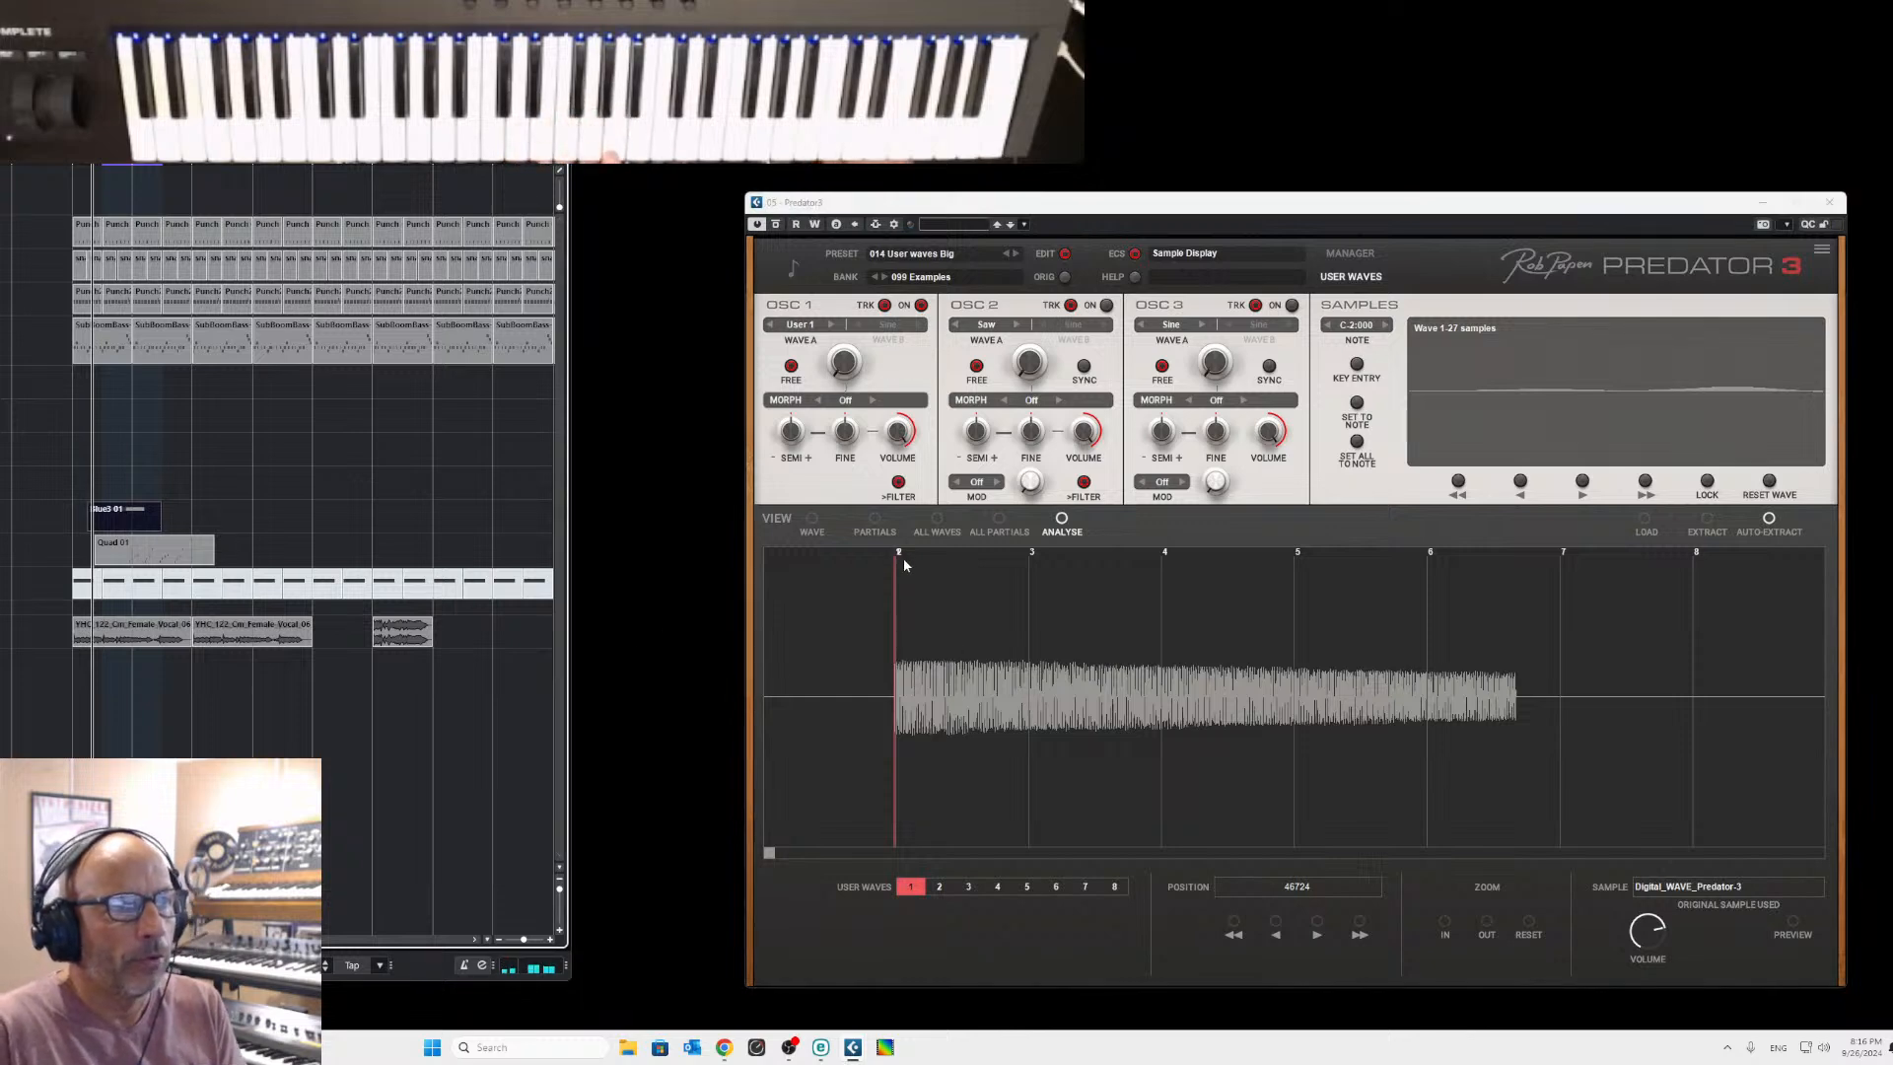
Move the User Wave 2 marker further into the sample and place the User Wave 1 marker at position 69434.
{"action": "mouse_move", "coordinate": [897, 555]}
{"action": "left_mouse_down"}
{"action": "mouse_move", "coordinate": [978, 571]}
{"action": "mouse_move", "coordinate": [913, 556]}
{"action": "mouse_move", "coordinate": [938, 557]}
{"action": "left_mouse_up"}
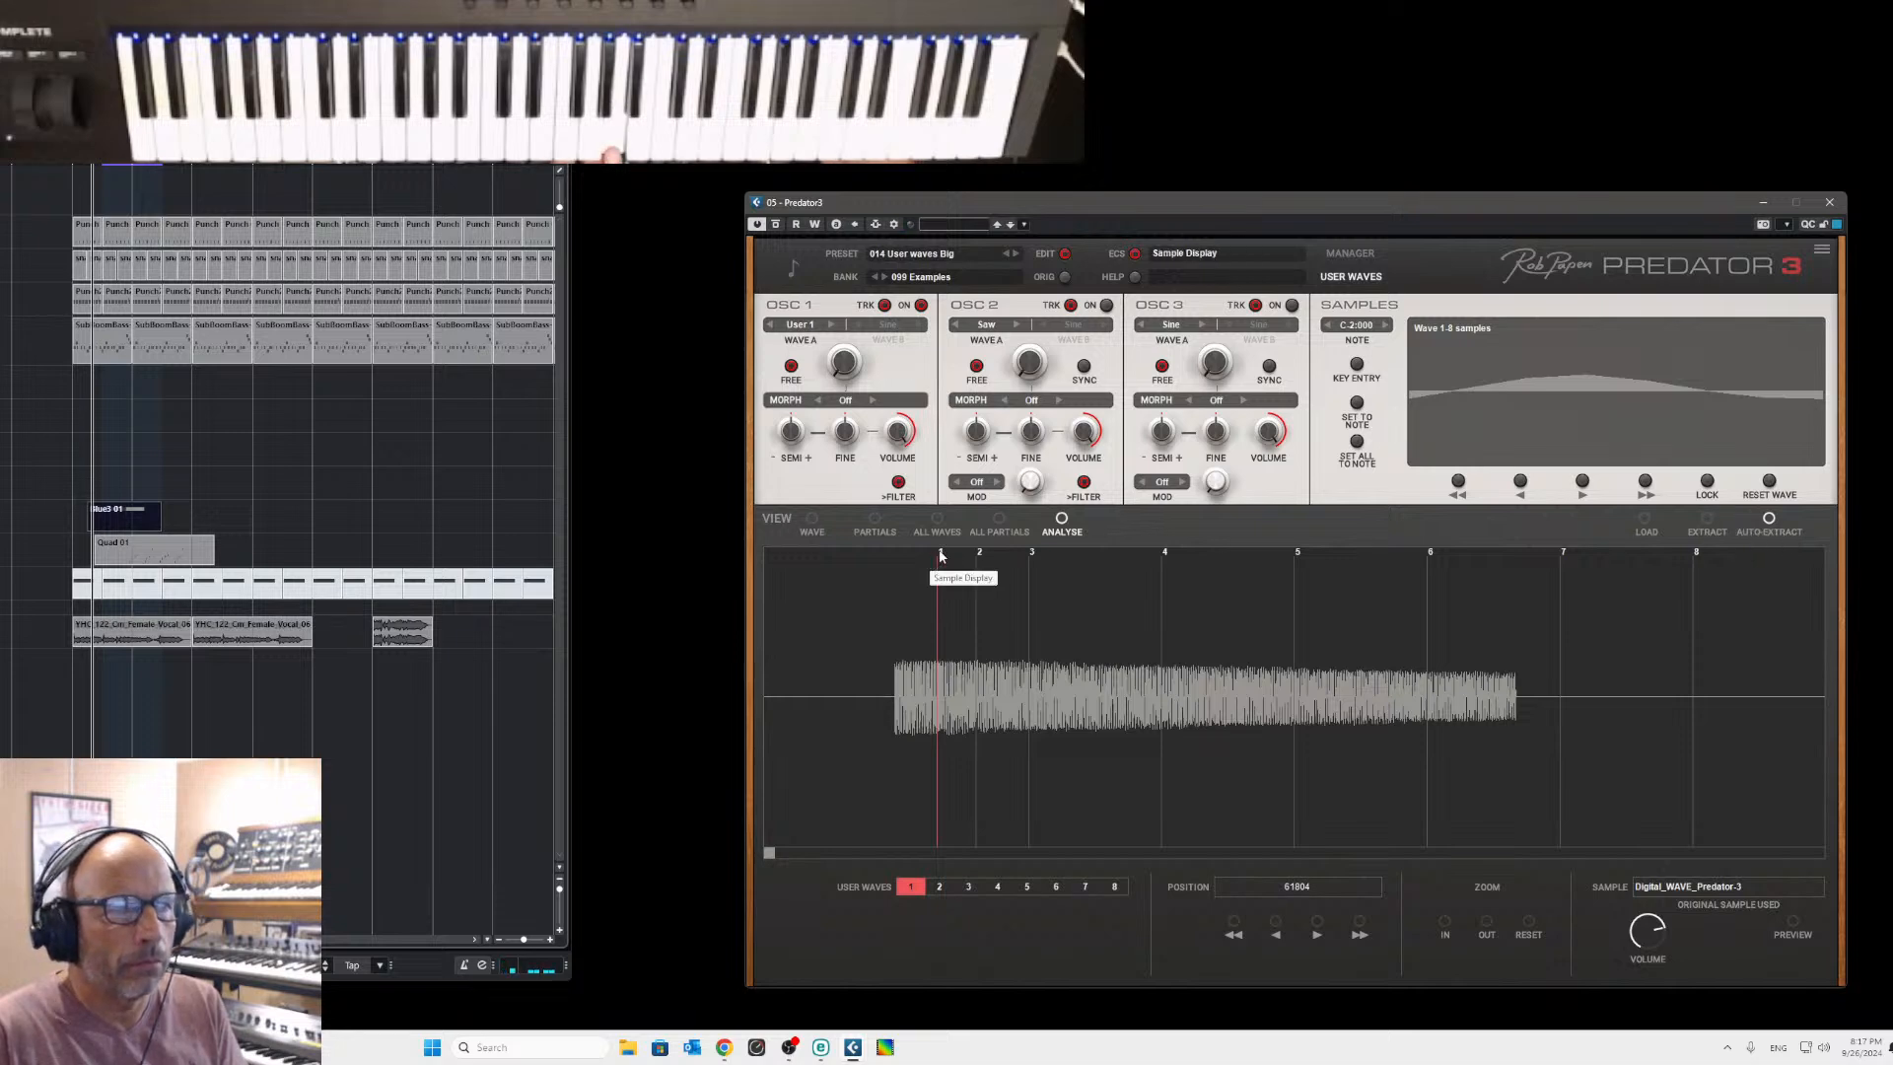
{"action": "left_click_drag", "start_coordinate": [938, 554], "coordinate": [959, 557]}
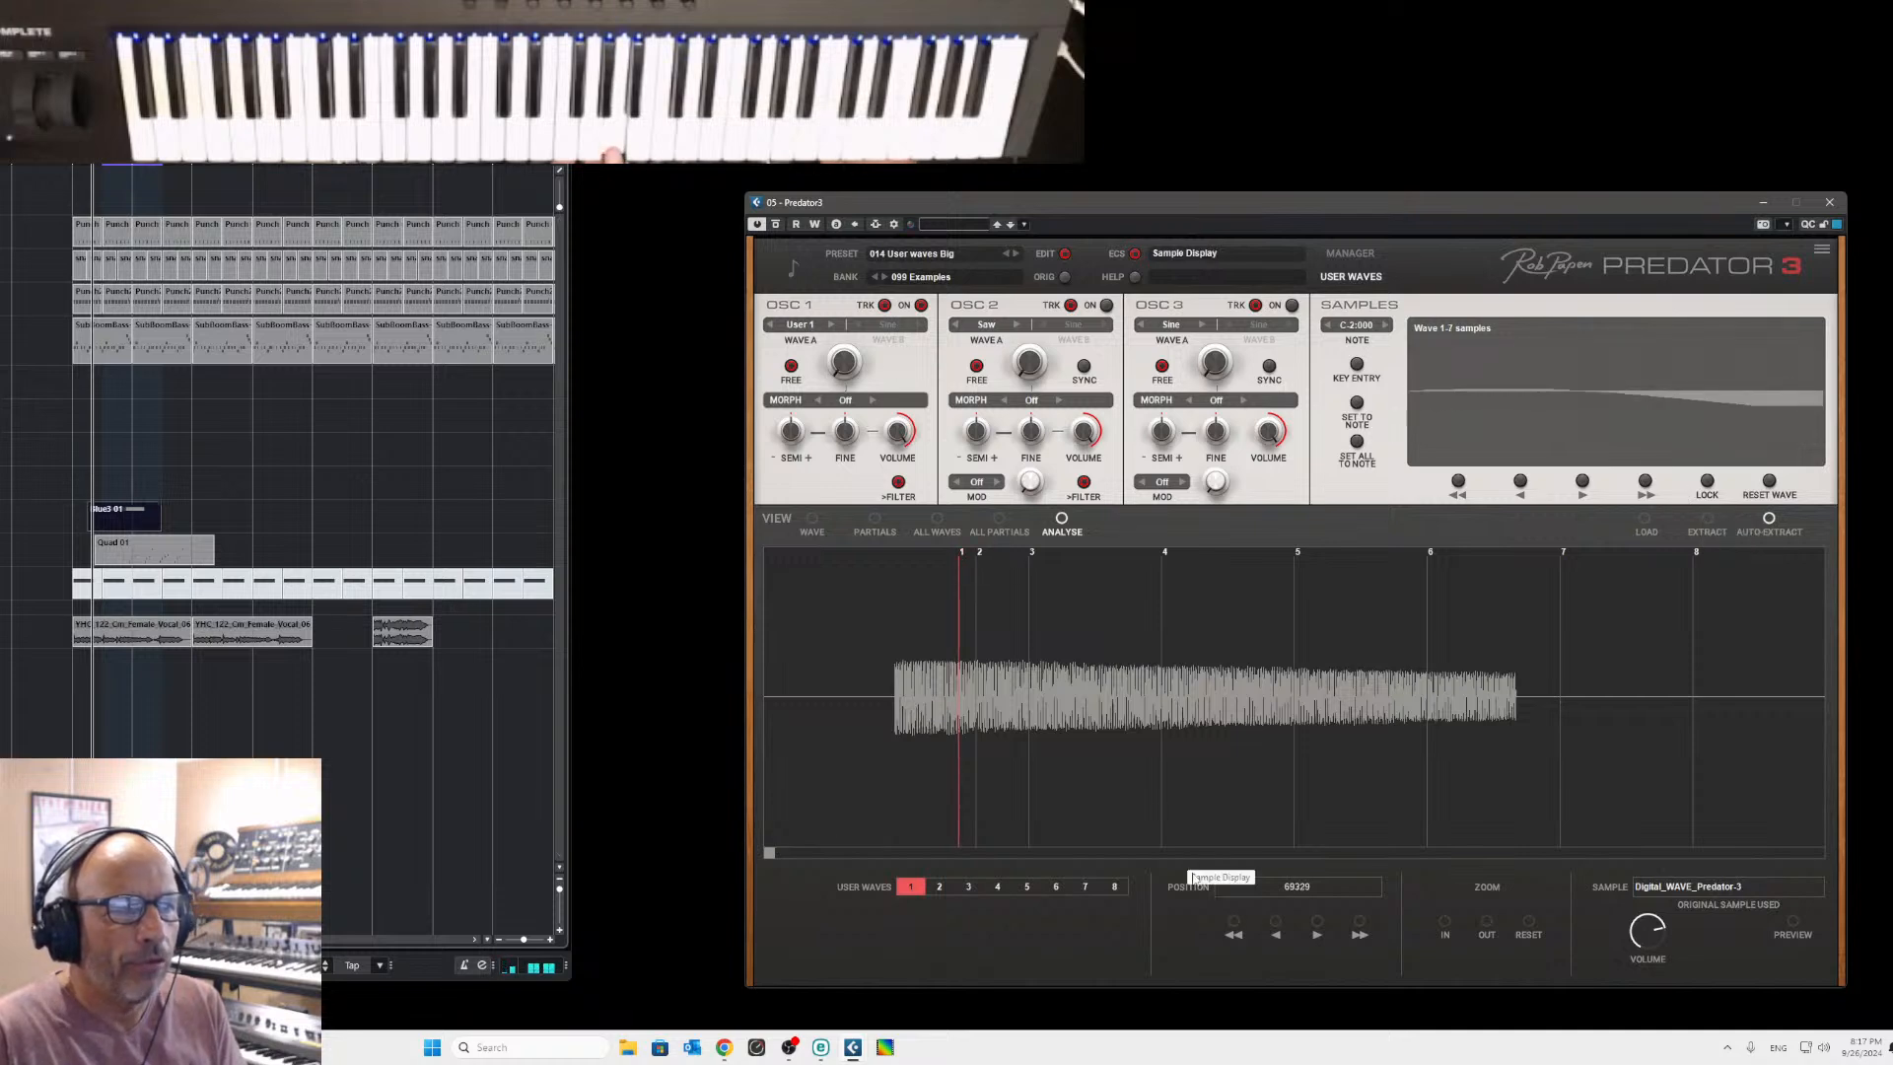
{"action": "left_click", "coordinate": [1360, 924]}
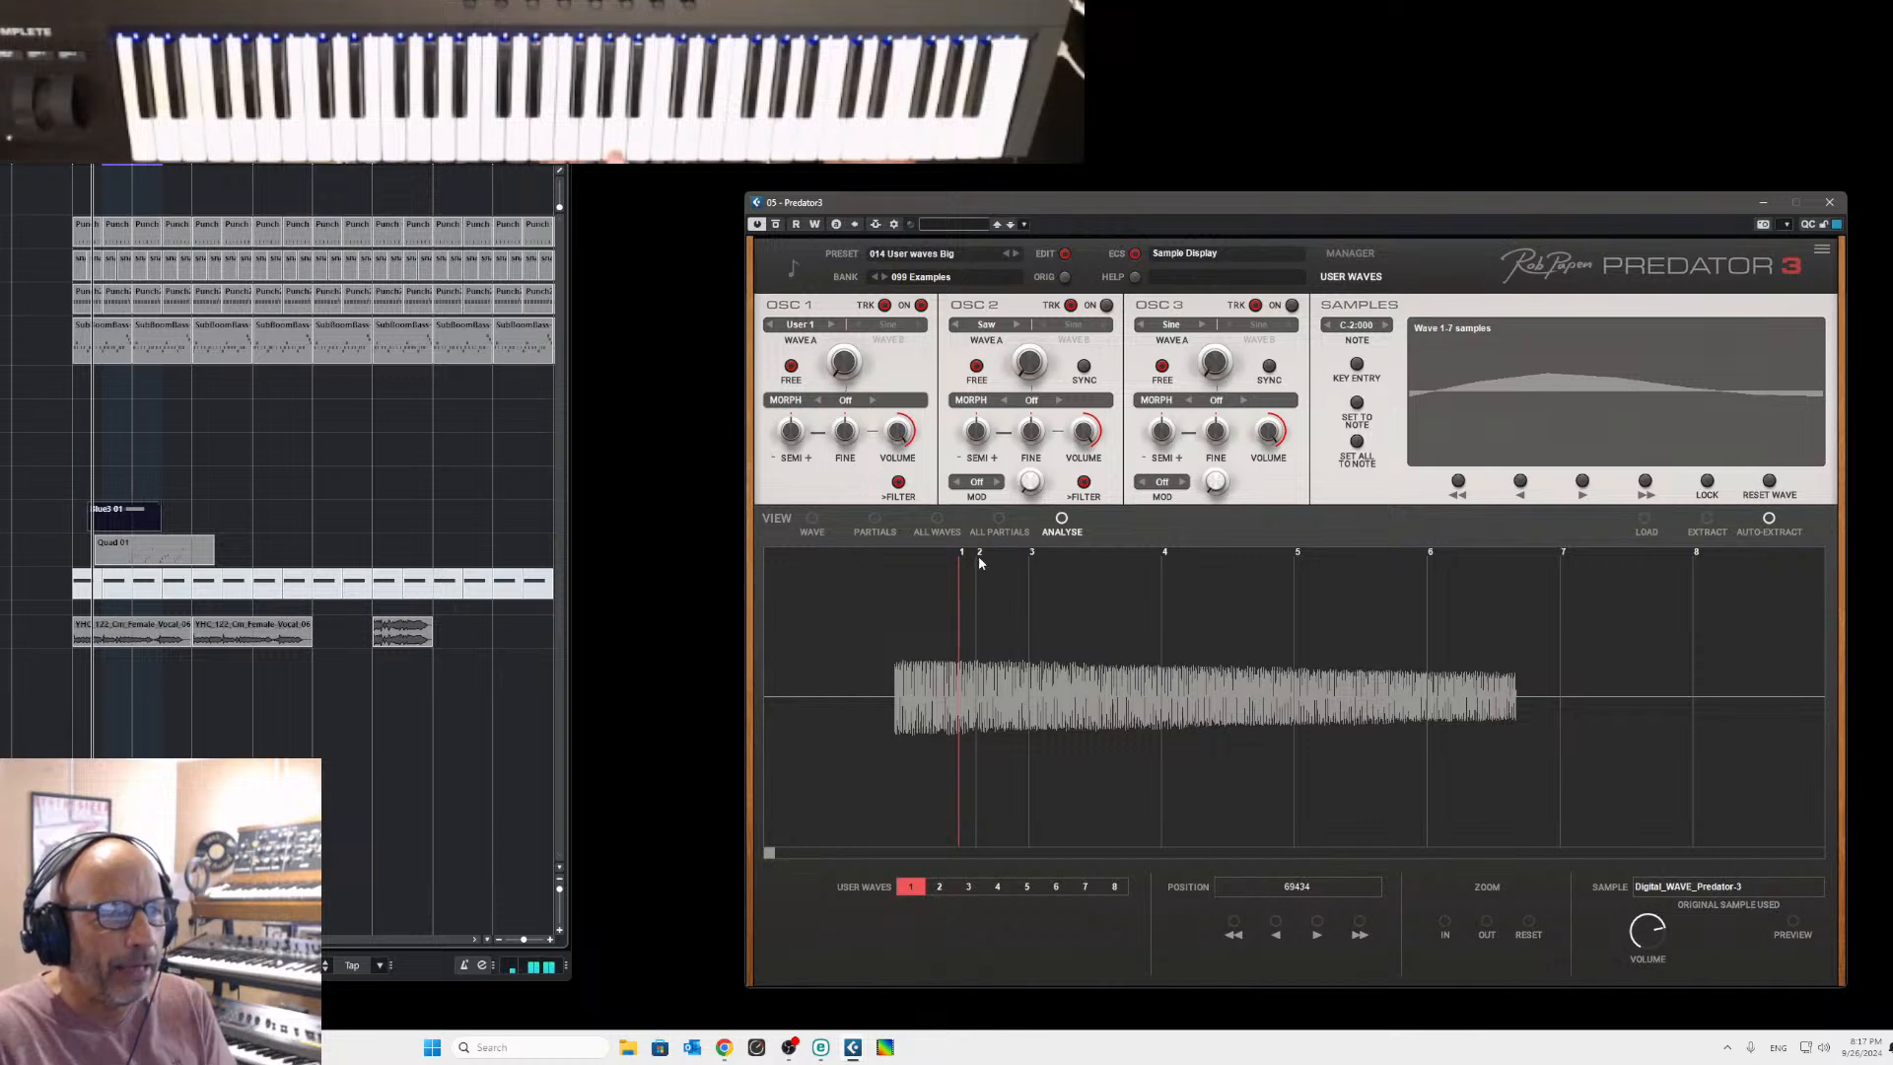
Move the markers of User Waves 2, 4, 5 and 6 to about positions 85409, 107992, 125907 and 143035.
{"action": "left_click_drag", "start_coordinate": [979, 557], "coordinate": [1006, 557]}
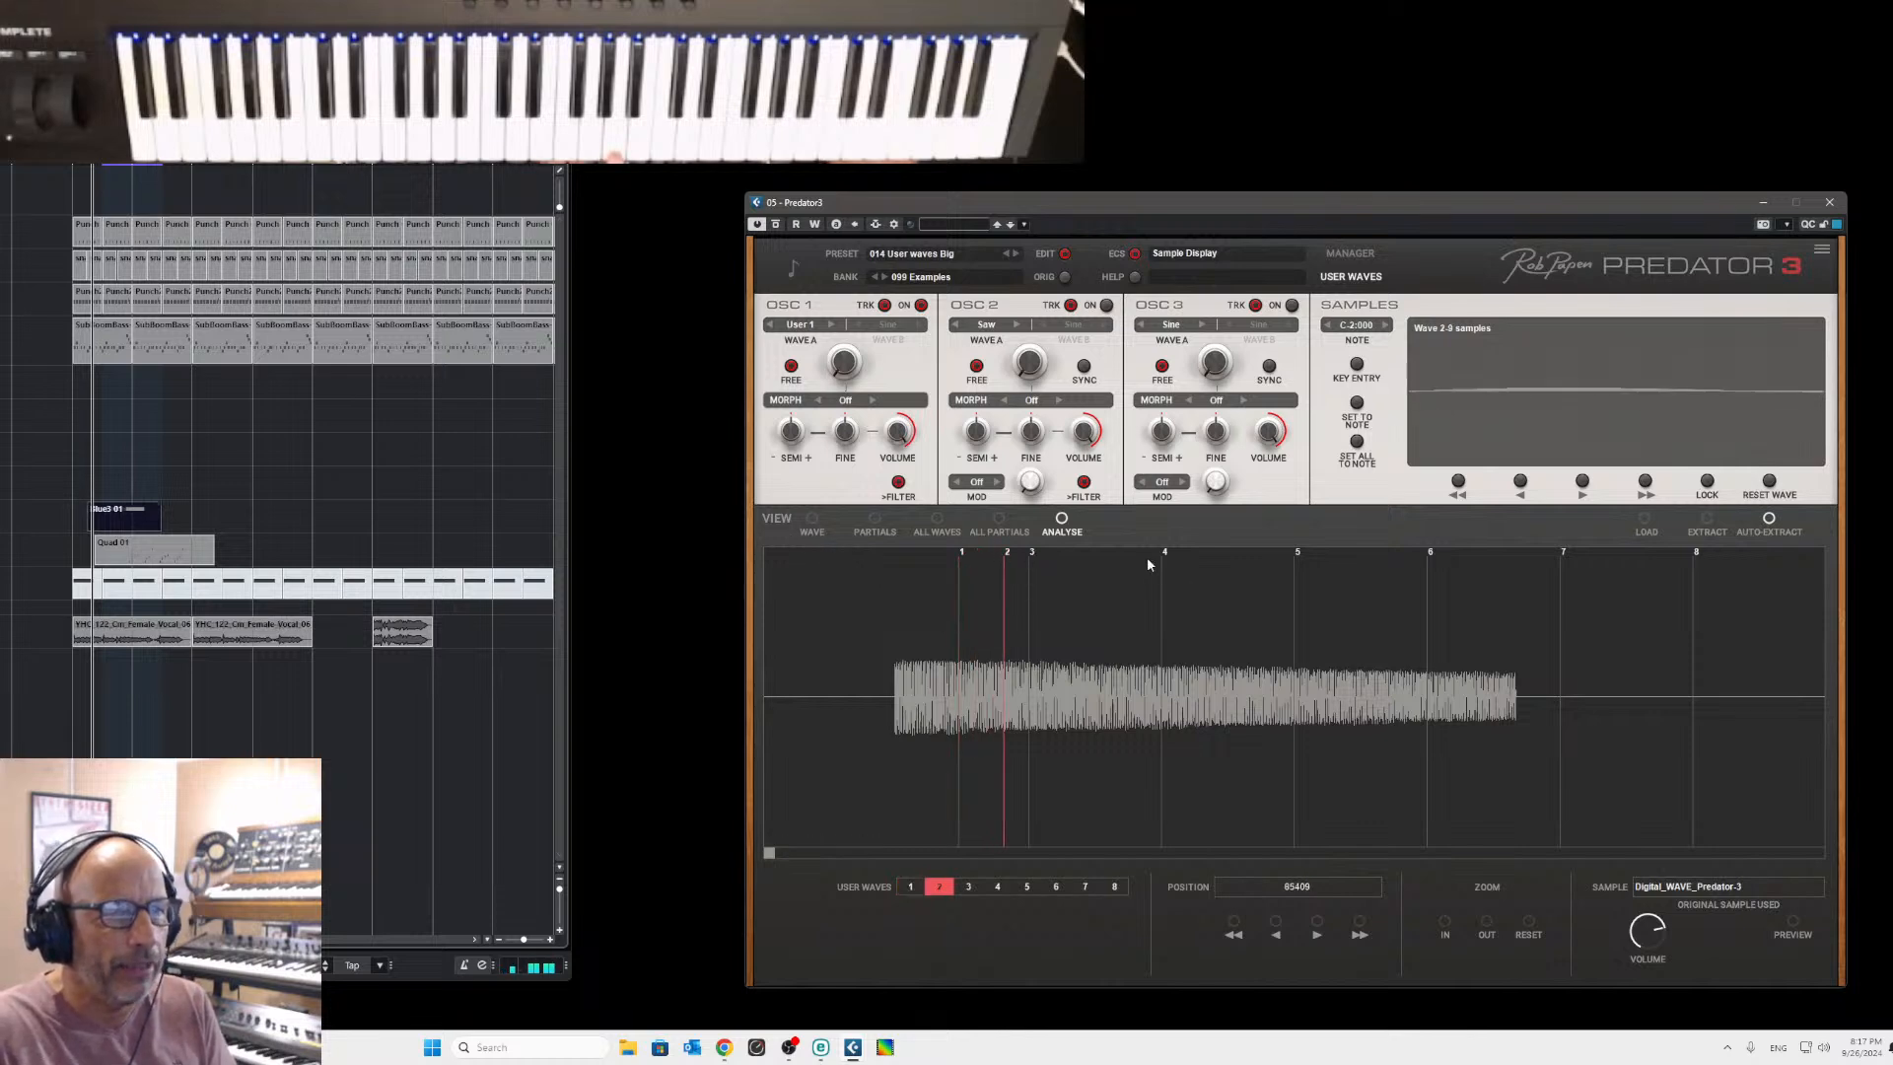
{"action": "left_click_drag", "start_coordinate": [1165, 558], "coordinate": [1070, 558]}
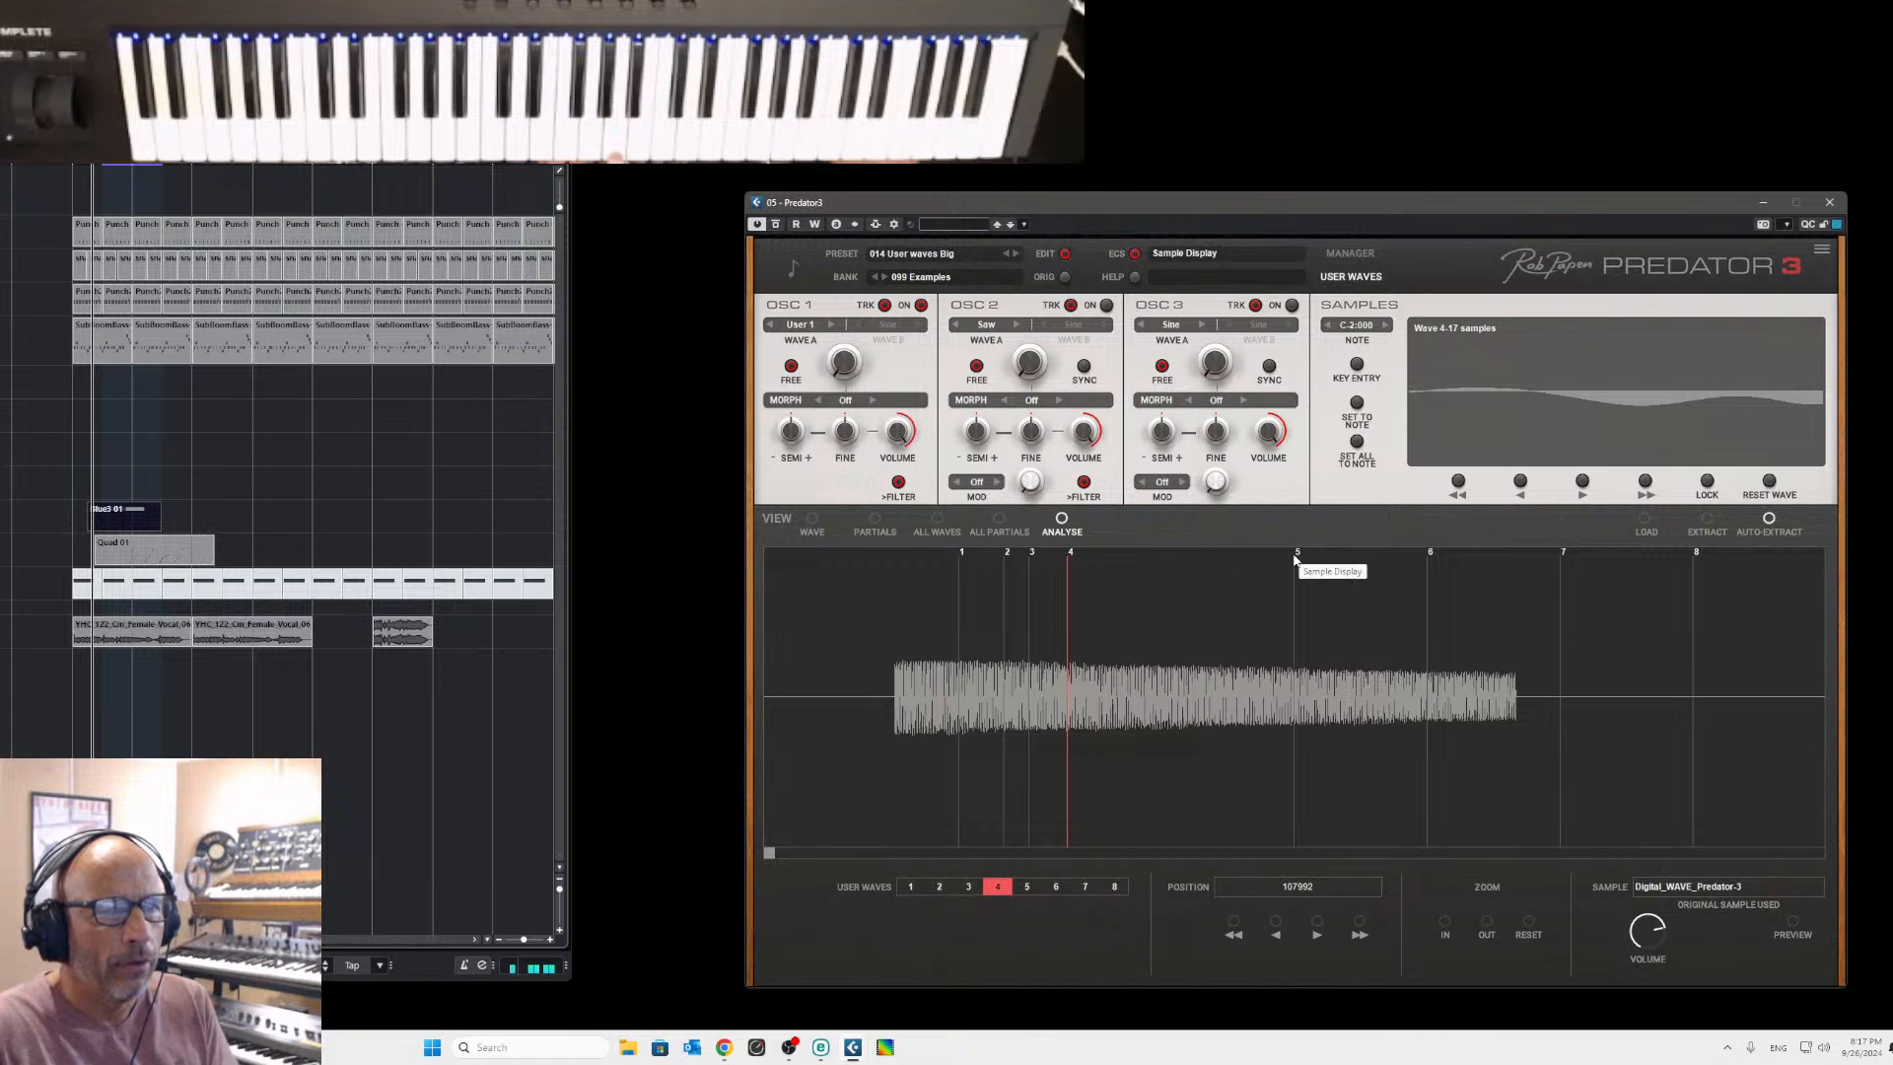
{"action": "left_click_drag", "start_coordinate": [1297, 558], "coordinate": [1120, 556]}
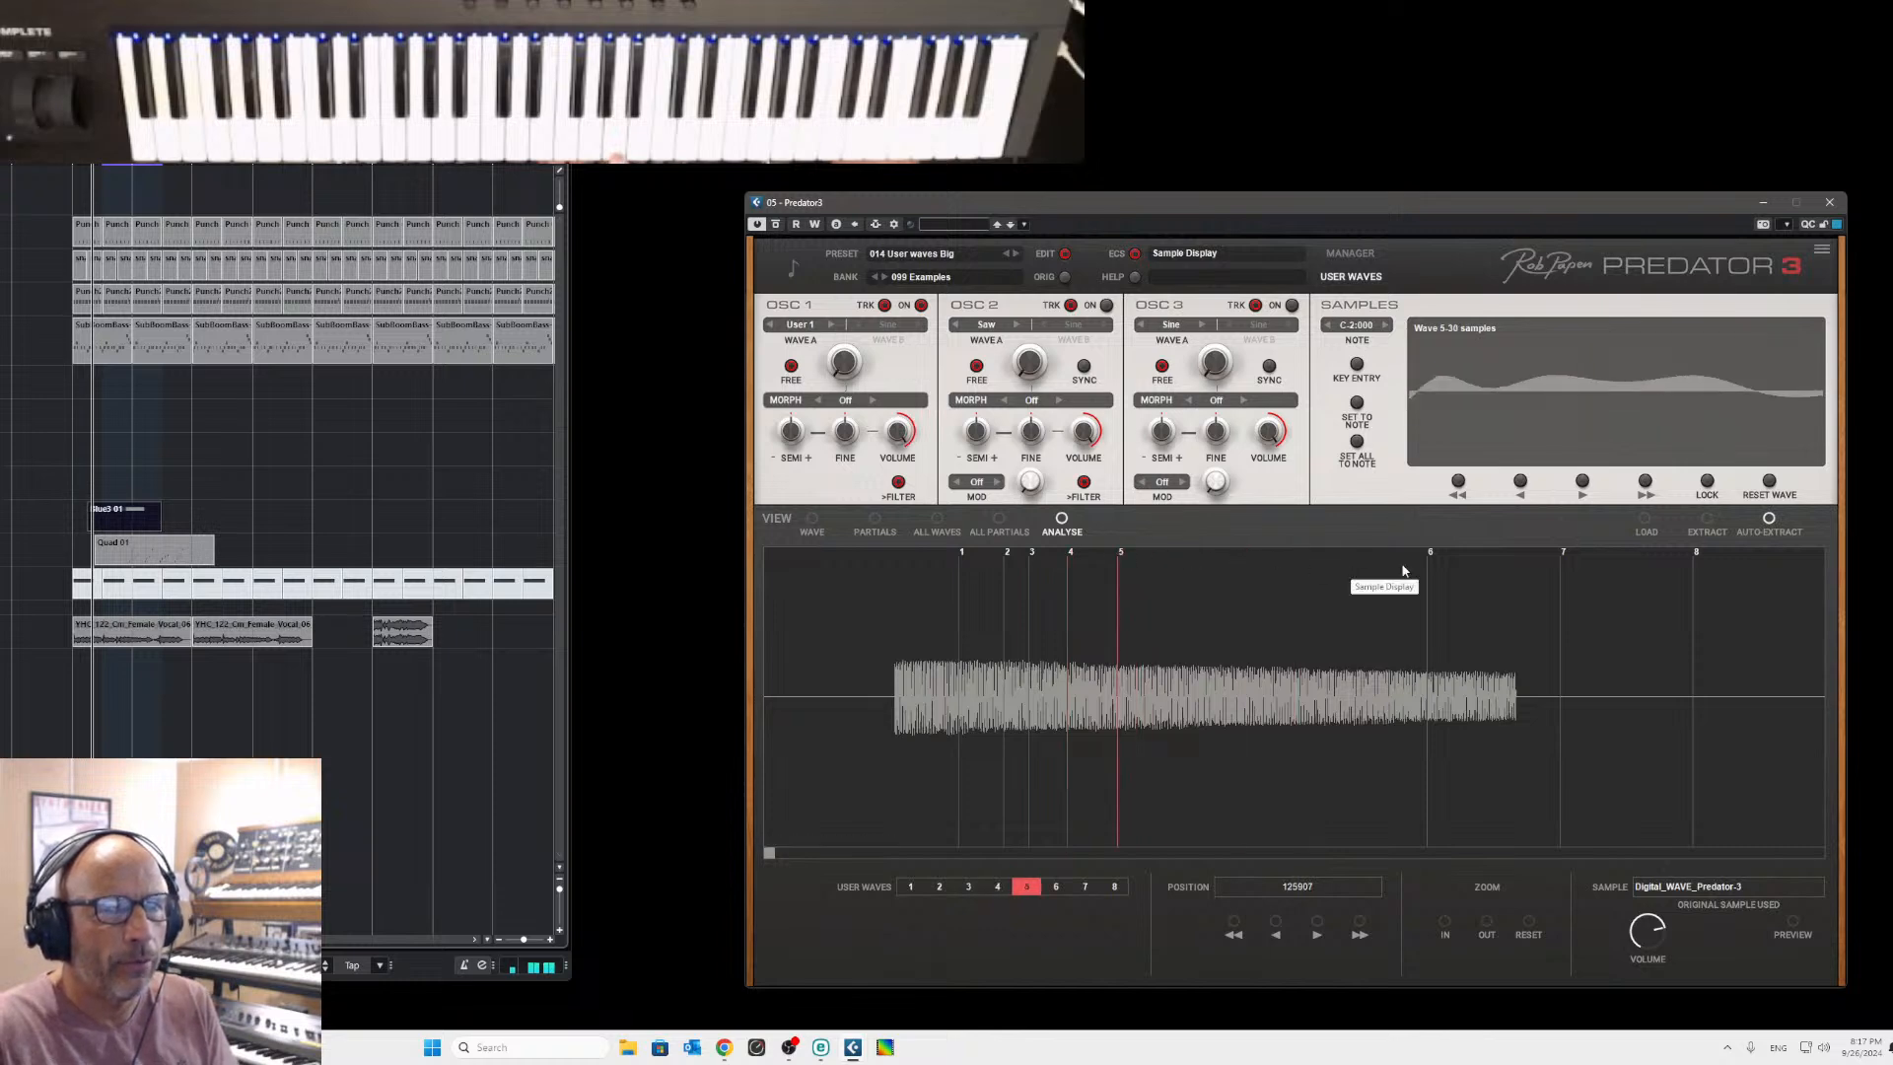
{"action": "left_click_drag", "start_coordinate": [1429, 553], "coordinate": [1169, 576]}
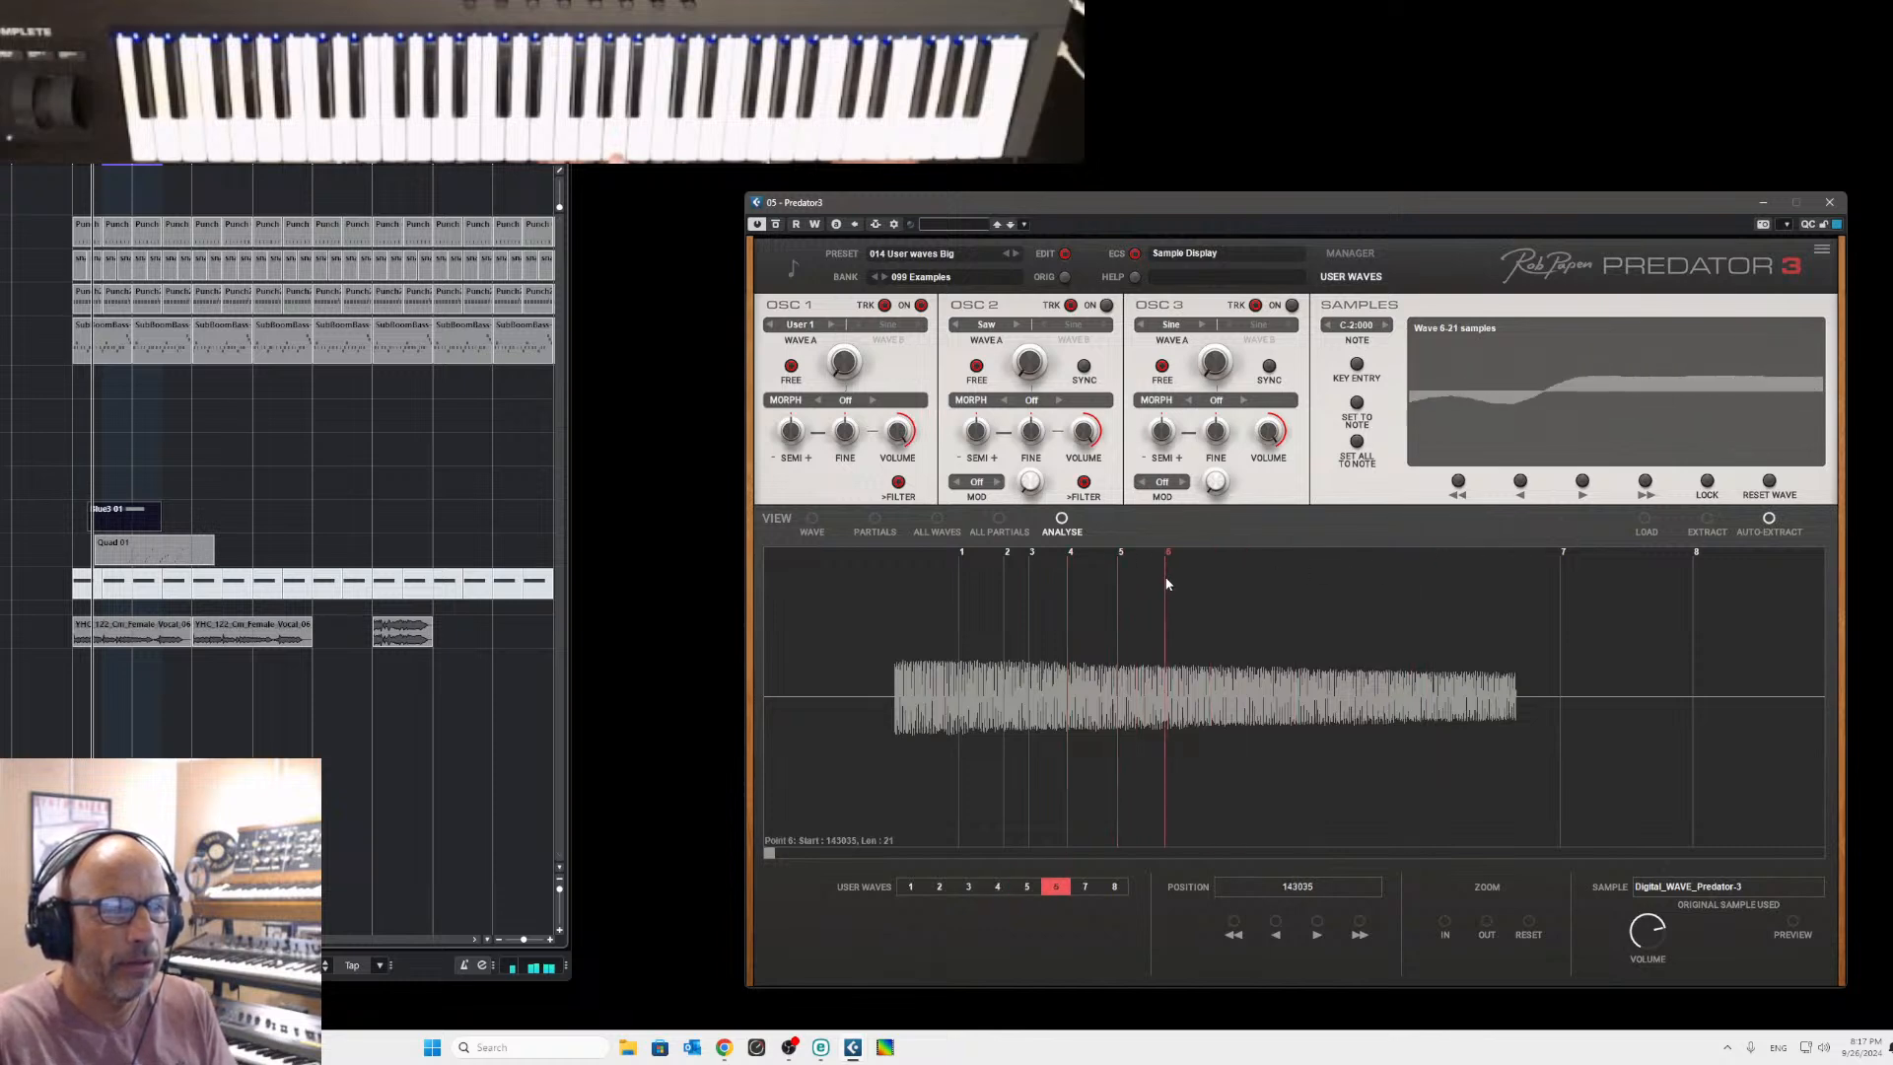
Select User Wave 1 and inspect the extracted shapes of User Waves 1 and 2 in the Wave view.
{"action": "left_click", "coordinate": [905, 885]}
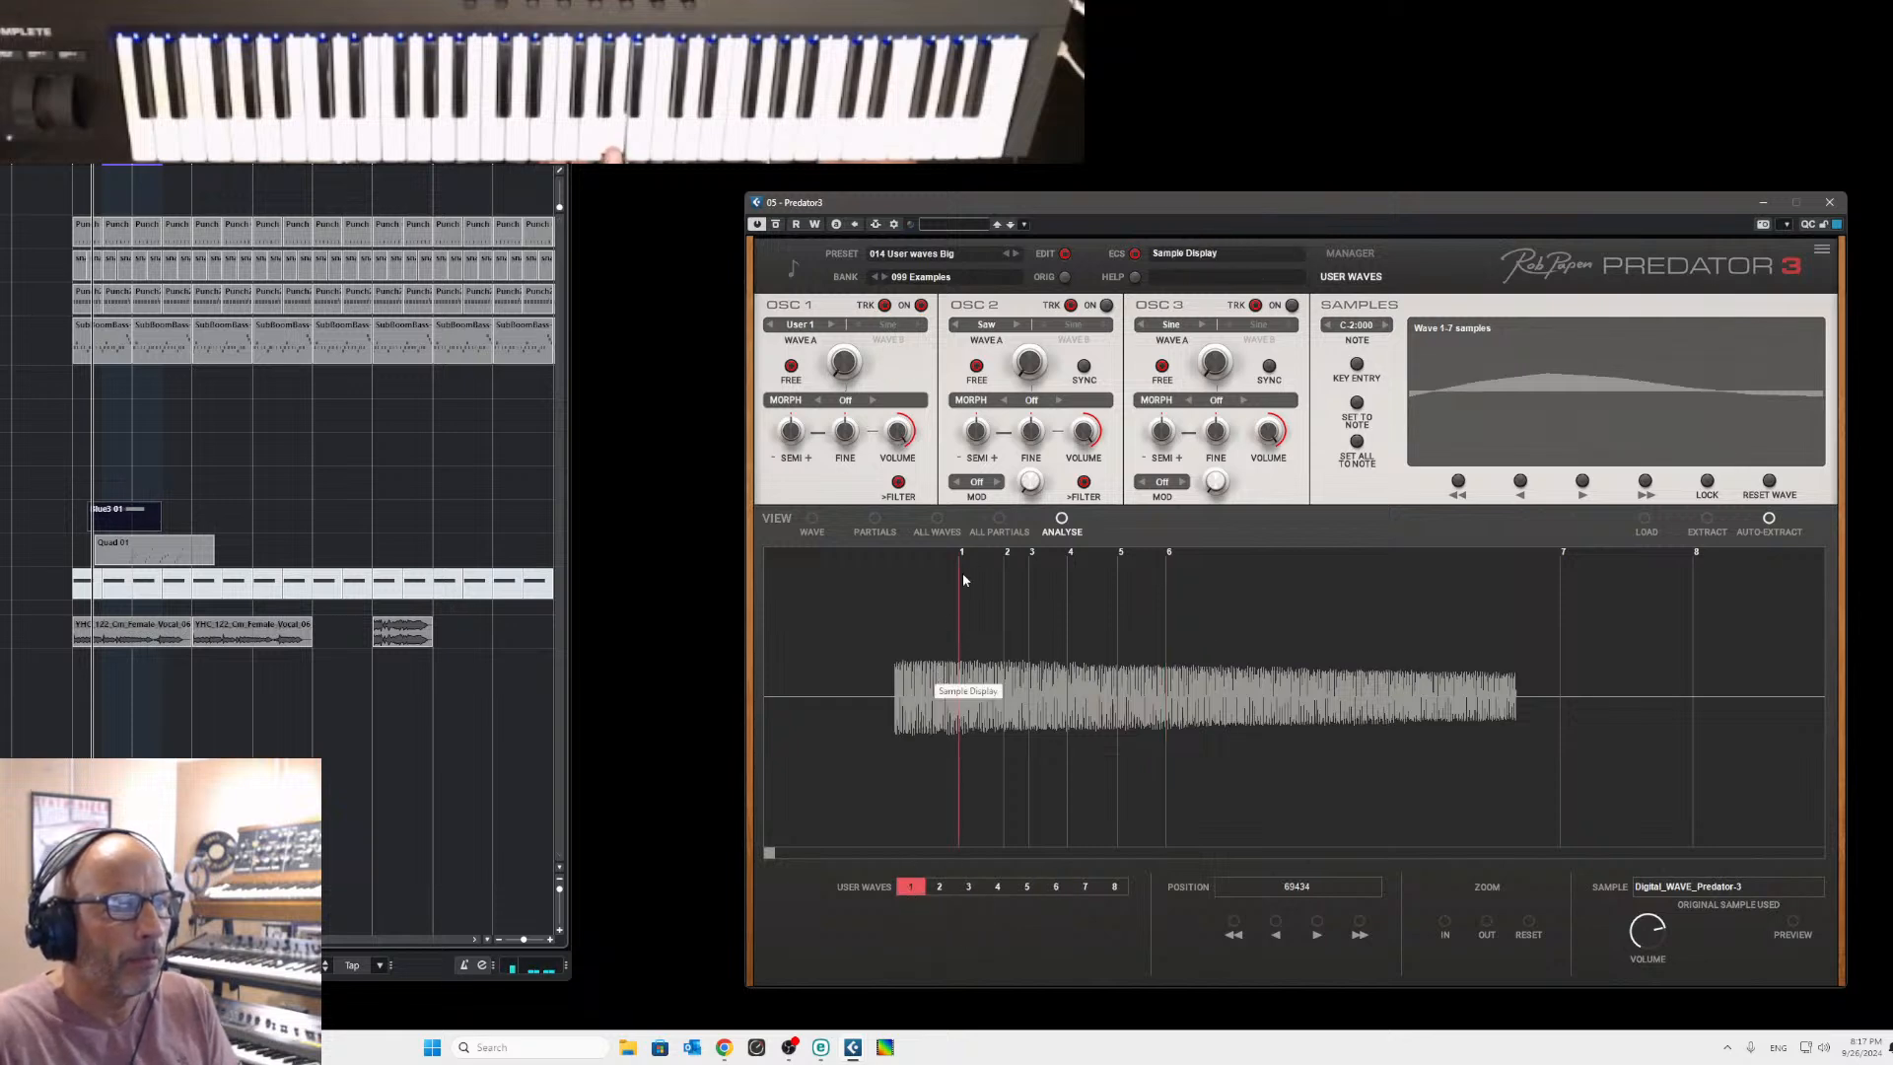
{"action": "left_click", "coordinate": [813, 533]}
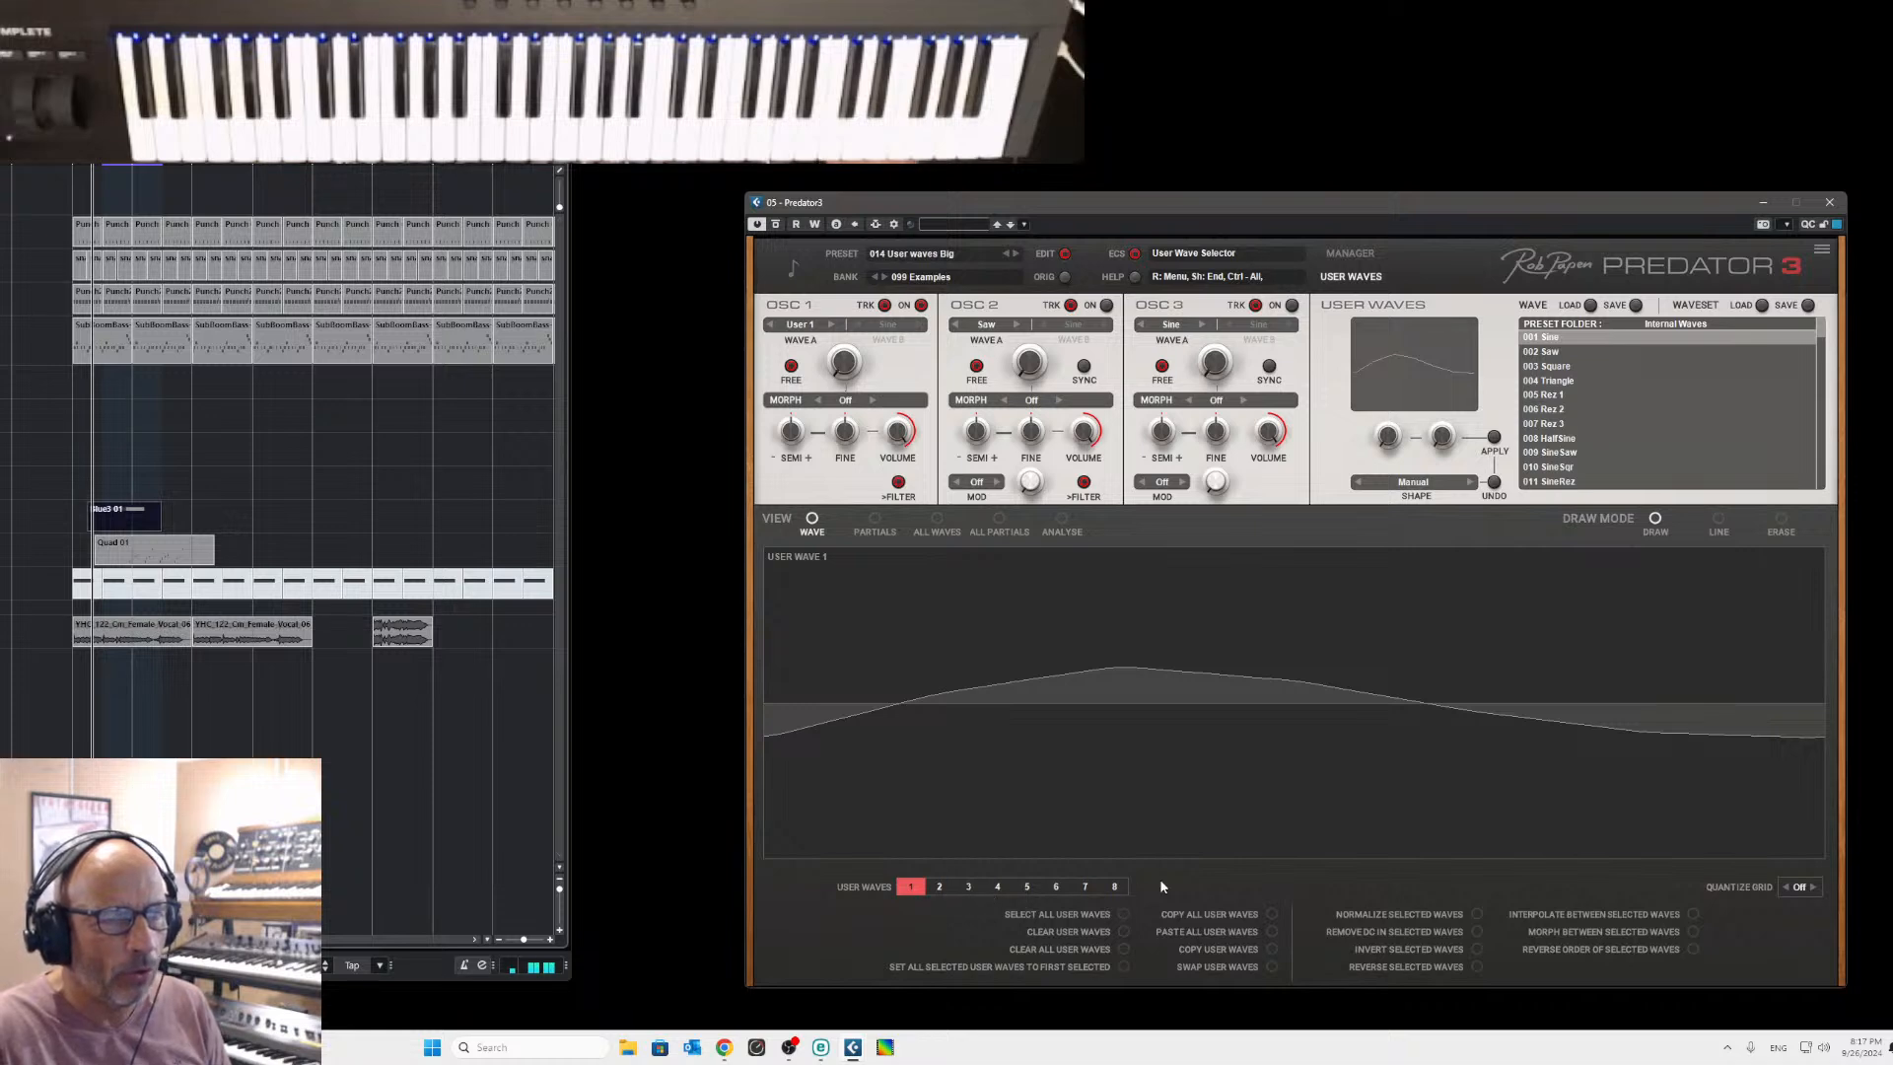
{"action": "left_click", "coordinate": [940, 886]}
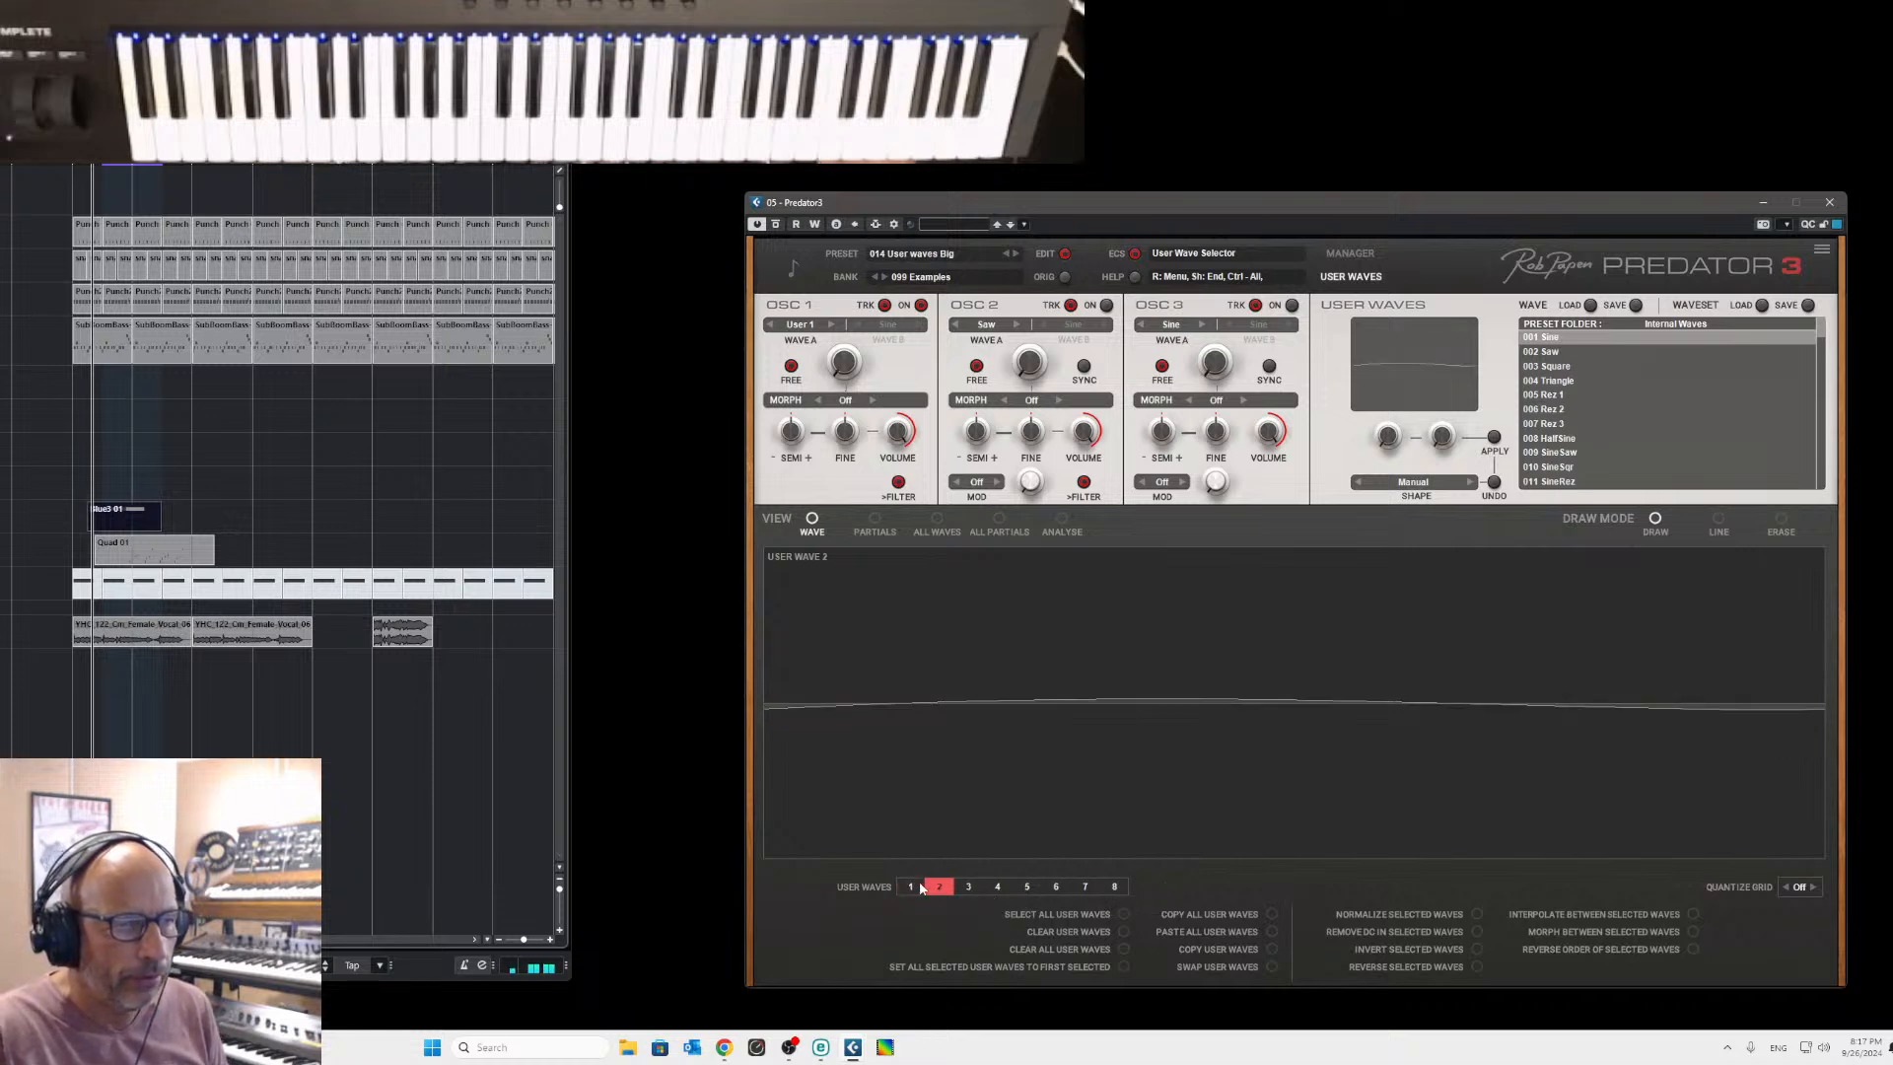
Select all eight user waves and normalize them.
{"action": "left_click", "coordinate": [911, 886]}
{"action": "left_click_drag", "start_coordinate": [911, 887], "coordinate": [1129, 894]}
{"action": "left_click", "coordinate": [906, 888]}
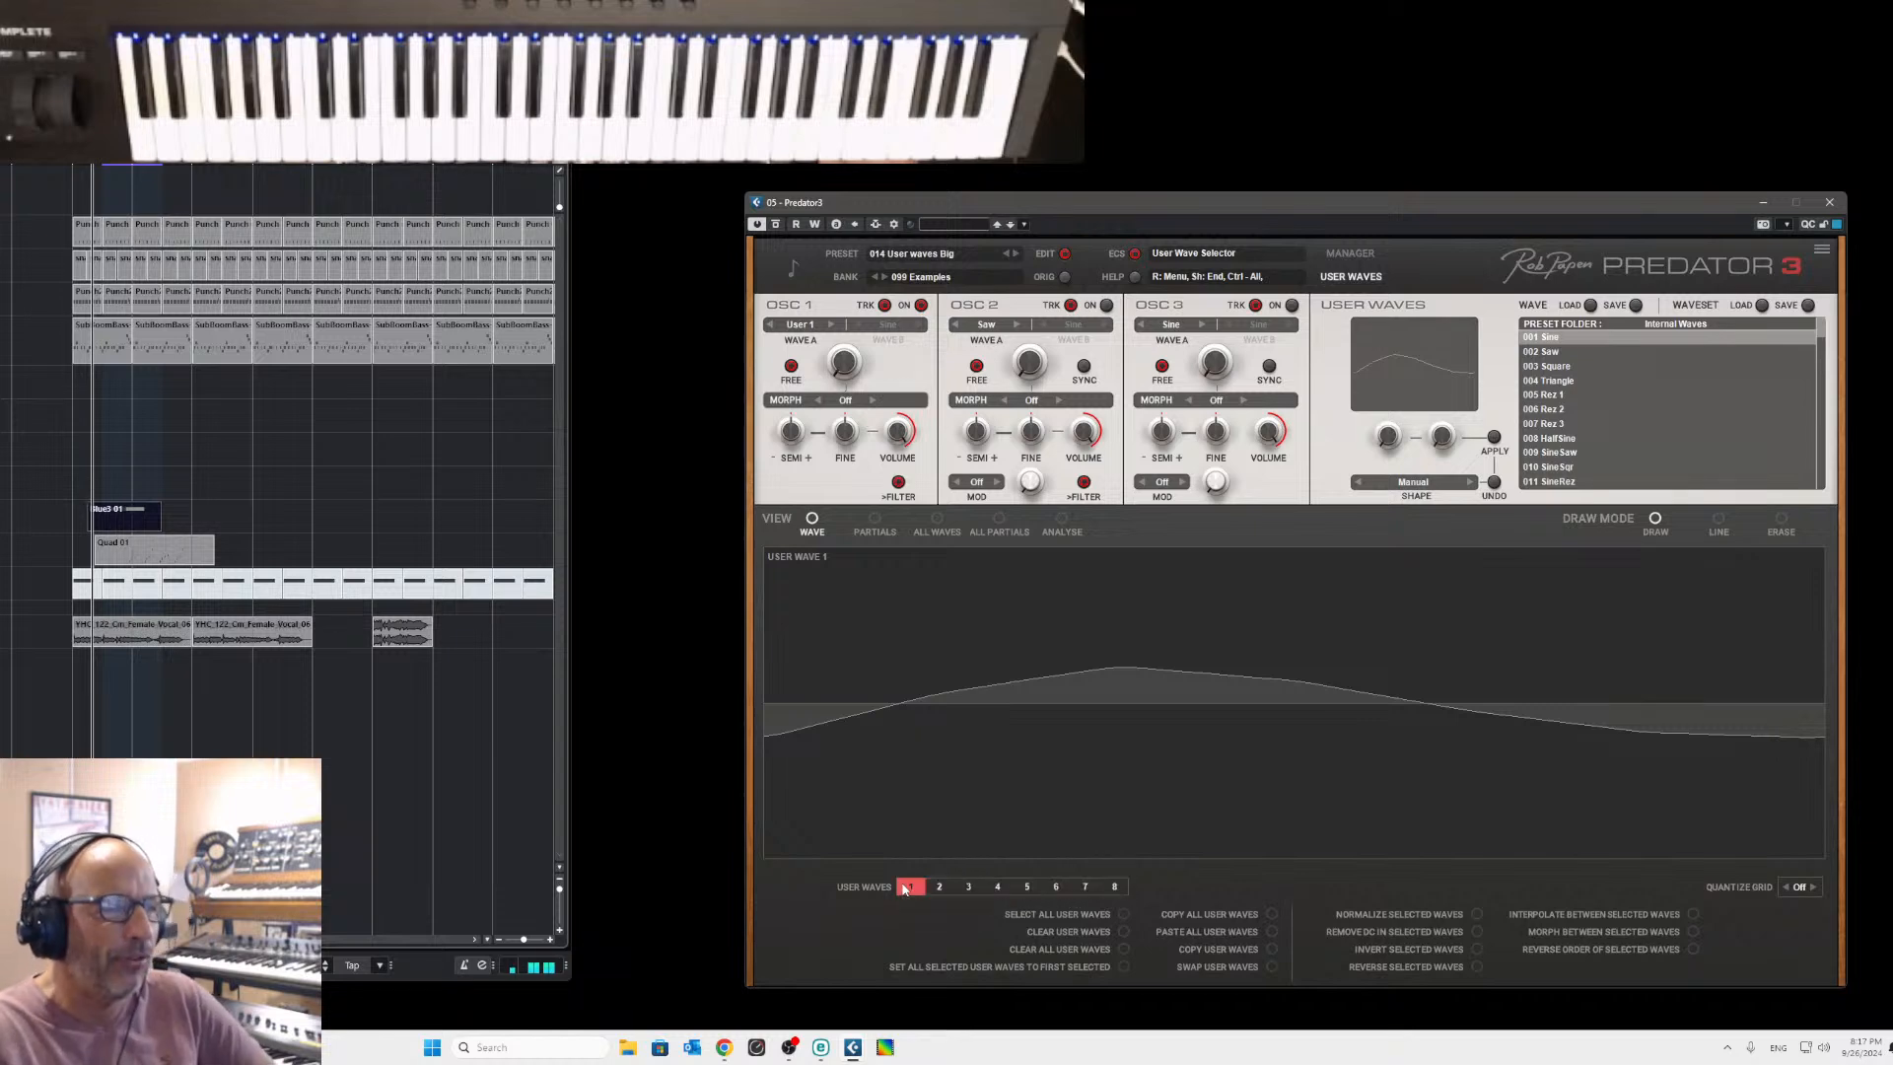
{"action": "left_click_drag", "start_coordinate": [905, 887], "coordinate": [1122, 890]}
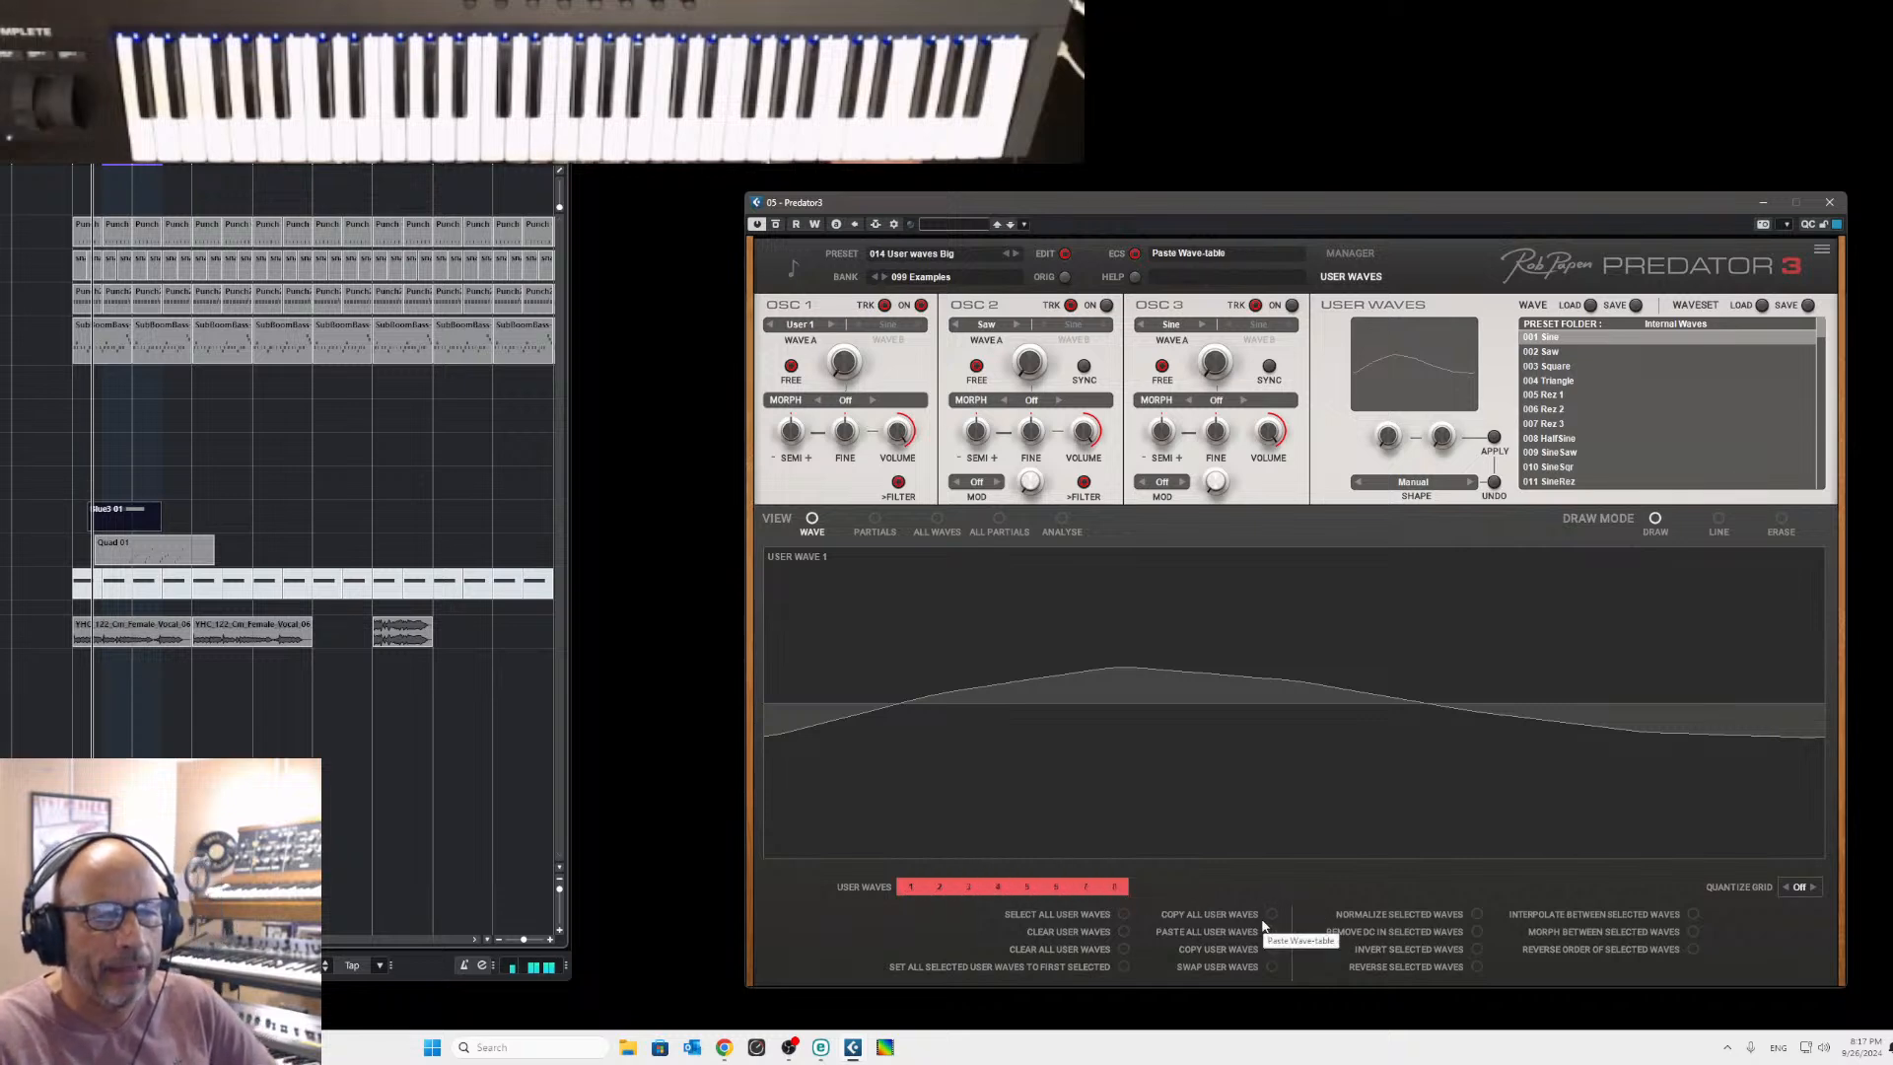
{"action": "left_click", "coordinate": [1476, 915]}
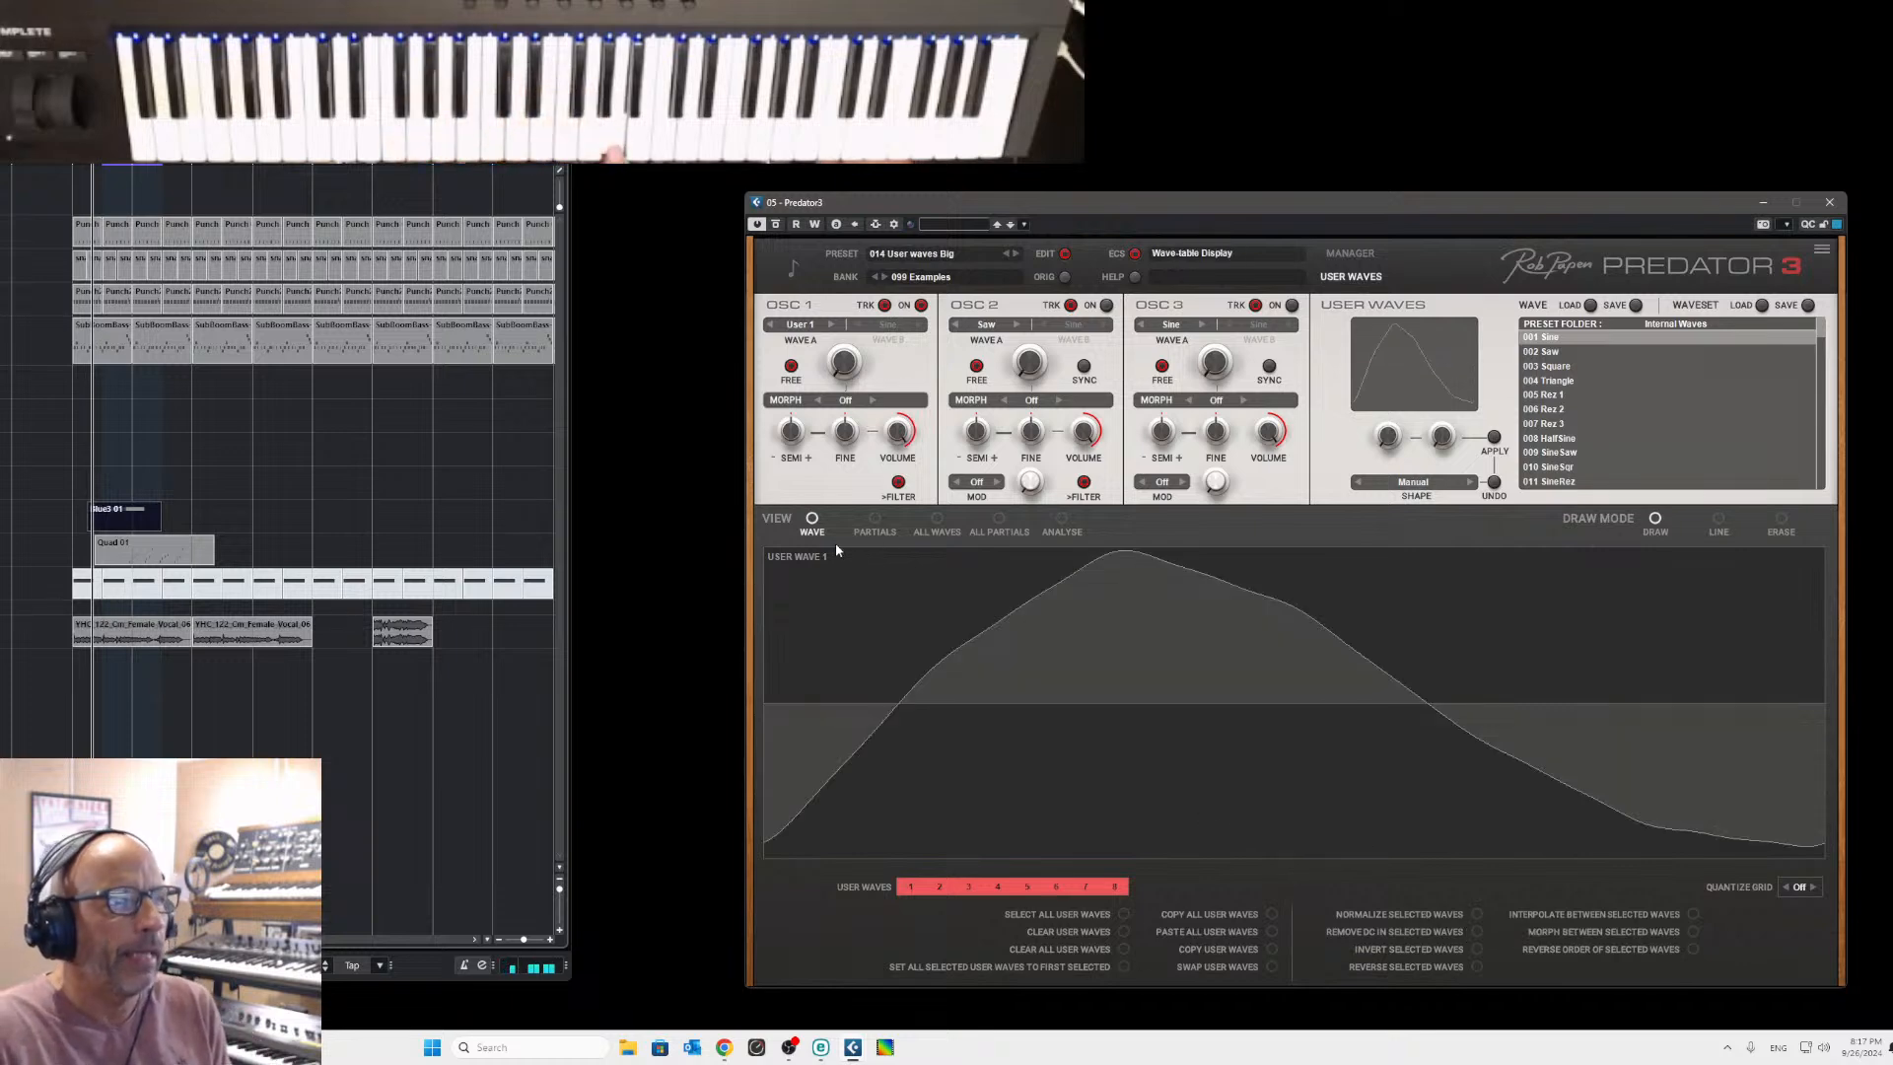
Audition the normalized waves by switching OSC 1 Wave A from User 2 up to User 8 and back to User 3.
{"action": "left_click", "coordinate": [831, 325]}
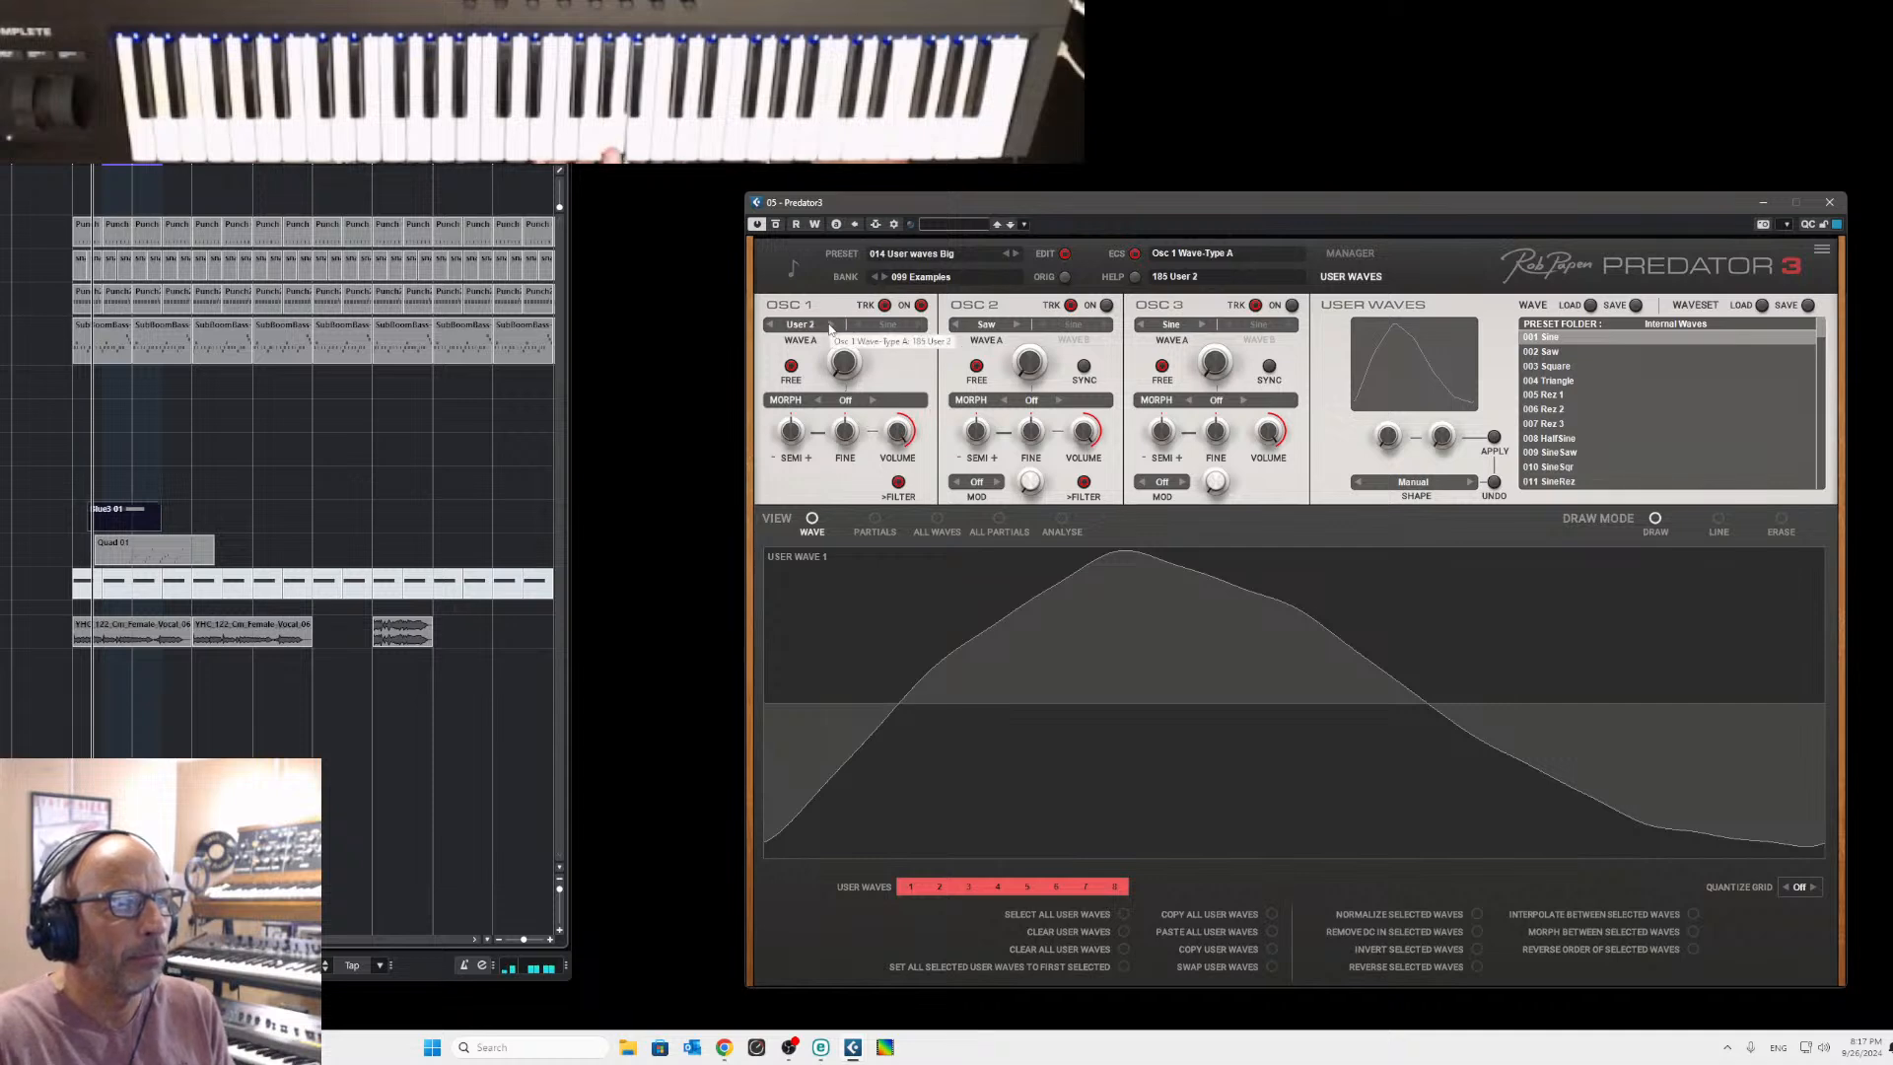
{"action": "left_click", "coordinate": [832, 324]}
{"action": "left_click", "coordinate": [831, 324]}
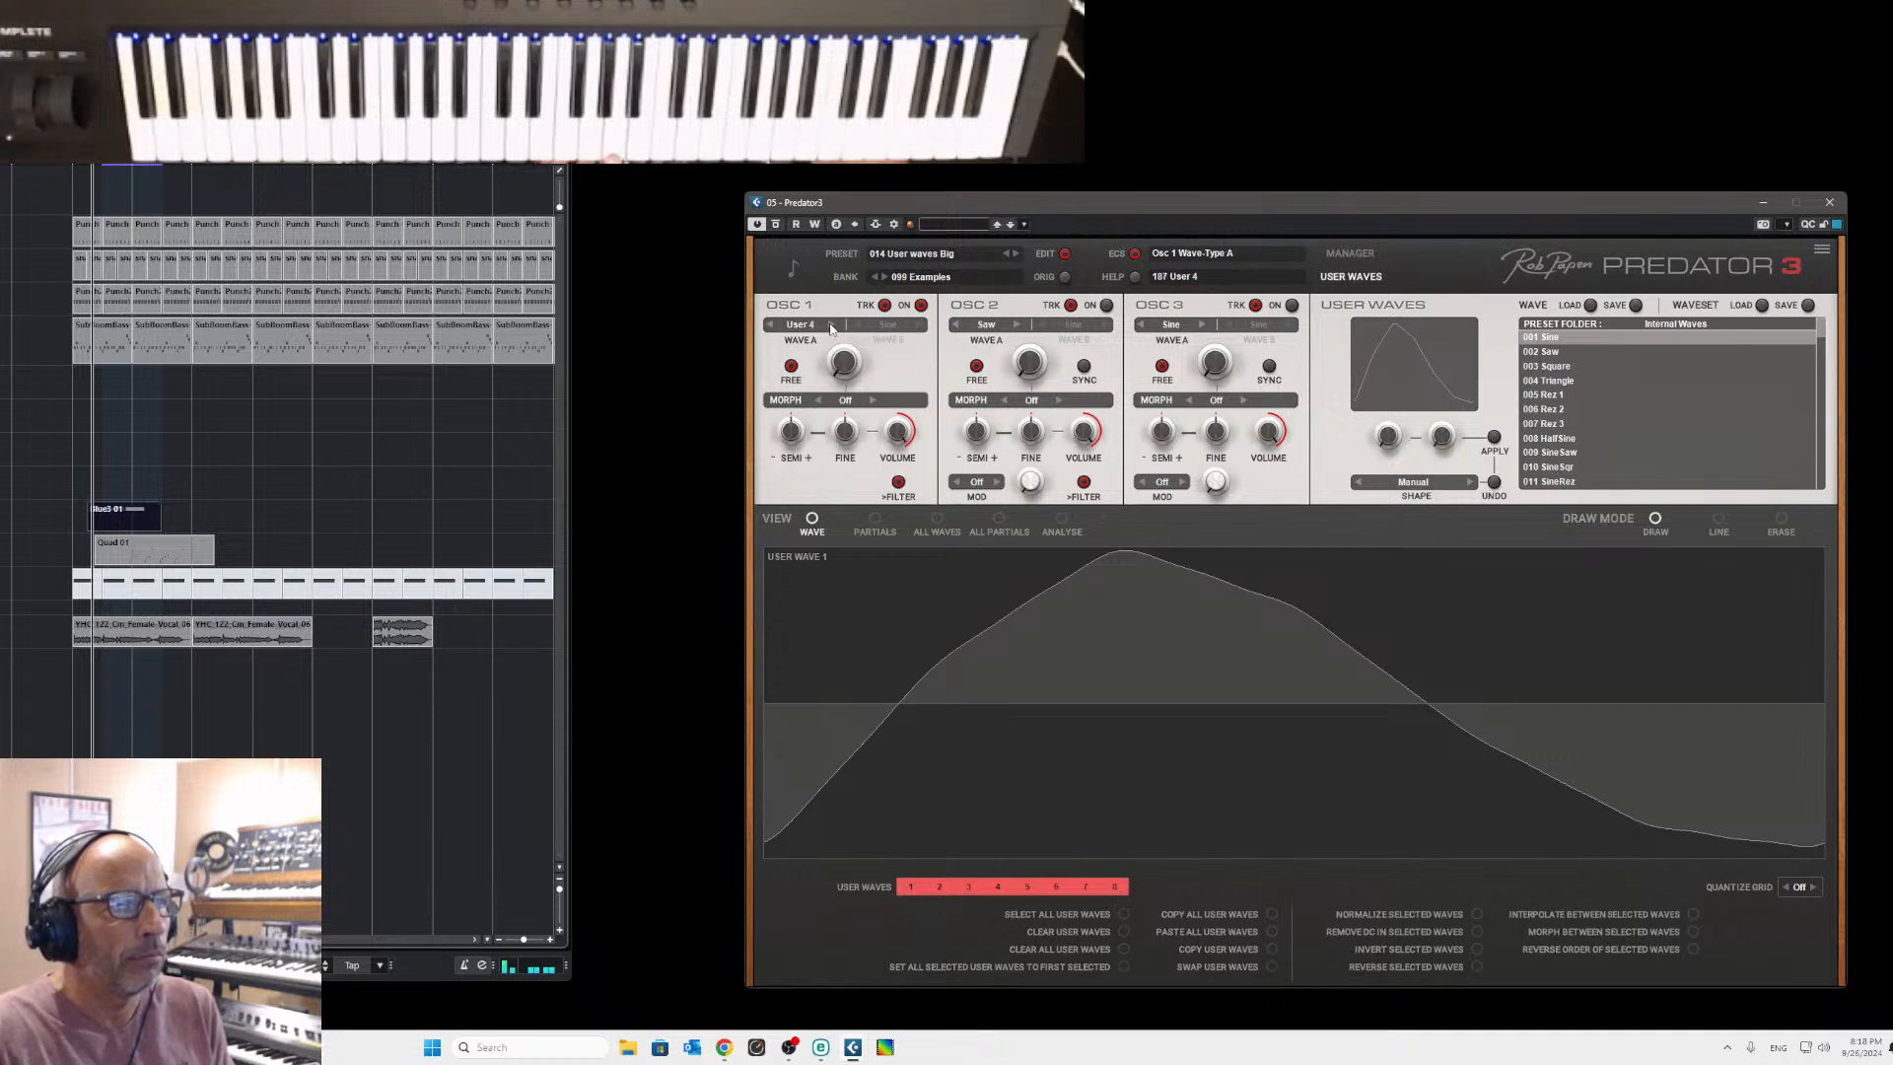
{"action": "left_click", "coordinate": [832, 324]}
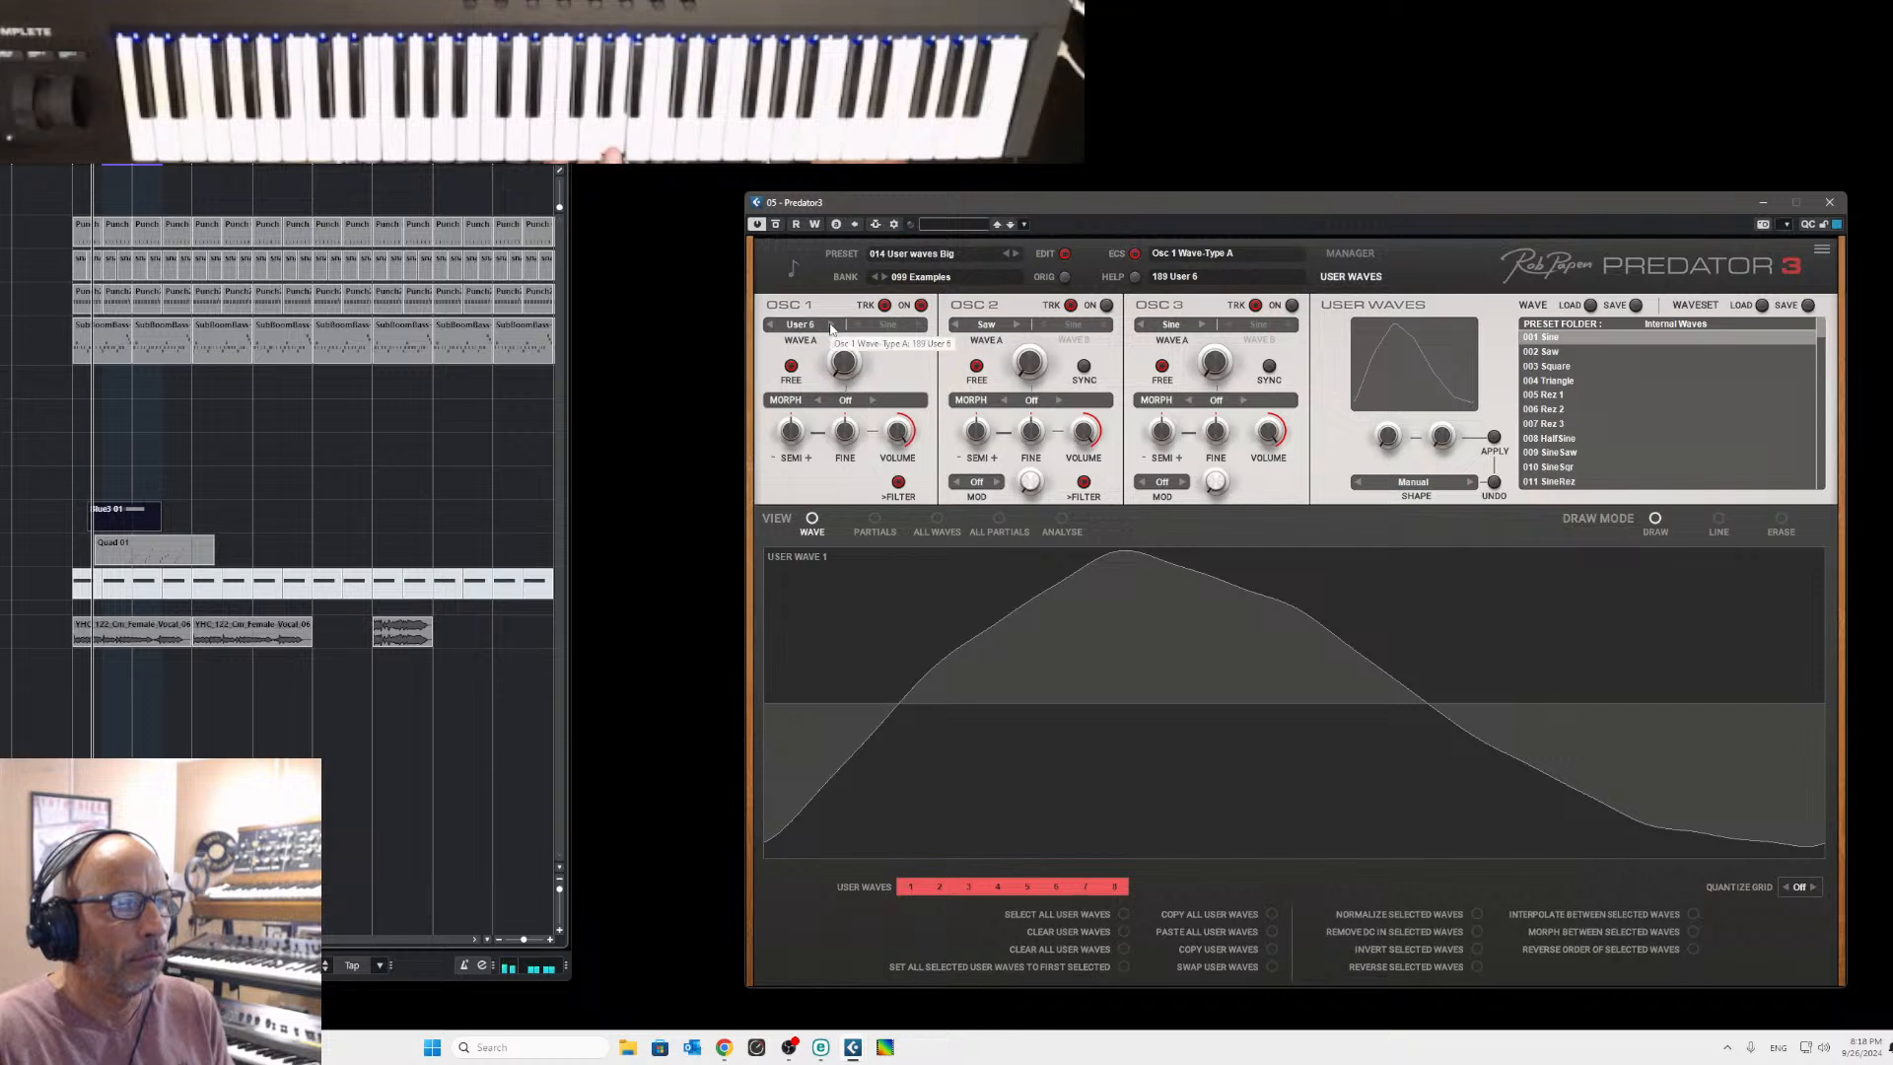
{"action": "left_click", "coordinate": [831, 324]}
{"action": "left_click", "coordinate": [831, 324]}
{"action": "left_click", "coordinate": [770, 324]}
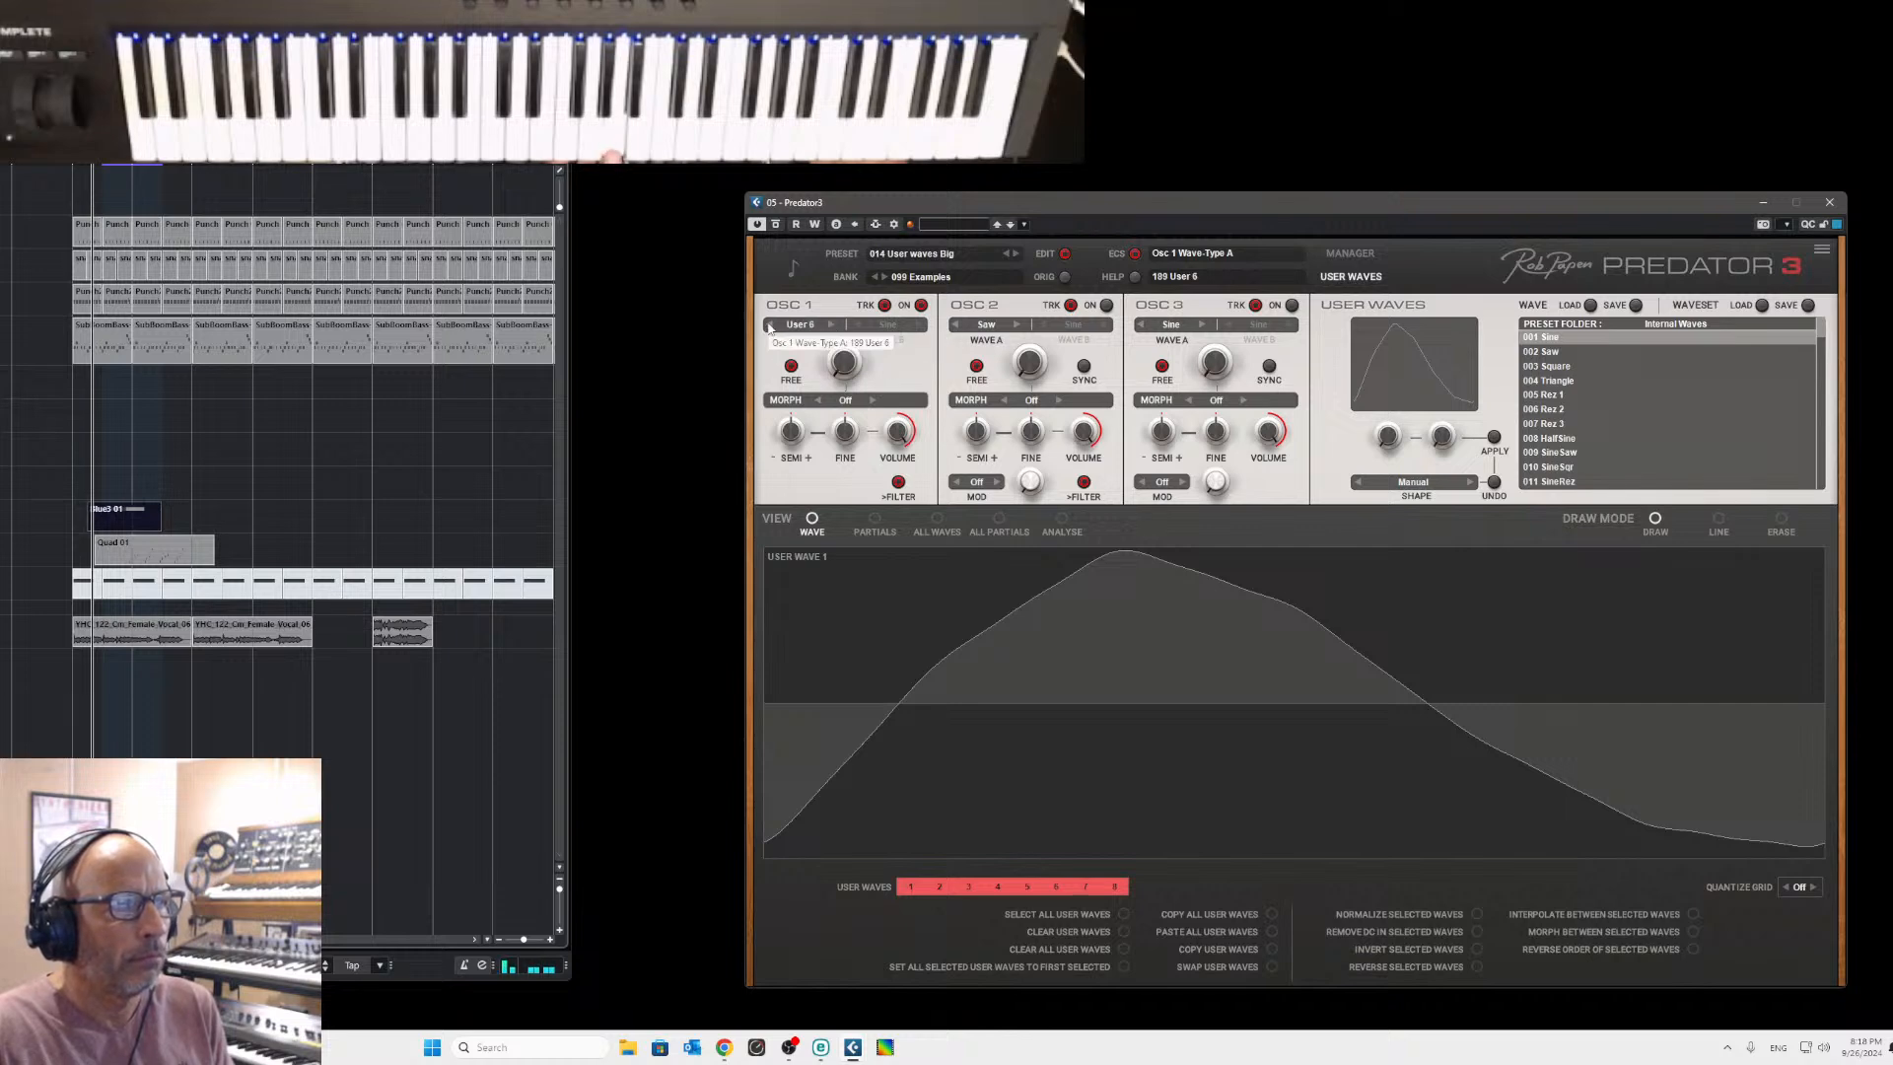
{"action": "left_click", "coordinate": [831, 325]}
{"action": "left_click", "coordinate": [832, 325]}
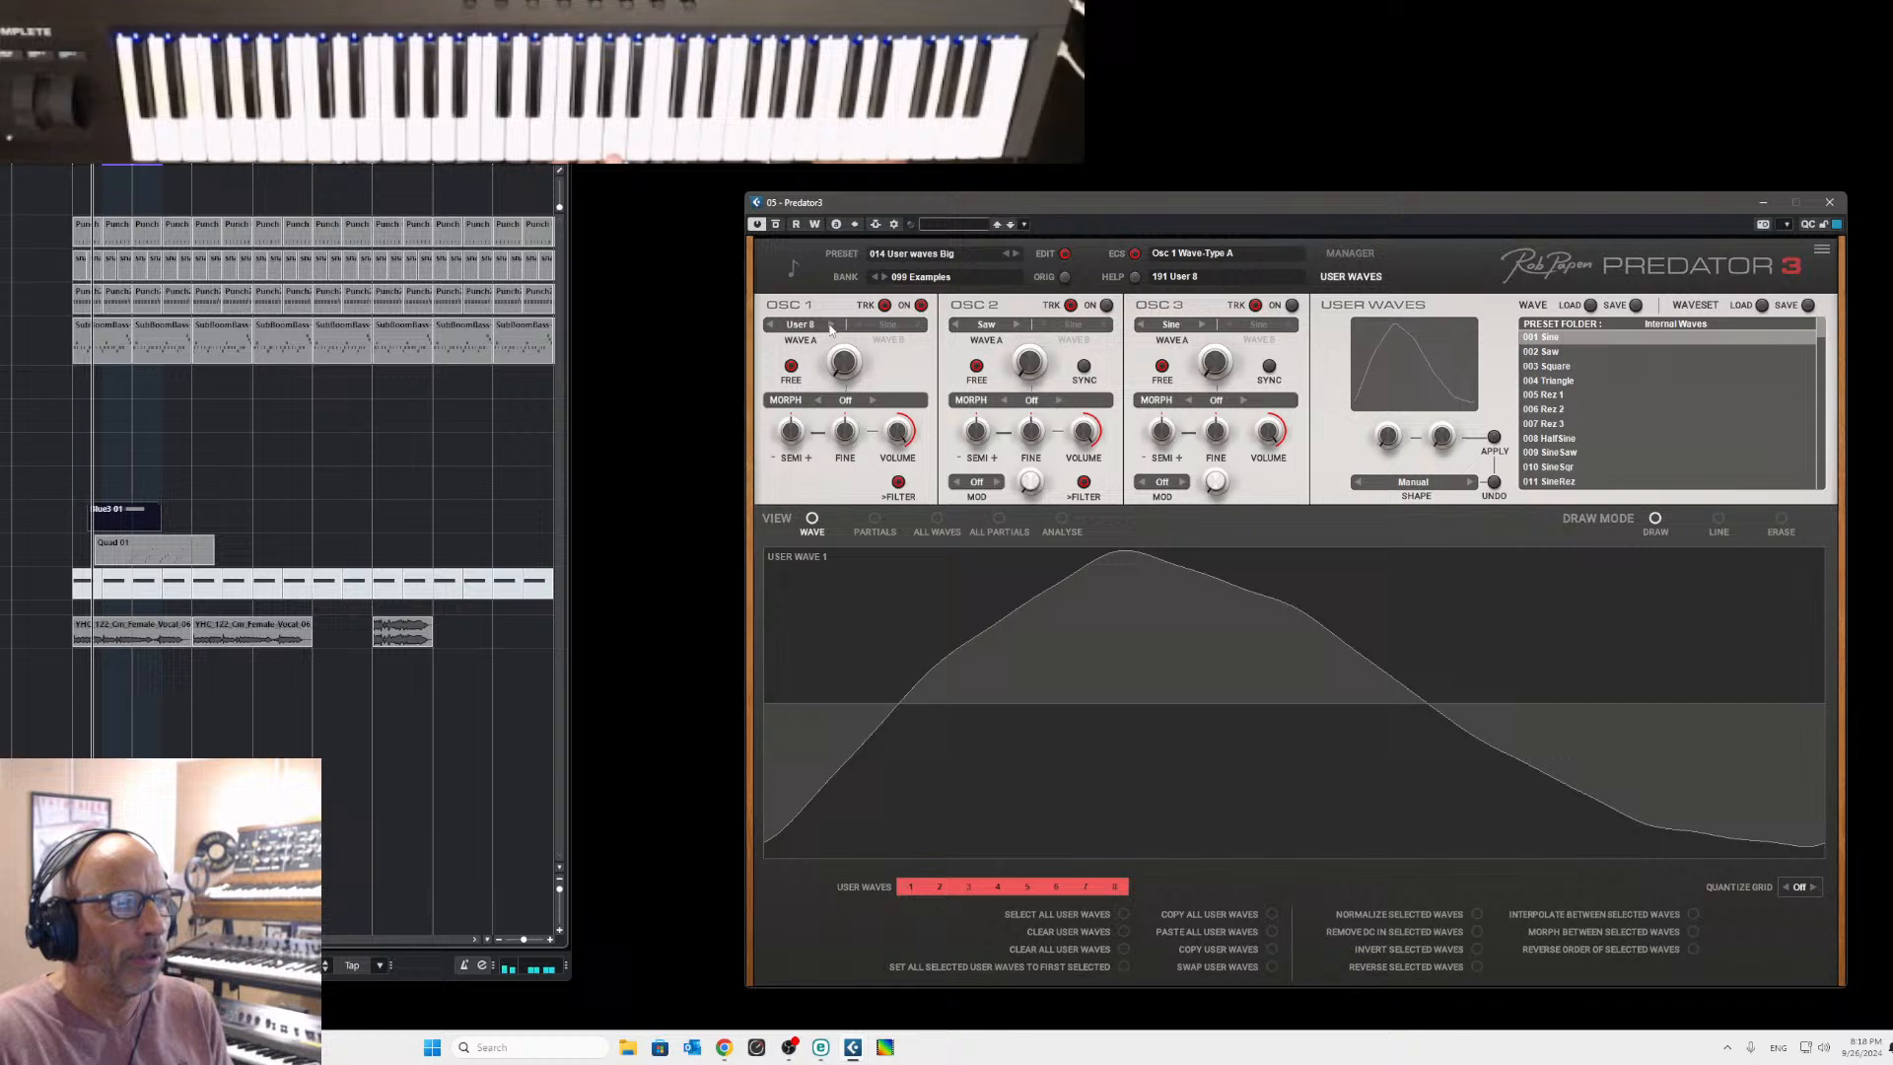
{"action": "left_click", "coordinate": [770, 325]}
{"action": "left_click", "coordinate": [770, 324]}
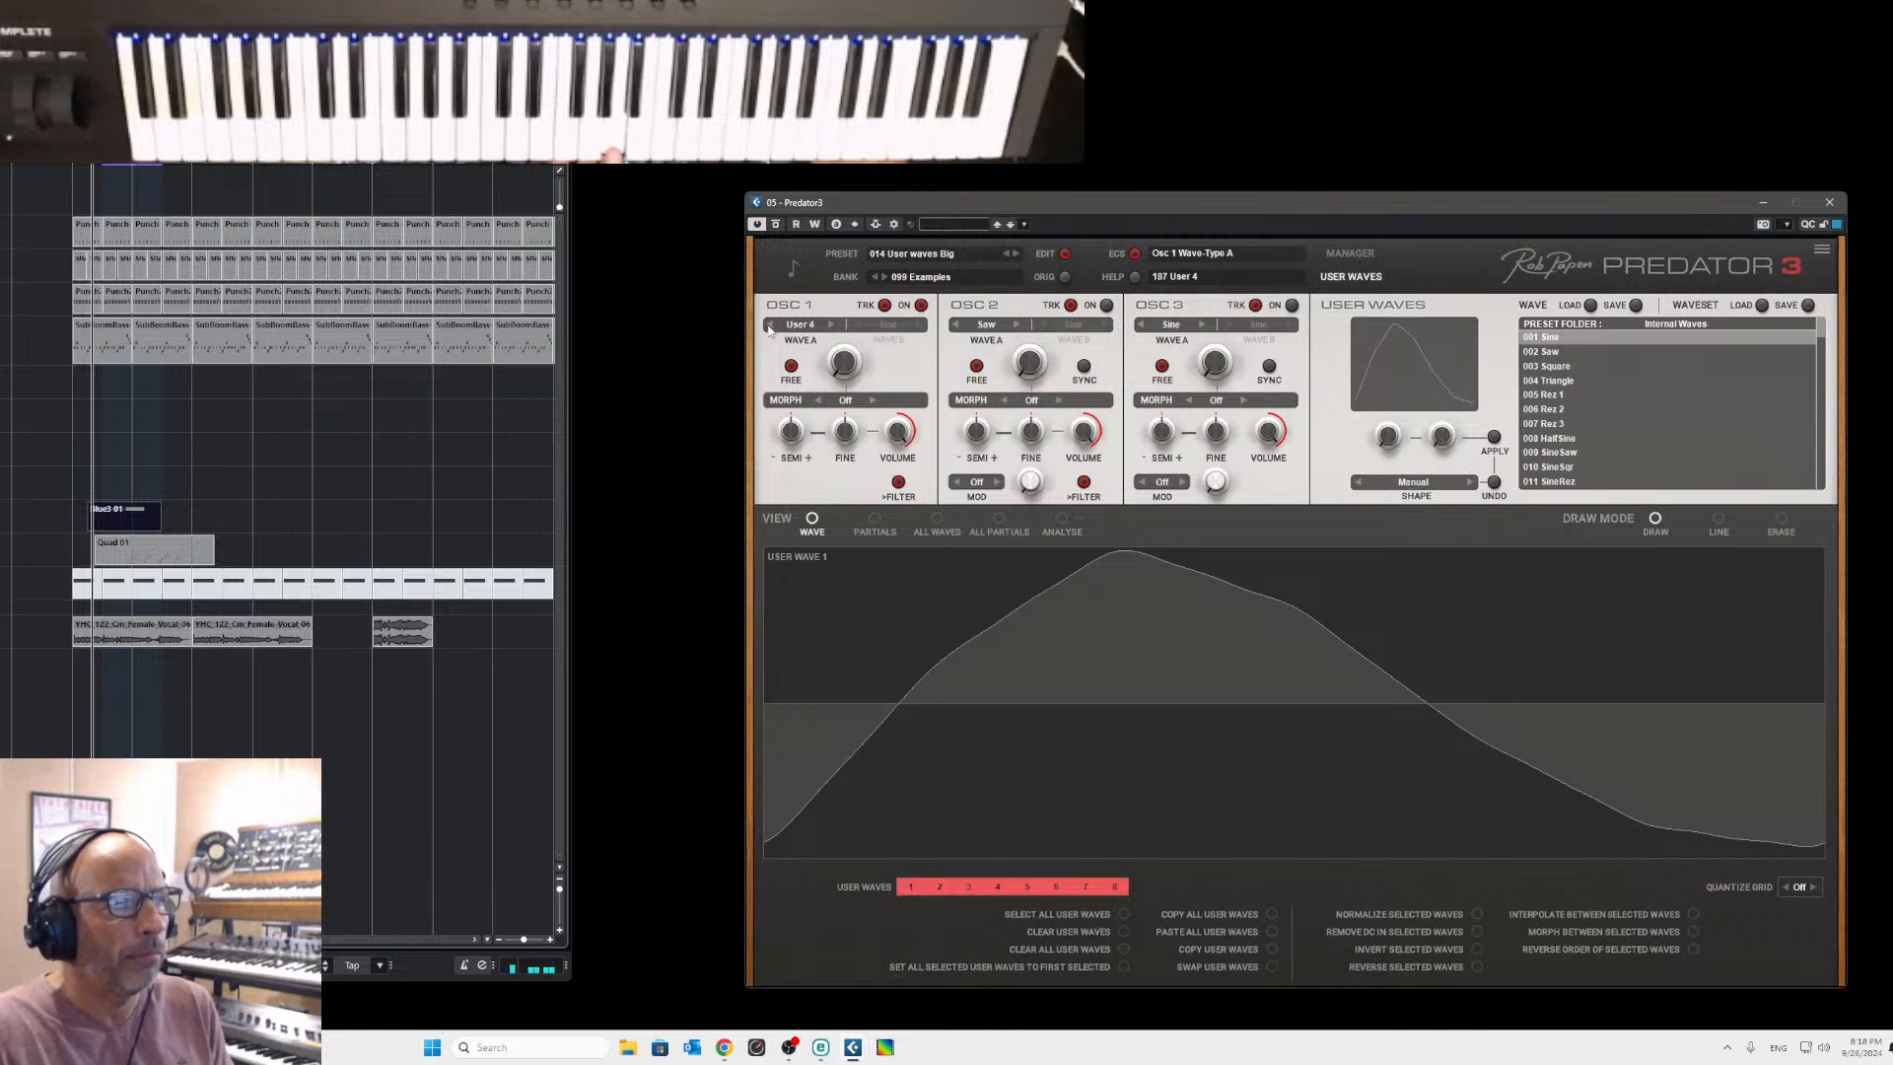
{"action": "left_click", "coordinate": [770, 324]}
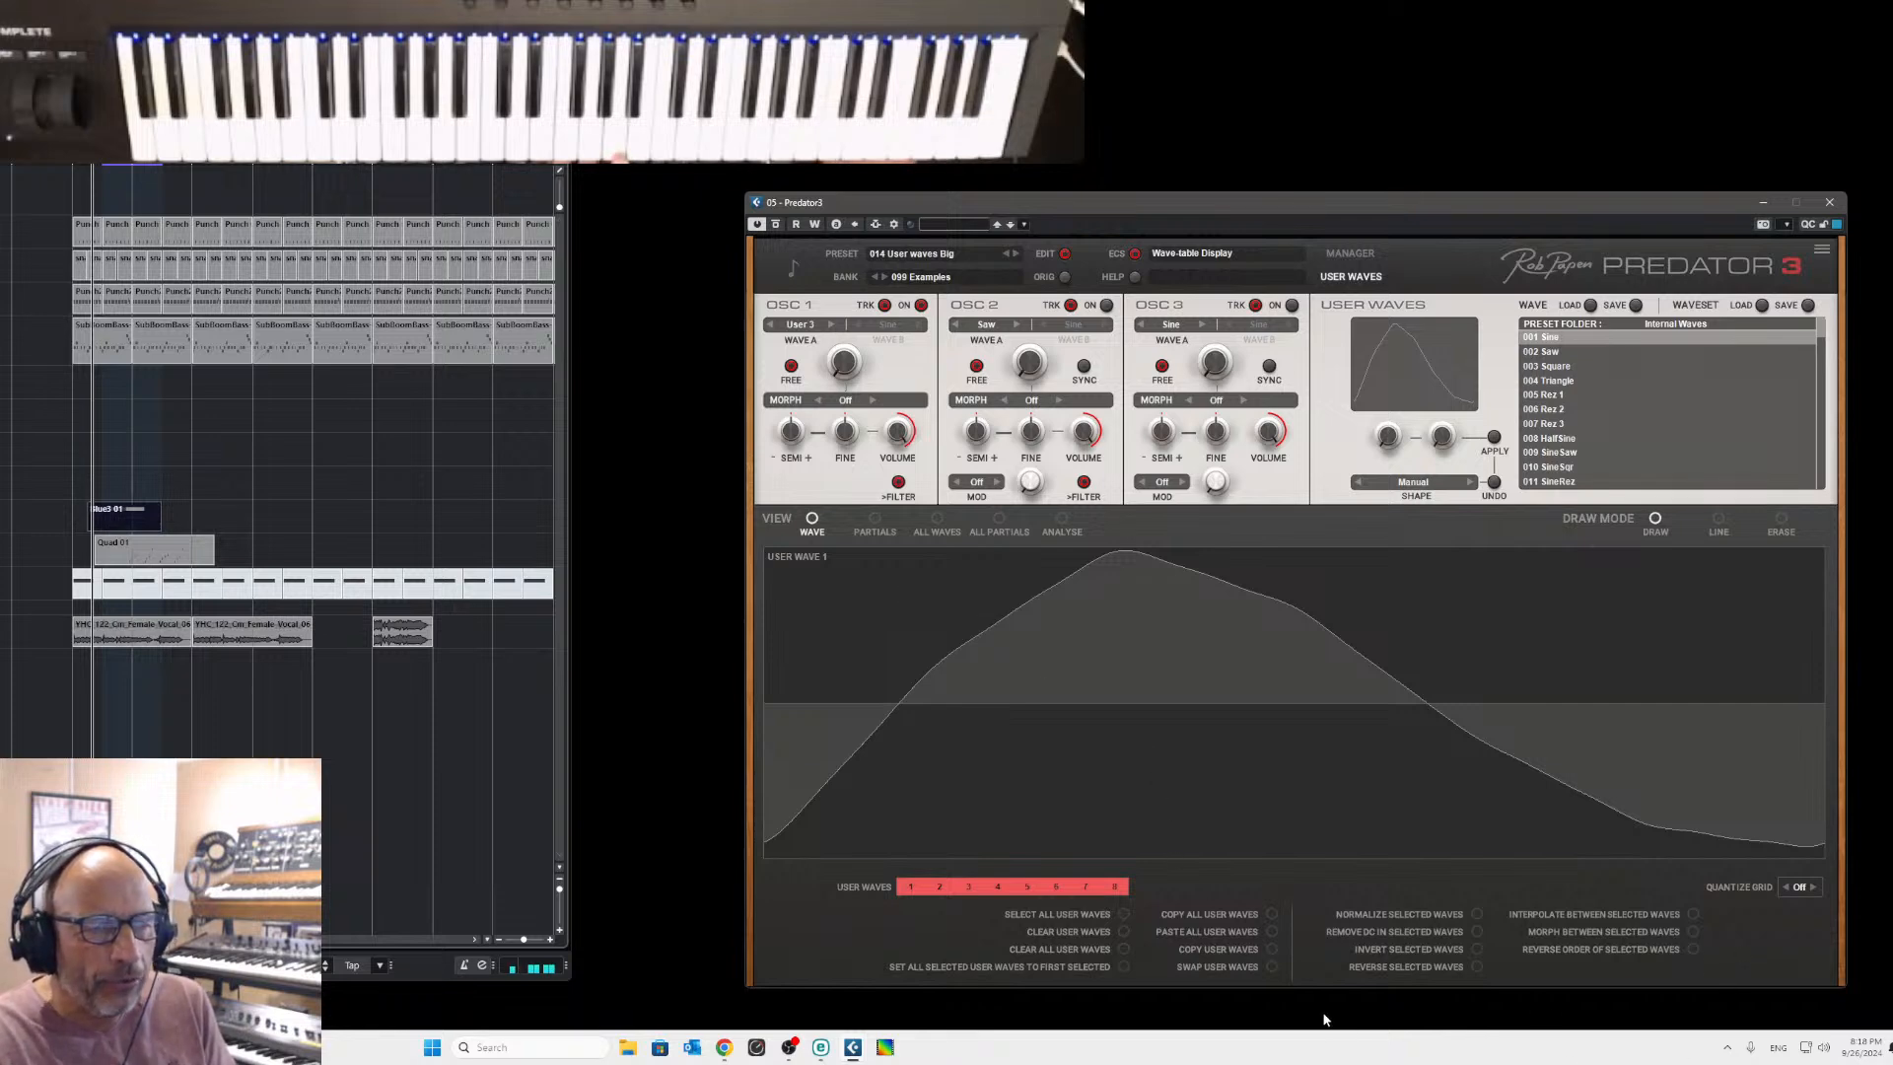
Inspect the partials of User Wave 1 alone and return to the Analyse view.
{"action": "left_click", "coordinate": [912, 888]}
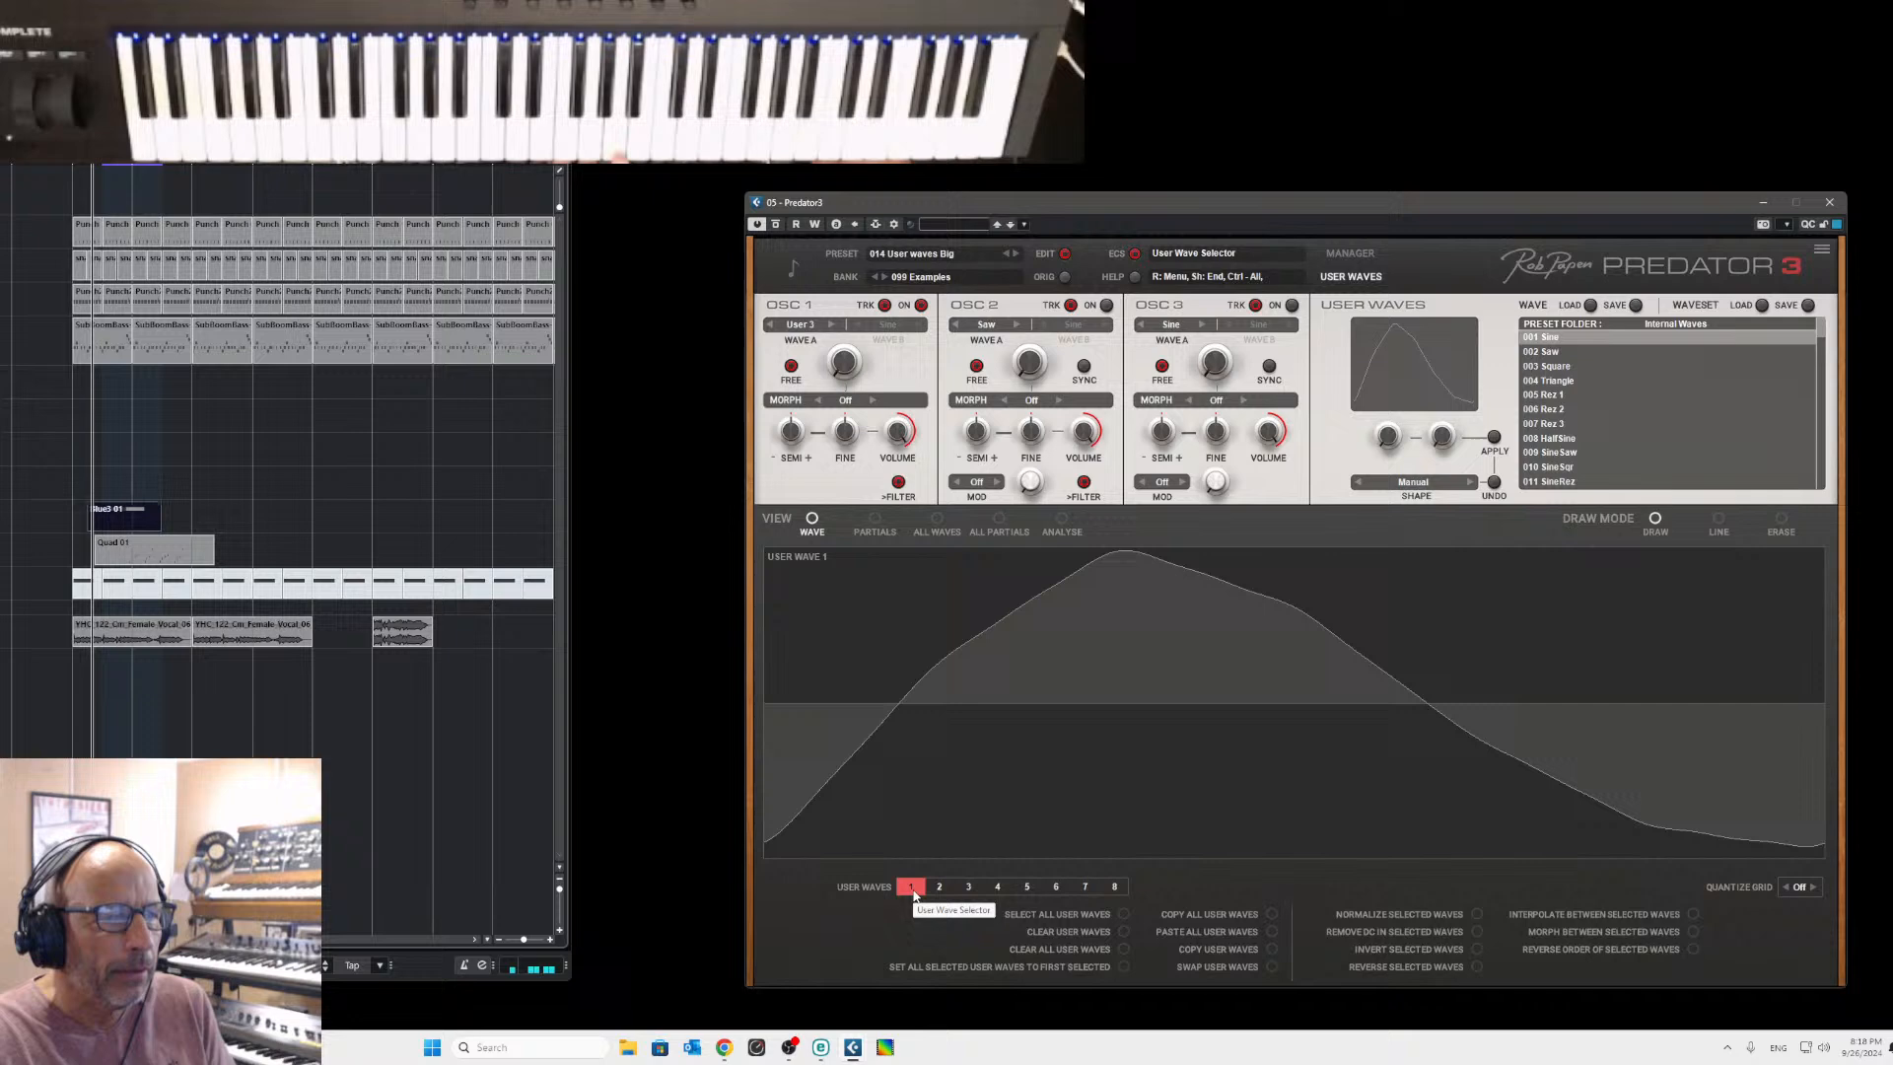
{"action": "left_click", "coordinate": [875, 519]}
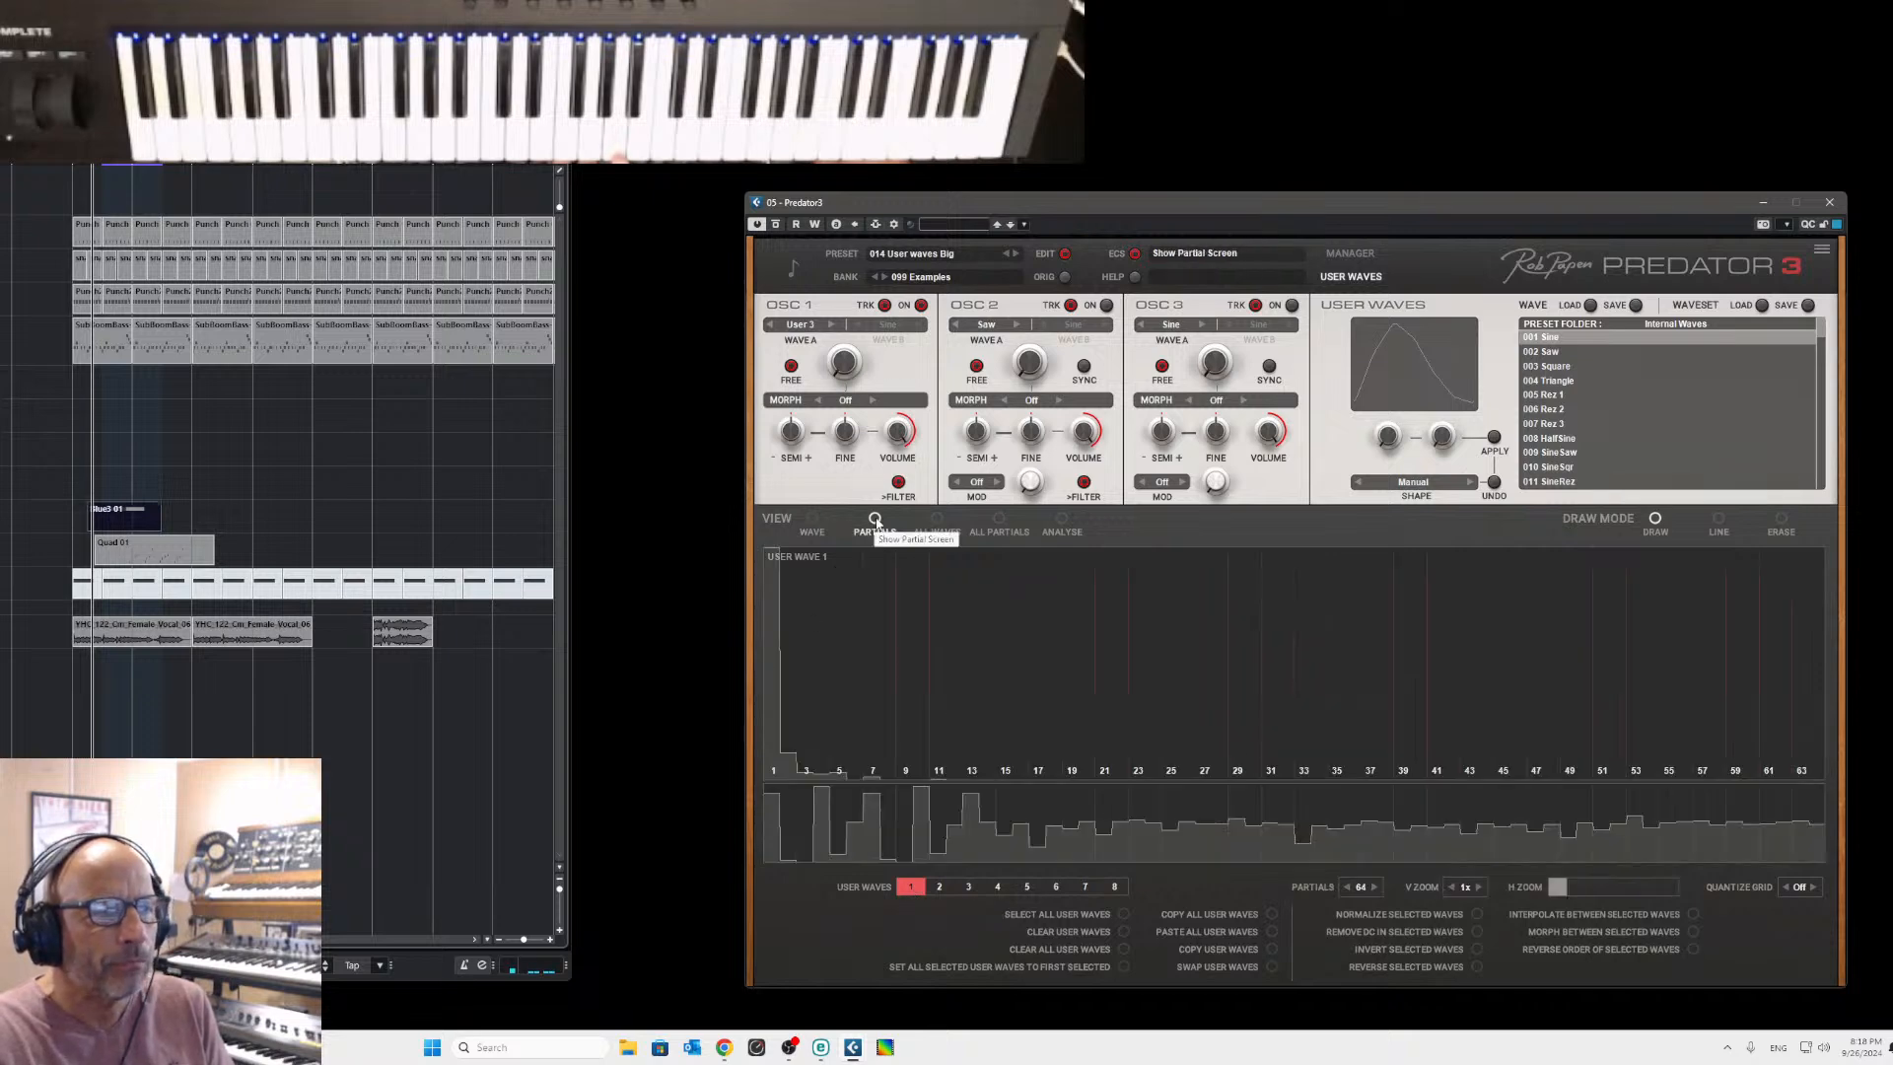
{"action": "left_click", "coordinate": [1061, 520]}
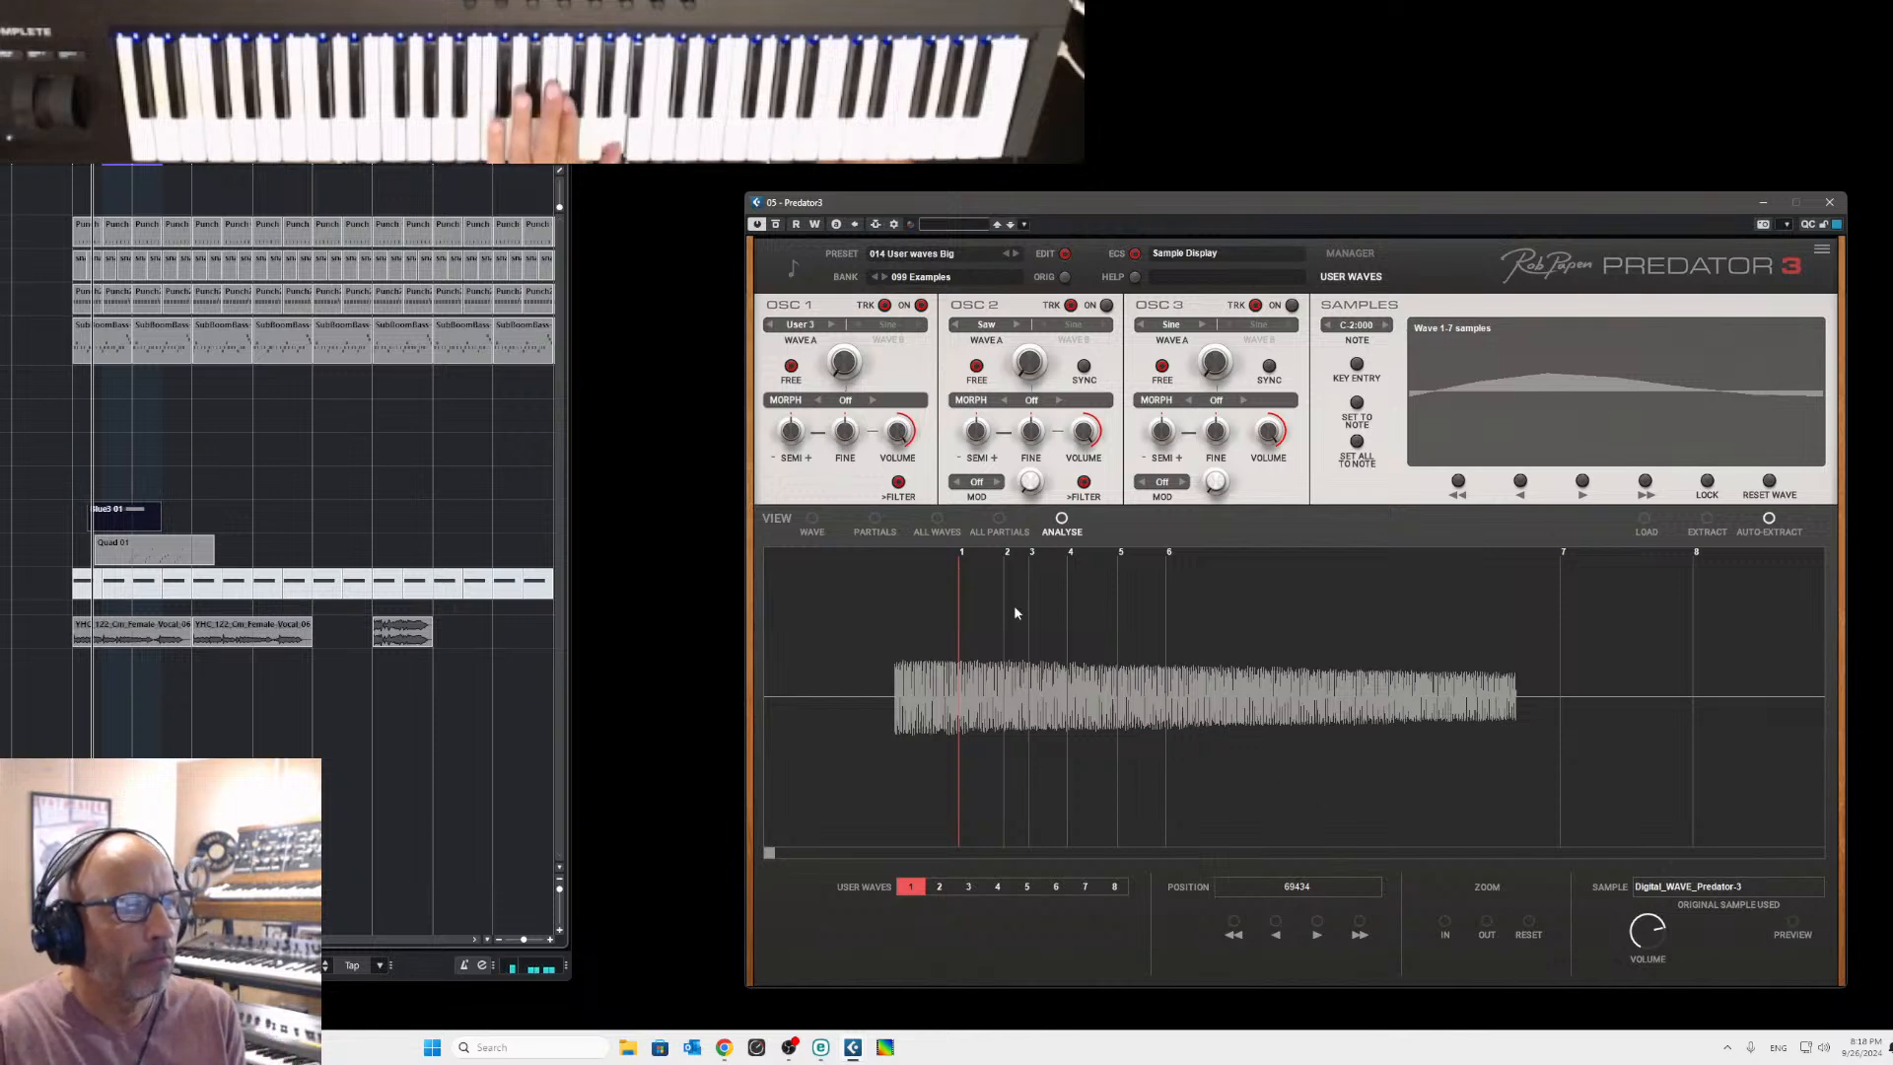
Compare the extracted waves on OSC 1 by switching Wave A between User 1 and User 7, ending on User 4.
{"action": "left_click", "coordinate": [771, 324]}
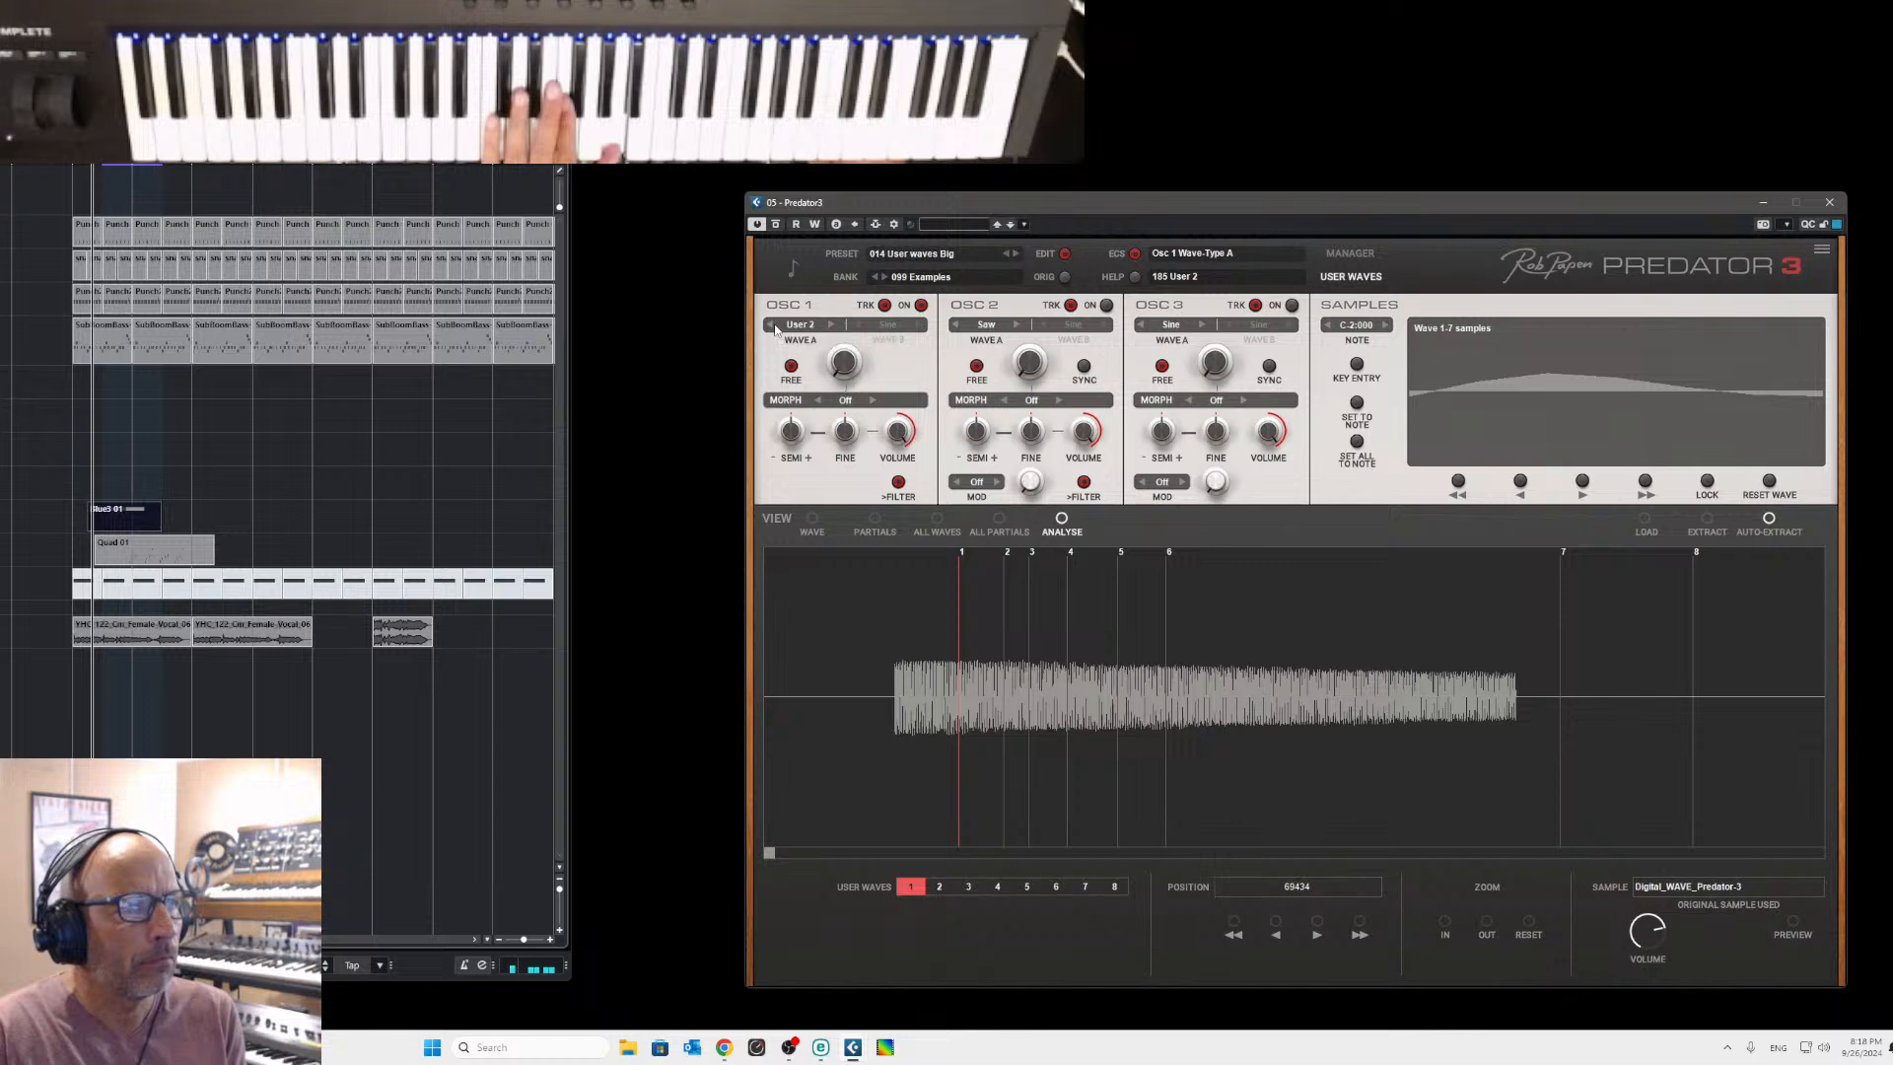
{"action": "left_click", "coordinate": [771, 324]}
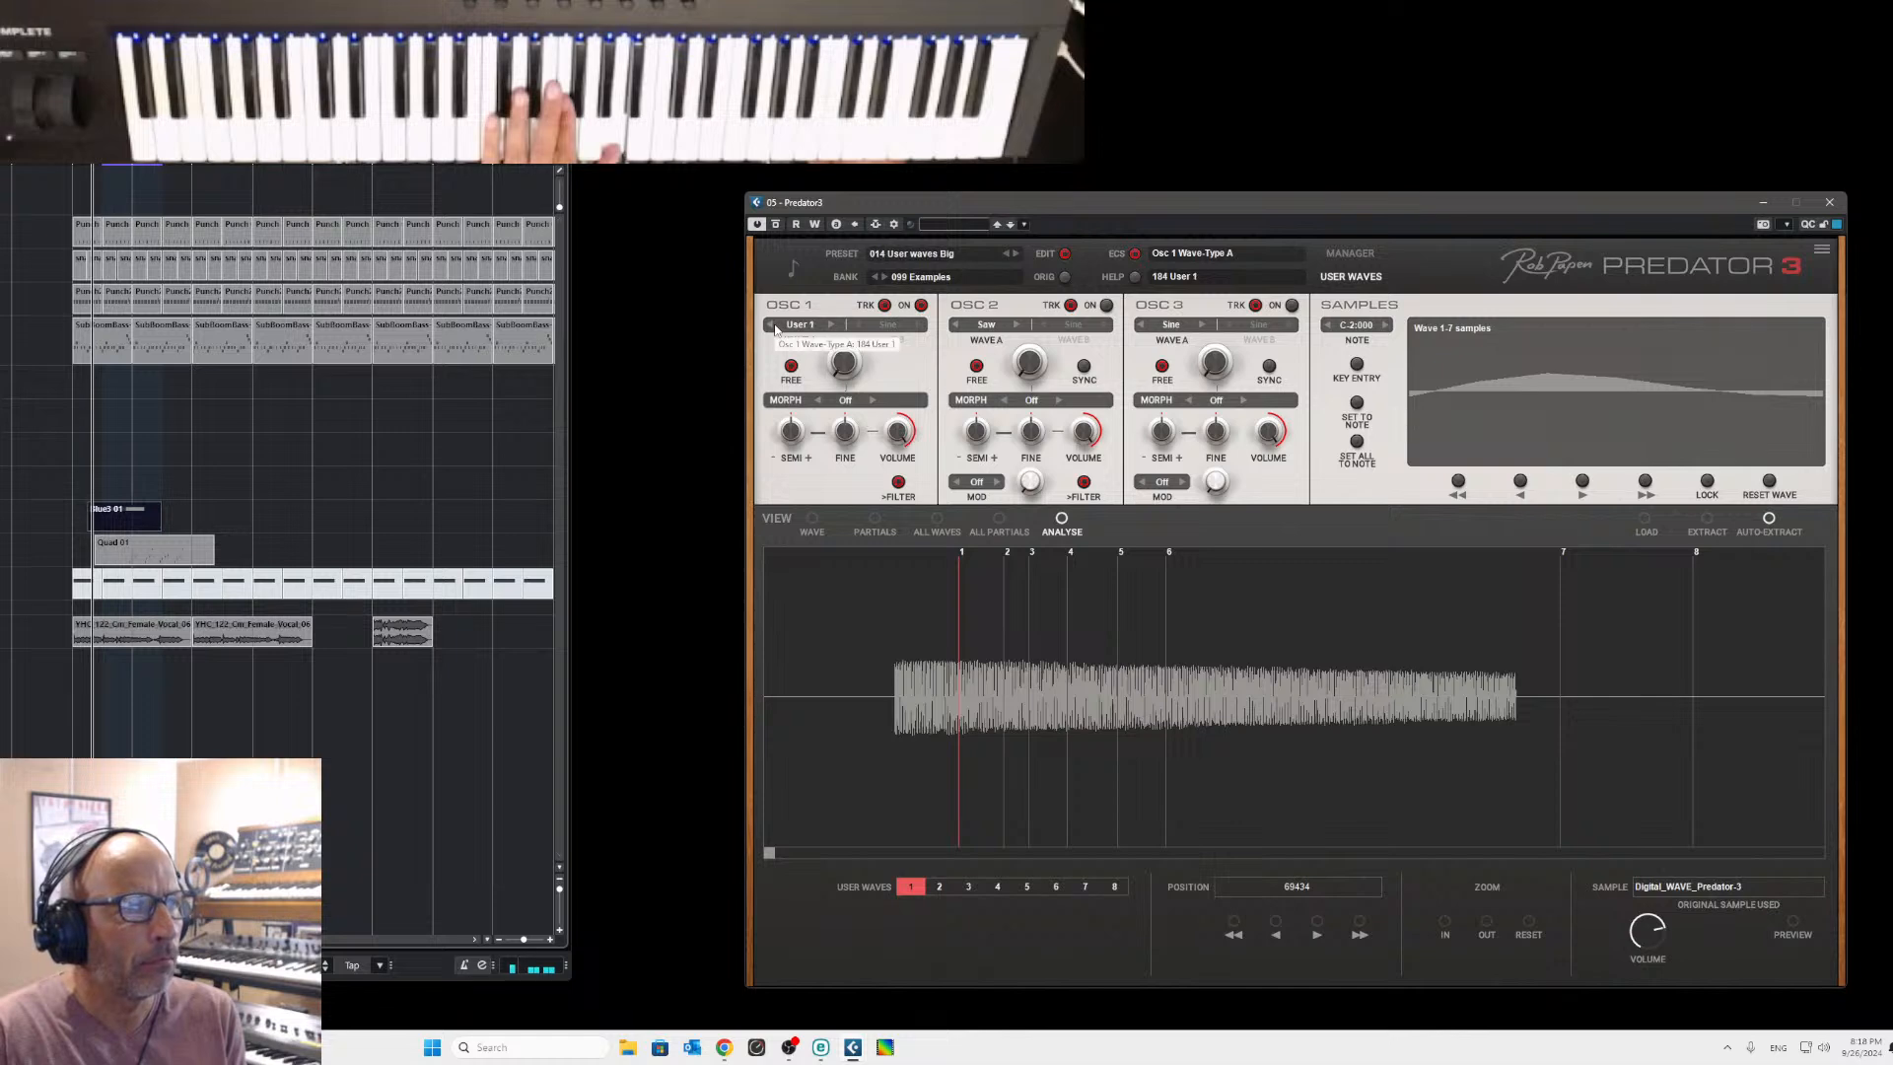
{"action": "left_click", "coordinate": [834, 324]}
{"action": "left_click", "coordinate": [833, 324]}
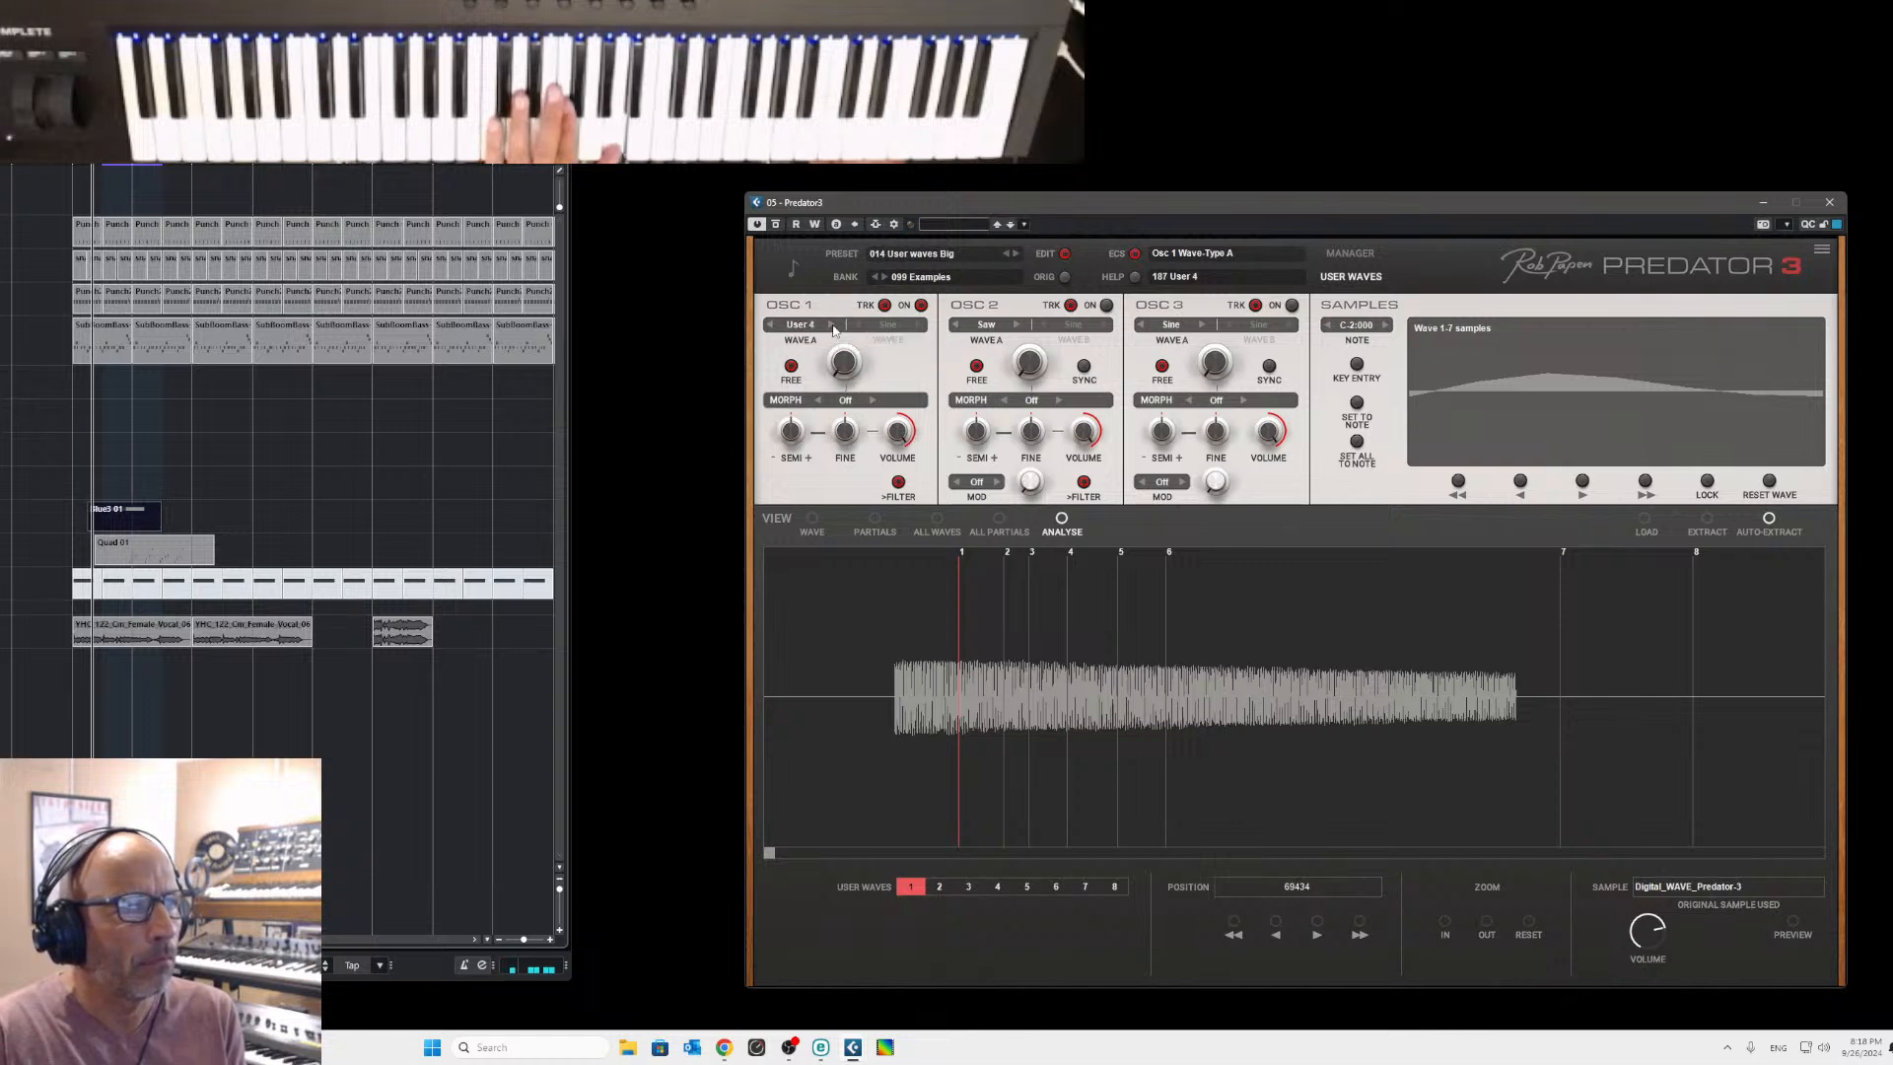
{"action": "left_click", "coordinate": [833, 325]}
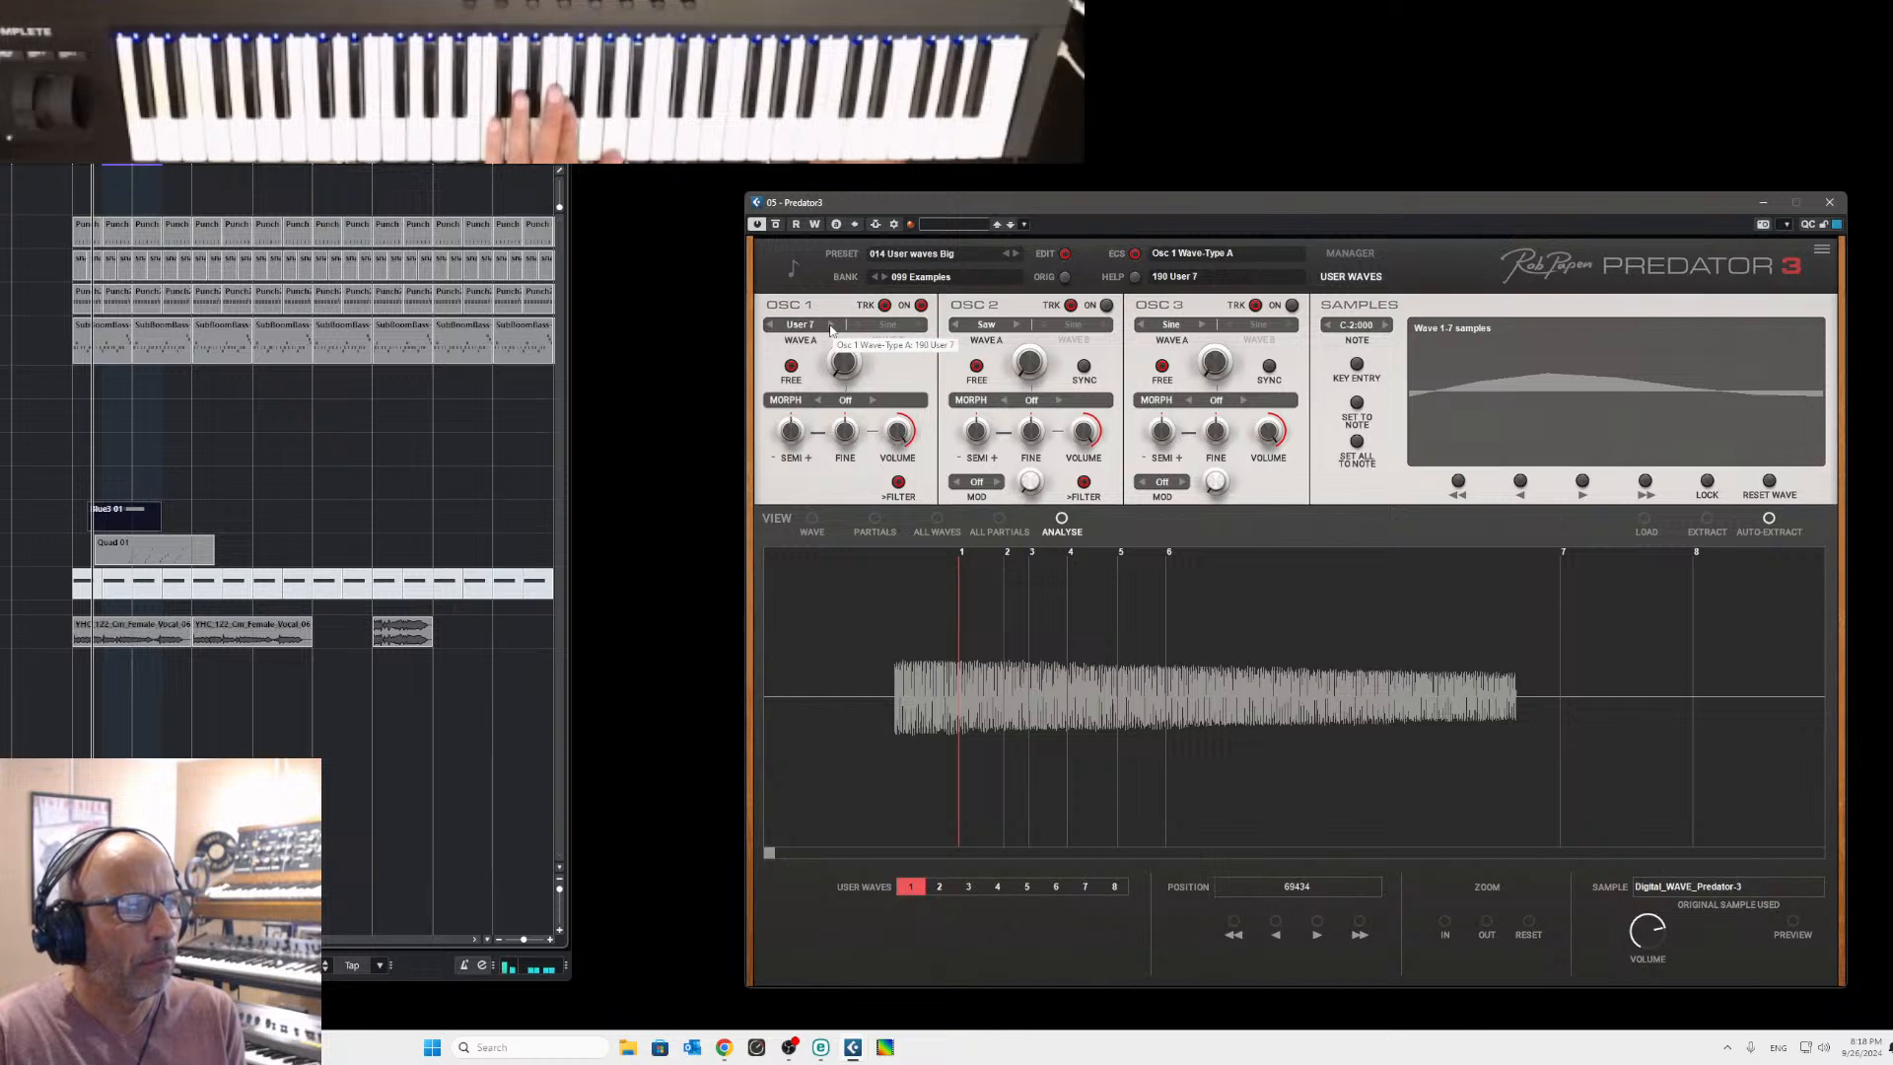
{"action": "left_click", "coordinate": [771, 324]}
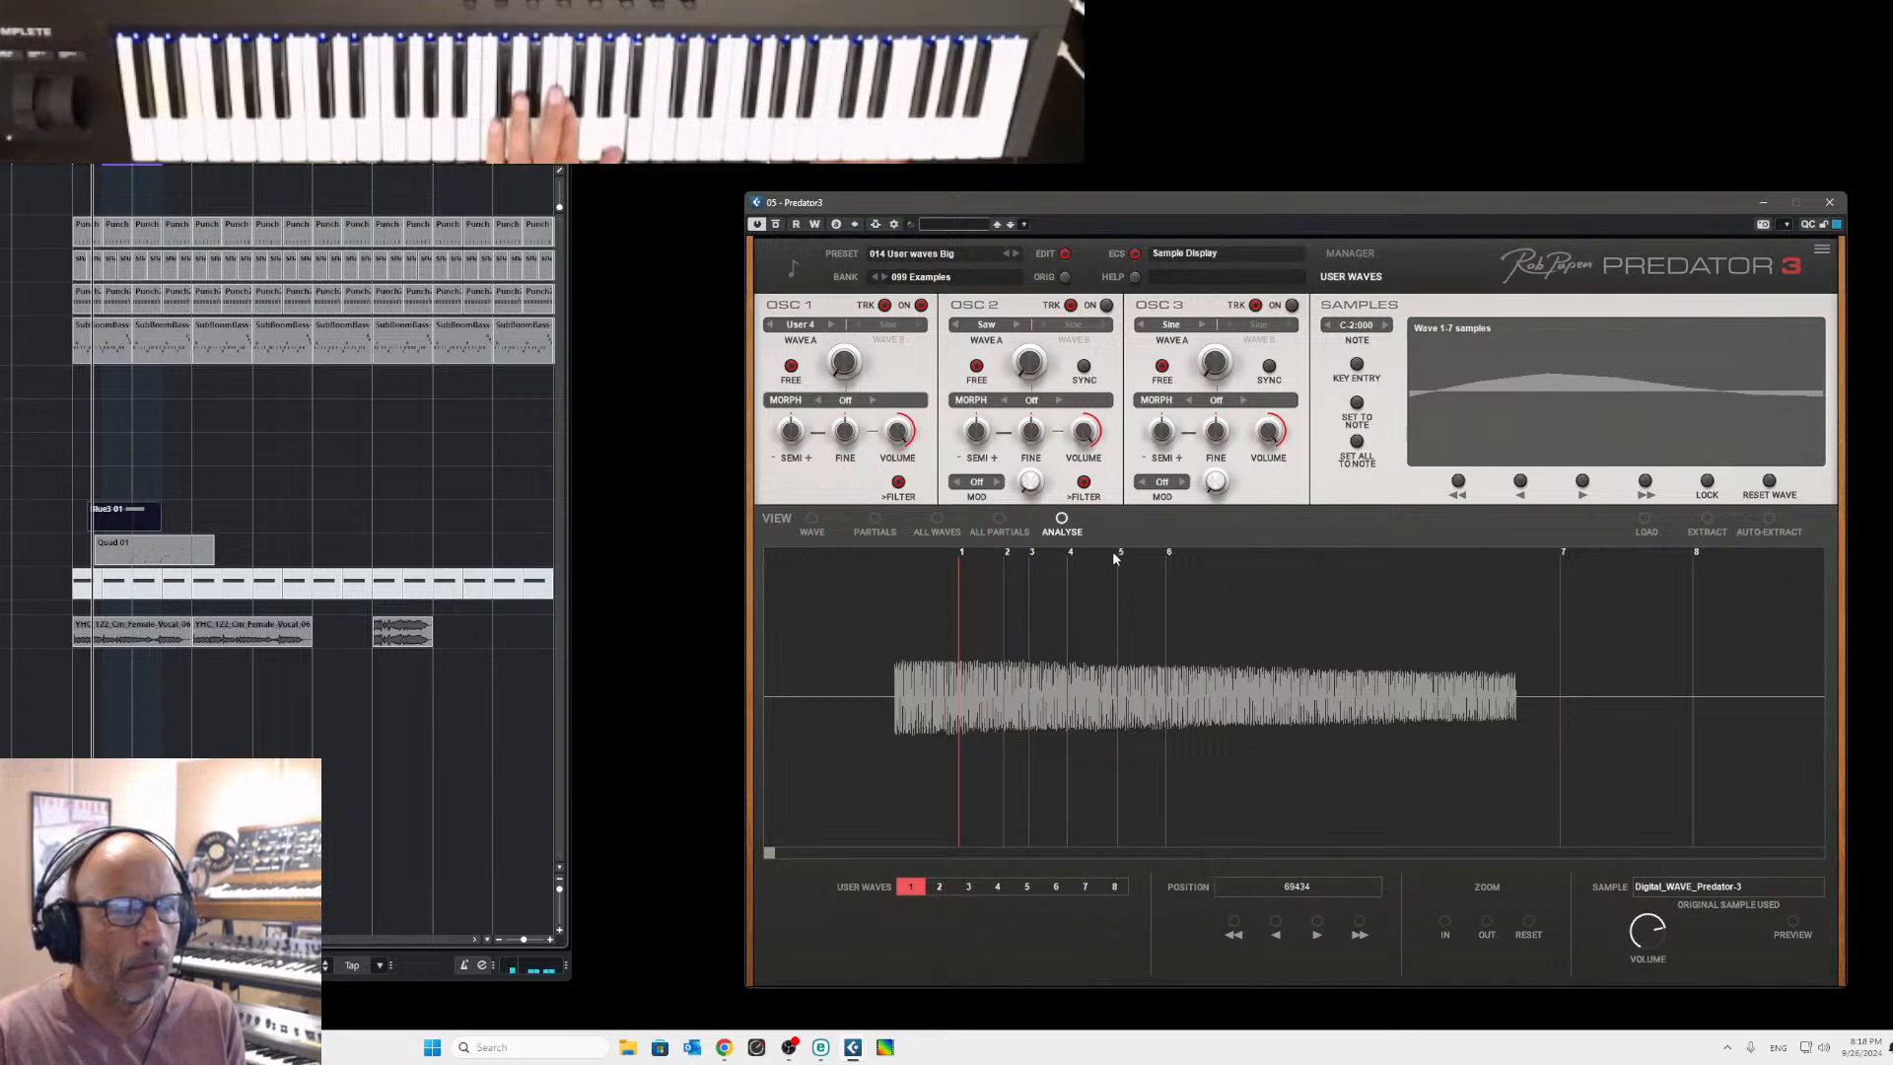
Move the User Wave 1 marker to position 74279 and set OSC 1 Wave A to User 1.
{"action": "left_click_drag", "start_coordinate": [962, 556], "coordinate": [975, 552]}
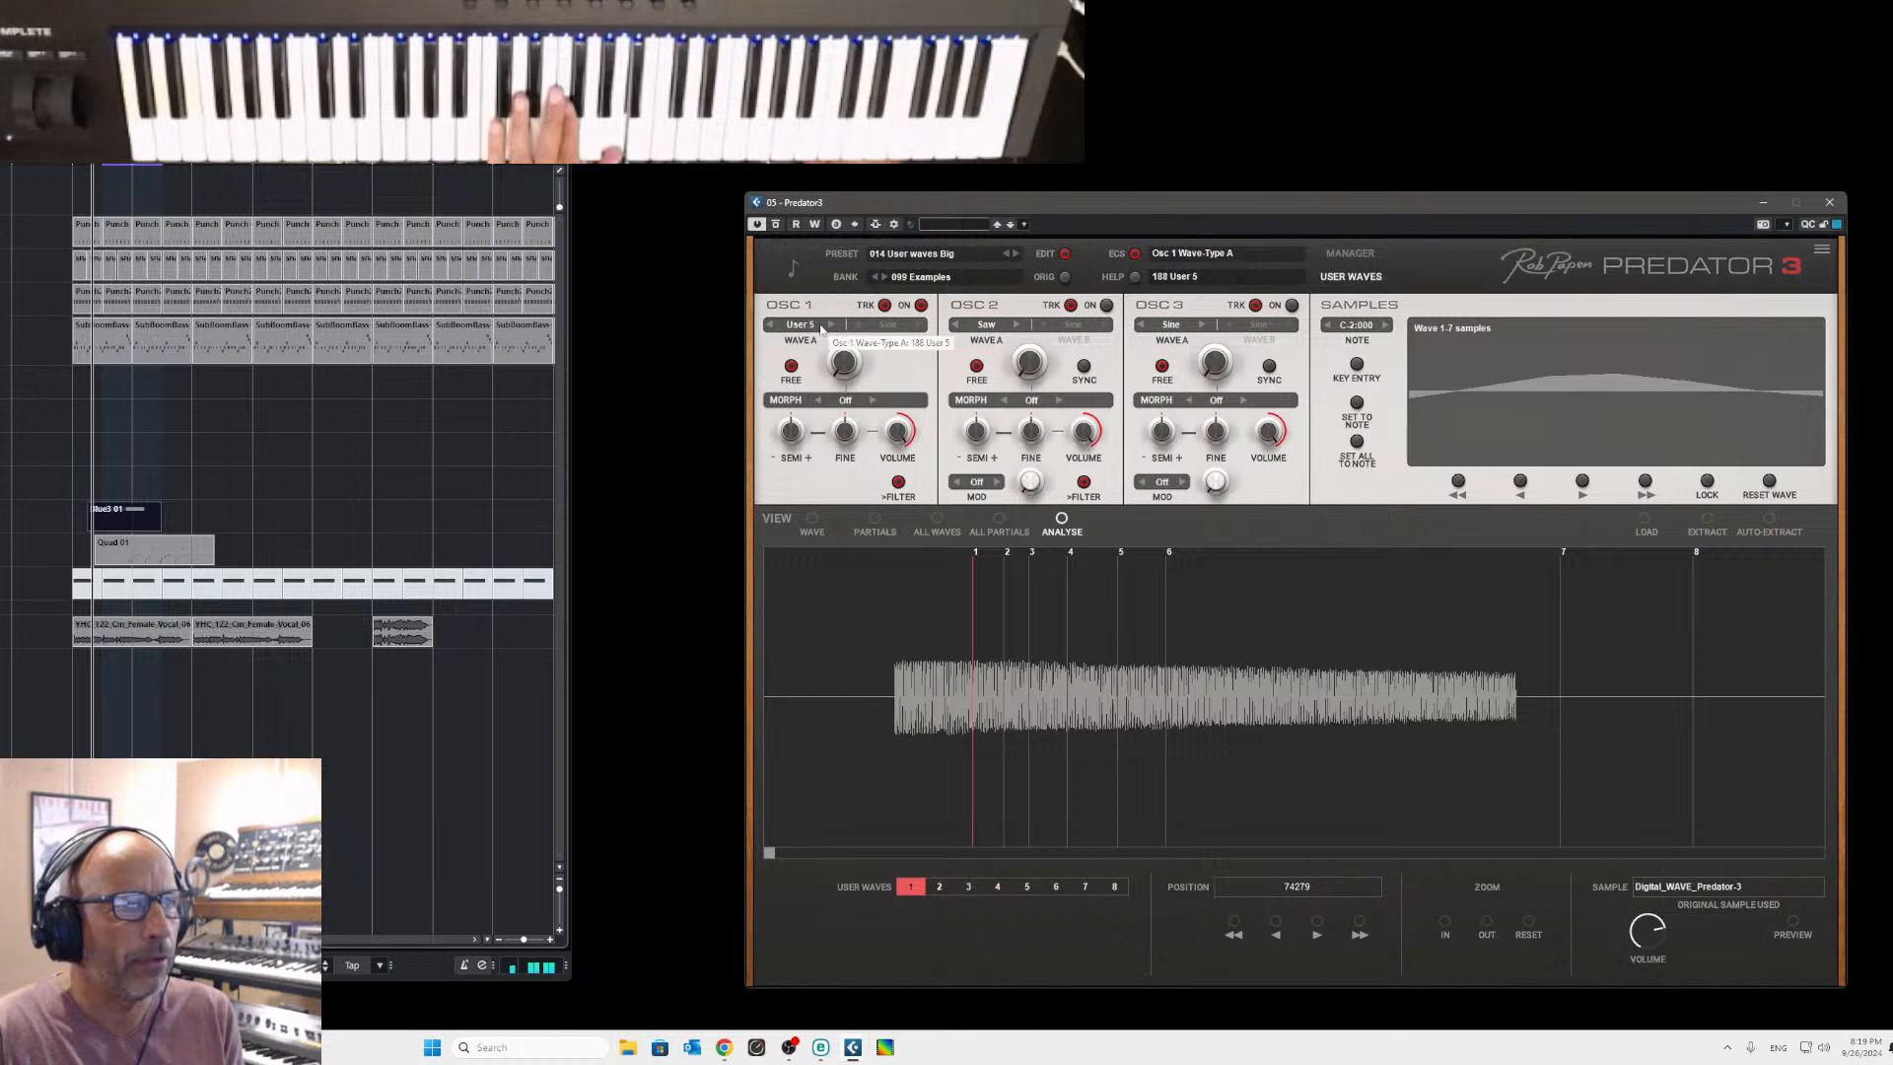
{"action": "left_click", "coordinate": [769, 327]}
{"action": "left_click", "coordinate": [769, 327]}
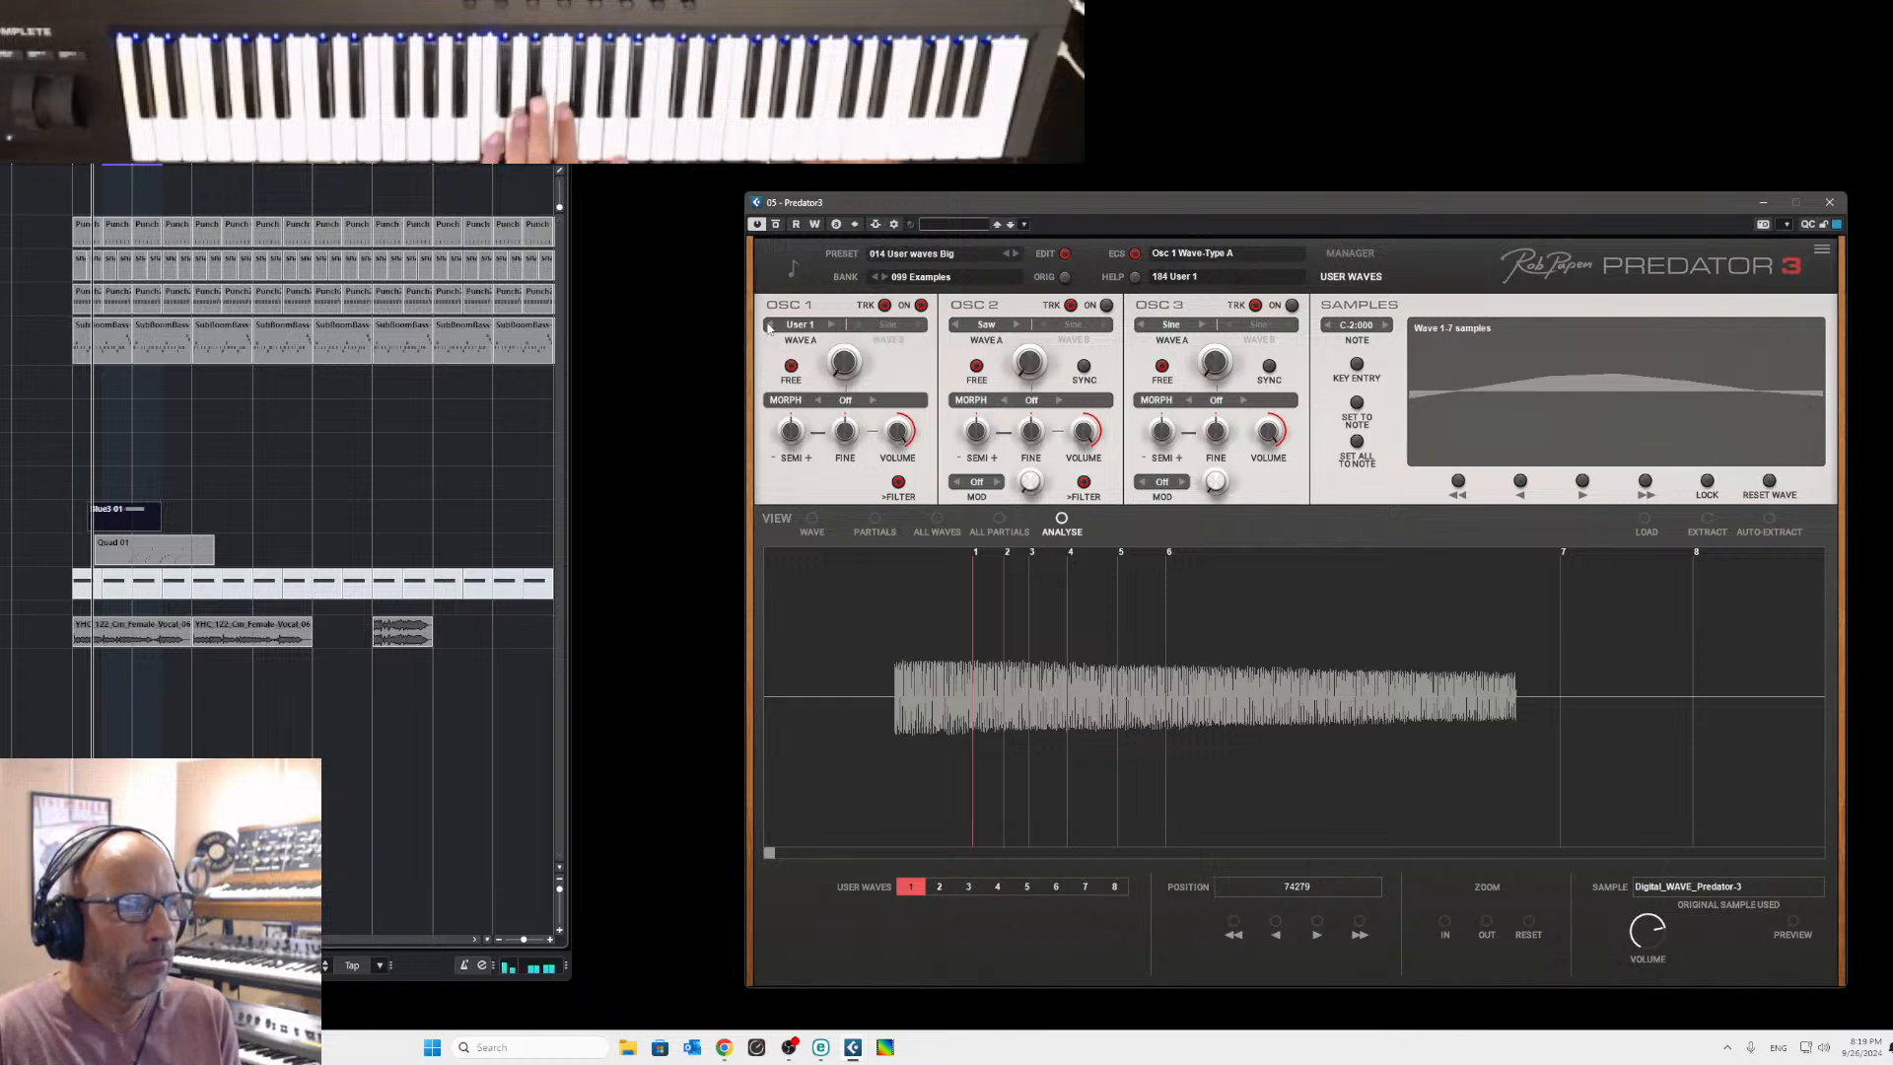
{"action": "left_click", "coordinate": [770, 328]}
{"action": "left_click", "coordinate": [769, 328]}
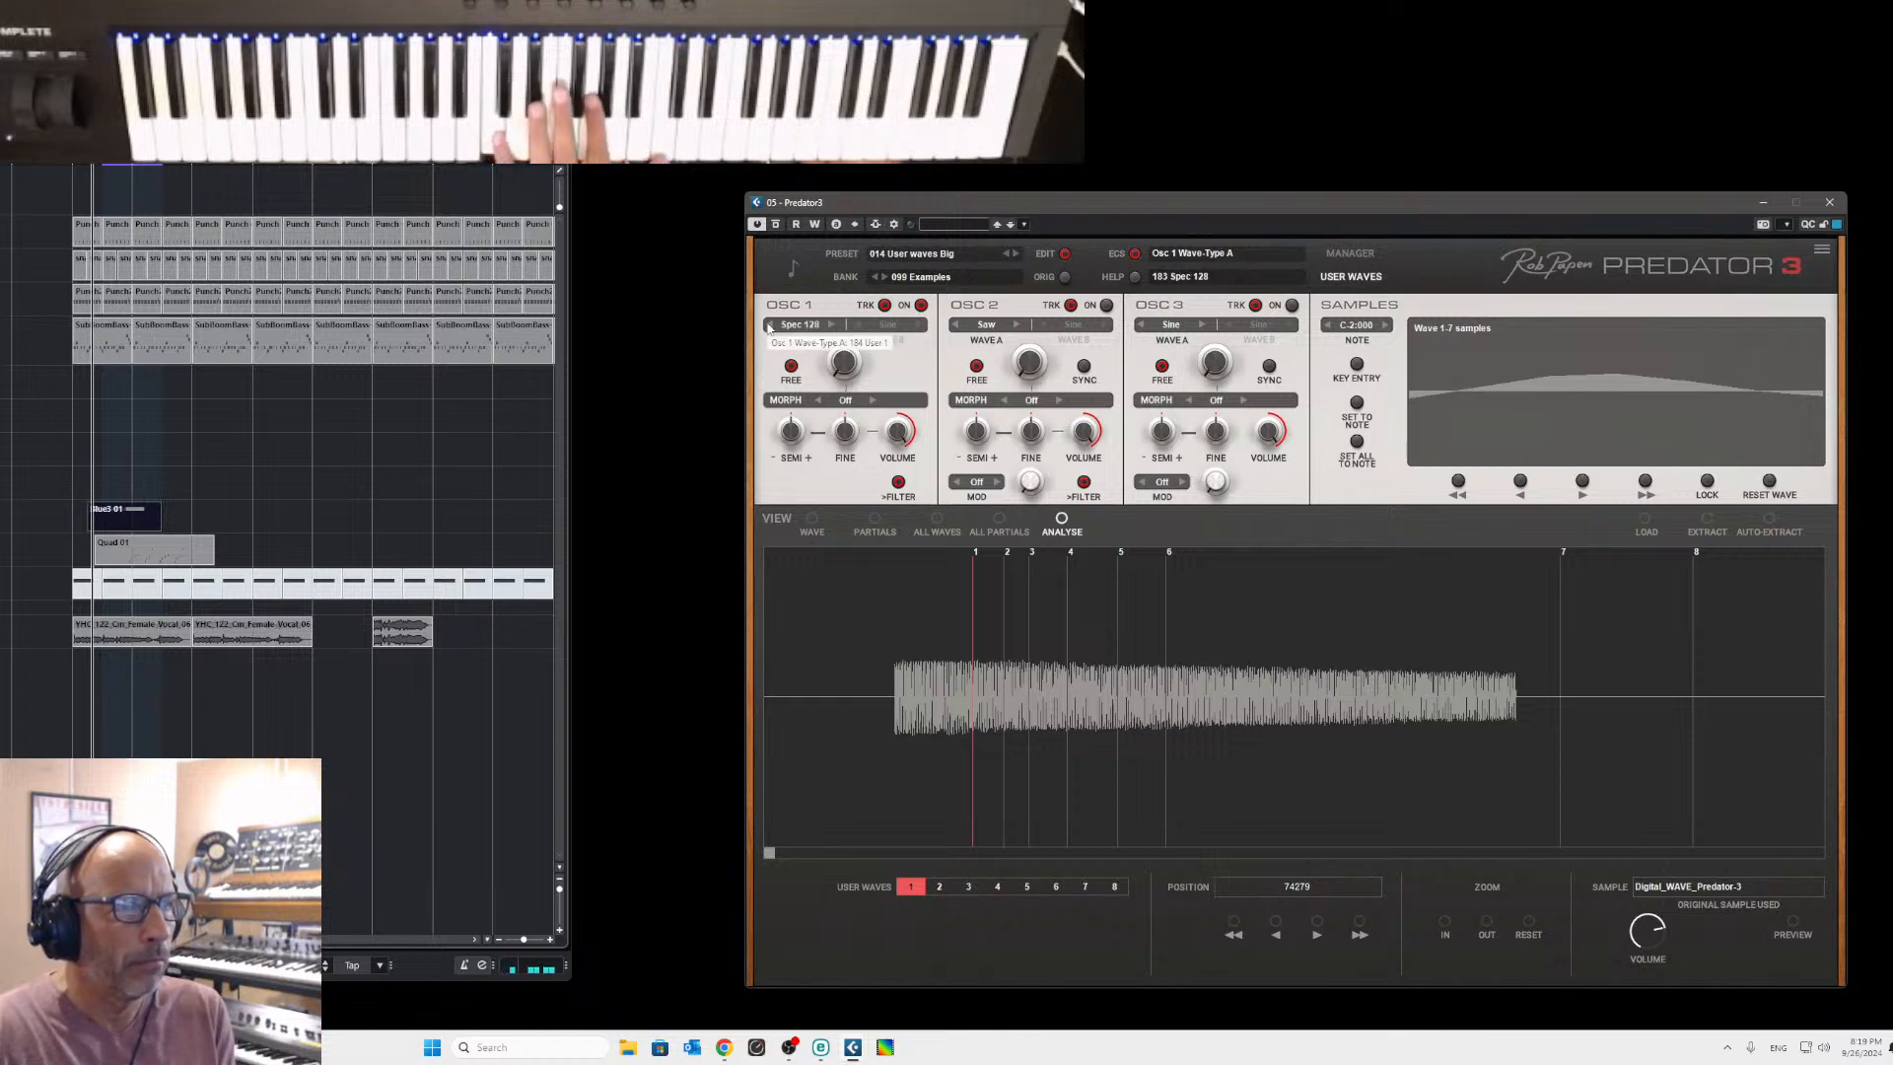
{"action": "left_click", "coordinate": [831, 325]}
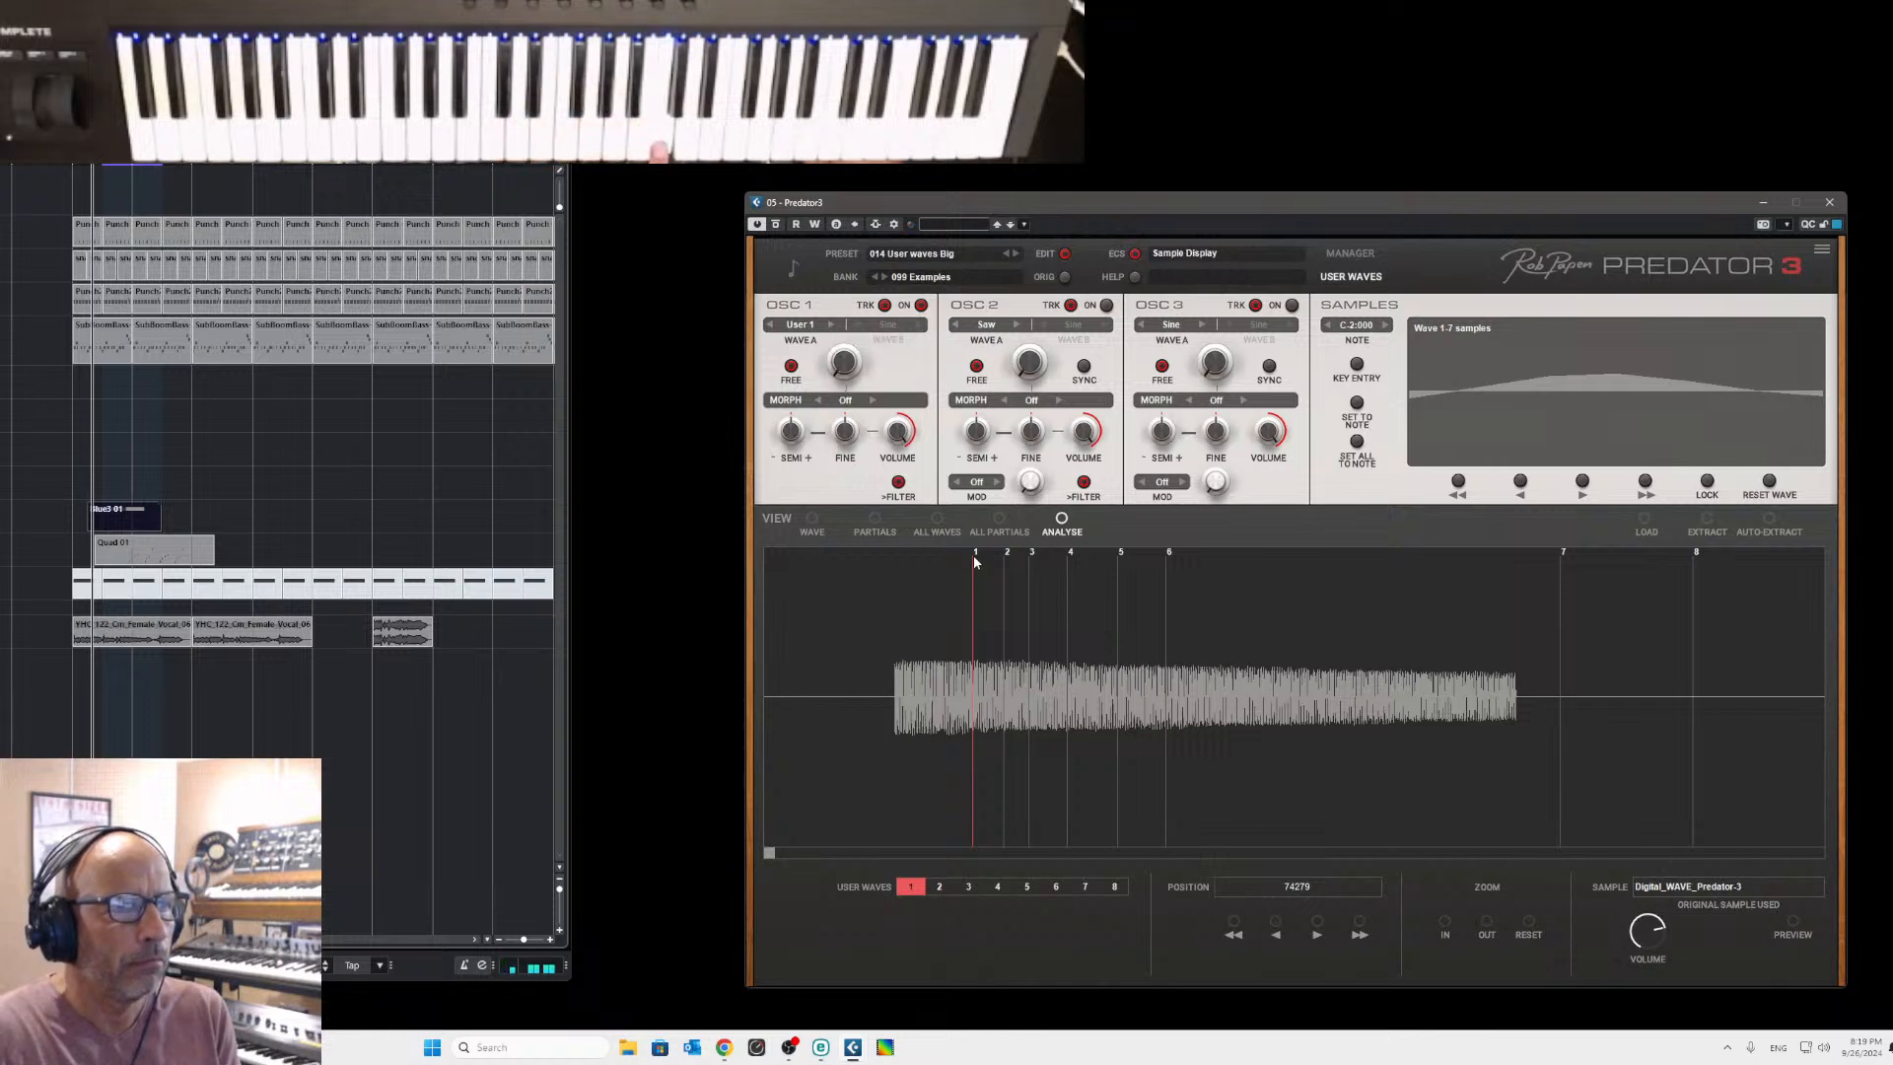
Try the User Wave 1 marker near position 62589 and then at position 76587 in the sample.
{"action": "left_click_drag", "start_coordinate": [974, 555], "coordinate": [941, 558]}
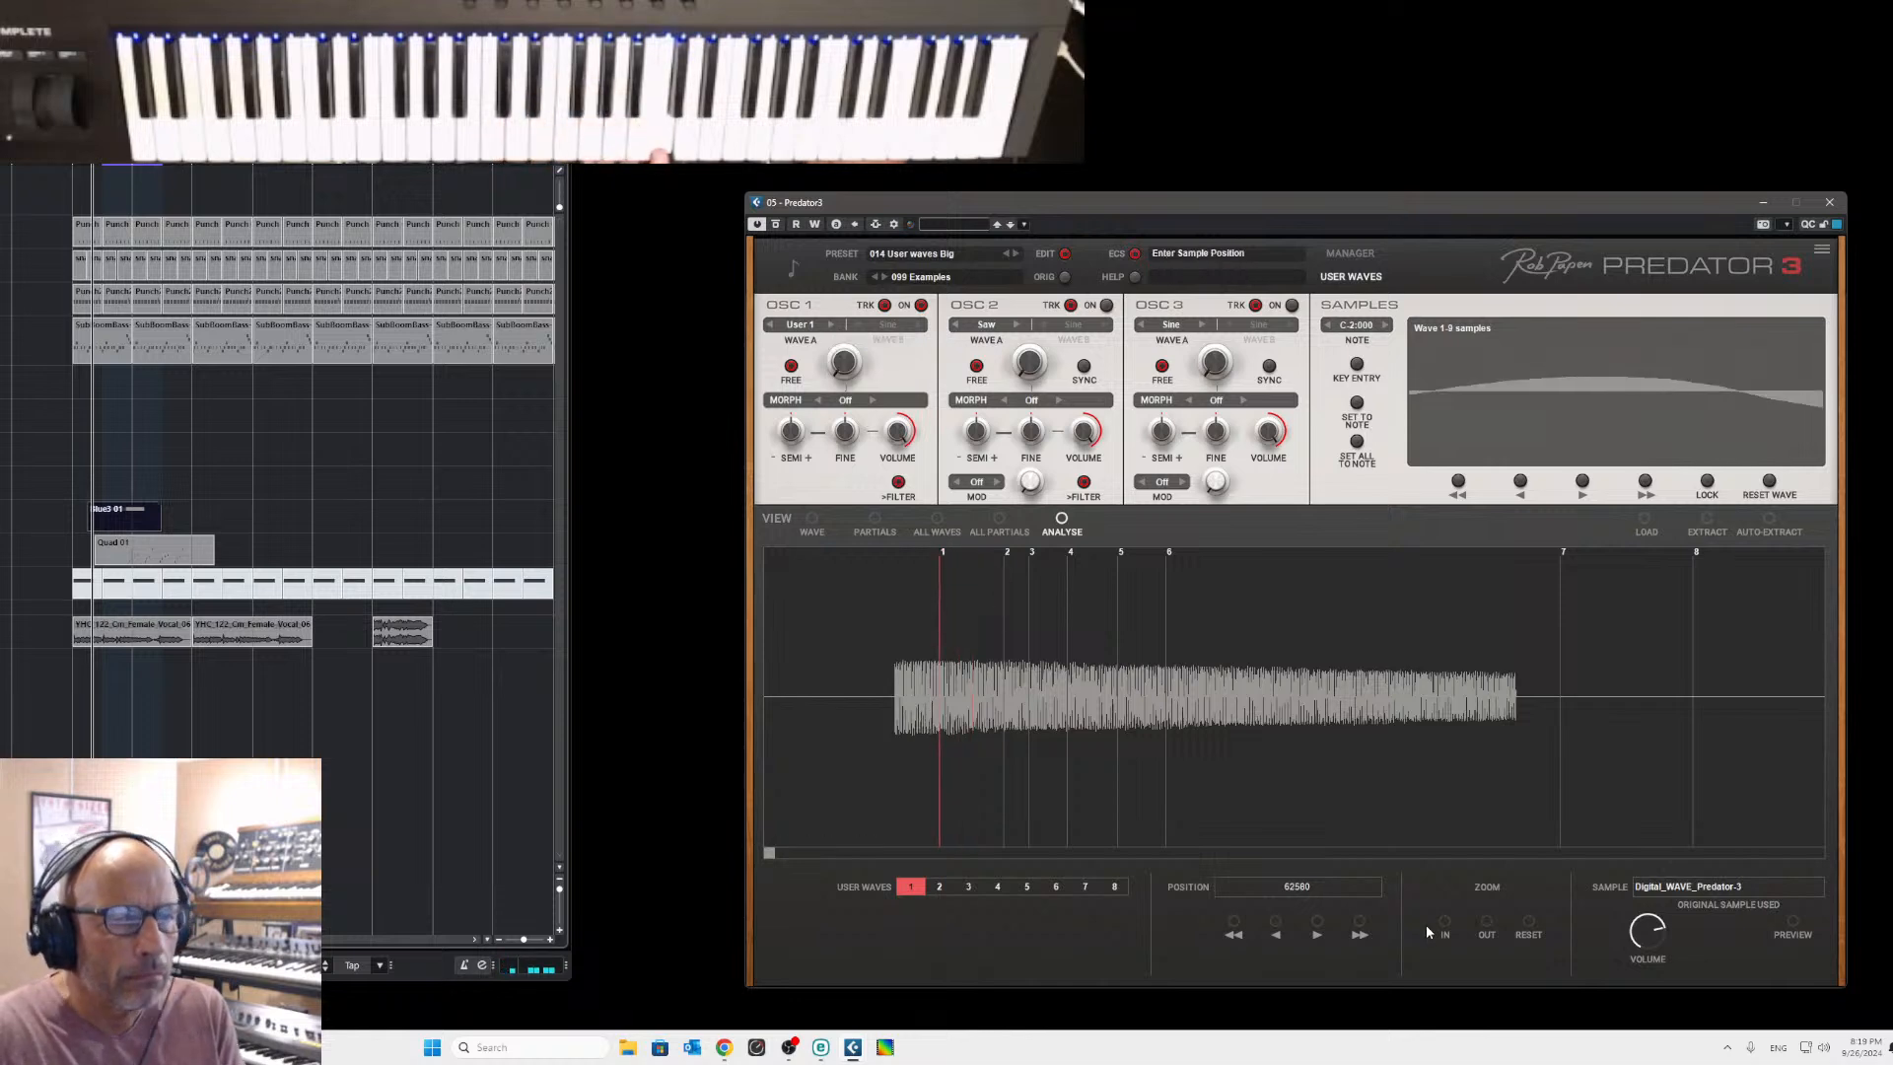
{"action": "left_click", "coordinate": [1319, 935]}
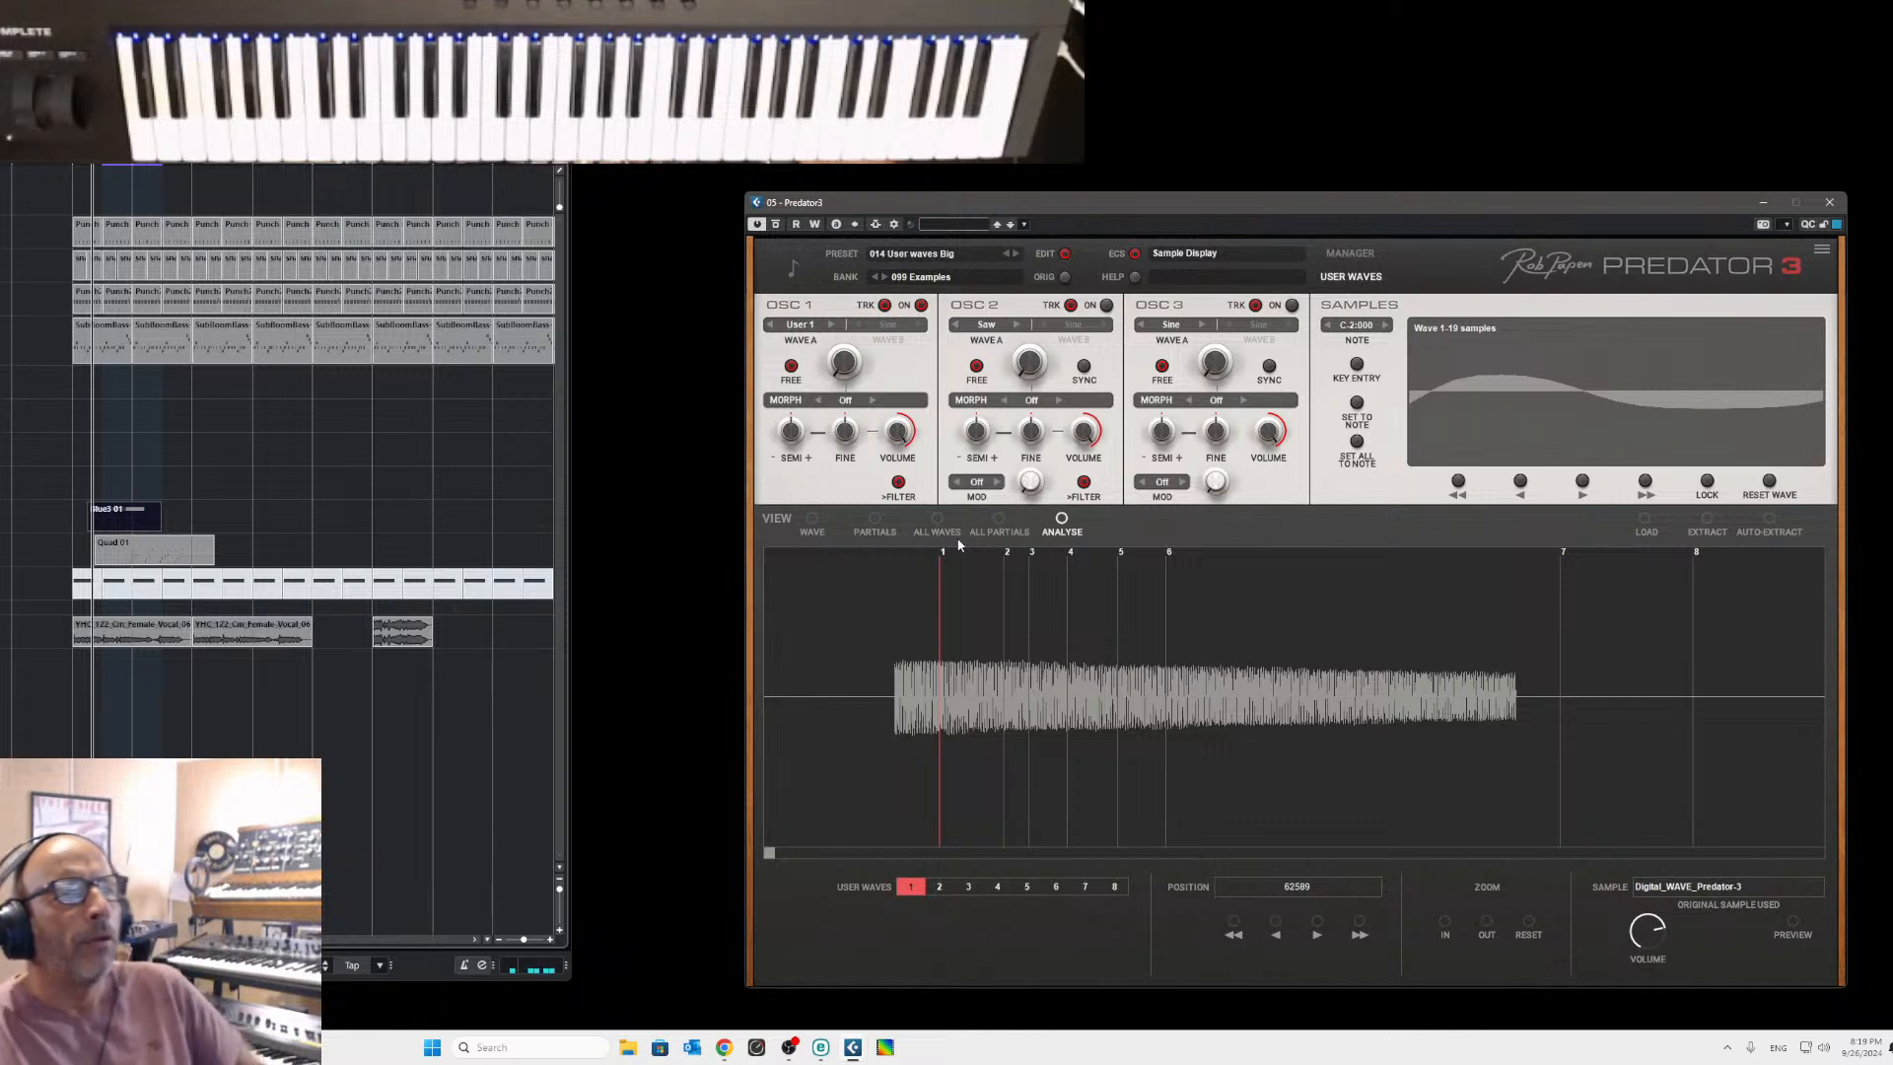
{"action": "left_click_drag", "start_coordinate": [943, 557], "coordinate": [981, 565]}
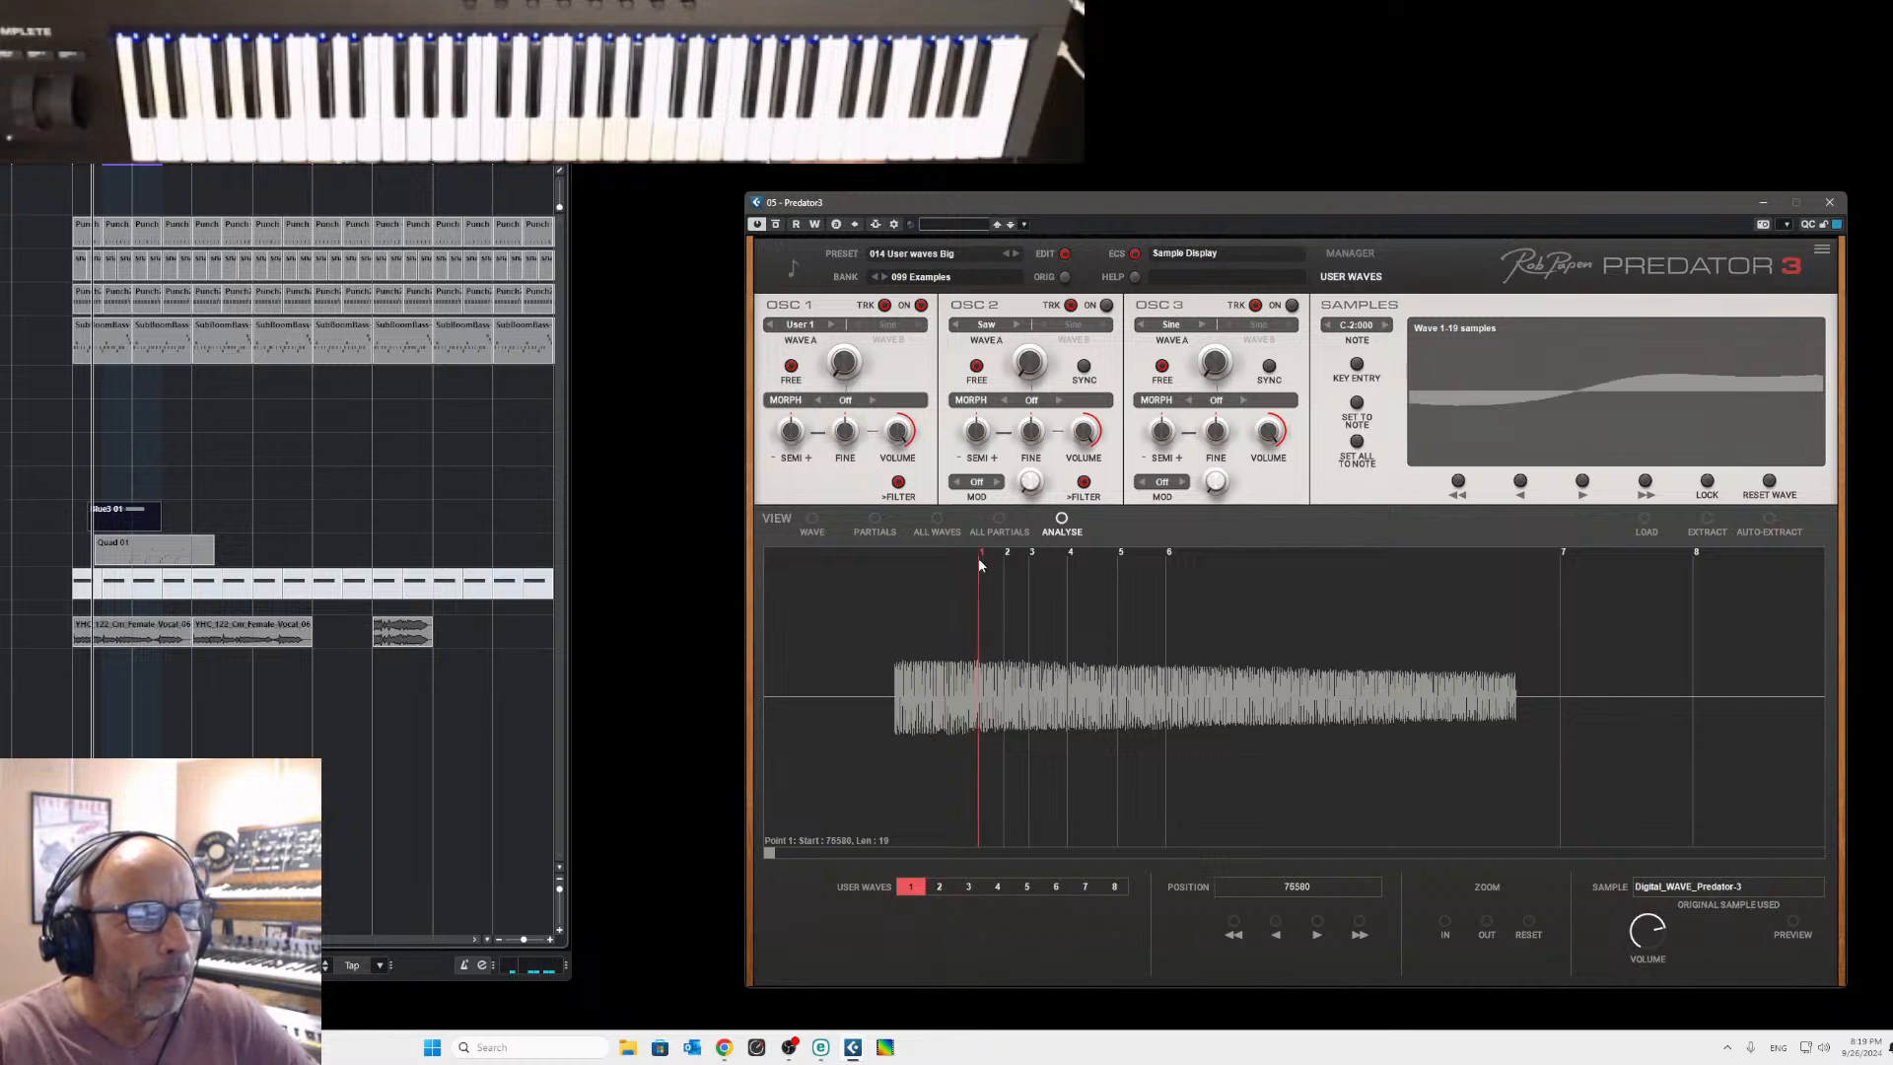
{"action": "left_click_drag", "start_coordinate": [980, 560], "coordinate": [981, 560]}
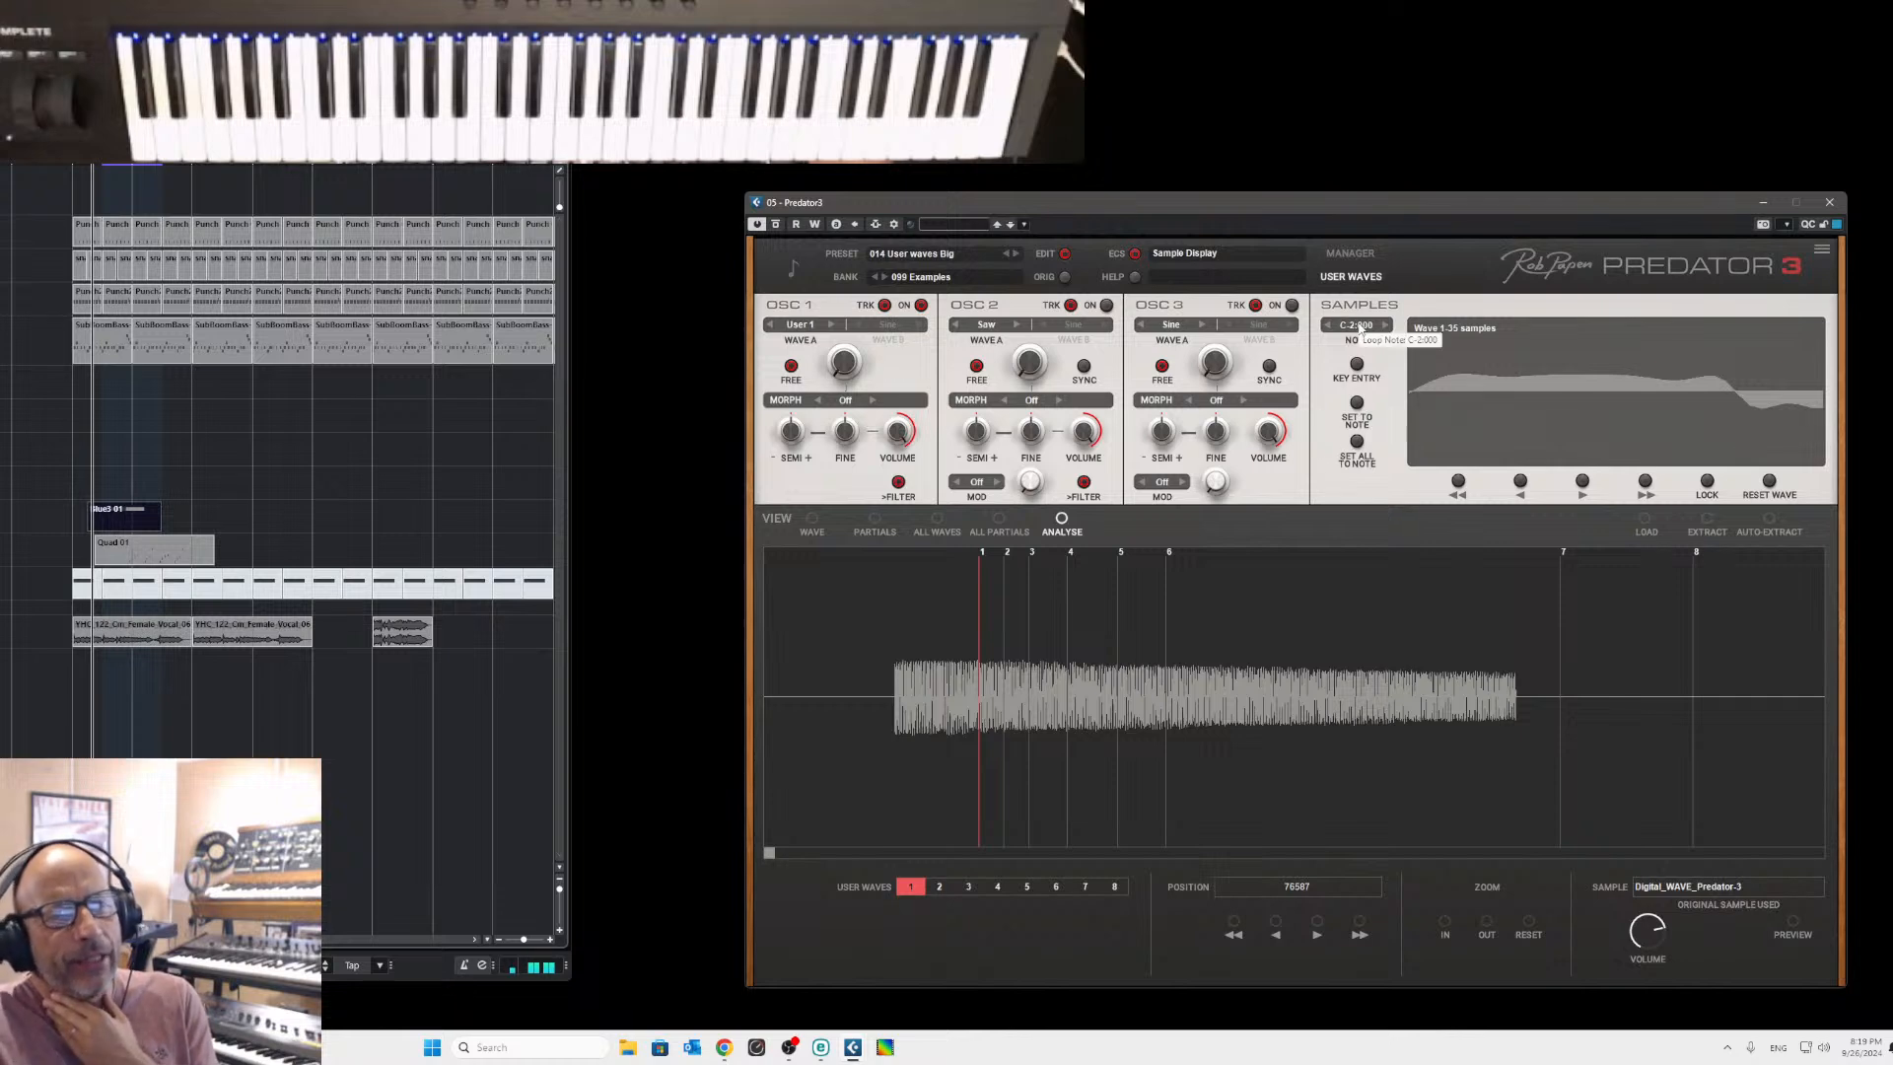
Enable Key Entry for the sample note and set it to A3:069.
{"action": "left_click", "coordinate": [1359, 327]}
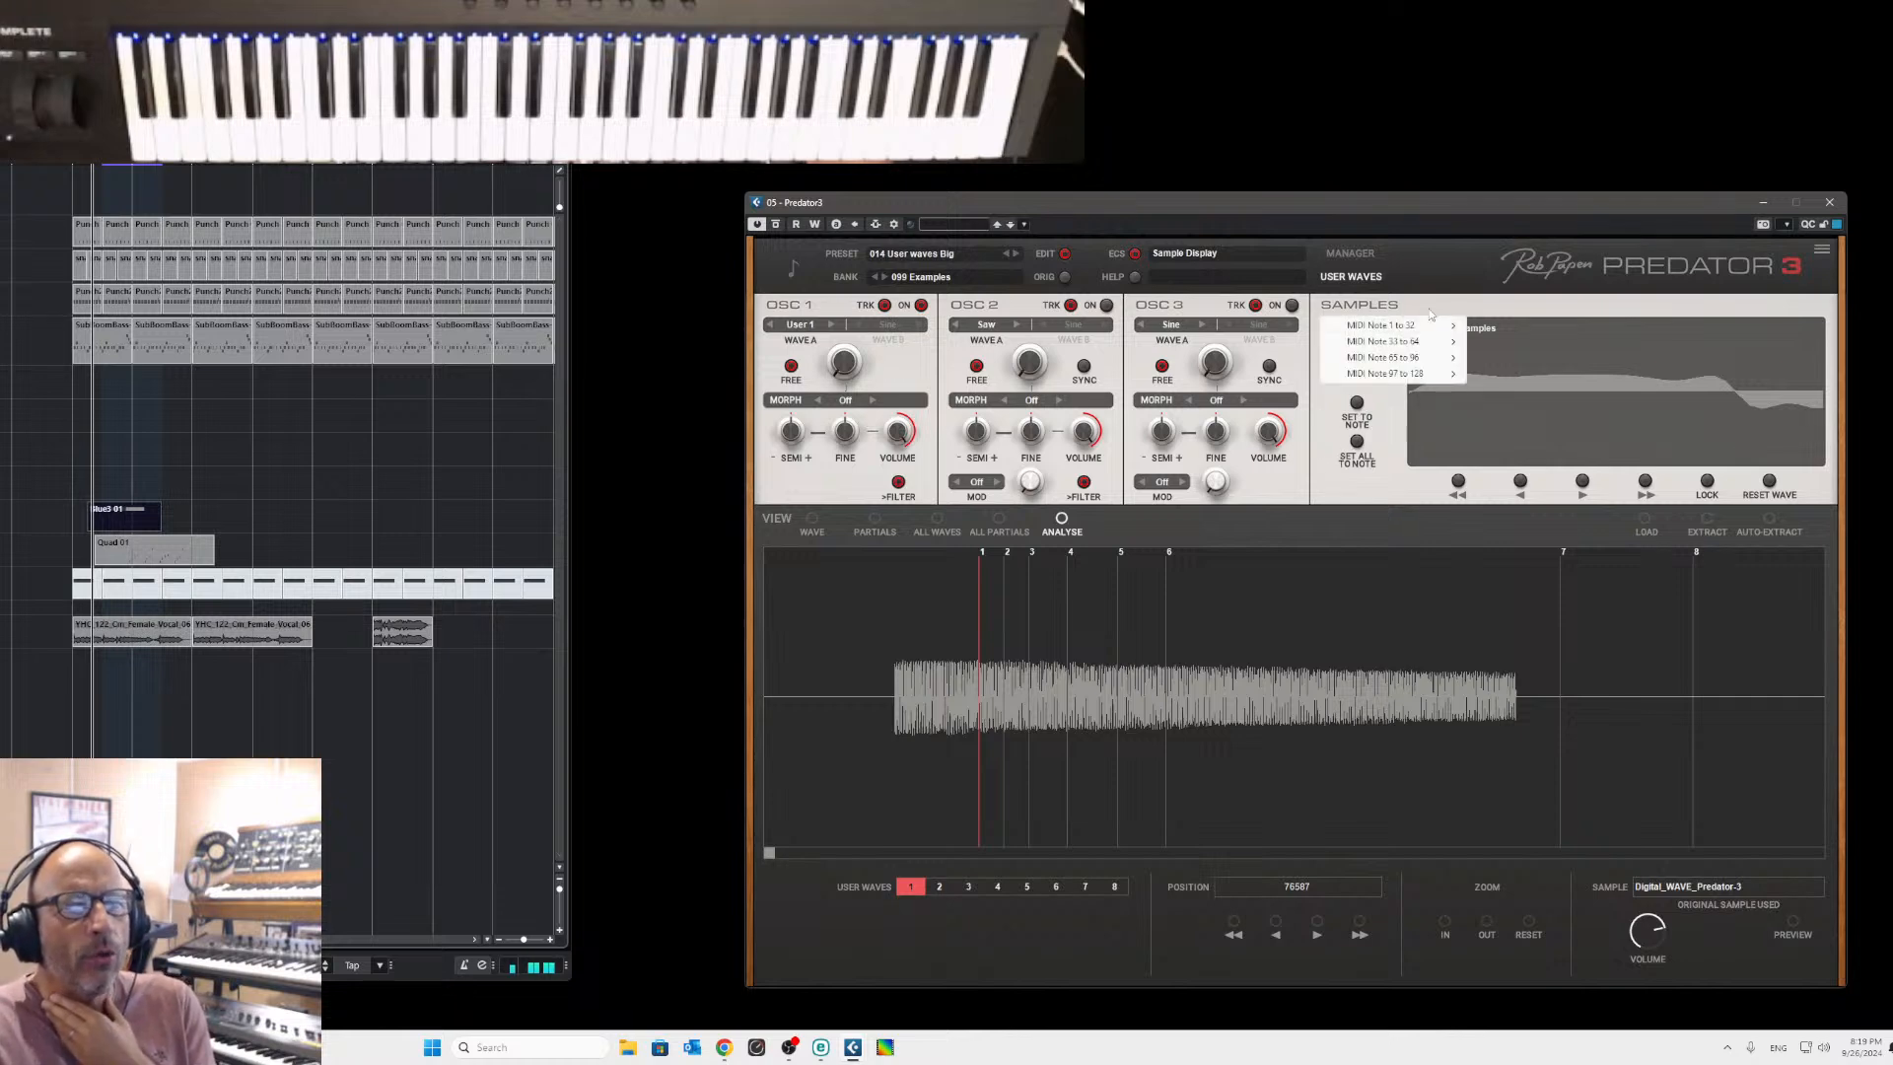
{"action": "left_click", "coordinate": [1430, 308]}
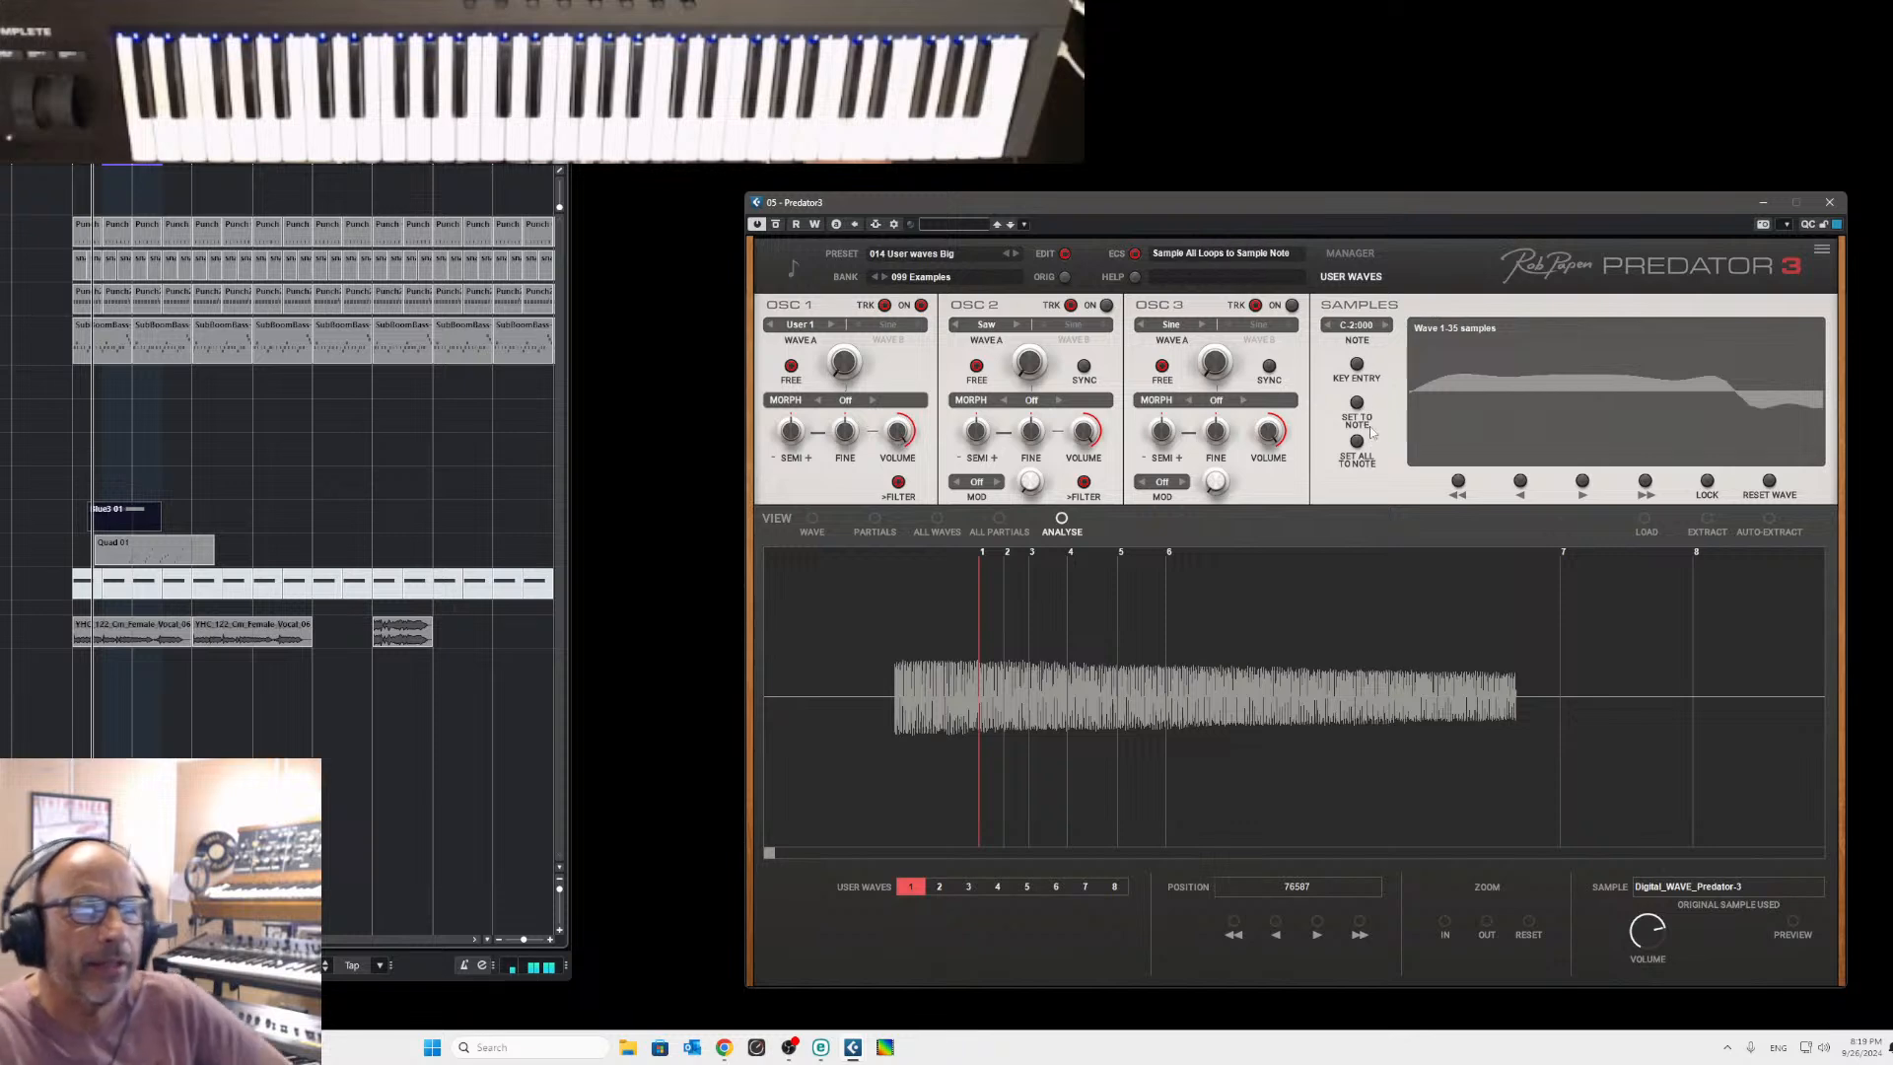
{"action": "left_click", "coordinate": [1357, 366]}
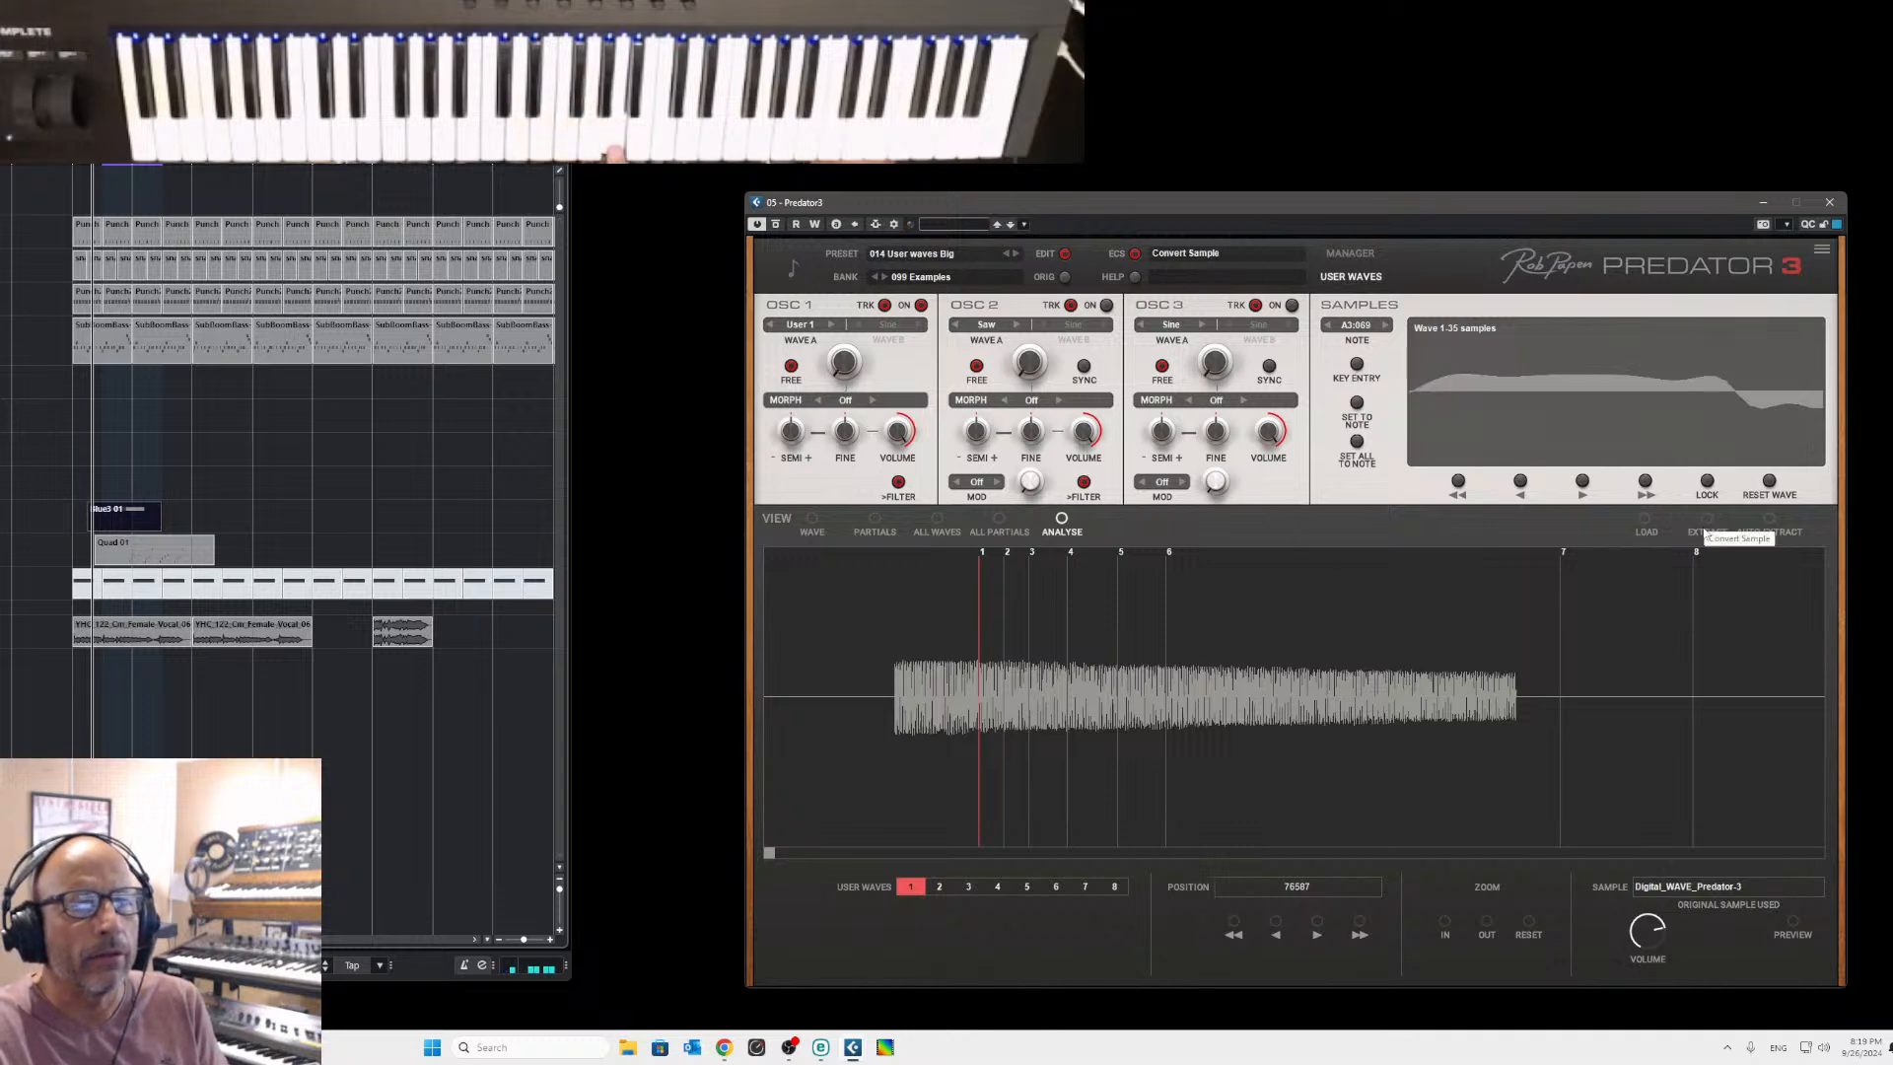
Move the User Wave 1 marker to position 68797 and set its loop to the sample note.
{"action": "left_click_drag", "start_coordinate": [982, 558], "coordinate": [959, 553]}
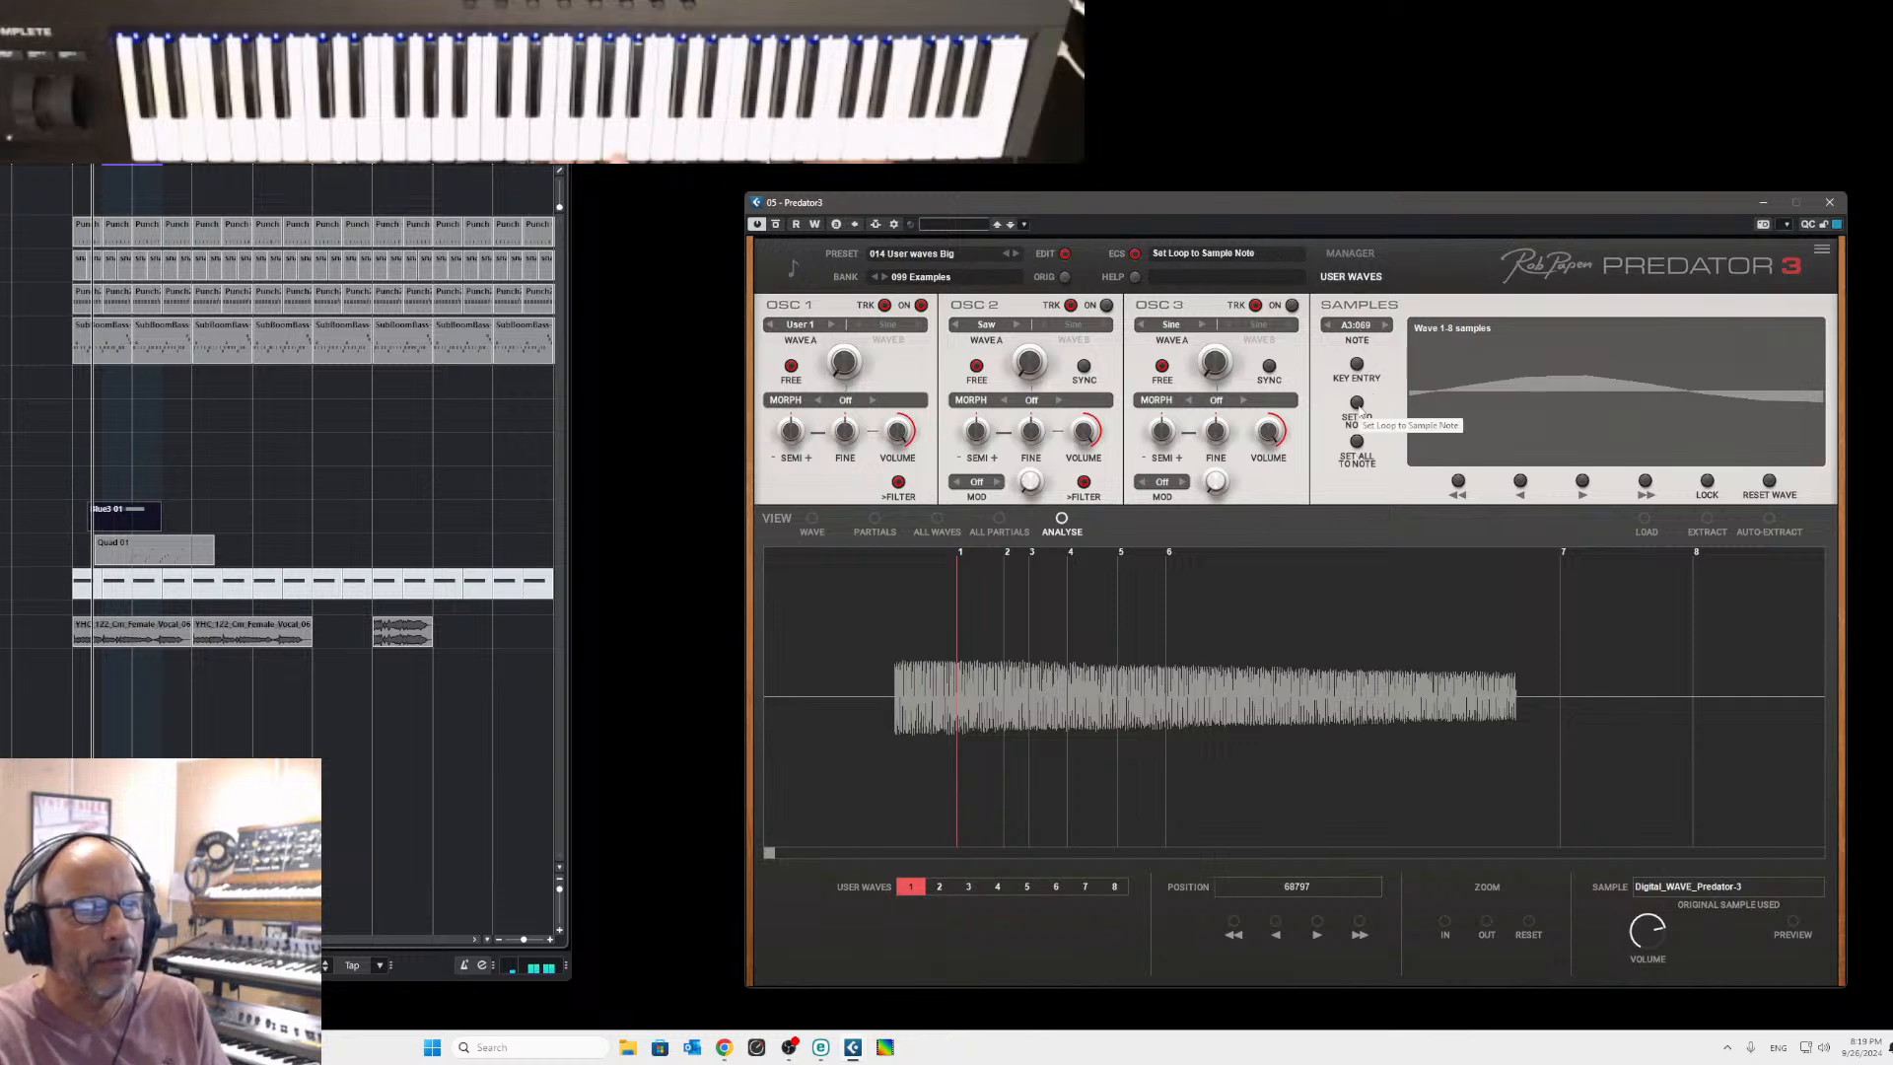
{"action": "left_click", "coordinate": [1358, 404]}
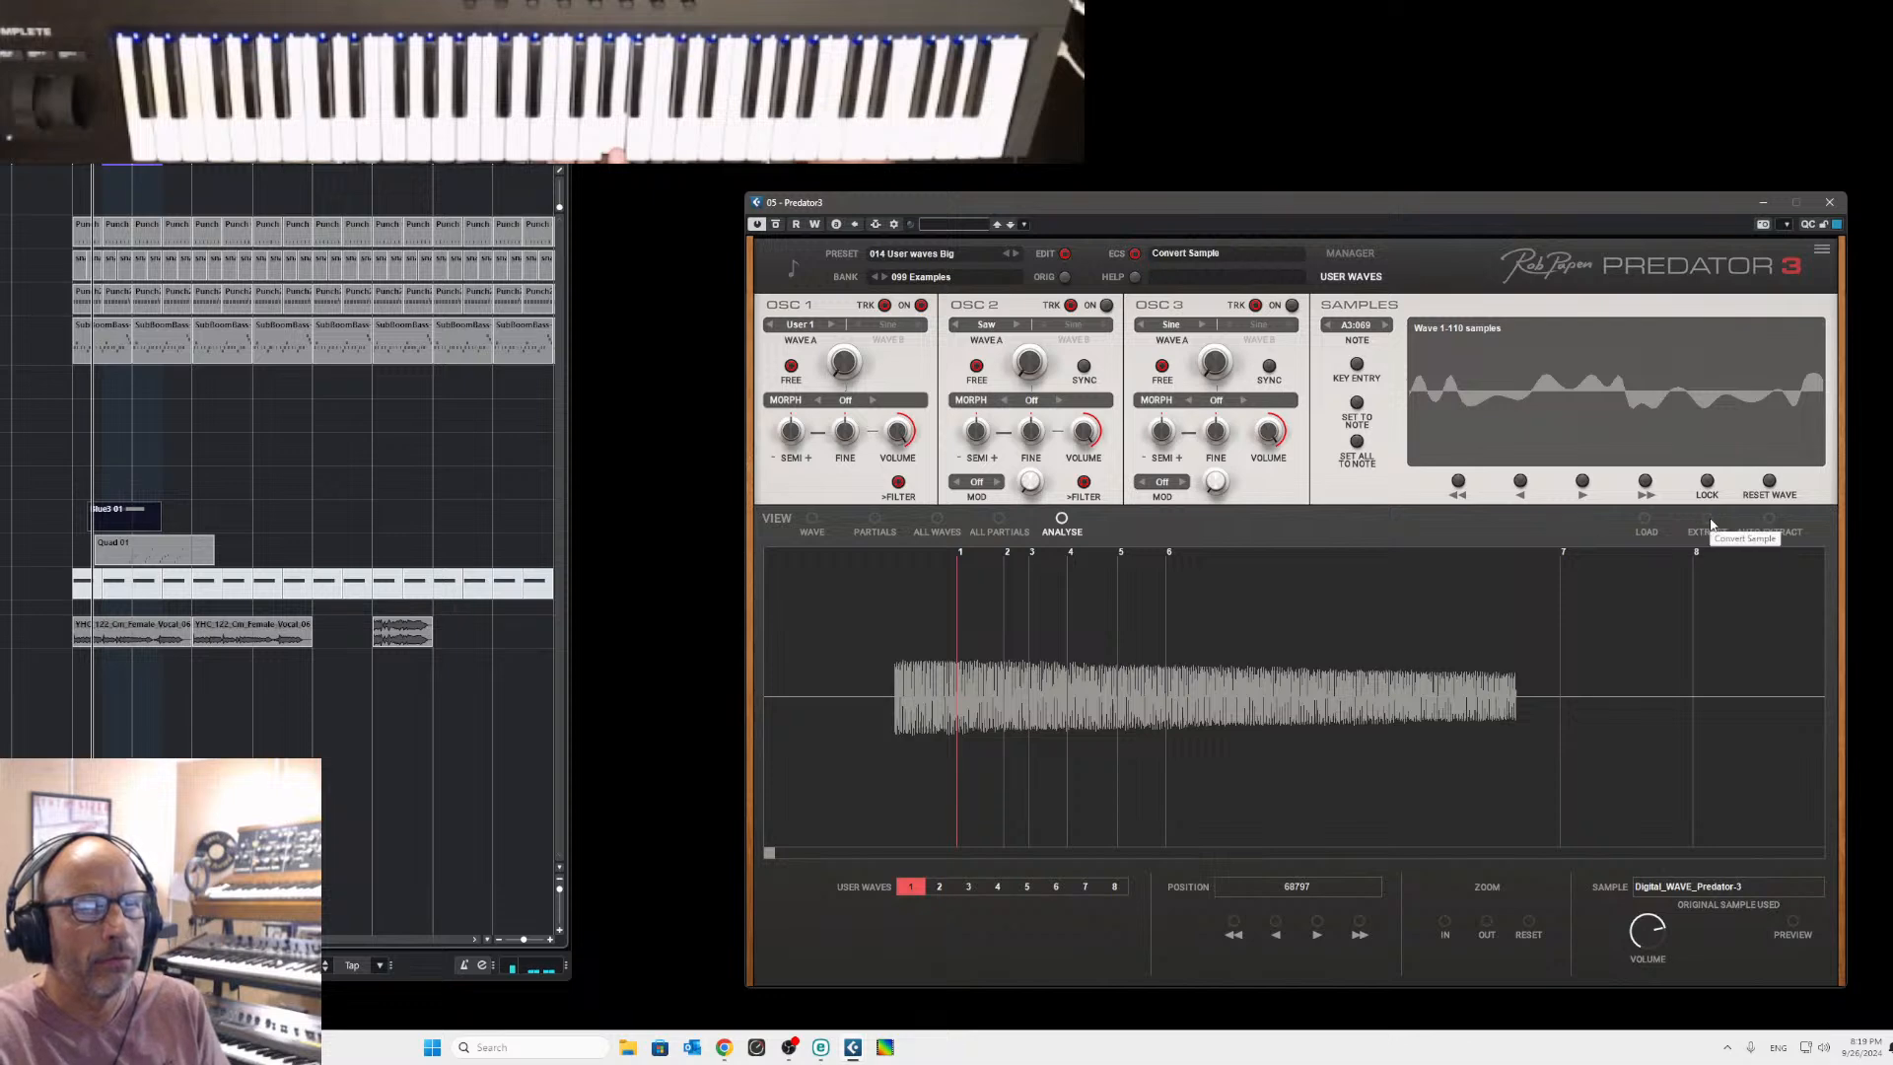
Place the User Wave 2 marker at position 82577 and the User Wave 1 marker at 53218, and enable Auto-Extract.
{"action": "left_click", "coordinate": [1008, 554]}
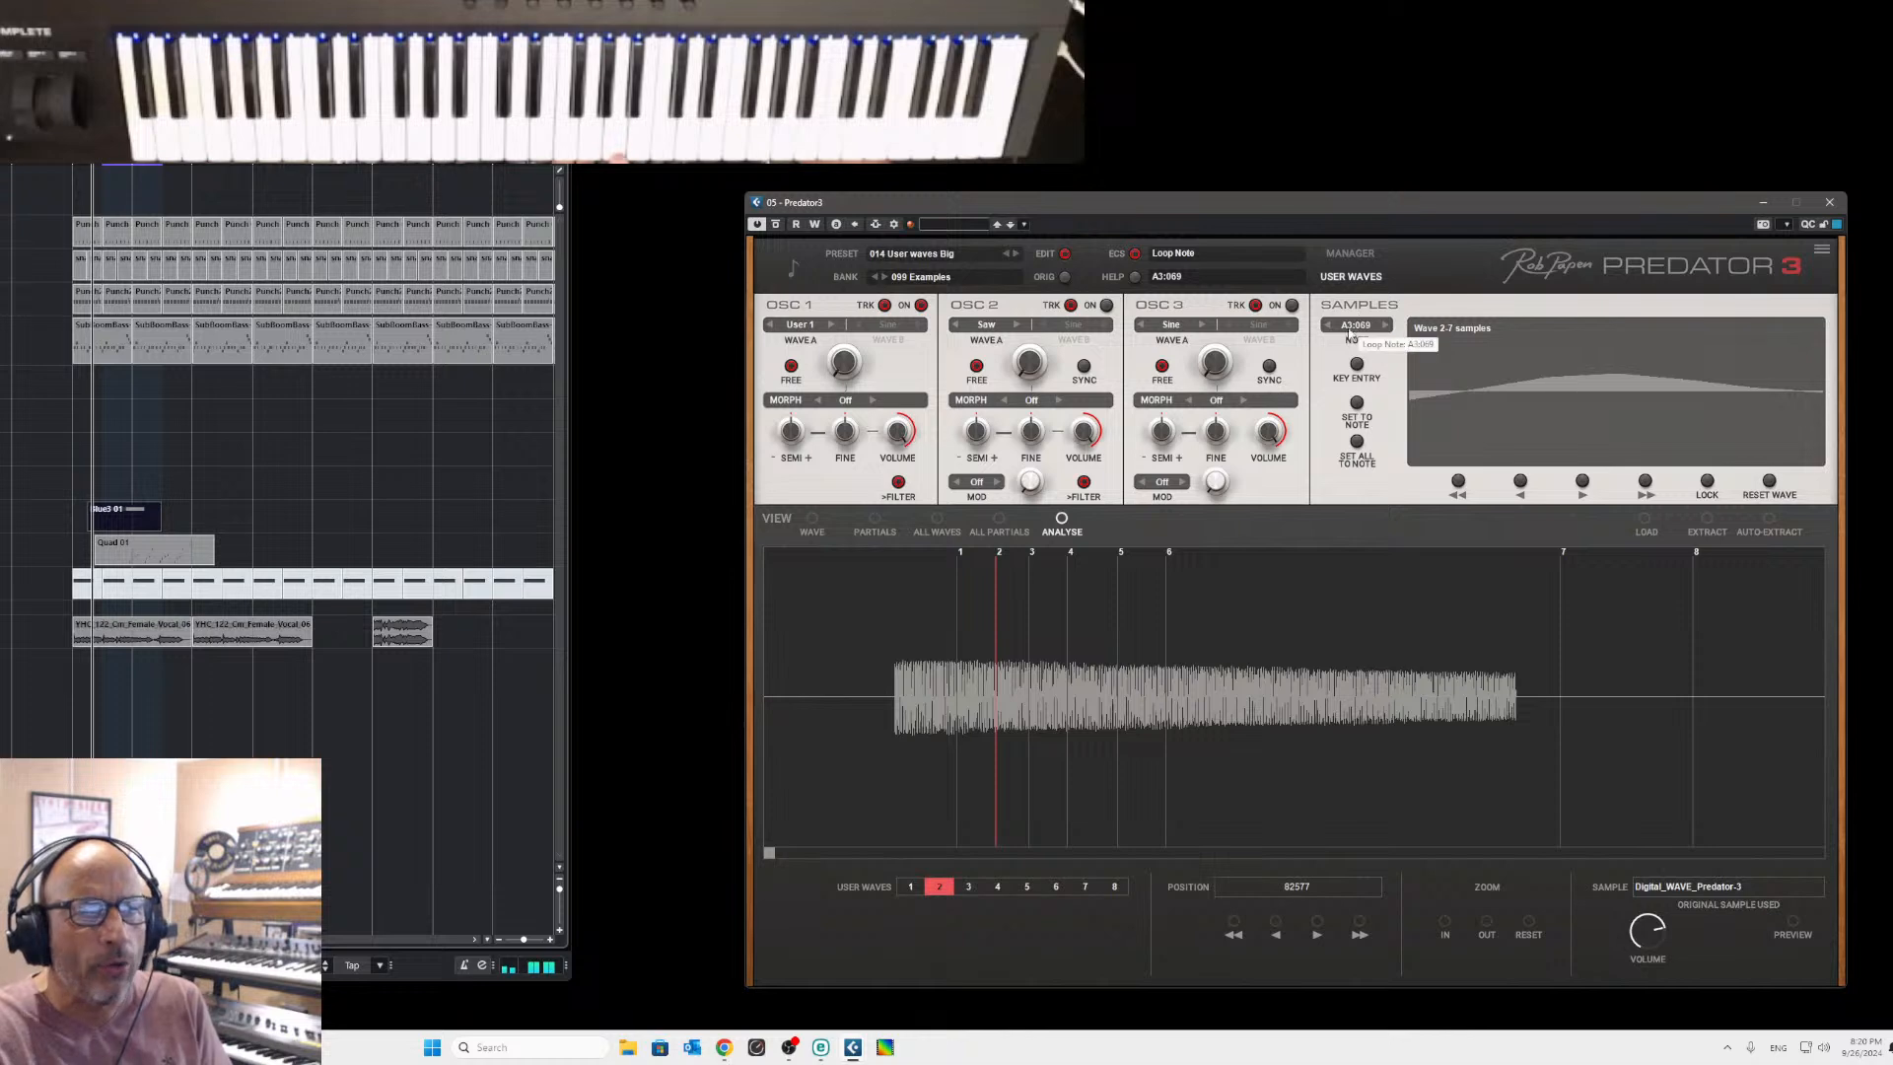
{"action": "left_click", "coordinate": [964, 555]}
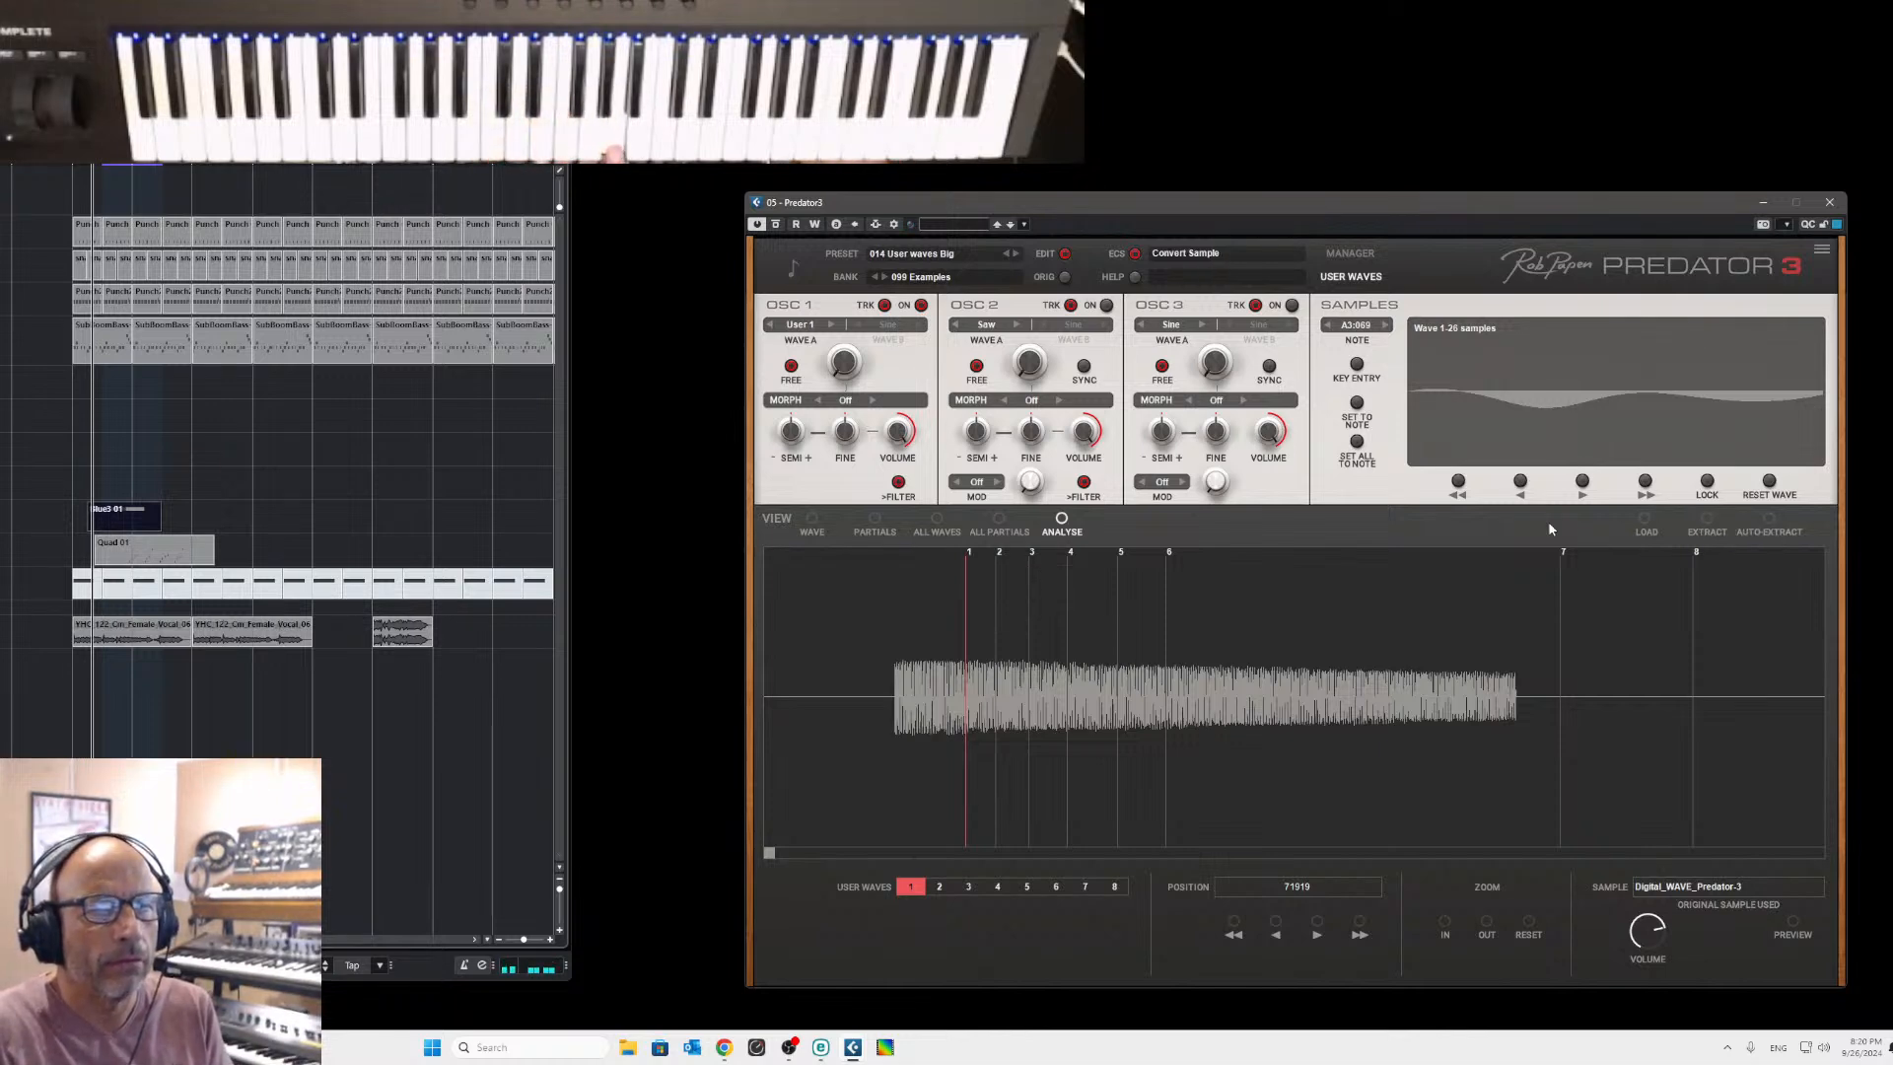
{"action": "left_click_drag", "start_coordinate": [966, 556], "coordinate": [917, 559]}
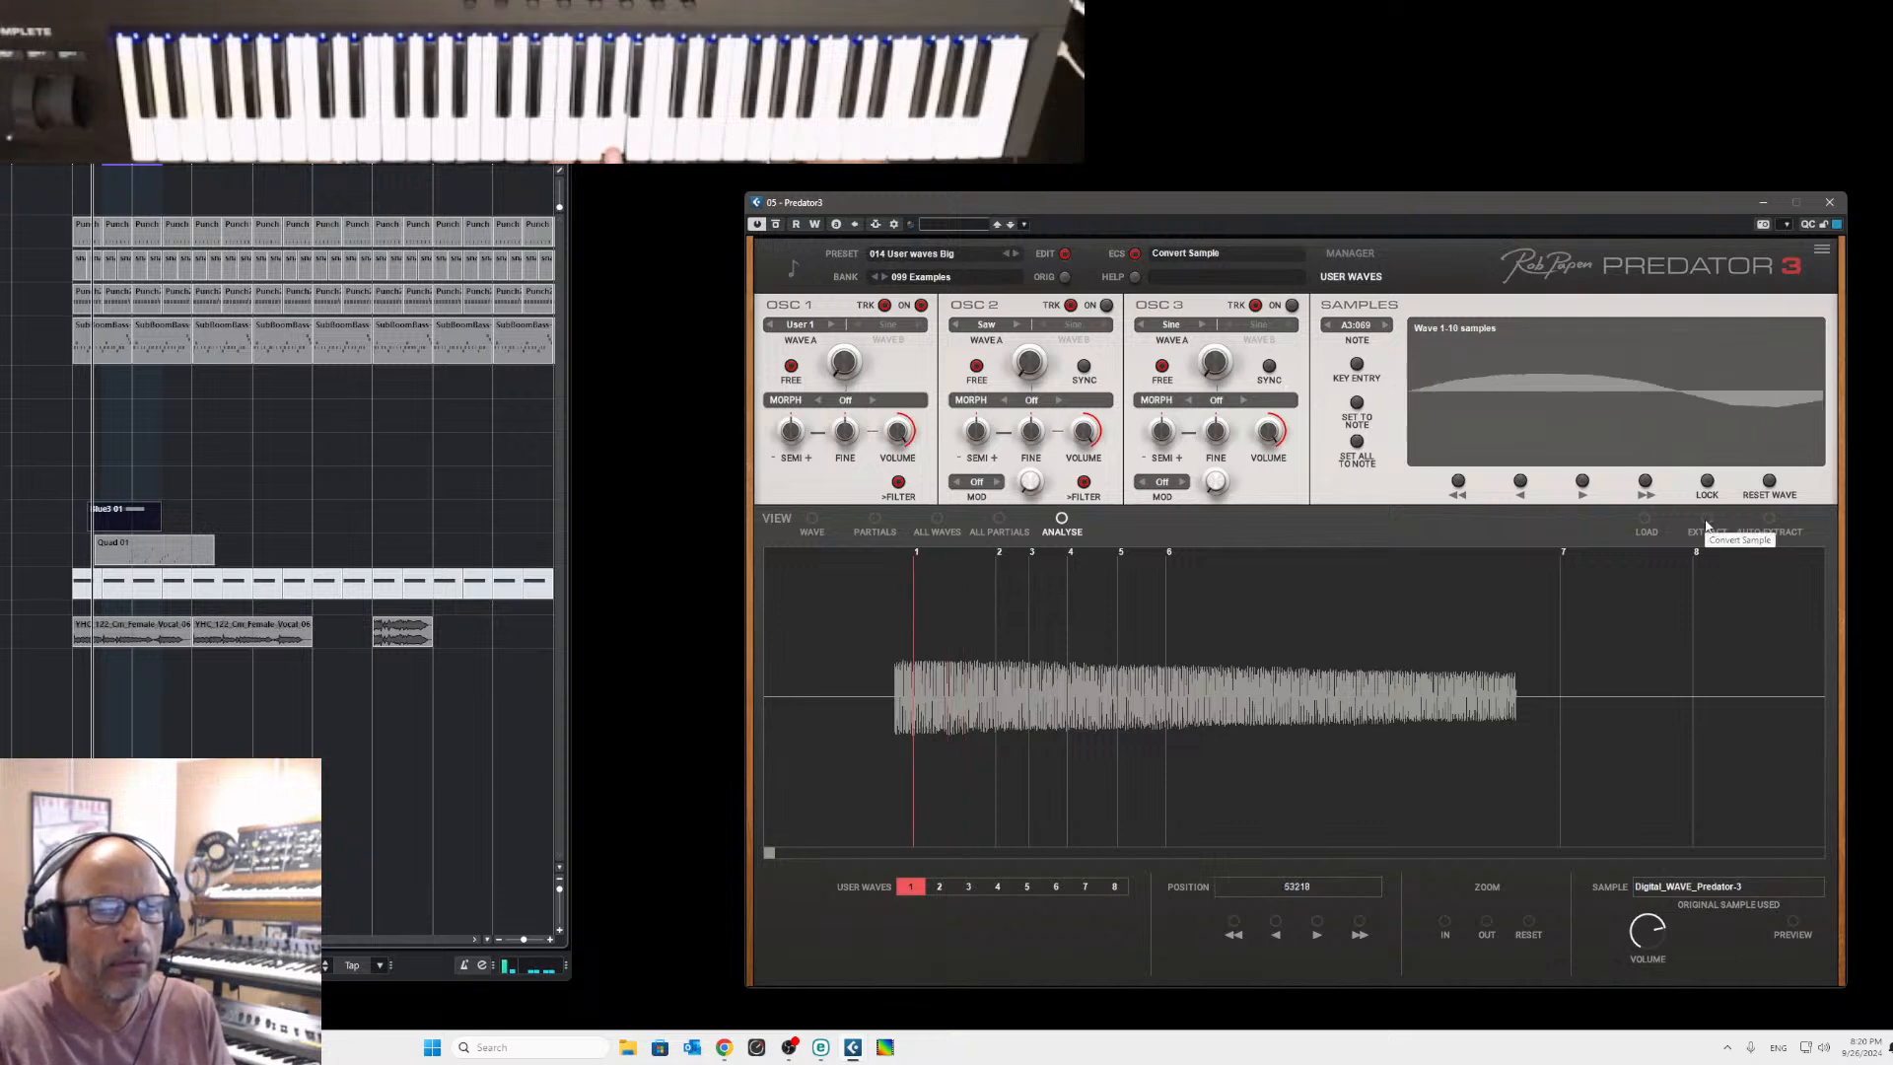
{"action": "left_click", "coordinate": [1773, 526]}
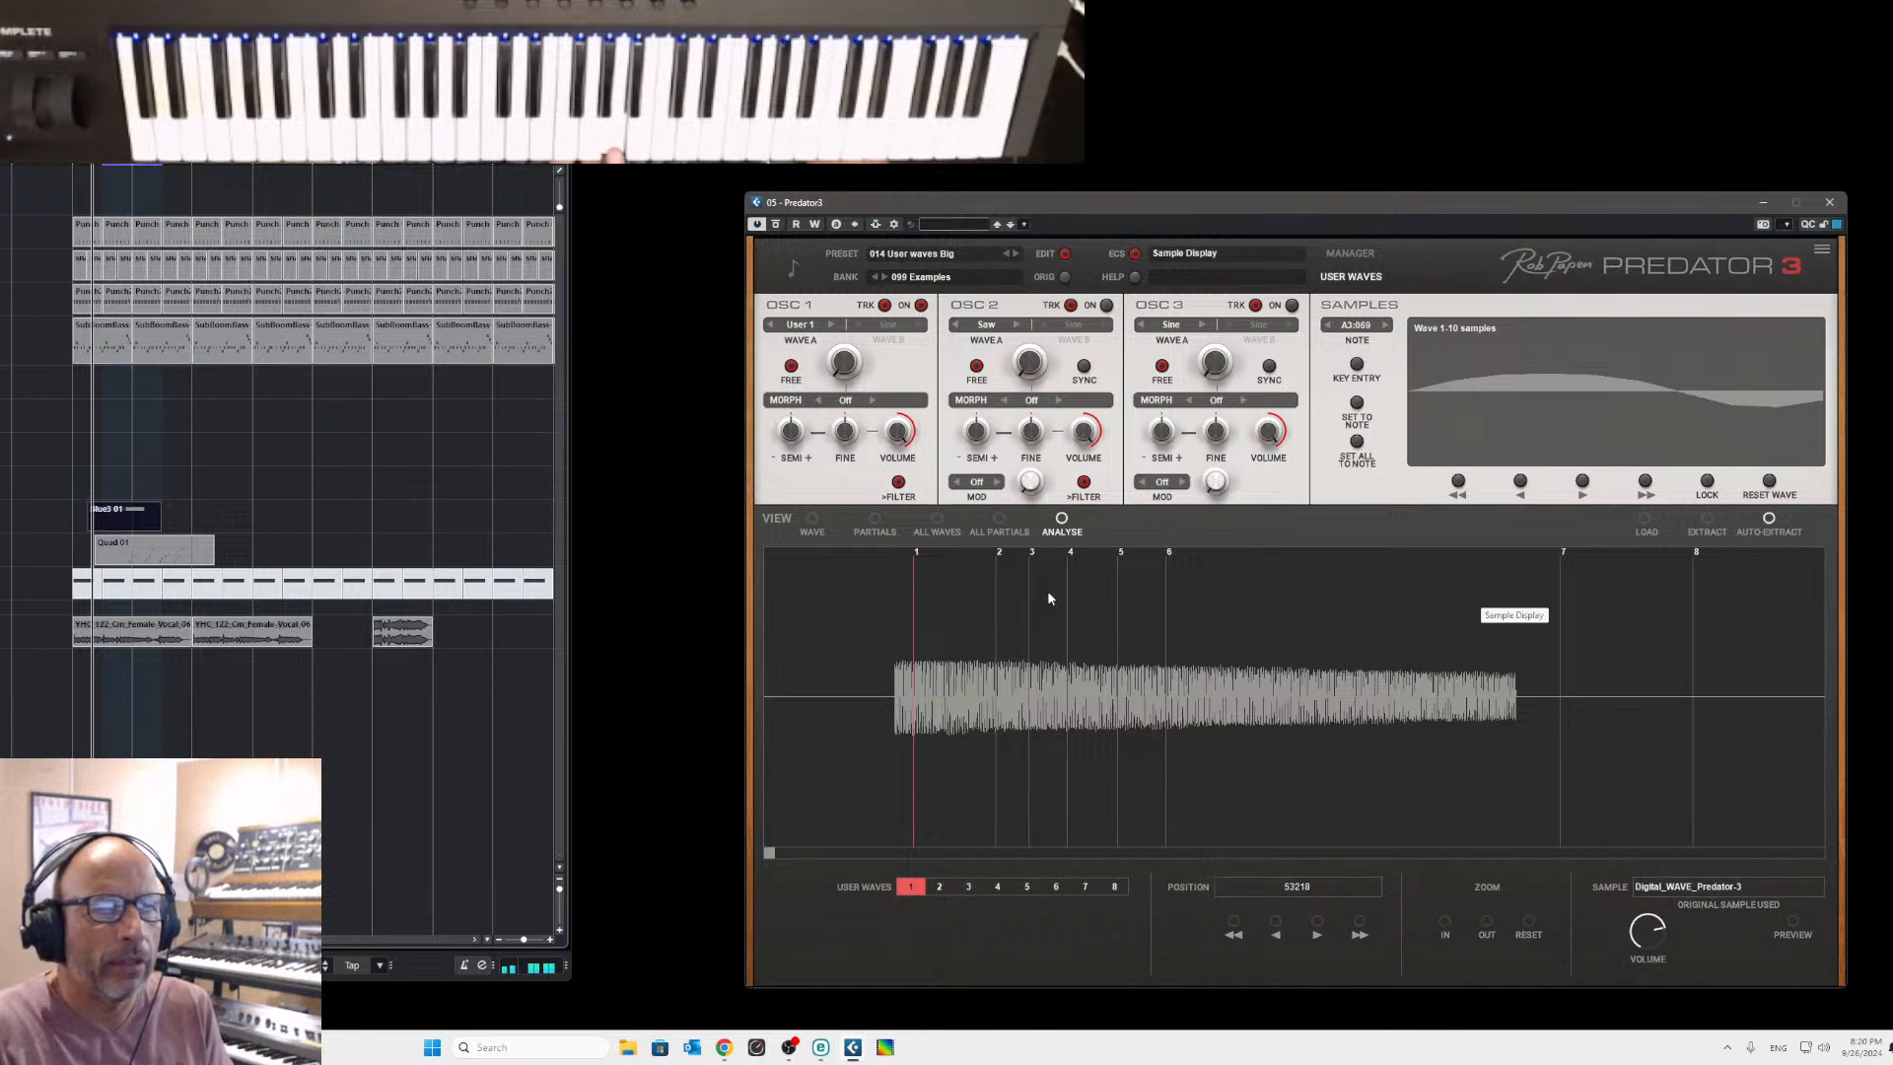
Try the User Wave 1 marker at successive positions further along the sample, up to position 54283.
{"action": "left_click", "coordinate": [1359, 927]}
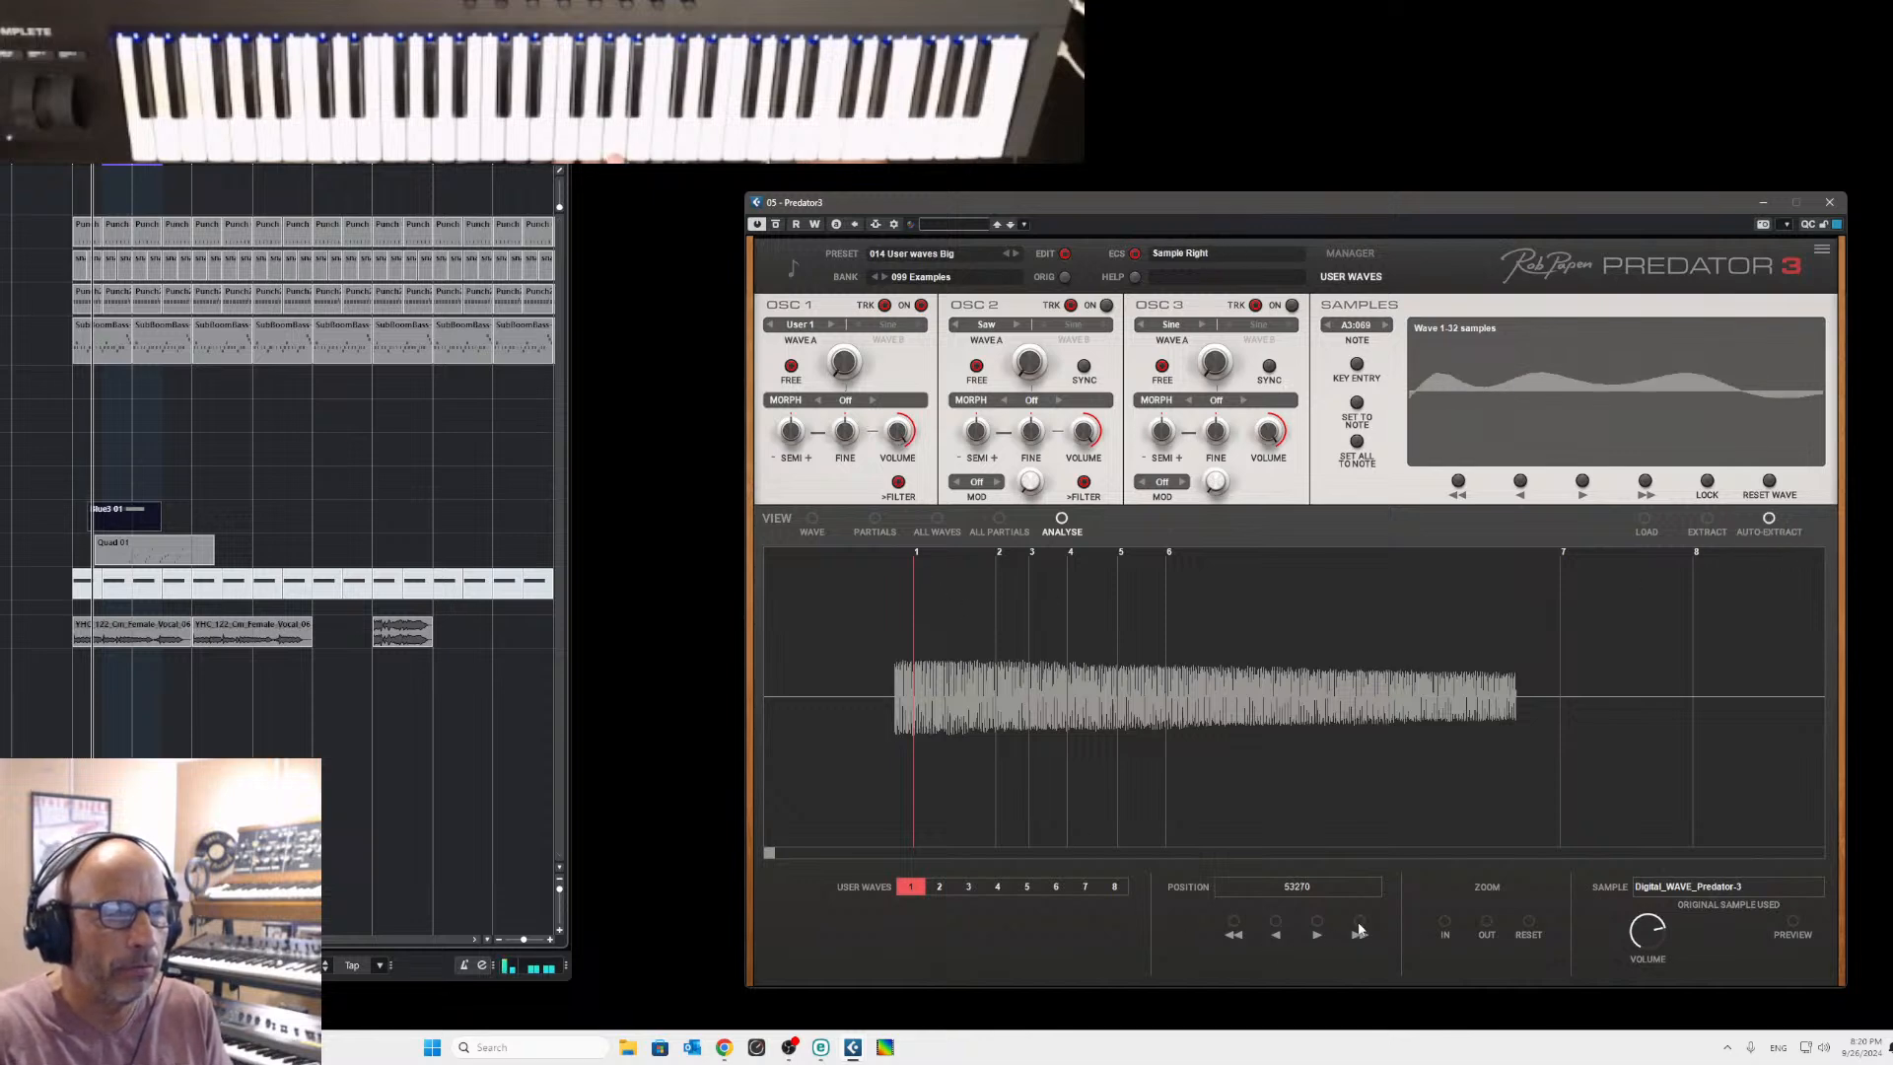
{"action": "left_click", "coordinate": [1359, 927]}
{"action": "left_click", "coordinate": [1359, 927]}
{"action": "left_click", "coordinate": [1358, 927]}
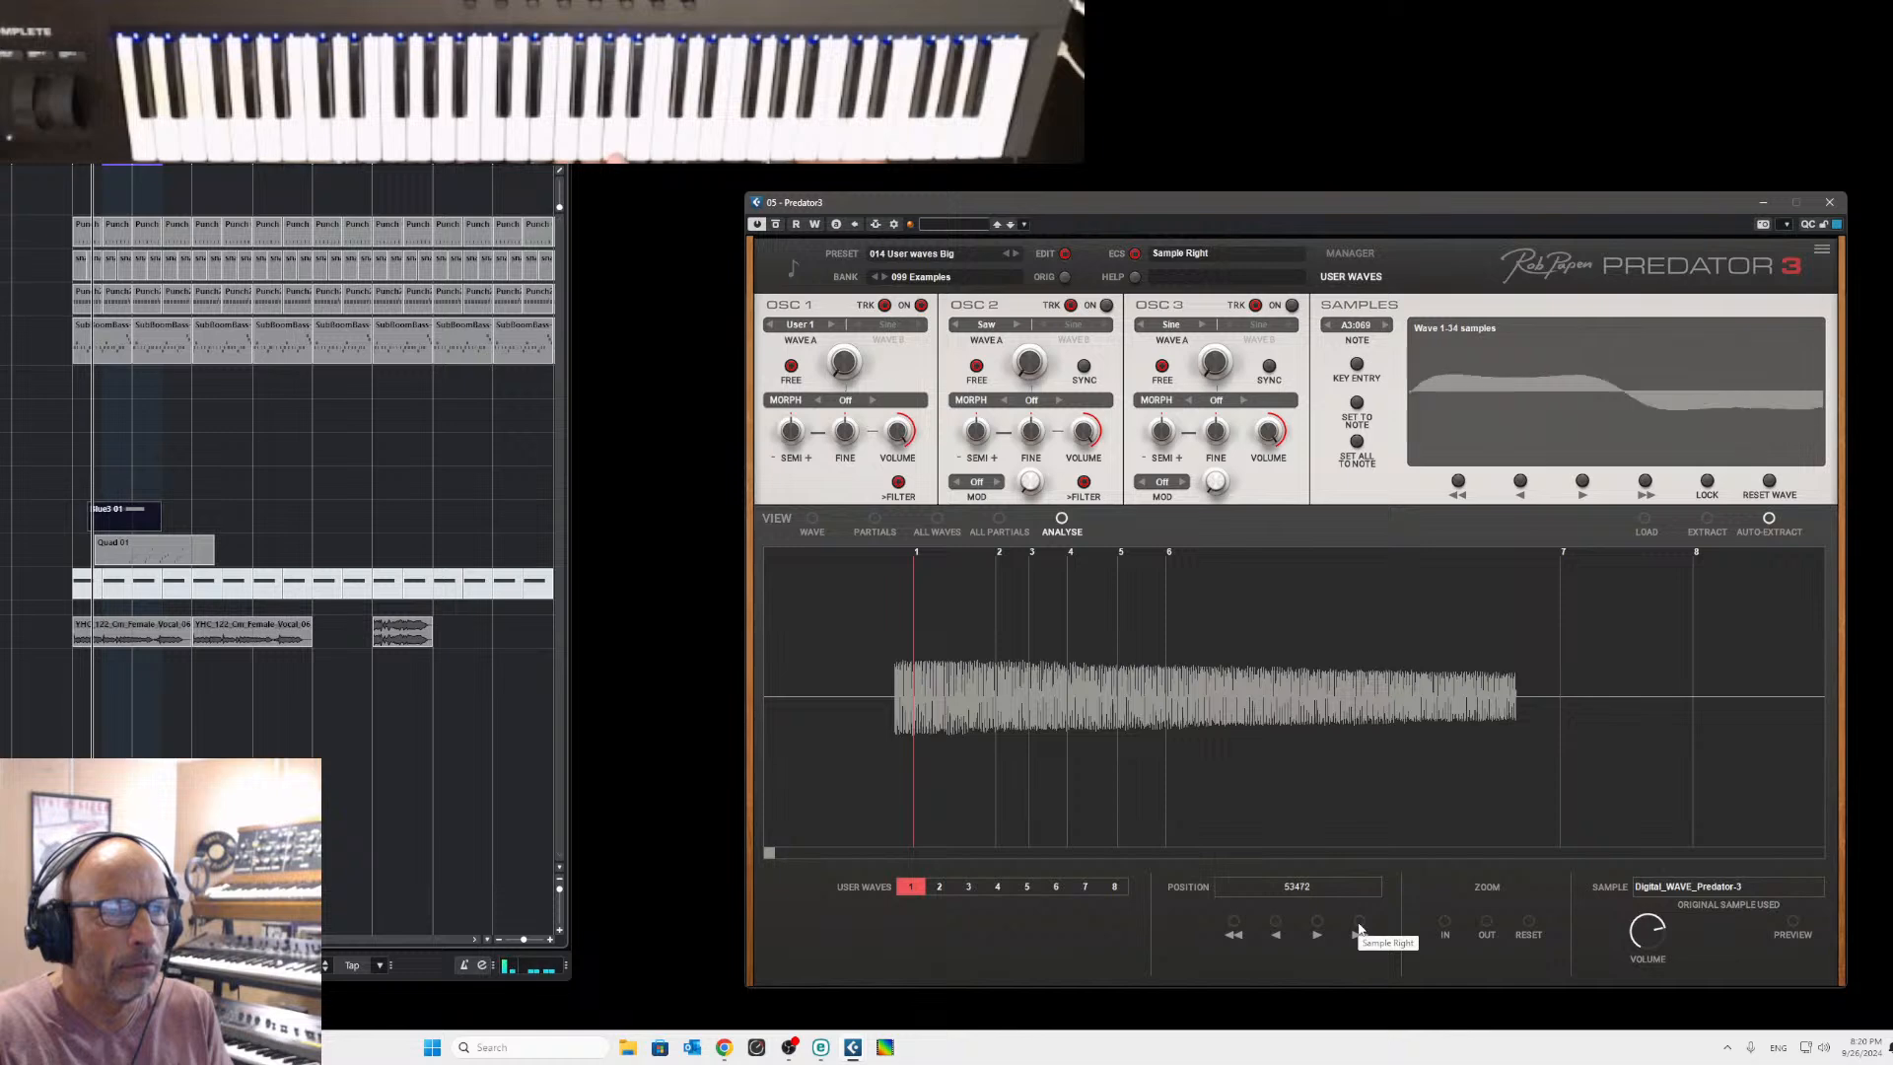
{"action": "left_click", "coordinate": [1359, 927]}
{"action": "left_click", "coordinate": [1359, 927]}
{"action": "left_click", "coordinate": [1359, 927]}
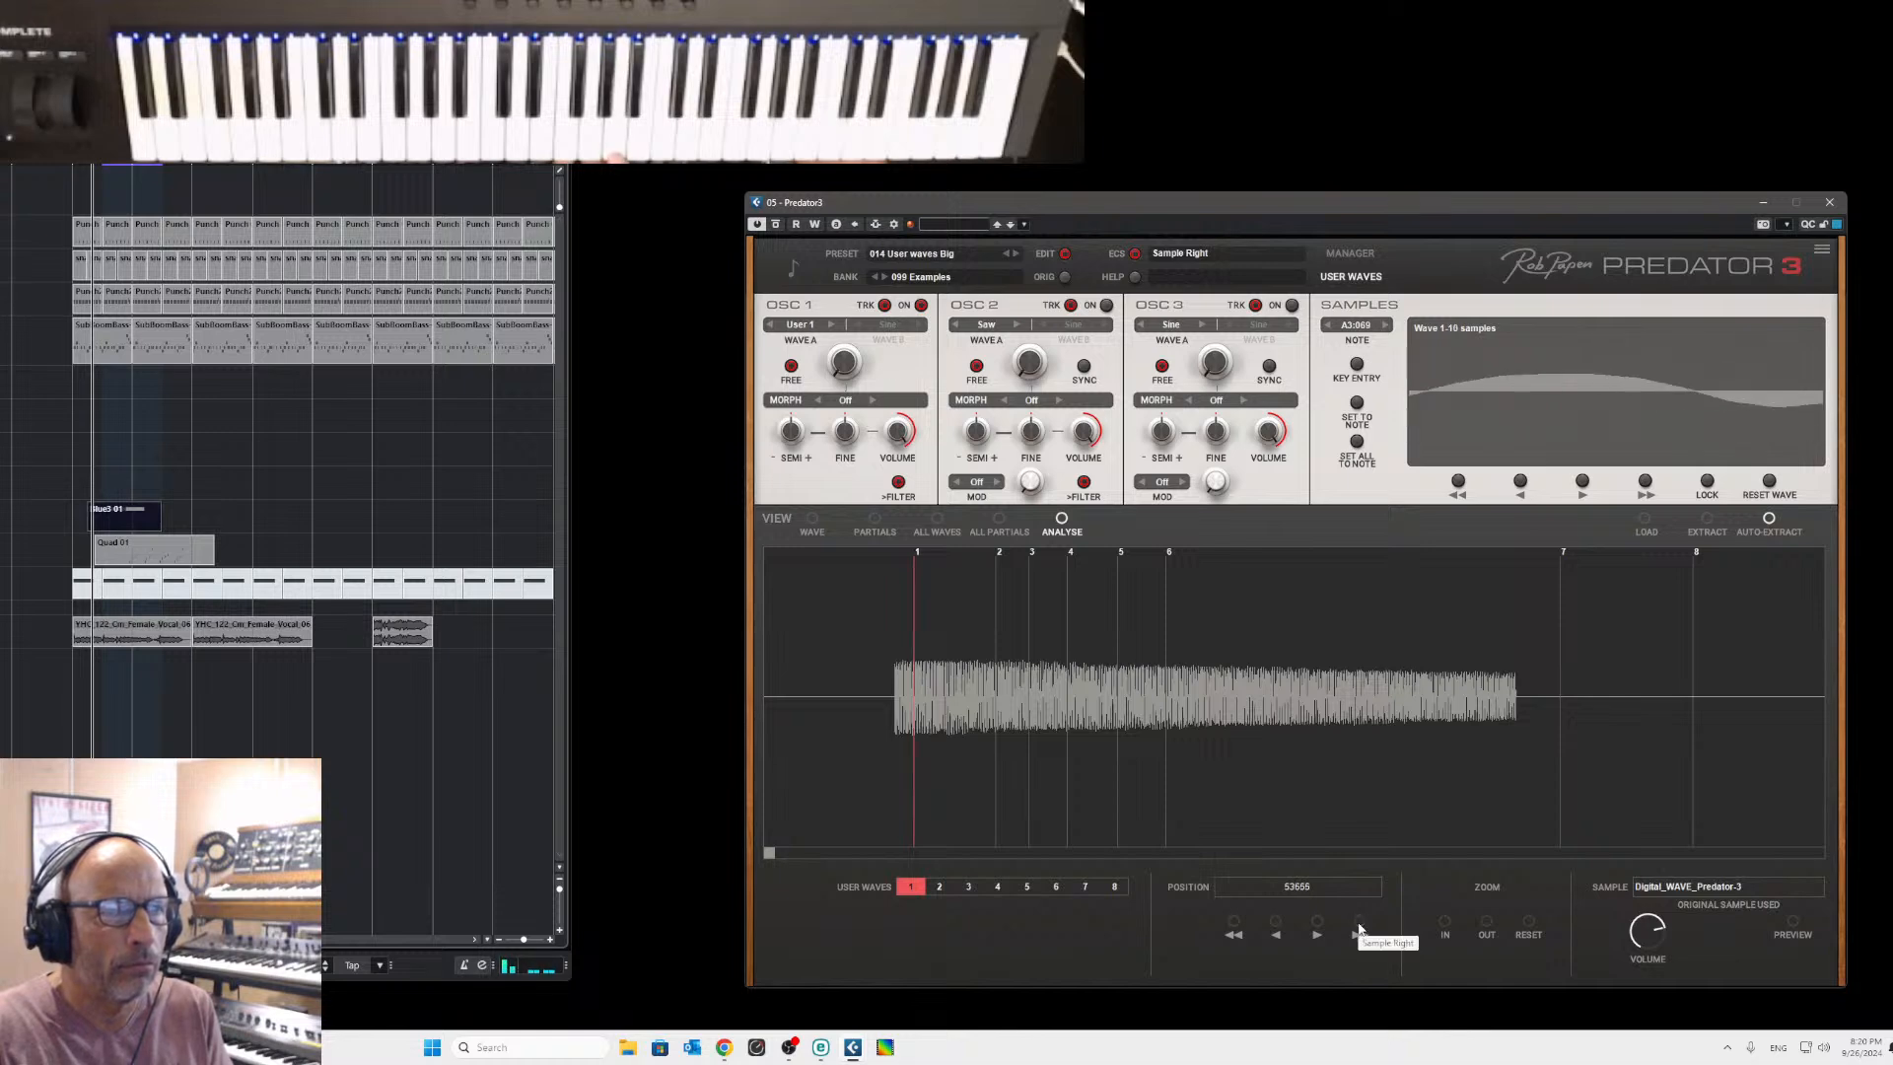
{"action": "left_click", "coordinate": [1359, 927]}
{"action": "left_click", "coordinate": [1359, 927]}
{"action": "left_click", "coordinate": [1359, 927]}
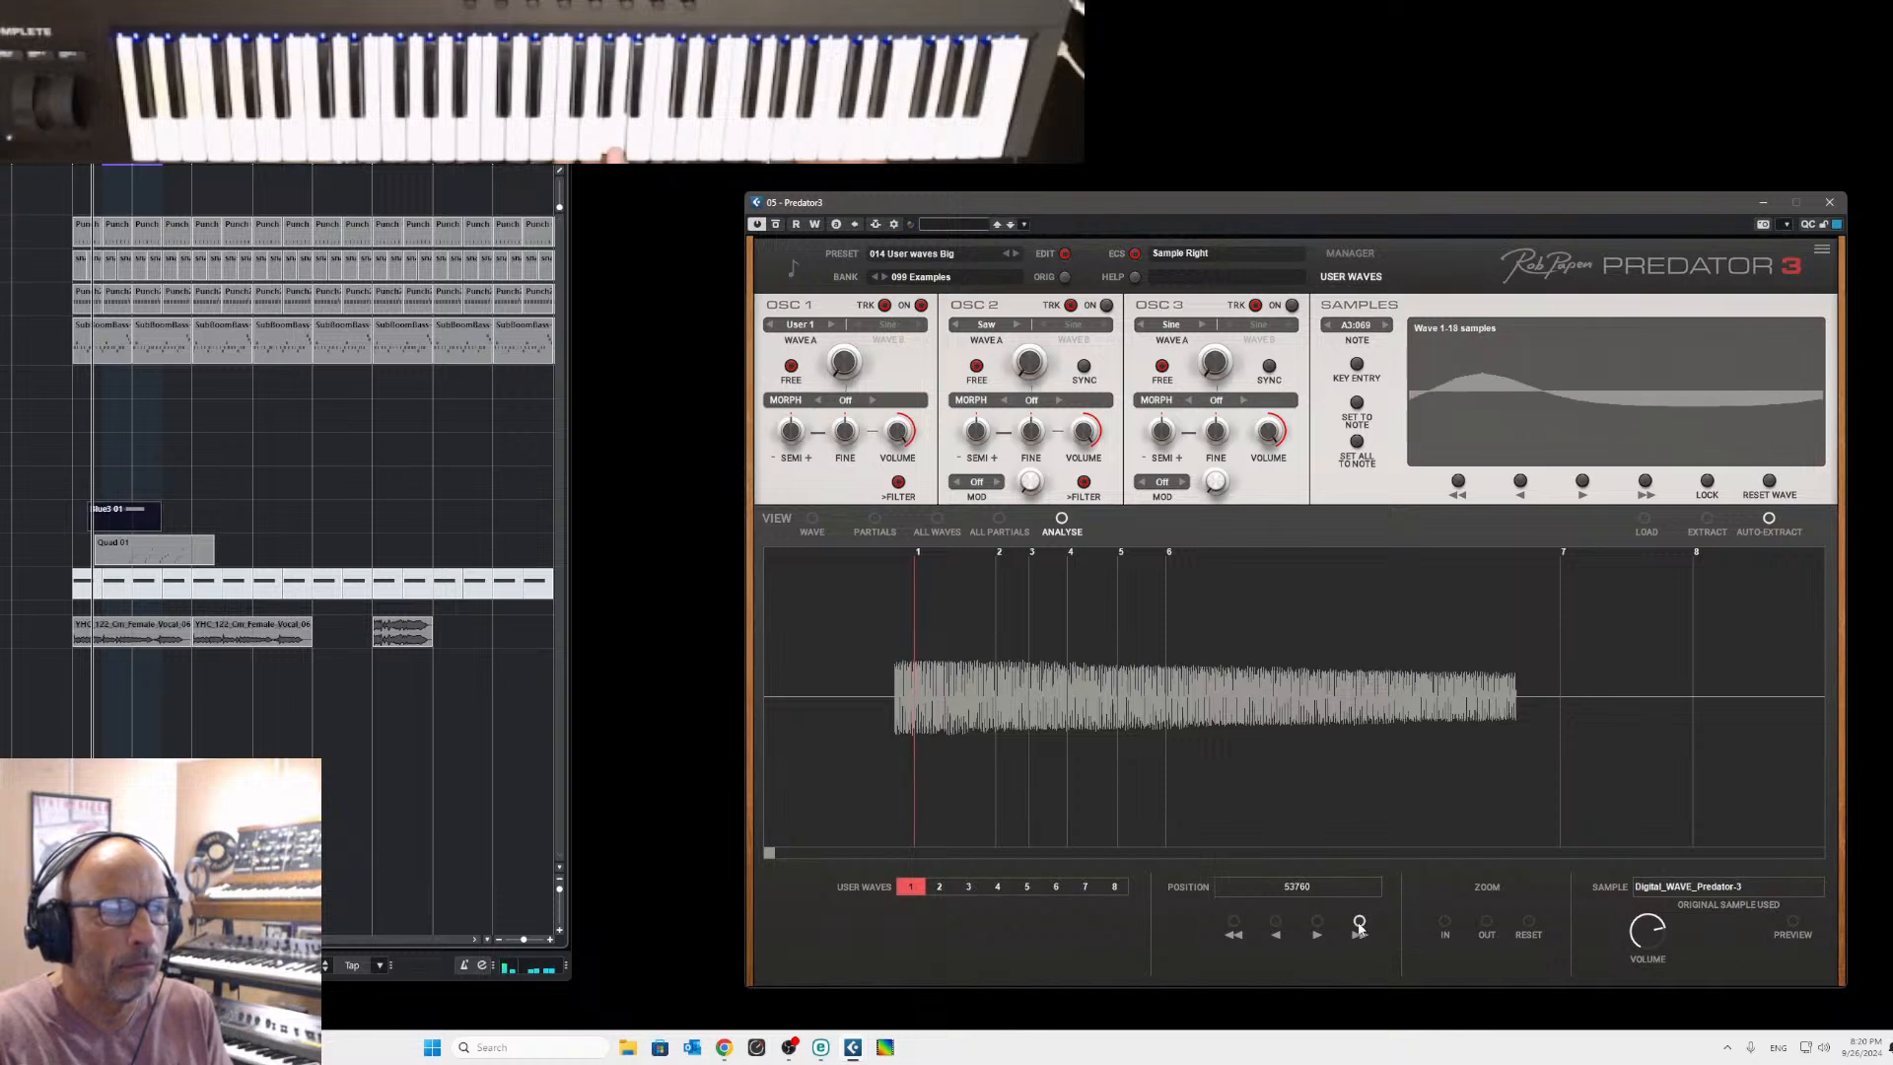
{"action": "left_click", "coordinate": [1359, 927]}
{"action": "left_click", "coordinate": [1359, 927]}
{"action": "left_click", "coordinate": [1358, 927]}
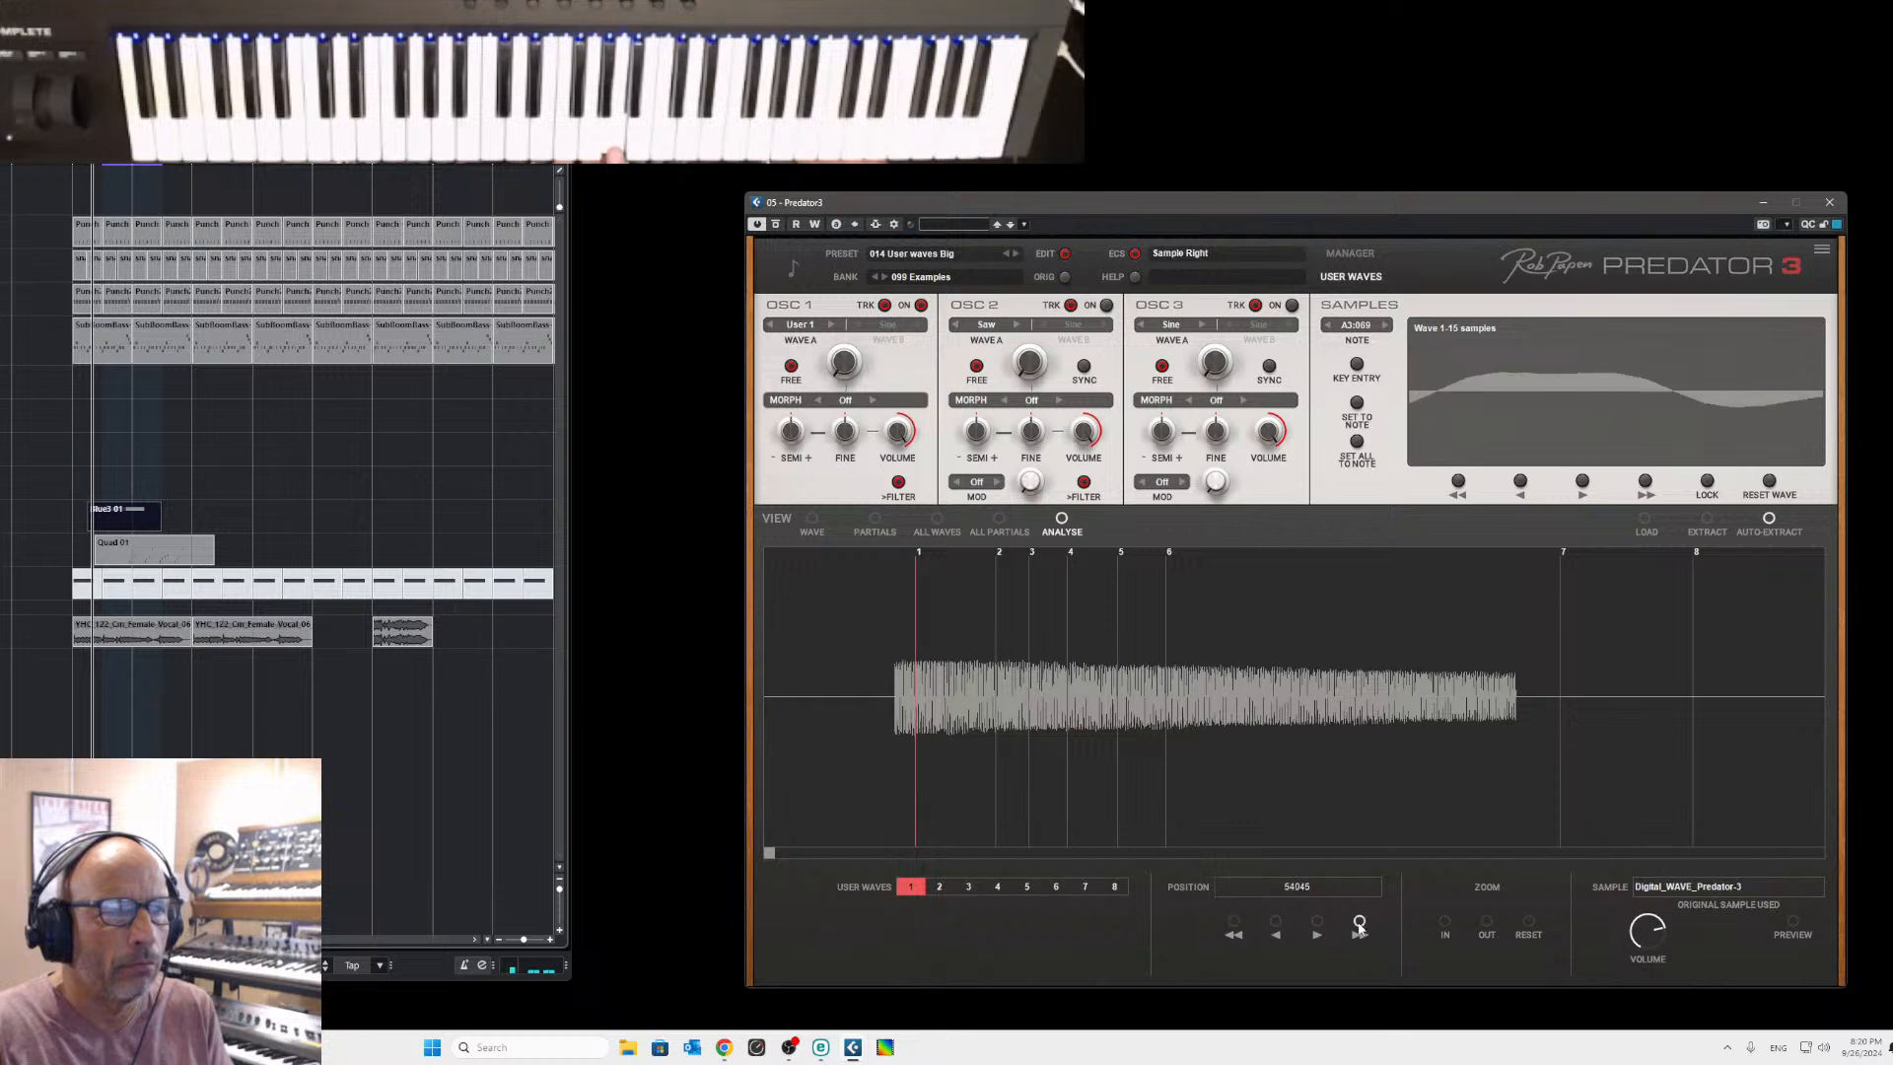
{"action": "left_click", "coordinate": [1358, 927]}
{"action": "left_click", "coordinate": [1359, 926]}
{"action": "left_click", "coordinate": [1359, 927]}
{"action": "left_click", "coordinate": [1359, 927]}
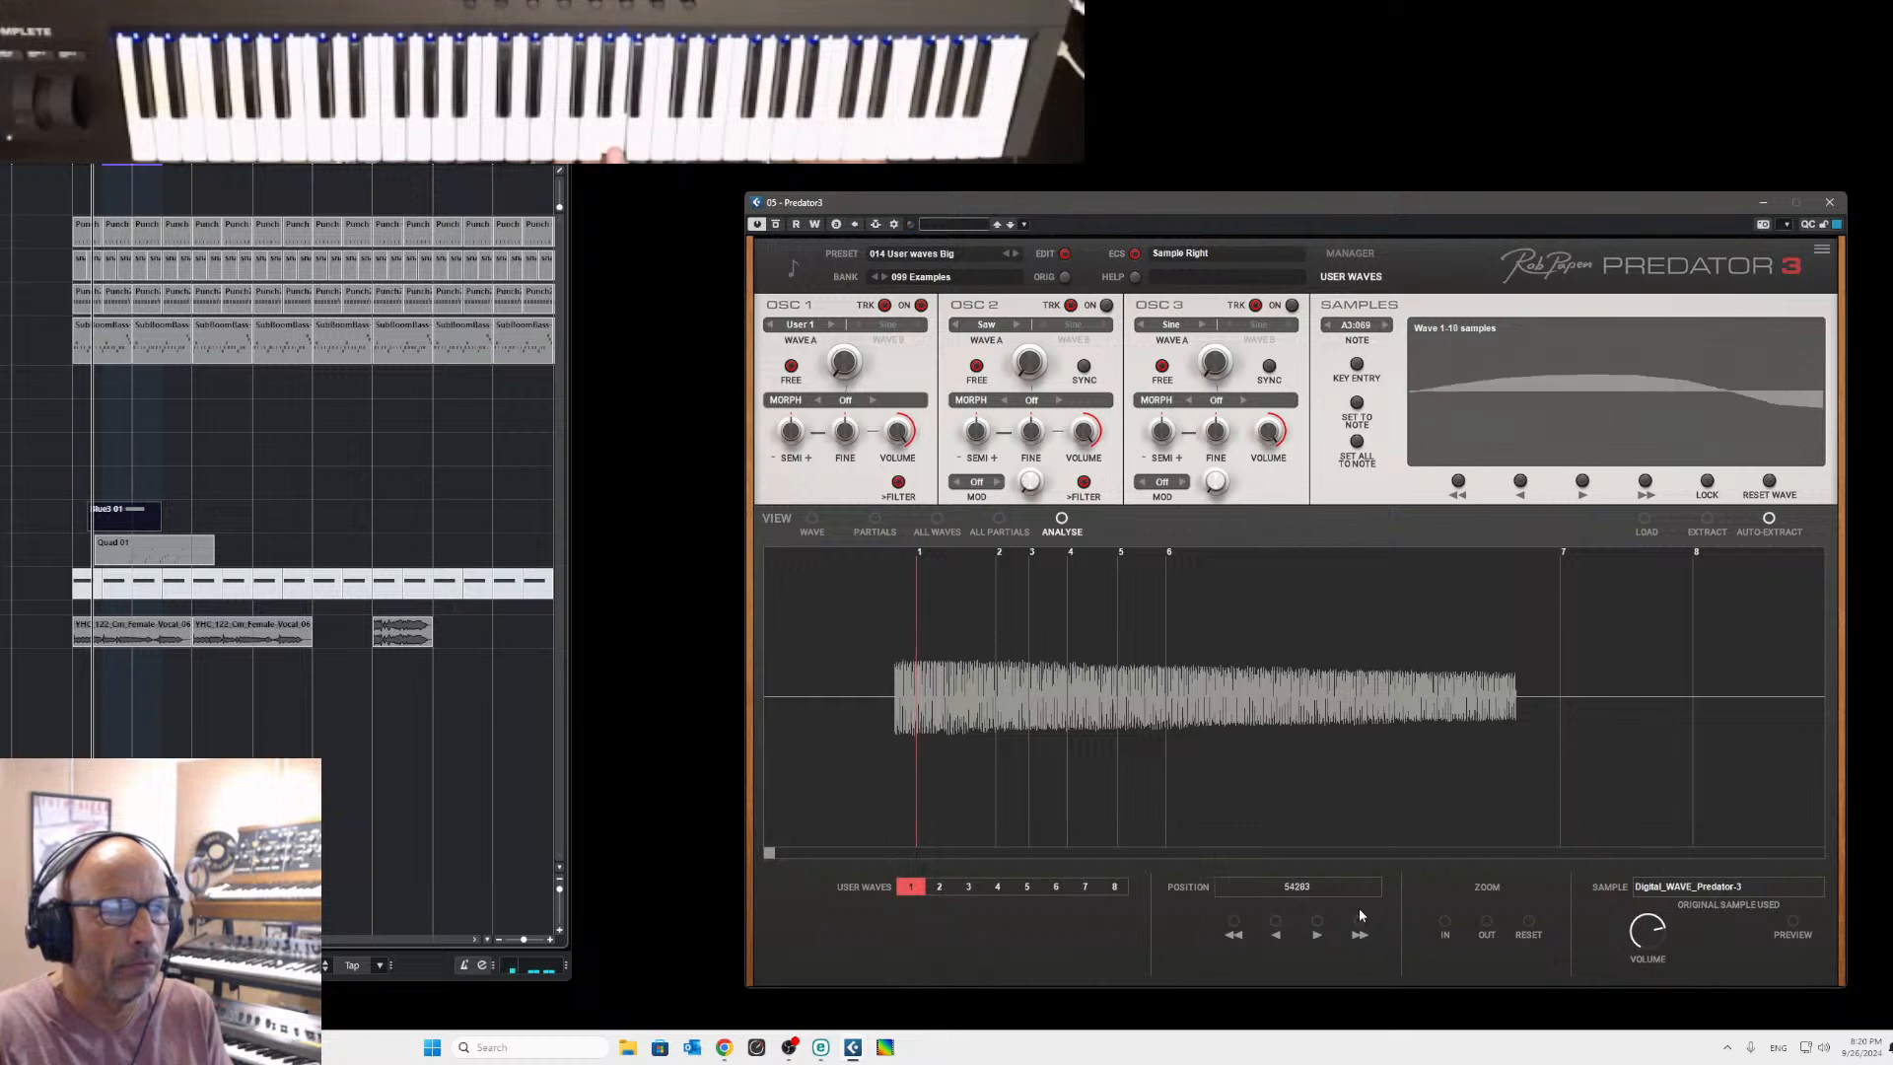
Try A4:081 as the sample note, and A2:057 using Key Entry.
{"action": "left_click", "coordinate": [1357, 327]}
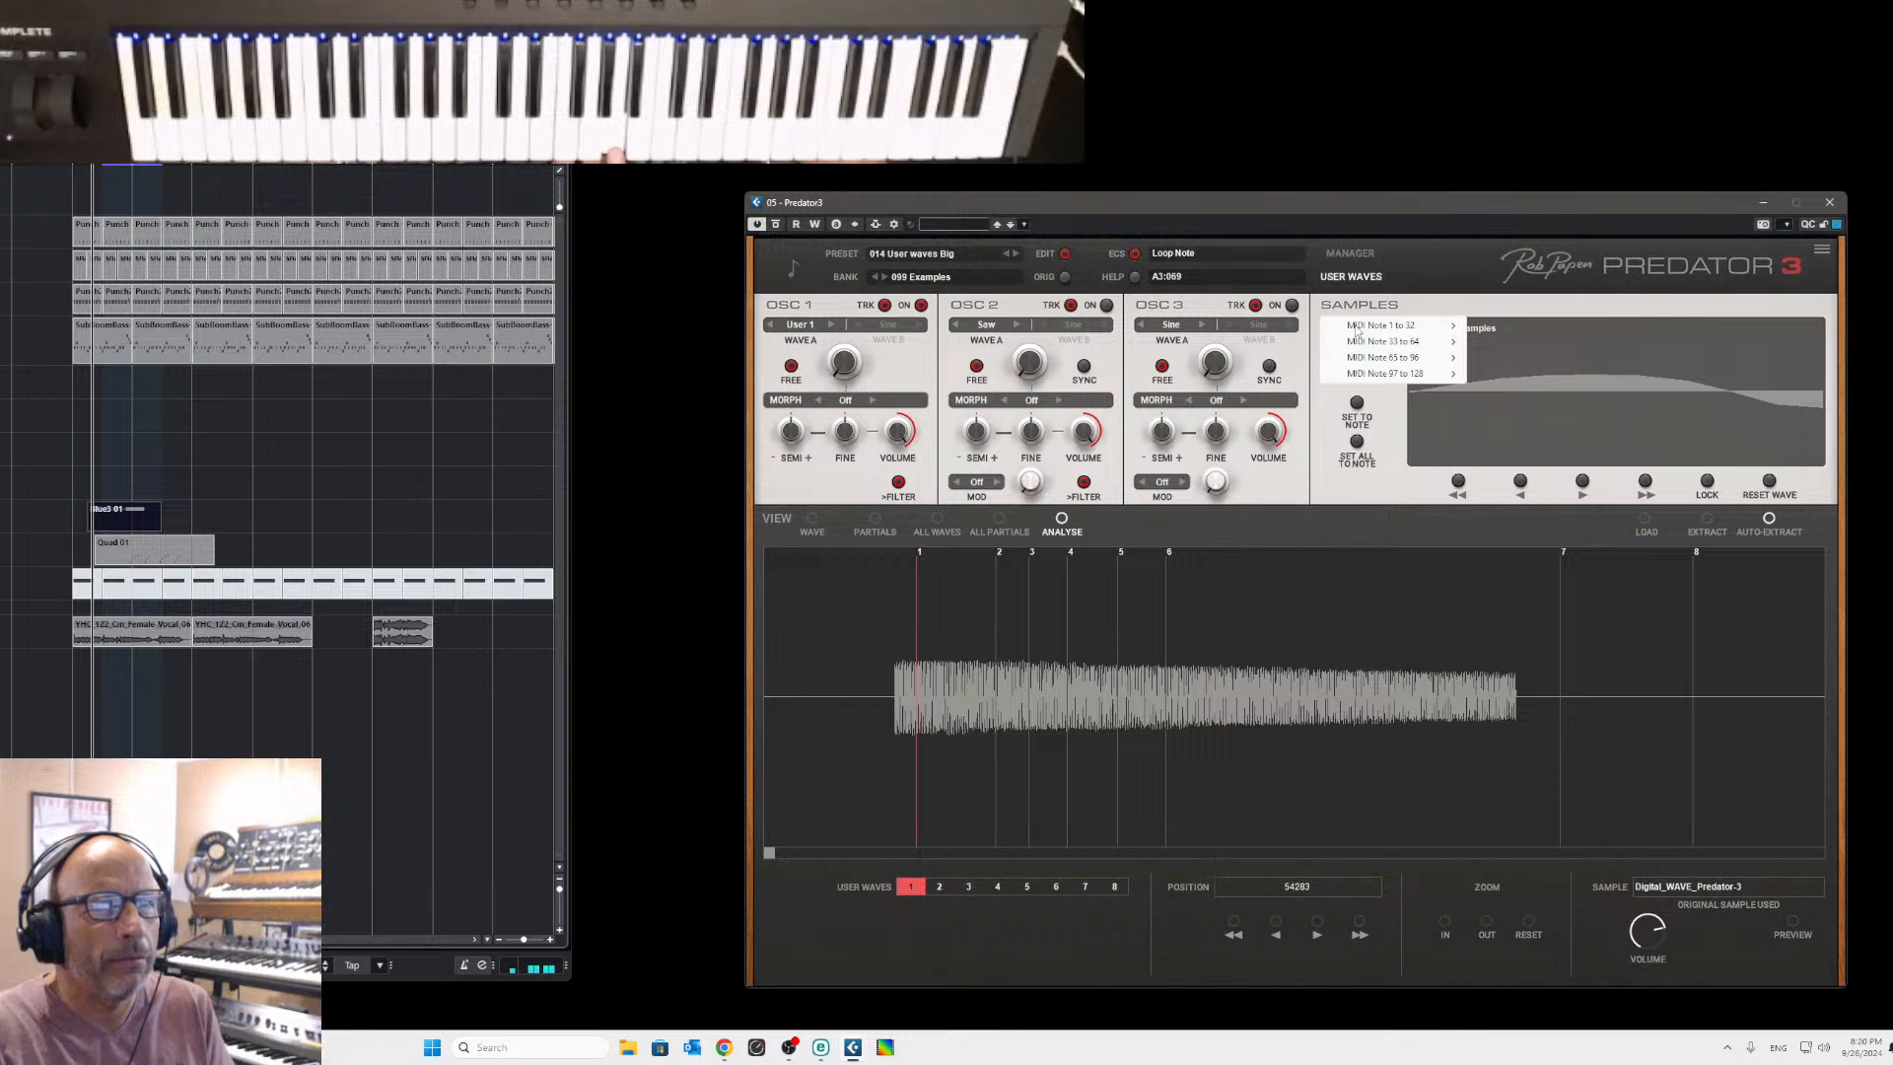
{"action": "mouse_move", "coordinate": [1399, 332]}
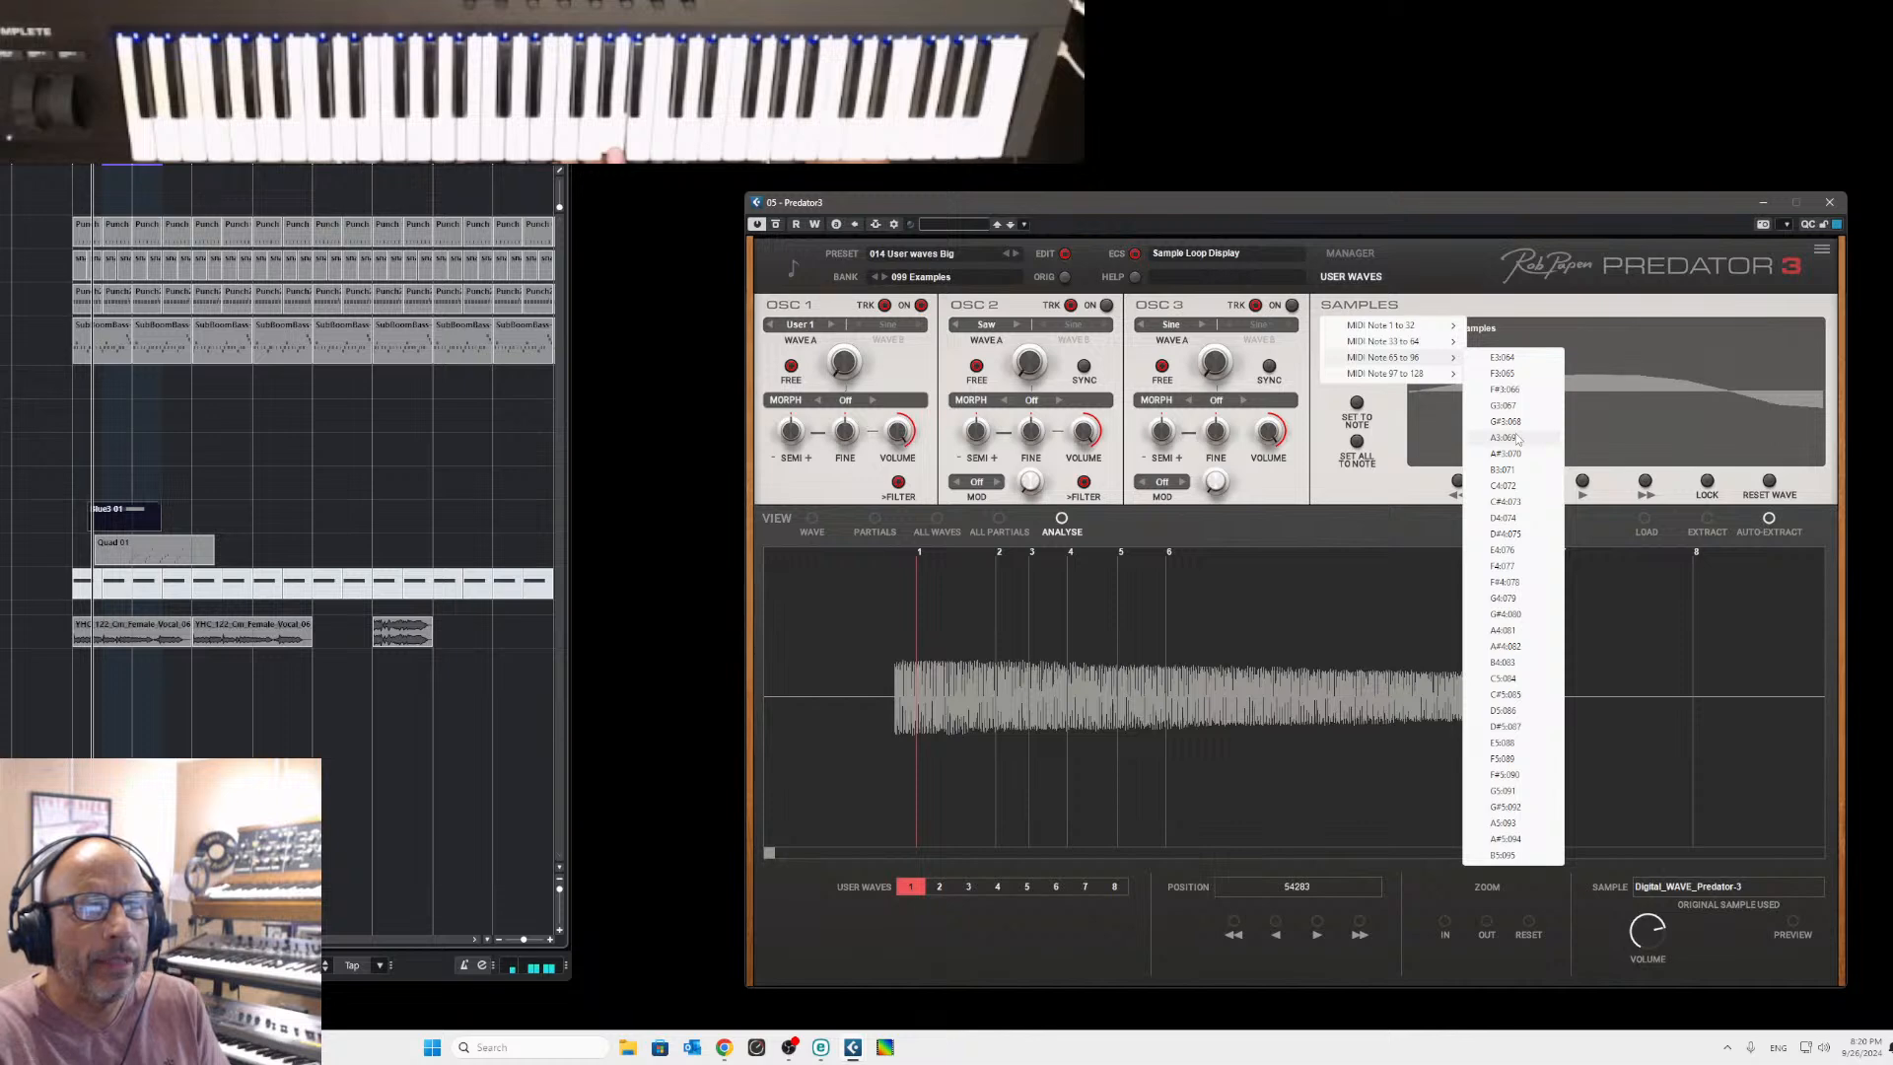
{"action": "left_click", "coordinate": [1499, 630]}
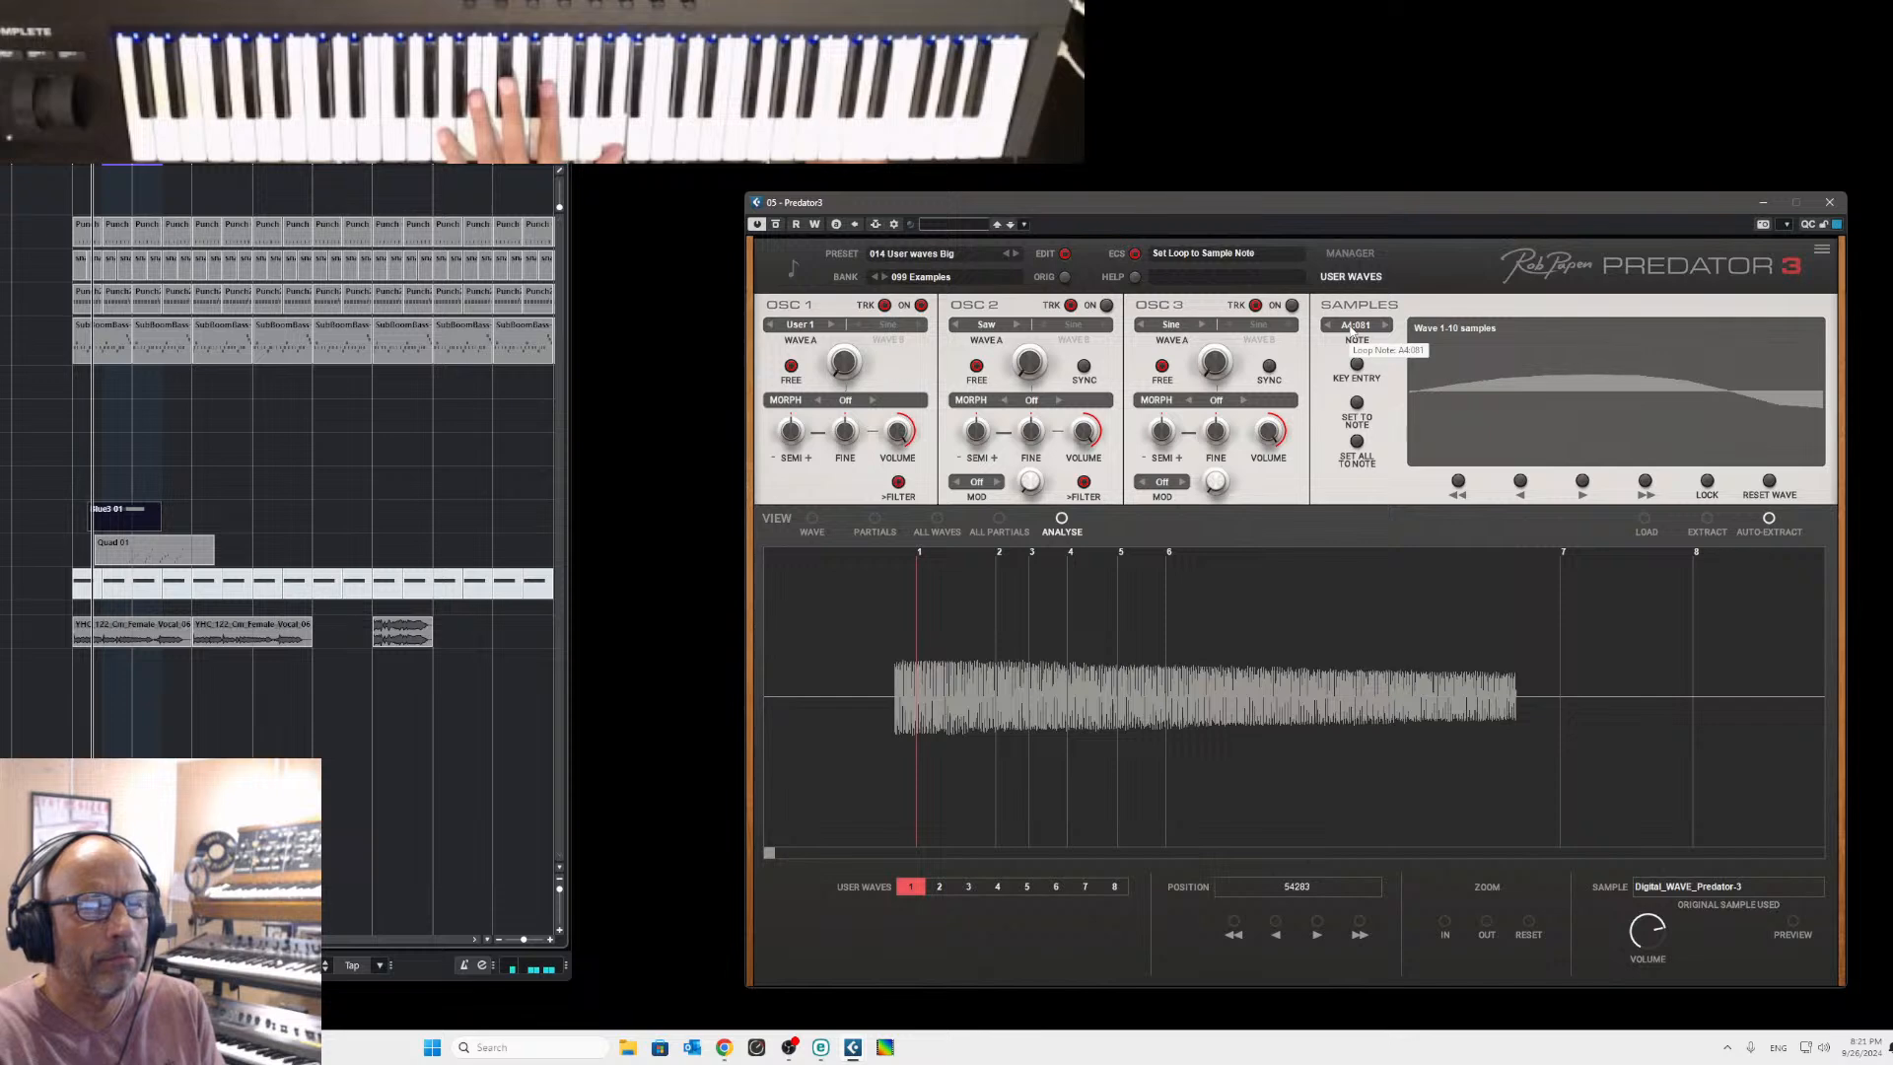
{"action": "left_click", "coordinate": [1356, 364]}
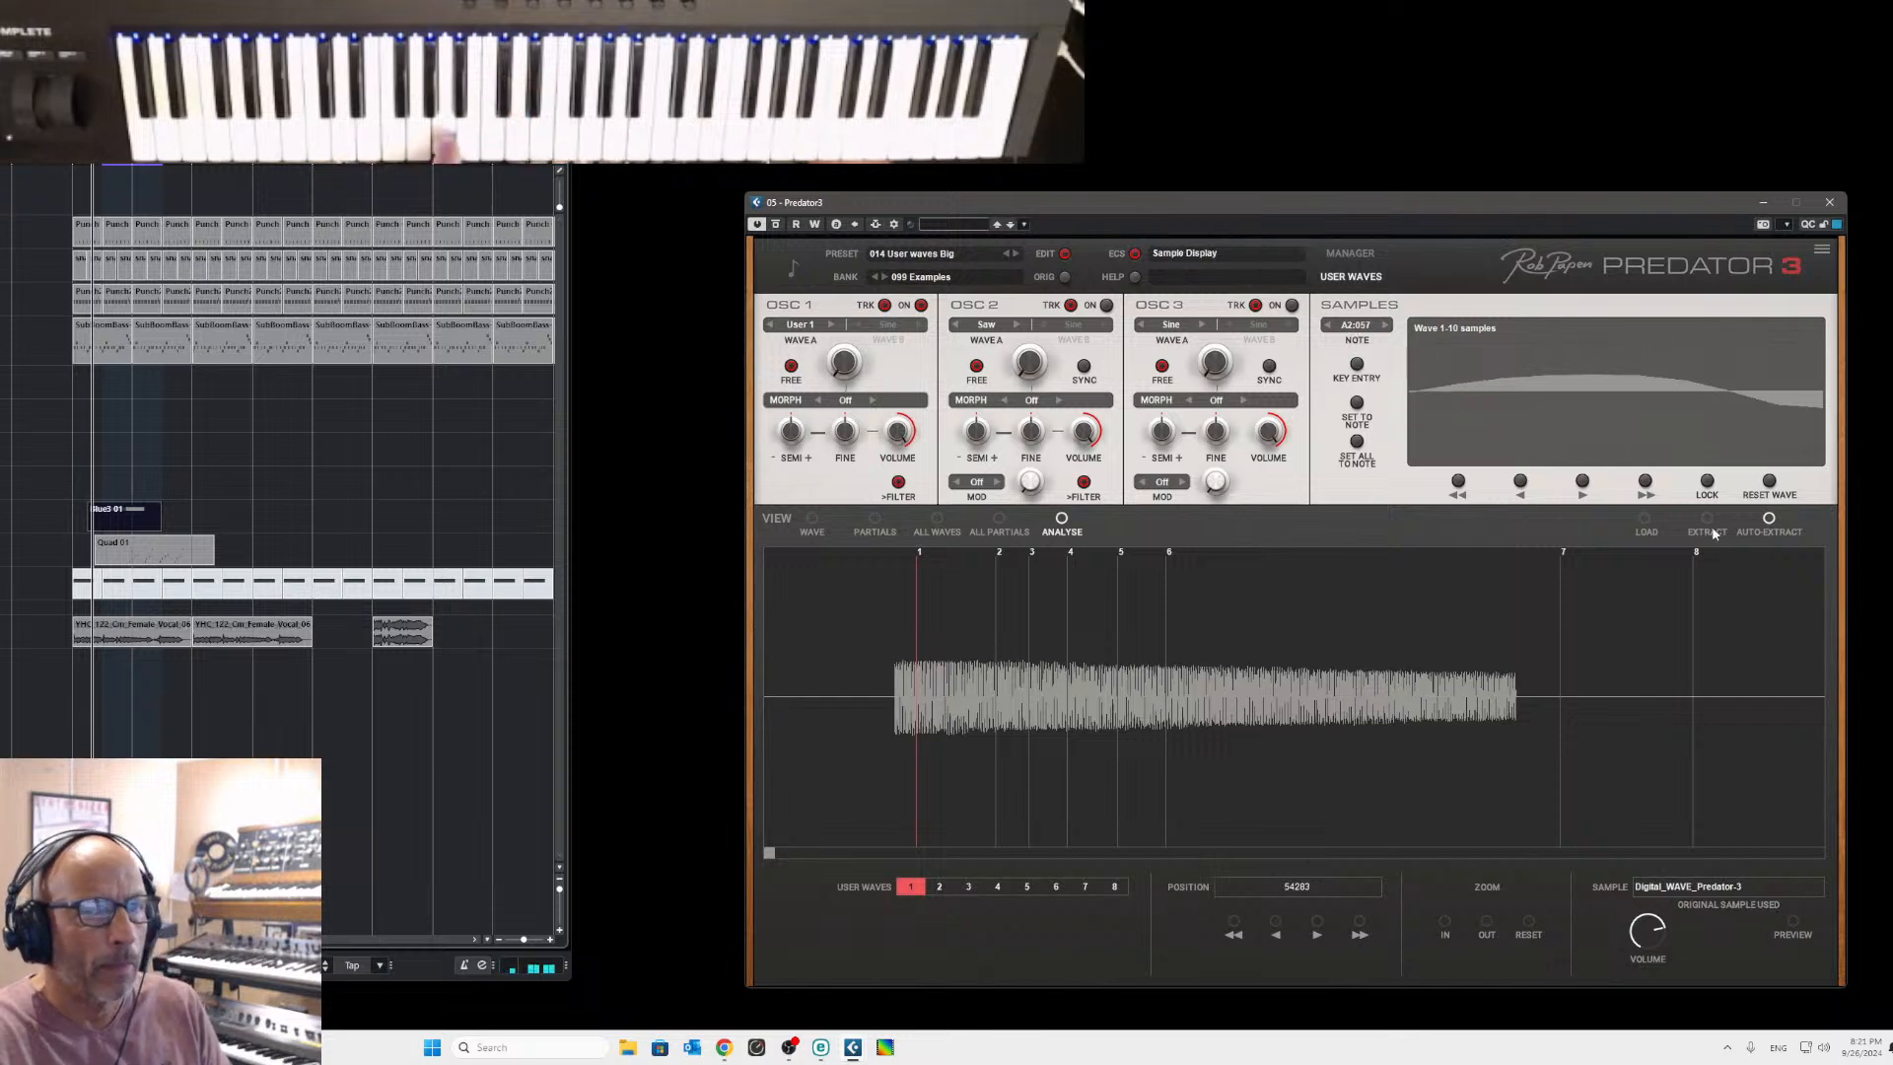
{"action": "left_click", "coordinate": [1349, 323]}
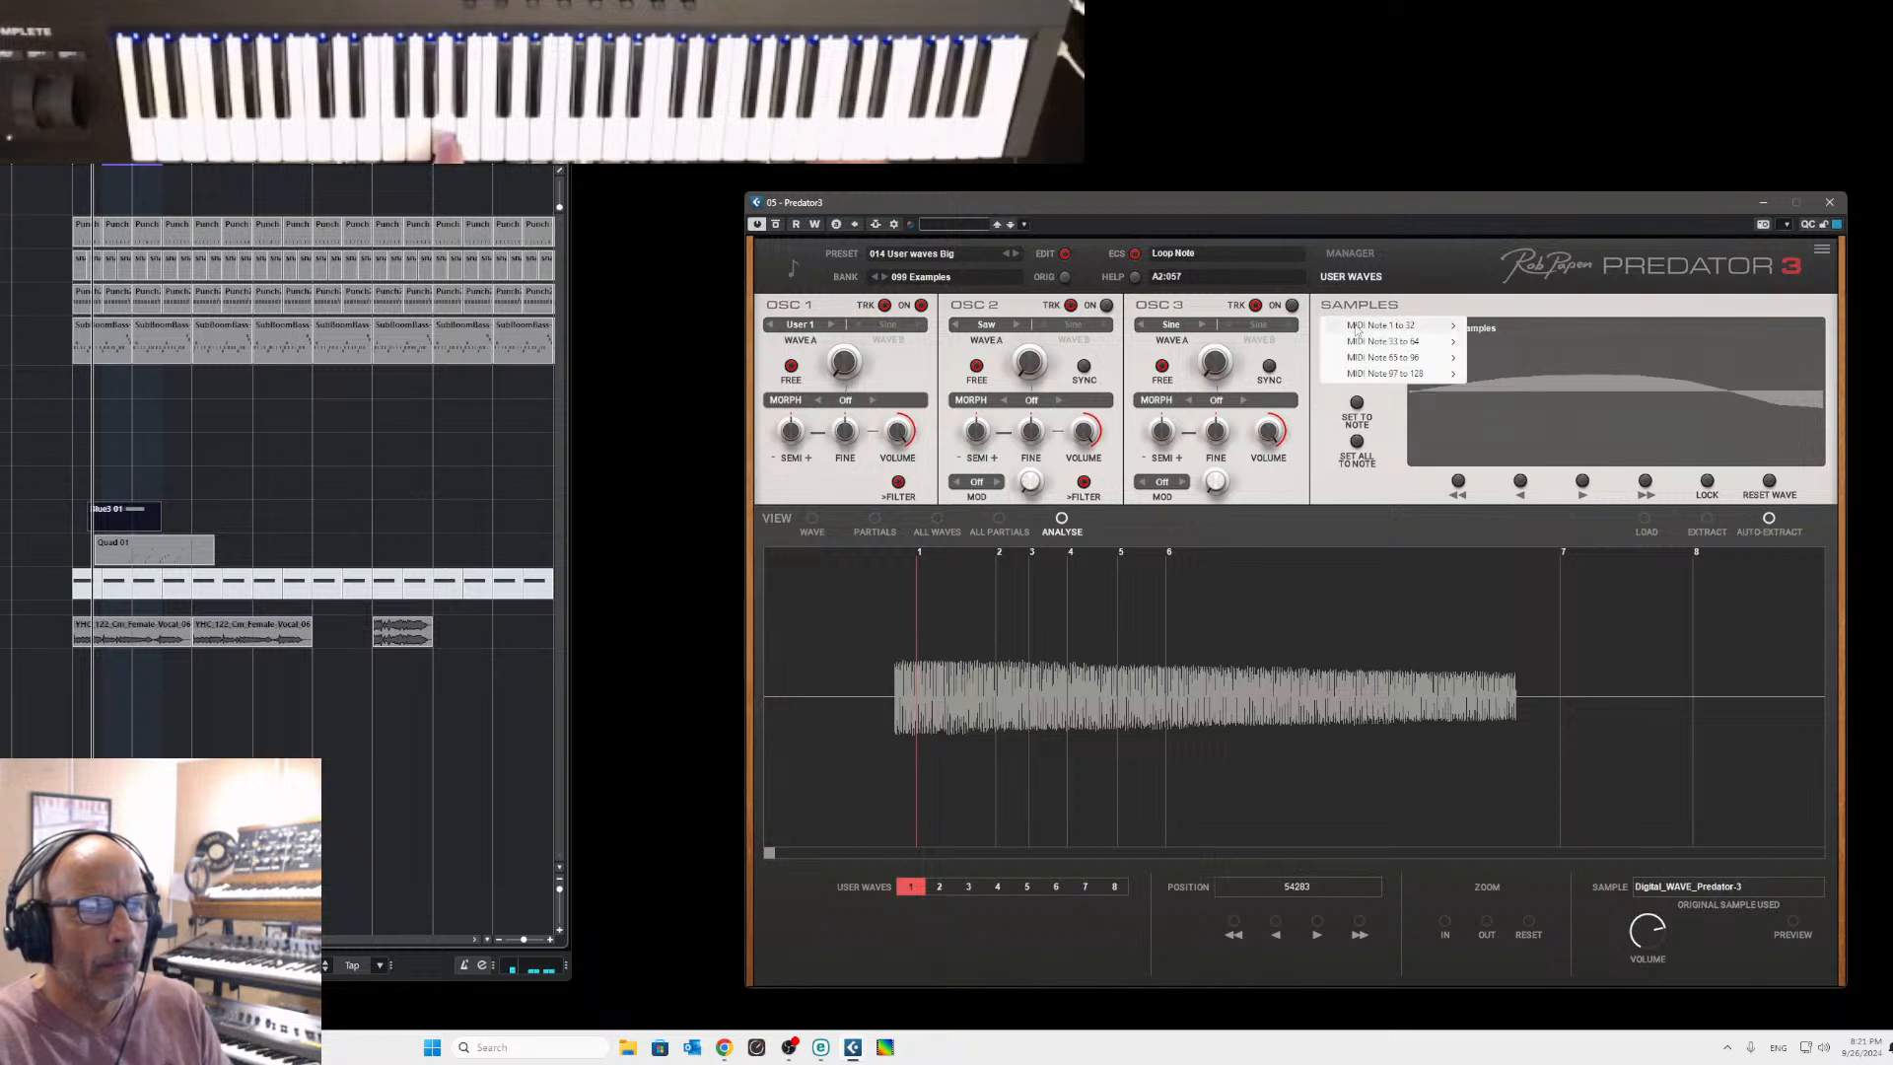
{"action": "mouse_move", "coordinate": [1389, 330]}
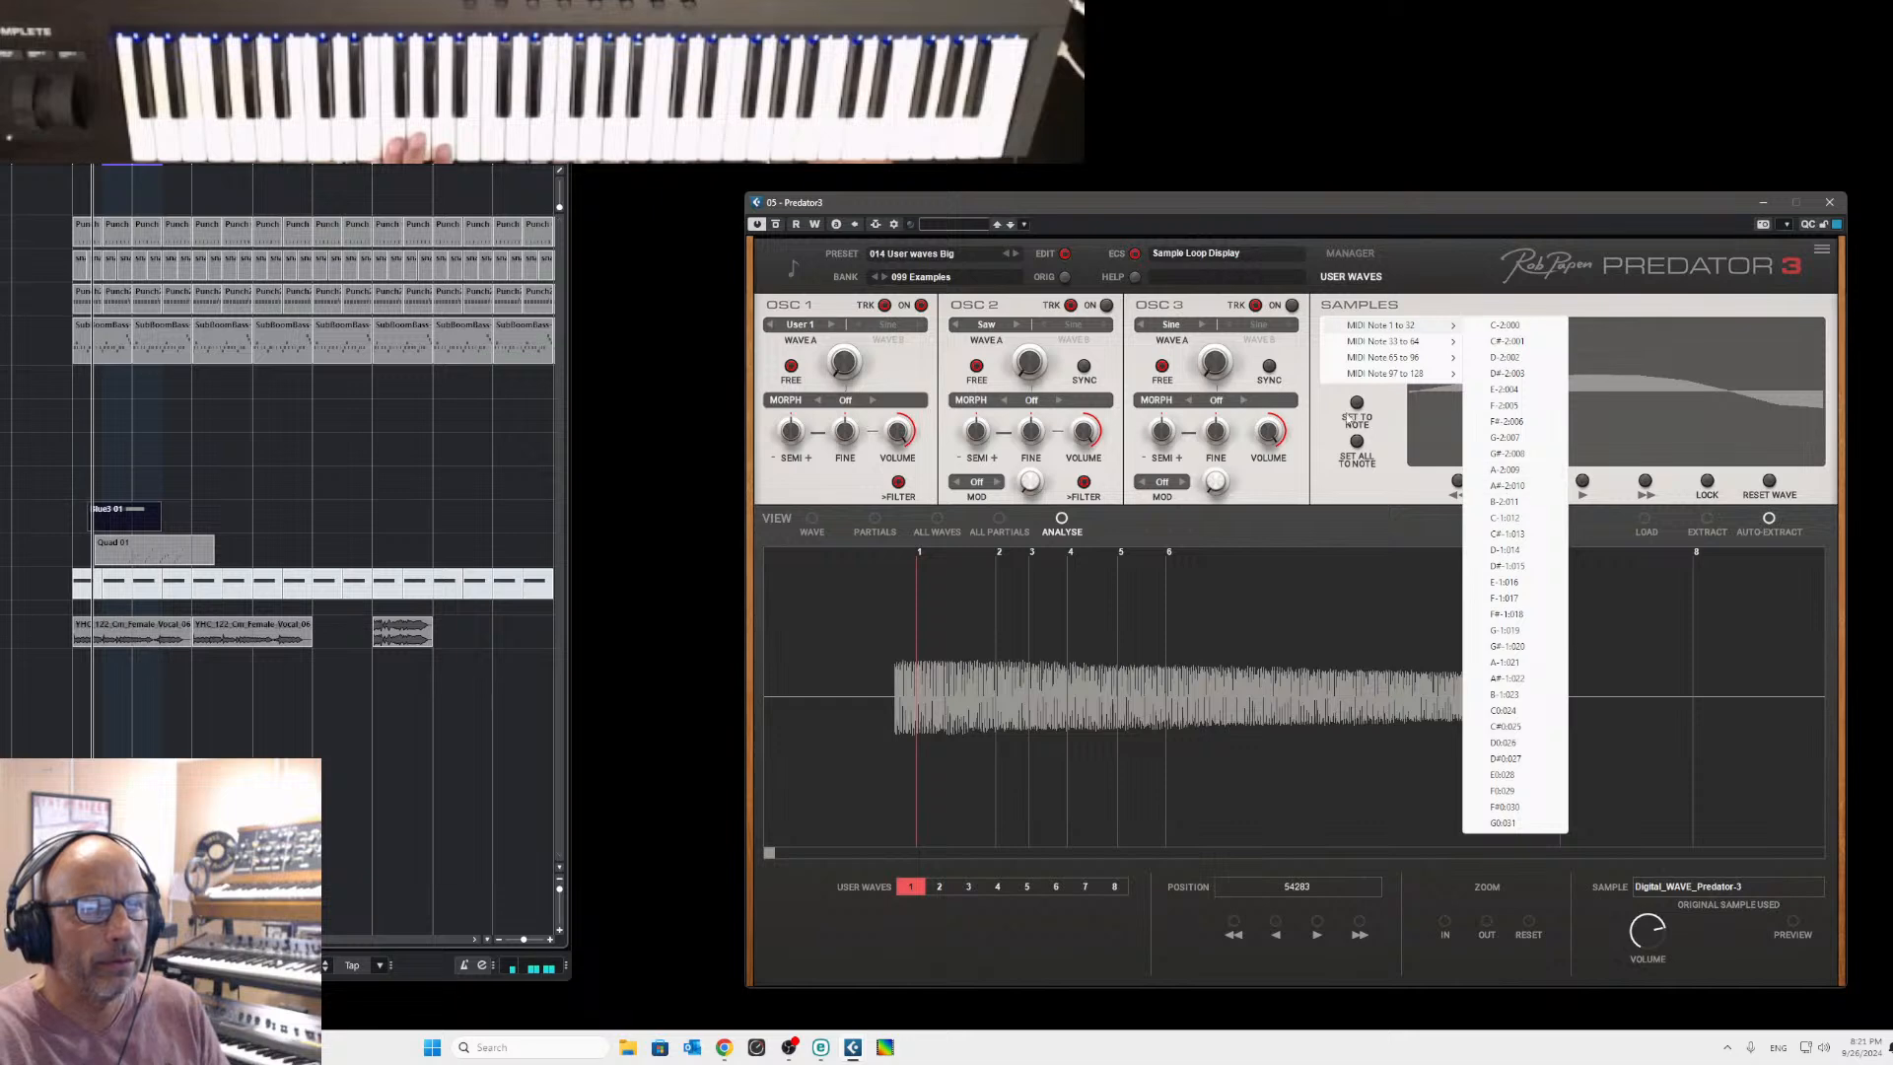
{"action": "left_click", "coordinate": [1377, 397]}
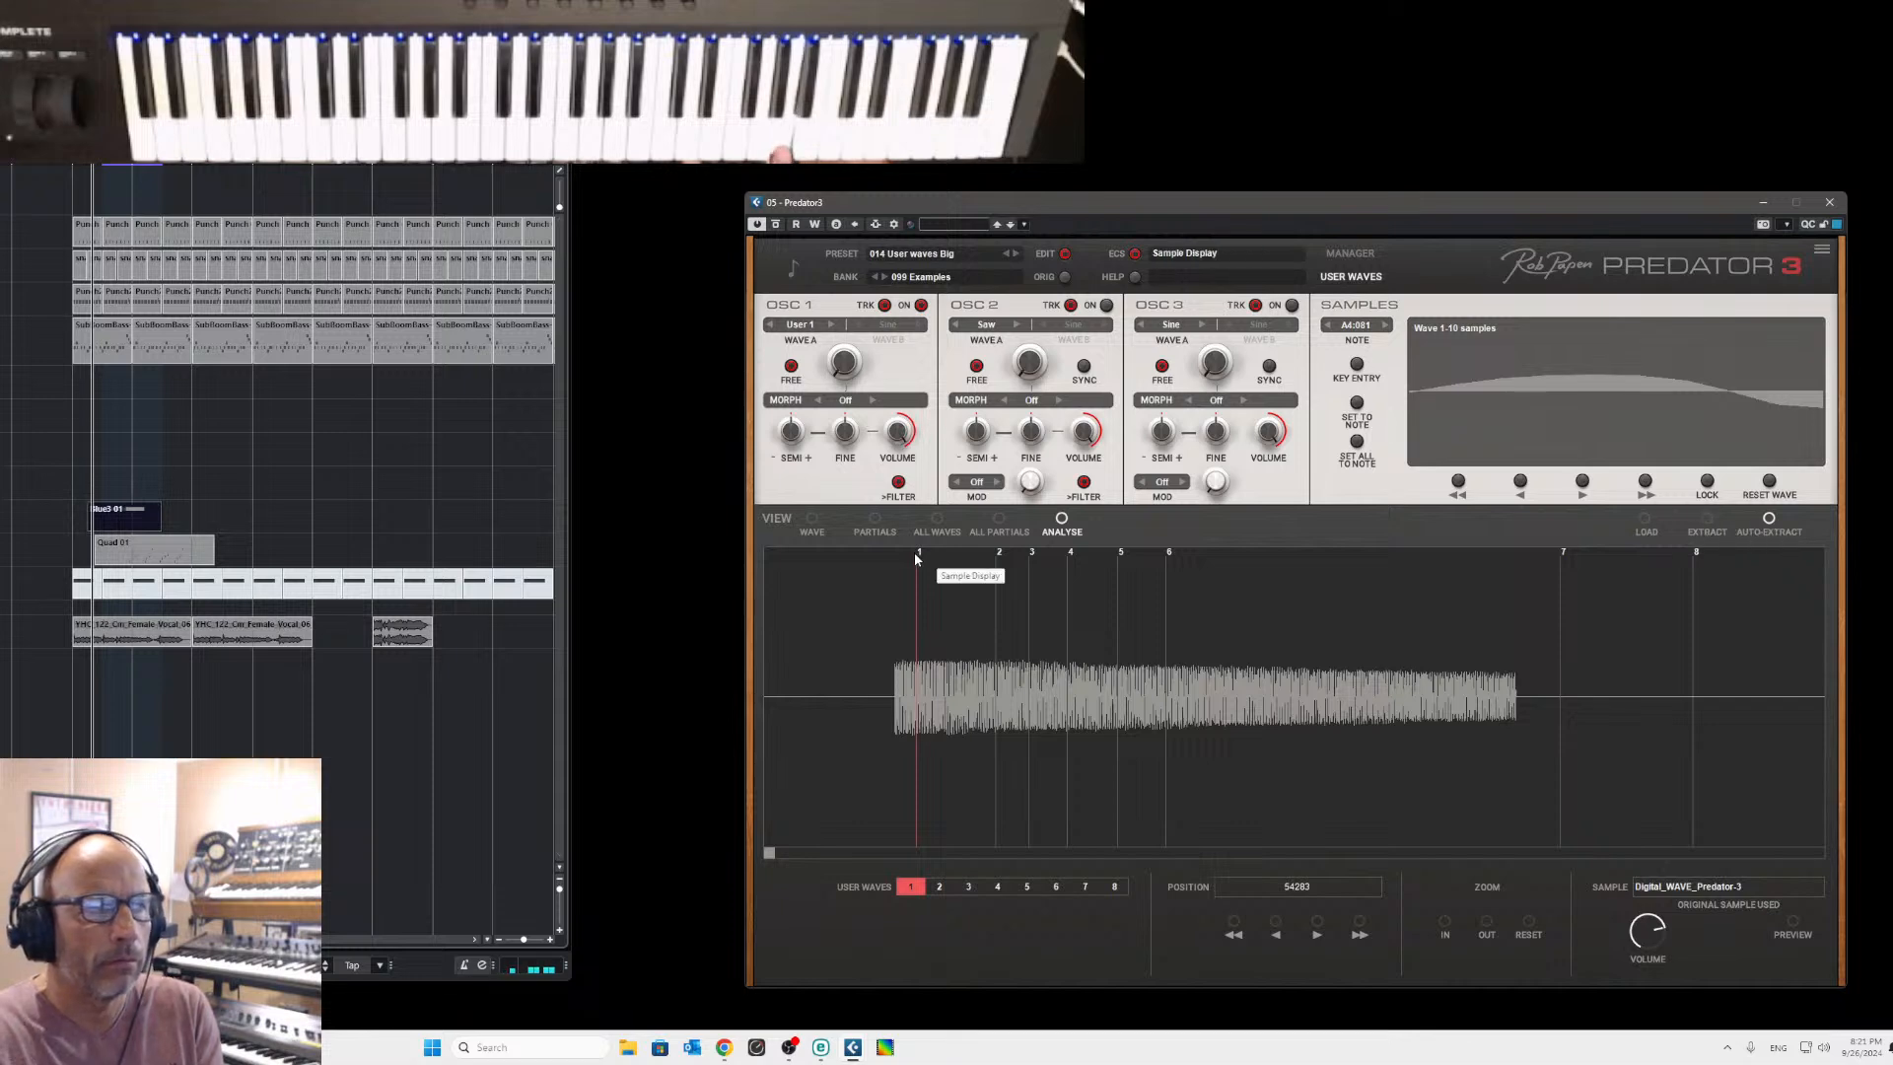
Move the User Wave 1 marker to position 64931 and set the sample note to A4:081 with Key Entry.
{"action": "left_click_drag", "start_coordinate": [915, 559], "coordinate": [932, 569]}
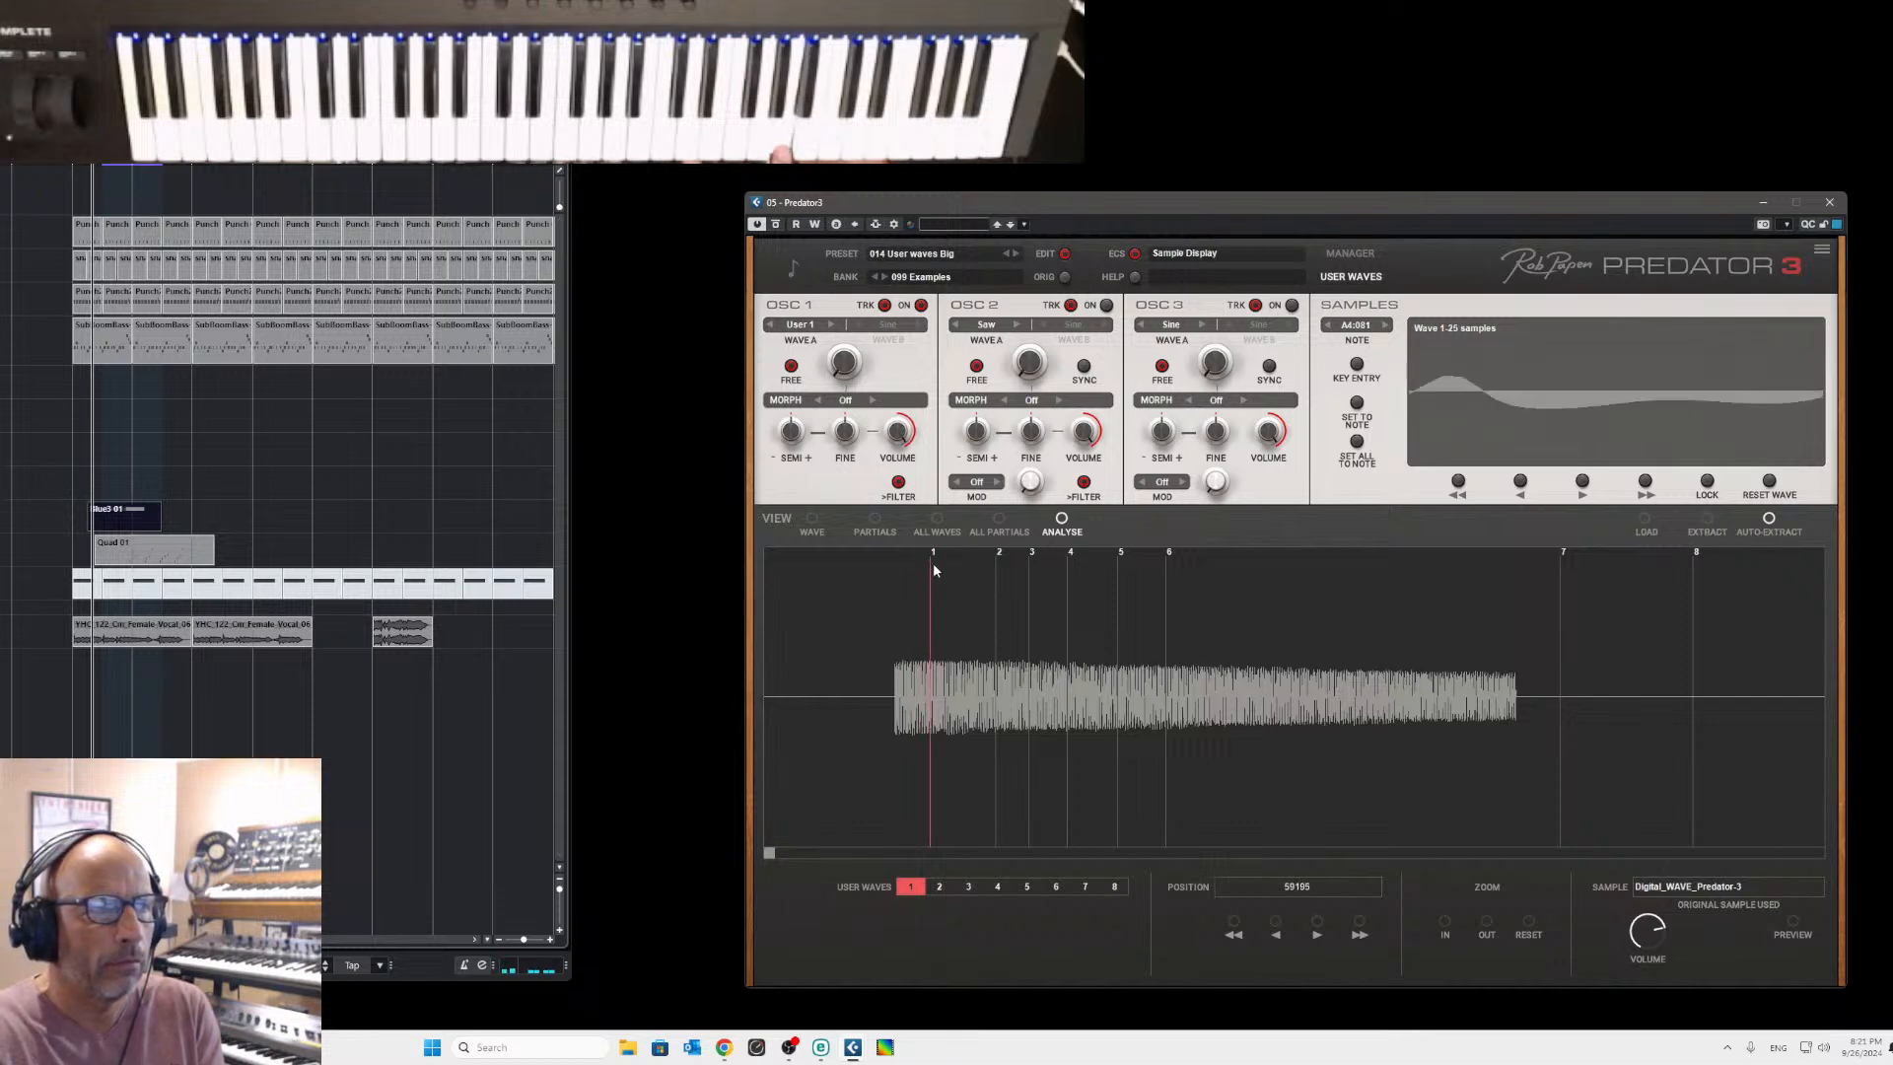
{"action": "left_click", "coordinate": [1354, 371]}
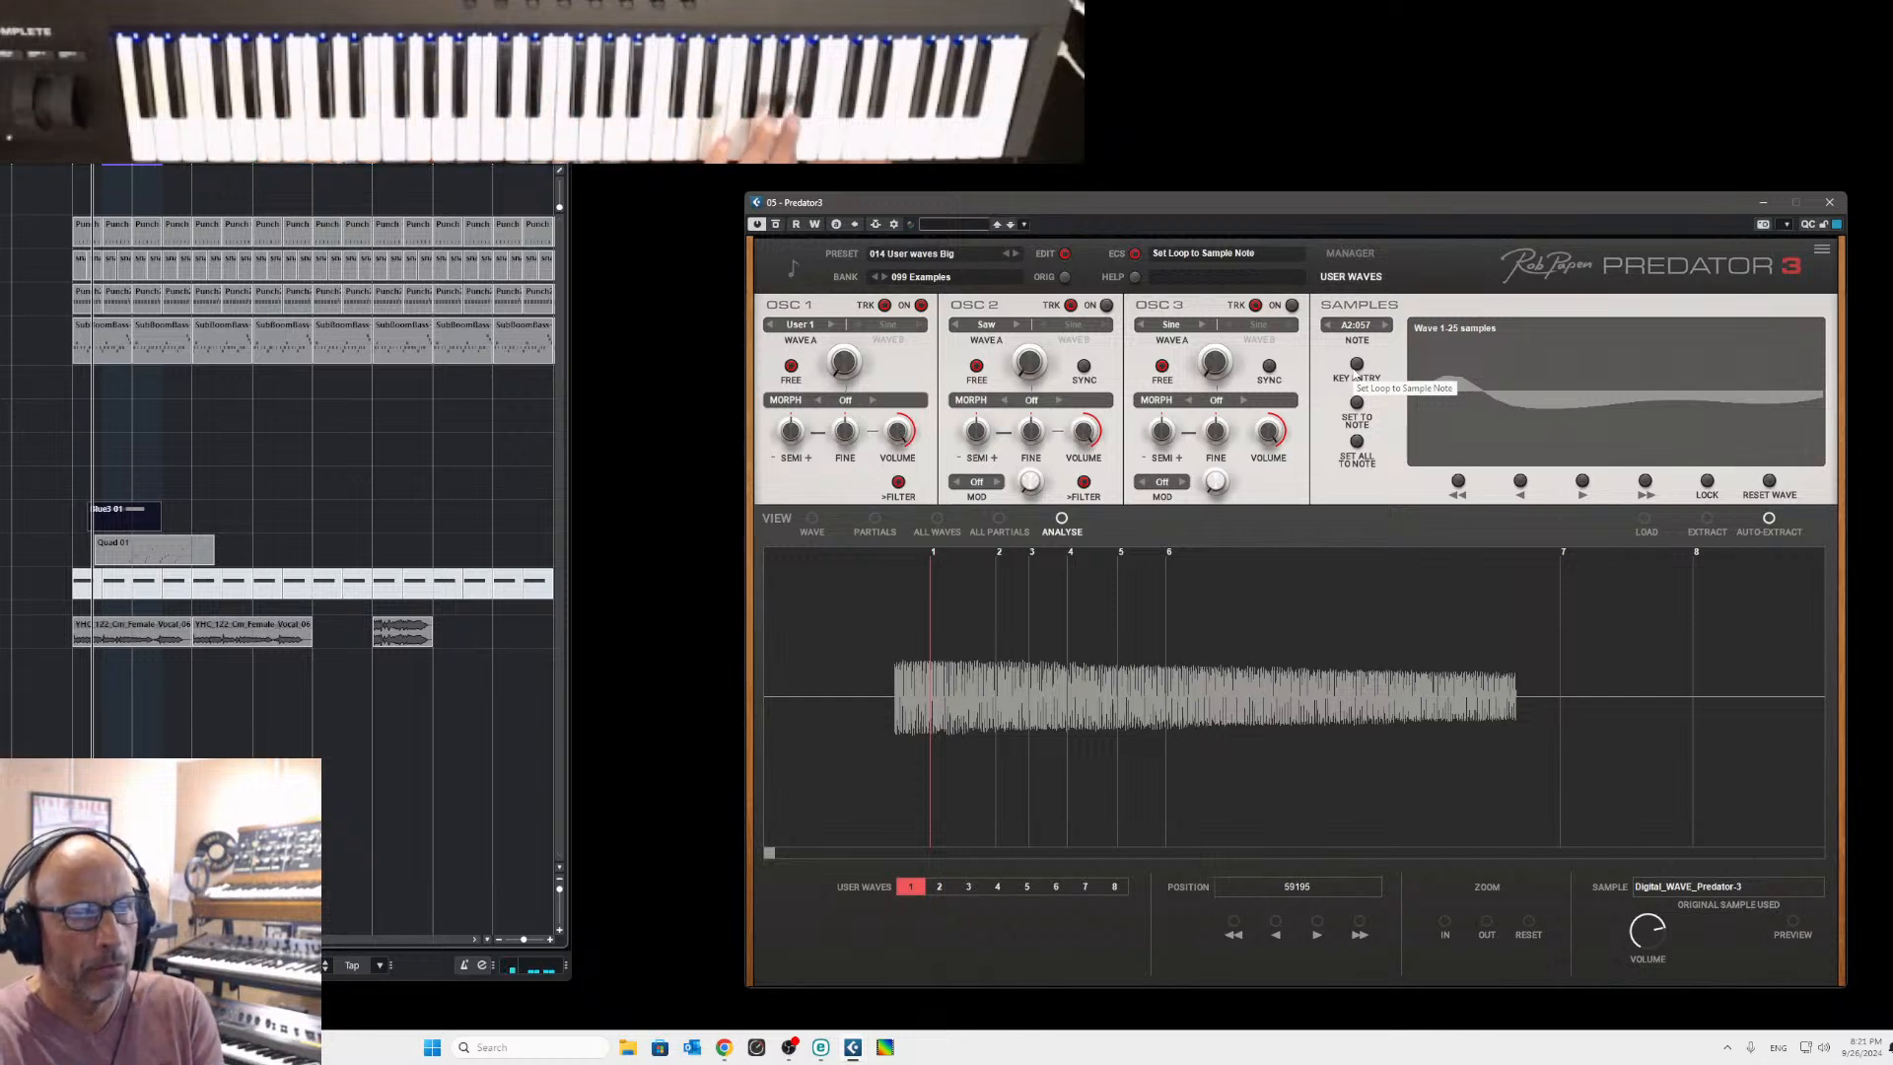
{"action": "left_click", "coordinate": [1358, 366]}
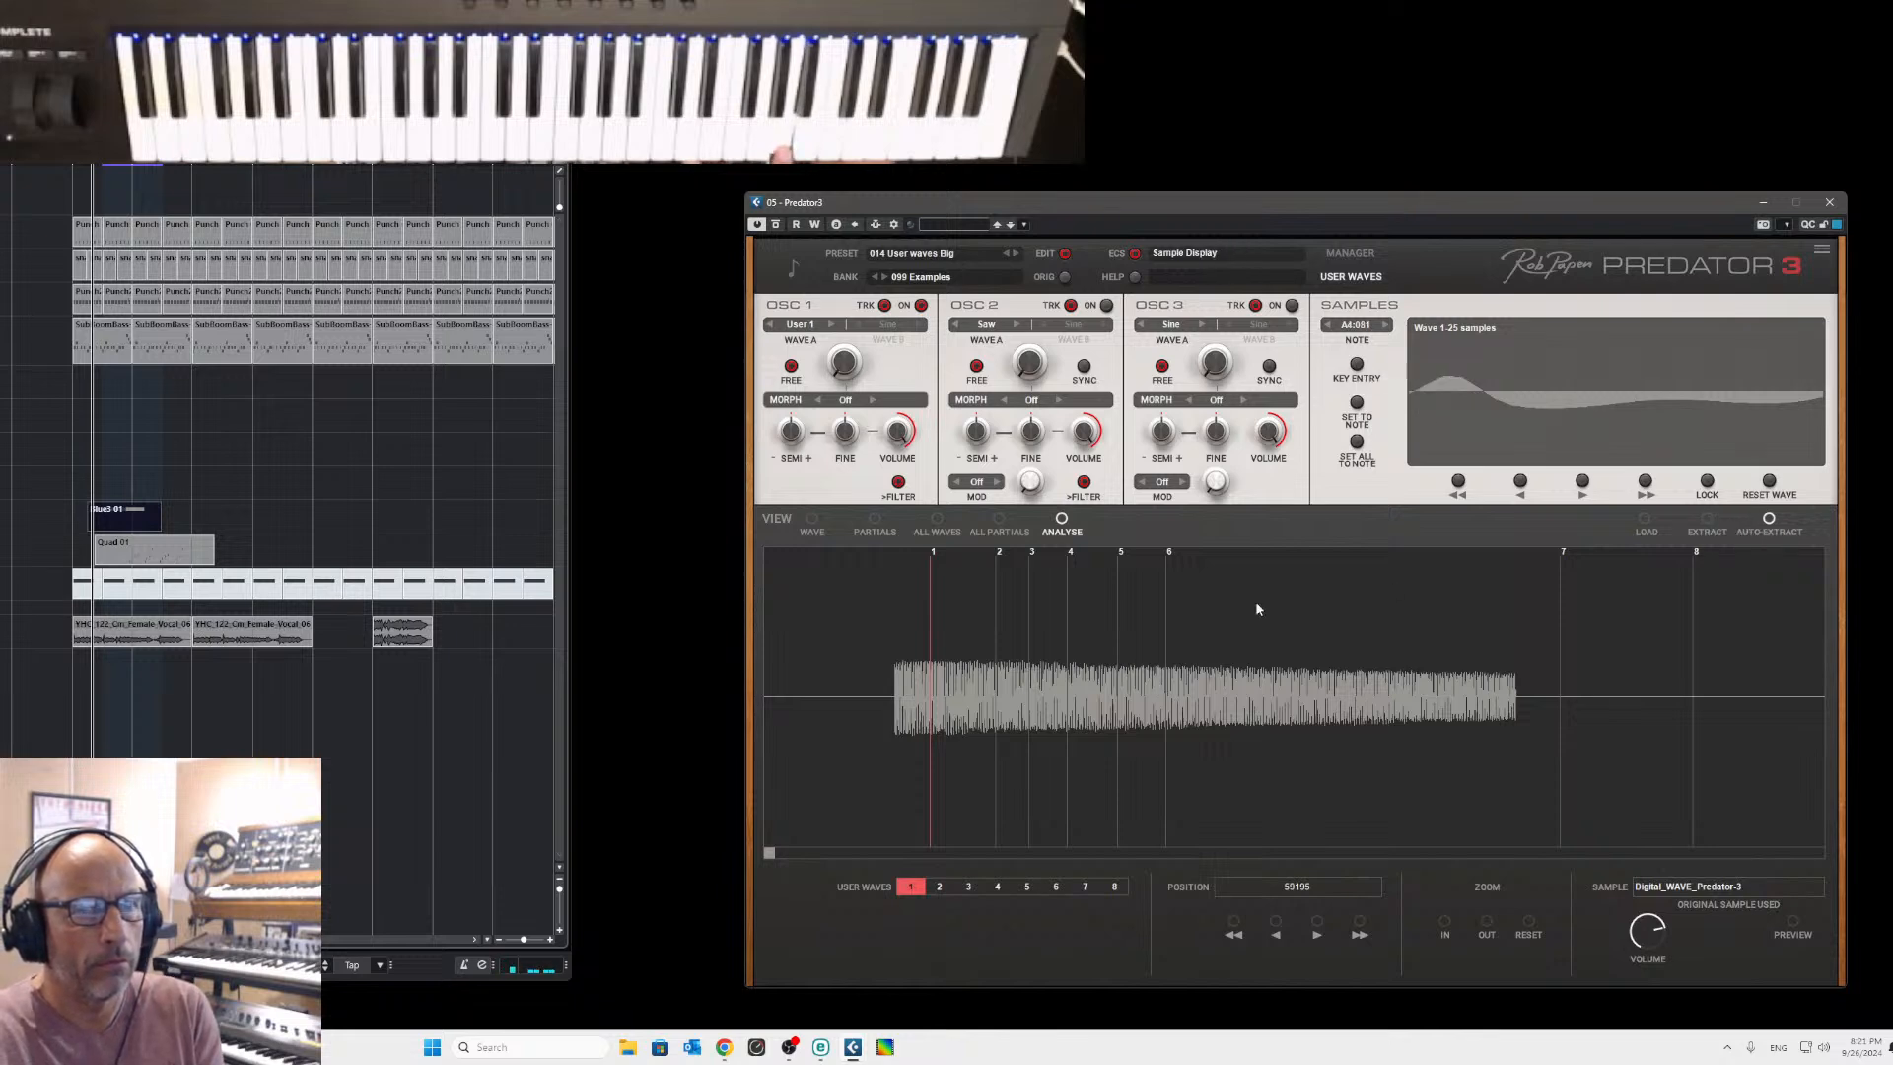
{"action": "left_click_drag", "start_coordinate": [935, 558], "coordinate": [950, 552]}
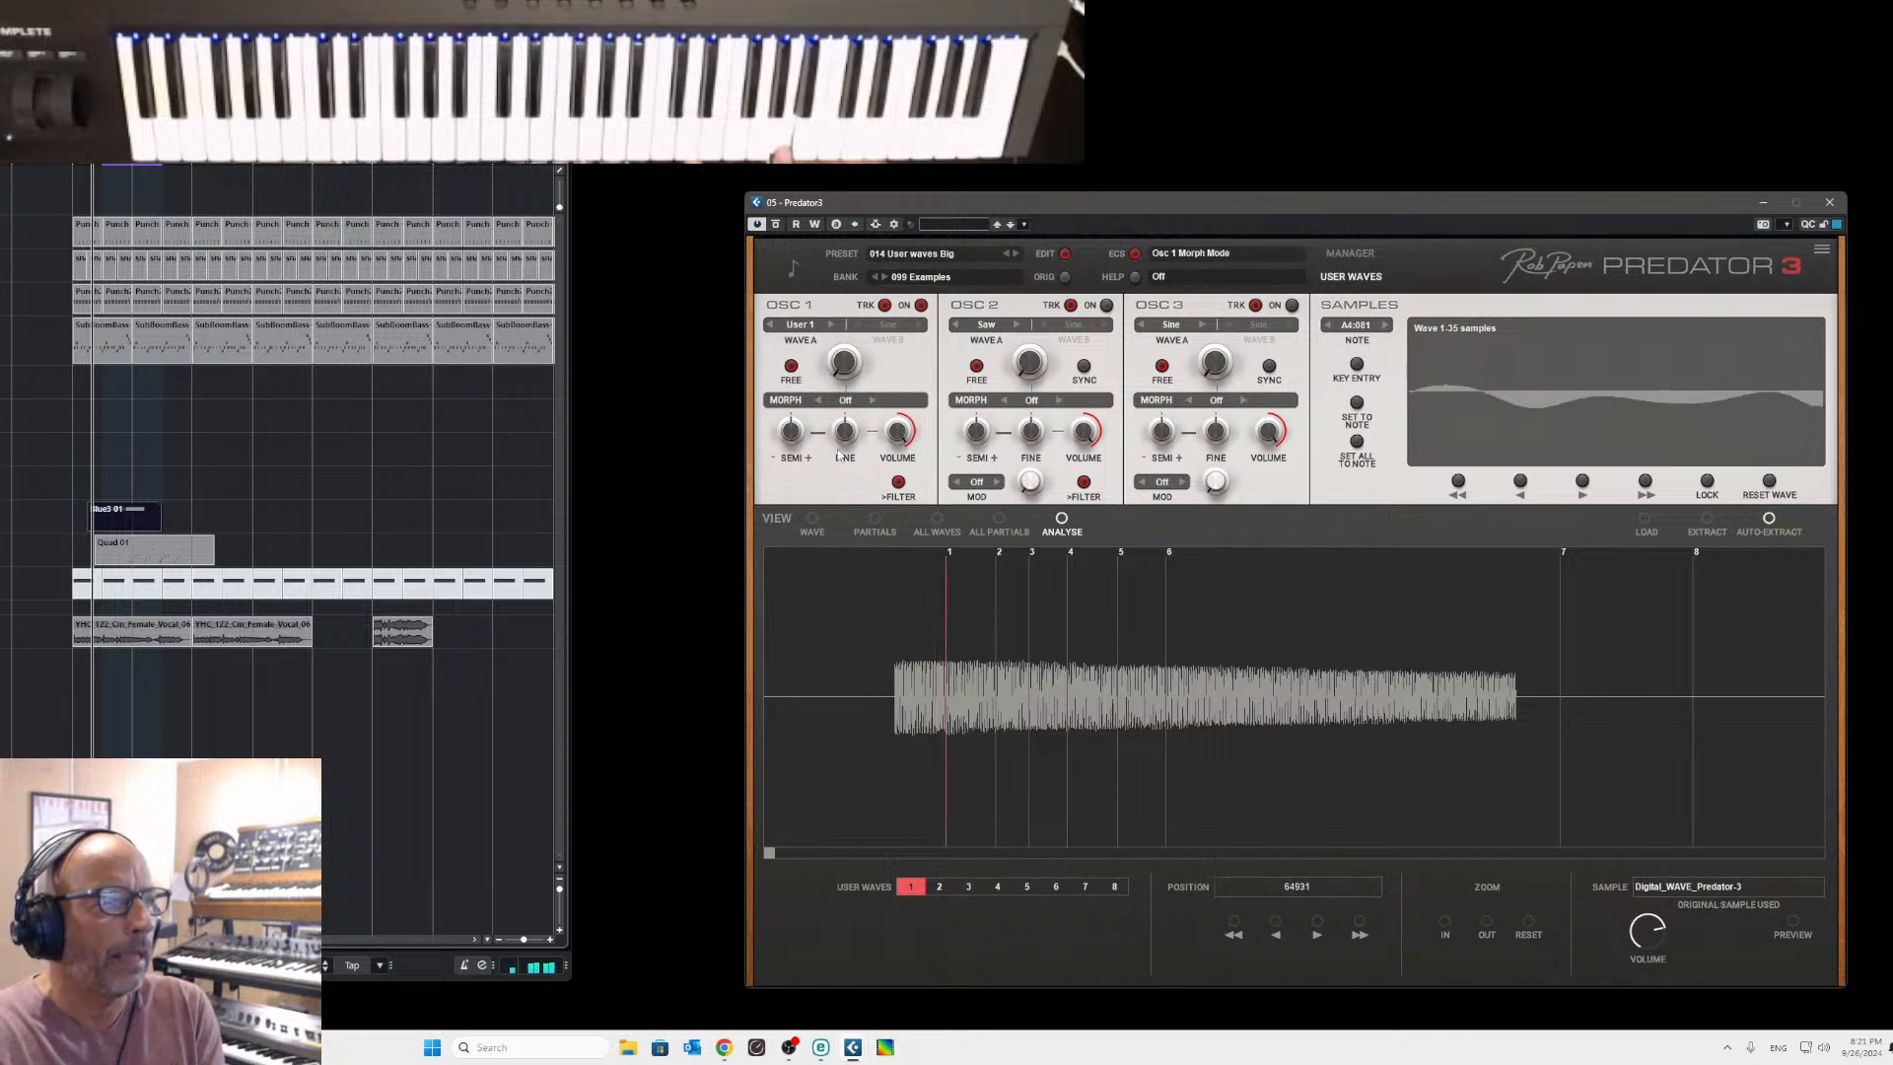
Select all eight user waves in the Wave view and normalize them.
{"action": "left_click", "coordinate": [811, 521]}
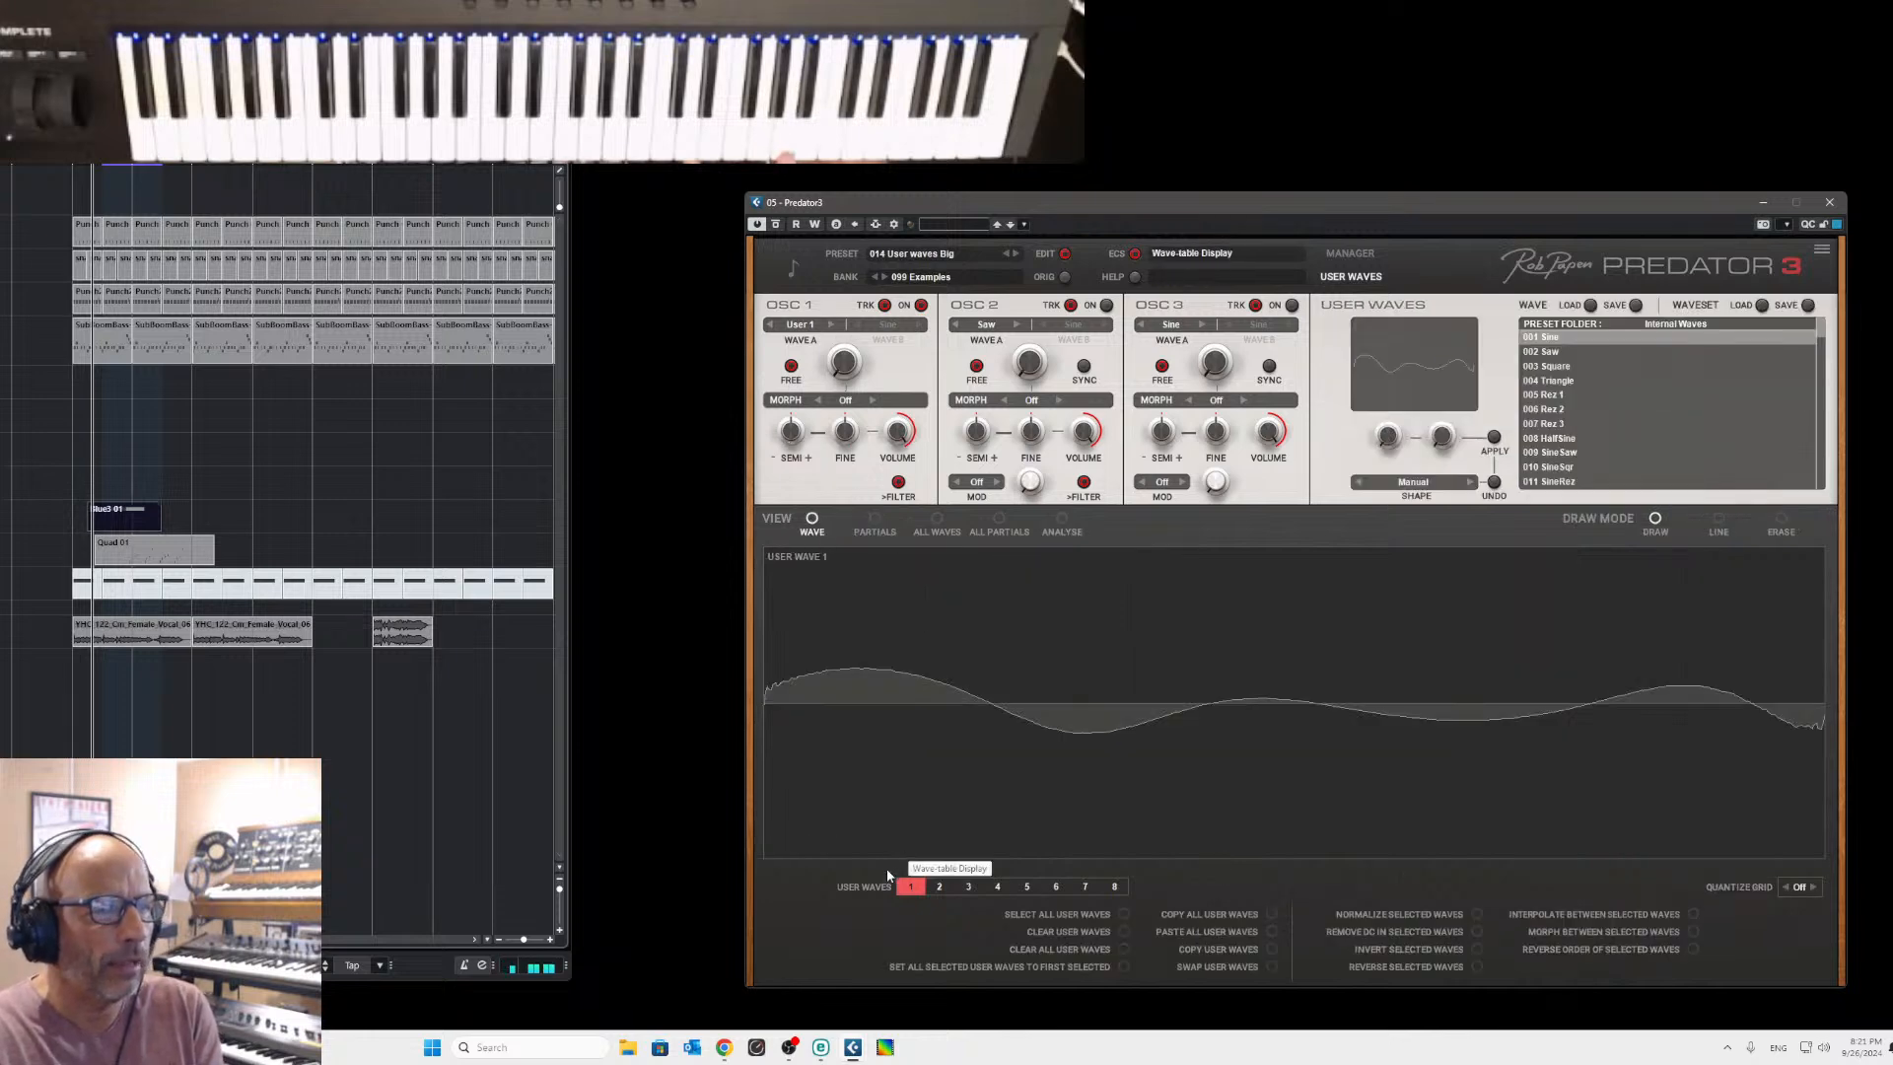
{"action": "left_click_drag", "start_coordinate": [899, 885], "coordinate": [1131, 893]}
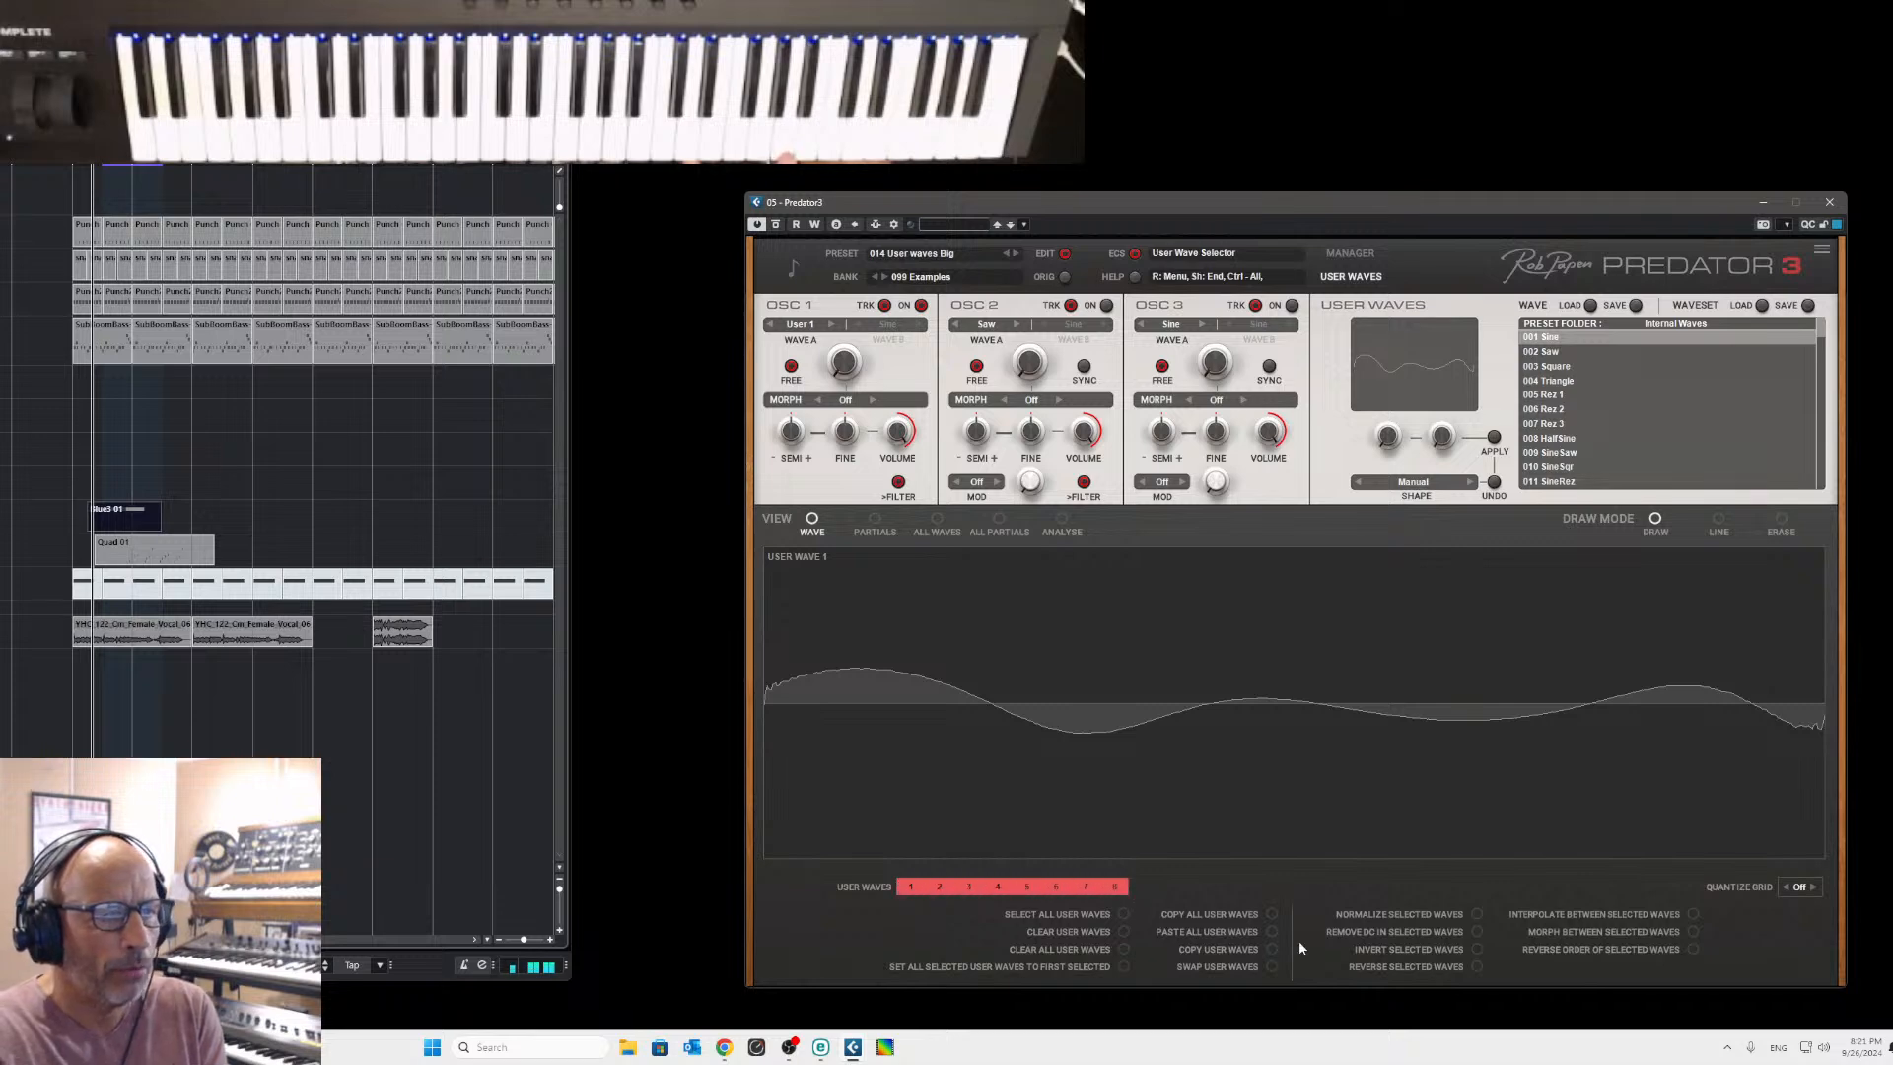
{"action": "left_click", "coordinate": [1476, 914]}
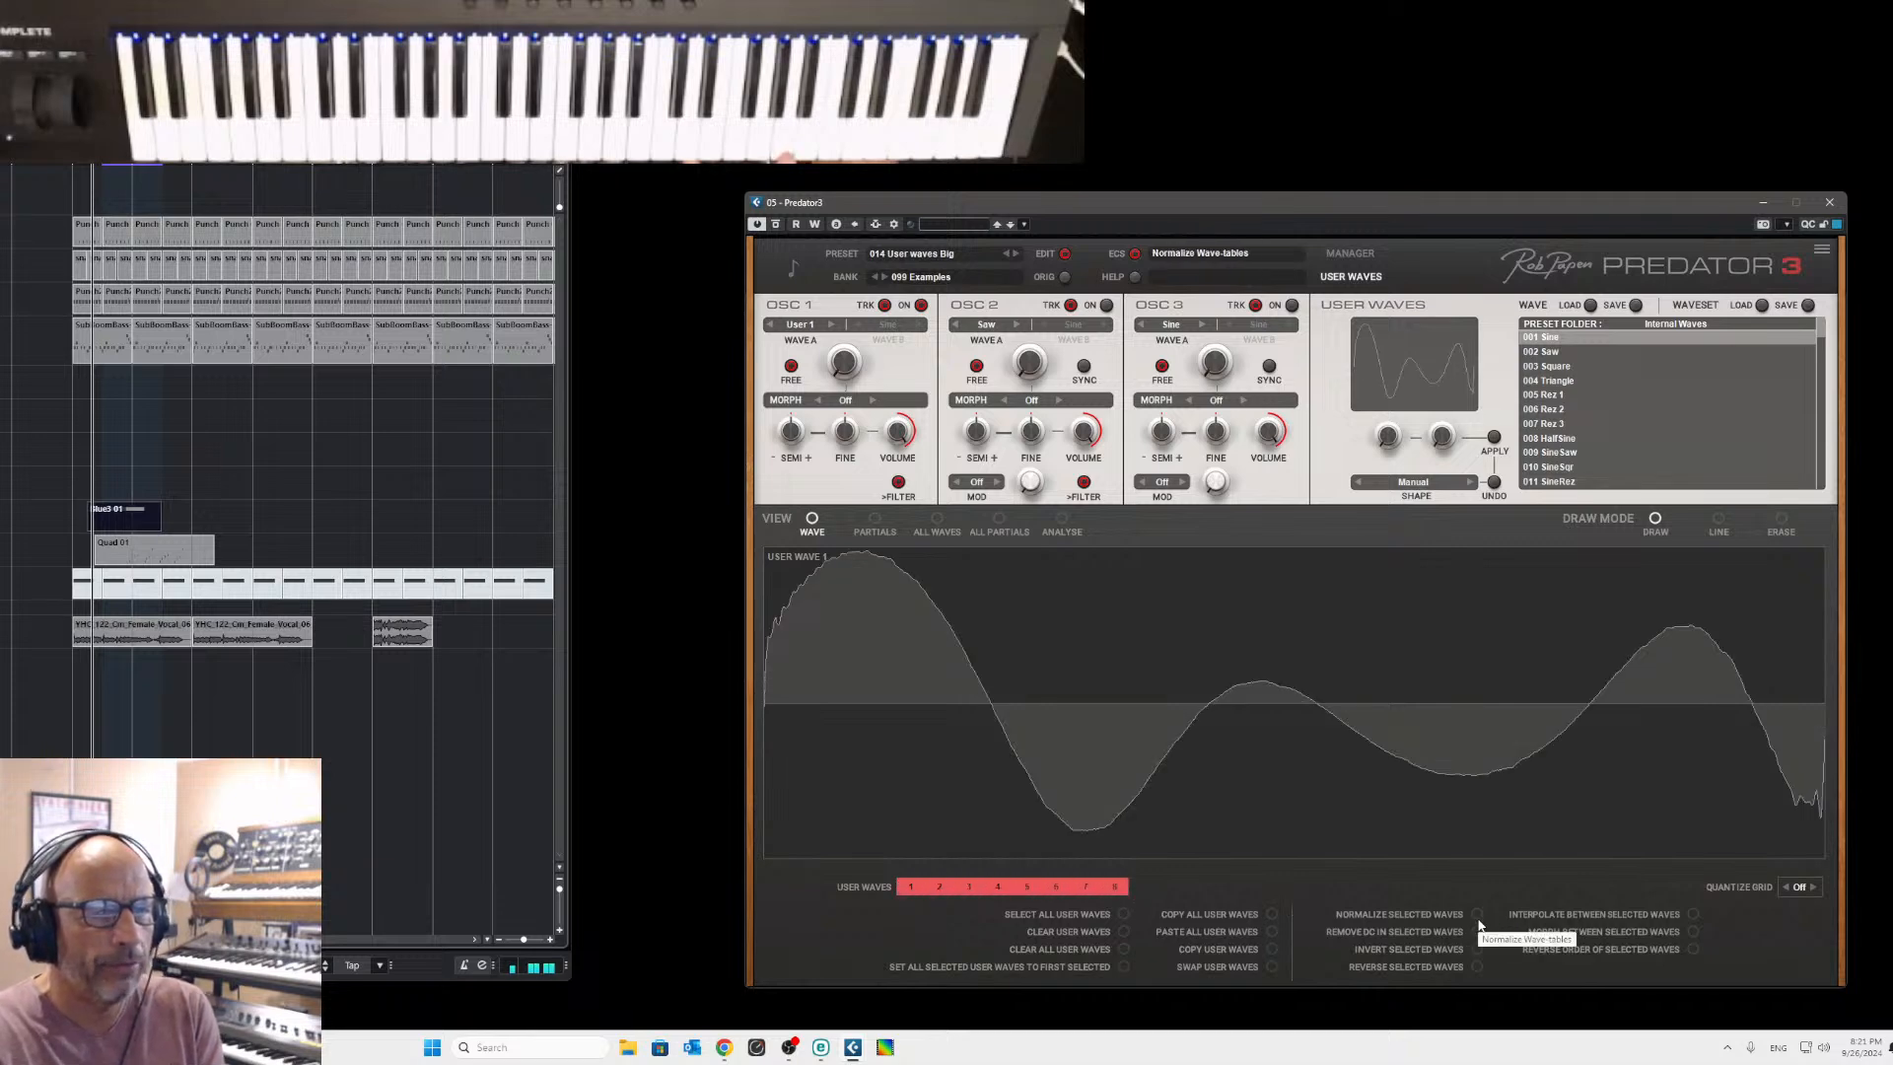
Audition the normalized user waves in Osc 1 from User 1 up to User 7, and return to User 1.
{"action": "left_click", "coordinate": [832, 325]}
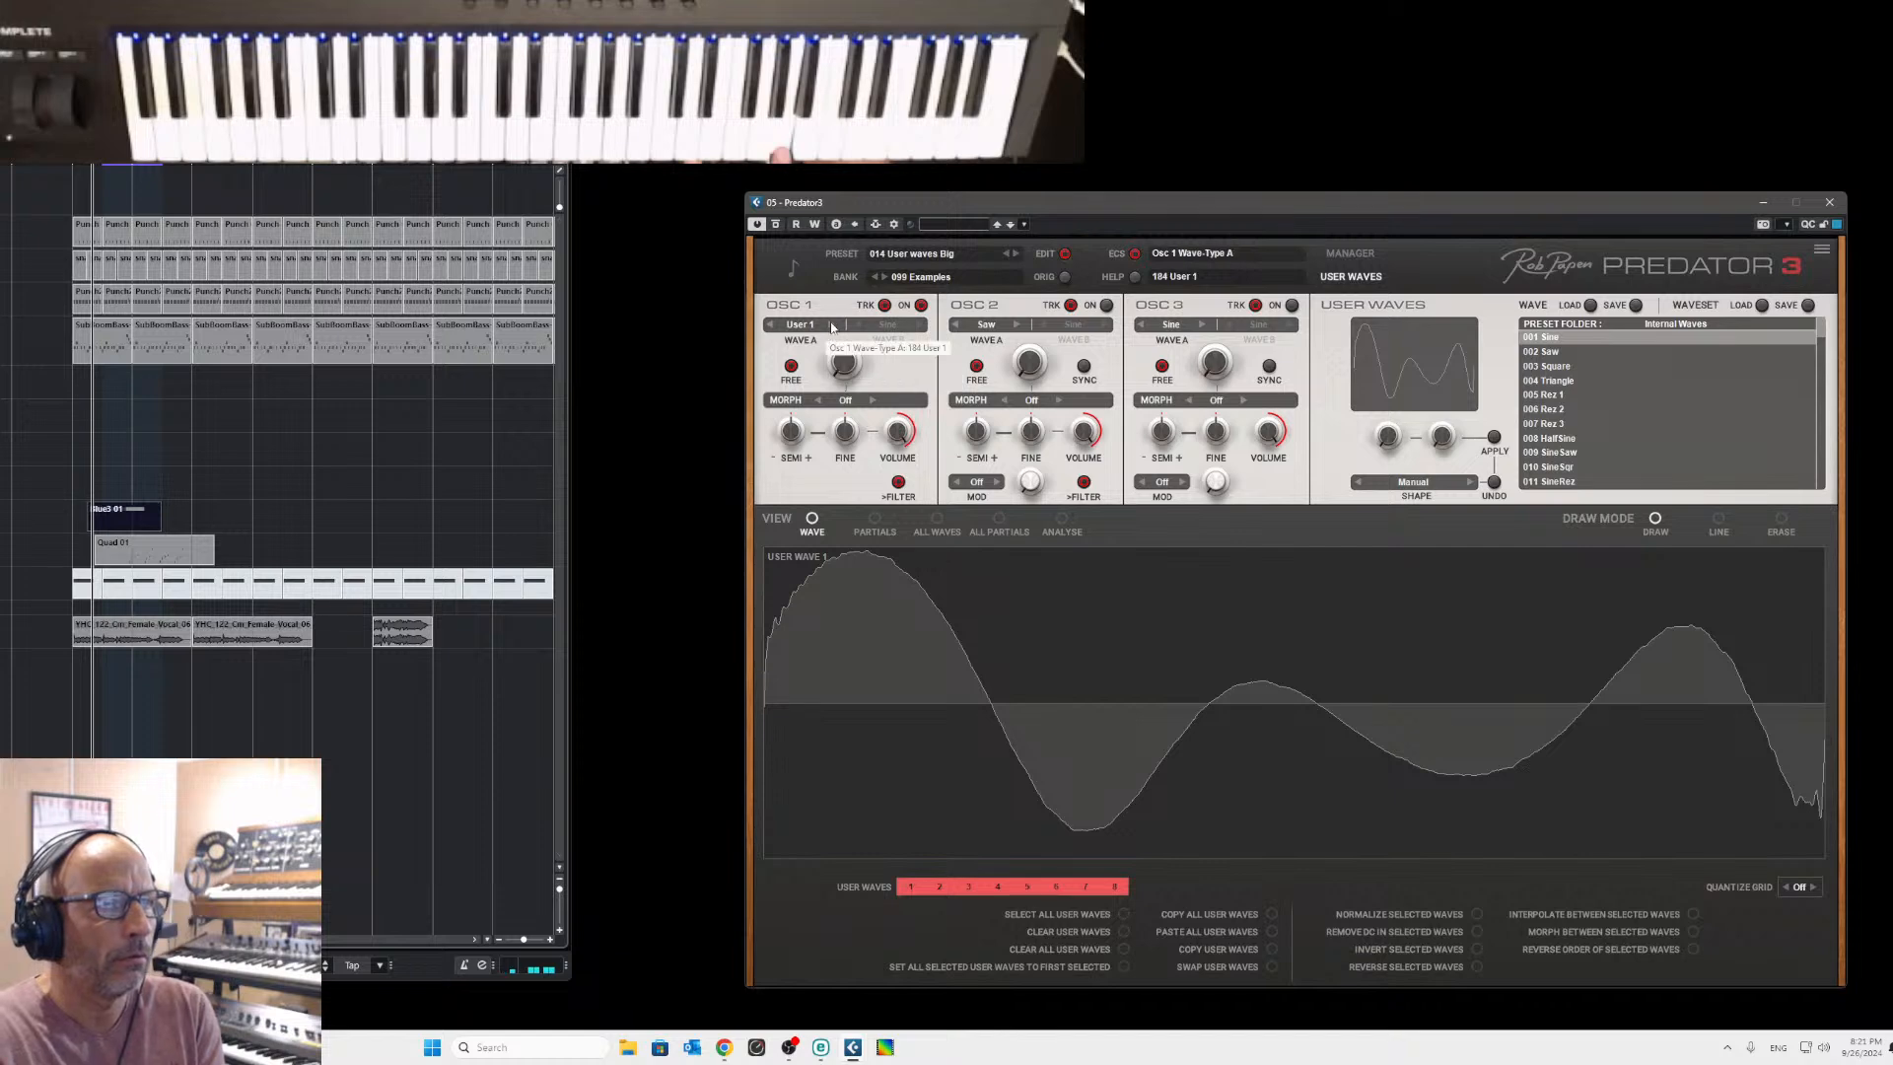
{"action": "left_click", "coordinate": [832, 324]}
{"action": "left_click", "coordinate": [832, 325]}
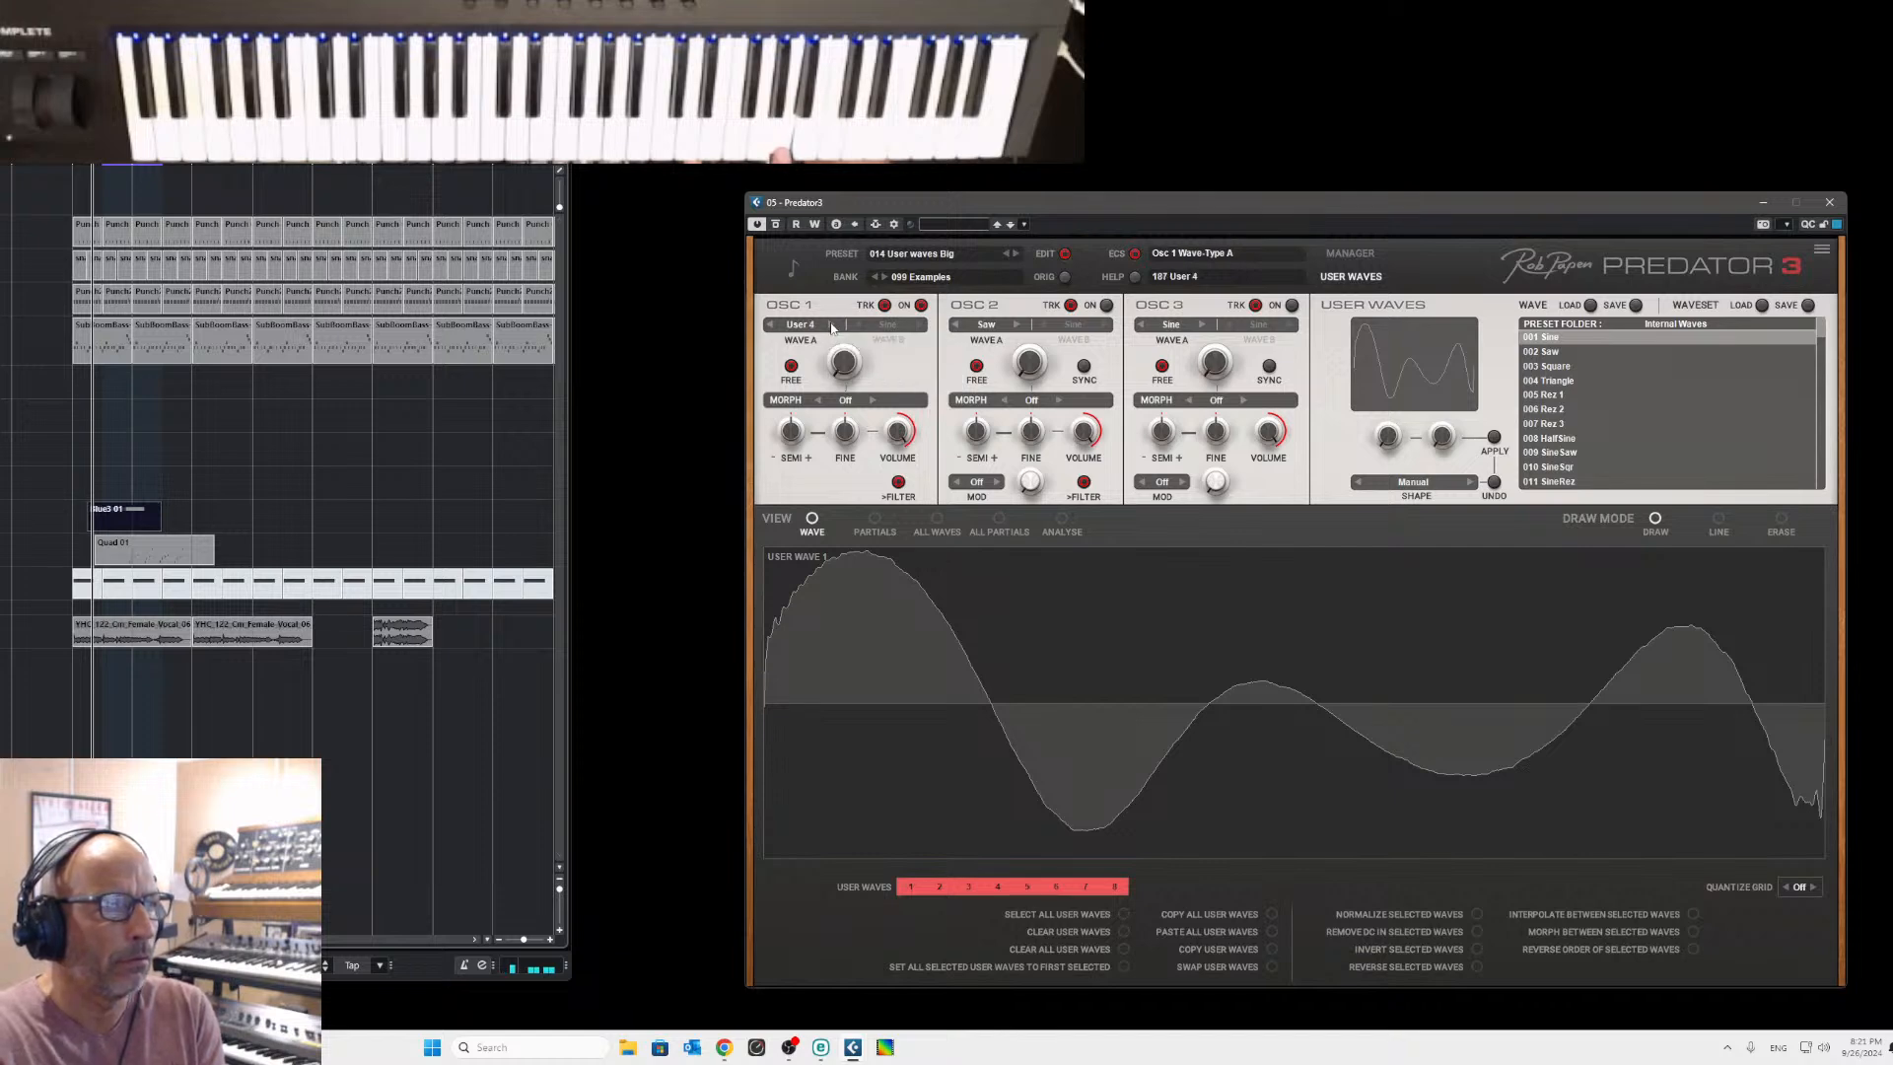
{"action": "left_click", "coordinate": [831, 324]}
{"action": "left_click", "coordinate": [831, 324]}
{"action": "left_click", "coordinate": [831, 325]}
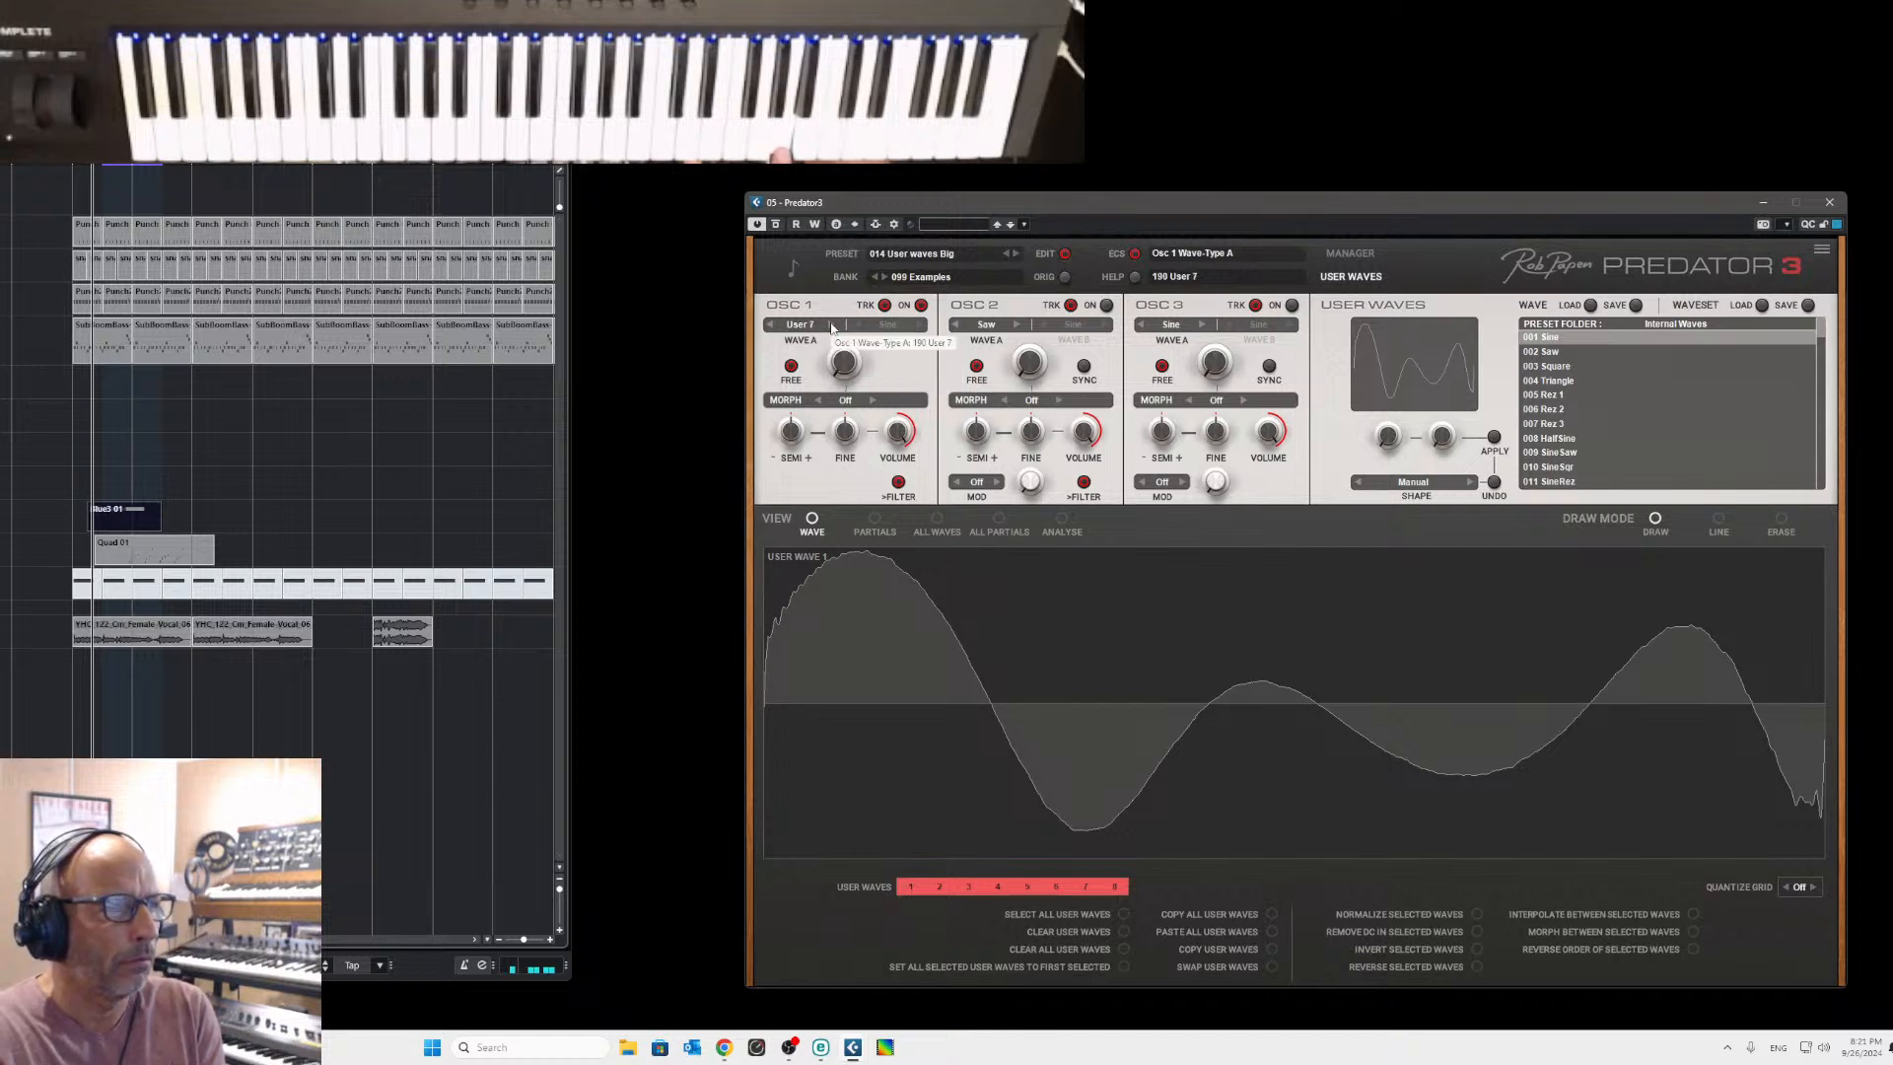
{"action": "left_click", "coordinate": [768, 324]}
{"action": "left_click", "coordinate": [768, 324]}
{"action": "left_click", "coordinate": [768, 325]}
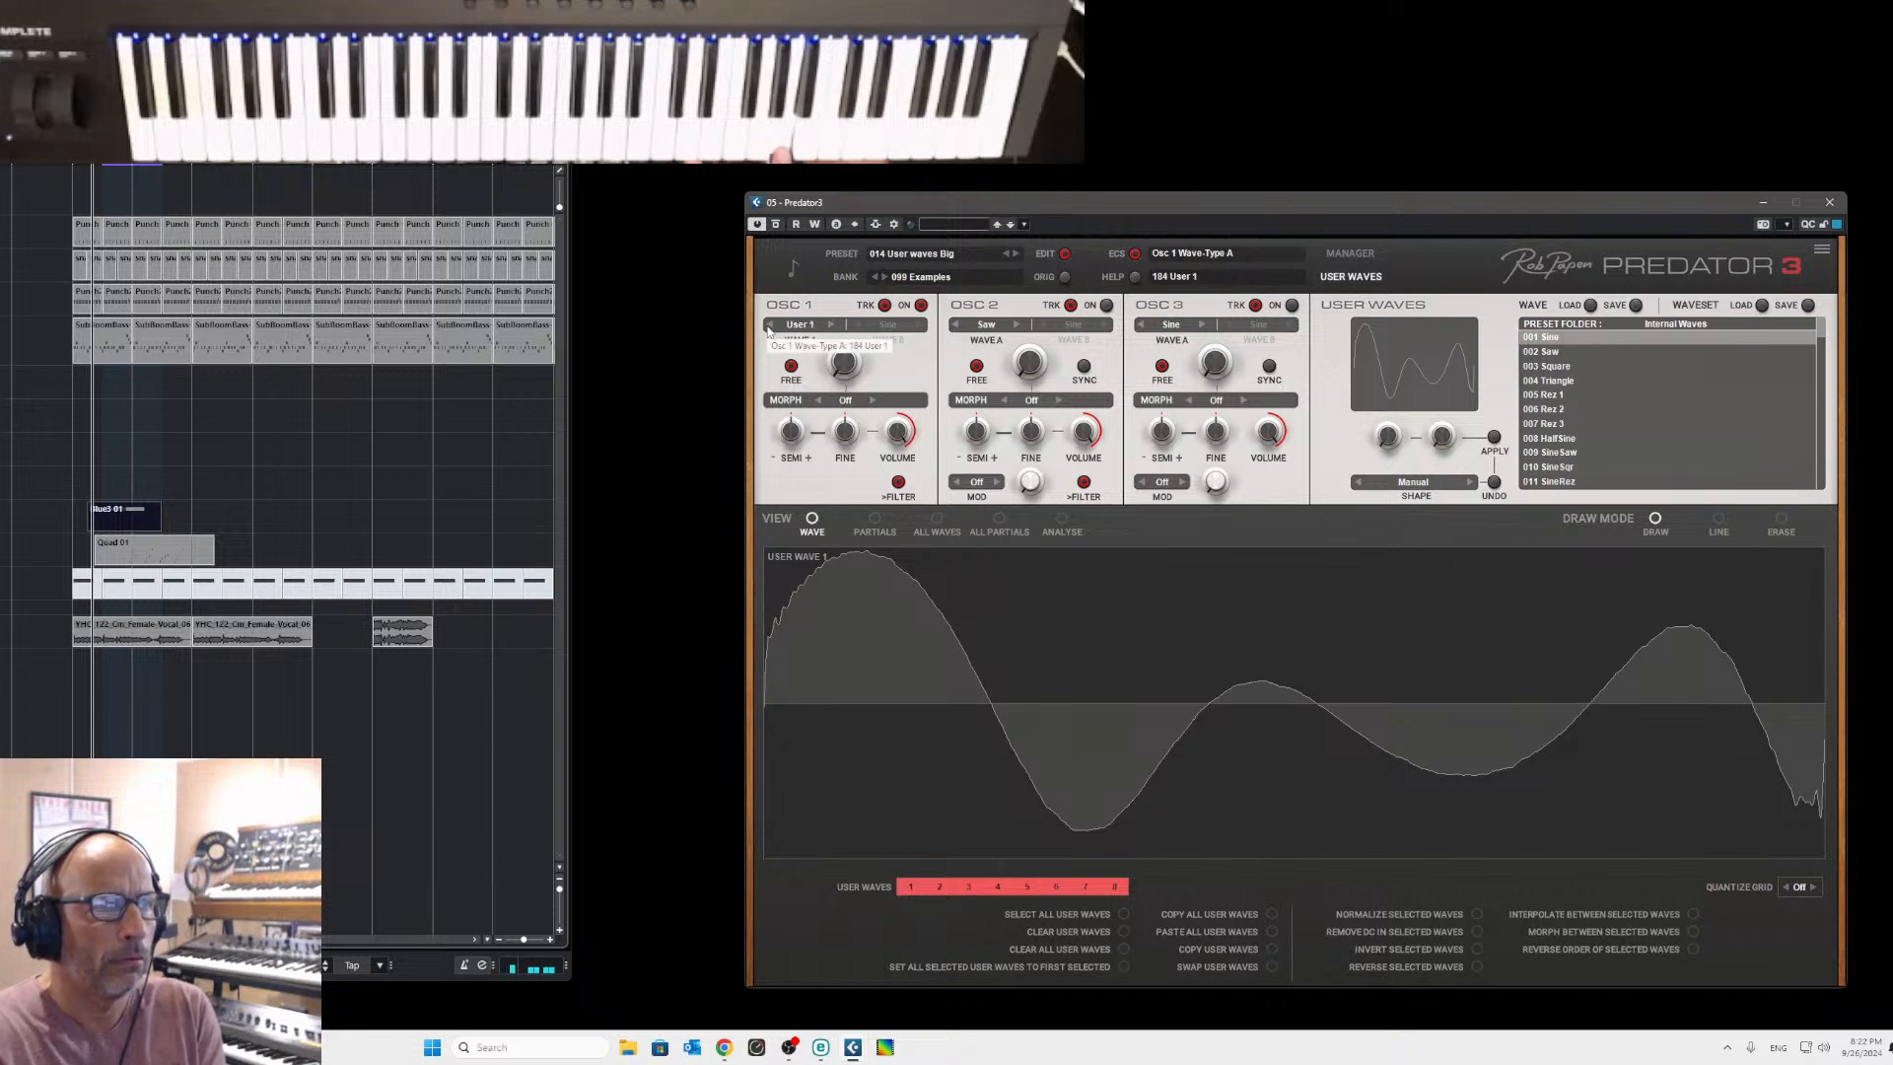
{"action": "left_click", "coordinate": [769, 325]}
{"action": "left_click", "coordinate": [769, 324]}
{"action": "left_click", "coordinate": [768, 325]}
{"action": "left_click", "coordinate": [769, 325]}
{"action": "left_click", "coordinate": [829, 325]}
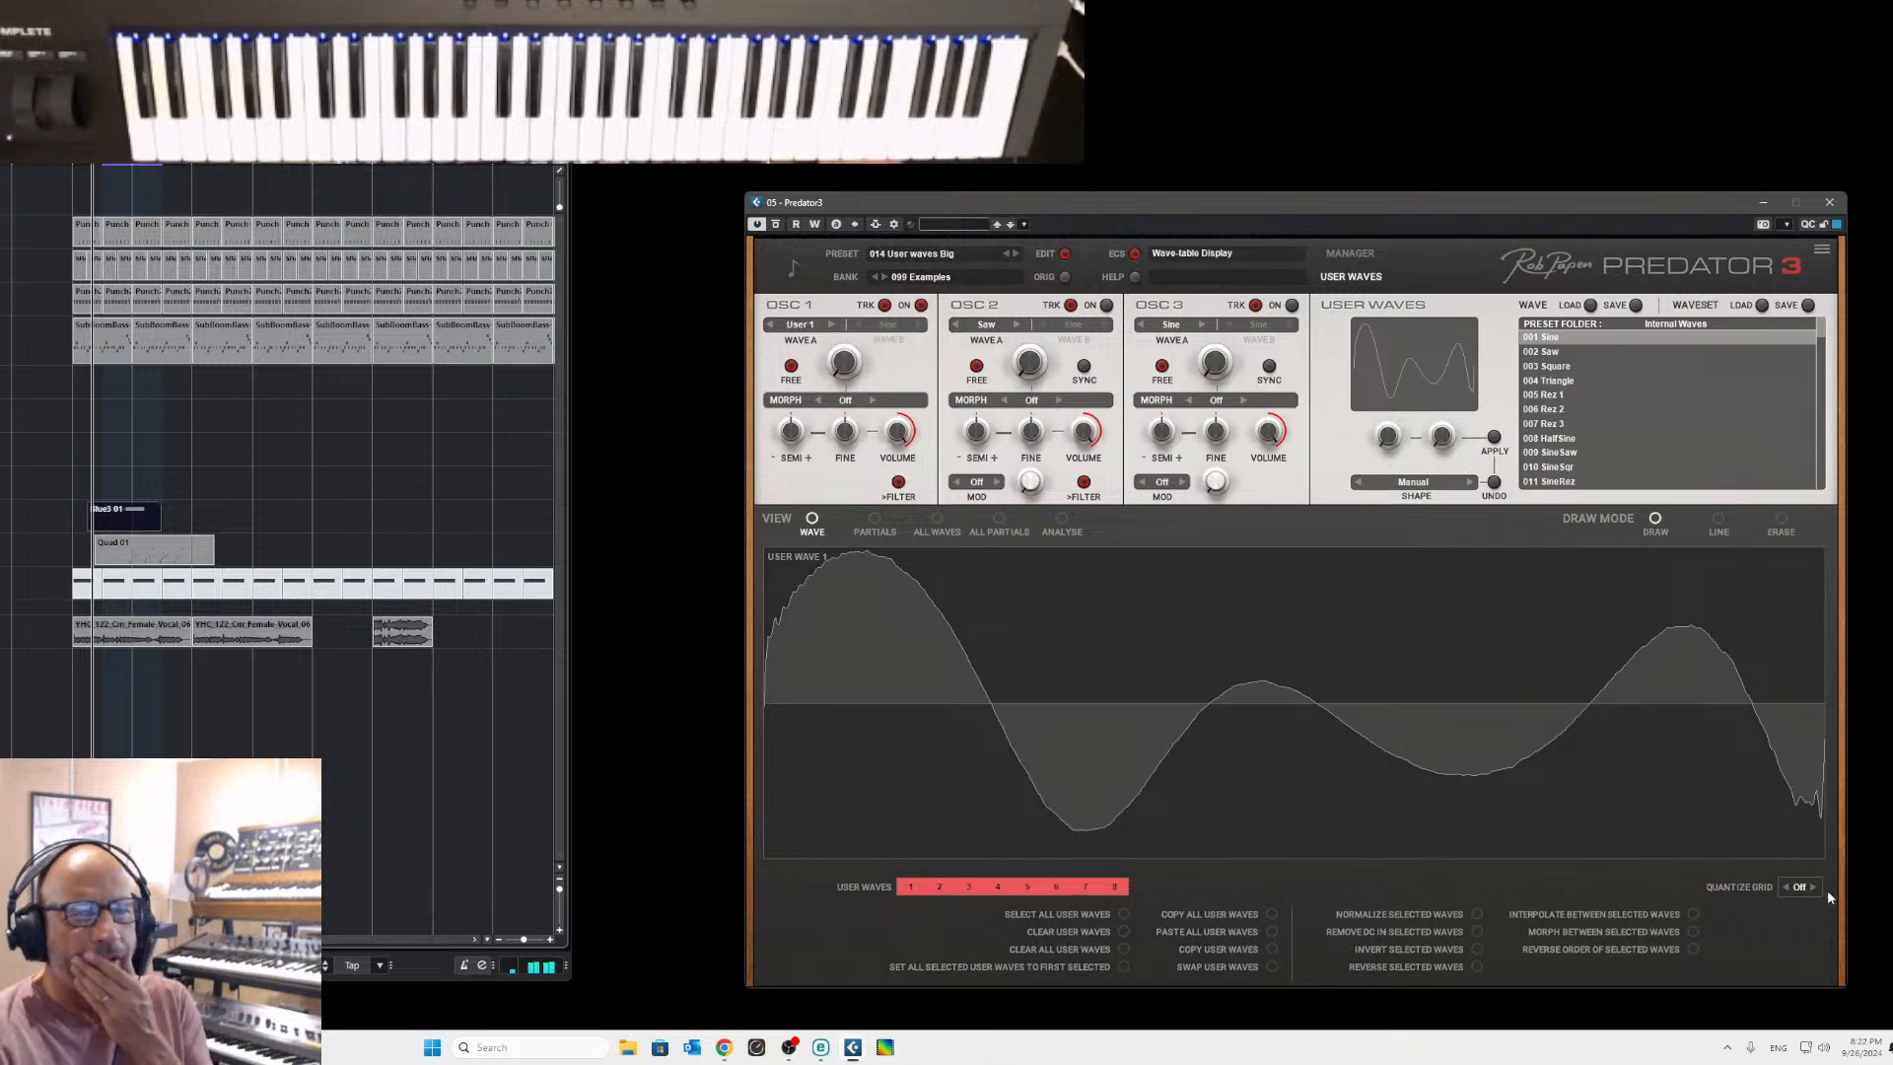
Return to the Analyse view and set the sample note to A2:057 with Key Entry.
{"action": "left_click", "coordinate": [1062, 523]}
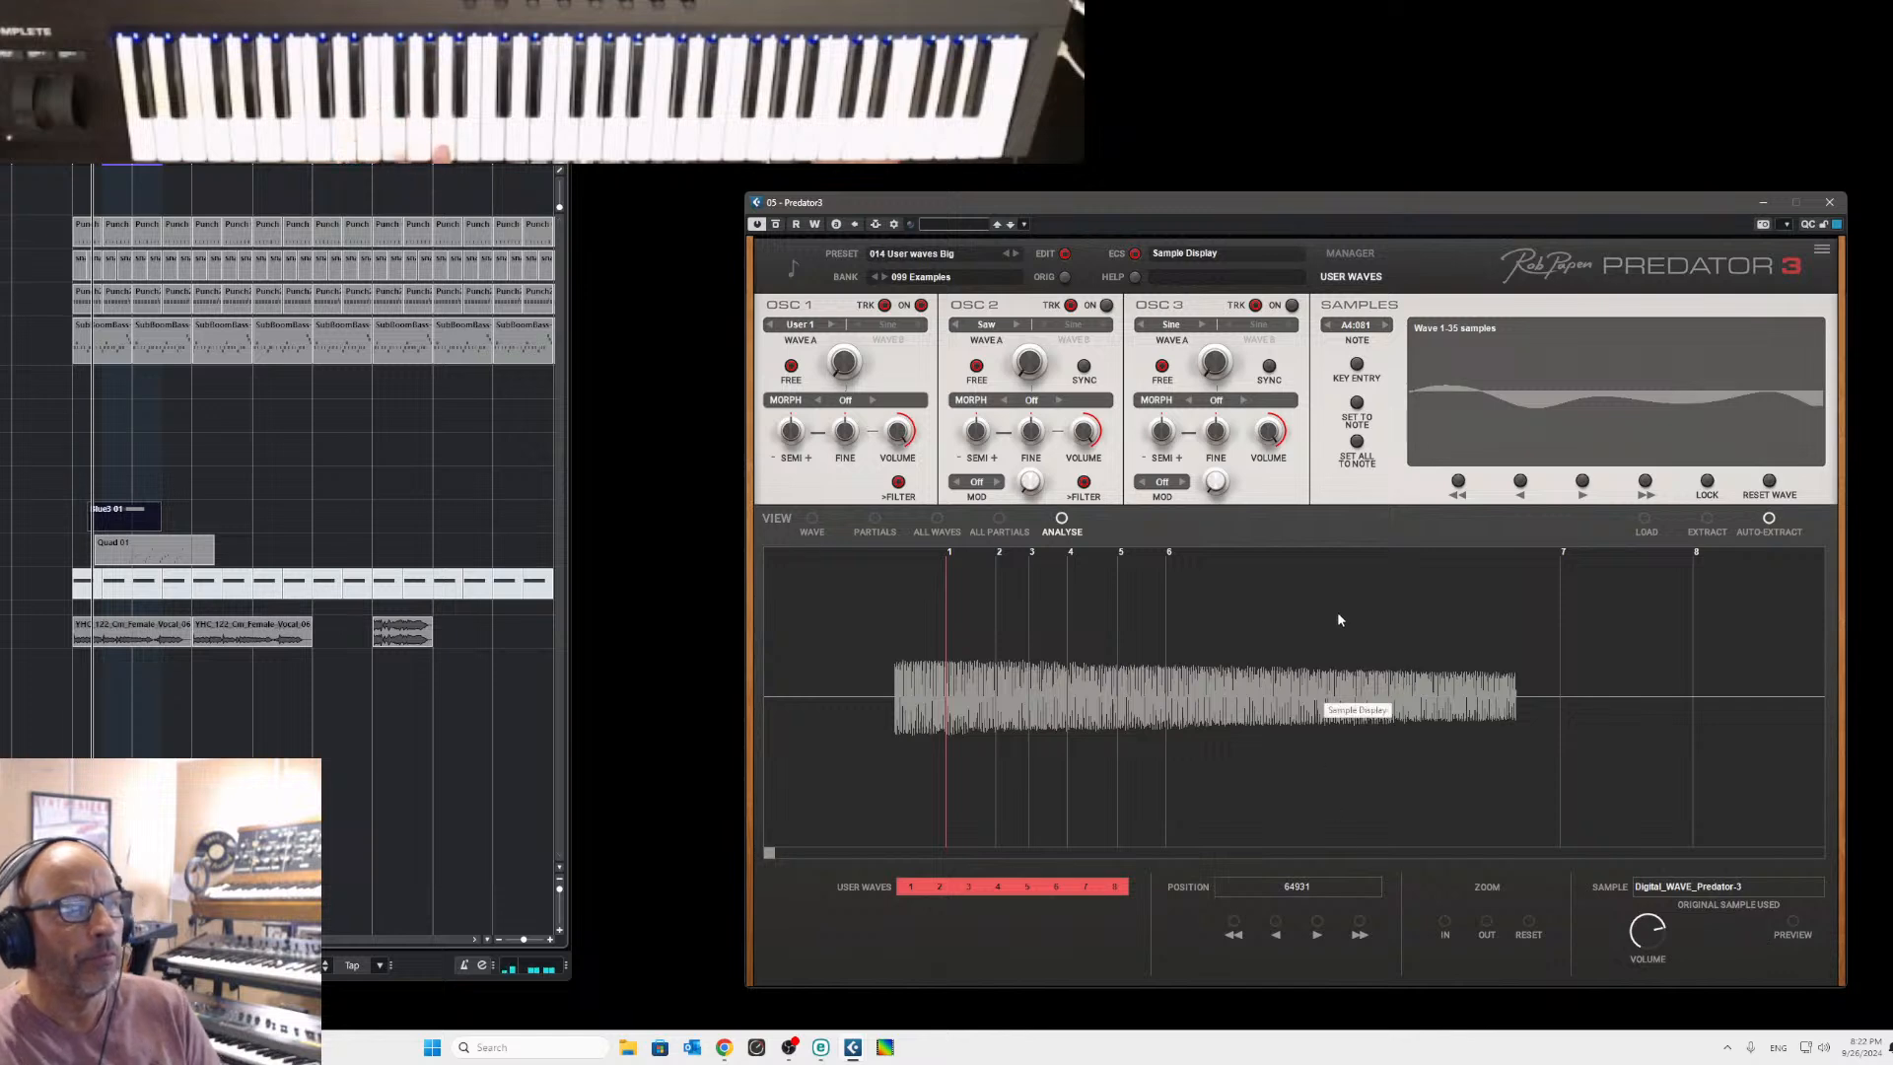
{"action": "left_click", "coordinate": [1354, 326]}
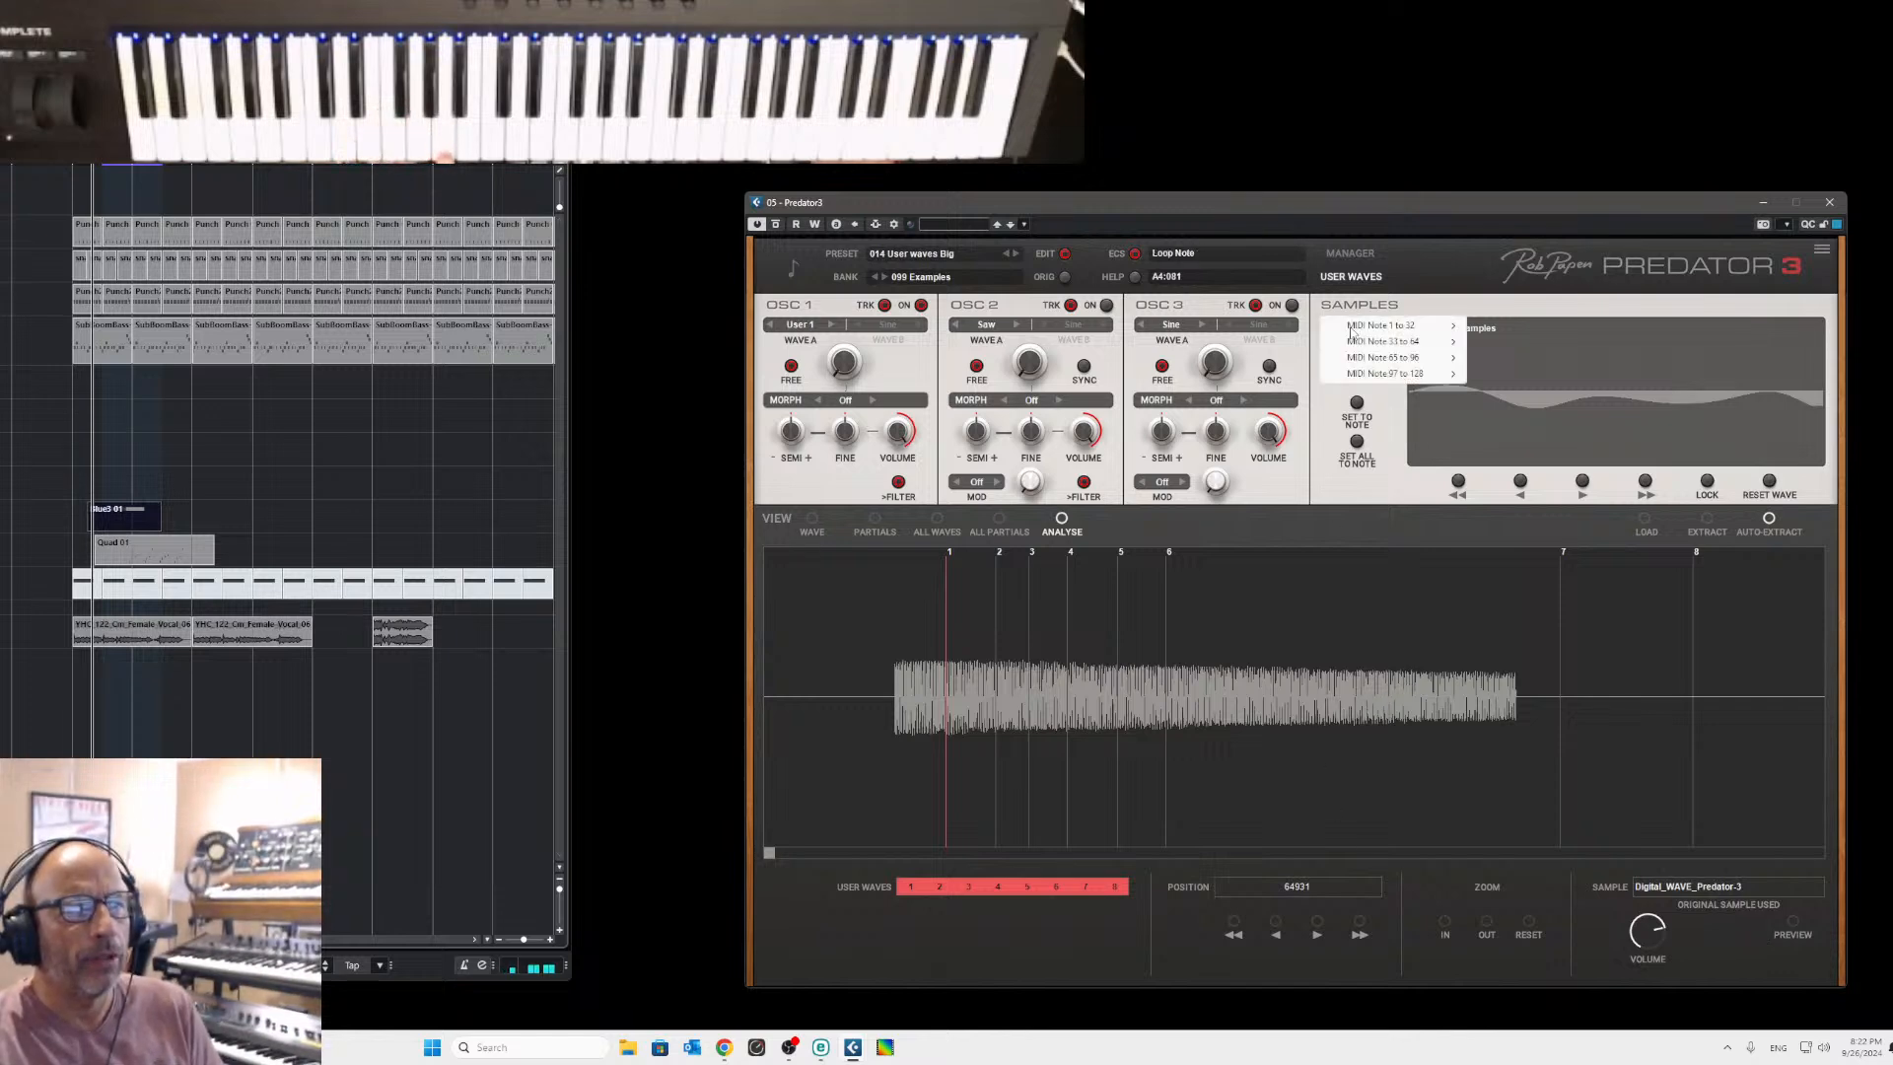
{"action": "left_click", "coordinate": [1327, 398]}
{"action": "left_click", "coordinate": [1356, 365]}
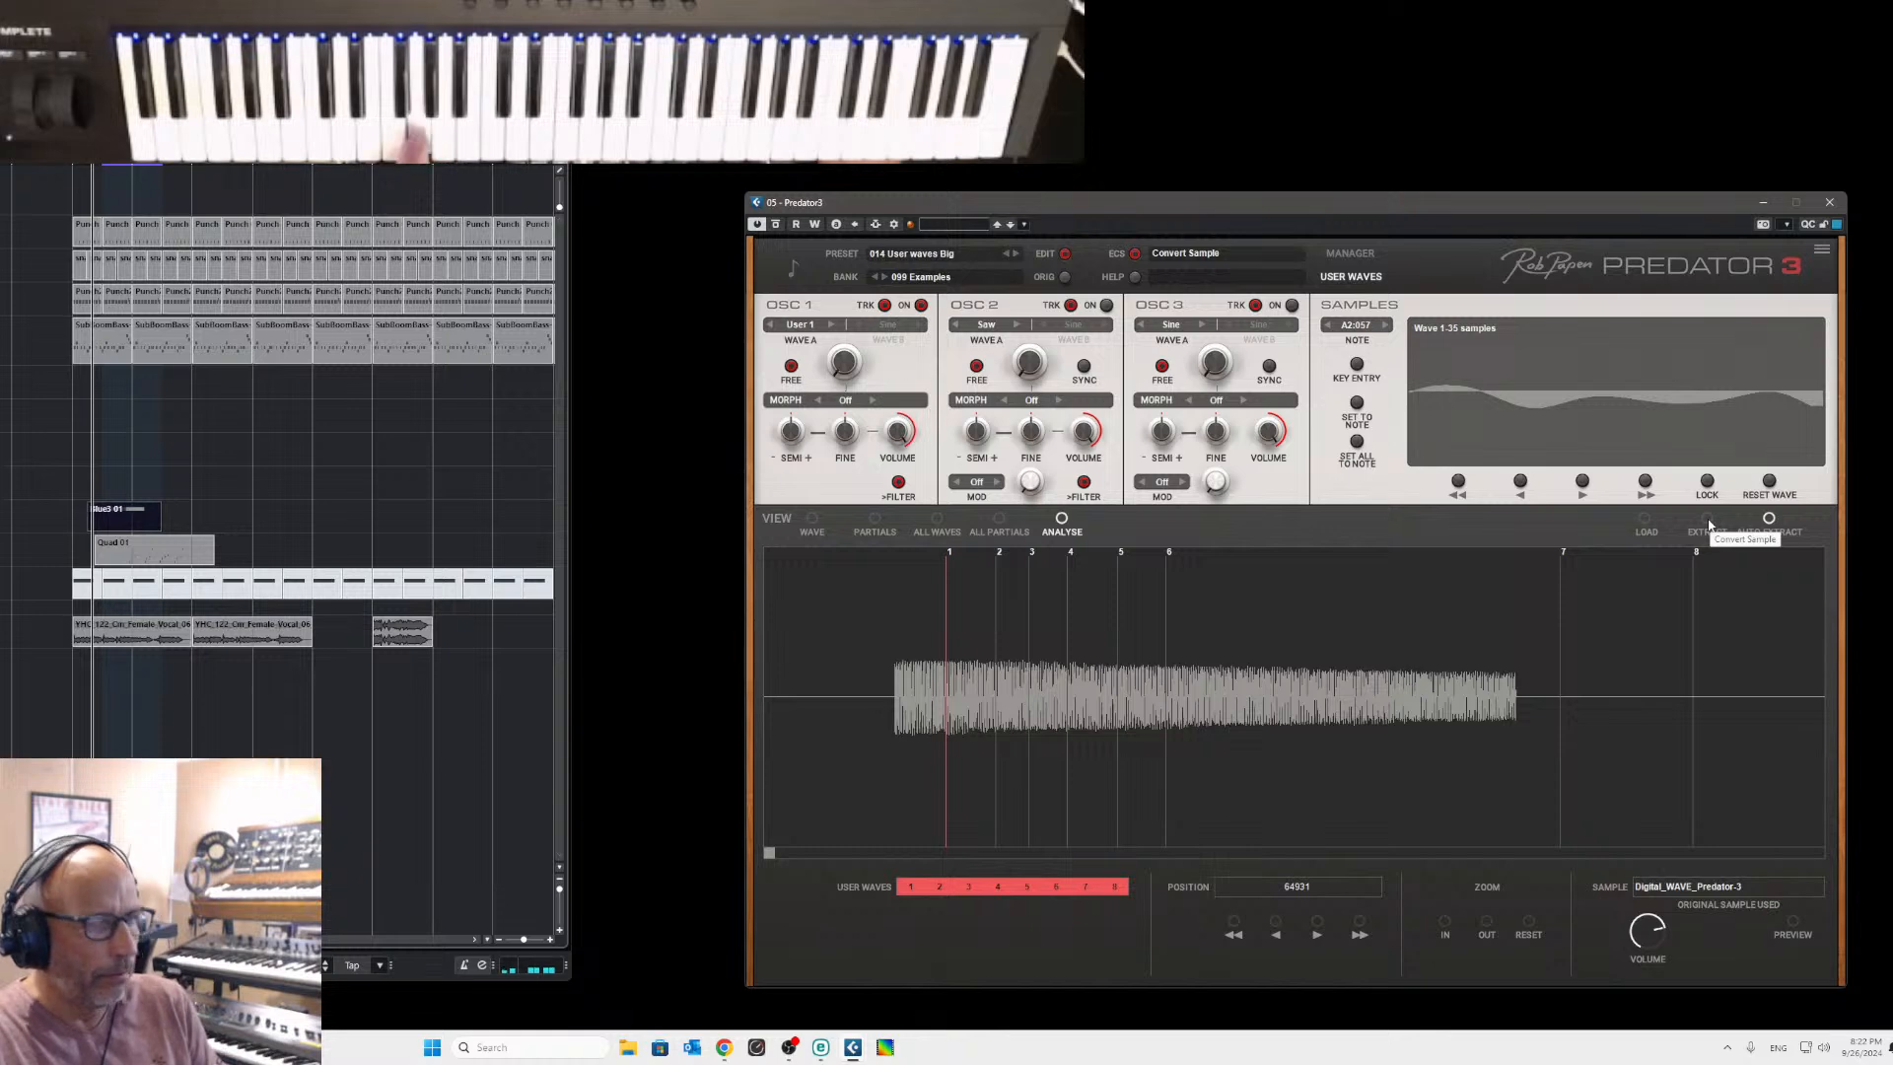
Move the User Wave 7 marker to position 160448 and the User Wave 8 marker to position 174450.
{"action": "left_click_drag", "start_coordinate": [1562, 556], "coordinate": [1215, 571]}
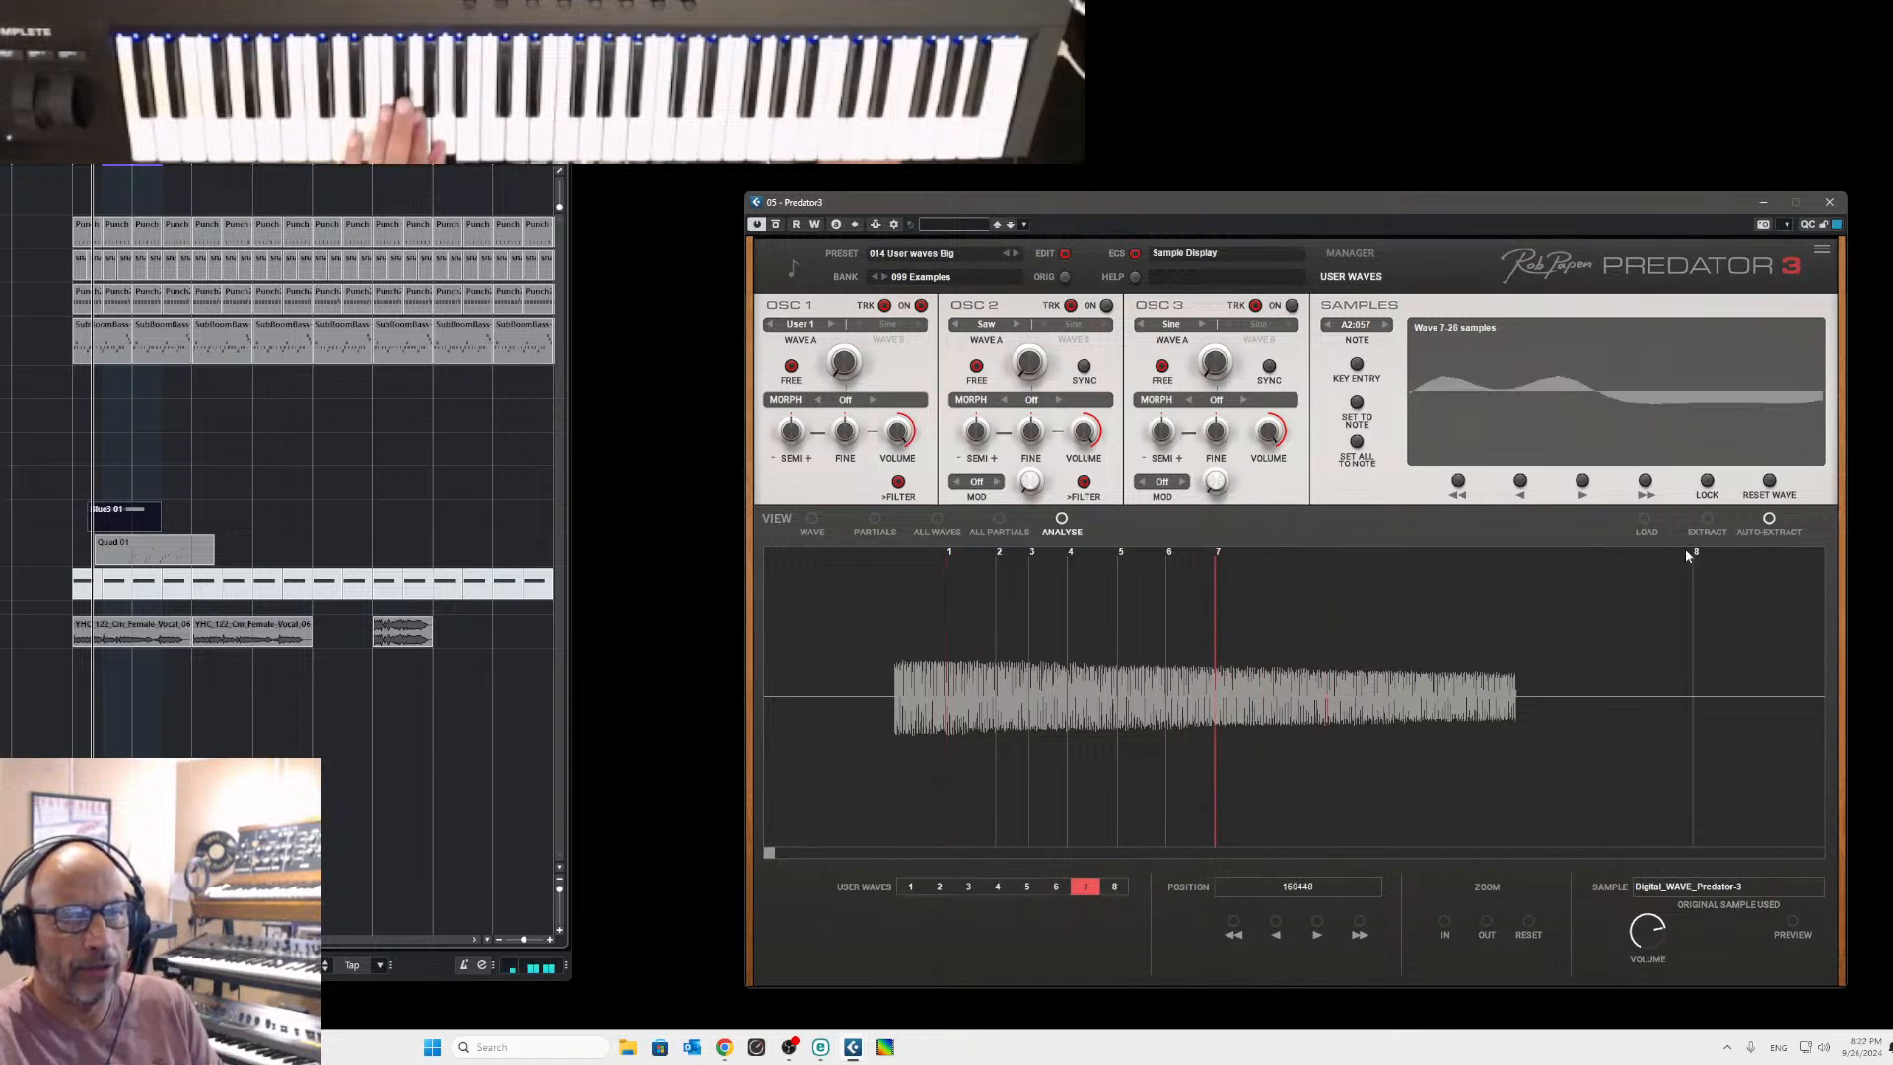
{"action": "left_click_drag", "start_coordinate": [1696, 555], "coordinate": [1256, 568]}
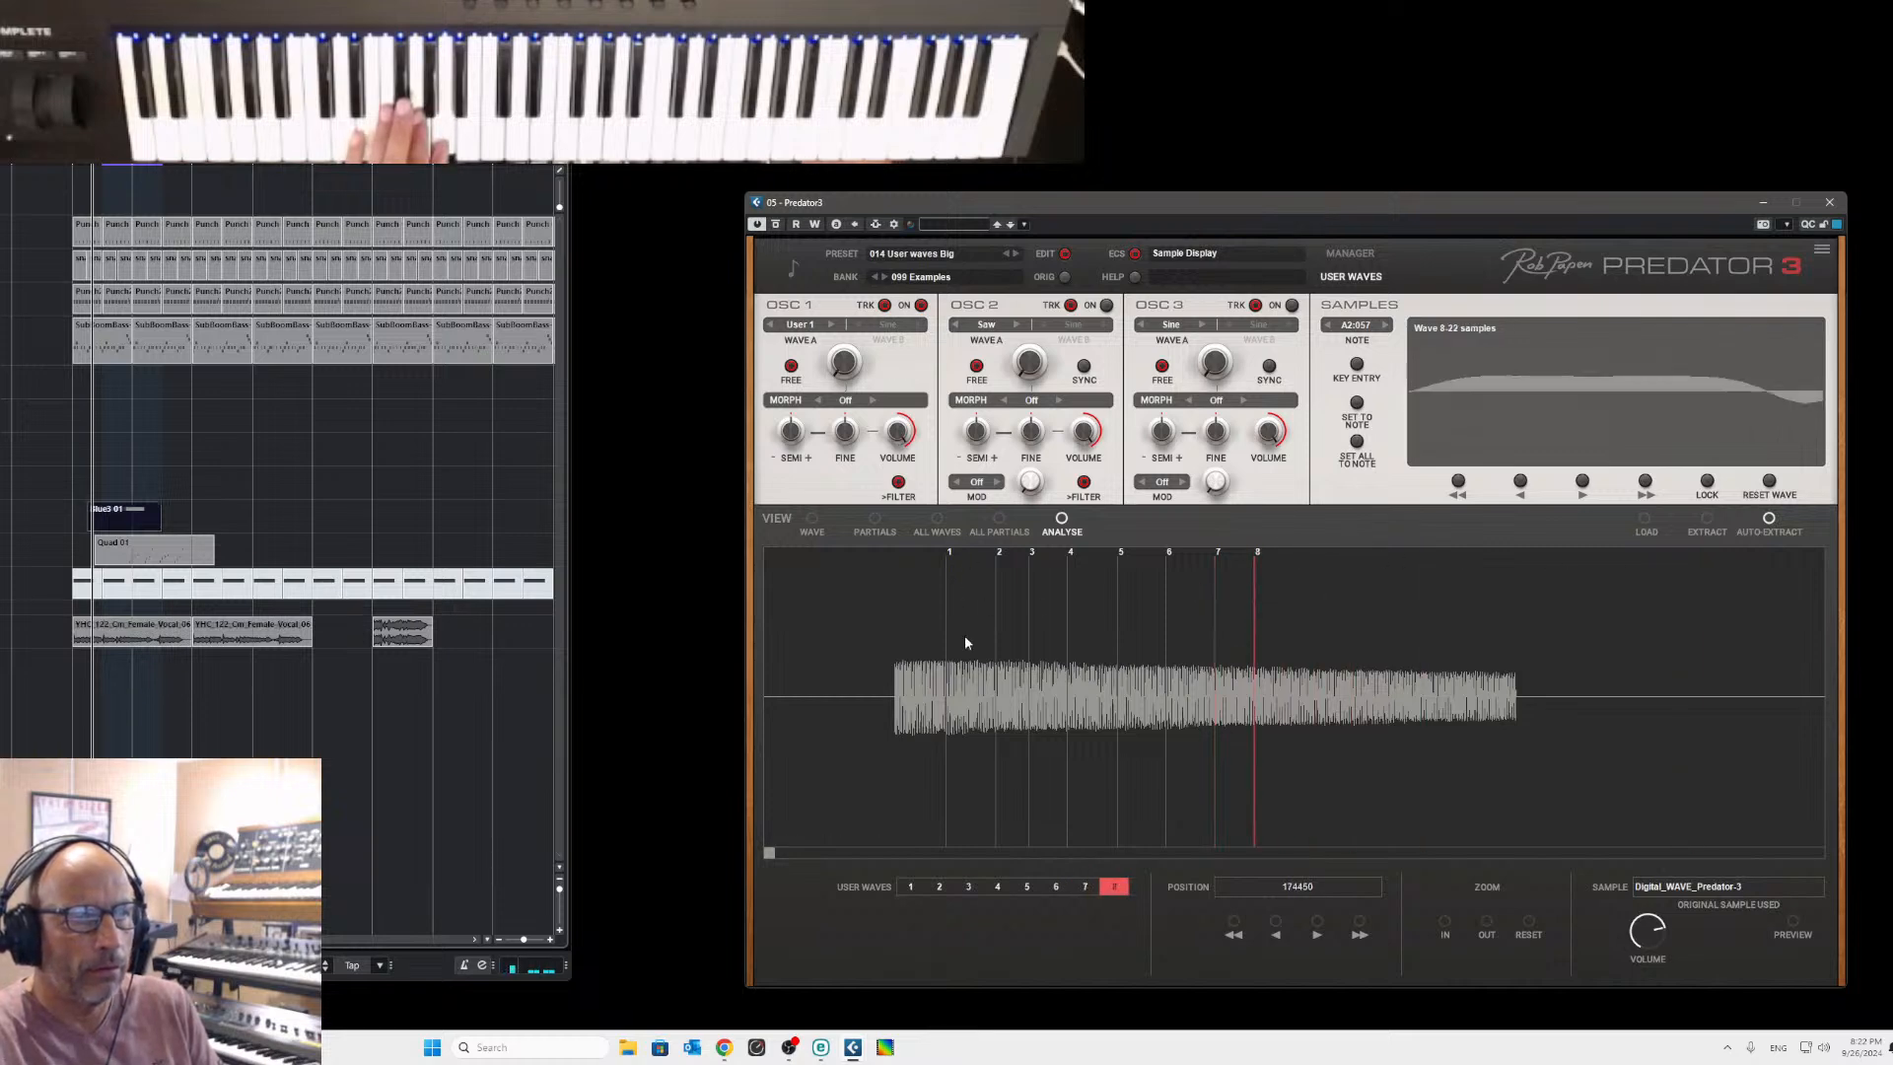
Audition the re-extracted user waves in Osc 1 up to User 6, and return to User 1.
{"action": "left_click", "coordinate": [830, 326]}
{"action": "left_click", "coordinate": [831, 326]}
{"action": "left_click", "coordinate": [830, 326]}
{"action": "left_click", "coordinate": [830, 326]}
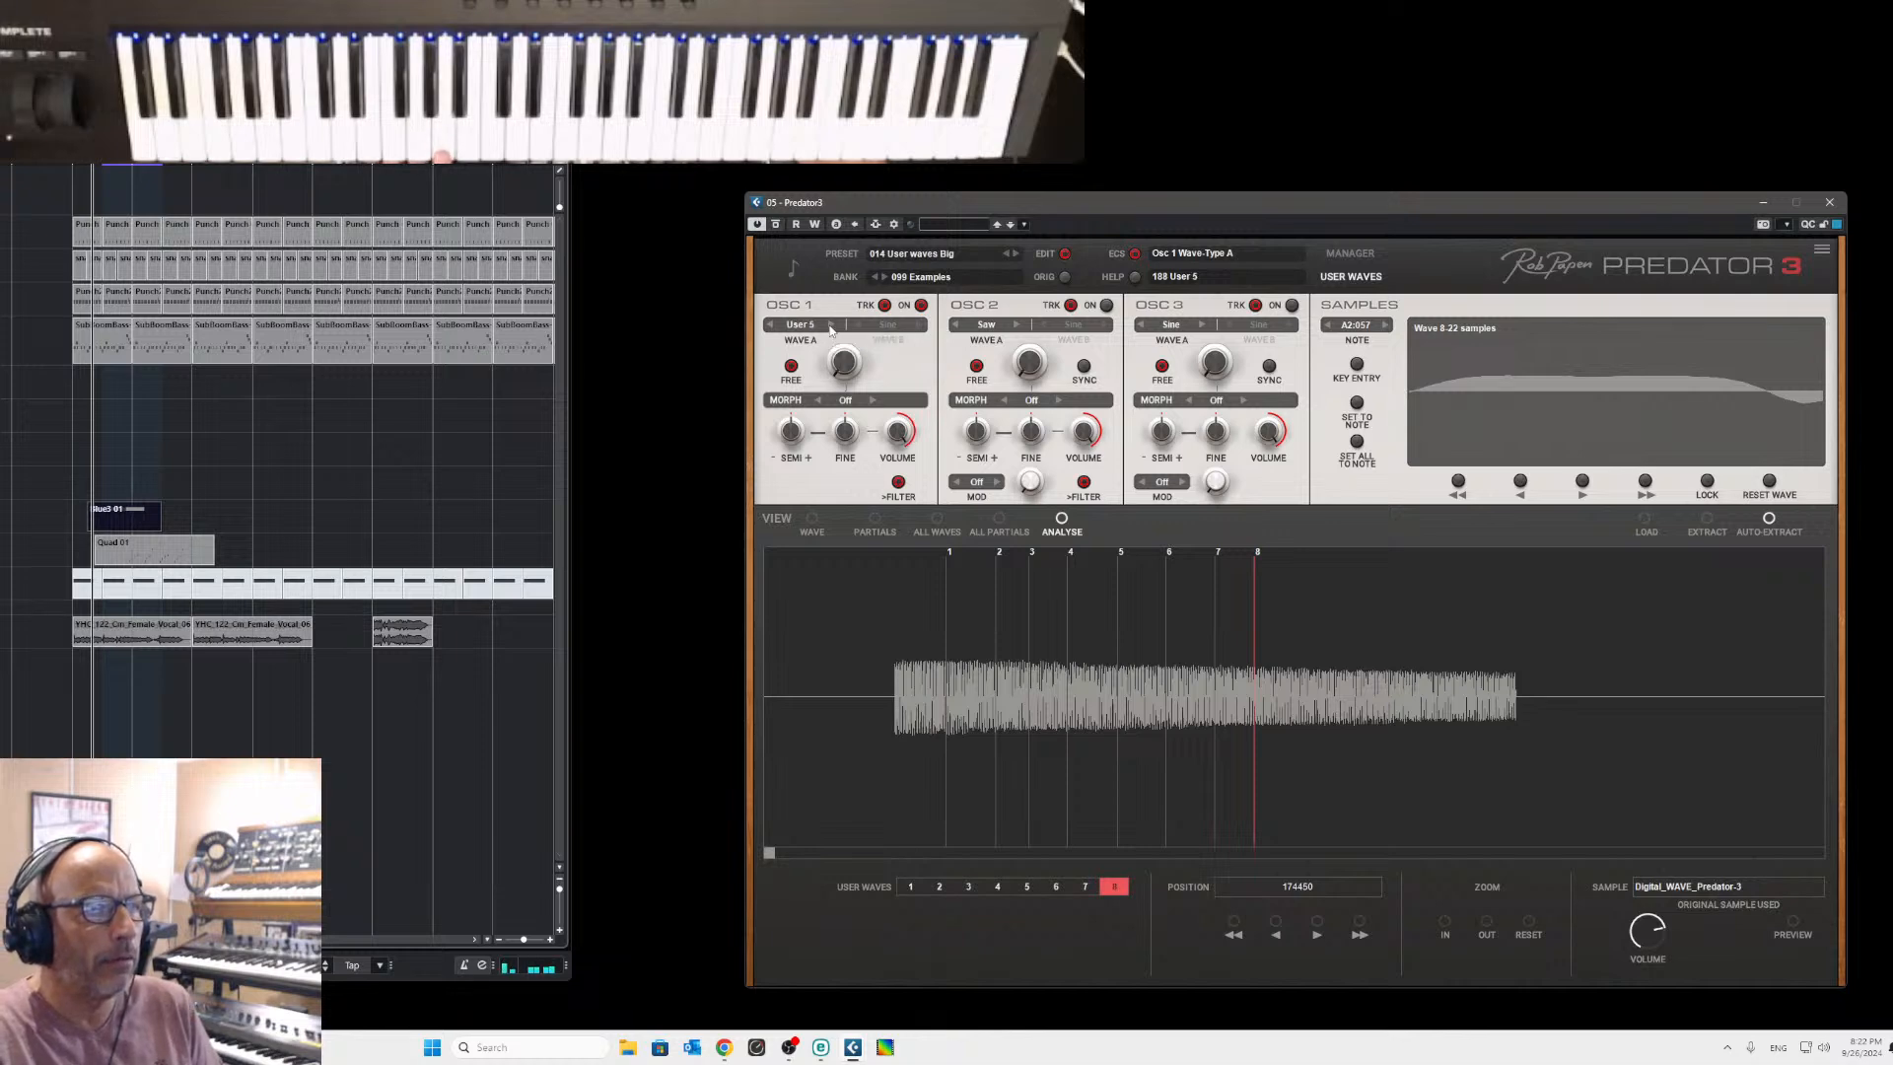
{"action": "left_click", "coordinate": [830, 327]}
{"action": "left_click", "coordinate": [830, 327]}
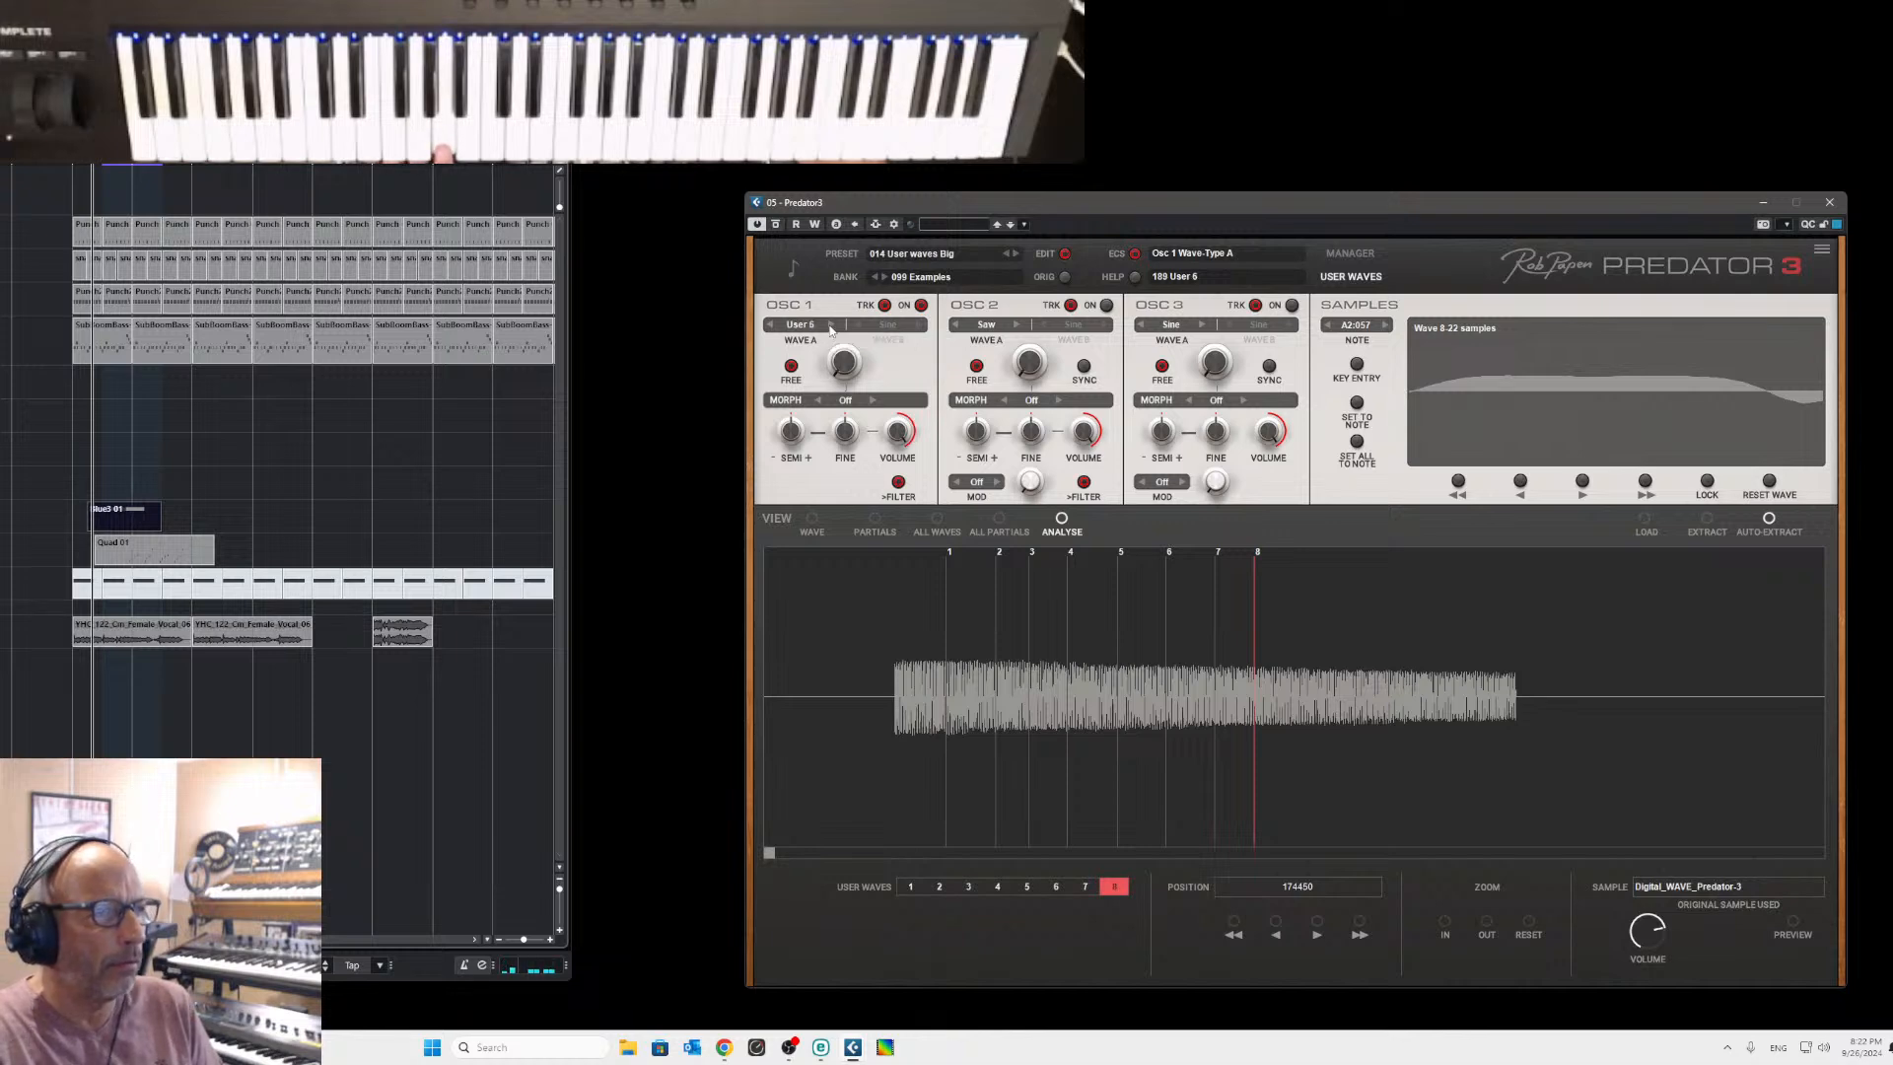
{"action": "left_click", "coordinate": [771, 326]}
{"action": "left_click", "coordinate": [771, 326]}
{"action": "left_click", "coordinate": [772, 326]}
{"action": "left_click", "coordinate": [771, 327]}
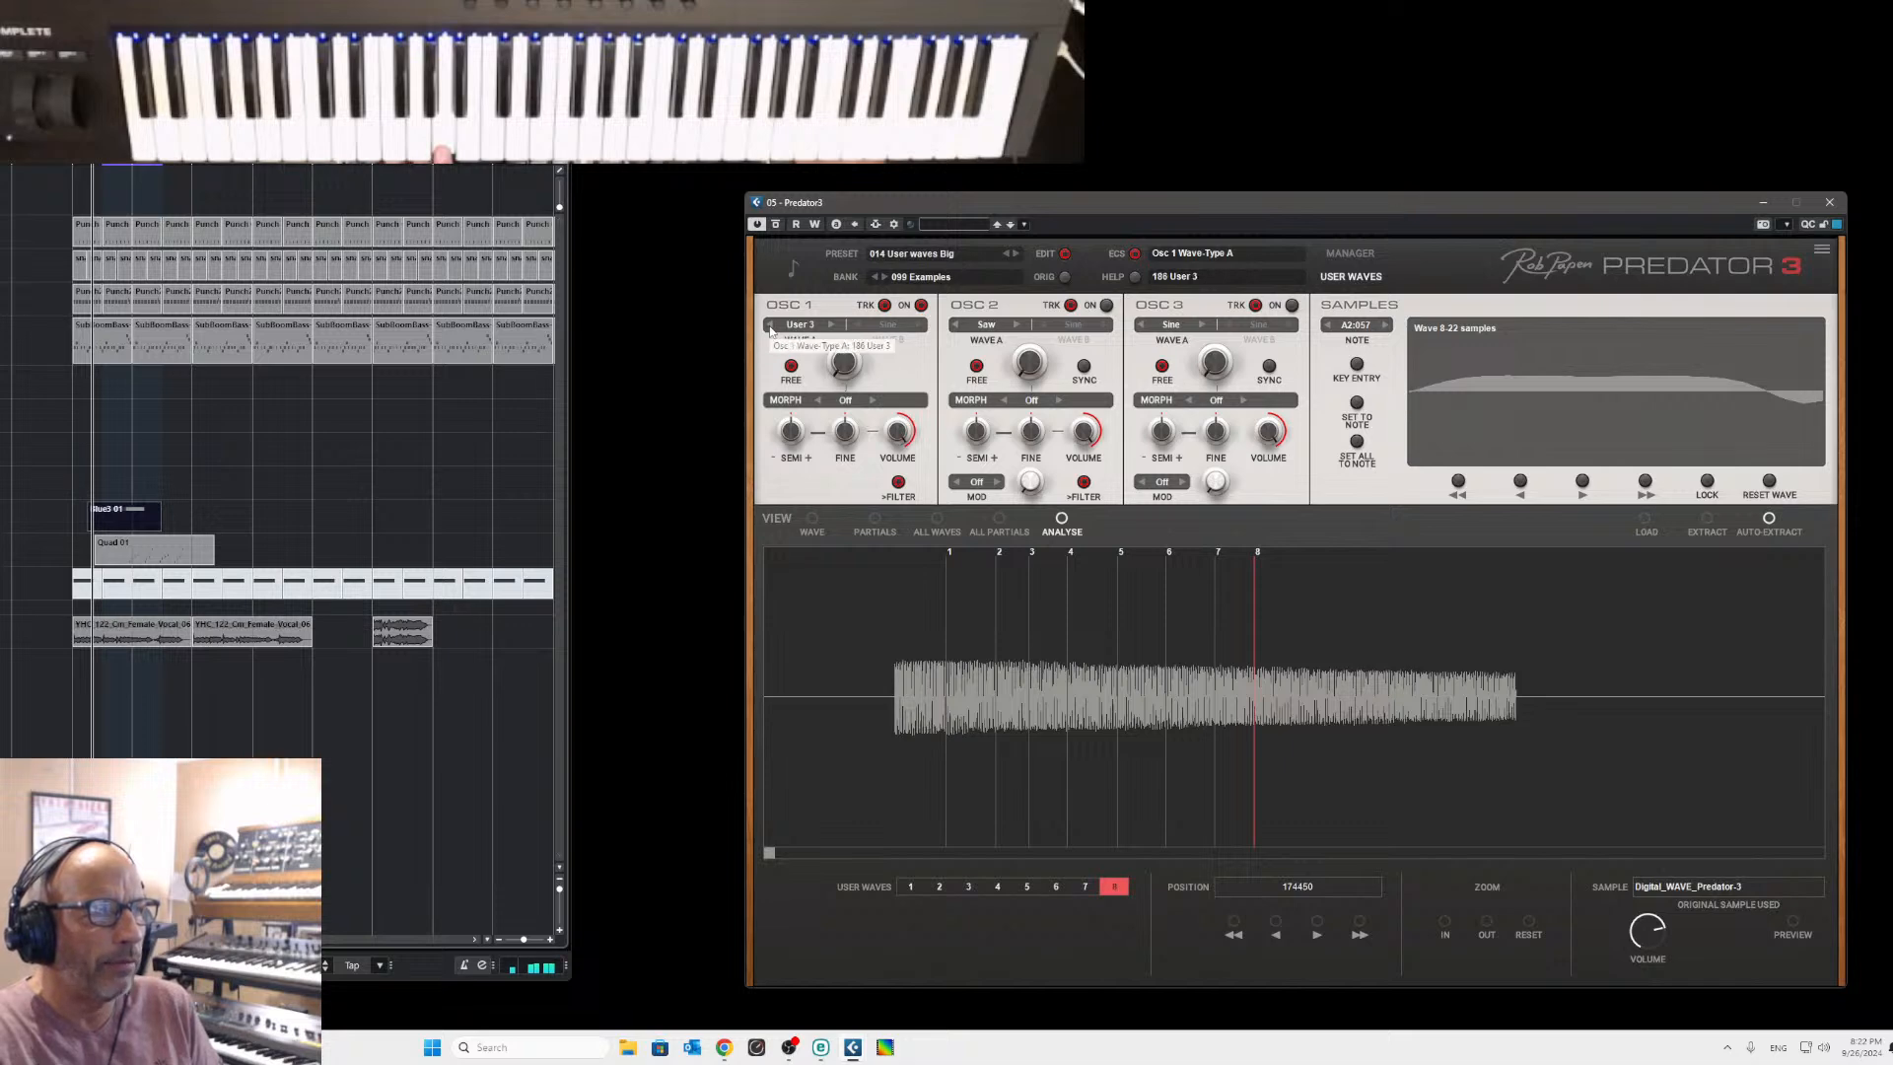
{"action": "left_click", "coordinate": [771, 326]}
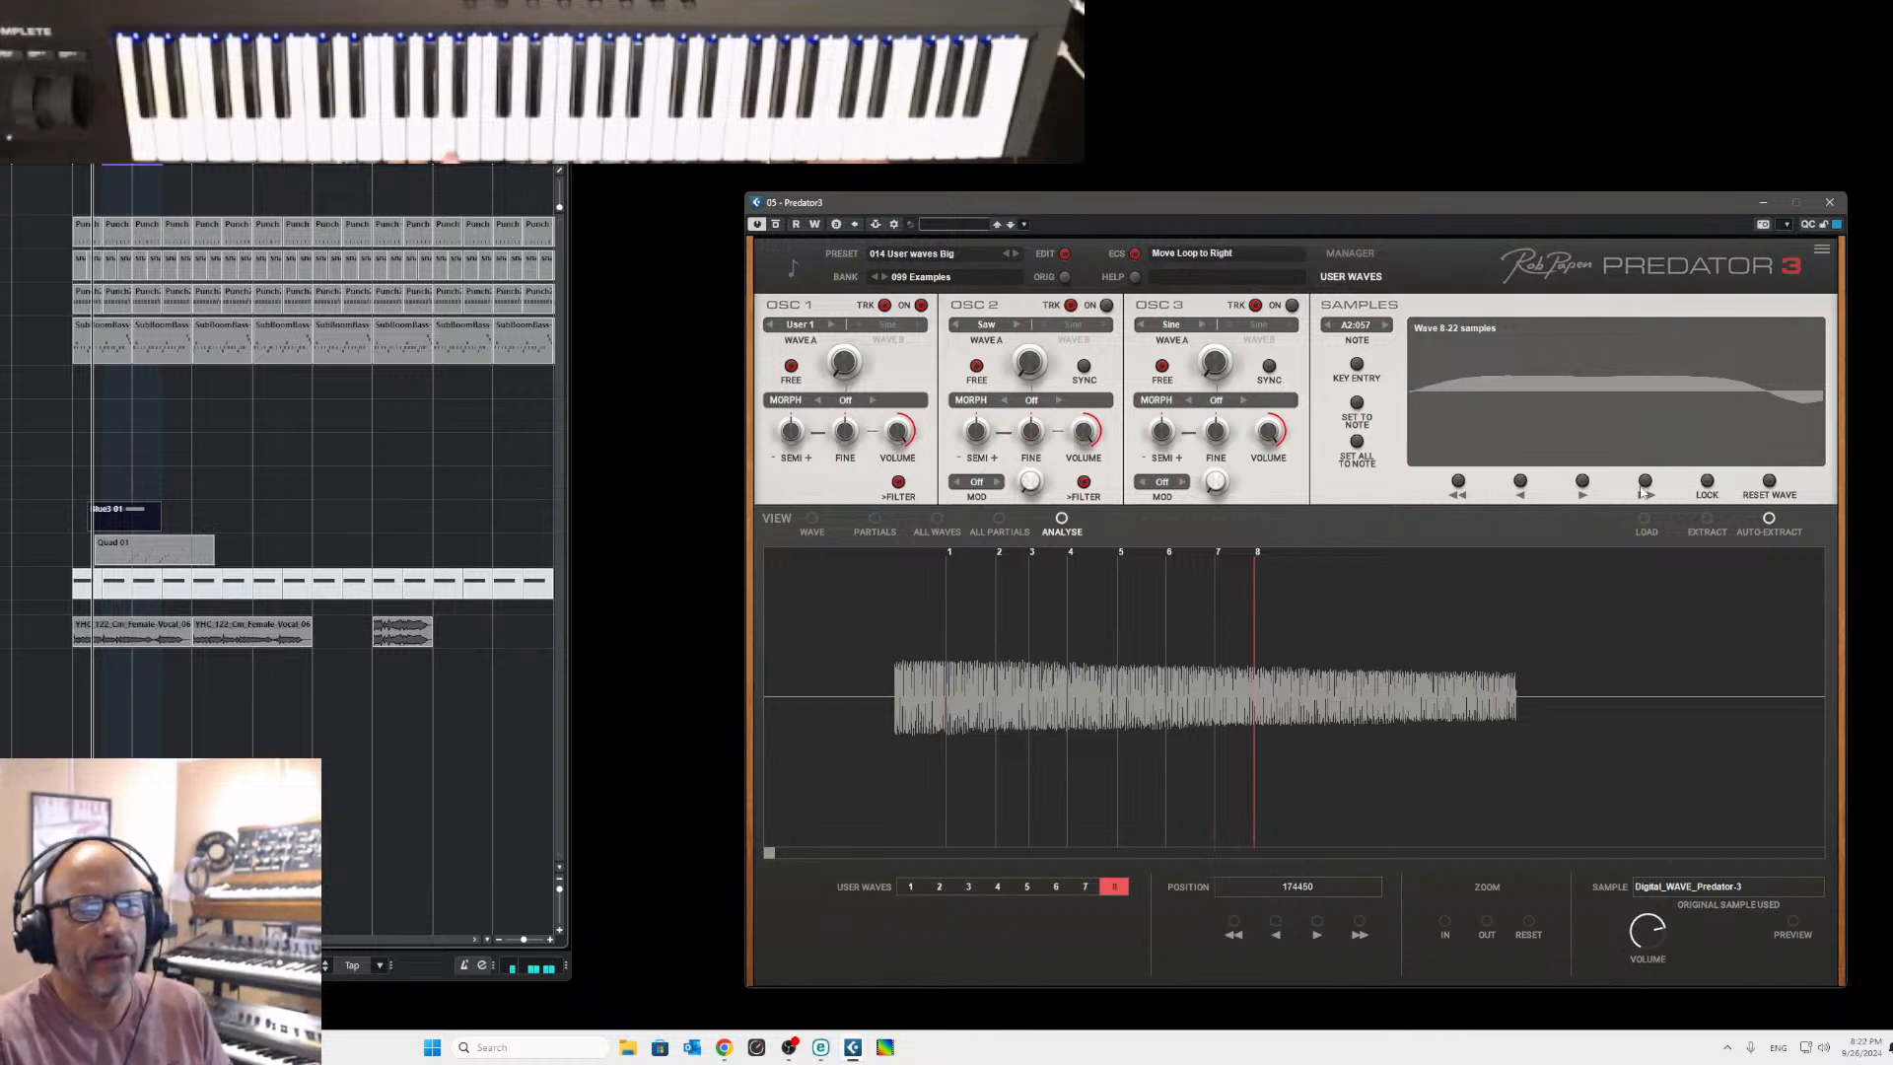
Extend the User Wave 8 loop to 57 samples.
{"action": "left_click", "coordinate": [1644, 487]}
{"action": "left_click", "coordinate": [1644, 489]}
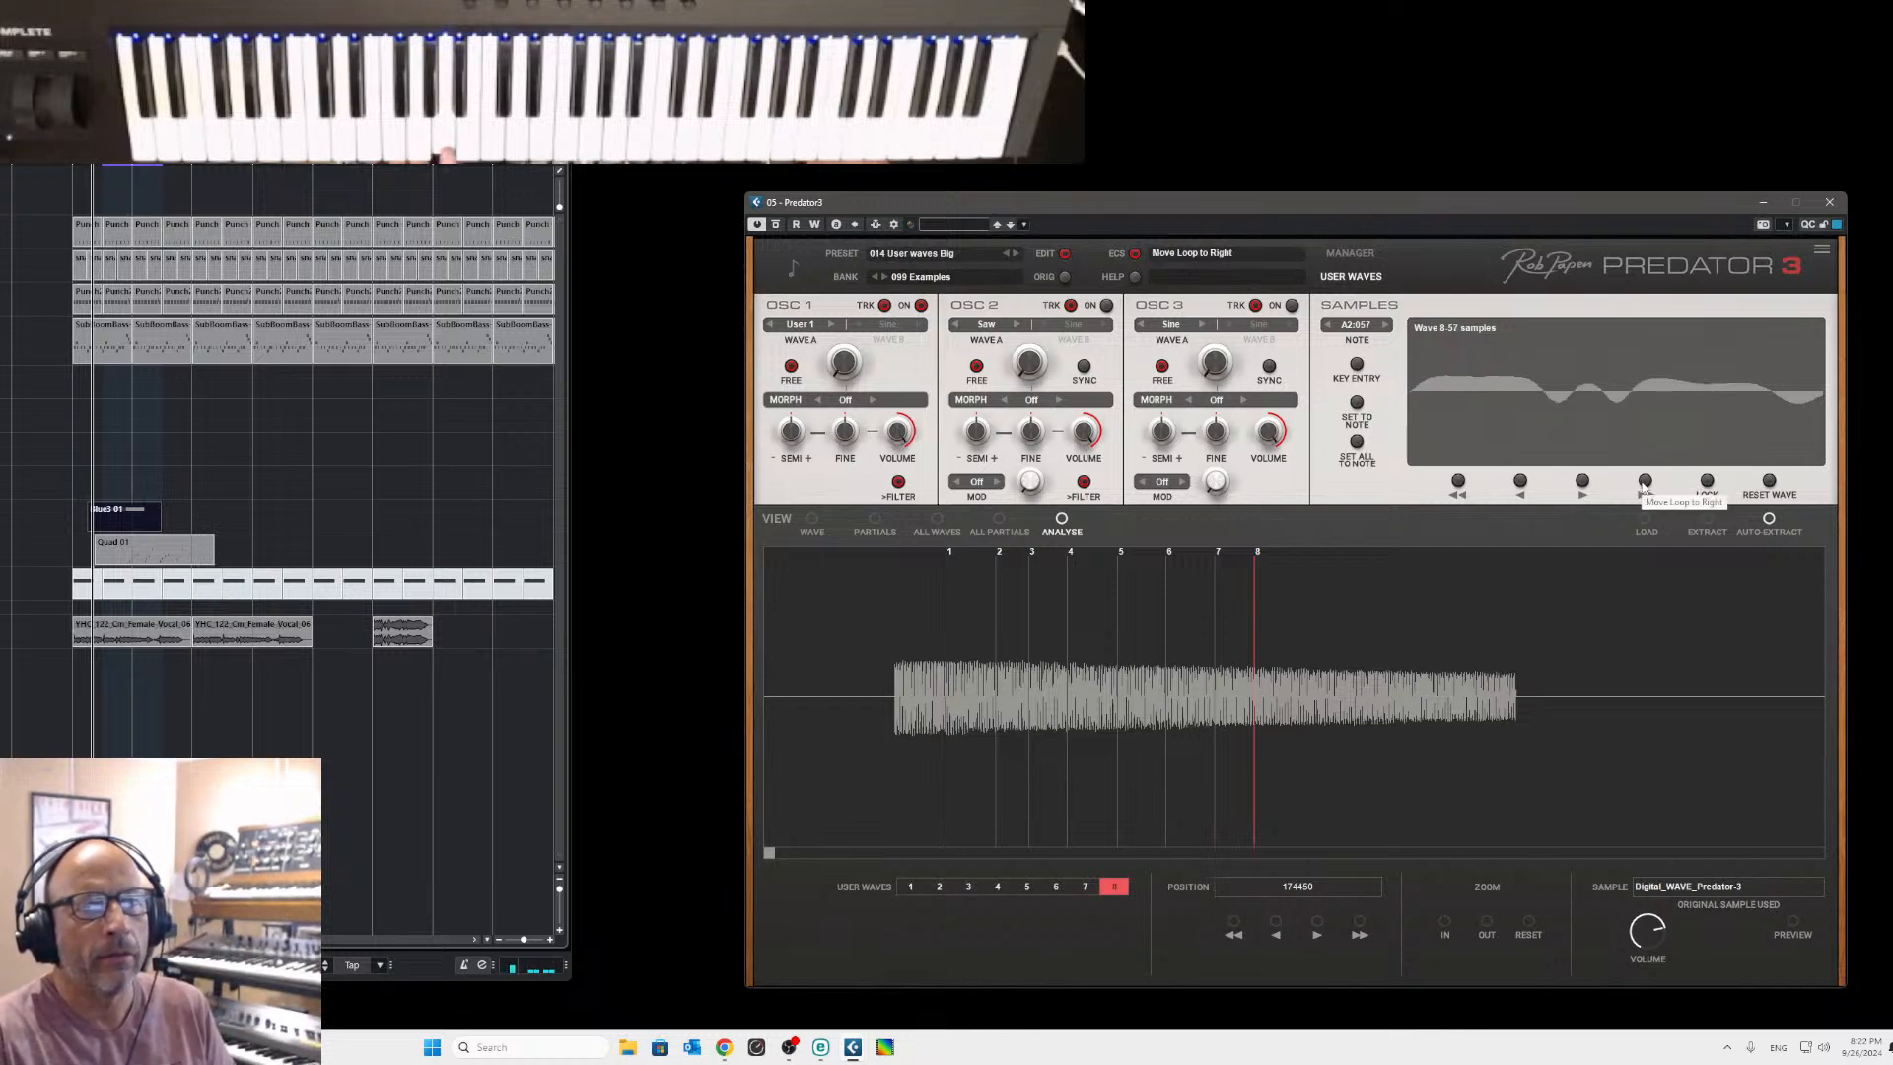
Extend the User Wave 8 loop to 88 samples.
{"action": "left_click", "coordinate": [1644, 489]}
{"action": "left_click", "coordinate": [1645, 487]}
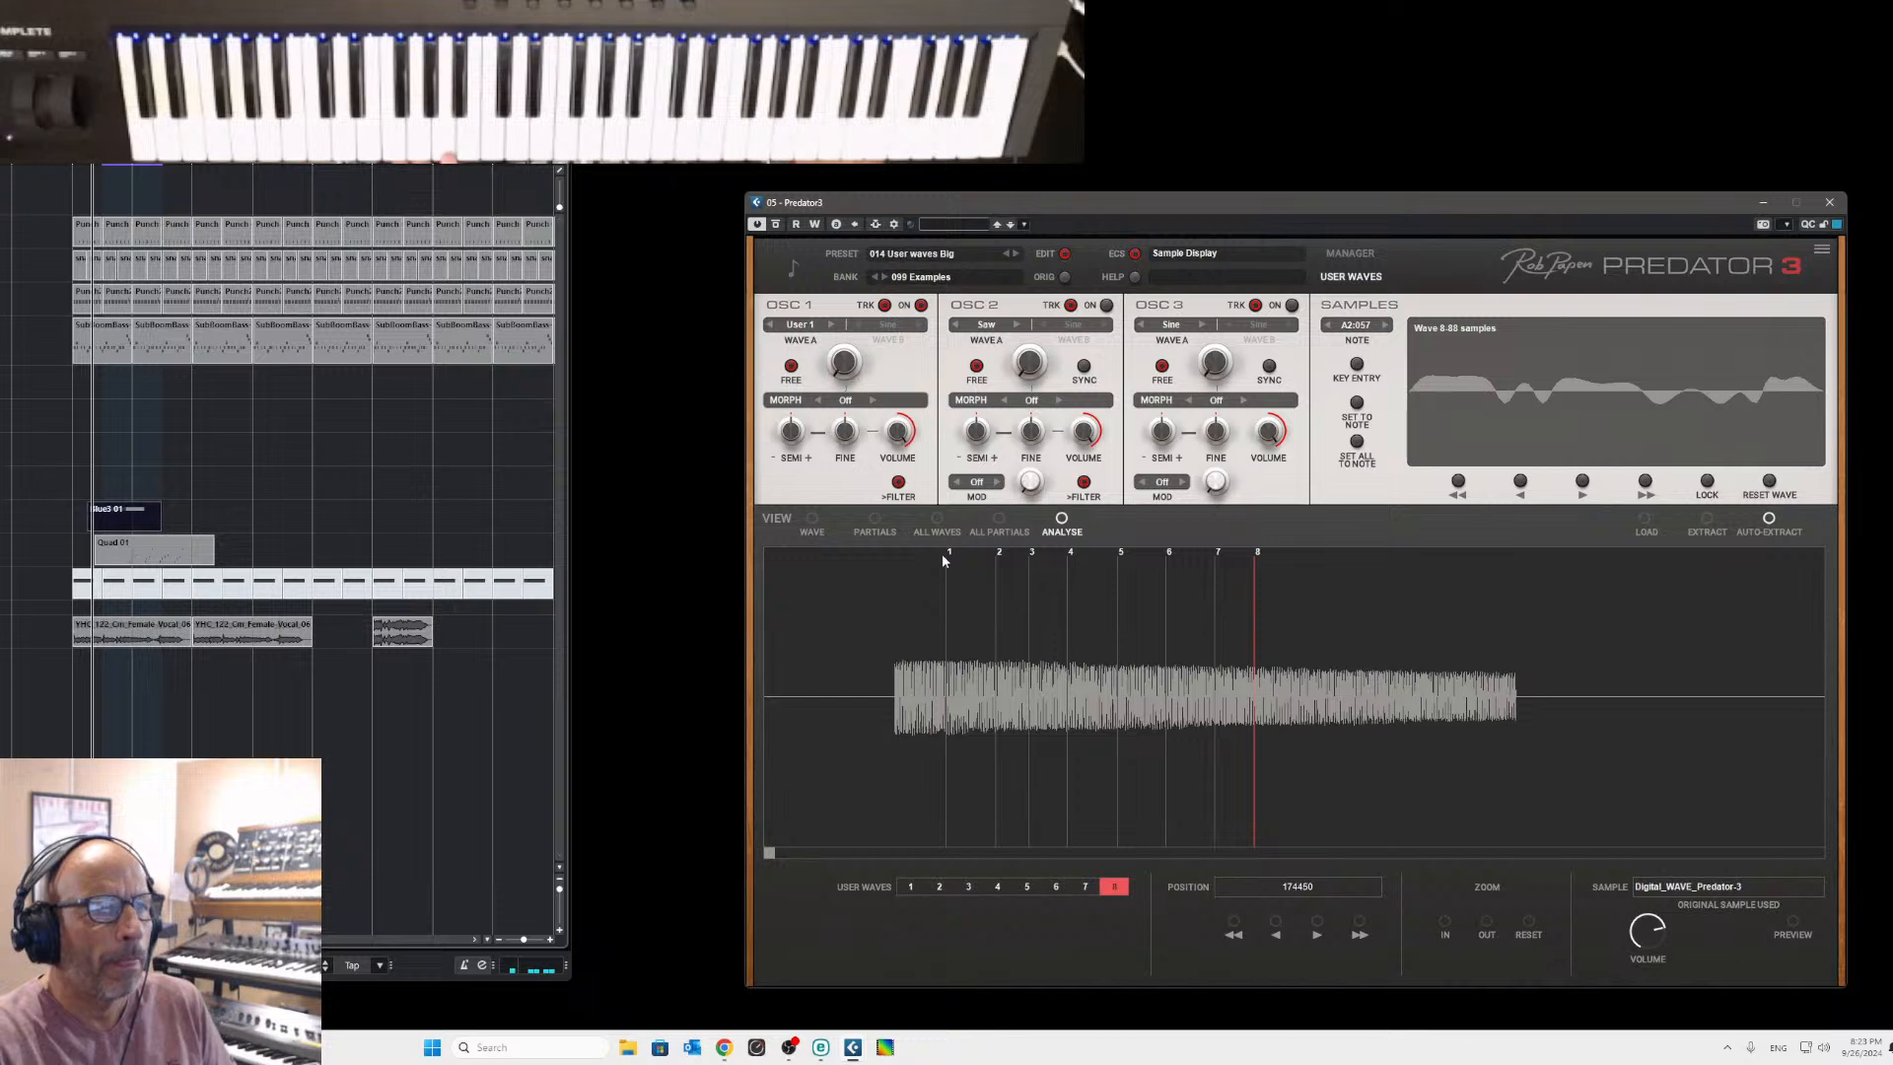
Select User Wave 1 and fine-adjust the end of its loop to a length of 44 samples.
{"action": "left_click", "coordinate": [910, 886]}
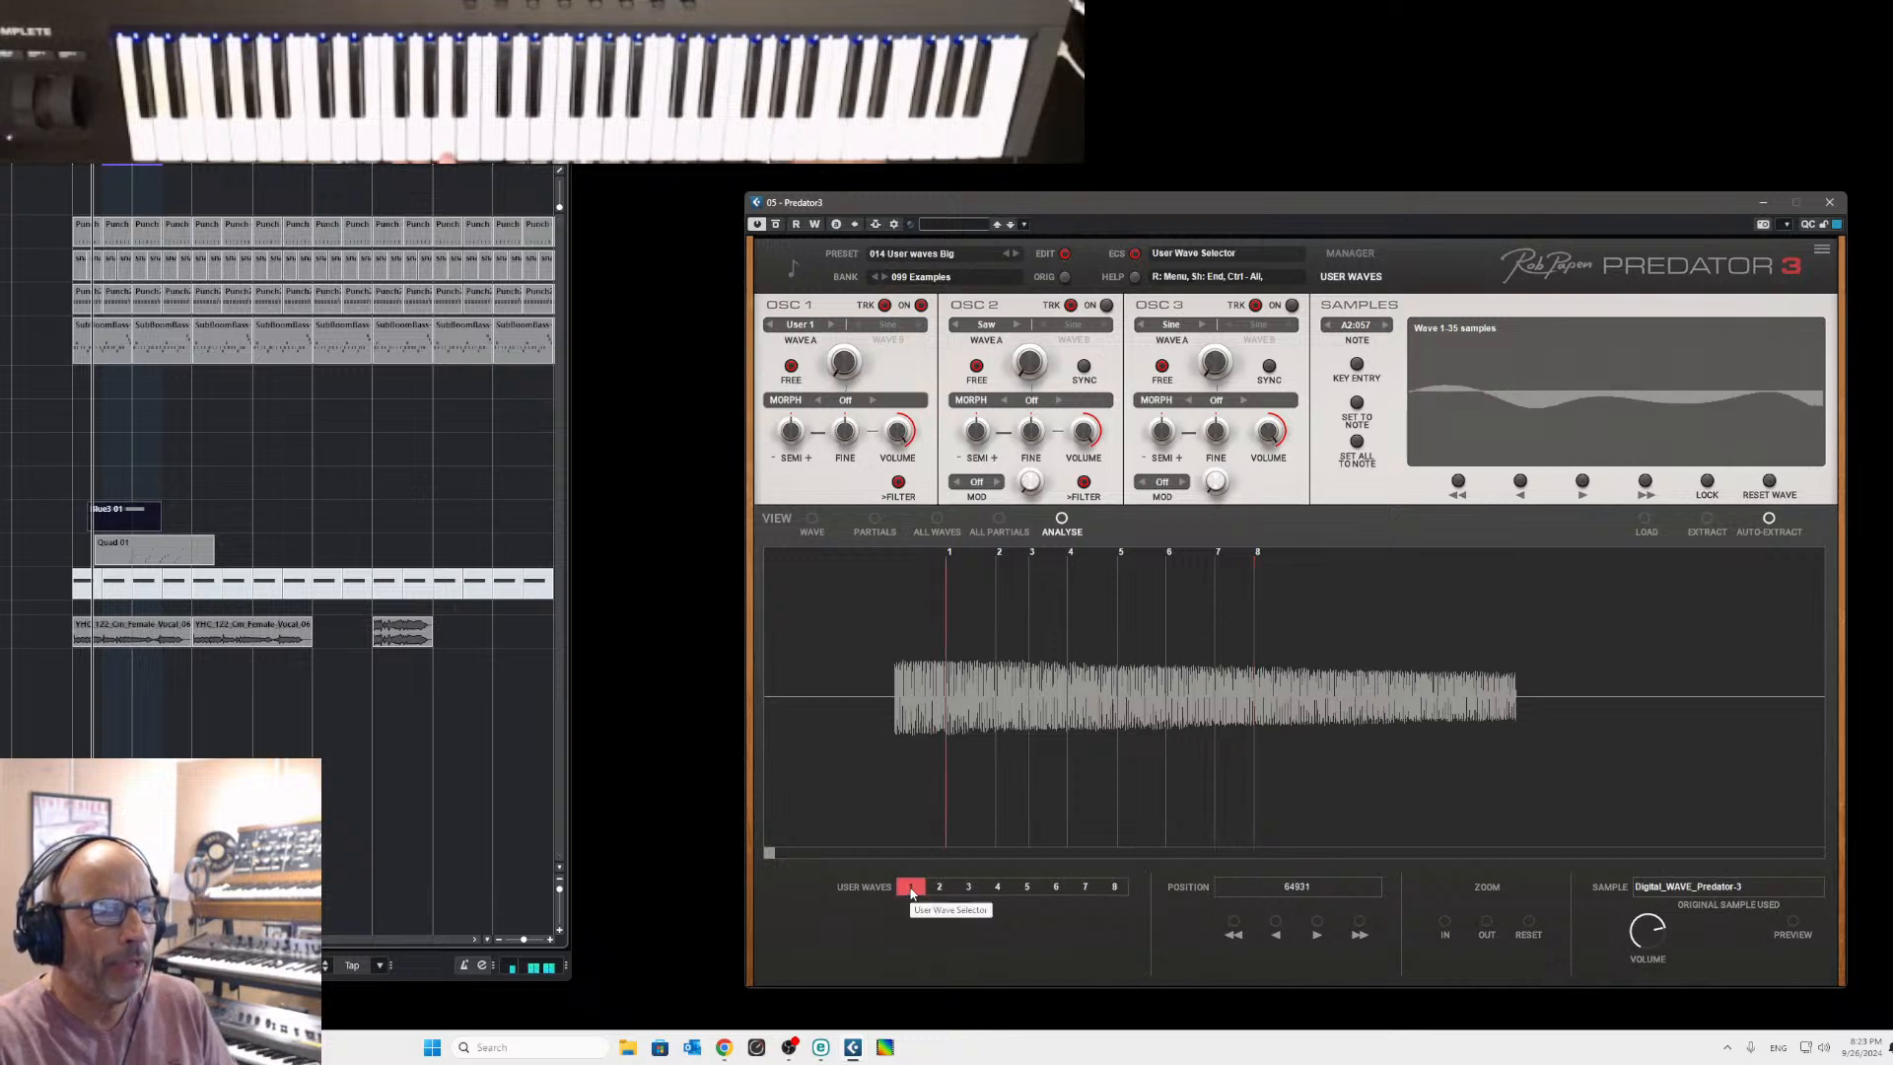
{"action": "left_click", "coordinate": [1521, 482]}
{"action": "left_click", "coordinate": [1583, 483]}
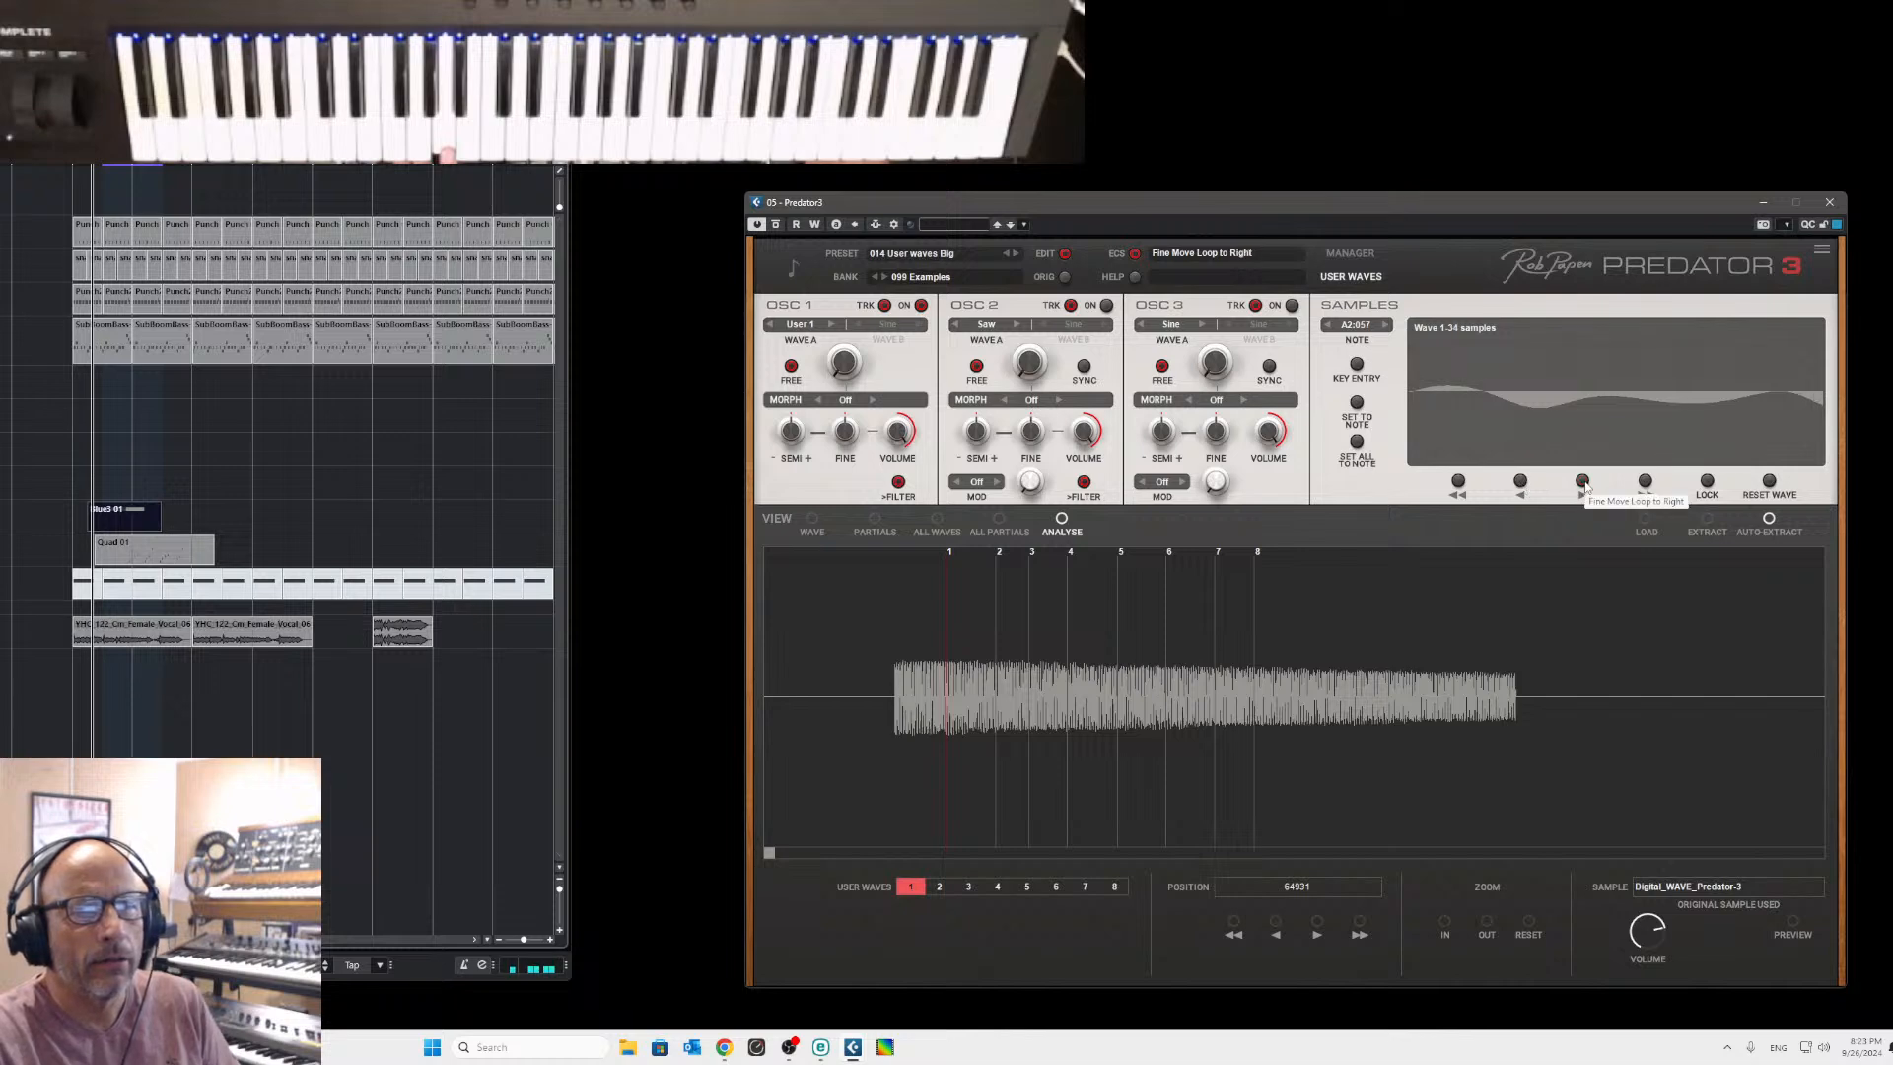
{"action": "left_click", "coordinate": [1583, 482]}
{"action": "left_click", "coordinate": [1582, 482]}
{"action": "left_click", "coordinate": [1583, 482]}
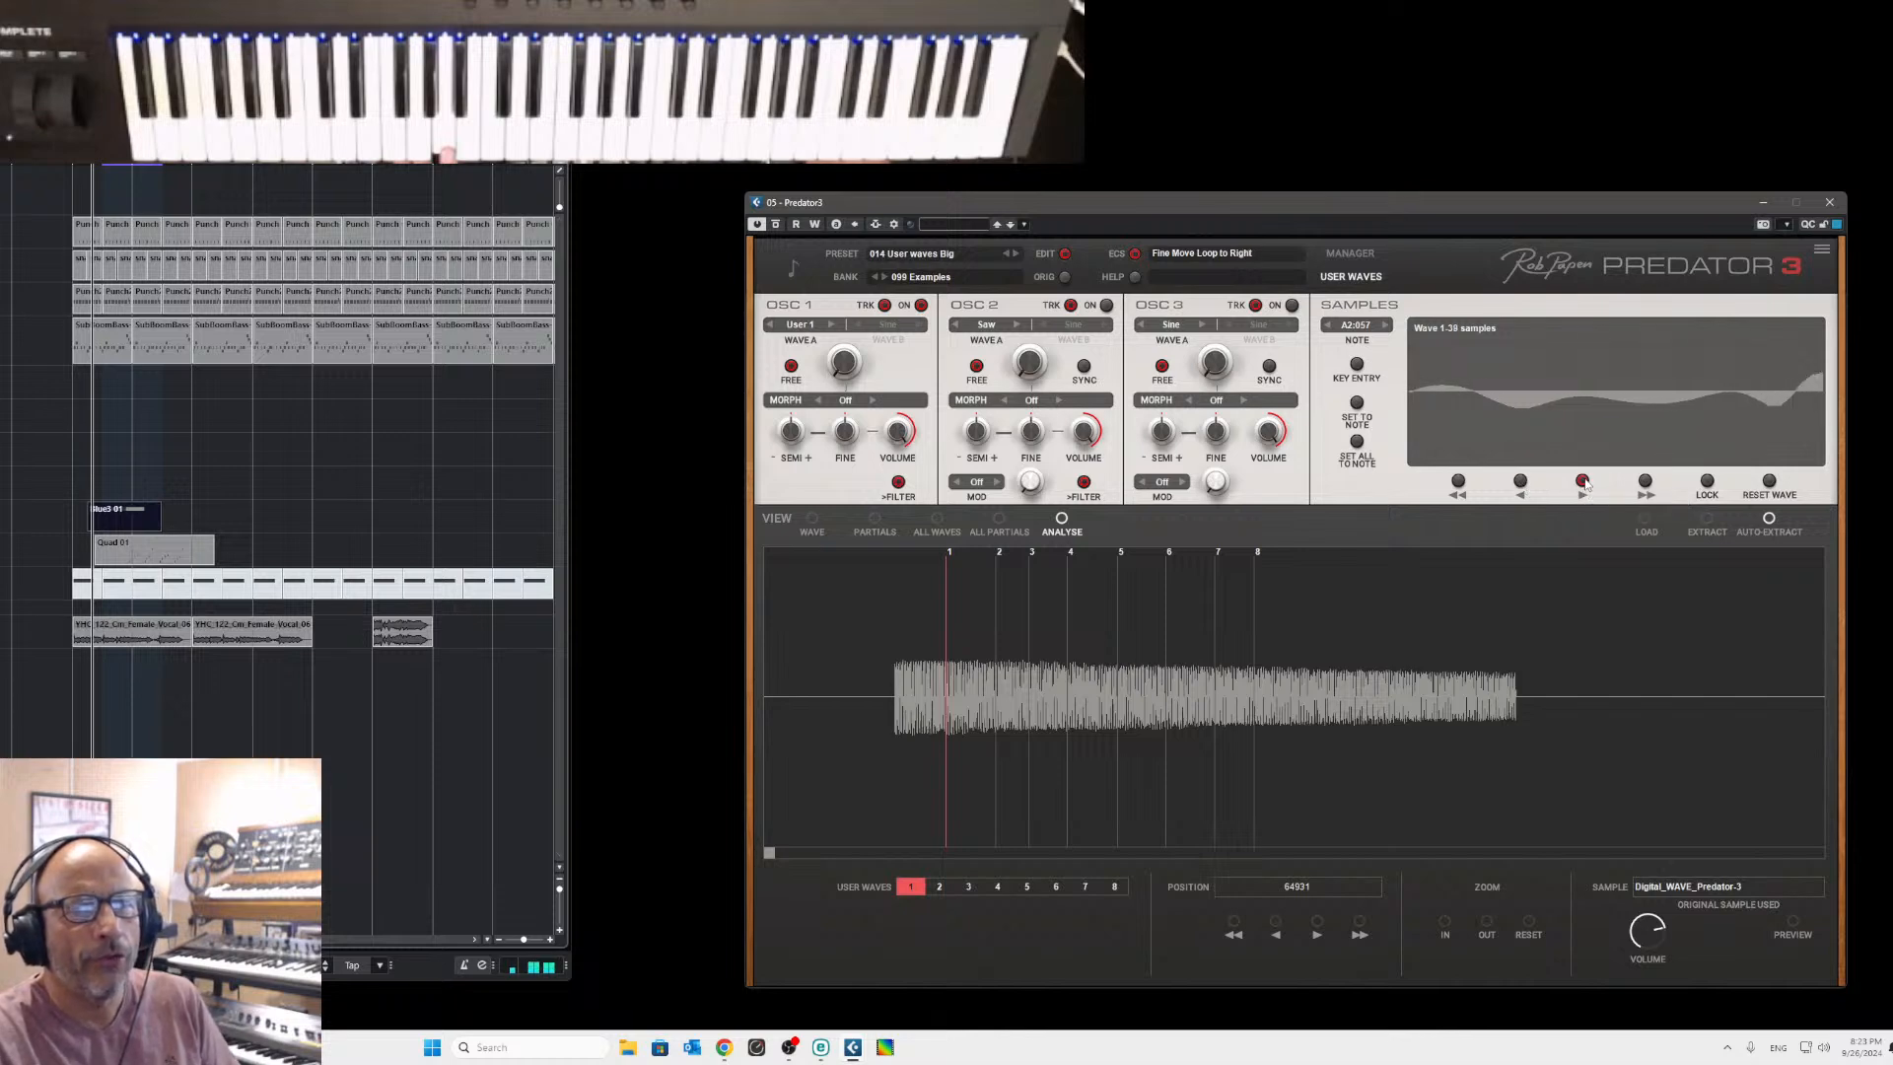
{"action": "left_click", "coordinate": [1583, 482]}
{"action": "left_click", "coordinate": [1583, 483]}
{"action": "left_click", "coordinate": [1582, 482]}
{"action": "left_click", "coordinate": [1583, 482]}
{"action": "left_click", "coordinate": [1583, 482]}
{"action": "left_click", "coordinate": [1583, 482]}
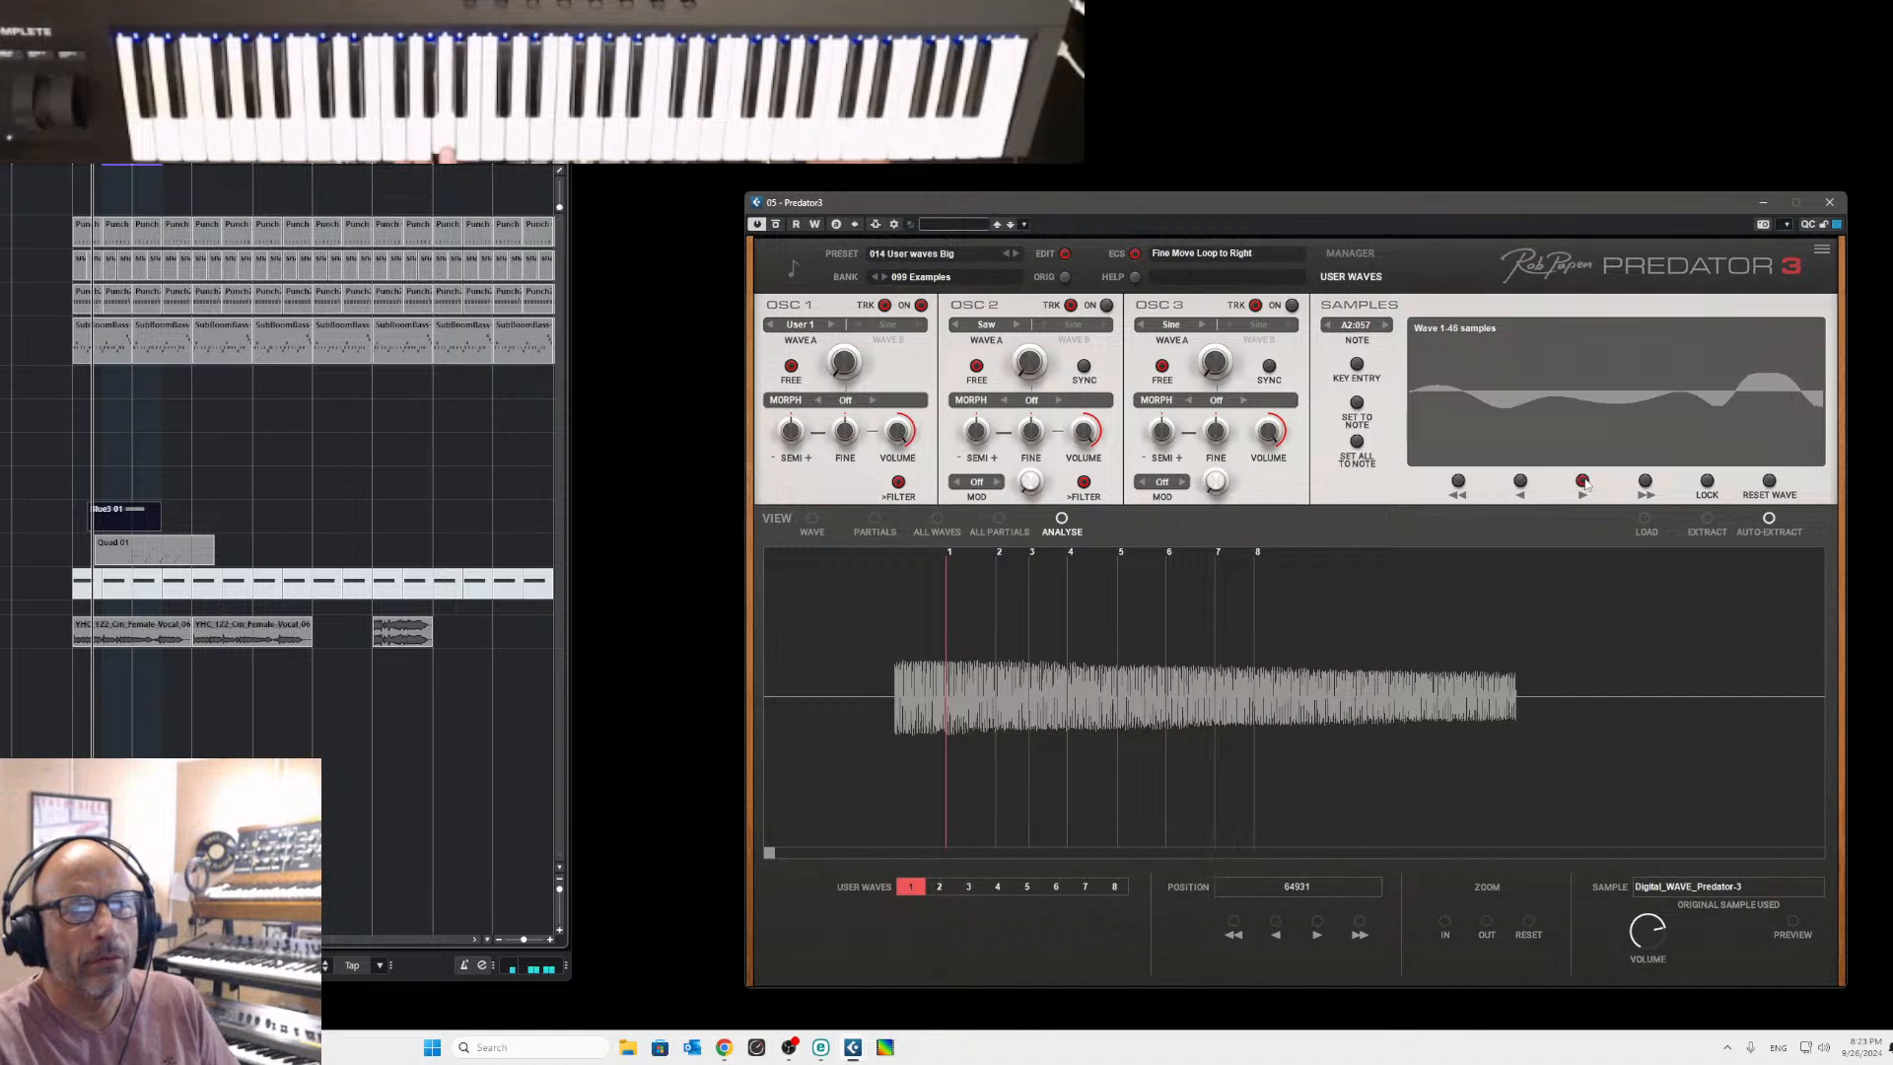
{"action": "left_click", "coordinate": [1583, 482]}
{"action": "left_click", "coordinate": [1521, 482]}
{"action": "left_click", "coordinate": [1521, 482]}
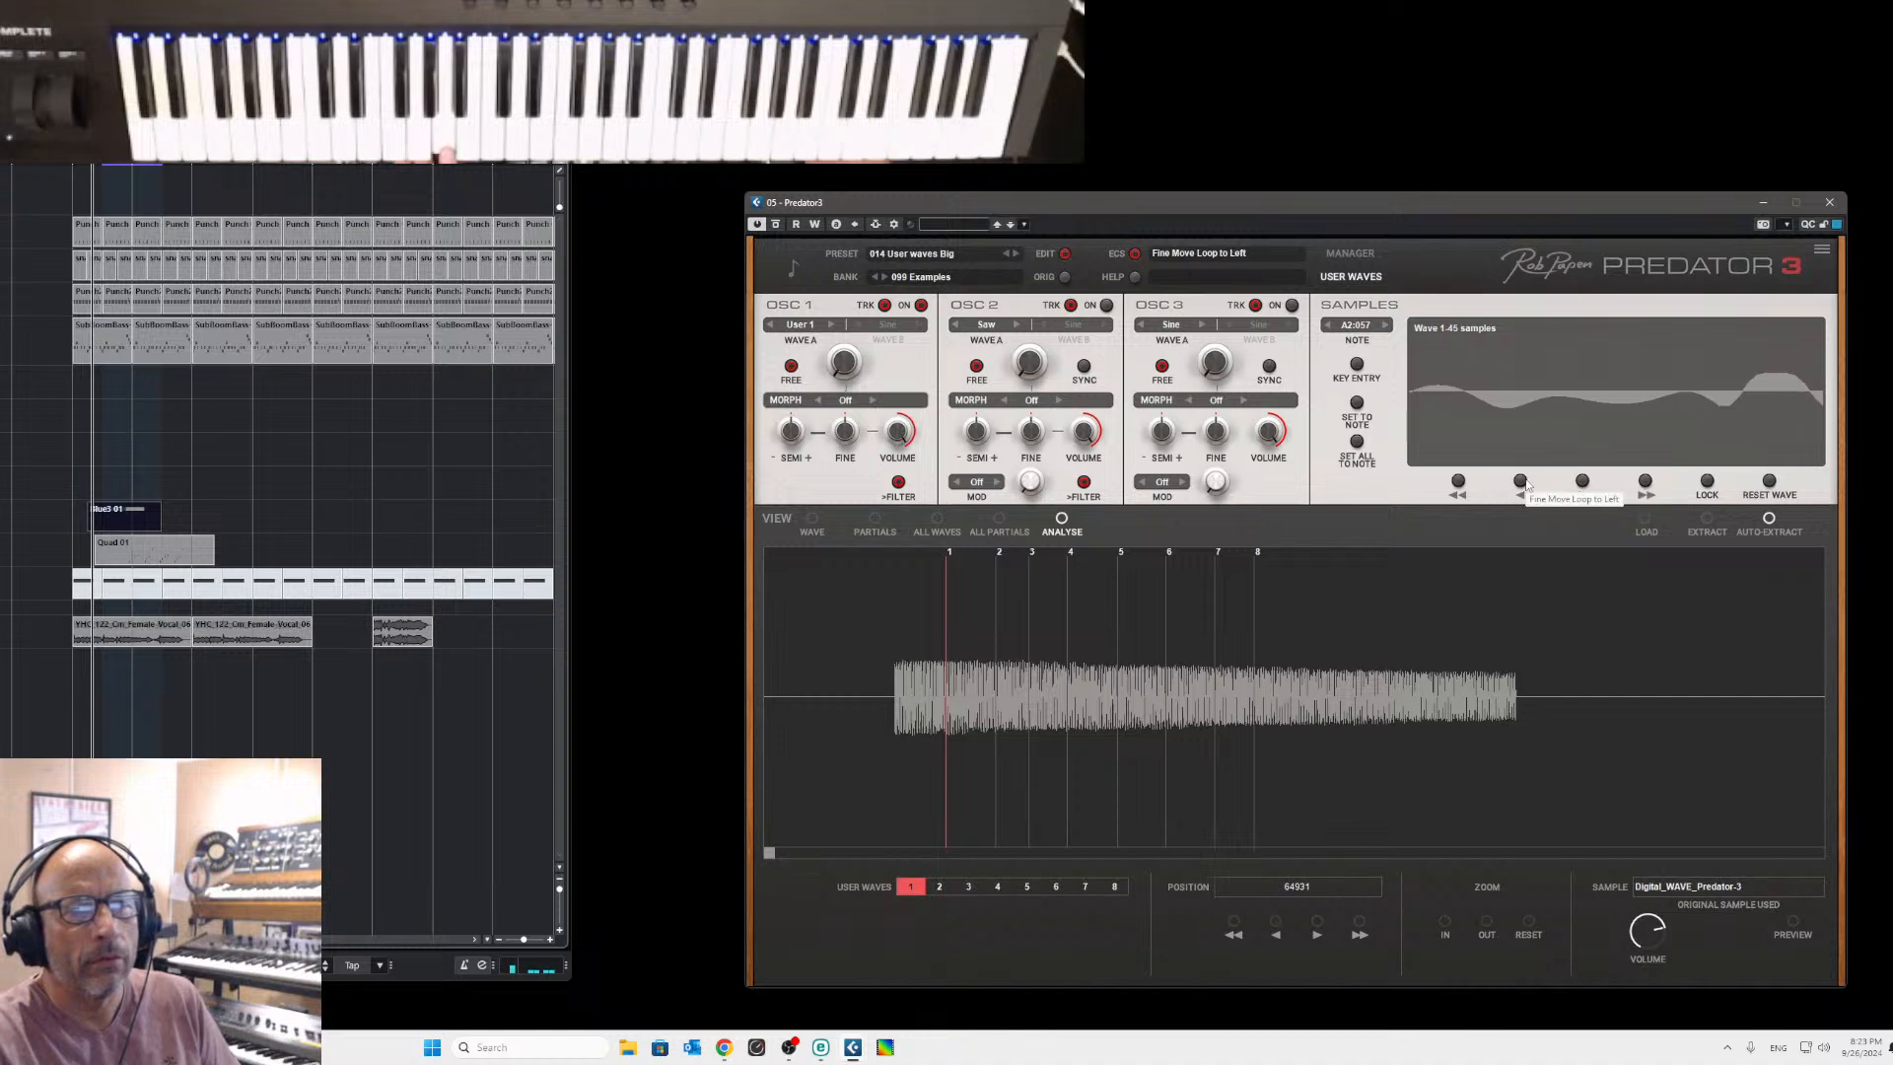
{"action": "left_click", "coordinate": [1521, 482]}
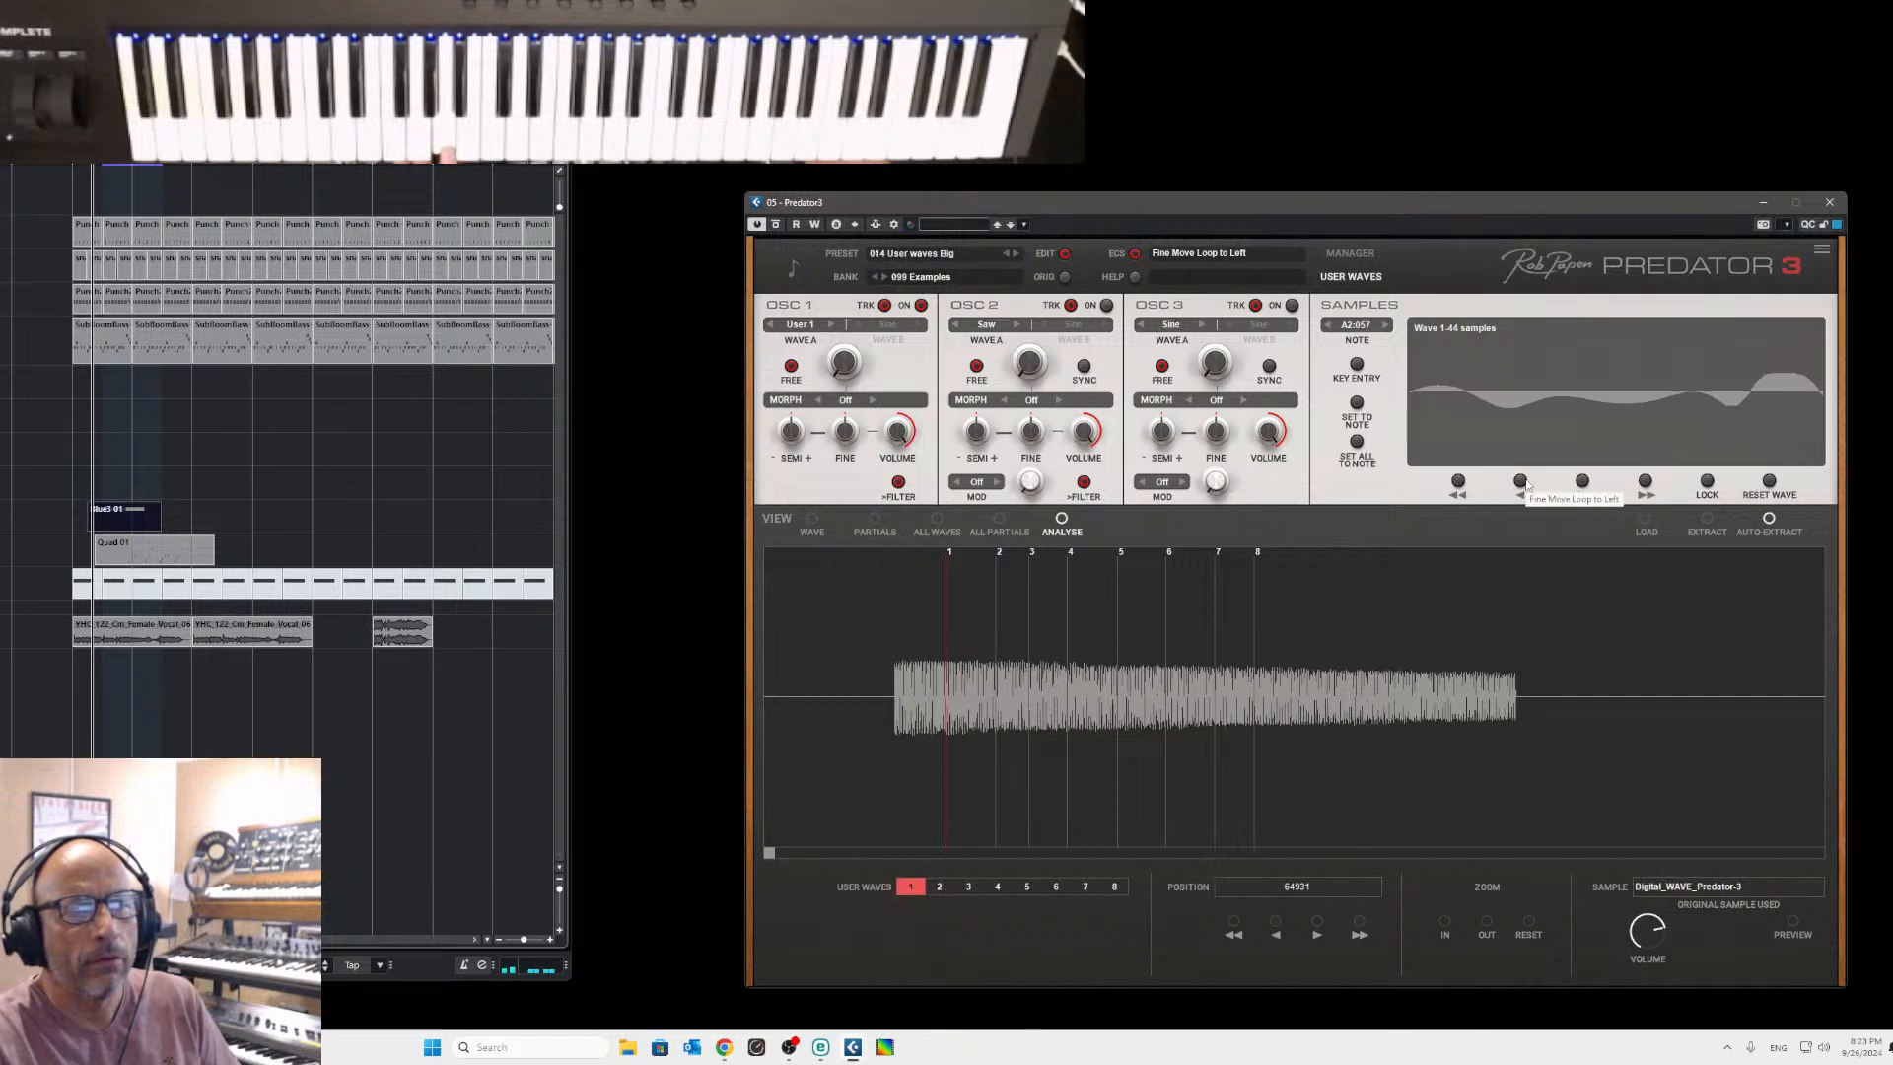
Extend the User Wave 1 loop to 186 samples in coarse steps and preview the original sample.
{"action": "left_click", "coordinate": [1645, 482]}
{"action": "left_click", "coordinate": [1645, 482]}
{"action": "left_click", "coordinate": [1645, 483]}
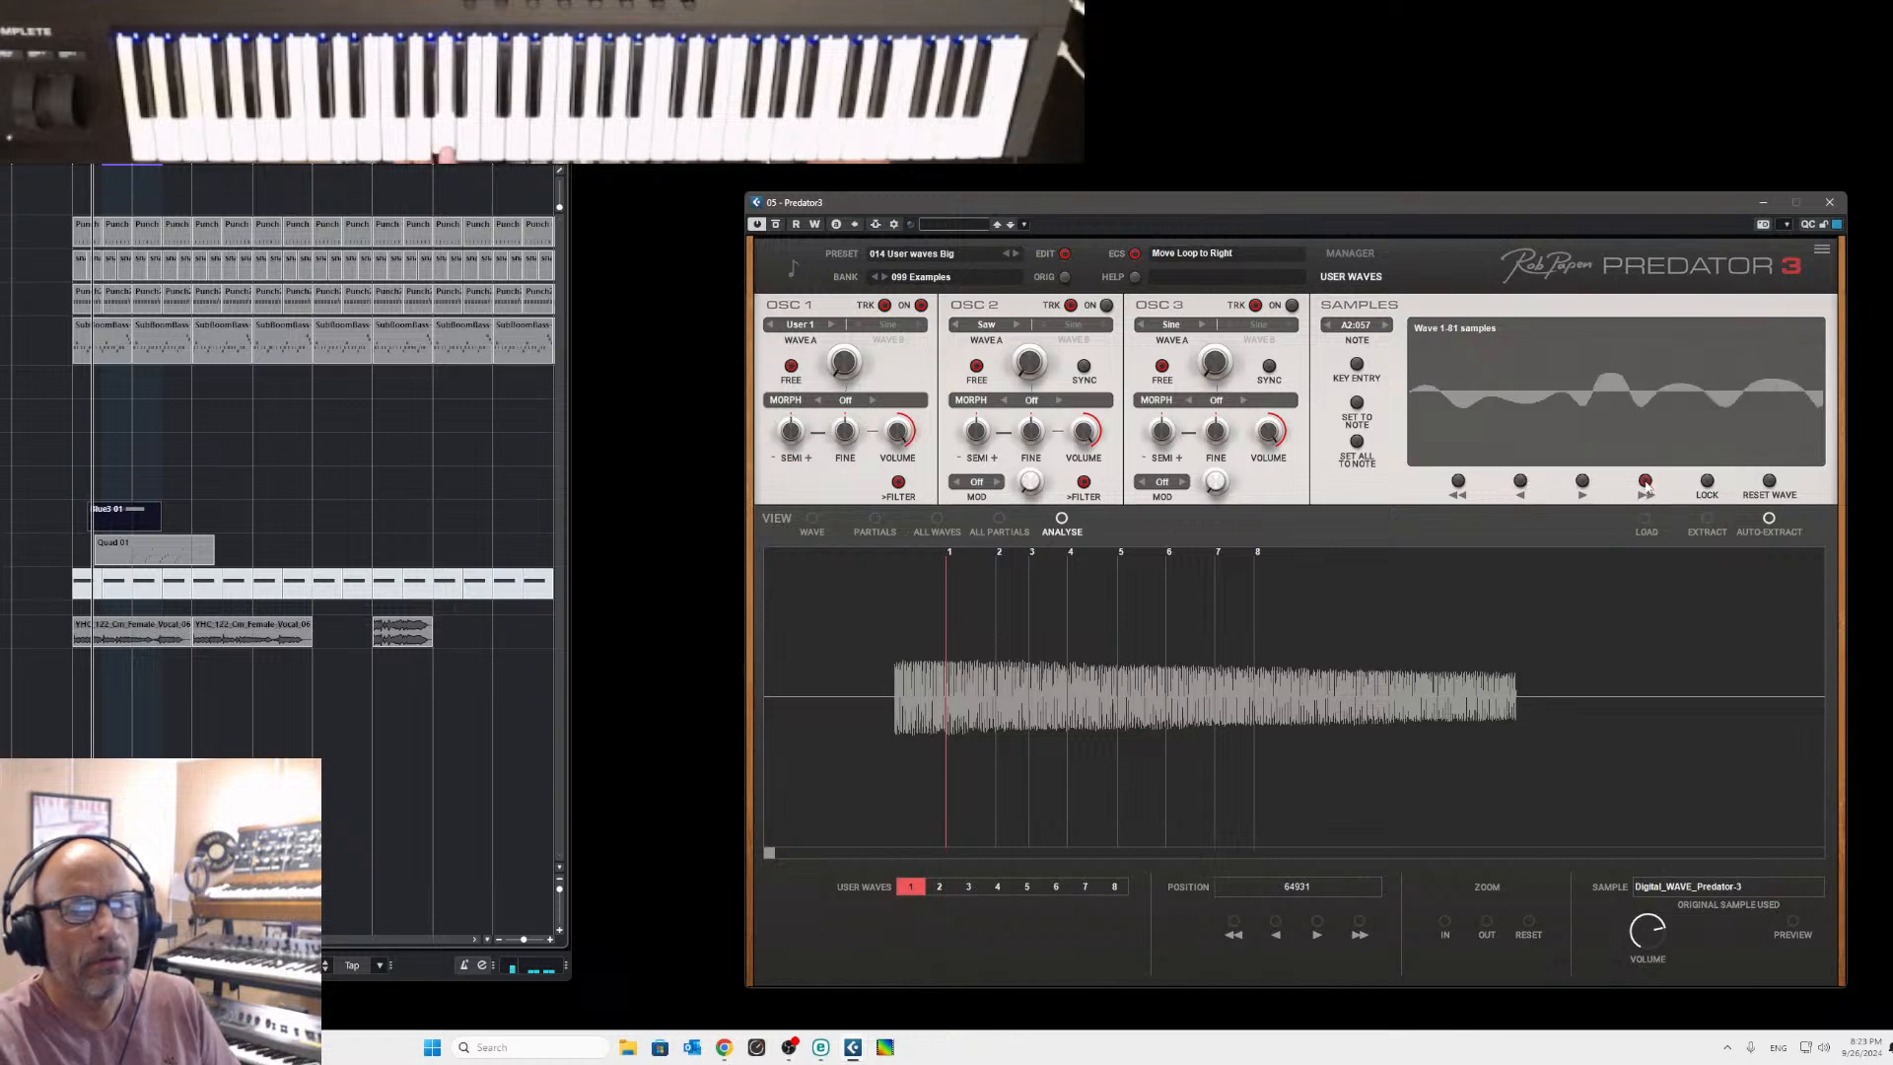
{"action": "left_click", "coordinate": [1645, 483]}
{"action": "left_click", "coordinate": [1645, 482]}
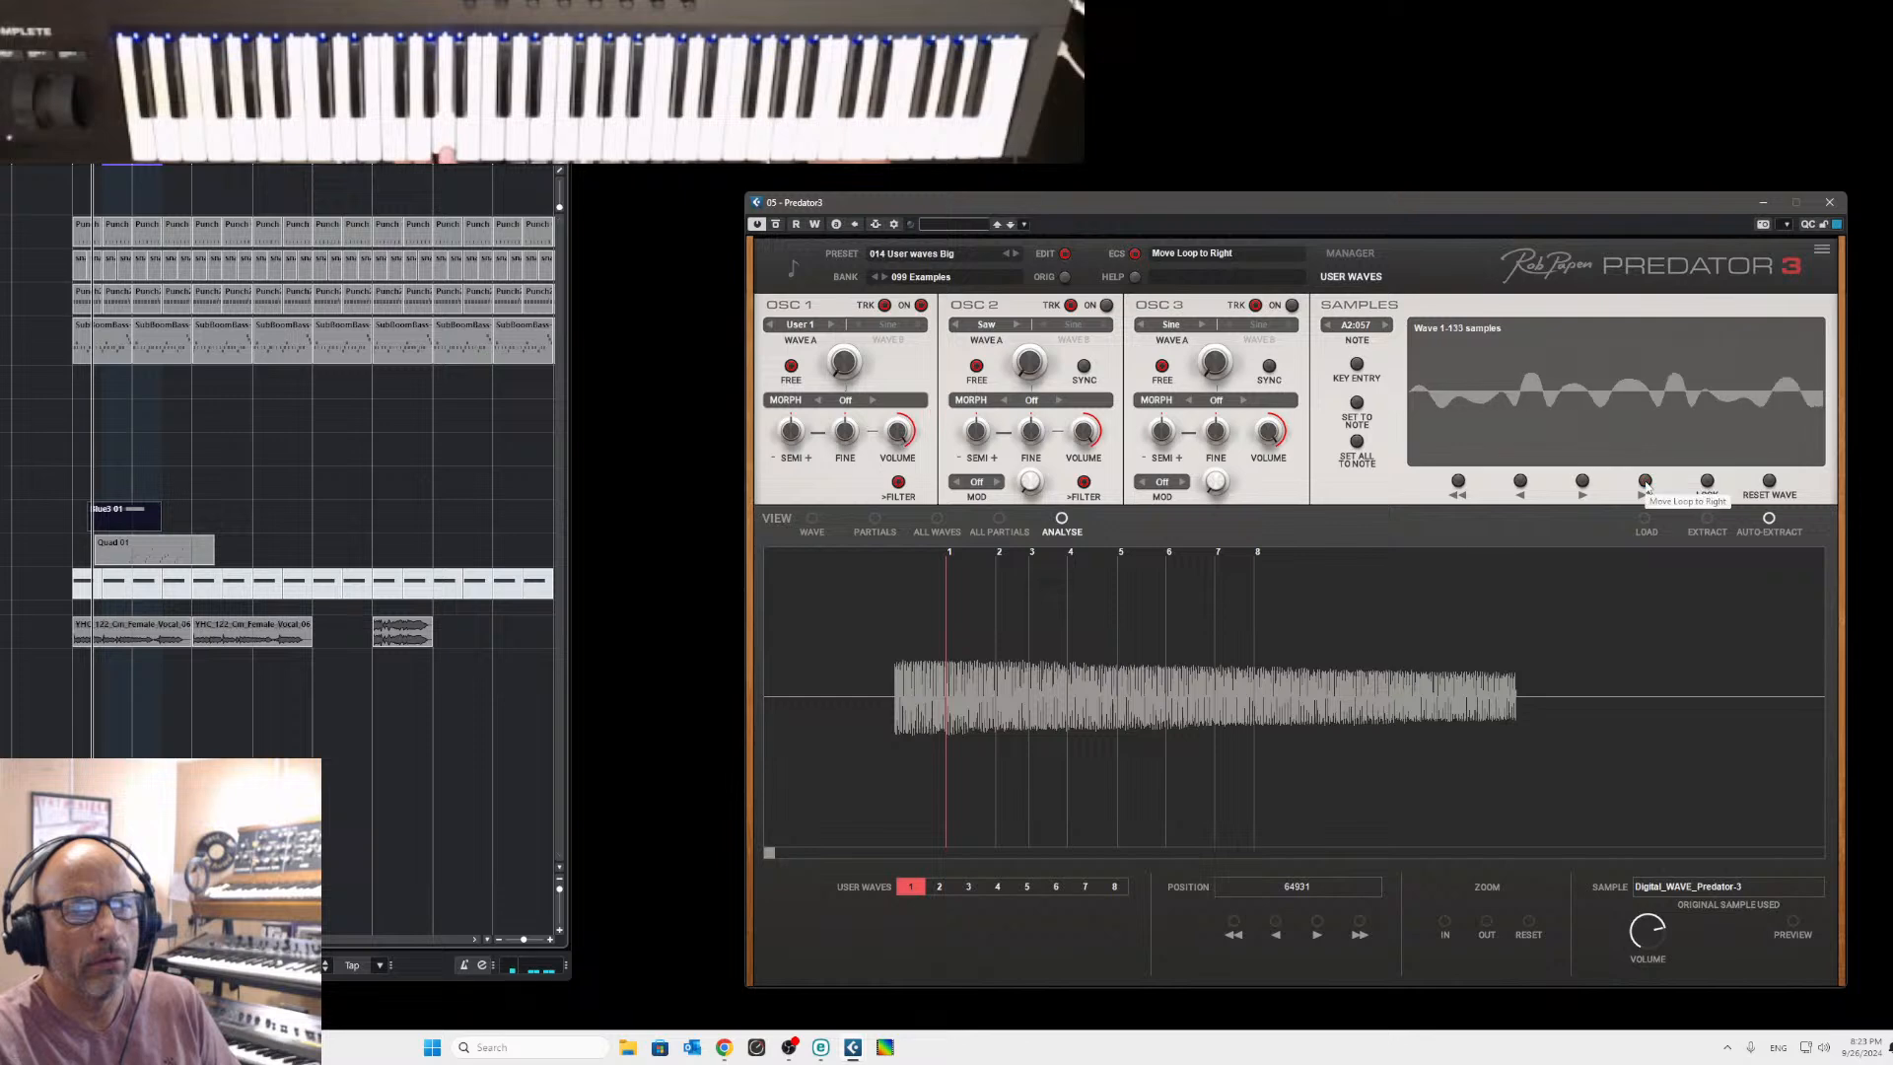
{"action": "left_click", "coordinate": [1644, 482]}
{"action": "left_click", "coordinate": [1645, 482]}
{"action": "left_click", "coordinate": [1645, 482]}
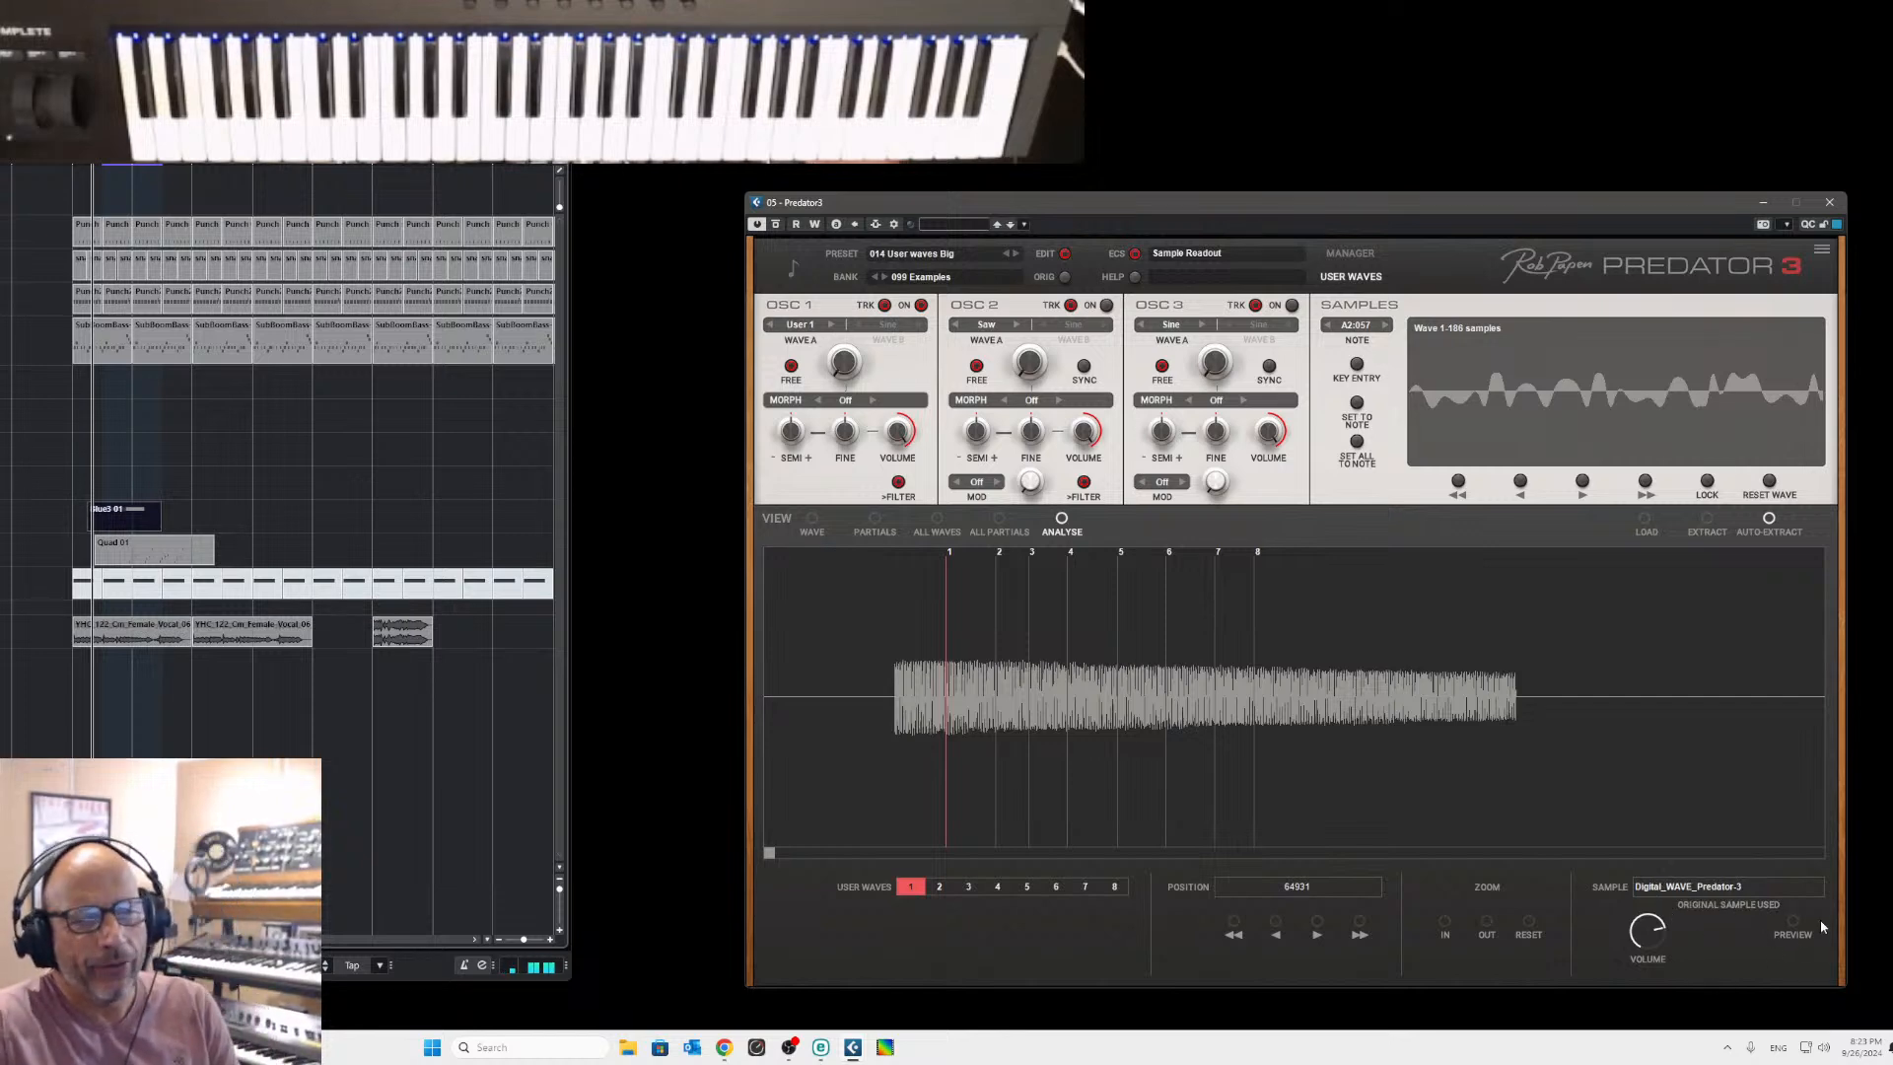
{"action": "left_click", "coordinate": [1794, 923]}
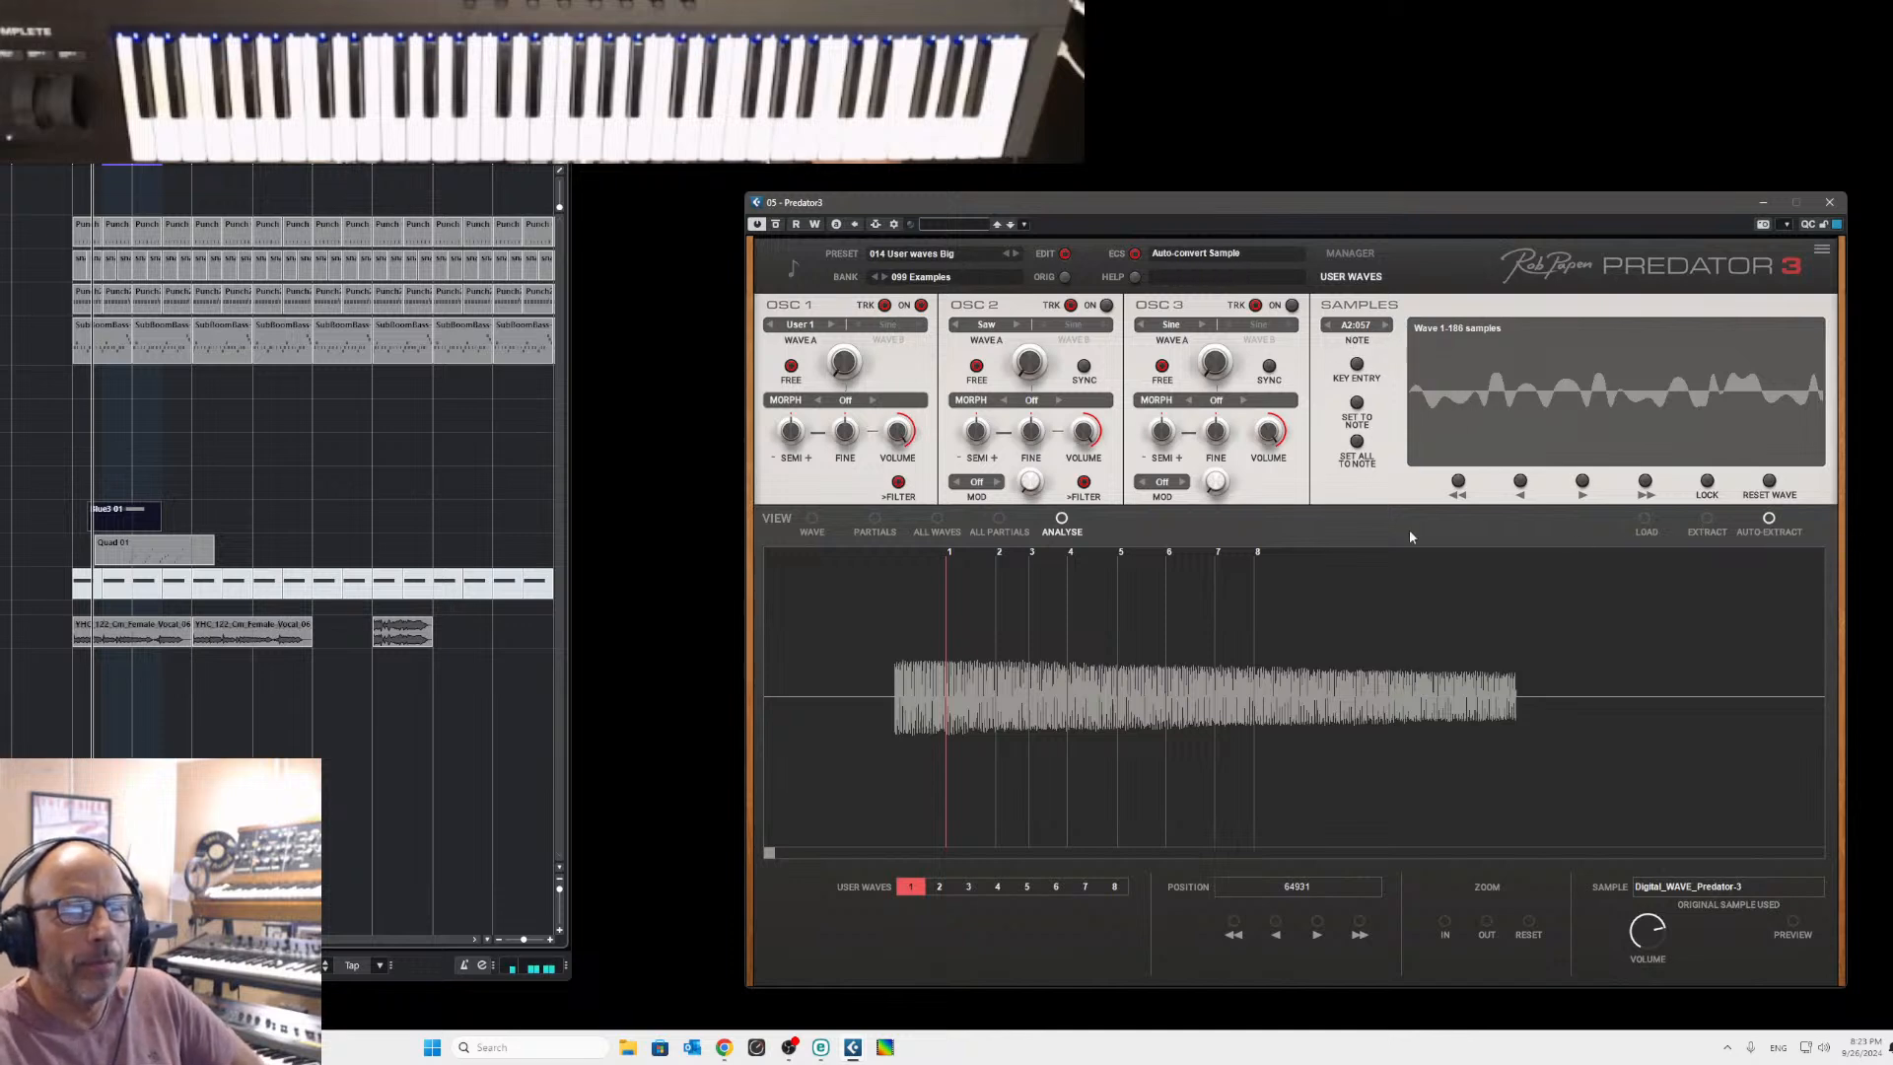
Show the Wave view, select all eight user waves and normalize them.
{"action": "left_click", "coordinate": [812, 518]}
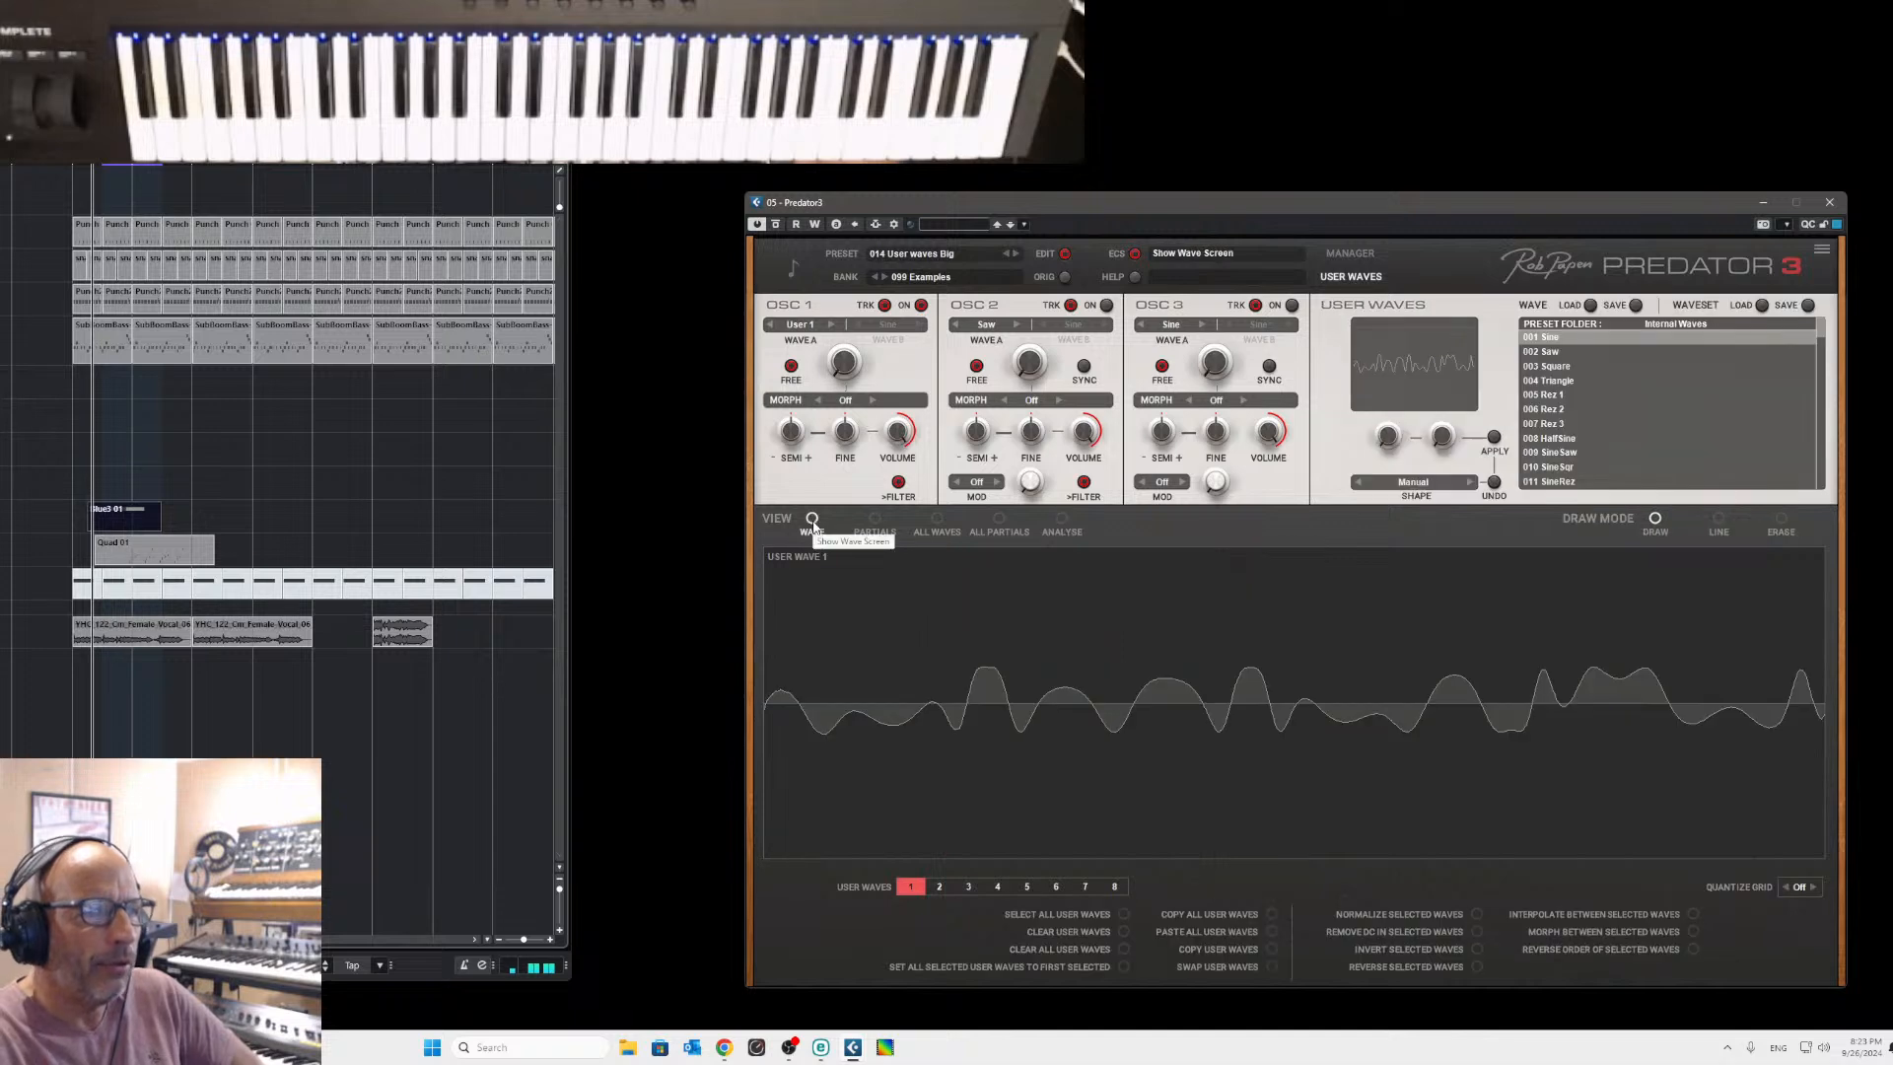
{"action": "left_click_drag", "start_coordinate": [910, 884], "coordinate": [1054, 891]}
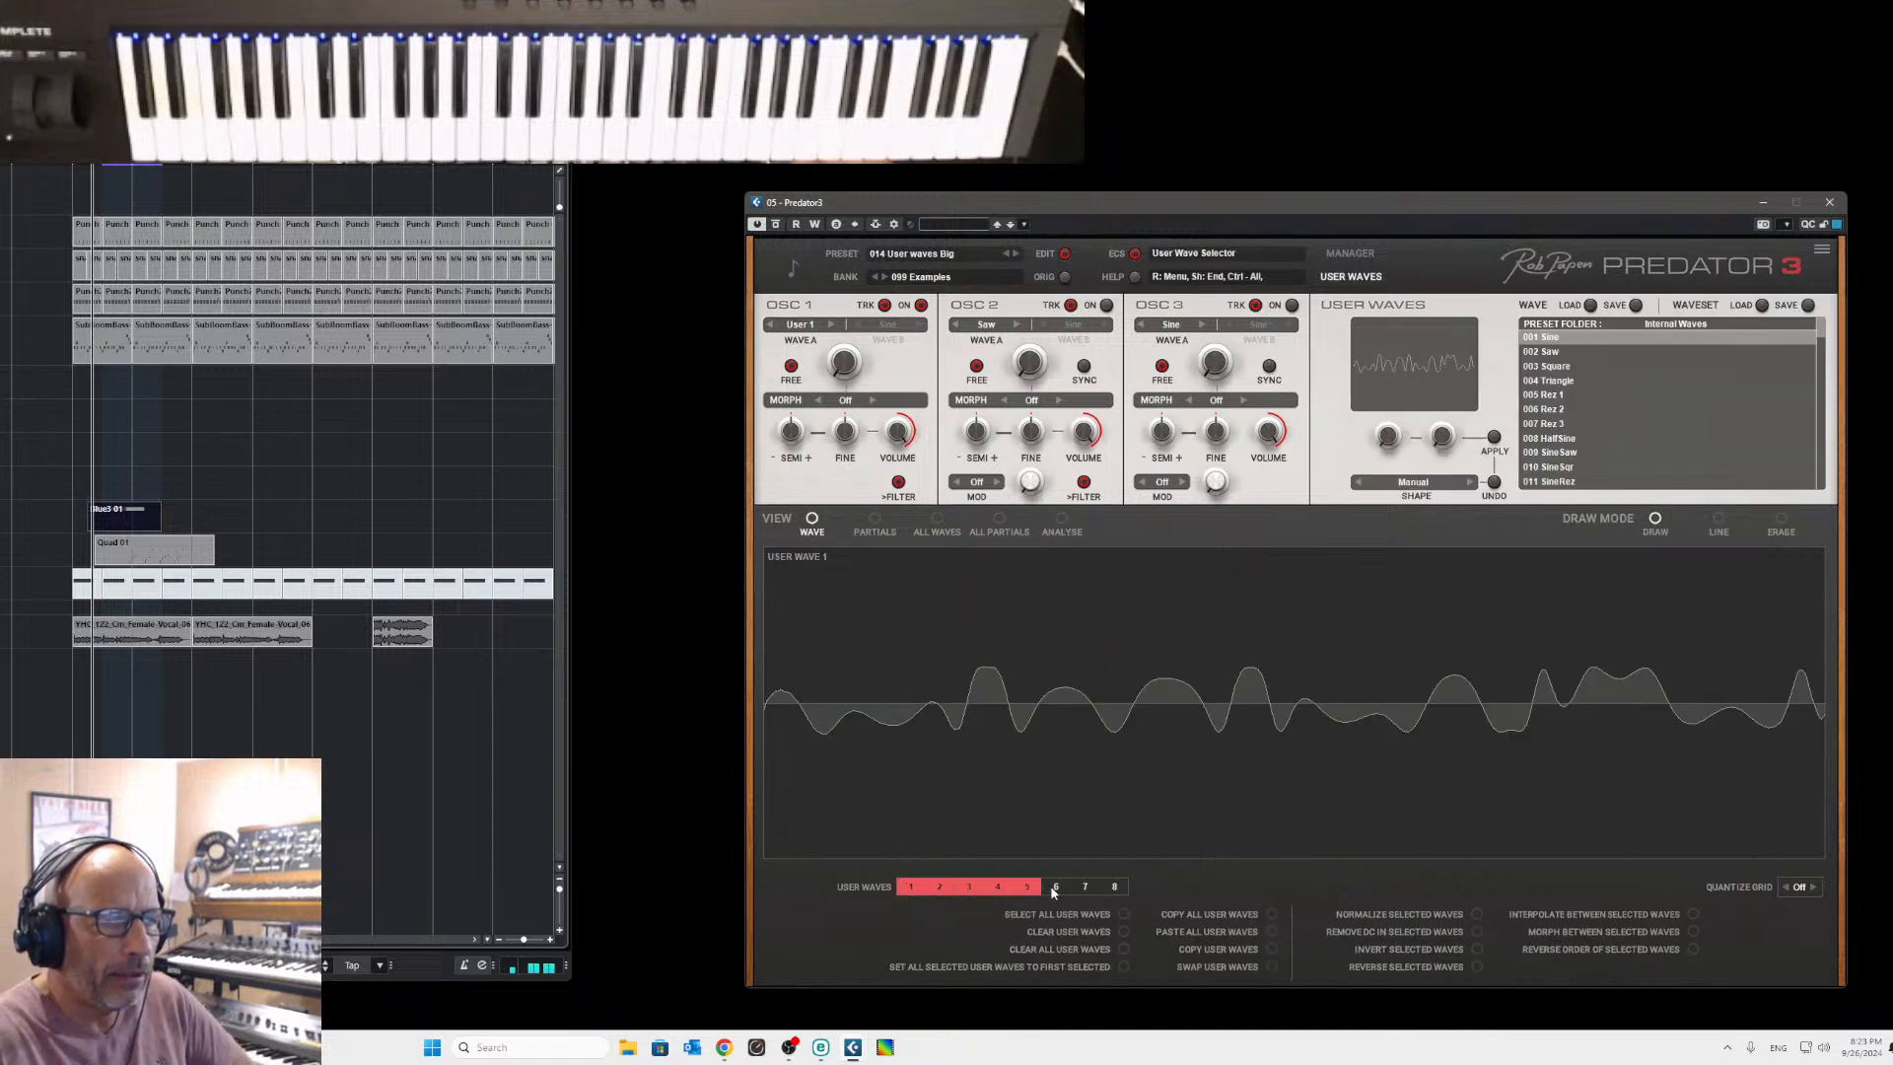
{"action": "left_click", "coordinate": [1477, 914]}
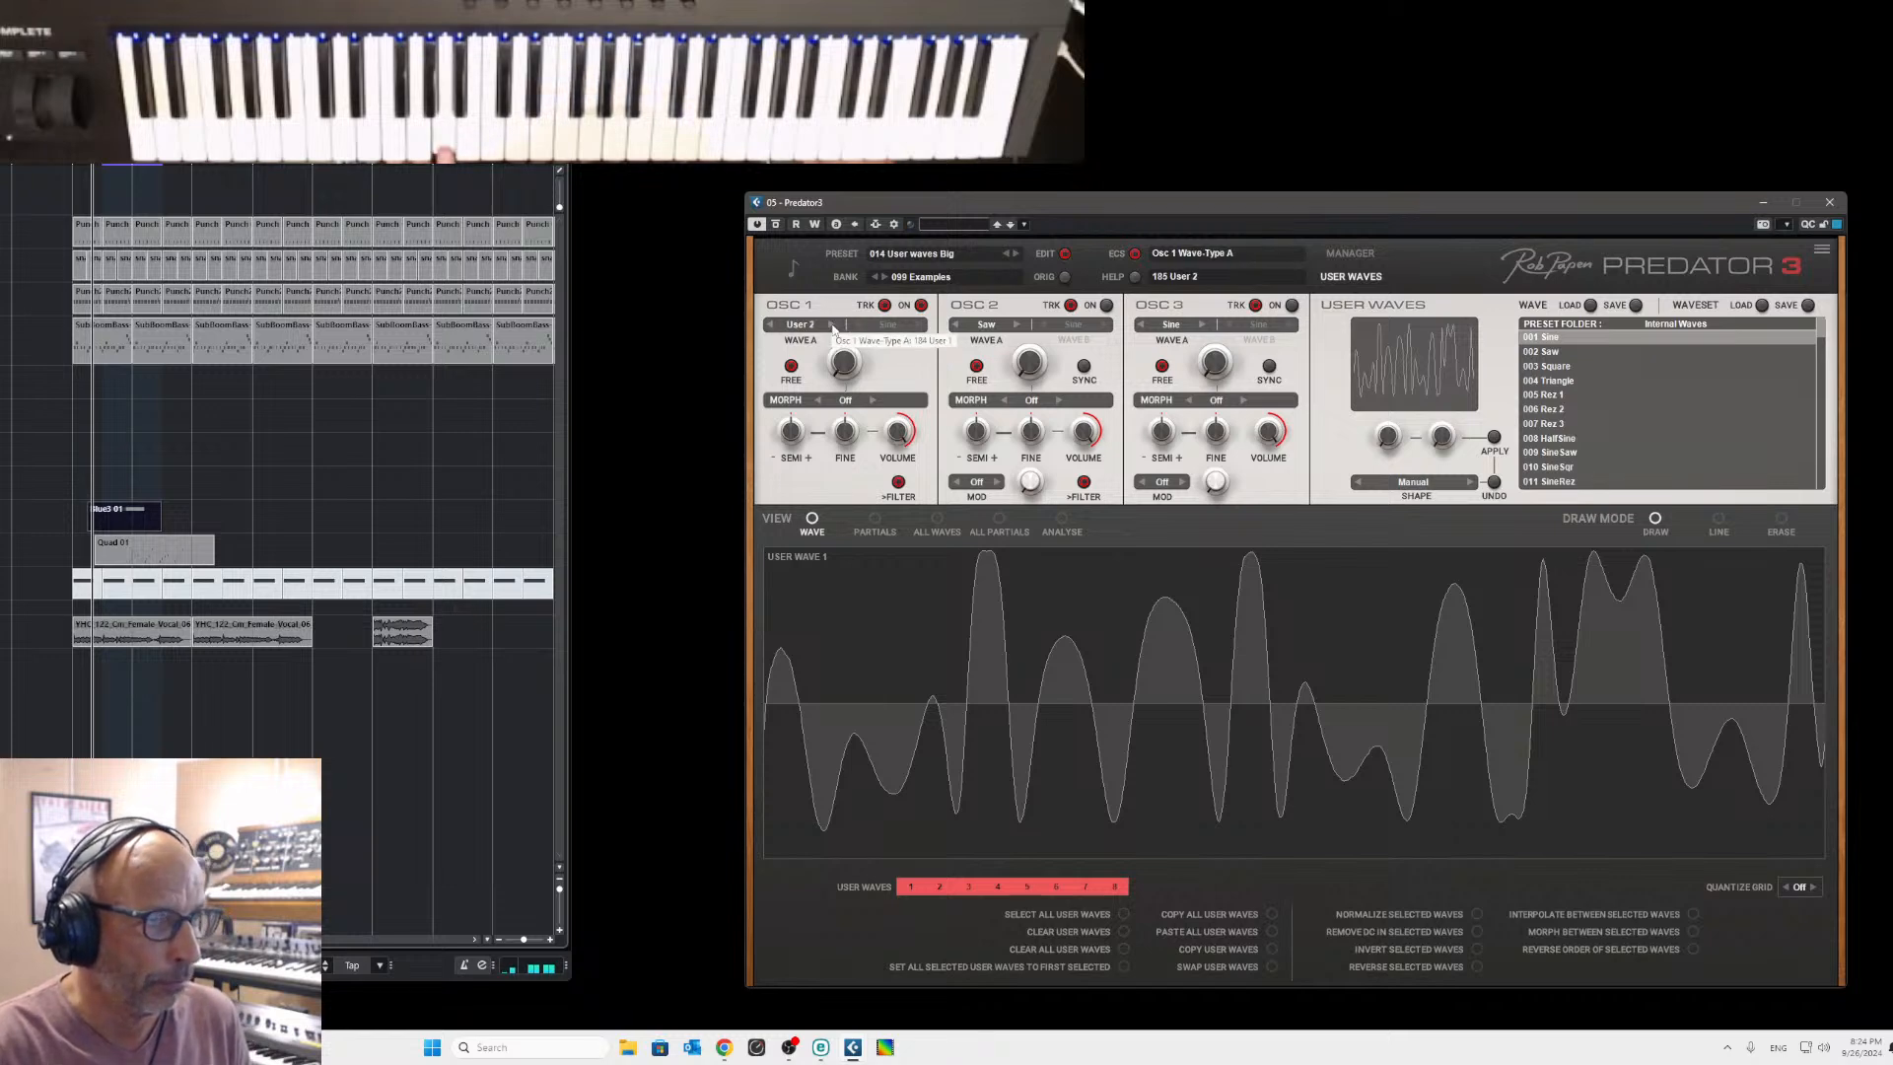
Audition the normalized user waves in Osc 1 up to User 8, and return to User 1.
{"action": "scroll", "coordinate": [833, 329], "scroll_direction": "down", "scroll_amount": 2}
{"action": "scroll", "coordinate": [833, 329], "scroll_direction": "down", "scroll_amount": 3}
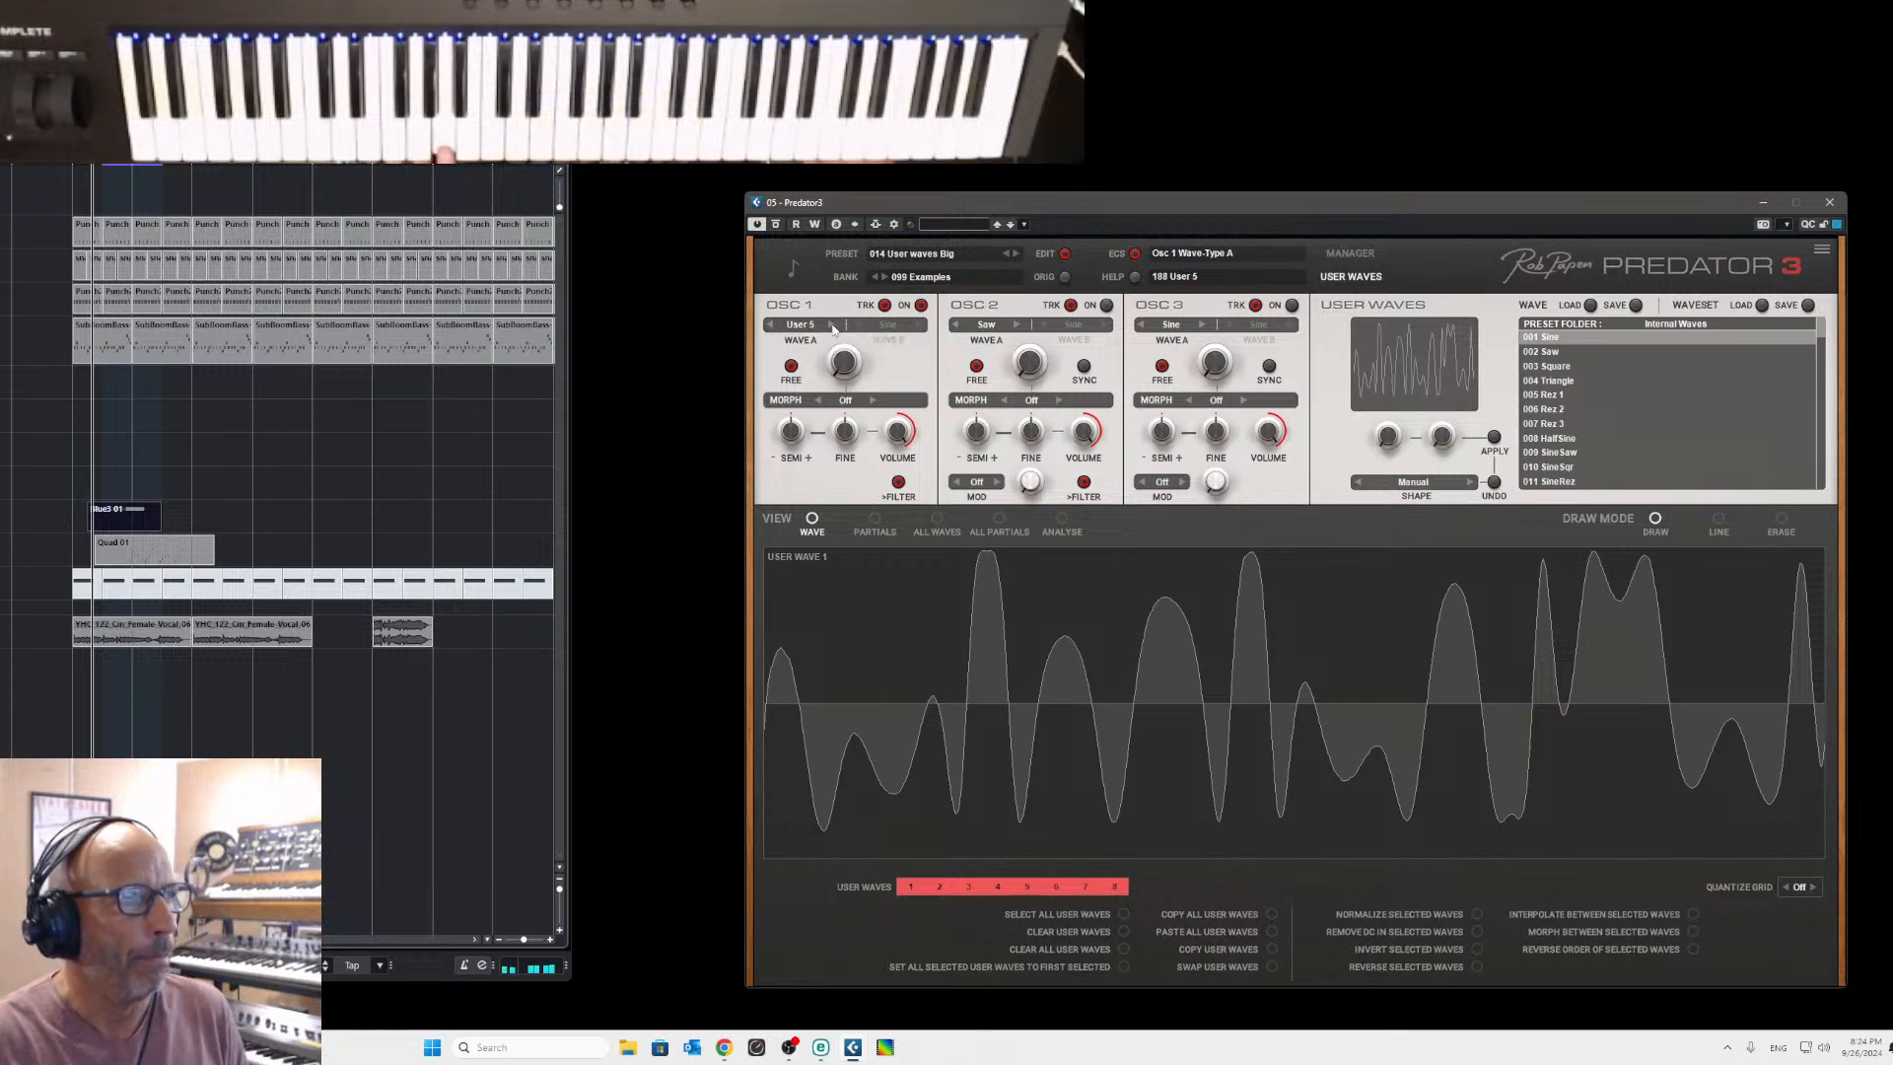
{"action": "left_click", "coordinate": [833, 326]}
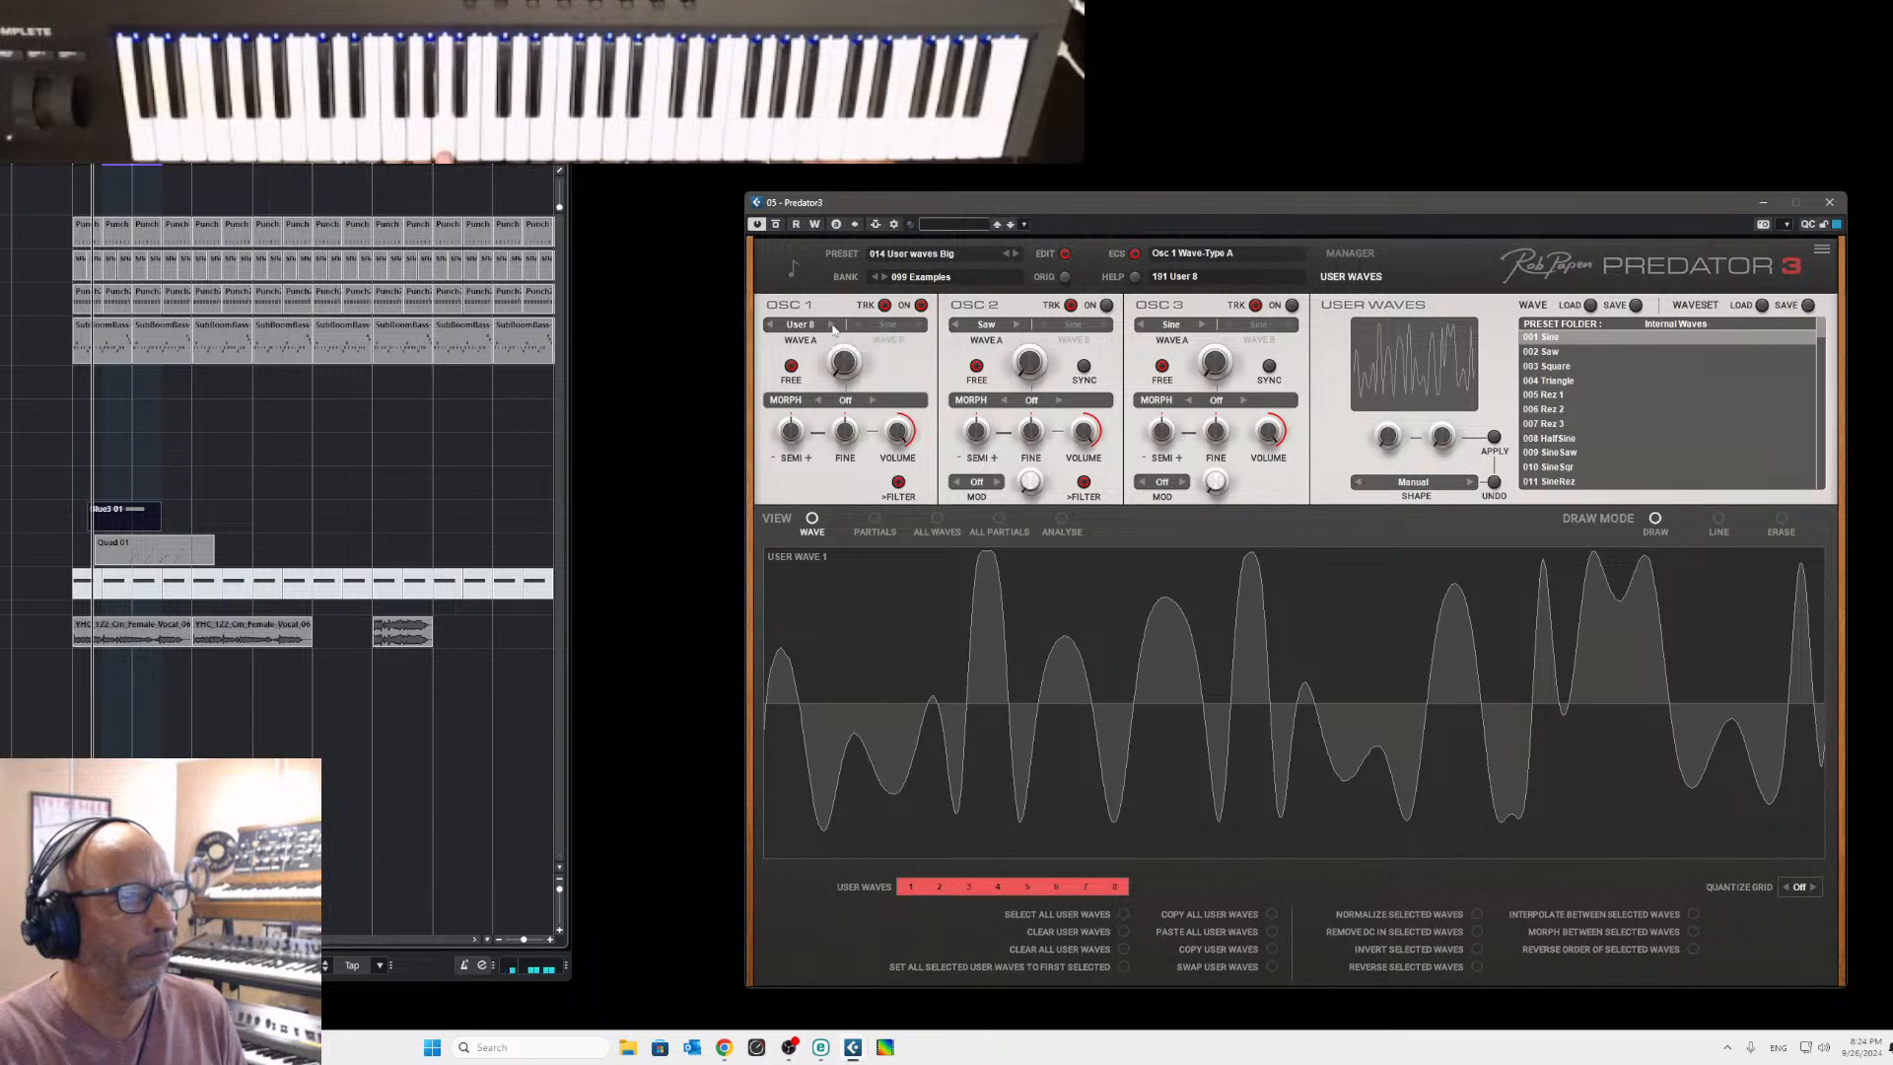
{"action": "left_click", "coordinate": [769, 325]}
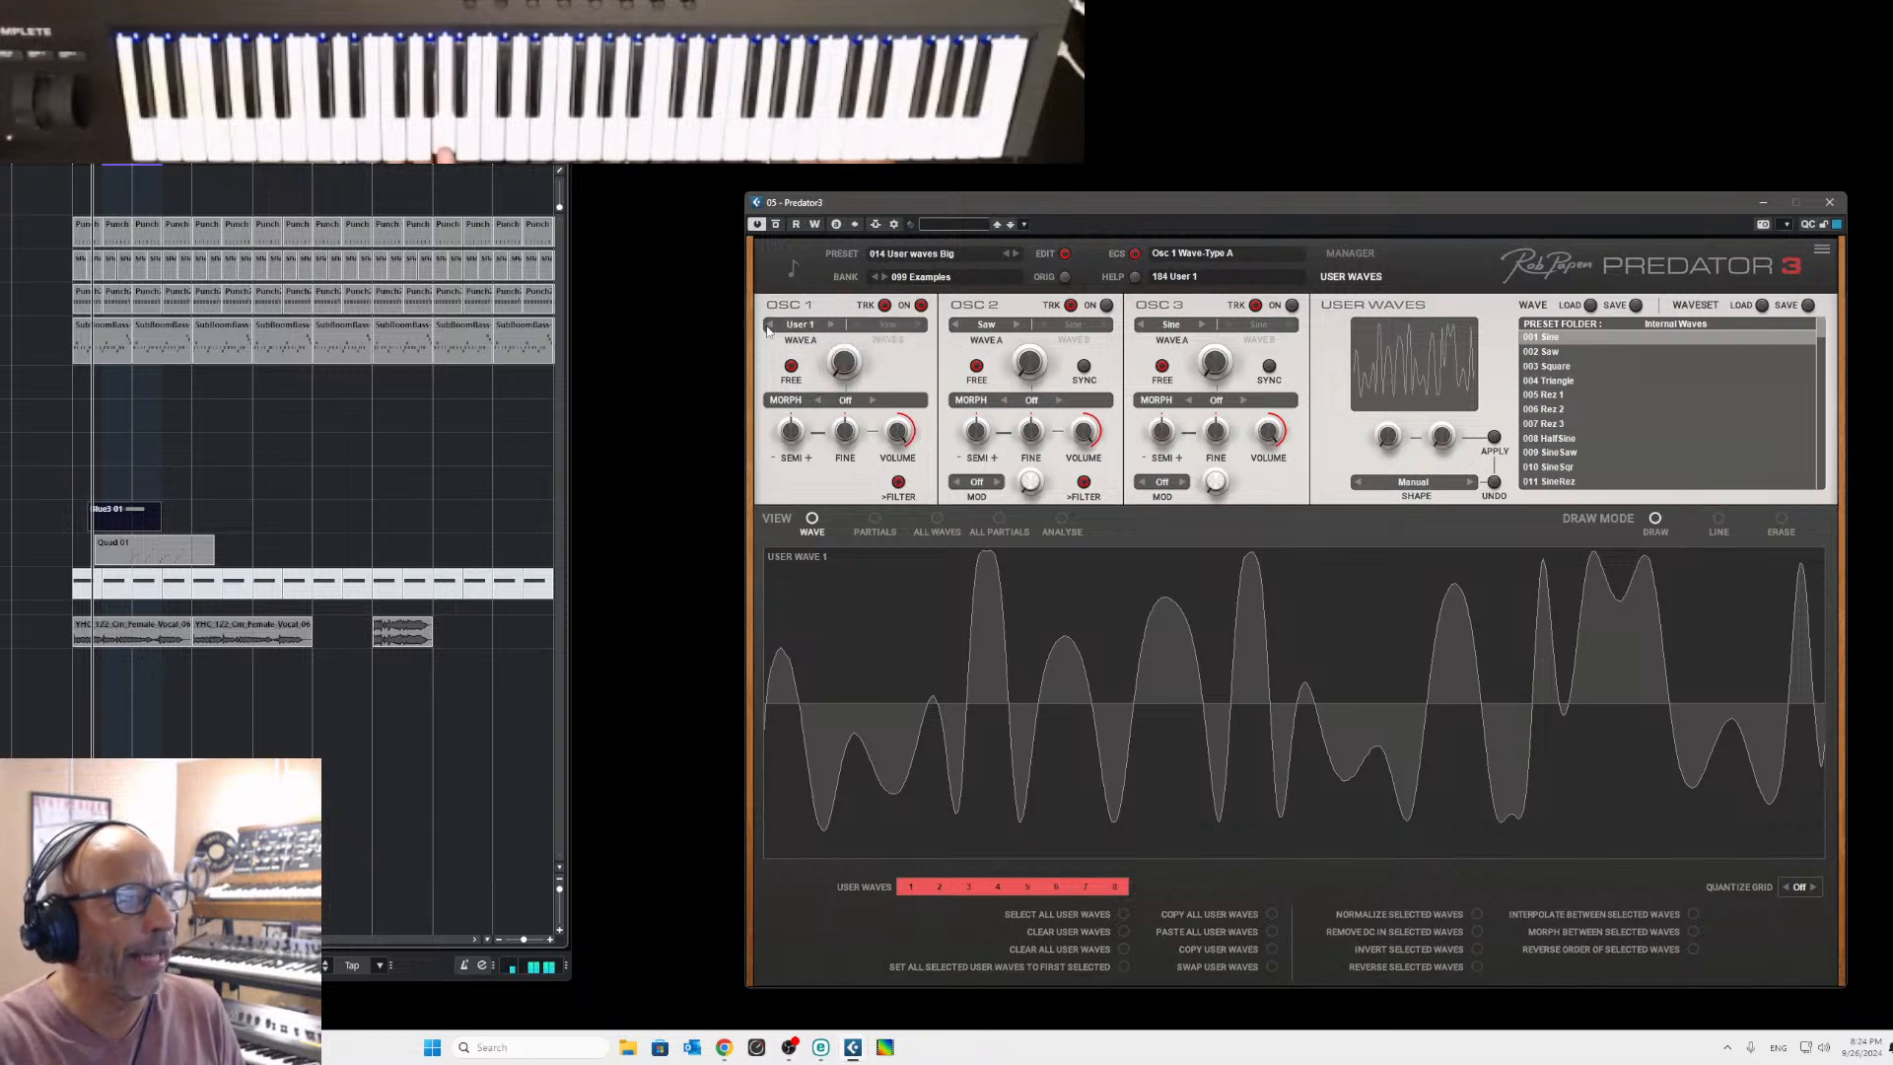
Set Osc 1 to User 2 and open User Wave 2 in the Analyse view.
{"action": "left_click", "coordinate": [832, 325]}
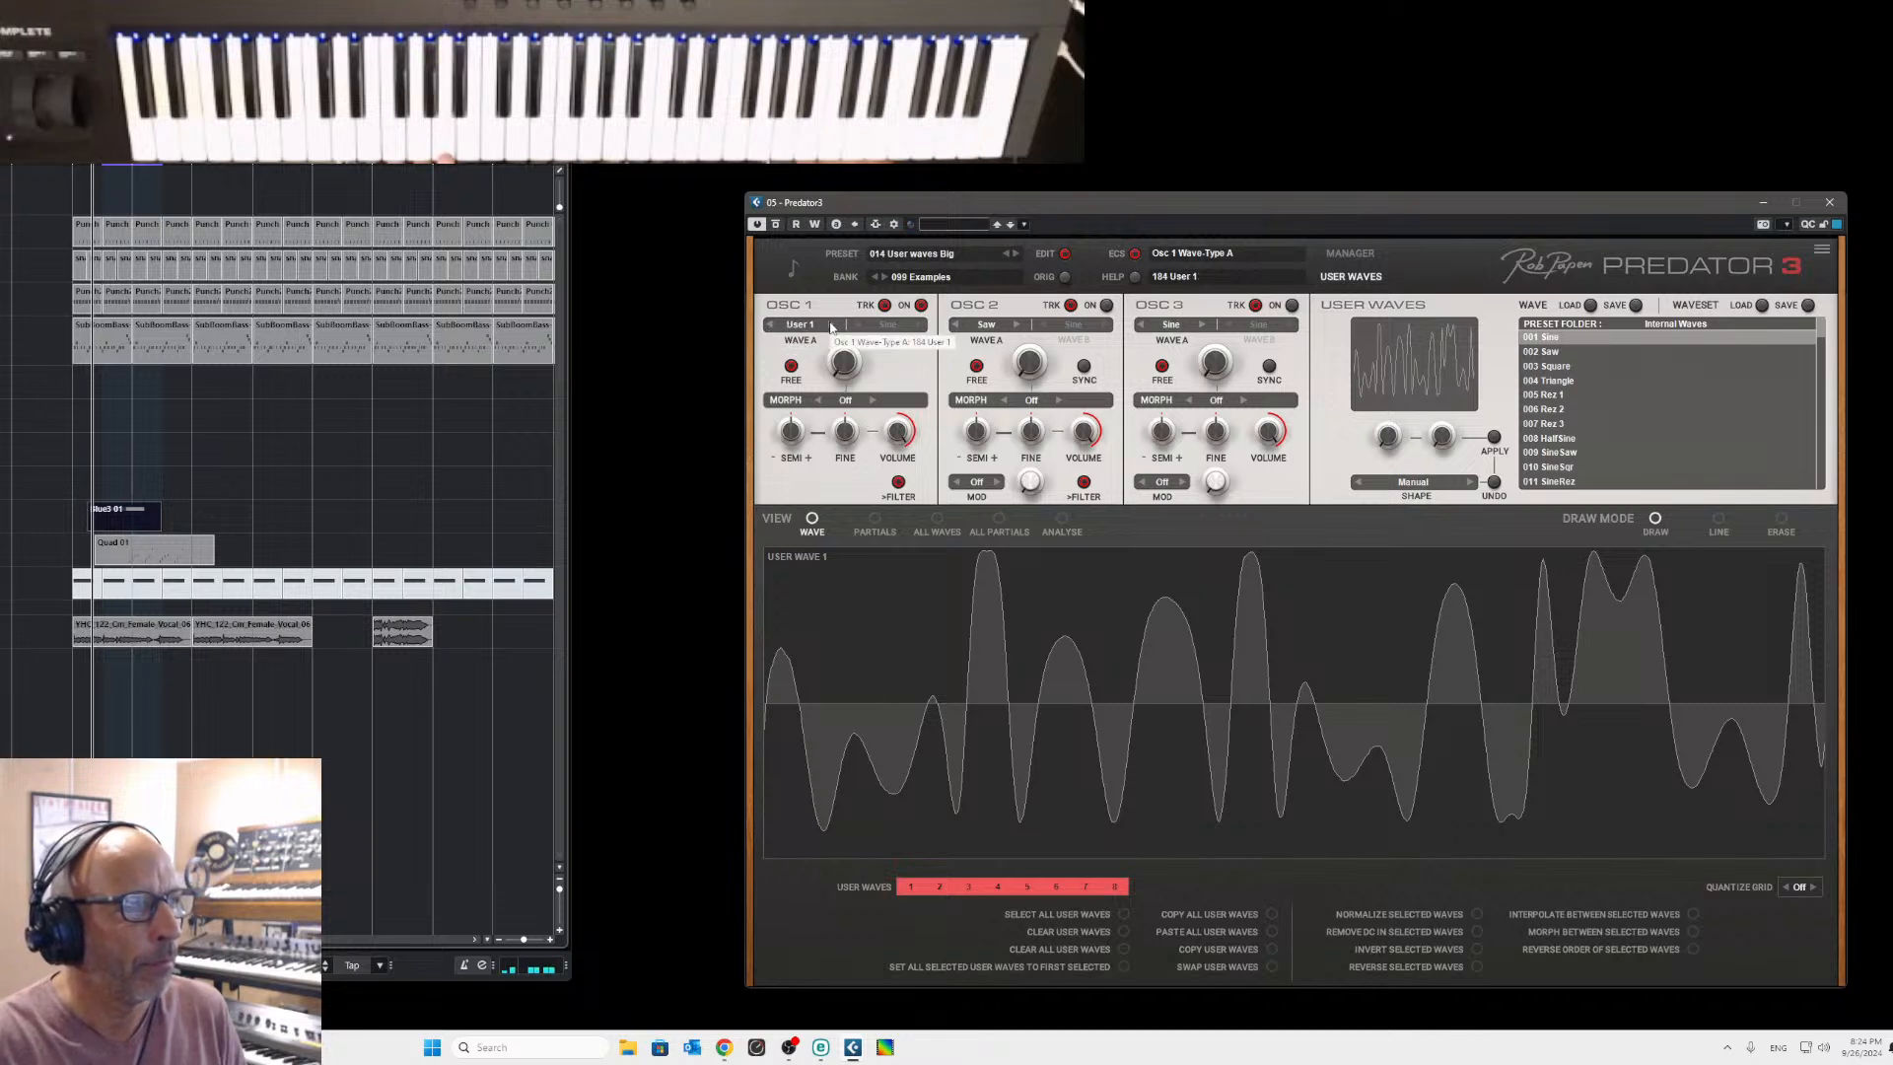
{"action": "left_click", "coordinate": [939, 885]}
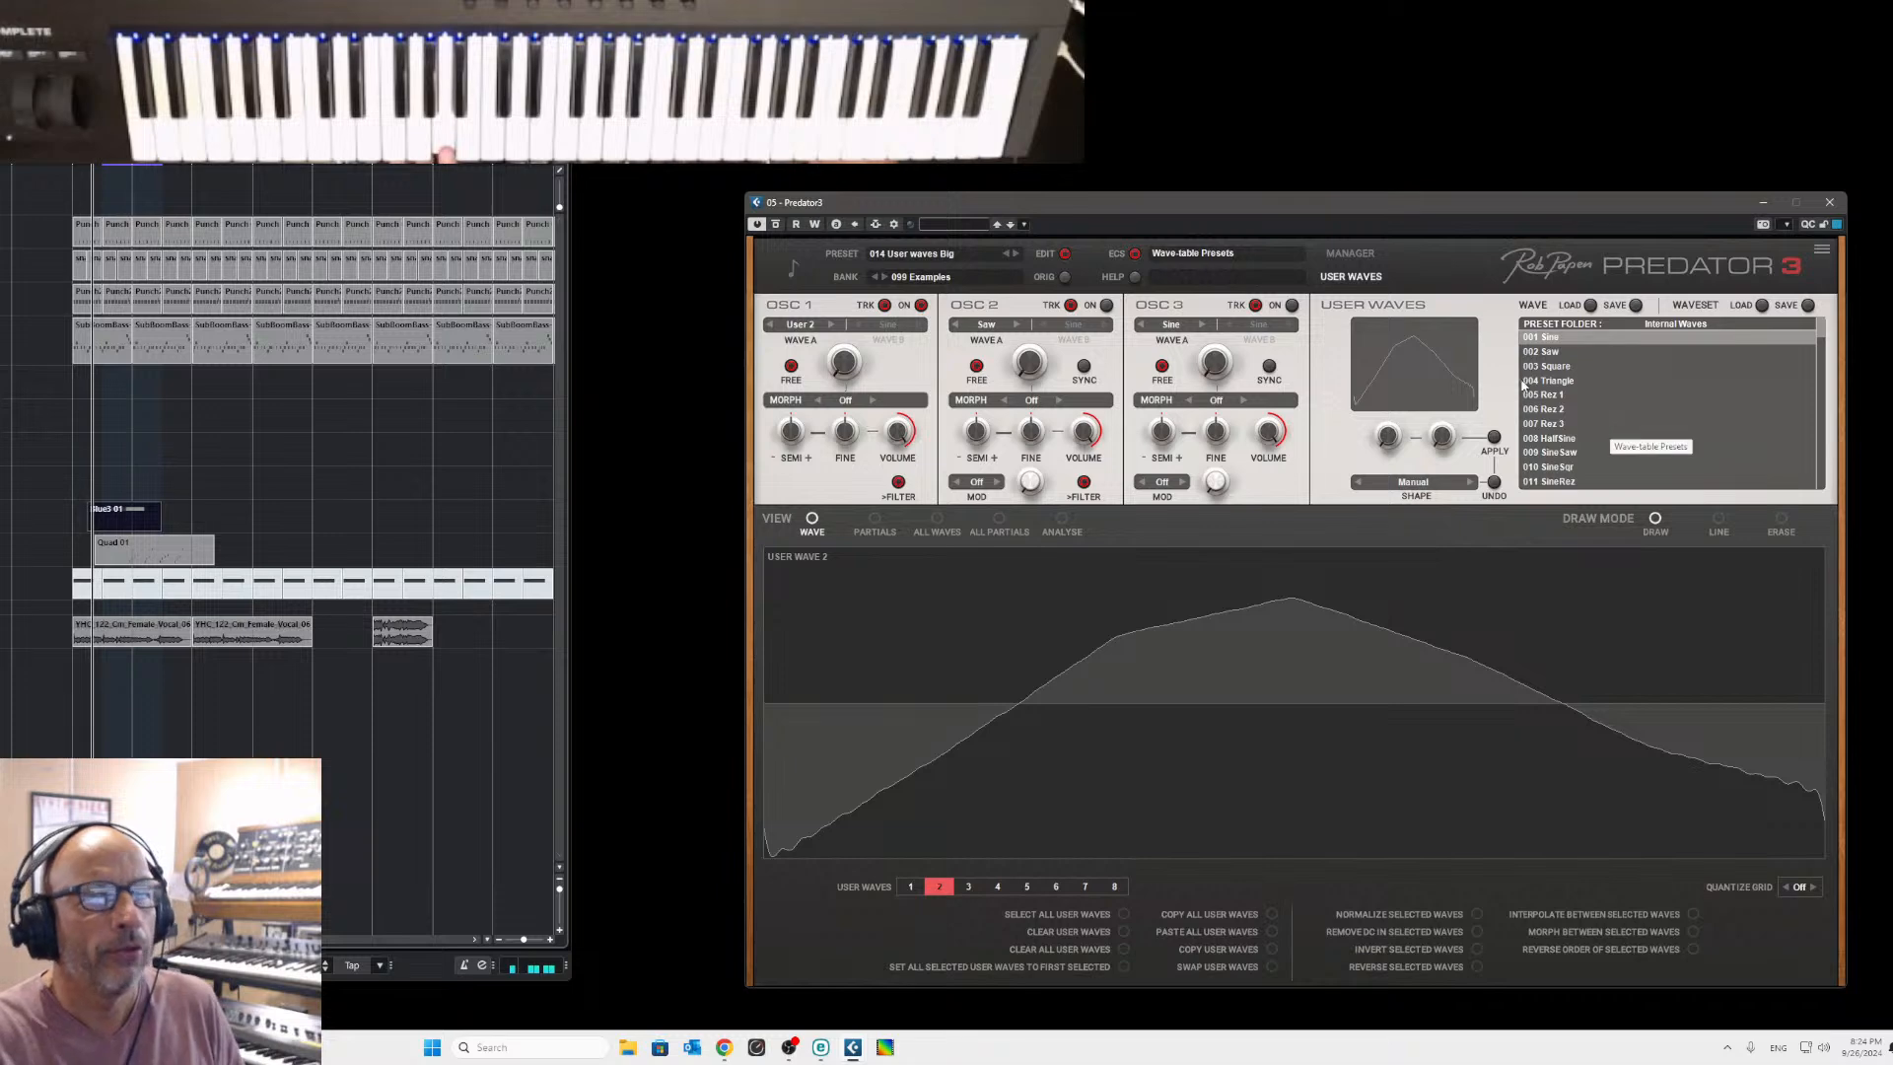
{"action": "left_click", "coordinate": [1062, 520]}
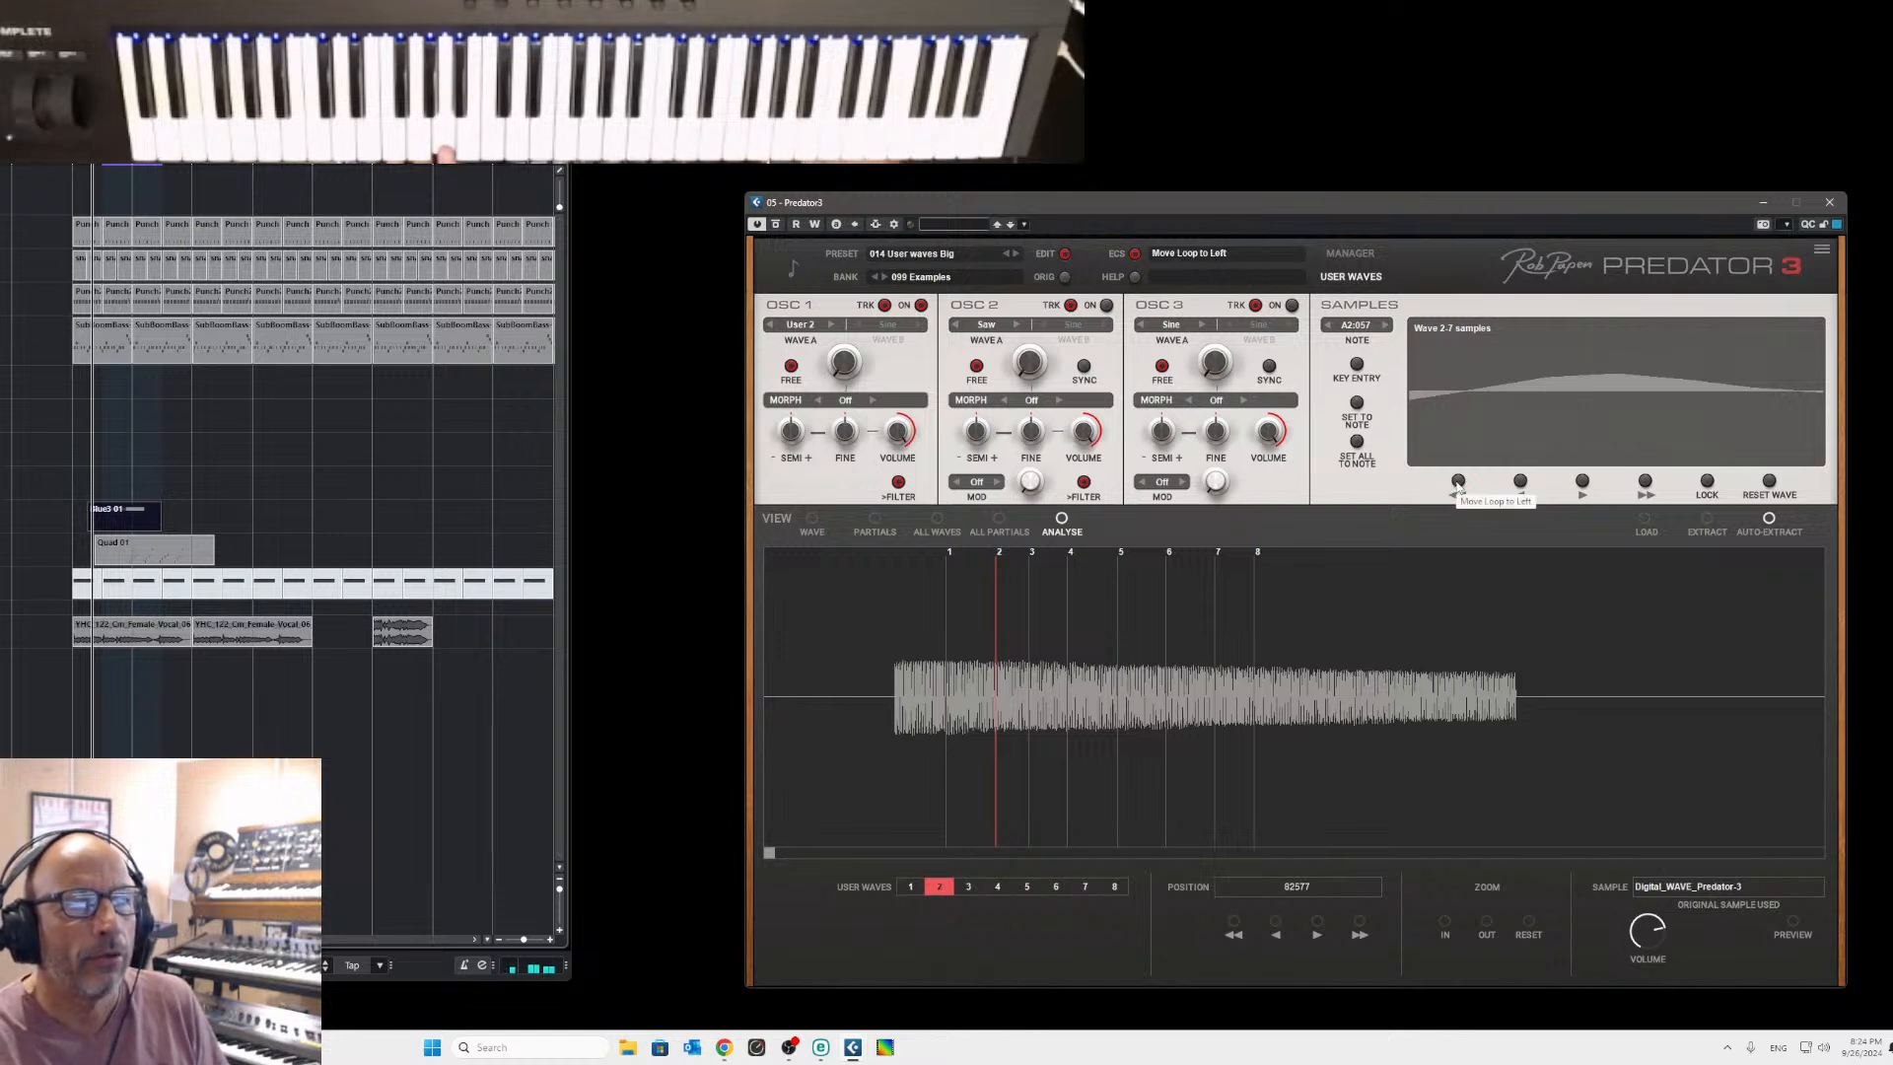
Extend the User Wave 2 loop to 190 samples.
{"action": "left_click", "coordinate": [1646, 484]}
{"action": "left_click", "coordinate": [1646, 483]}
{"action": "left_click", "coordinate": [1647, 484]}
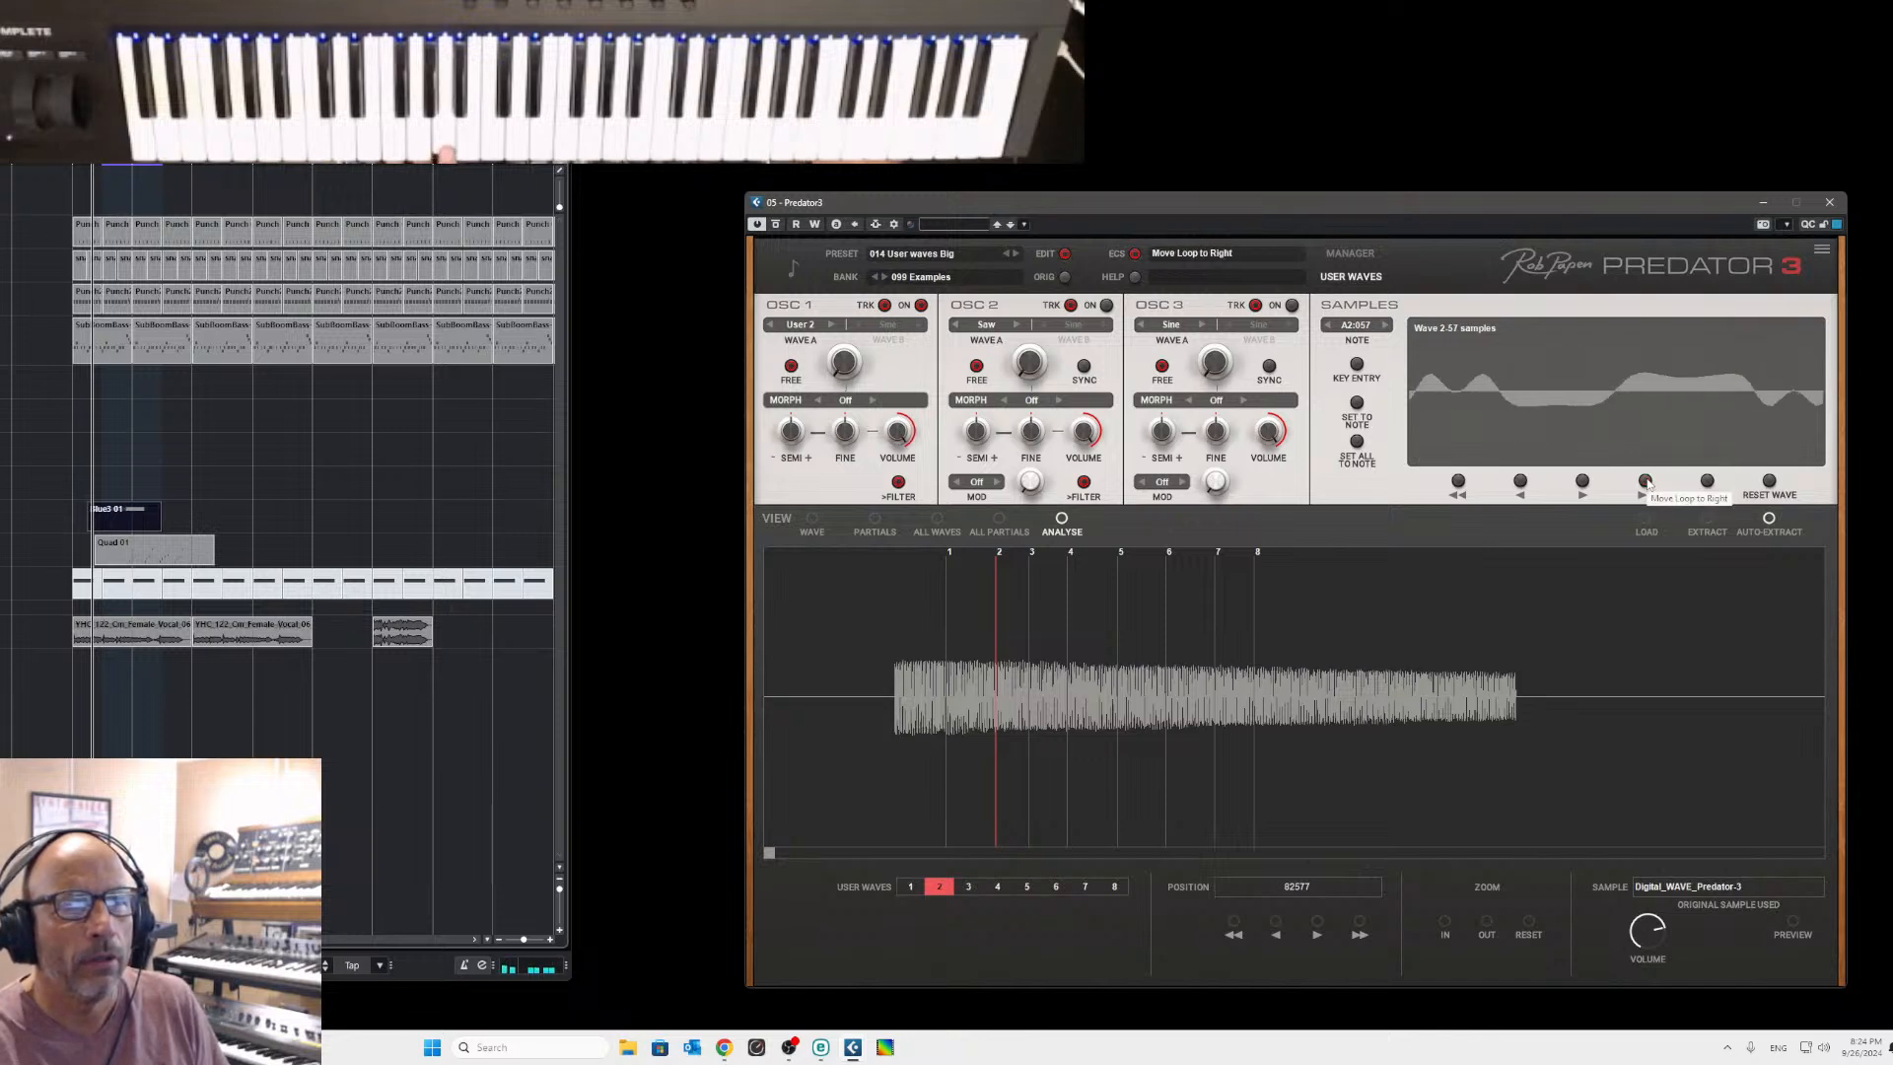
{"action": "left_click", "coordinate": [1647, 483]}
{"action": "left_click", "coordinate": [1647, 483]}
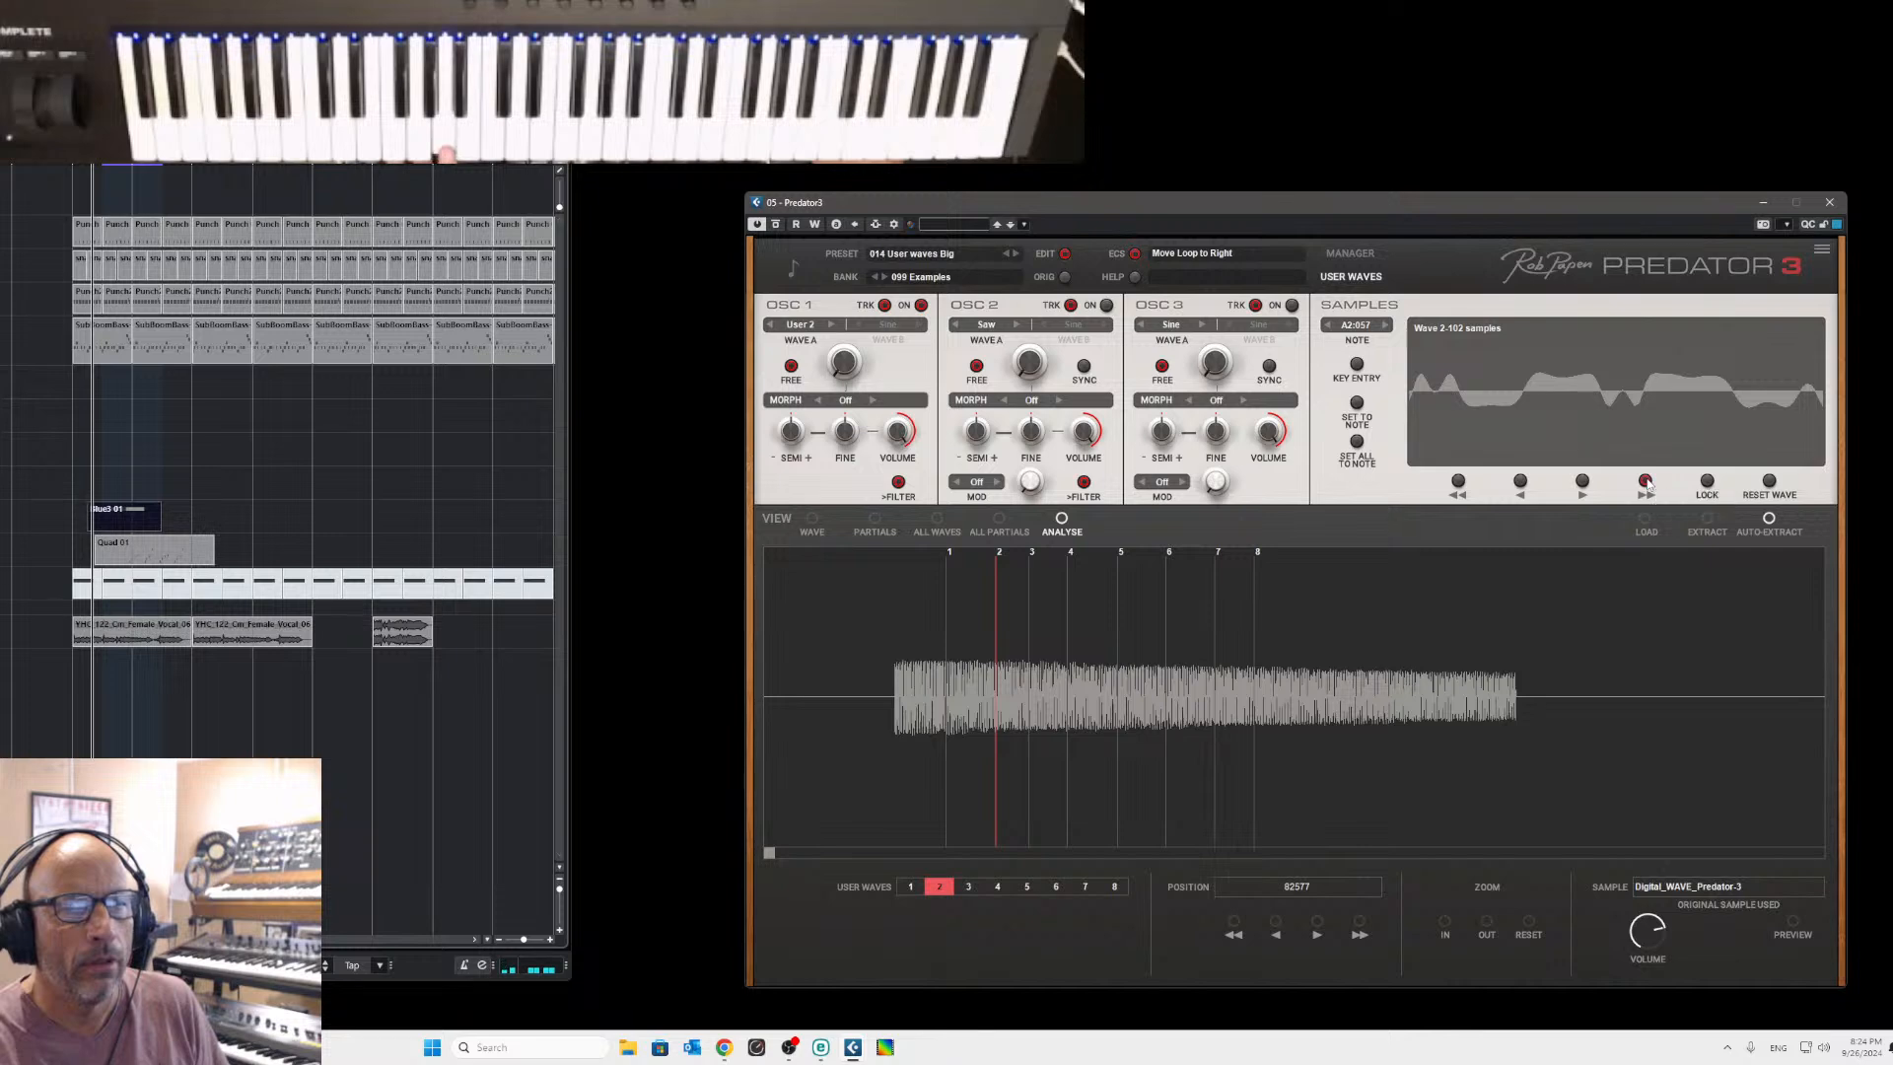
{"action": "left_click", "coordinate": [1647, 483]}
{"action": "left_click", "coordinate": [1647, 483]}
{"action": "left_click", "coordinate": [1646, 484]}
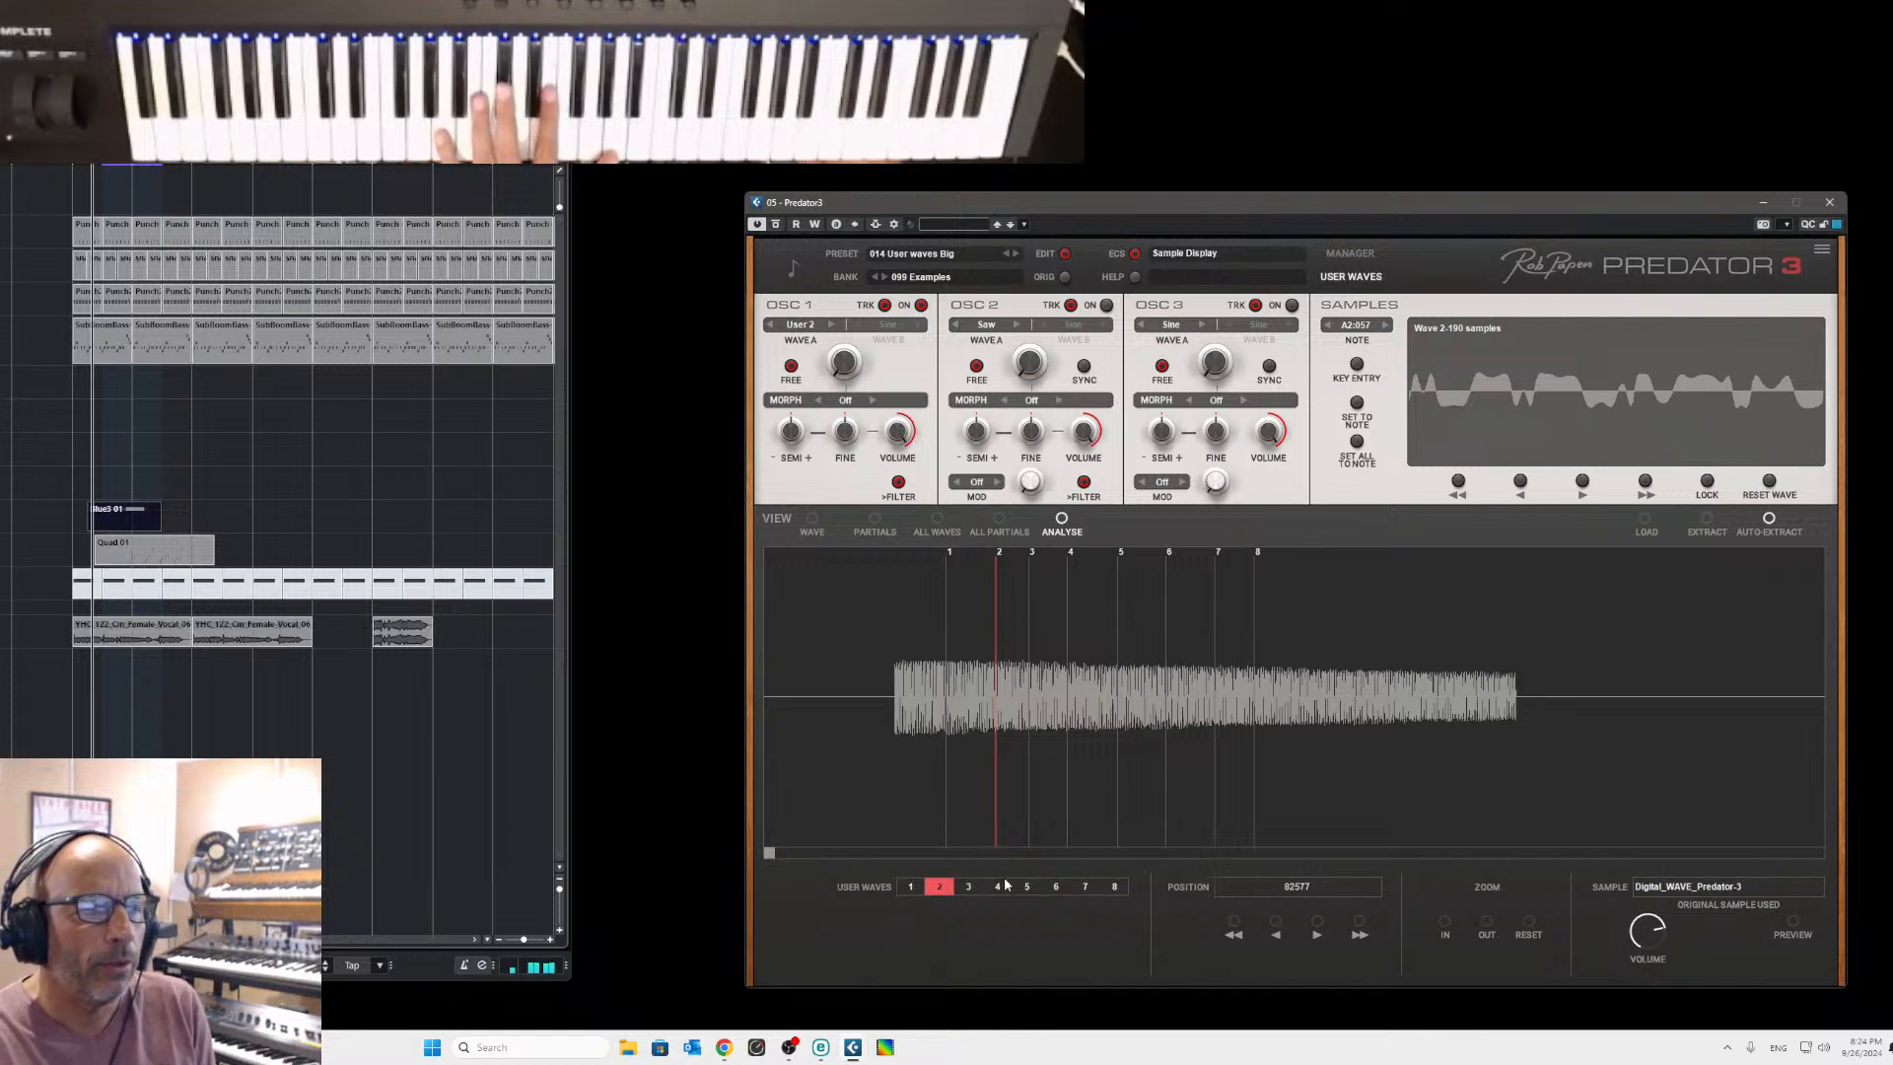
Select User Wave 3 and extend its loop to 72 samples.
{"action": "left_click", "coordinate": [969, 886]}
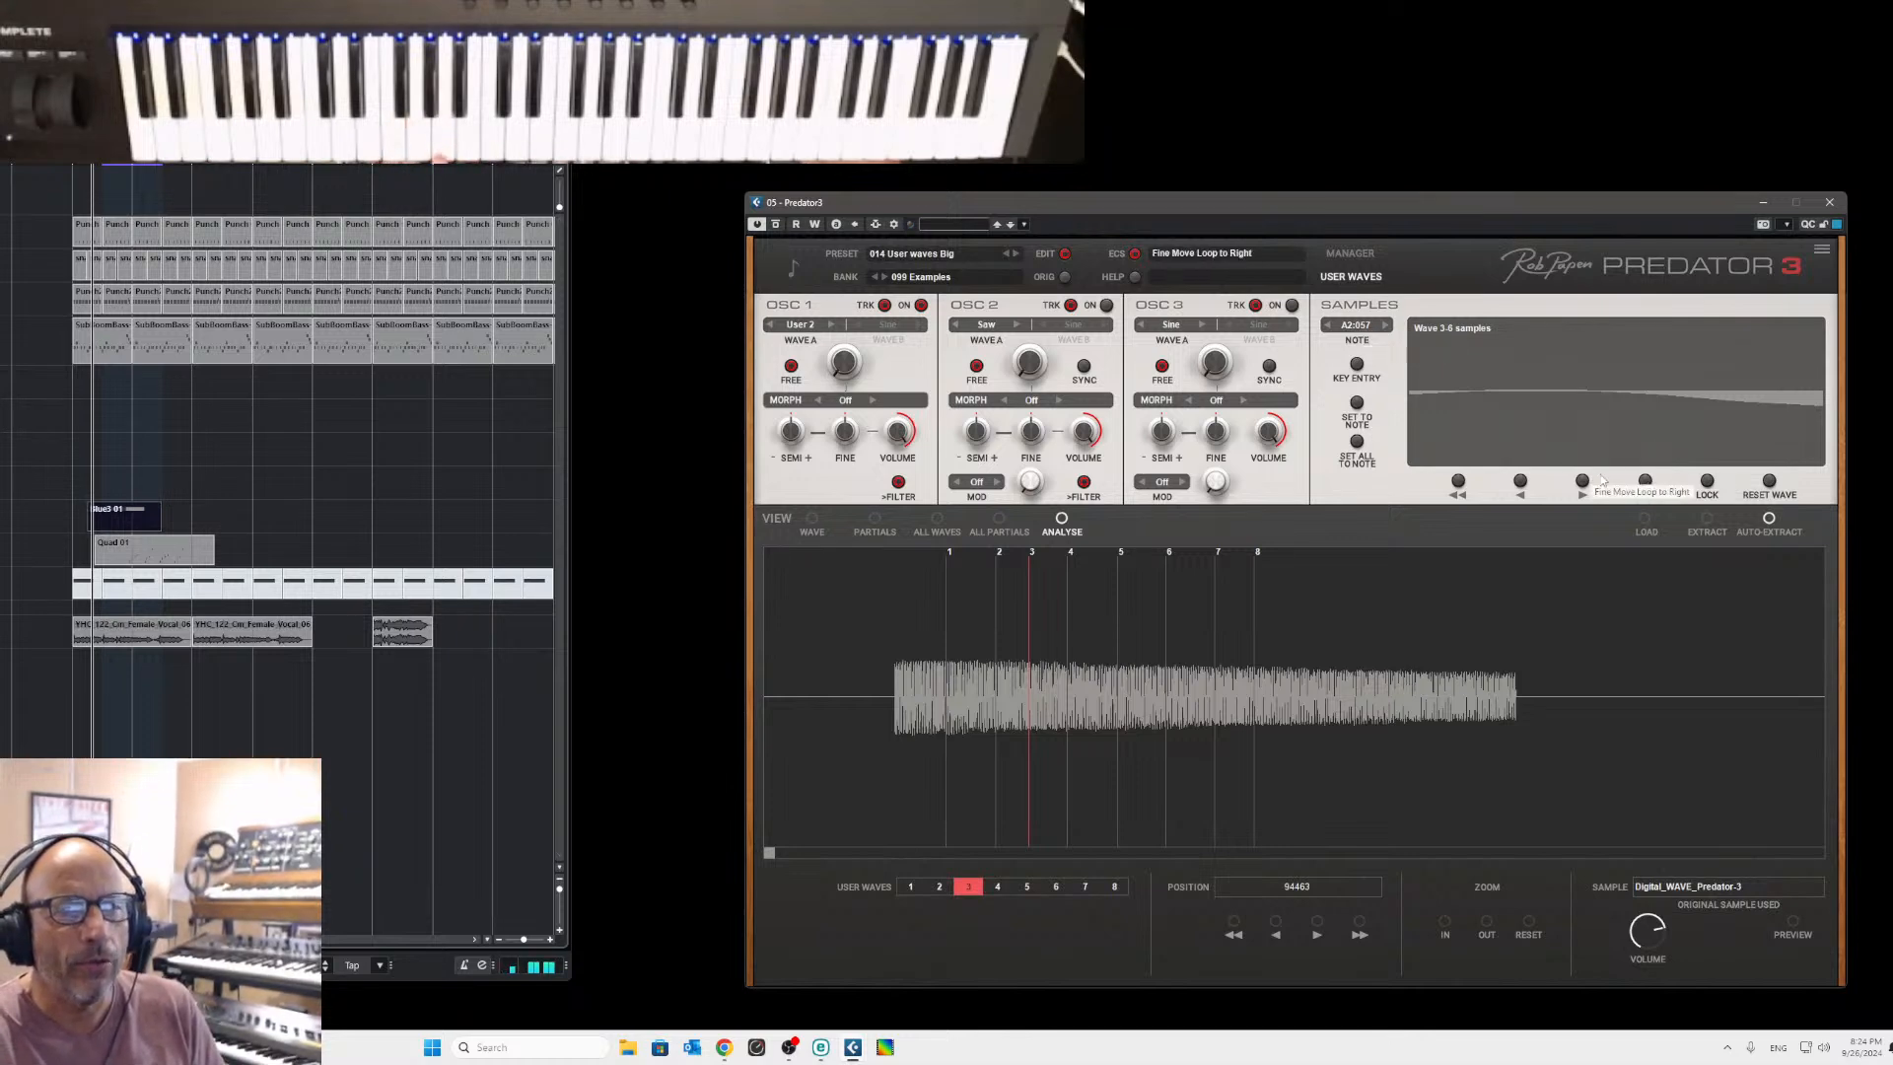
{"action": "left_click", "coordinate": [1646, 482]}
{"action": "left_click", "coordinate": [1647, 483]}
{"action": "left_click", "coordinate": [1647, 483]}
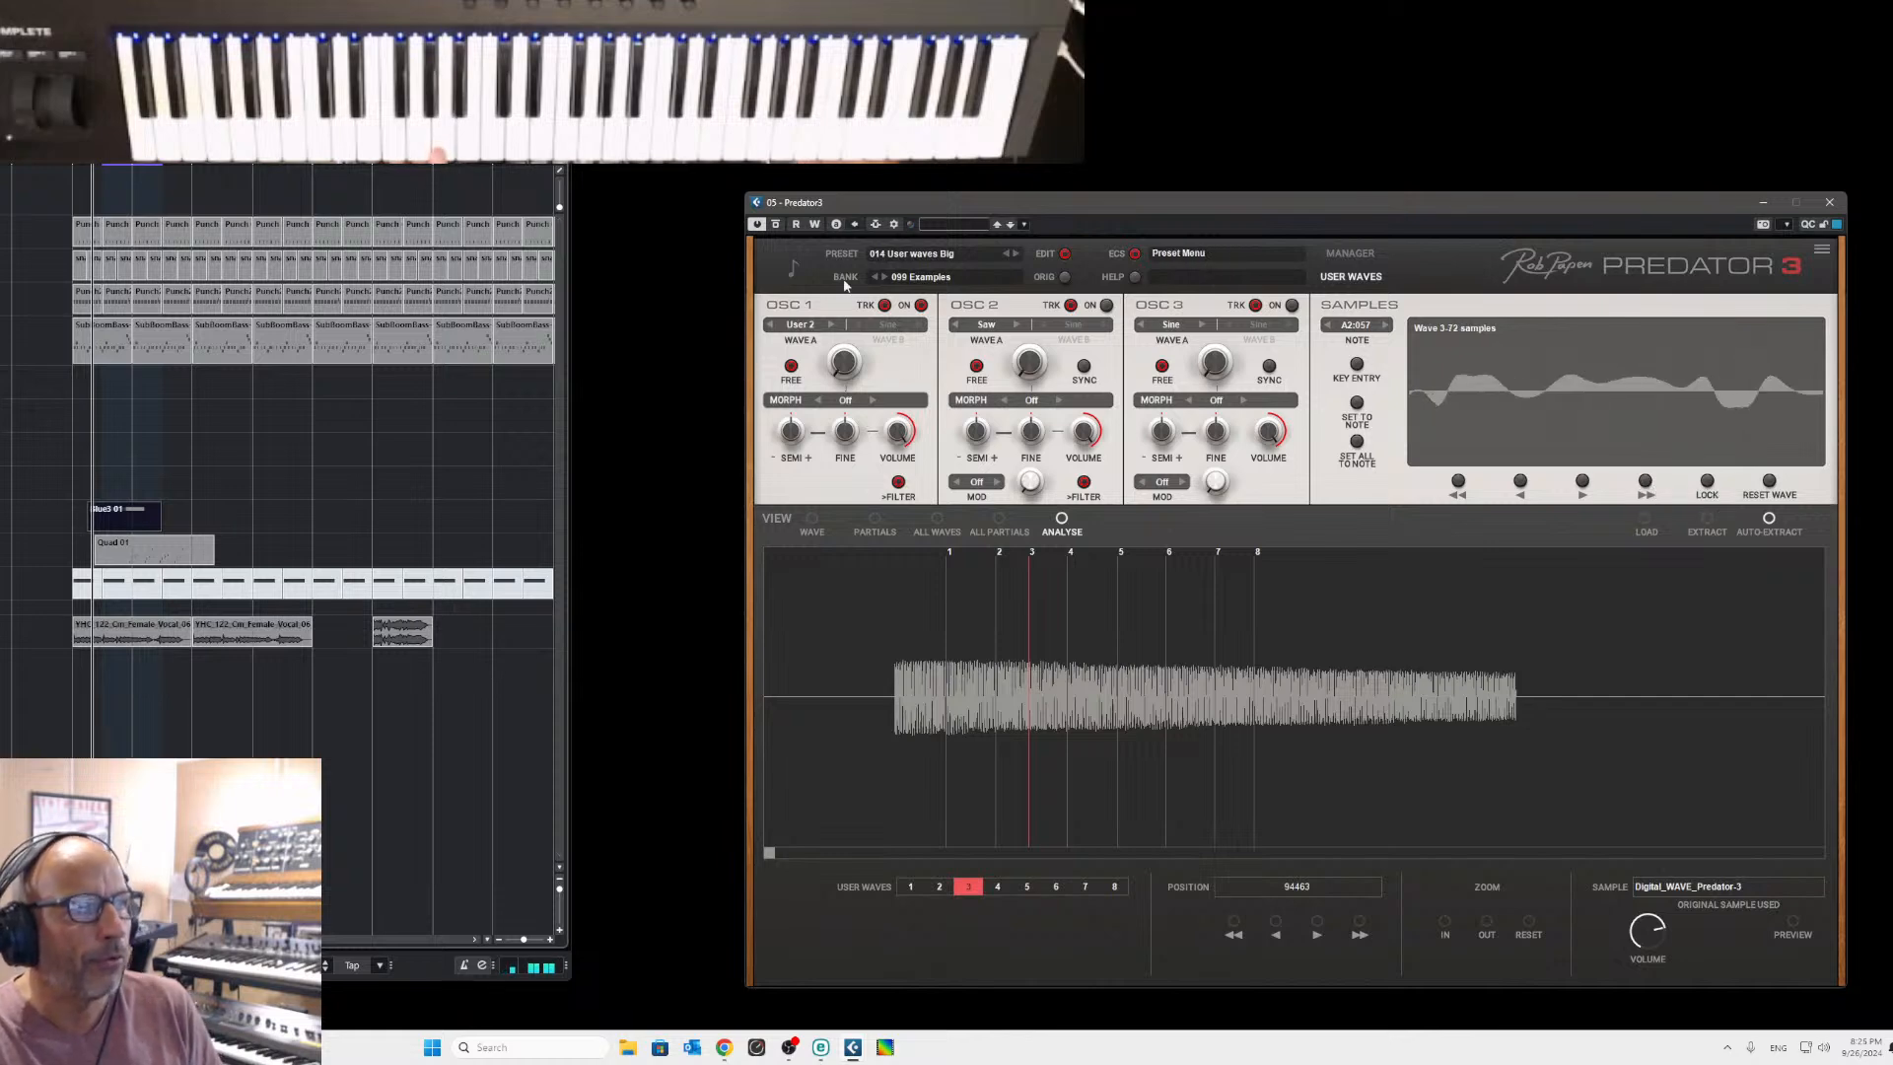
Set Osc 1 to User 3 and extend the User Wave 3 loop to 295 samples.
{"action": "left_click", "coordinate": [831, 325]}
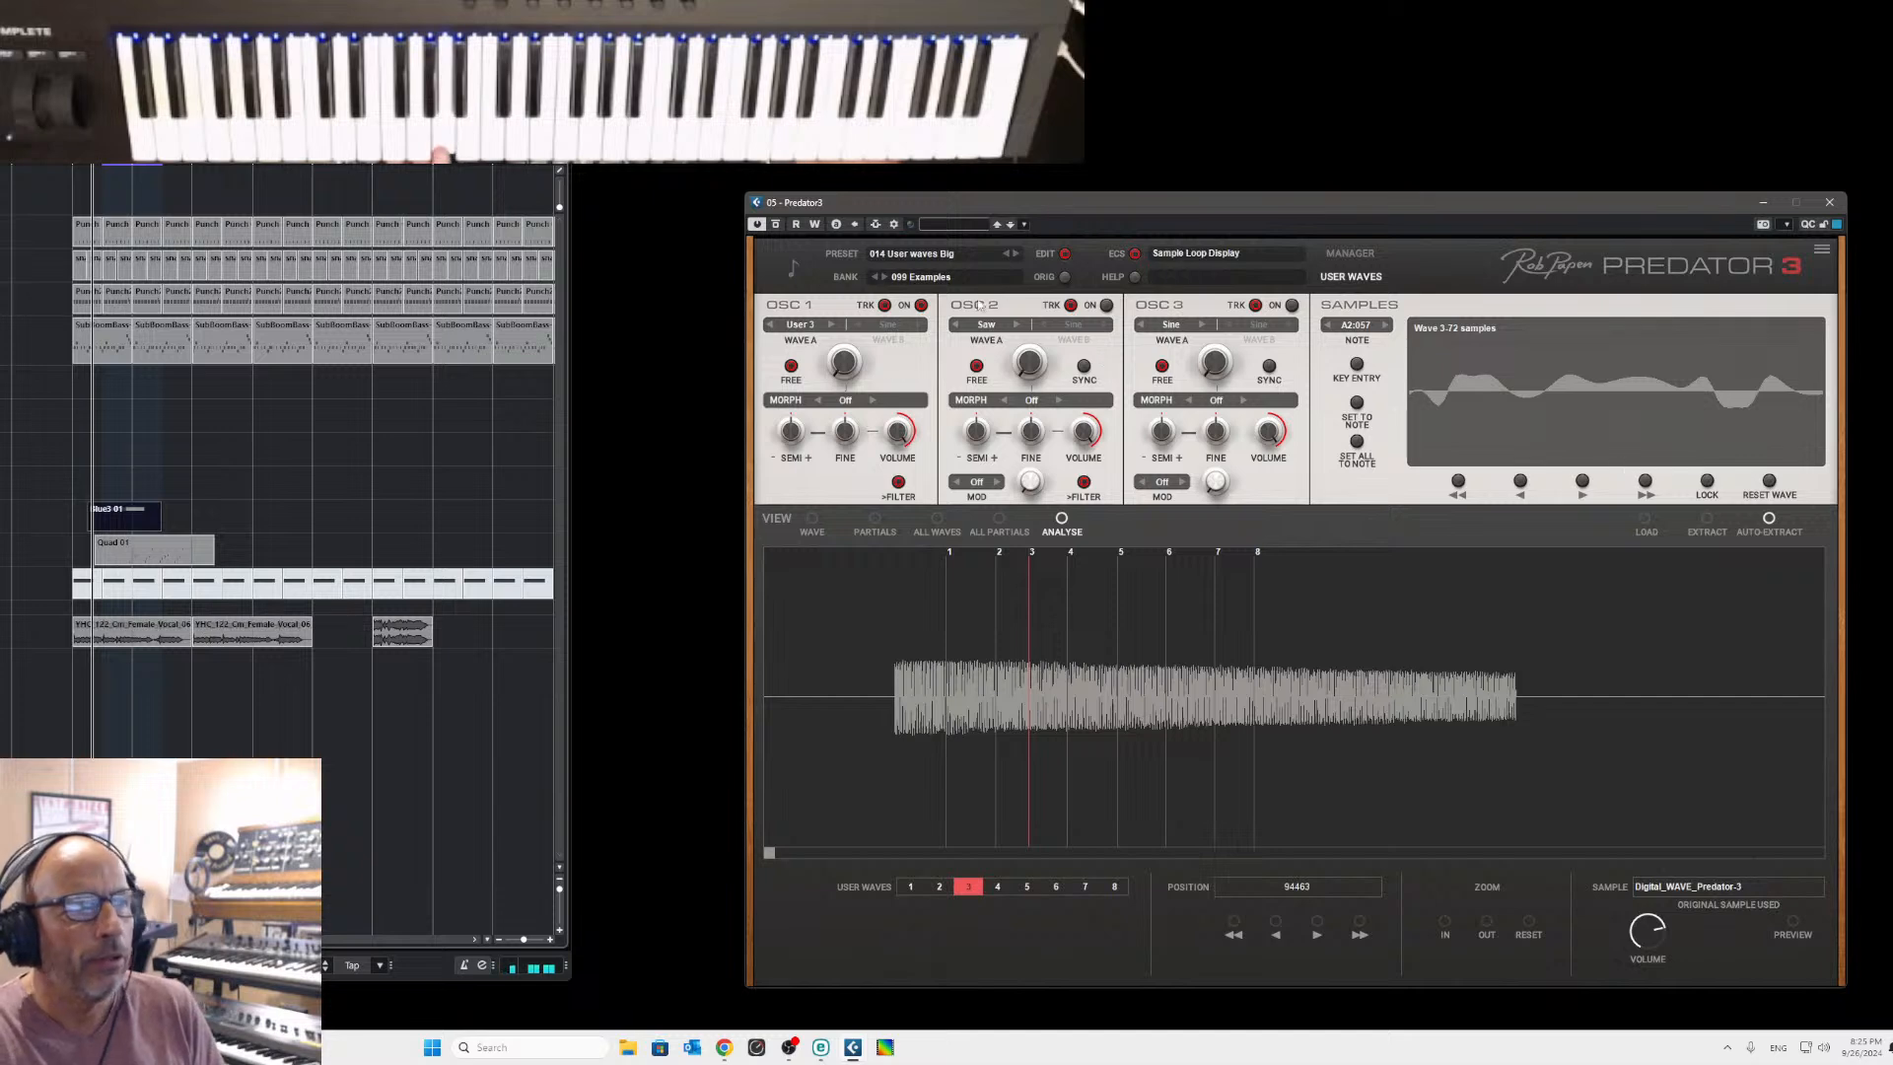
{"action": "left_click", "coordinate": [1646, 482]}
{"action": "left_click", "coordinate": [1646, 482]}
{"action": "left_click", "coordinate": [1647, 483]}
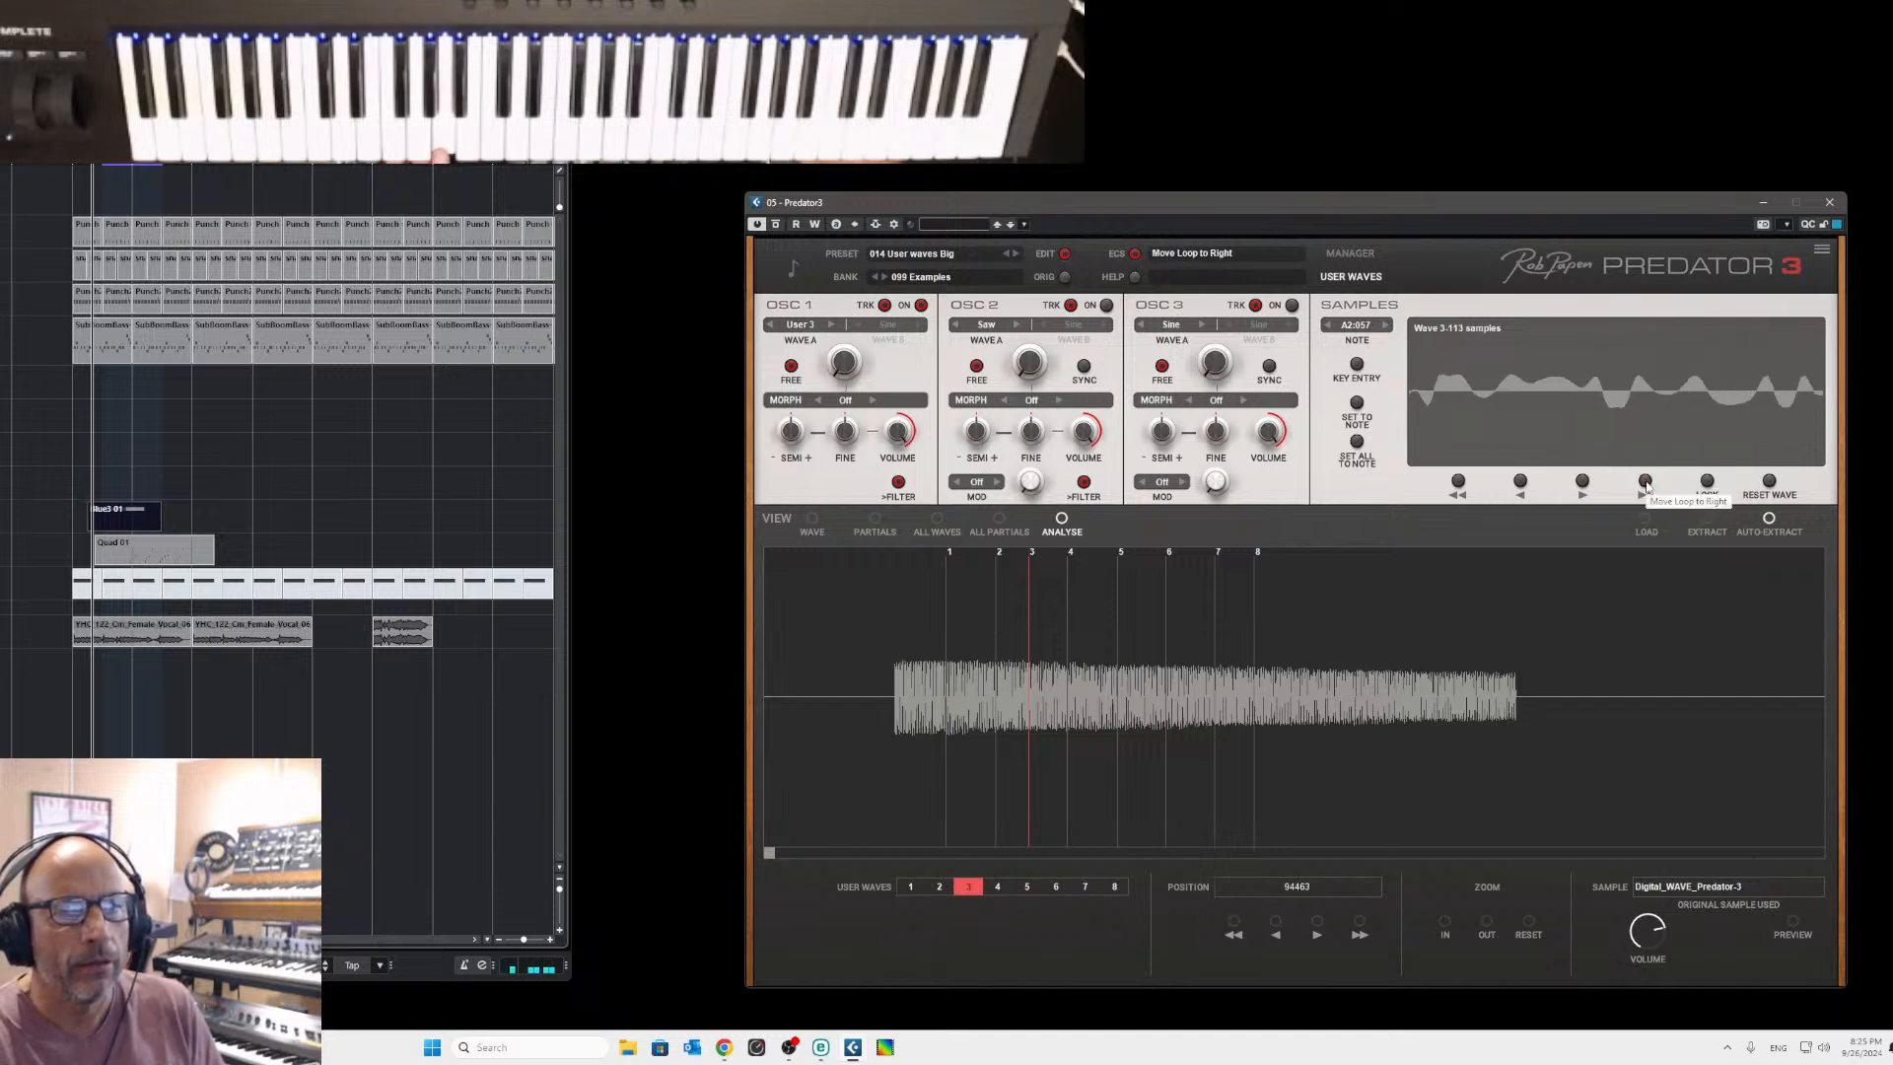
{"action": "left_click", "coordinate": [1647, 483]}
{"action": "left_click", "coordinate": [1646, 483]}
{"action": "left_click", "coordinate": [1646, 483]}
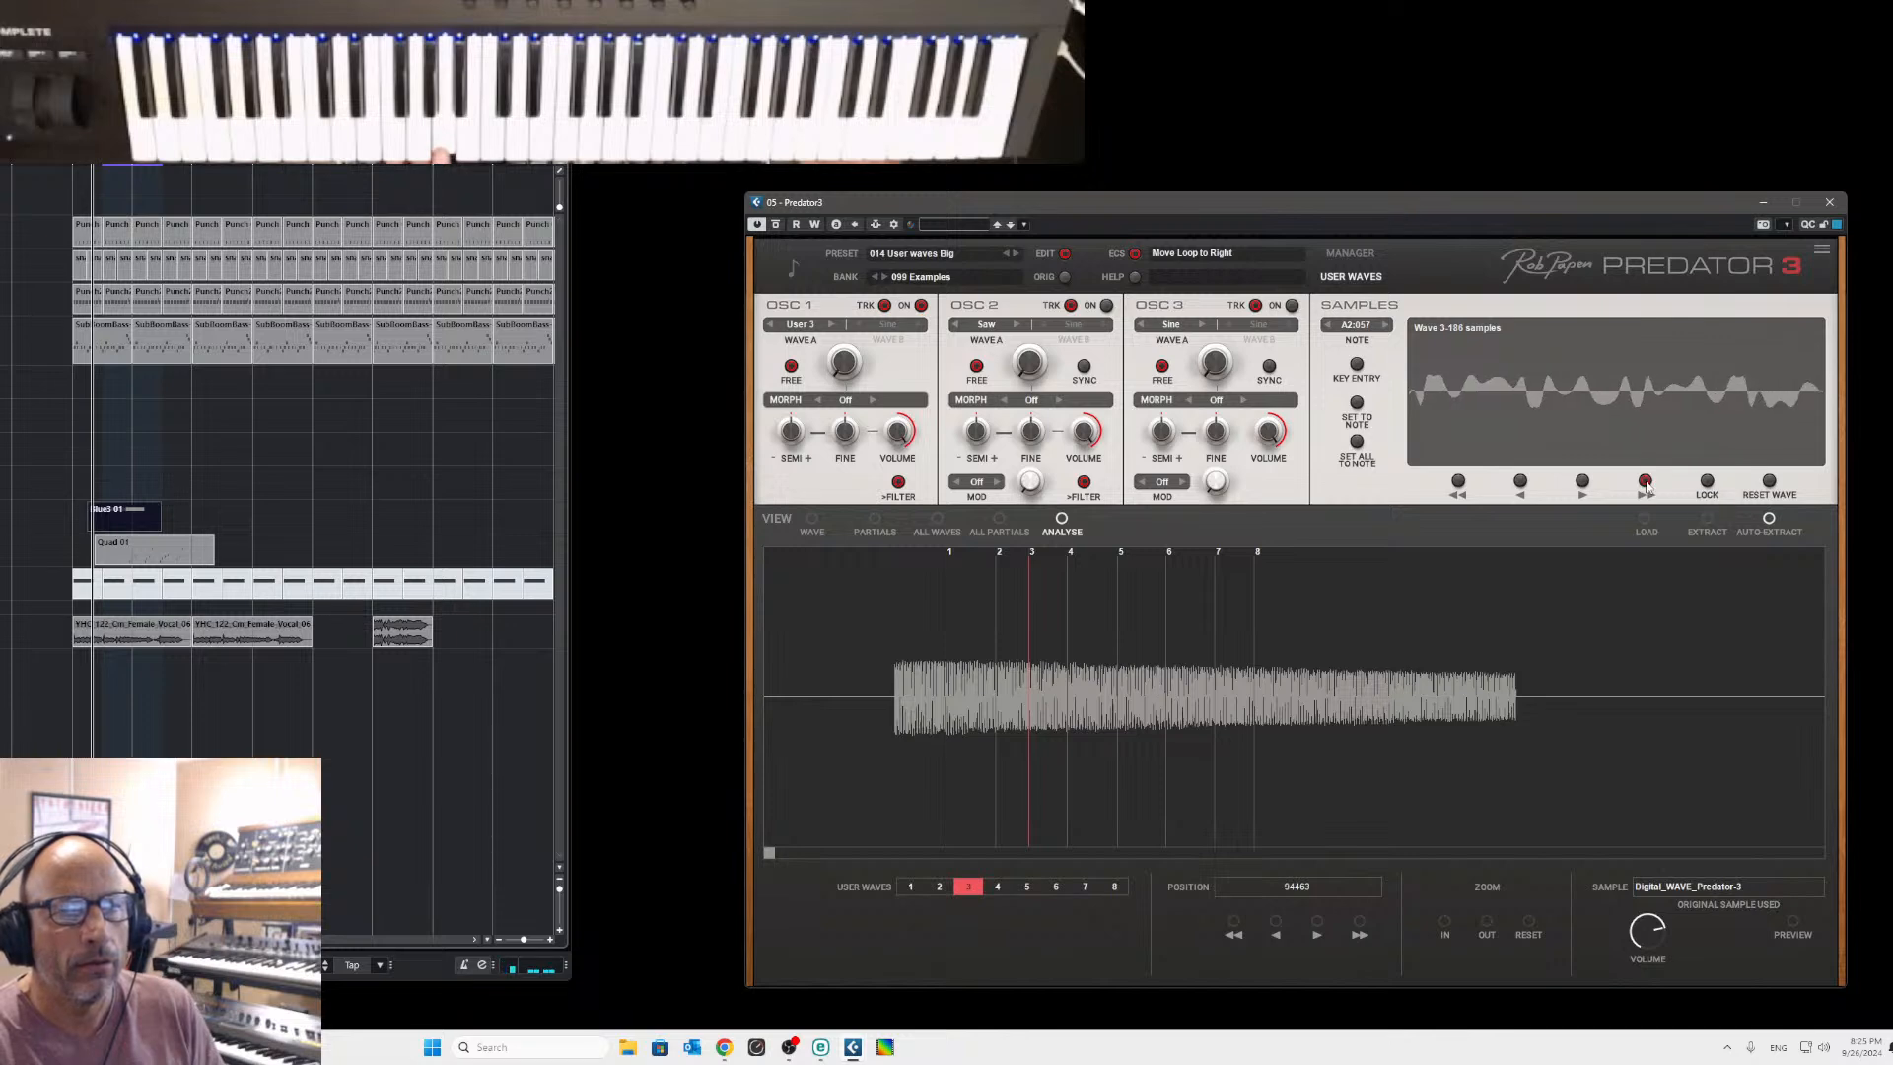
{"action": "left_click", "coordinate": [1647, 483]}
{"action": "left_click", "coordinate": [1647, 483]}
{"action": "left_click", "coordinate": [1647, 483]}
{"action": "left_click", "coordinate": [1646, 483]}
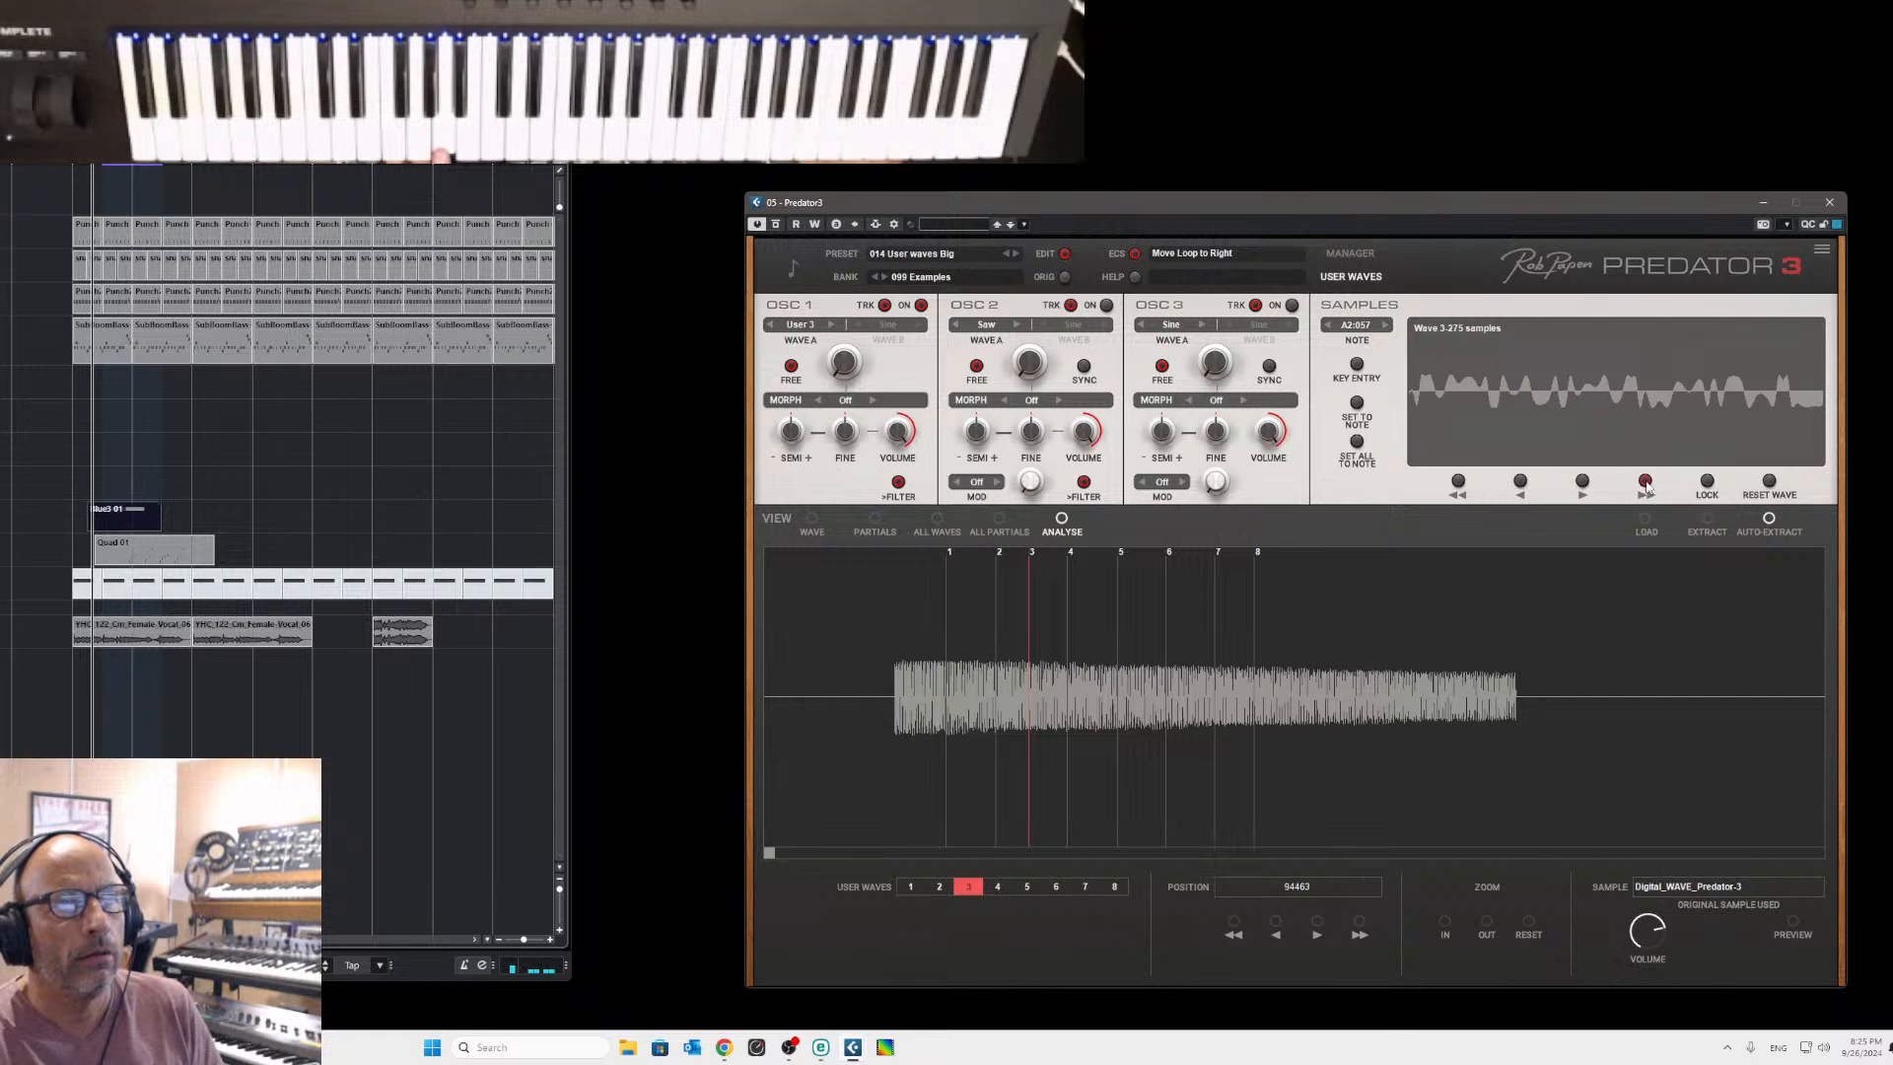
{"action": "left_click", "coordinate": [1647, 483]}
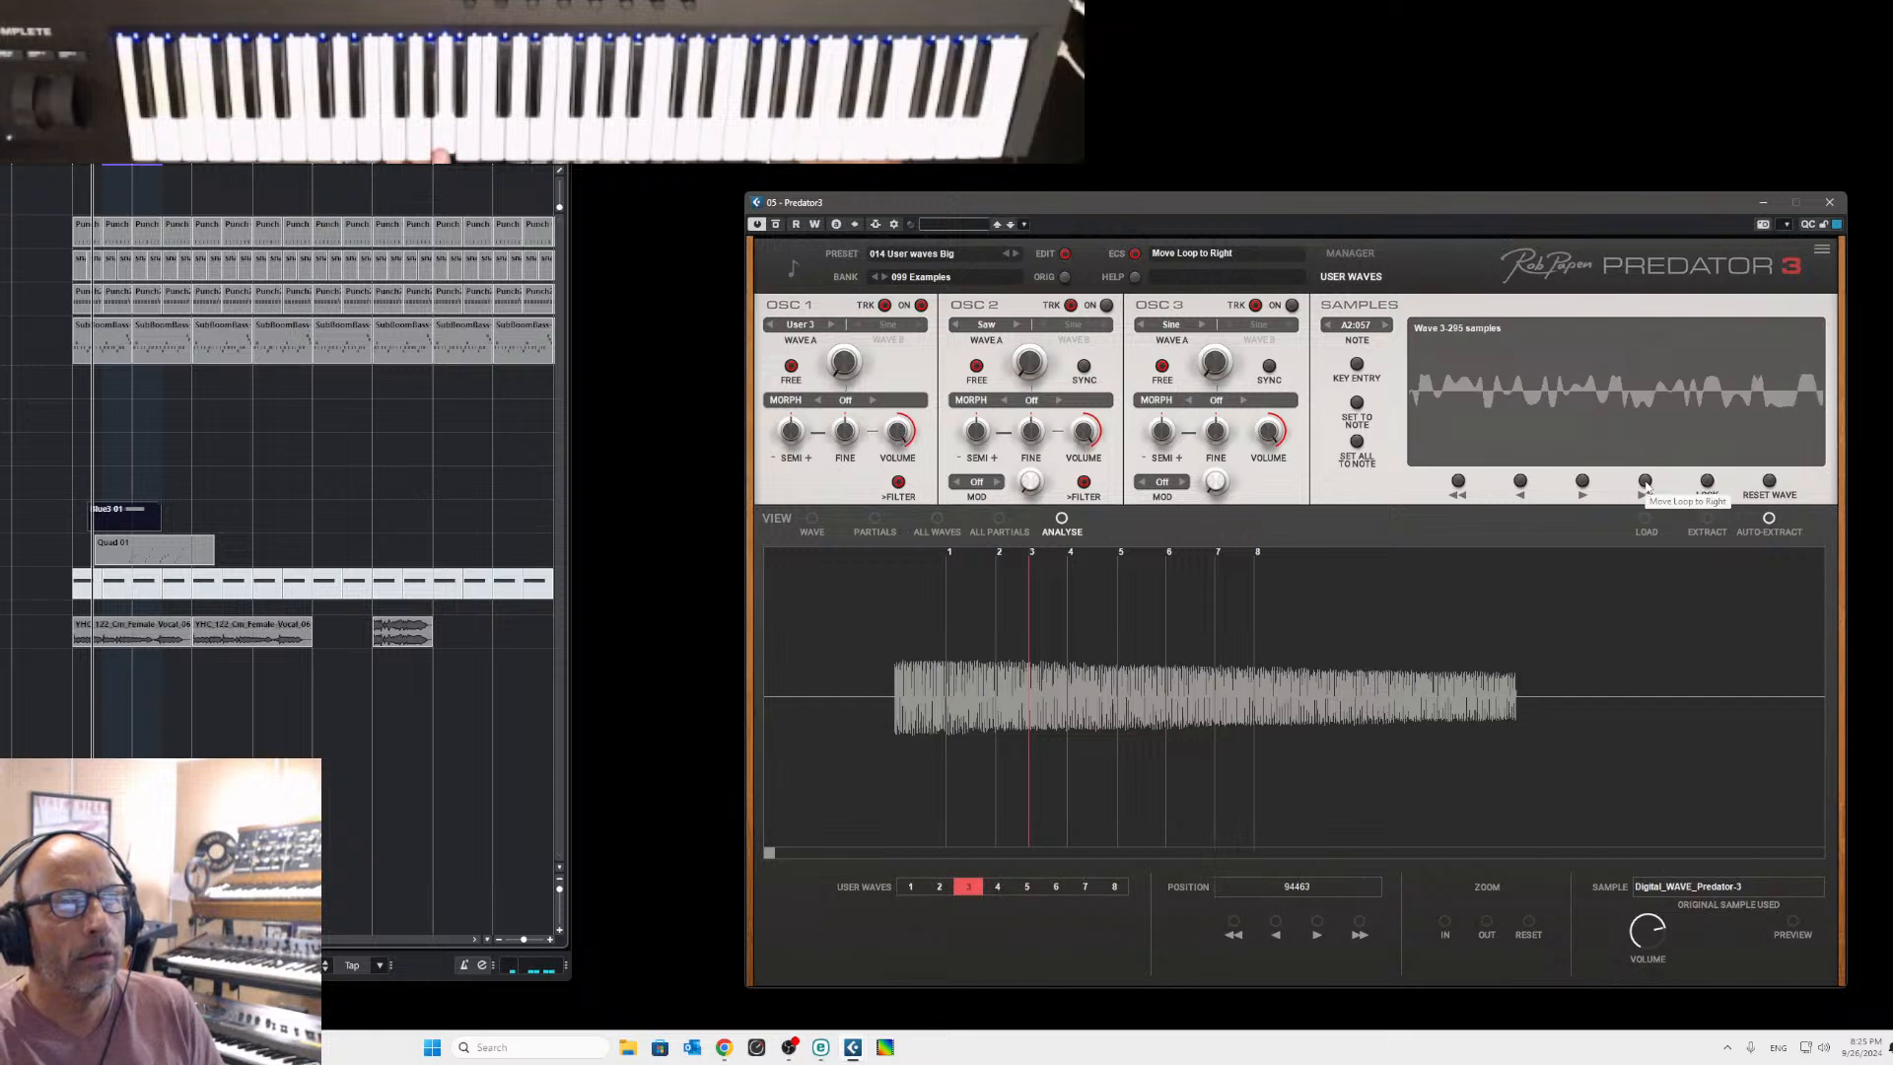
Compare the adjusted waves in Osc 1 by stepping back past User 1 and forward to User 4.
{"action": "left_click", "coordinate": [770, 326]}
{"action": "left_click", "coordinate": [770, 326]}
{"action": "left_click", "coordinate": [770, 325]}
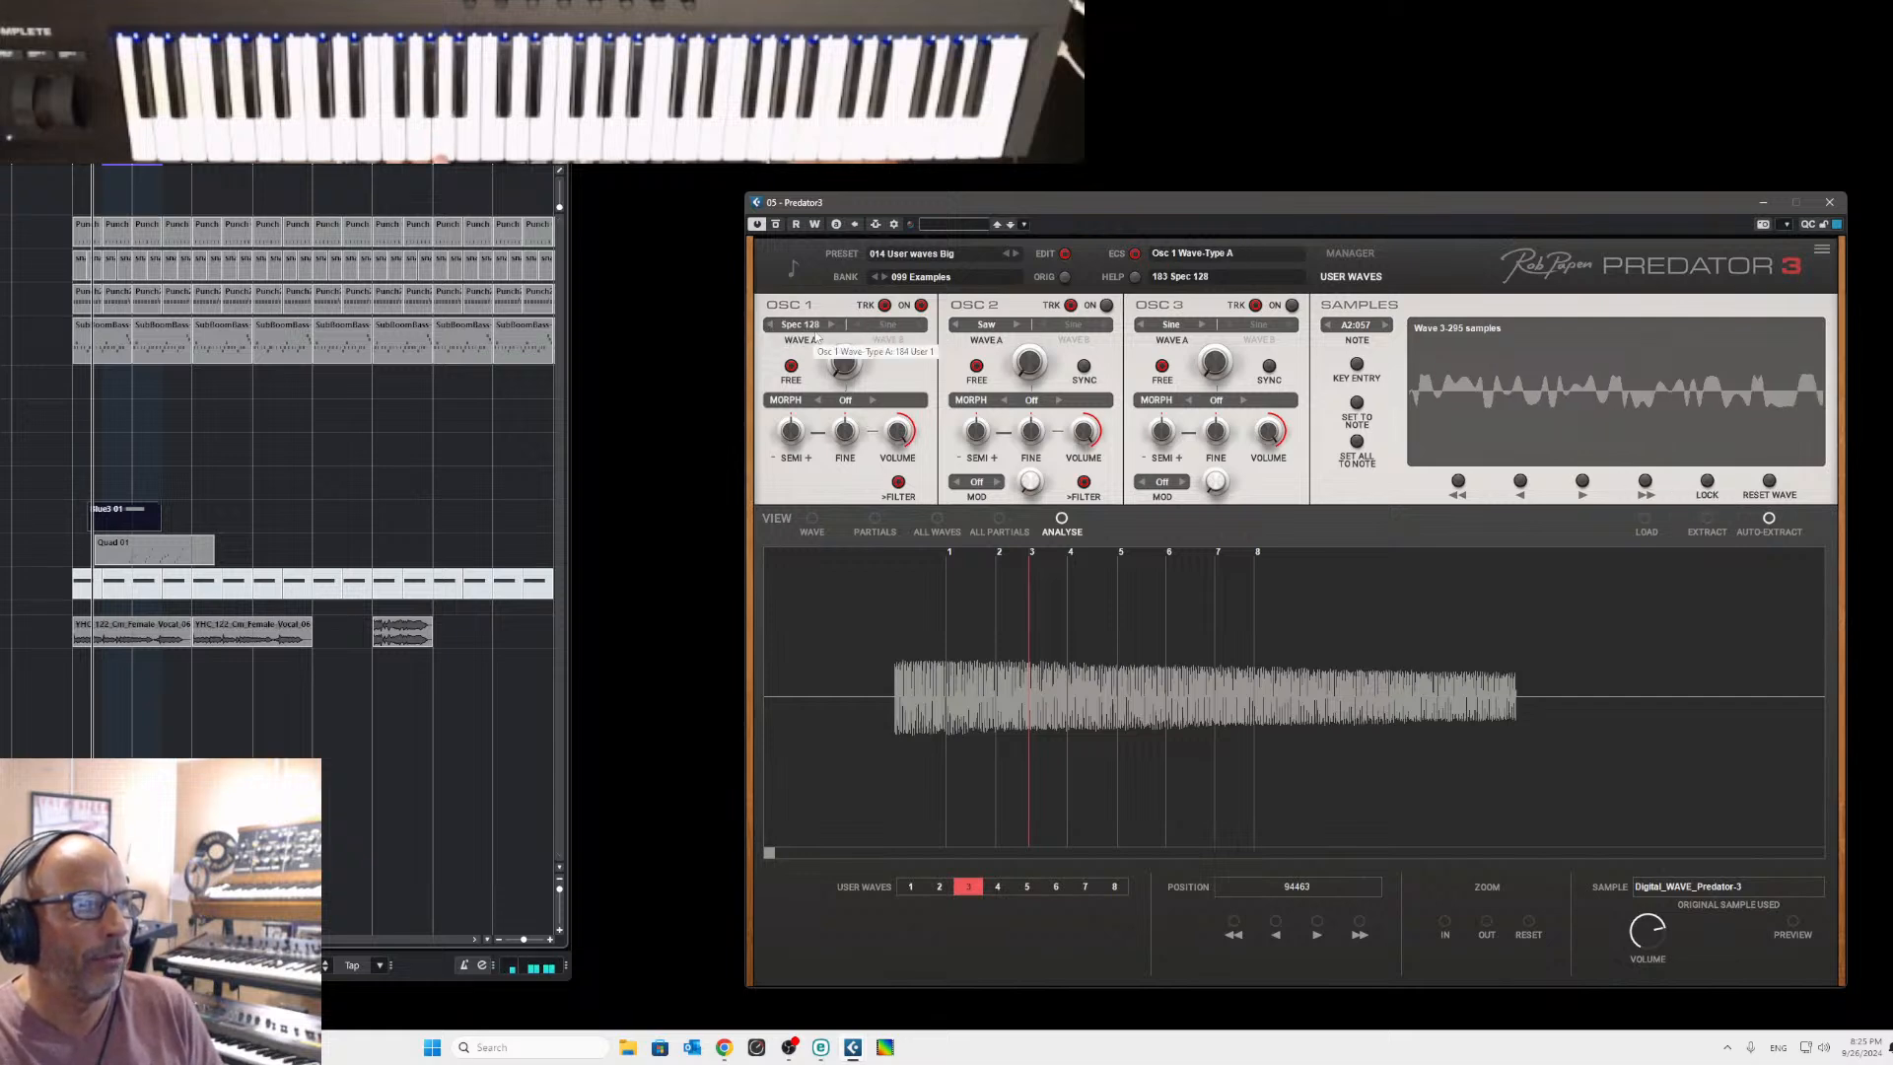
{"action": "left_click", "coordinate": [830, 326]}
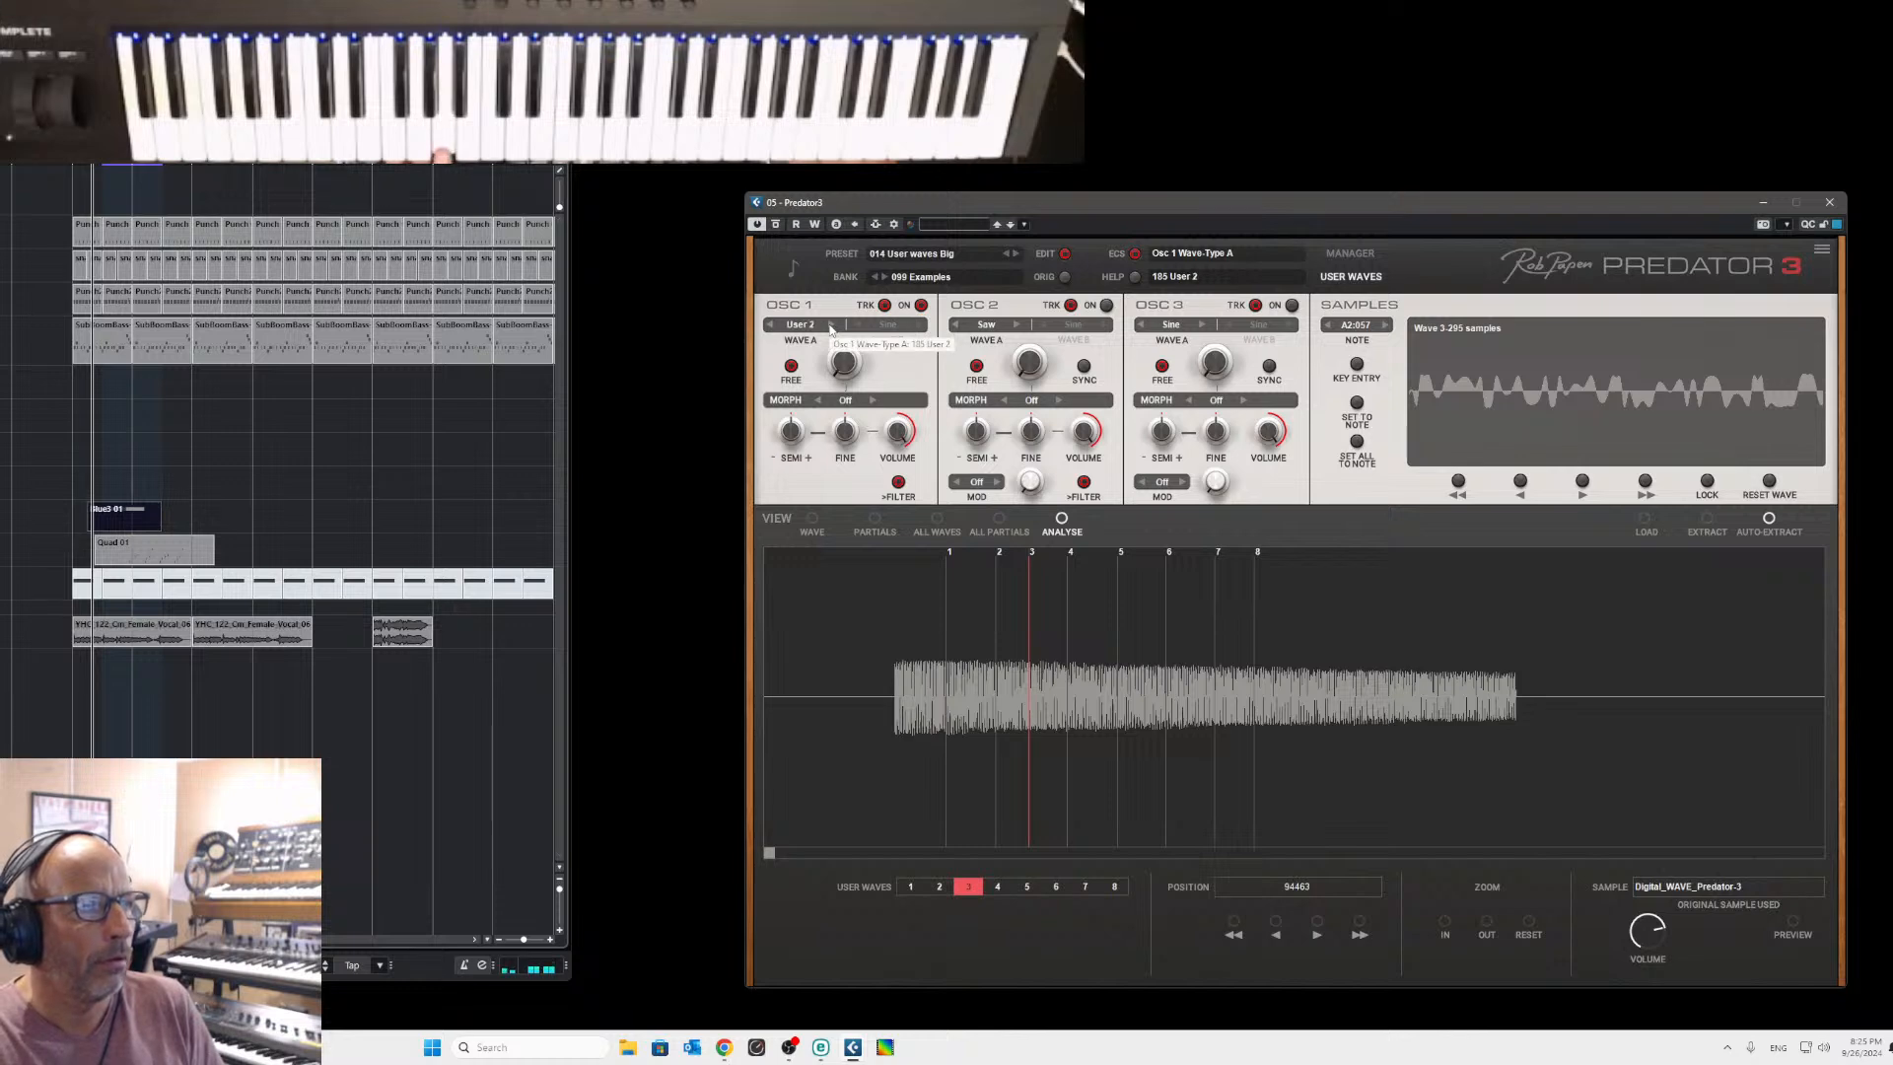
{"action": "left_click", "coordinate": [830, 325]}
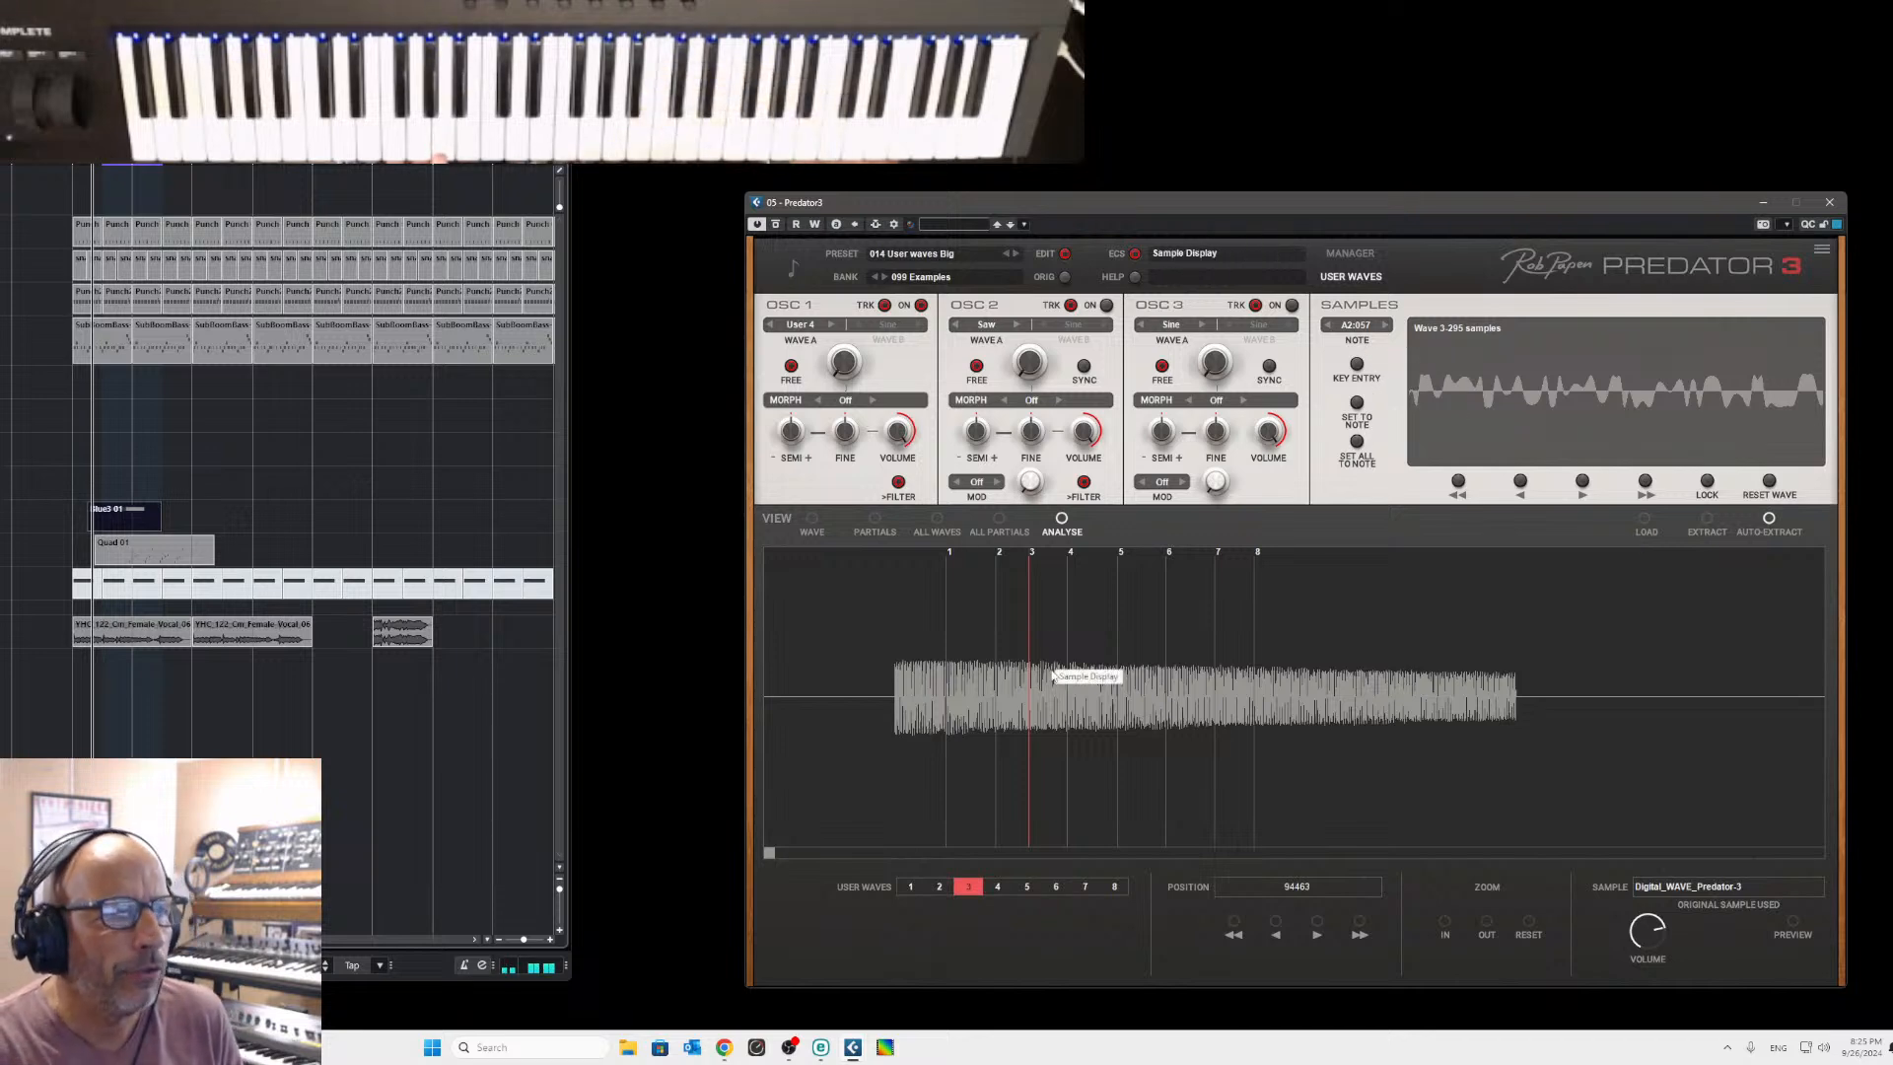
Select User Wave 4 and extend its loop to about 495 samples.
{"action": "left_click", "coordinate": [998, 887]}
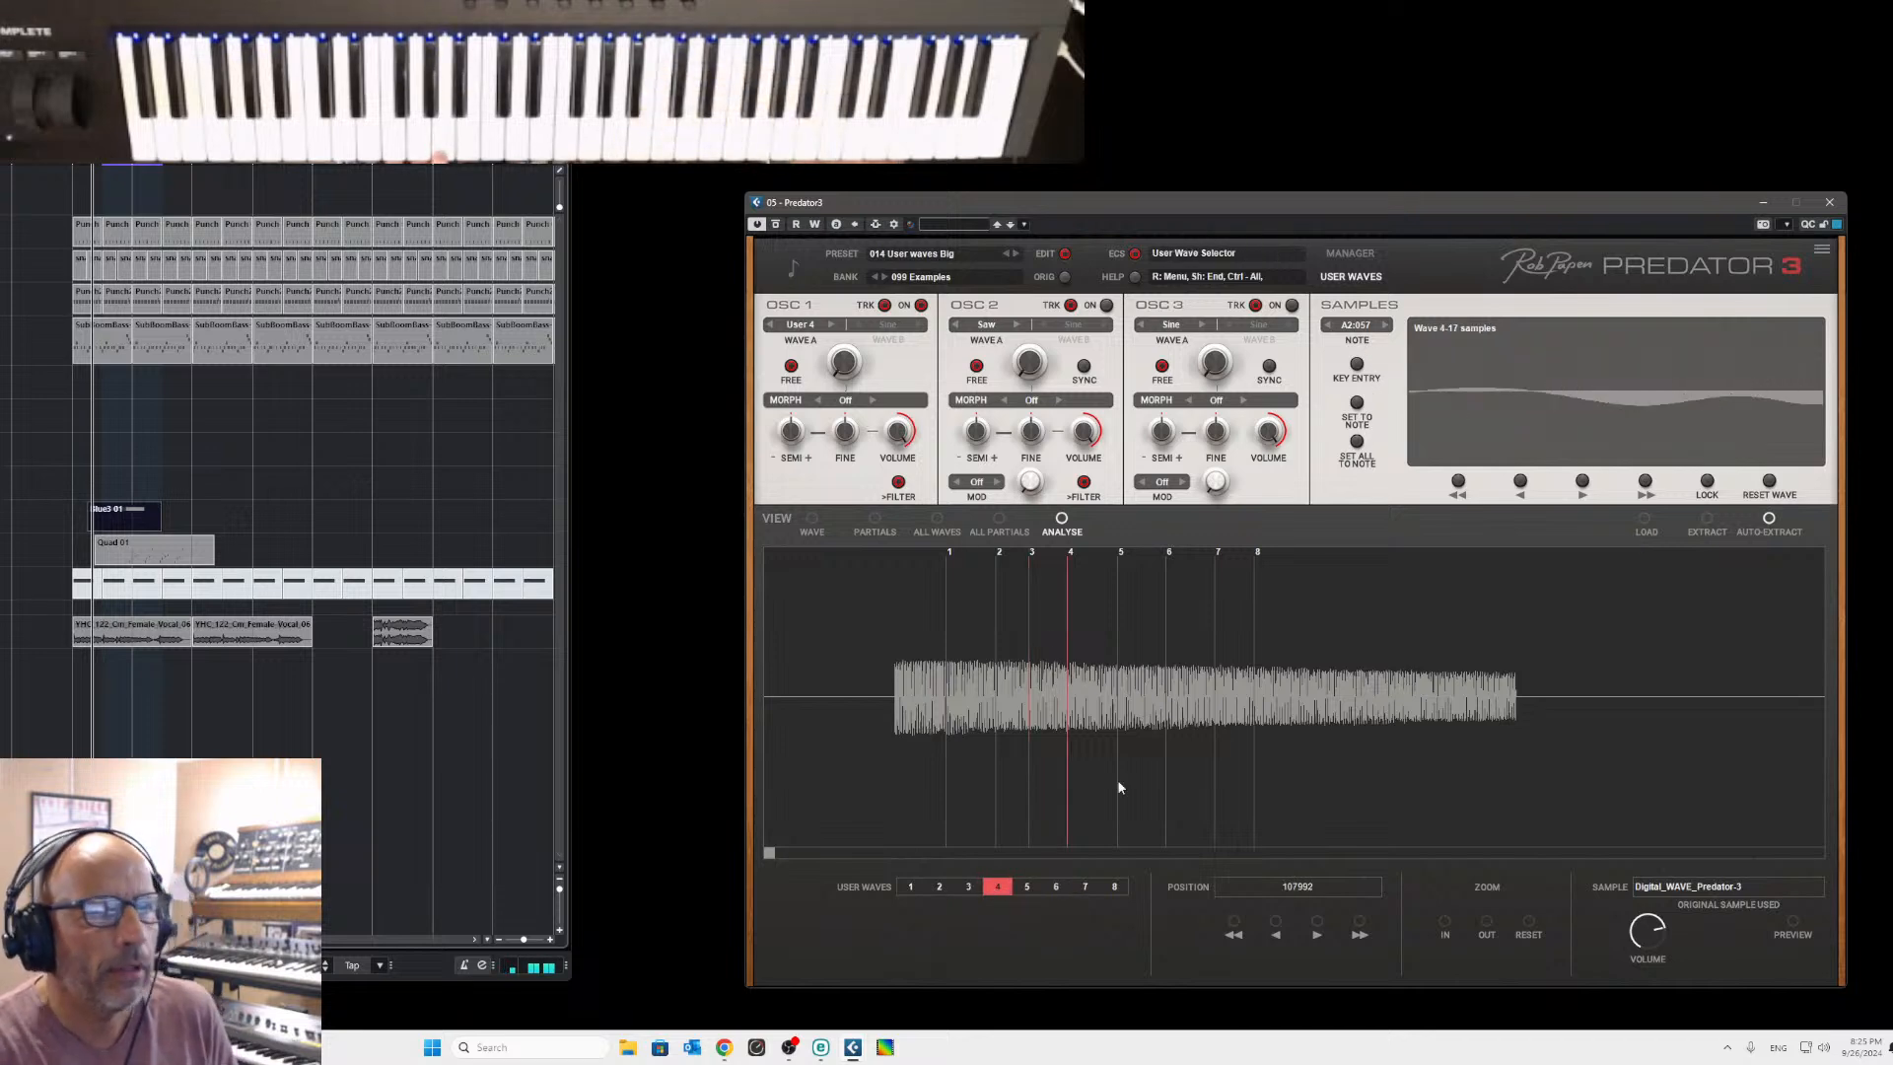
{"action": "left_click", "coordinate": [1646, 482]}
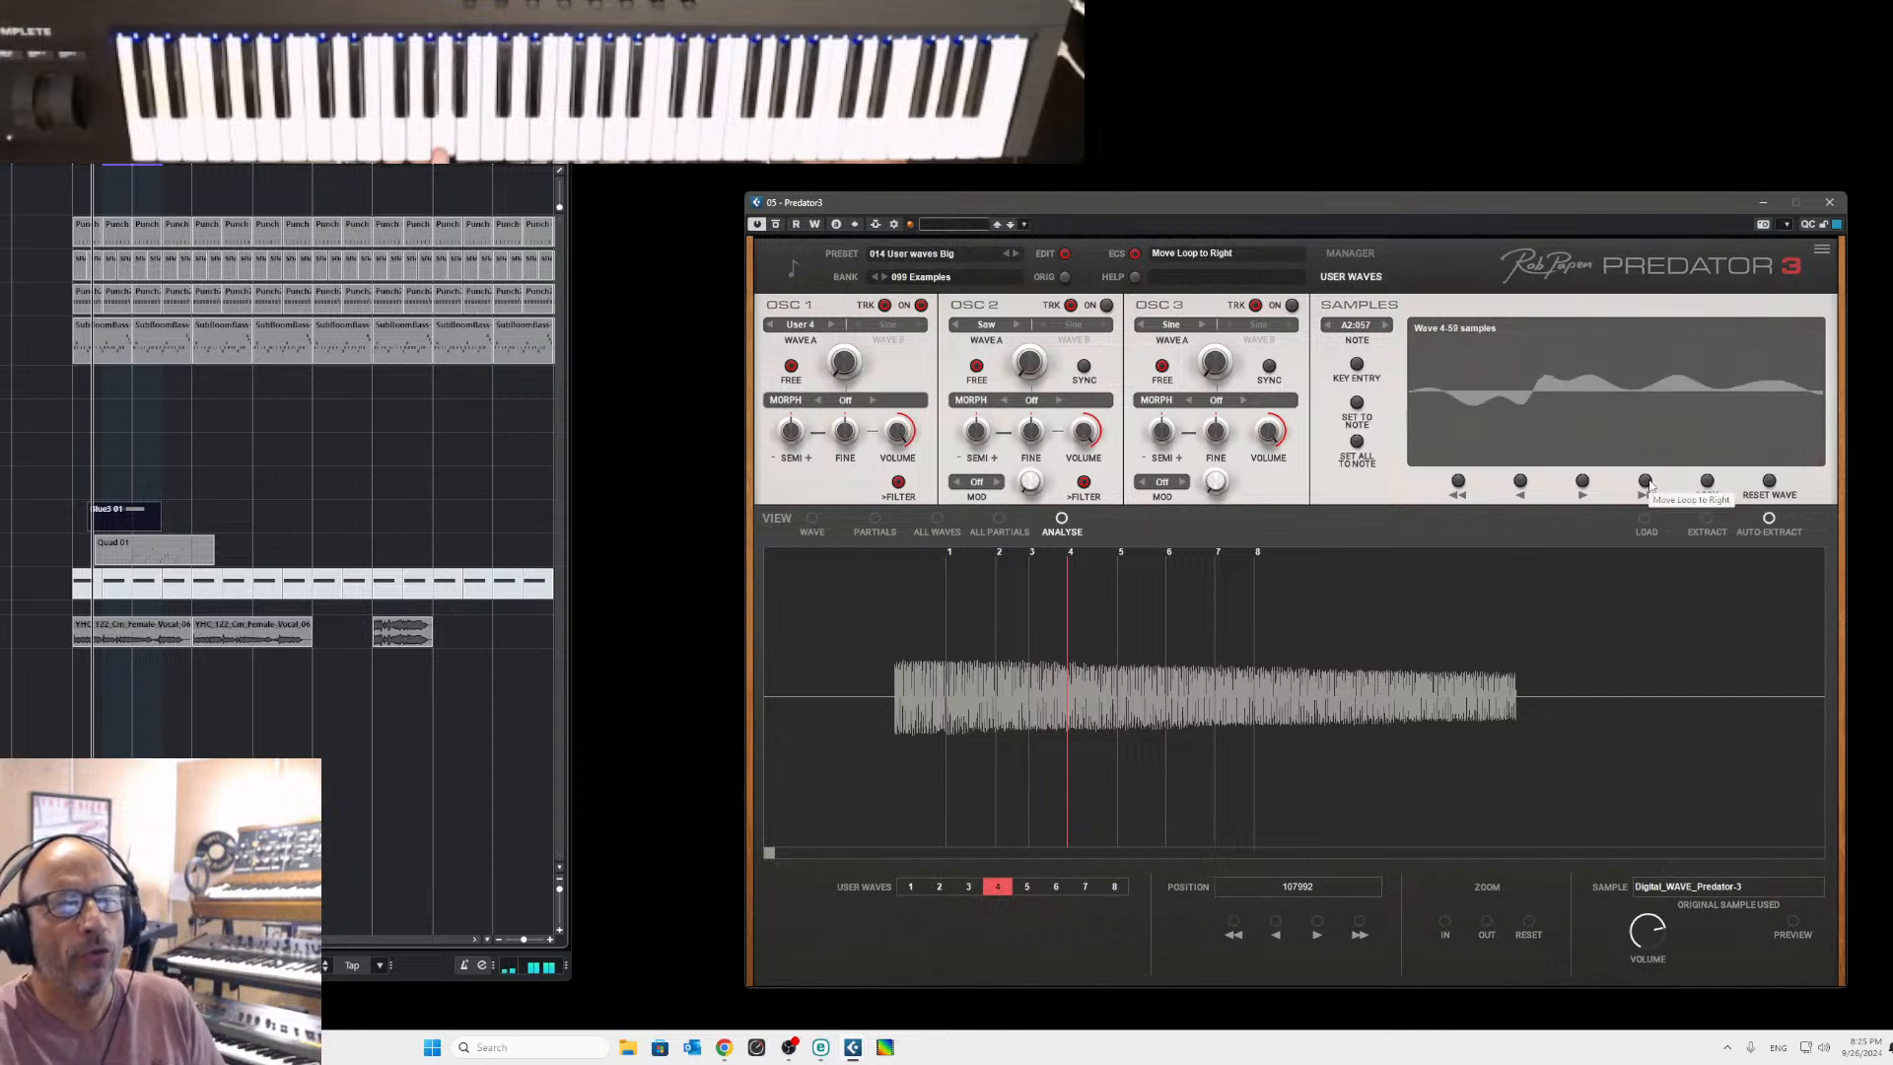
{"action": "left_click", "coordinate": [1645, 482]}
{"action": "left_click", "coordinate": [1646, 482]}
{"action": "left_click", "coordinate": [1645, 482]}
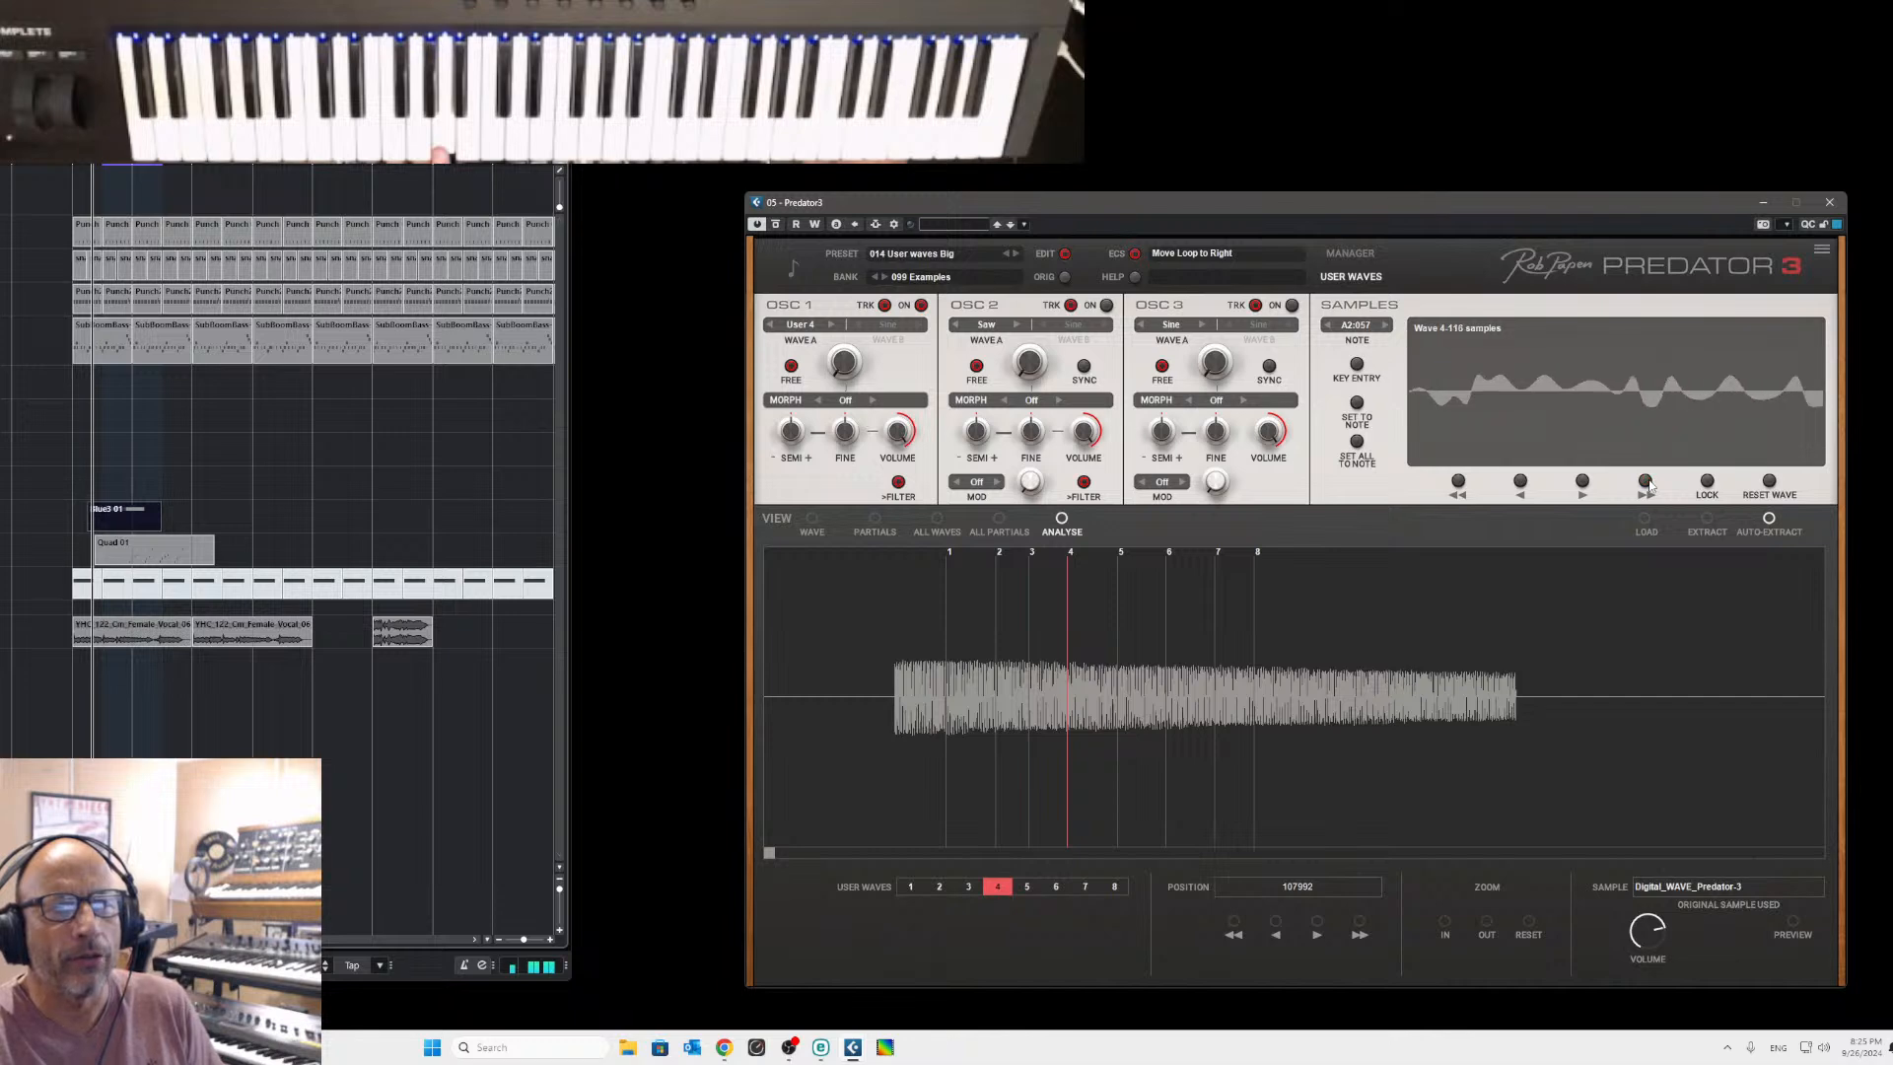
{"action": "left_click", "coordinate": [1646, 482]}
{"action": "left_click", "coordinate": [1646, 482]}
{"action": "left_click", "coordinate": [1645, 482]}
{"action": "left_click", "coordinate": [1646, 482]}
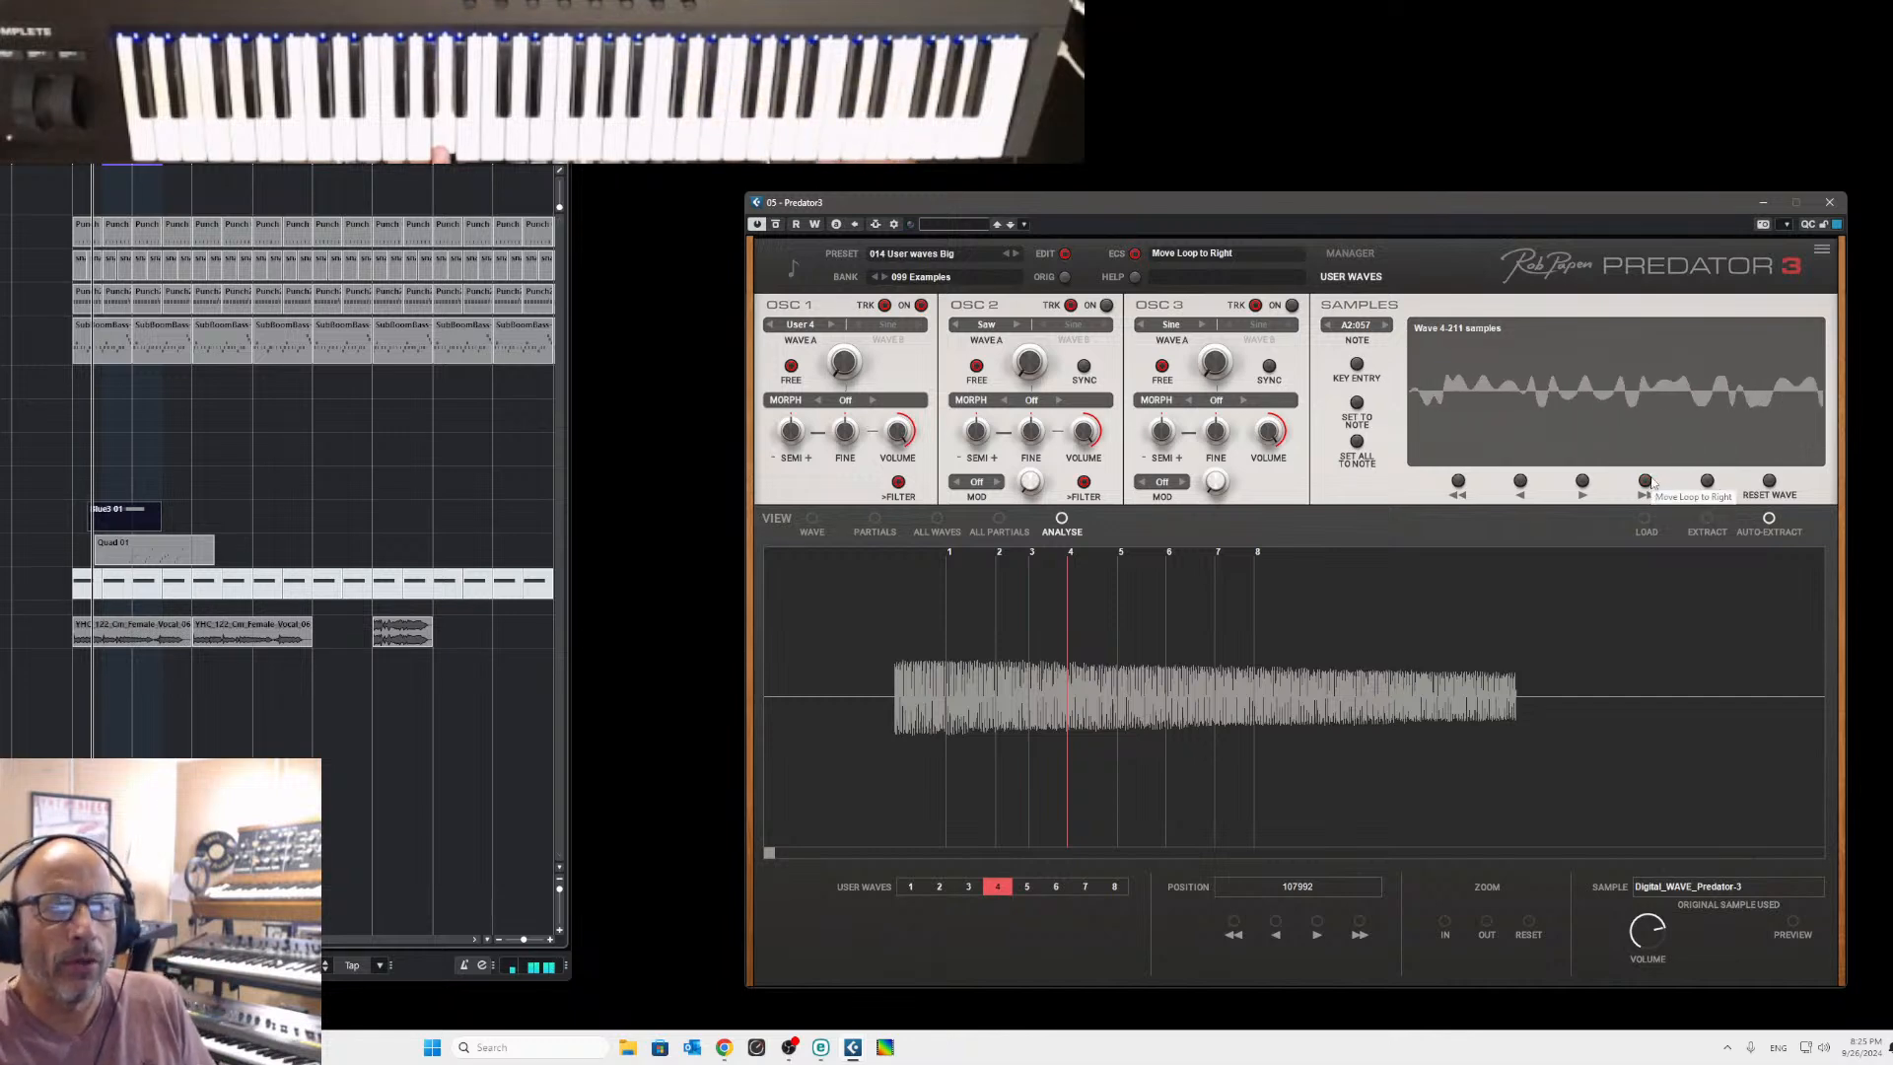
{"action": "left_click", "coordinate": [1646, 482]}
{"action": "left_click", "coordinate": [1645, 482]}
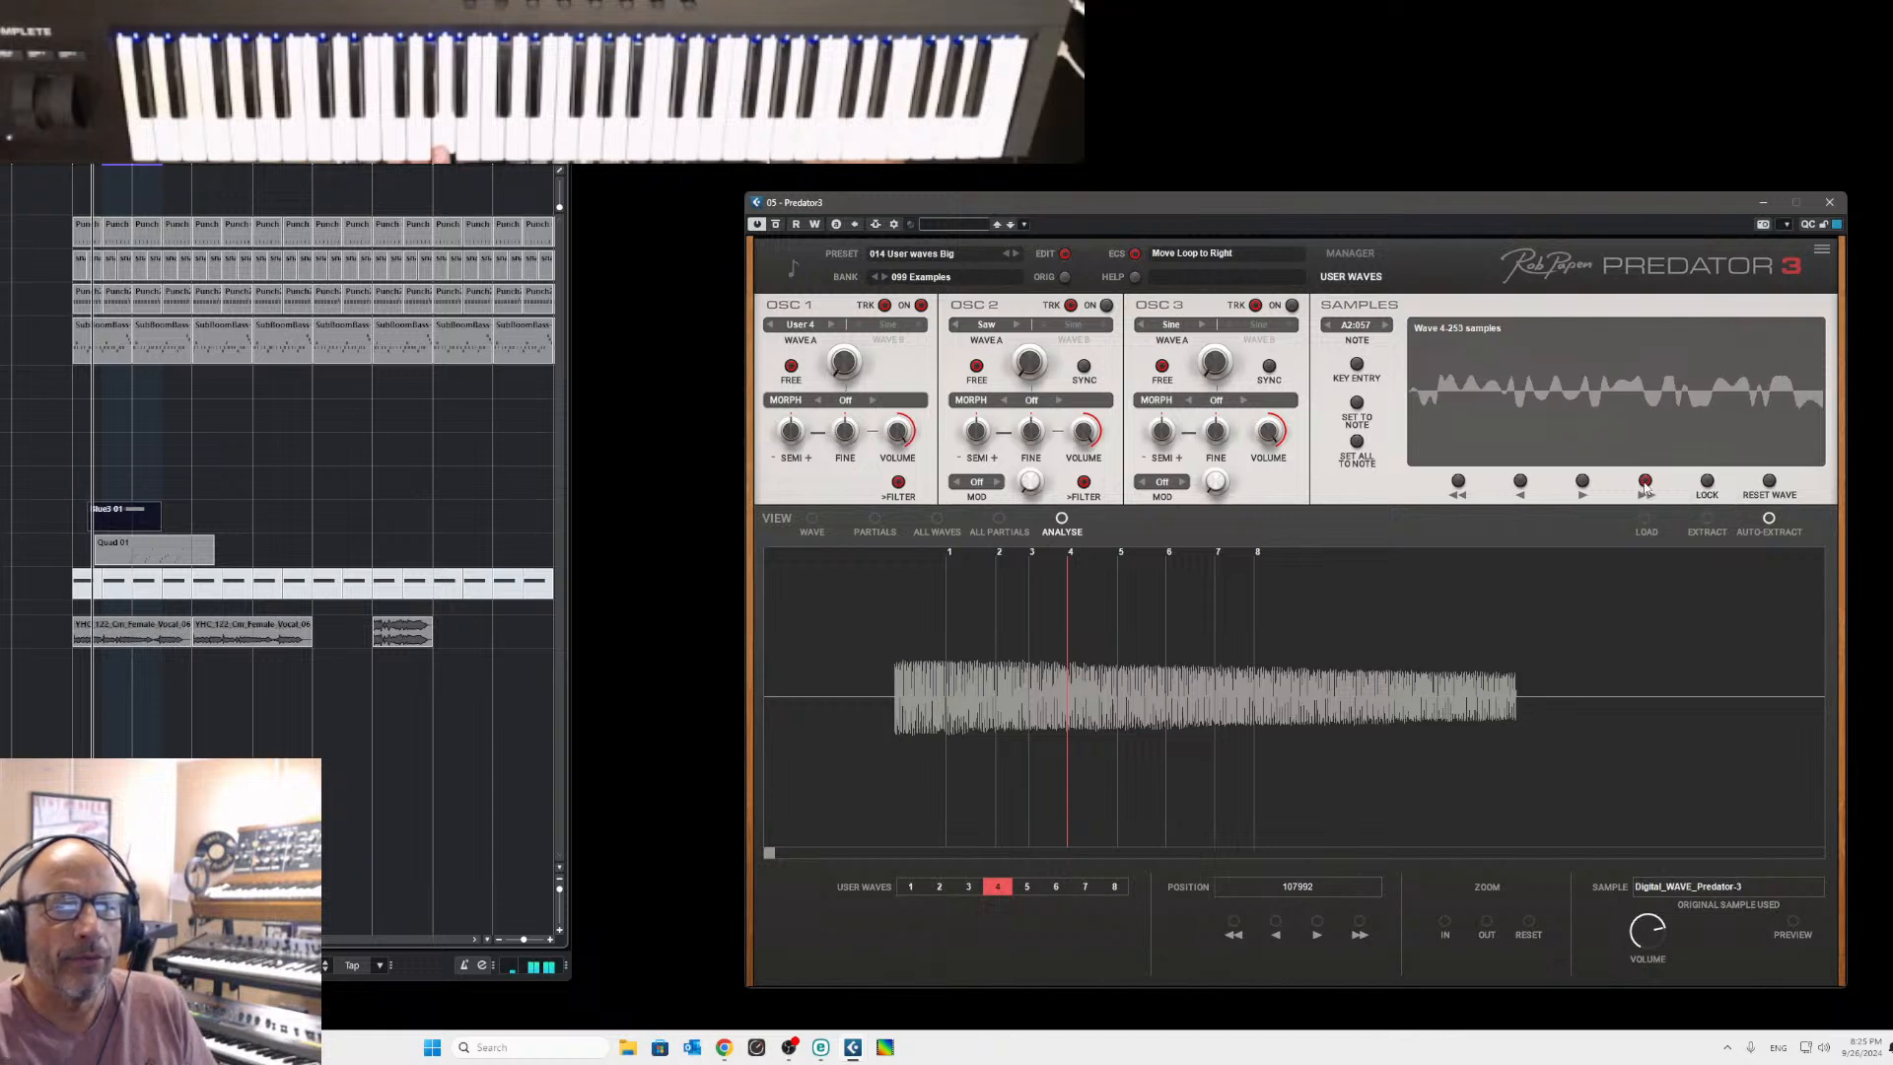
{"action": "left_click", "coordinate": [1646, 482]}
{"action": "left_click", "coordinate": [1646, 482]}
{"action": "left_click", "coordinate": [1646, 482]}
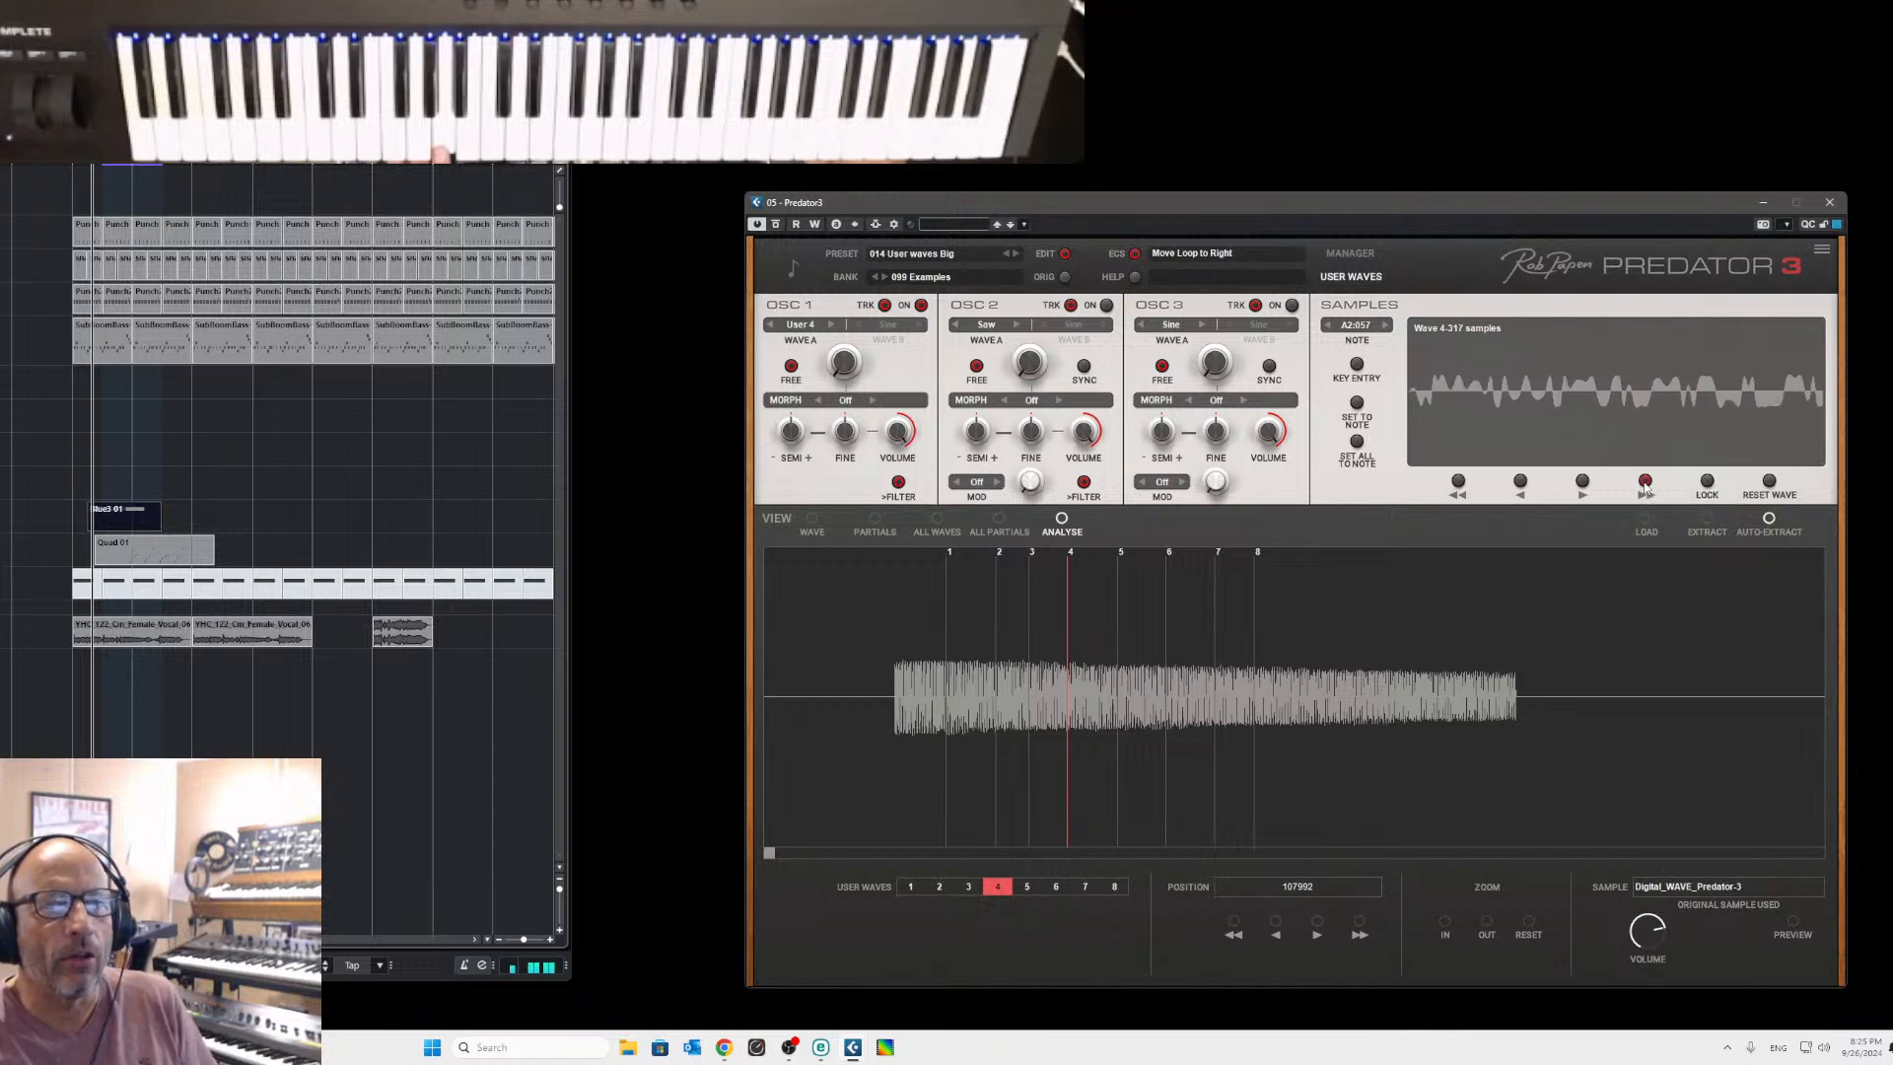
{"action": "left_click", "coordinate": [1645, 482]}
{"action": "left_click", "coordinate": [1646, 482]}
{"action": "left_click", "coordinate": [1646, 482]}
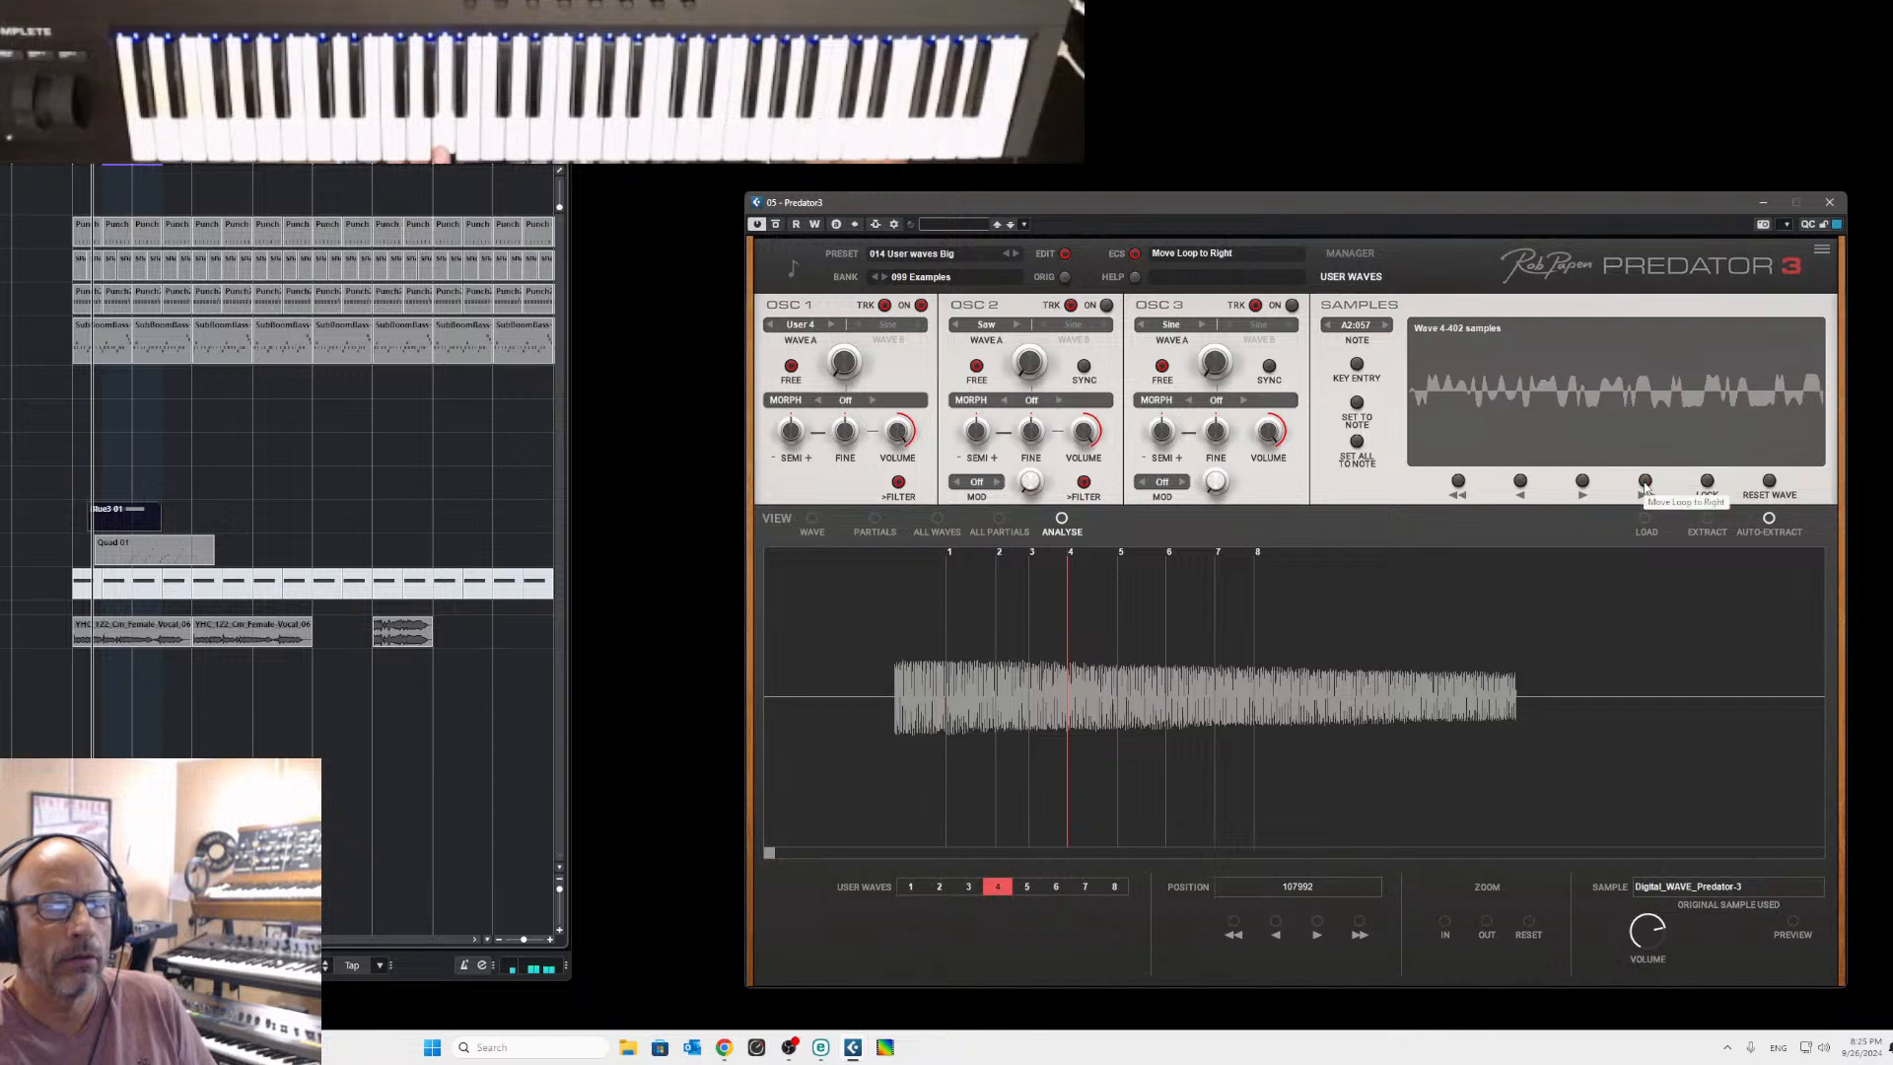
{"action": "left_click", "coordinate": [1645, 482]}
{"action": "left_click", "coordinate": [1646, 482]}
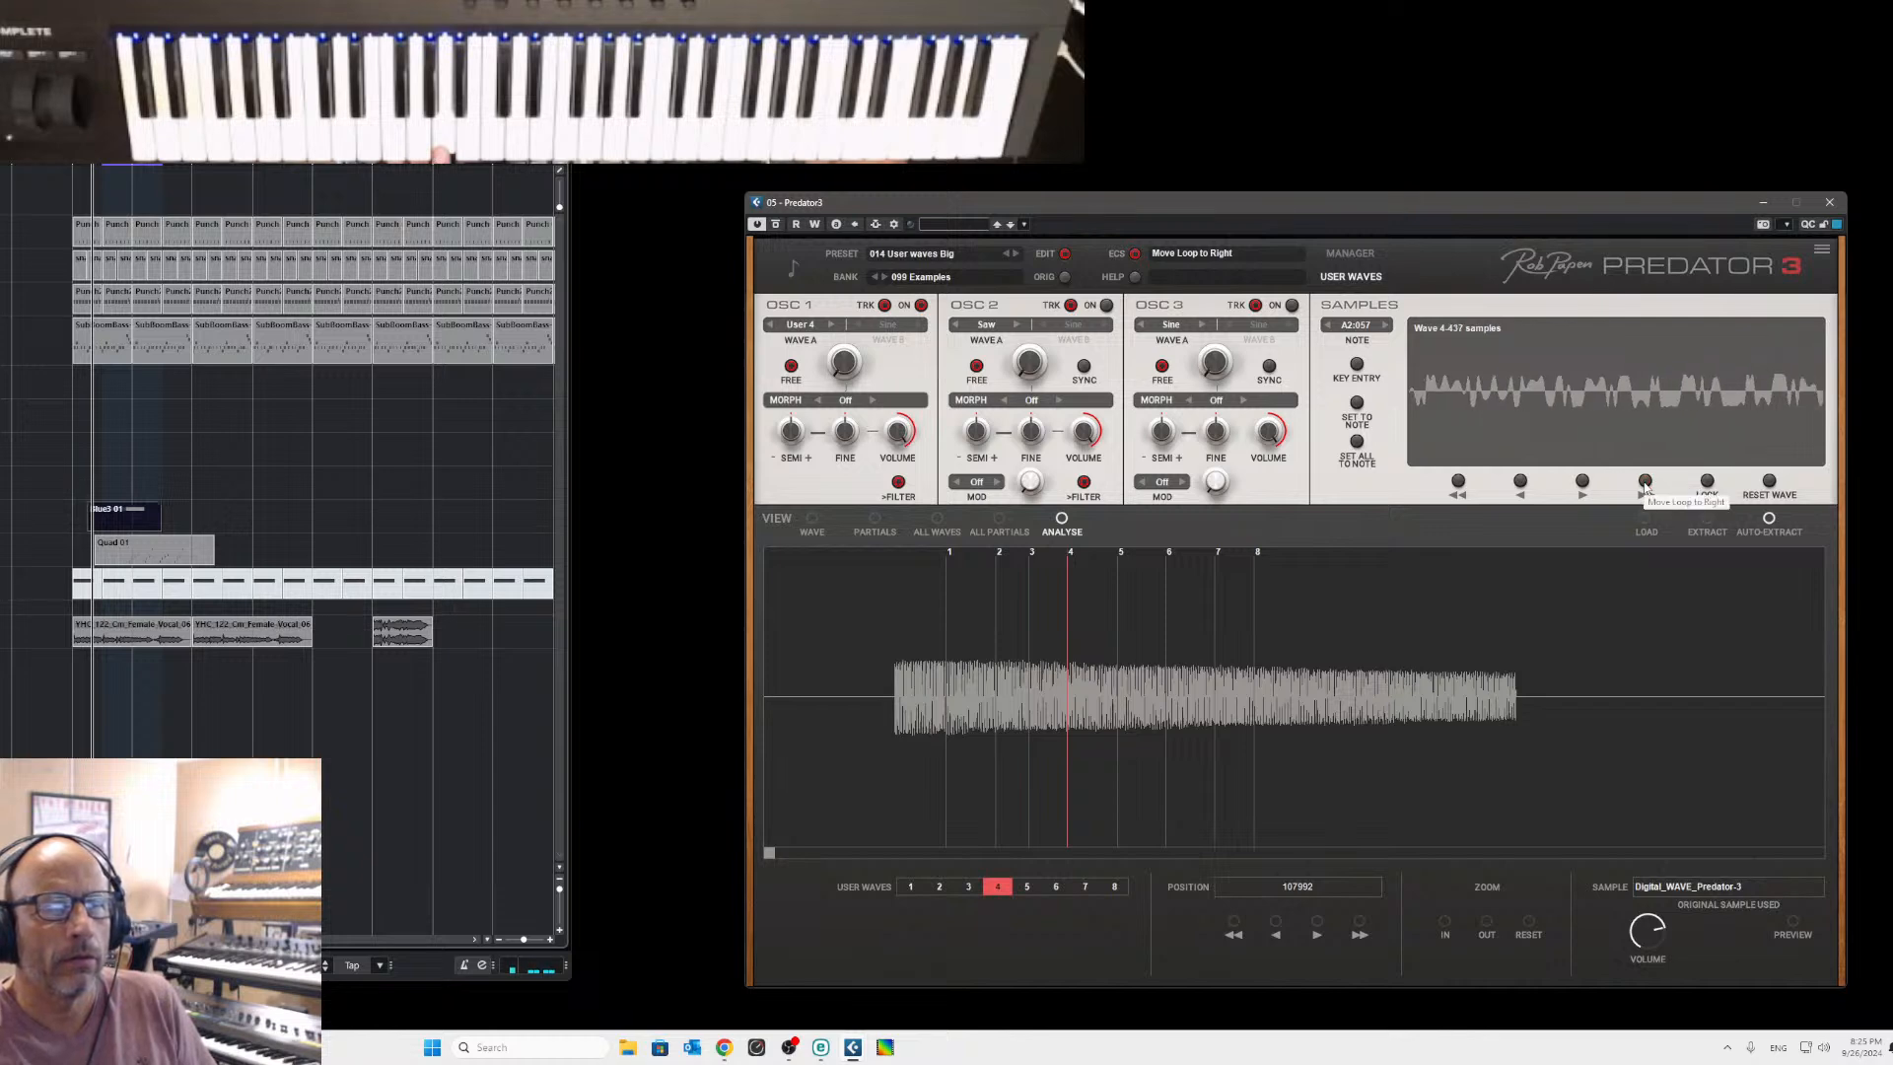
{"action": "left_click", "coordinate": [1646, 482]}
{"action": "left_click", "coordinate": [1646, 482]}
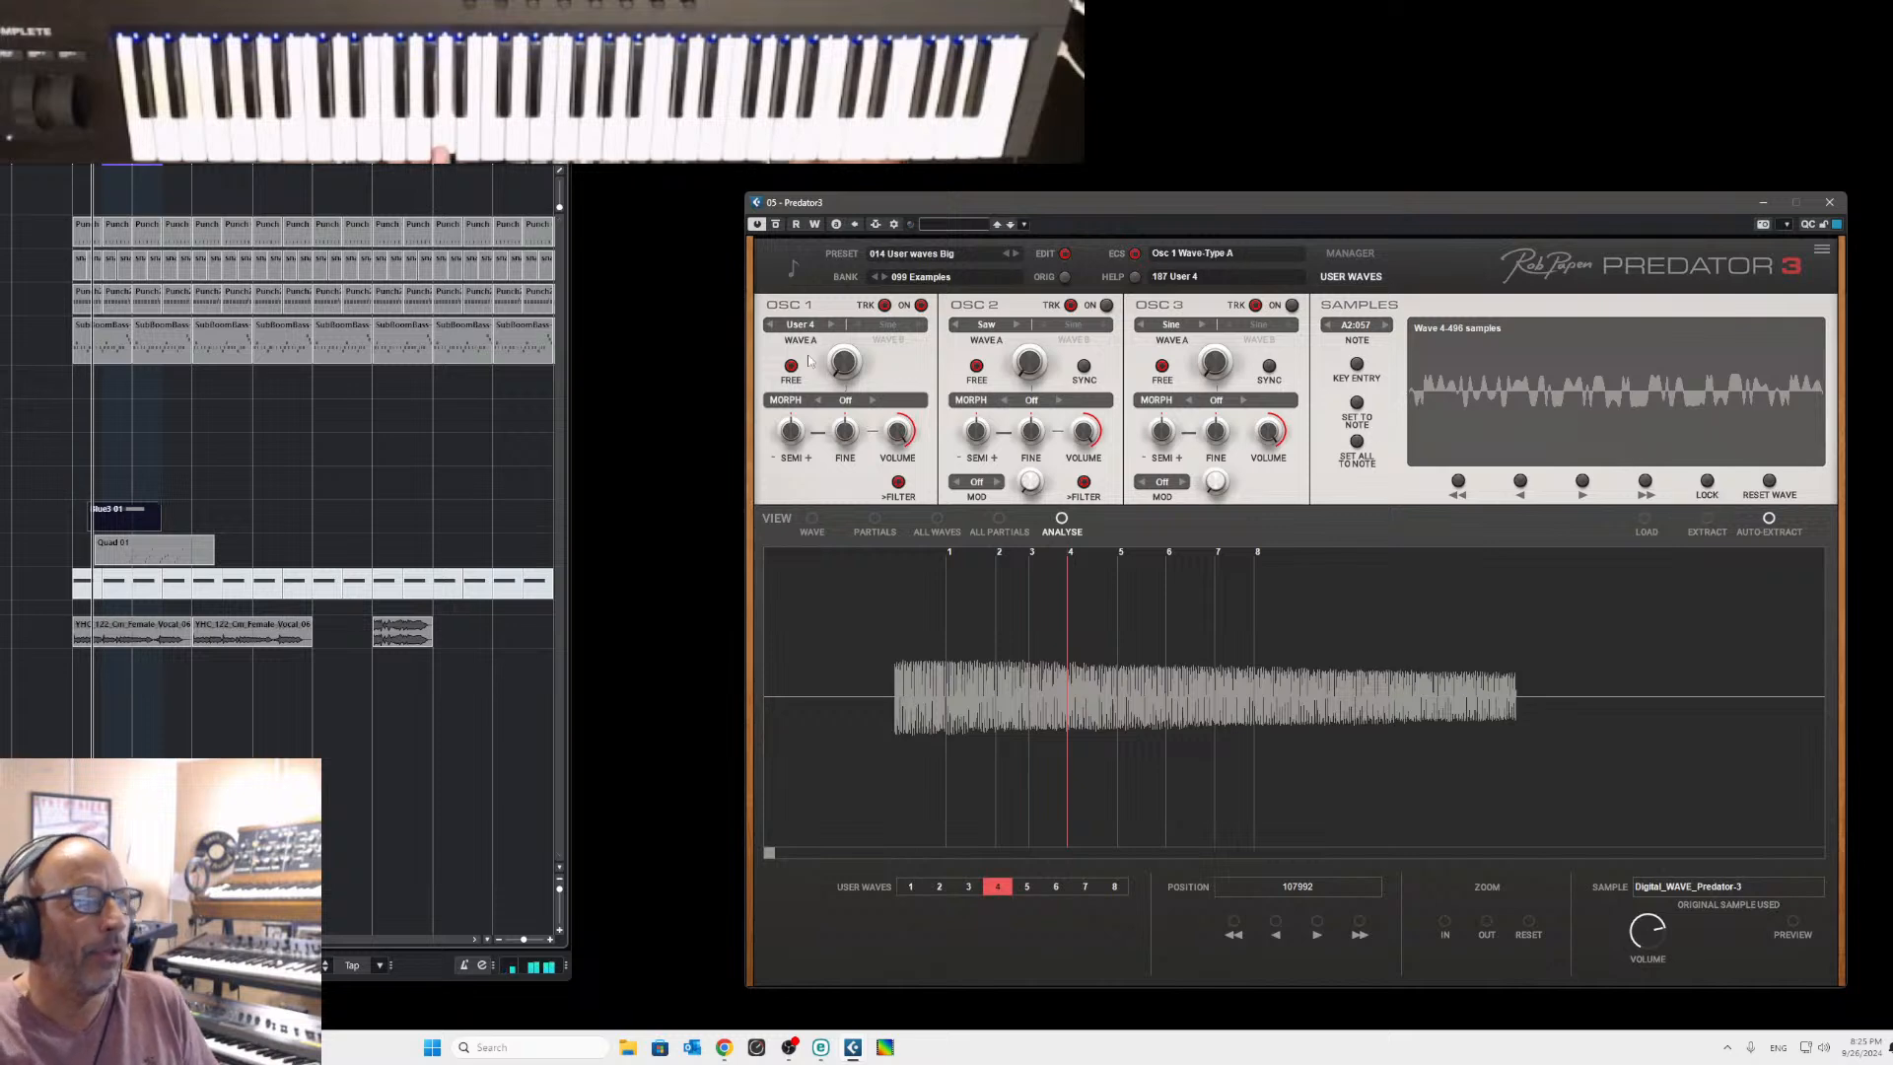
Set Osc 1 to User 5 and extend the User Wave 5 loop to 650 samples.
{"action": "left_click", "coordinate": [831, 325]}
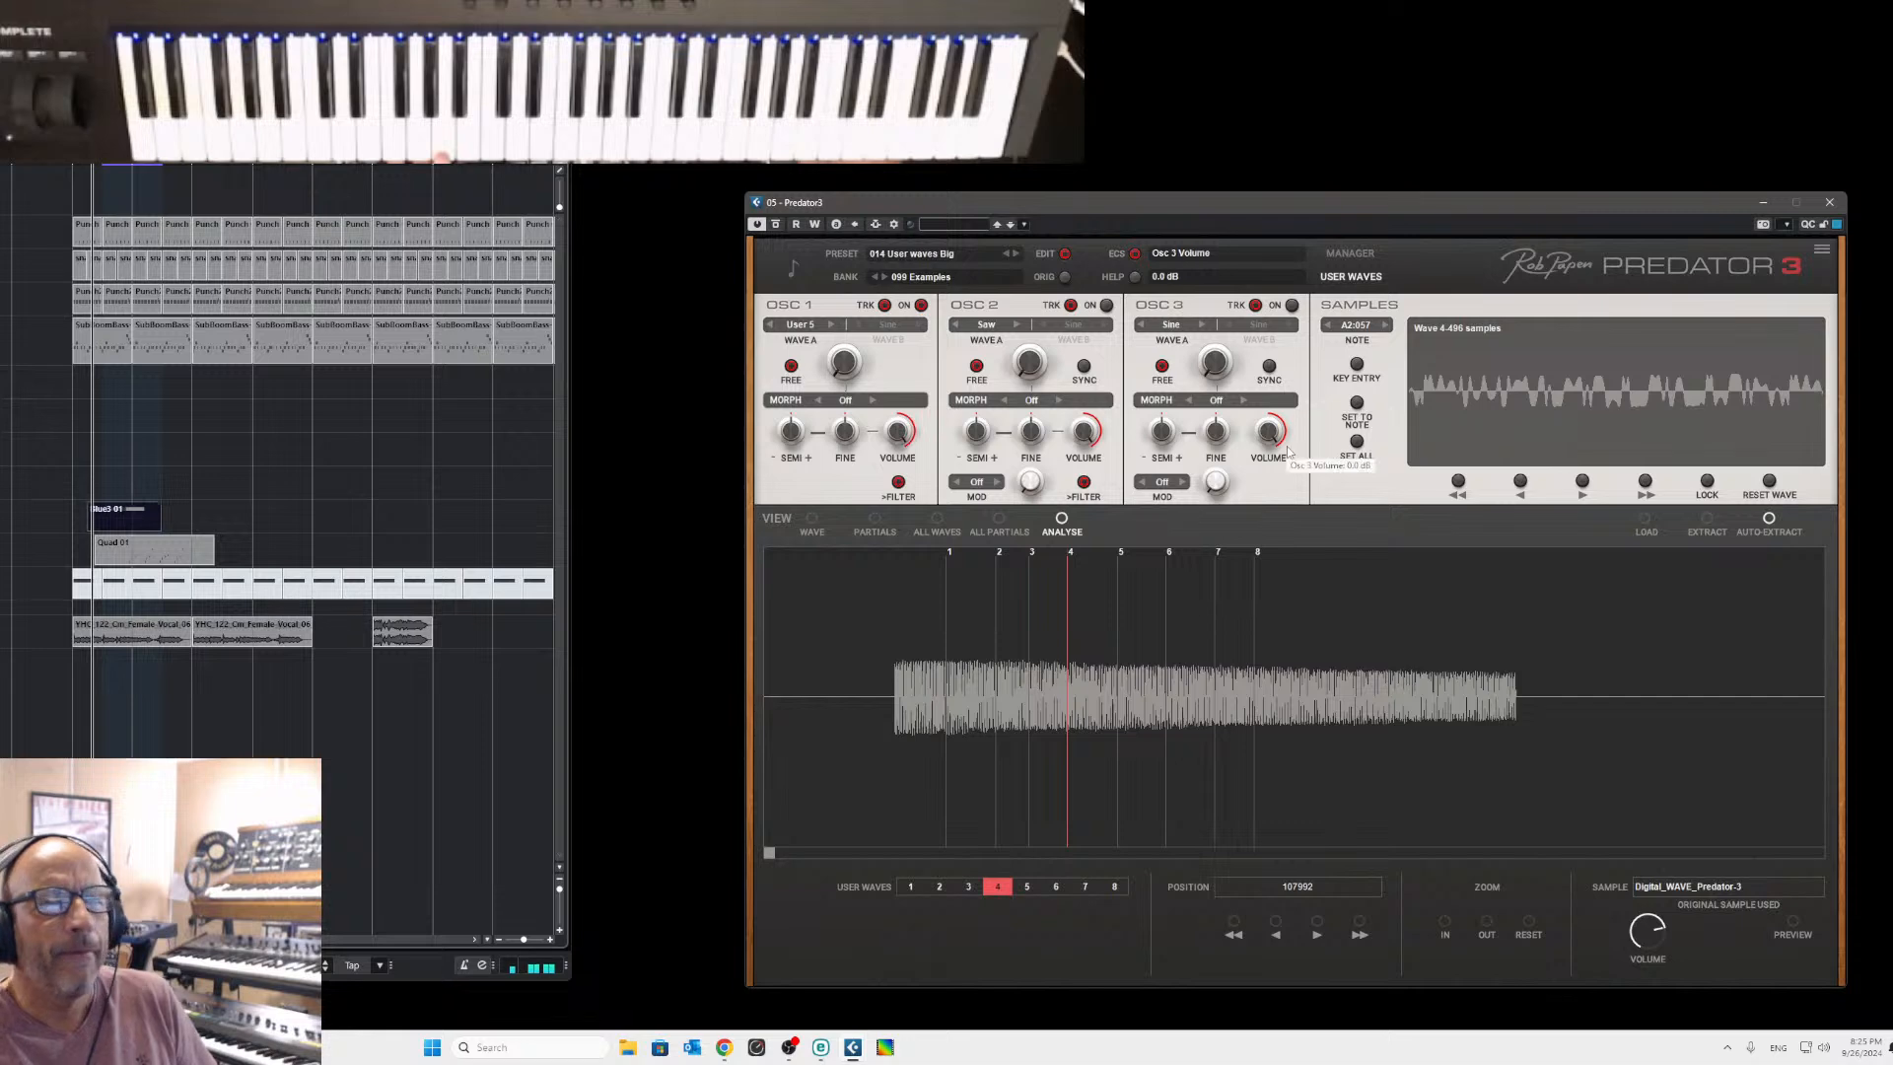
{"action": "left_click", "coordinate": [1121, 558]}
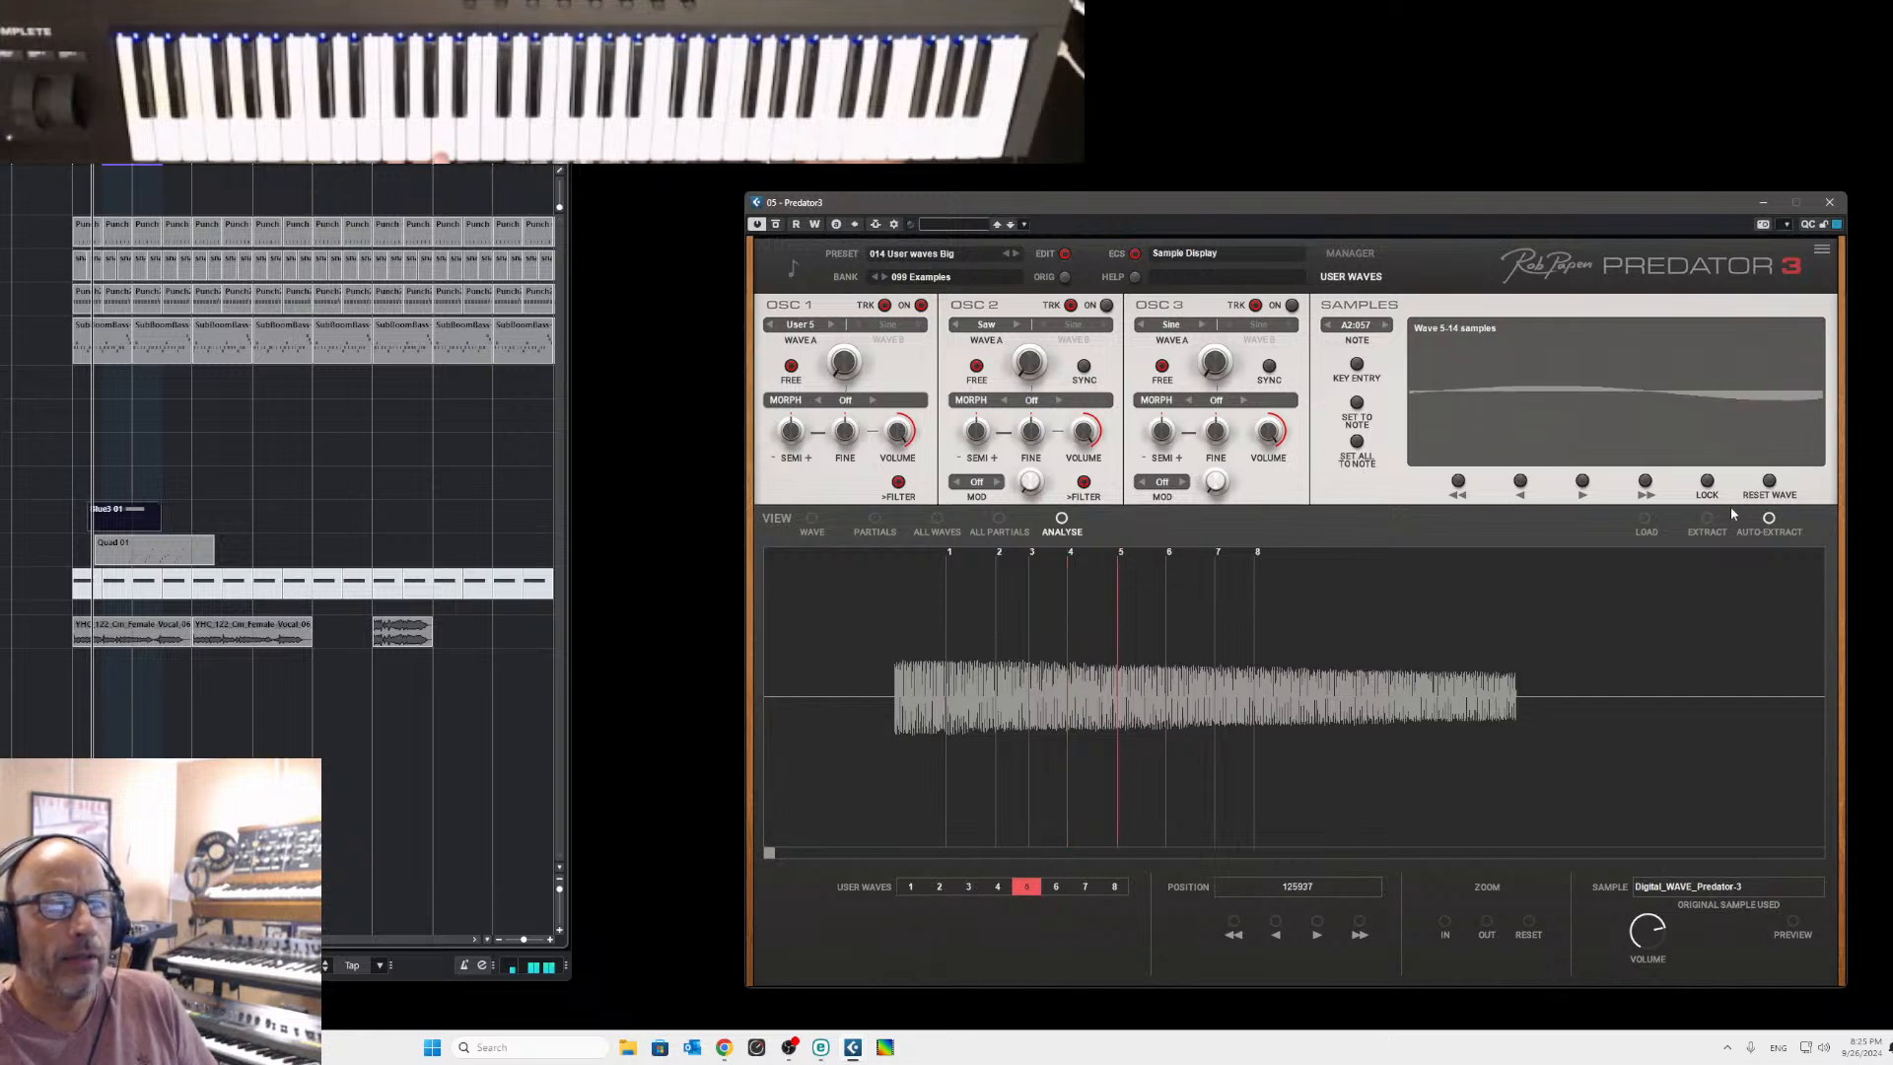
{"action": "left_click", "coordinate": [1645, 483]}
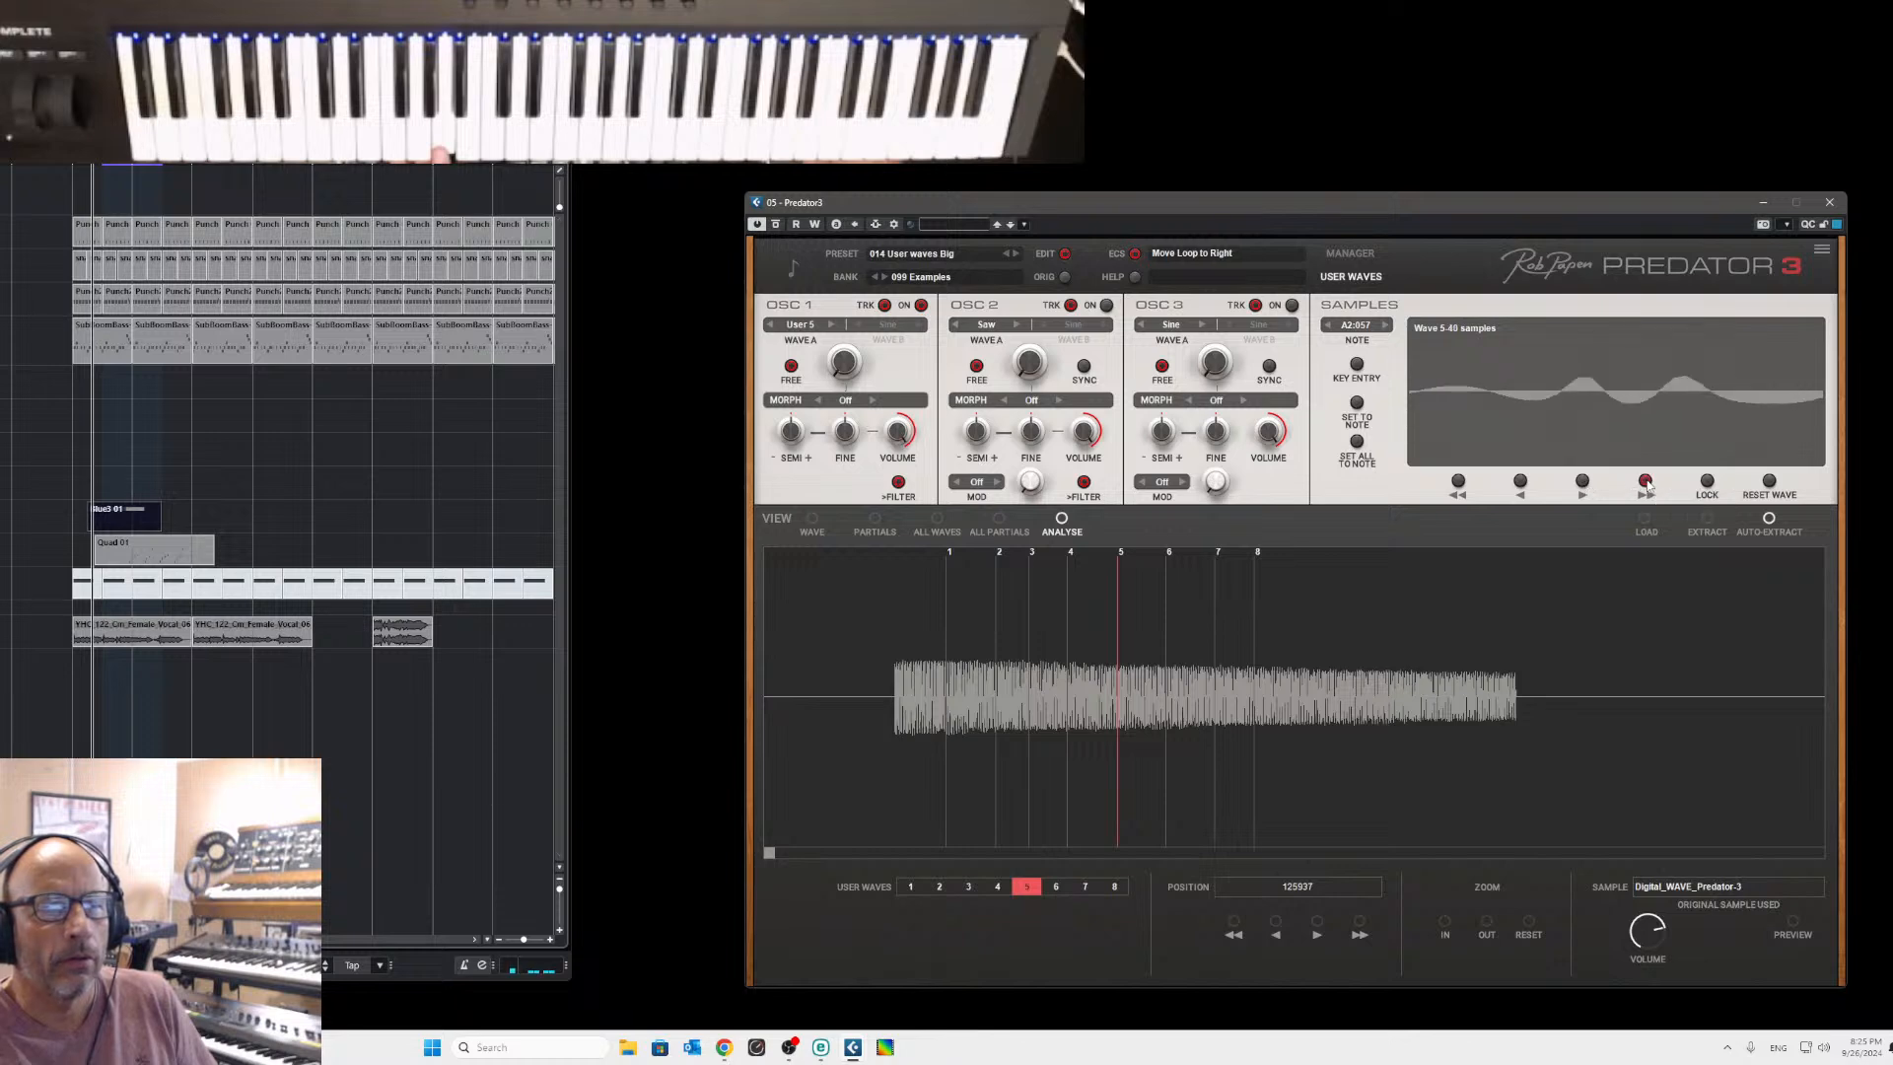
{"action": "left_click", "coordinate": [1647, 483]}
{"action": "left_click", "coordinate": [1647, 483]}
{"action": "left_click", "coordinate": [1647, 484]}
{"action": "left_click", "coordinate": [1647, 483]}
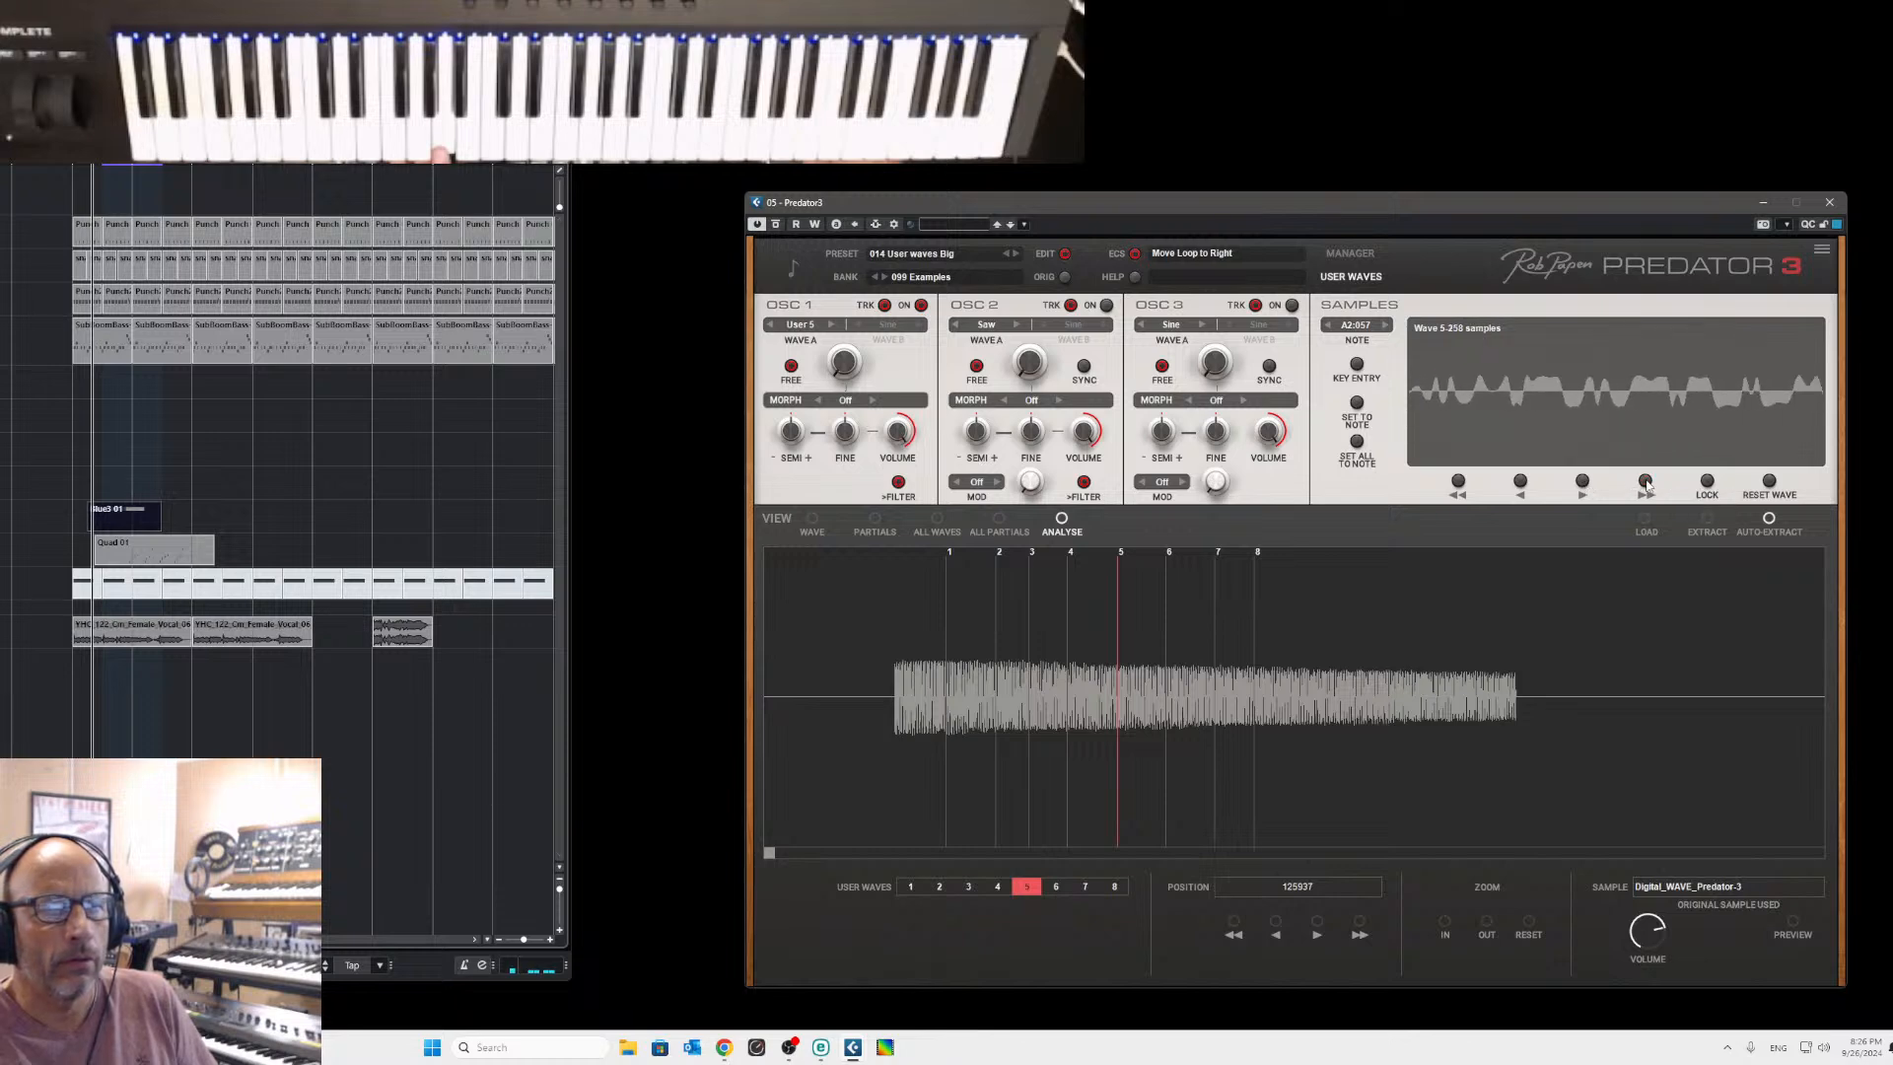
{"action": "left_click", "coordinate": [1647, 483]}
{"action": "left_click", "coordinate": [1647, 483]}
{"action": "left_click", "coordinate": [1647, 483]}
{"action": "left_click", "coordinate": [1646, 483]}
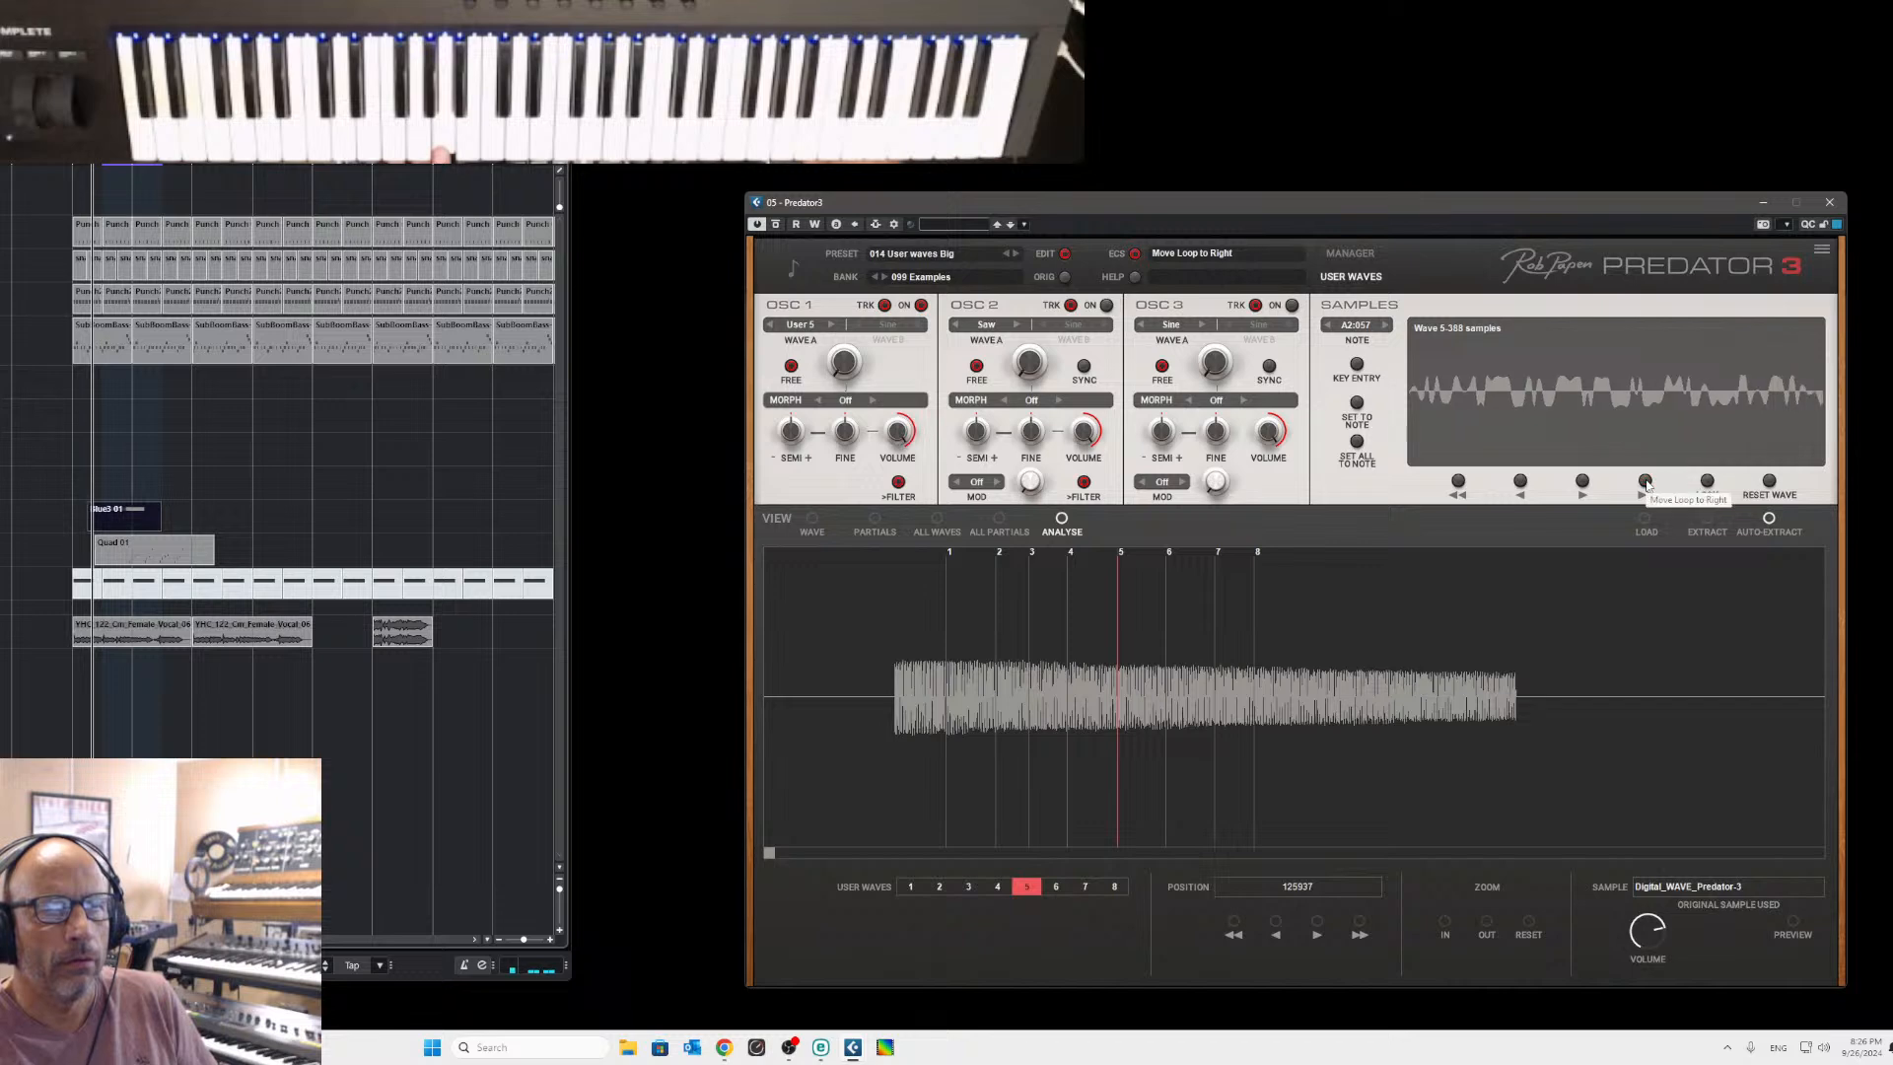
{"action": "left_click", "coordinate": [1647, 483]}
{"action": "left_click", "coordinate": [1647, 483]}
{"action": "left_click", "coordinate": [1647, 483]}
{"action": "left_click", "coordinate": [1647, 484]}
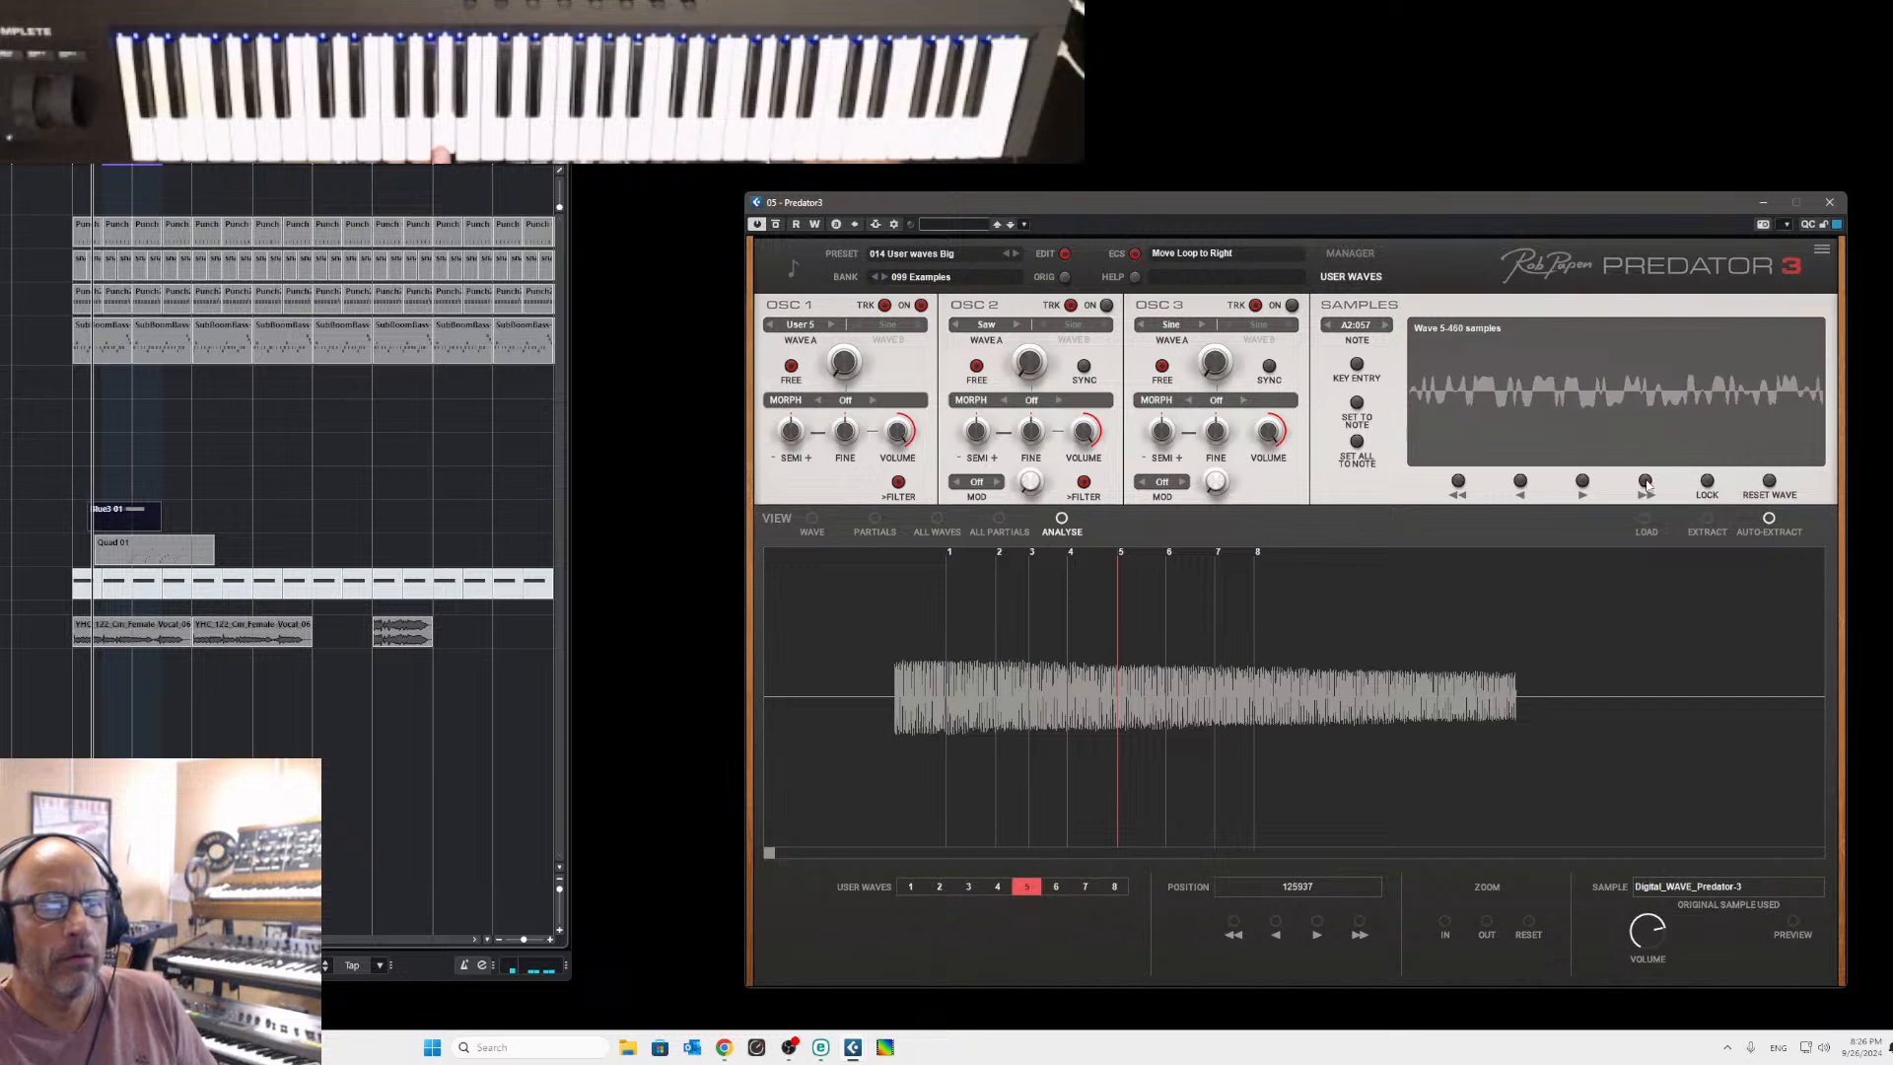
{"action": "left_click", "coordinate": [1647, 484]}
{"action": "left_click", "coordinate": [1647, 483]}
{"action": "left_click", "coordinate": [1647, 483]}
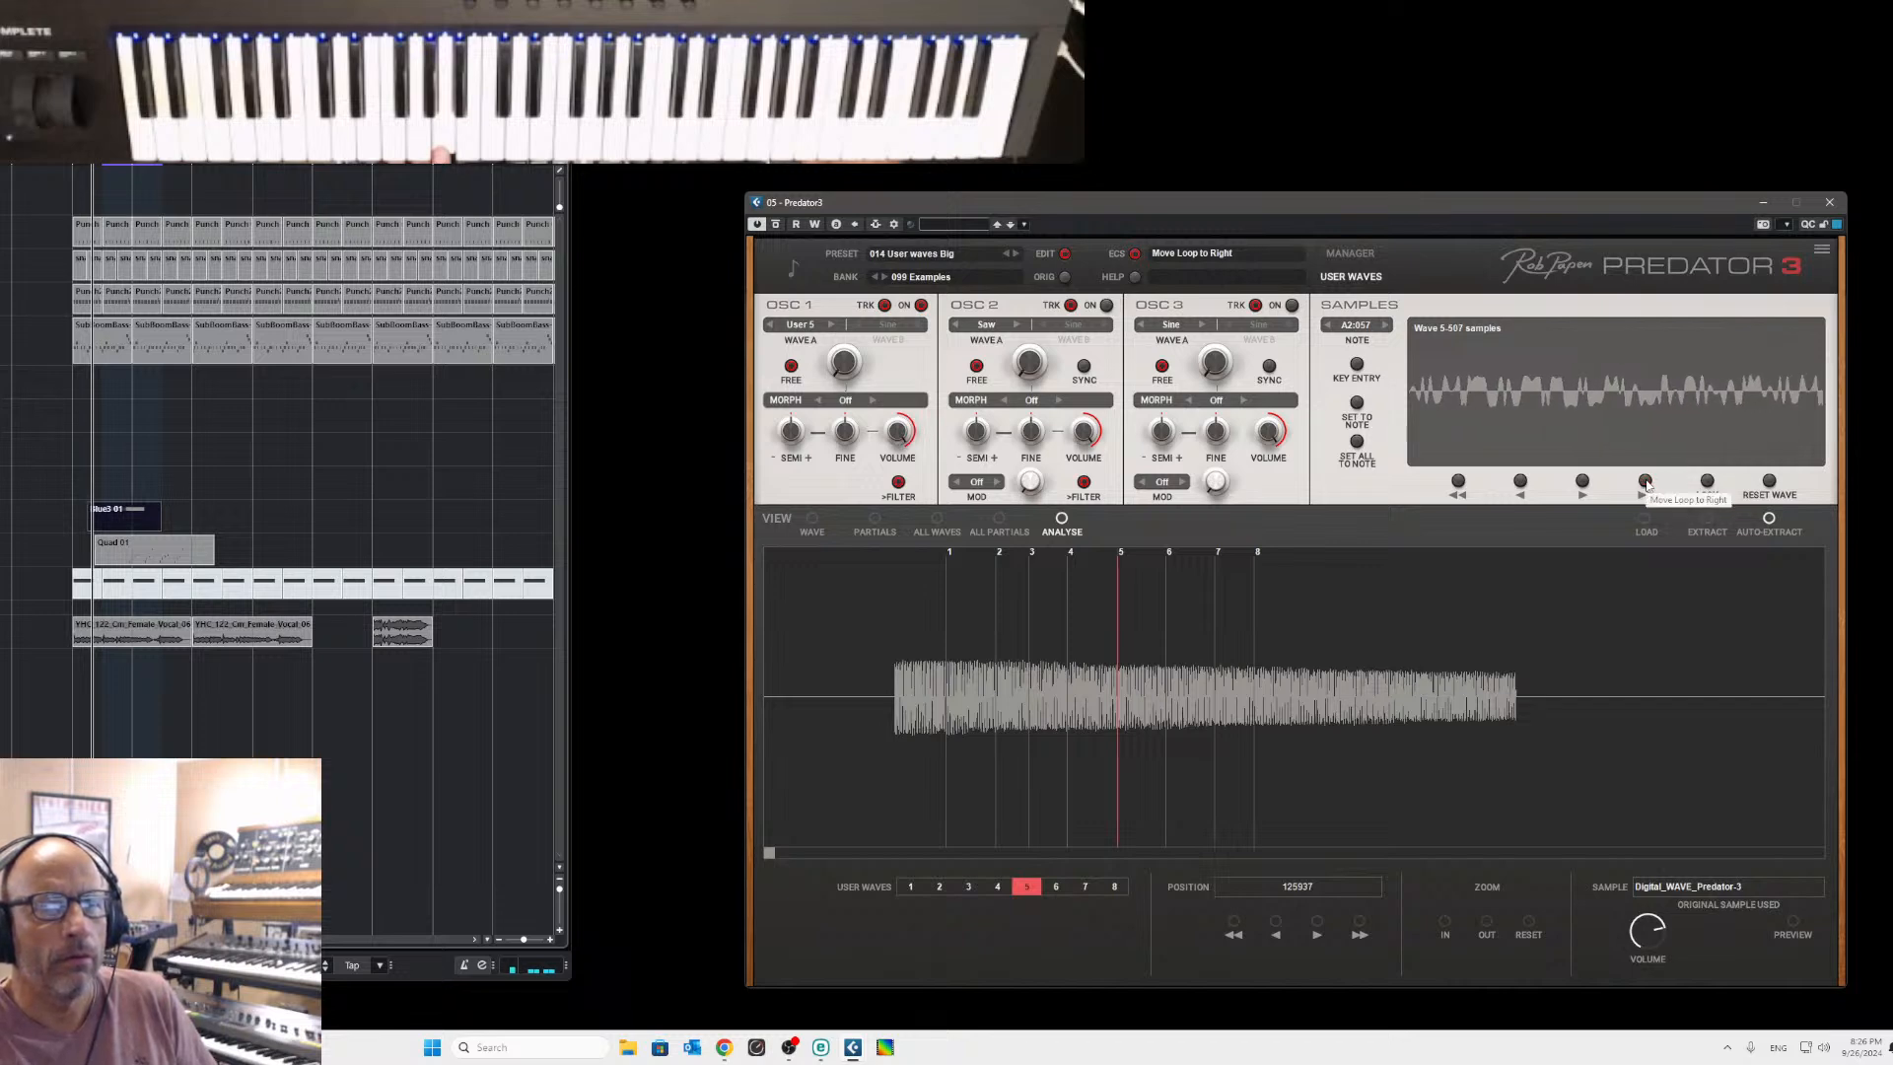
{"action": "left_click", "coordinate": [1646, 483]}
{"action": "left_click", "coordinate": [1646, 484]}
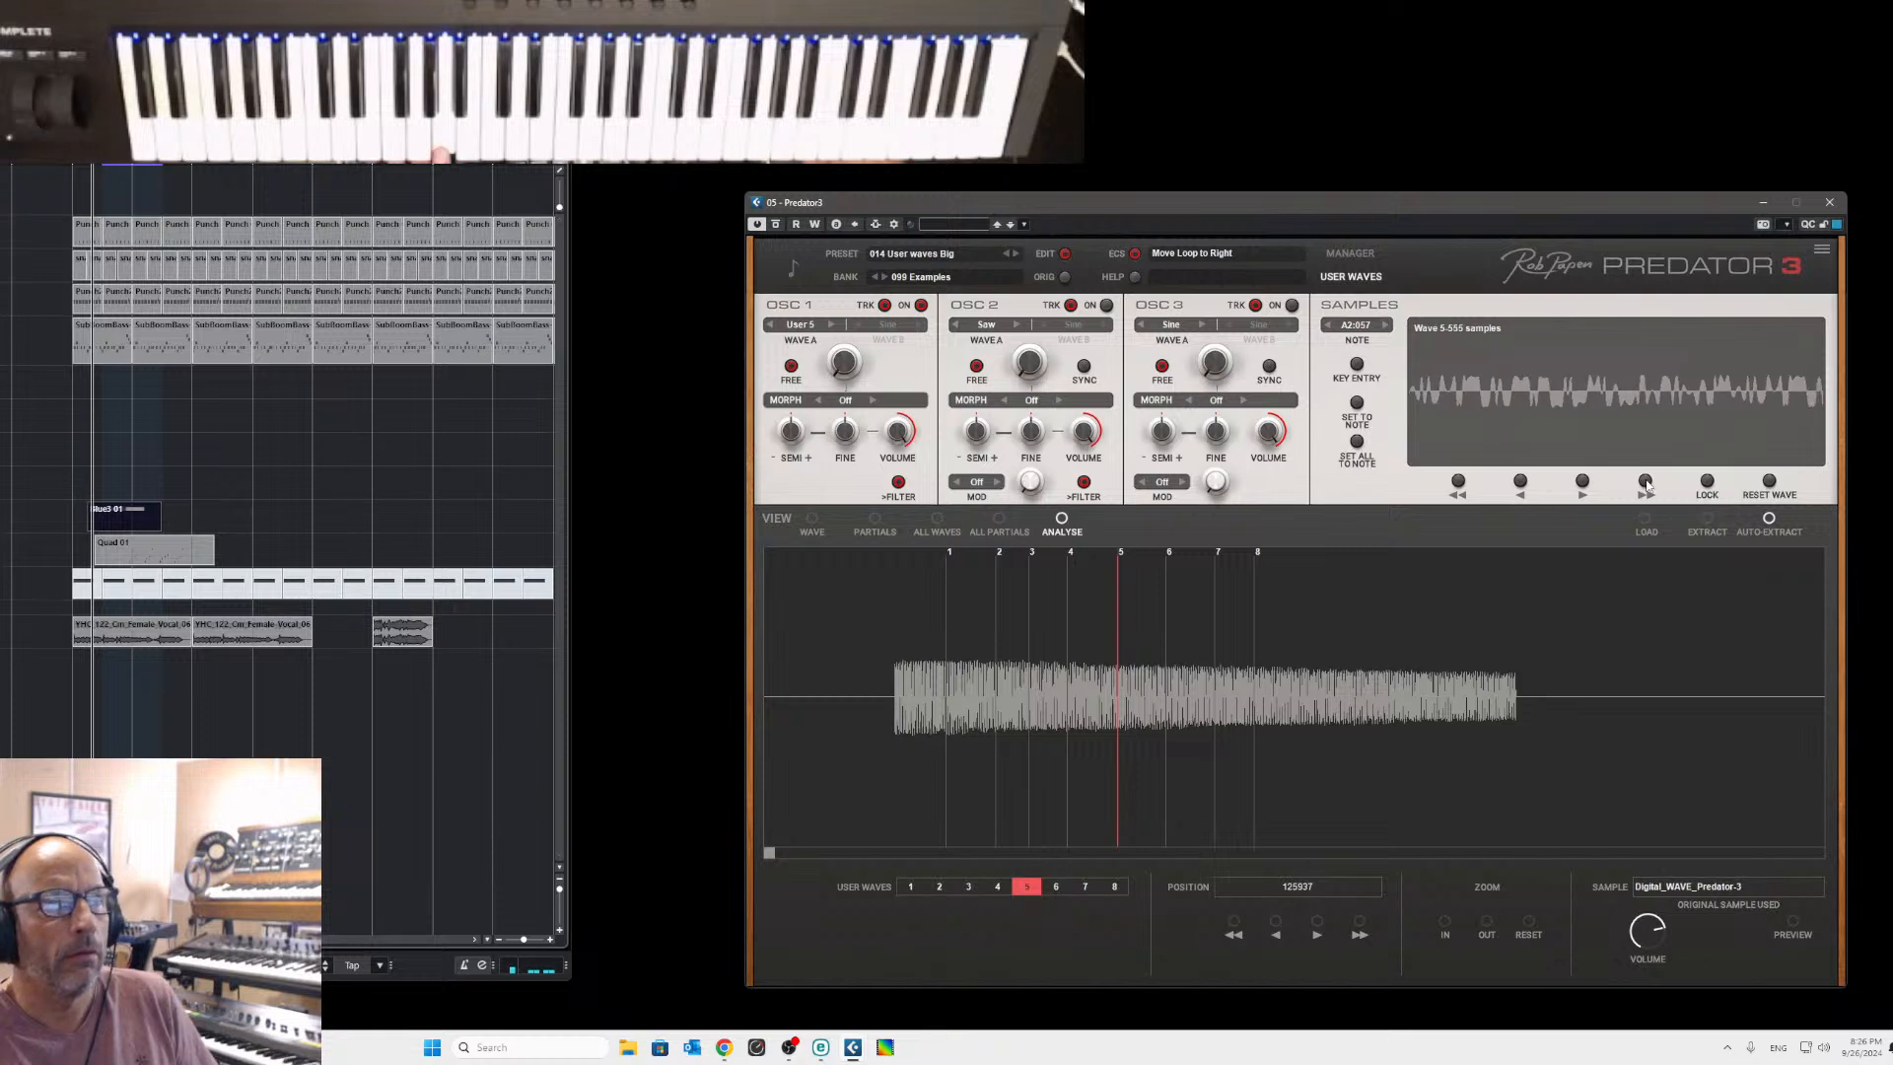
{"action": "left_click", "coordinate": [1646, 483]}
{"action": "left_click", "coordinate": [1647, 484]}
{"action": "left_click", "coordinate": [1647, 483]}
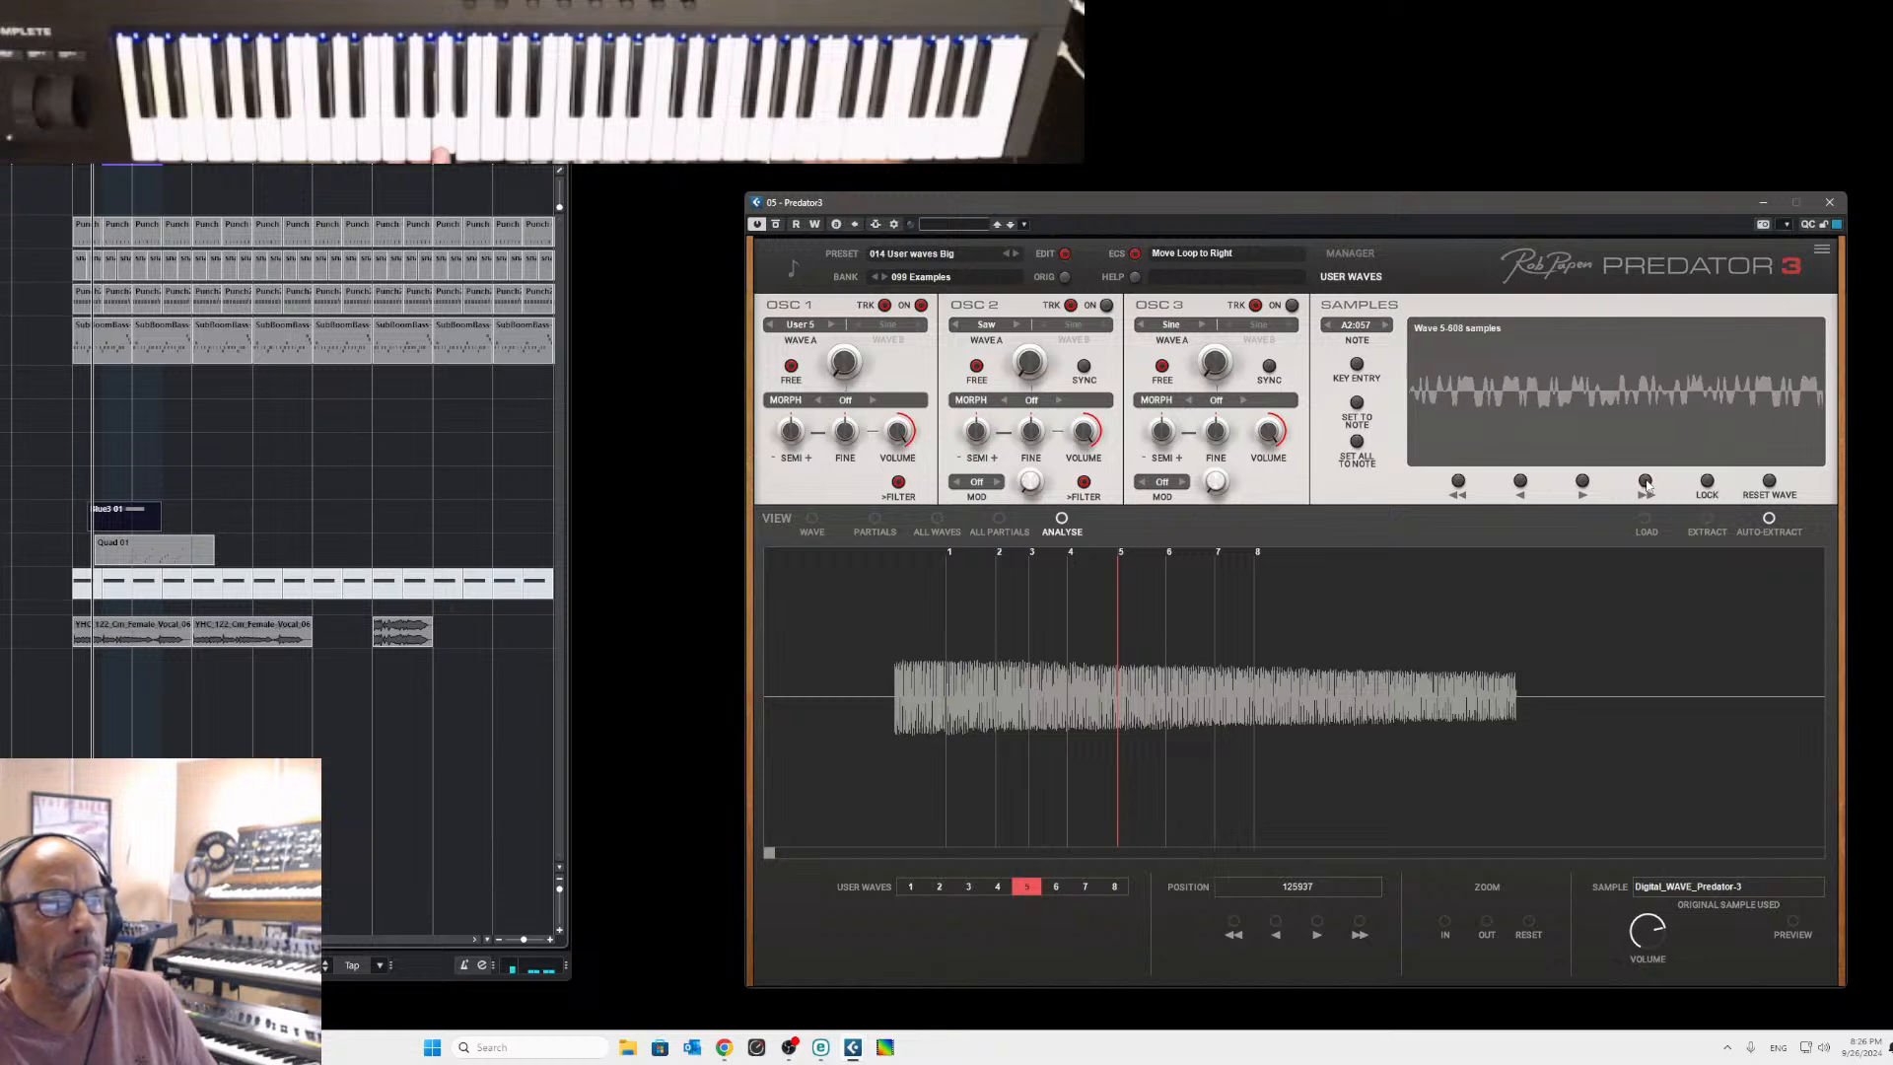
{"action": "left_click", "coordinate": [1646, 483]}
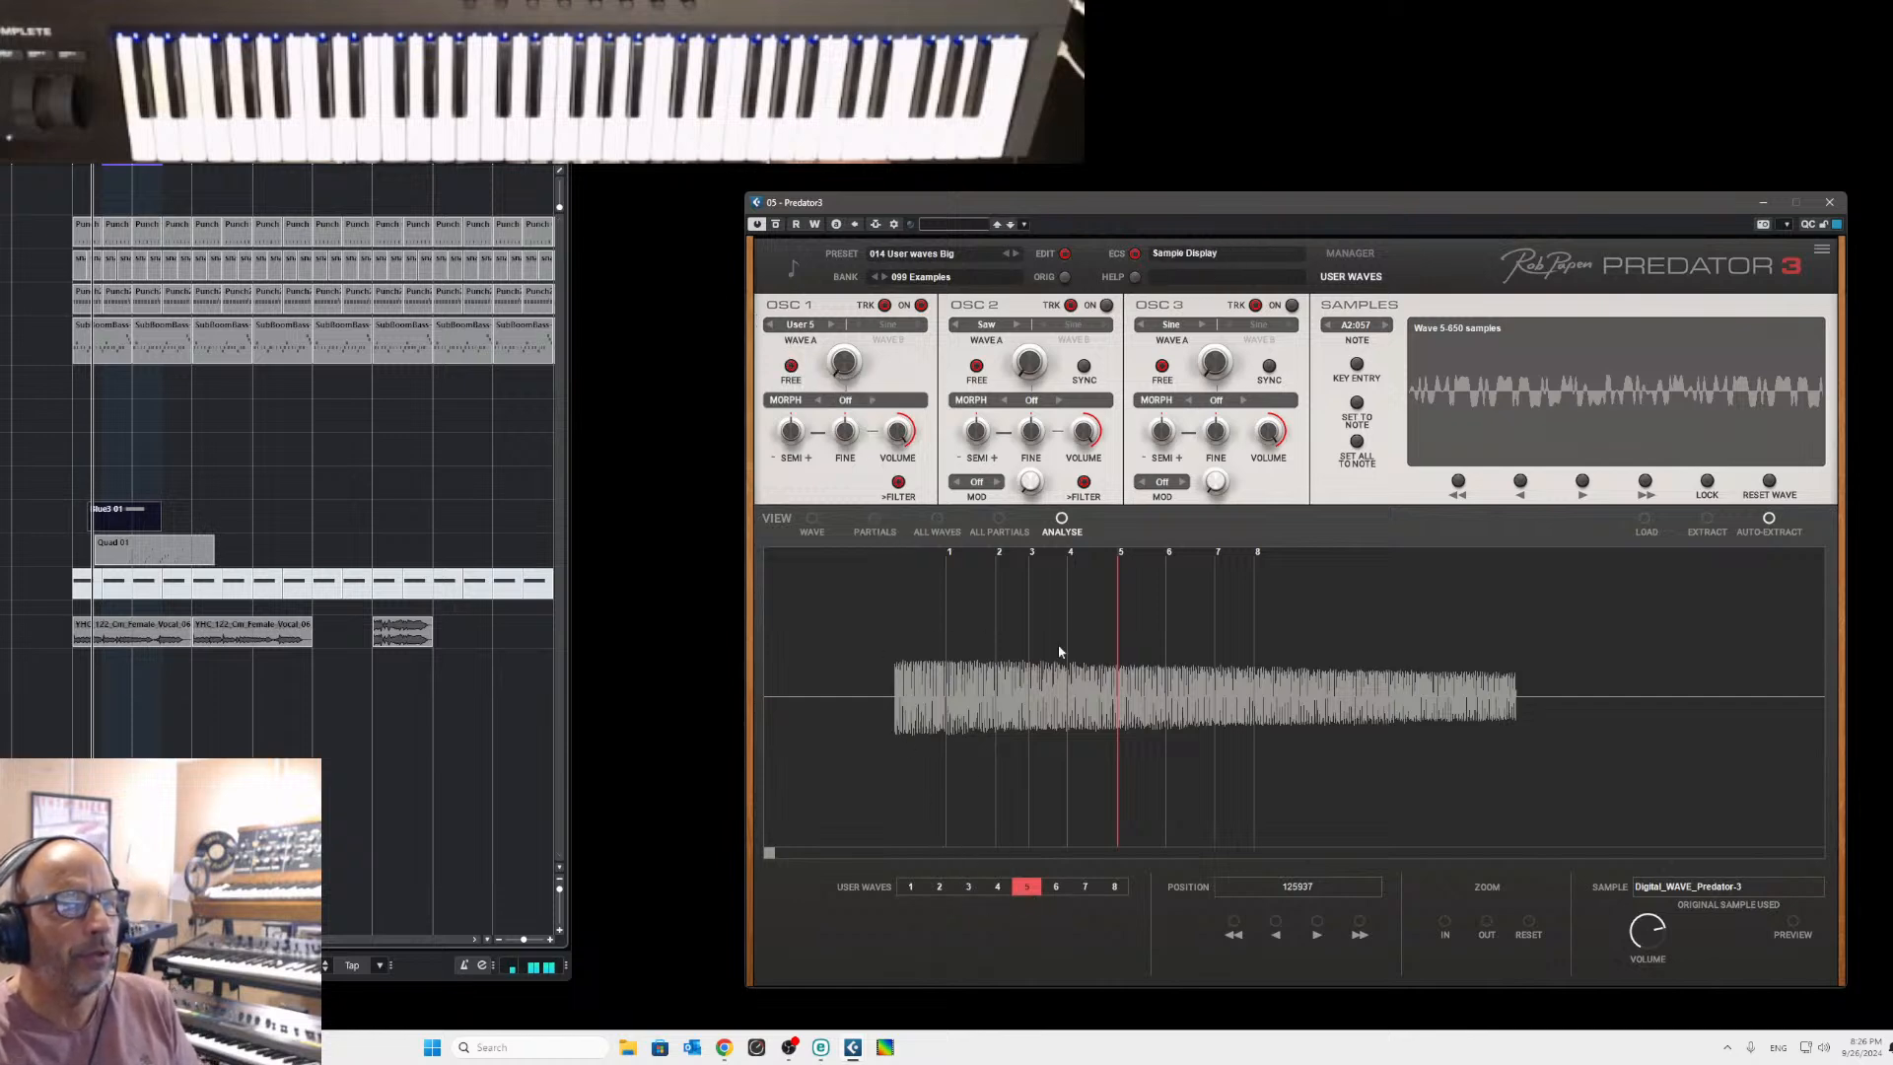
Set Osc 1 to User 6 and extend the User Wave 6 loop to 134 samples.
{"action": "left_click", "coordinate": [832, 325]}
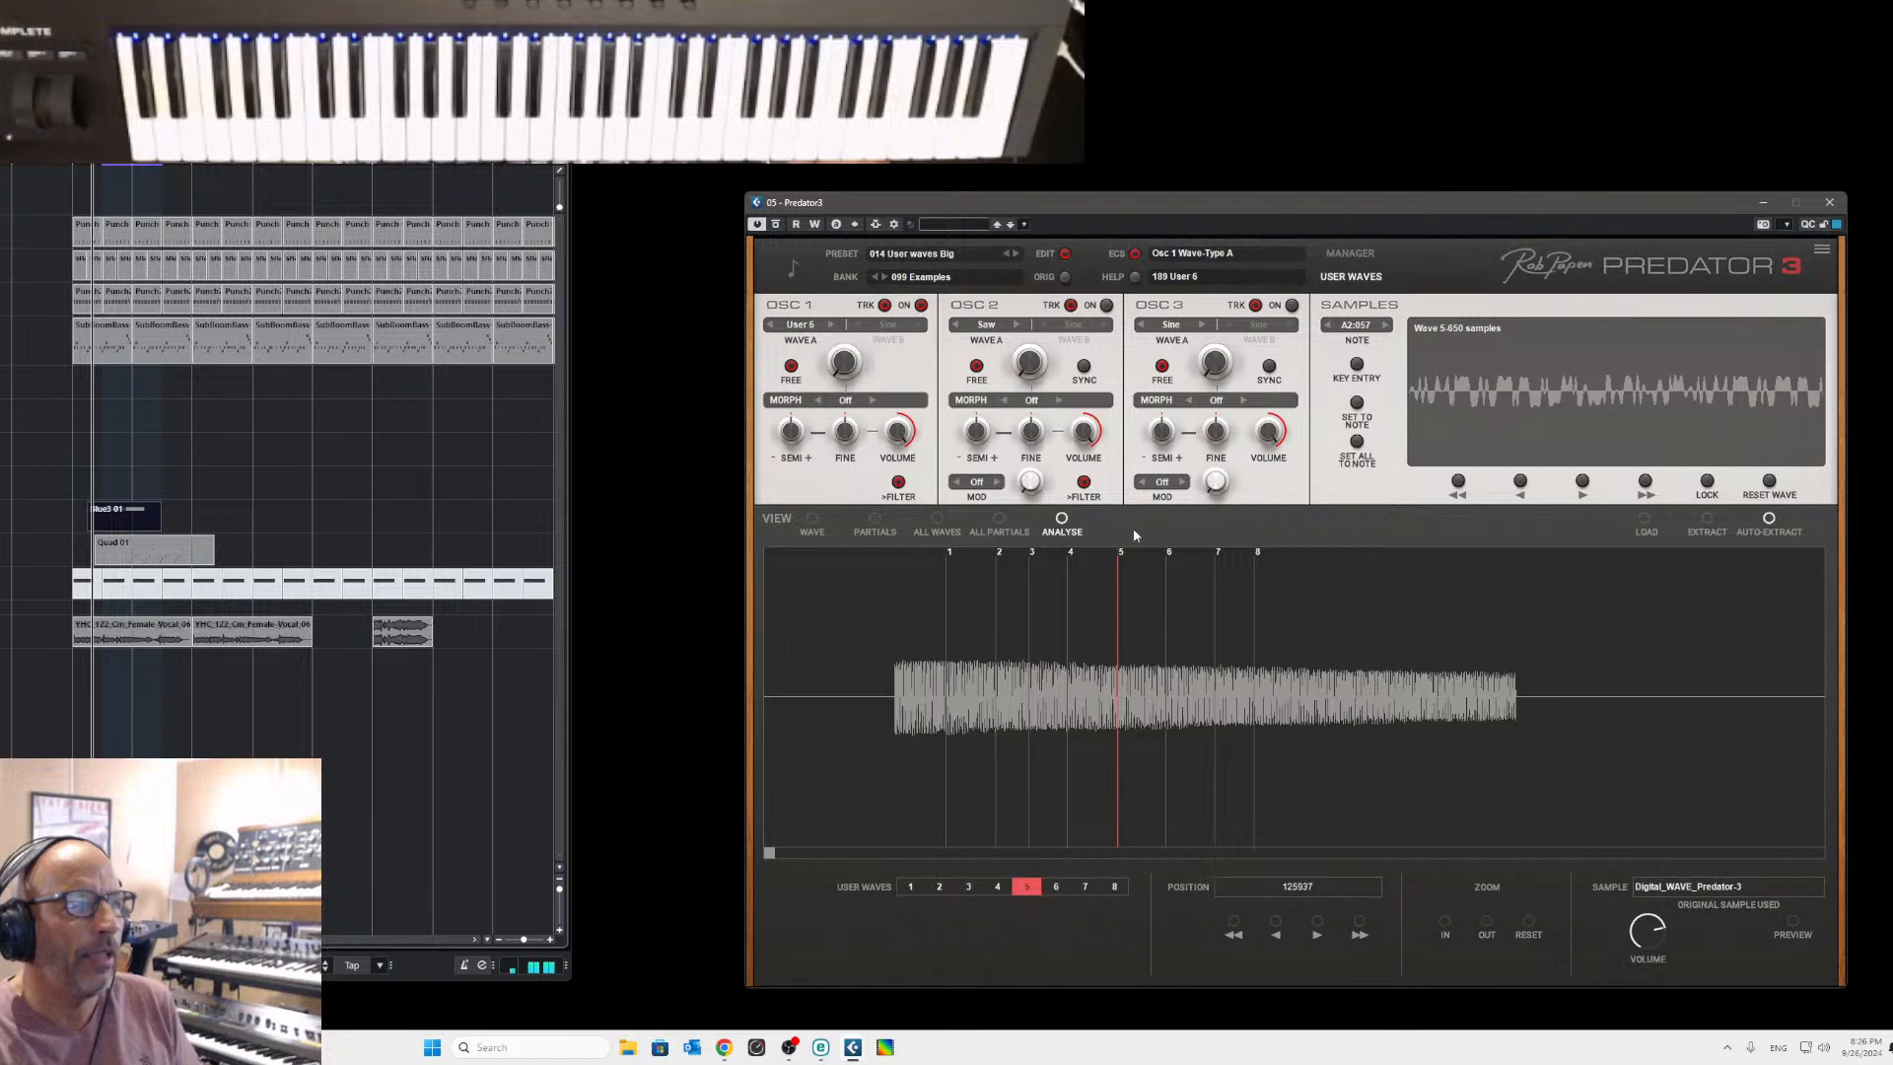
{"action": "left_click", "coordinate": [1056, 886]}
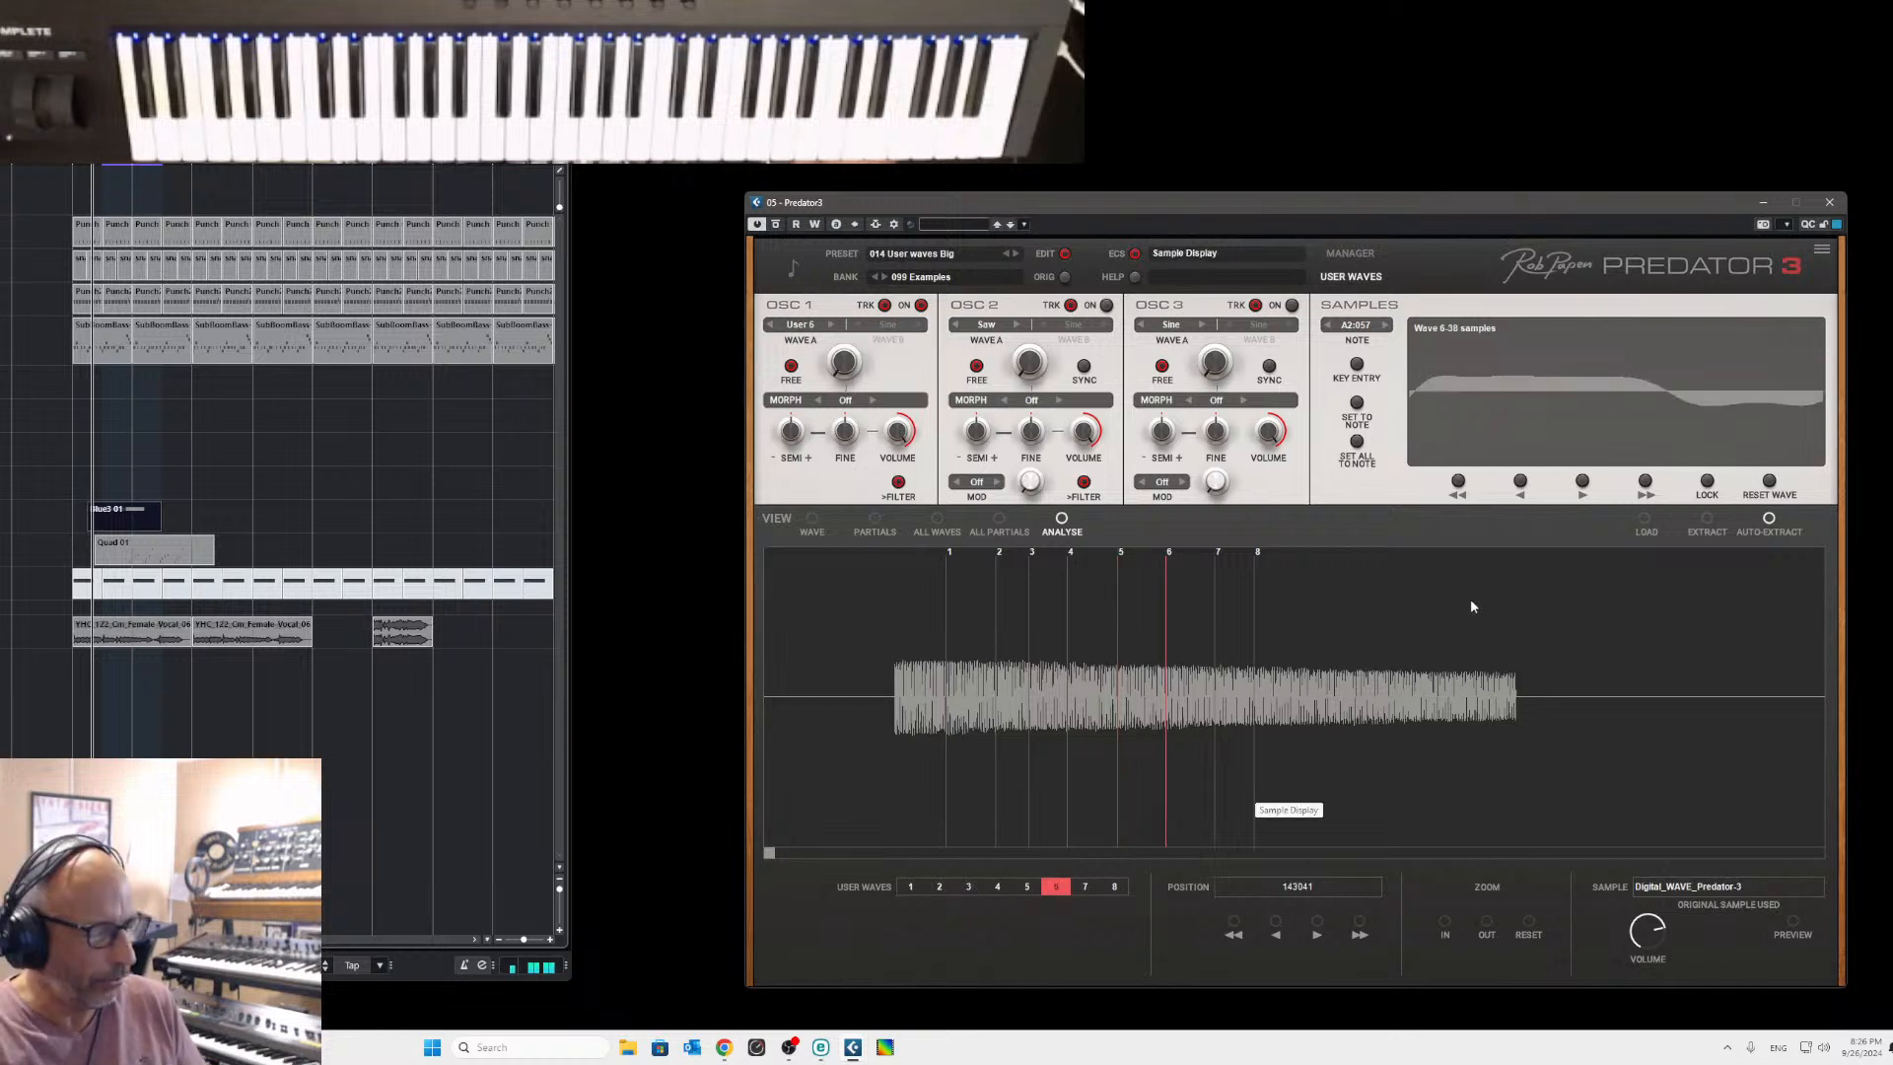
{"action": "left_click", "coordinate": [1645, 482]}
{"action": "left_click", "coordinate": [1646, 482]}
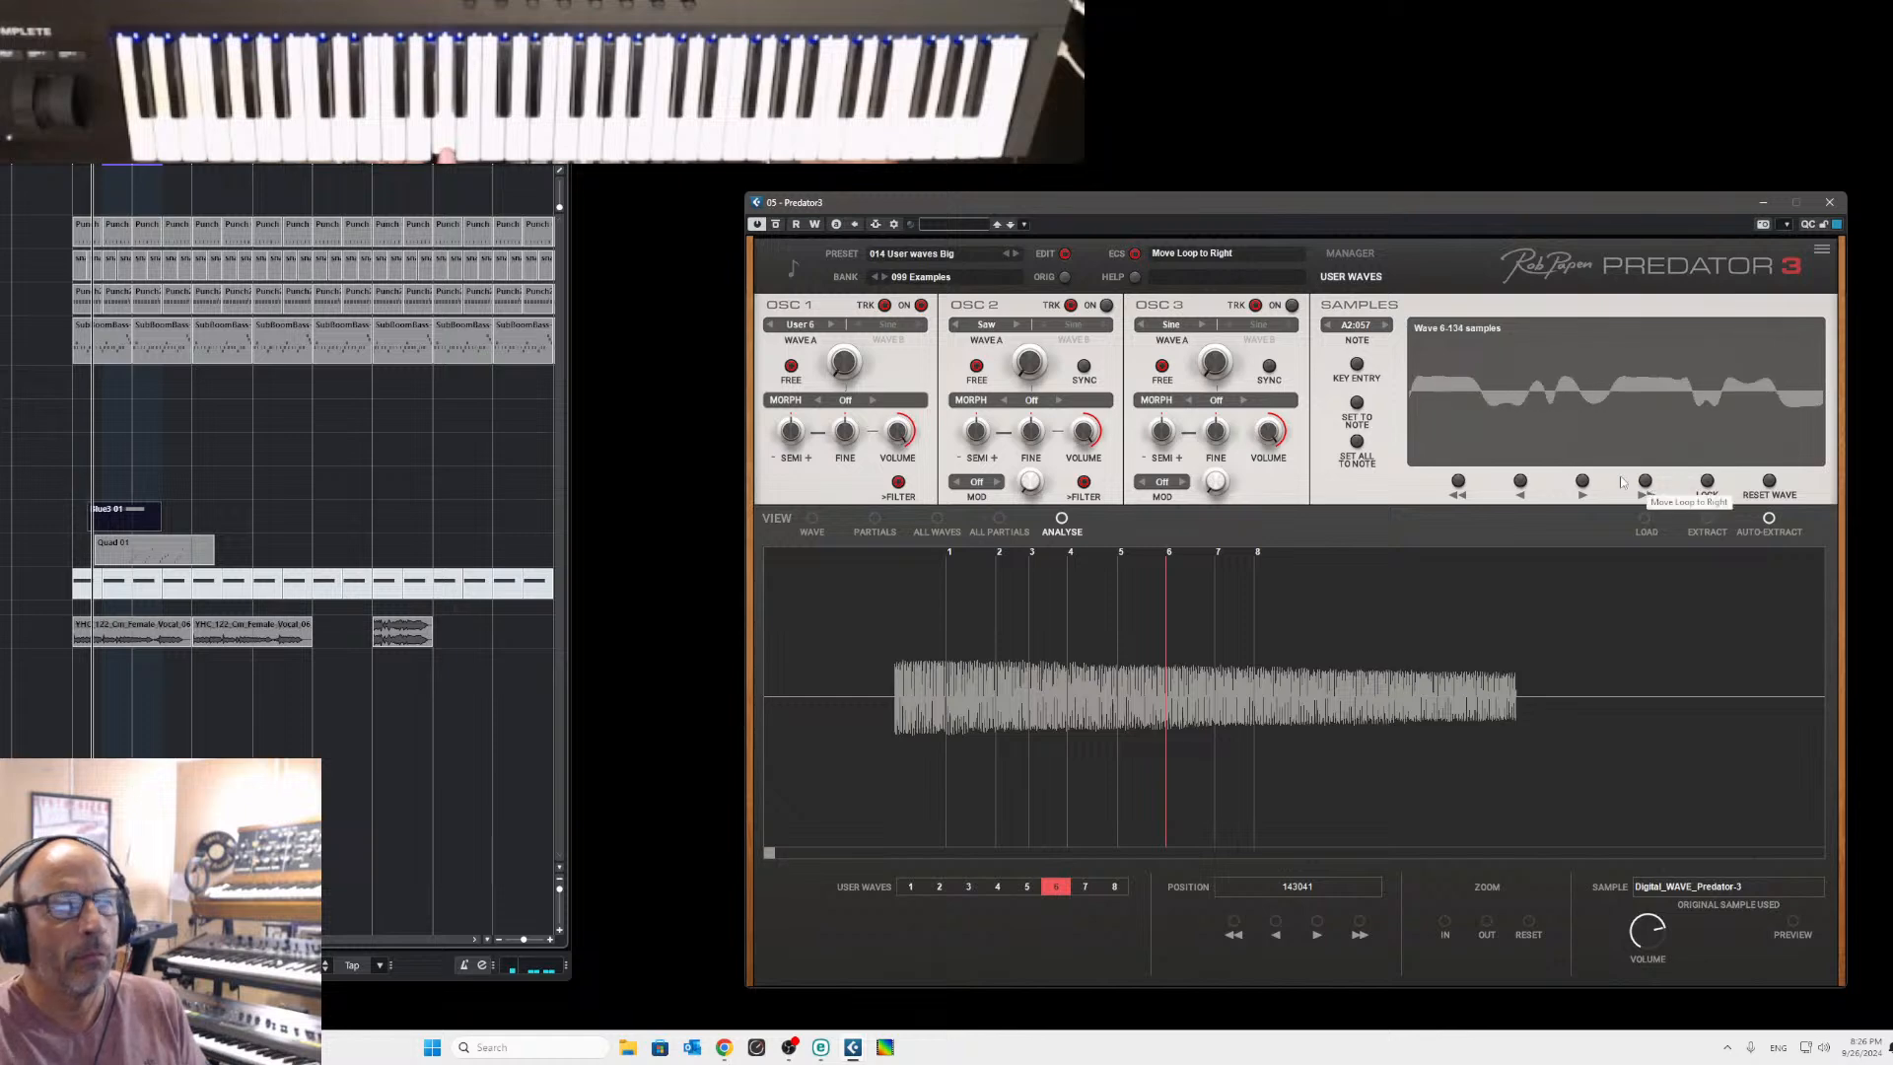
Set Osc 1 to User 7 and extend the User Wave 7 loop to 244 samples.
{"action": "left_click", "coordinate": [833, 326]}
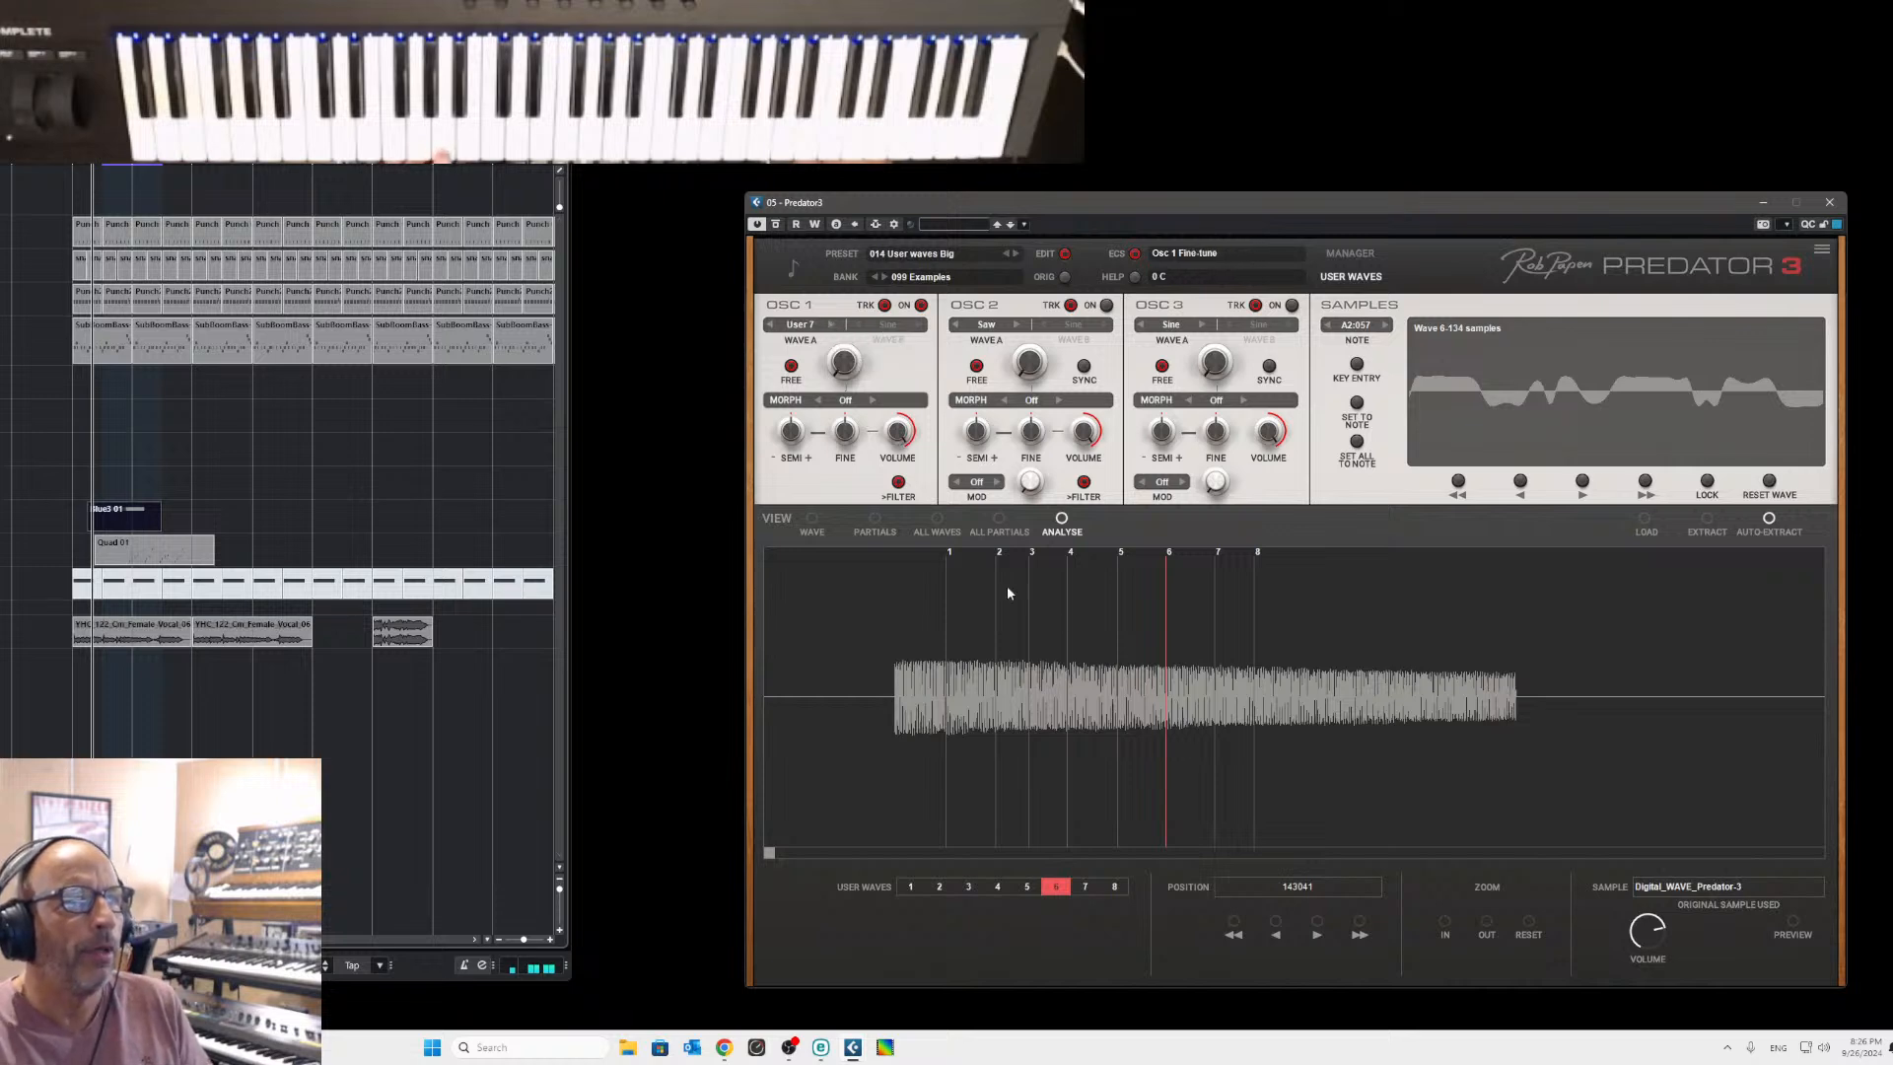
{"action": "left_click", "coordinate": [1216, 552]}
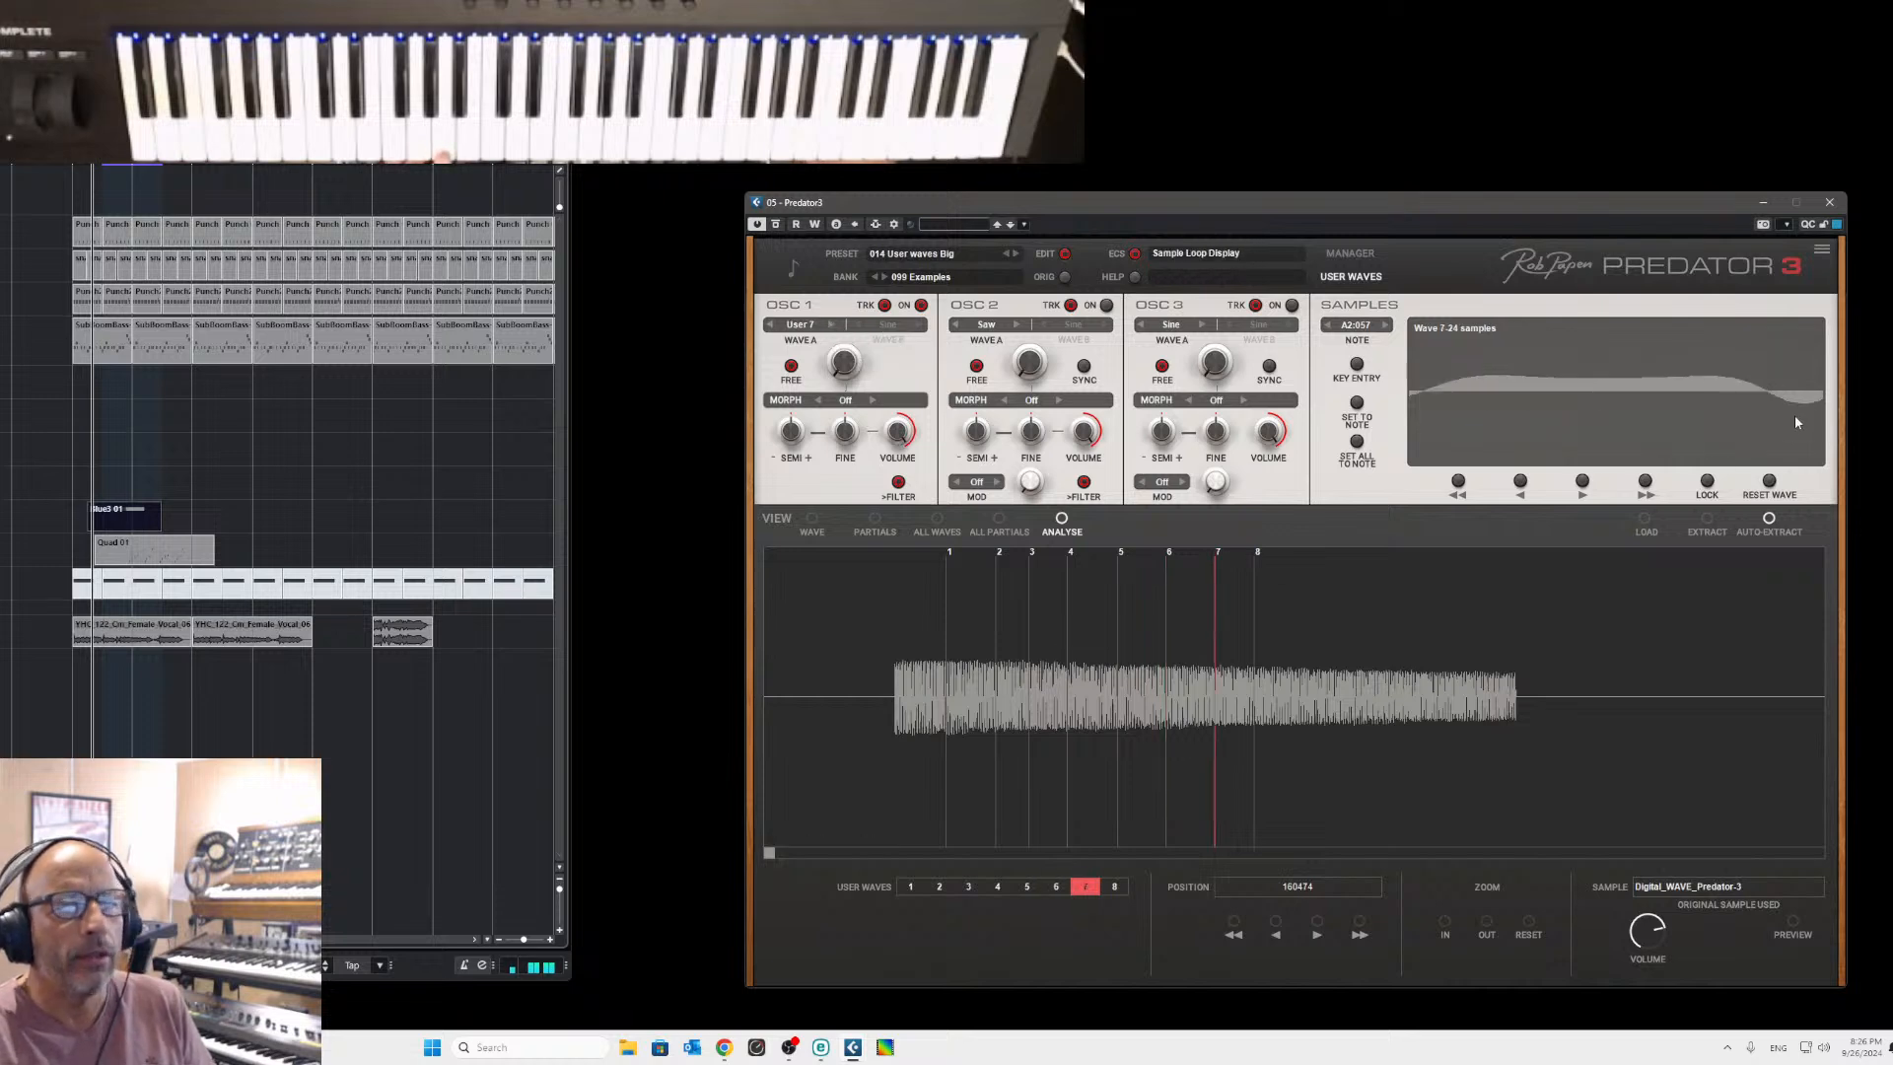
{"action": "left_click", "coordinate": [1645, 484]}
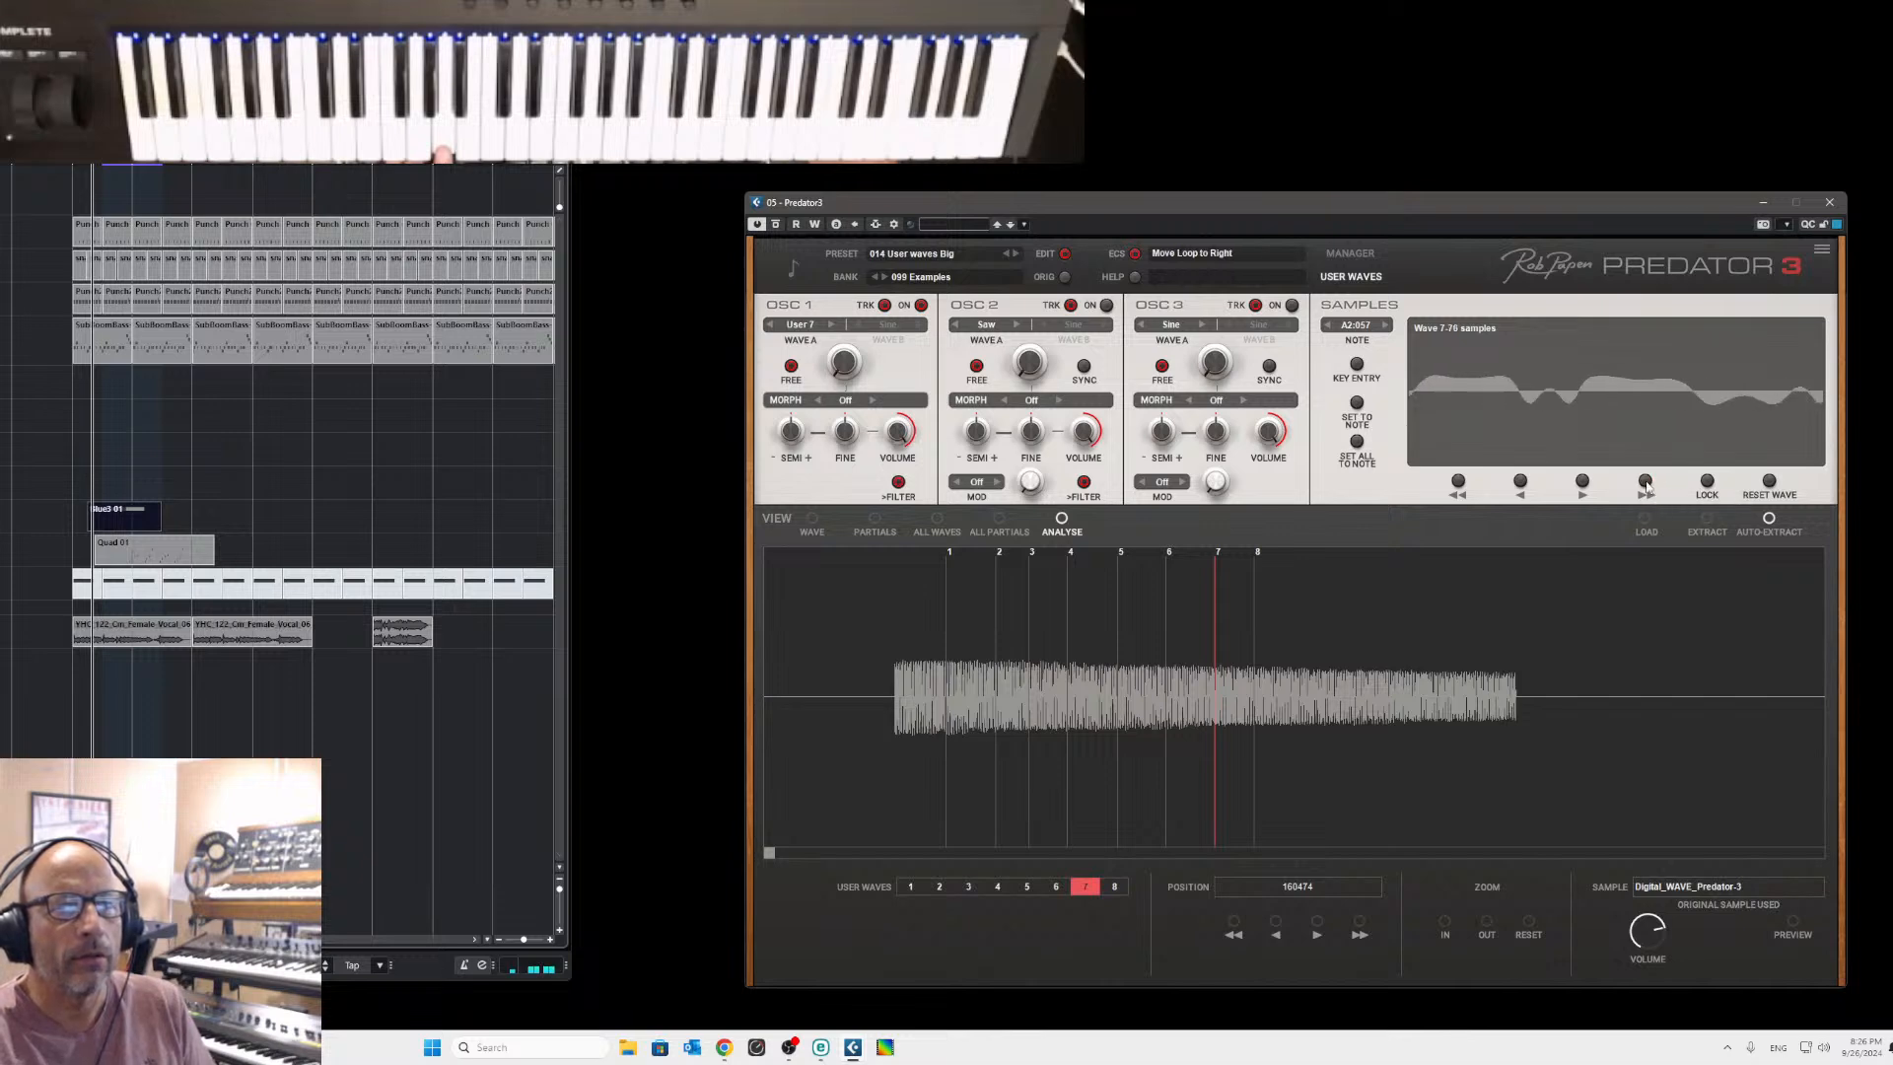
{"action": "left_click", "coordinate": [1646, 483]}
{"action": "left_click", "coordinate": [1645, 484]}
{"action": "left_click", "coordinate": [1646, 483]}
{"action": "left_click", "coordinate": [1645, 483]}
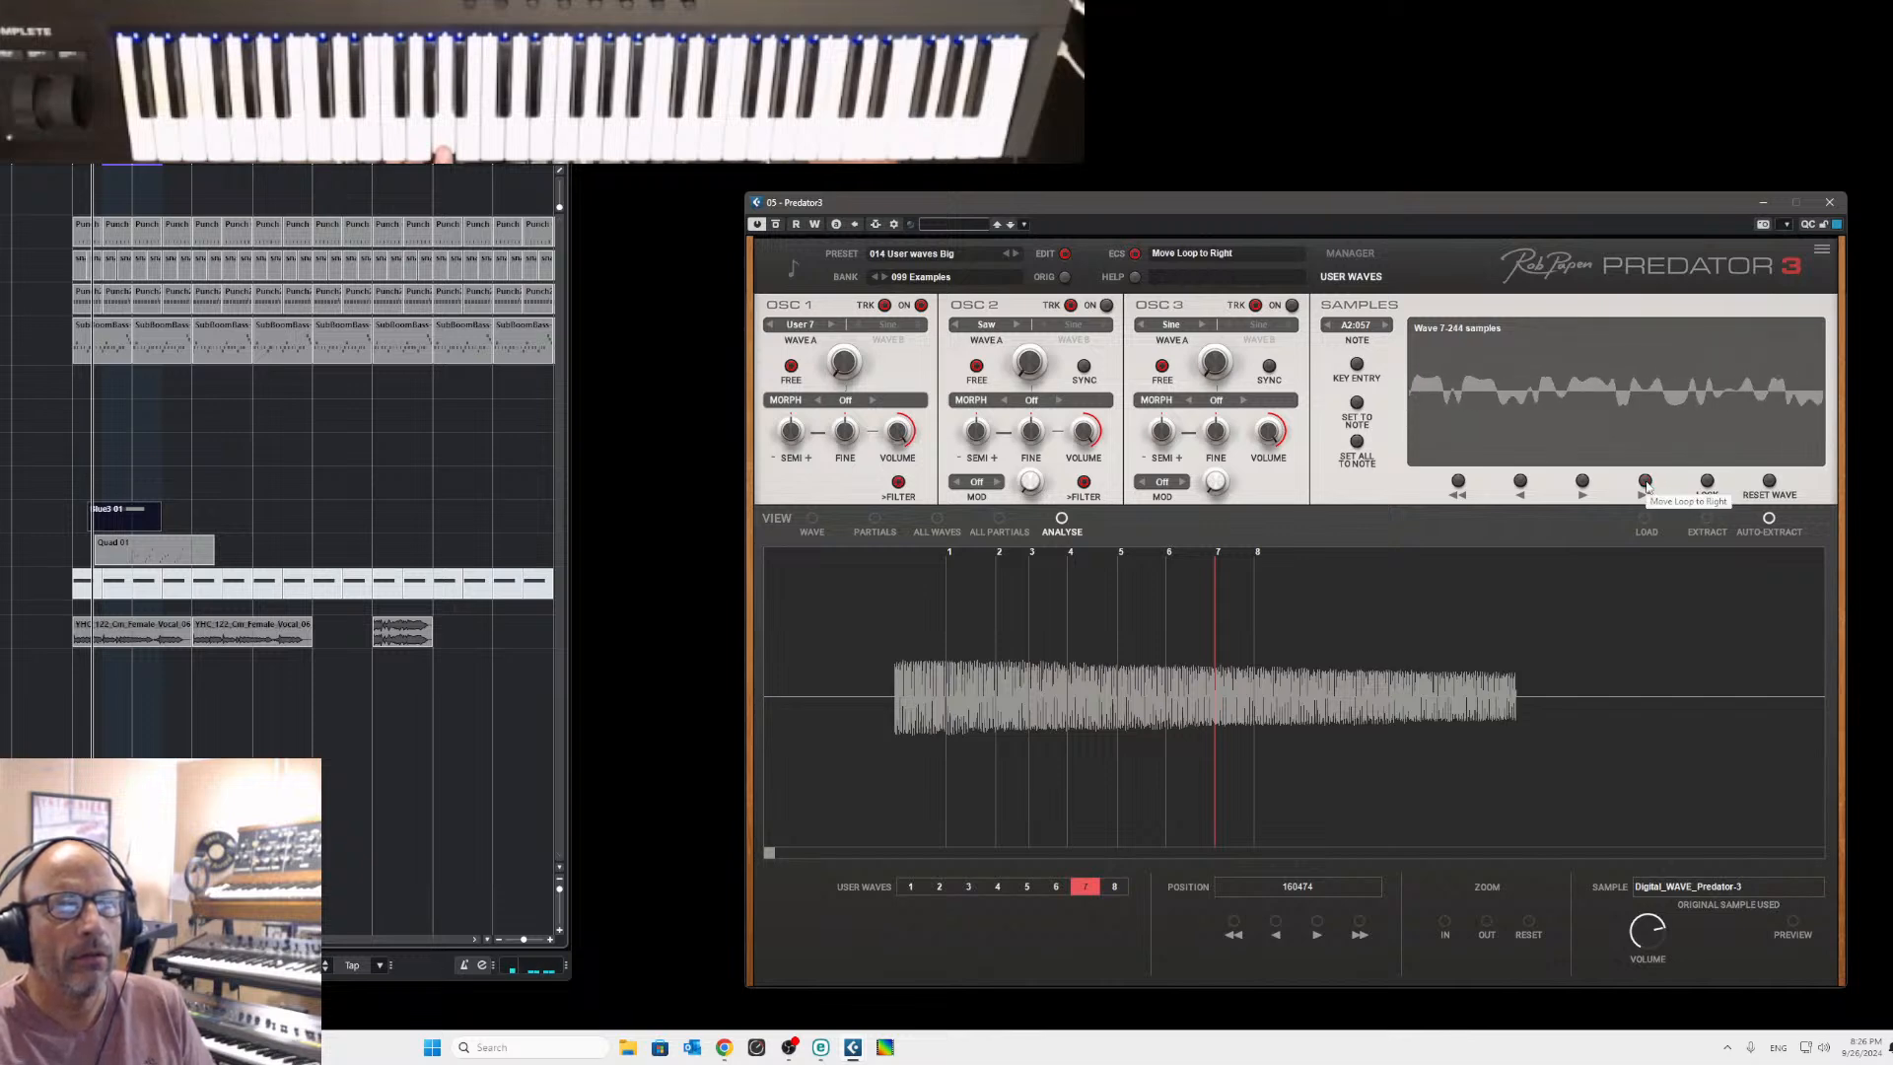
Set Osc 1 to User 8 and extend the User Wave 8 loop to 320 samples.
{"action": "left_click", "coordinate": [831, 325]}
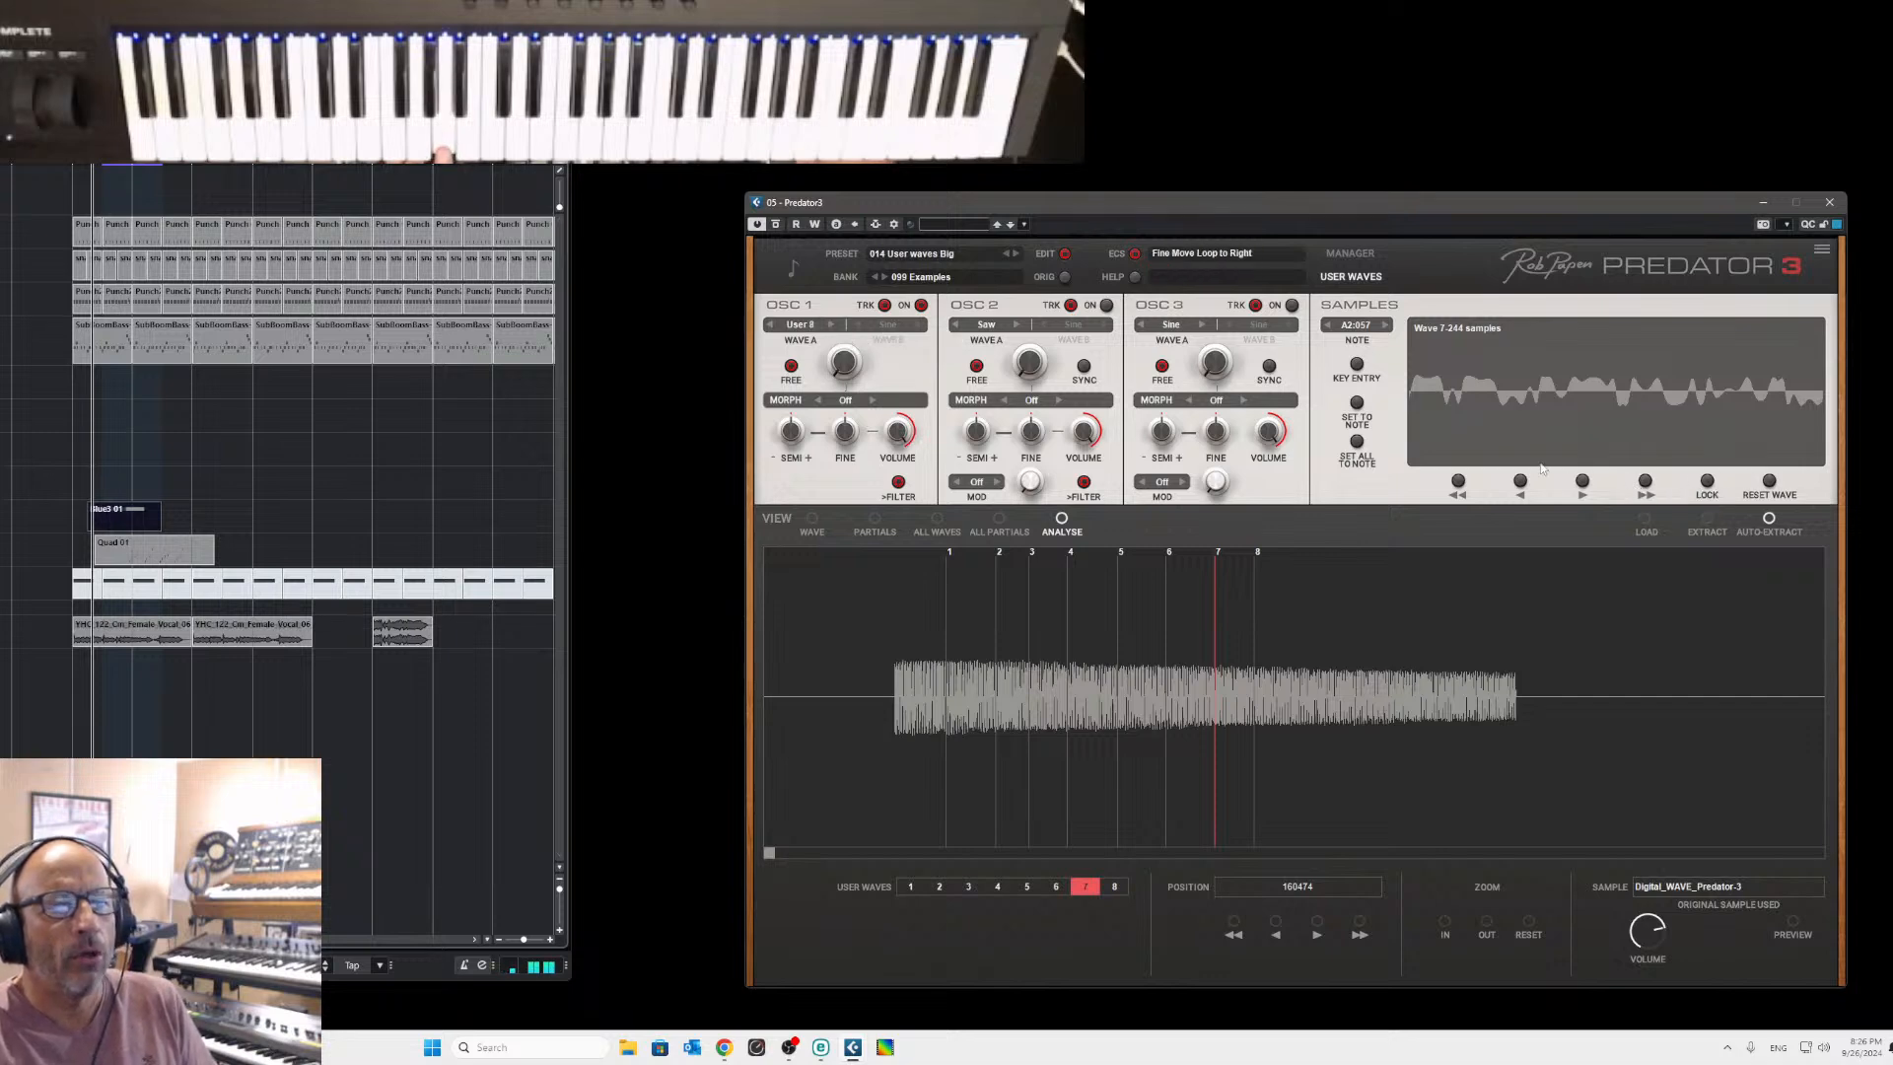
{"action": "left_click", "coordinate": [1259, 555]}
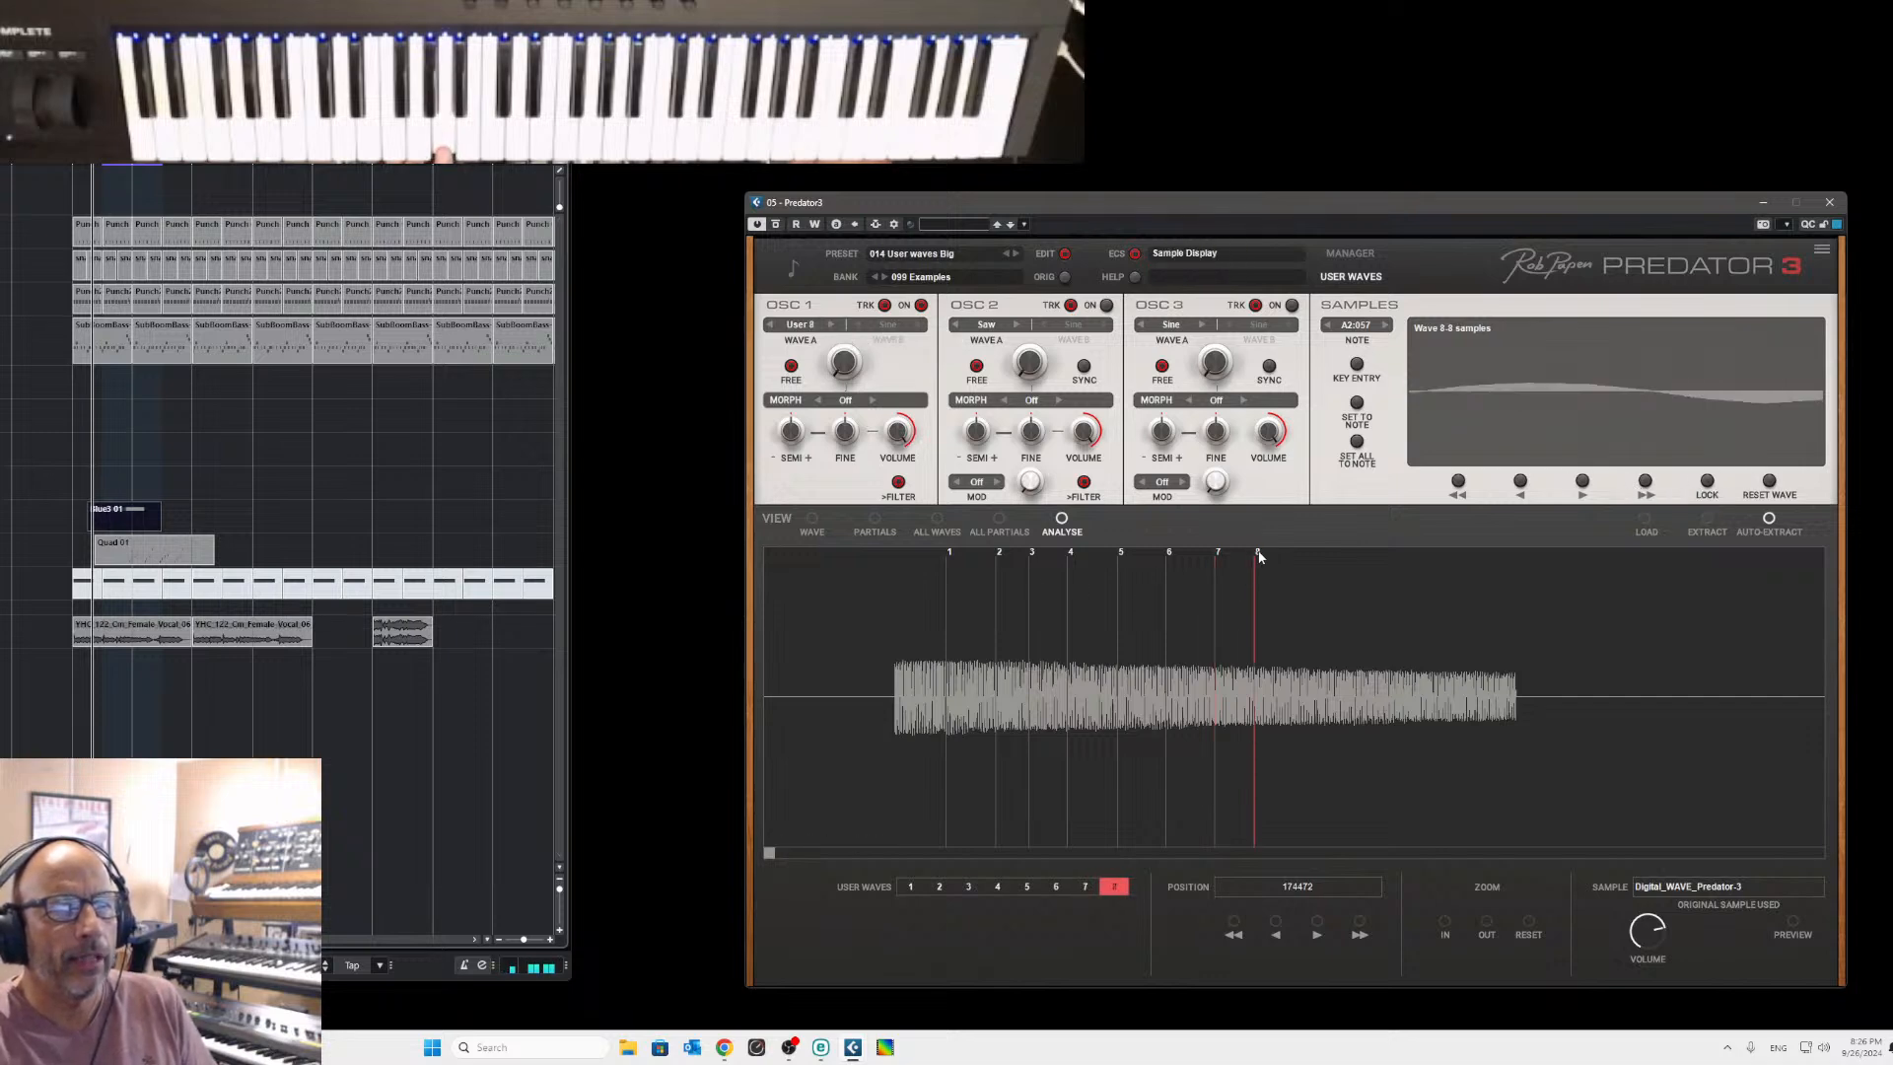
{"action": "left_click", "coordinate": [1645, 481]}
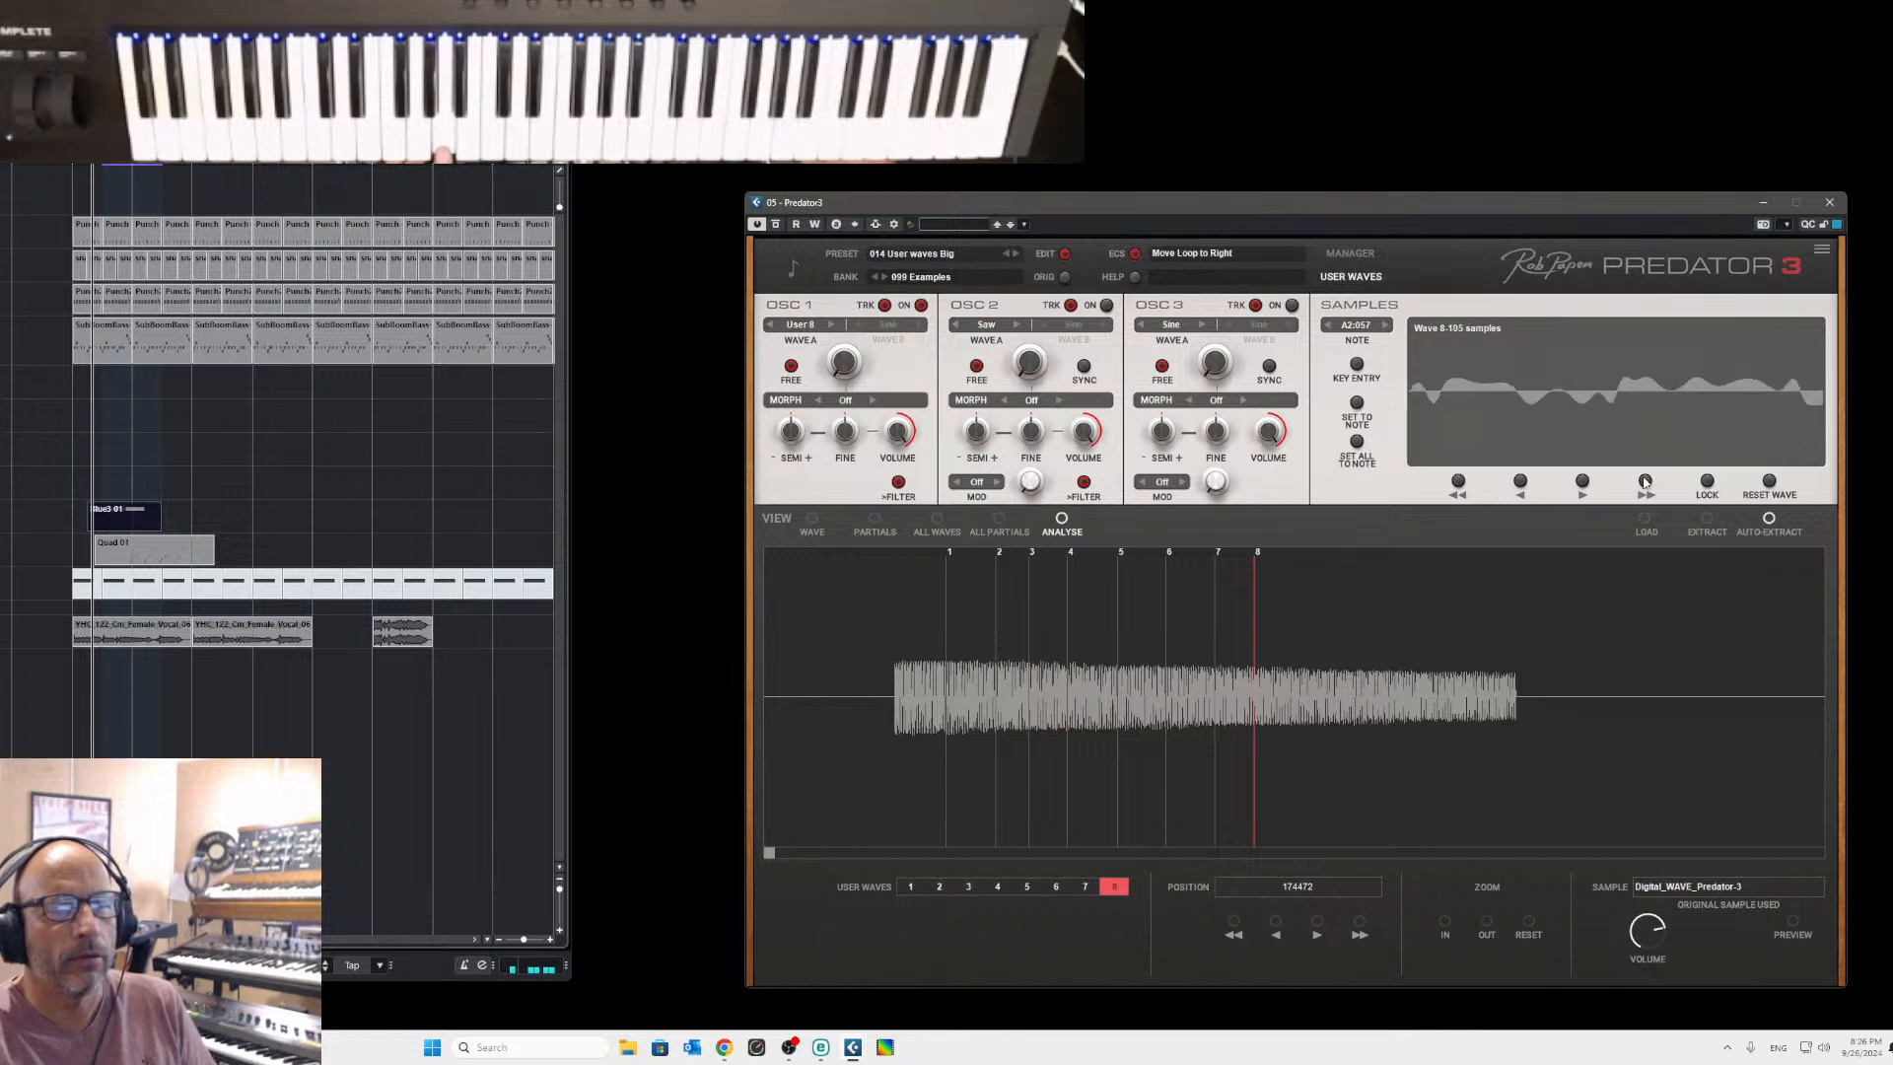
{"action": "left_click", "coordinate": [1644, 481]}
{"action": "left_click", "coordinate": [1644, 481]}
{"action": "left_click", "coordinate": [1645, 481]}
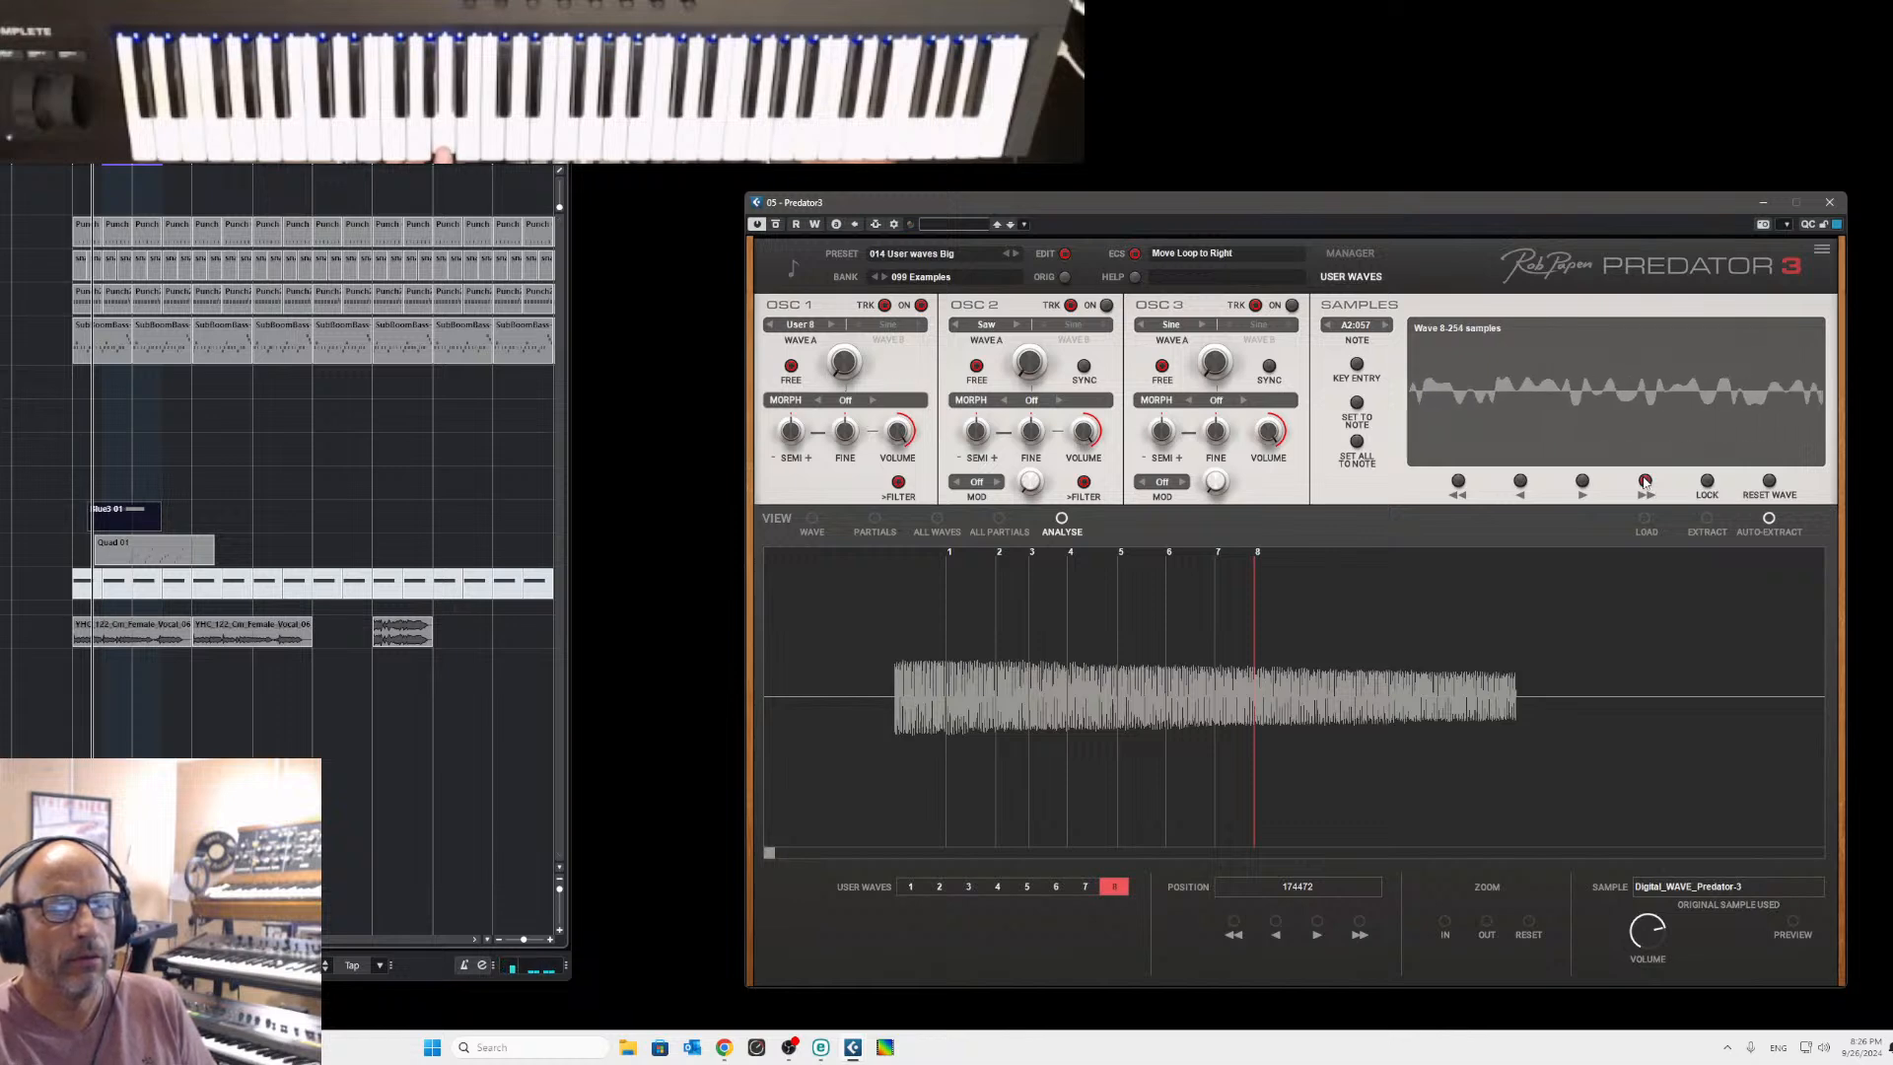
{"action": "left_click", "coordinate": [1644, 482]}
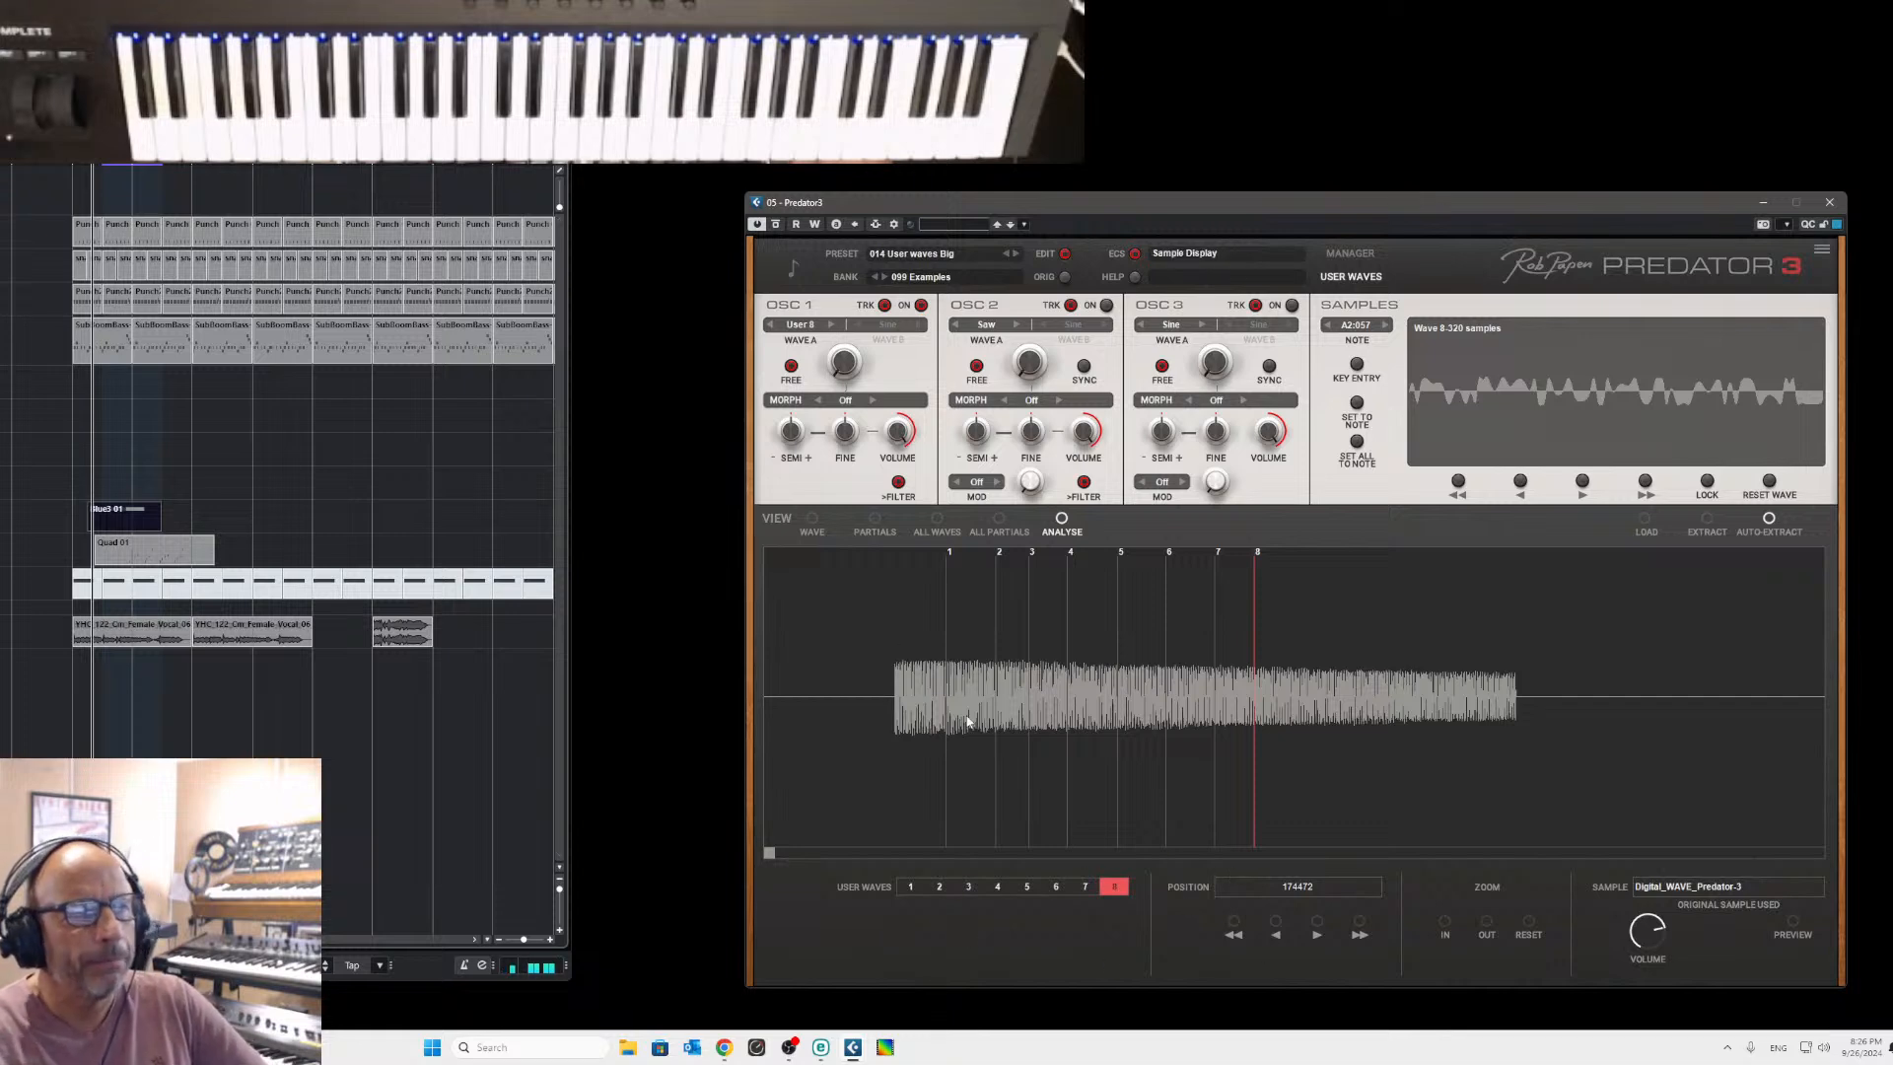
Show the user waves in the Wave view, select all eight and normalize them.
{"action": "left_click", "coordinate": [810, 523]}
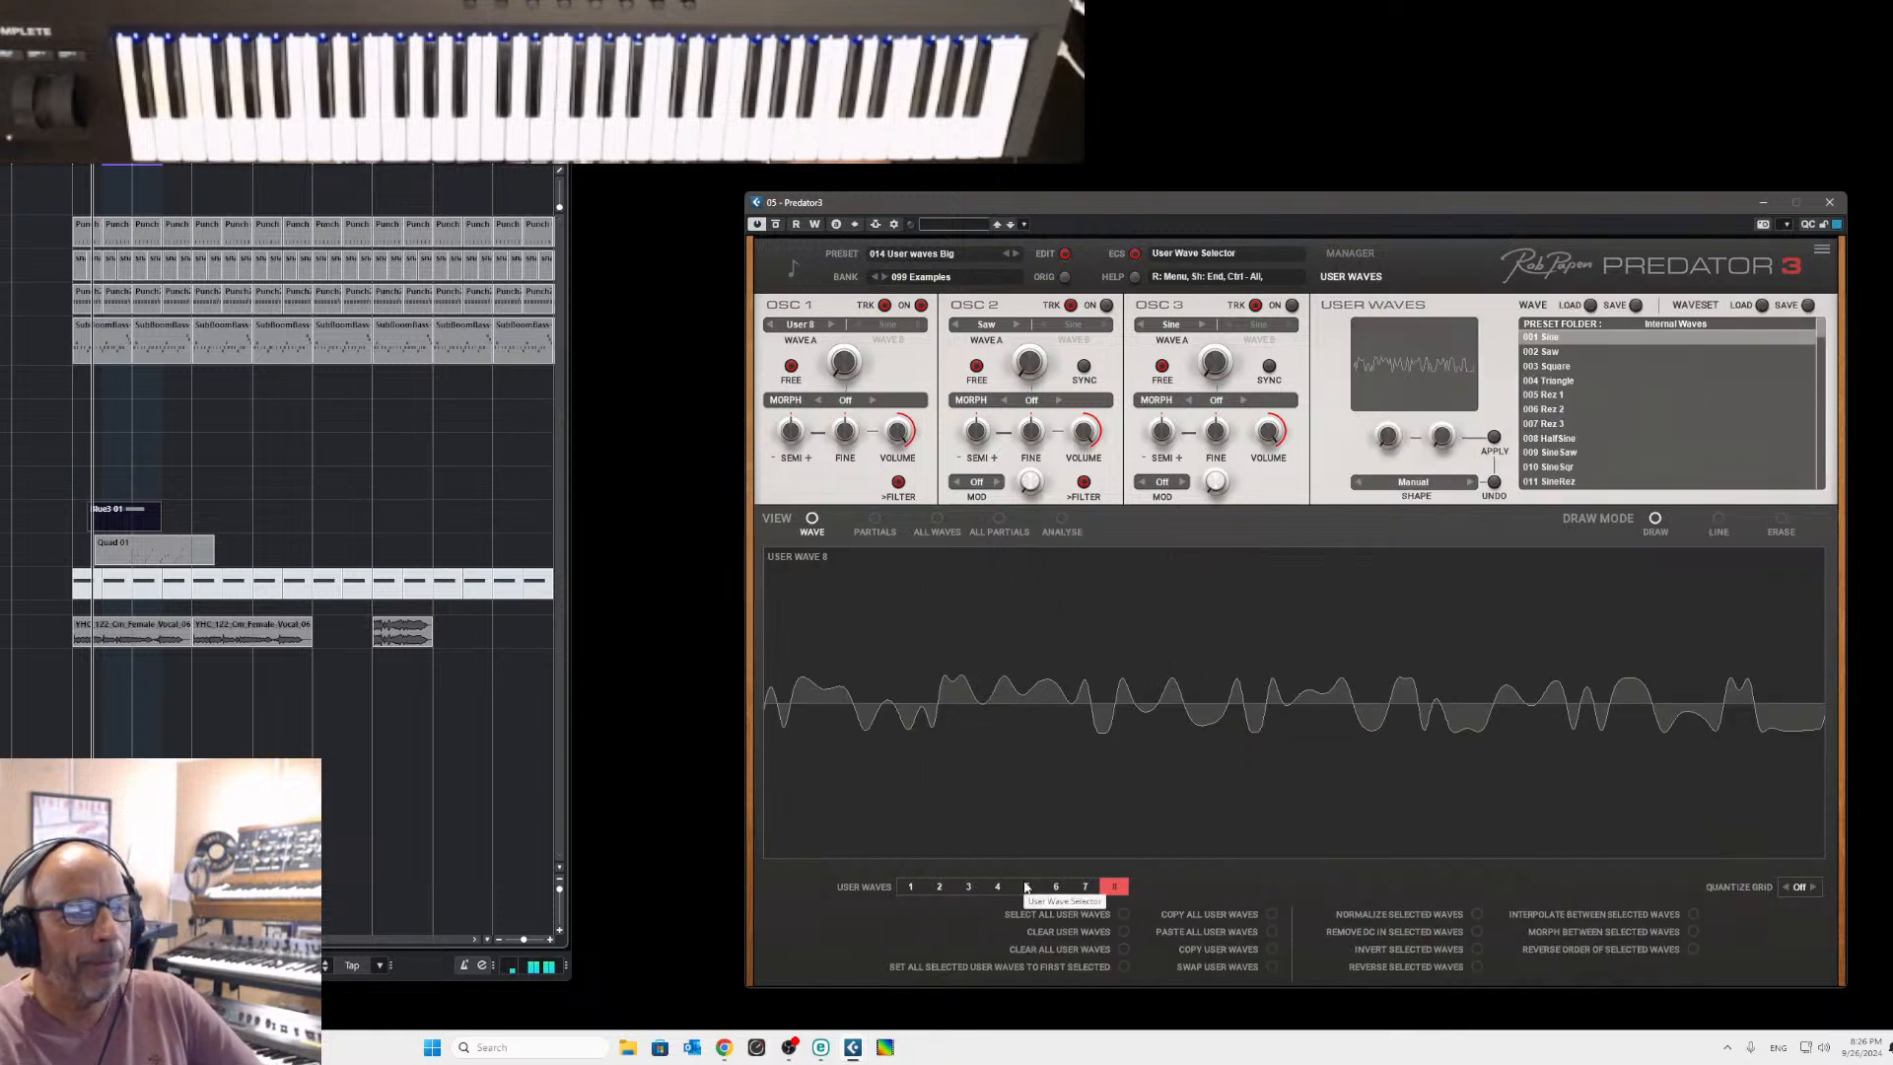
{"action": "left_click", "coordinate": [907, 887]}
{"action": "left_click_drag", "start_coordinate": [907, 888], "coordinate": [1061, 886]}
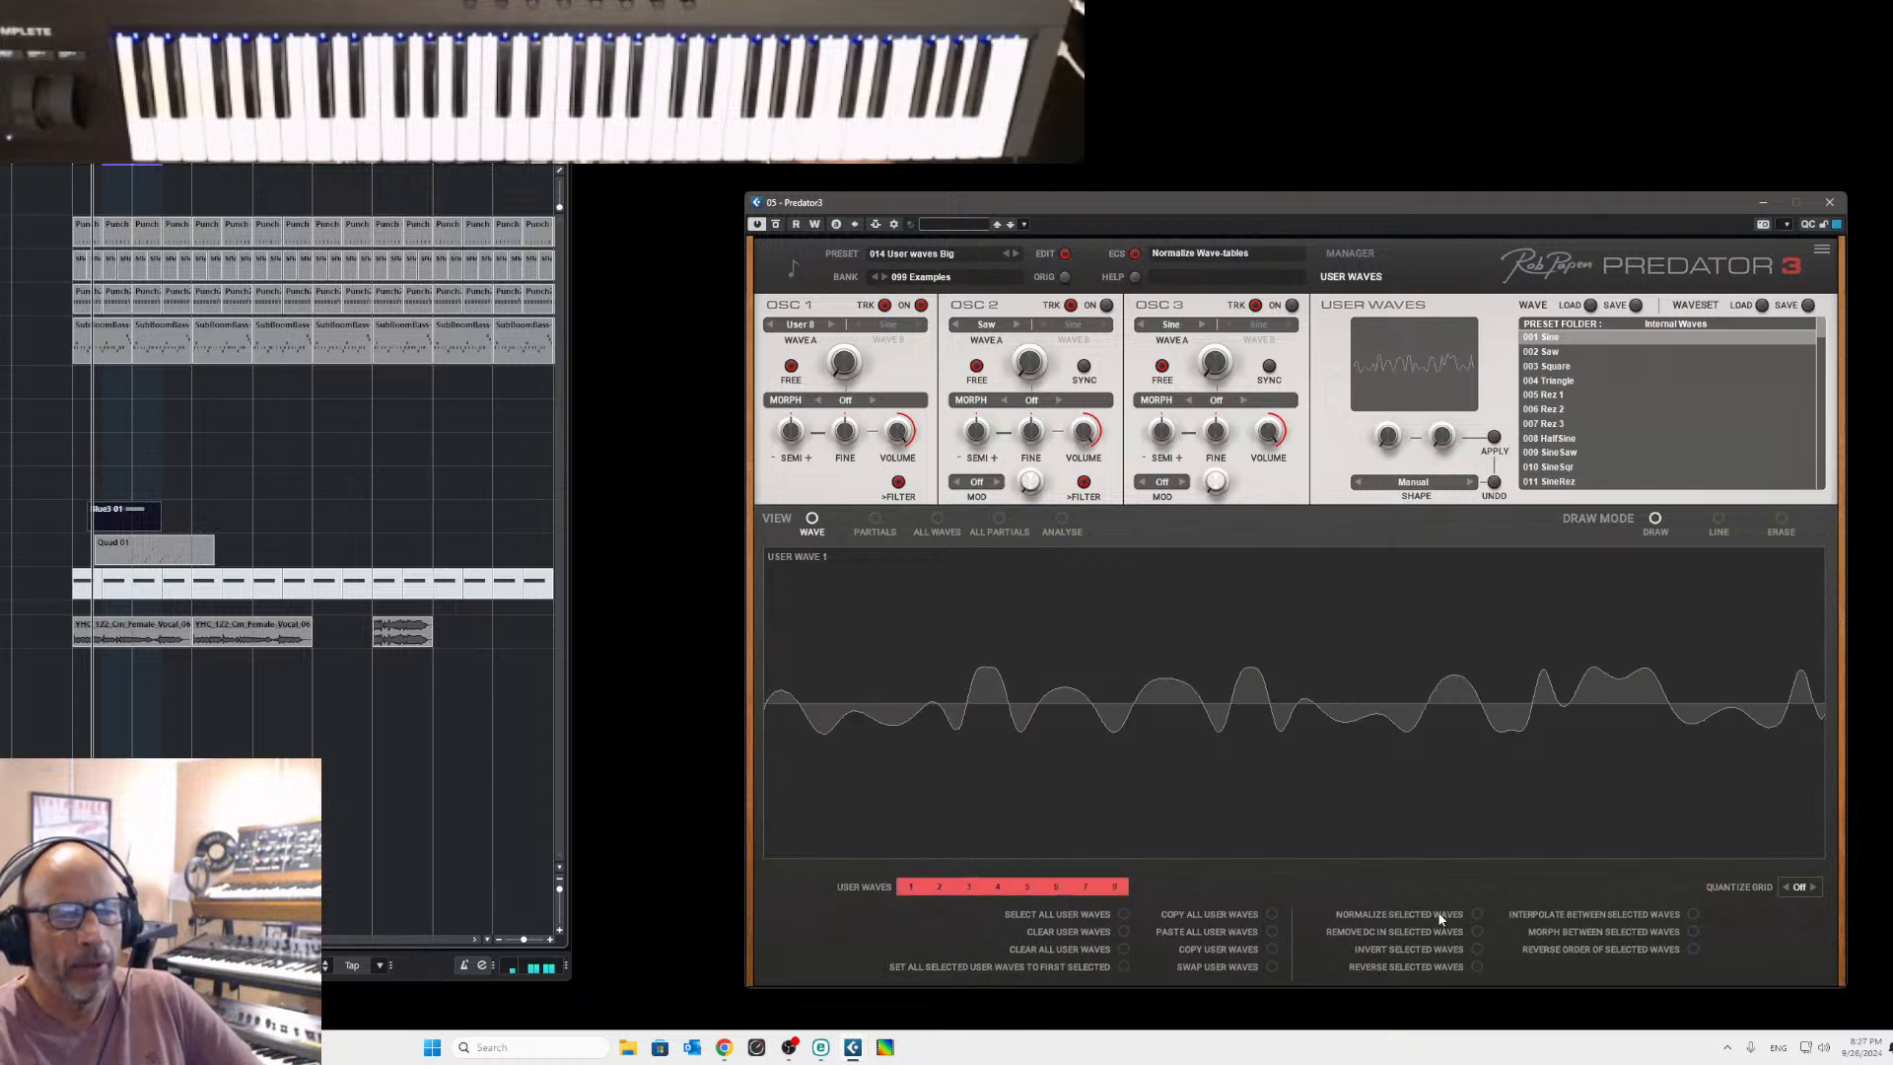
{"action": "left_click", "coordinate": [1478, 916]}
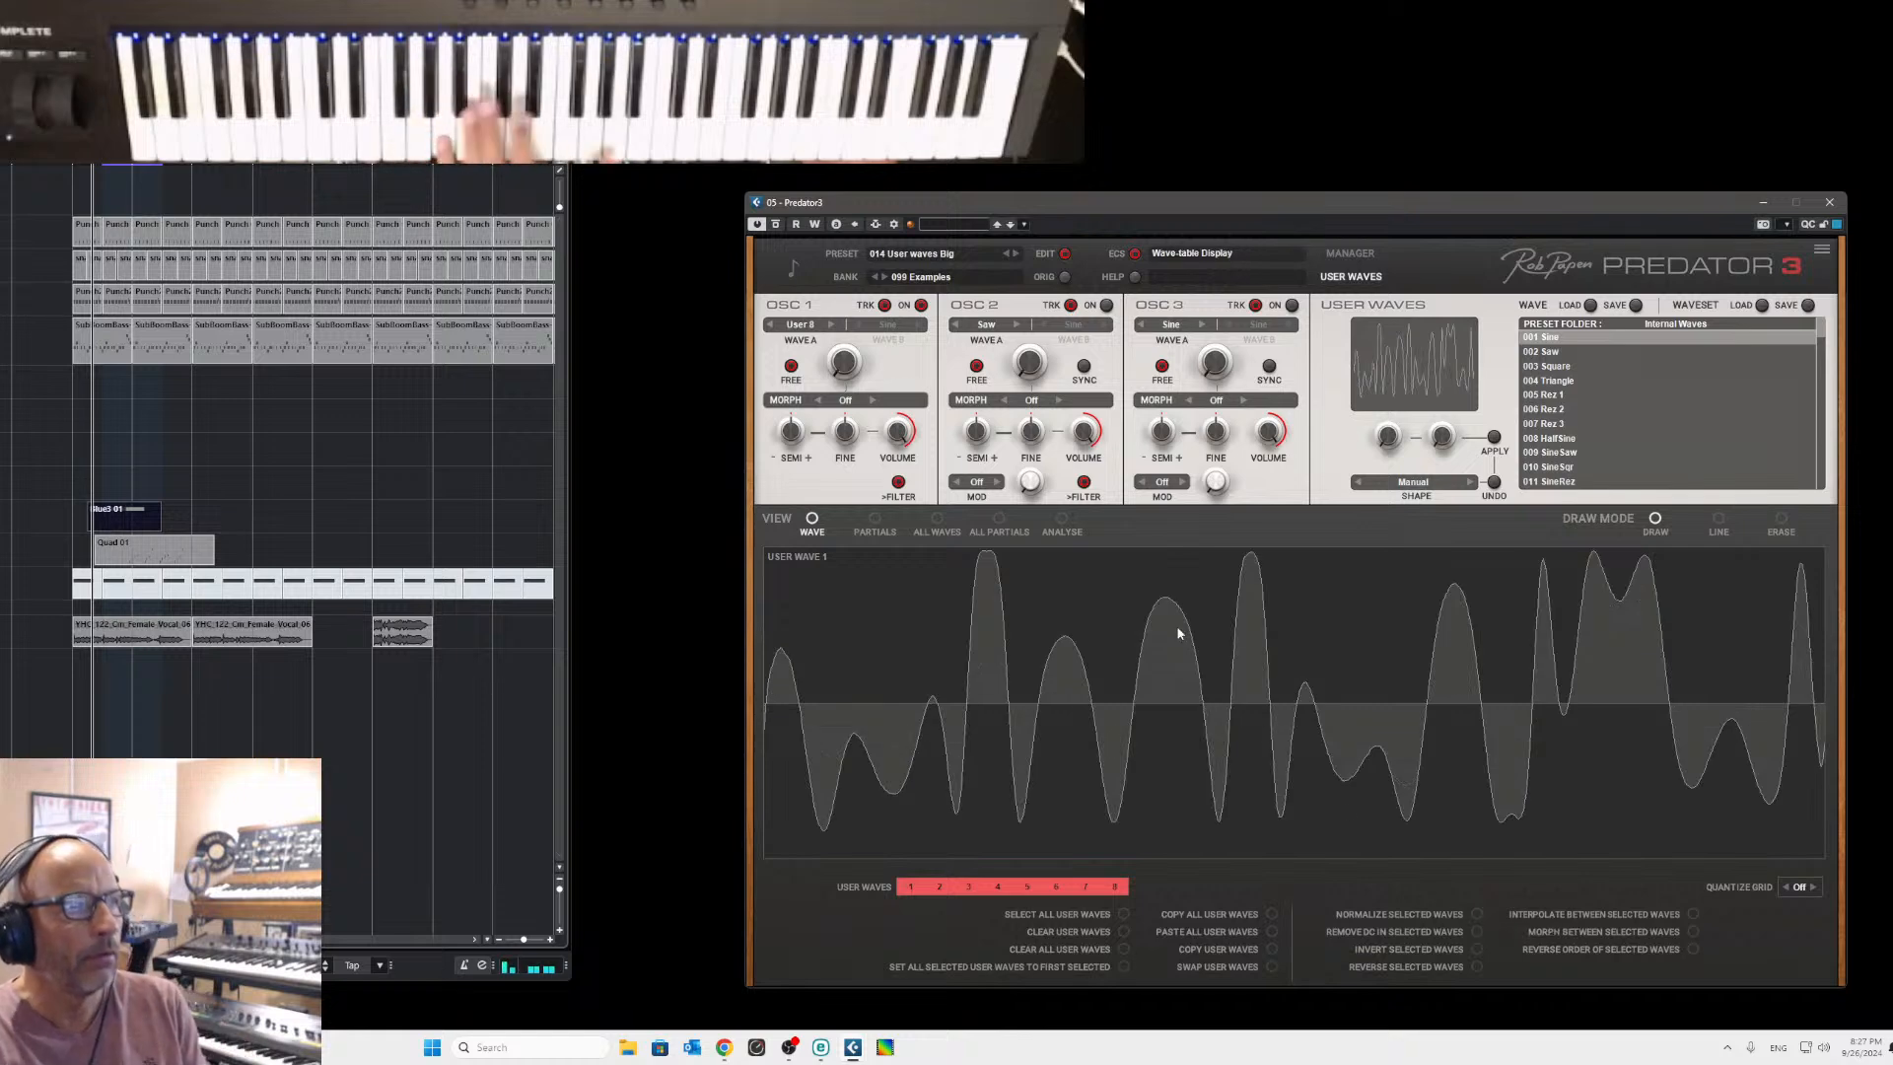
Step Osc 1 back through the user waves from User 8 to User 1 to audition each one.
{"action": "left_click", "coordinate": [771, 326]}
{"action": "left_click", "coordinate": [771, 325]}
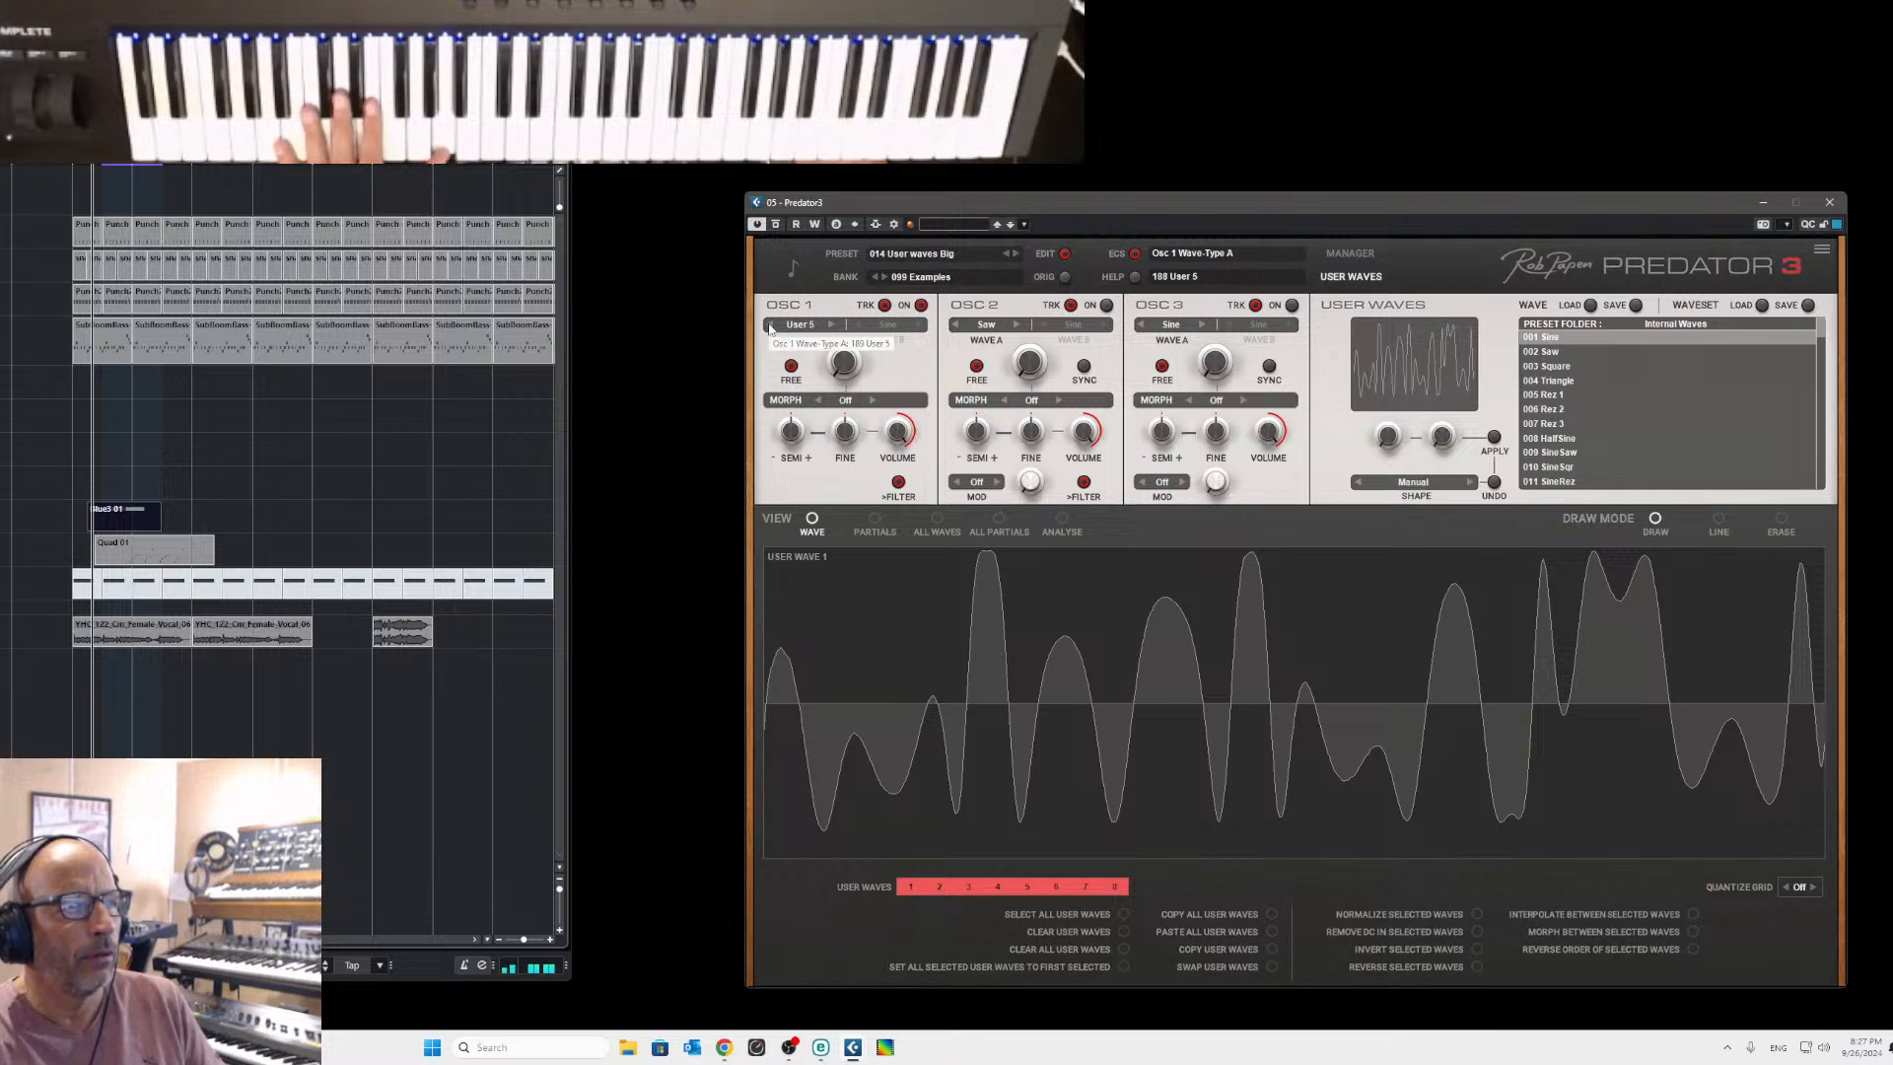
{"action": "left_click", "coordinate": [772, 327]}
{"action": "left_click", "coordinate": [771, 326]}
{"action": "left_click", "coordinate": [772, 325]}
{"action": "left_click", "coordinate": [771, 325]}
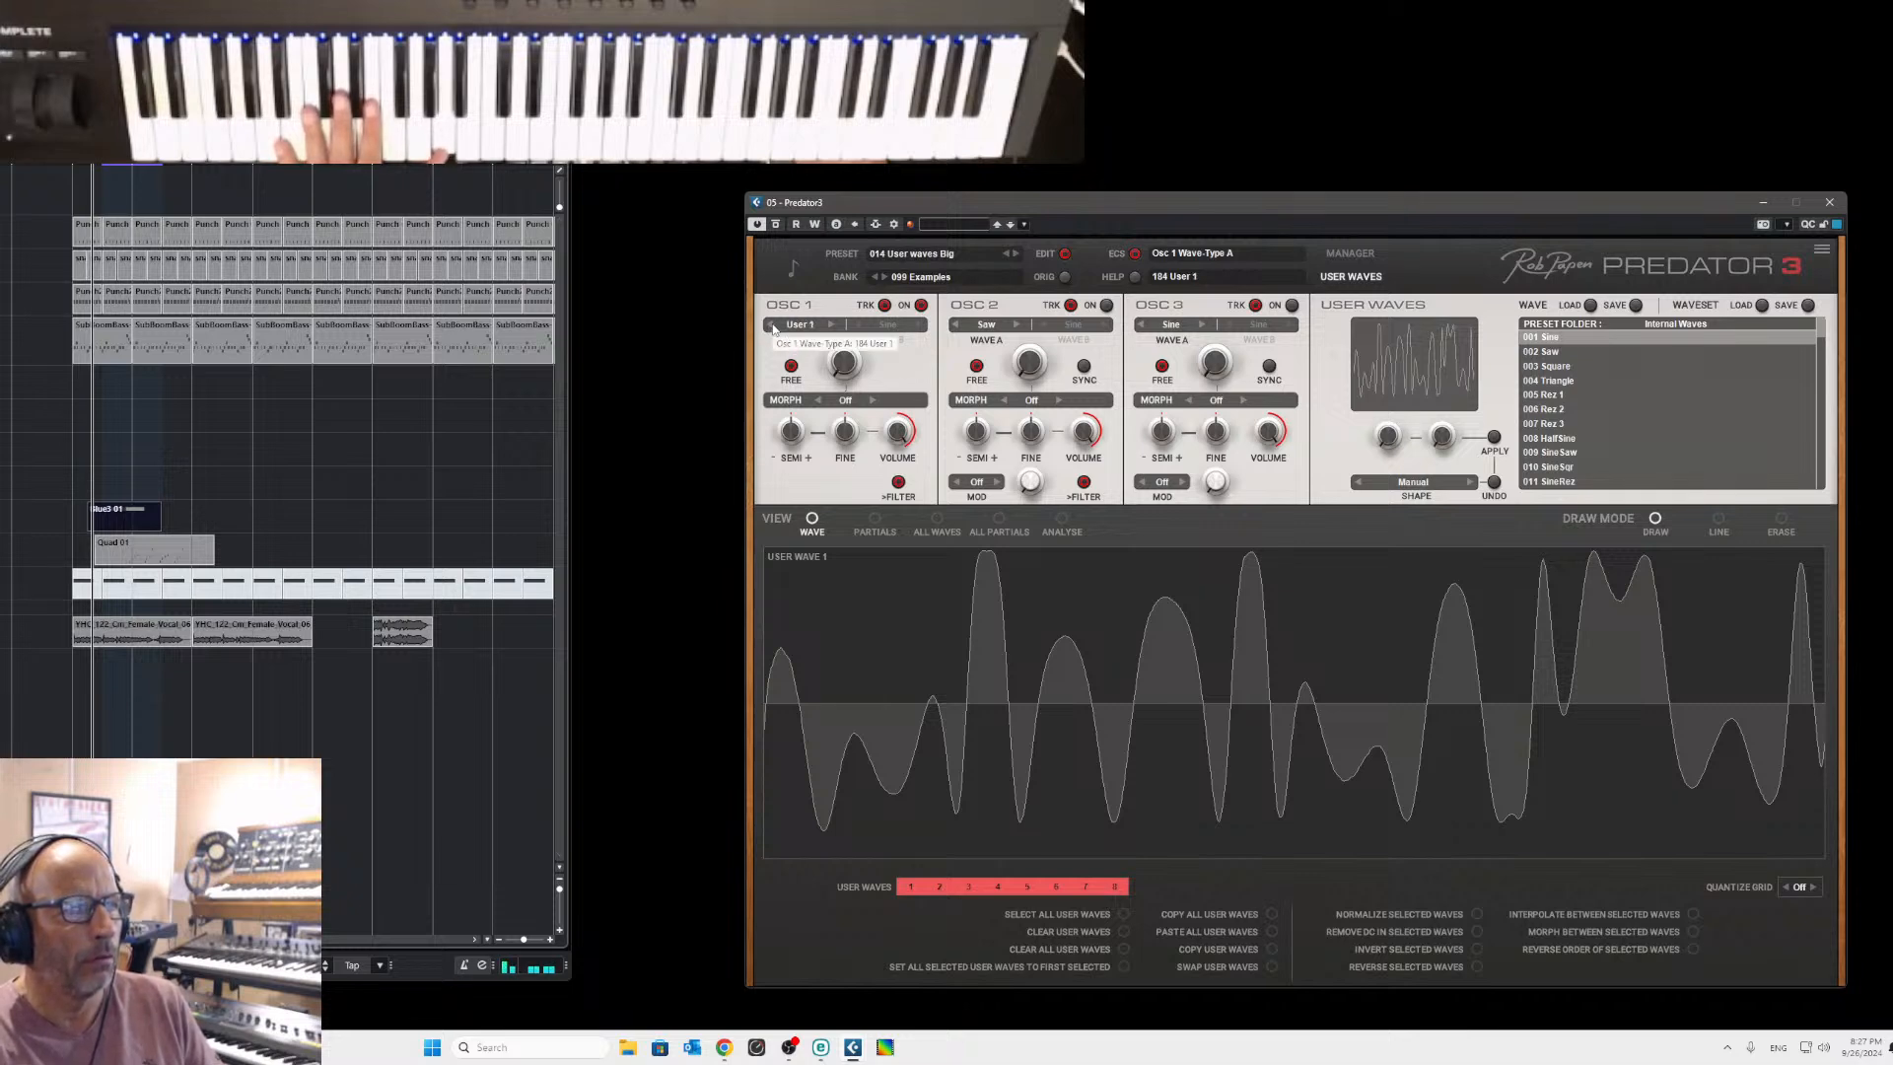
{"action": "left_click", "coordinate": [772, 326]}
{"action": "left_click", "coordinate": [831, 326]}
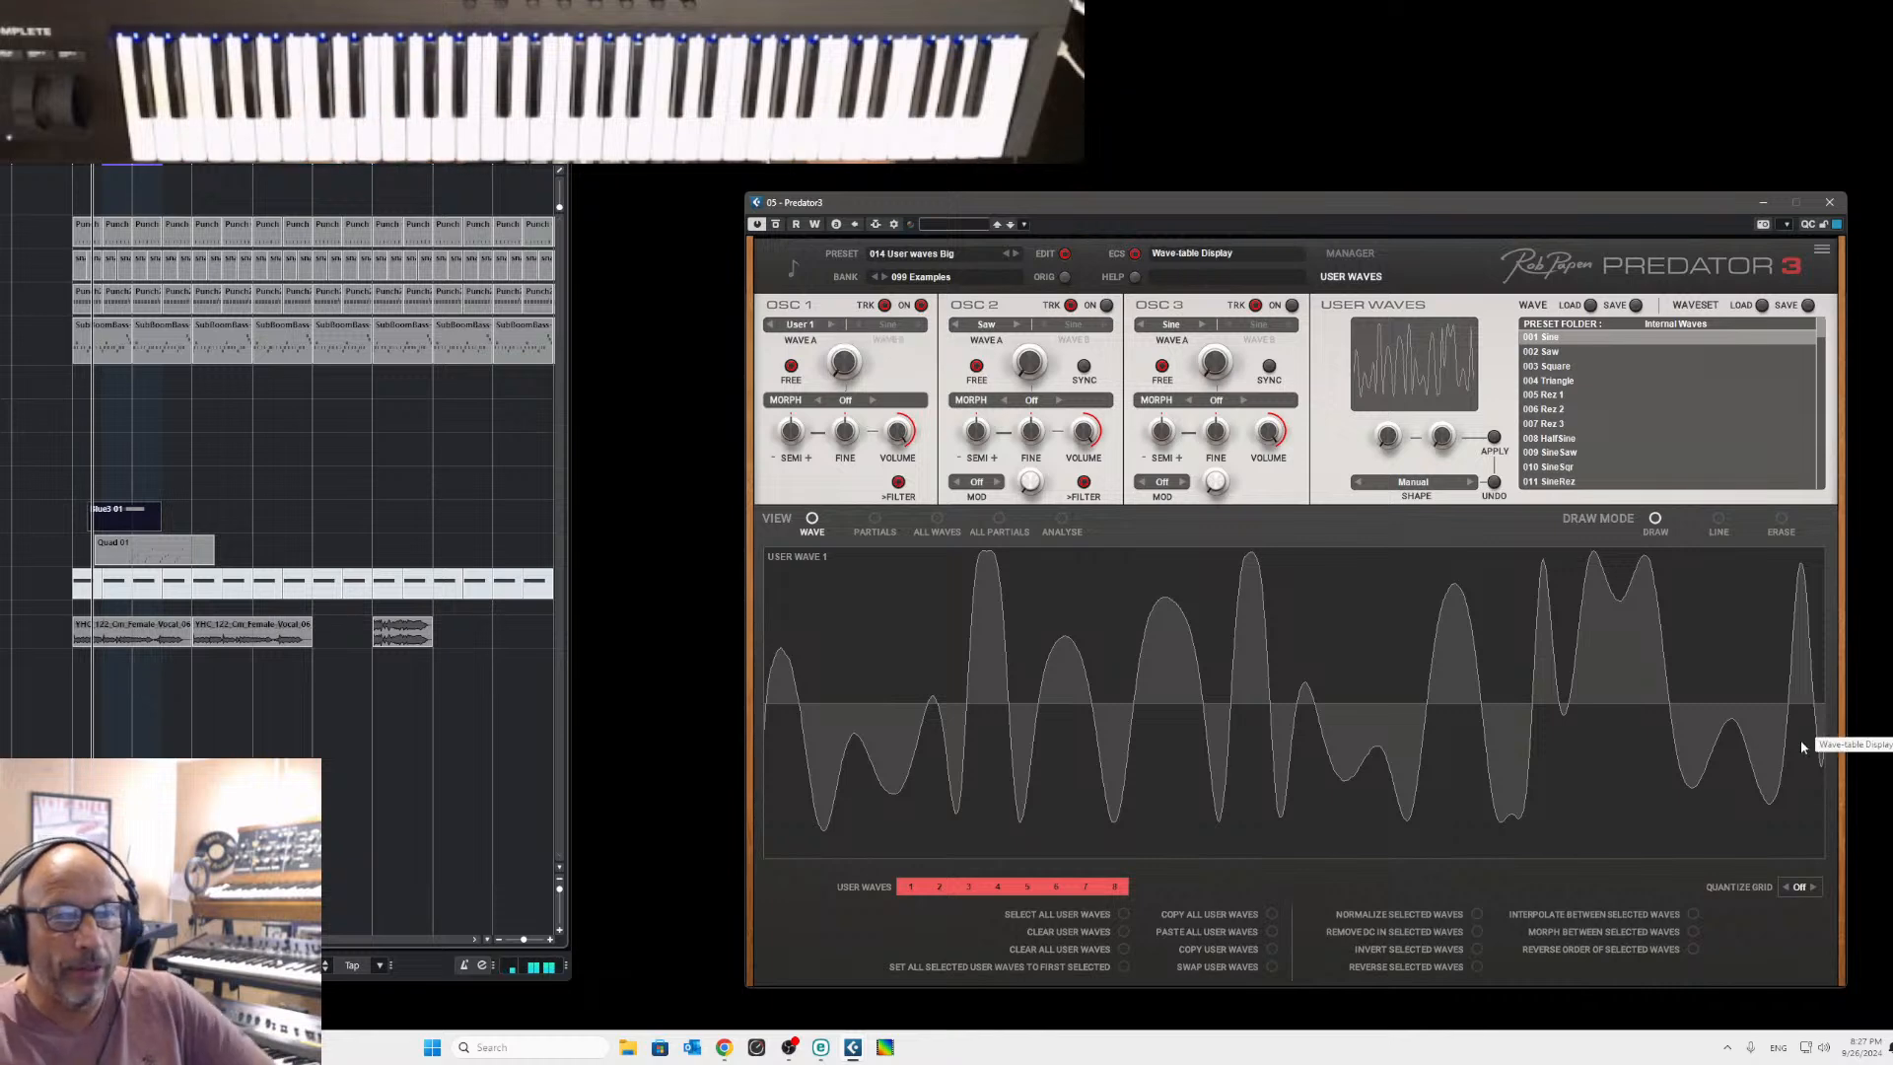
Preview the original digital sample in the Analyse view, then return to the Wave view.
{"action": "left_click", "coordinate": [1066, 518]}
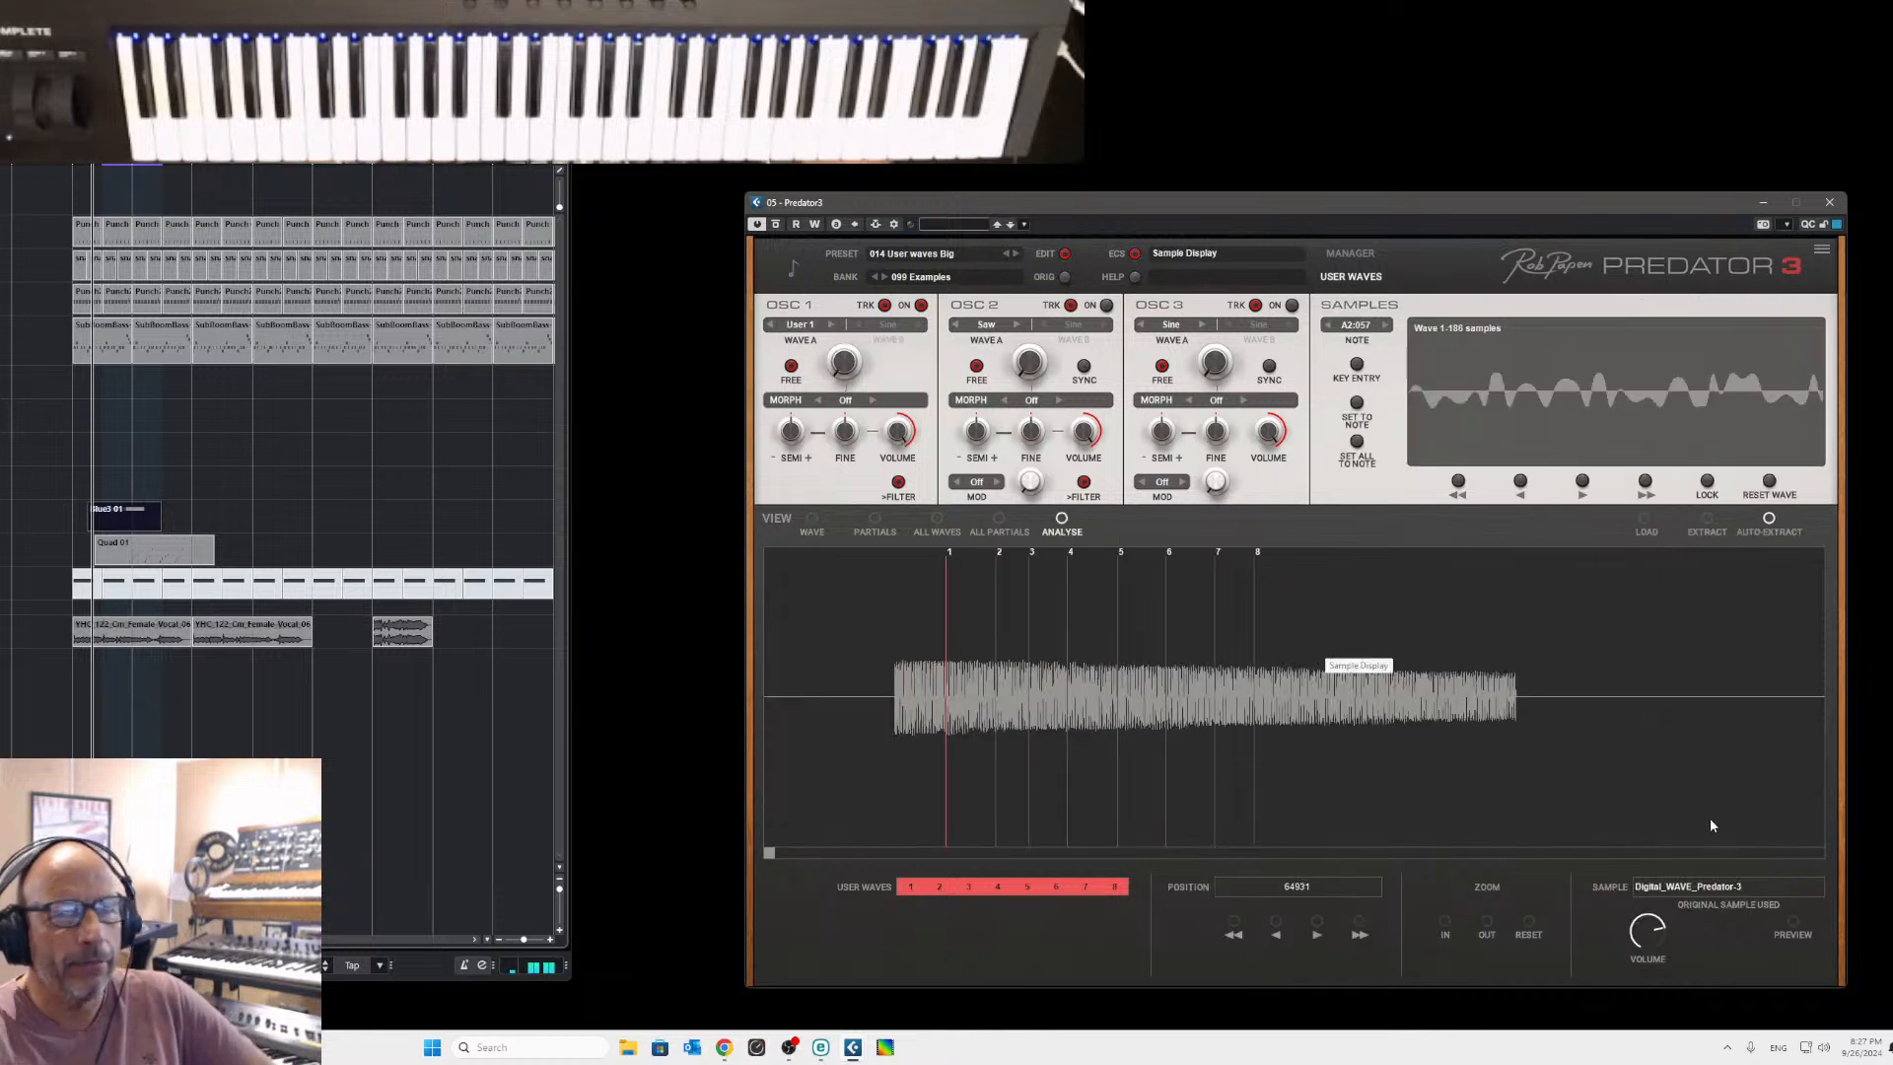
{"action": "left_click", "coordinate": [1793, 924]}
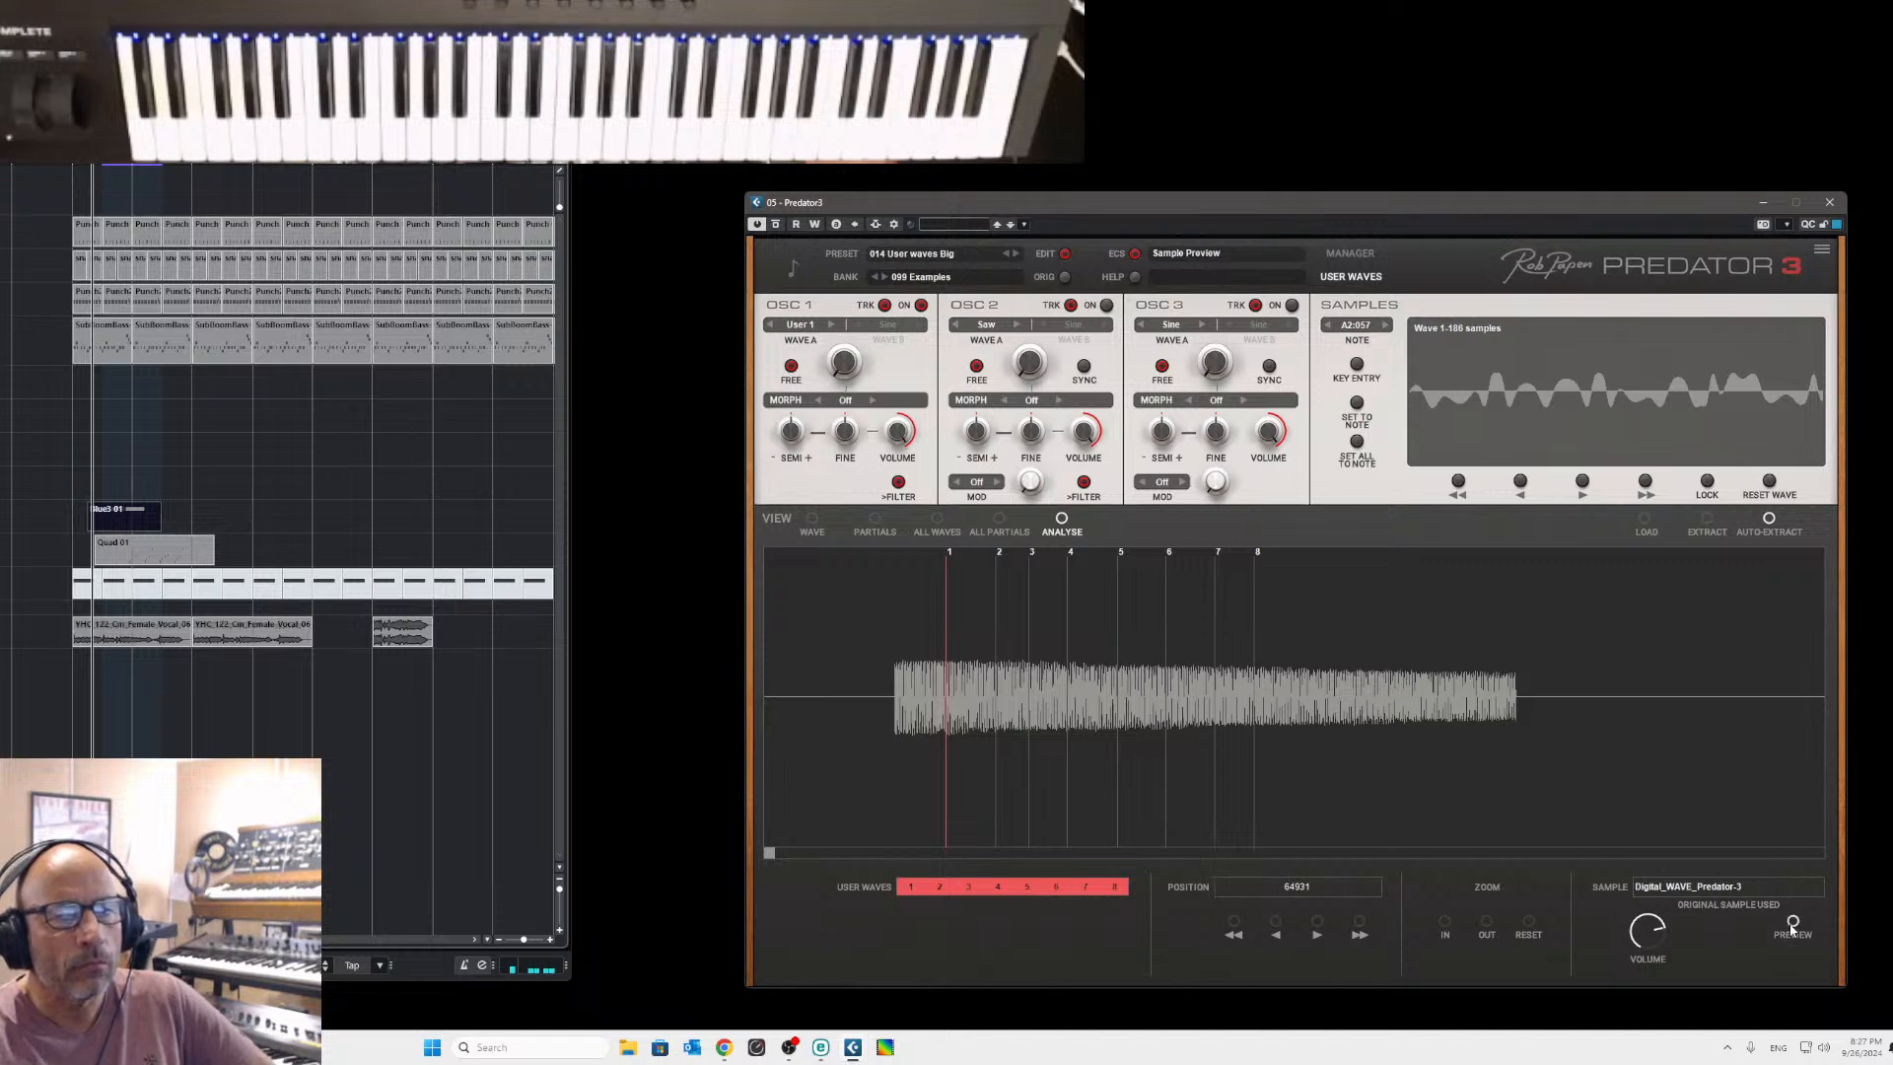
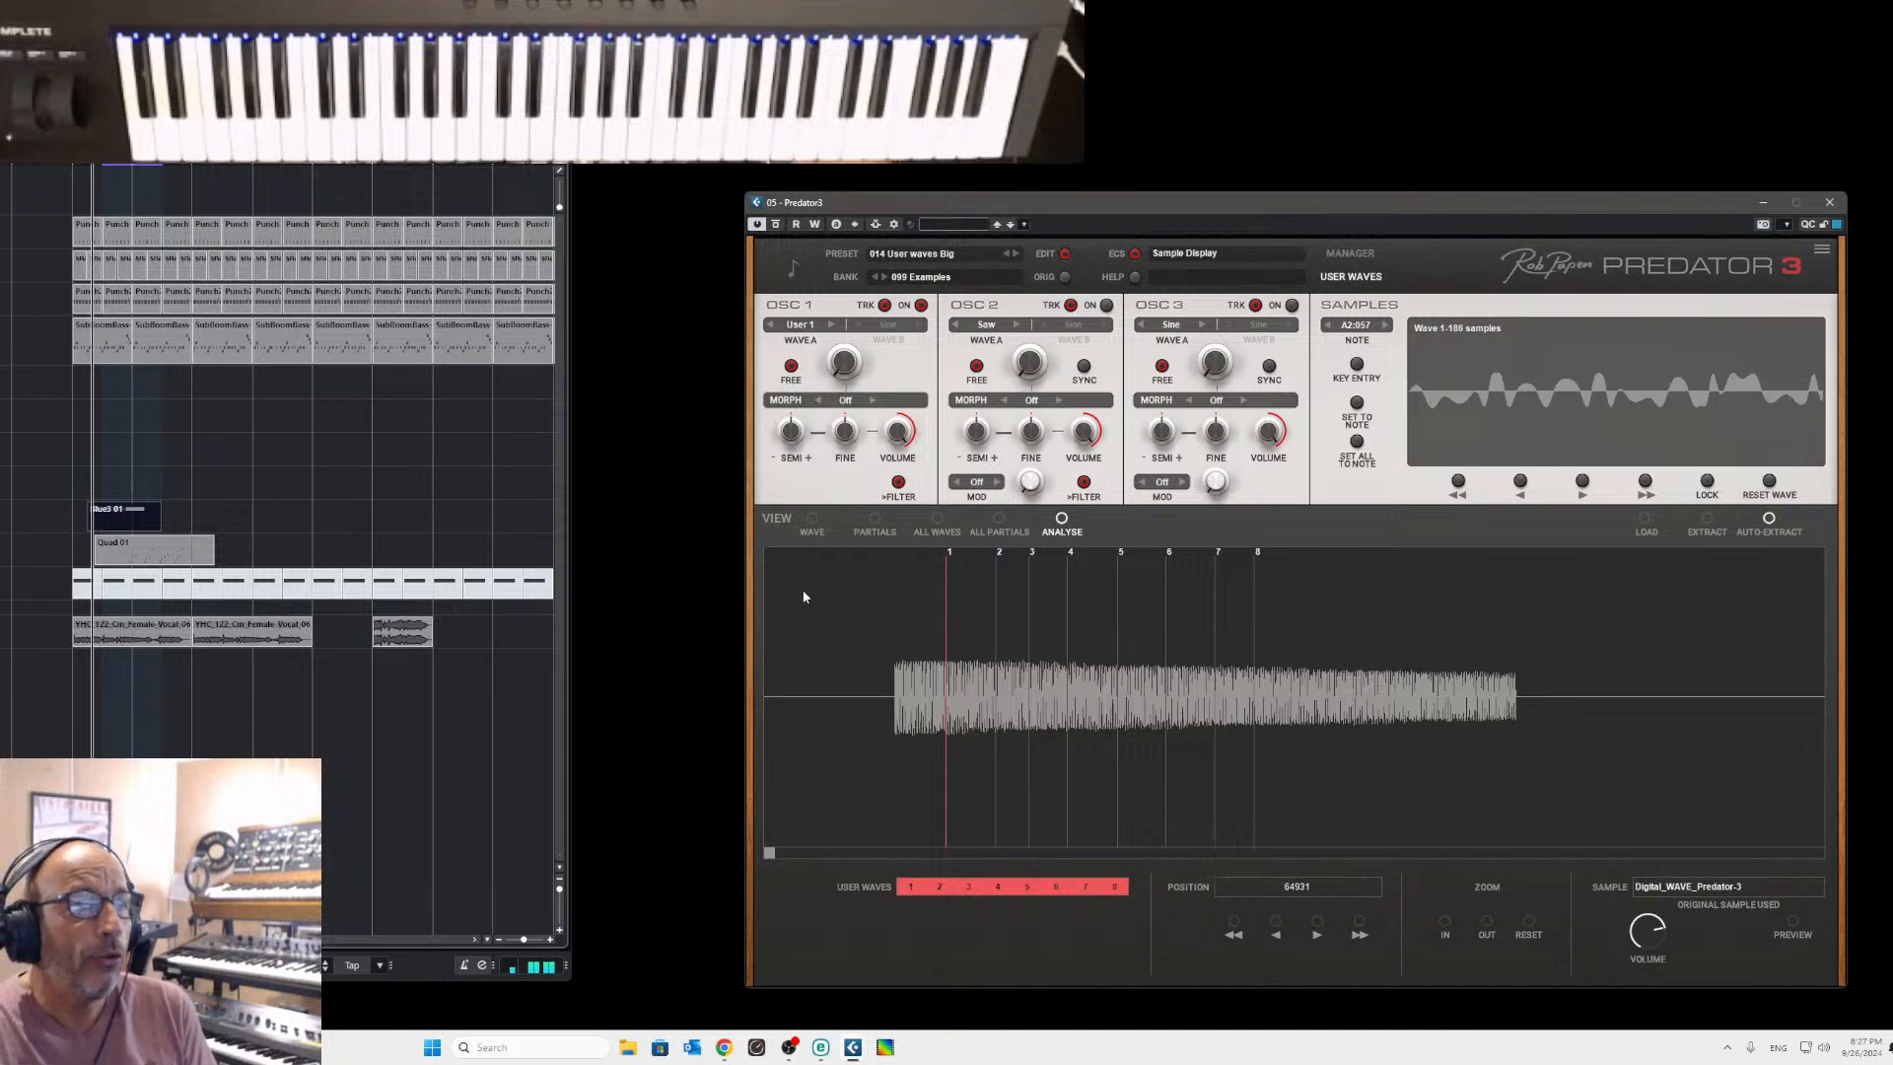
{"action": "left_click", "coordinate": [811, 520]}
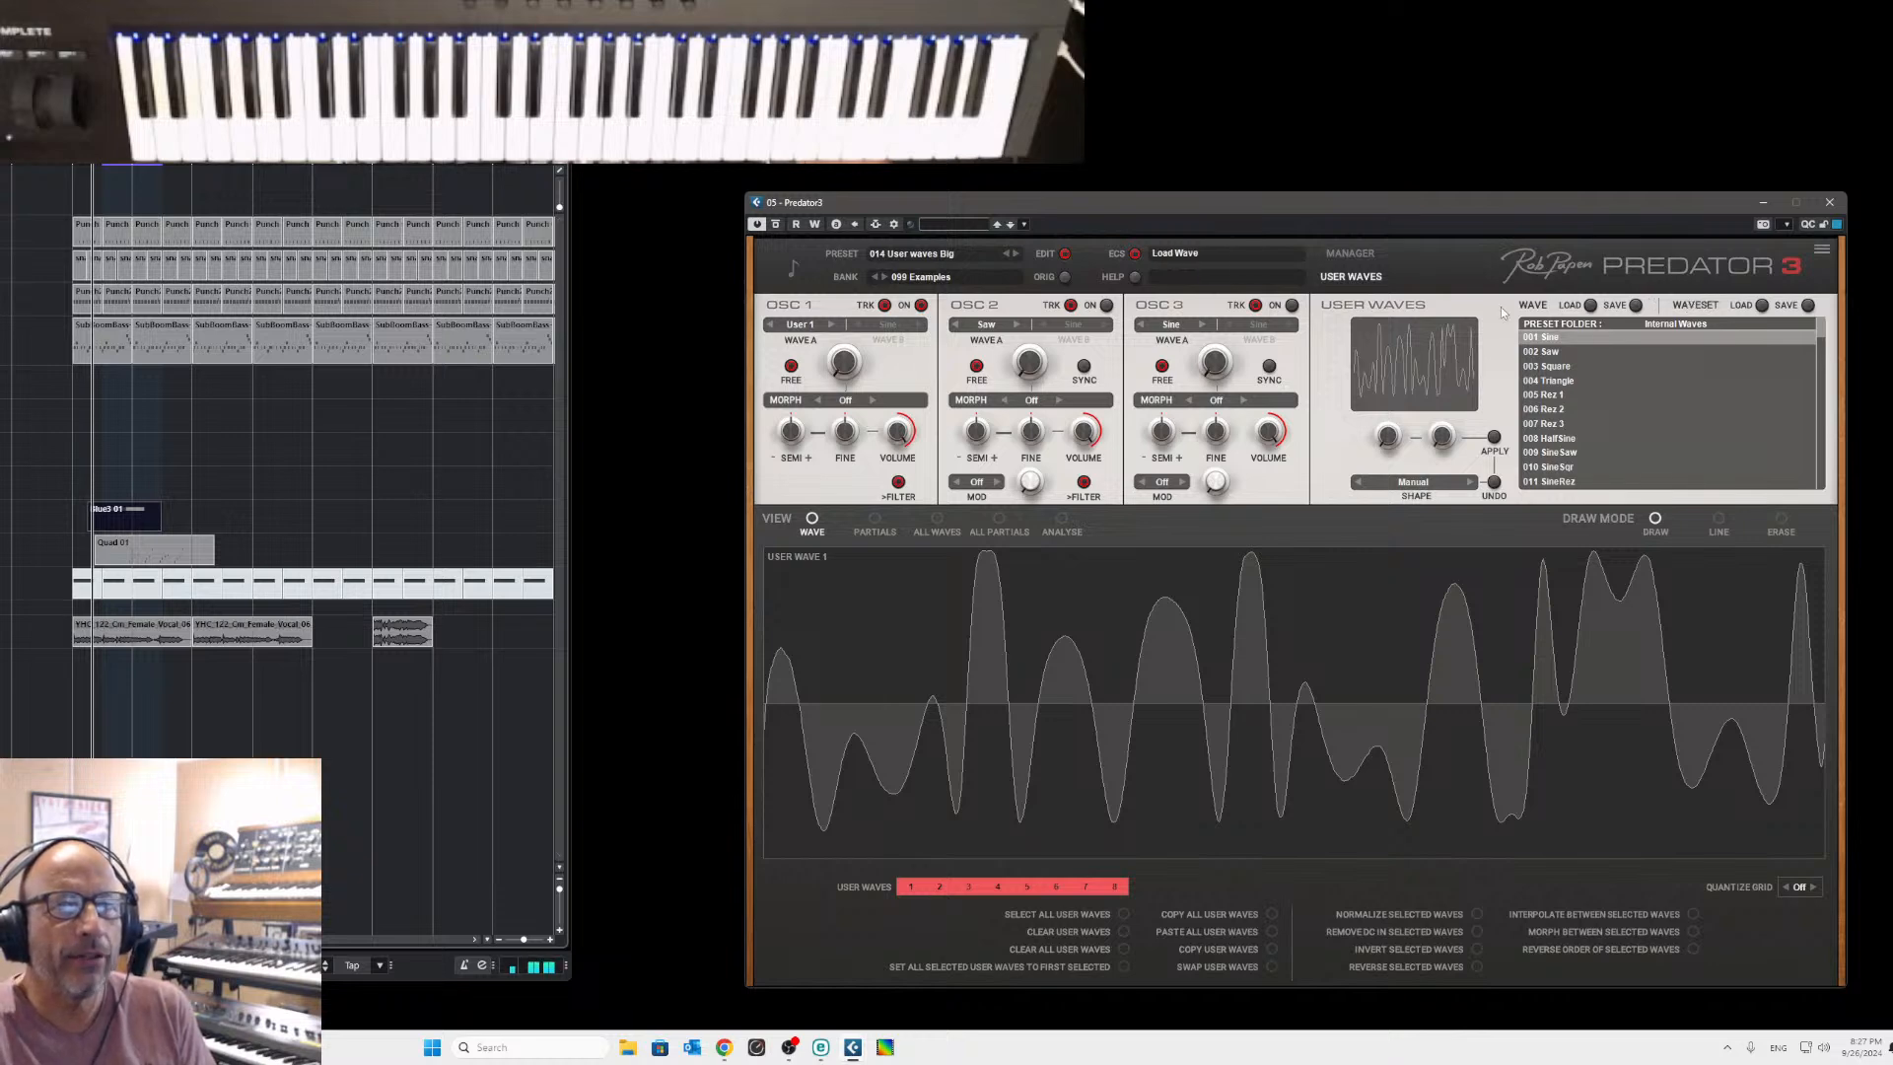
Select User Wave 1 and save the wave set as NewWaveSet in the User Wave Sets folder.
{"action": "left_click", "coordinate": [909, 890]}
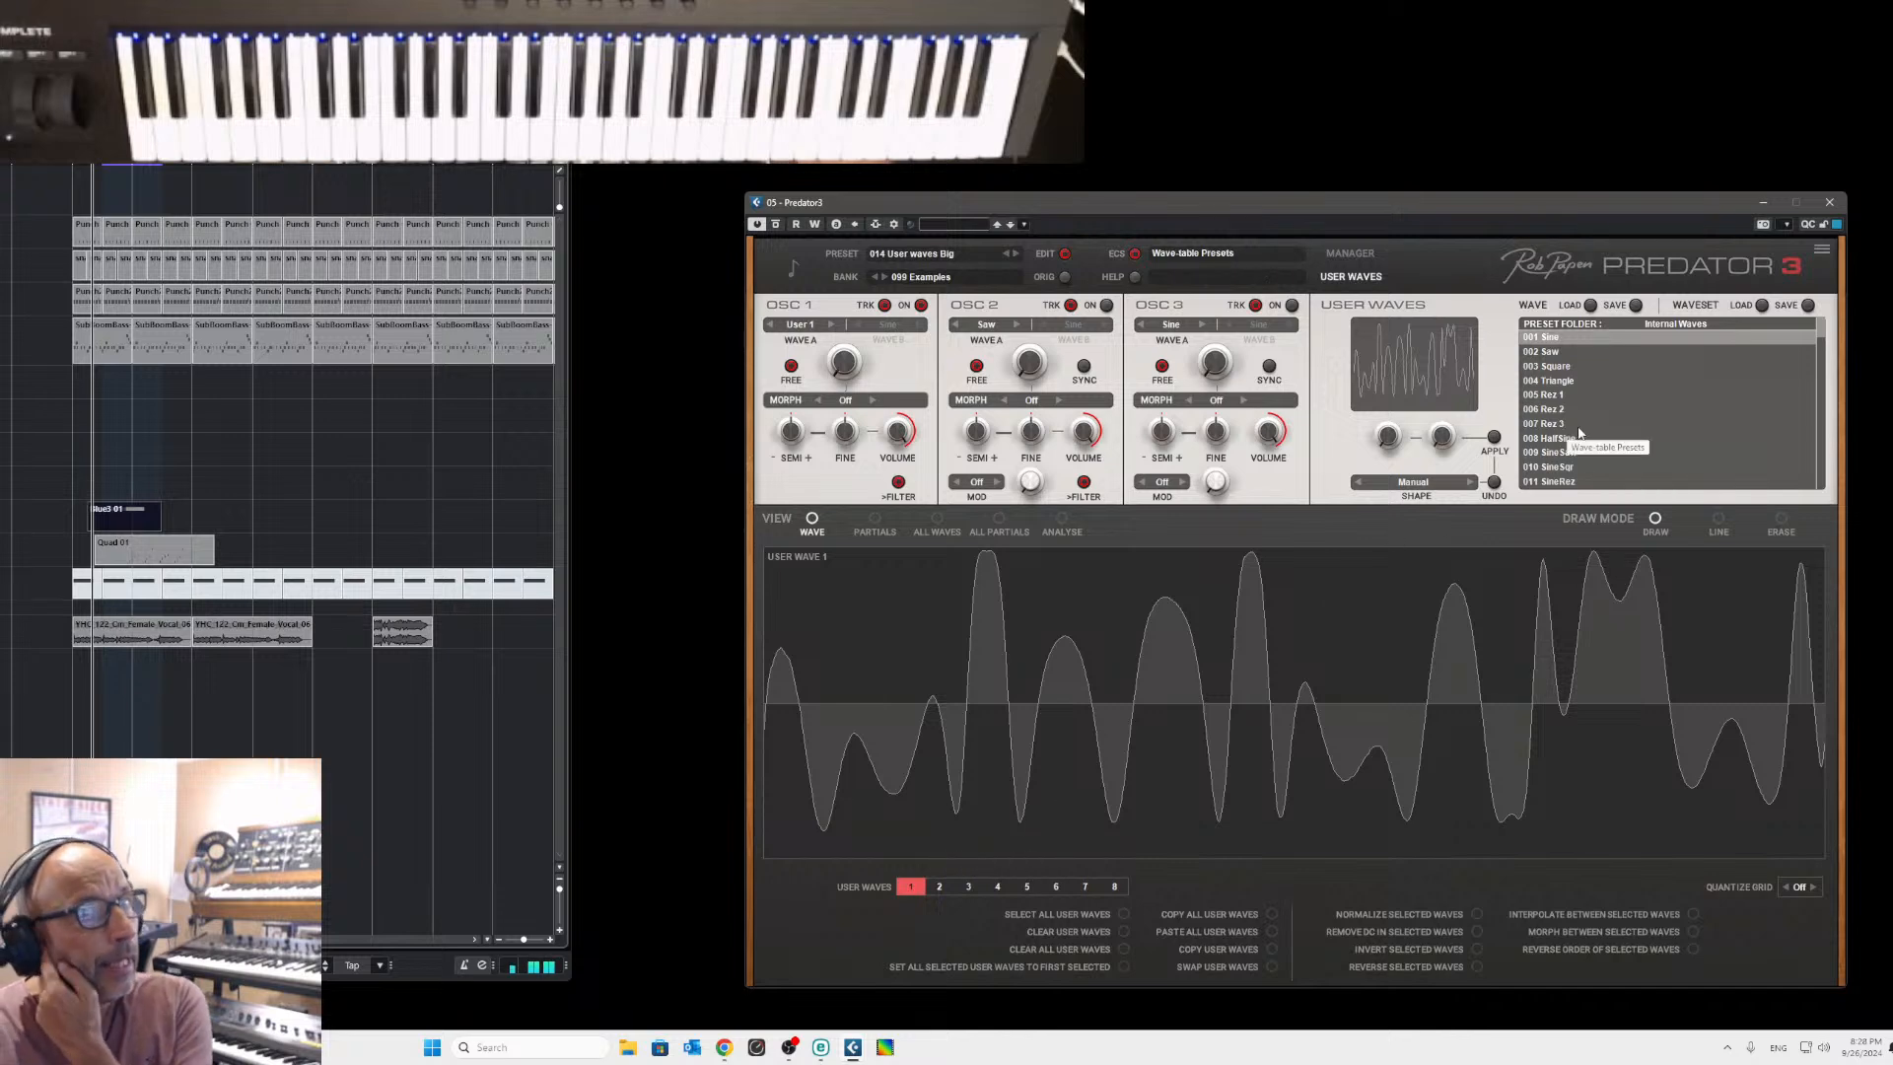
{"action": "left_click", "coordinate": [1675, 326]}
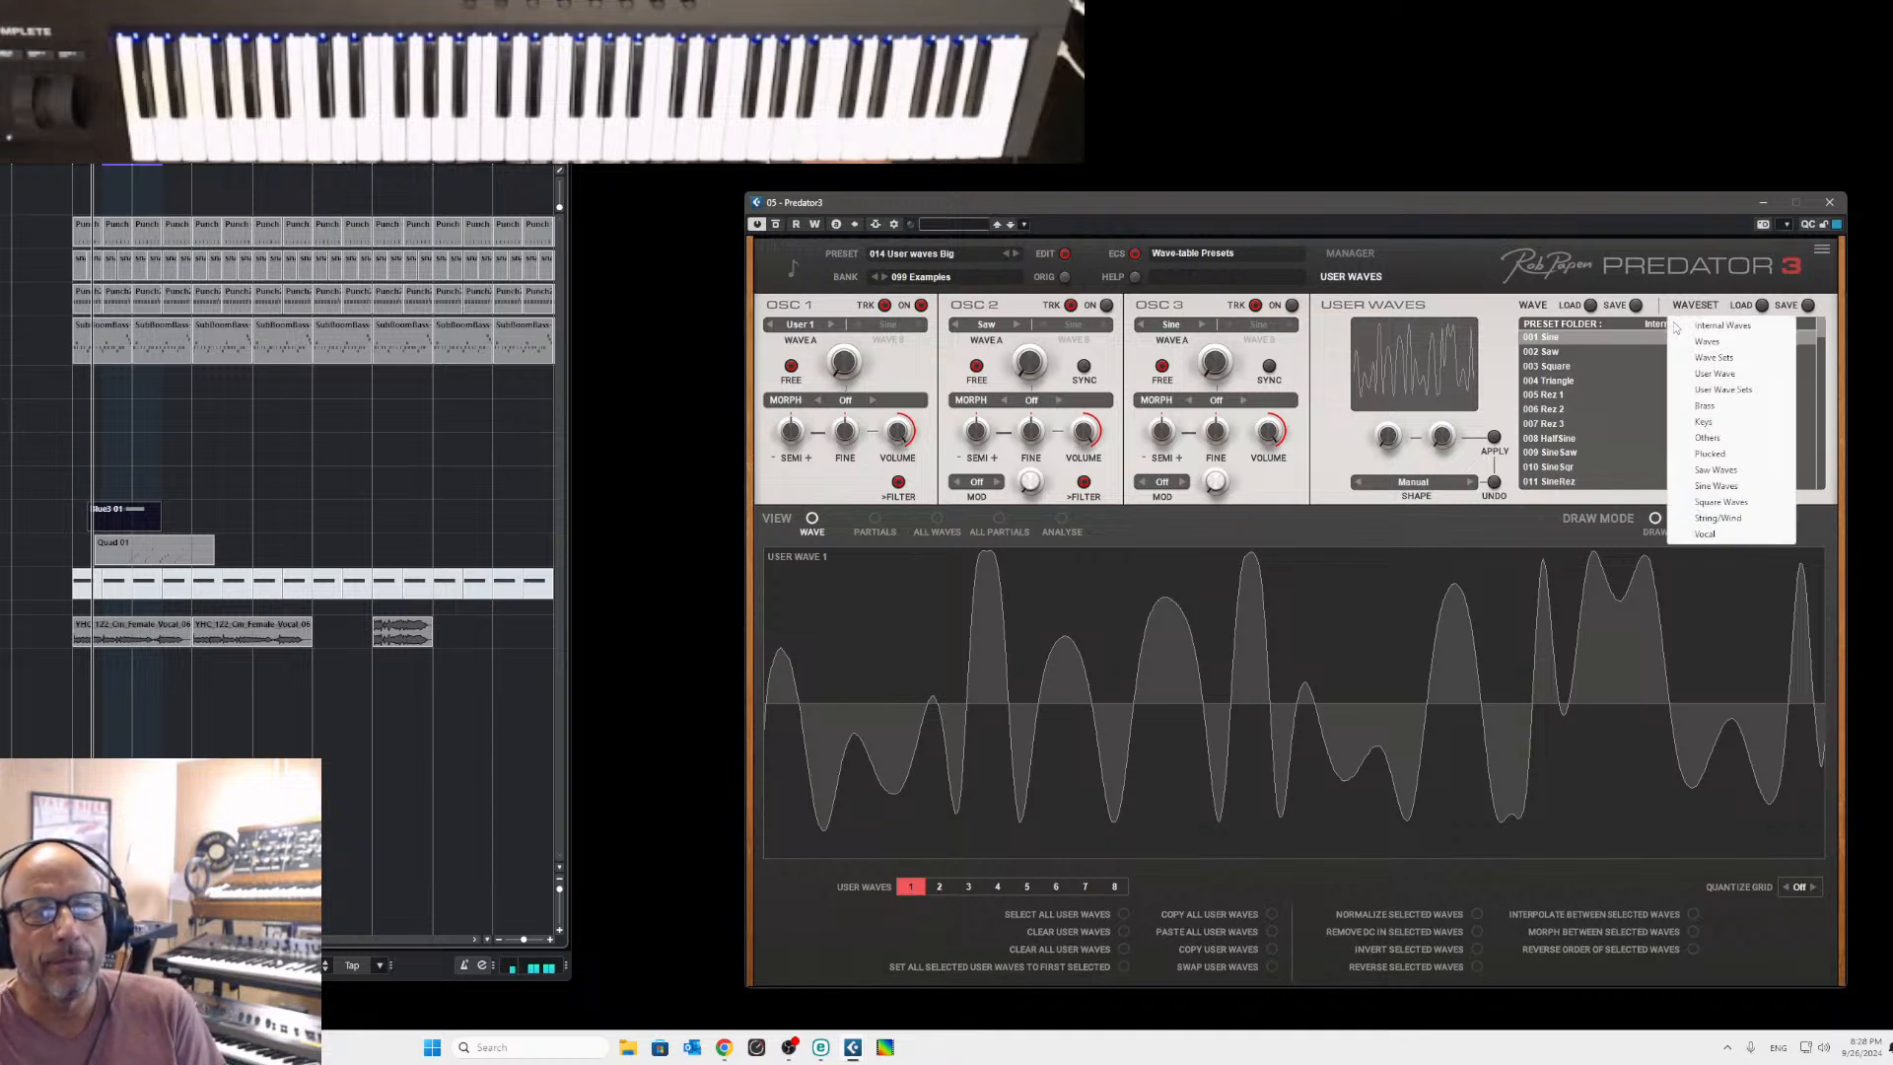
{"action": "left_click", "coordinate": [1651, 307]}
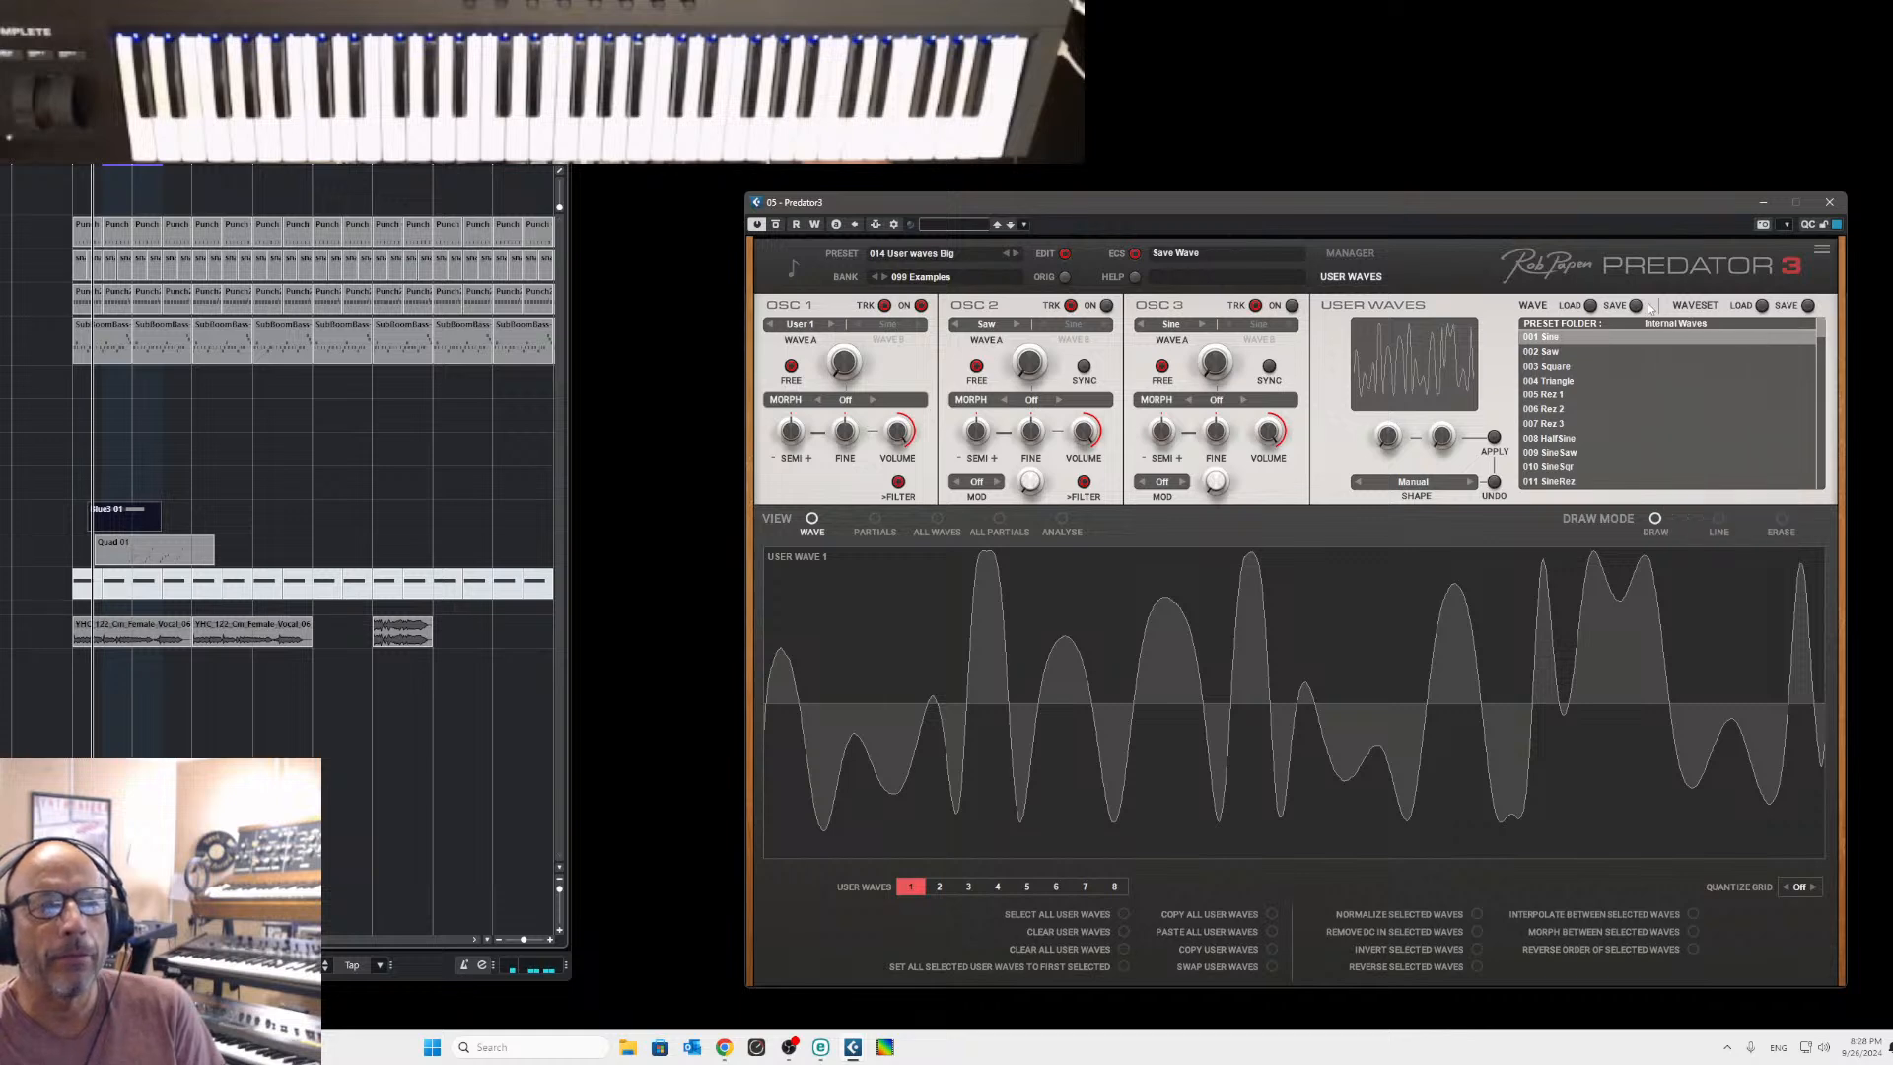
{"action": "left_click", "coordinate": [1808, 306]}
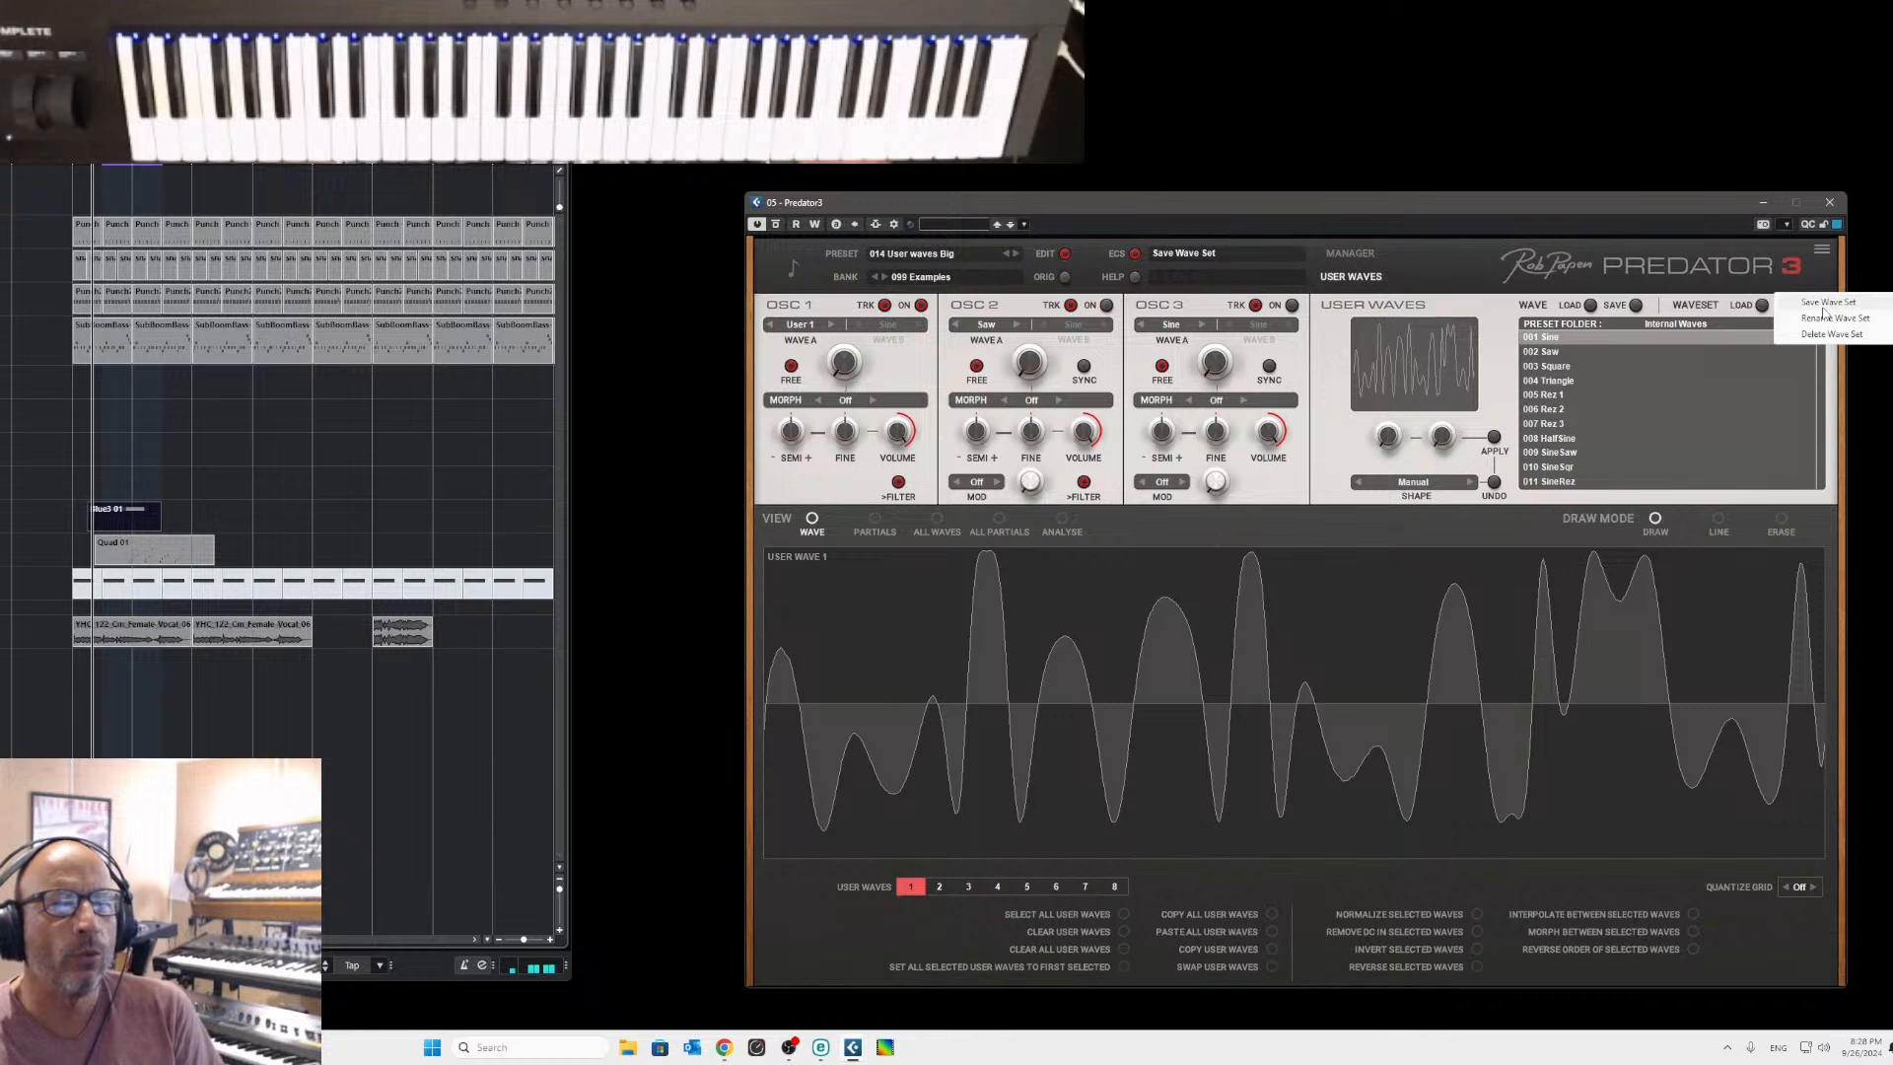
{"action": "left_click", "coordinate": [1823, 309]}
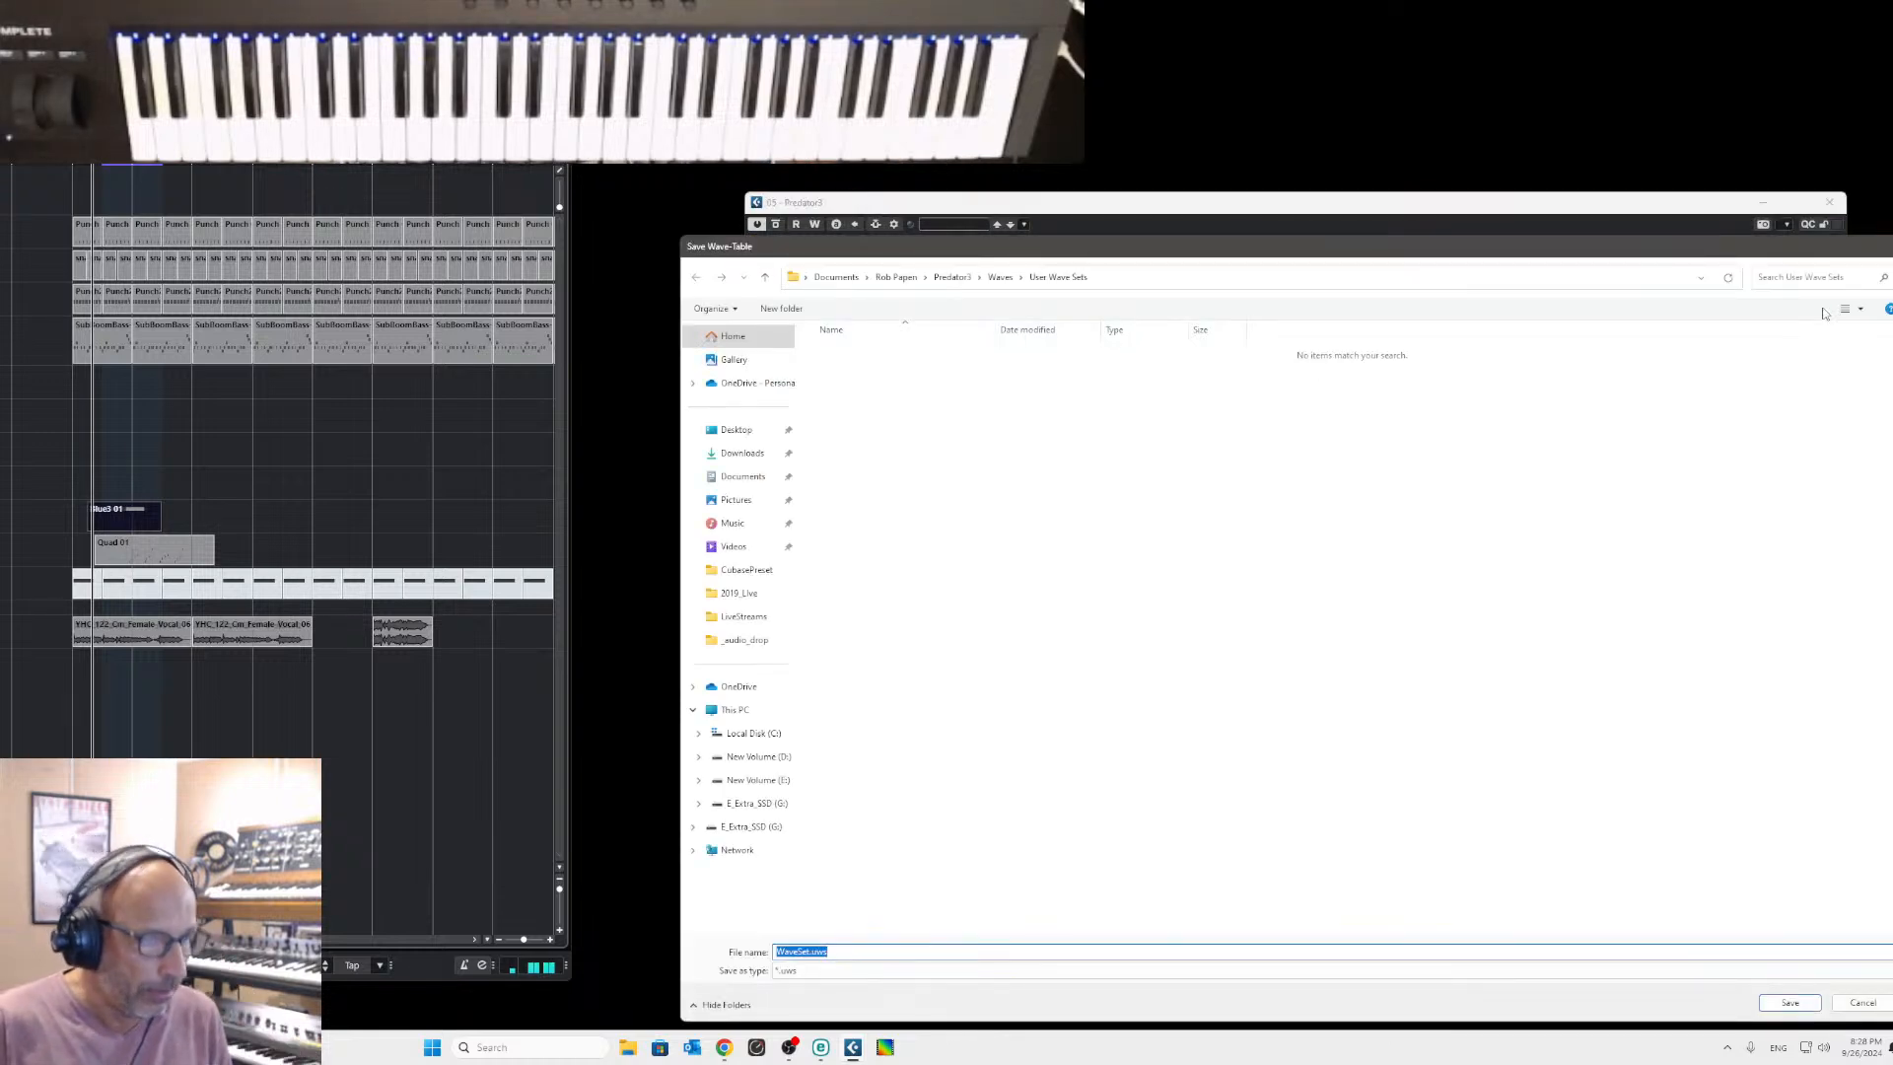
{"action": "type", "text": "New"}
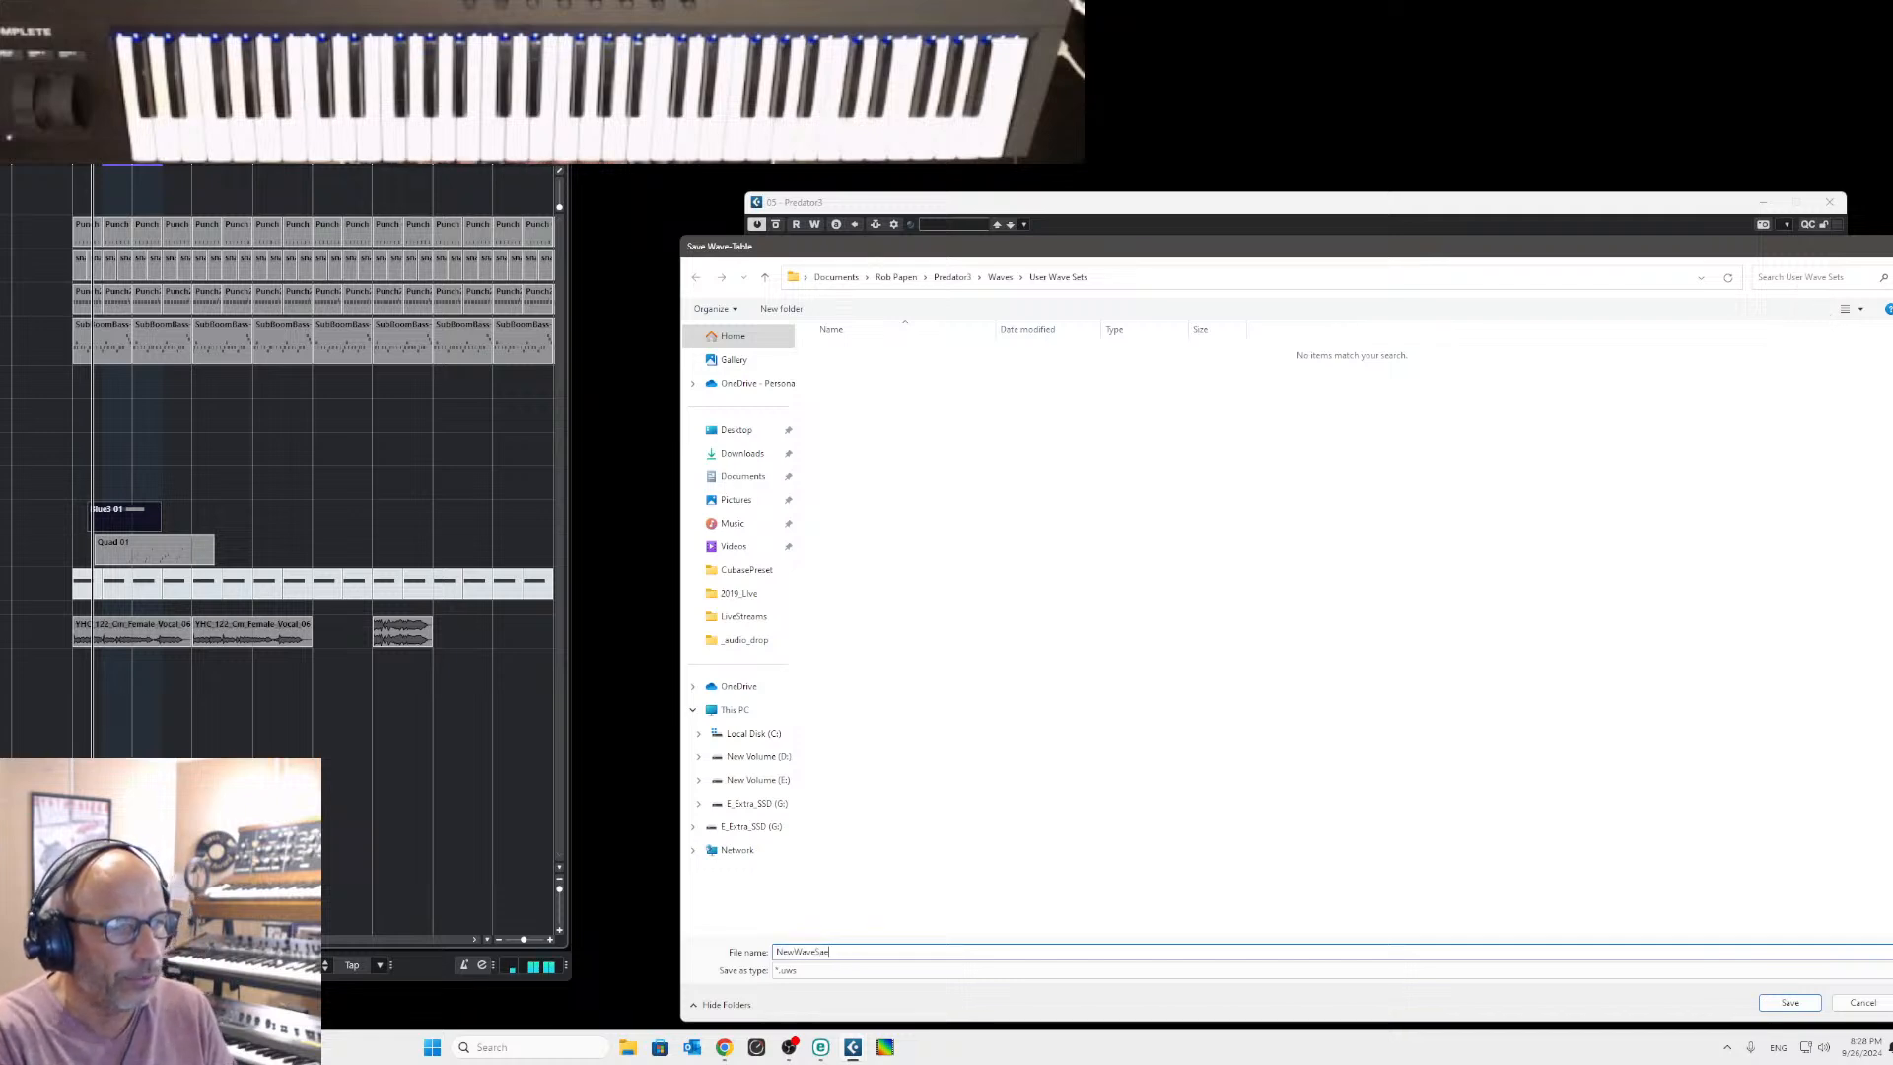
{"action": "type", "text": "WaveSet"}
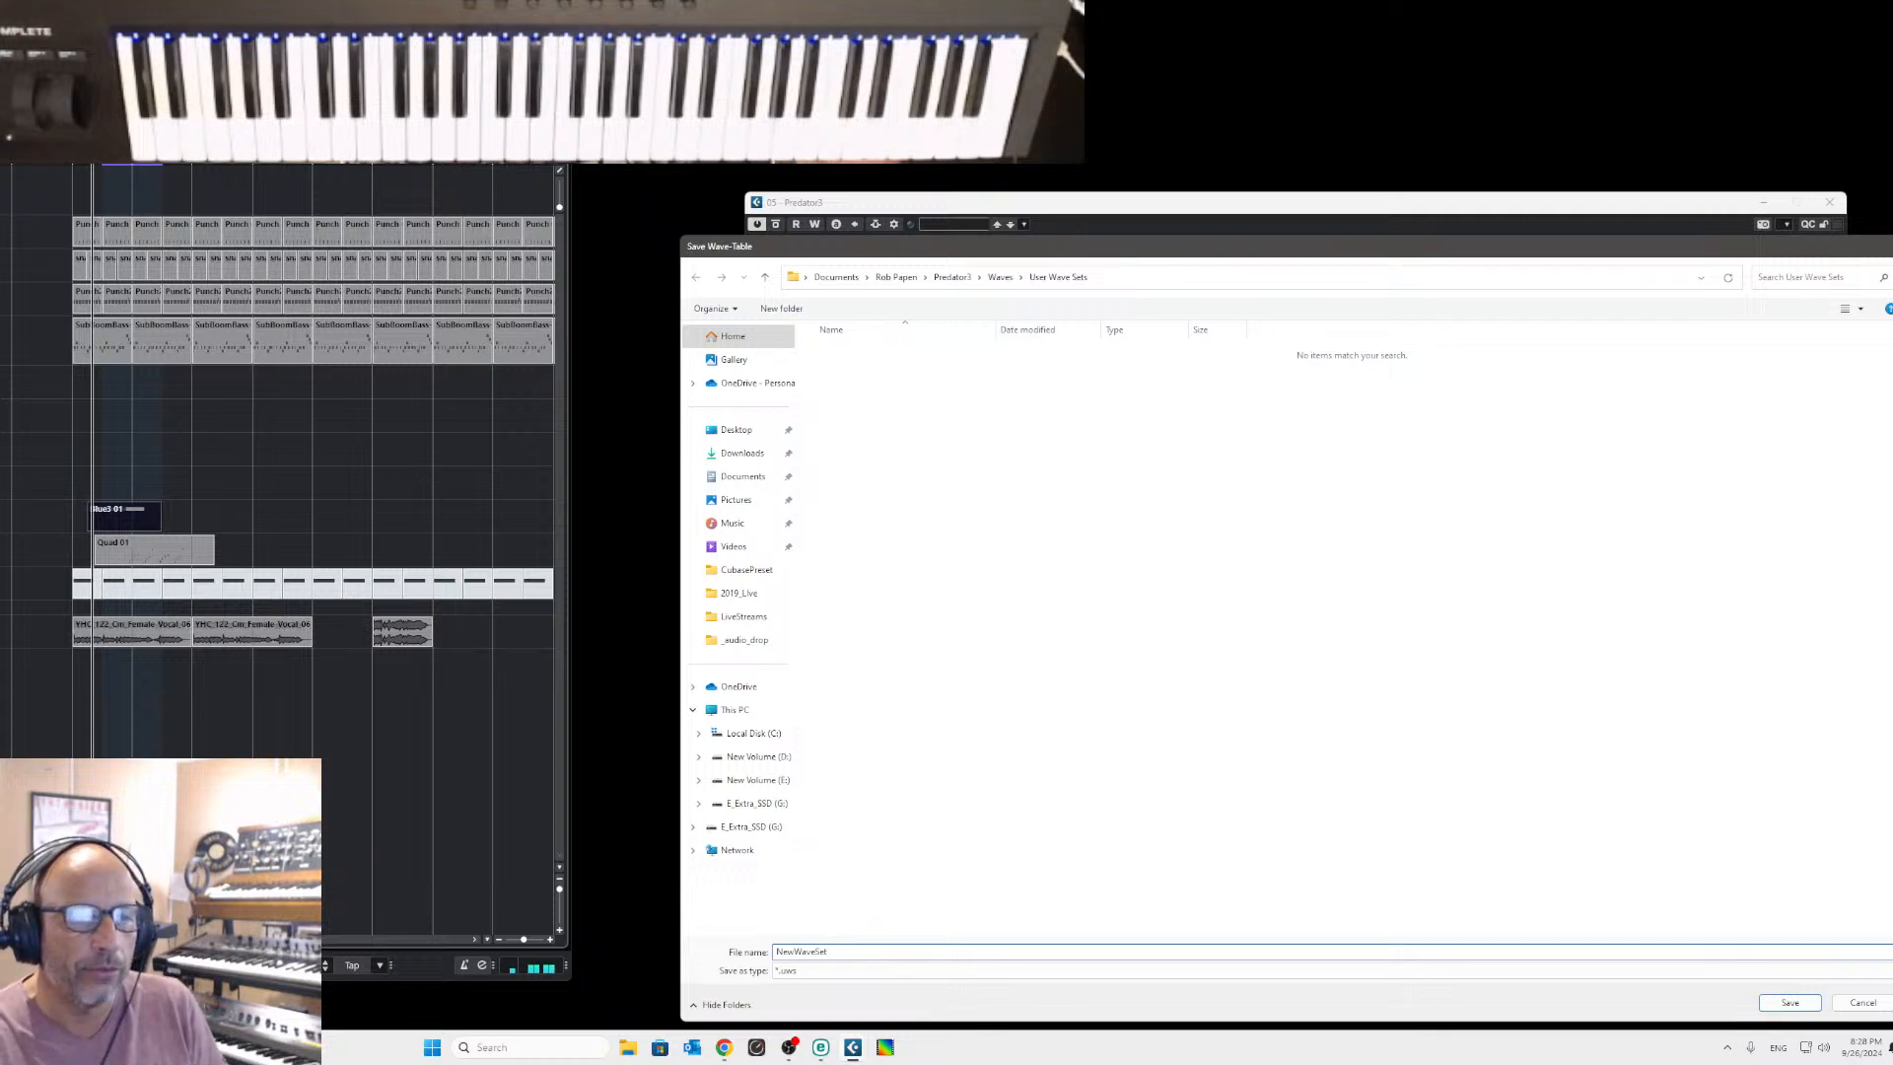
{"action": "left_click", "coordinate": [1788, 1003]}
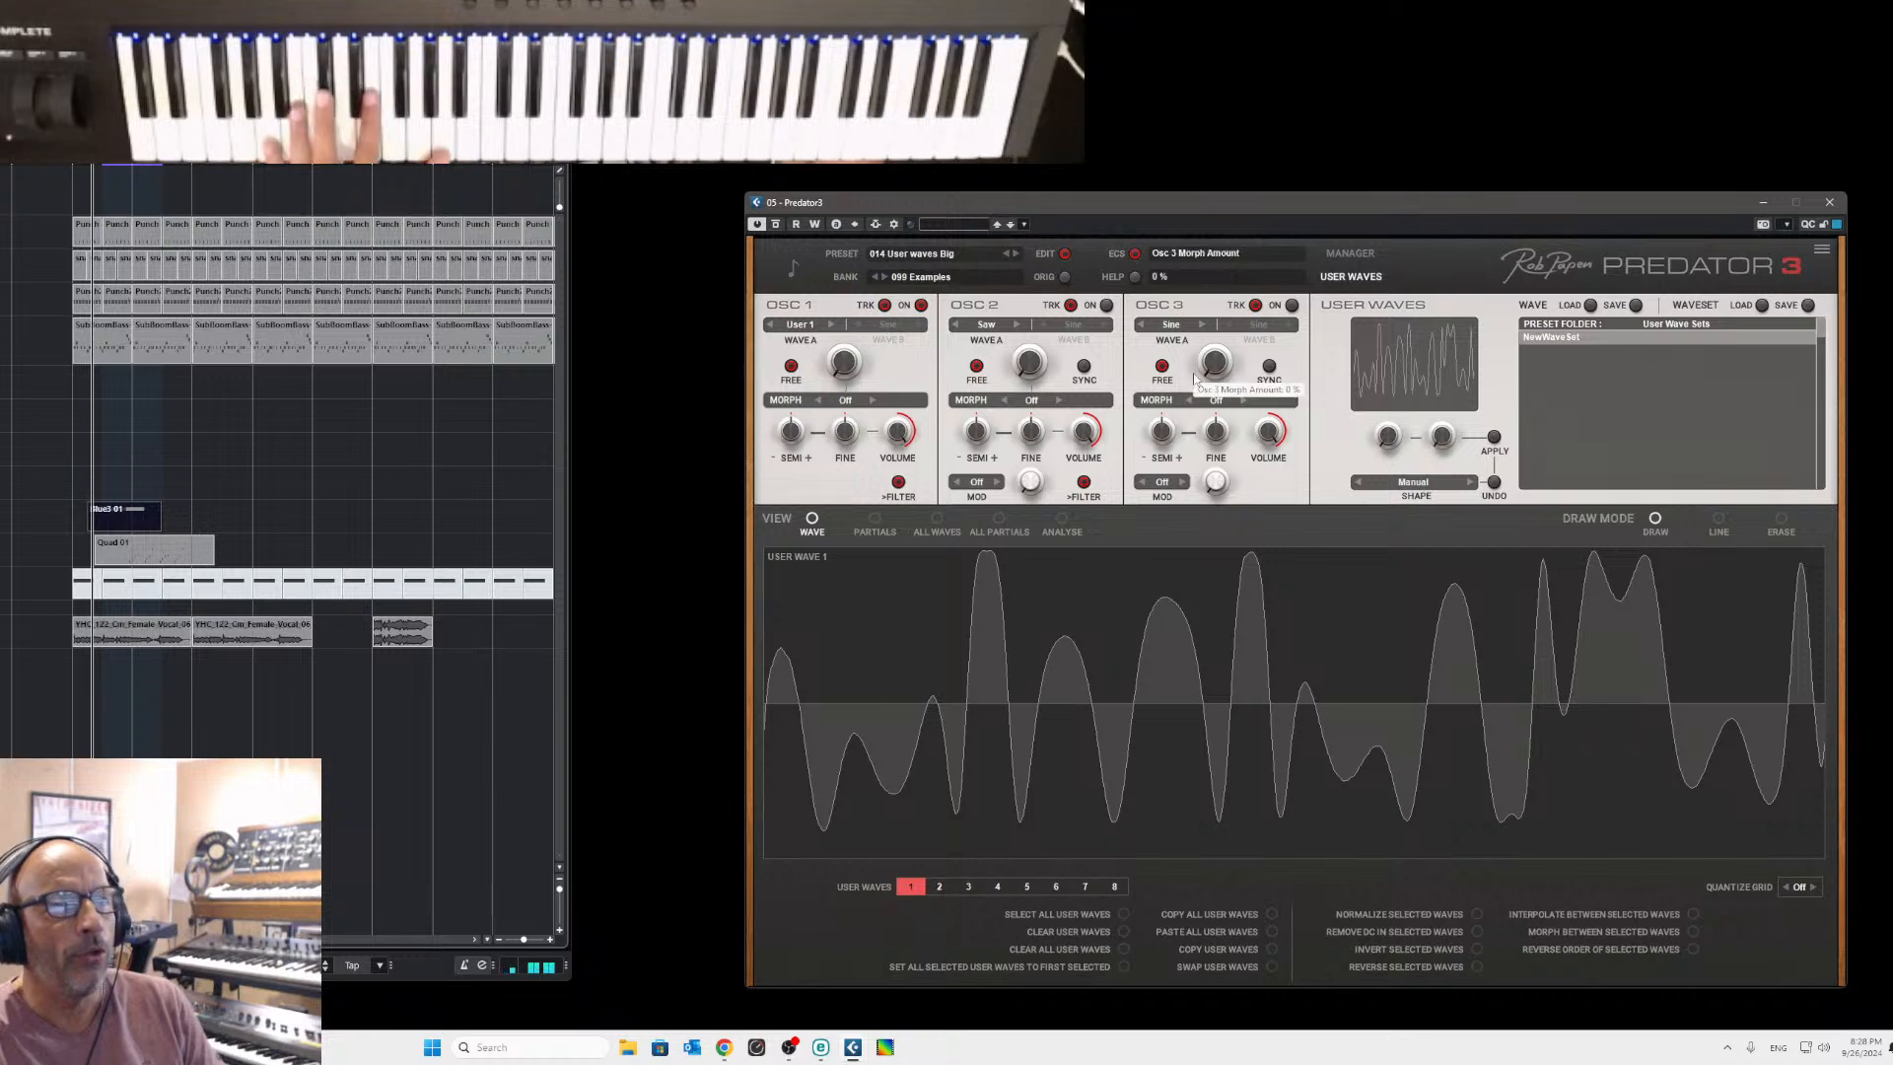
Set Osc 1 to Wave Set and sweep its morph amount up and down to audition the waves.
{"action": "left_click", "coordinate": [845, 400]}
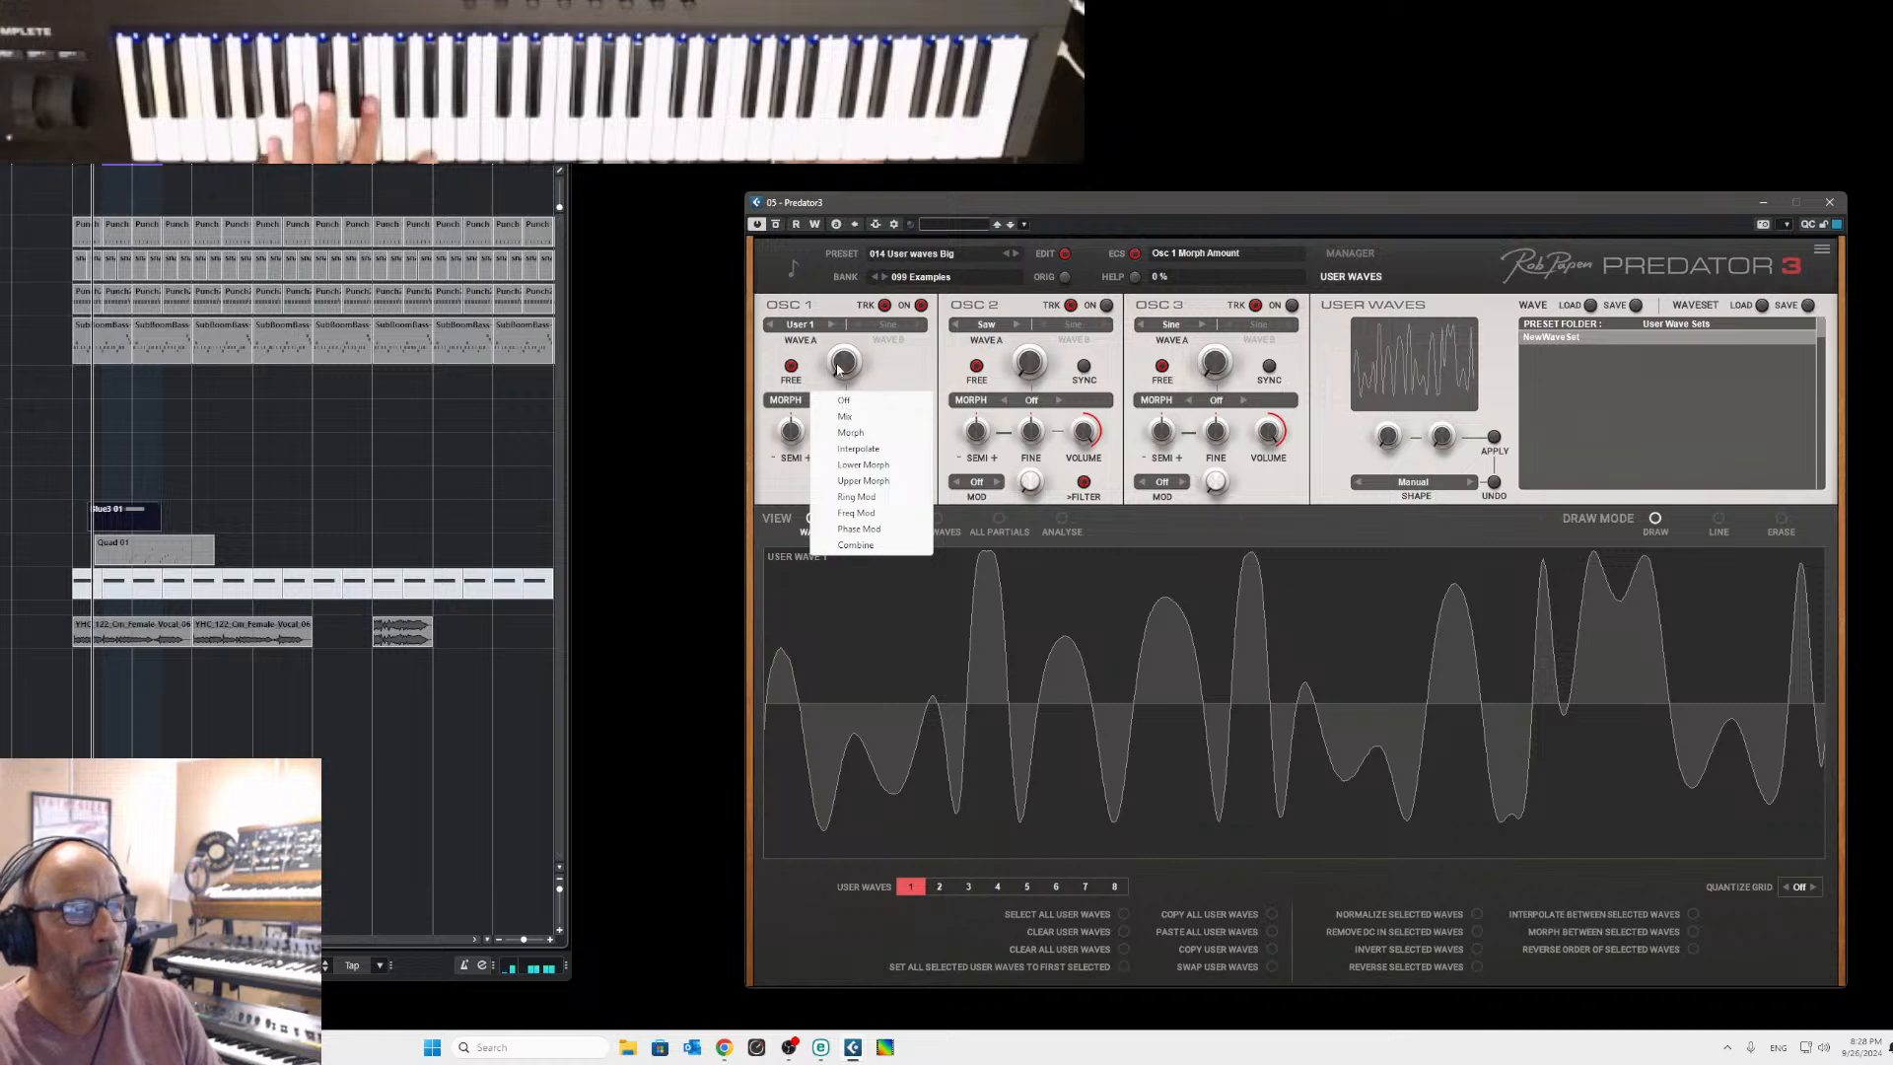
{"action": "left_click", "coordinate": [845, 400]}
{"action": "left_click", "coordinate": [884, 325]}
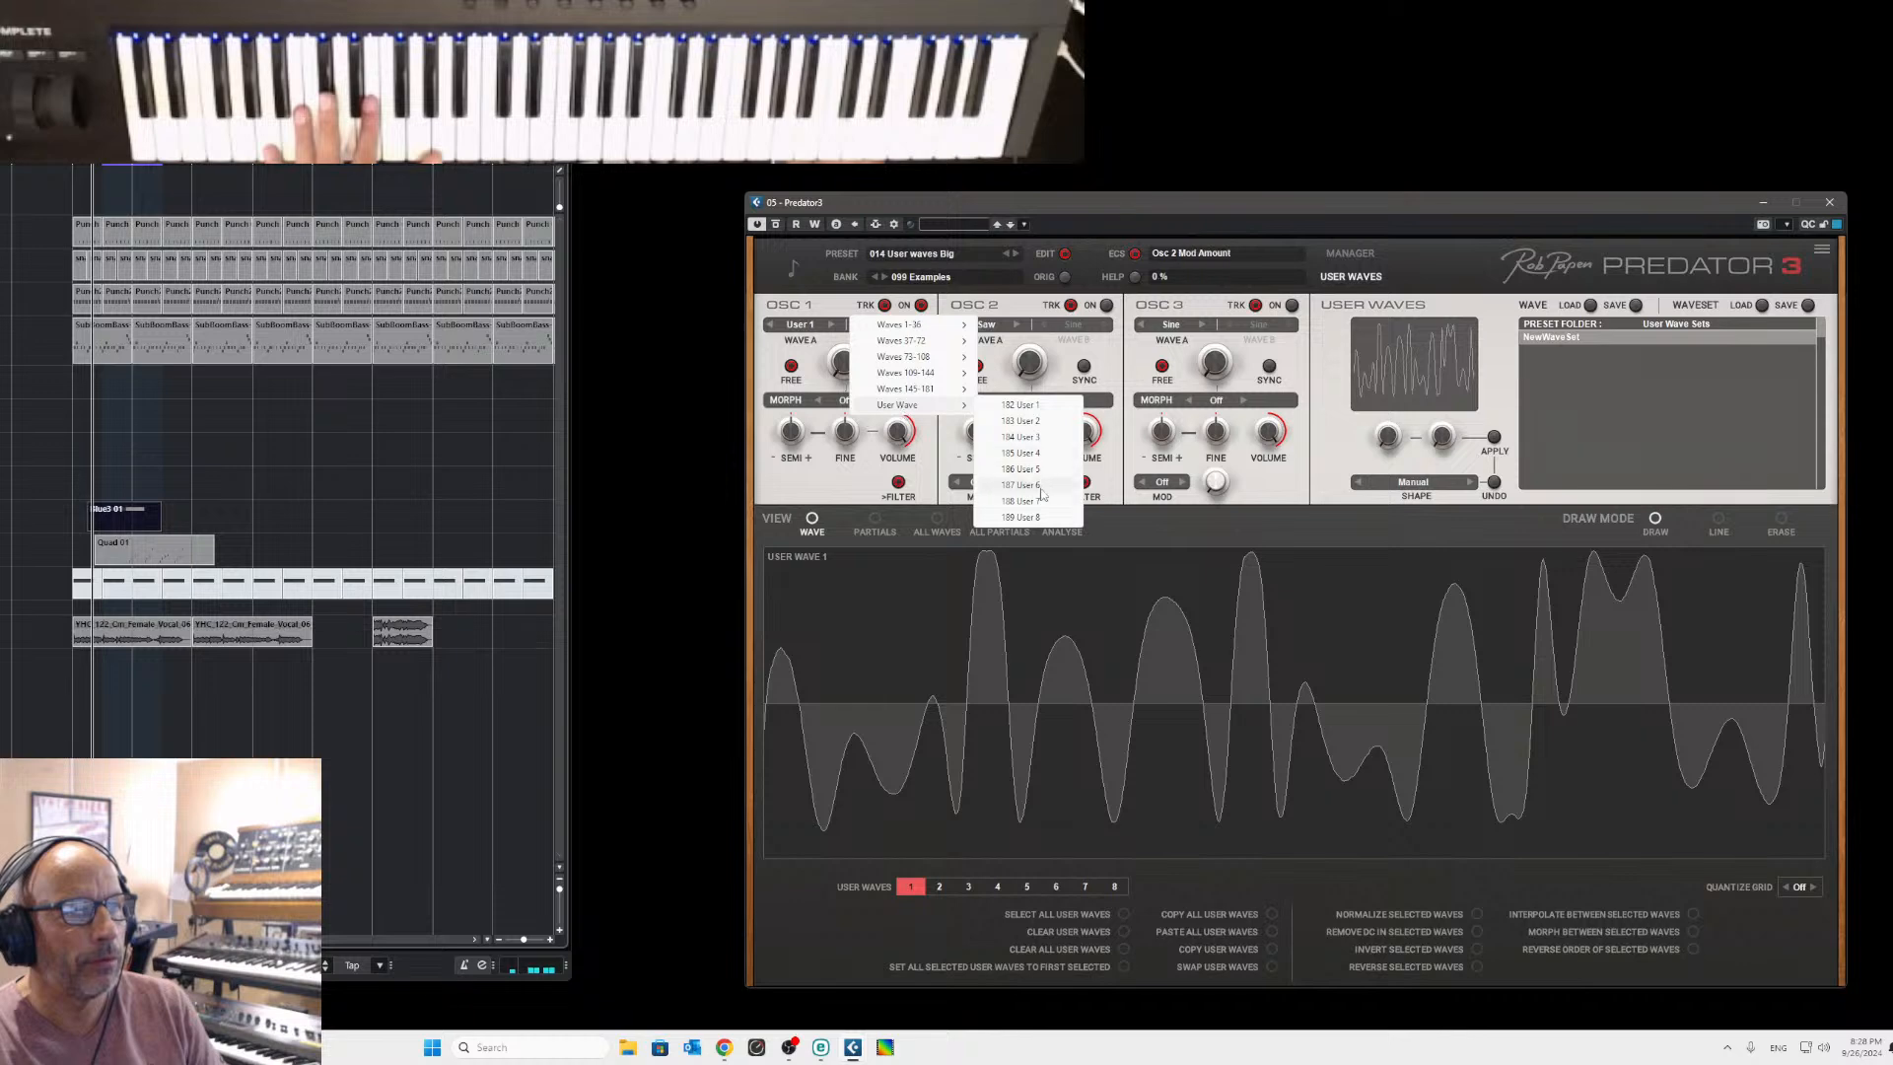
{"action": "left_click", "coordinate": [801, 329]}
{"action": "left_click", "coordinate": [801, 330]}
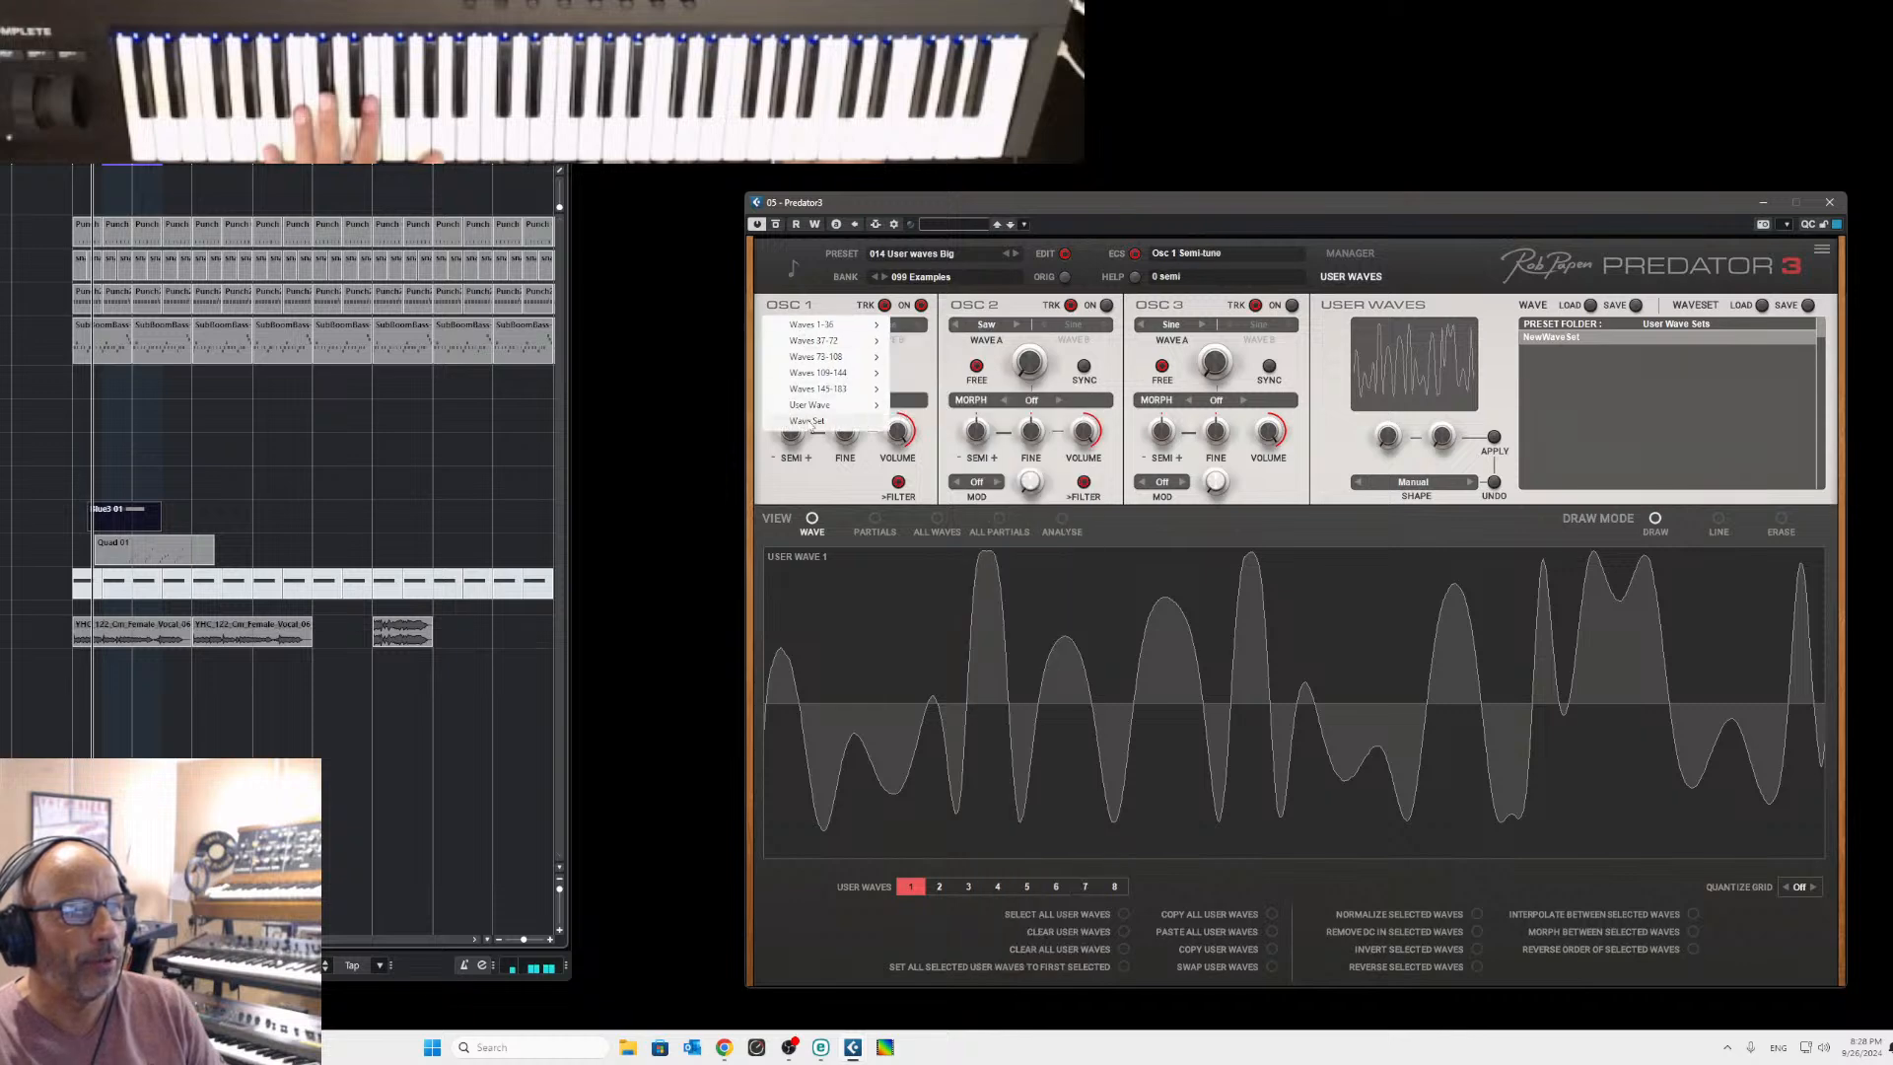
{"action": "left_click", "coordinate": [838, 420]}
{"action": "left_click_drag", "start_coordinate": [845, 366], "coordinate": [907, 235]}
{"action": "left_click_drag", "start_coordinate": [892, 343], "coordinate": [904, 424]}
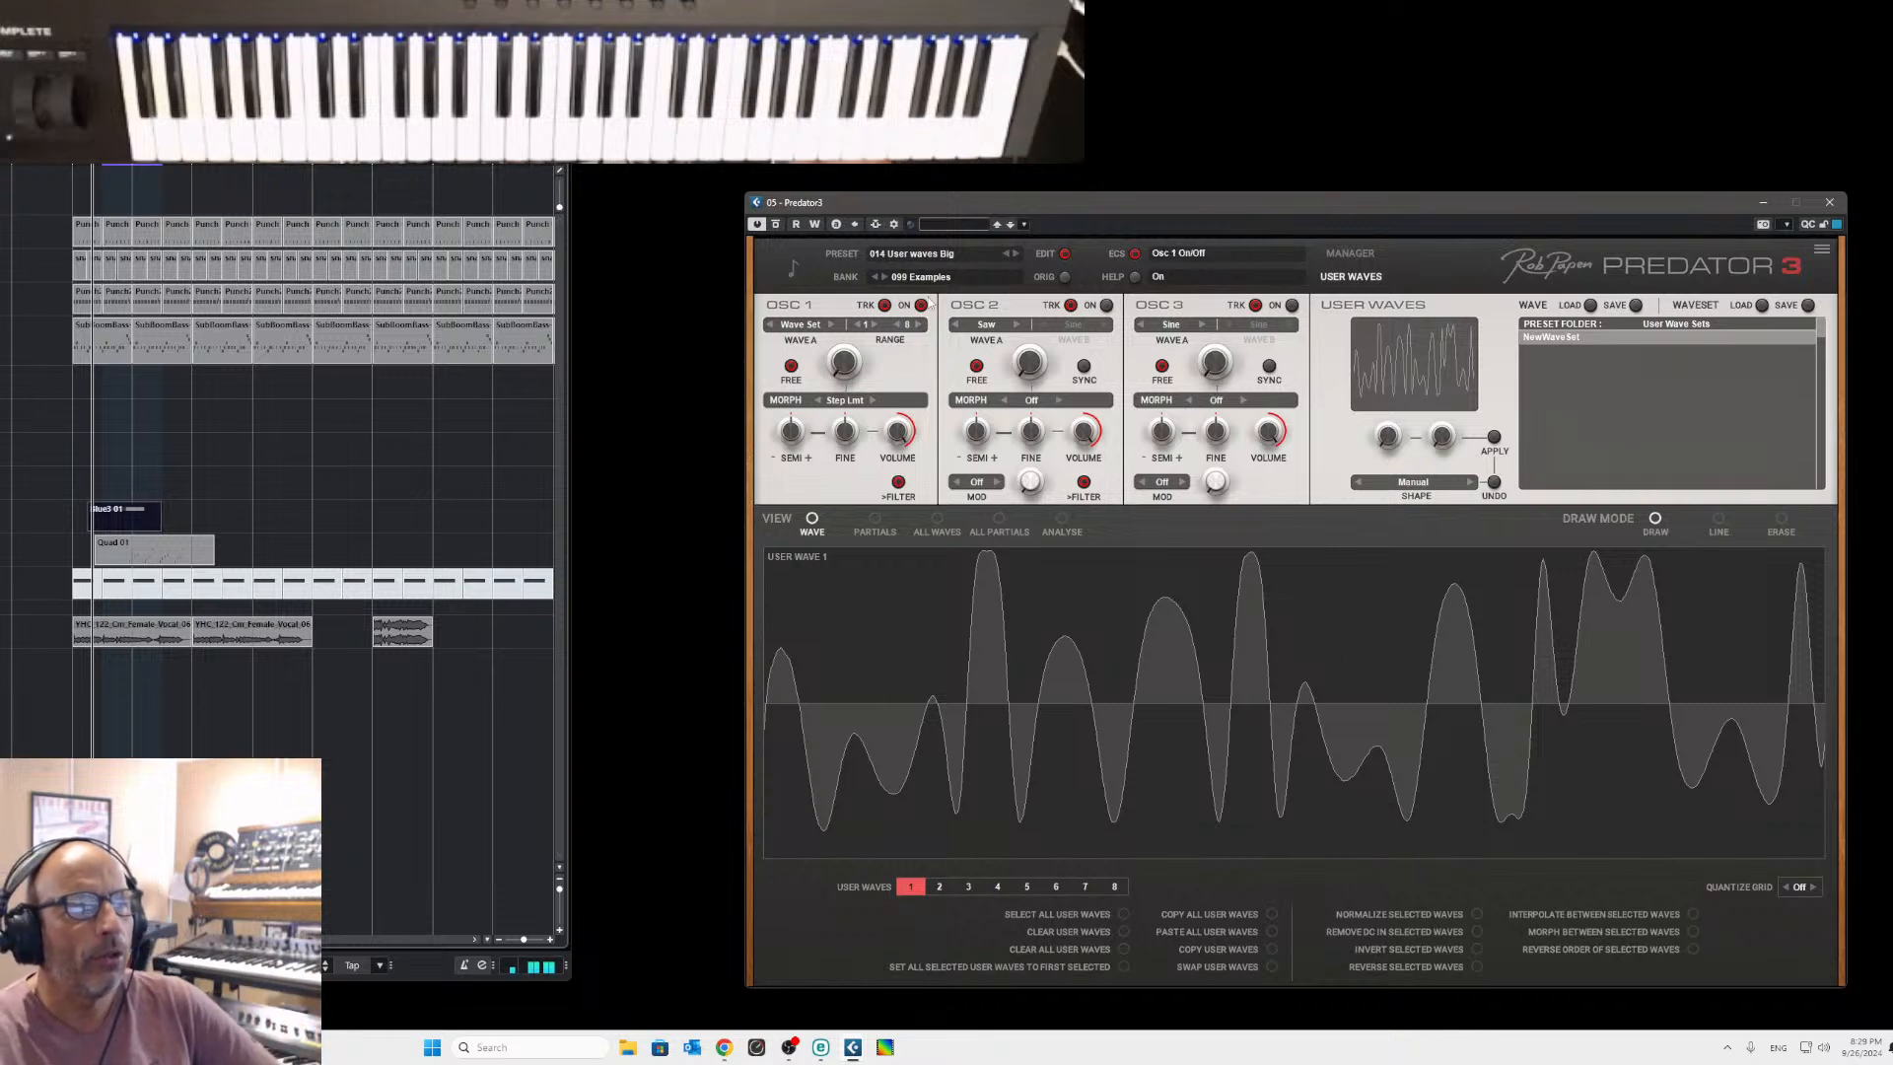
Reload the 014 User waves Big preset and load Choir_WAVE_Predator-3.wav as the sample to analyse.
{"action": "left_click", "coordinate": [1016, 254]}
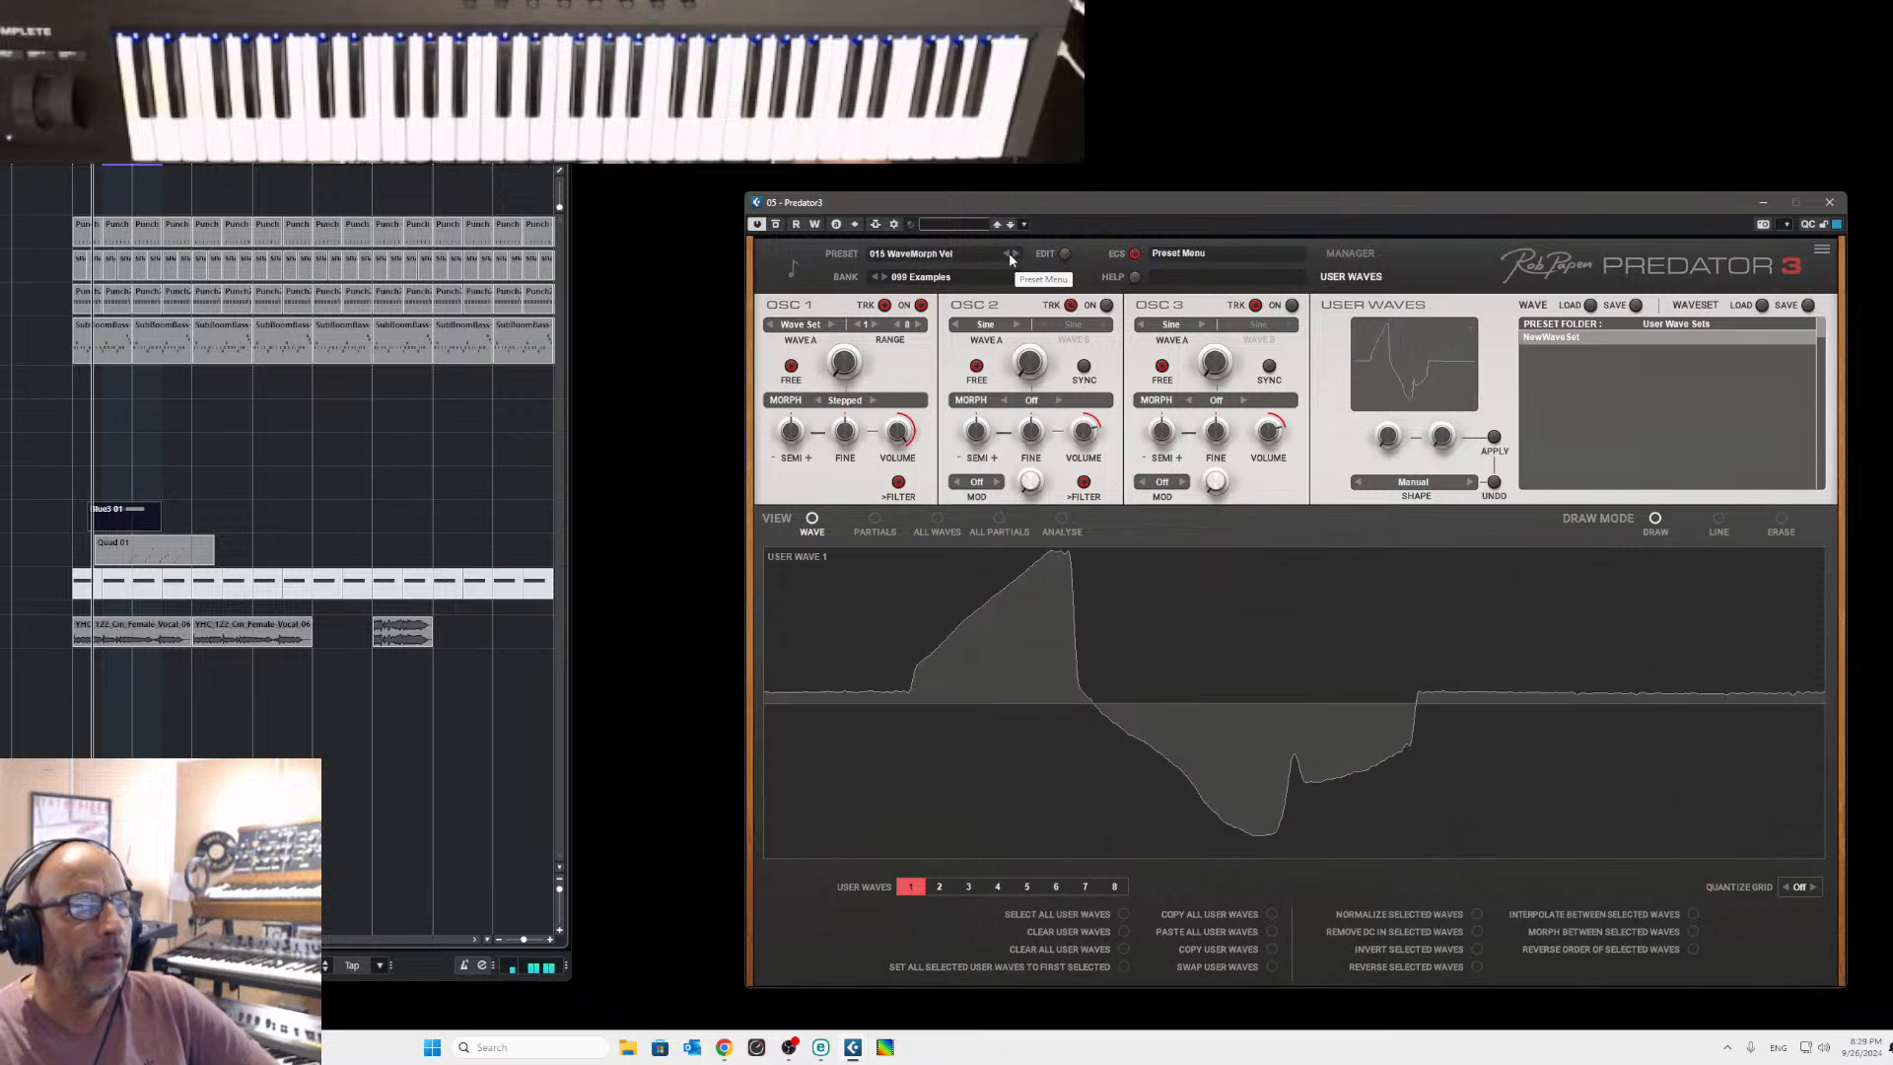
{"action": "left_click", "coordinate": [1009, 255]}
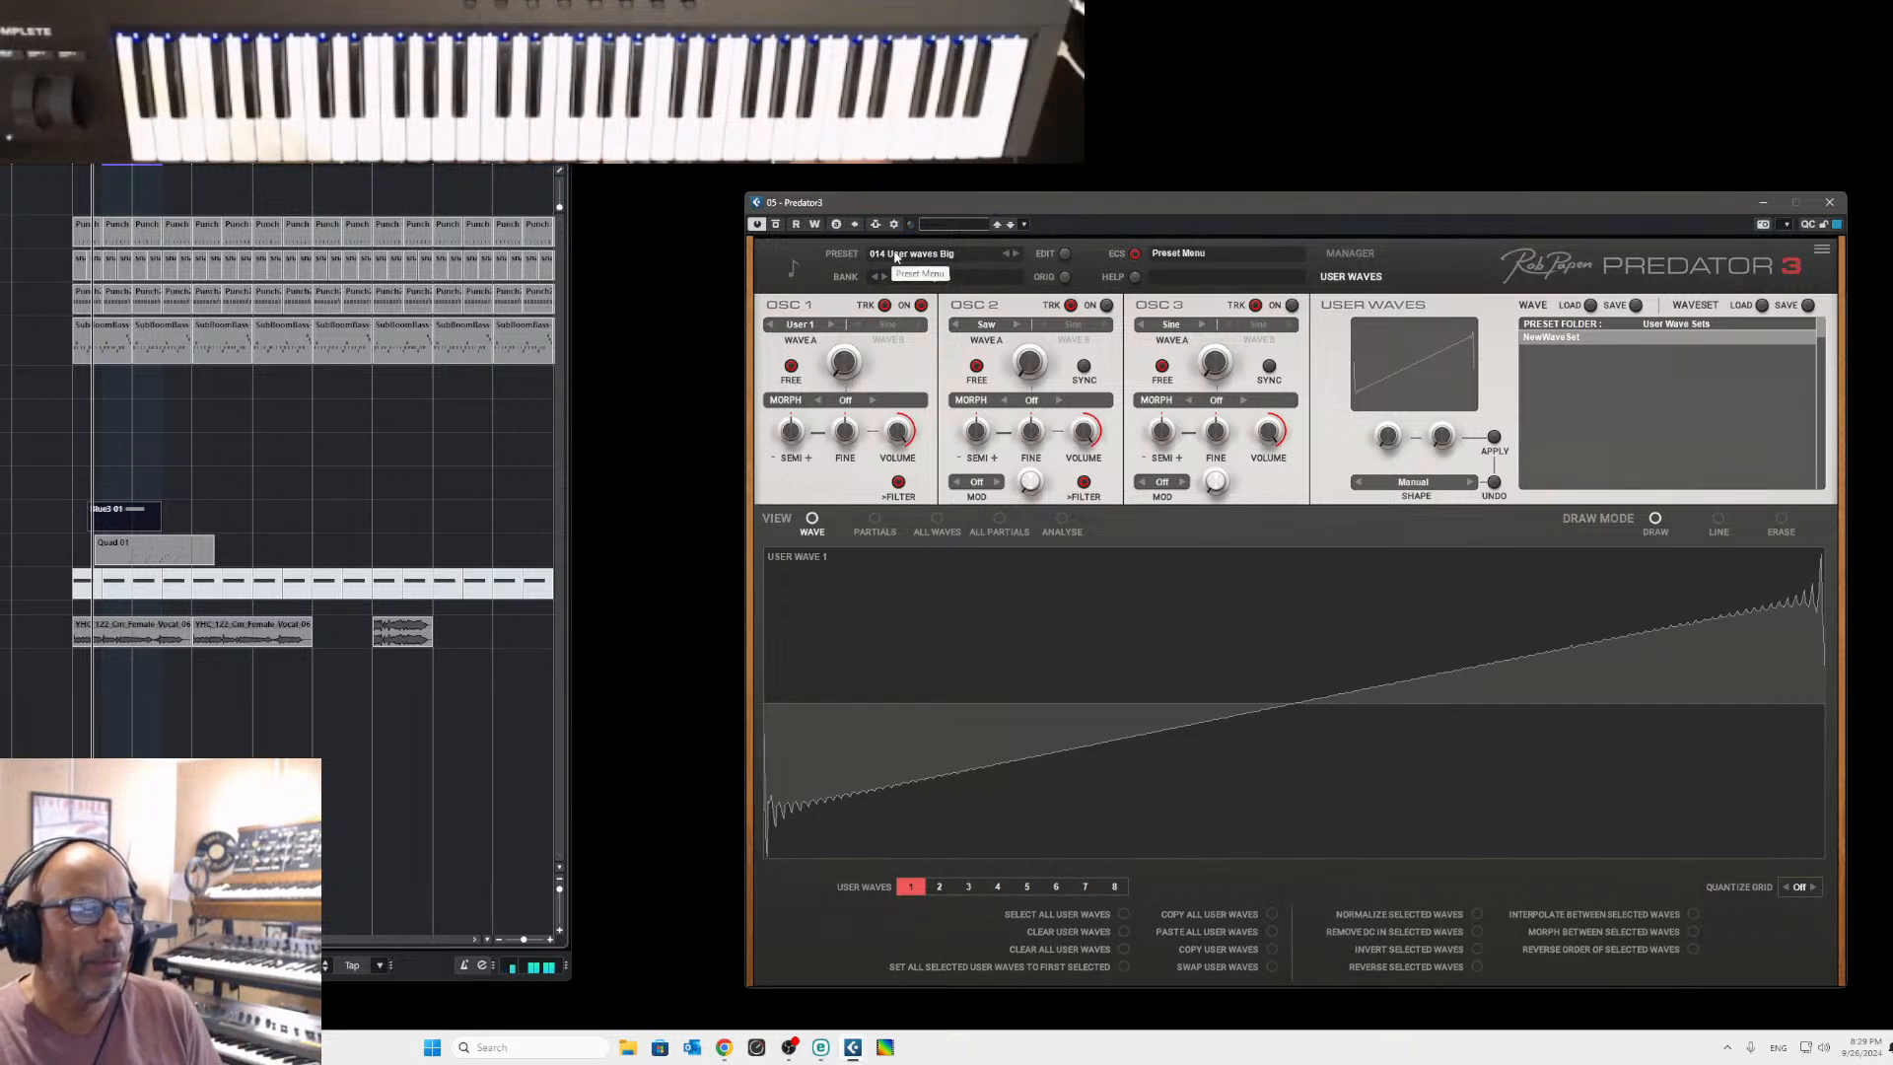
{"action": "left_click", "coordinate": [1063, 517]}
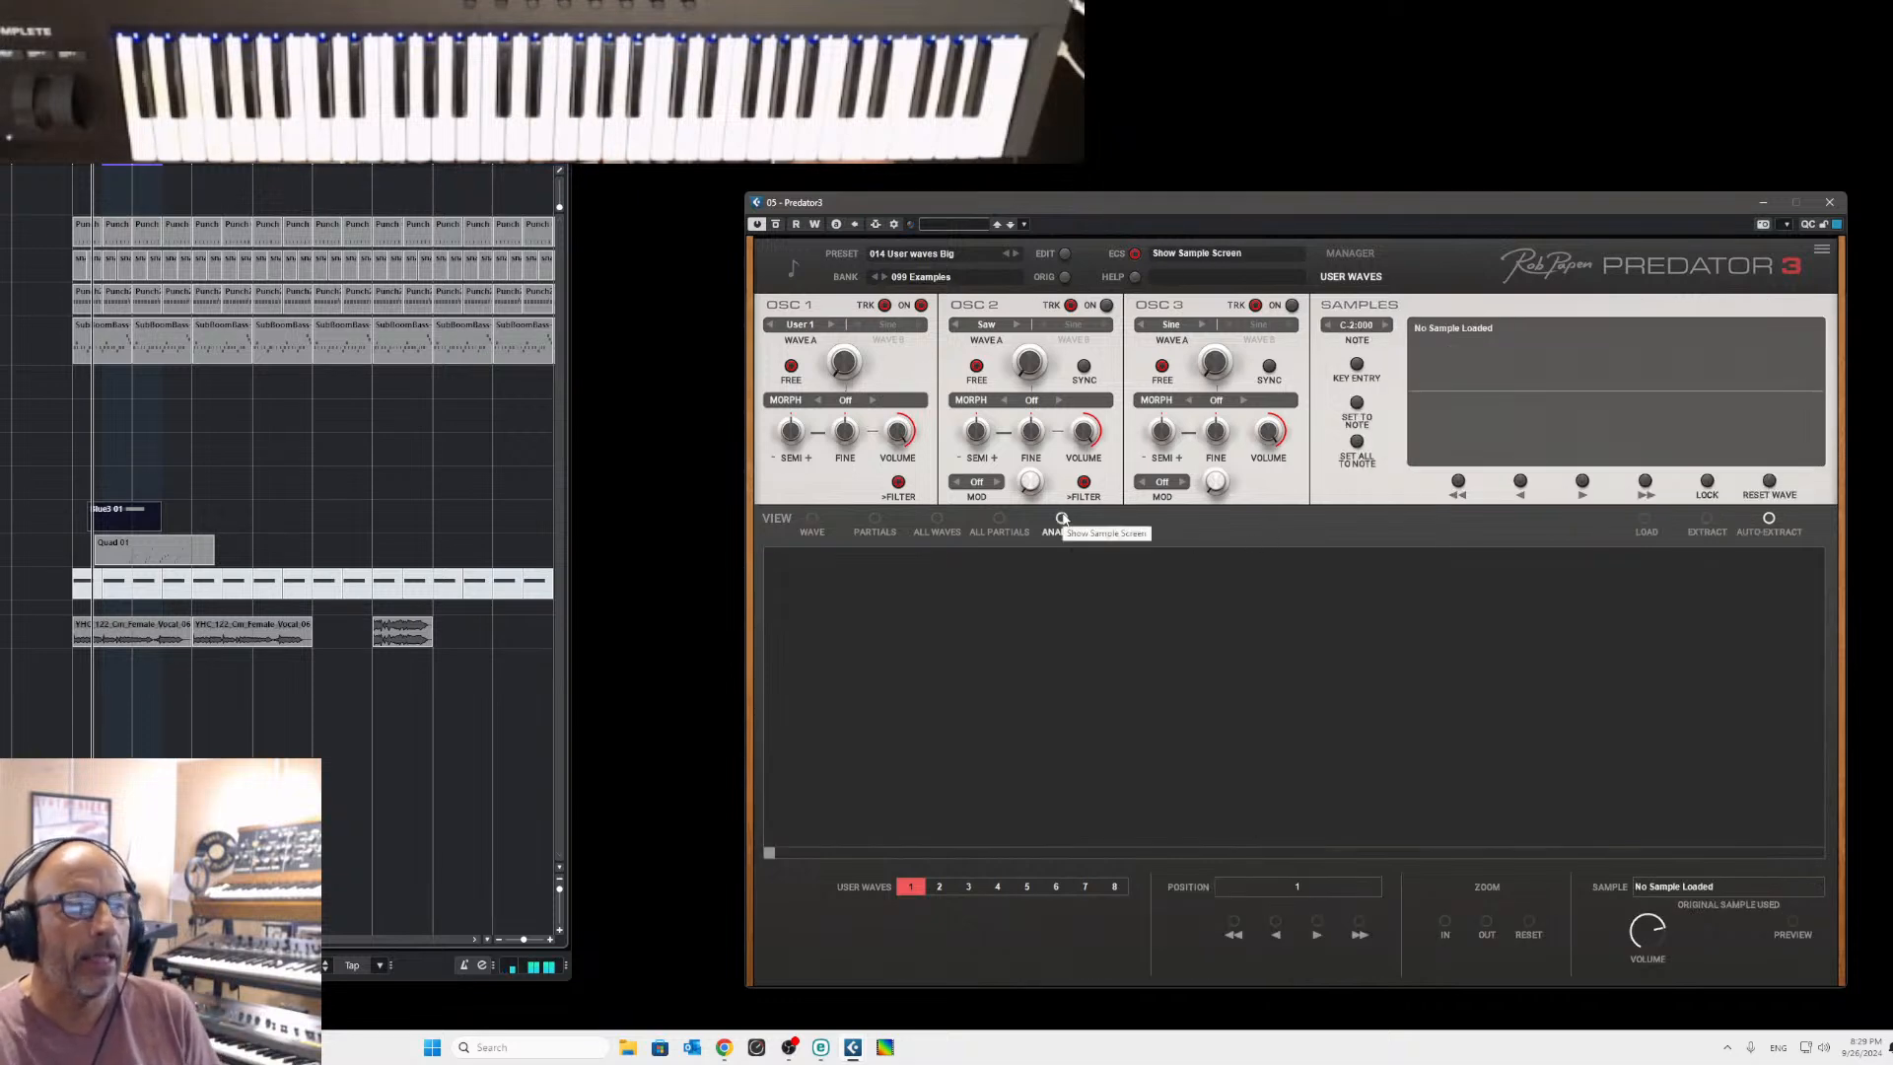
{"action": "left_click", "coordinate": [1645, 518]}
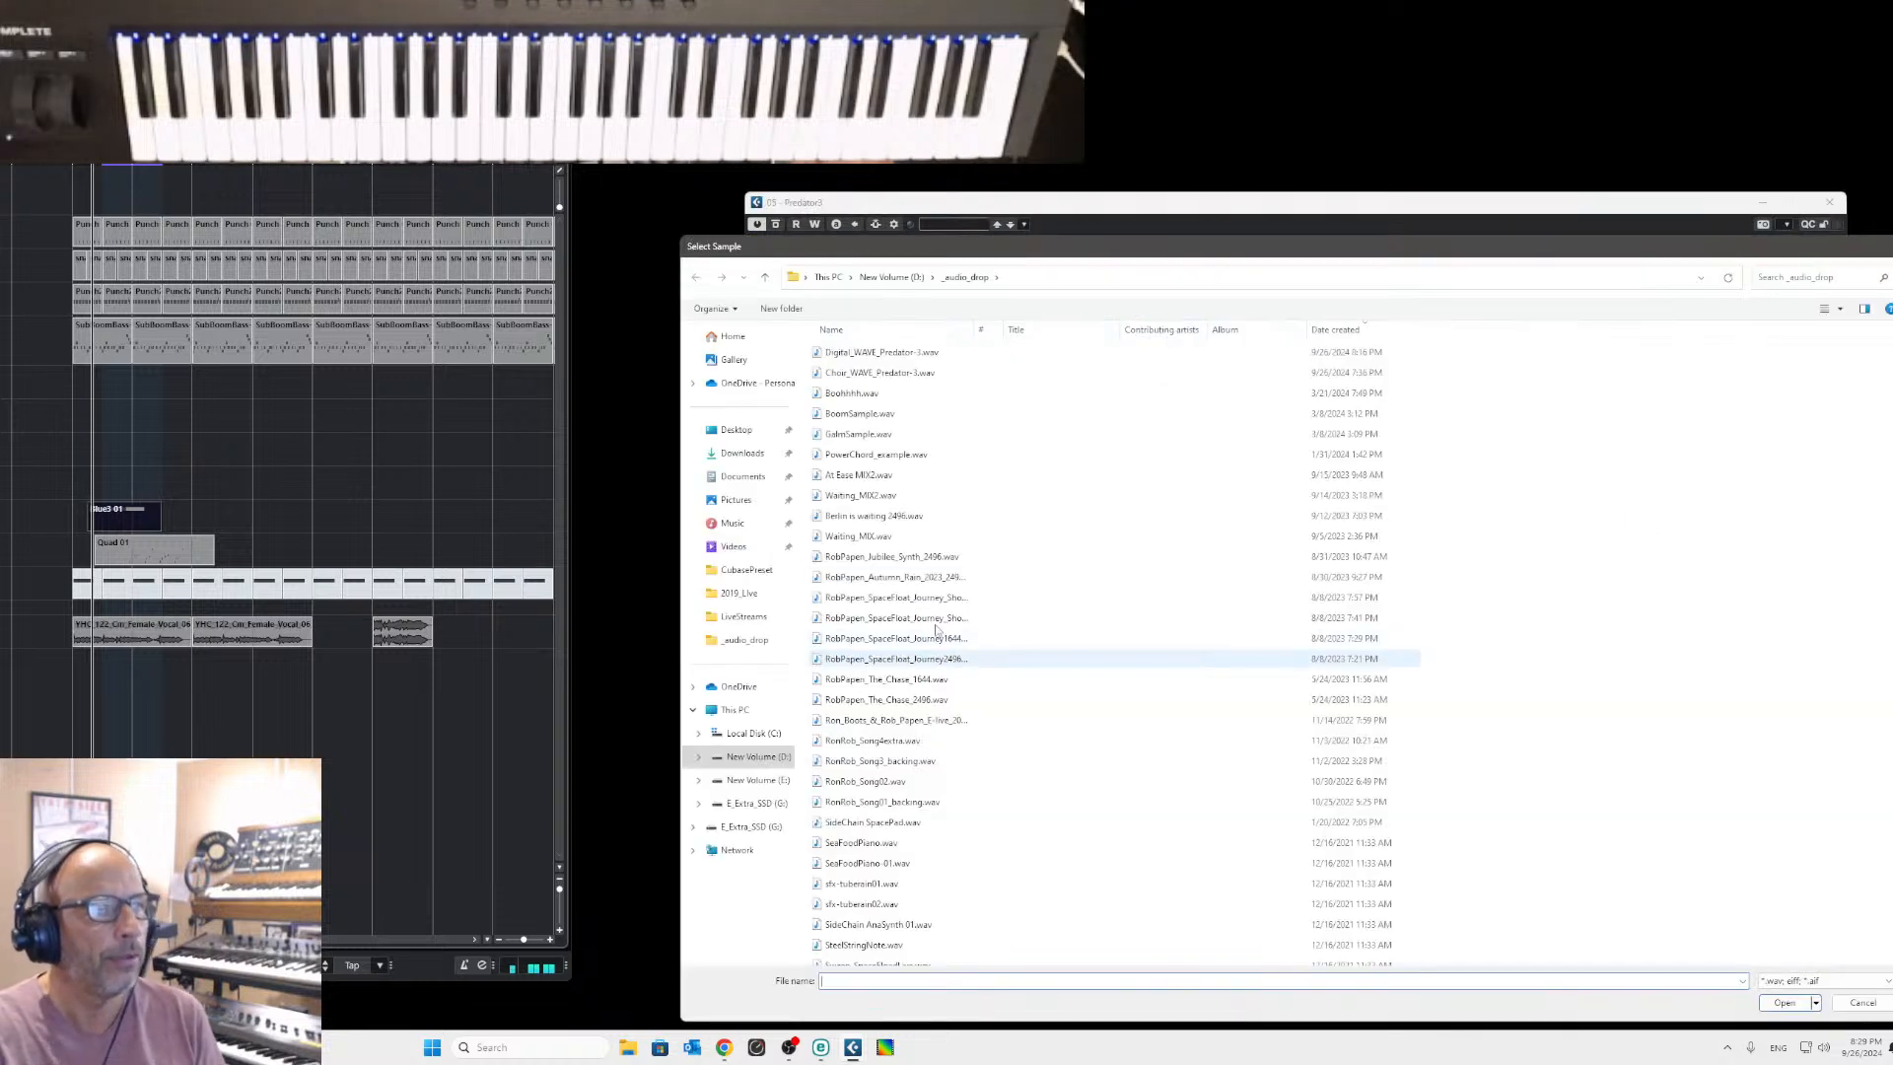
{"action": "left_click", "coordinate": [890, 374]}
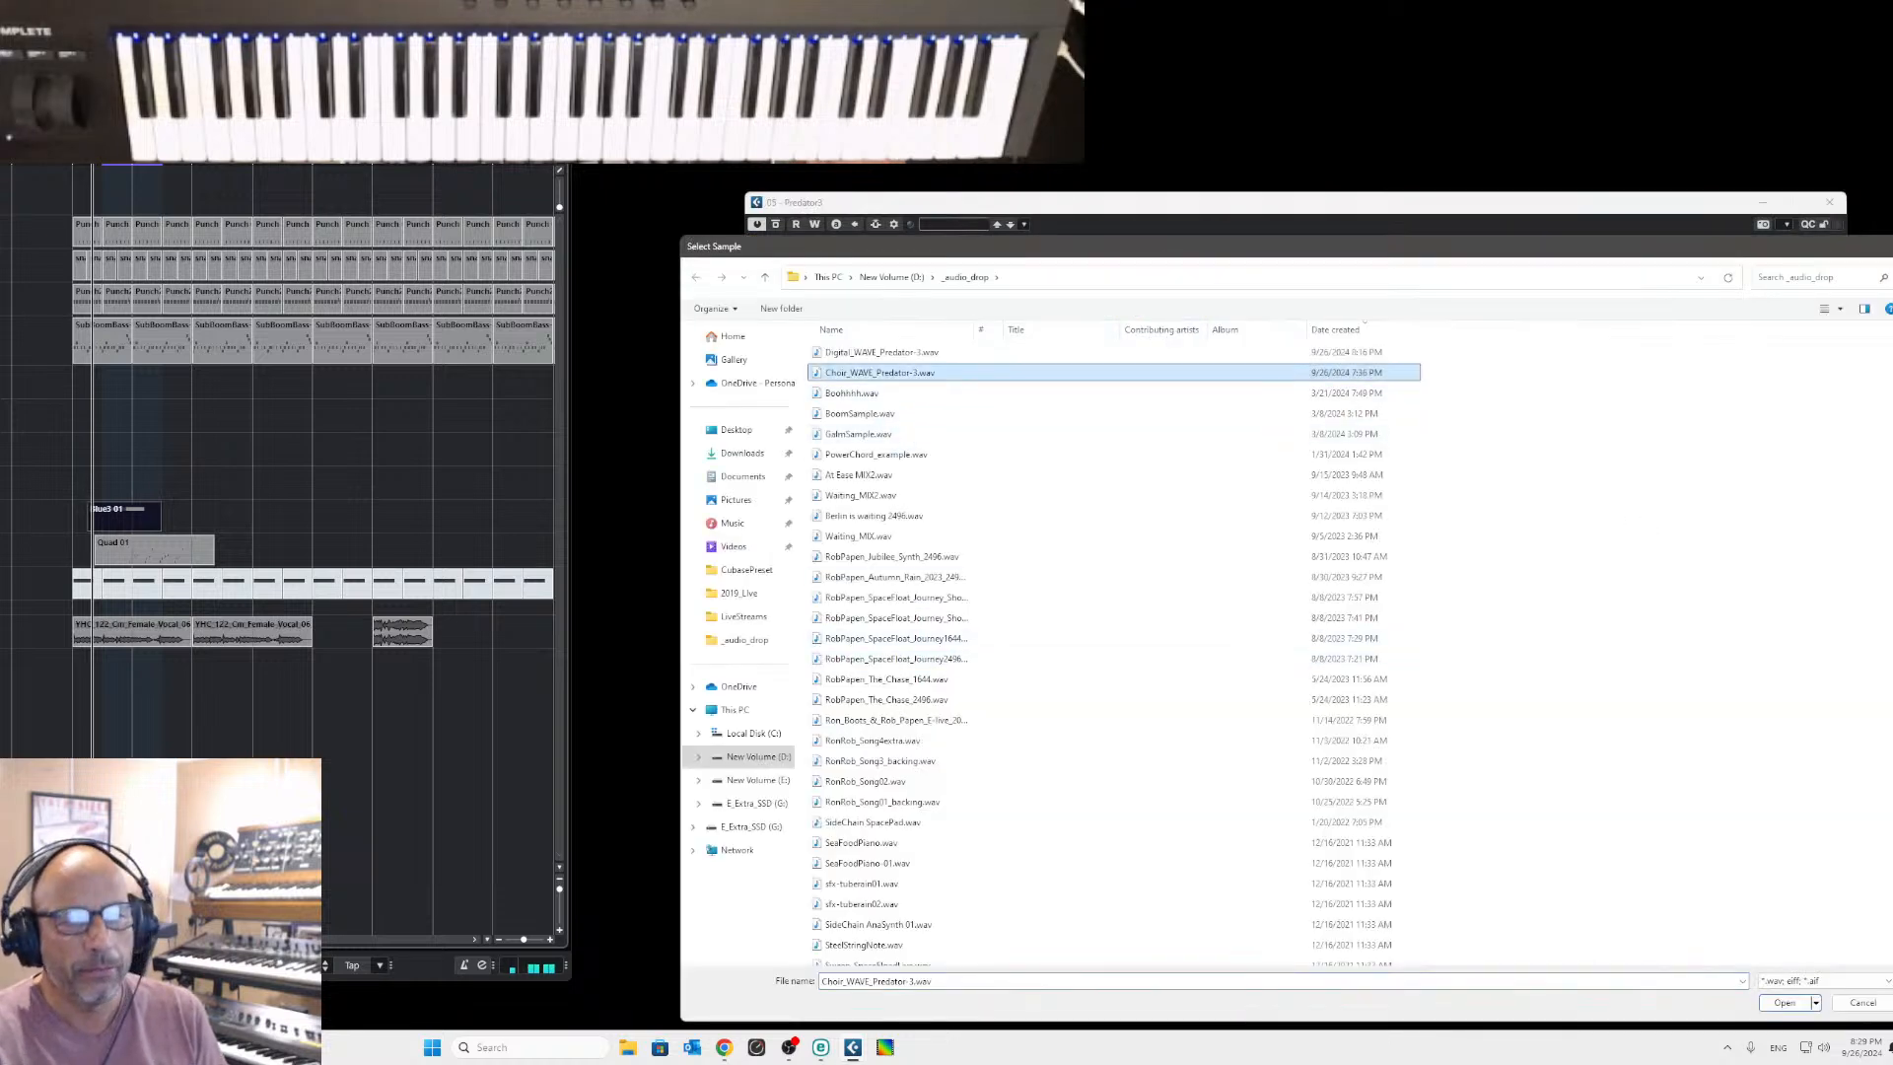
{"action": "left_click", "coordinate": [1785, 1003]}
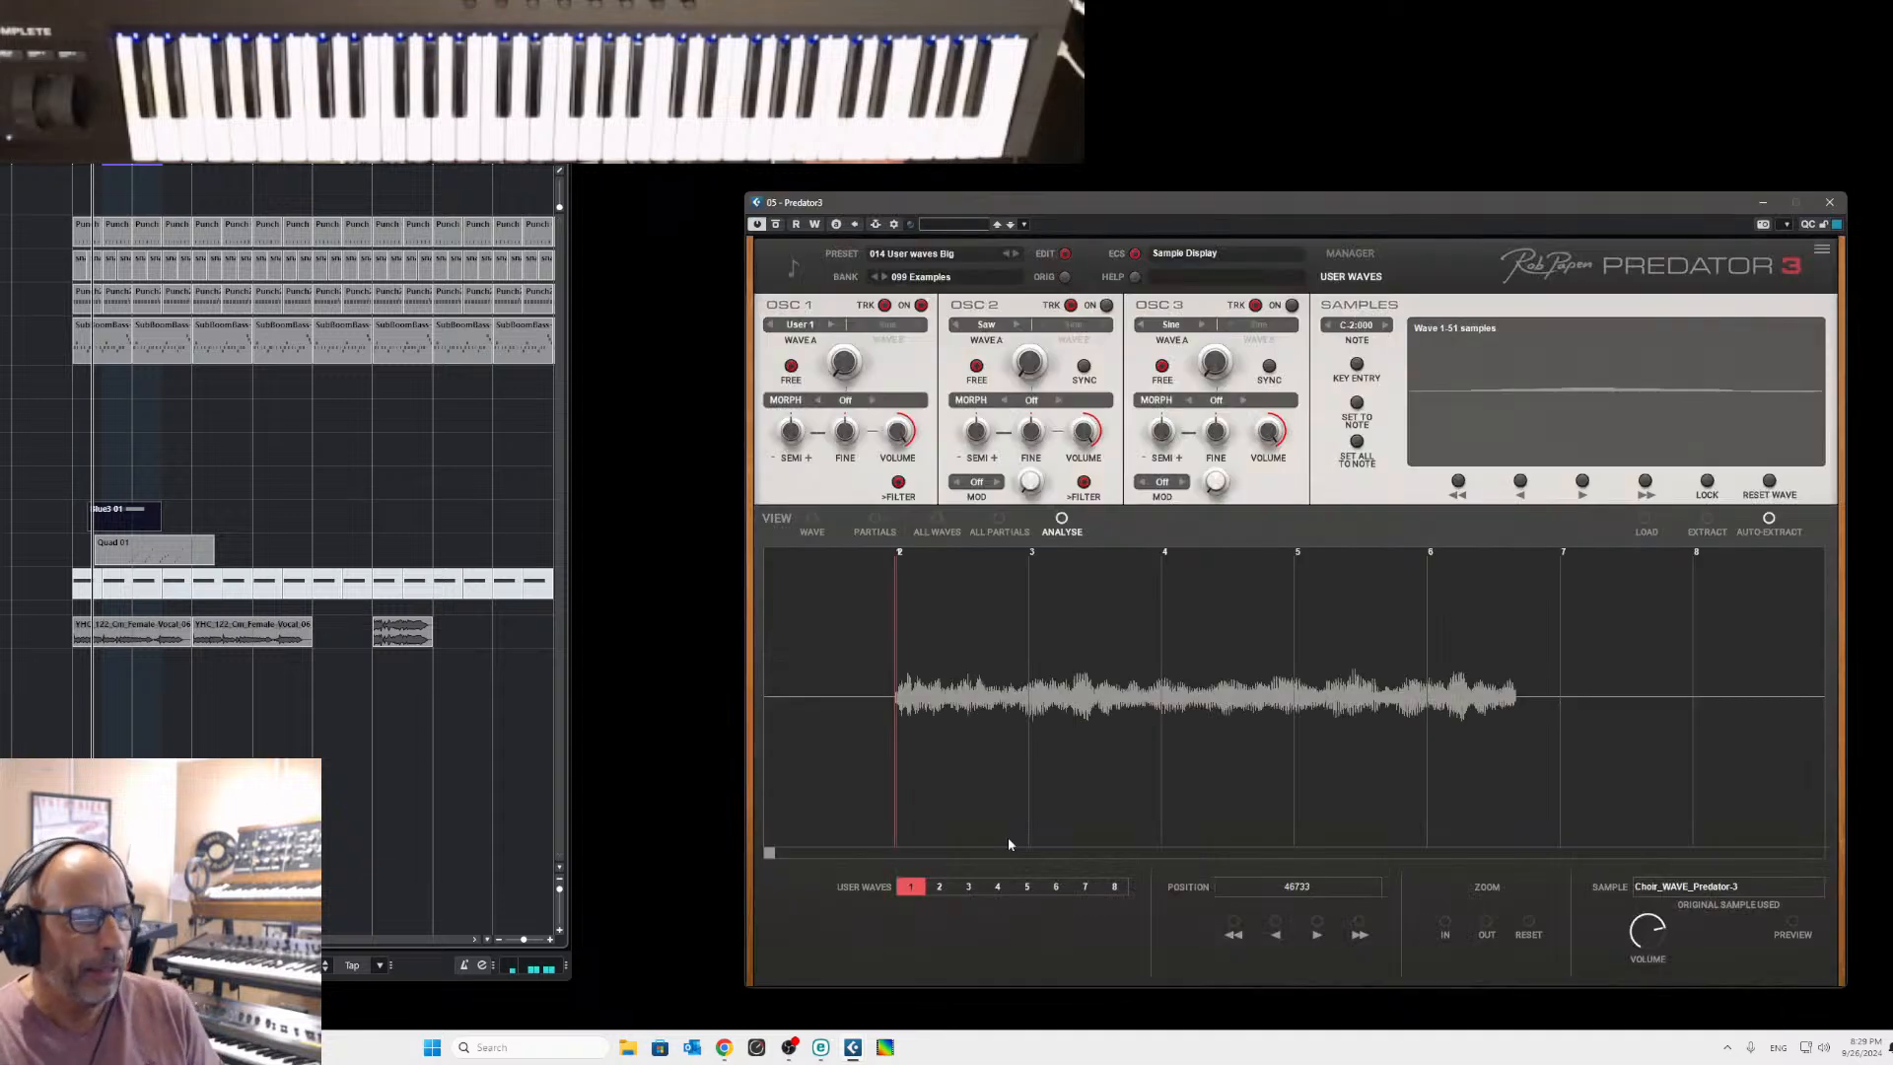
Reposition the first user wave markers within the early part of the choir sample.
{"action": "left_click_drag", "start_coordinate": [909, 556], "coordinate": [1032, 554]}
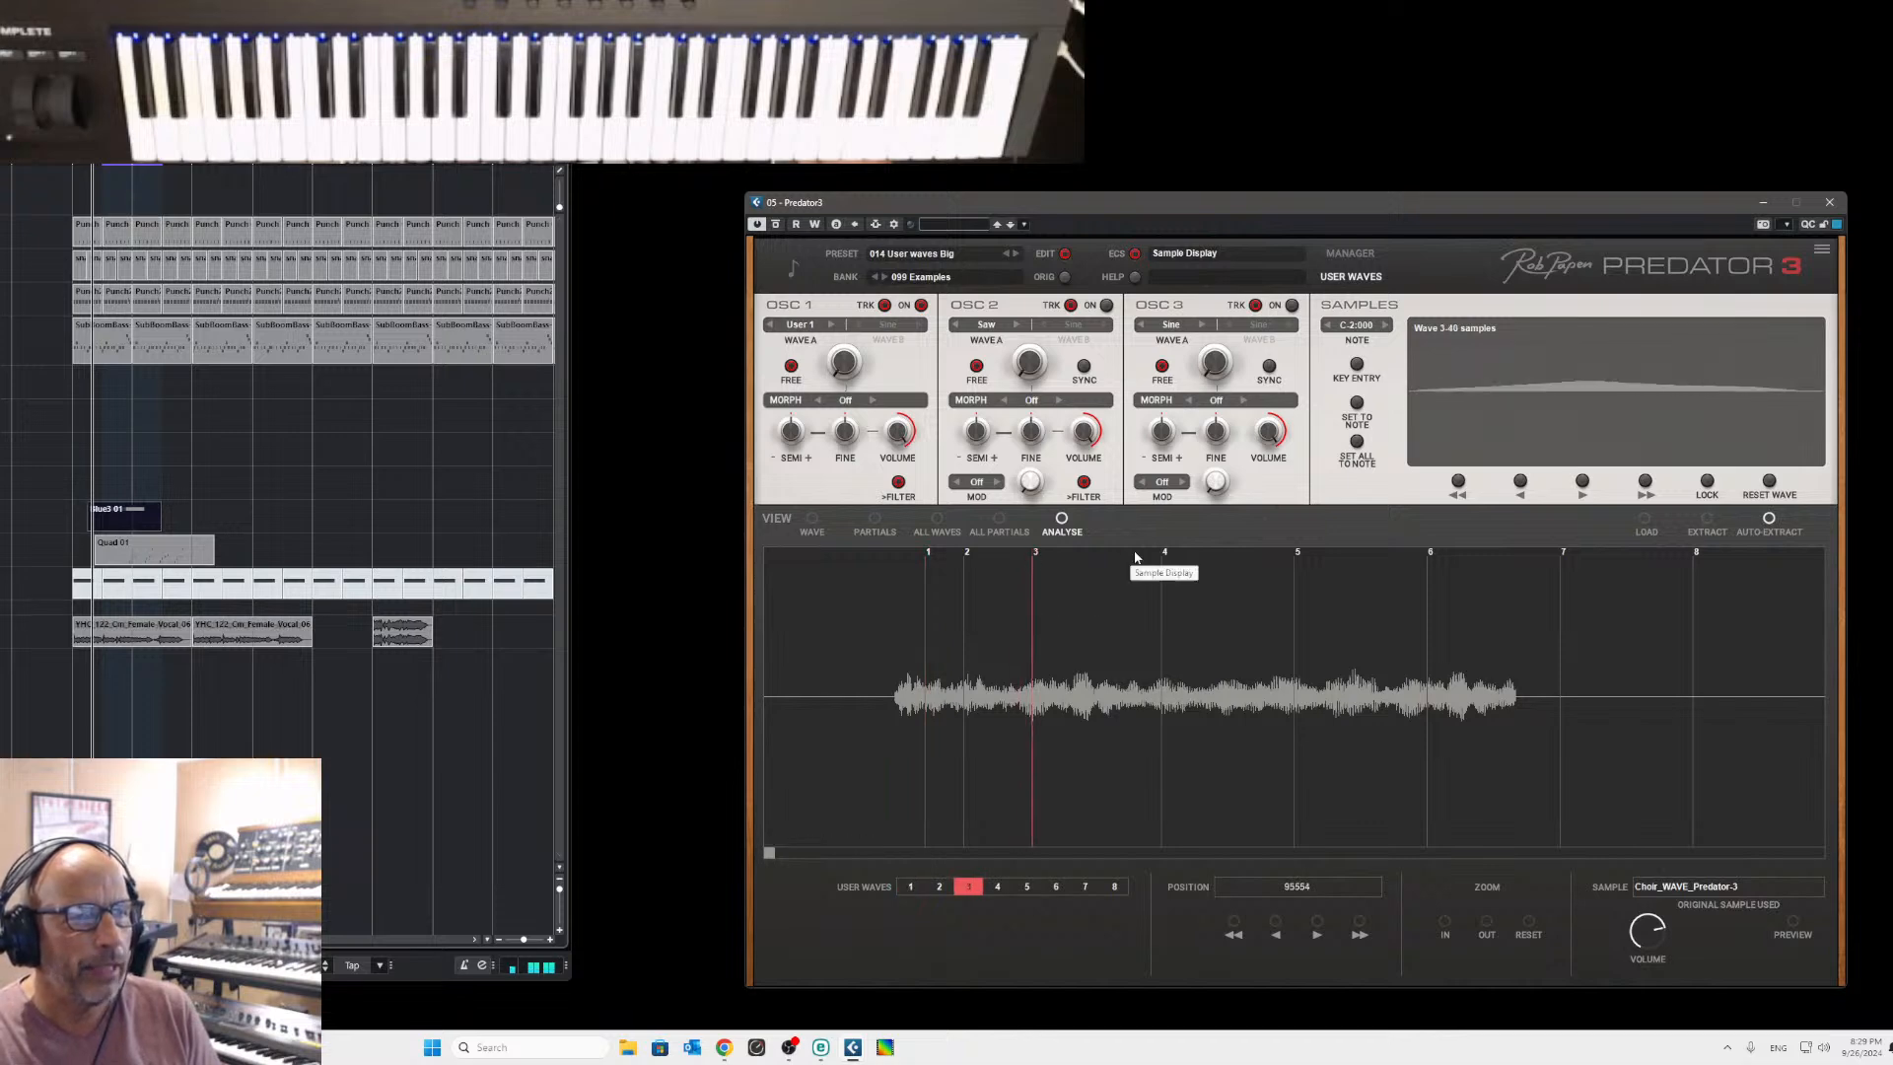
Move wave markers 4 to 8 earlier within the choir sample, placing 4 at about 115000, 6 at 189000, 7 at 212600 and 8 at 247400.
{"action": "left_click_drag", "start_coordinate": [1164, 554], "coordinate": [1089, 566]}
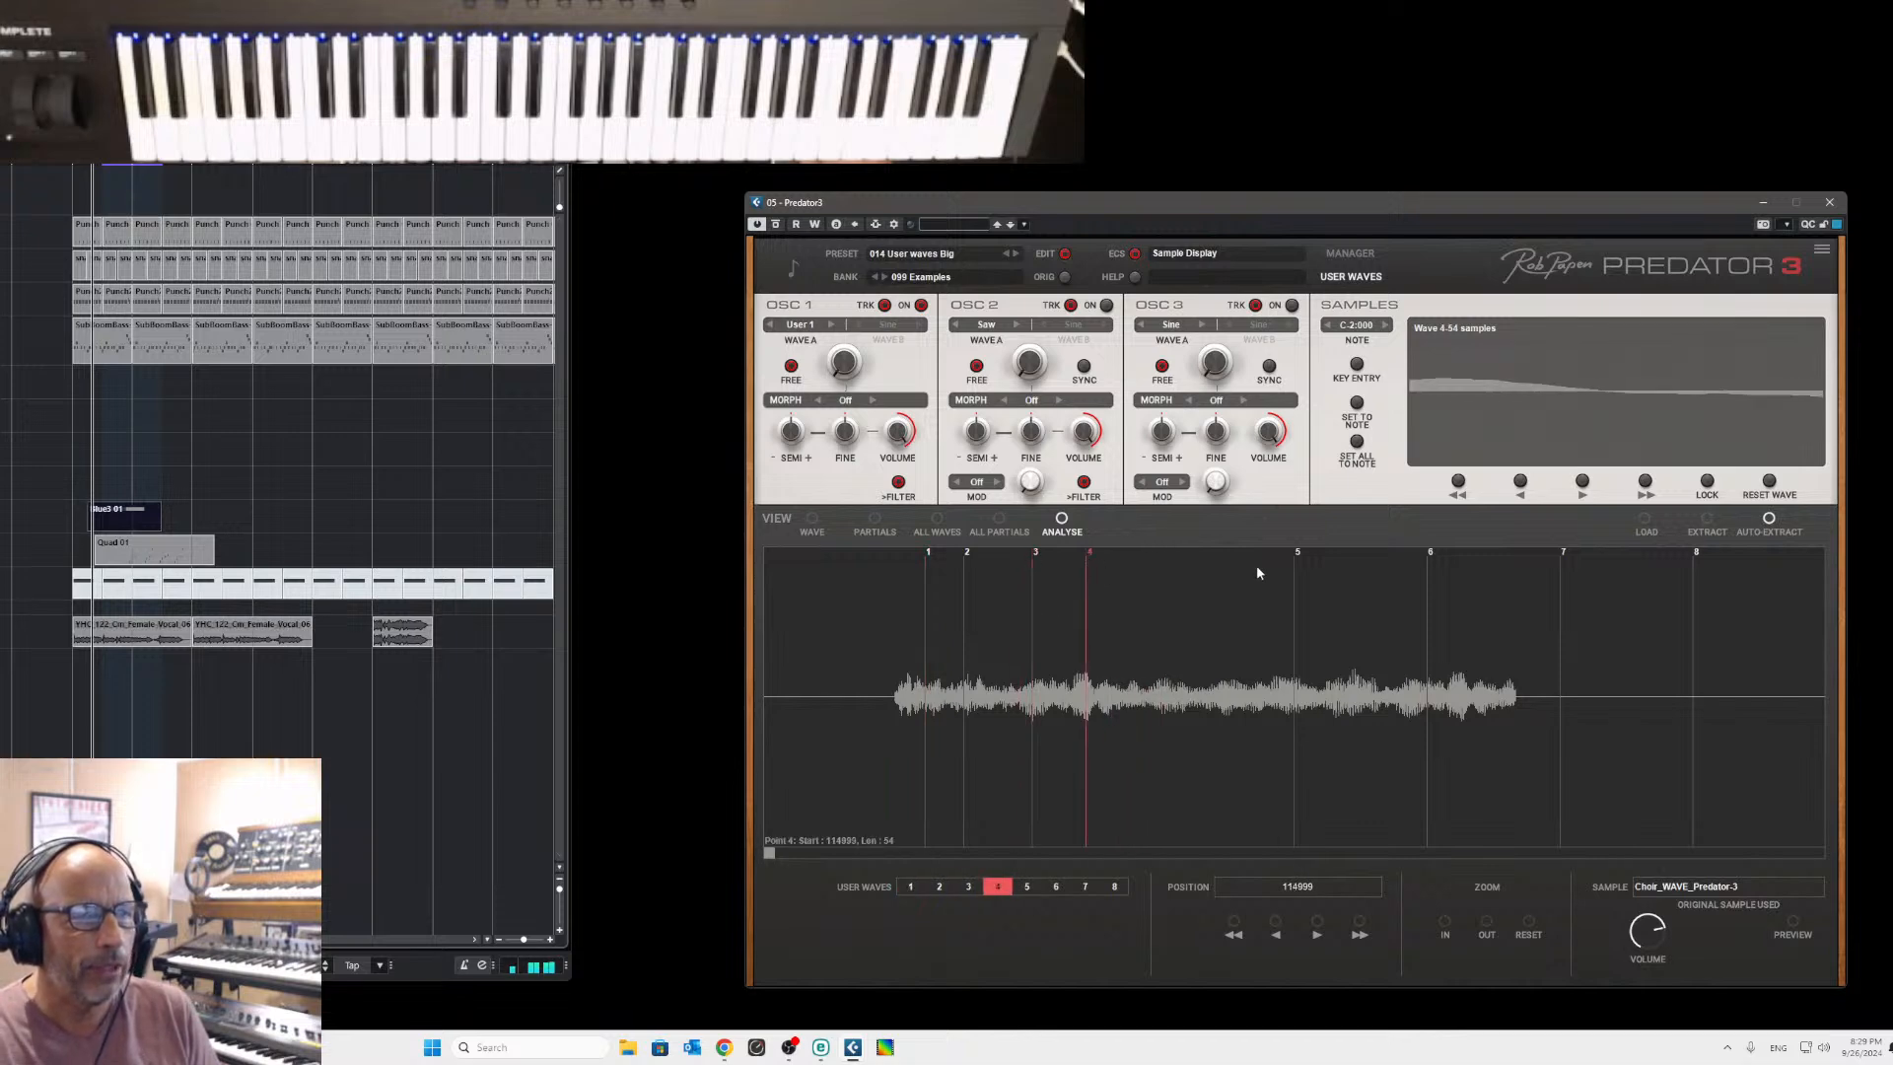
{"action": "left_click_drag", "start_coordinate": [1298, 560], "coordinate": [1179, 580]}
{"action": "left_click_drag", "start_coordinate": [1431, 558], "coordinate": [1298, 588]}
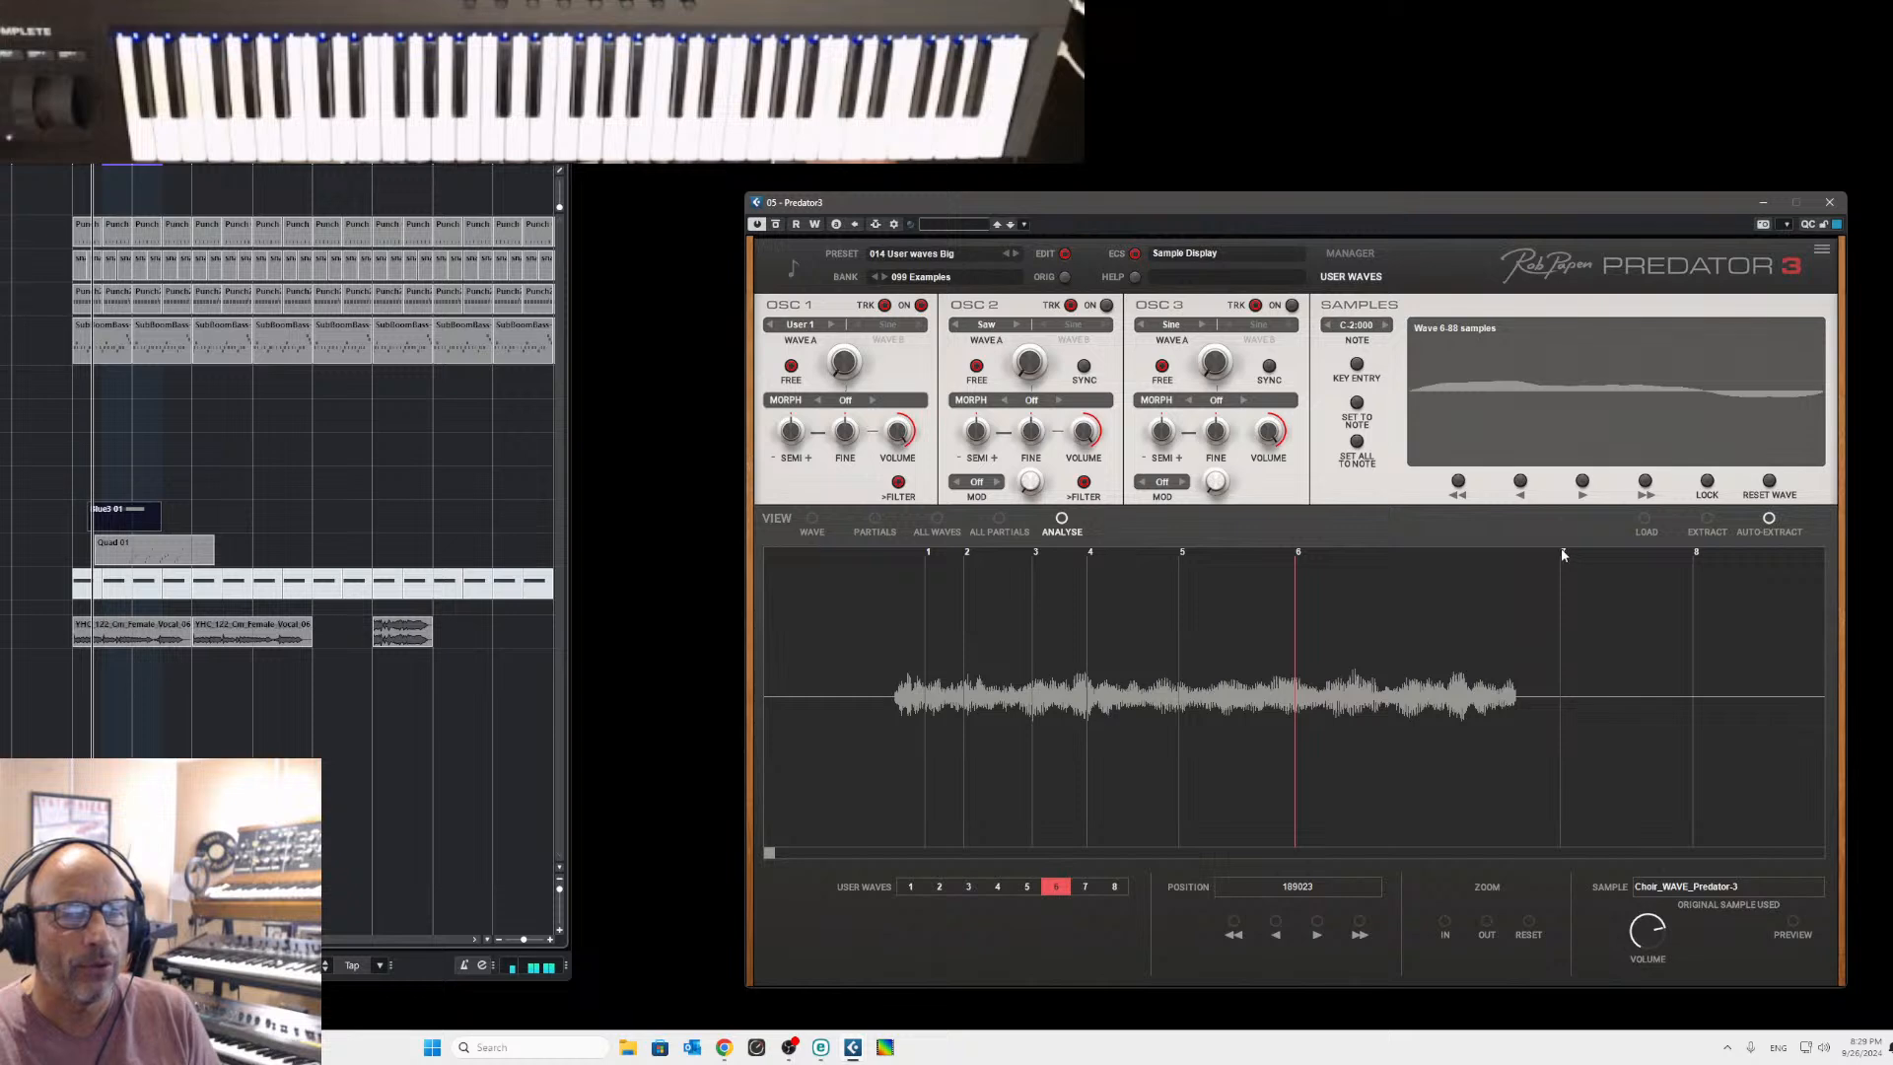
{"action": "left_click_drag", "start_coordinate": [1563, 555], "coordinate": [1364, 602]}
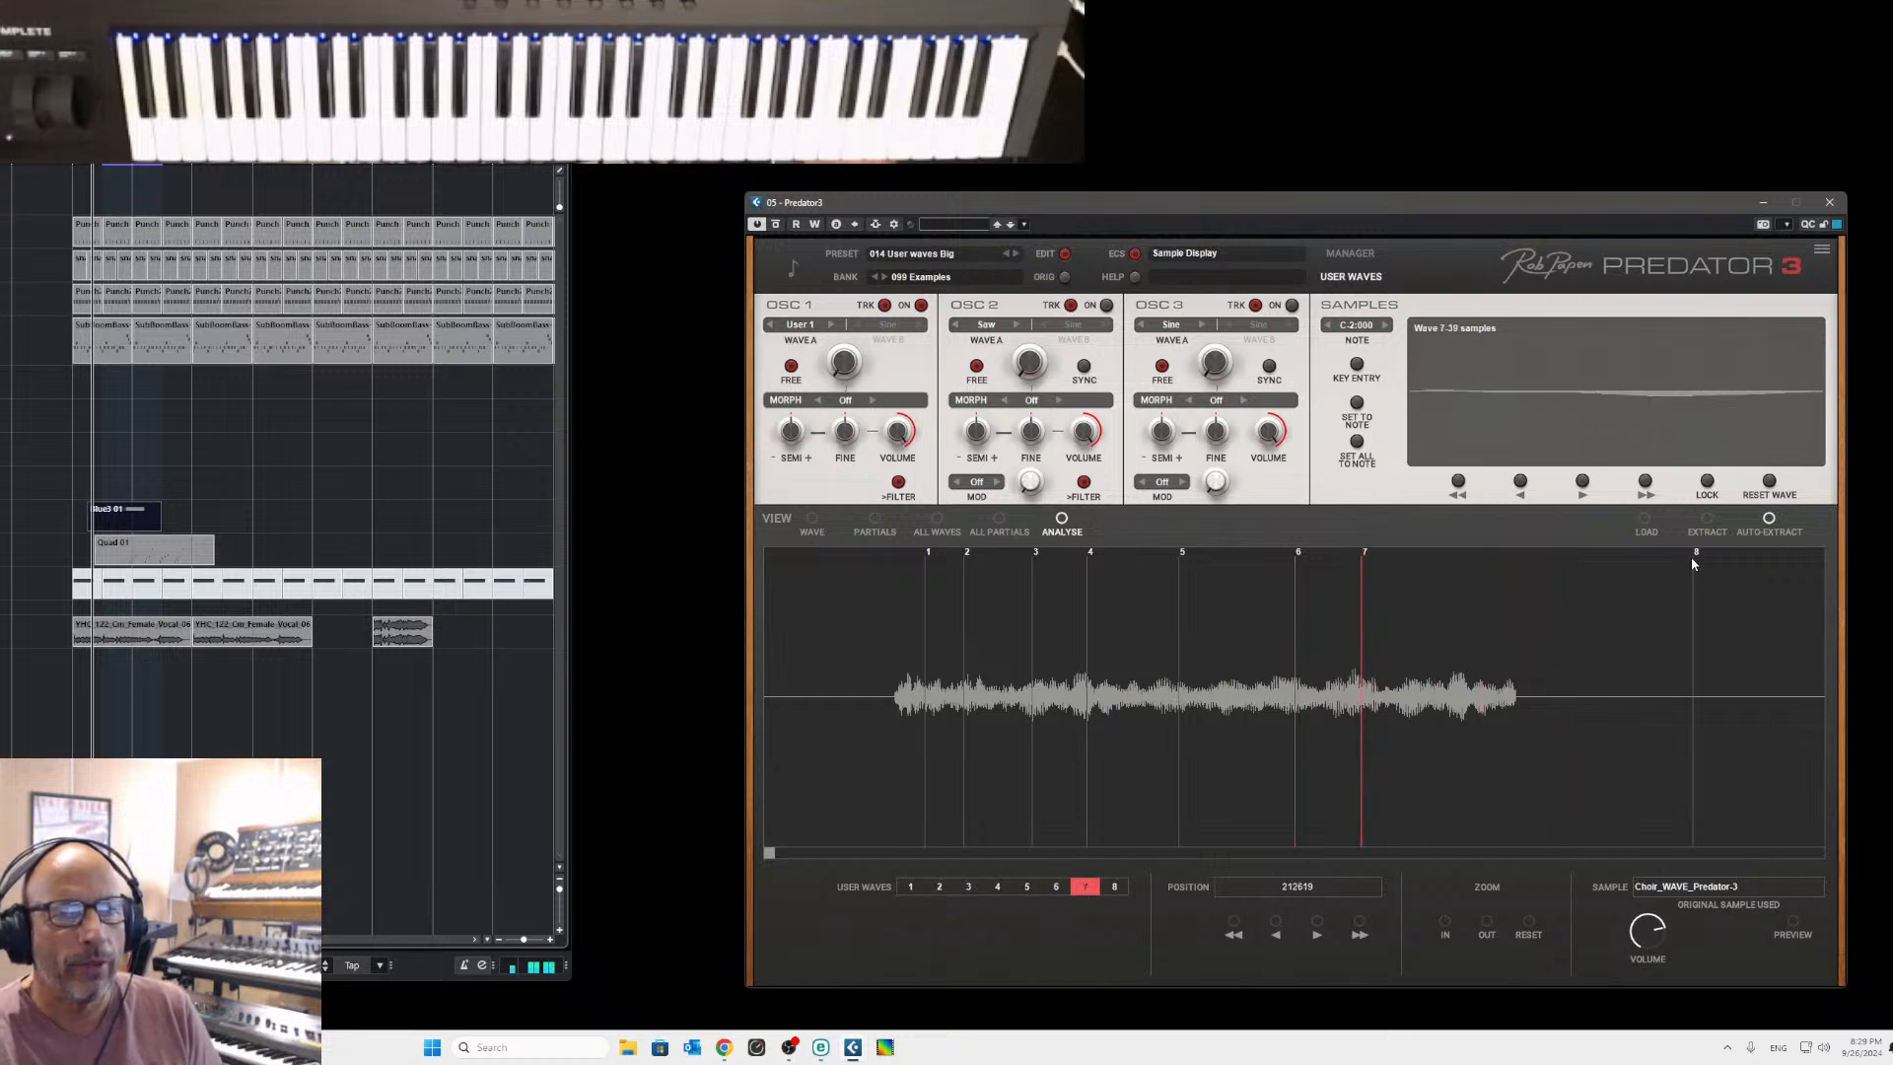
{"action": "left_click_drag", "start_coordinate": [1698, 559], "coordinate": [1463, 620]}
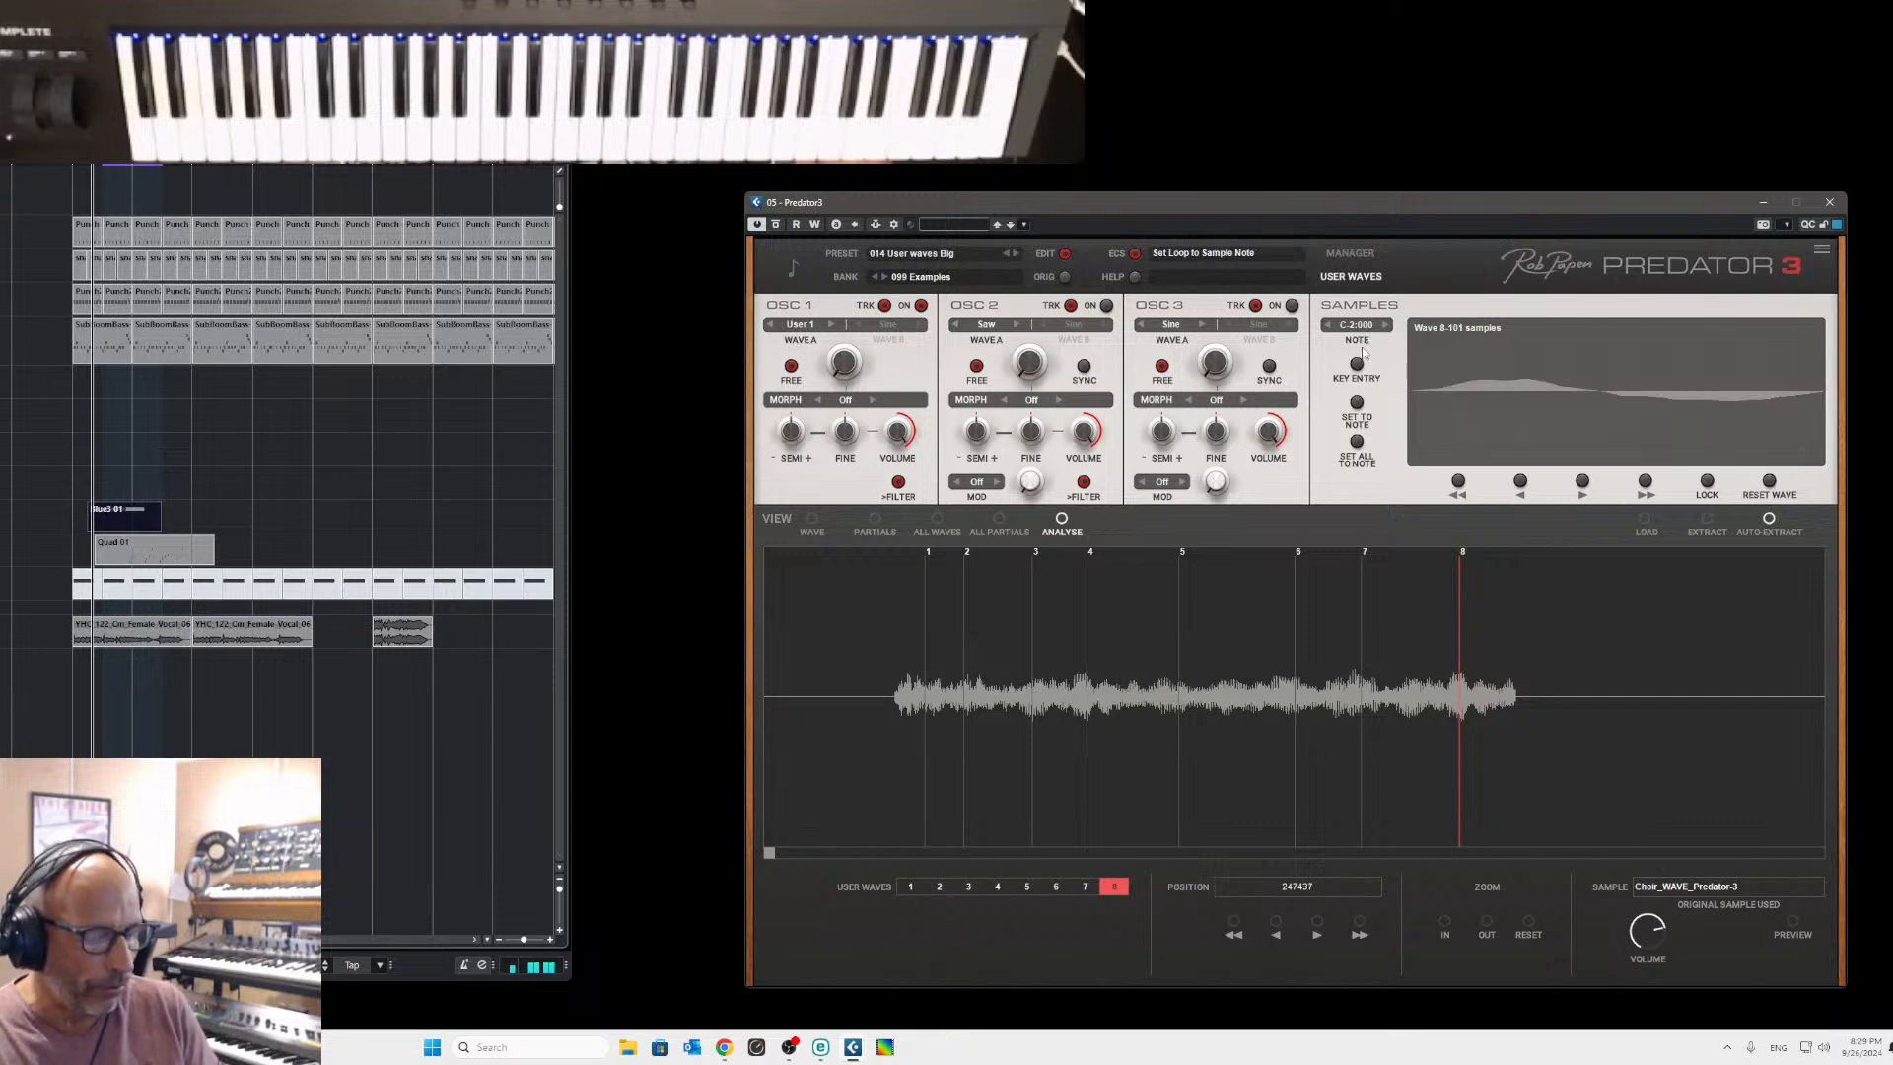
Set the sample note to A3 from a played key and lengthen wave 8's loop to 537 samples.
{"action": "left_click", "coordinate": [1360, 370]}
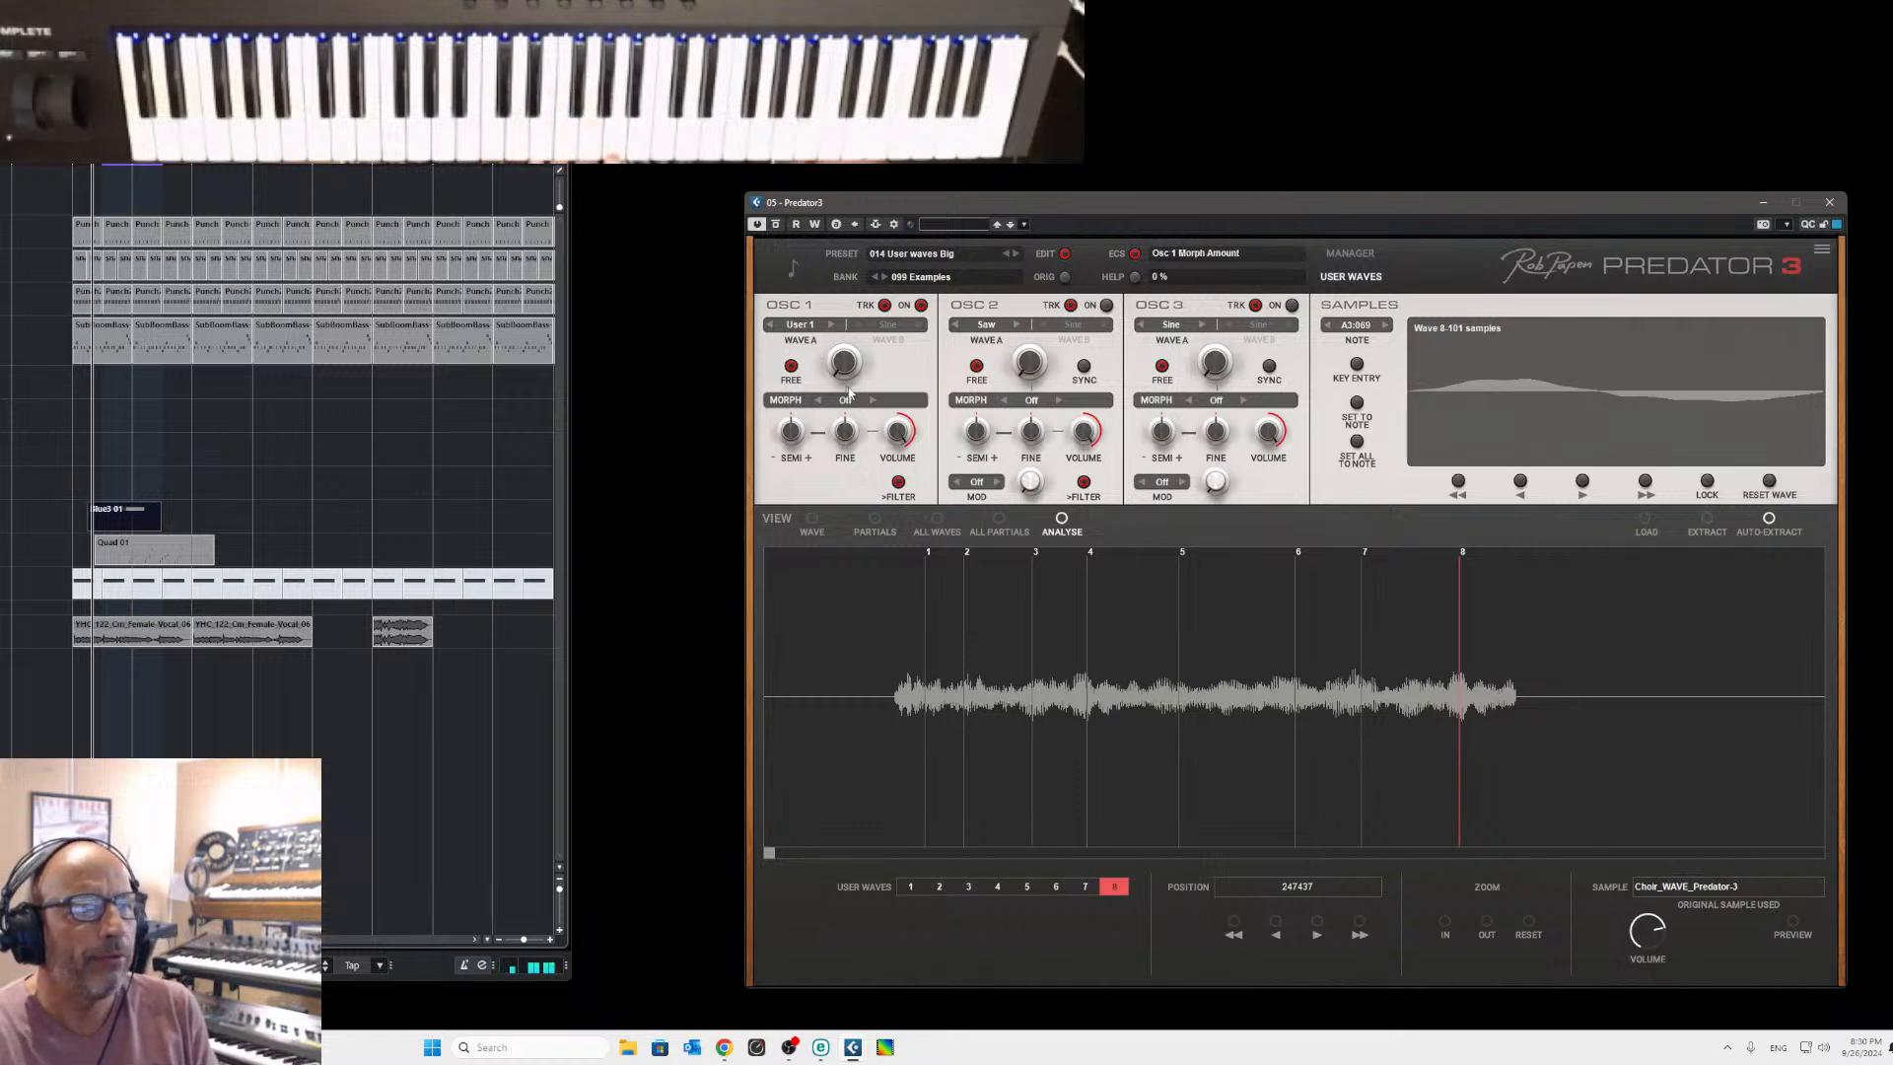
{"action": "left_click", "coordinate": [1645, 483]}
{"action": "left_click", "coordinate": [1646, 483]}
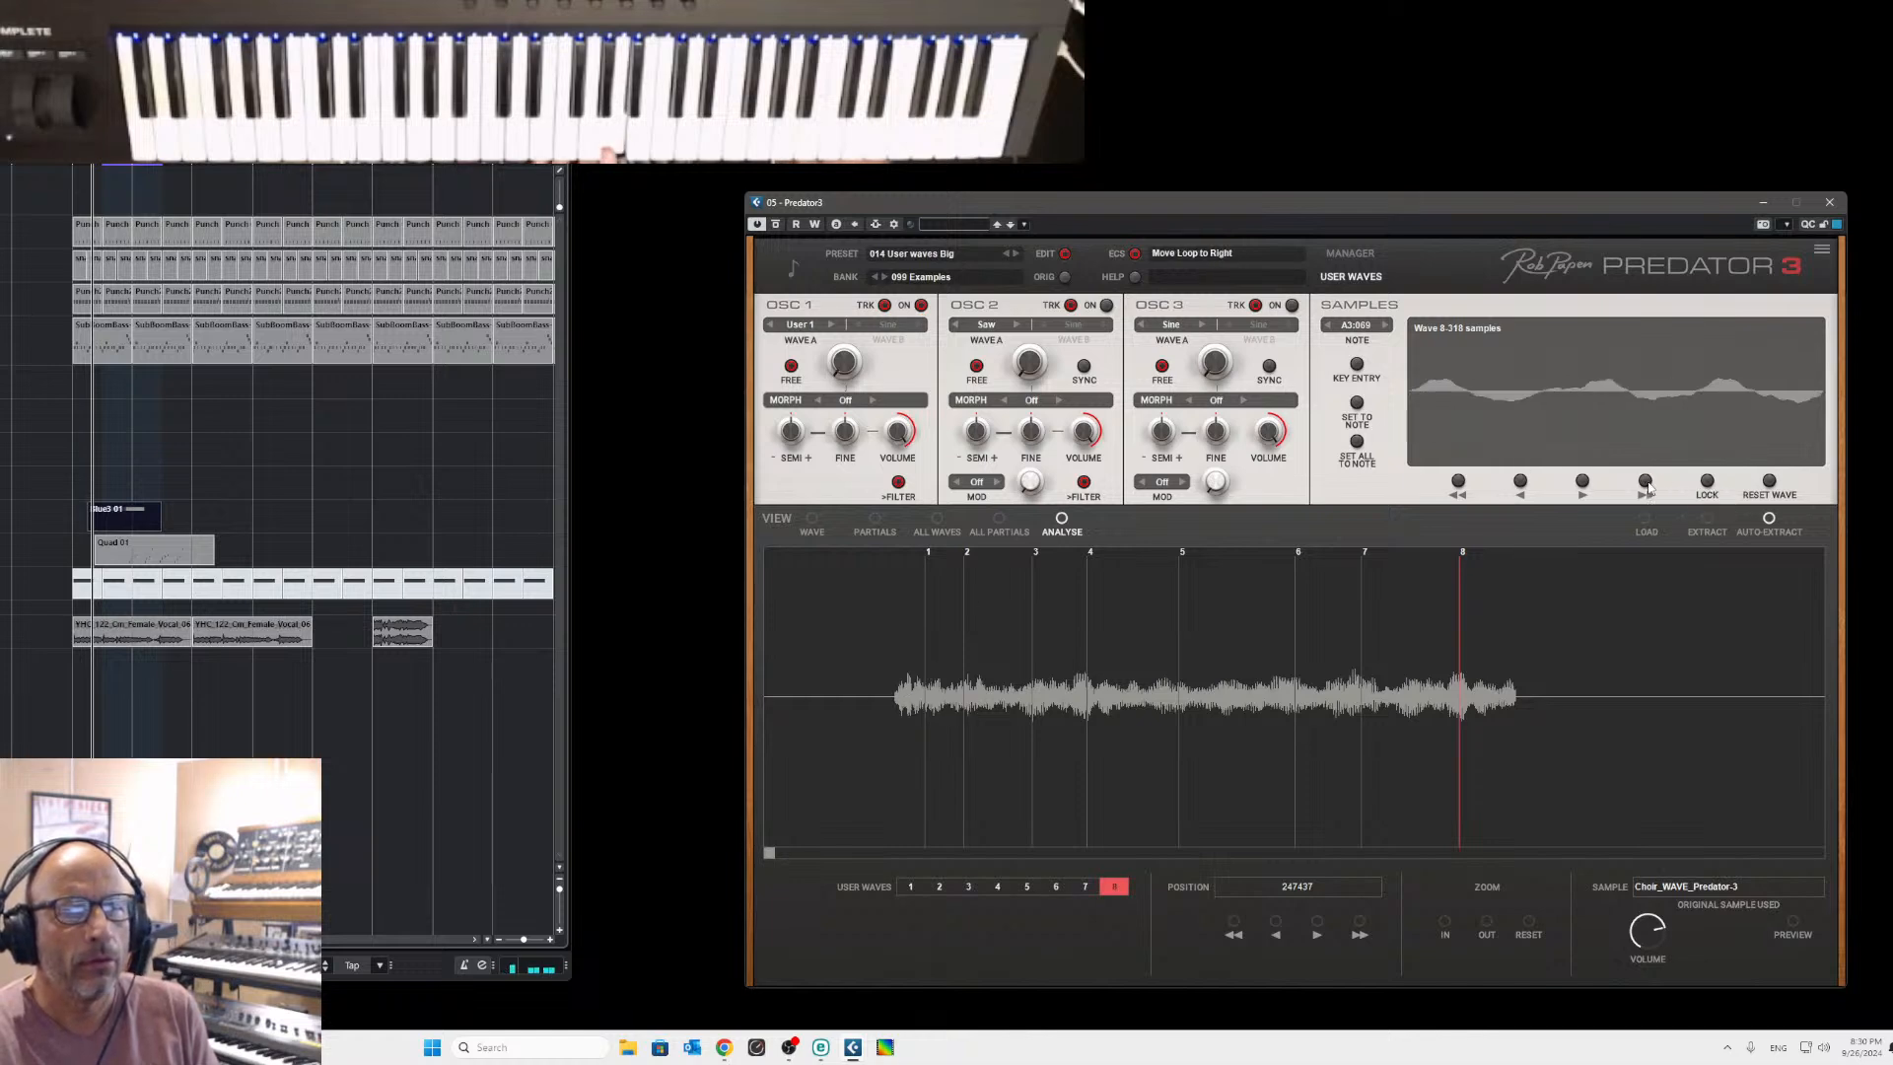
{"action": "left_click", "coordinate": [1646, 483]}
{"action": "left_click", "coordinate": [1645, 483]}
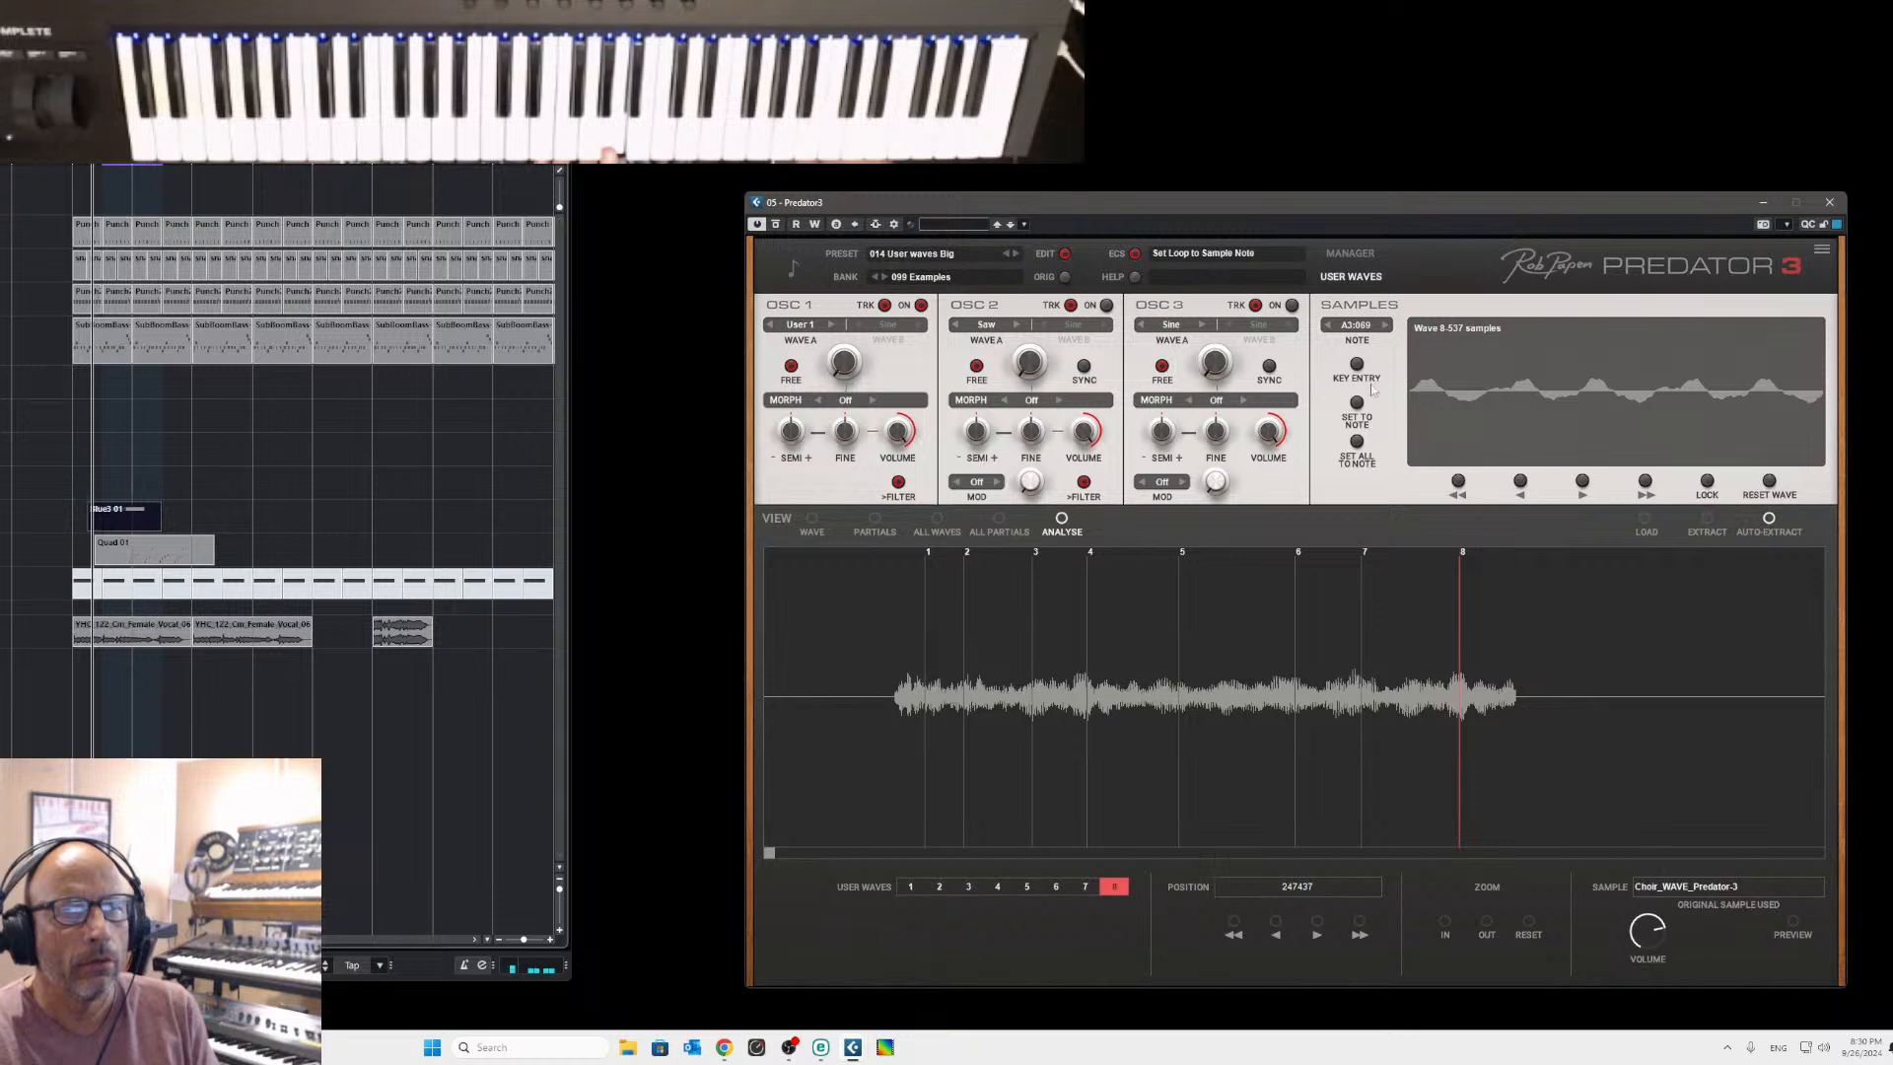
Select wave 1's marker in the sample and lengthen its loop to 213 samples.
{"action": "left_click", "coordinate": [927, 559]}
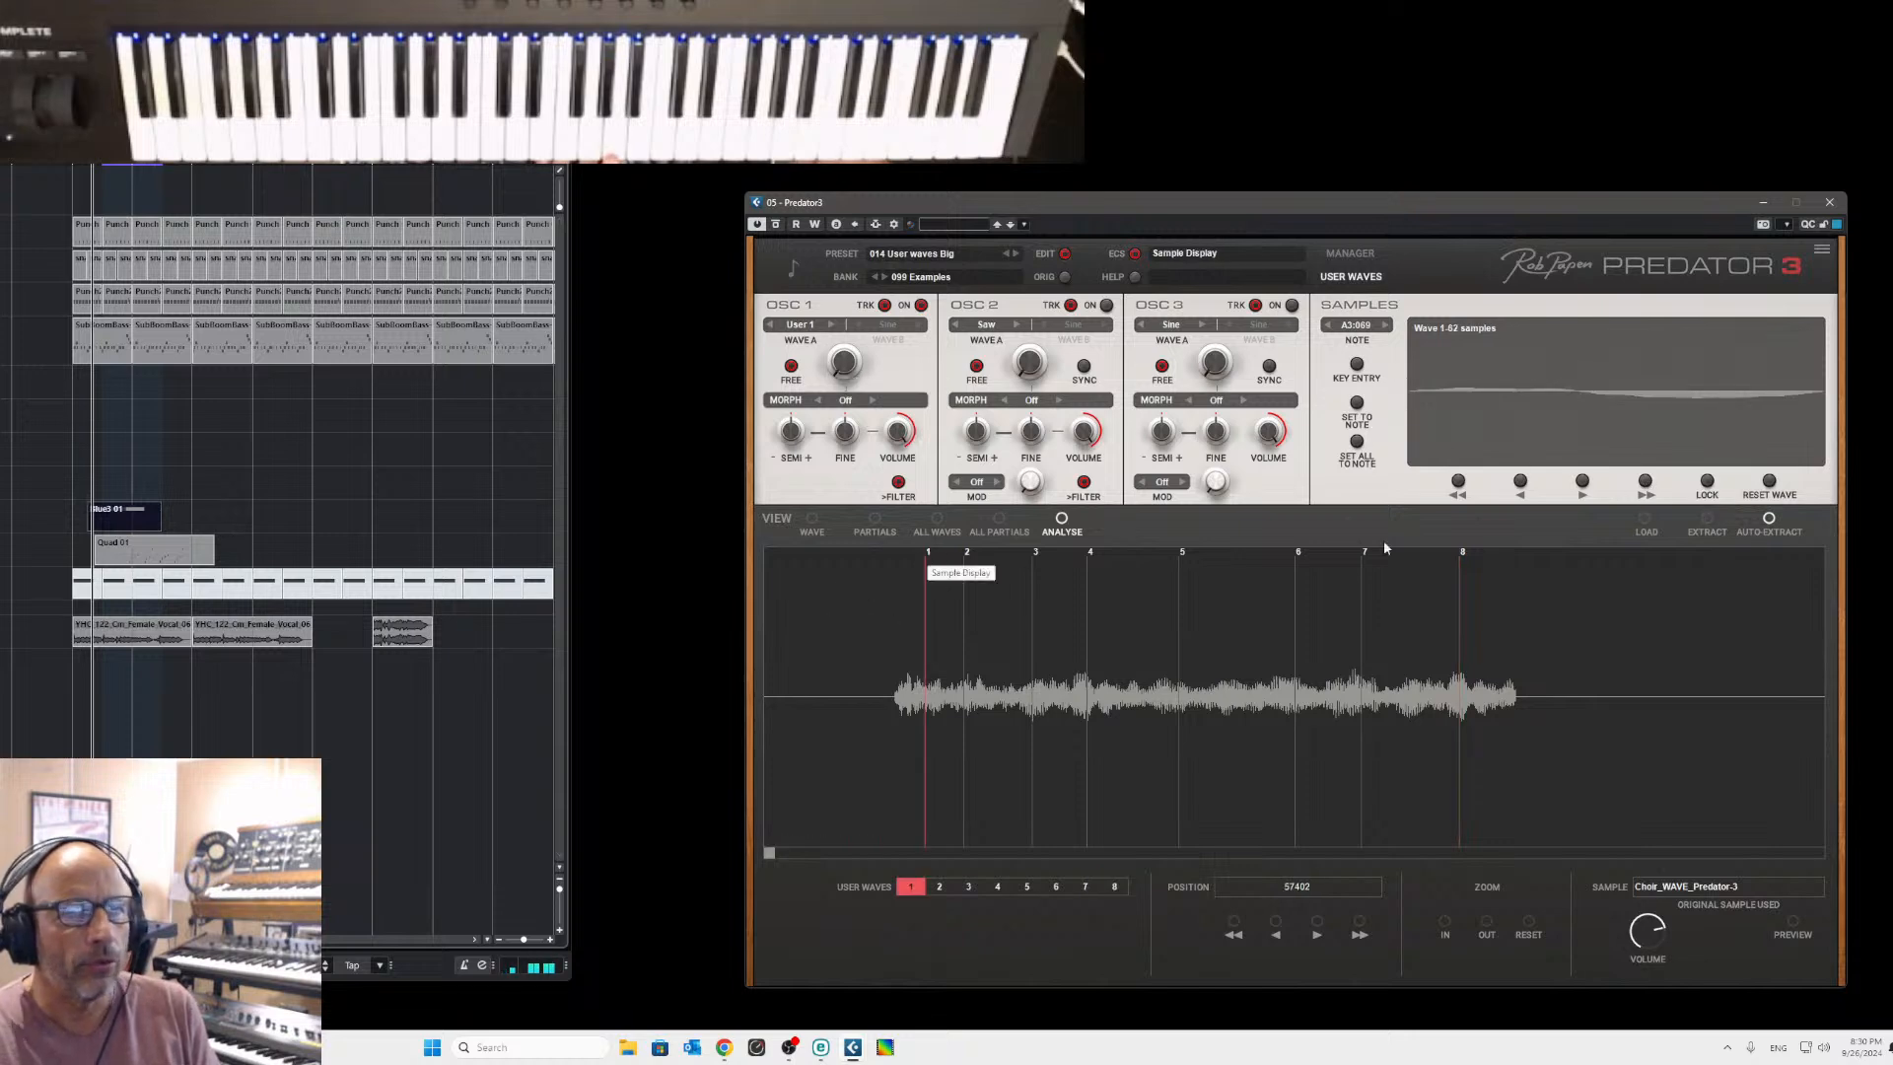
{"action": "left_click", "coordinate": [1647, 483]}
{"action": "left_click", "coordinate": [1647, 484]}
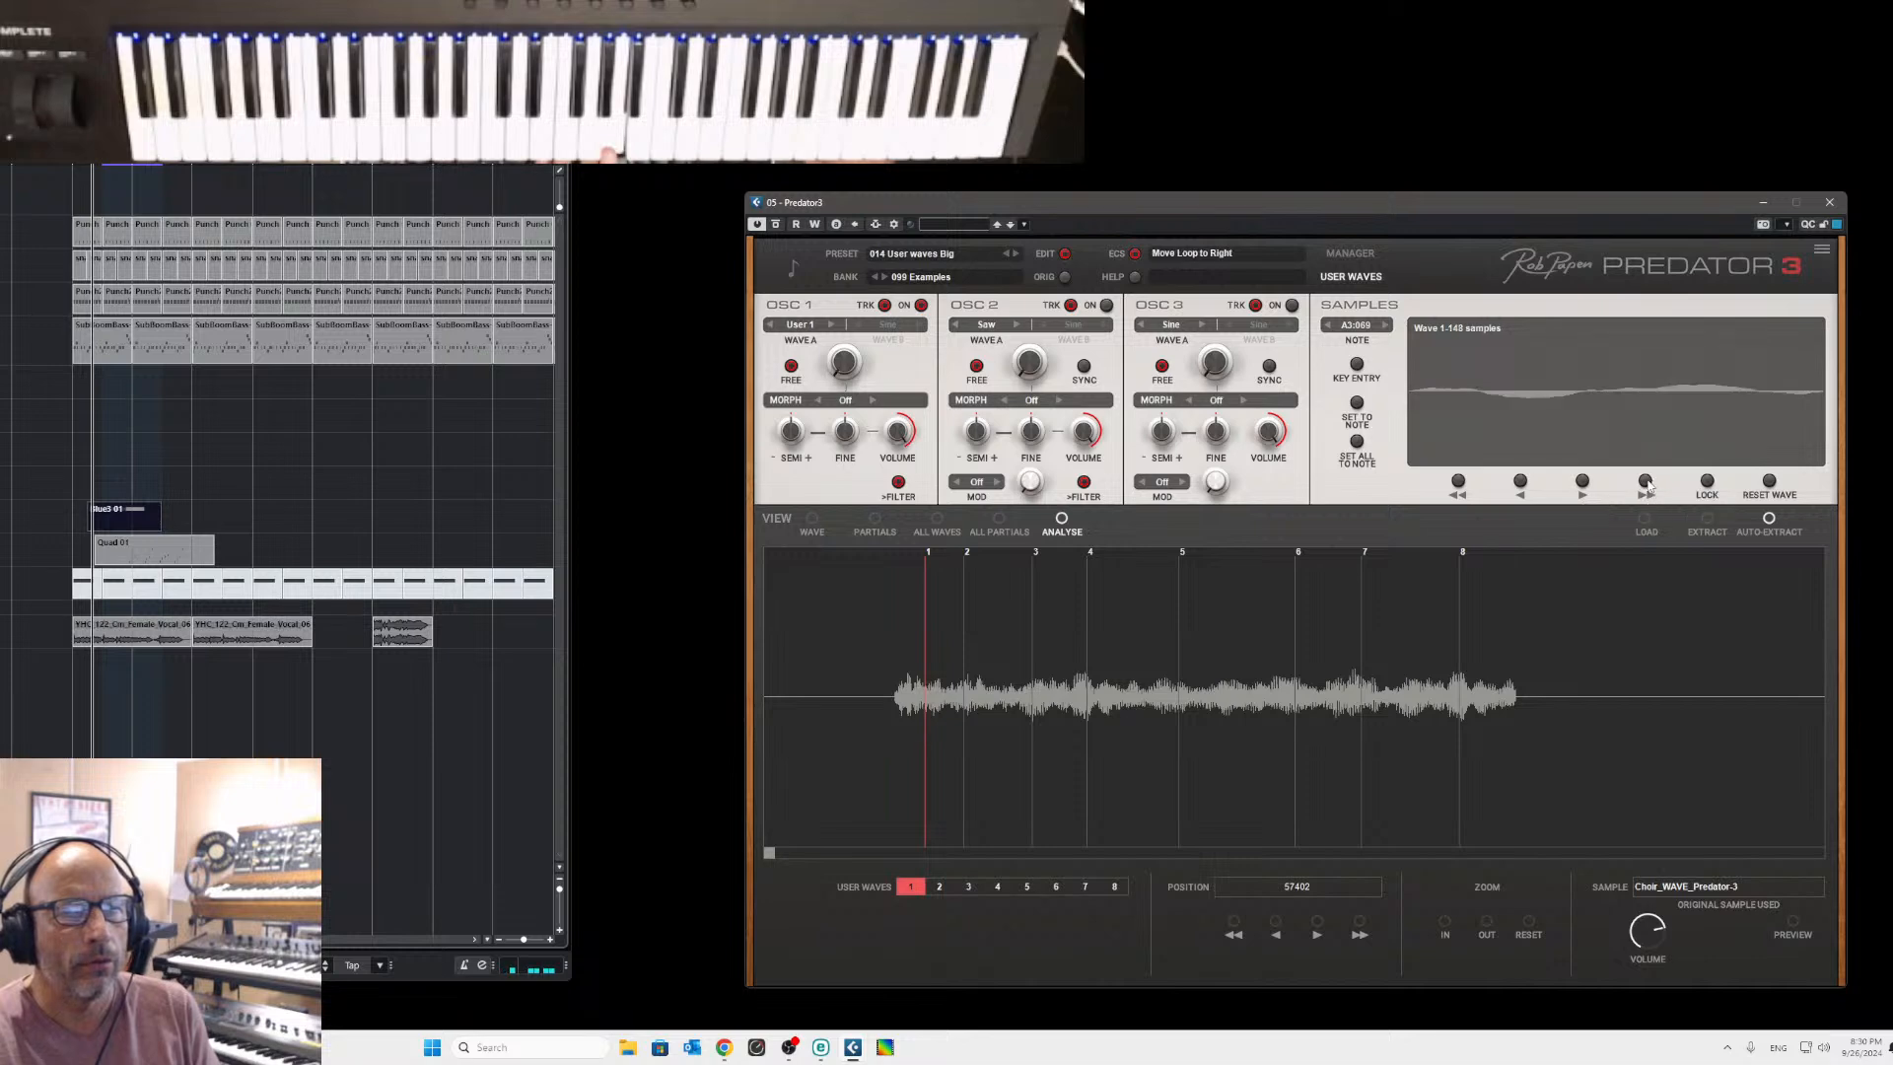
{"action": "left_click", "coordinate": [1647, 483]}
{"action": "left_click", "coordinate": [1647, 483]}
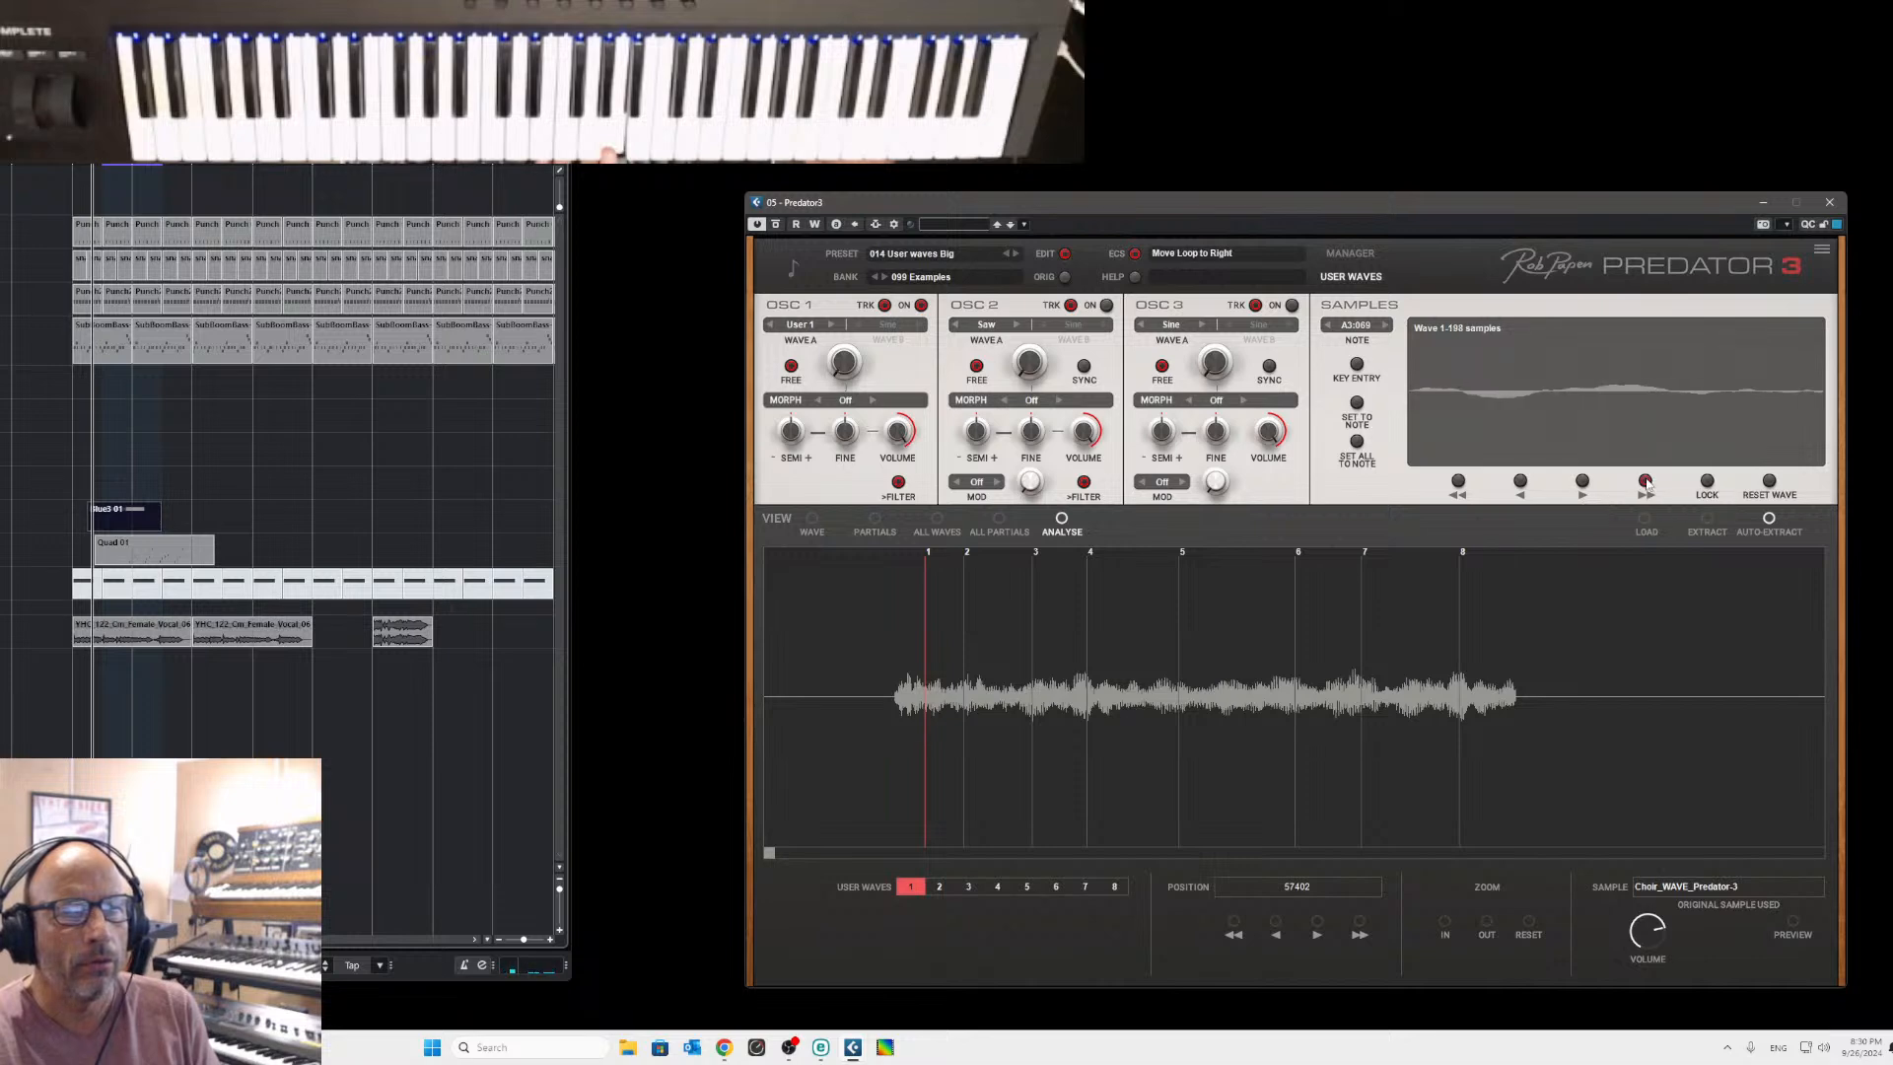
{"action": "left_click", "coordinate": [1646, 483]}
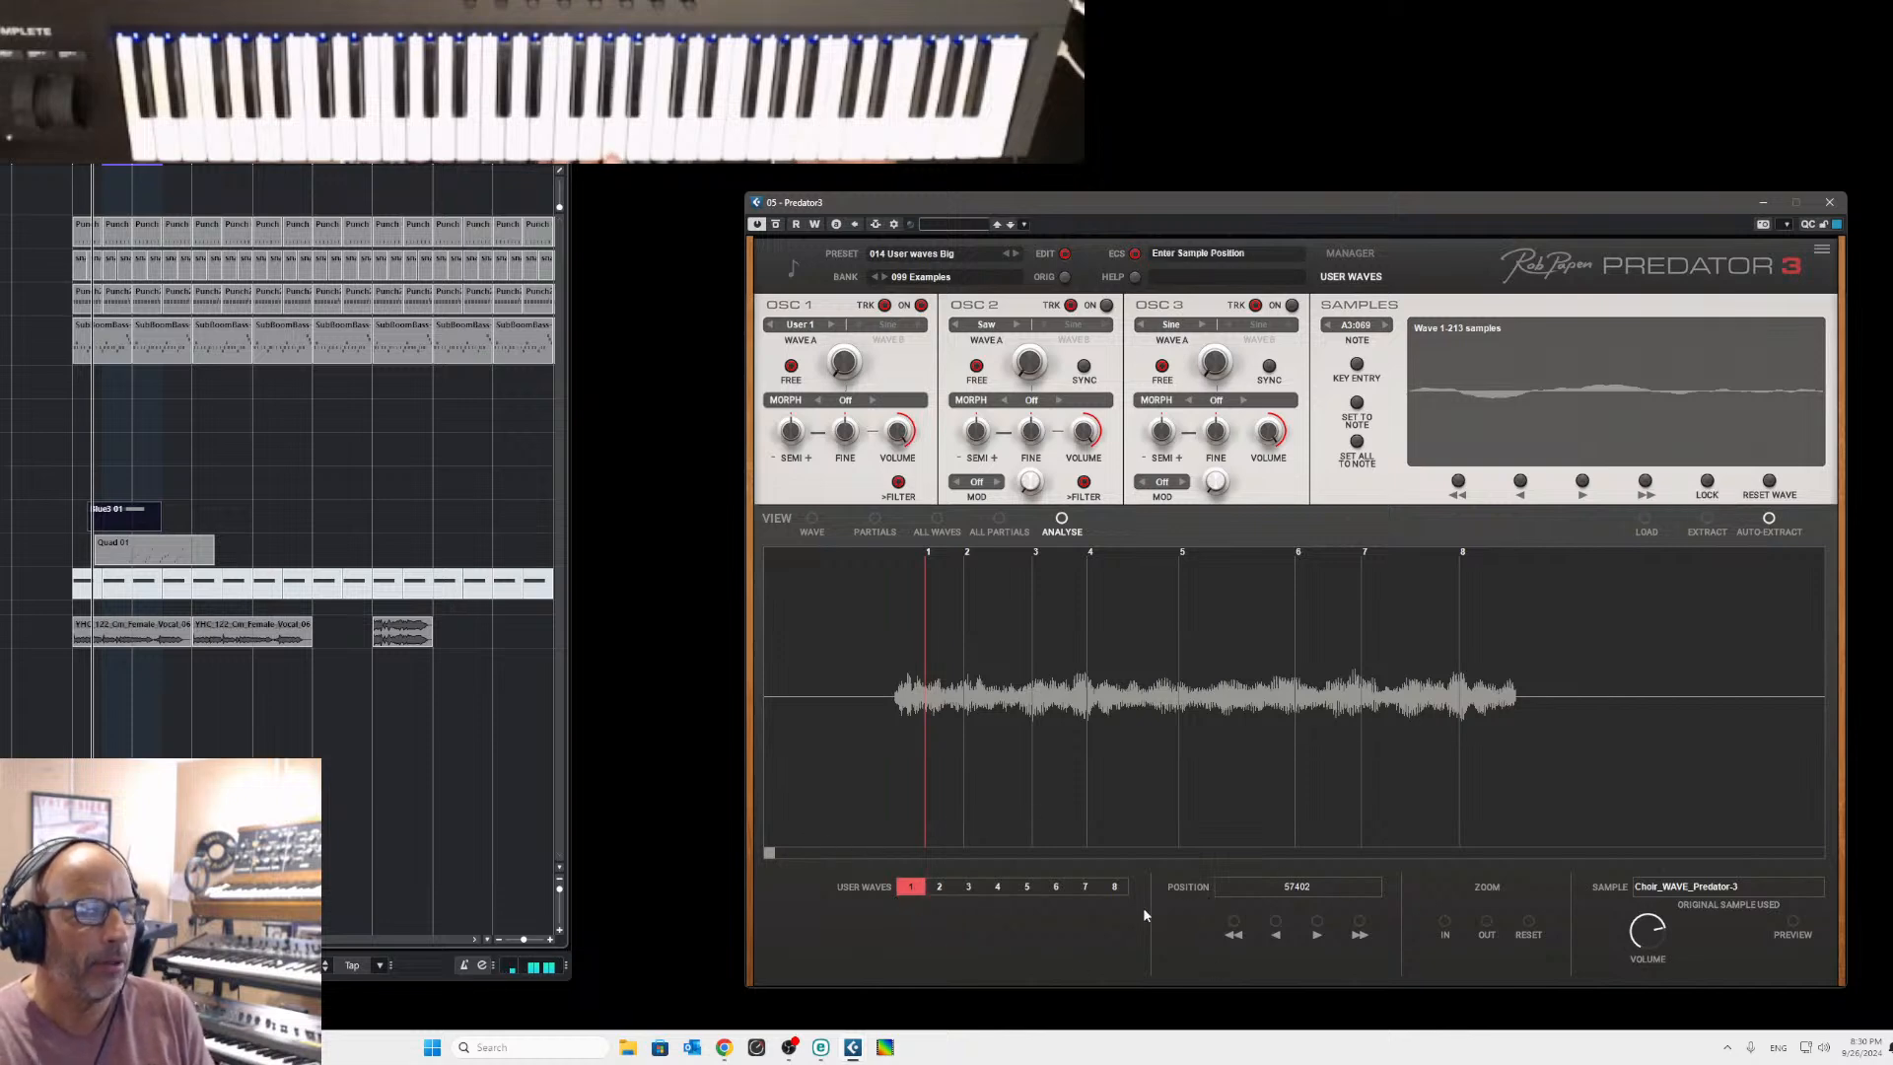
Normalize user wave 1 in the wave view and check its partials.
{"action": "left_click", "coordinate": [813, 520]}
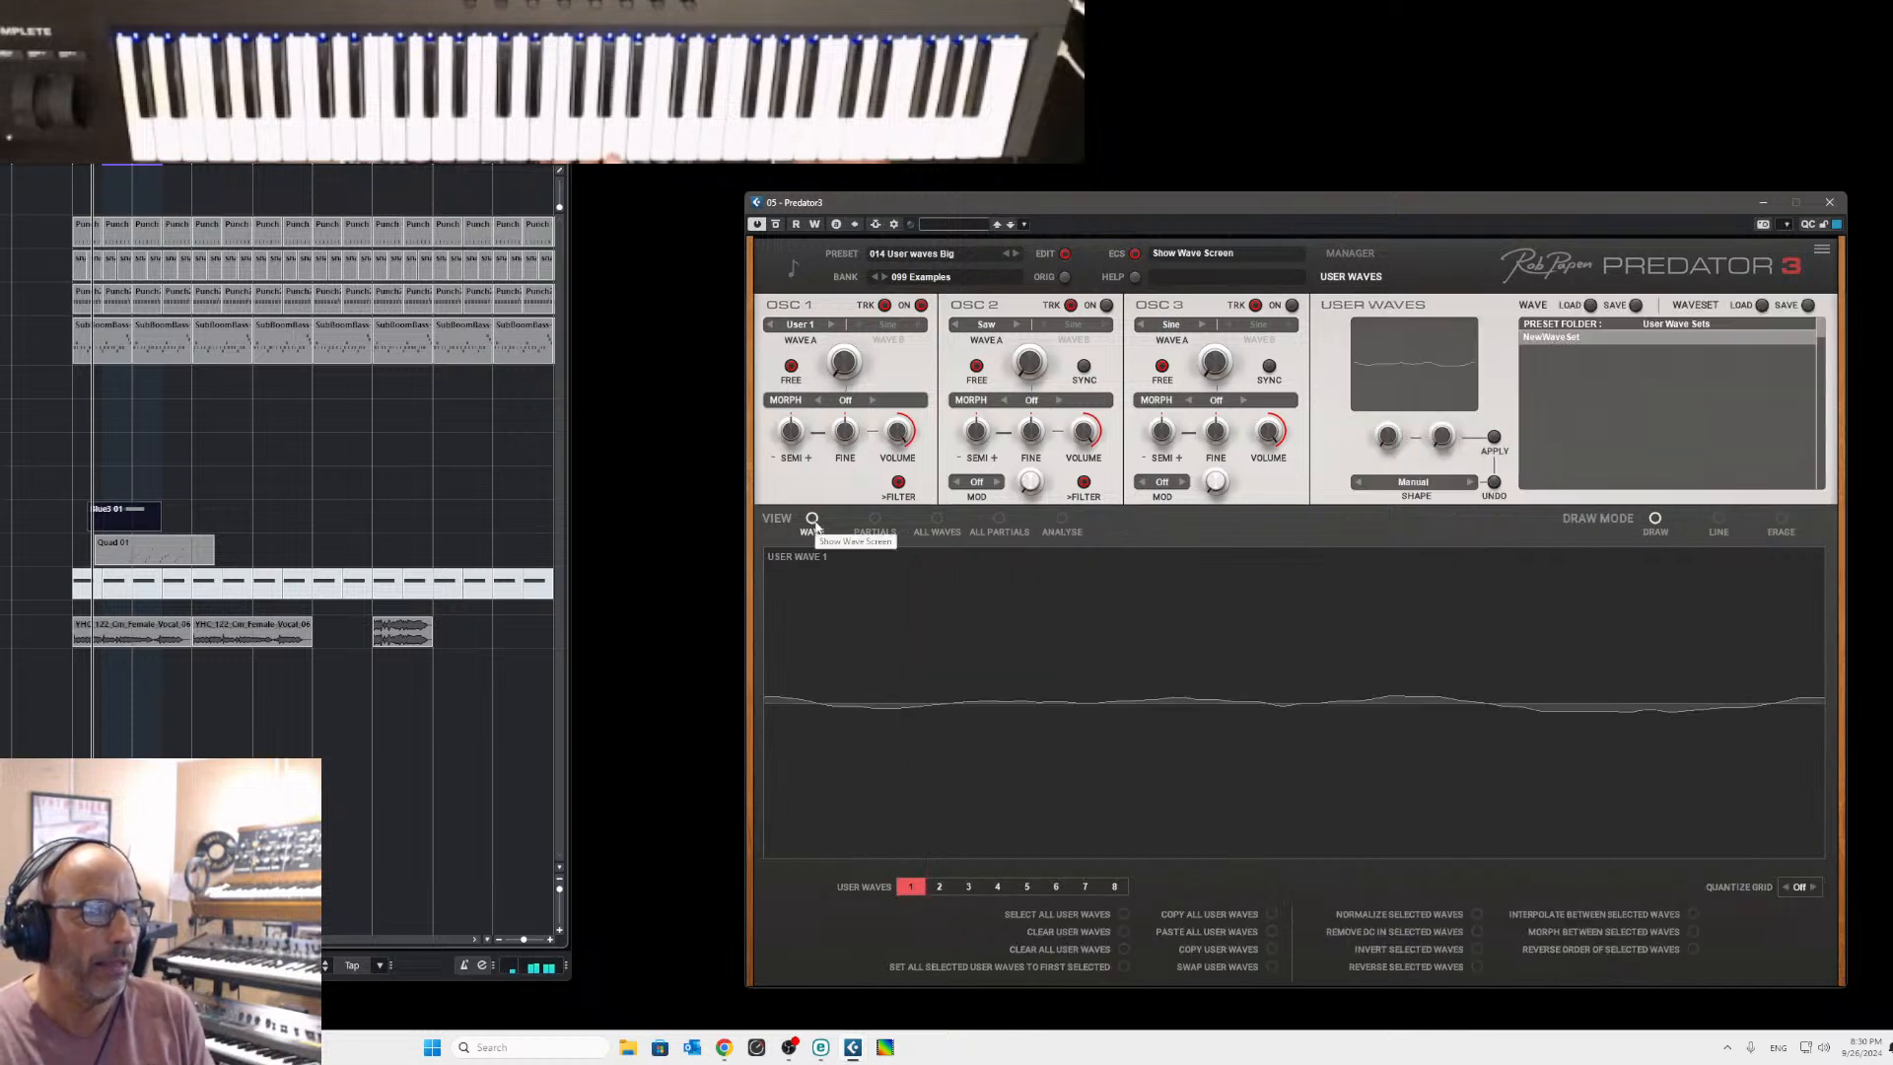
{"action": "left_click", "coordinate": [1475, 914]}
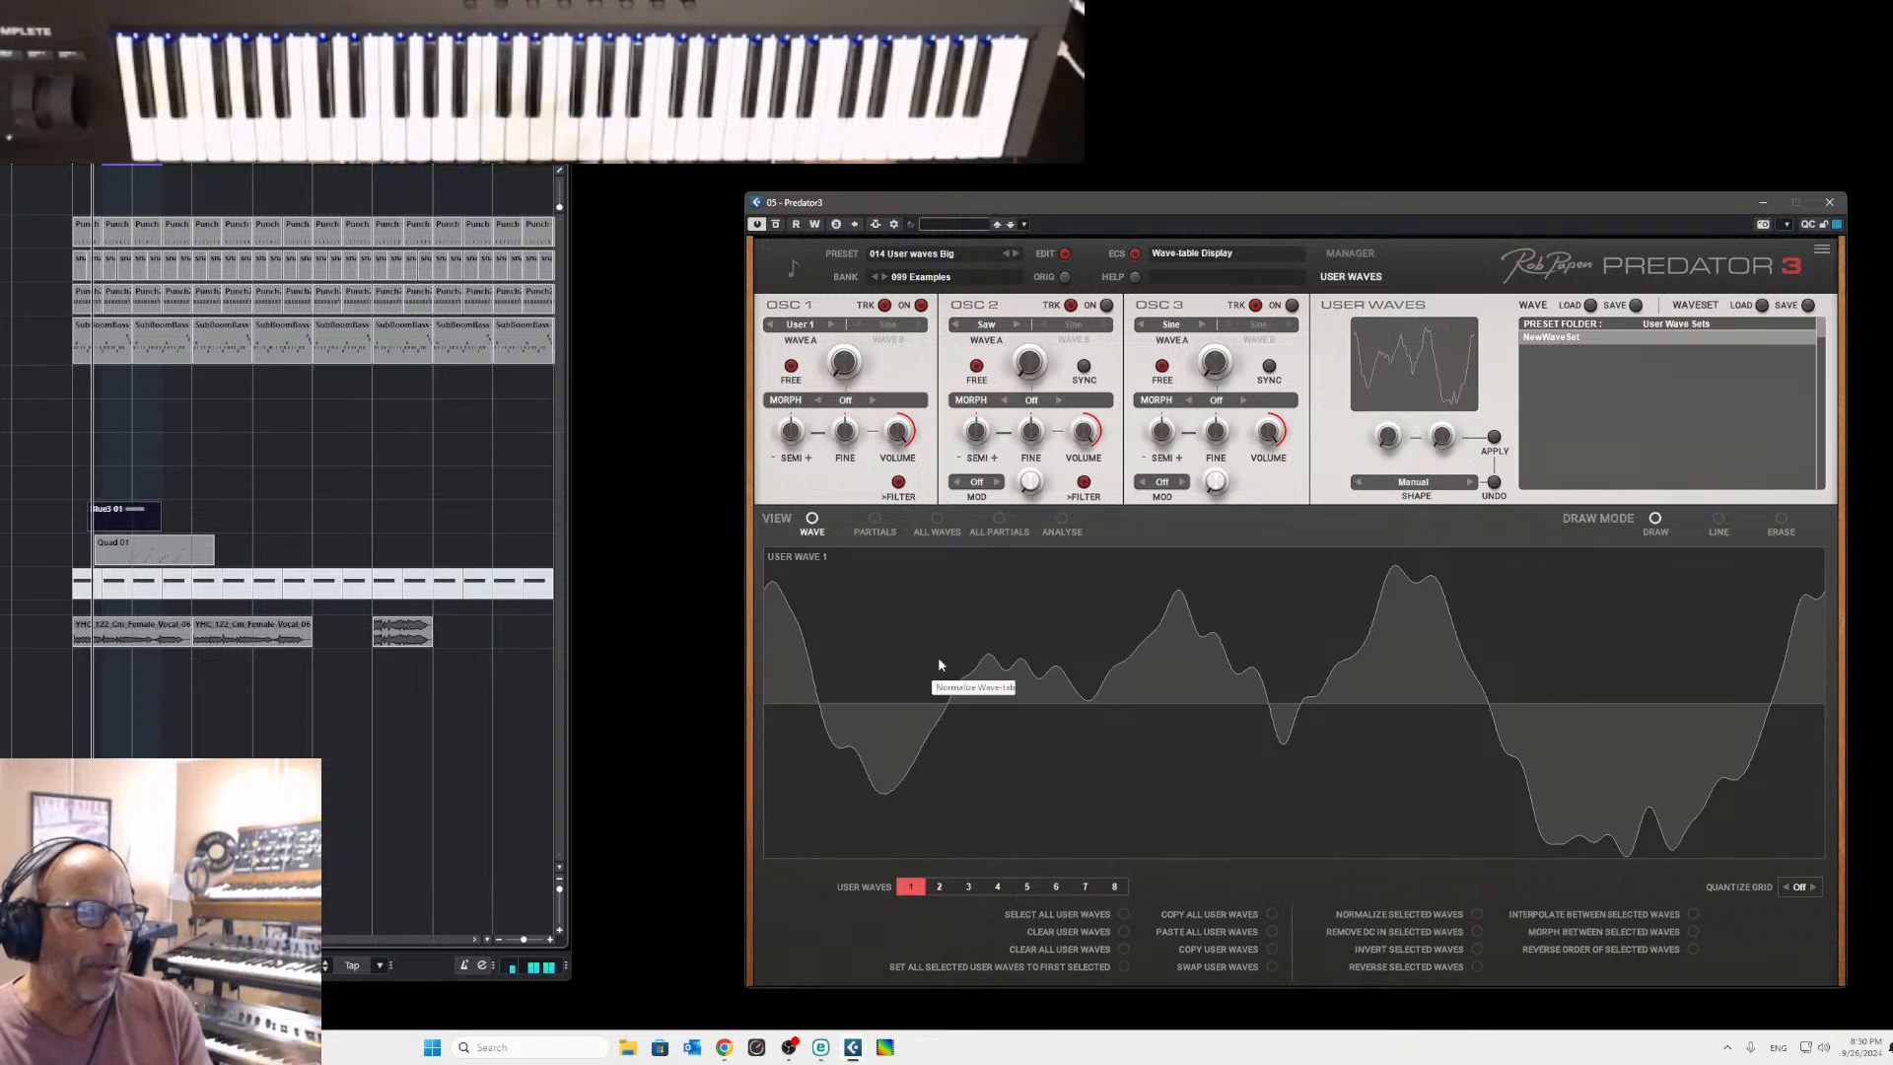
{"action": "left_click", "coordinate": [875, 519]}
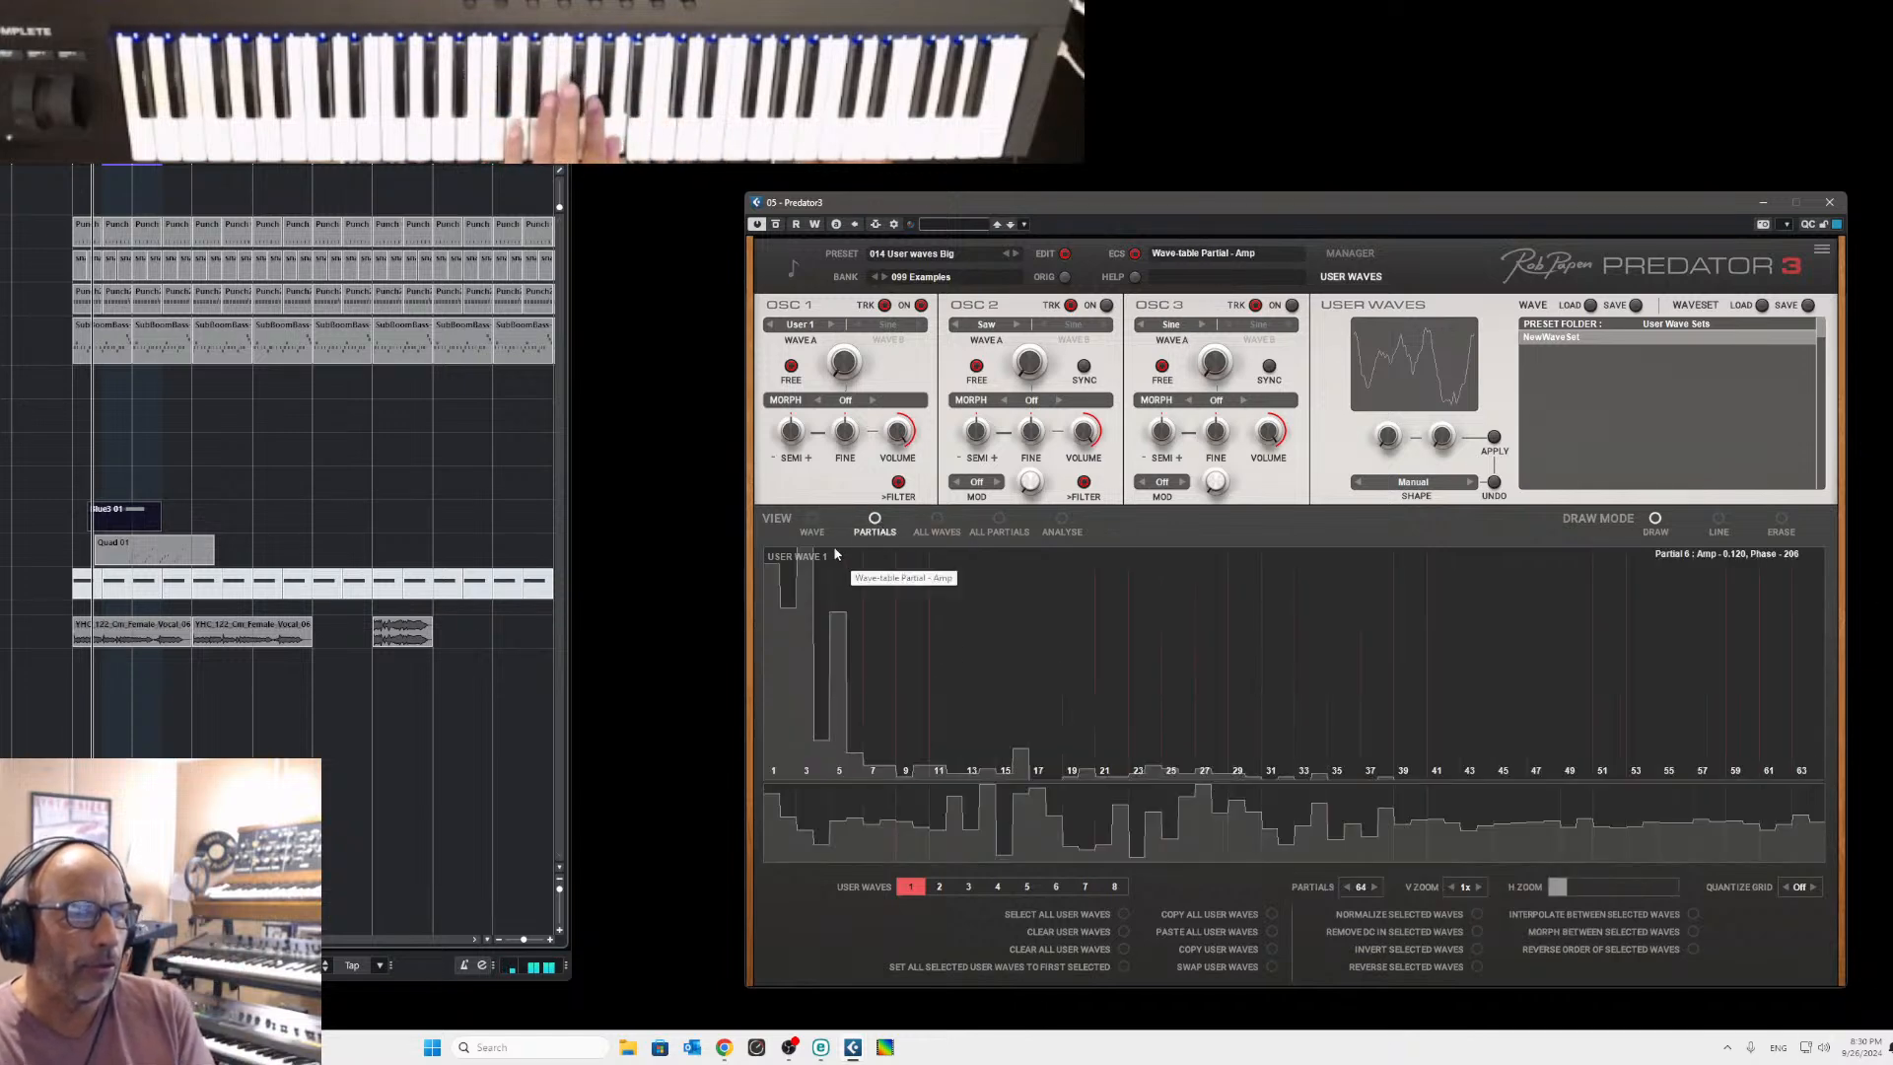
{"action": "left_click", "coordinate": [812, 519]}
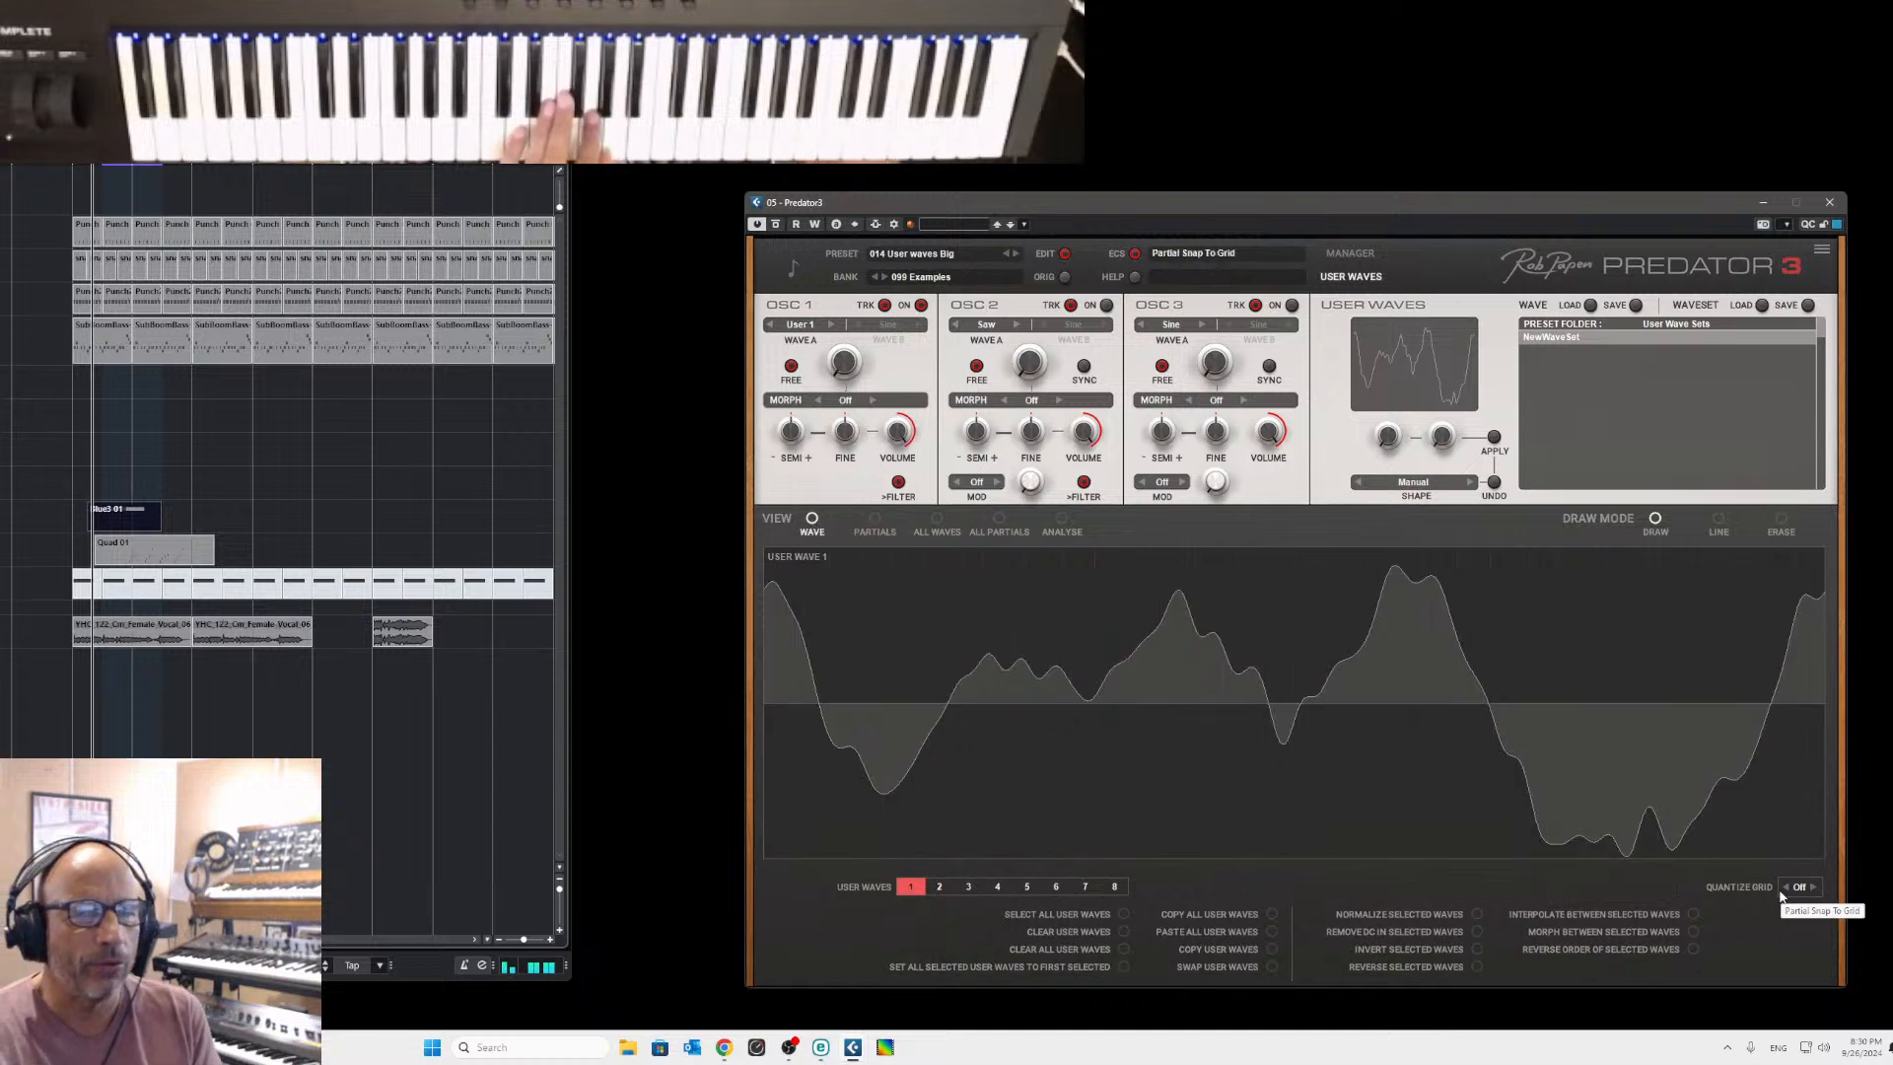
Switch oscillator 1 to User 2 and adjust wave 2's loop length in the sample analysis to 480 samples.
{"action": "left_click", "coordinate": [1062, 519]}
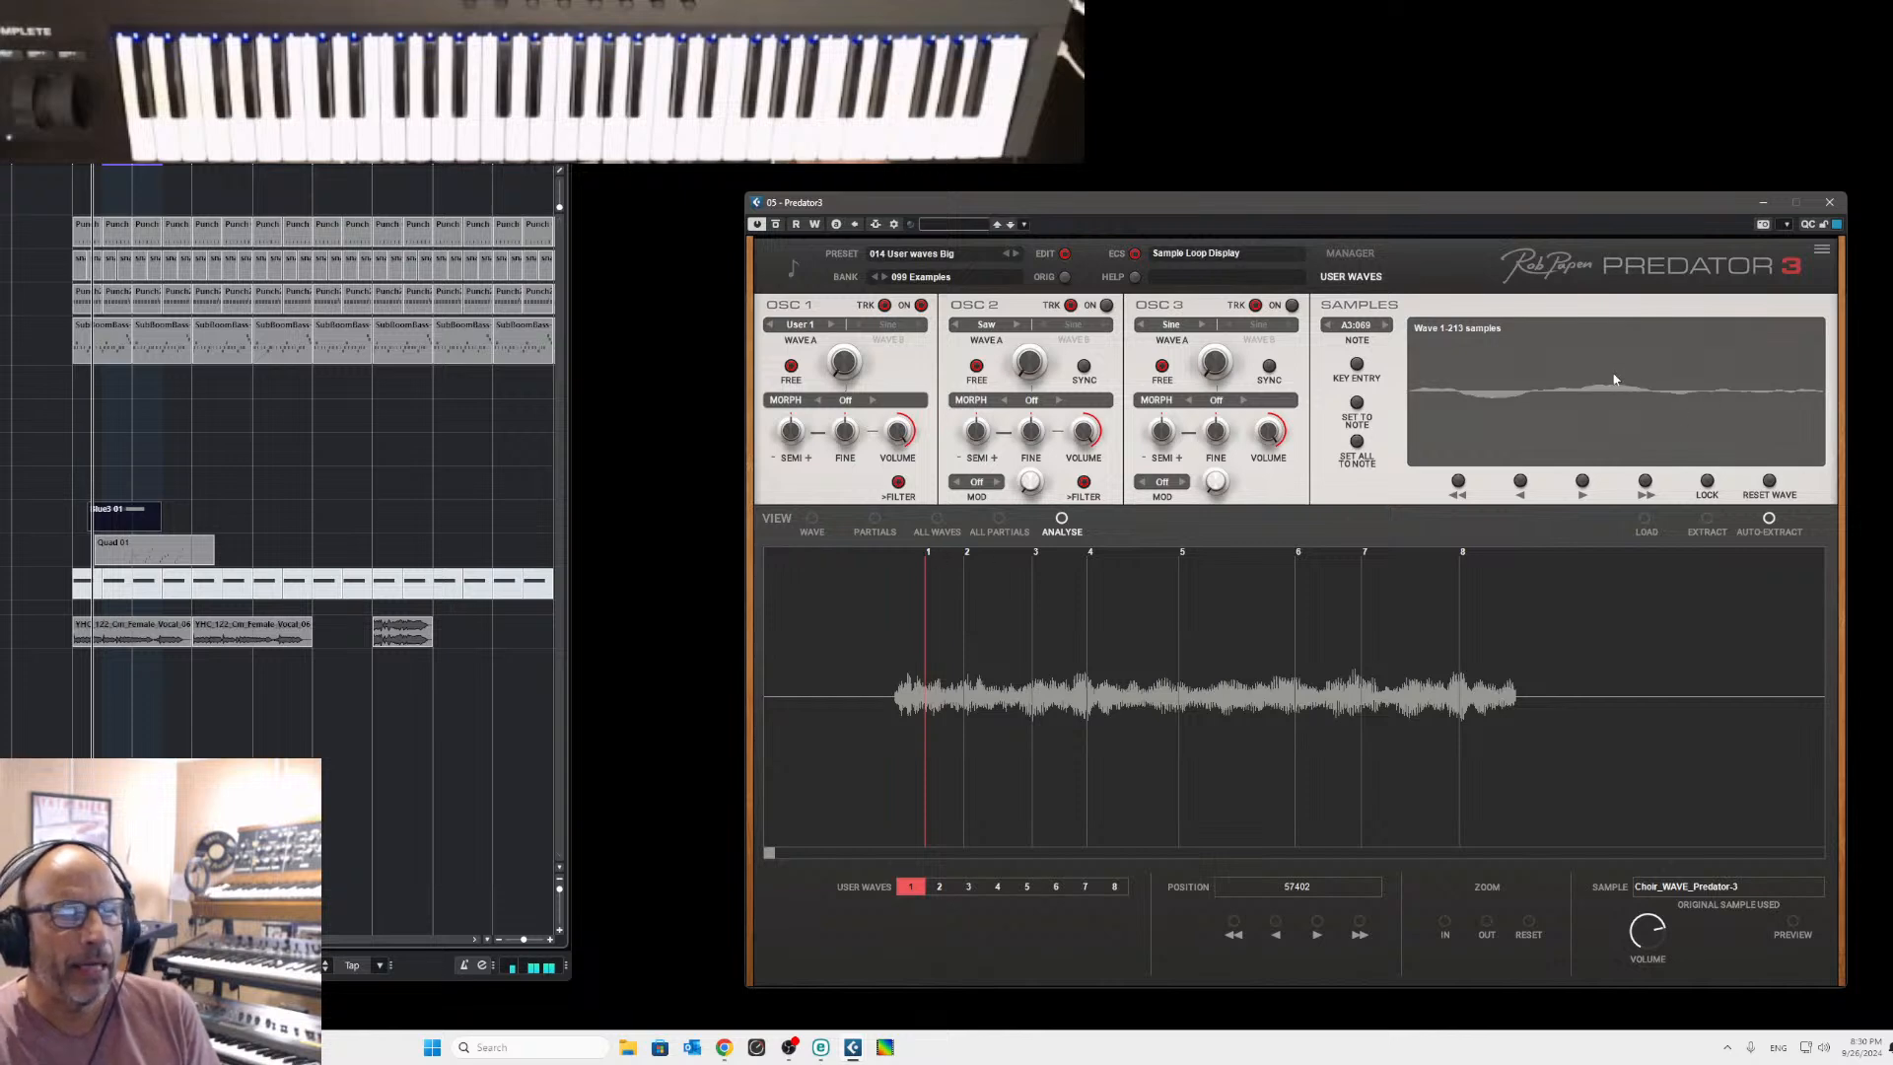
{"action": "left_click", "coordinate": [833, 325]}
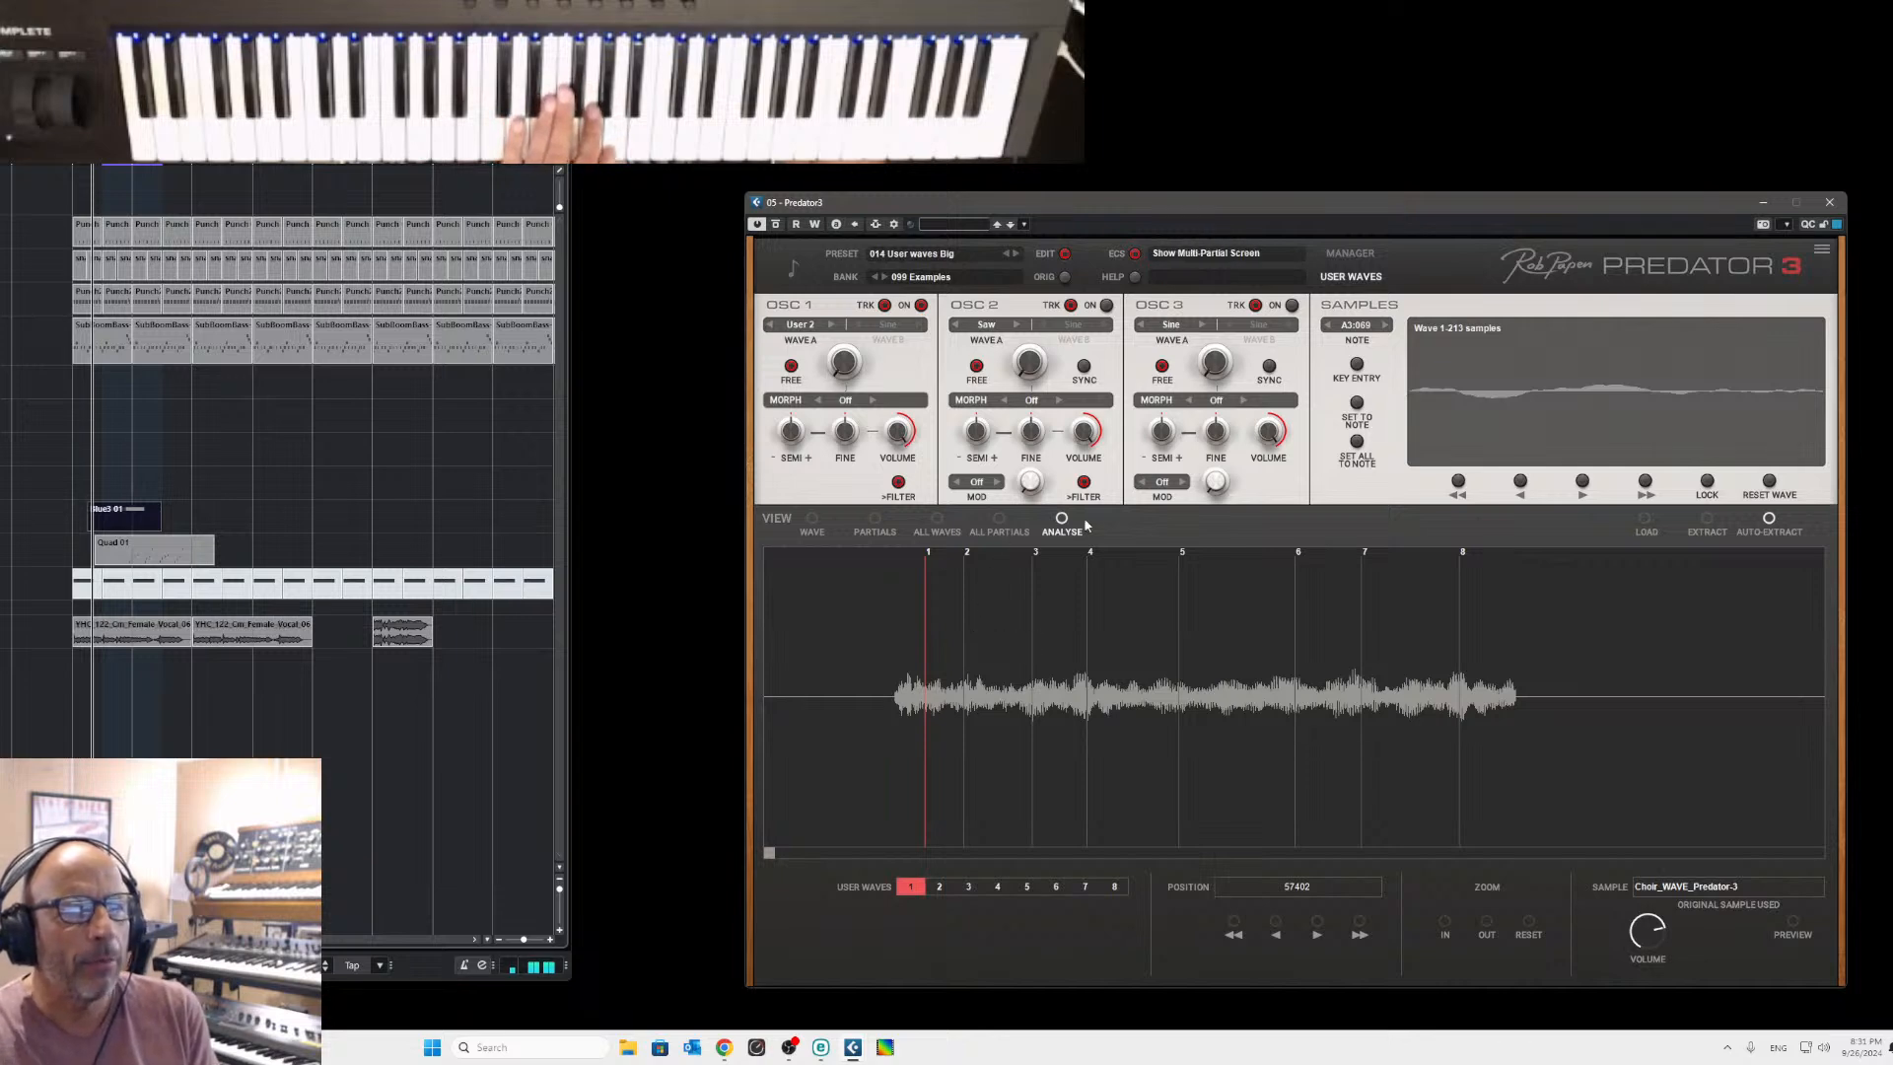
{"action": "left_click", "coordinate": [966, 555]}
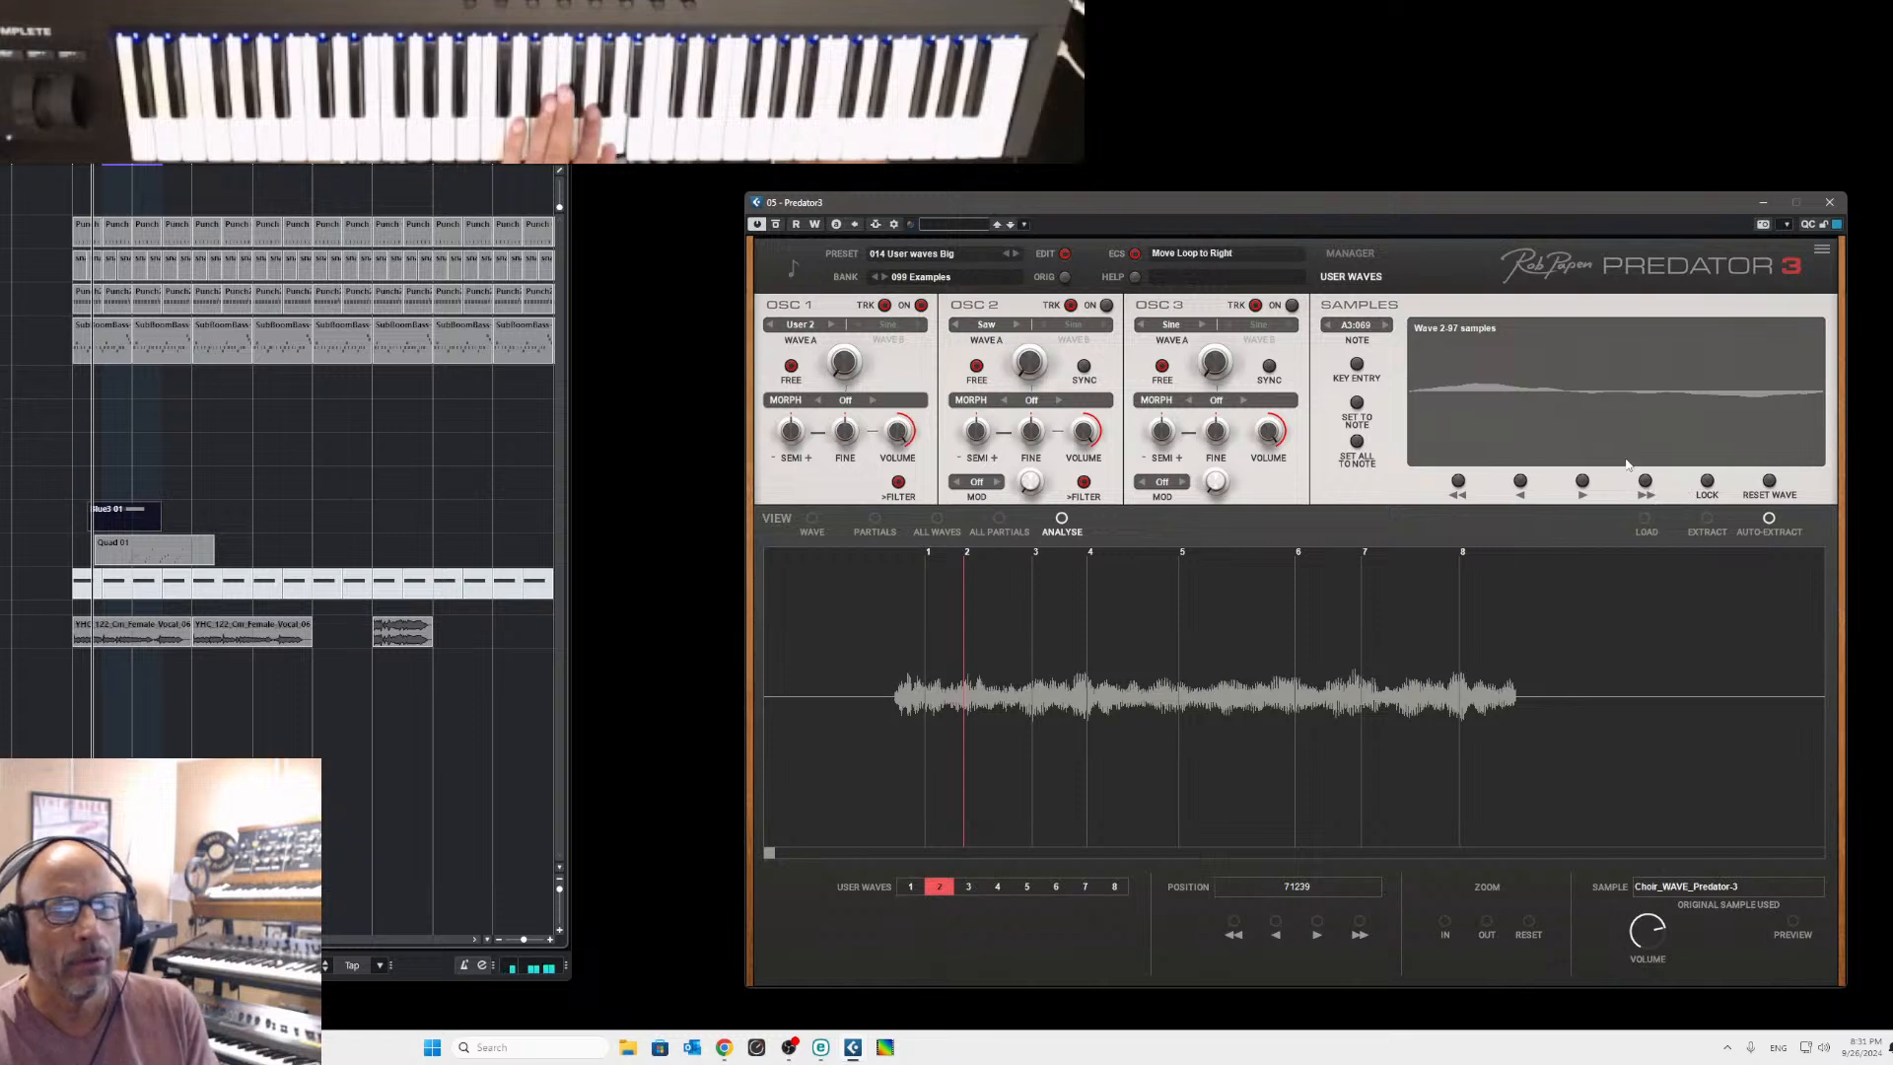
{"action": "left_click", "coordinate": [1646, 482]}
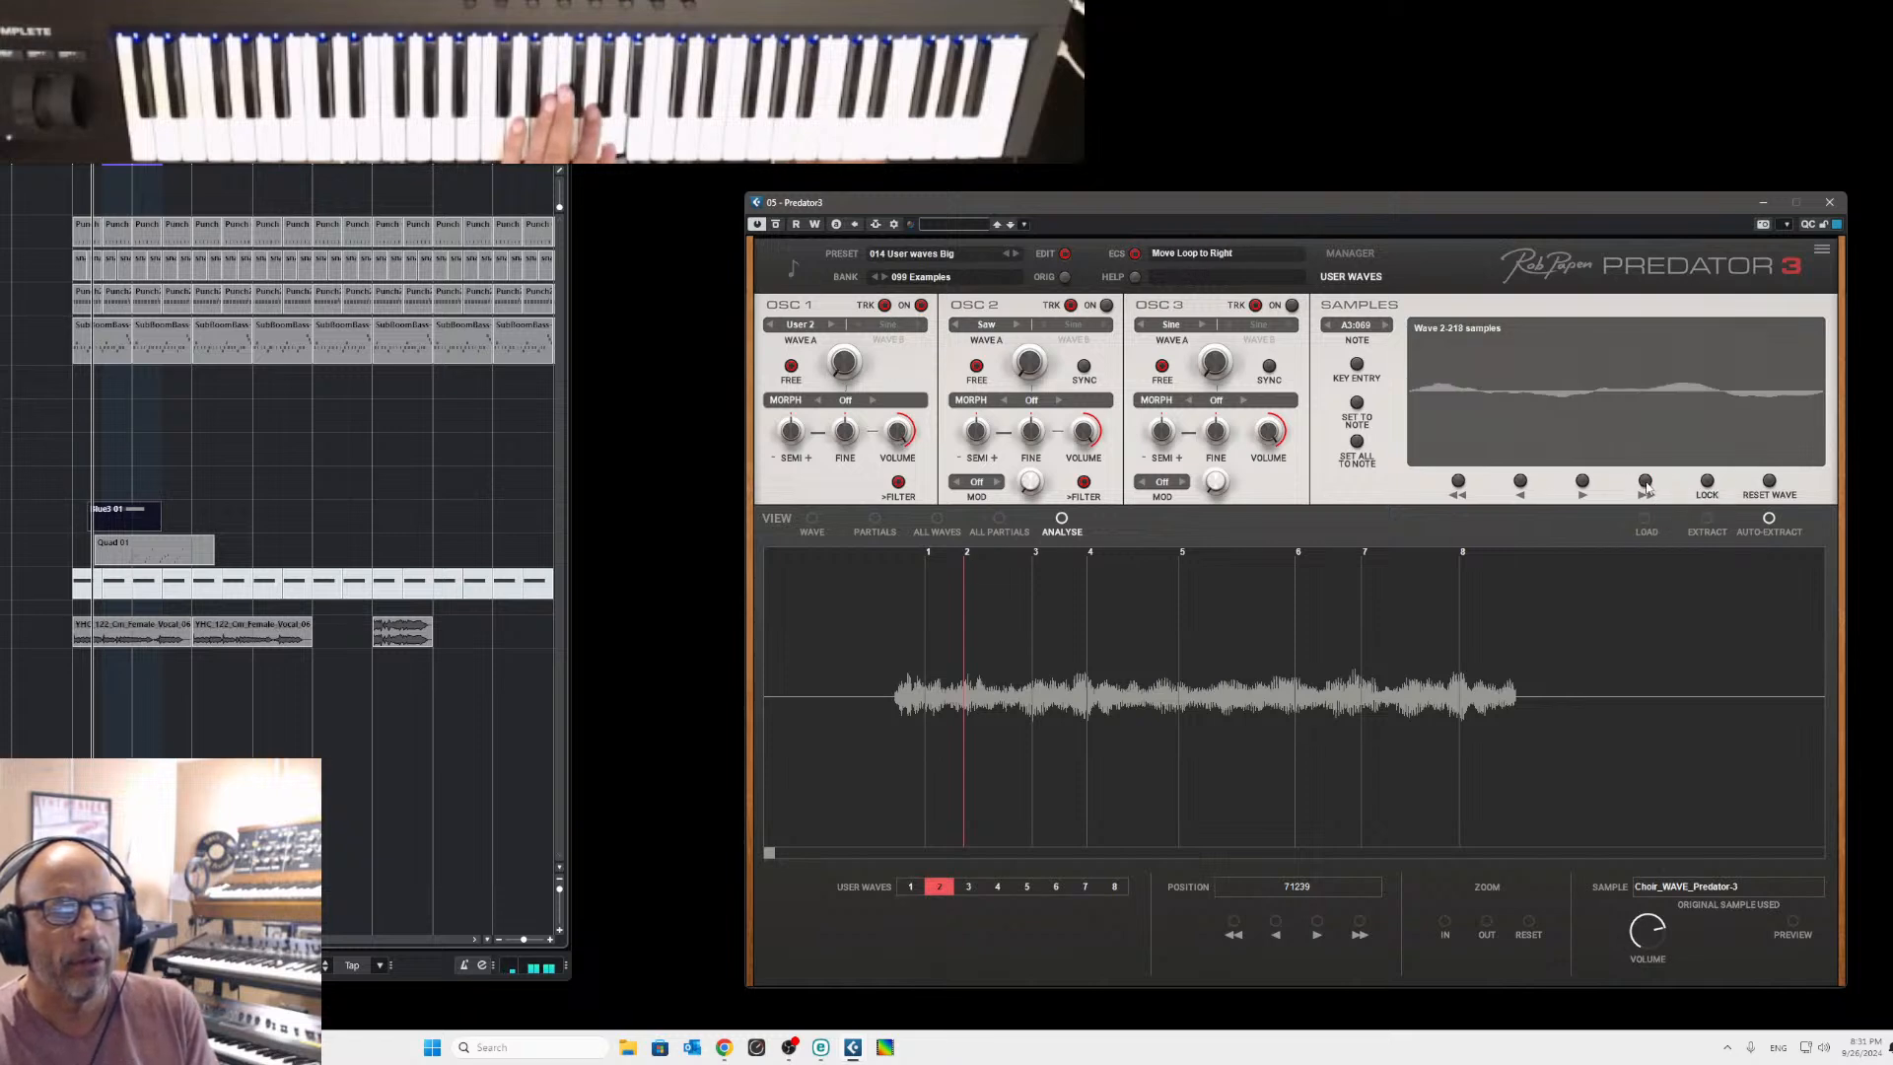
{"action": "left_click", "coordinate": [1646, 482]}
{"action": "left_click", "coordinate": [1645, 482]}
{"action": "left_click", "coordinate": [1646, 482]}
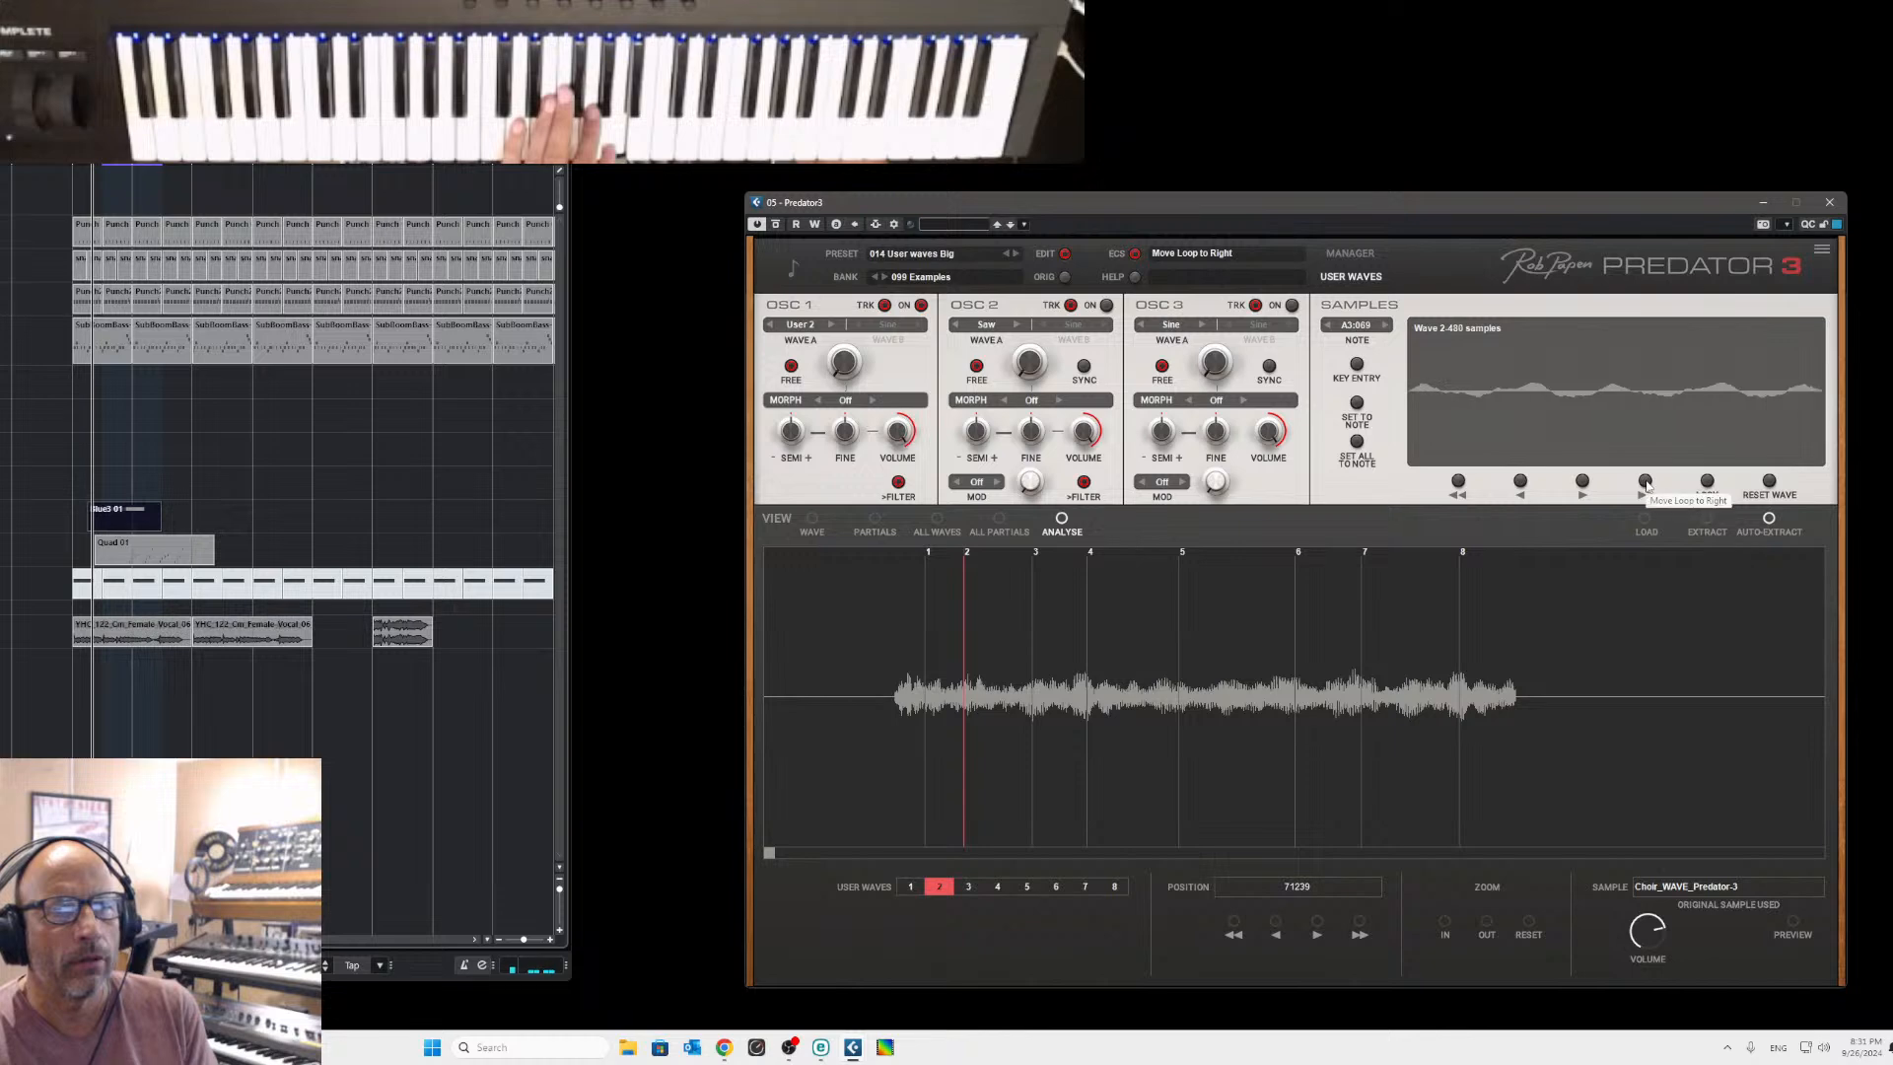
{"action": "left_click", "coordinate": [1645, 482]}
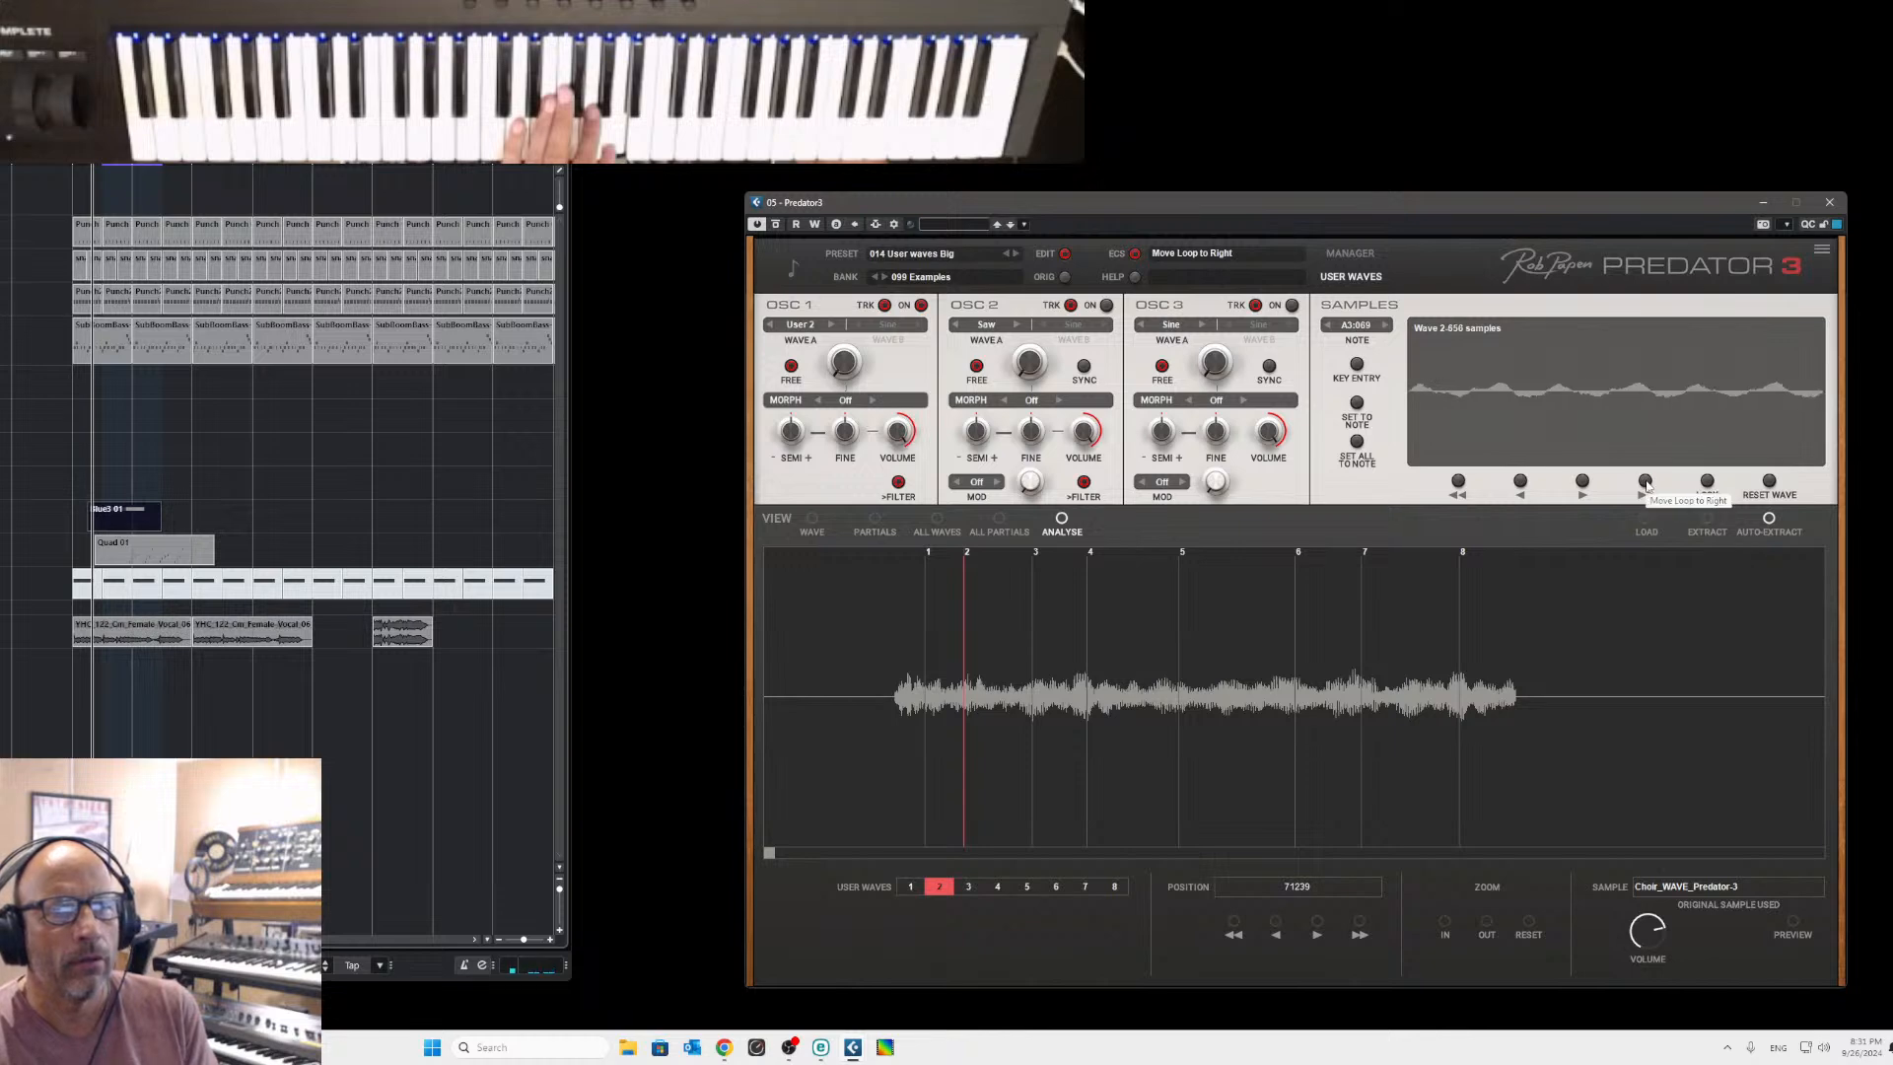
{"action": "left_click", "coordinate": [1646, 482]}
{"action": "left_click", "coordinate": [1646, 482]}
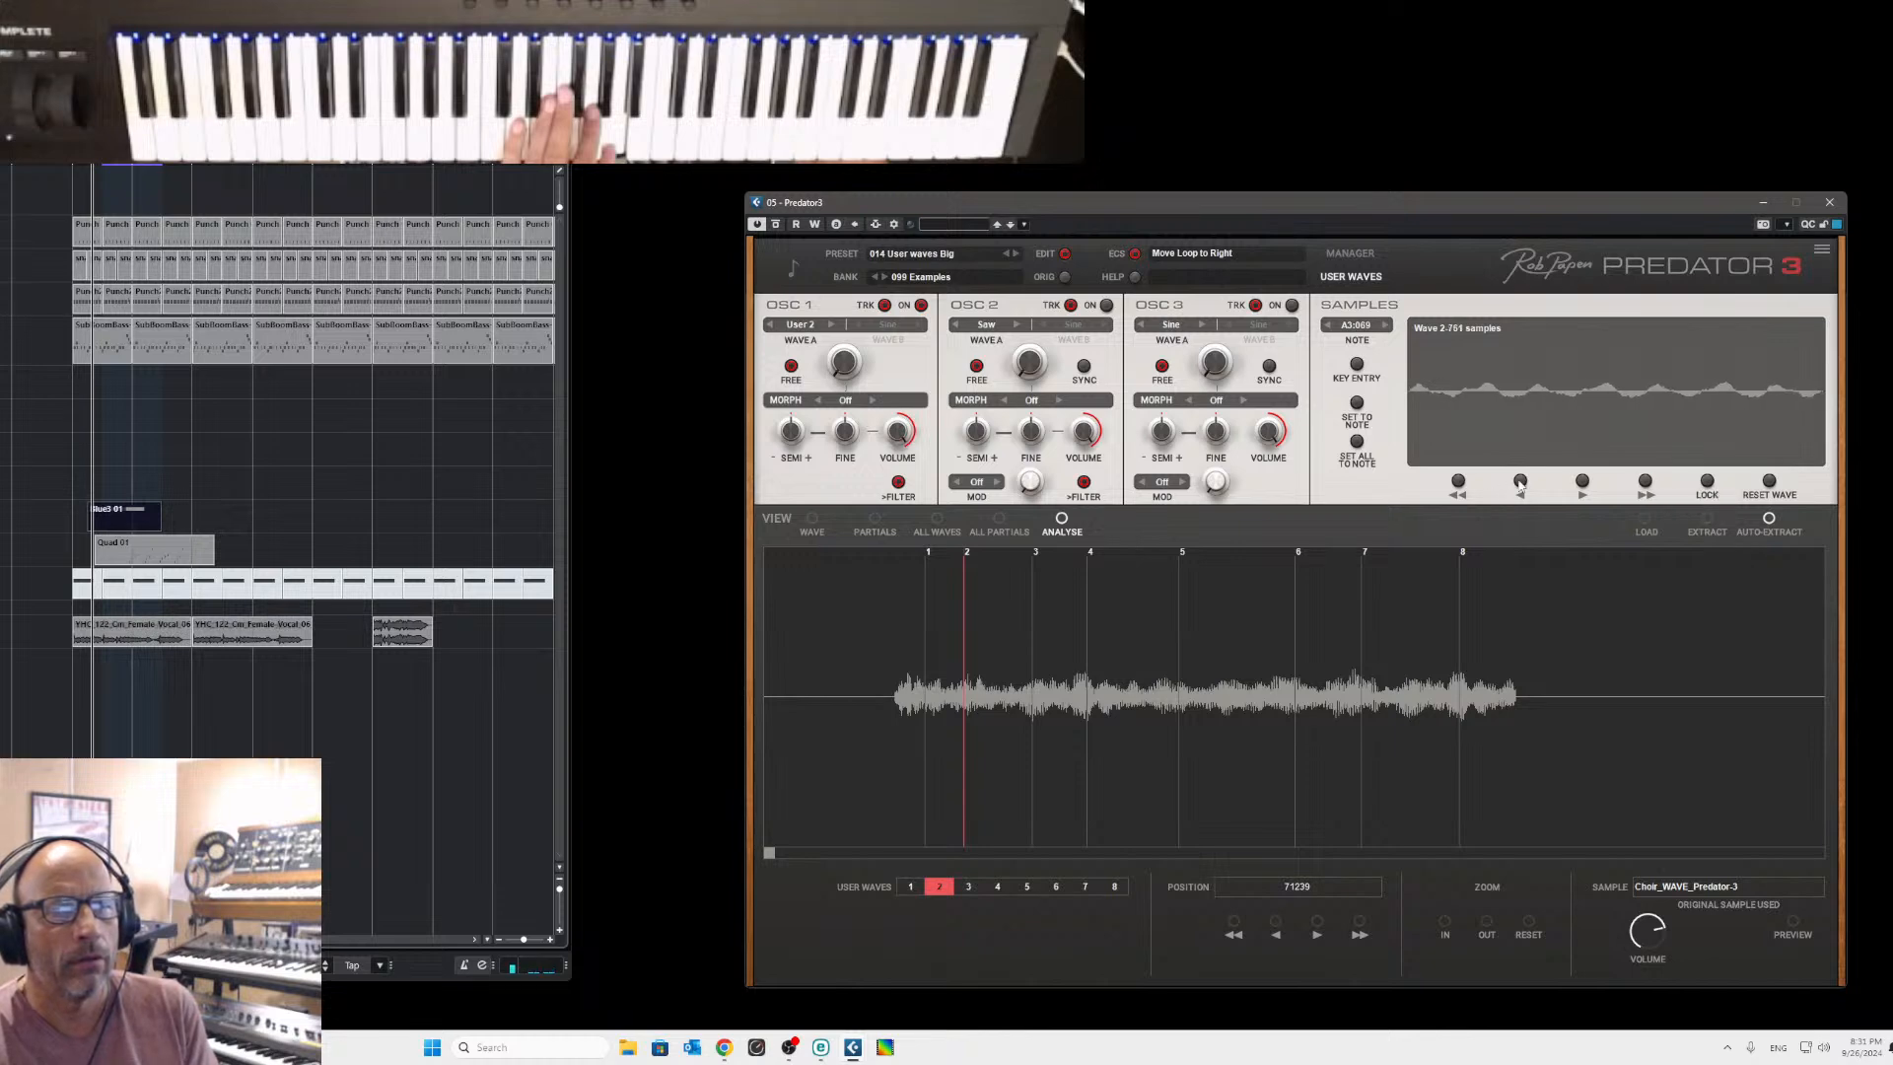
{"action": "left_click", "coordinate": [1461, 483]}
{"action": "left_click", "coordinate": [1461, 483]}
{"action": "left_click", "coordinate": [1460, 483]}
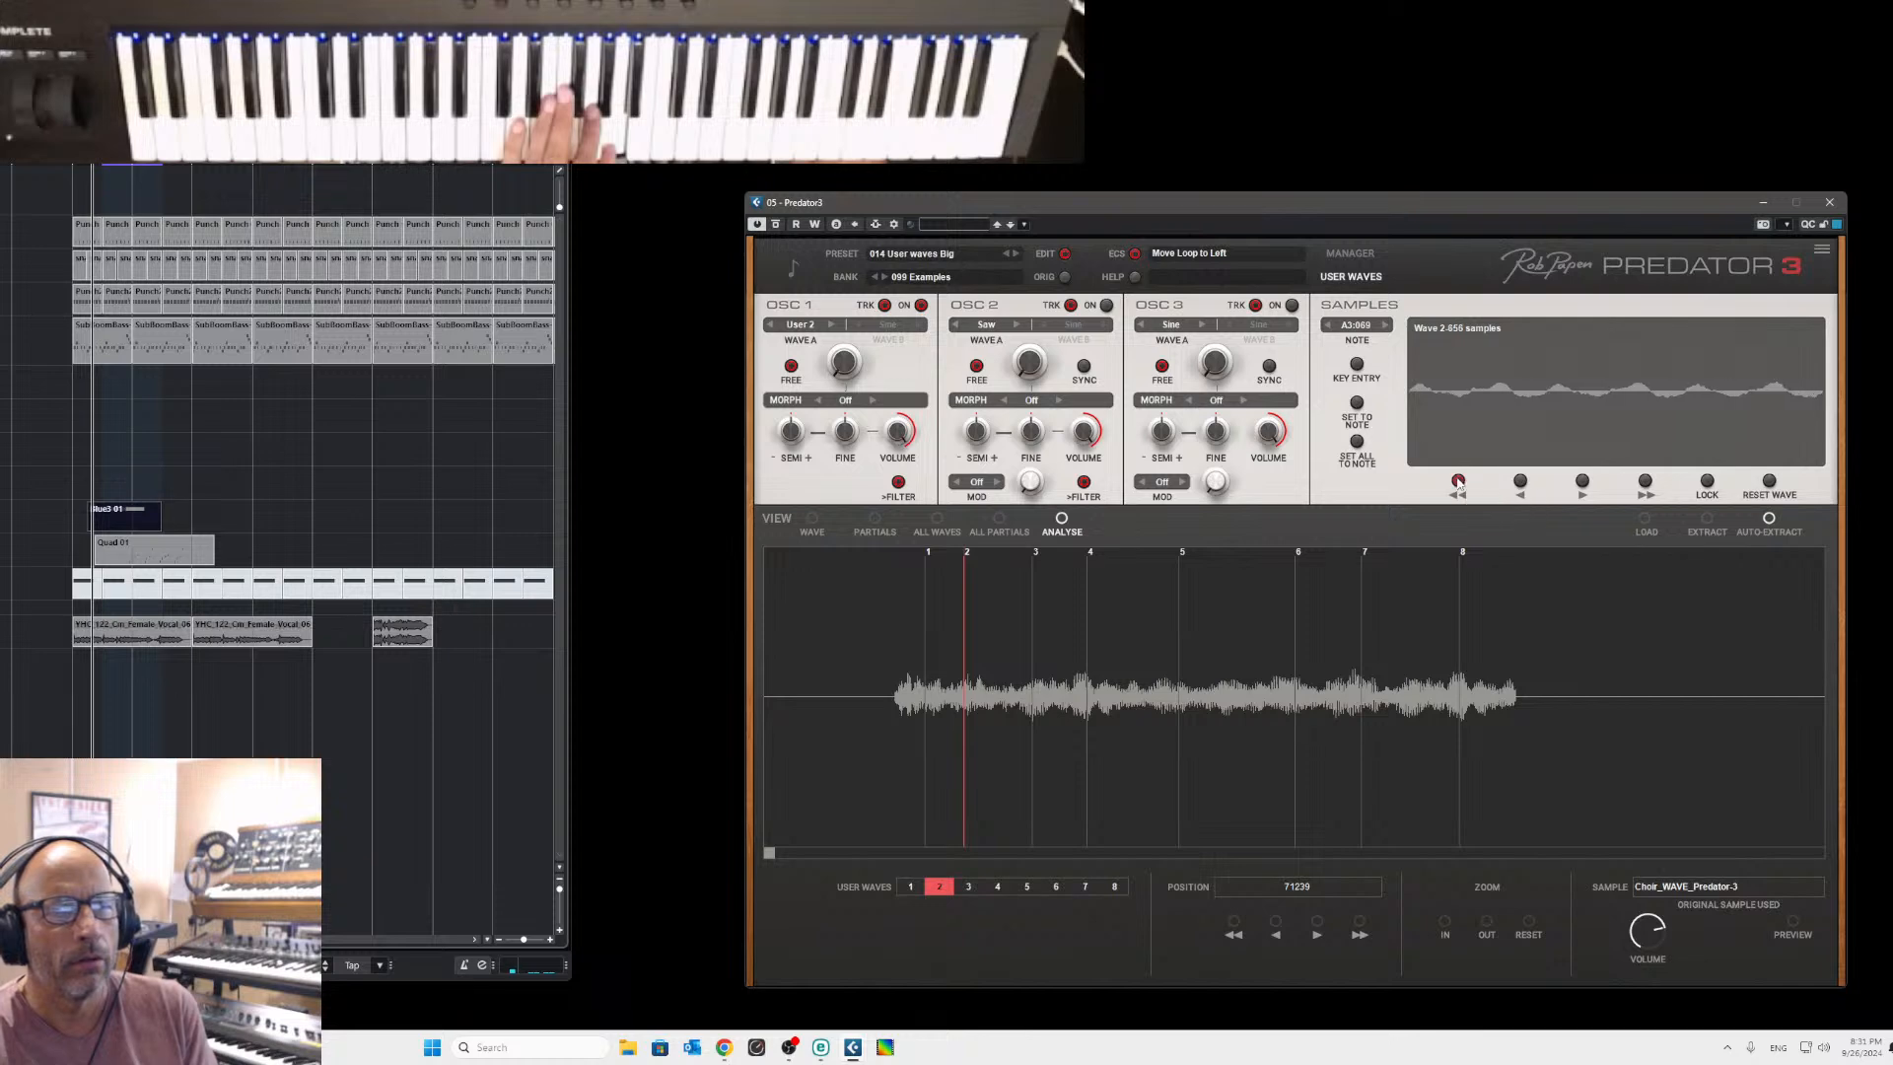
{"action": "left_click", "coordinate": [1459, 483]}
{"action": "left_click", "coordinate": [1459, 482]}
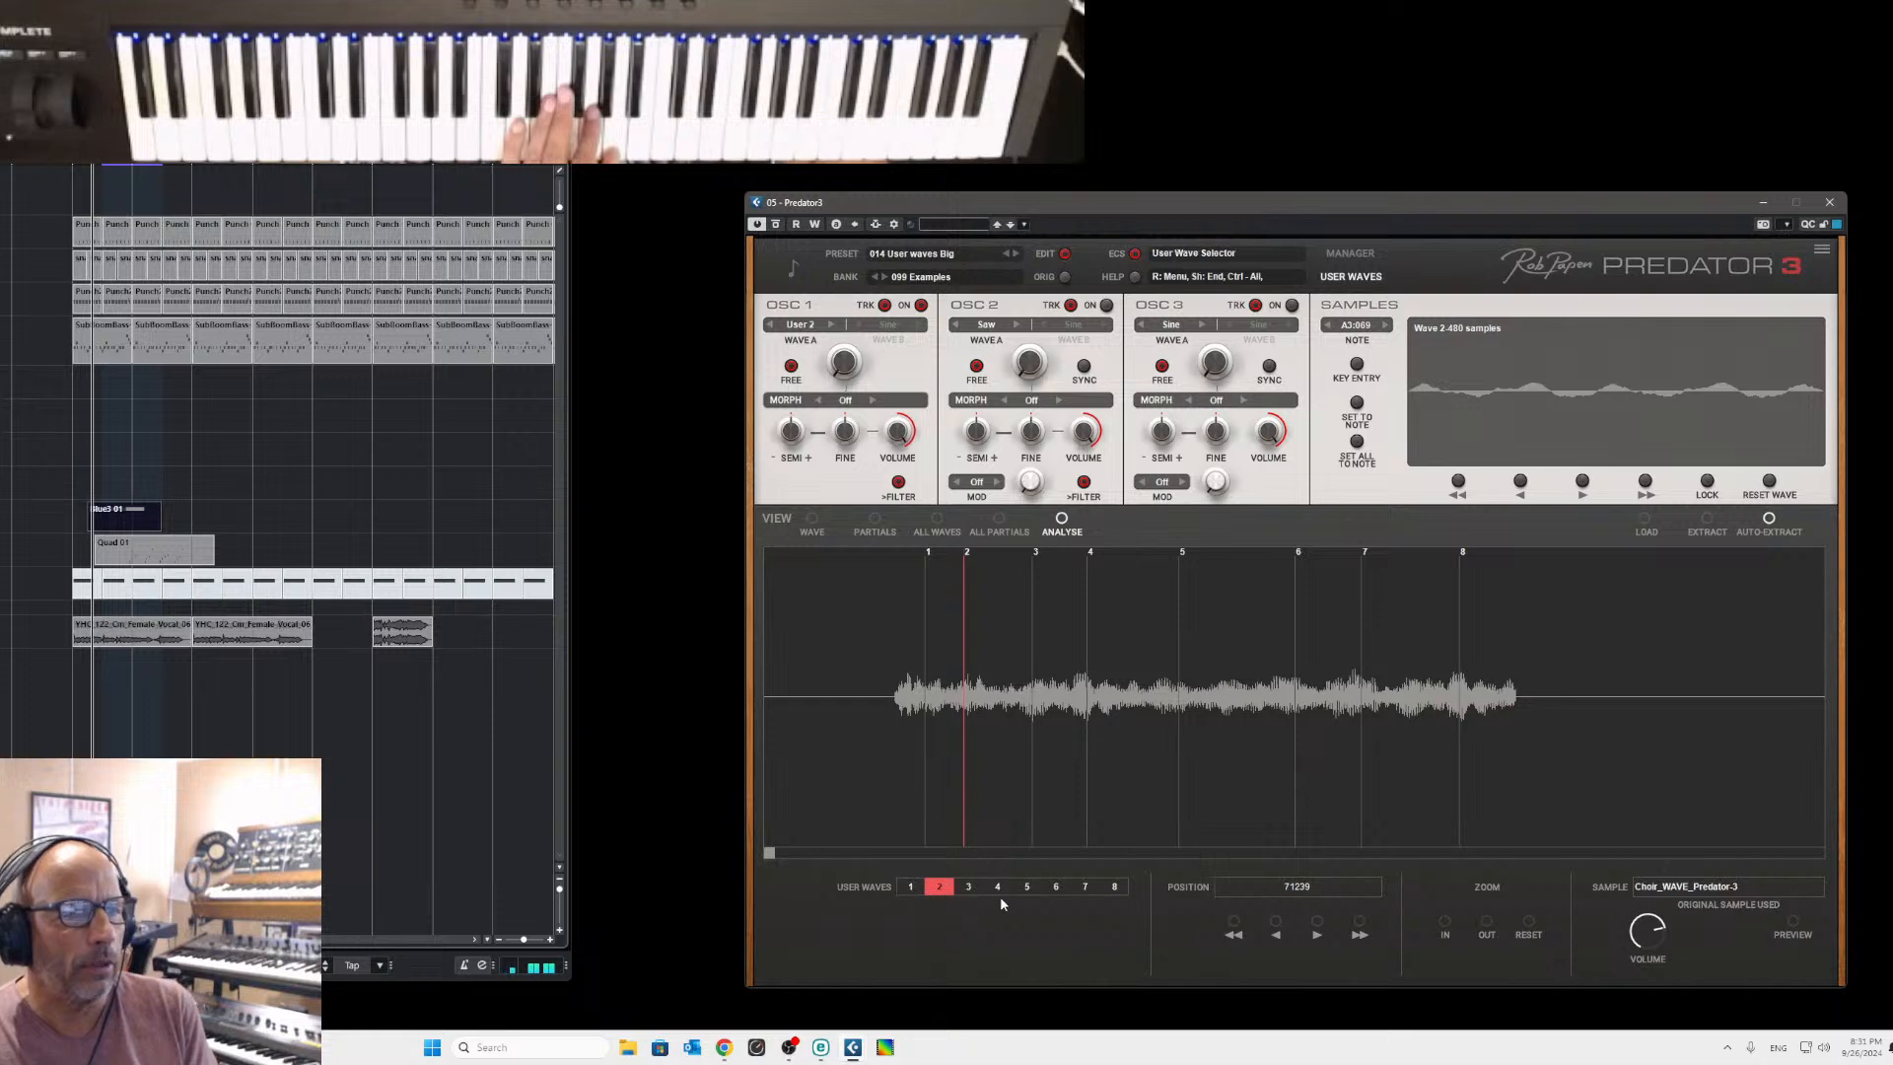
Normalize user wave 2, set oscillator 1 back to User 1, and normalize user wave 1.
{"action": "left_click", "coordinate": [811, 518]}
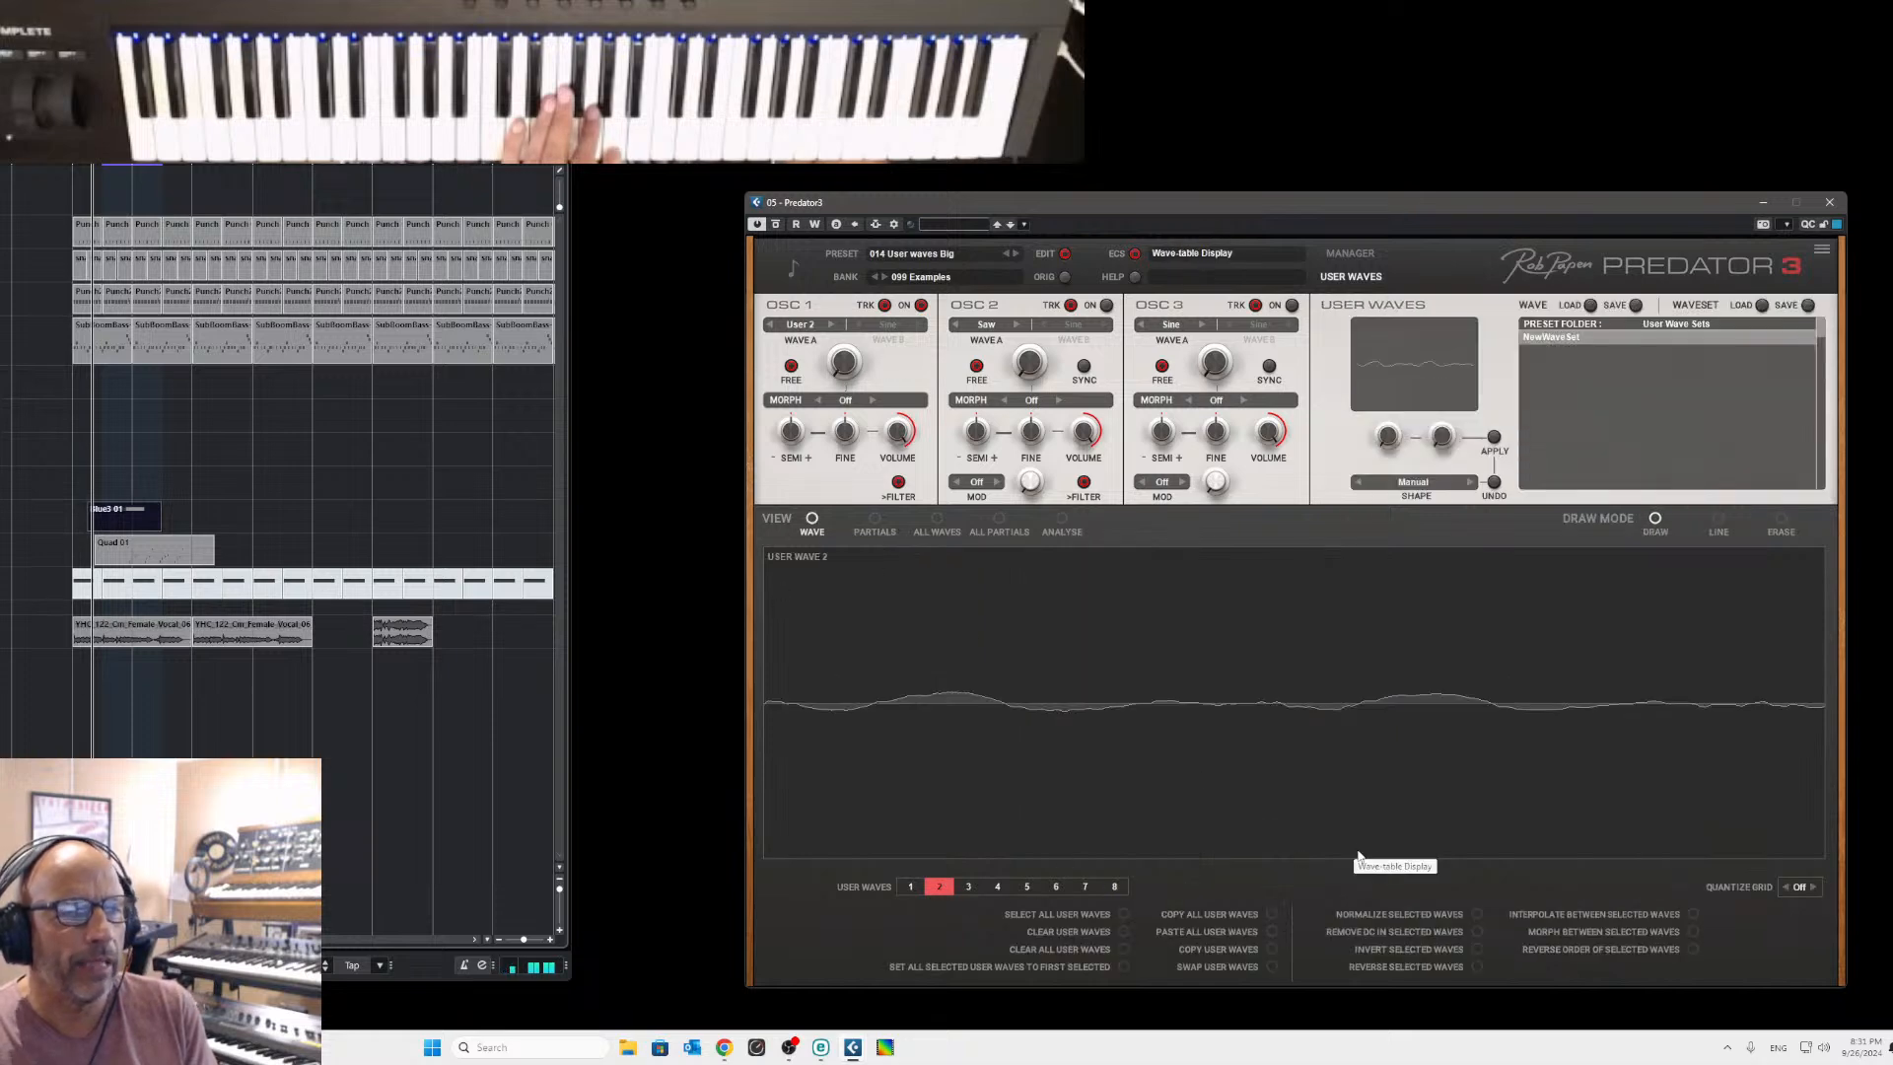
{"action": "left_click", "coordinate": [1460, 919]}
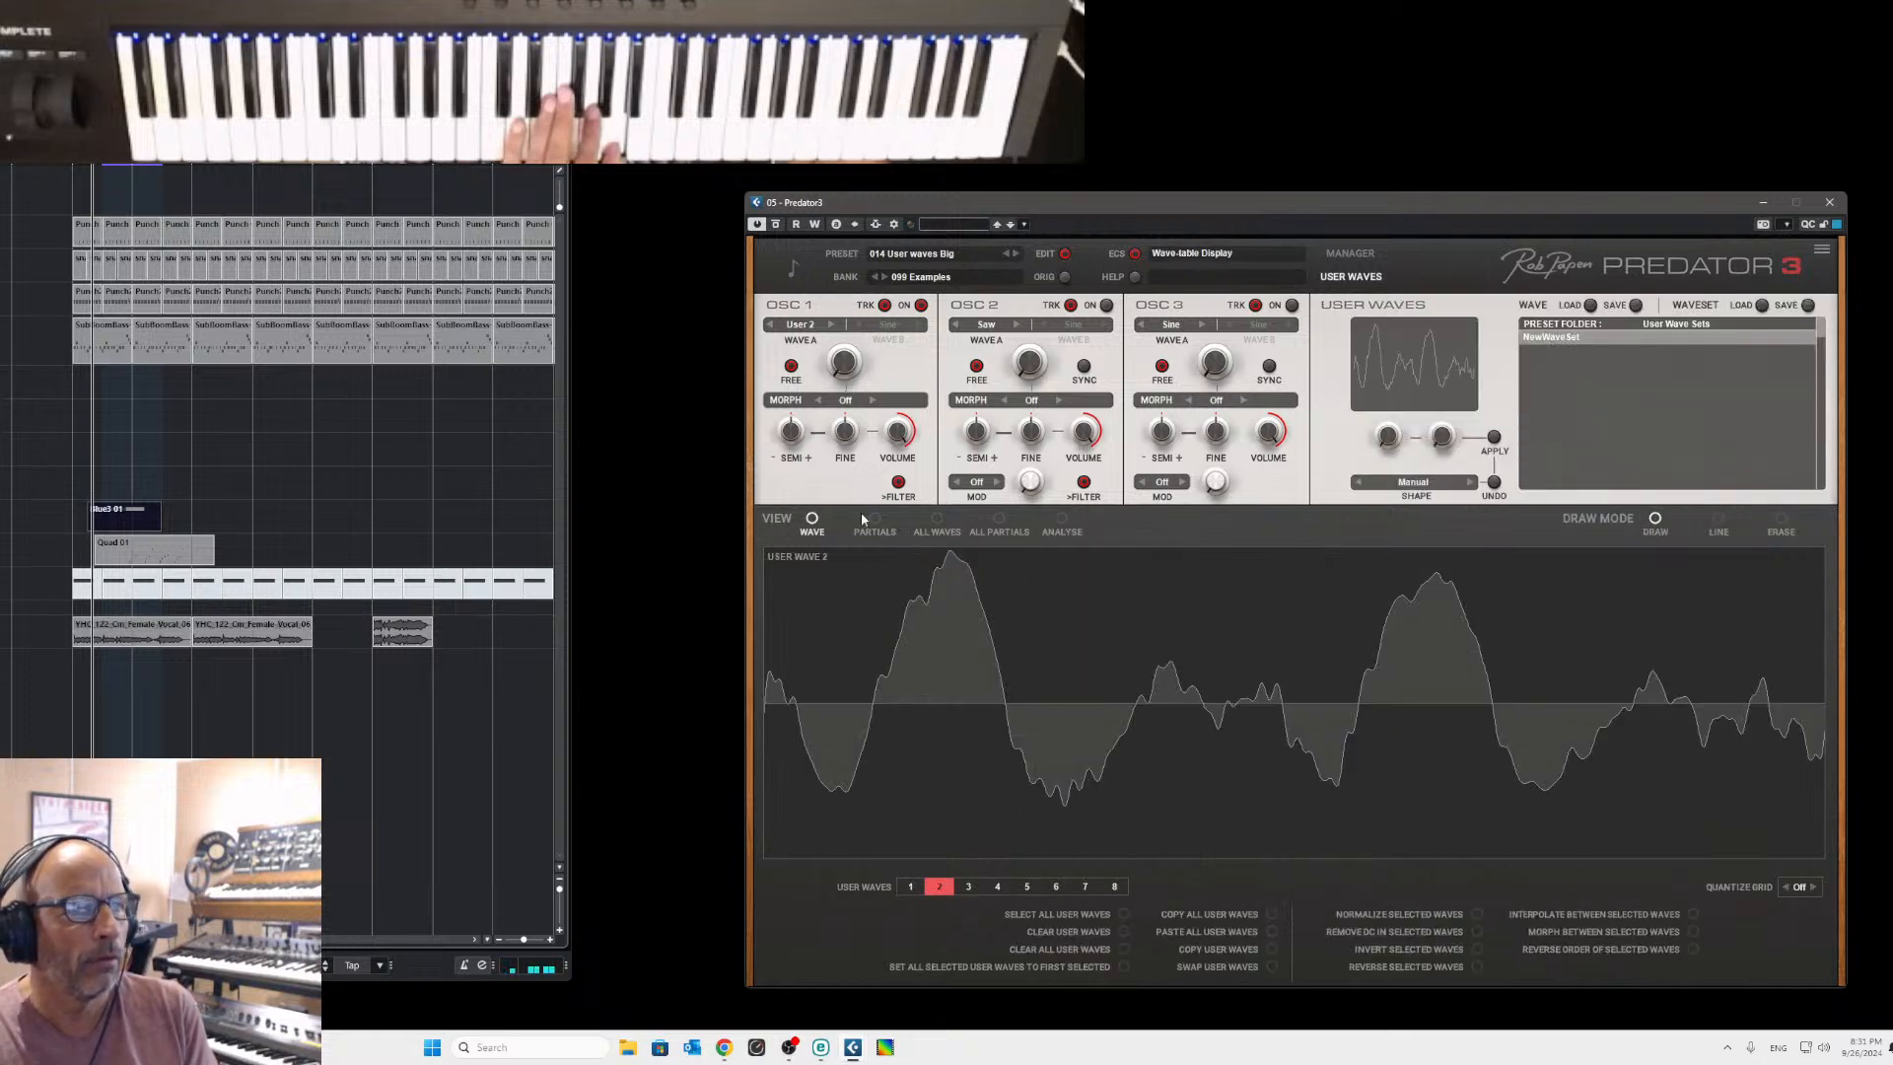
{"action": "scroll", "coordinate": [822, 325], "scroll_direction": "down", "scroll_amount": 1}
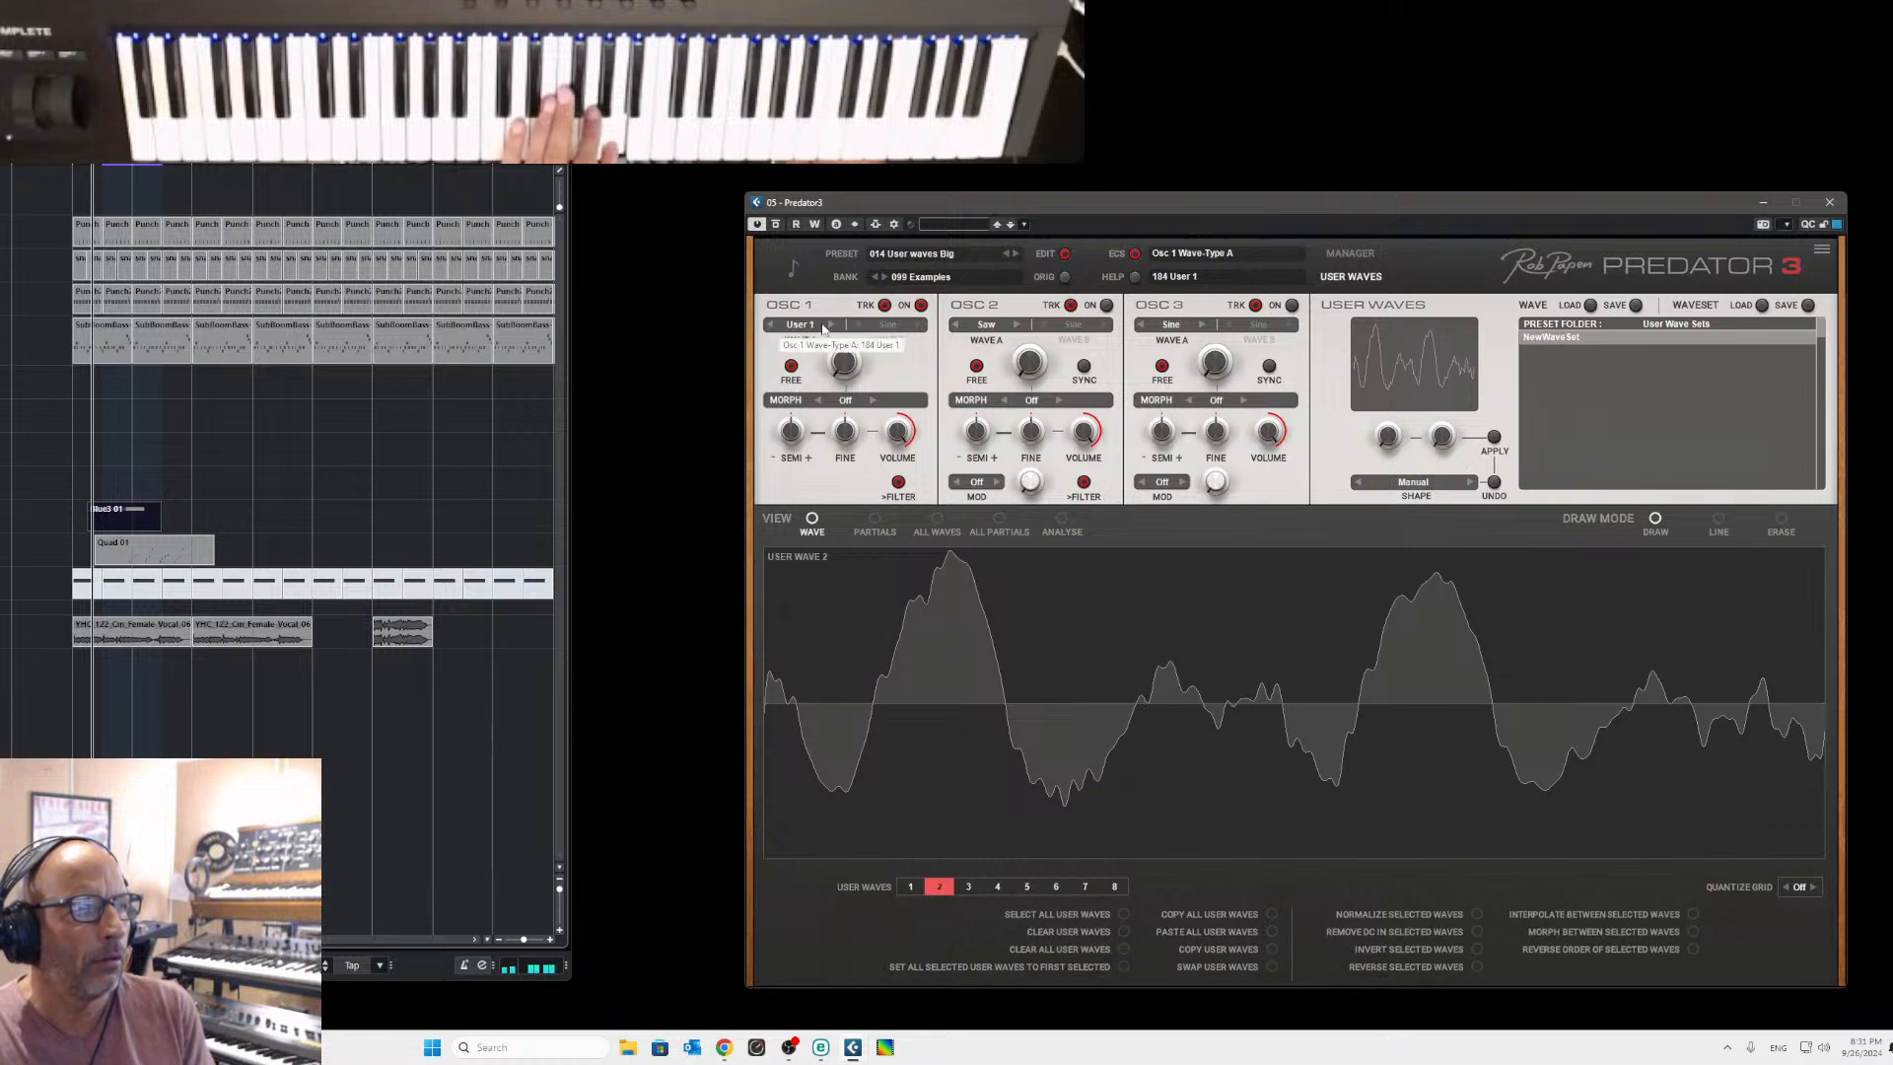
{"action": "left_click", "coordinate": [910, 887]}
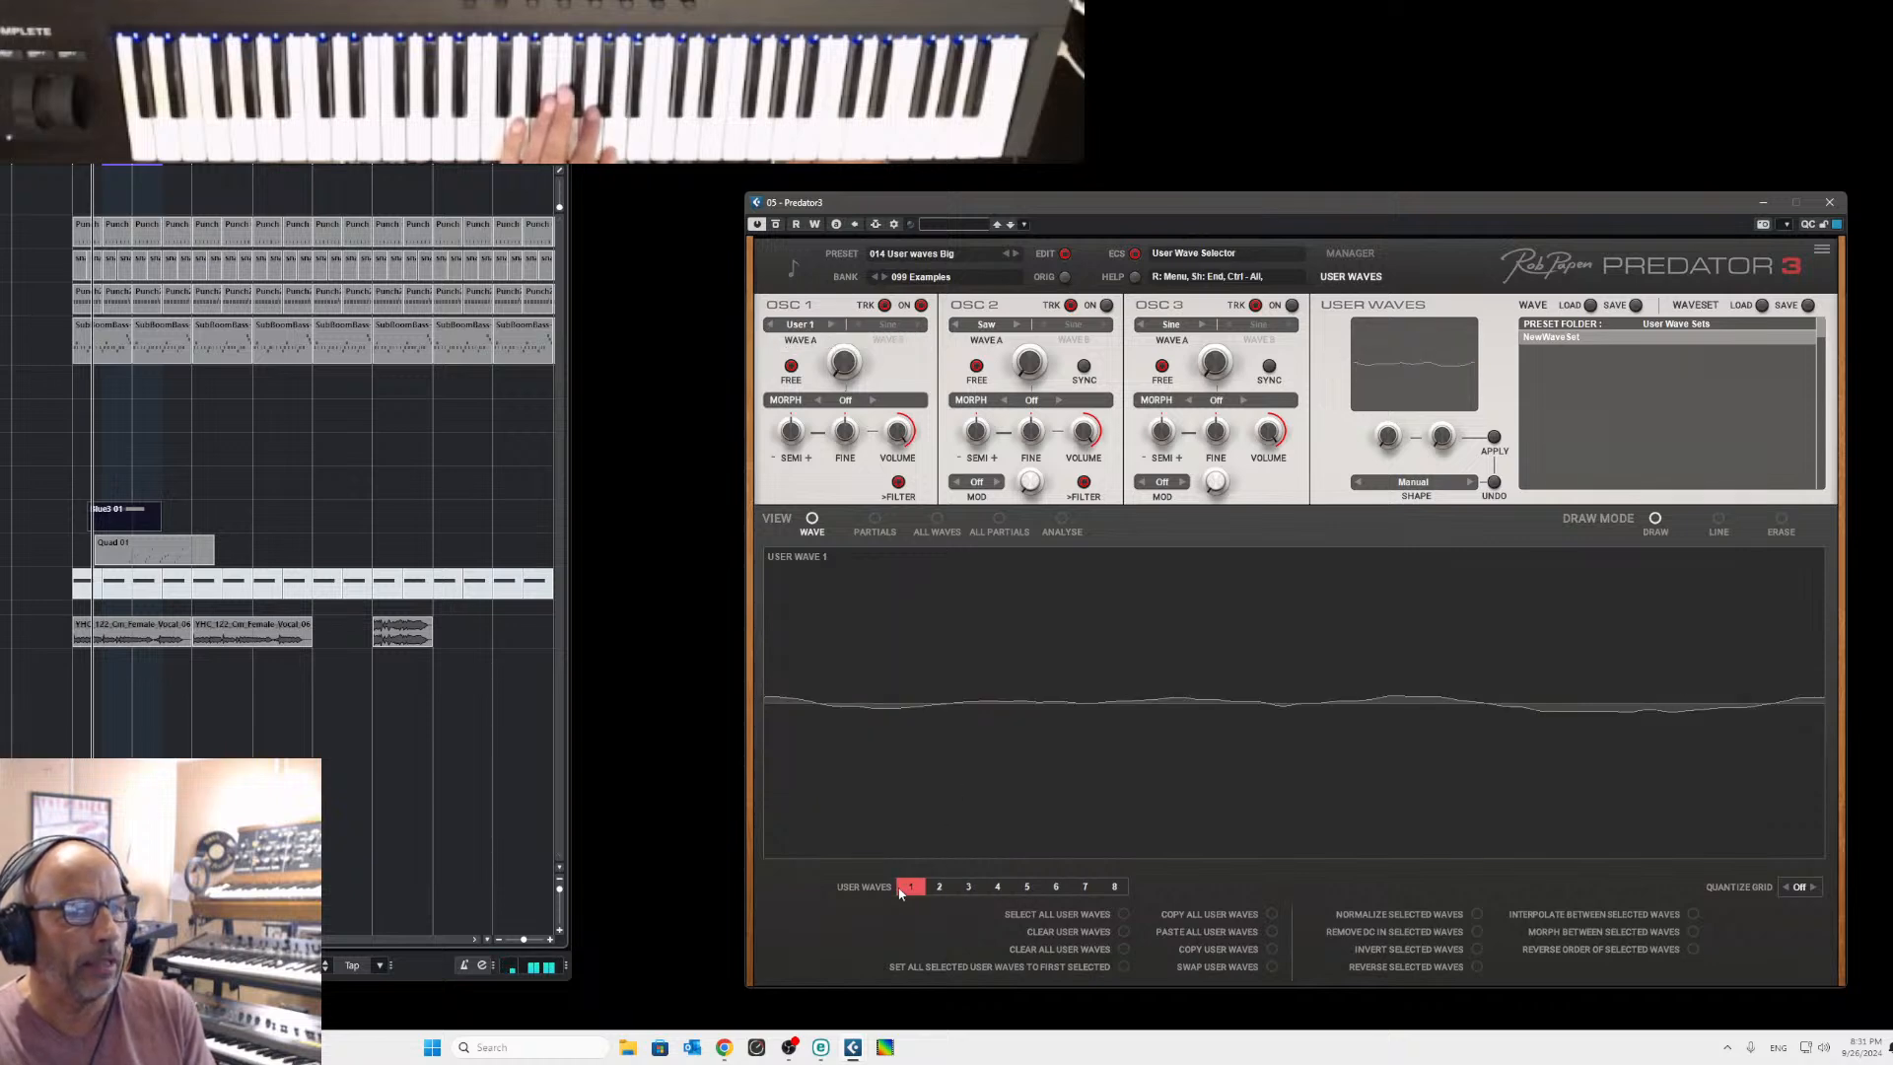
{"action": "left_click", "coordinate": [1476, 914]}
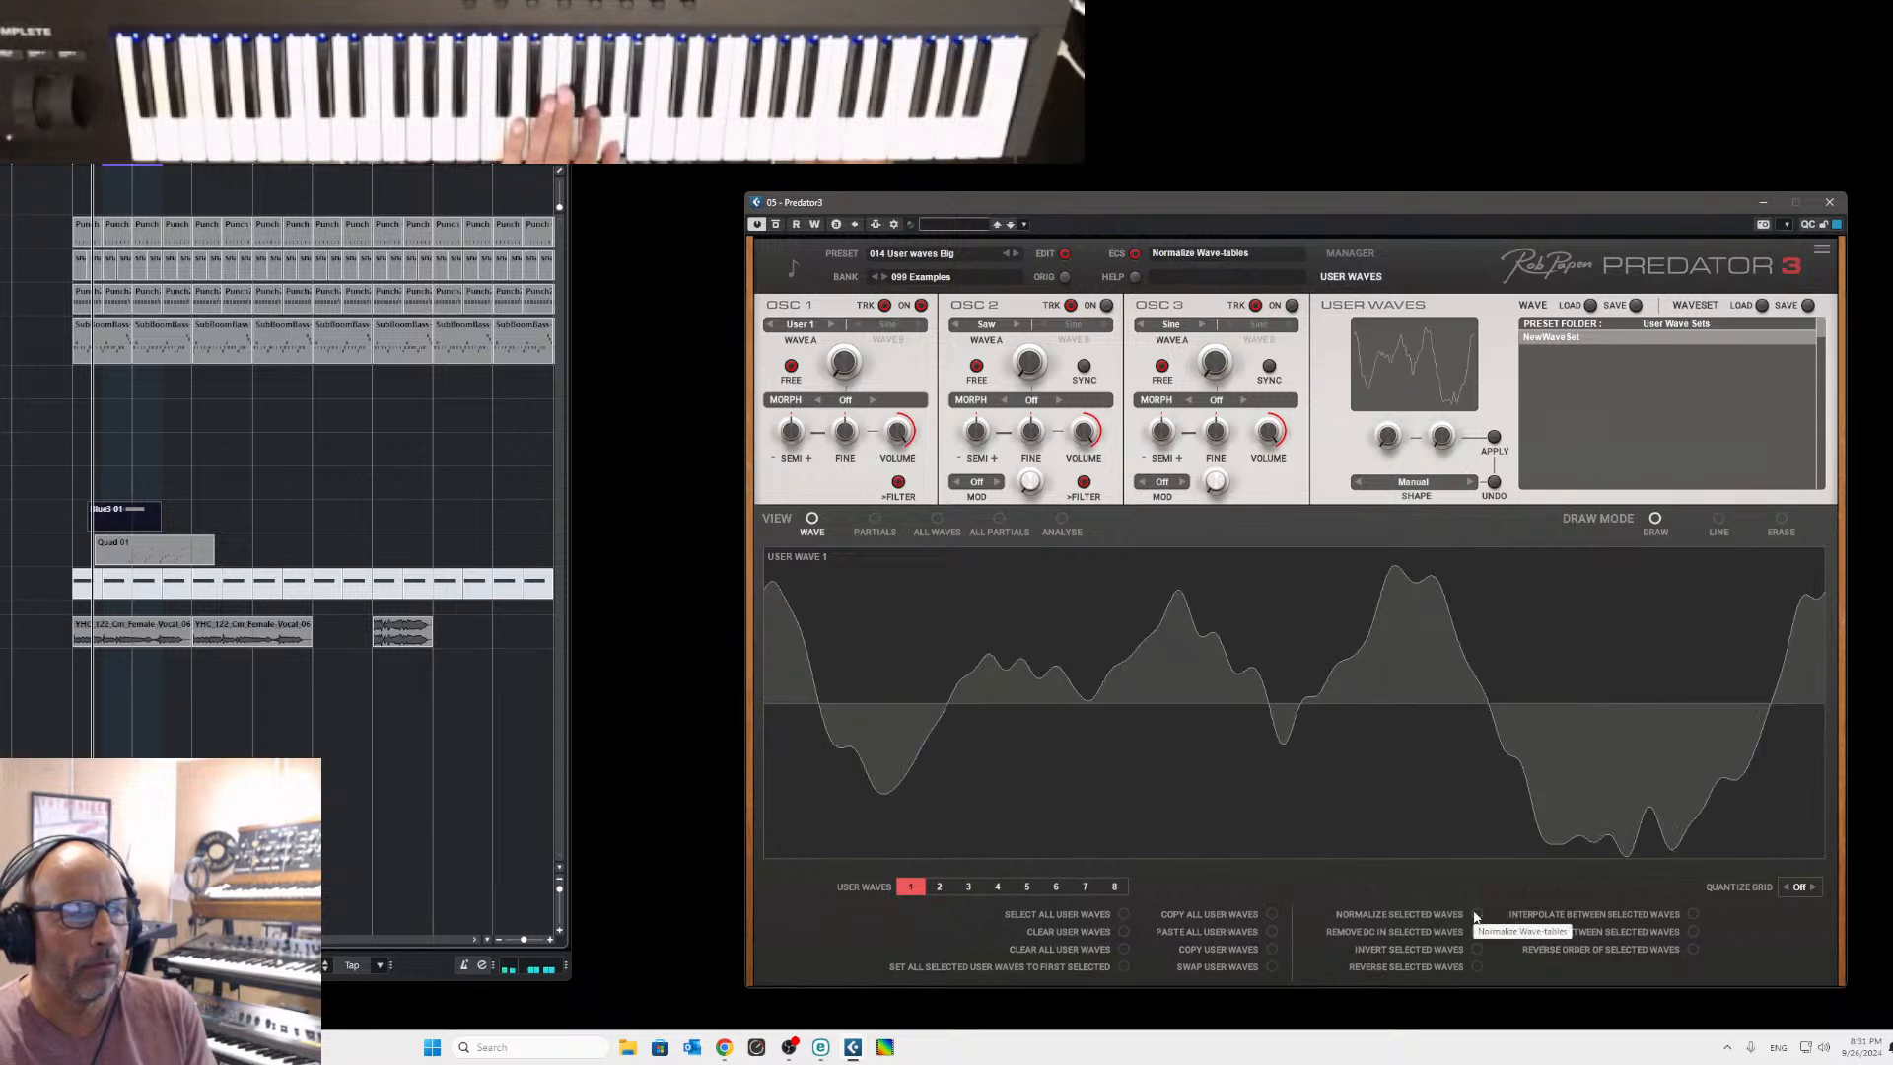
Alternate oscillator 1 between User 2 and User 1 to compare the two waves, ending on User 2.
{"action": "left_click", "coordinate": [834, 326]}
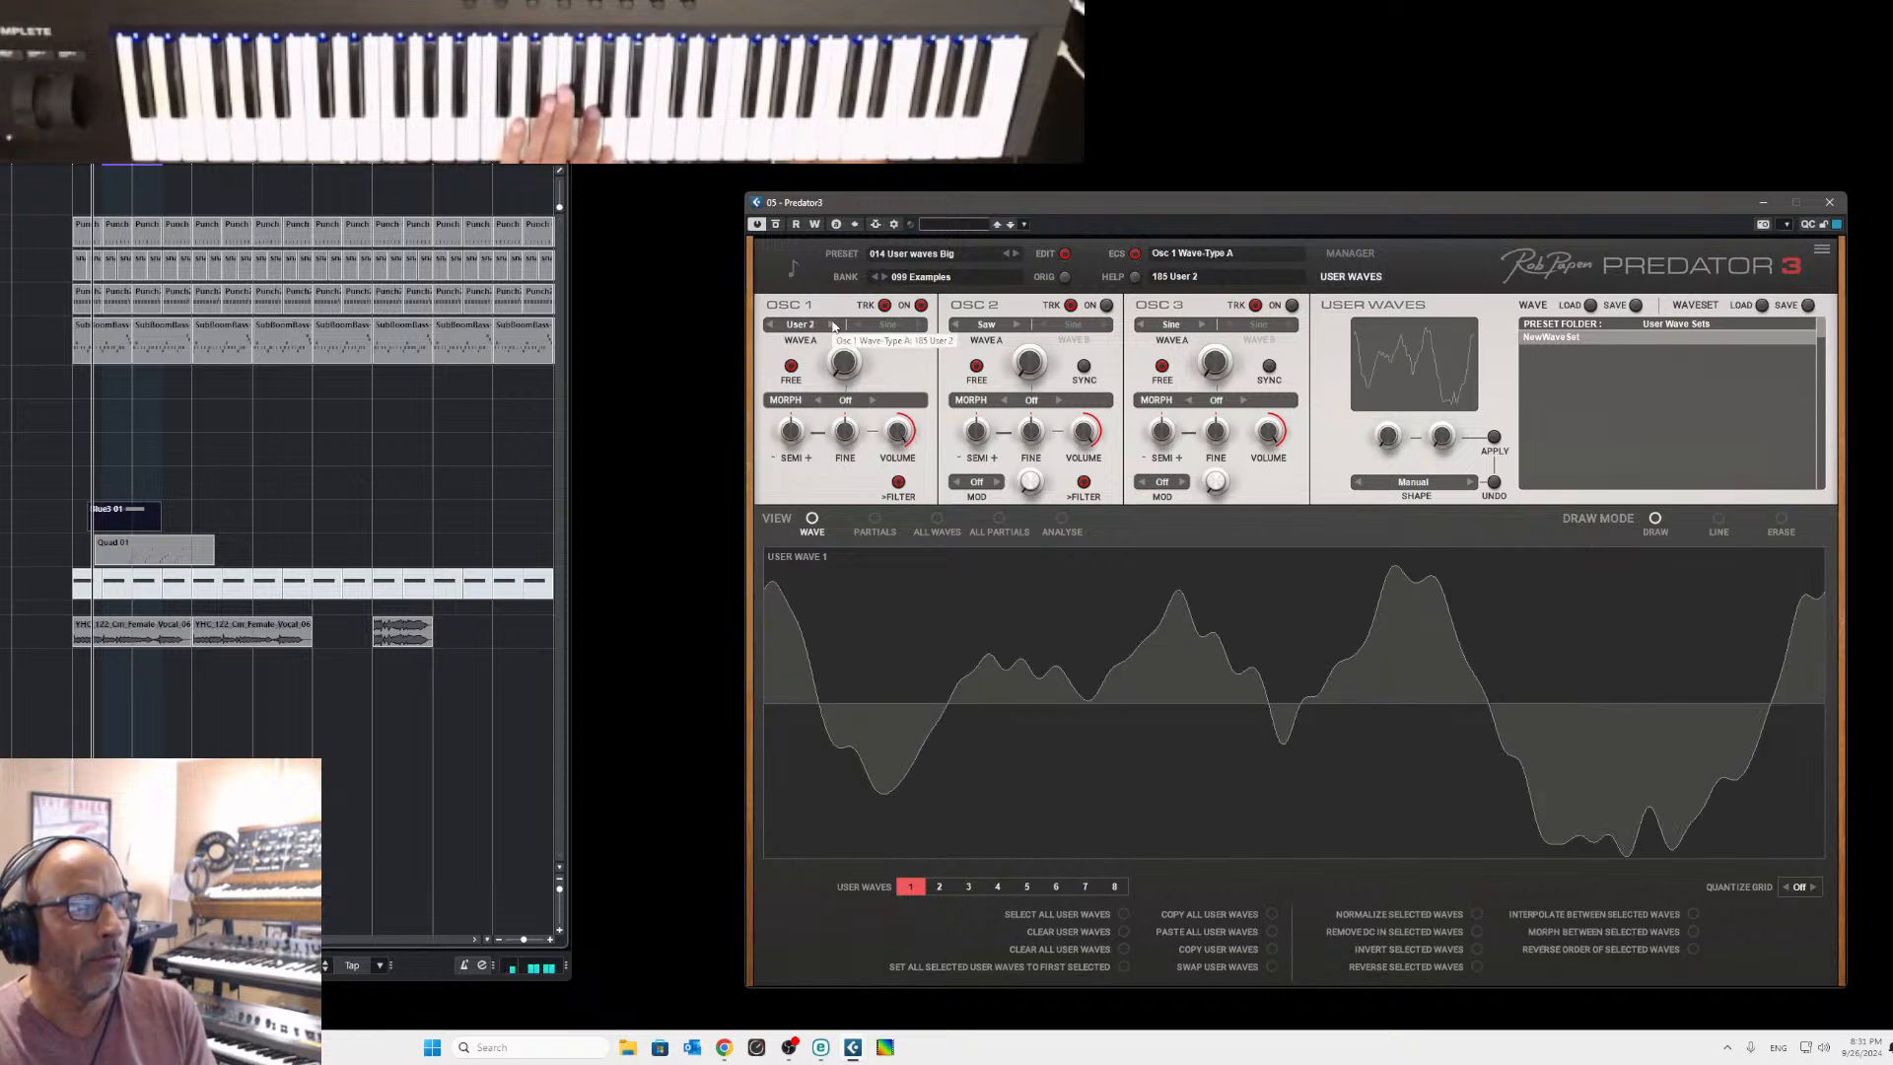
{"action": "left_click", "coordinate": [776, 325]}
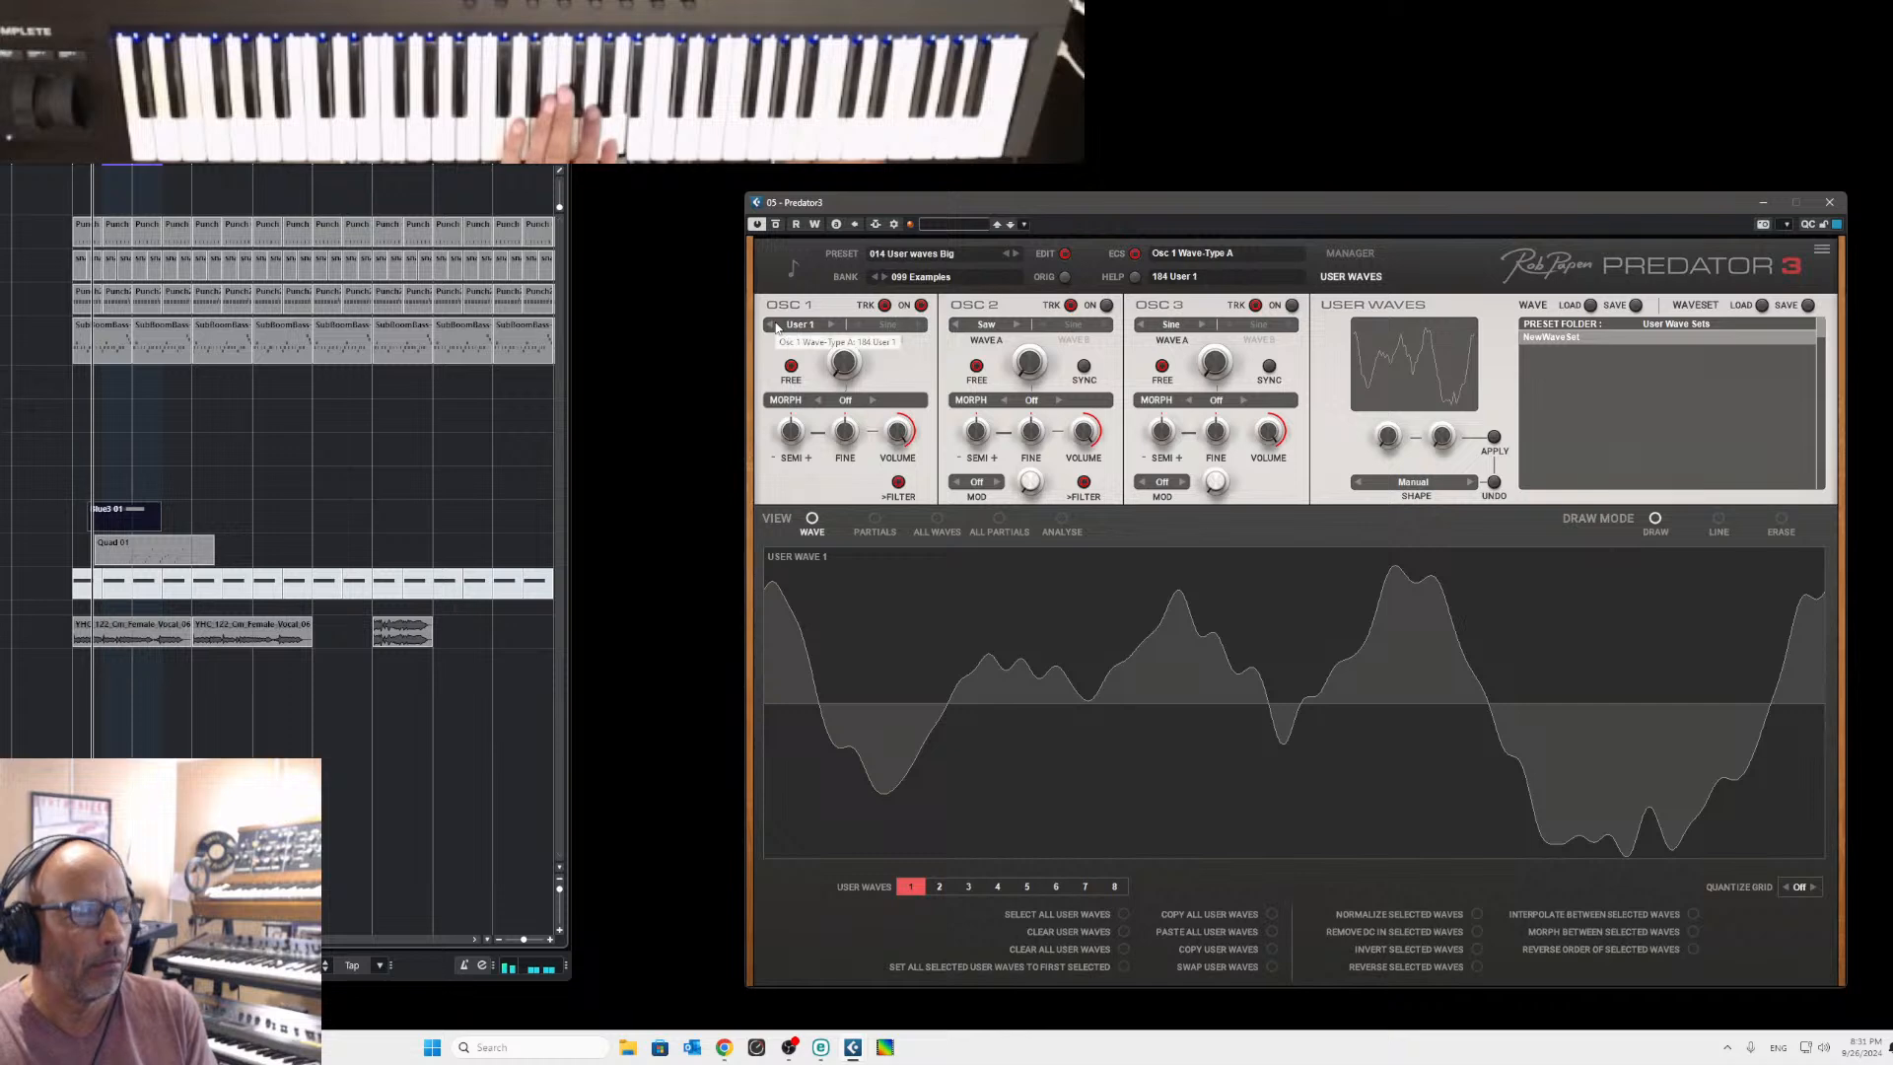
{"action": "left_click", "coordinate": [834, 325]}
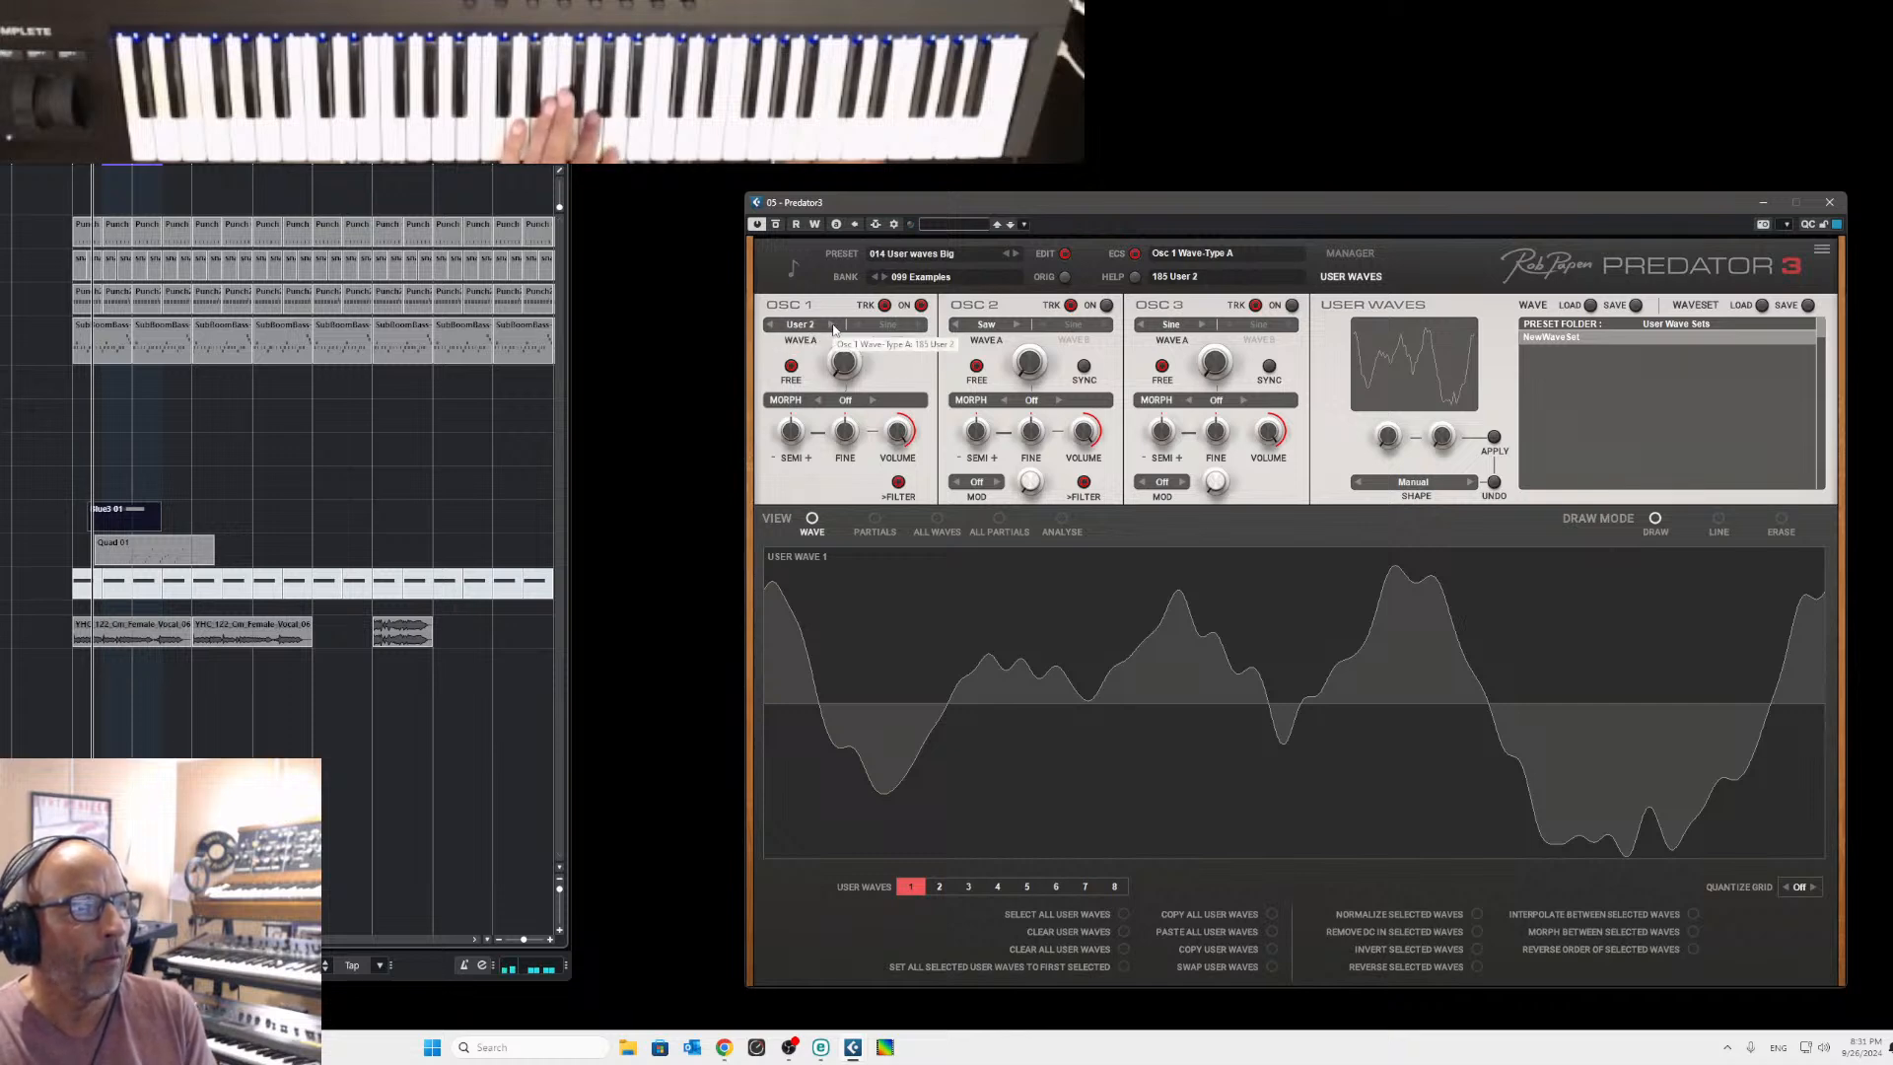
Lengthen user wave 3's loop to 220 samples in the sample analysis, and normalize user wave 3 in the wave view.
{"action": "left_click", "coordinate": [1057, 524]}
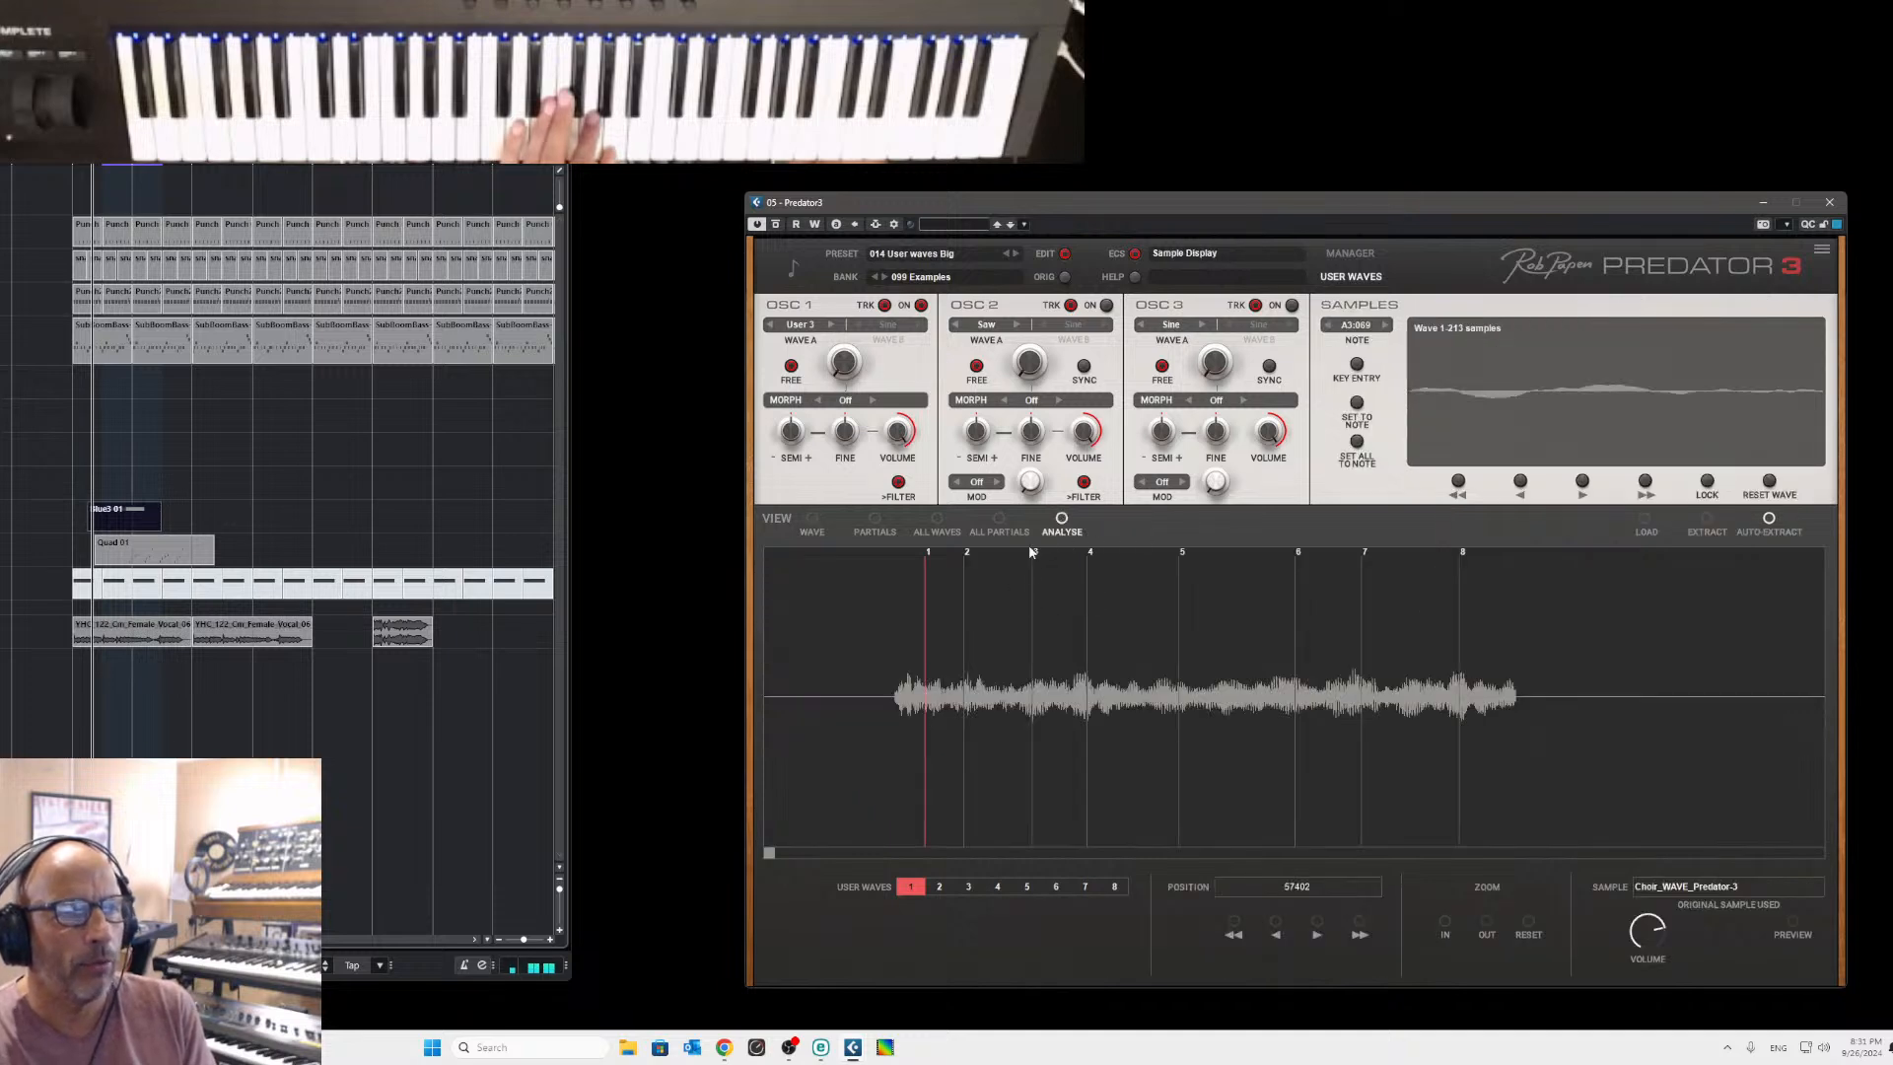
{"action": "left_click", "coordinate": [1034, 554]}
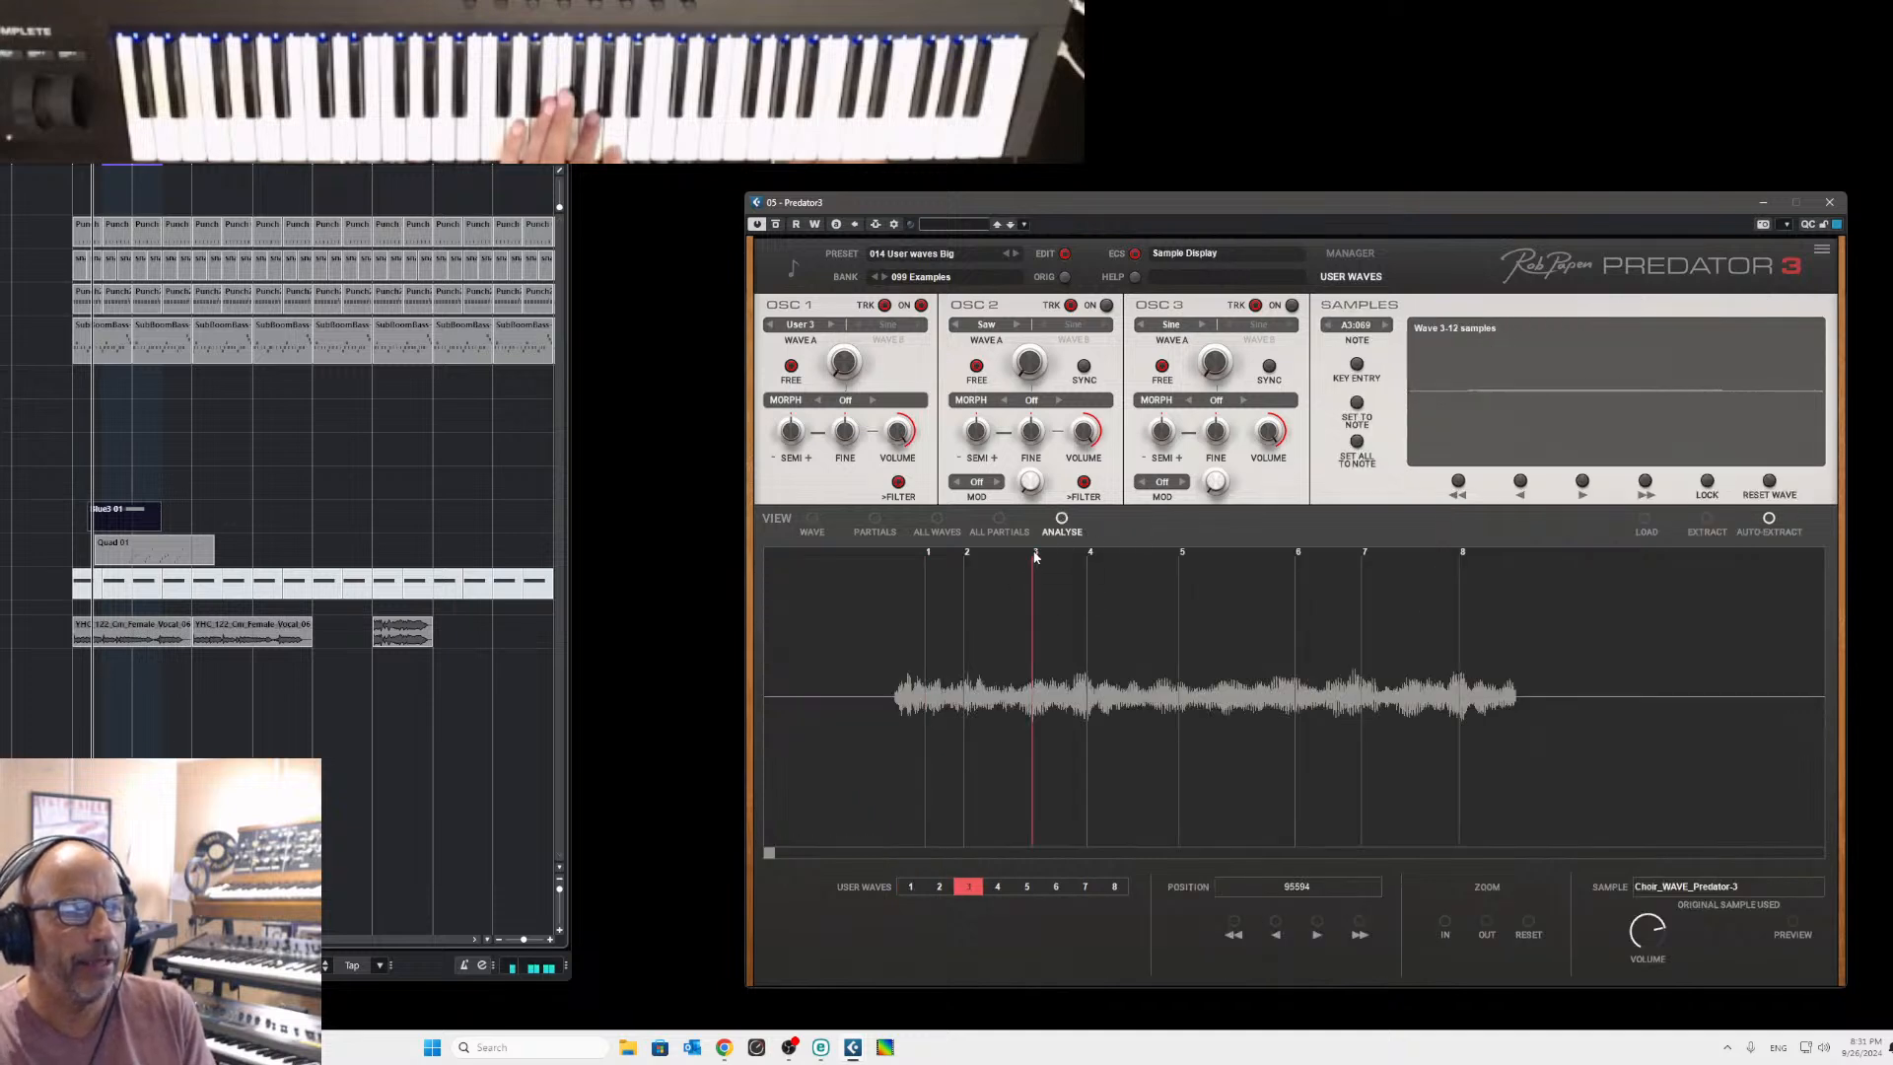
{"action": "left_click", "coordinate": [1645, 482]}
{"action": "left_click", "coordinate": [1645, 482]}
{"action": "left_click", "coordinate": [1645, 482]}
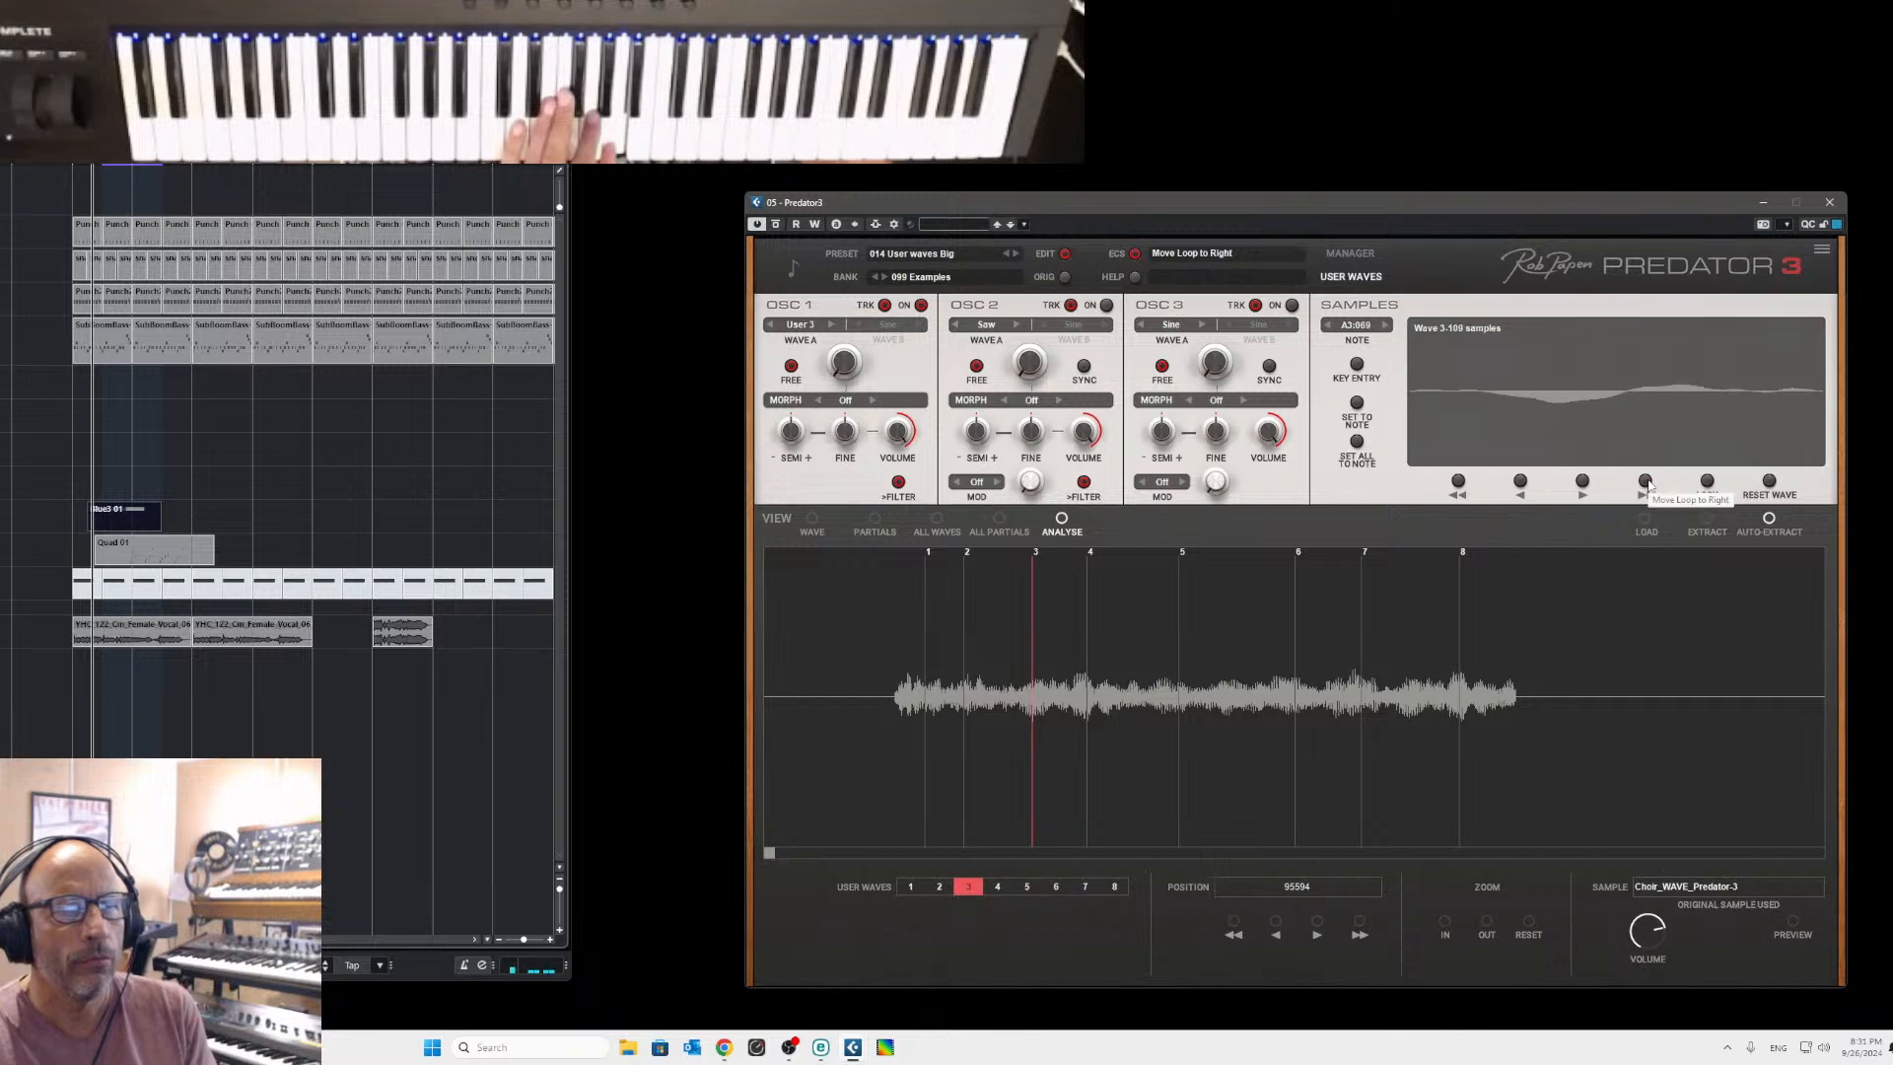
{"action": "left_click", "coordinate": [1645, 482]}
{"action": "left_click", "coordinate": [1645, 482]}
{"action": "left_click", "coordinate": [1644, 483]}
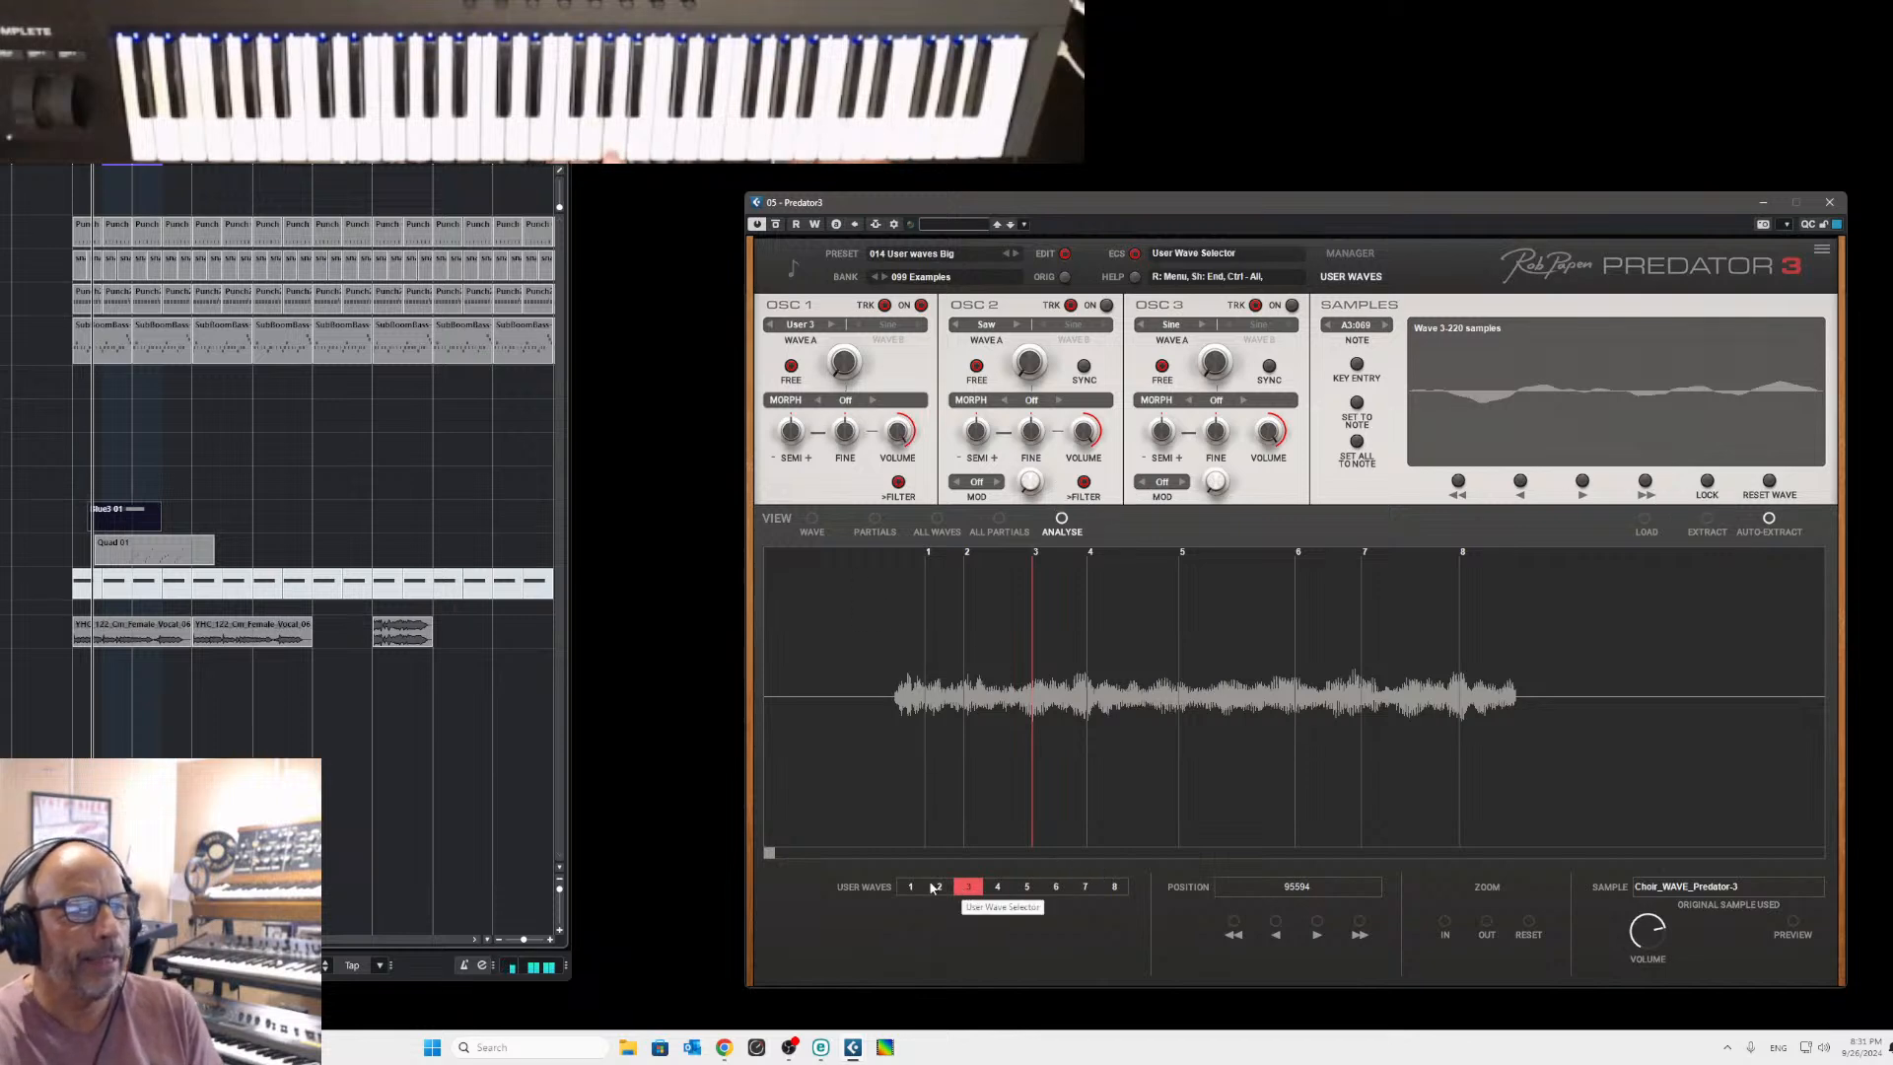
{"action": "left_click", "coordinate": [813, 519]}
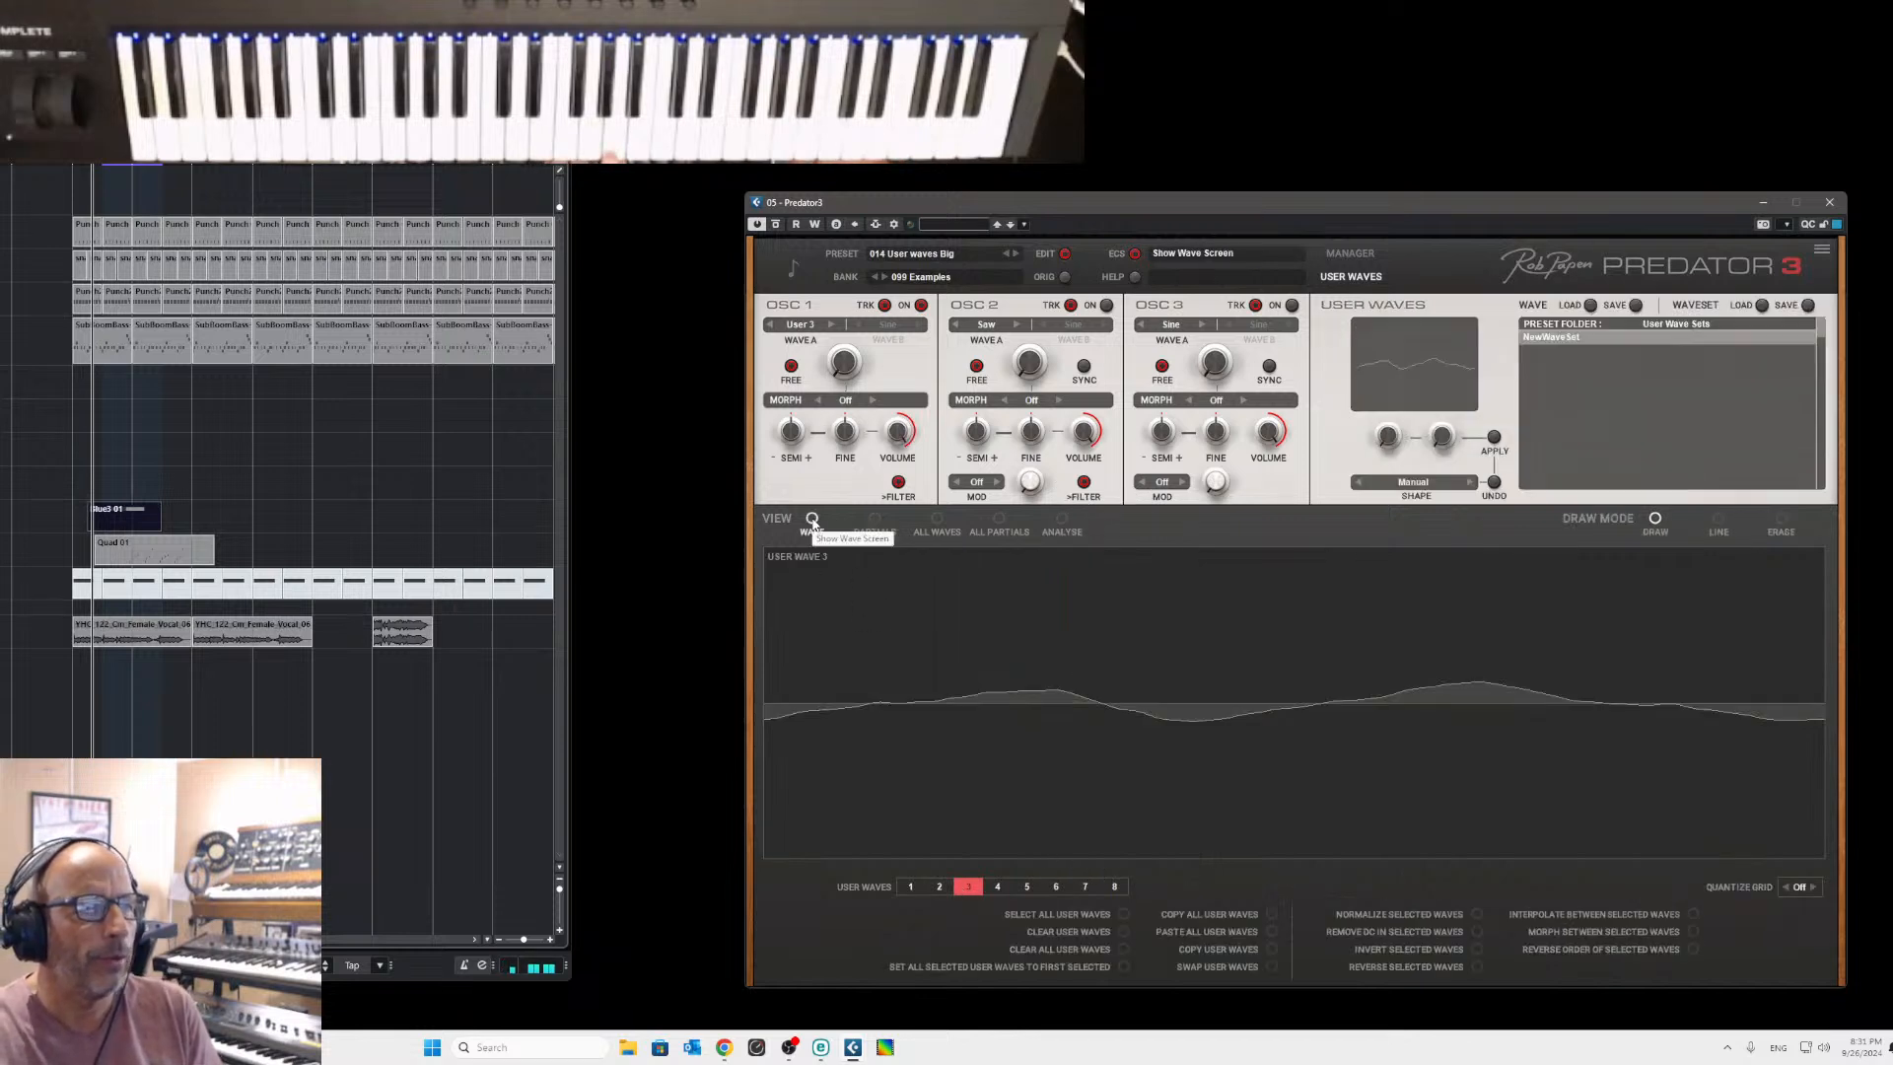
{"action": "left_click", "coordinate": [1477, 915]}
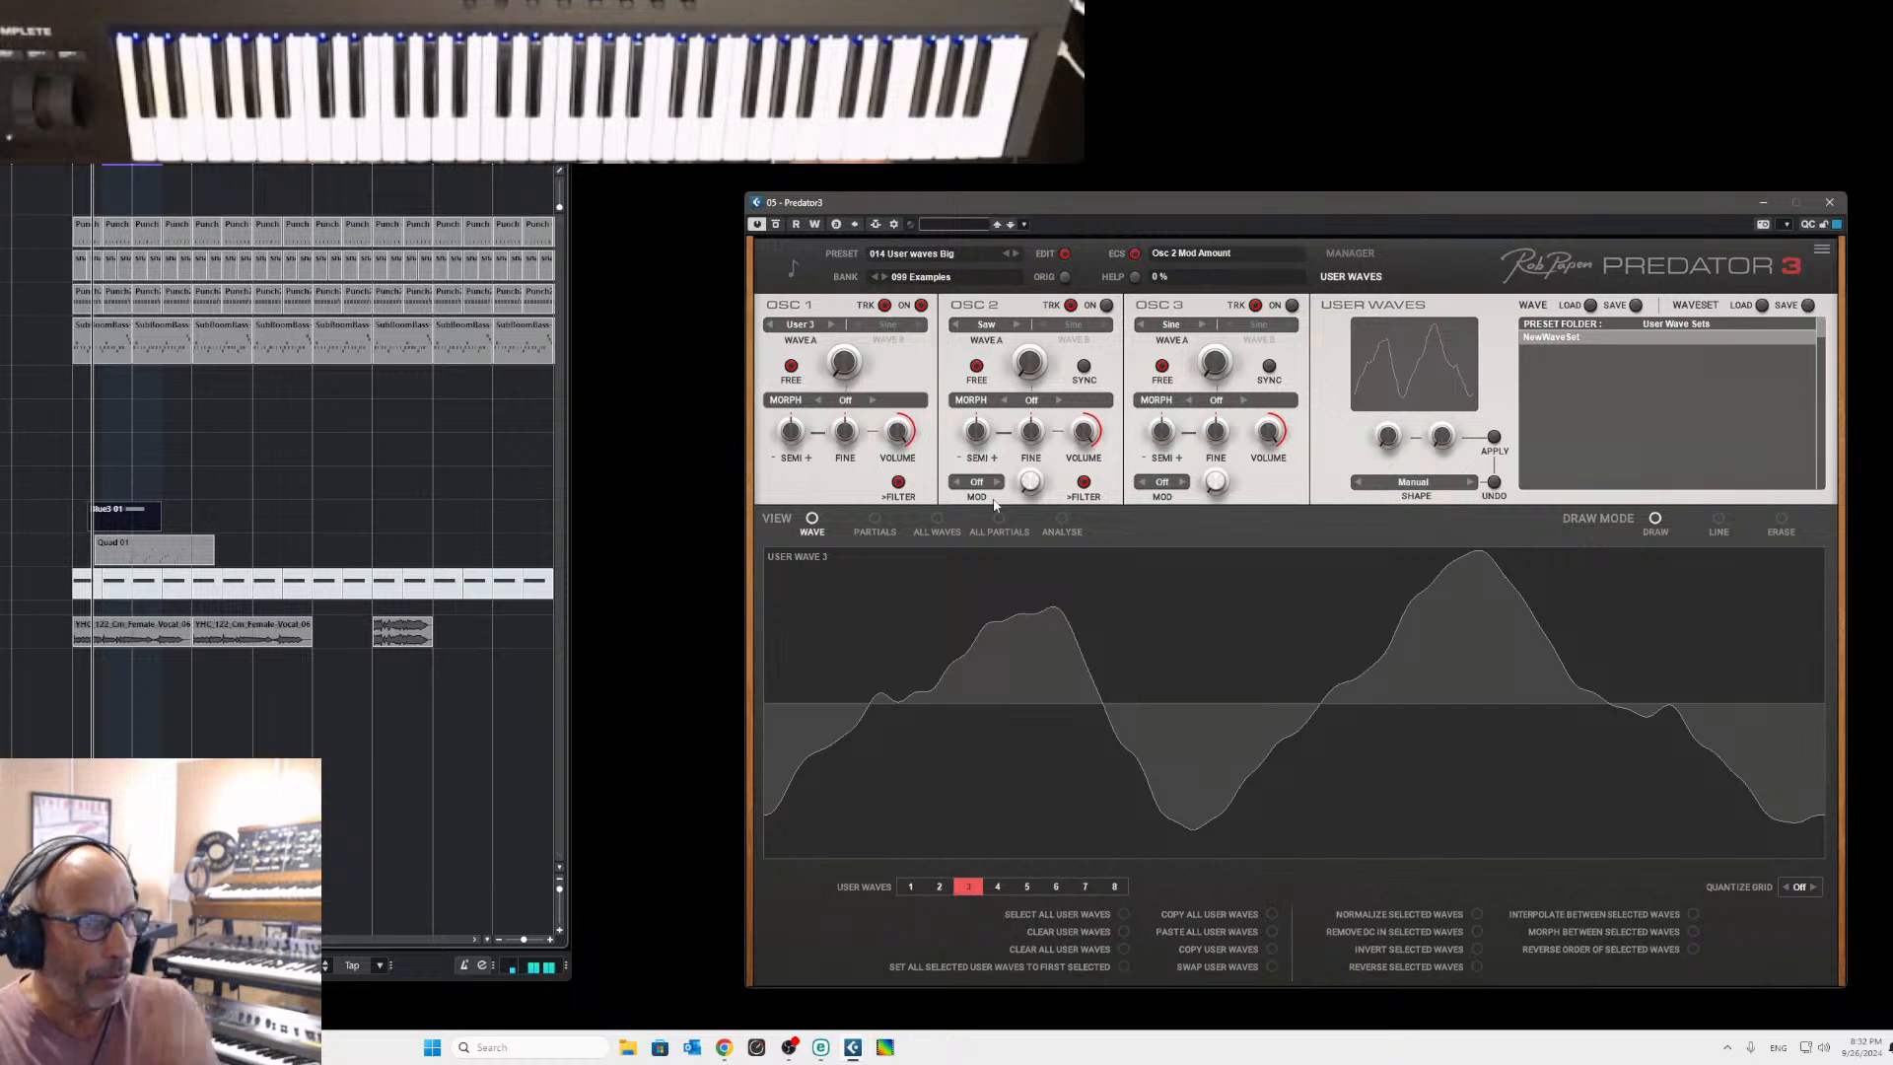
Turn on Morph for oscillator 1 and set its waveform to Wave Set with a range of user waves 1 to 3.
{"action": "left_click", "coordinate": [854, 402]}
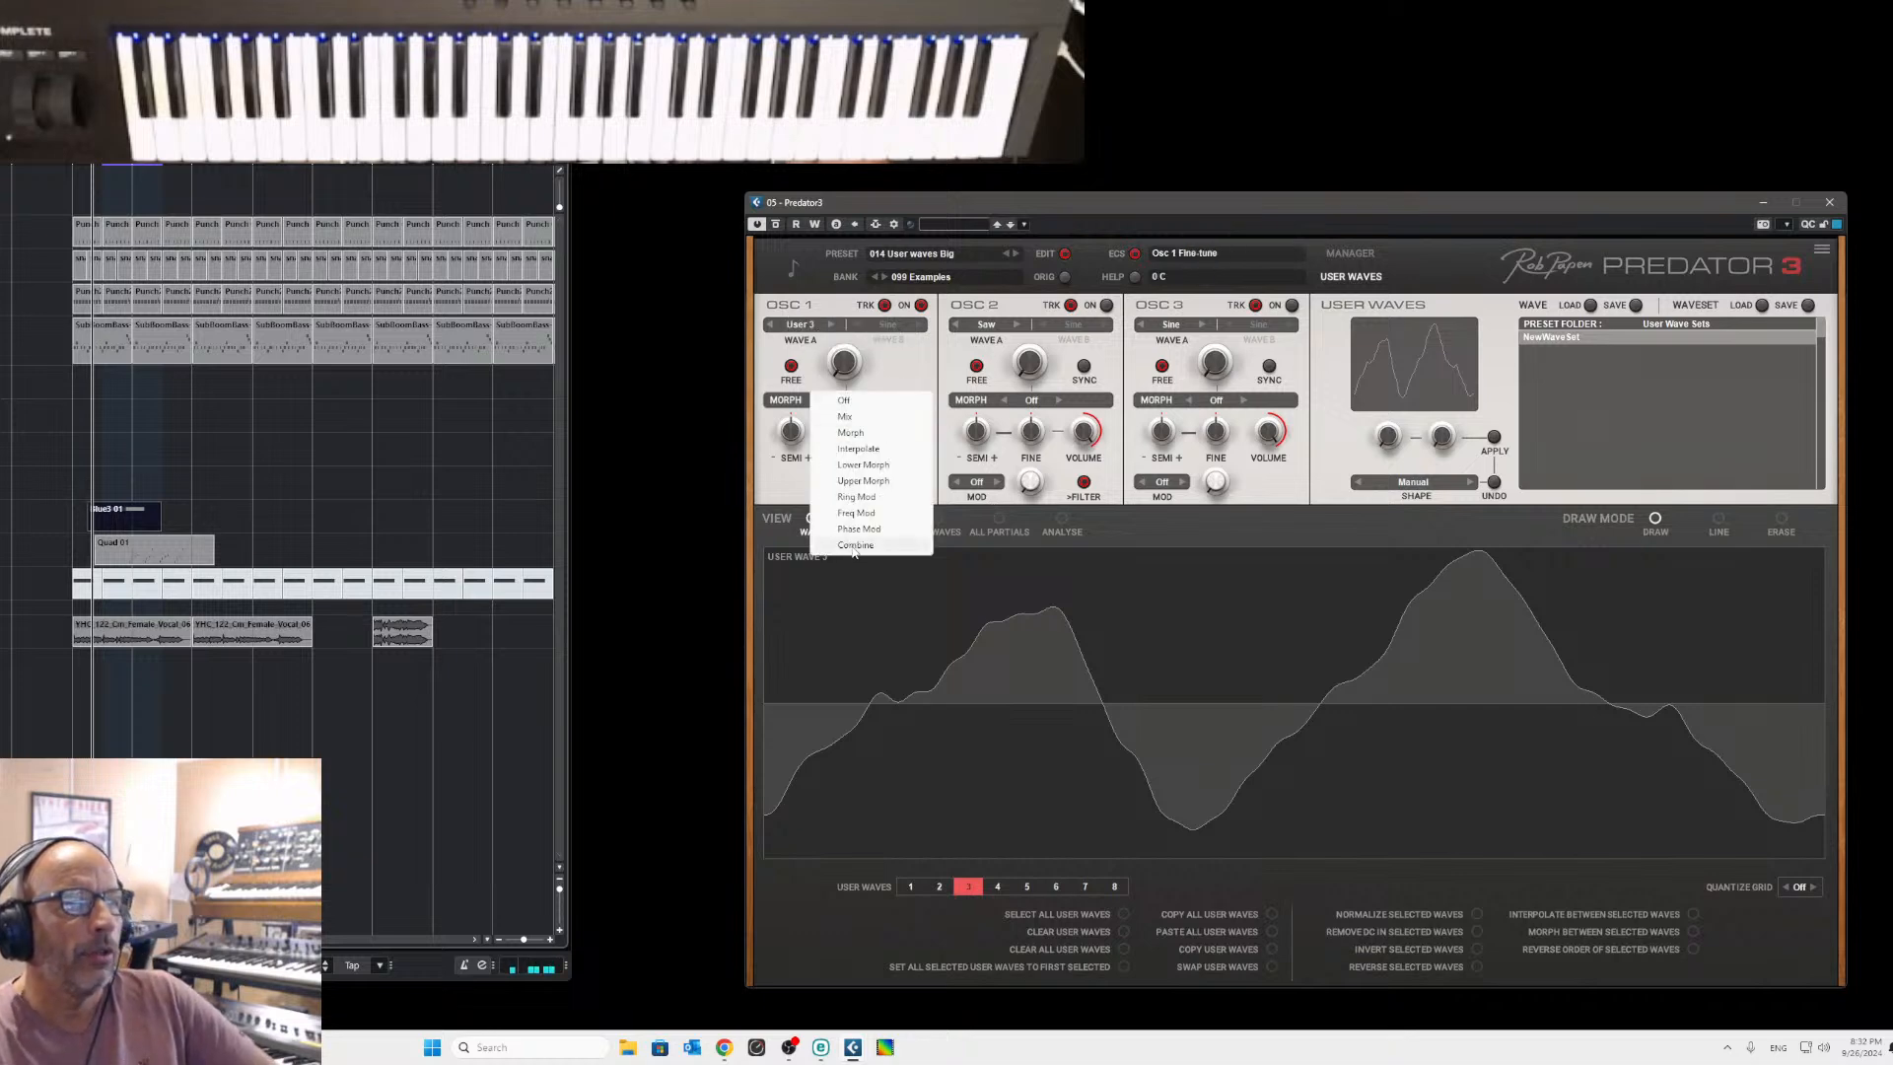
{"action": "left_click", "coordinate": [848, 433]}
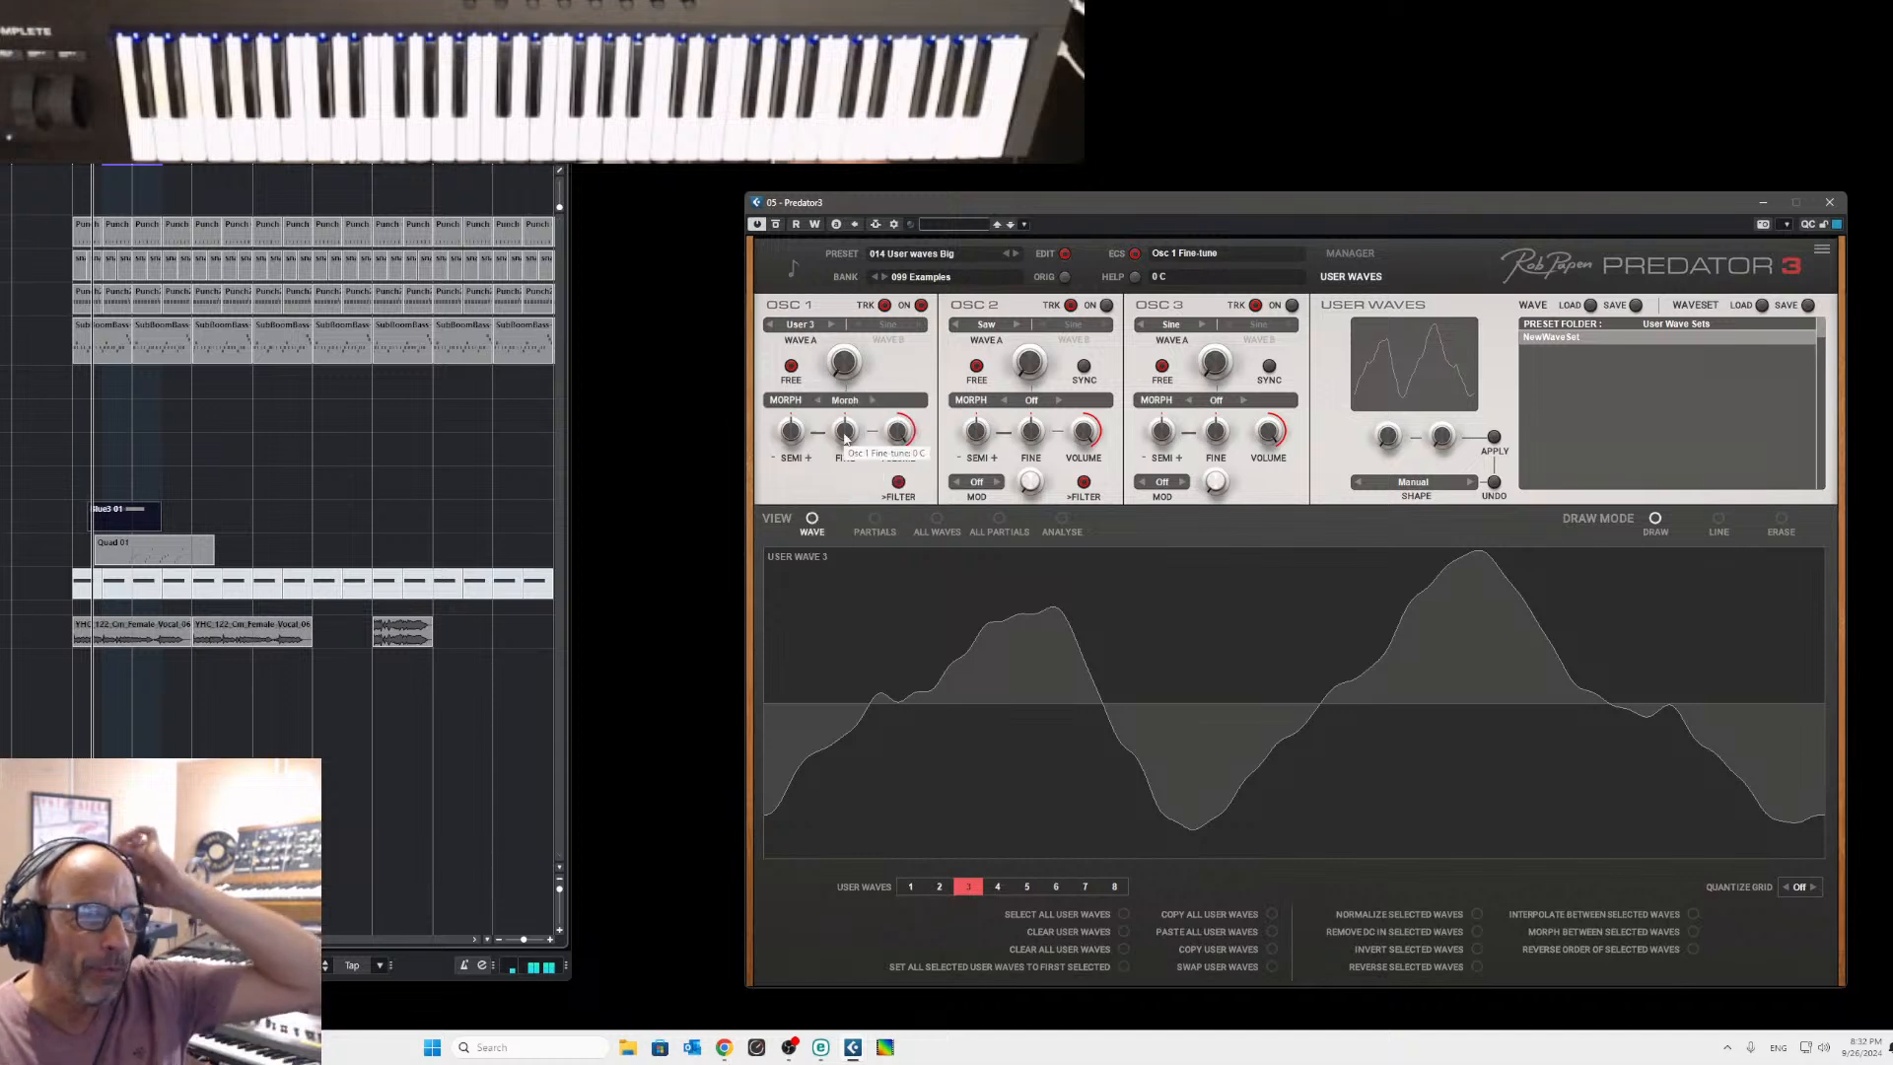
{"action": "left_click", "coordinate": [799, 325]}
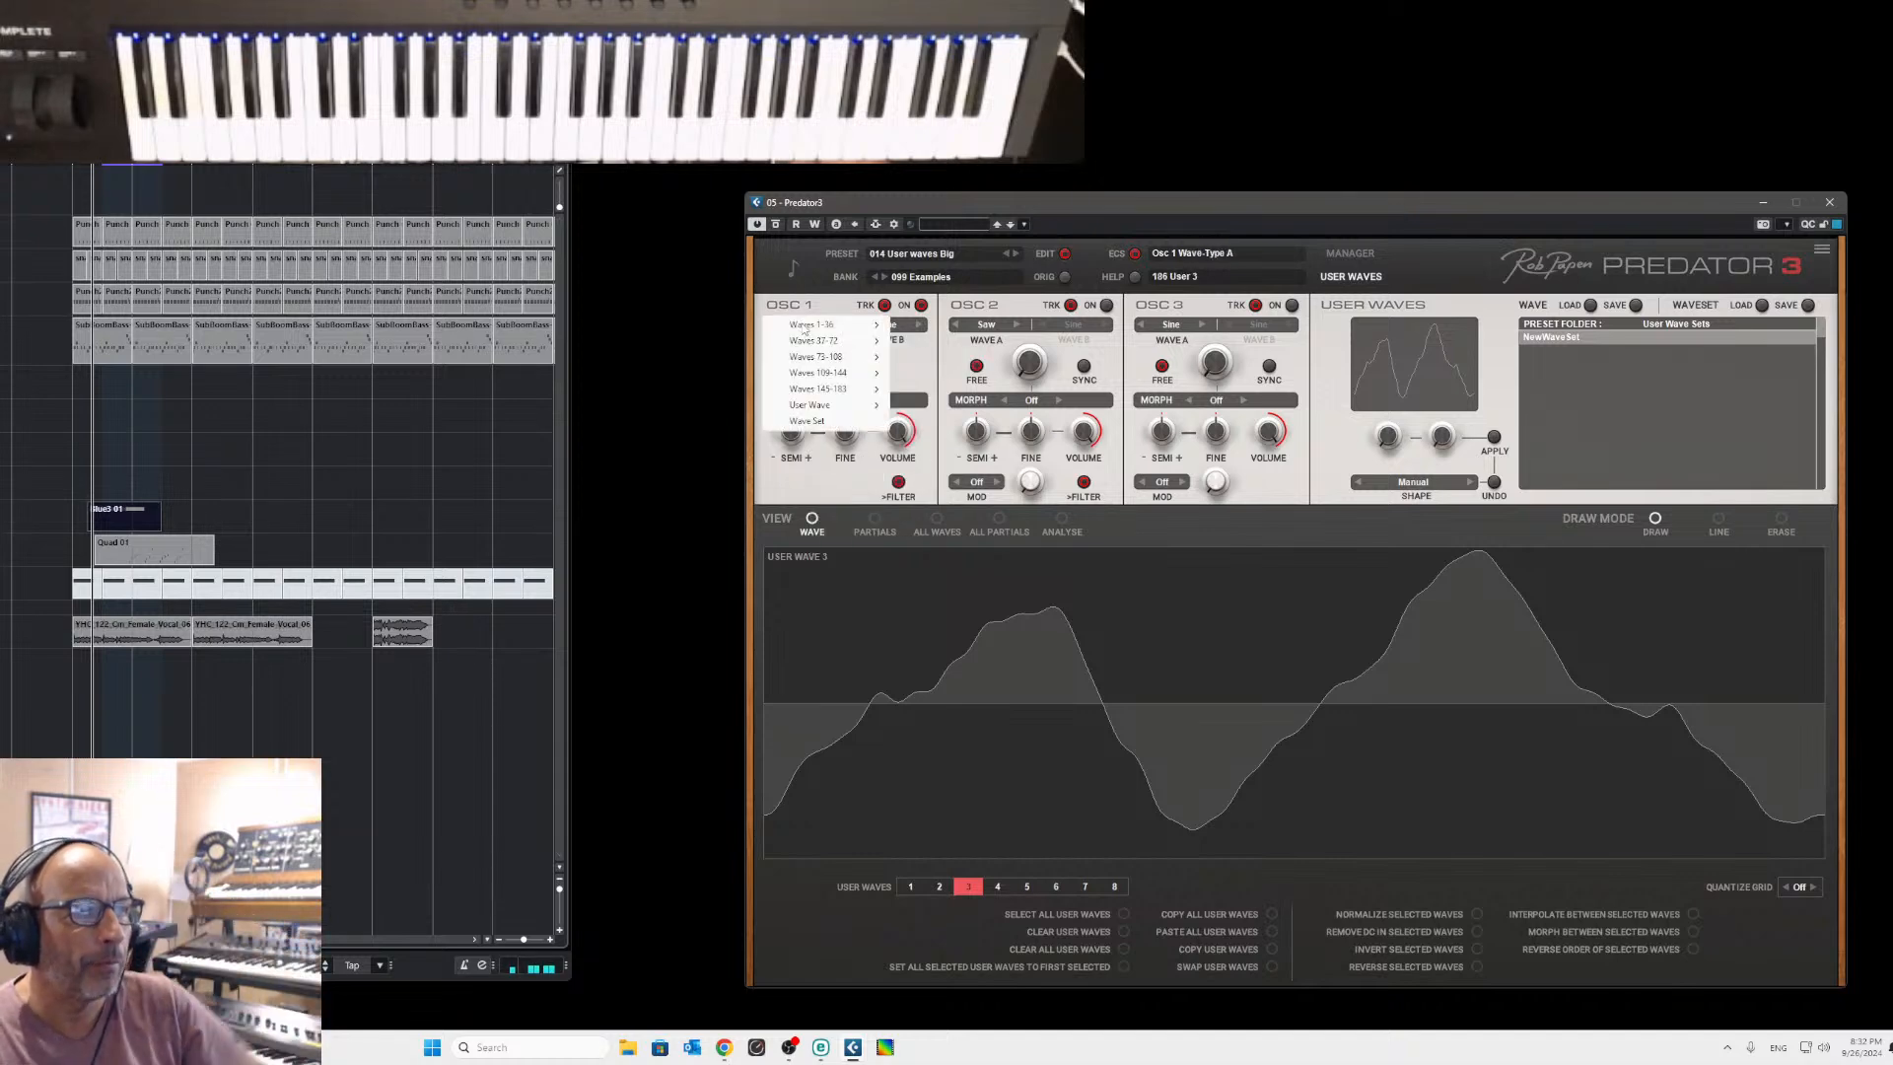
{"action": "left_click", "coordinate": [823, 423]}
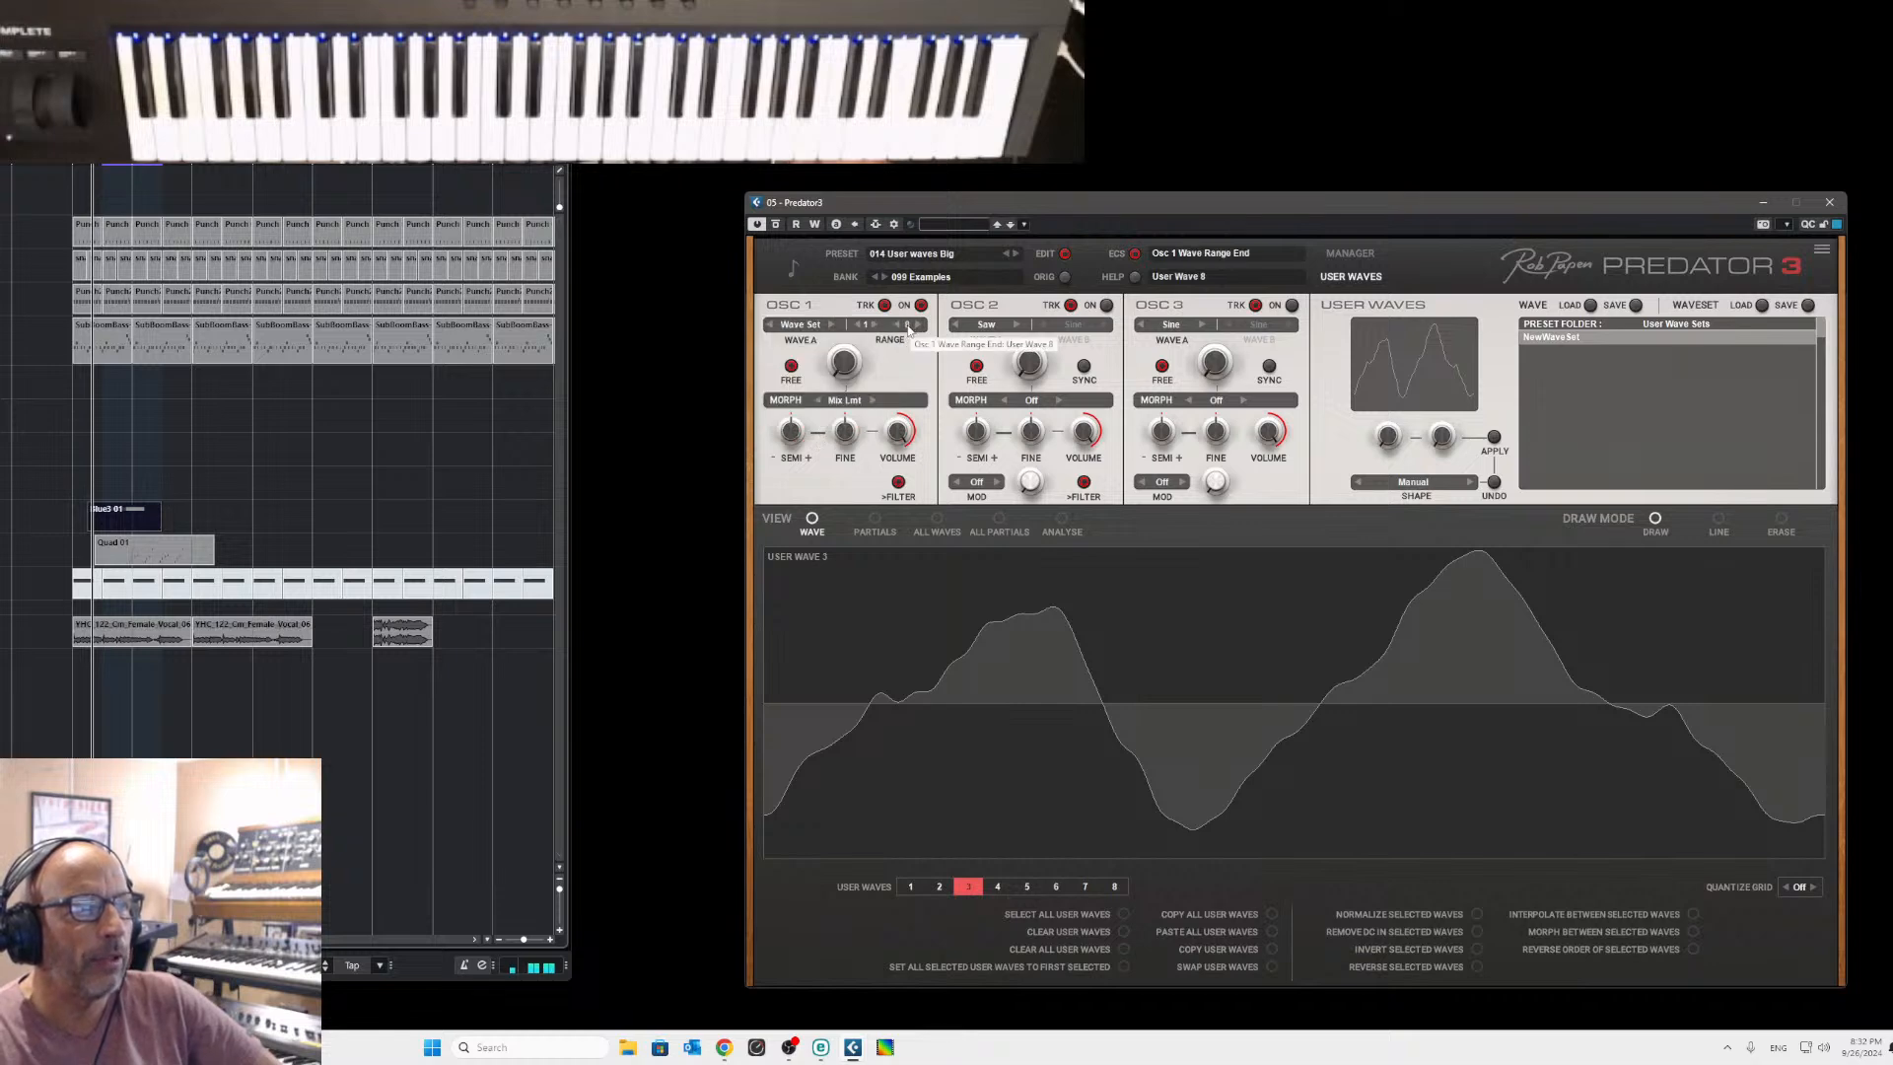
{"action": "left_click", "coordinate": [908, 328]}
{"action": "left_click", "coordinate": [925, 357]}
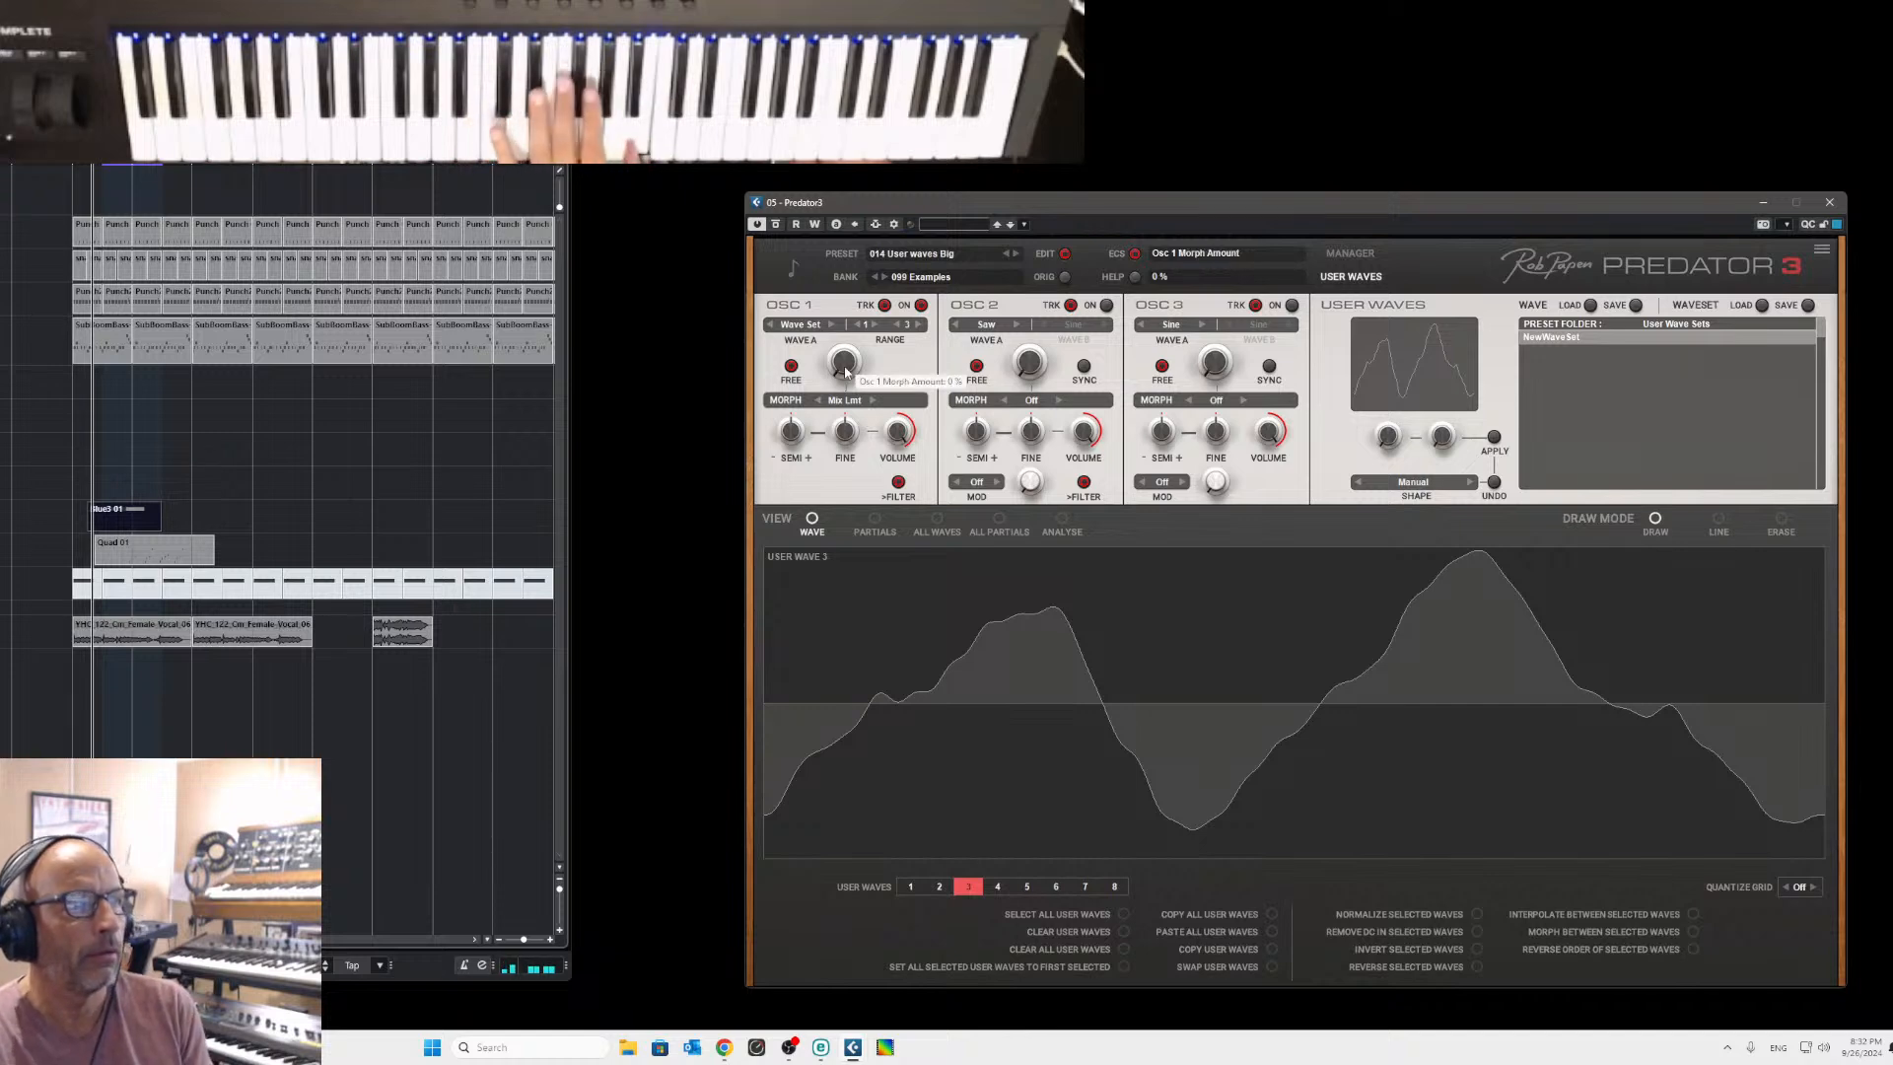
{"action": "left_click_drag", "start_coordinate": [844, 363], "coordinate": [851, 301]}
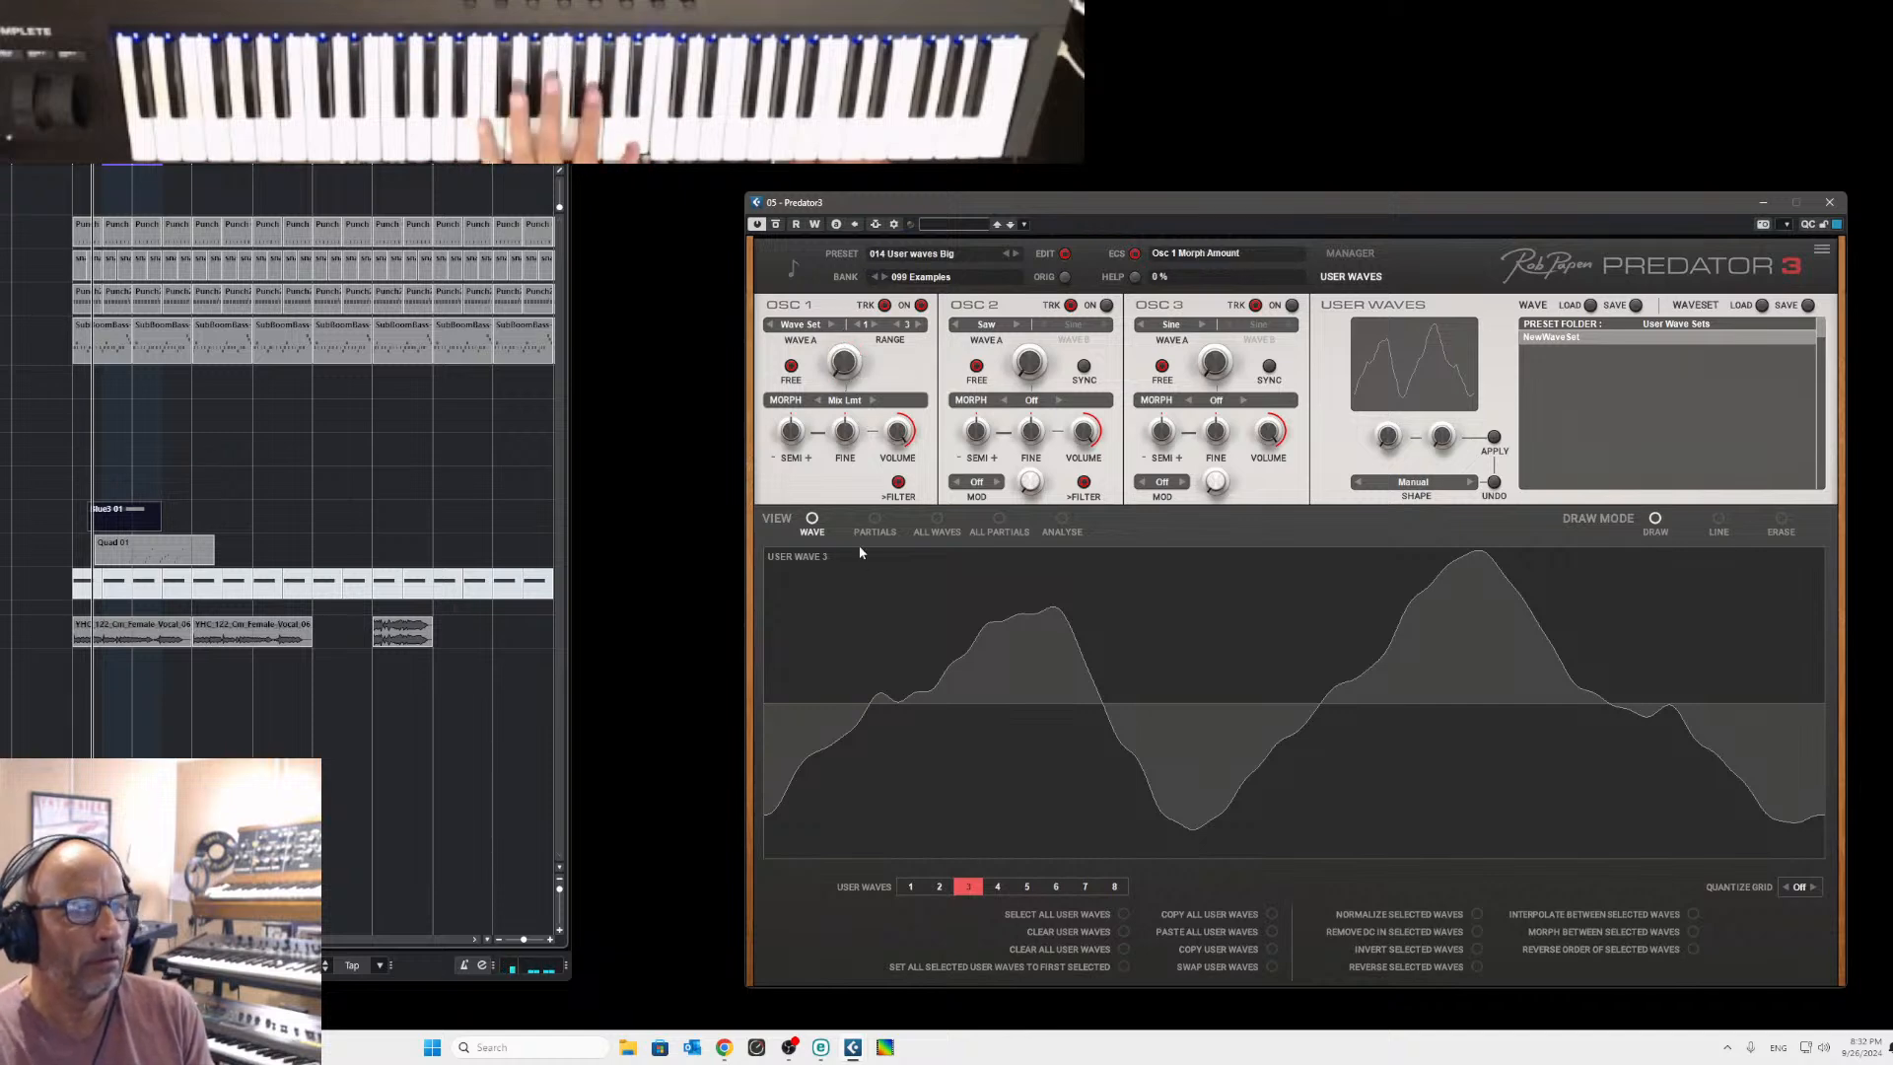
Normalize user waves 1 and 2 and check the shape of user wave 3.
{"action": "left_click", "coordinate": [910, 887]}
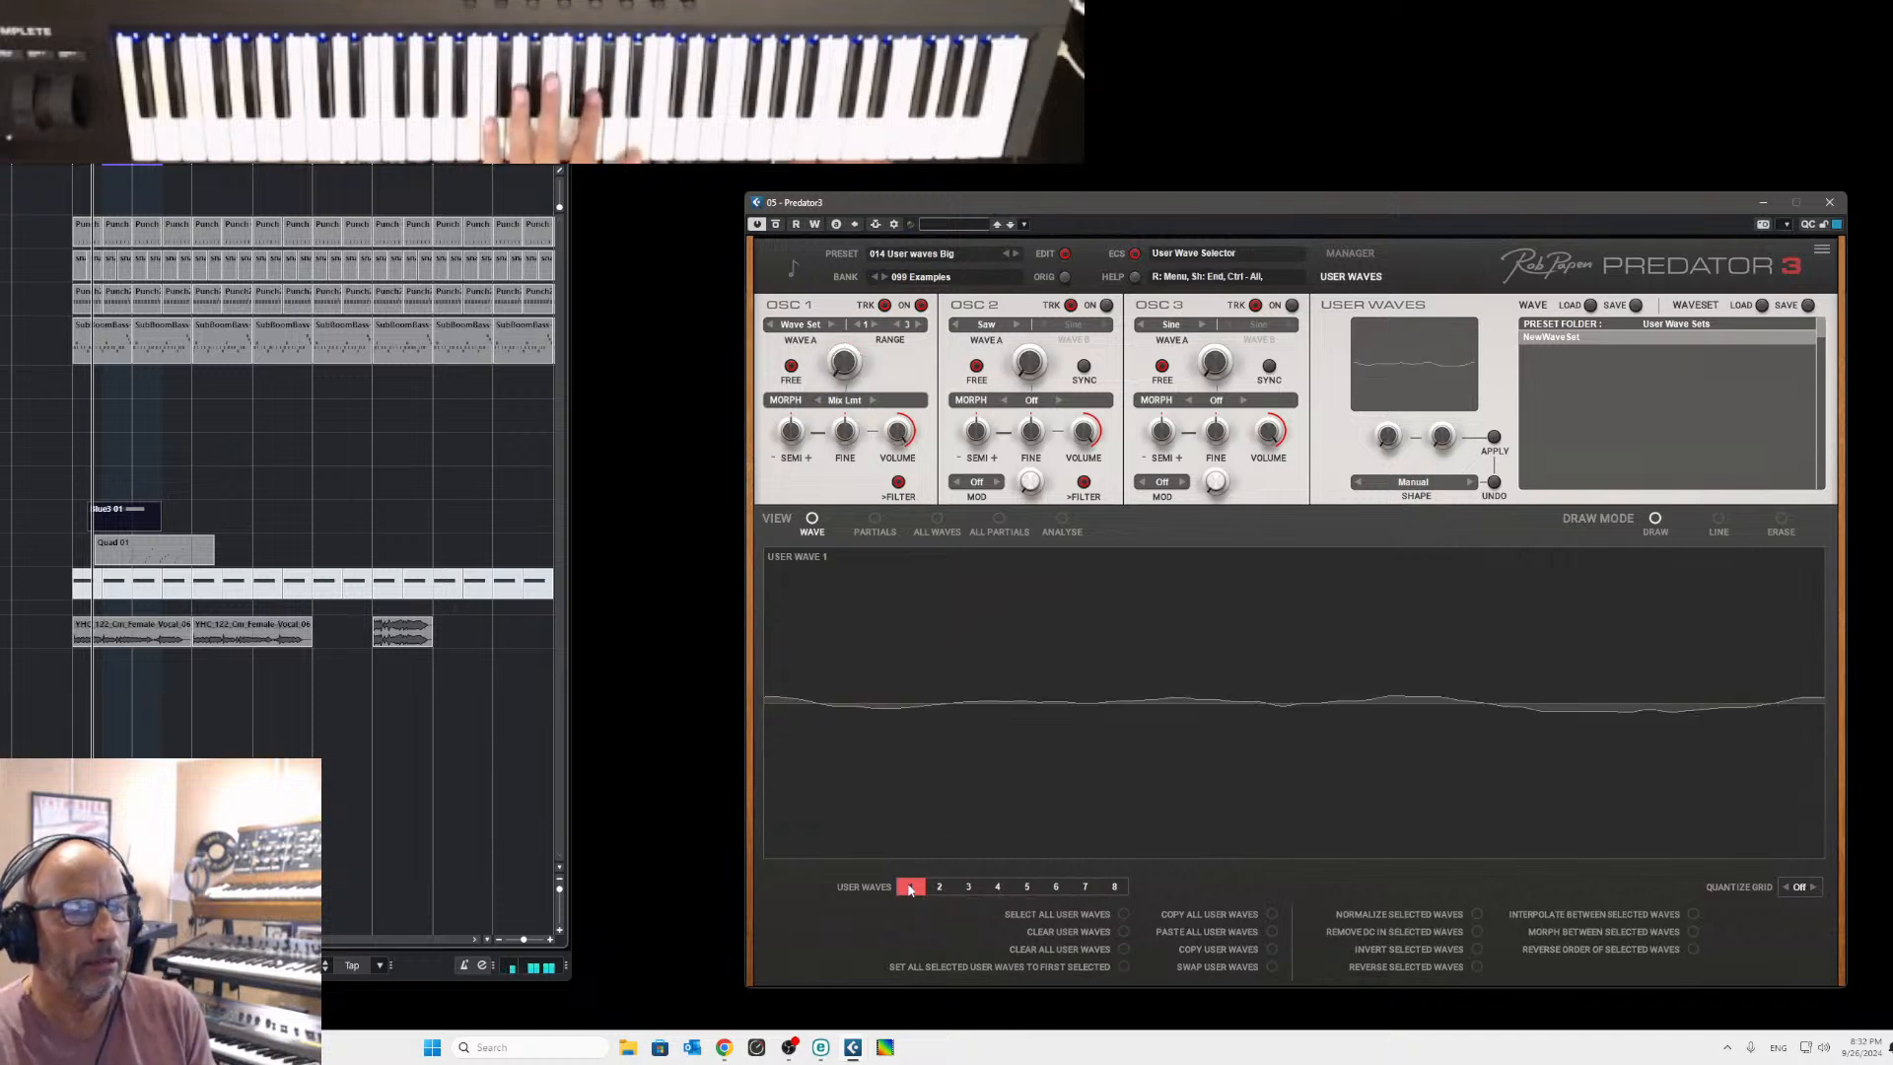
{"action": "left_click", "coordinate": [1477, 914]}
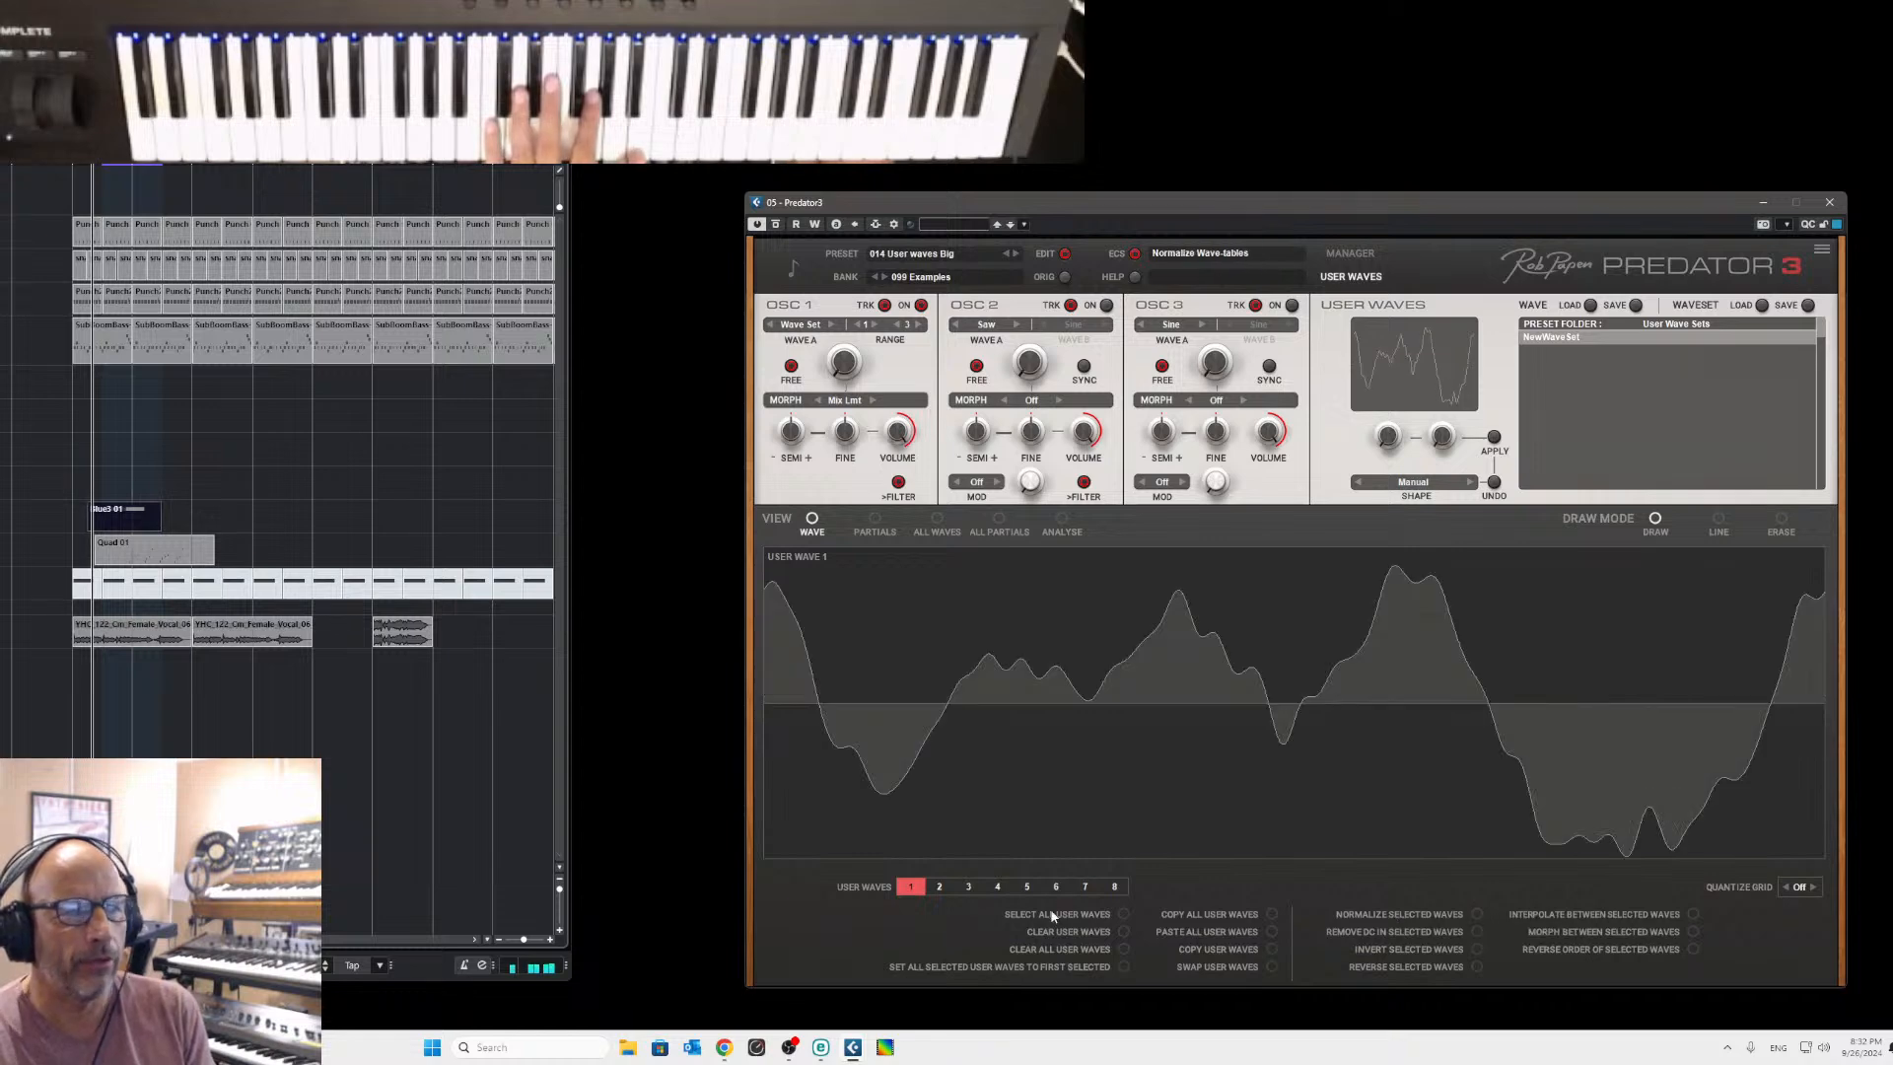
{"action": "left_click", "coordinate": [939, 886]}
{"action": "left_click", "coordinate": [1477, 914]}
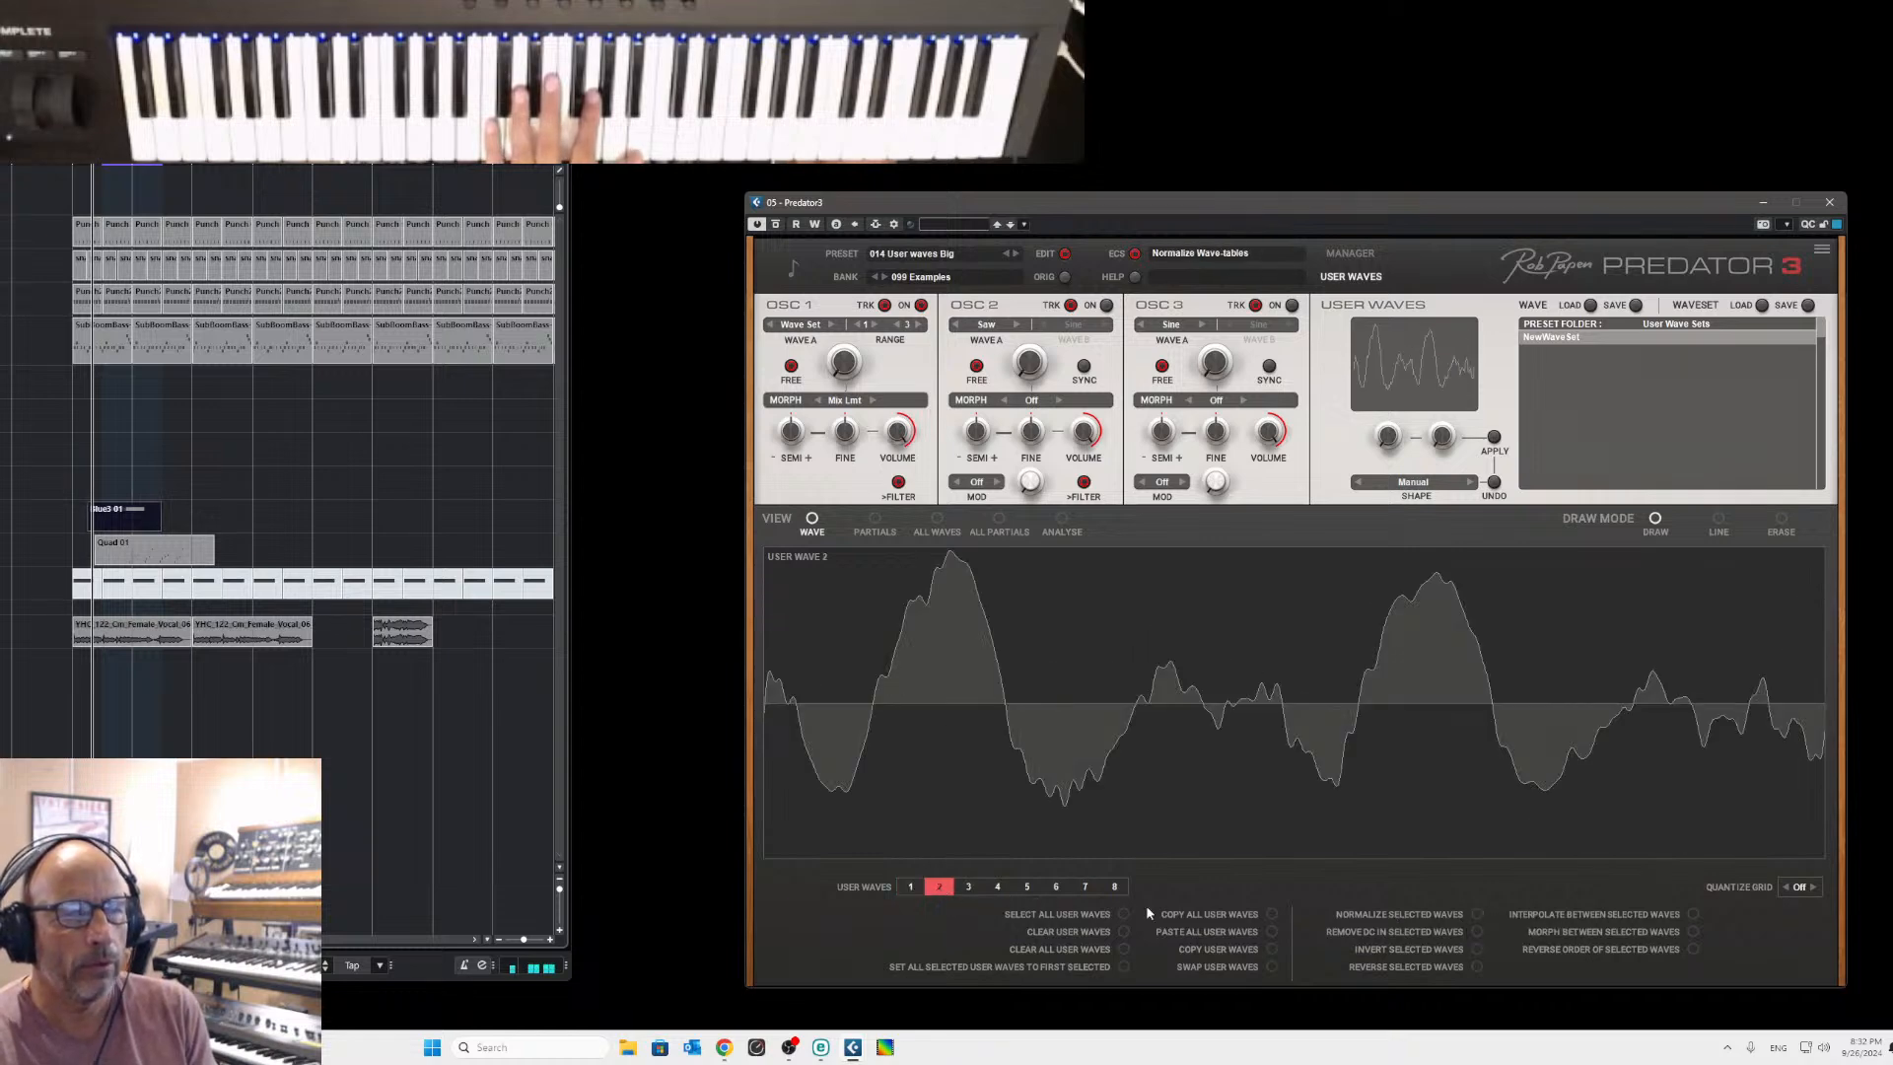
{"action": "left_click", "coordinate": [969, 886]}
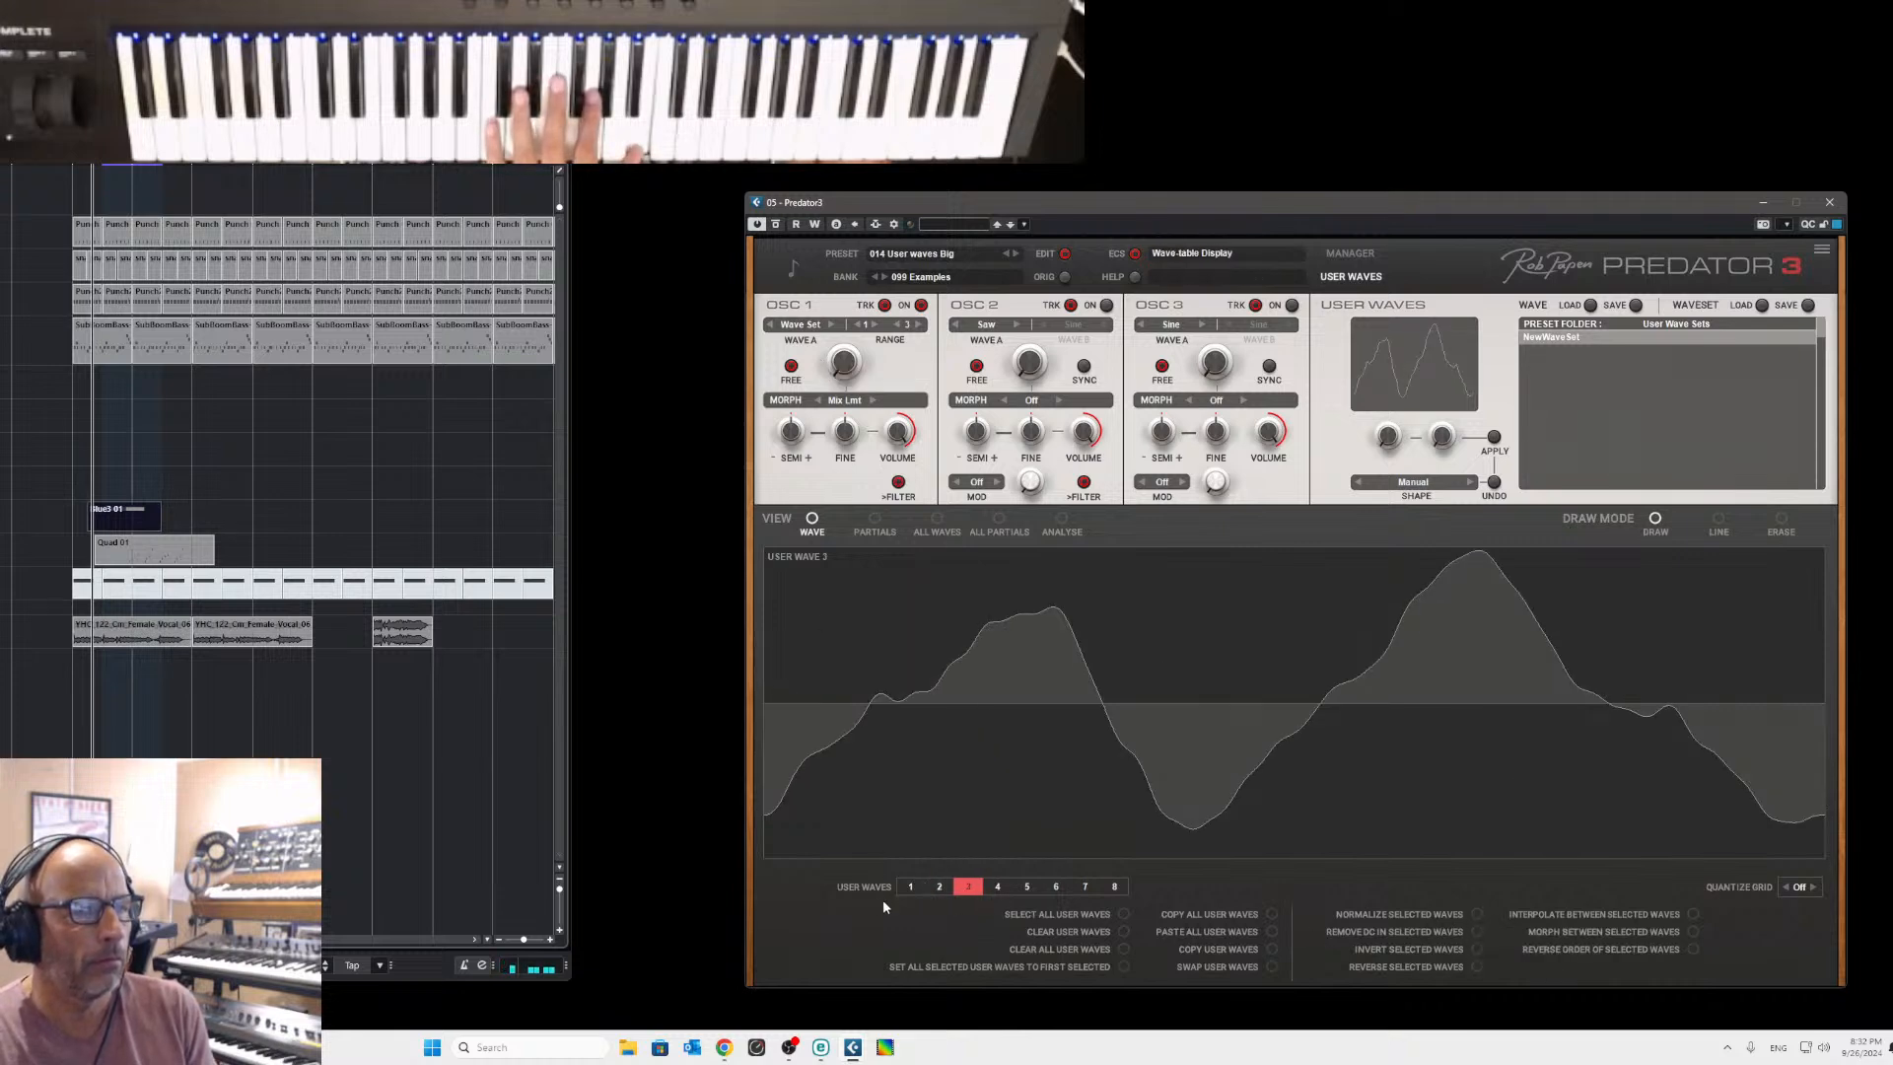
Display user wave 1 and sweep oscillator 1's morph amount up to 100% and back to 0% to audition the wave set.
{"action": "left_click", "coordinate": [911, 886]}
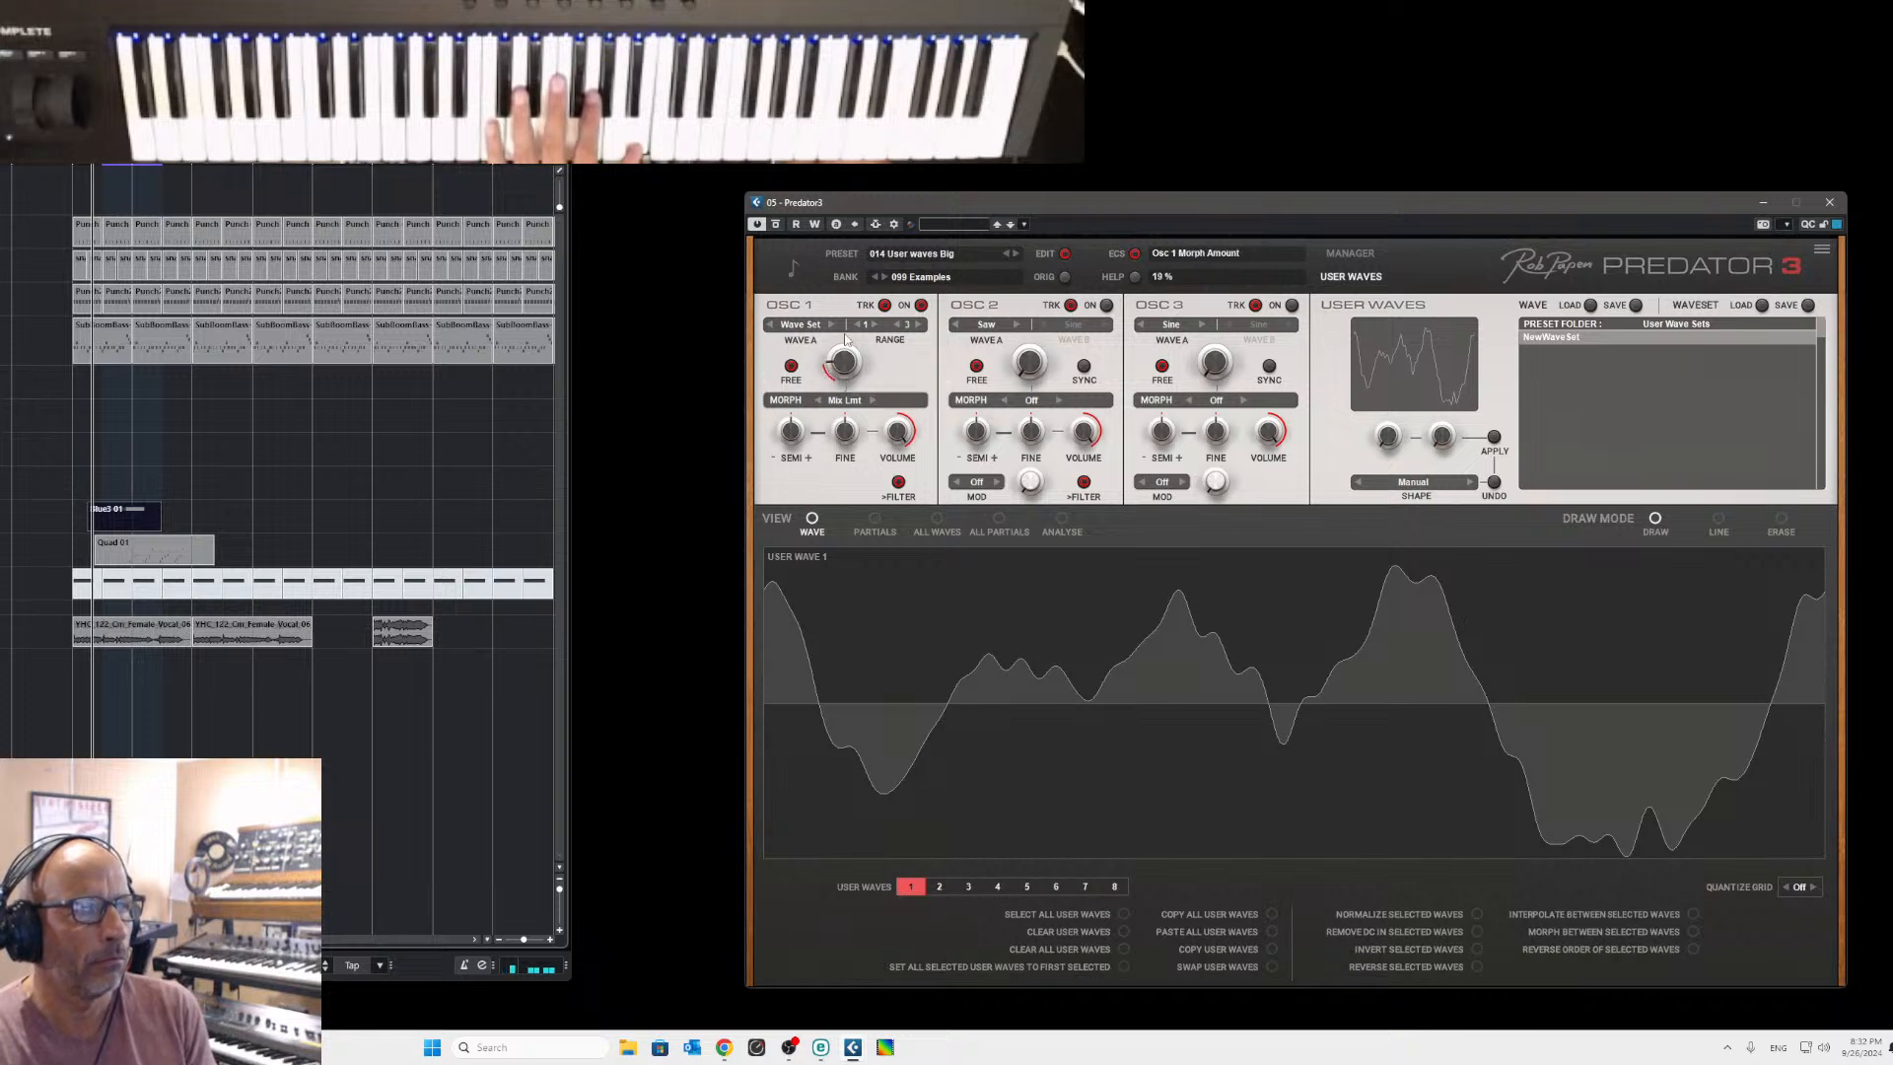
{"action": "left_click_drag", "start_coordinate": [890, 233], "coordinate": [900, 287]}
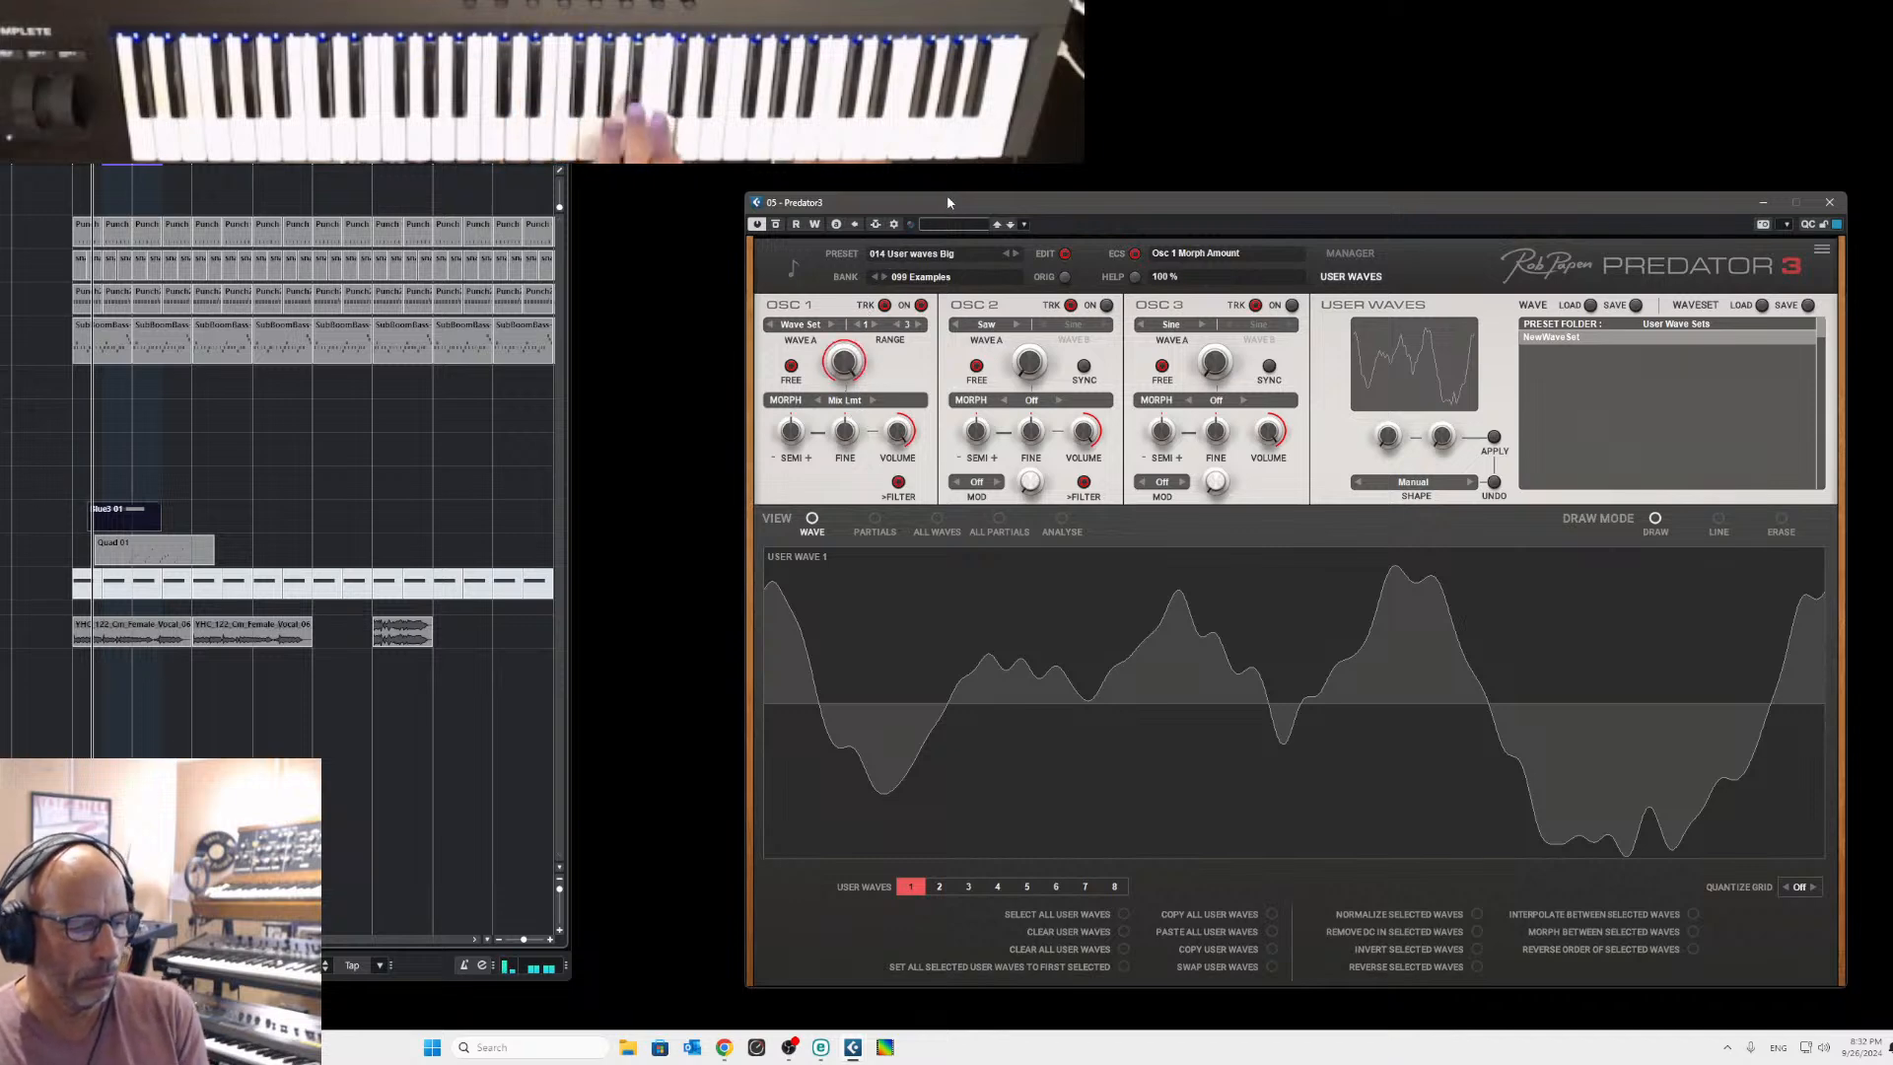
{"action": "left_click_drag", "start_coordinate": [846, 361], "coordinate": [863, 501]}
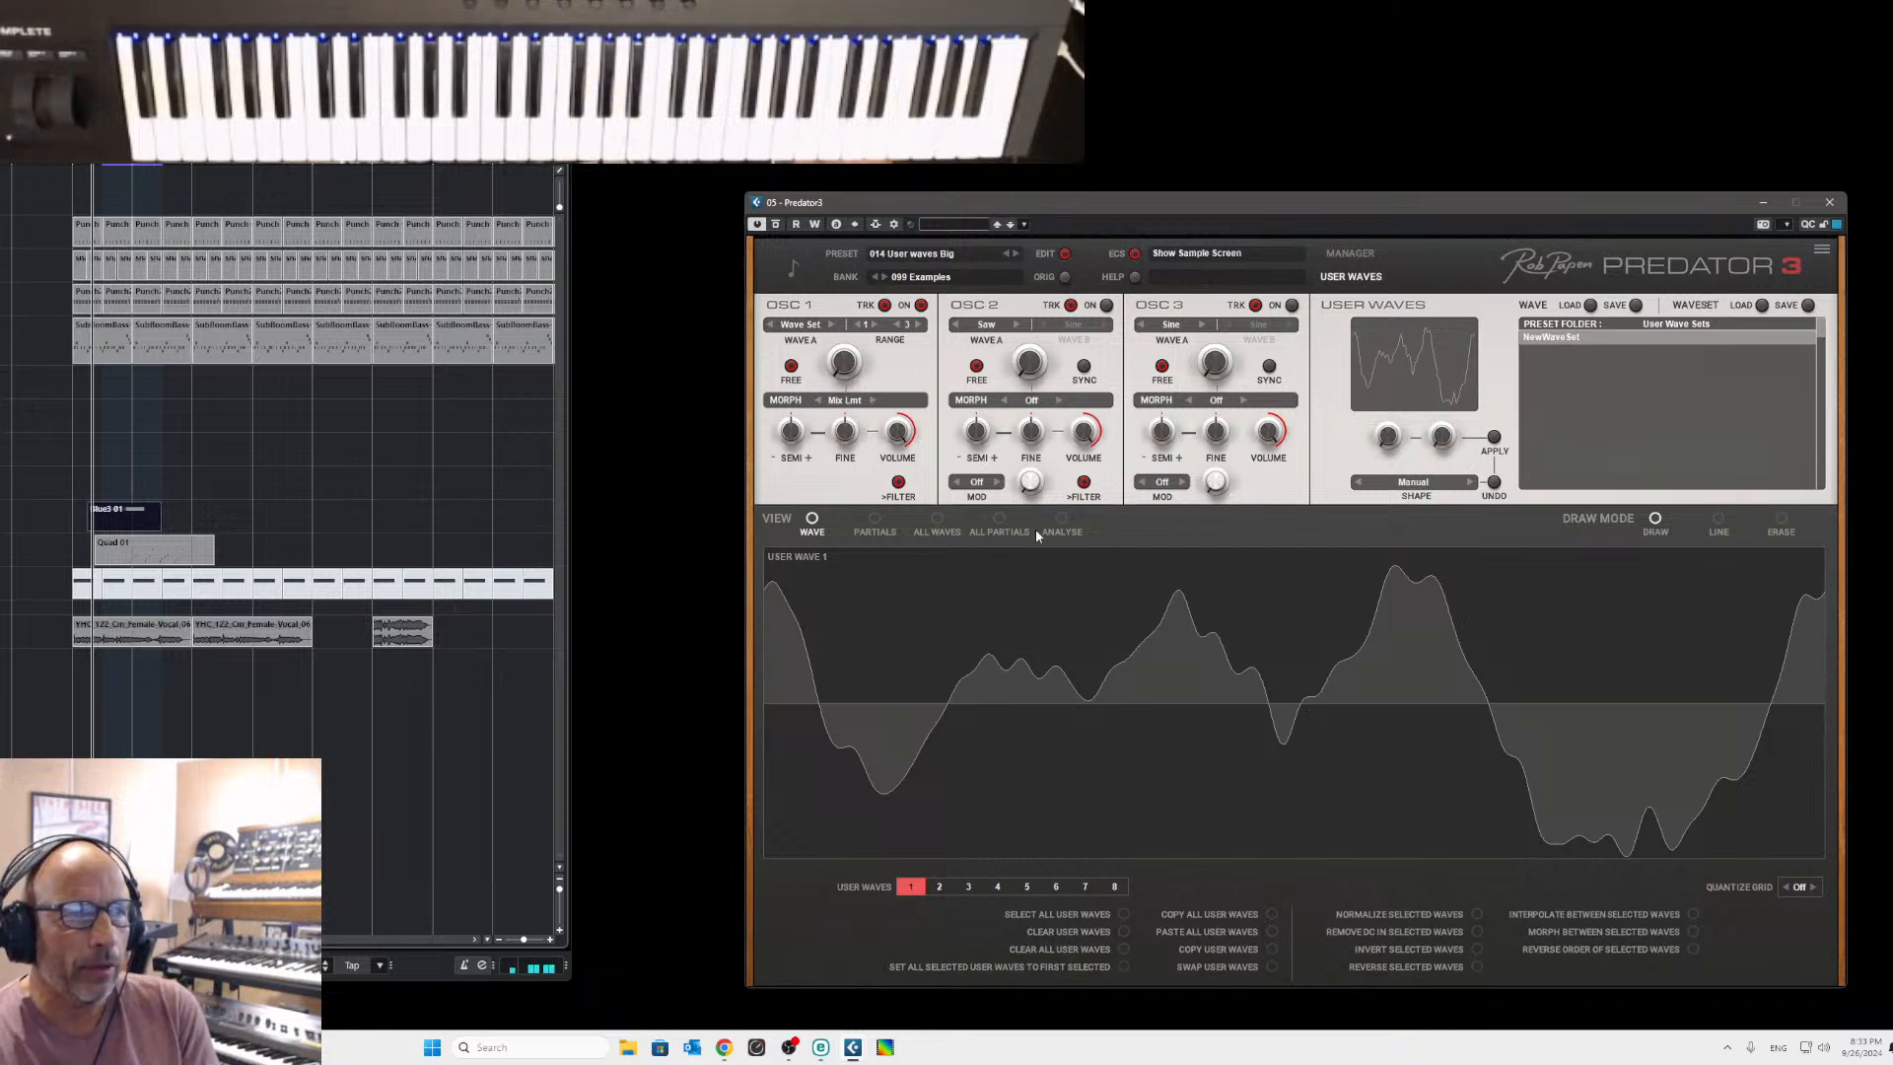
Review the marker positions and loop lengths of user waves 2 through 8 in the sample analysis.
{"action": "left_click", "coordinate": [1065, 521]}
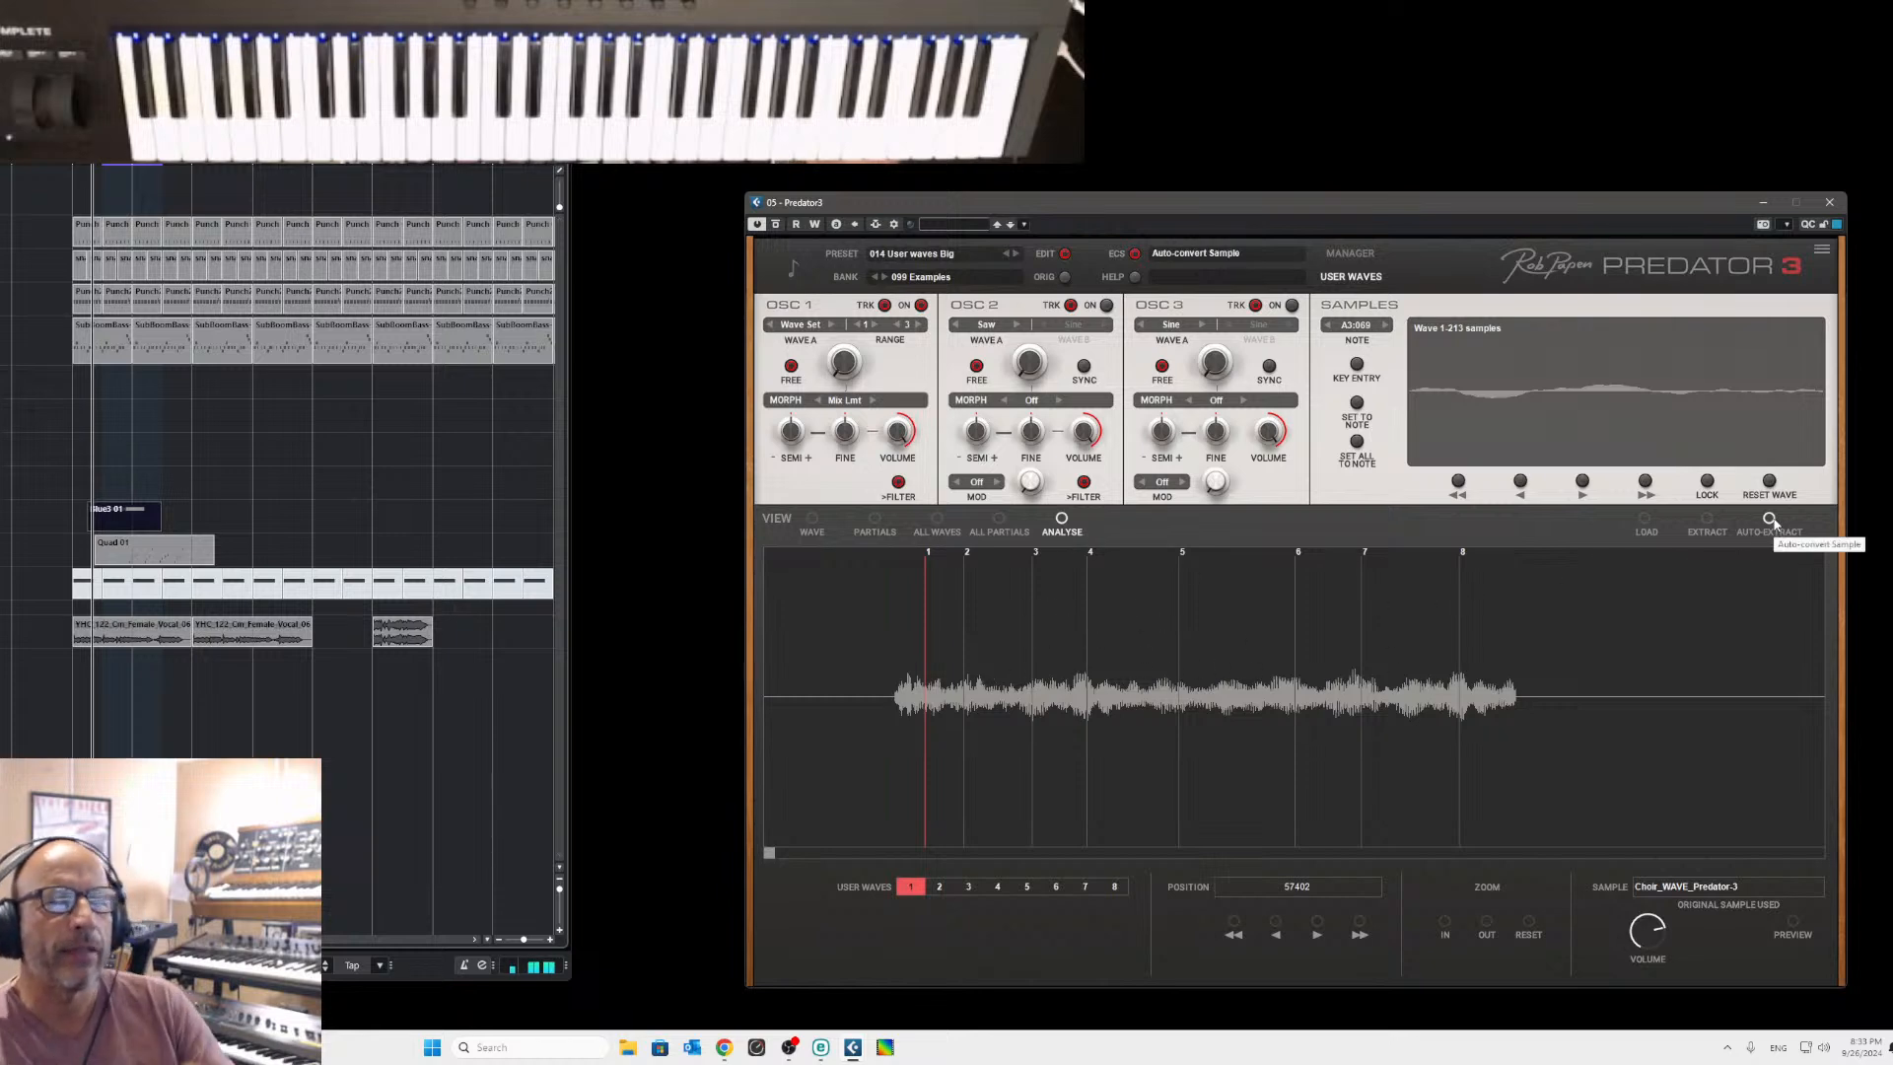
{"action": "left_click", "coordinate": [940, 886]}
{"action": "left_click", "coordinate": [968, 887]}
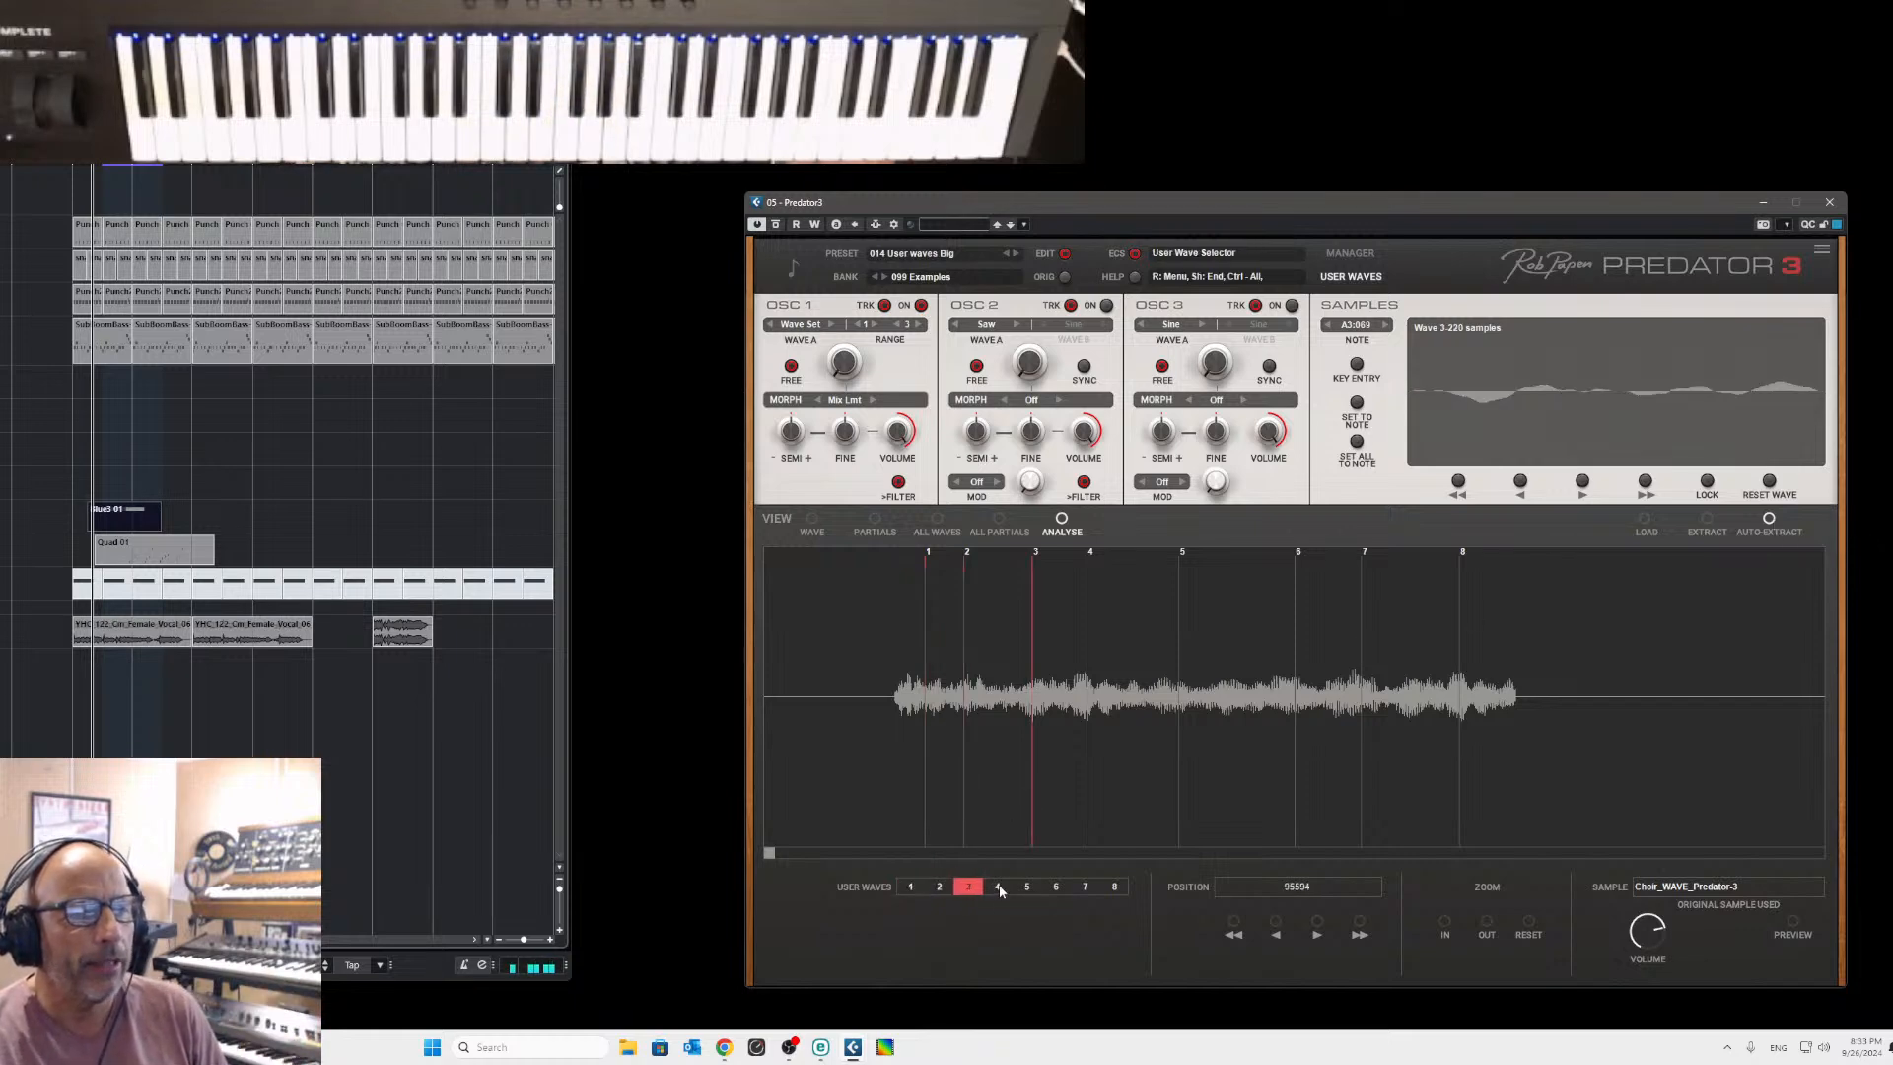
{"action": "left_click", "coordinate": [998, 886]}
{"action": "left_click", "coordinate": [1026, 887]}
{"action": "left_click", "coordinate": [1056, 887]}
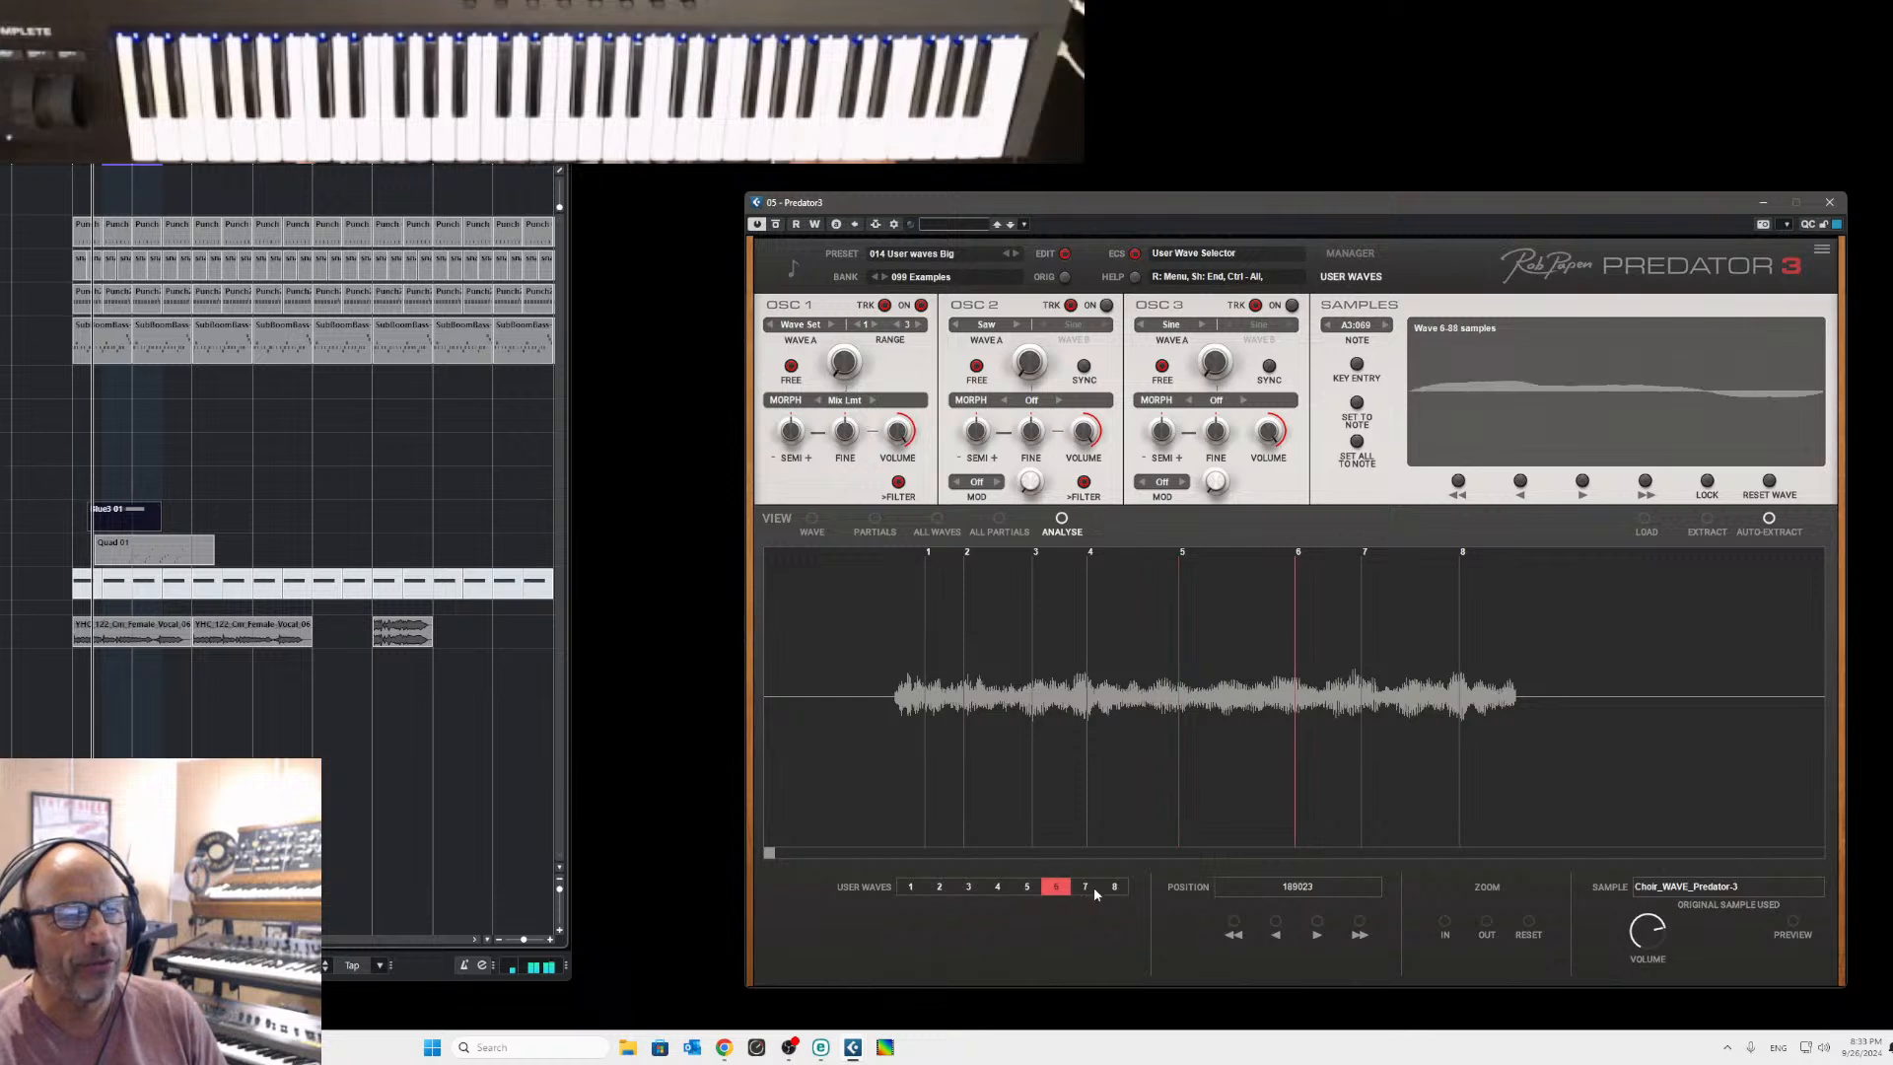
{"action": "left_click", "coordinate": [1085, 886]}
{"action": "left_click", "coordinate": [1114, 886]}
Lengthen the loop of user wave 1 to 415 samples in the sample analysis.
{"action": "left_click", "coordinate": [907, 886]}
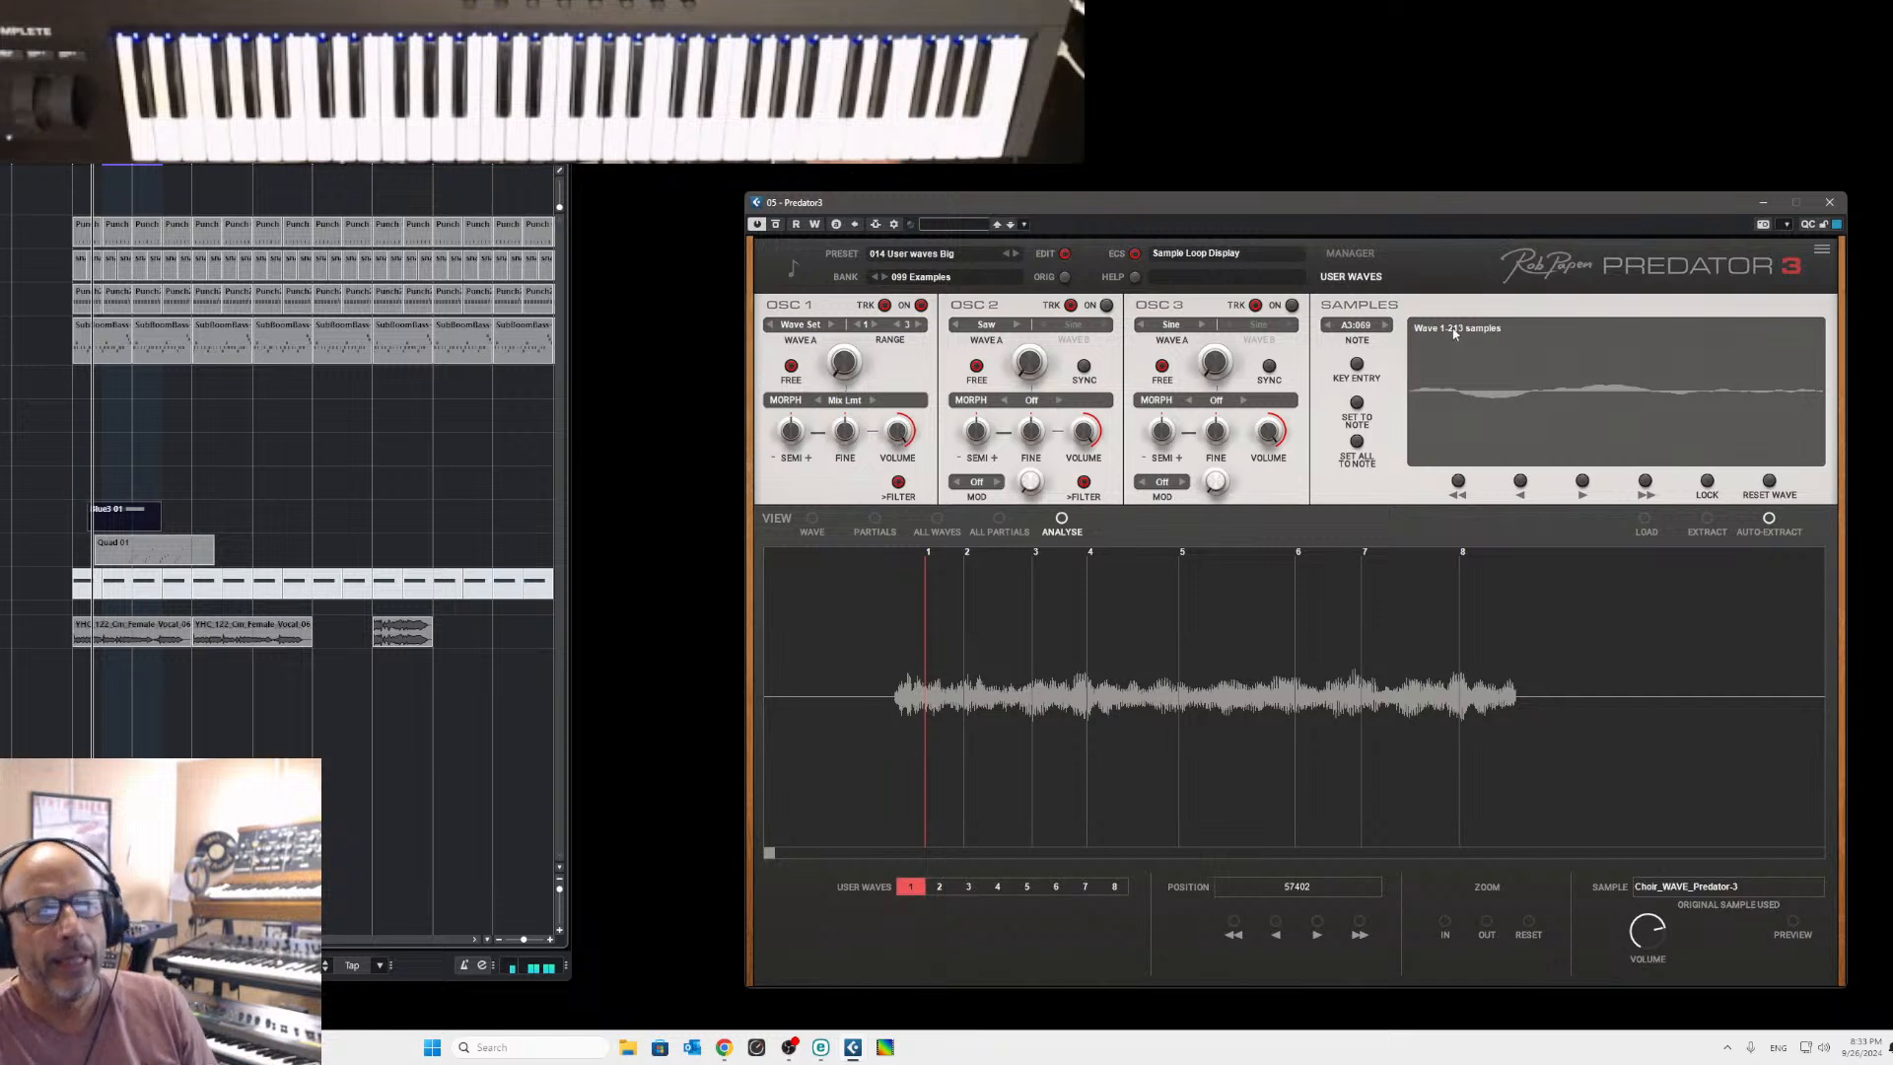
{"action": "left_click", "coordinate": [1644, 482]}
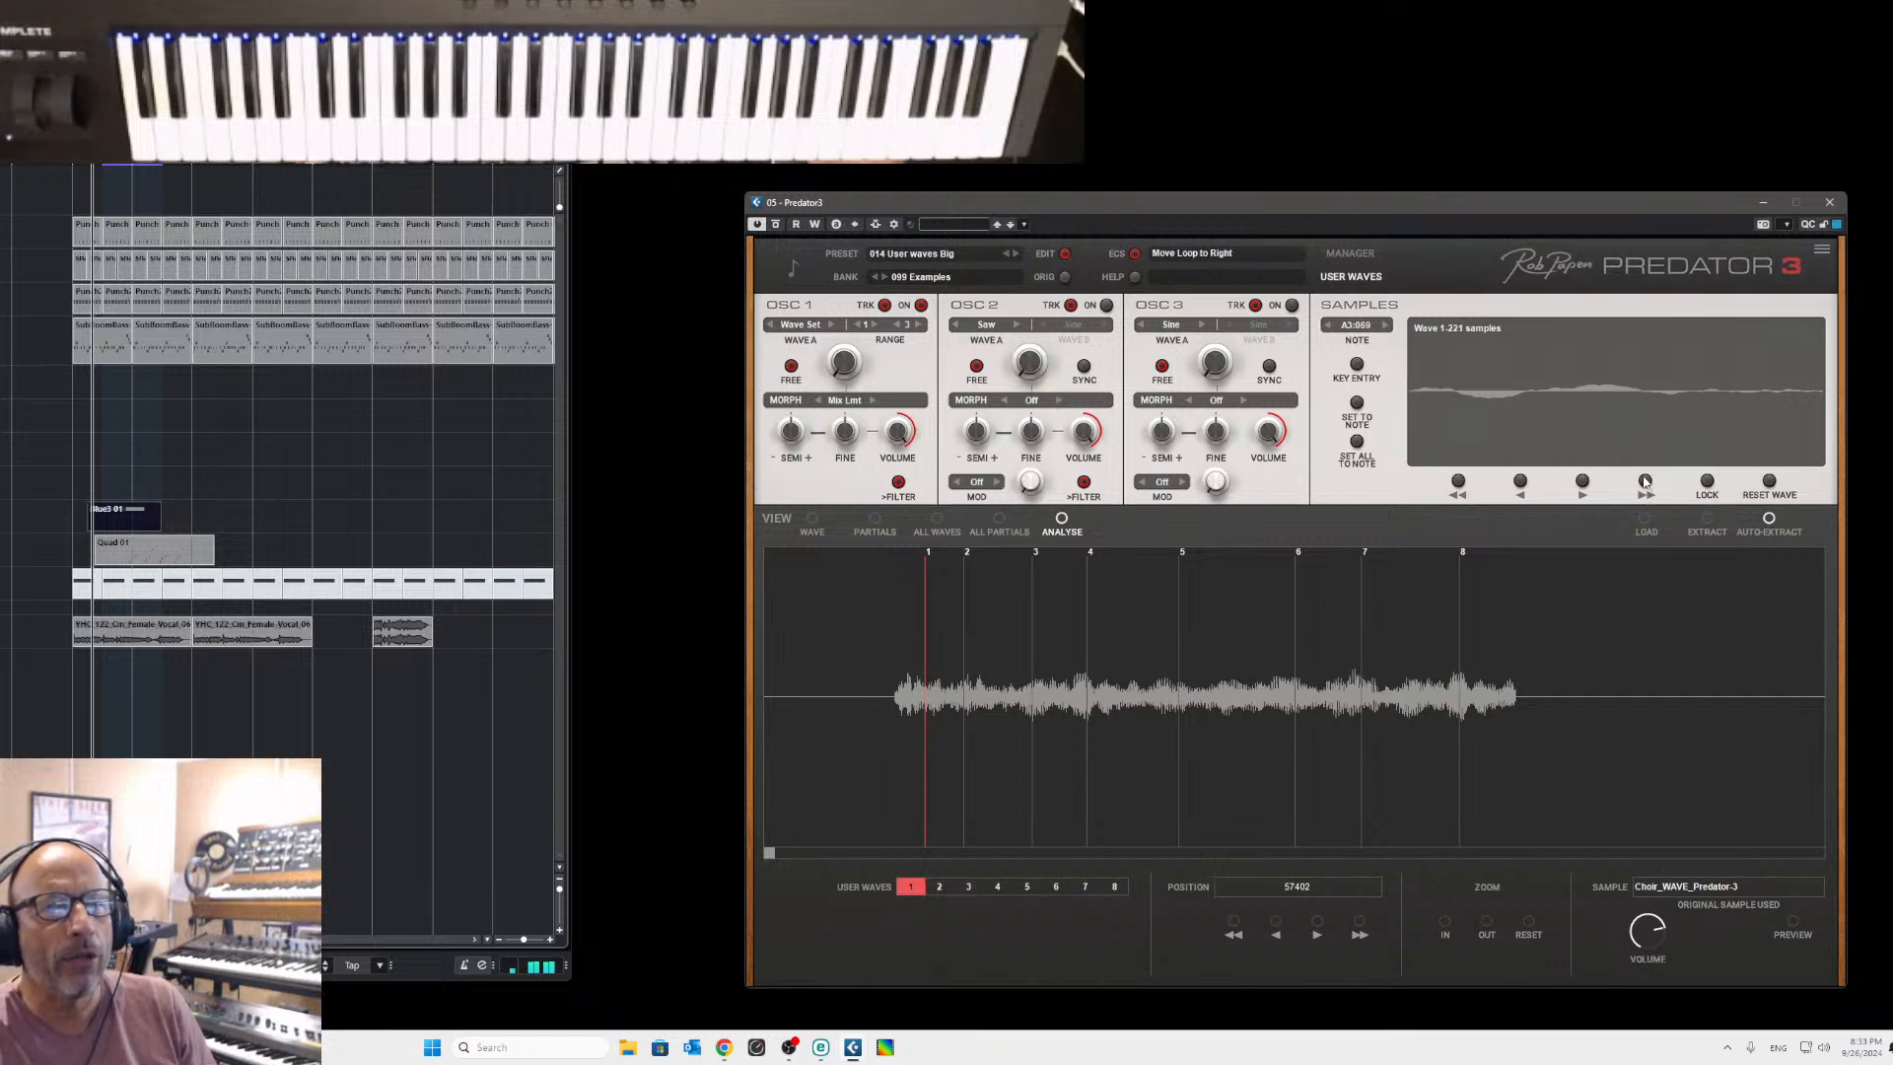
{"action": "left_click", "coordinate": [1645, 482]}
{"action": "left_click", "coordinate": [1644, 482]}
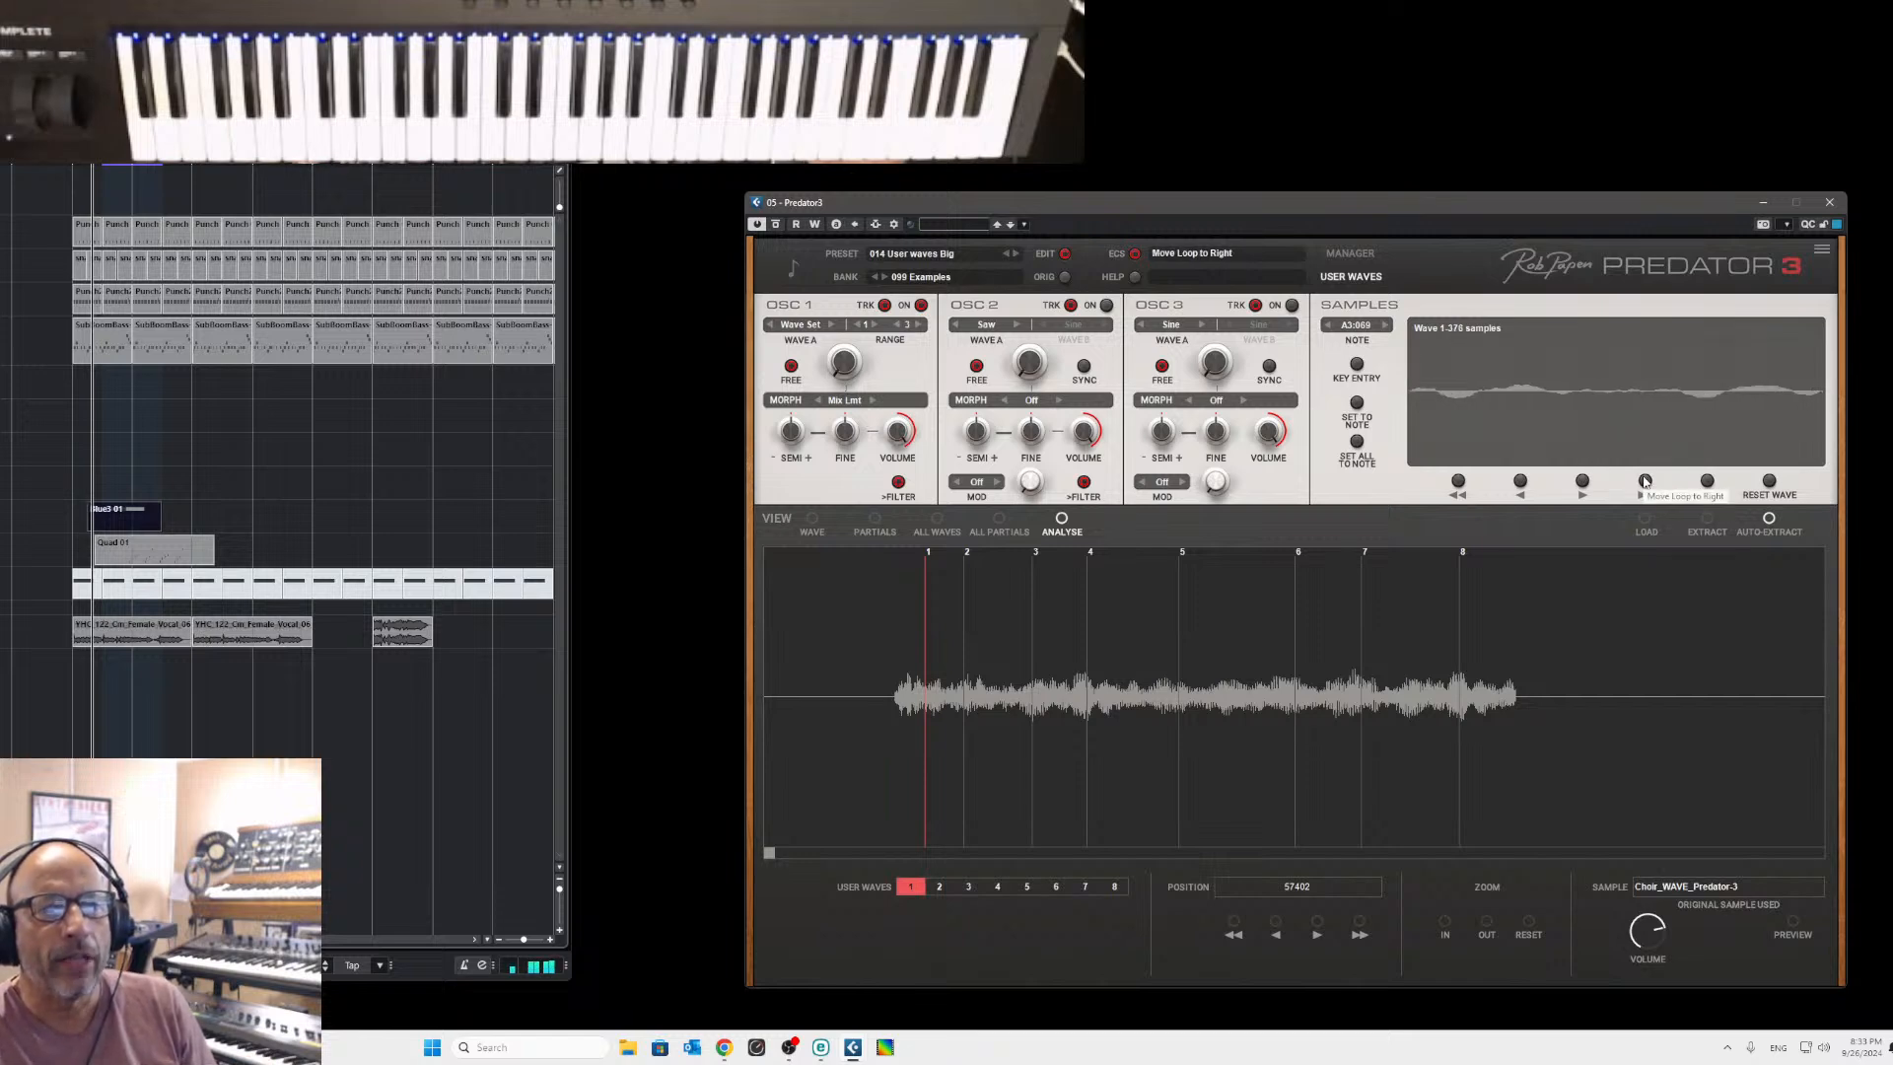
{"action": "left_click", "coordinate": [1645, 482]}
{"action": "left_click", "coordinate": [1644, 482]}
{"action": "left_click", "coordinate": [1645, 482]}
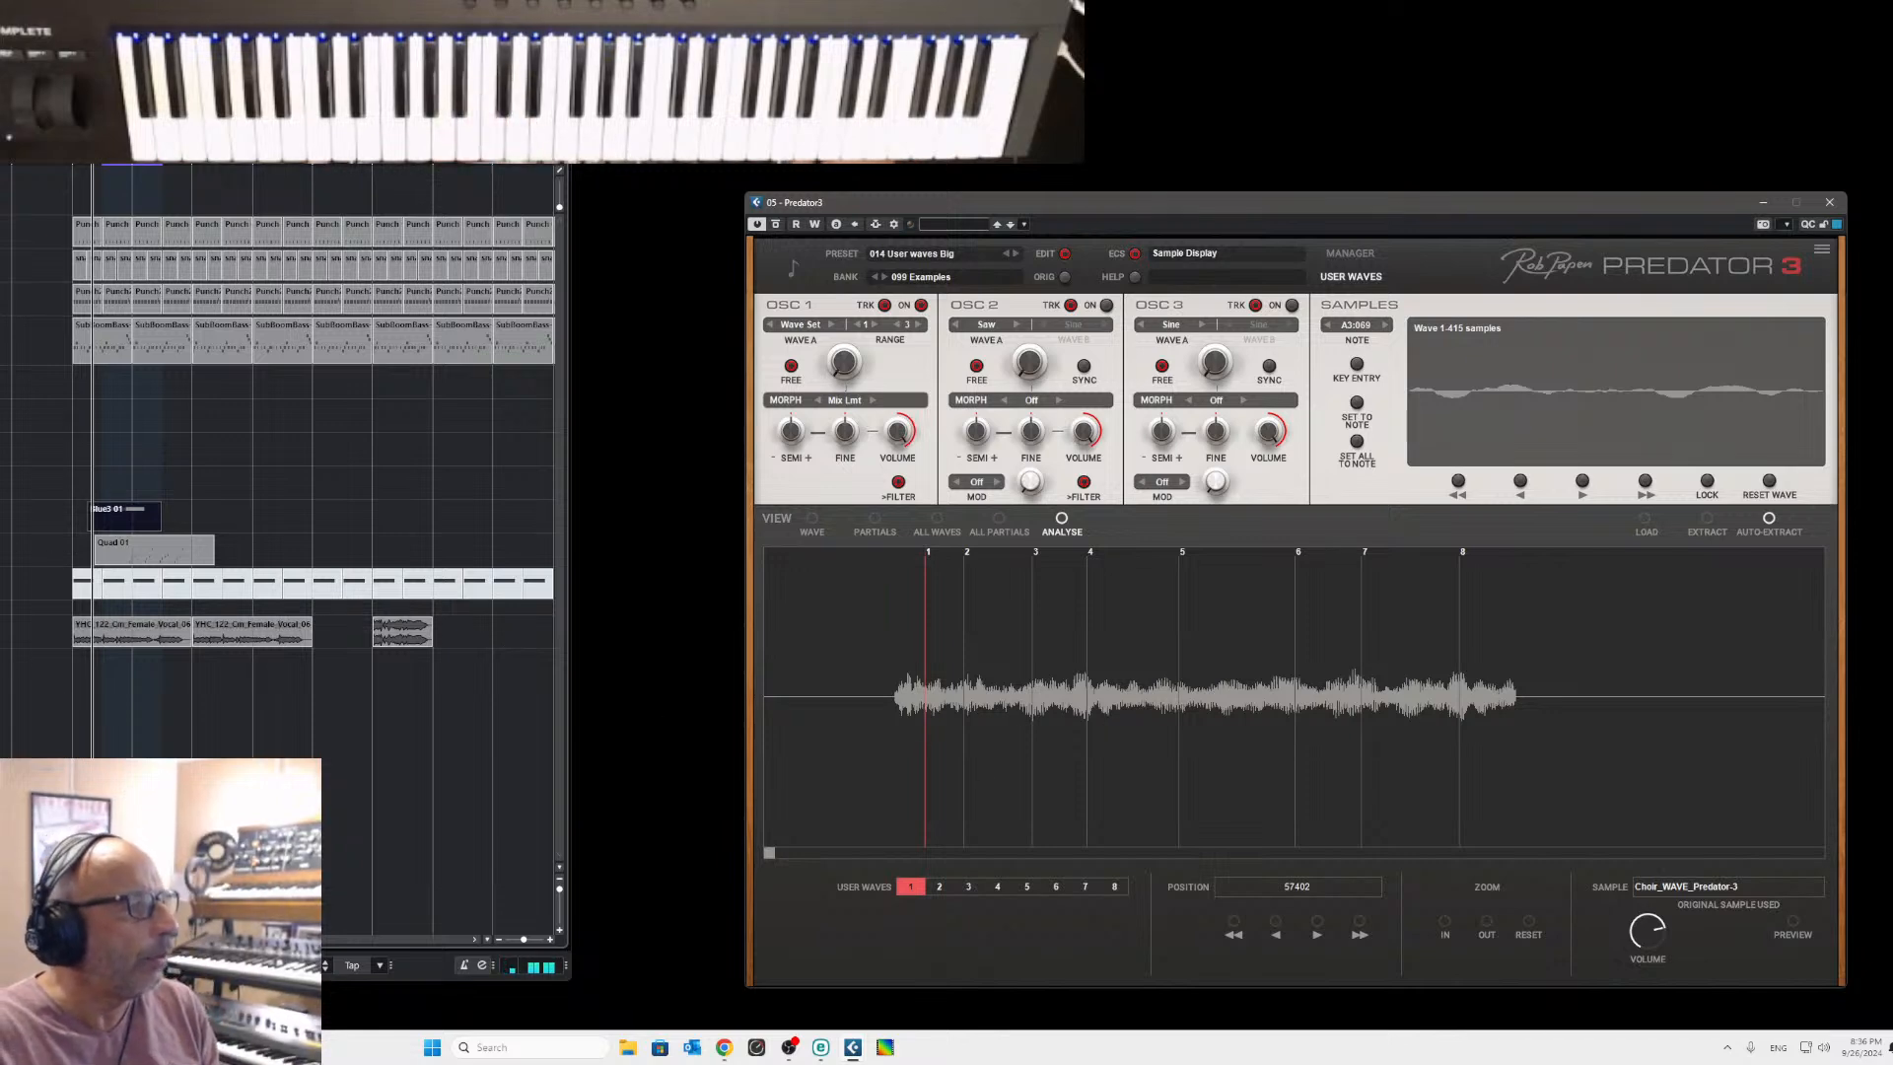
Load preset 043 Default from the 000 Introduction bank and return to the main synth view.
{"action": "left_click", "coordinate": [9, 583]}
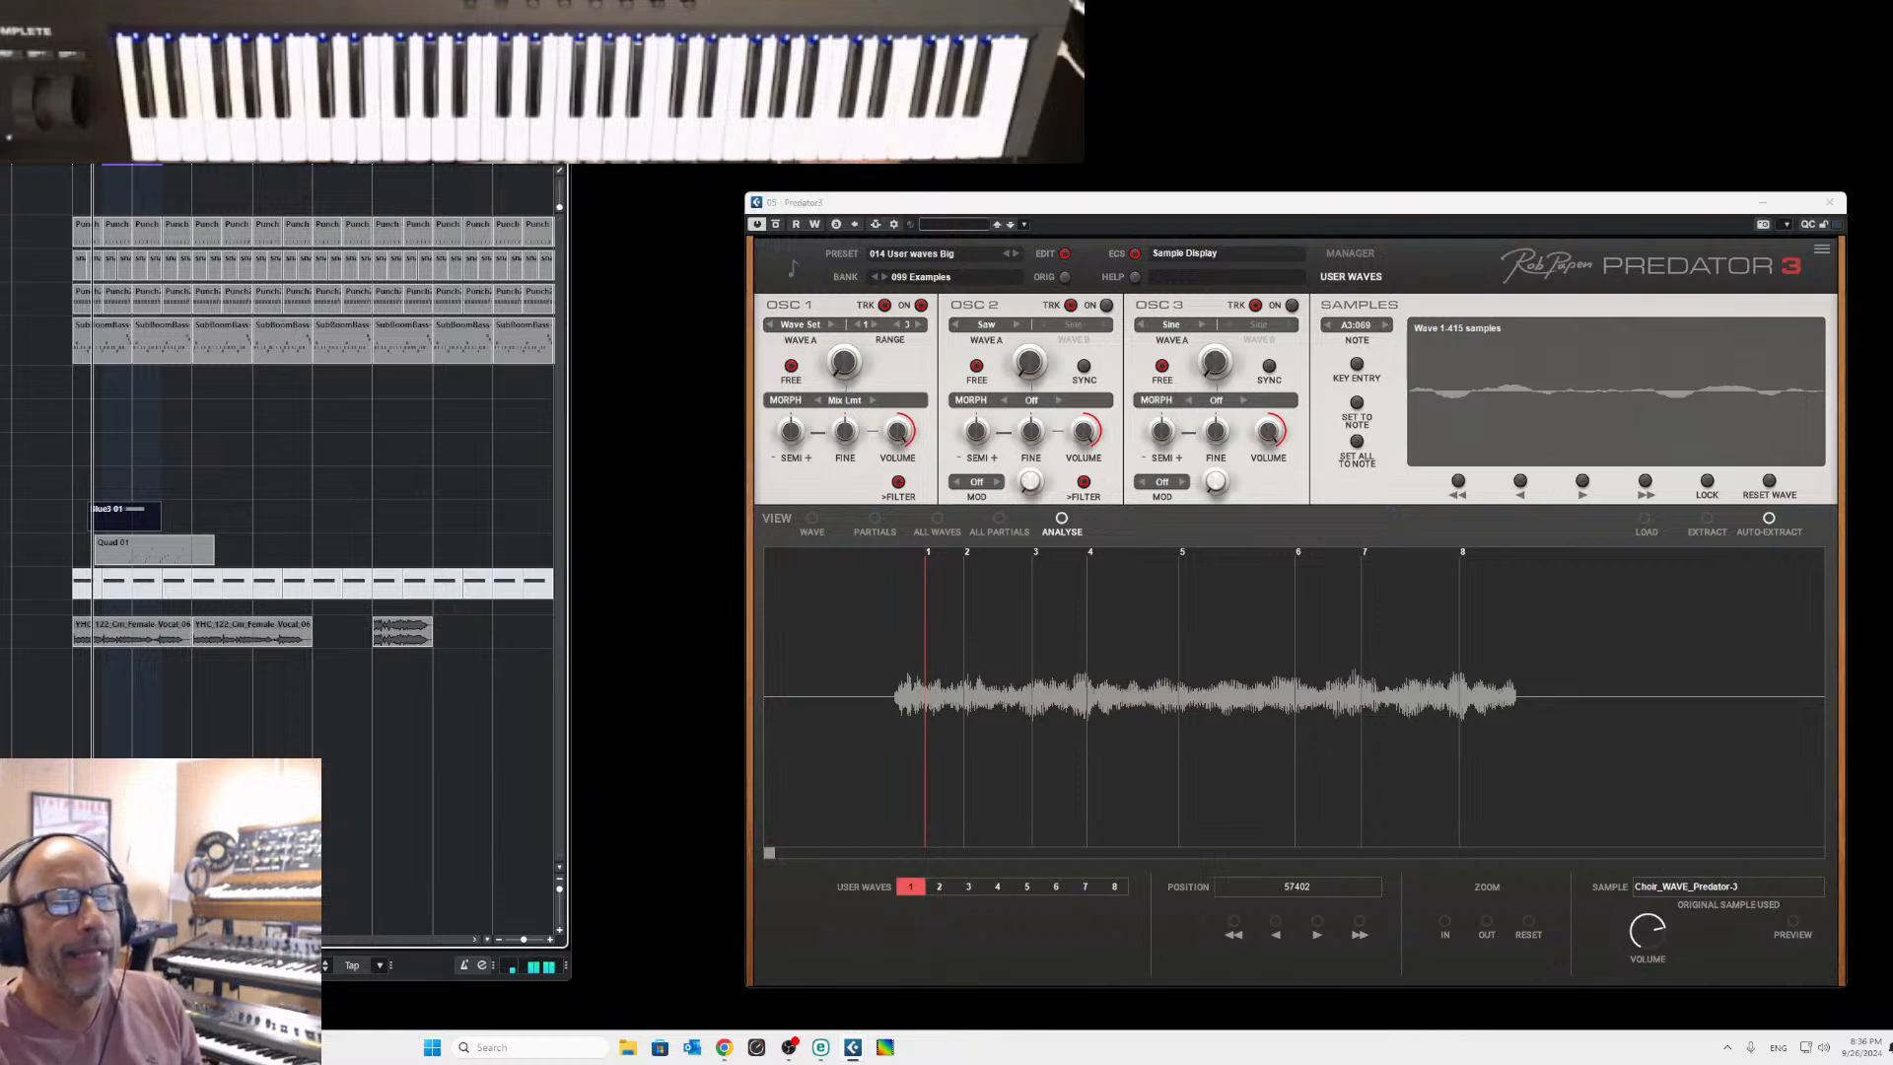
{"action": "left_click", "coordinate": [1343, 256]}
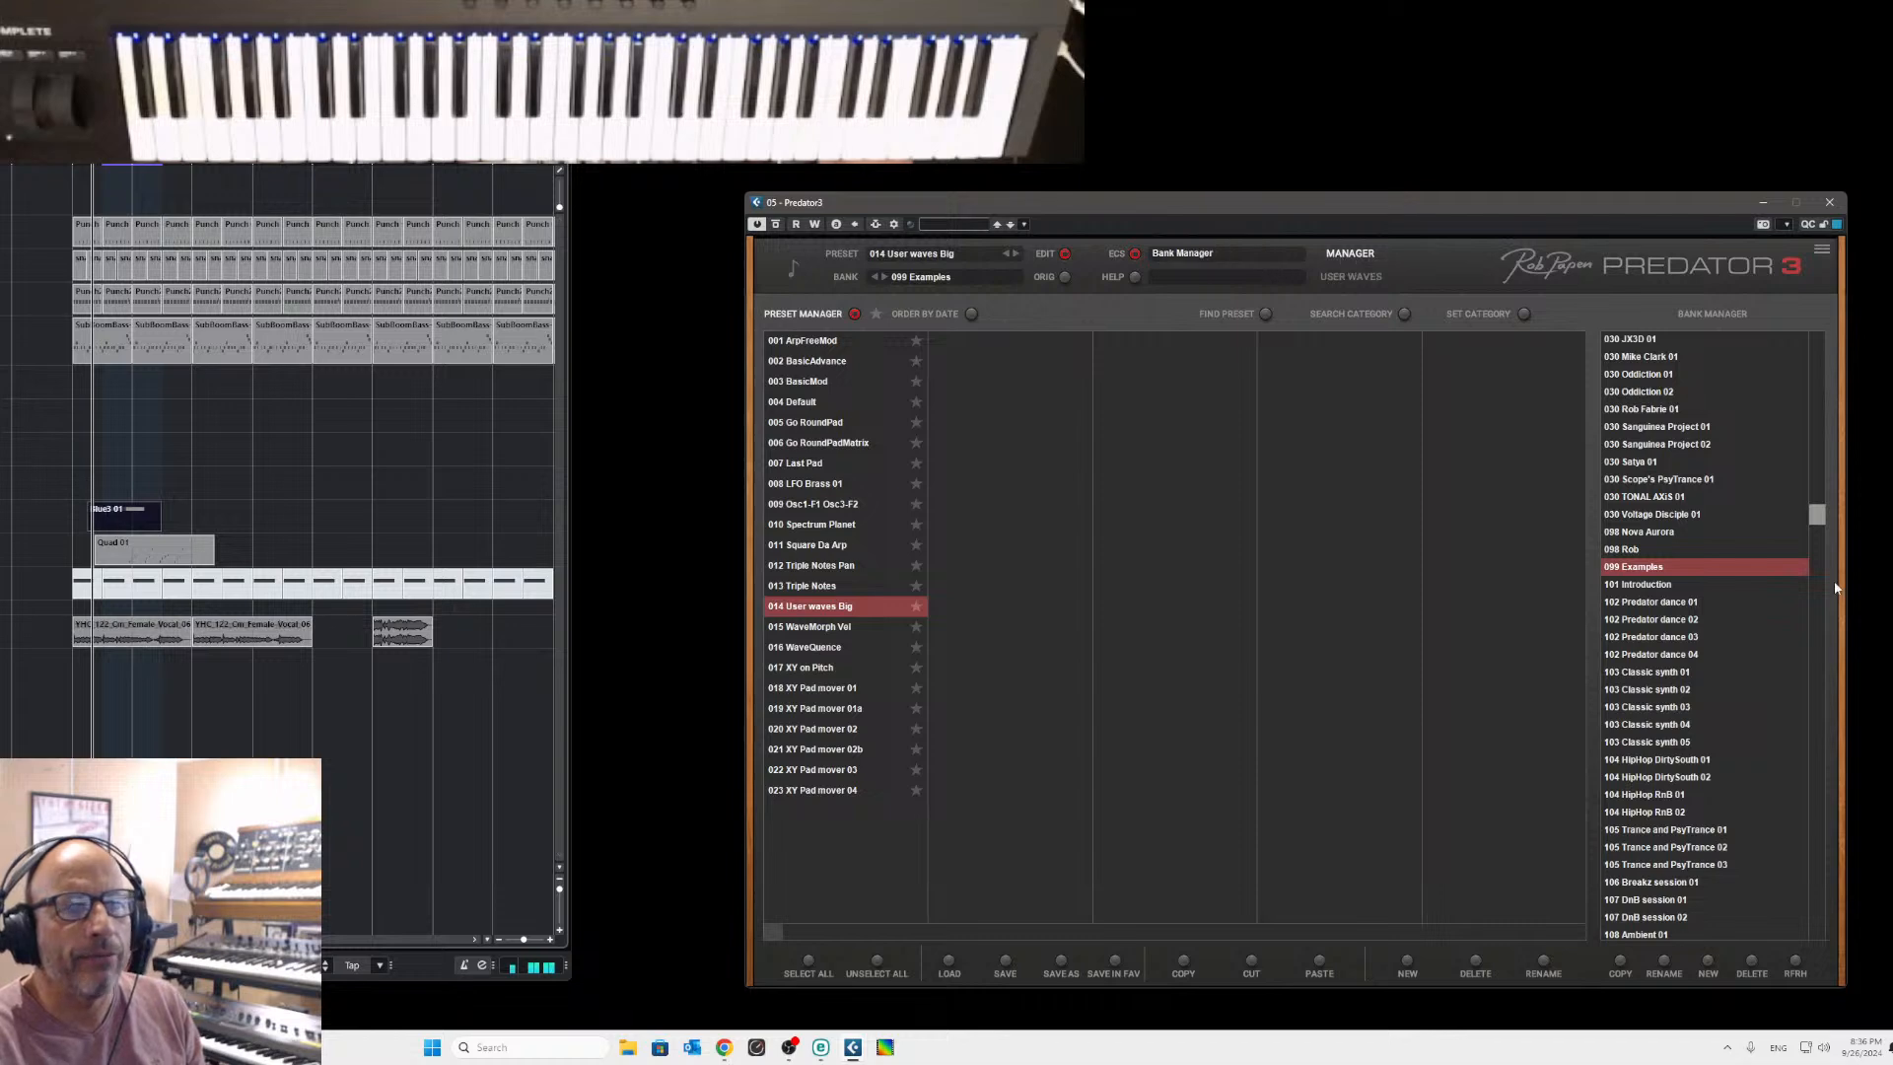
{"action": "left_click_drag", "start_coordinate": [1817, 513], "coordinate": [1799, 343]}
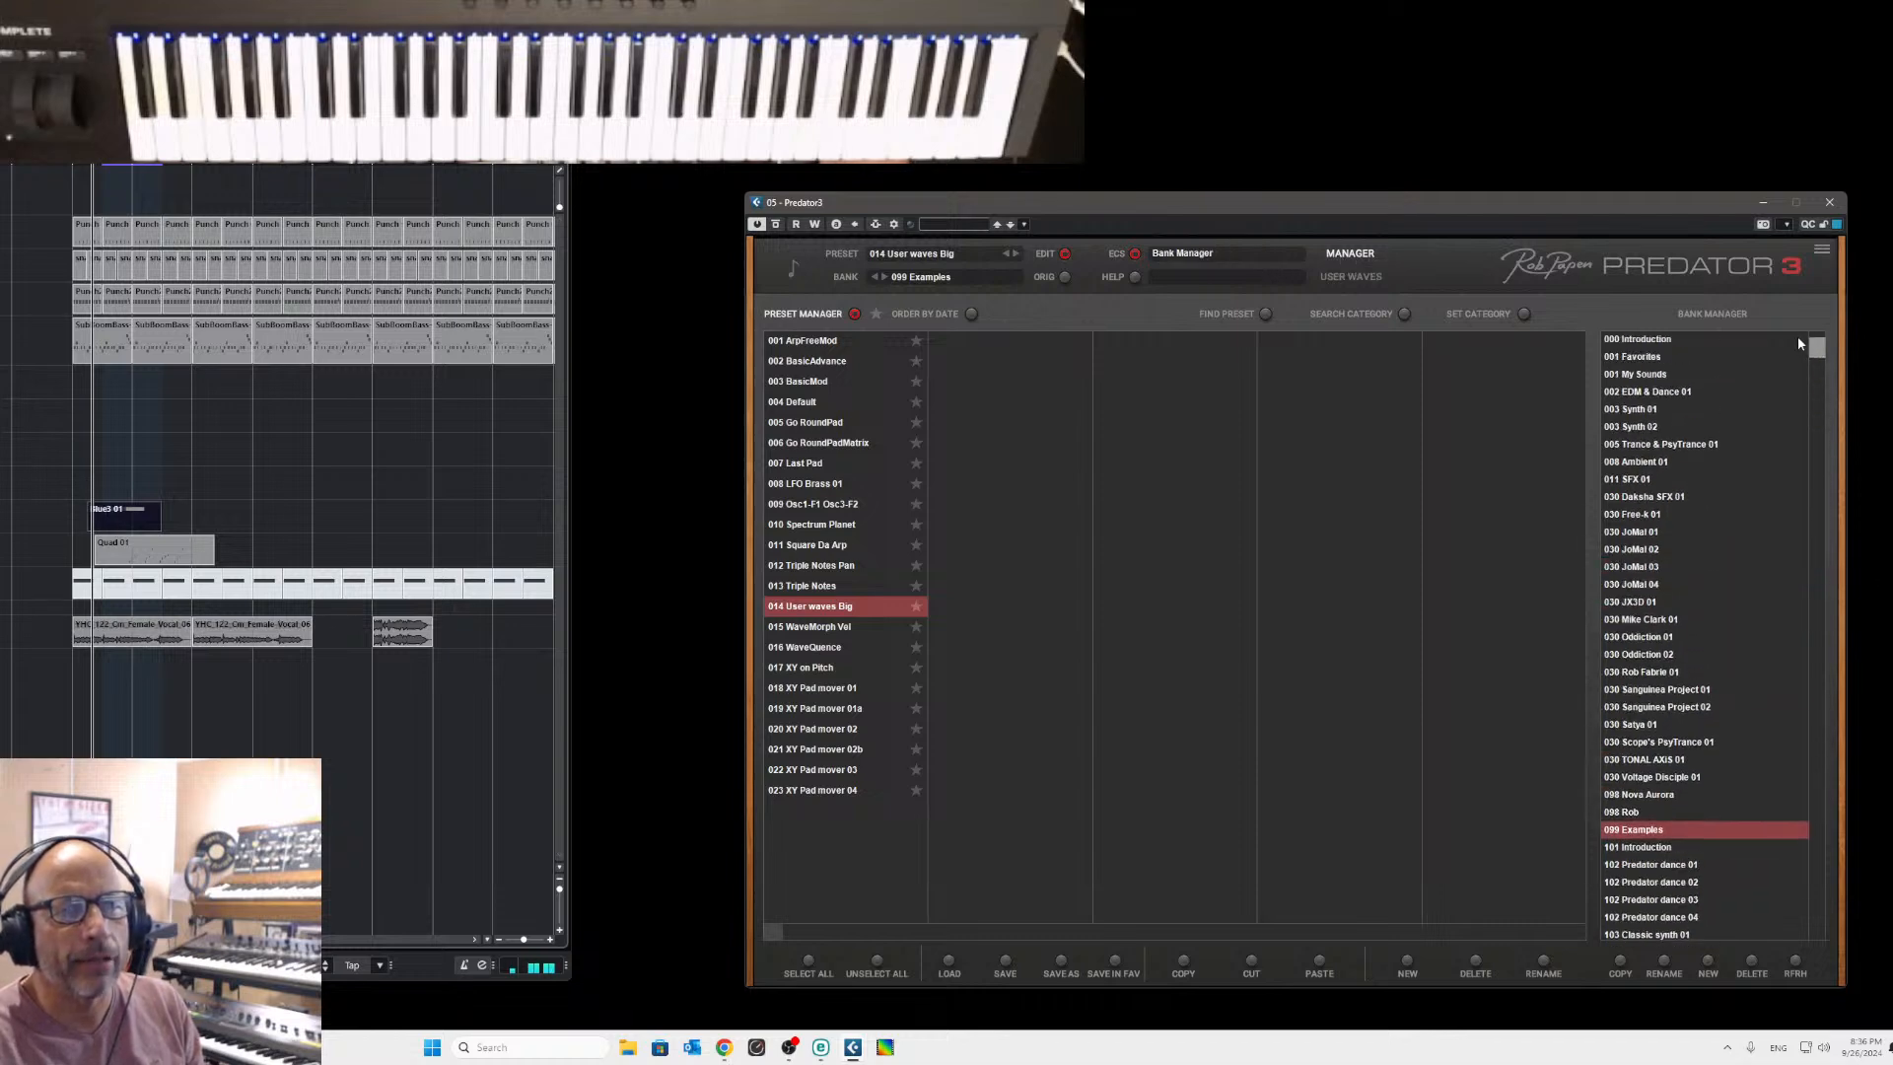
{"action": "left_click", "coordinate": [1646, 340]}
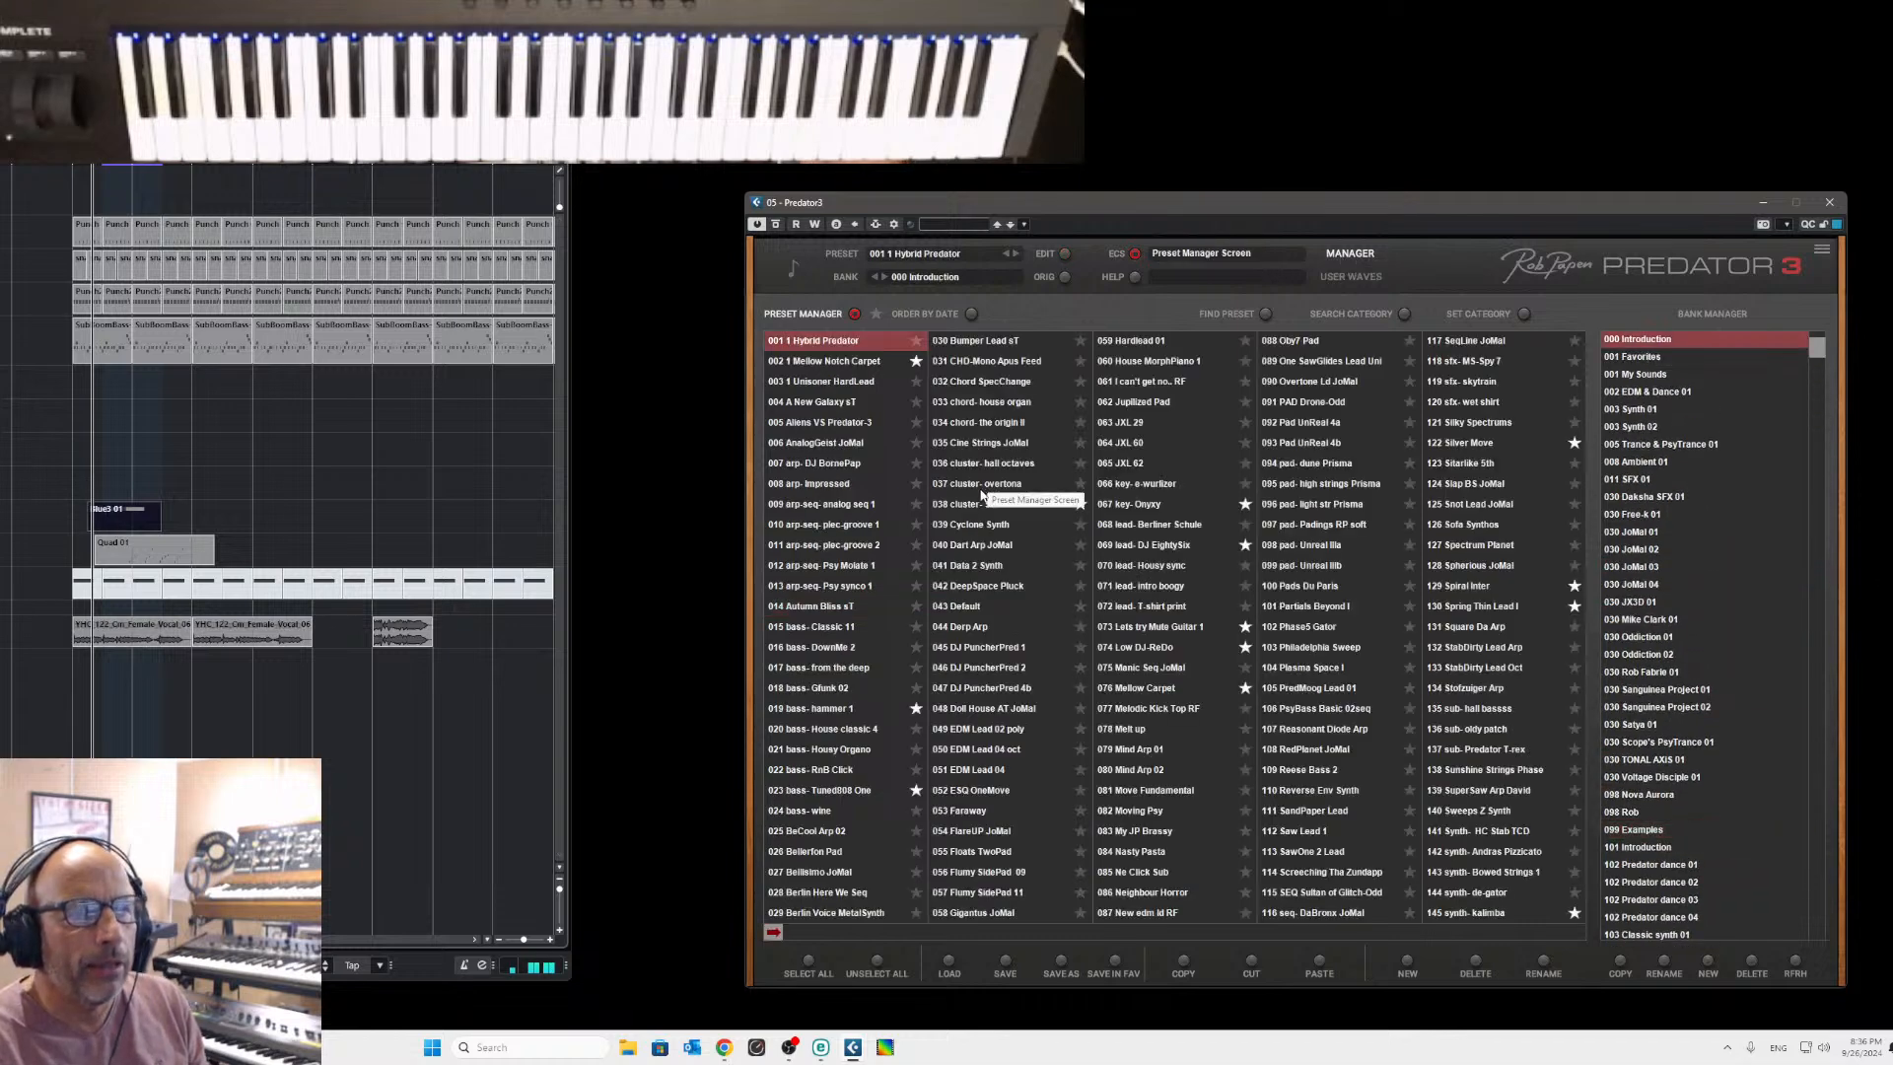
{"action": "left_click", "coordinate": [966, 608]}
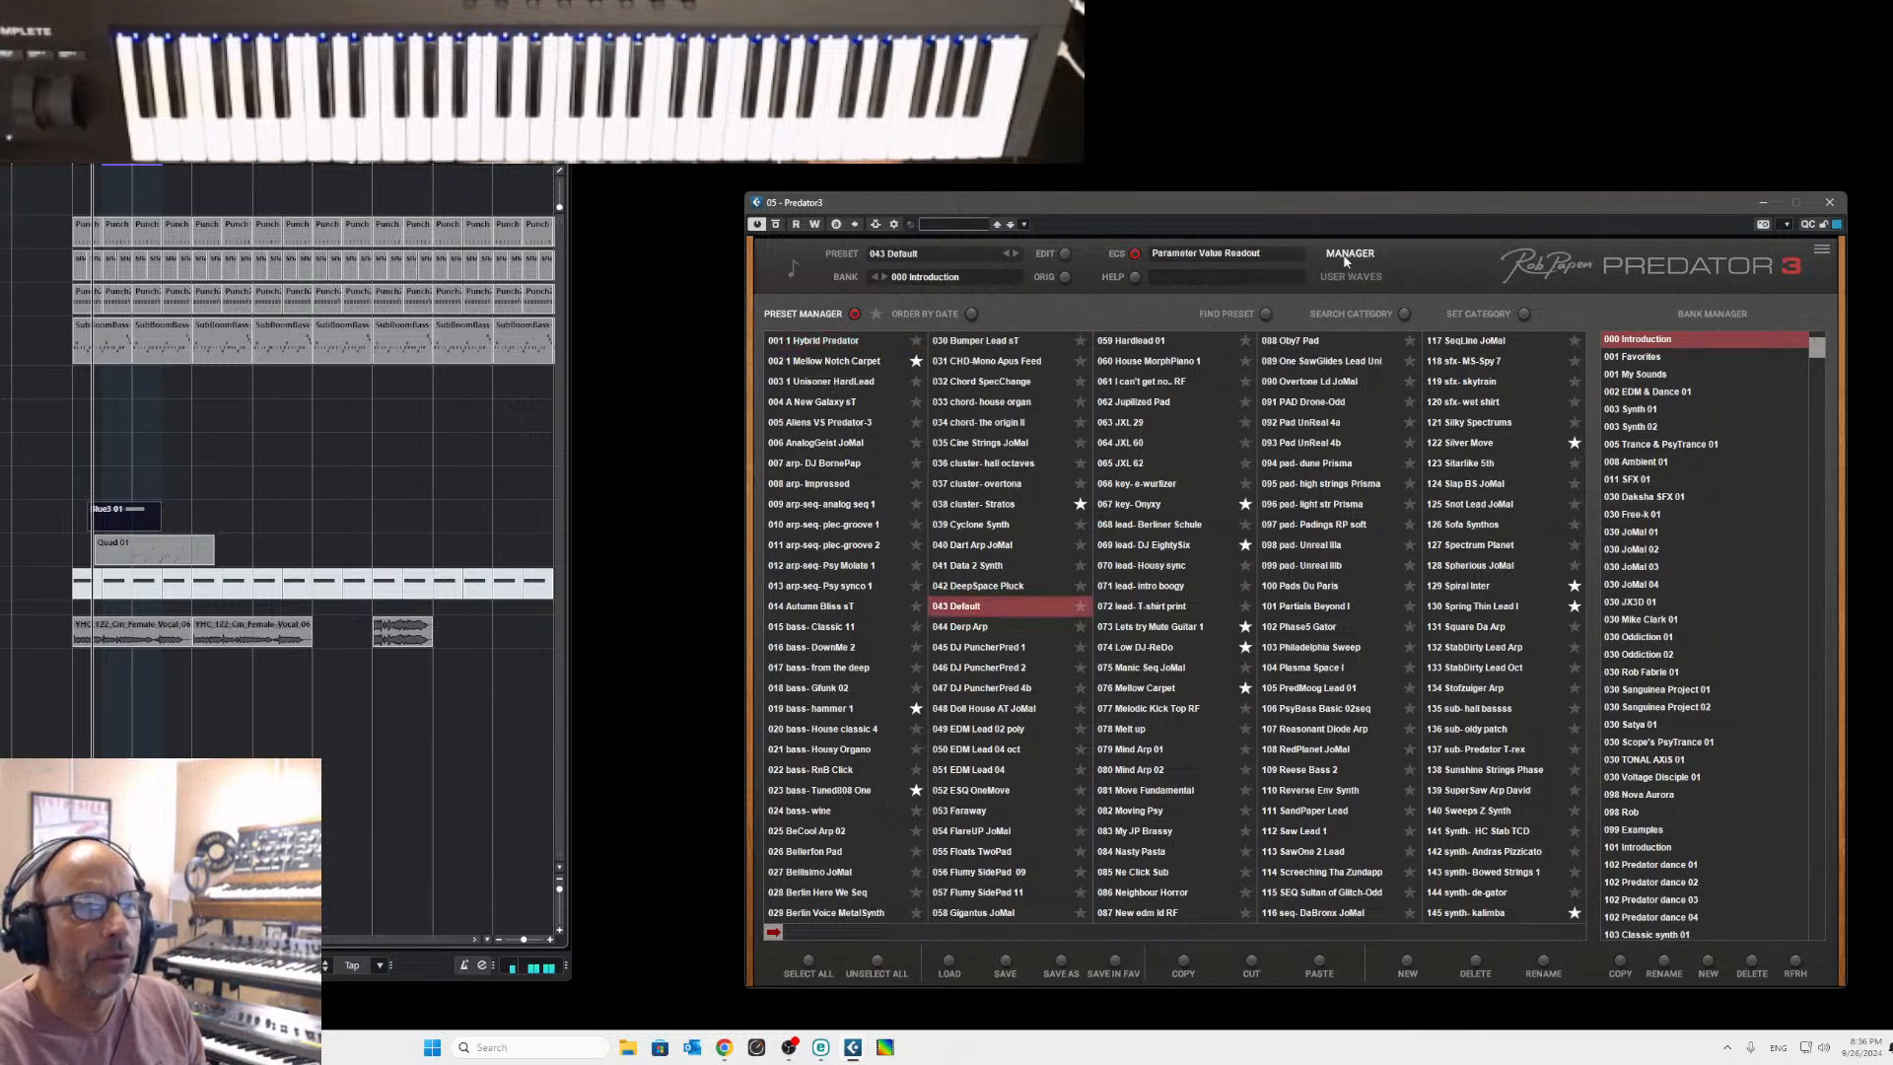
{"action": "left_click", "coordinate": [1348, 256]}
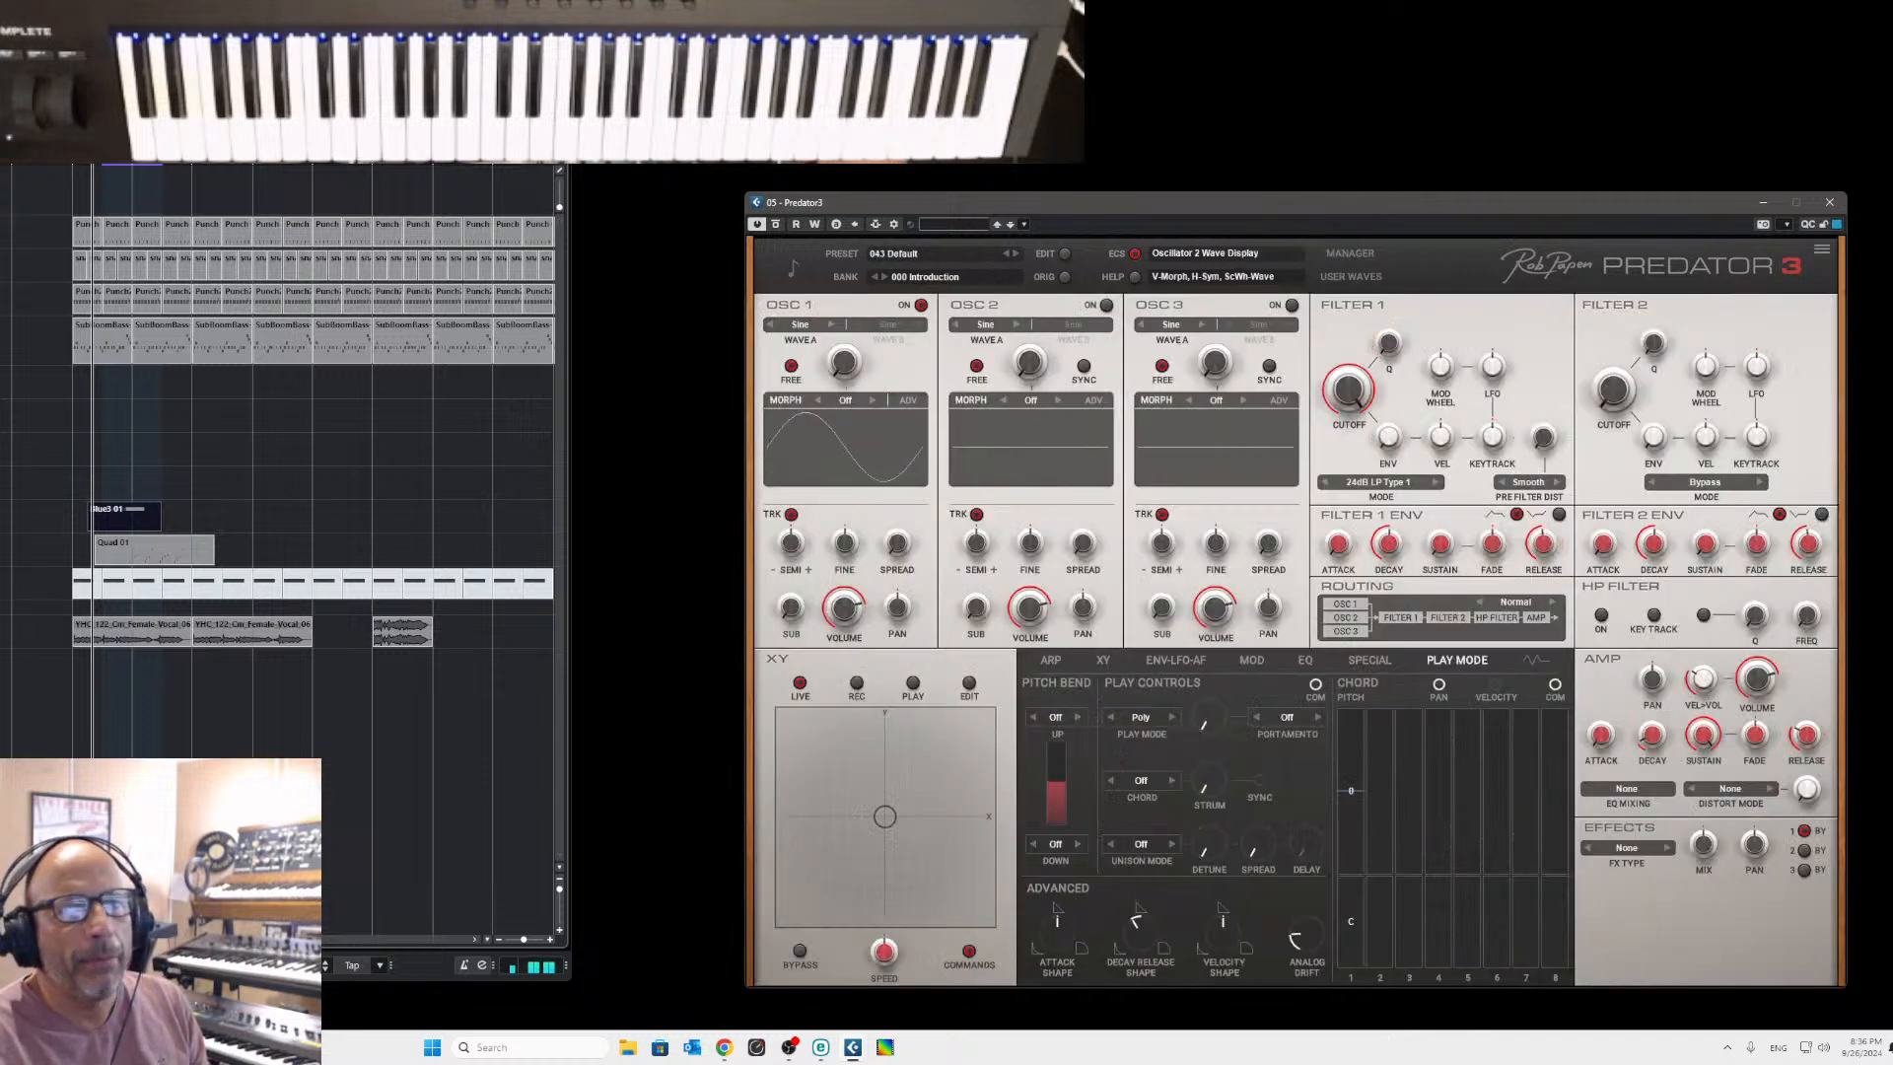
Close the Predator 3 window, switch to BLUE III and load preset 038 Default from its 00 Introduction bank.
{"action": "left_click", "coordinate": [1830, 204]}
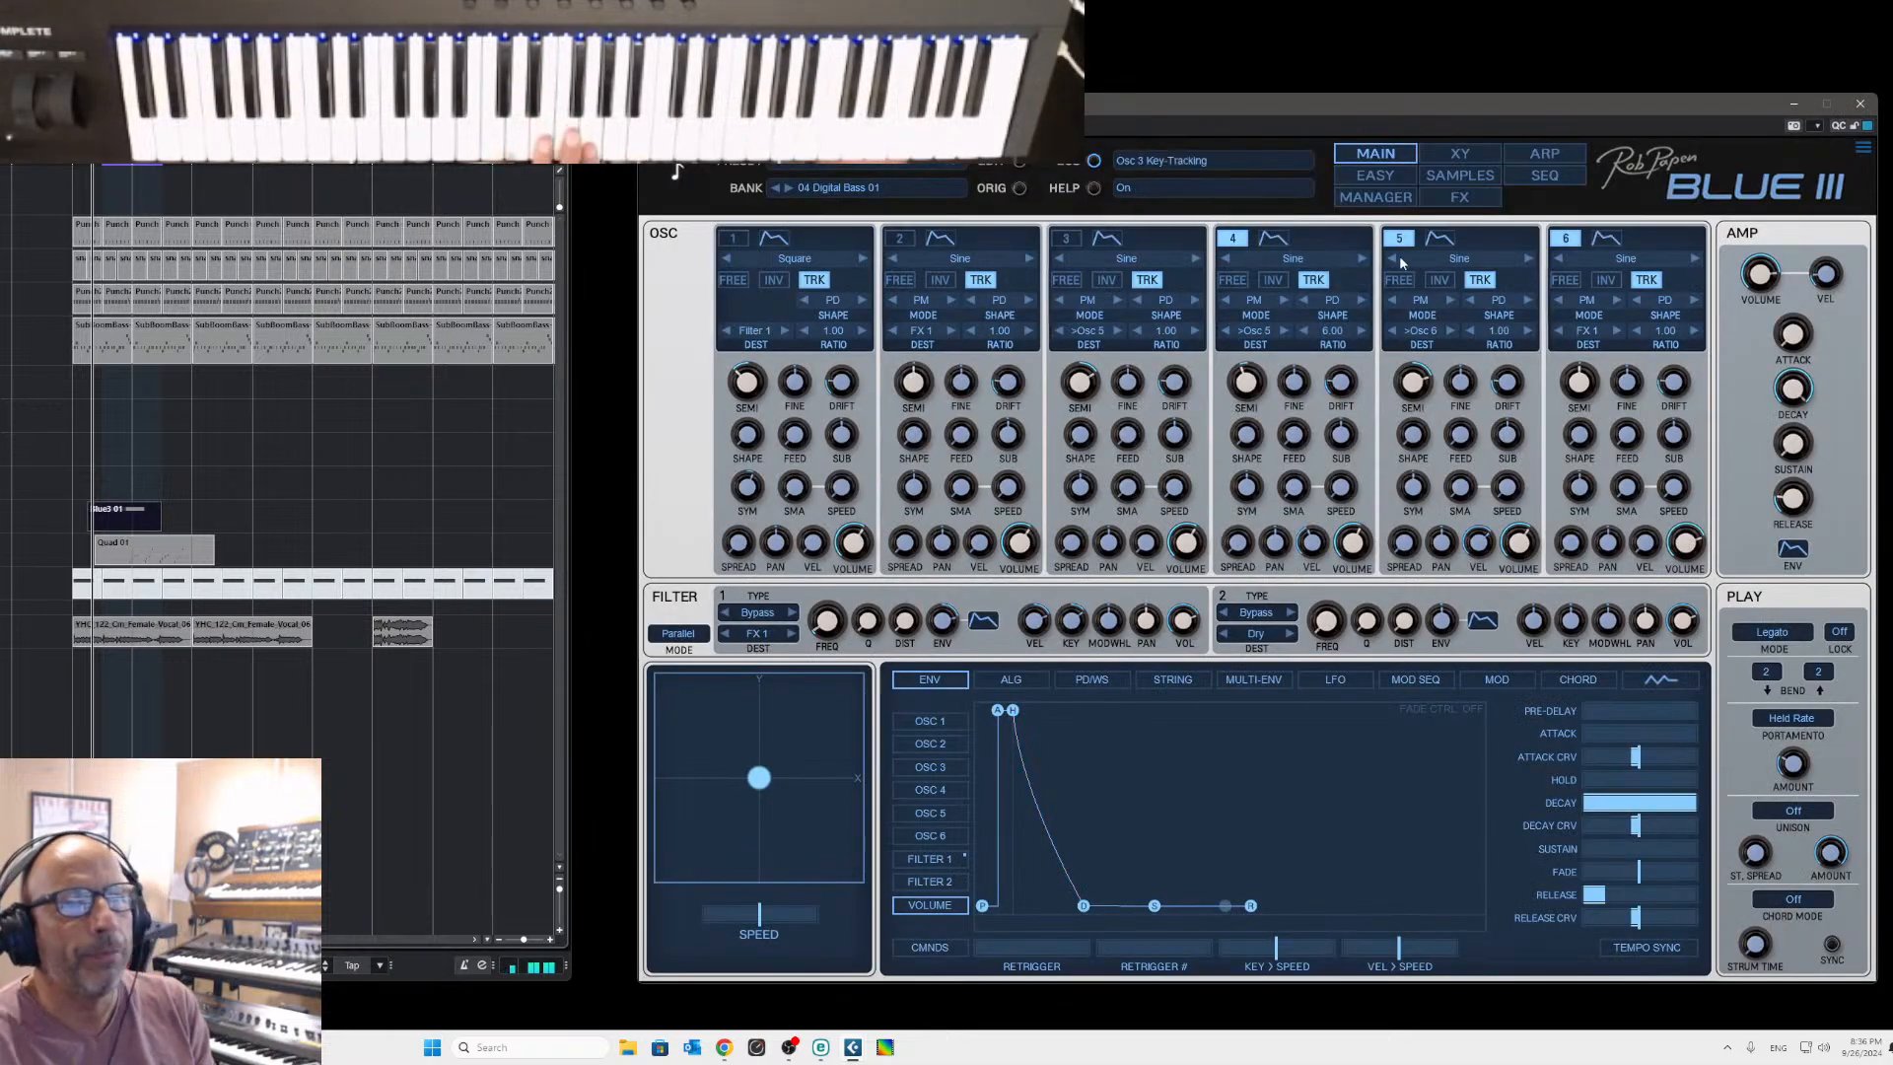
{"action": "left_click", "coordinate": [1380, 197]}
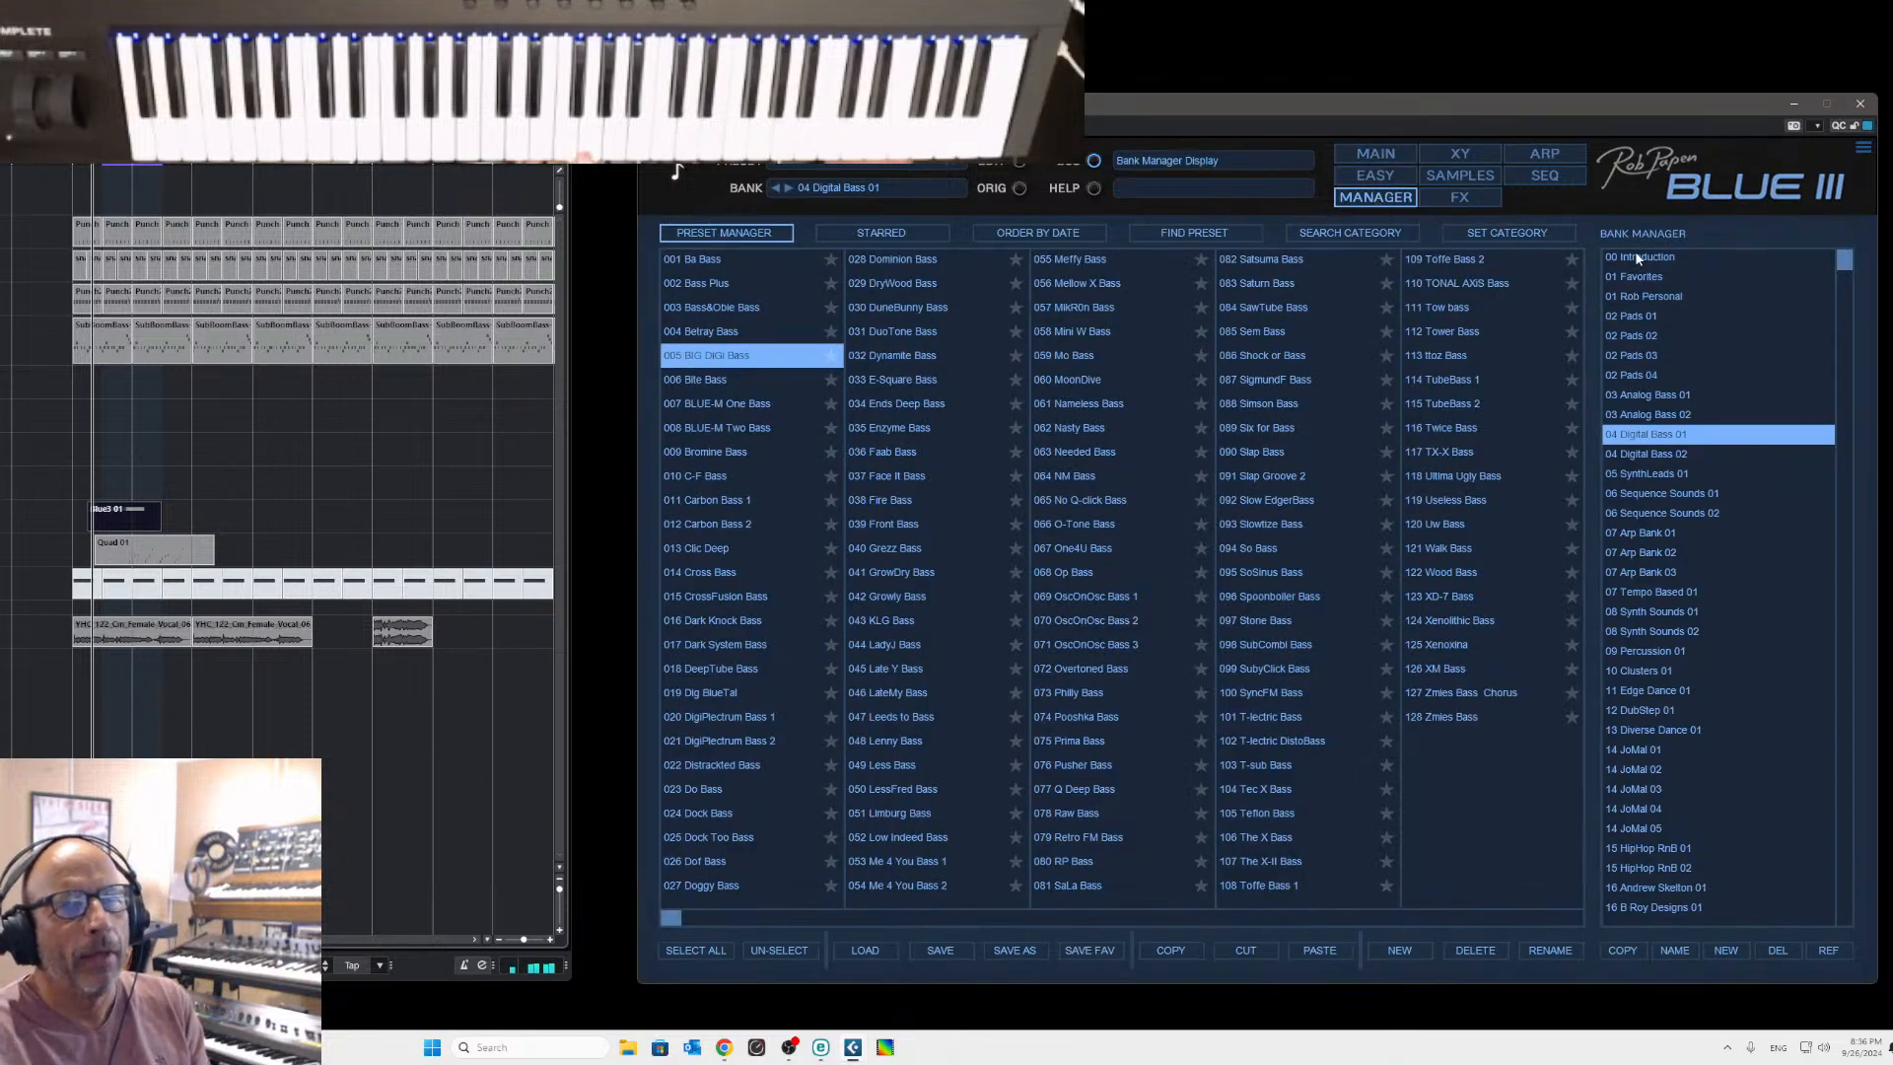
{"action": "left_click", "coordinate": [1635, 254]}
{"action": "left_click", "coordinate": [908, 505]}
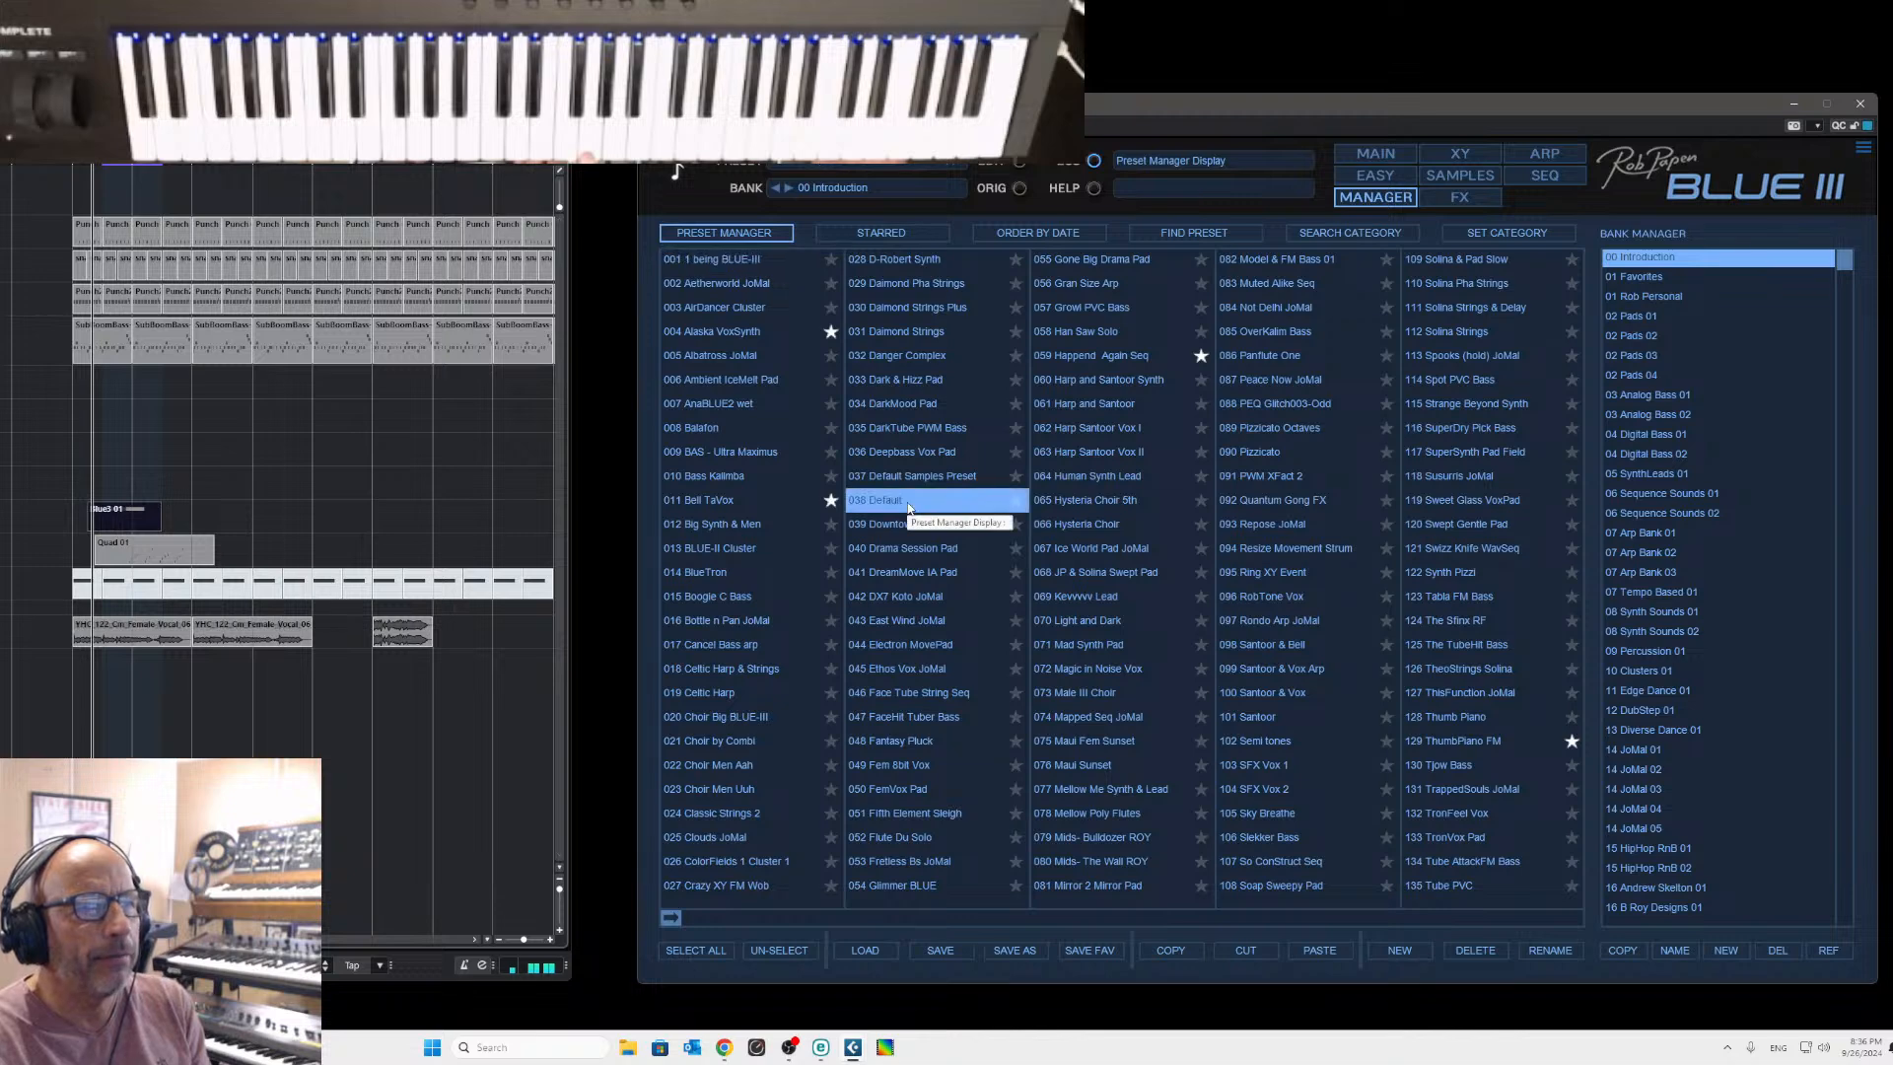
Set oscillator 1 to the Rez 3 wave and give the amp envelope maximum decay and minimum release.
{"action": "left_click", "coordinate": [1393, 158]}
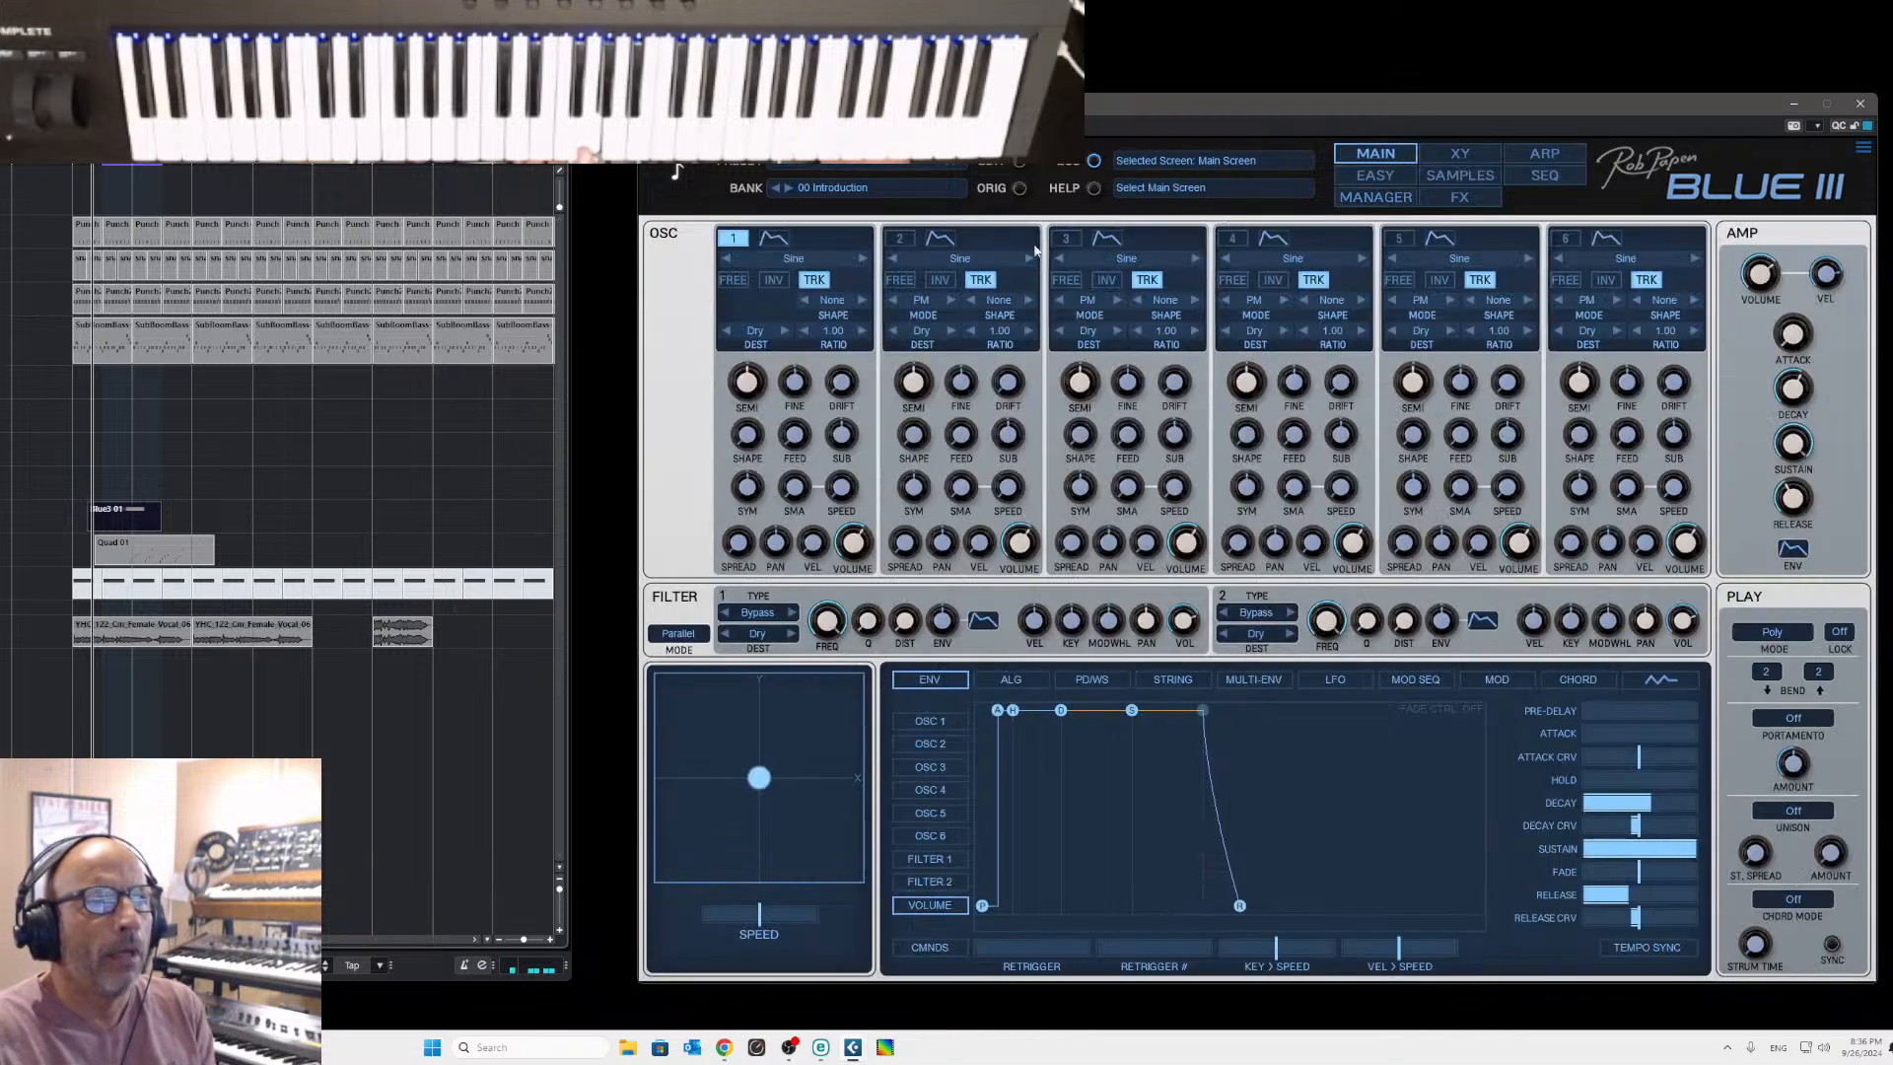
{"action": "left_click", "coordinate": [862, 259]}
{"action": "left_click", "coordinate": [863, 259]}
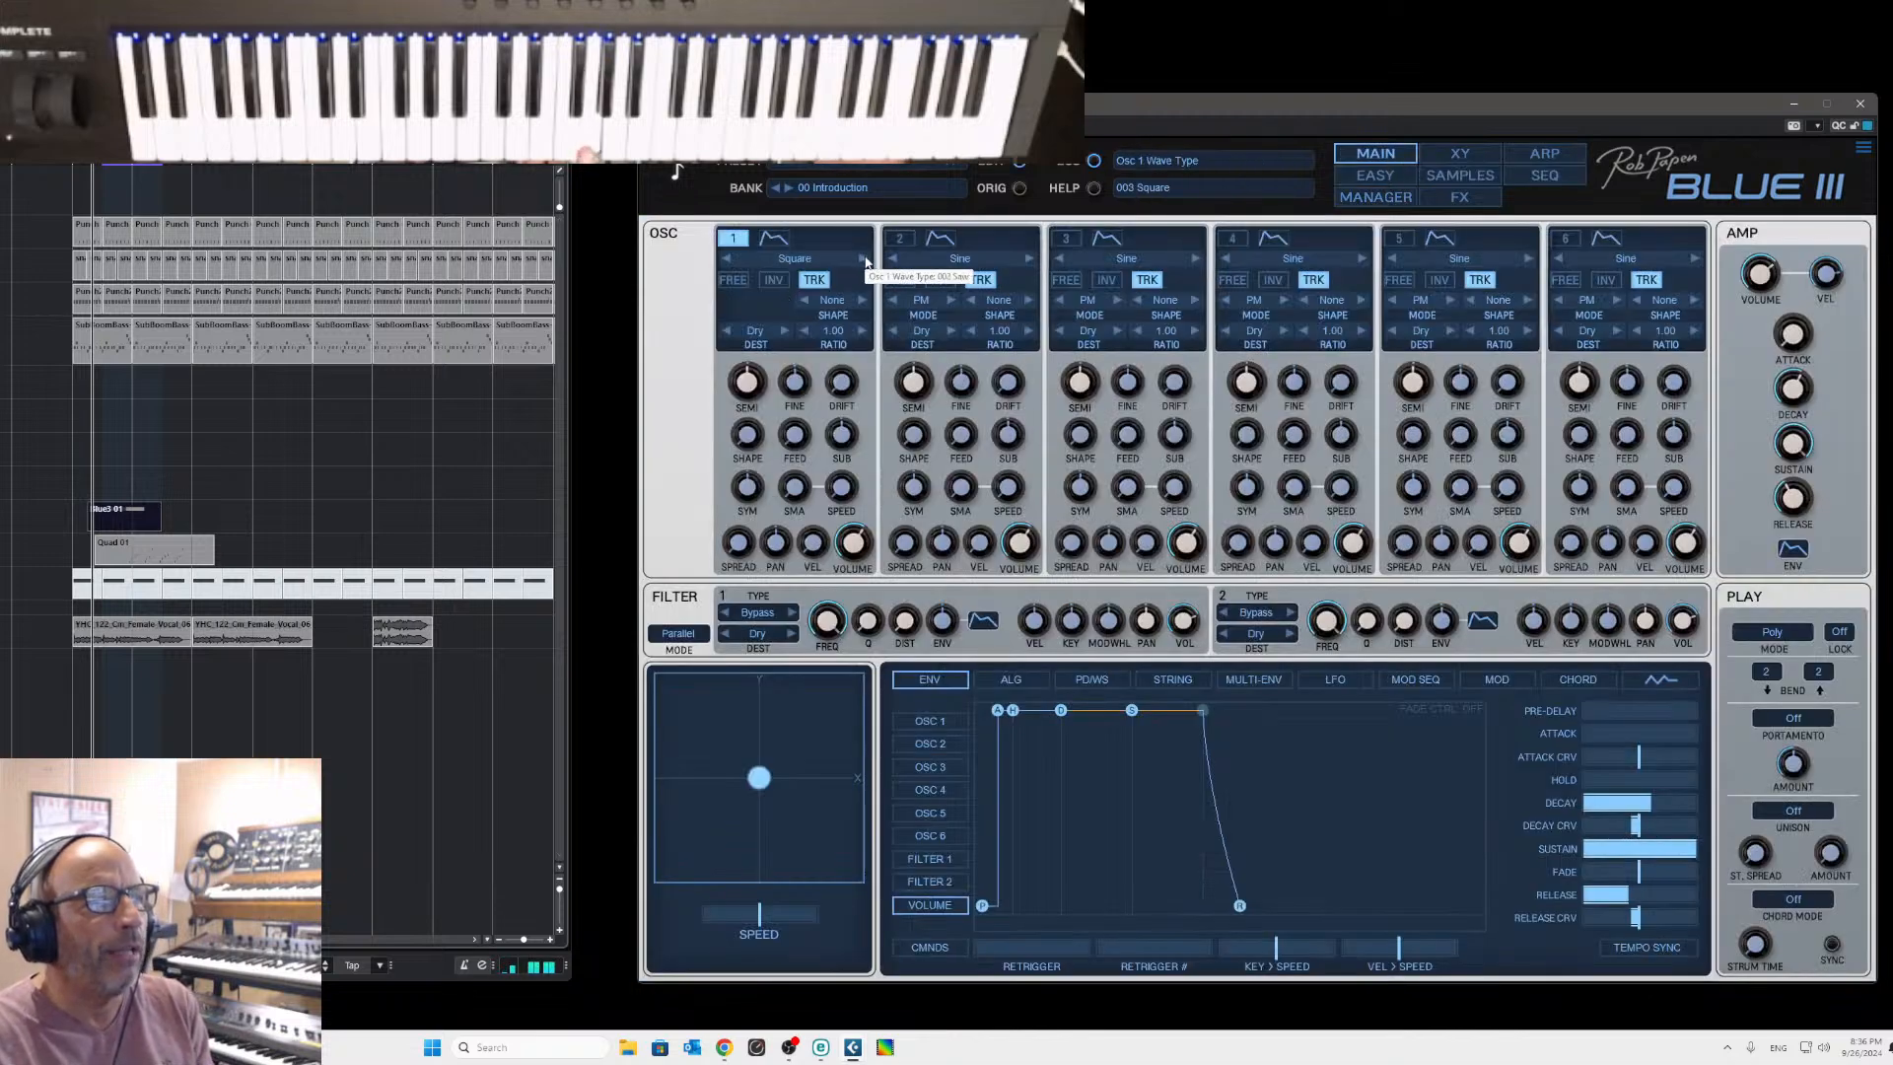
{"action": "left_click", "coordinate": [864, 259]}
{"action": "left_click", "coordinate": [865, 259]}
{"action": "left_click", "coordinate": [864, 260]}
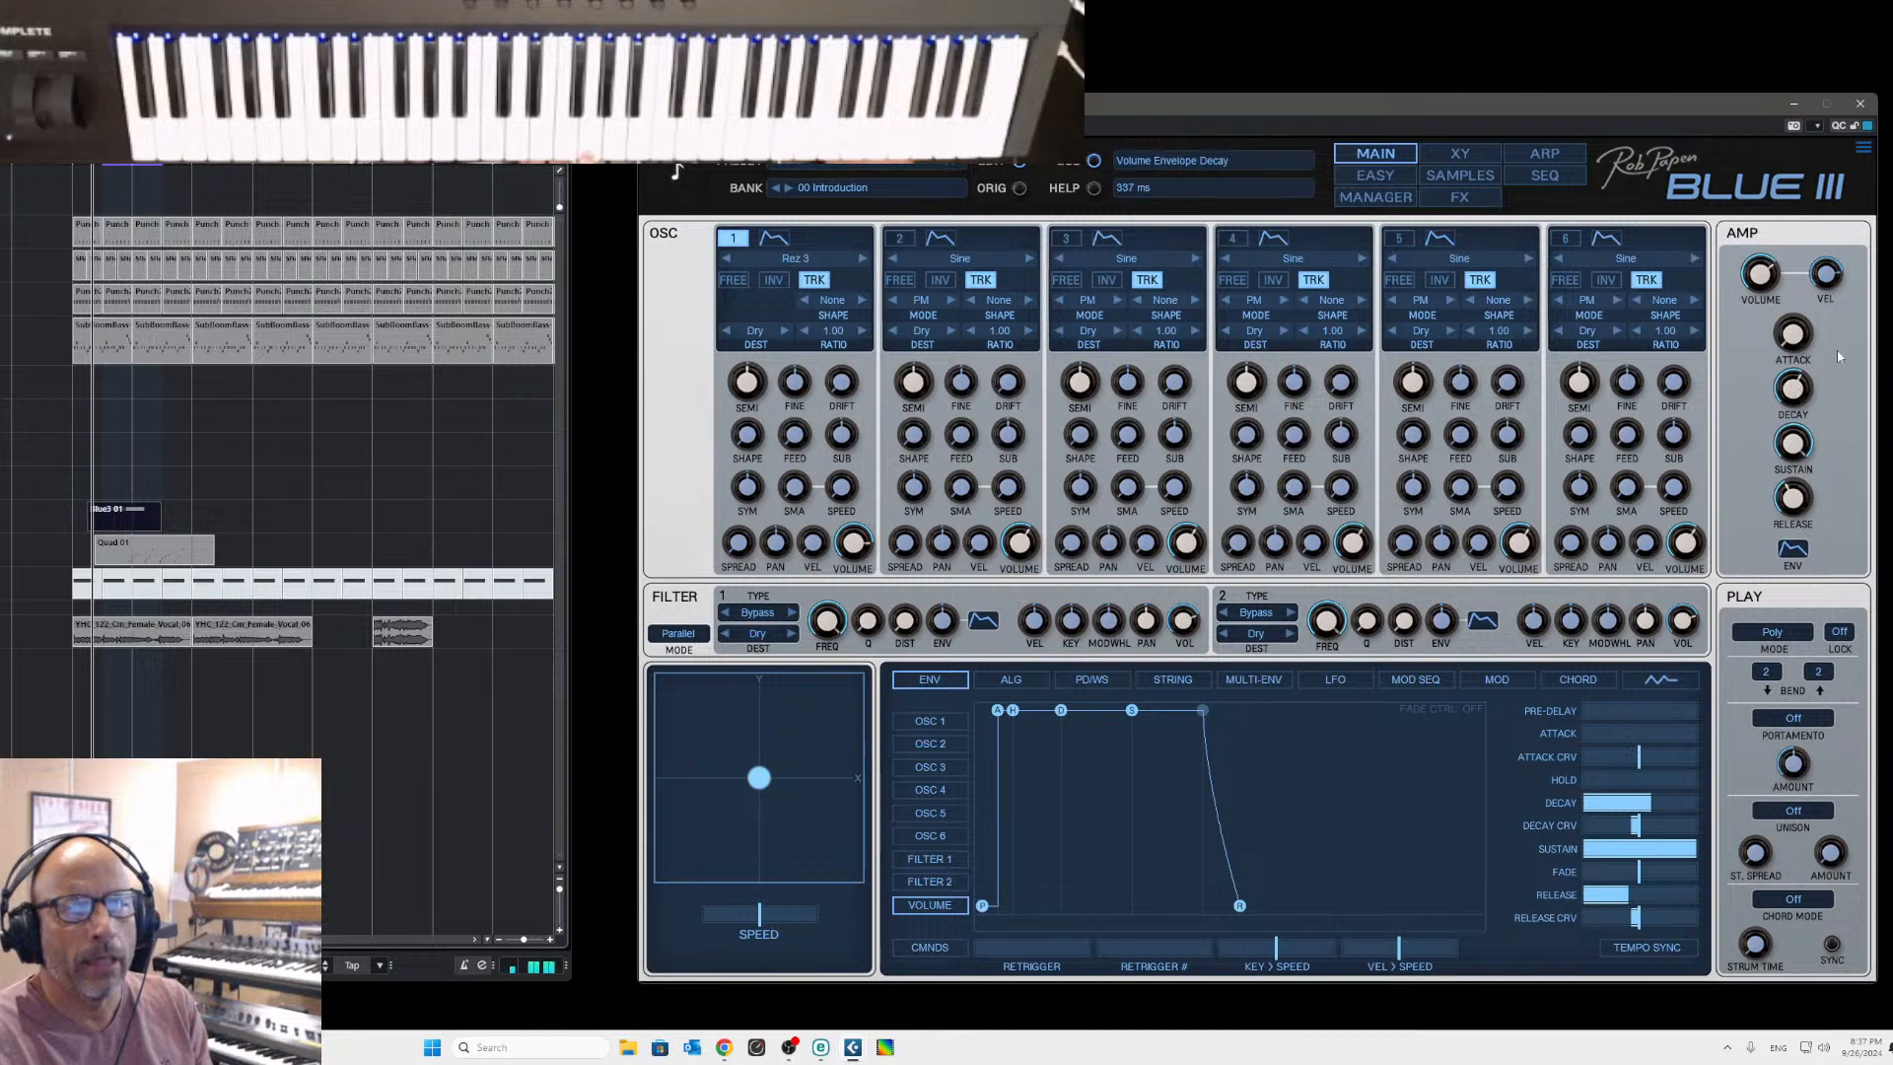
{"action": "left_click_drag", "start_coordinate": [1793, 388], "coordinate": [1801, 320]}
{"action": "left_click_drag", "start_coordinate": [1795, 498], "coordinate": [1796, 550]}
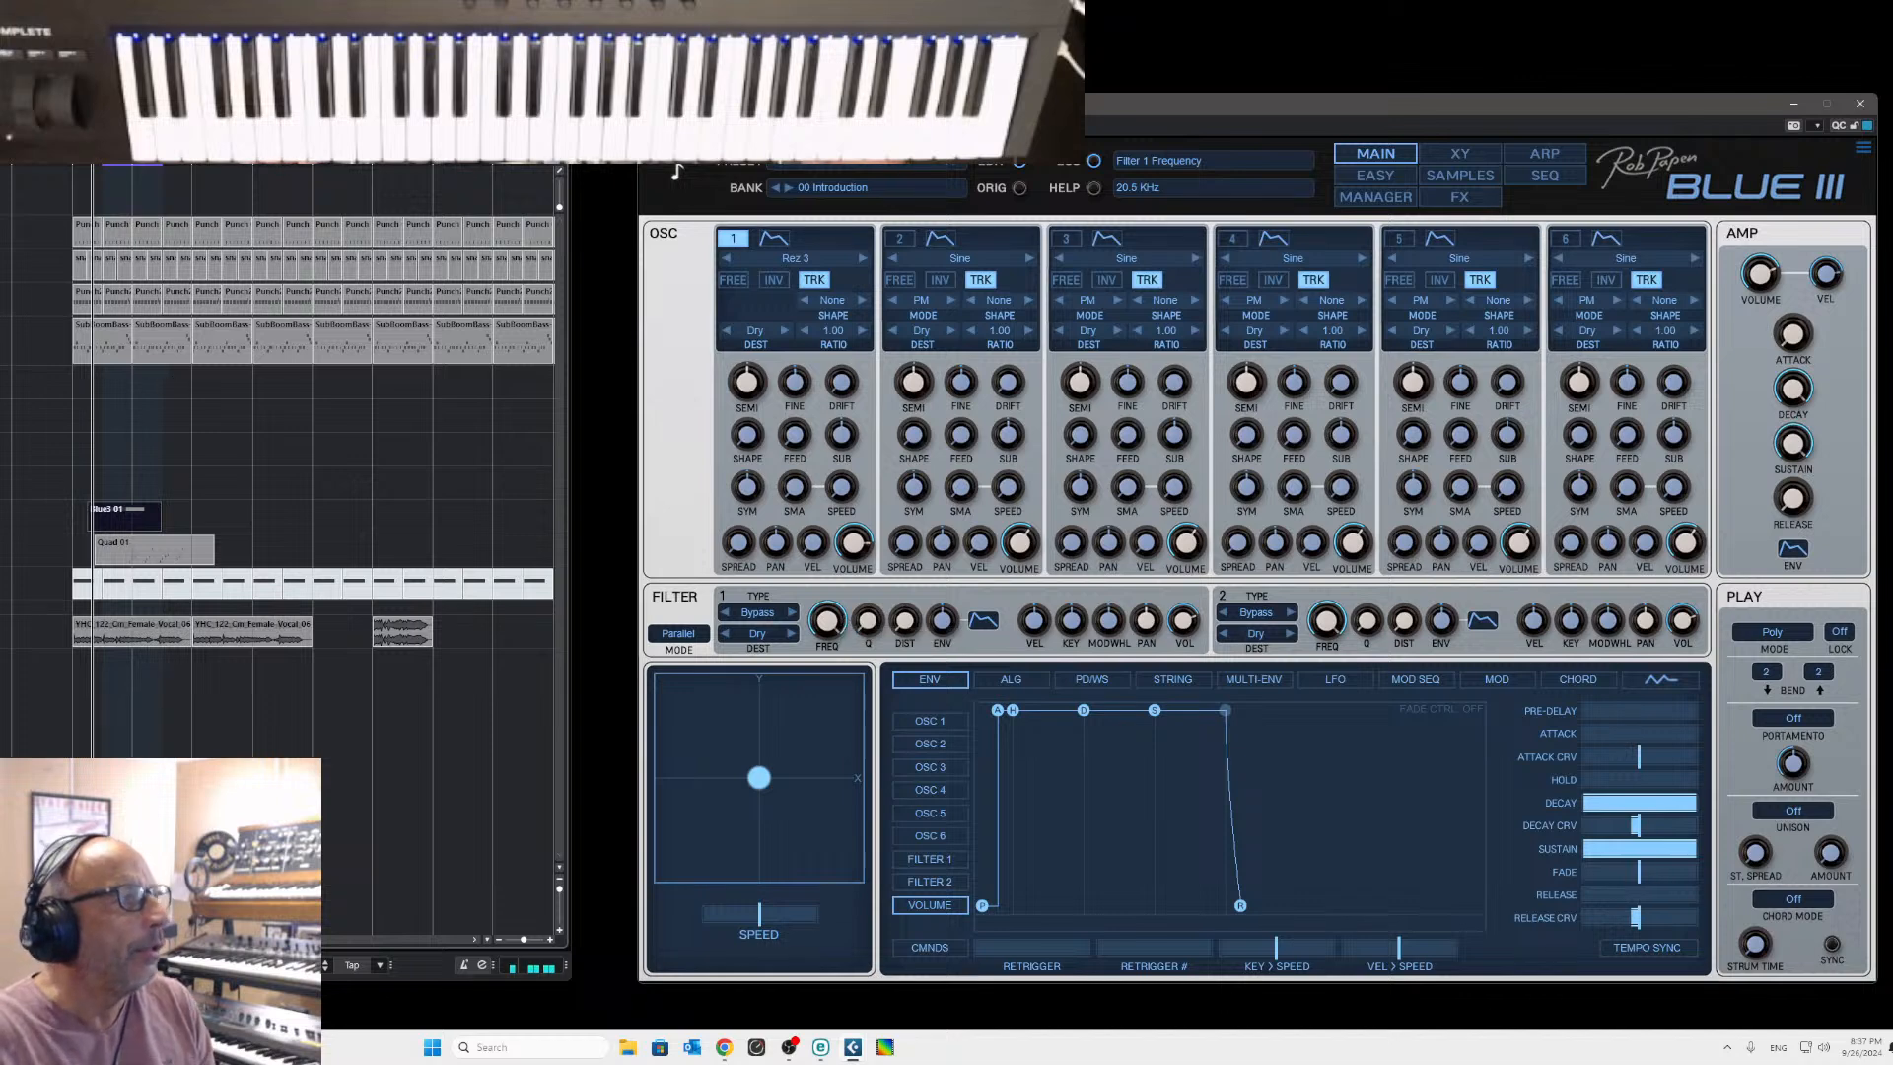
Export the stereo mixdown of the BLUE III part as a wave file named Digital_WAVE2_Predator-3.
{"action": "left_click", "coordinate": [126, 519]}
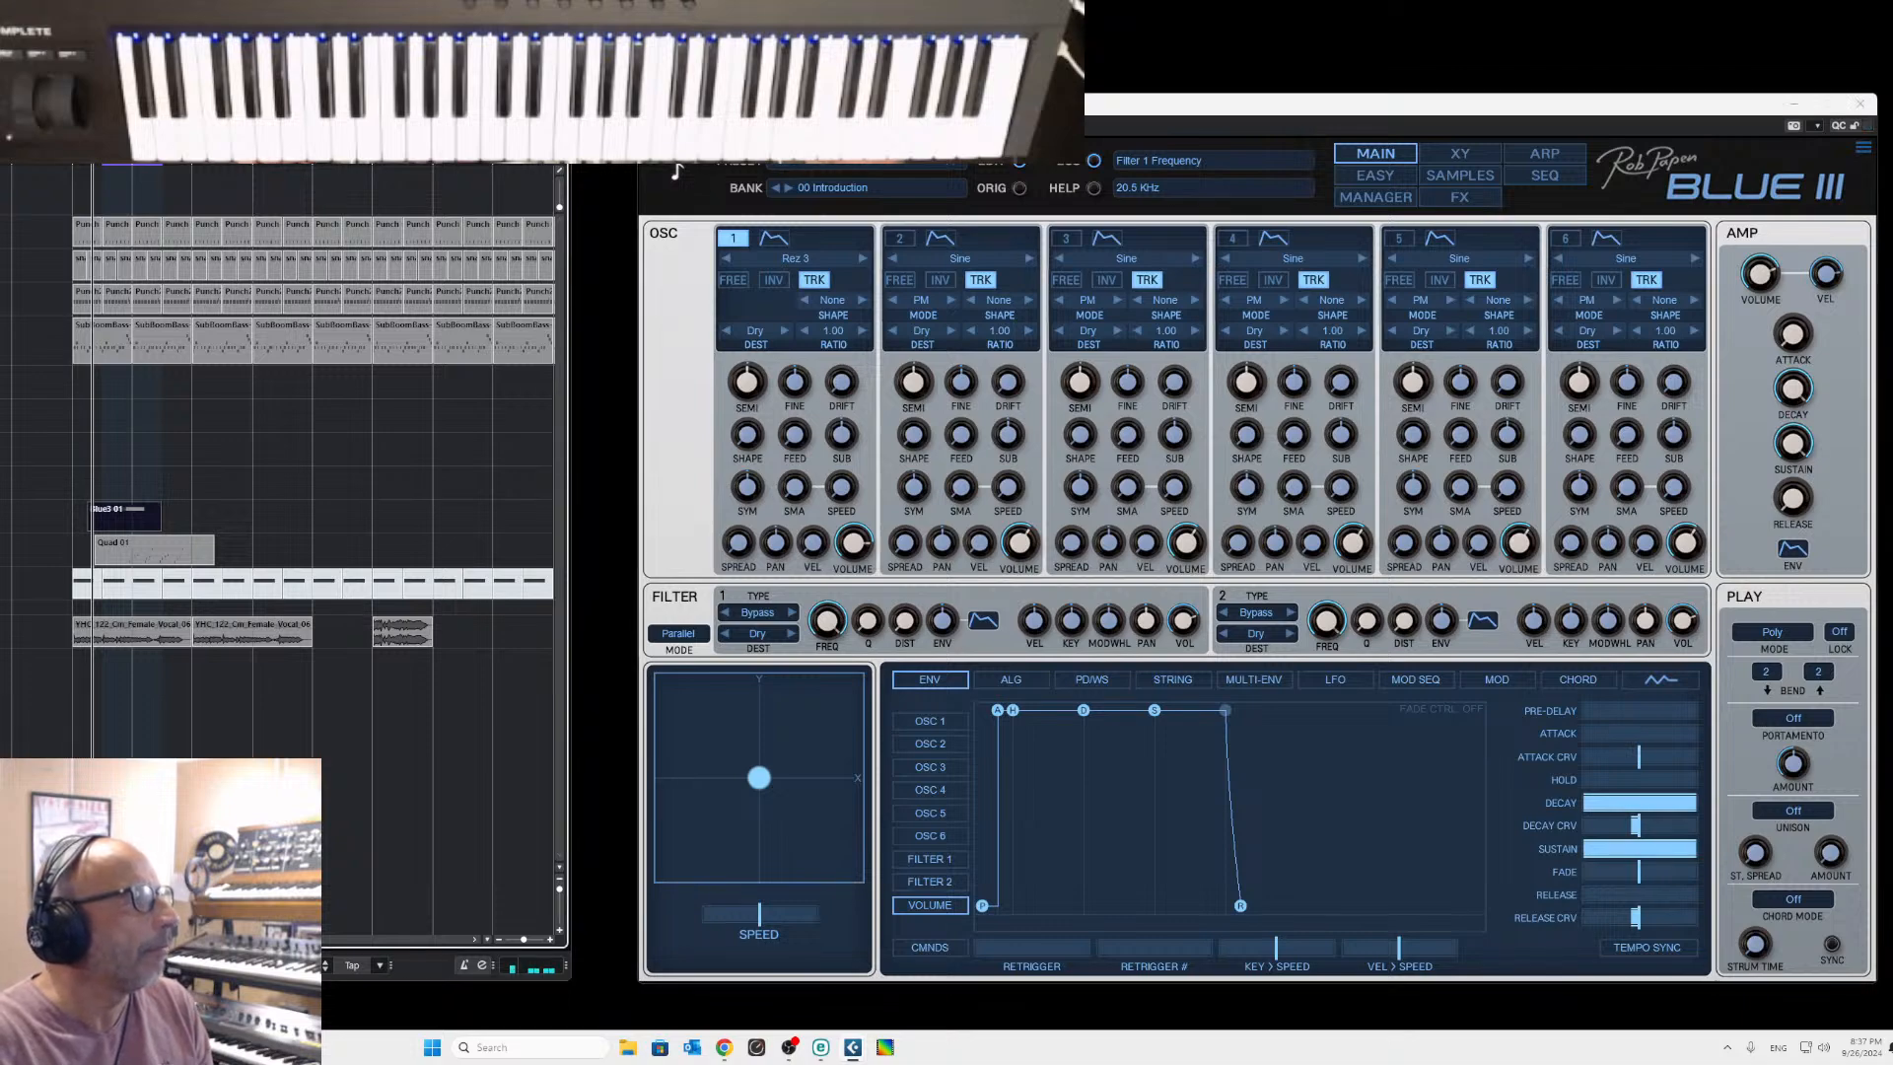
{"action": "key", "text": "ctrl+shift+e"}
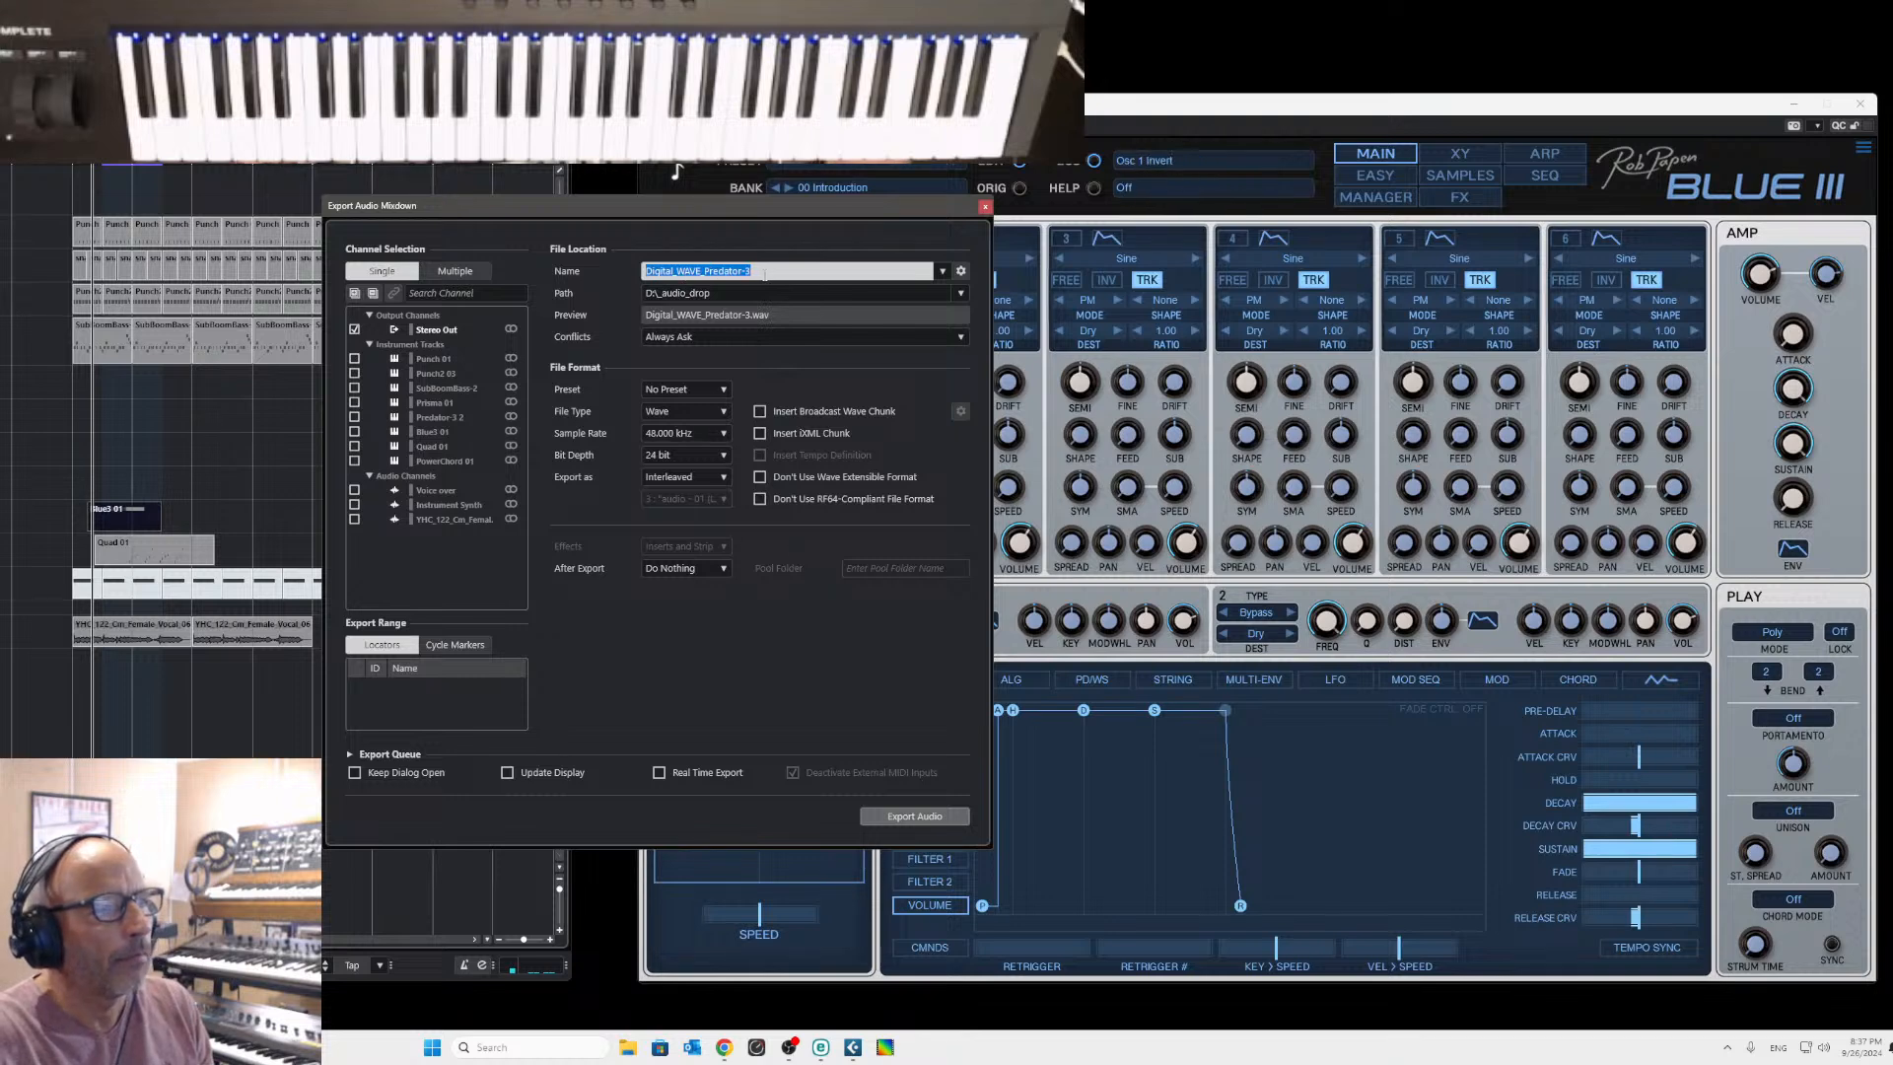
{"action": "left_click", "coordinate": [700, 272]}
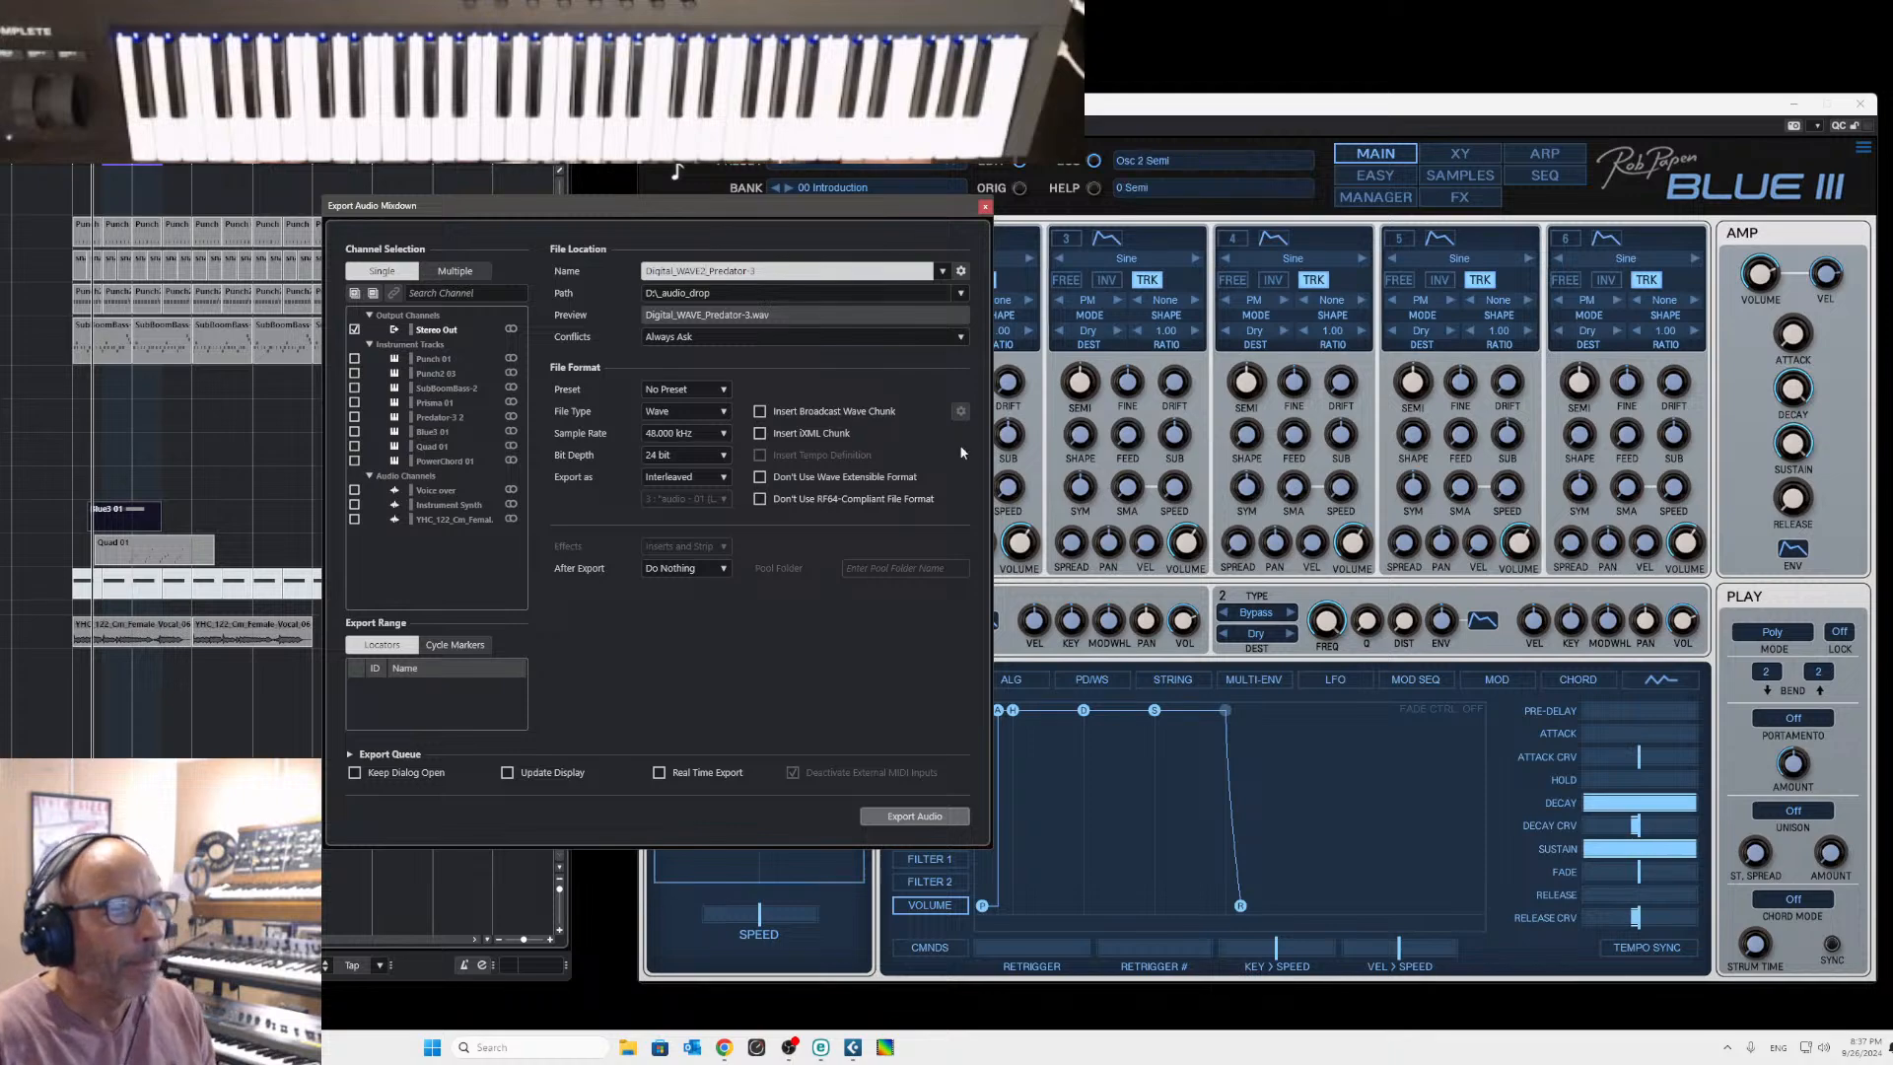
{"action": "left_click", "coordinate": [932, 817]}
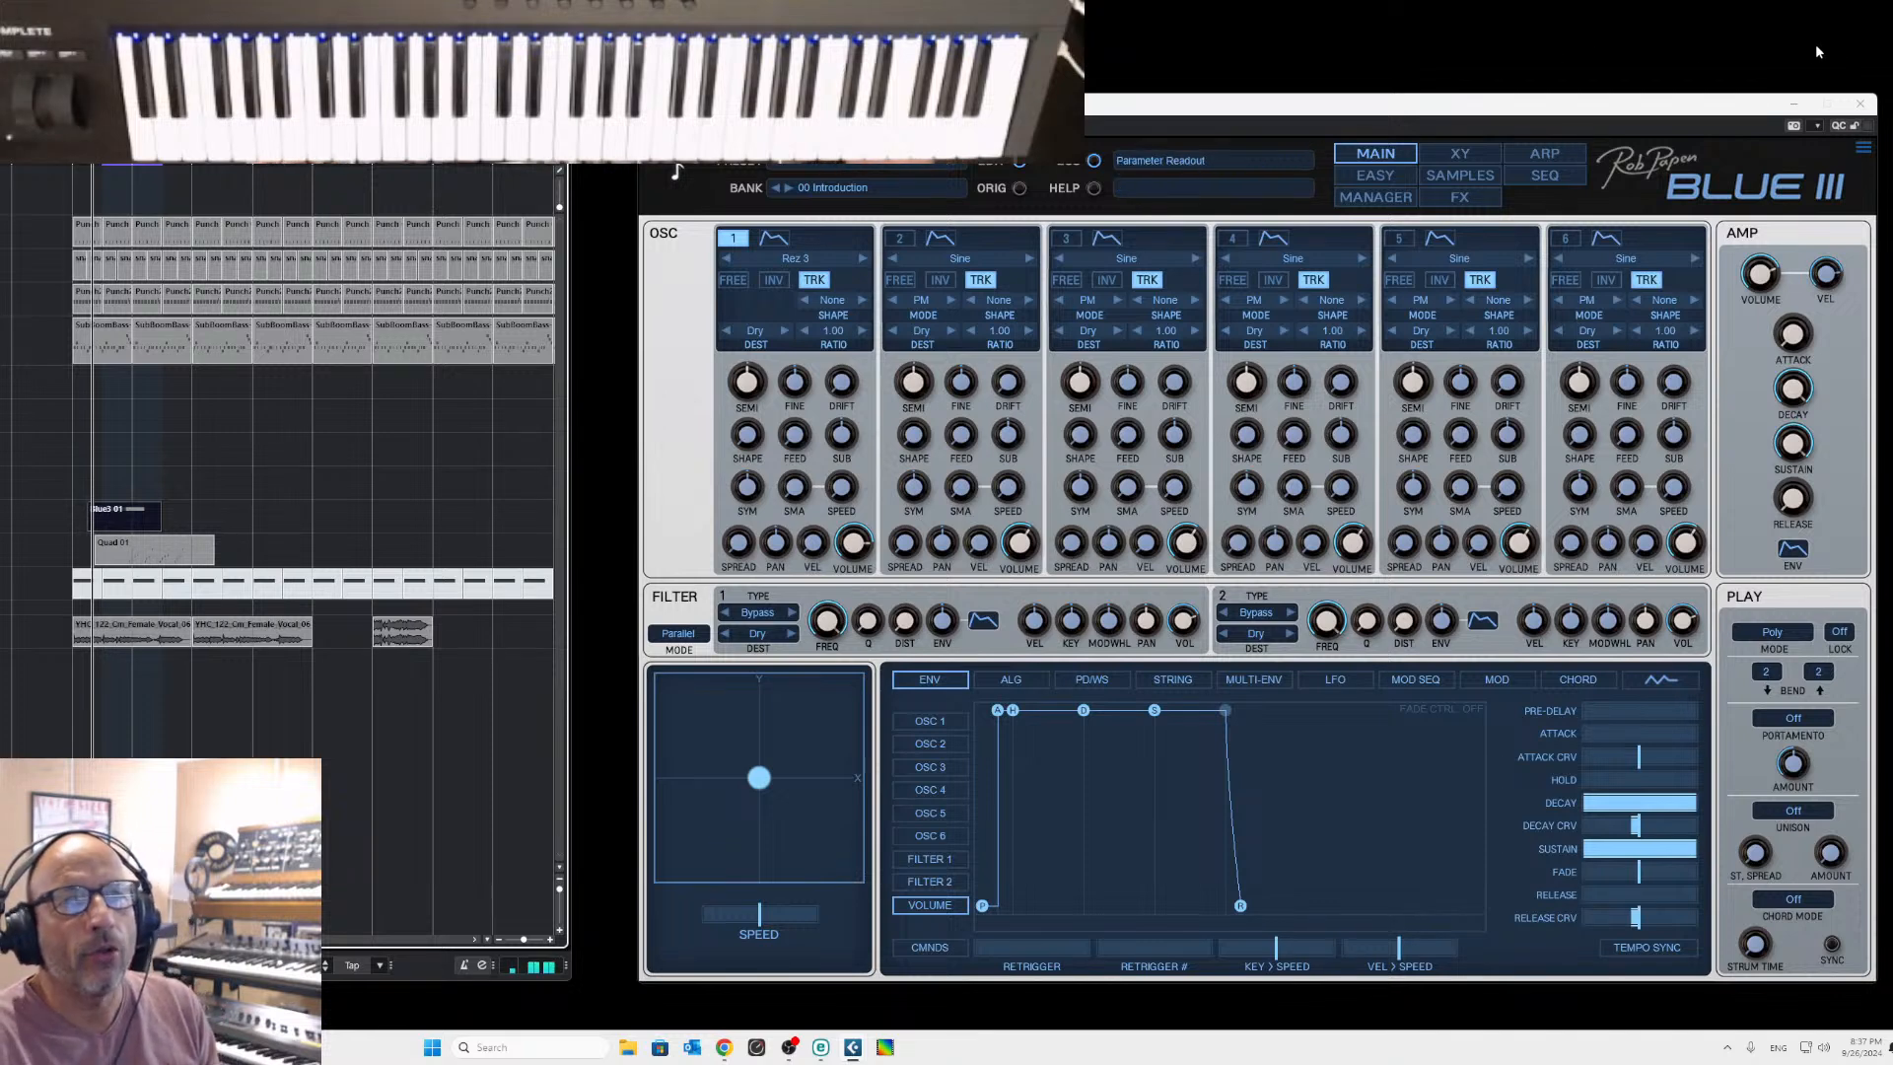
Switch from BLUE III to Predator 3 and load the sample Digital_WAVE2_Predator-3.wav into its user wave analysis.
{"action": "left_click", "coordinate": [1798, 104]}
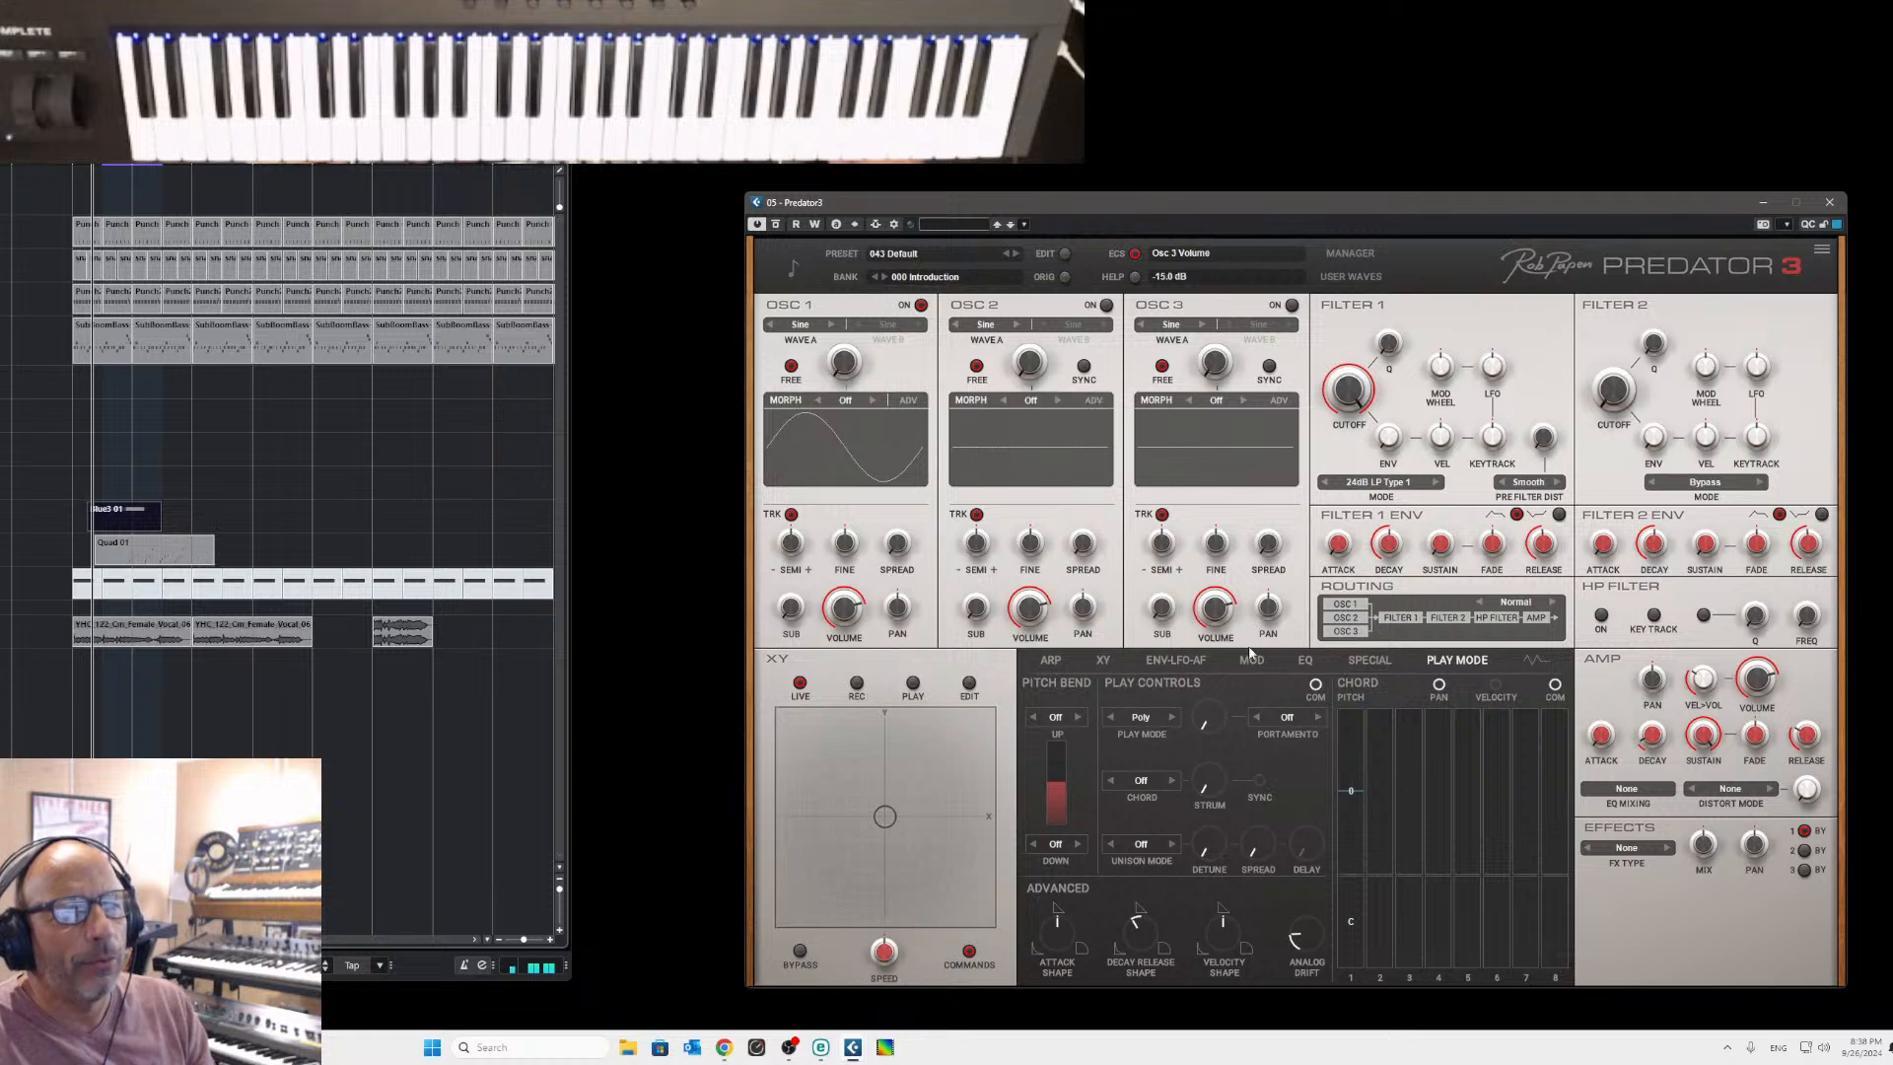
{"action": "left_click", "coordinate": [1350, 277]}
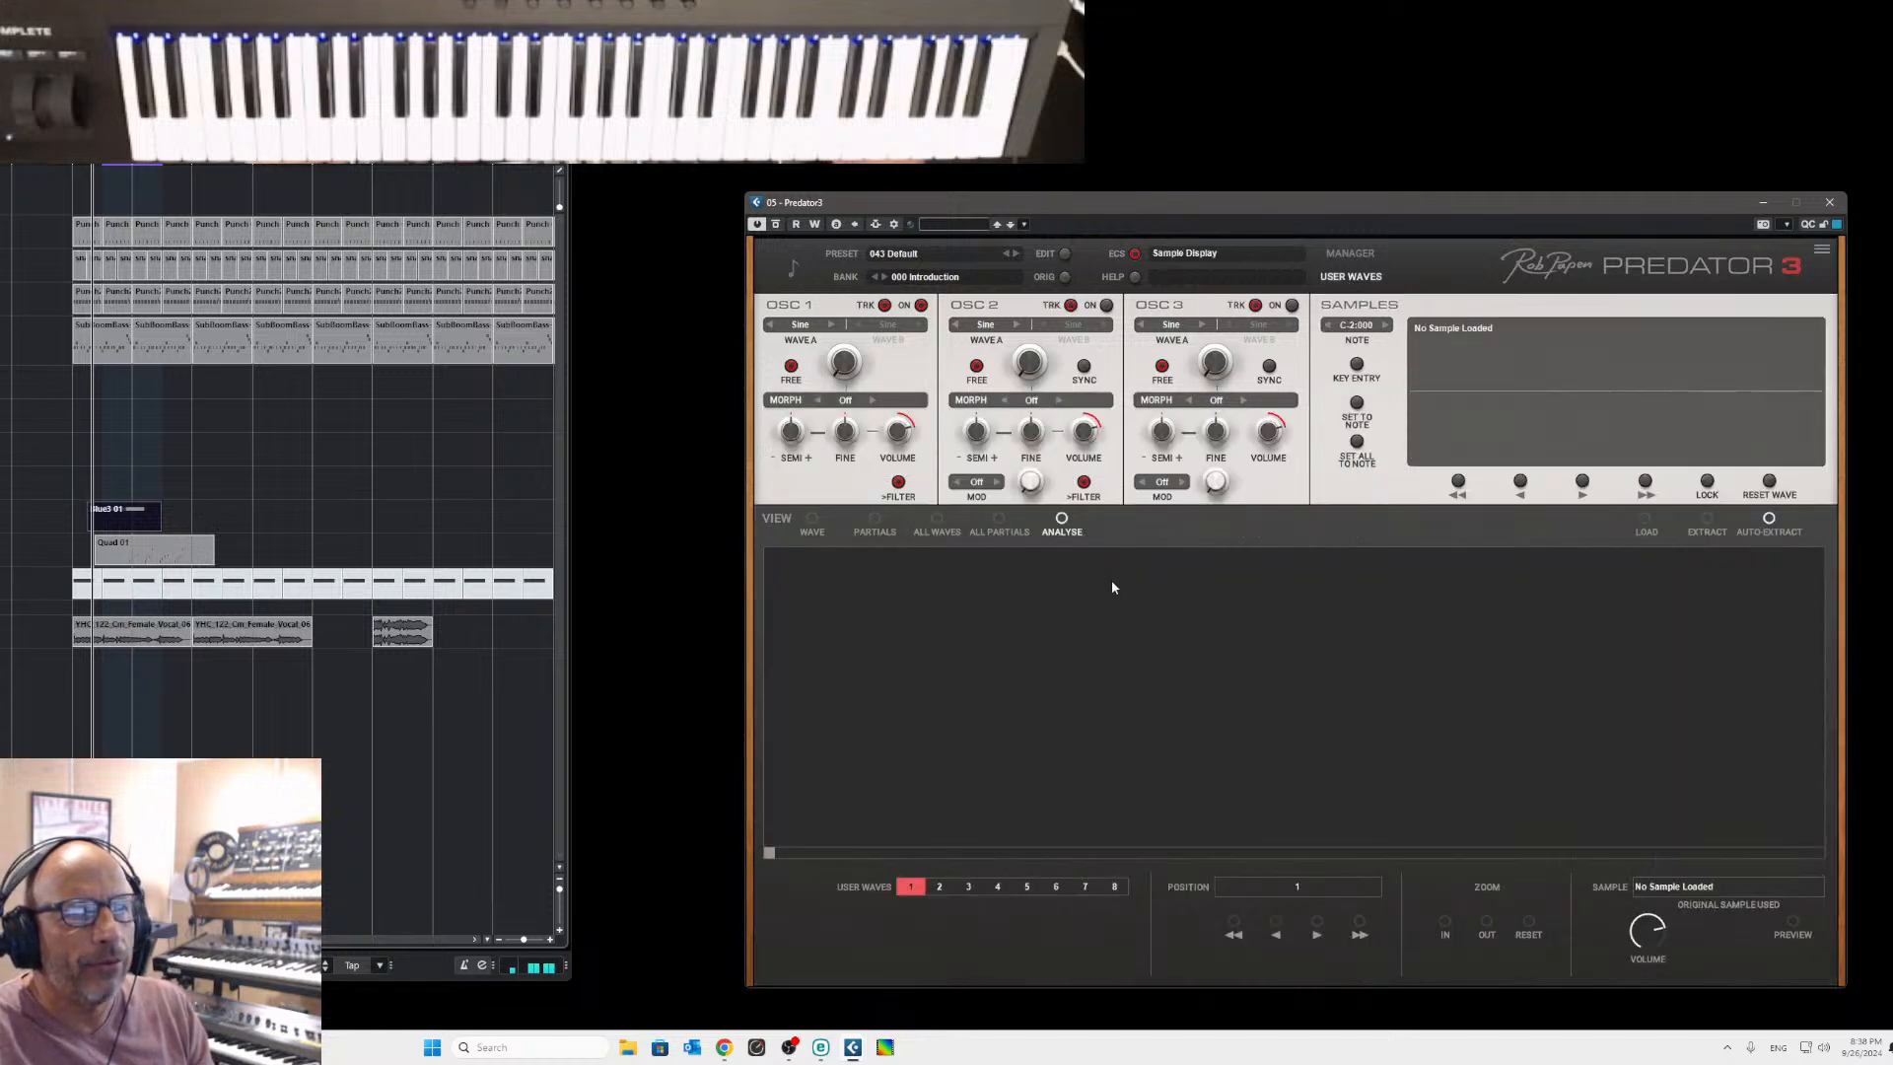
{"action": "left_click", "coordinate": [1656, 529]}
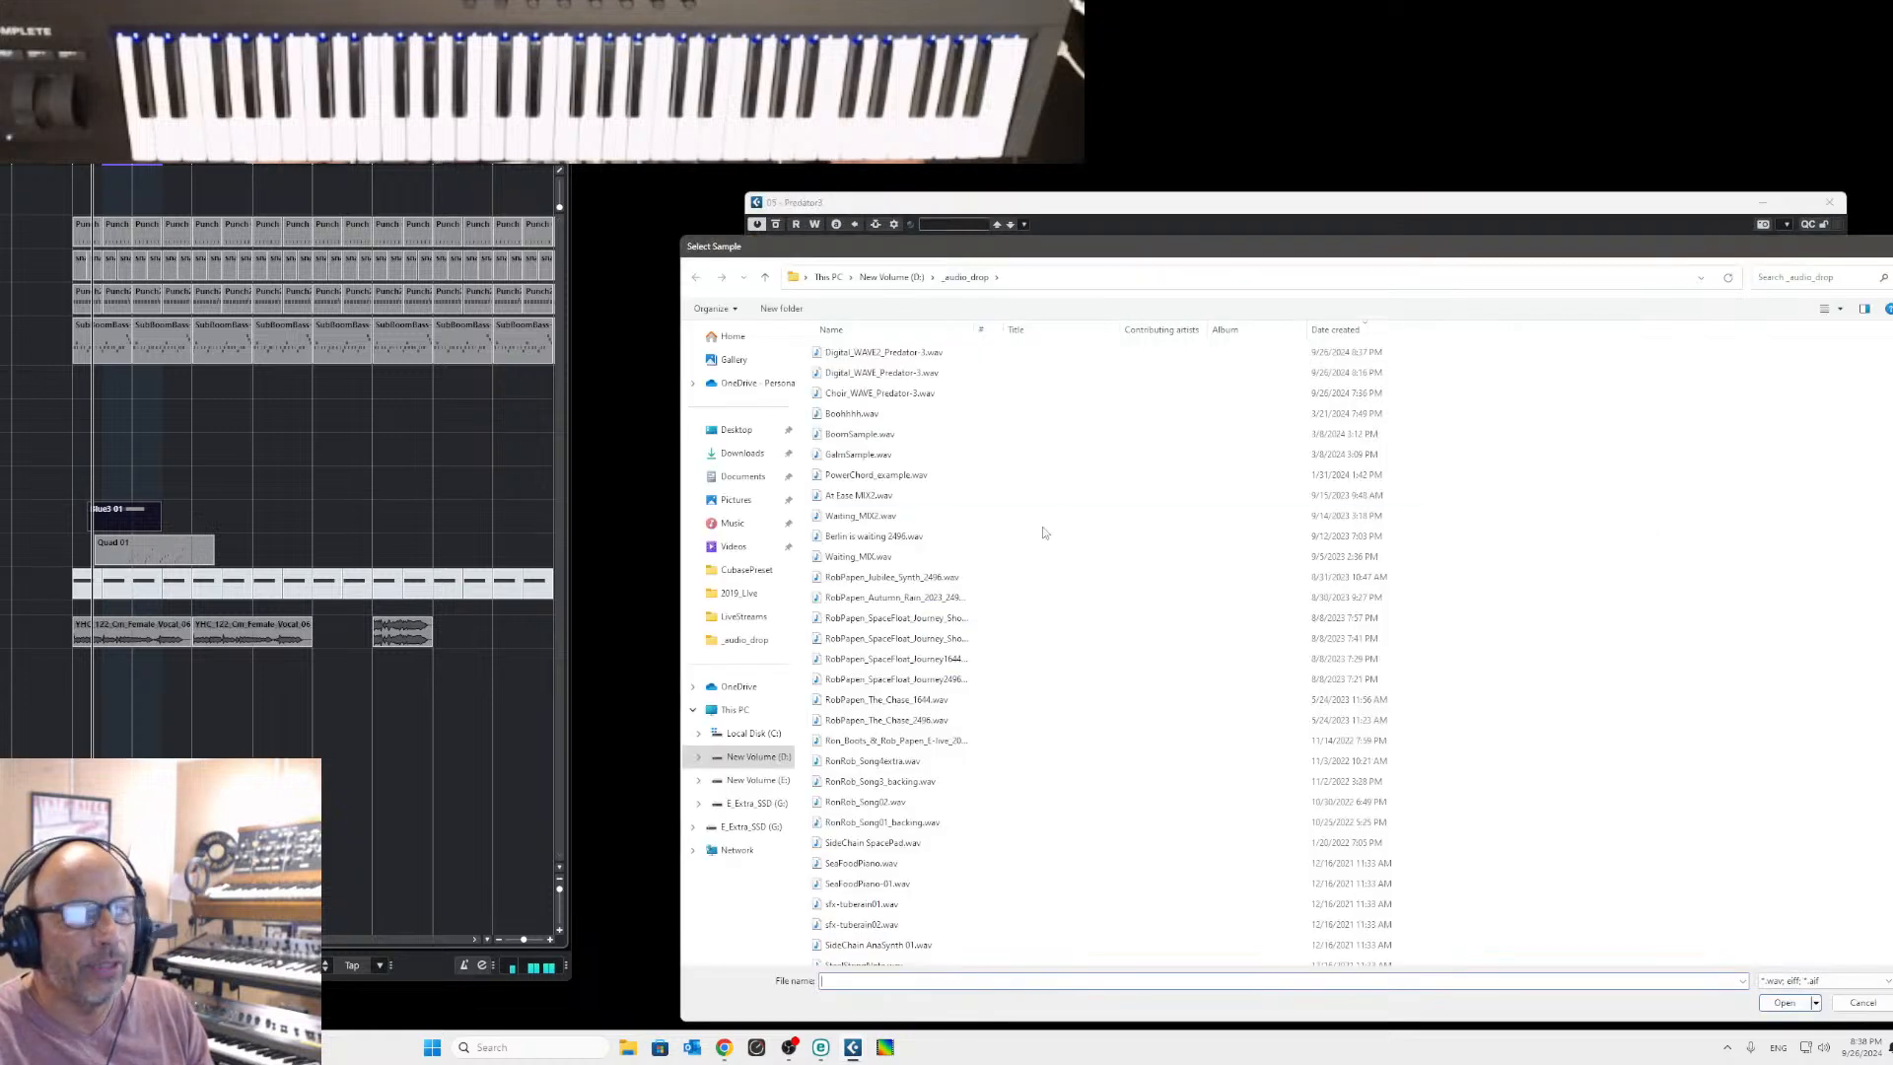
{"action": "left_click", "coordinate": [1286, 352]}
{"action": "left_click", "coordinate": [1791, 1003]}
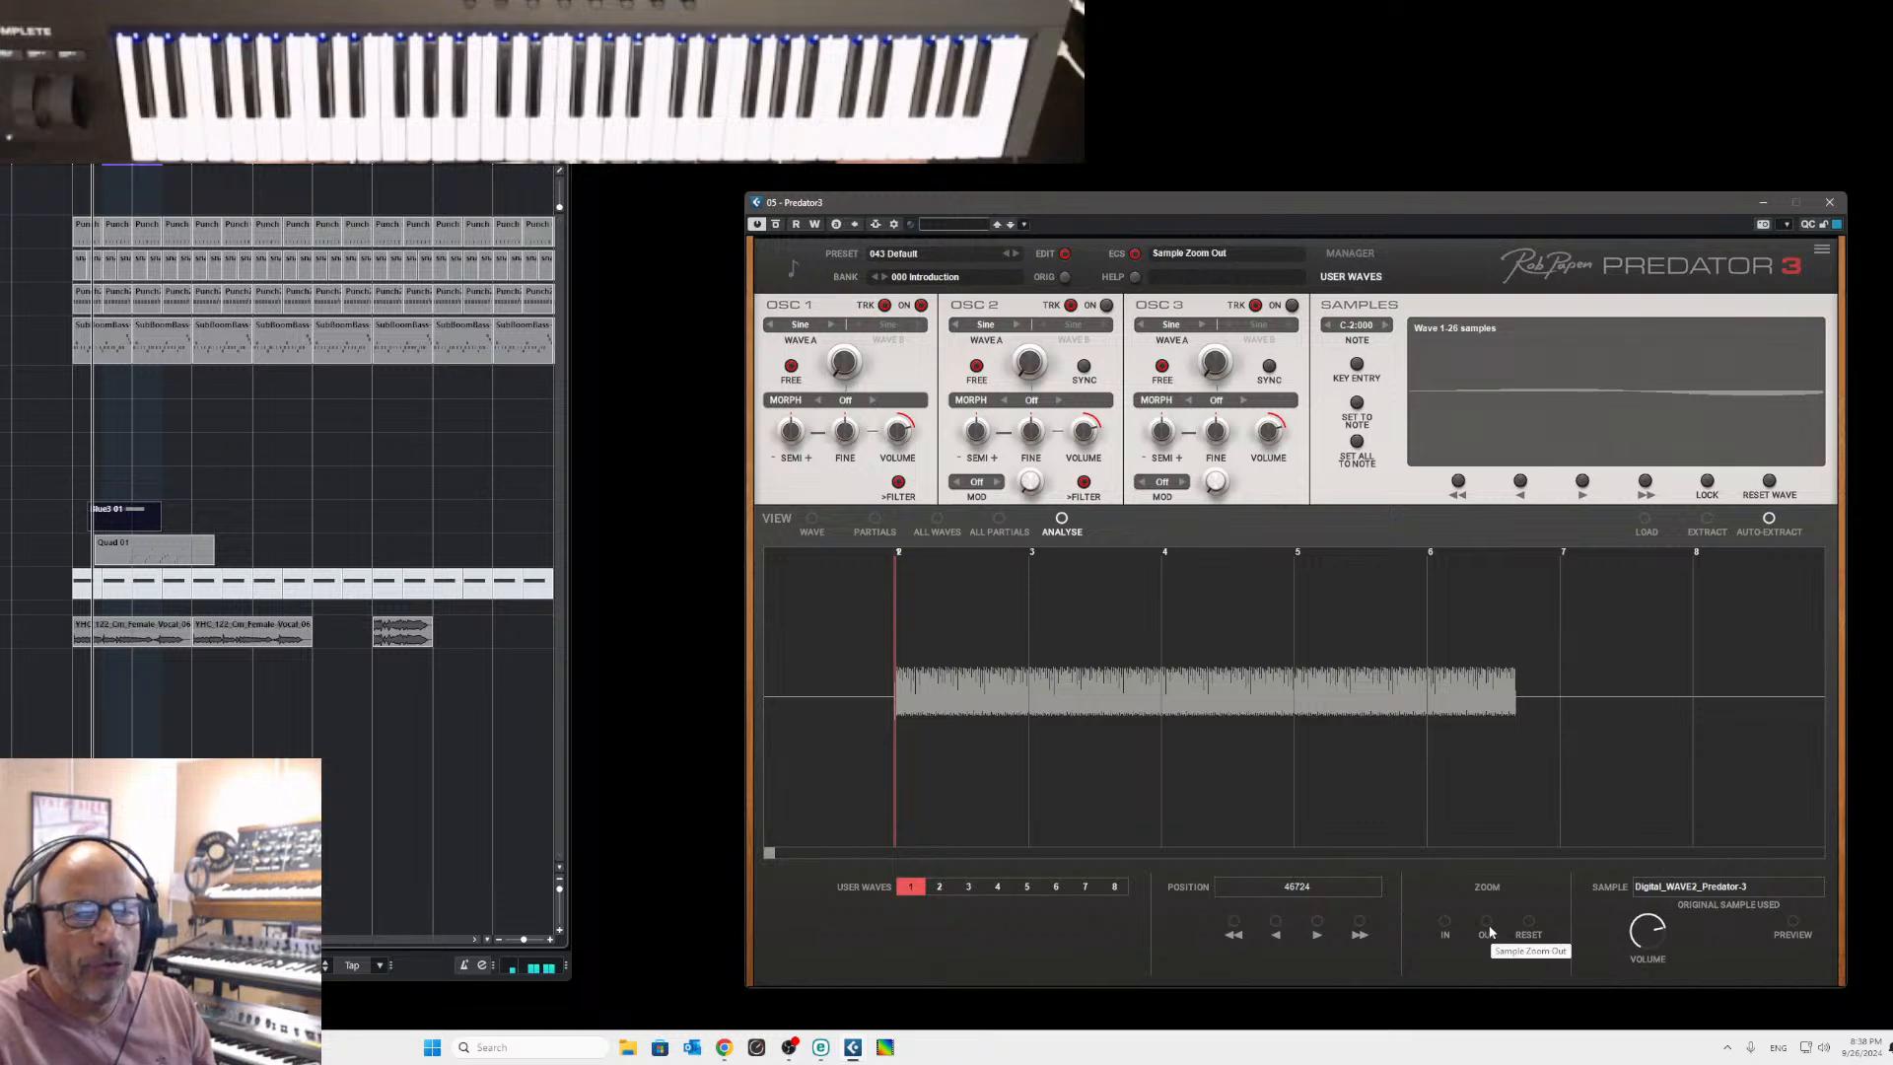
Move user wave markers 1 and 2 to sample positions 46942 and 47431, just after the start of the sound.
{"action": "left_click", "coordinate": [1445, 925]}
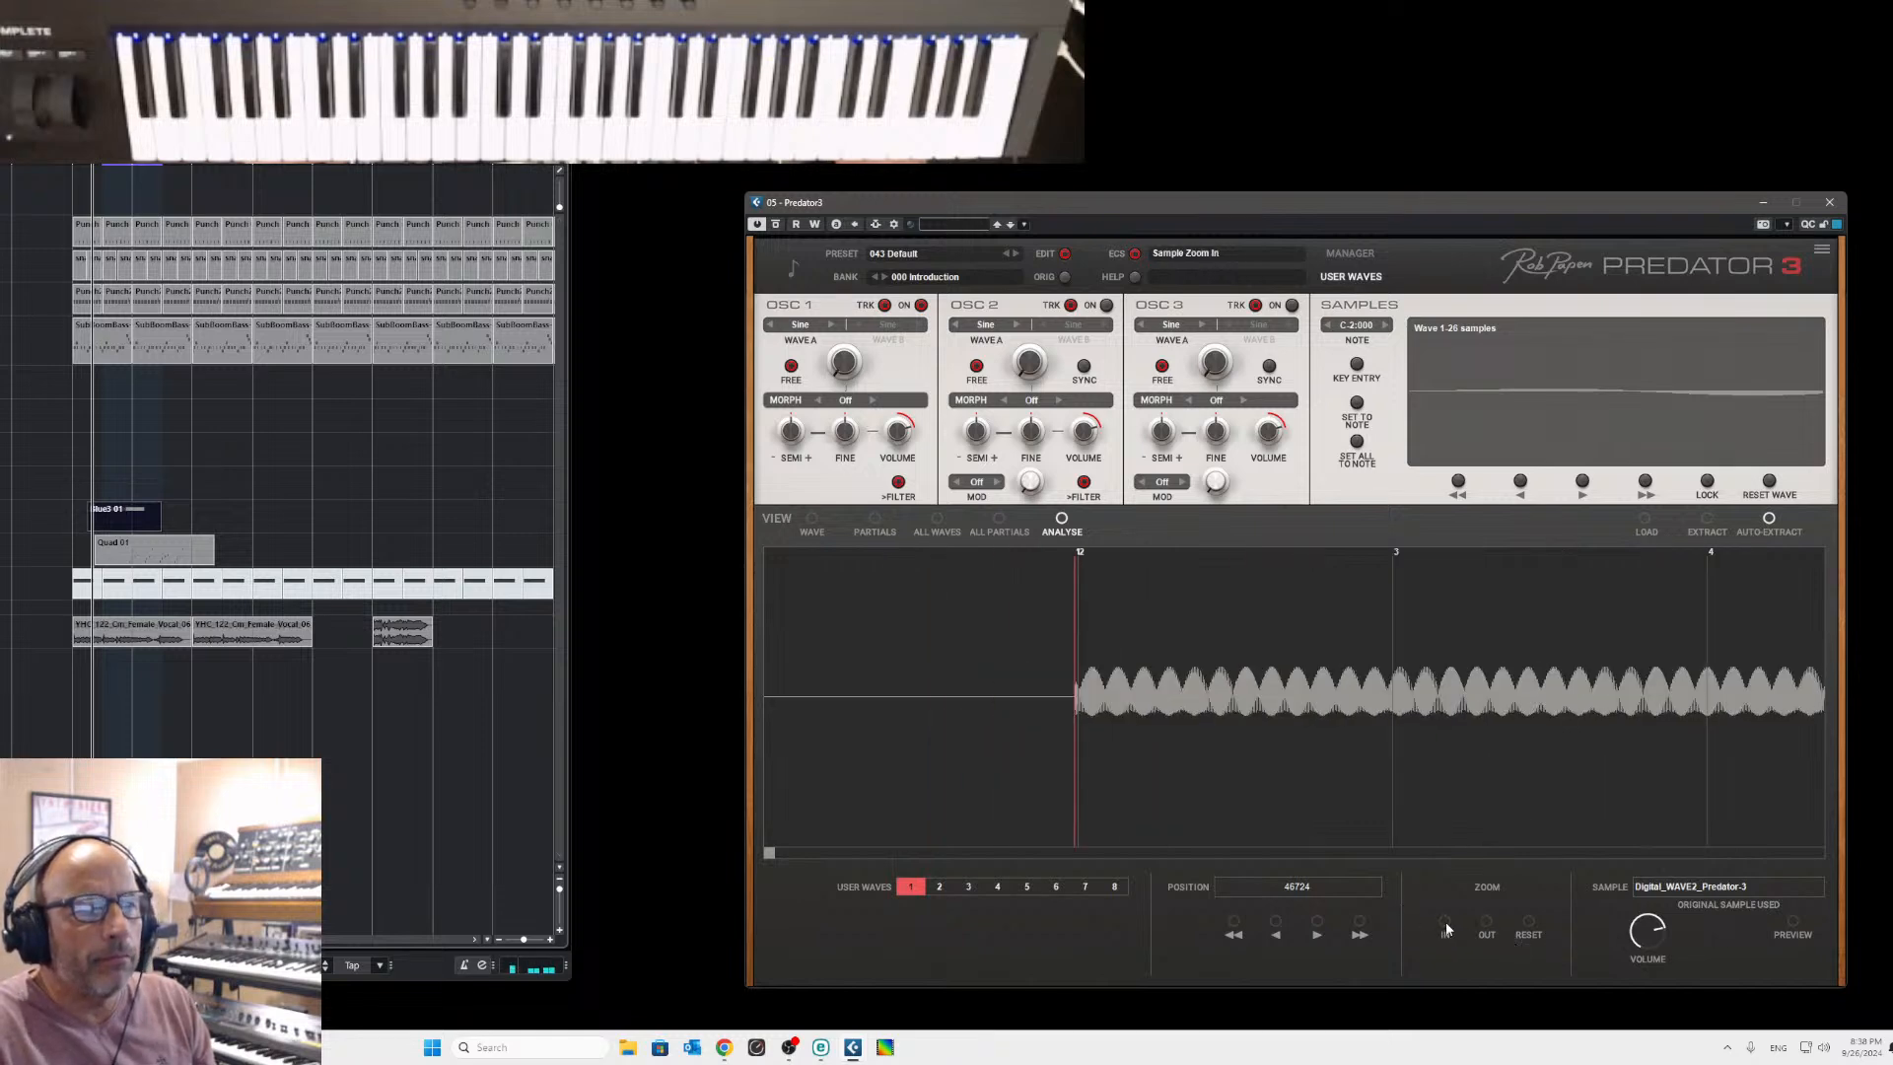
{"action": "left_click", "coordinate": [1445, 925]}
{"action": "left_click", "coordinate": [1446, 925]}
{"action": "left_click", "coordinate": [1446, 925]}
{"action": "left_click", "coordinate": [1446, 925]}
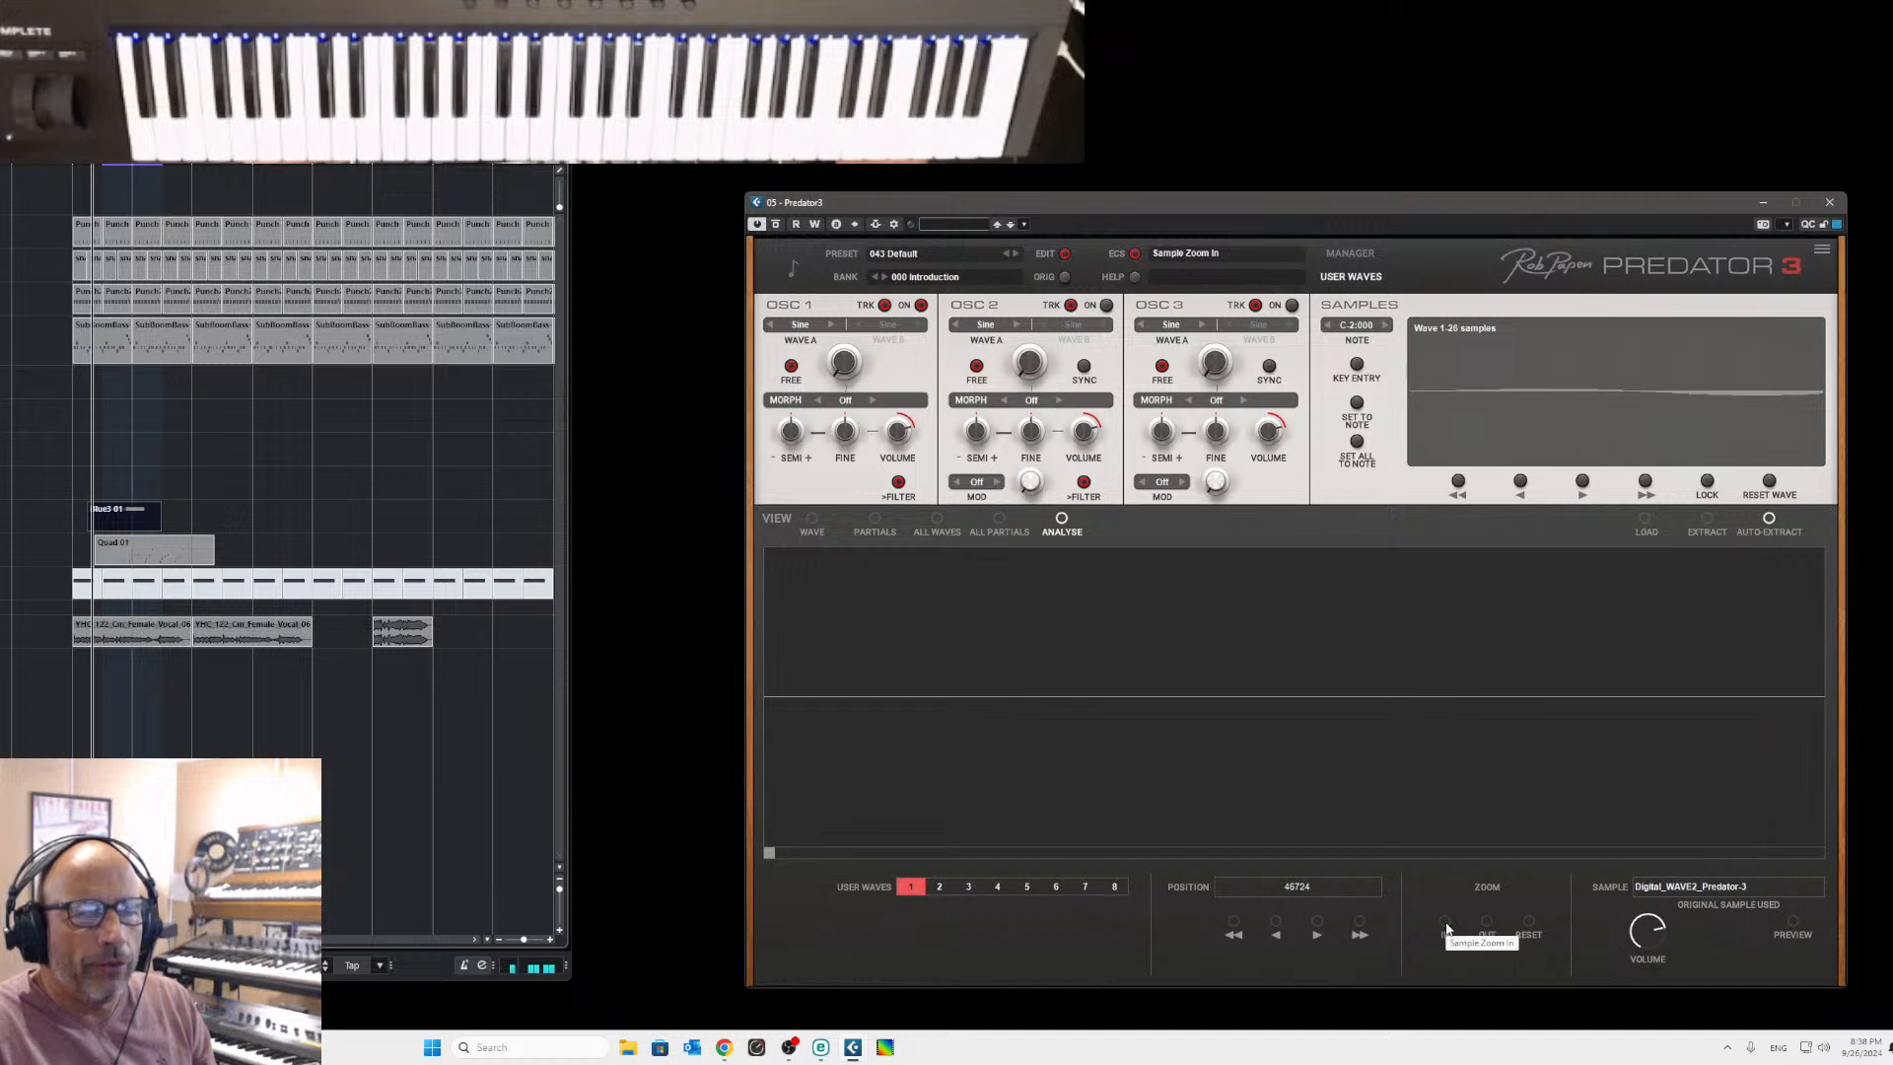
{"action": "left_click_drag", "start_coordinate": [773, 853], "coordinate": [913, 853]}
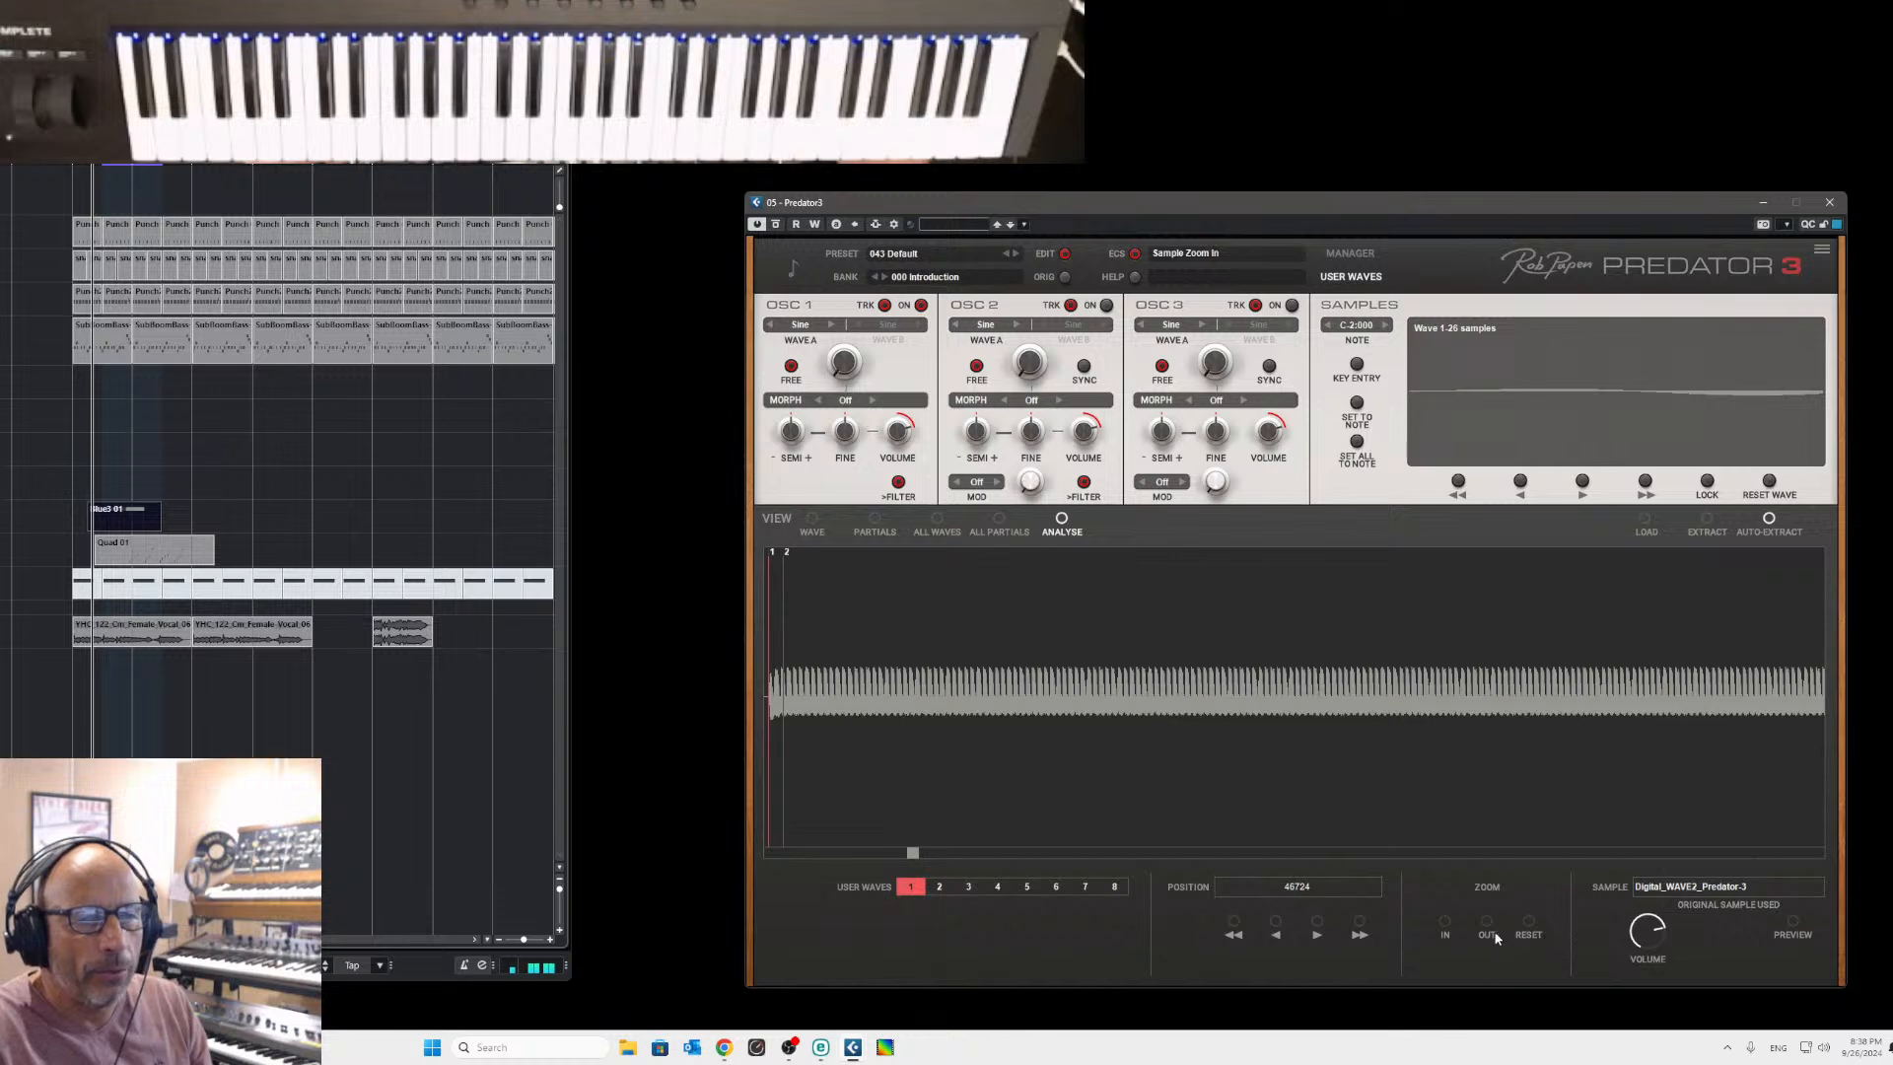
{"action": "left_click", "coordinate": [1446, 931]}
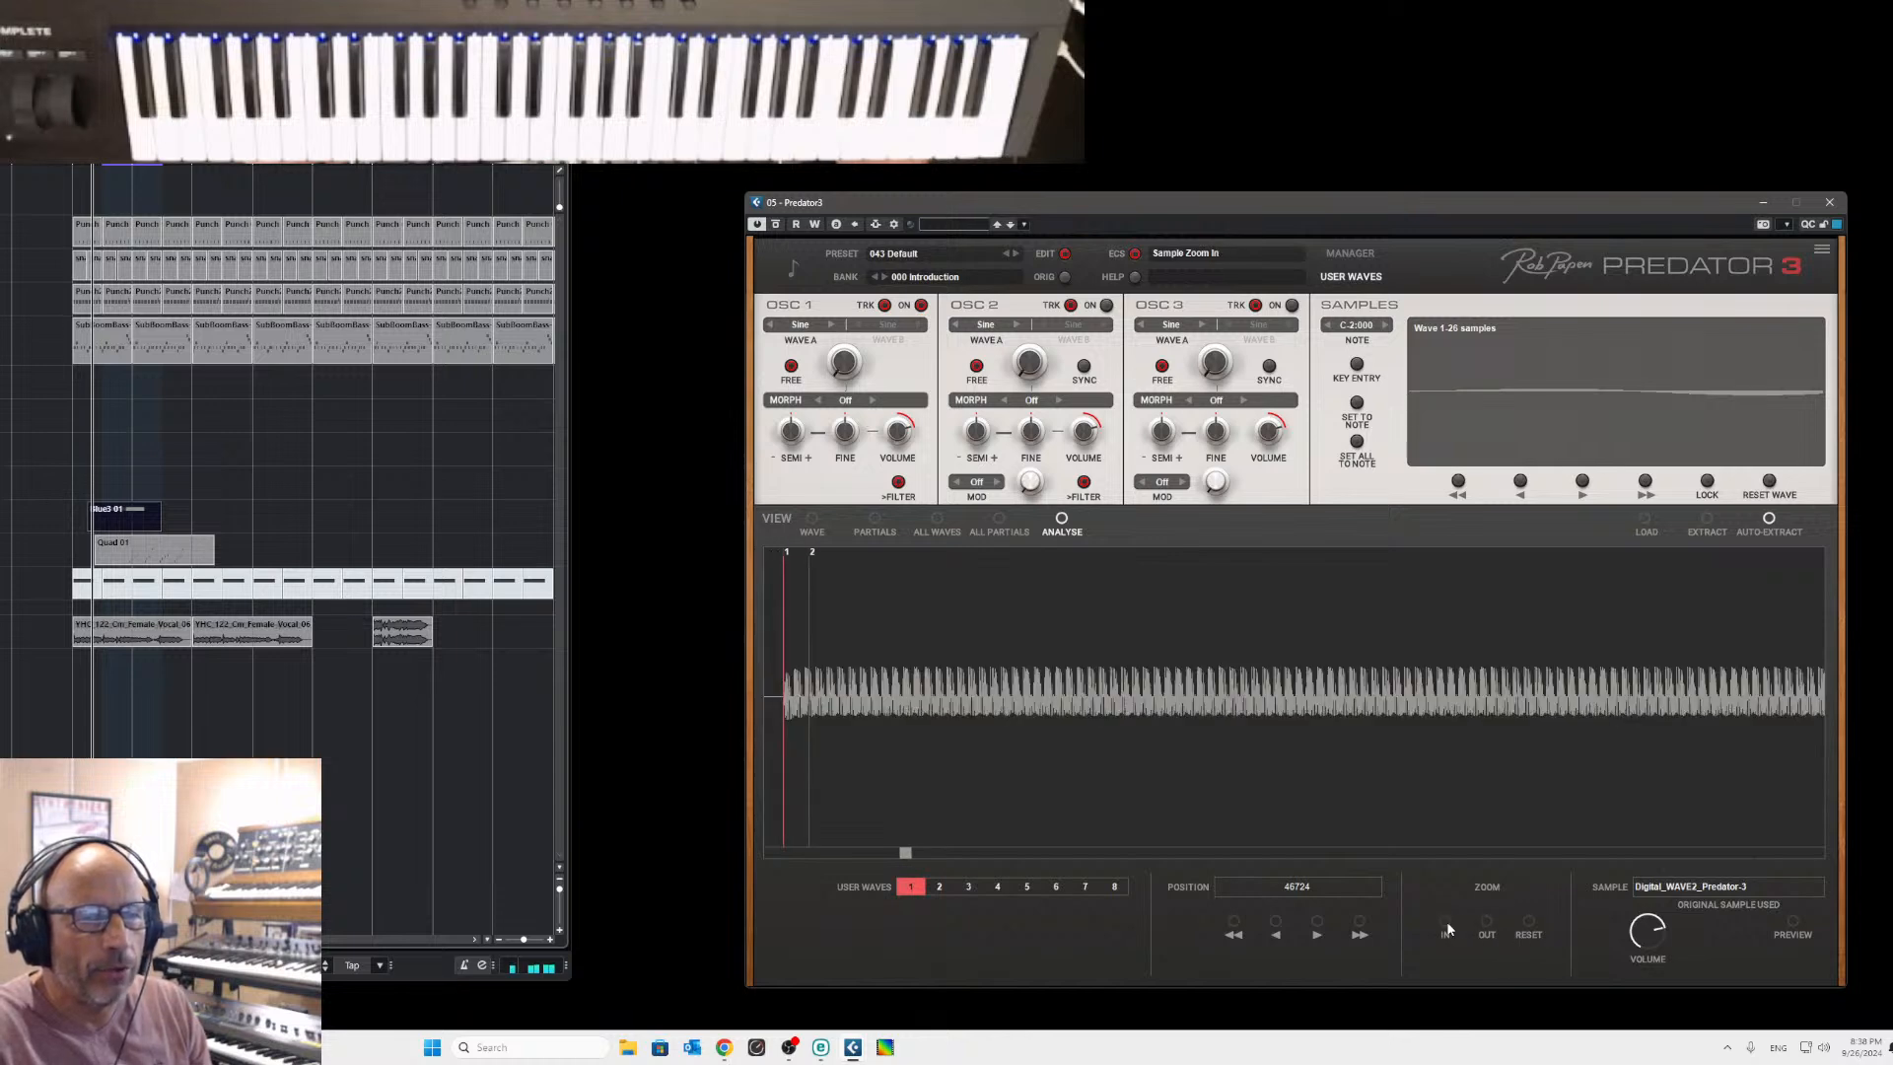
{"action": "left_click", "coordinate": [1447, 927]}
{"action": "left_click", "coordinate": [1448, 928]}
{"action": "left_click", "coordinate": [1448, 928]}
{"action": "left_click", "coordinate": [1448, 928]}
{"action": "left_click", "coordinate": [1447, 928]}
{"action": "left_click", "coordinate": [1447, 928]}
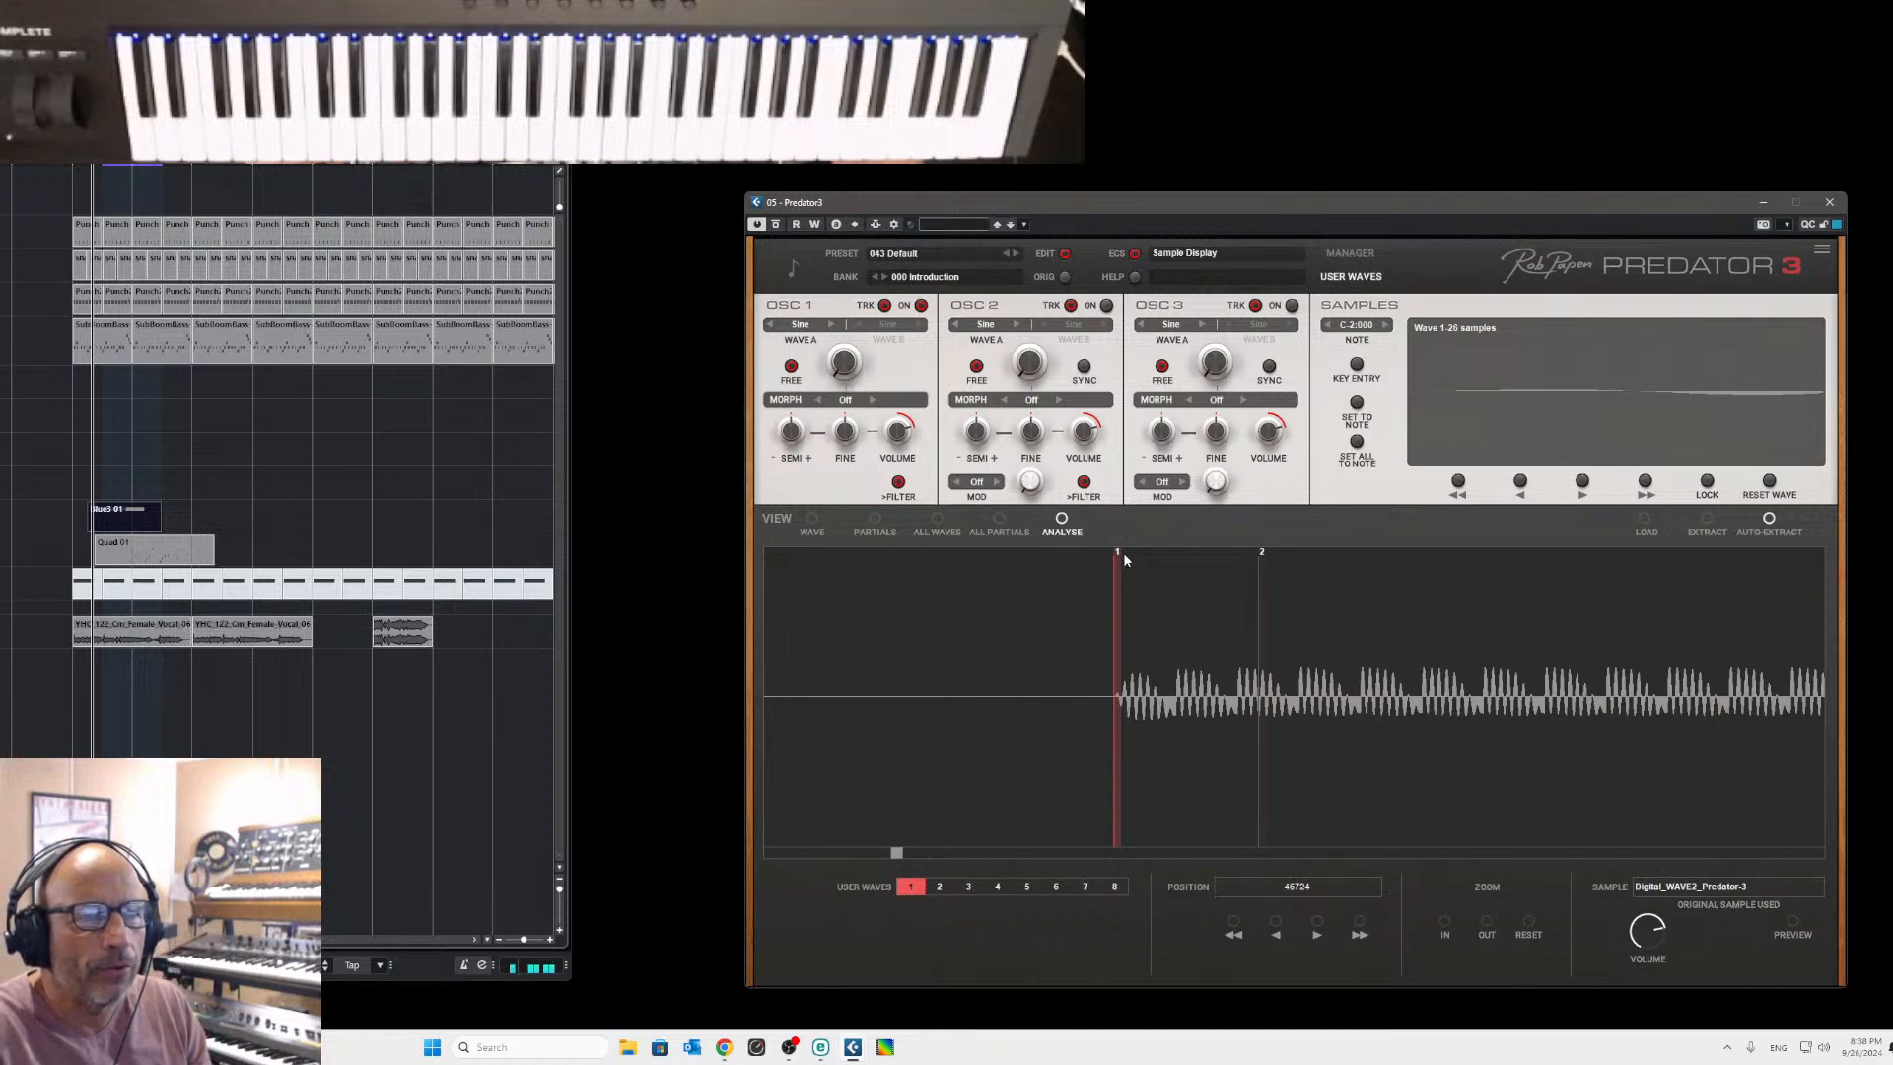
{"action": "left_click", "coordinate": [1175, 570]}
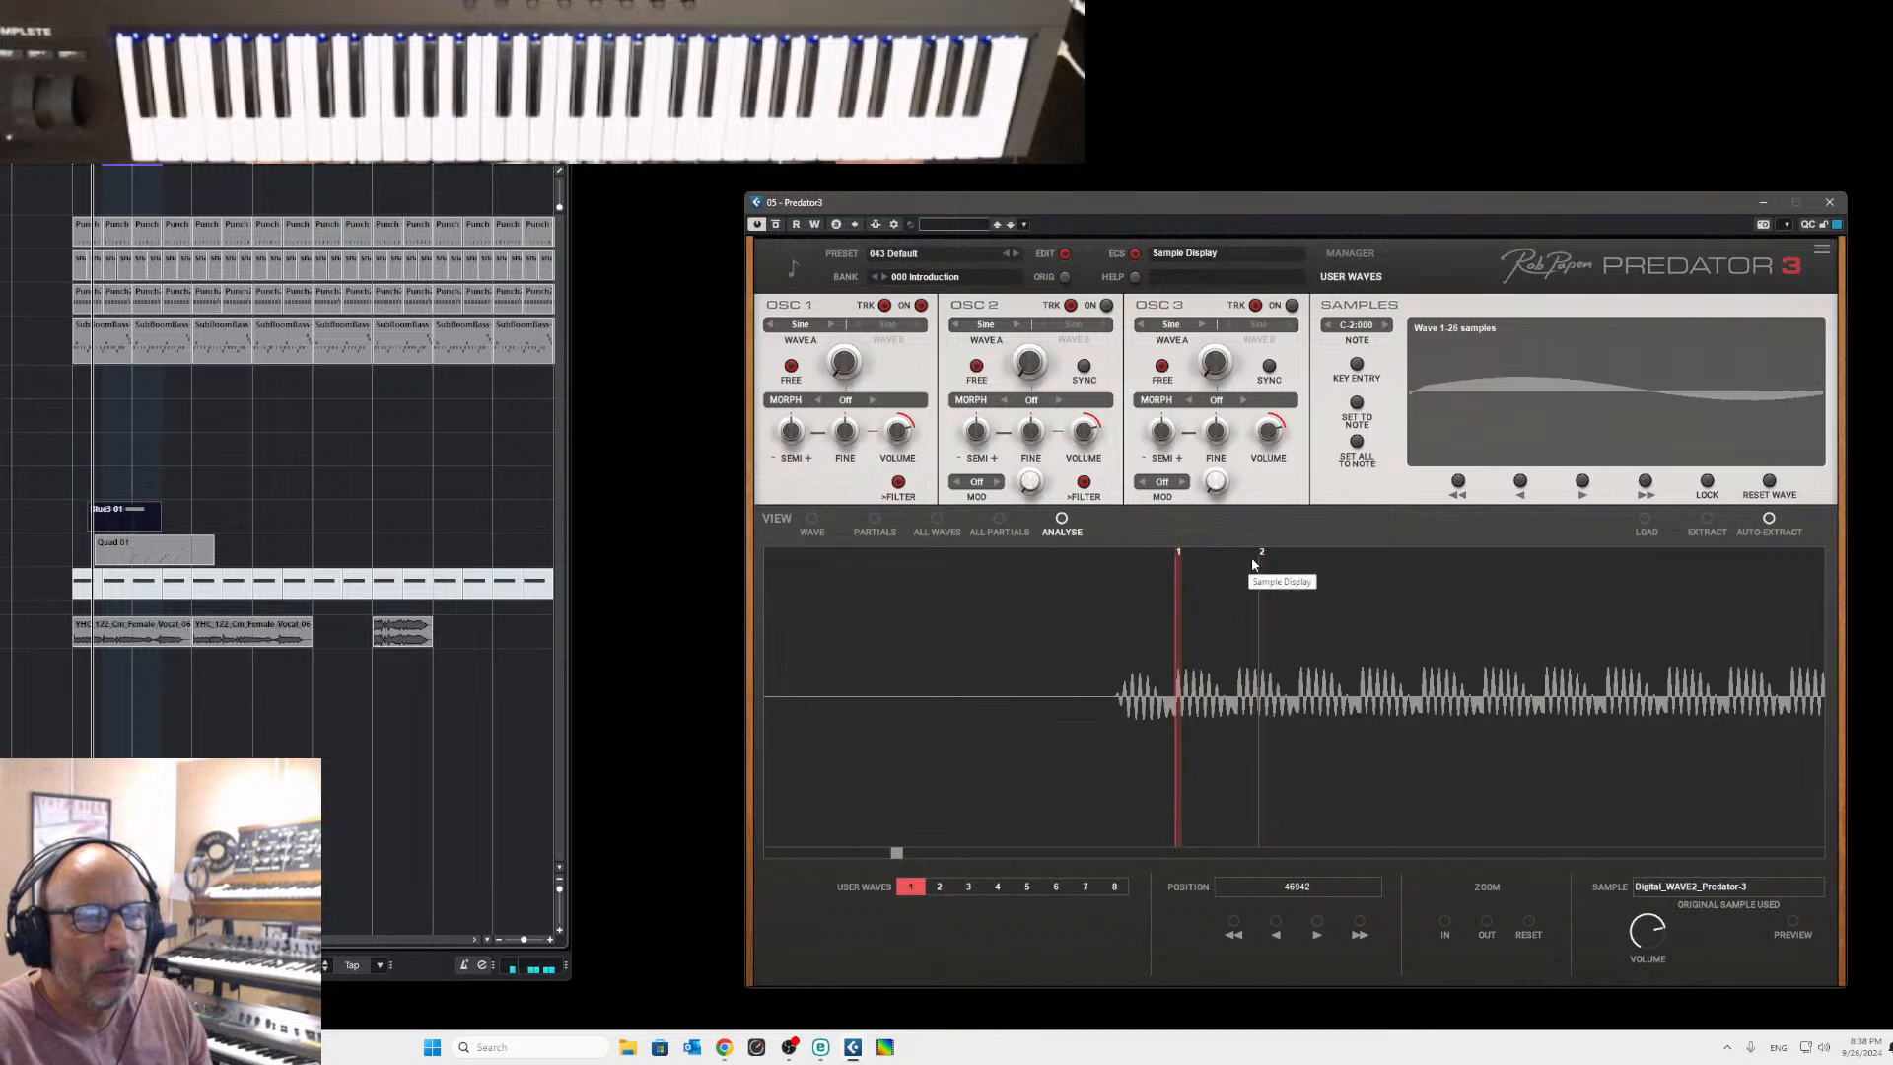
{"action": "left_click_drag", "start_coordinate": [1261, 550], "coordinate": [1309, 566]}
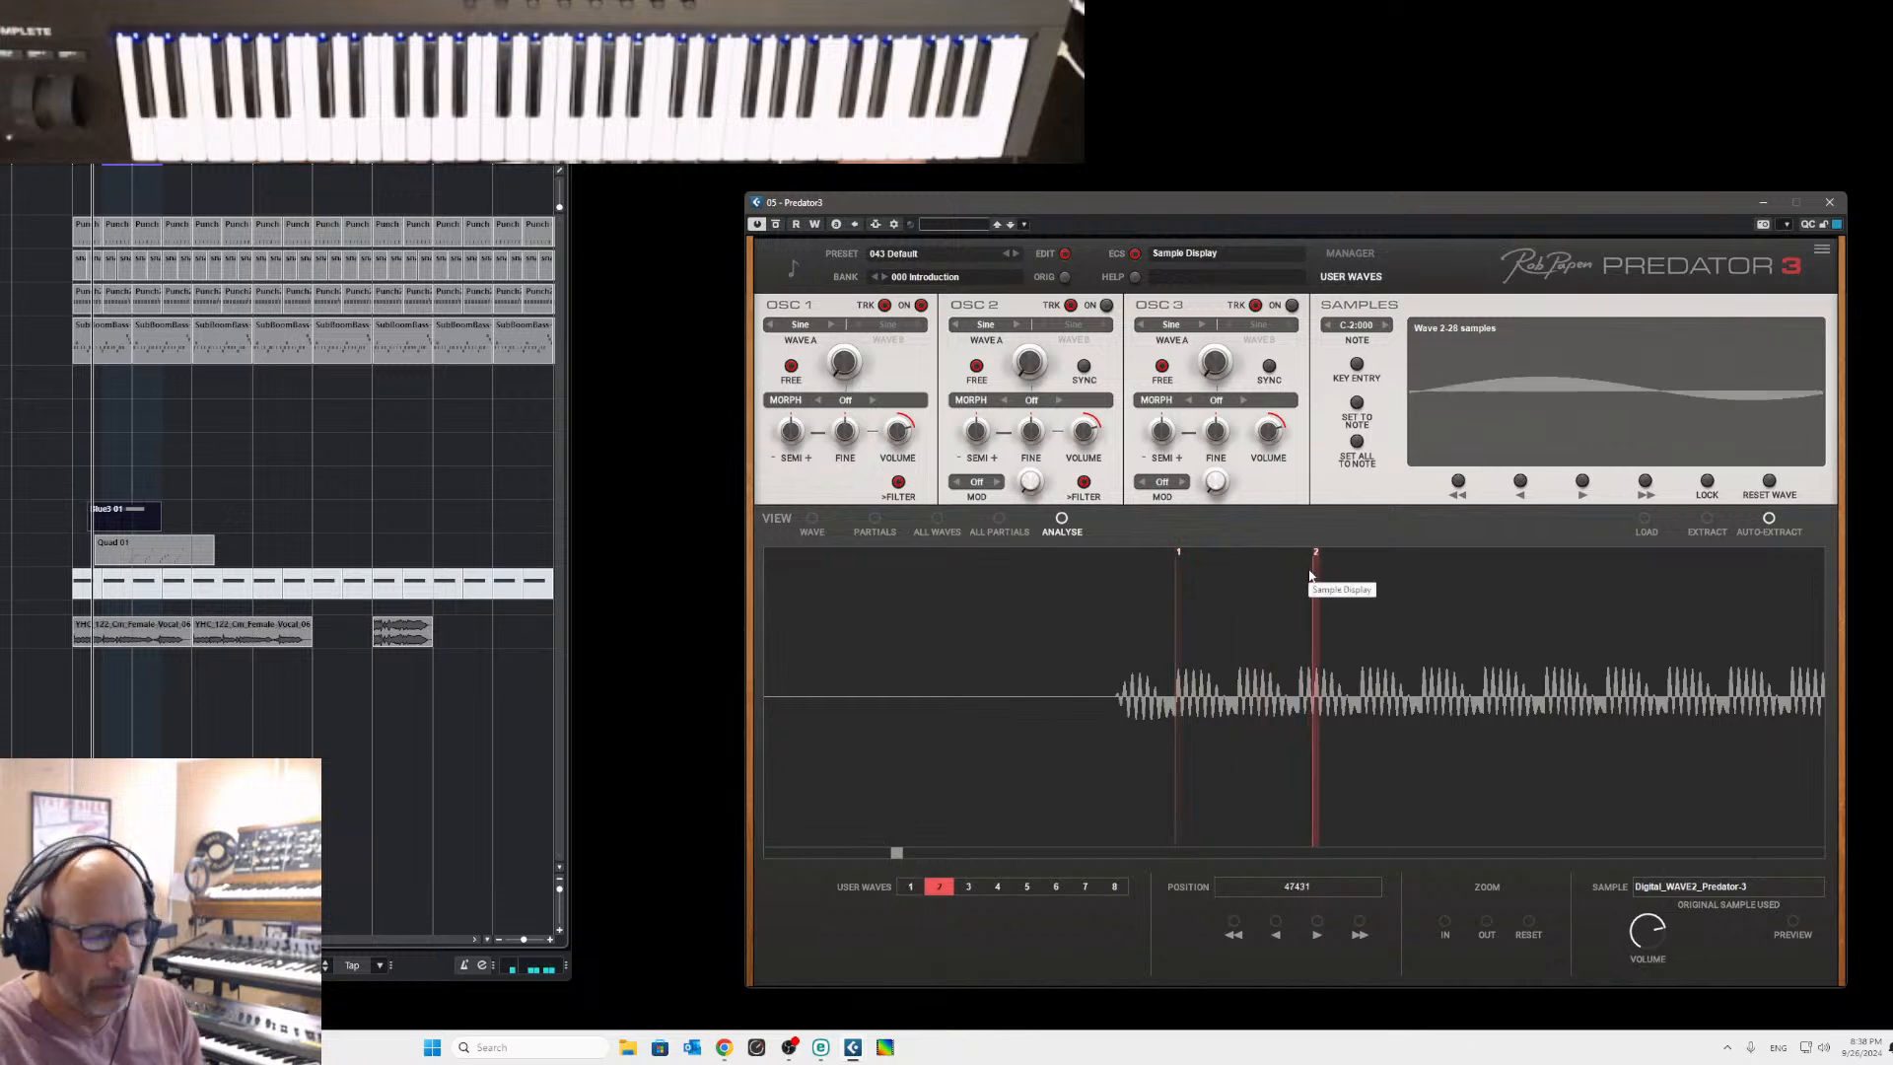
Set the sample note to A3:069 and fit the user wave loop length to that note.
{"action": "left_click", "coordinate": [1361, 328]}
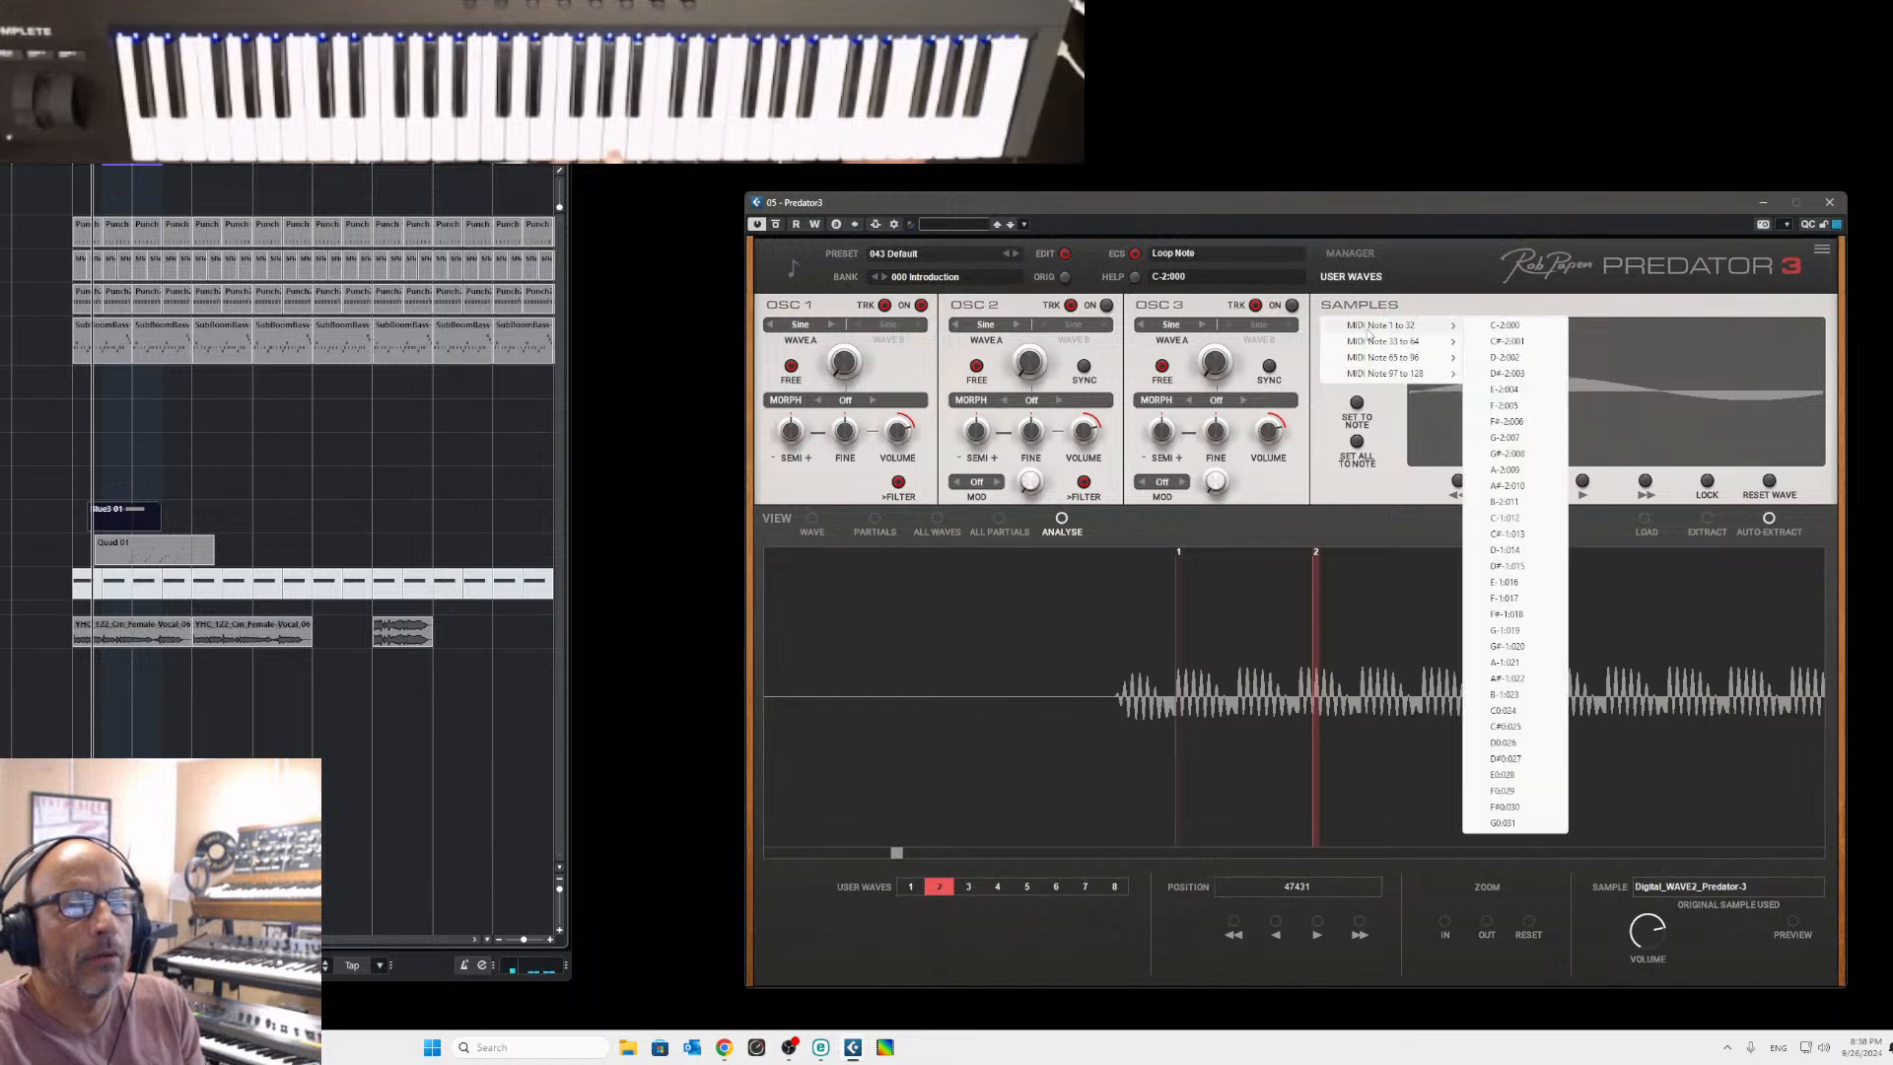
{"action": "mouse_move", "coordinate": [1381, 373]}
{"action": "left_click", "coordinate": [1333, 399]}
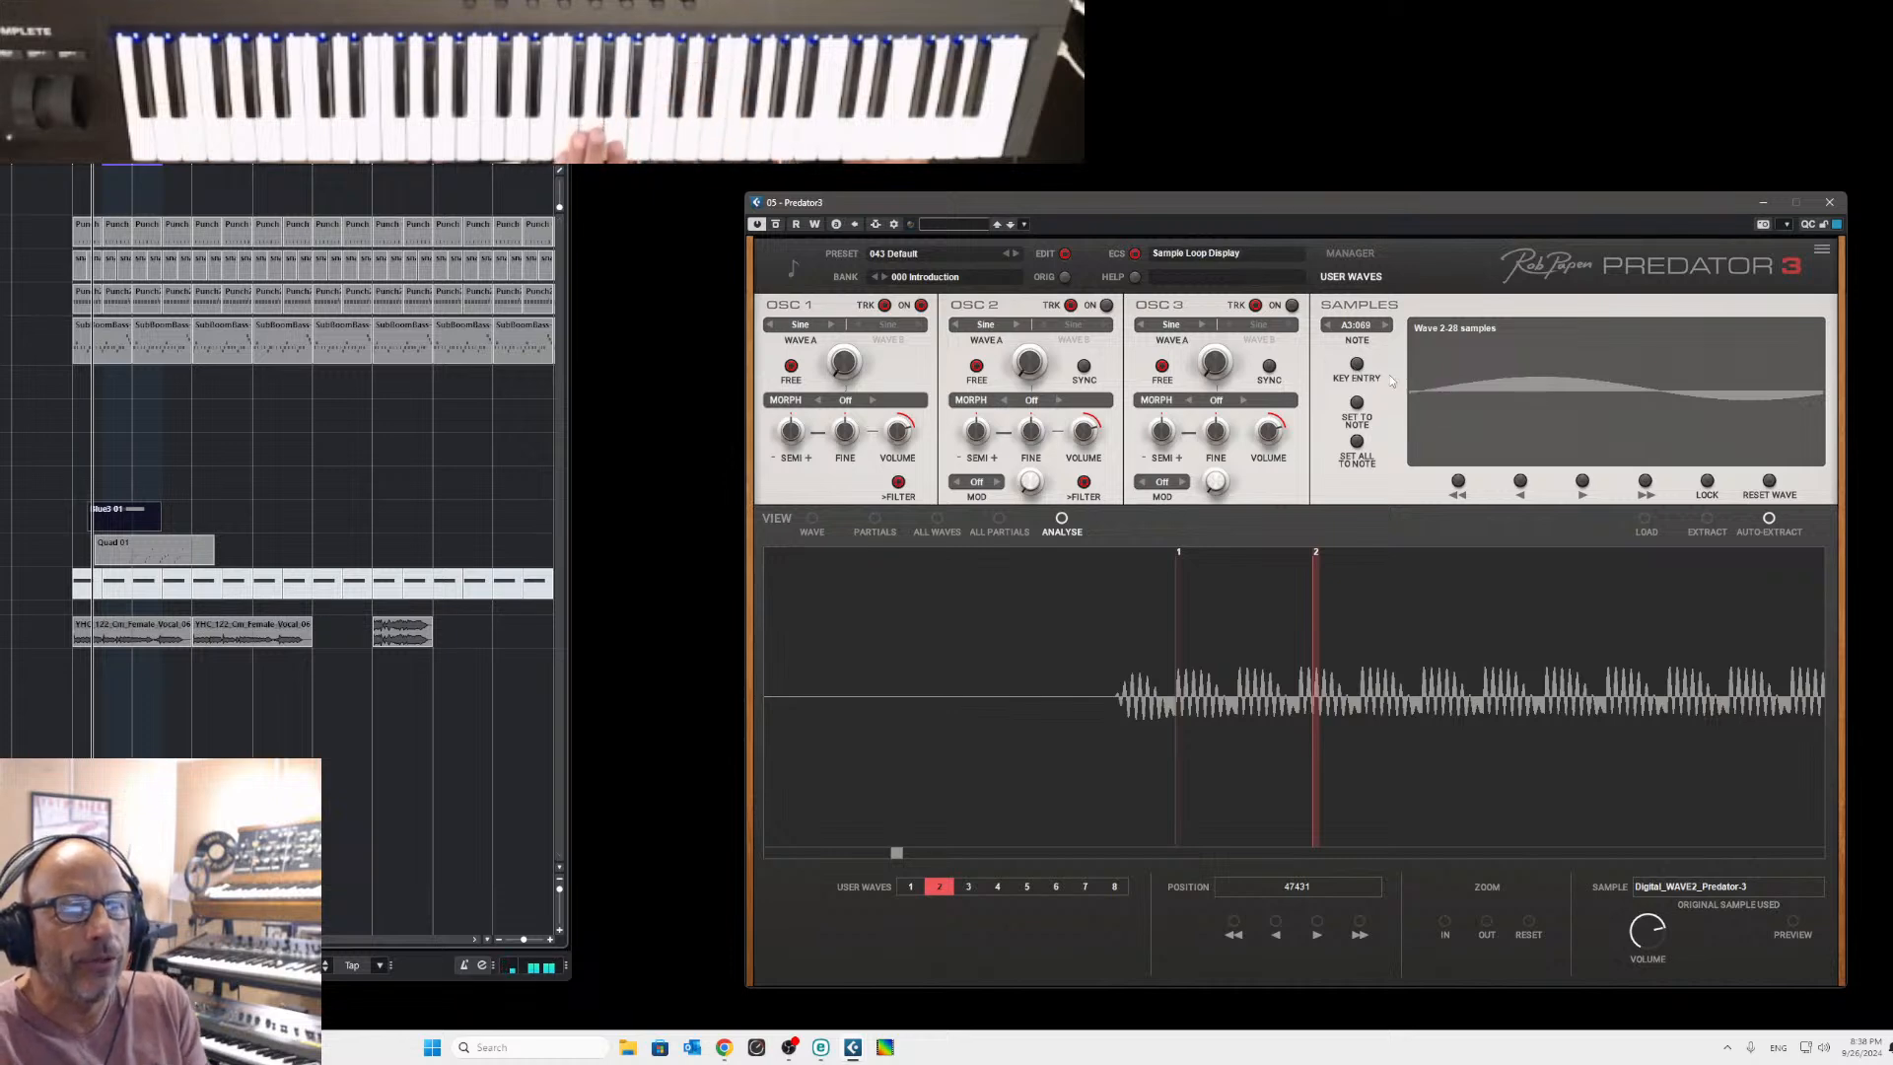
{"action": "left_click", "coordinate": [1358, 405]}
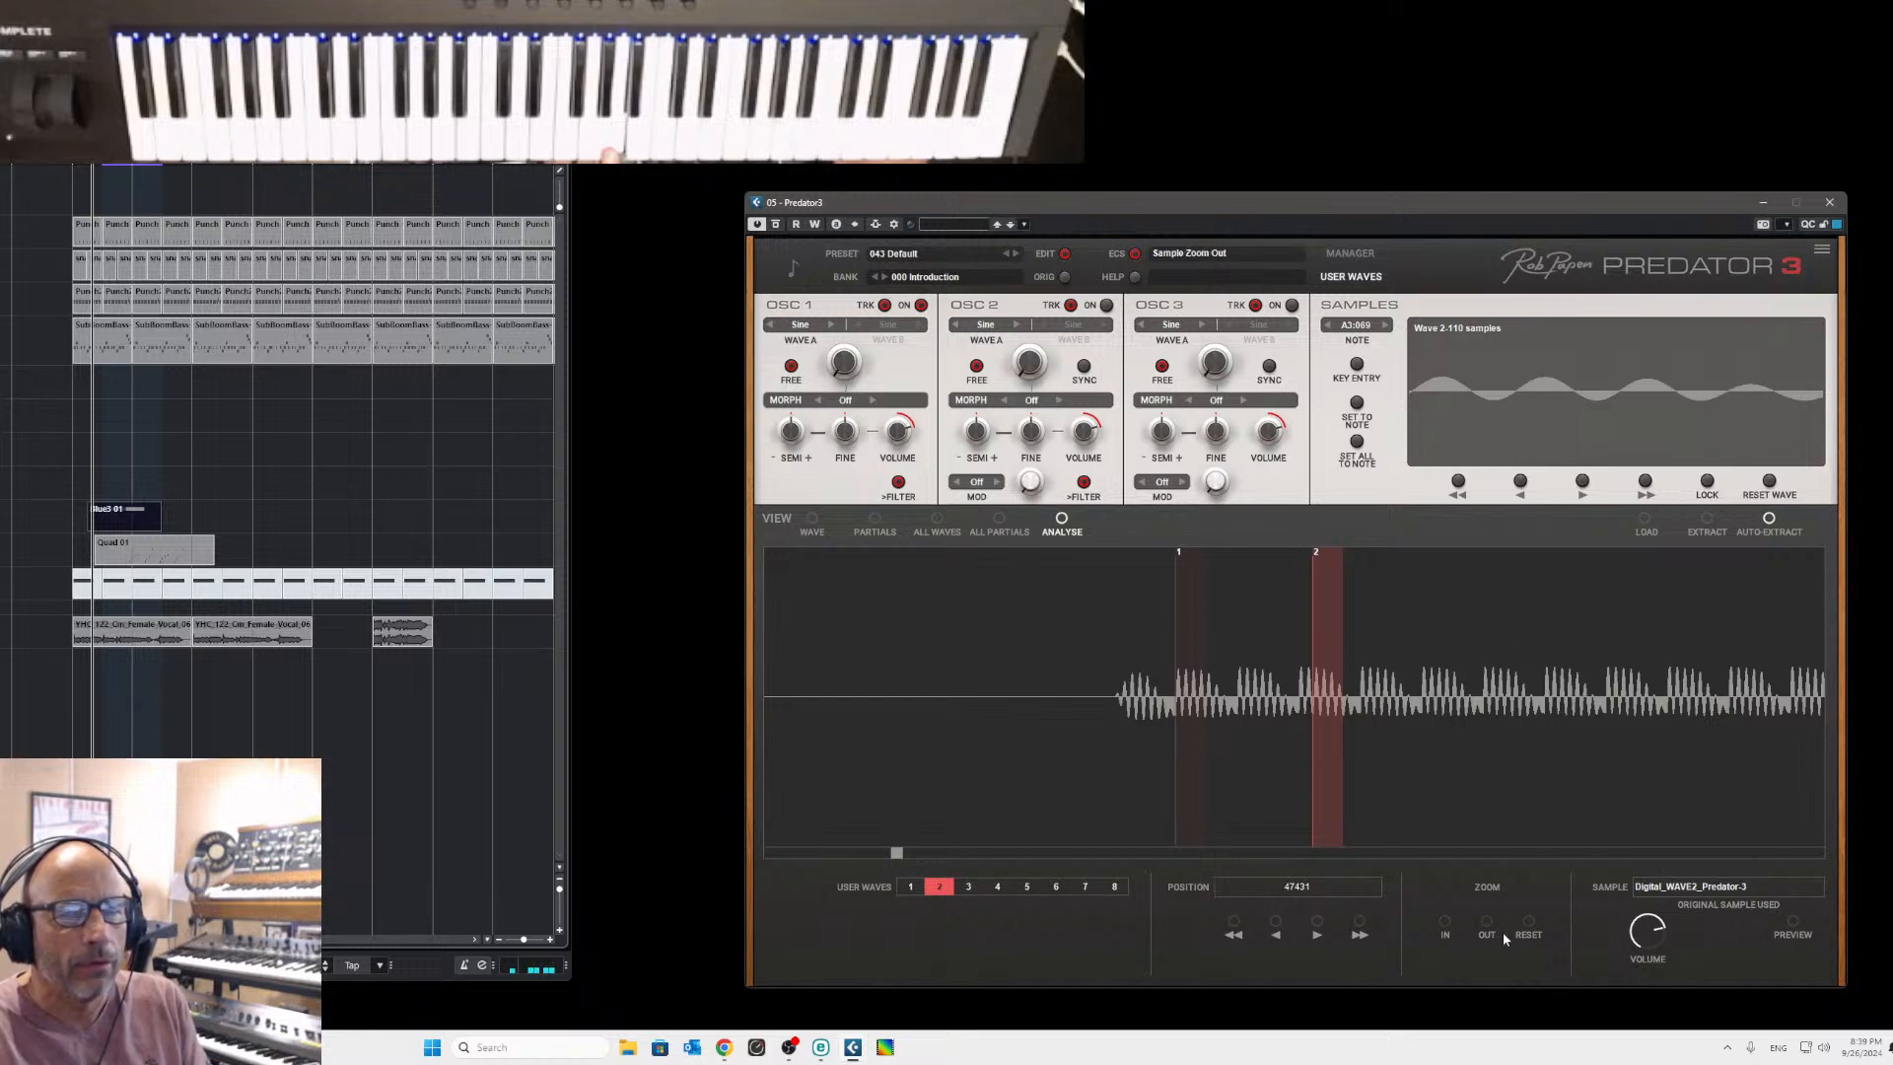
Move markers 3, 4 and 5 close to the start of the sound, with 4 at 60497 and 5 at 62572.
{"action": "left_click", "coordinate": [1529, 931]}
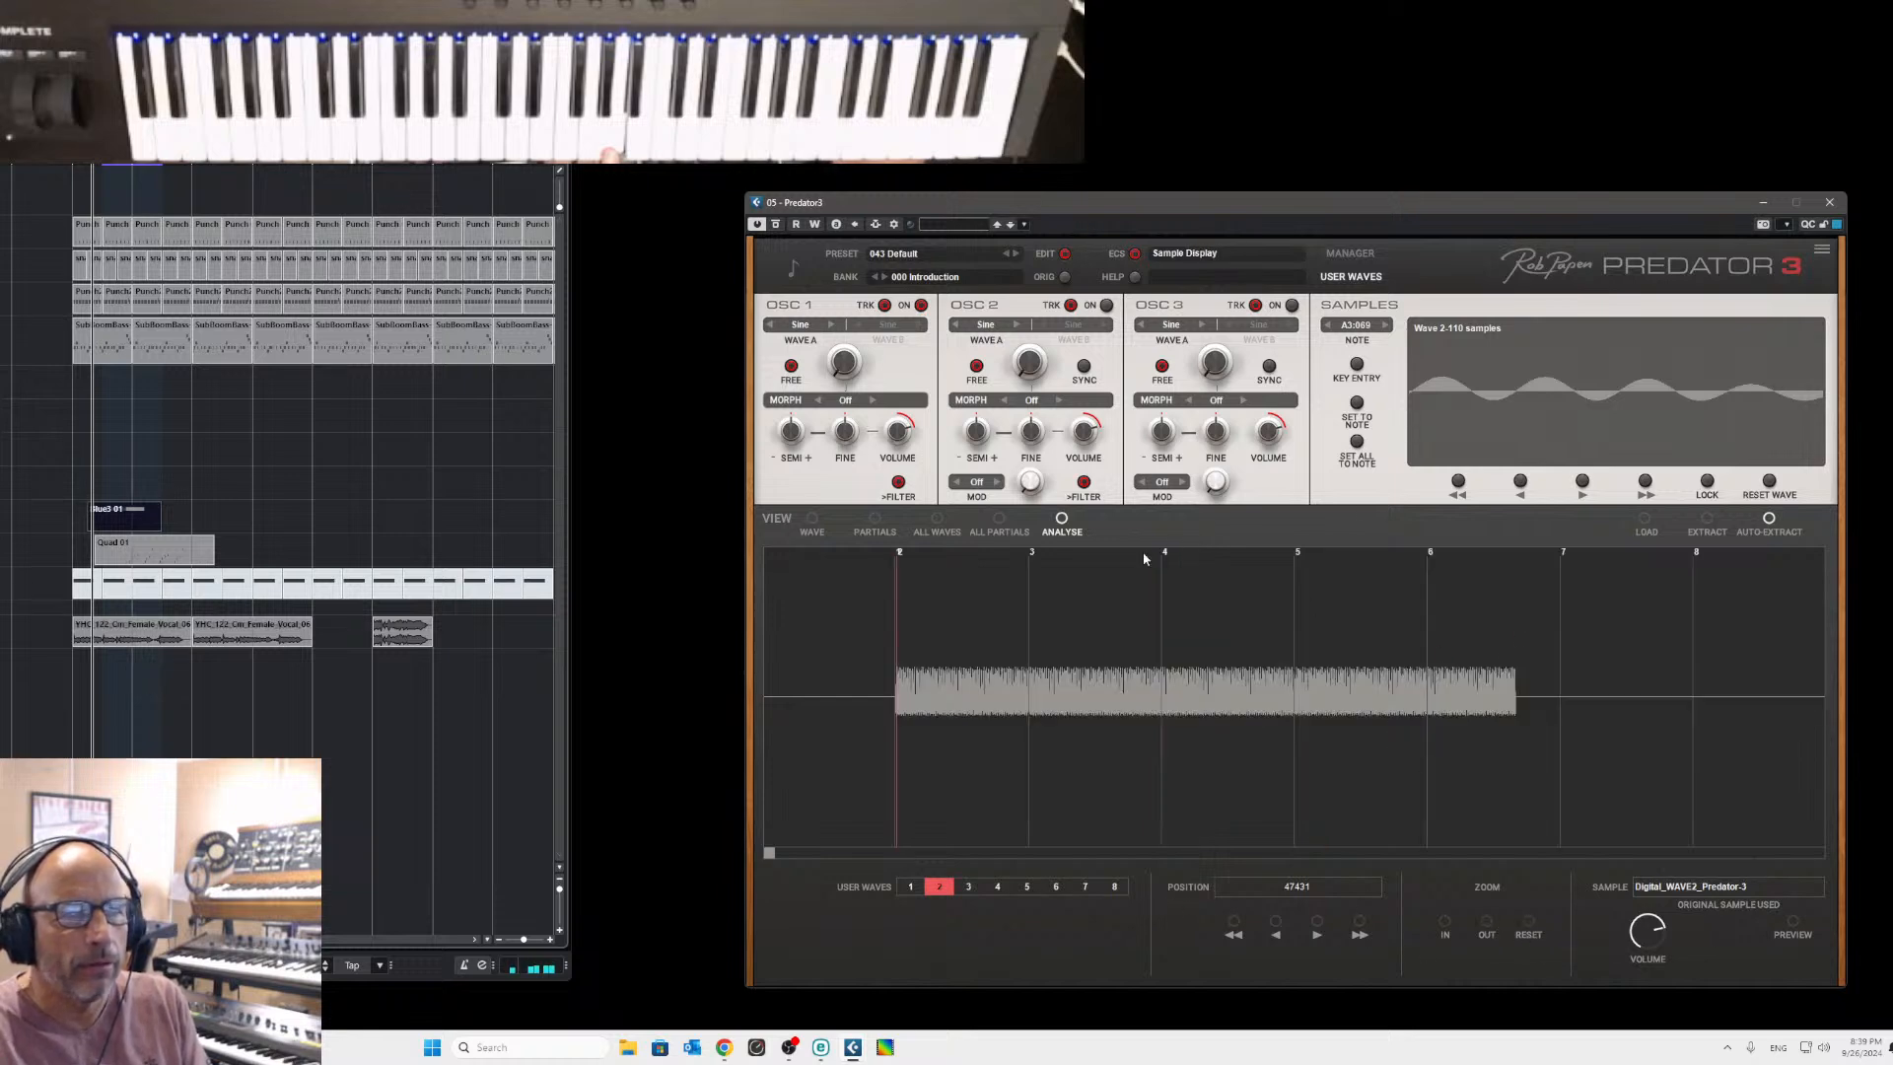
{"action": "left_click_drag", "start_coordinate": [1032, 554], "coordinate": [921, 558]}
{"action": "left_click_drag", "start_coordinate": [1165, 557], "coordinate": [935, 556]}
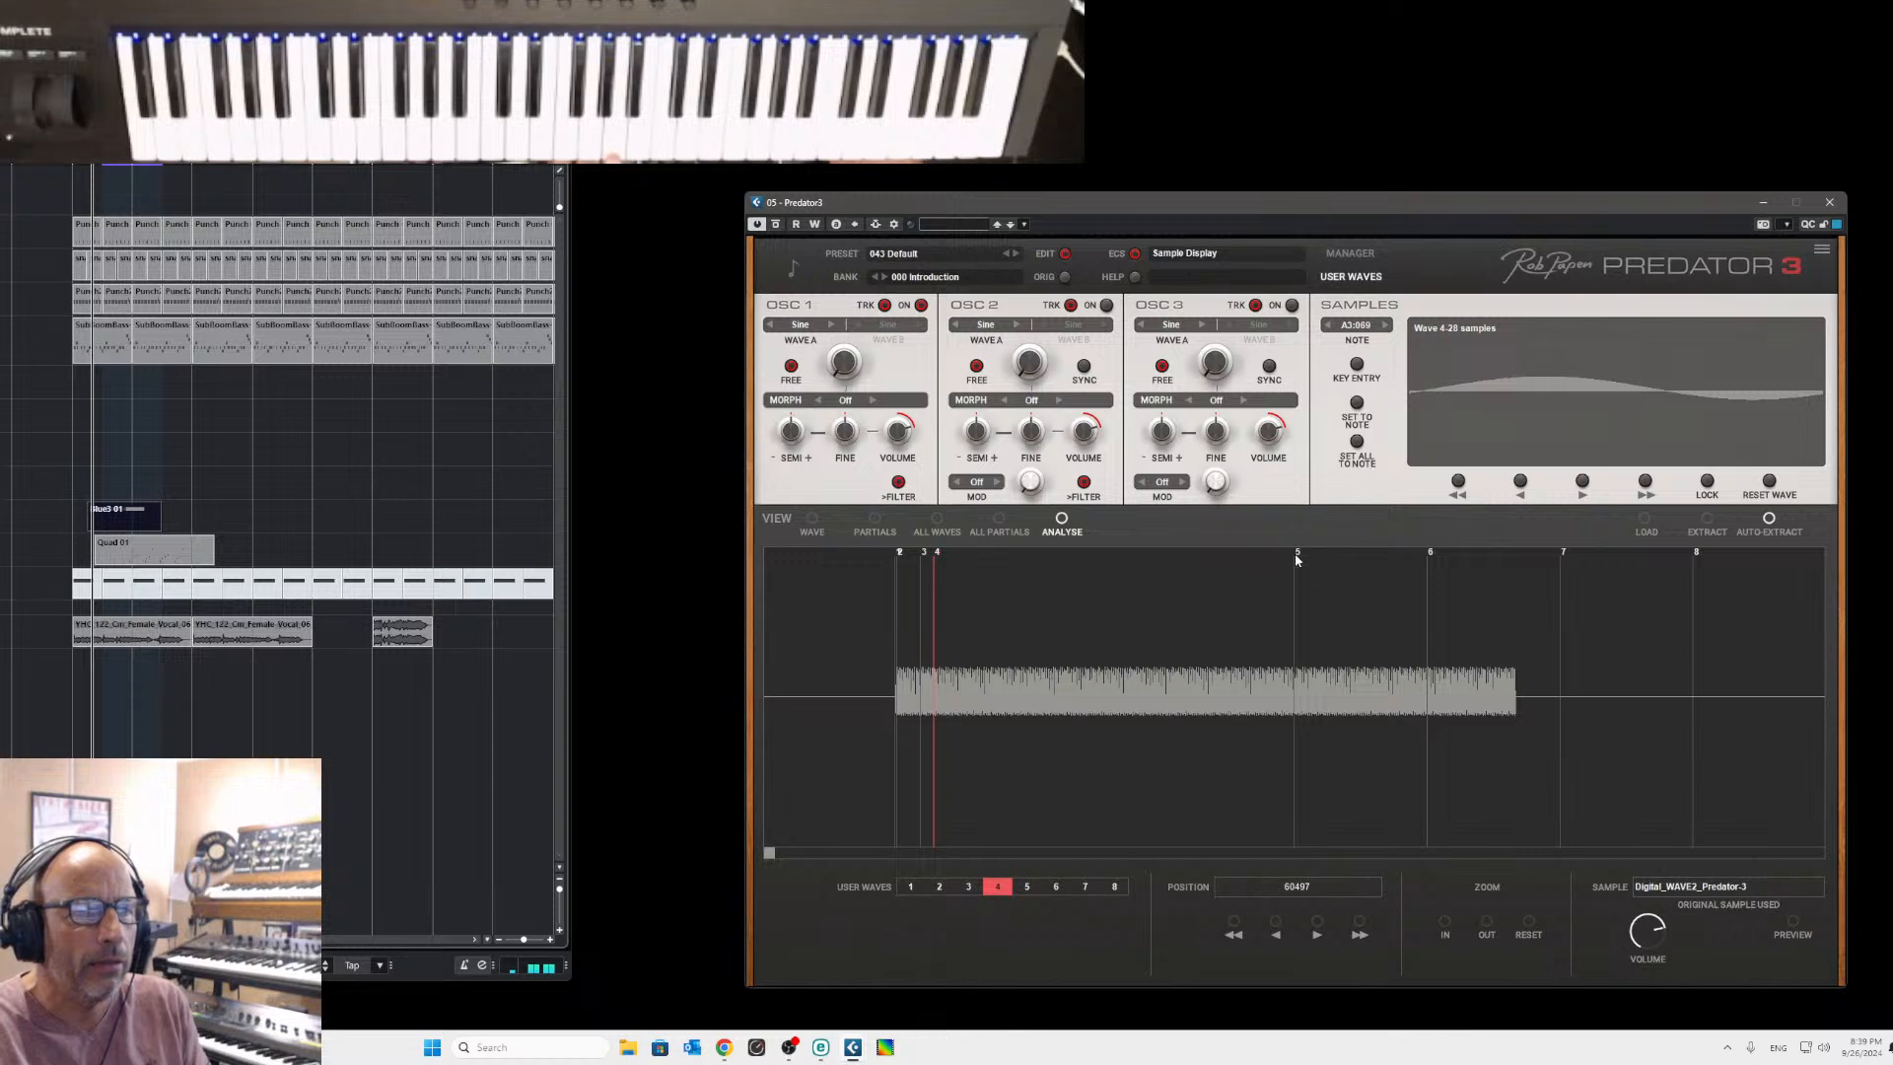
{"action": "left_click_drag", "start_coordinate": [1297, 559], "coordinate": [939, 559]}
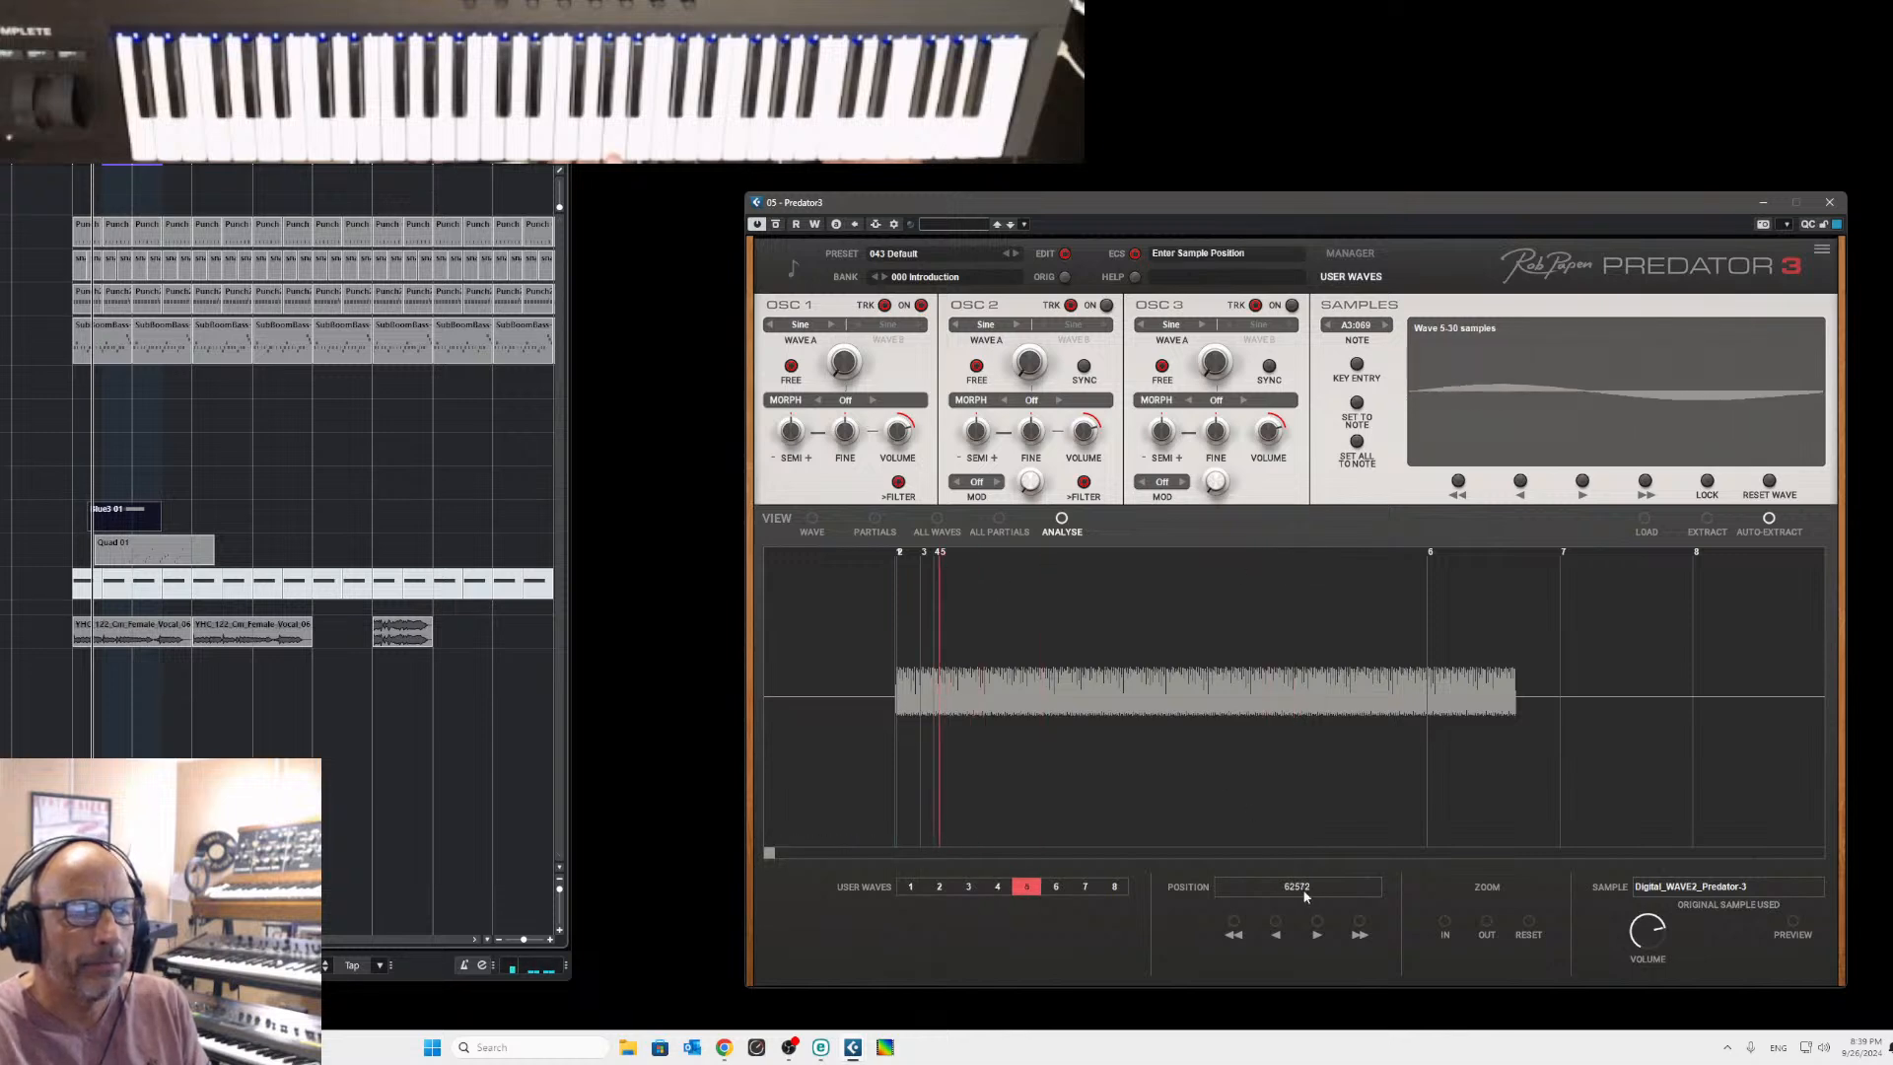
Move user wave markers 1 and 2 further into the sound, placing marker 1 at sample position 48606.
{"action": "left_click", "coordinate": [1446, 923]}
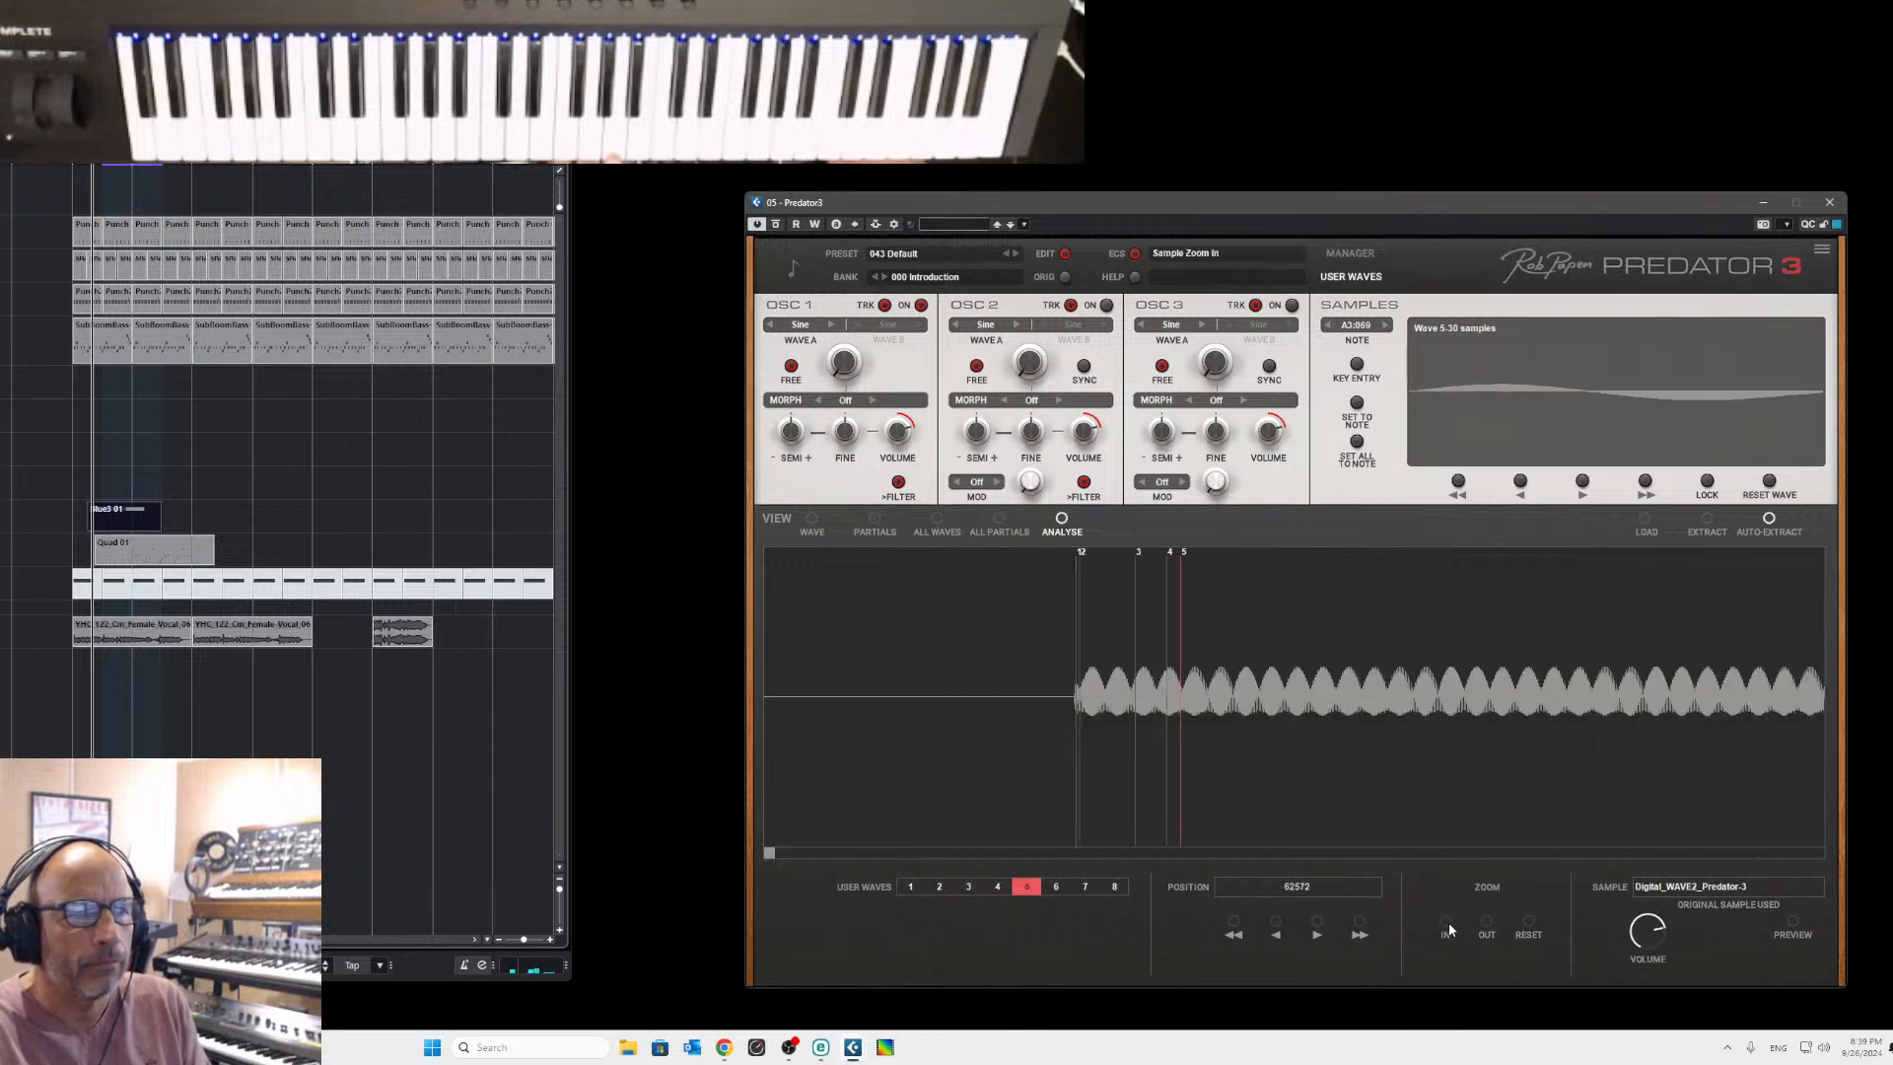
{"action": "left_click", "coordinate": [1447, 923]}
{"action": "left_click", "coordinate": [1448, 923]}
{"action": "left_click", "coordinate": [1448, 923]}
{"action": "left_click", "coordinate": [1448, 923]}
{"action": "left_click", "coordinate": [1448, 923]}
{"action": "left_click", "coordinate": [1448, 923]}
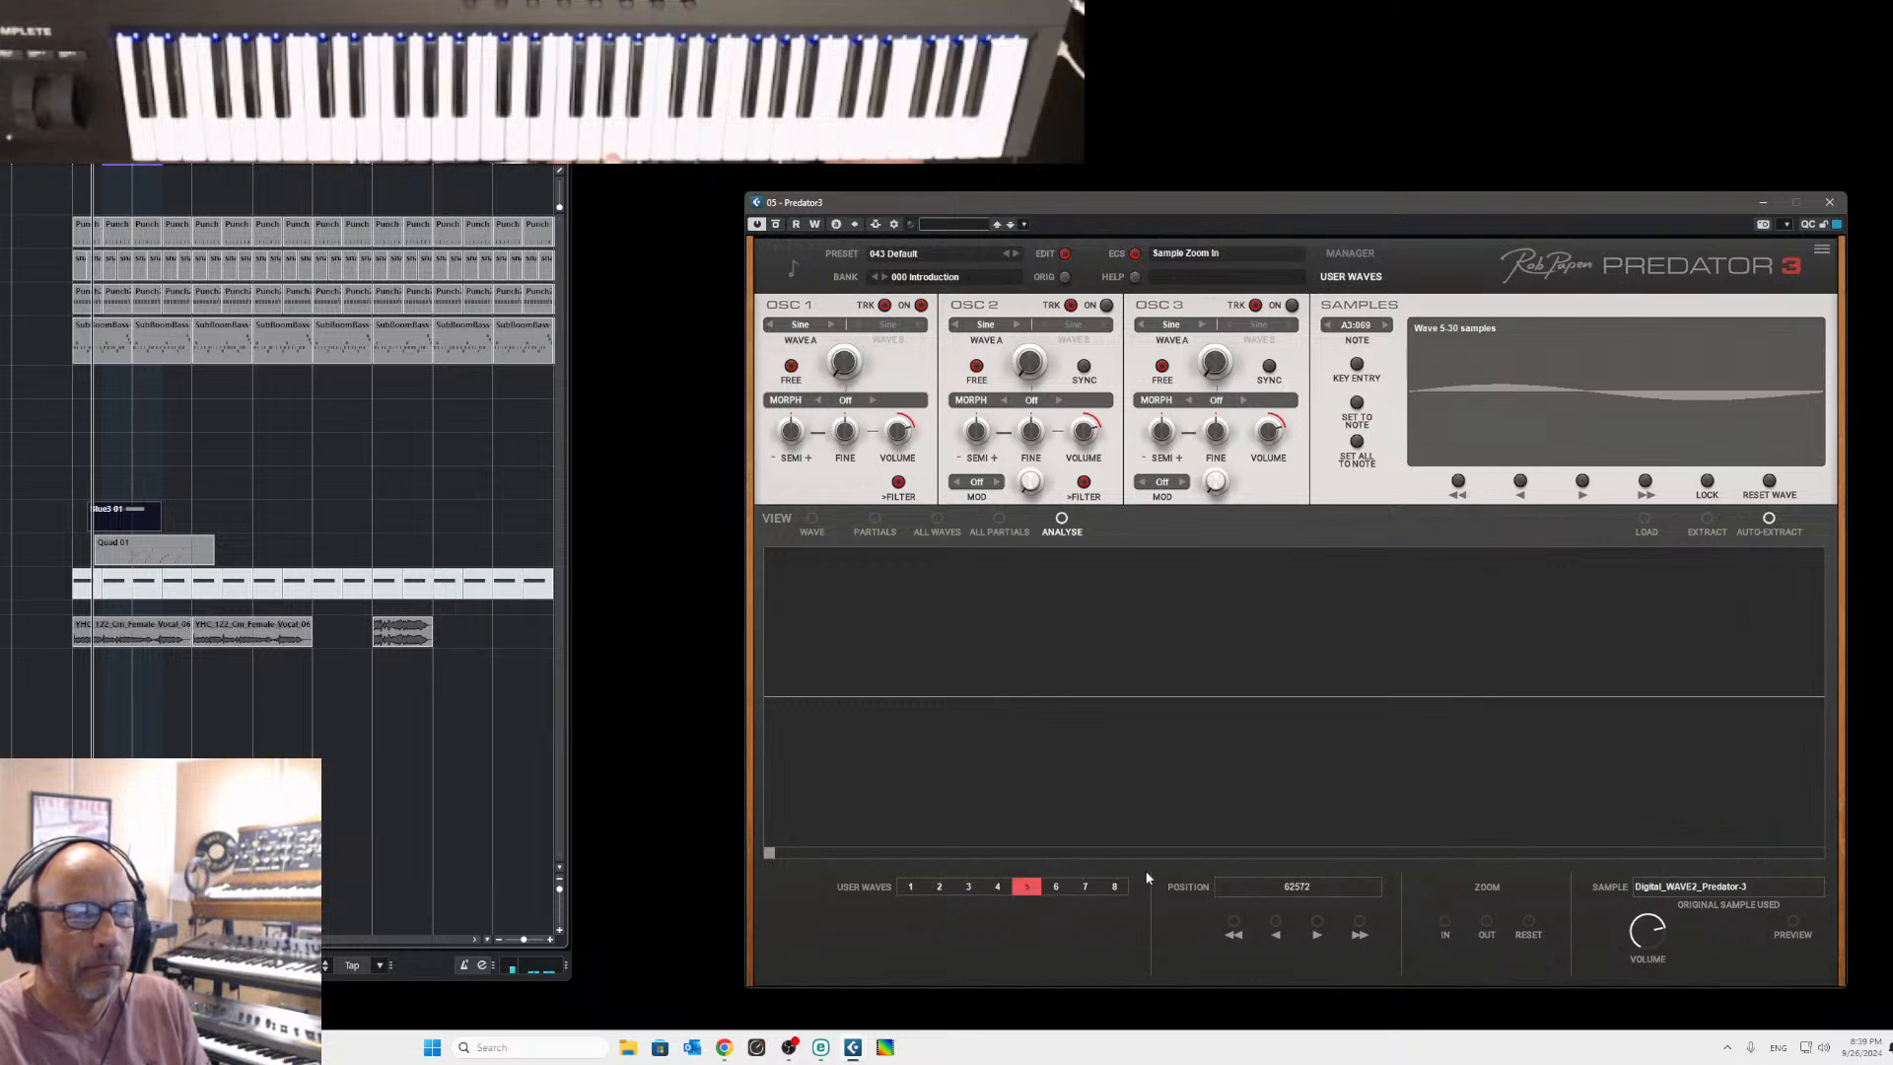
{"action": "left_click_drag", "start_coordinate": [770, 855], "coordinate": [896, 852]}
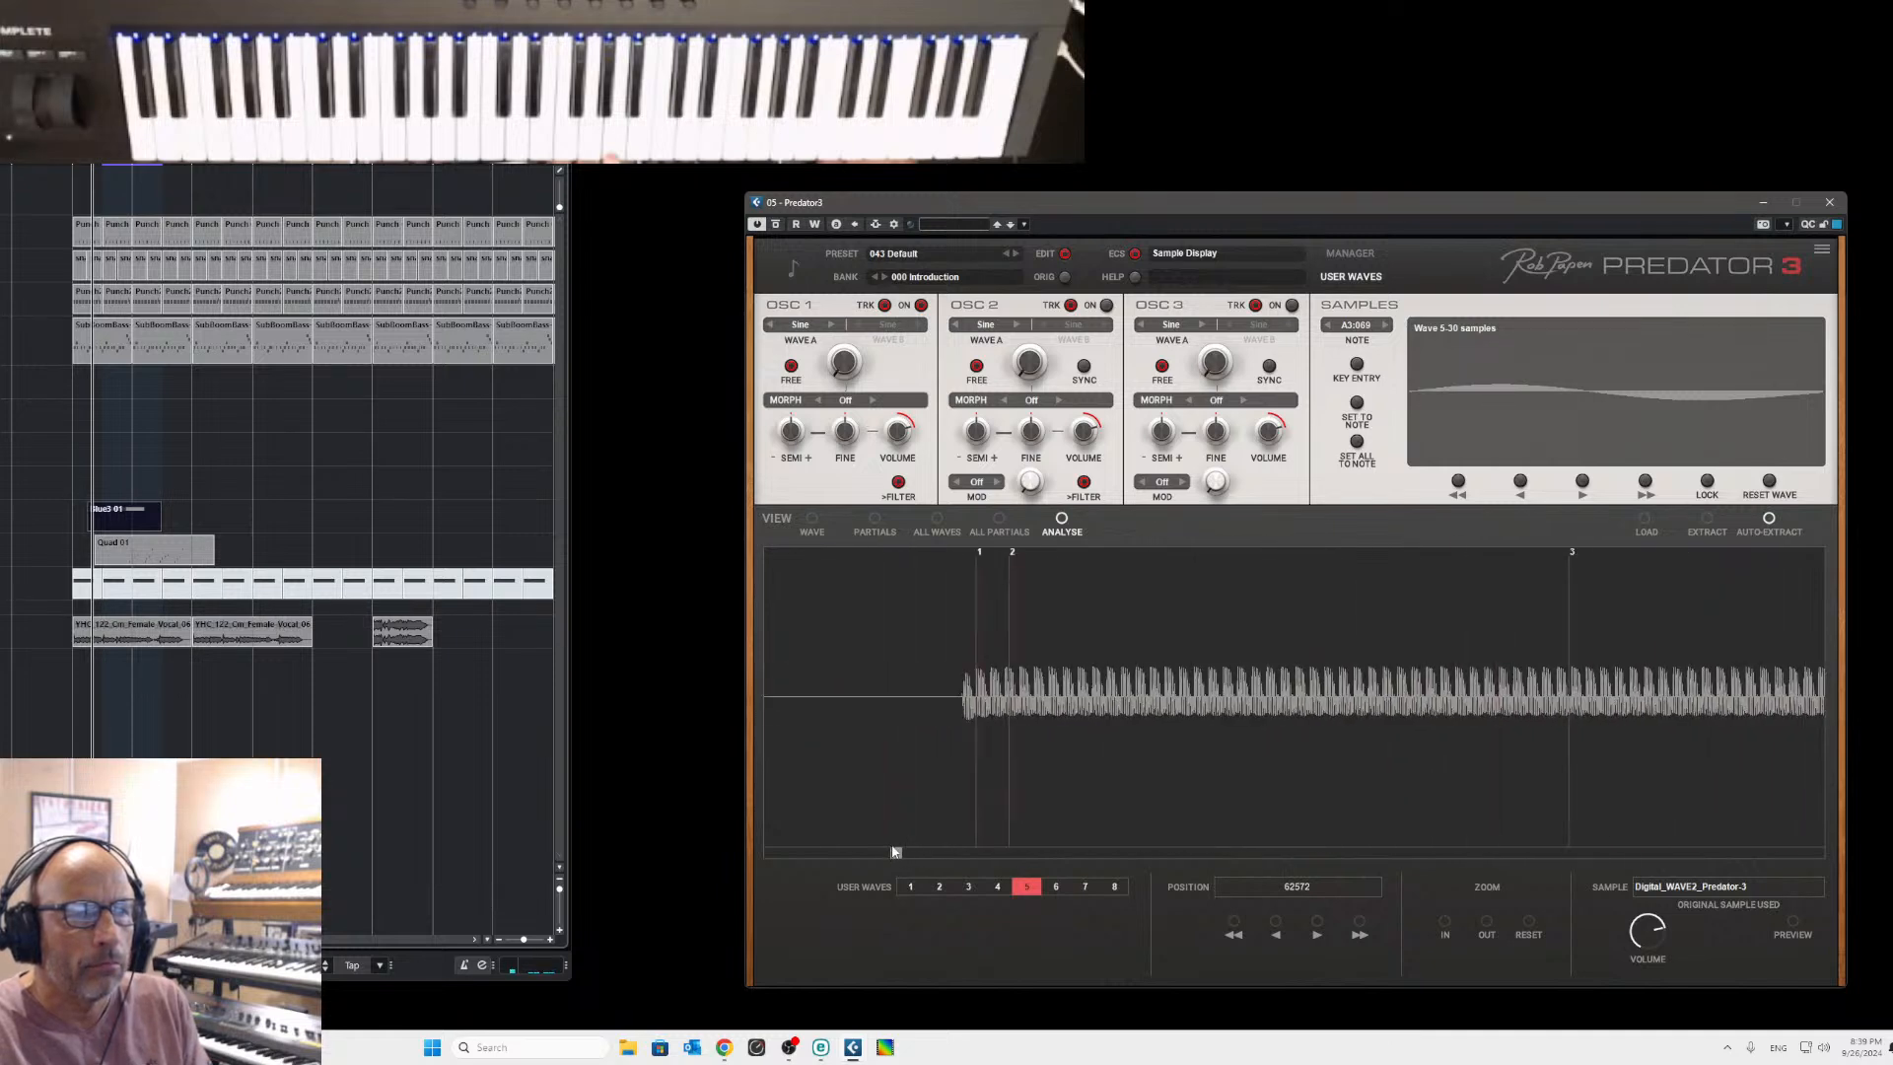
{"action": "left_click_drag", "start_coordinate": [1013, 553], "coordinate": [1119, 582]}
{"action": "left_click_drag", "start_coordinate": [979, 558], "coordinate": [1089, 574]}
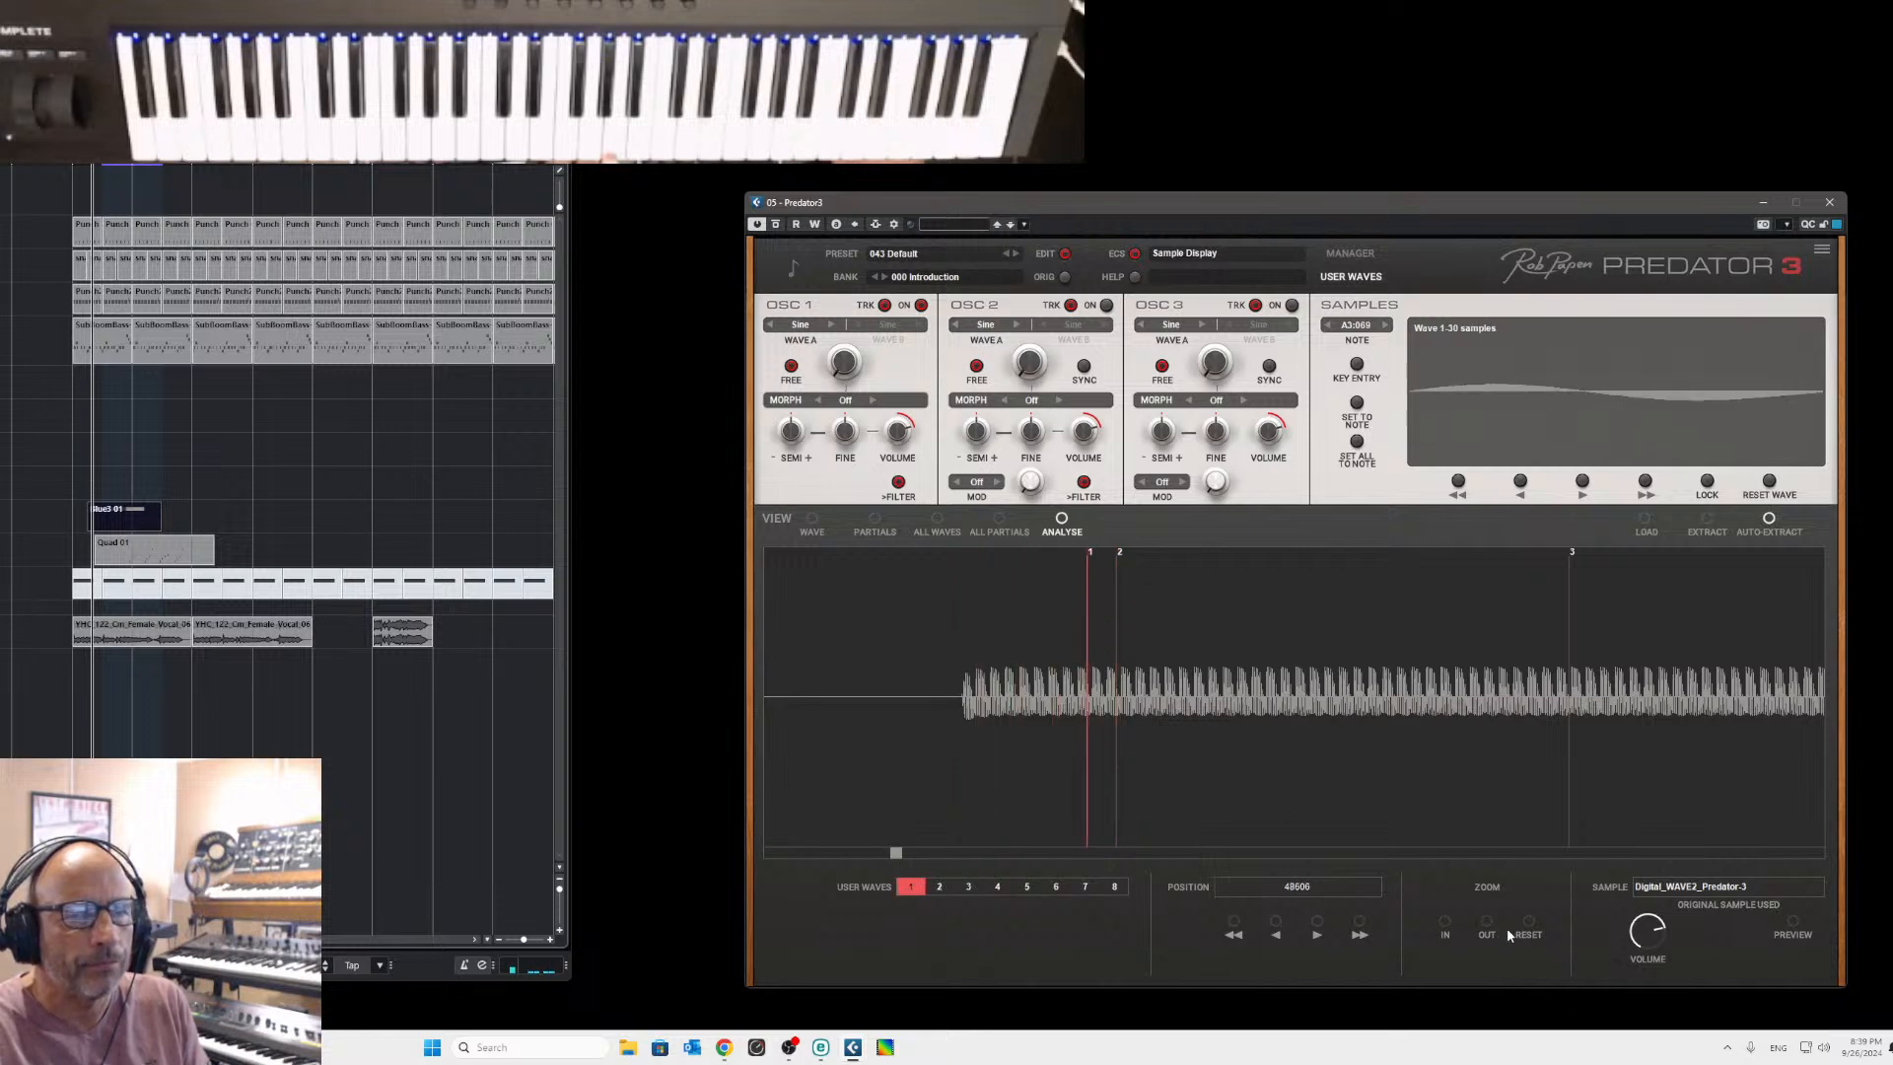
Fine-tune user wave marker 1 to sample position 48469, at the start of a waveform cycle.
{"action": "left_click", "coordinate": [1443, 924]}
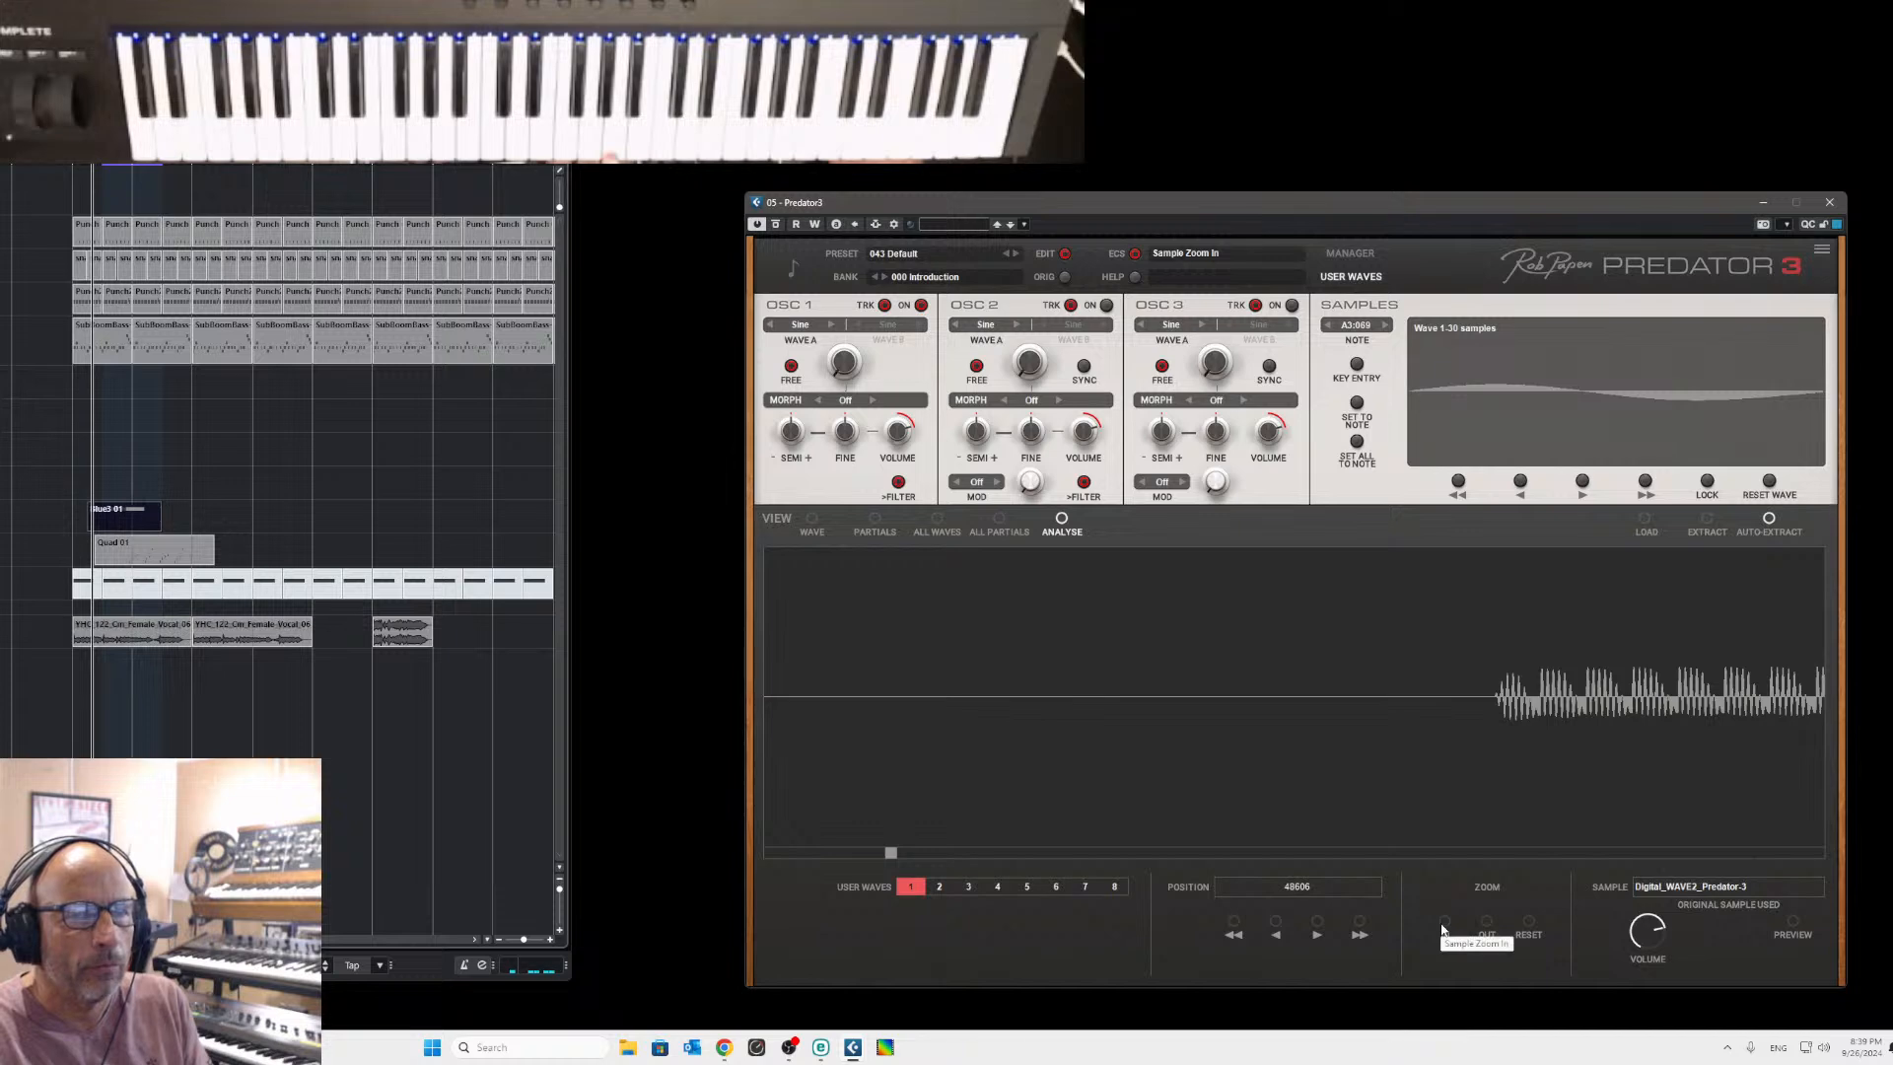
{"action": "left_click", "coordinate": [1486, 925]}
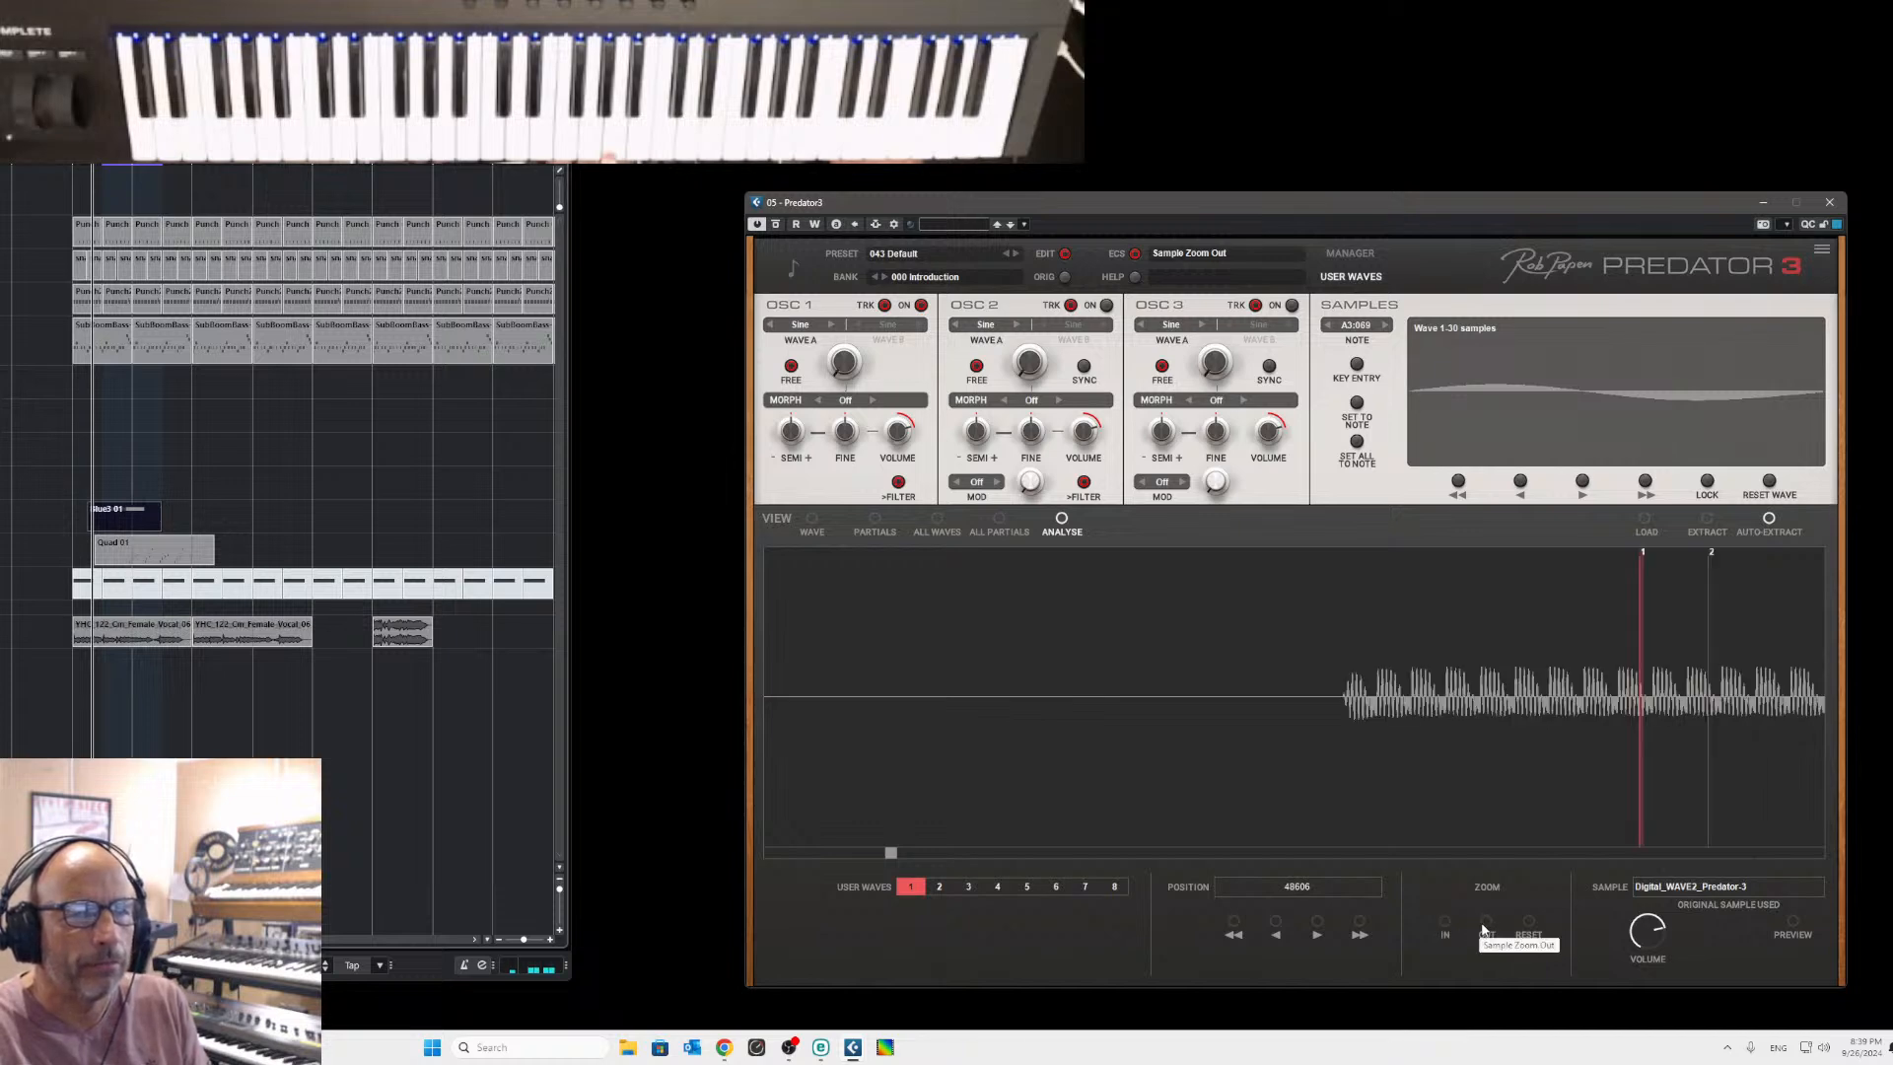
{"action": "left_click", "coordinate": [1443, 925]}
{"action": "left_click", "coordinate": [1443, 925]}
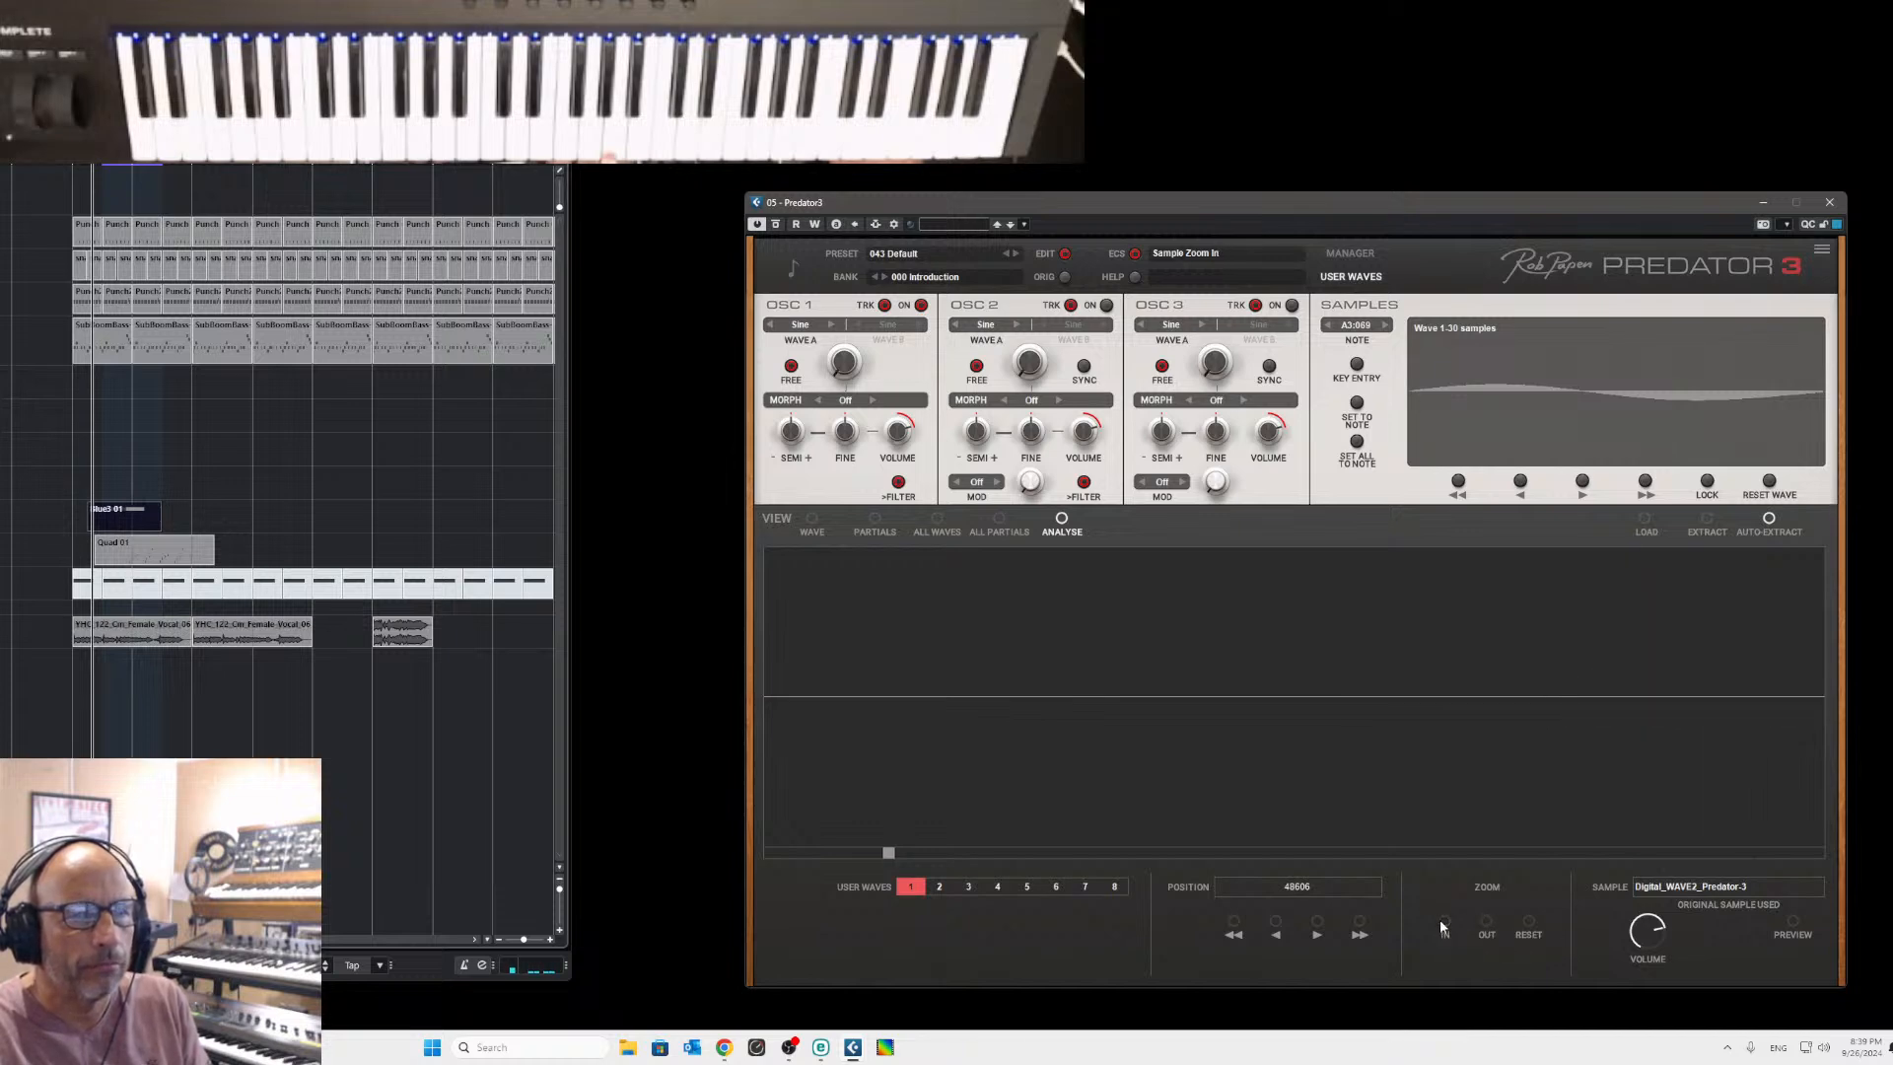
{"action": "left_click_drag", "start_coordinate": [888, 853], "coordinate": [900, 857]}
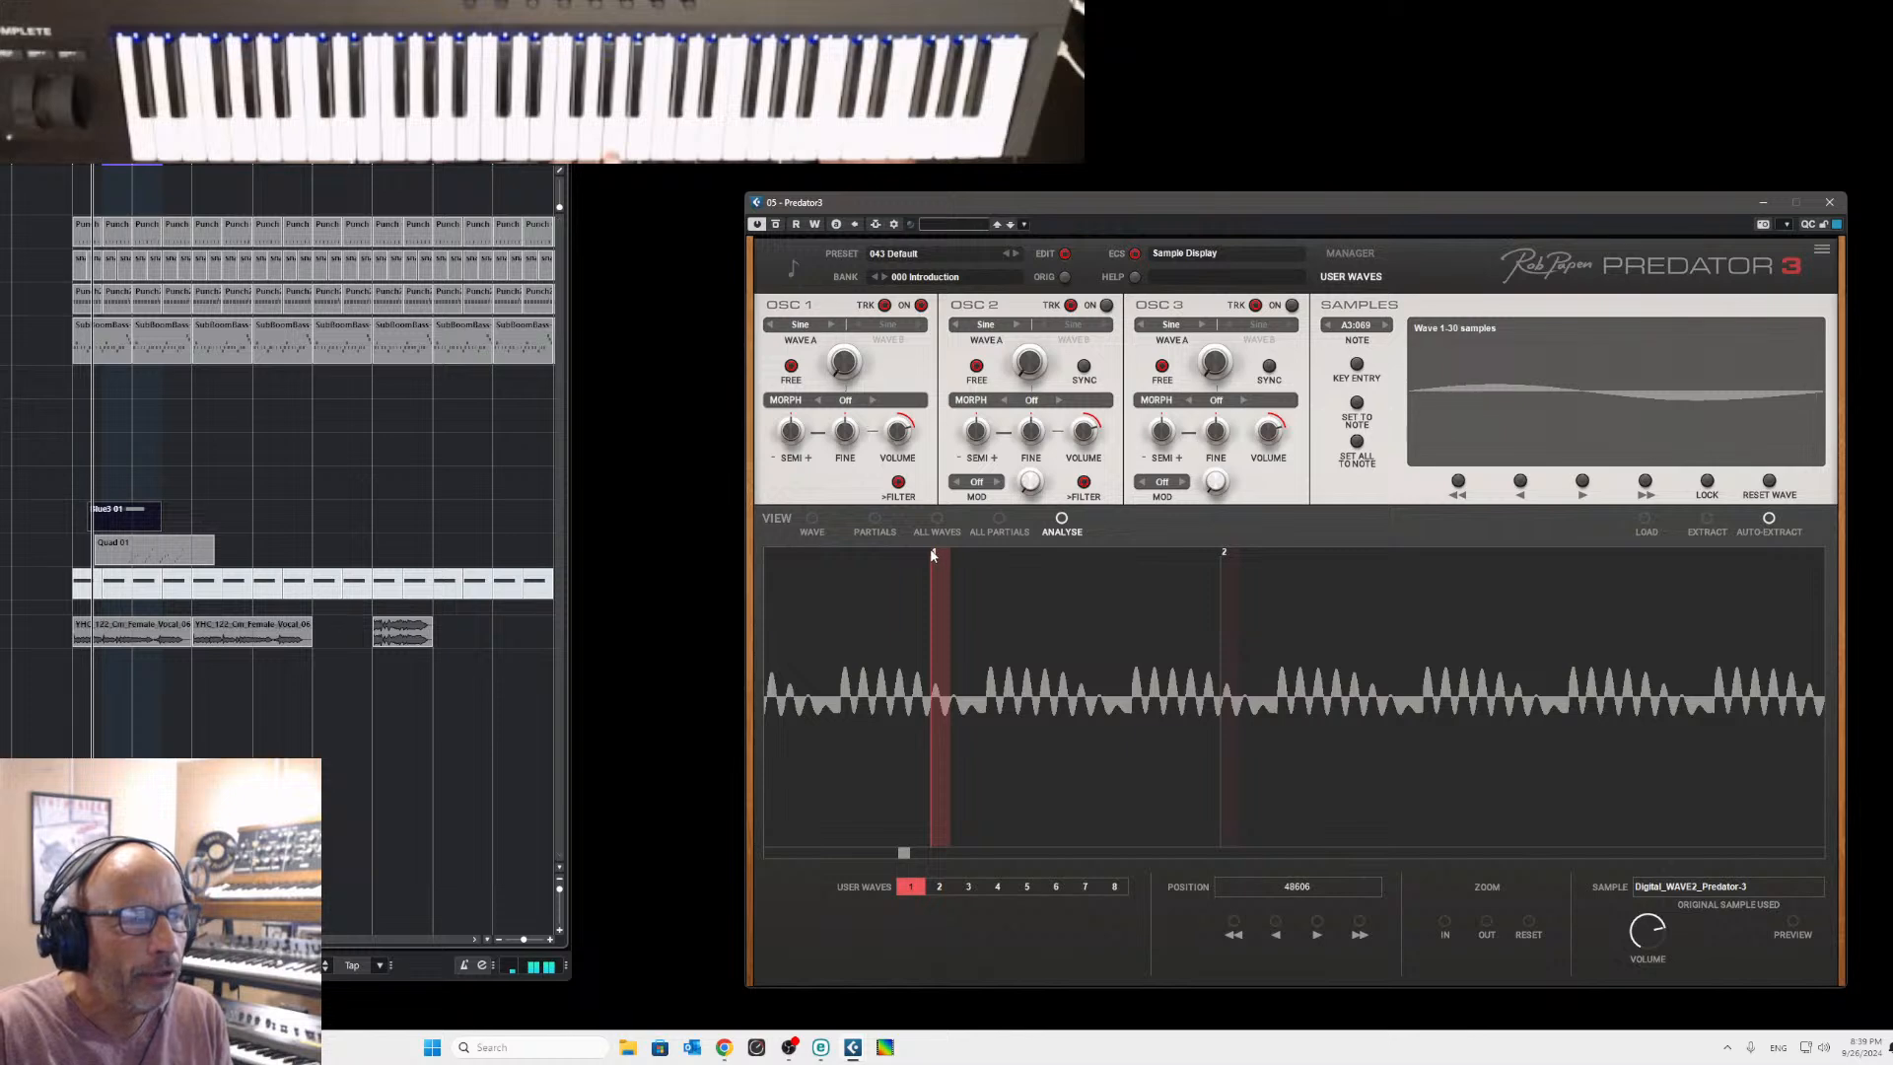
{"action": "mouse_move", "coordinate": [934, 555]}
{"action": "left_mouse_down"}
{"action": "mouse_move", "coordinate": [834, 568]}
{"action": "mouse_move", "coordinate": [866, 564]}
{"action": "left_mouse_up"}
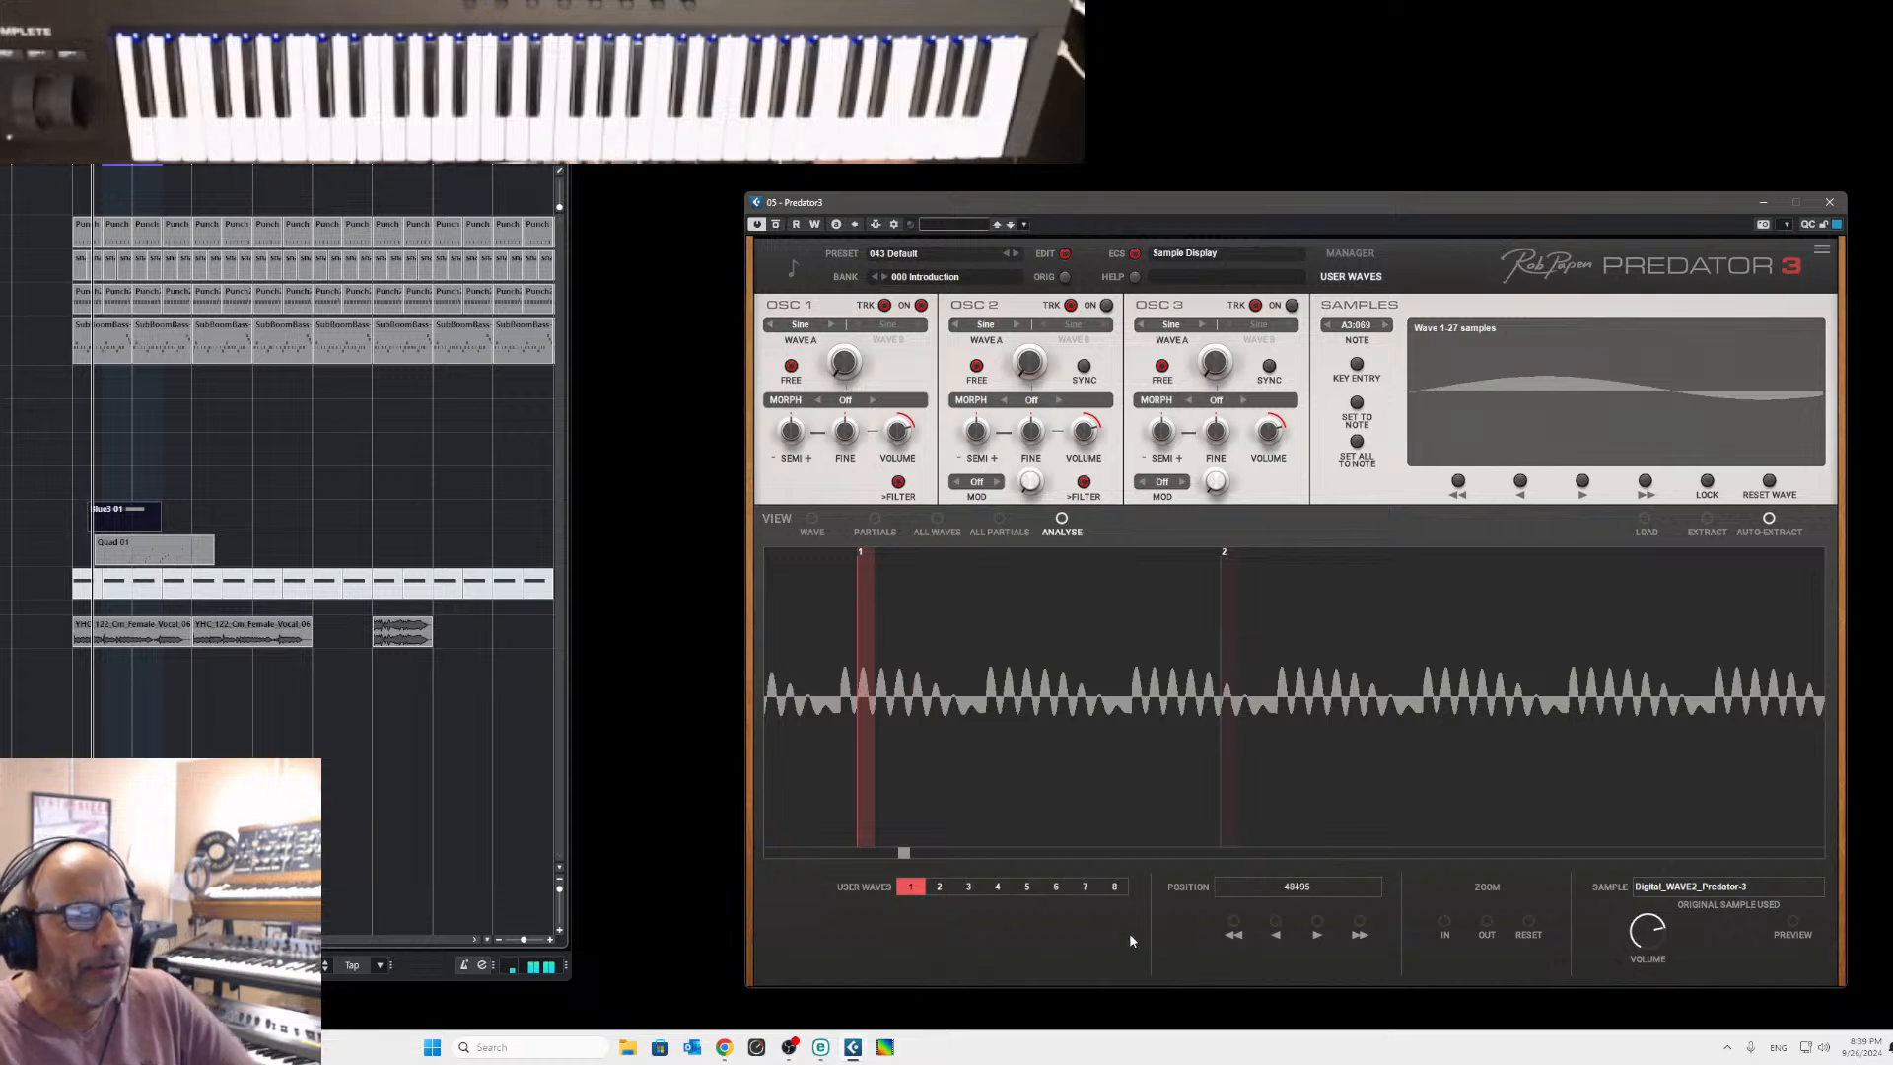
{"action": "left_click", "coordinate": [1275, 923]}
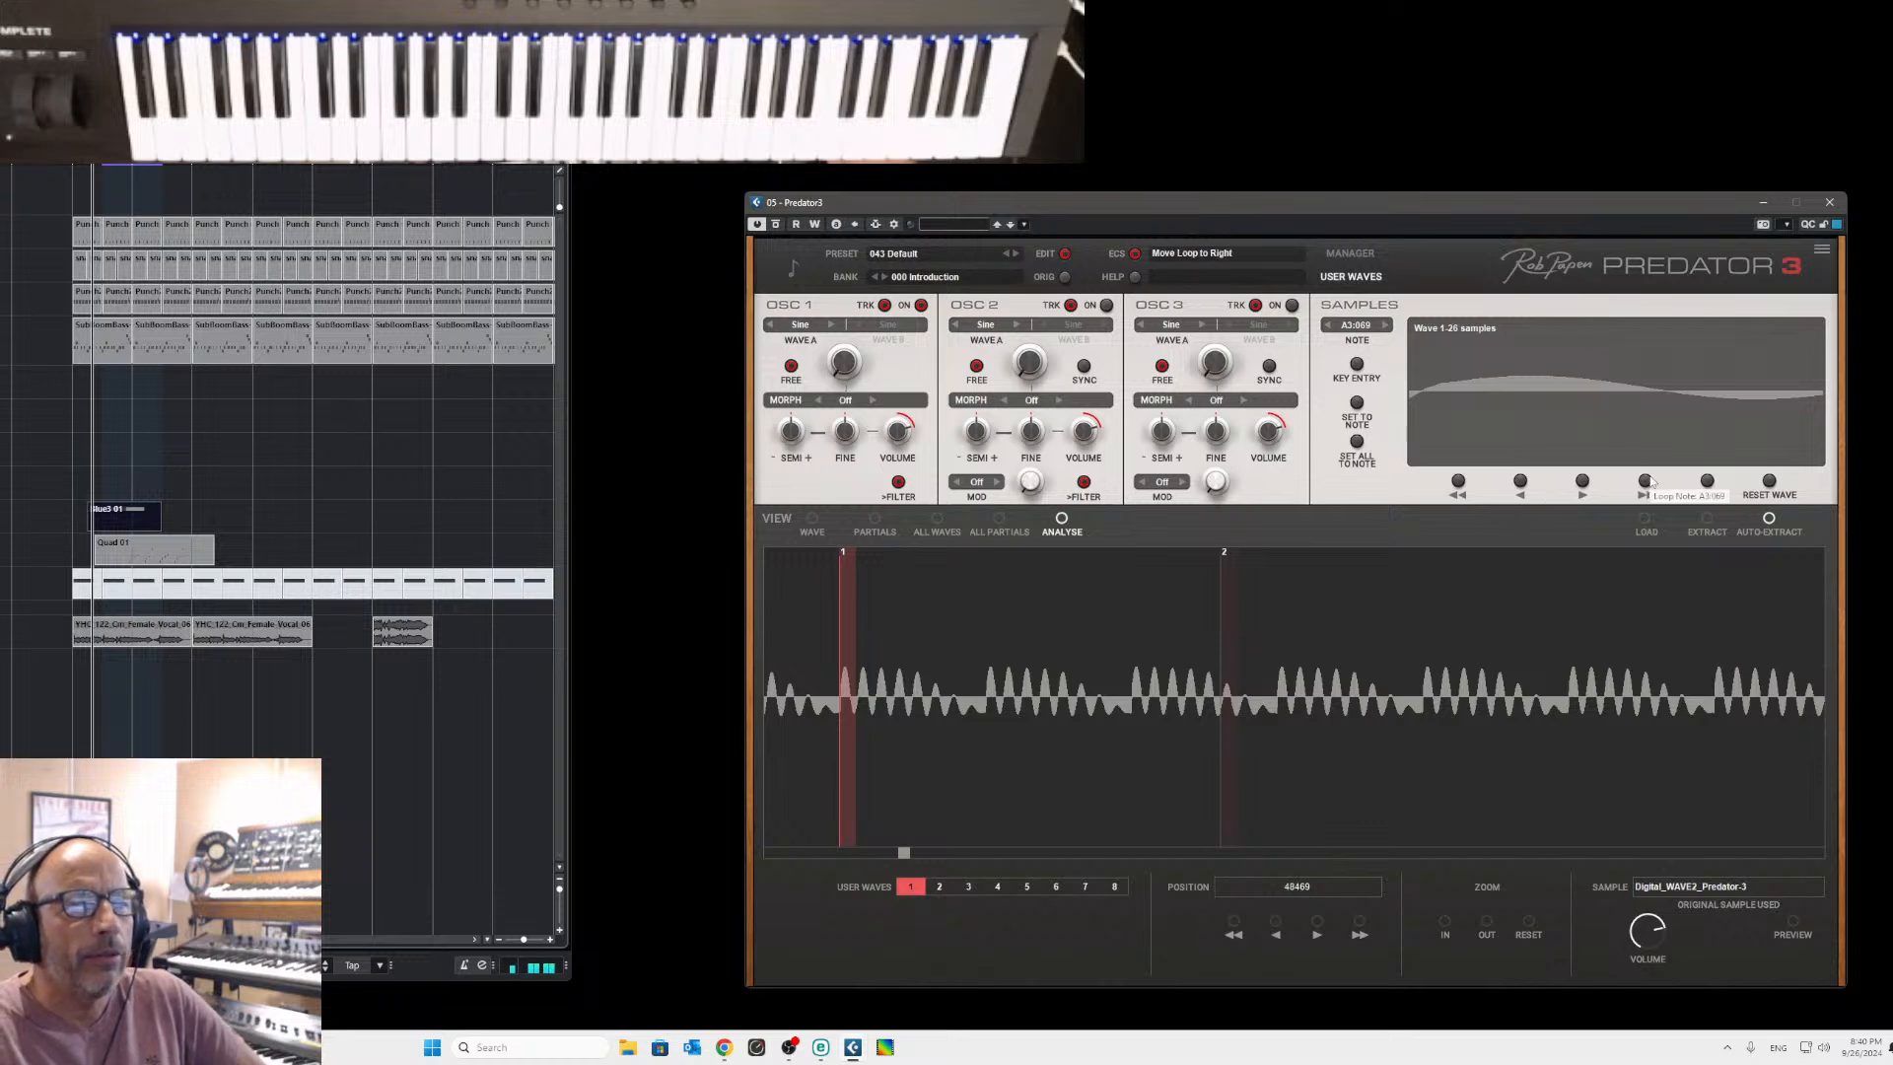
Lengthen the loop of user wave 1 to span the six waveform cycles following marker 1.
{"action": "left_click", "coordinate": [1645, 482]}
{"action": "left_click", "coordinate": [1645, 482]}
{"action": "left_click", "coordinate": [1645, 482]}
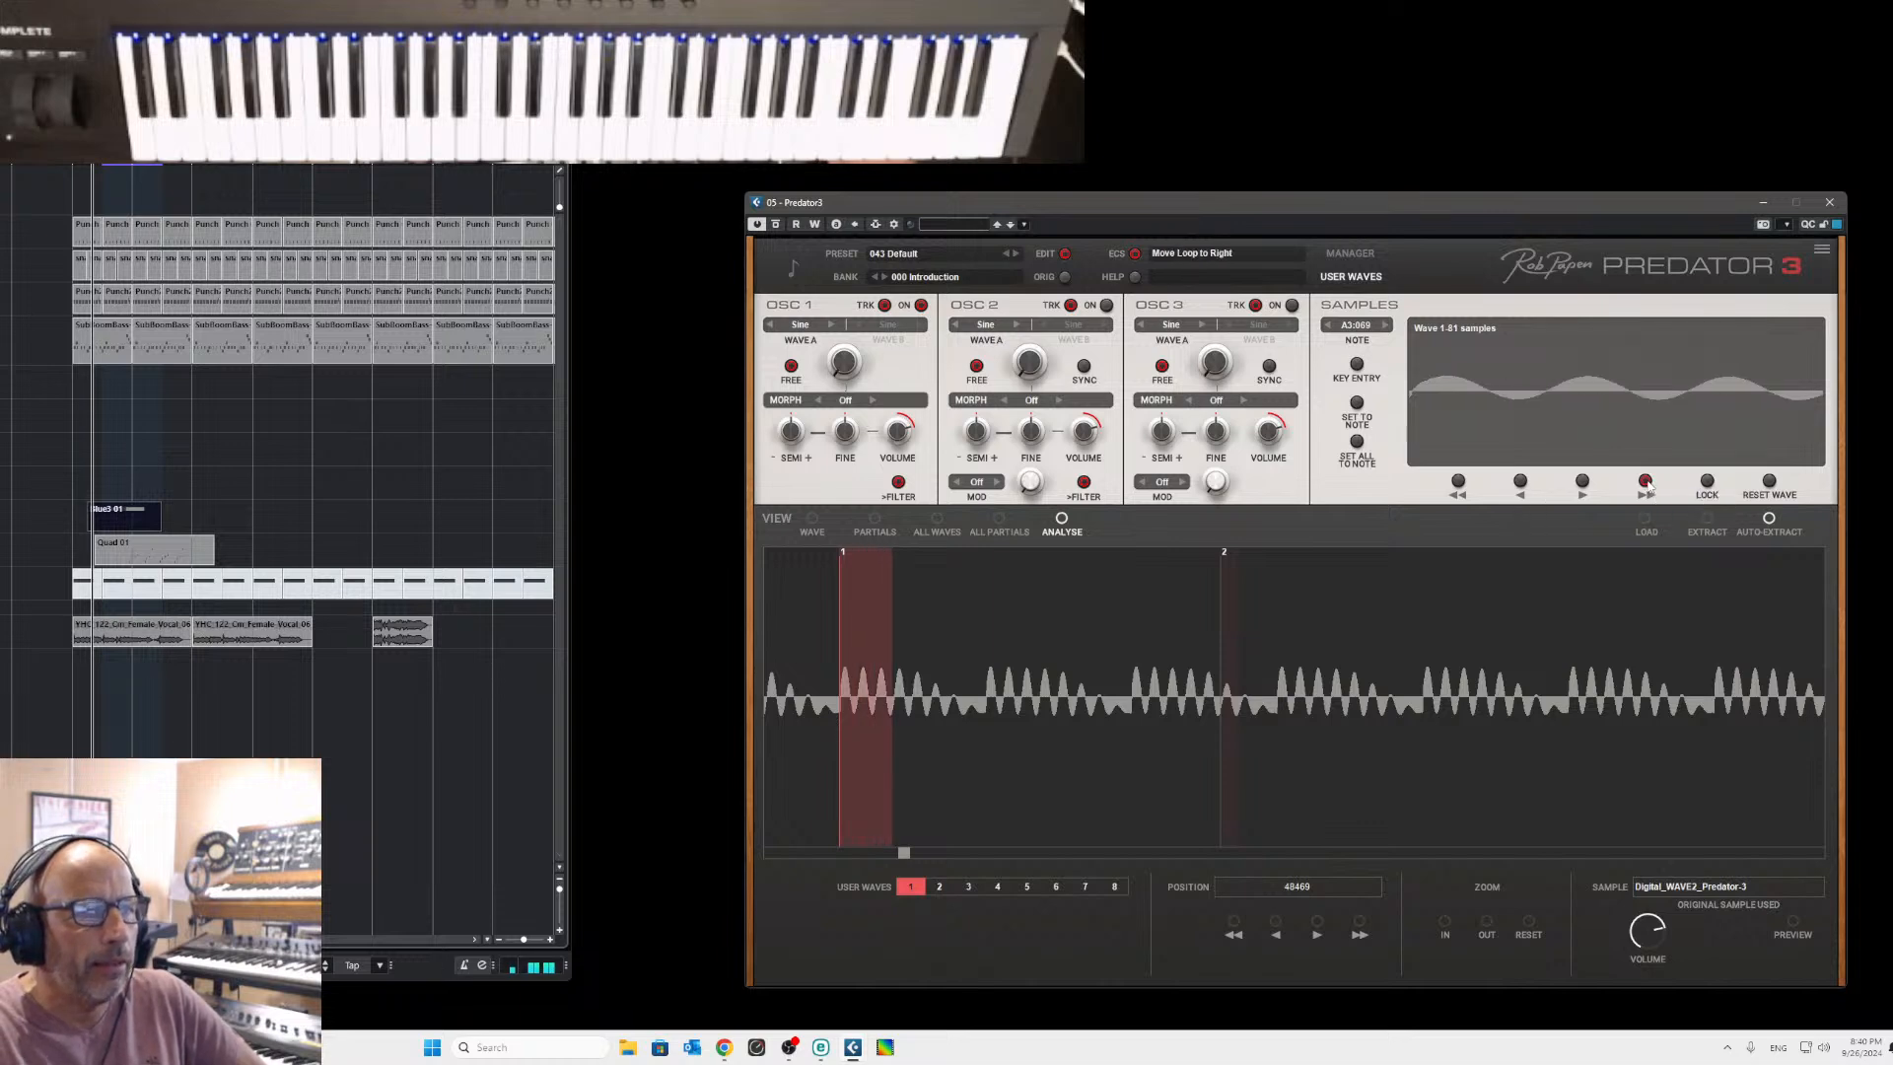
{"action": "left_click", "coordinate": [1645, 482]}
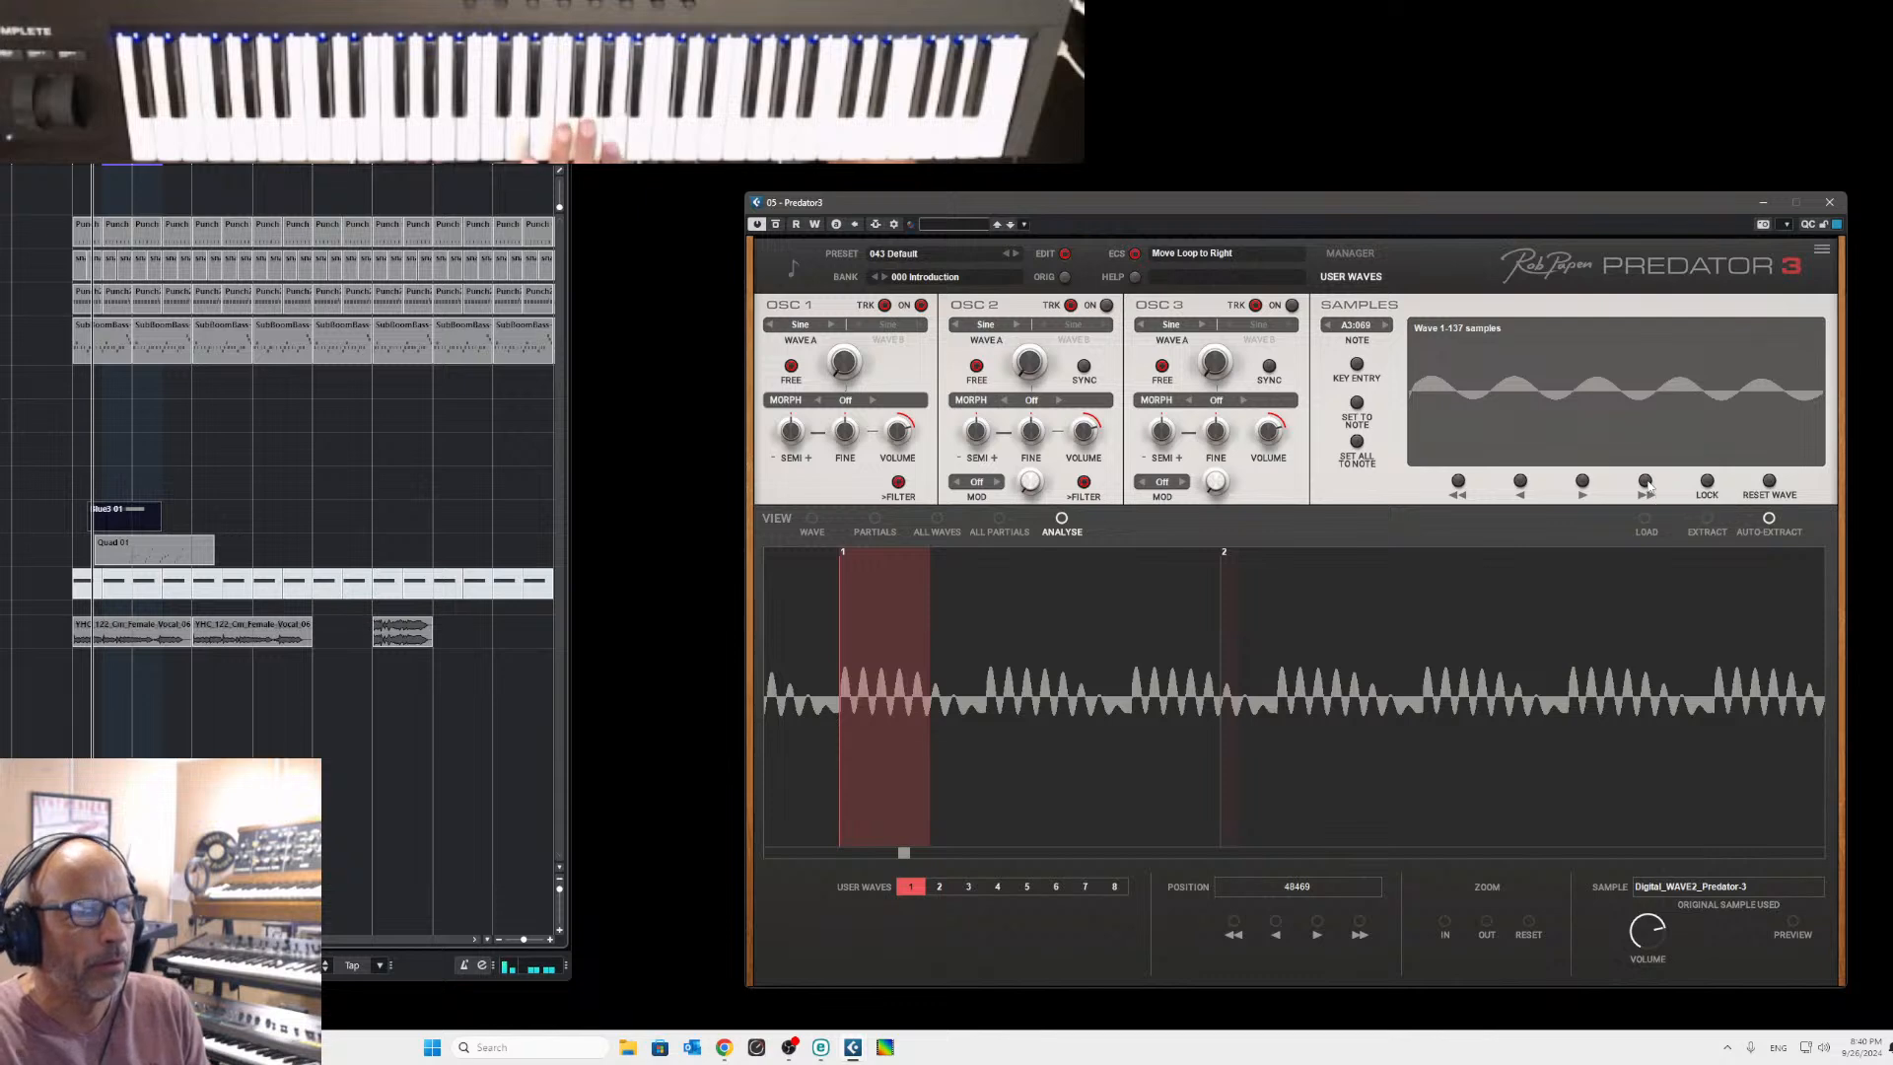
{"action": "left_click", "coordinate": [1645, 483]}
Set oscillator 1's wave A to User 1.
{"action": "left_click", "coordinate": [814, 328]}
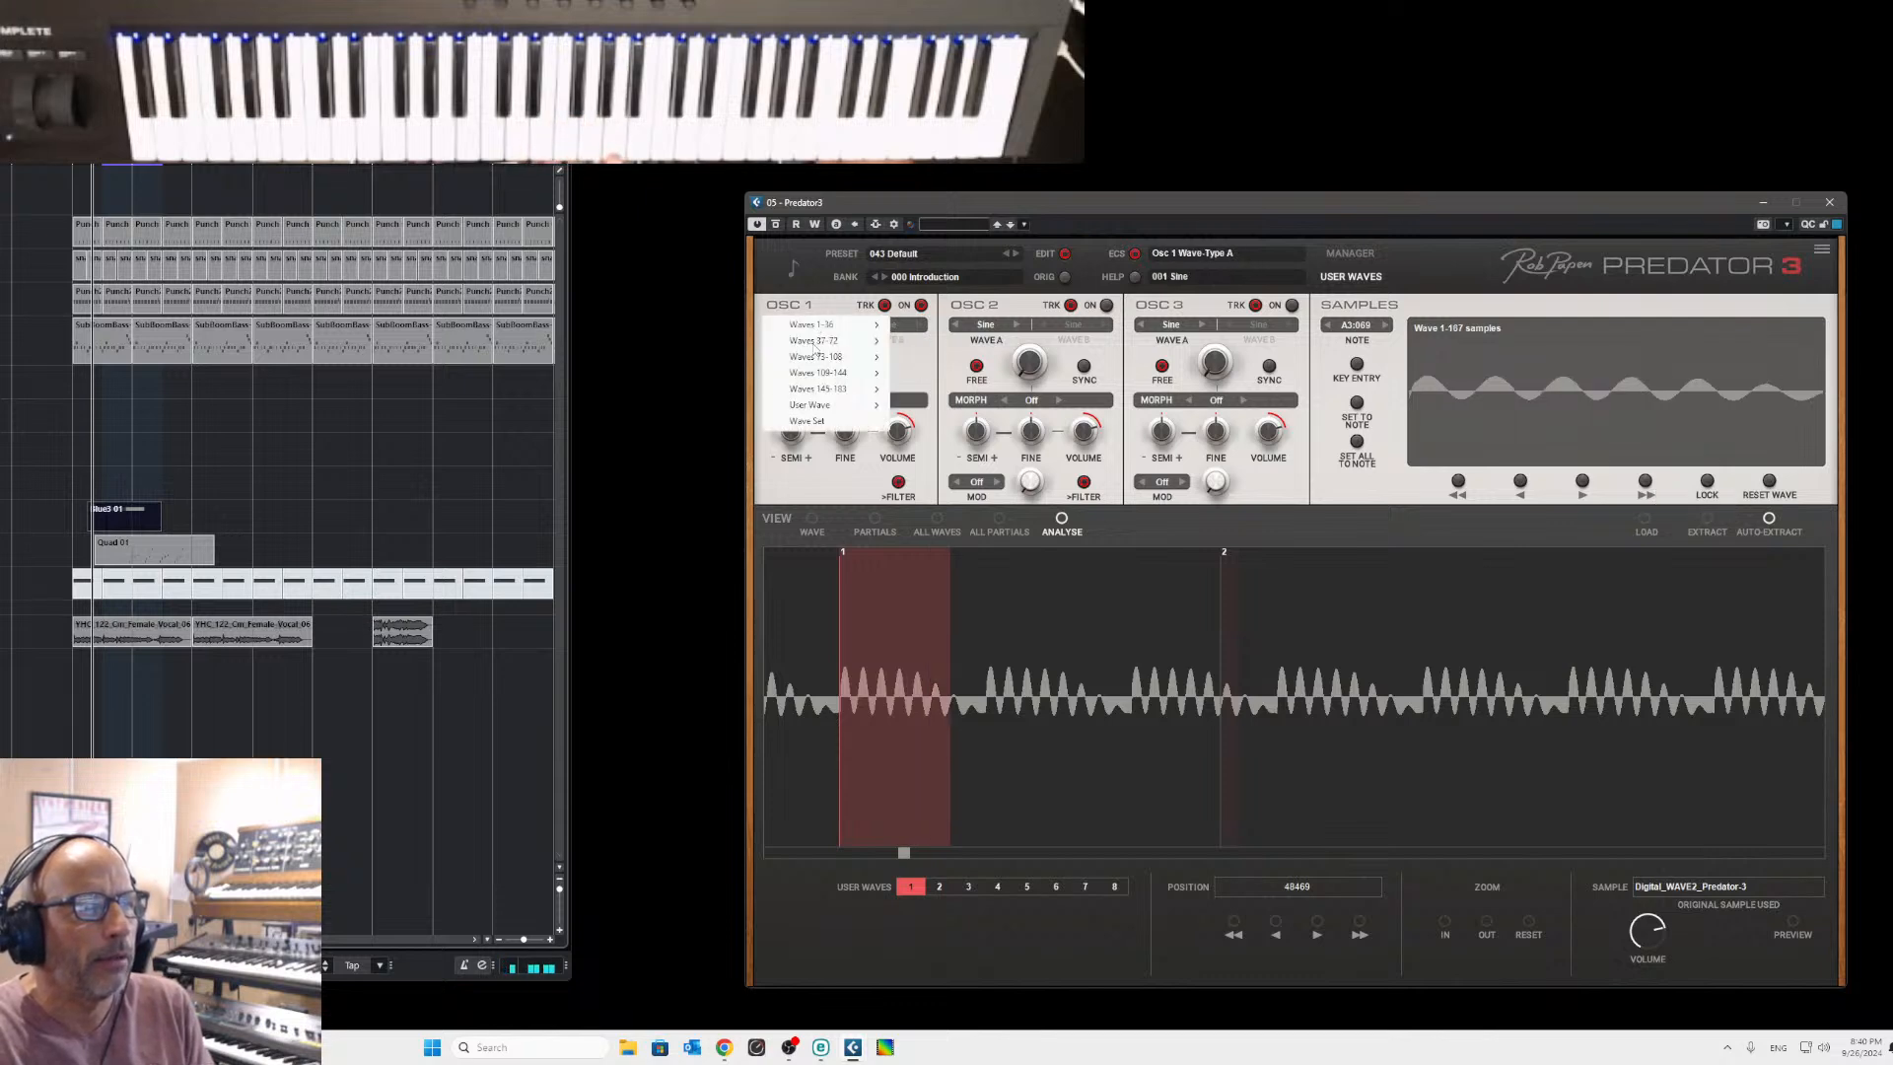
{"action": "mouse_move", "coordinate": [833, 404]}
{"action": "left_click", "coordinate": [921, 405]}
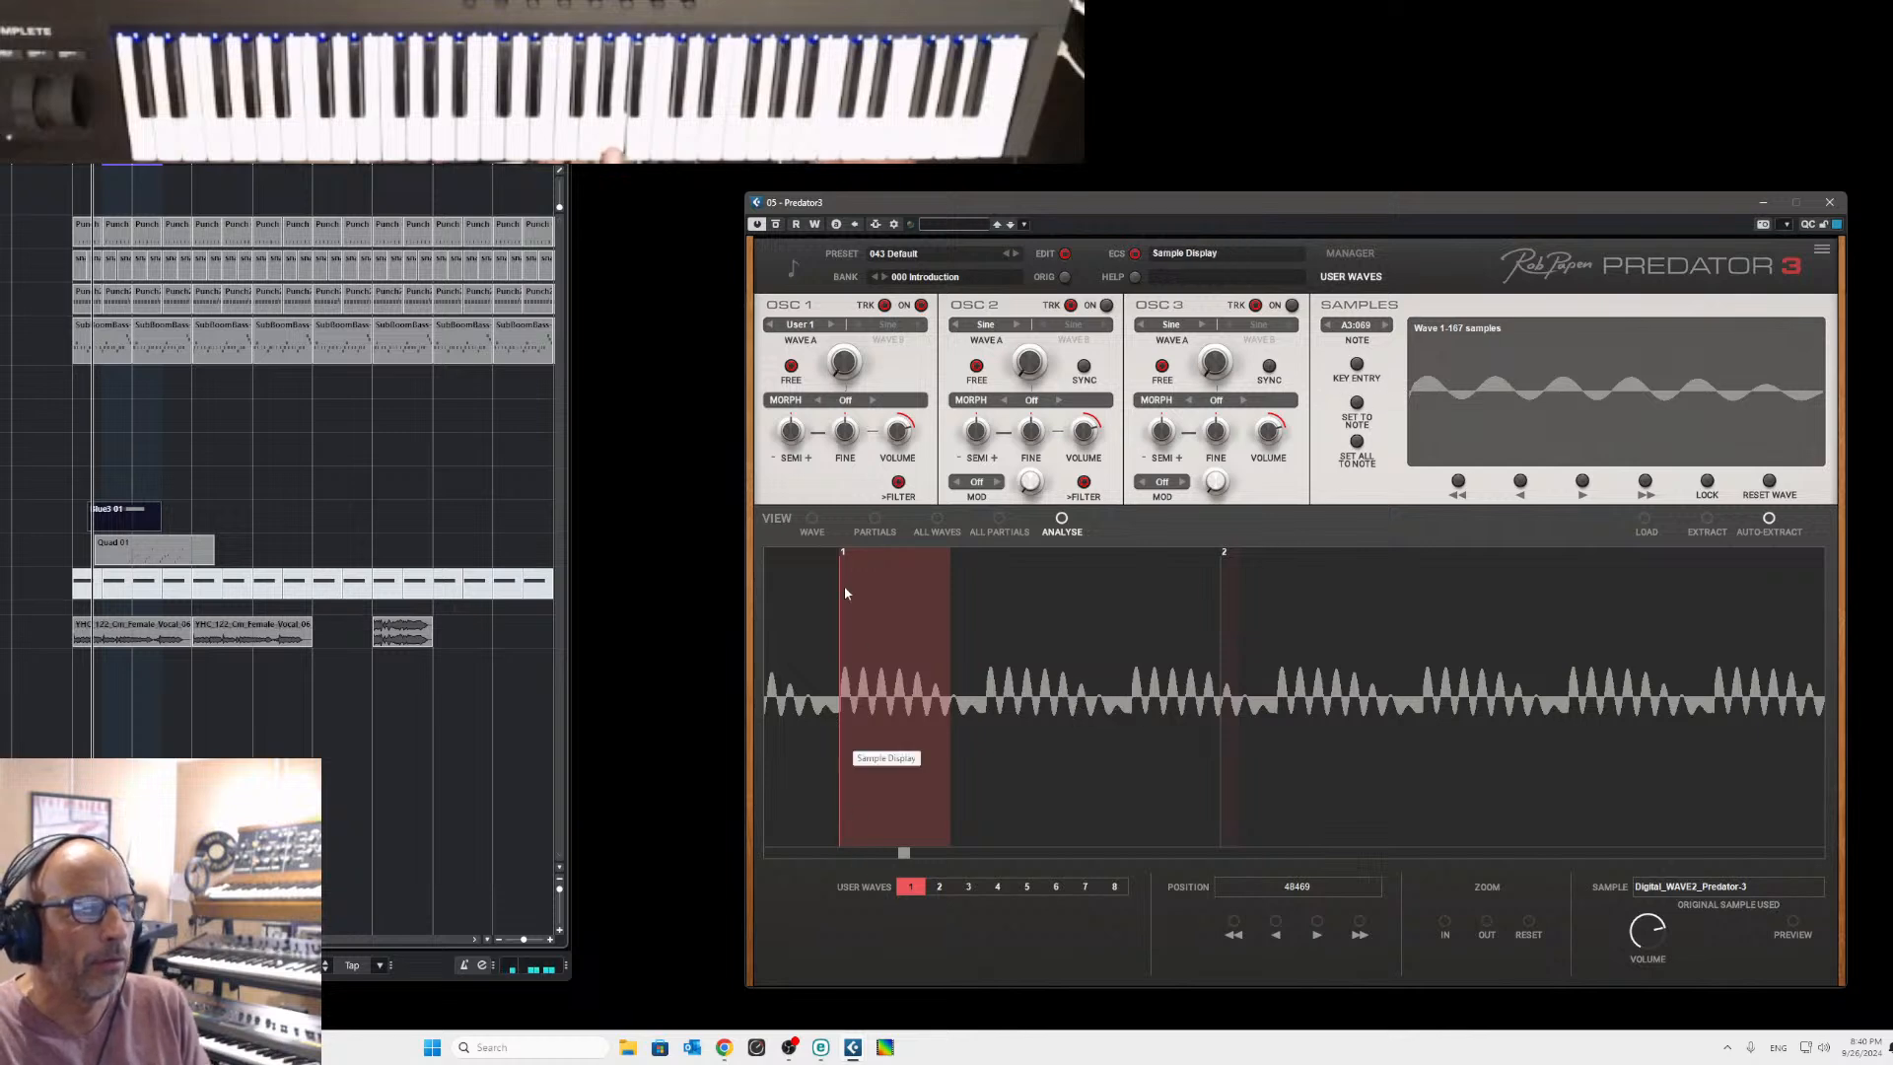
Normalize the extracted user wave 1 and display its partials.
{"action": "left_click", "coordinate": [810, 518]}
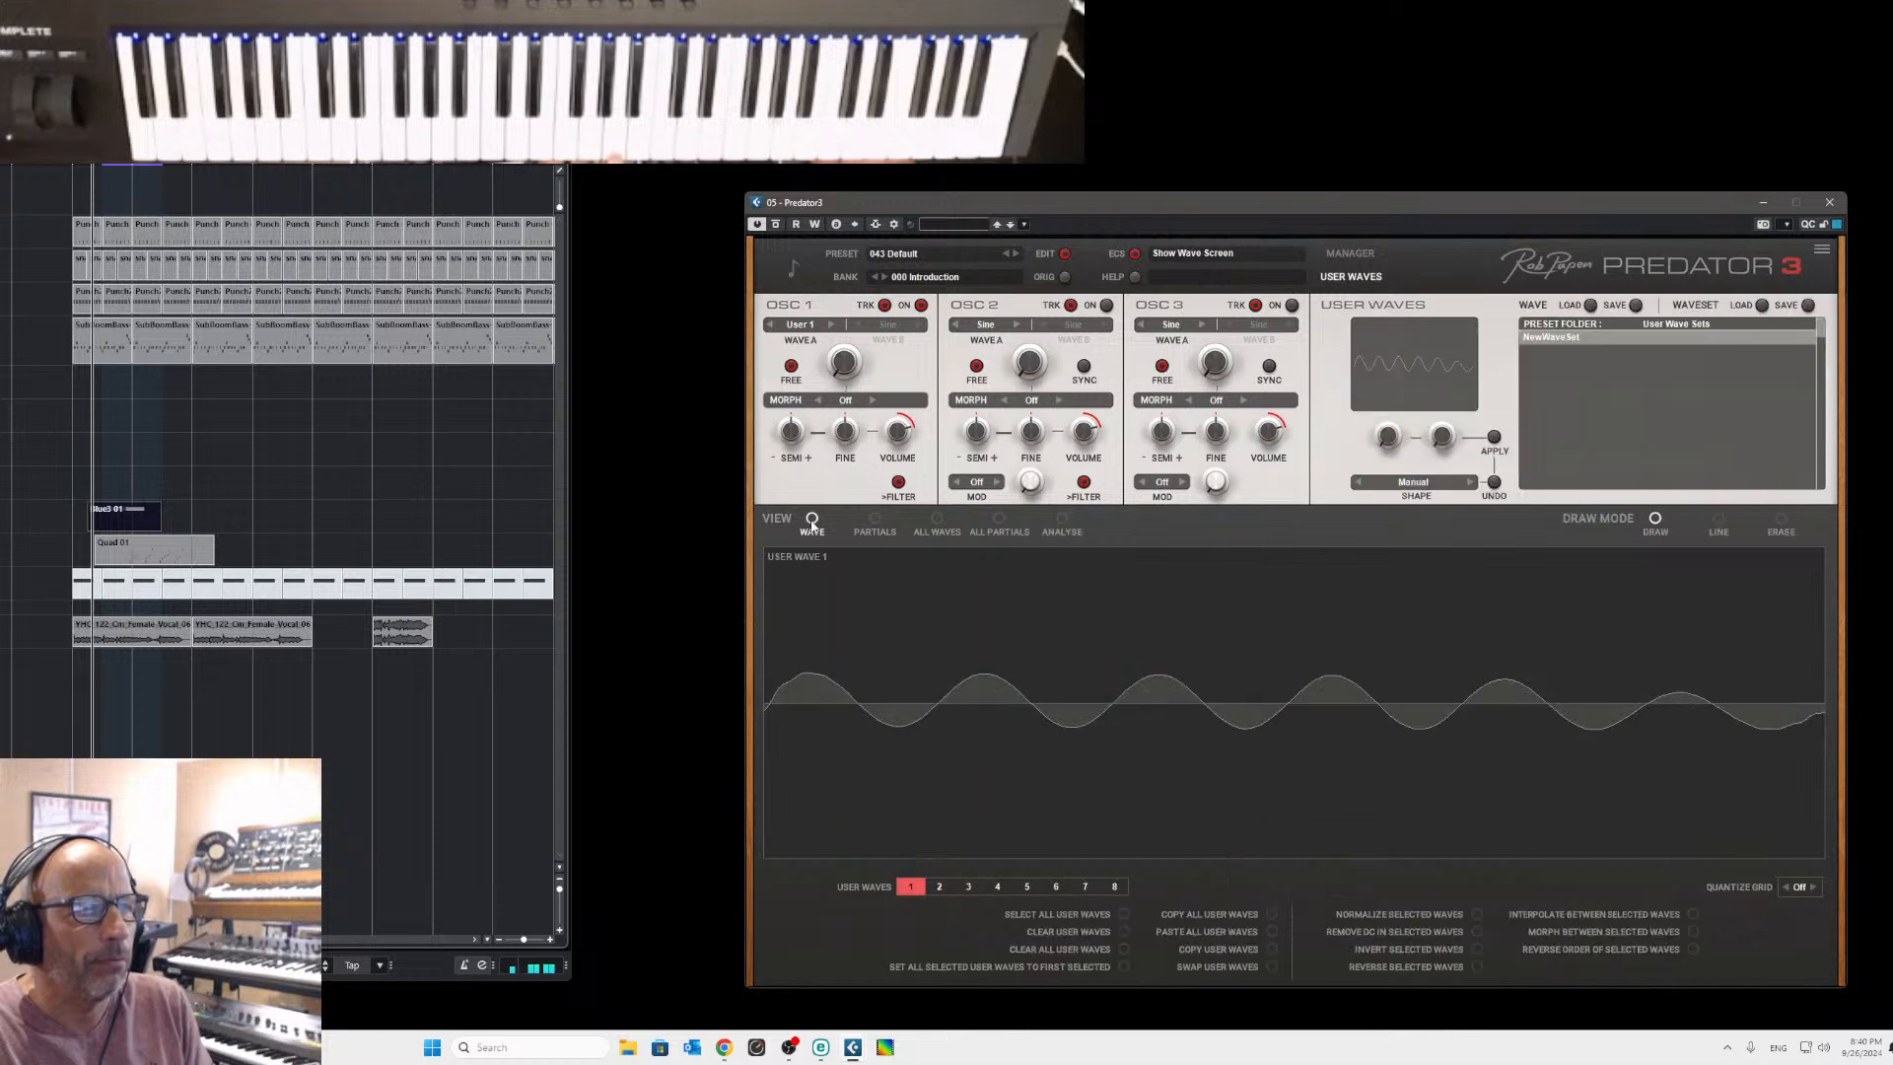
{"action": "left_click", "coordinate": [1478, 914]}
{"action": "left_click", "coordinate": [875, 515]}
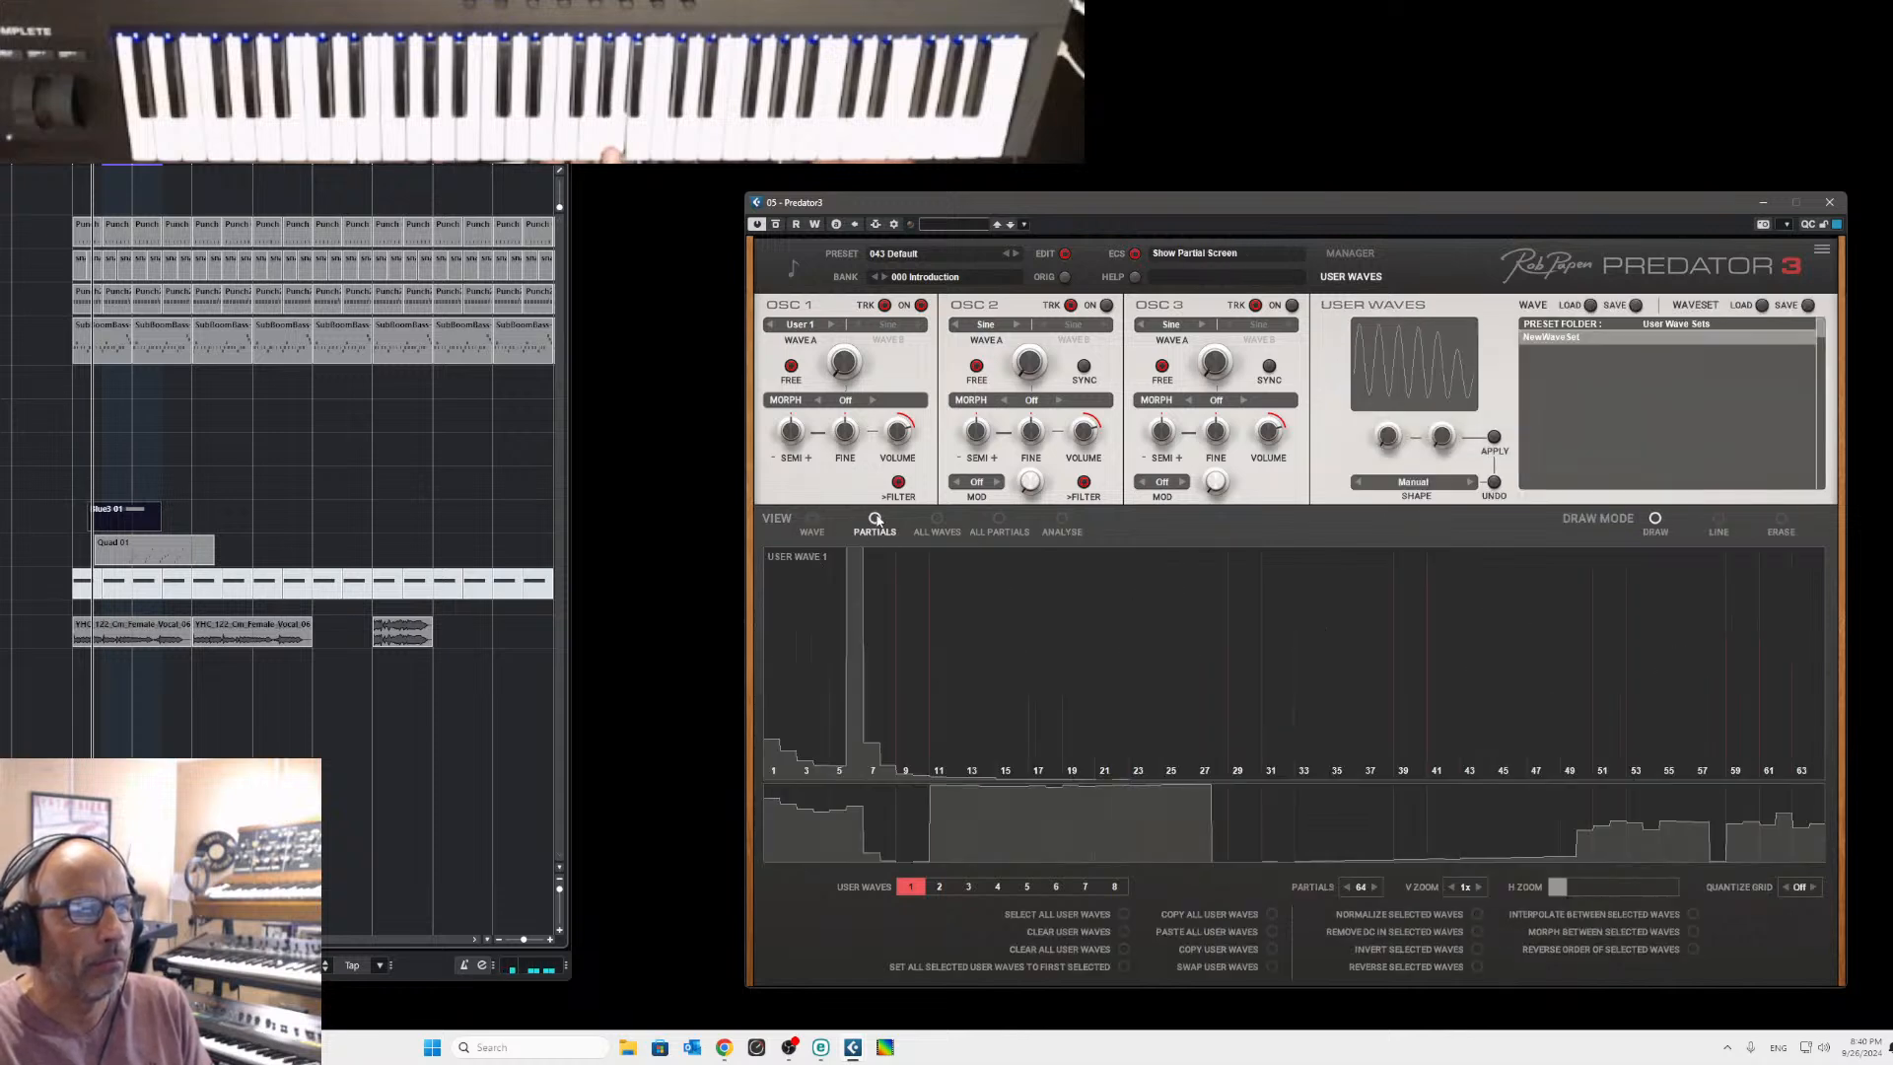
Preview the original sample, show it at full length, and compare it with the waveform of user wave 1.
{"action": "left_click", "coordinate": [1062, 519]}
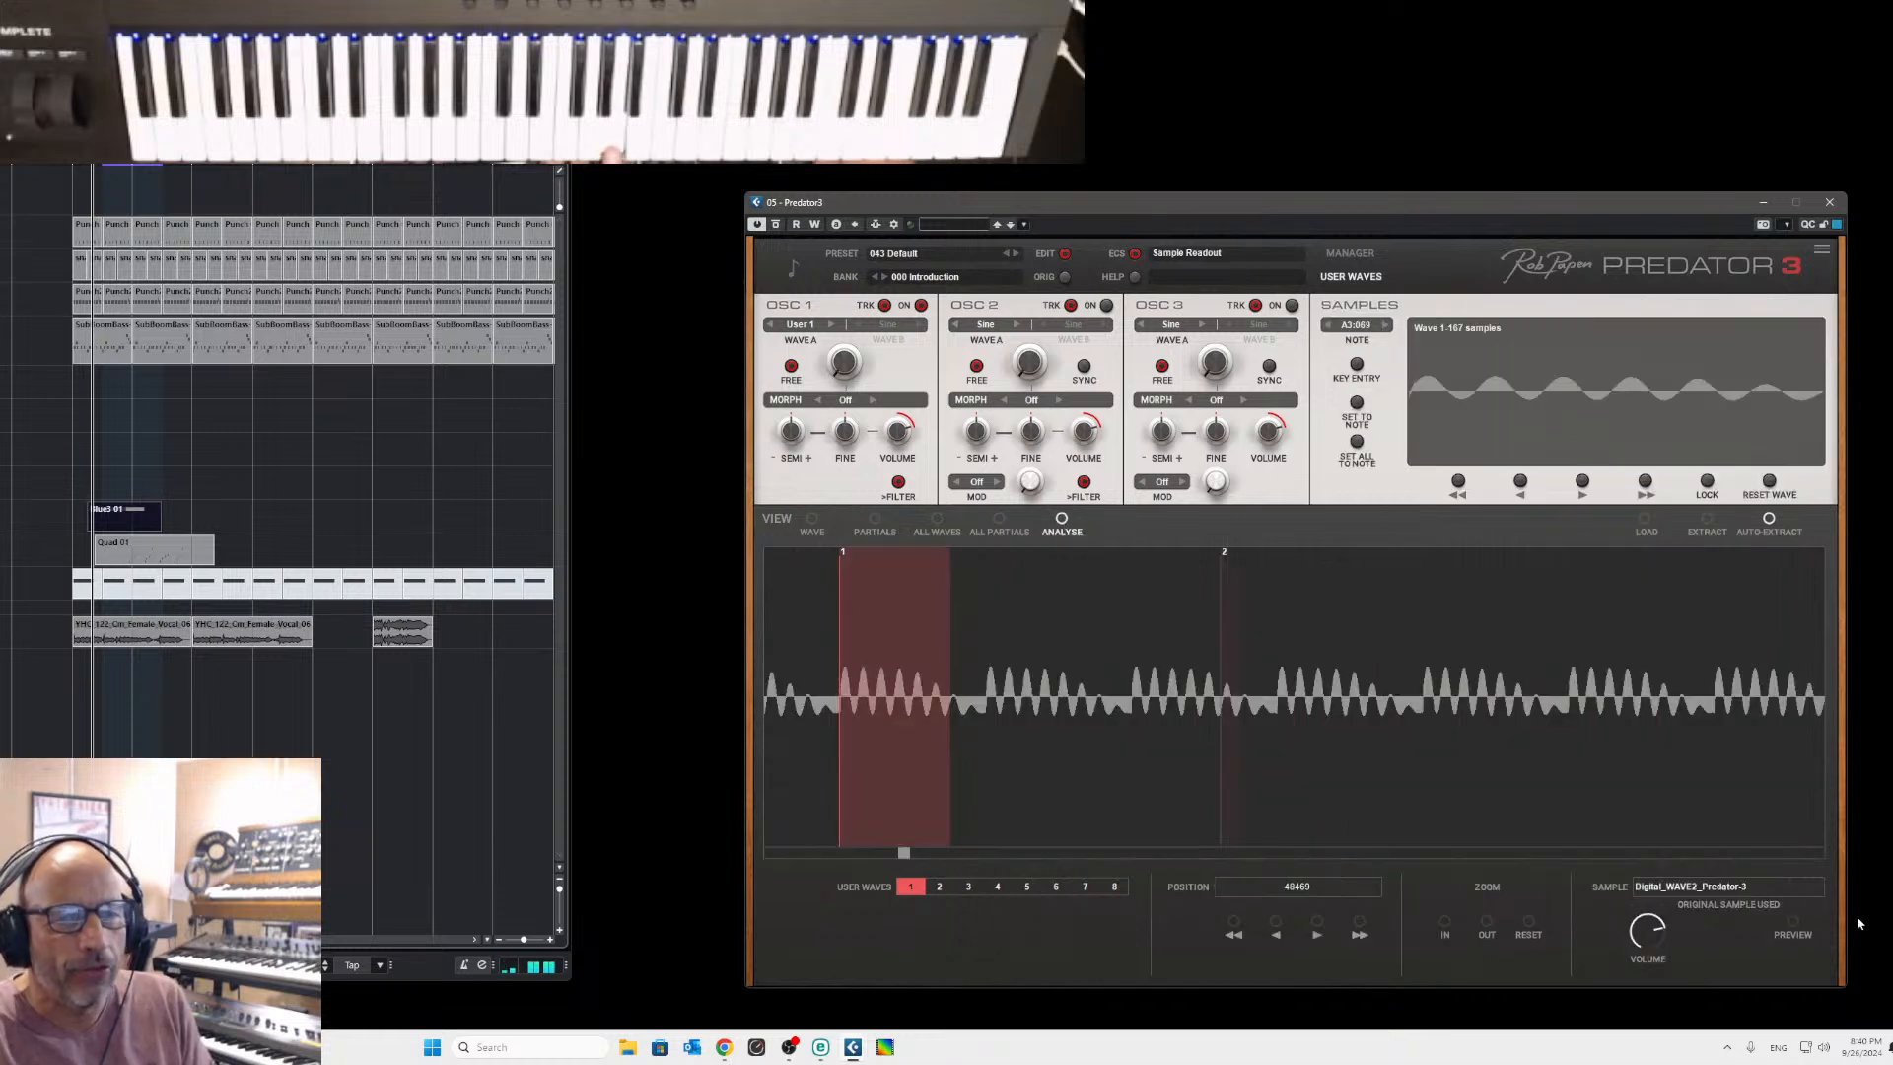
{"action": "left_click", "coordinate": [1793, 924]}
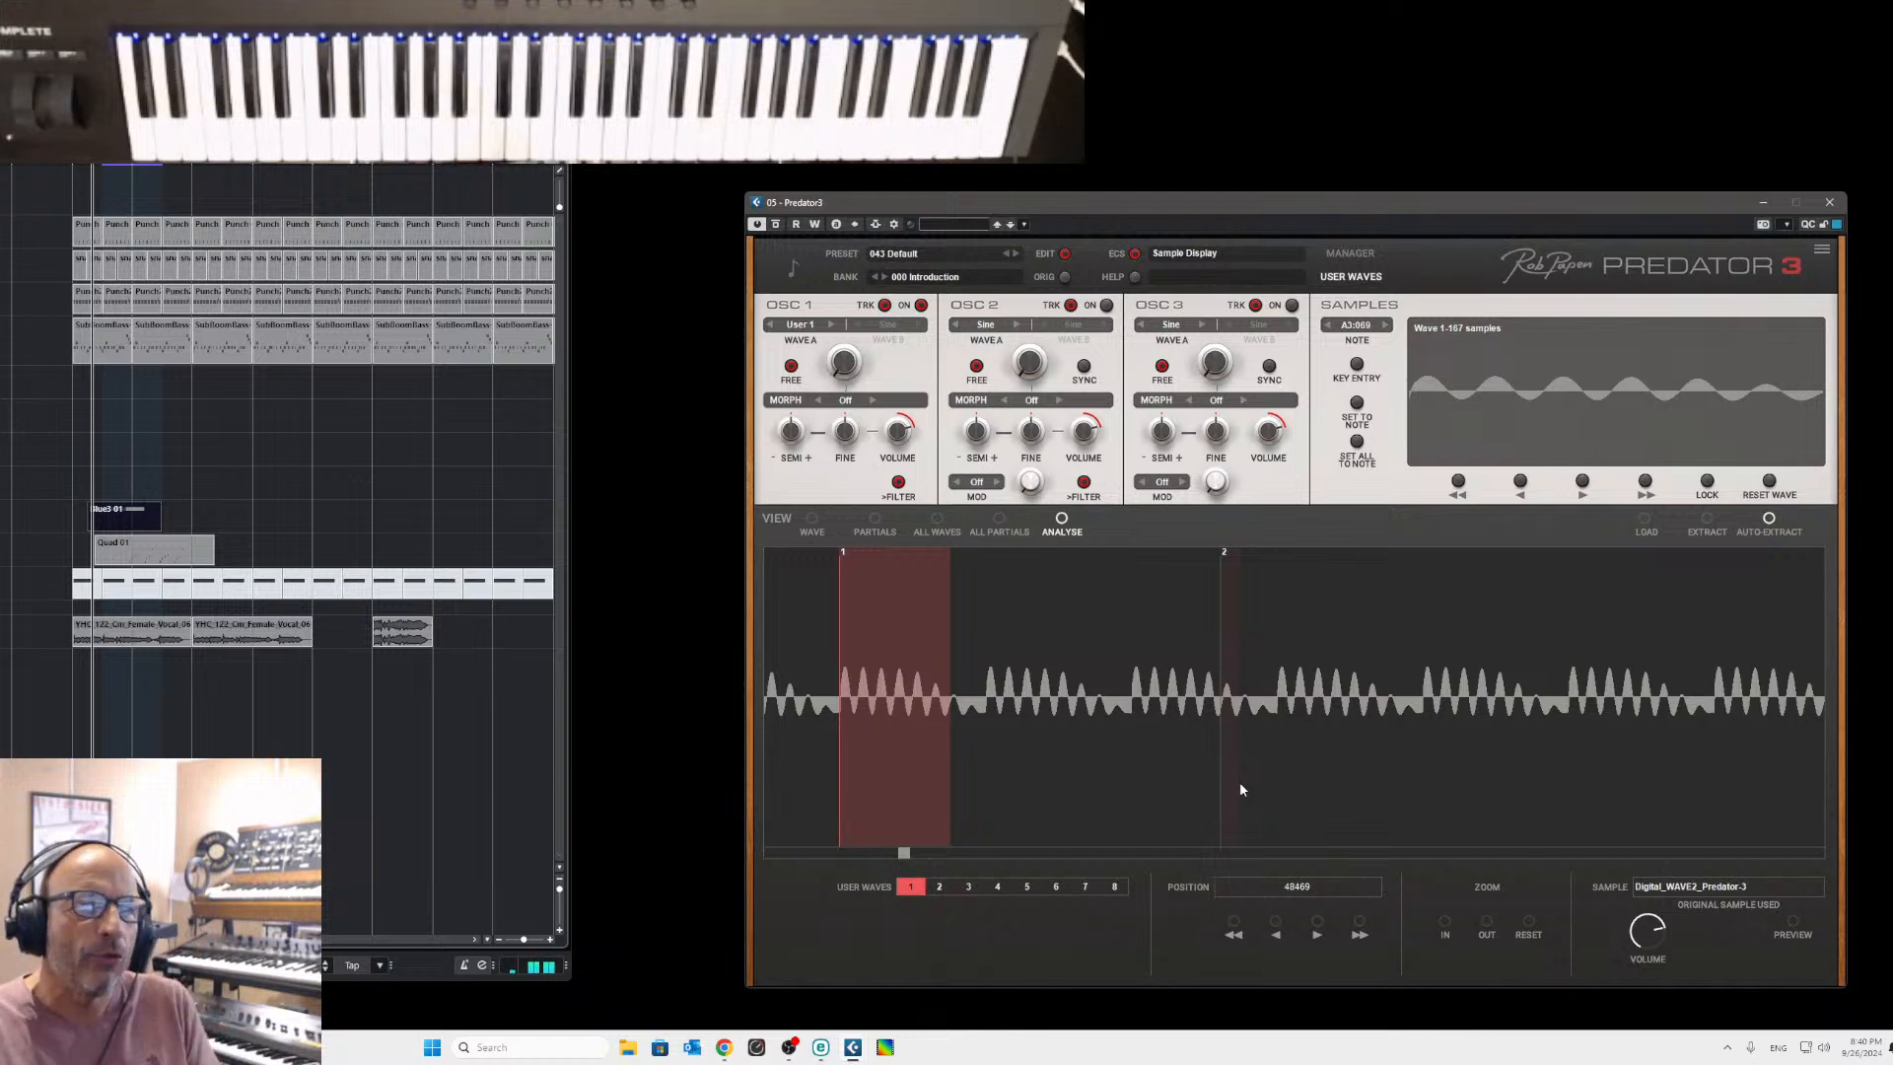
{"action": "left_click", "coordinate": [1528, 923]}
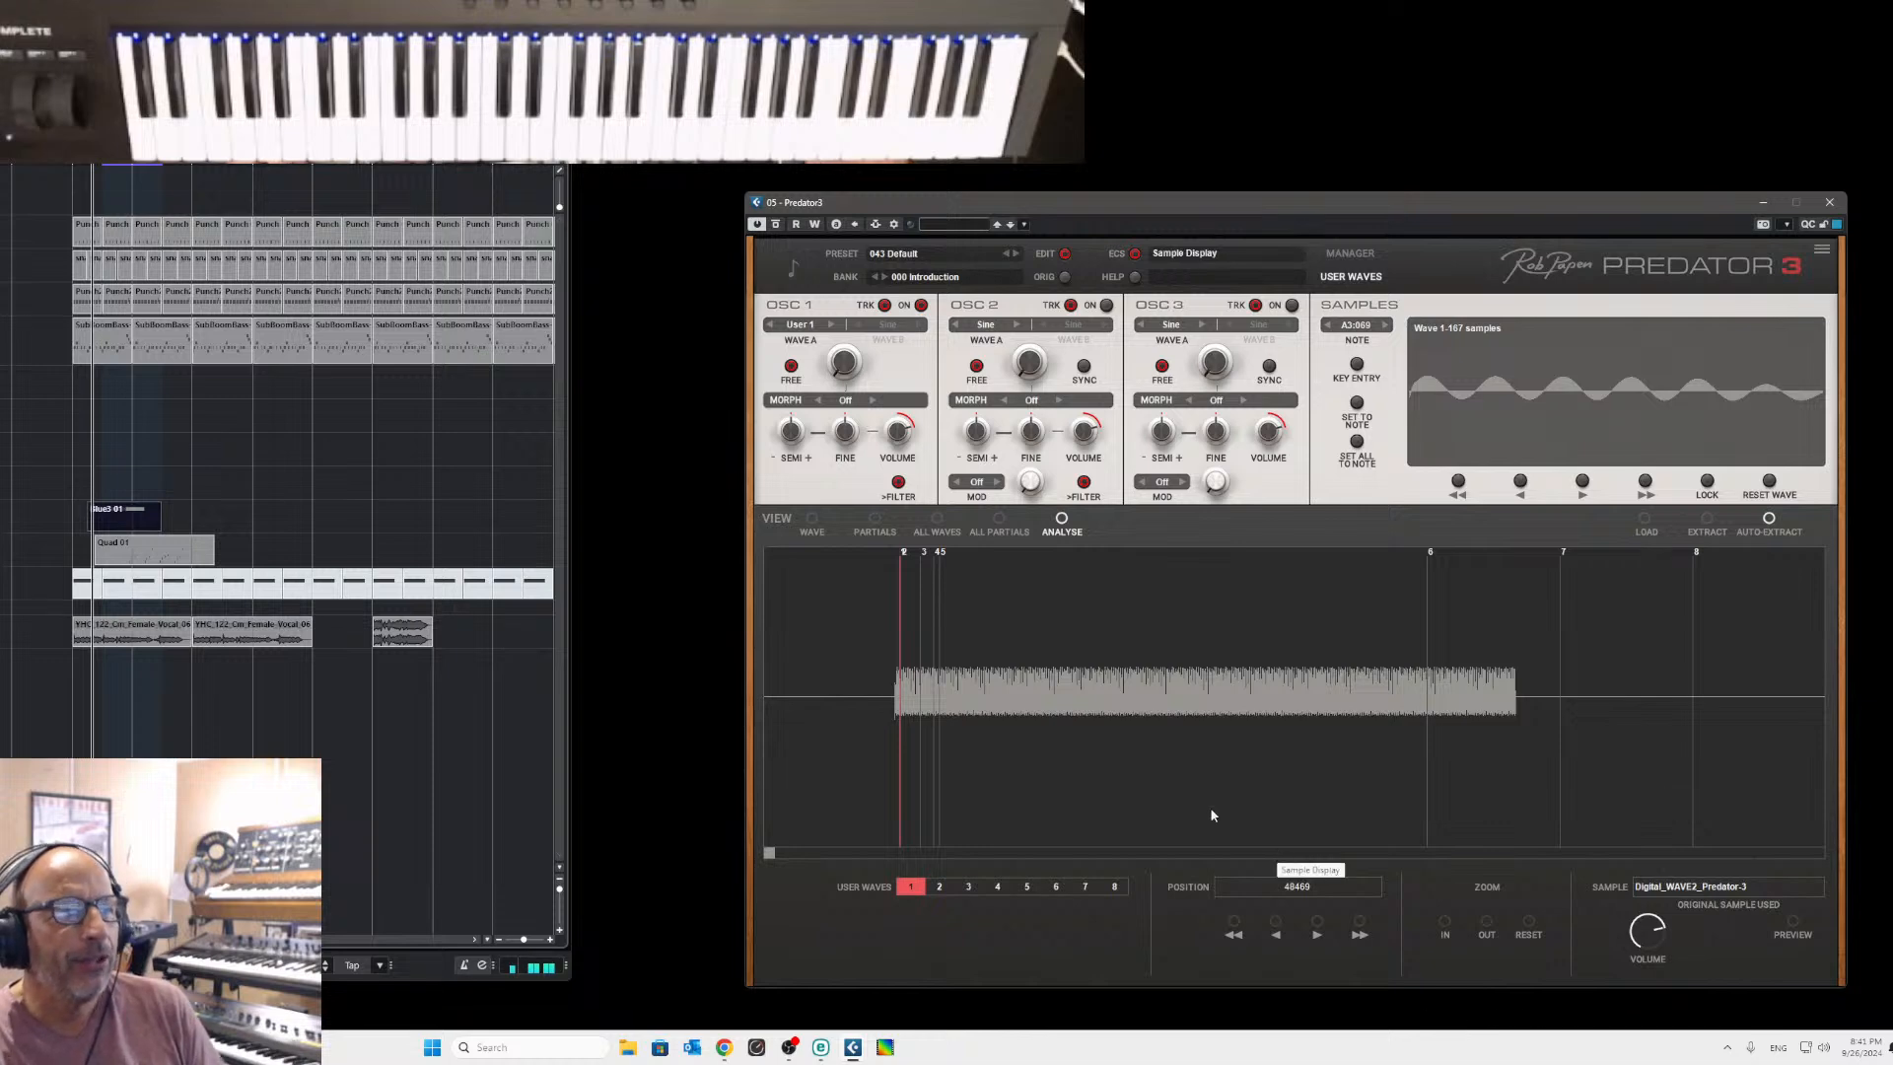
{"action": "left_click", "coordinate": [811, 520]}
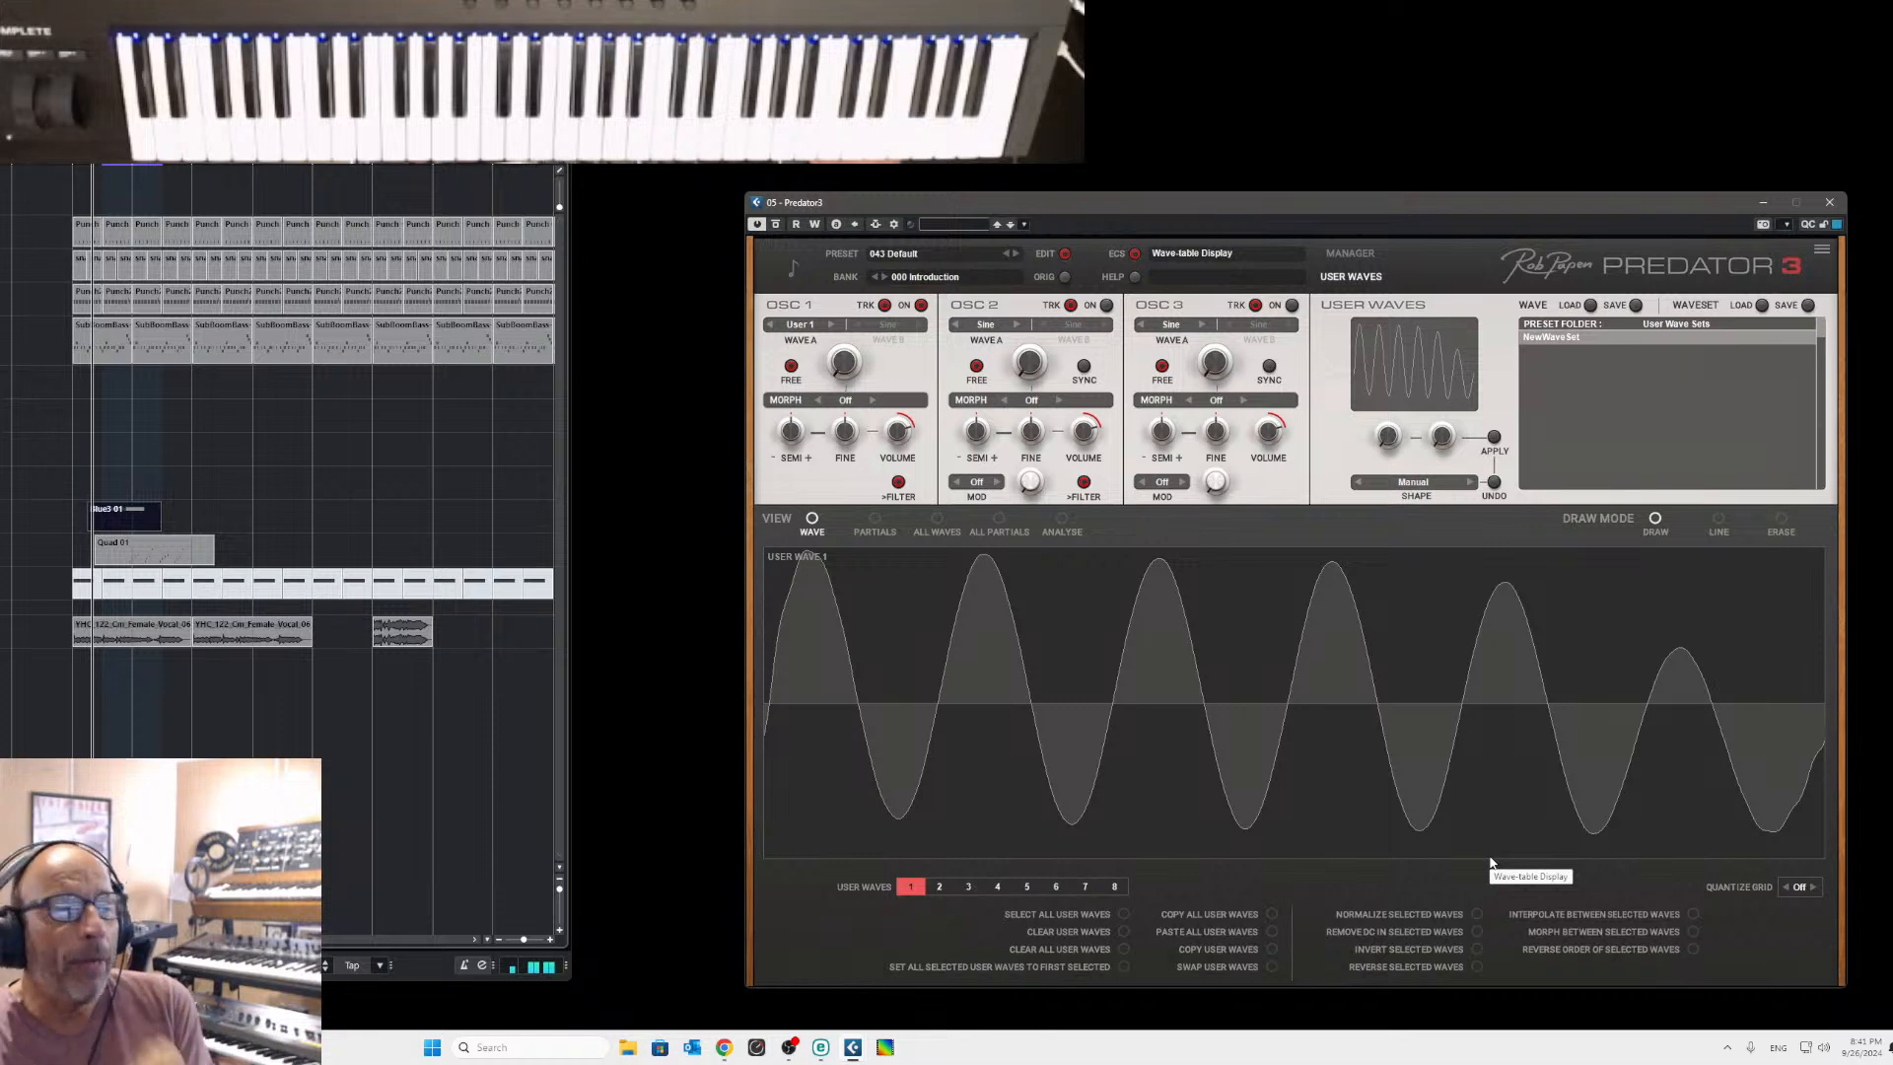
Load the sample Choir_WAVE_Predator-3.wav for wave analysis.
{"action": "left_click", "coordinate": [1062, 522]}
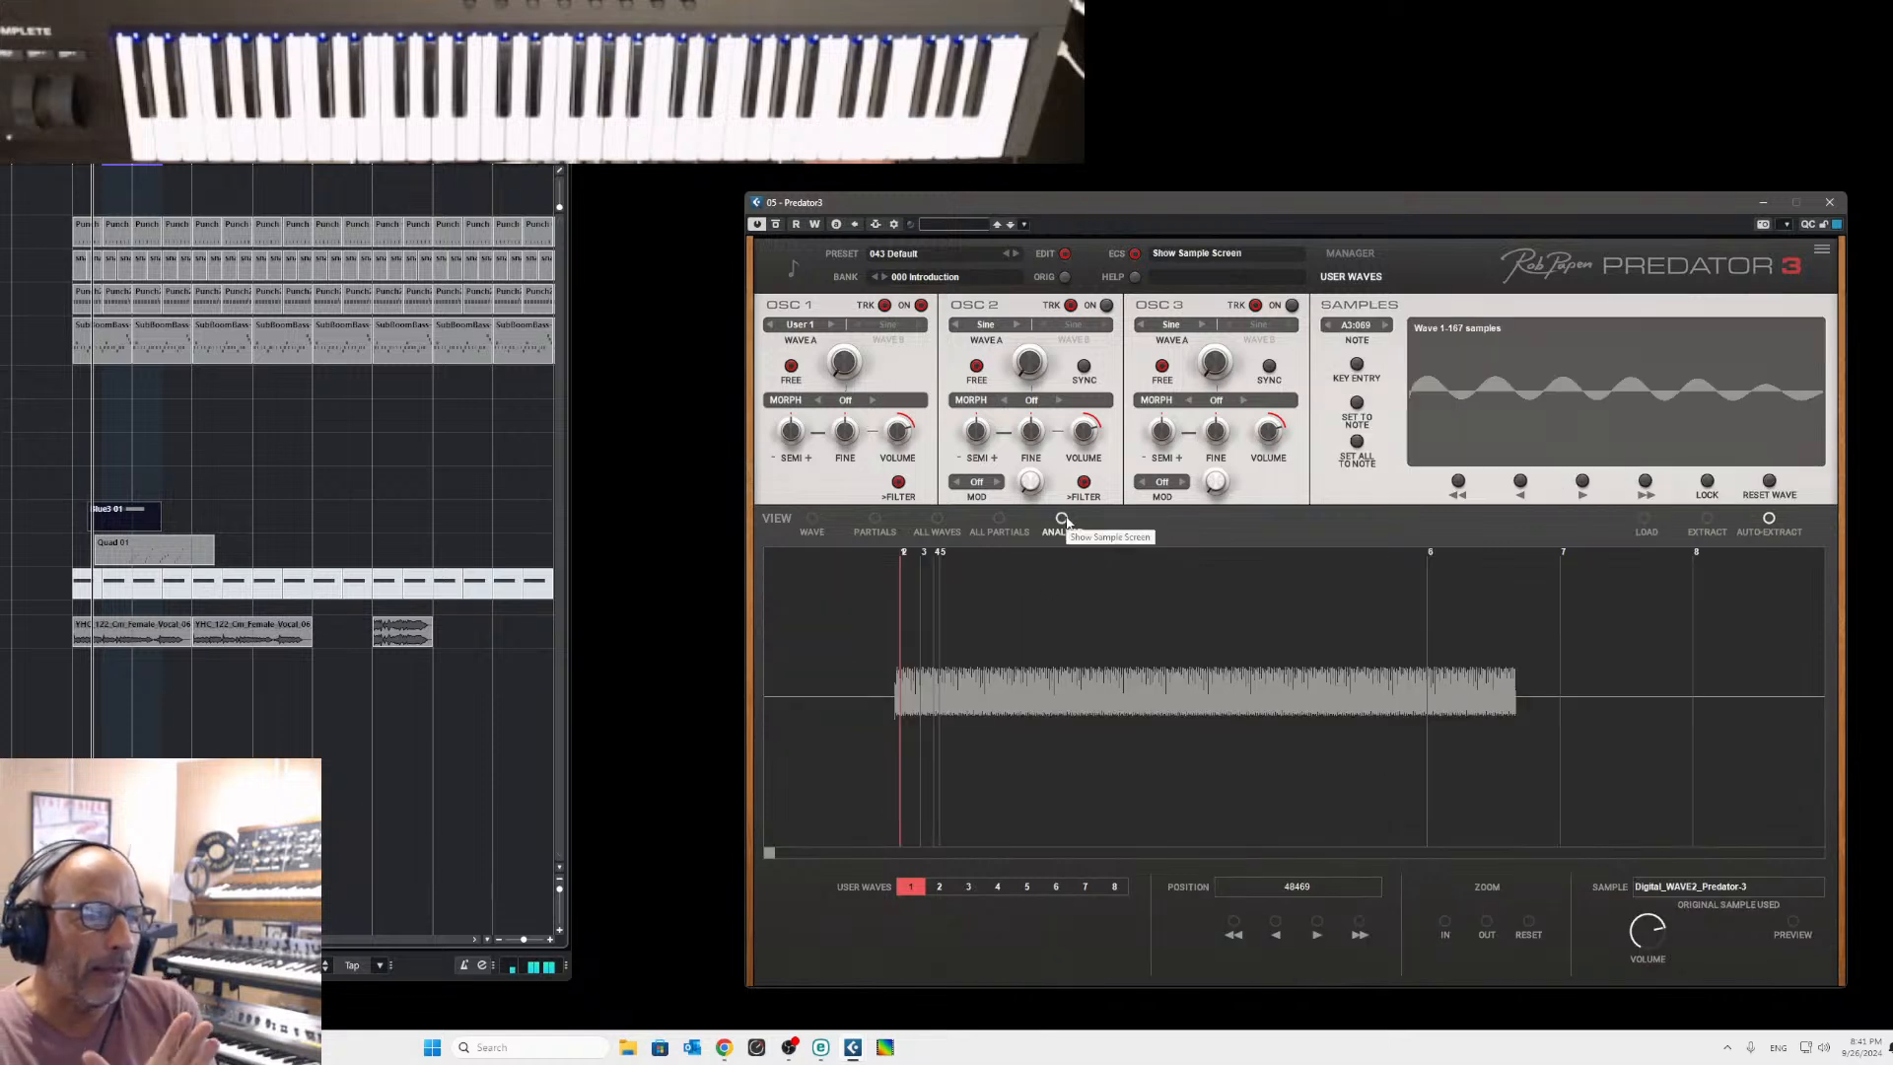
{"action": "left_click", "coordinate": [1645, 519]}
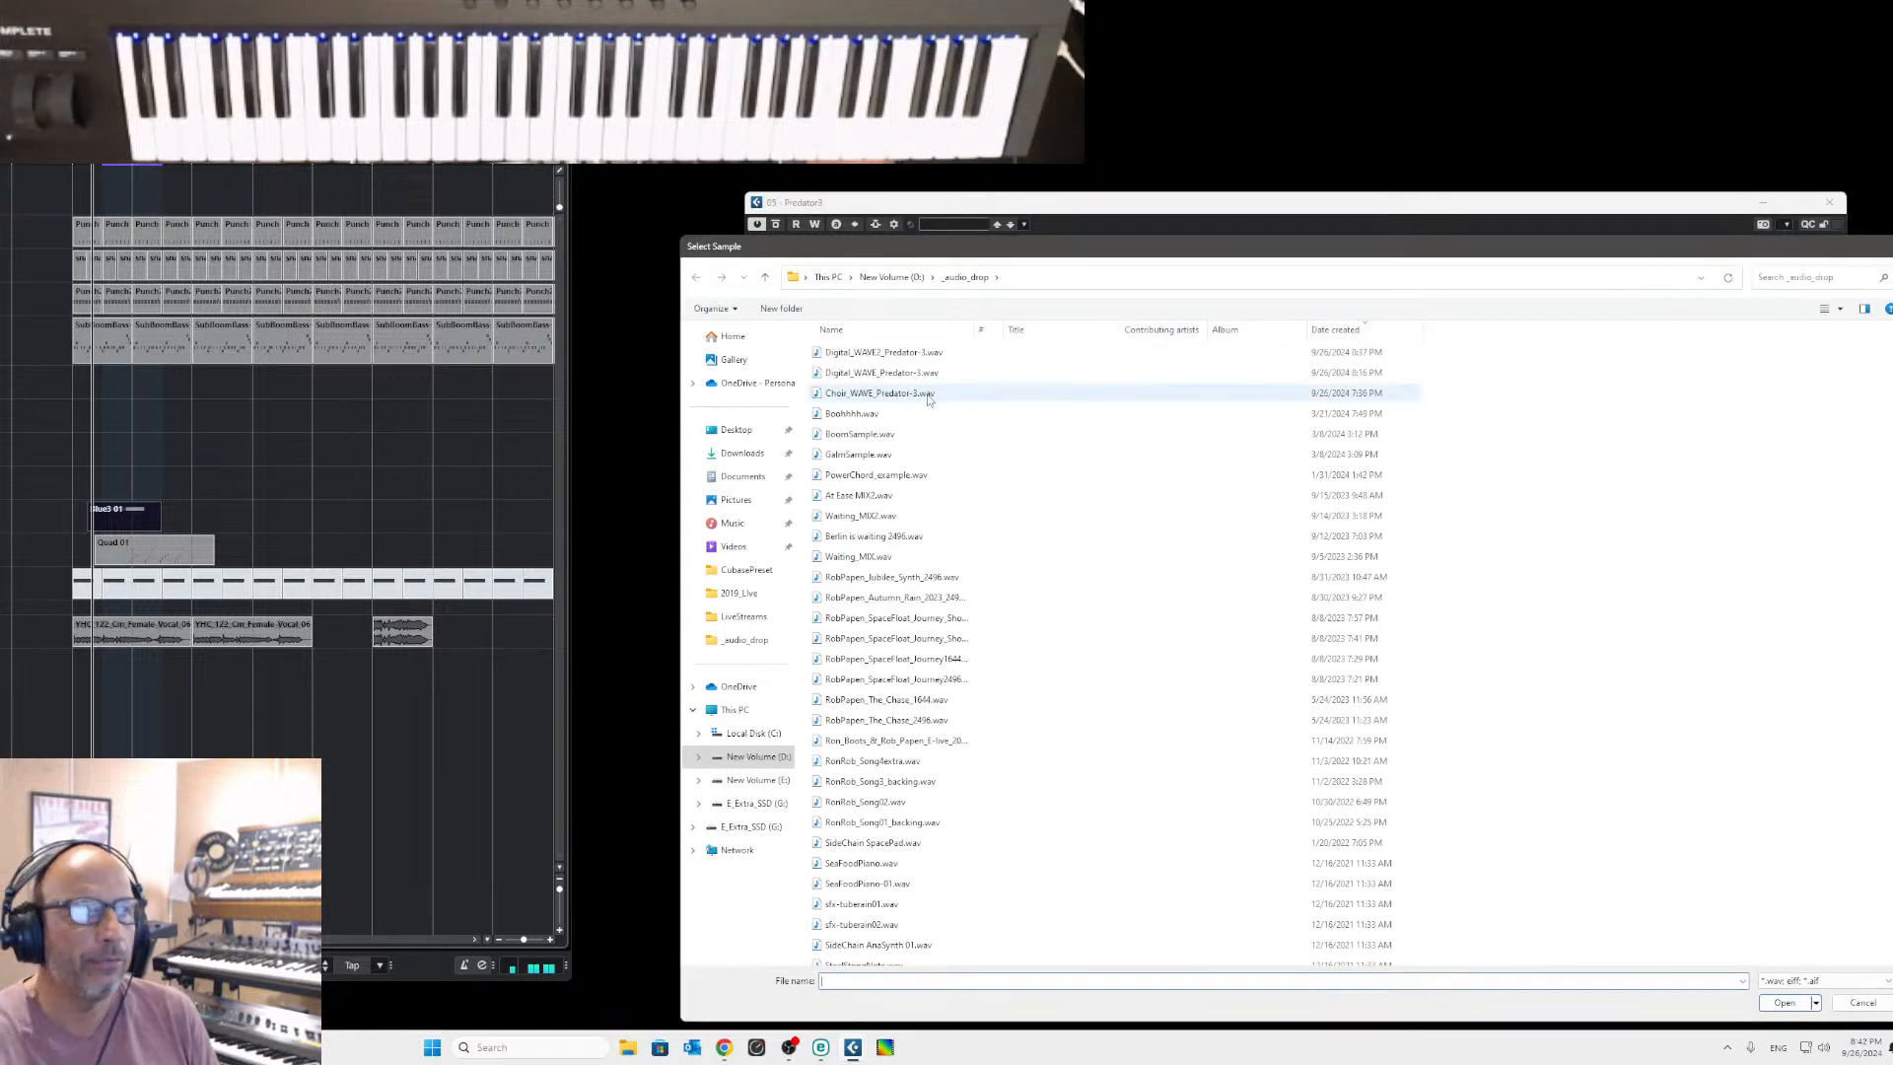
{"action": "left_click", "coordinate": [886, 393]}
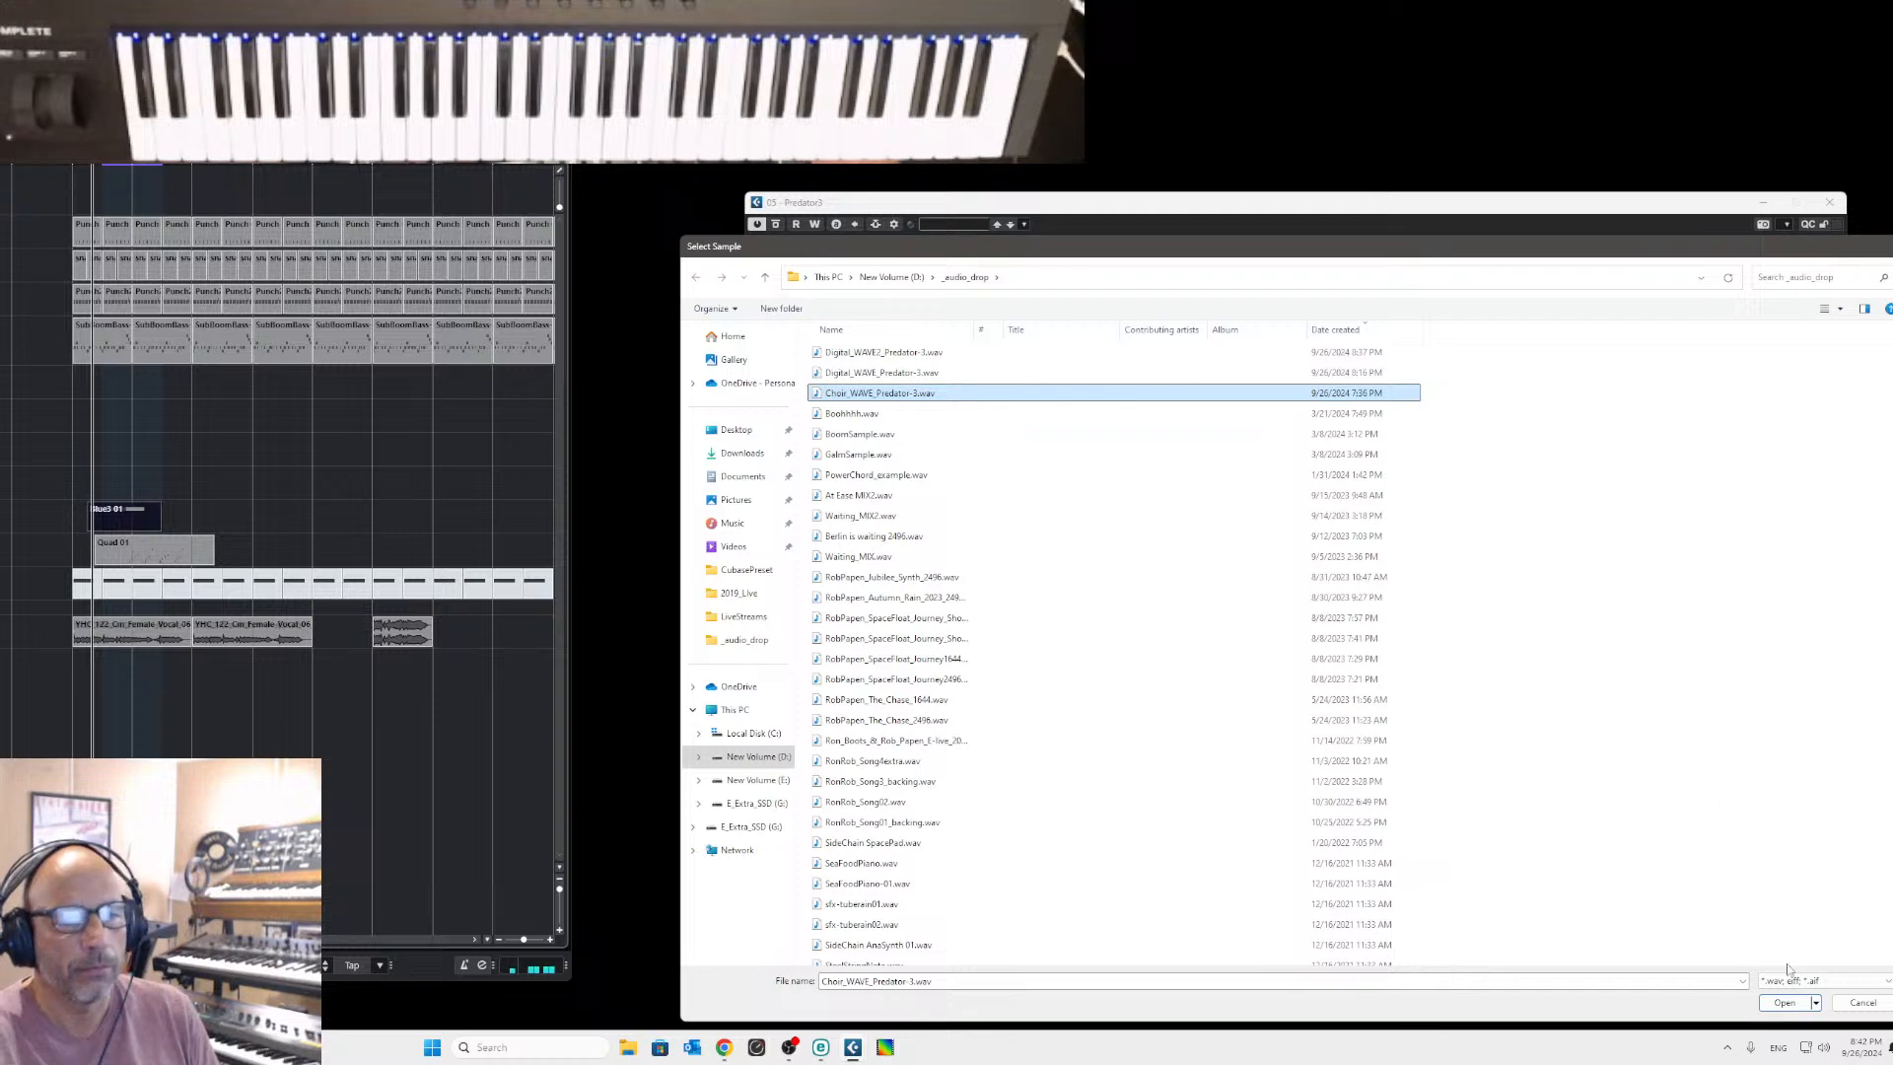
{"action": "left_click", "coordinate": [1784, 1002]}
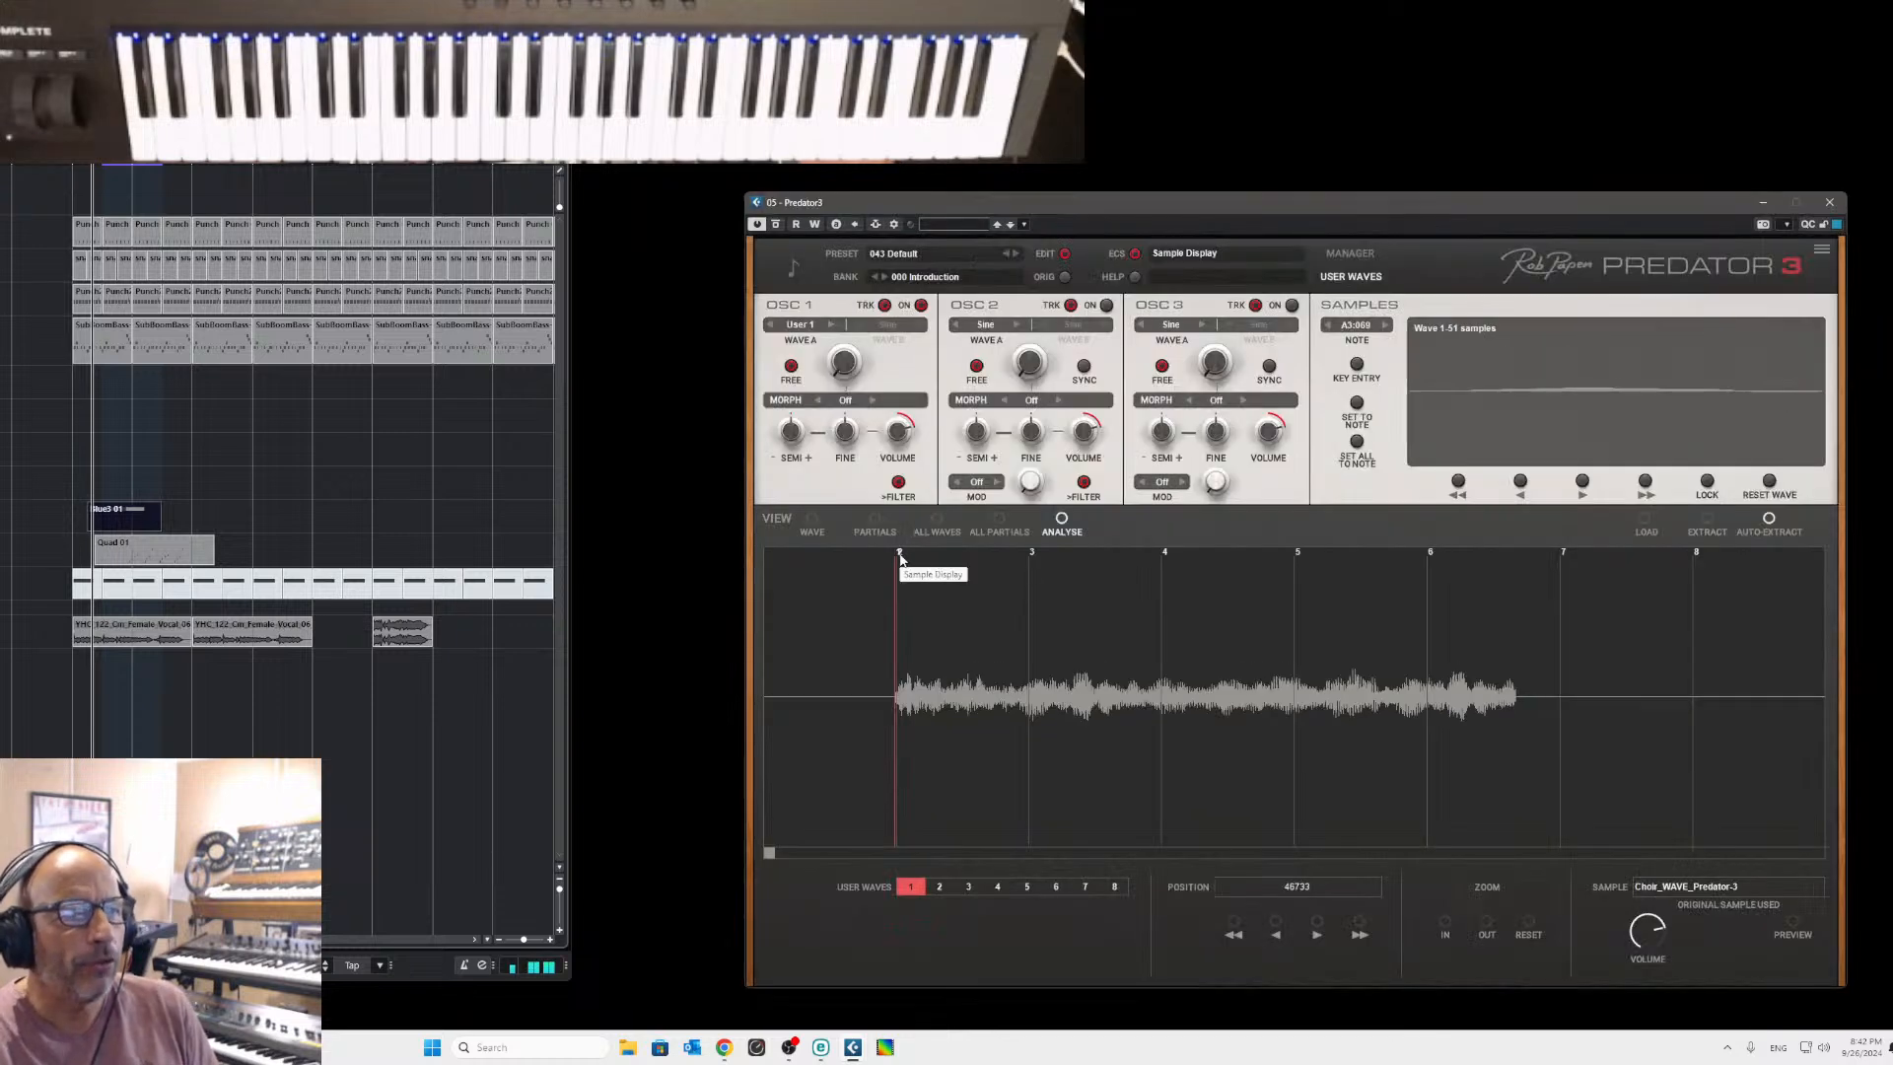
Spread user wave markers 2 to 7 across the choir sound, placing marker 7 at 250509 near its end.
{"action": "left_click_drag", "start_coordinate": [900, 555], "coordinate": [1015, 554]}
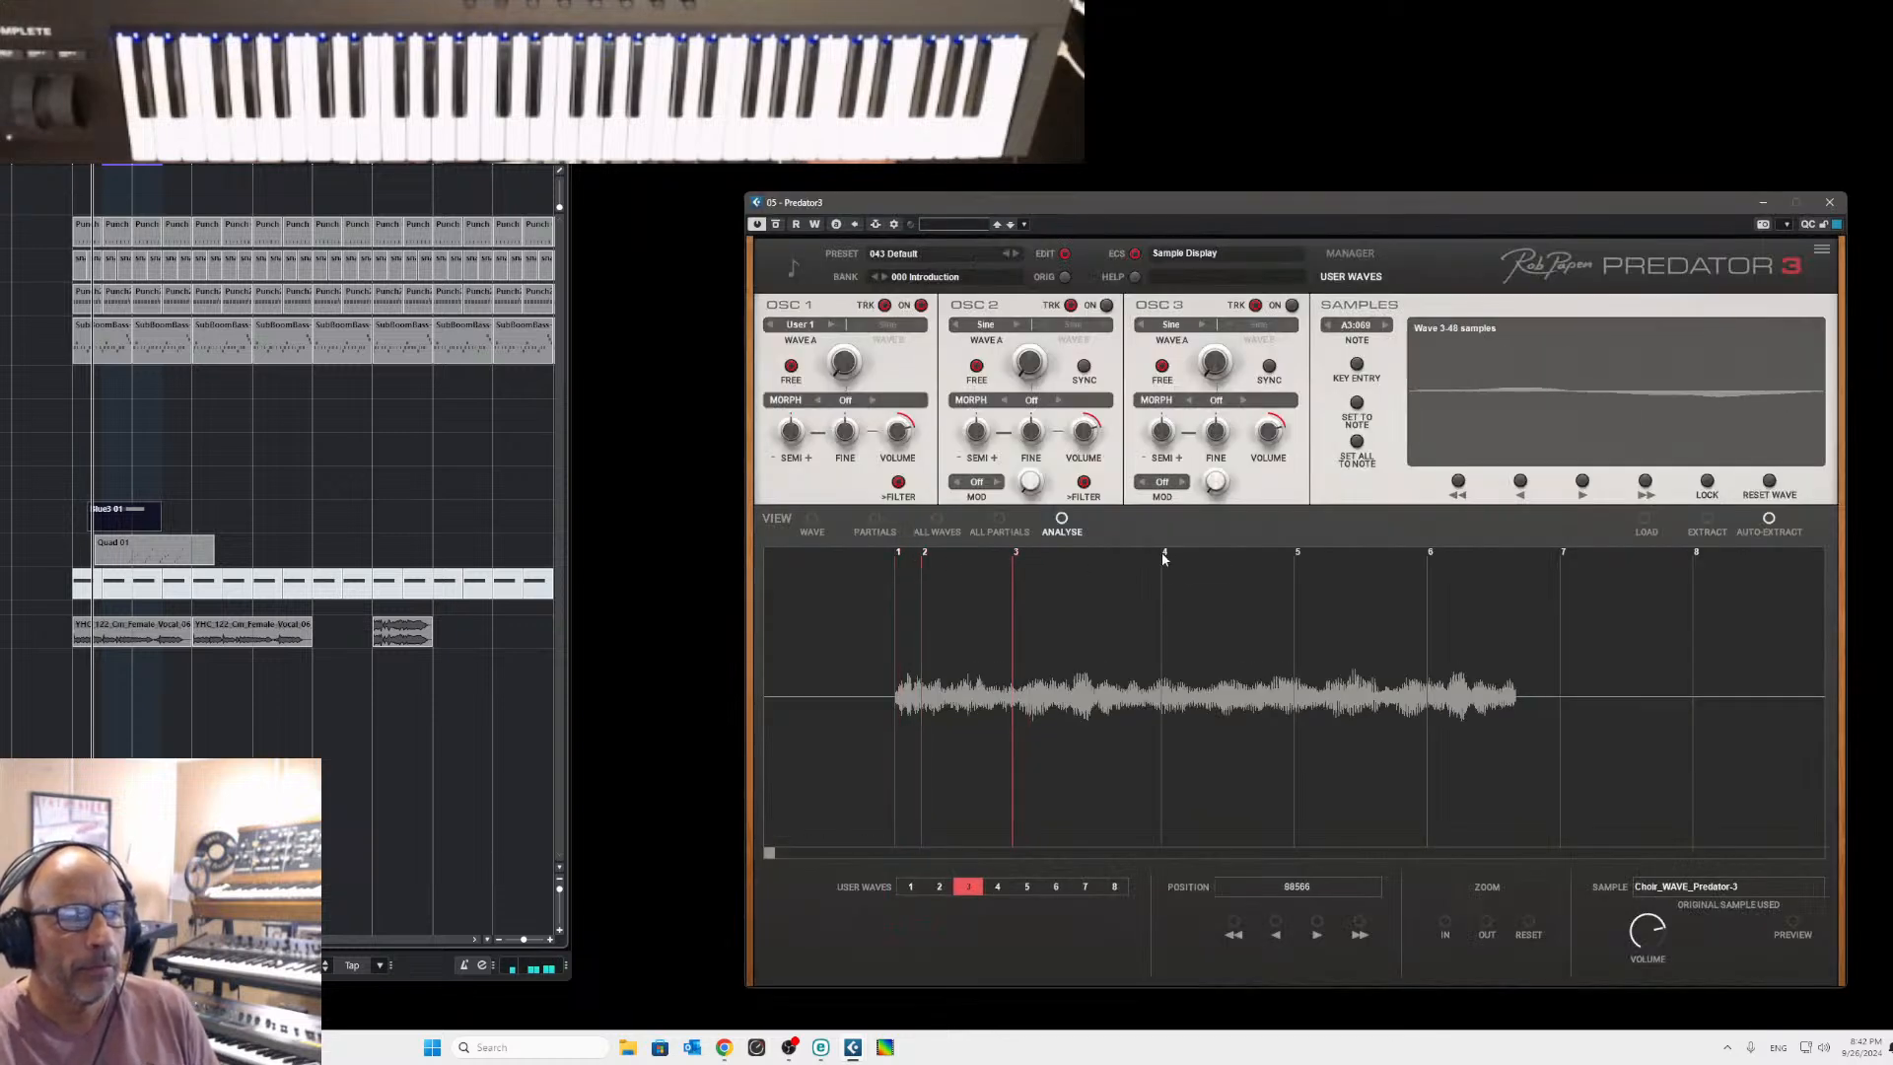
{"action": "left_click_drag", "start_coordinate": [1163, 554], "coordinate": [1138, 555]}
{"action": "left_click_drag", "start_coordinate": [1298, 554], "coordinate": [1240, 555]}
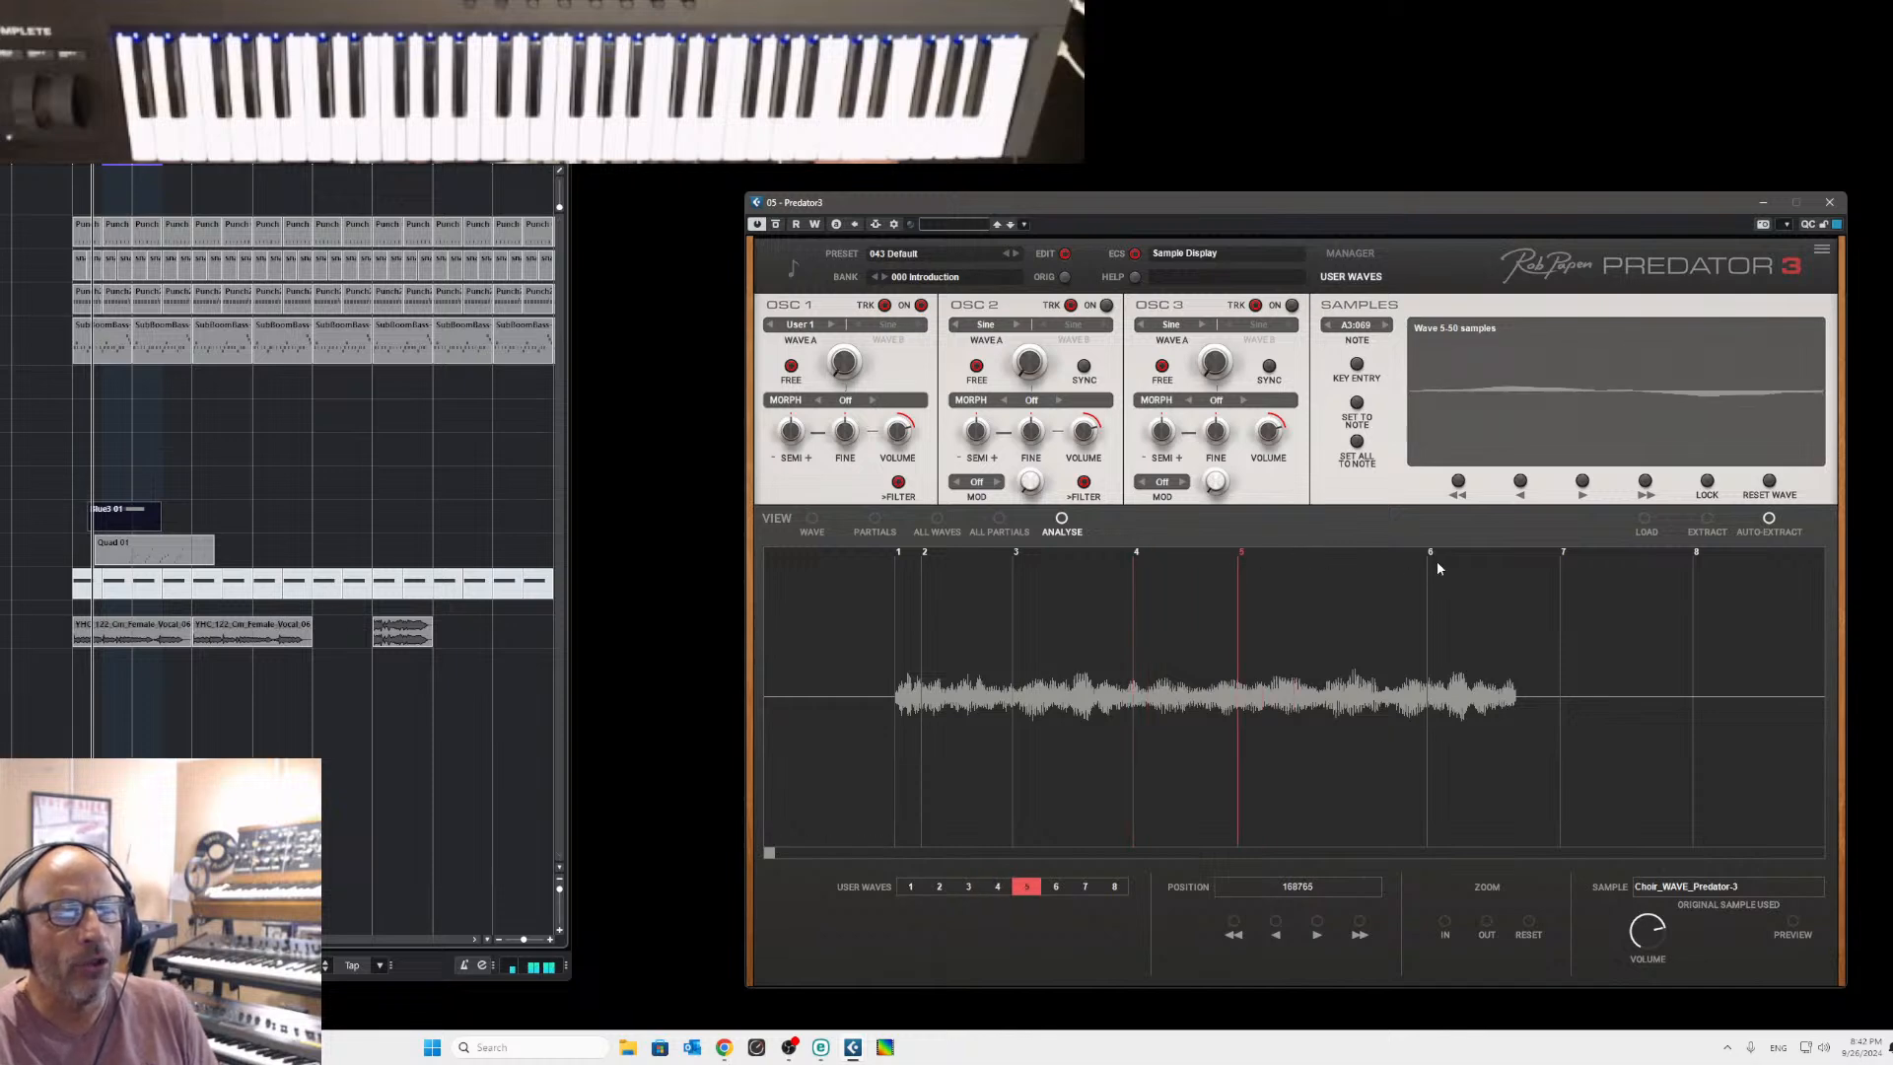
{"action": "left_click_drag", "start_coordinate": [1431, 553], "coordinate": [1383, 553]}
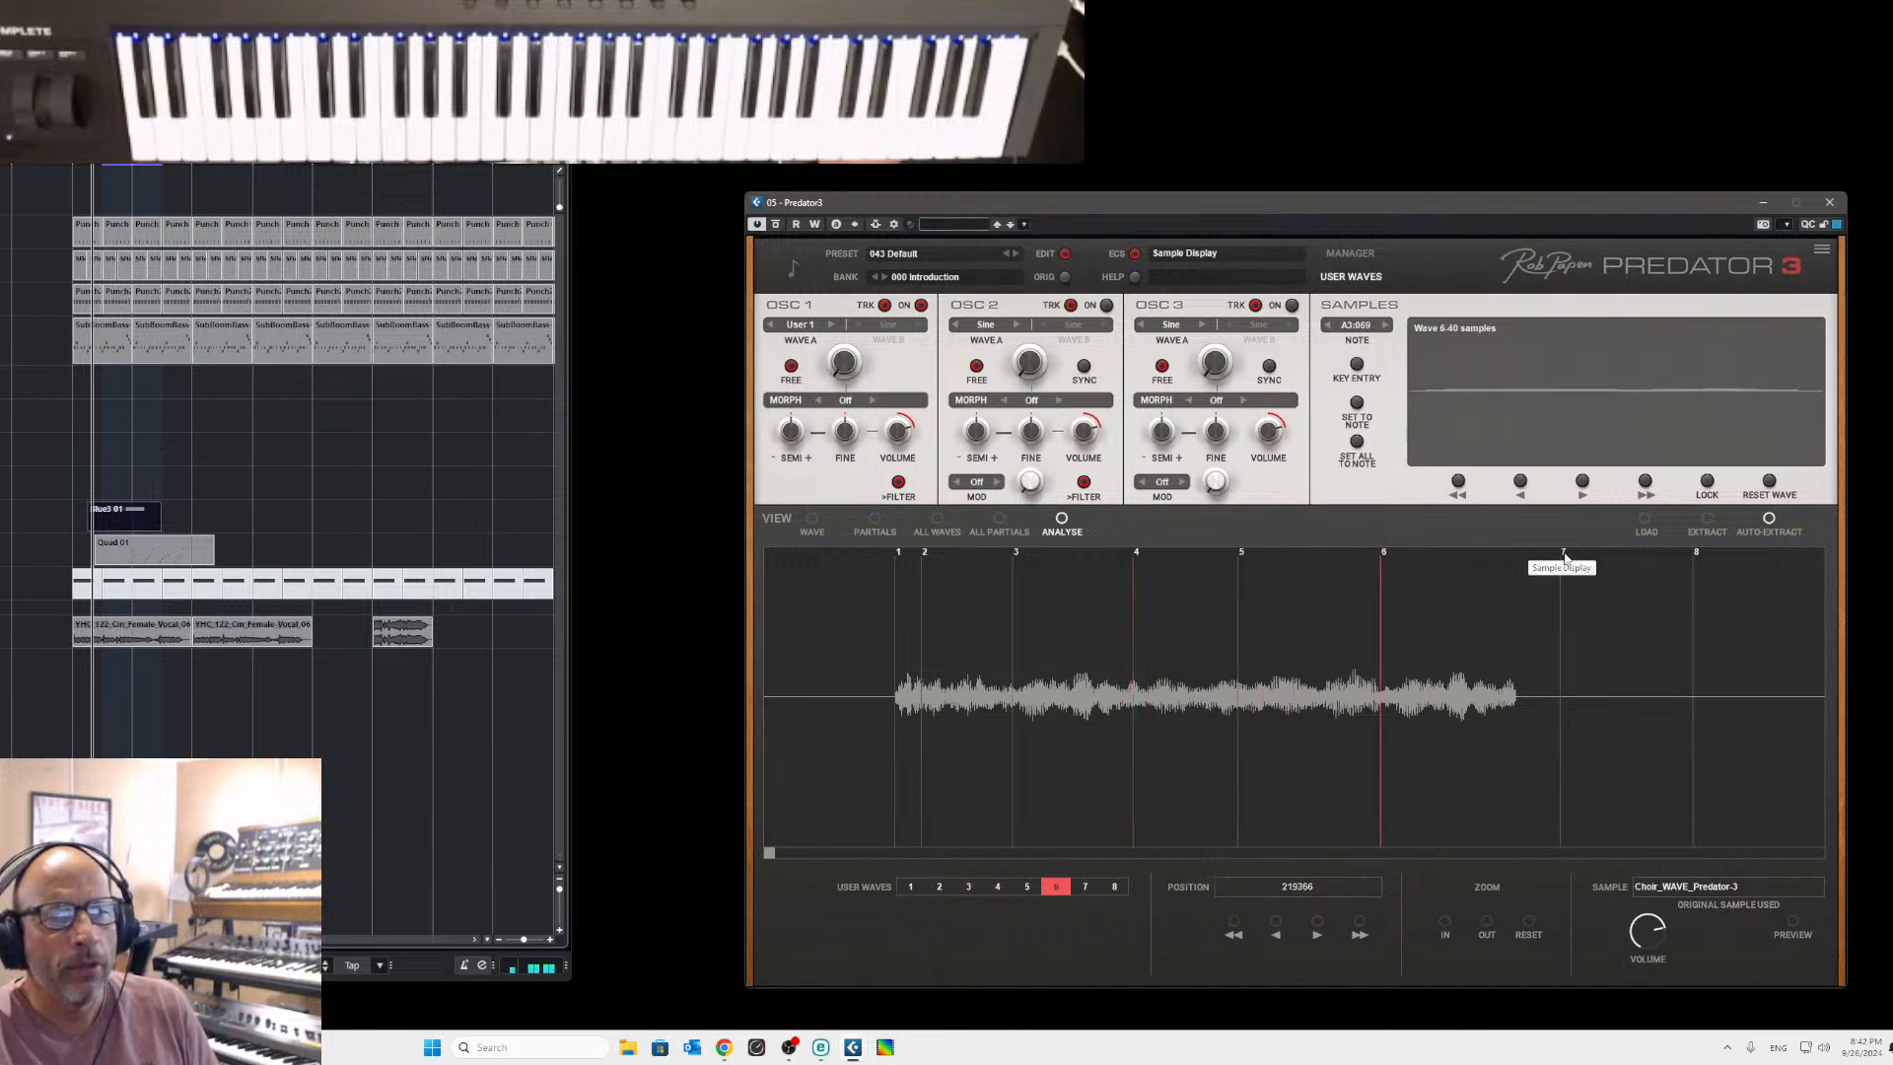
{"action": "left_click_drag", "start_coordinate": [1565, 555], "coordinate": [1472, 554]}
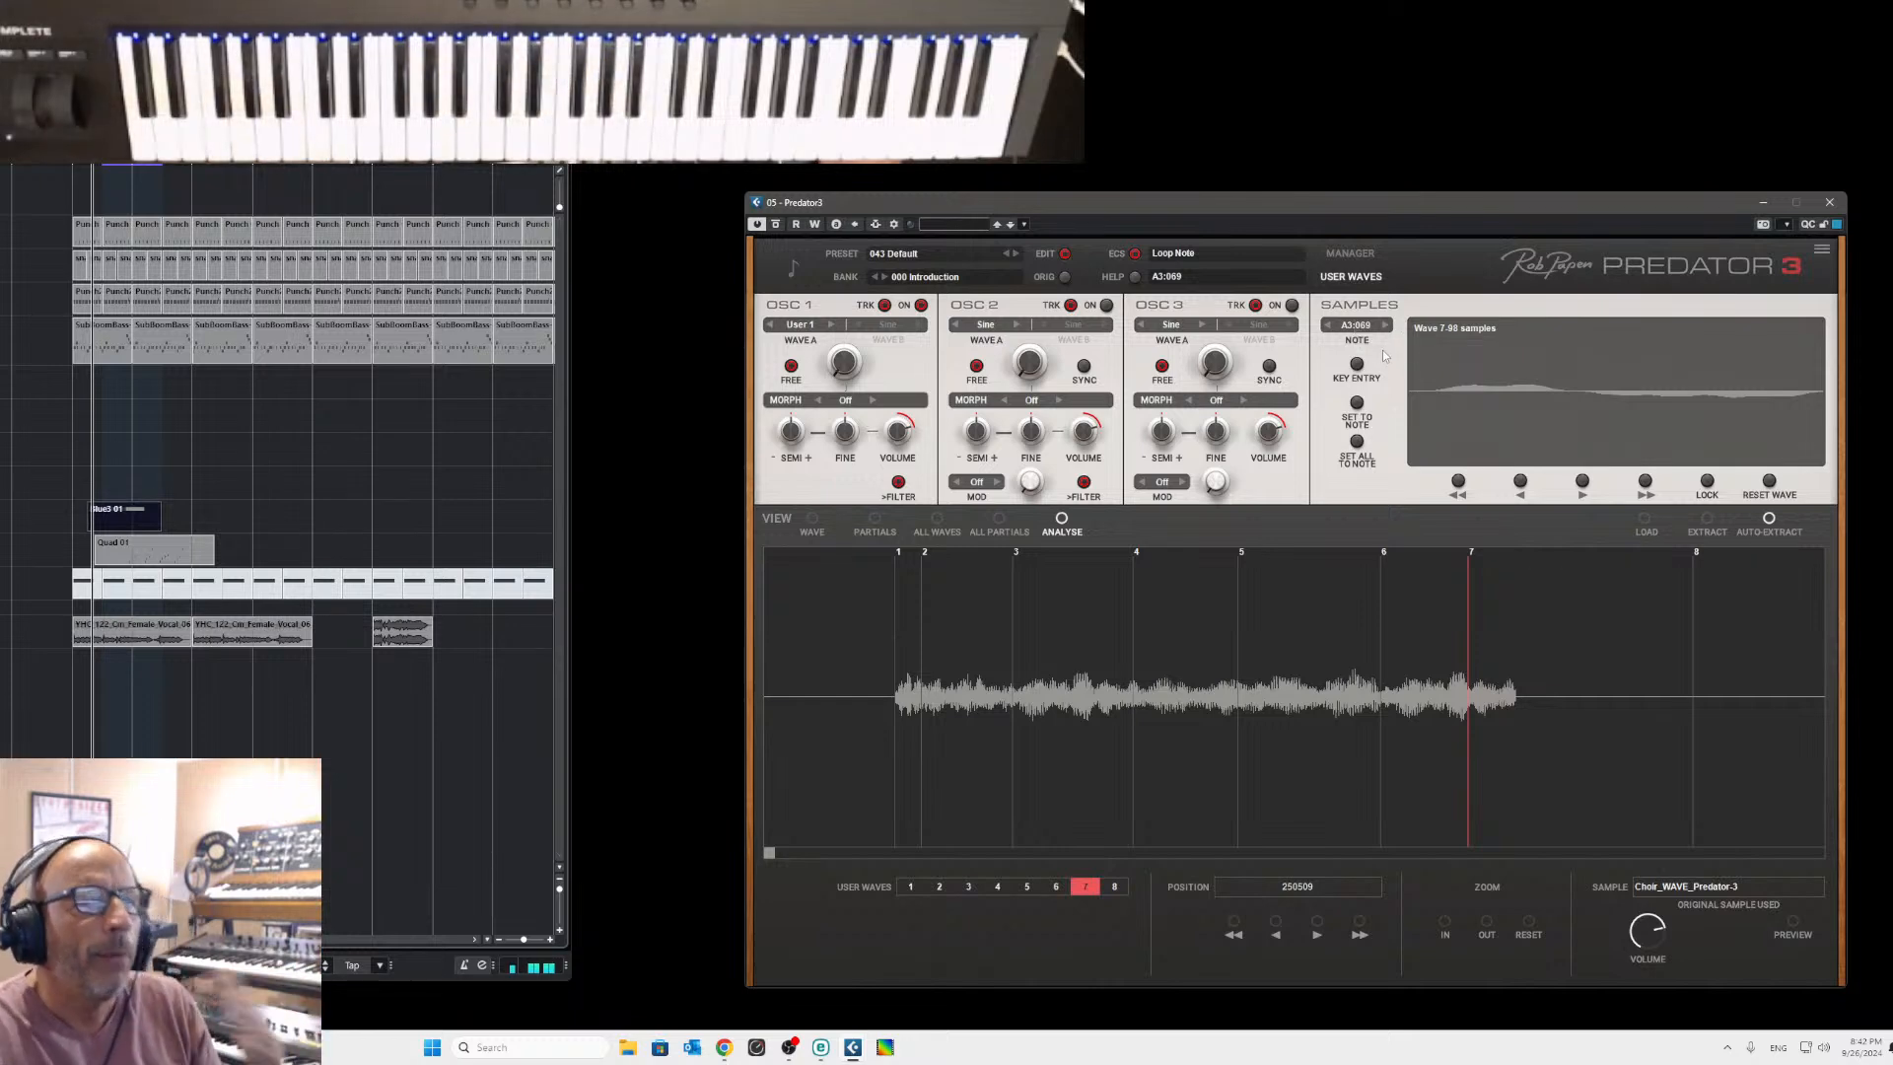
Enter A3:069 as the sample note and fit user wave 7's loop length to it.
{"action": "left_click", "coordinate": [1358, 364]}
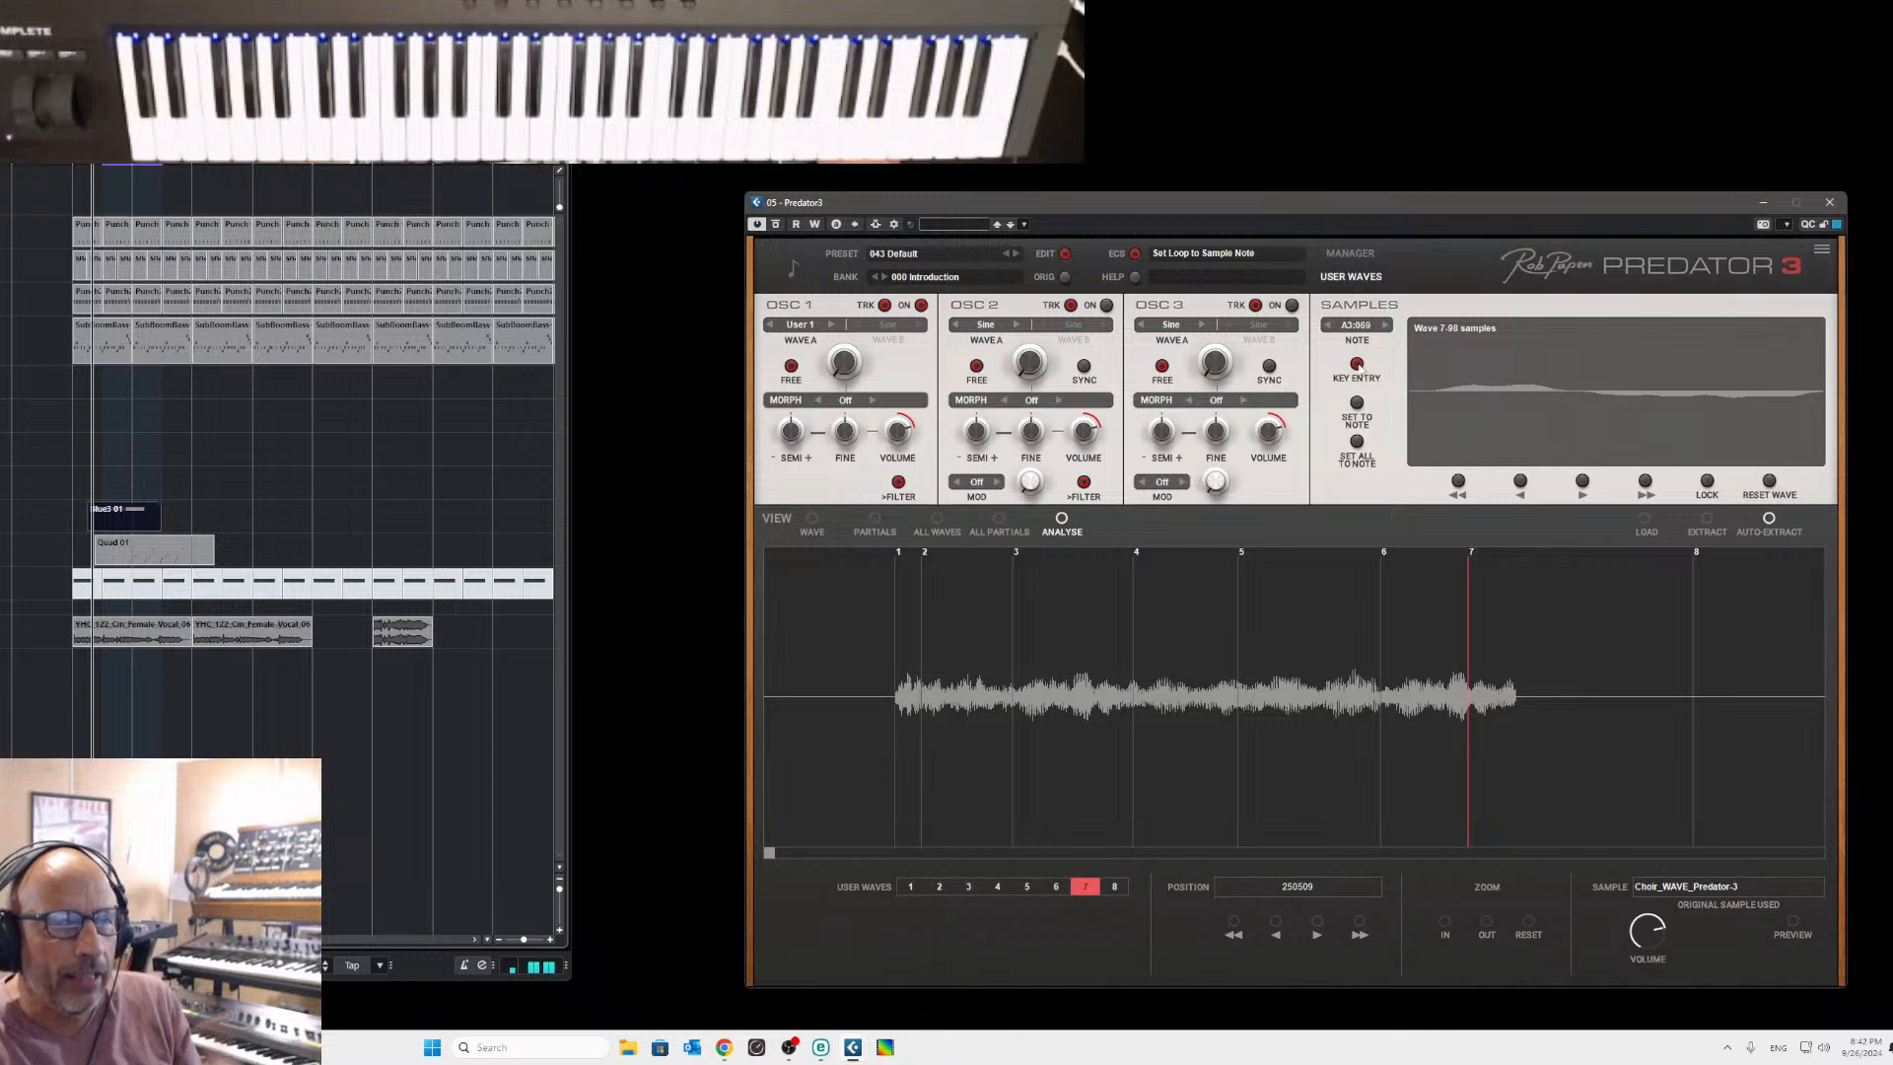
{"action": "left_click", "coordinate": [1358, 403]}
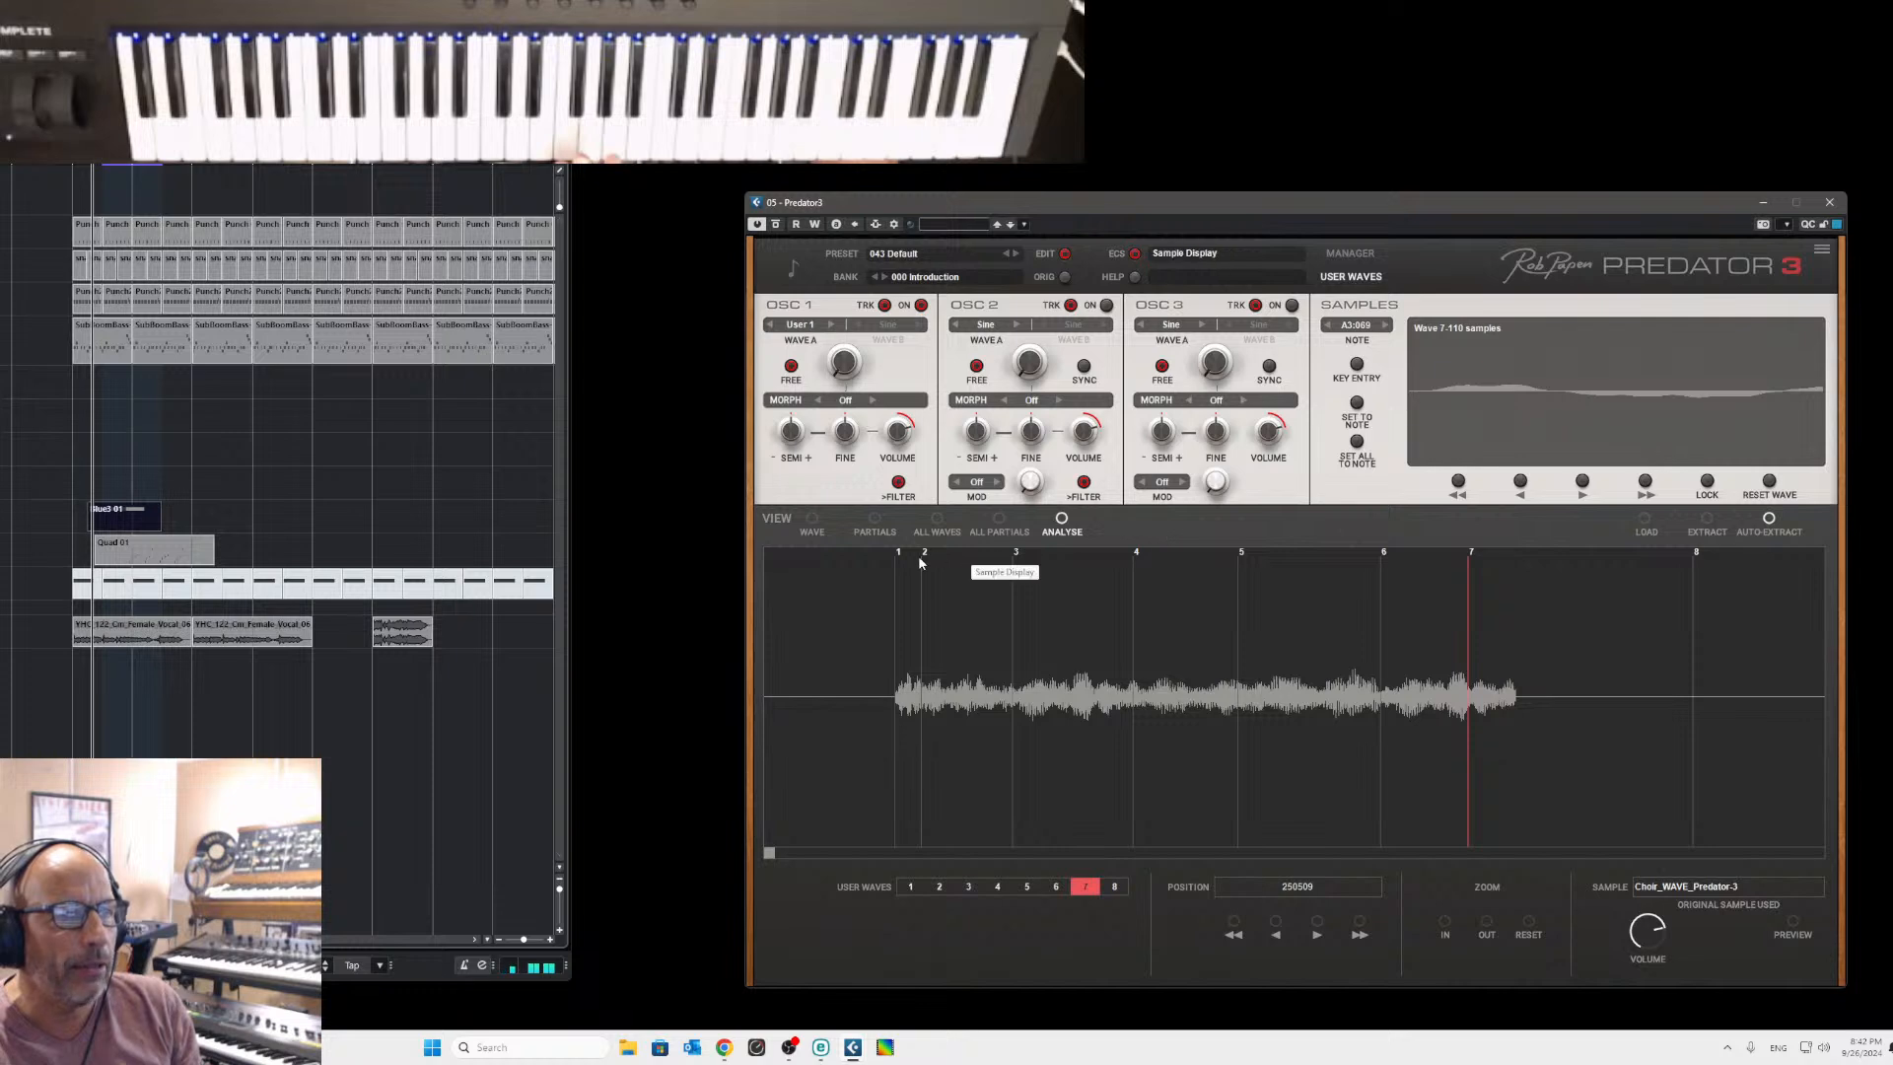
Move markers 2 and 1 further into the choir sound, with 1 at 64397, and fit wave 1's loop to the note.
{"action": "left_click_drag", "start_coordinate": [926, 557], "coordinate": [973, 564]}
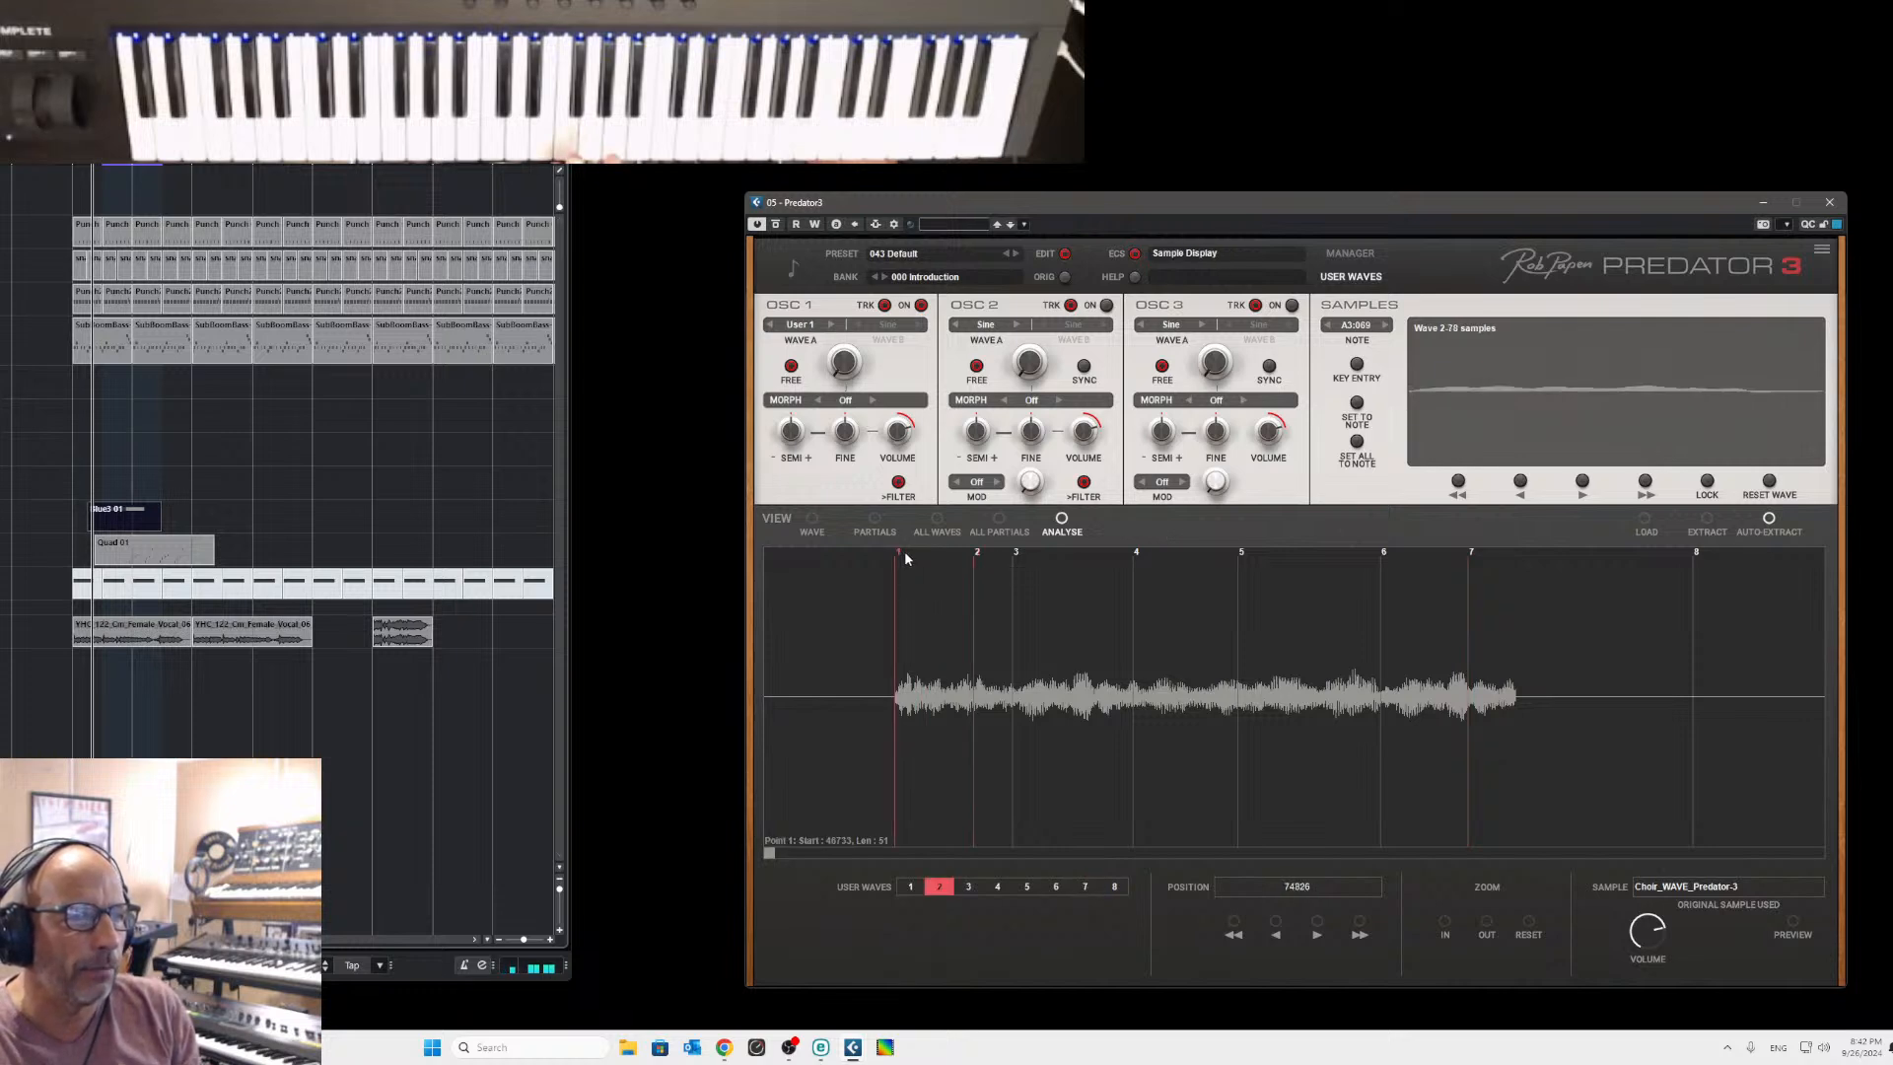
{"action": "left_click_drag", "start_coordinate": [899, 555], "coordinate": [947, 557]}
{"action": "left_click", "coordinate": [1358, 404]}
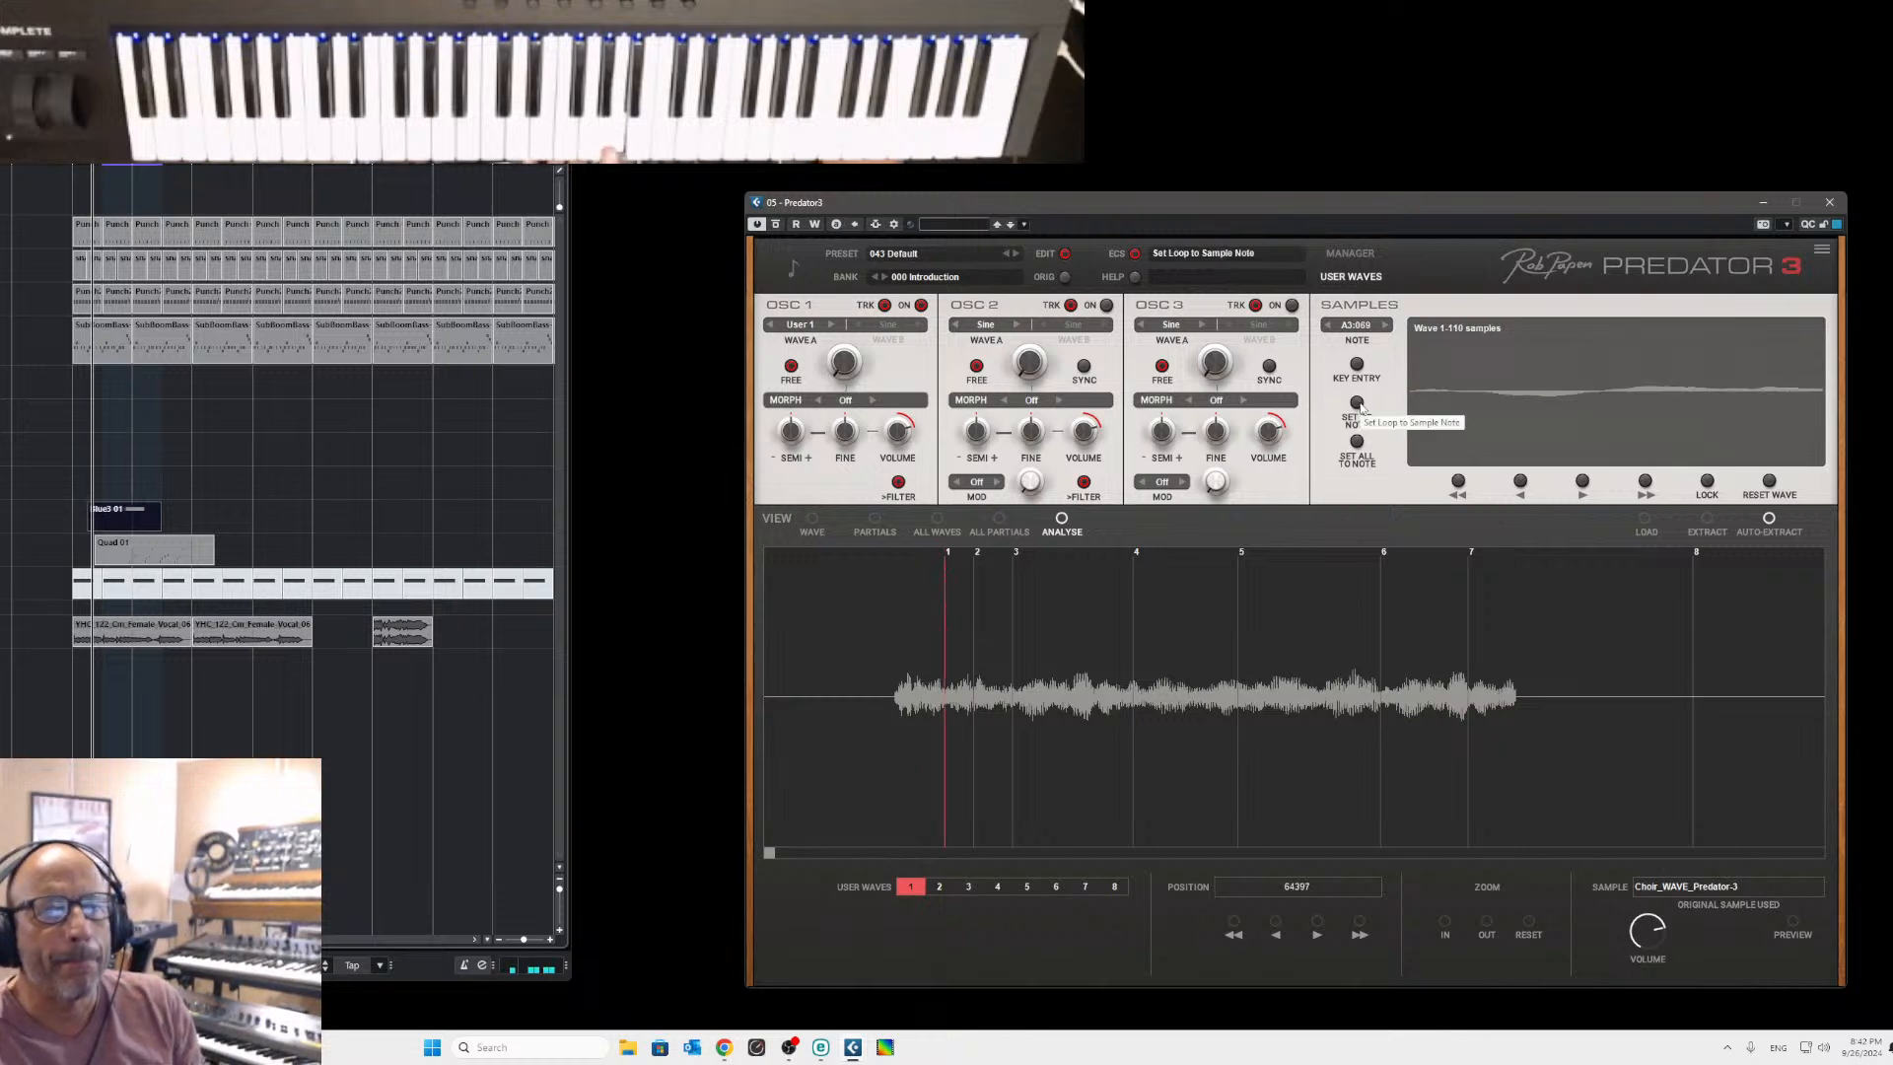
Try A4:081 as the sample note and fit user wave 1's loop to it.
{"action": "left_click", "coordinate": [1357, 325]}
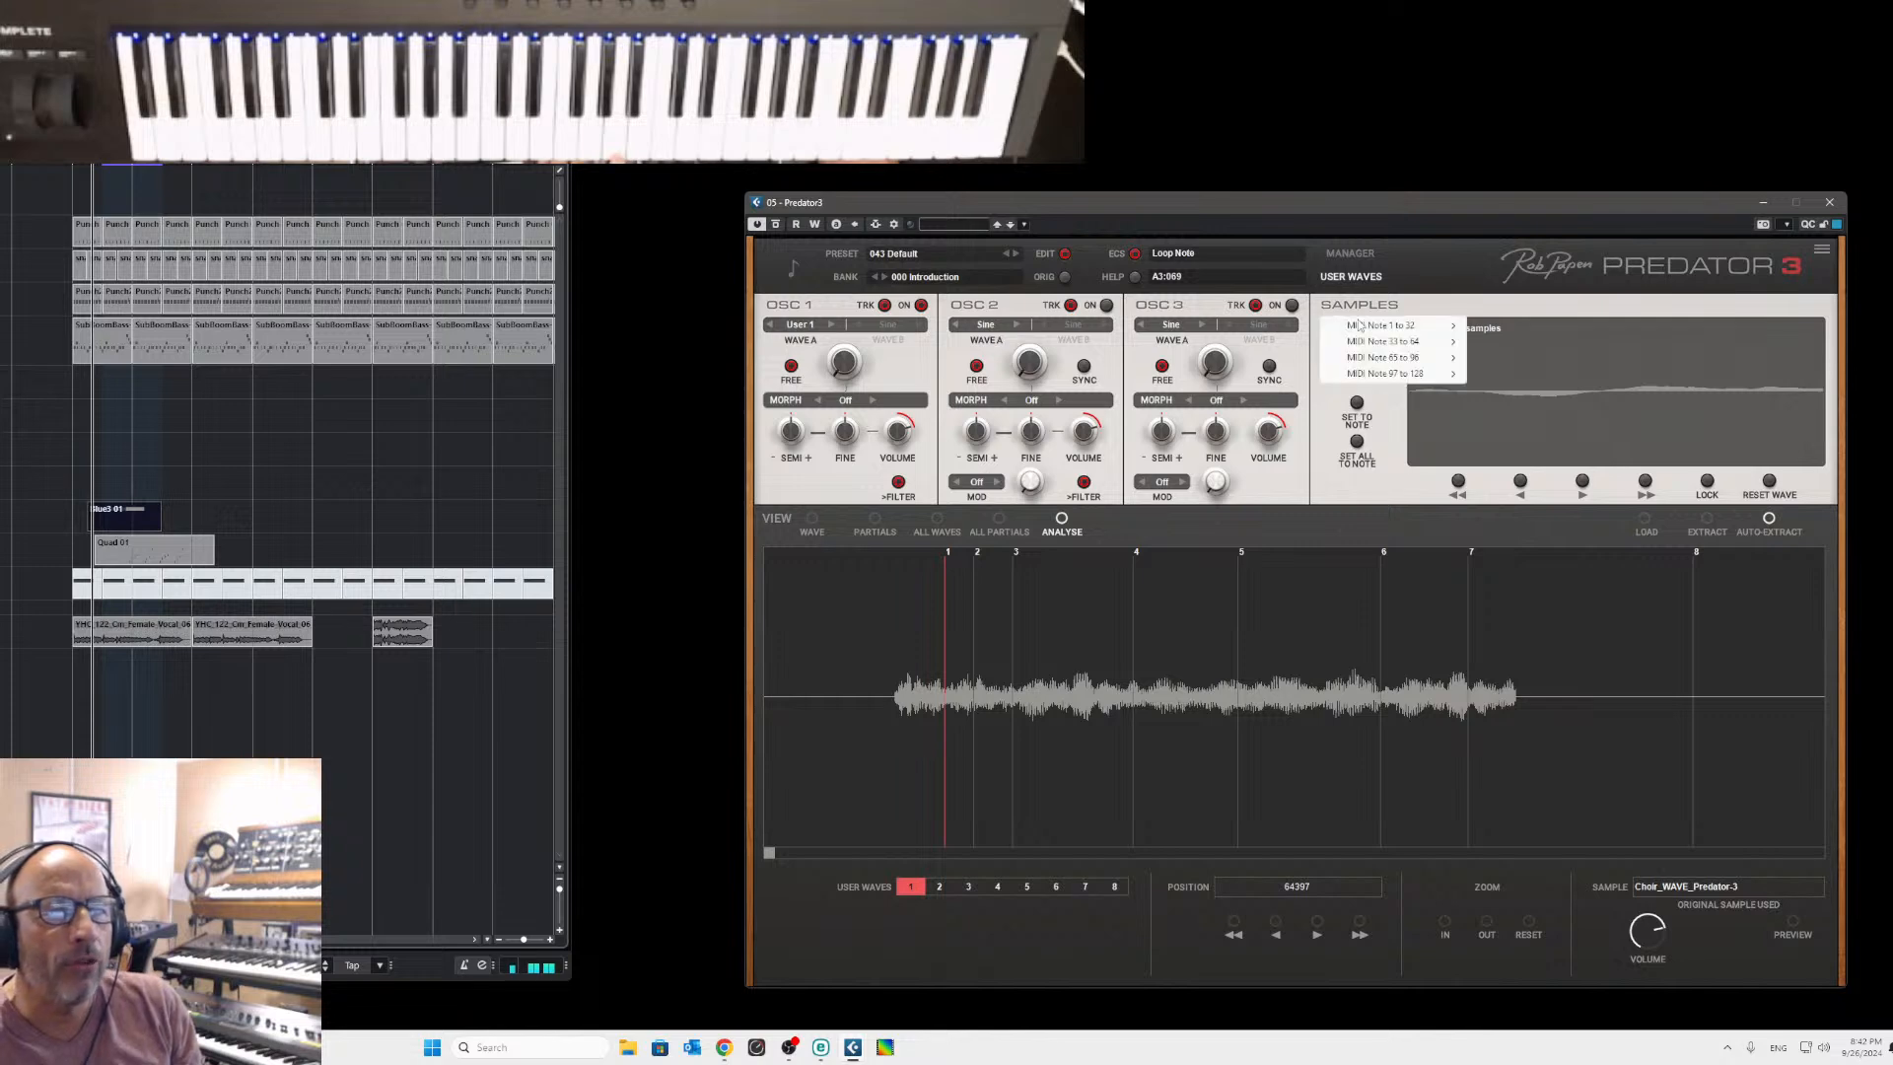
{"action": "left_click", "coordinate": [1304, 403]}
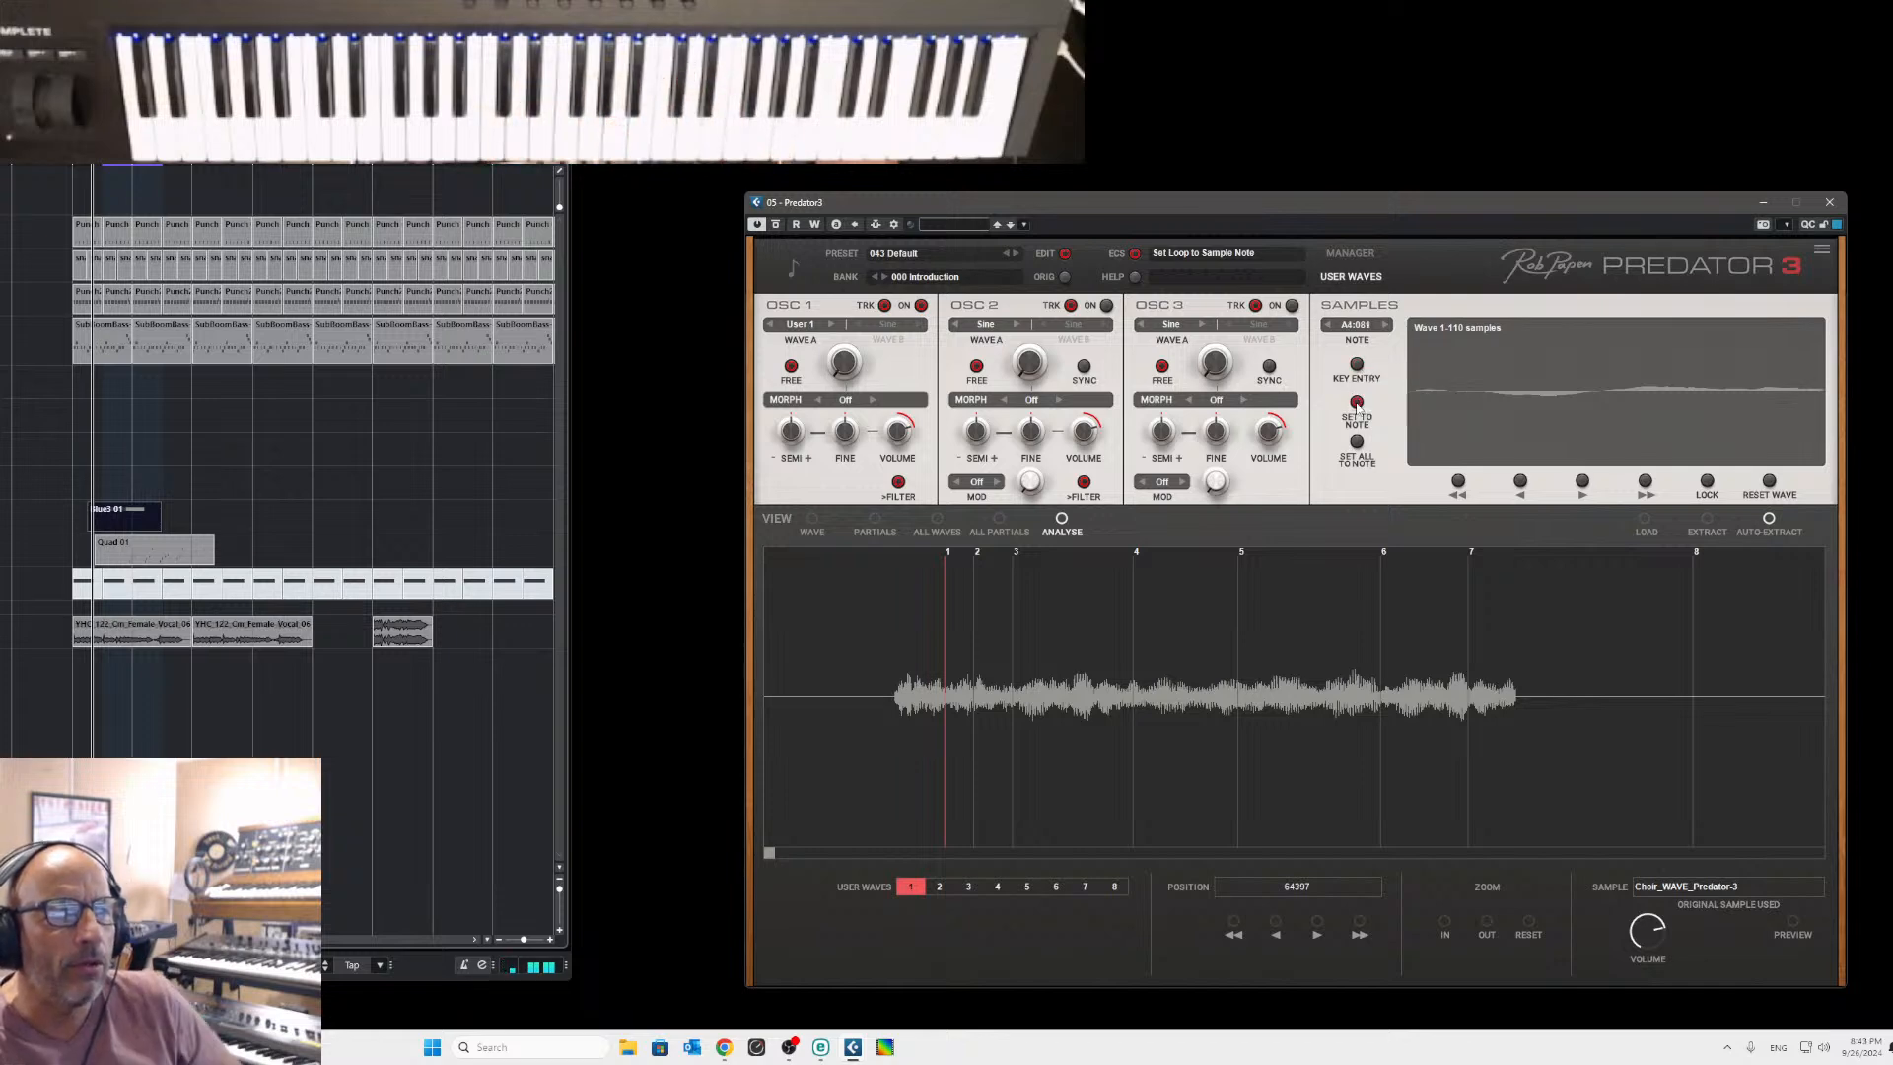
{"action": "left_click", "coordinate": [1358, 403]}
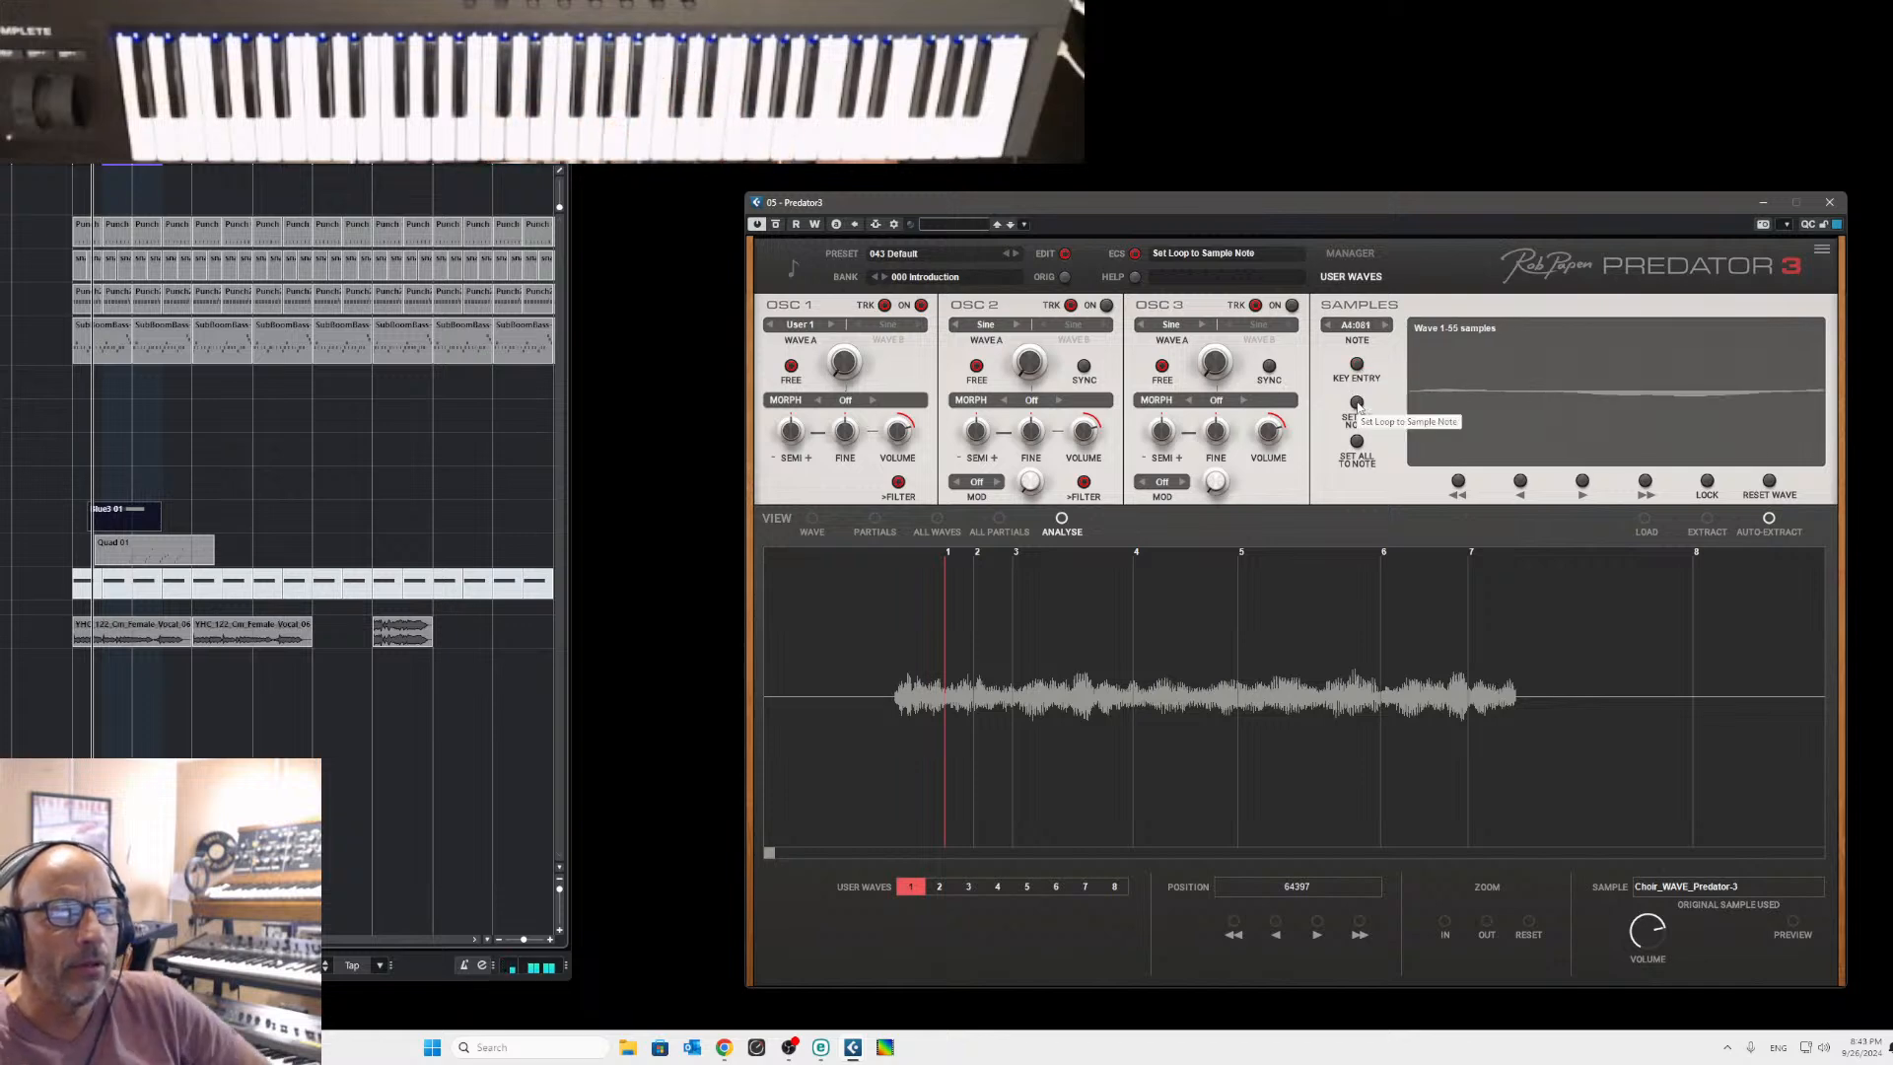
Set the sample note to A2:057 and fit user wave 1's loop length to it.
{"action": "left_click", "coordinate": [1356, 327]}
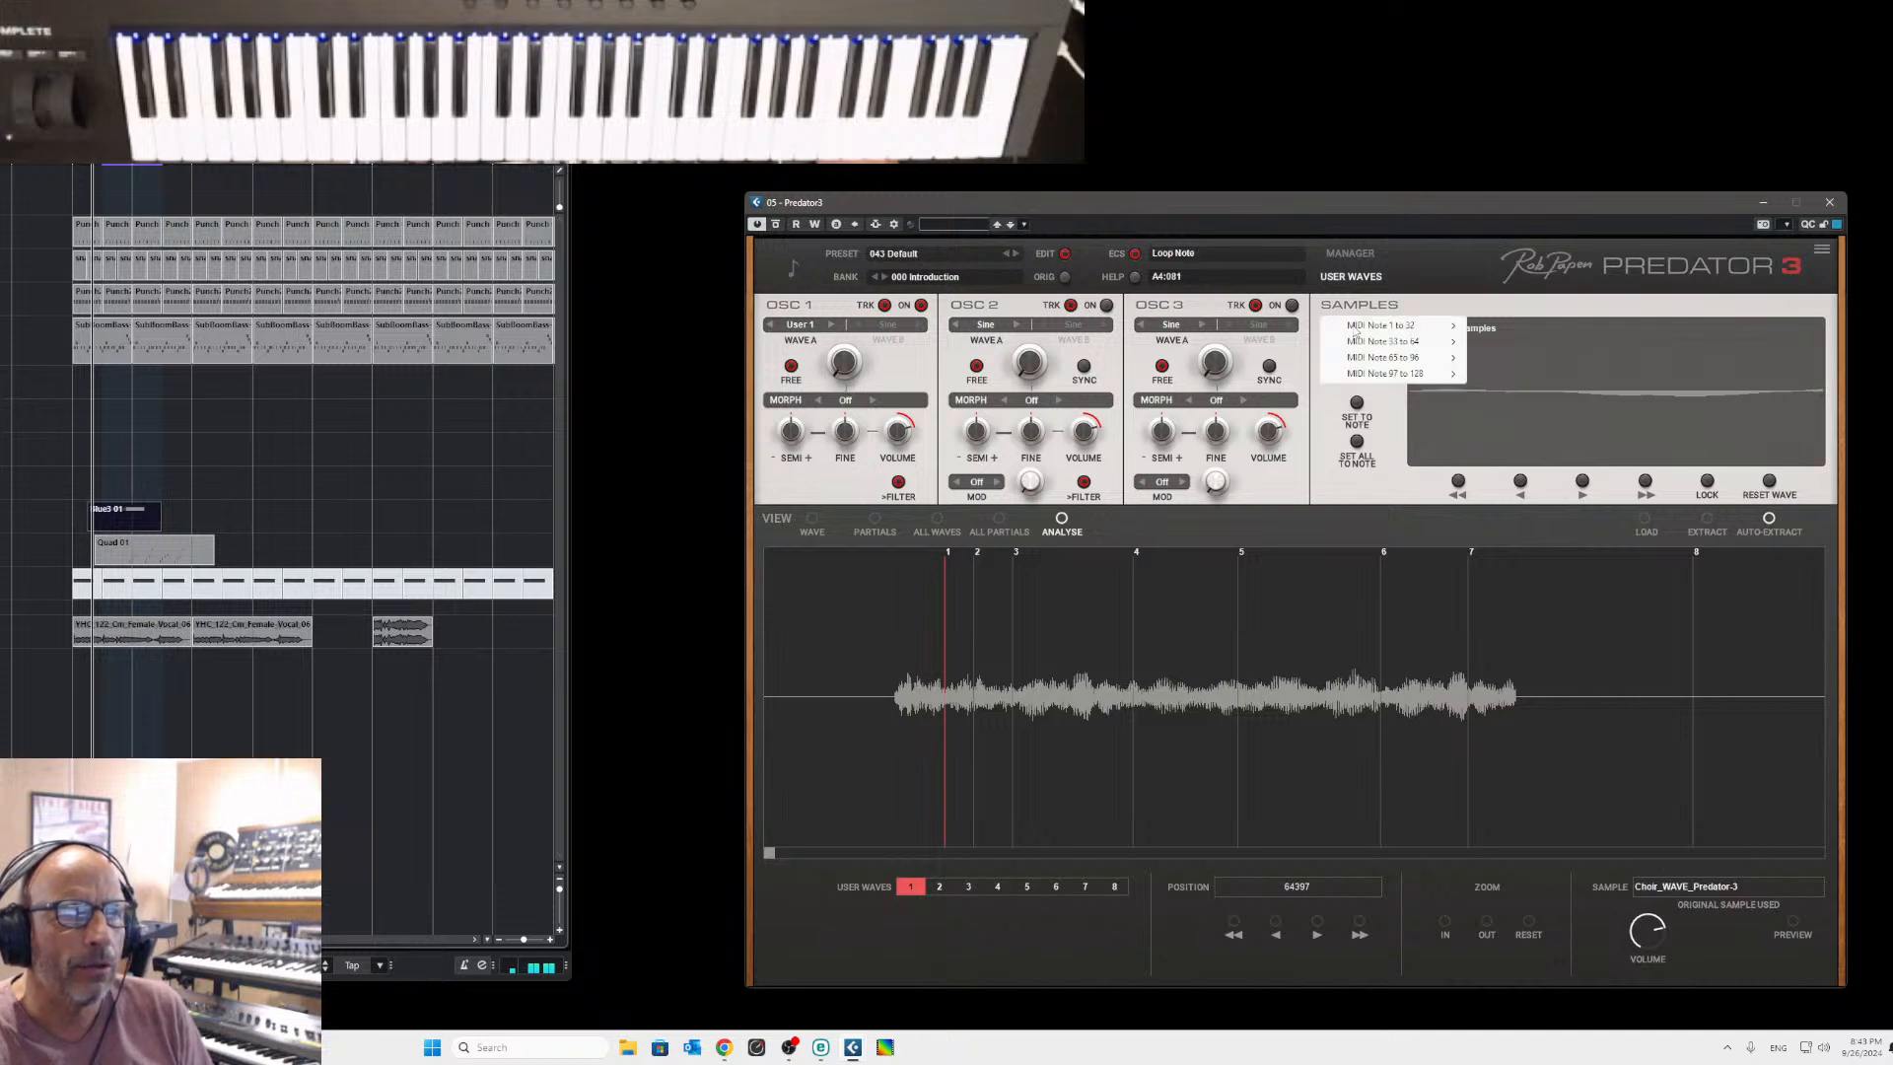
{"action": "left_click", "coordinate": [1318, 390]}
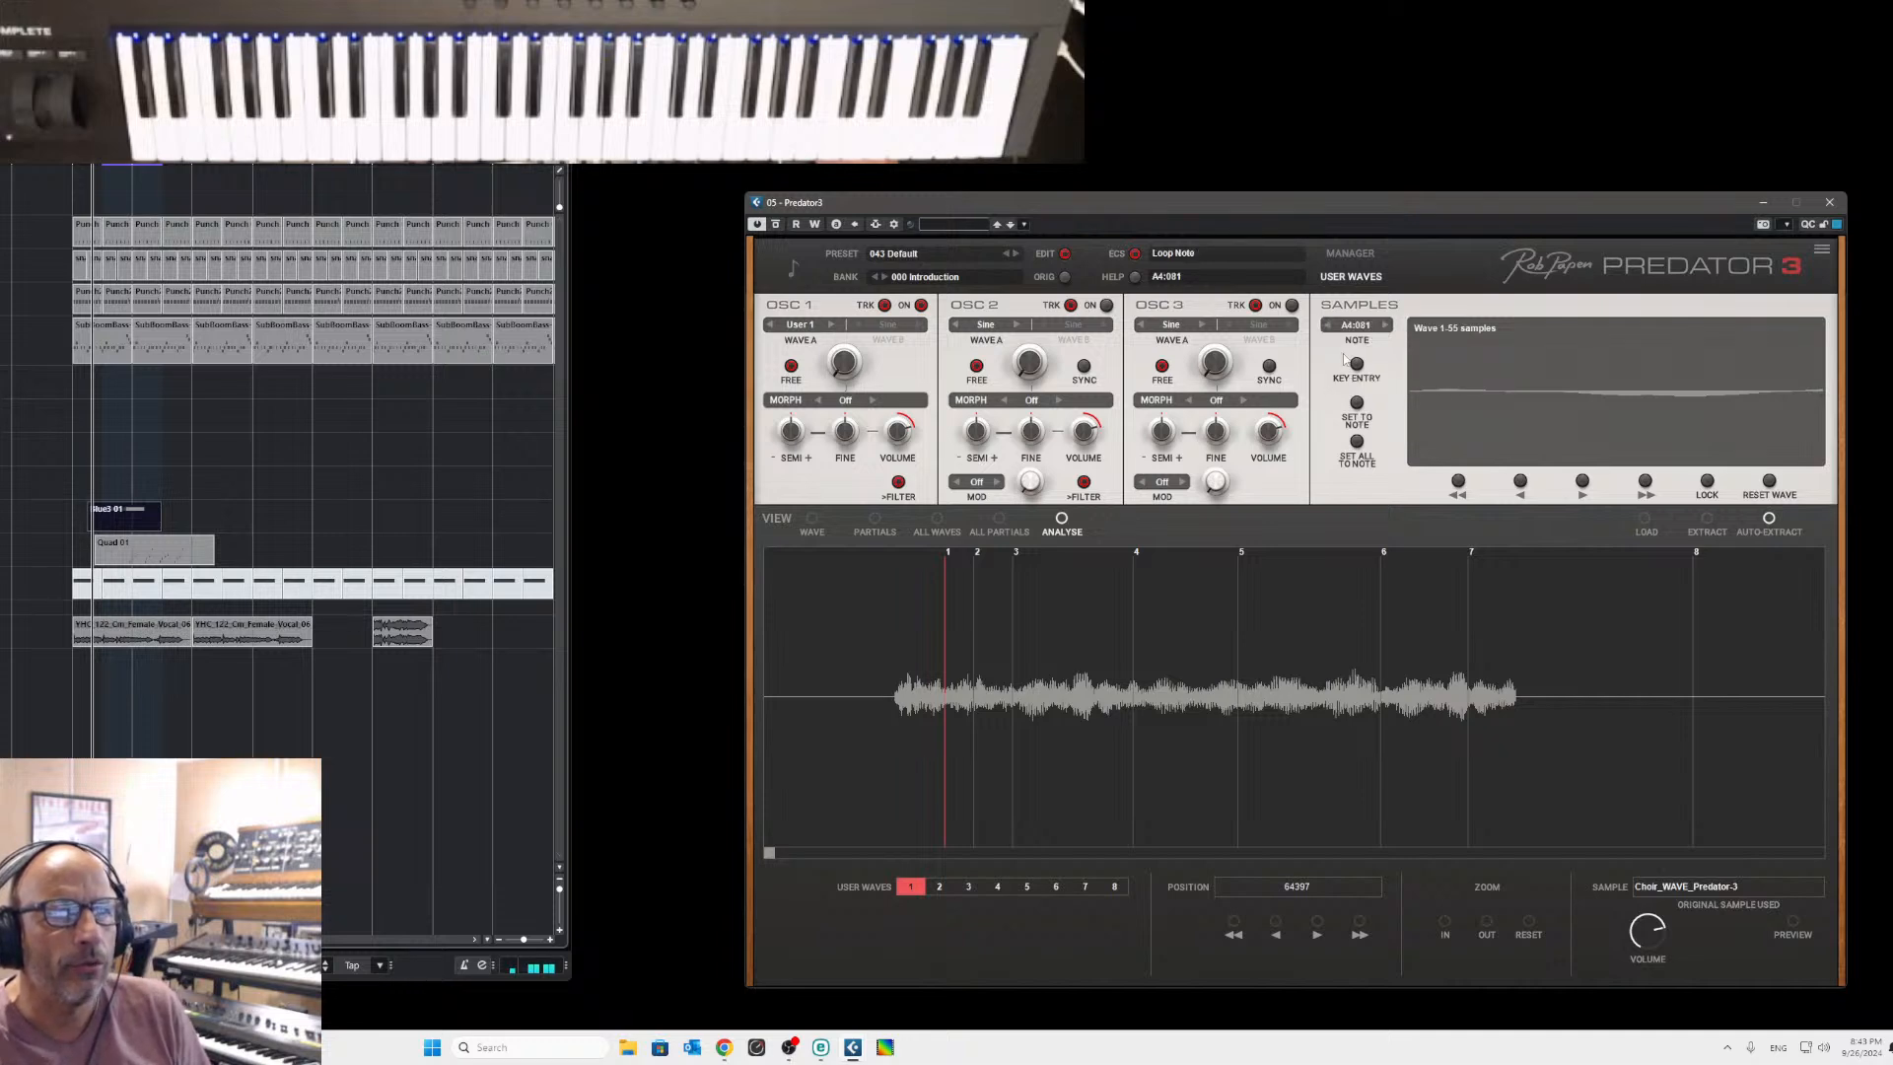
{"action": "left_click", "coordinate": [1357, 404]}
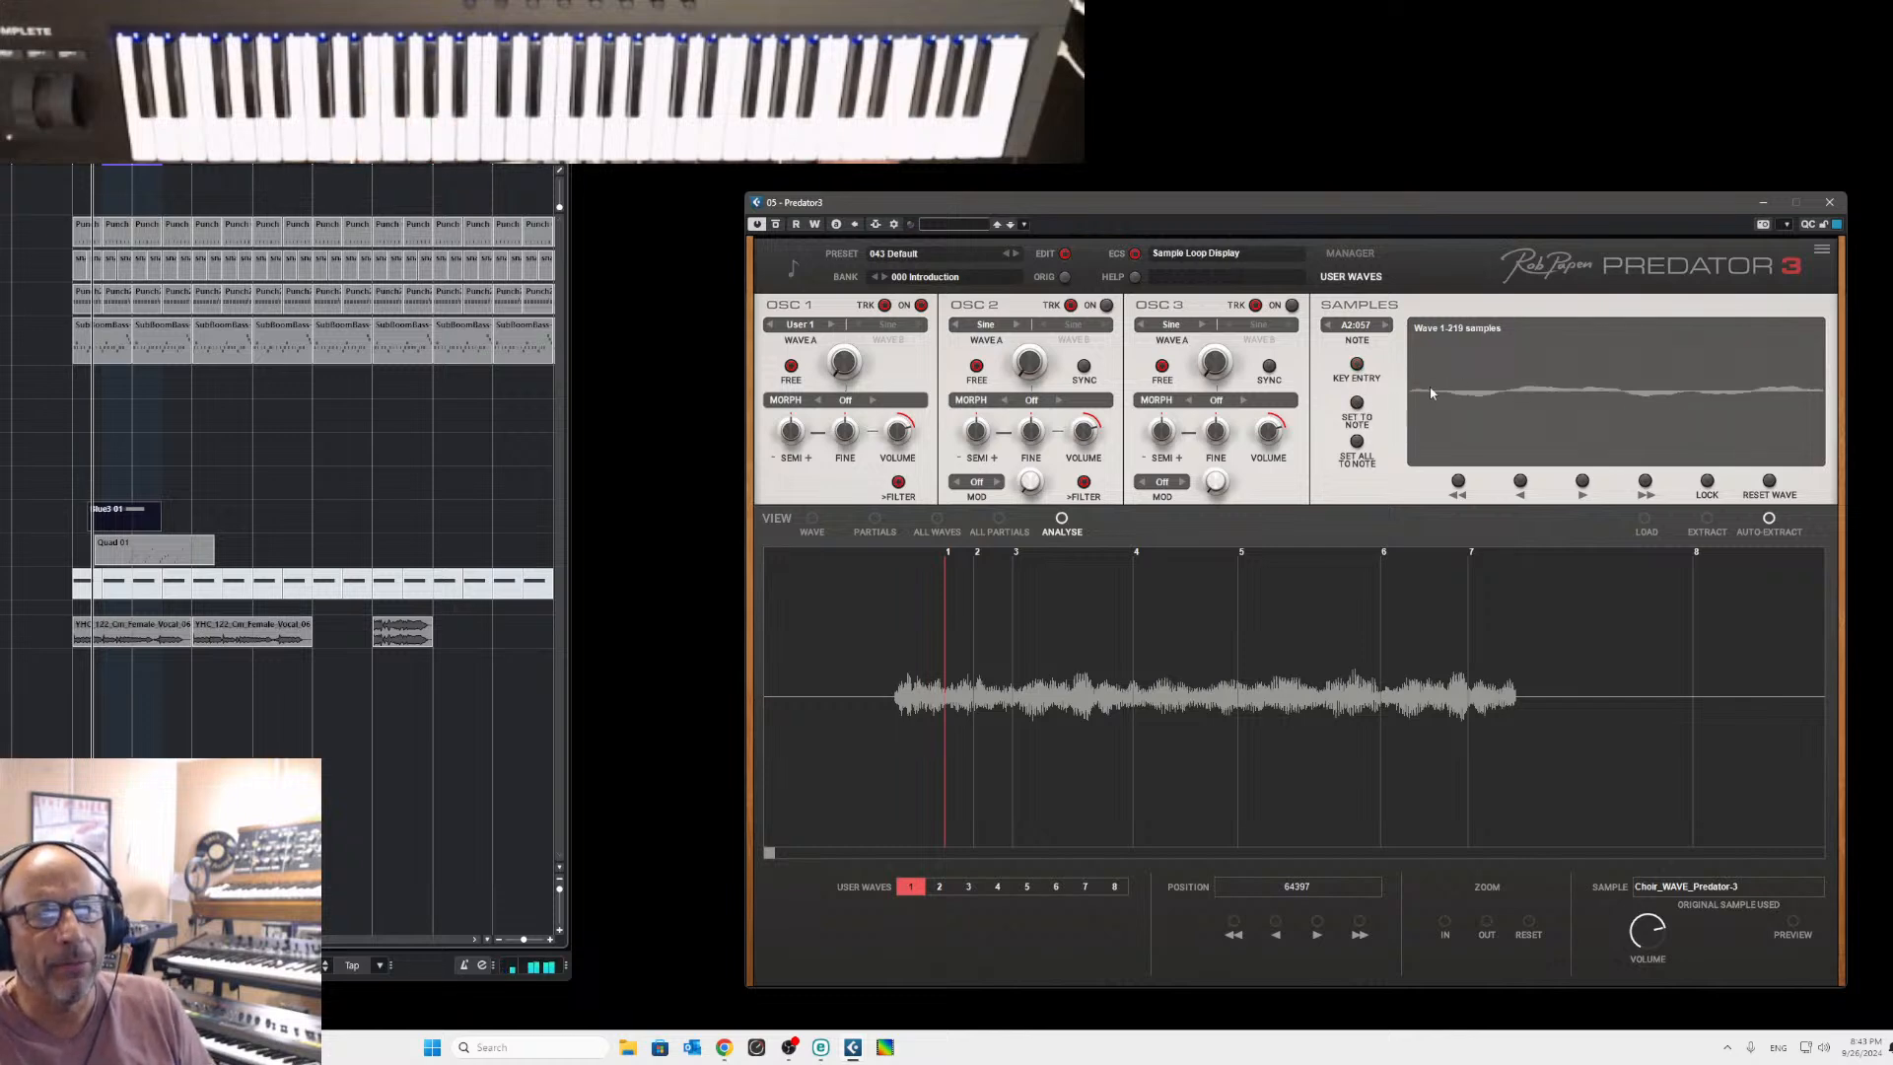
Normalize user wave 1 extracted from the choir sample.
{"action": "left_click", "coordinate": [813, 521]}
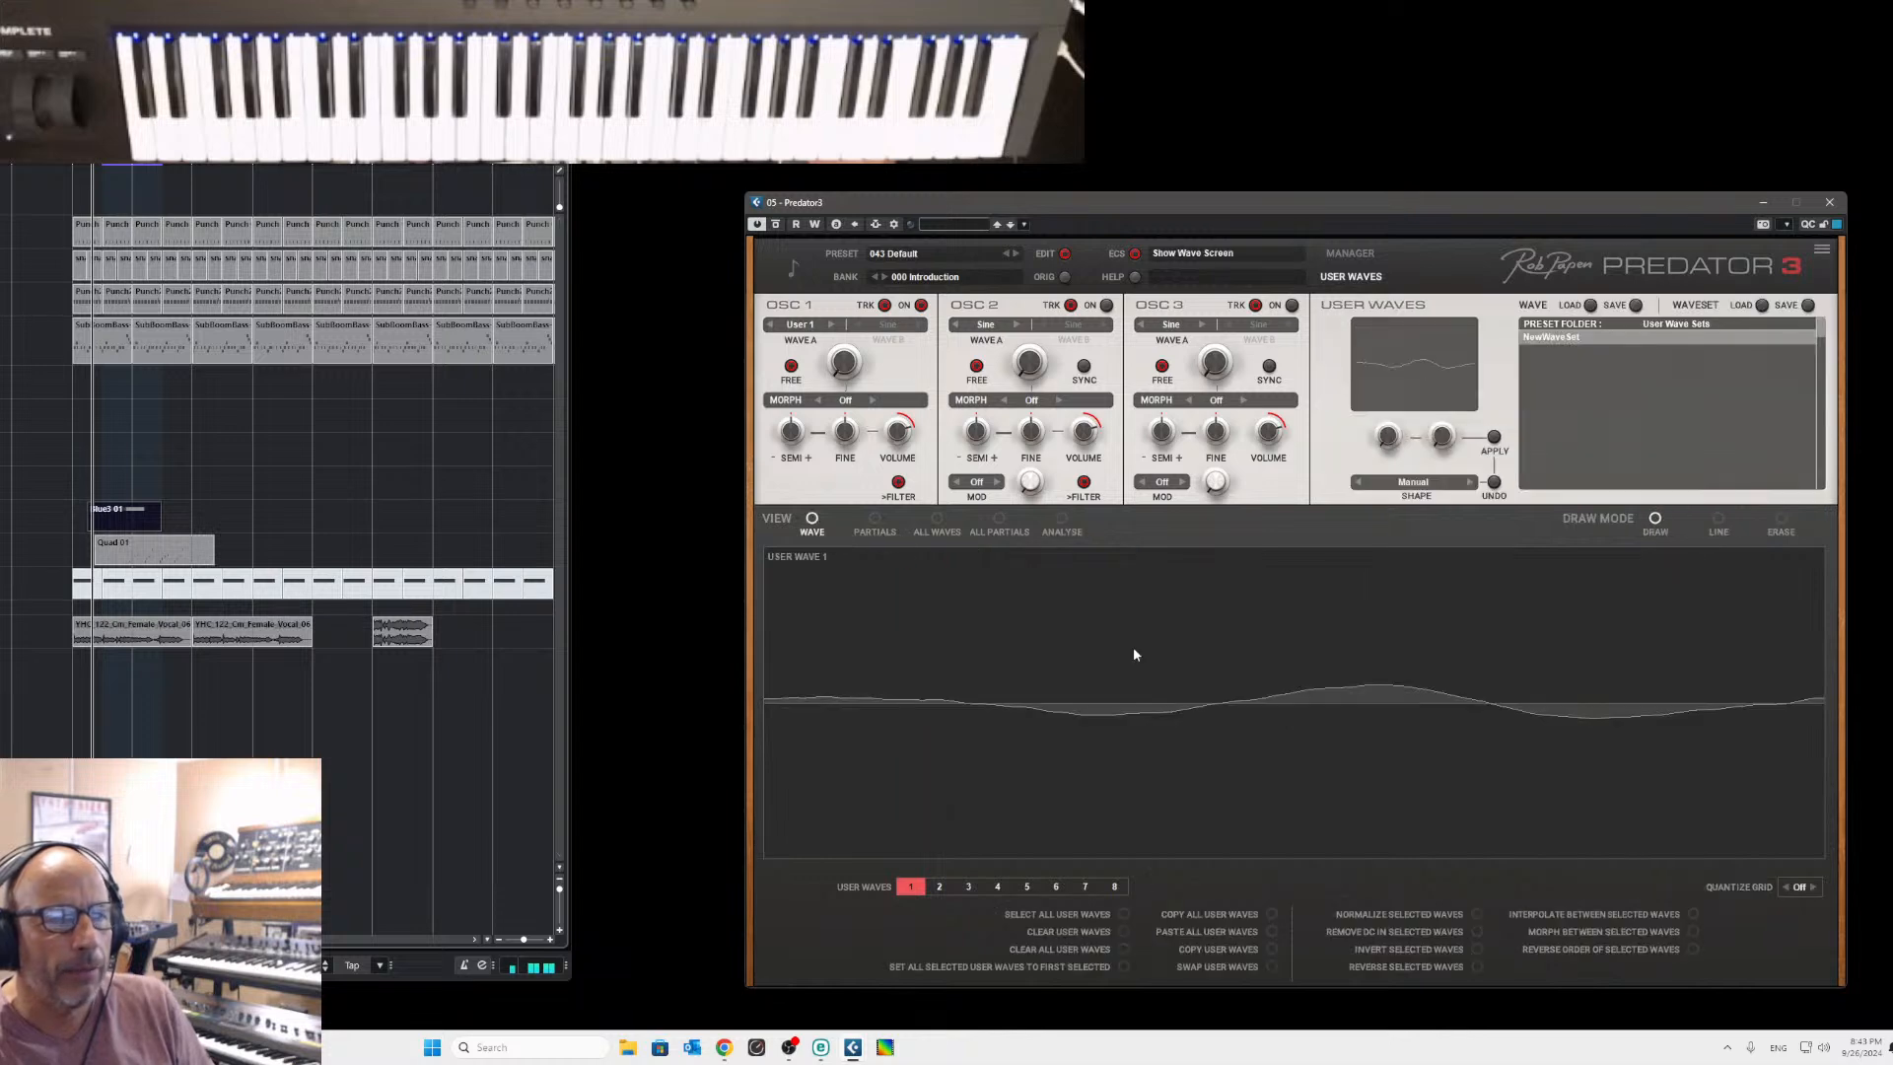
{"action": "left_click", "coordinate": [1476, 914]}
Re-enter A2:057 as the sample note, refit user wave 1's loop to it, and normalize the resulting wave.
{"action": "left_click", "coordinate": [1062, 519]}
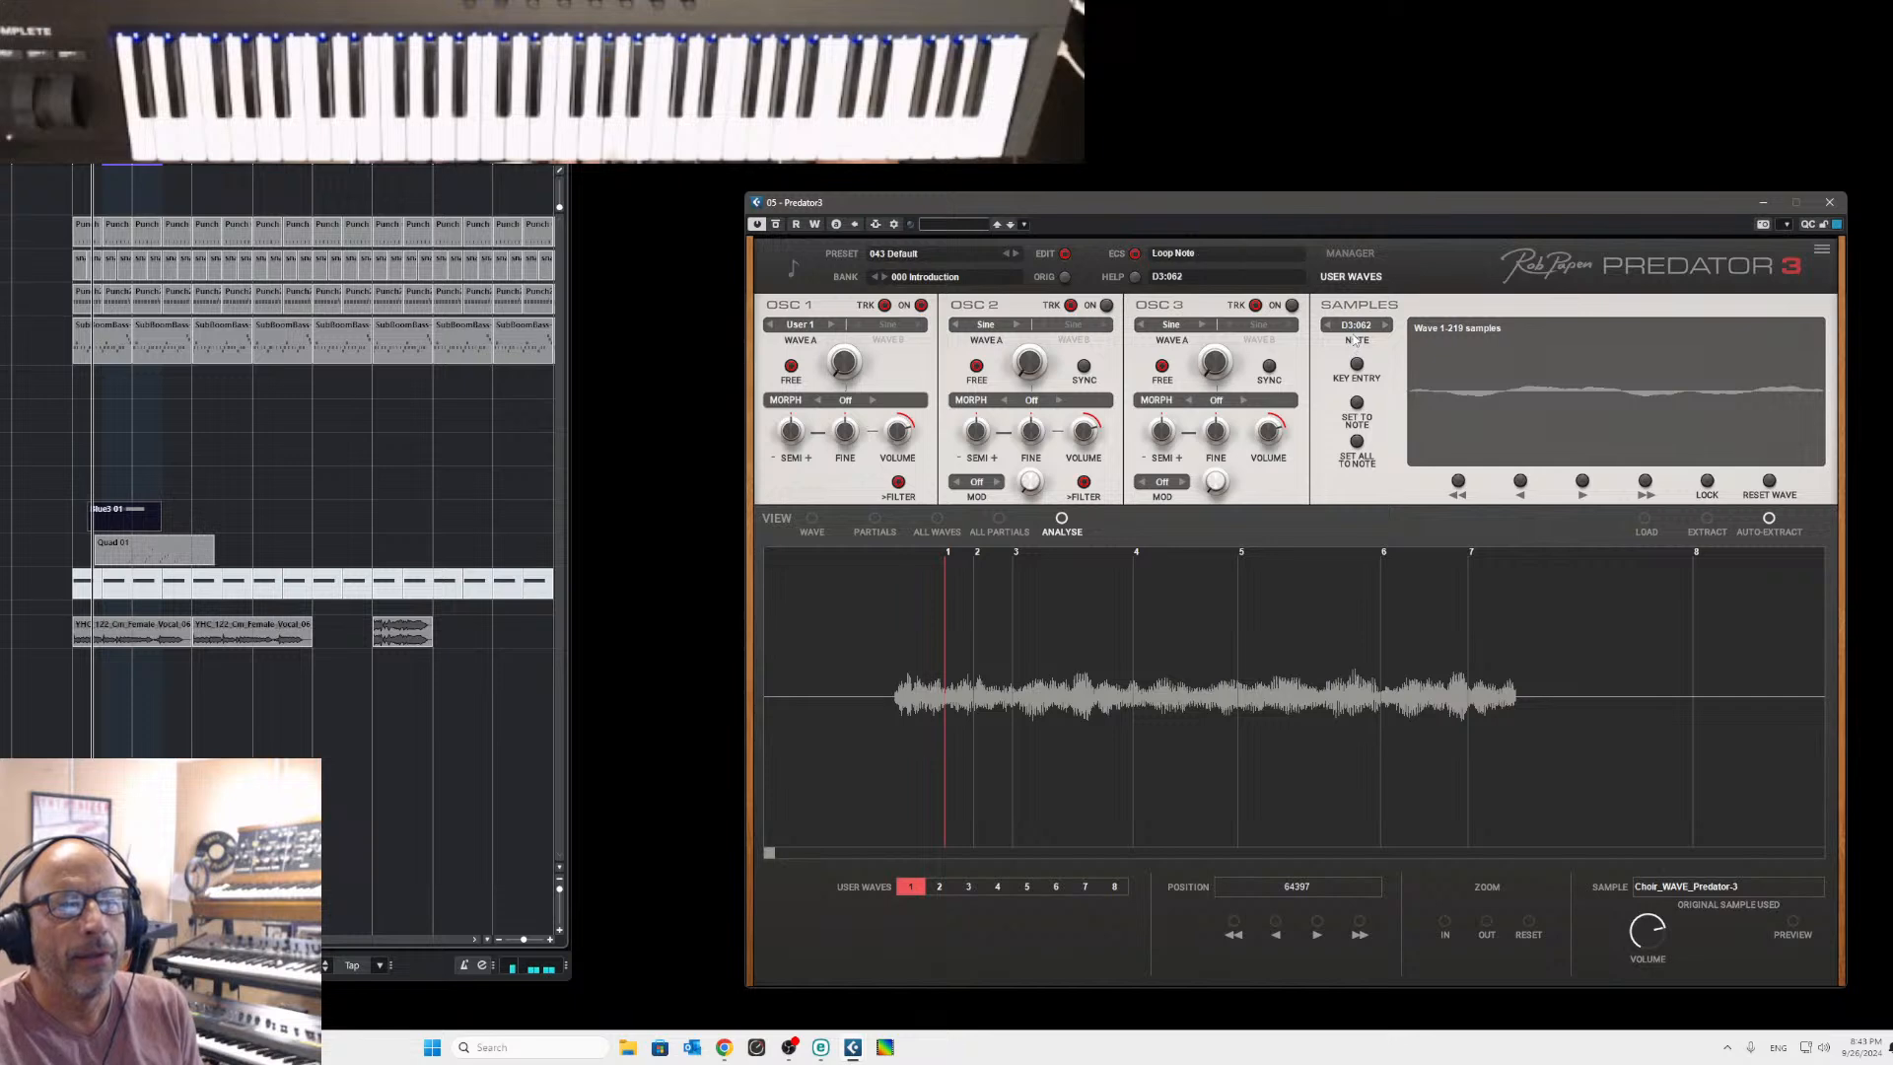
{"action": "left_click", "coordinate": [1356, 365]}
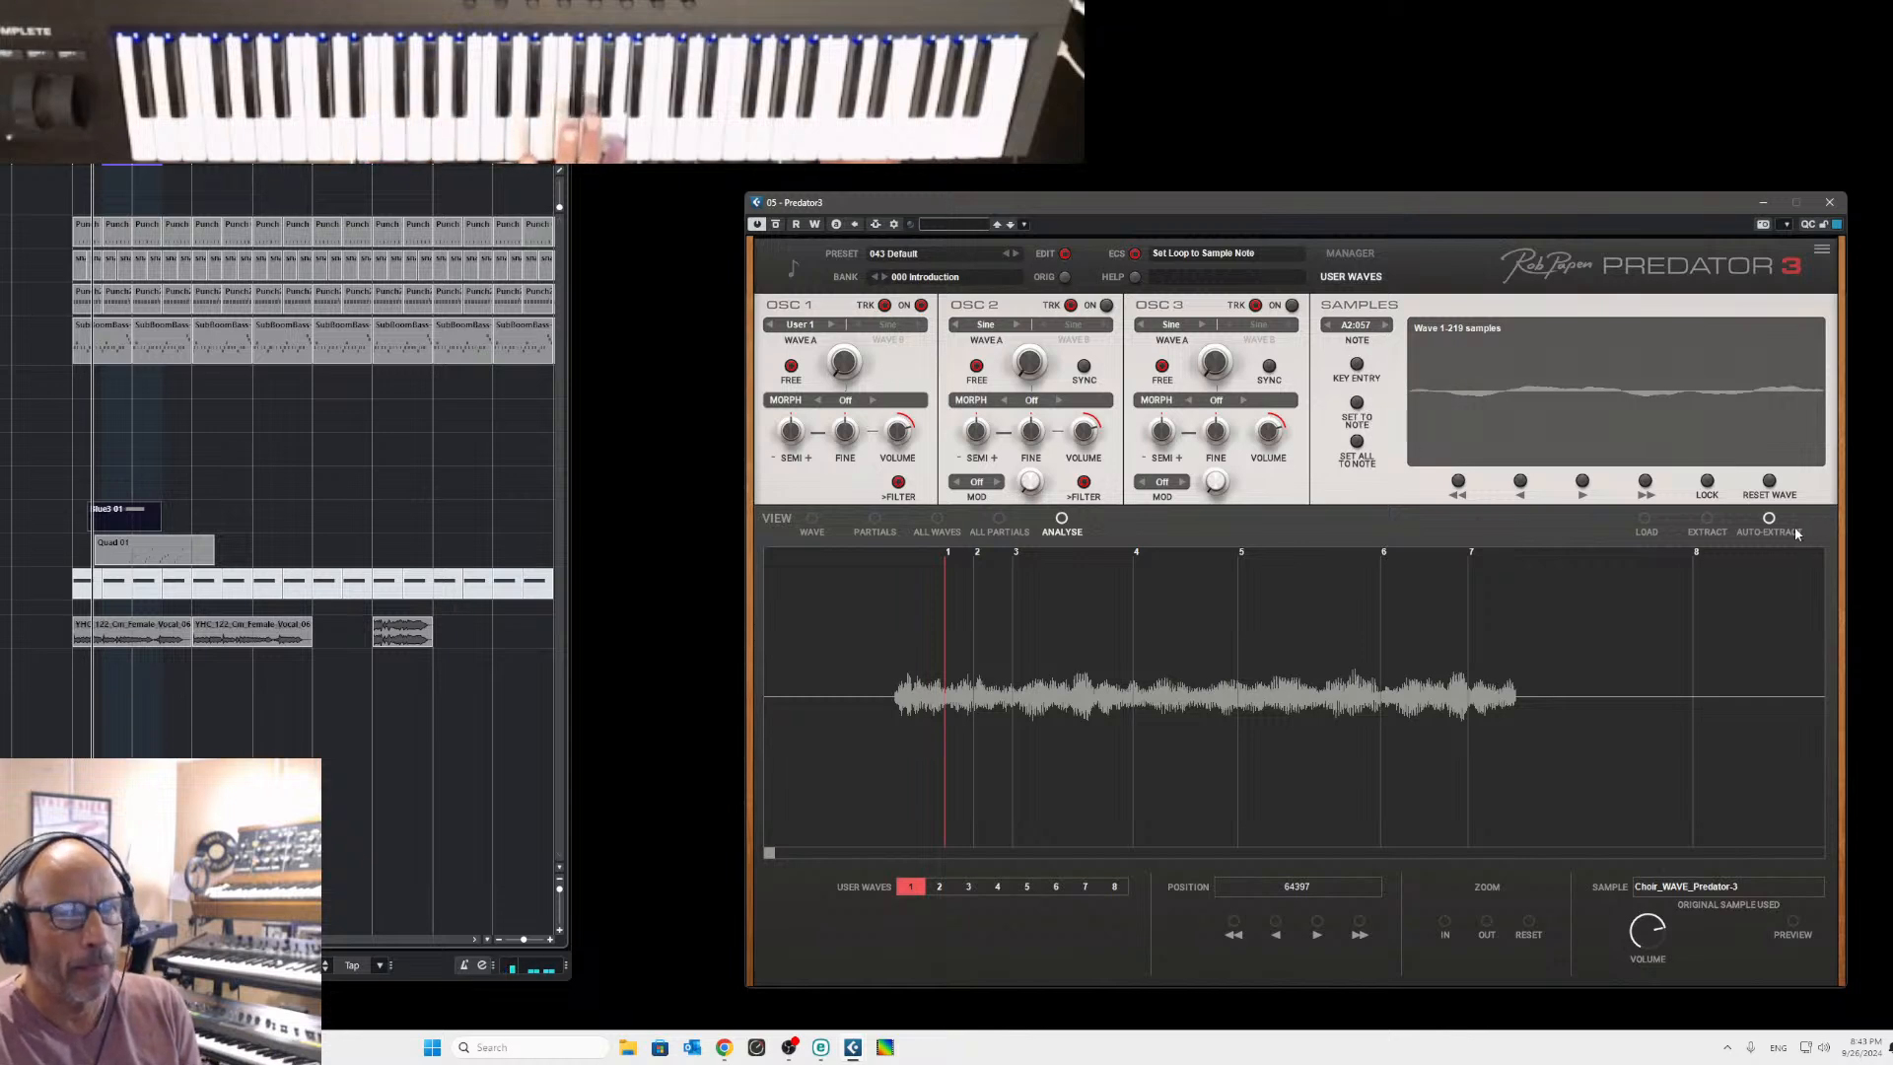
{"action": "left_click", "coordinate": [811, 519]}
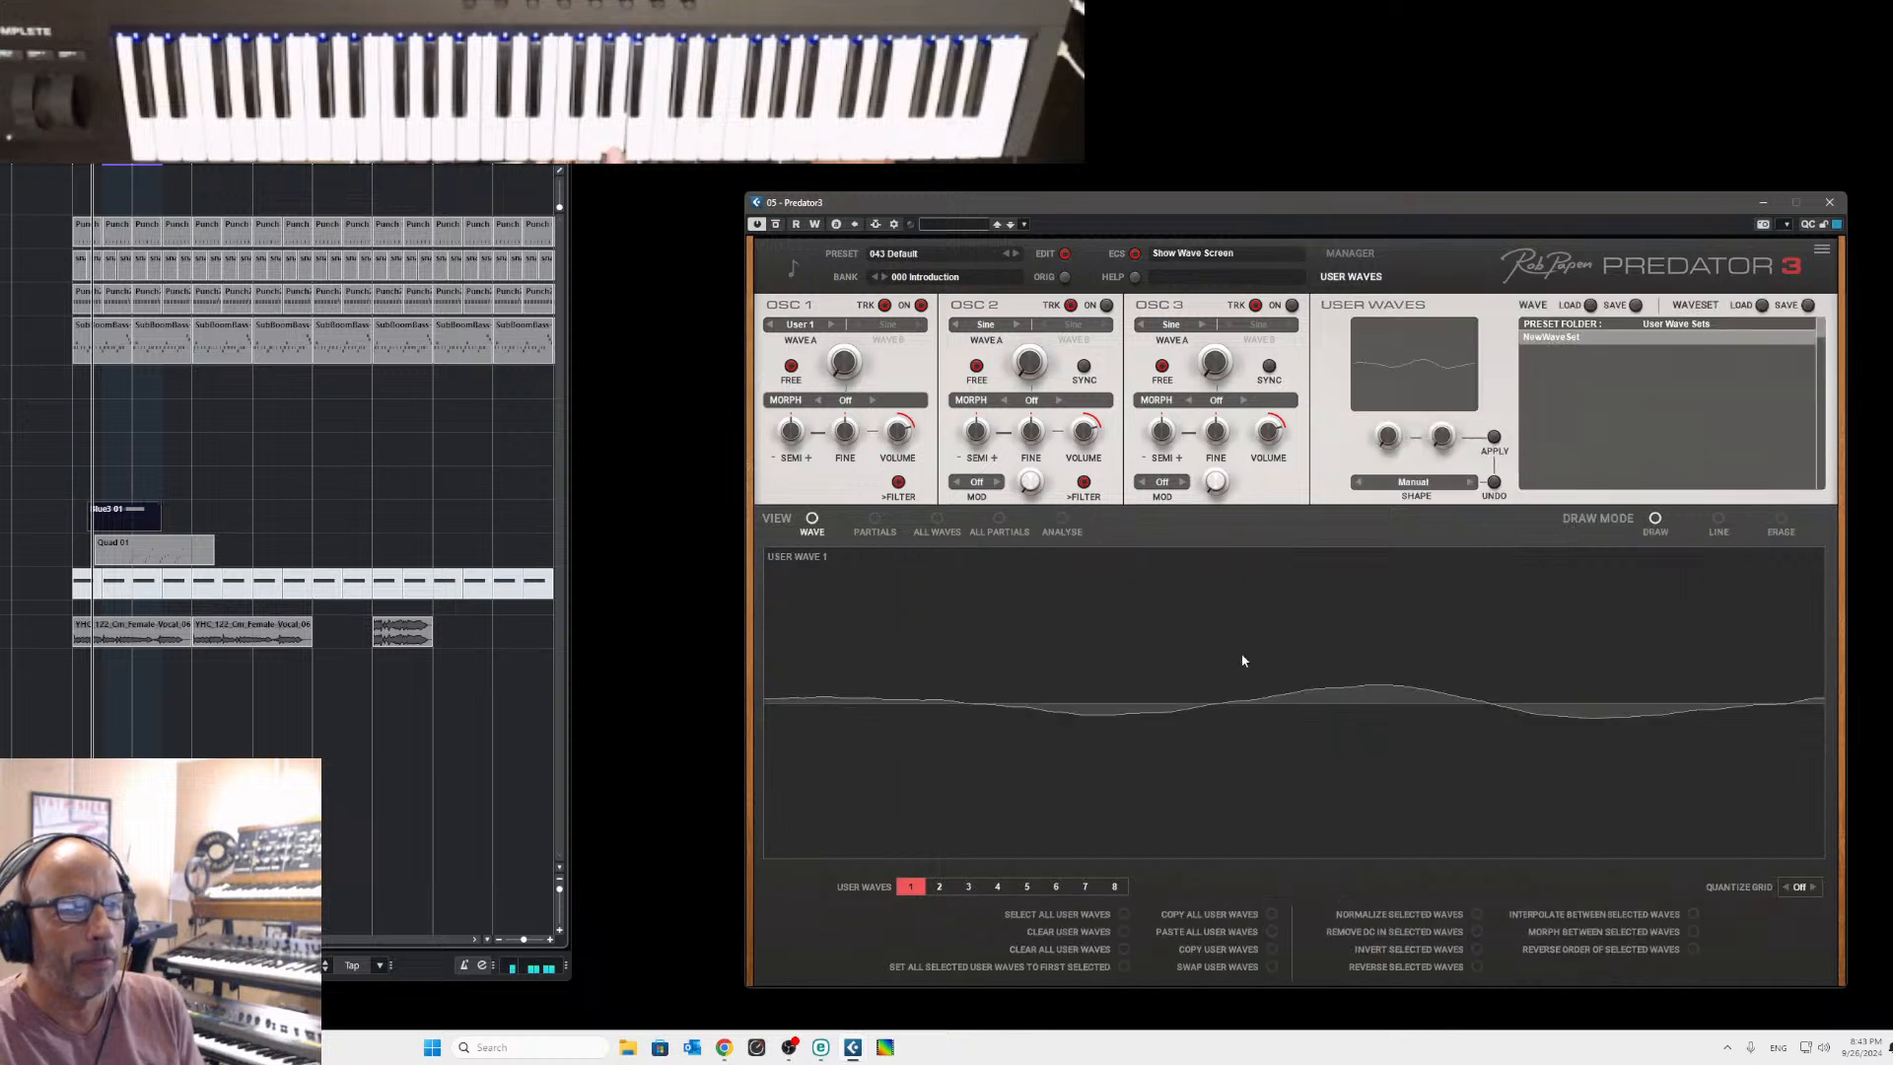
{"action": "left_click", "coordinate": [1475, 914]}
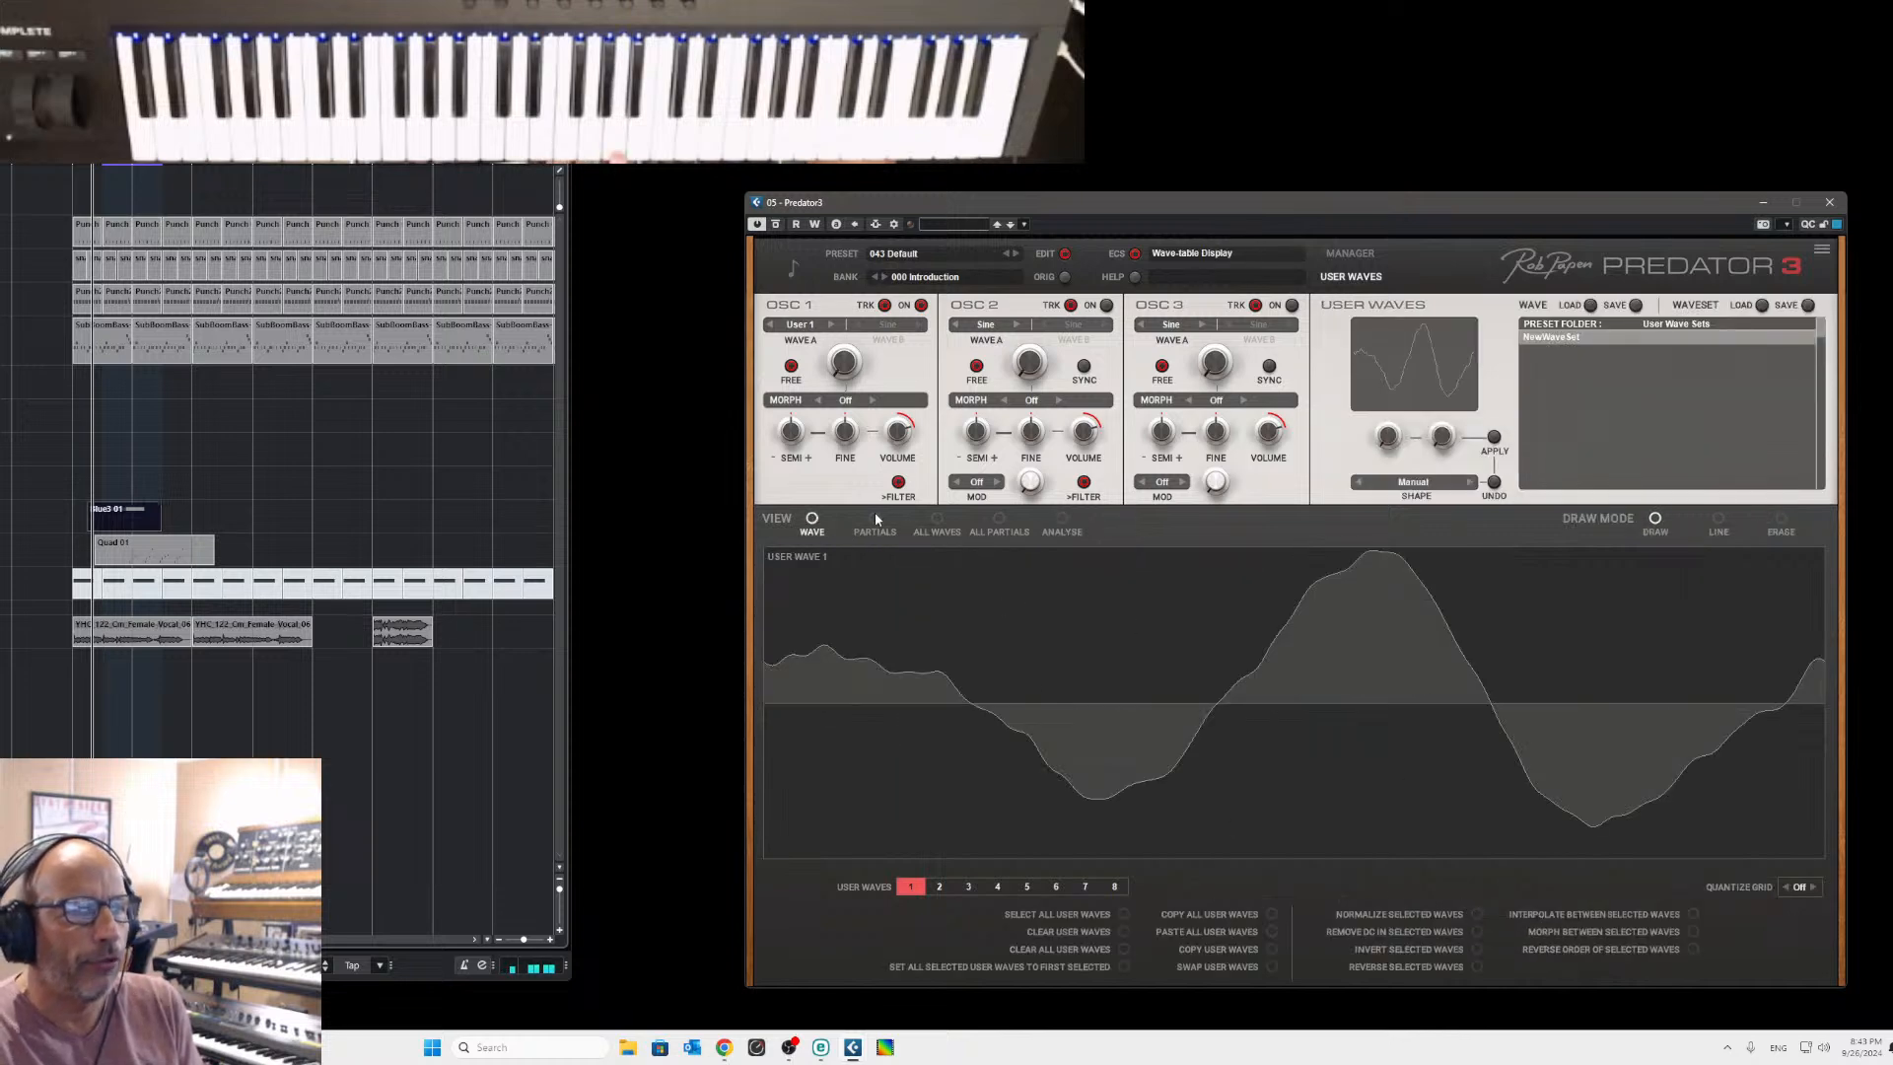
Move wave marker 1 in the choir sample to position 60193 and normalize the extracted user wave 1.
{"action": "left_click", "coordinate": [1062, 518]}
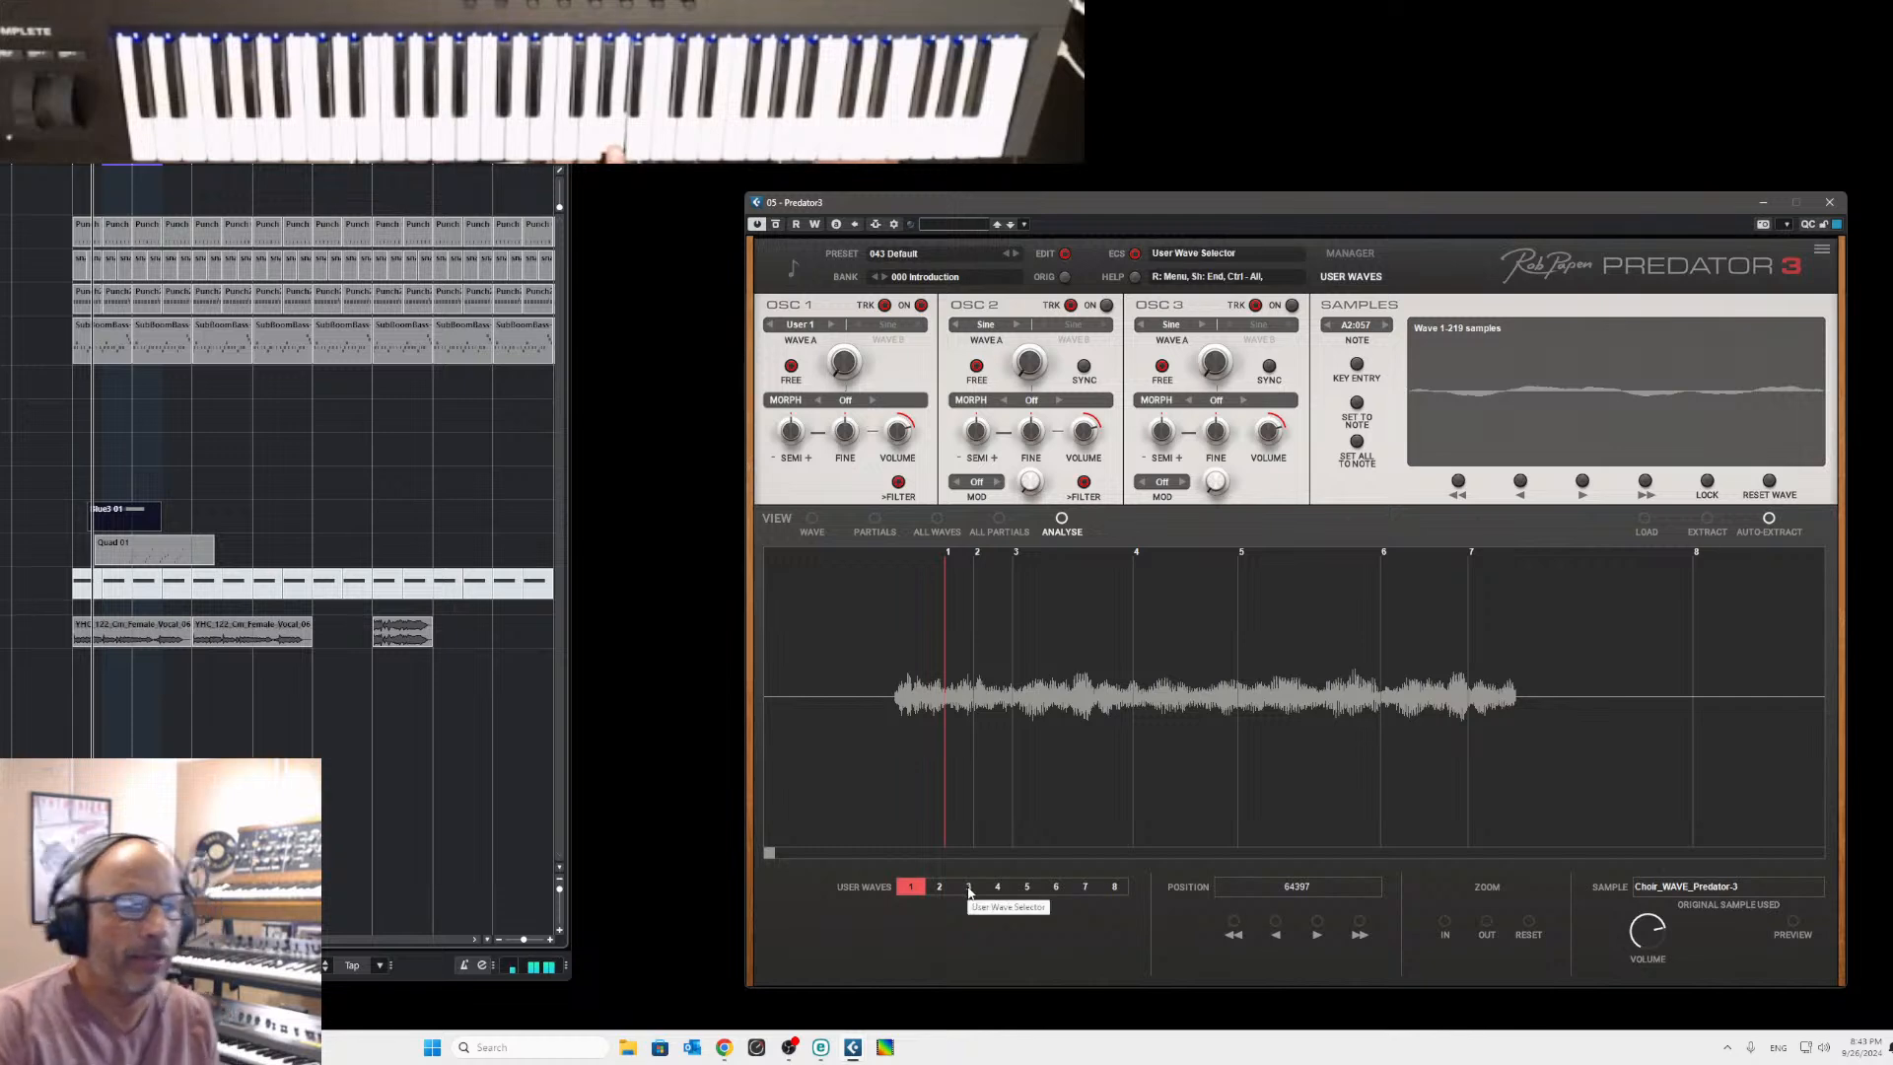
{"action": "left_click", "coordinate": [1447, 933]}
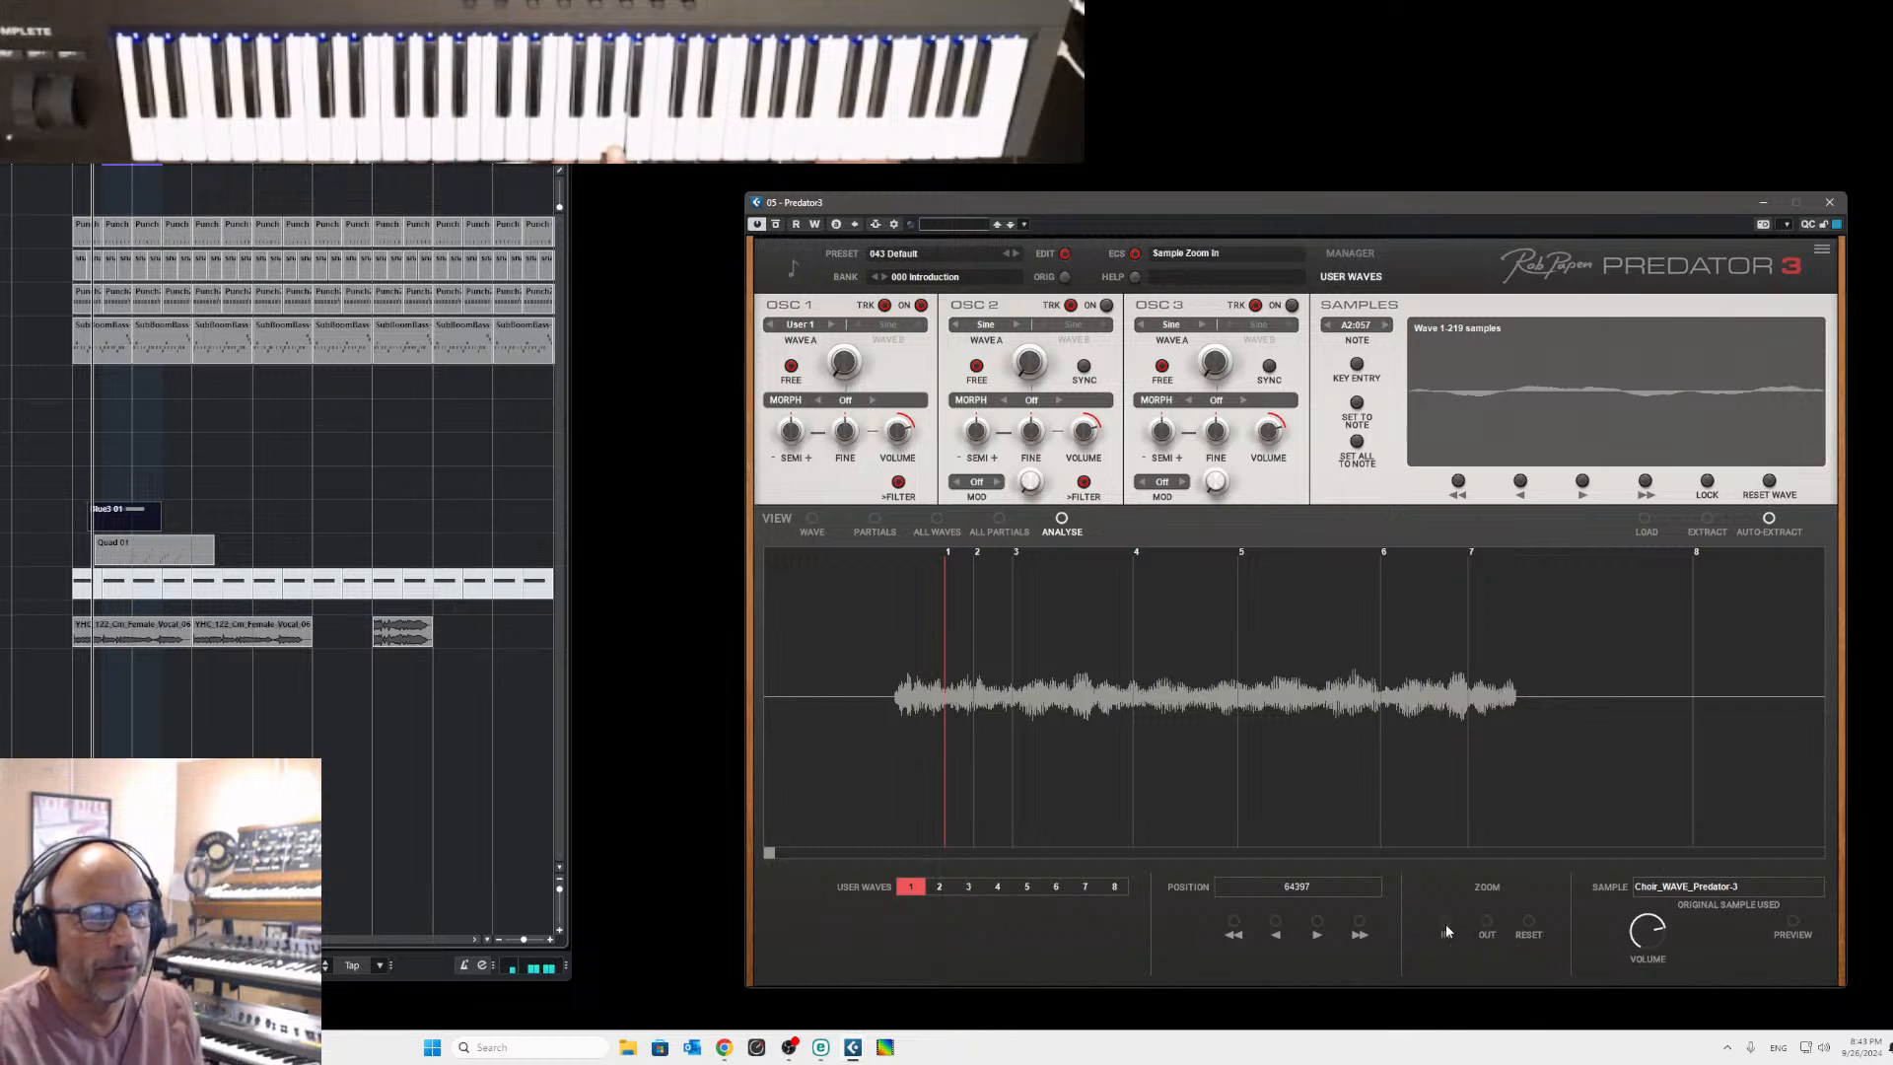
{"action": "left_click", "coordinate": [1447, 933]}
{"action": "left_click", "coordinate": [1446, 933]}
{"action": "left_click", "coordinate": [1447, 931]}
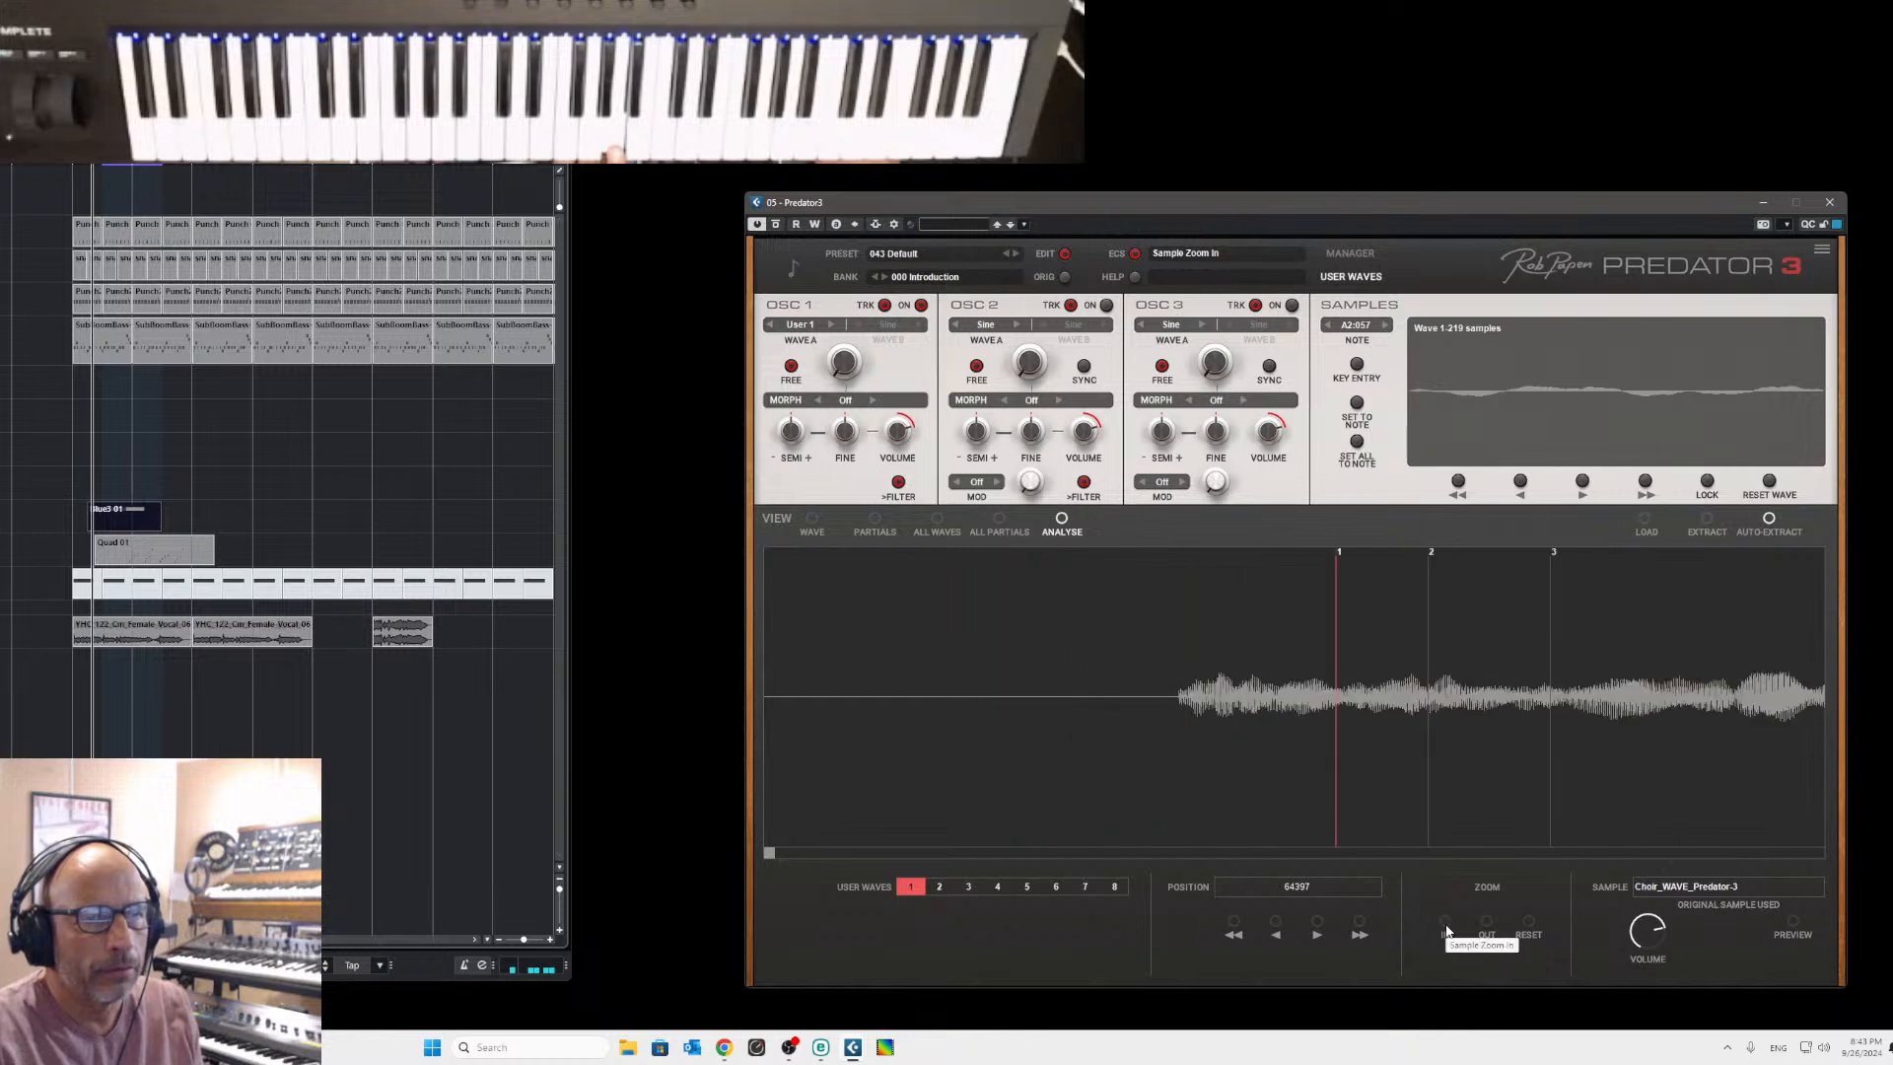
{"action": "left_click", "coordinate": [1446, 931]}
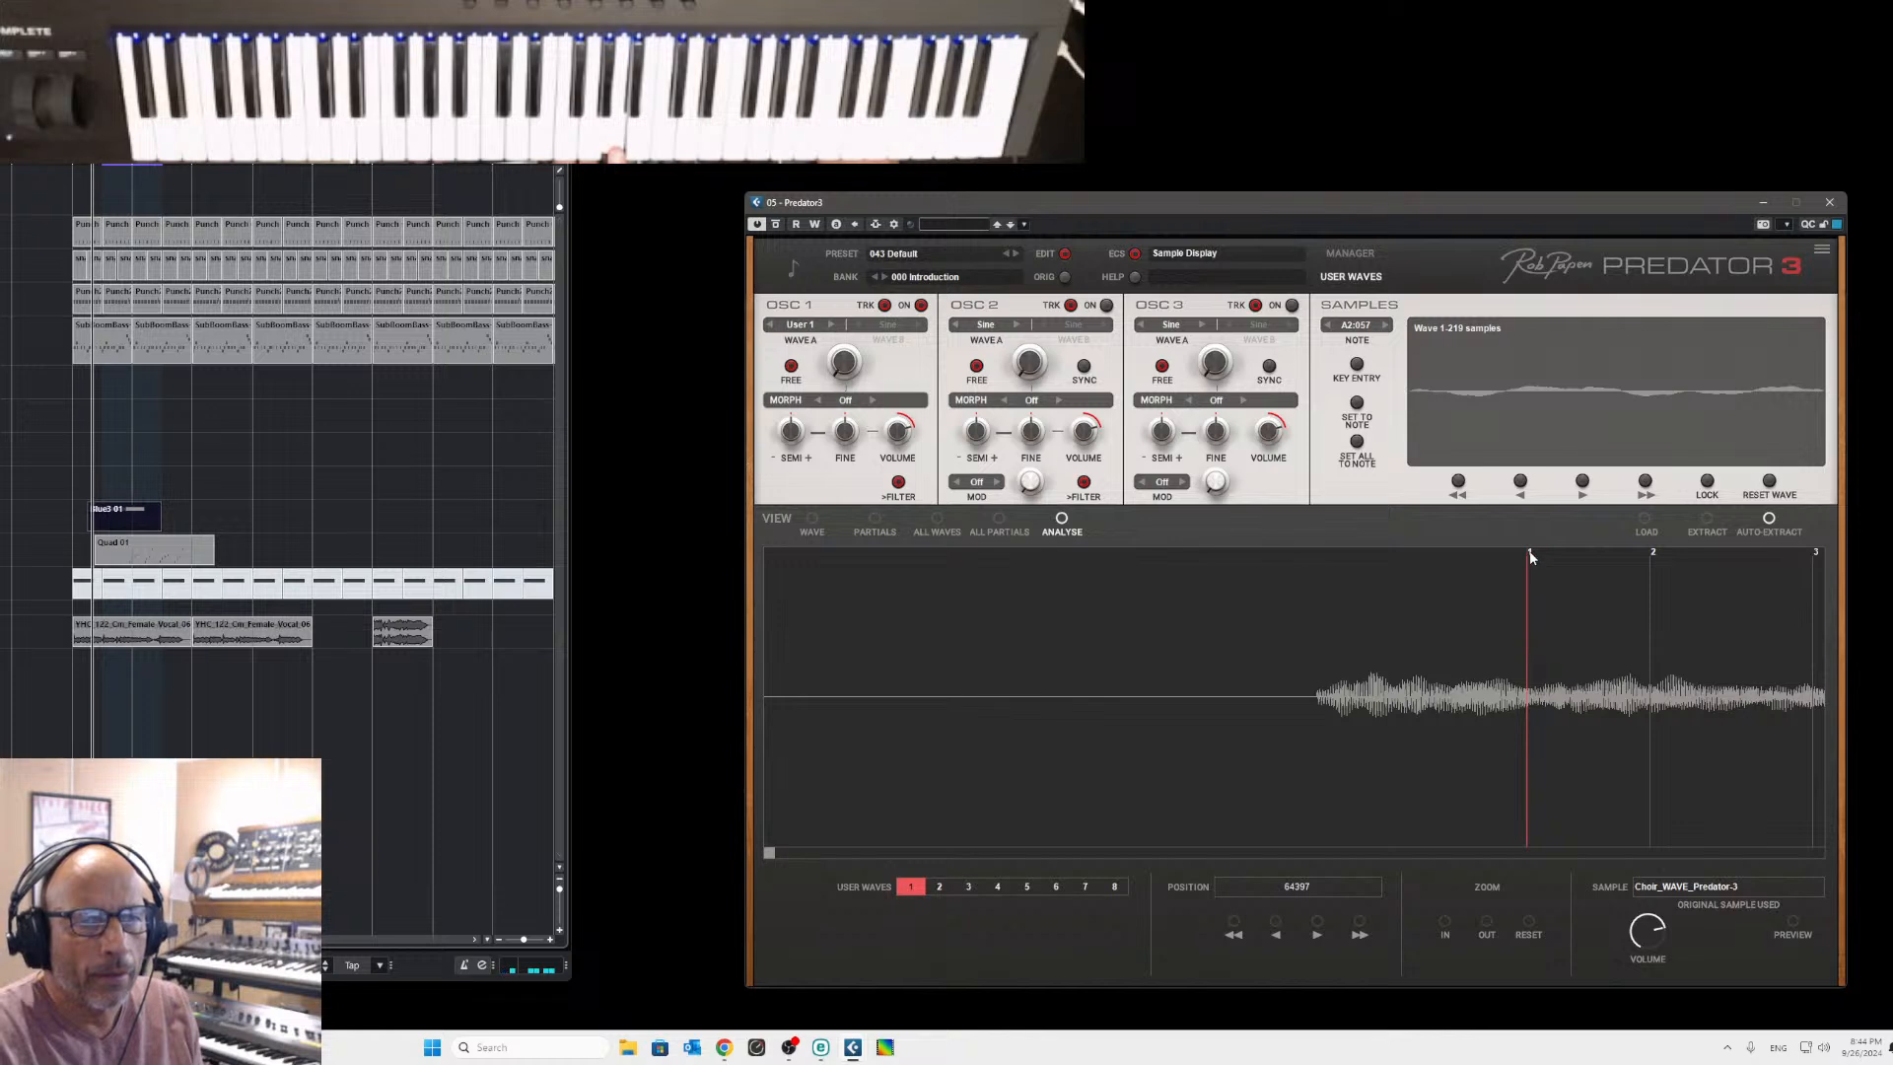
{"action": "mouse_move", "coordinate": [1530, 554]}
{"action": "left_mouse_down"}
{"action": "mouse_move", "coordinate": [1474, 554]}
{"action": "mouse_move", "coordinate": [1495, 555]}
{"action": "left_mouse_up"}
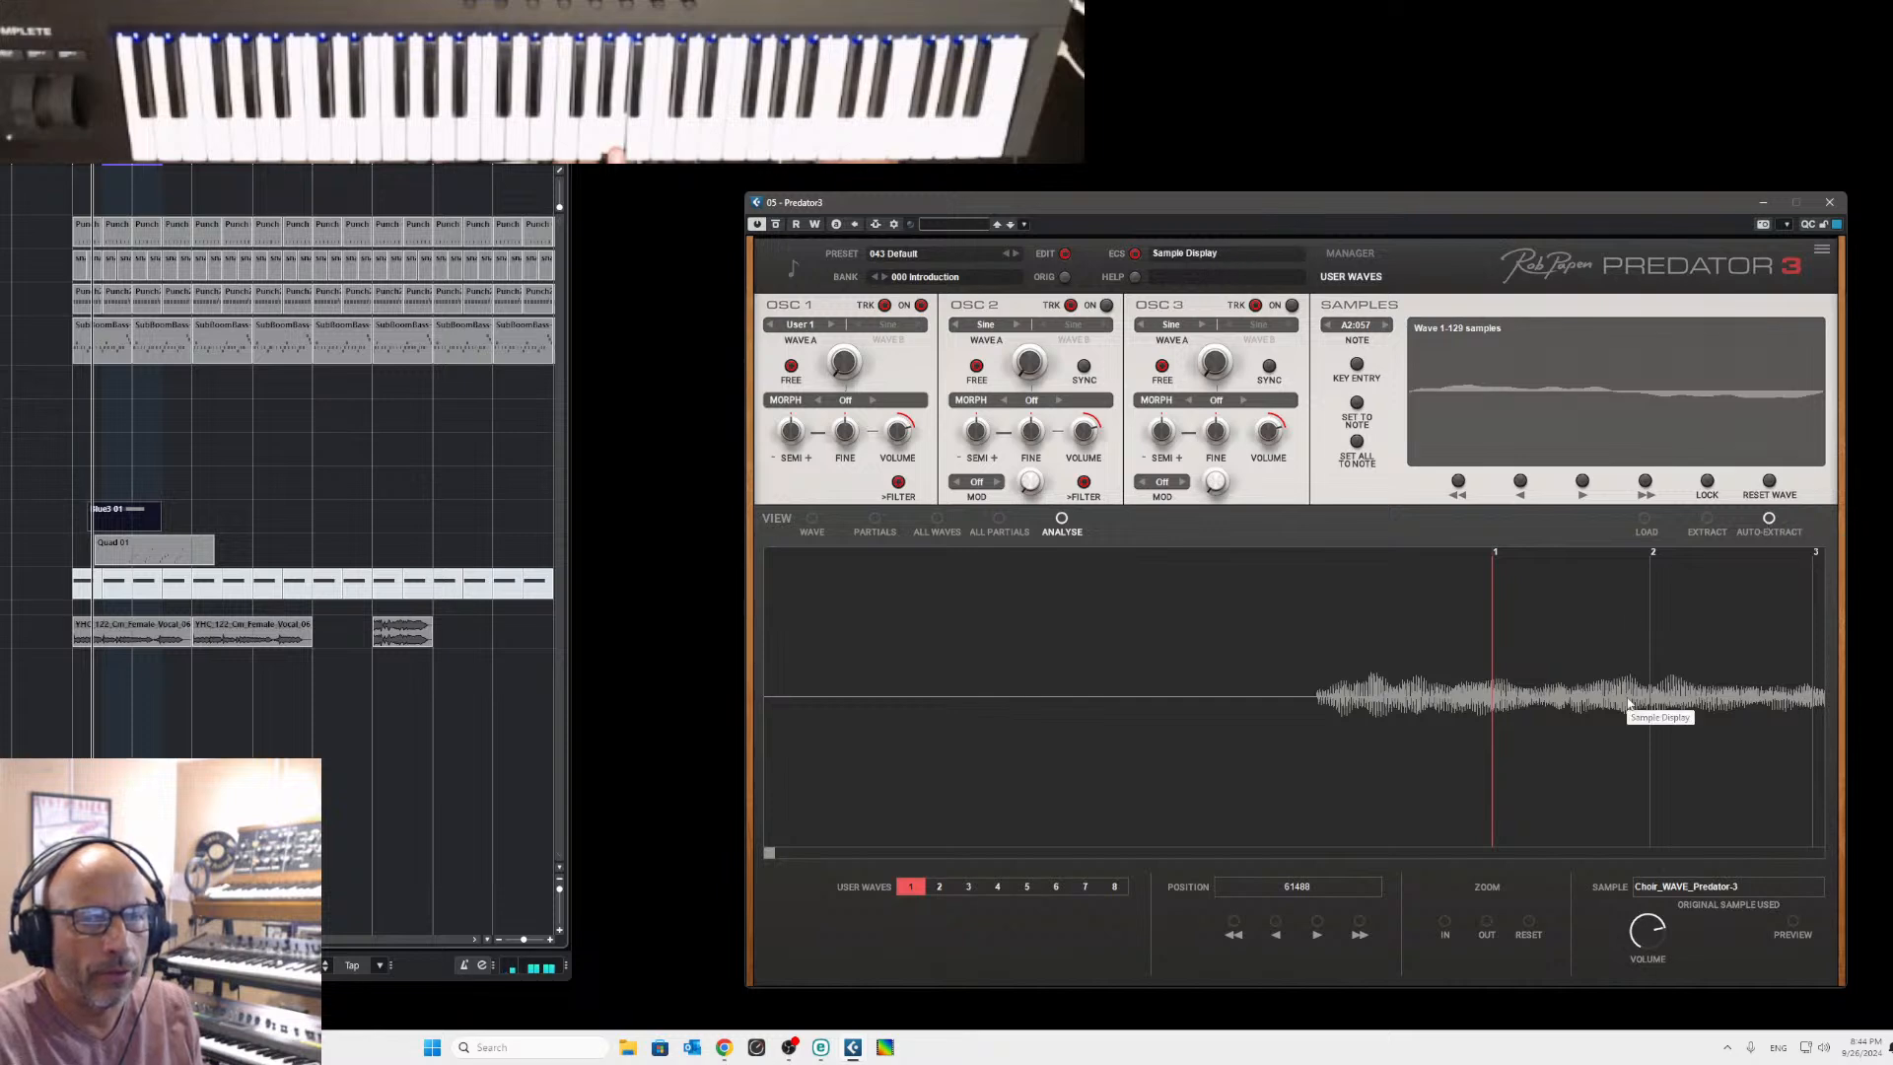
{"action": "left_click_drag", "start_coordinate": [1496, 554], "coordinate": [1536, 566]}
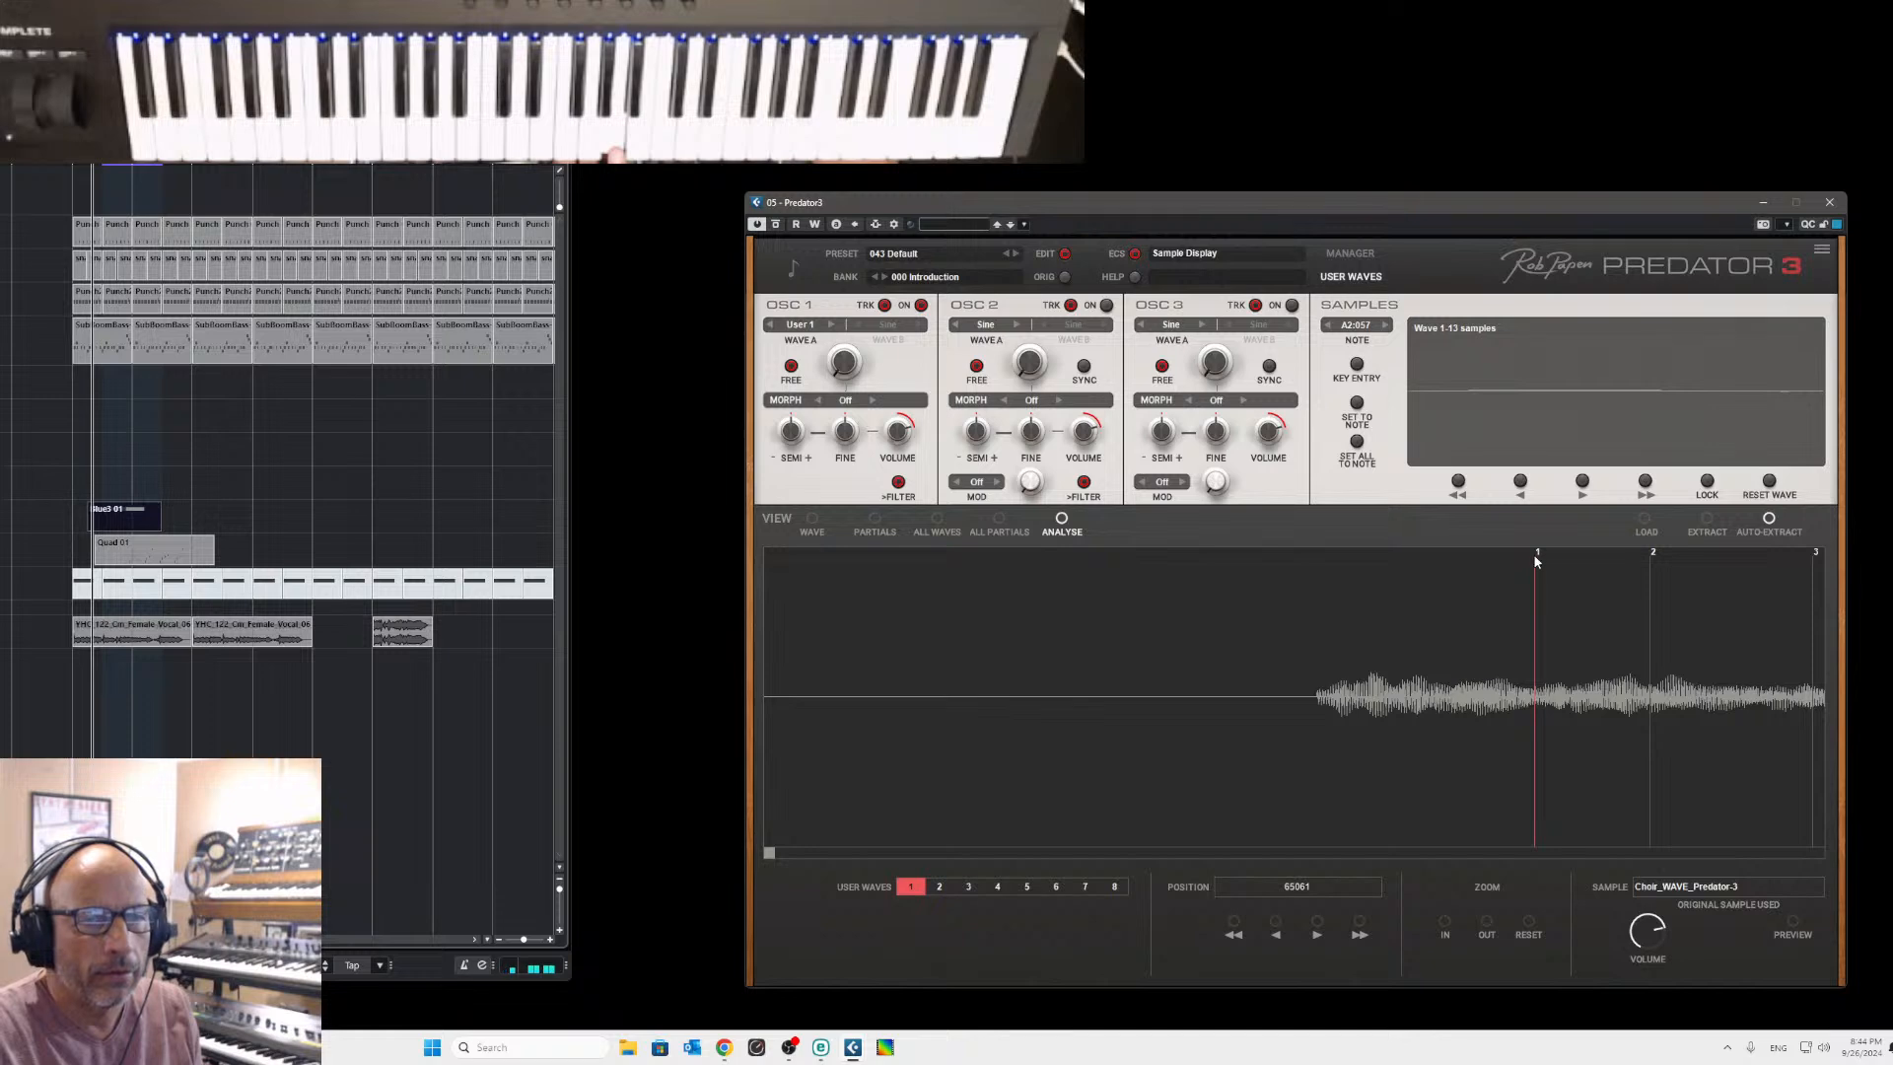
{"action": "left_click_drag", "start_coordinate": [1535, 555], "coordinate": [1477, 557]}
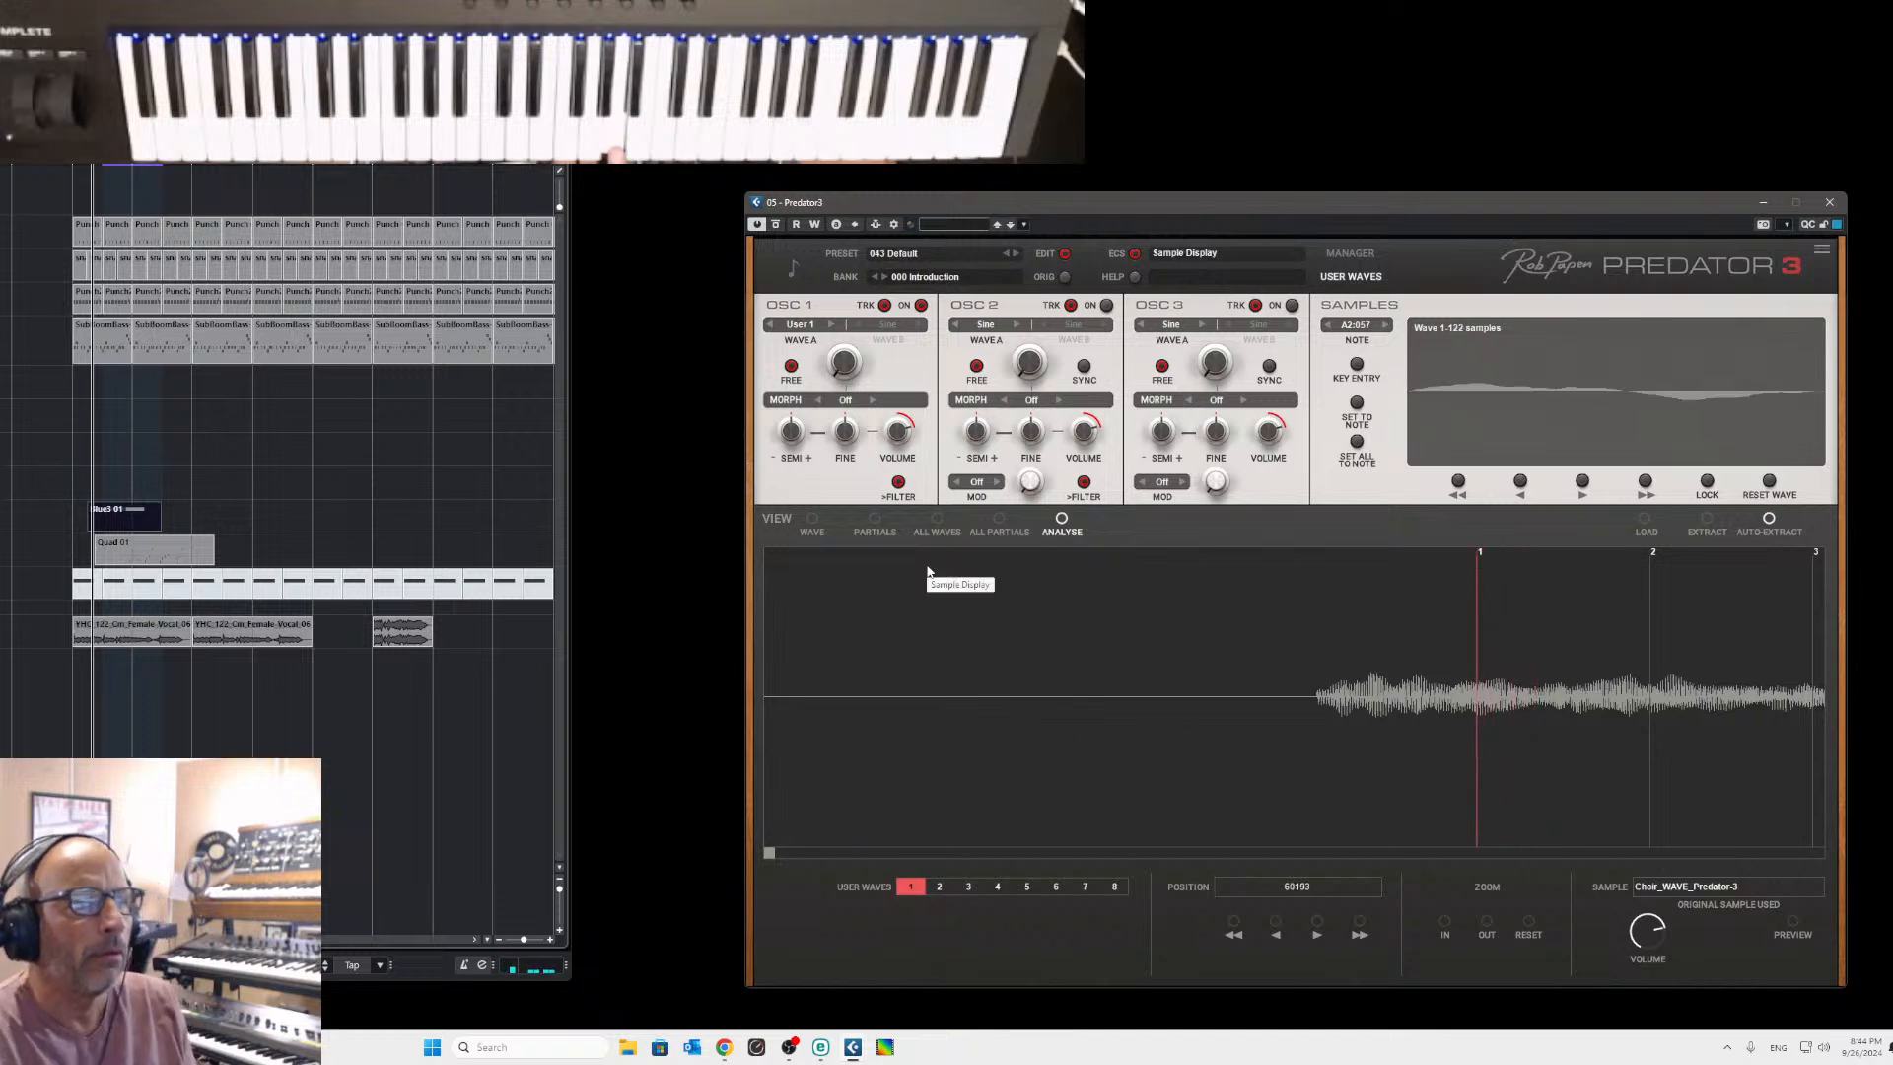
{"action": "left_click", "coordinate": [812, 521]}
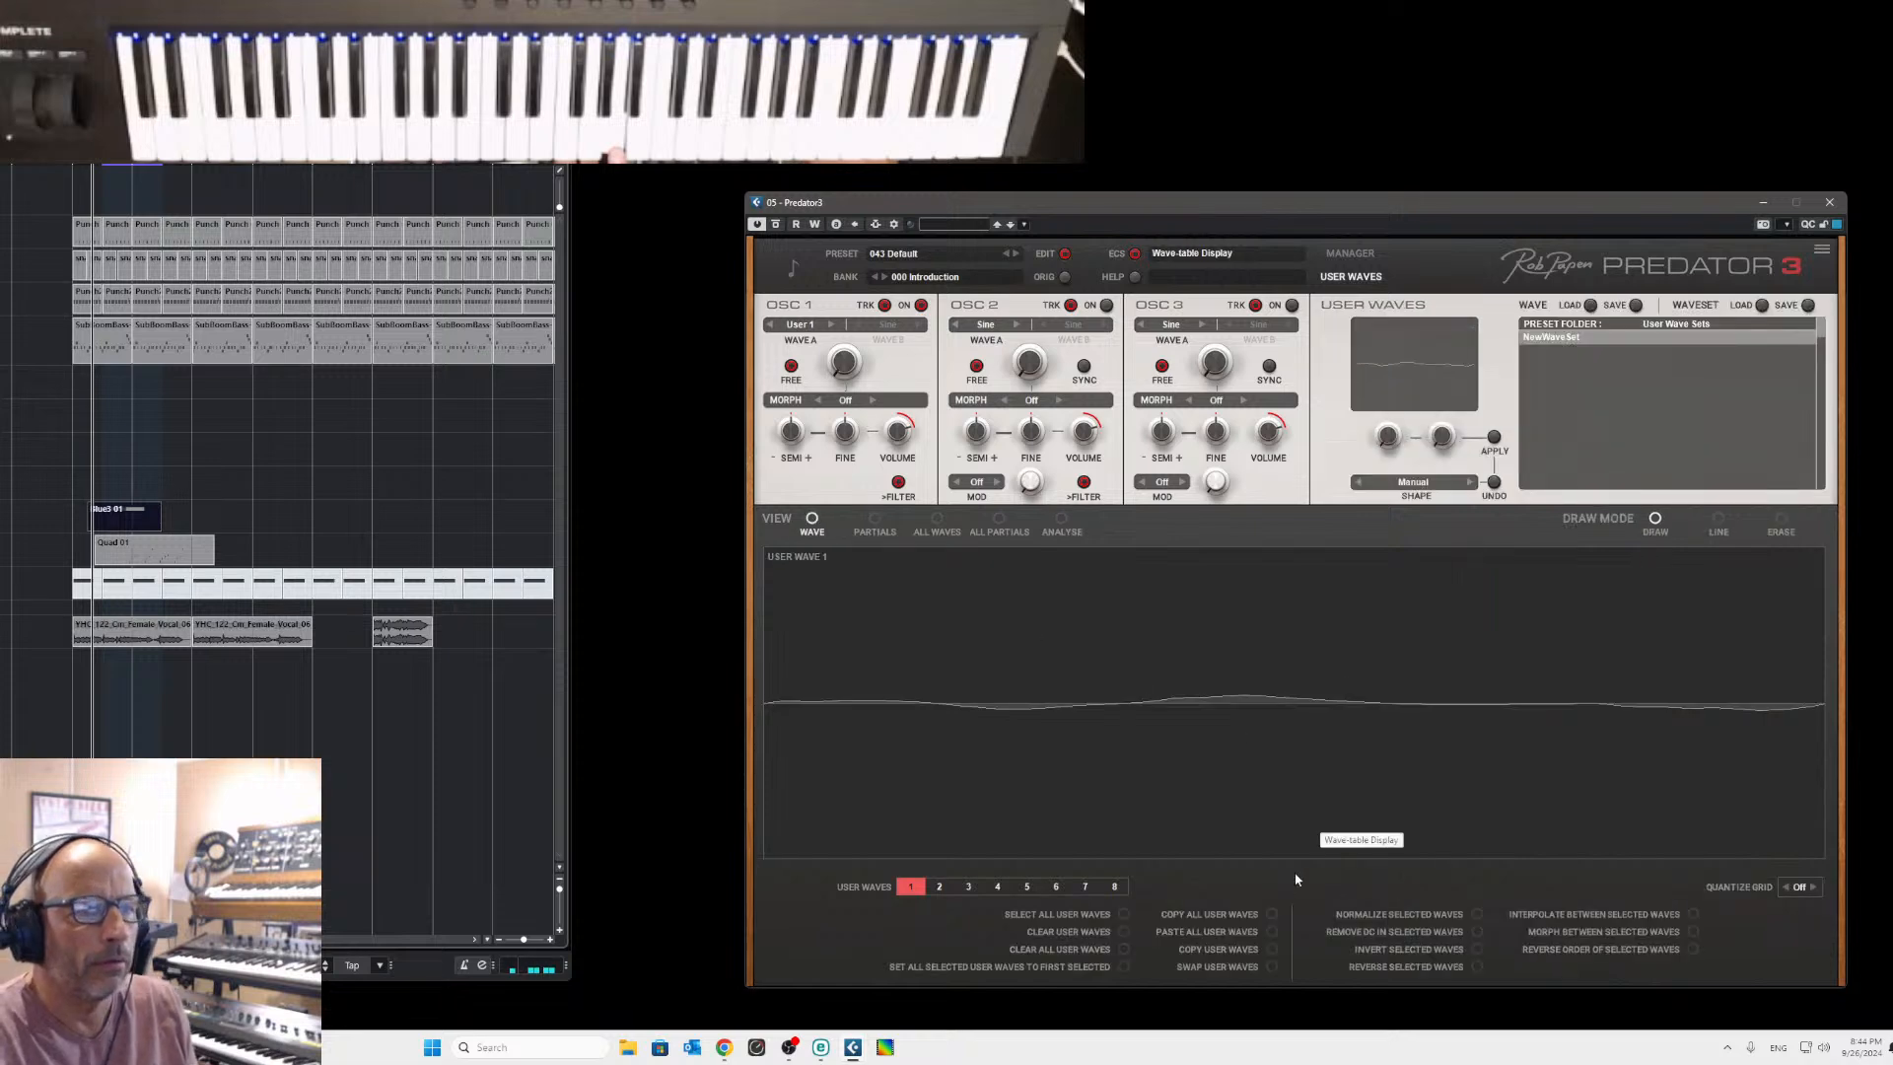
{"action": "left_click", "coordinate": [1478, 915]}
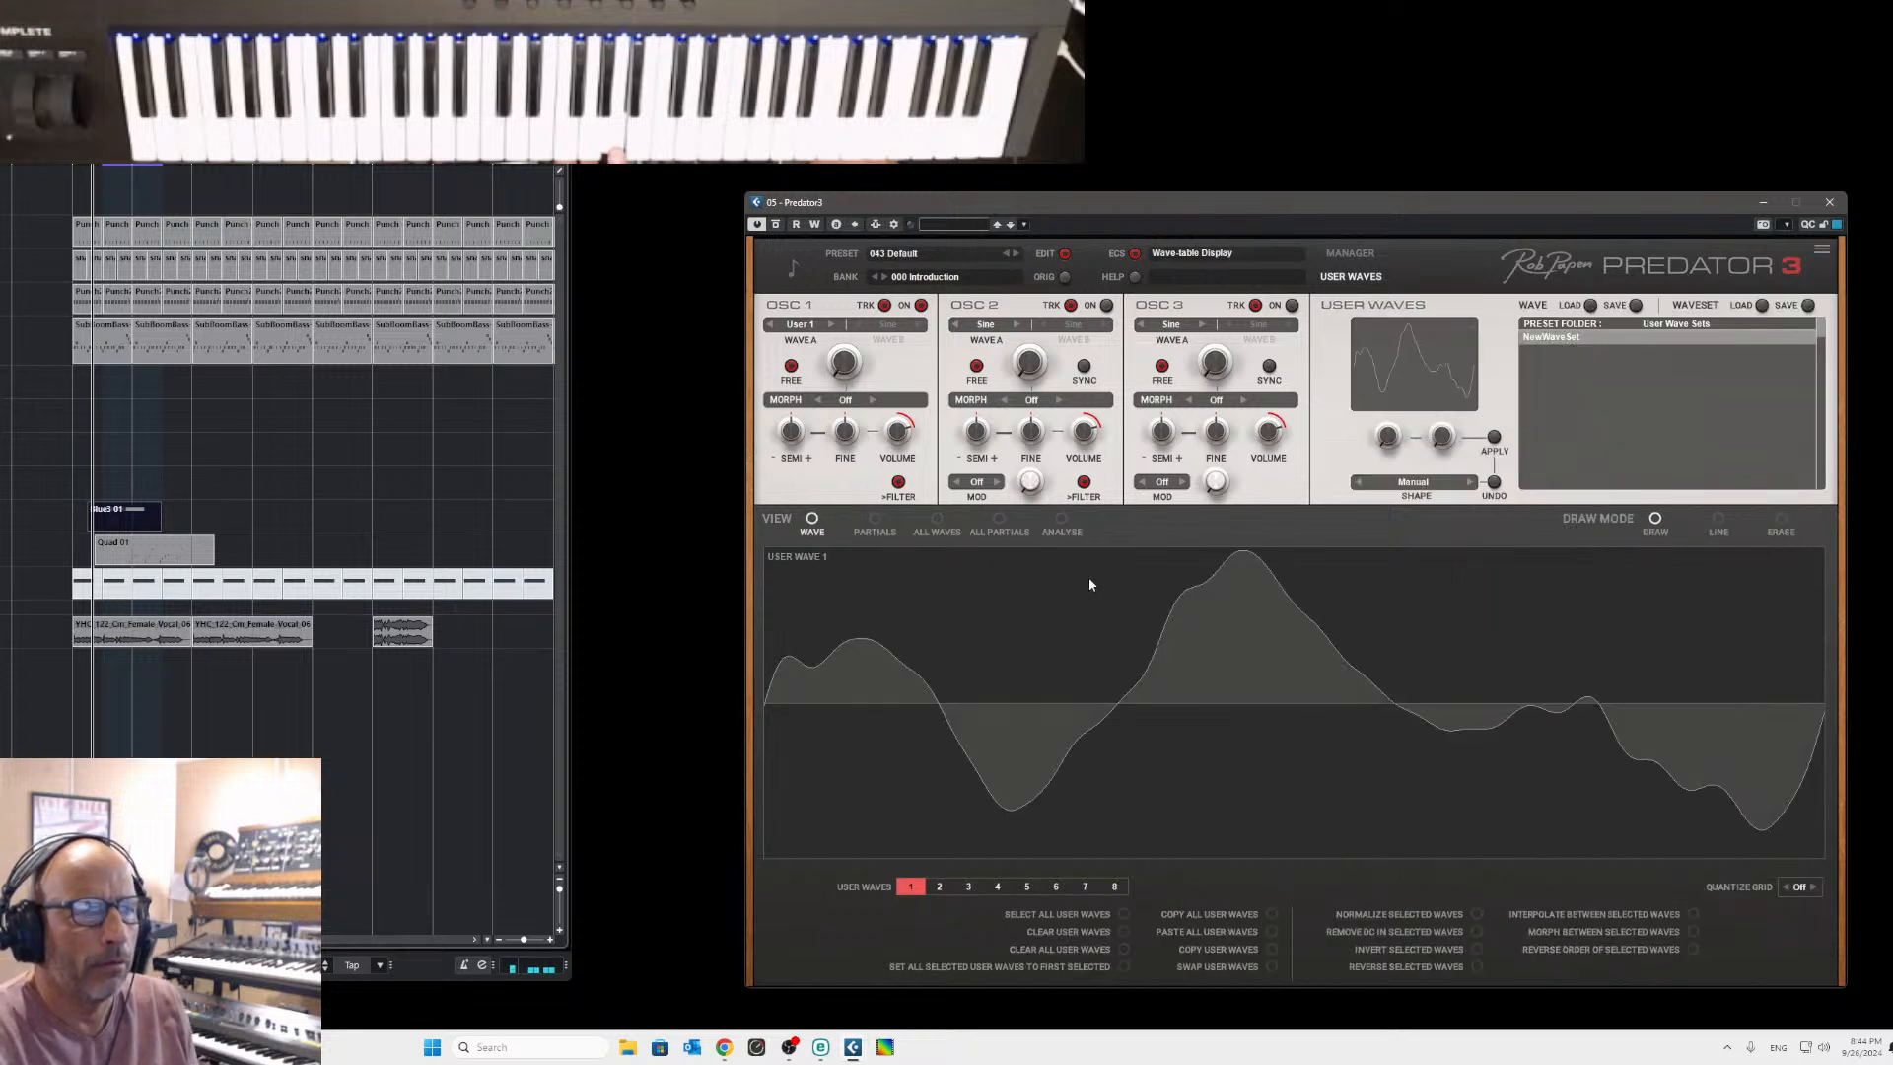
Examine user wave 1's loop region up close in the choir sample's waveform to check where its cycle starts and ends.
{"action": "left_click", "coordinate": [1059, 521]}
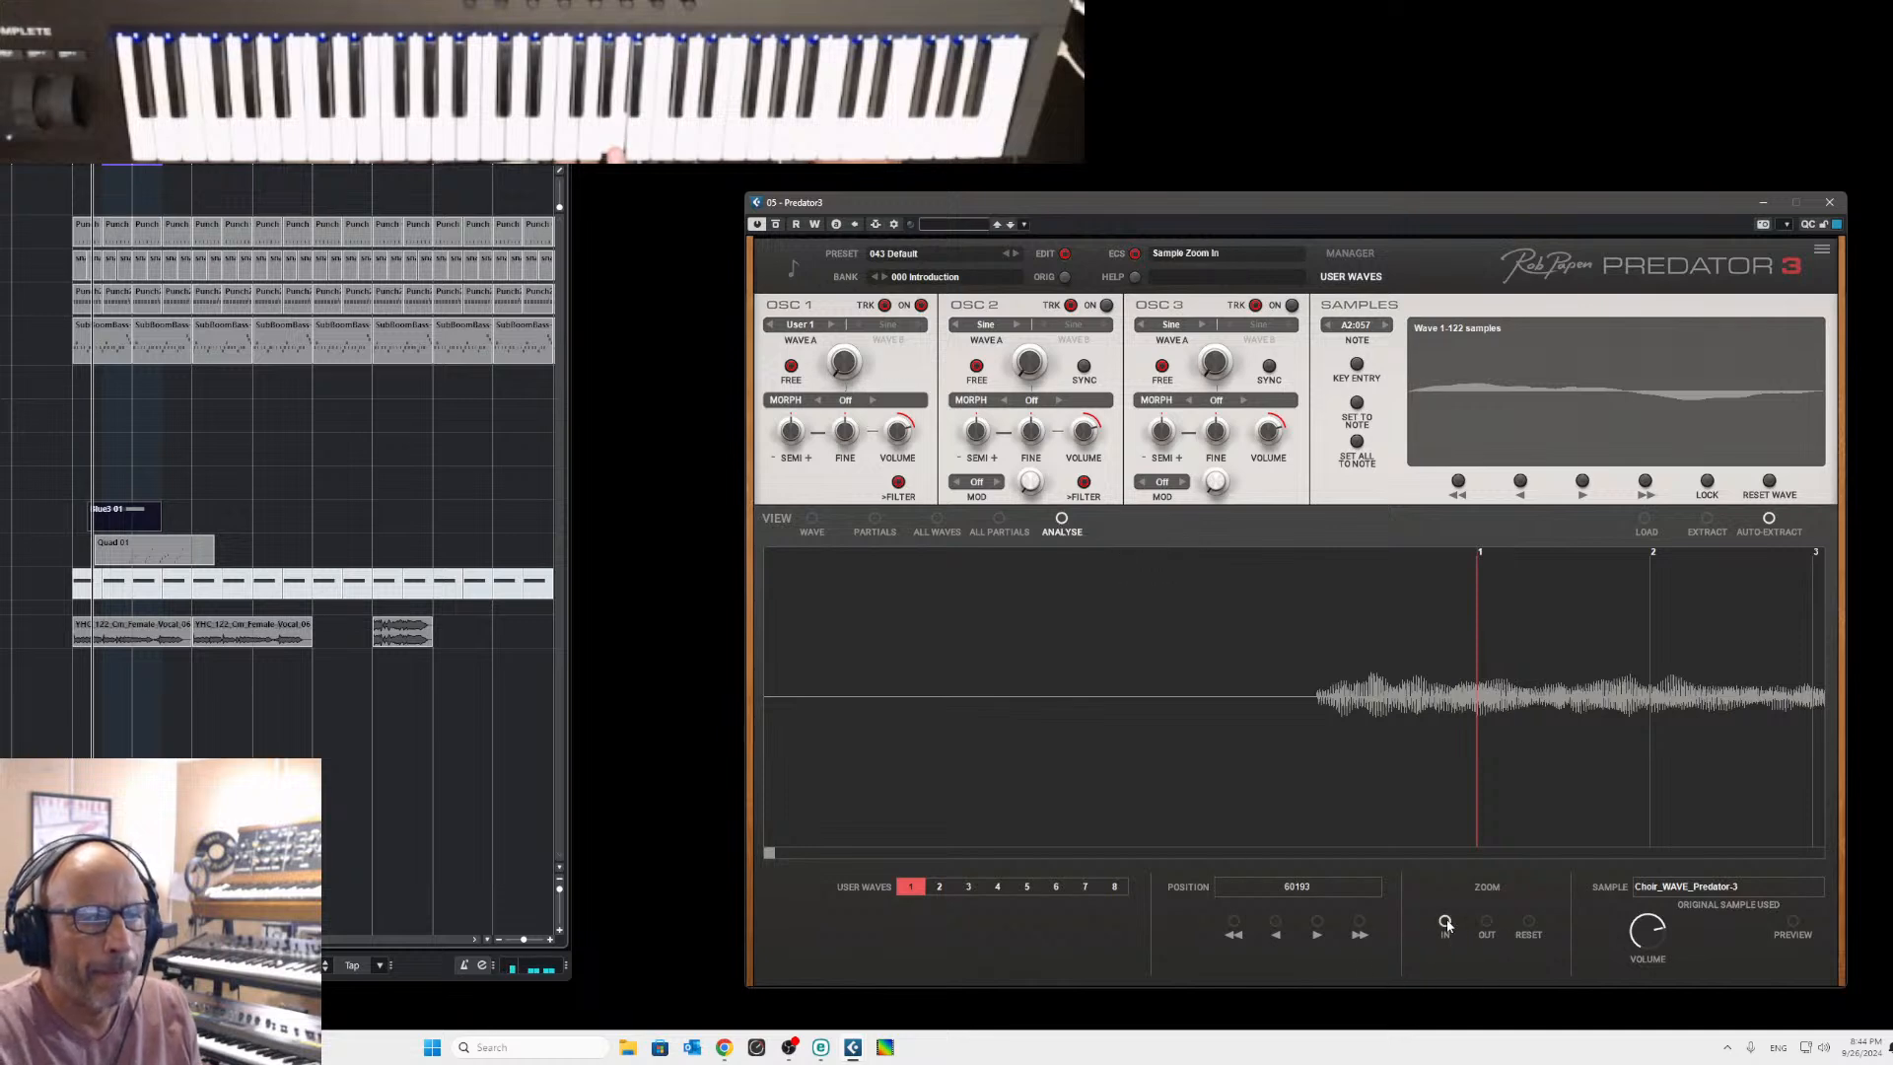
{"action": "left_click", "coordinate": [1447, 923]}
{"action": "left_click", "coordinate": [1447, 923]}
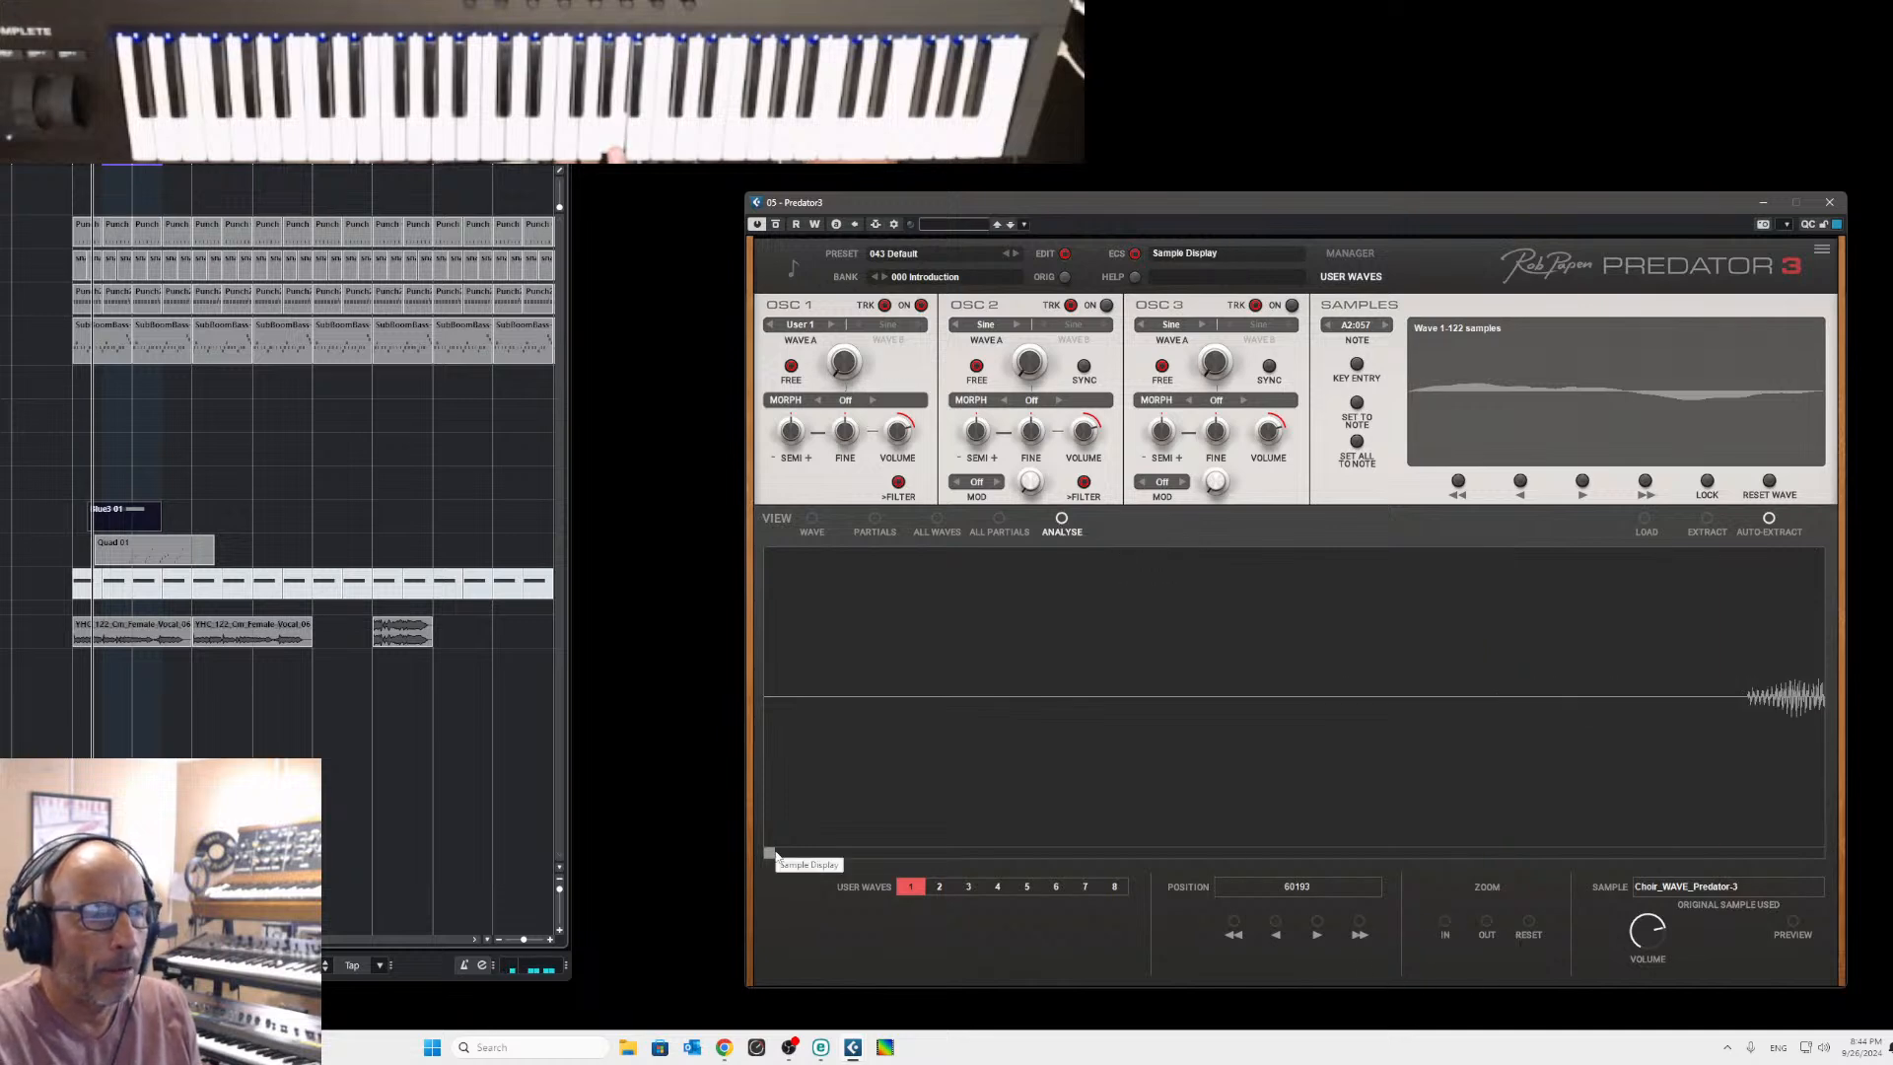
{"action": "left_click_drag", "start_coordinate": [772, 855], "coordinate": [891, 858]}
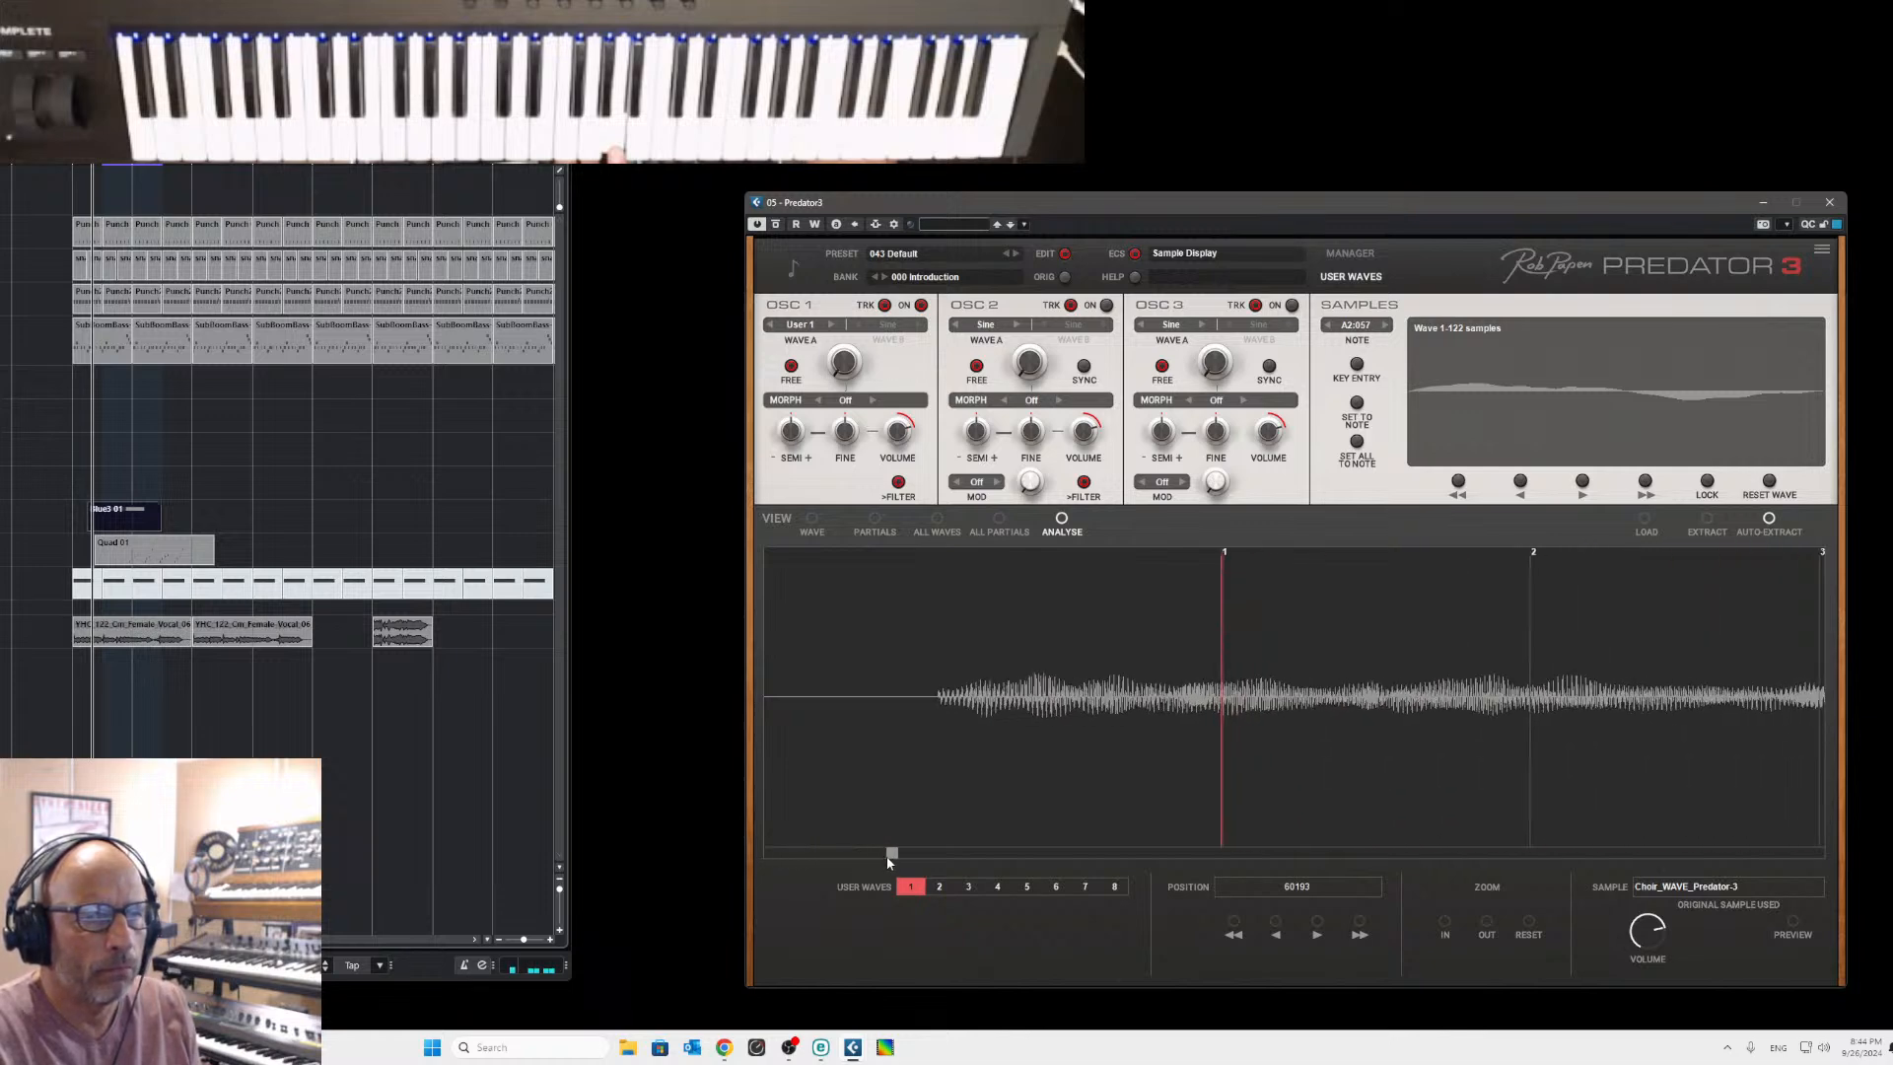
{"action": "left_click", "coordinate": [1447, 927]}
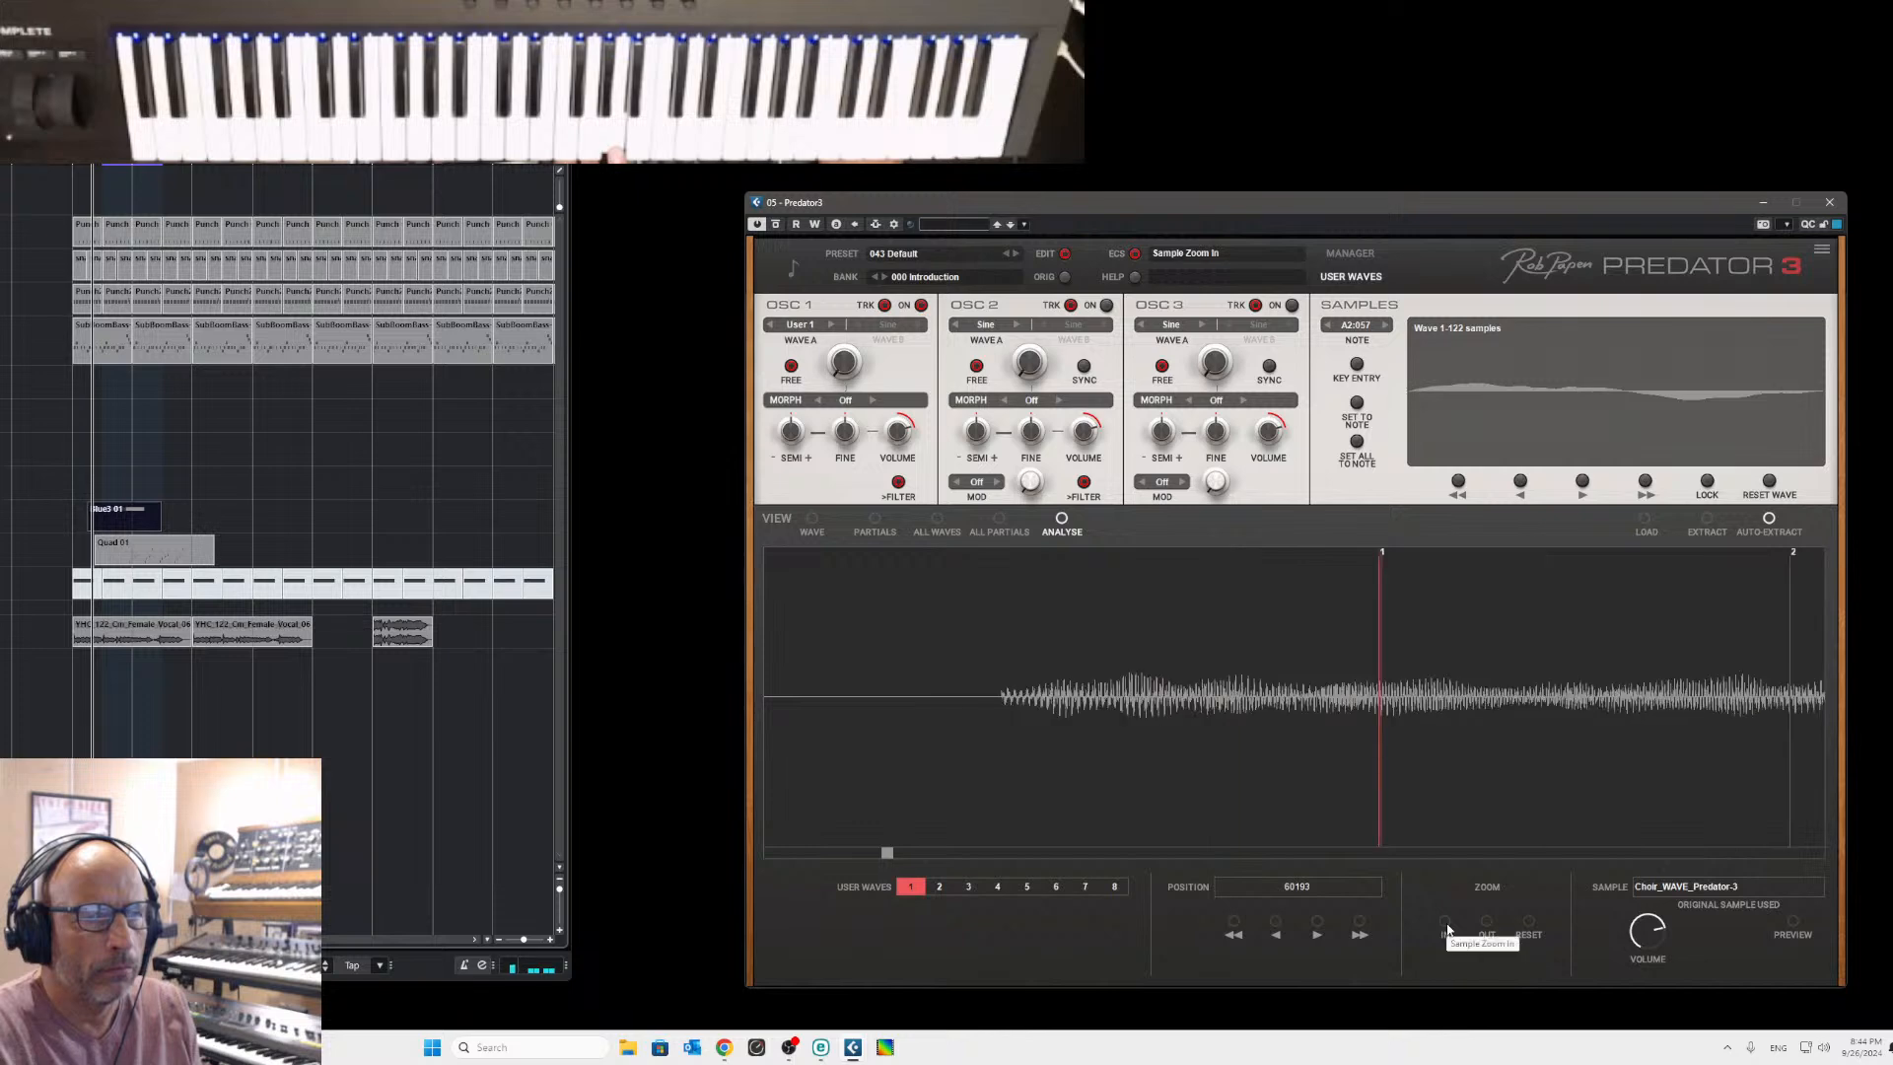
{"action": "left_click", "coordinate": [1447, 927]}
{"action": "left_click", "coordinate": [1446, 926]}
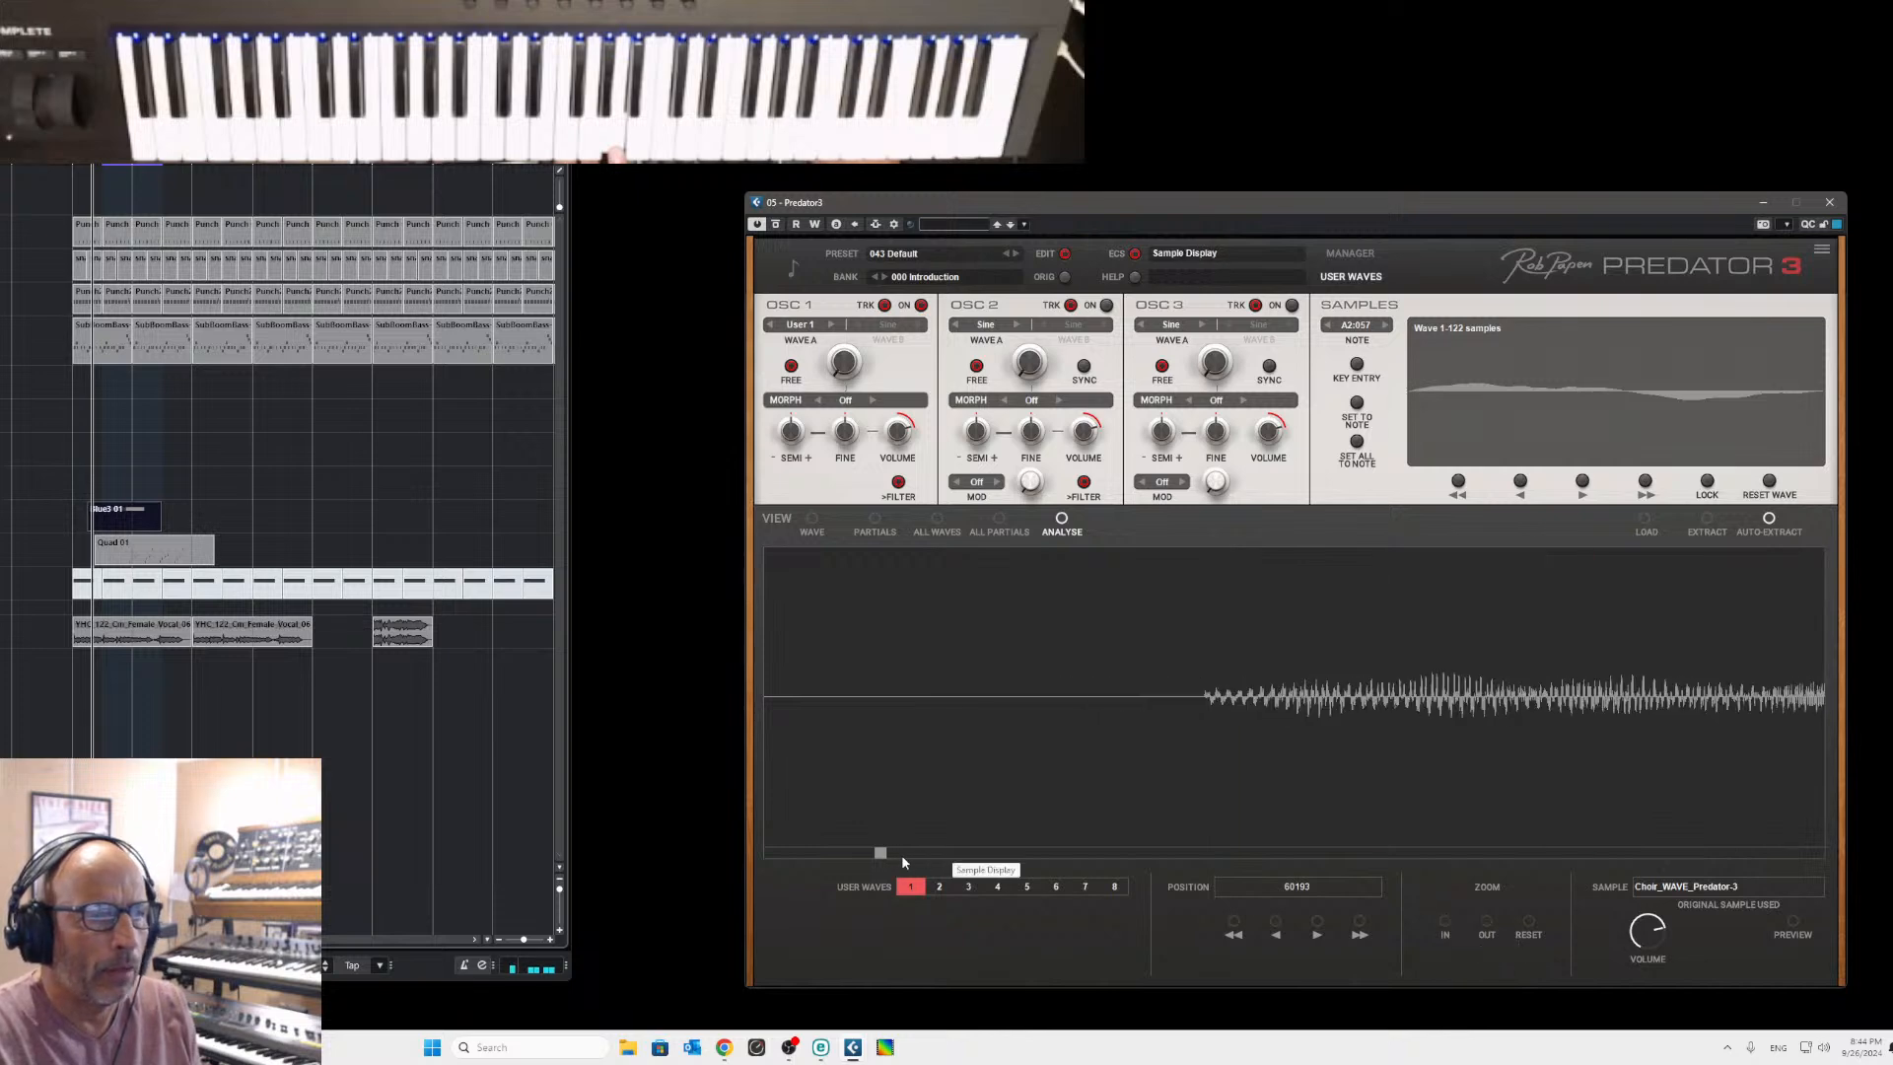
{"action": "left_click_drag", "start_coordinate": [888, 857], "coordinate": [911, 862]}
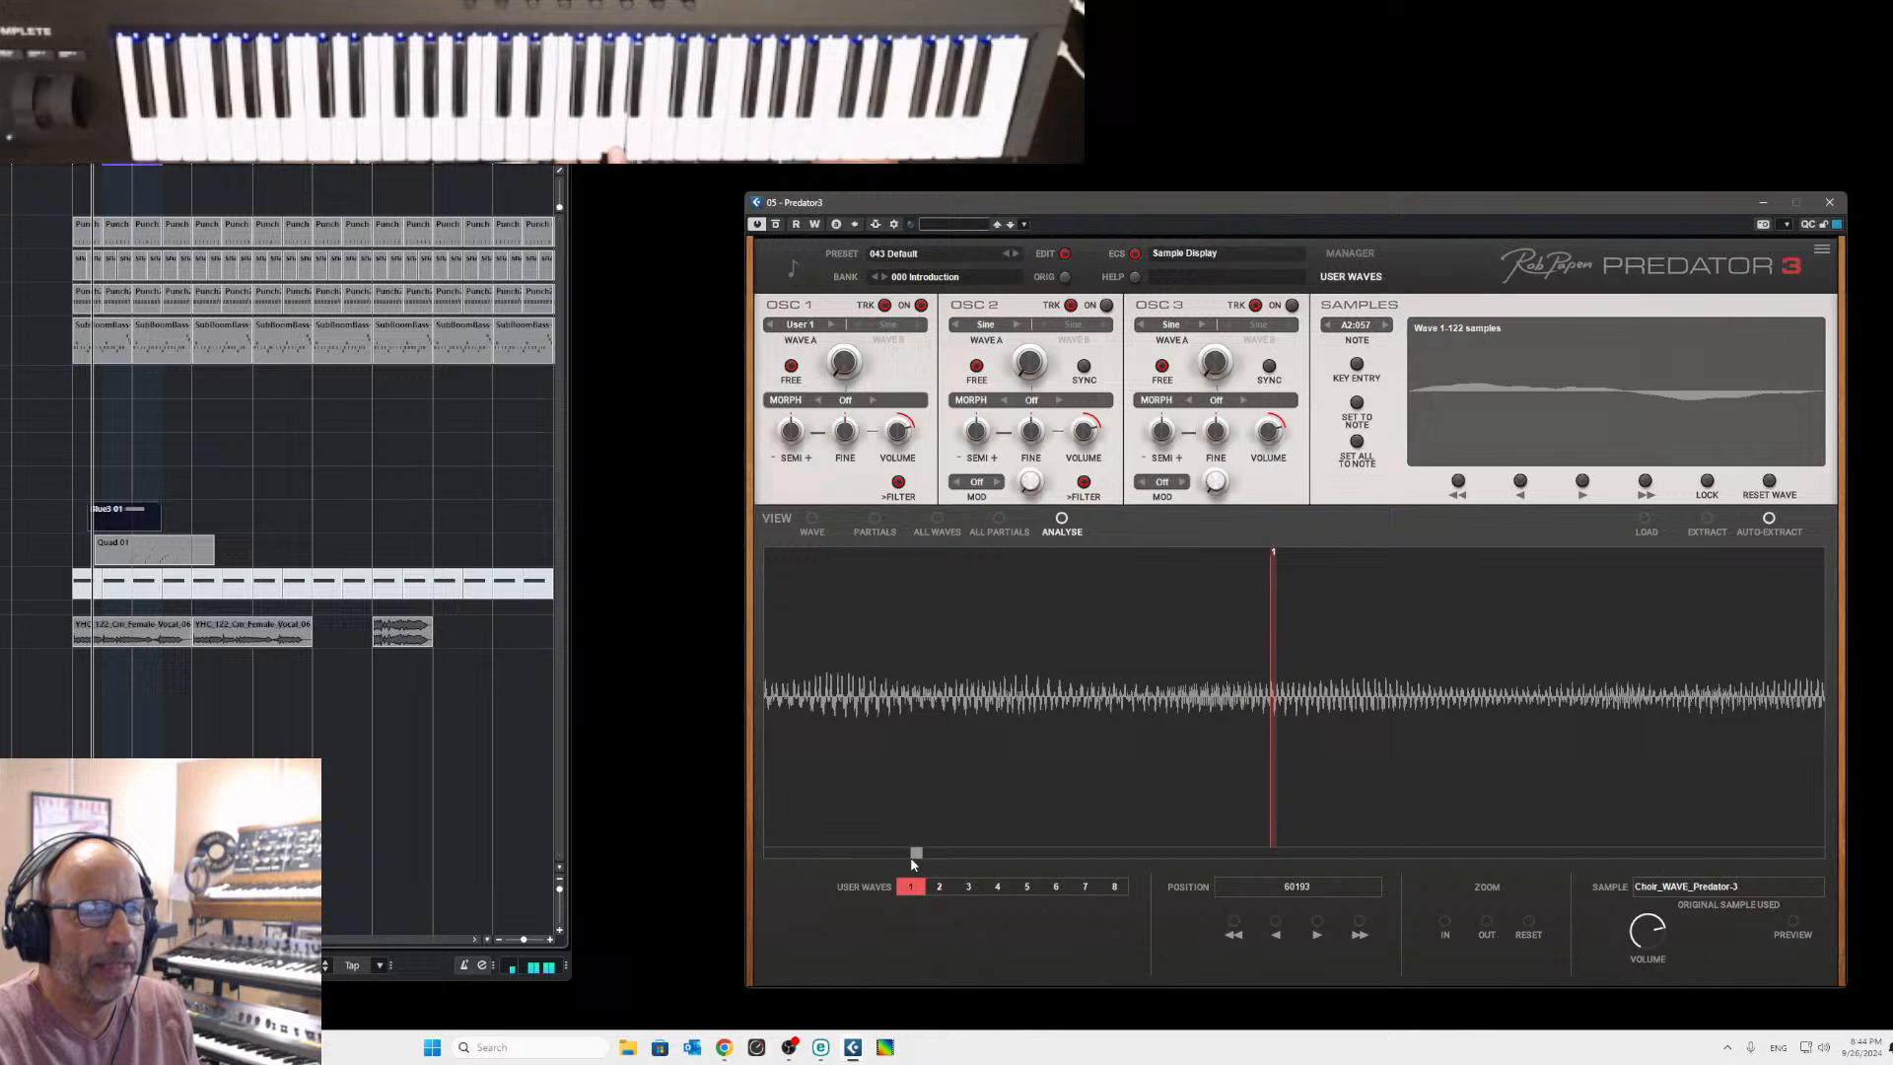
{"action": "left_click", "coordinate": [1450, 927]}
{"action": "left_click", "coordinate": [1450, 927]}
{"action": "left_click", "coordinate": [1450, 927]}
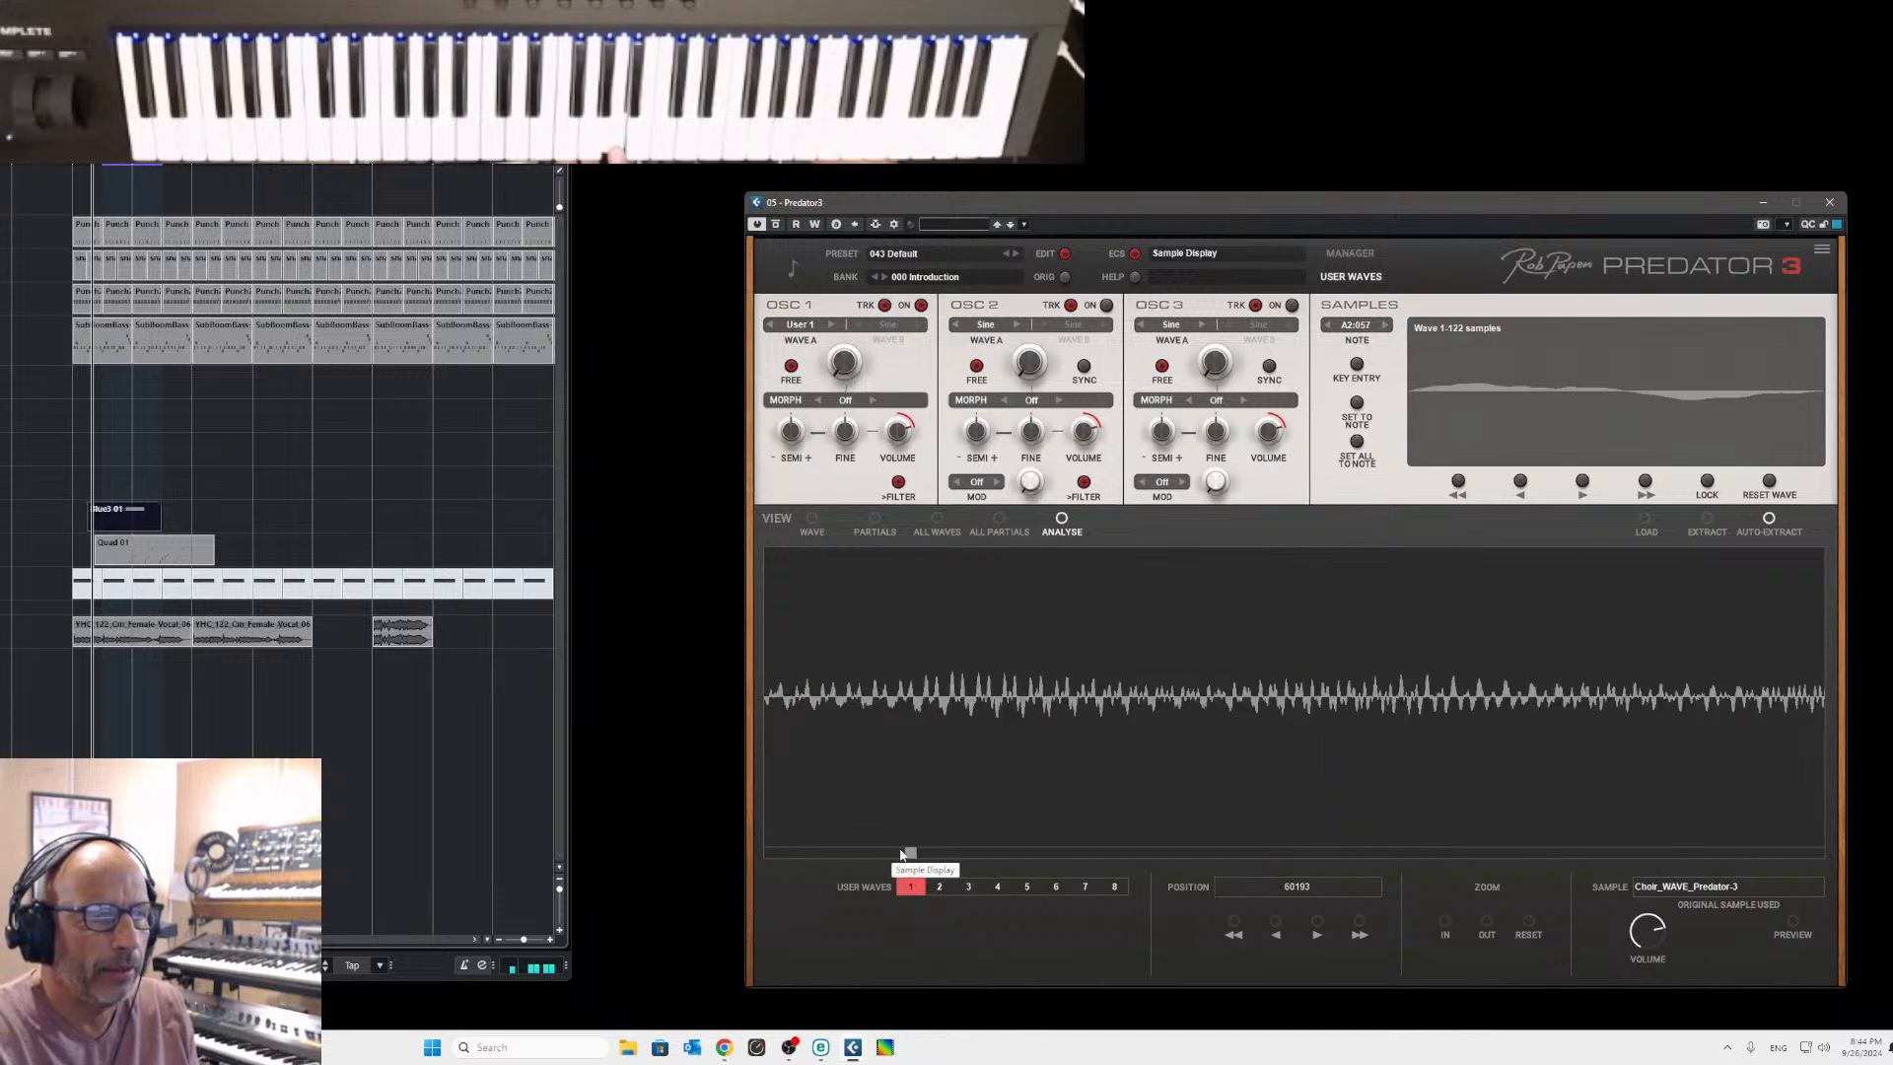
{"action": "left_click_drag", "start_coordinate": [908, 854], "coordinate": [930, 856]}
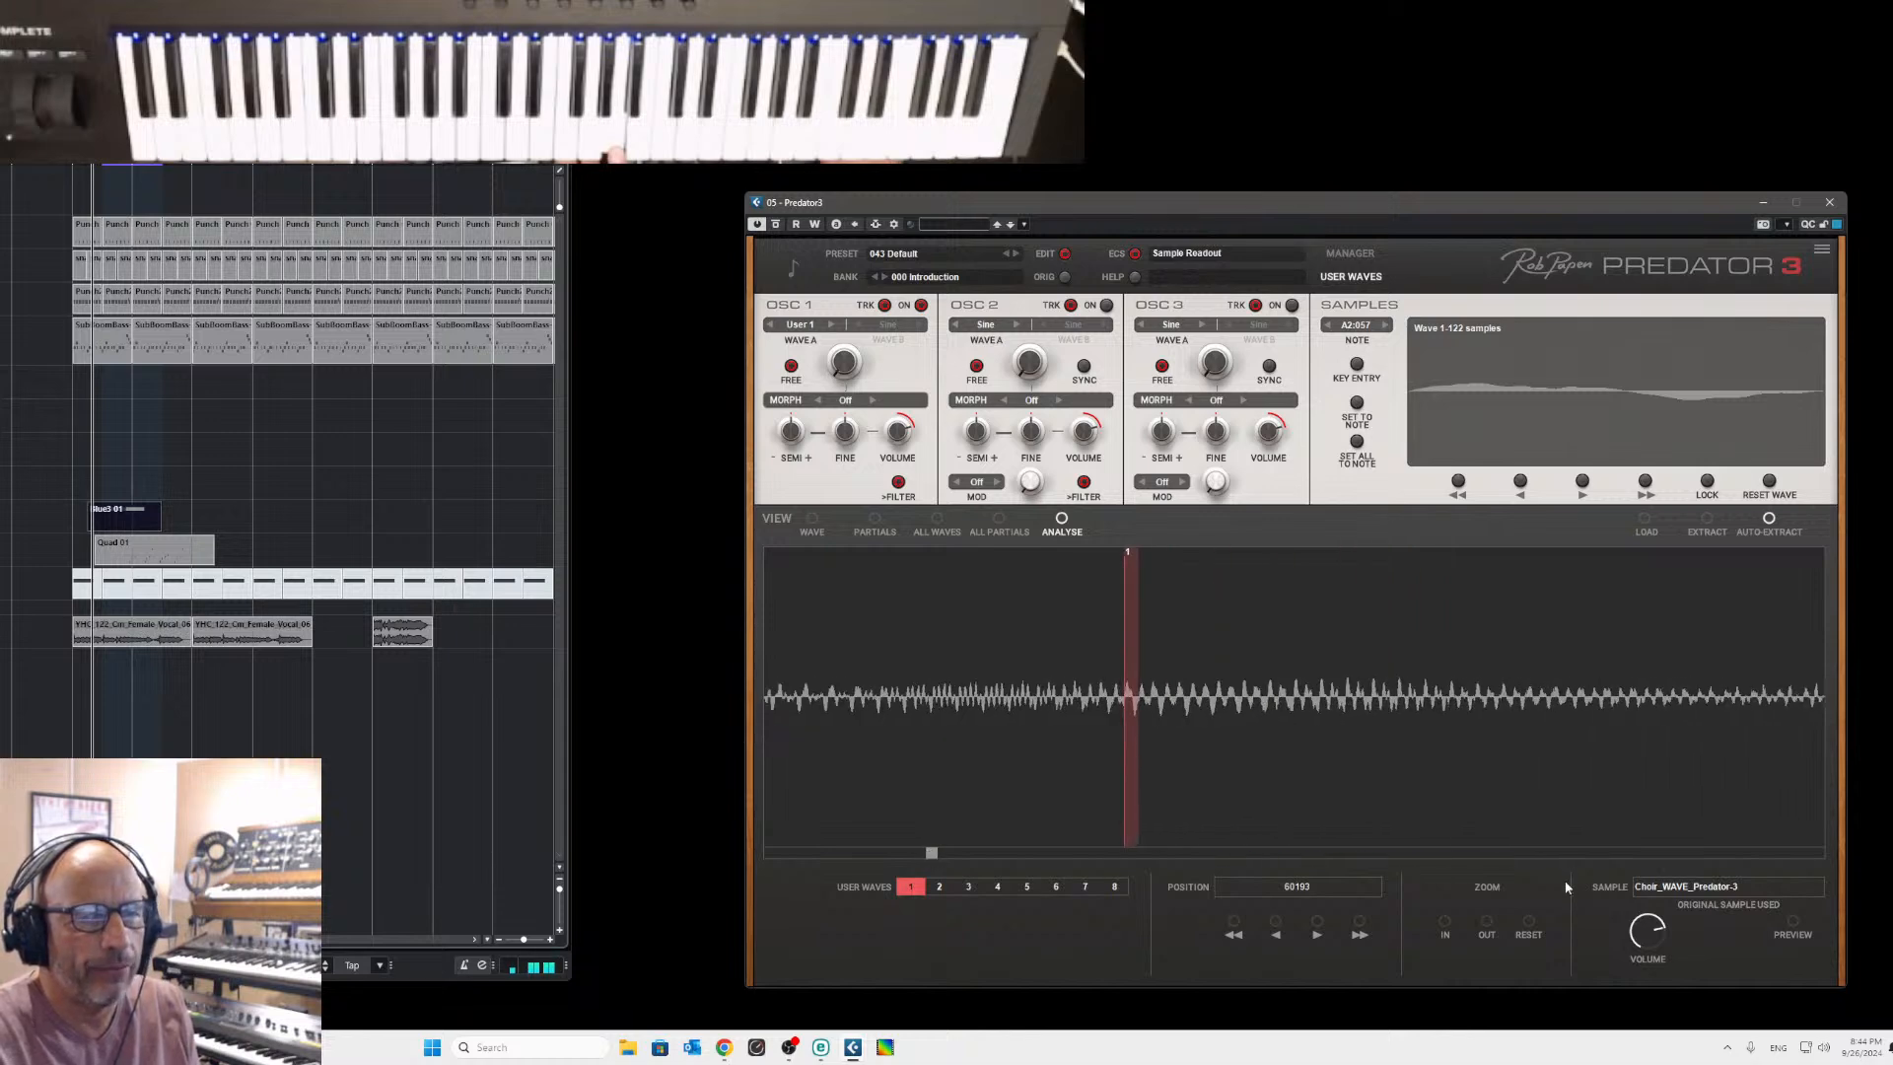
{"action": "left_click", "coordinate": [1447, 927]}
{"action": "left_click", "coordinate": [1448, 927]}
{"action": "left_click", "coordinate": [1447, 927]}
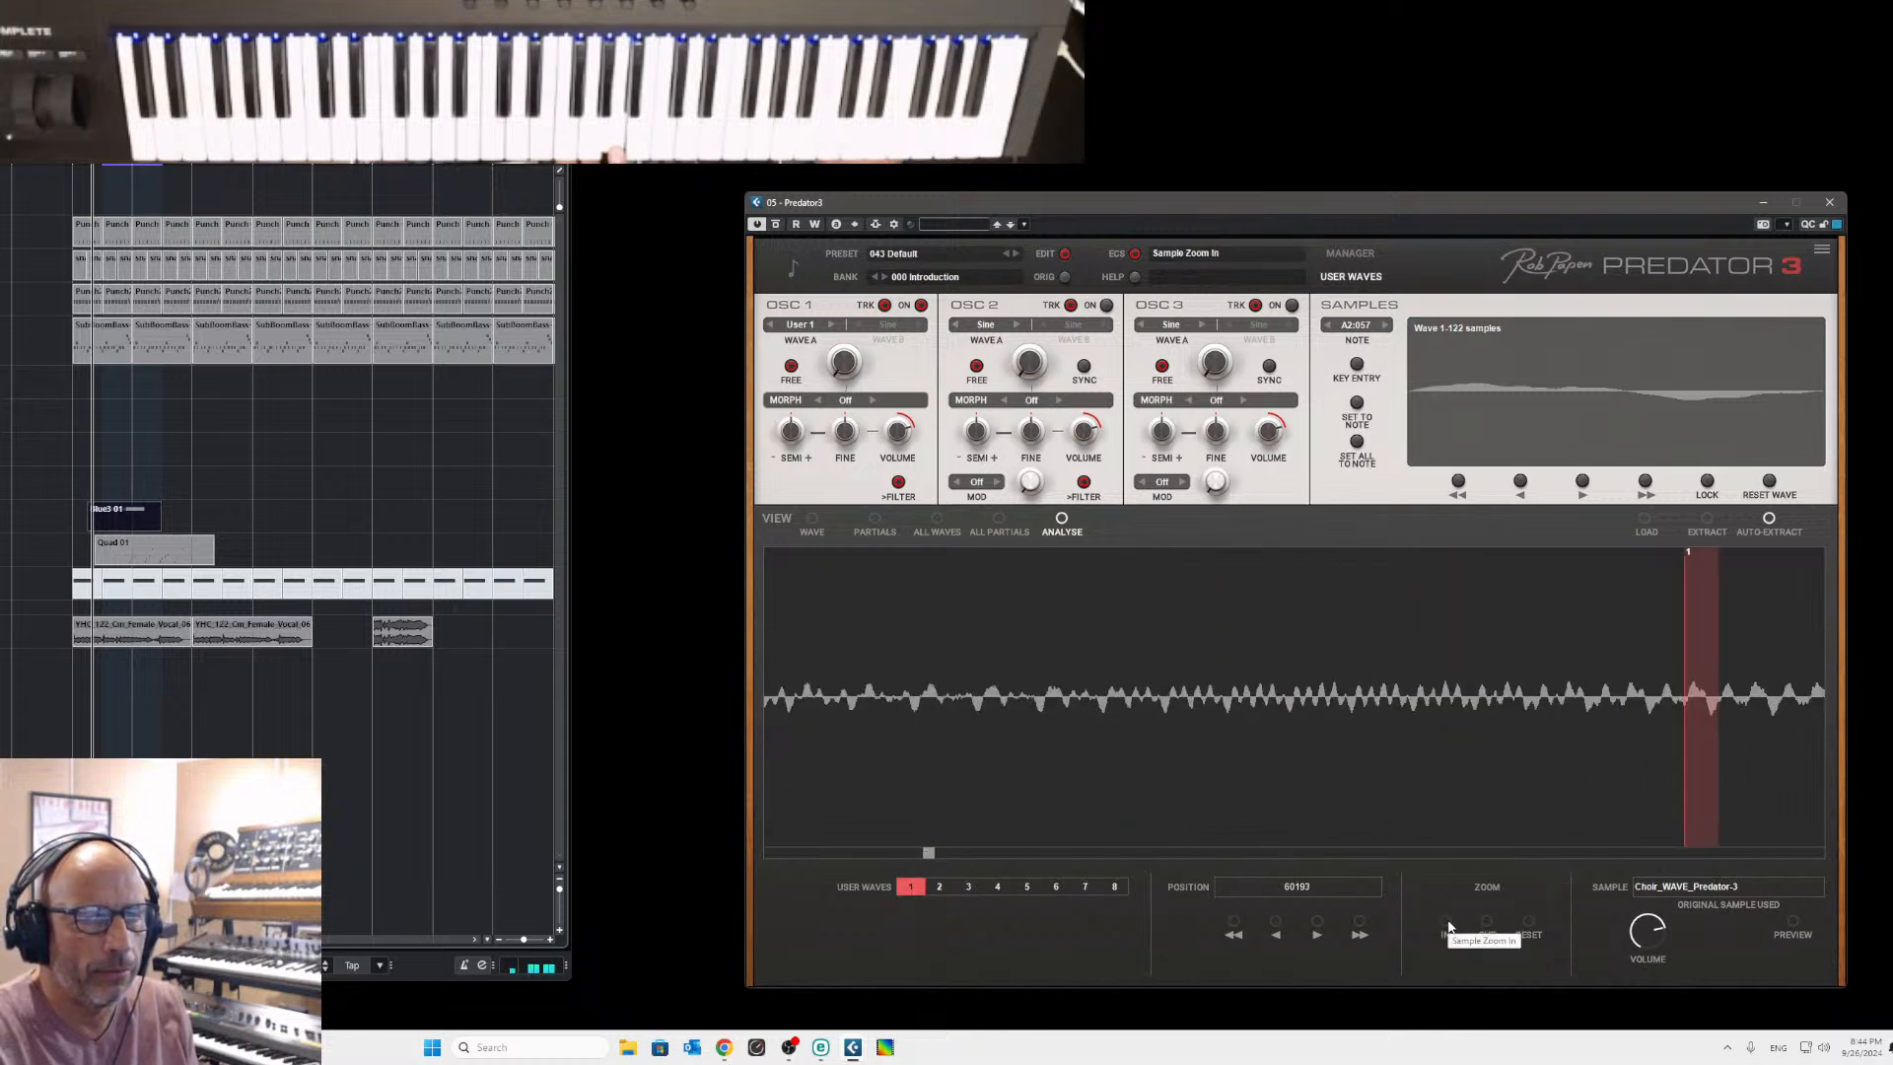
{"action": "left_click_drag", "start_coordinate": [931, 856], "coordinate": [933, 857]}
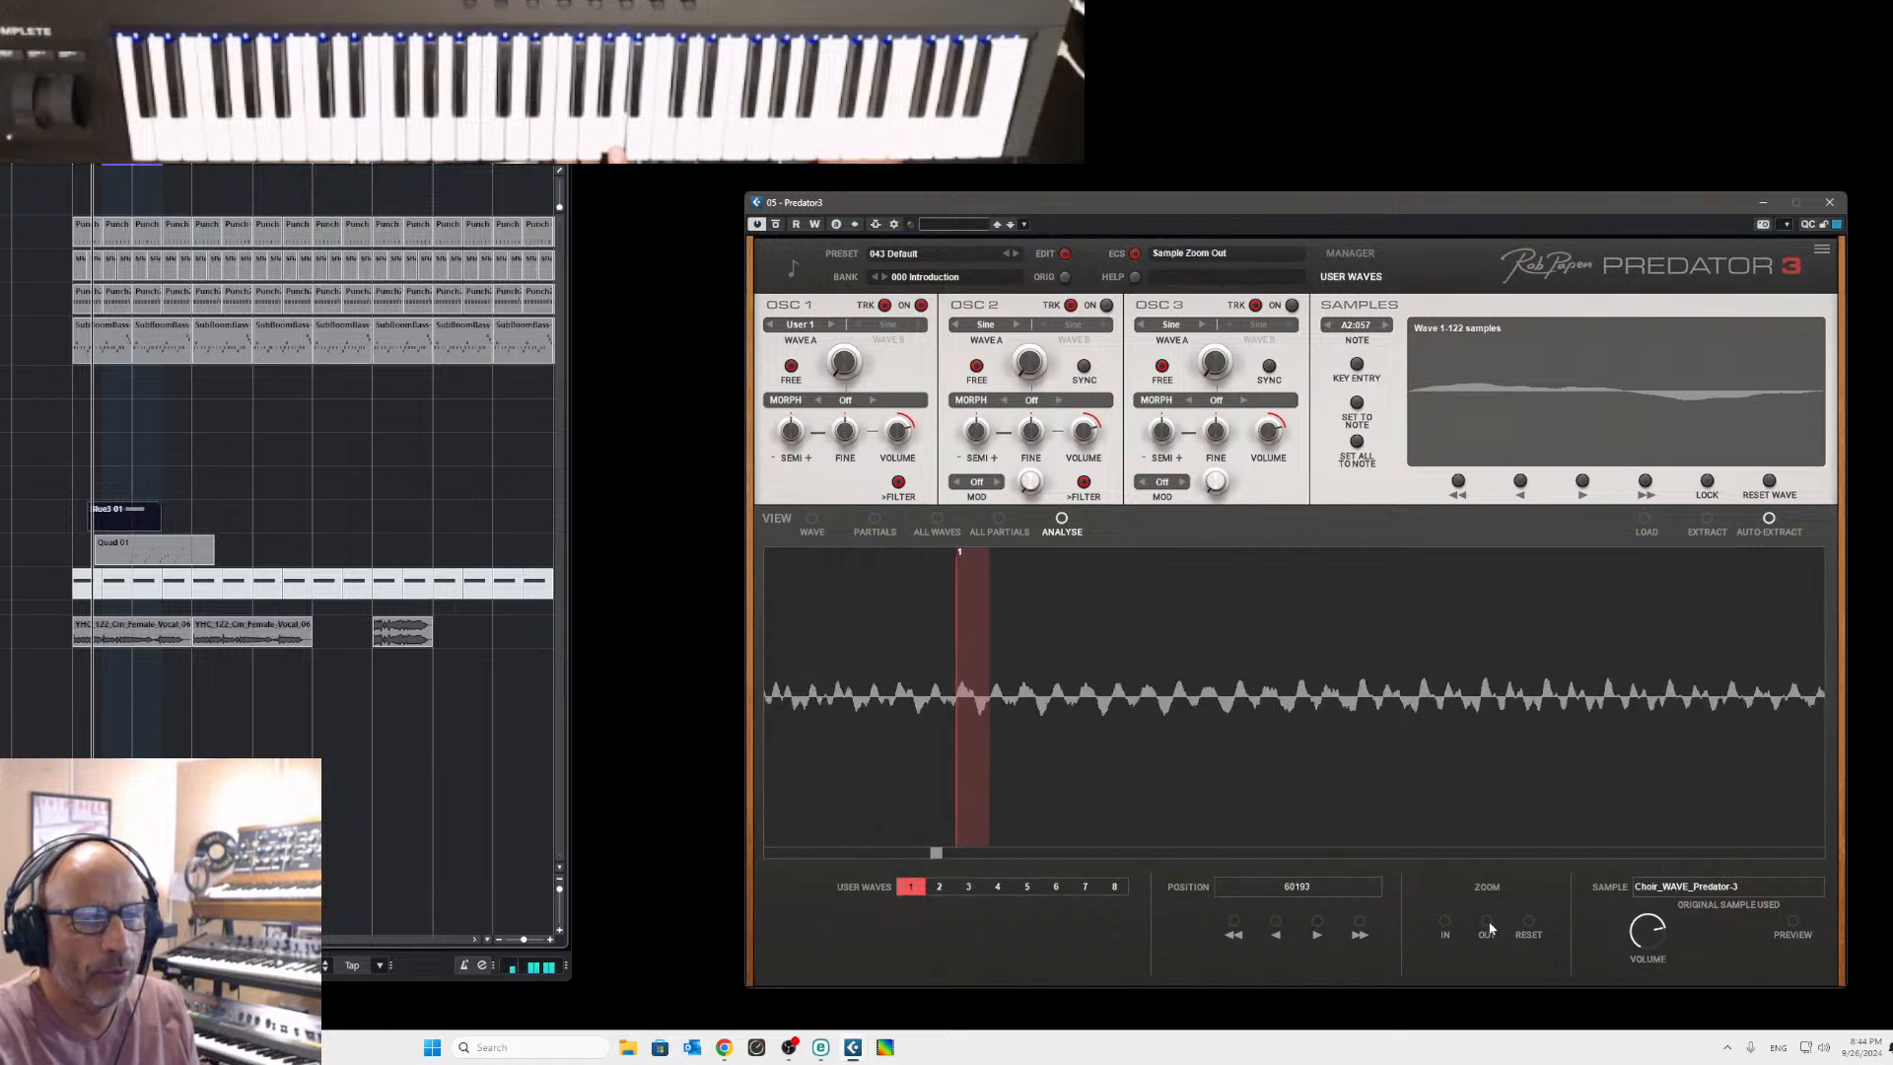
{"action": "left_click", "coordinate": [1448, 927]}
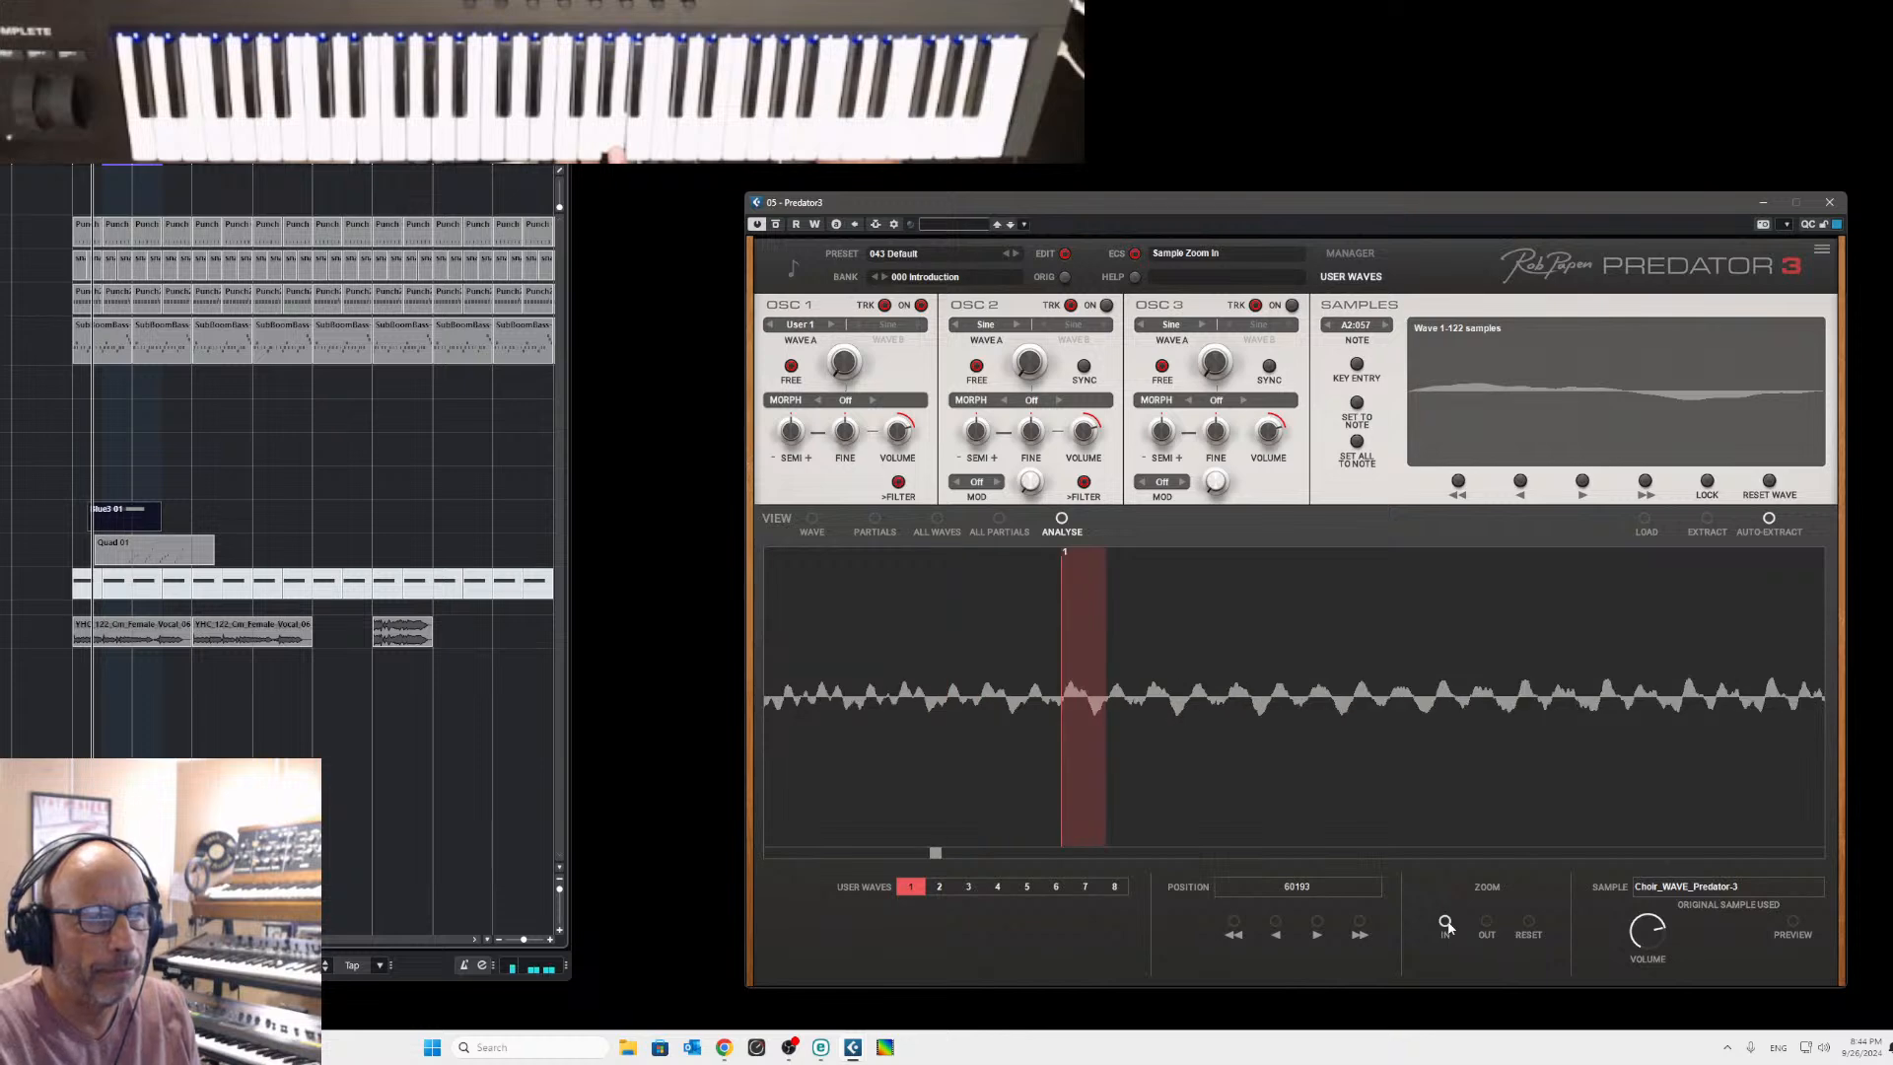
{"action": "left_click", "coordinate": [1447, 926]}
{"action": "left_click", "coordinate": [1447, 927]}
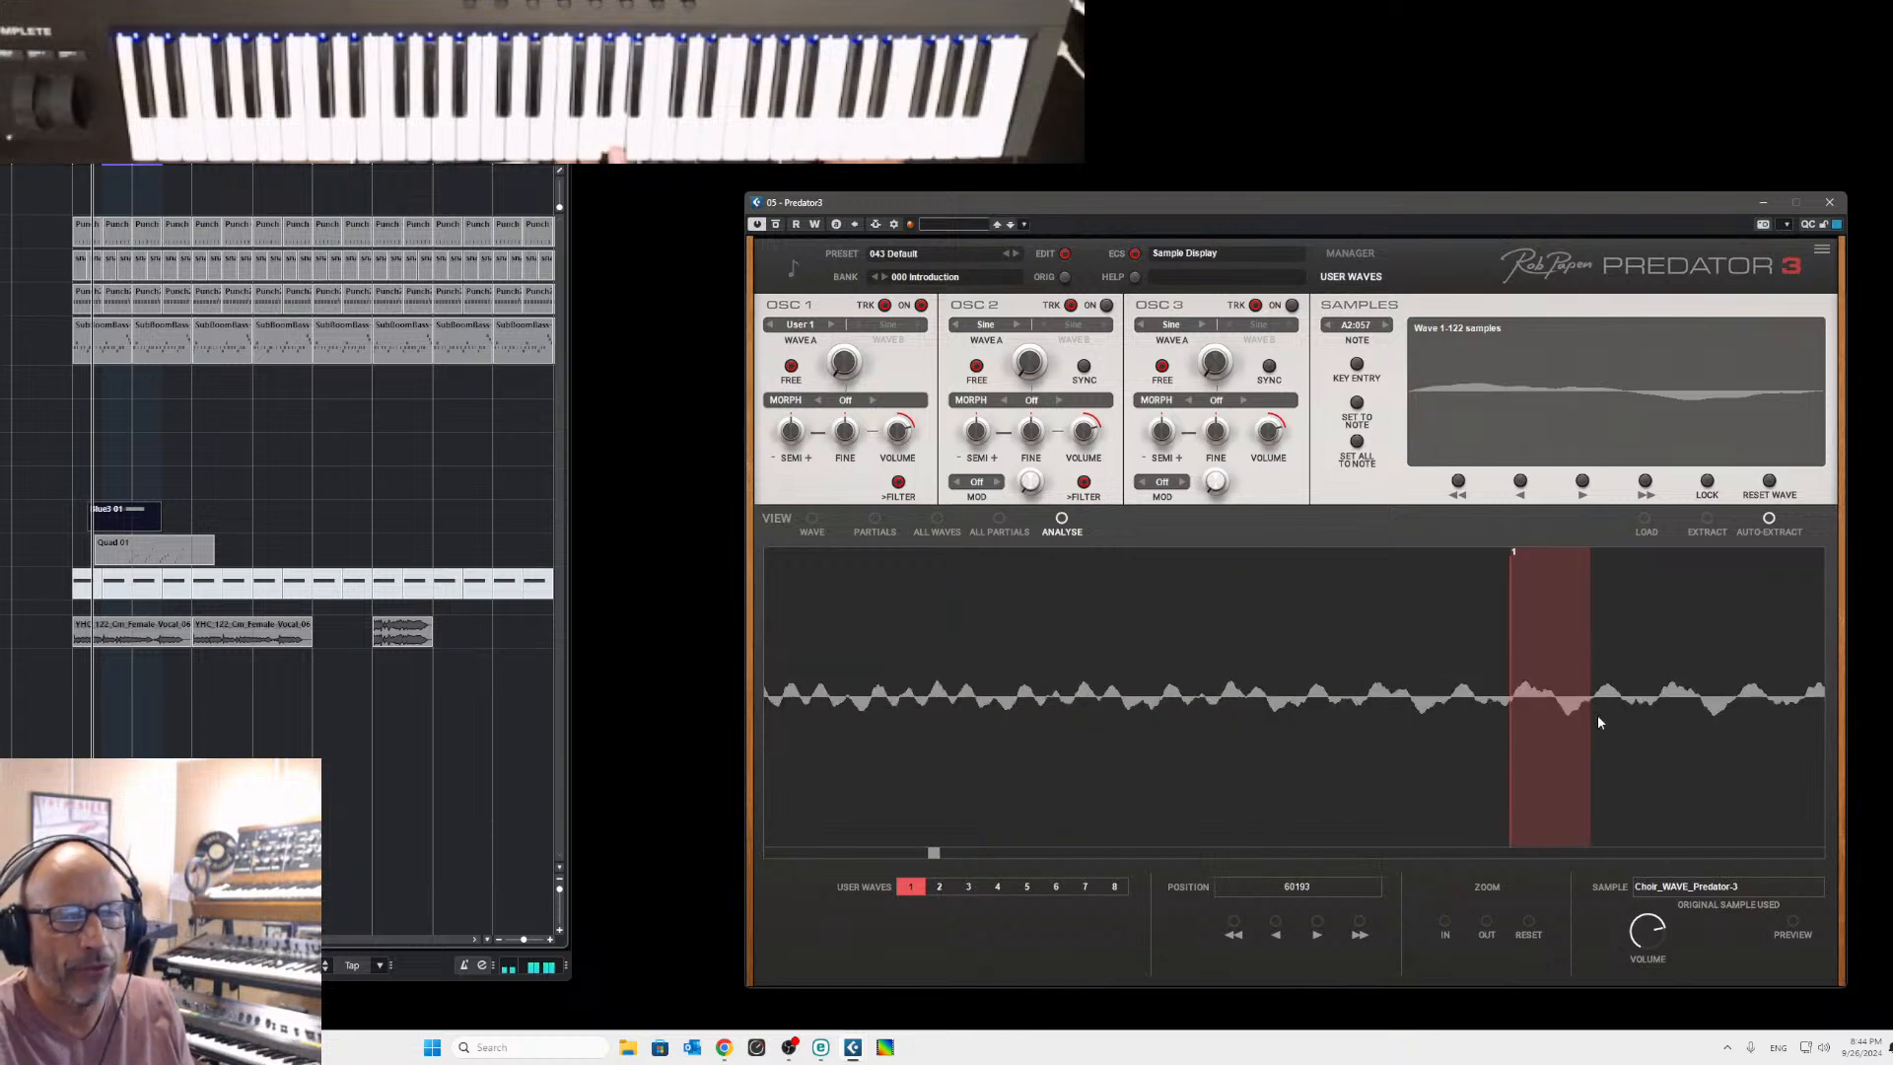
Nudge user wave 1's loop length to 123 samples and back to 122, and normalize the extracted wave.
{"action": "left_click", "coordinate": [1583, 483]}
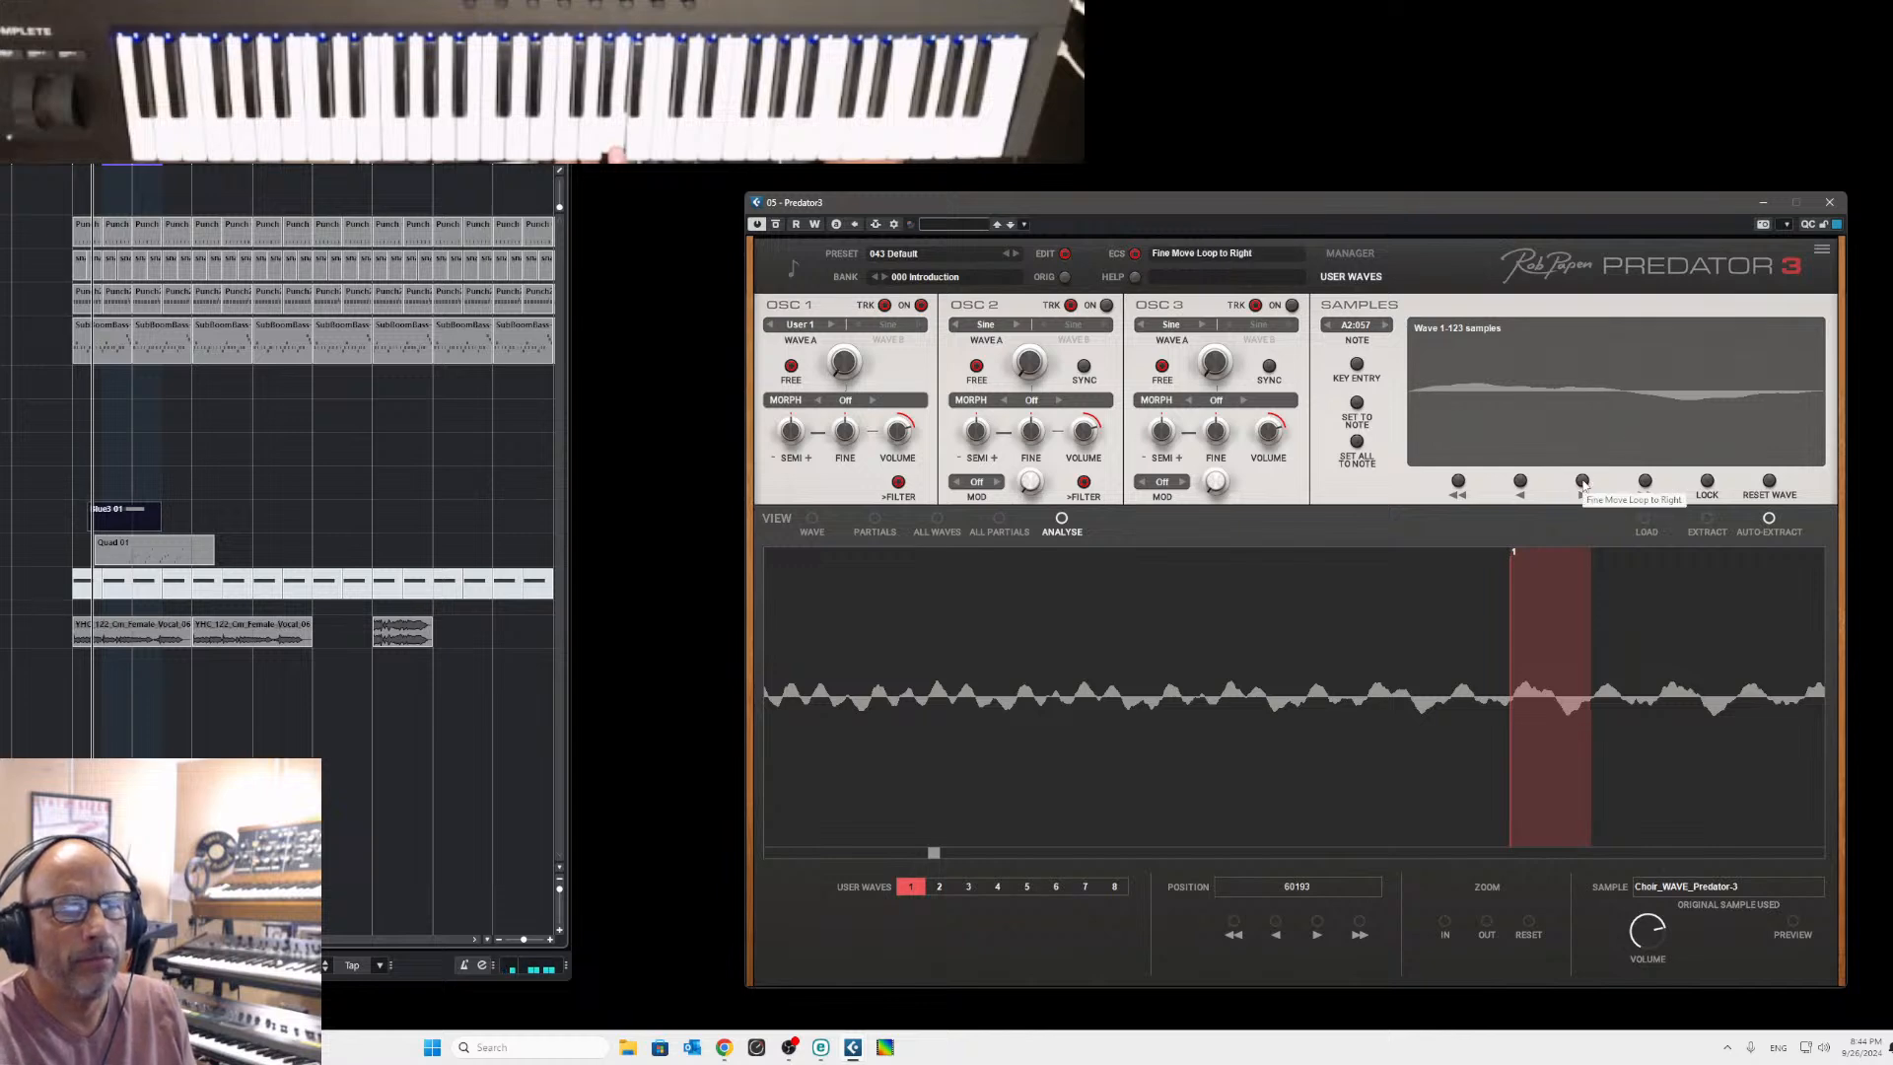
{"action": "left_click", "coordinate": [1520, 483]}
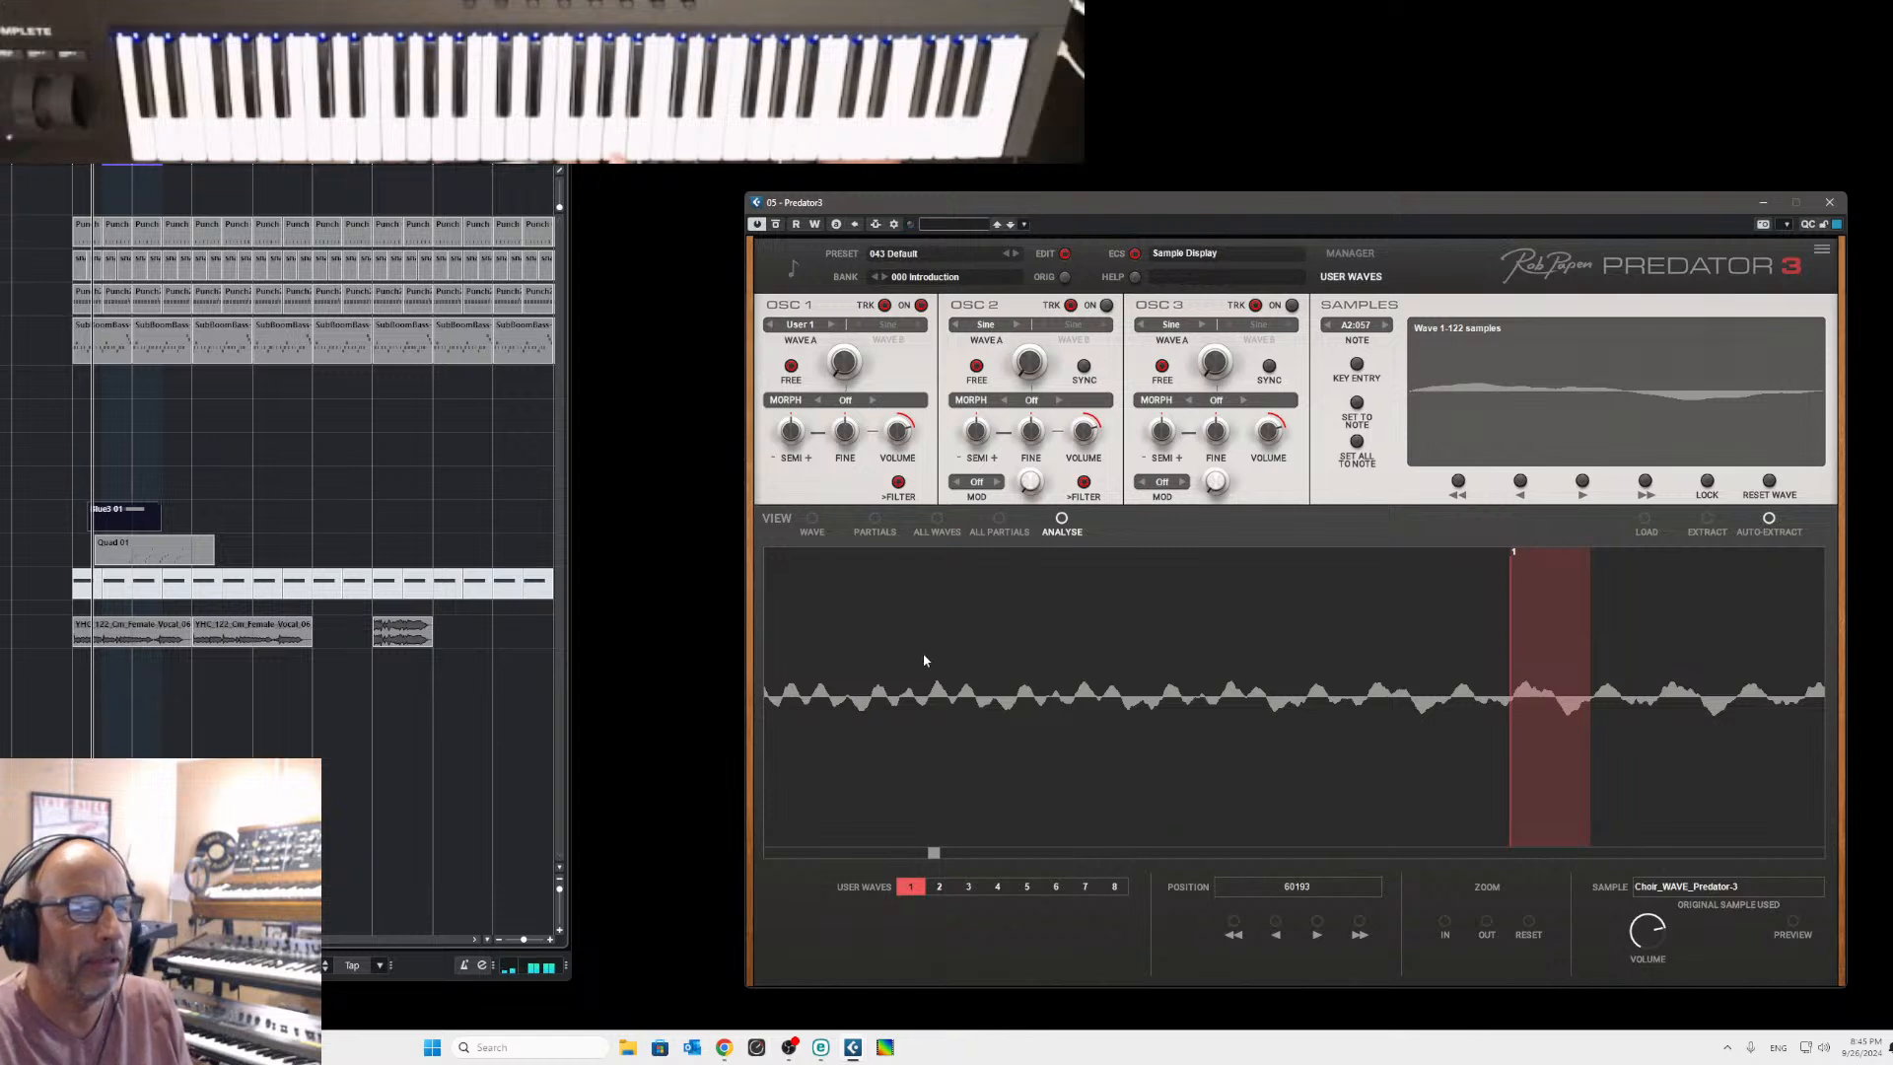
{"action": "left_click", "coordinate": [811, 519]}
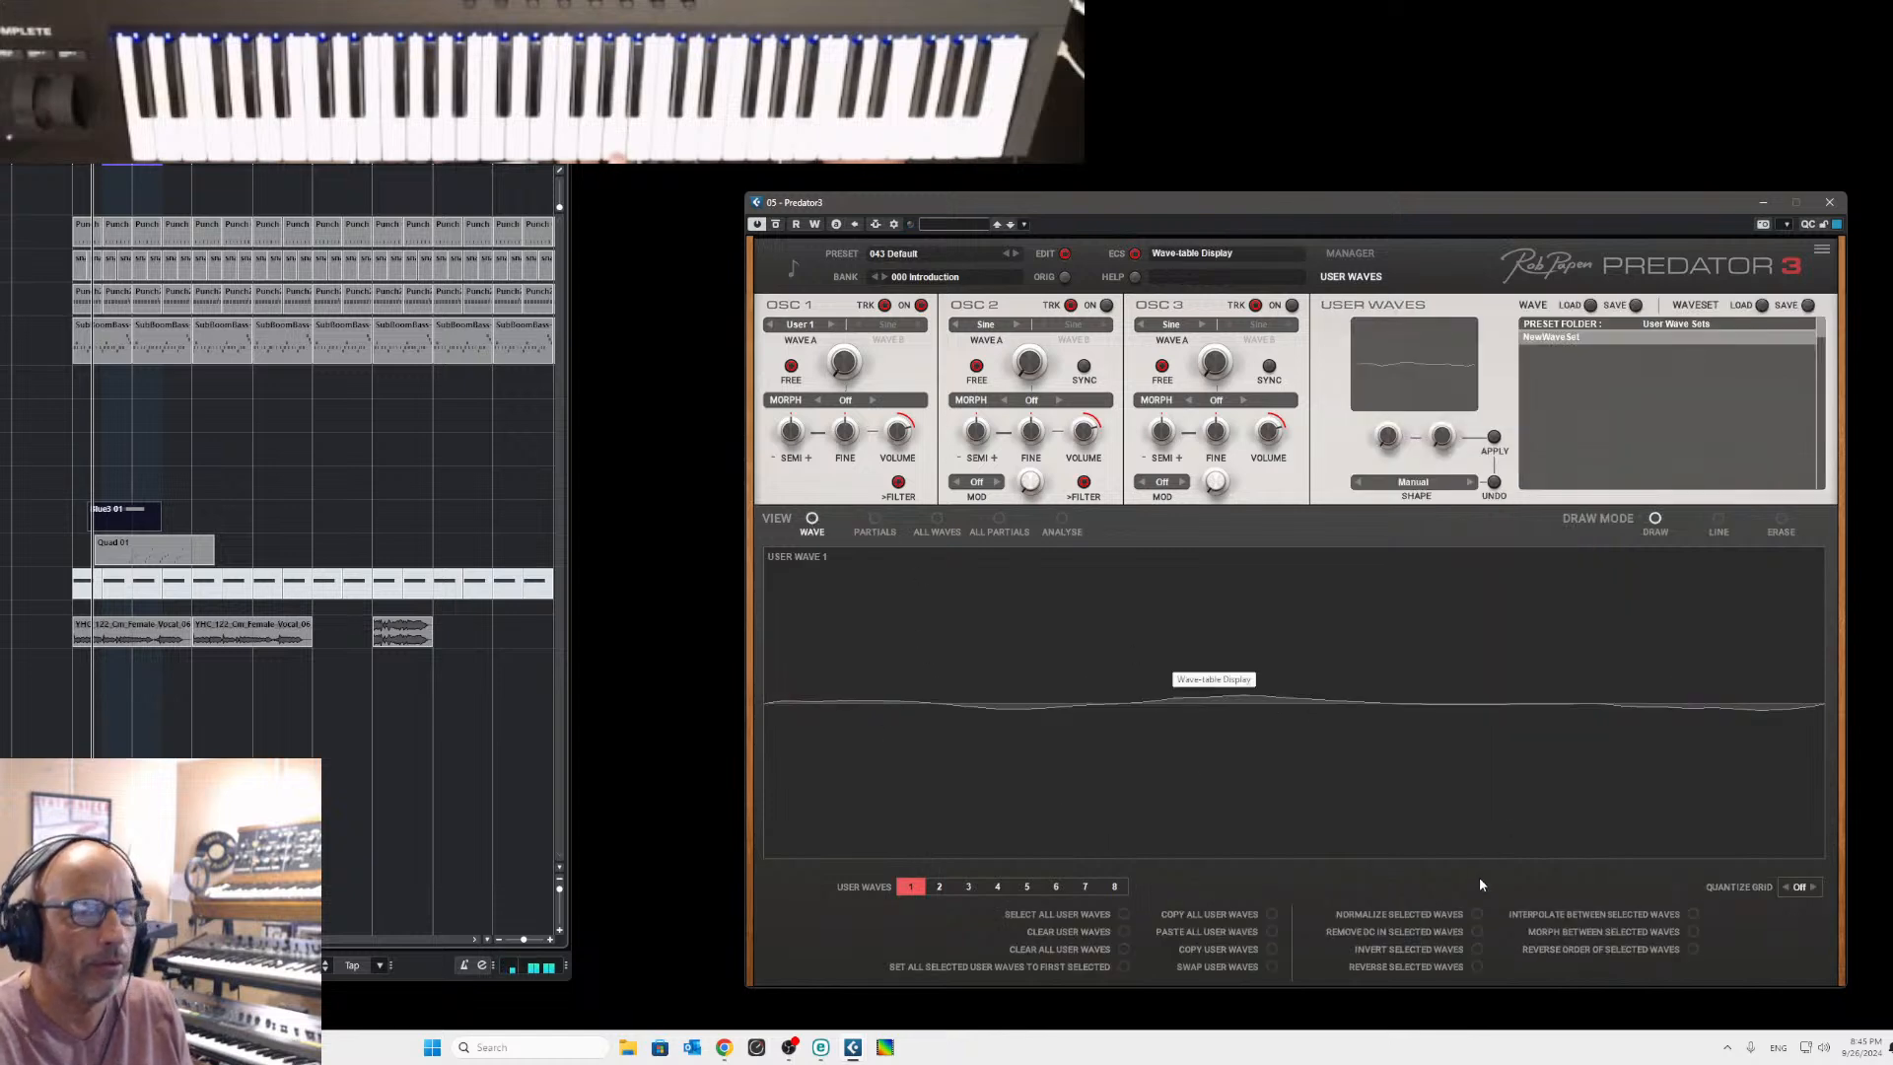
{"action": "left_click", "coordinate": [1473, 916]}
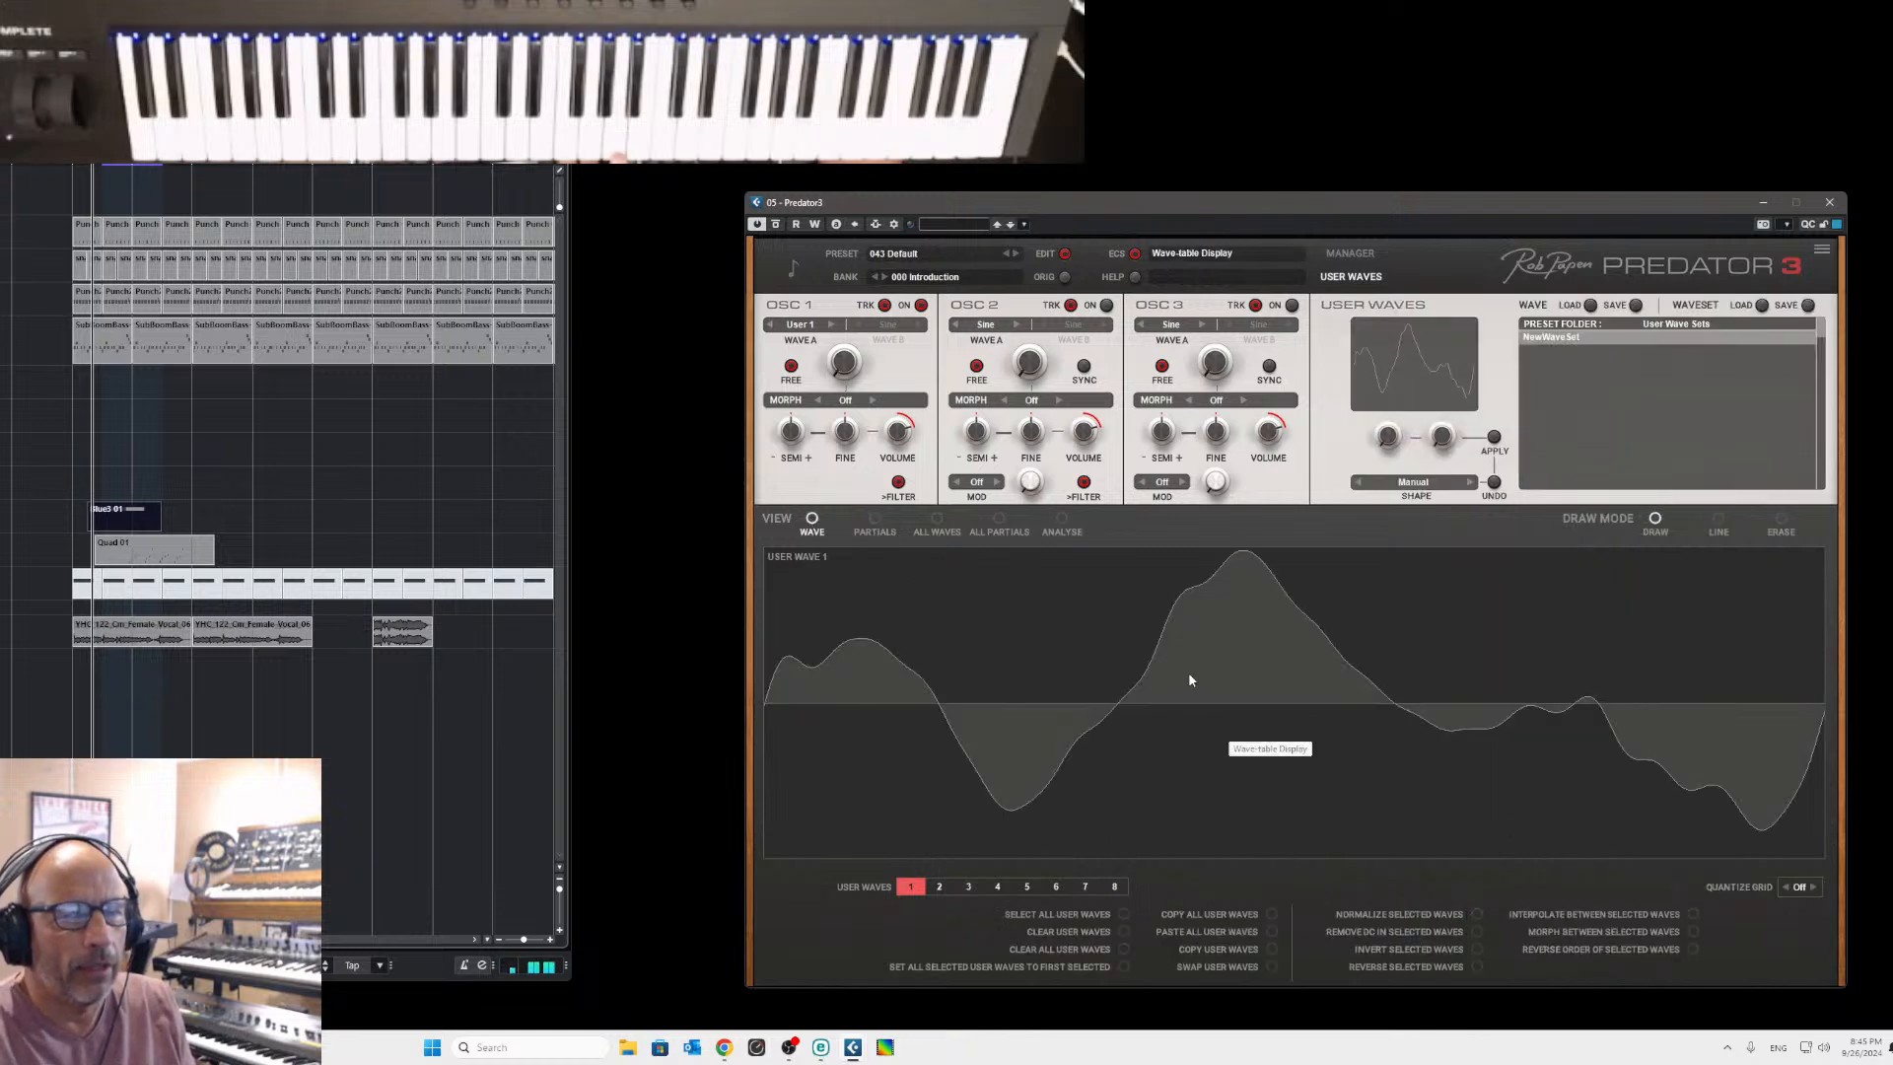
Fit user wave 1's loop in the choir sample to the sample note A2:057.
{"action": "left_click", "coordinate": [1062, 520]}
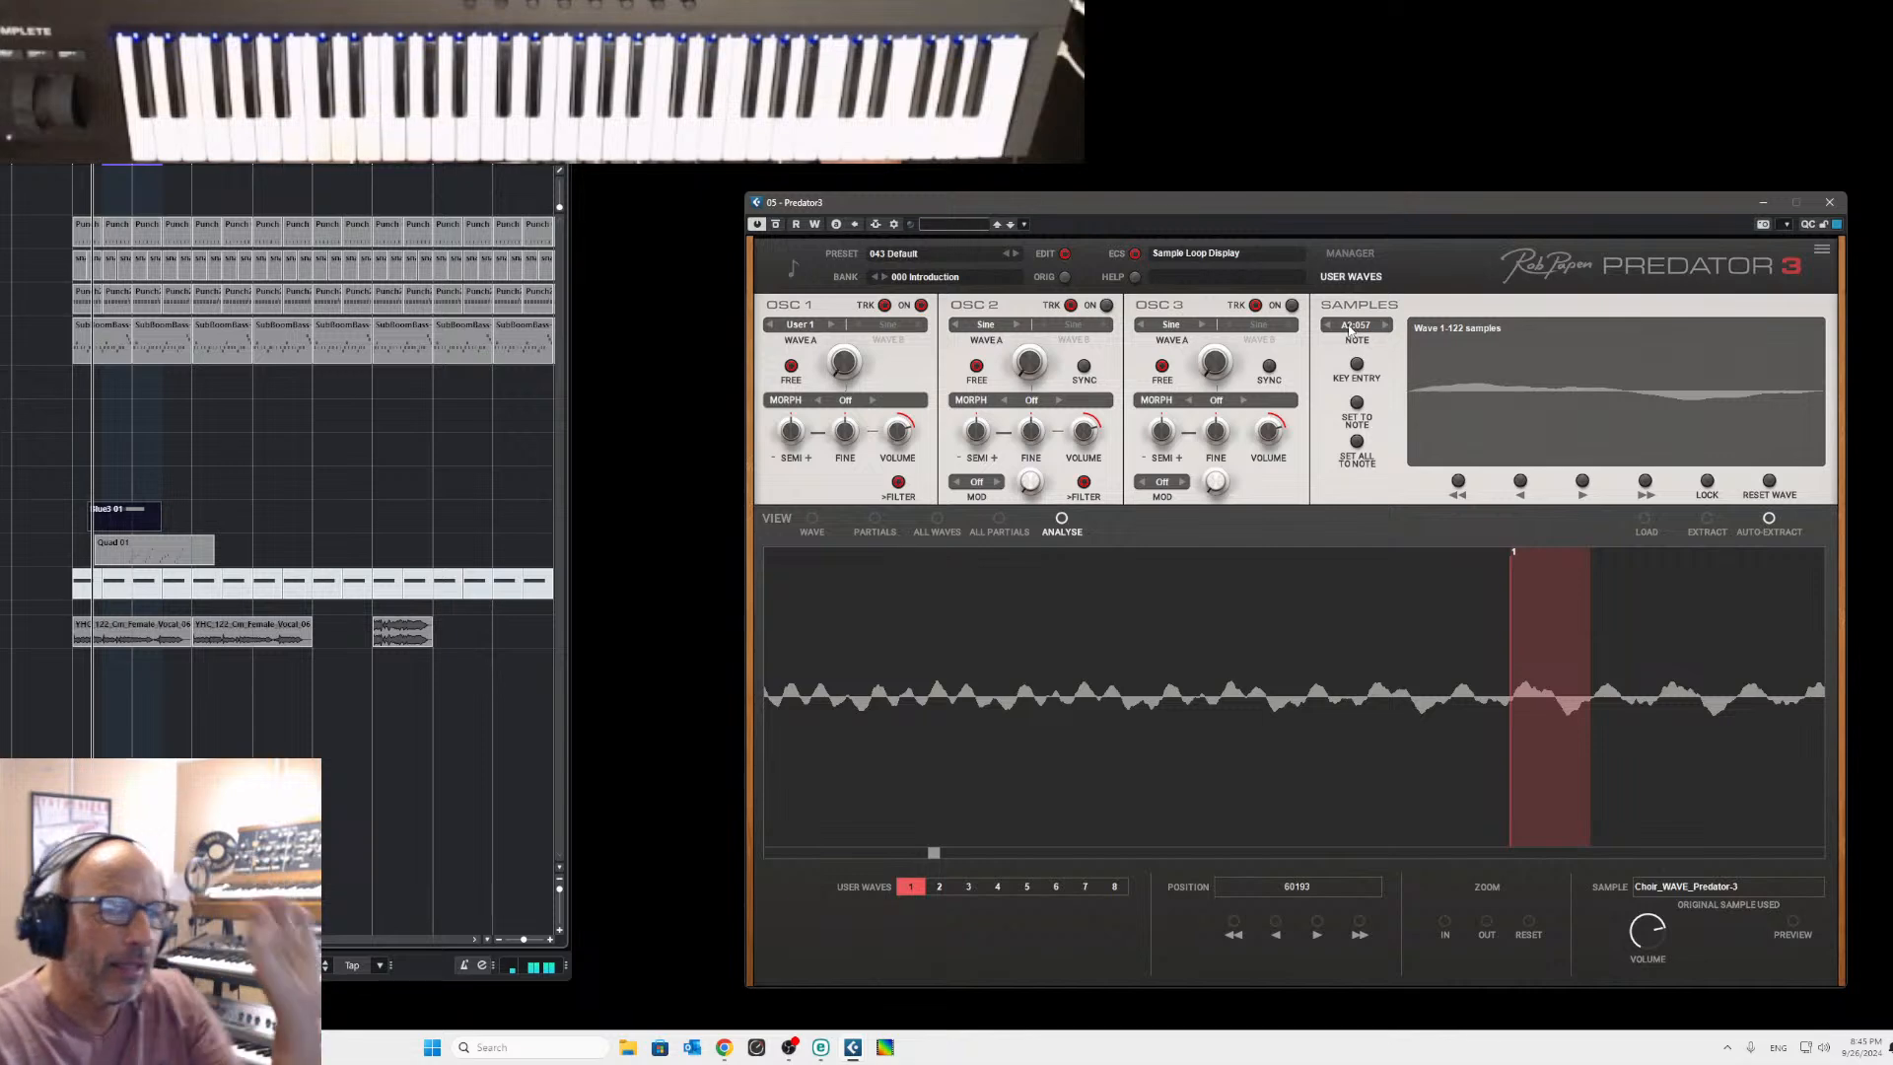
{"action": "left_click", "coordinate": [1357, 405]}
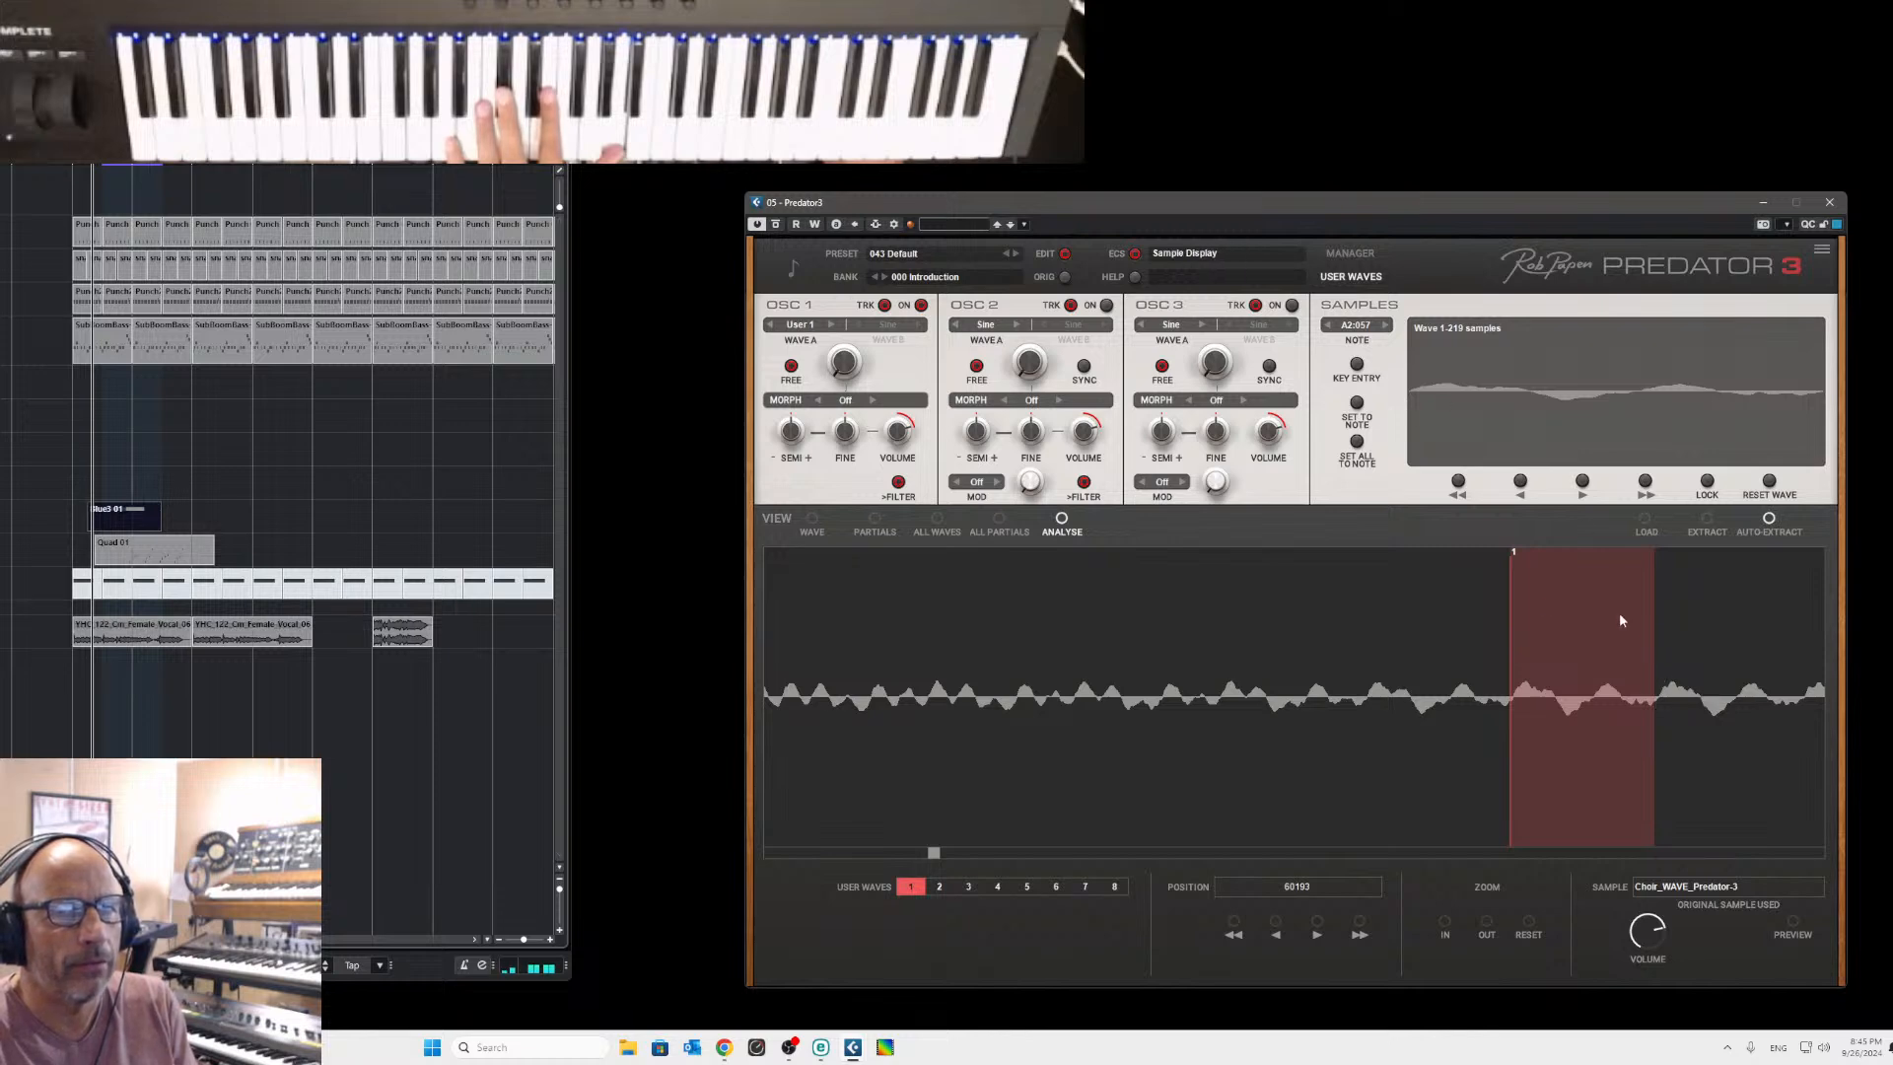
Try loop lengths of 335, 218 and 122 samples for user wave 1, and refit the loop to the sample note.
{"action": "left_click", "coordinate": [1644, 480]}
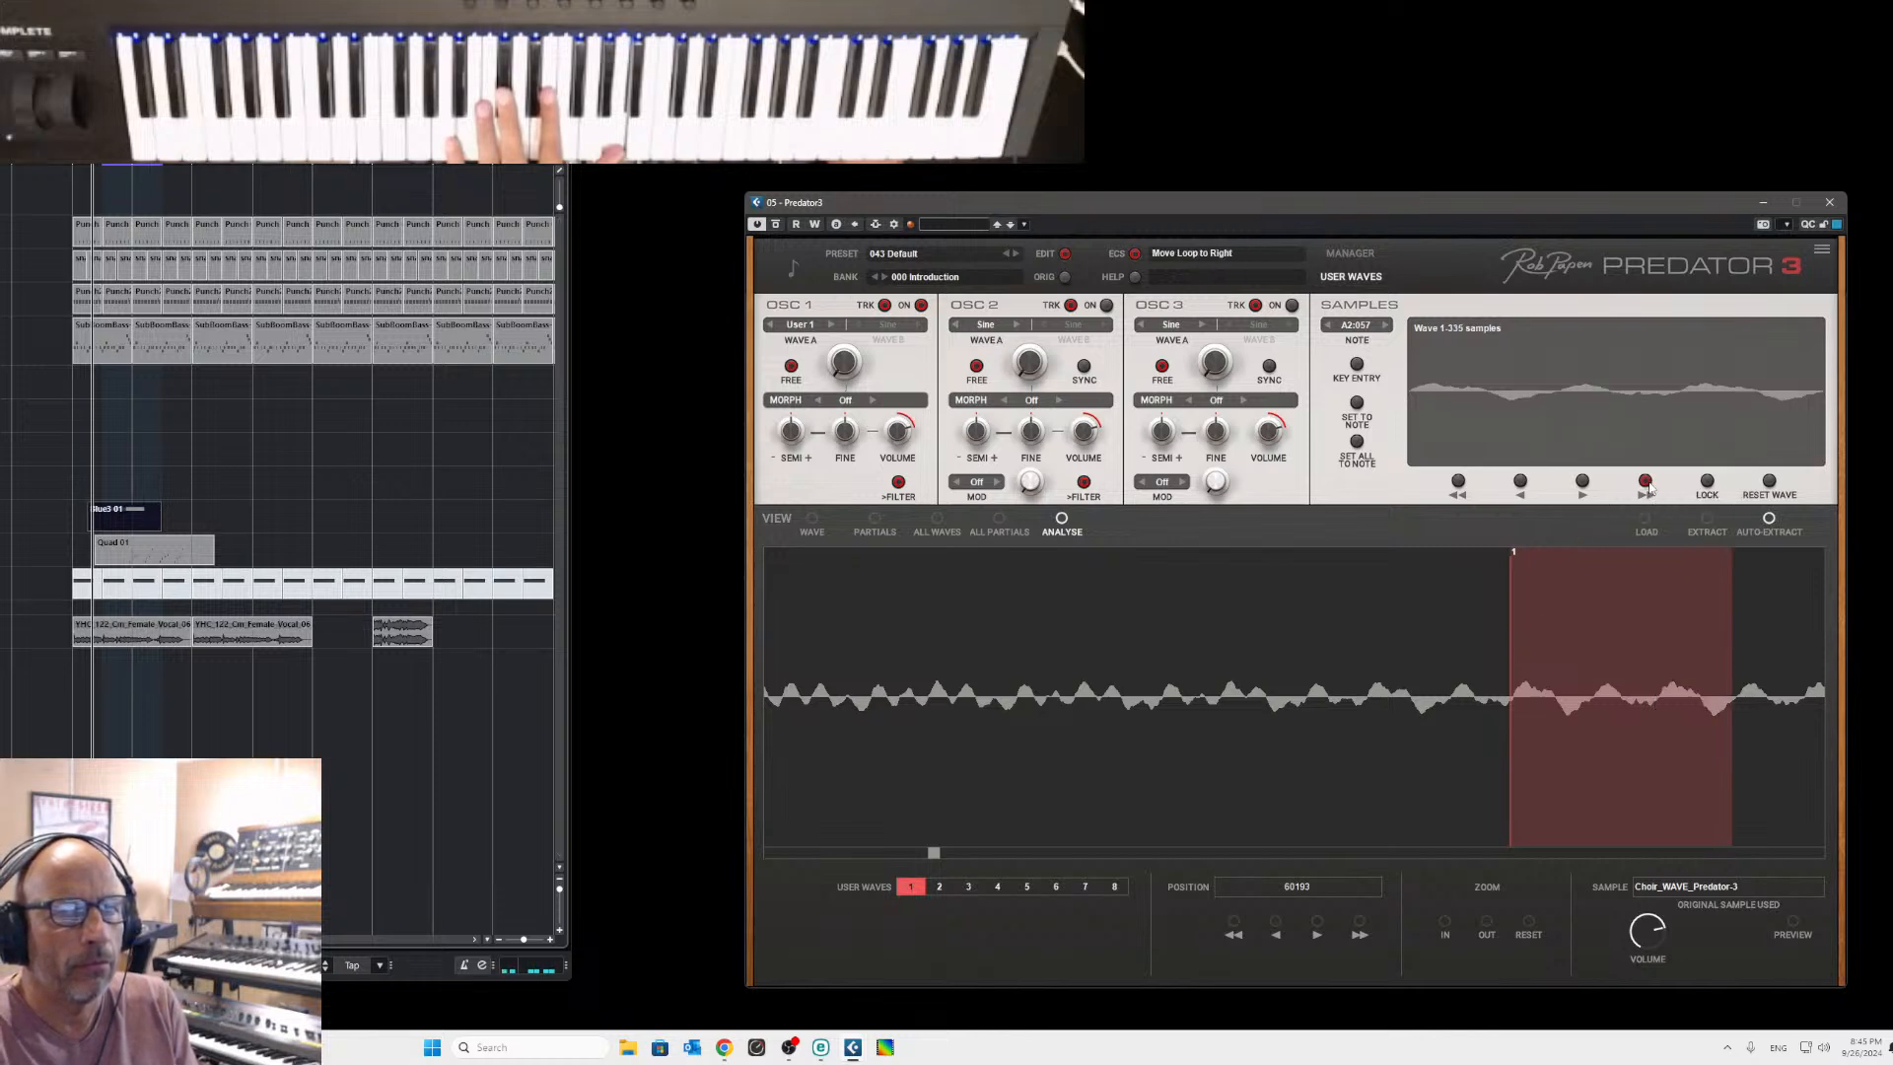
{"action": "left_click", "coordinate": [1644, 480]}
{"action": "left_click", "coordinate": [1458, 482]}
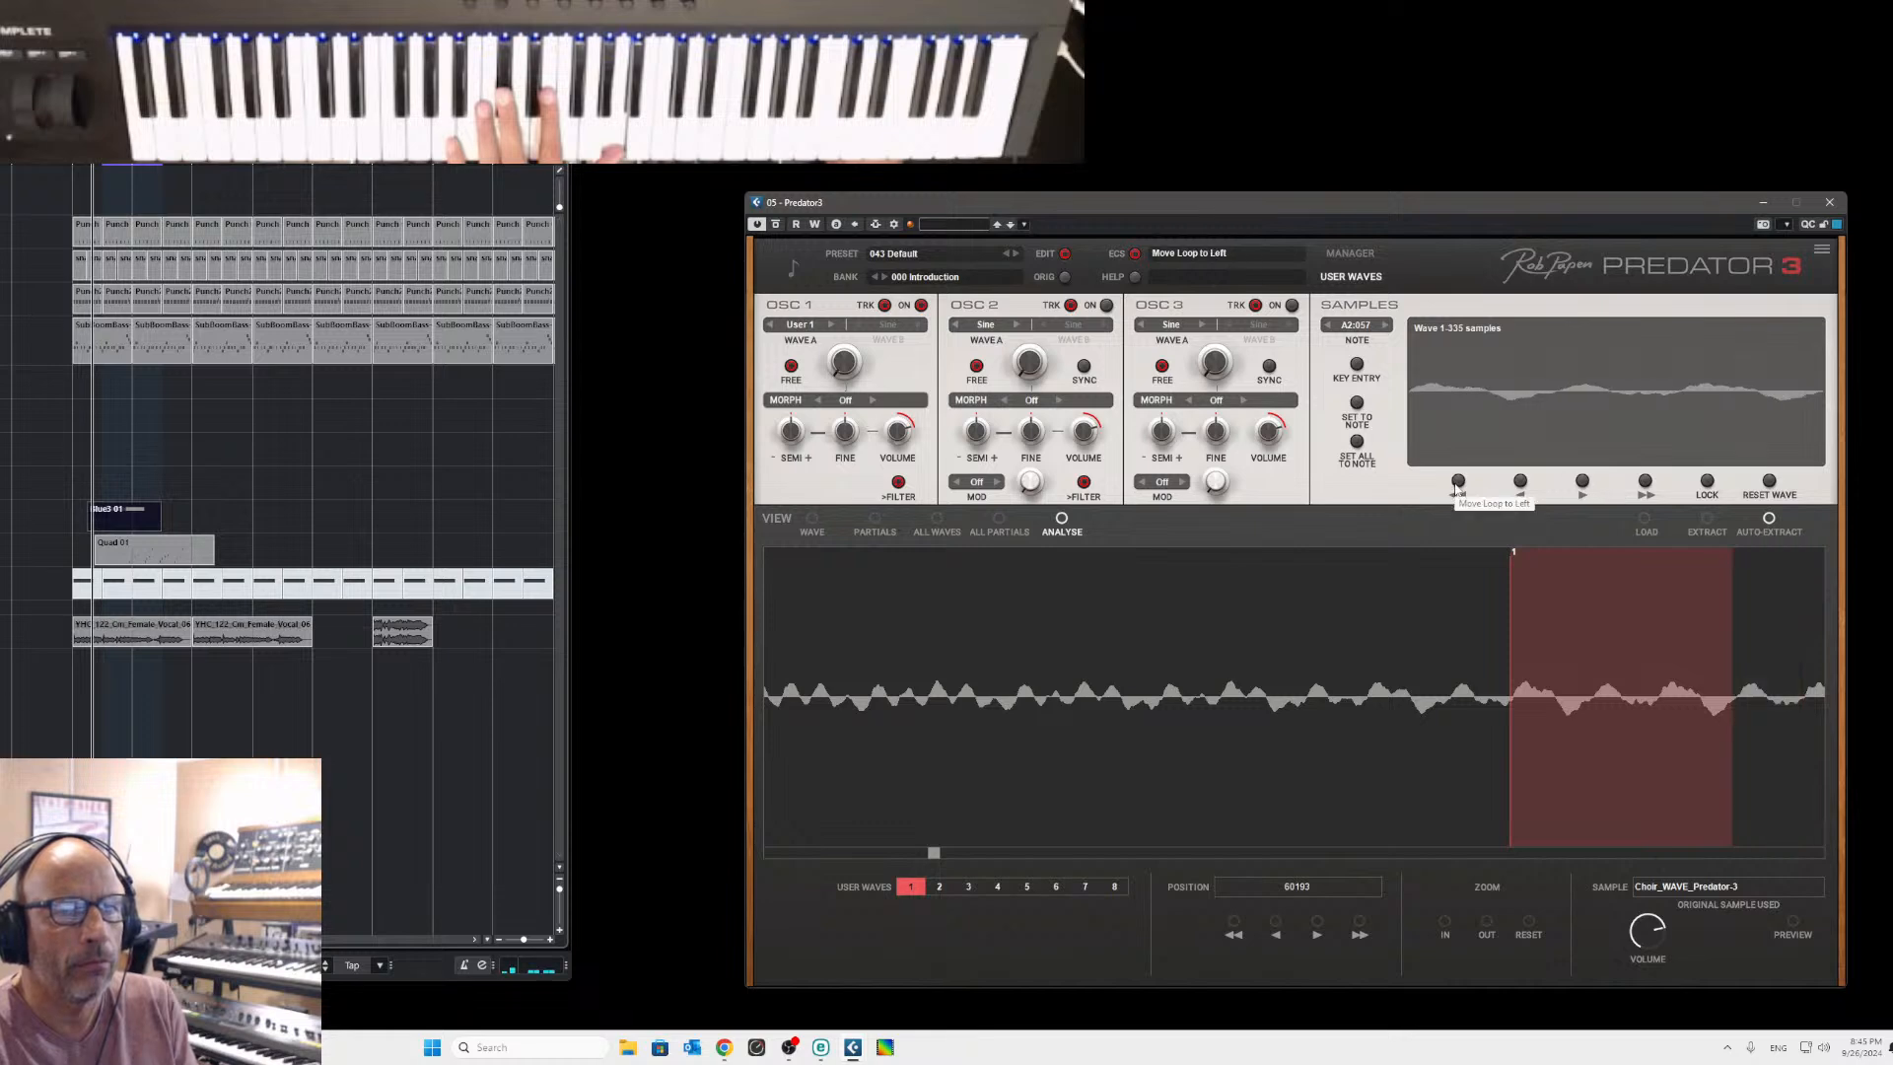
{"action": "left_click", "coordinate": [1458, 482]}
{"action": "left_click", "coordinate": [1459, 481]}
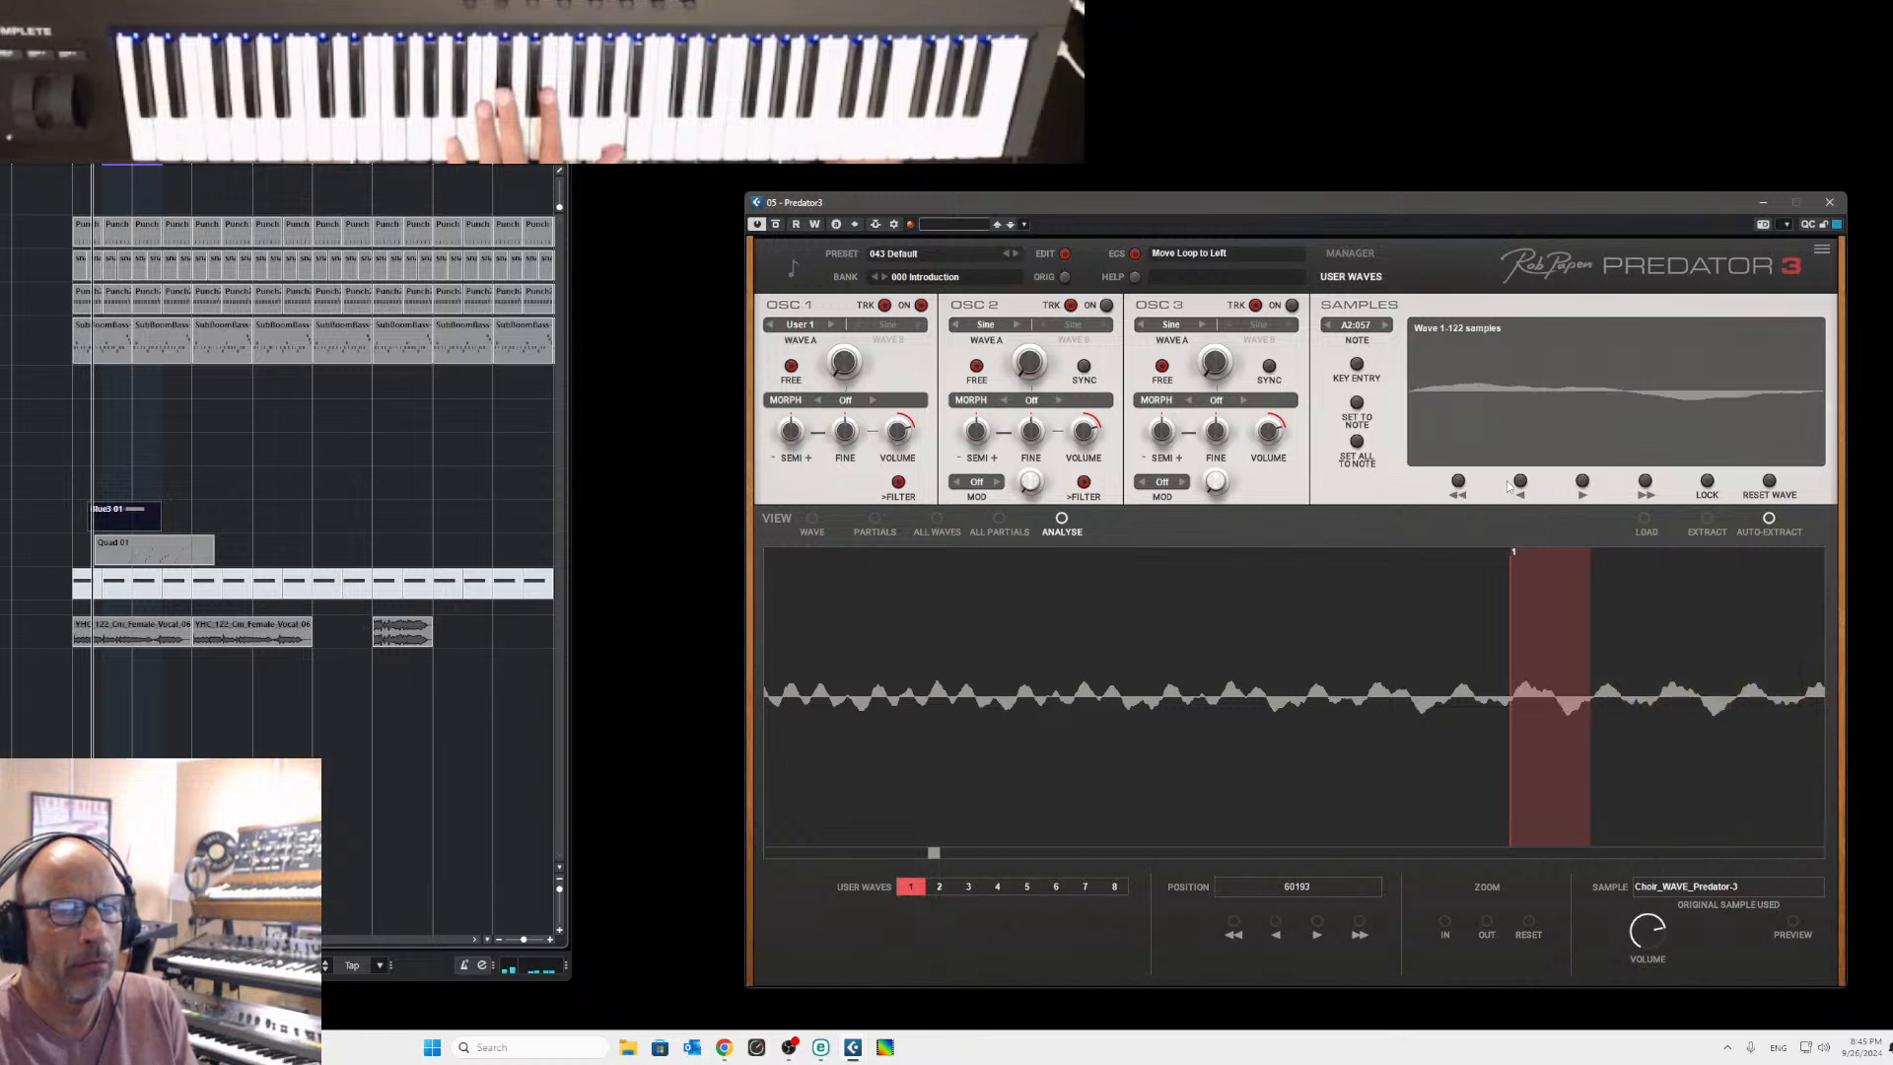
{"action": "left_click", "coordinate": [1642, 484]}
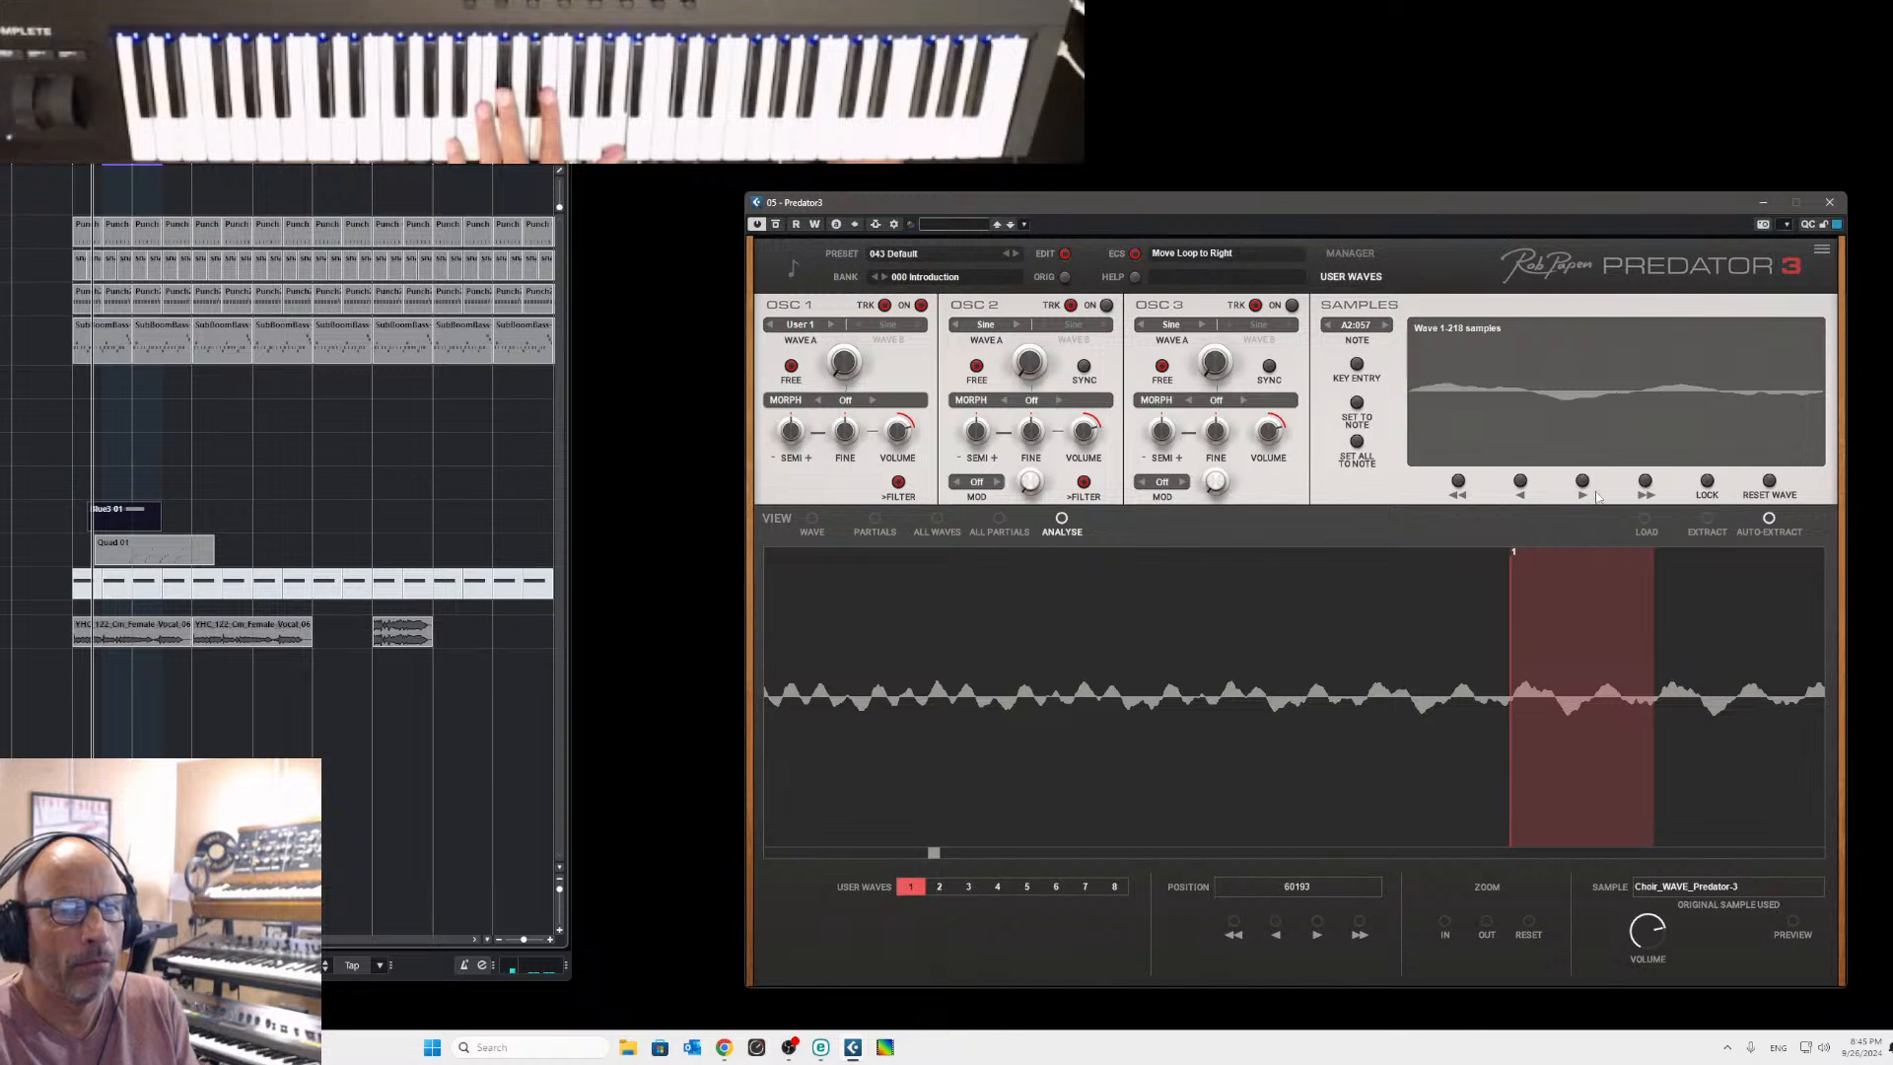
{"action": "left_click", "coordinate": [1521, 483]}
{"action": "left_click", "coordinate": [1521, 483]}
{"action": "left_click", "coordinate": [1460, 483]}
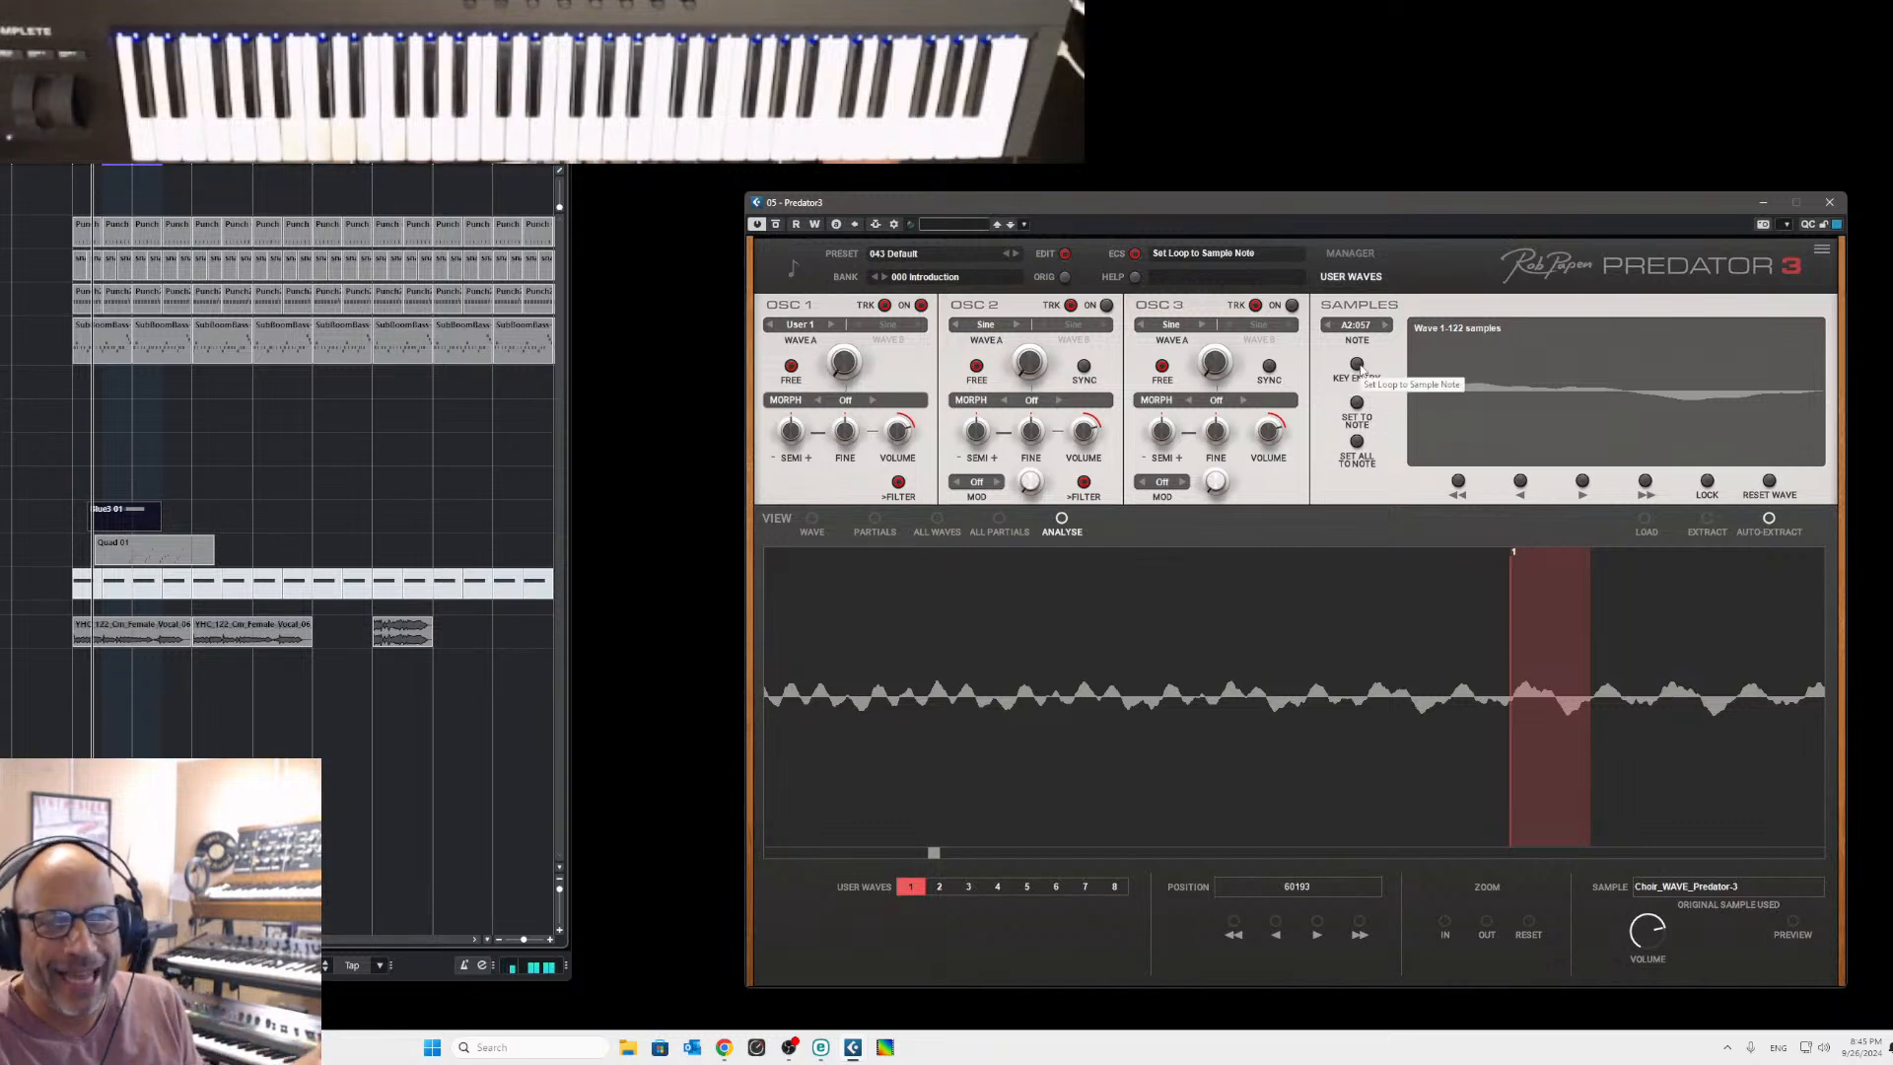
{"action": "left_click", "coordinate": [1357, 403]}
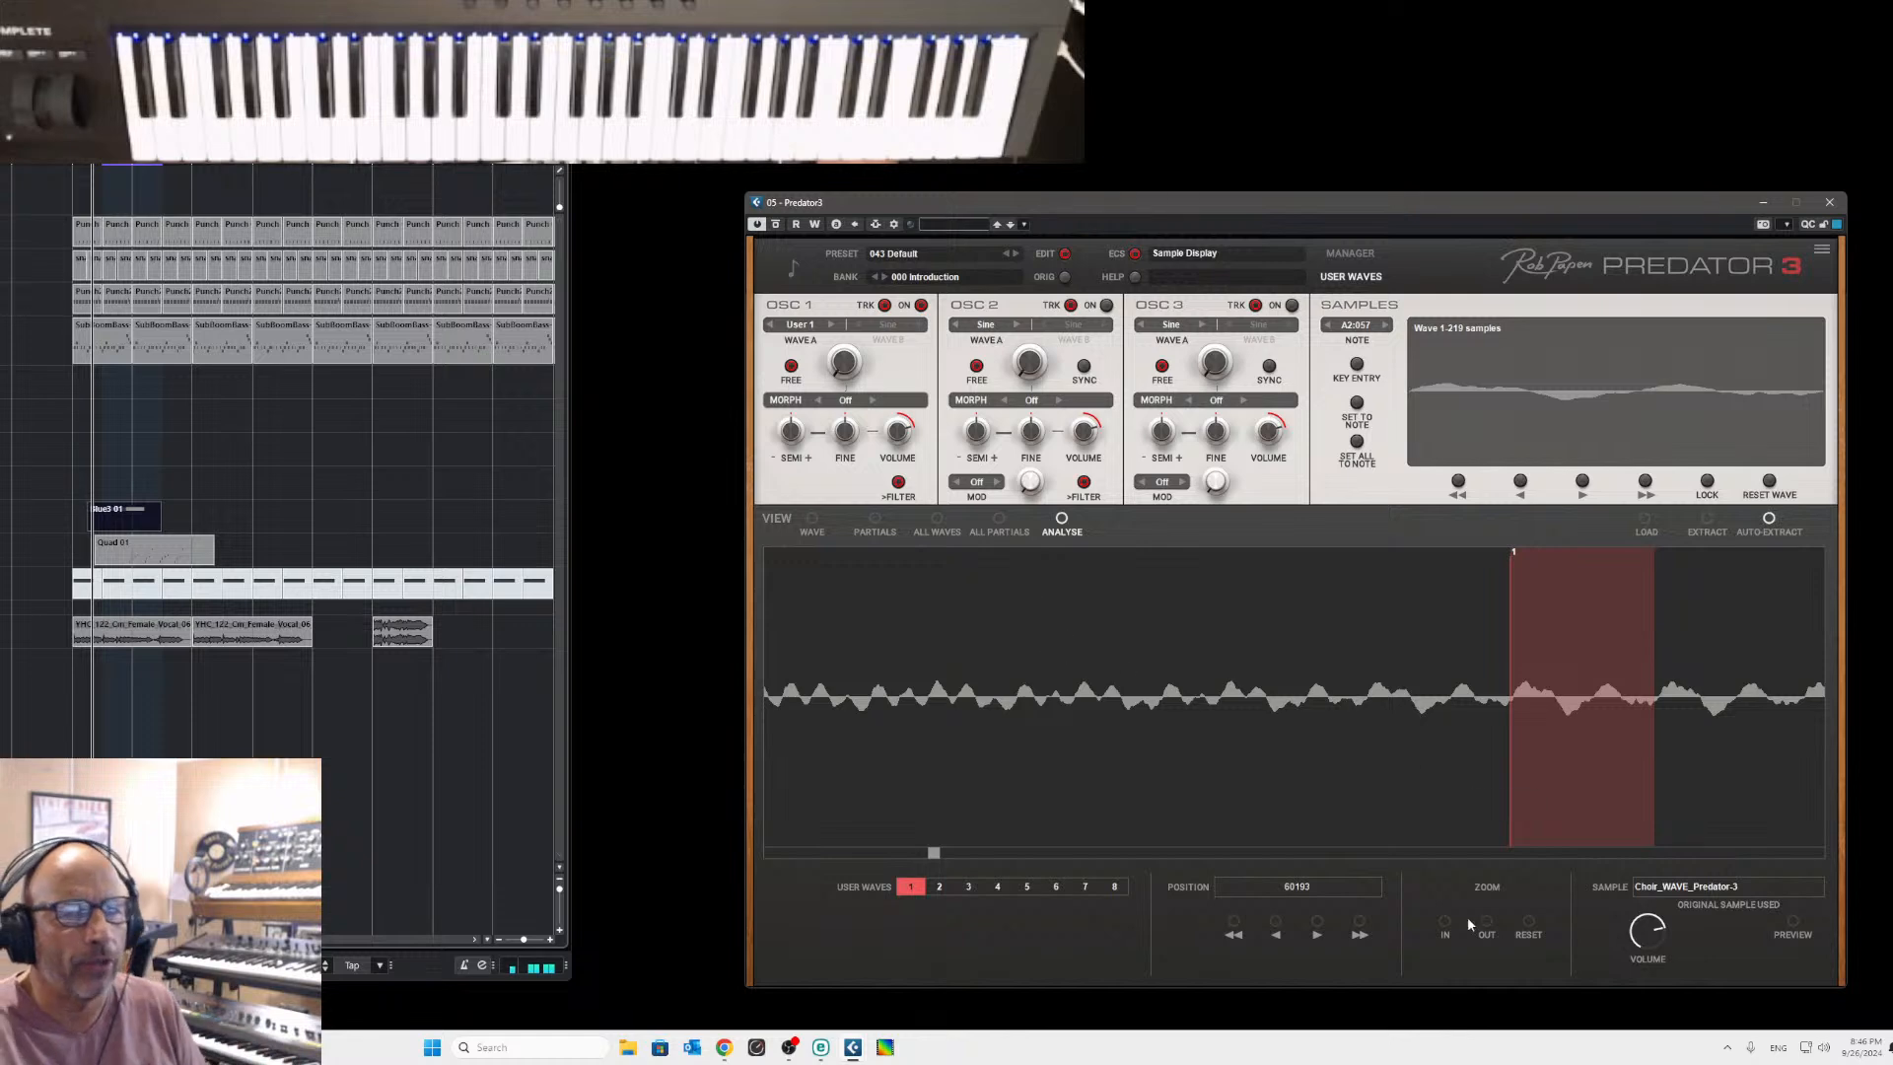
Move wave marker 8 back to the end of the audible choir sound, at position 265849.
{"action": "left_click", "coordinate": [1530, 927]}
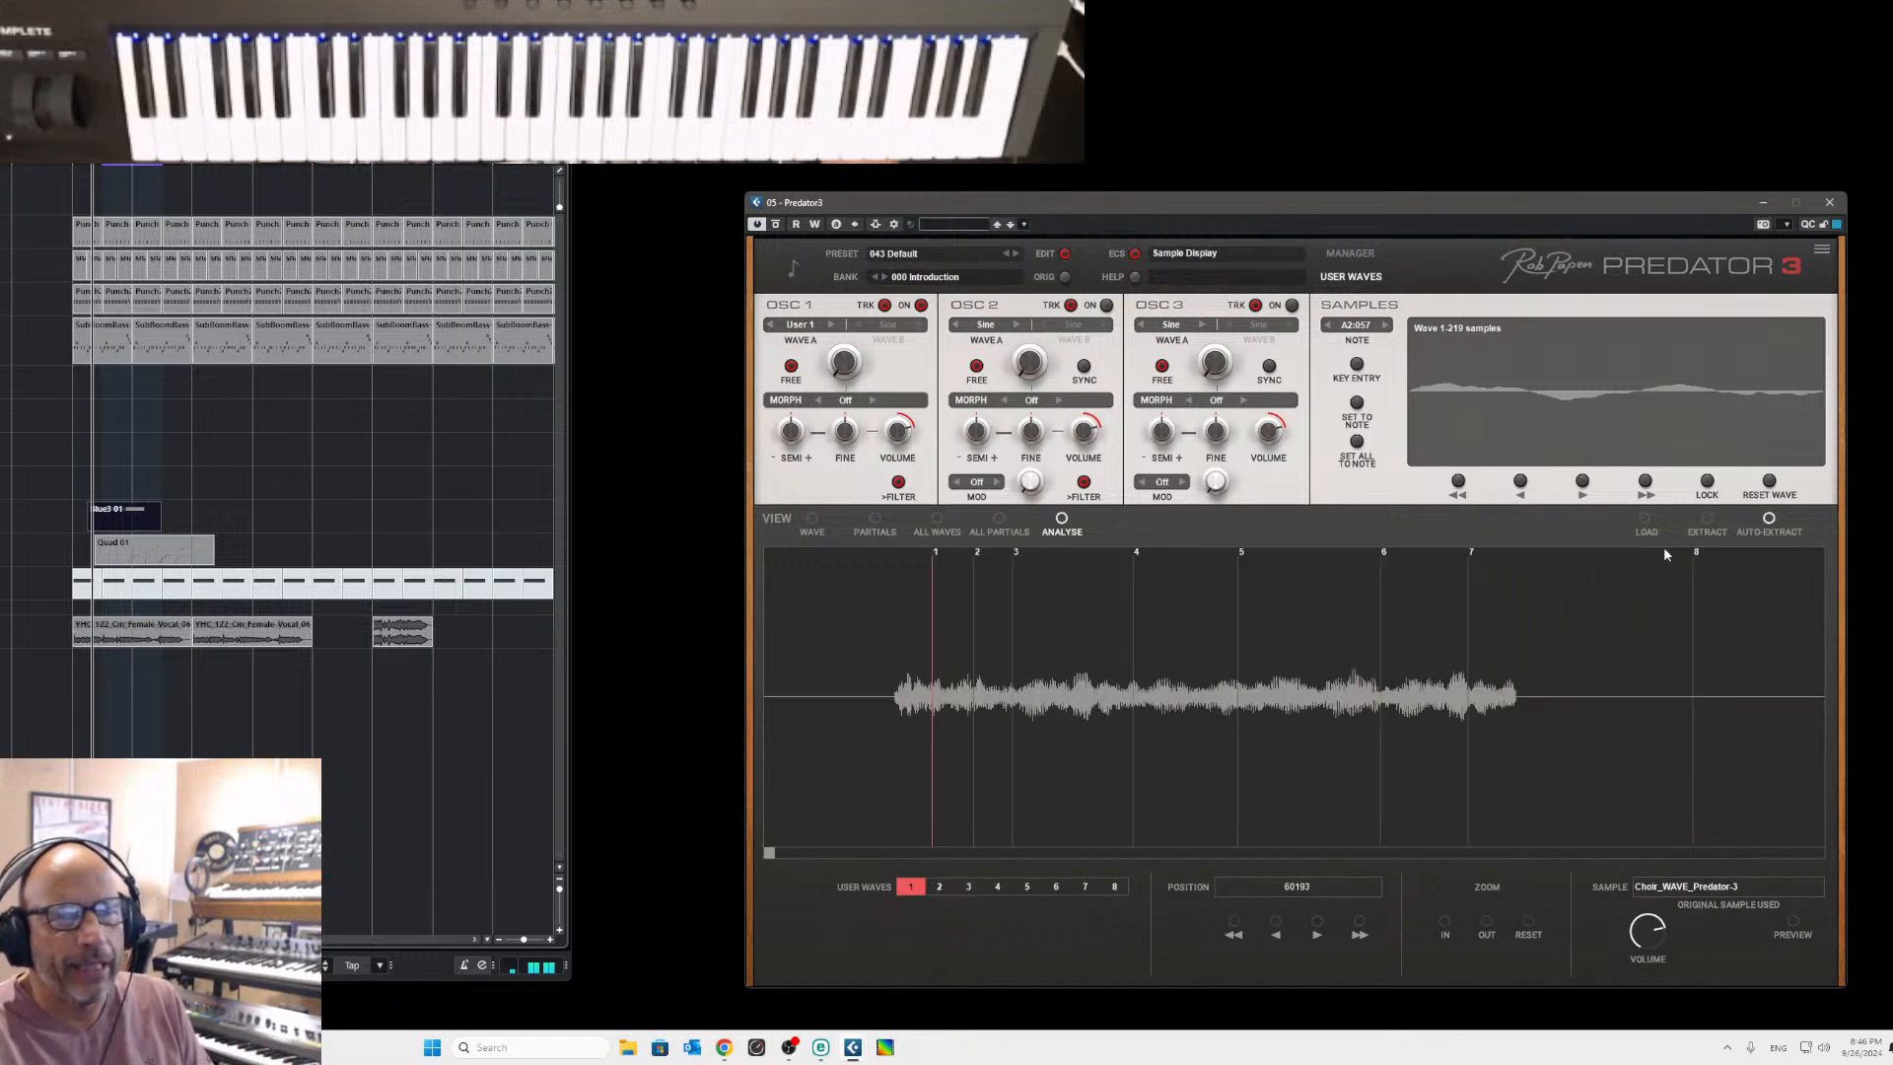
{"action": "left_click_drag", "start_coordinate": [1698, 558], "coordinate": [1512, 582]}
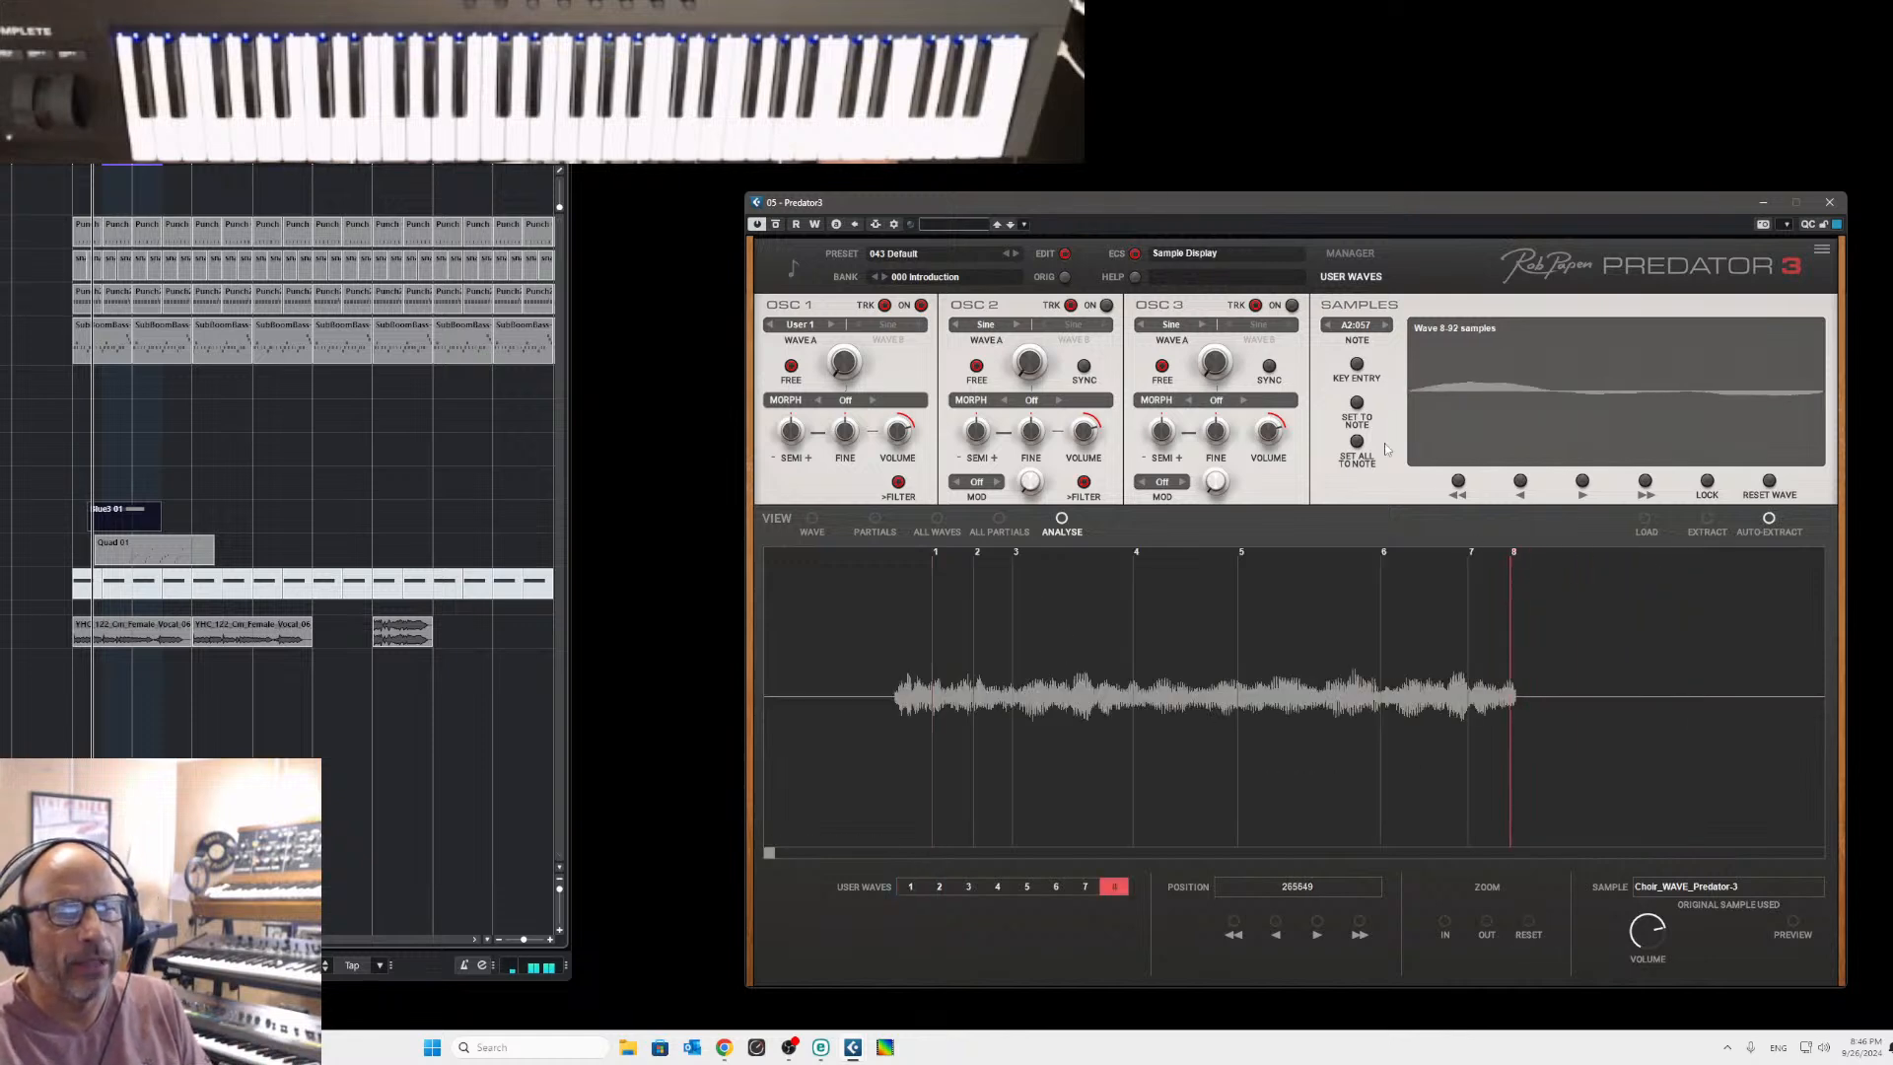
Fit user wave 8's loop in the choir sample to the sample note A2:057.
{"action": "left_click", "coordinate": [1357, 404]}
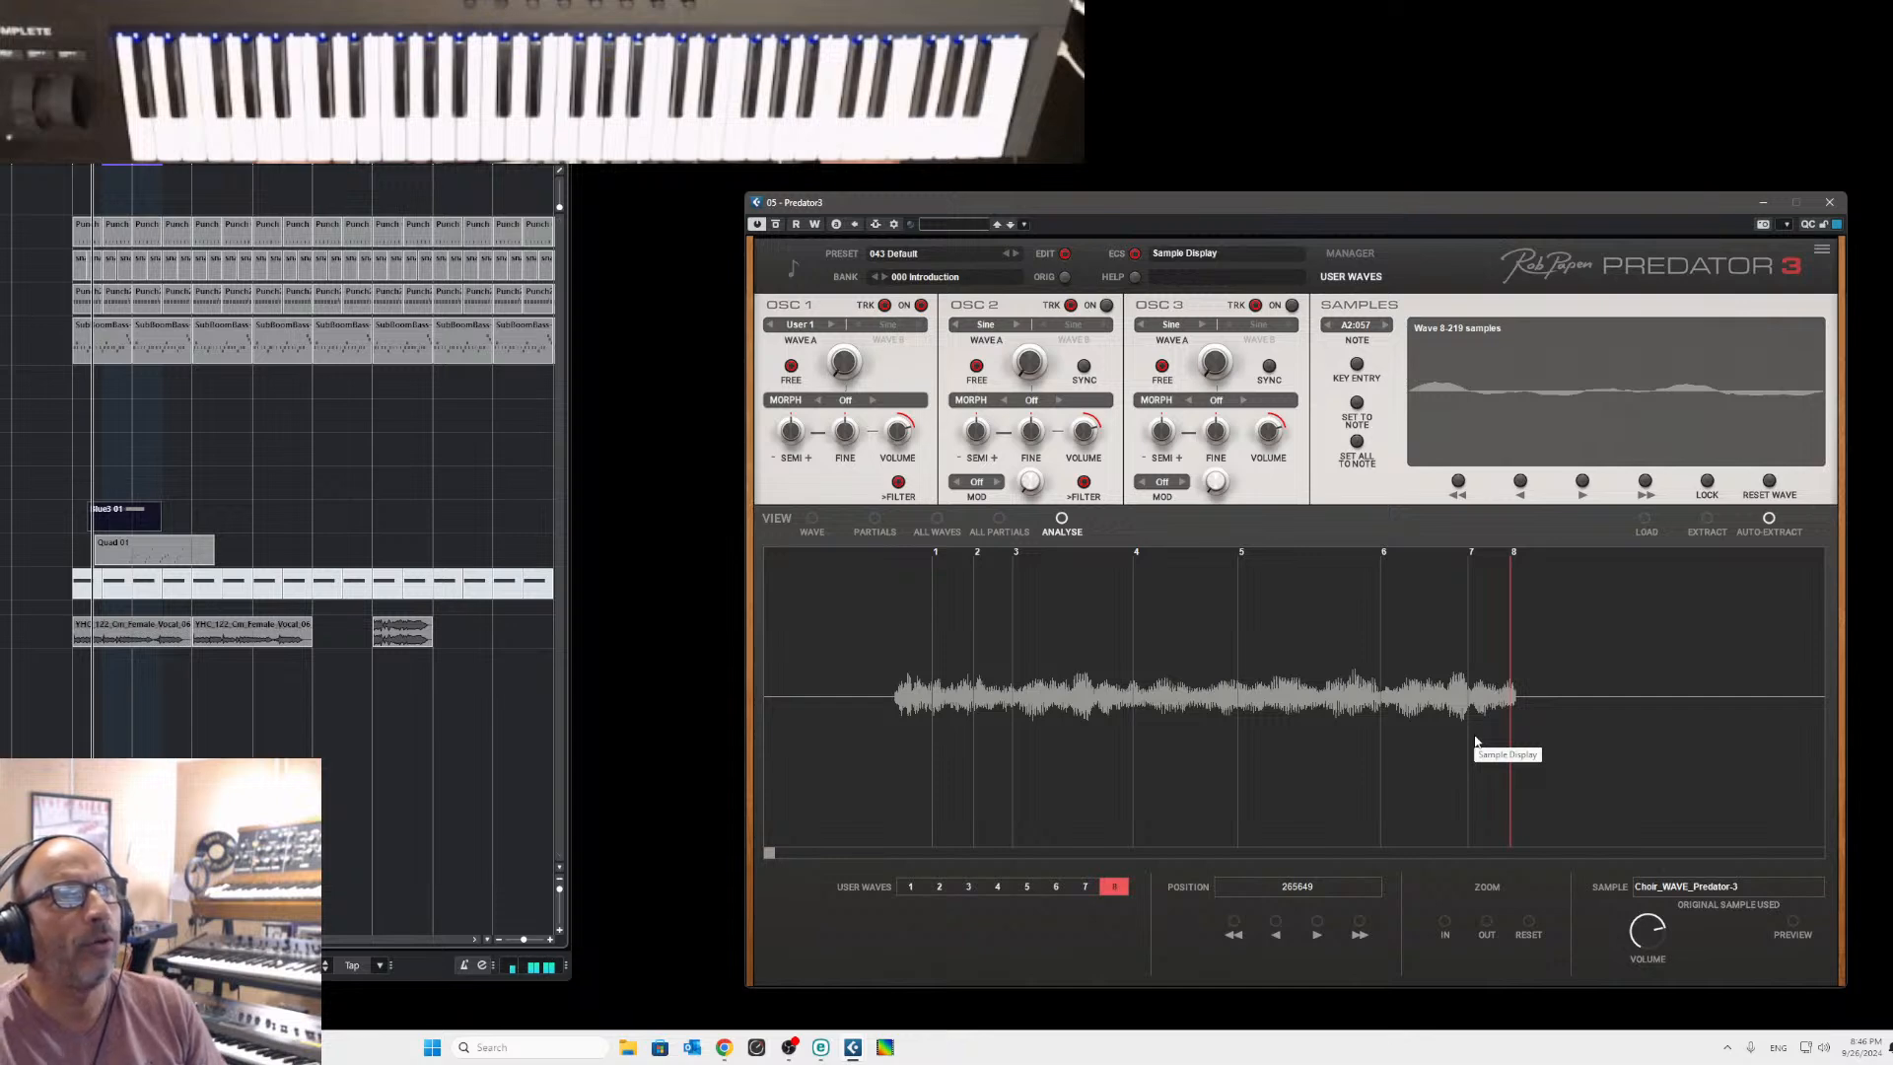
Audition presets from the banks 001 My Sounds, 003 Synth 01 and 003 Synth 02, including Aliens VS Predator-3 and Lets Go Juno-60.
{"action": "left_click", "coordinate": [1353, 254]}
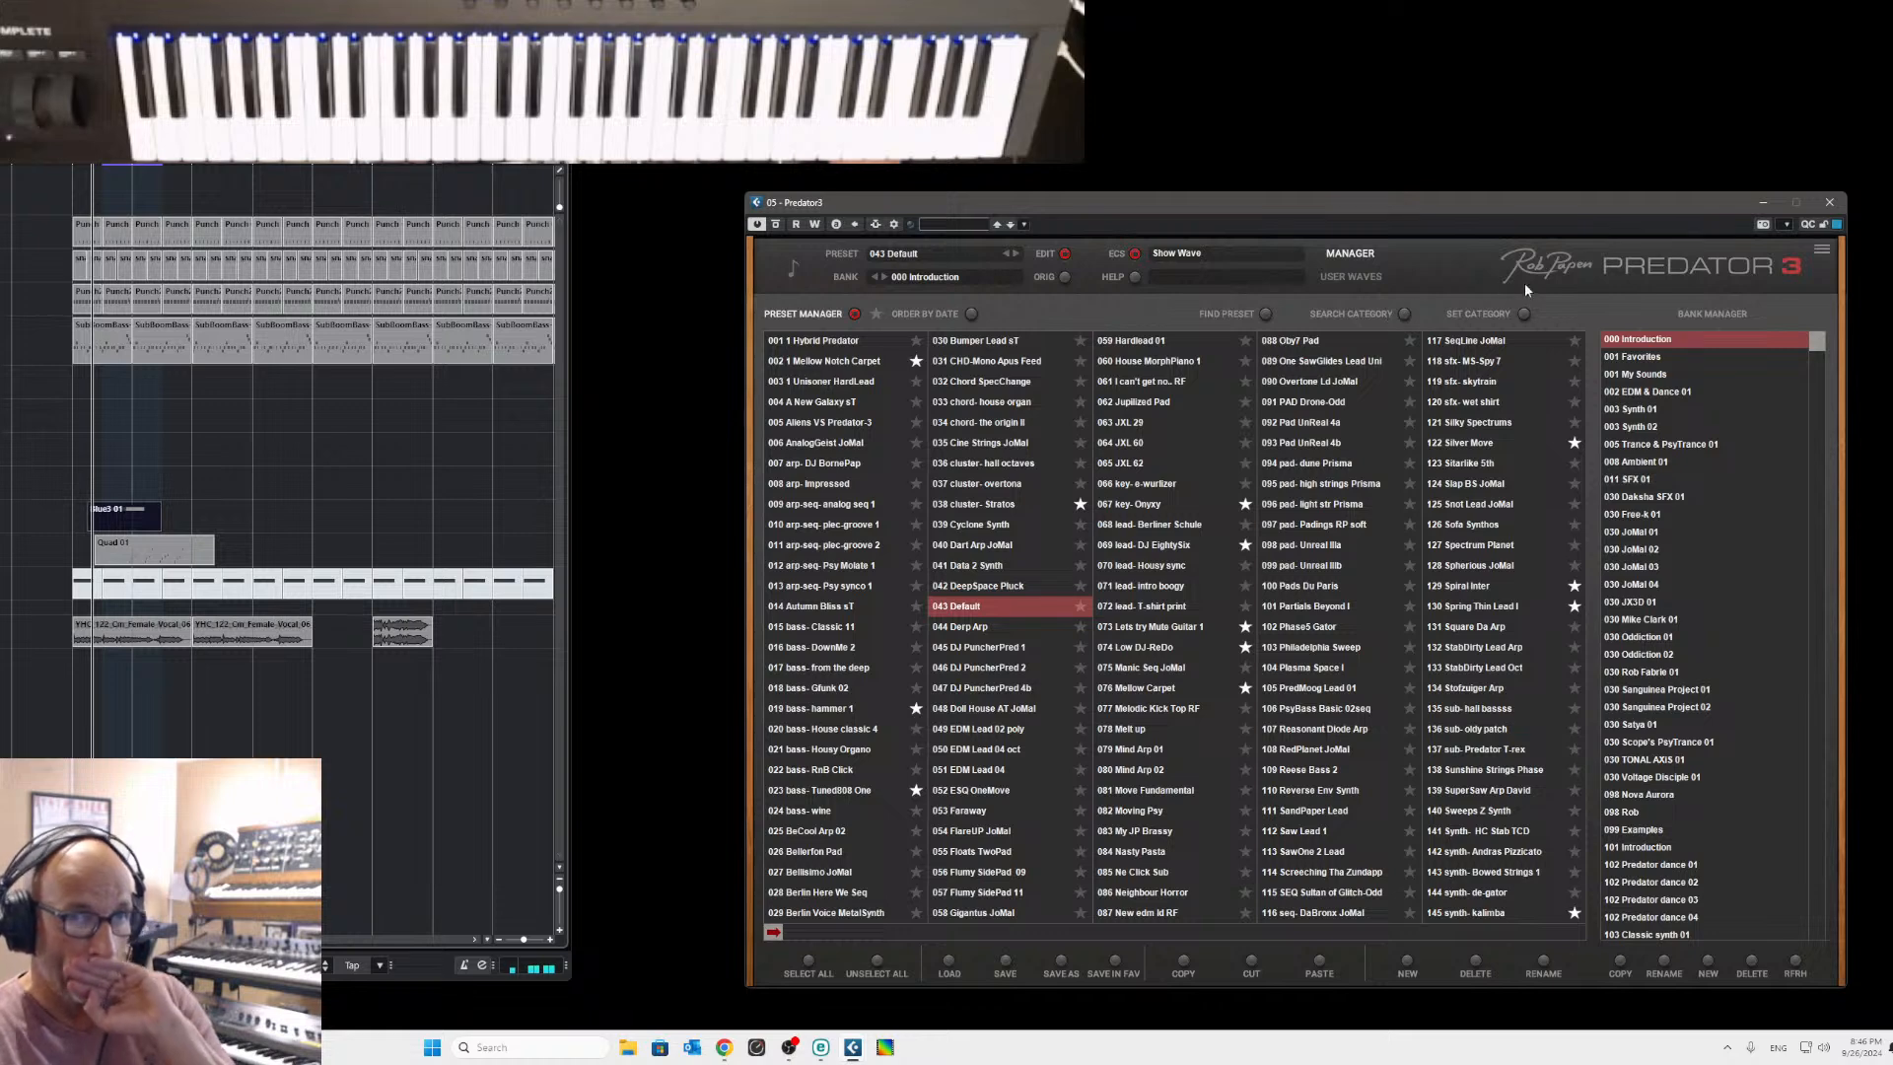
{"action": "left_click", "coordinate": [1620, 378]}
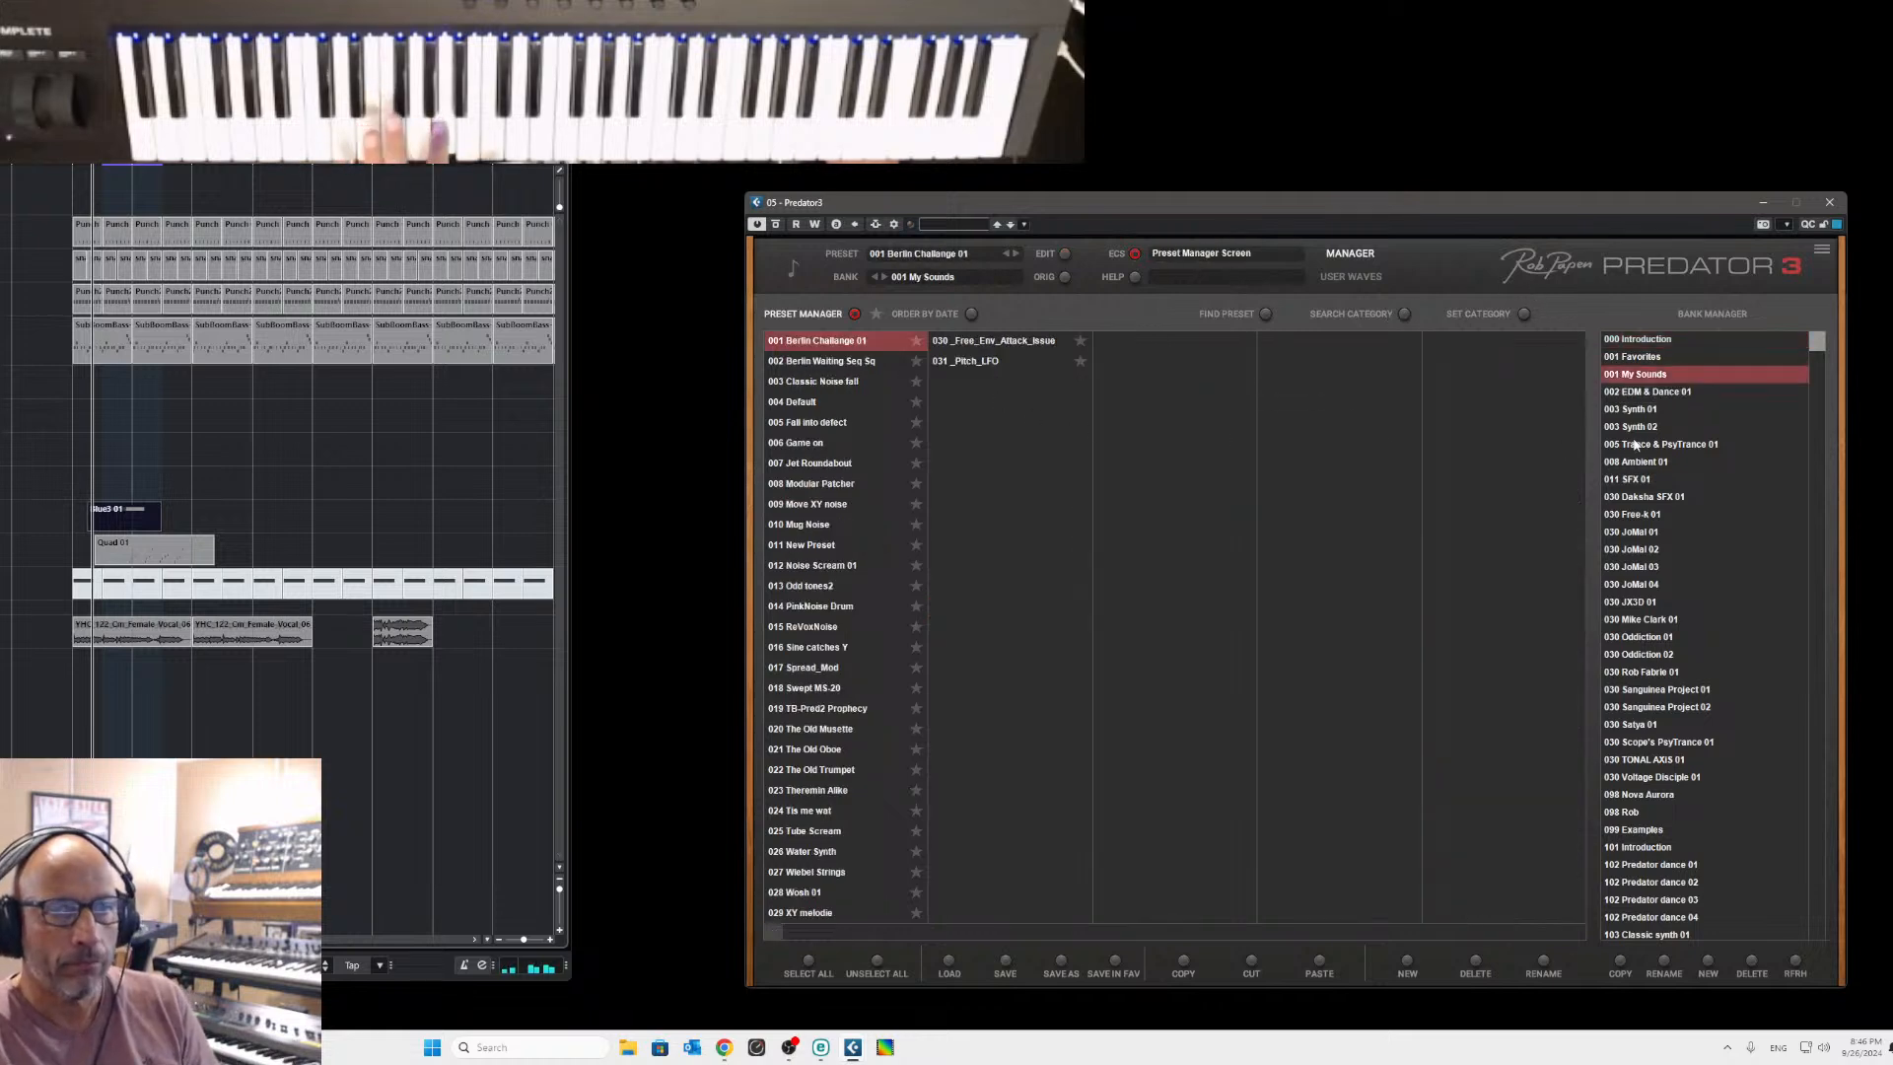
{"action": "left_click", "coordinate": [1643, 411]}
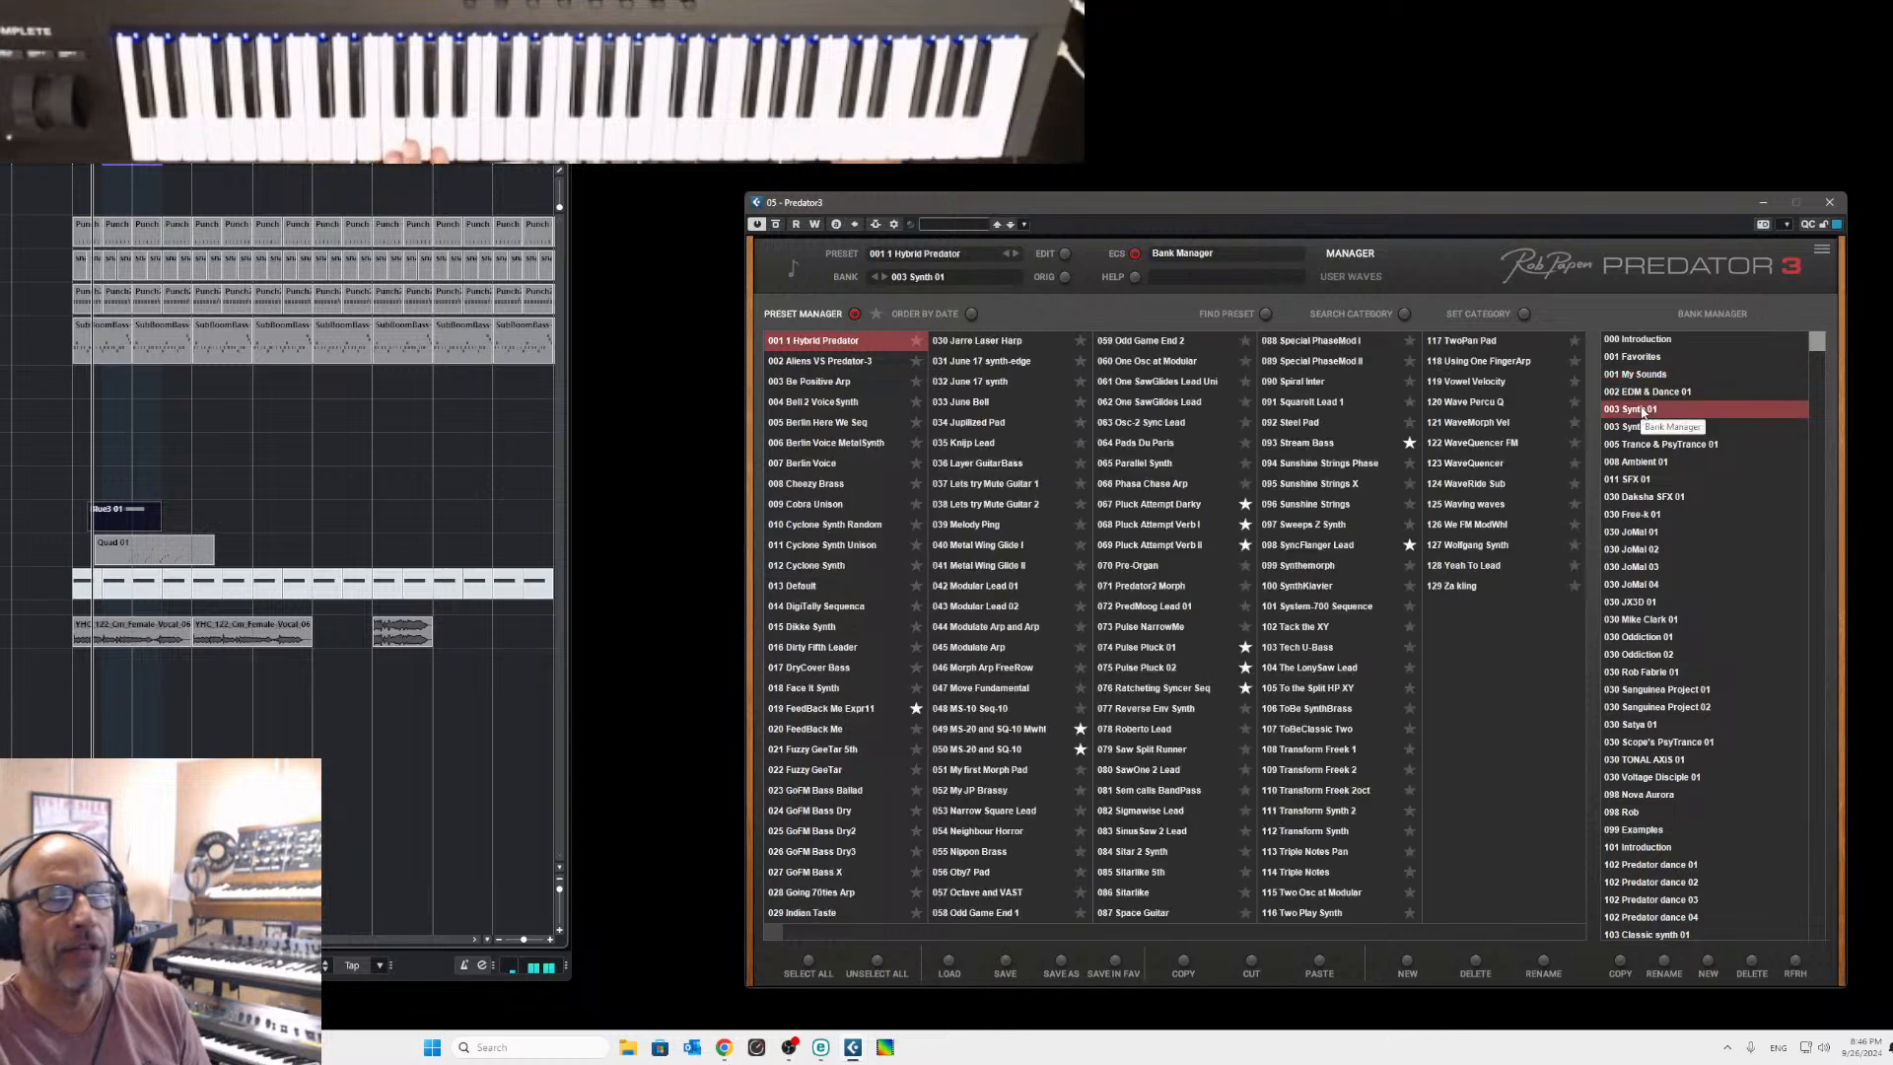
{"action": "left_click", "coordinate": [831, 364]}
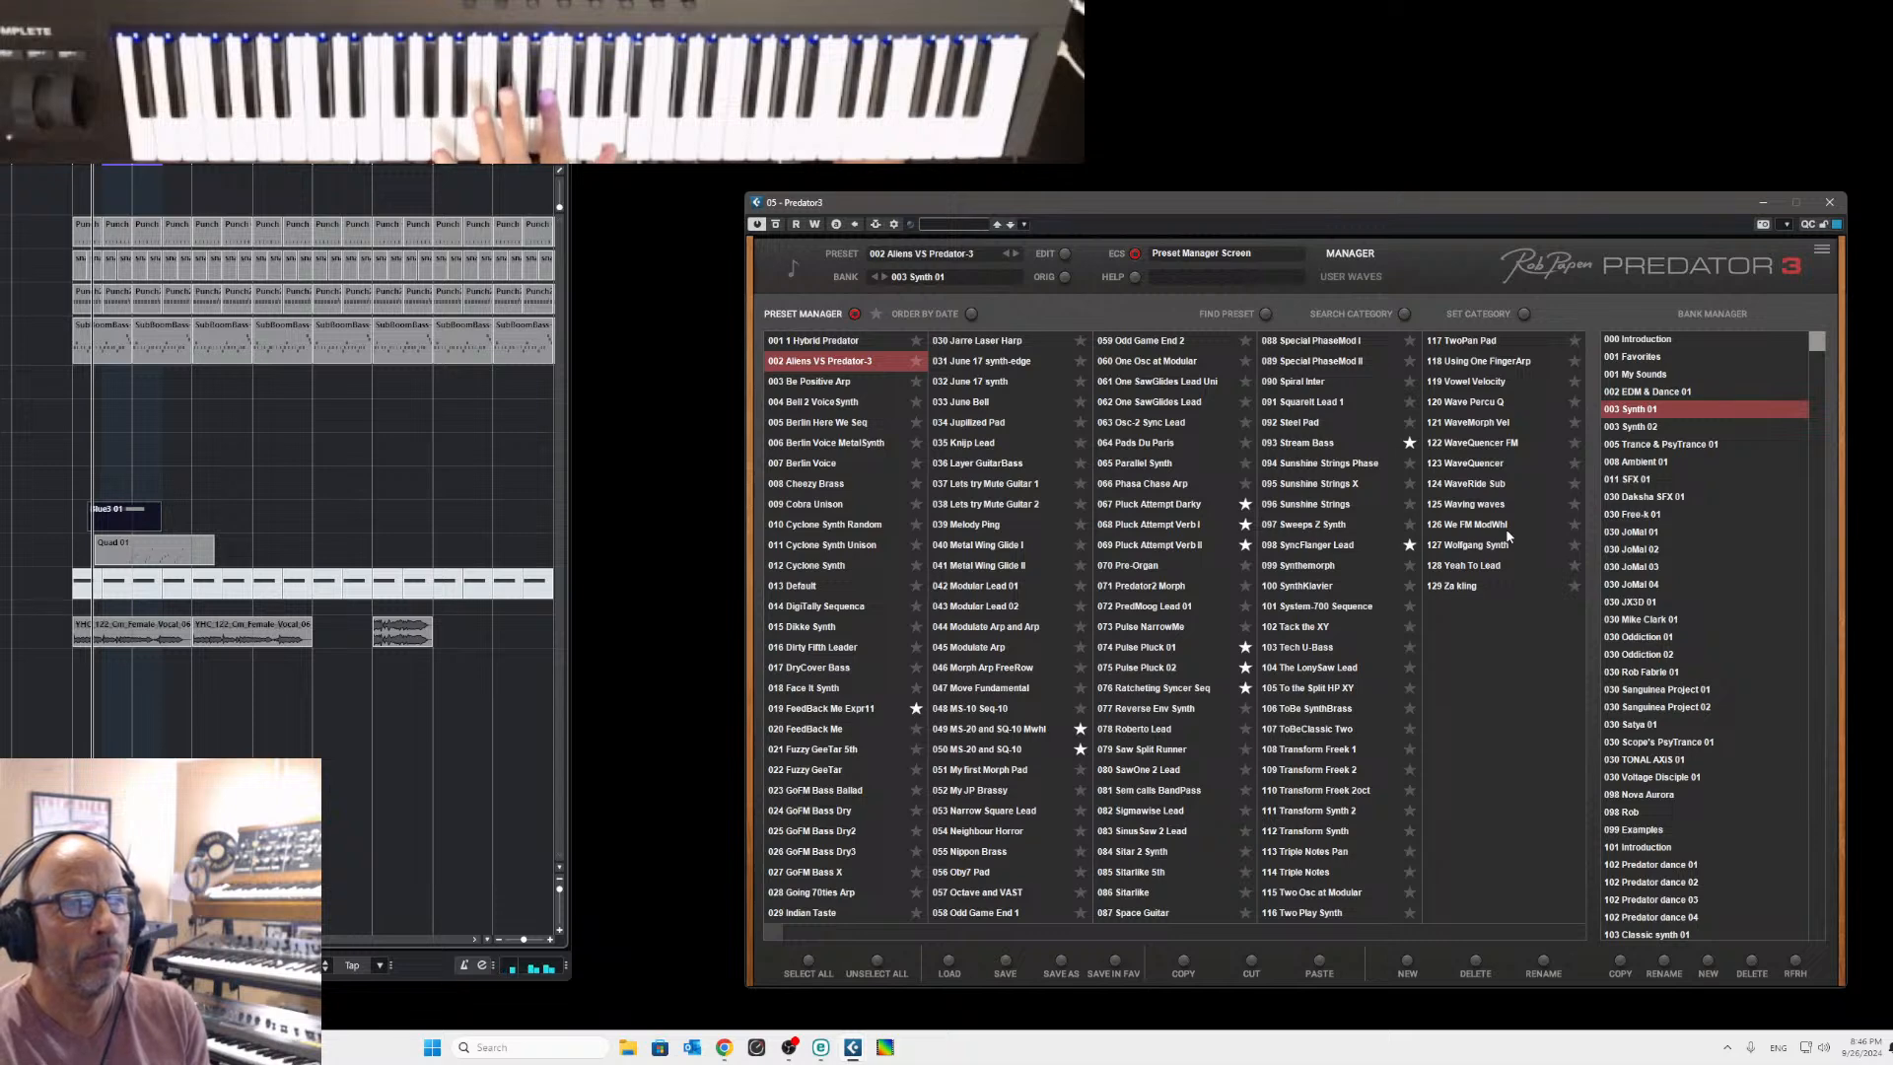
{"action": "left_click", "coordinate": [1635, 427]}
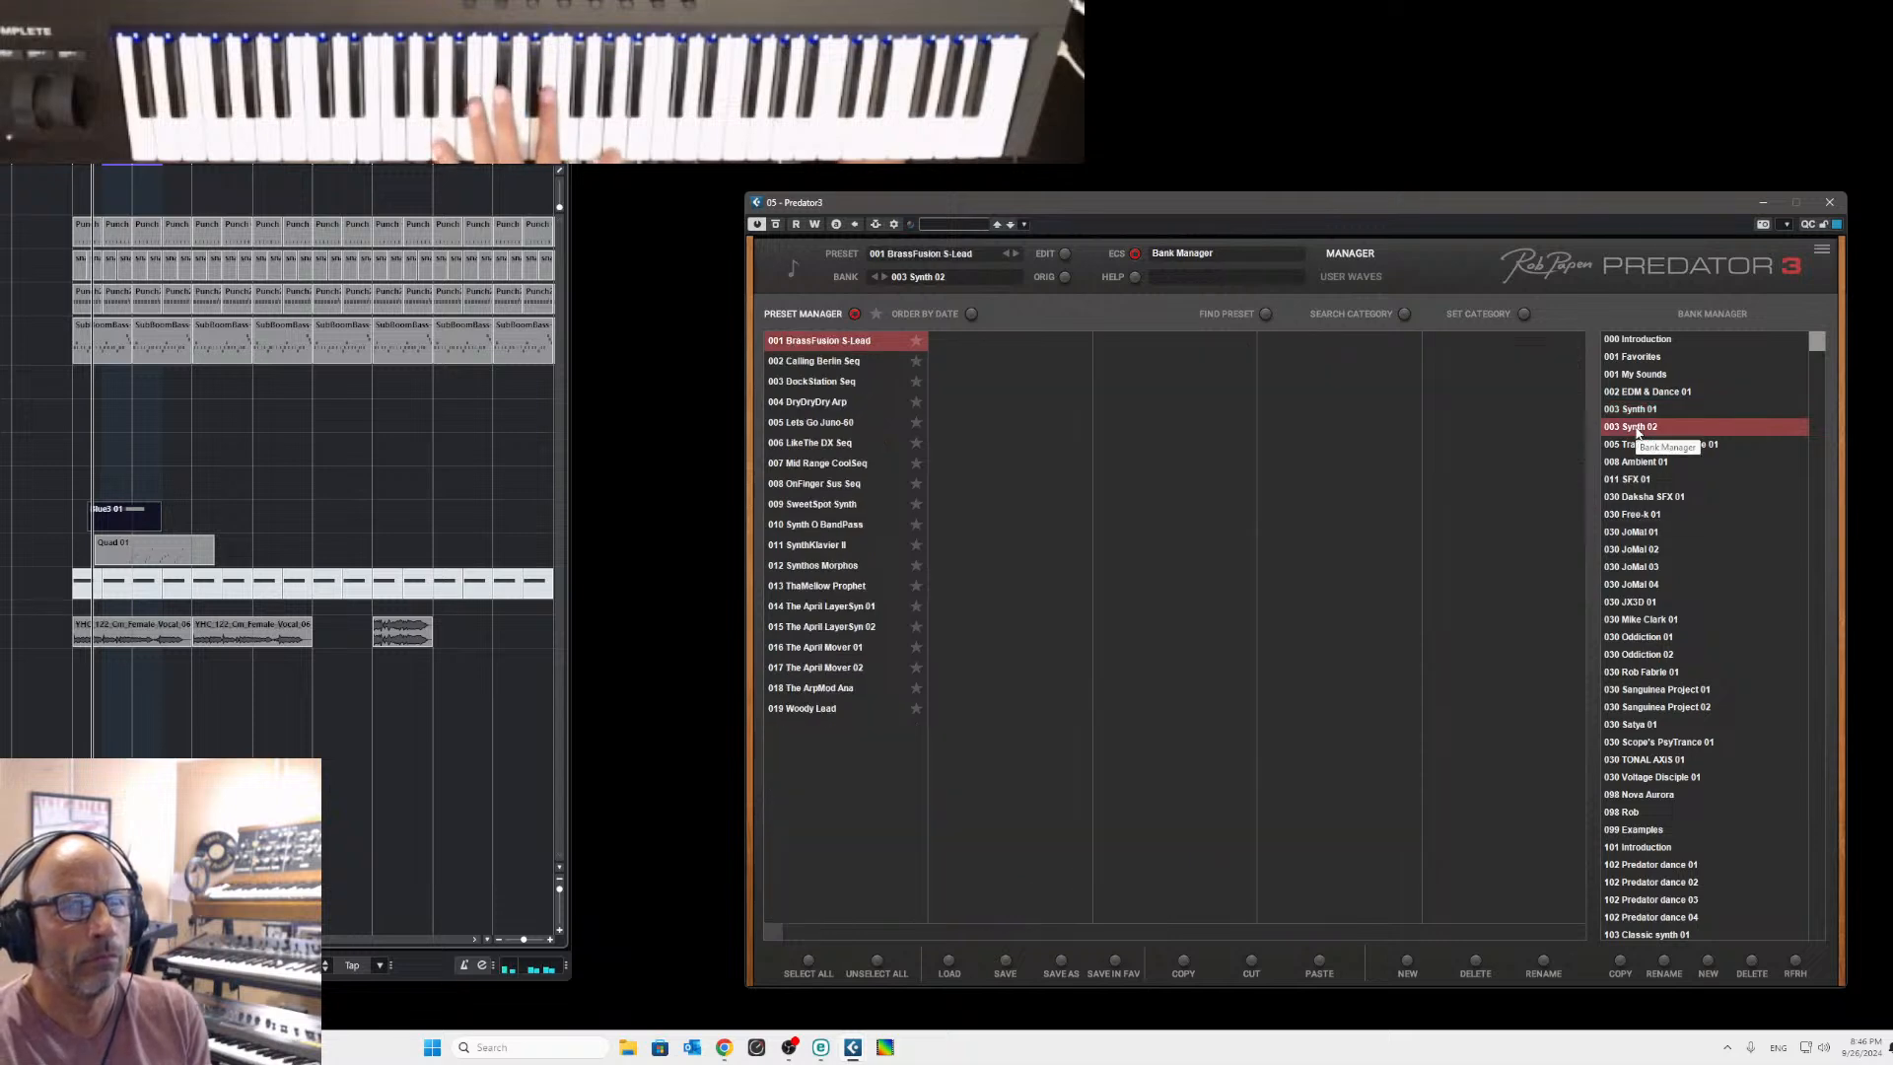
{"action": "left_click", "coordinate": [821, 361]}
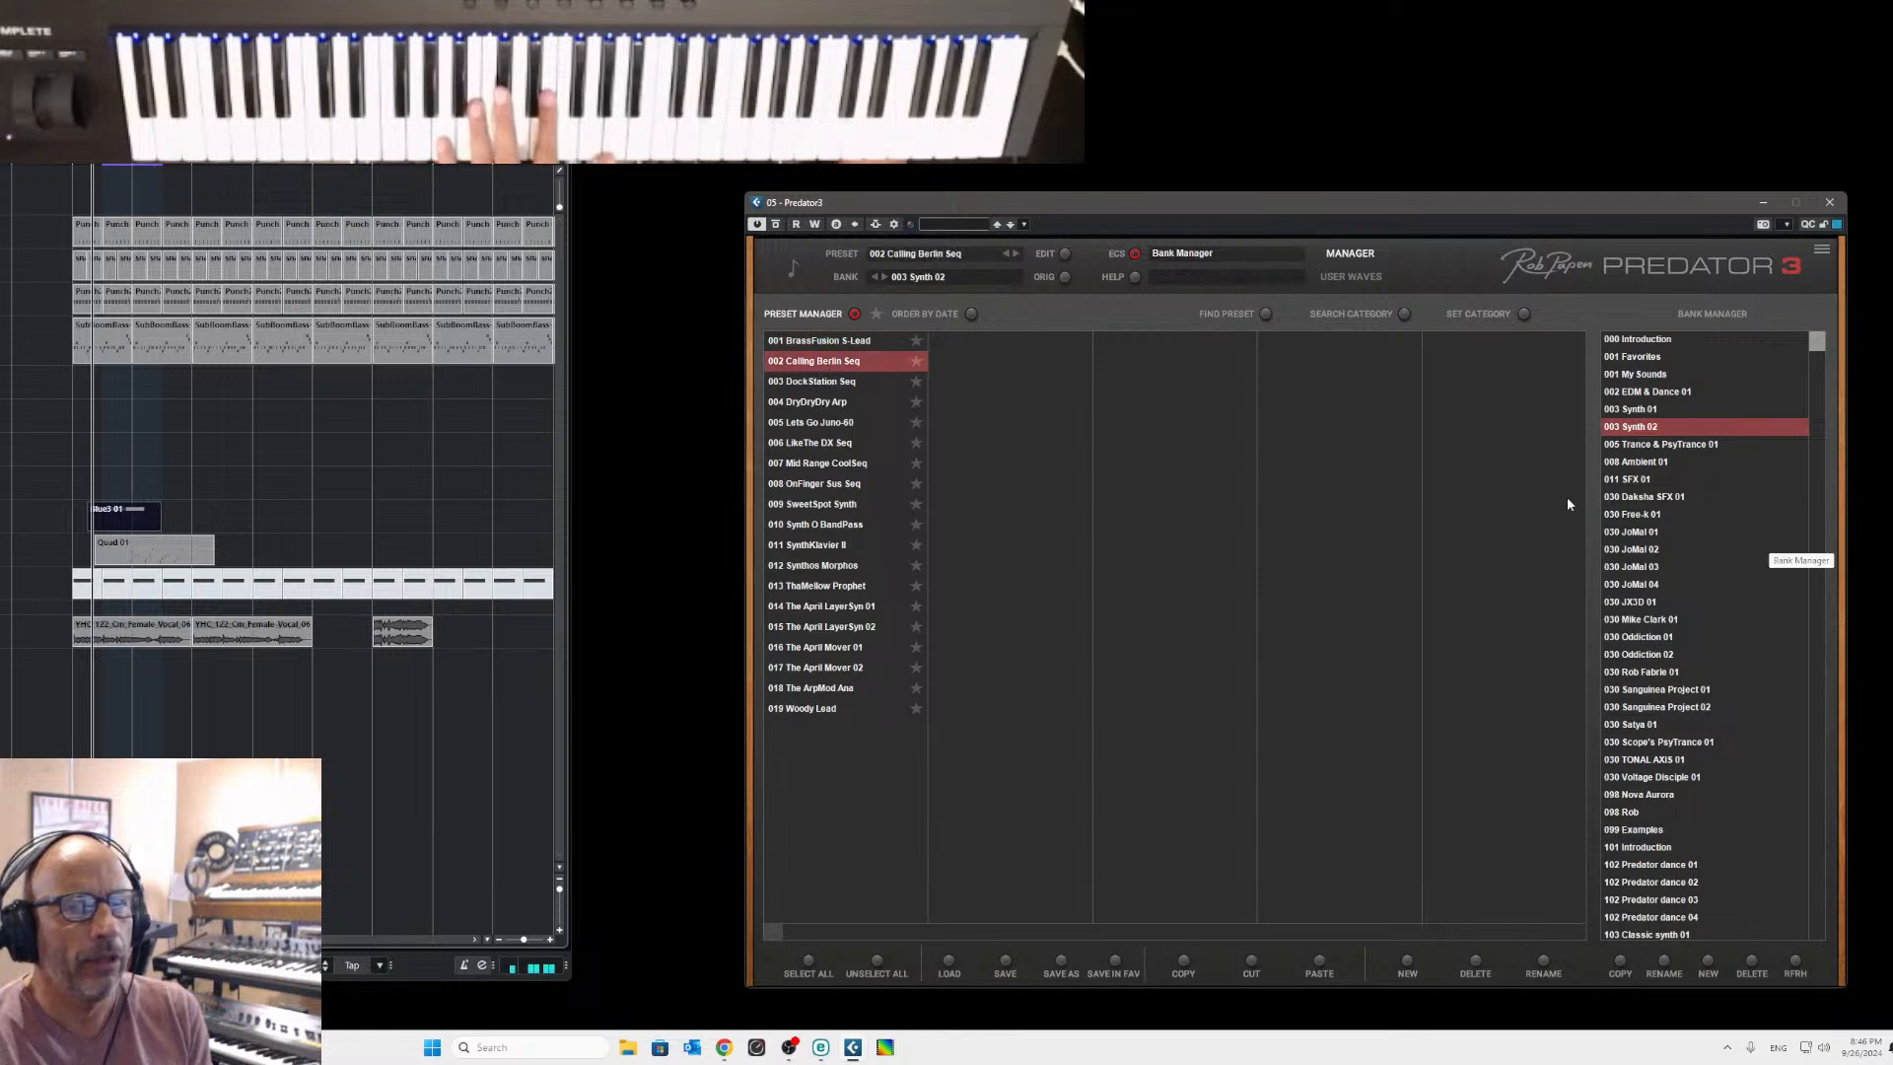
{"action": "left_click", "coordinate": [807, 402]}
{"action": "left_click", "coordinate": [811, 426]}
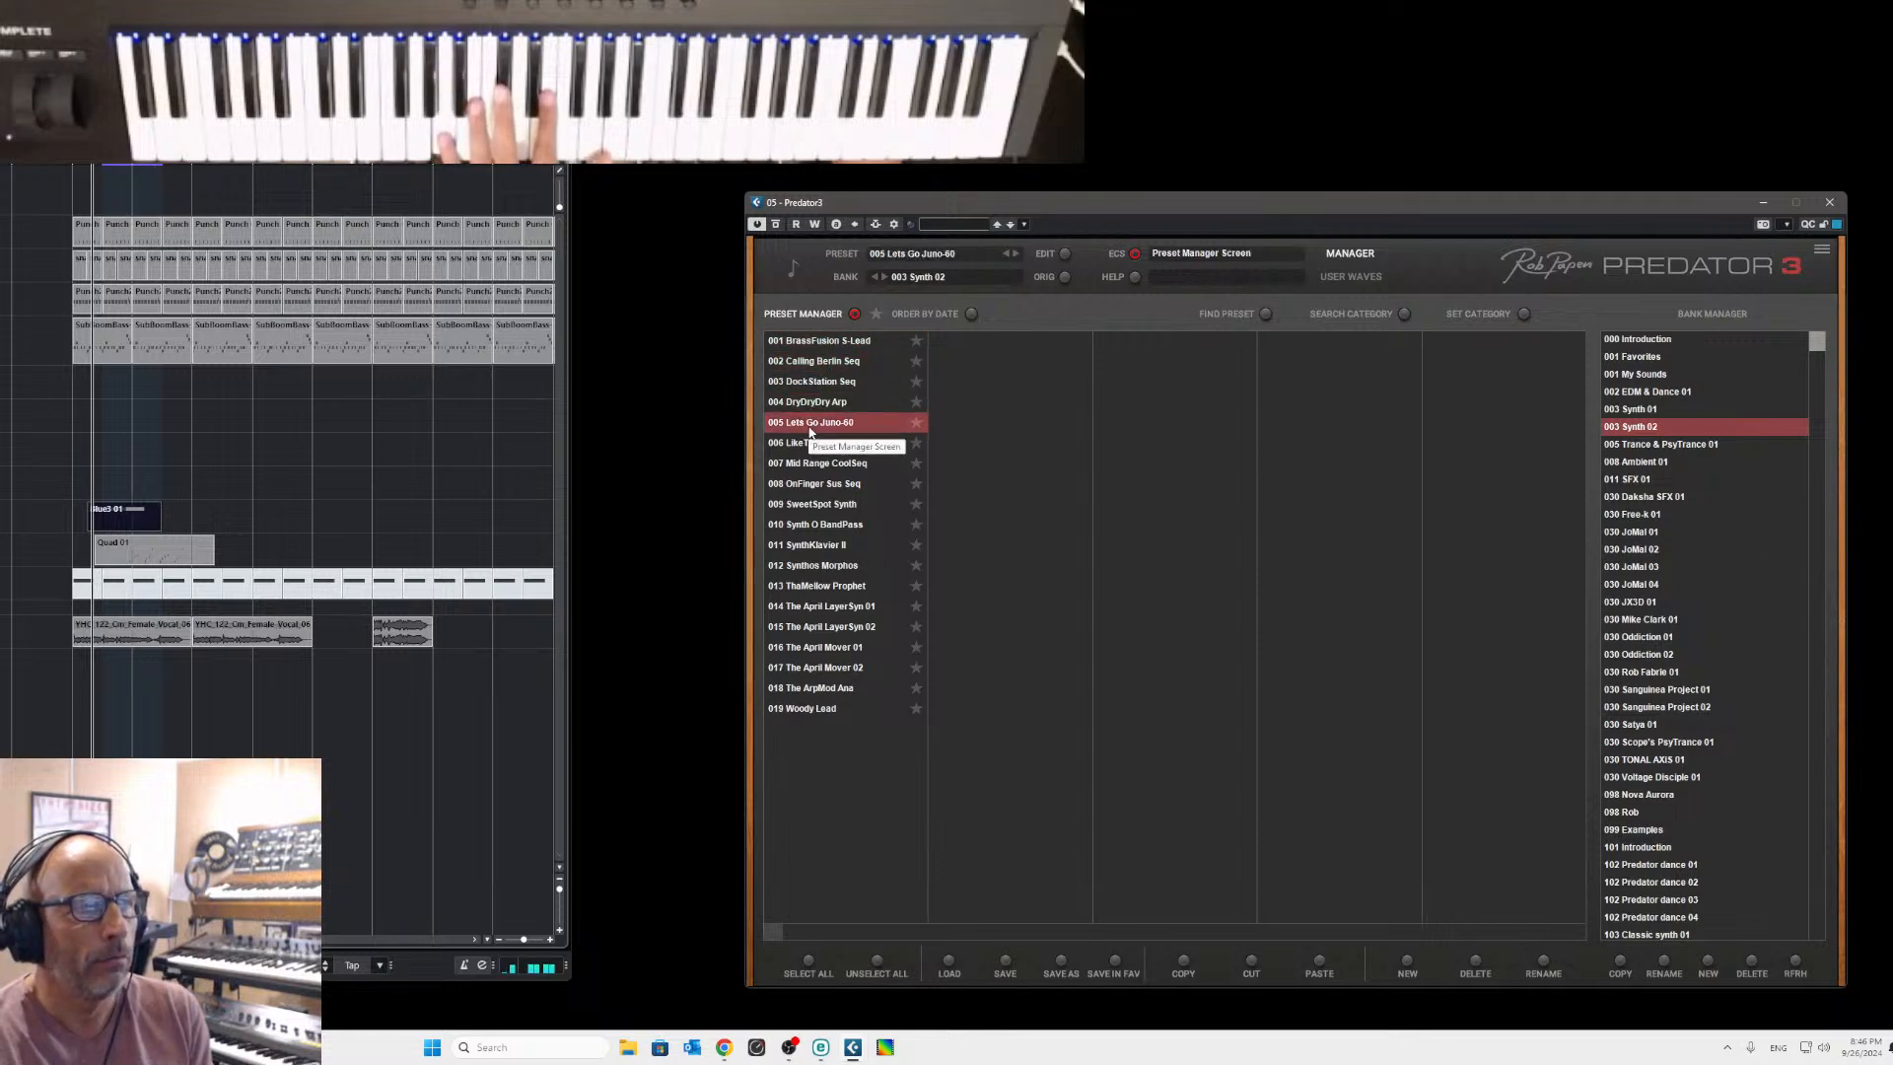
Load the preset 004 Bell 2 VoiceSynth from bank 003 Synth 01 and return to its synth settings.
{"action": "left_click", "coordinate": [1641, 410]}
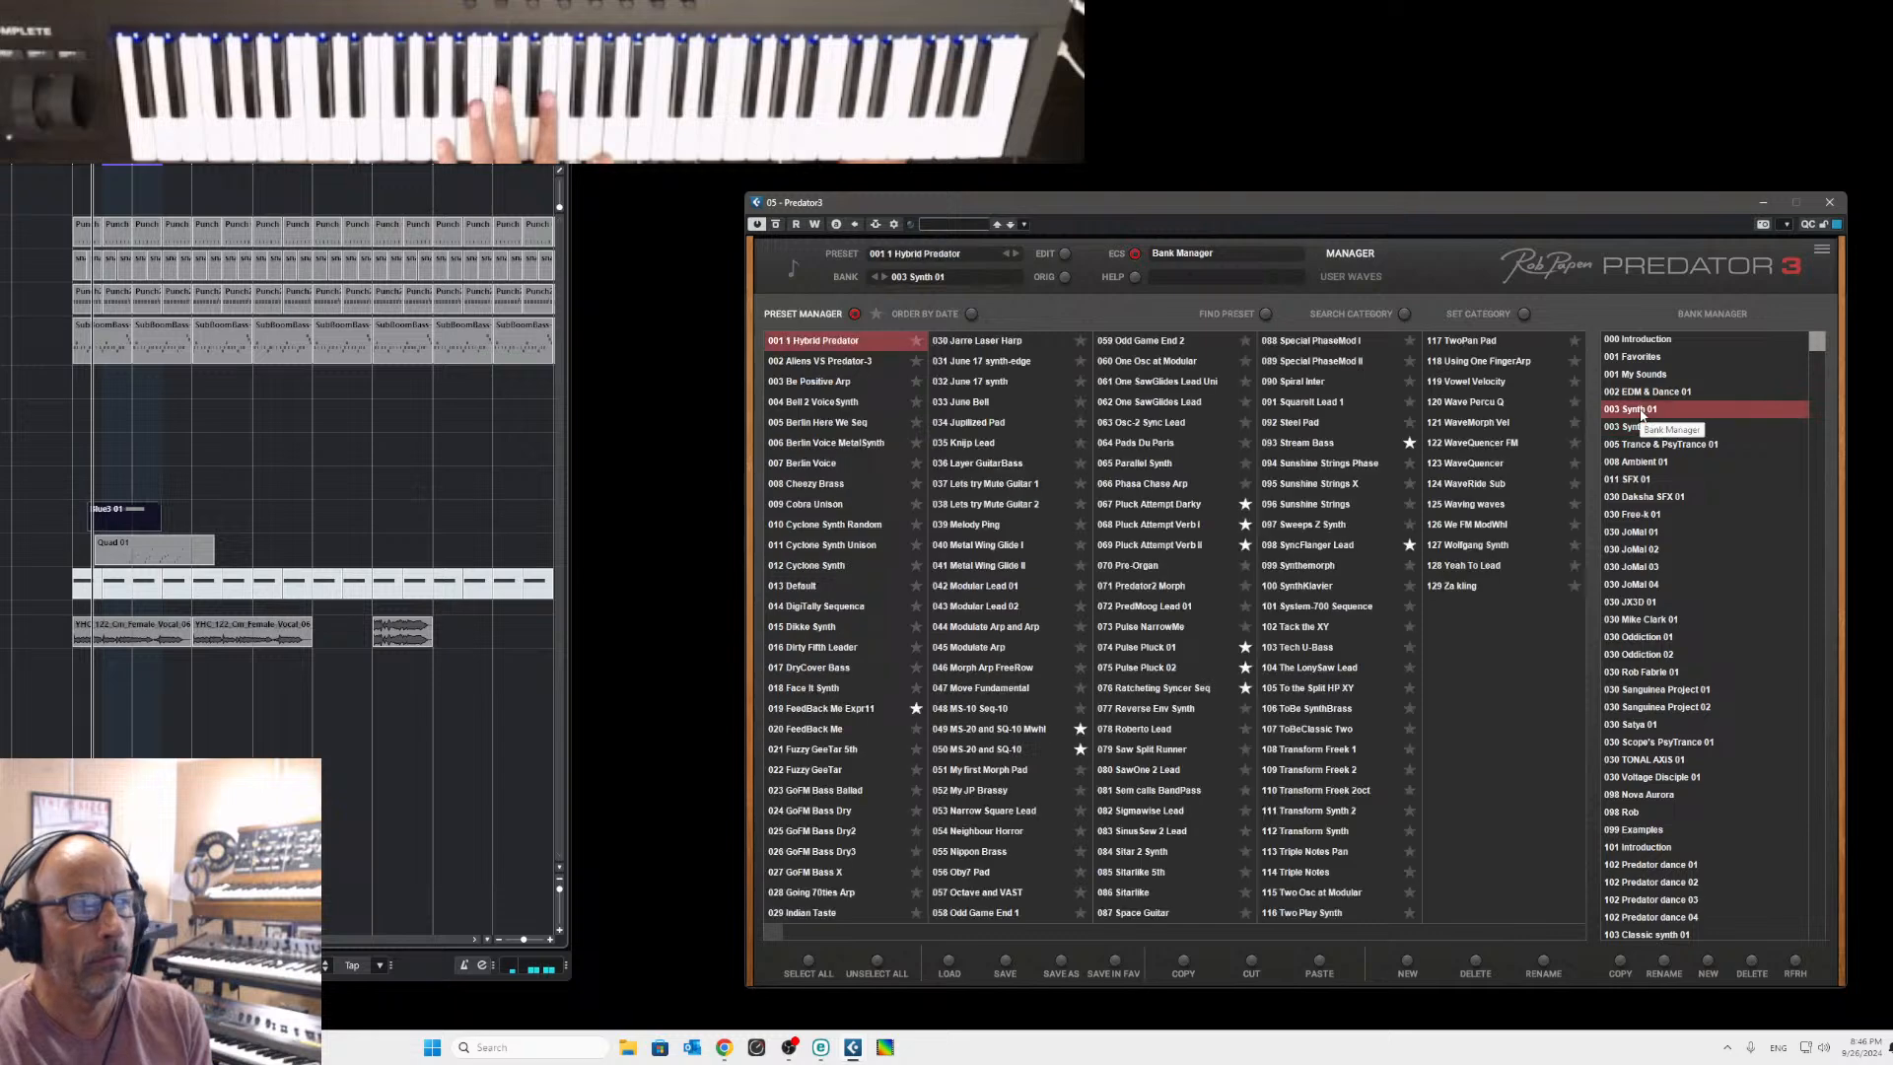
{"action": "left_click", "coordinate": [809, 405]}
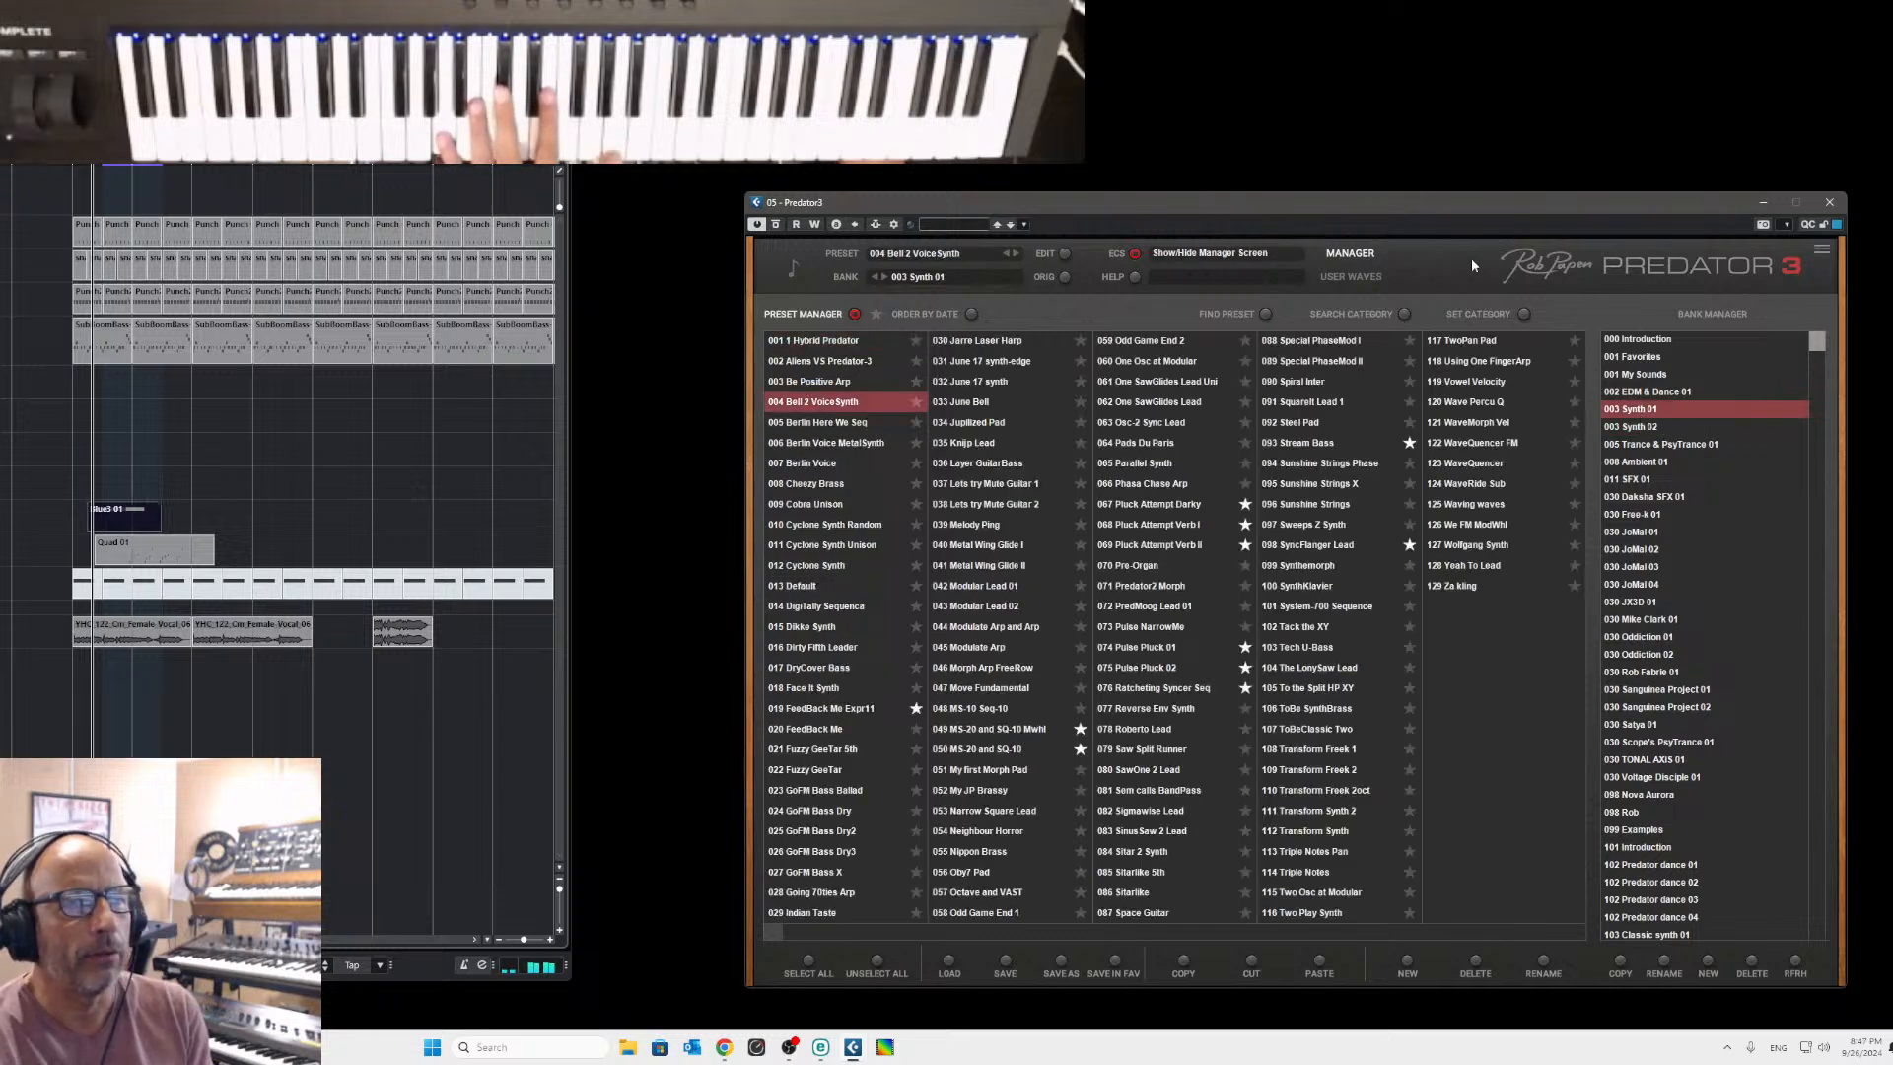
{"action": "left_click", "coordinate": [1374, 255]}
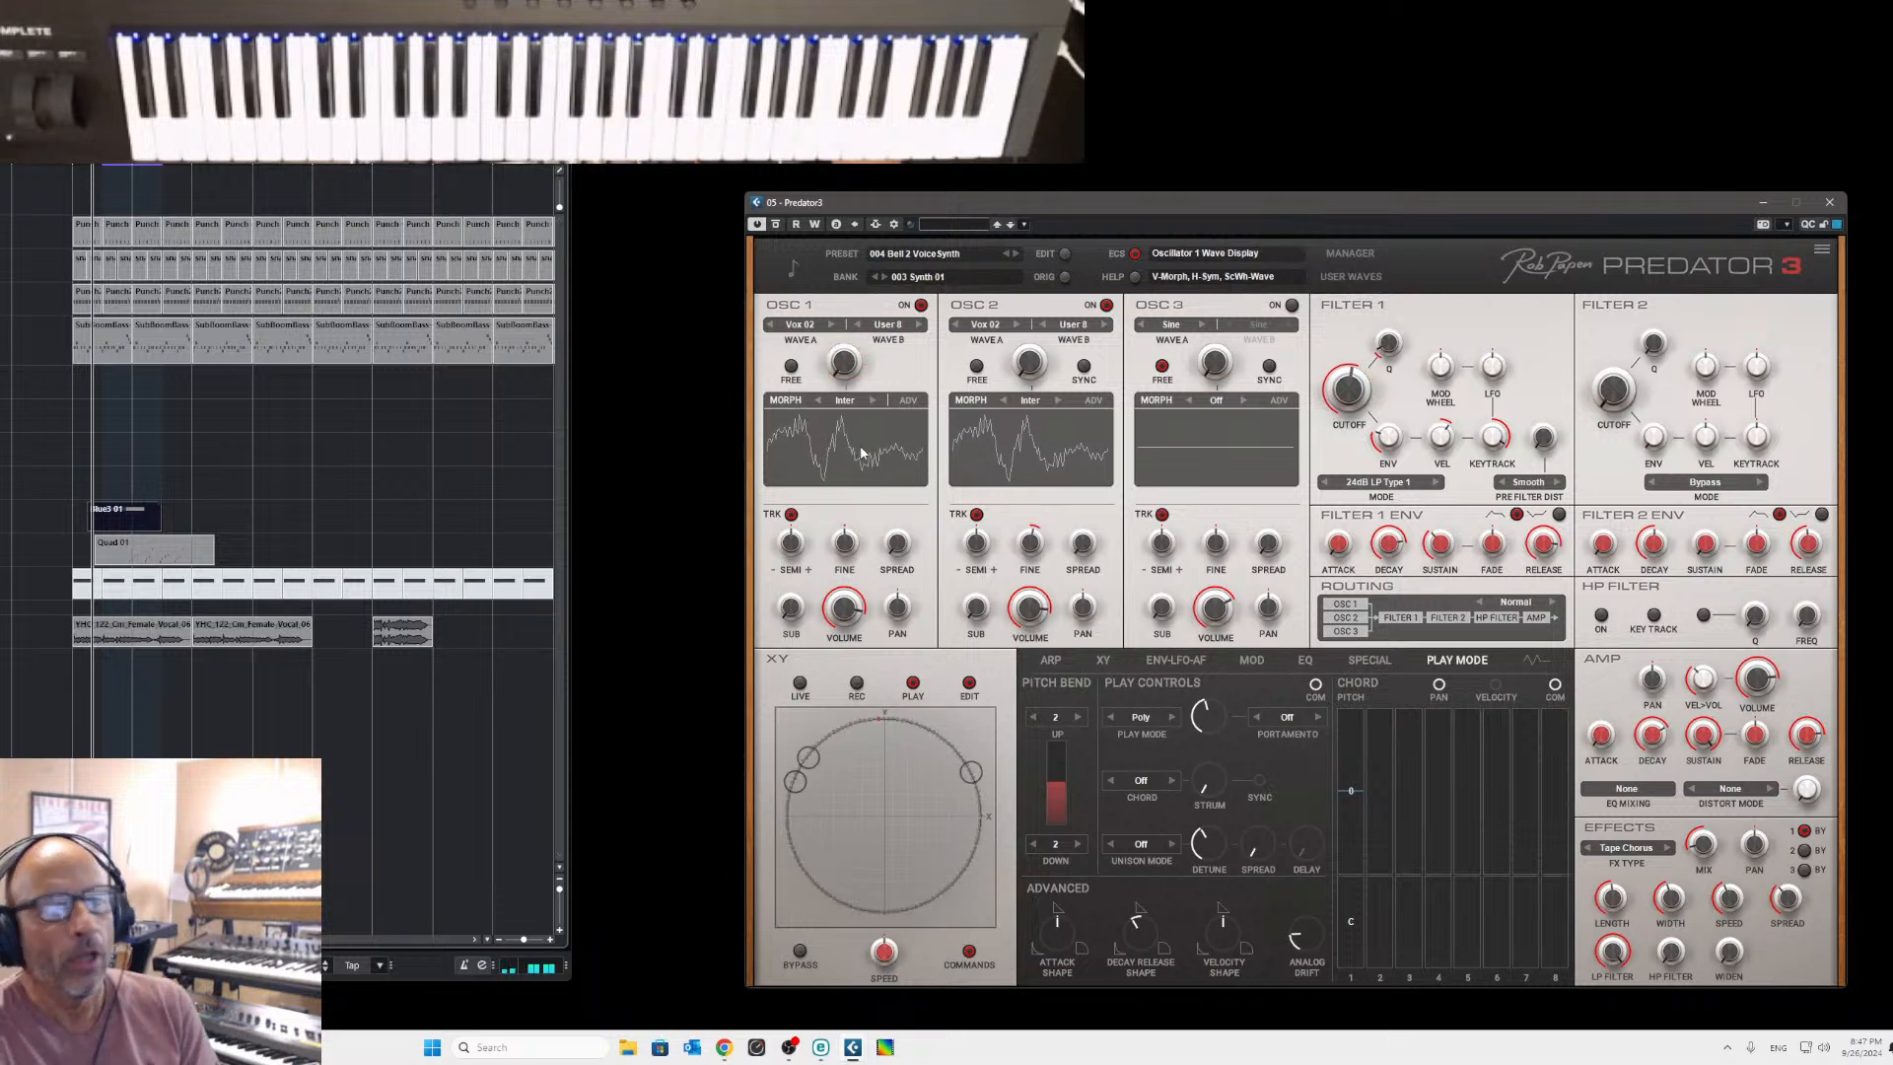
Set oscillator 1's wave A to Spec 072 and step forward through the following Spec waves.
{"action": "left_click", "coordinate": [801, 325]}
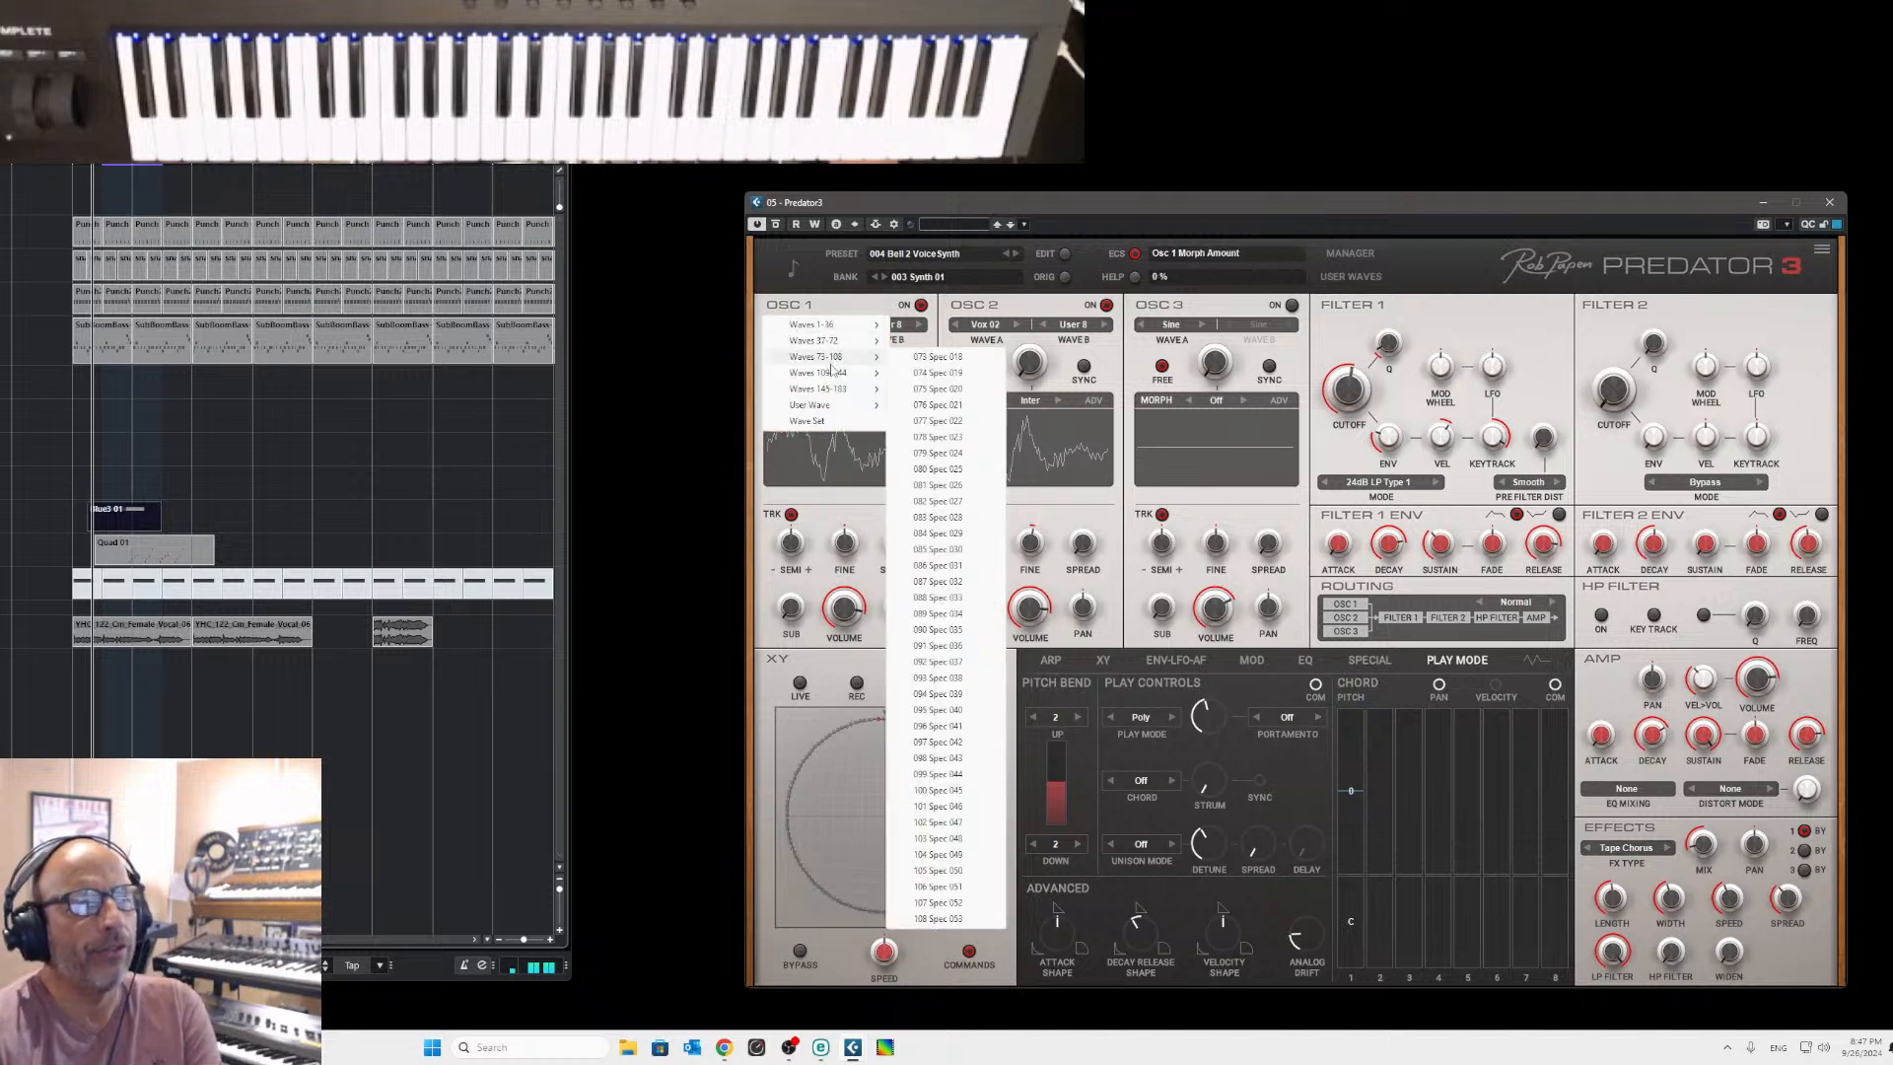
{"action": "mouse_move", "coordinate": [834, 411]}
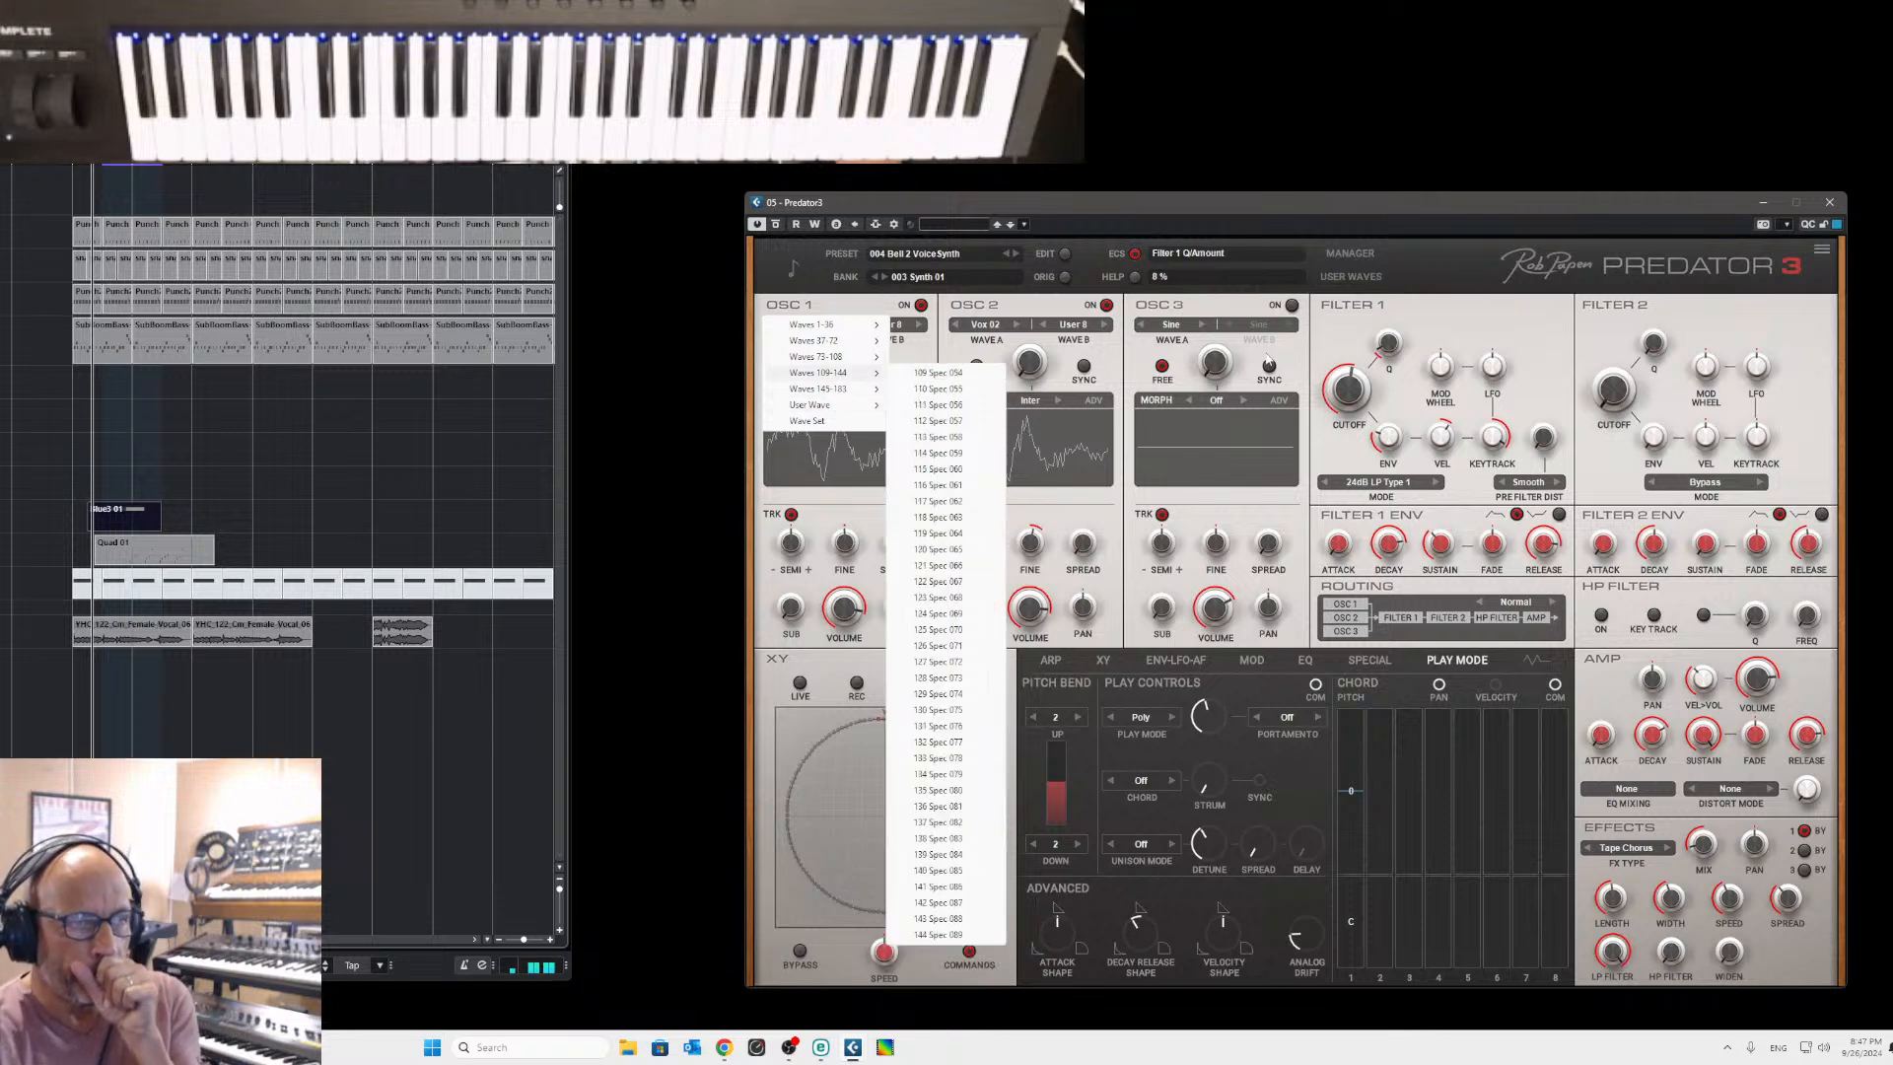
{"action": "left_click", "coordinate": [937, 661]}
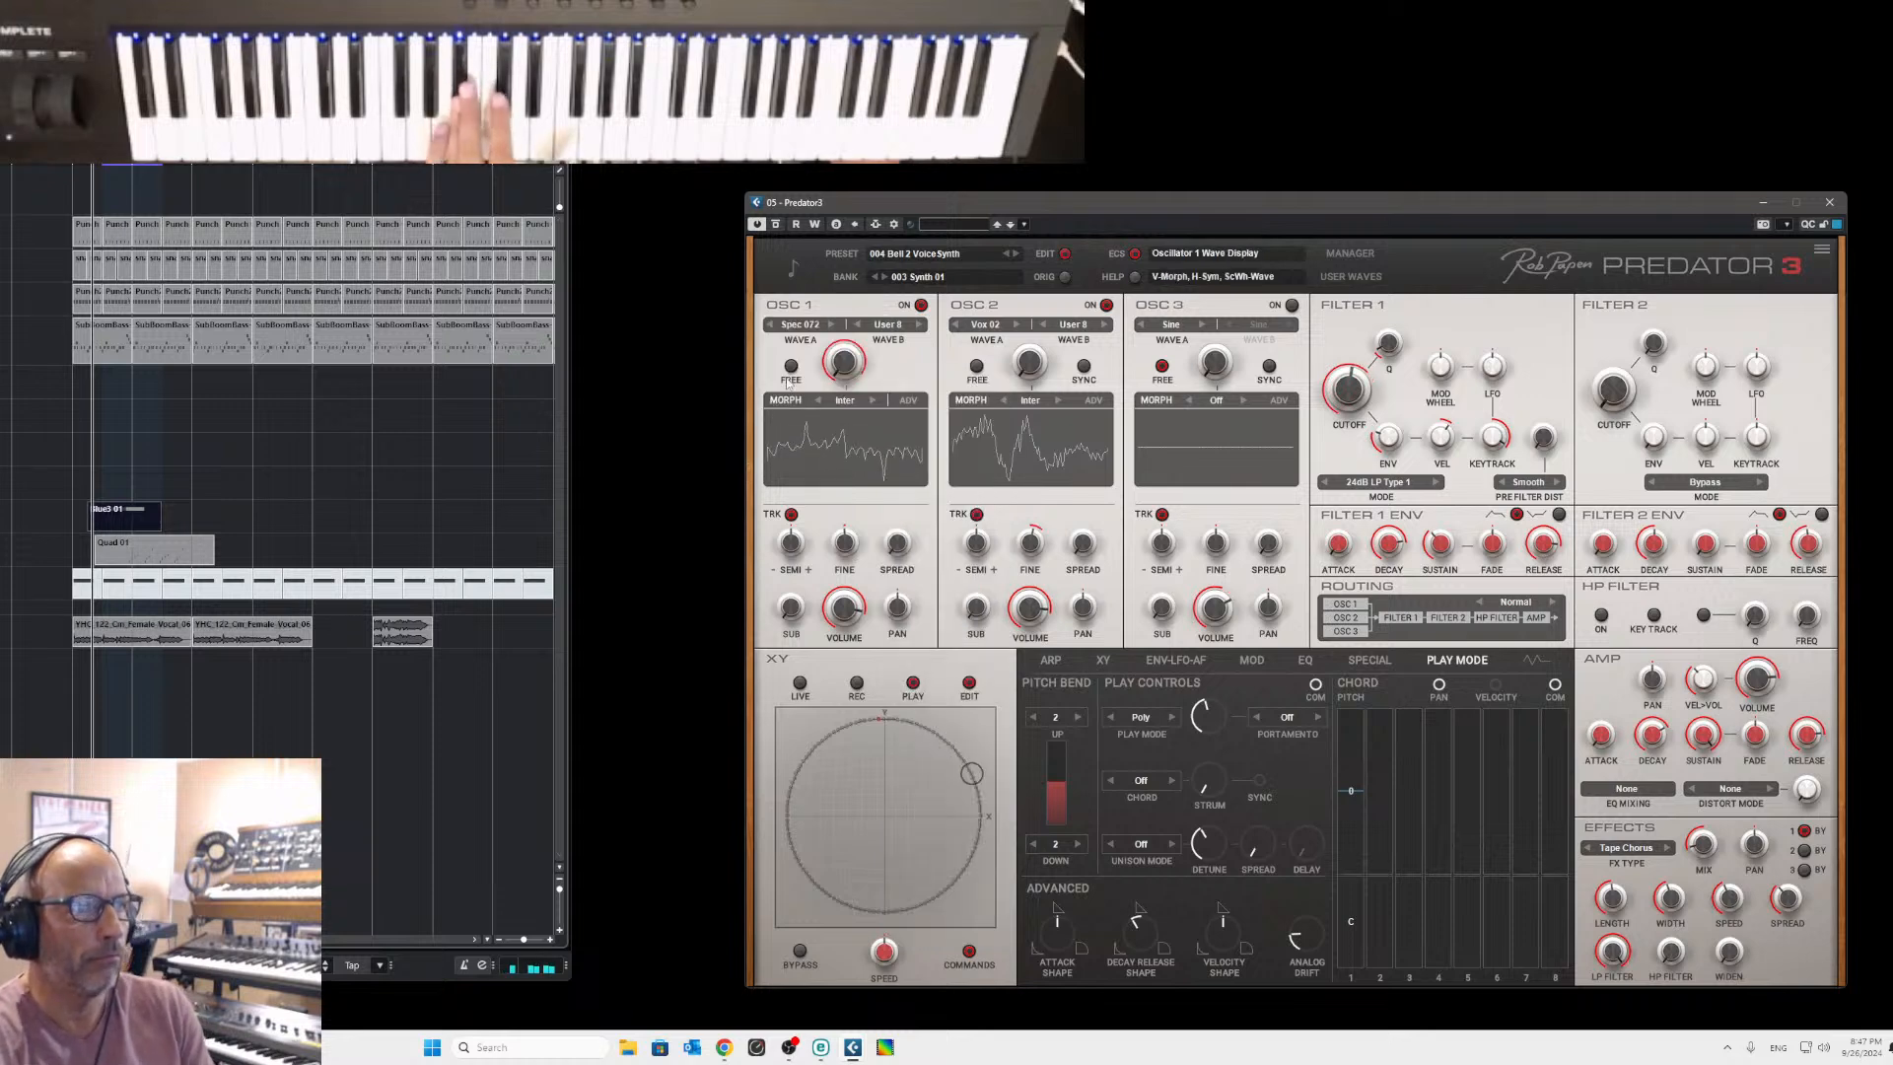
{"action": "left_click", "coordinate": [834, 325]}
{"action": "left_click", "coordinate": [835, 326]}
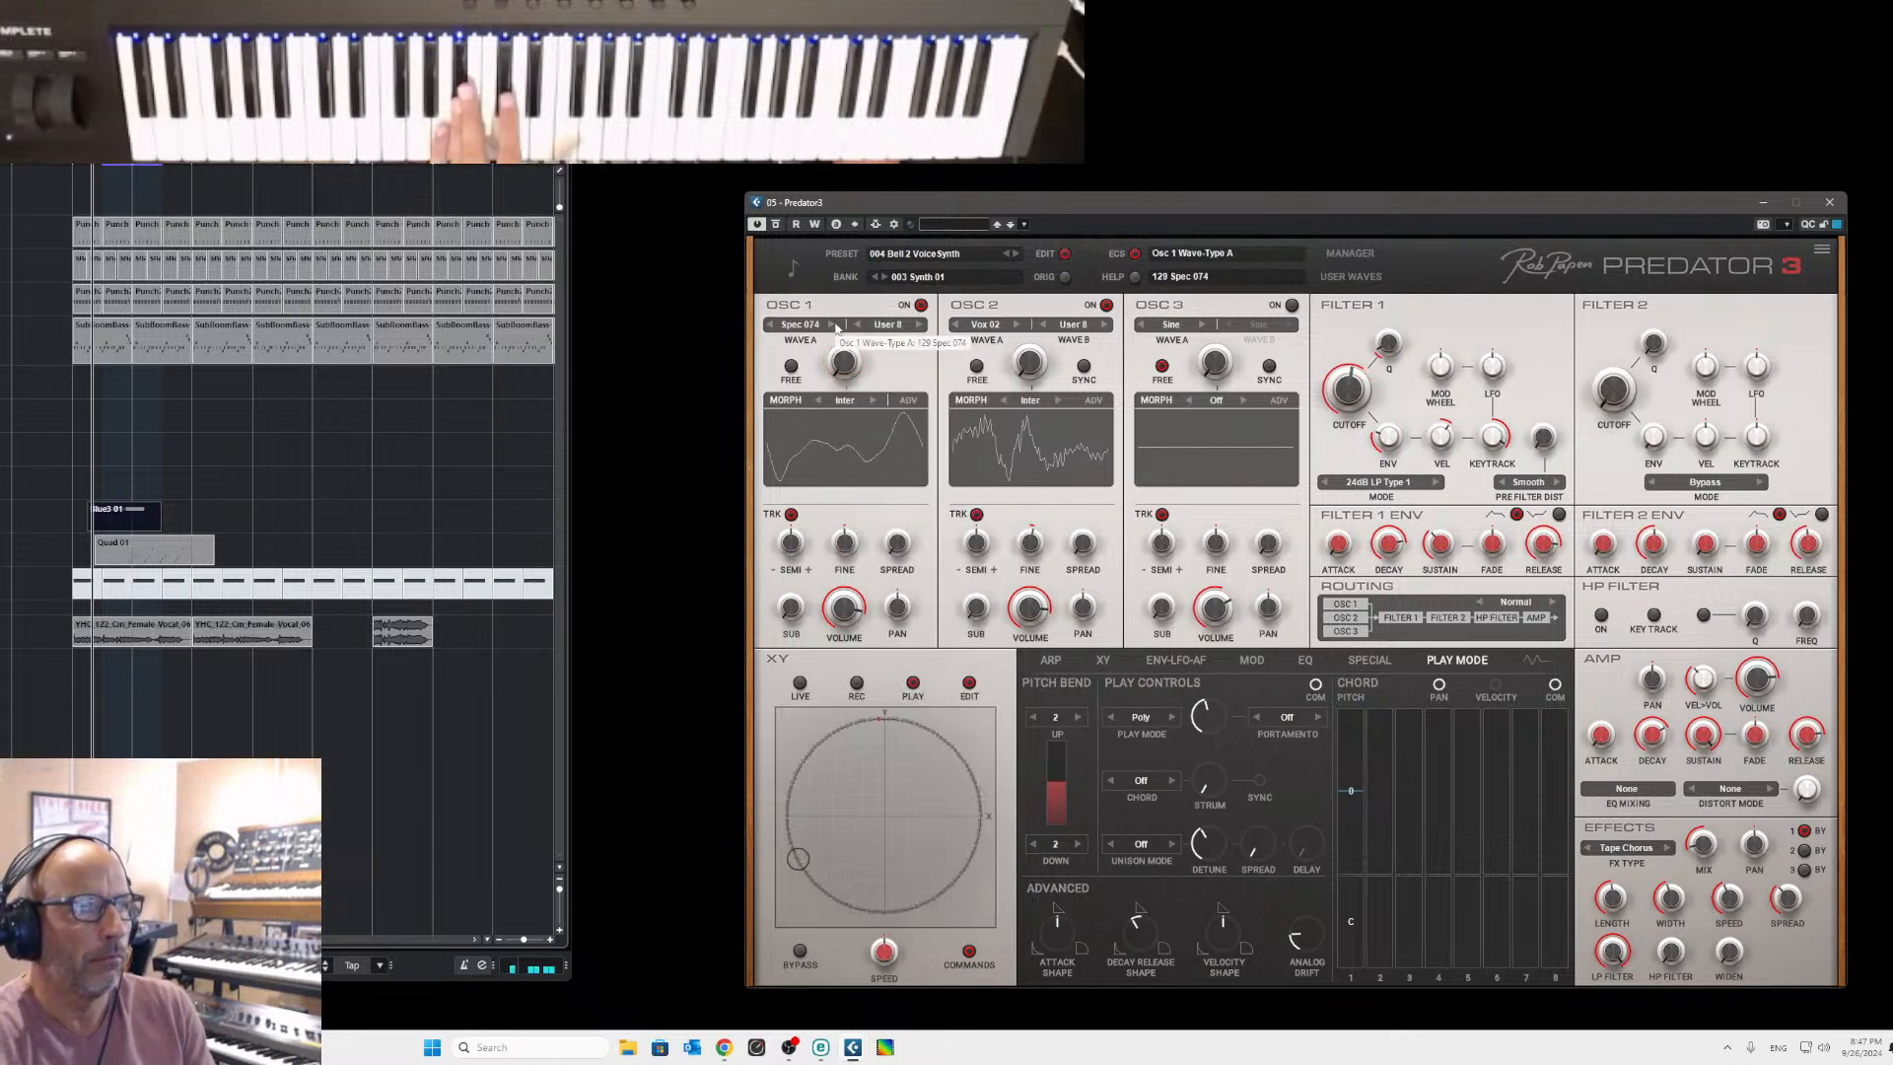
{"action": "left_click", "coordinate": [834, 325]}
{"action": "left_click", "coordinate": [834, 325]}
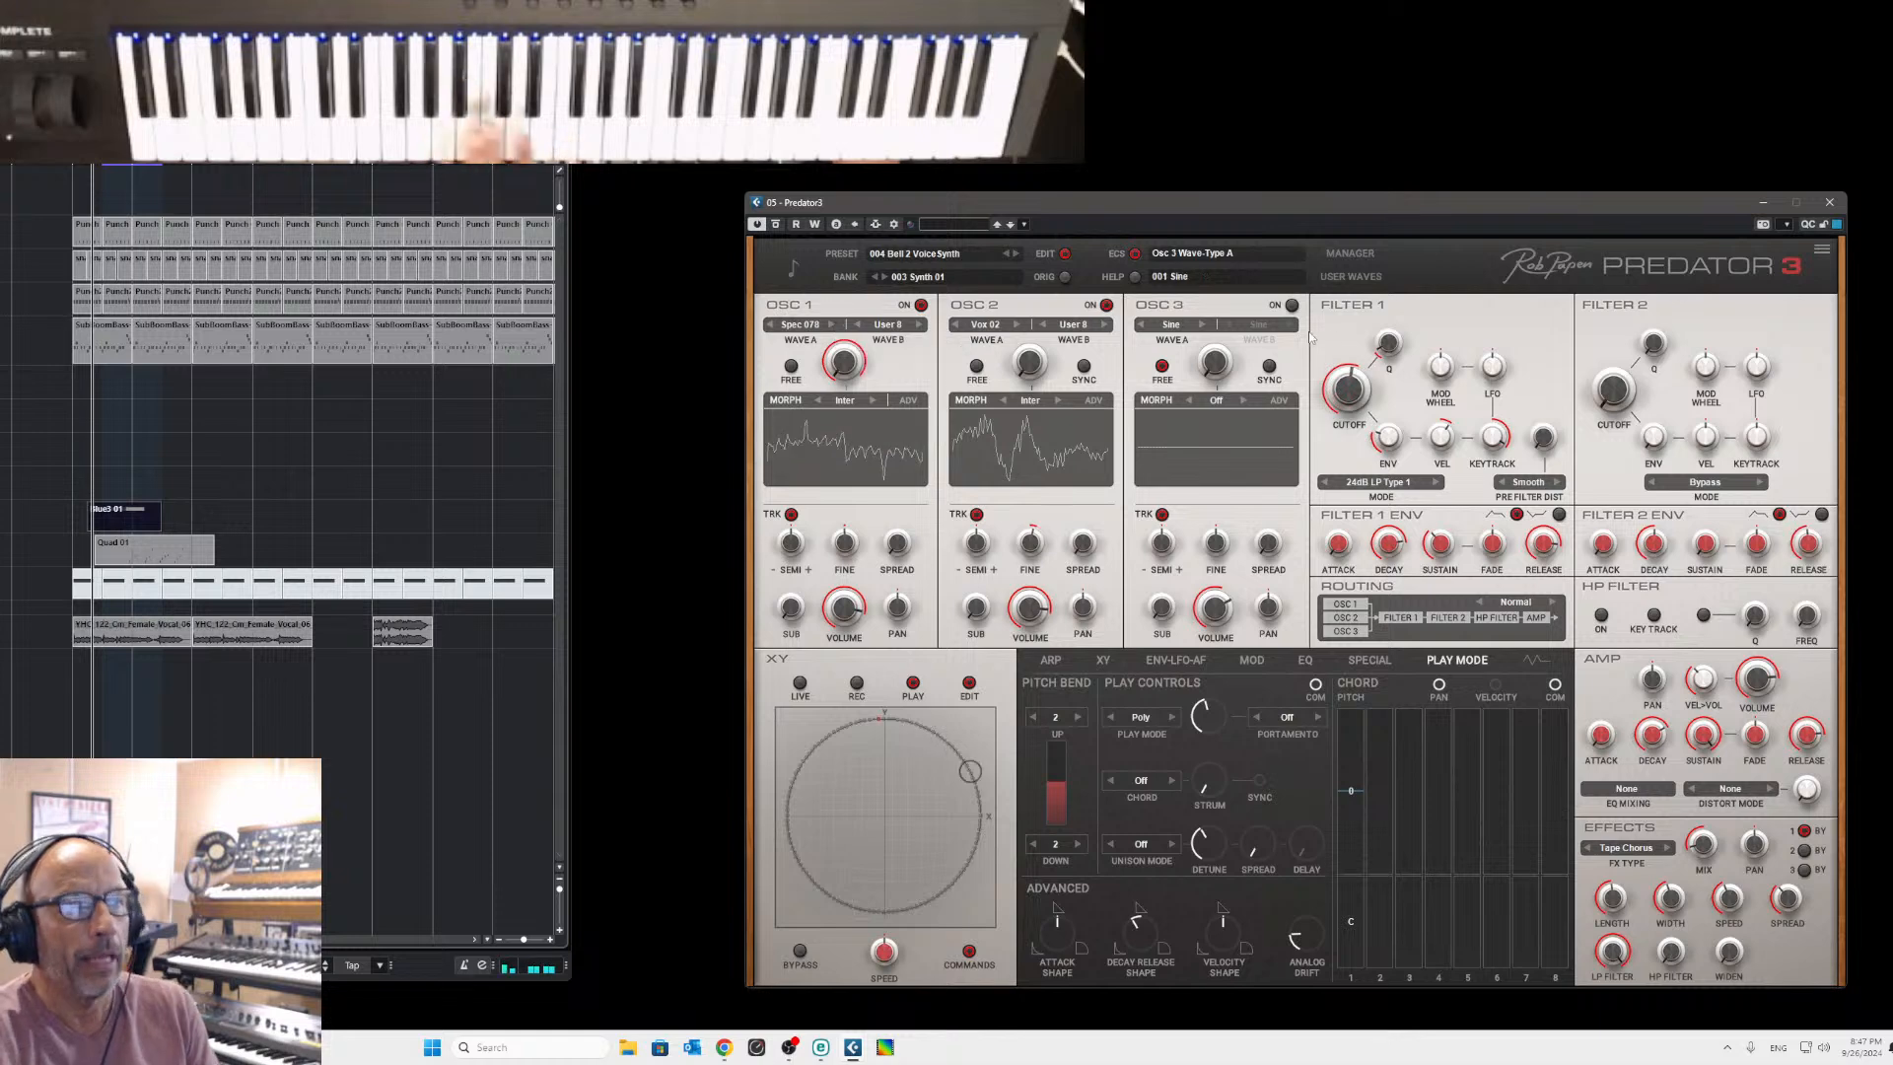
Show the single-wave view of the user waves and load 002 Saw from the Internal Waves folder into user wave 1.
{"action": "left_click", "coordinate": [1351, 276]}
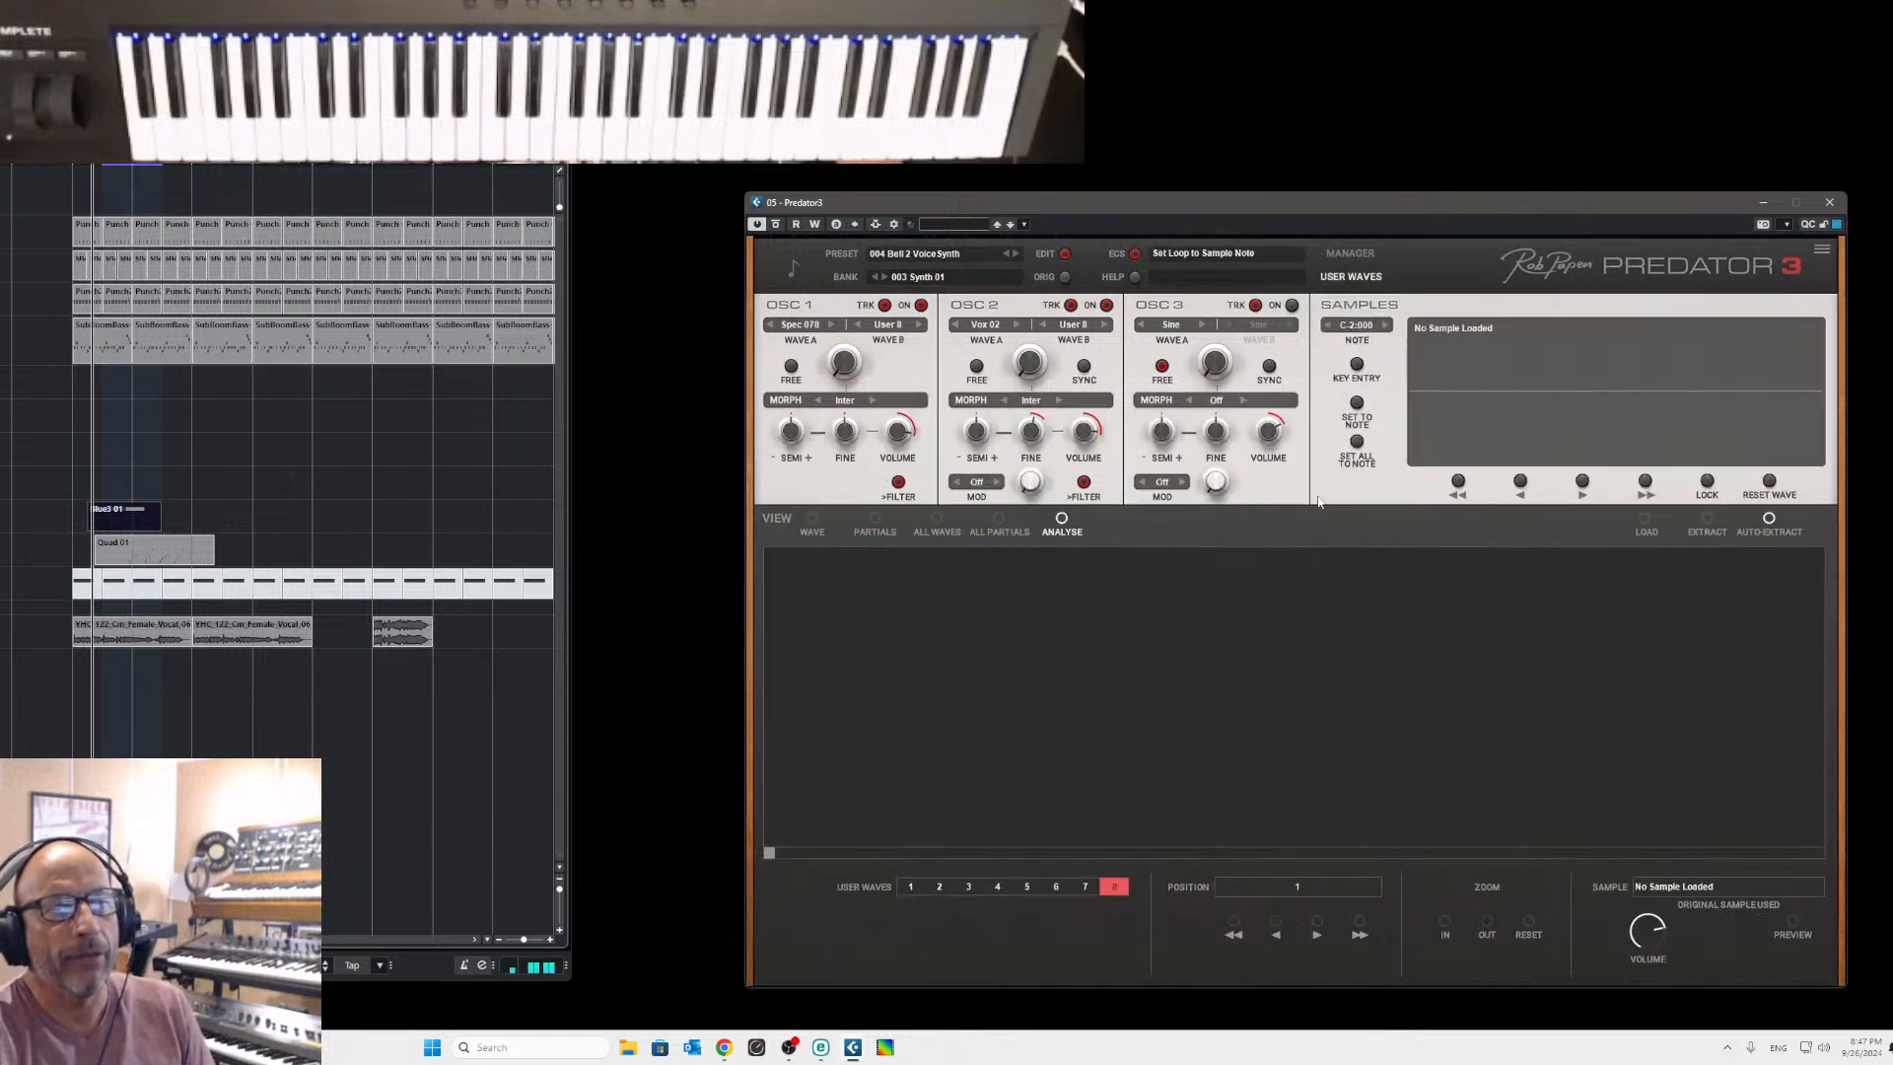
{"action": "left_click", "coordinate": [811, 522]}
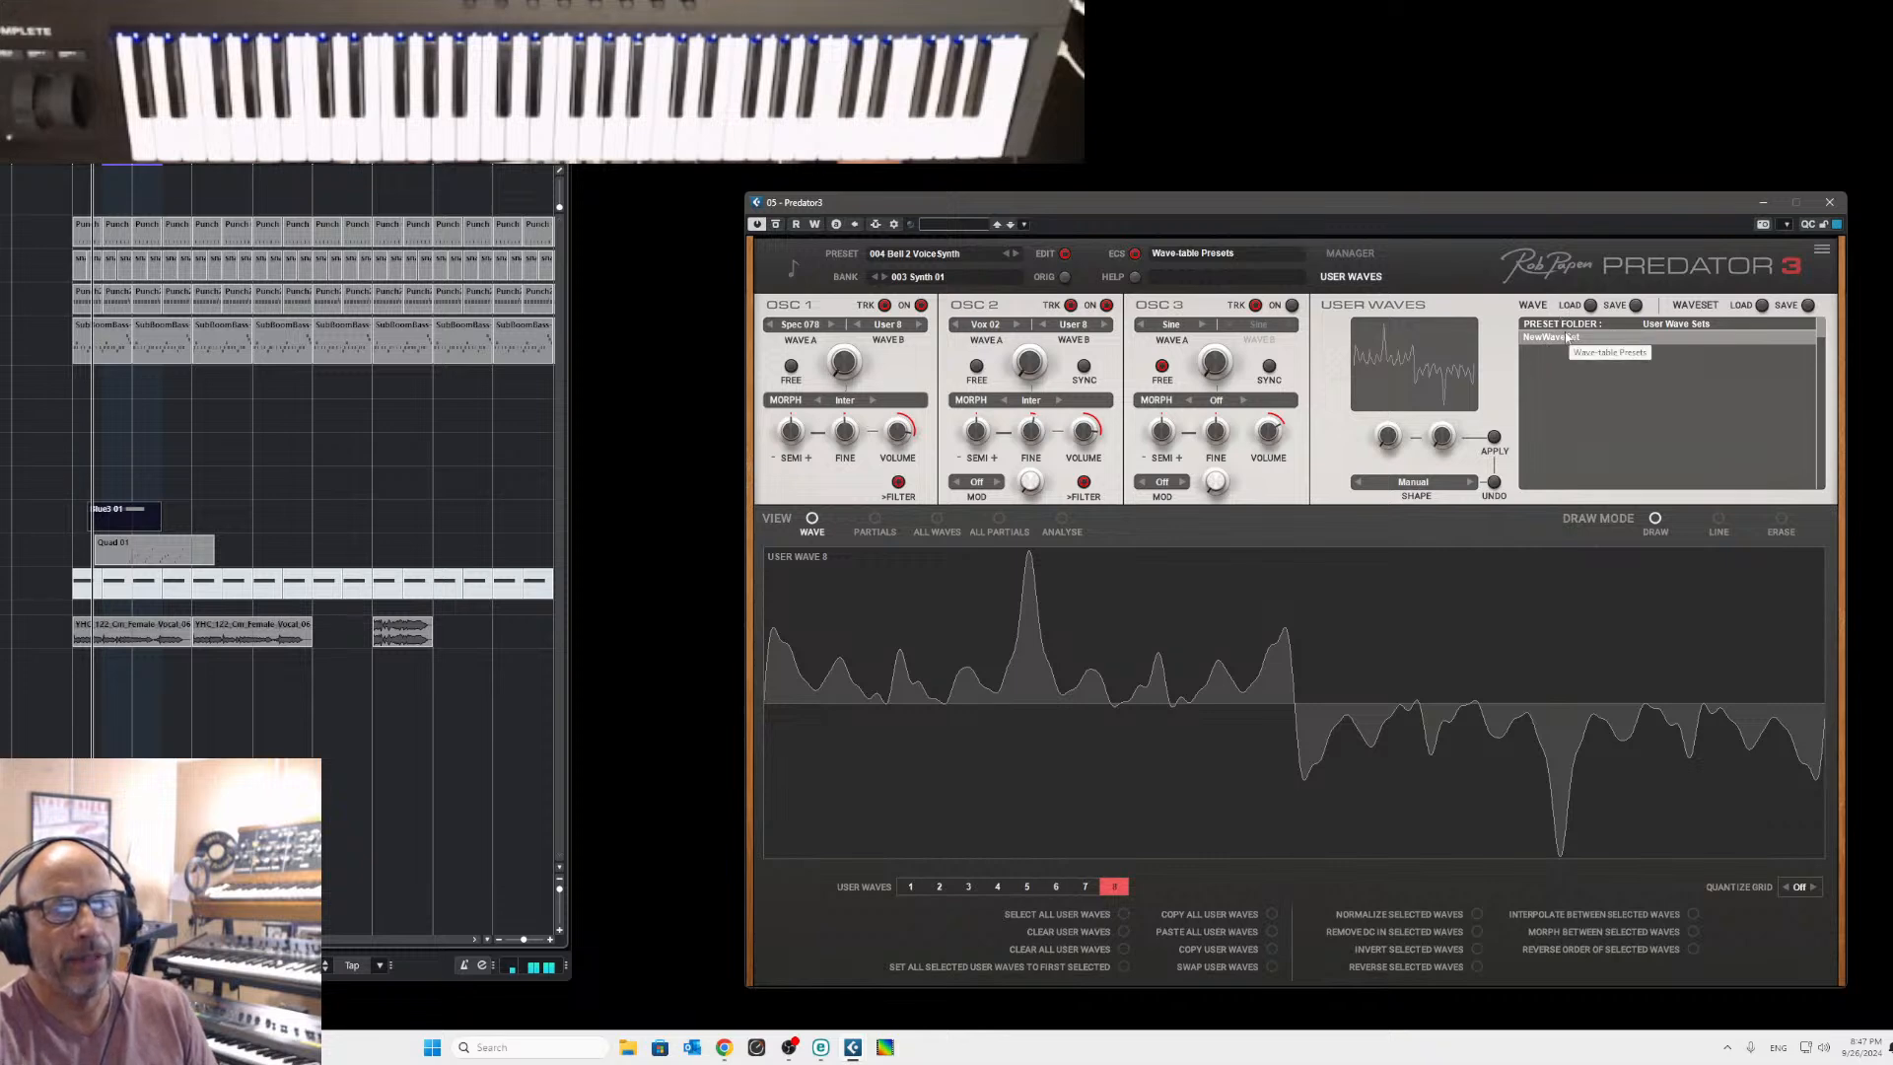
{"action": "left_click", "coordinate": [1642, 332]}
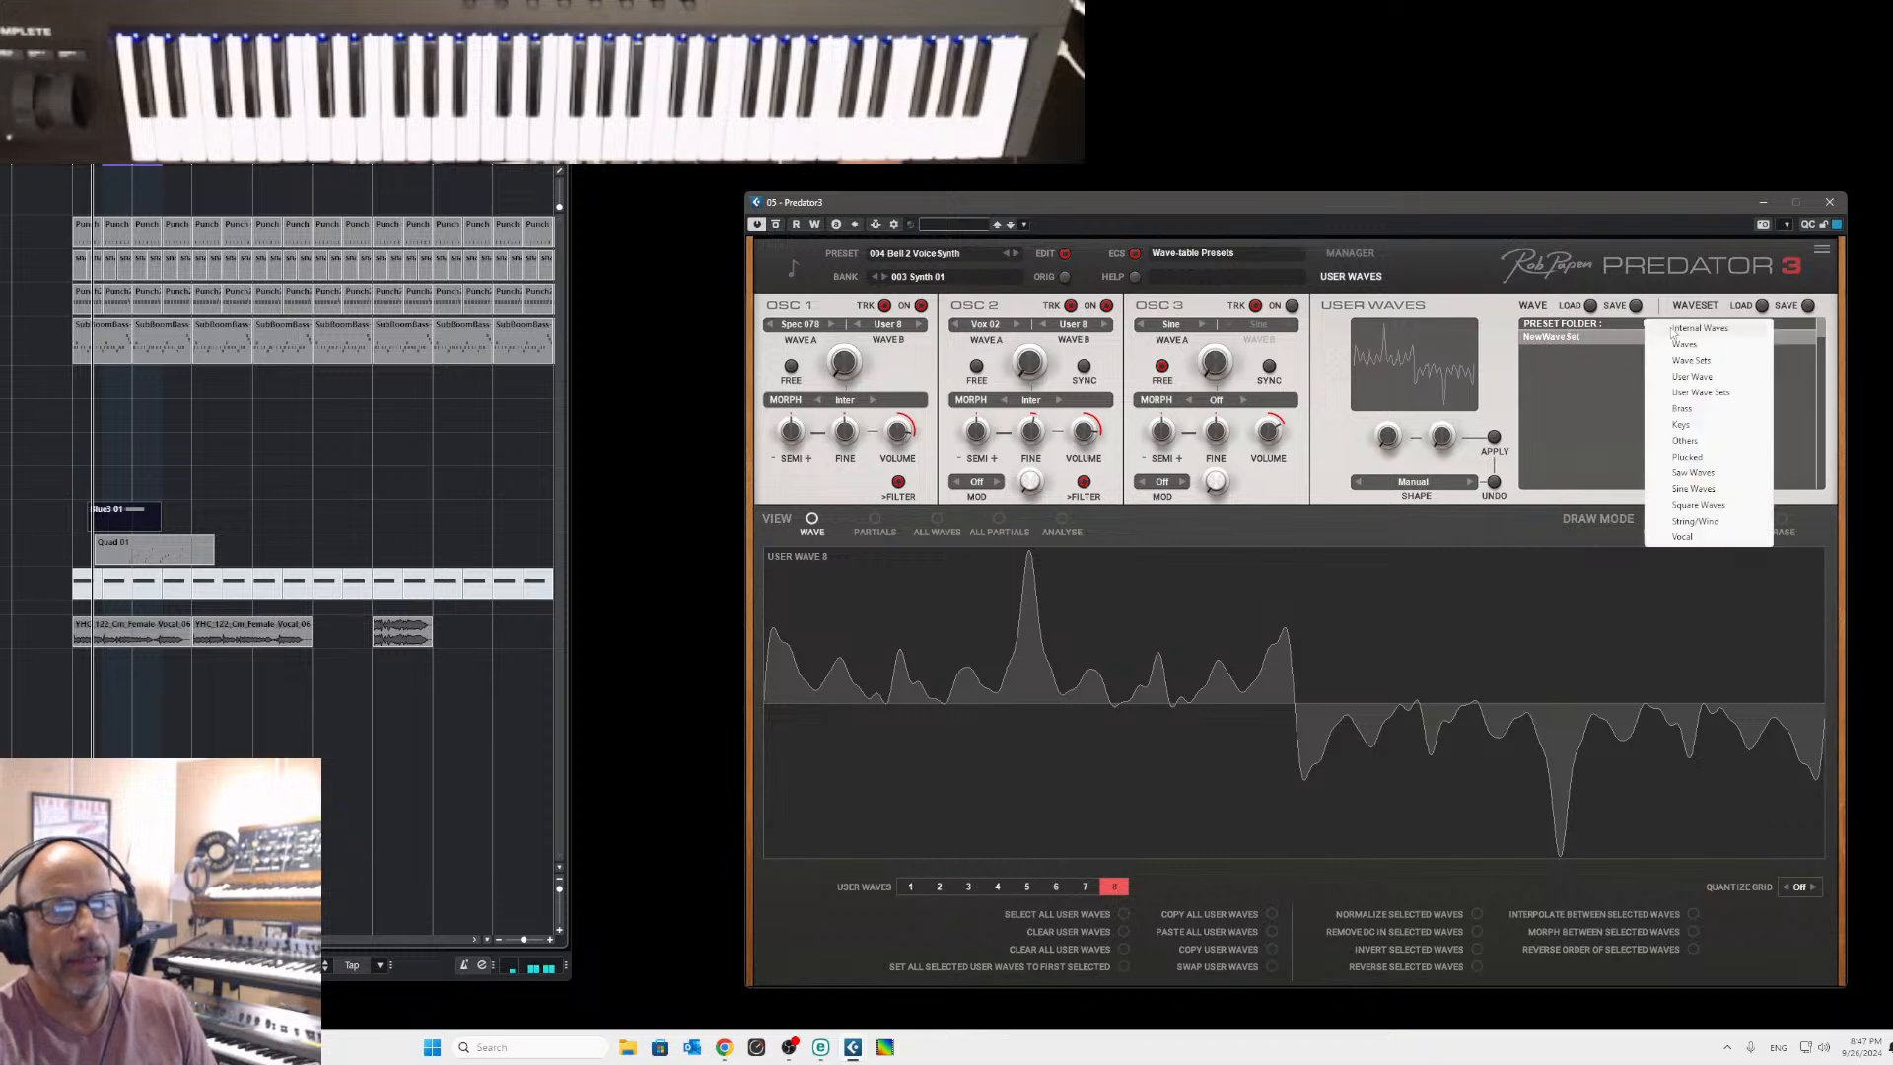
{"action": "left_click", "coordinate": [1669, 335]}
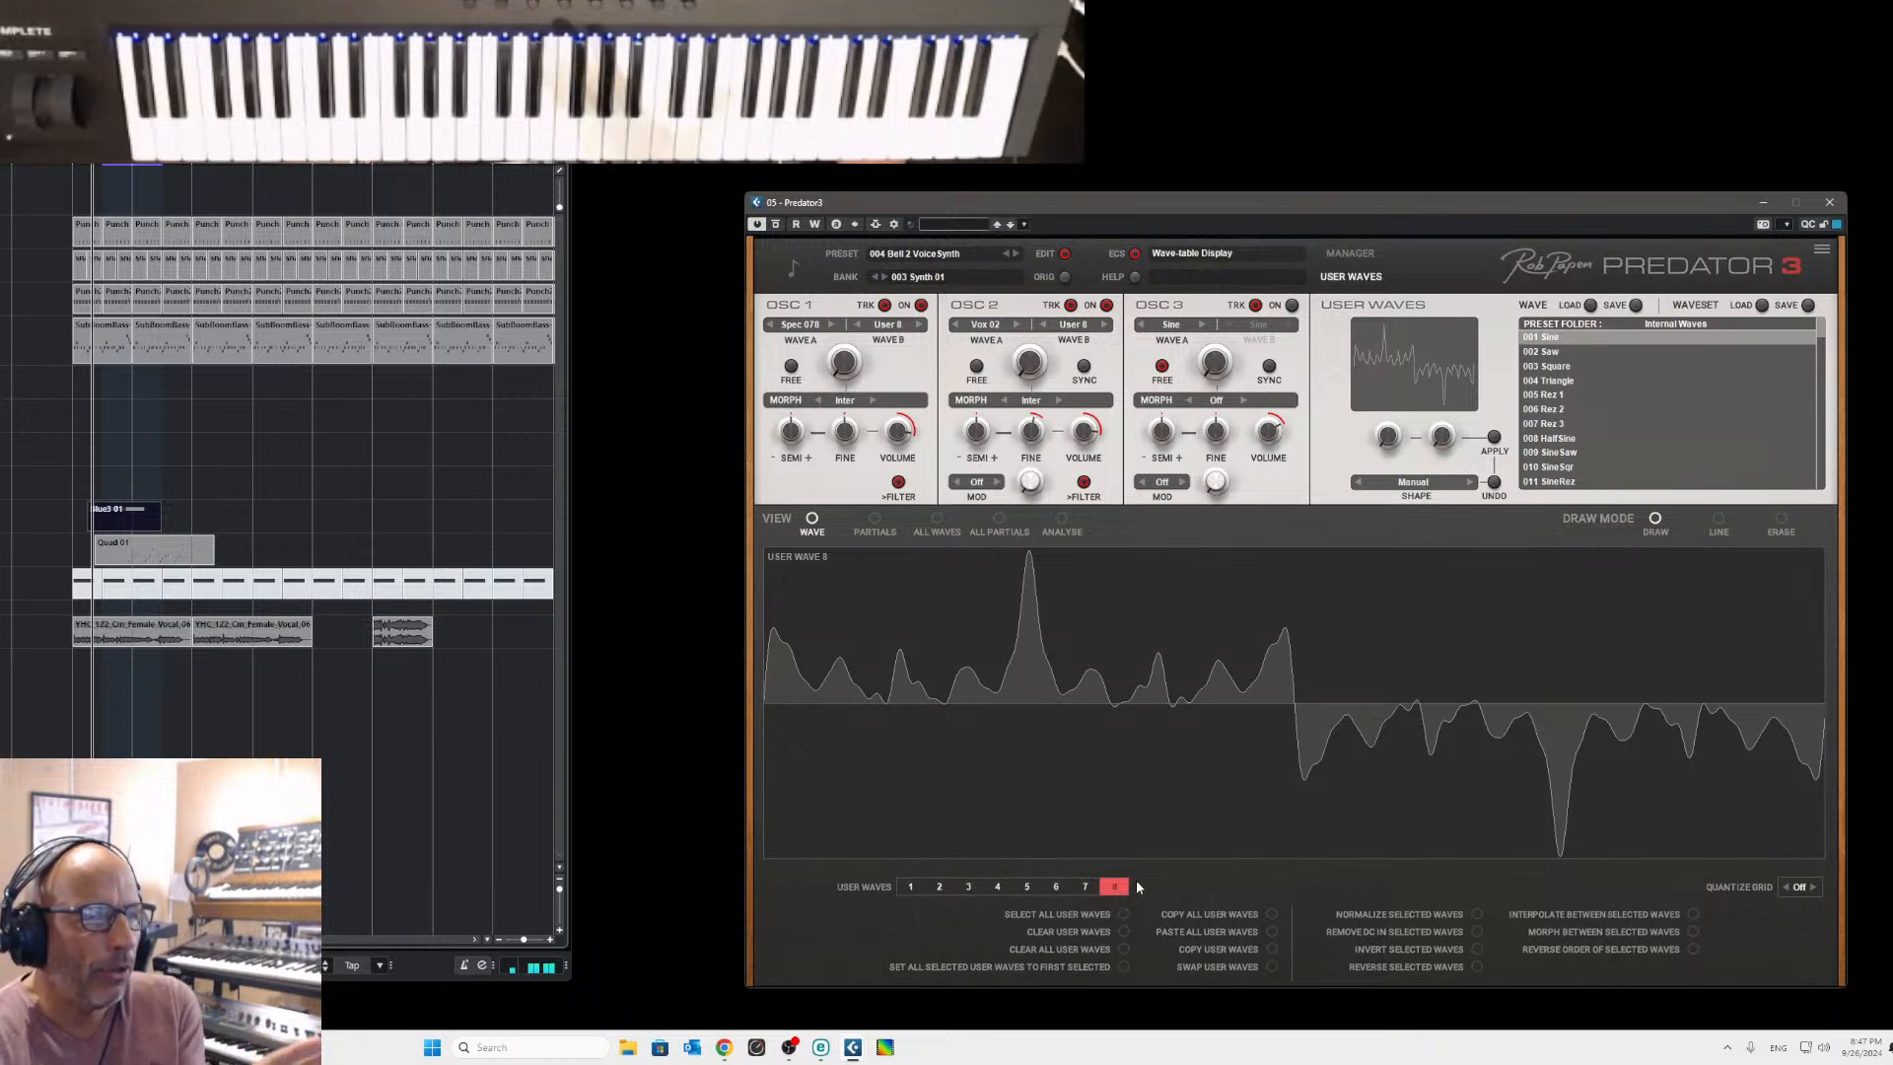
{"action": "left_click", "coordinate": [911, 888]}
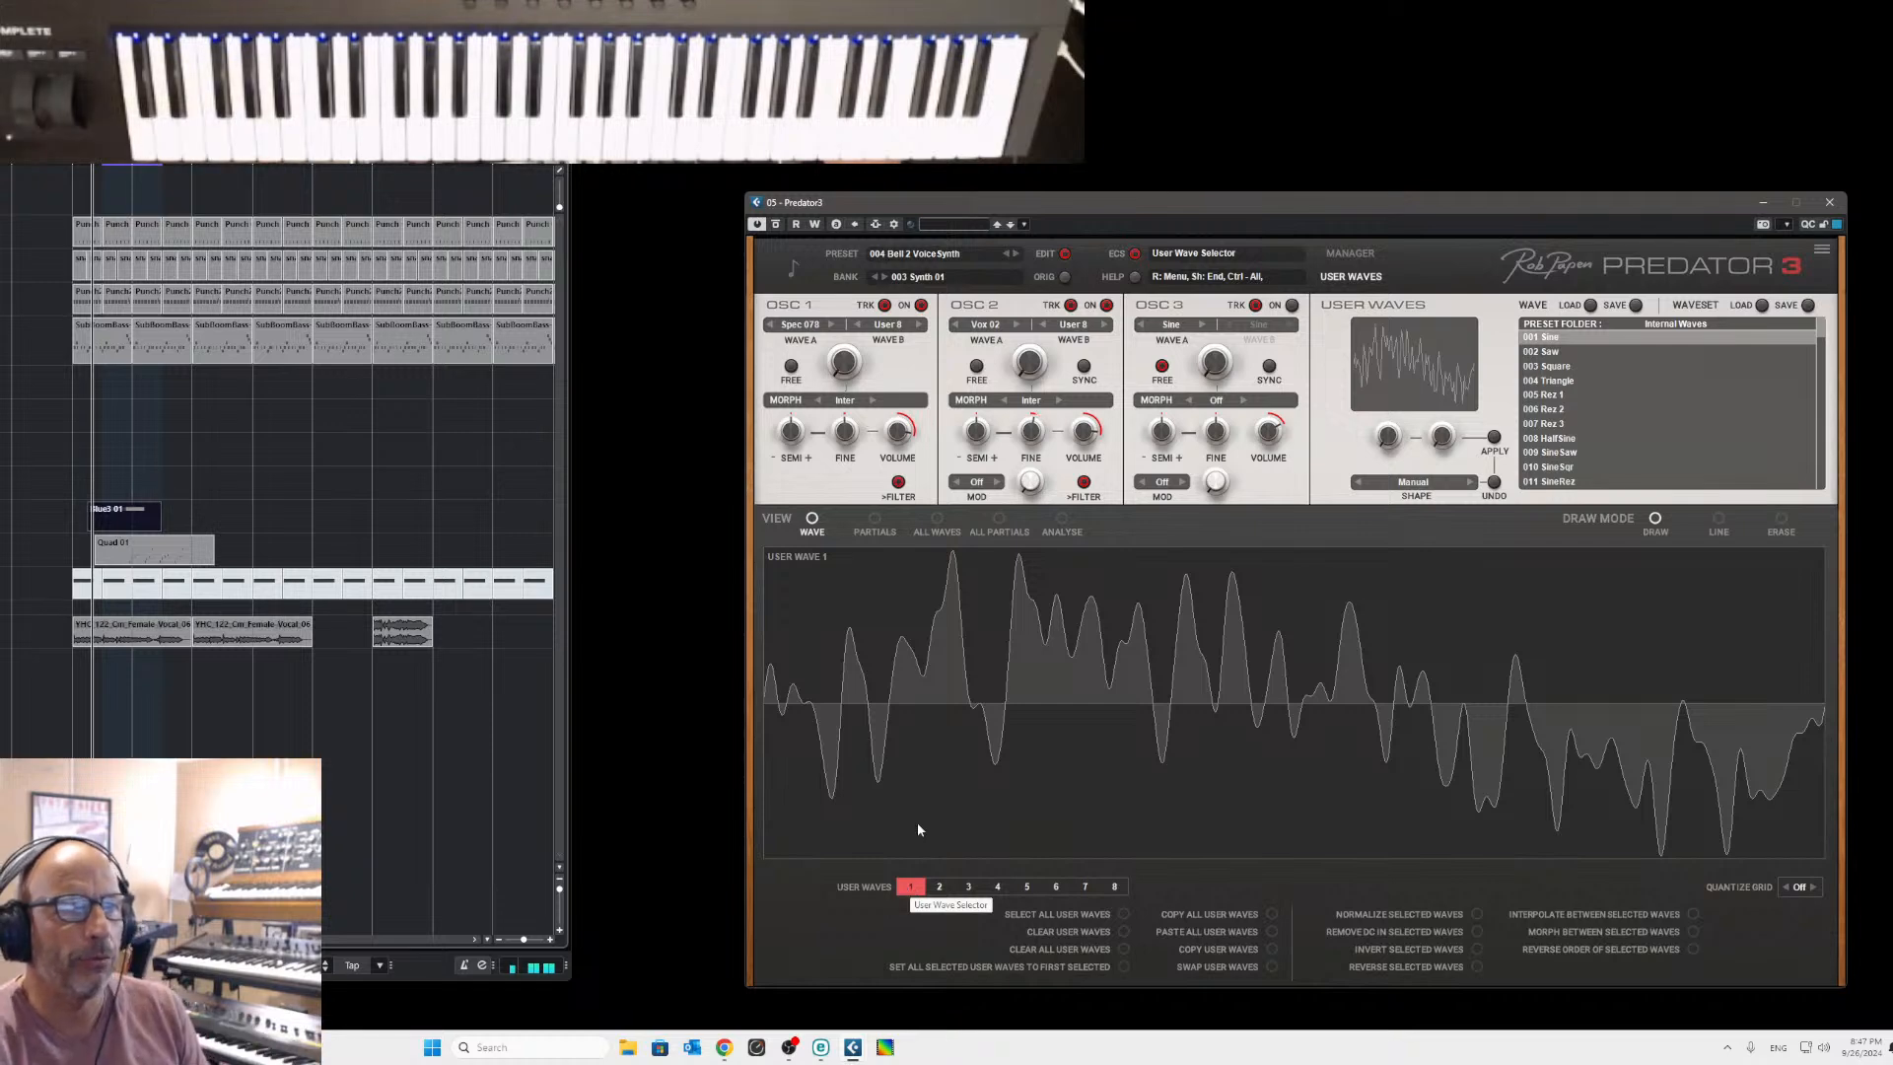
{"action": "left_click", "coordinate": [1544, 351]}
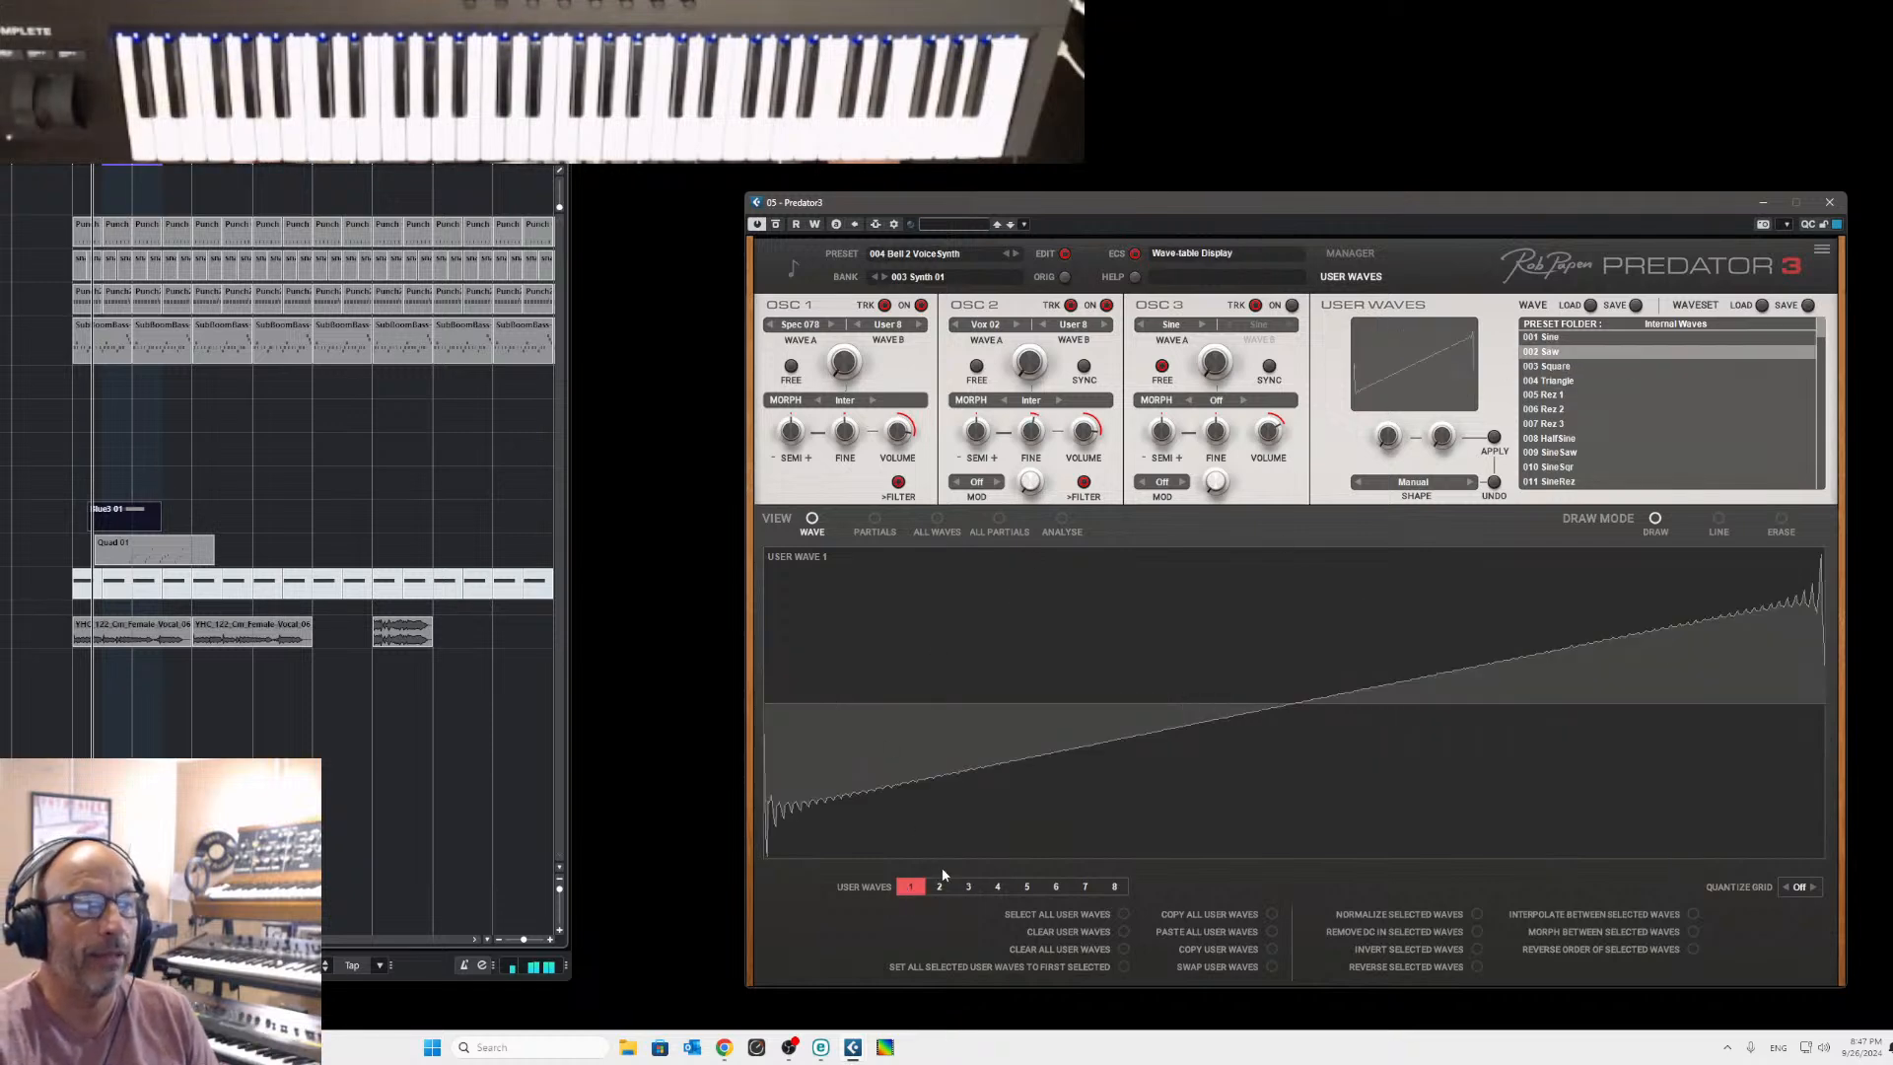
Load the internal wave 133 Spec 078 into user wave 2, and check user waves 3 and 1.
{"action": "left_click", "coordinate": [940, 888]}
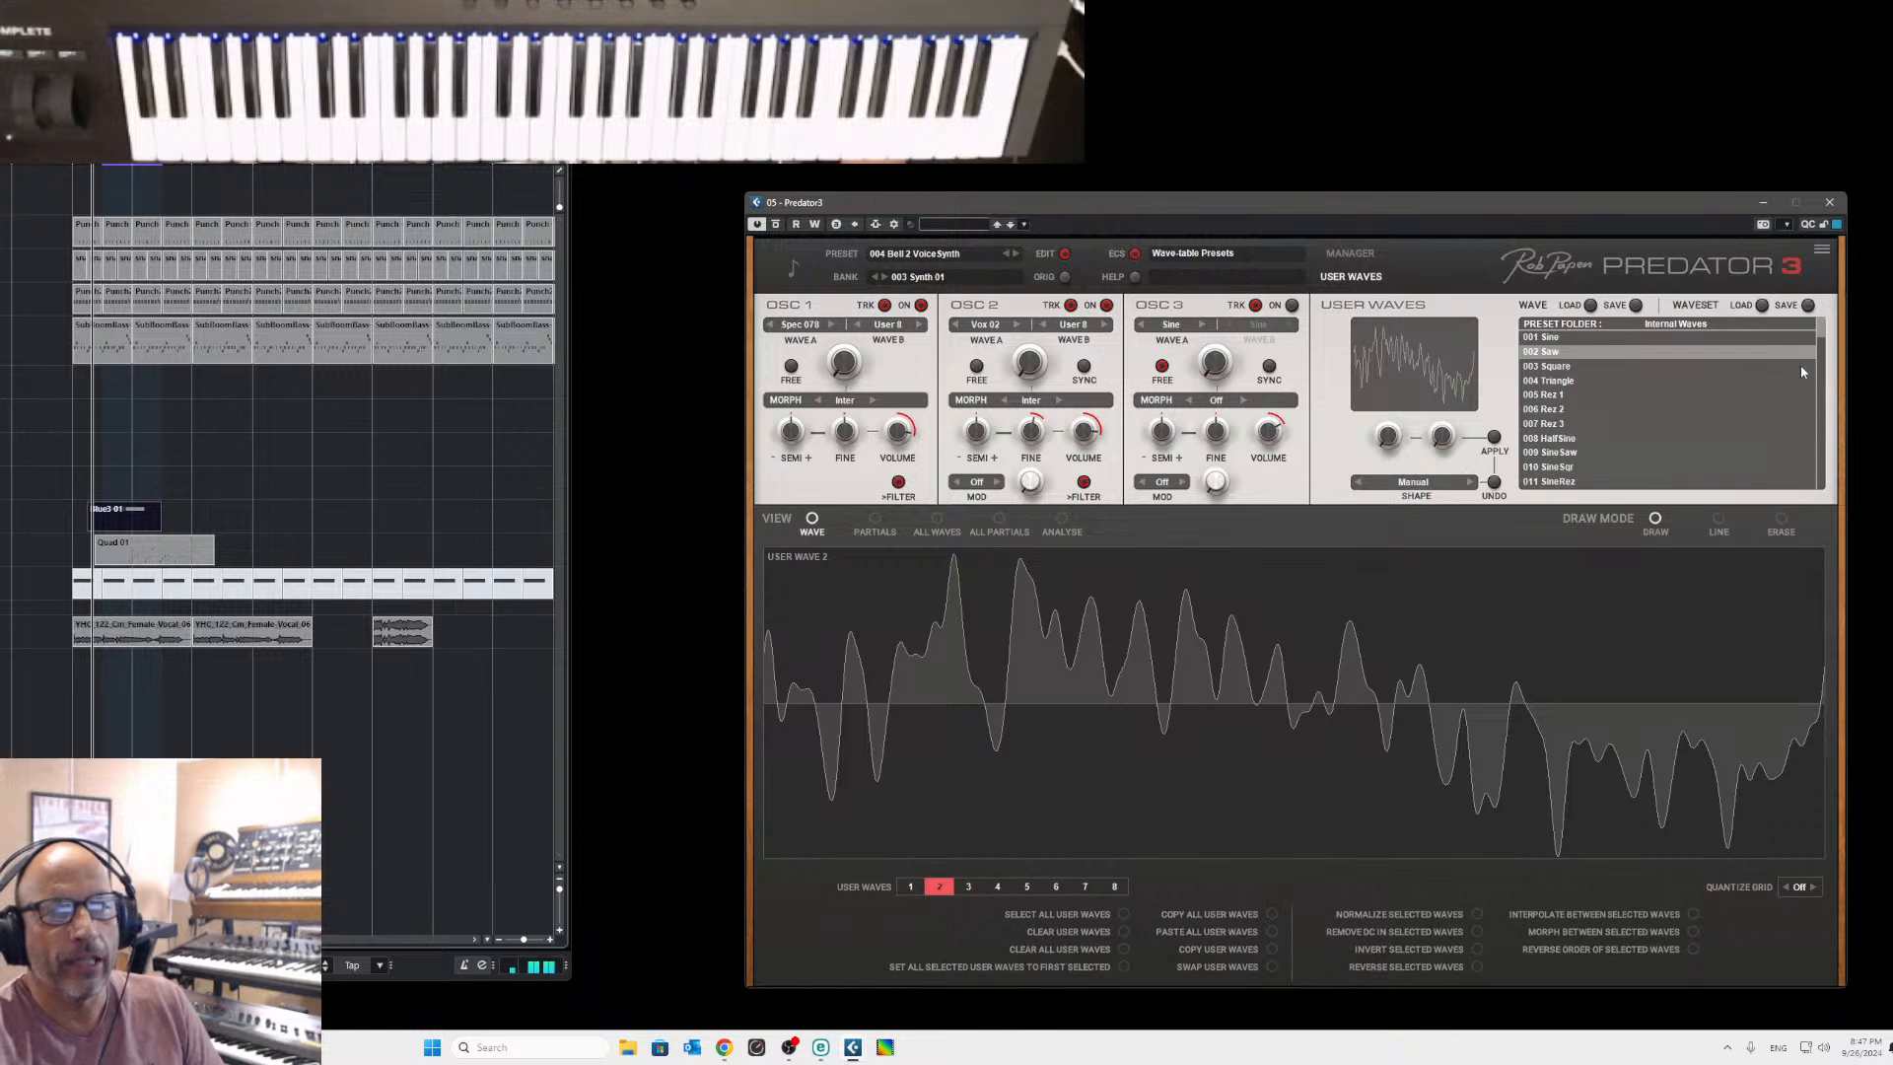
{"action": "left_click_drag", "start_coordinate": [1820, 334], "coordinate": [1820, 441]}
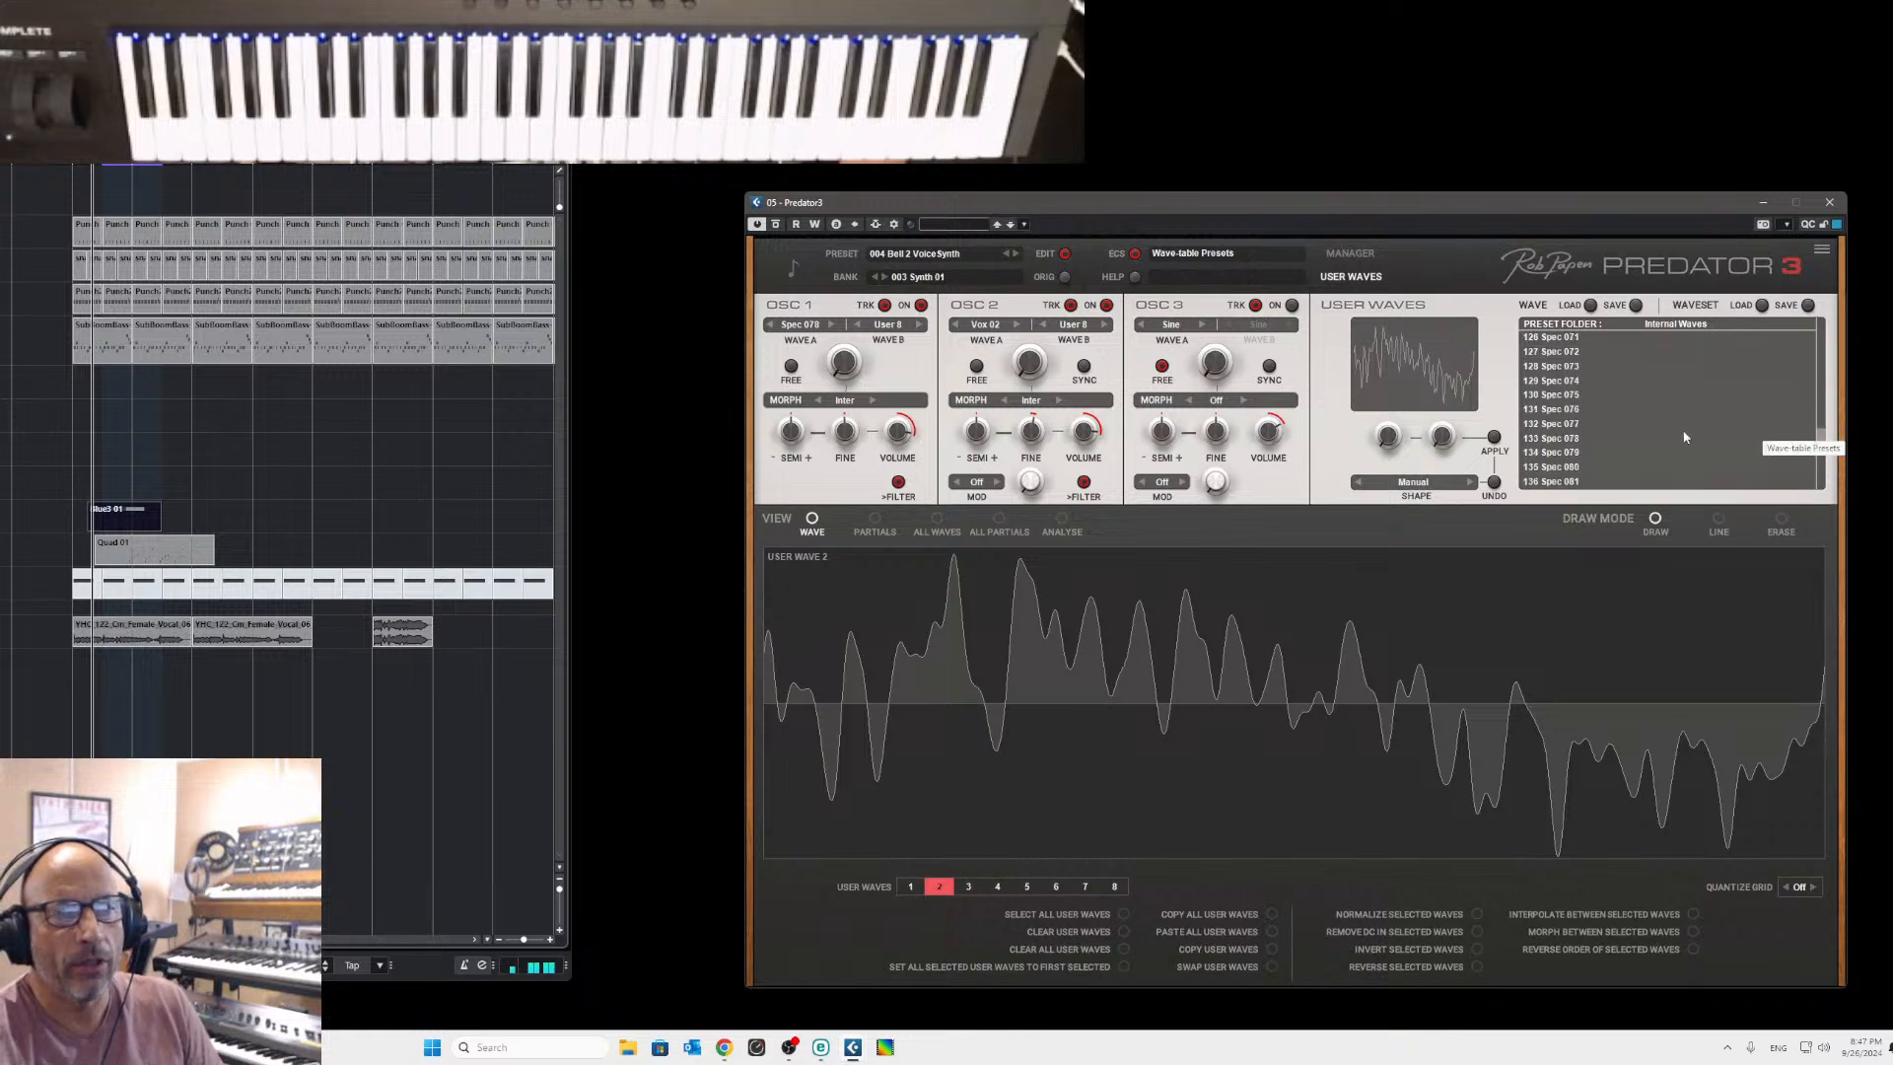
{"action": "left_click", "coordinate": [1568, 439]}
{"action": "left_click", "coordinate": [970, 889]}
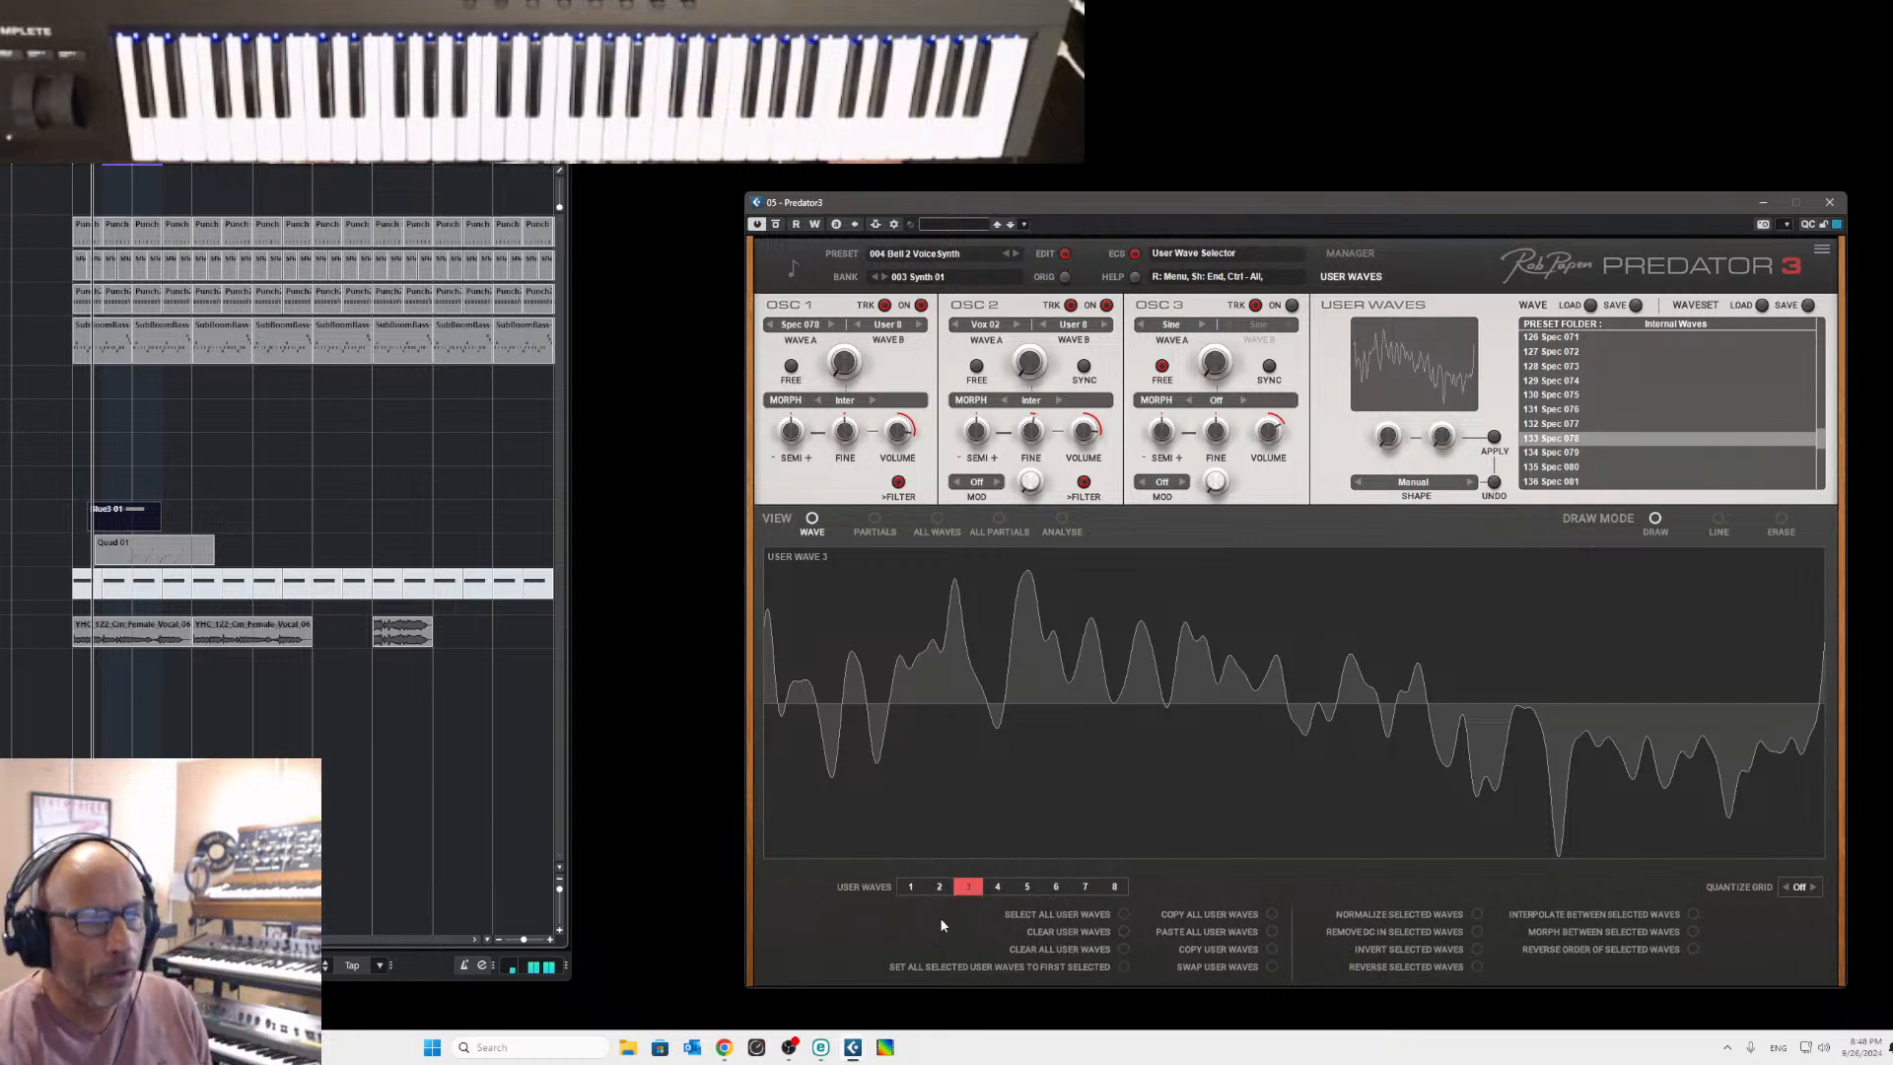
{"action": "left_click", "coordinate": [910, 887]}
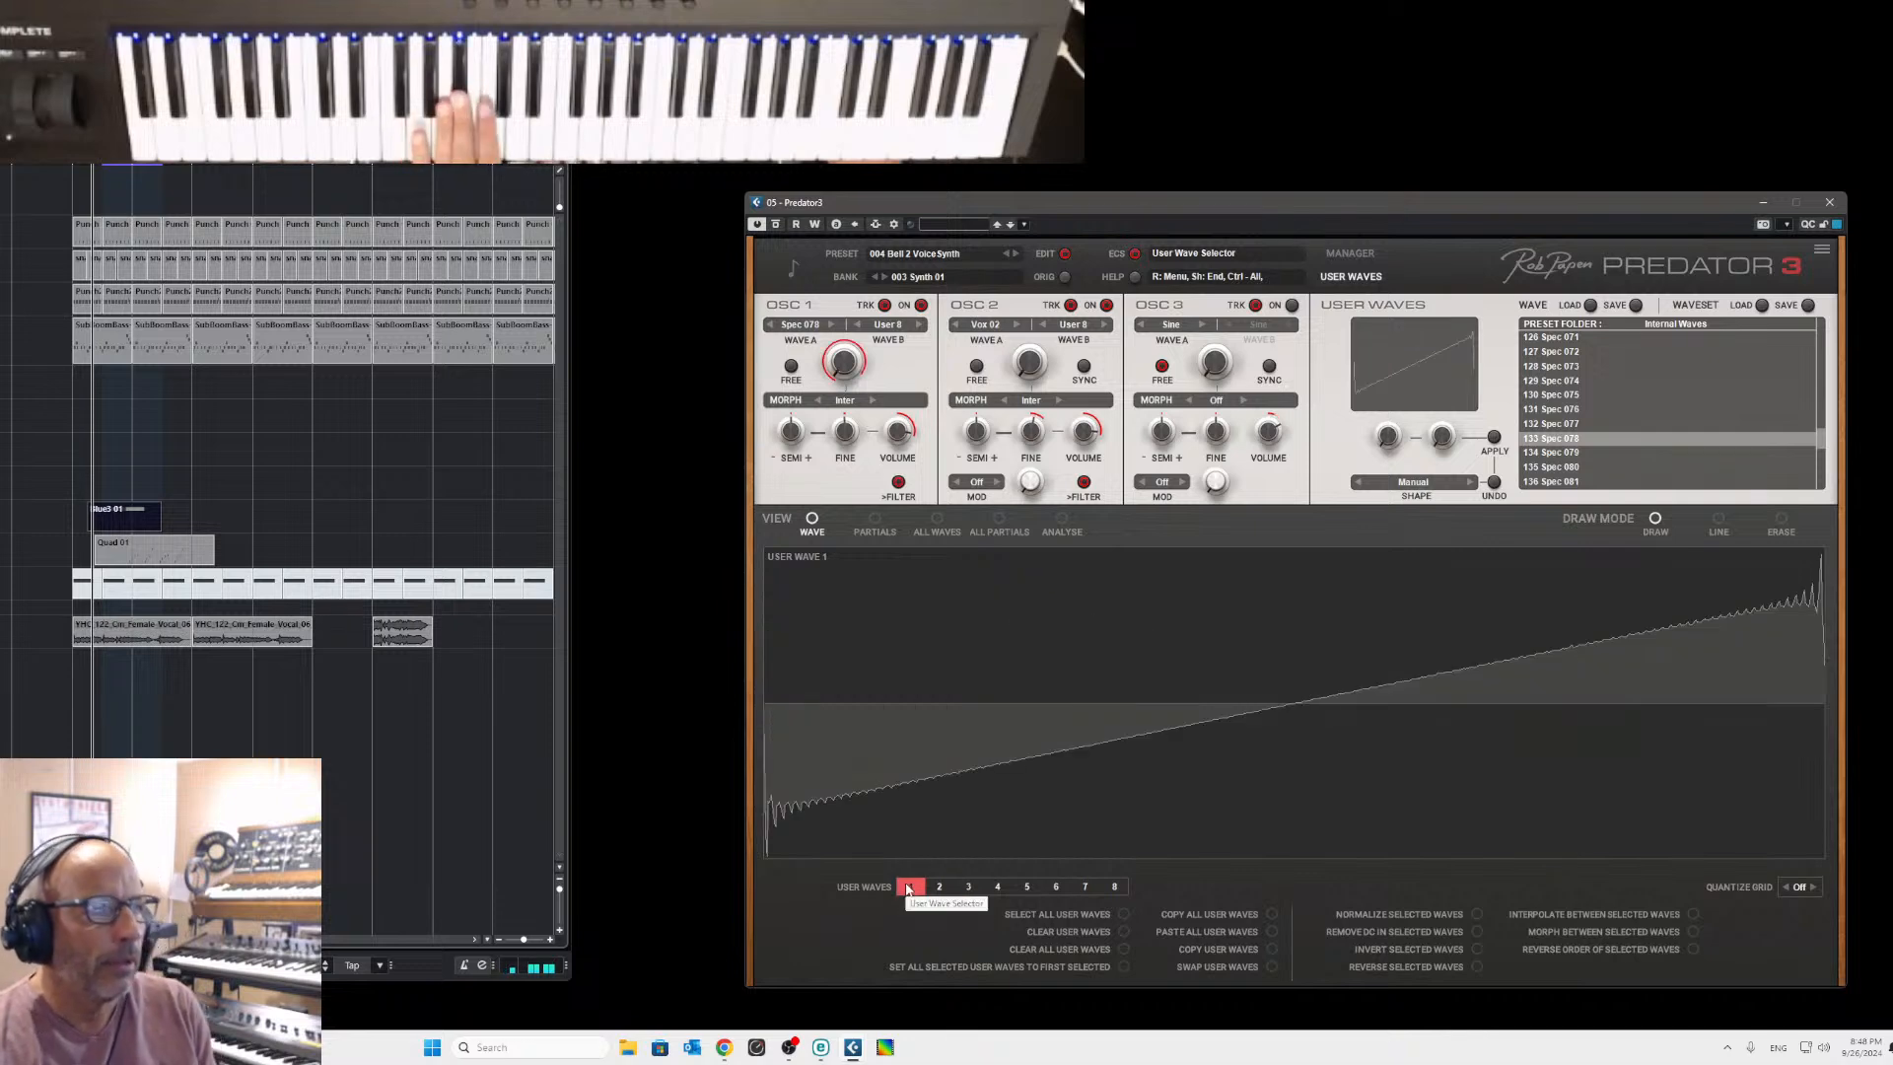
Load the preset 014 User waves Big from bank 099 Examples and return to its synth settings.
{"action": "left_click", "coordinate": [1363, 283]}
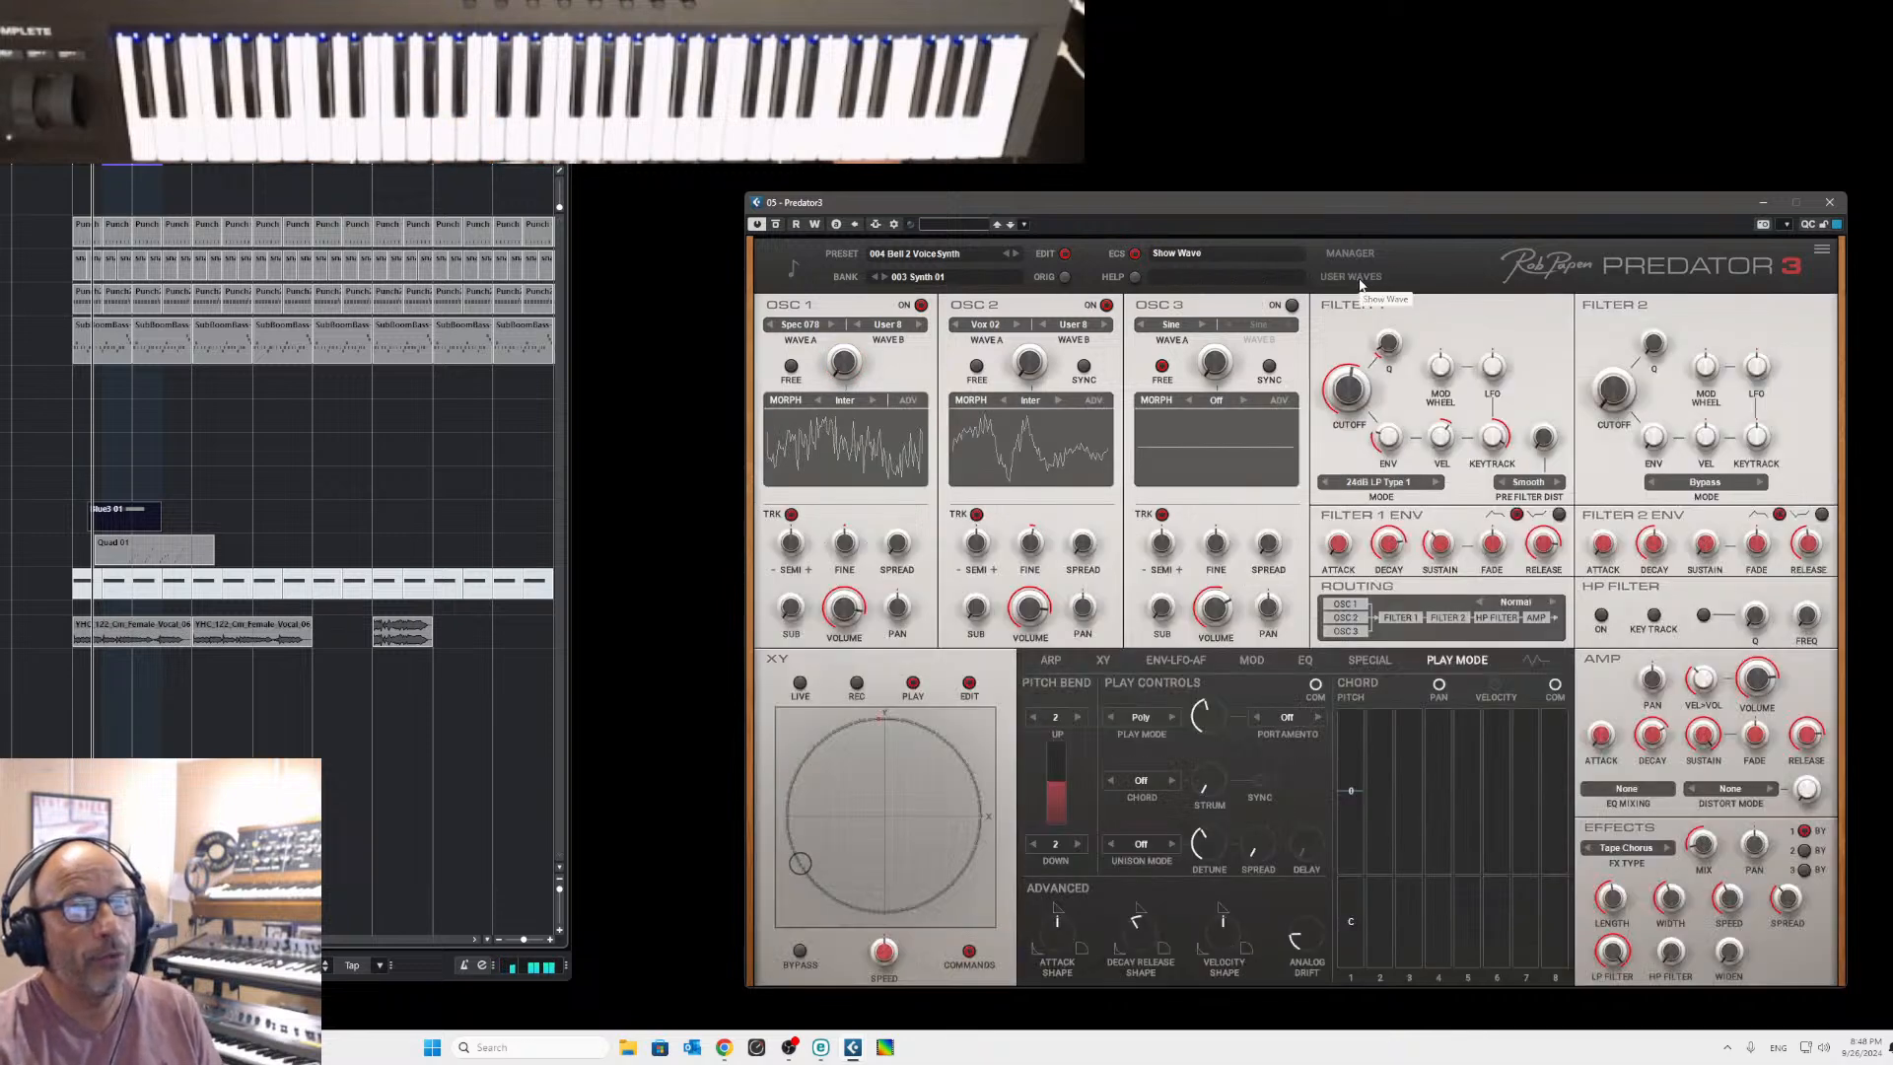
{"action": "left_click", "coordinate": [1358, 255]}
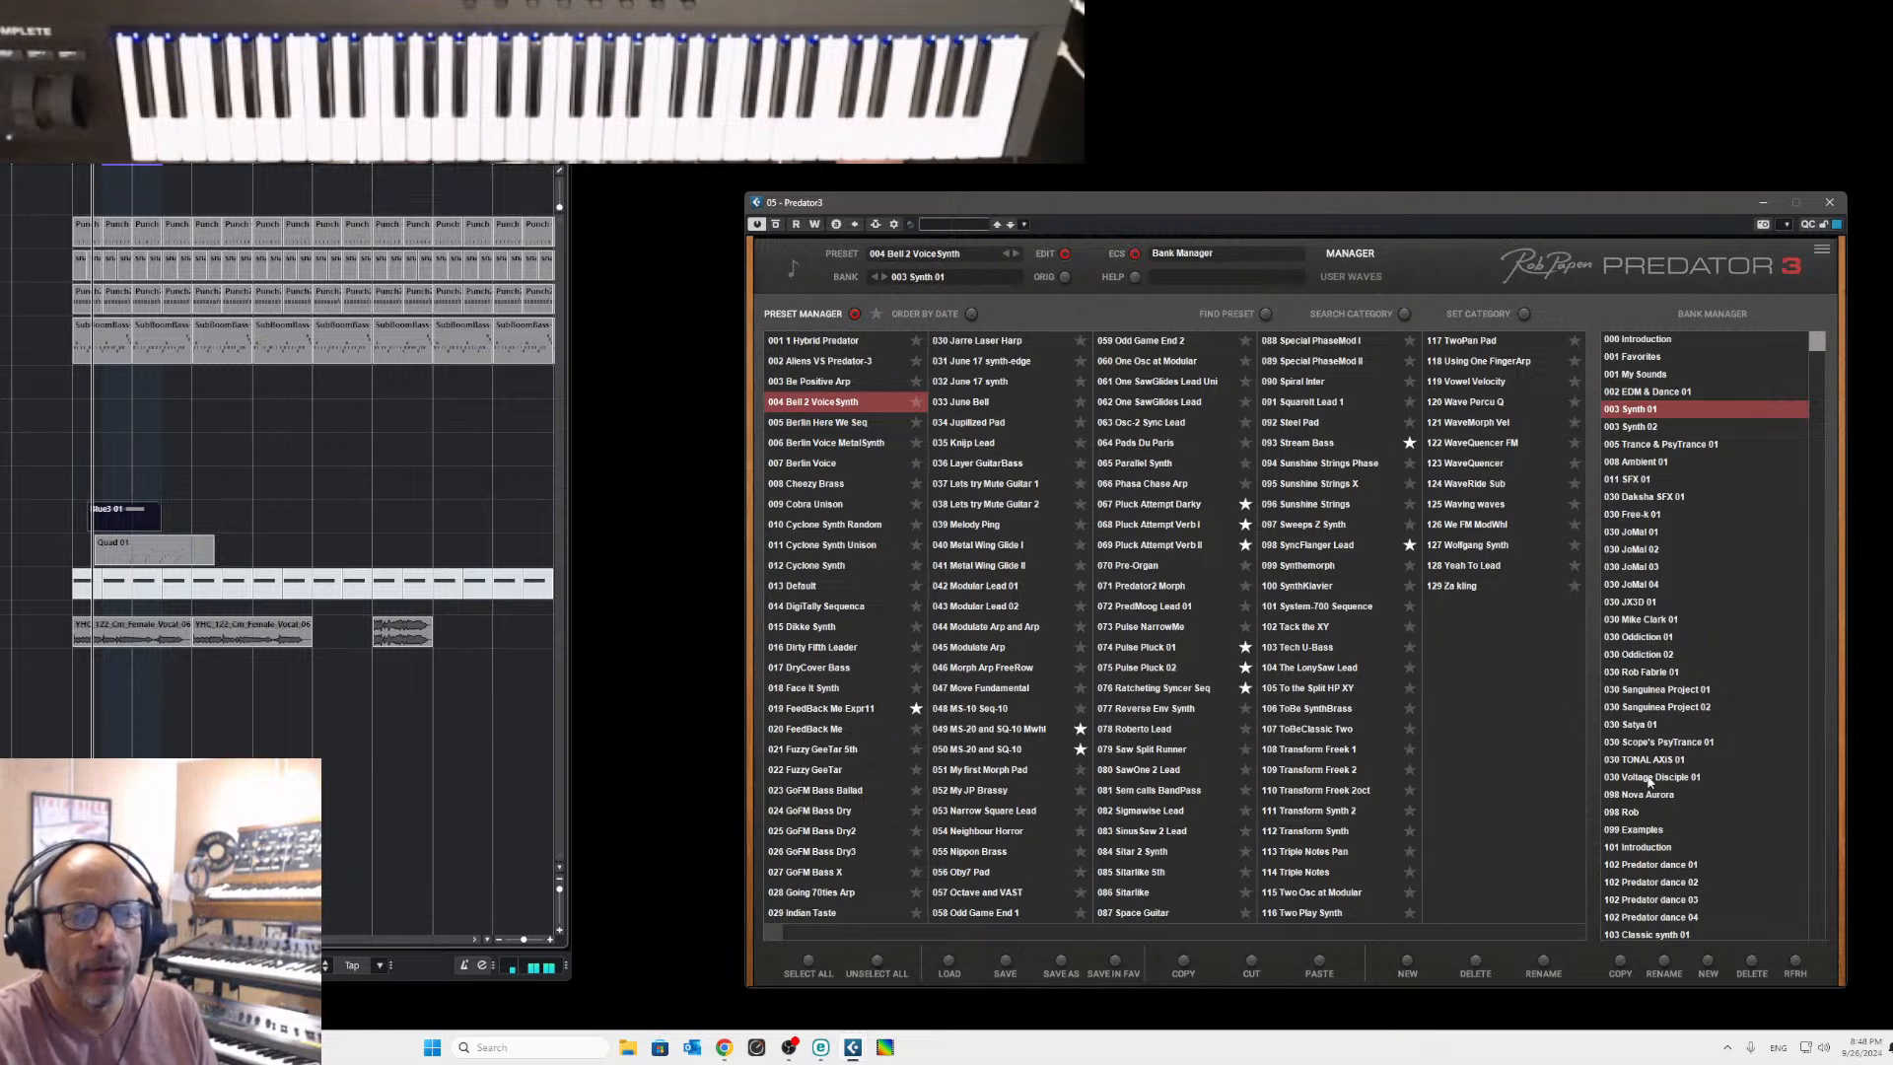
{"action": "left_click", "coordinate": [1664, 832]}
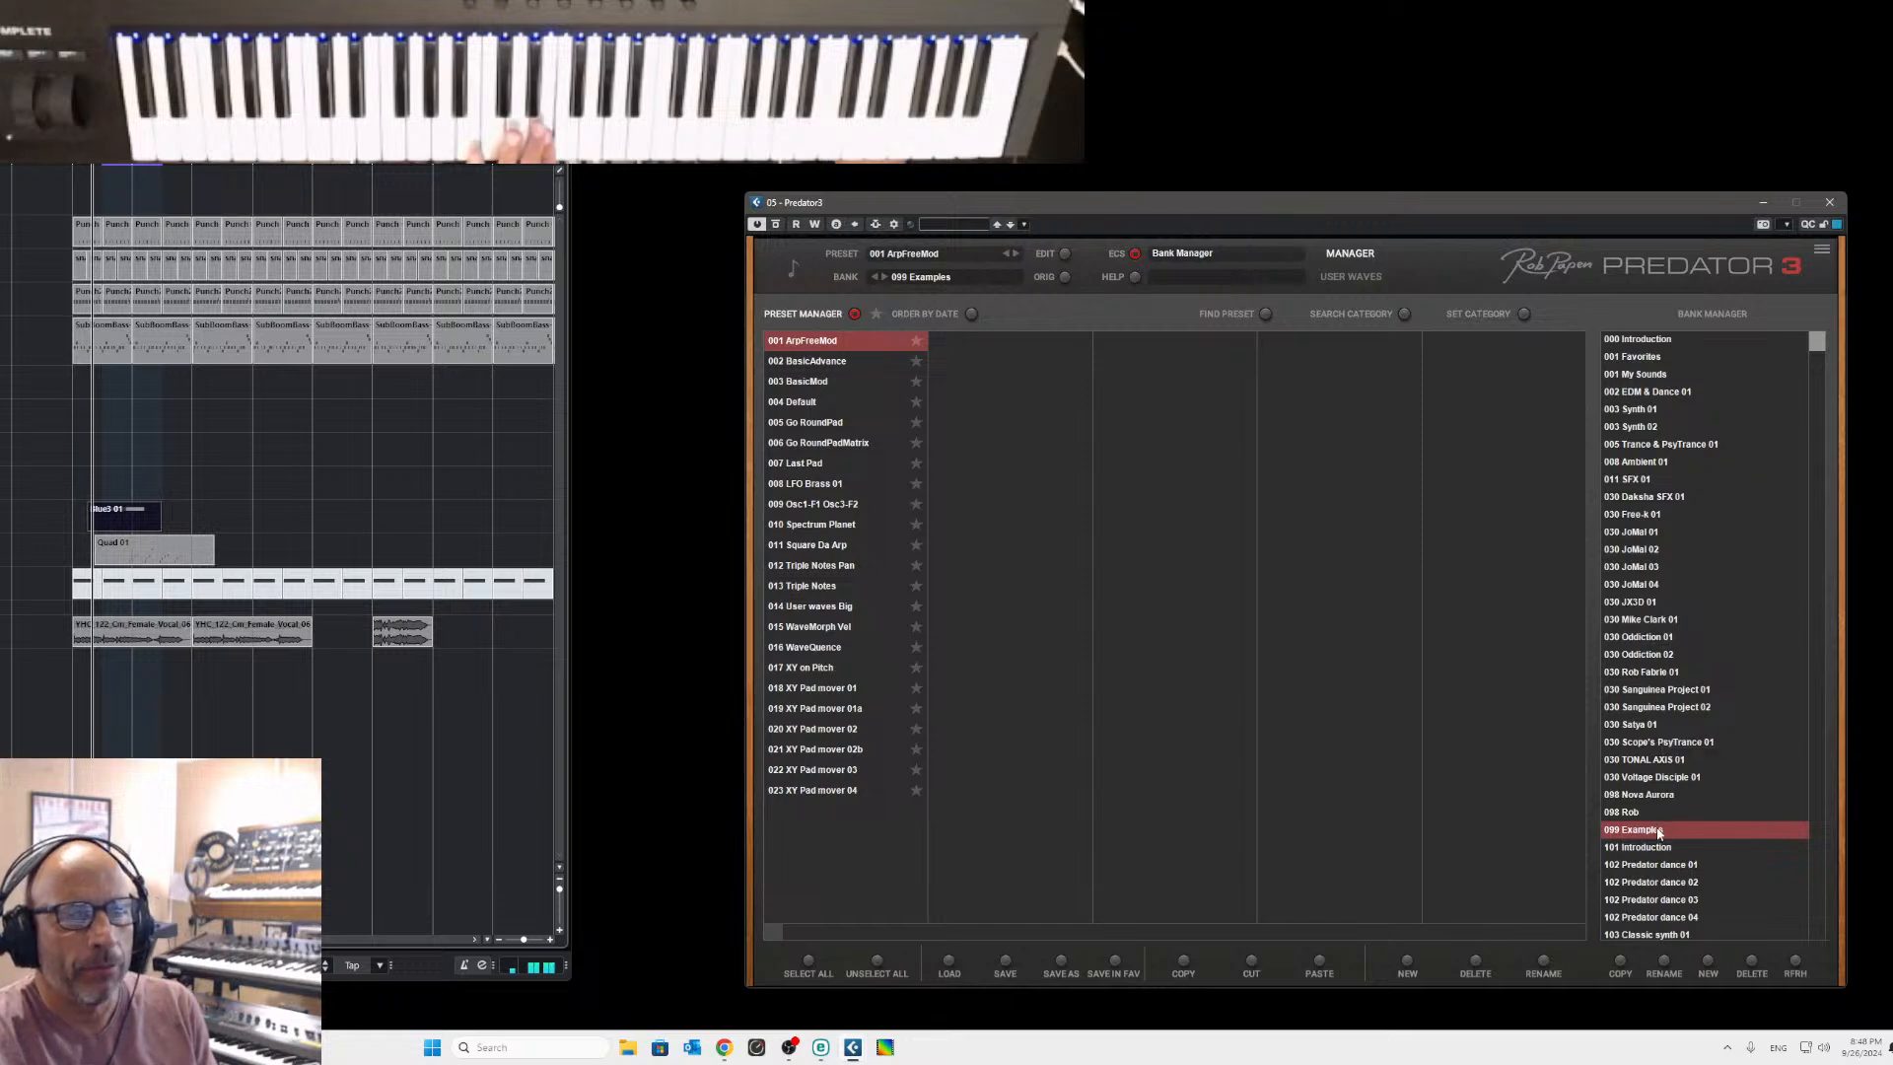
{"action": "left_click", "coordinate": [816, 629]}
{"action": "left_click", "coordinate": [817, 607]}
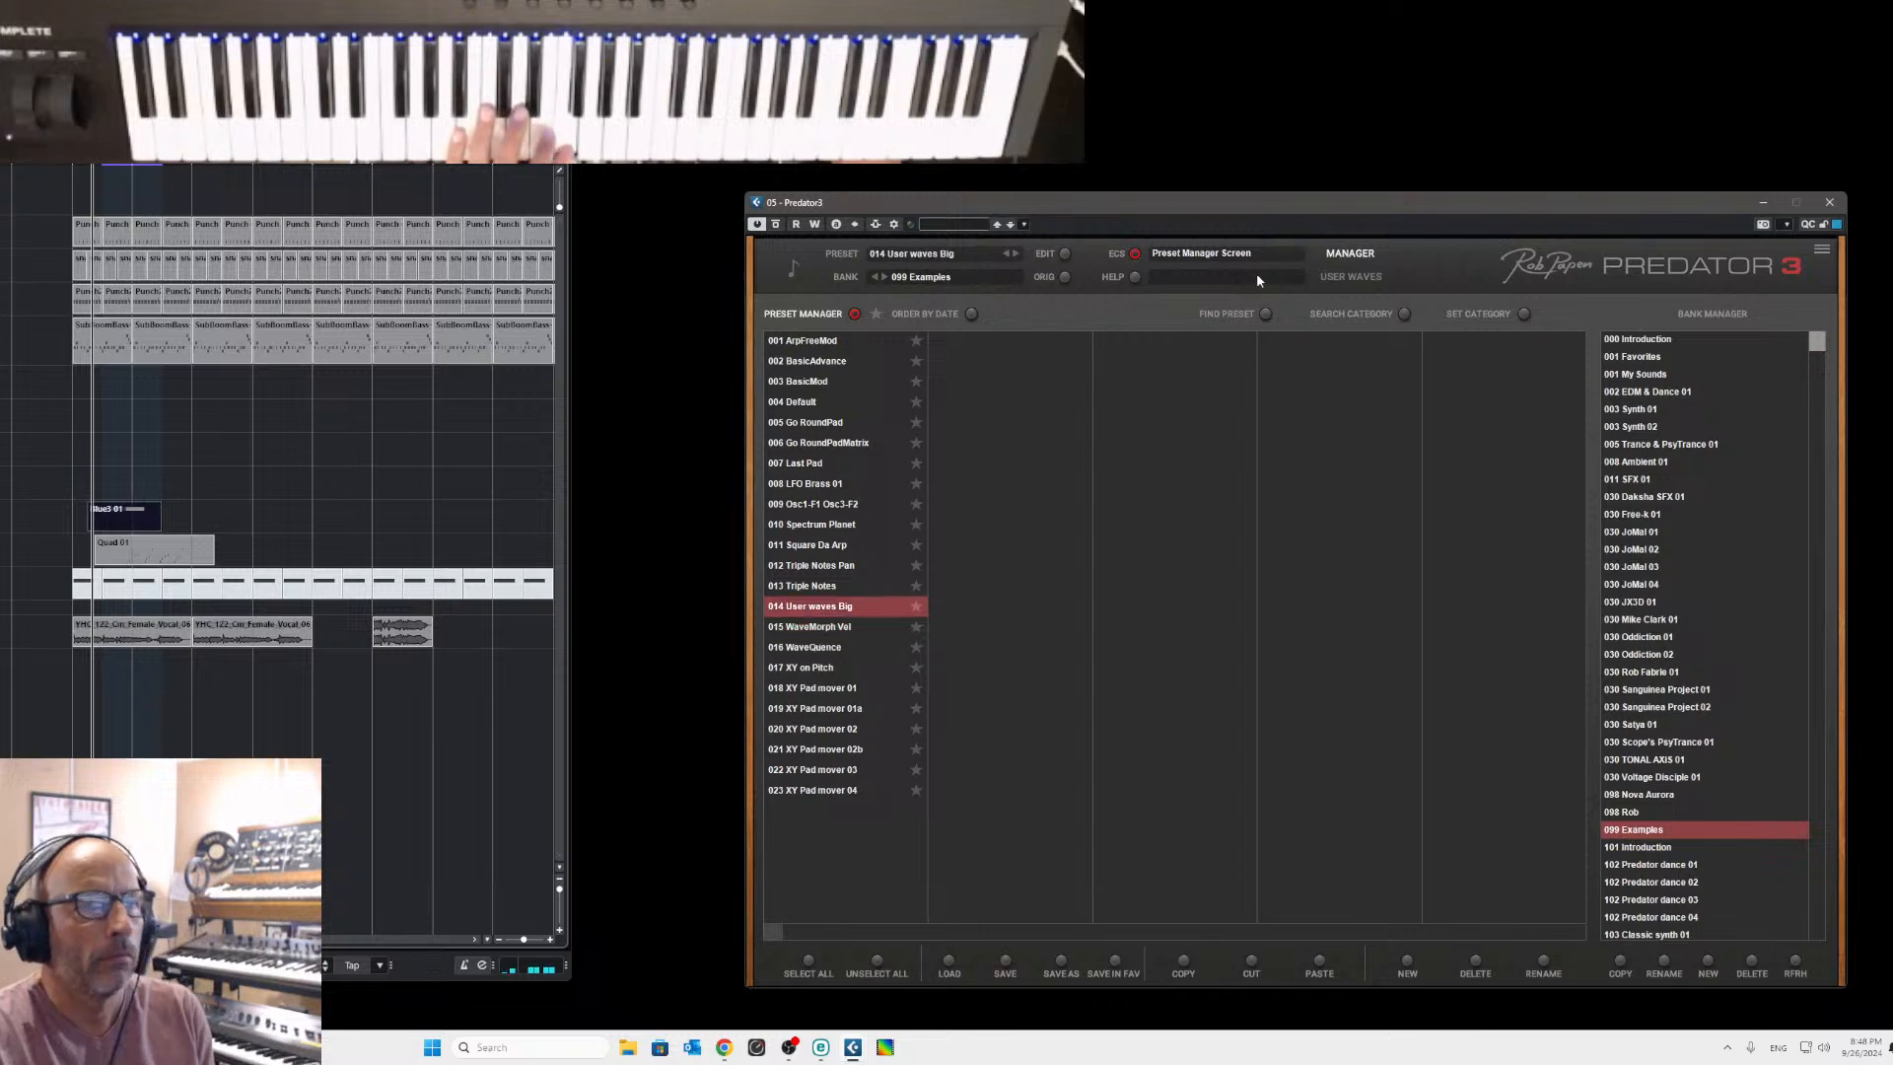
{"action": "left_click", "coordinate": [1350, 254]}
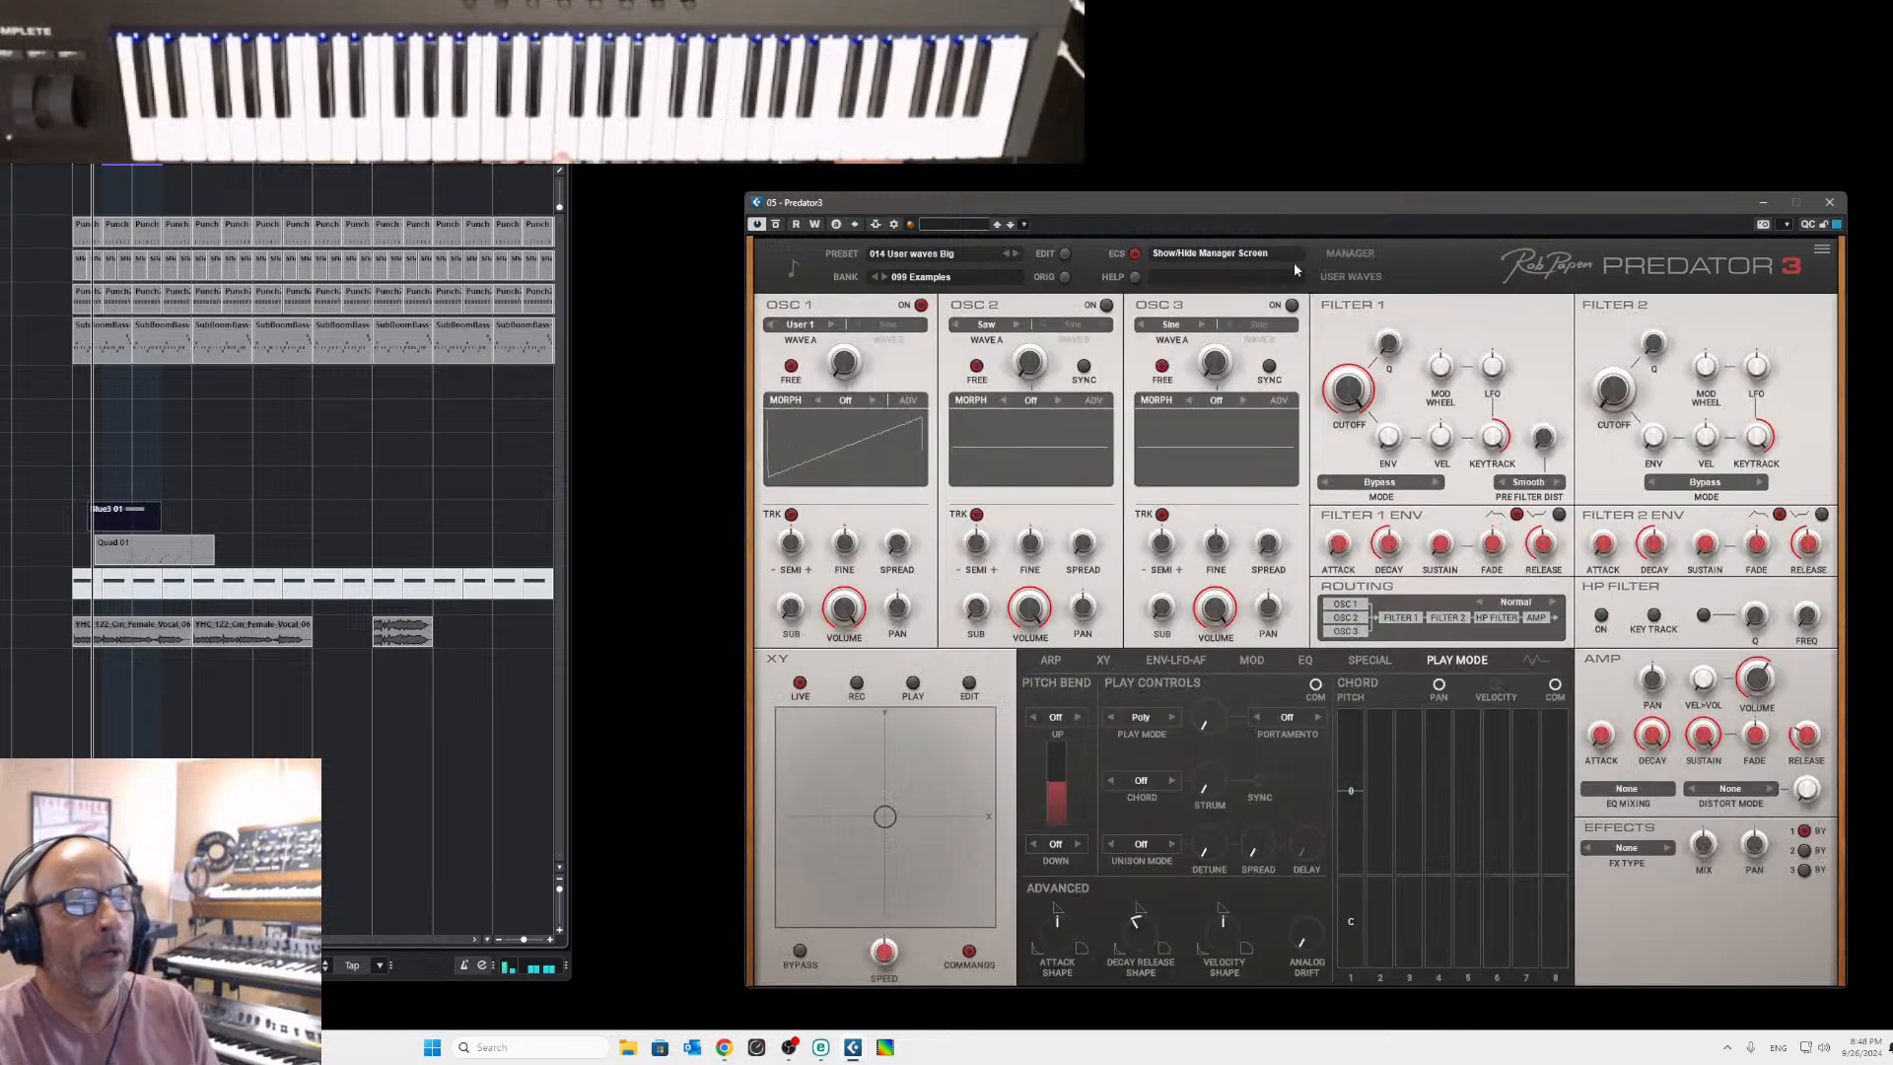
Load the internal wave 134 Spec 079 into user wave 1 of this preset, and select user wave 8.
{"action": "left_click", "coordinate": [1351, 277]}
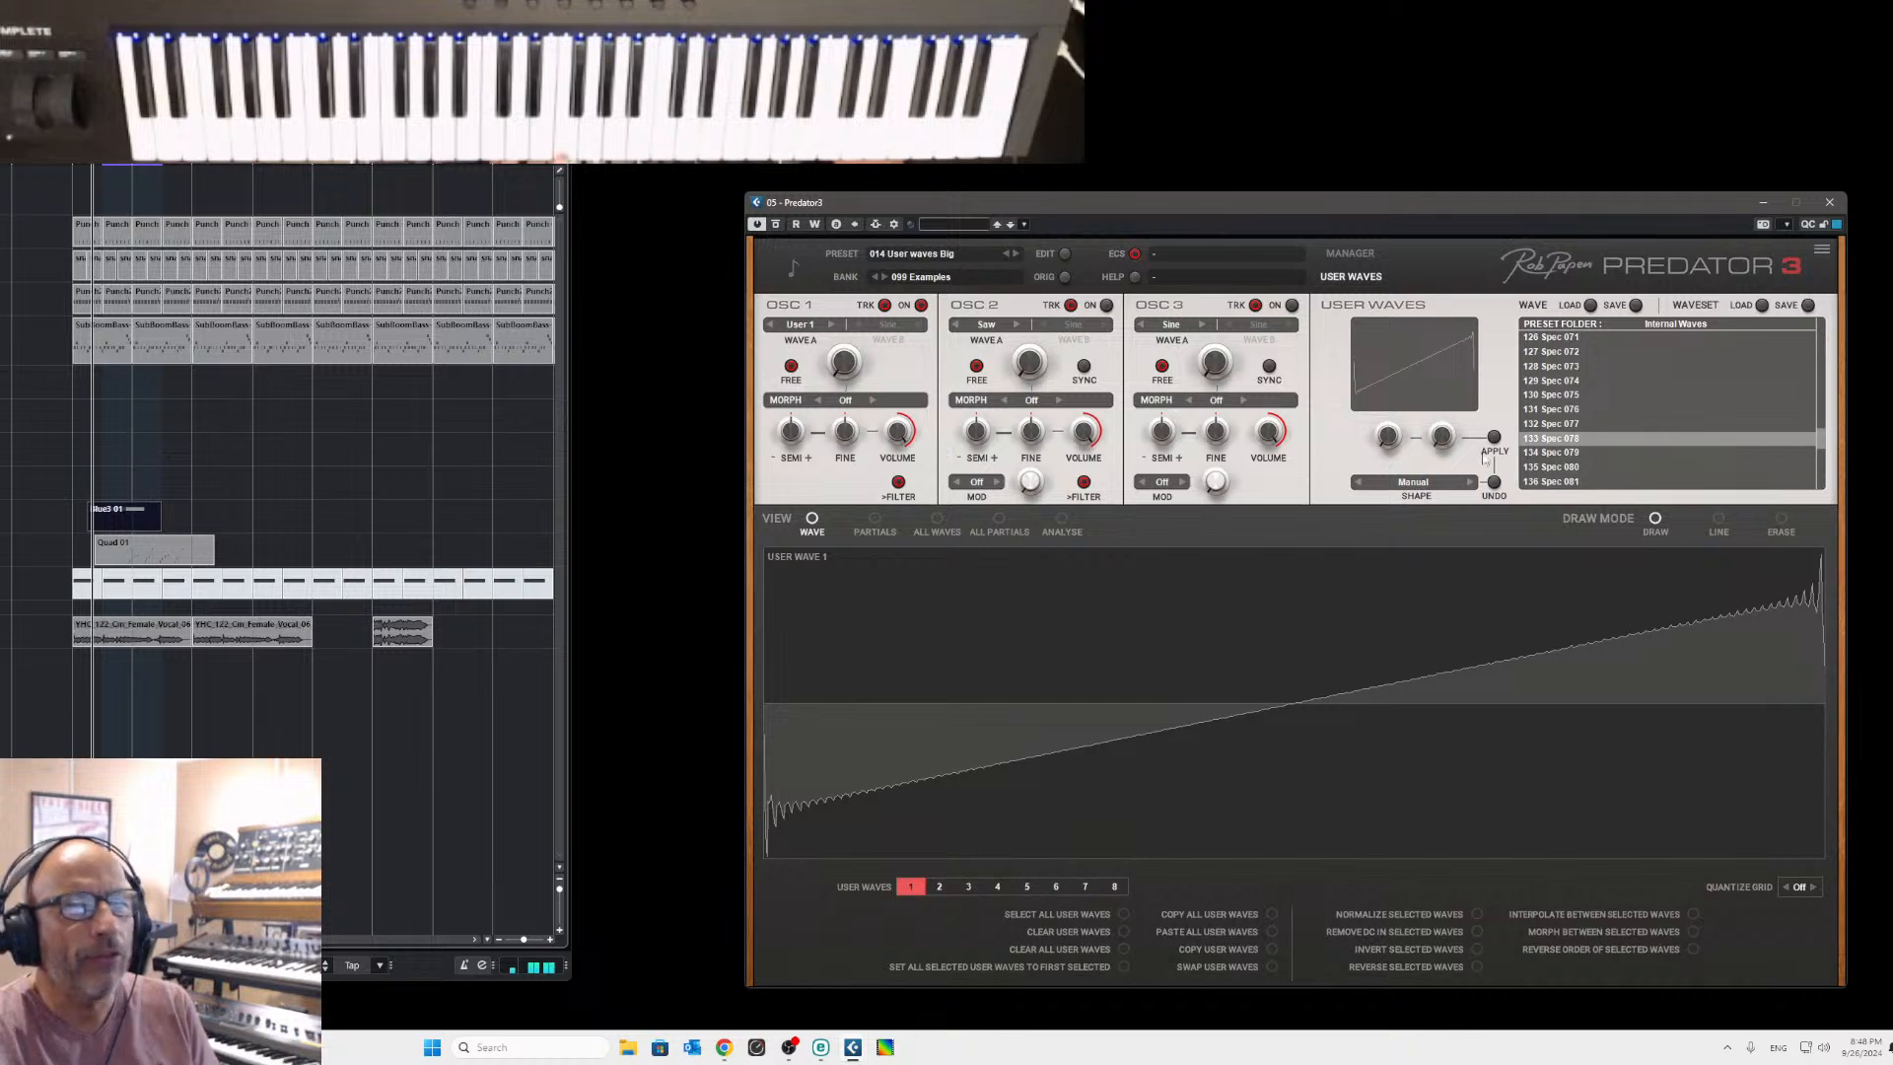
{"action": "left_click", "coordinate": [804, 325]}
{"action": "left_click", "coordinate": [1082, 863]}
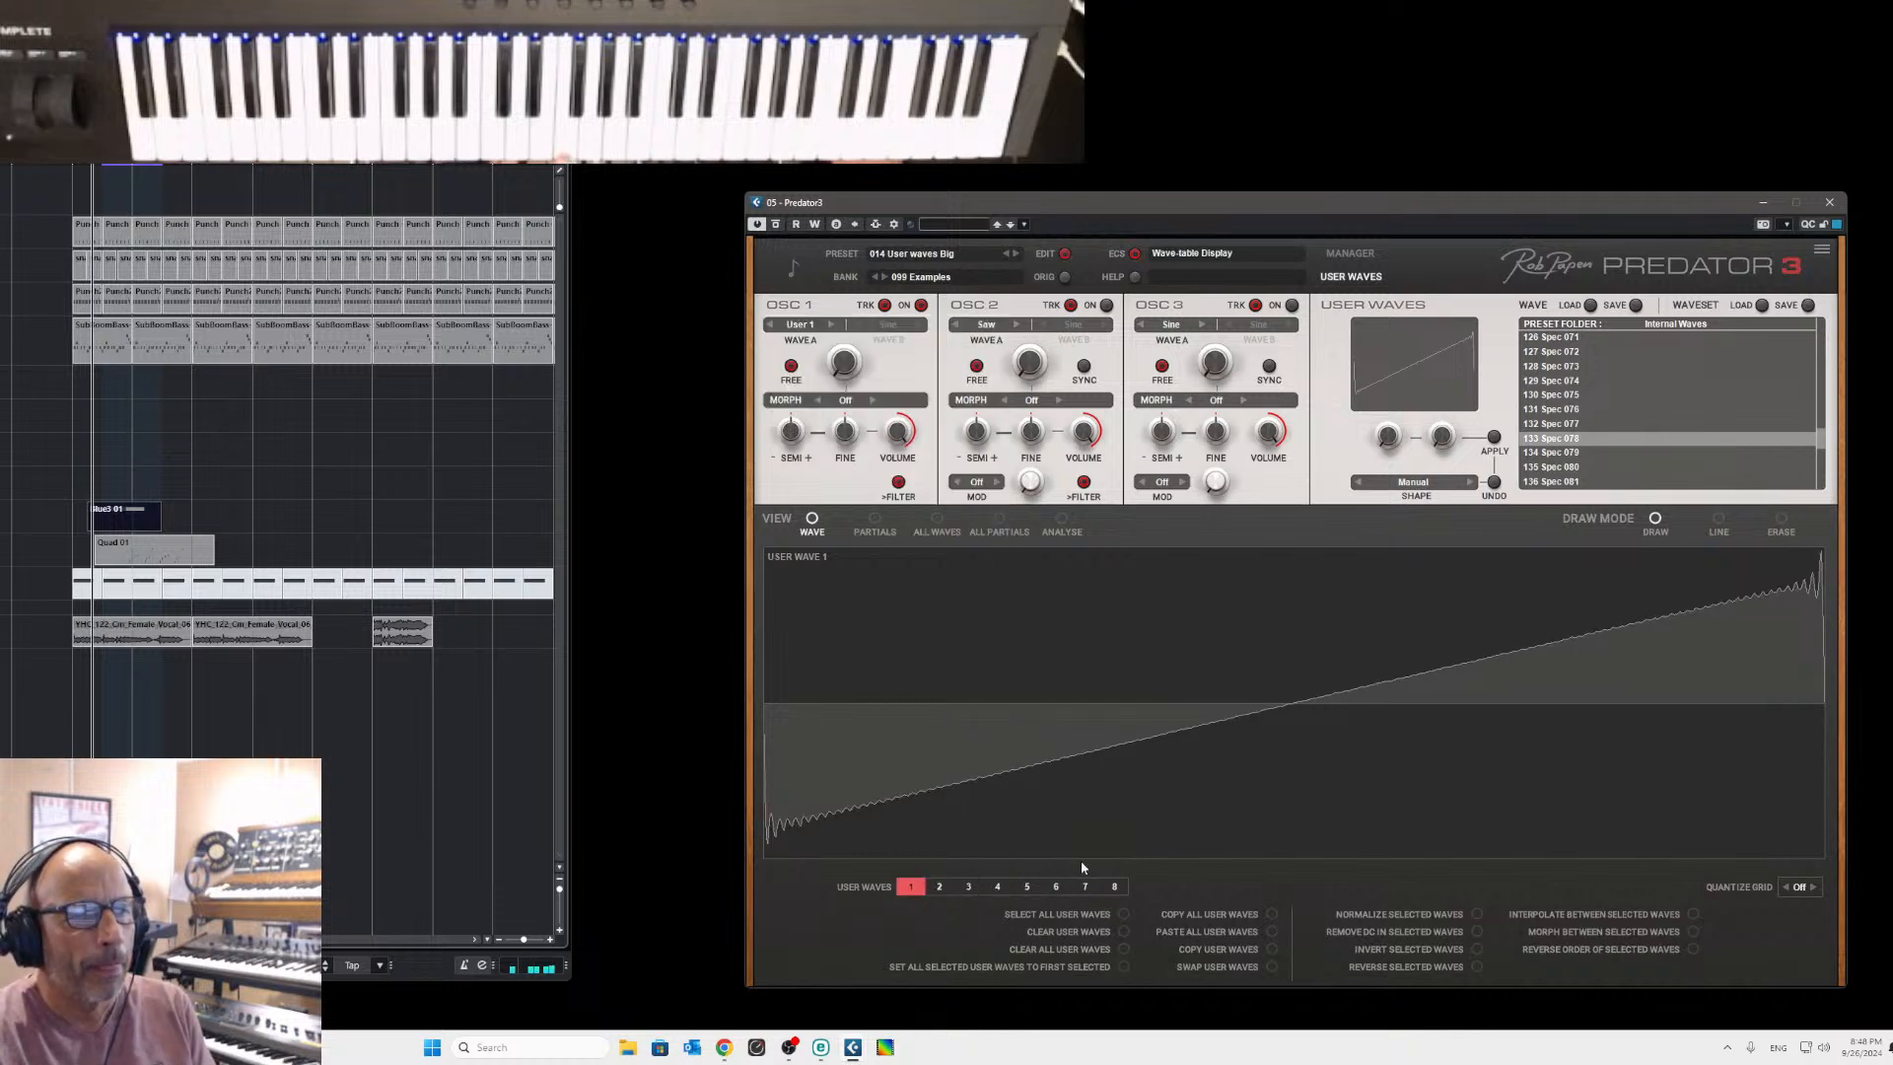
{"action": "left_click", "coordinate": [1564, 452]}
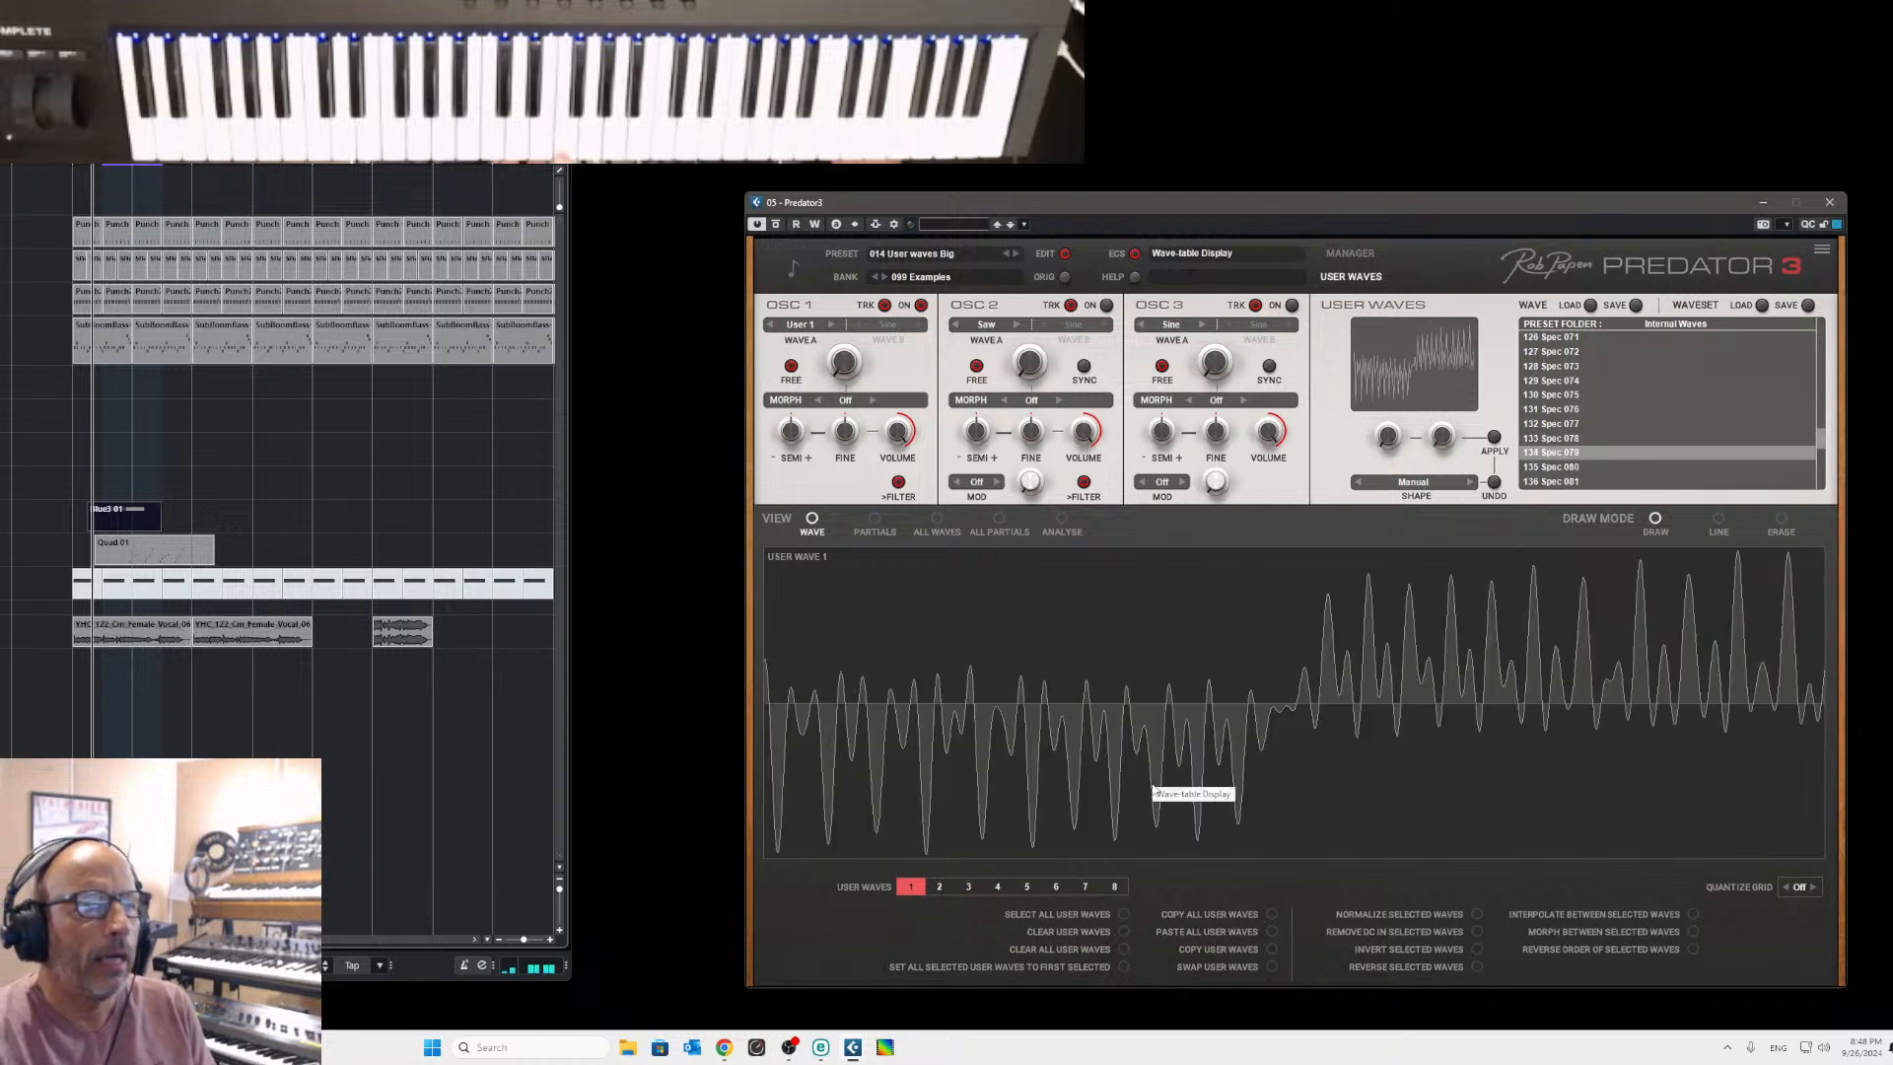
{"action": "left_click", "coordinate": [1115, 888]}
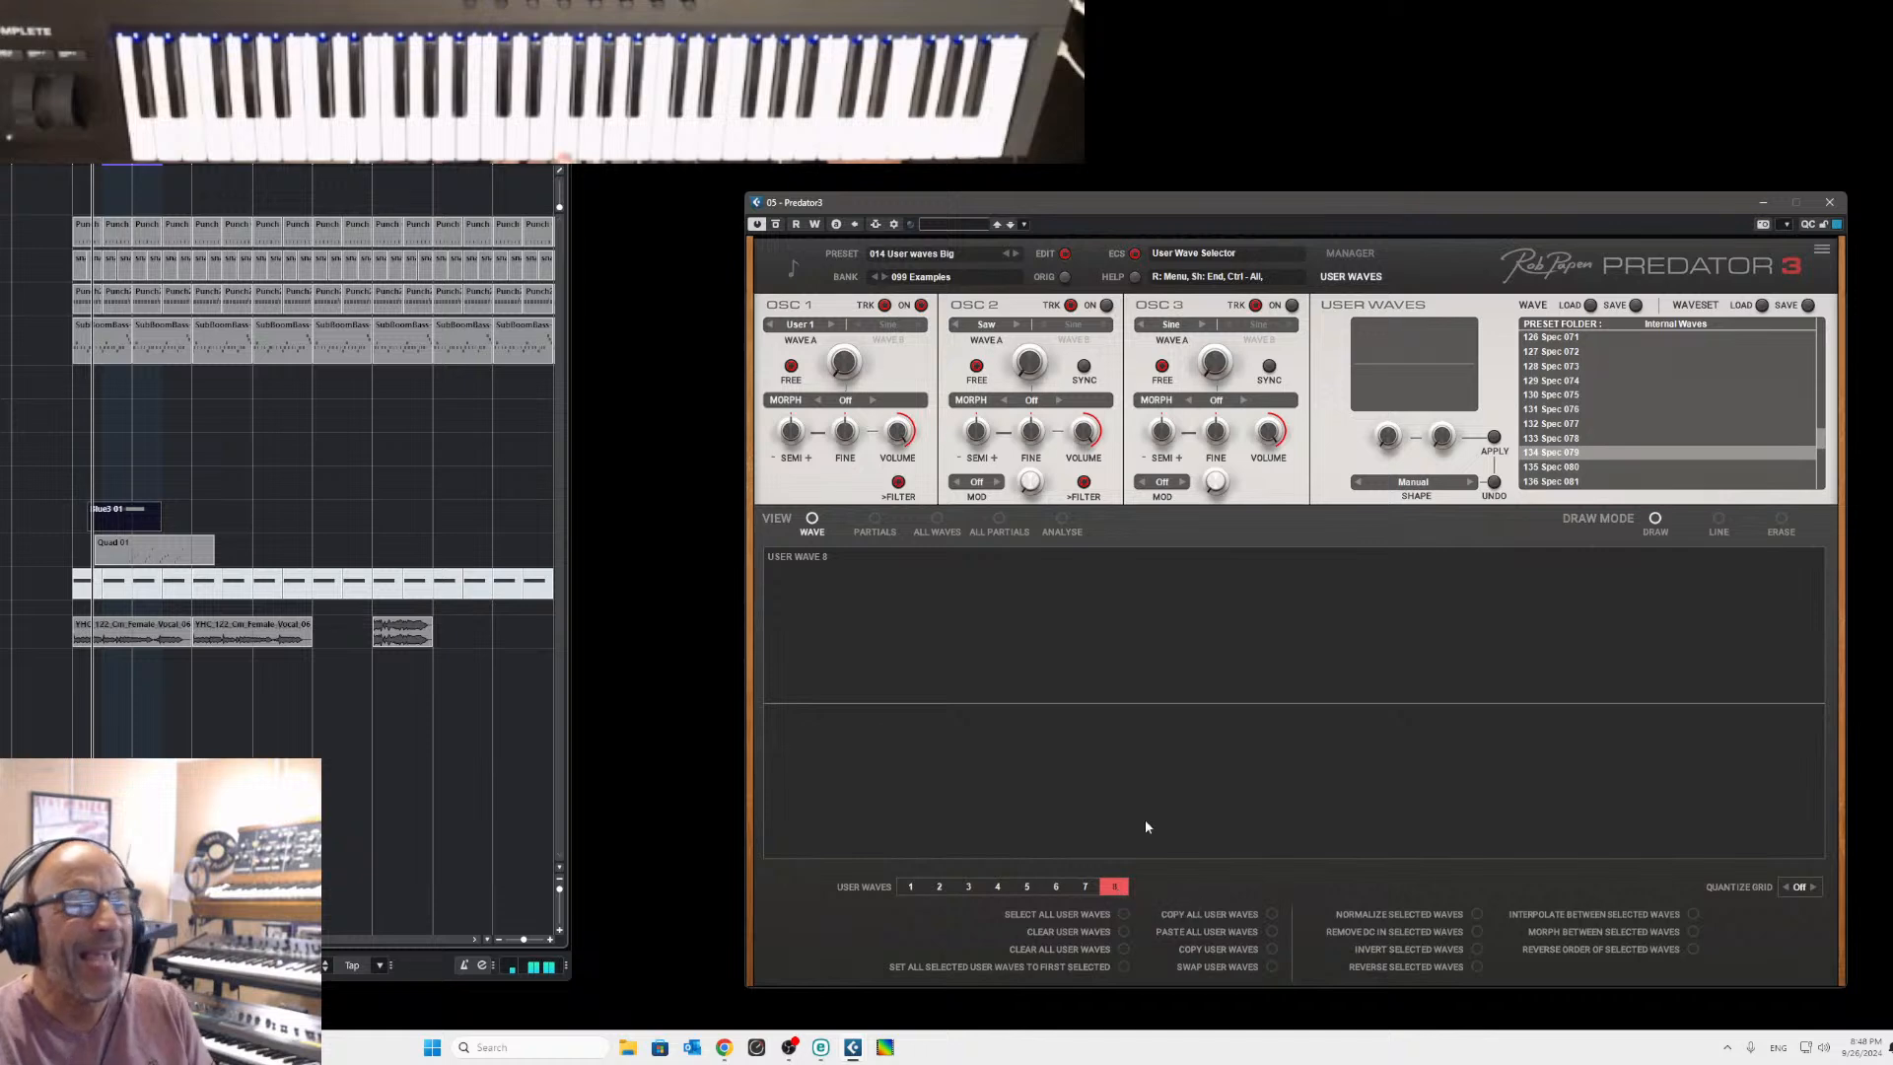
Load the internal wave 078 Spec 023 into user wave 8, and set OSC 1's wave A to User 8.
{"action": "left_click_drag", "start_coordinate": [1820, 447], "coordinate": [1821, 404]}
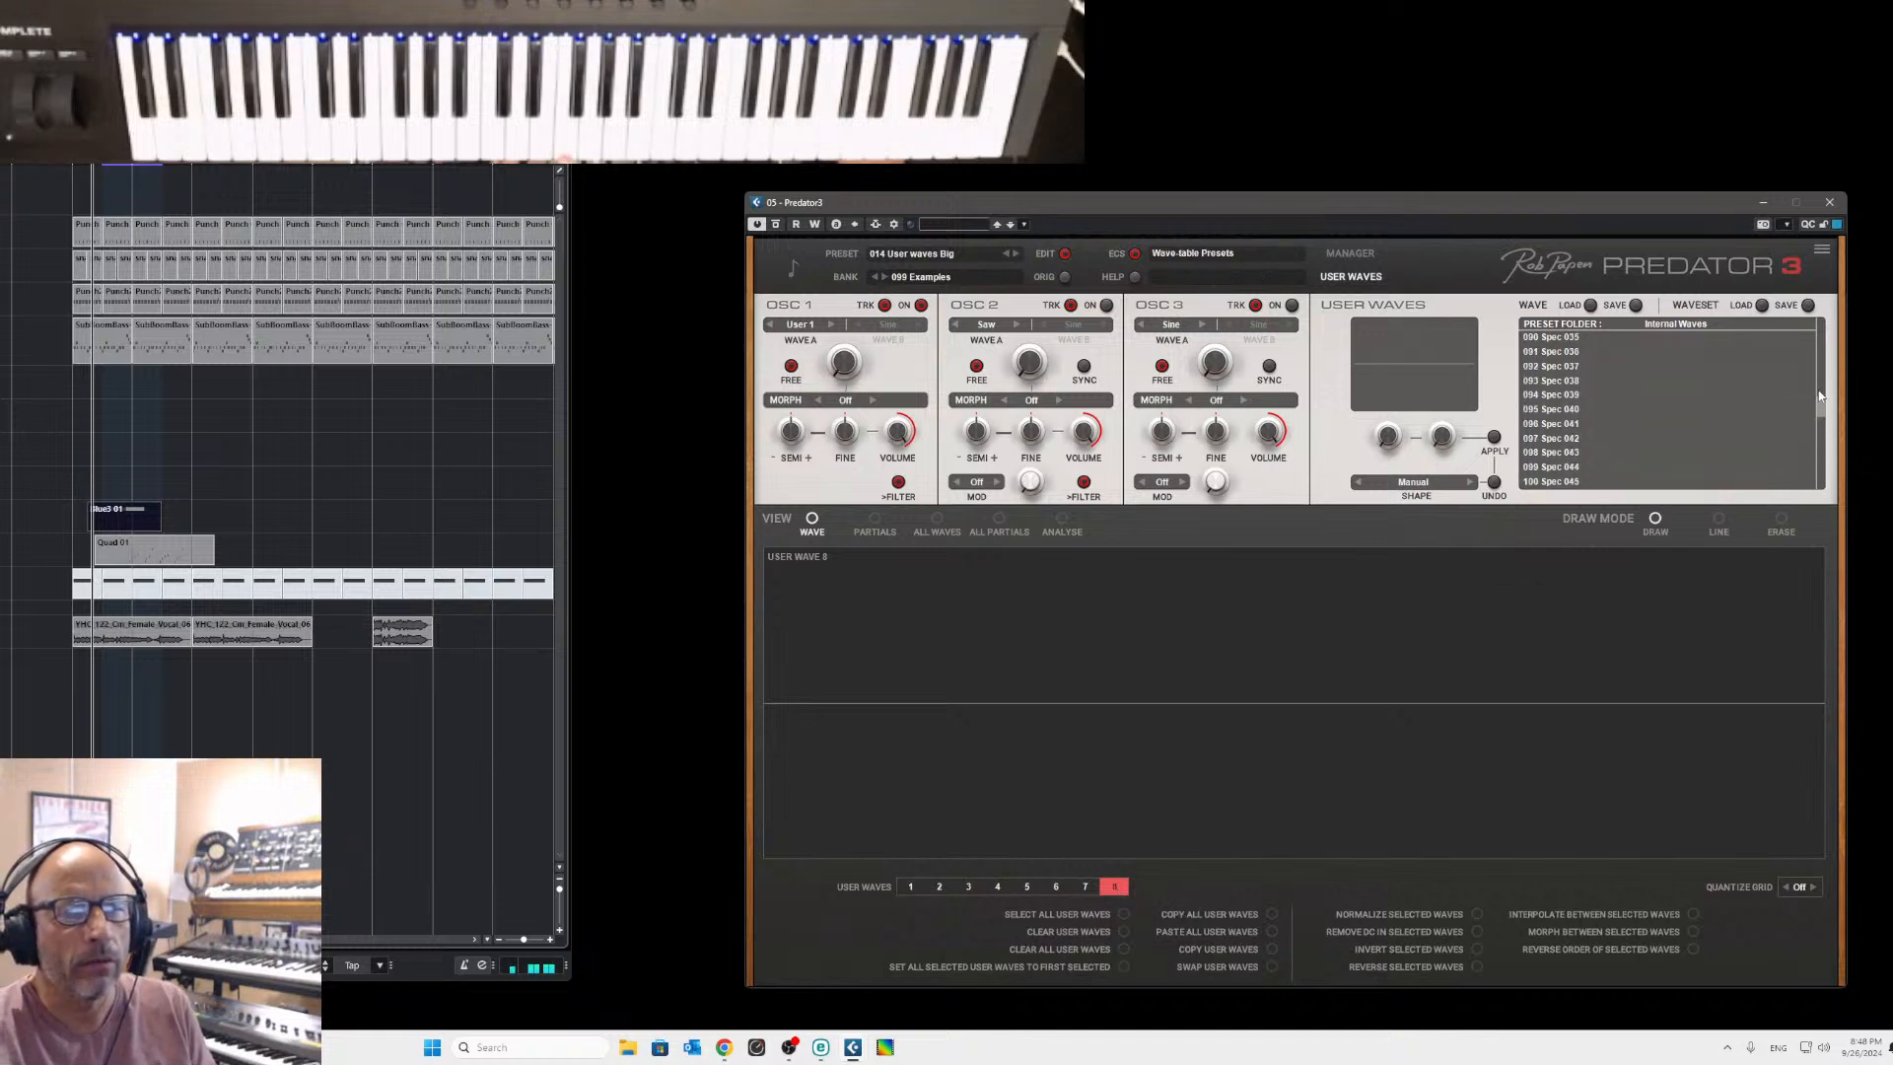
{"action": "left_click", "coordinate": [1545, 366]}
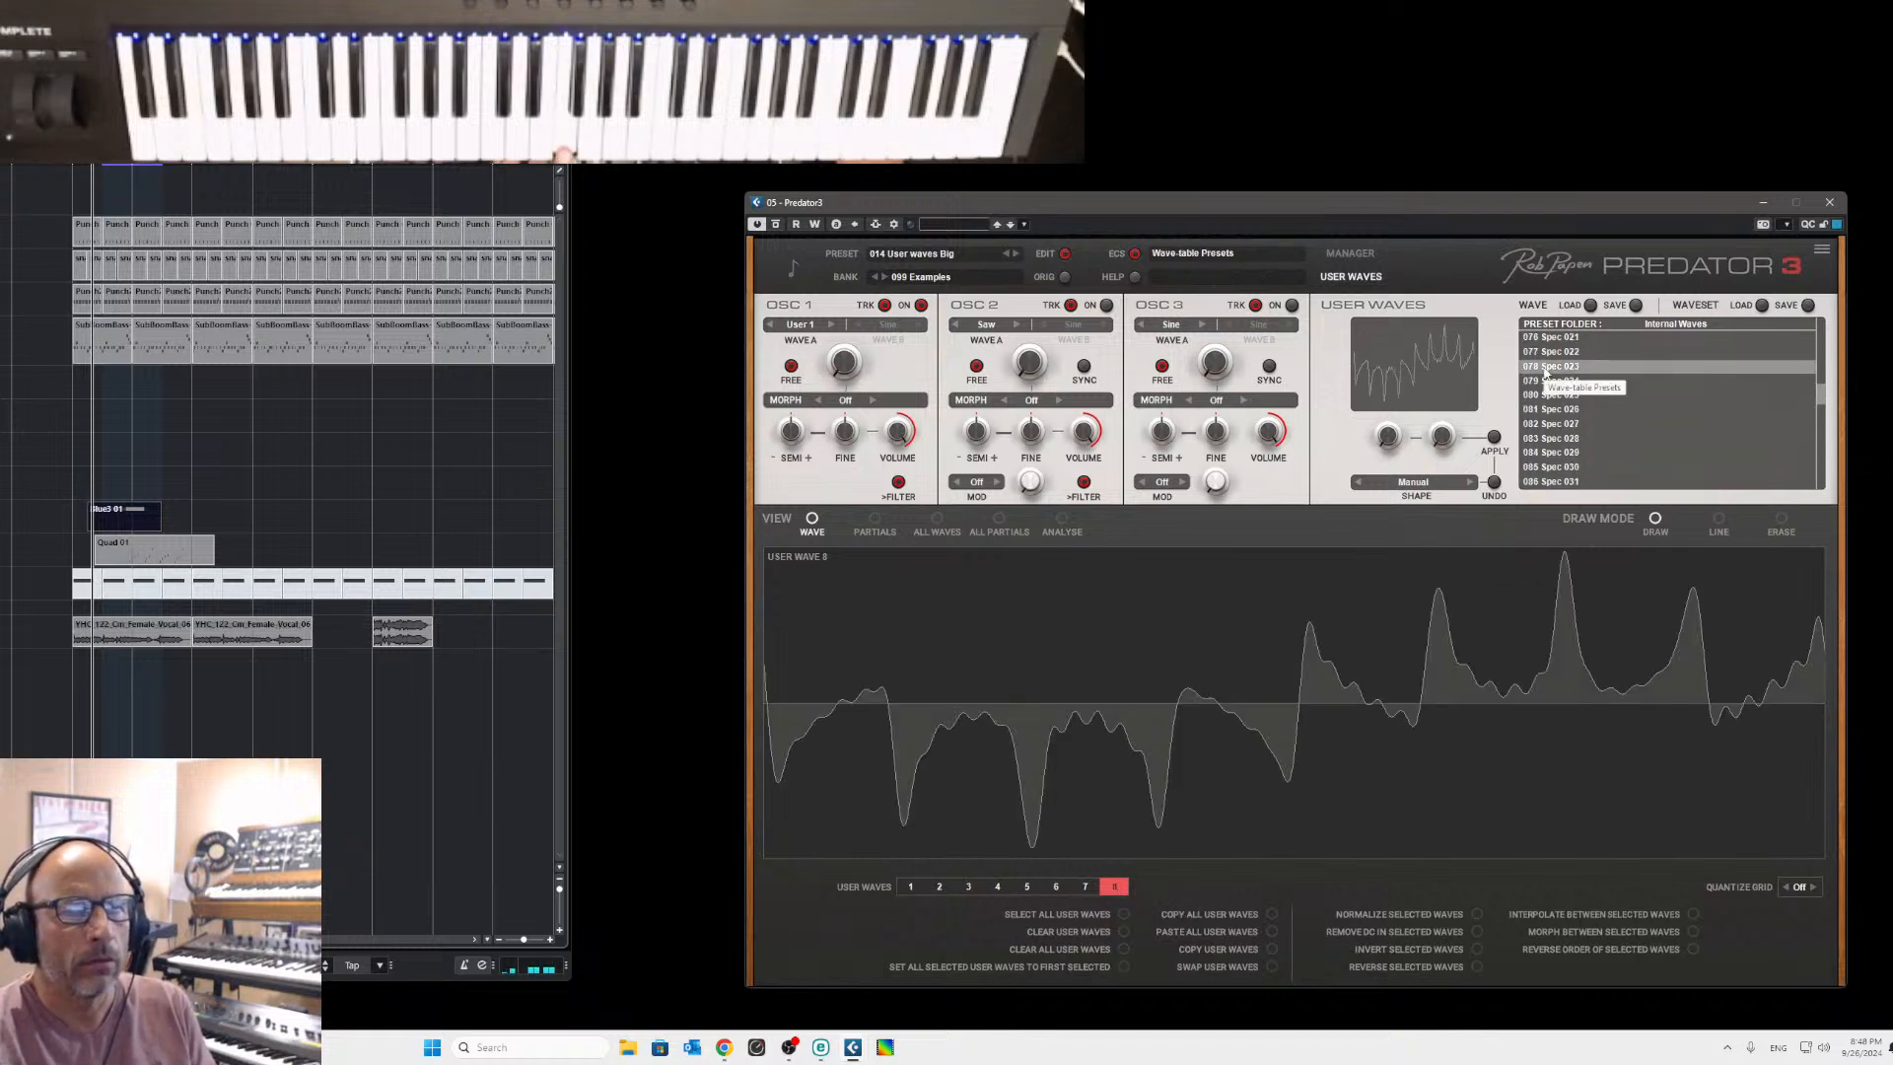
{"action": "left_click", "coordinate": [802, 326]}
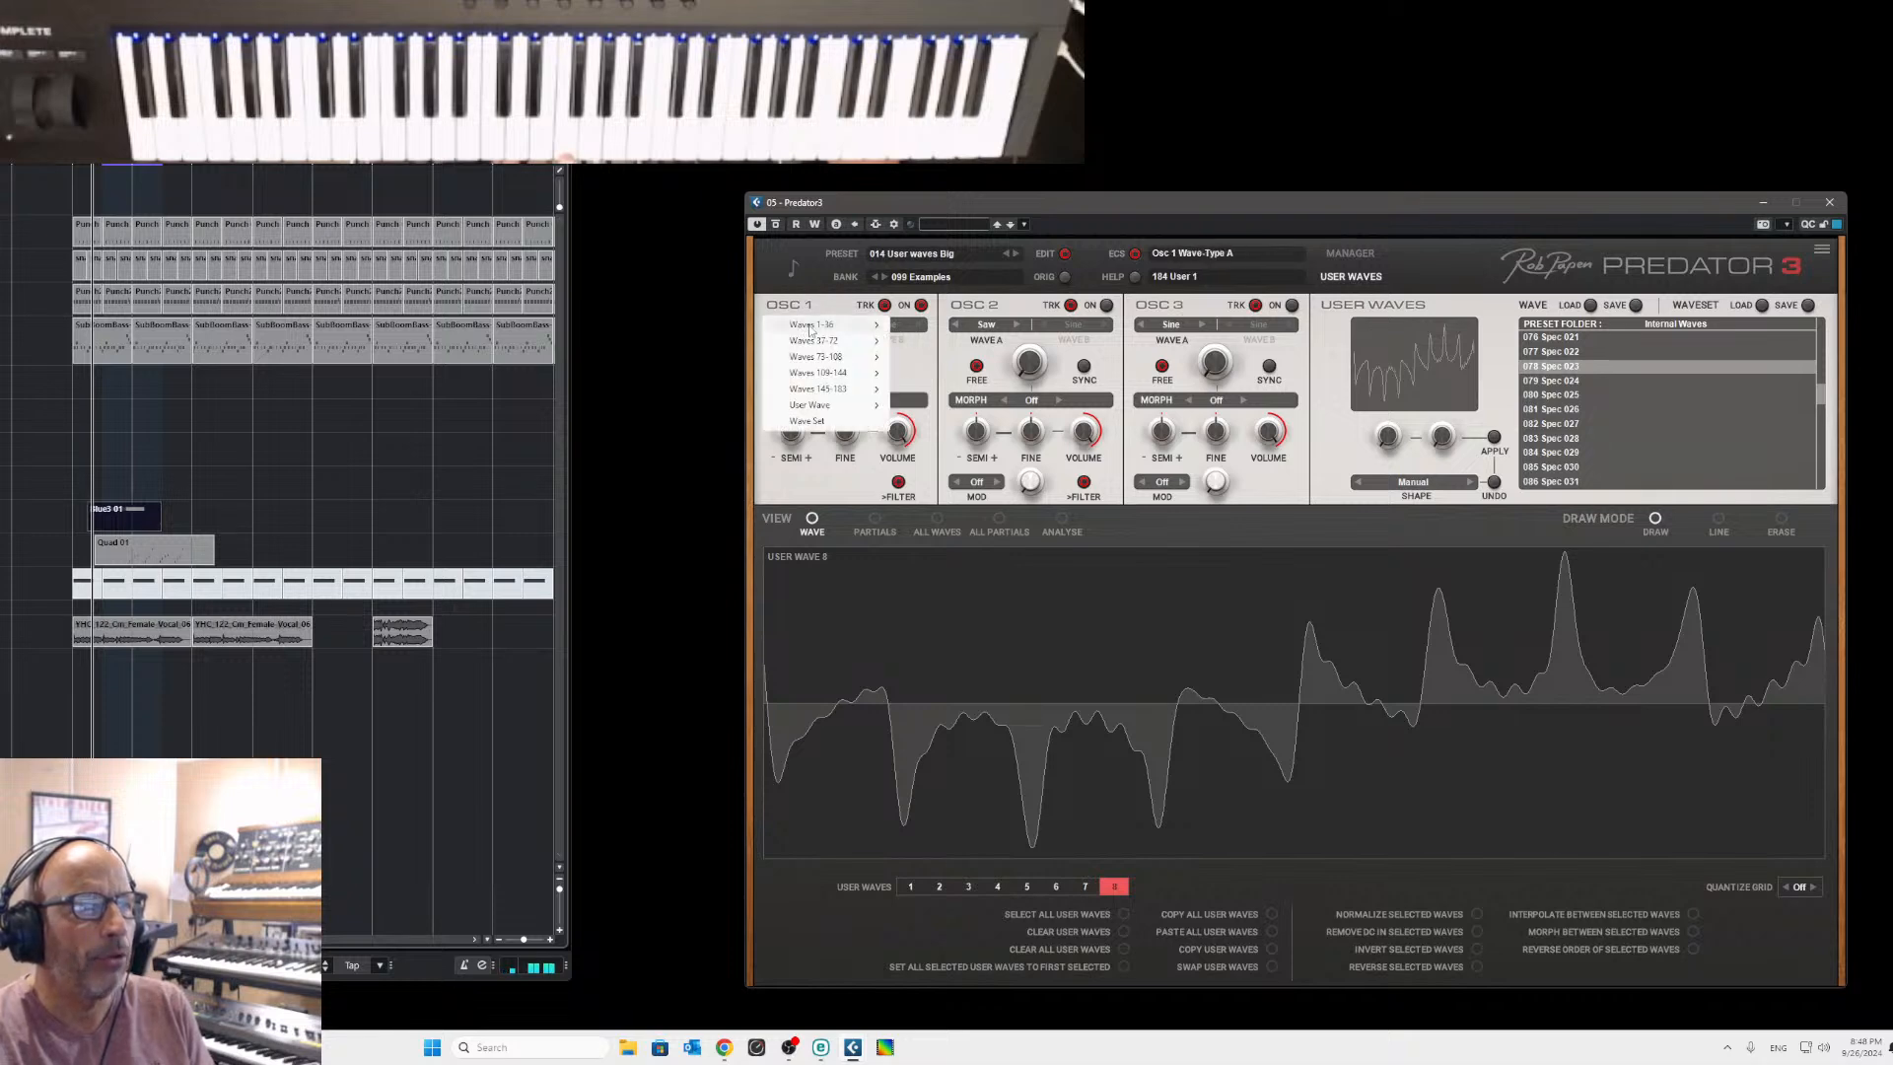
{"action": "mouse_move", "coordinate": [828, 405]}
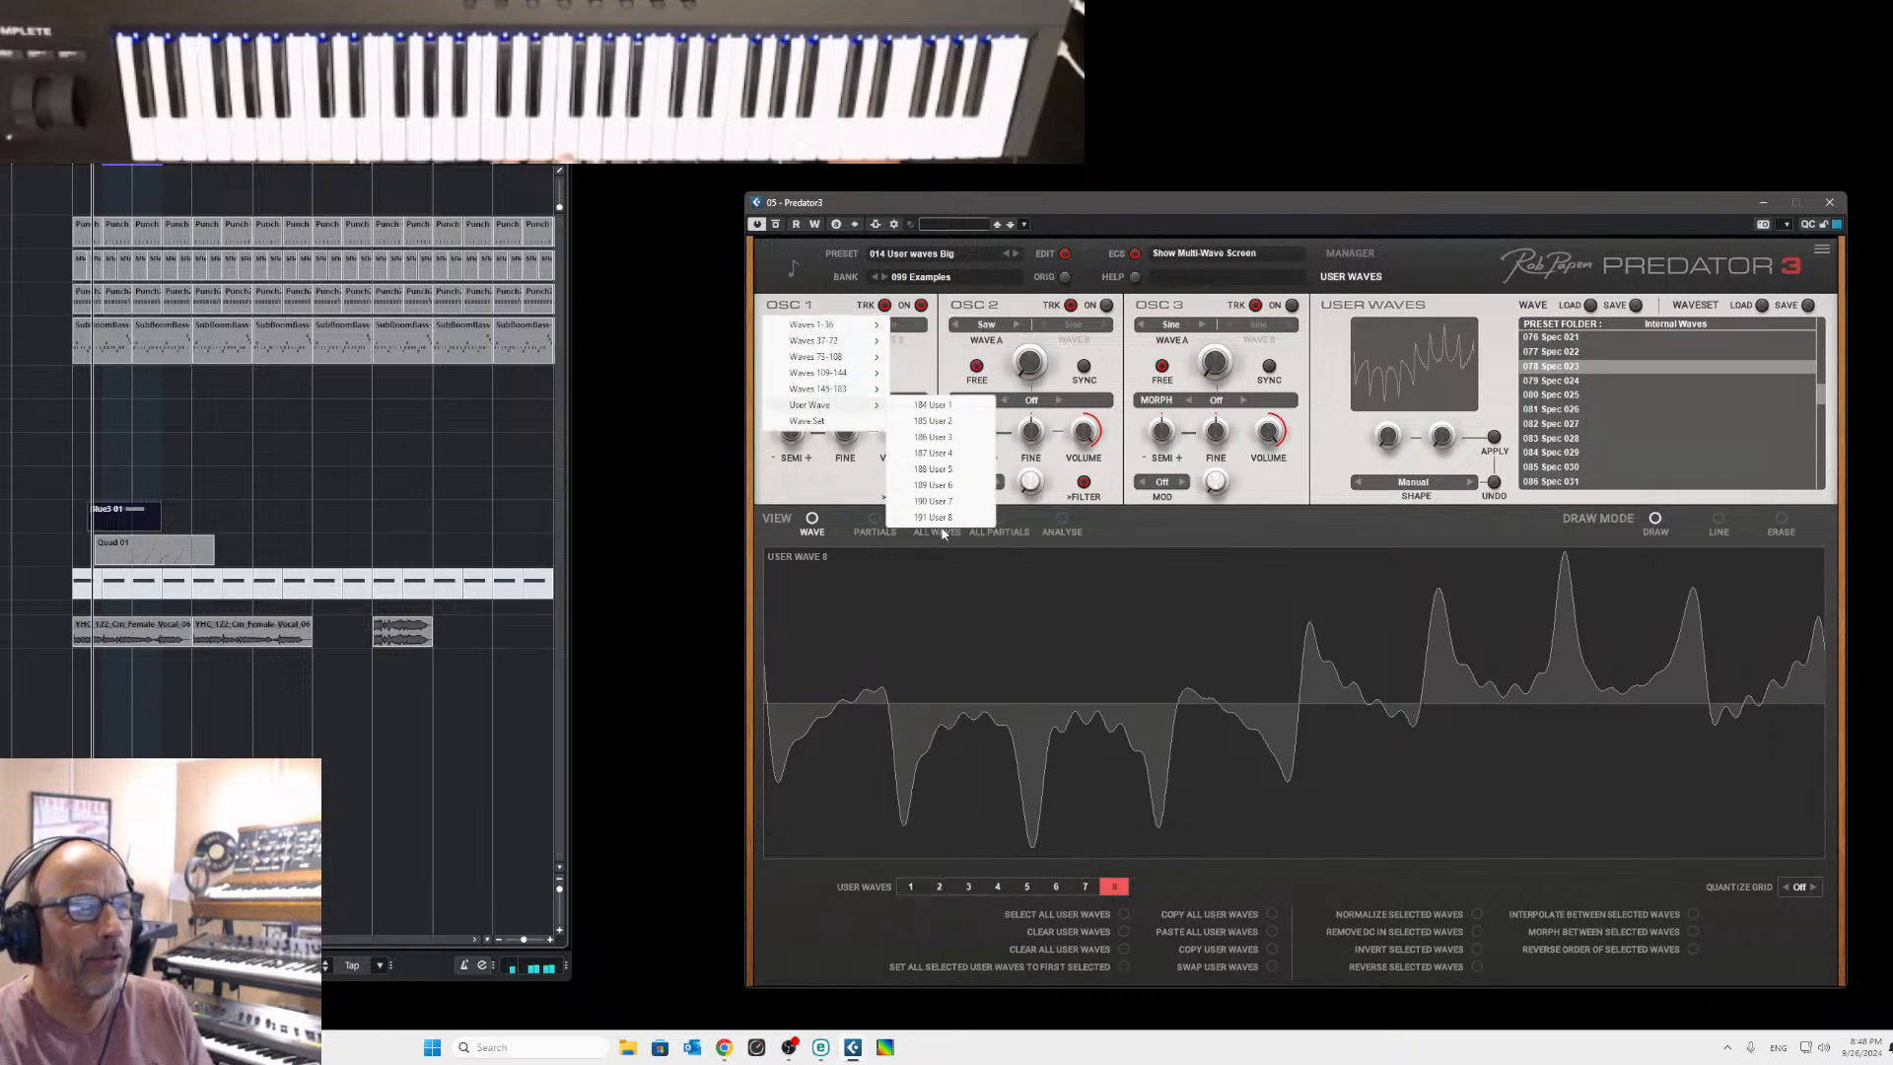
{"action": "left_click", "coordinate": [941, 517]}
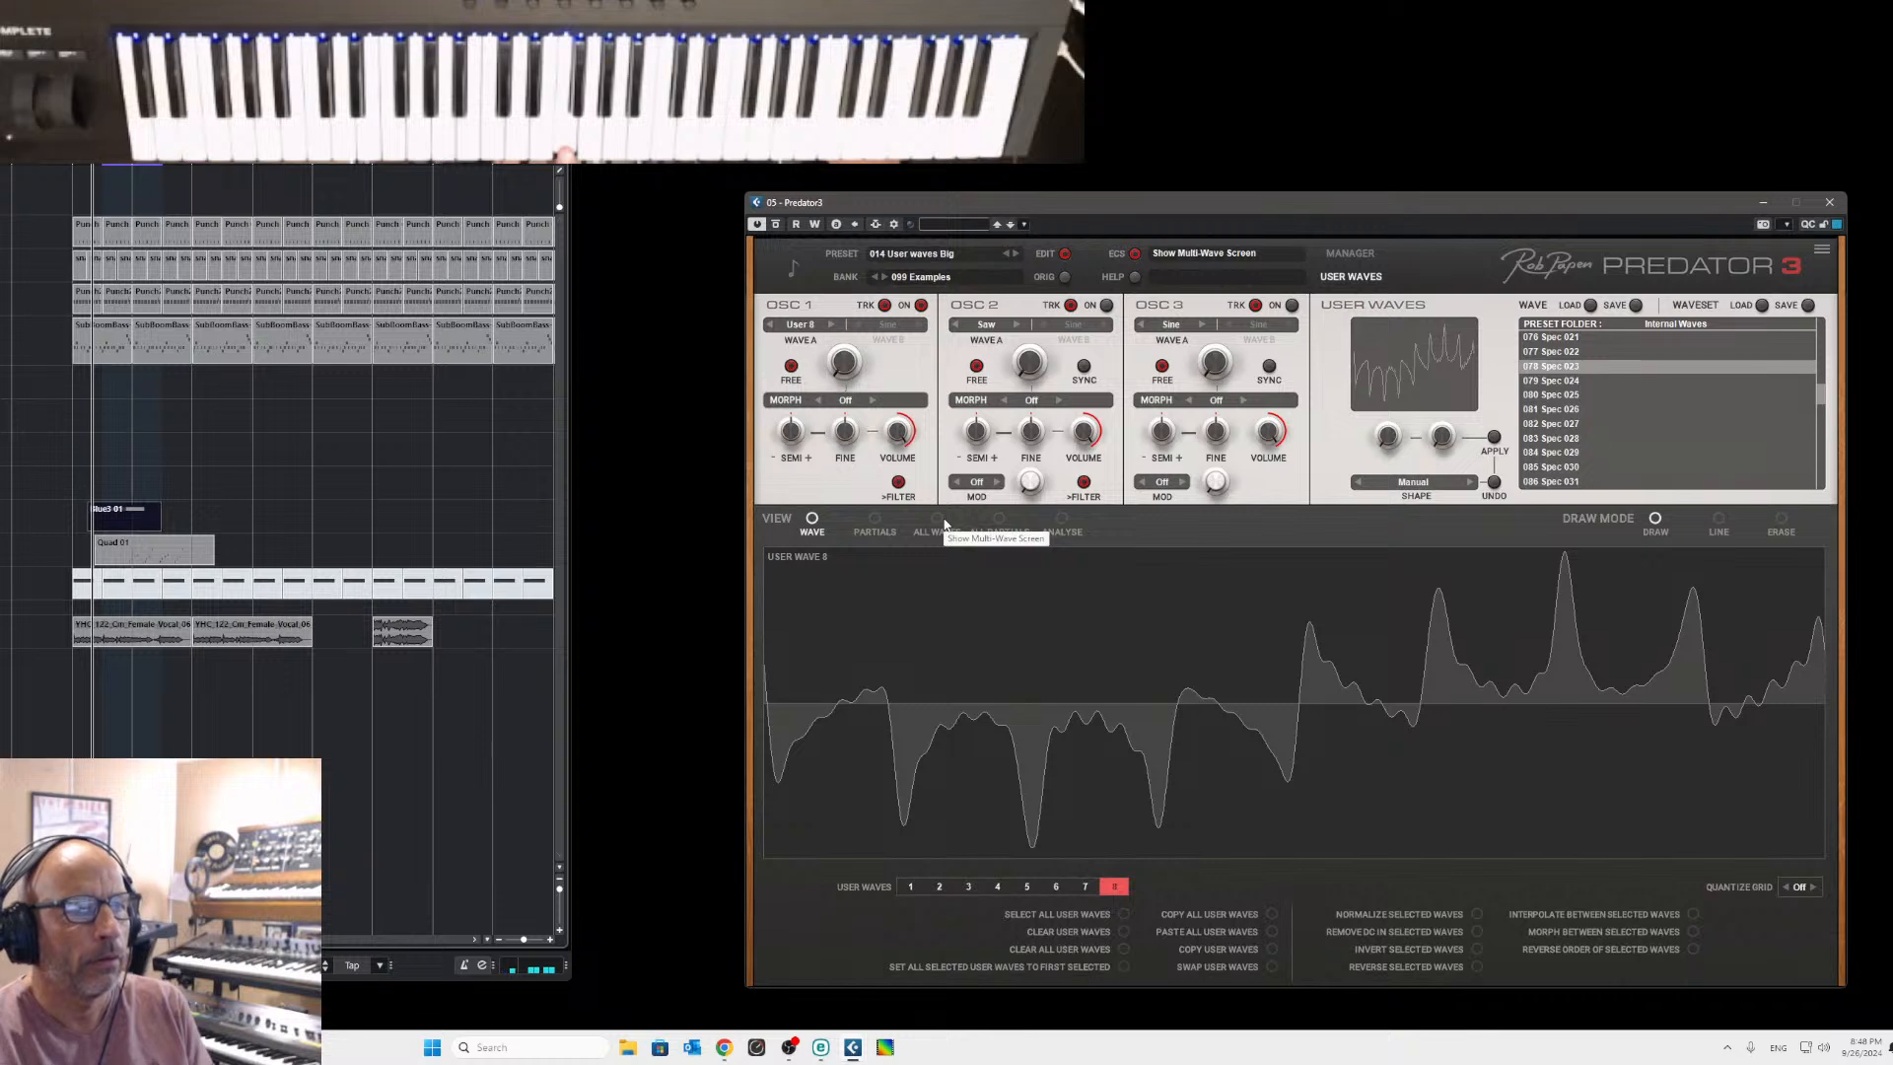
Compare User 1 with User 8 on OSC 1, ending on User 8.
{"action": "left_click", "coordinate": [769, 325]}
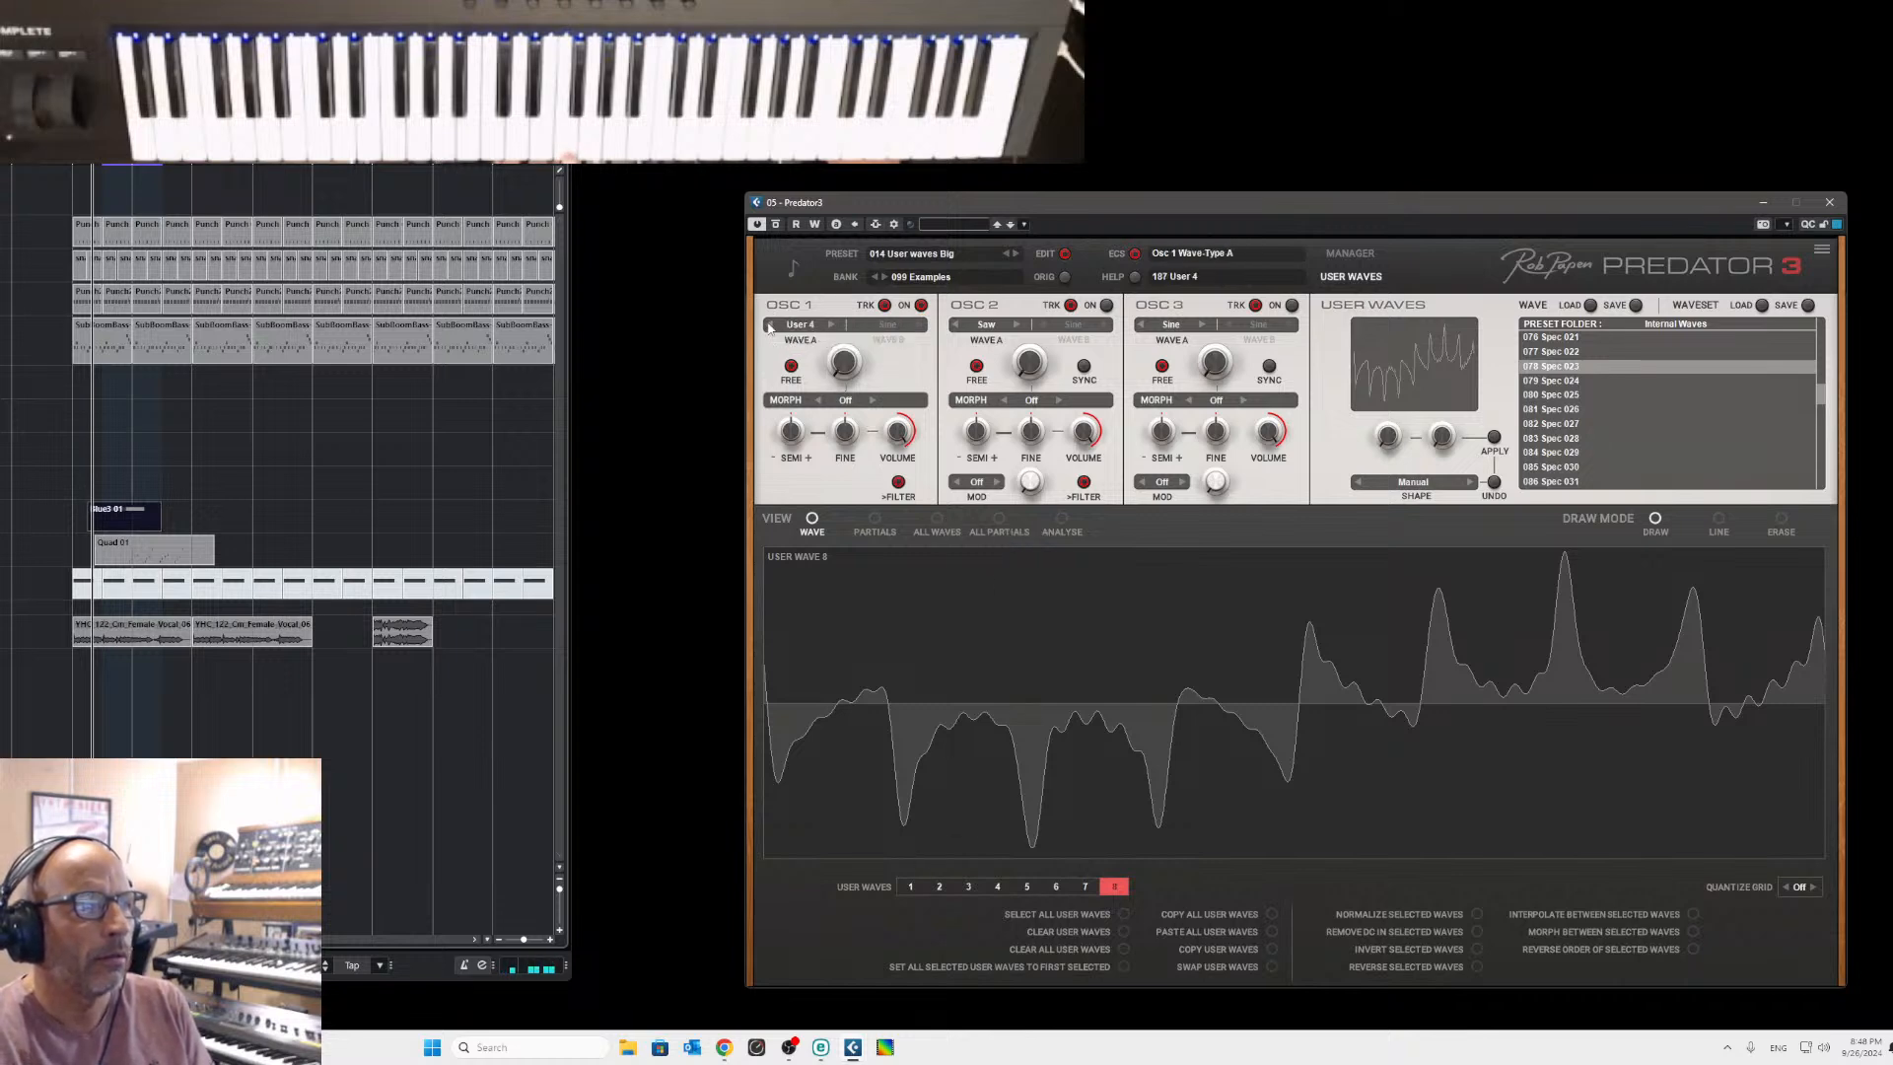
{"action": "left_click", "coordinate": [834, 325]}
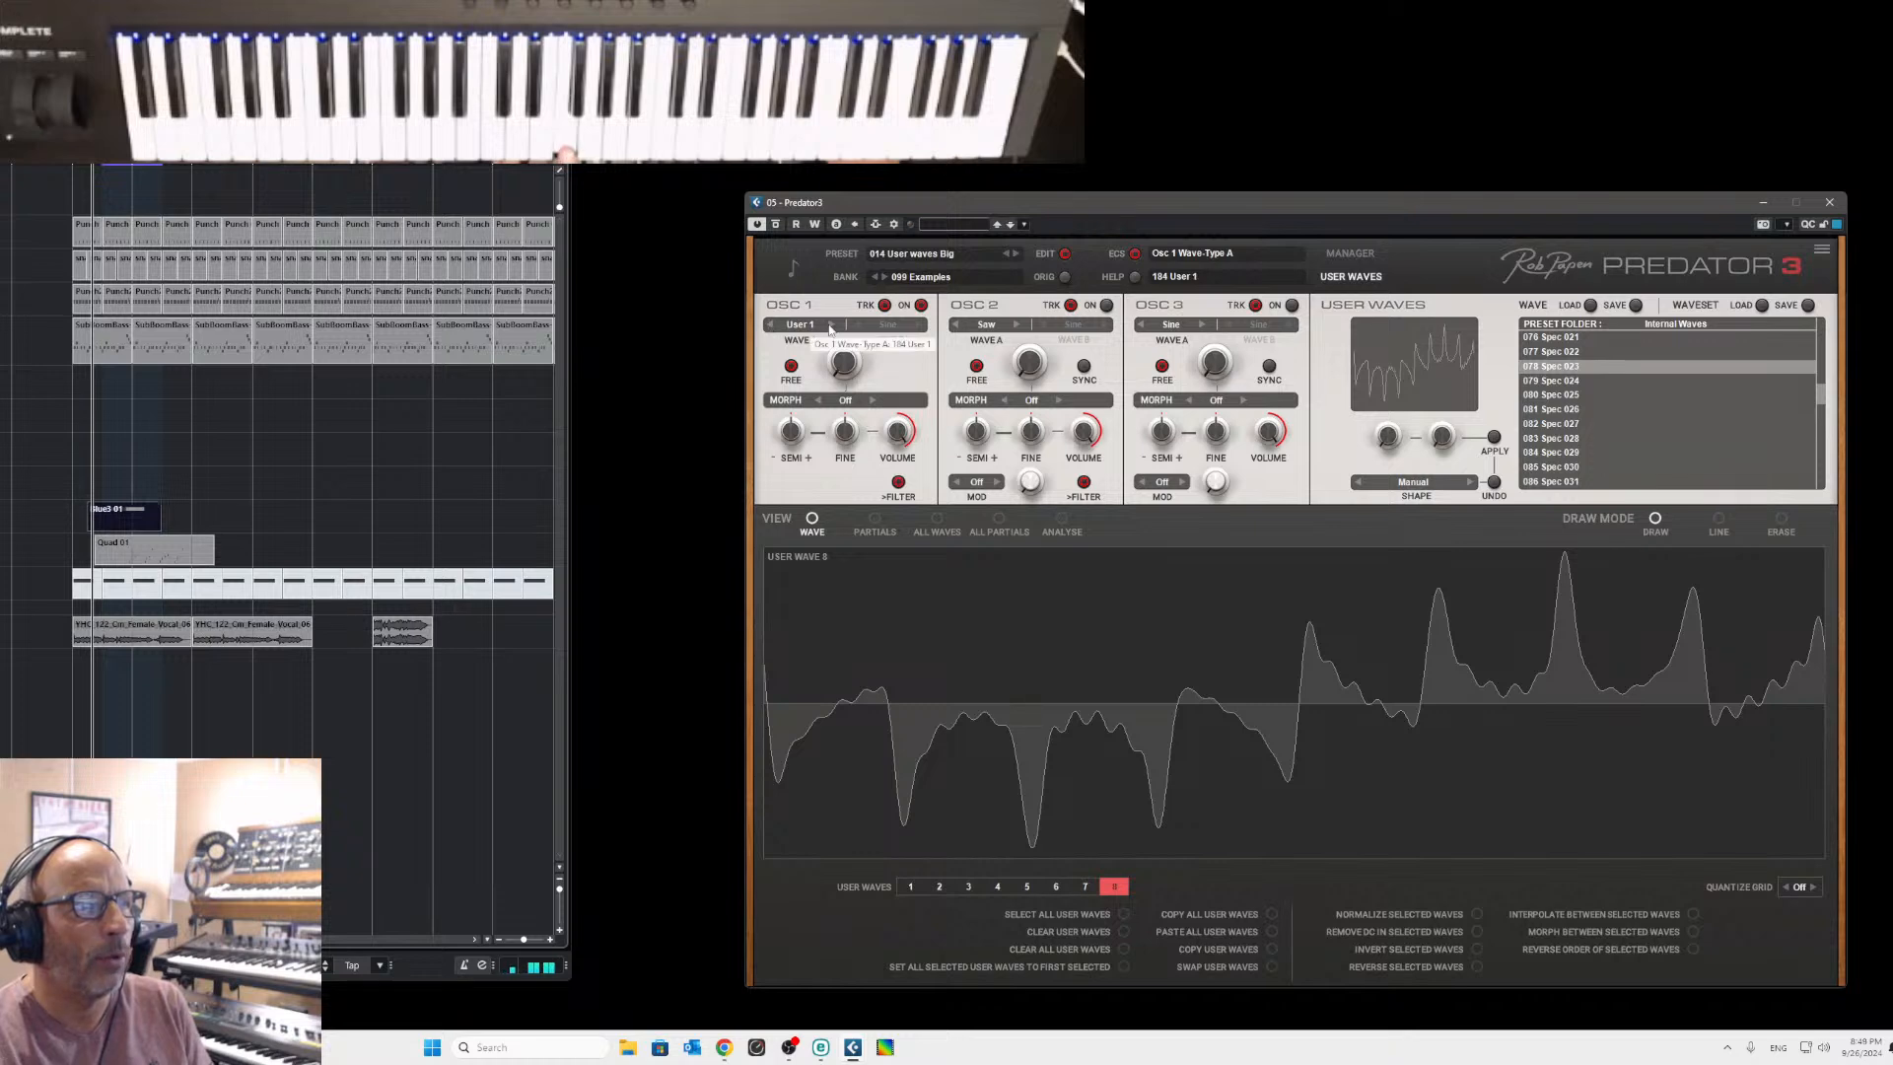
{"action": "left_click", "coordinate": [833, 325]}
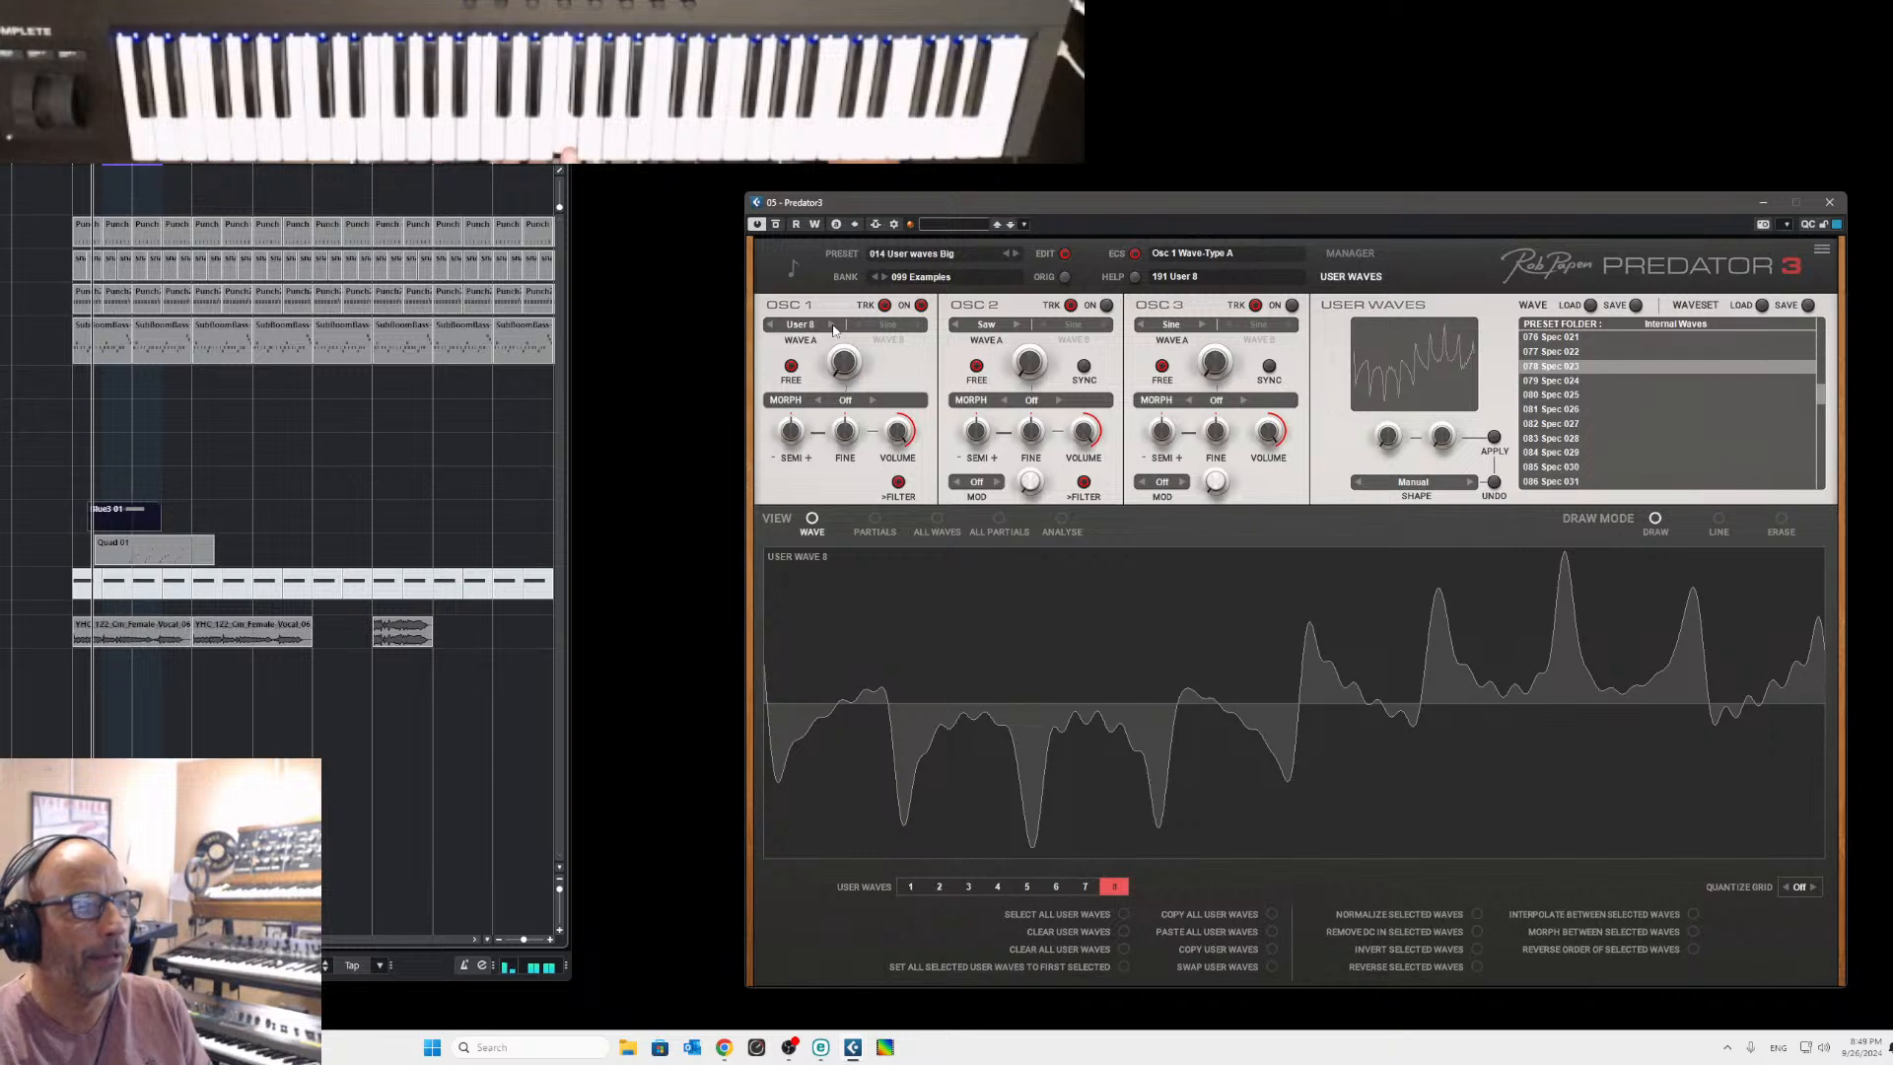
Select user waves 1 through 8 and interpolate between the first and last waves to fill the empty slots.
{"action": "left_click", "coordinate": [939, 887]}
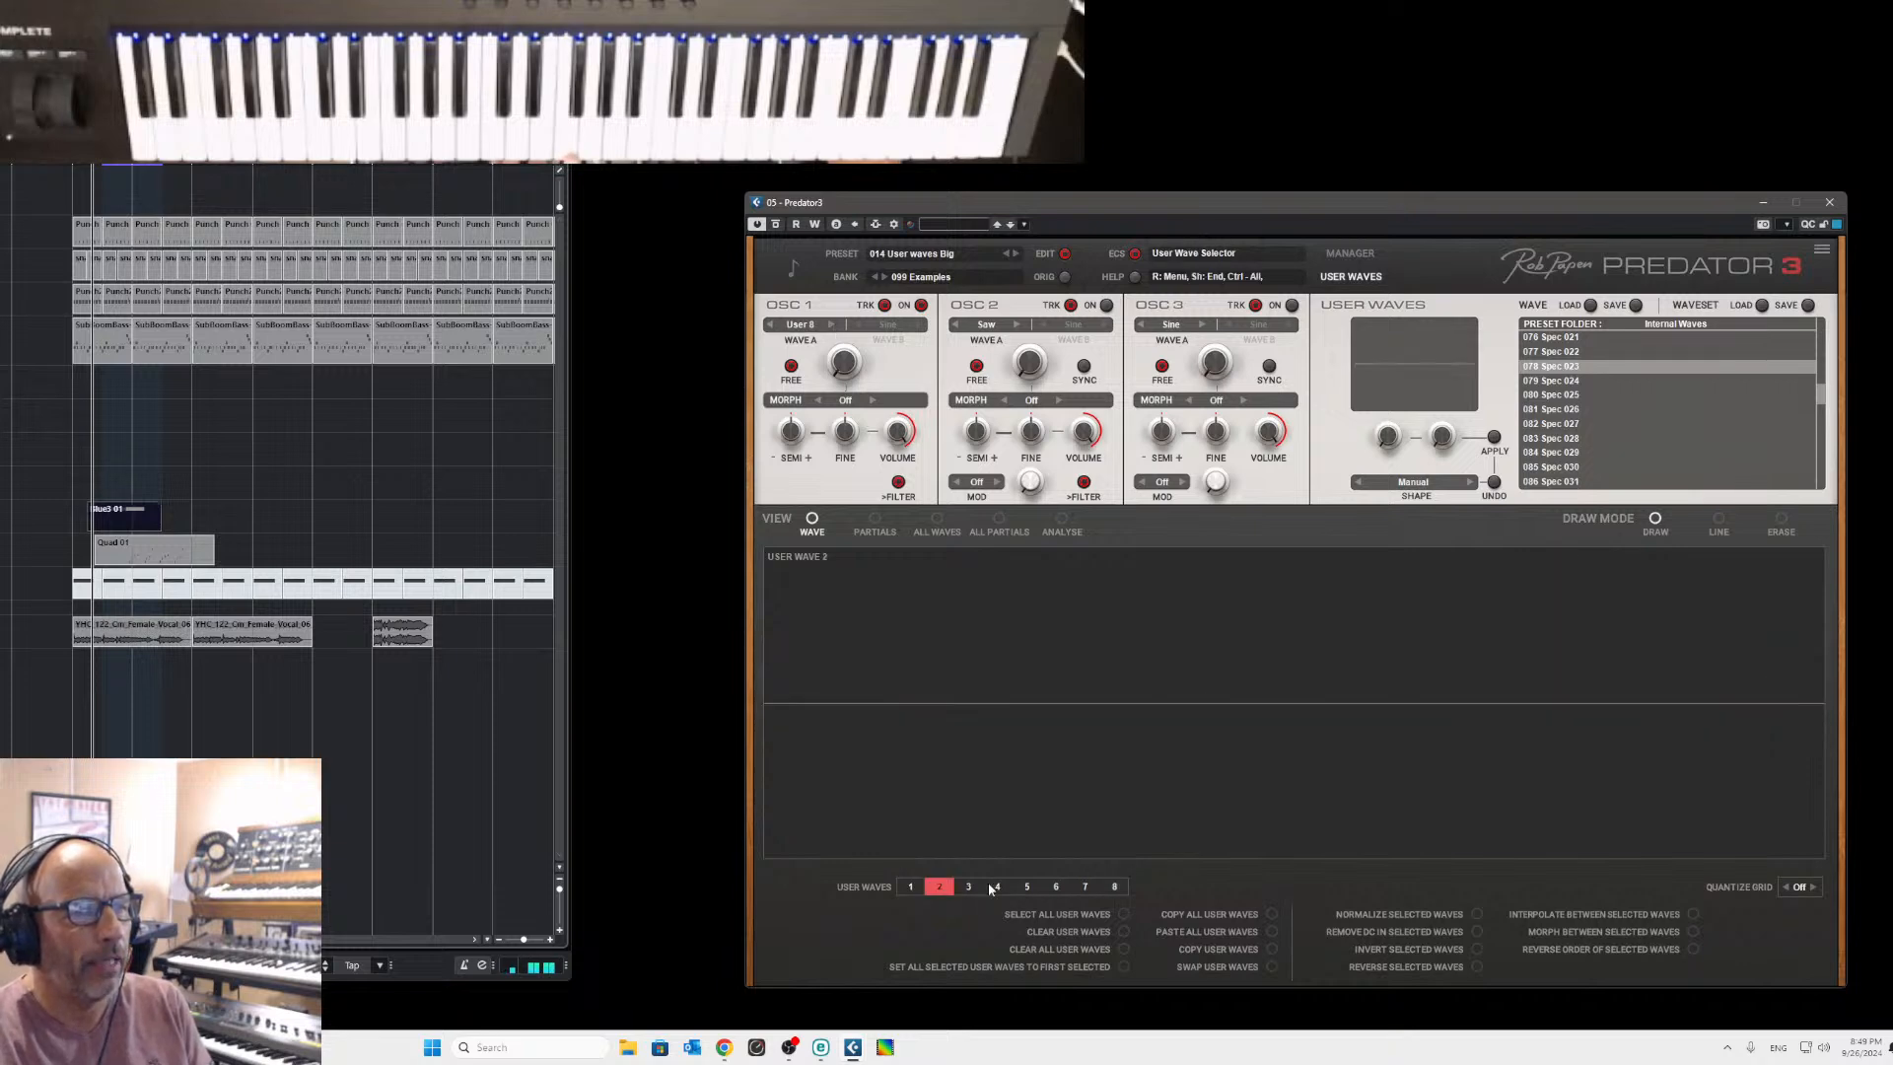
{"action": "left_click", "coordinate": [911, 888]}
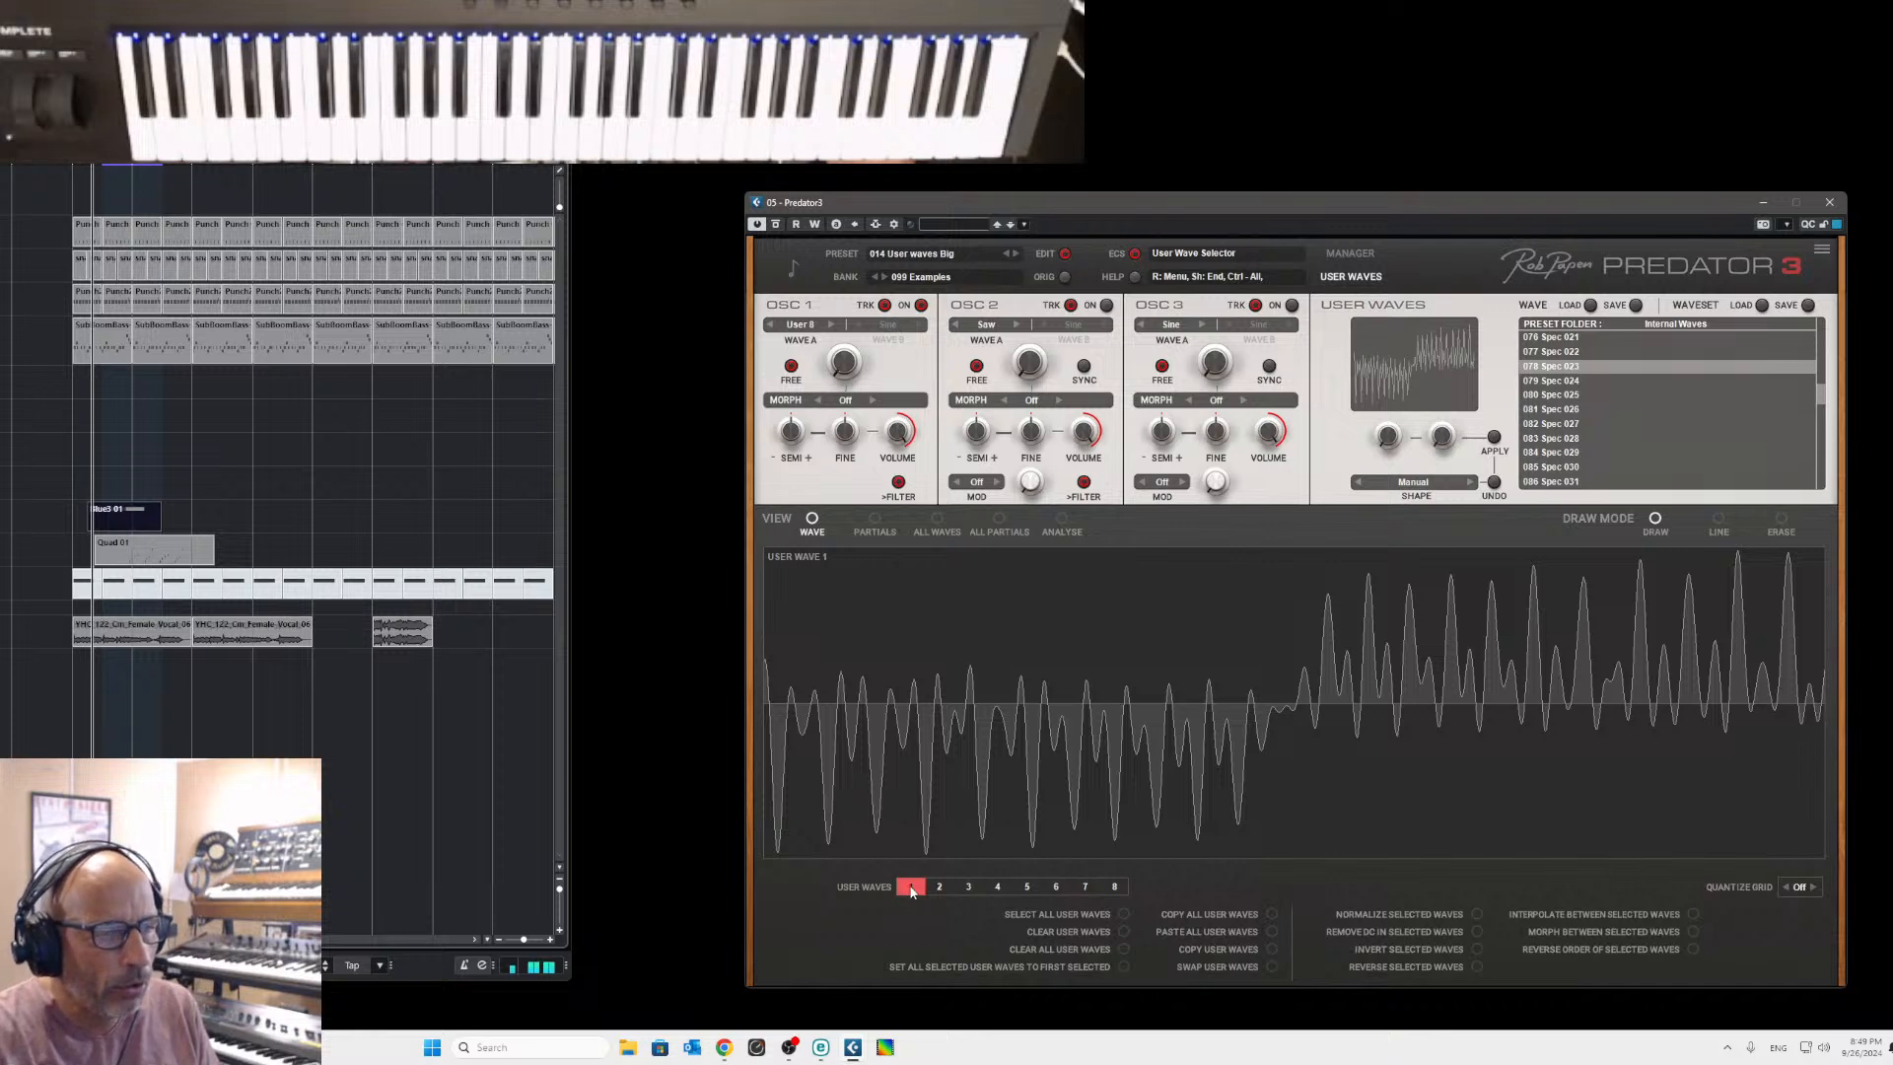
{"action": "left_click_drag", "start_coordinate": [933, 890], "coordinate": [1115, 894]}
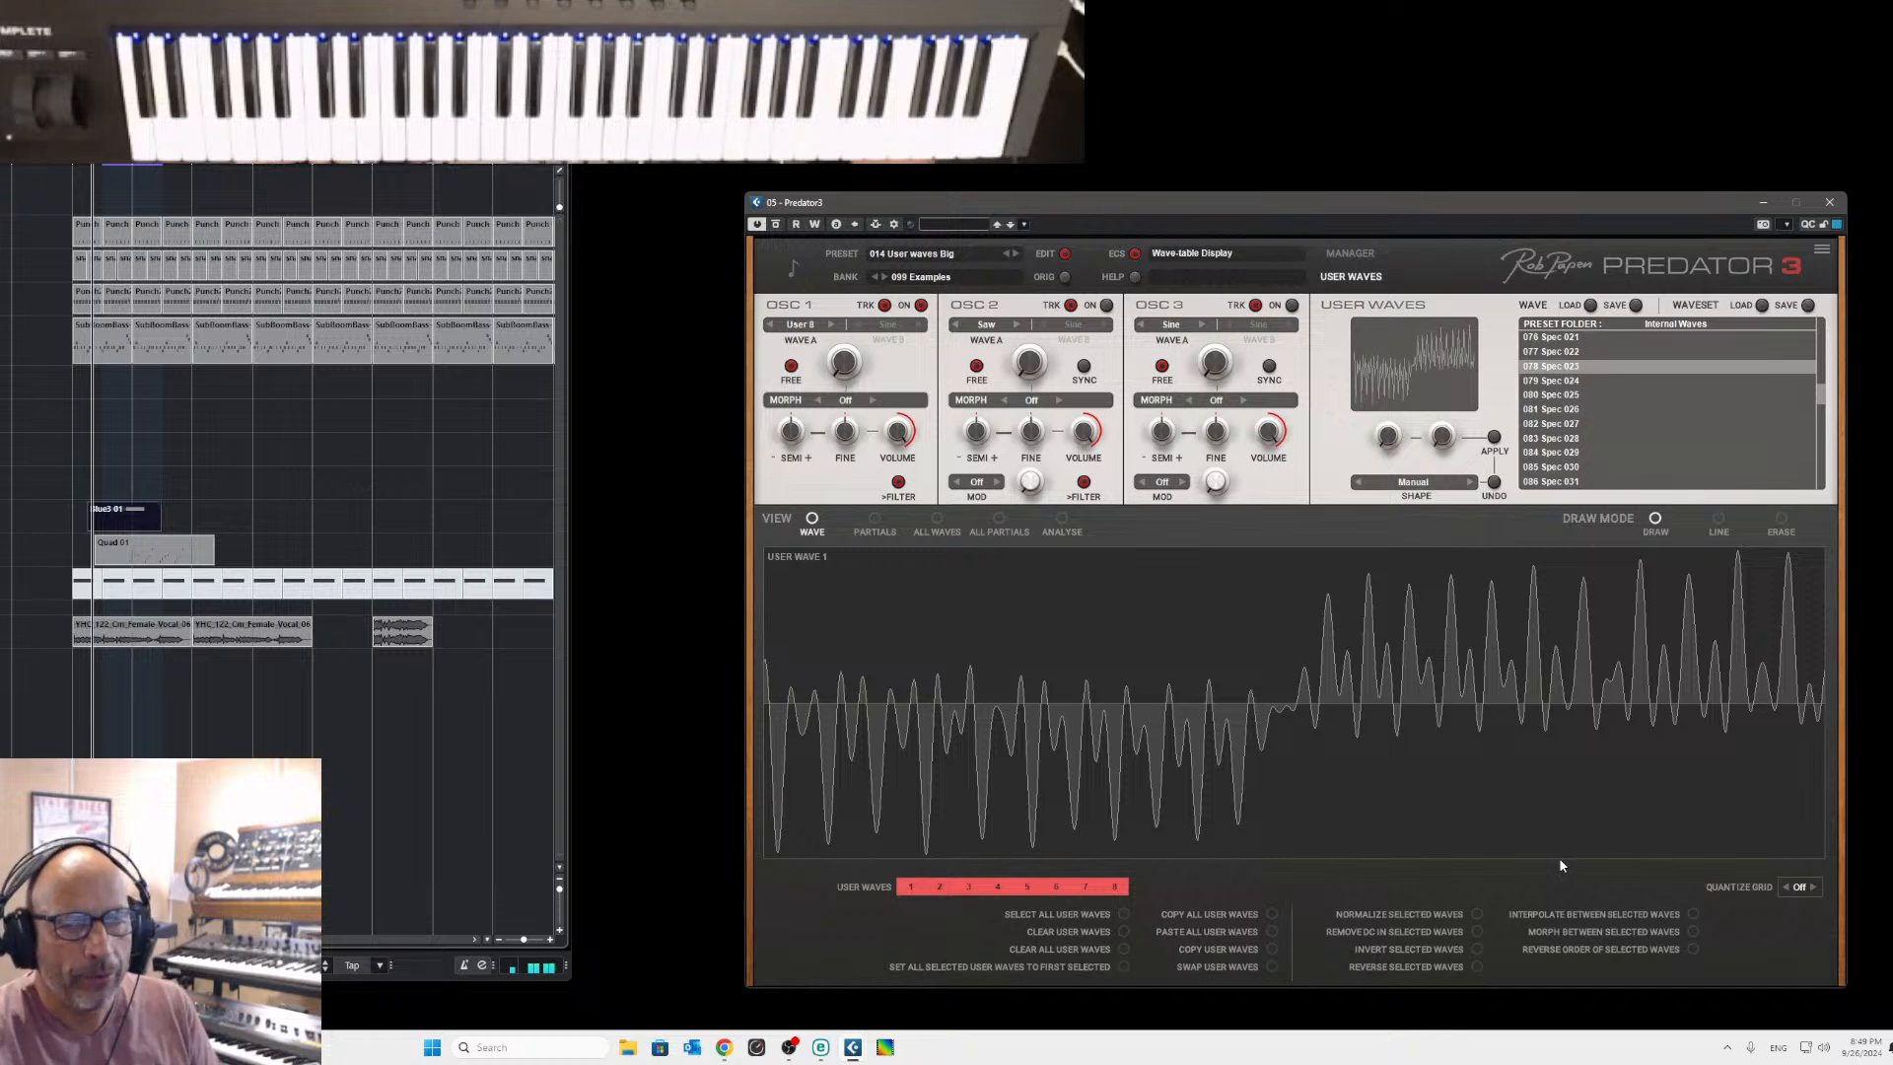
Examine user waves 2 through 8 one after another, and return to user wave 1.
{"action": "left_click", "coordinate": [939, 887]}
{"action": "left_click", "coordinate": [975, 888]}
{"action": "left_click", "coordinate": [997, 887]}
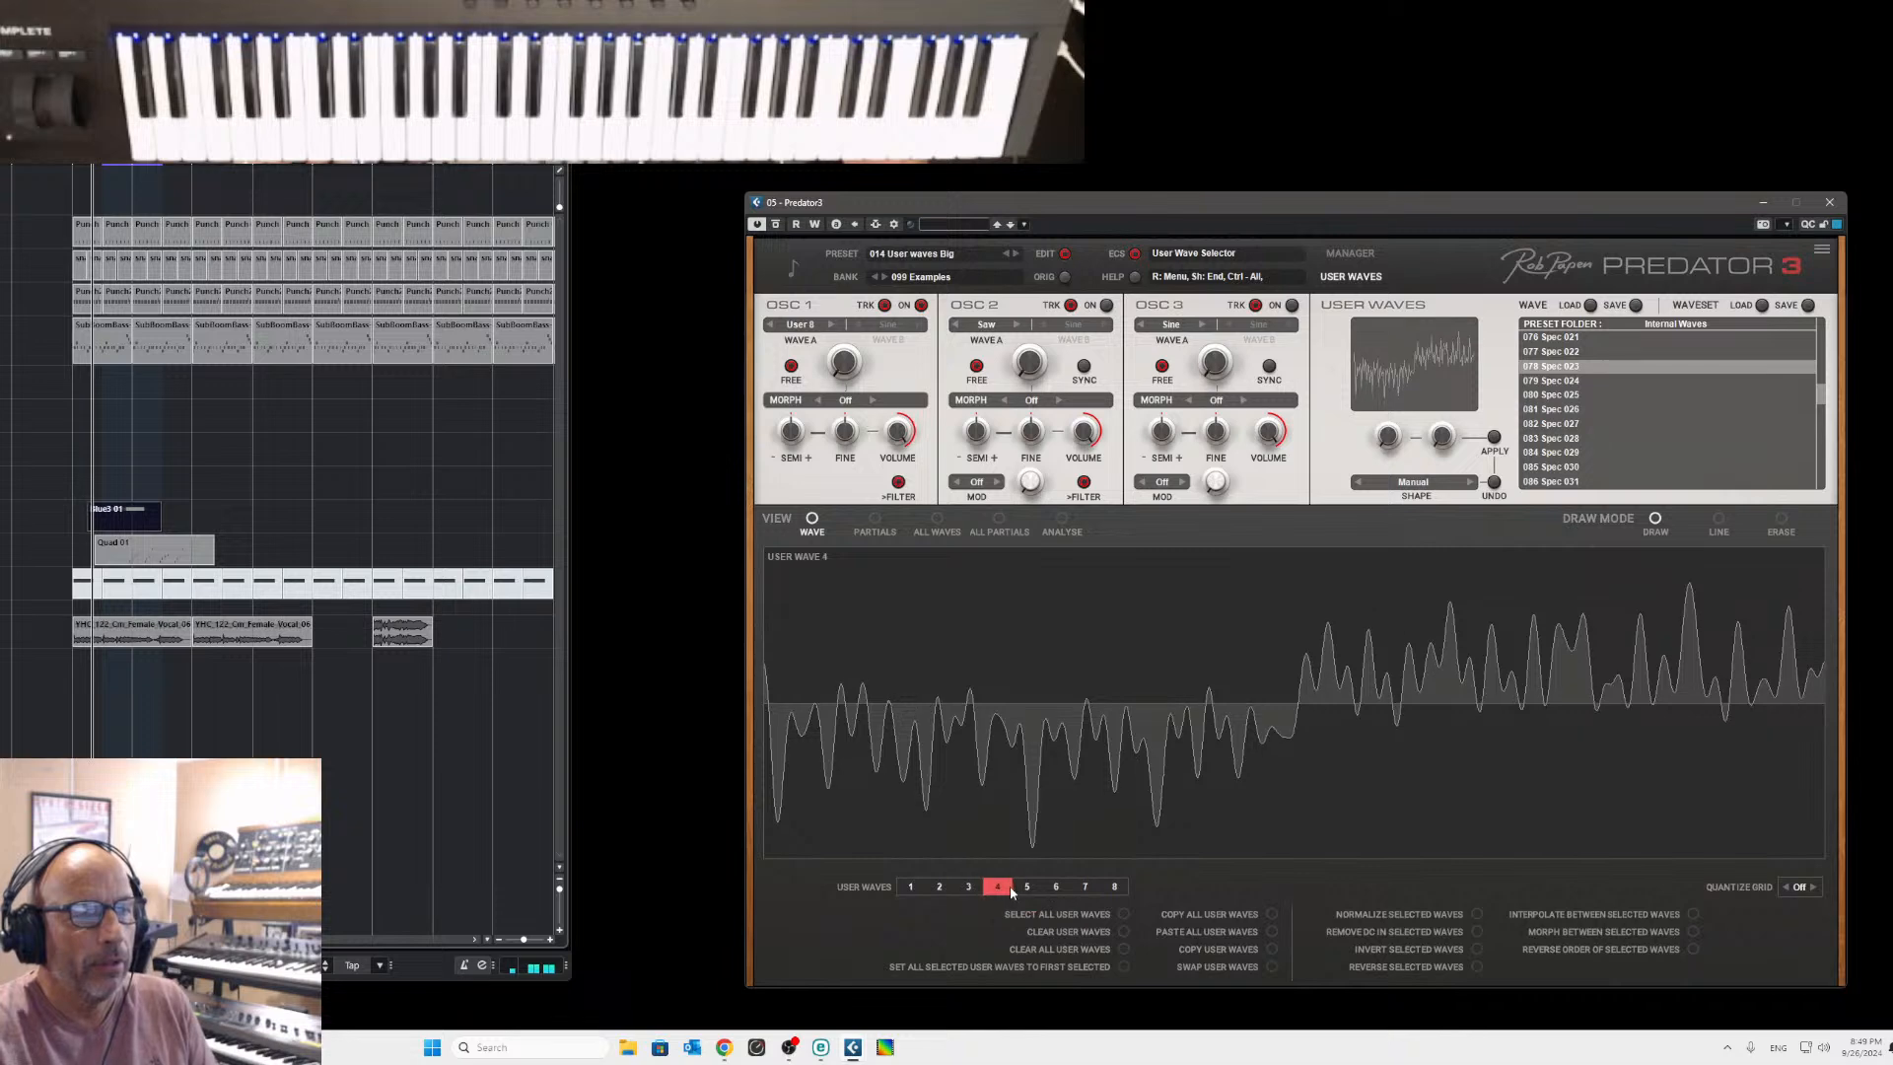
{"action": "left_click", "coordinate": [1028, 887]}
{"action": "left_click", "coordinate": [1058, 887]}
{"action": "left_click", "coordinate": [1086, 887]}
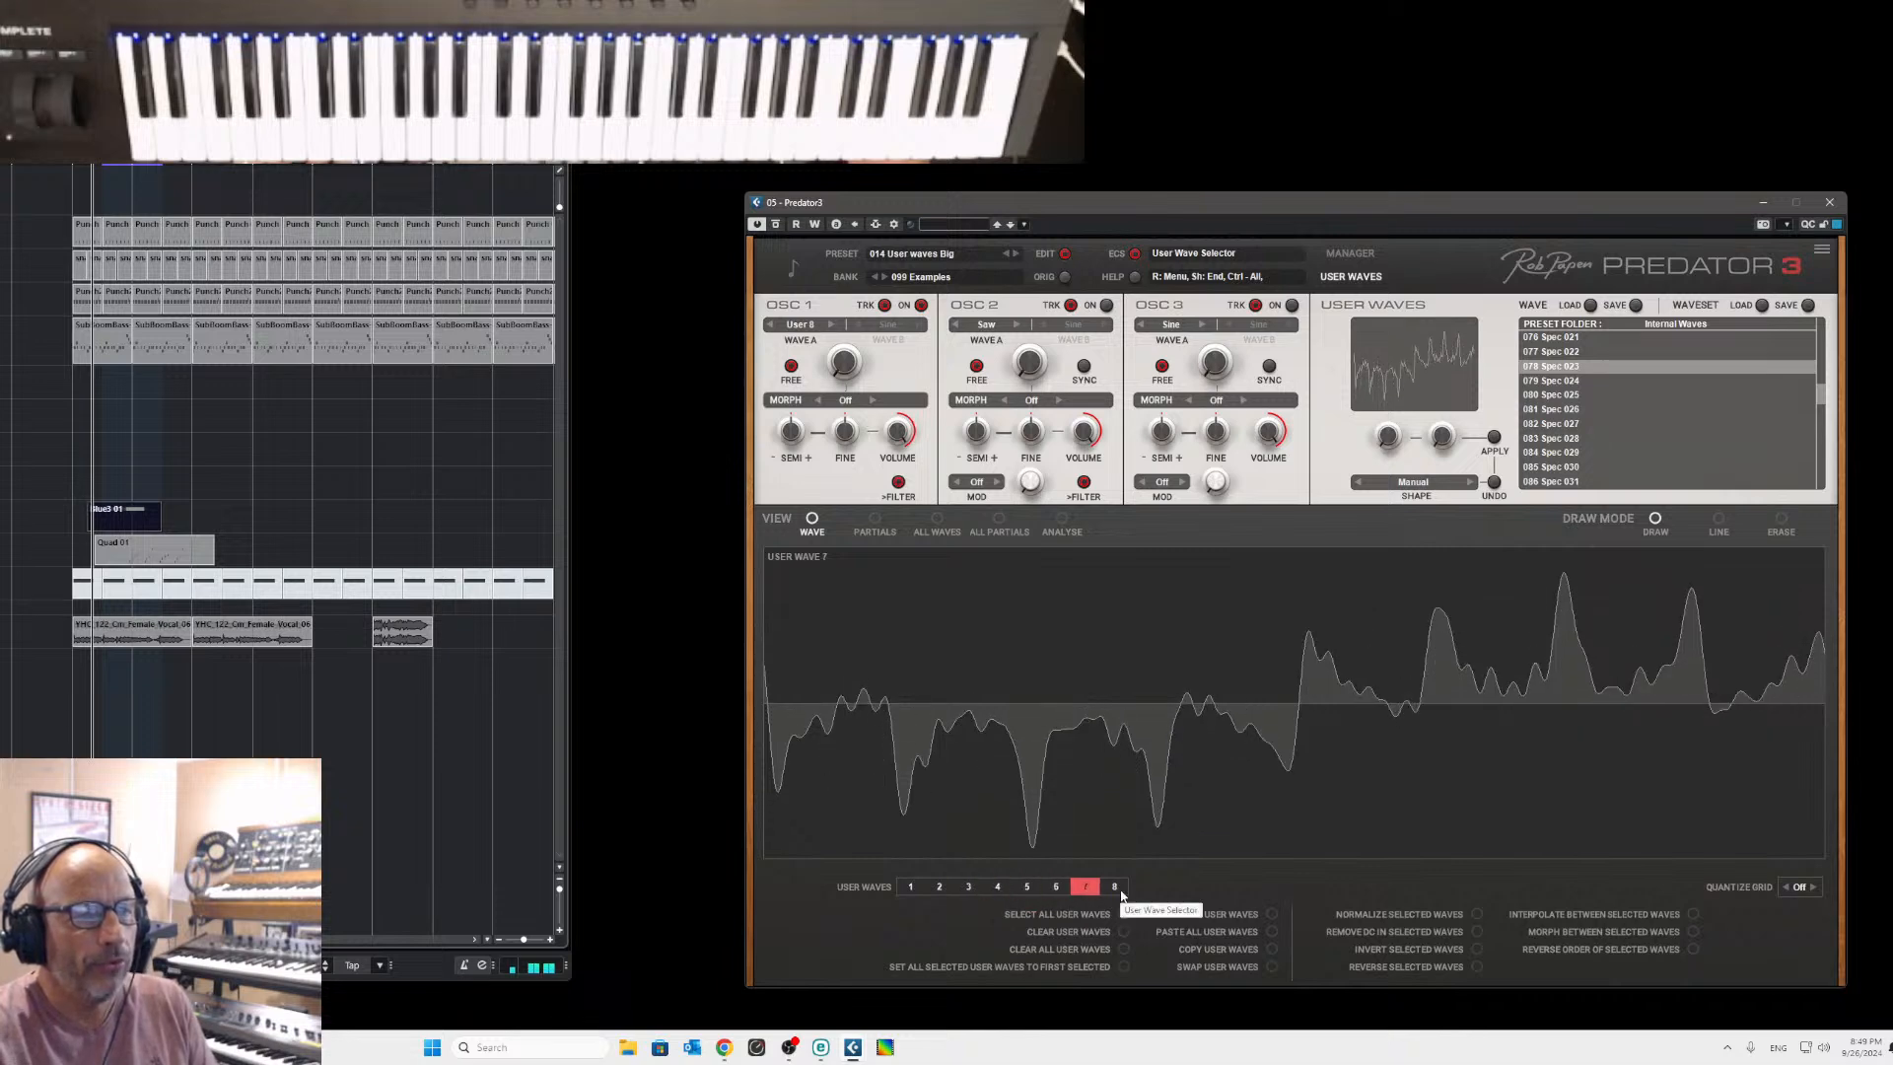
{"action": "left_click", "coordinate": [1114, 887]}
{"action": "left_click", "coordinate": [909, 887]}
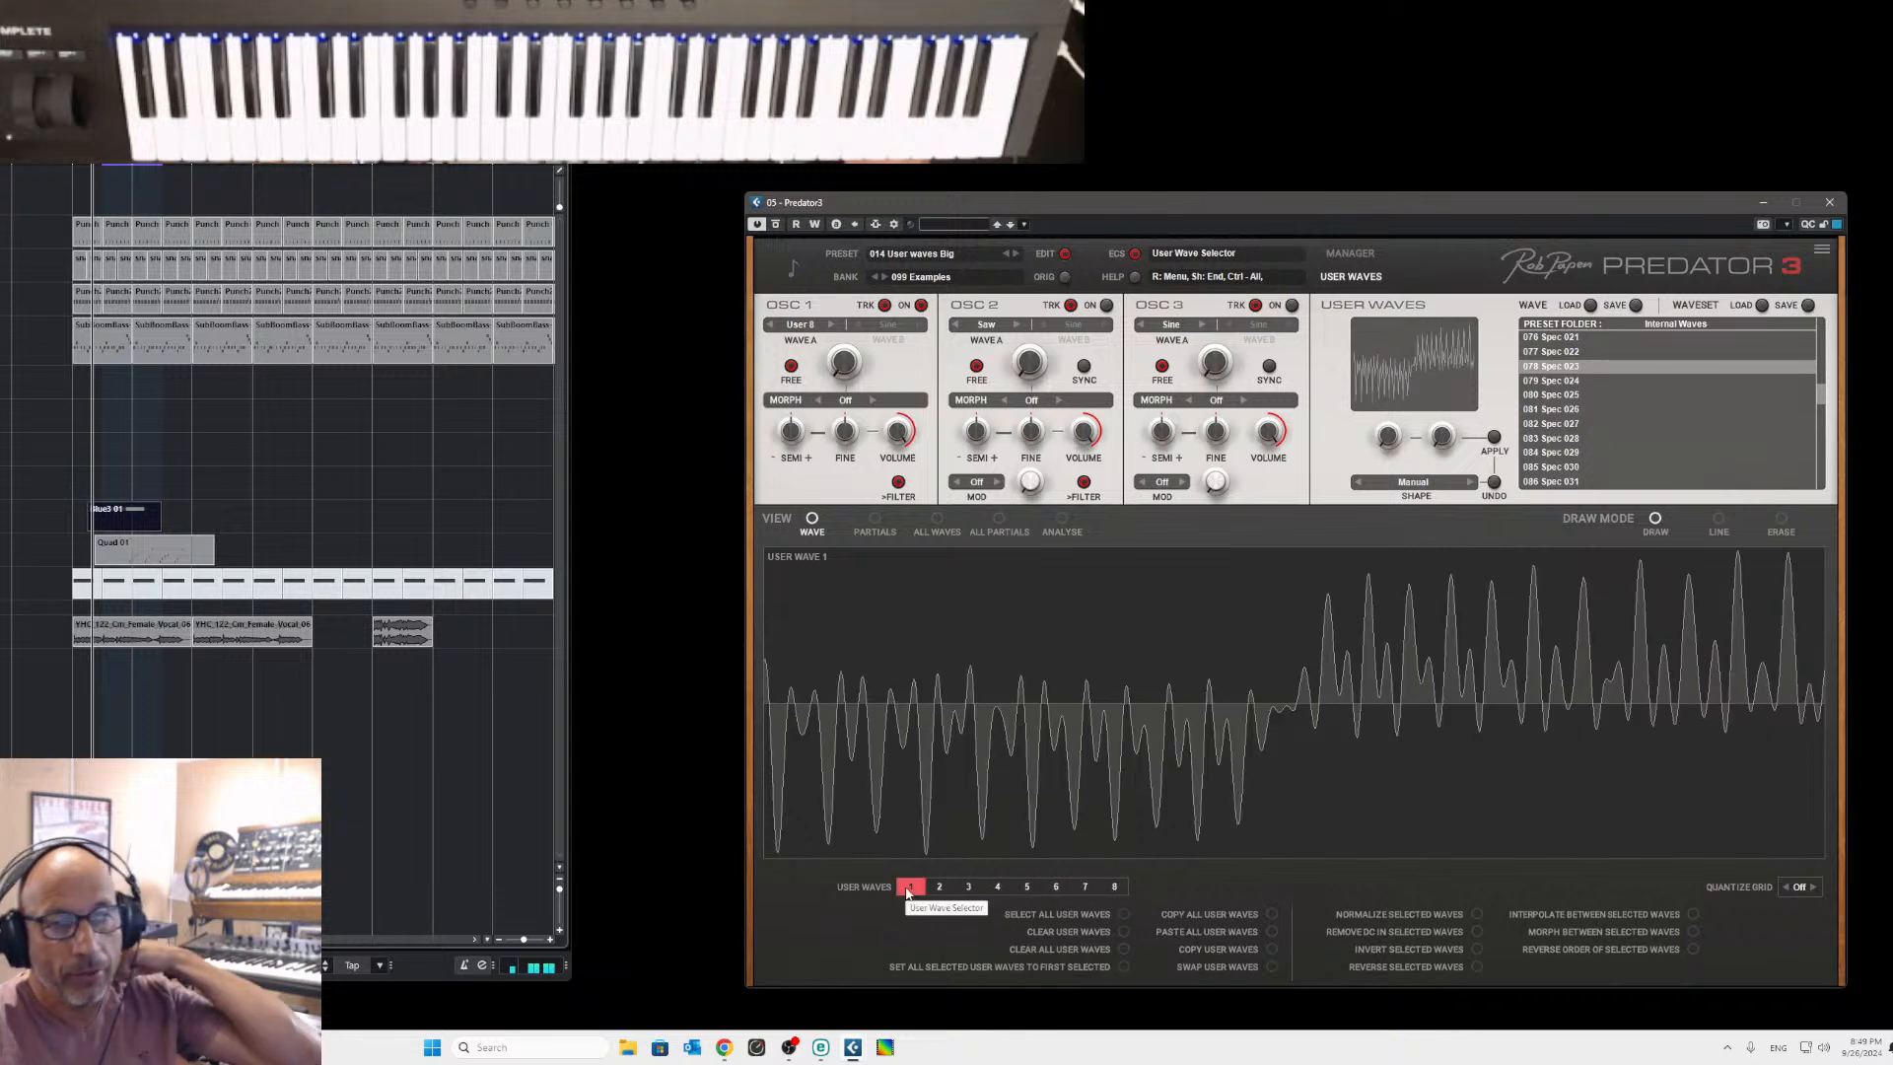
Set OSC 1 to Wave Set with morph mode Morph, and sweep its morph amount through the user waves.
{"action": "left_click", "coordinate": [802, 325]}
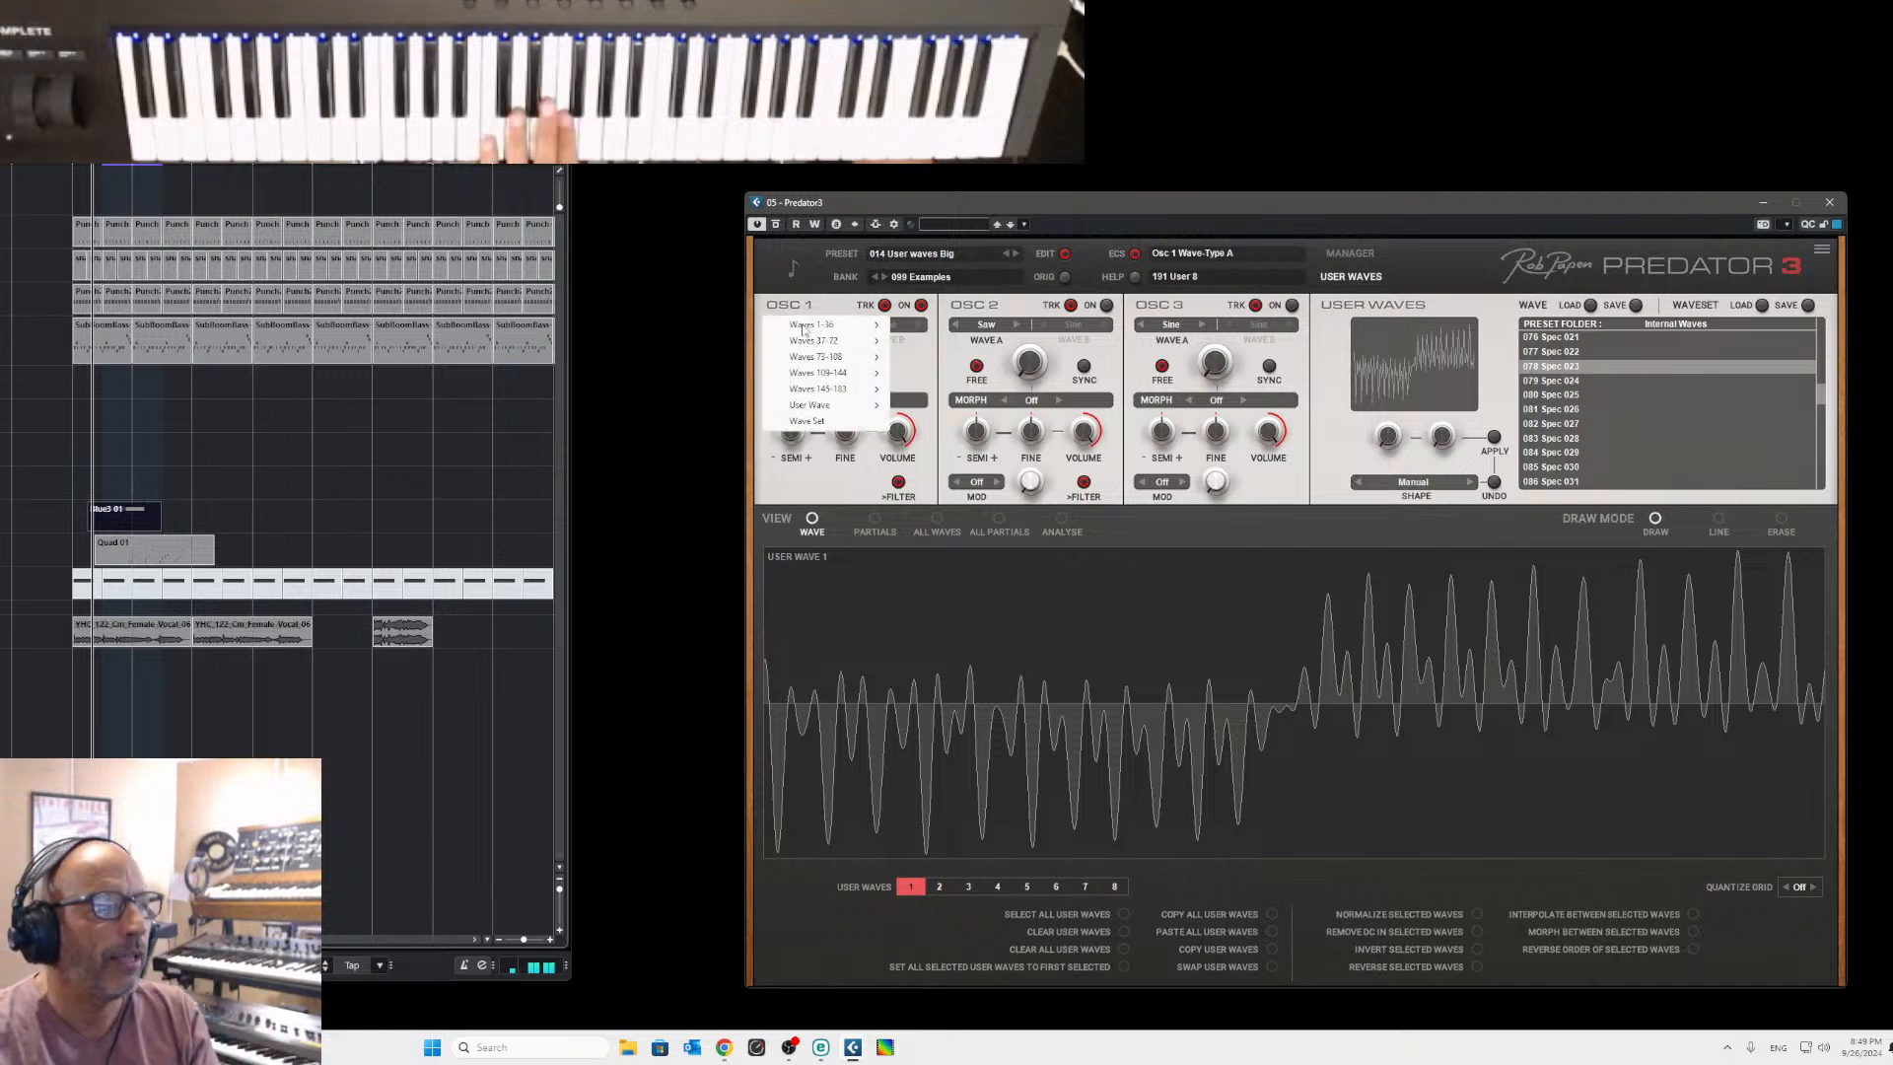
{"action": "left_click", "coordinate": [810, 422]}
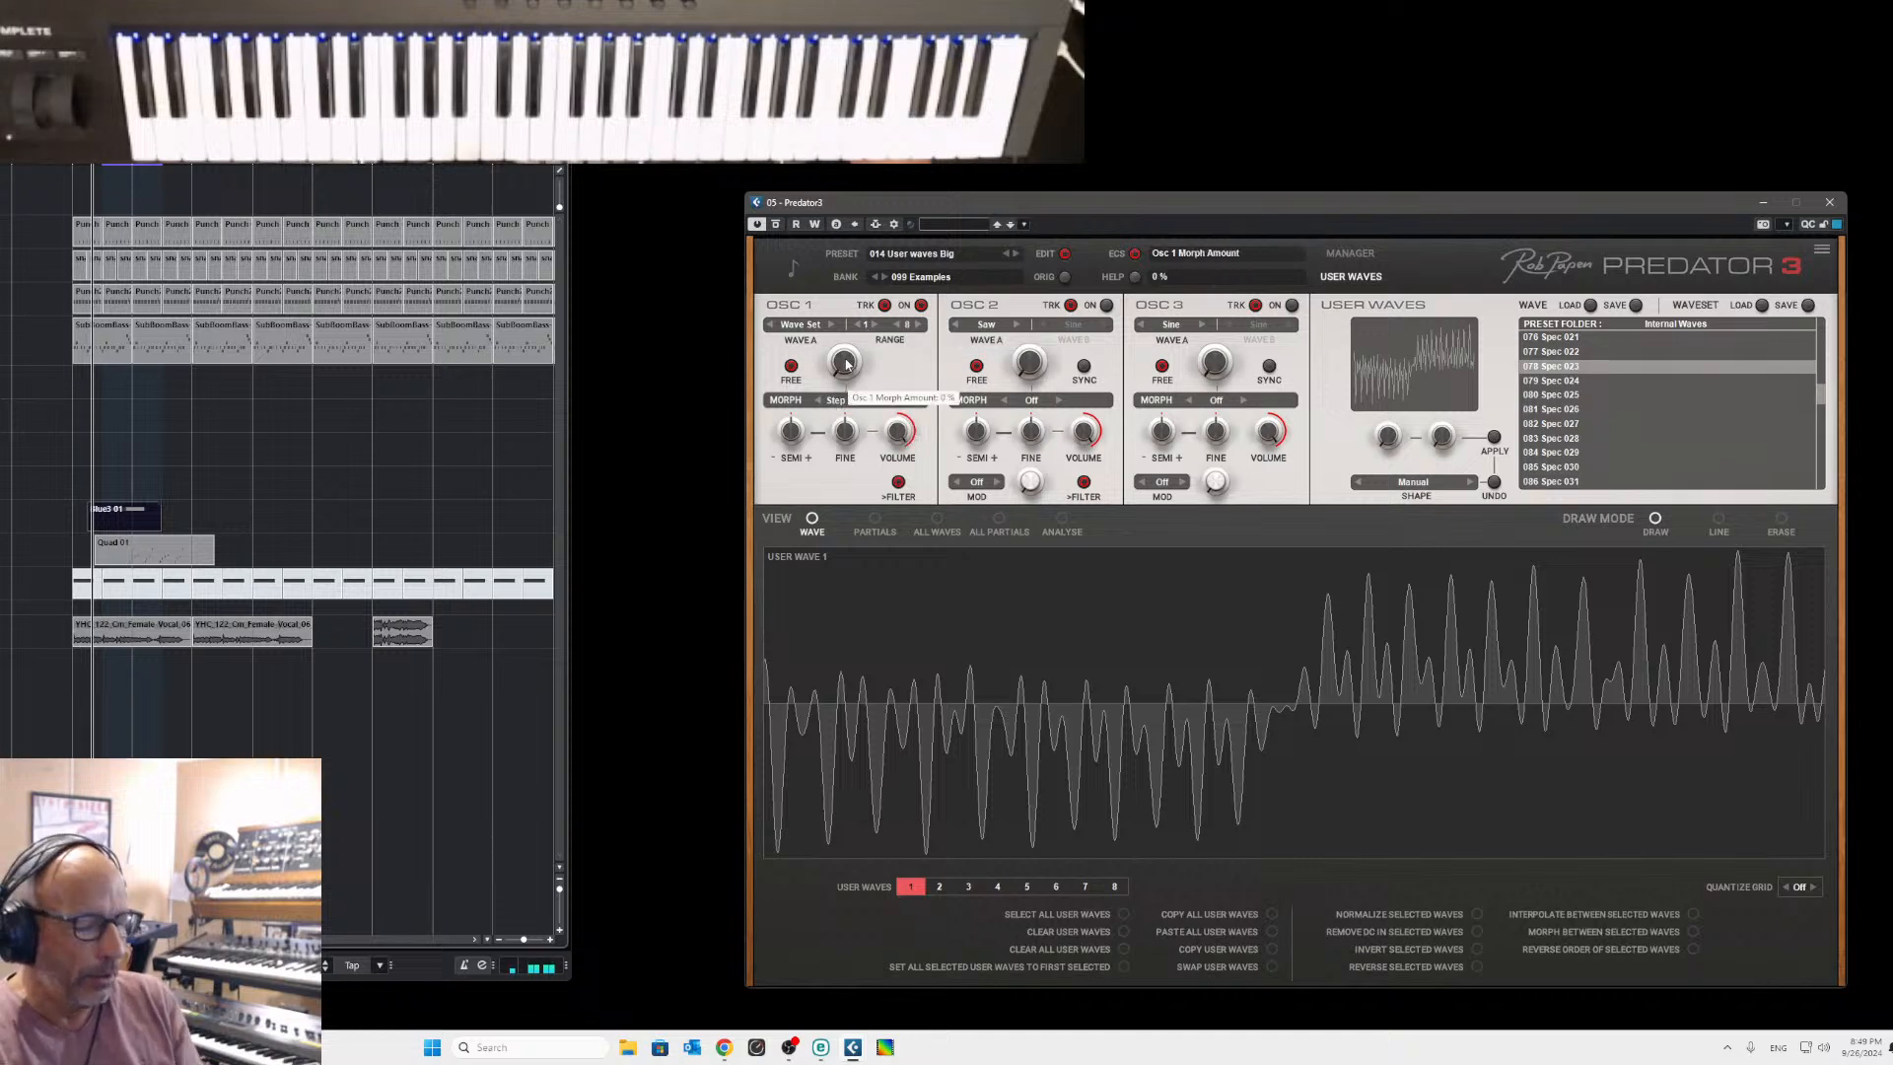
{"action": "left_click", "coordinate": [848, 401]}
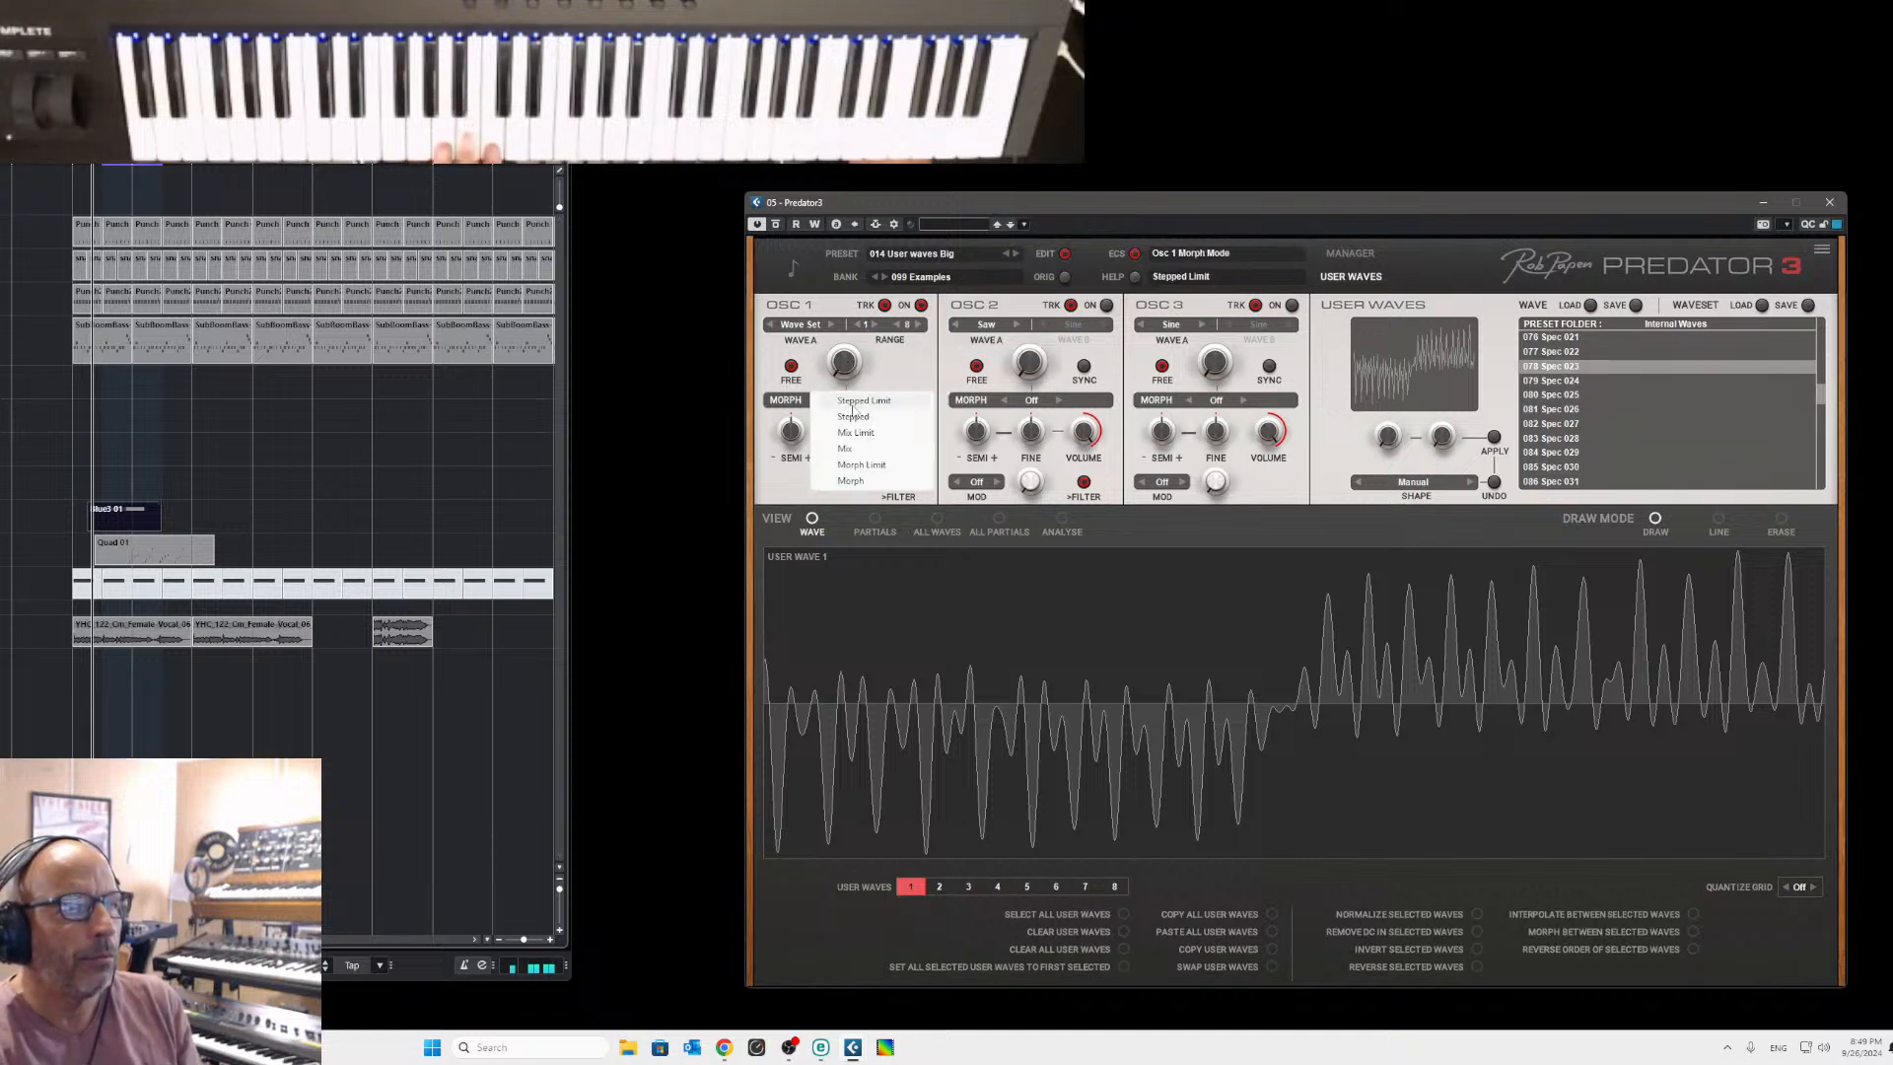
{"action": "left_click", "coordinate": [850, 482]}
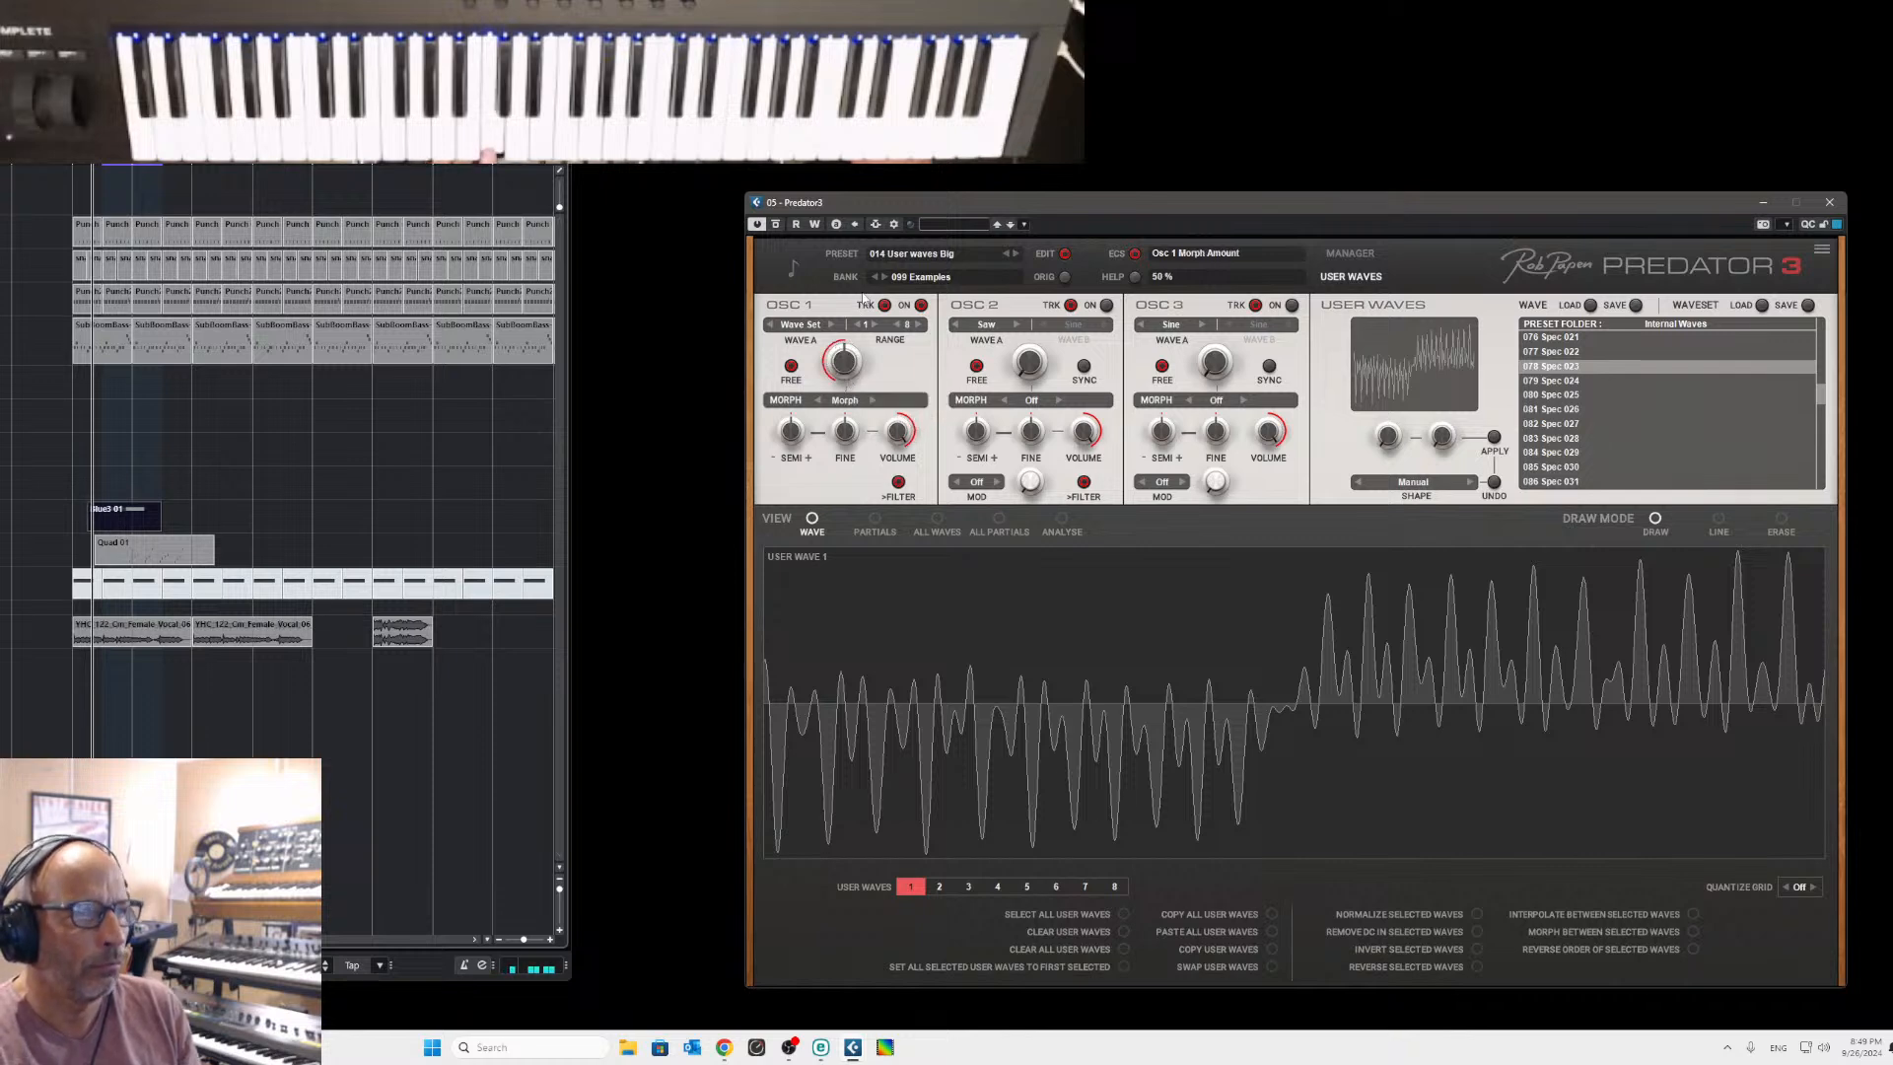
{"action": "left_click_drag", "start_coordinate": [864, 296], "coordinate": [884, 229]}
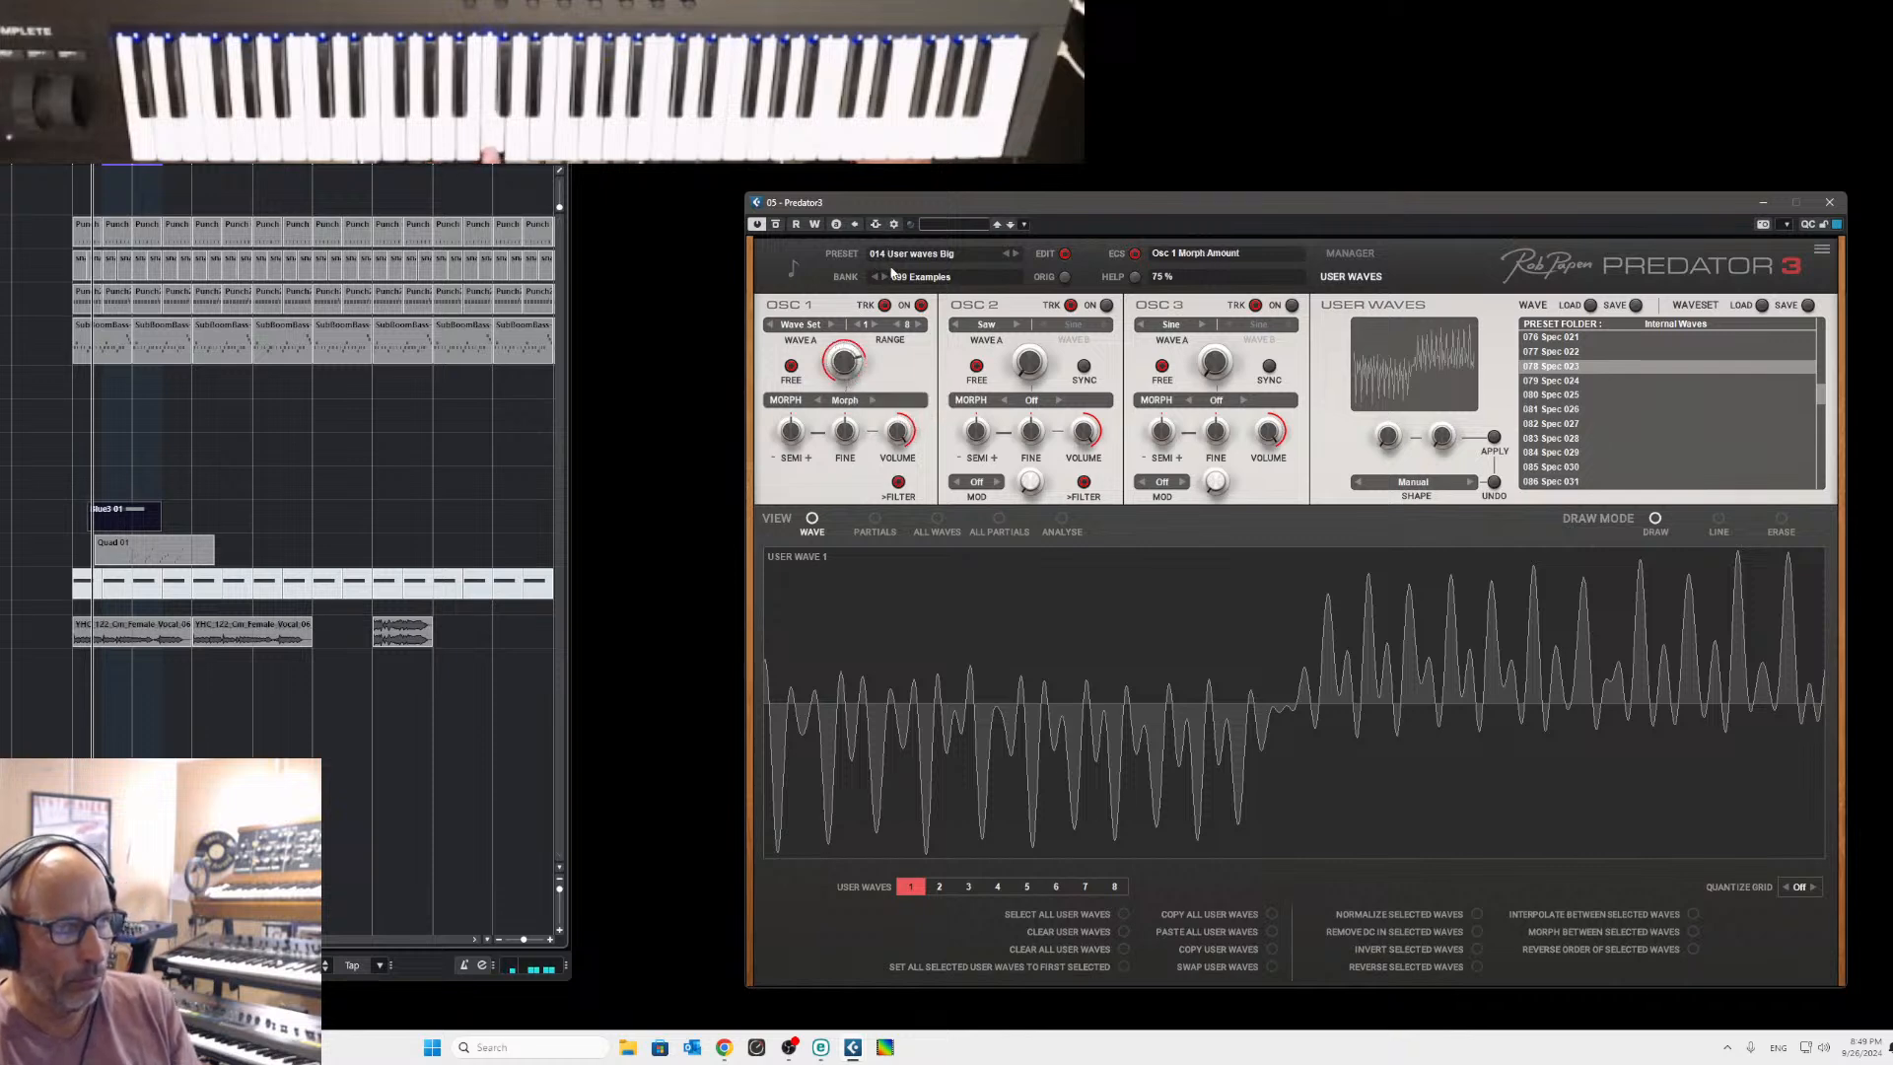
Change OSC 1's morph mode to Mix, sweep the morph amount, and bring it back to 0%.
{"action": "left_click", "coordinate": [846, 401]}
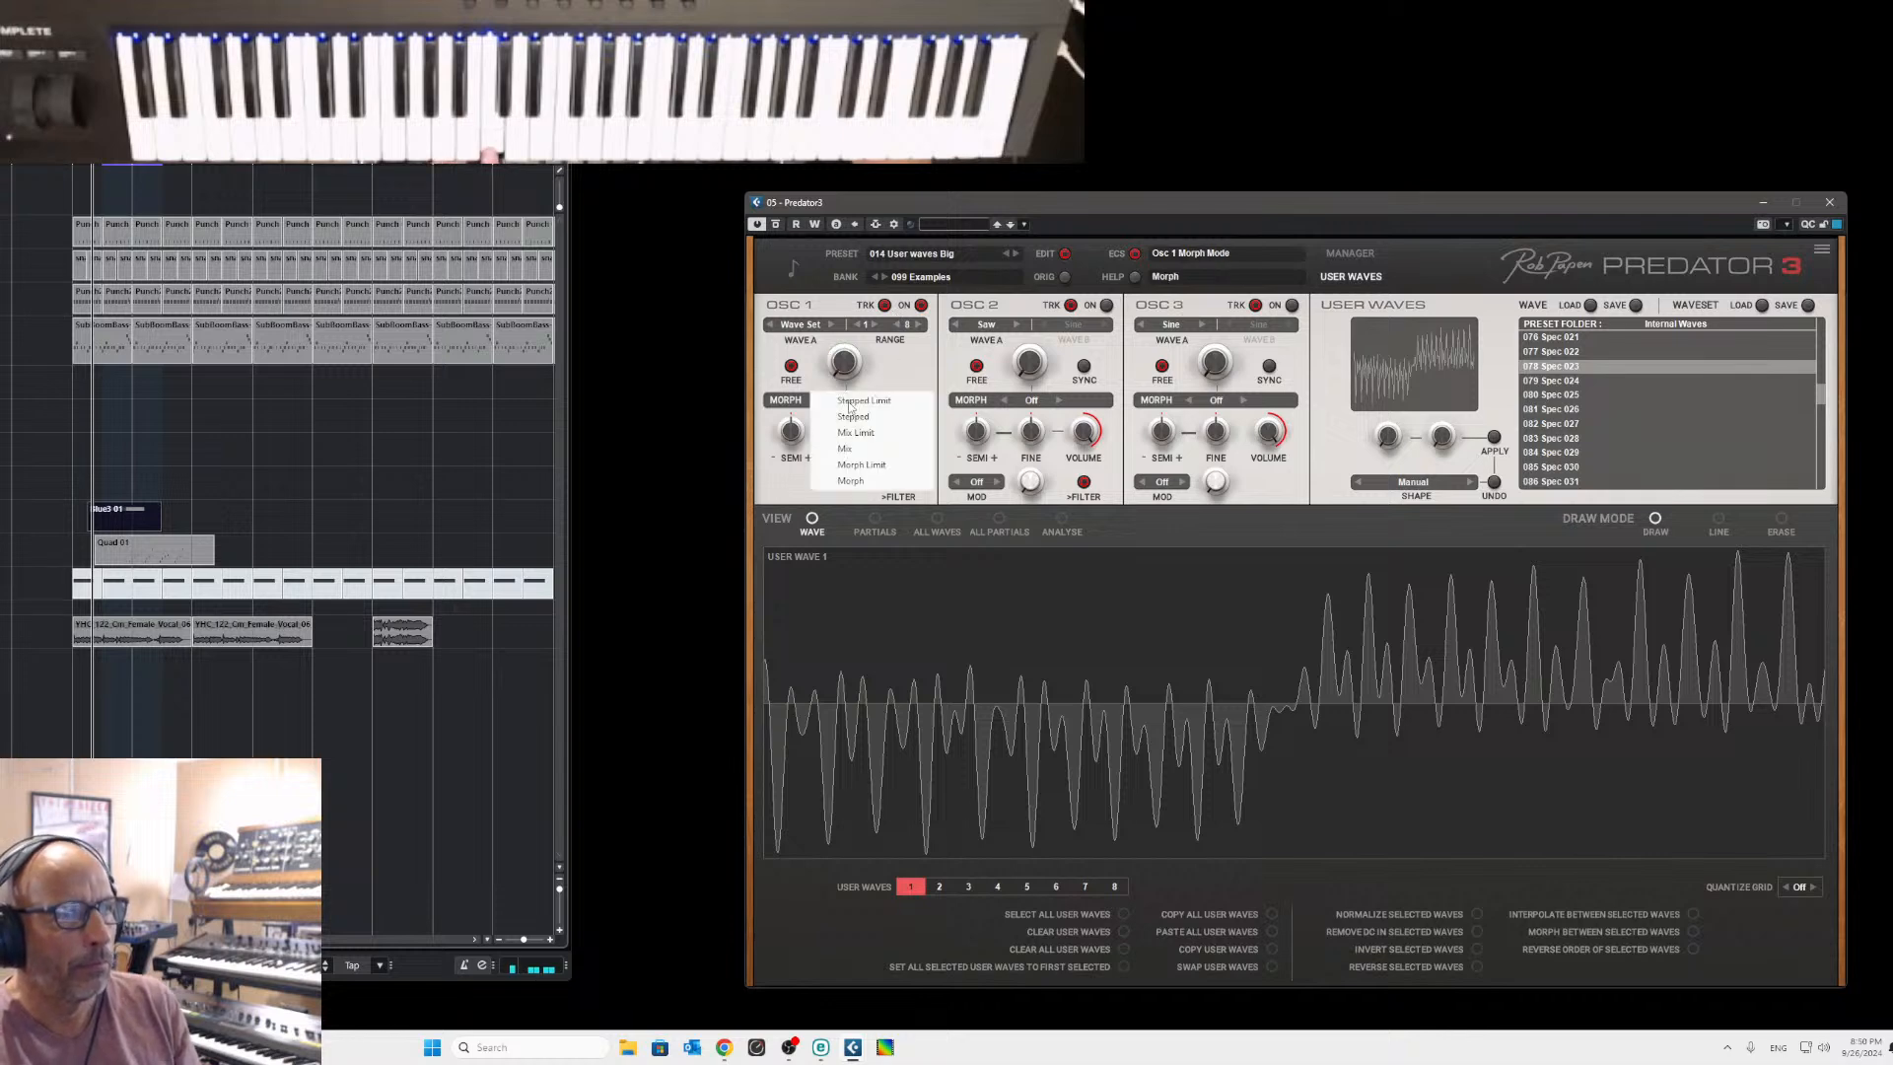
{"action": "left_click", "coordinate": [844, 448]}
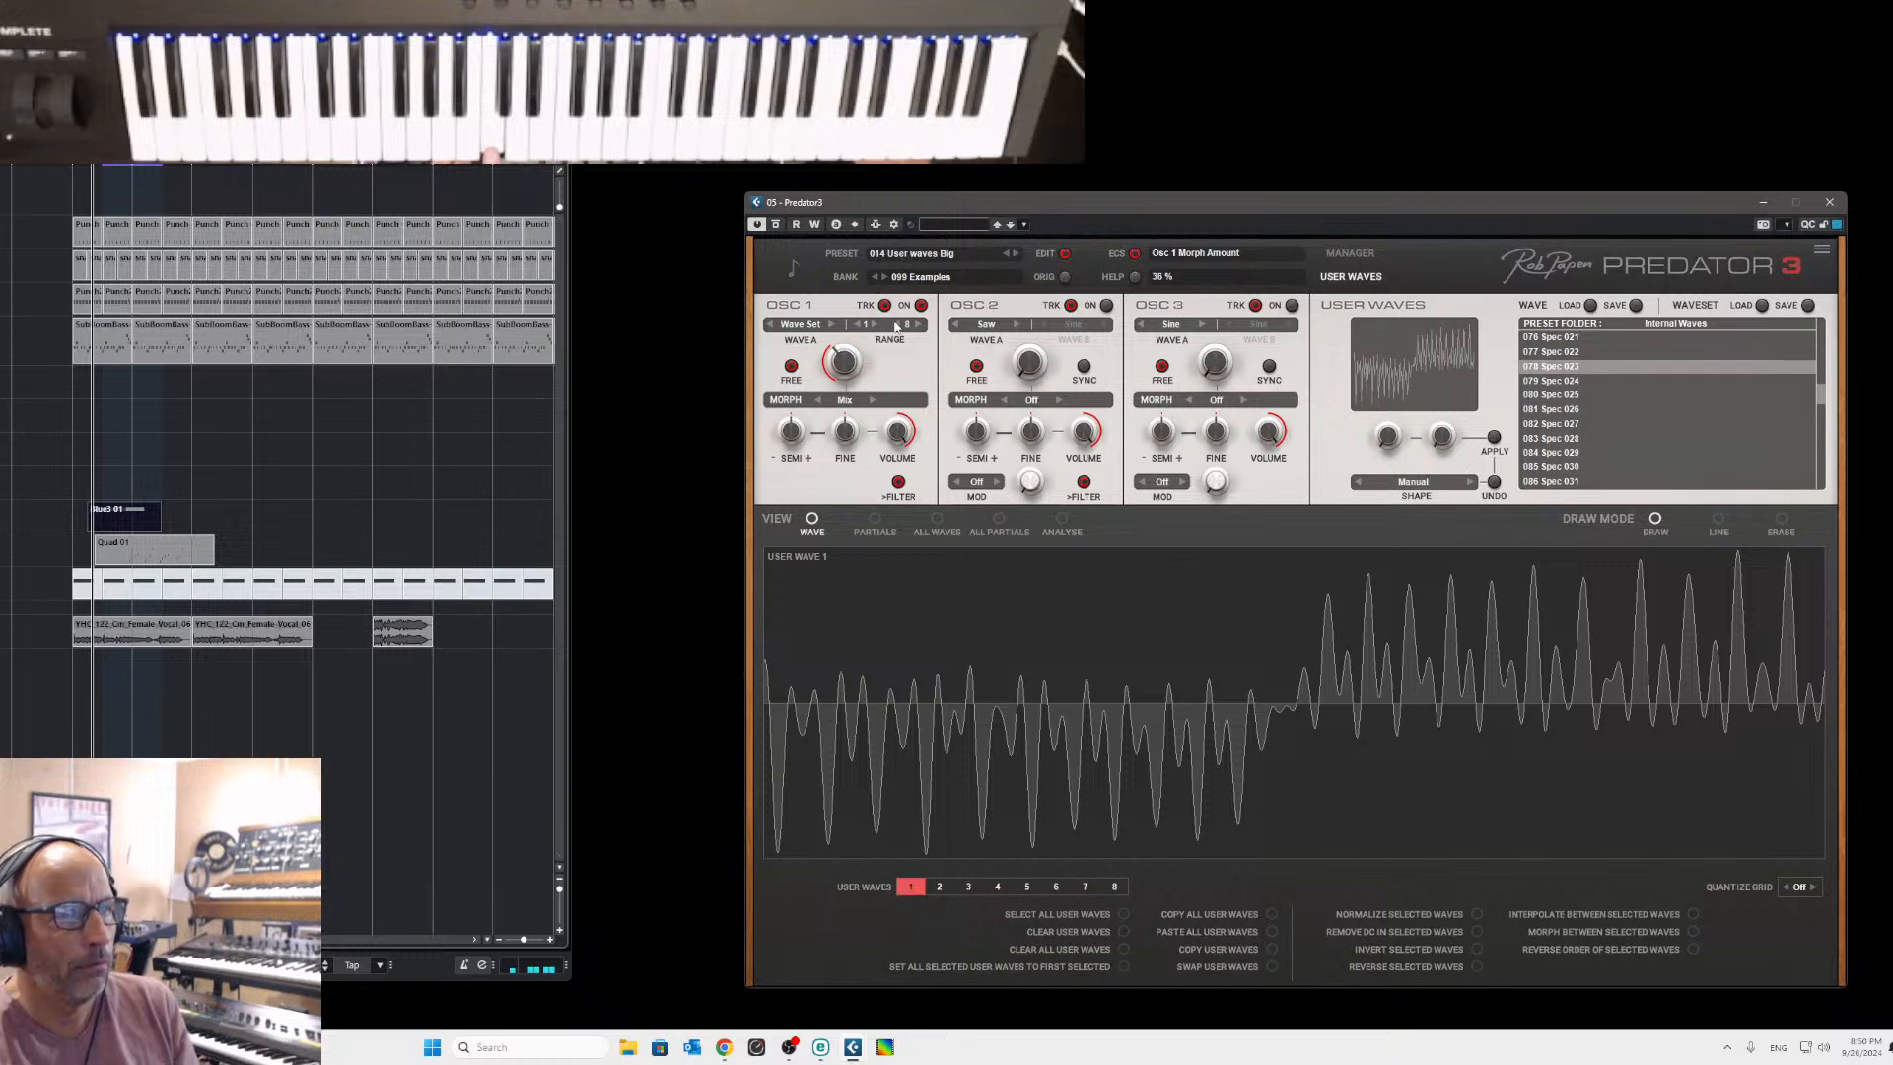
{"action": "left_click_drag", "start_coordinate": [895, 327], "coordinate": [883, 388]}
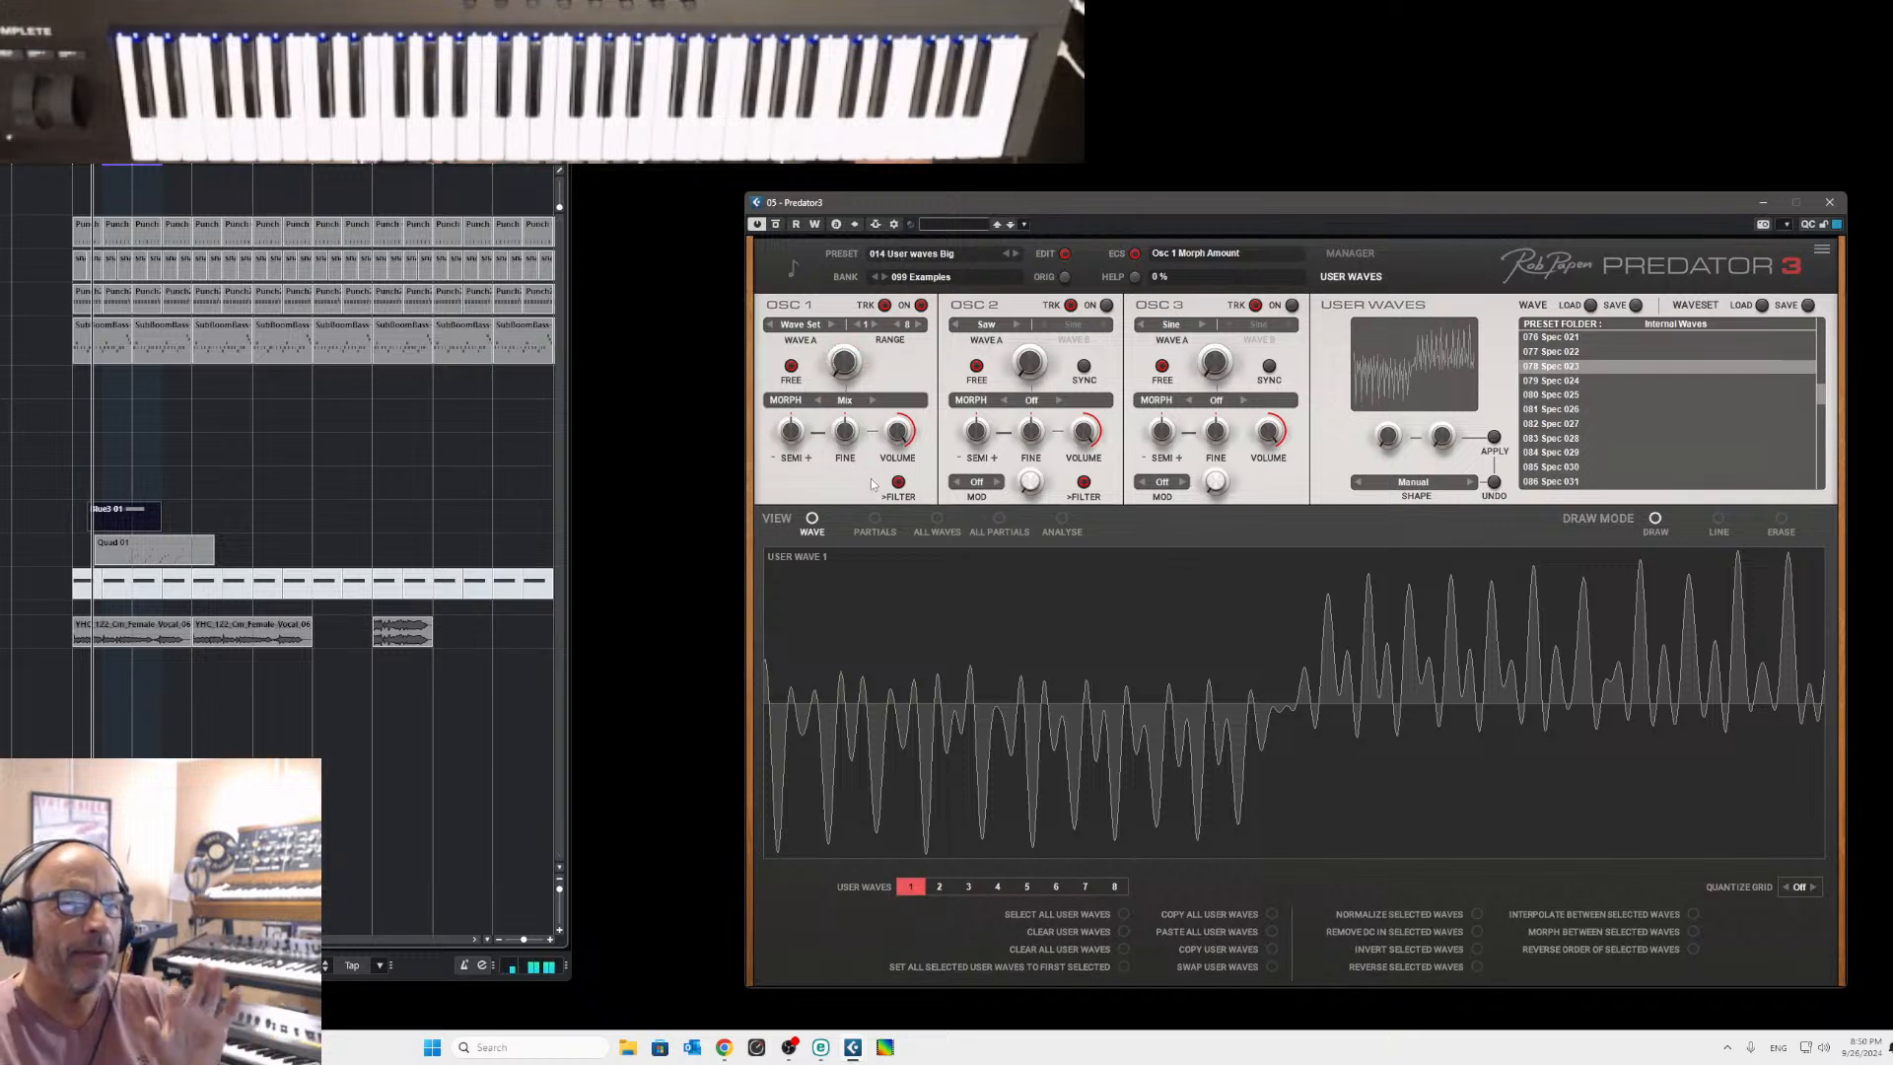
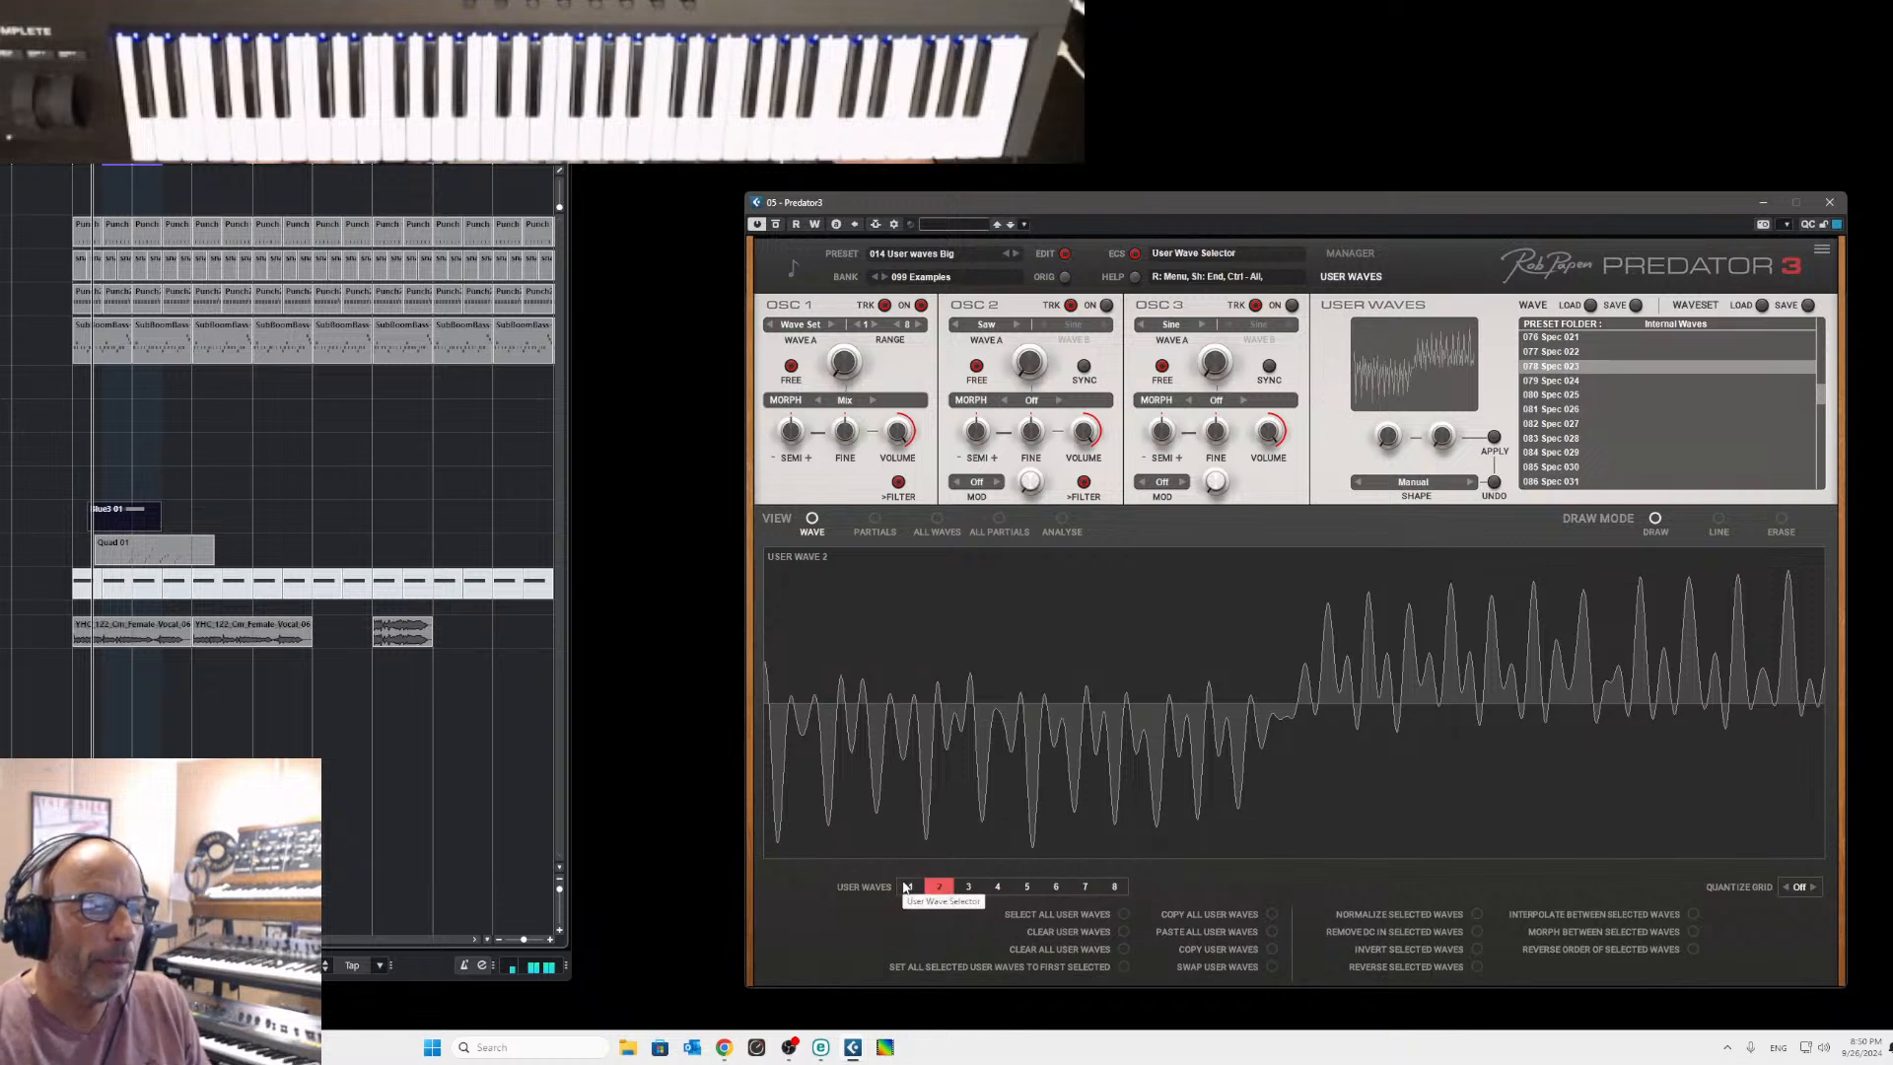
Select user waves 1 through 3 together, and view user waves 1 and 8 individually.
{"action": "left_click_drag", "start_coordinate": [908, 885], "coordinate": [980, 889]}
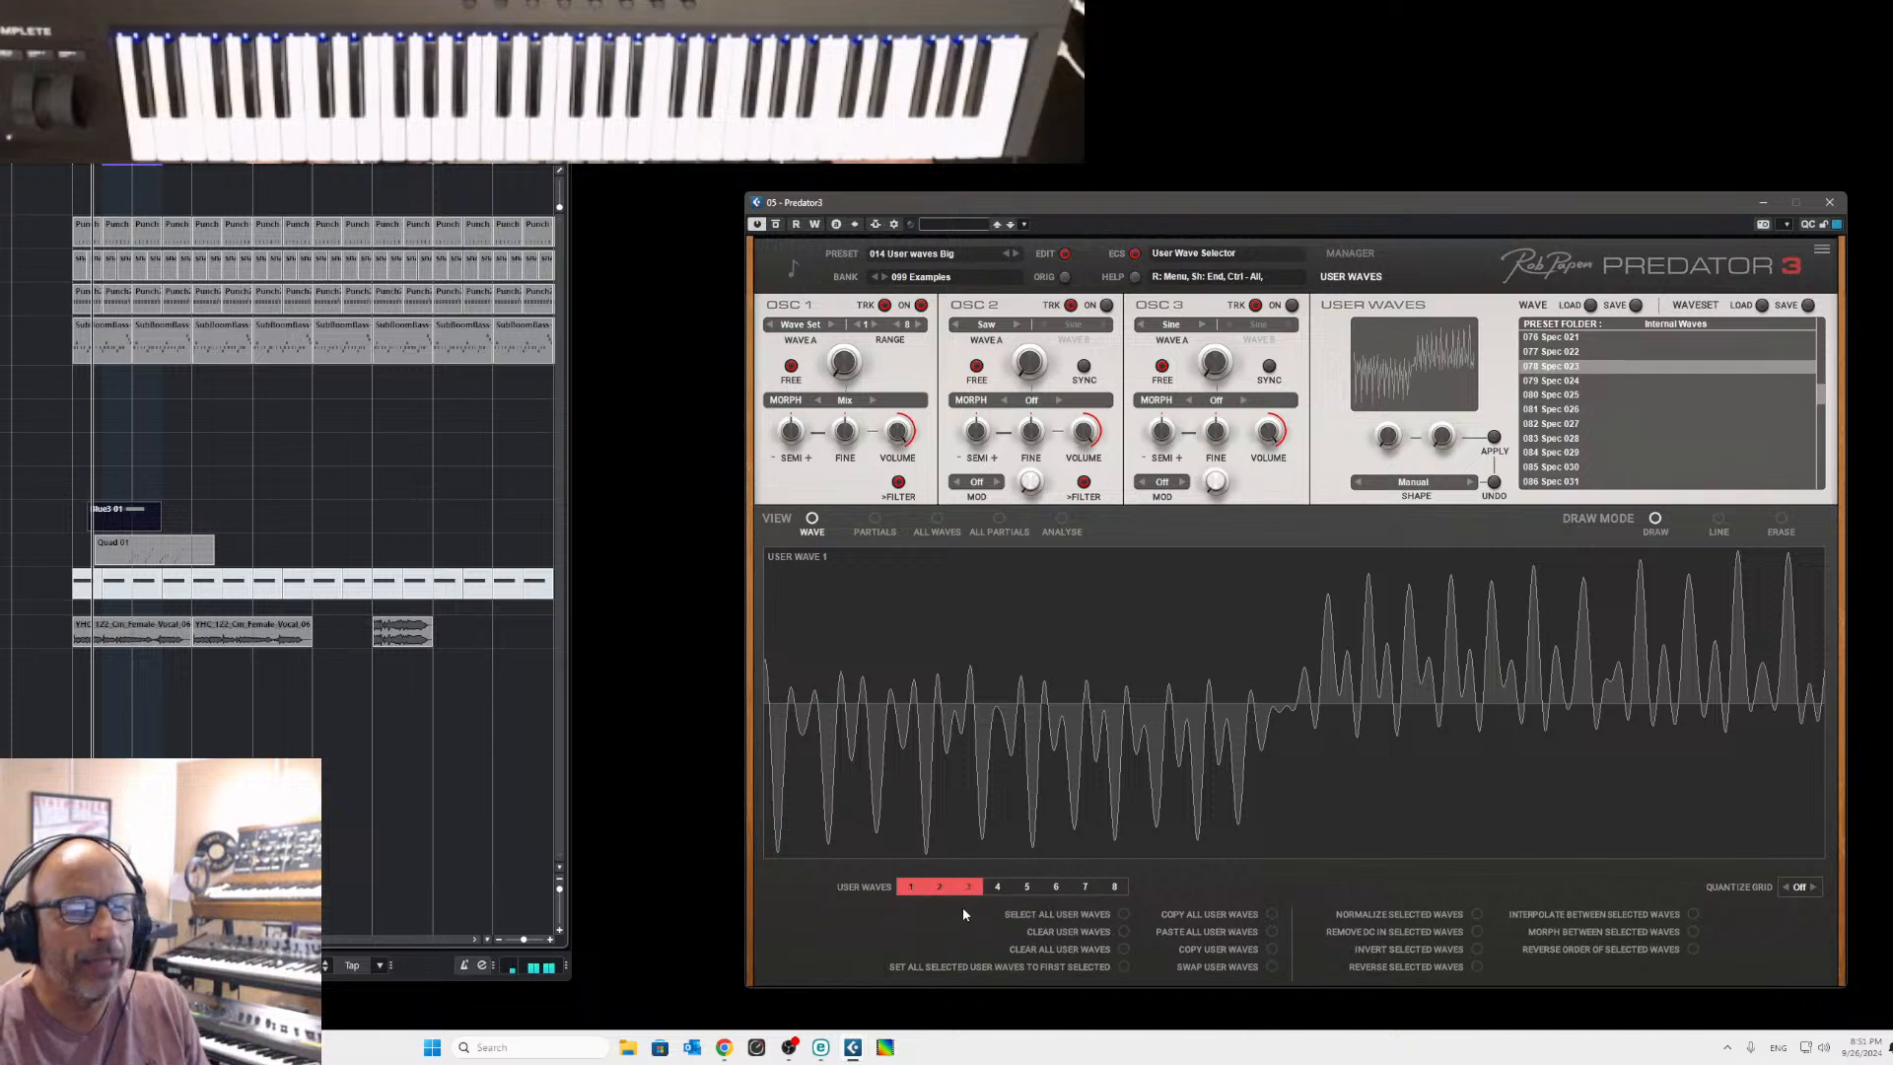
{"action": "left_click", "coordinate": [907, 888]}
{"action": "left_click", "coordinate": [1118, 887]}
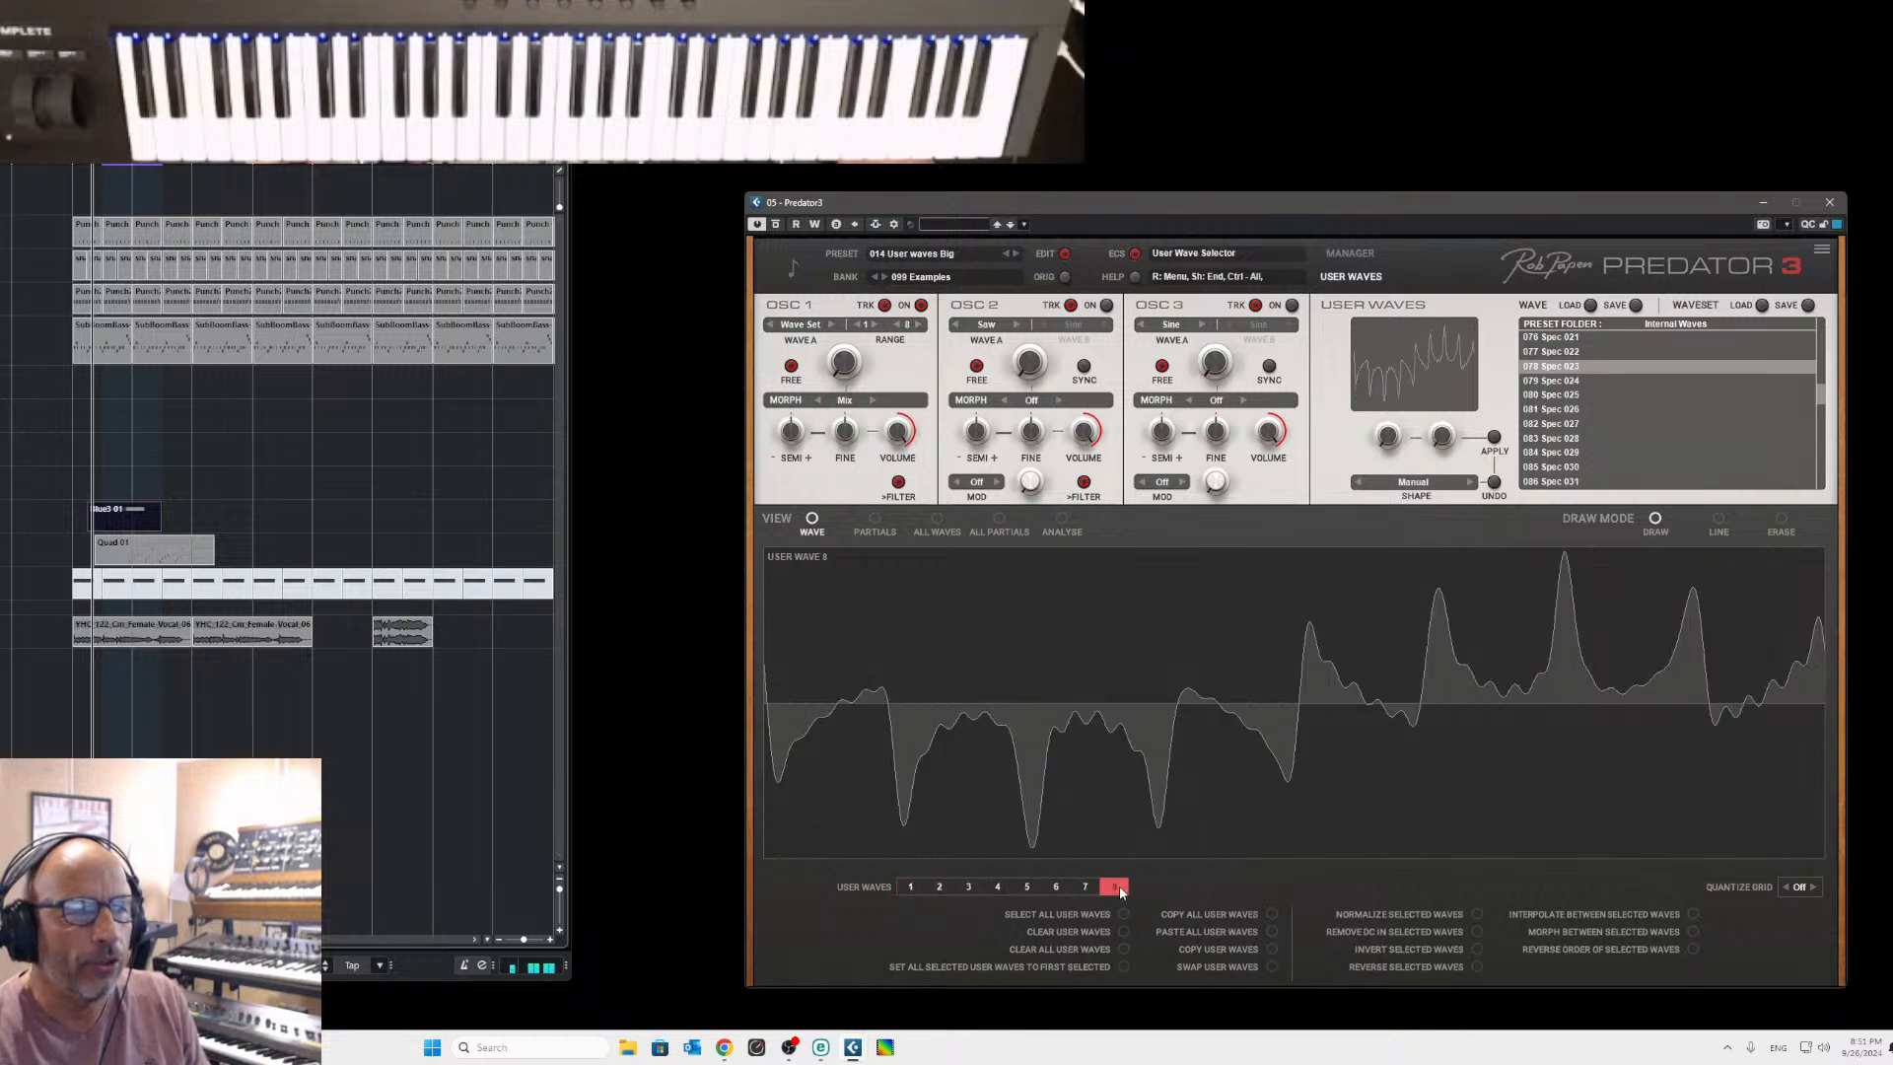
Apply the Ring wave shaper to user wave 1 with Freq 48% and Amount 26%.
{"action": "left_click", "coordinate": [908, 886]}
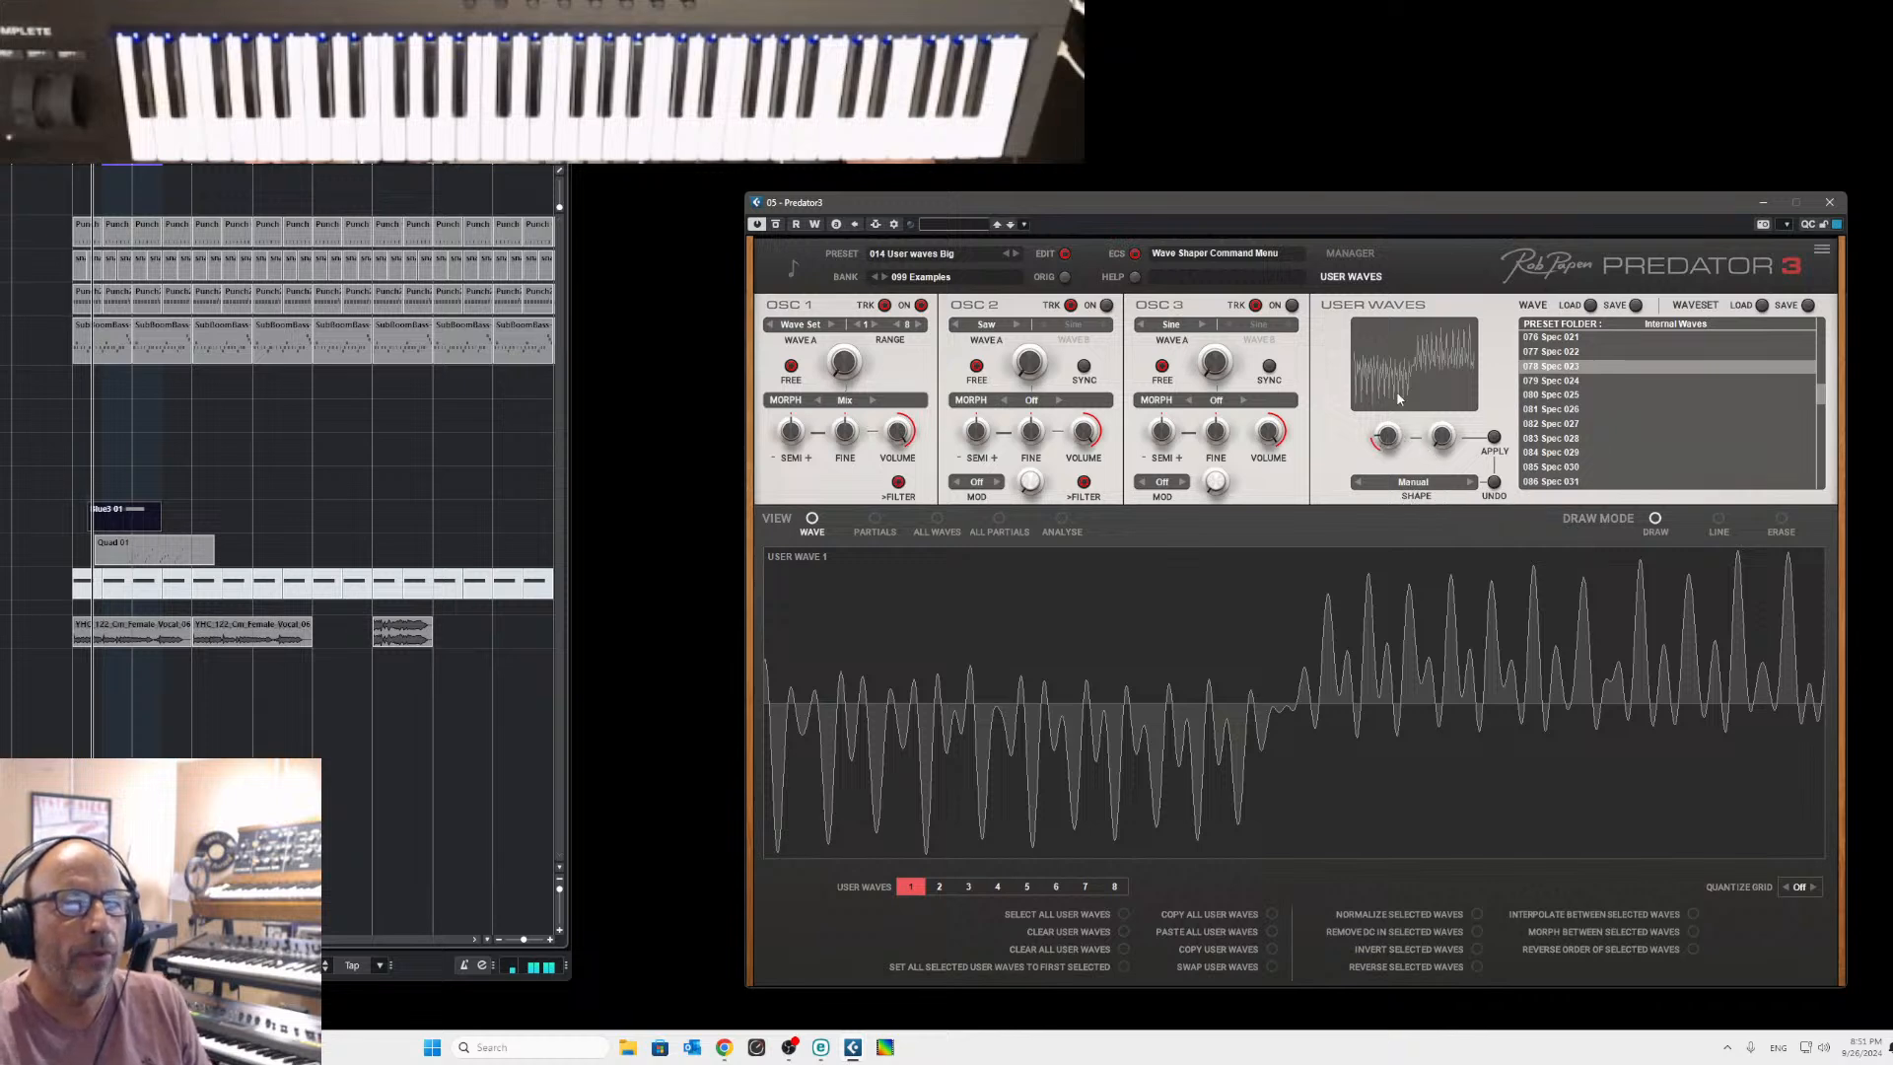
{"action": "left_click", "coordinate": [1417, 482]}
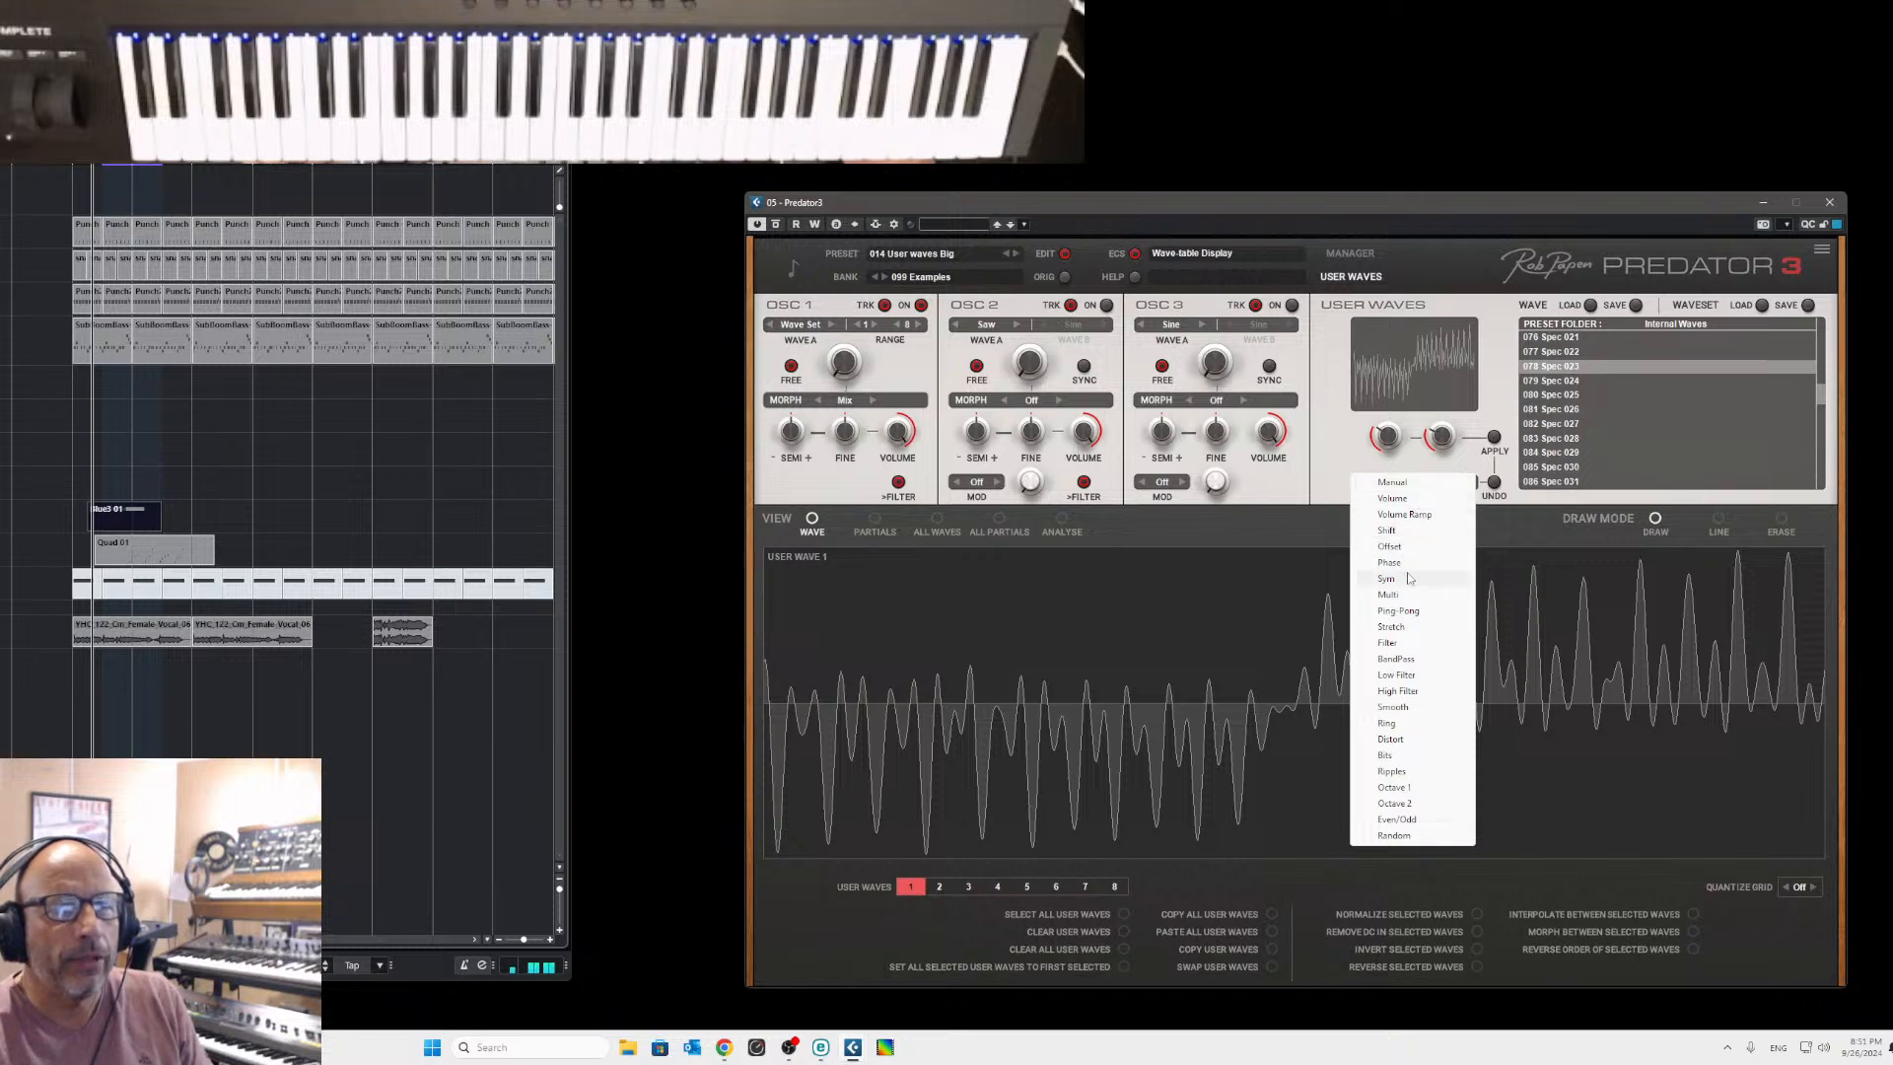
{"action": "left_click", "coordinate": [1406, 725]}
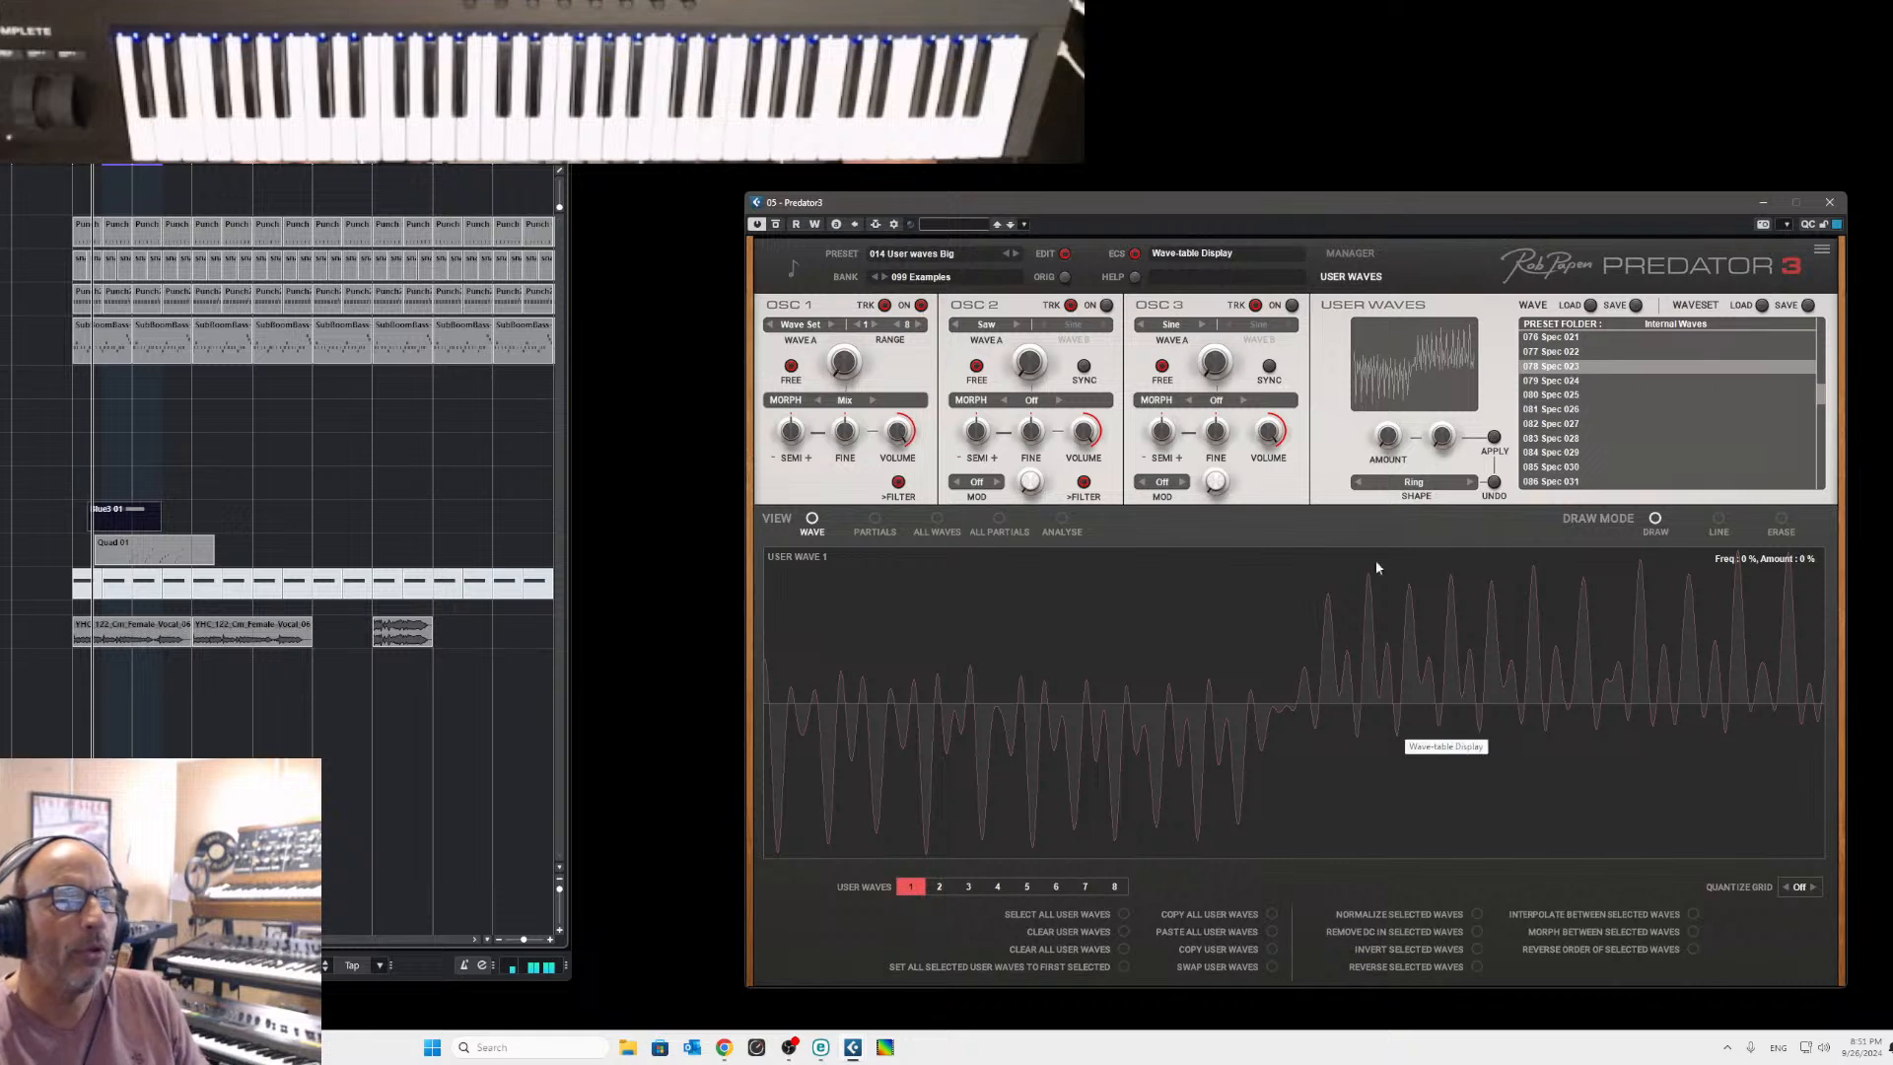
{"action": "left_click_drag", "start_coordinate": [1405, 382], "coordinate": [1406, 347]}
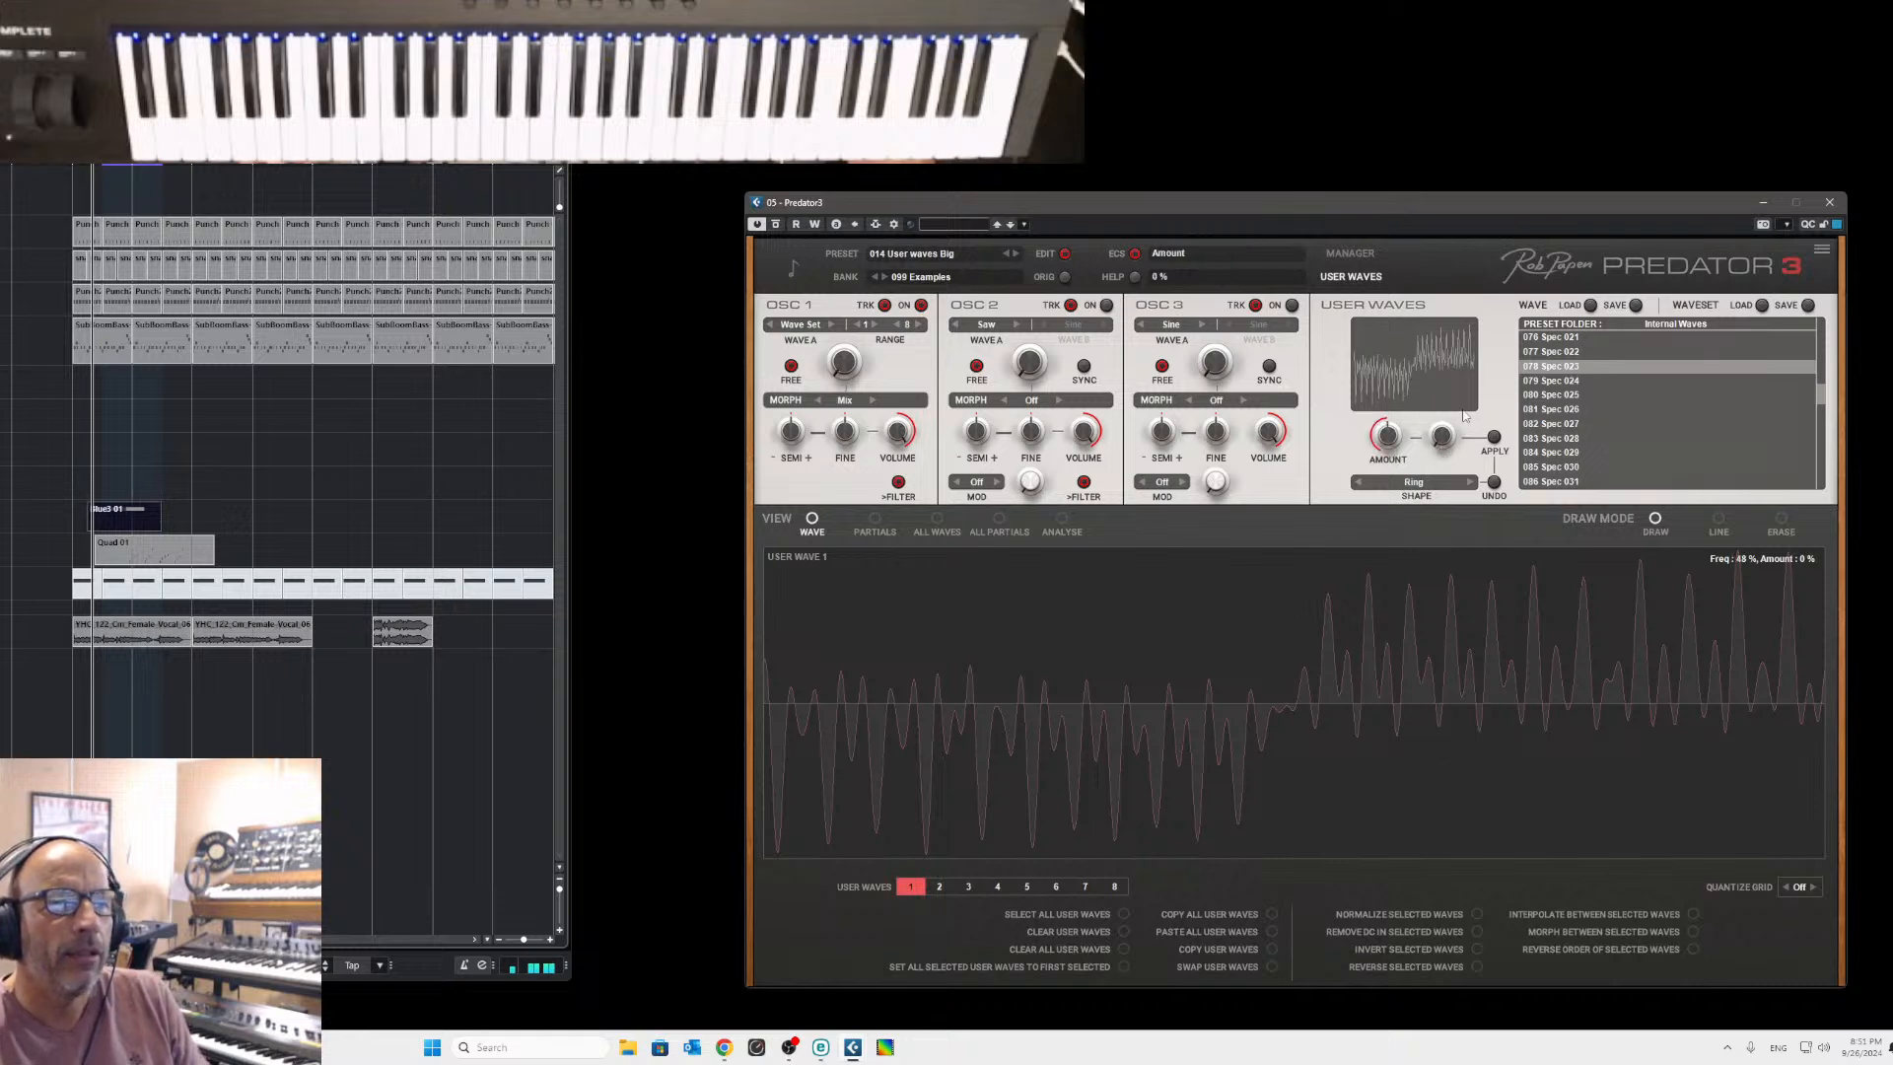
{"action": "left_click_drag", "start_coordinate": [1442, 436], "coordinate": [1444, 394]}
{"action": "left_click", "coordinate": [1494, 439]}
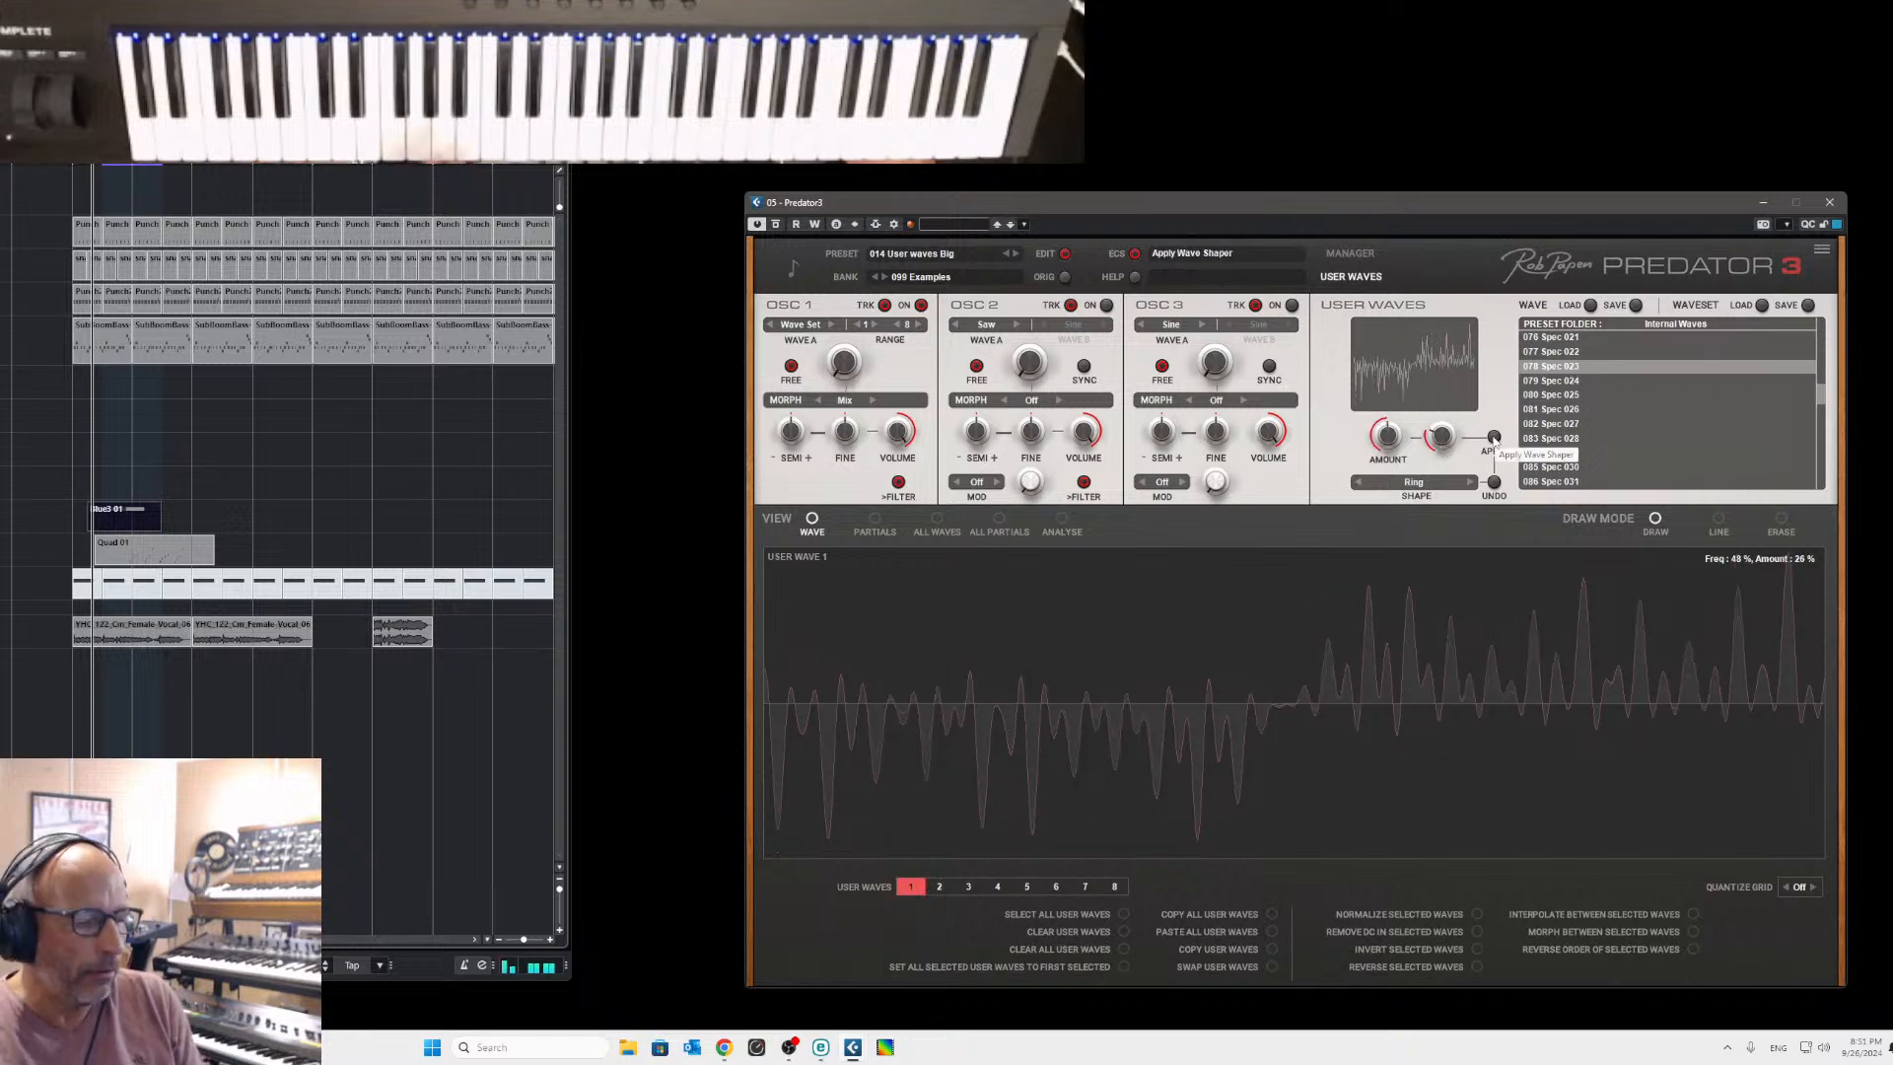
Raise the Ring shaper to Freq 69% and Amount 43%, and apply it repeatedly to user wave 1.
{"action": "left_click_drag", "start_coordinate": [1390, 436], "coordinate": [1463, 428]}
{"action": "left_click", "coordinate": [1494, 439]}
{"action": "left_click", "coordinate": [1494, 438]}
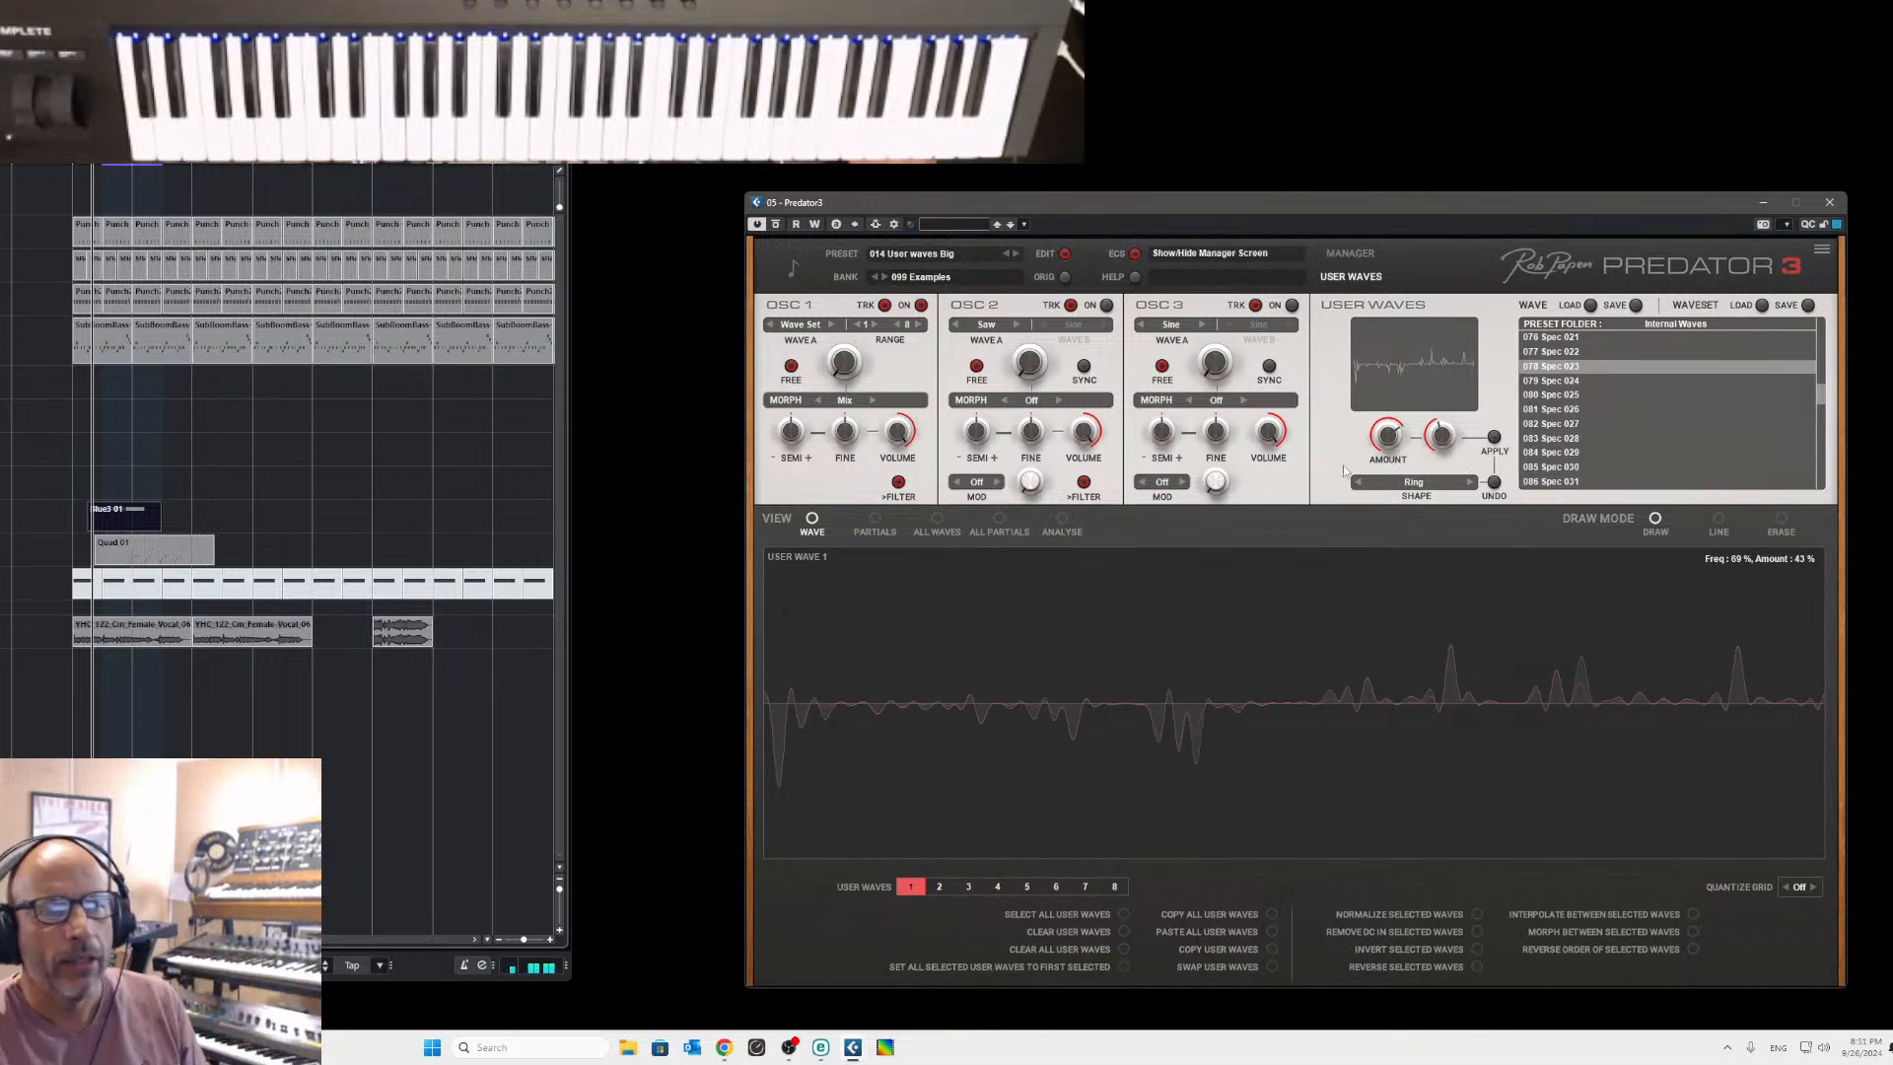
Apply the Ripples wave shaper to user wave 1 with Freq 48% and Amount 52%.
{"action": "left_click", "coordinate": [1416, 484]}
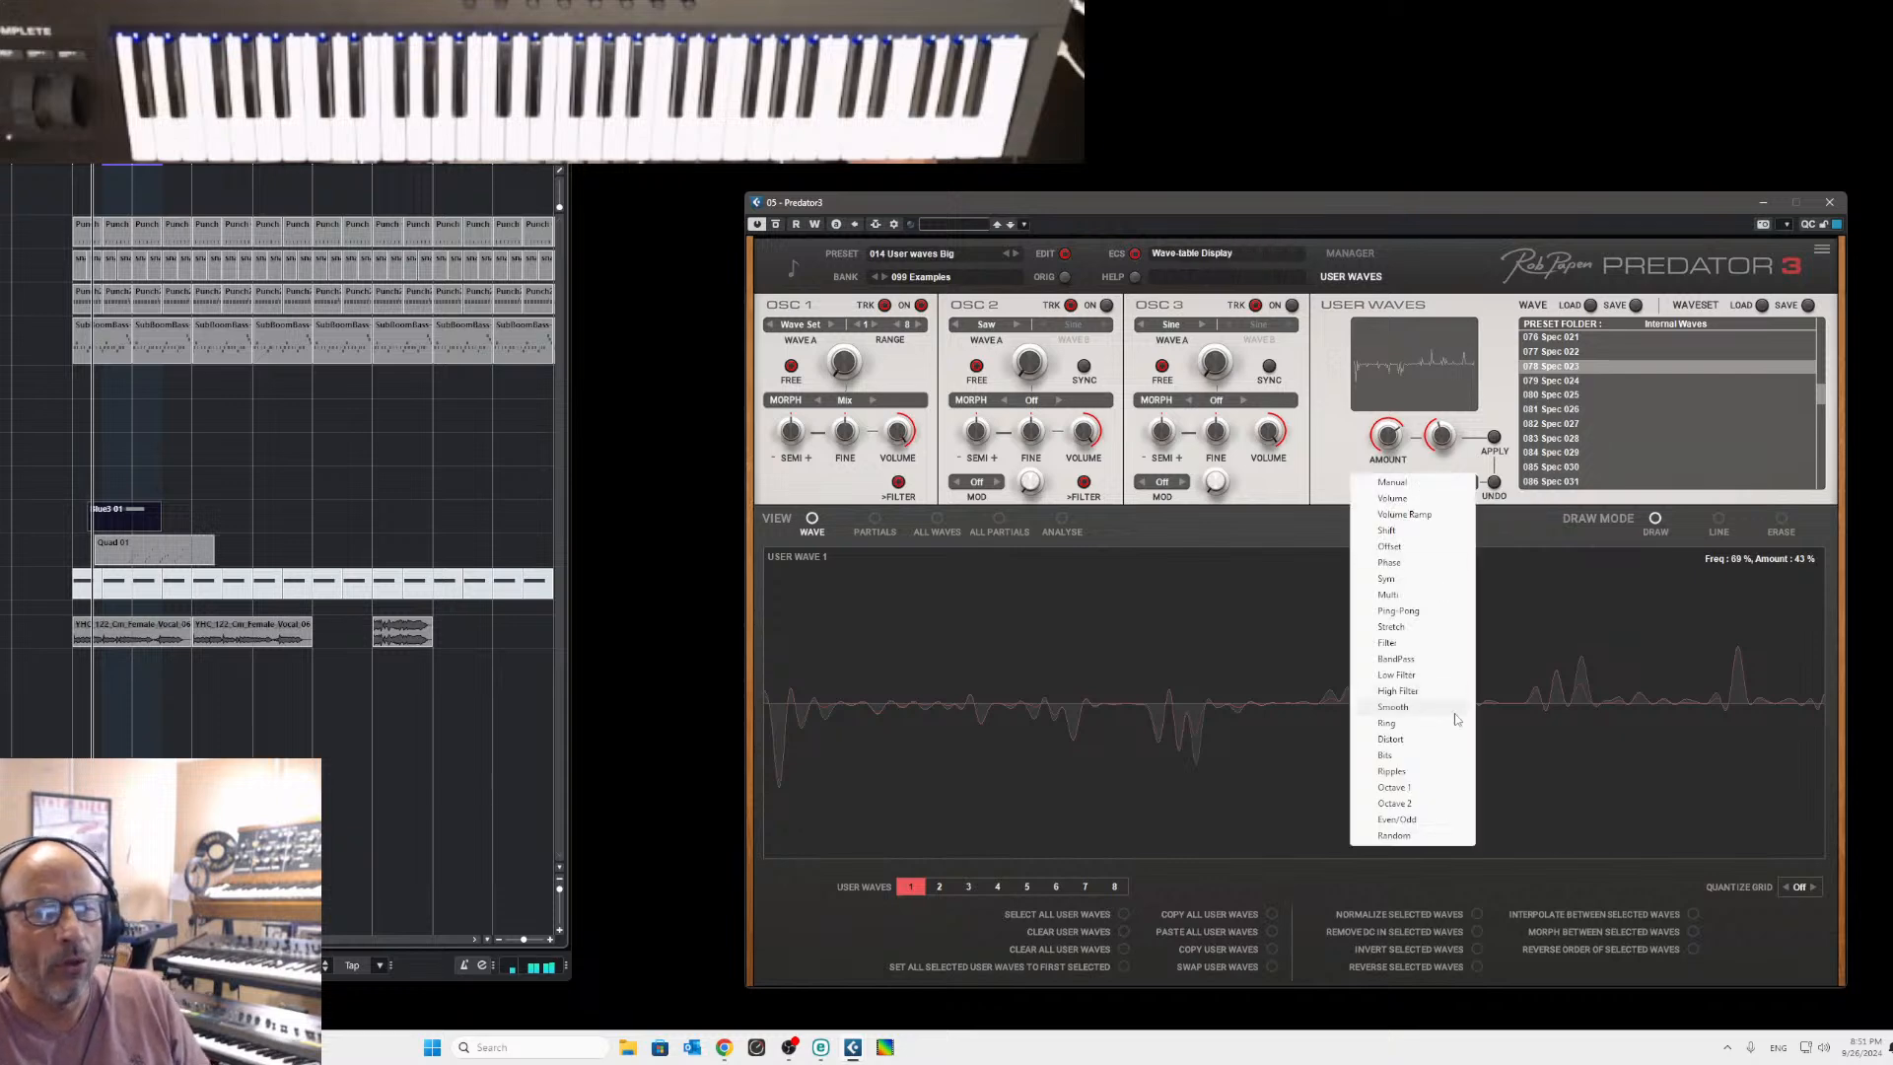
{"action": "left_click", "coordinate": [1405, 771]}
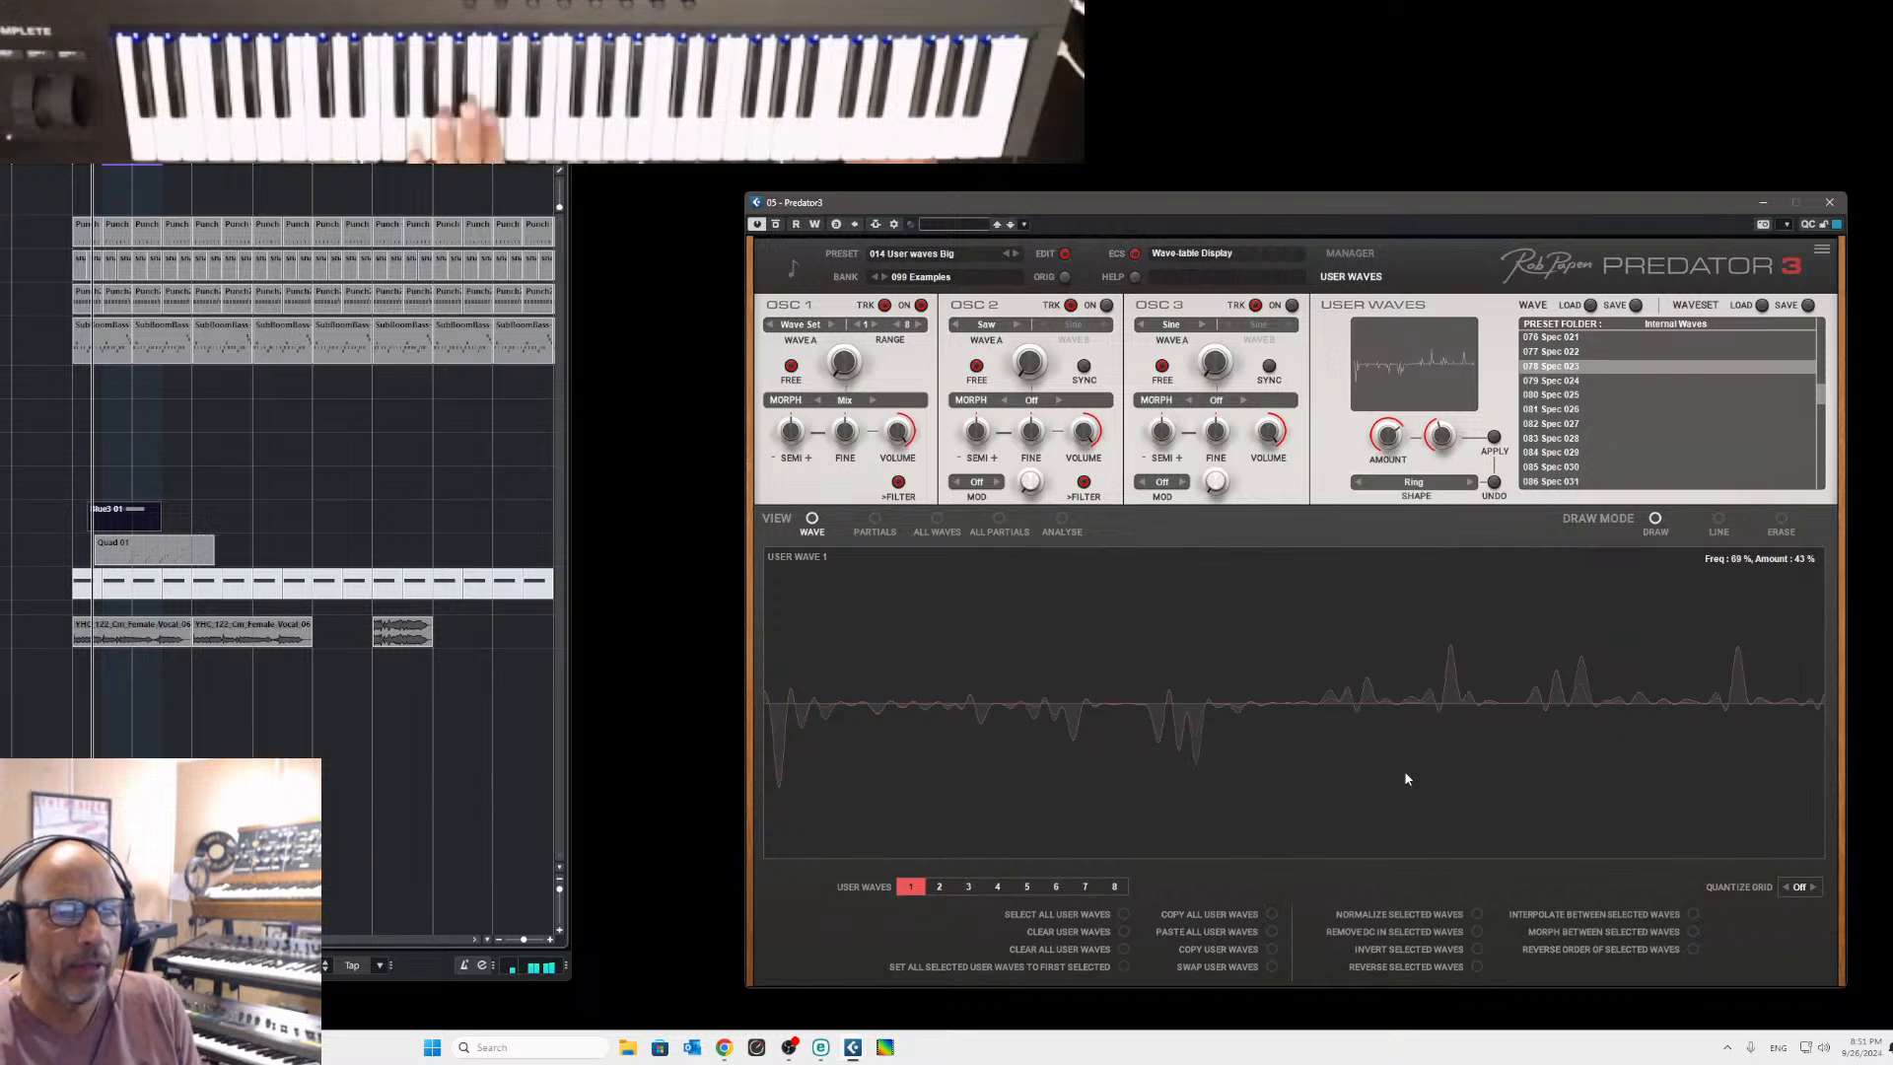
{"action": "left_click_drag", "start_coordinate": [1386, 442], "coordinate": [1426, 364]}
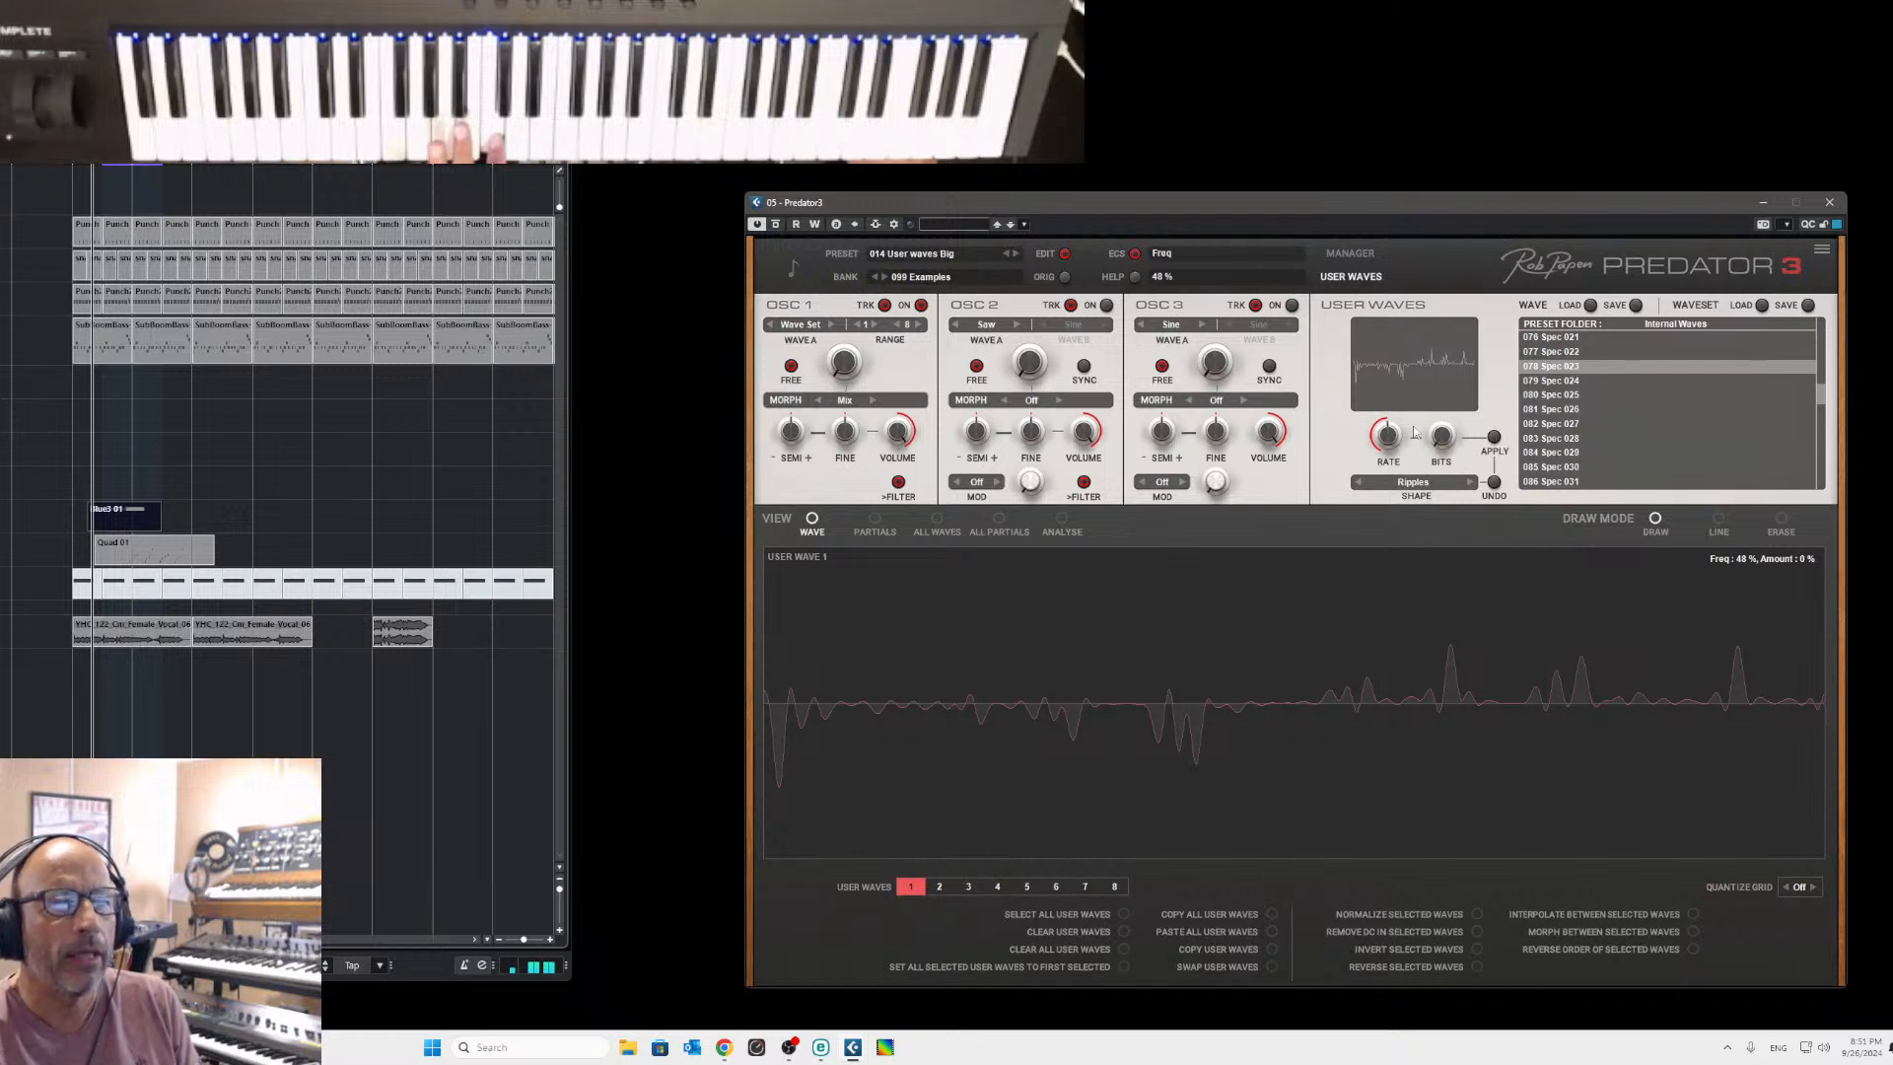
{"action": "left_click_drag", "start_coordinate": [1450, 441], "coordinate": [1481, 368]}
{"action": "left_click", "coordinate": [1496, 437]}
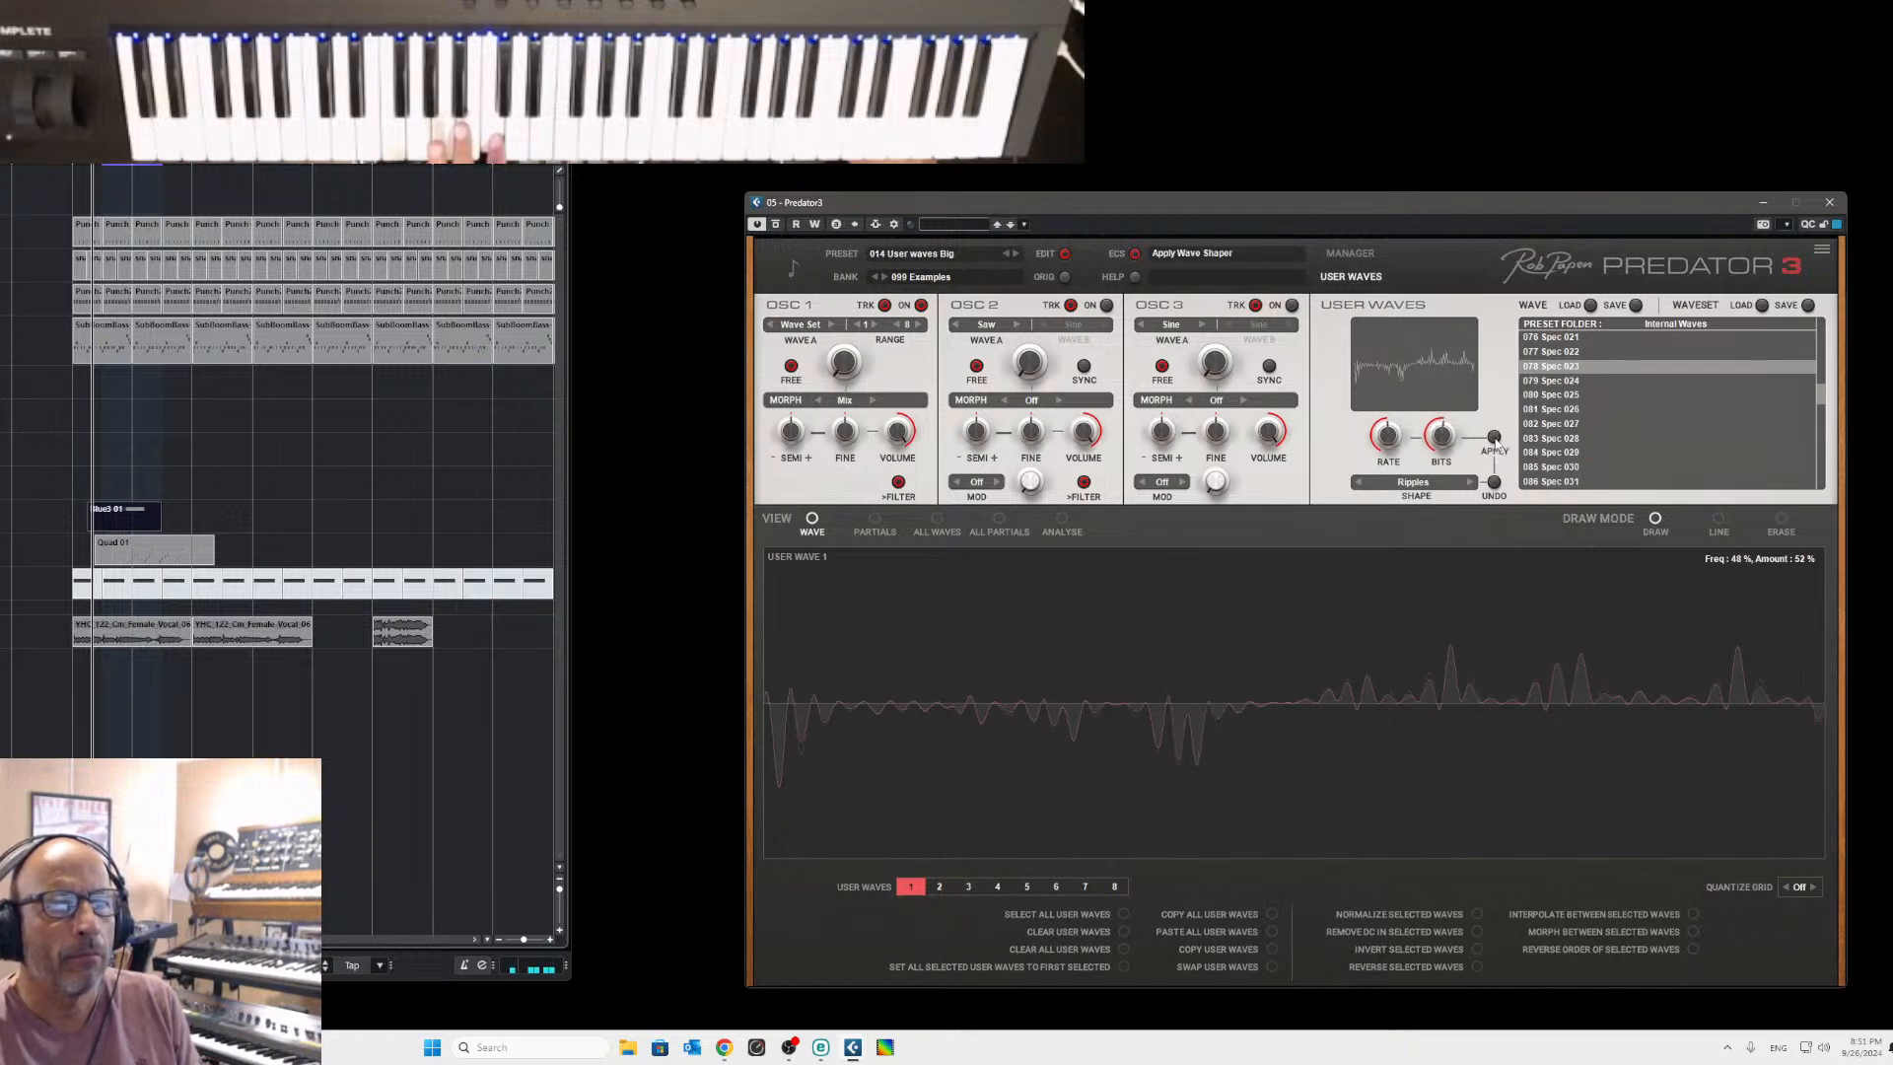
Raise the Ripples wave shaper to Freq 83% and Amount 72%, and apply it to user wave 1.
{"action": "left_click_drag", "start_coordinate": [1452, 411], "coordinate": [1458, 383]}
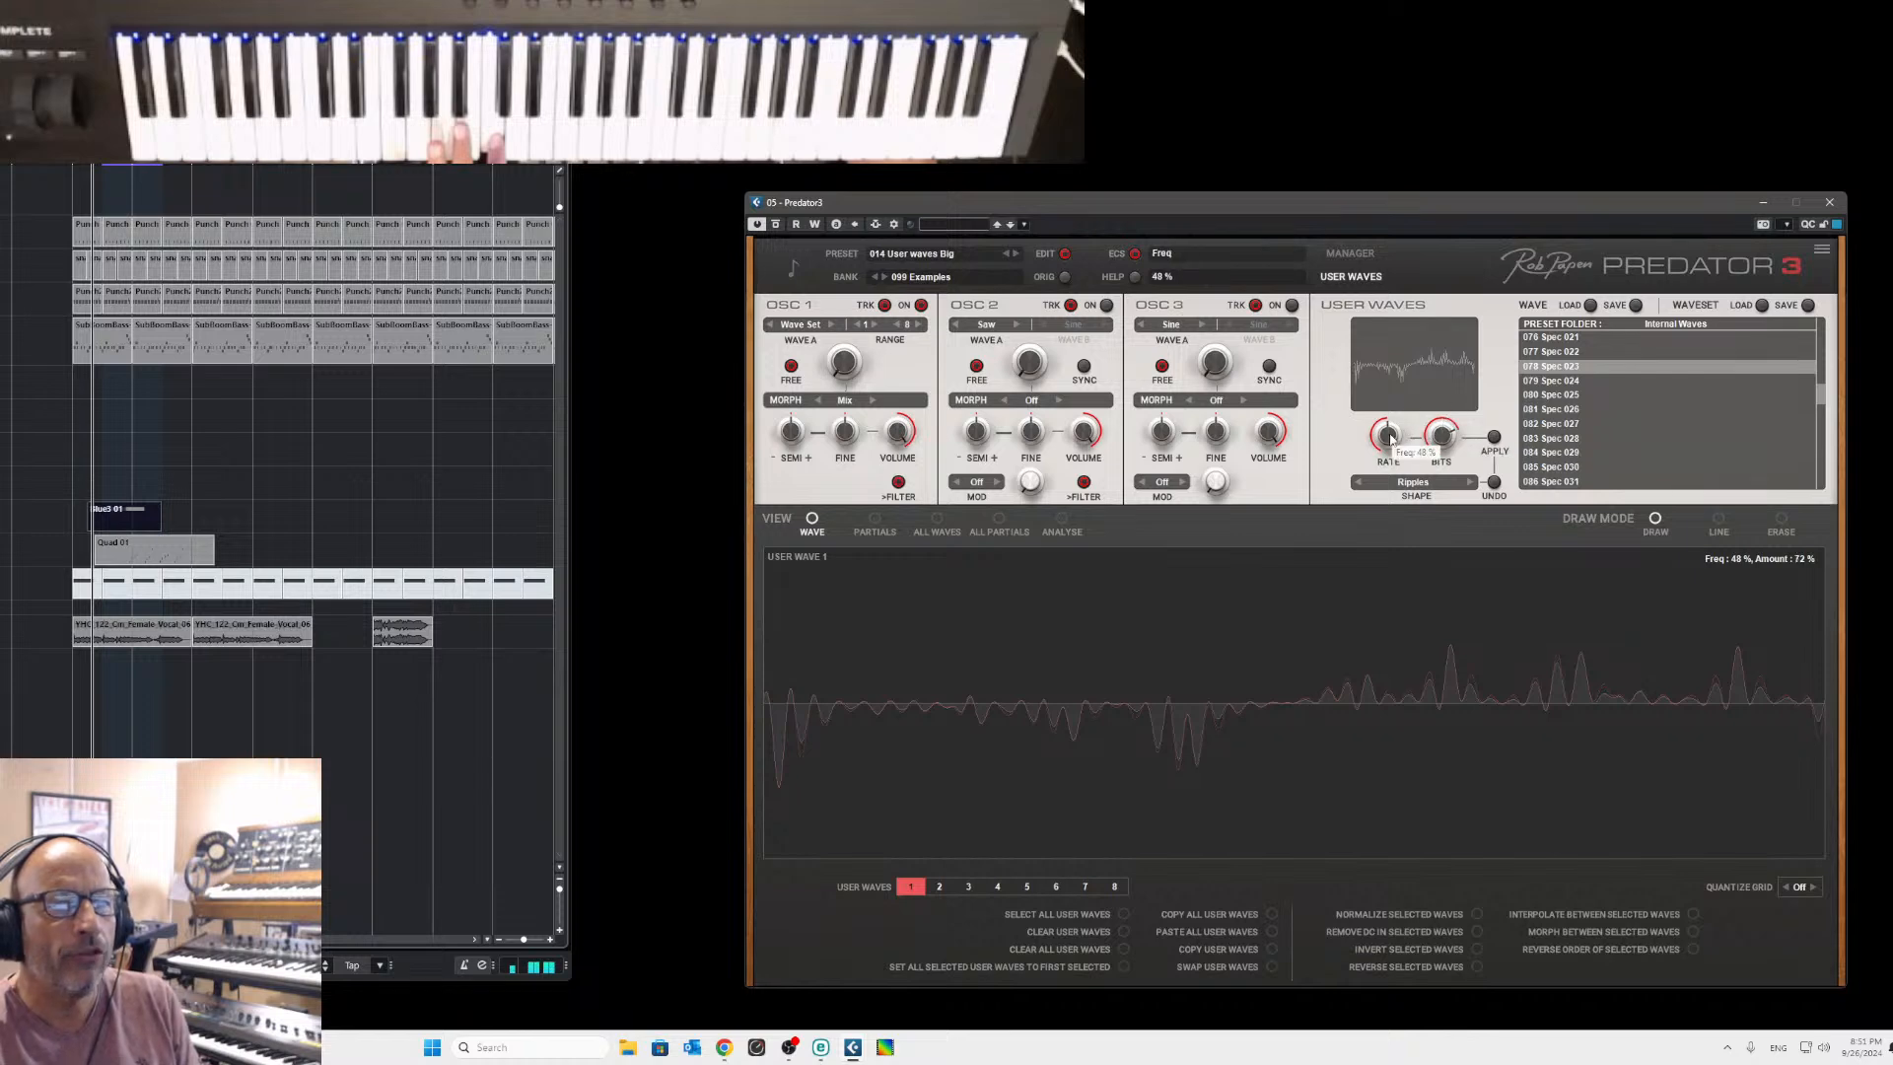
{"action": "left_click_drag", "start_coordinate": [1390, 436], "coordinate": [1394, 413]}
{"action": "left_click", "coordinate": [1496, 439]}
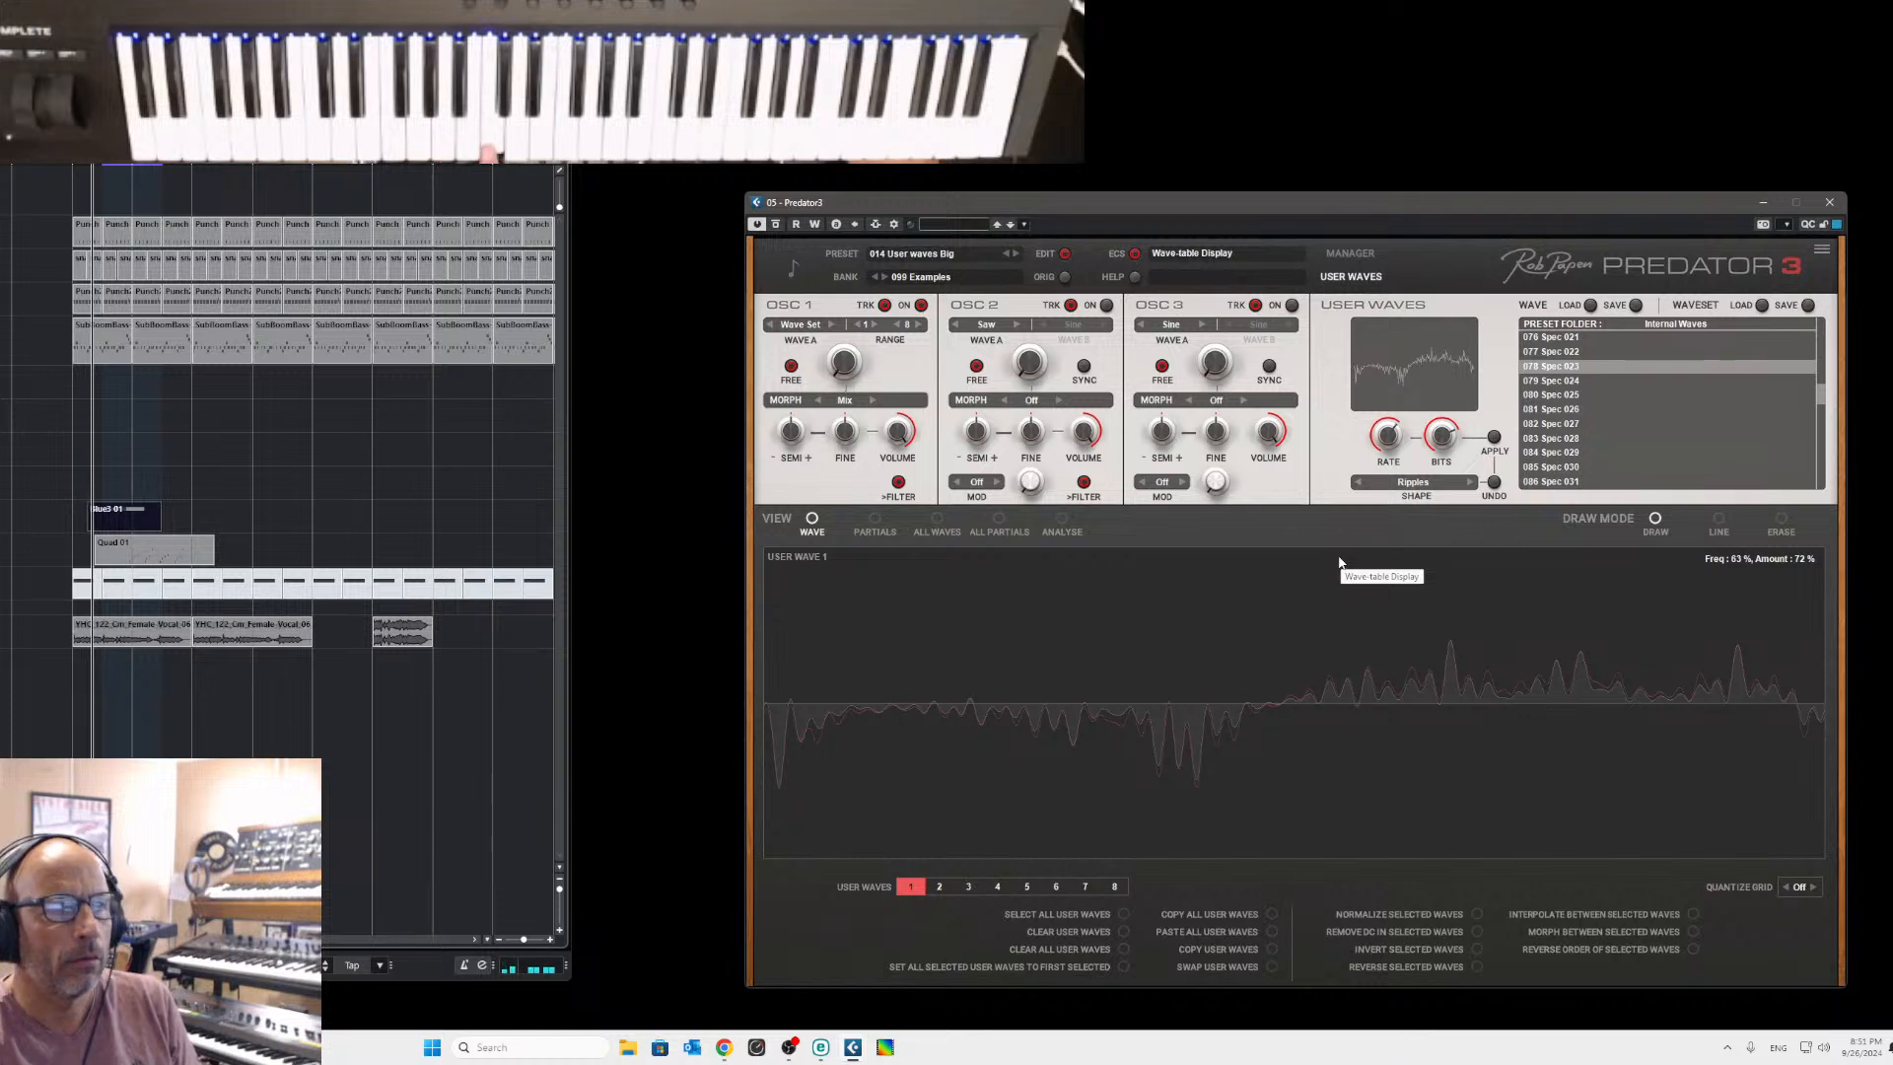
Switch the wave shaper to Manual and draw a freehand hump into the first third of user wave 1.
{"action": "left_click_drag", "start_coordinate": [909, 663], "coordinate": [951, 619]}
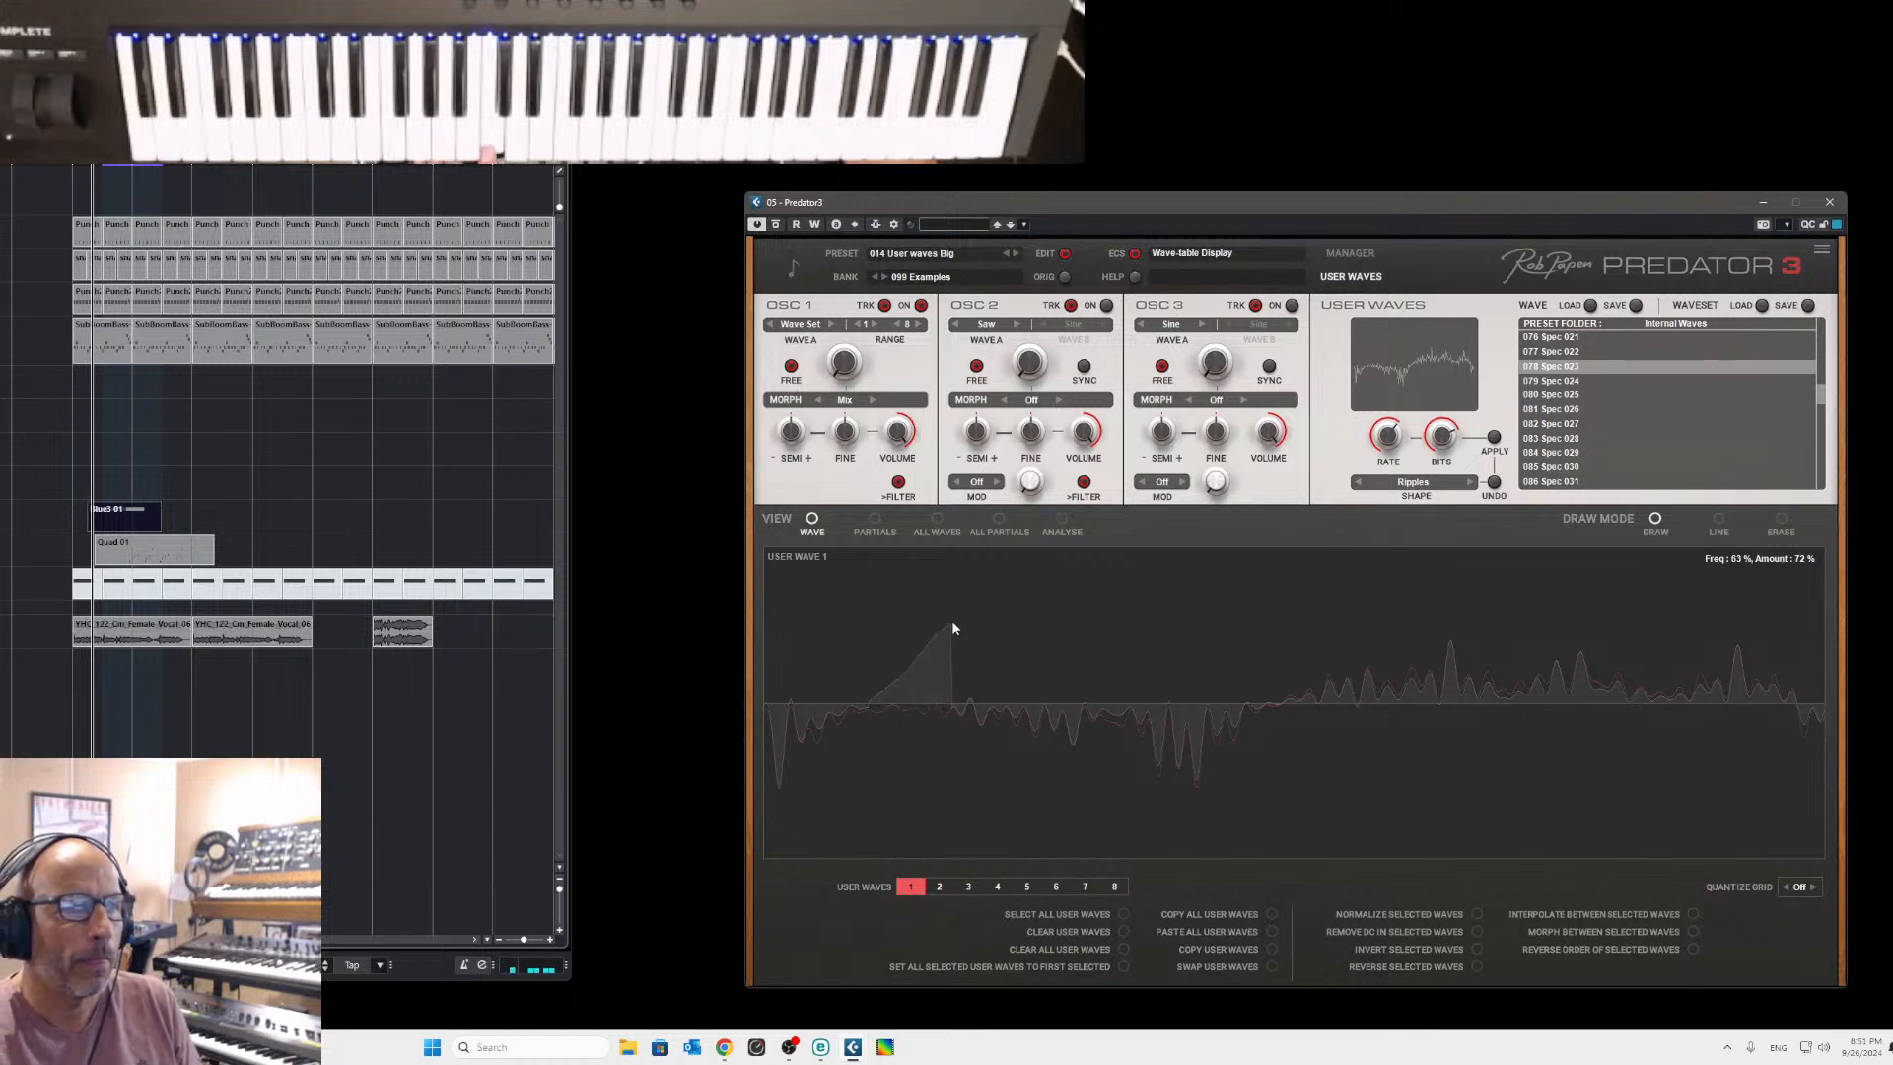
{"action": "left_click_drag", "start_coordinate": [1104, 728], "coordinate": [1112, 732]}
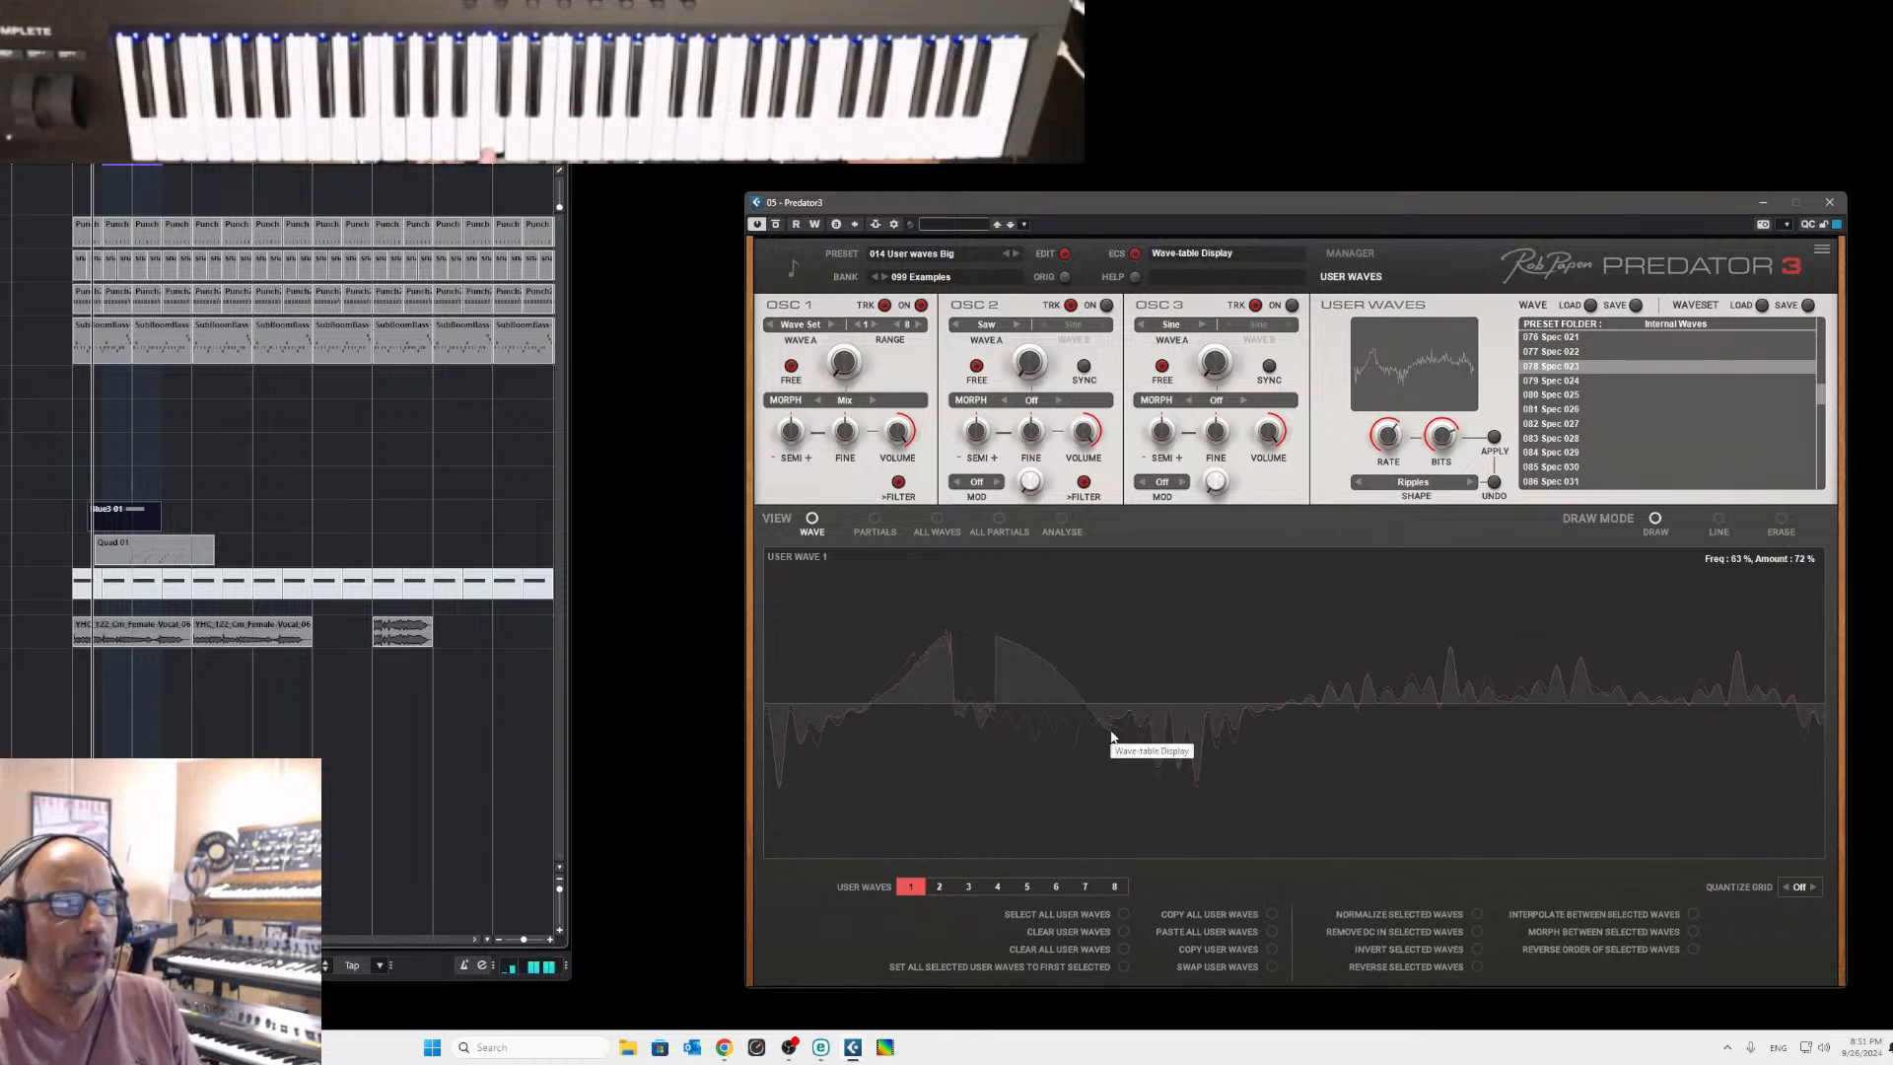
{"action": "left_click", "coordinate": [1420, 484]}
{"action": "left_click", "coordinate": [1406, 484]}
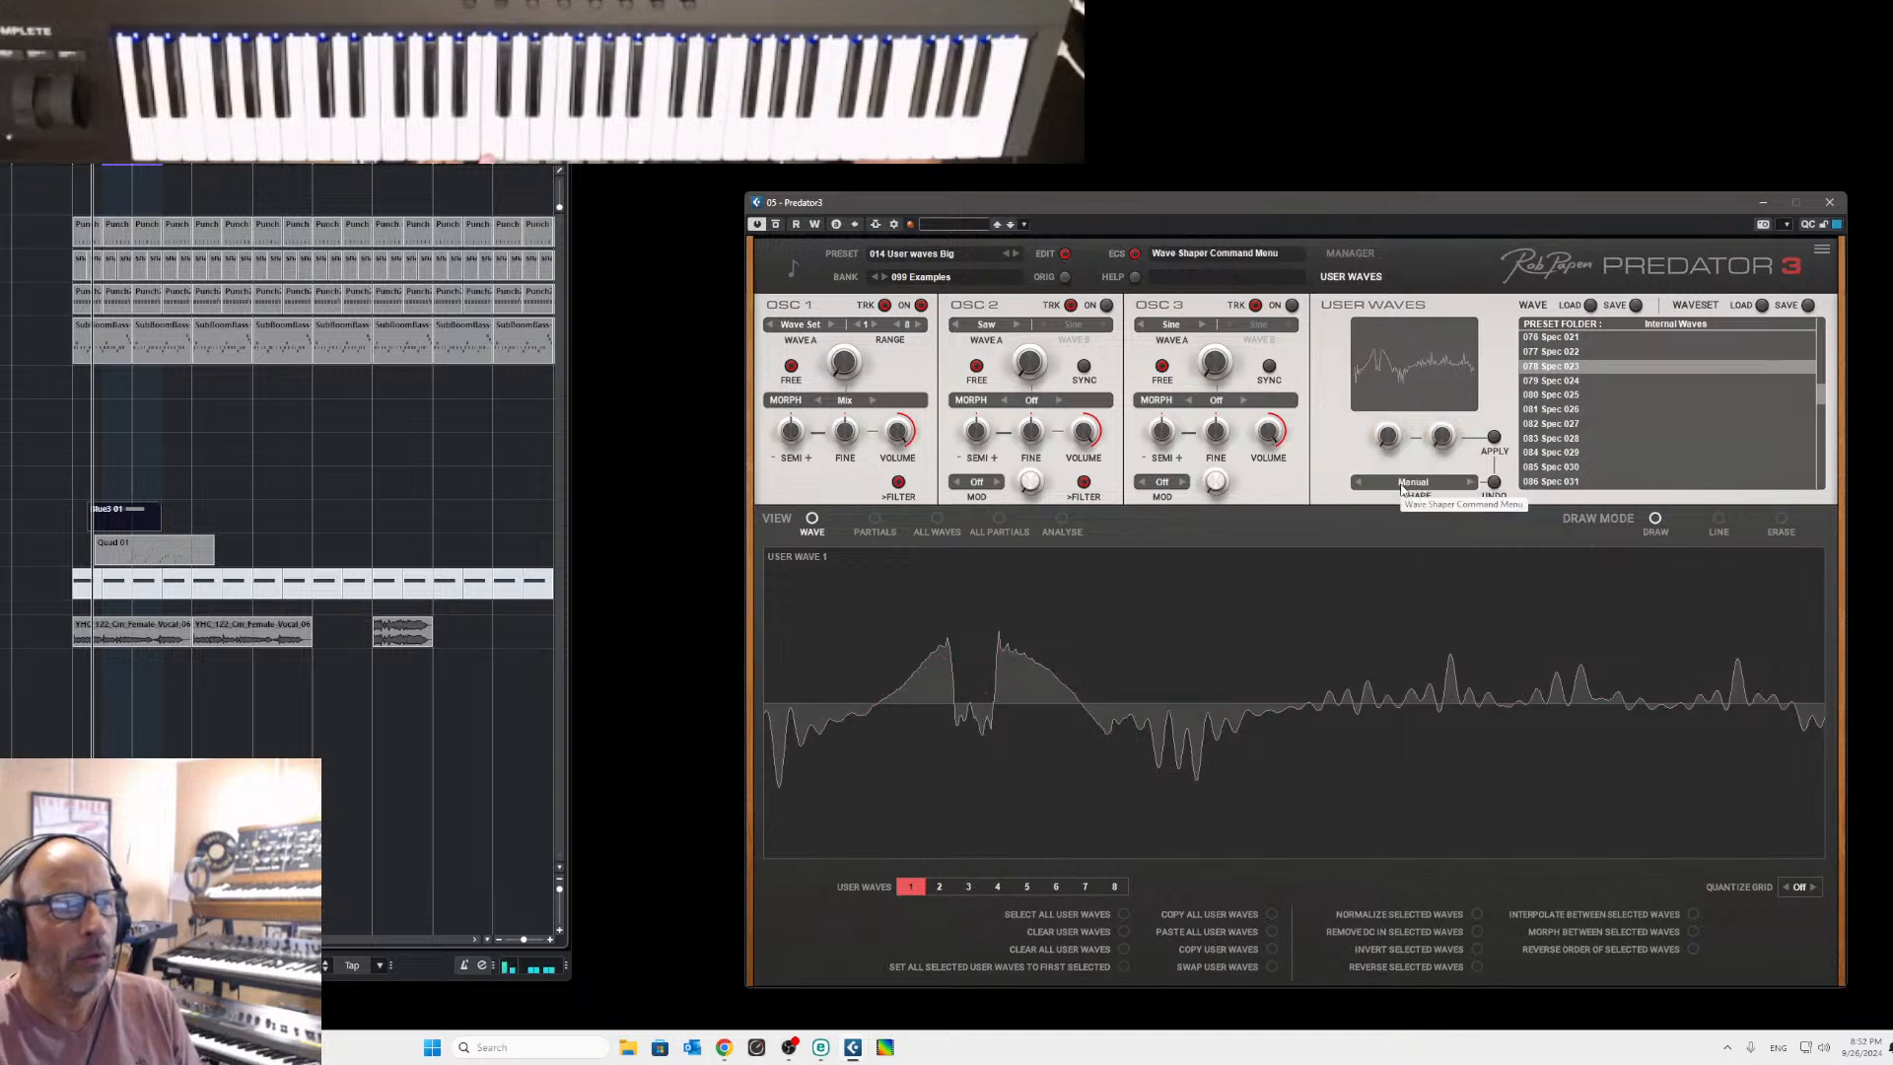
{"action": "mouse_move", "coordinate": [1091, 719]}
{"action": "left_mouse_down"}
{"action": "mouse_move", "coordinate": [868, 643]}
{"action": "mouse_move", "coordinate": [812, 685]}
{"action": "left_mouse_up"}
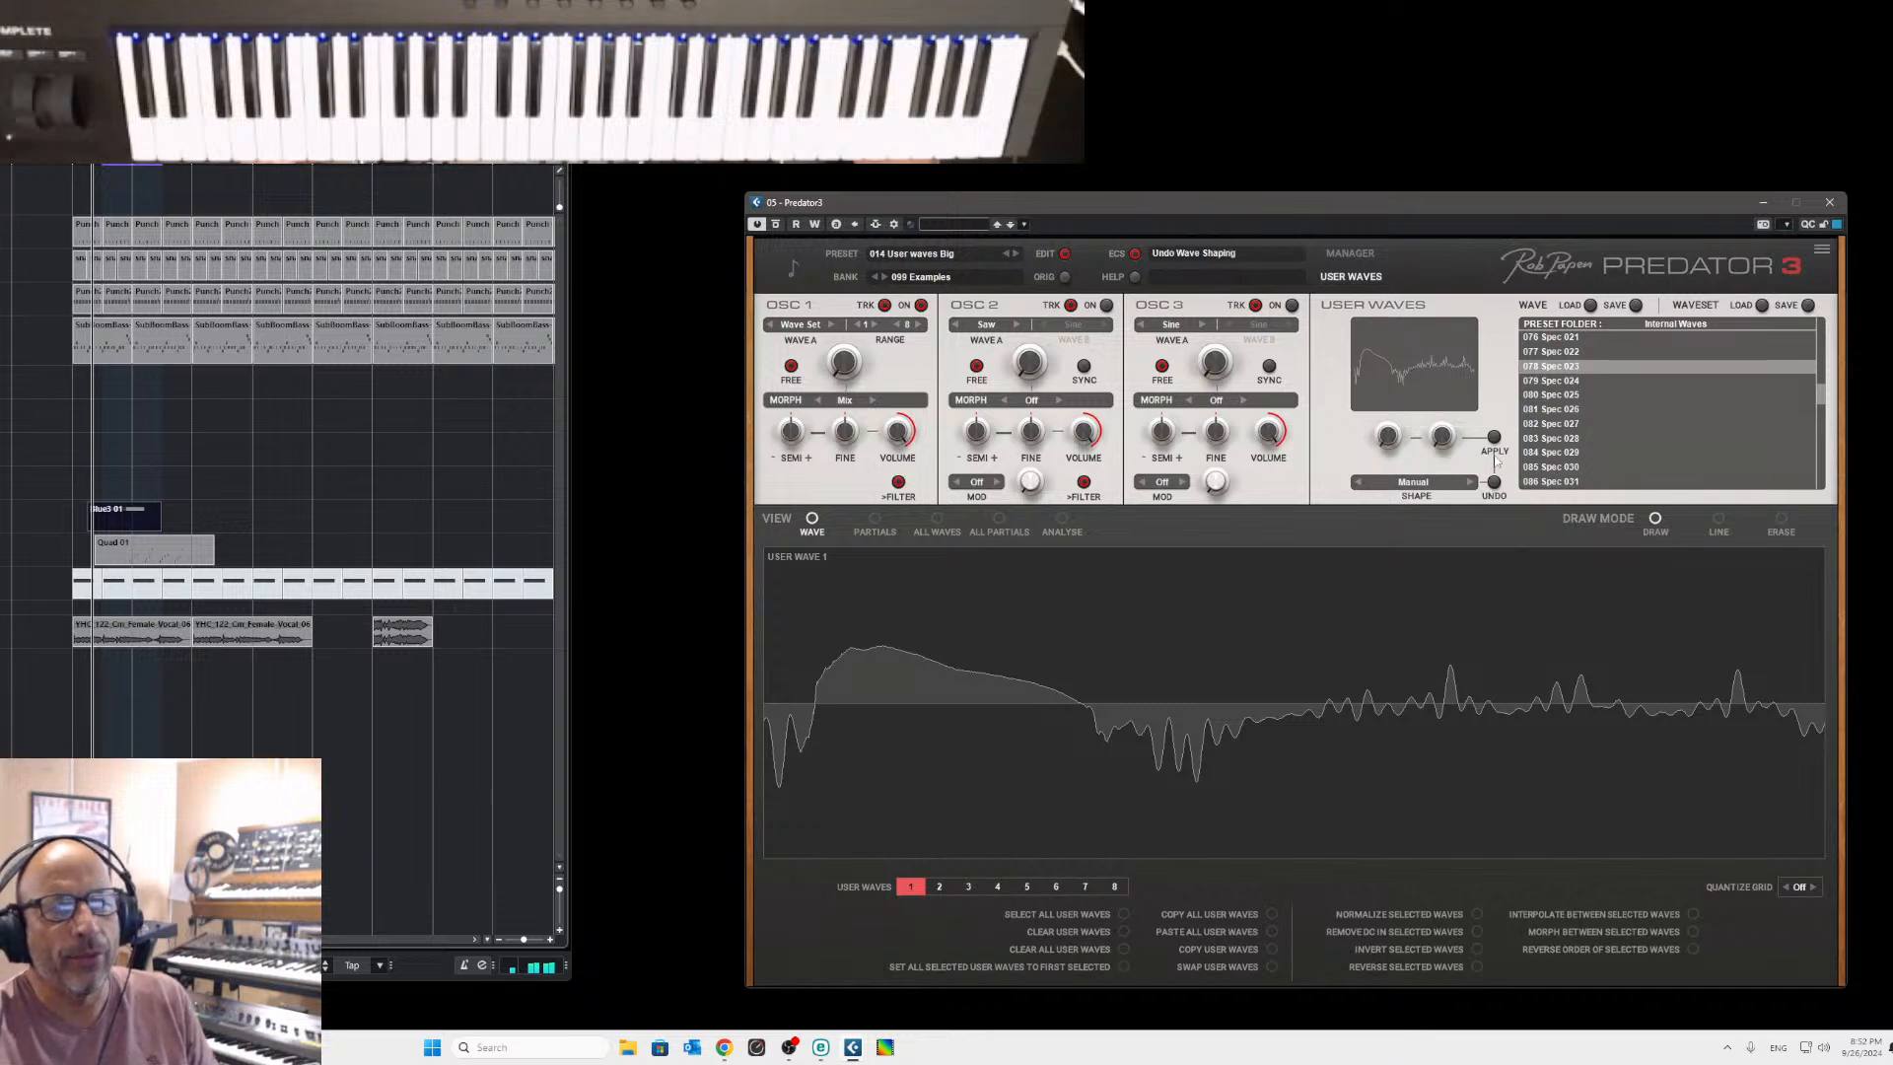
Apply the Even/Odd wave shaper to user wave 1 with Even 43% and Odd 44%.
{"action": "left_click", "coordinate": [1402, 484]}
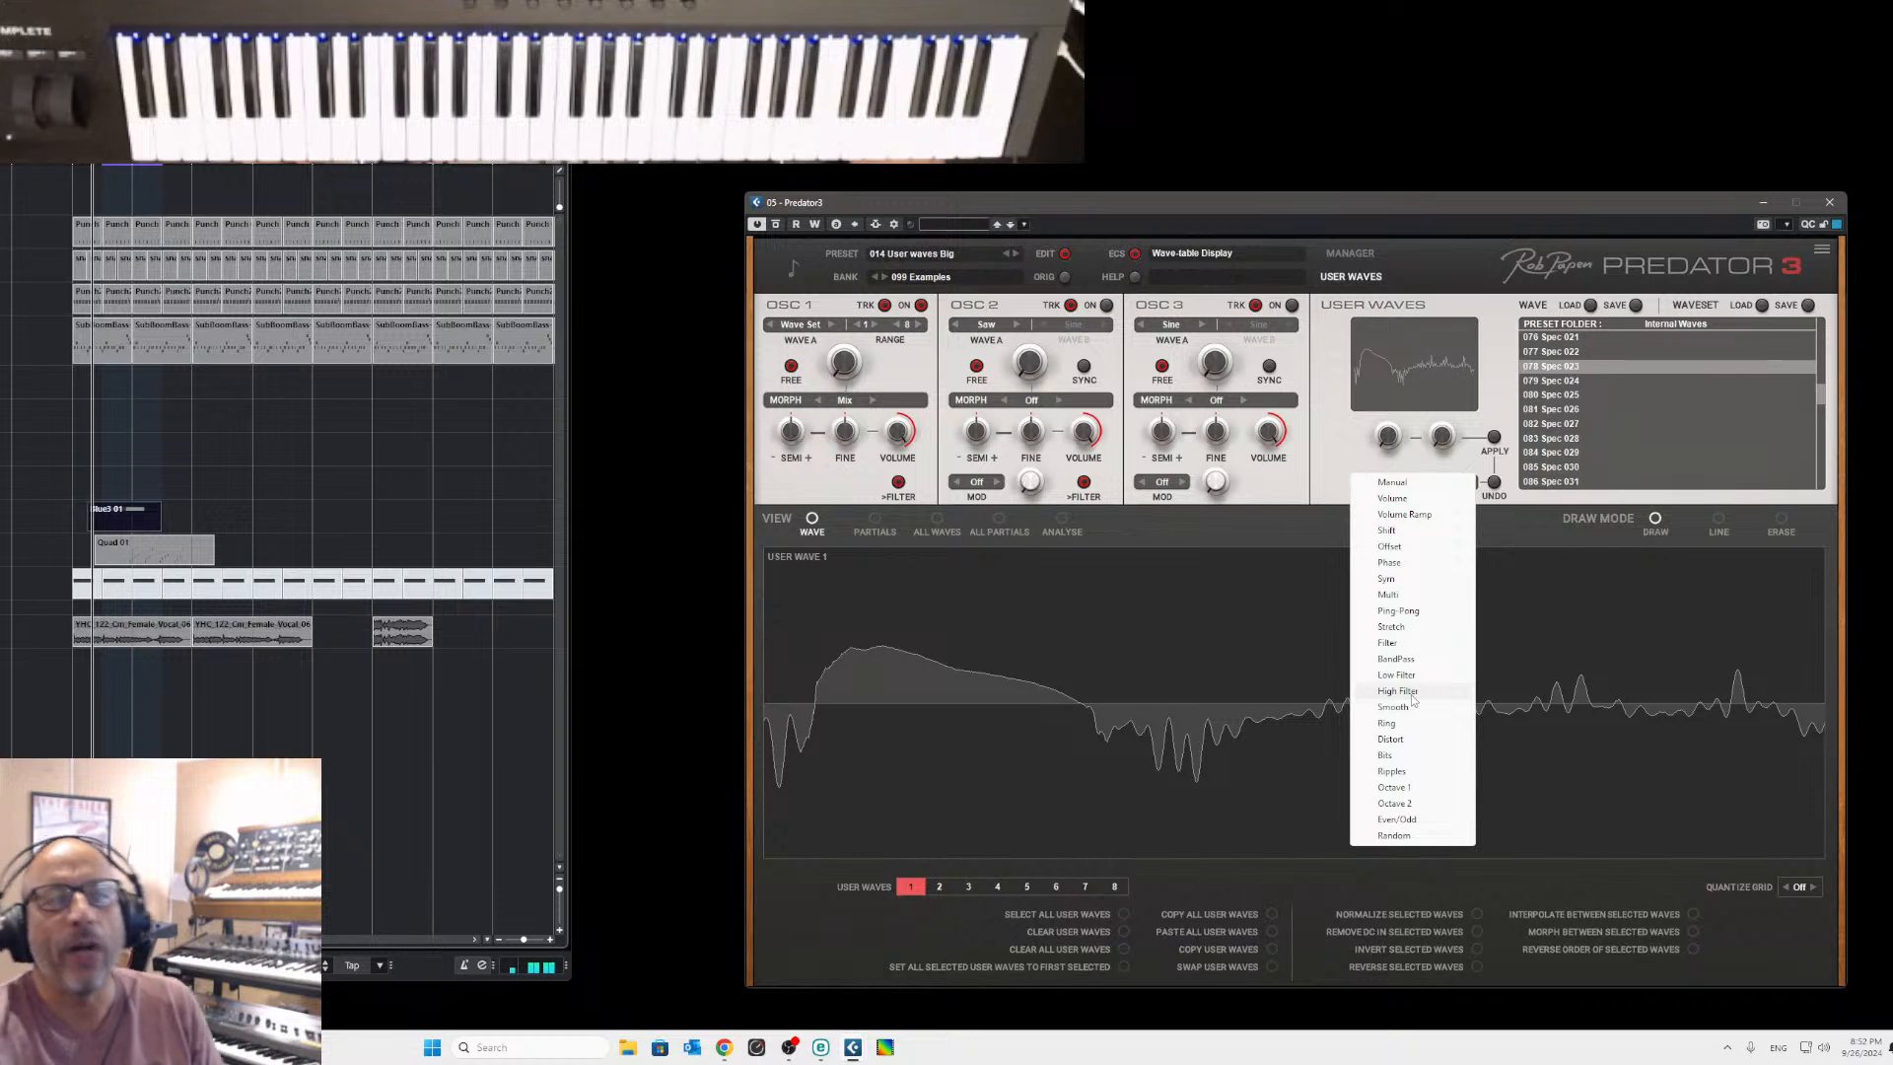
{"action": "left_click", "coordinate": [1421, 823]}
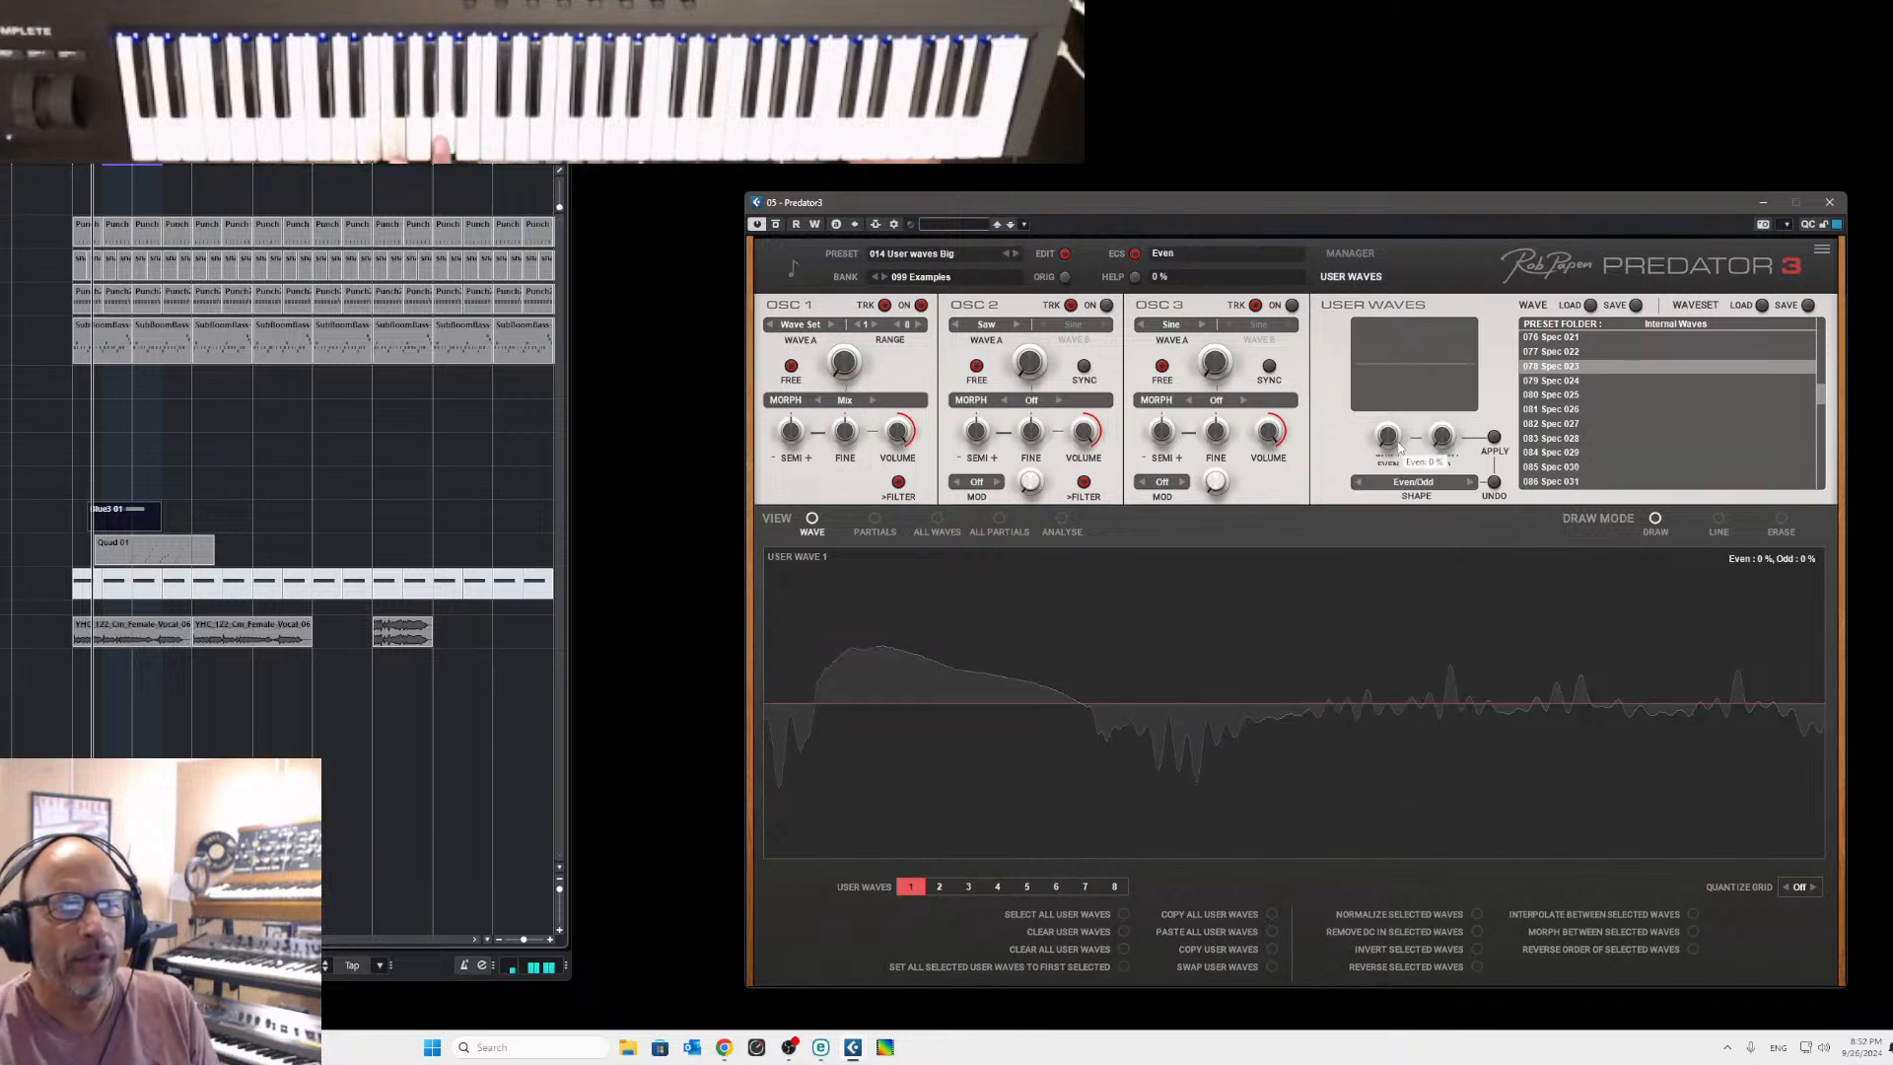
{"action": "left_click_drag", "start_coordinate": [1400, 447], "coordinate": [1447, 450]}
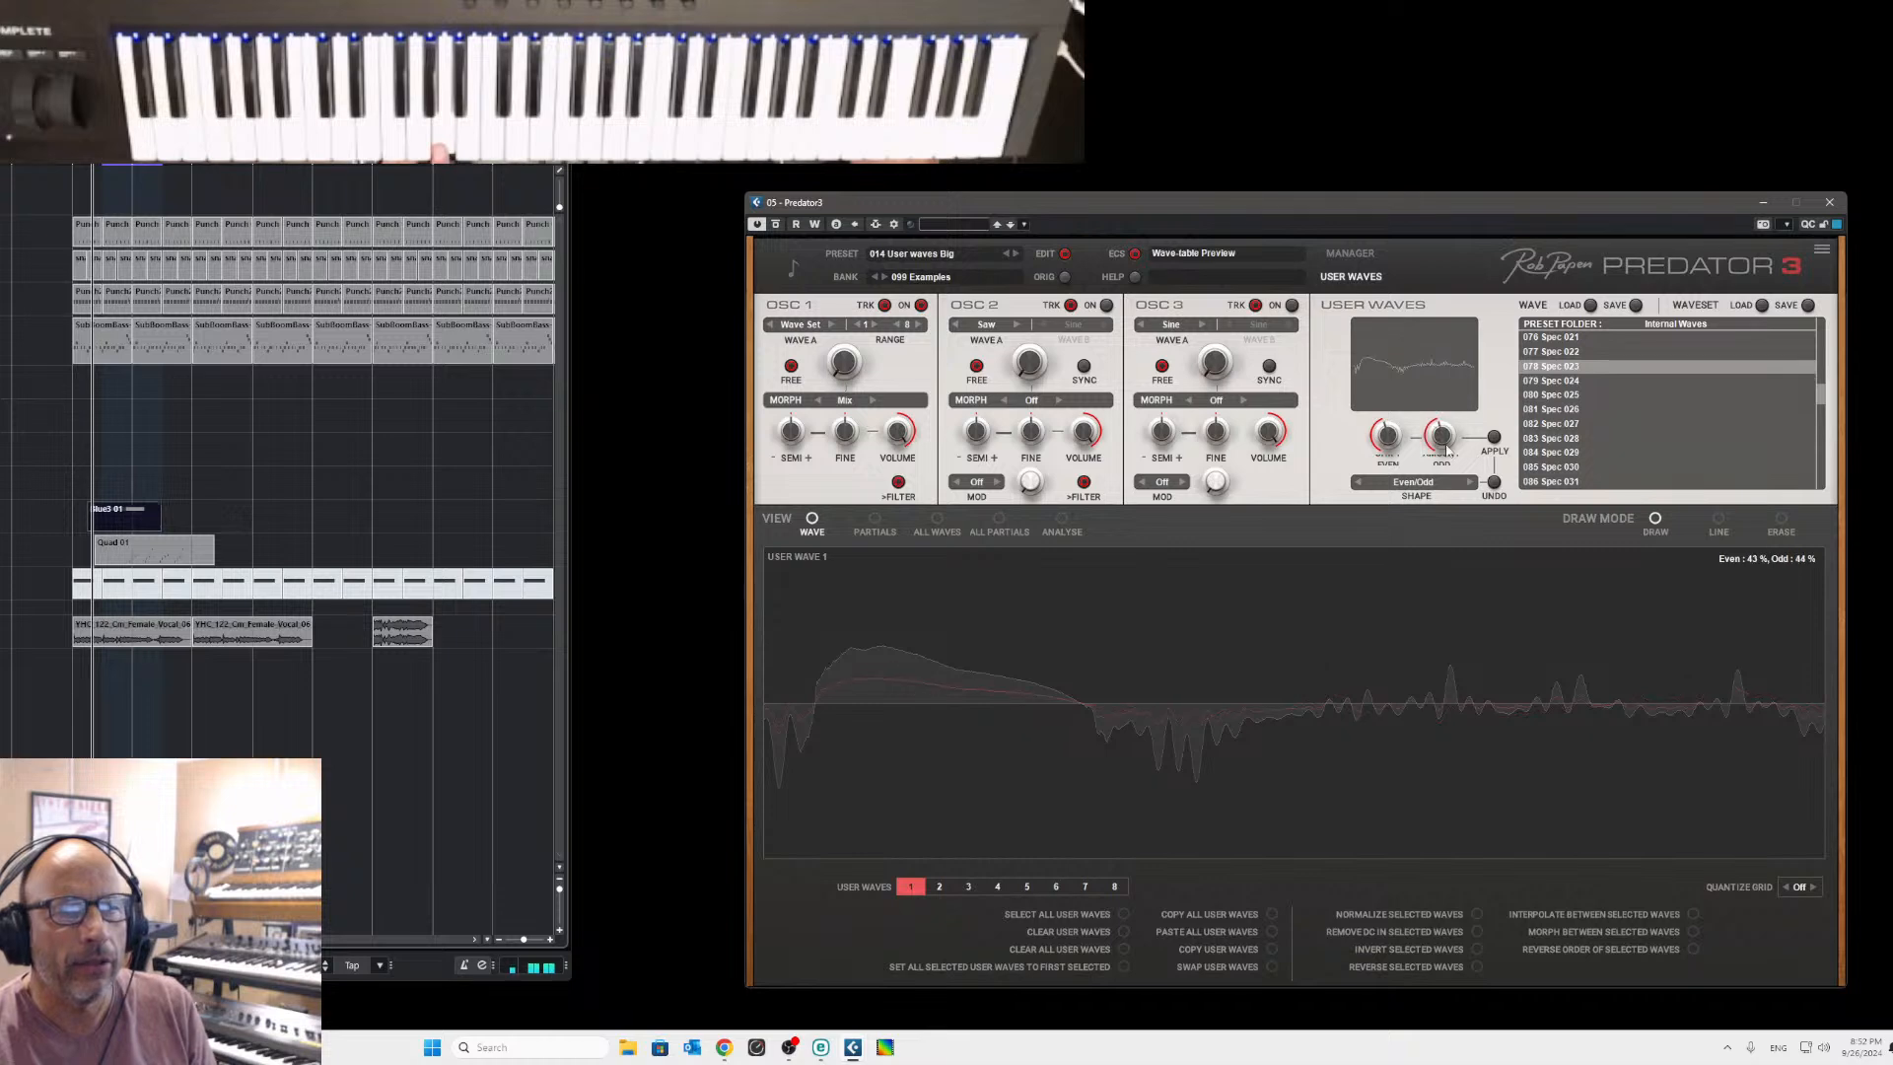
{"action": "left_click", "coordinate": [1495, 438]}
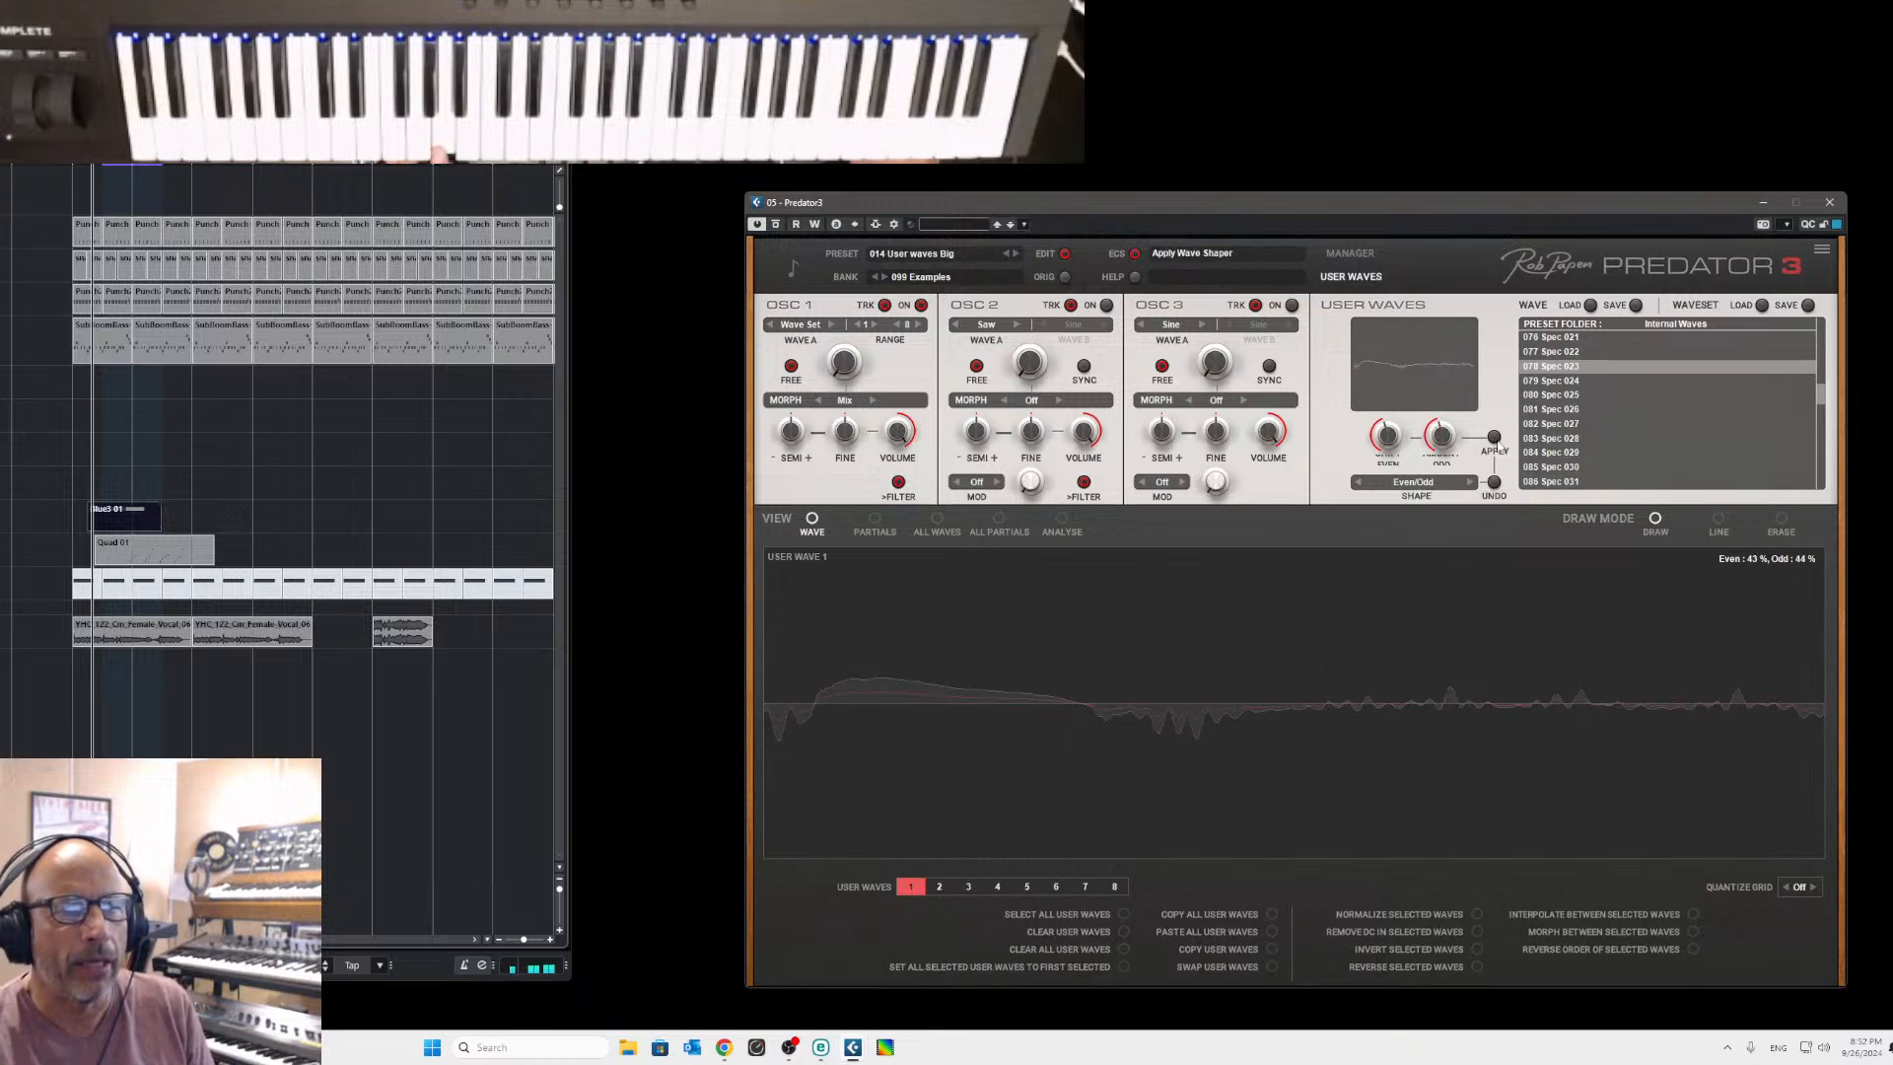
Apply the Even/Odd shaper to user wave 1 with Even at 100%, and again with Odd at 0%.
{"action": "left_click_drag", "start_coordinate": [1389, 436], "coordinate": [1428, 340]}
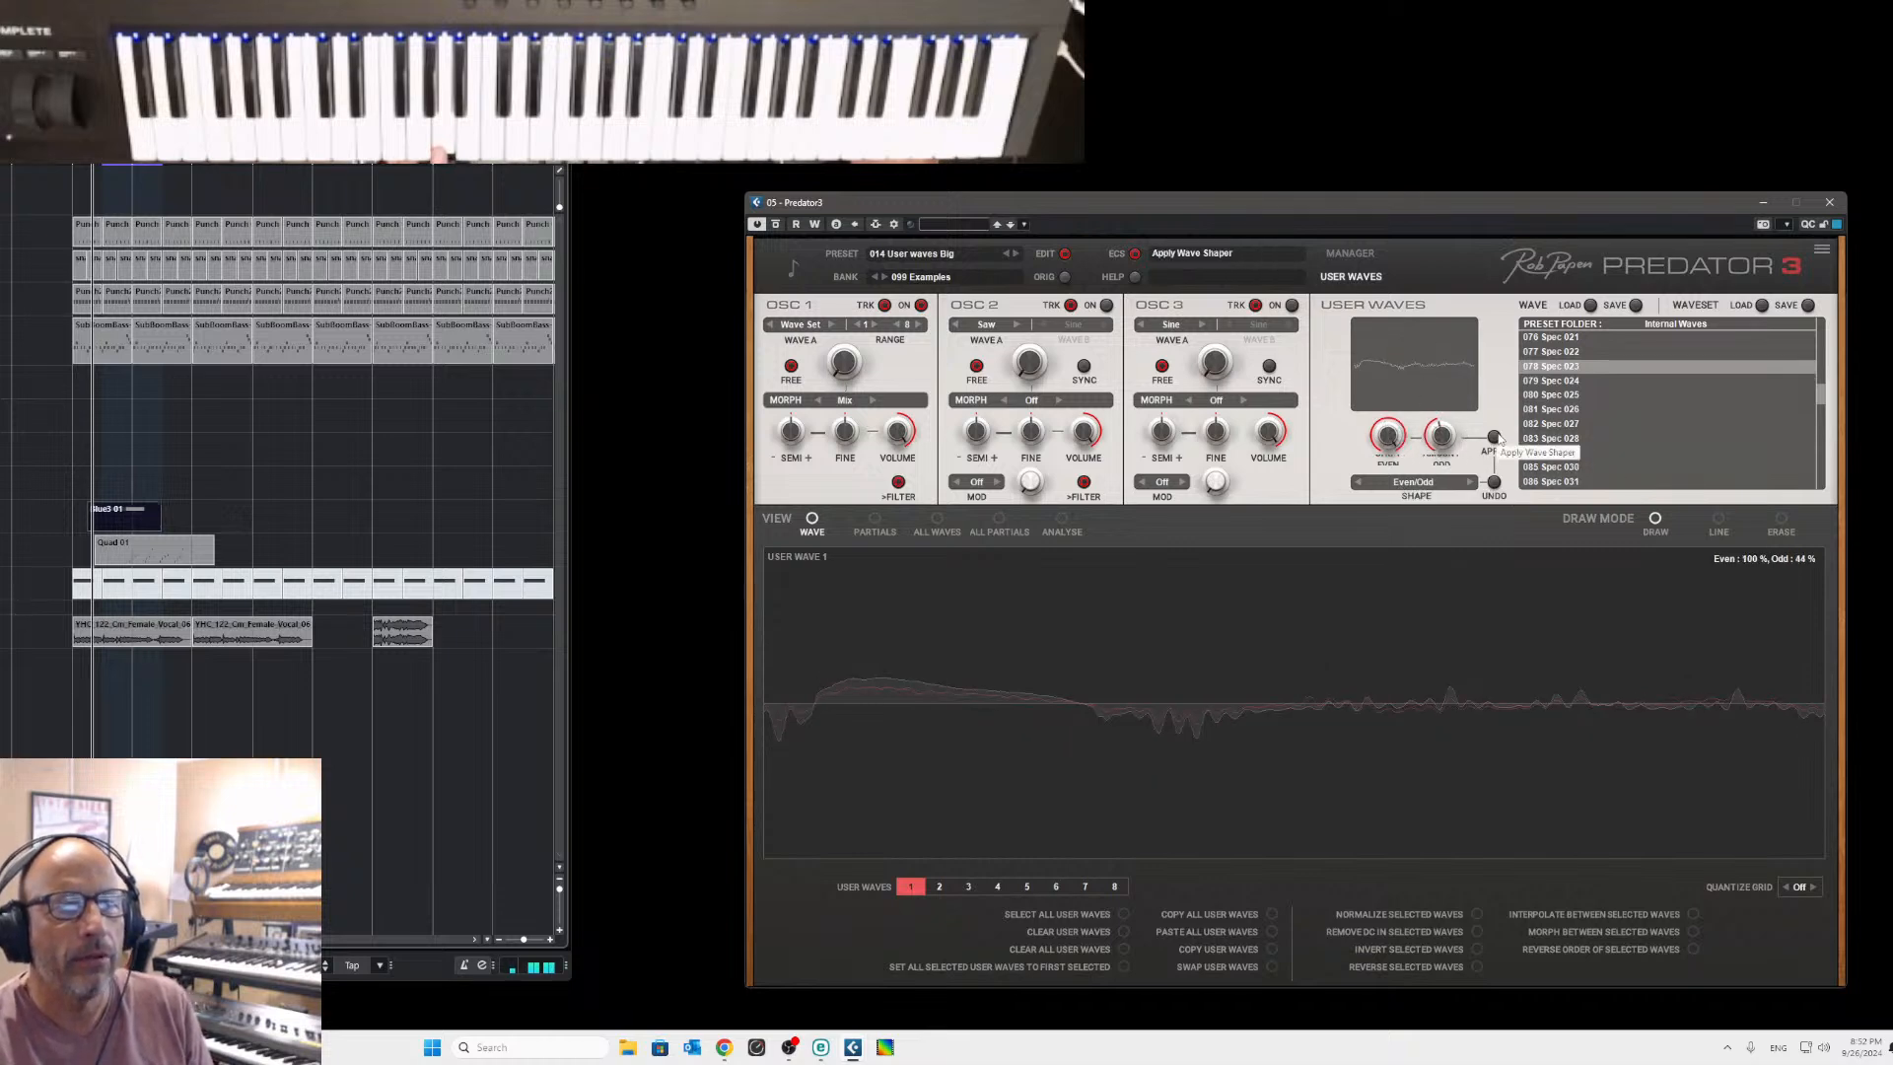
{"action": "left_click", "coordinate": [1498, 439]}
{"action": "left_click_drag", "start_coordinate": [1443, 438], "coordinate": [1424, 516]}
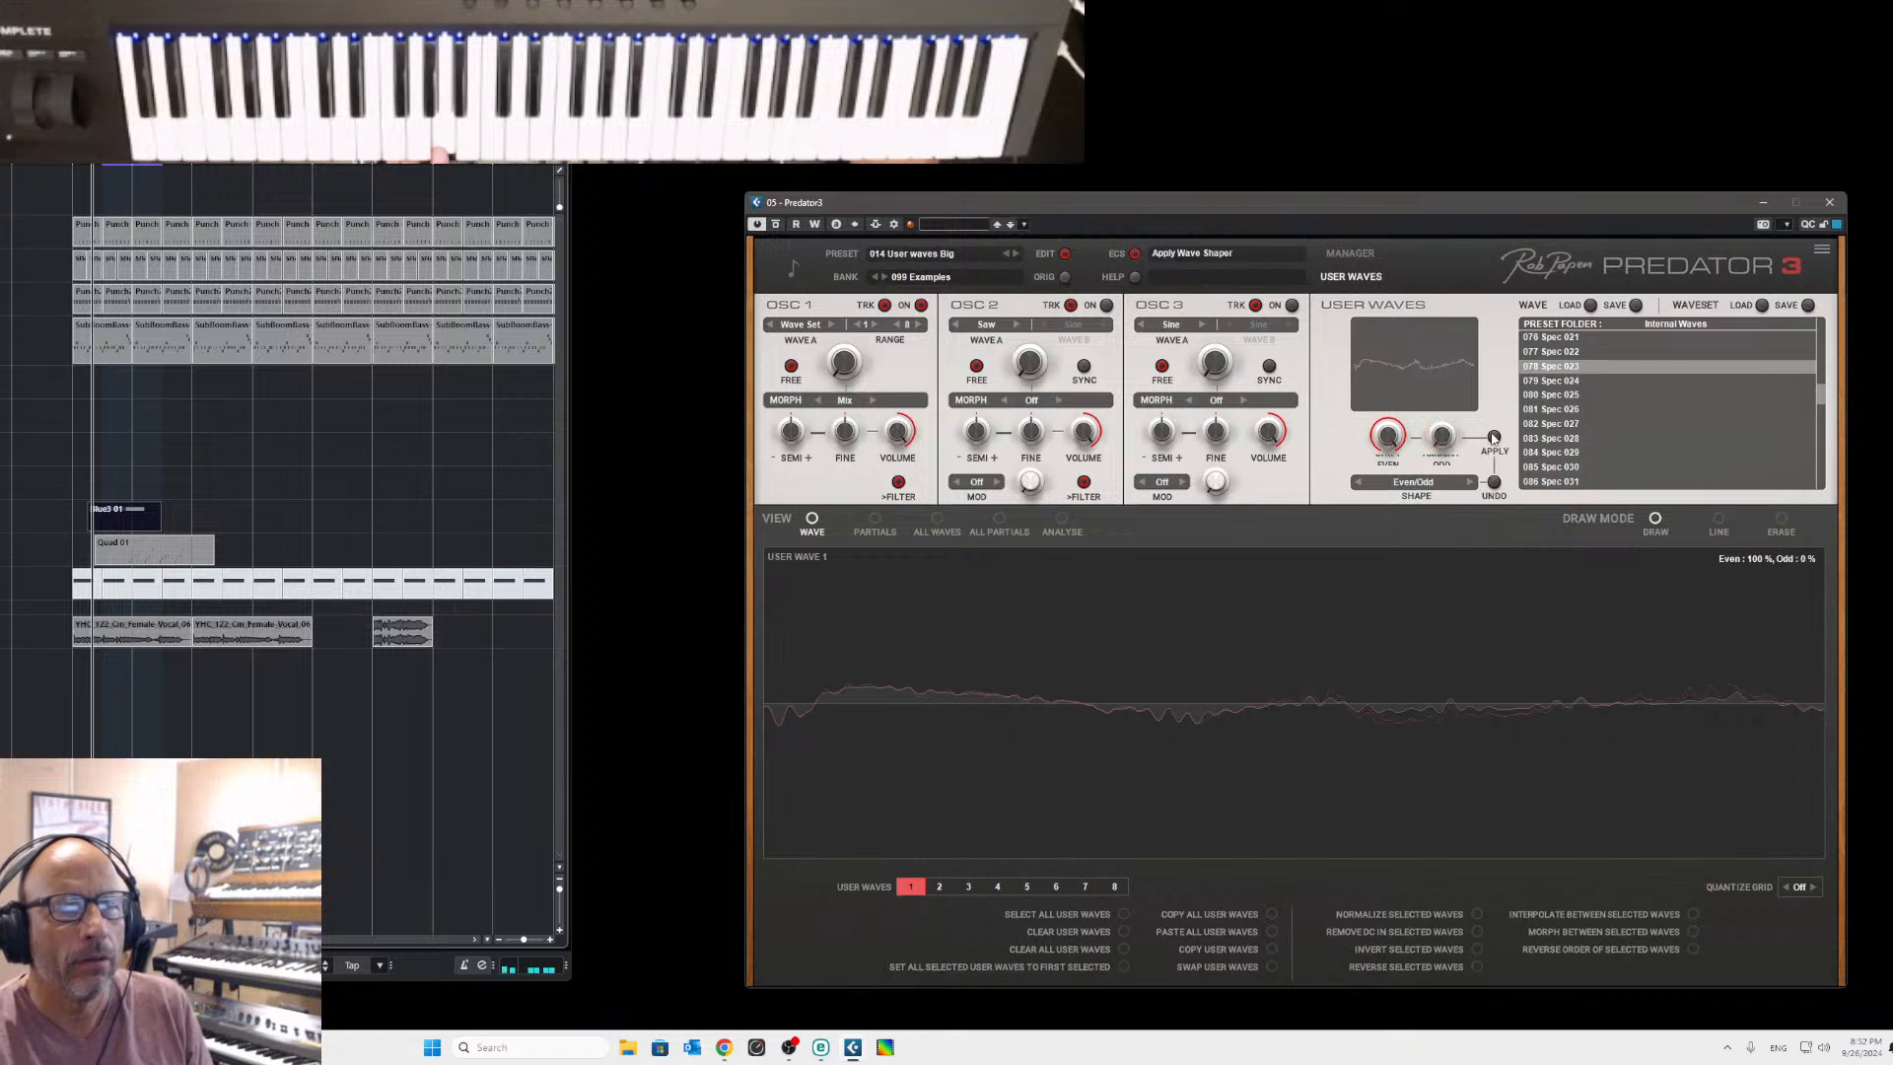
{"action": "left_click", "coordinate": [1495, 438]}
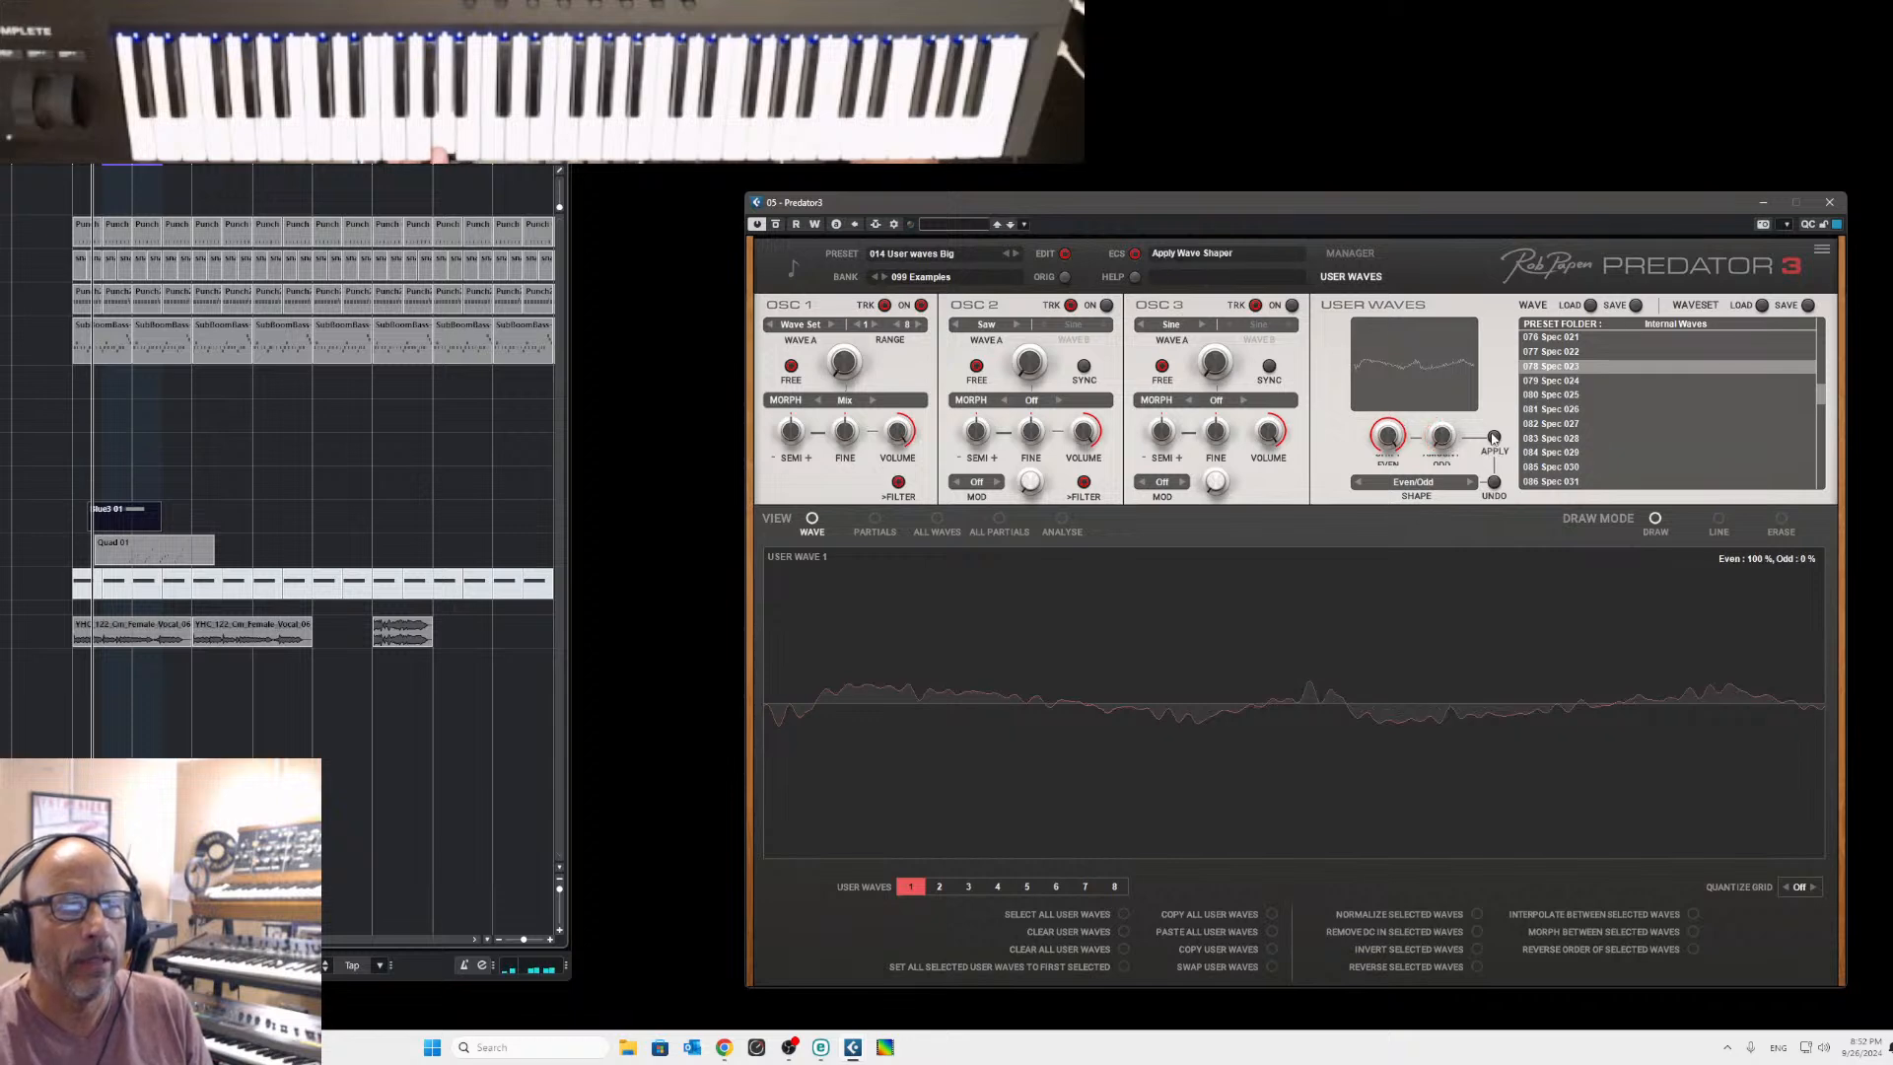
Preview the Even/Odd shaper on user wave 1's partials with Even at 50%, and return the shaper to Manual.
{"action": "left_click", "coordinate": [875, 518]}
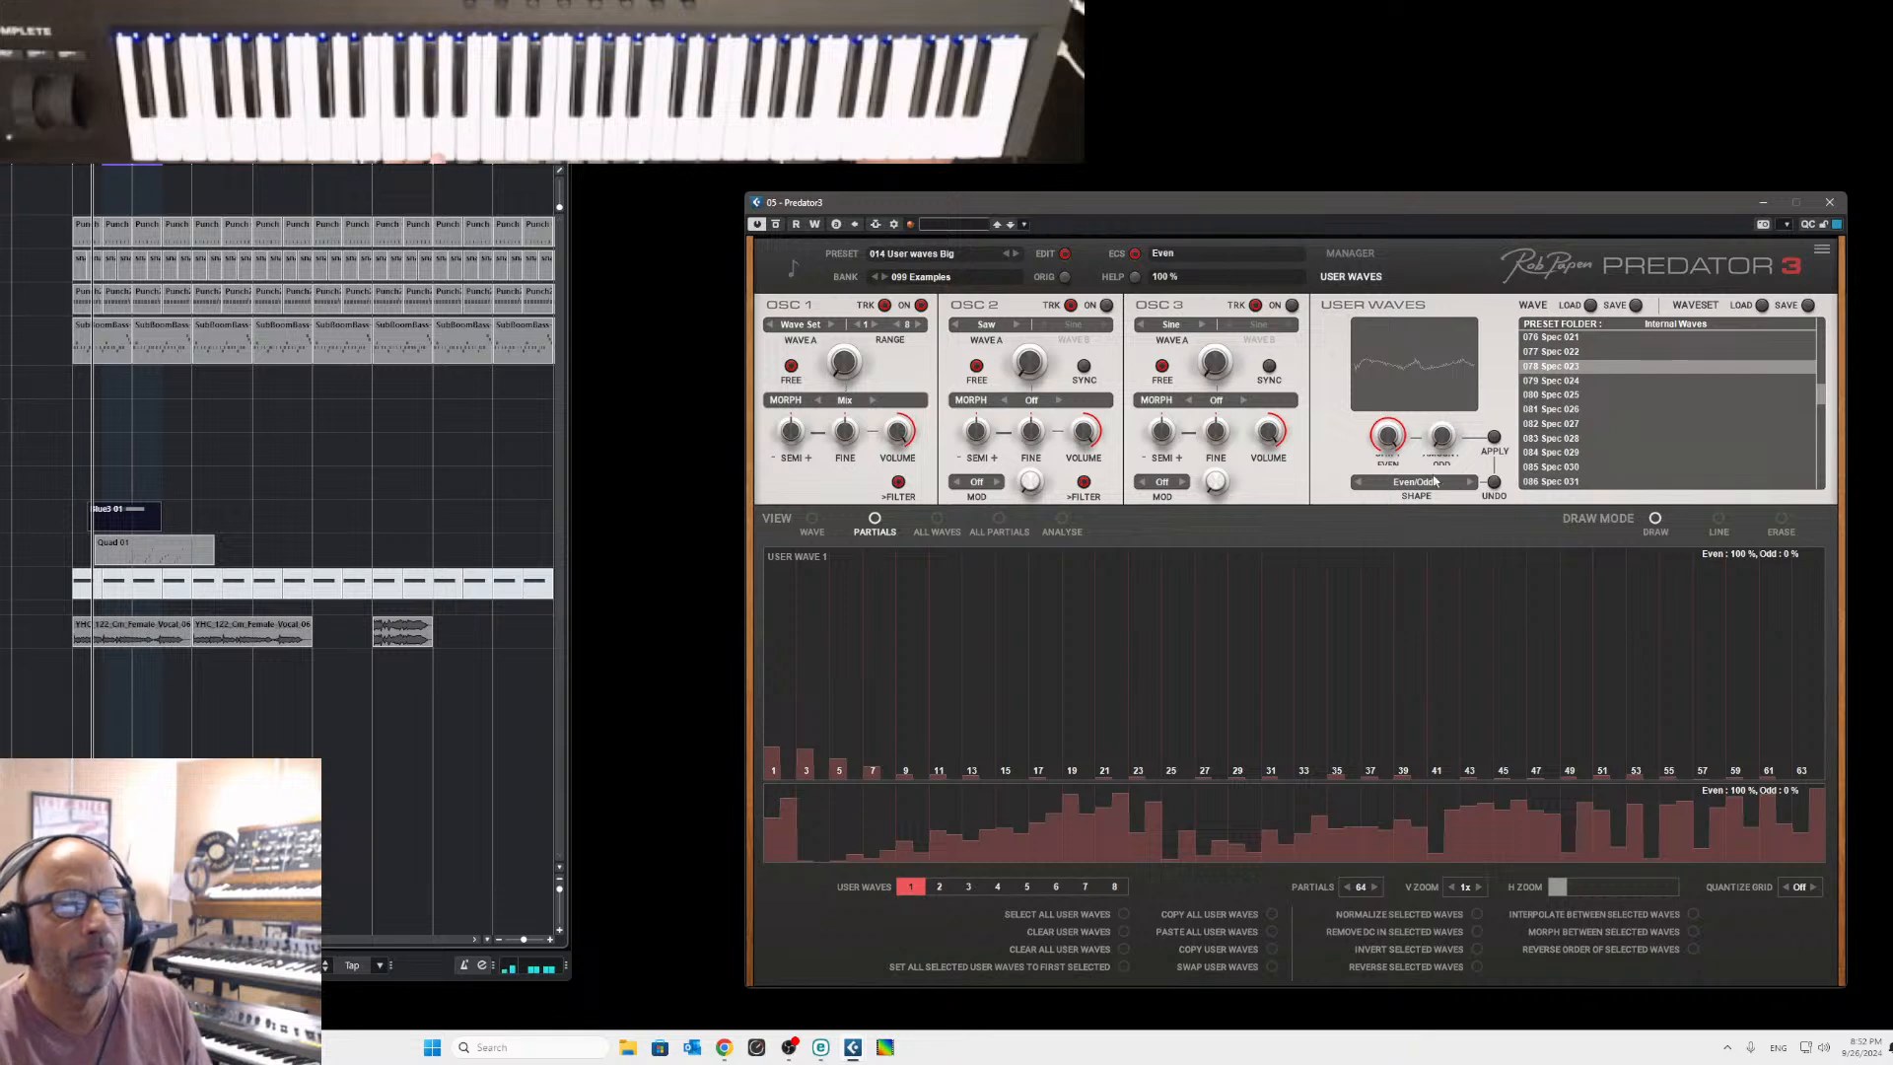
{"action": "left_click_drag", "start_coordinate": [1394, 472], "coordinate": [1391, 518]}
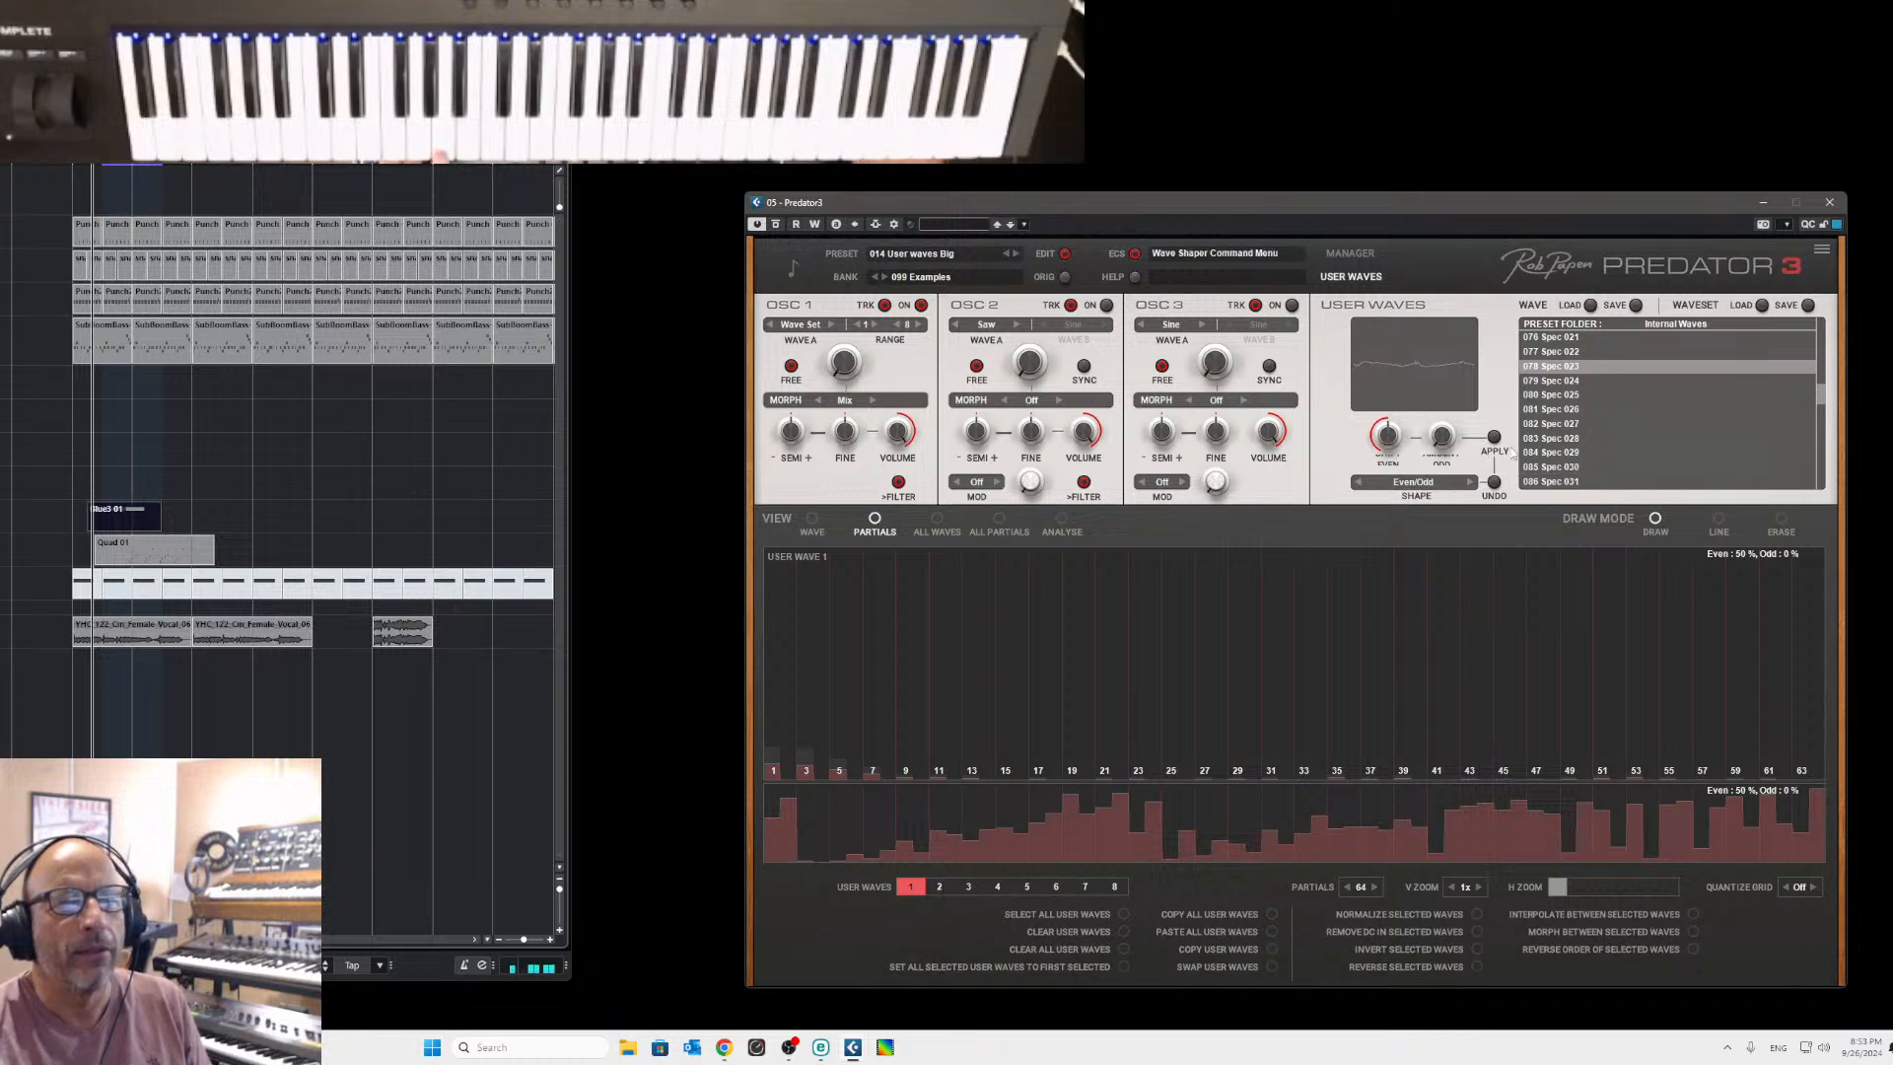
{"action": "left_click", "coordinate": [1450, 489]}
{"action": "left_click", "coordinate": [1402, 487]}
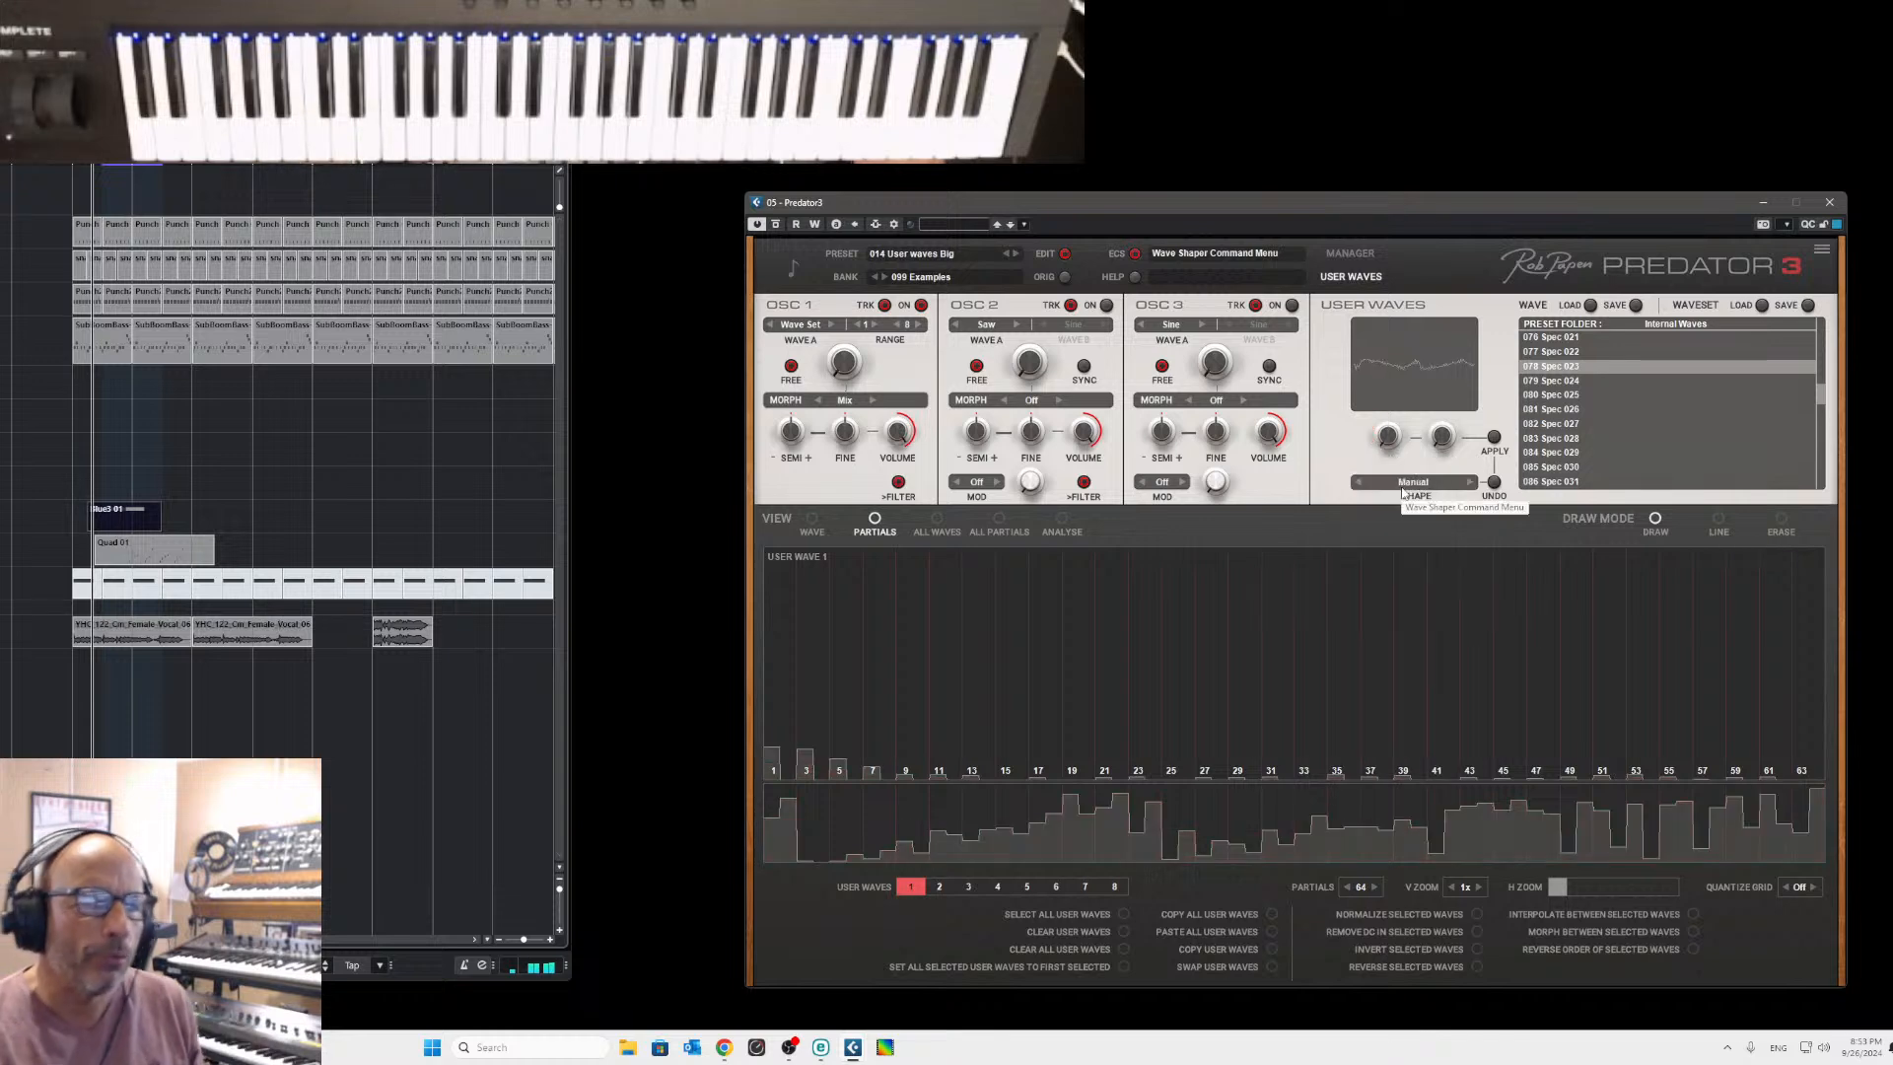
View the sample analysis screen, and draw higher amplitudes for user wave 1's partials 3, 4, 8 to 13 and 18.
{"action": "left_click", "coordinate": [1062, 519]}
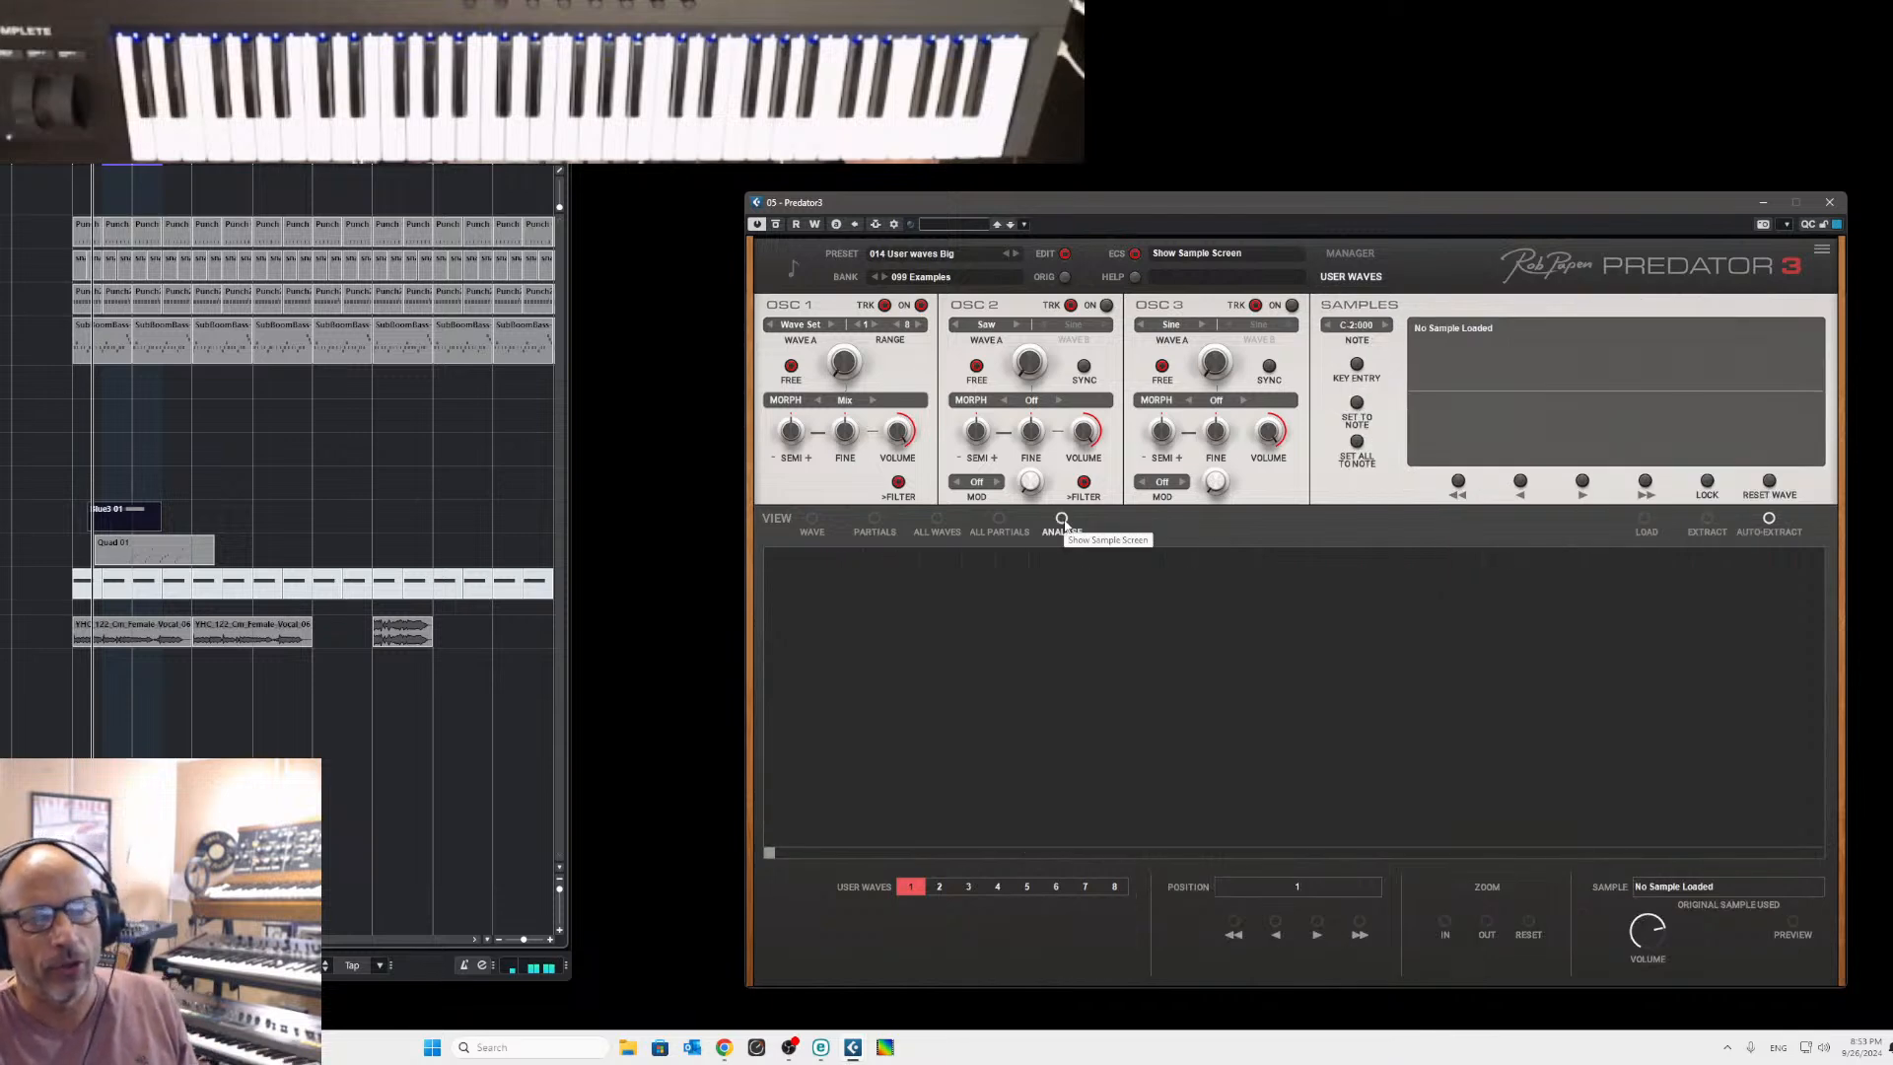
{"action": "left_click", "coordinate": [812, 519]}
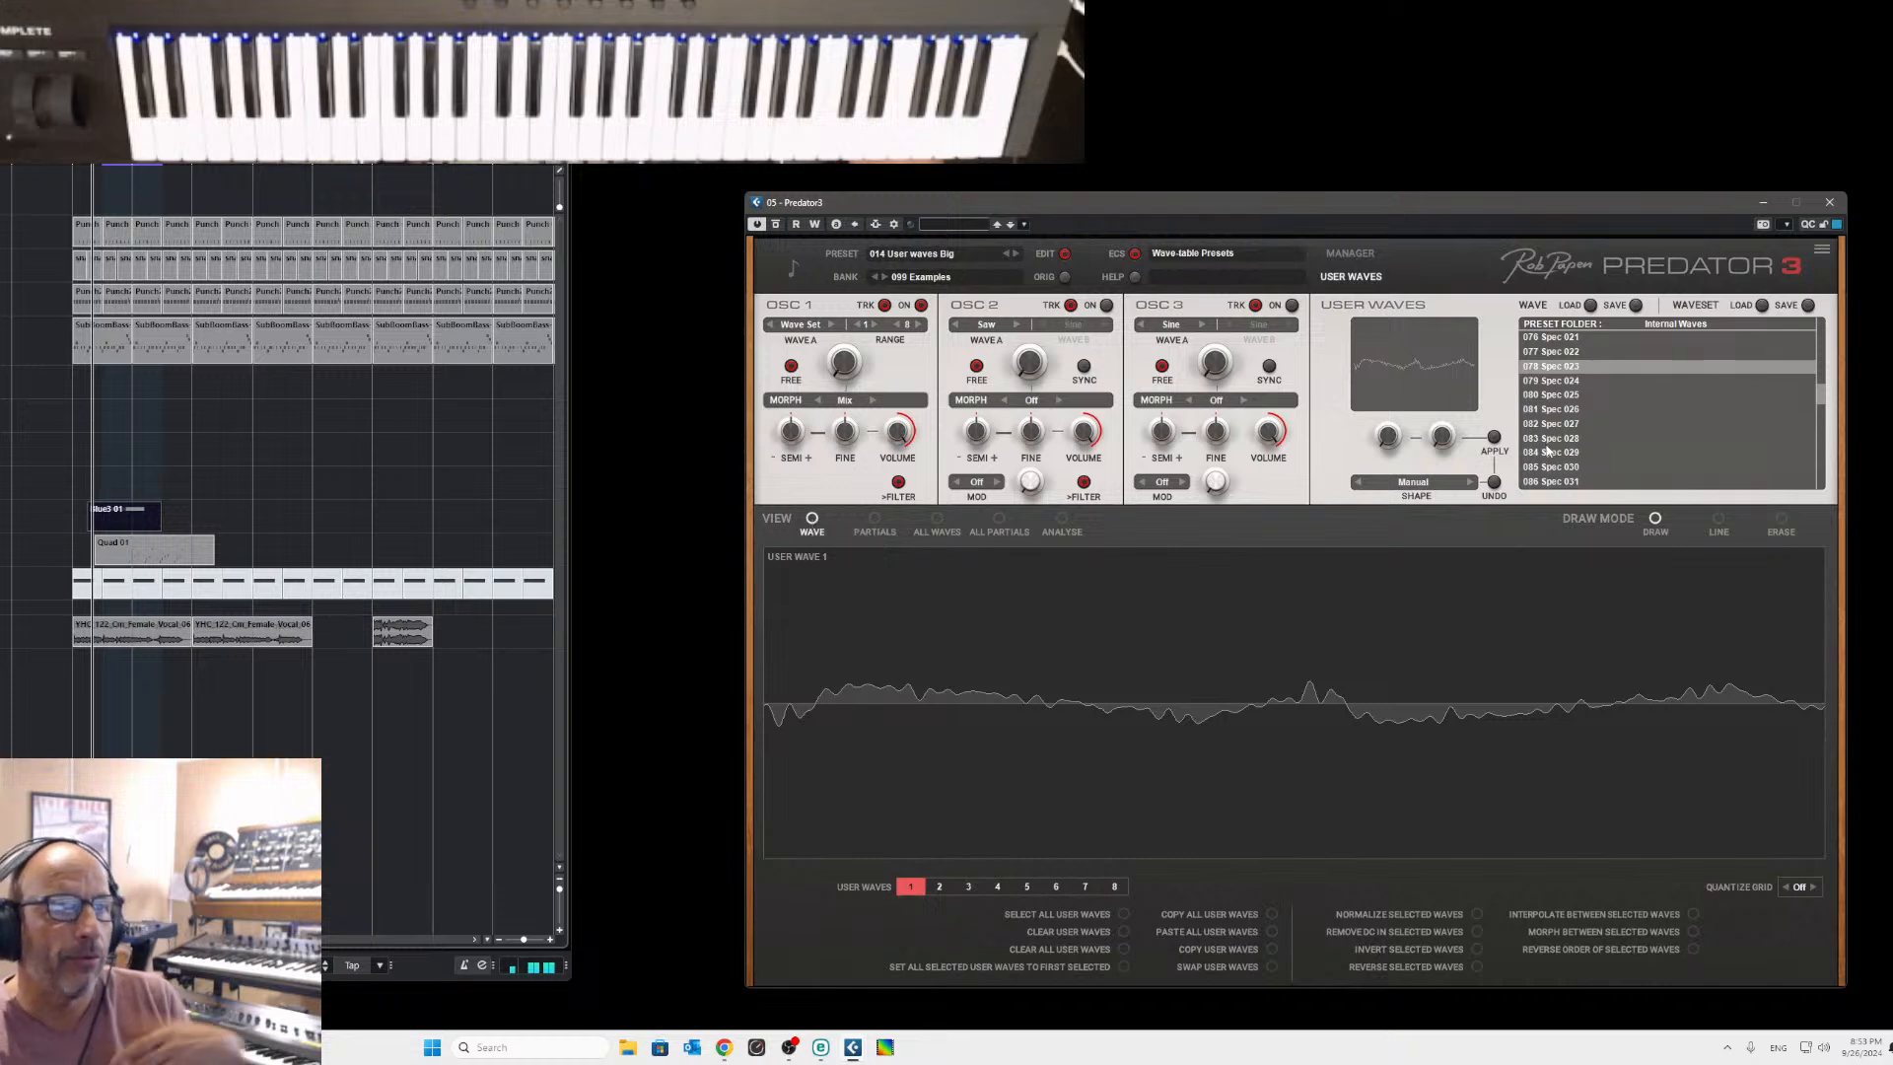
{"action": "left_click", "coordinate": [874, 523]}
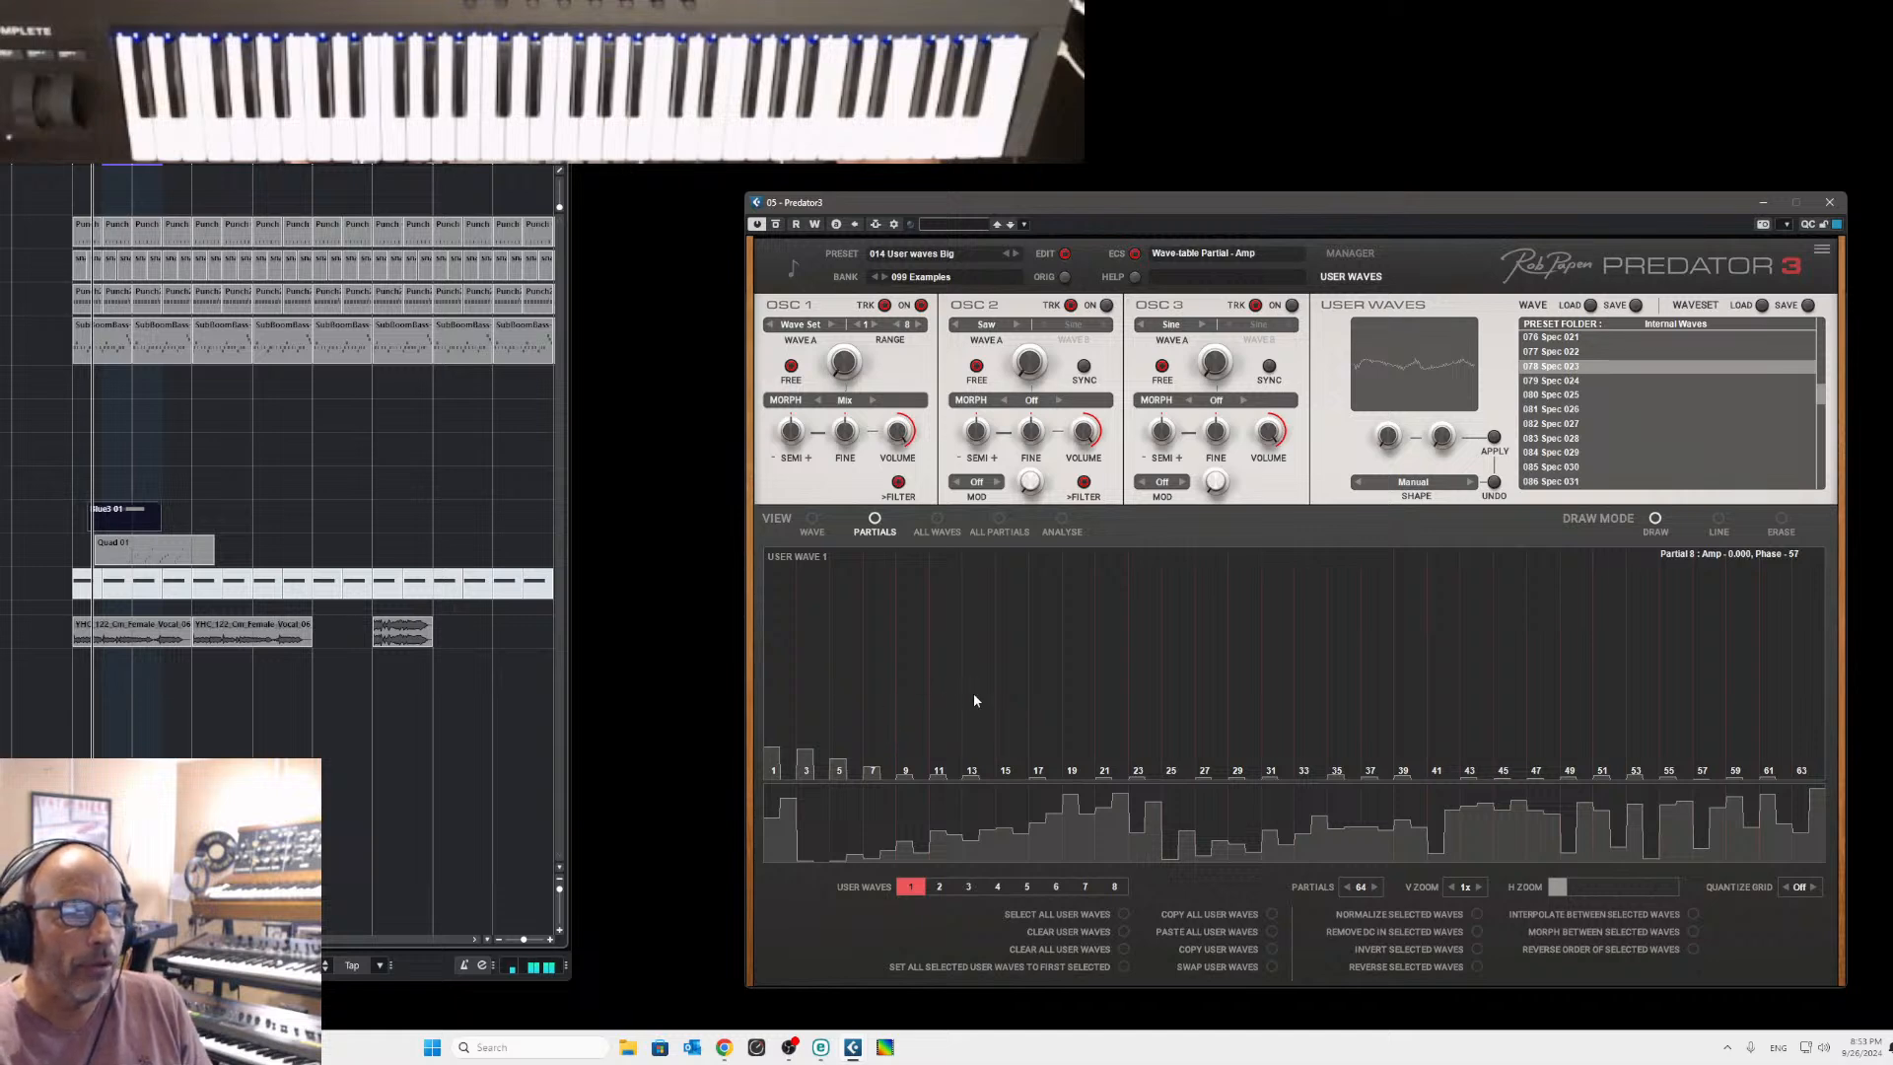
{"action": "left_click_drag", "start_coordinate": [973, 696], "coordinate": [885, 684]}
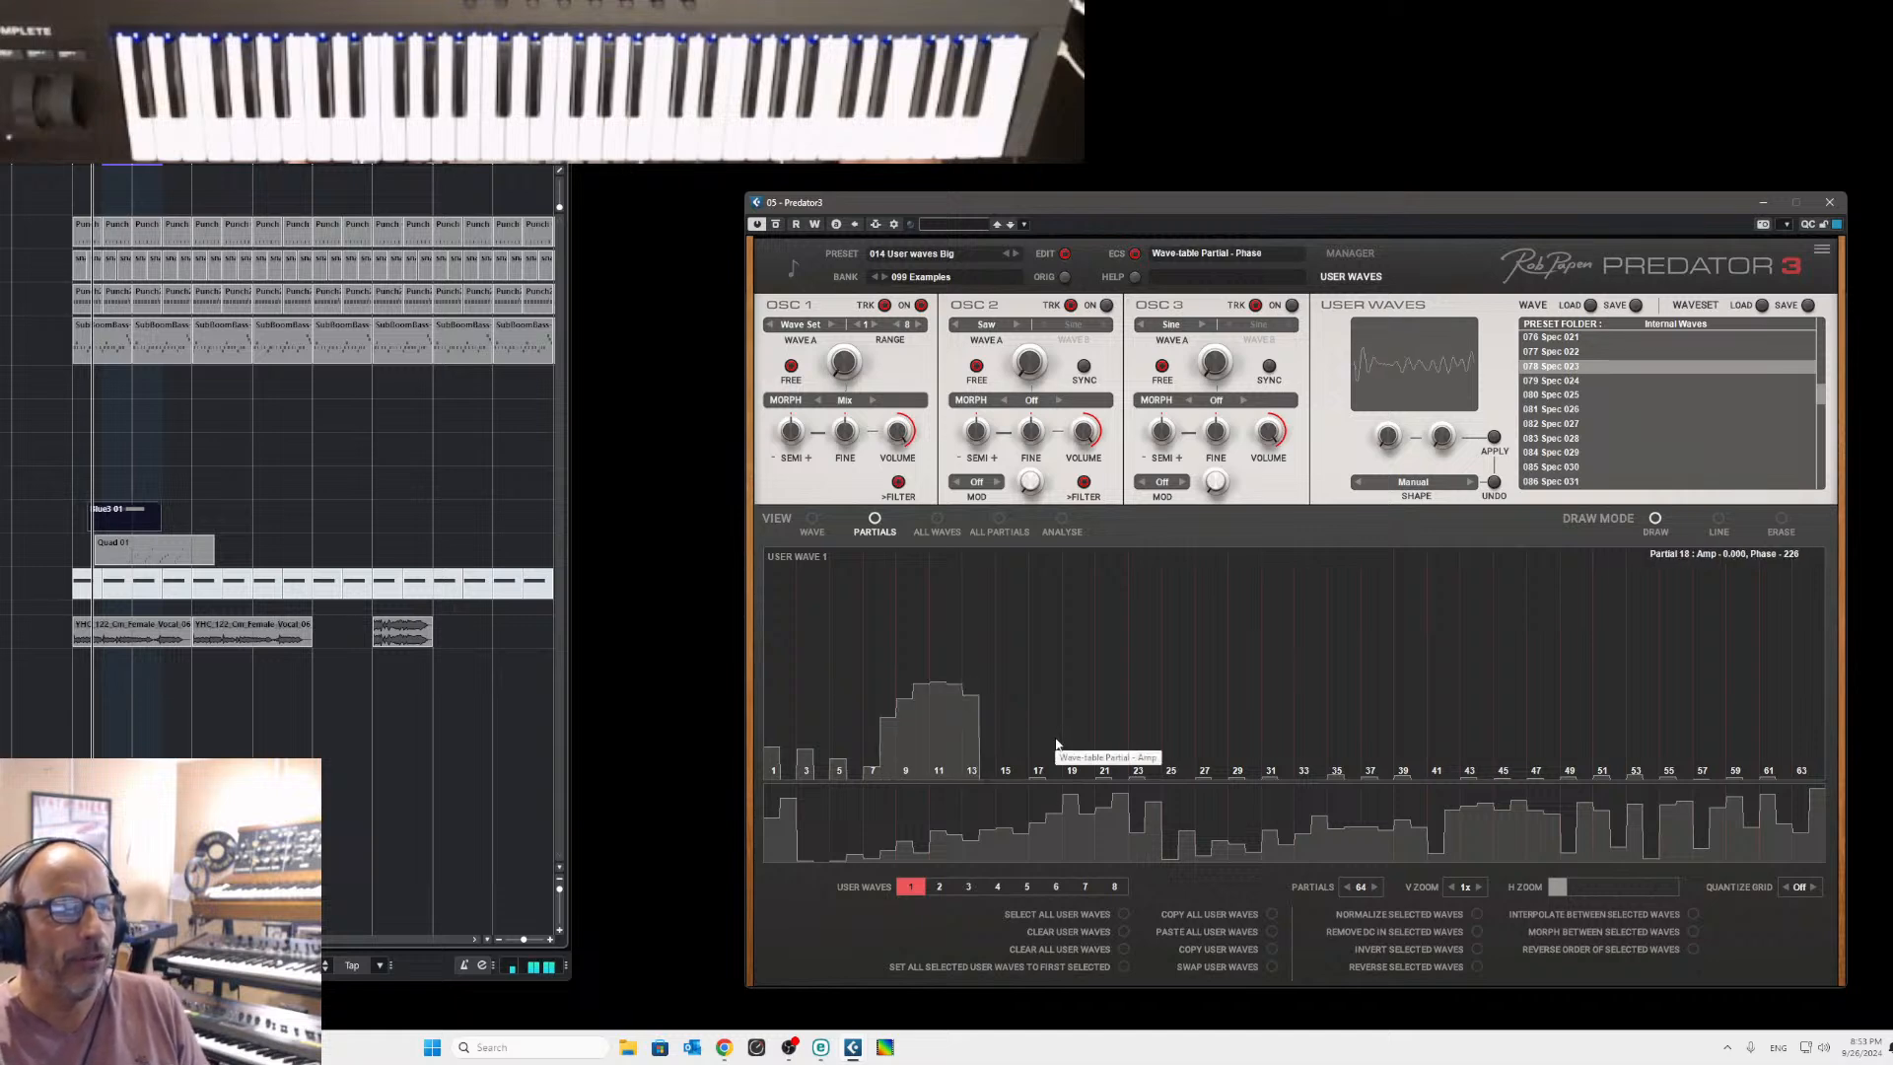
{"action": "left_click_drag", "start_coordinate": [1039, 758], "coordinate": [1056, 740]}
{"action": "left_click_drag", "start_coordinate": [811, 724], "coordinate": [816, 696]}
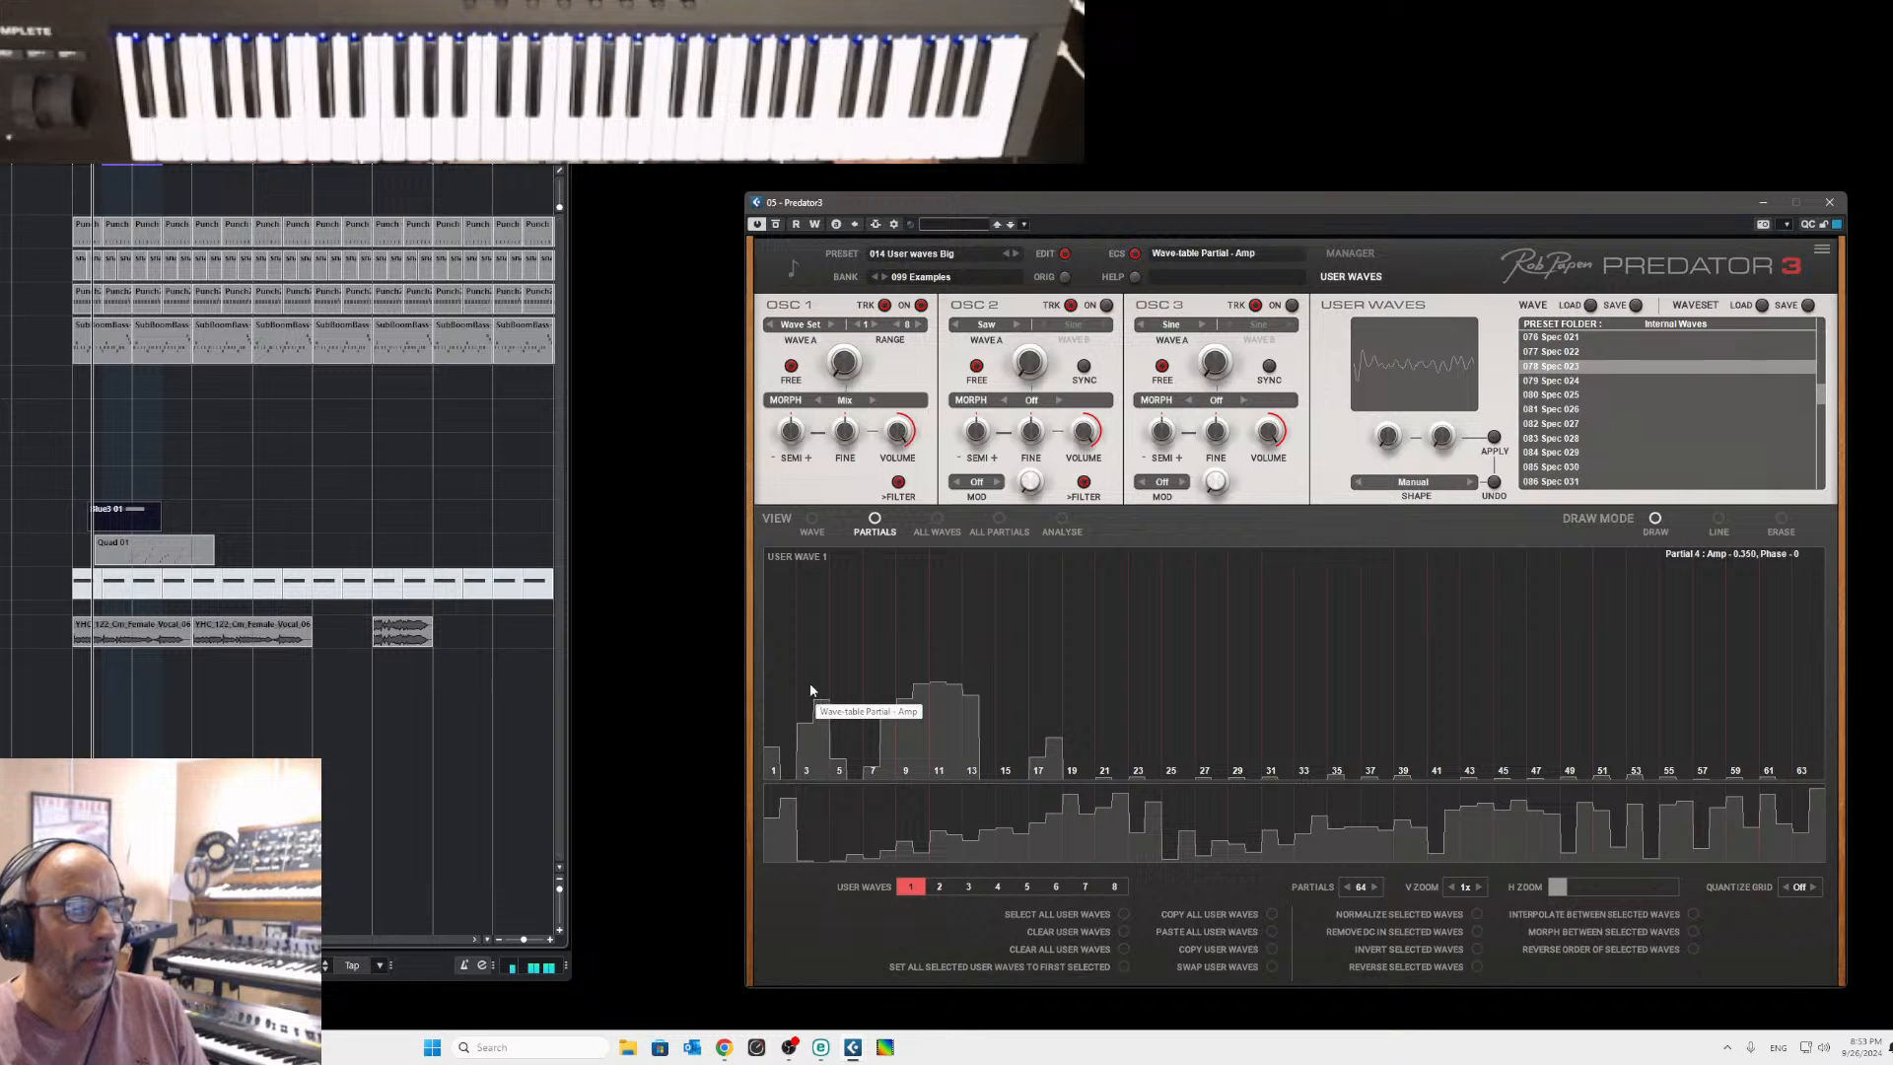
Show all eight user waves together and draw freehand changes into waves 1, 2 and 7.
{"action": "left_click", "coordinate": [937, 519]}
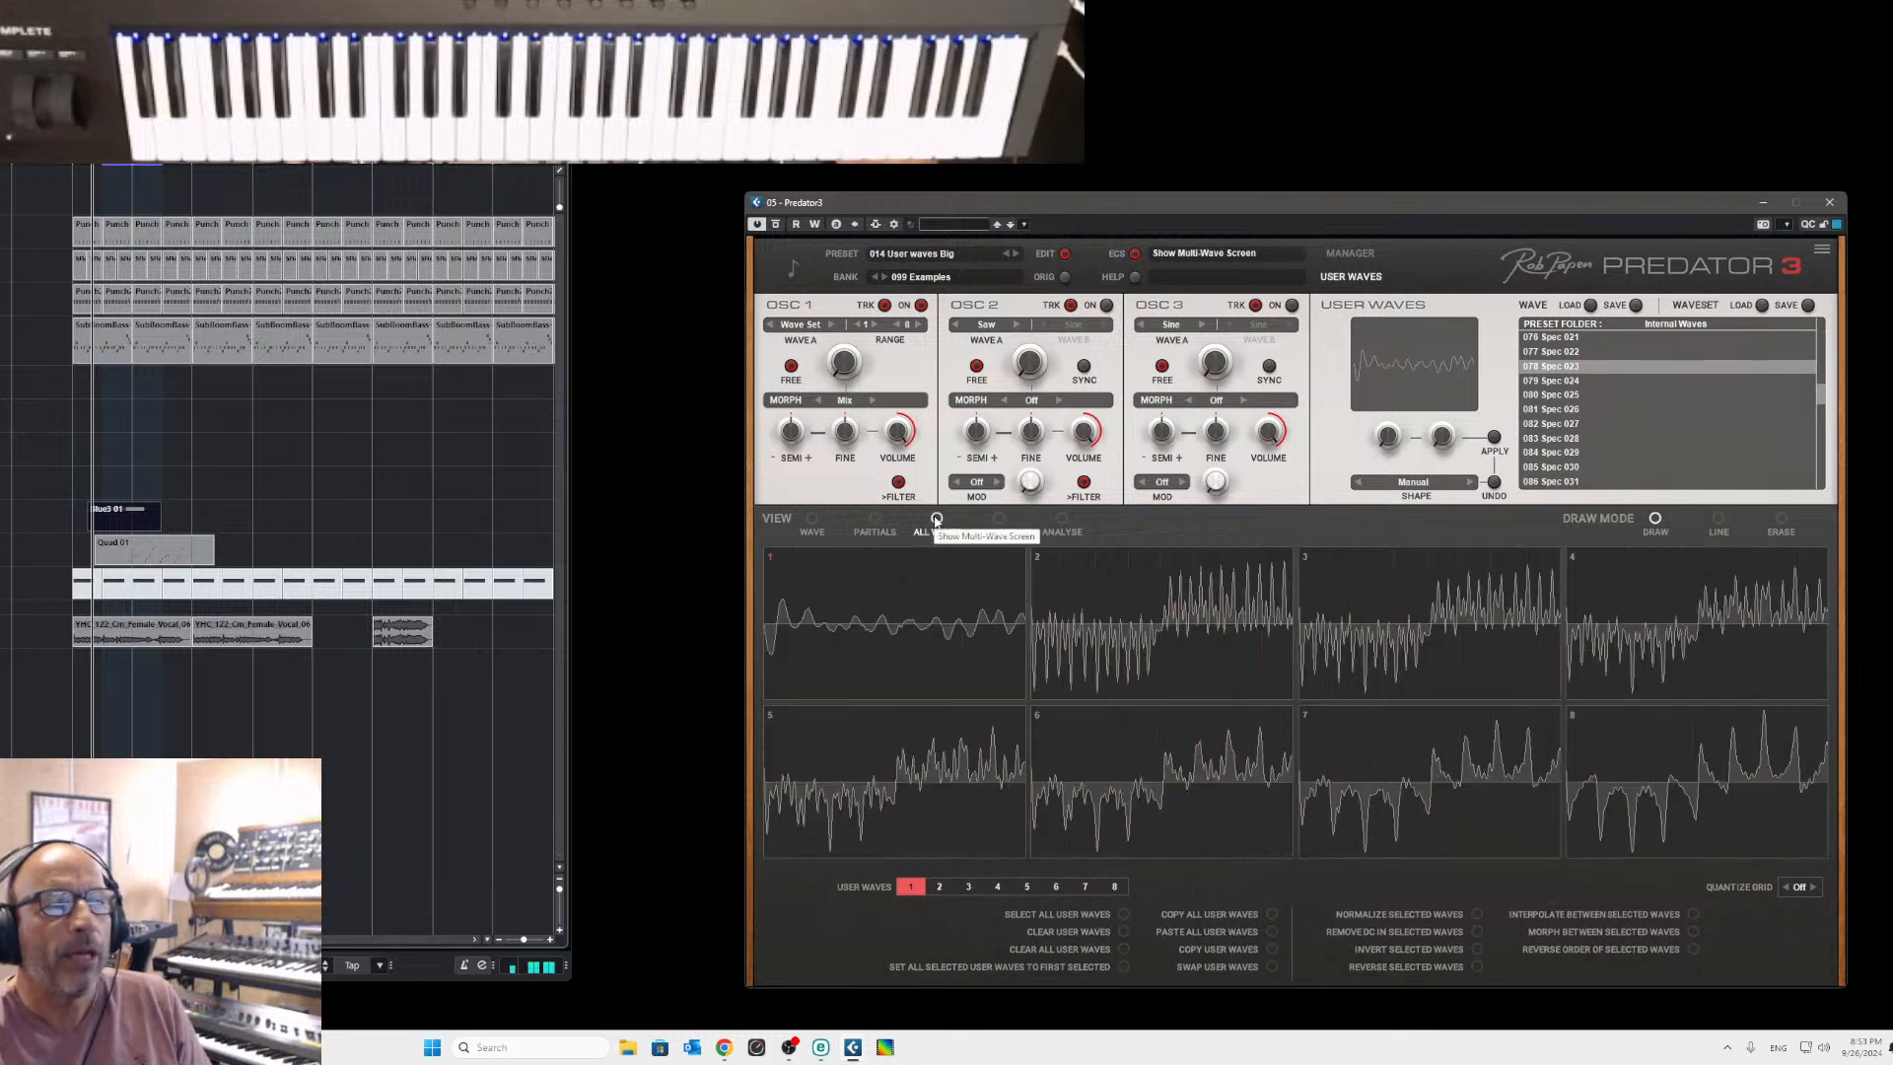
{"action": "left_click_drag", "start_coordinate": [914, 593], "coordinate": [886, 627]}
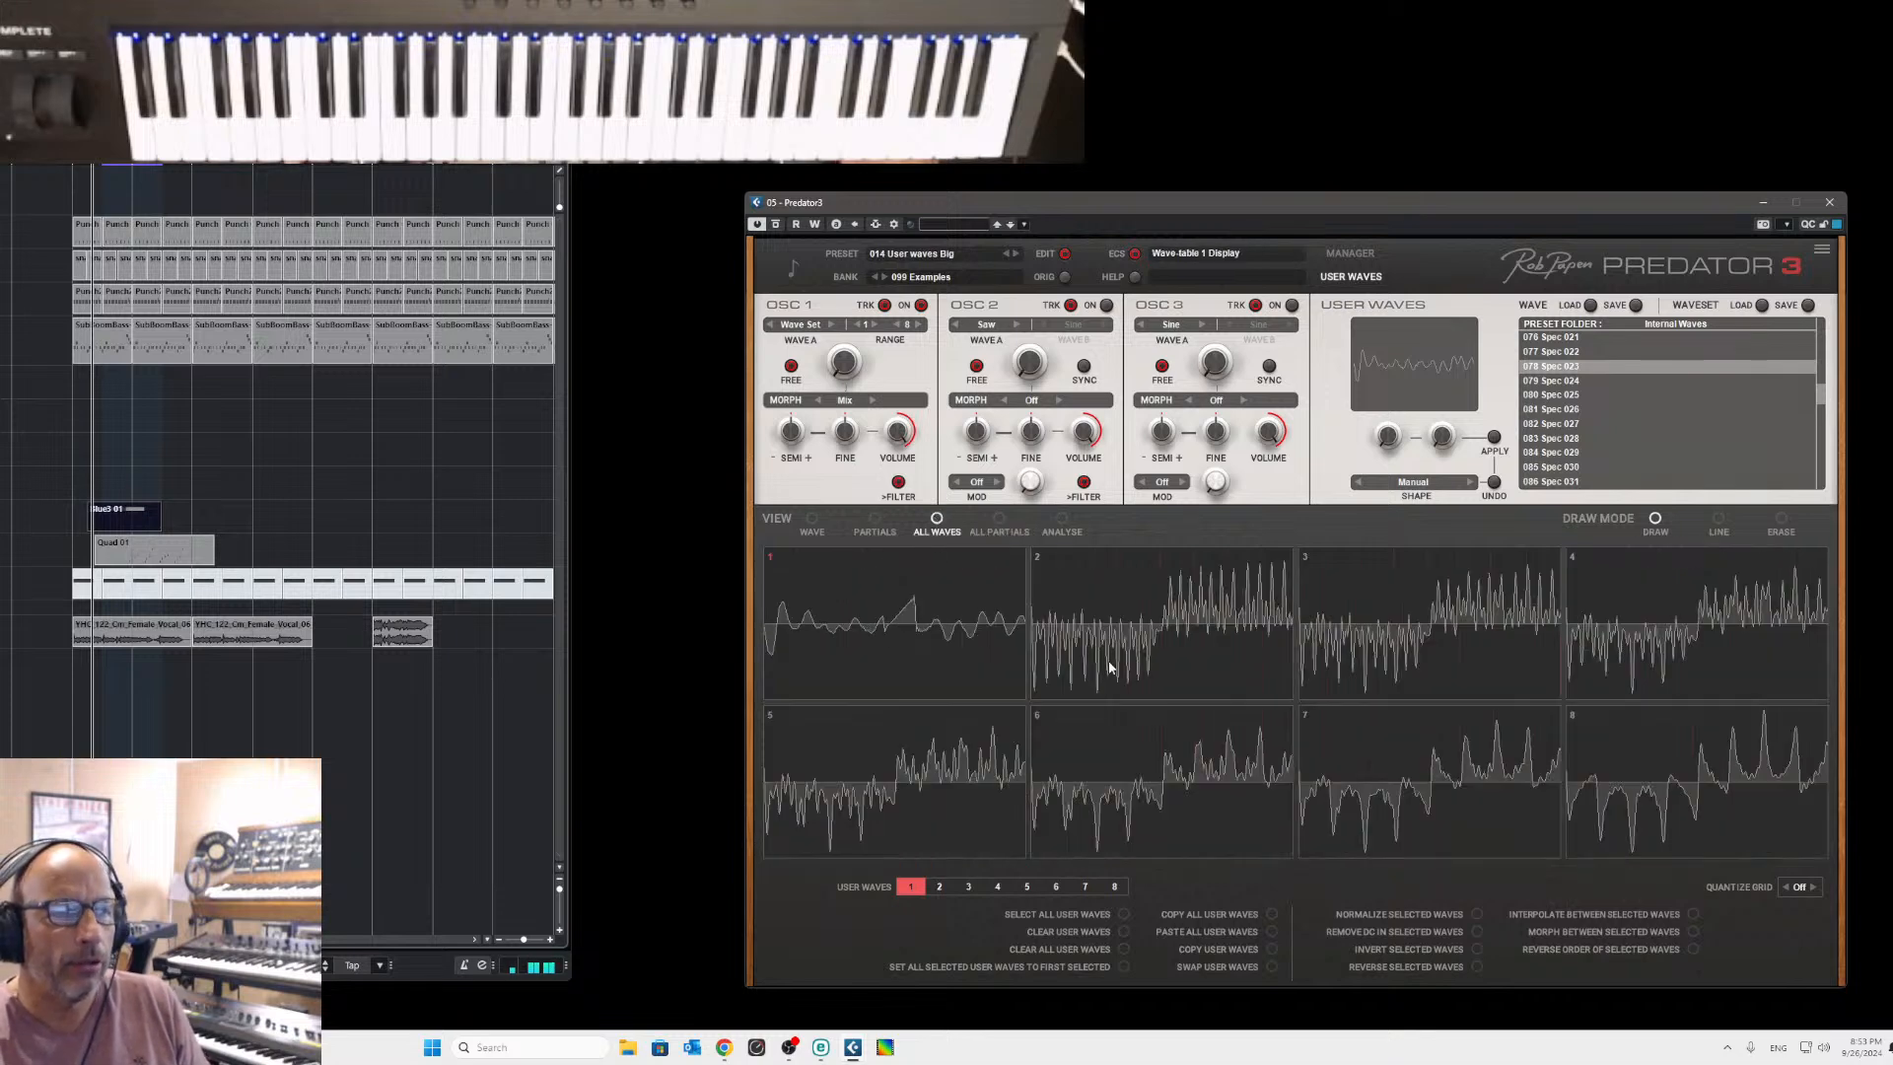
{"action": "left_click_drag", "start_coordinate": [1108, 664], "coordinate": [1247, 613]}
{"action": "left_click_drag", "start_coordinate": [1430, 807], "coordinate": [1324, 786]}
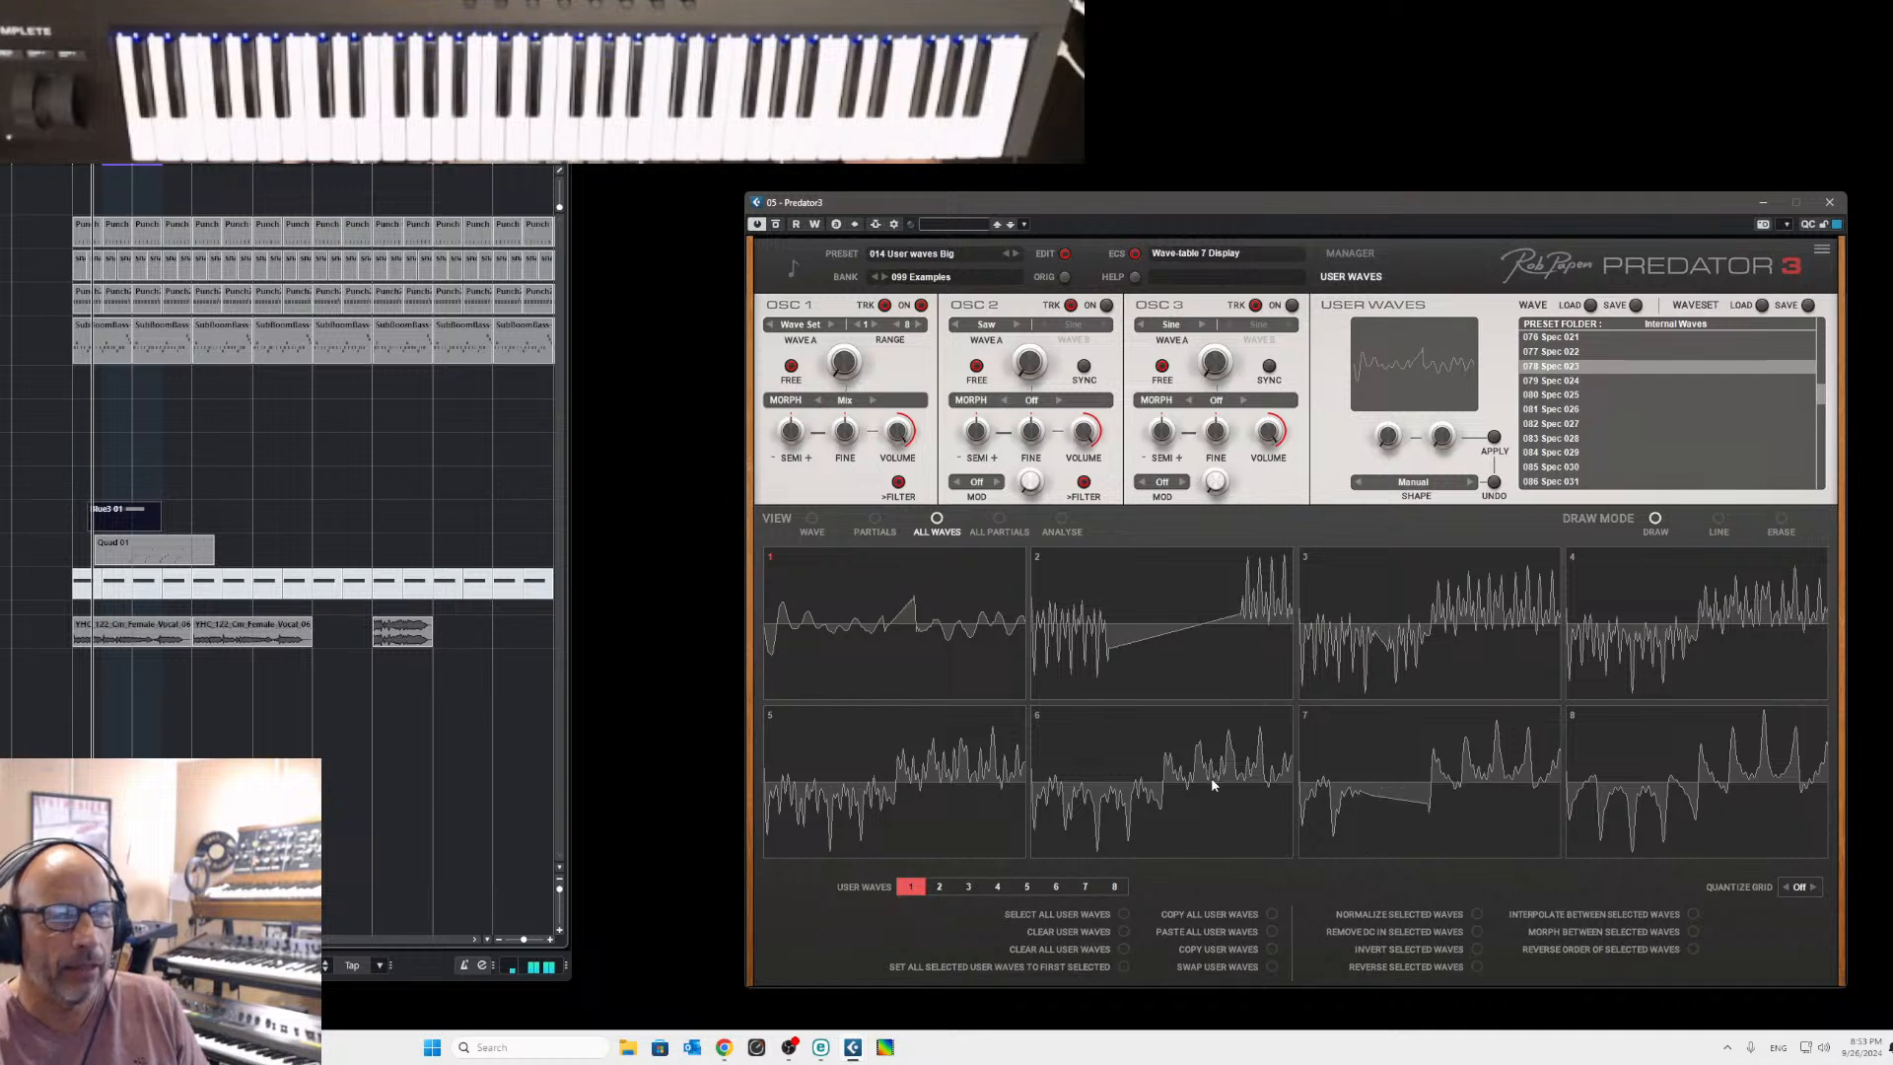
Show the partials of all user waves together and draw higher partial amplitudes into each of the eight waves.
{"action": "left_click", "coordinate": [998, 516]}
{"action": "left_click", "coordinate": [952, 591]}
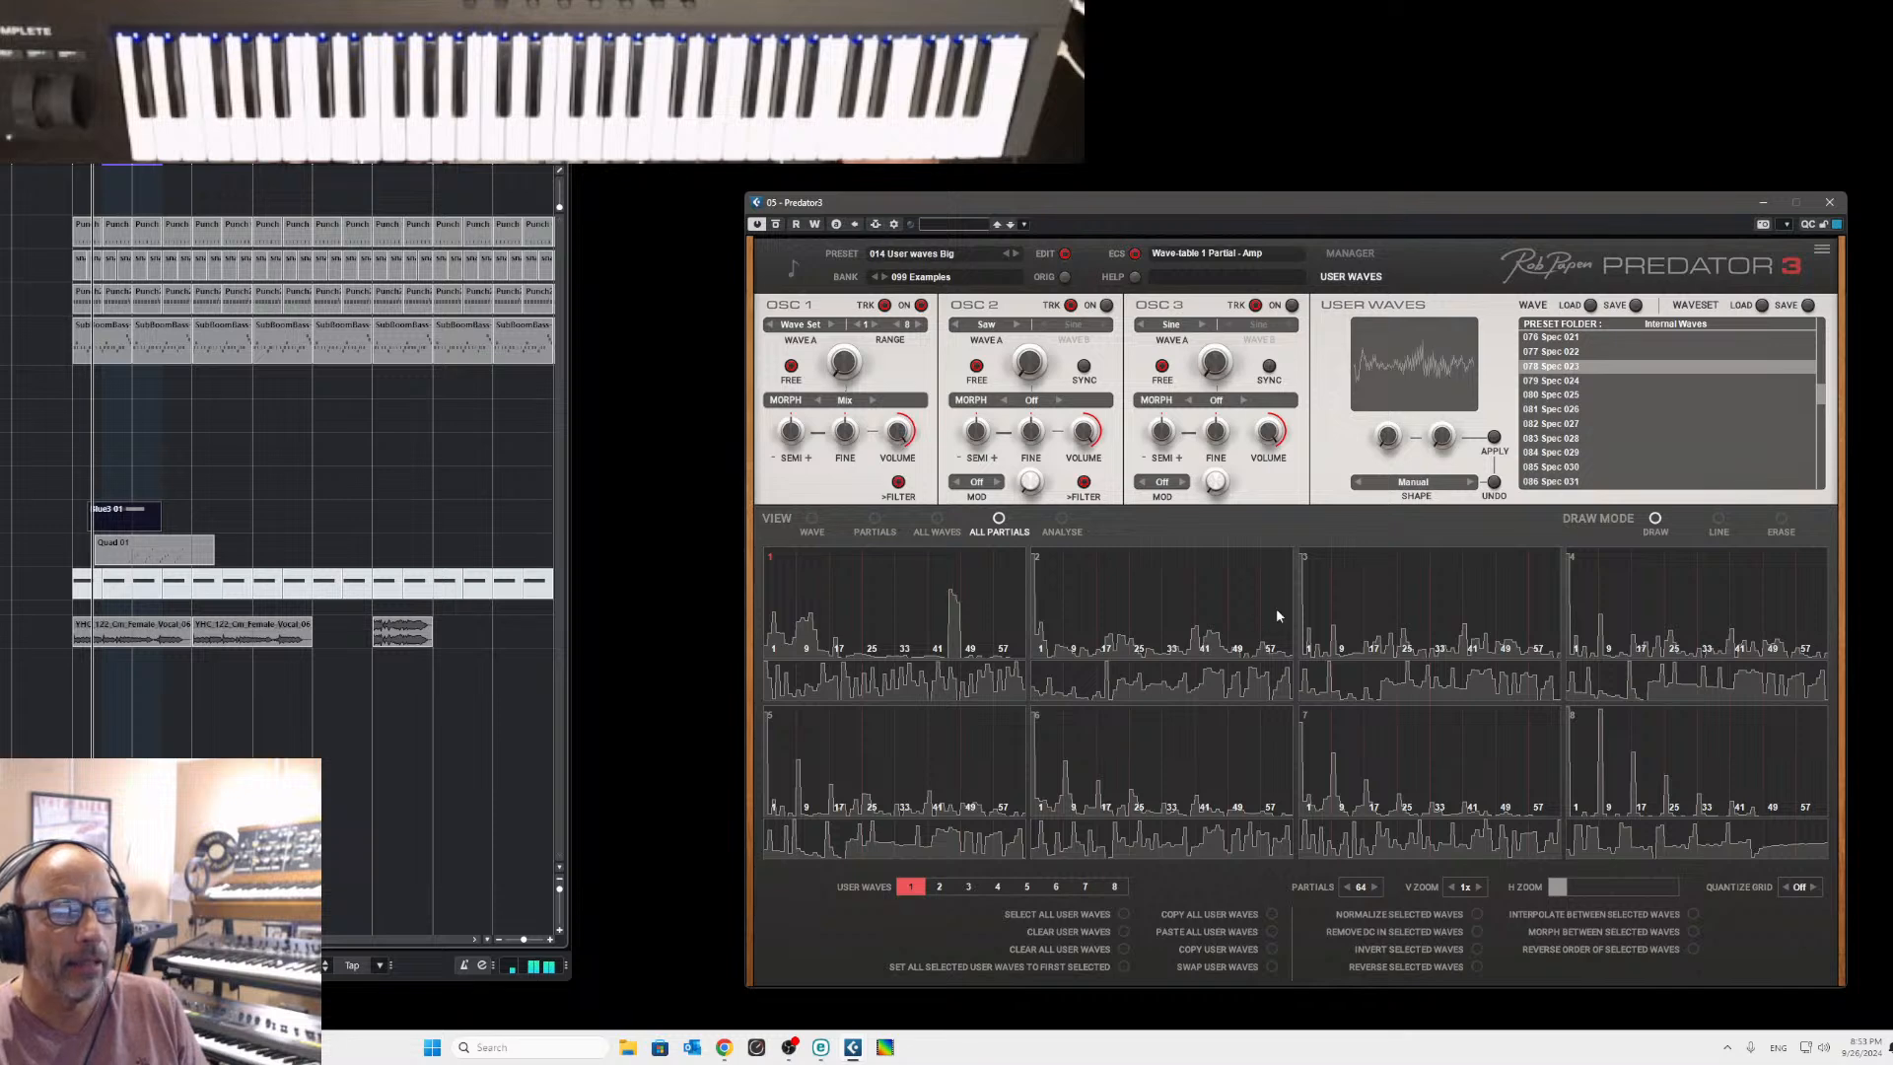
{"action": "left_click_drag", "start_coordinate": [1624, 624], "coordinate": [1656, 611]}
{"action": "left_click_drag", "start_coordinate": [1668, 787], "coordinate": [1597, 765]}
{"action": "left_click_drag", "start_coordinate": [1455, 798], "coordinate": [1401, 785]}
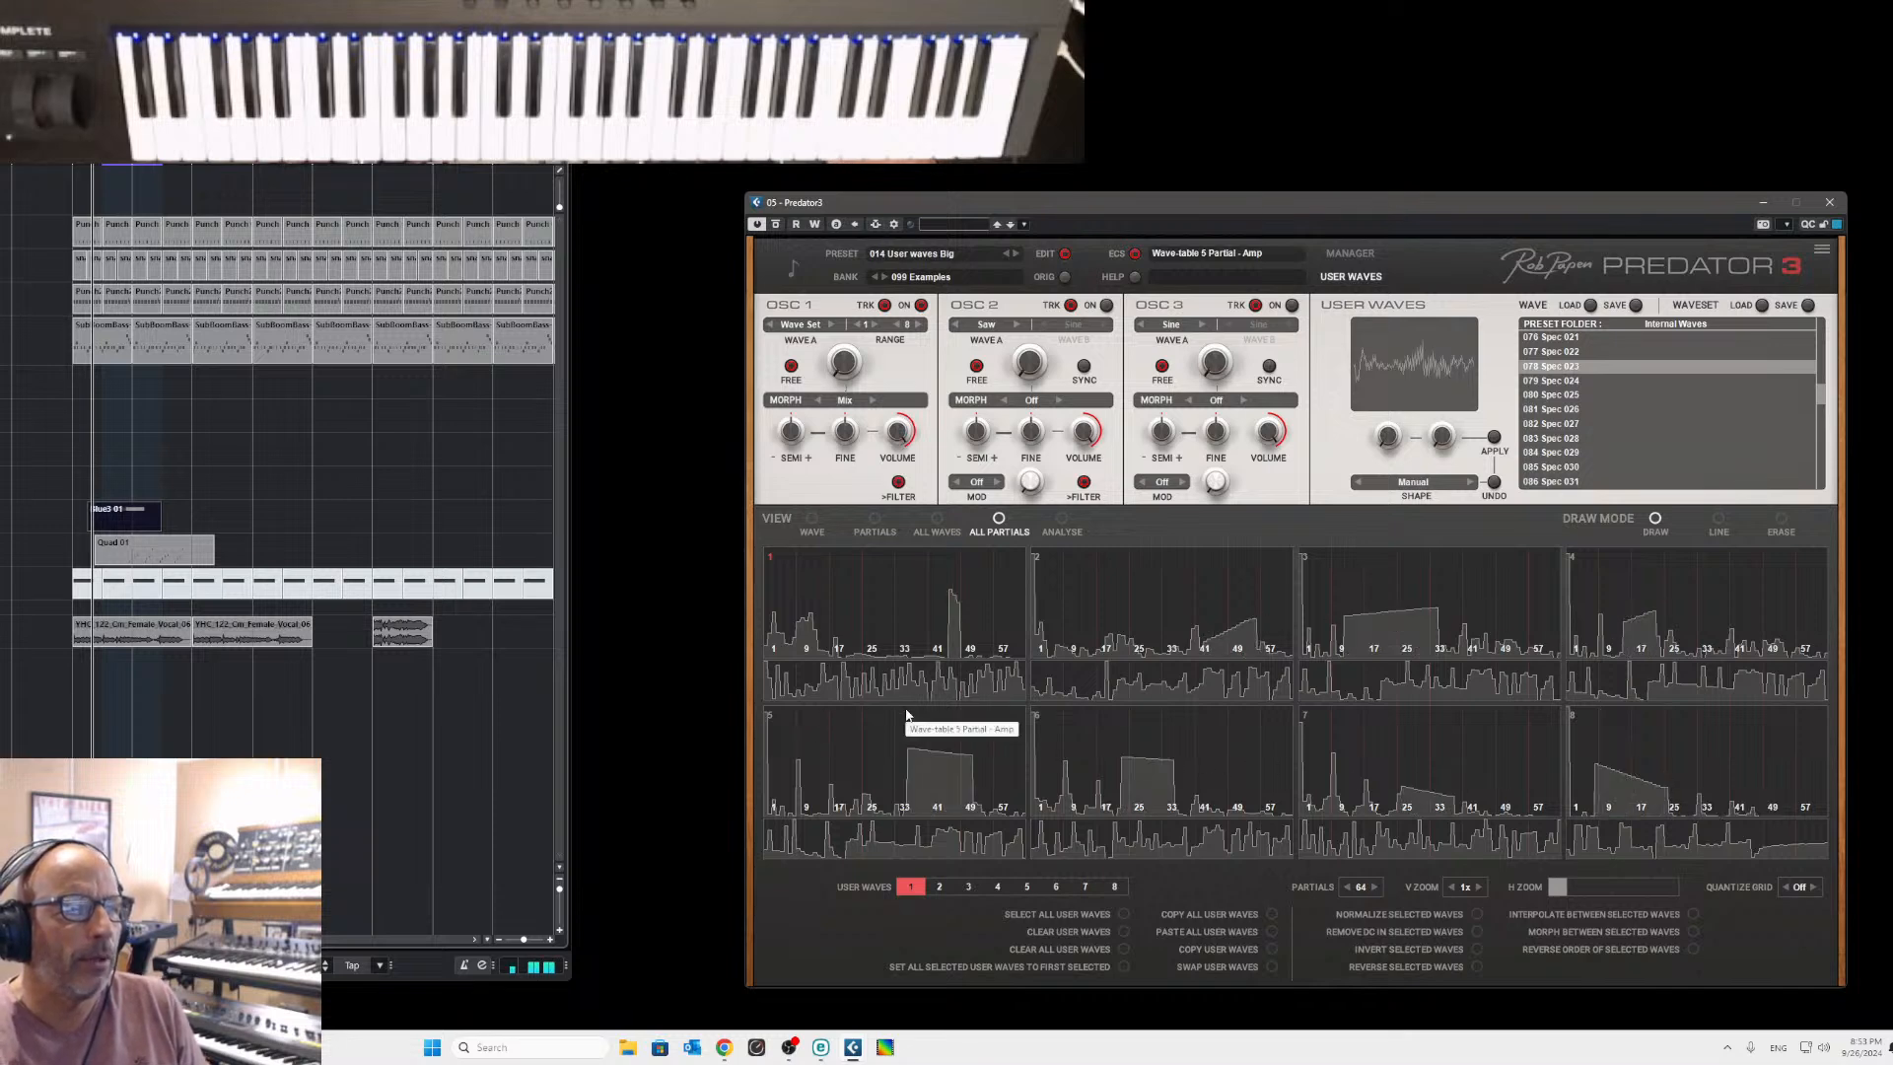
Return to the single waveform view of user wave 1 and look through the available wave shaper shapes.
{"action": "left_click", "coordinate": [875, 518]}
{"action": "left_click", "coordinate": [813, 518]}
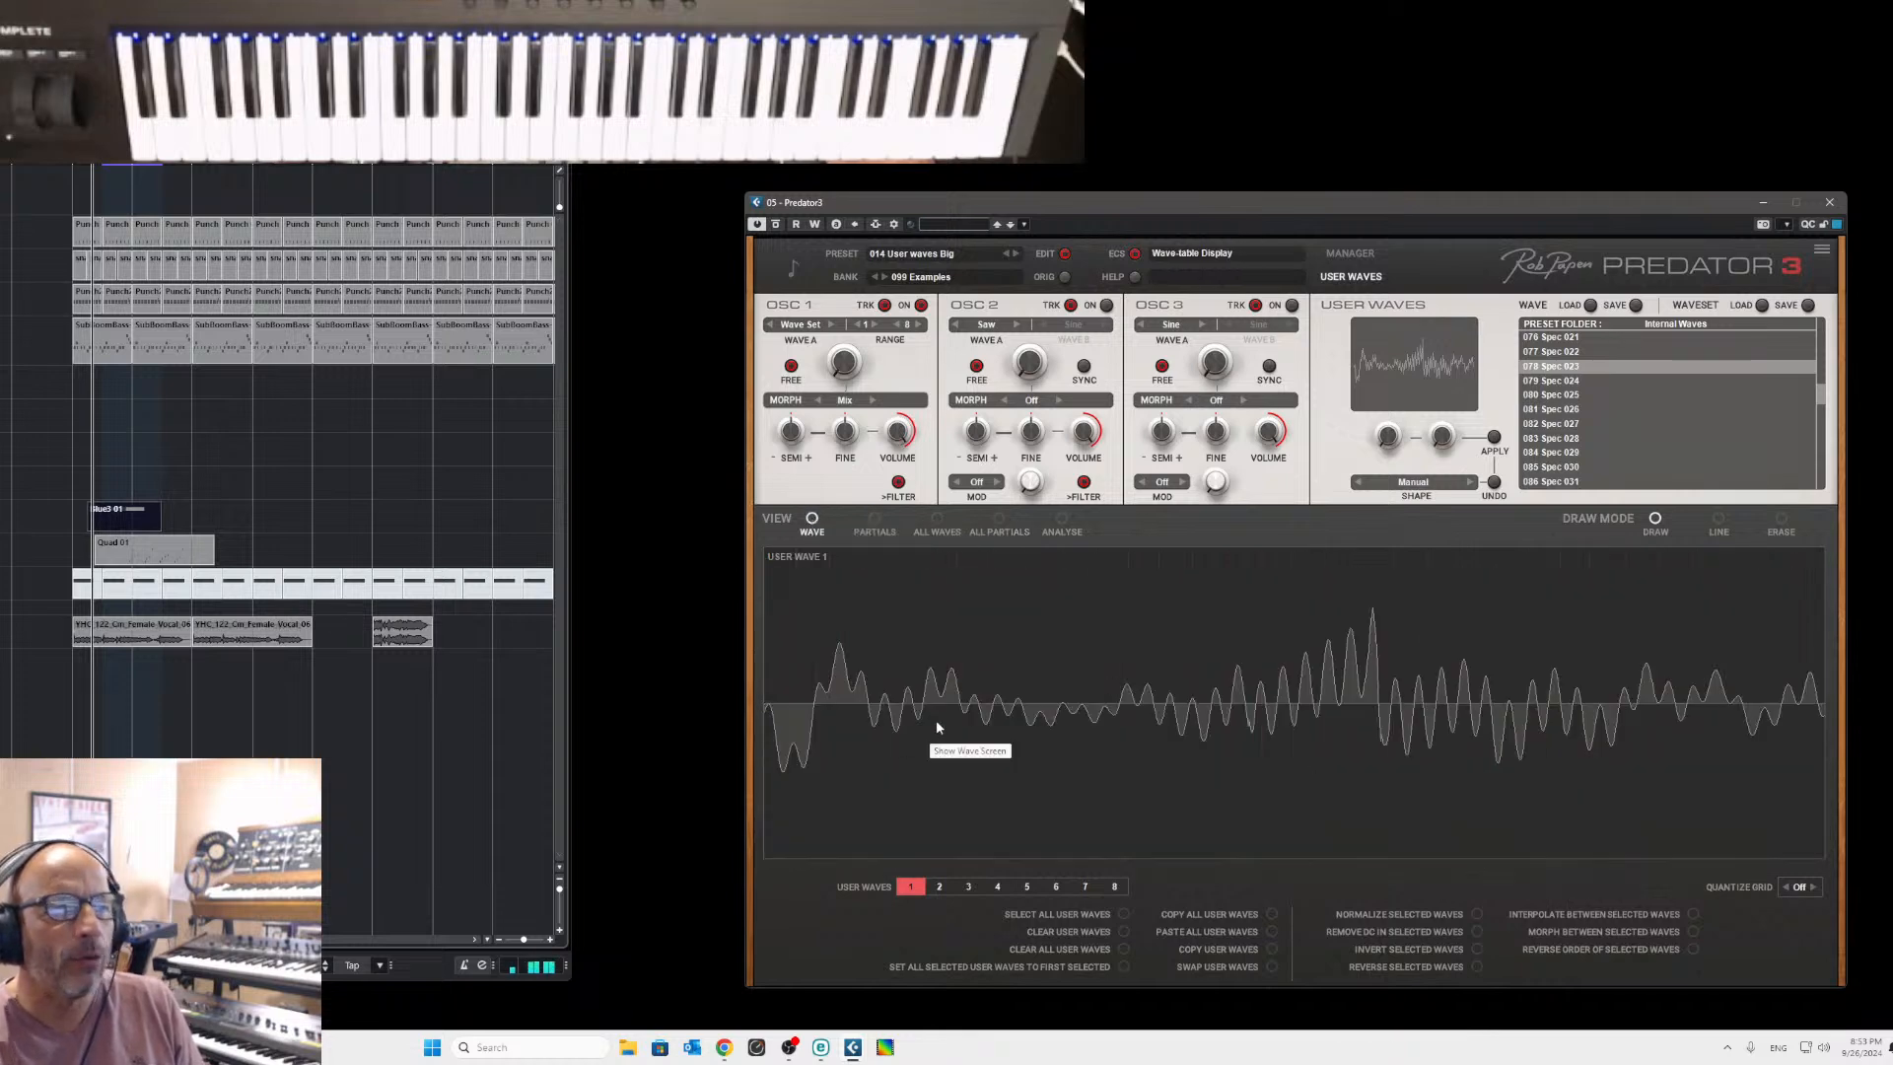
{"action": "left_click", "coordinate": [1415, 483]}
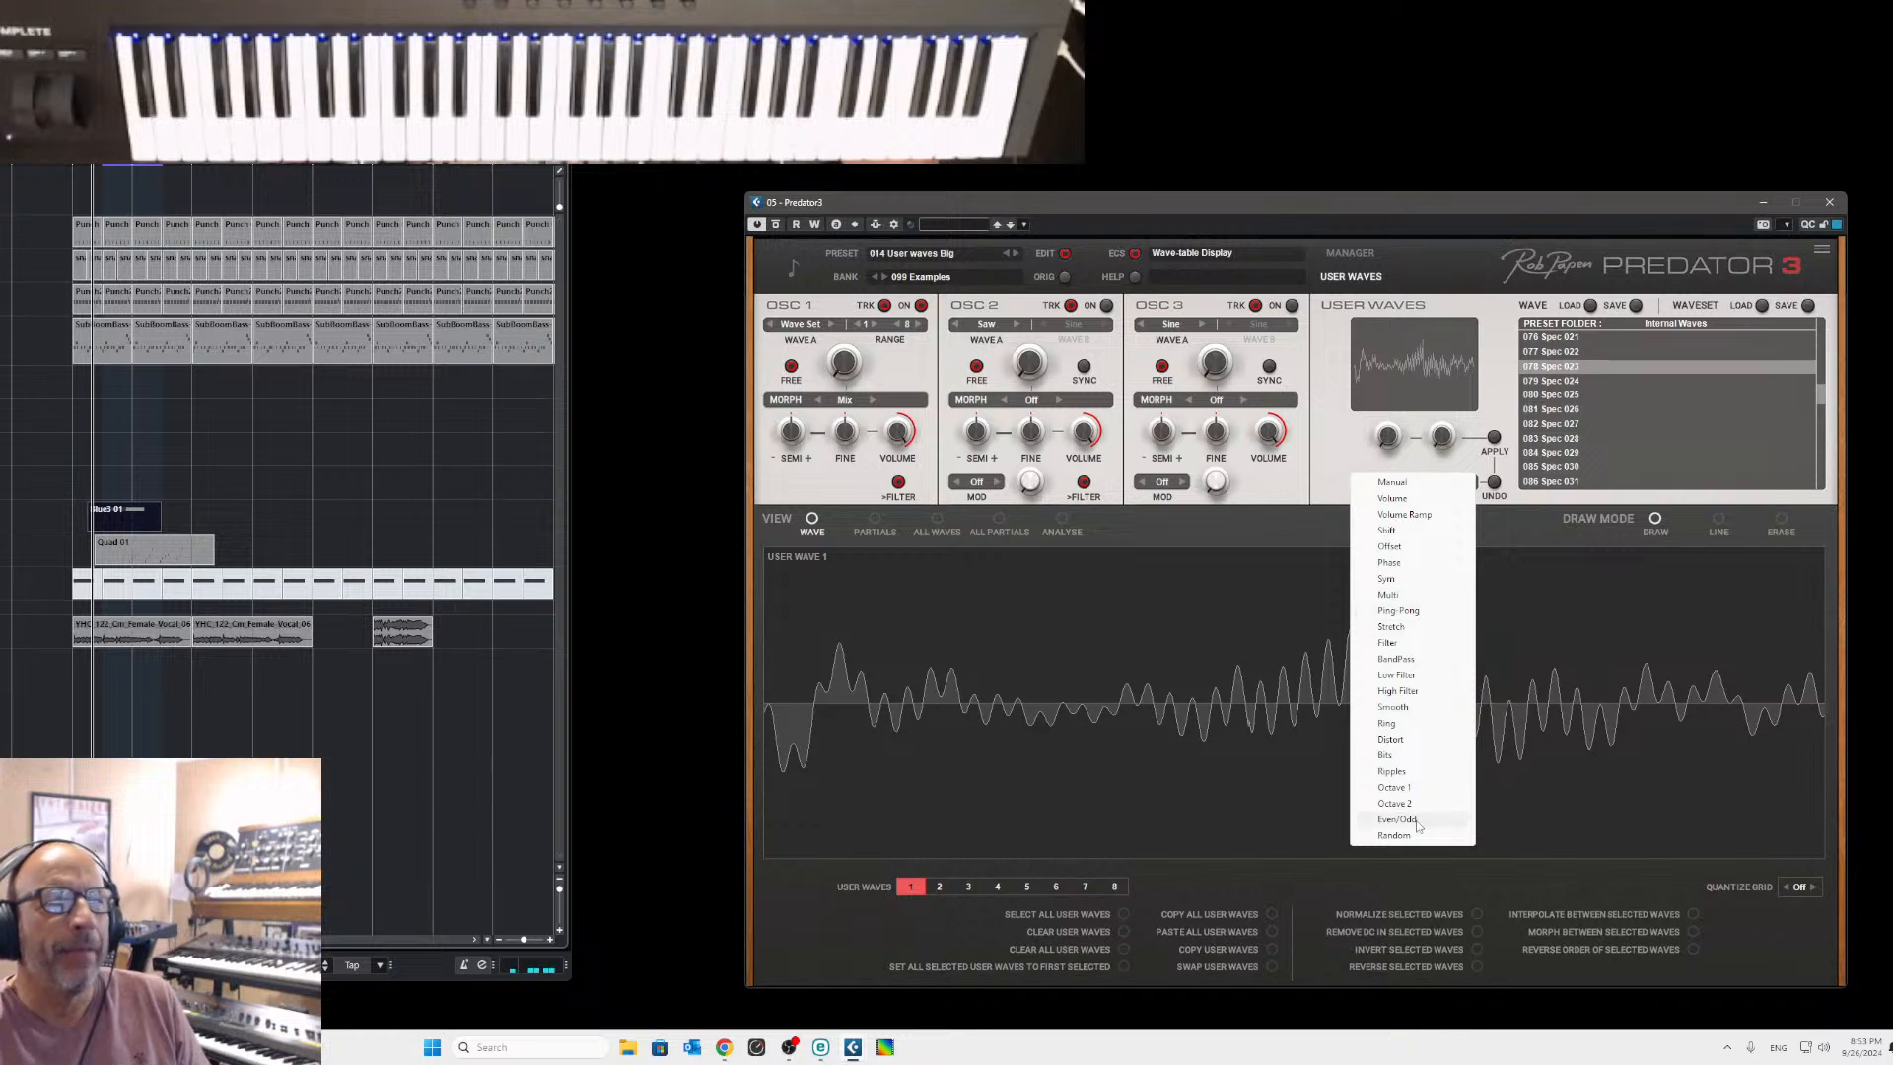
{"action": "left_click", "coordinate": [1359, 455]}
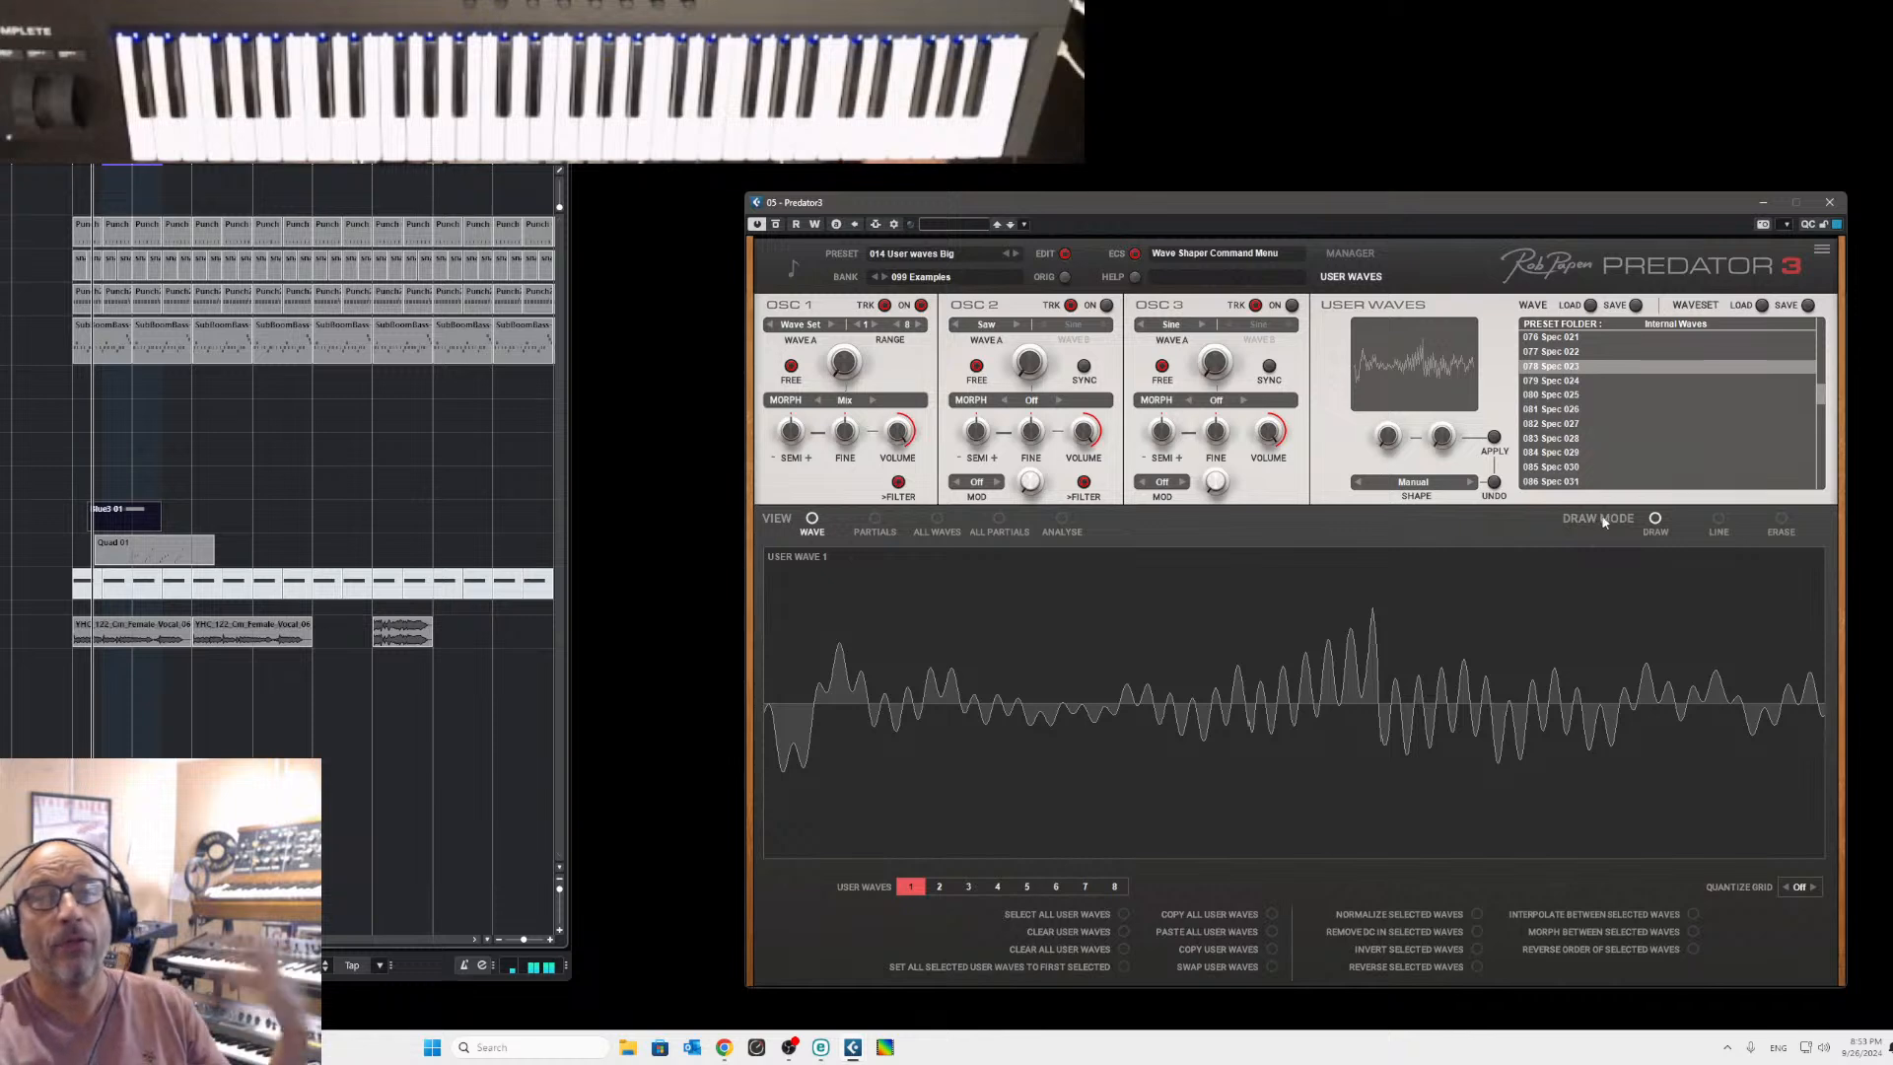
Browse the wave presets in the Internal Waves, Wave Sets and Brass preset folders.
{"action": "left_click", "coordinate": [1713, 323]}
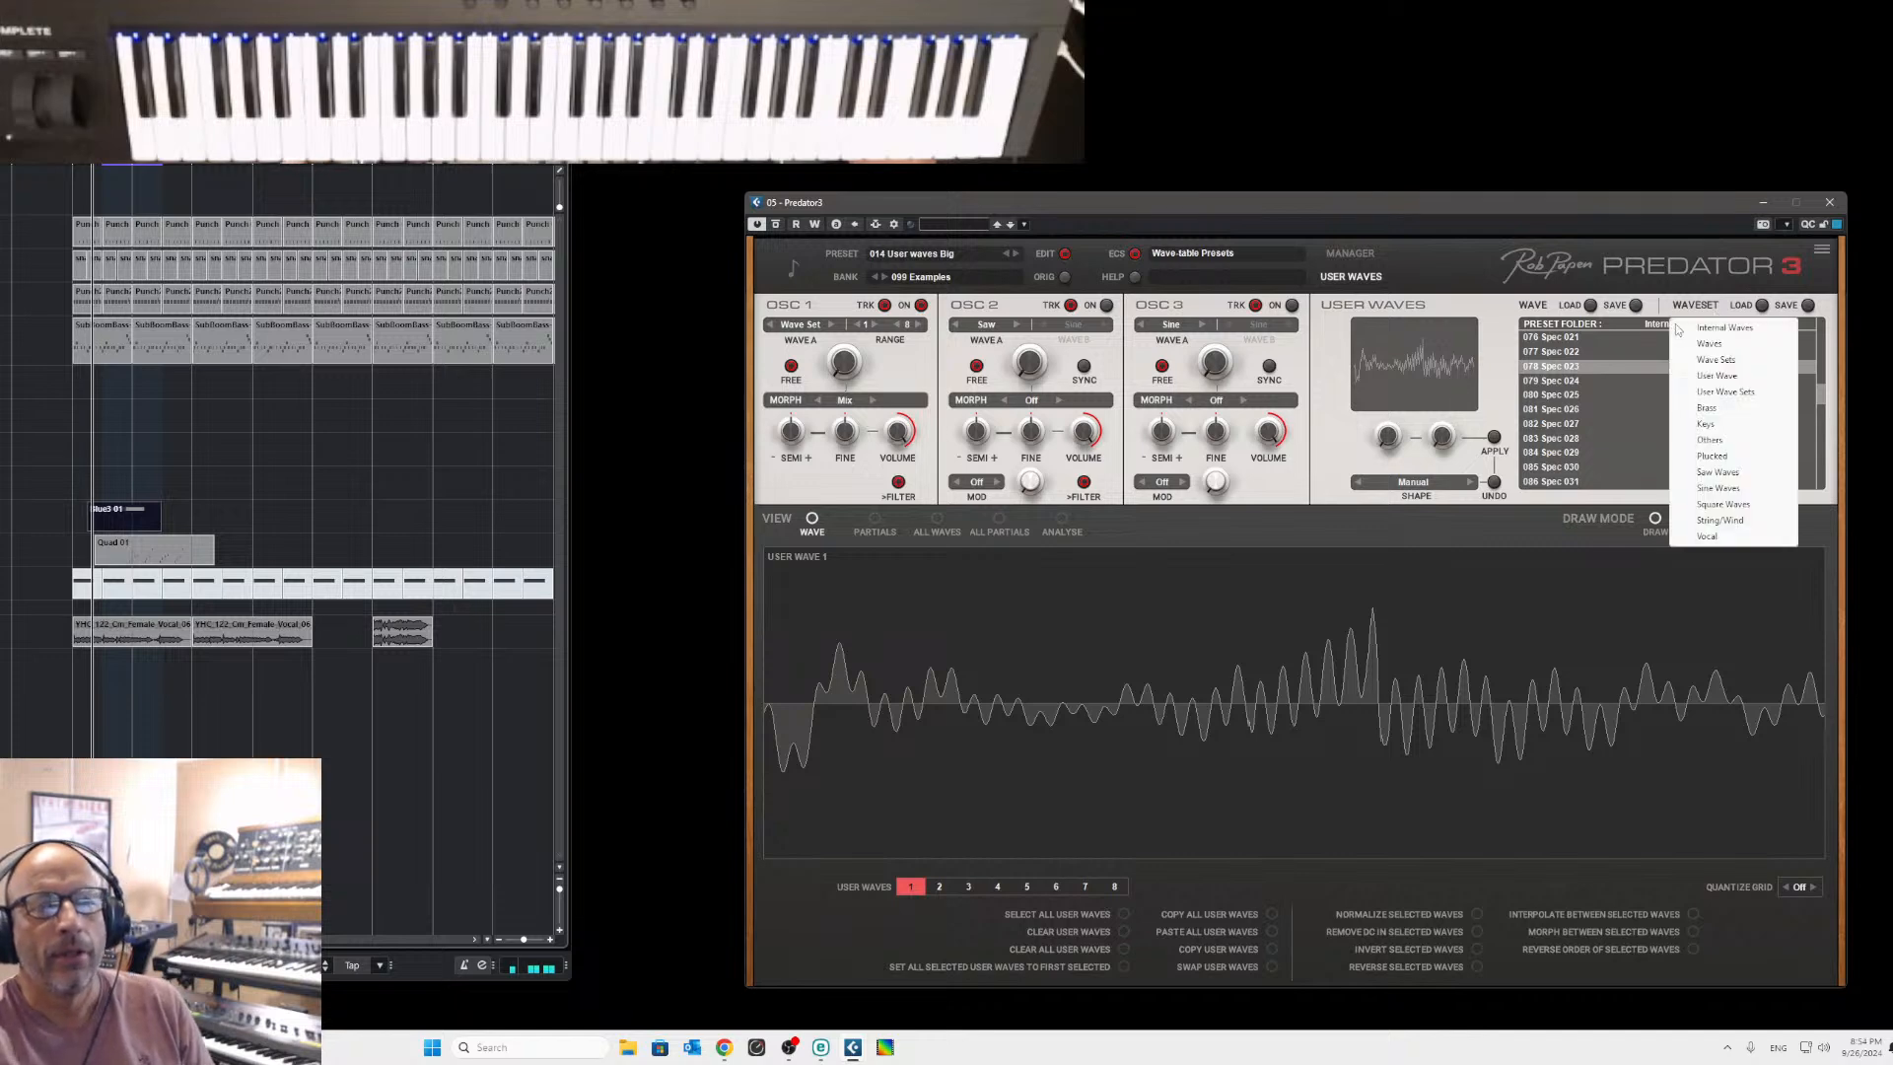
{"action": "left_click", "coordinate": [1686, 326]}
{"action": "left_click", "coordinate": [1681, 328]}
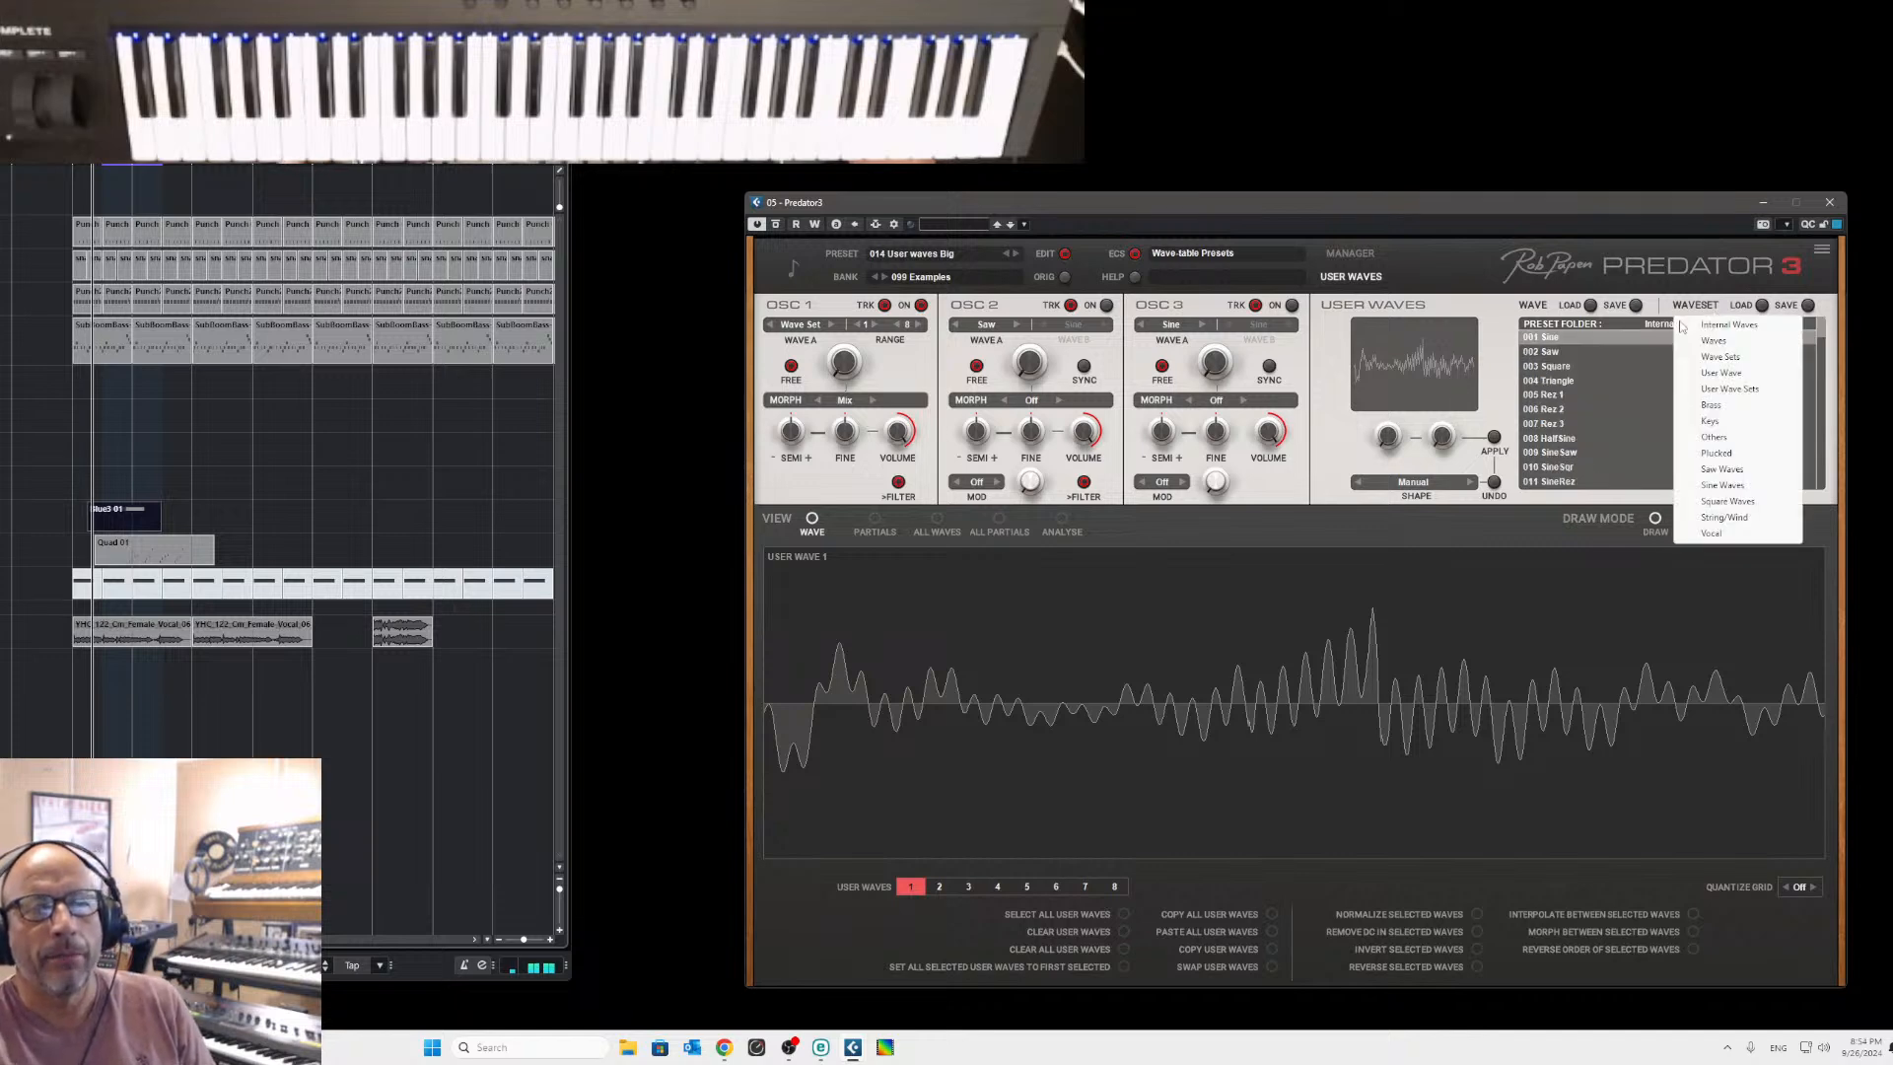
{"action": "left_click", "coordinate": [1720, 356]}
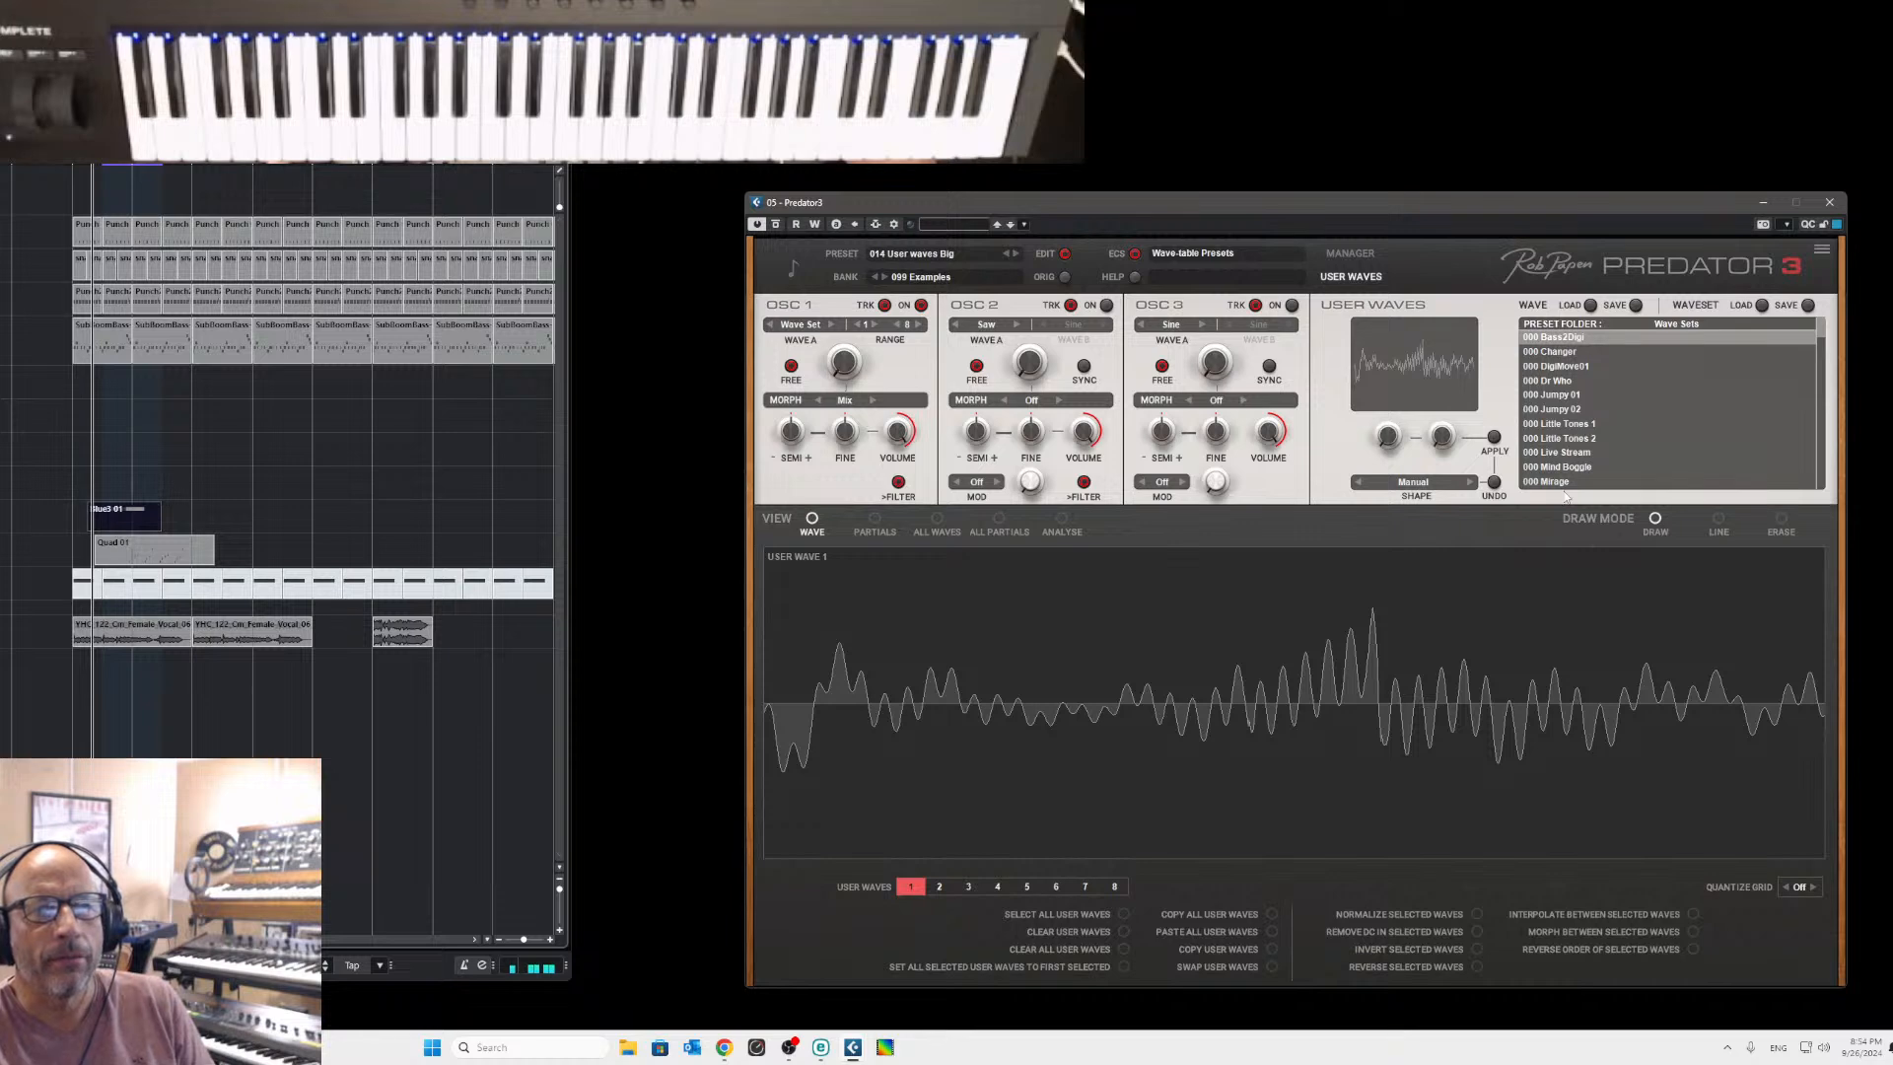
{"action": "left_click", "coordinate": [1690, 326]}
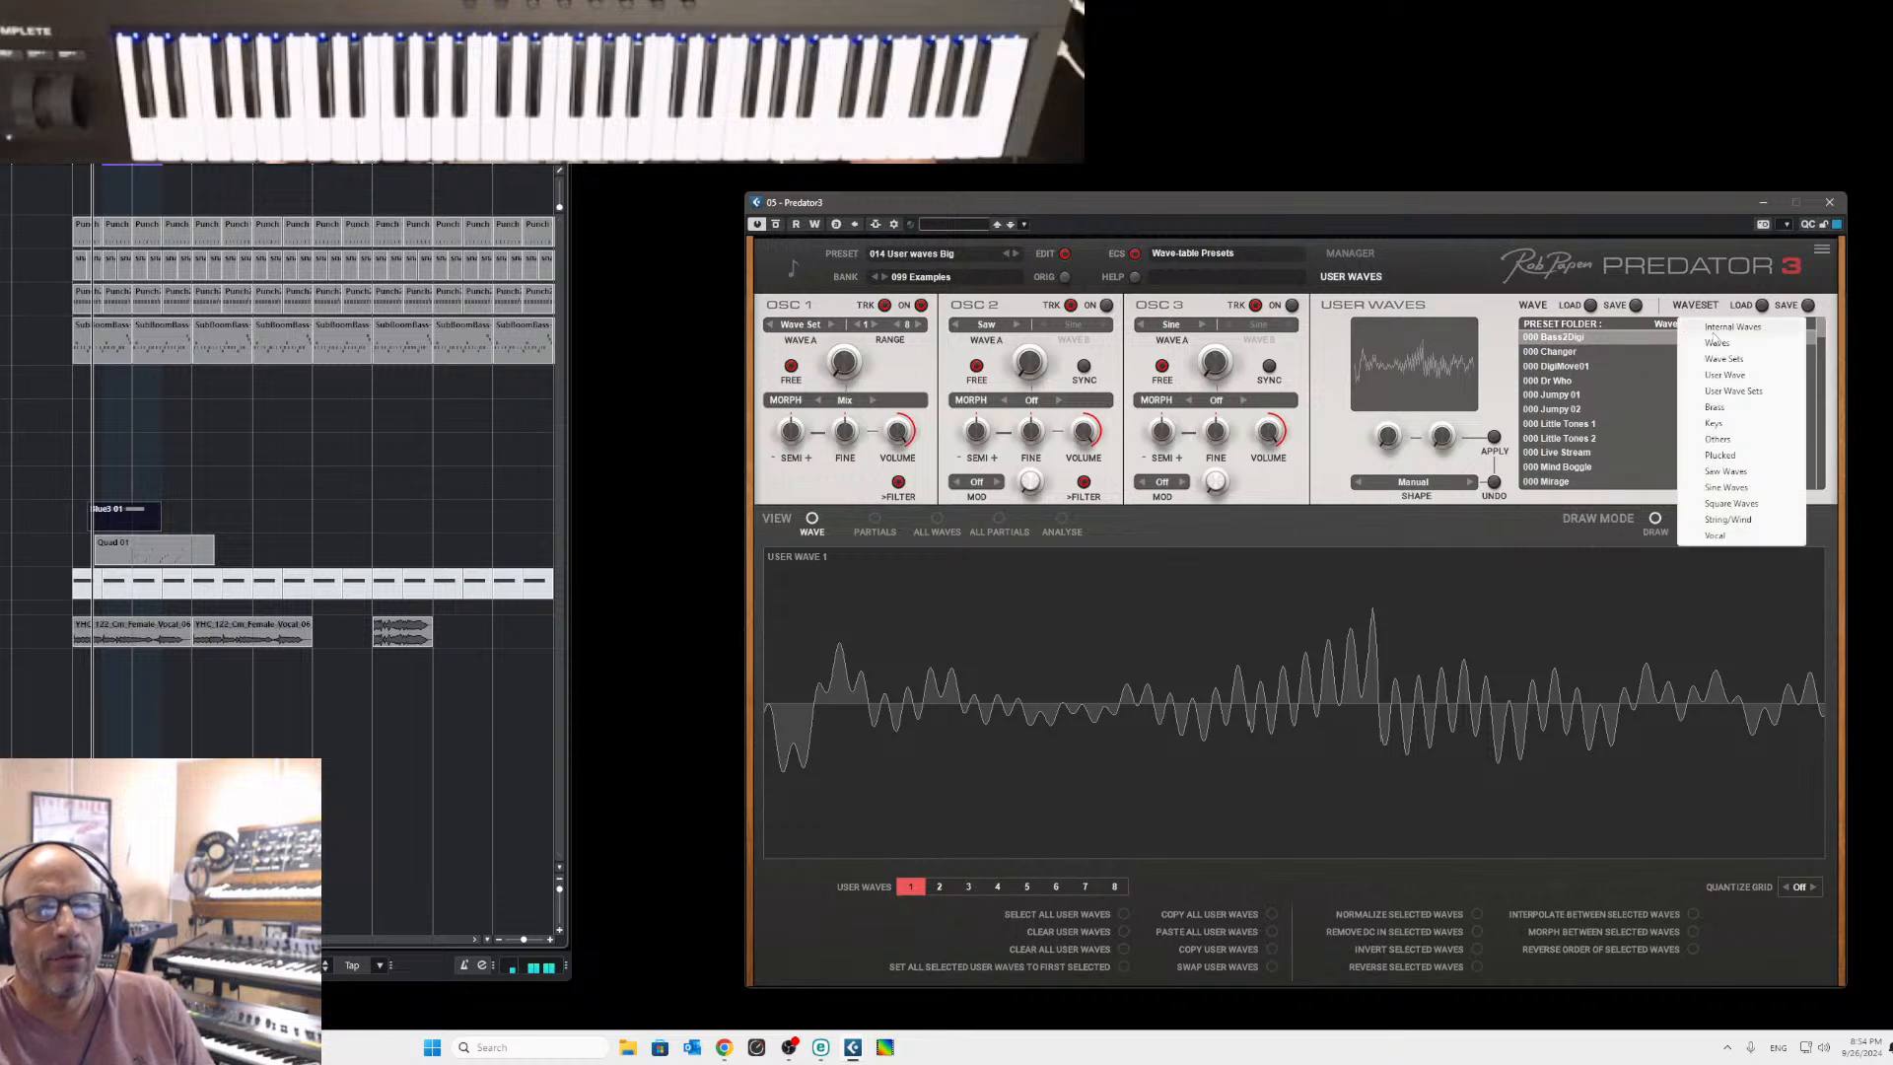
{"action": "left_click", "coordinate": [1724, 410]}
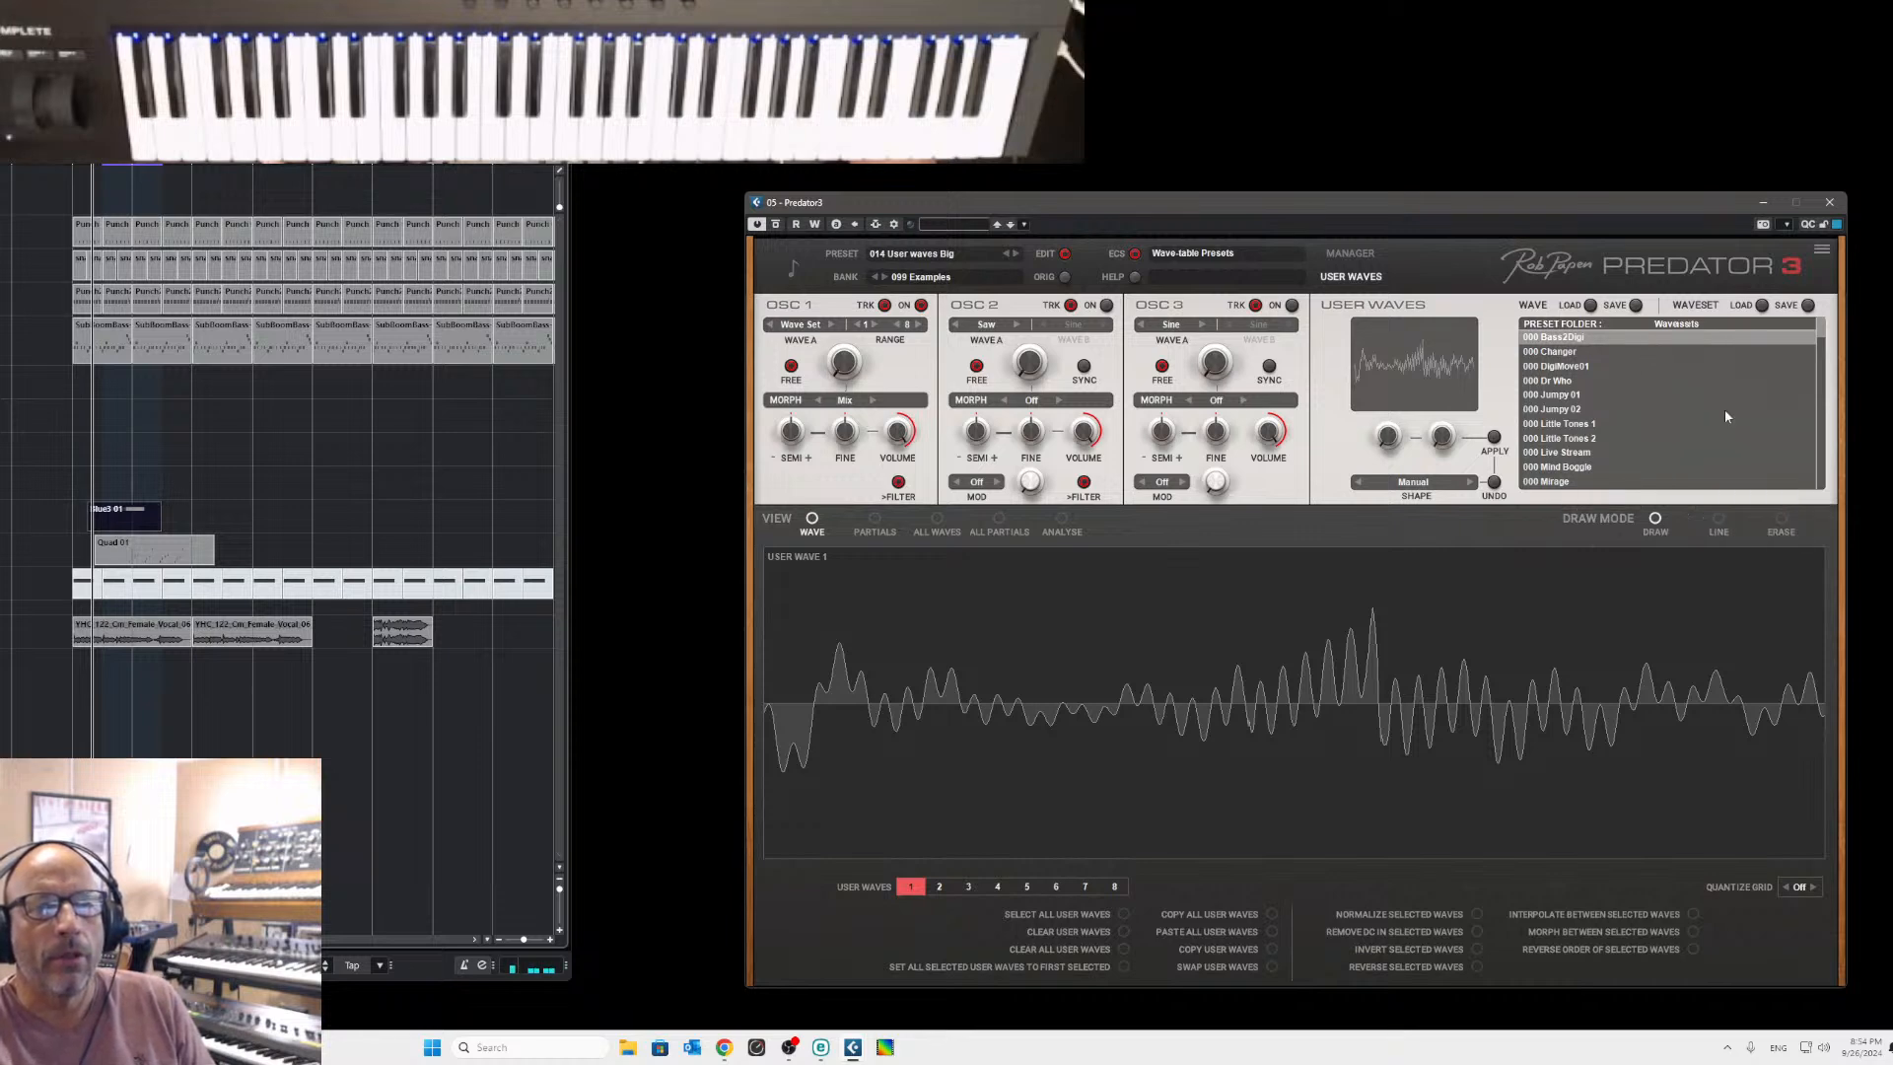
Return to the Internal Waves preset folder, and view the contents of the Waves and User Wave folders.
{"action": "left_click", "coordinate": [1678, 328]}
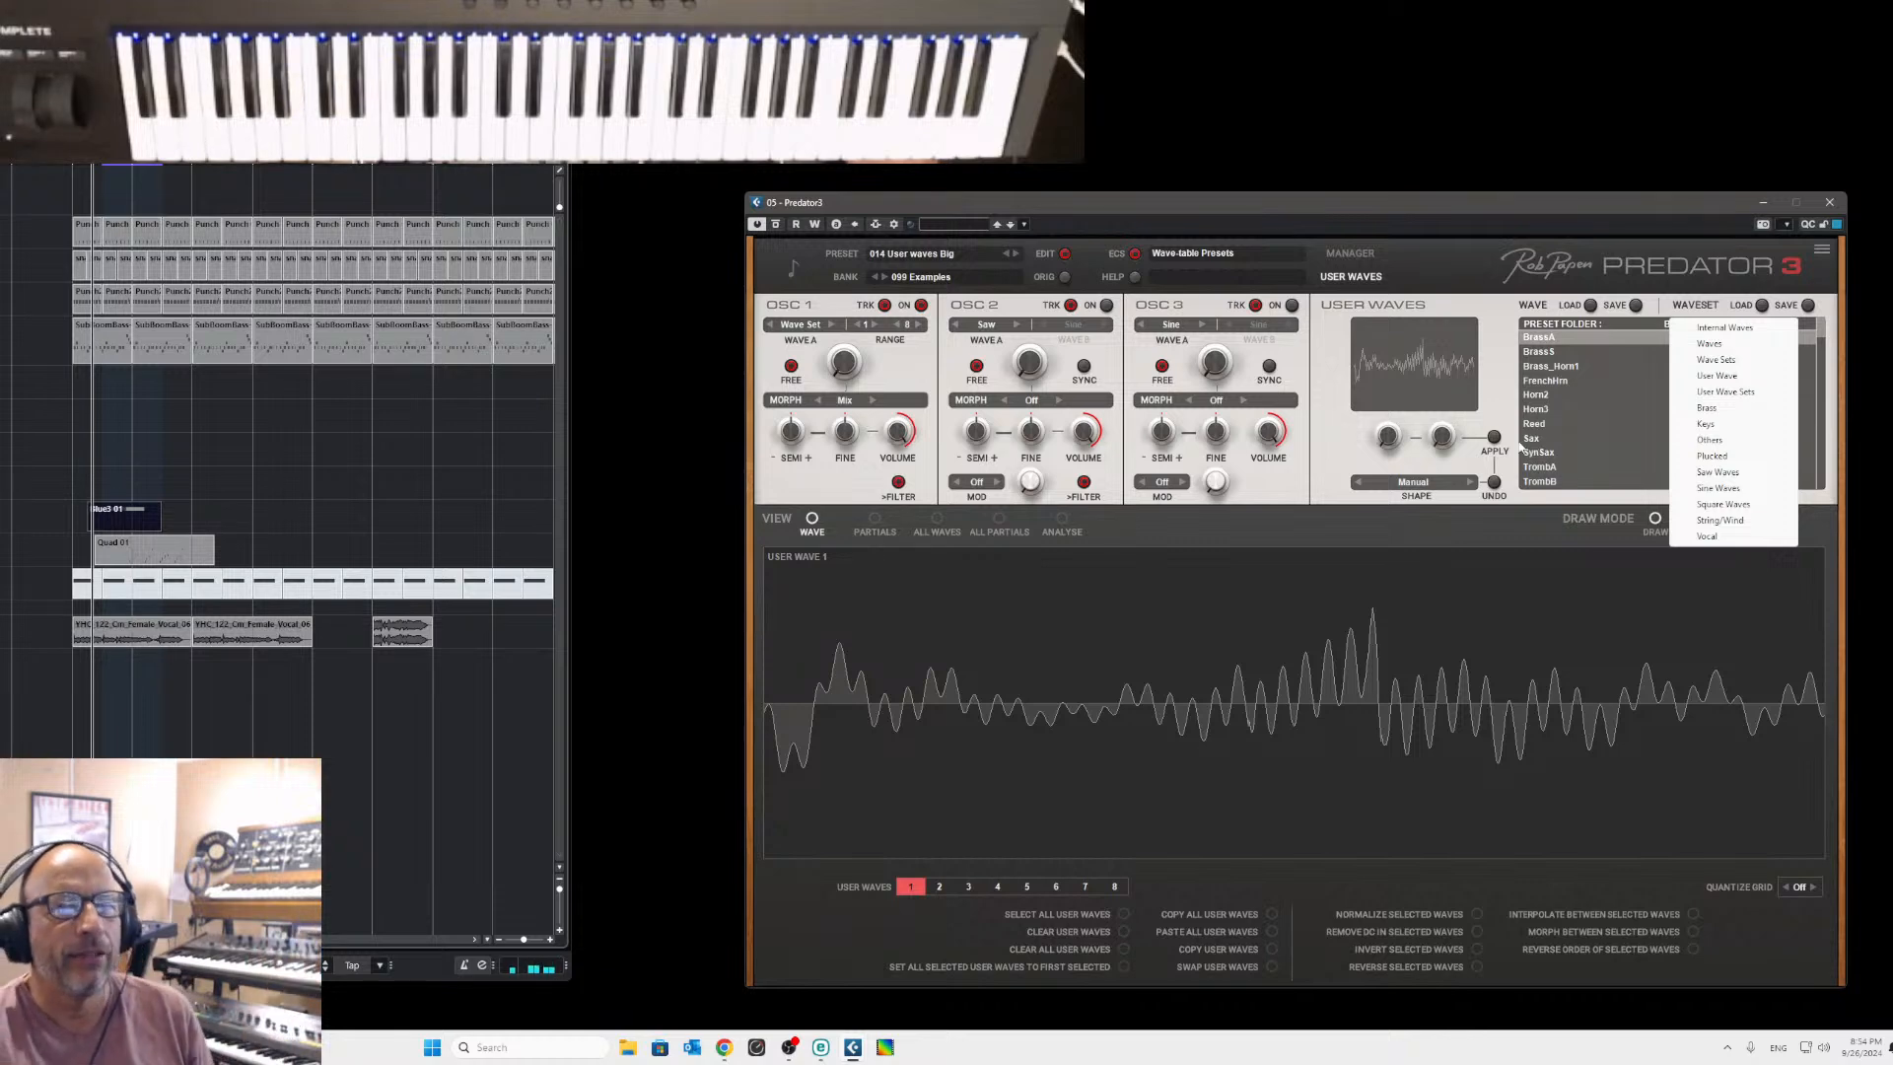
{"action": "left_click", "coordinate": [1721, 327]}
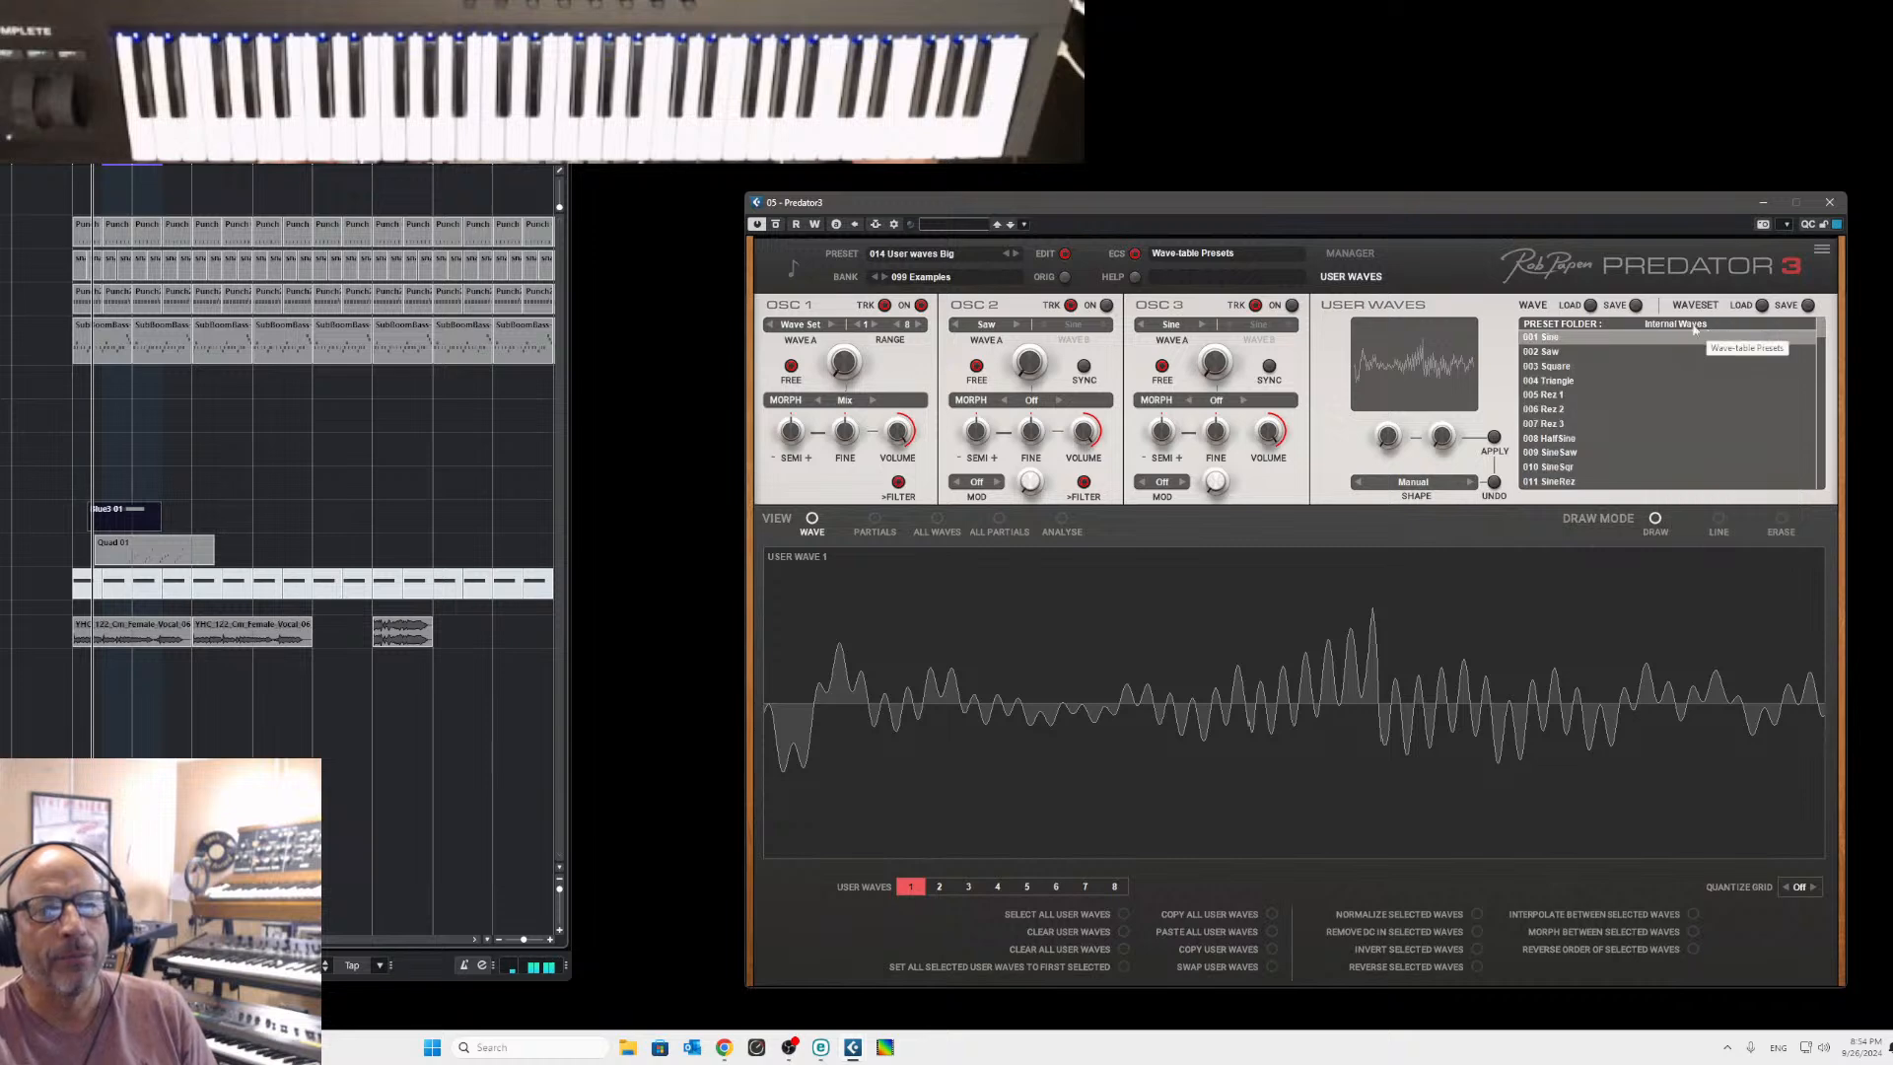
{"action": "left_click", "coordinate": [1668, 328]}
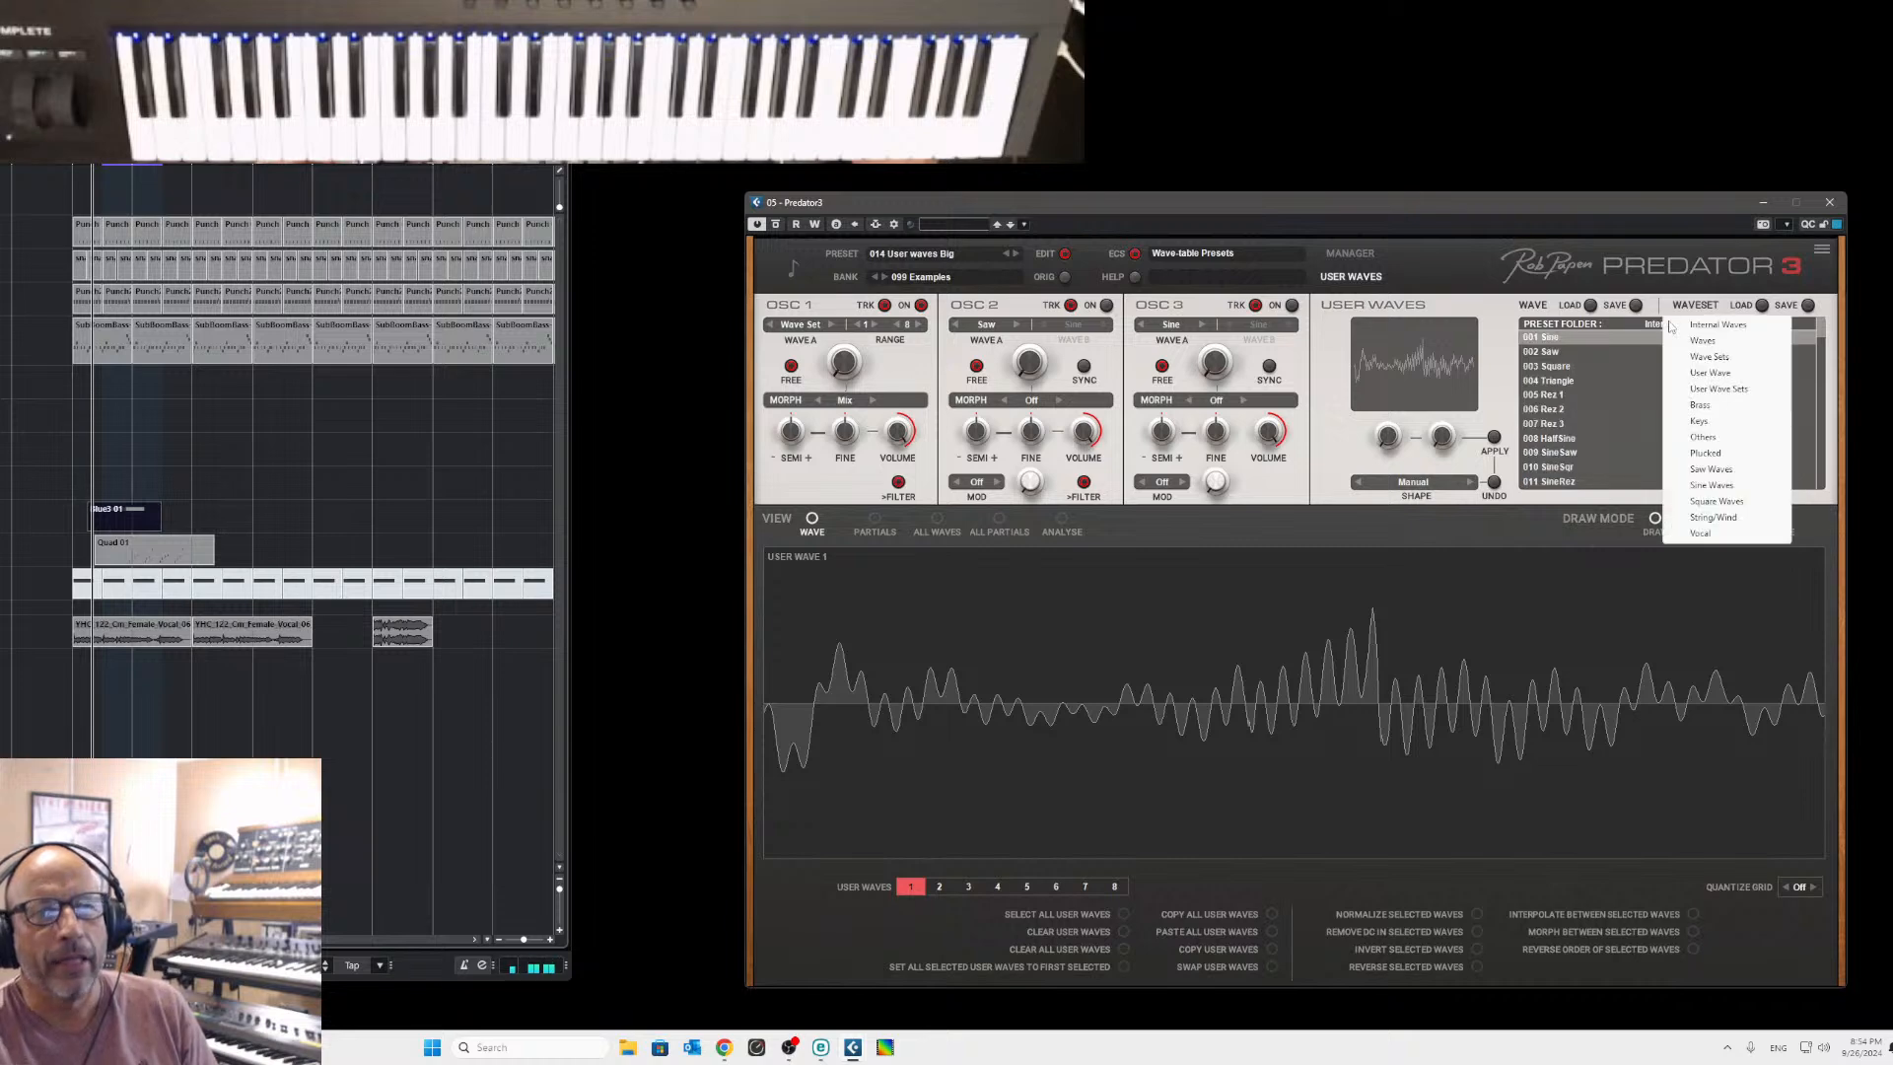
{"action": "left_click", "coordinate": [1718, 328]}
{"action": "left_click", "coordinate": [1713, 332]}
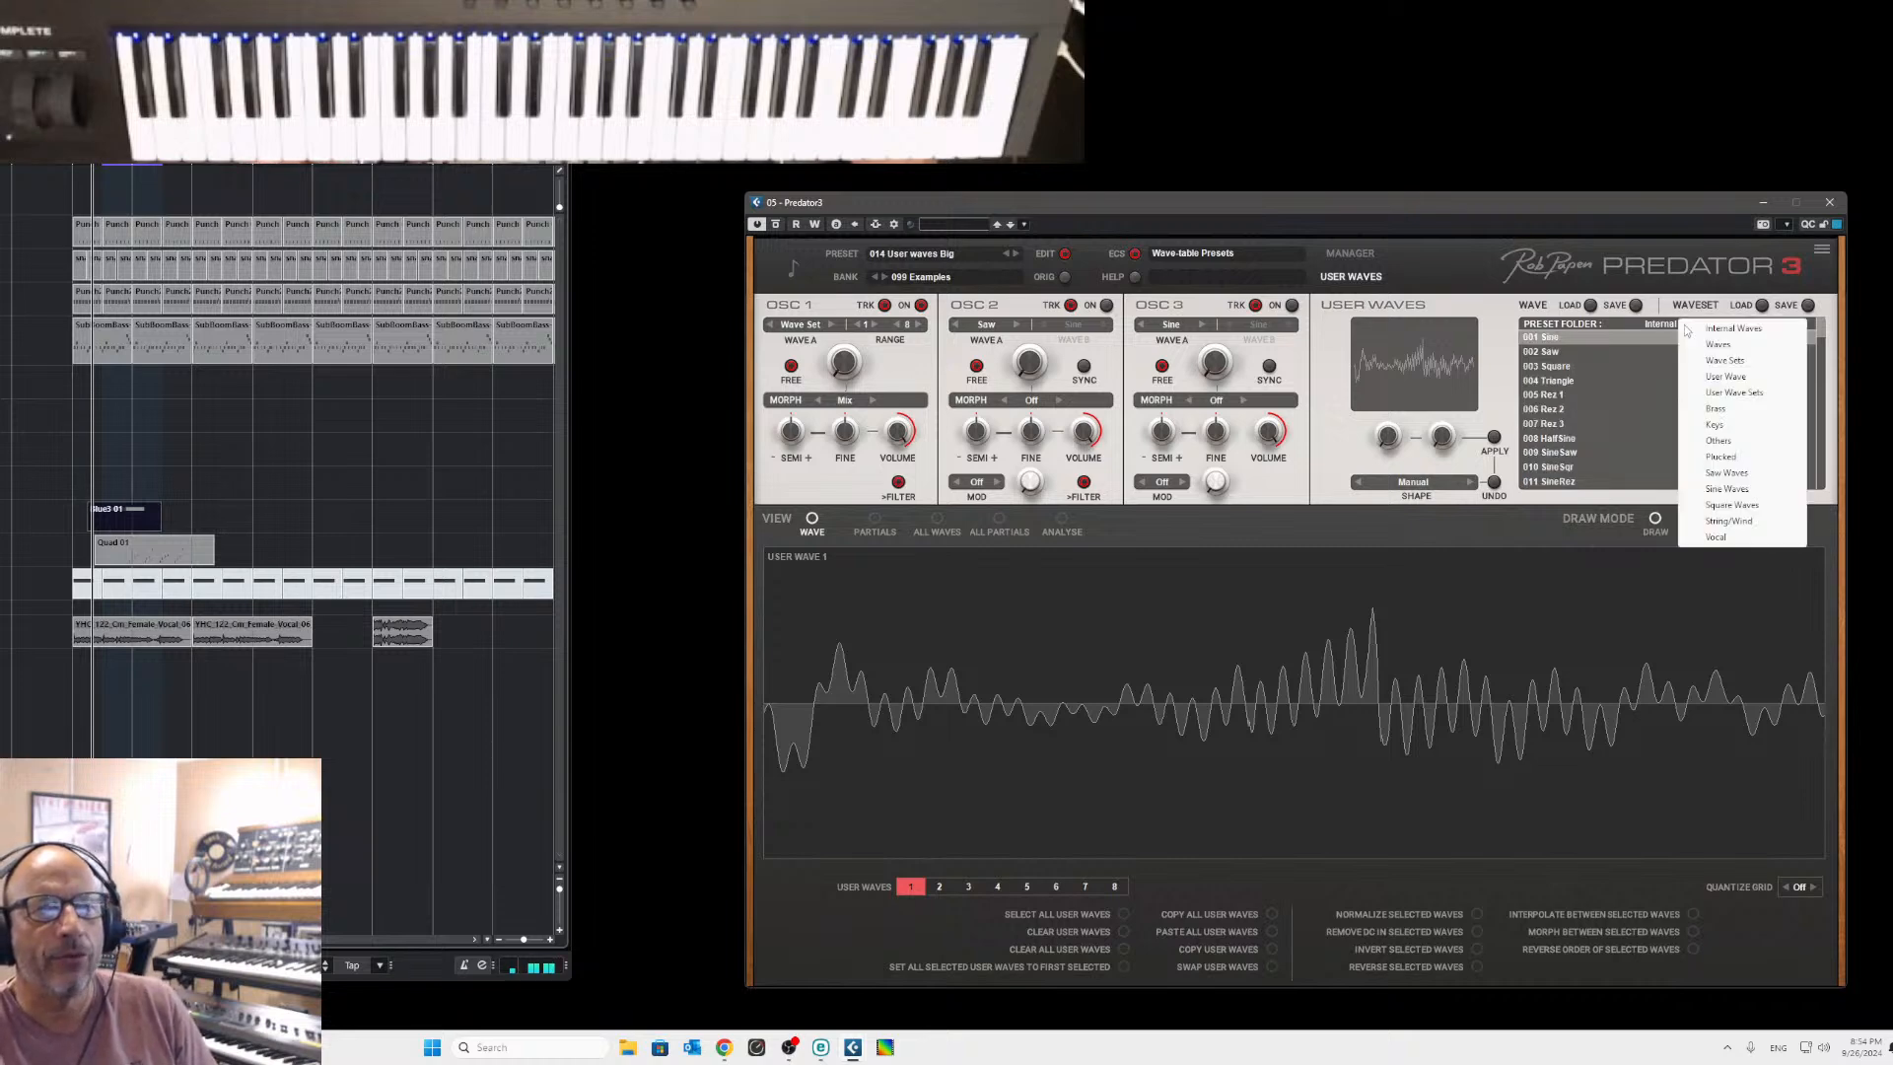
{"action": "left_click", "coordinate": [1721, 353]}
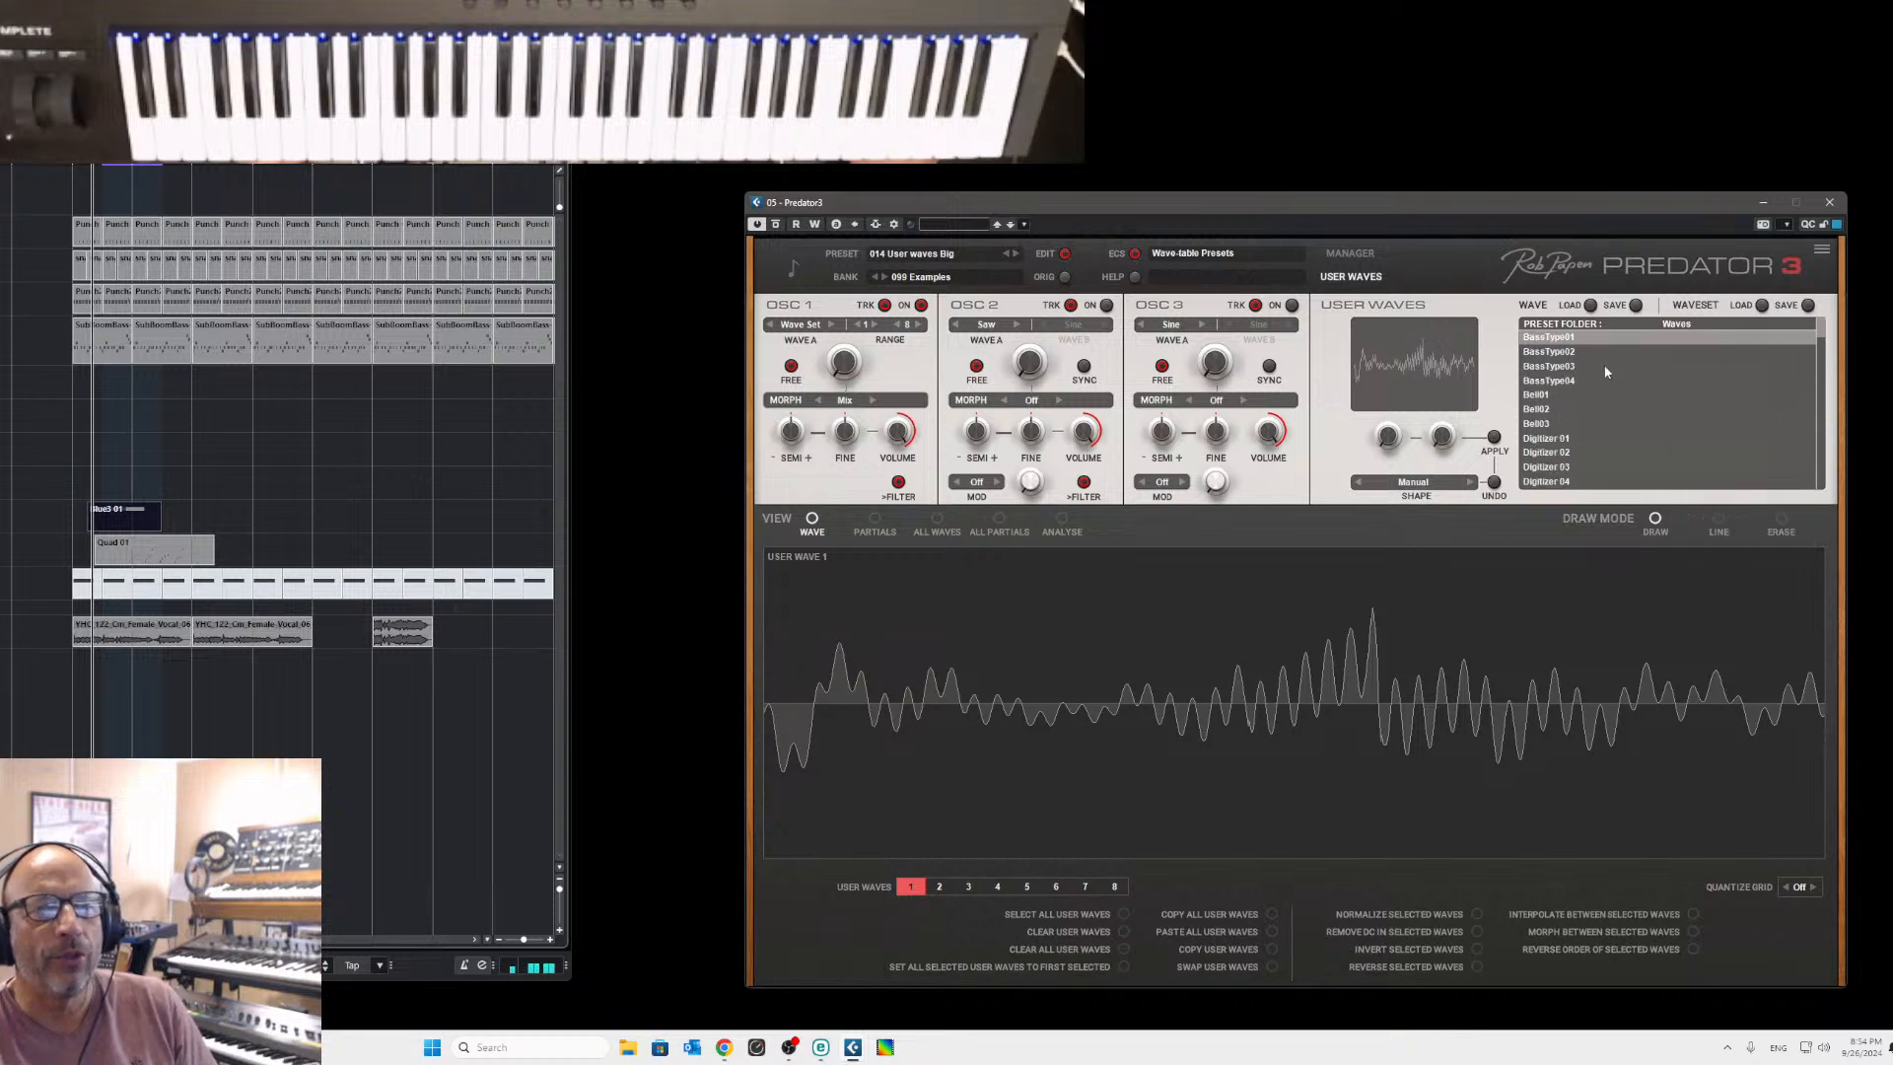
{"action": "left_click", "coordinate": [1676, 326]}
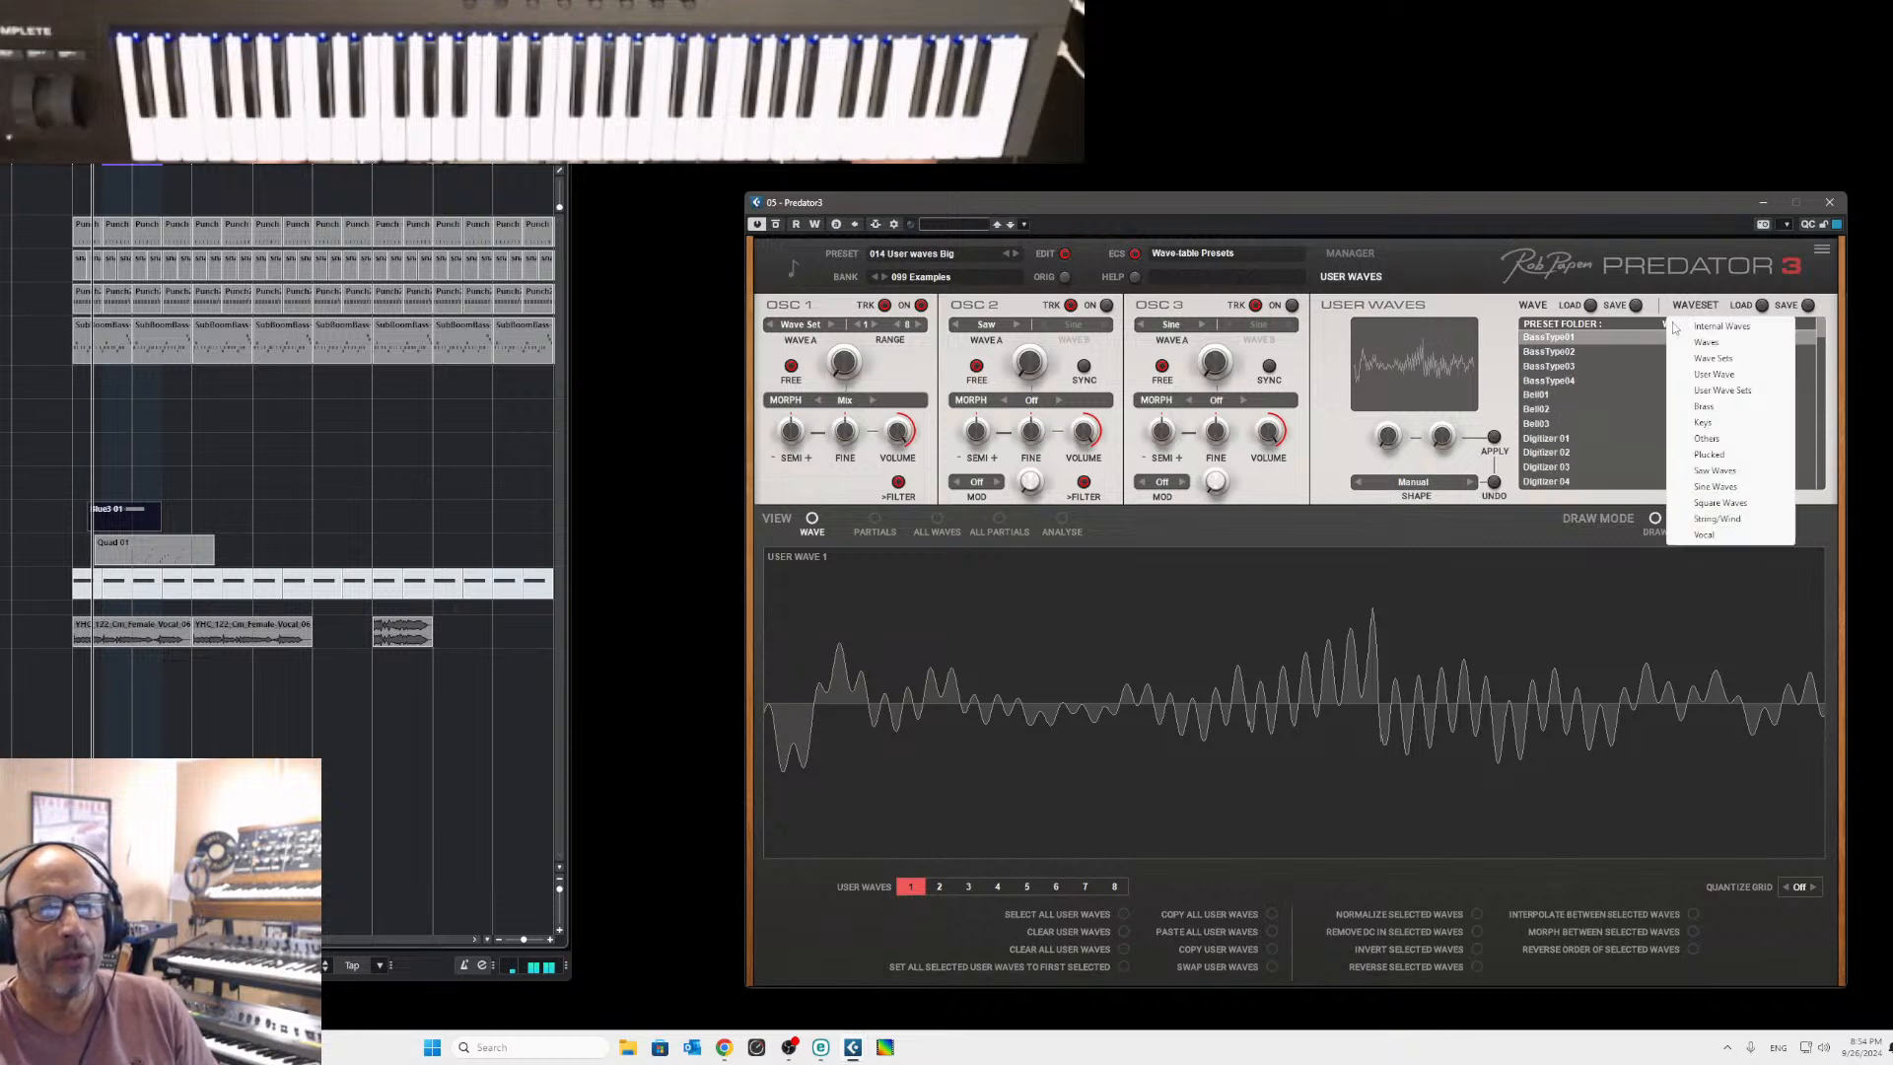
{"action": "left_click", "coordinate": [1718, 375]}
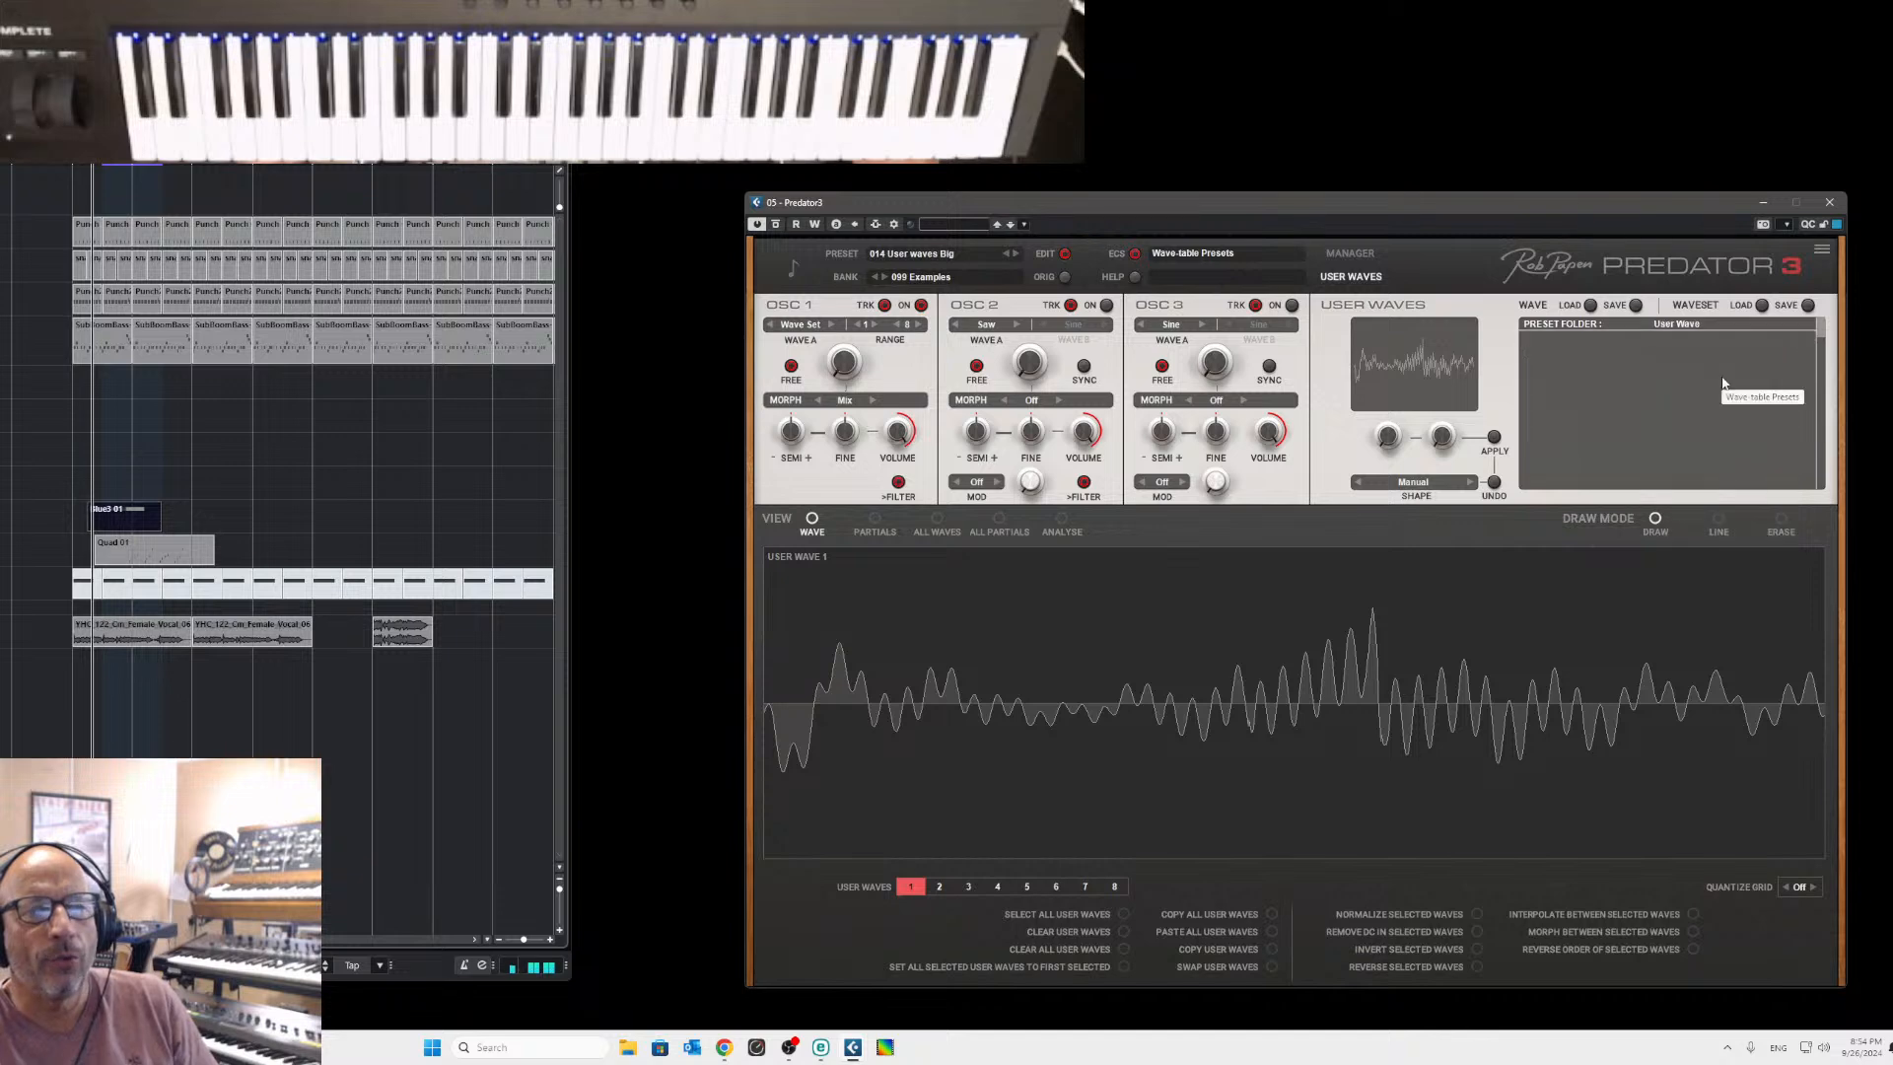
Load NewWaveSet from the User Wave Sets folder and raise oscillator 1's morph amount to about 97 %.
{"action": "left_click", "coordinate": [1683, 329]}
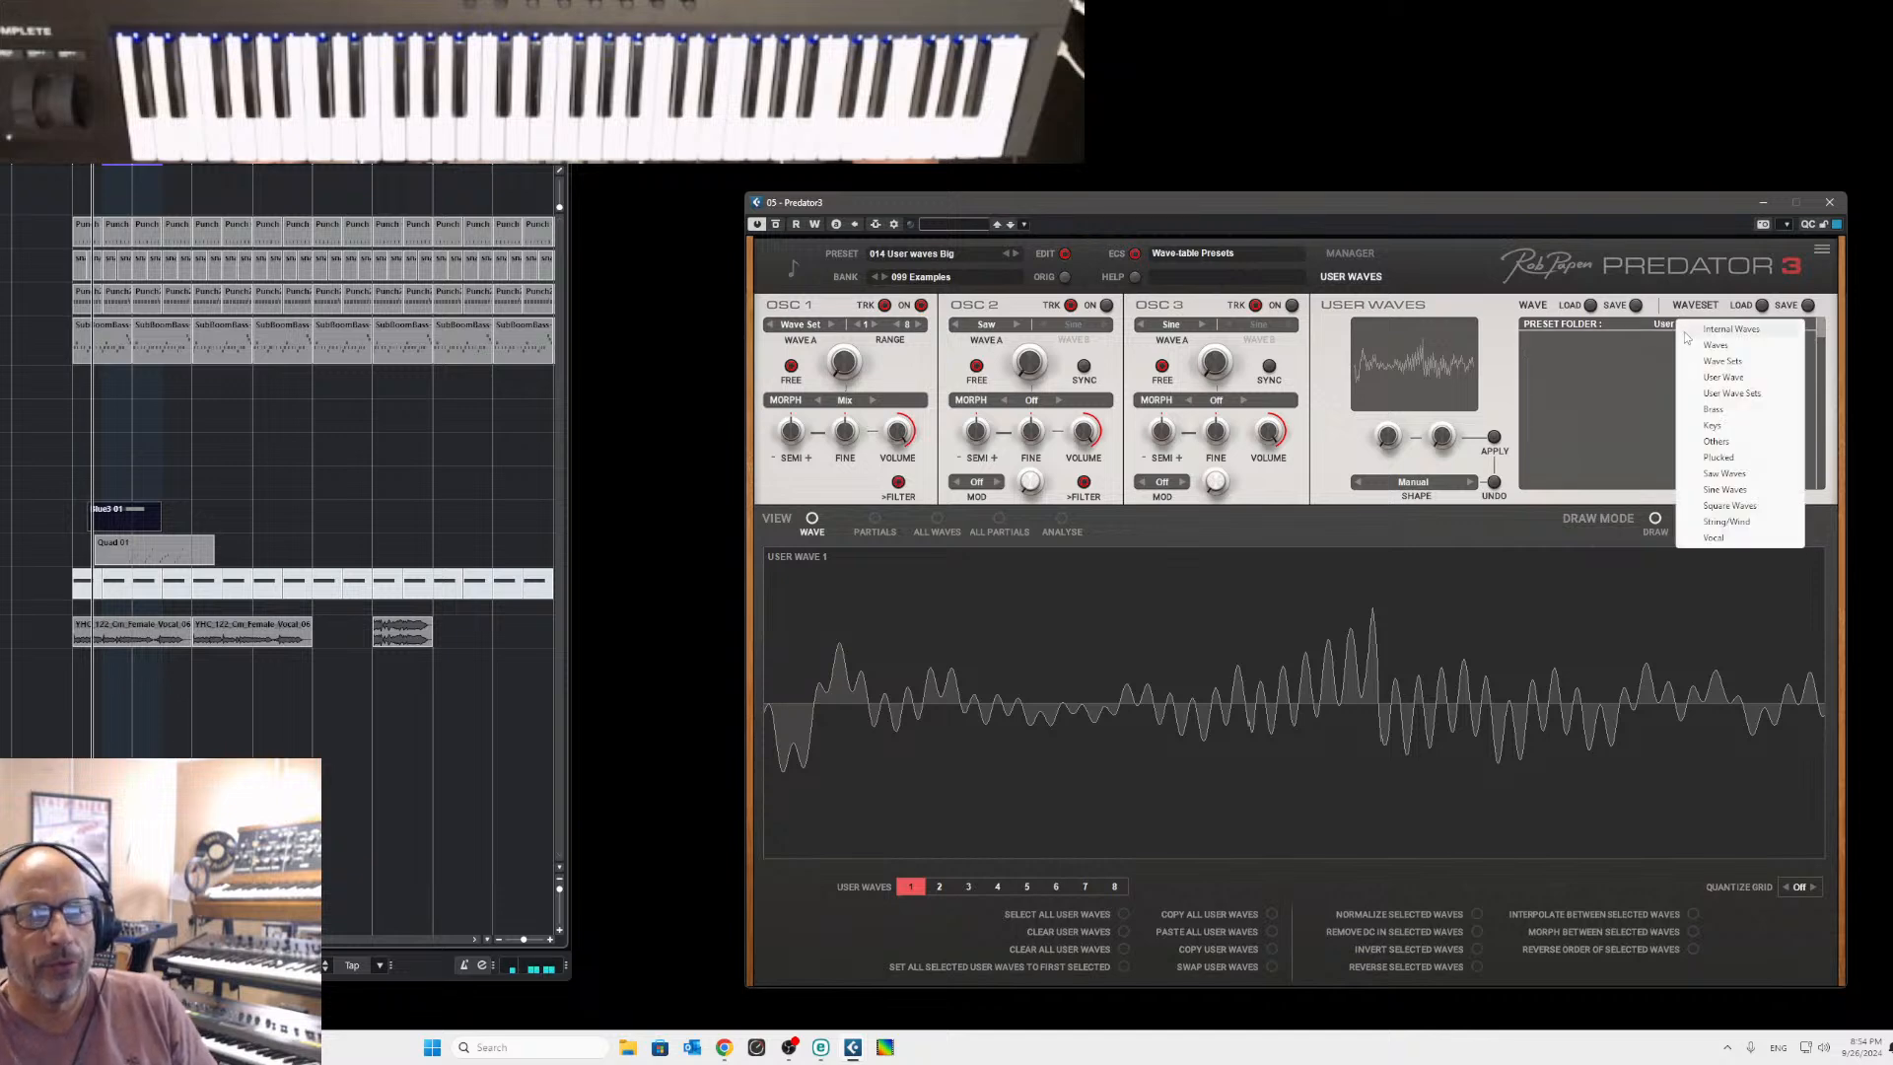
{"action": "left_click", "coordinate": [1731, 393]}
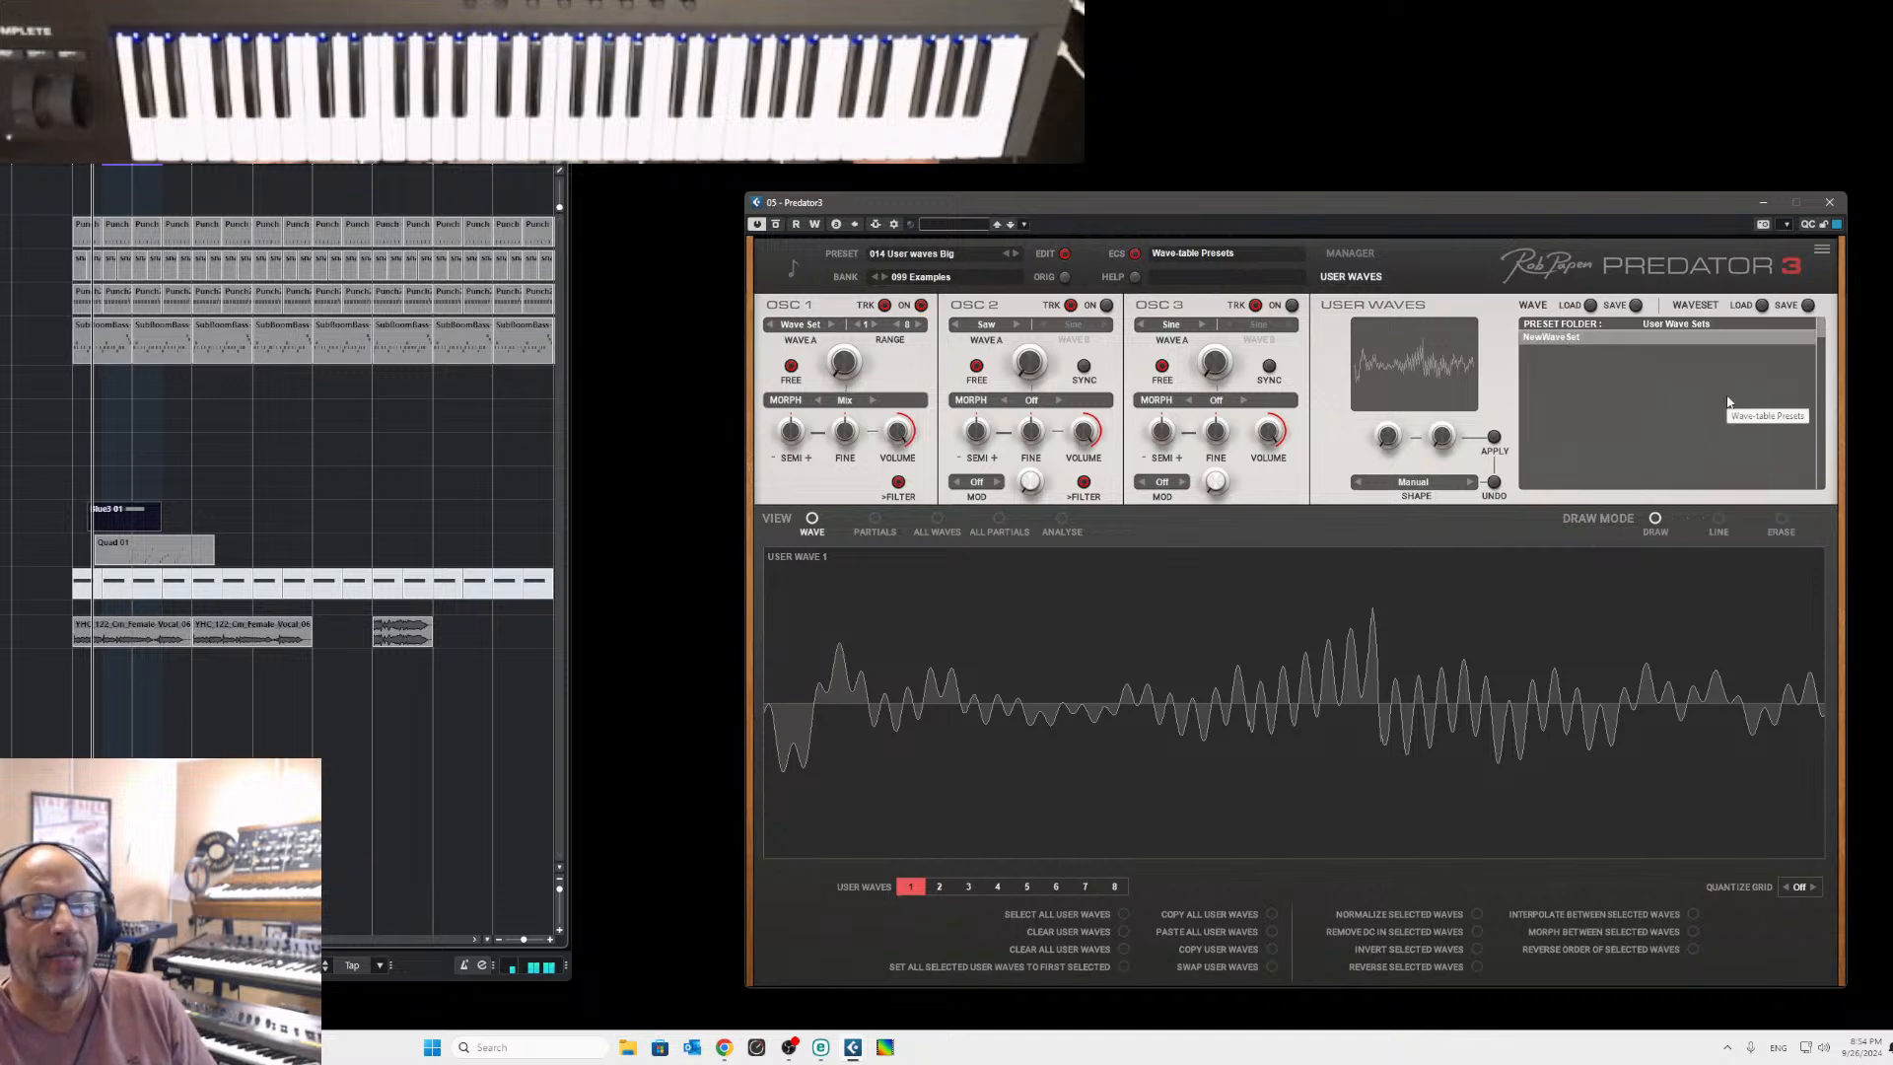
{"action": "double_click", "coordinate": [1537, 341]}
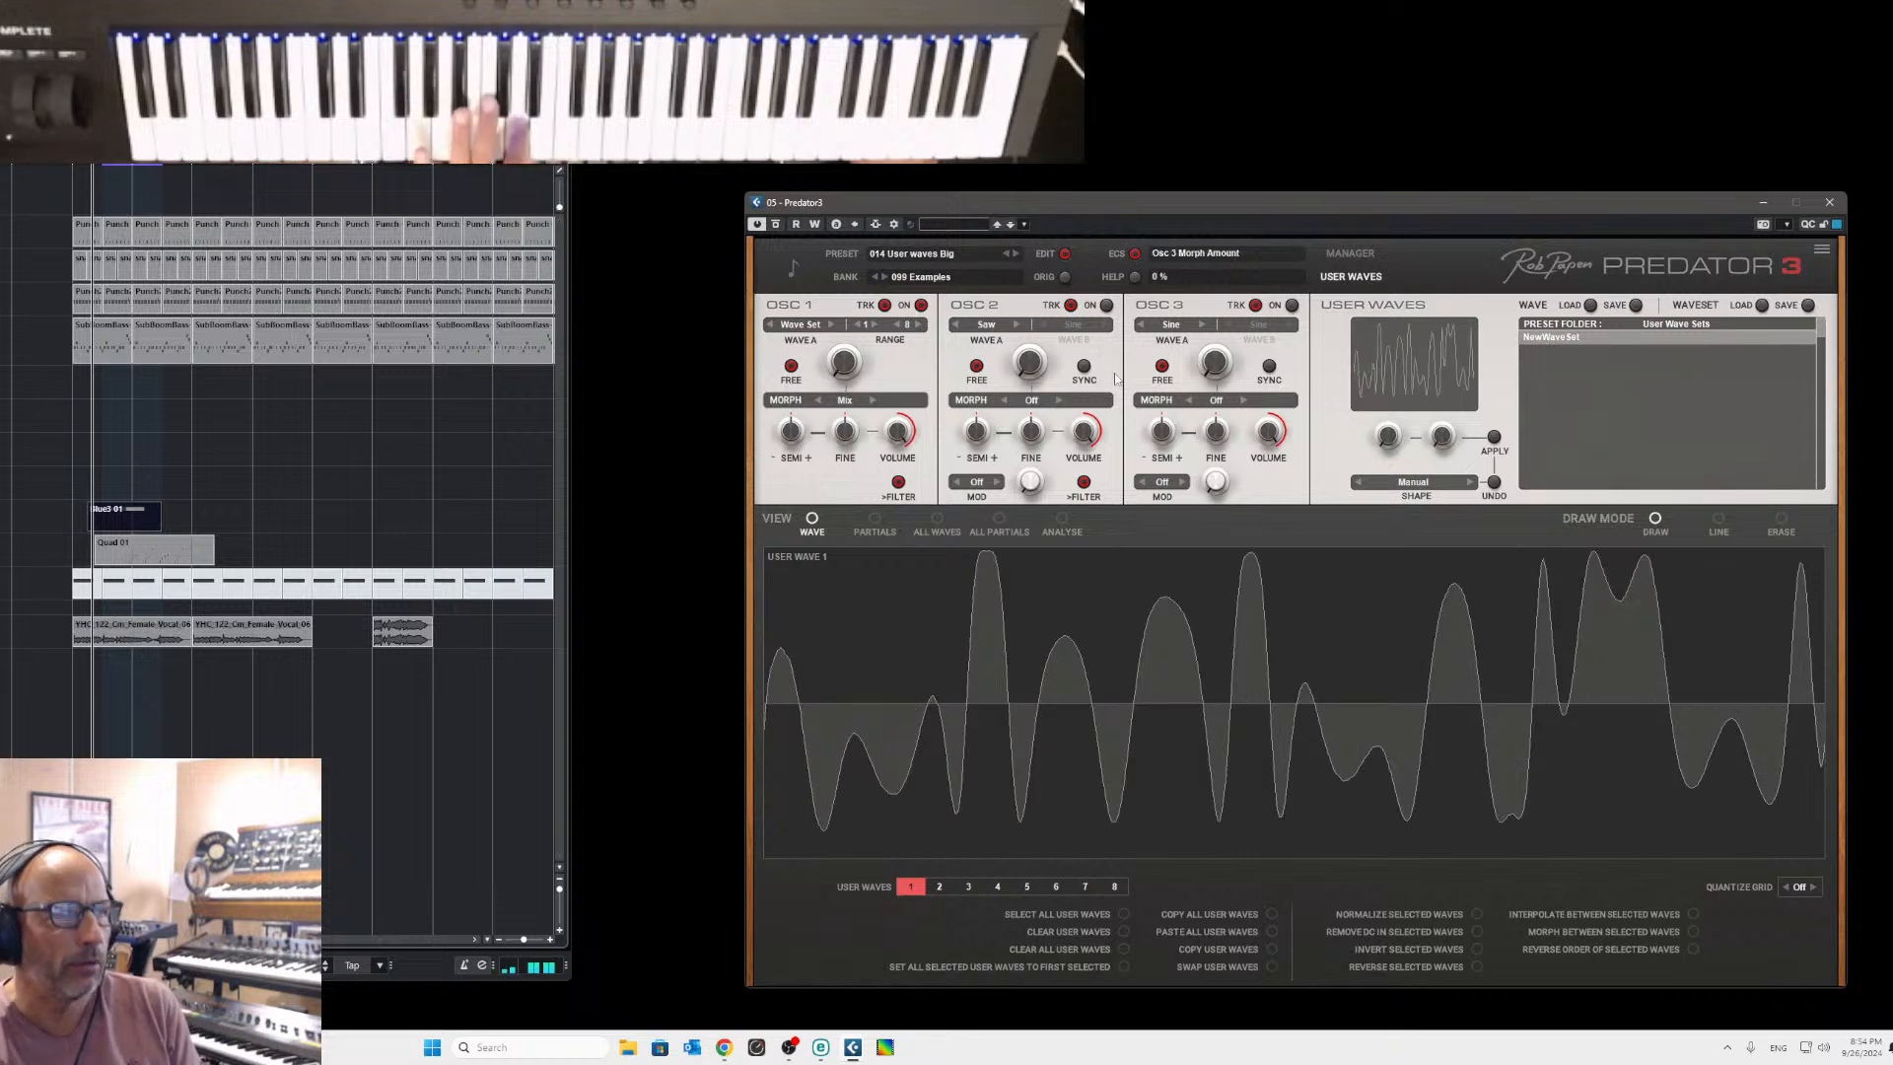
{"action": "left_click_drag", "start_coordinate": [845, 366], "coordinate": [893, 225]}
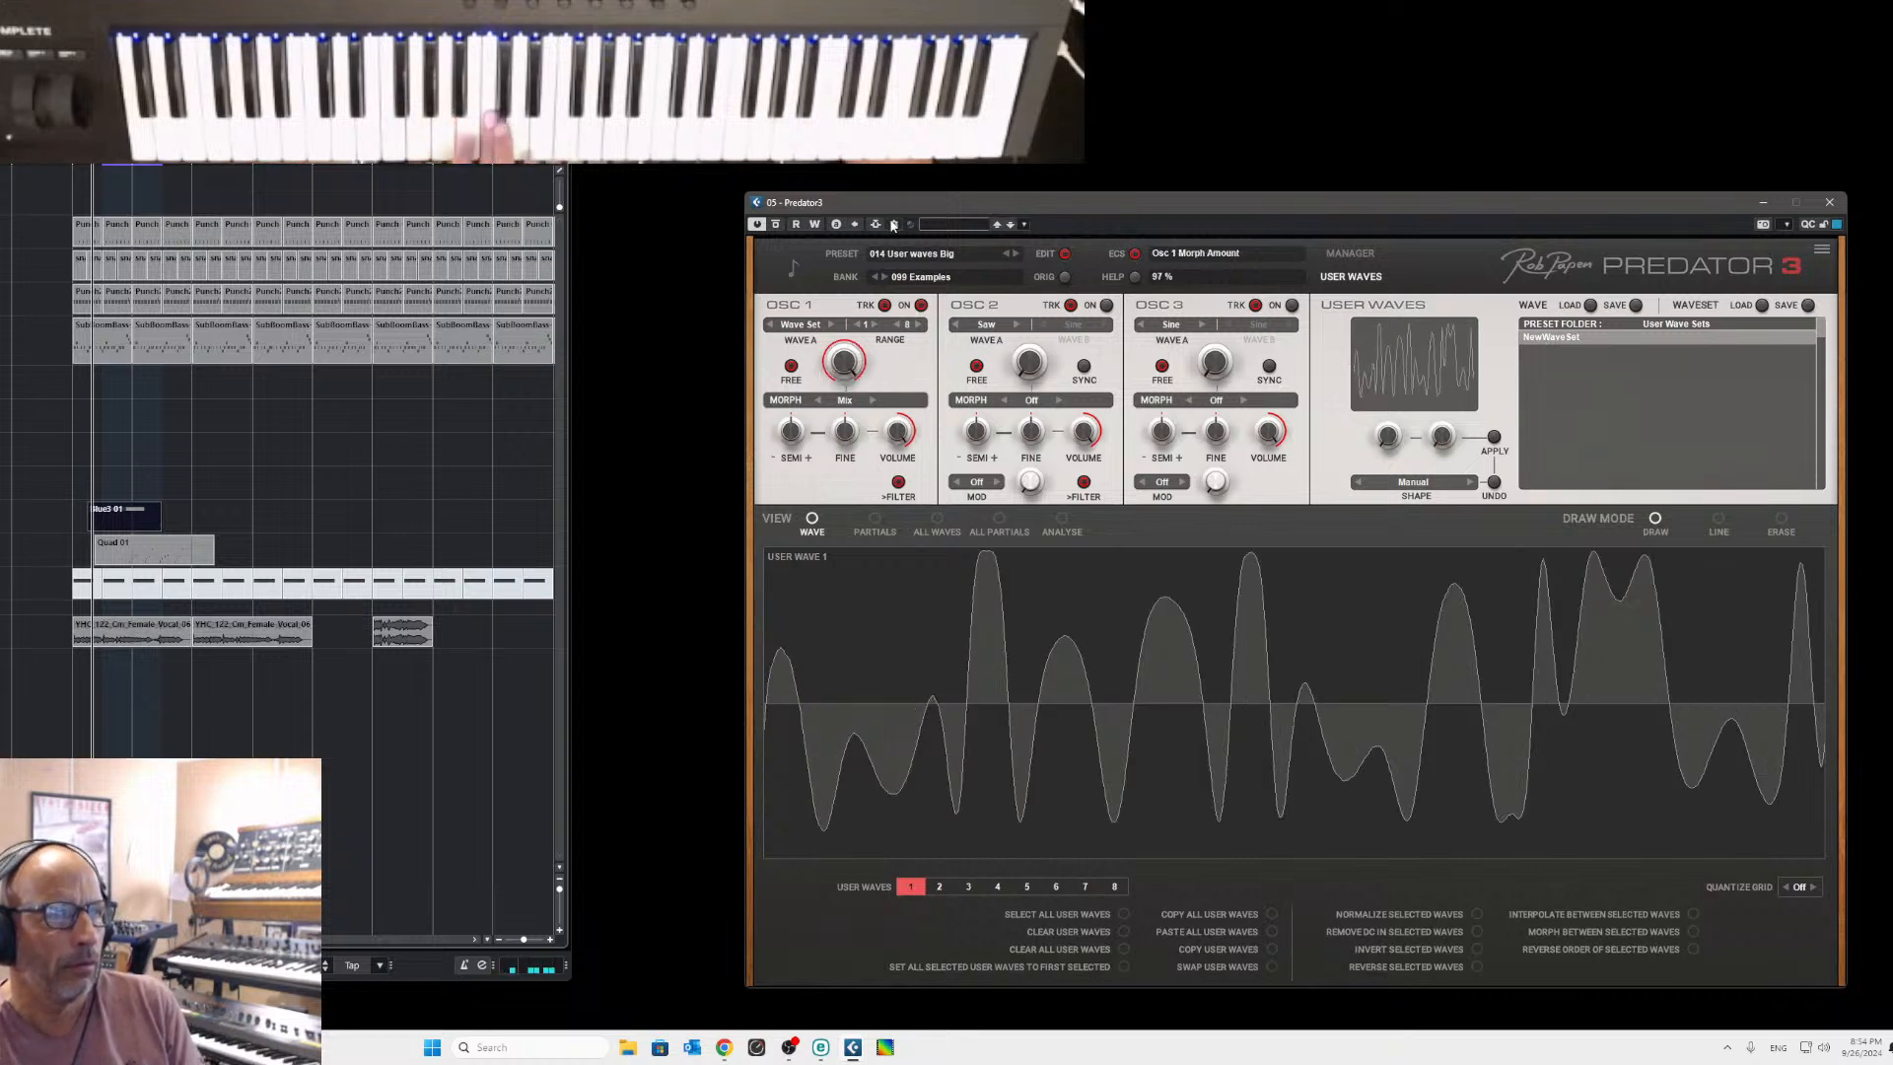
View the User Wave preset folder and return the preset list to Internal Waves.
{"action": "left_click", "coordinate": [1662, 326]}
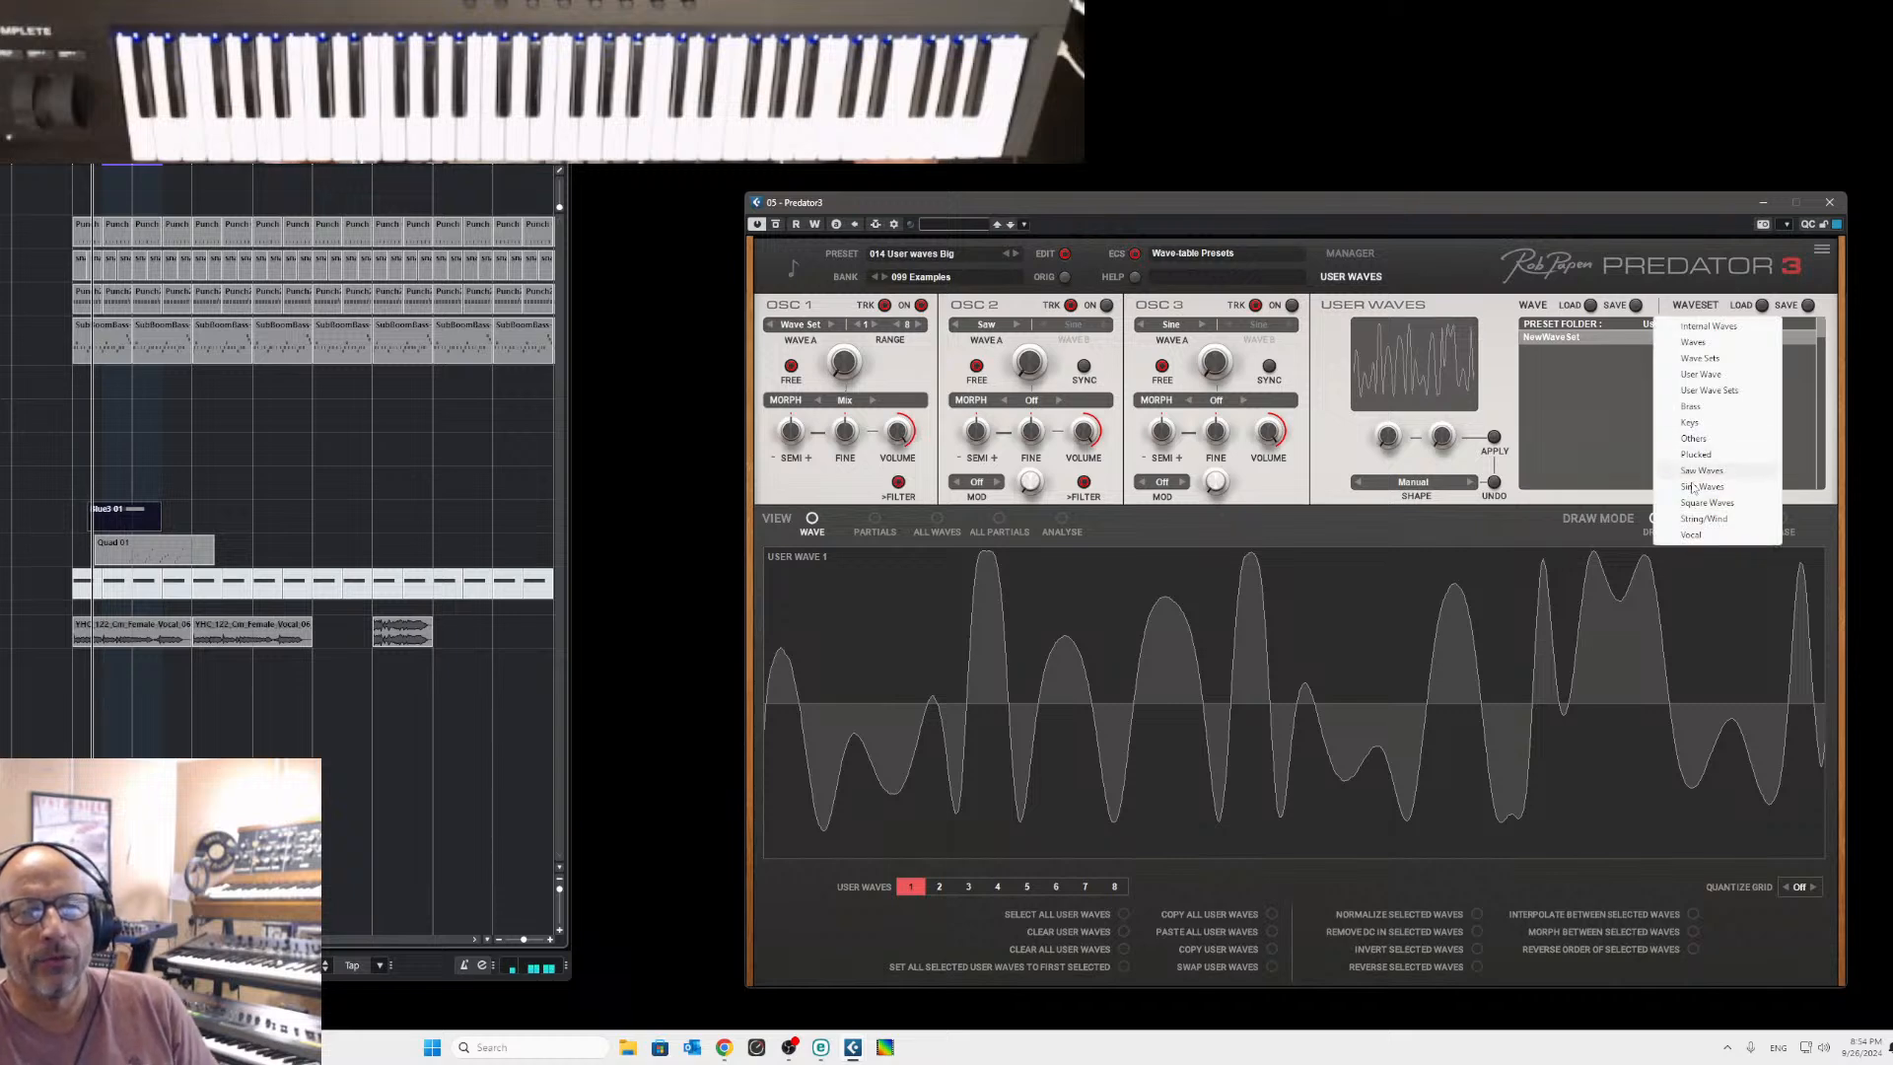
{"action": "left_click", "coordinate": [1613, 329]}
{"action": "left_click", "coordinate": [1668, 329]}
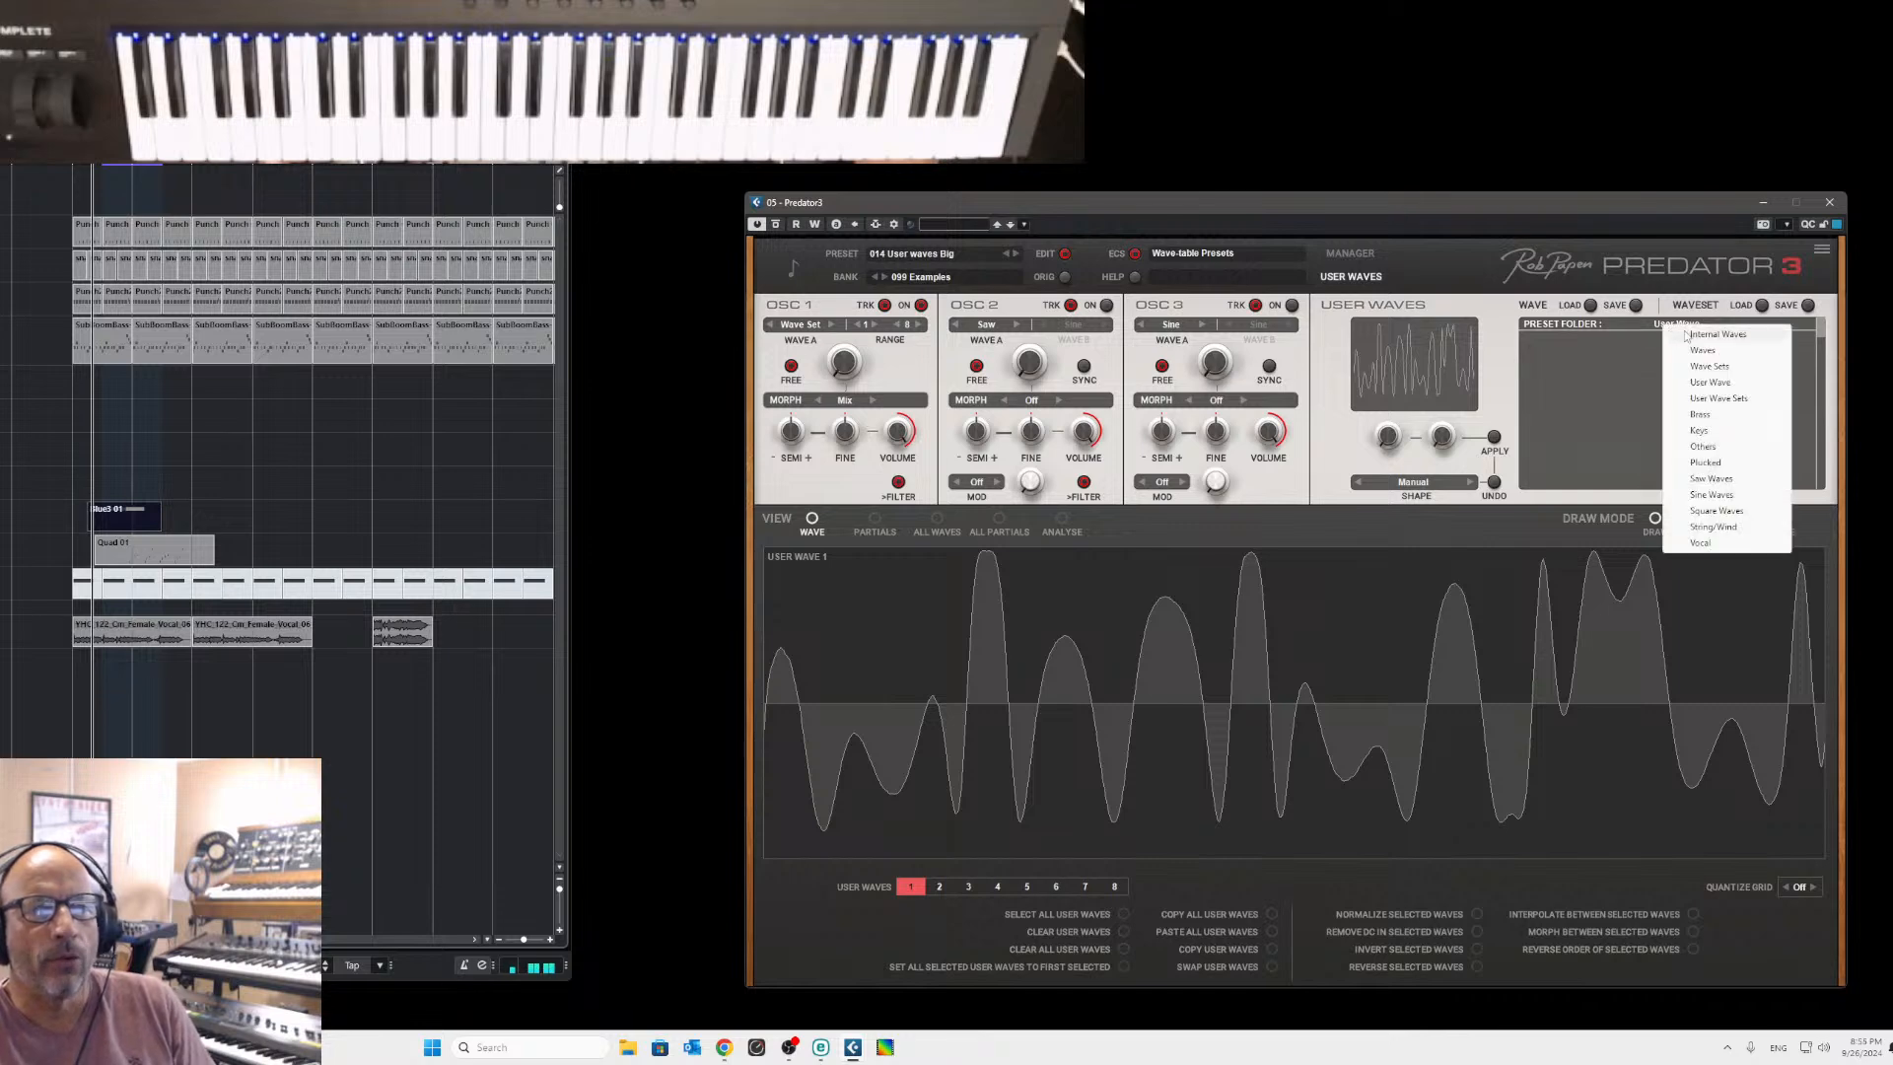
{"action": "left_click", "coordinate": [1696, 339]}
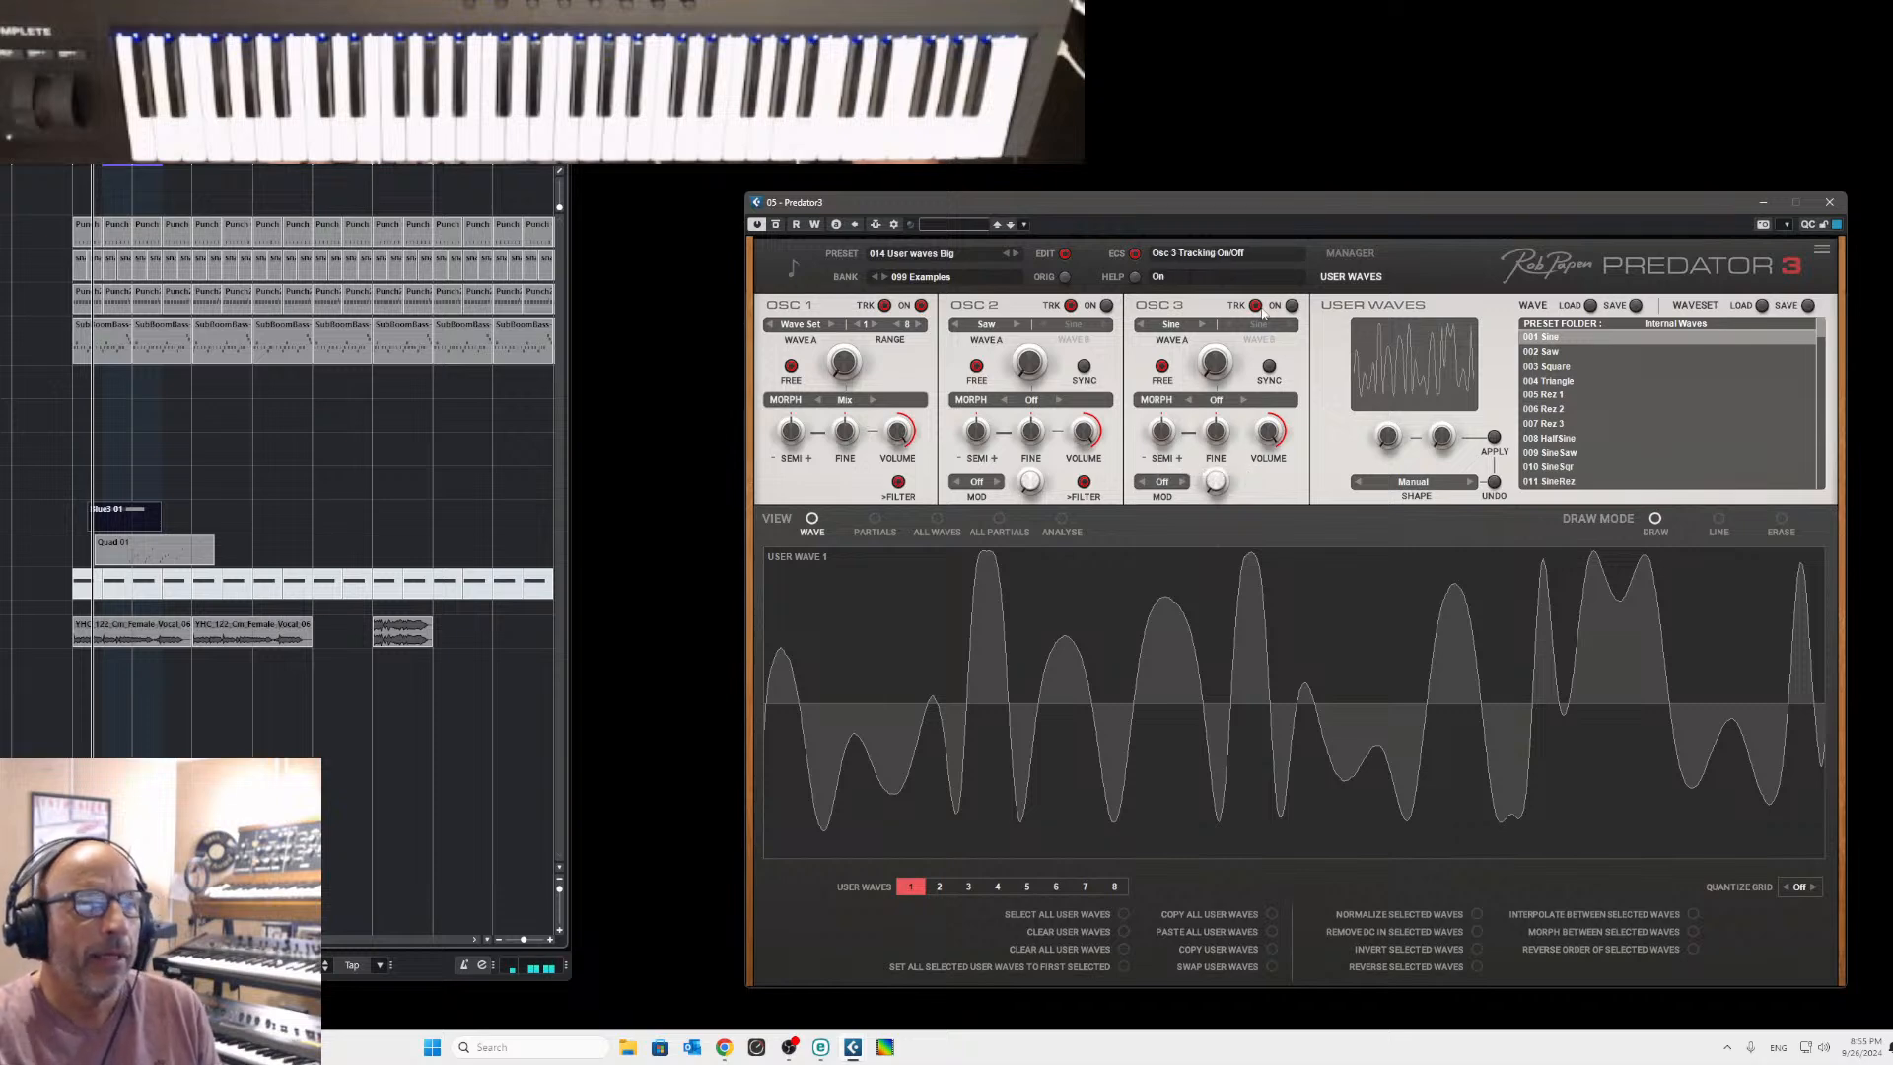
Show the preset manager and switch to the 000 Introduction bank.
{"action": "left_click", "coordinate": [1369, 253]}
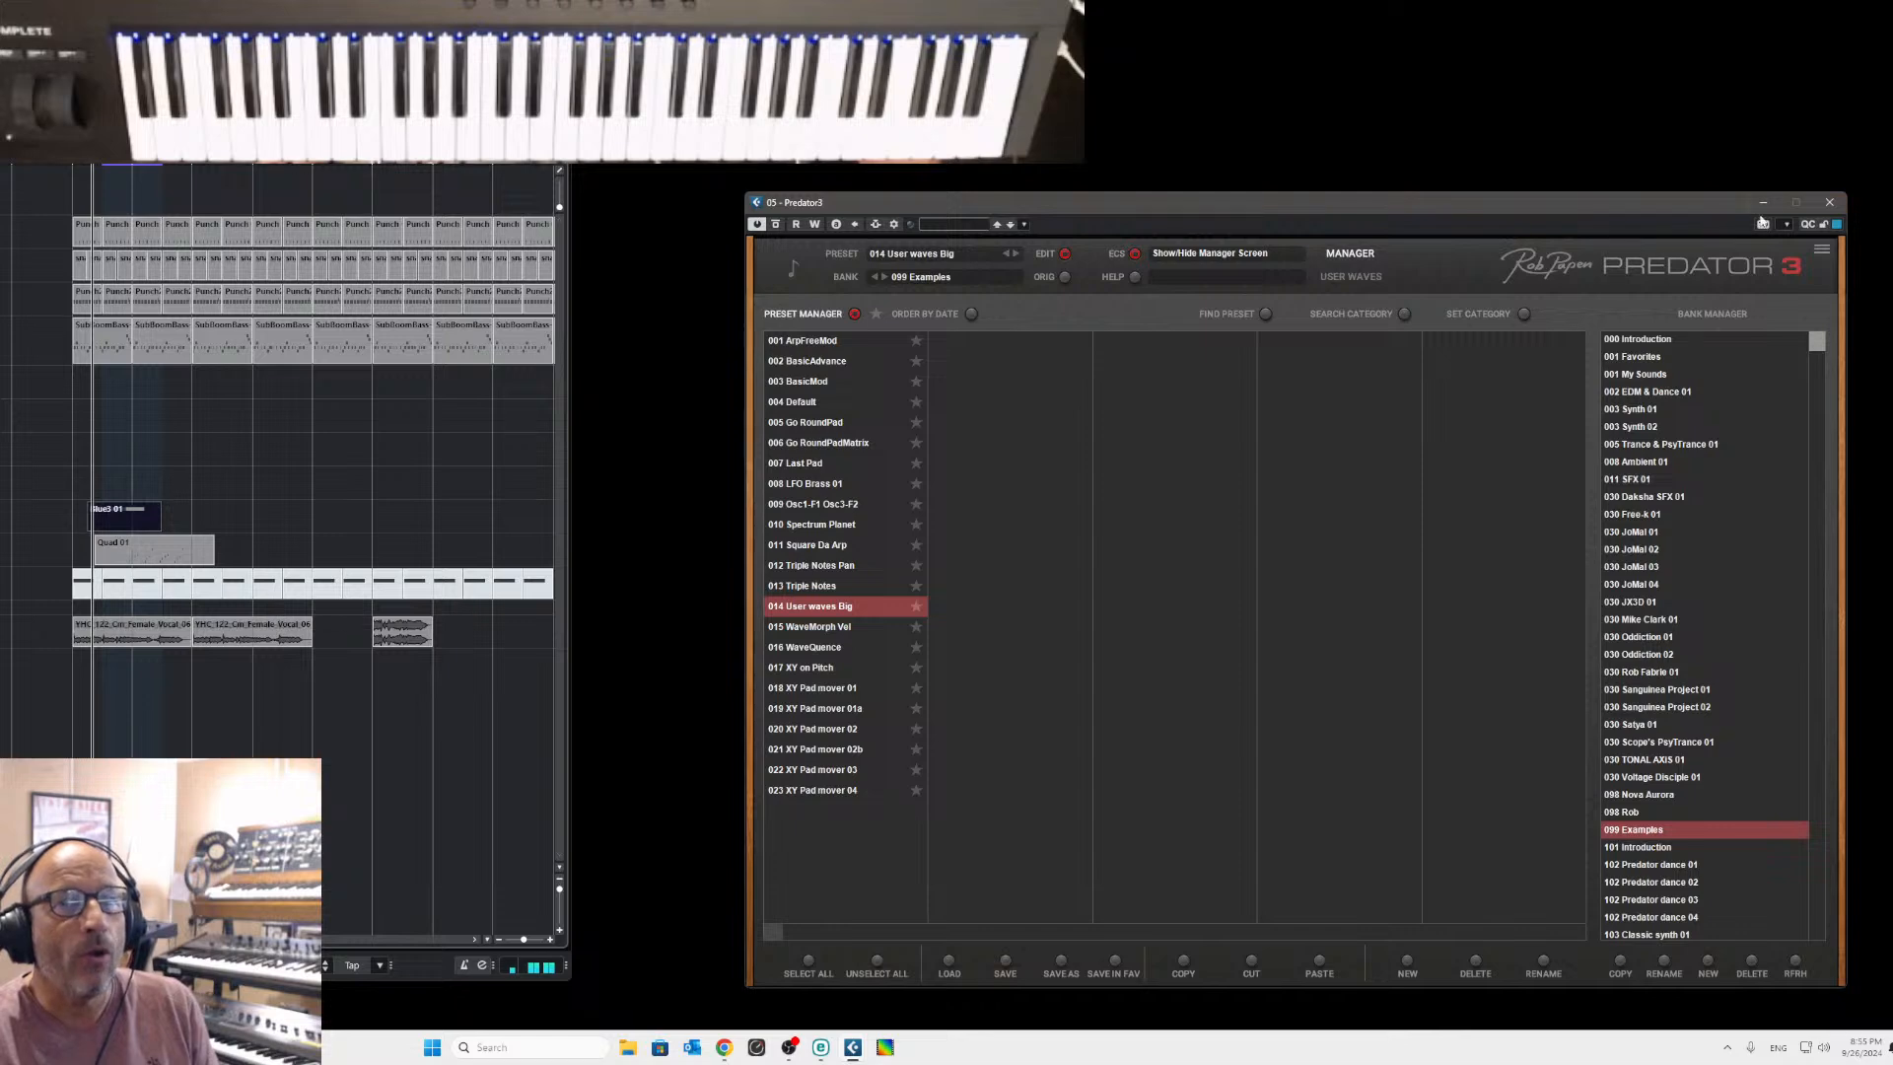
{"action": "left_click", "coordinate": [1644, 340]}
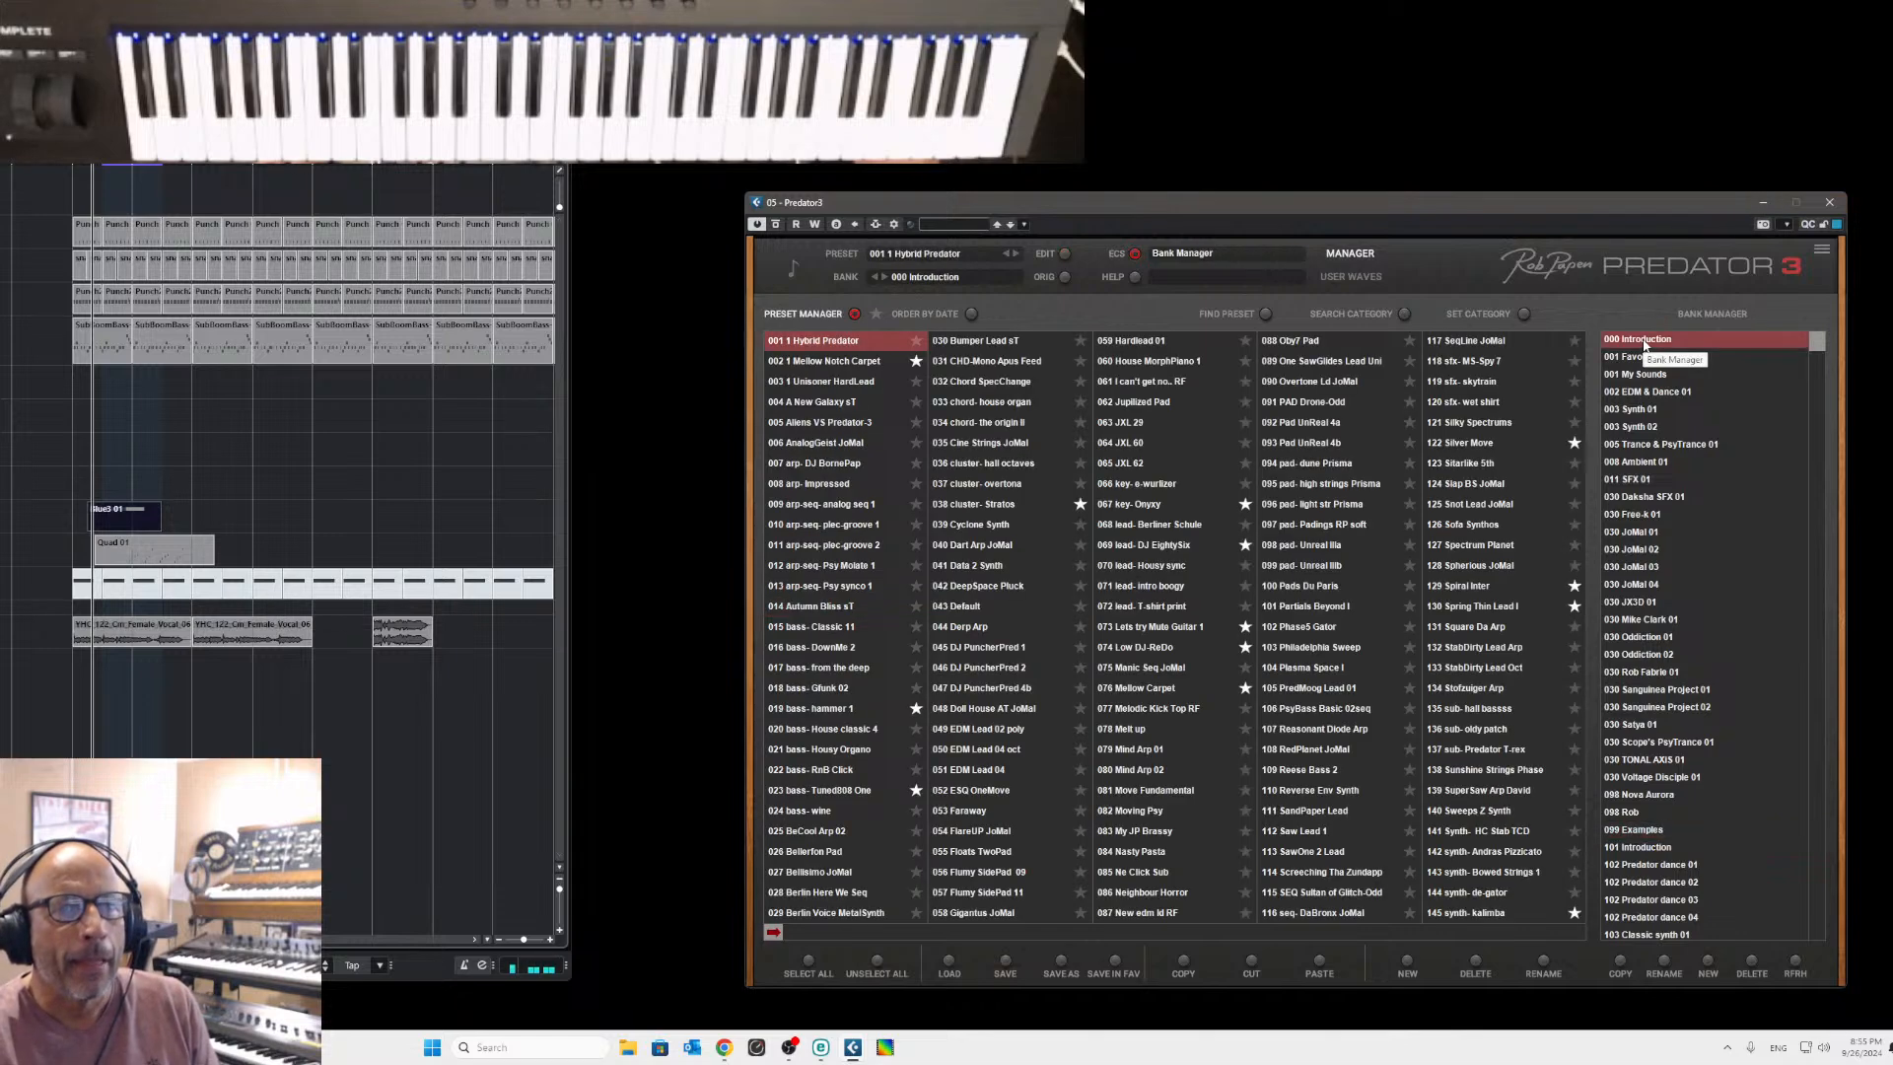
Minimize the synth window, play ROCKIN THE LIVE STREAM 924.mp3 from the desktop in Media Player, and move the player clear of the arrangement.
{"action": "left_click", "coordinate": [1765, 203]}
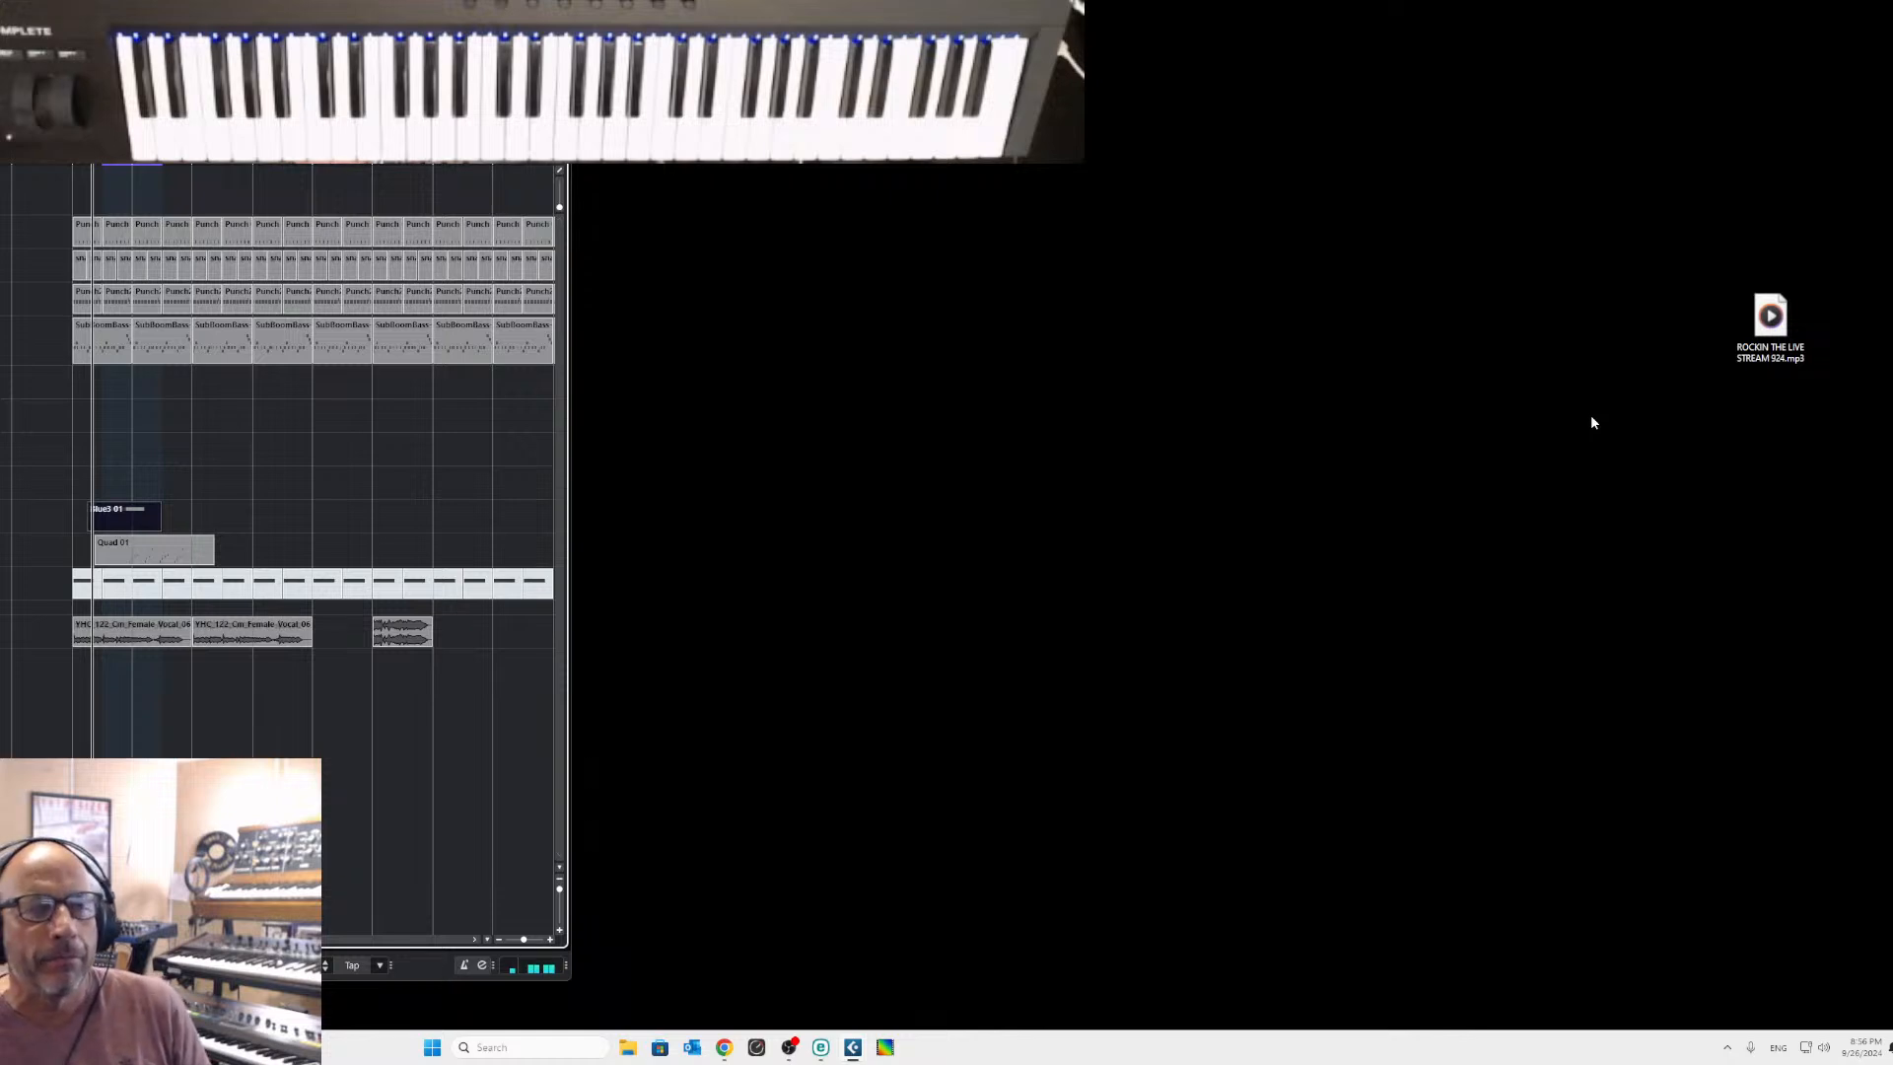
{"action": "double_click", "coordinate": [1769, 320]}
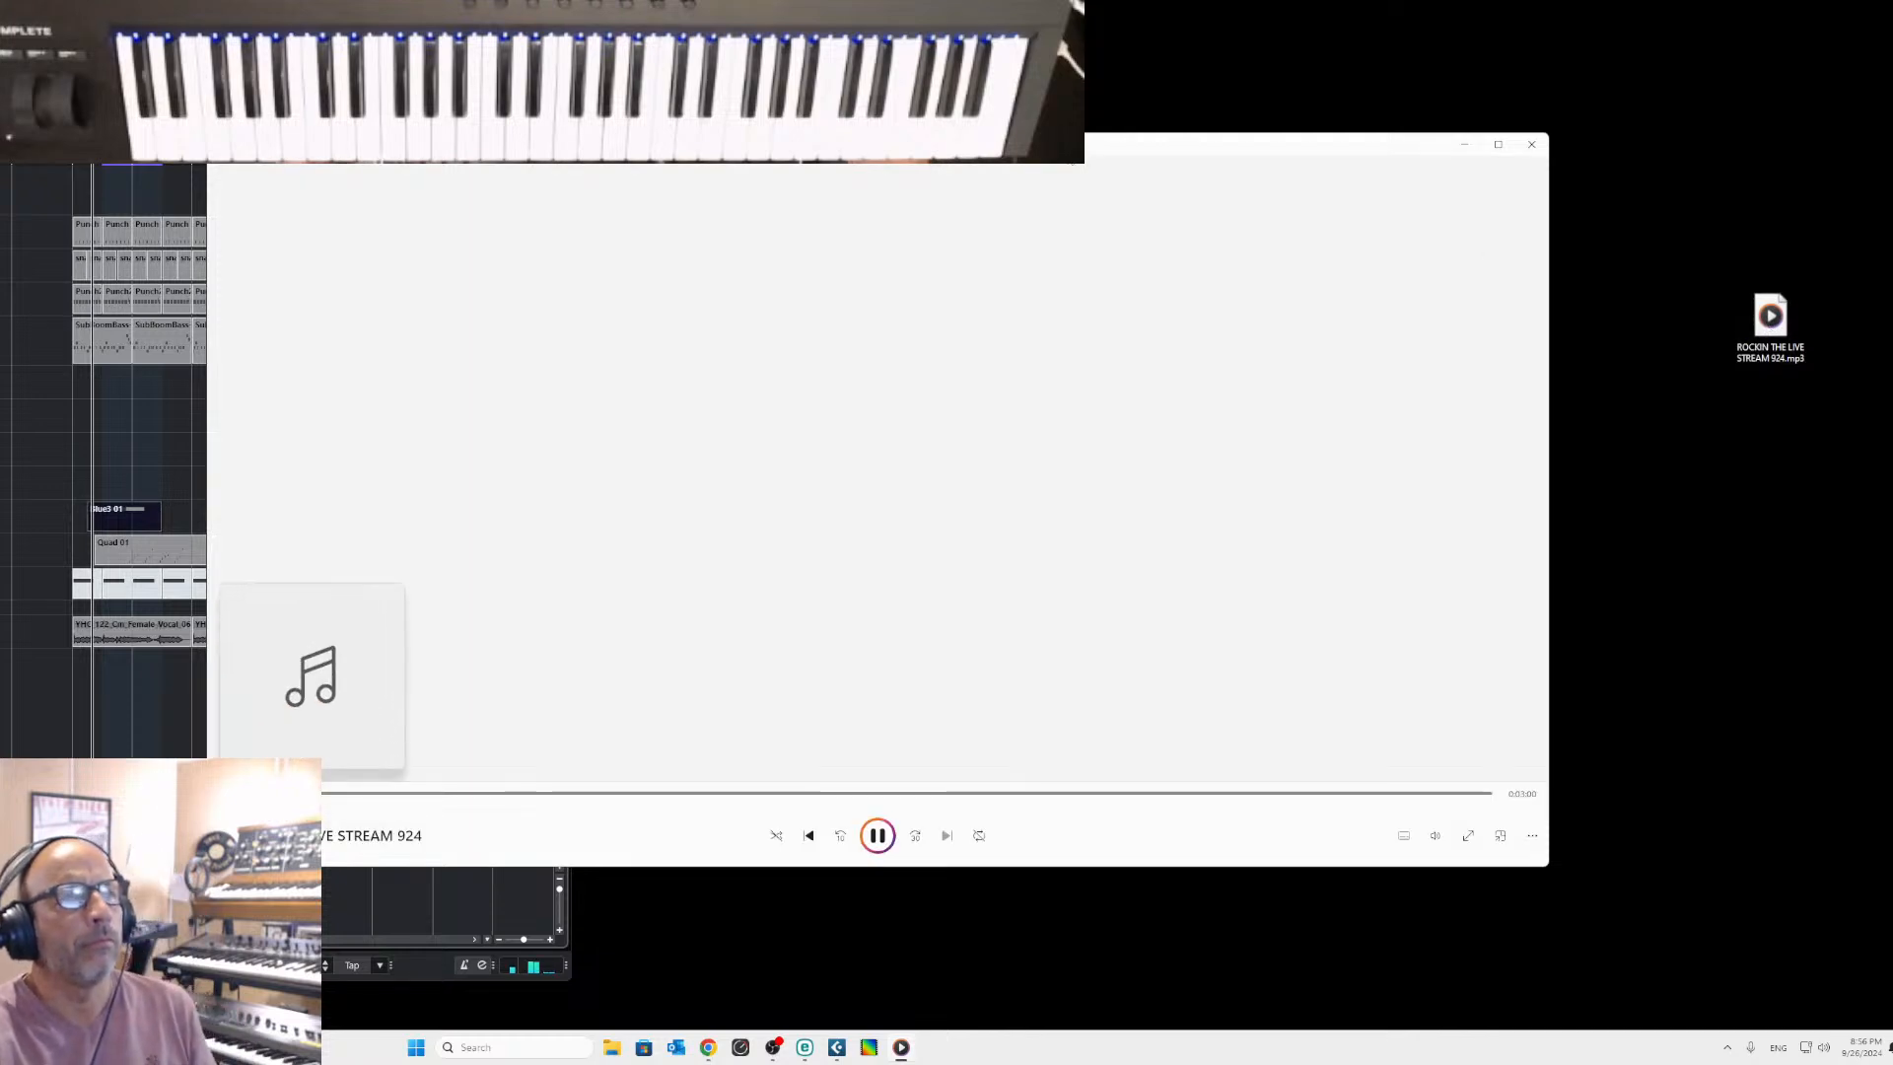
{"action": "left_click_drag", "start_coordinate": [1072, 147], "coordinate": [1403, 219]}
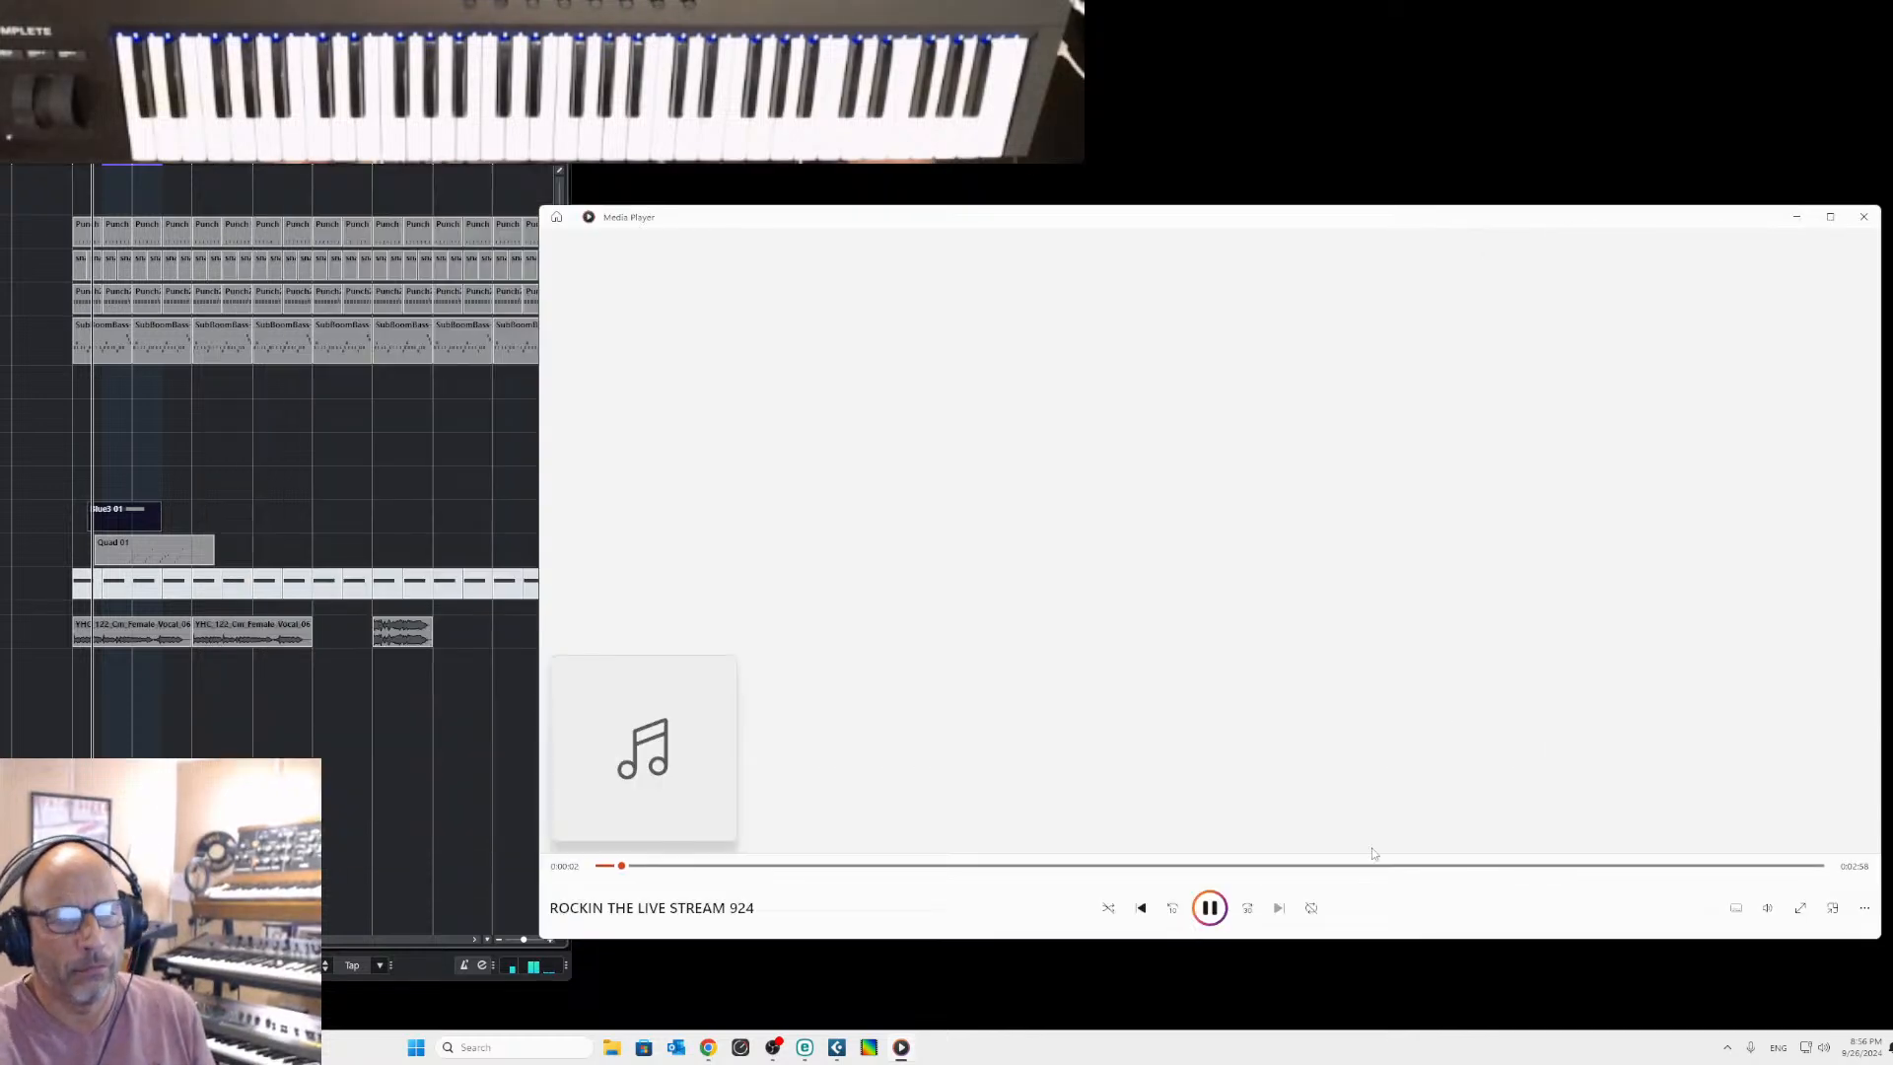